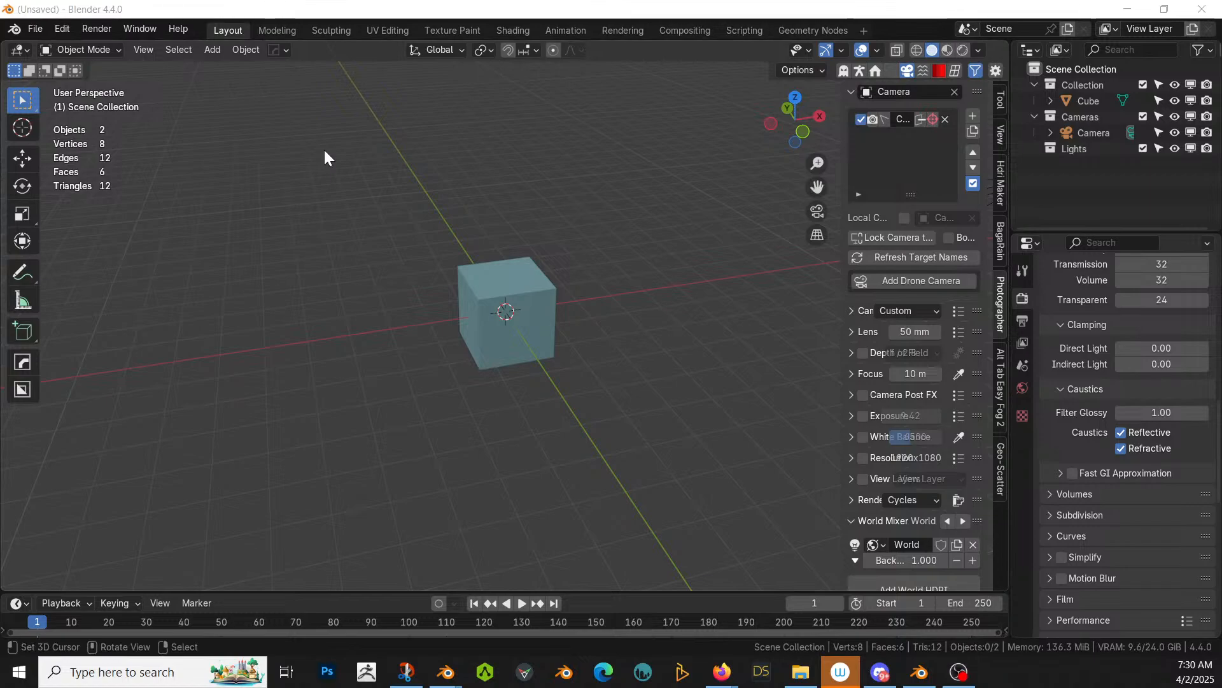
Step: Switch to the Blender 4.3.2 window and delete the default cube from the scene
click(369, 286)
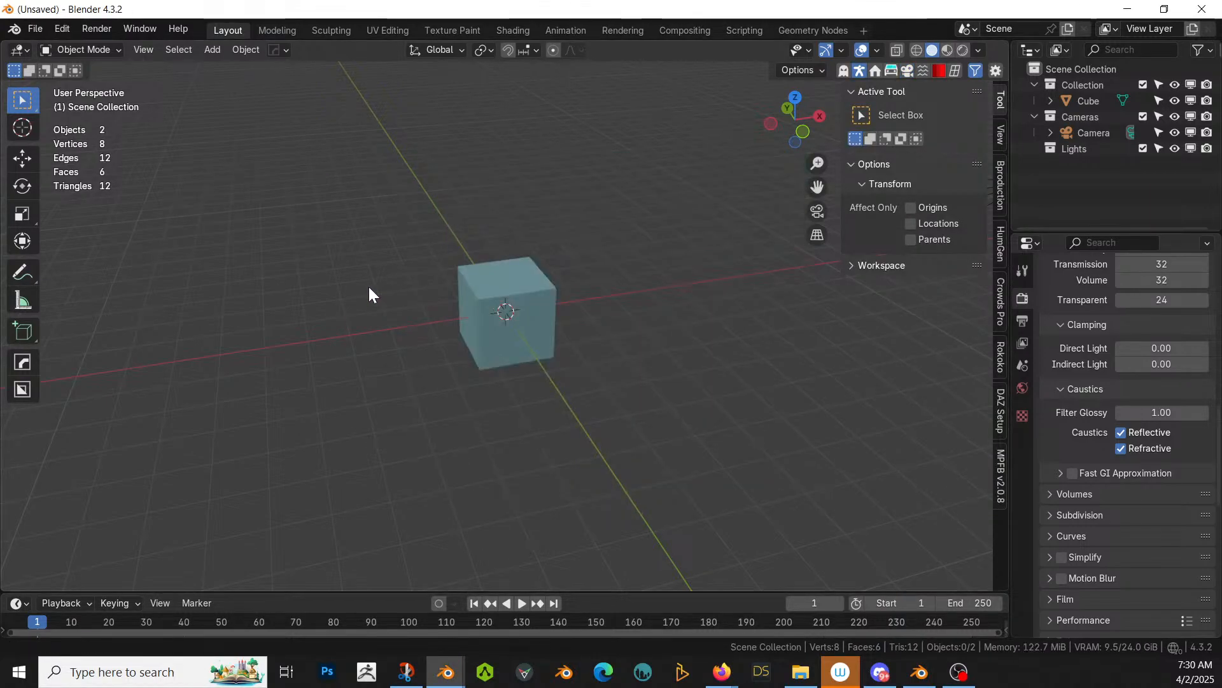
click(501, 283)
key(Delete)
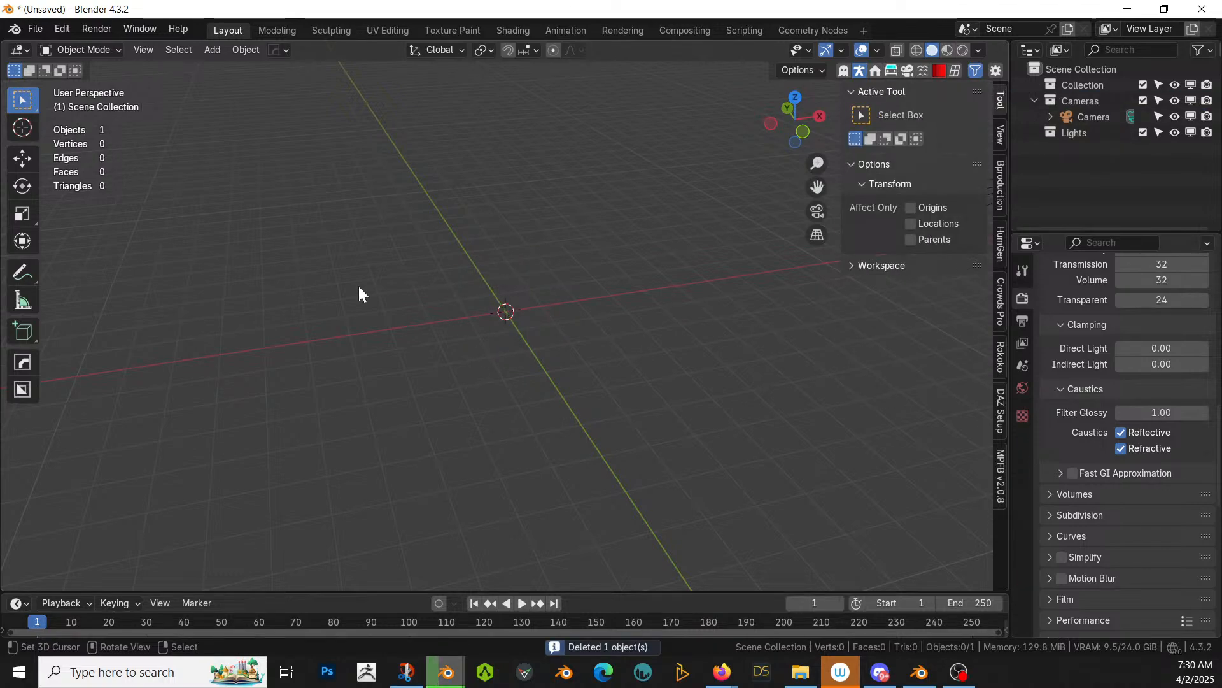
Step: Import the glTF model 2.glb from the 250401-3 Yellow Greater Archon folder
key(F4)
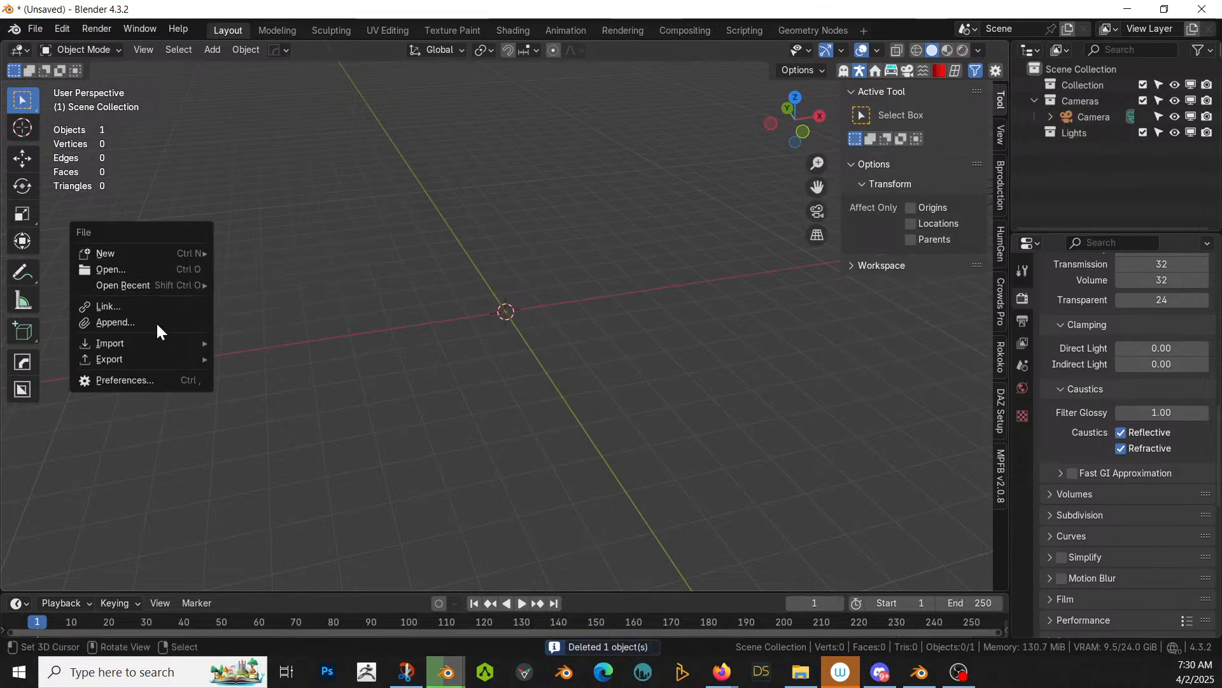
mouse_move(156, 342)
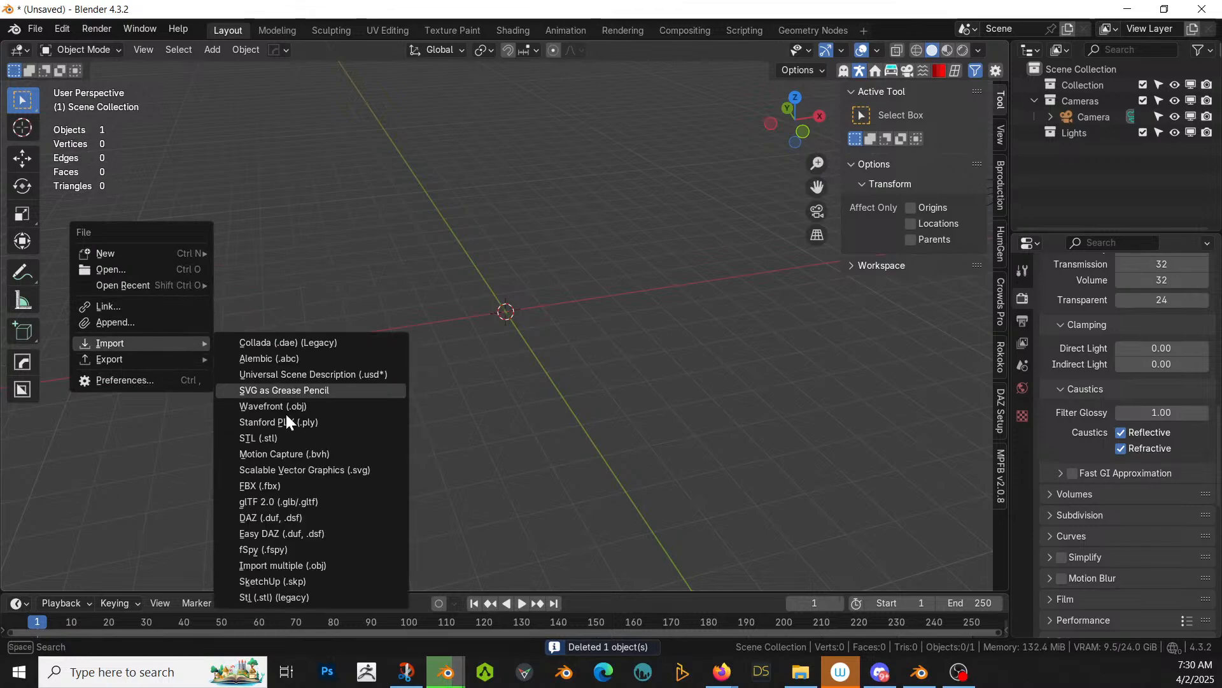
click(314, 505)
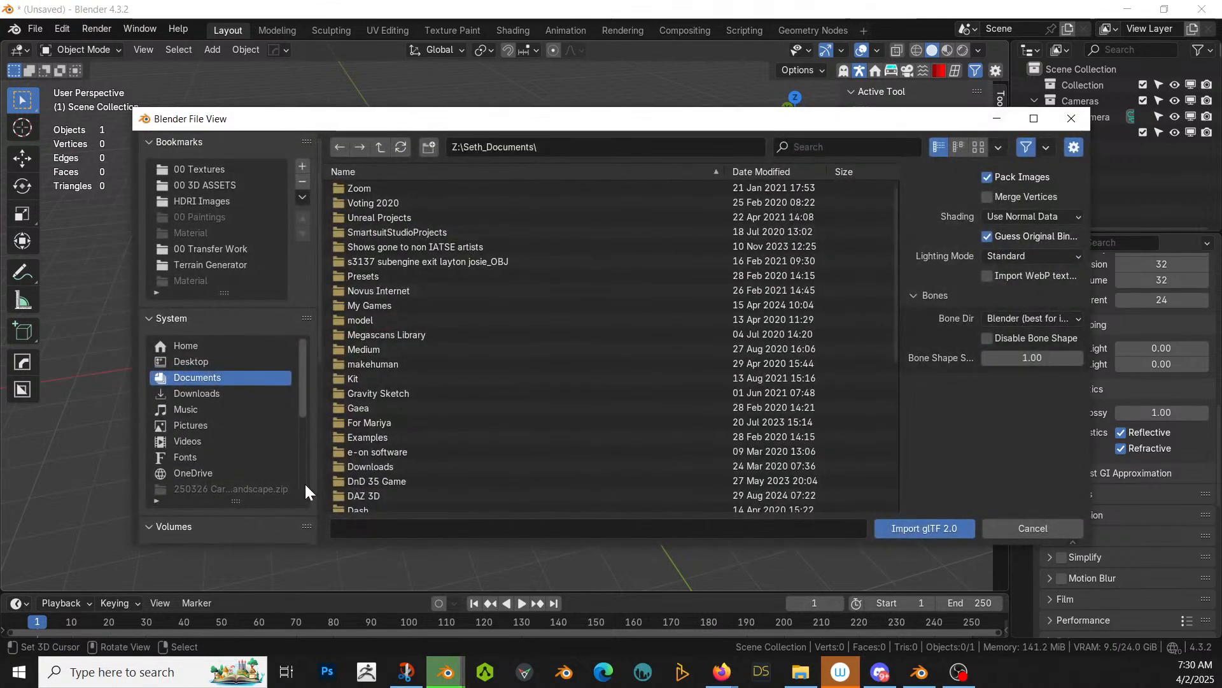
scroll(312, 472, down, 7)
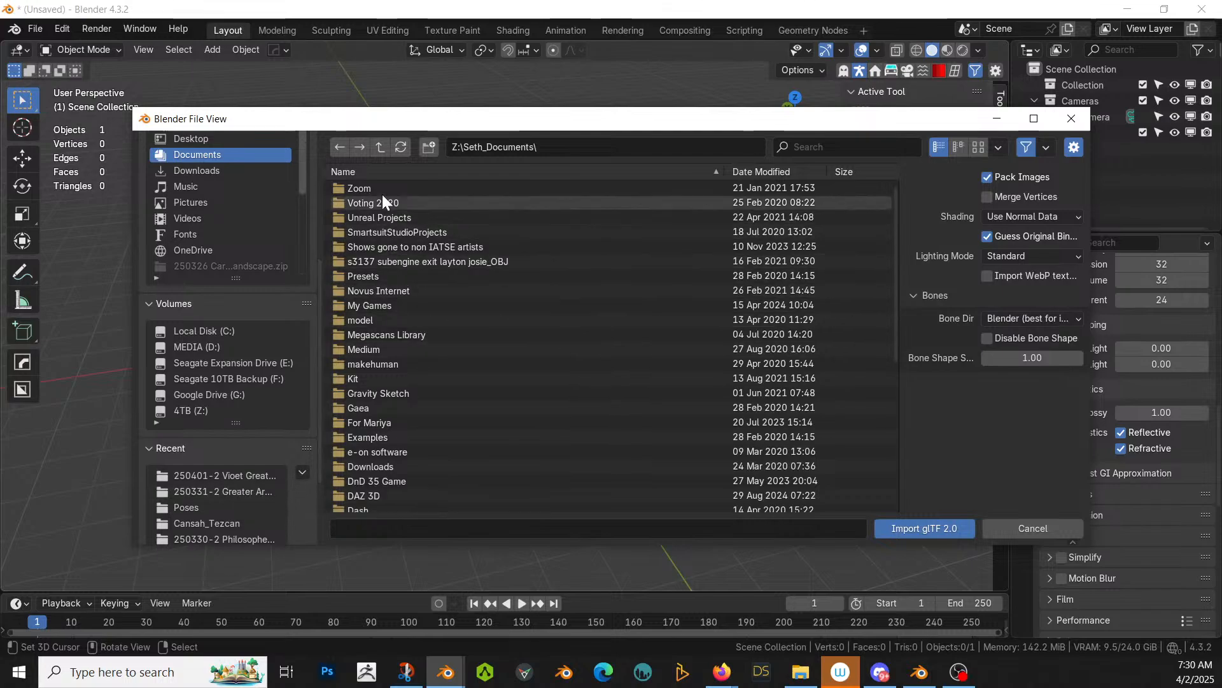
click(232, 477)
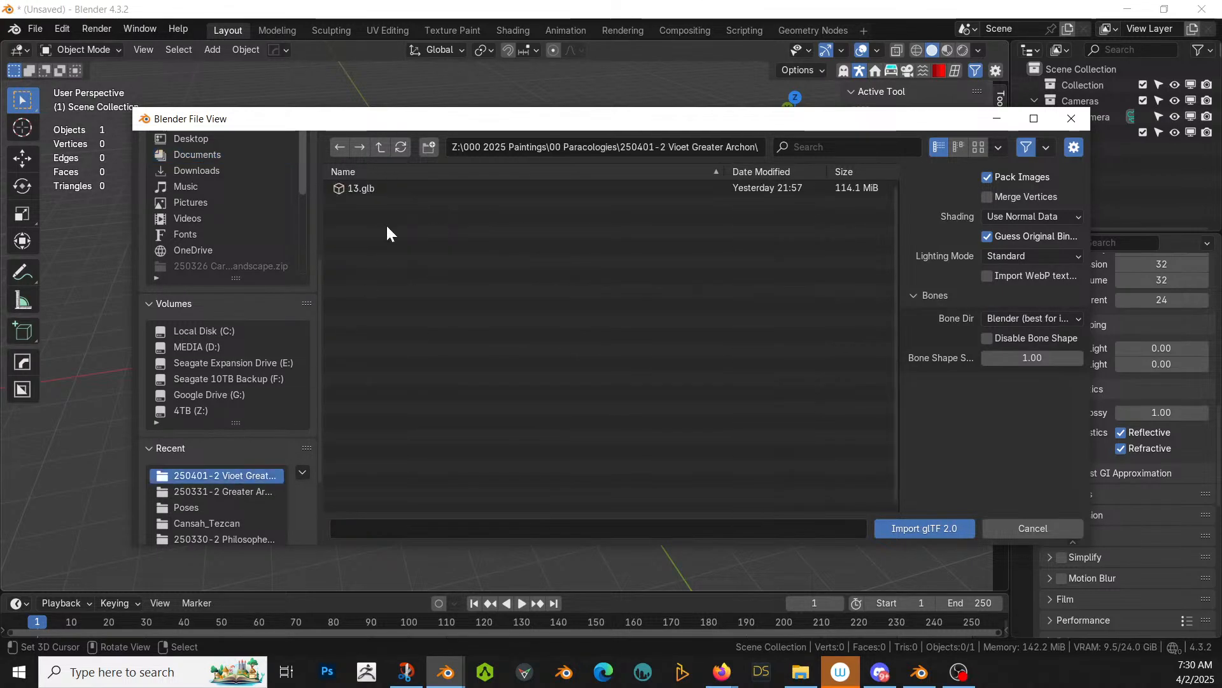
click(385, 147)
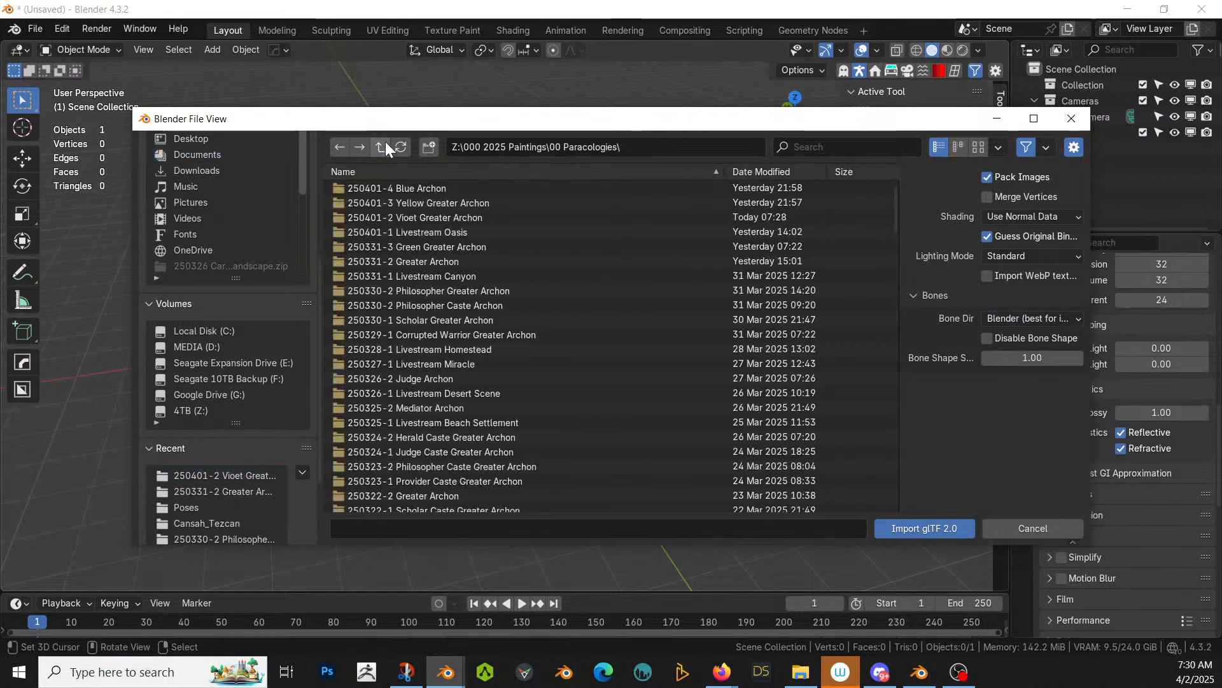
double_click(445, 202)
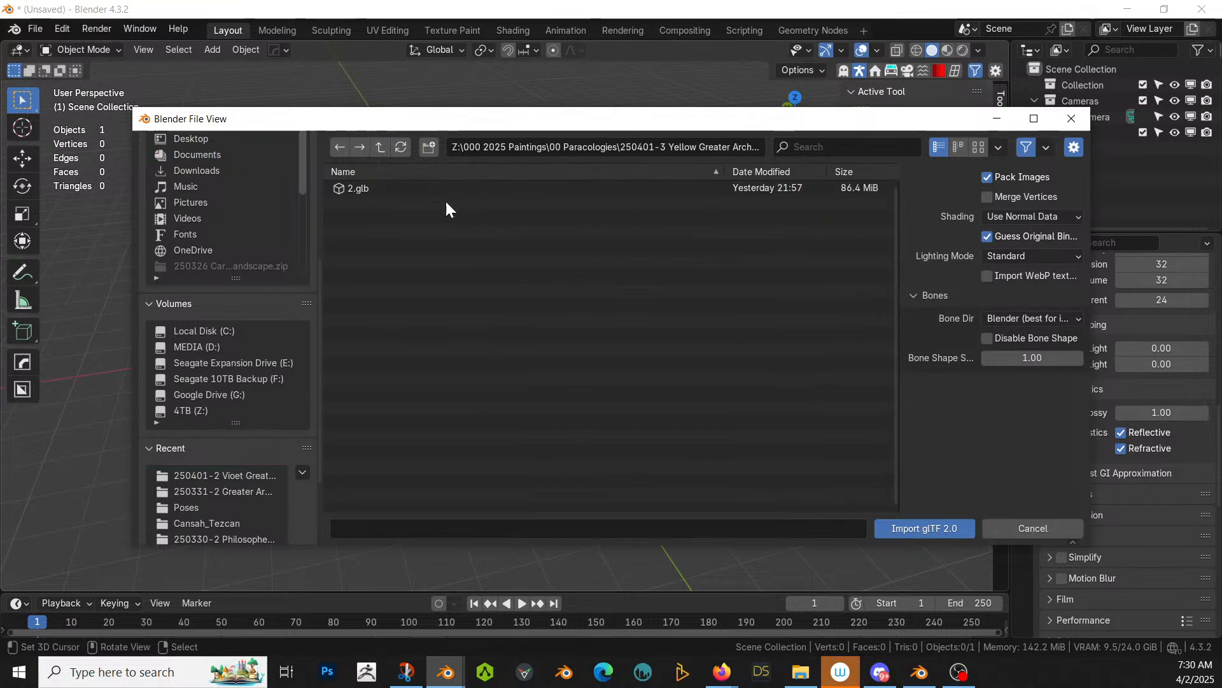
click(359, 189)
click(930, 527)
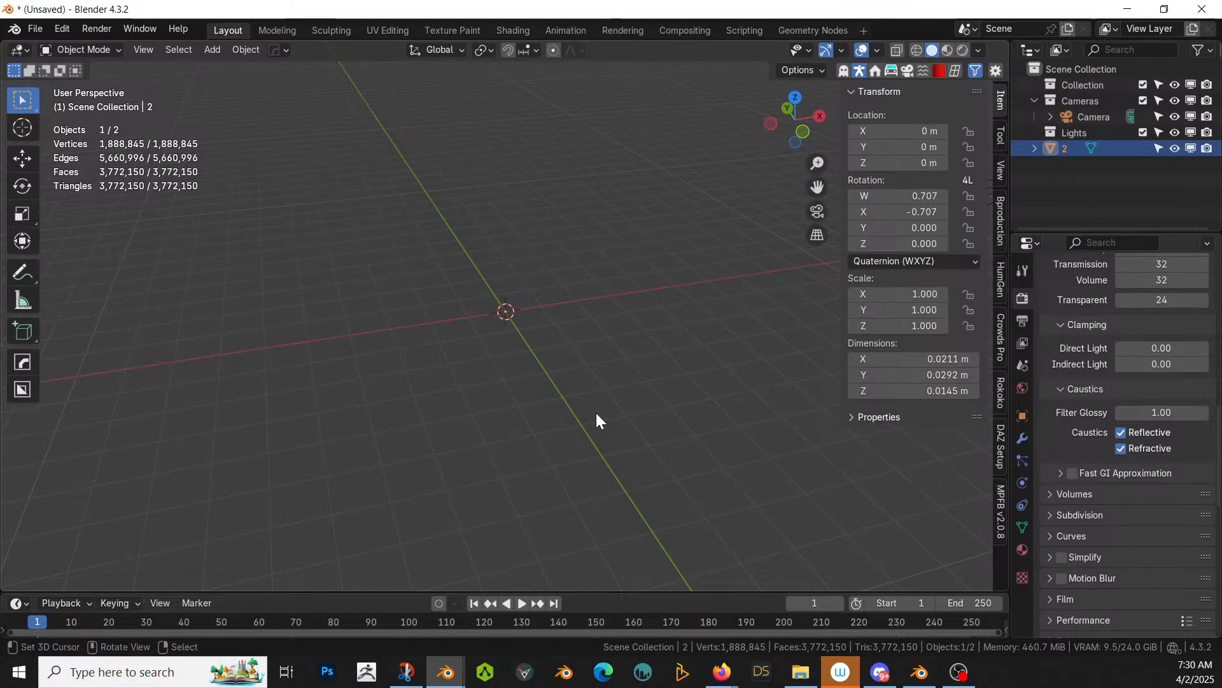
Step: View the imported creature from the front, split the viewport vertically and turn the new area into an Asset Browser
middle_drag(527, 393, 506, 350)
scroll(498, 388, down, 2)
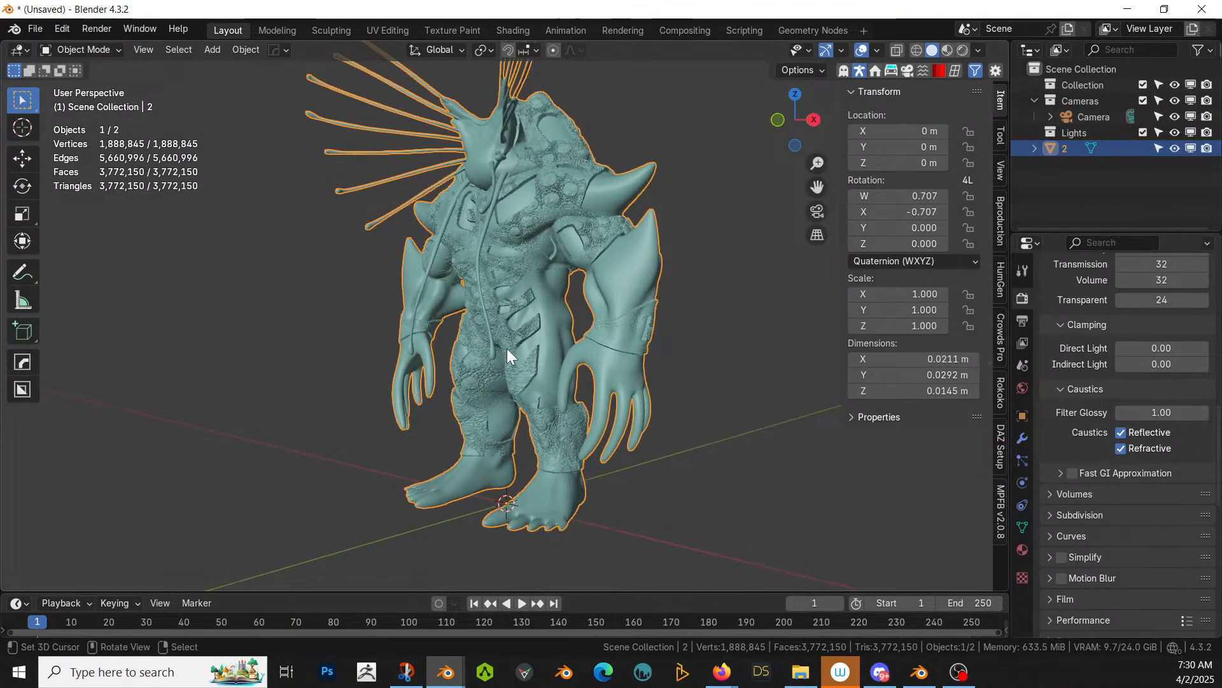
key(KP_1)
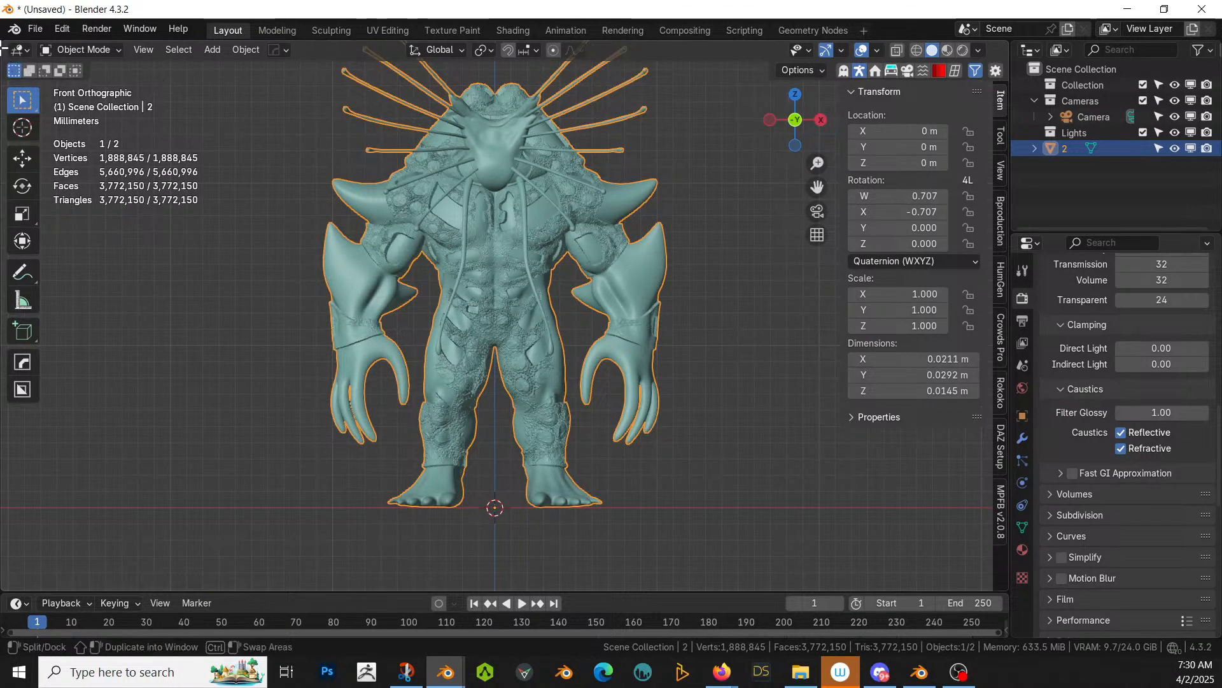
drag(3, 43, 390, 156)
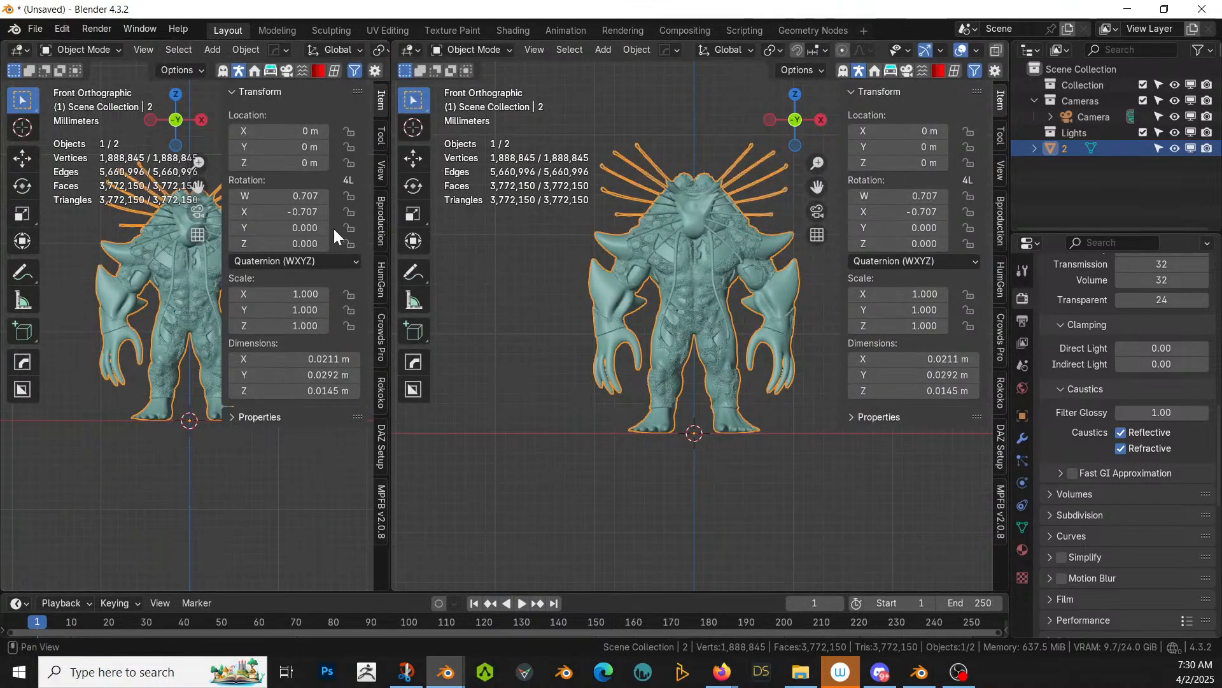
key(shift+F1)
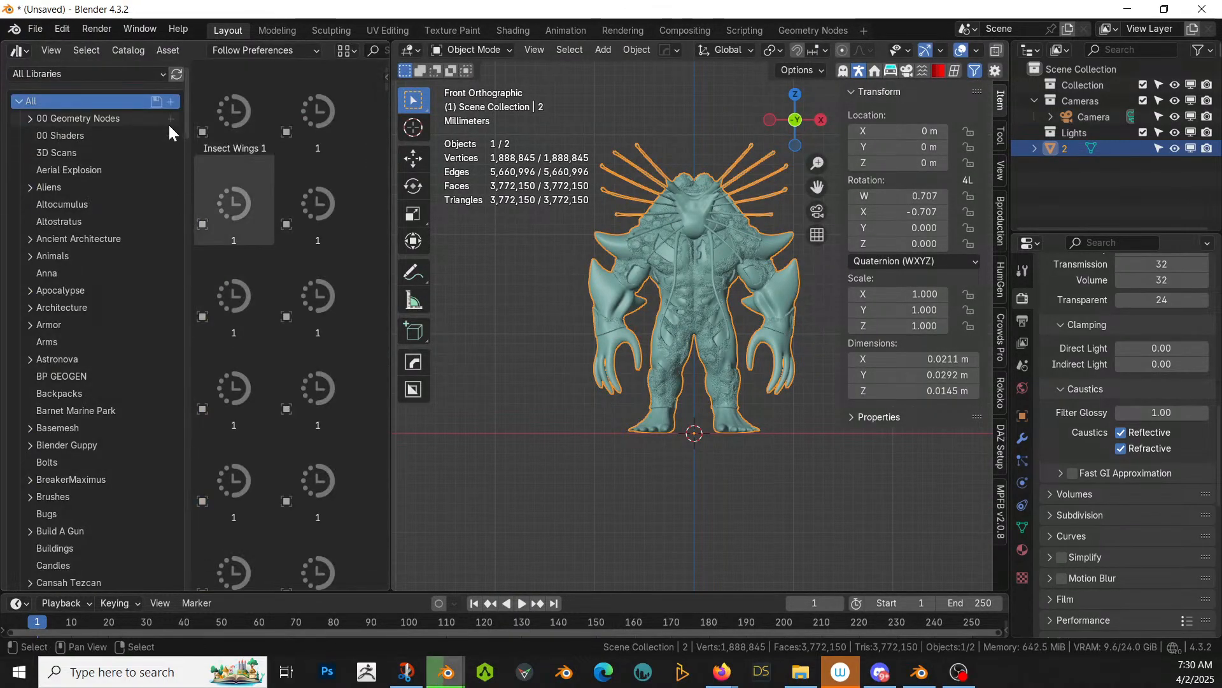
Step: Apply the Nomad Sculpt Mat material from the 00 Blender Shaders library to the creature and close the Asset Browser area
click(106, 75)
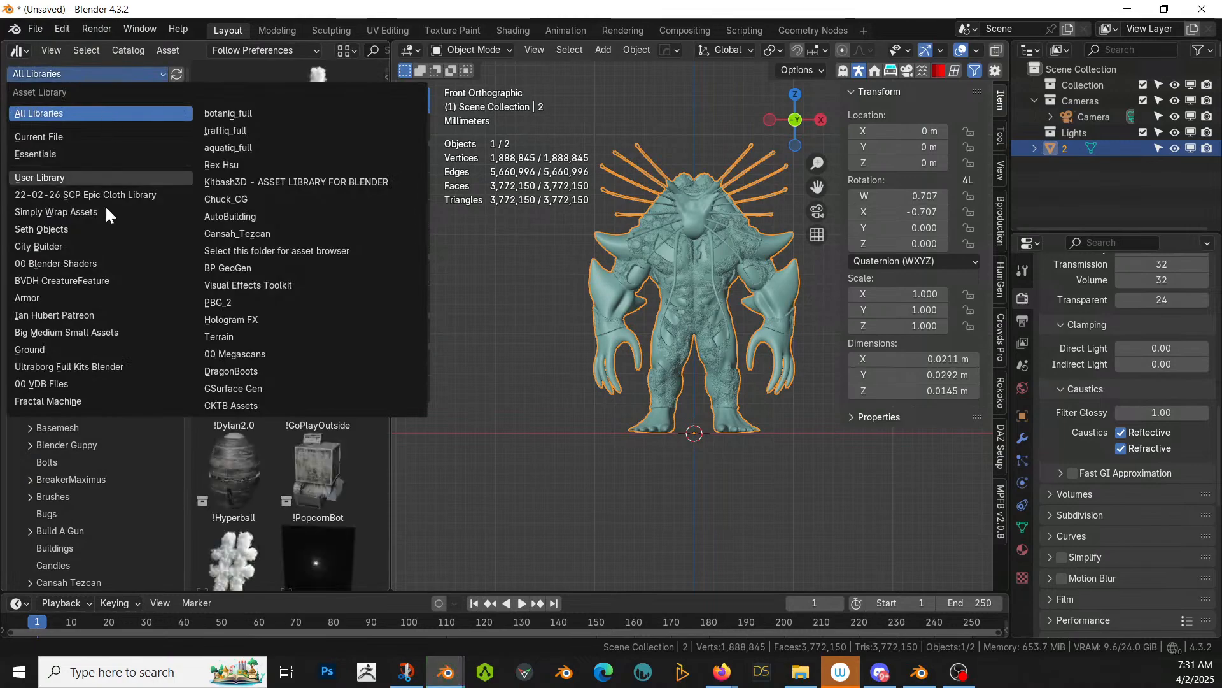
click(95, 263)
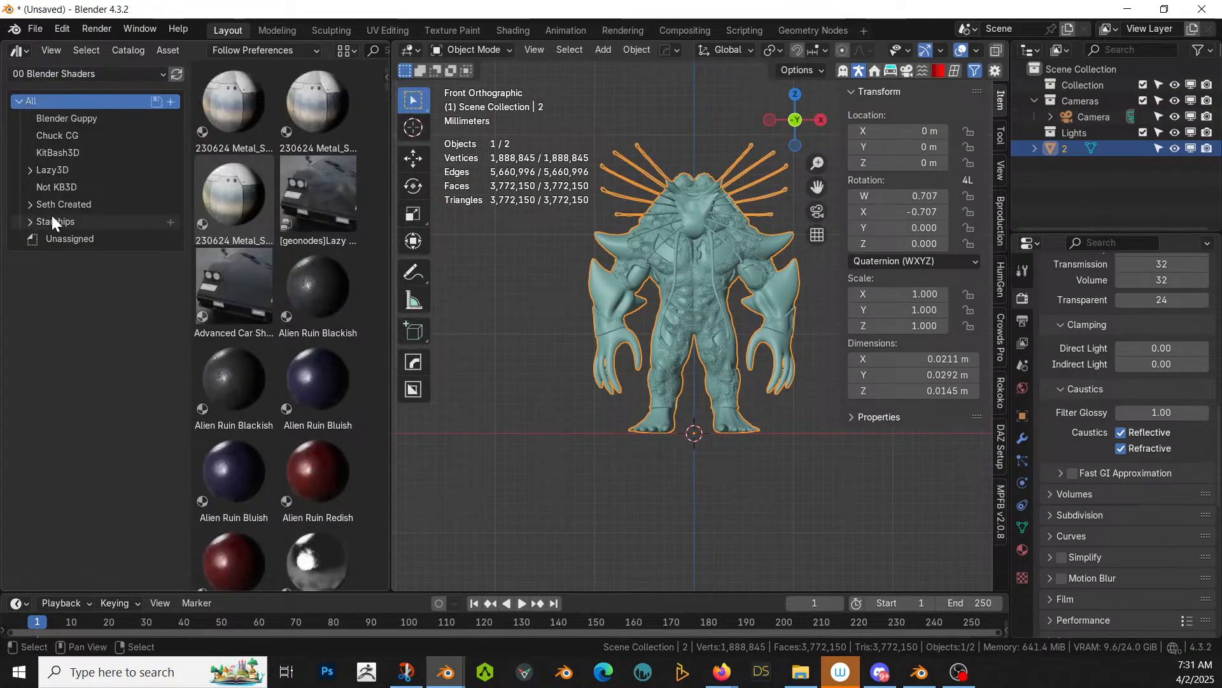
click(30, 204)
click(82, 203)
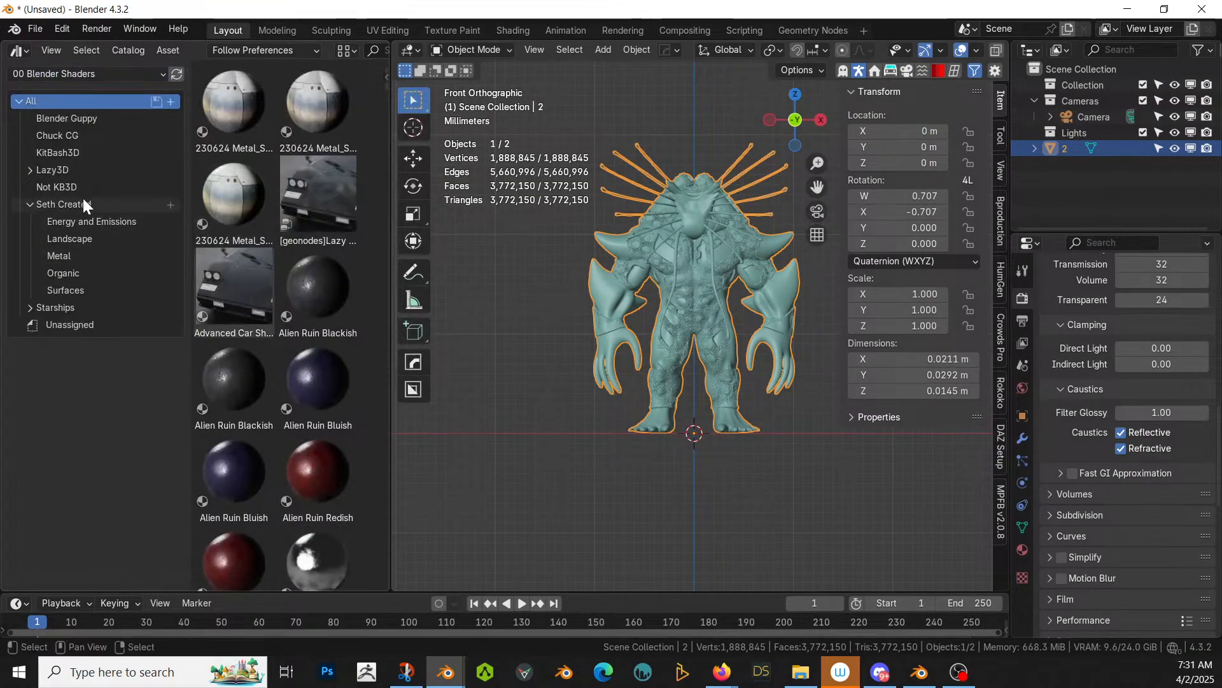
scroll(269, 326, down, 10)
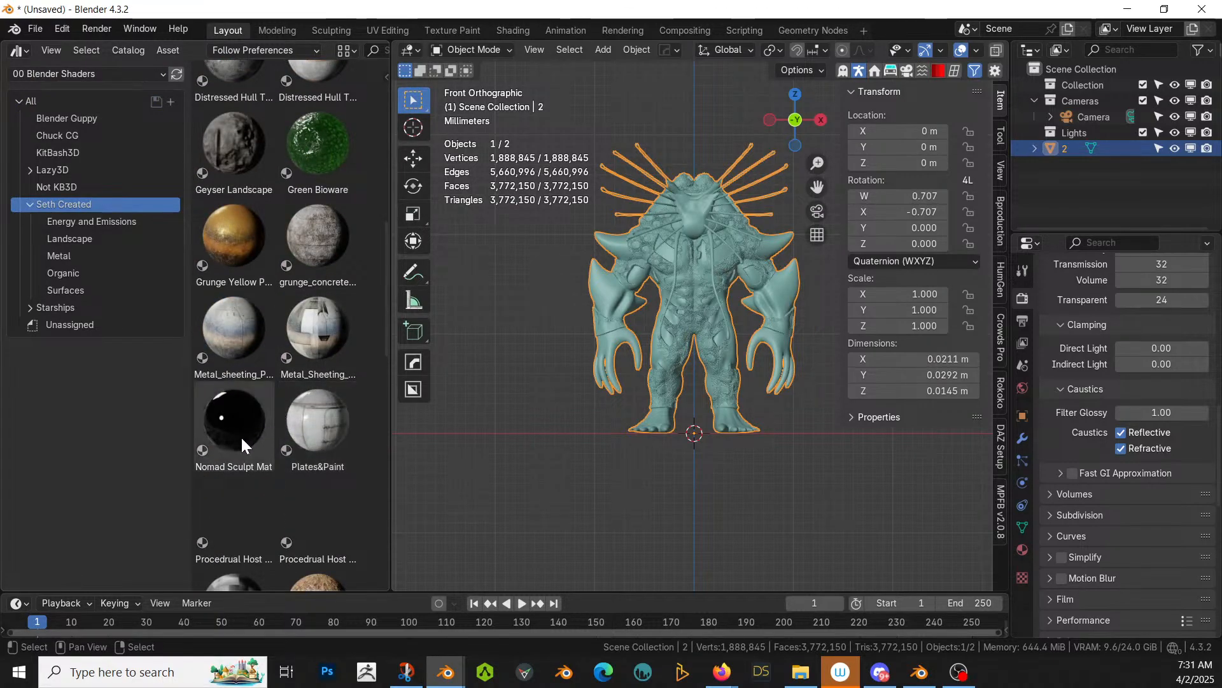
mouse_move(228, 433)
mouse_down()
mouse_move(576, 274)
mouse_move(656, 263)
mouse_up()
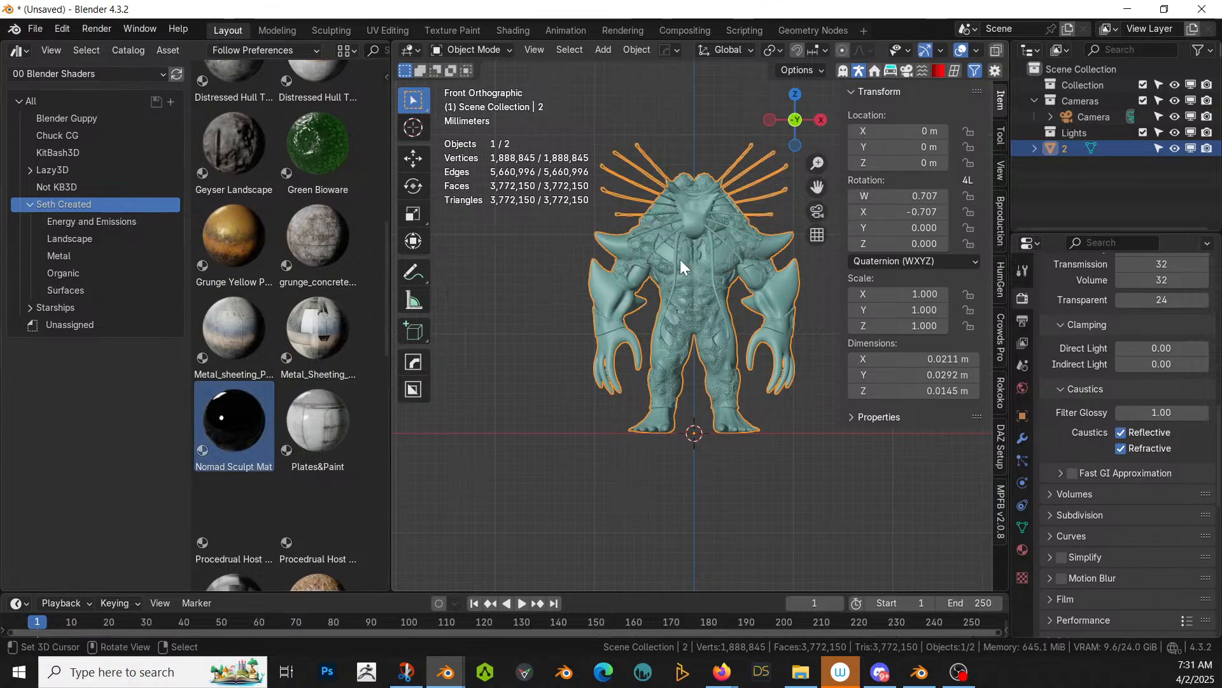
right_click(181, 53)
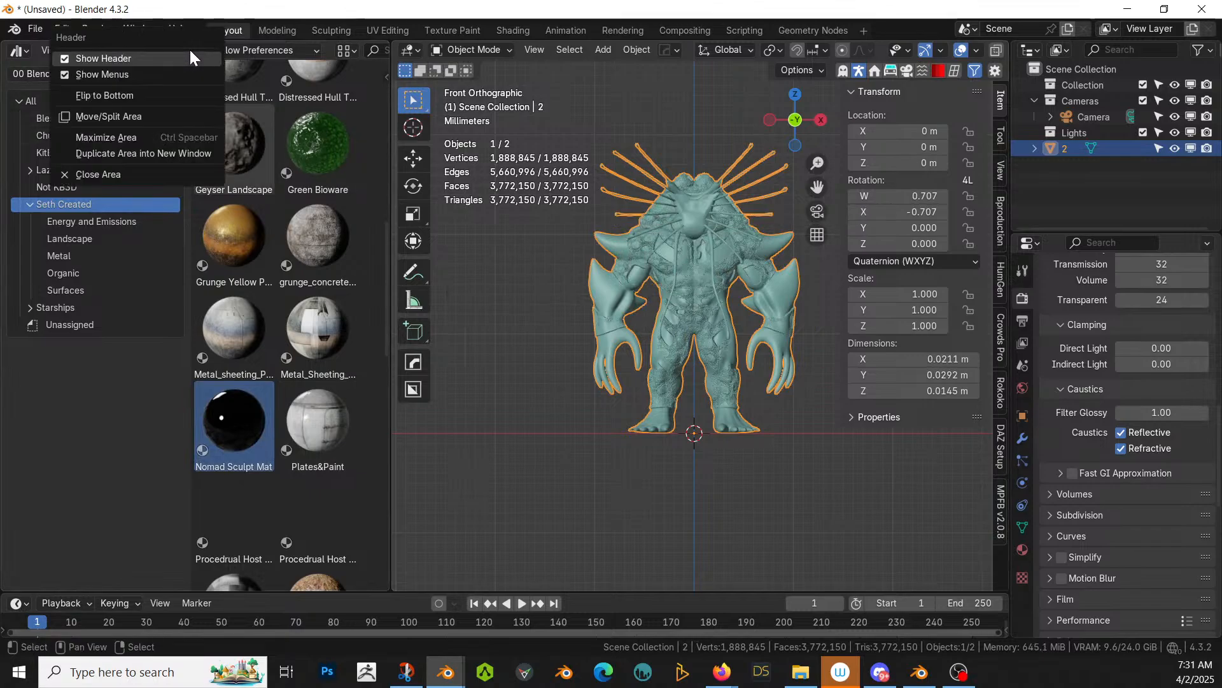
click(142, 169)
Step: Open the Shading workspace and delete the lower Color Ramp node of the Nomad Sculpt Mat material
click(517, 29)
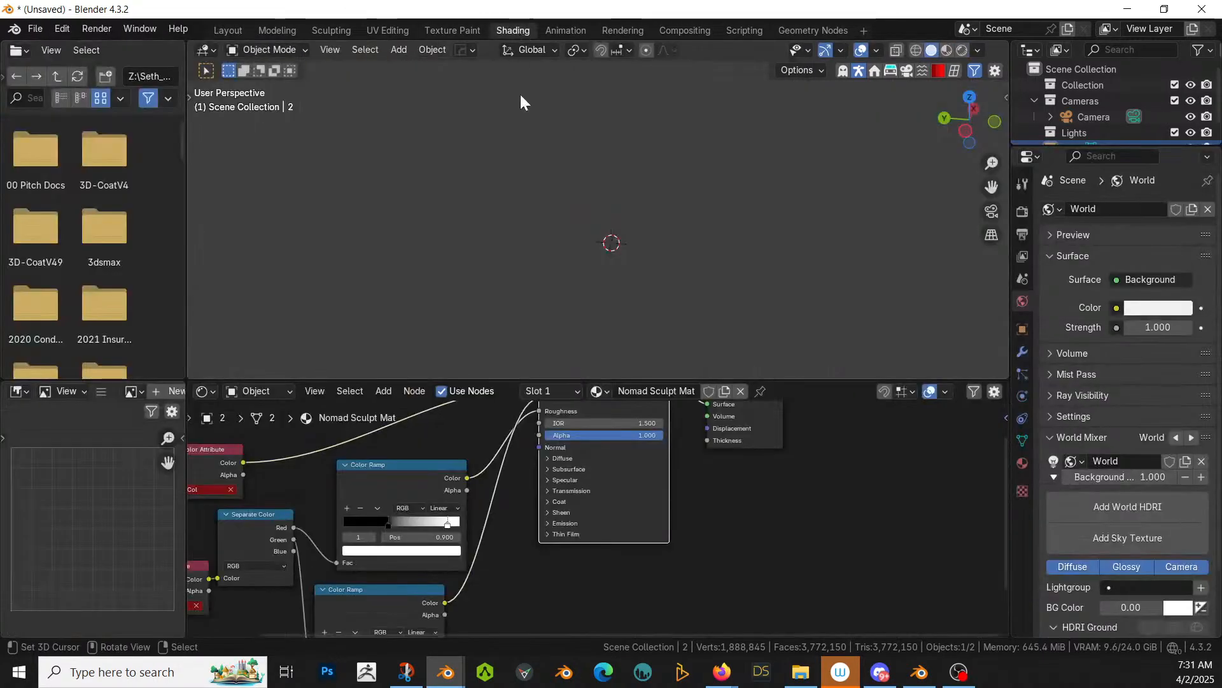
click(396, 589)
key(x)
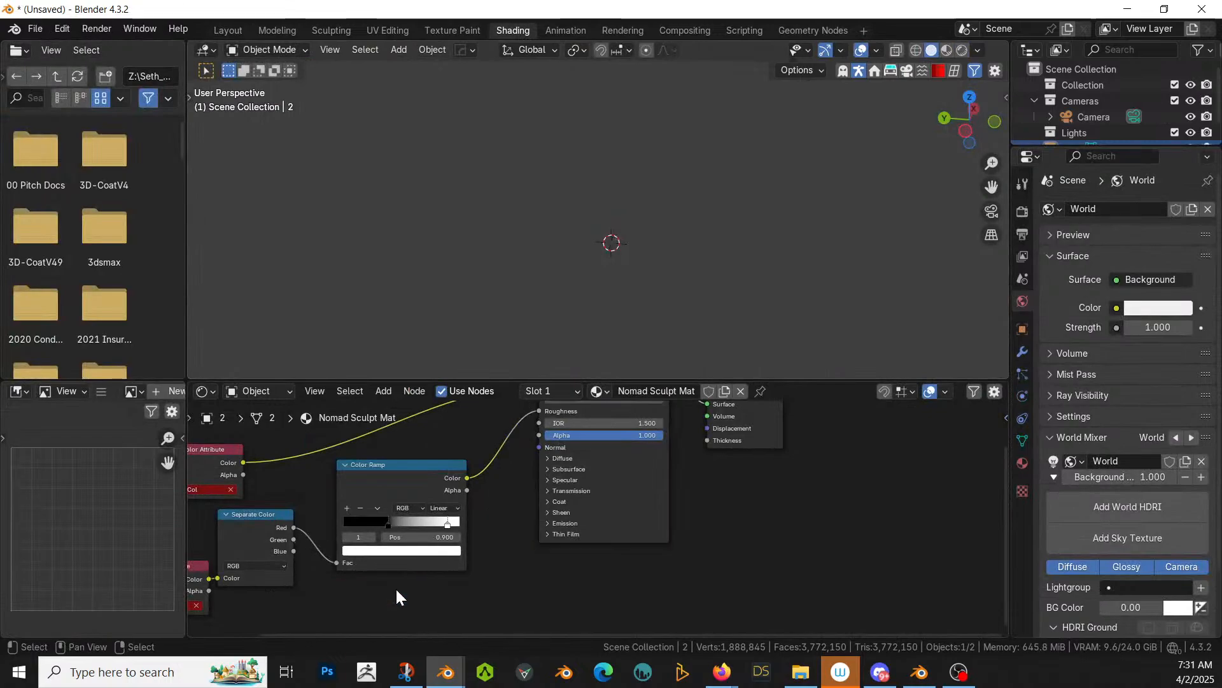
Step: Set the lower Color Attribute node to Color.001 and the upper one, feeding the base color, to Color
middle_drag(545, 563, 666, 520)
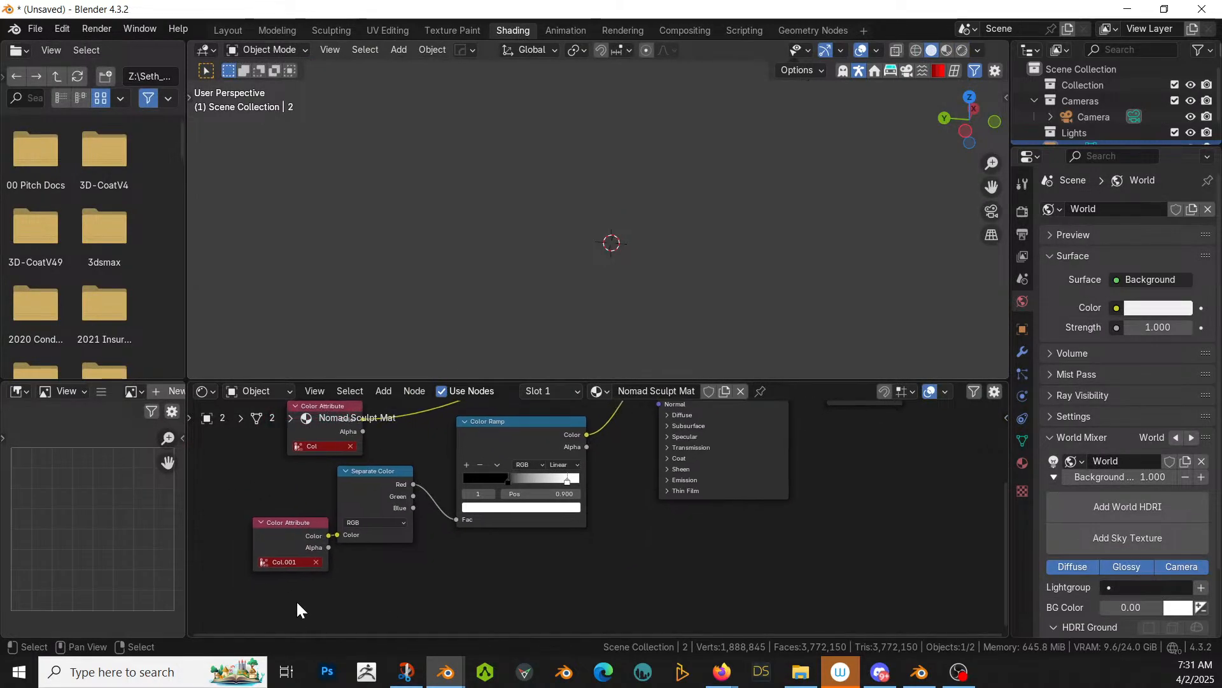
click(275, 565)
click(276, 461)
click(322, 446)
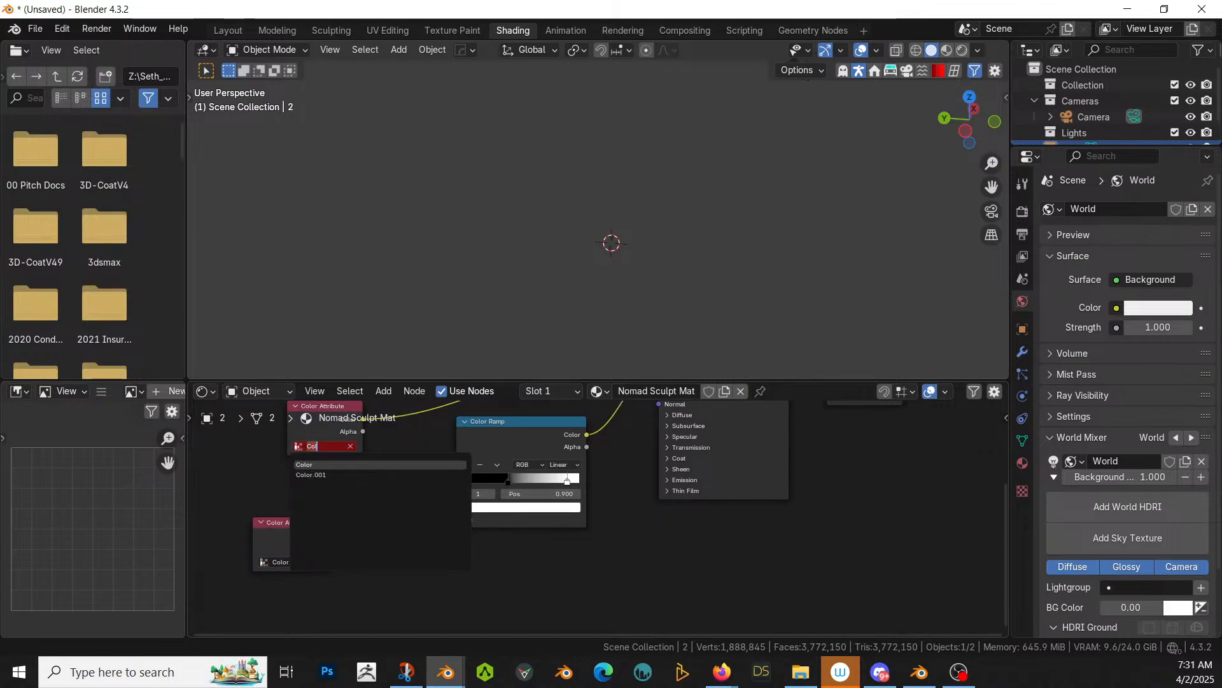
click(319, 465)
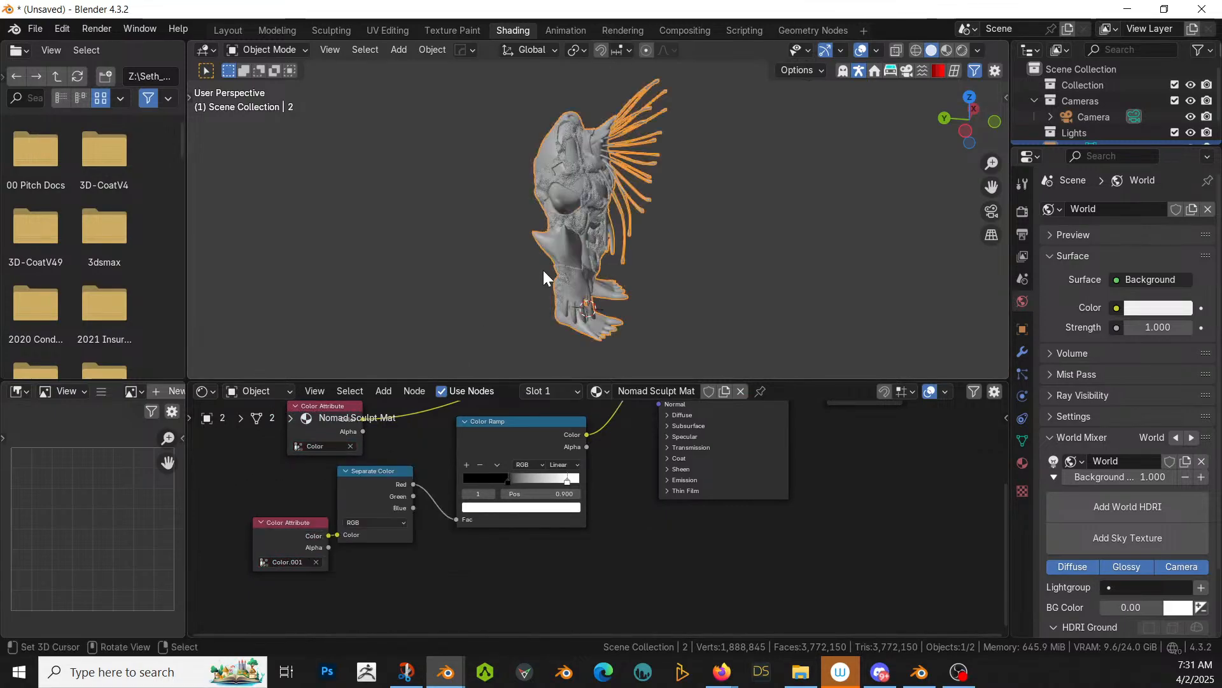
Step: Display the creature in rendered shading and inspect its painted colors from the front
key(z)
key(8)
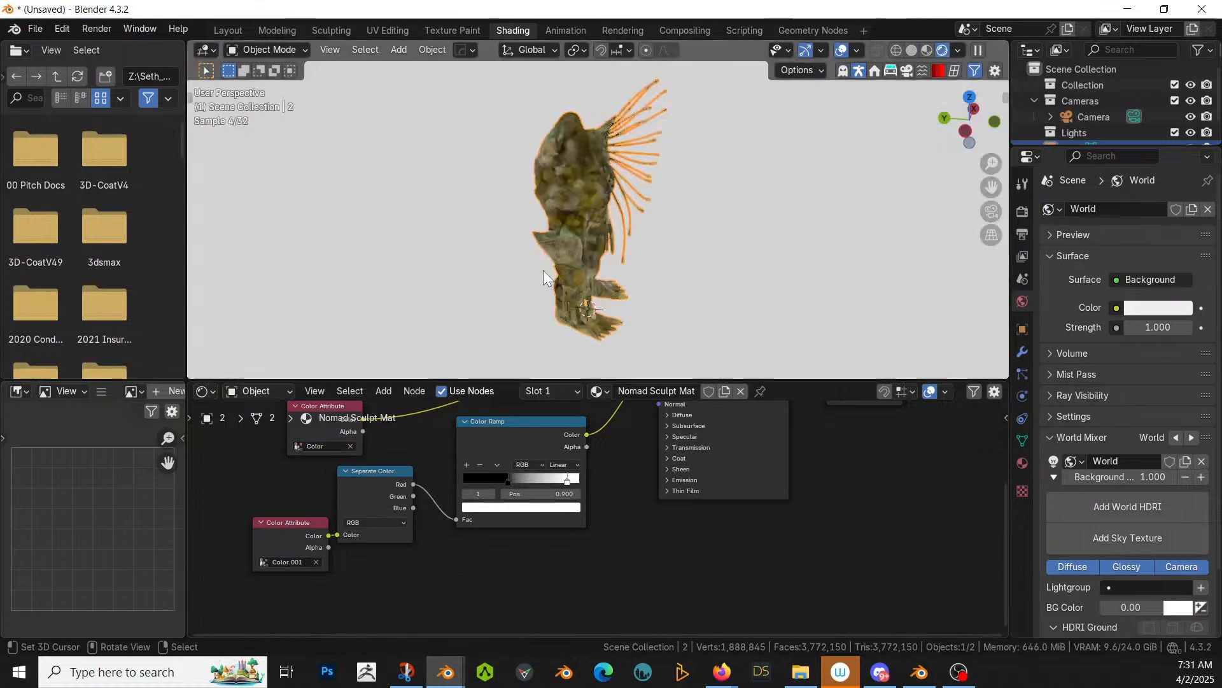
mouse_move(657, 274)
middle_down()
mouse_move(562, 248)
mouse_move(560, 236)
middle_up()
scroll(561, 236, up, 3)
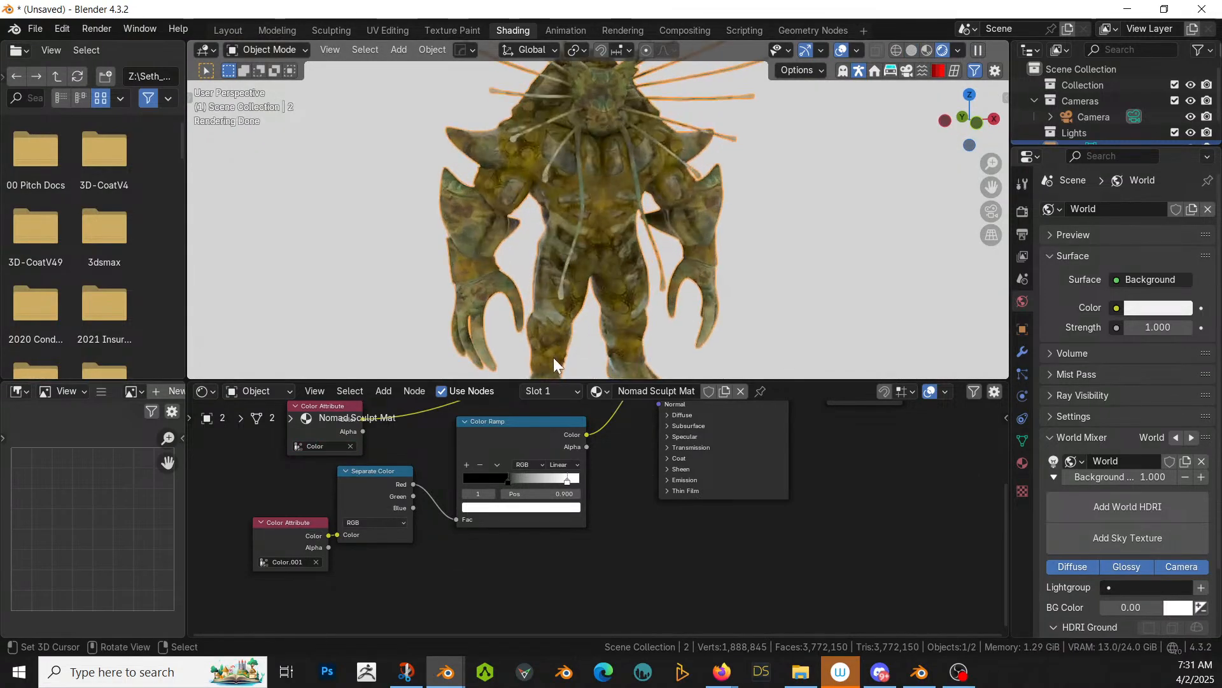
Step: Preview the Color Ramp's output on the creature, and reconnect the Principled BSDF to the Material Output
ctrl+shift+click(537, 421)
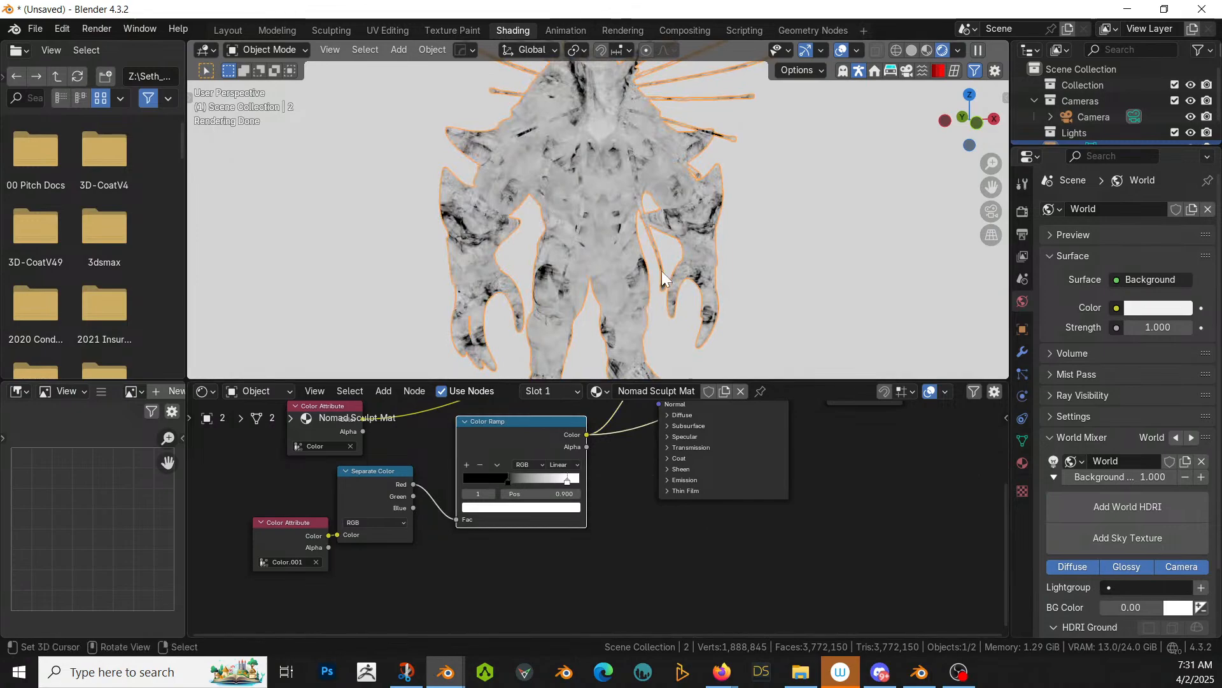
middle_drag(694, 544, 625, 445)
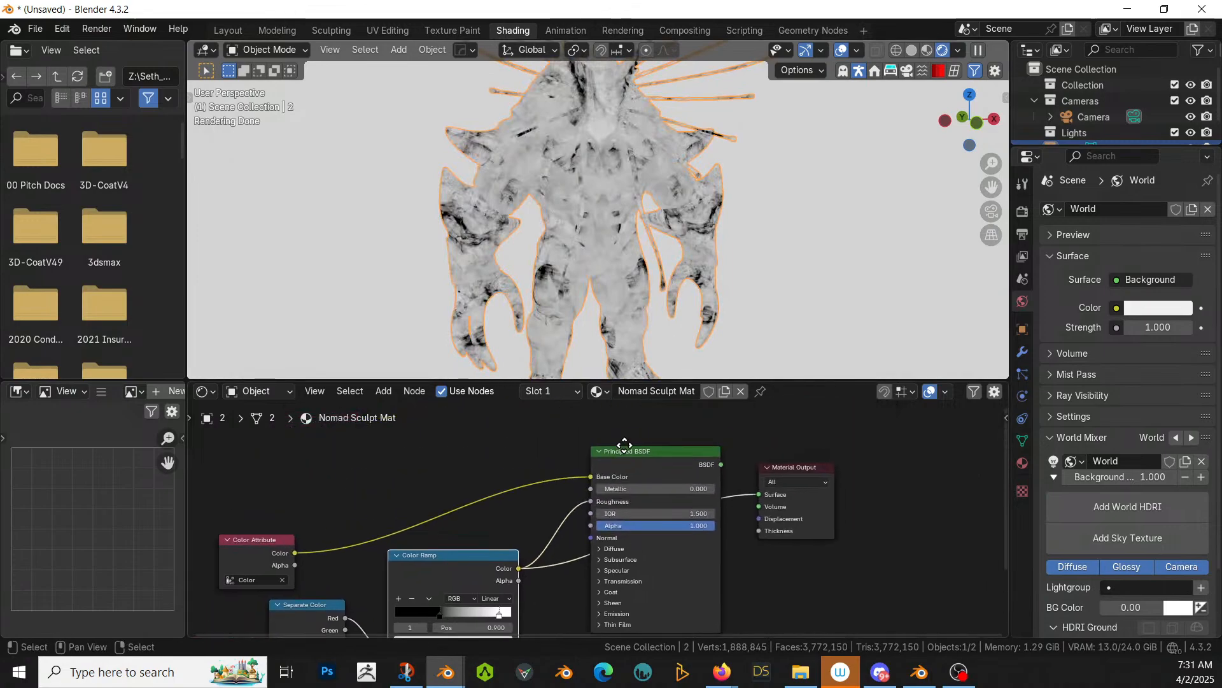
ctrl+shift+click(660, 451)
mouse_move(733, 254)
middle_down()
mouse_move(594, 245)
mouse_move(739, 261)
middle_up()
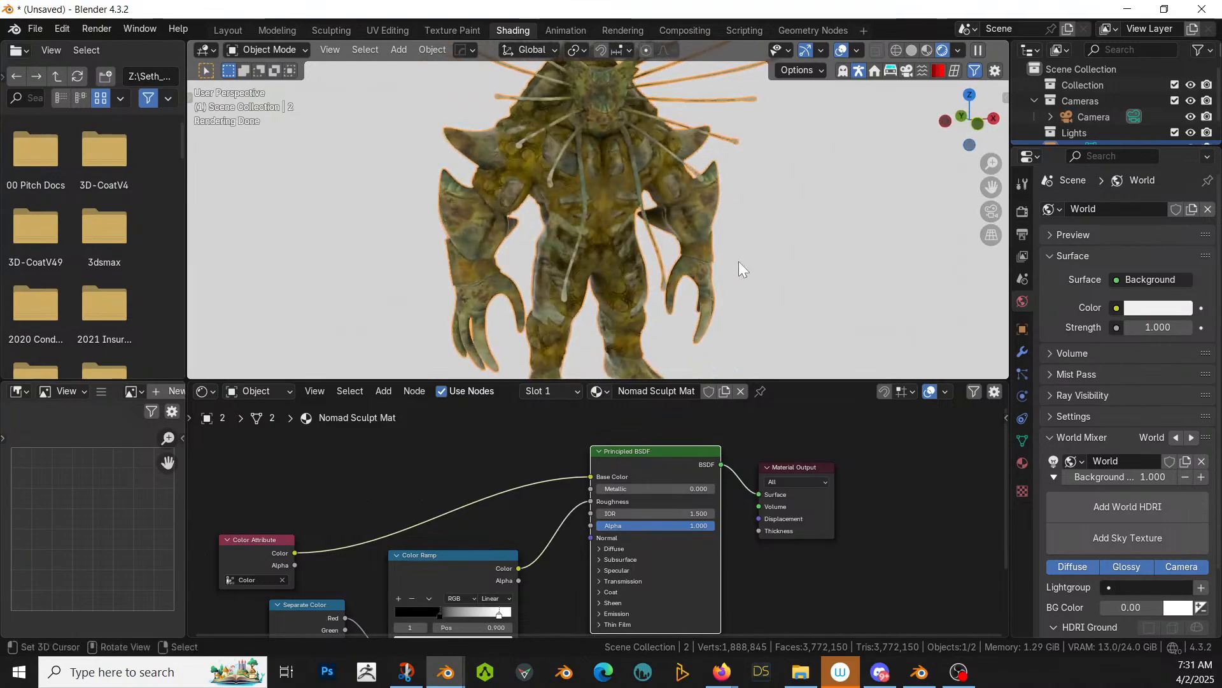
Step: Return to the Layout workspace and start saving the project in the 250401-3 Yellow Greater Archon folder
click(224, 29)
scroll(513, 247, down, 2)
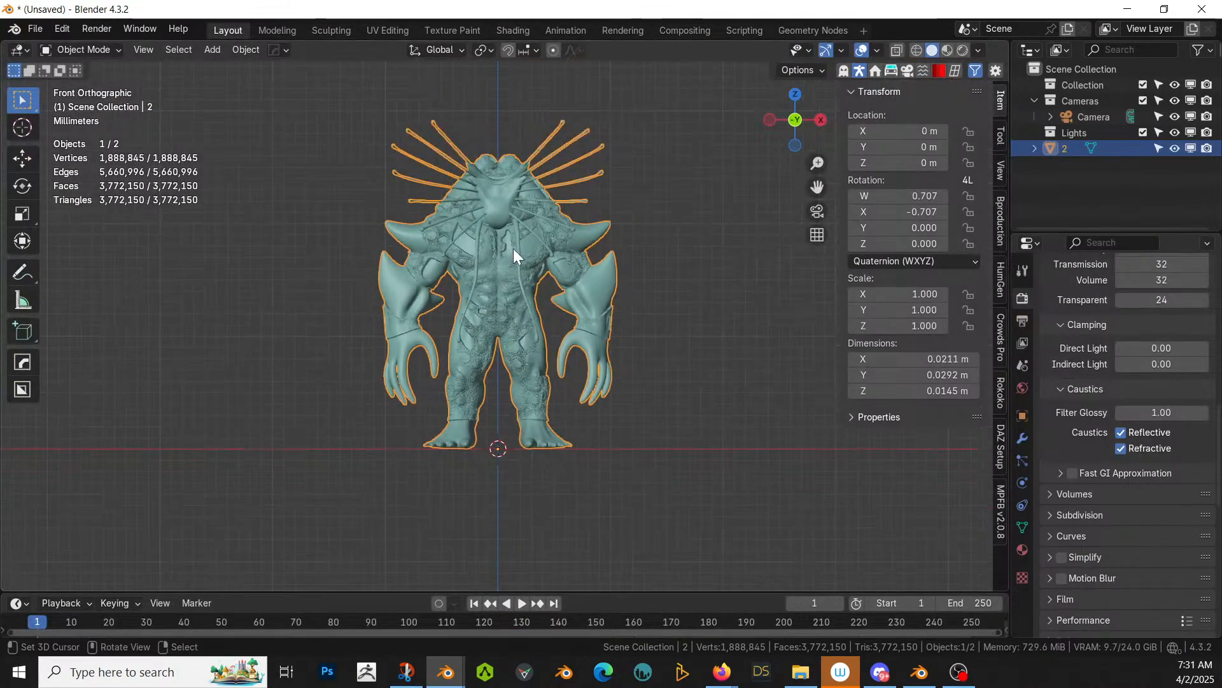
key(ctrl+s)
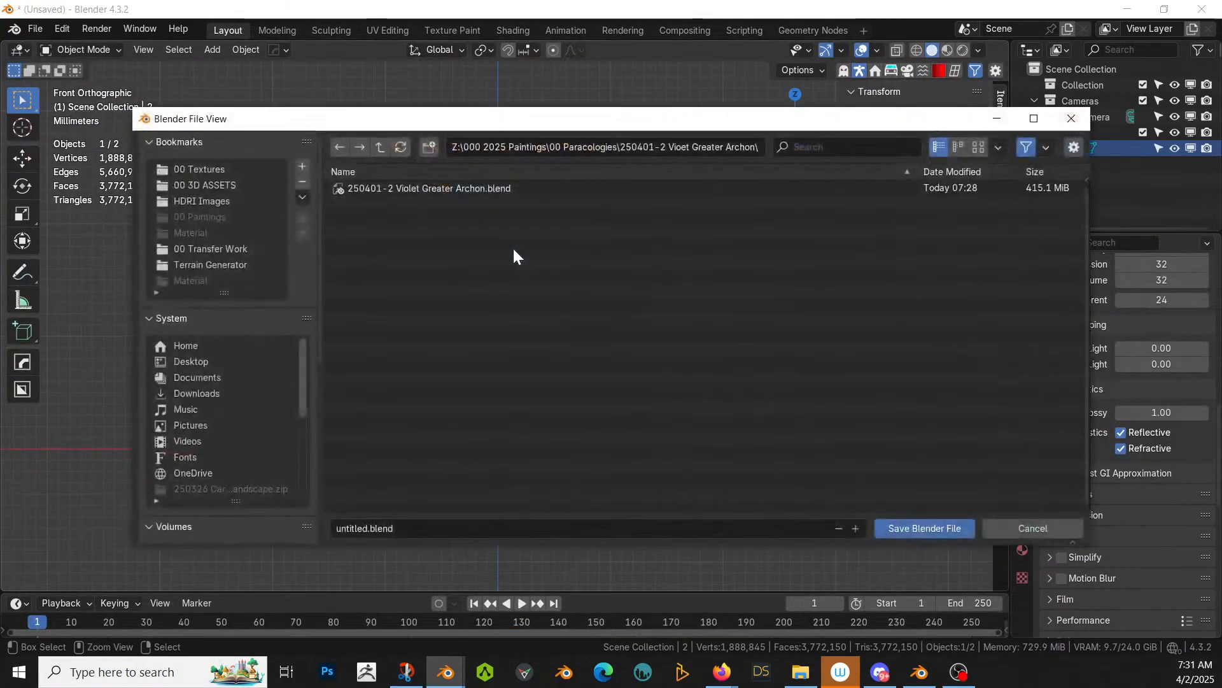
click(380, 145)
click(448, 200)
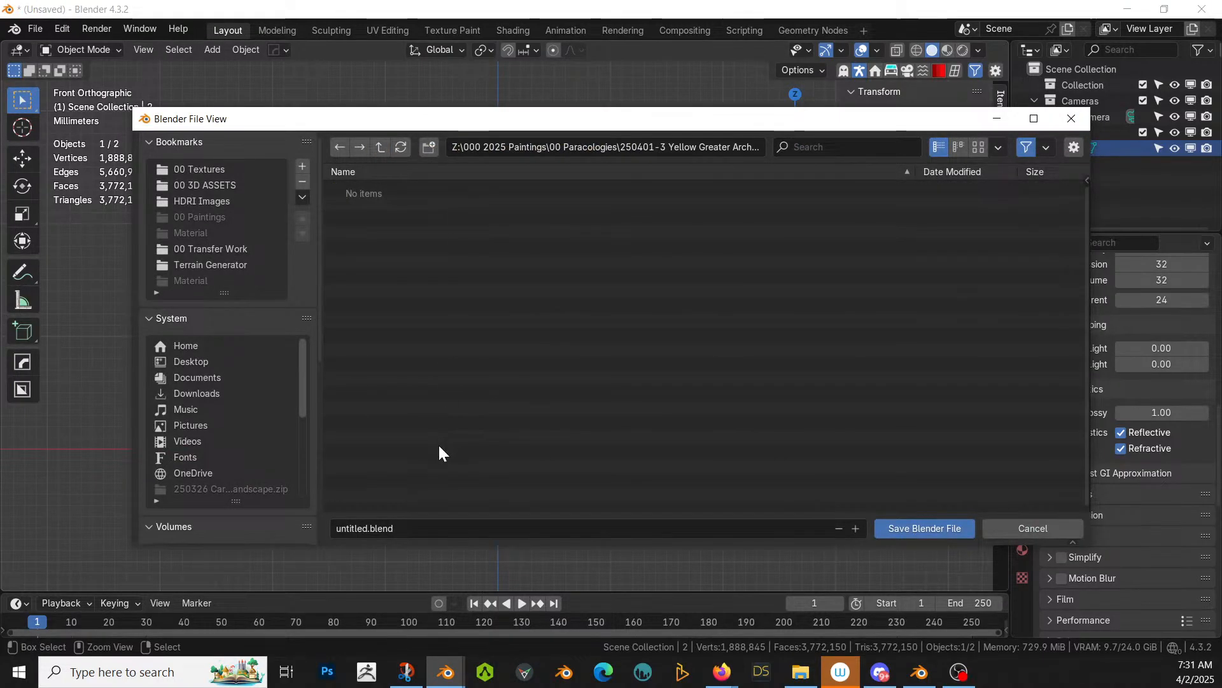
Step: Name the project file 250401-3 Yellow Greater Archon and save it
click(426, 532)
key(BackSpace)
text(25)
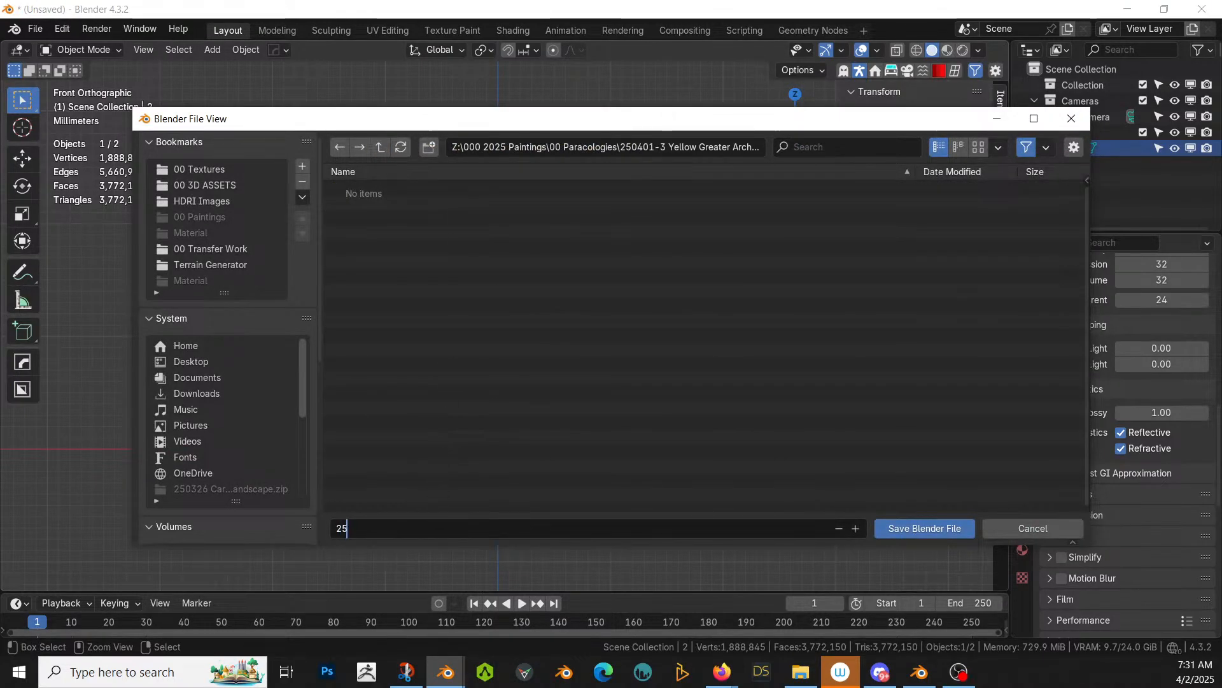
text(0401-3 Yellow)
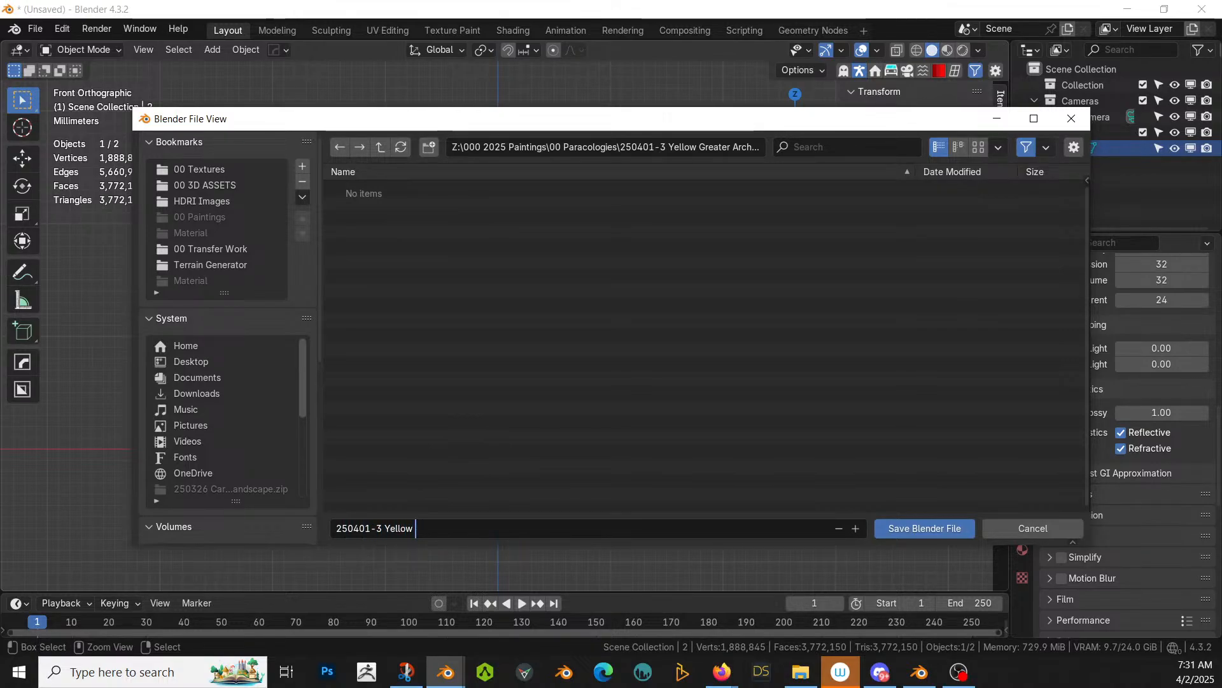
text( Creater Archon)
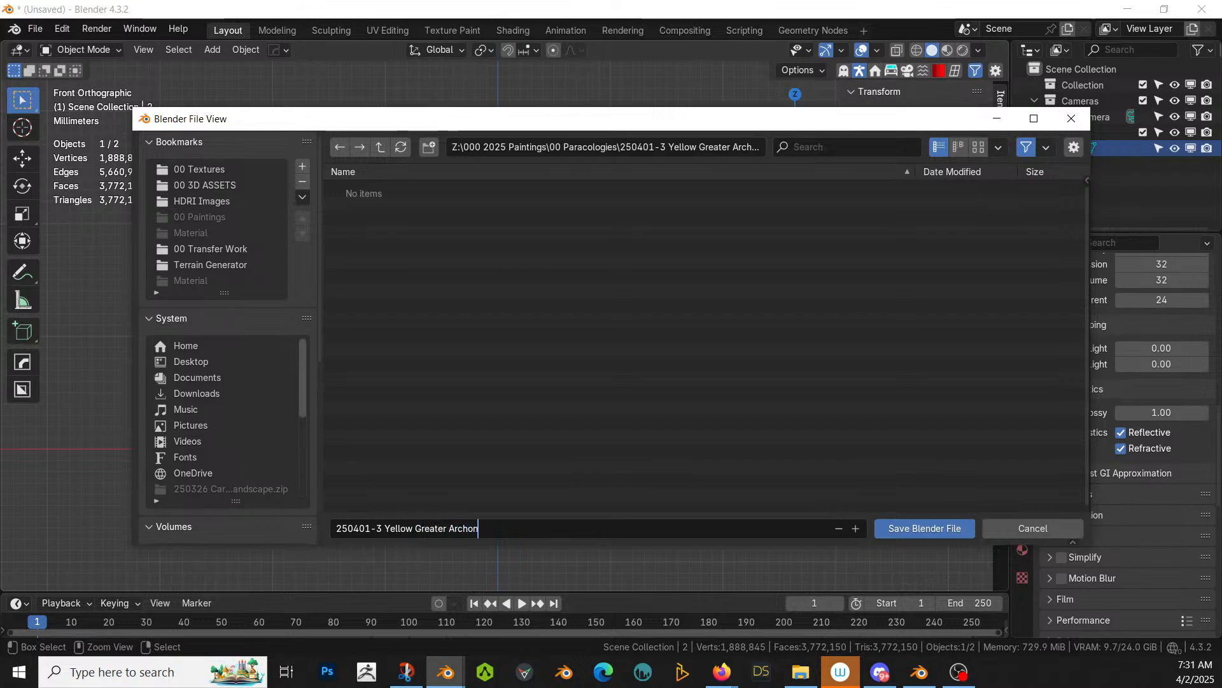
key(Return)
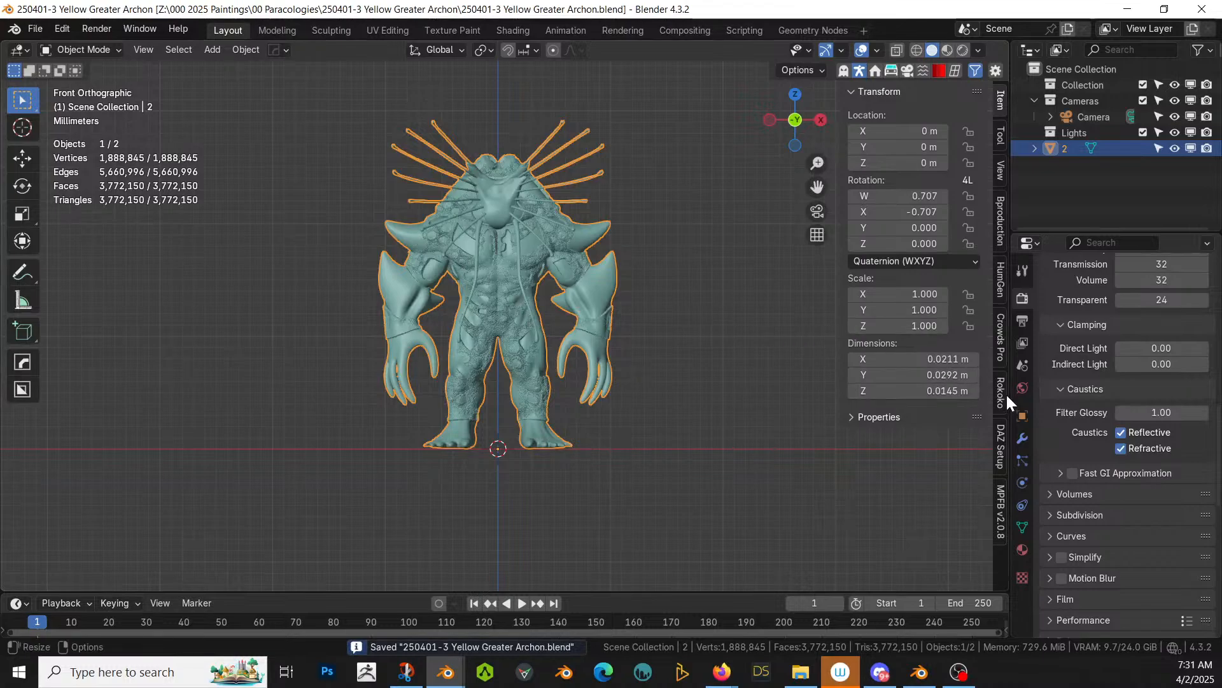
Step: Clear the creature's location and scale transforms
click(500, 246)
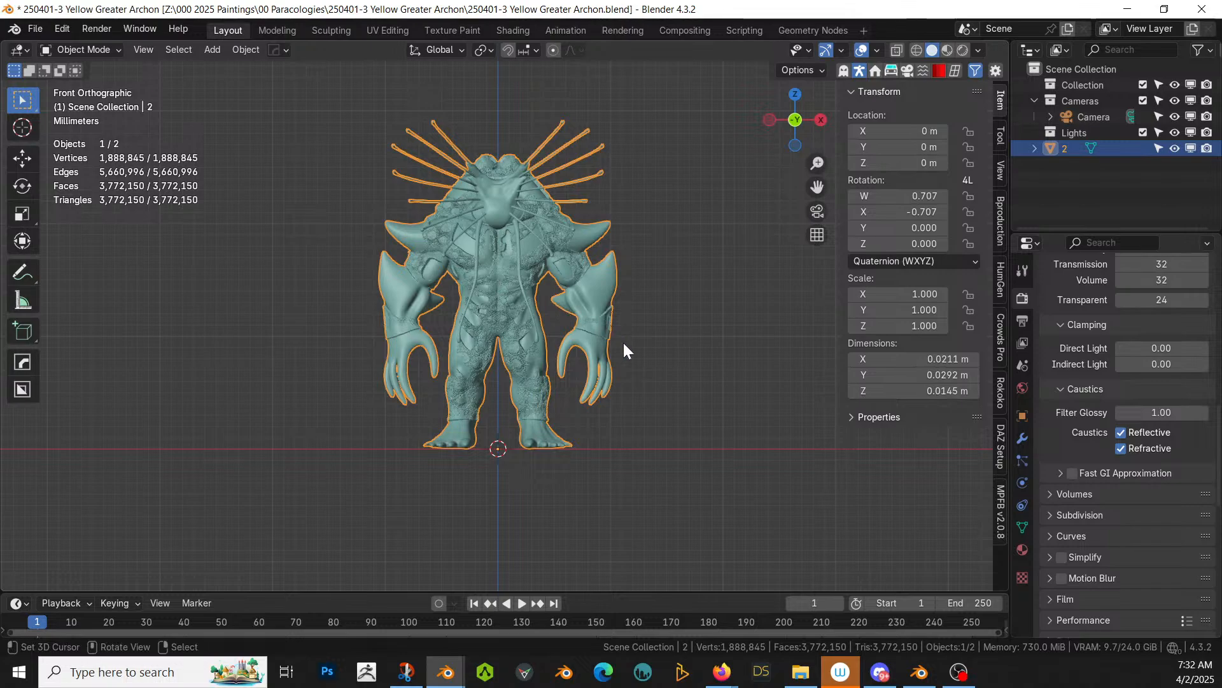
middle_drag(615, 368, 674, 442)
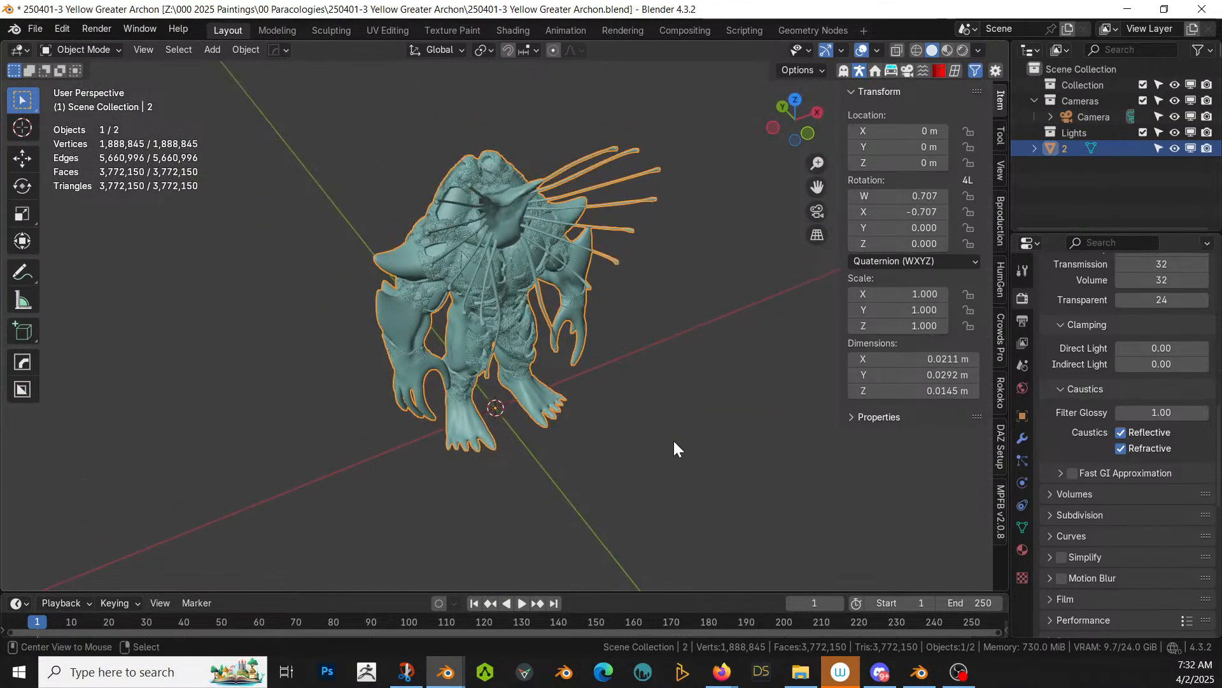
key(alt+g)
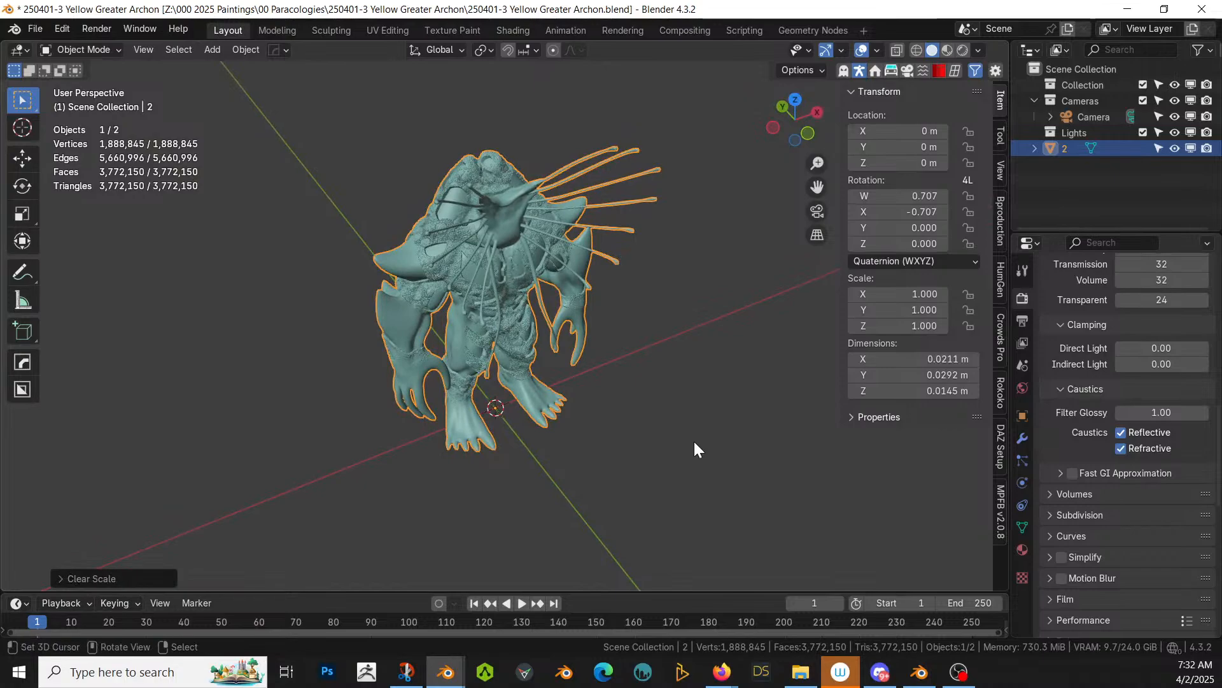
key(alt+s)
Step: Scale the creature uniformly by a factor of 100
middle_drag(682, 436, 630, 370)
scroll(617, 365, down, 2)
scroll(629, 370, up, 3)
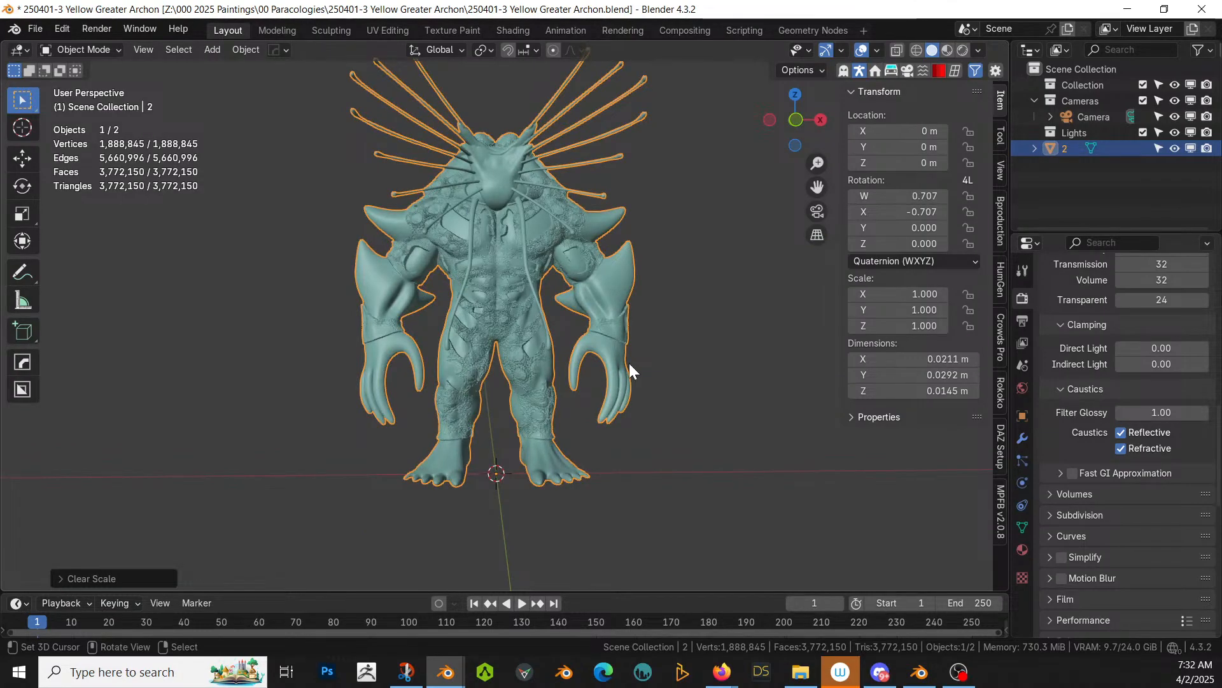
text(s100)
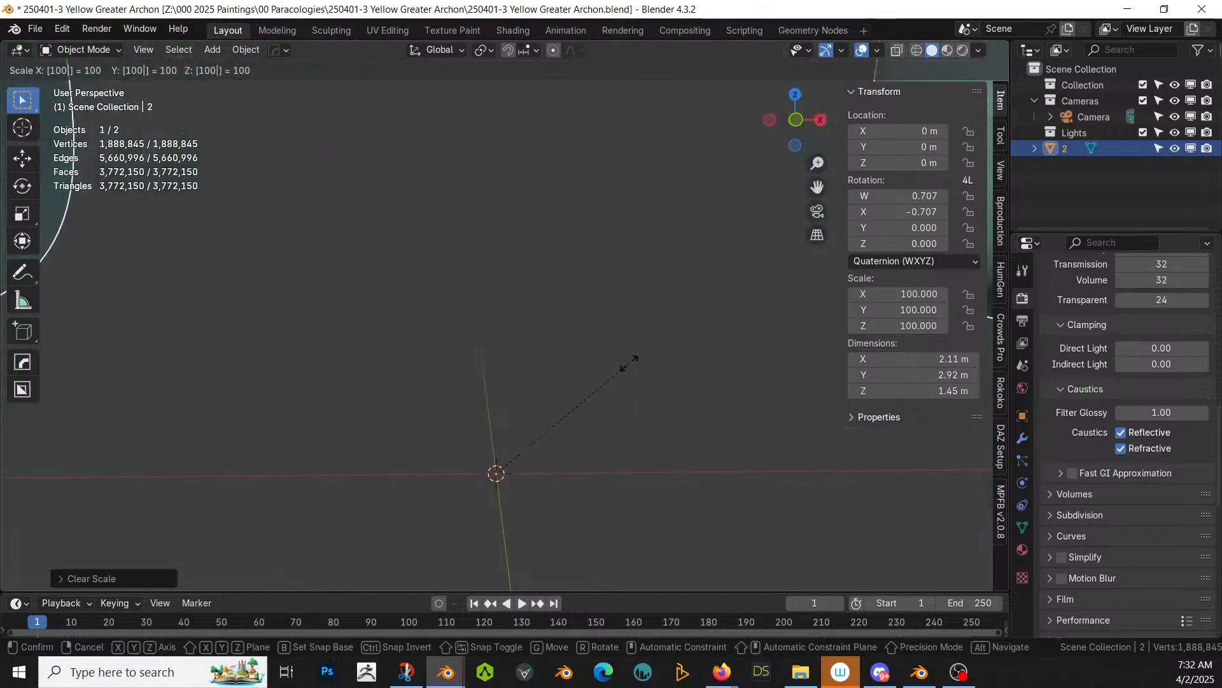
key(Return)
Step: From the front view, enlarge the creature freehand until its tallest dimension is about 4 m
scroll(597, 347, down, 6)
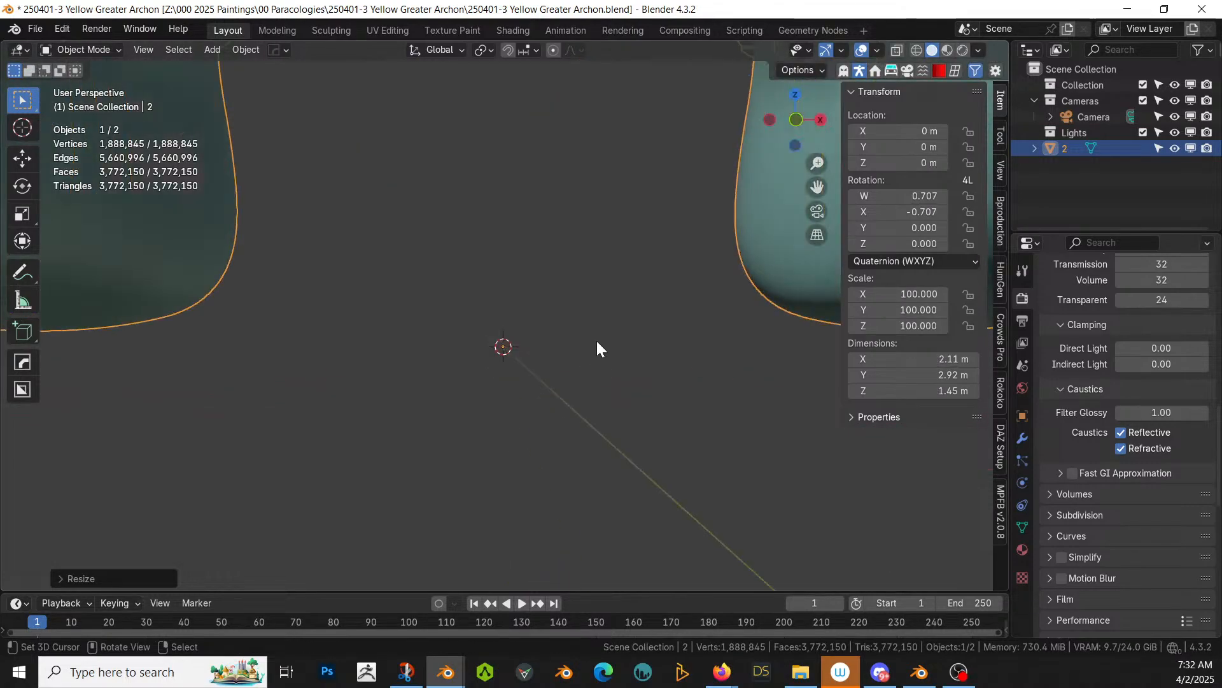
scroll(597, 347, down, 3)
key(KP_1)
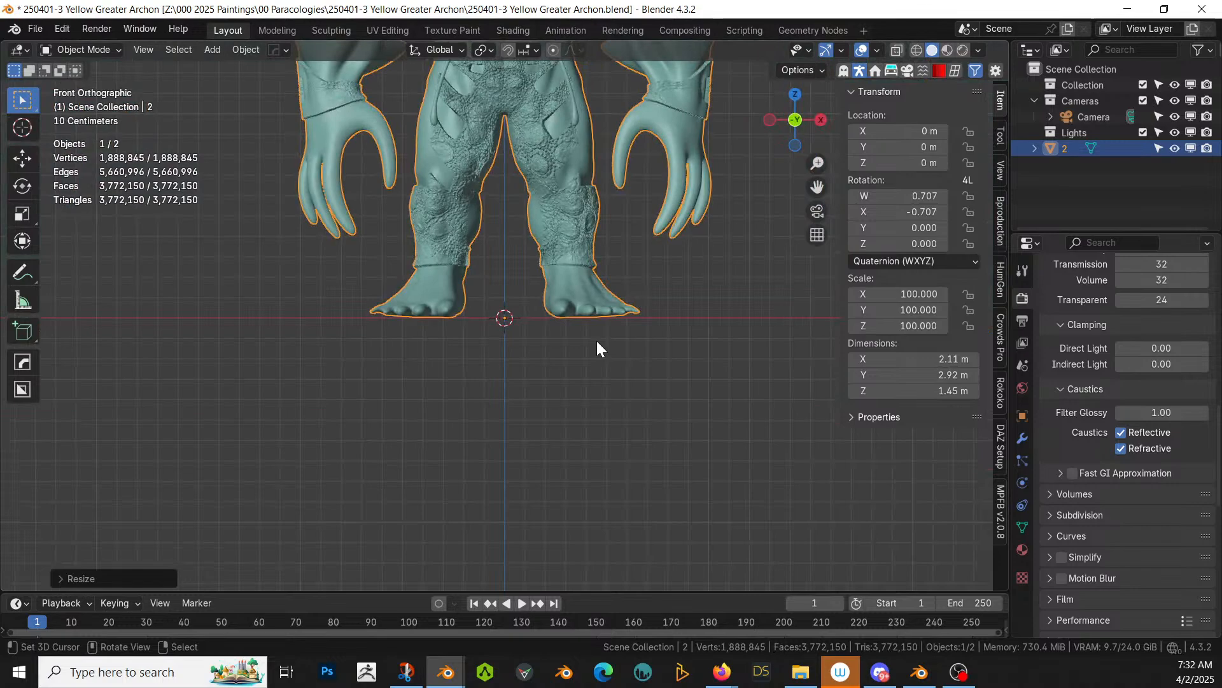
shift+middle_drag(574, 341, 556, 48)
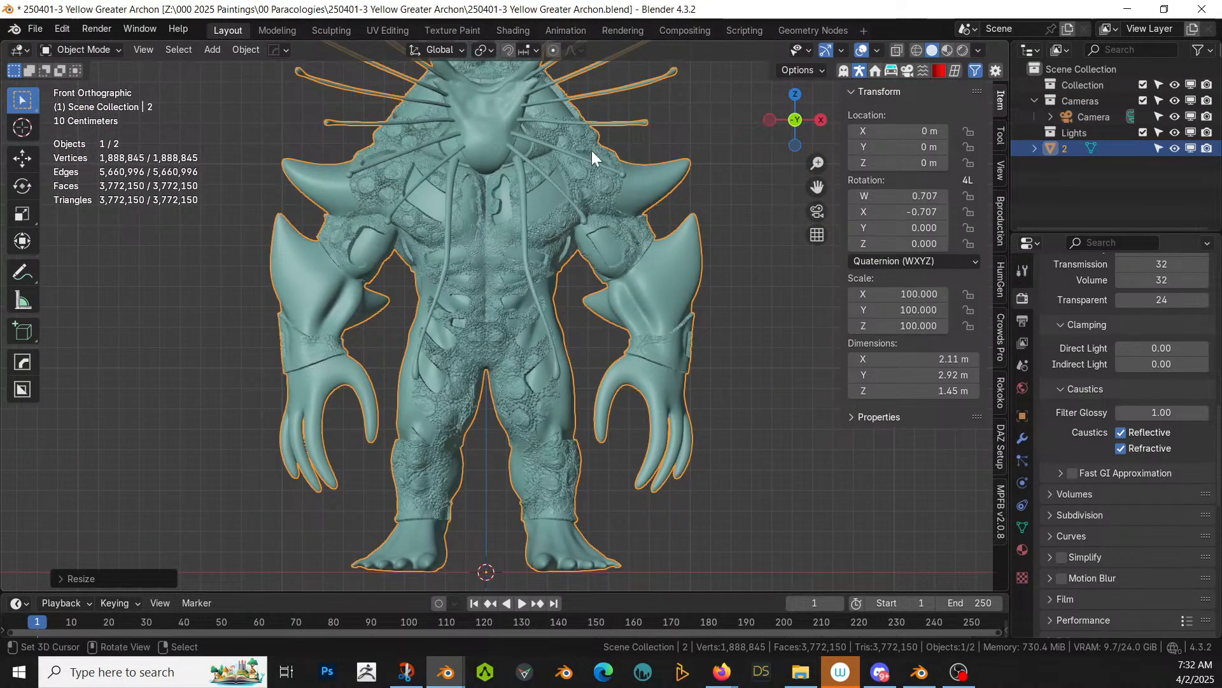
scroll(573, 272, down, 3)
shift+middle_drag(573, 272, 563, 313)
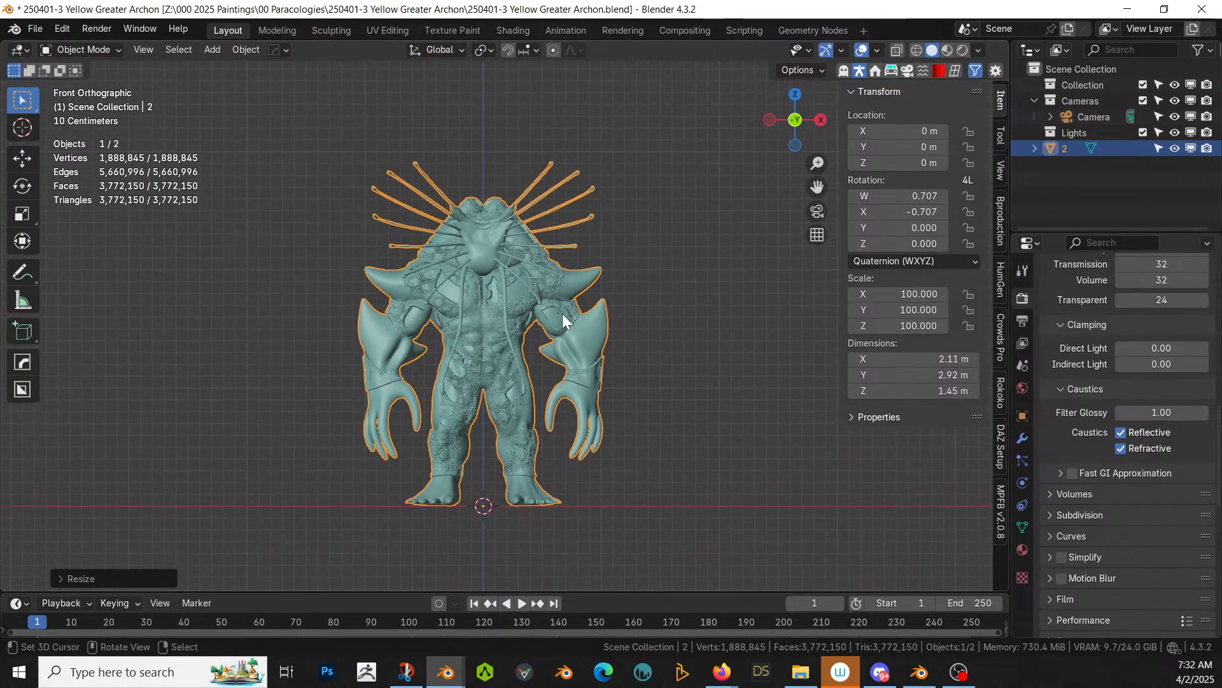
key(s)
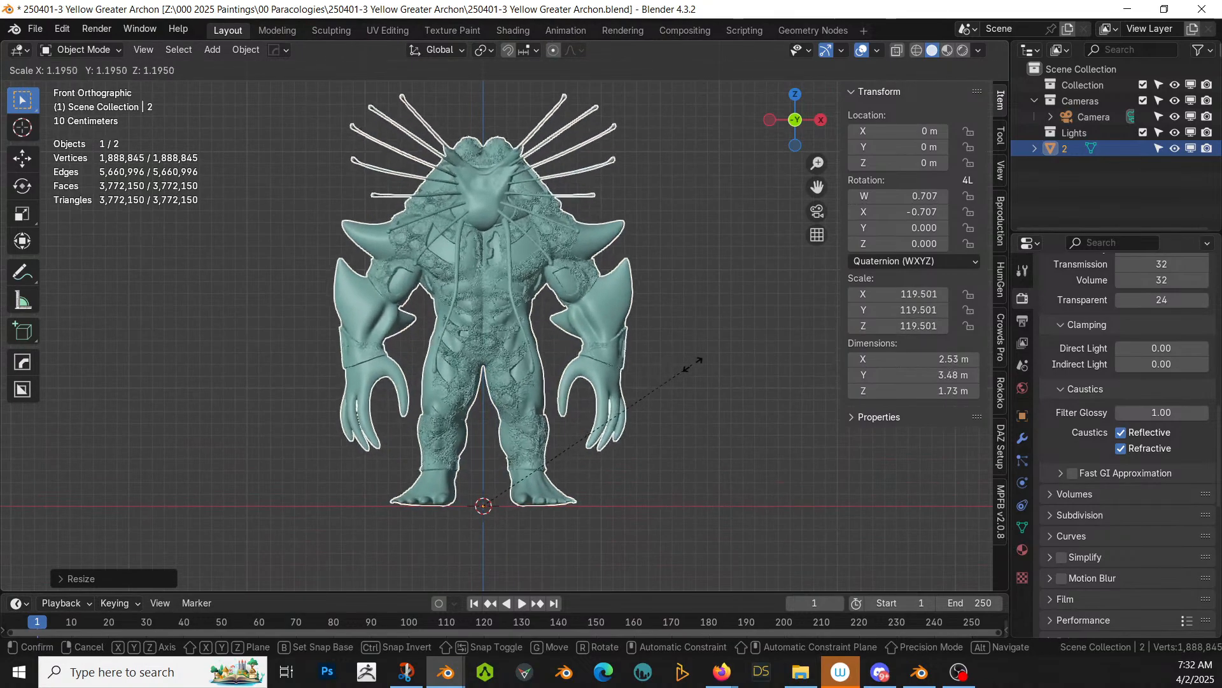
click(726, 358)
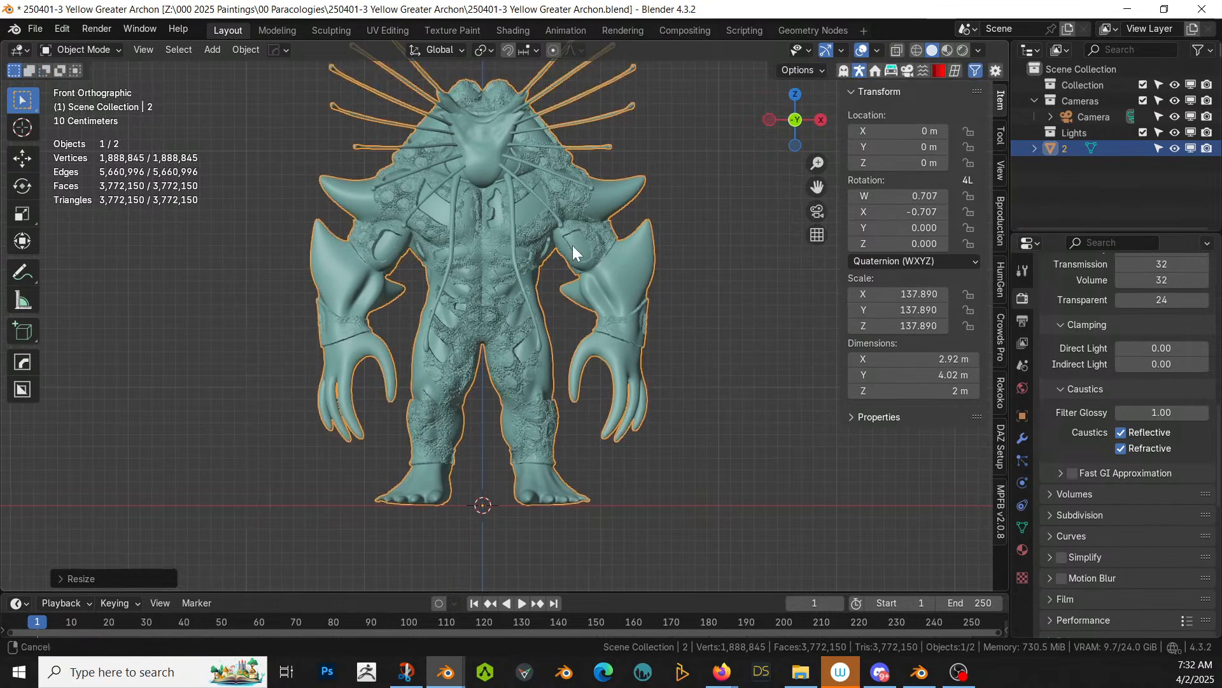
Step: Apply all transforms to the enlarged creature
shift+middle_drag(572, 246, 540, 318)
scroll(516, 204, down, 2)
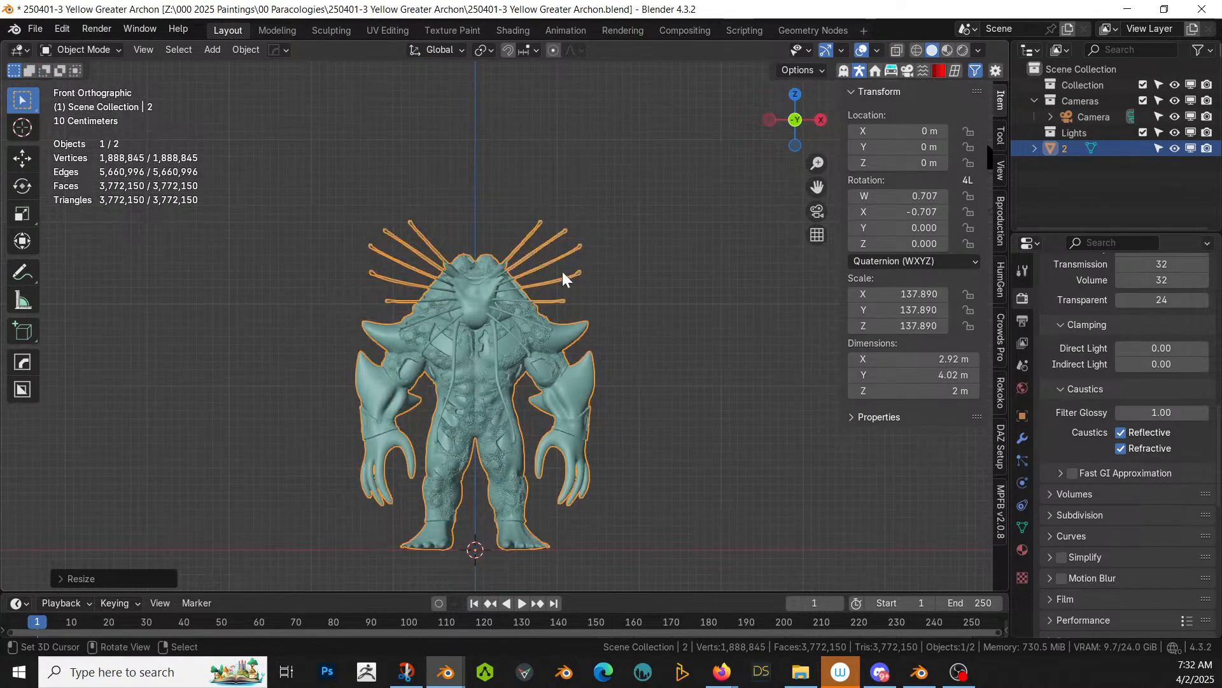
key(ctrl+a)
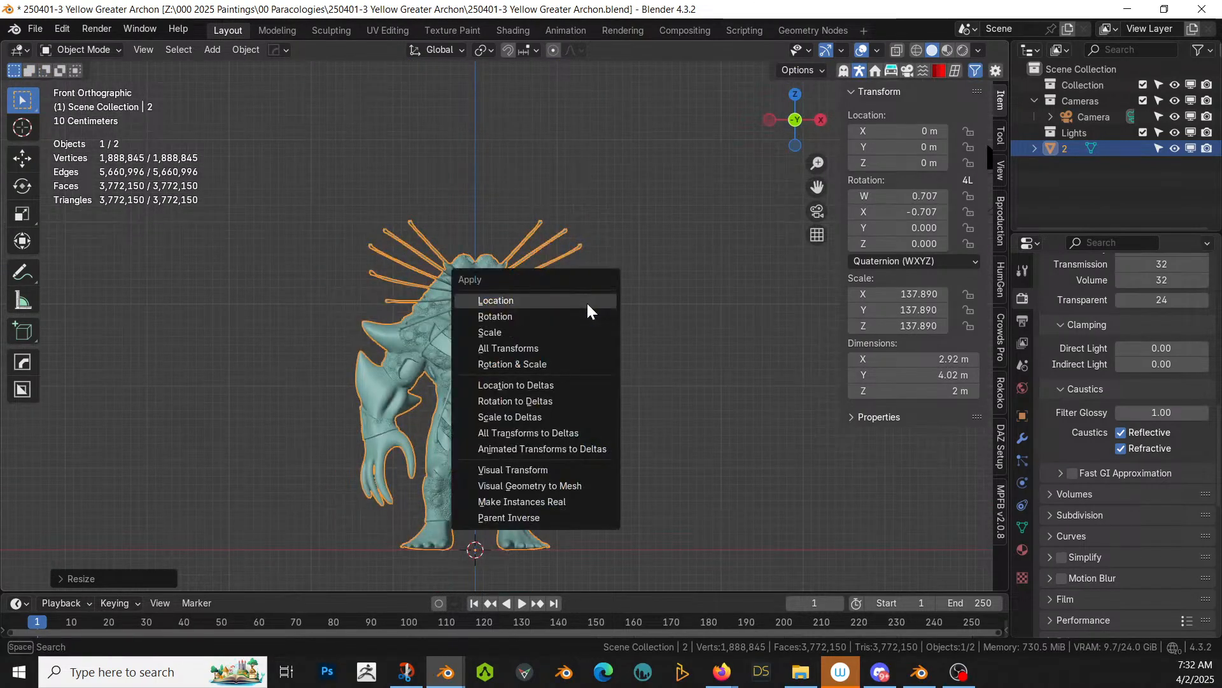
click(545, 347)
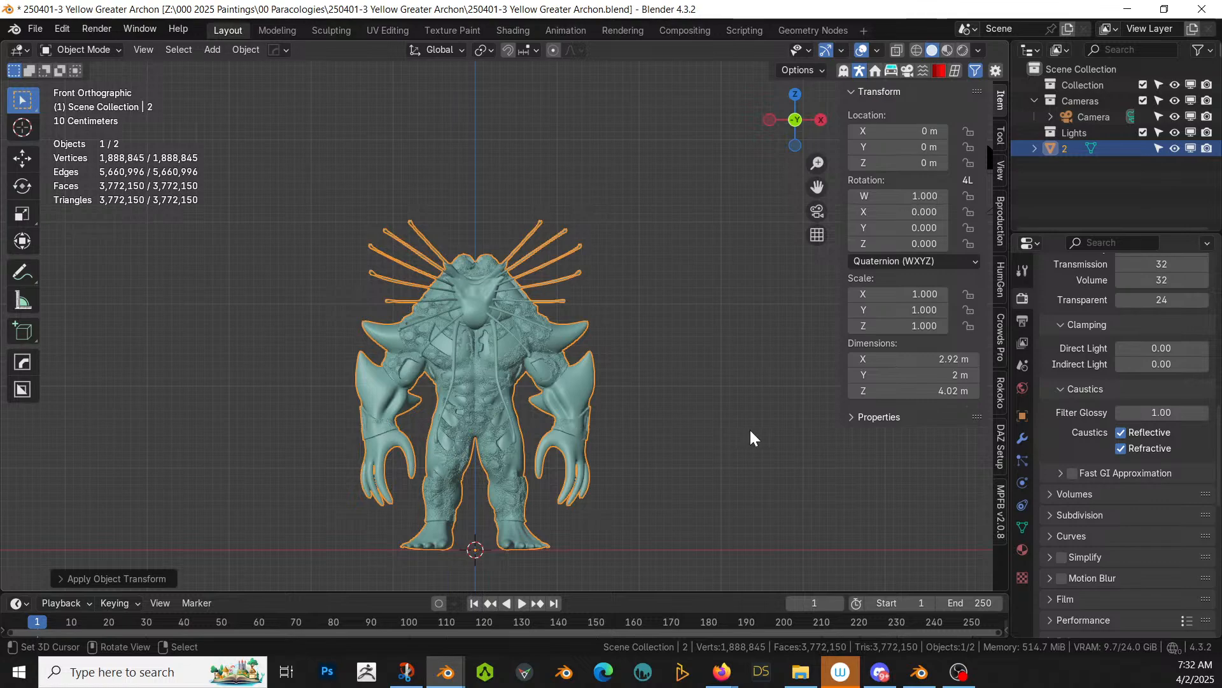
Step: Scale the creature uniformly by 5 and apply all transforms again
key(s)
key(5)
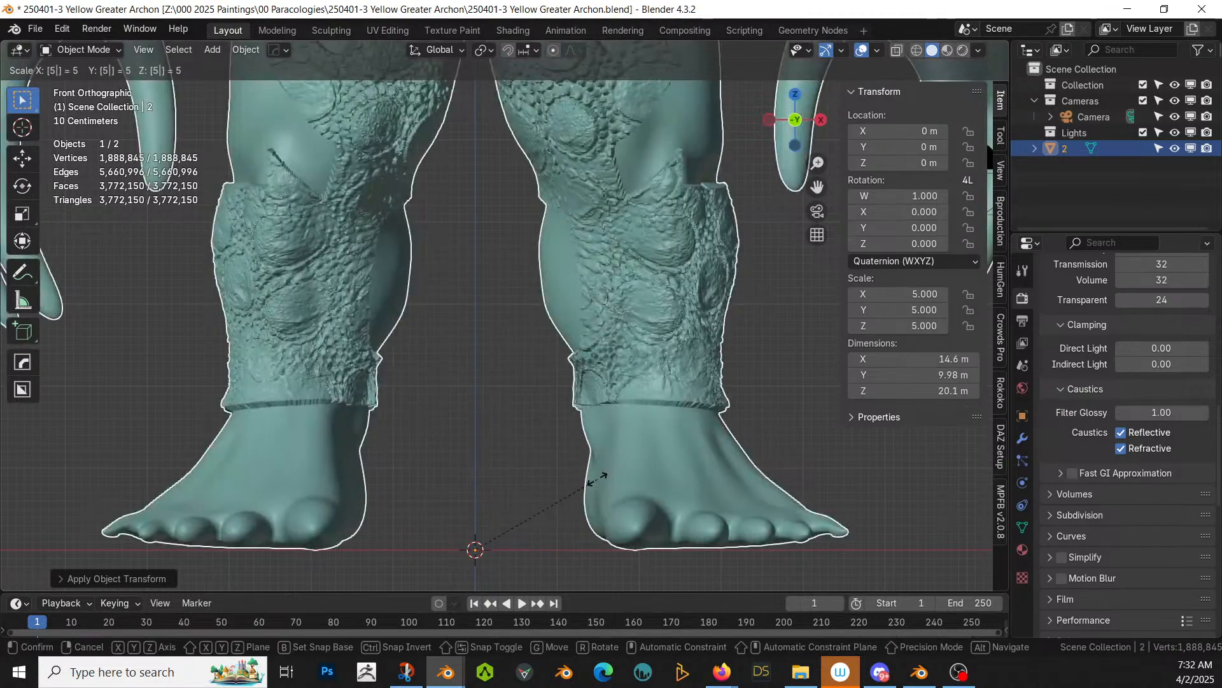
key(Return)
key(ctrl+a)
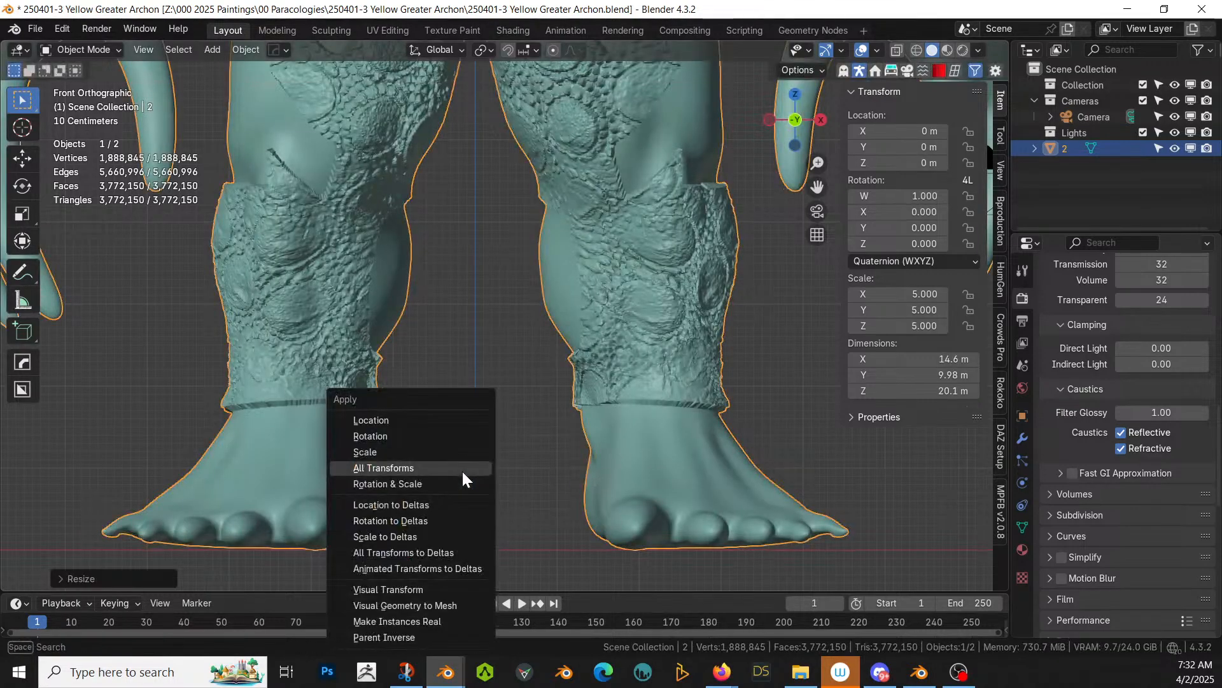
click(394, 469)
Step: Inspect the resized creature's form and its painted colors in rendered shading, and return to solid shading
scroll(446, 439, down, 5)
key(KP_Decimal)
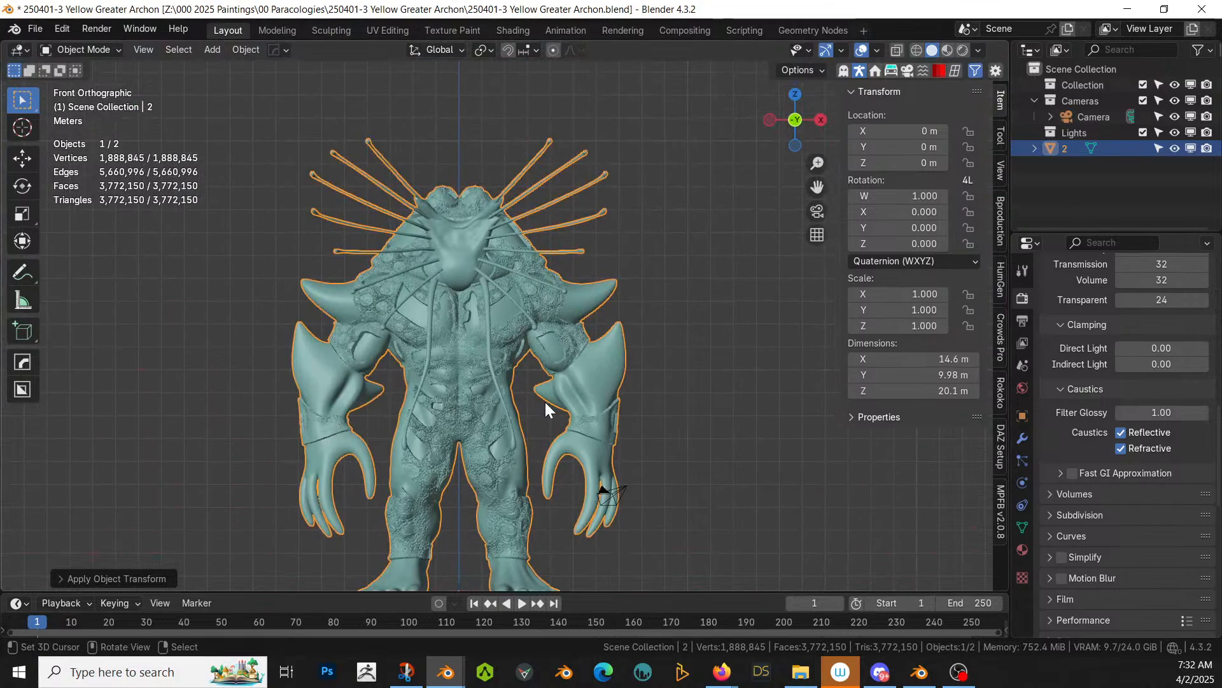
middle_drag(545, 403, 657, 451)
scroll(591, 411, up, 2)
scroll(528, 403, up, 4)
middle_drag(527, 402, 559, 330)
scroll(437, 393, down, 4)
key(z)
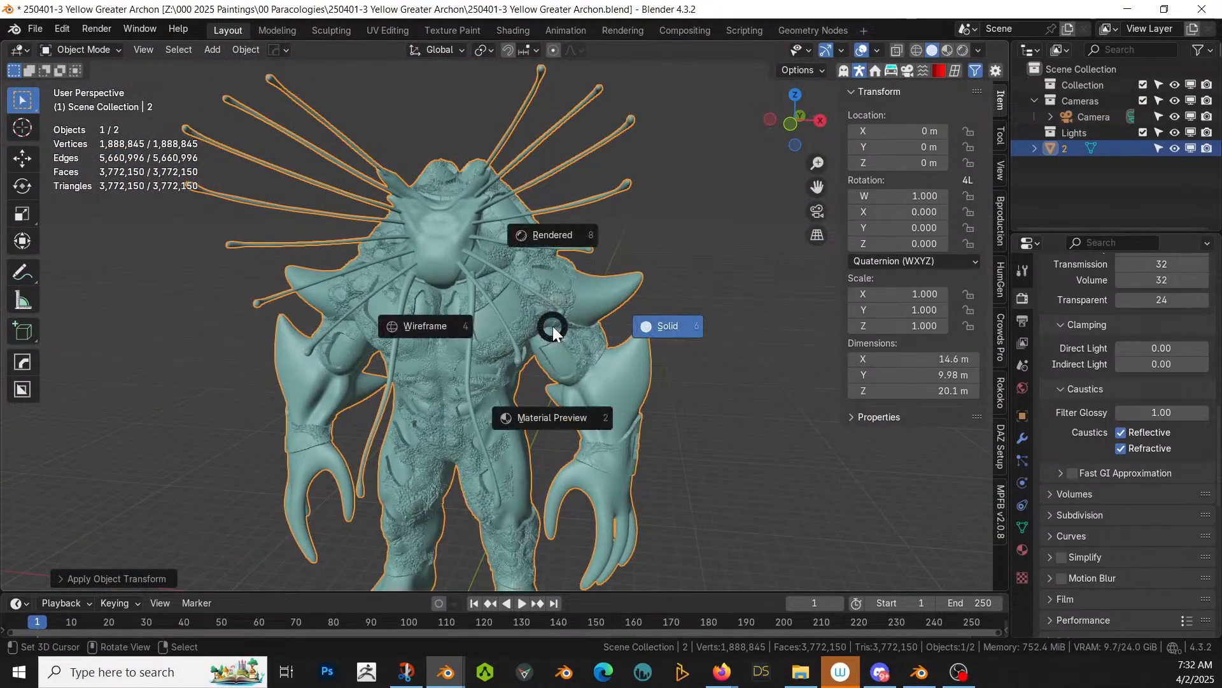
click(552, 326)
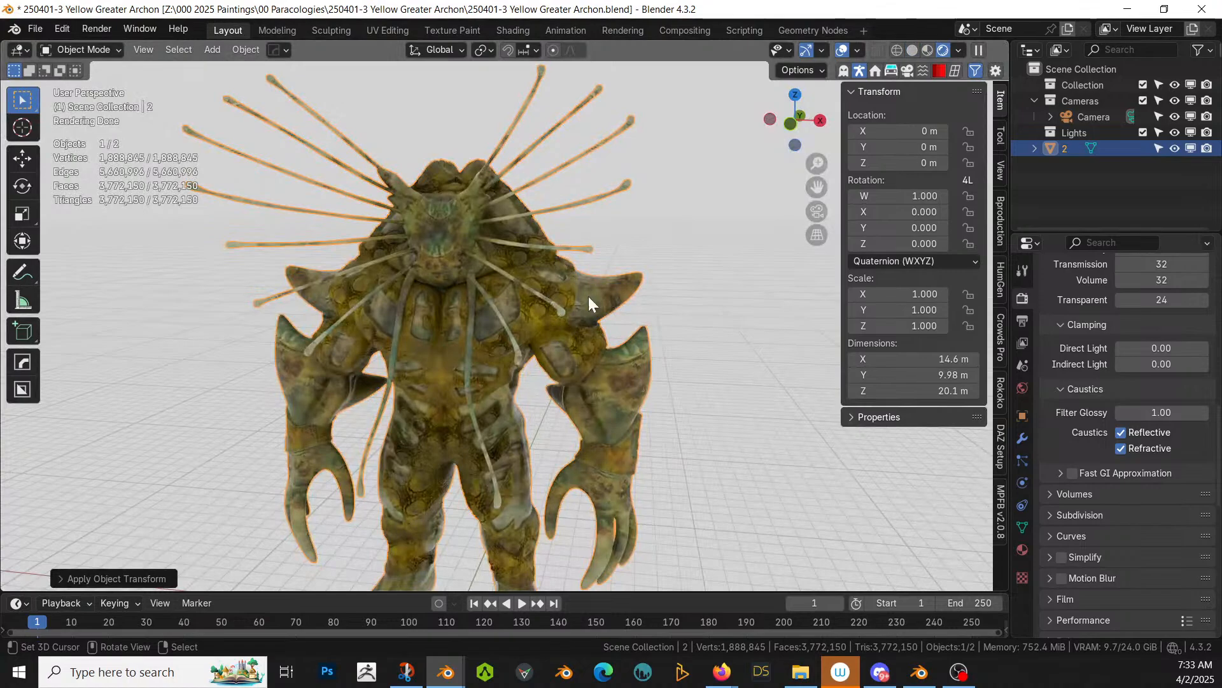
middle_drag(588, 296, 607, 278)
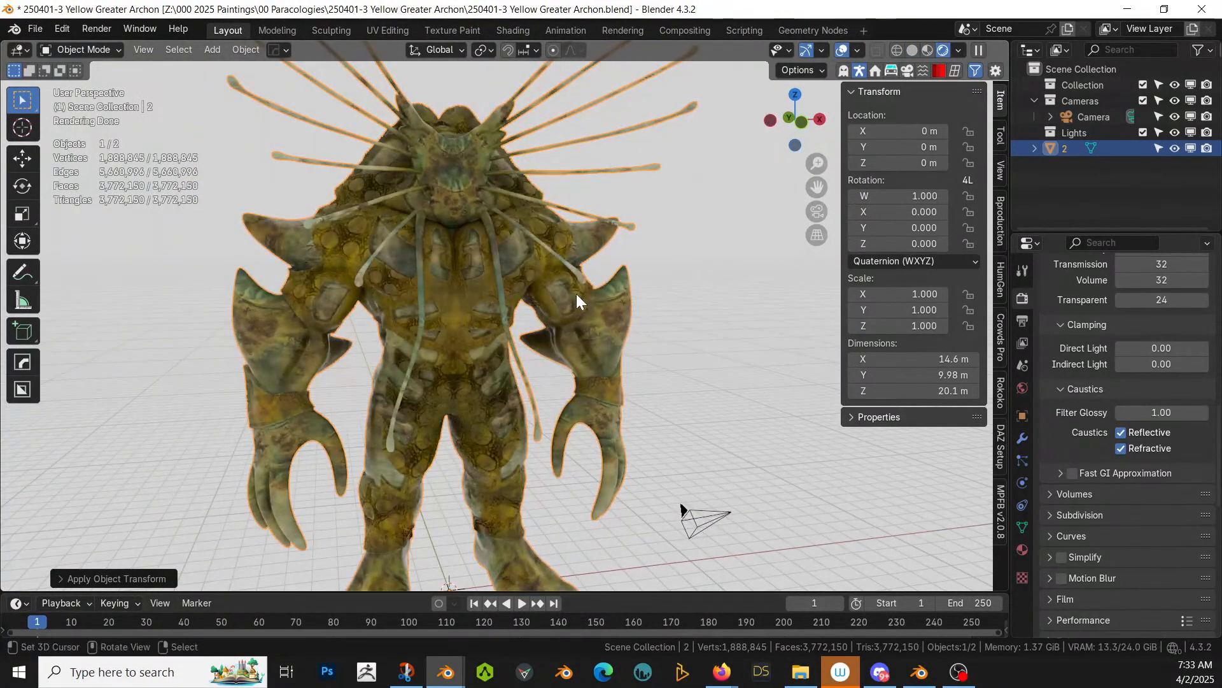
key(z)
key(6)
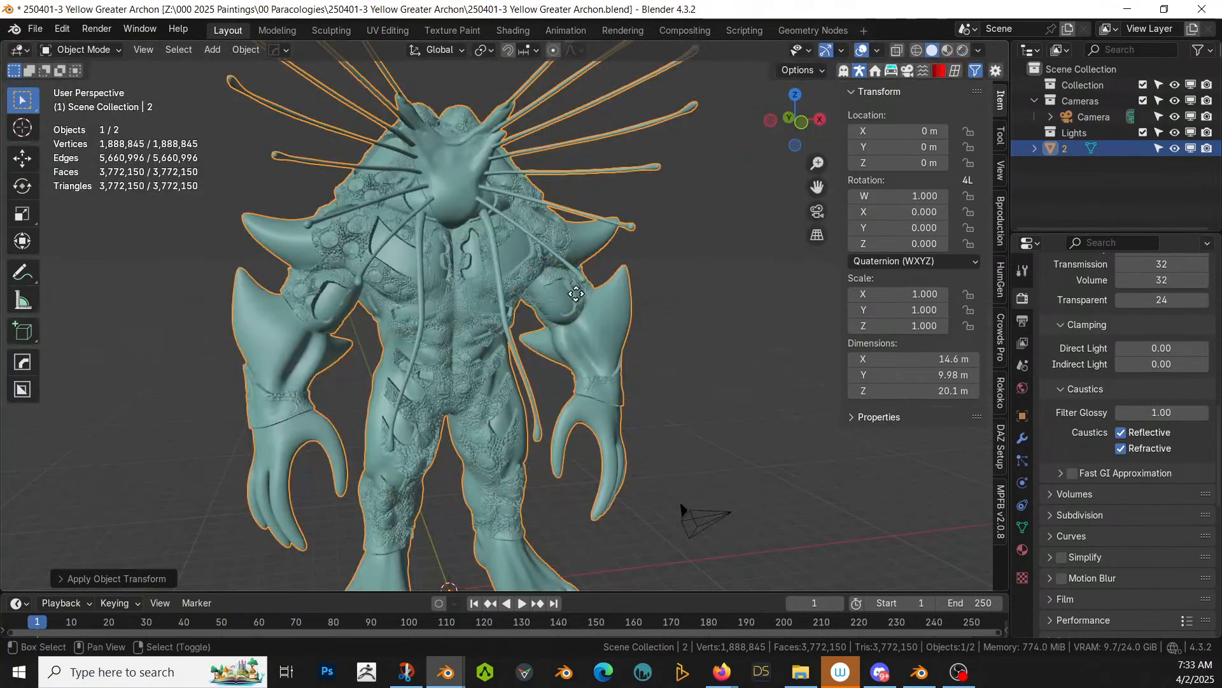
Step: Duplicate the creature in place and hide the original object 2 in the viewport
key(shift+d)
key(Escape)
click(1176, 148)
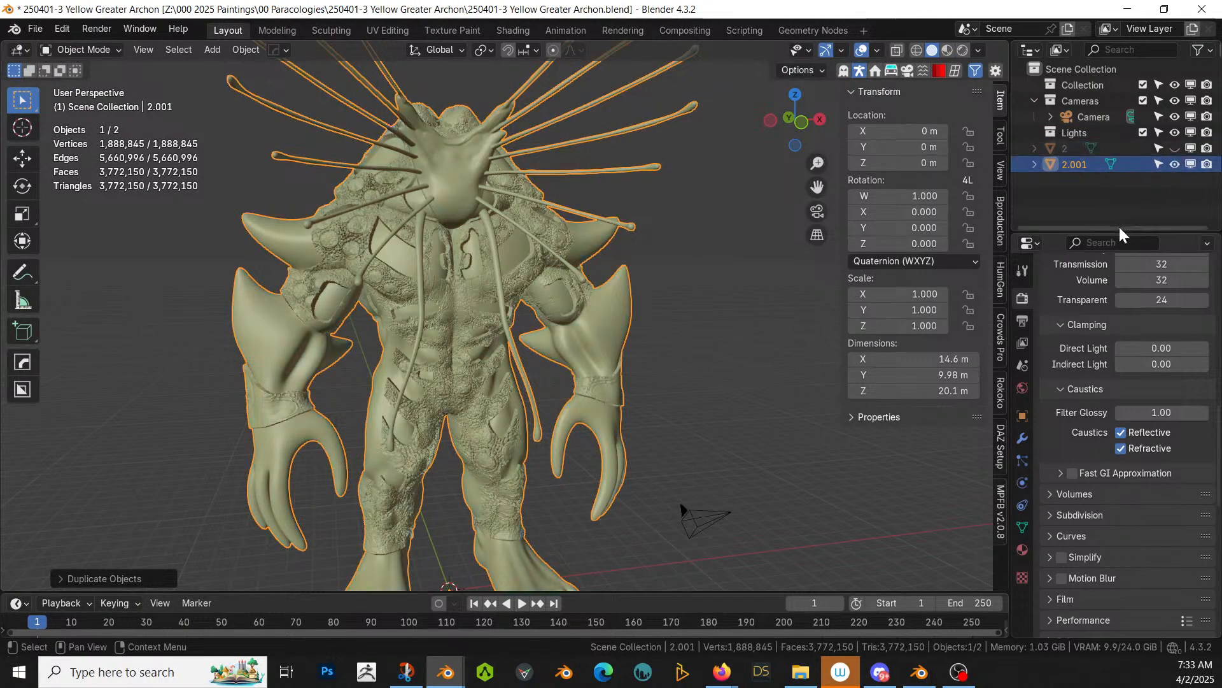
Step: Add a Decimate modifier to the duplicate creature and set its collapse ratio to 0.15
click(1021, 439)
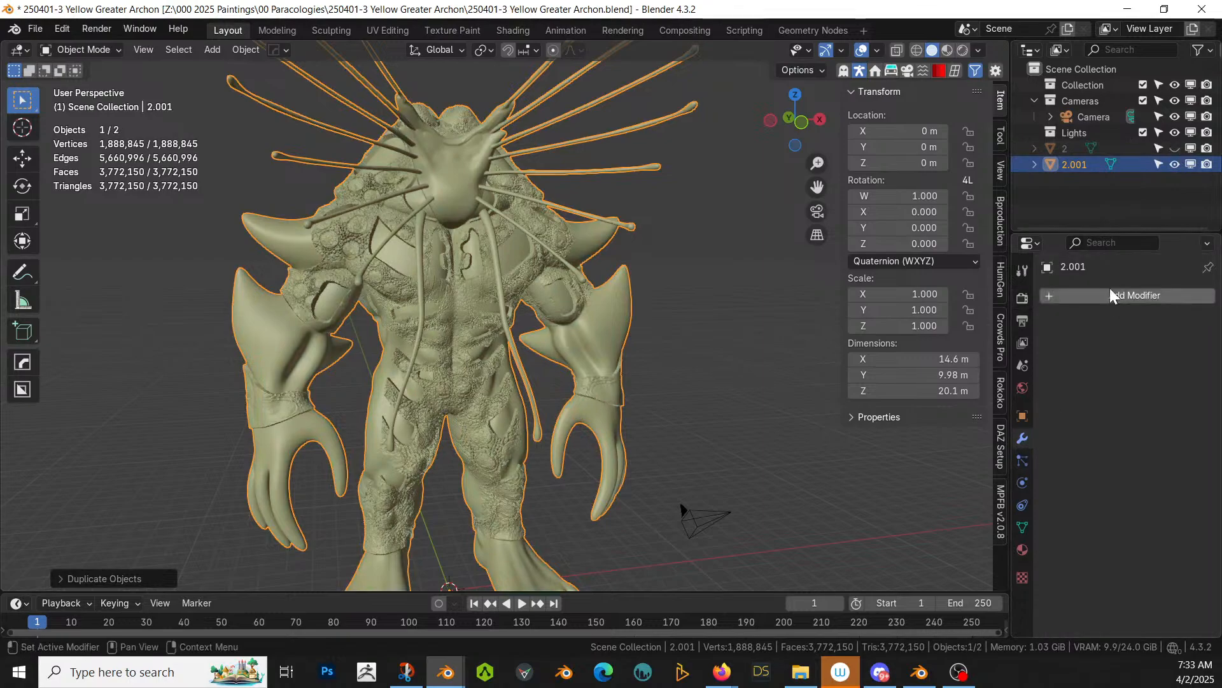
click(1111, 294)
mouse_move(1054, 349)
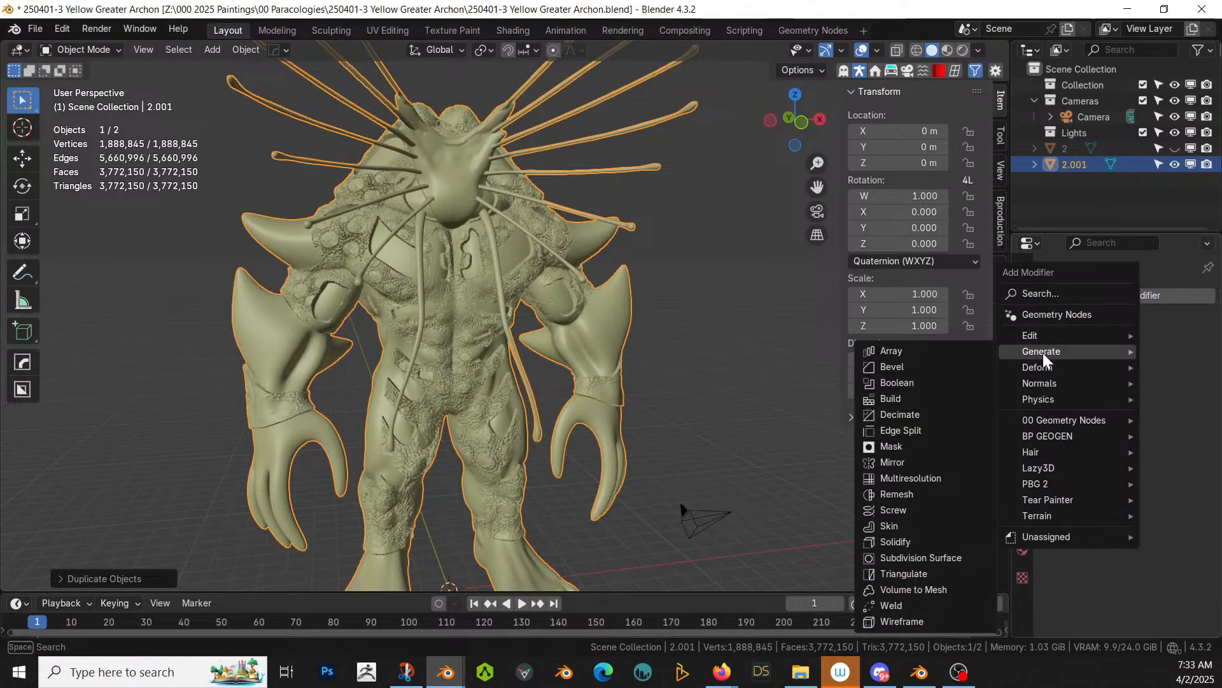
click(918, 415)
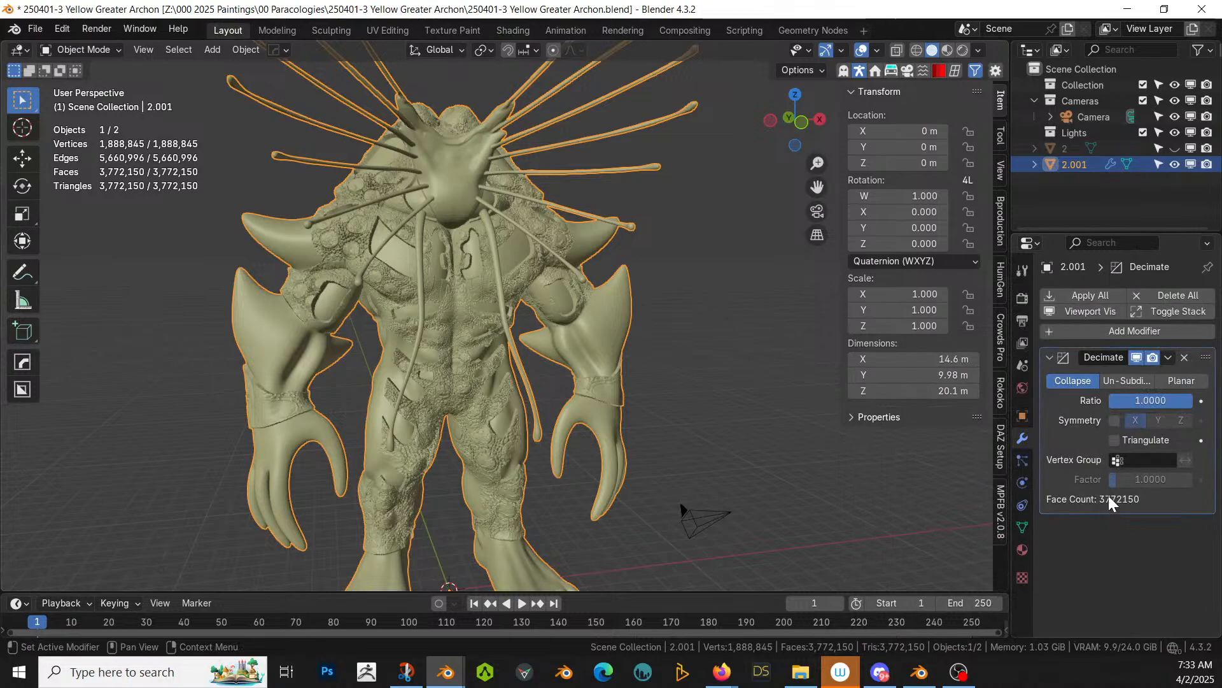
click(1148, 399)
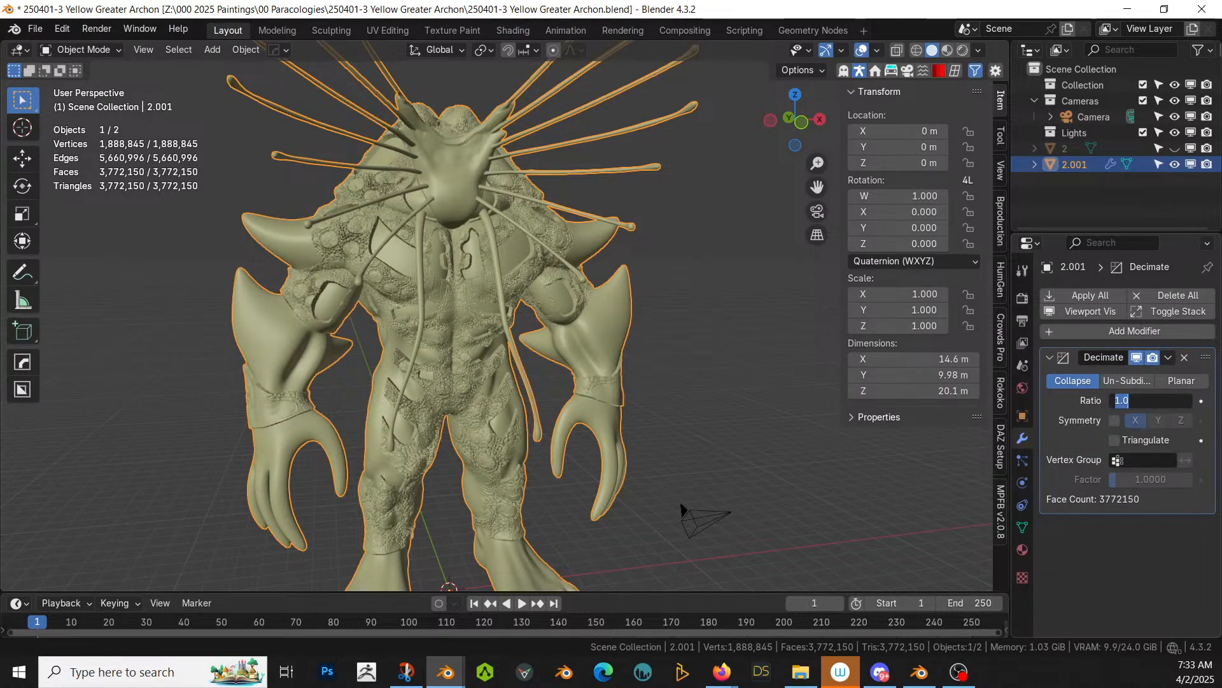
text(.15)
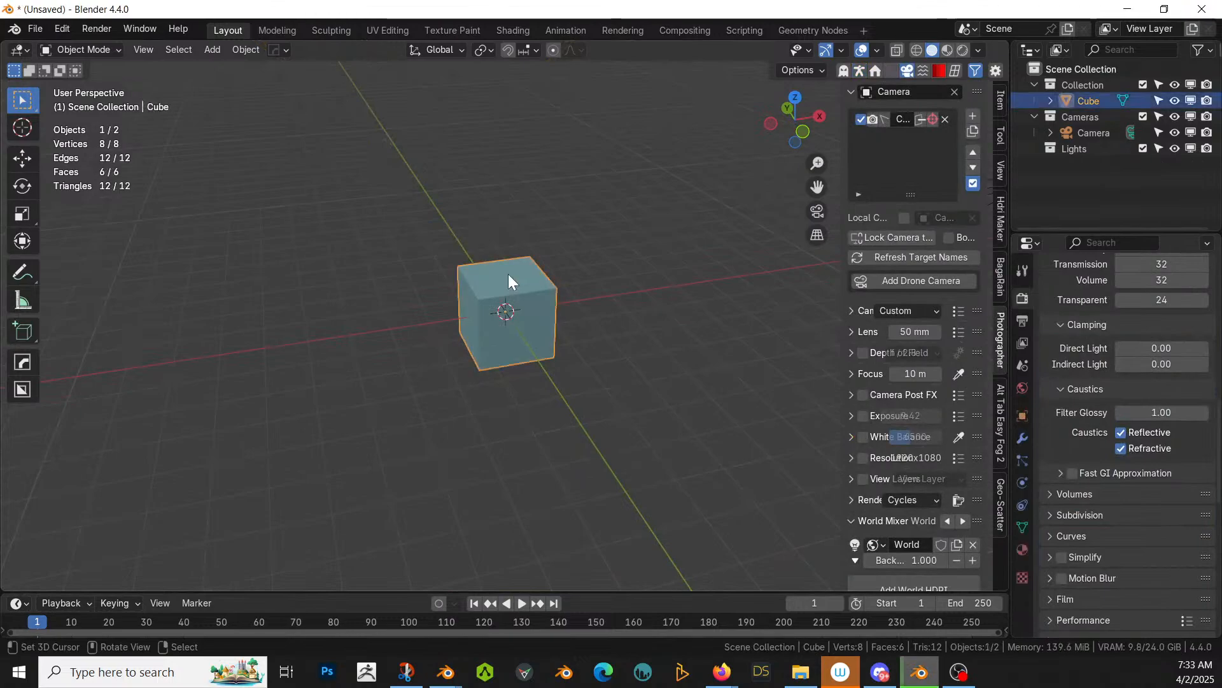
Step: Delete the default cube from the new Blender 4.4.0 scene
key(Delete)
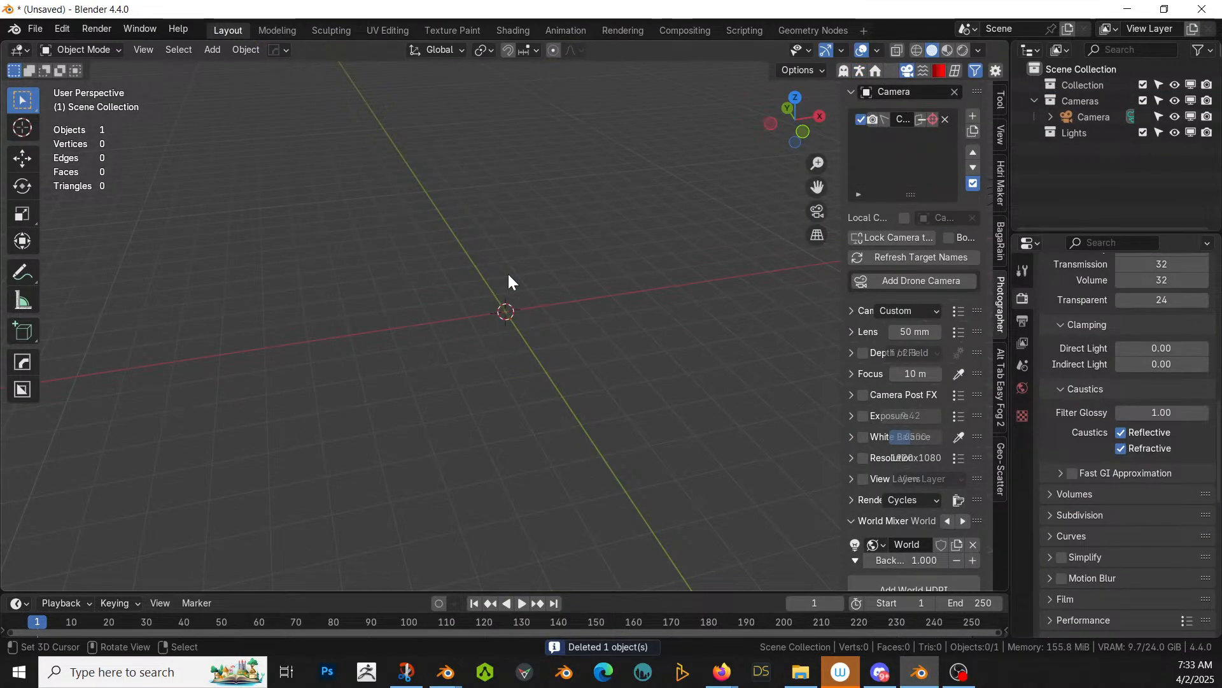
Step: Add a mesh circle at the scene origin and scale it by 100
key(shift+a)
mouse_move(471, 241)
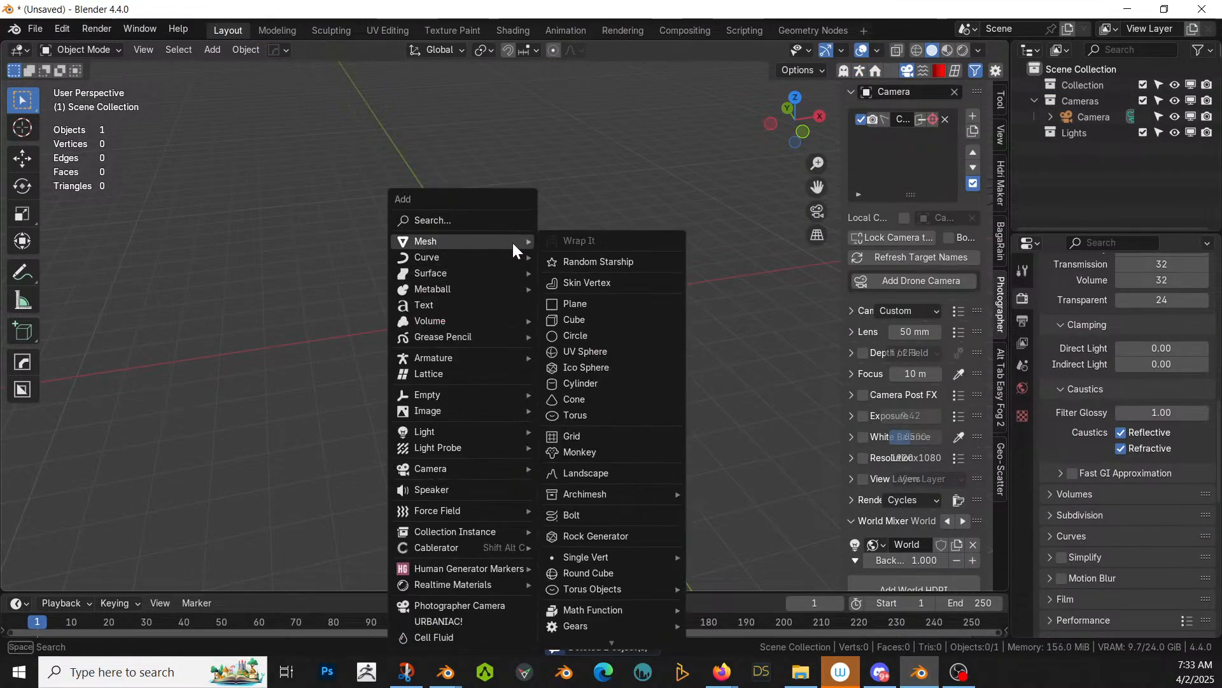
click(593, 337)
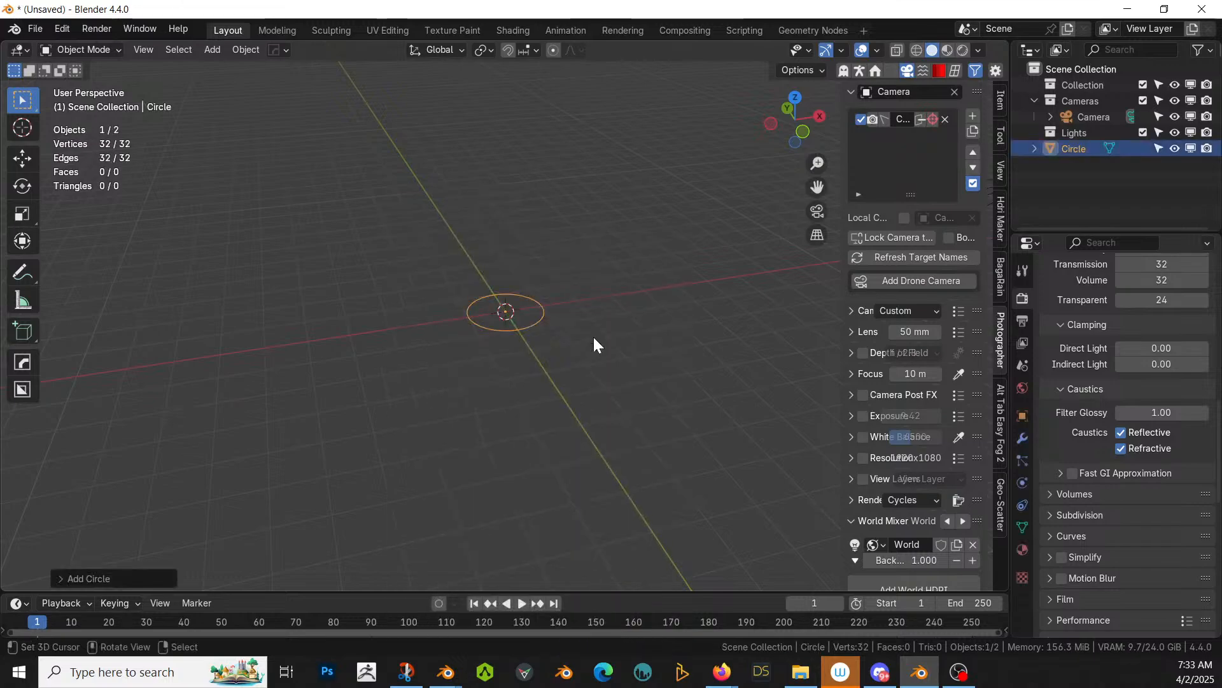
text(s100)
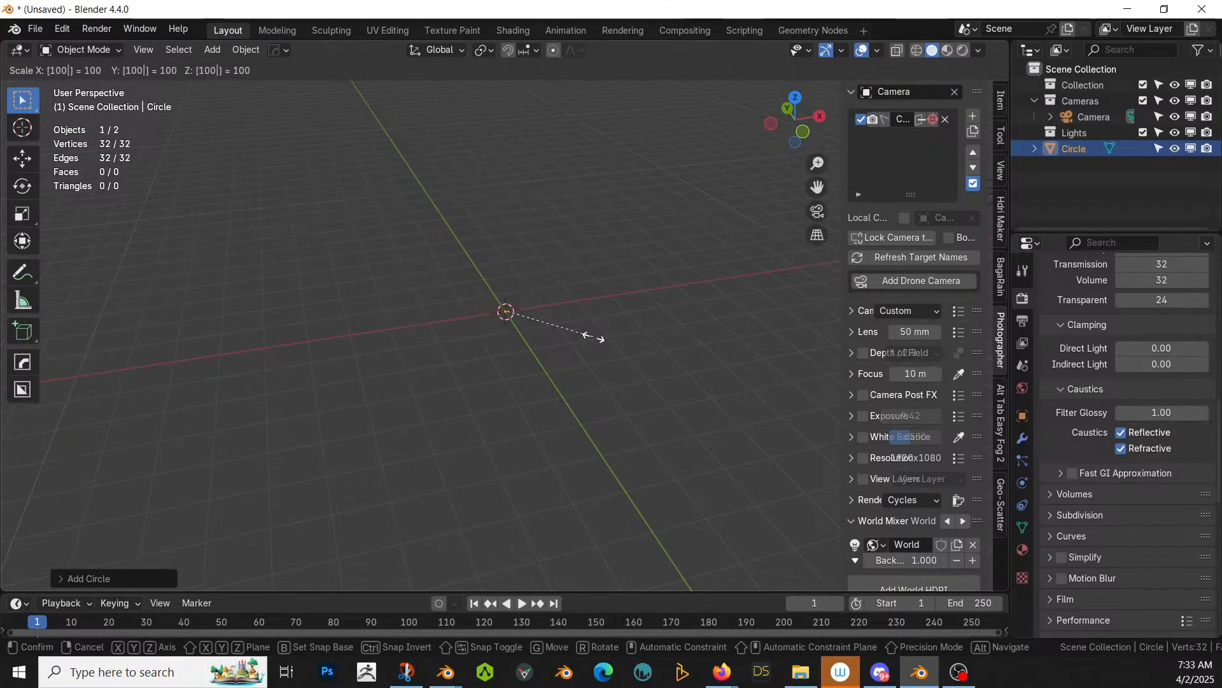
key(Return)
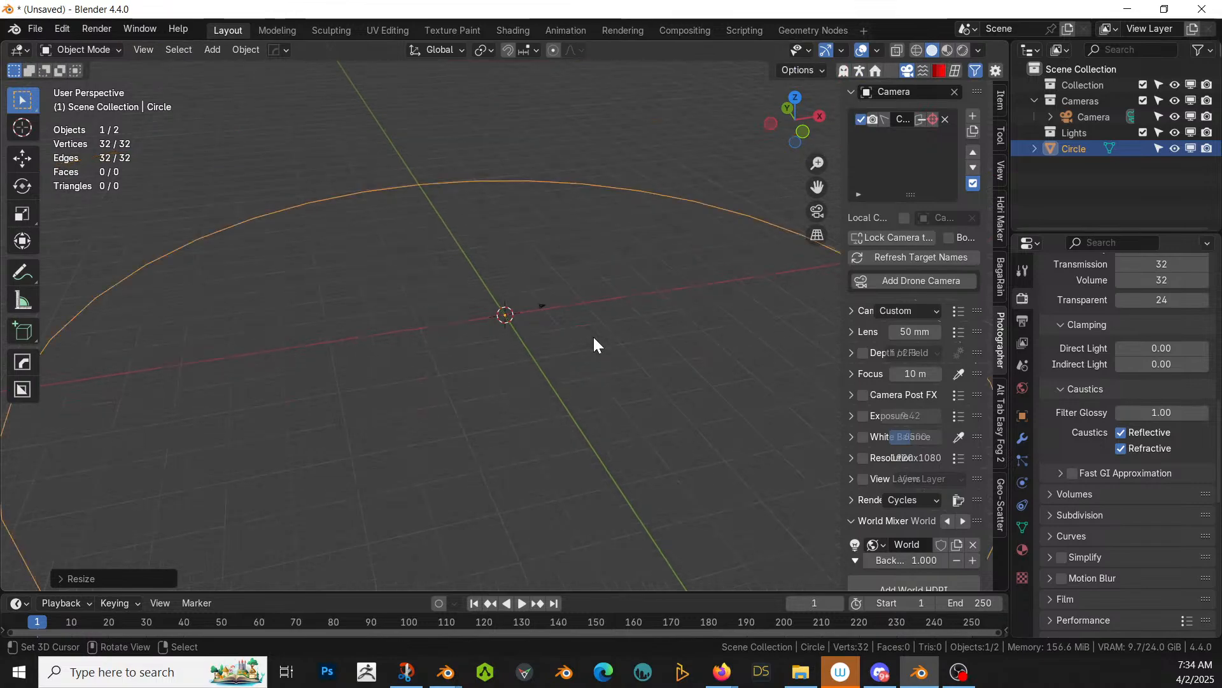
Step: Apply the circle's object transform and fill its outline with a face
key(ctrl+a)
click(540, 399)
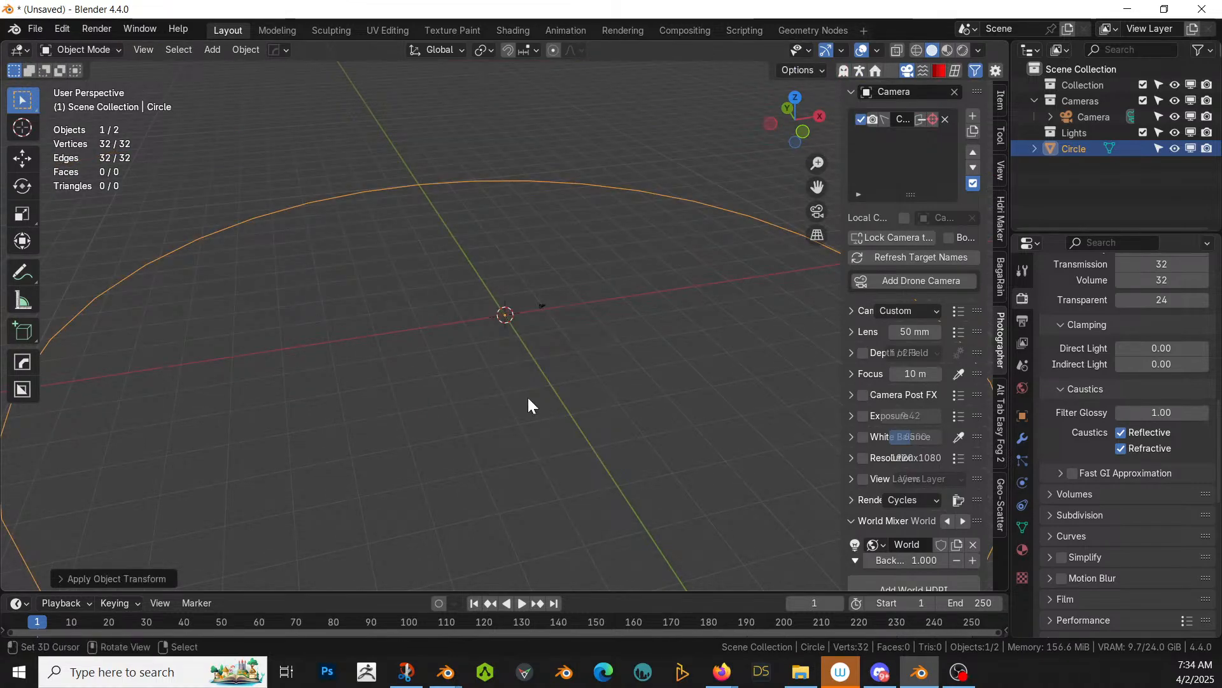
key(Tab)
key(f)
key(Tab)
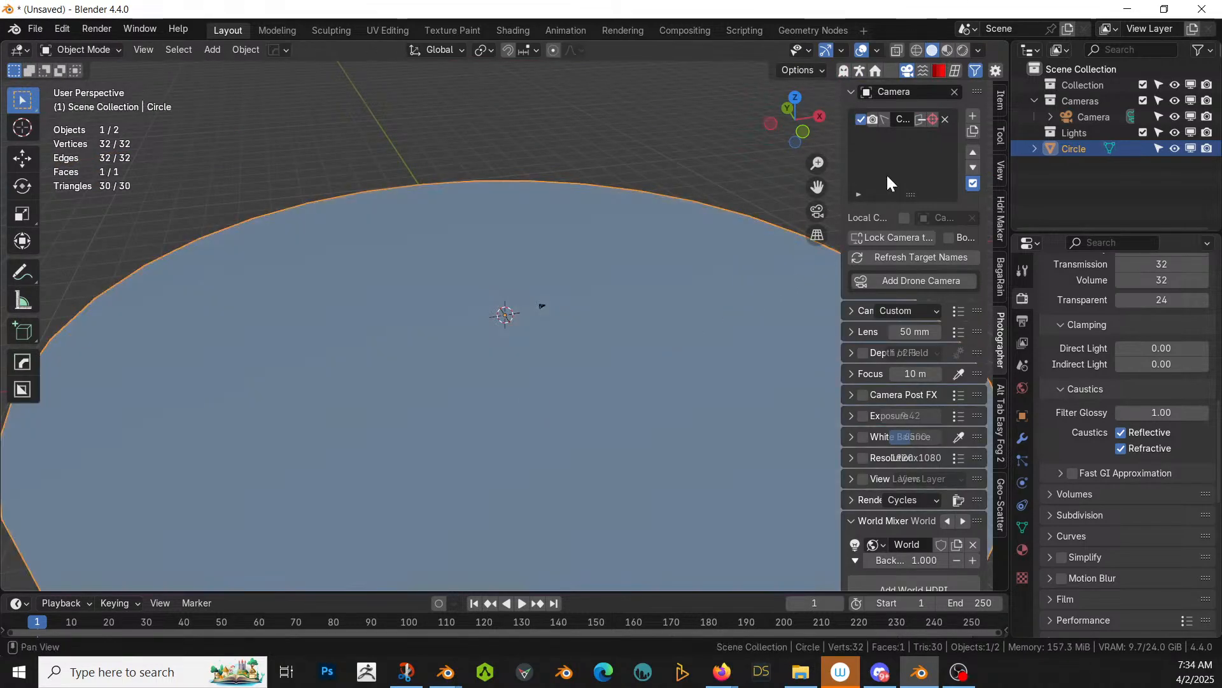
Step: Remesh the filled circle with Quad Remesher at a quad count of 250, and delete the original Circle object
click(1000, 100)
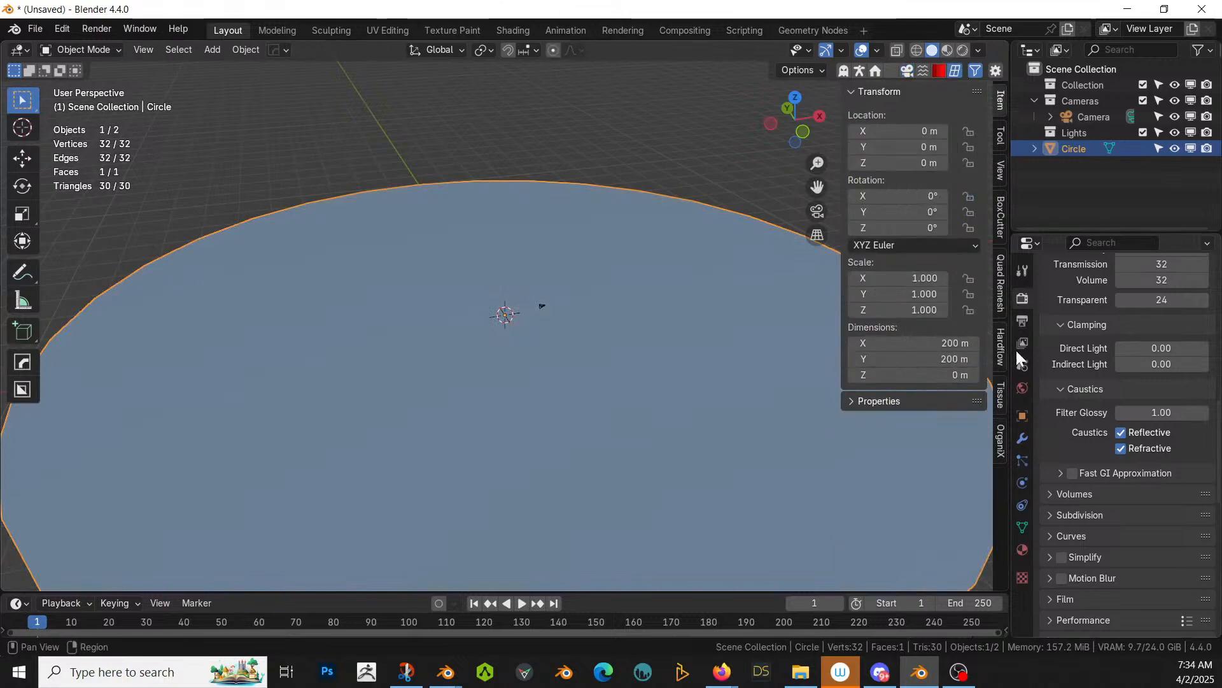
click(1000, 284)
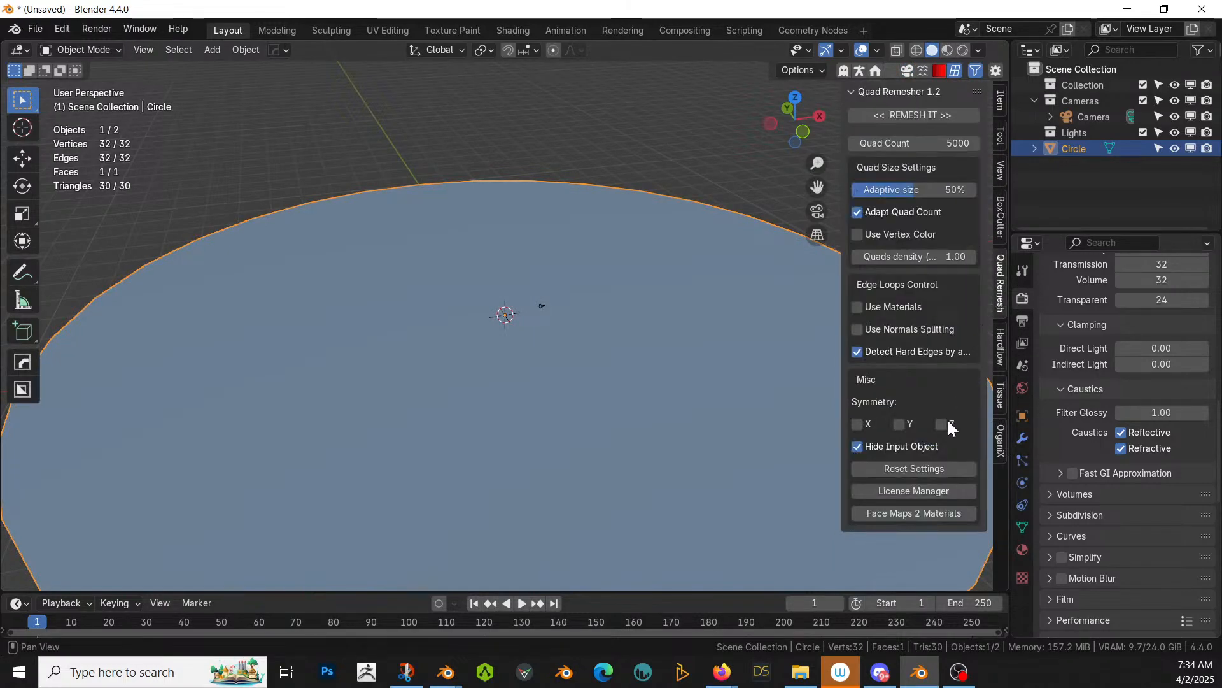
click(917, 142)
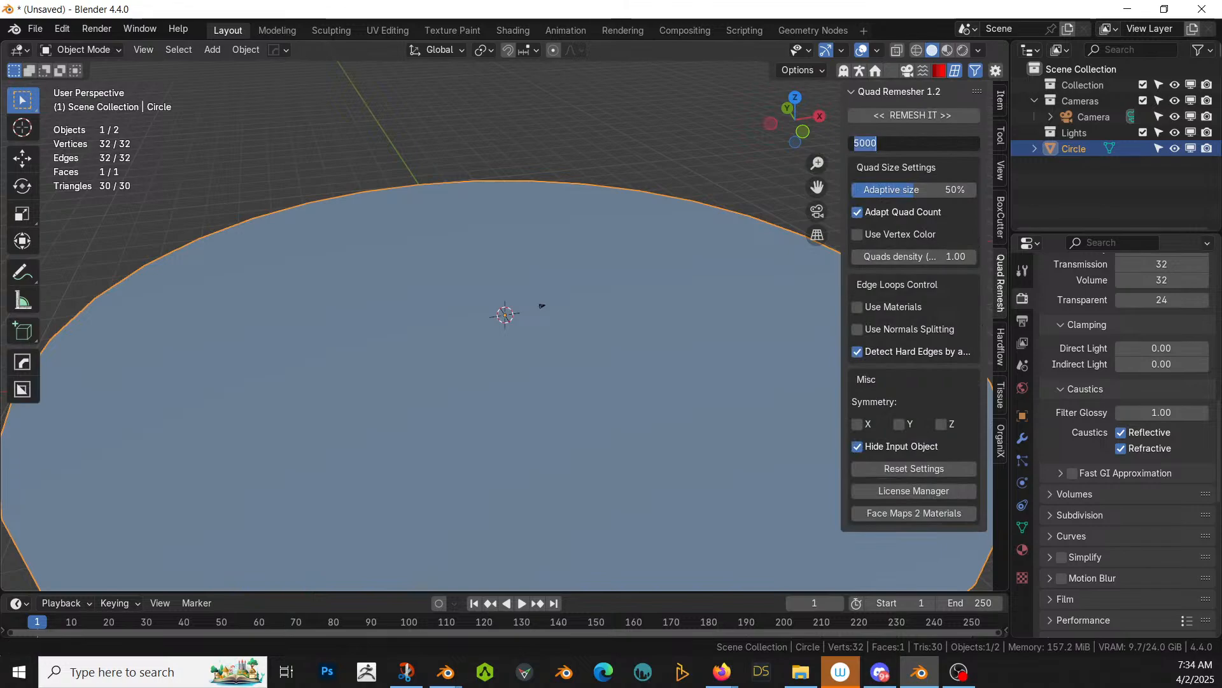
key(Return)
click(908, 112)
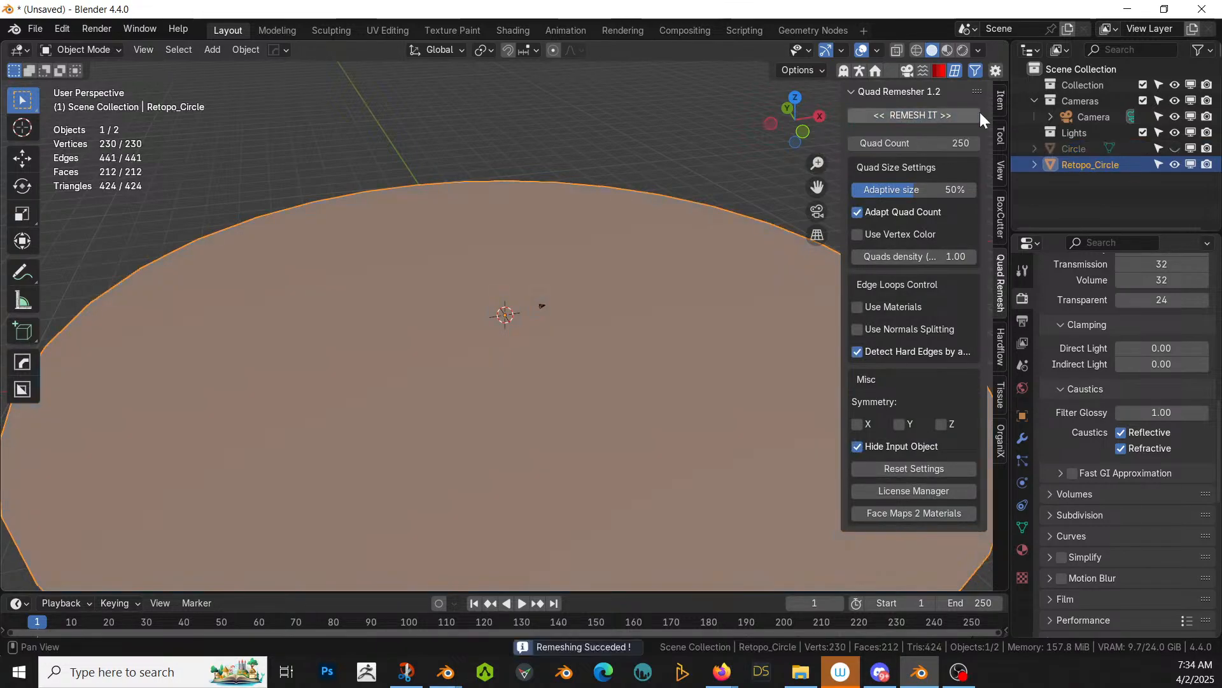
click(1082, 148)
key(Delete)
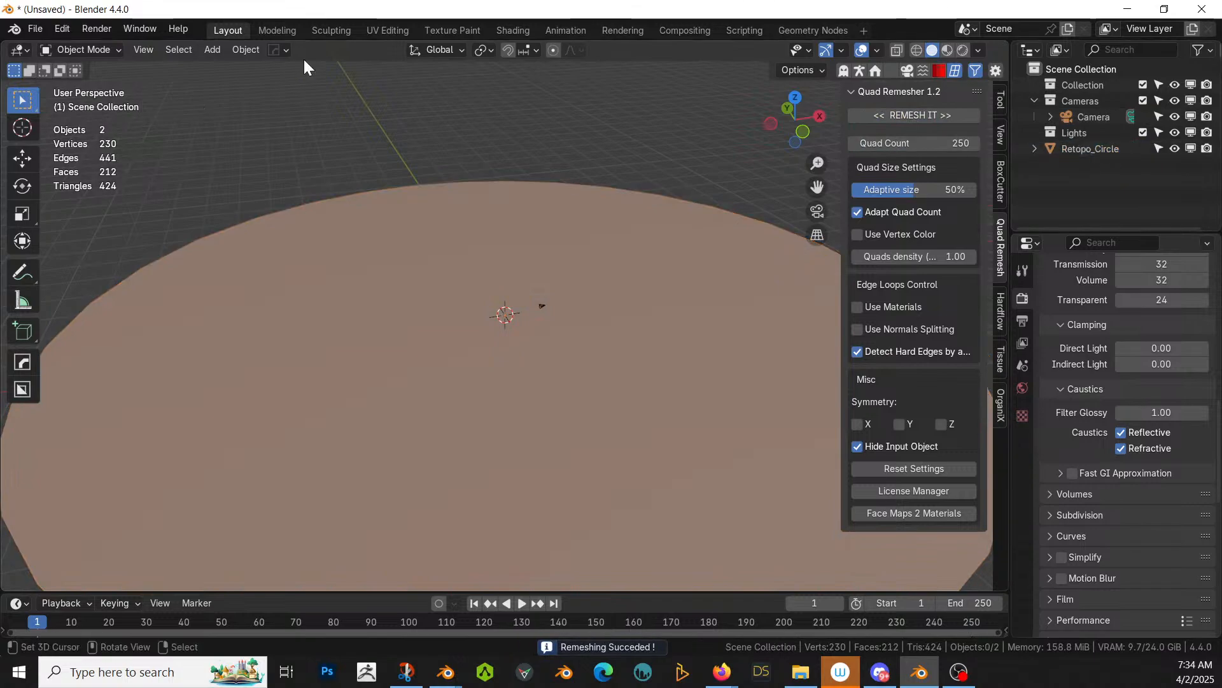
Step: Start saving the scene and create a folder named 250402-1 Livestream Encounter inside Z:\000 2025 Paintings\00 Paracologies
click(36, 28)
click(75, 144)
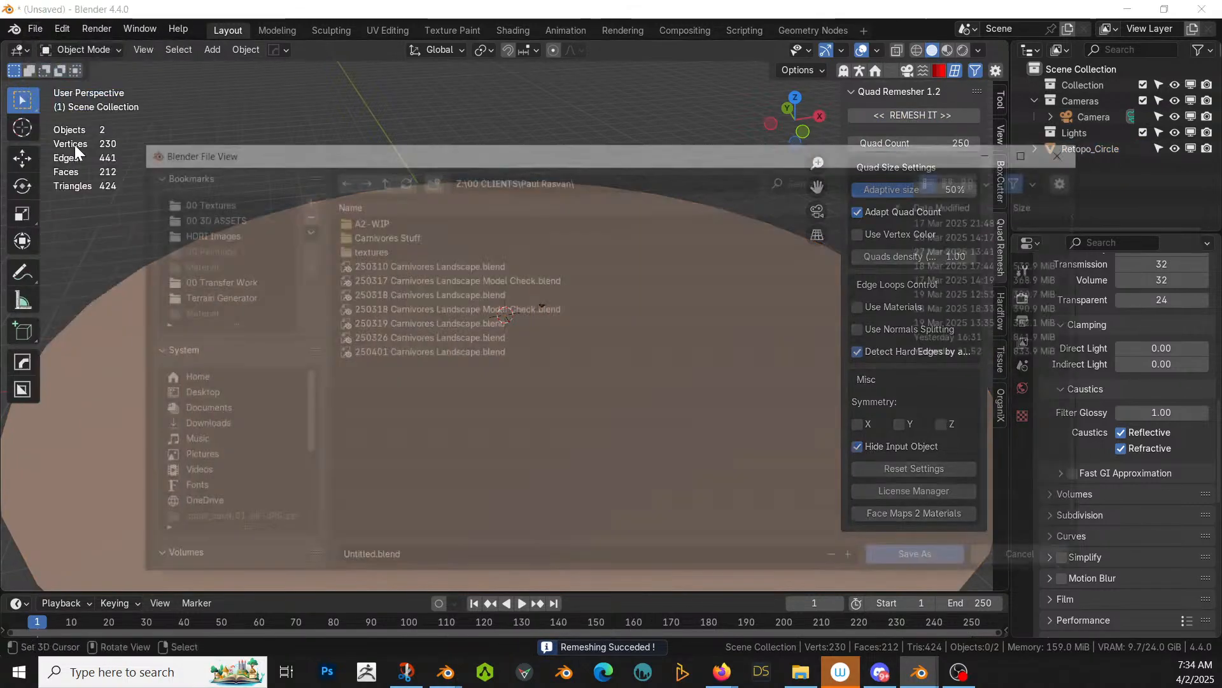
scroll(230, 471, down, 3)
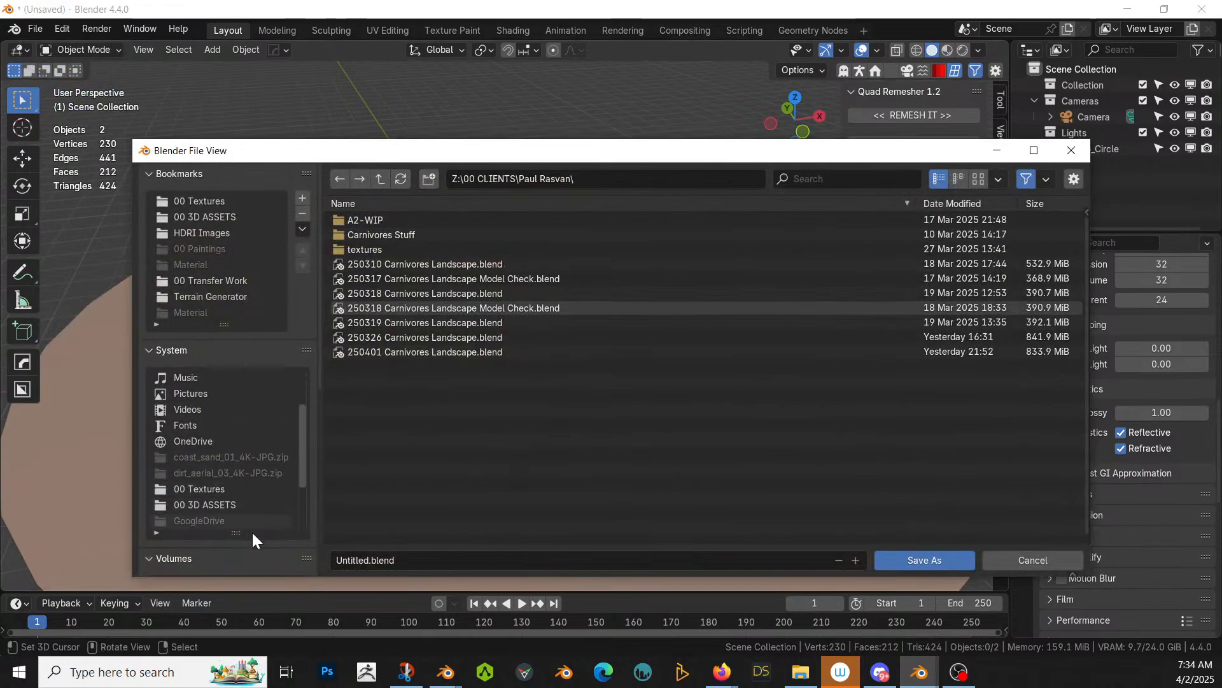
click(257, 522)
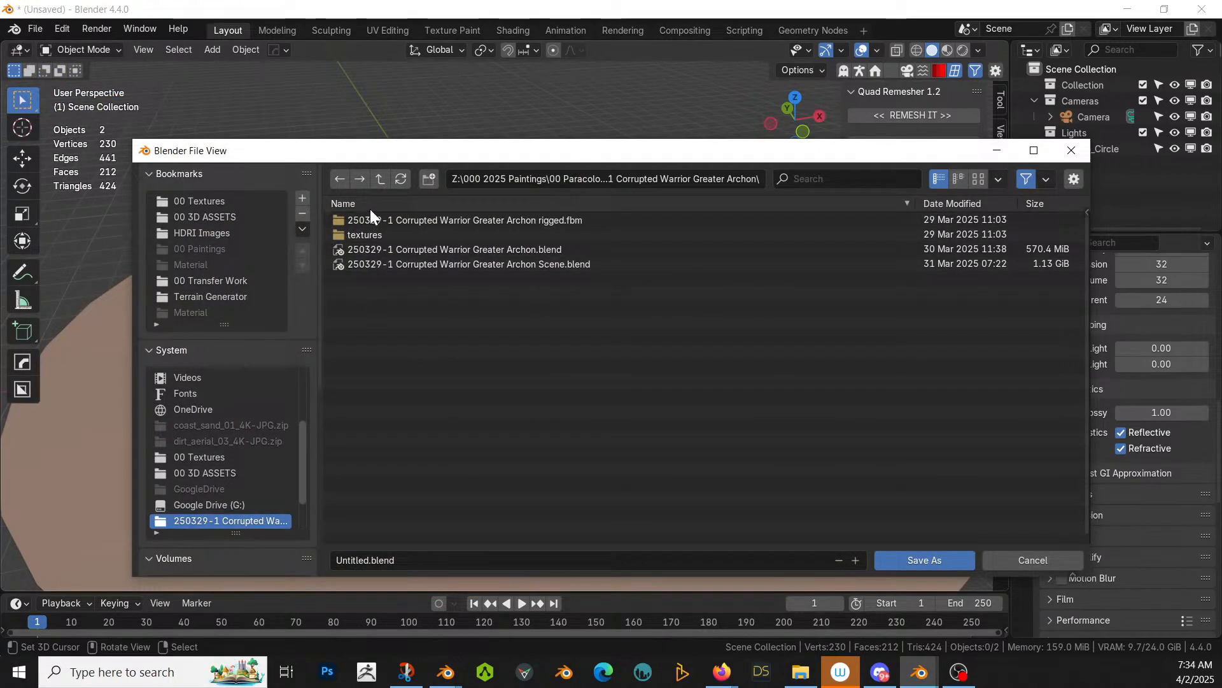
click(381, 179)
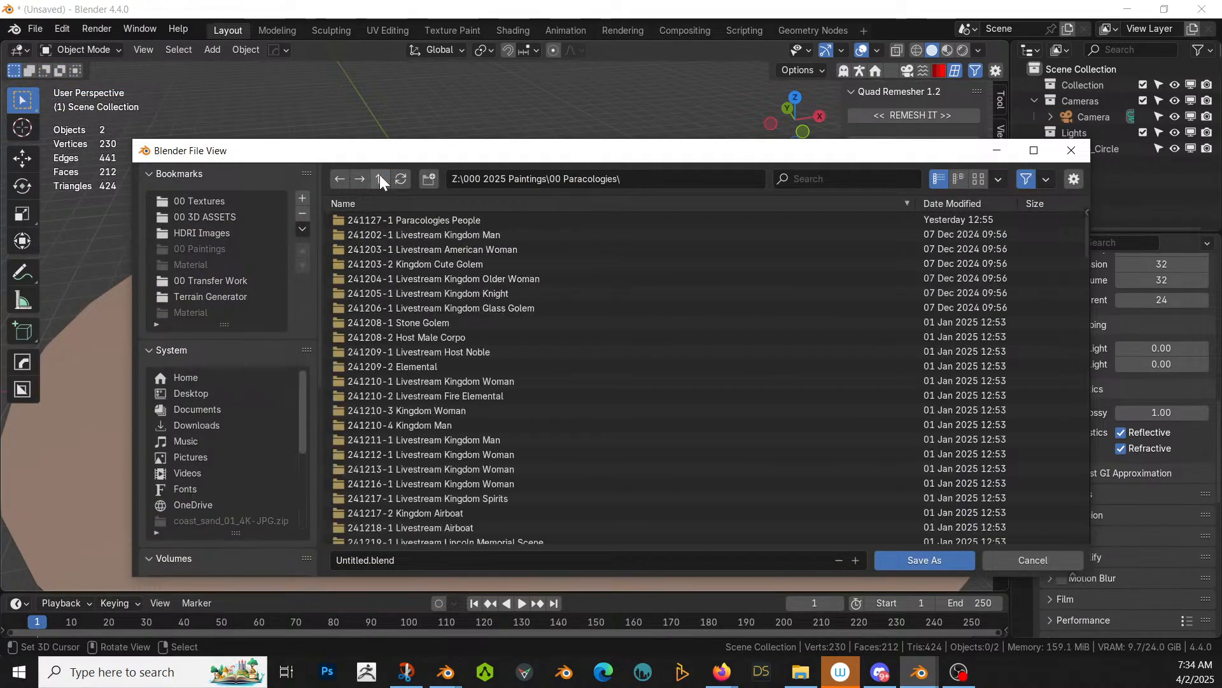
click(429, 181)
text(250402)
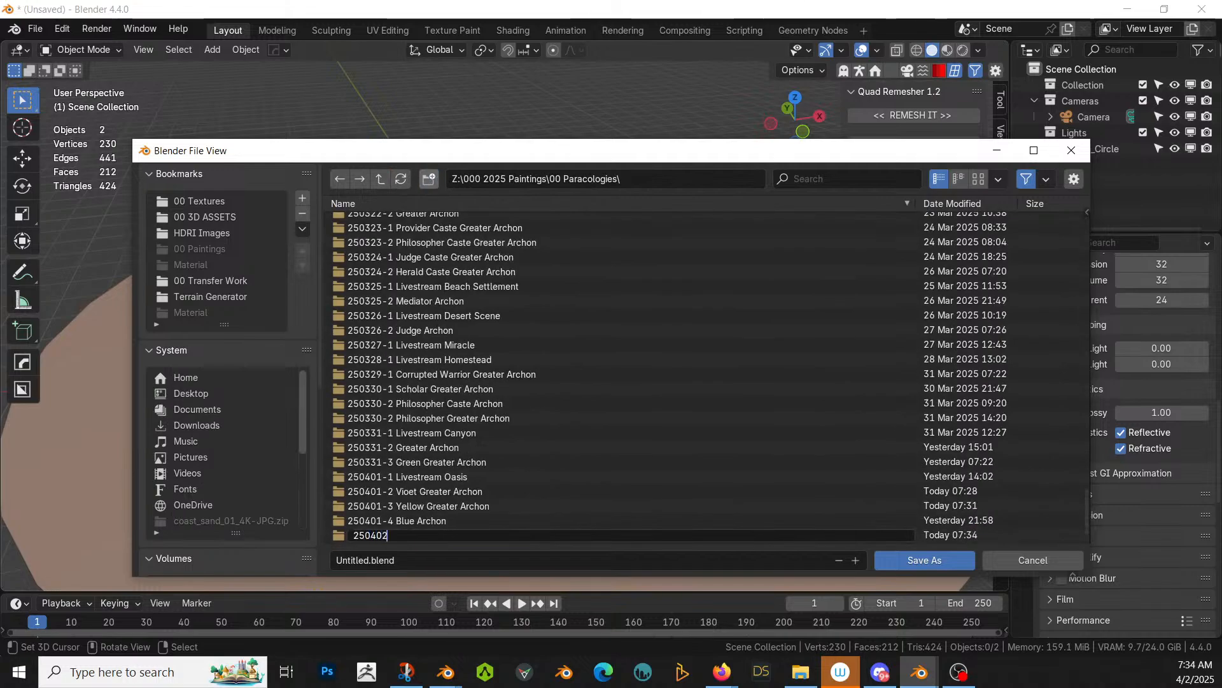
text(-1 Livestream Encounter)
key(Return)
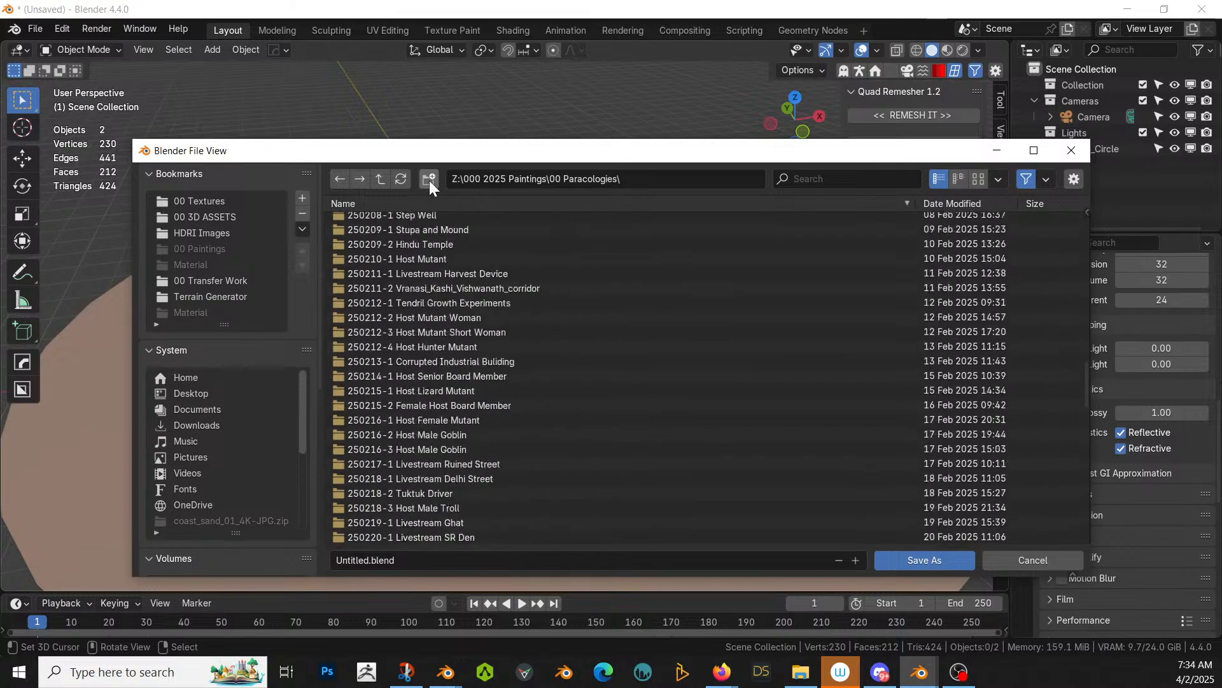
Step: Copy the new folder's name and save the scene inside that folder as 250402-1 Livestream Encounter
key(F2)
key(ctrl+c)
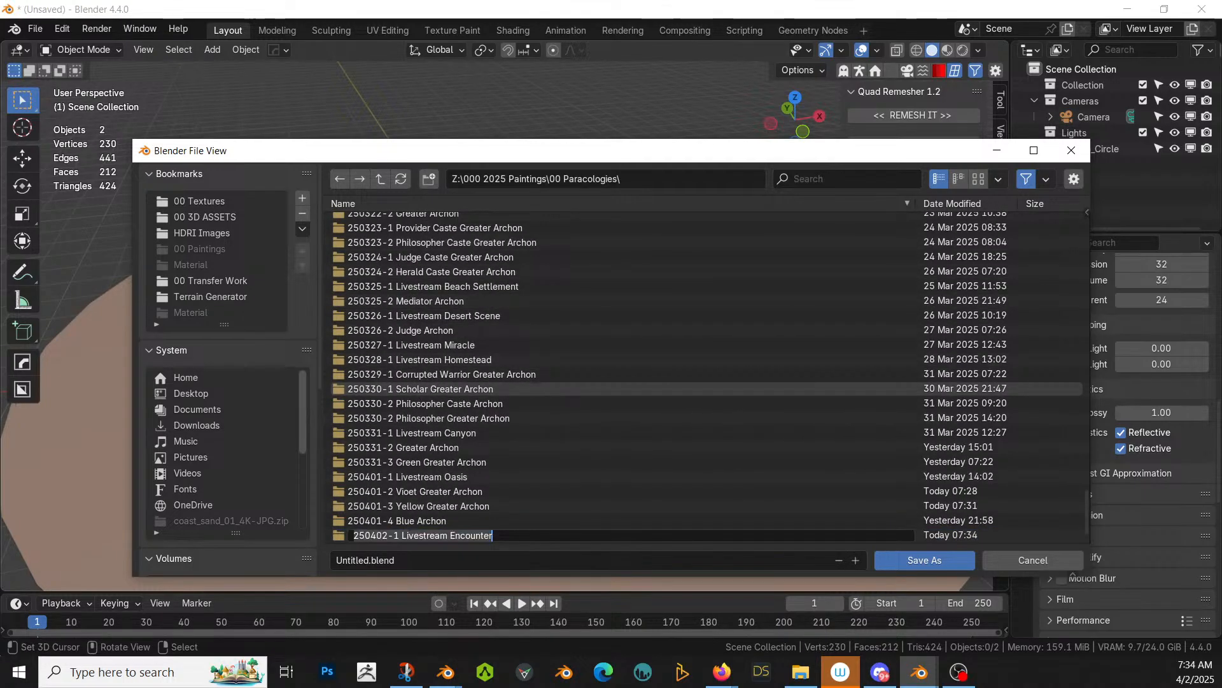
key(Return)
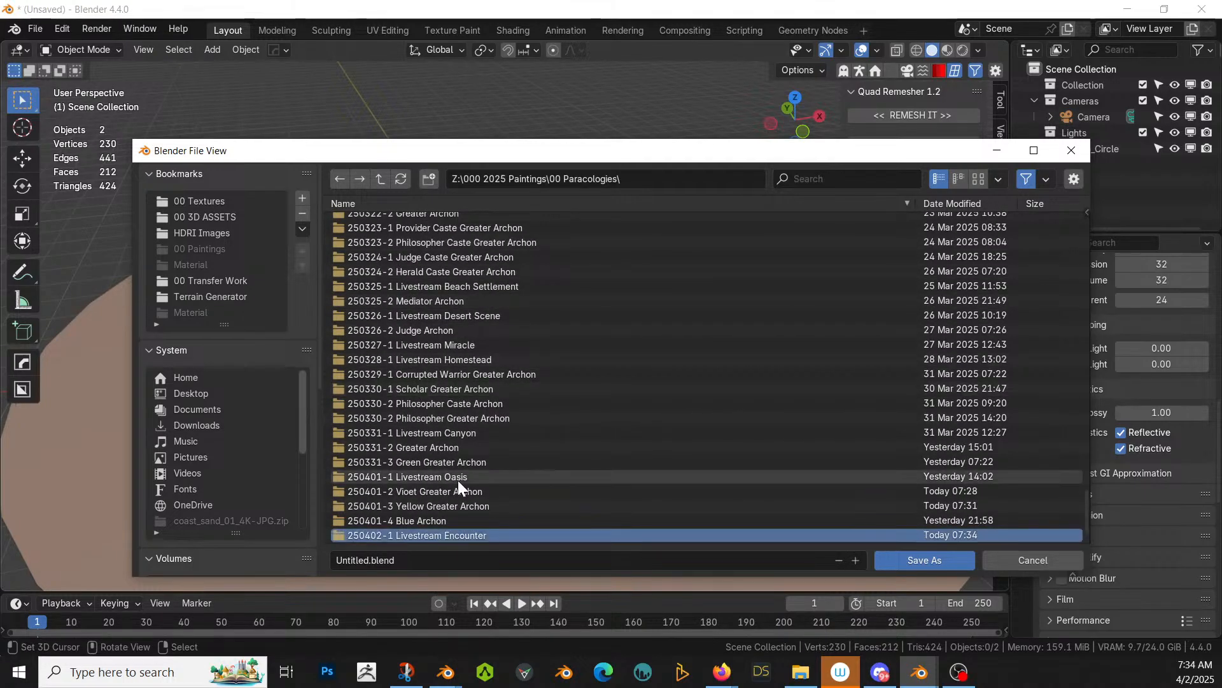
double_click(426, 536)
click(418, 559)
key(ctrl+v)
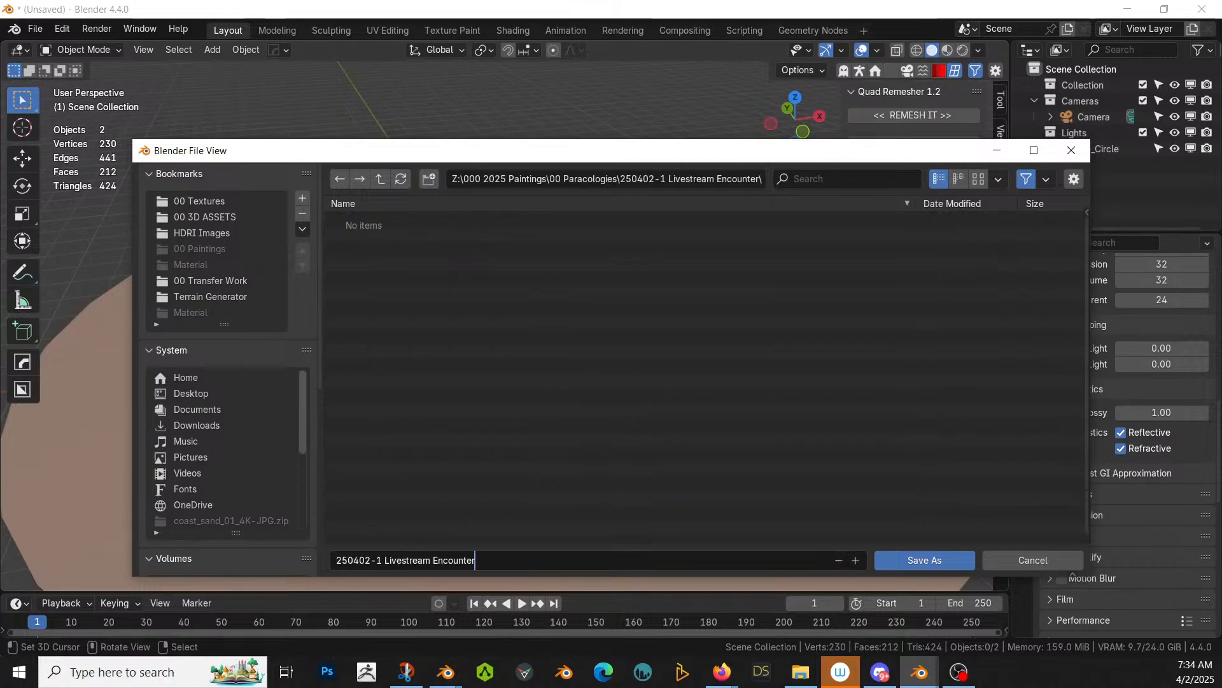
key(Return)
Step: Switch to the Yellow Greater Archon file in Blender 4.3.2 and apply the duplicate creature's Decimate modifier
key(alt+Tab)
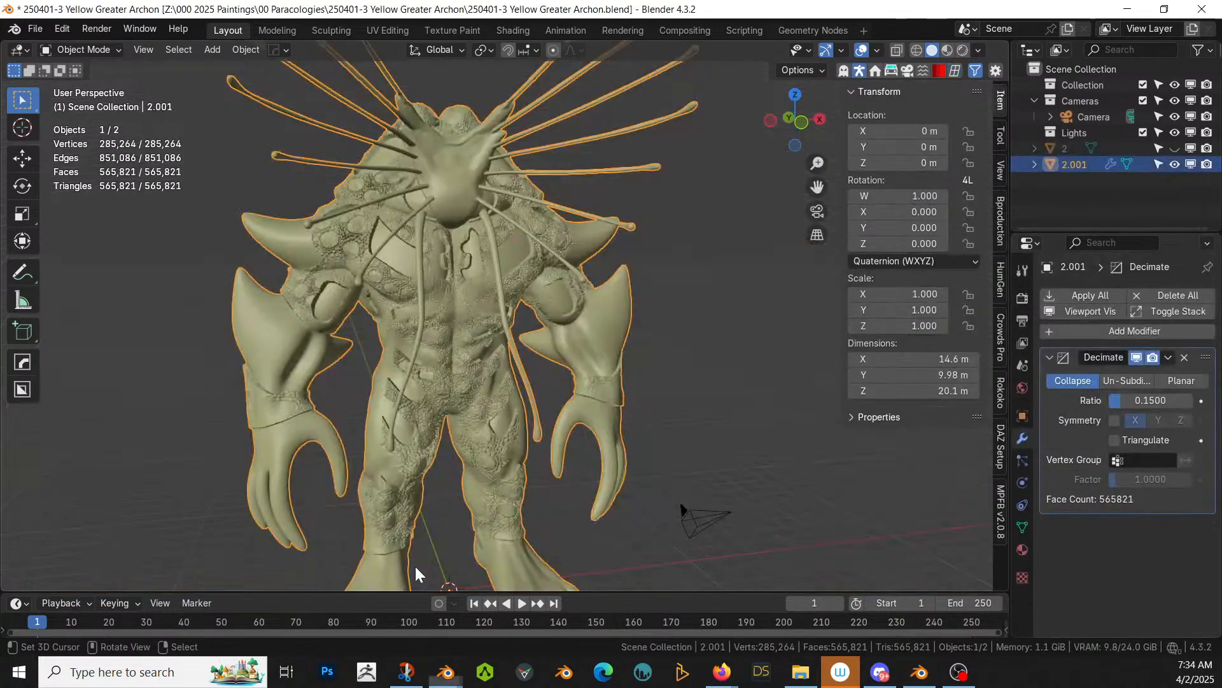
middle_drag(694, 461, 669, 461)
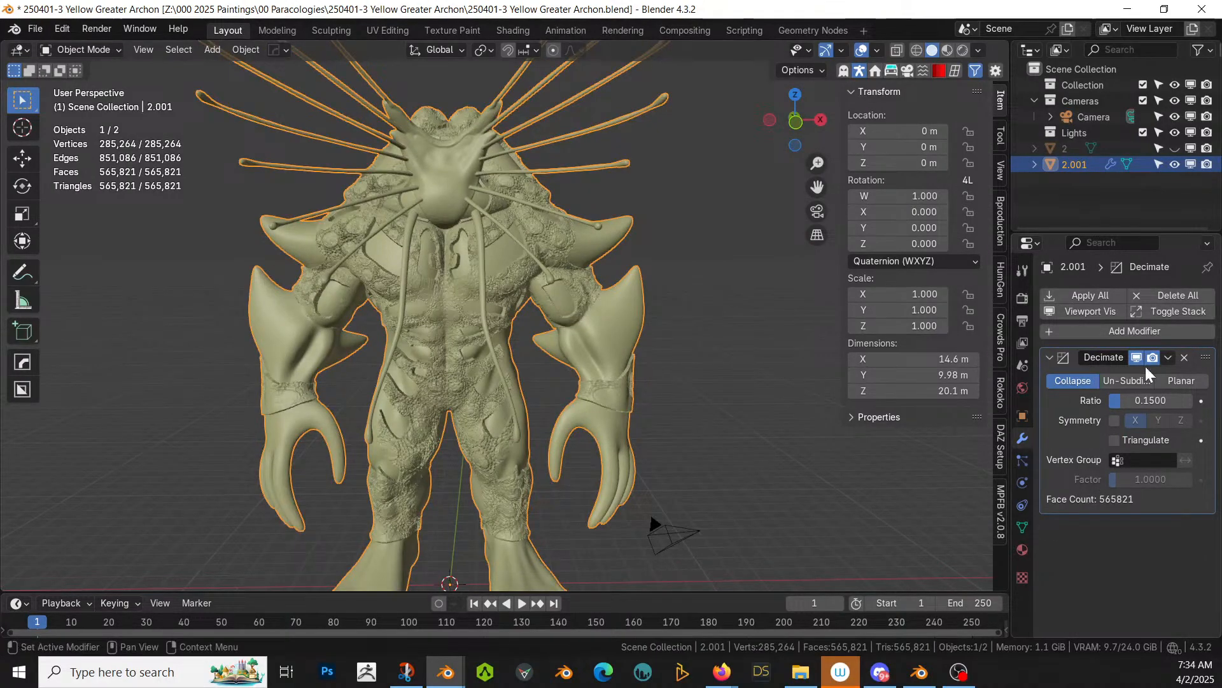
click(1092, 295)
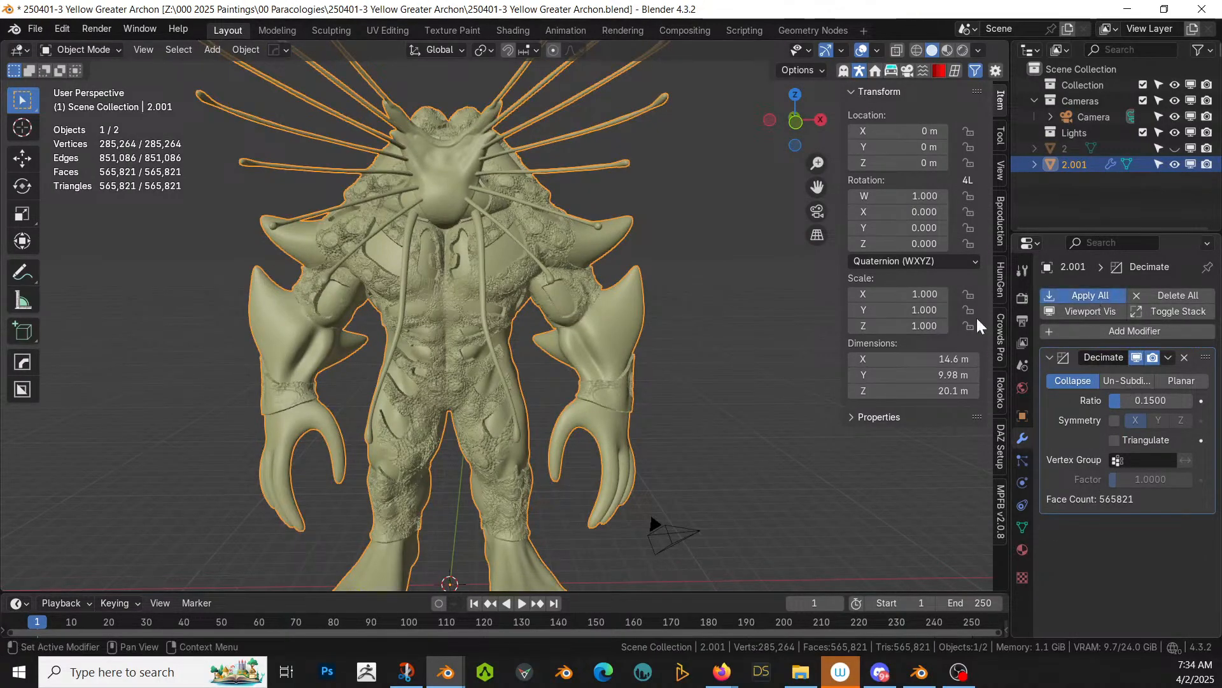
Step: Switch back to the Livestream Encounter scene in Blender 4.4.0 and add a Bézier curve in top view
key(alt+Tab)
middle_drag(561, 412, 603, 454)
scroll(603, 454, down, 4)
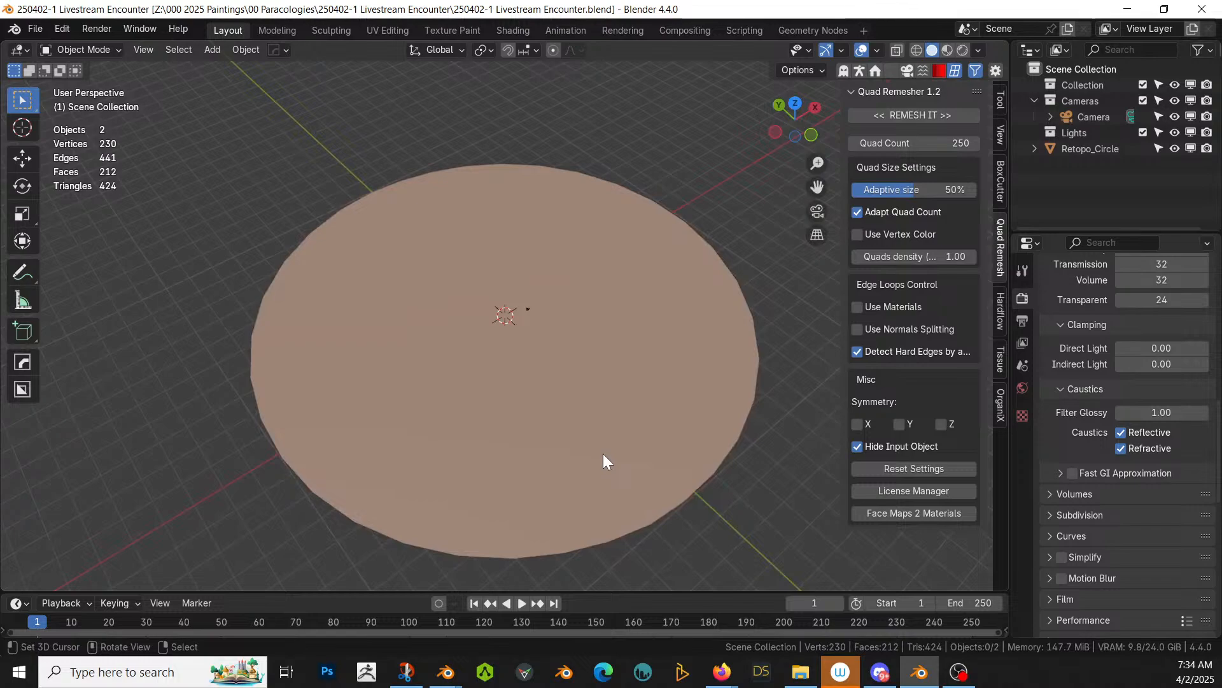
middle_drag(578, 438, 493, 457)
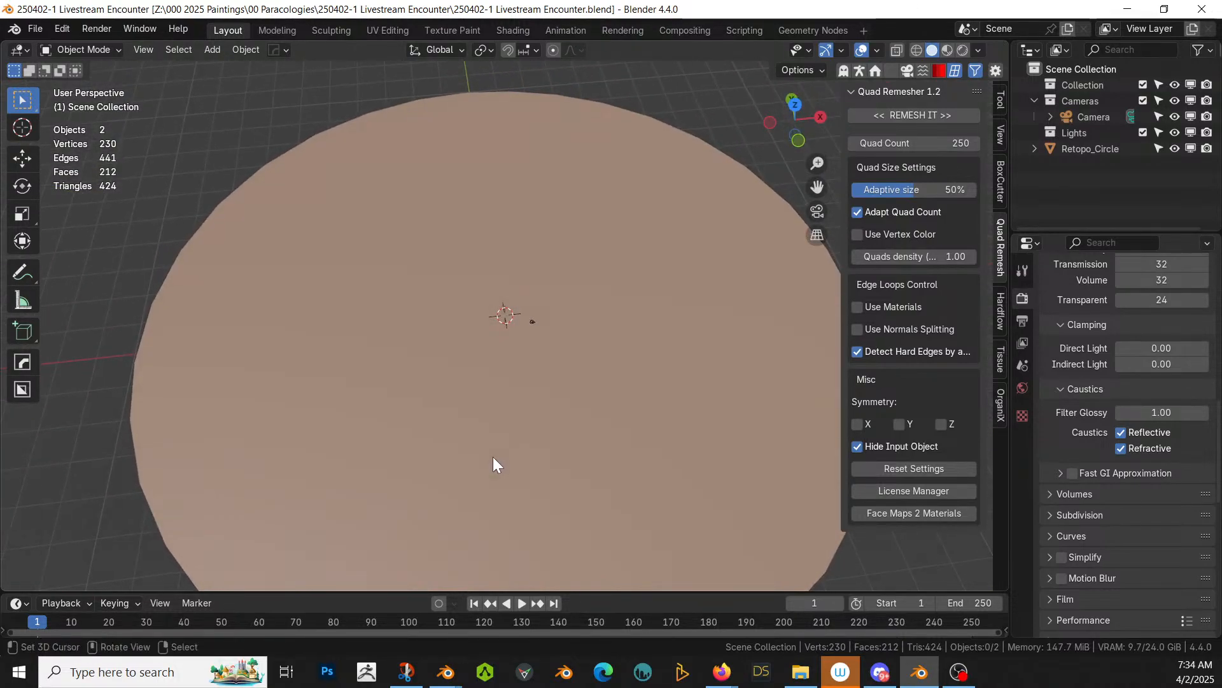
key(KP_7)
key(shift+a)
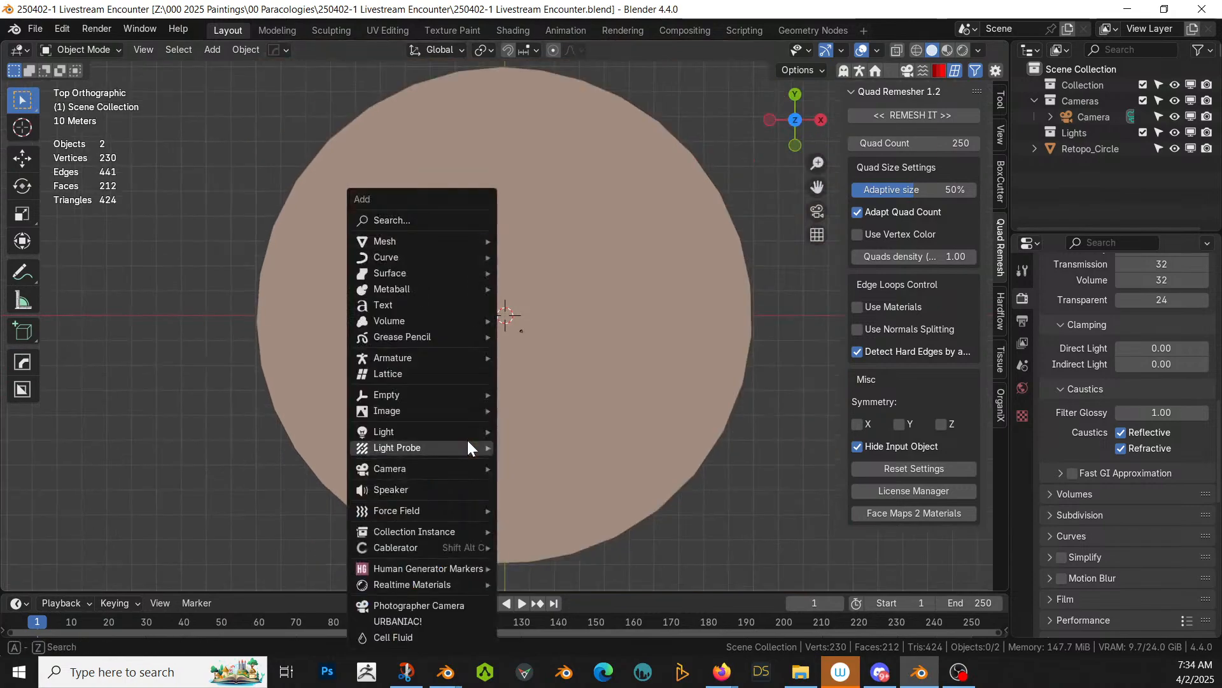
mouse_move(417, 257)
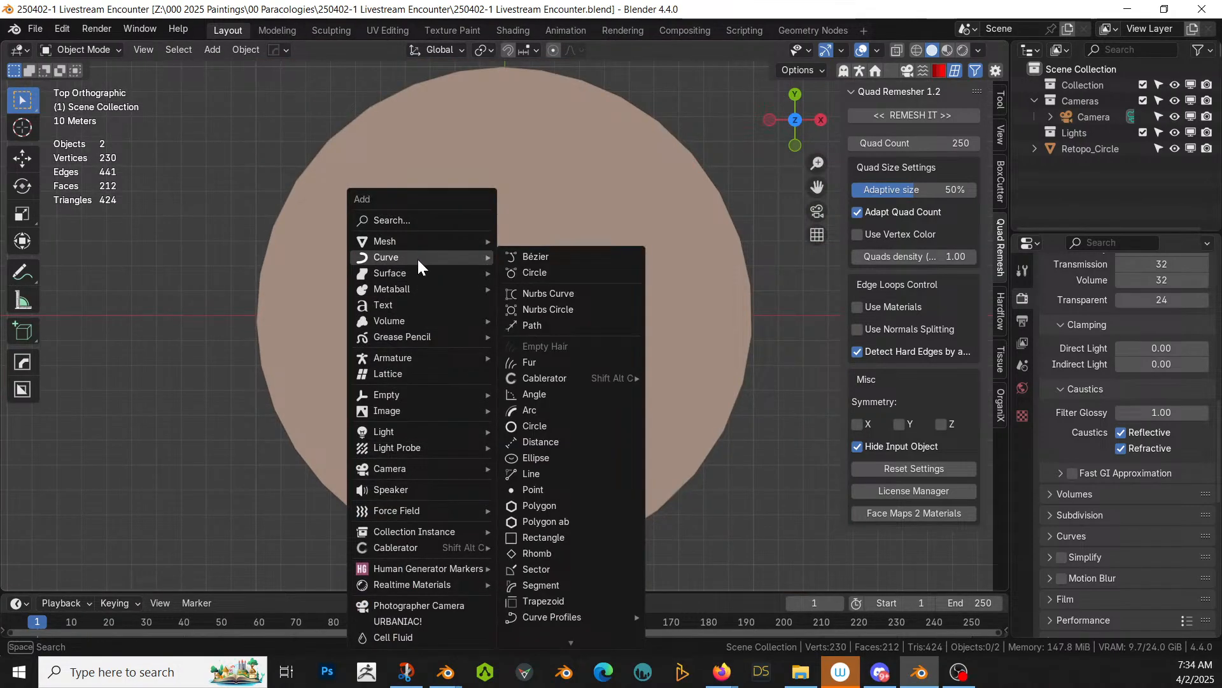
click(563, 257)
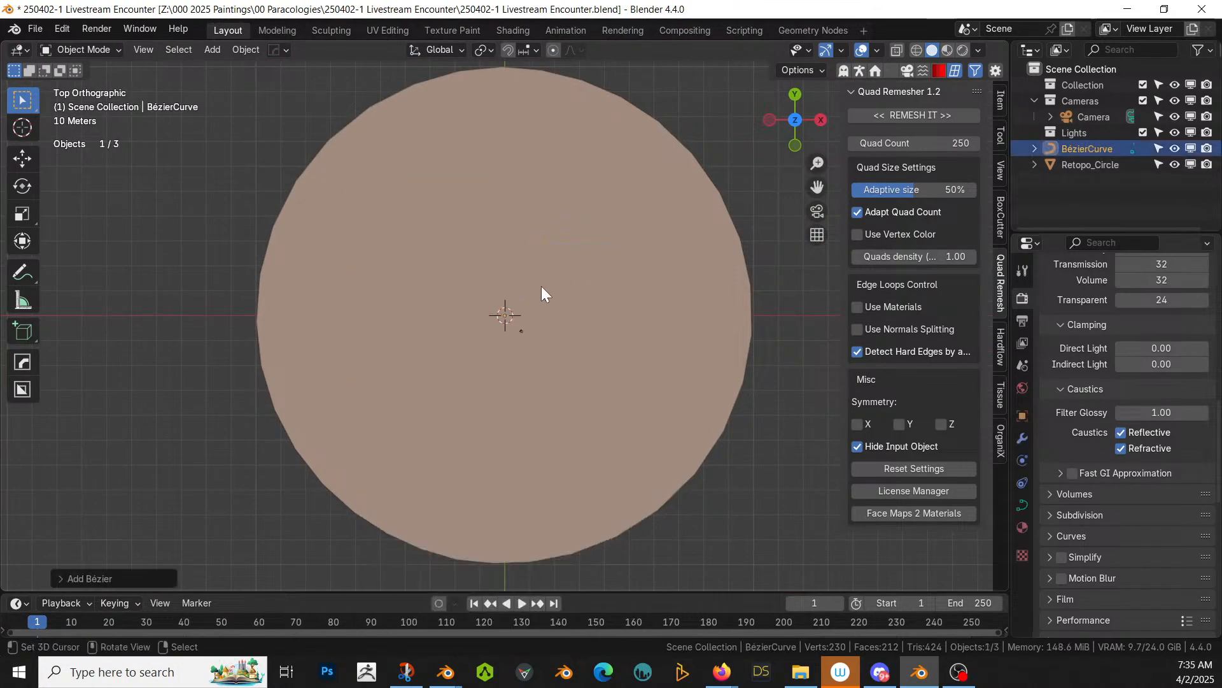
Step: Delete the Bézier curve's default points and draw a winding freehand curve across the disc, running past its edge at both ends
key(Tab)
key(x)
click(512, 355)
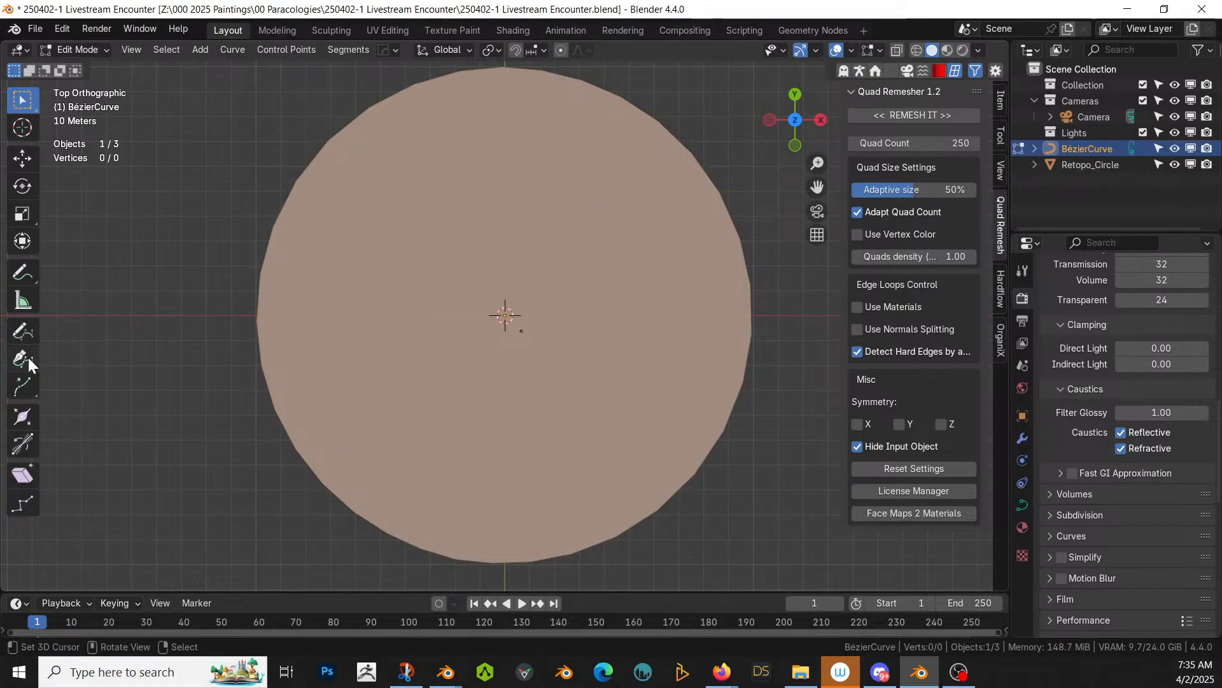
click(21, 331)
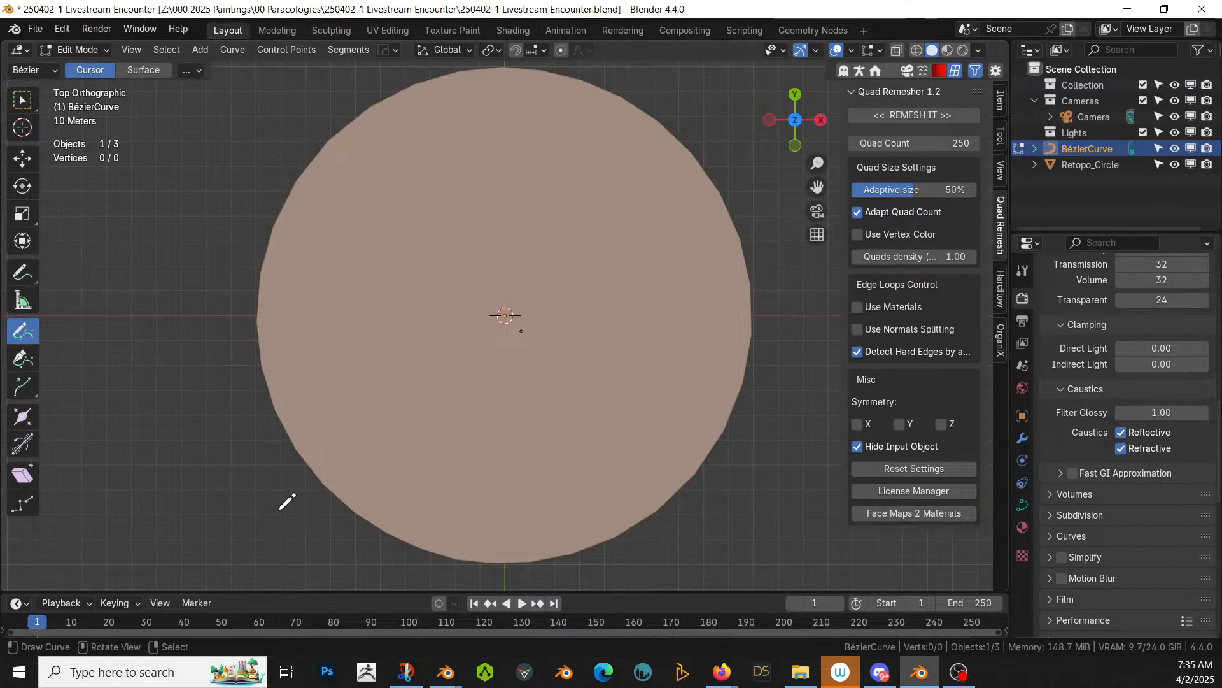
mouse_move(338, 538)
mouse_down()
mouse_move(319, 369)
mouse_move(376, 275)
mouse_up()
mouse_move(488, 179)
mouse_down()
mouse_move(573, 184)
mouse_move(669, 241)
mouse_move(711, 307)
mouse_up()
mouse_move(720, 357)
mouse_down()
mouse_move(736, 402)
mouse_move(815, 432)
mouse_up()
middle_drag(680, 493, 715, 379)
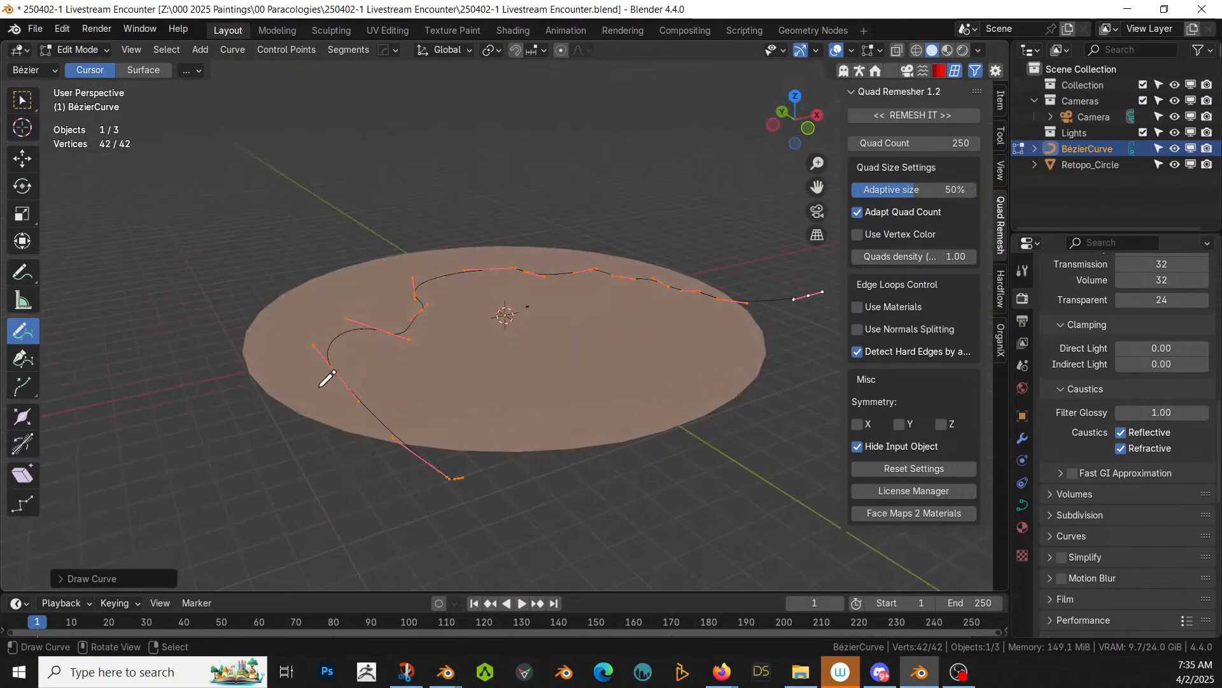
Step: Subdivide the drawn curve with 3 cuts and activate the Transform tool
right_click(306, 366)
click(264, 207)
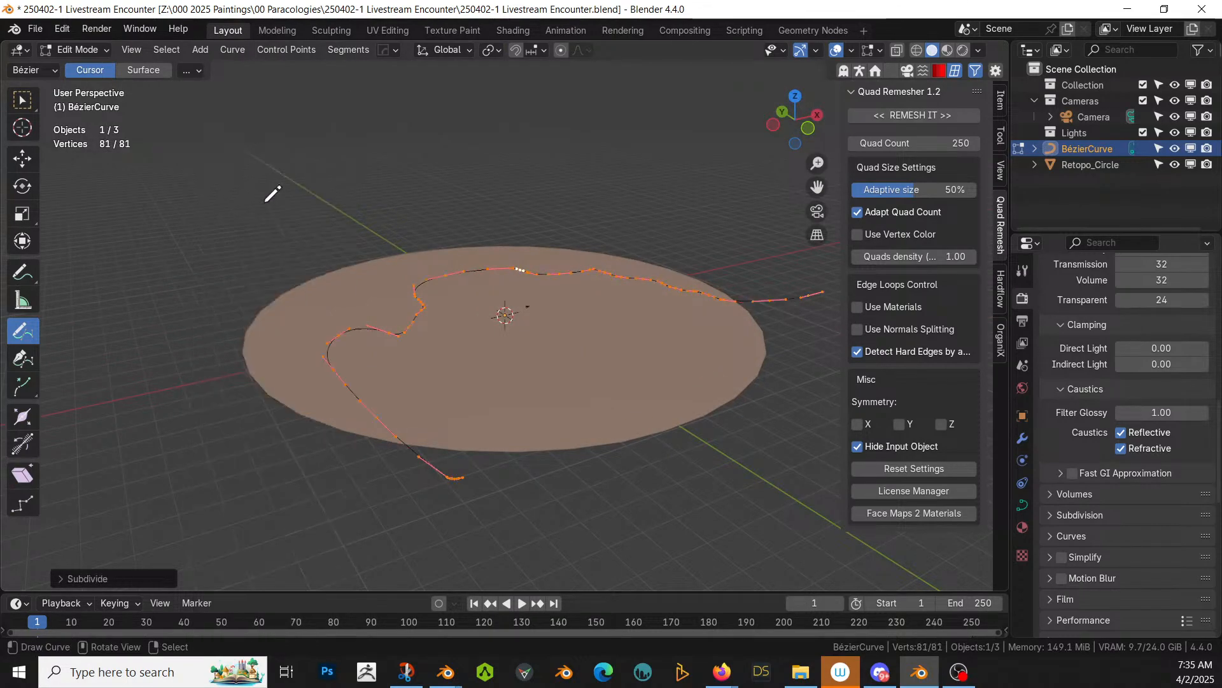
click(58, 578)
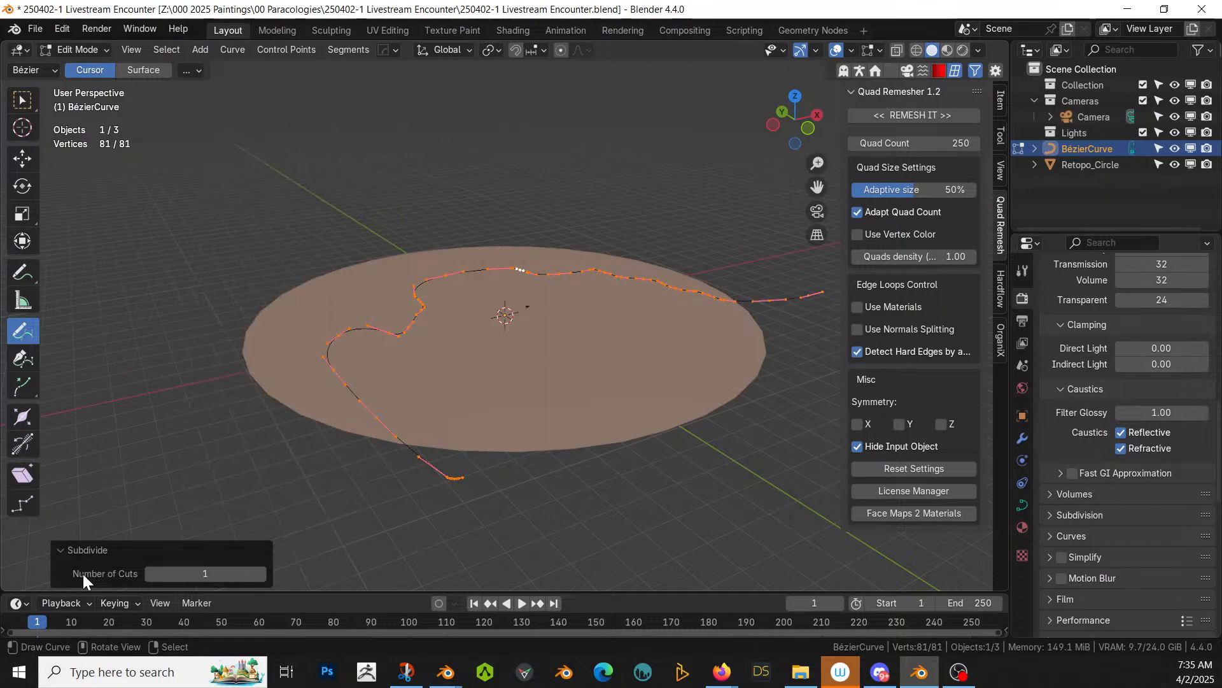
click(261, 574)
click(262, 574)
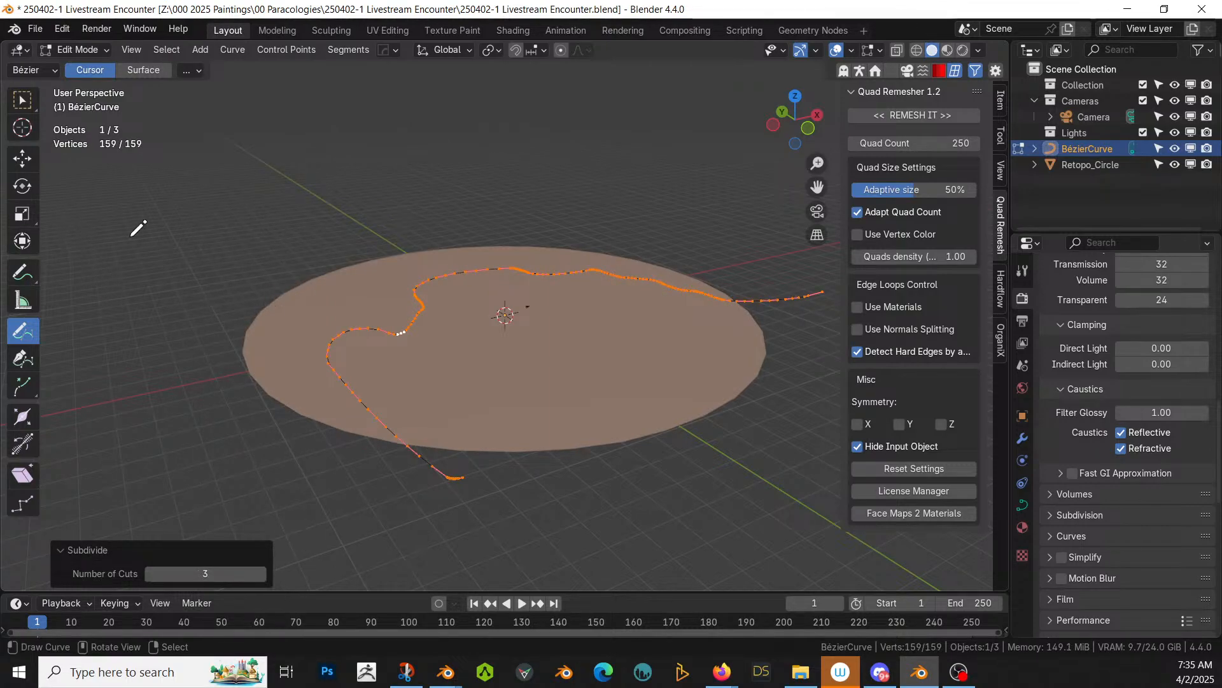
click(23, 241)
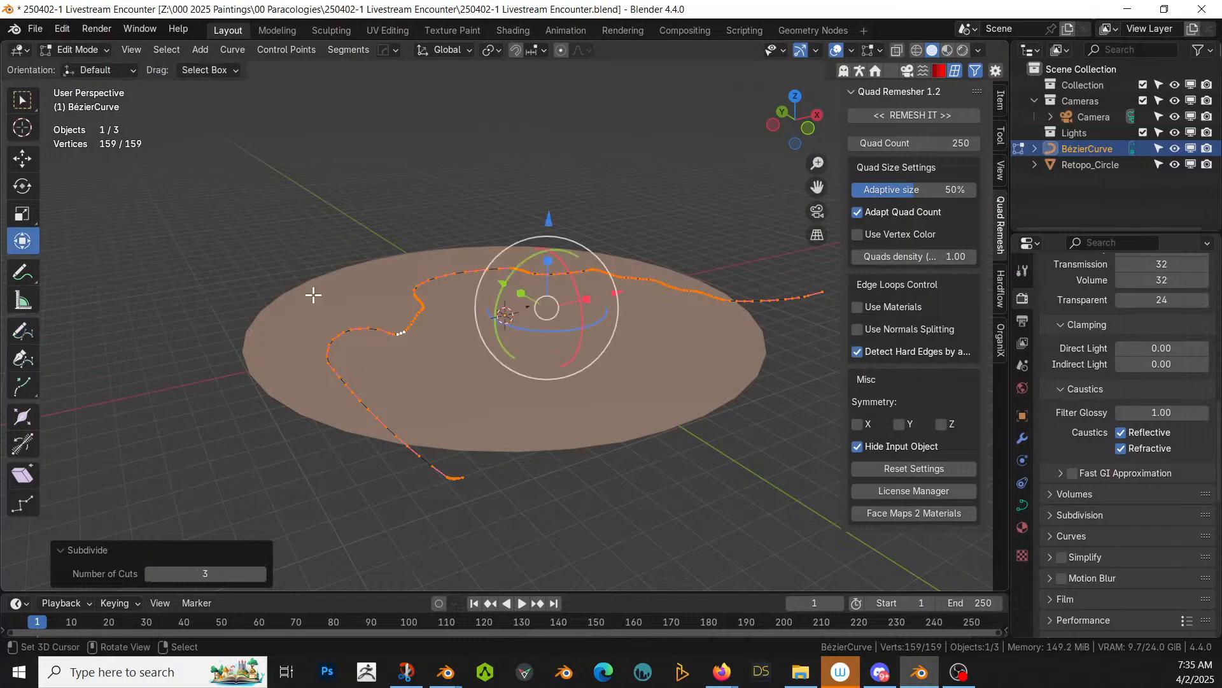
Step: Select two separated control points on the curve and enable proportional editing with the Random falloff
click(413, 322)
shift+click(666, 284)
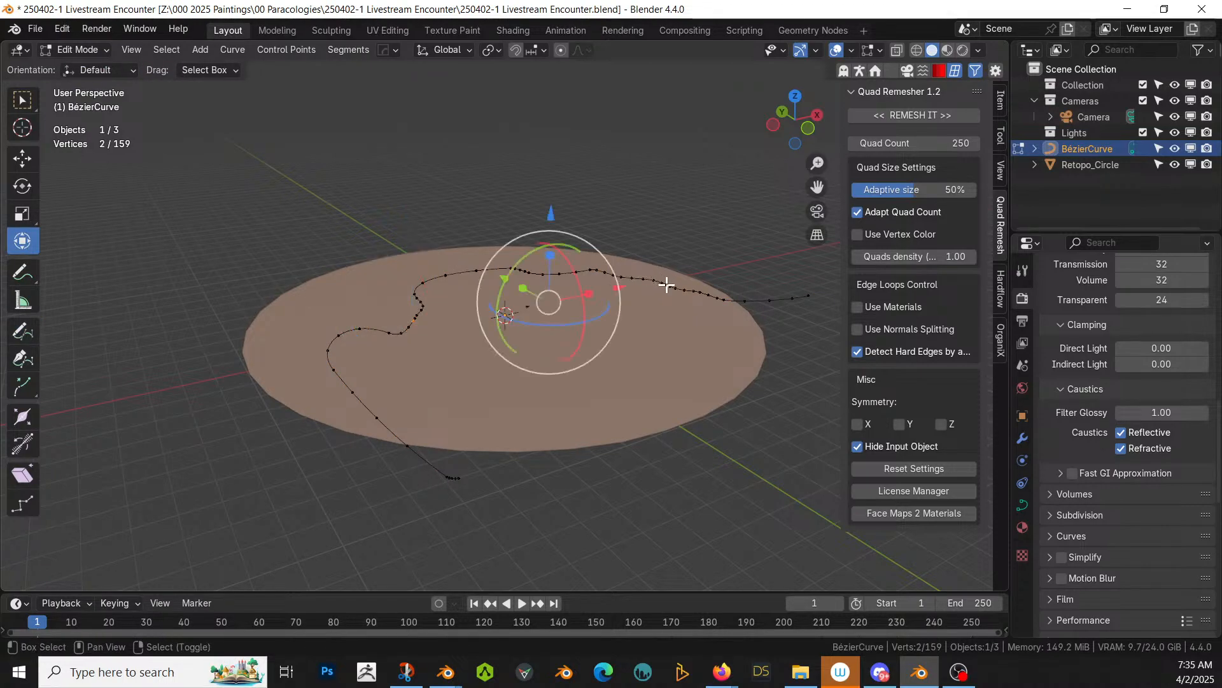
click(561, 49)
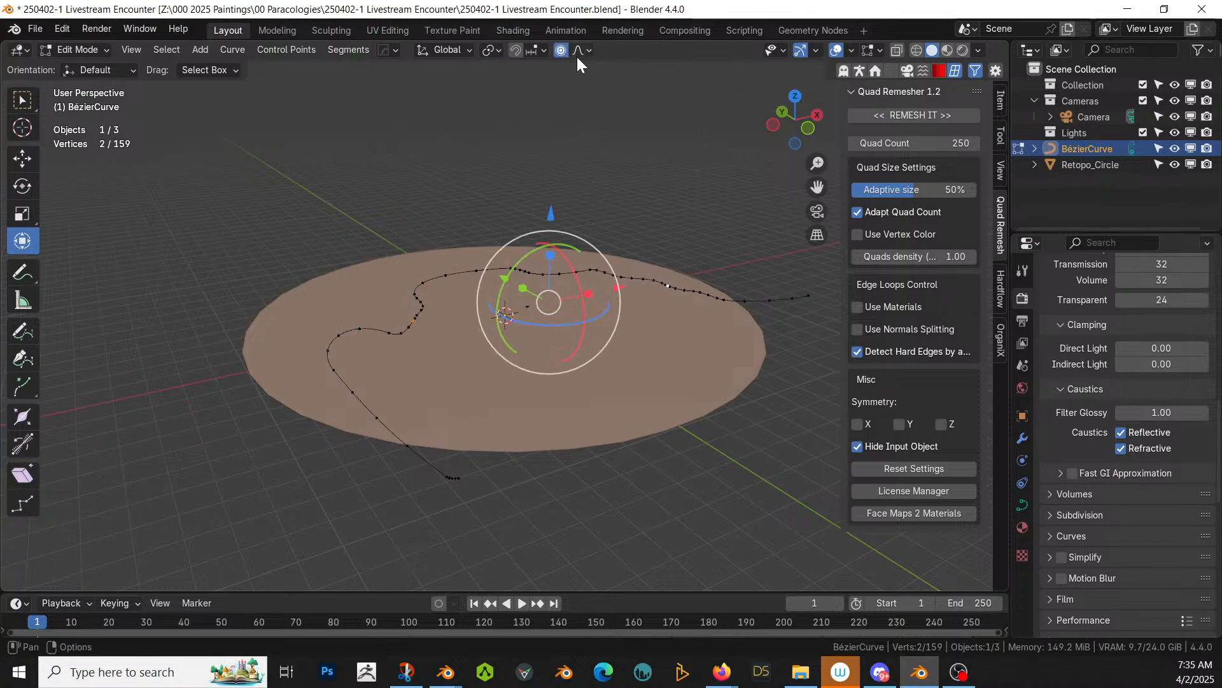
click(581, 50)
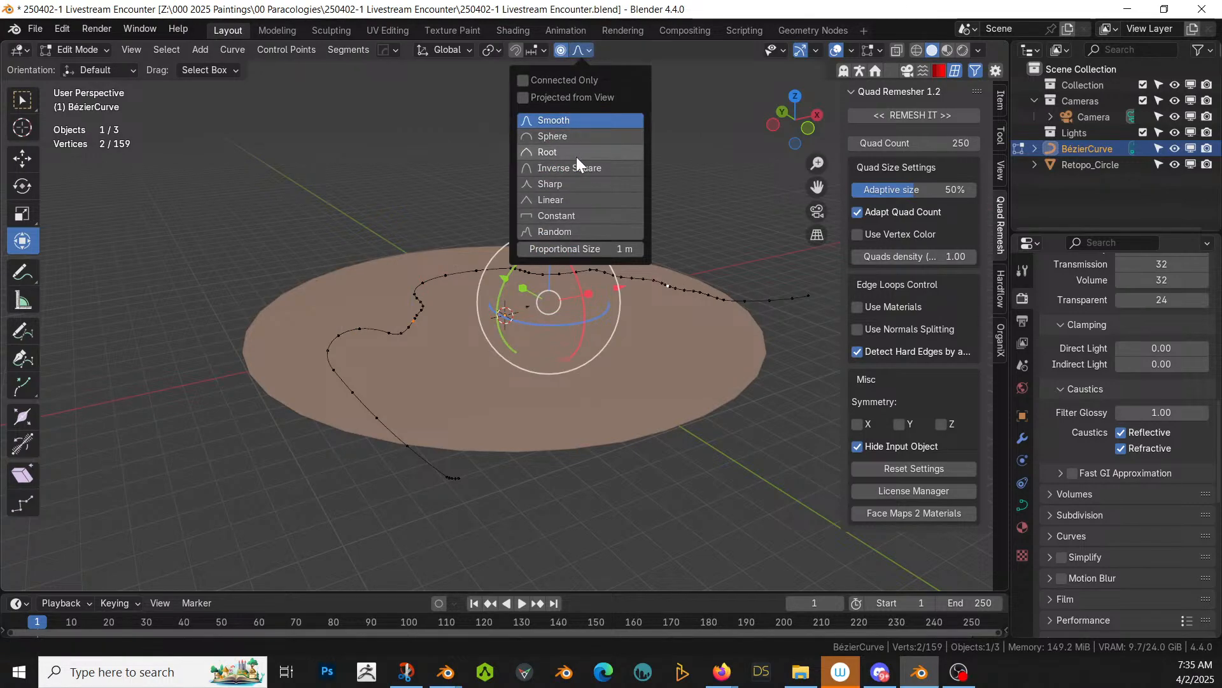
click(570, 232)
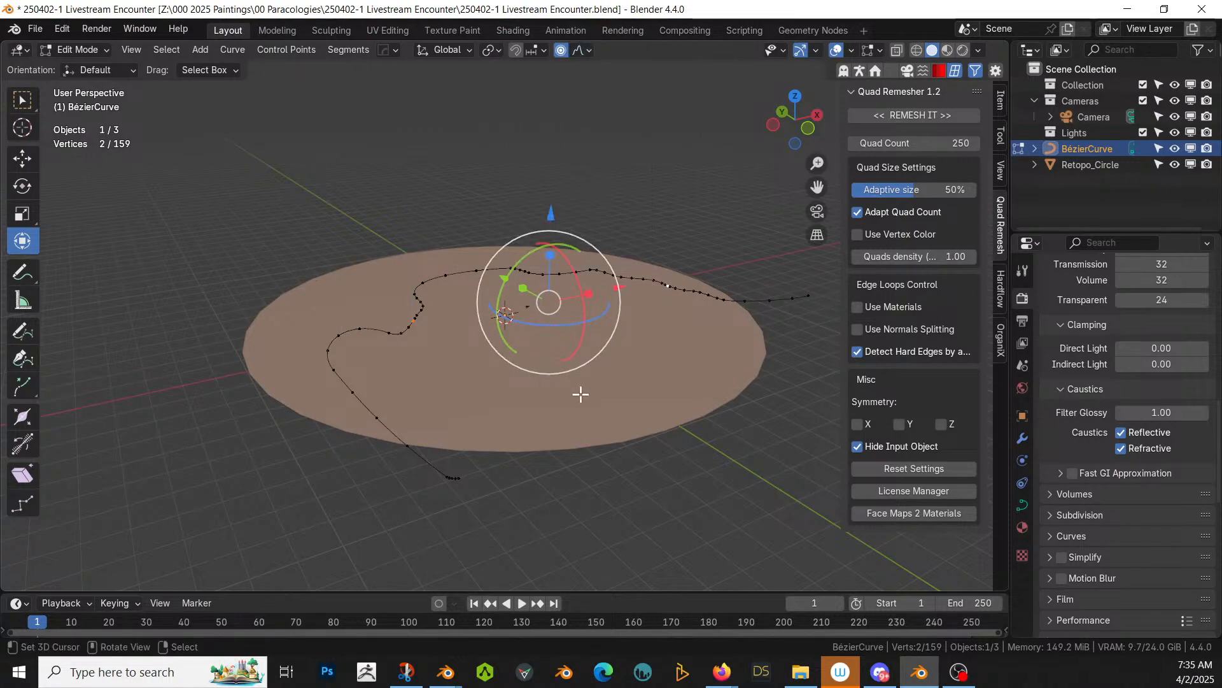
Step: Raise the selected points along Z with an enlarged proportional radius to make the curve jagged, then return to Object Mode
key(g)
key(z)
scroll(585, 379, down, 20)
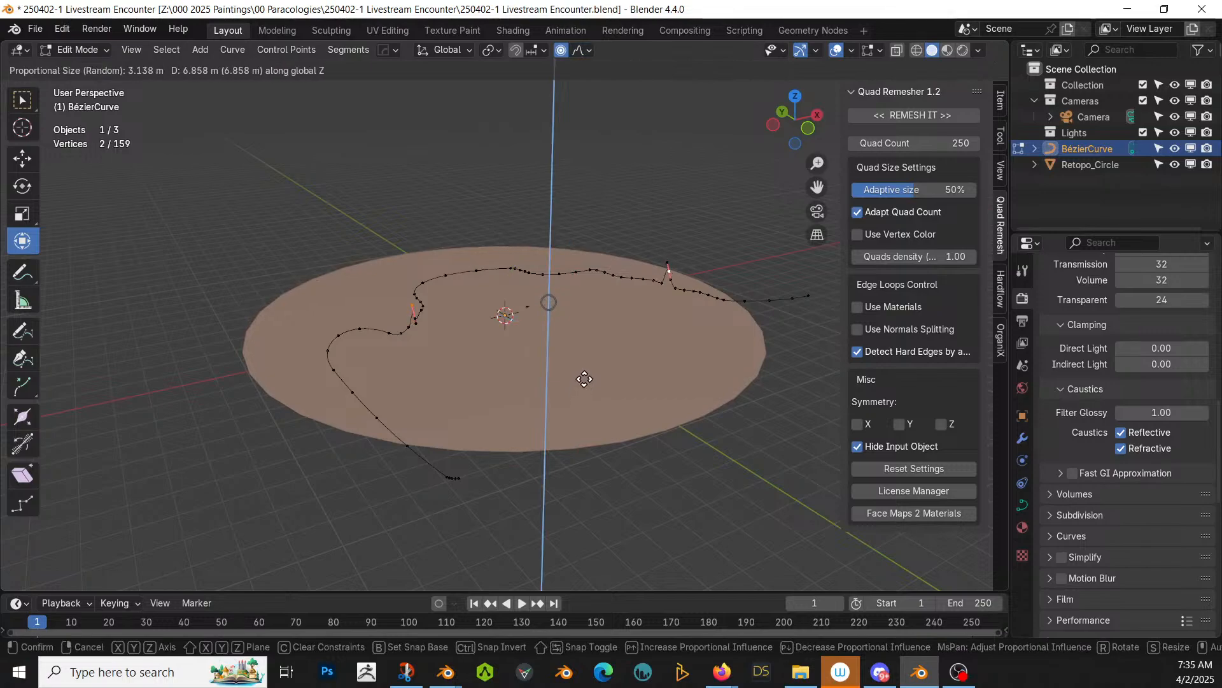
scroll(584, 379, down, 19)
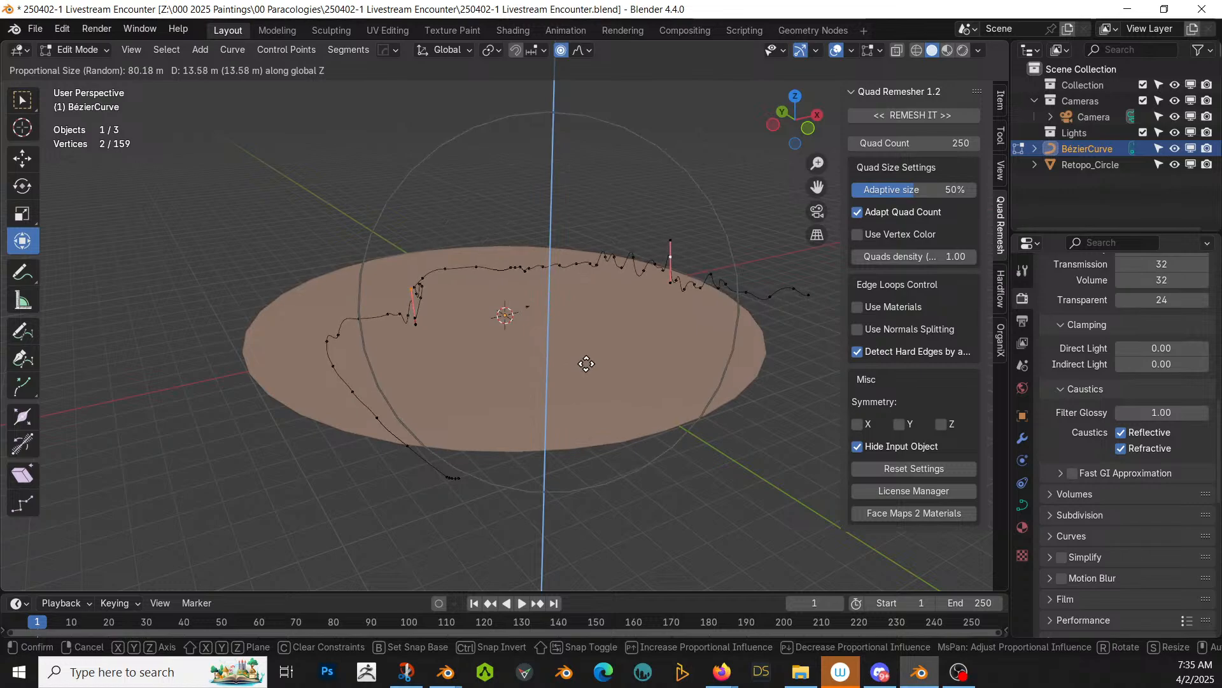
scroll(587, 366, up, 2)
click(591, 351)
middle_drag(591, 352, 385, 396)
key(Tab)
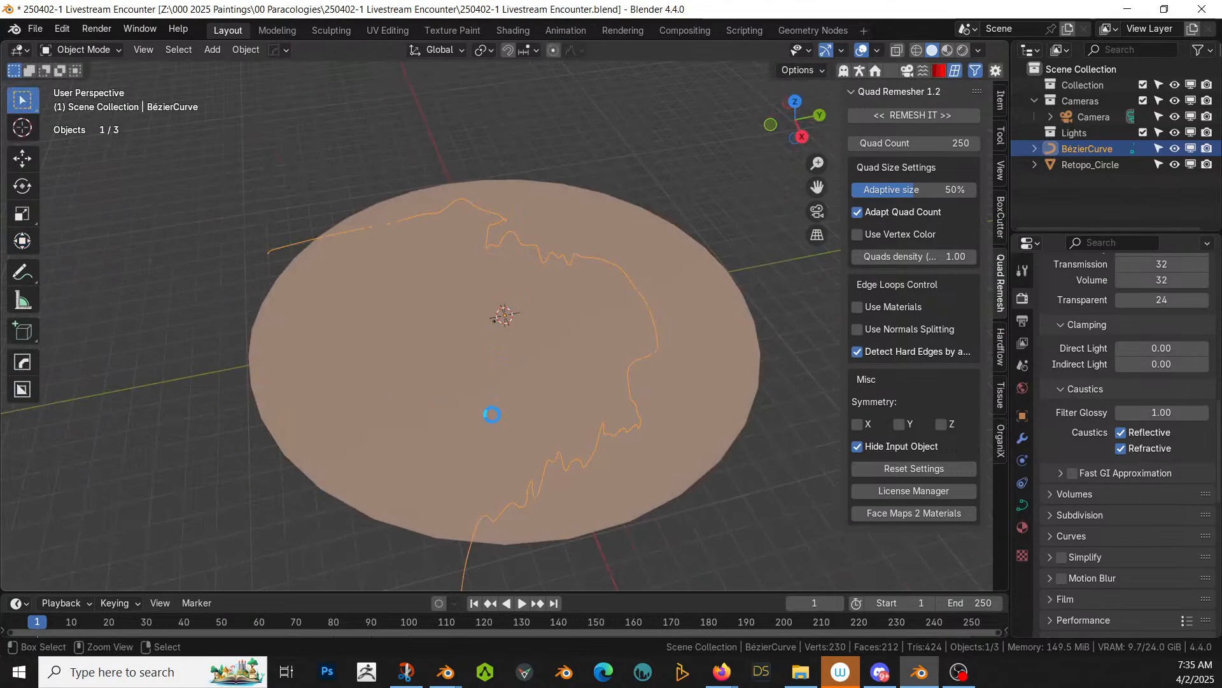
Step: Switch to the Yellow Greater Archon file in Blender 4.3.2 and unwrap all the creature's faces with Smart UV Project at a 66° angle limit
key(alt+Tab)
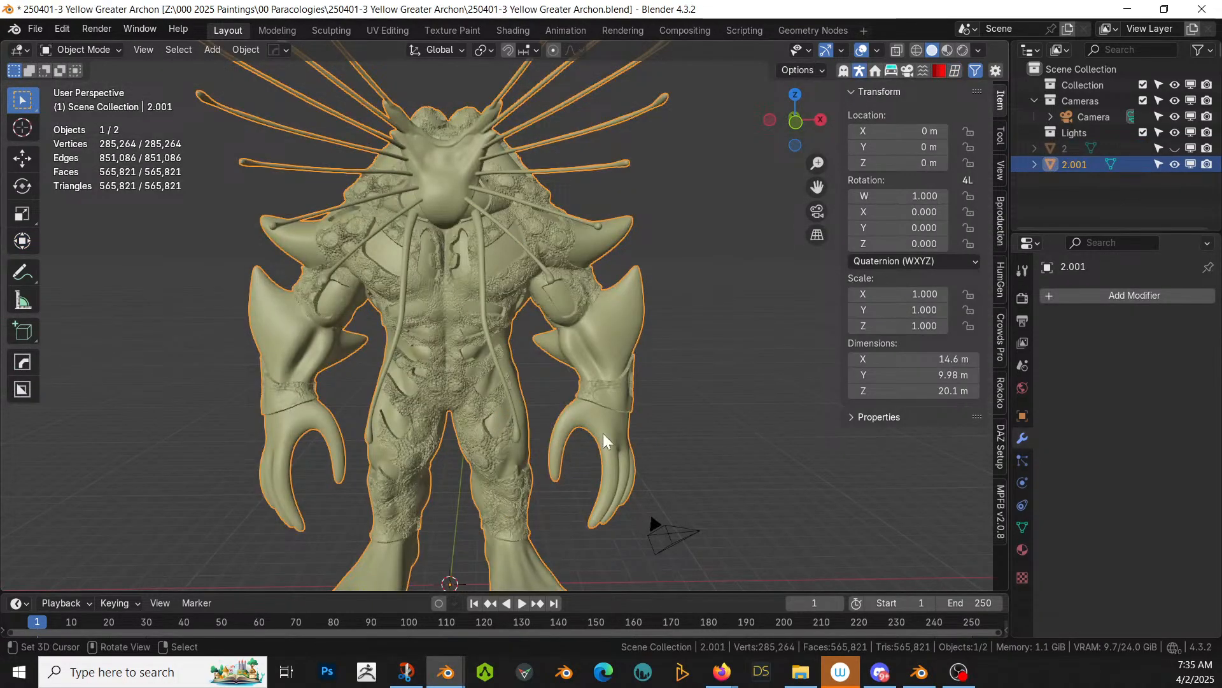
middle_drag(602, 433, 609, 431)
scroll(599, 430, down, 3)
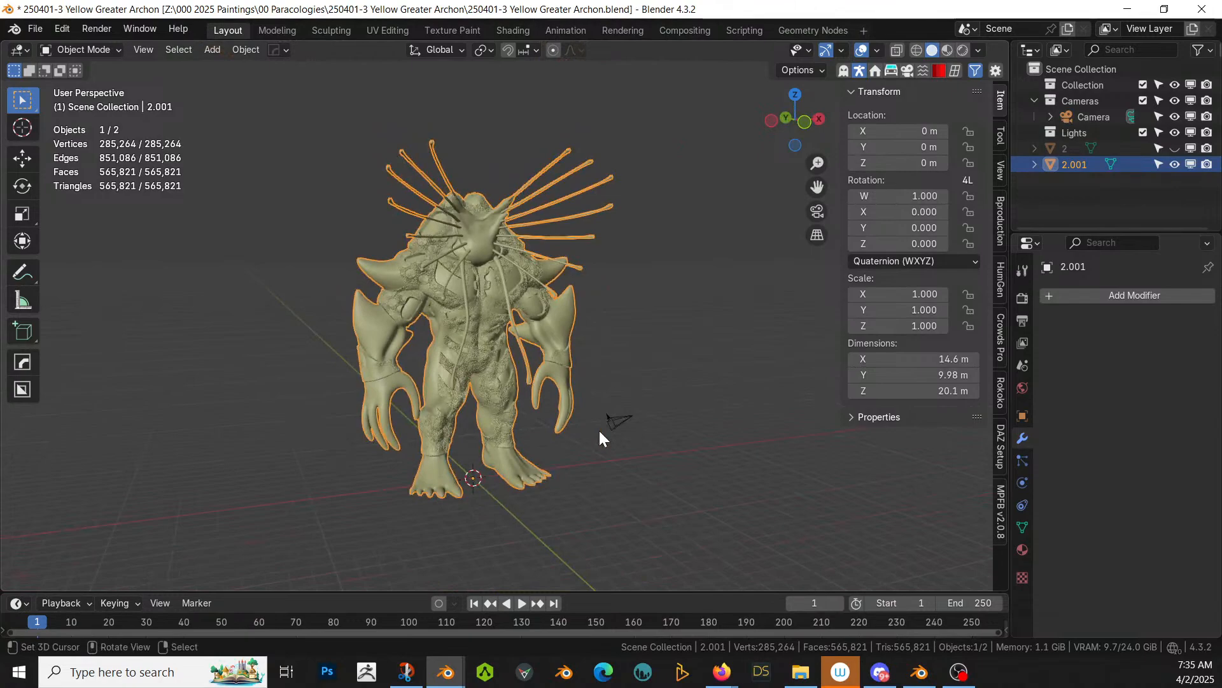
middle_drag(712, 337, 651, 340)
scroll(647, 344, up, 2)
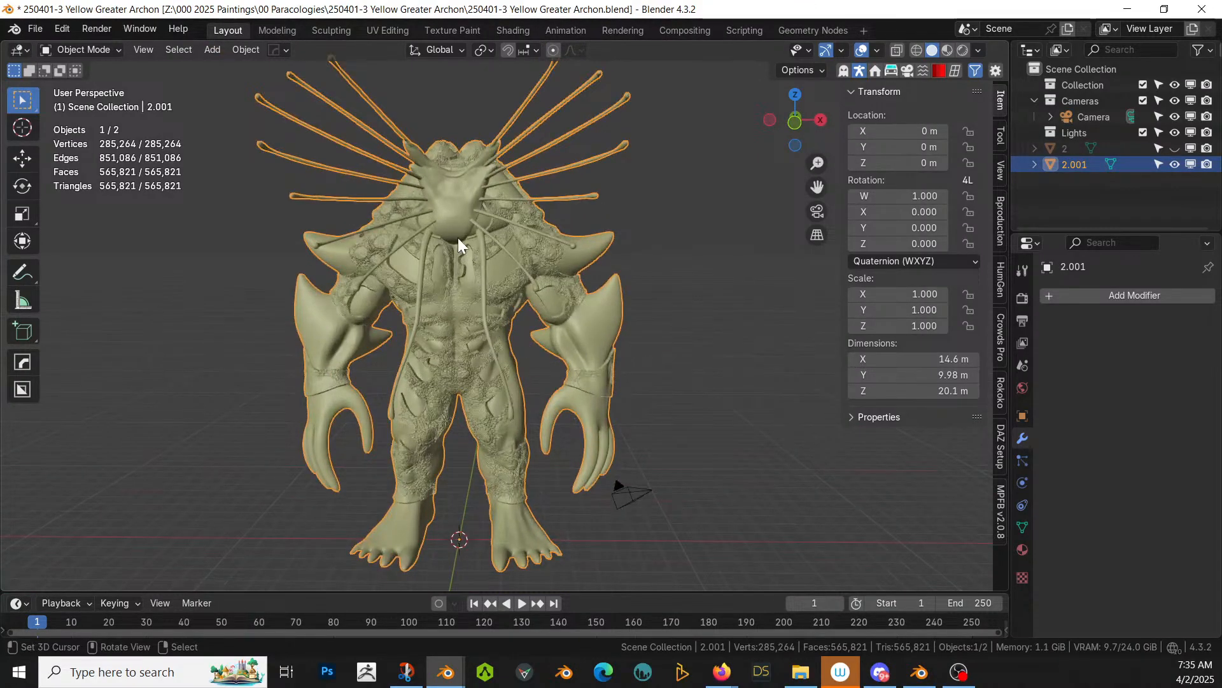
key(Tab)
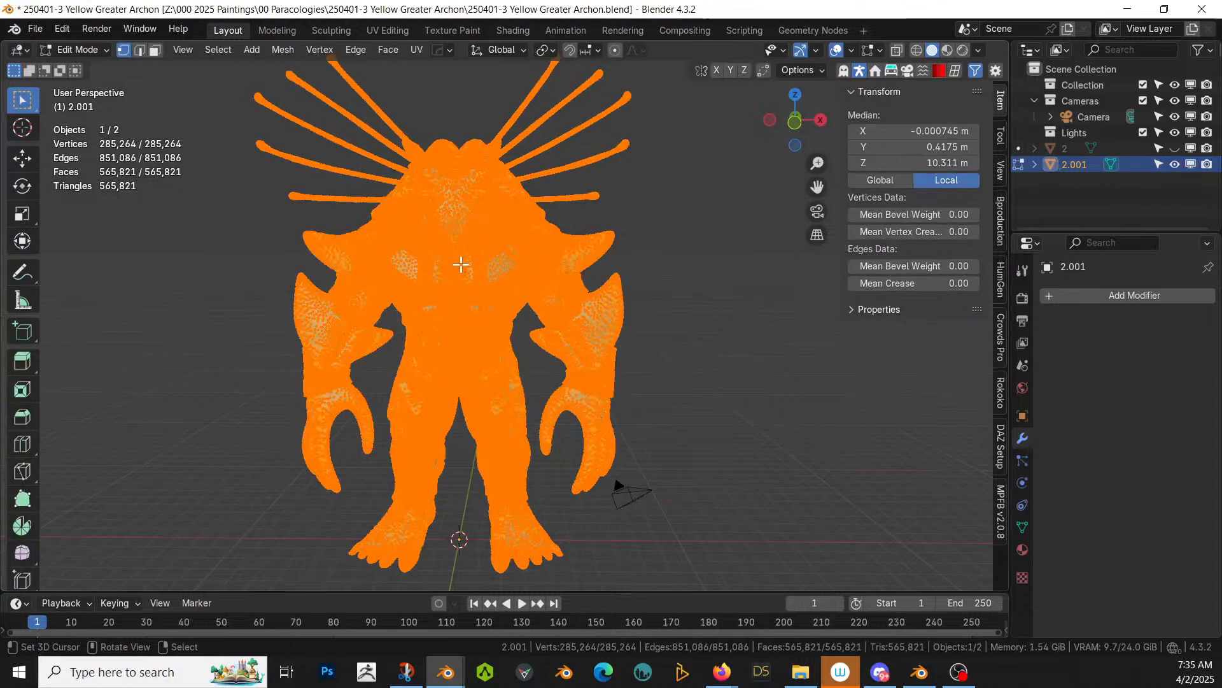
key(3)
key(u)
mouse_move(460, 263)
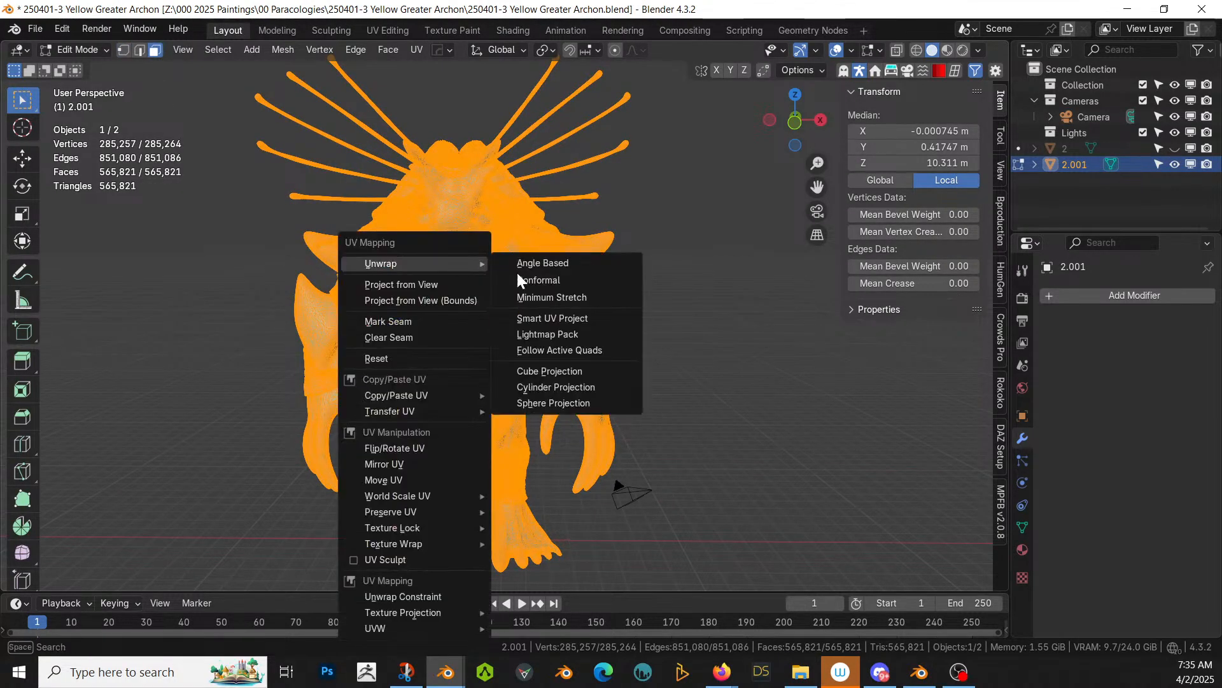
click(580, 318)
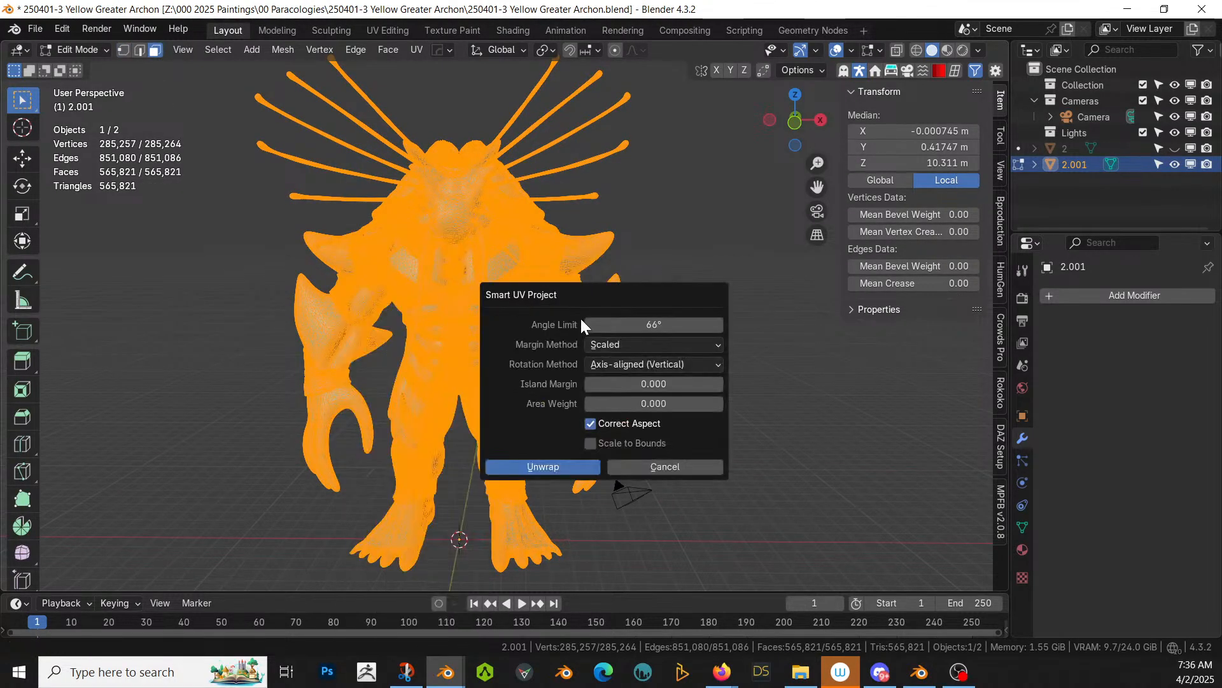
click(563, 466)
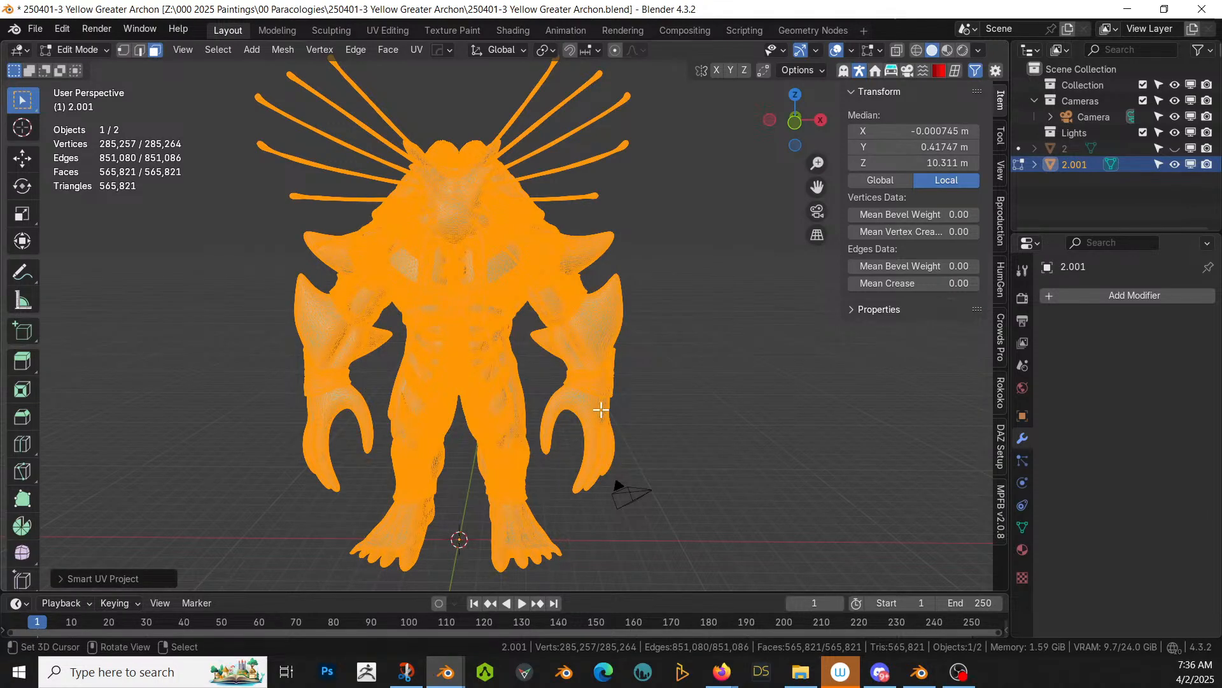
key(Tab)
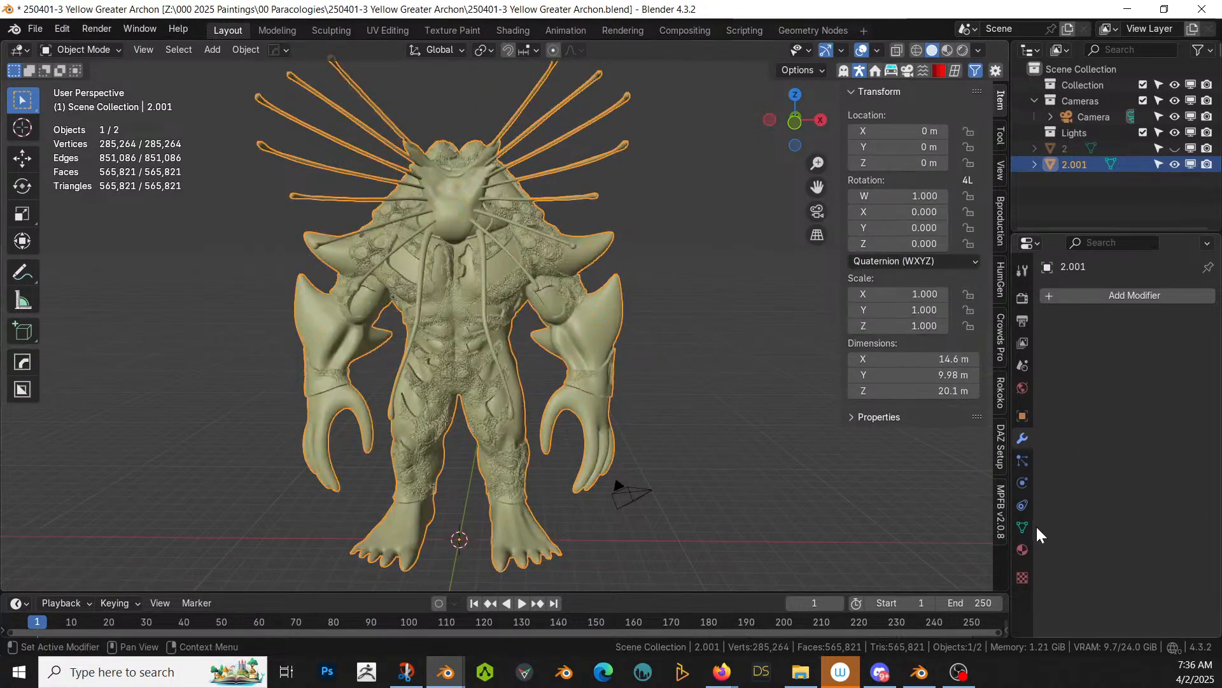
Step: Remove the creature's existing material slot and create a new material named YGA
click(1022, 551)
click(1208, 312)
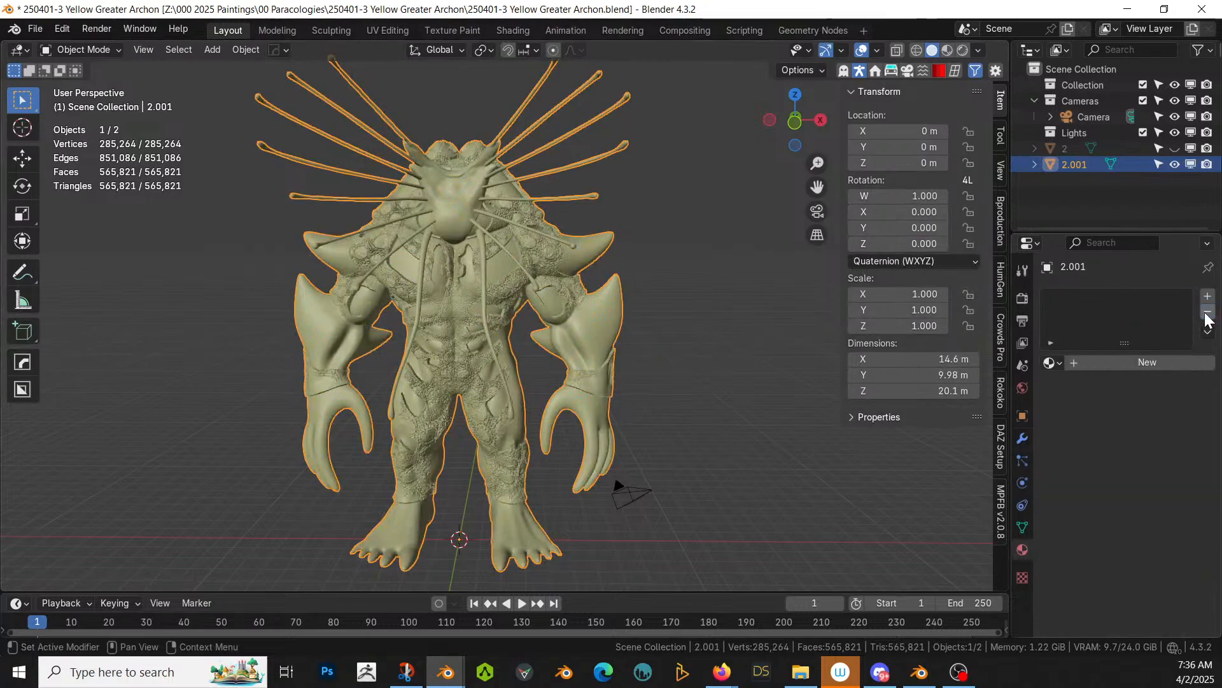
click(1141, 363)
double_click(1111, 364)
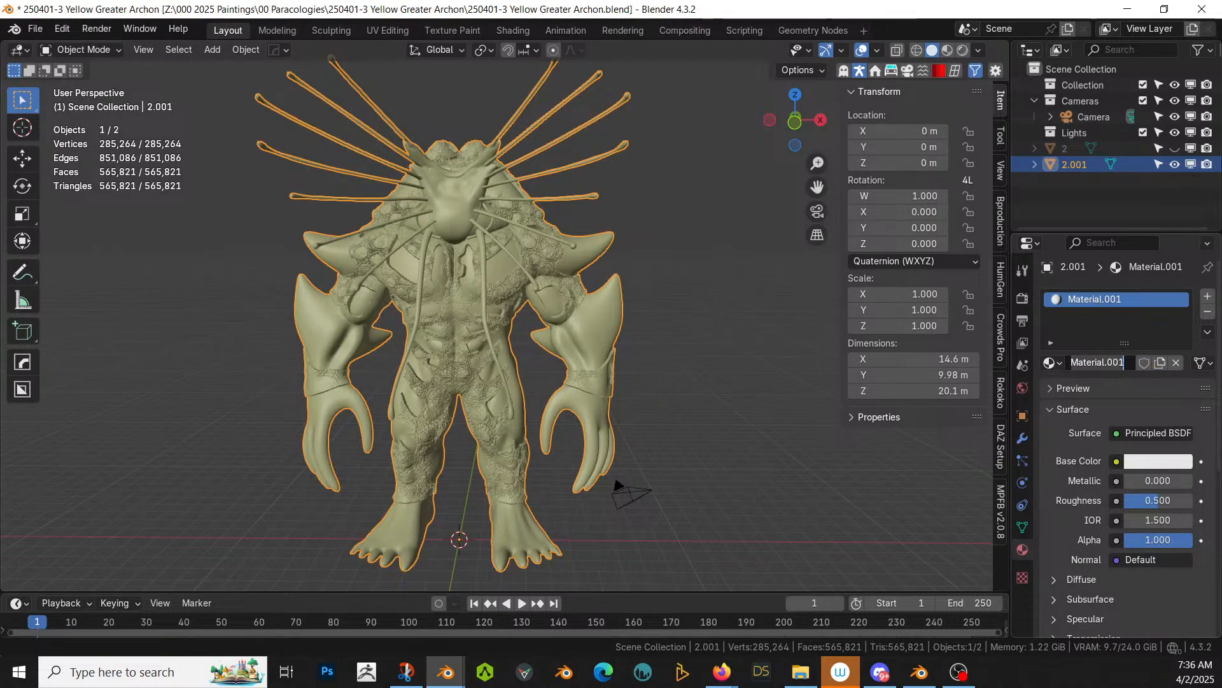
text(YGA)
key(Return)
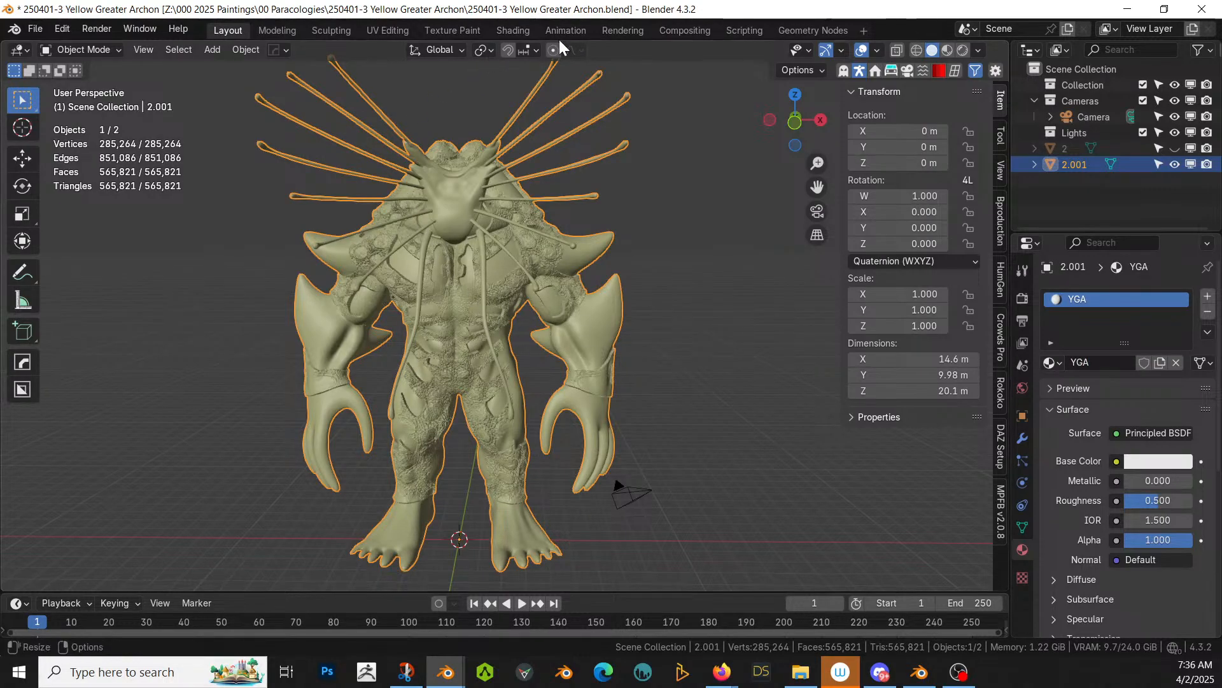
Step: Open the Shading workspace and add an Image Texture node beside the YGA material's Principled BSDF
click(521, 30)
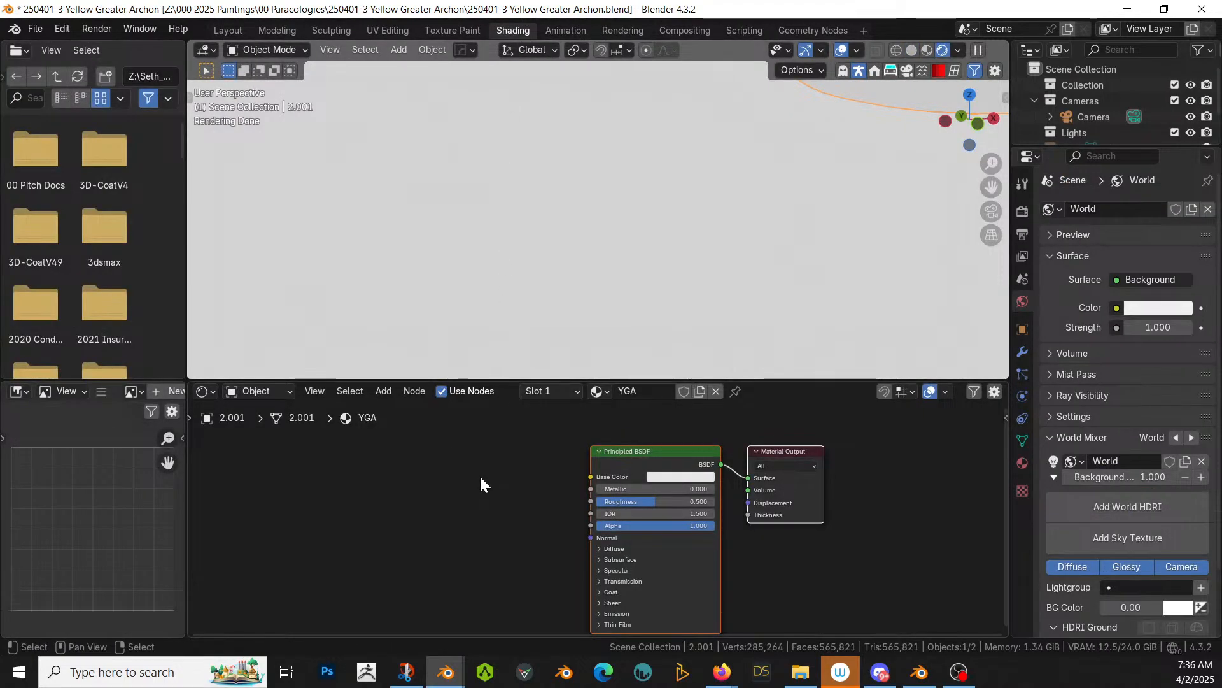
key(shift+a)
mouse_move(436, 471)
key(space)
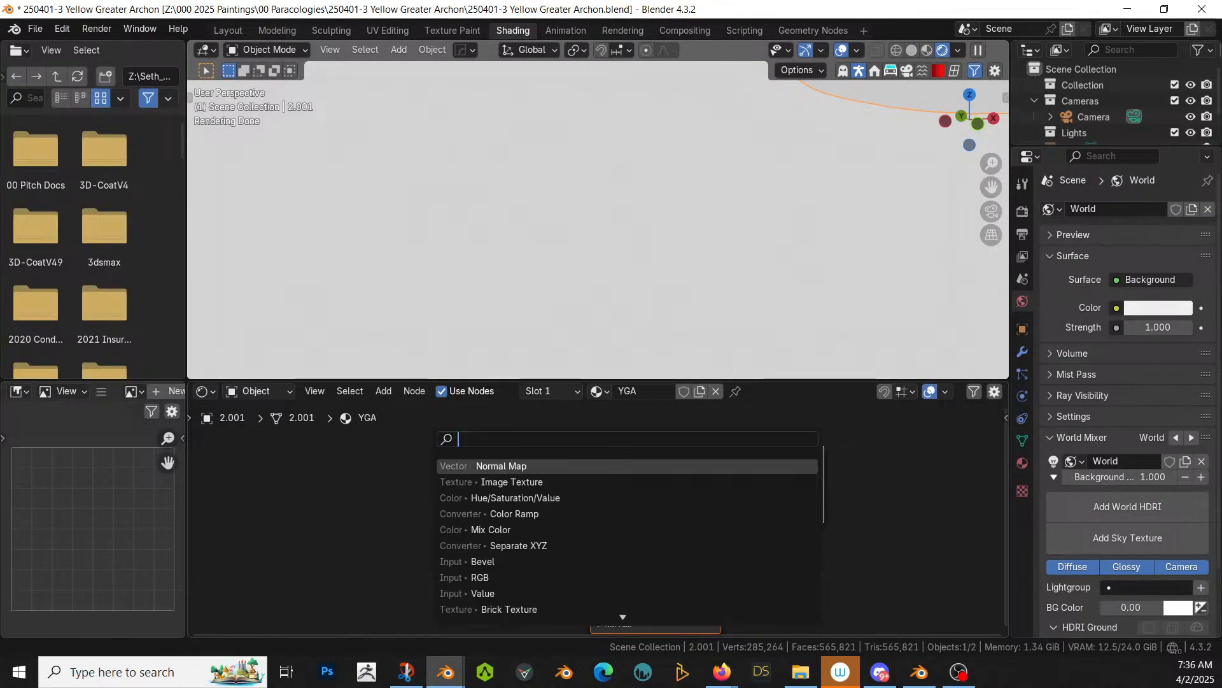
text(ima)
key(Return)
click(431, 439)
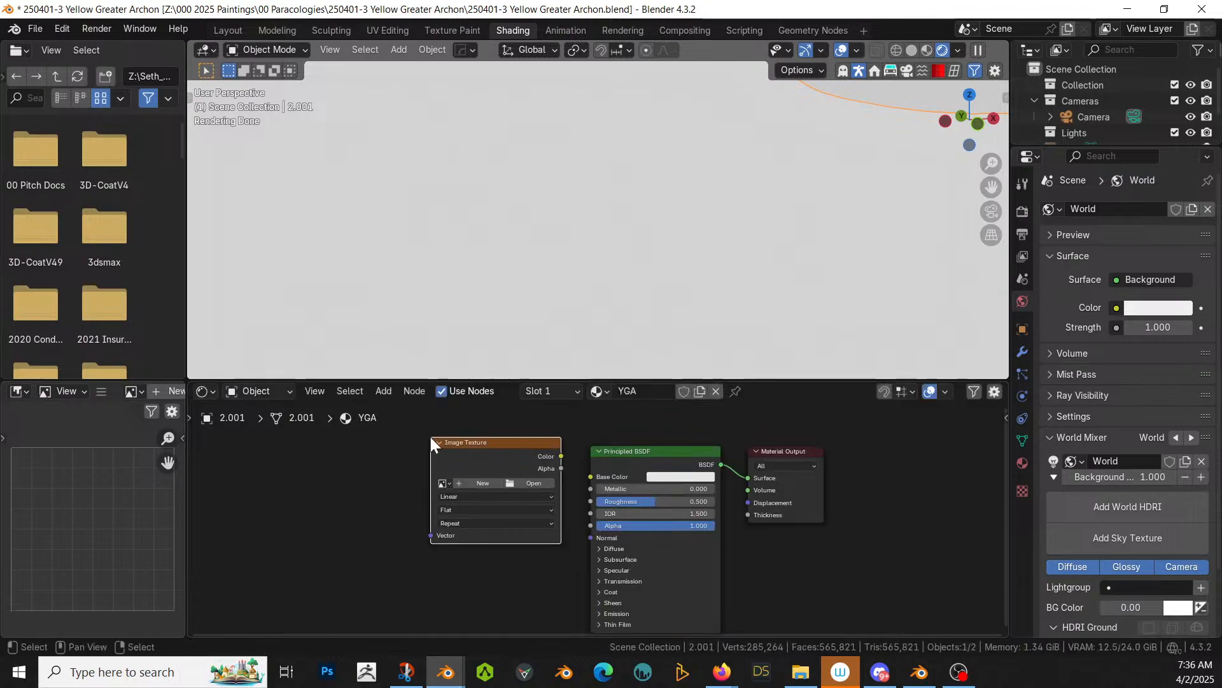
Step: Enlarge the node editor and duplicate the Image Texture node twice, placing the copies below the original
drag(483, 381, 472, 146)
drag(475, 324, 428, 240)
key(shift+d)
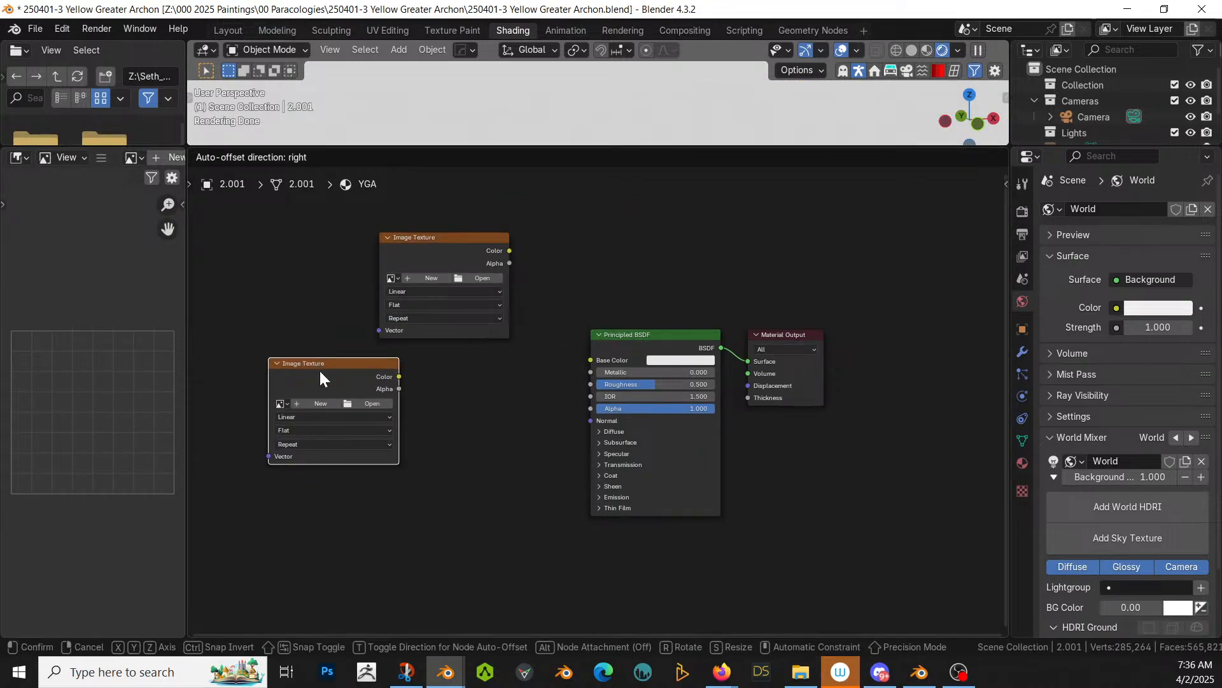
click(319, 369)
key(shift+d)
click(327, 529)
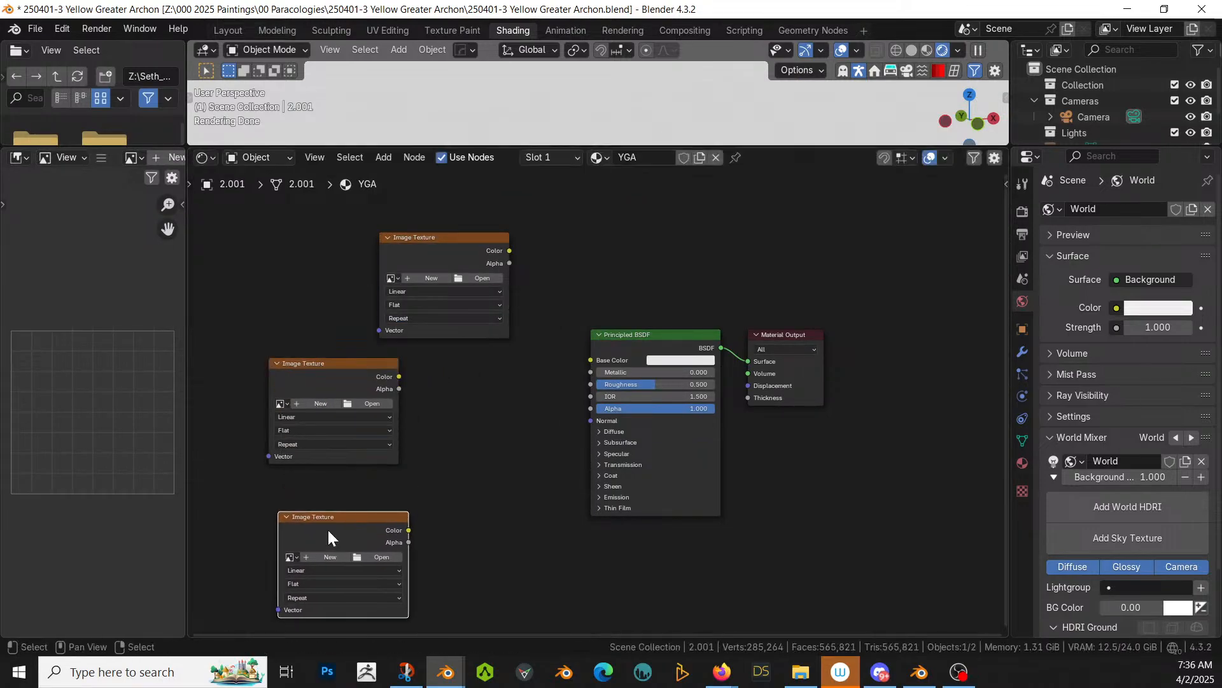
Step: Create a 4096 x 4096 px image named YGA Diffuse in the first texture node and connect its Color to Base Color
click(427, 278)
text(YGA Diffuse)
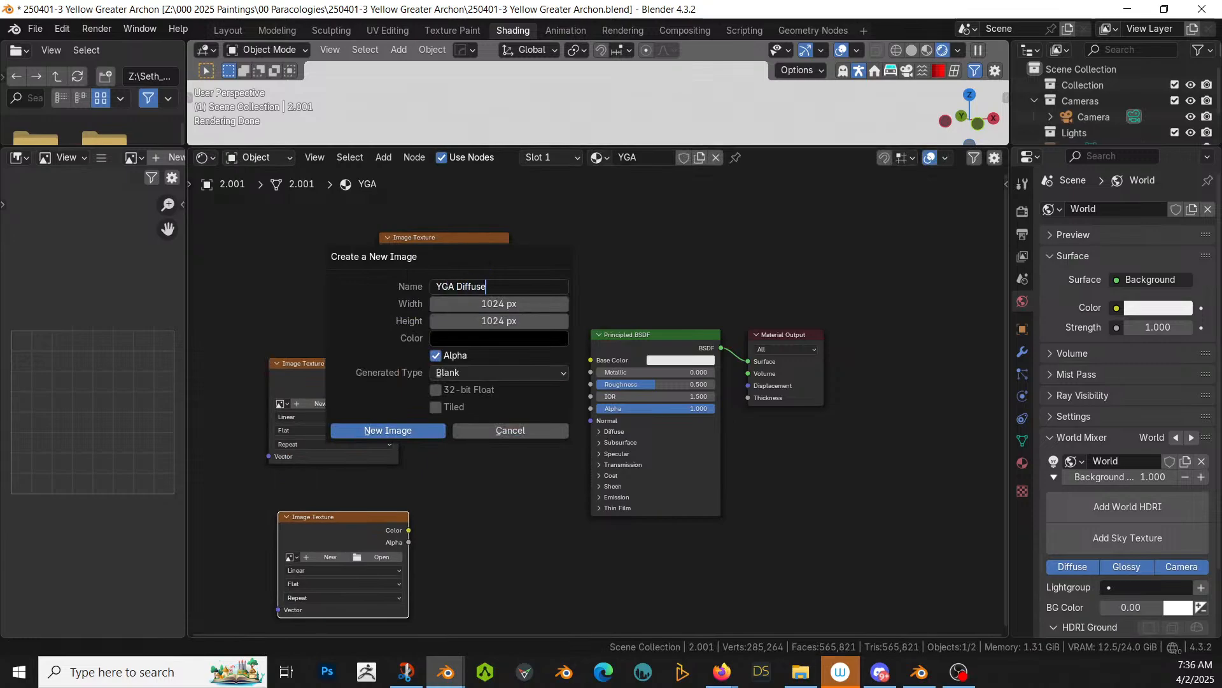
key(Tab)
text(40)
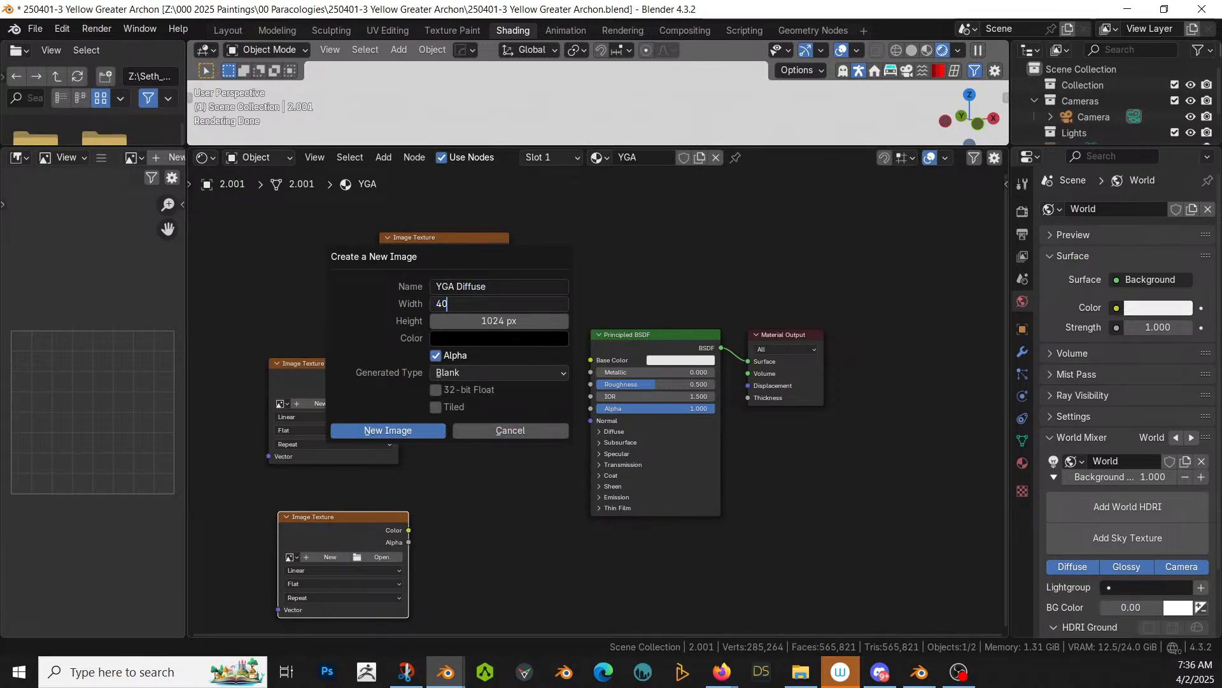
text(96)
key(Tab)
text(40)
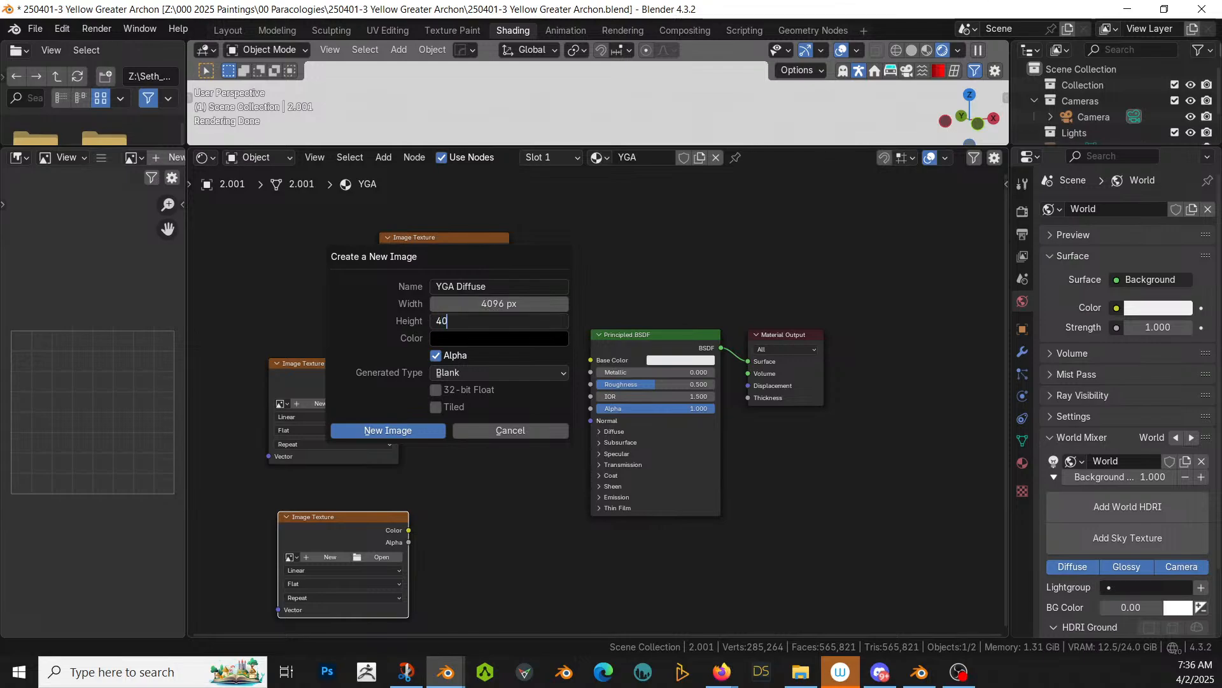
text(96)
key(Return)
key(Return)
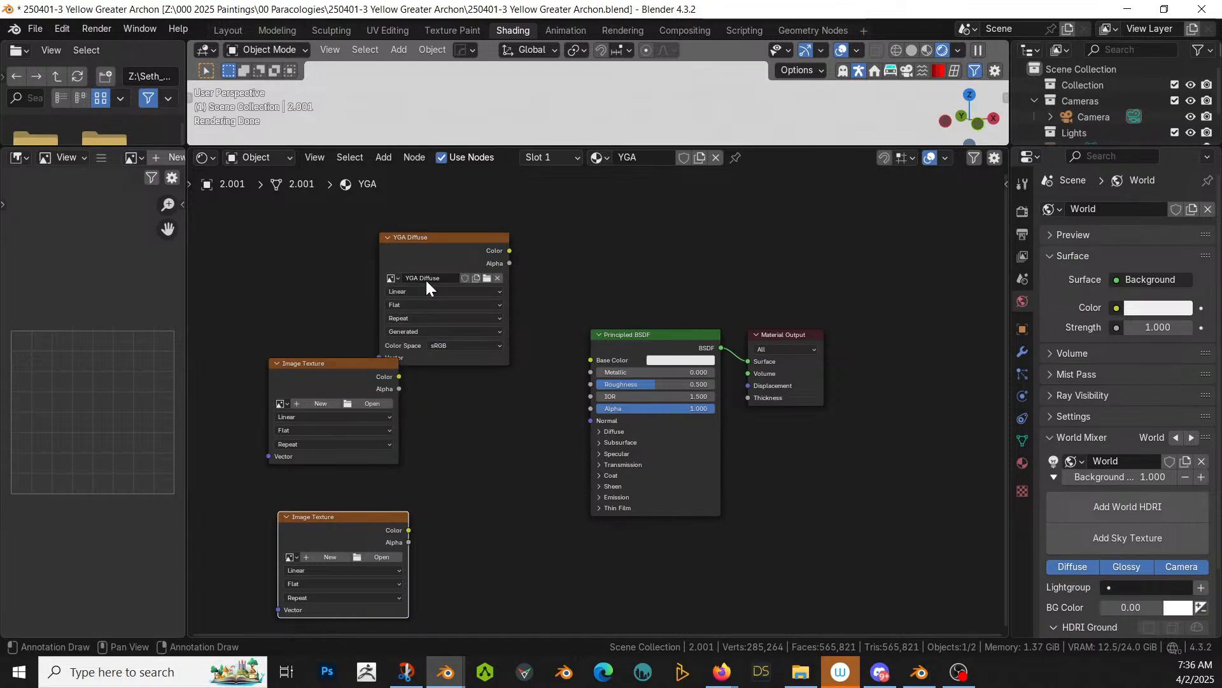
drag(509, 250, 591, 360)
Step: Create a 4096 x 4096 px image named YGA Roughness in the second texture node and connect its Color to Roughness
click(313, 372)
click(318, 403)
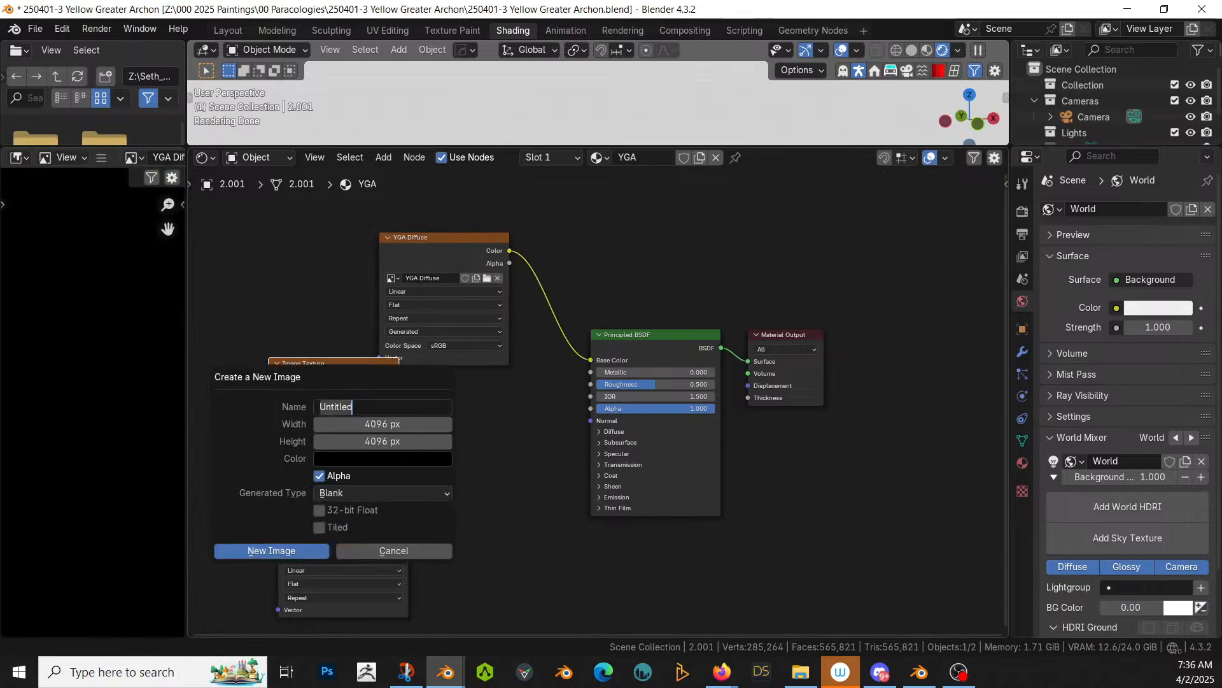
text(YGA Roughness)
key(Return)
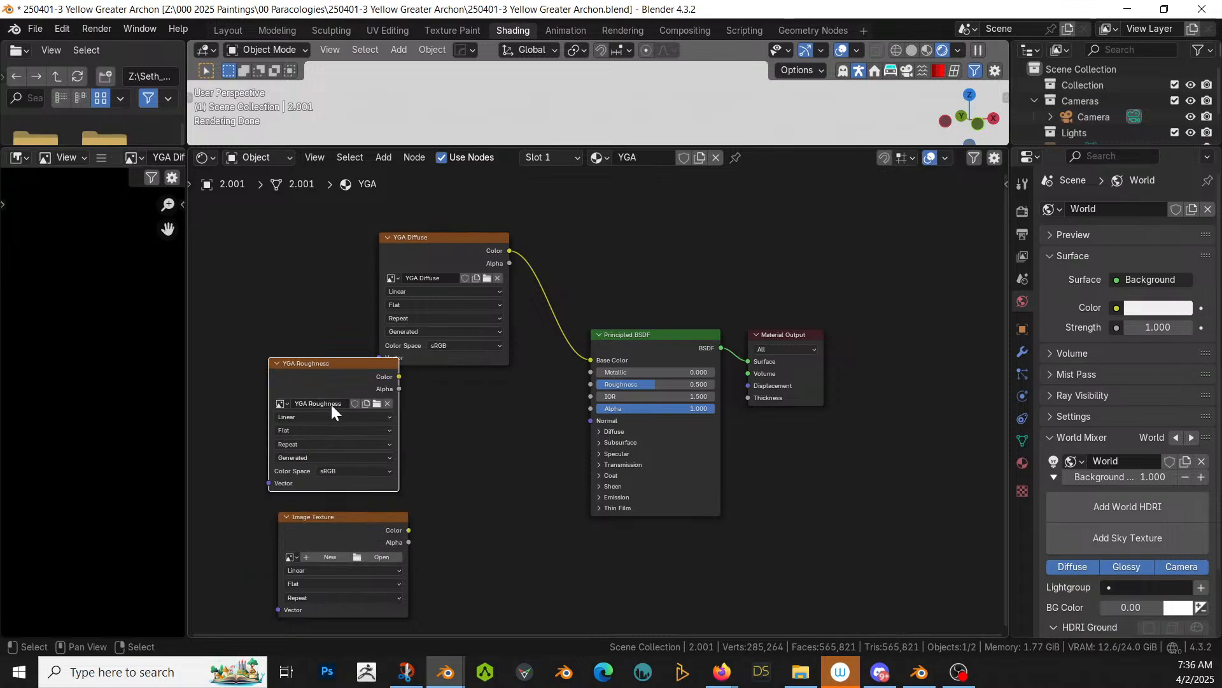
drag(399, 377, 593, 385)
Step: Create a 4096 x 4096 px YGA Normal image in the third texture node, set it to Non-Color and connect it to Normal
click(324, 558)
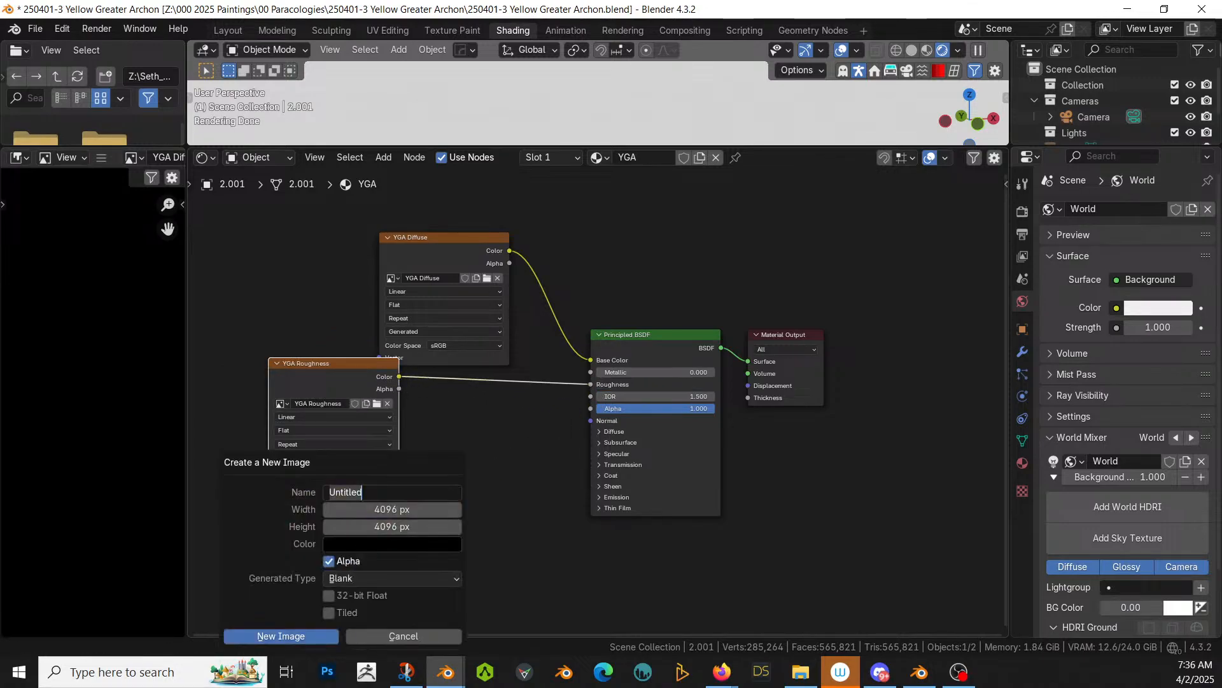
text(YGA Normal)
key(Return)
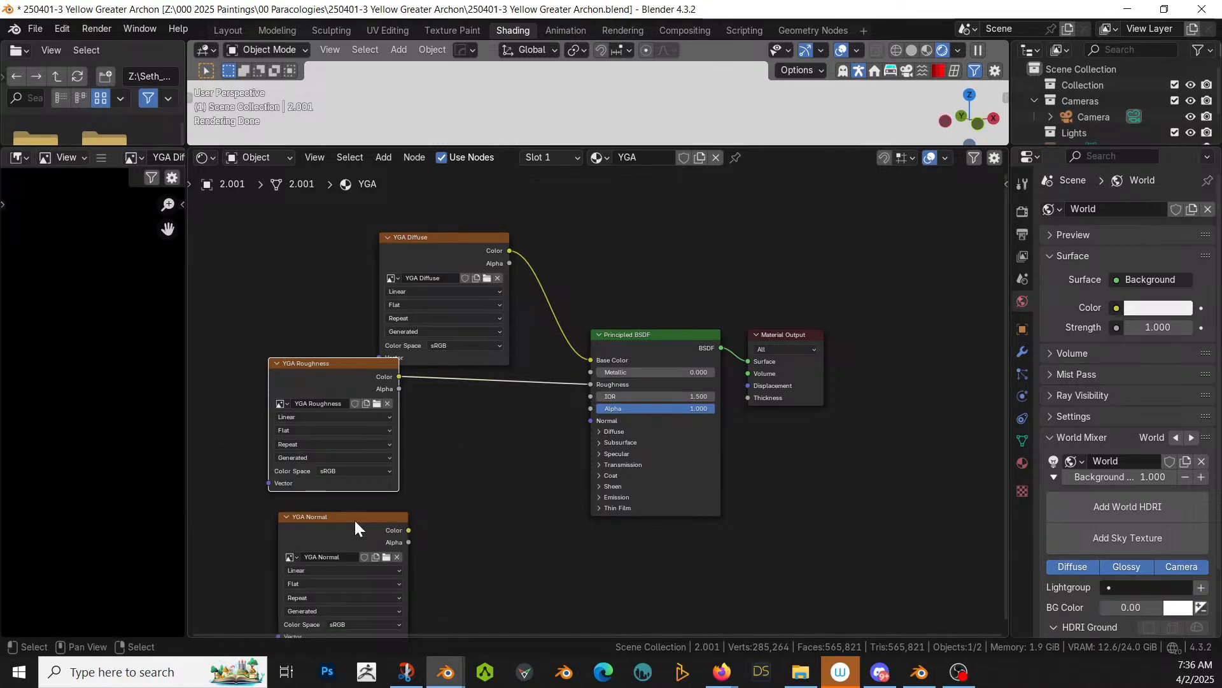
click(381, 624)
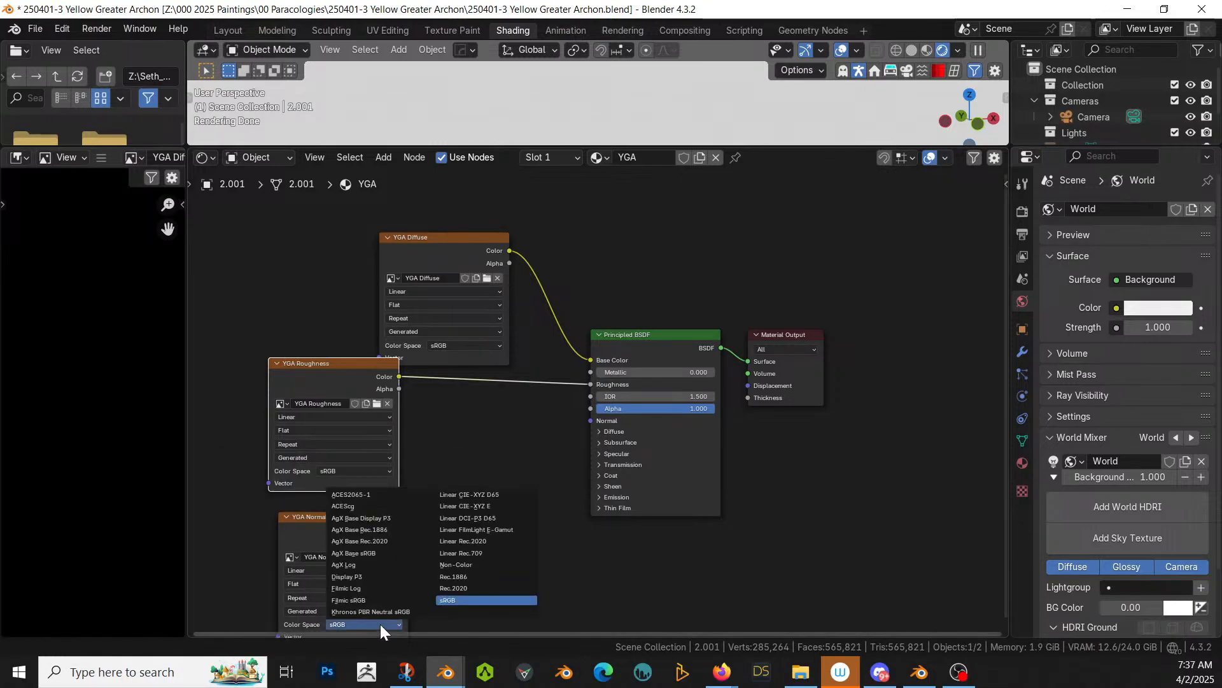
click(474, 563)
drag(408, 530, 591, 421)
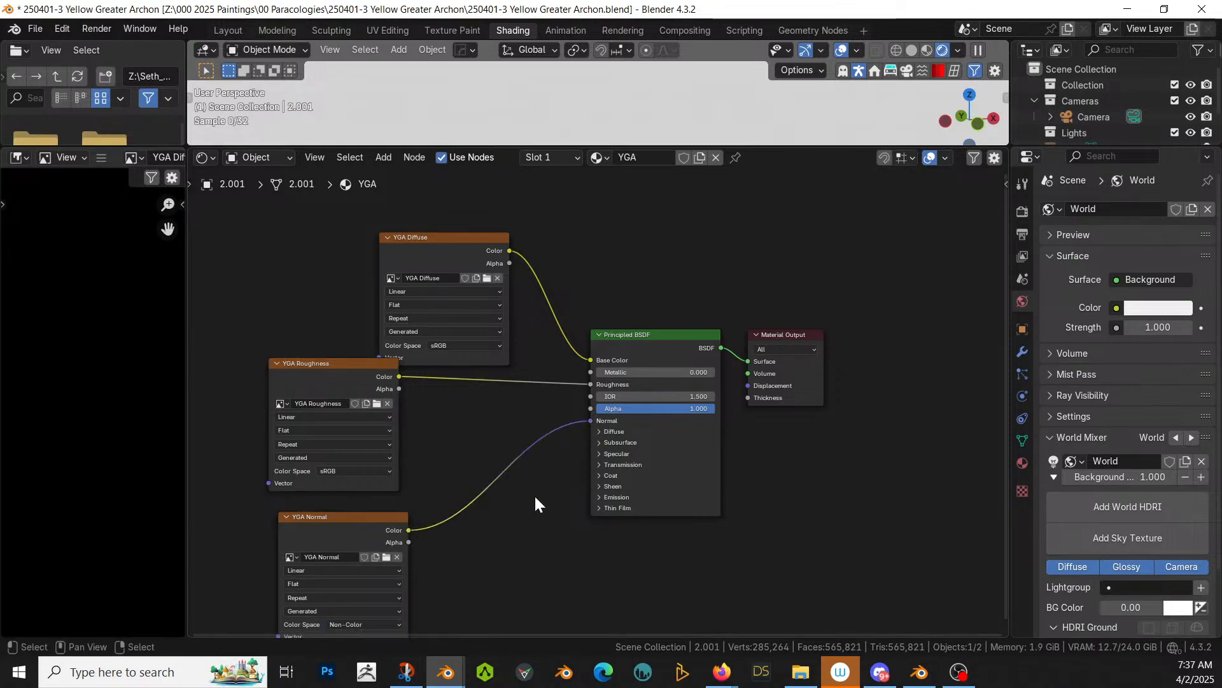
Step: Insert a Normal Map node on the link between the YGA Normal texture and the Principled BSDF's Normal input
key(shift+a)
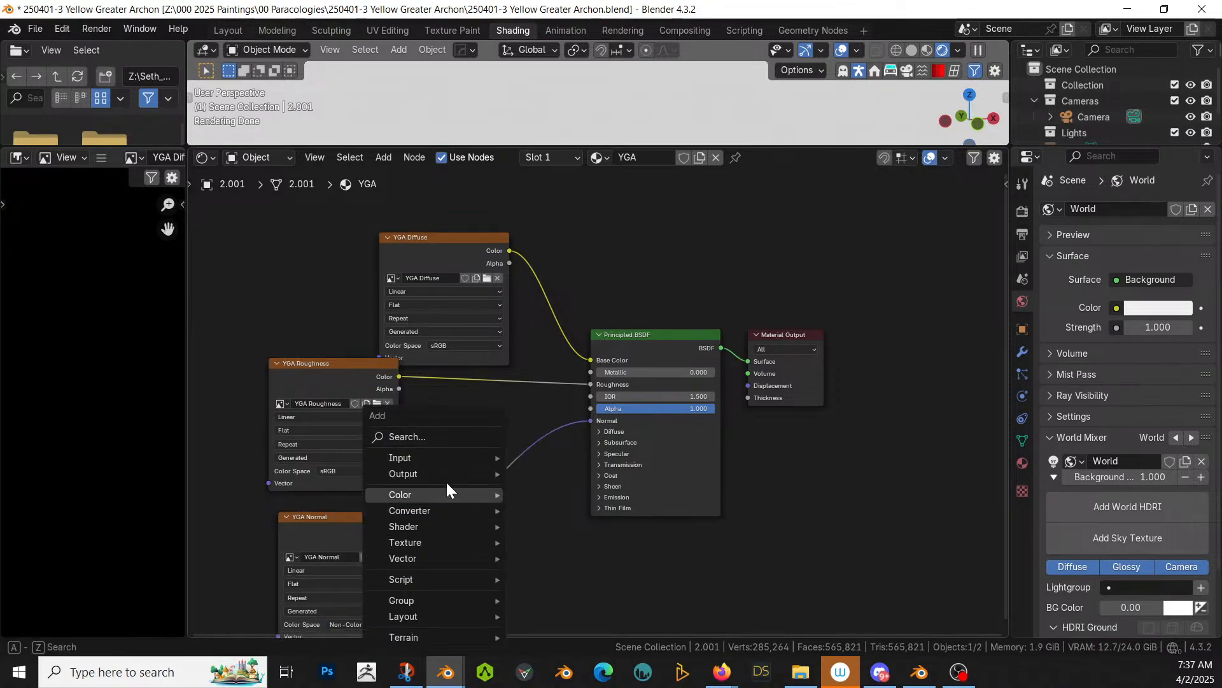
click(438, 431)
text(nor)
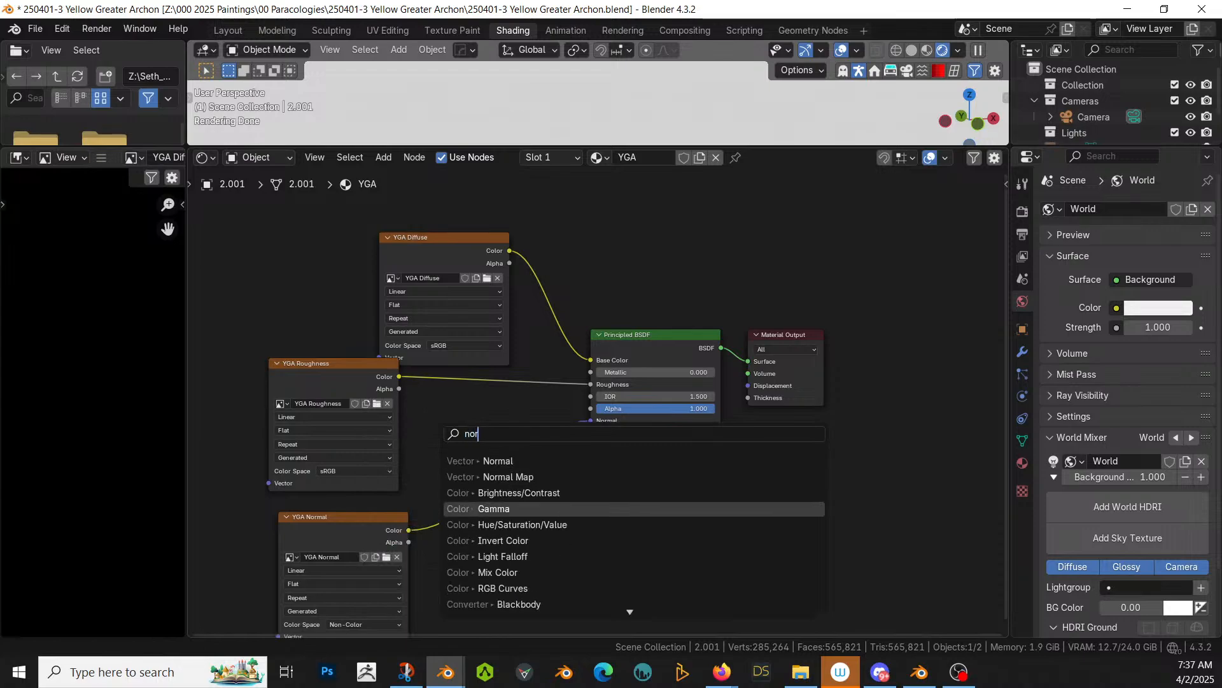
key(Return)
click(463, 503)
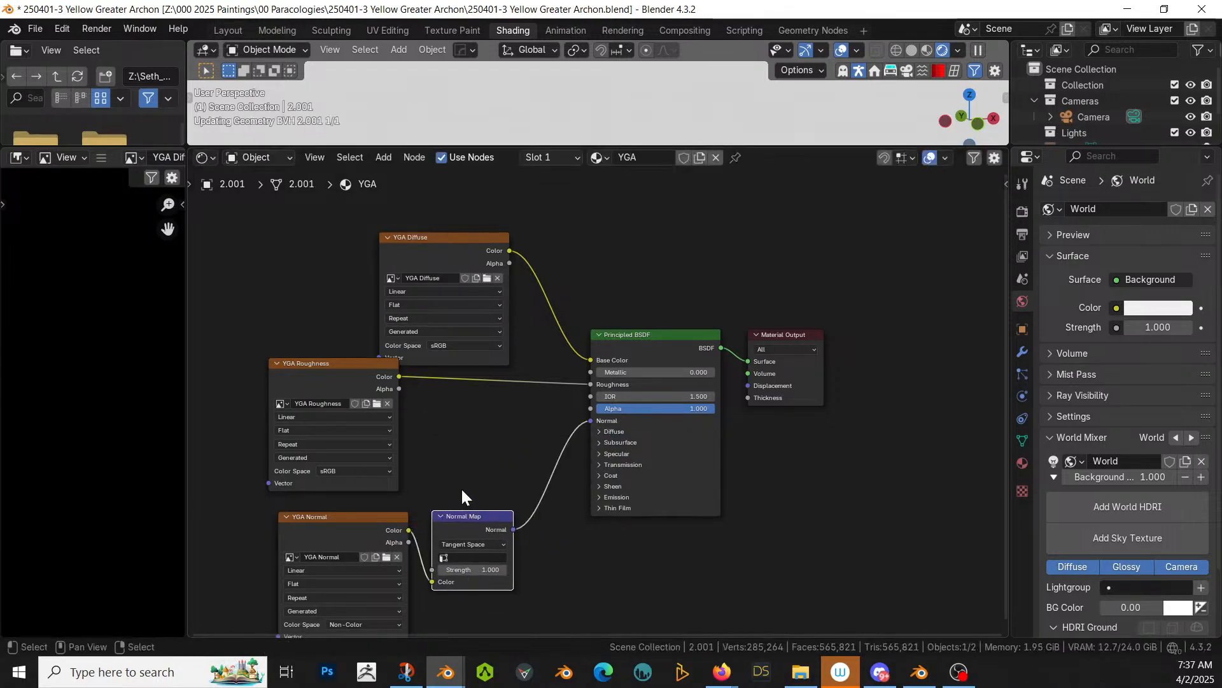
Step: Make the YGA Diffuse texture node active, unhide object 2 and select it together with 2.001 as the active object
click(466, 236)
drag(560, 145, 549, 295)
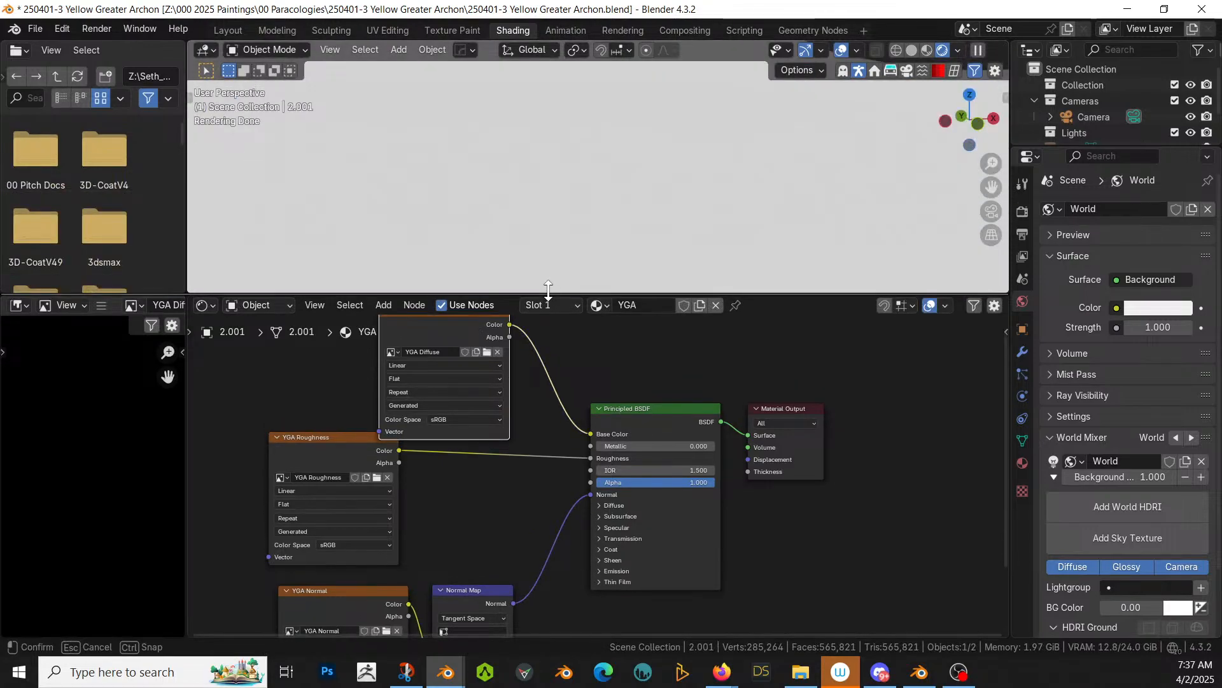
drag(1131, 148, 1122, 315)
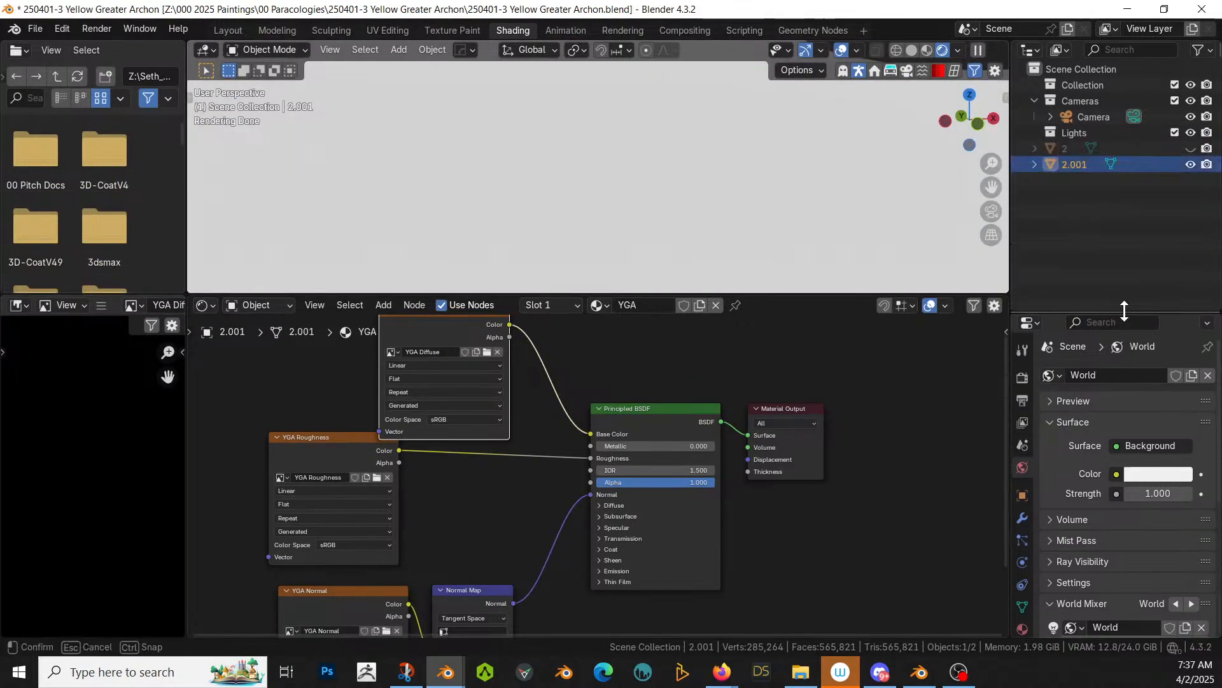
click(1189, 149)
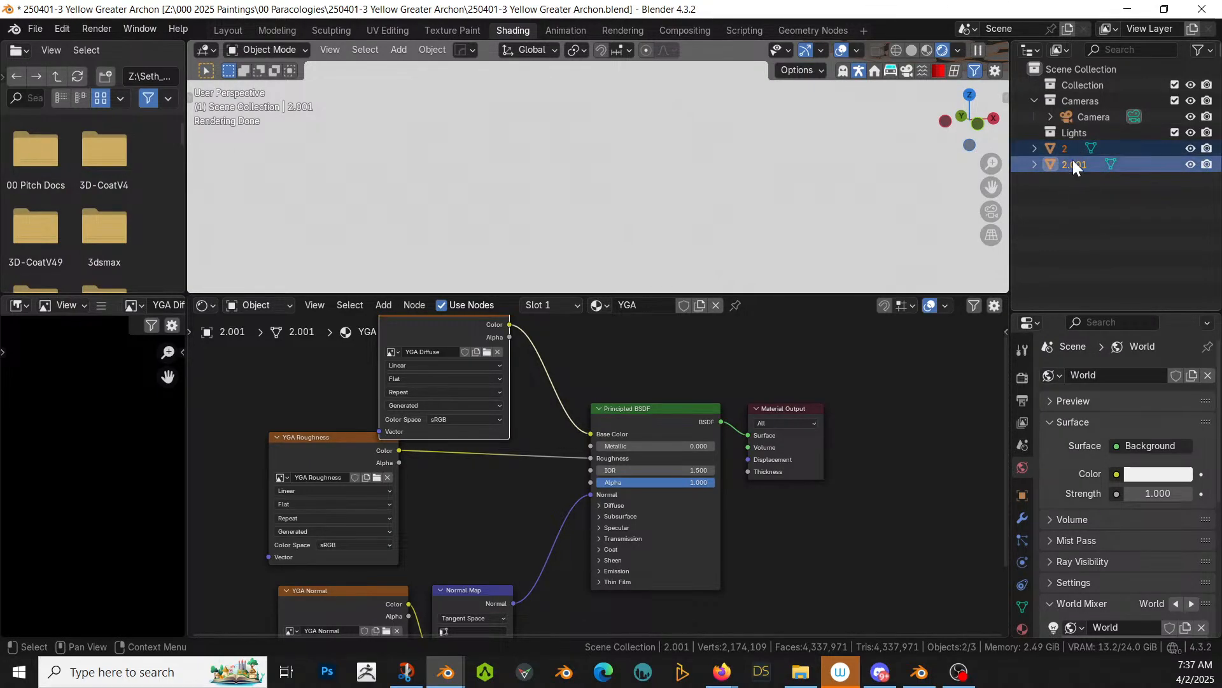
drag(1114, 316, 1094, 184)
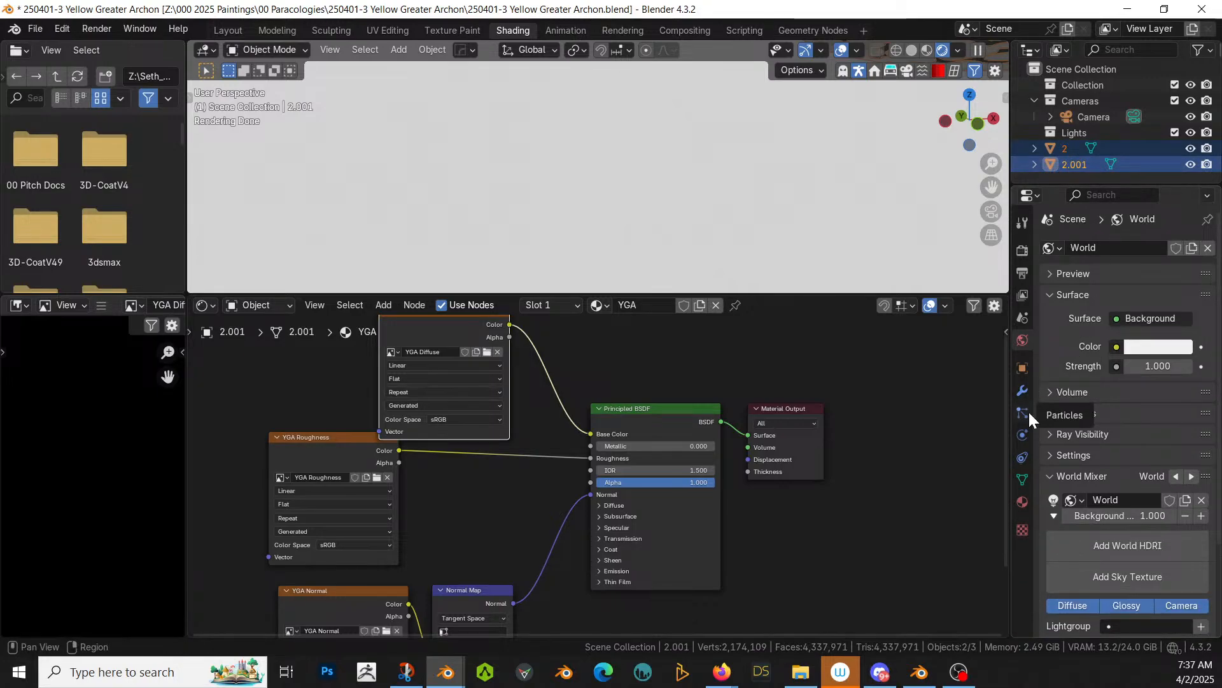
Step: Set the Cycles bake type to Diffuse with the Direct and Indirect contributions turned off, leaving only Color
click(1023, 249)
scroll(1094, 441, down, 2)
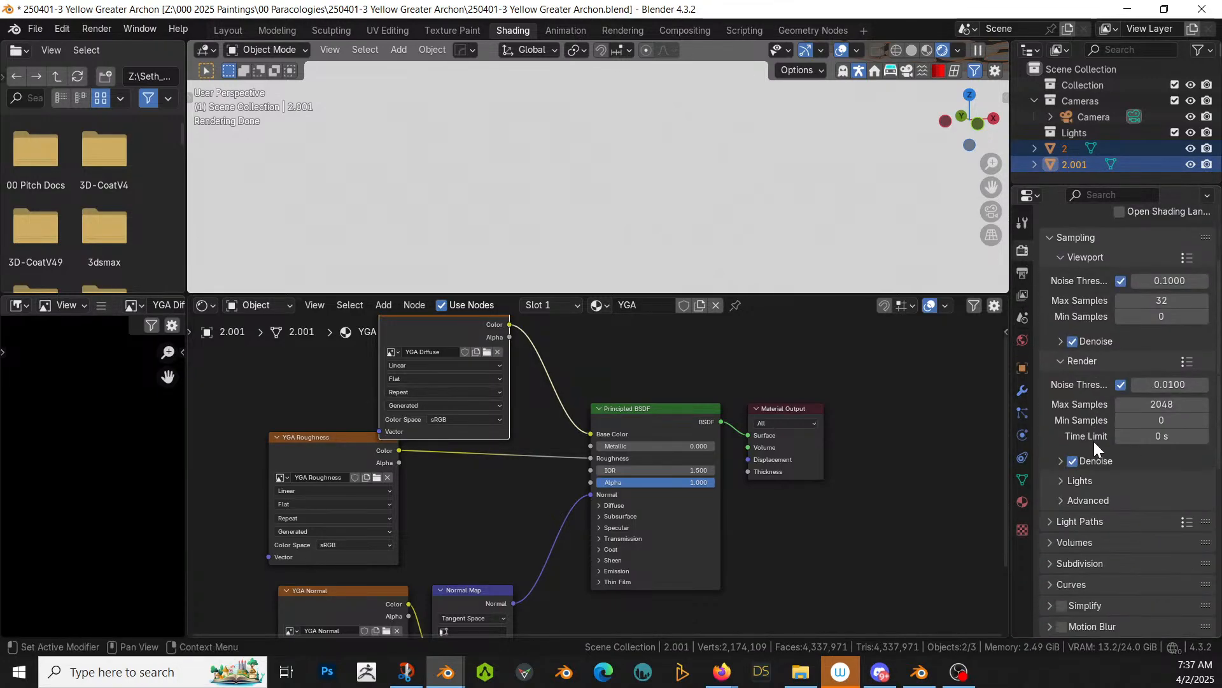
scroll(1094, 442, down, 3)
scroll(1084, 513, down, 5)
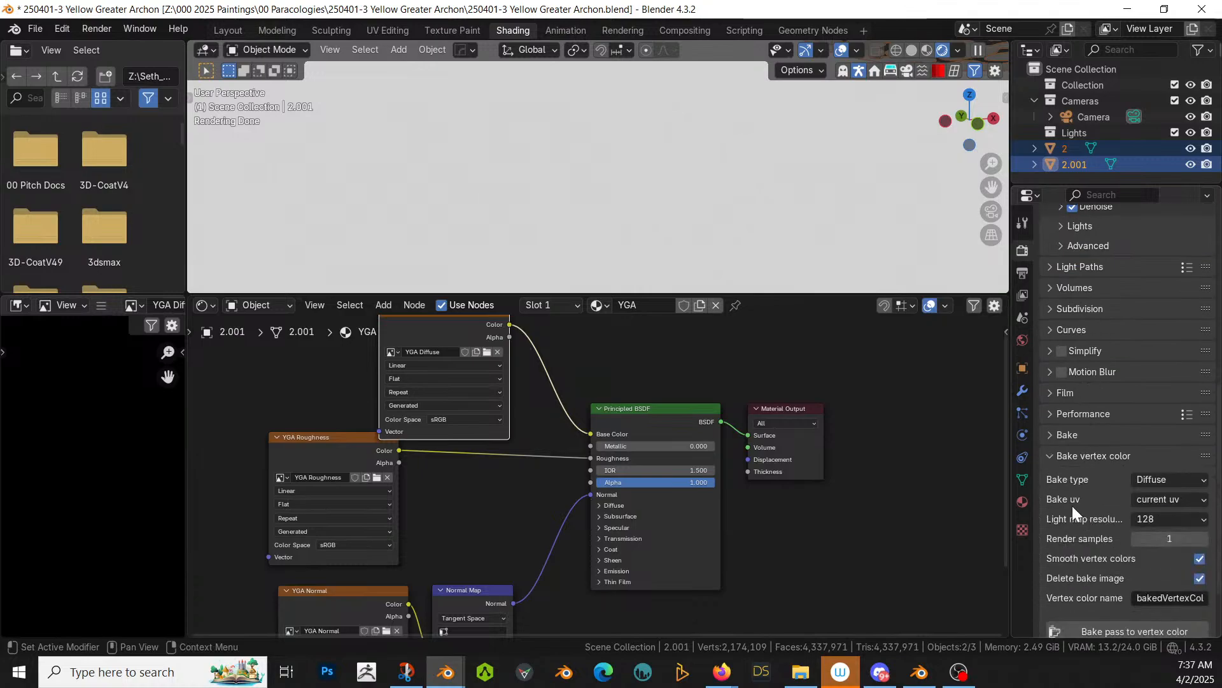
click(1061, 436)
scroll(1129, 484, down, 4)
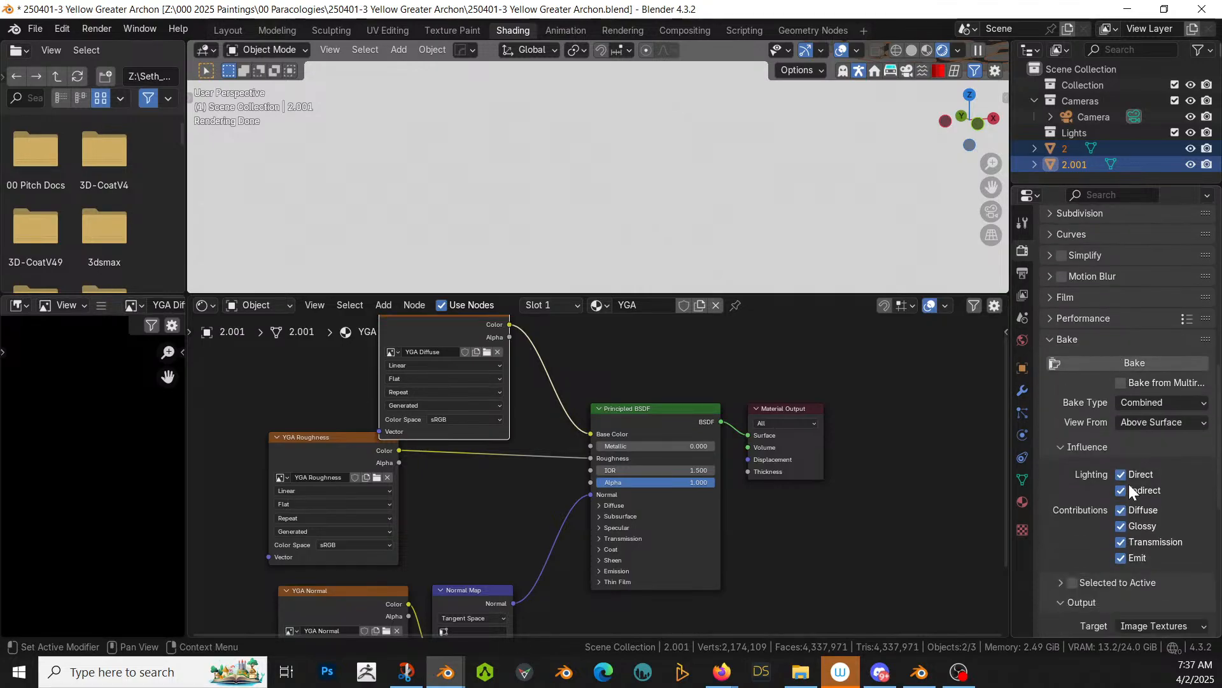
click(1158, 402)
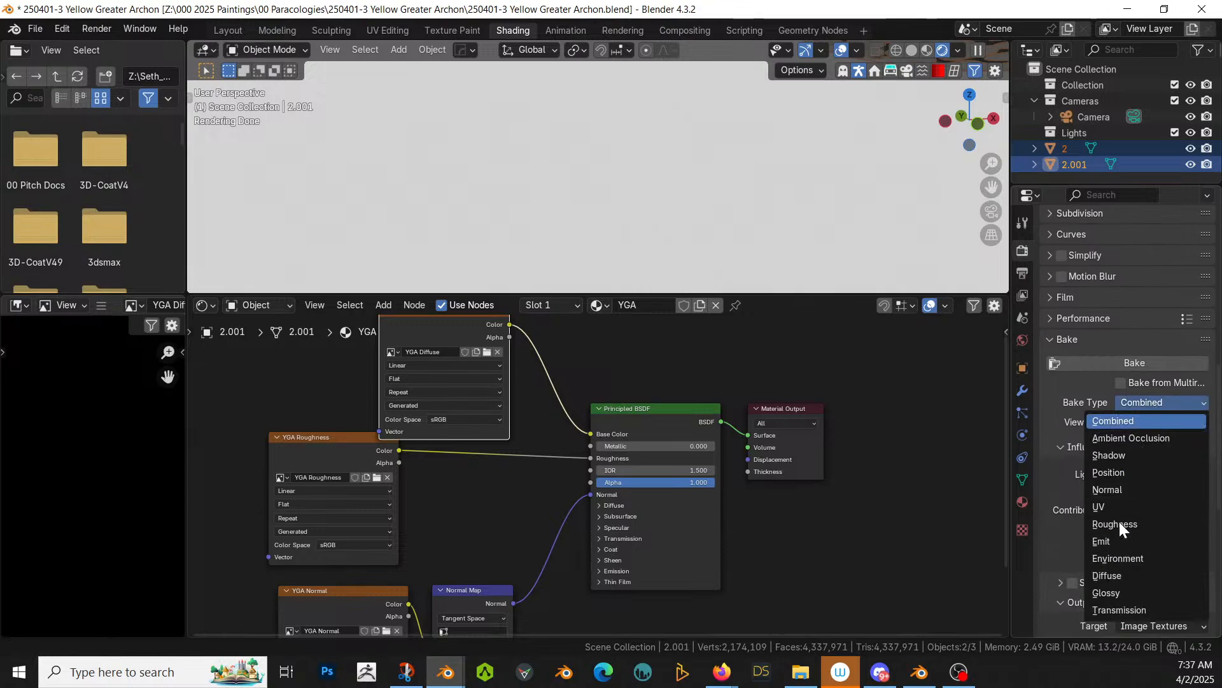
click(1120, 576)
click(1121, 474)
click(1120, 490)
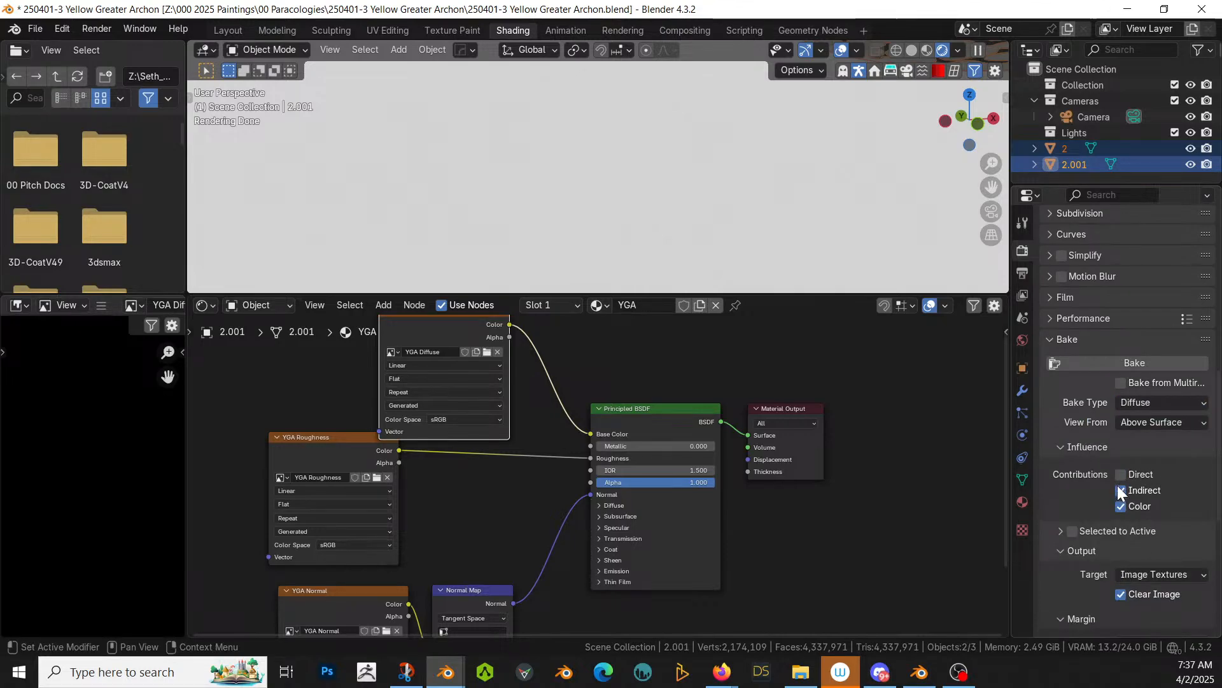
Step: Enable Selected to Active with an extrusion of 0.02 m and bake the diffuse map
click(1071, 530)
click(1062, 530)
click(1162, 572)
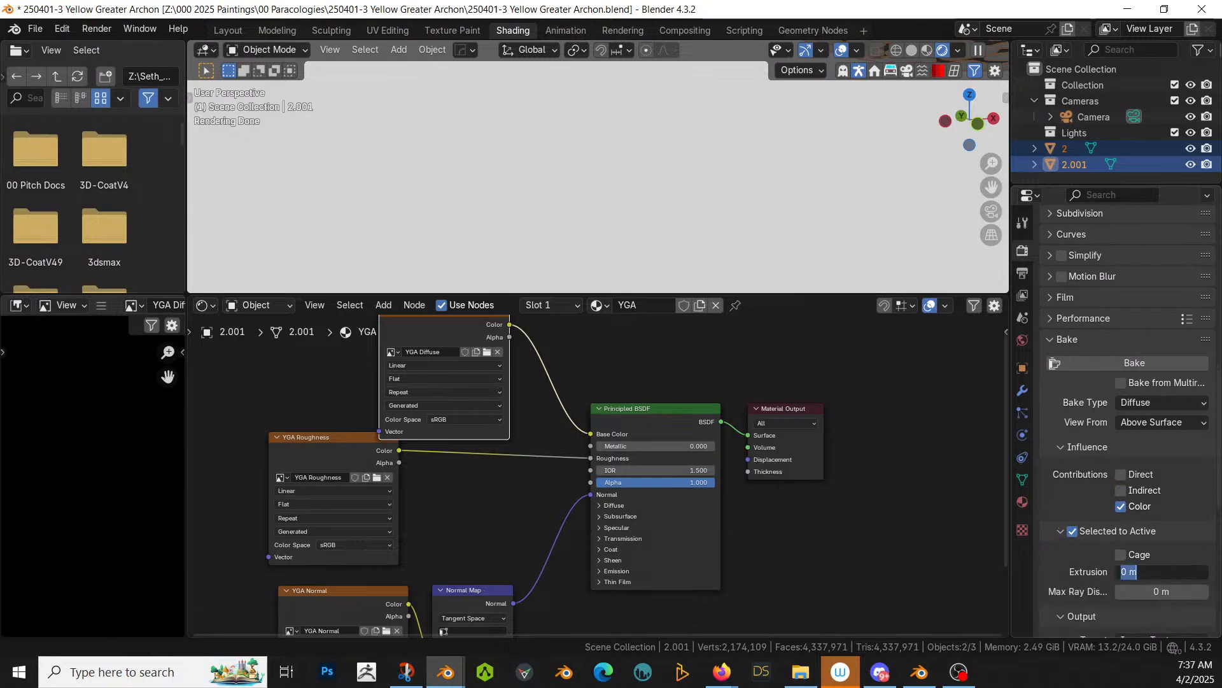
key(BackSpace)
text(.02)
key(Return)
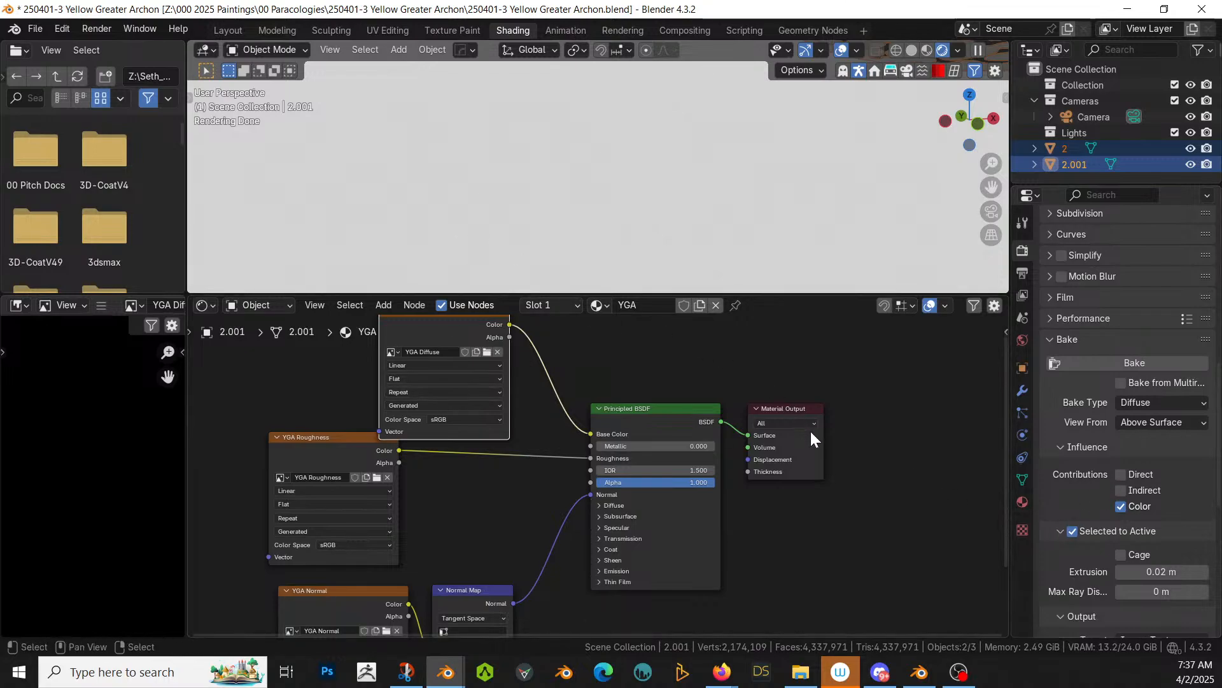
click(1104, 362)
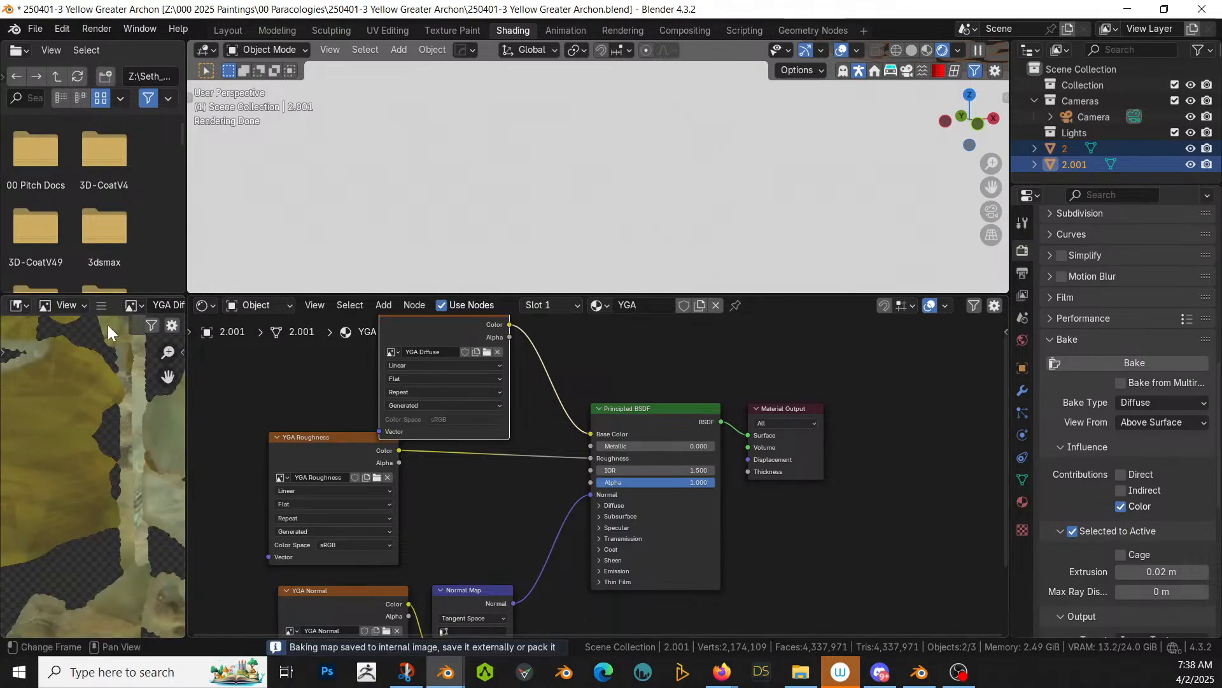
Step: Save the baked diffuse image as YGA Diffuse.png in RGB color
click(103, 306)
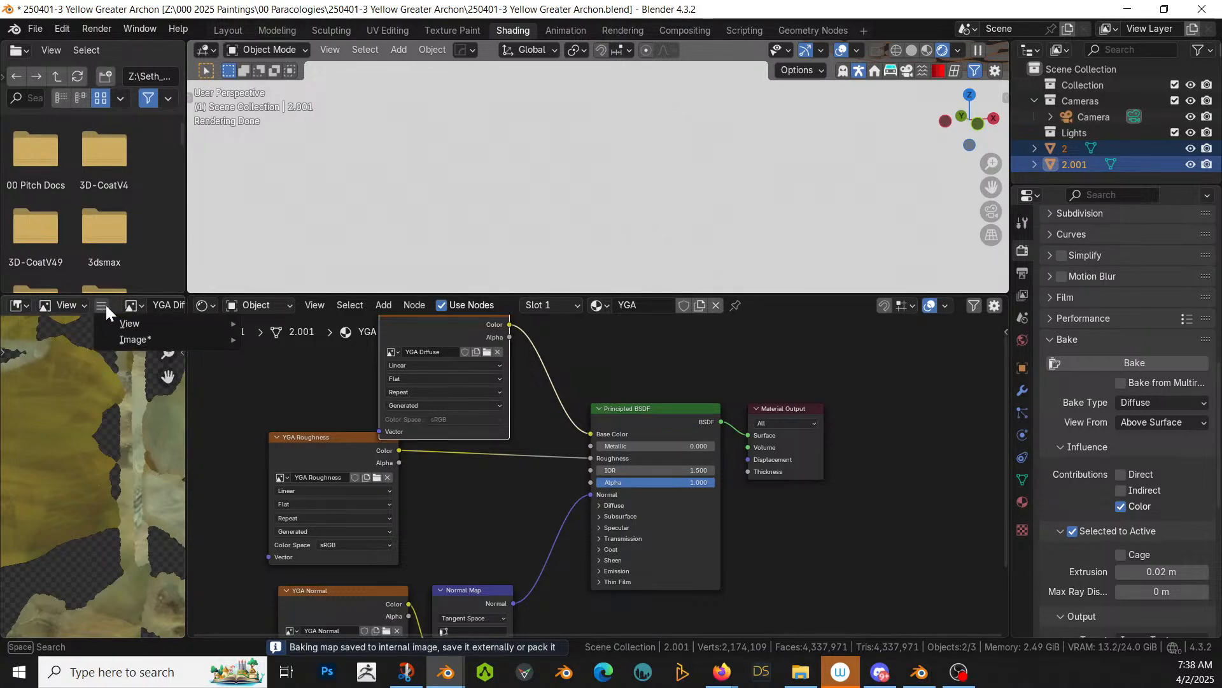
mouse_move(123, 338)
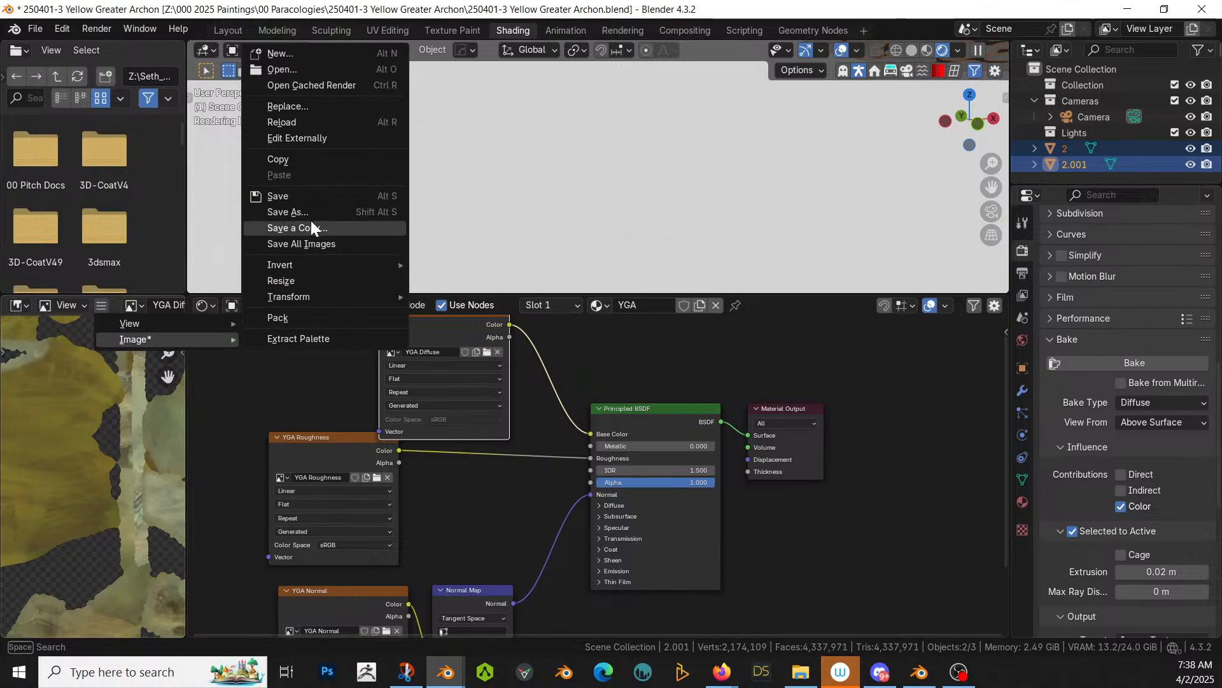
click(307, 195)
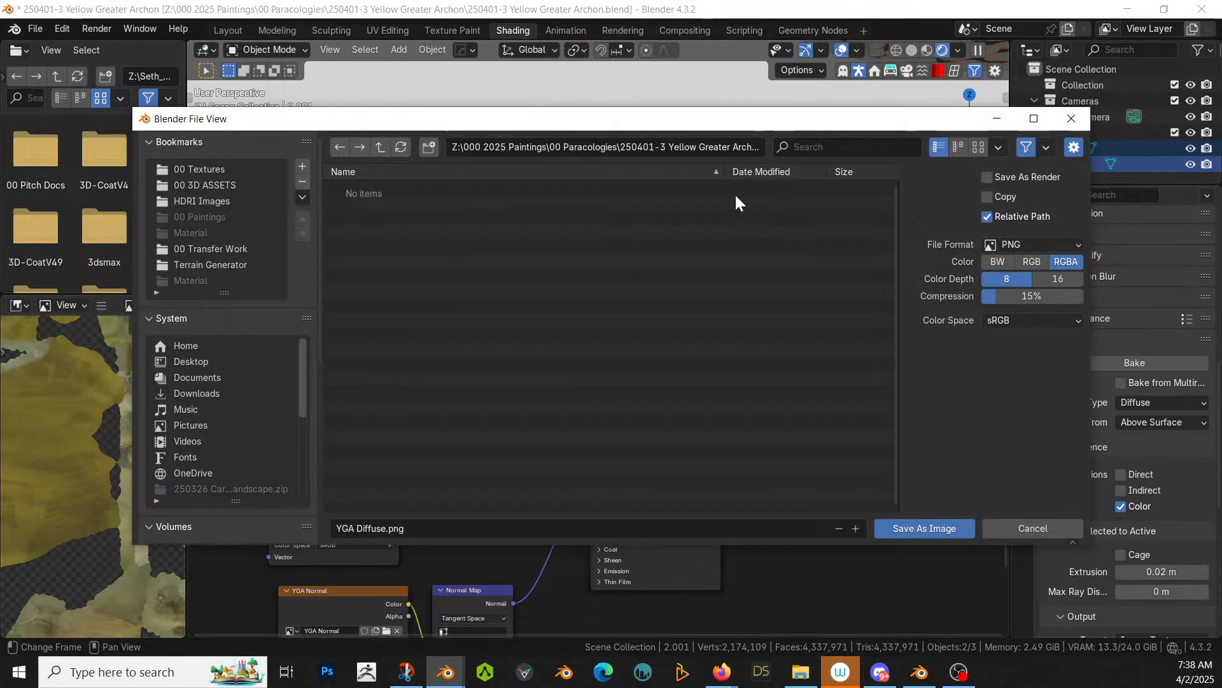
click(1031, 261)
click(942, 530)
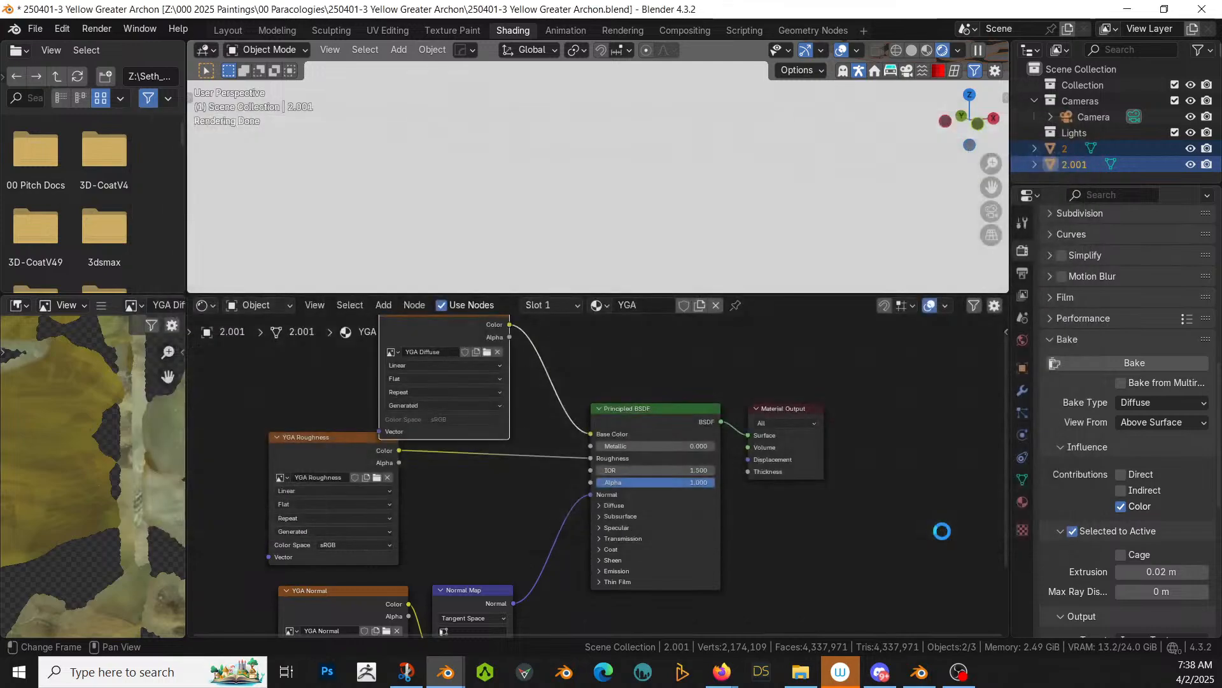
Step: Make the YGA Roughness texture node active, set the bake type to Roughness and bake the map
click(339, 436)
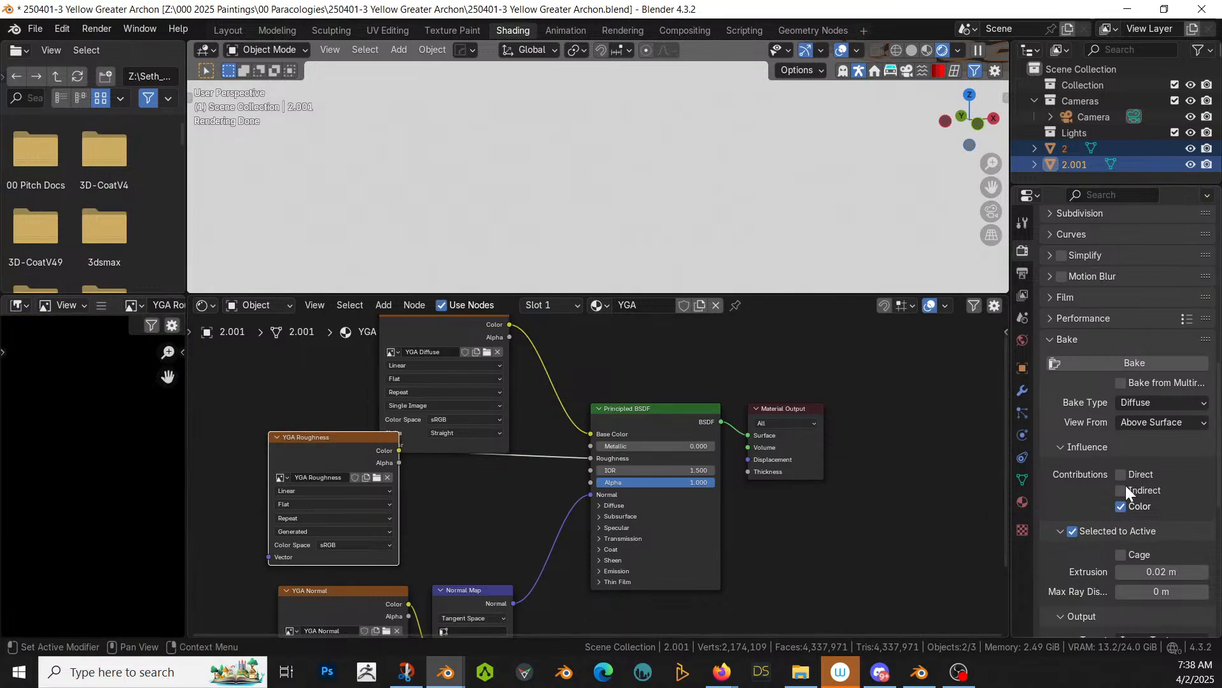
click(1159, 401)
click(1129, 522)
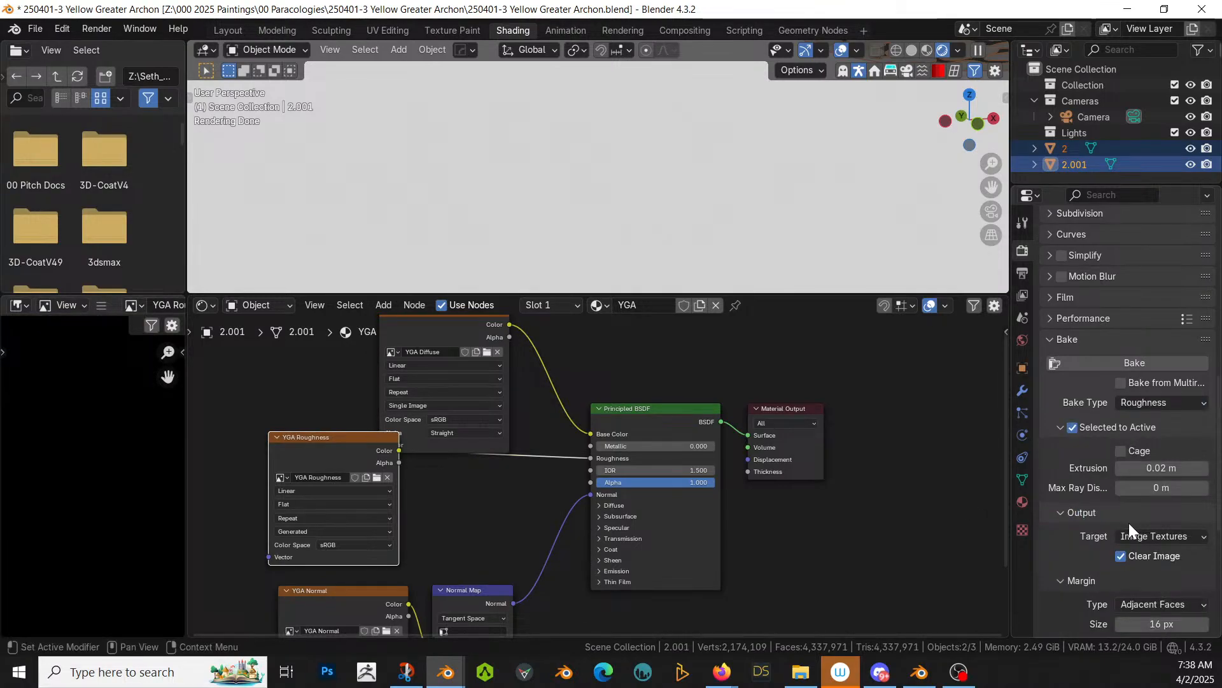
click(1118, 355)
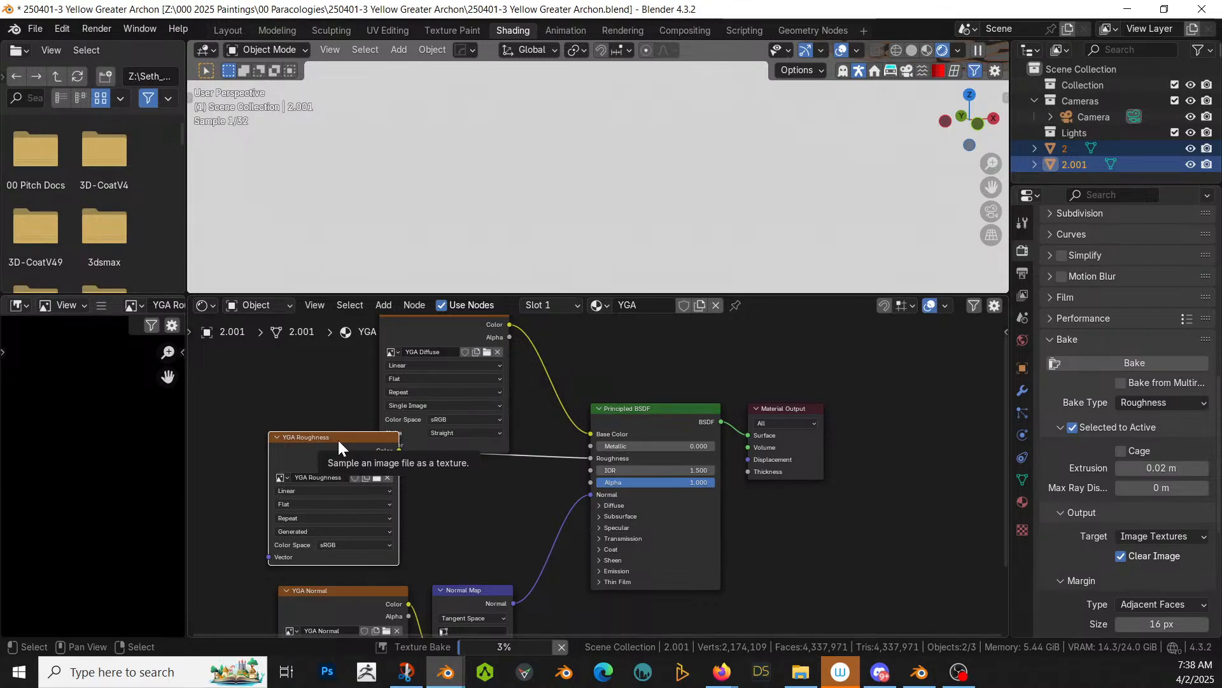
Step: Save the baked roughness image as YGA Roughness.png in RGB color
click(98, 306)
mouse_move(136, 340)
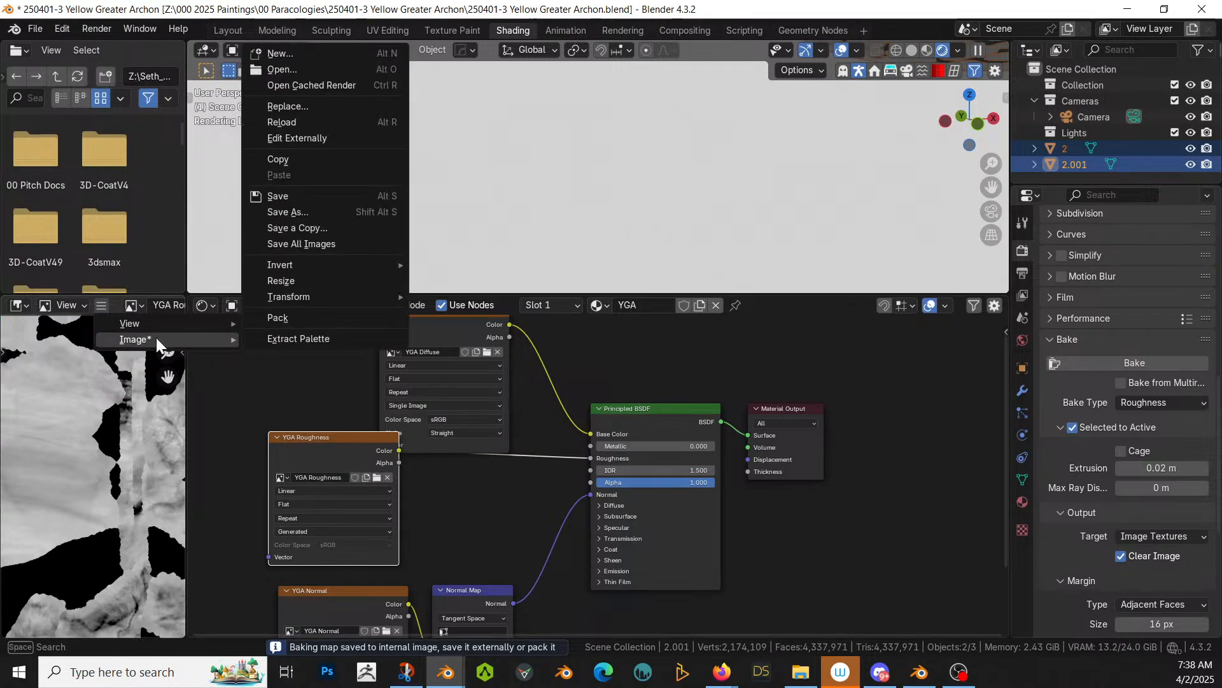
click(288, 199)
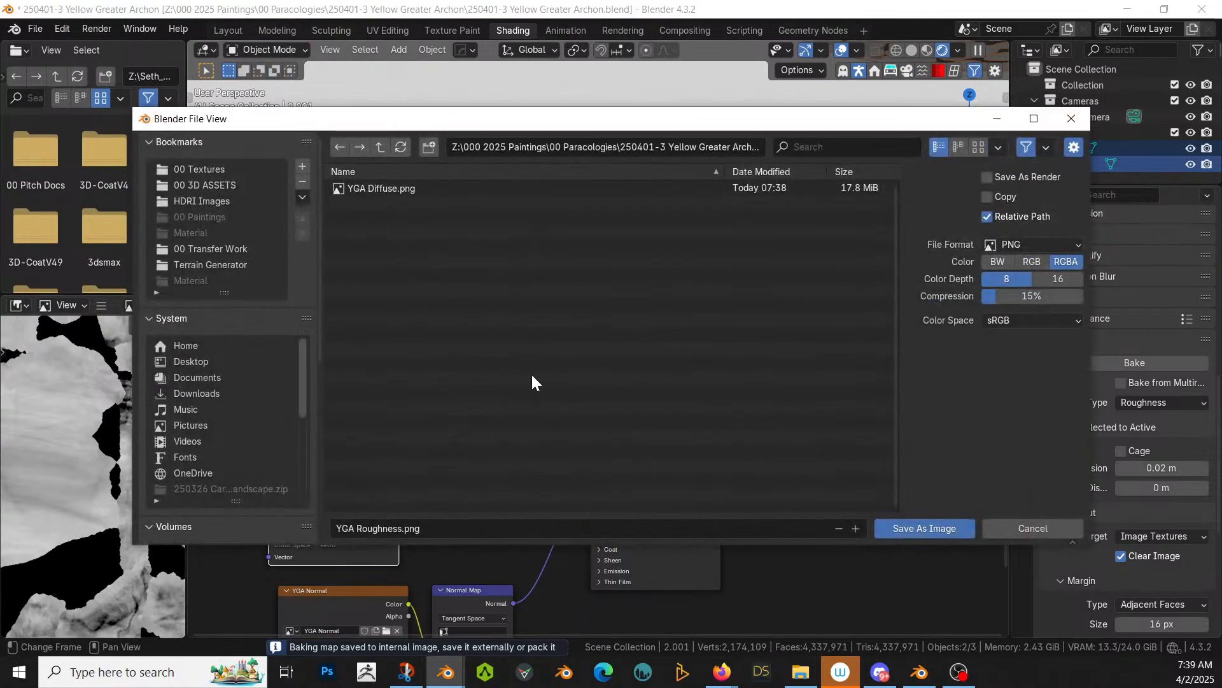
click(1024, 262)
click(935, 526)
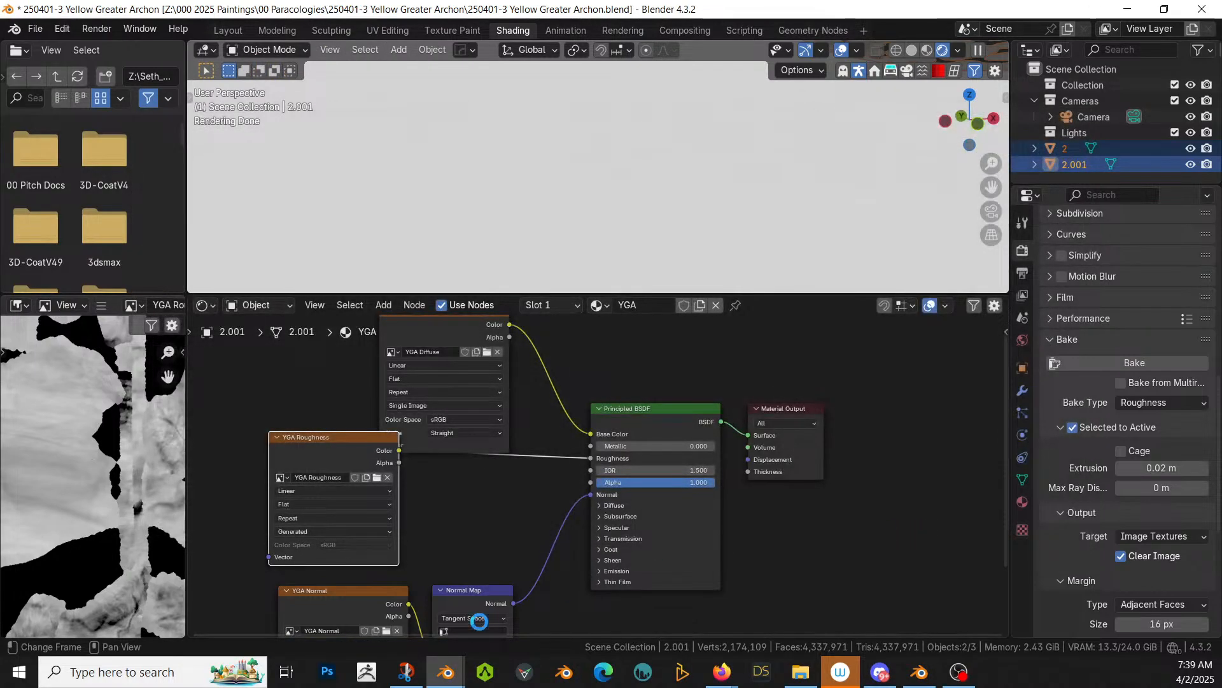
Step: Make the YGA Normal texture node active, set the bake type to Normal and bake the map
click(373, 593)
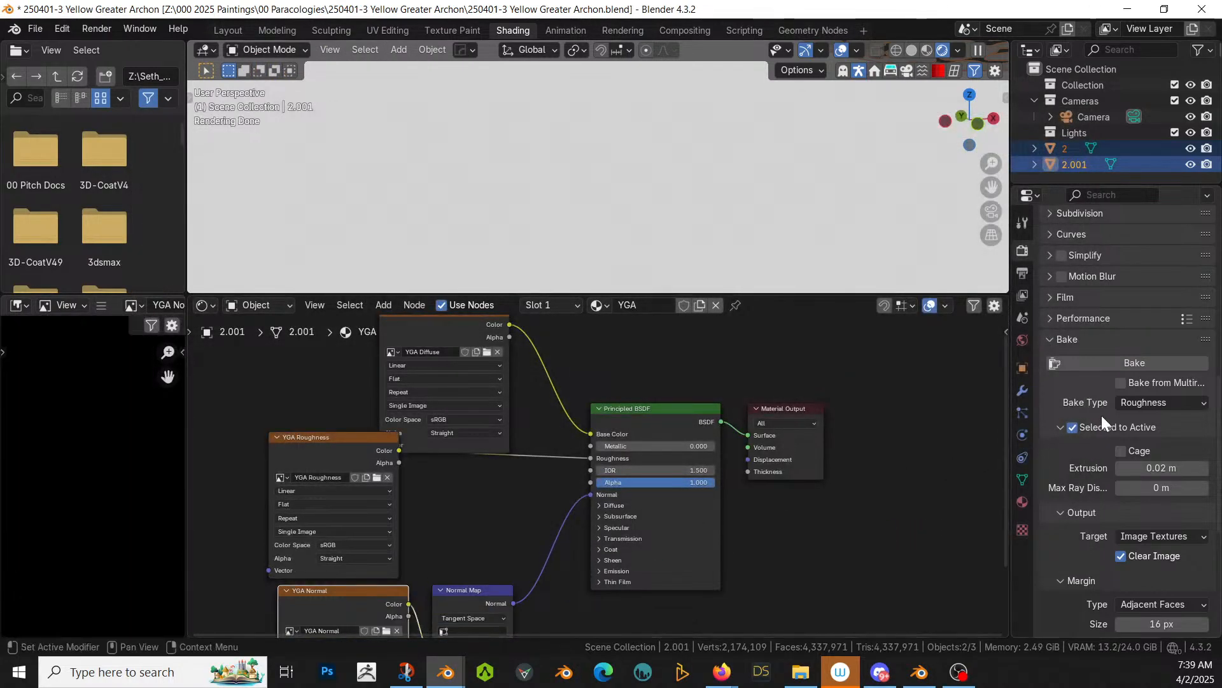
click(1133, 404)
click(1118, 489)
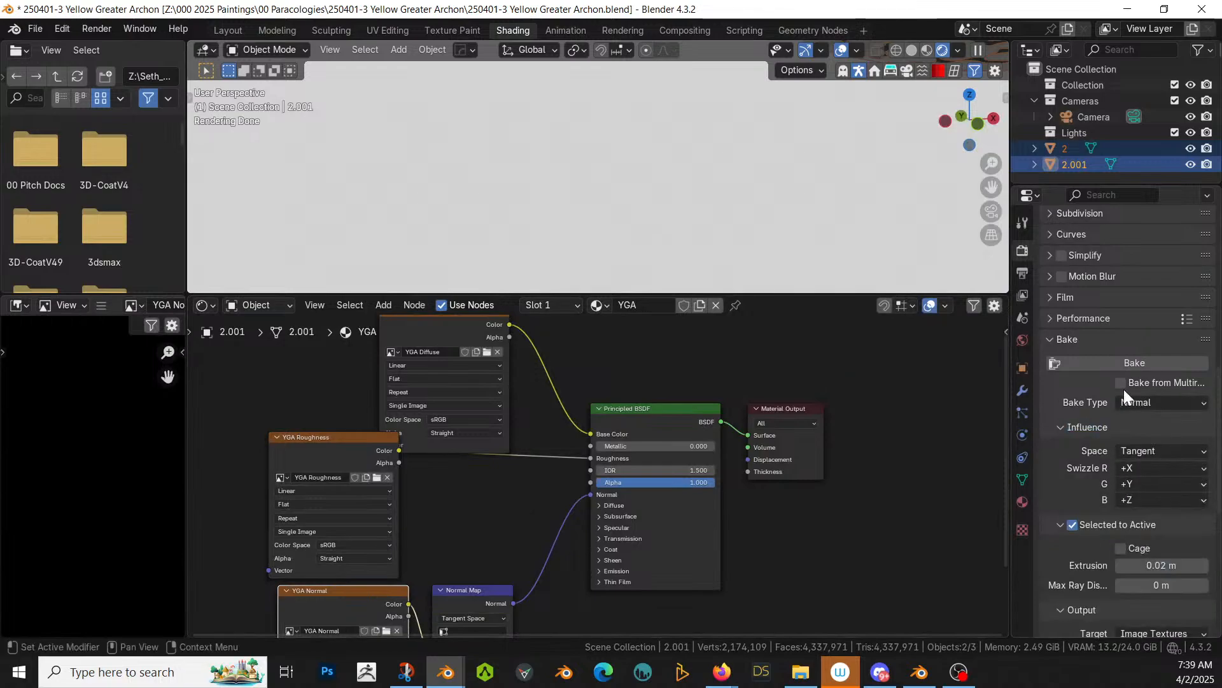
click(1122, 365)
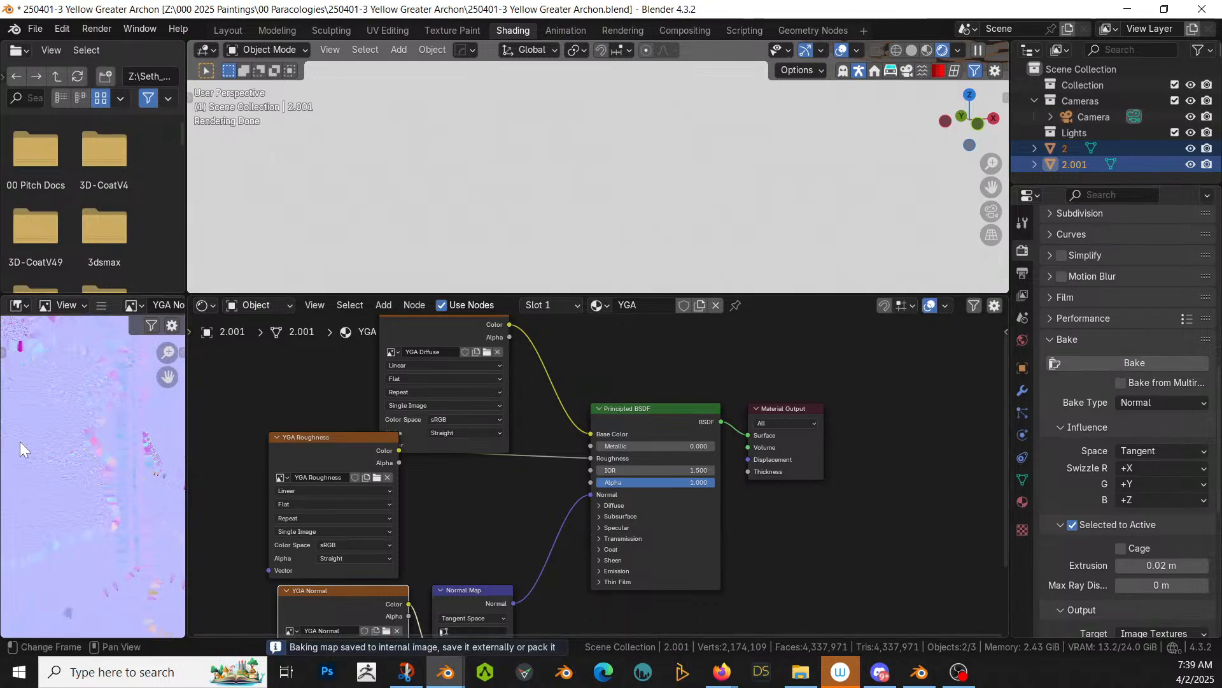
Step: Save the baked normal image as YGA Normal.png
click(100, 306)
mouse_move(132, 341)
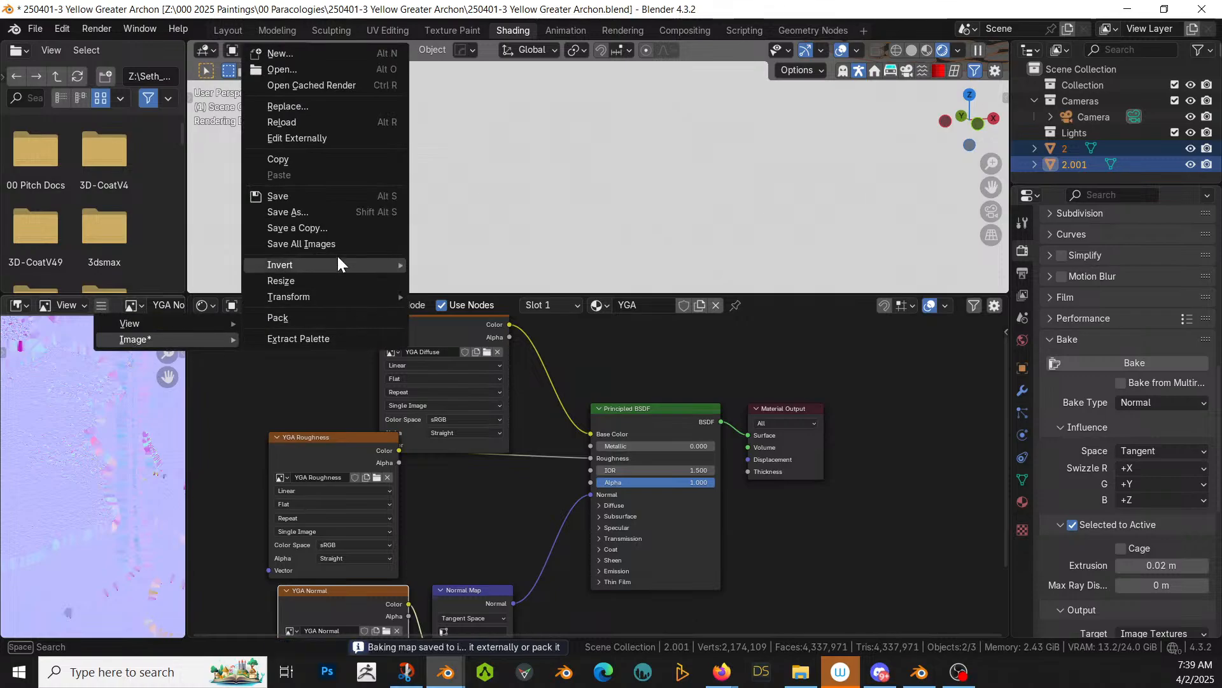
click(293, 196)
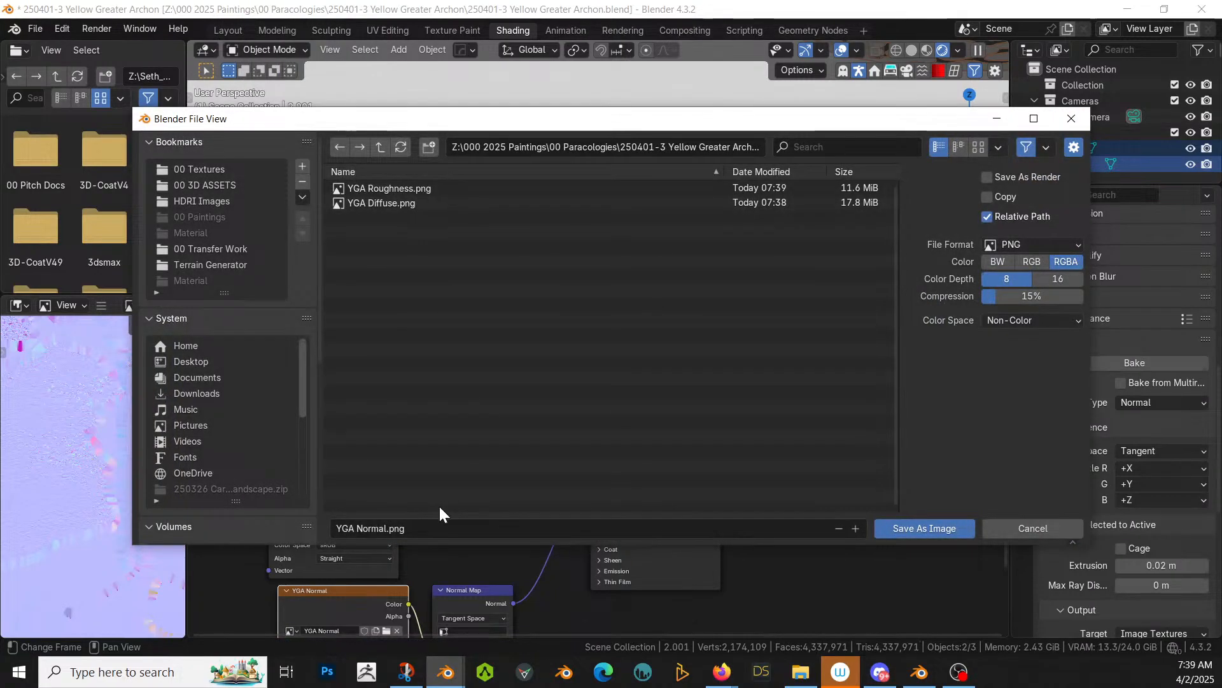
click(948, 532)
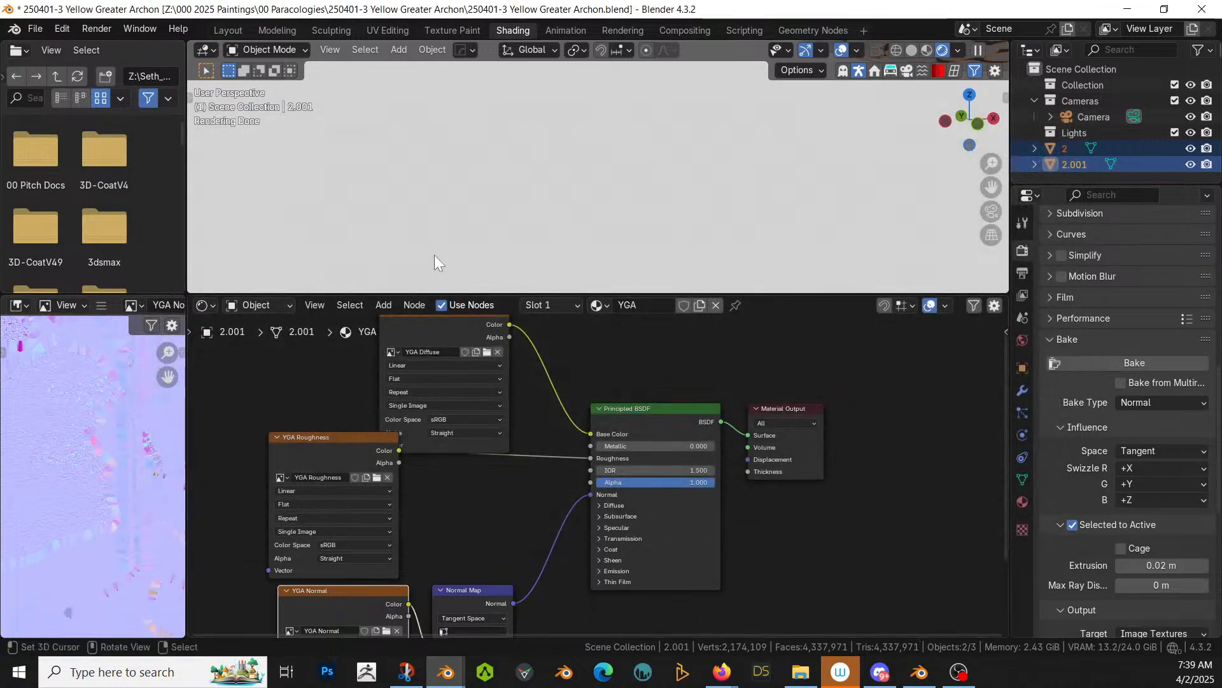
Step: Switch to the Layout workspace and move the high-poly object 2 into a new collection named ORIG
click(238, 29)
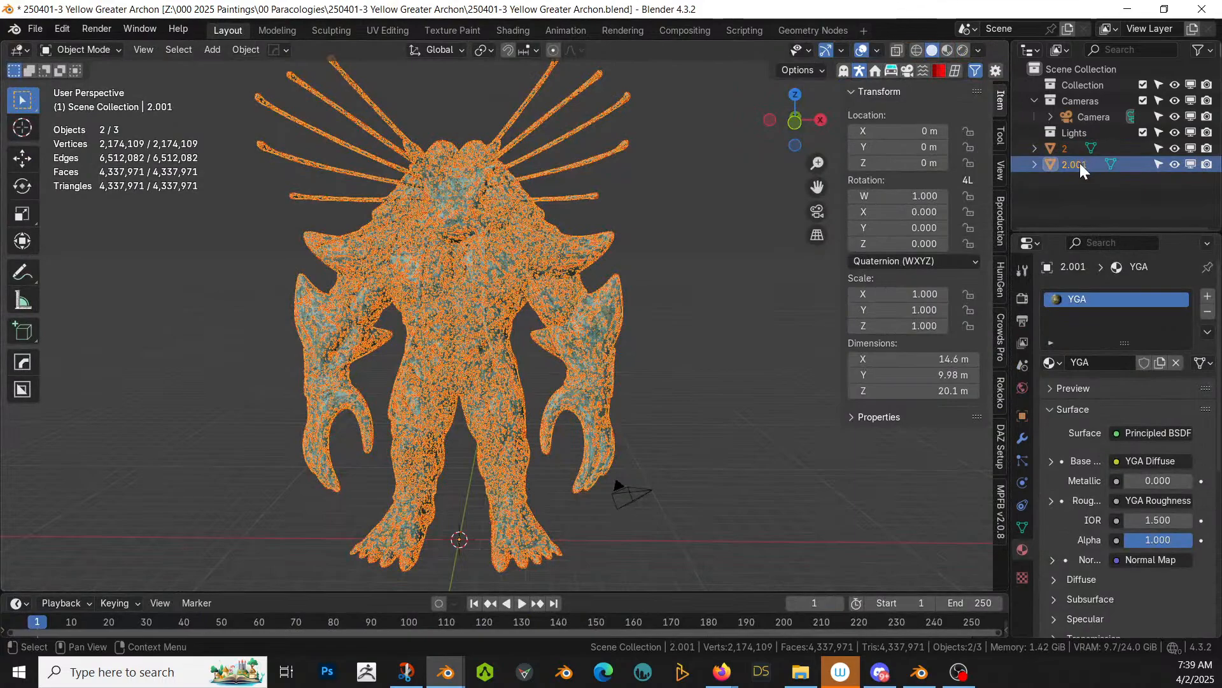
click(1069, 149)
key(m)
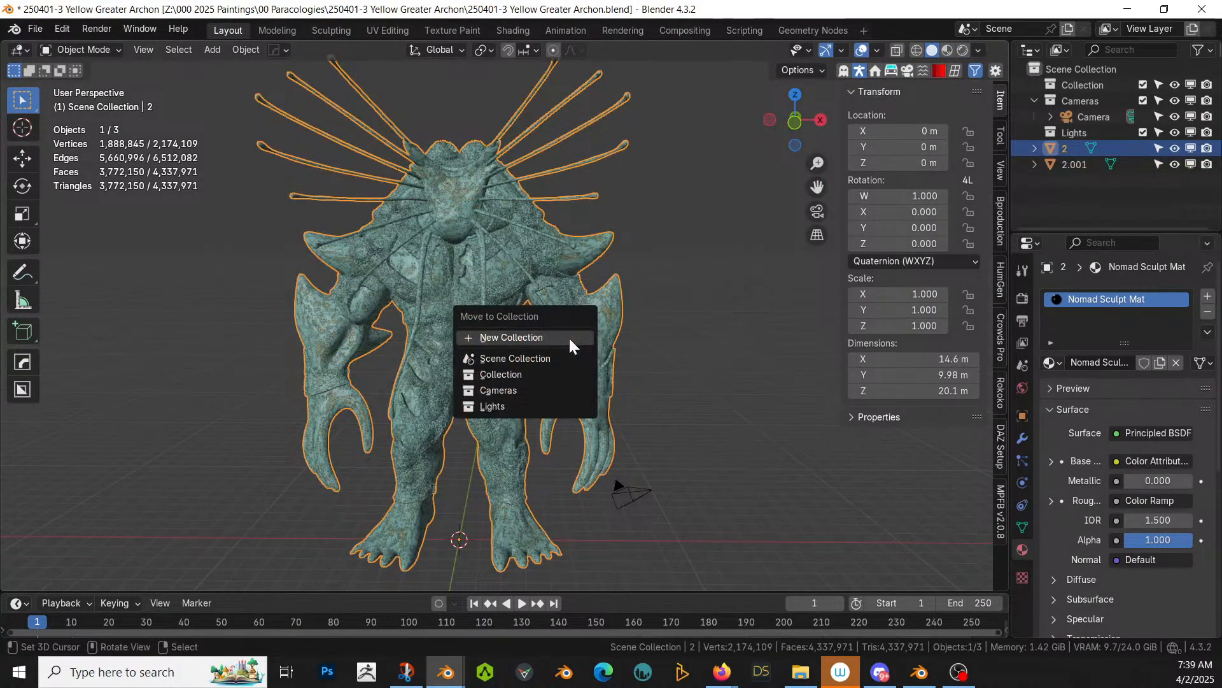
click(569, 337)
text(ORIG)
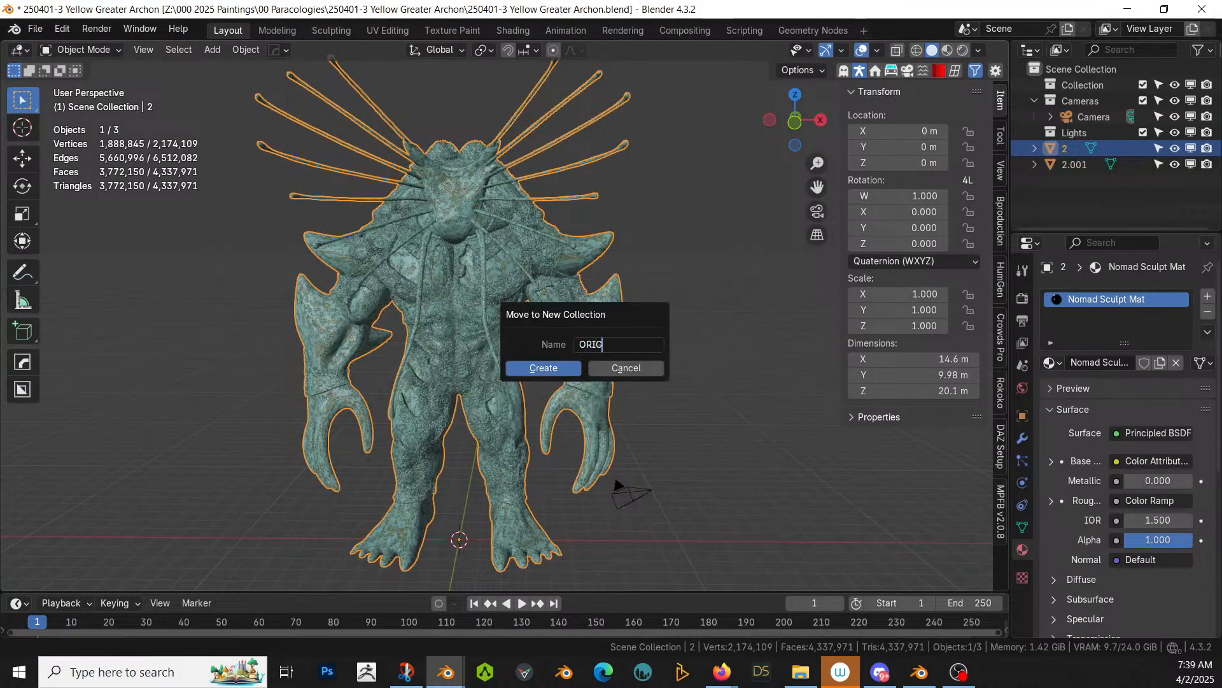
key(Return)
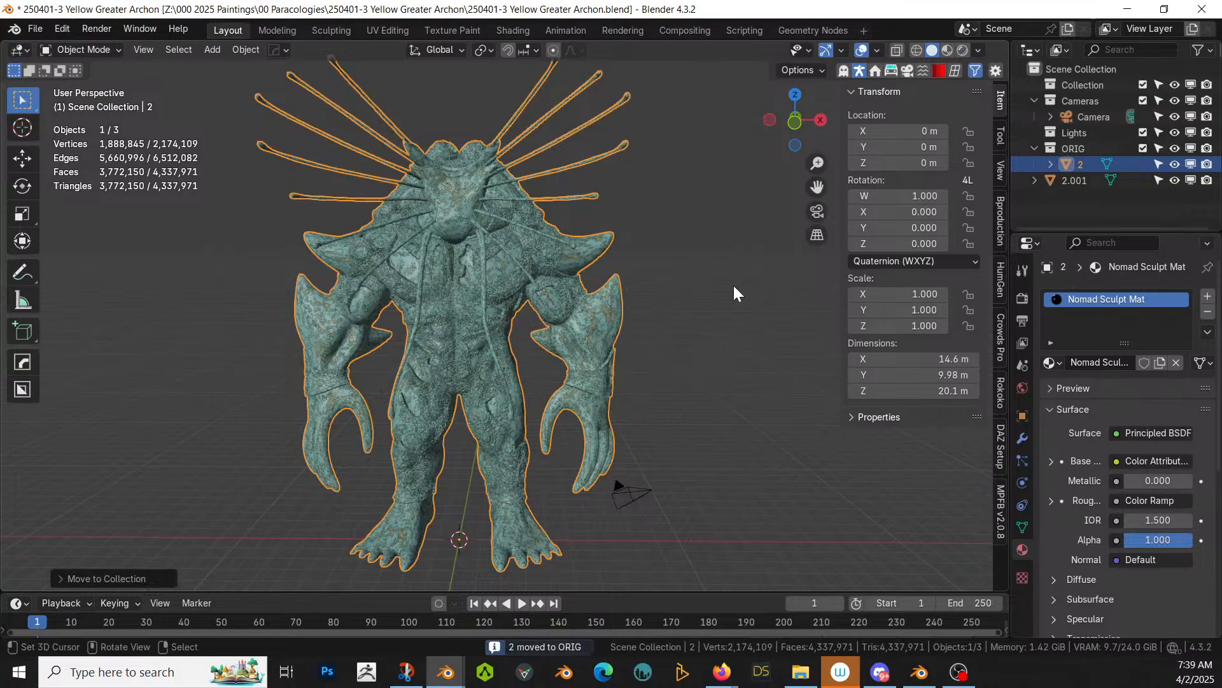
Step: Scale the decimated creature 2.001 down to about 0.36 of its size and apply all transforms
click(1077, 181)
scroll(636, 381, down, 2)
key(KP_1)
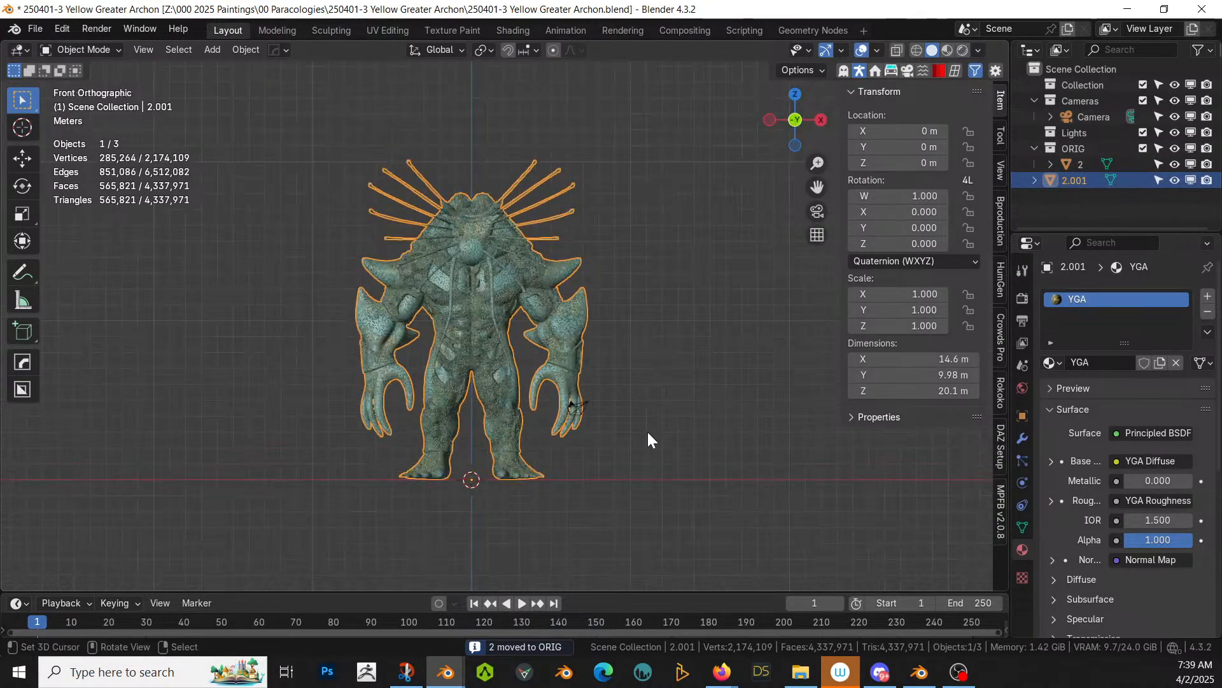
key(s)
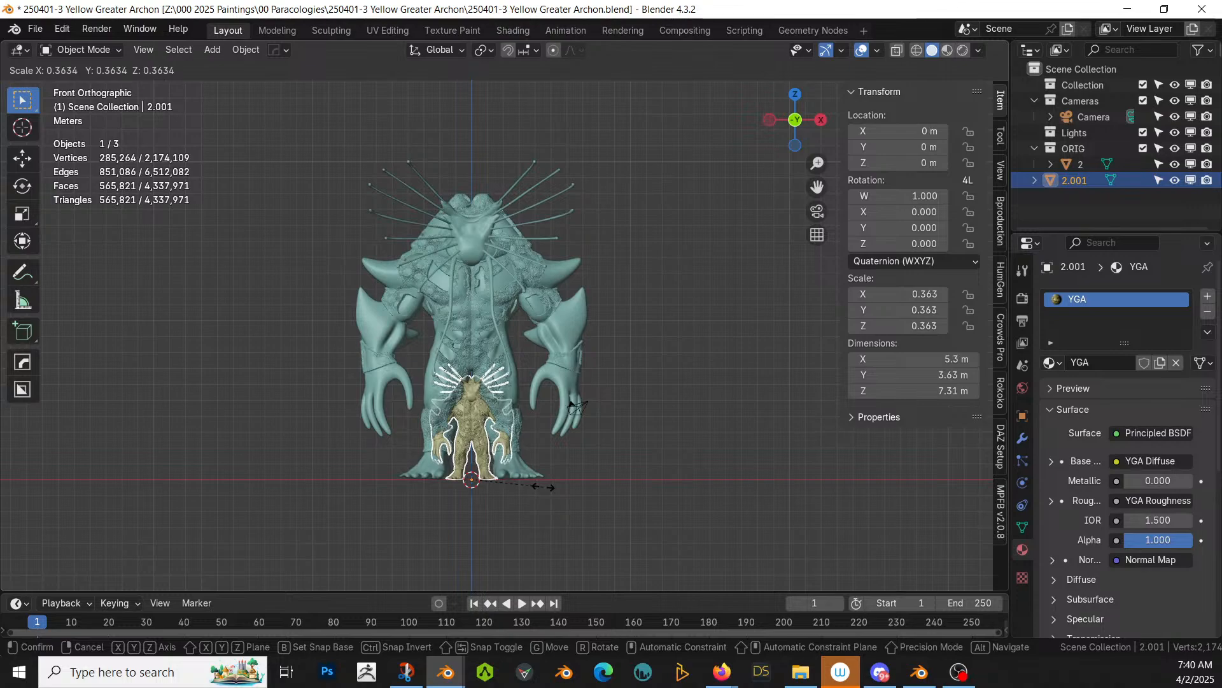
click(543, 487)
key(ctrl+a)
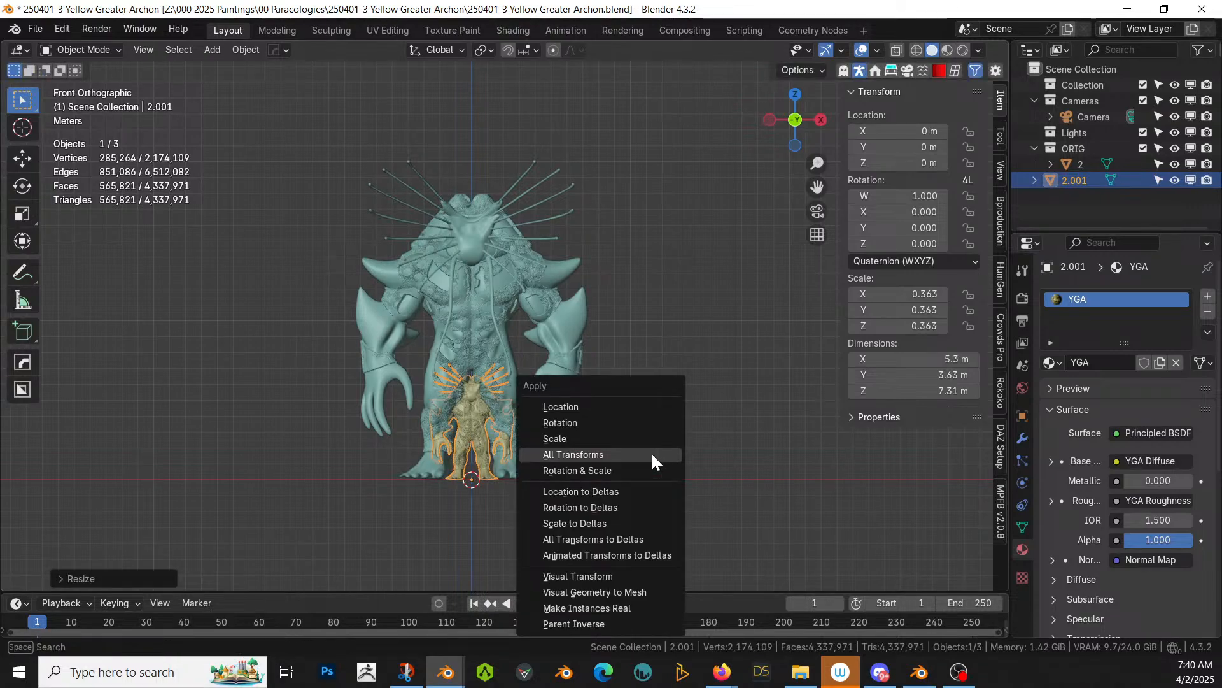
click(590, 457)
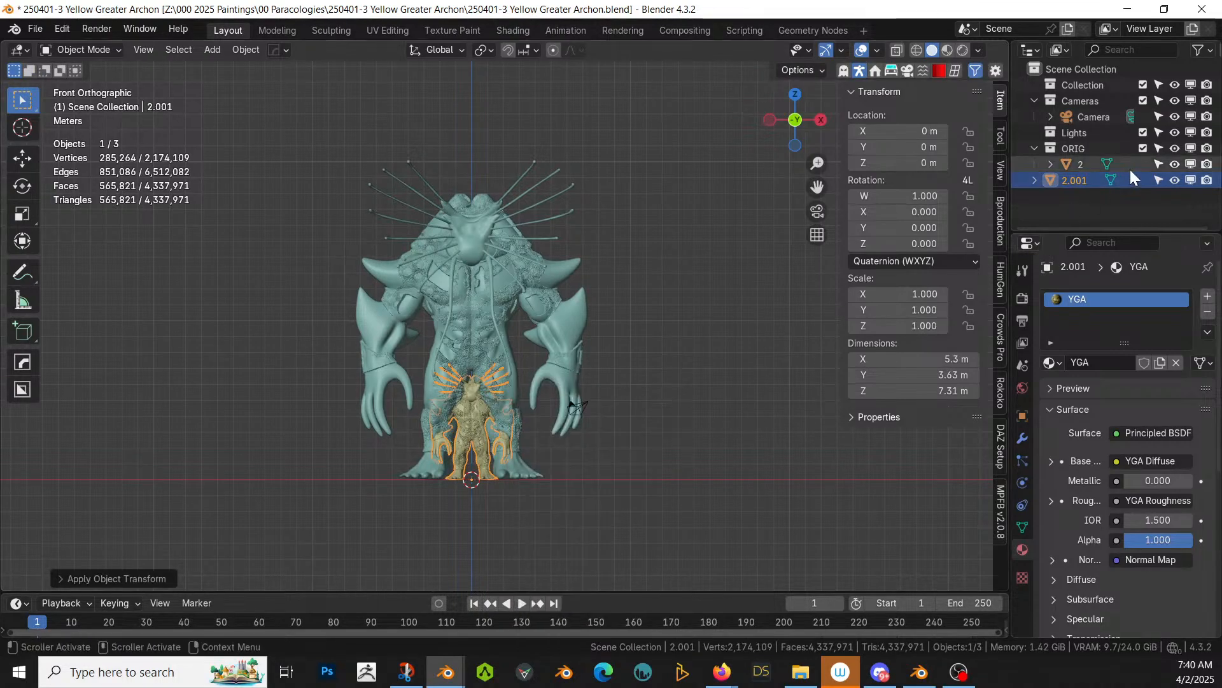
Step: Exclude the ORIG collection from the view layer and inspect the creature's baked textures up close in rendered shading
click(1143, 150)
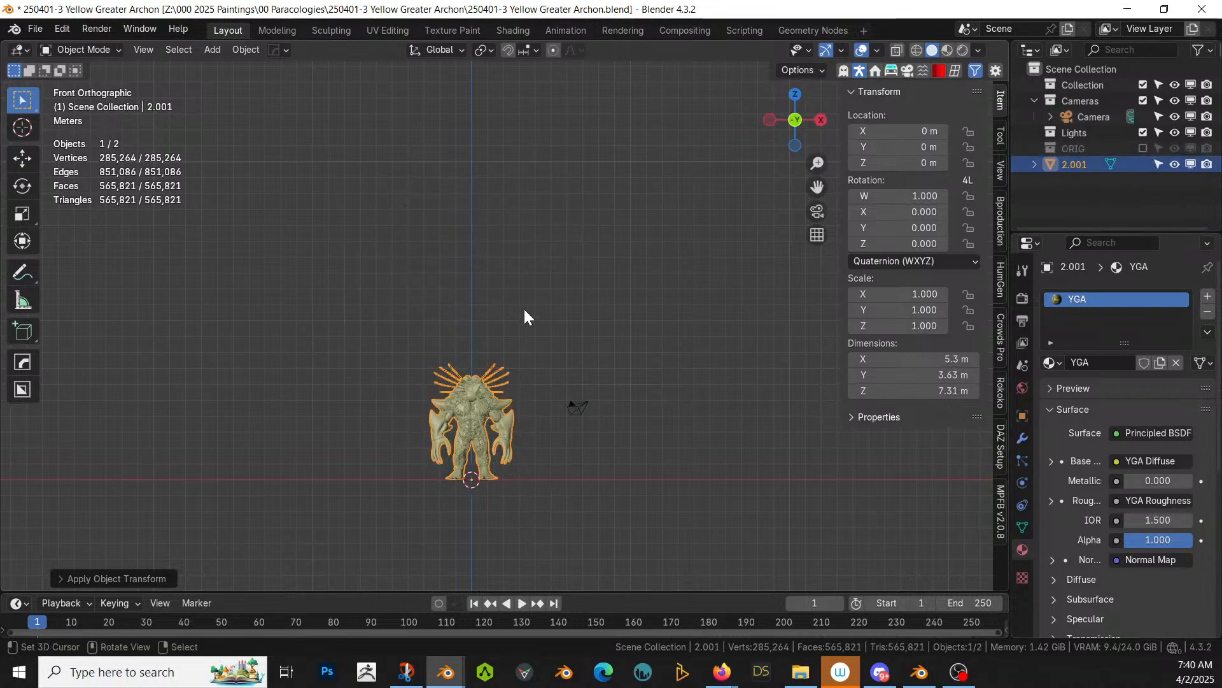
key(z)
key(8)
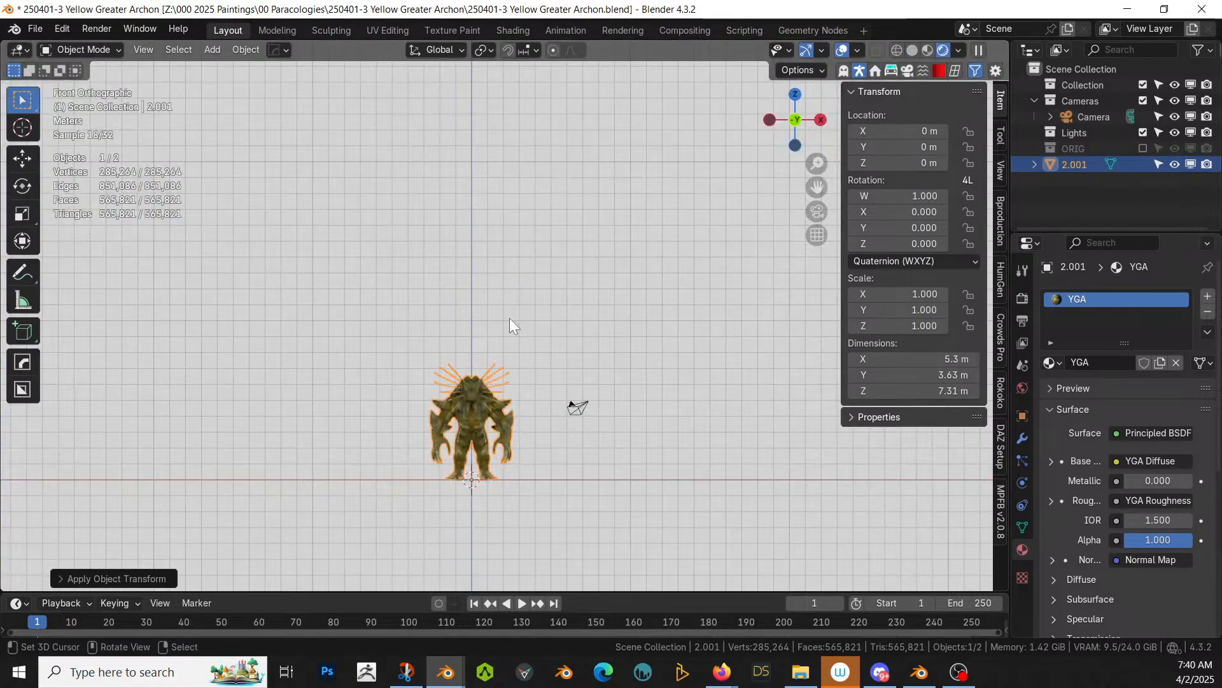
key(KP_Decimal)
middle_drag(484, 360, 668, 387)
middle_drag(458, 380, 501, 366)
scroll(548, 354, up, 4)
scroll(609, 400, up, 3)
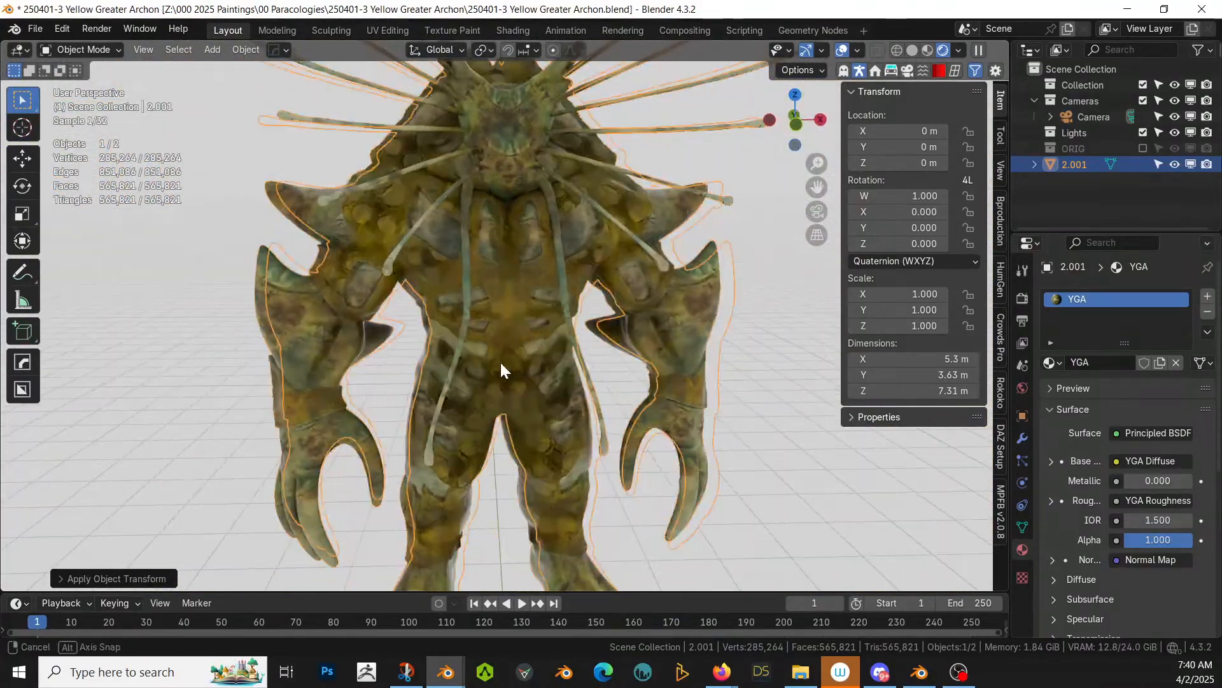
scroll(500, 365, up, 2)
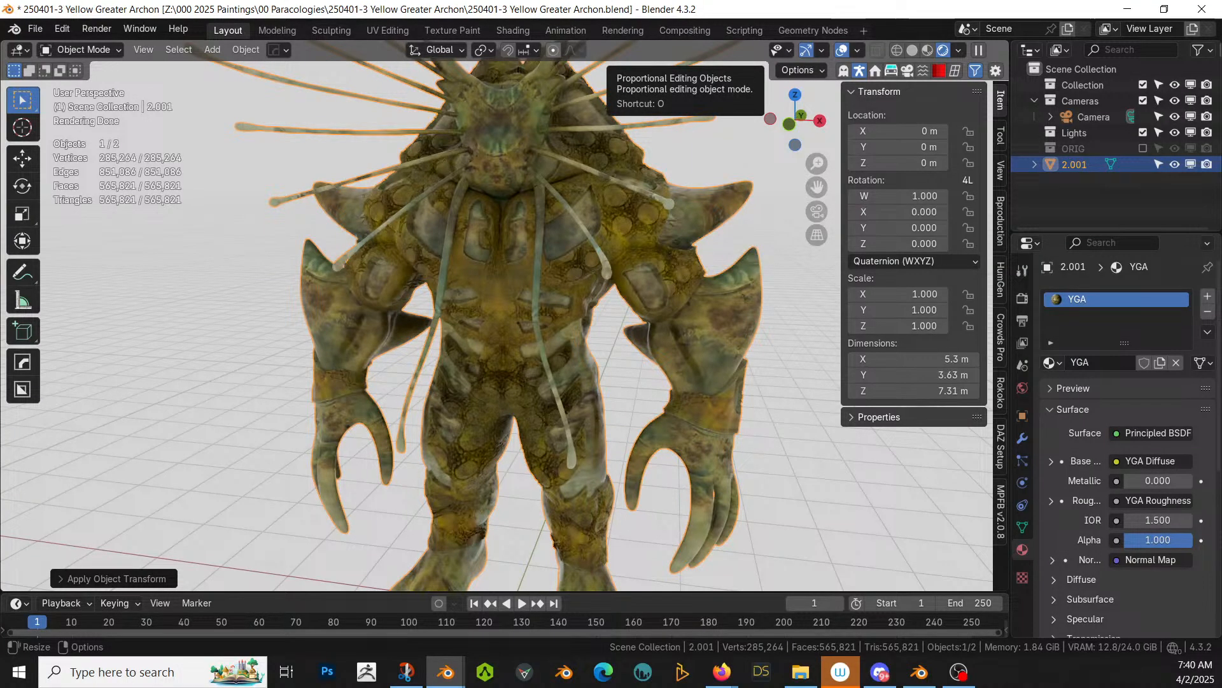
scroll(476, 266, down, 2)
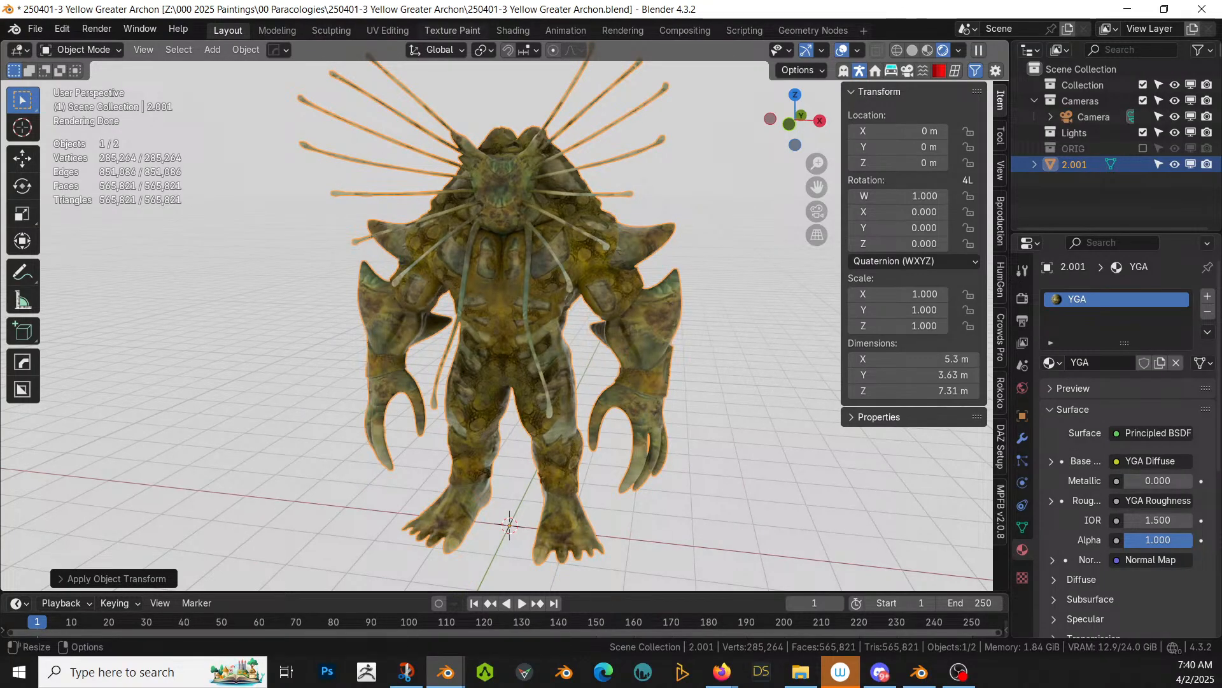
Step: Switch to the Blender 4.4 window with the Livestream Encounter scene and select the Retopo_Circle disc
key(alt+Tab)
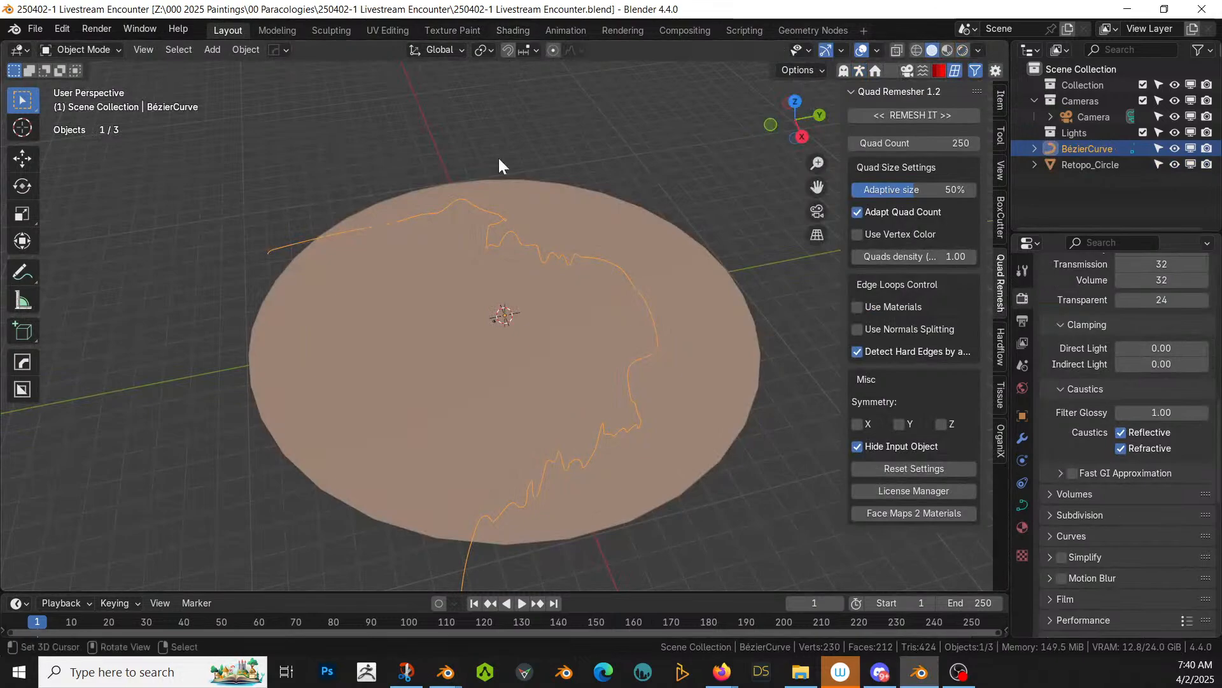
right_click(923, 674)
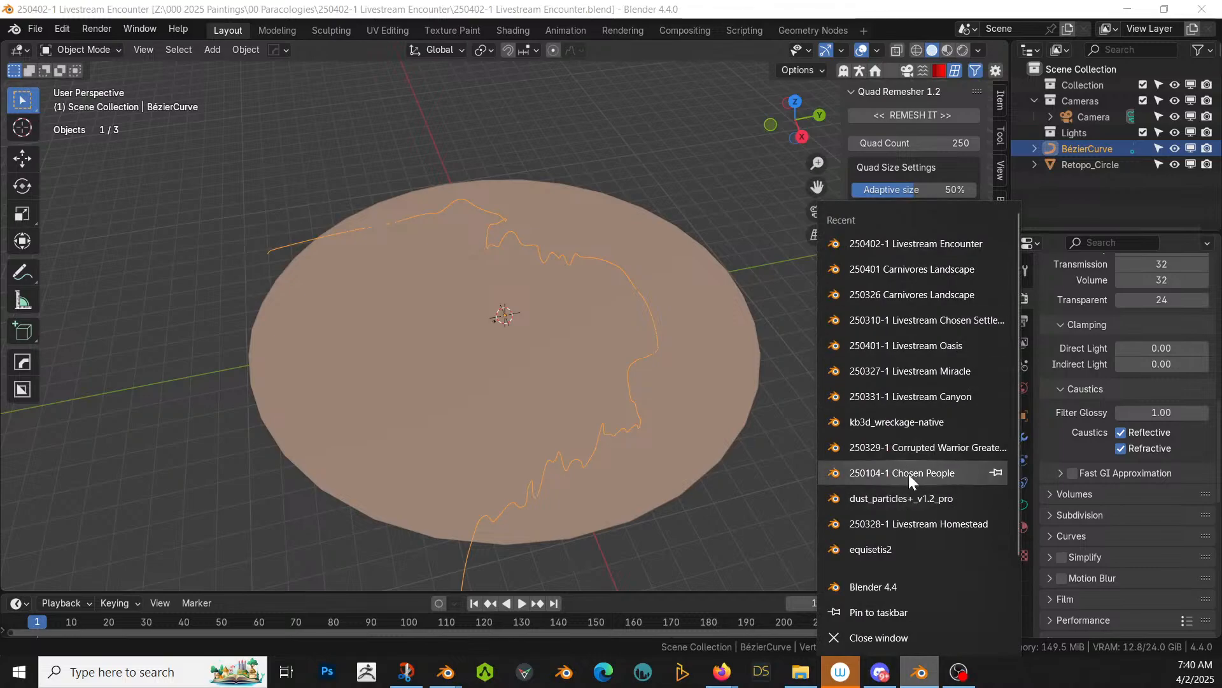
click(529, 366)
middle_drag(142, 327, 231, 315)
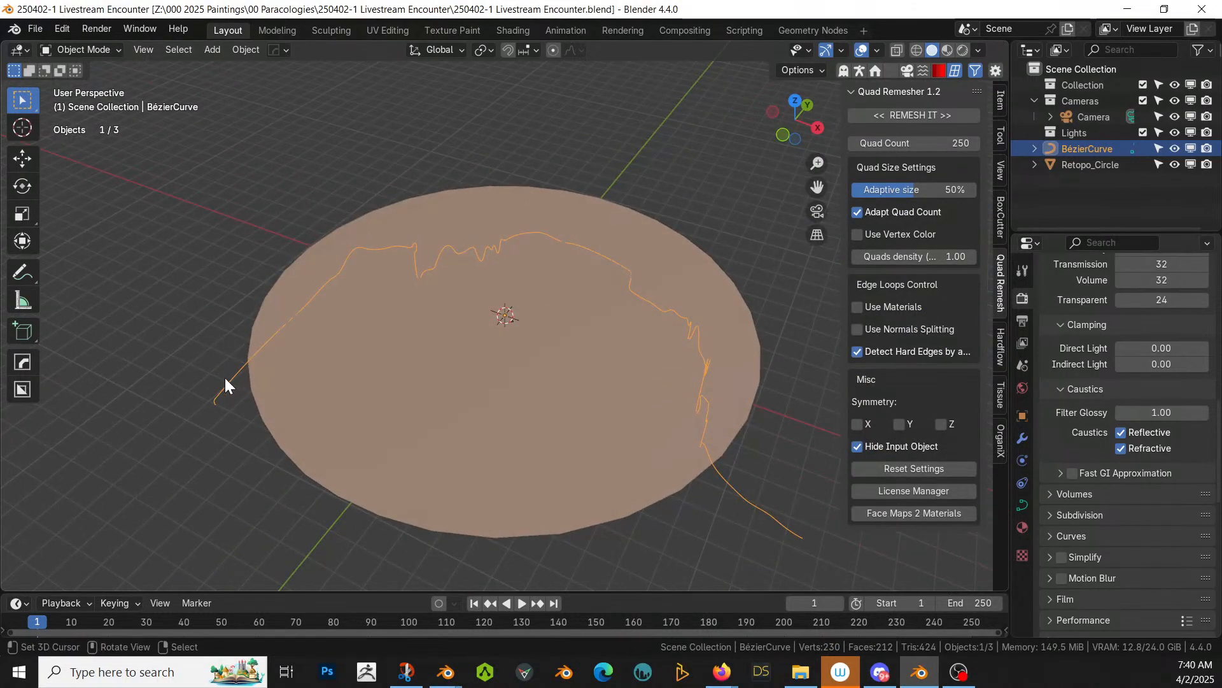
click(277, 288)
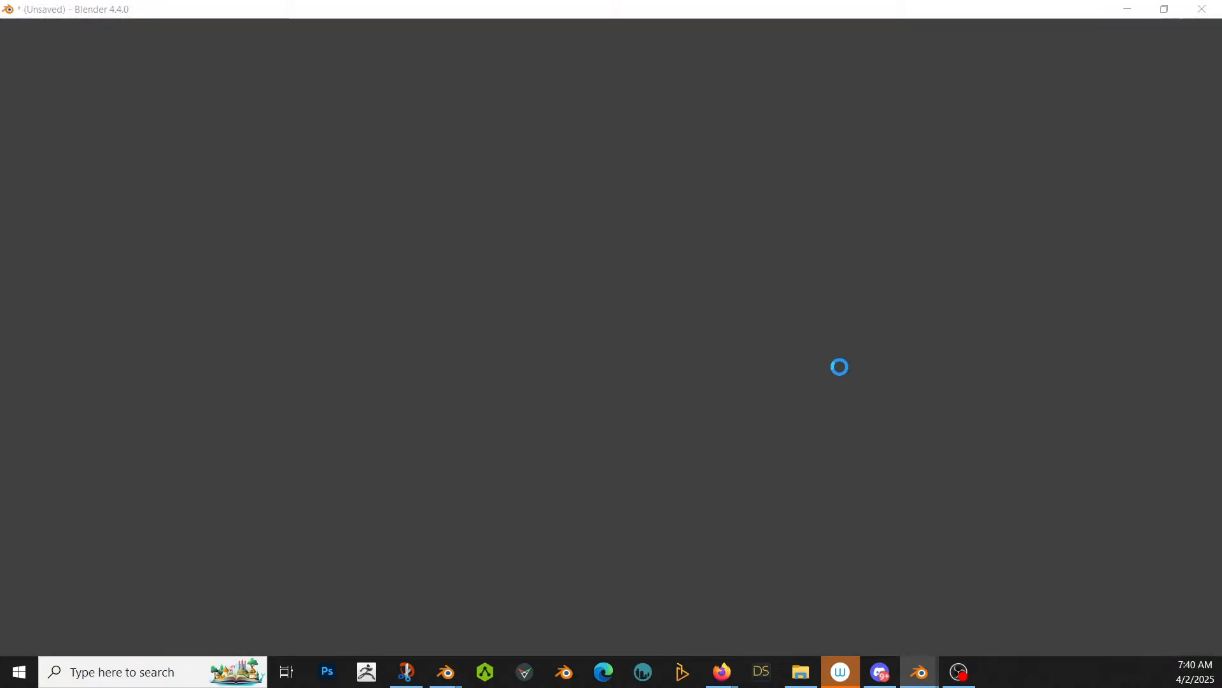
key(alt+Tab)
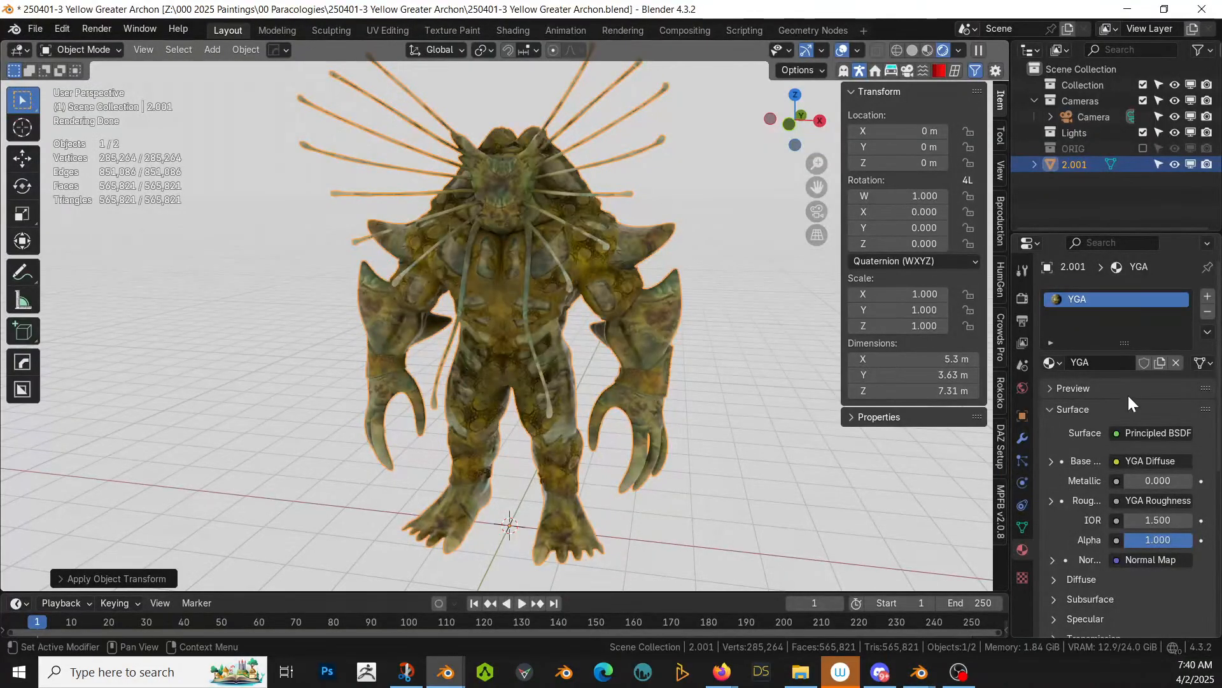
key(alt+Tab)
key(alt+Tab)
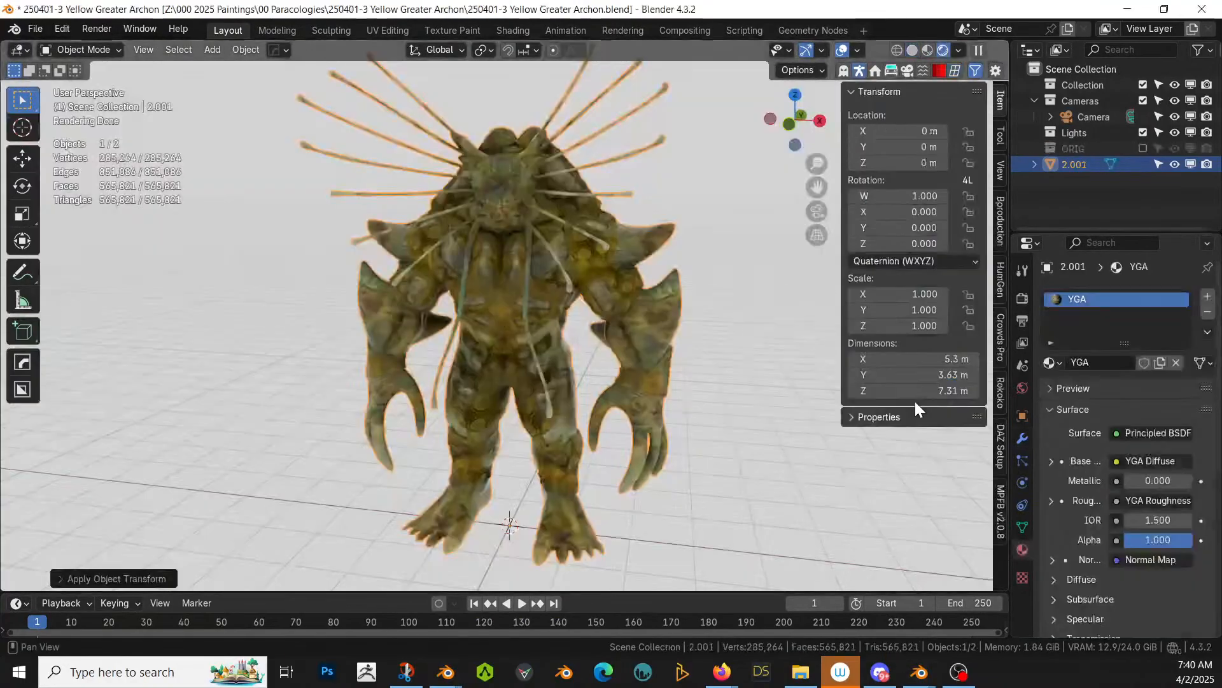
key(alt+Tab)
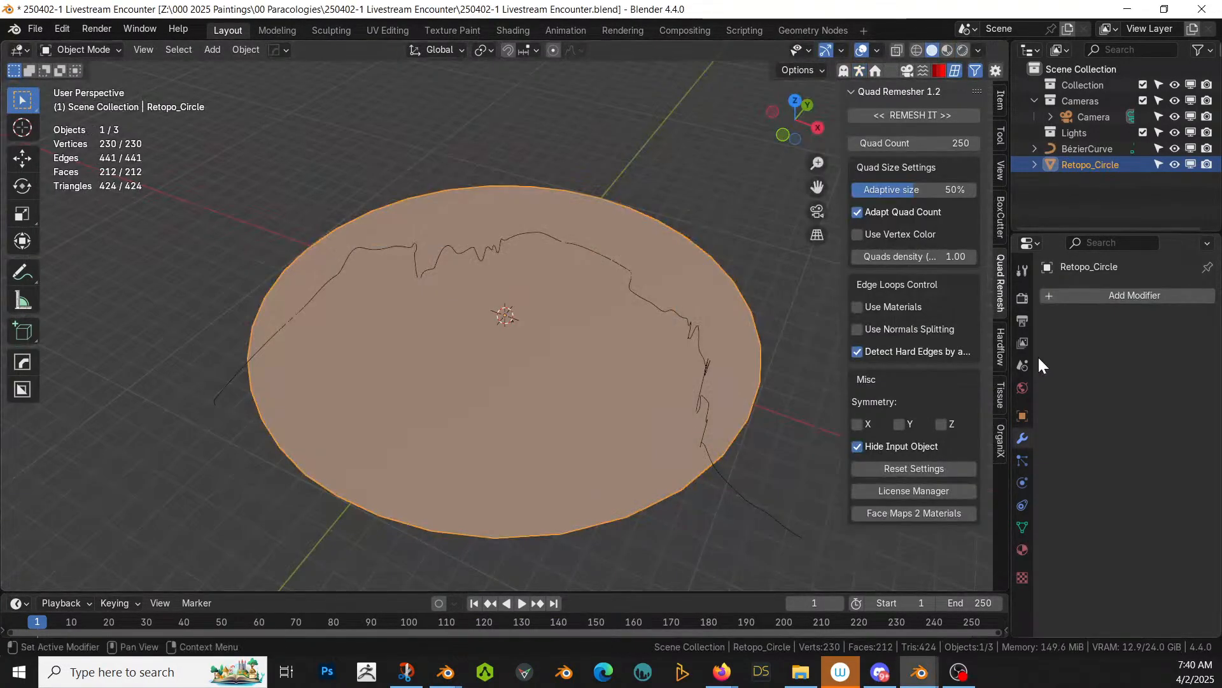
Step: Add the QP draw-terrain modifier to the Retopo_Circle disc and pick the Bézier curve as its Curves object
click(1099, 291)
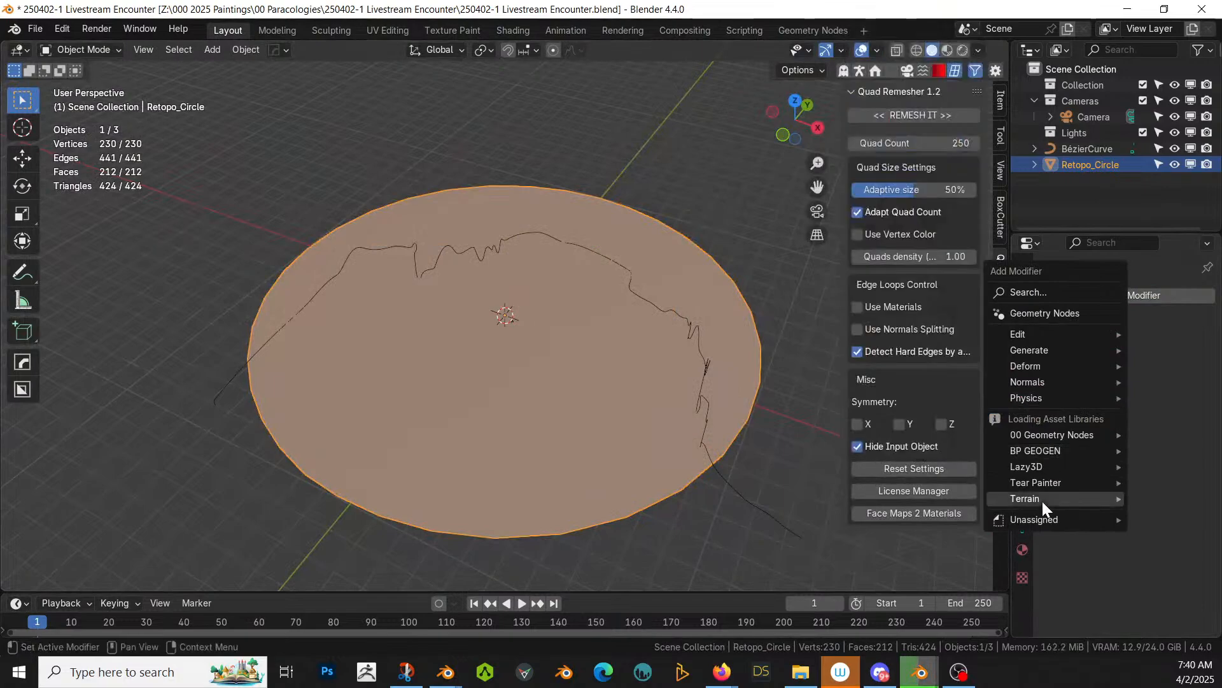
mouse_move(1041, 501)
click(920, 513)
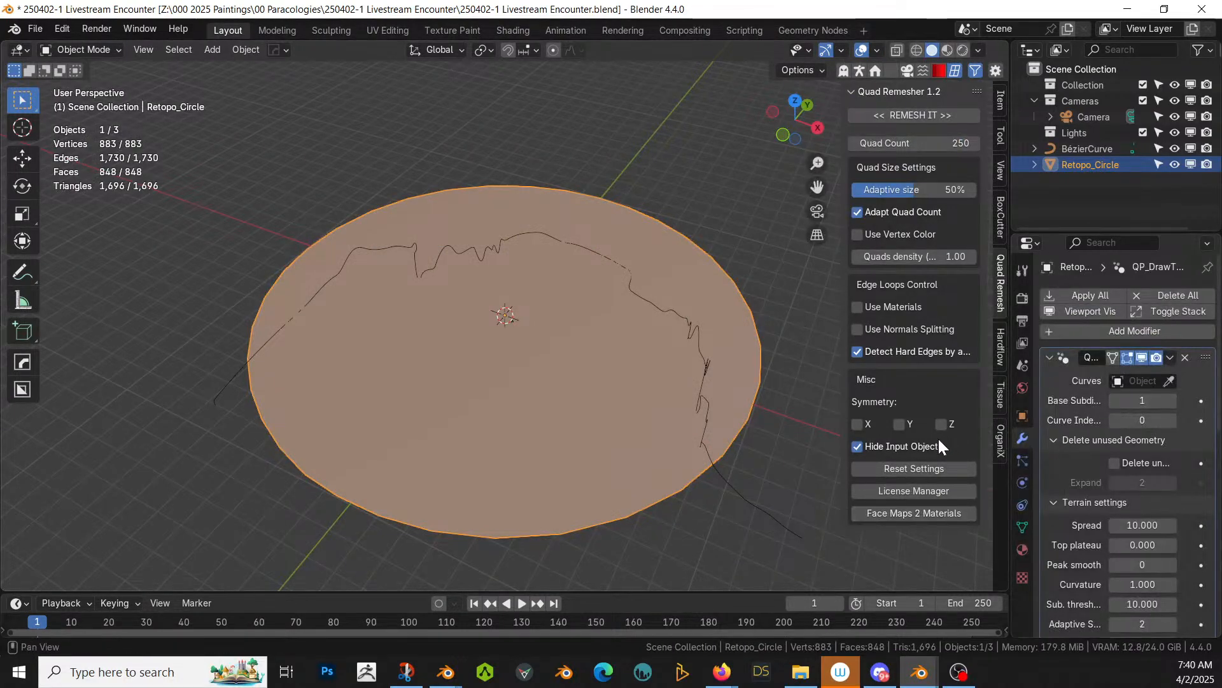
click(1169, 381)
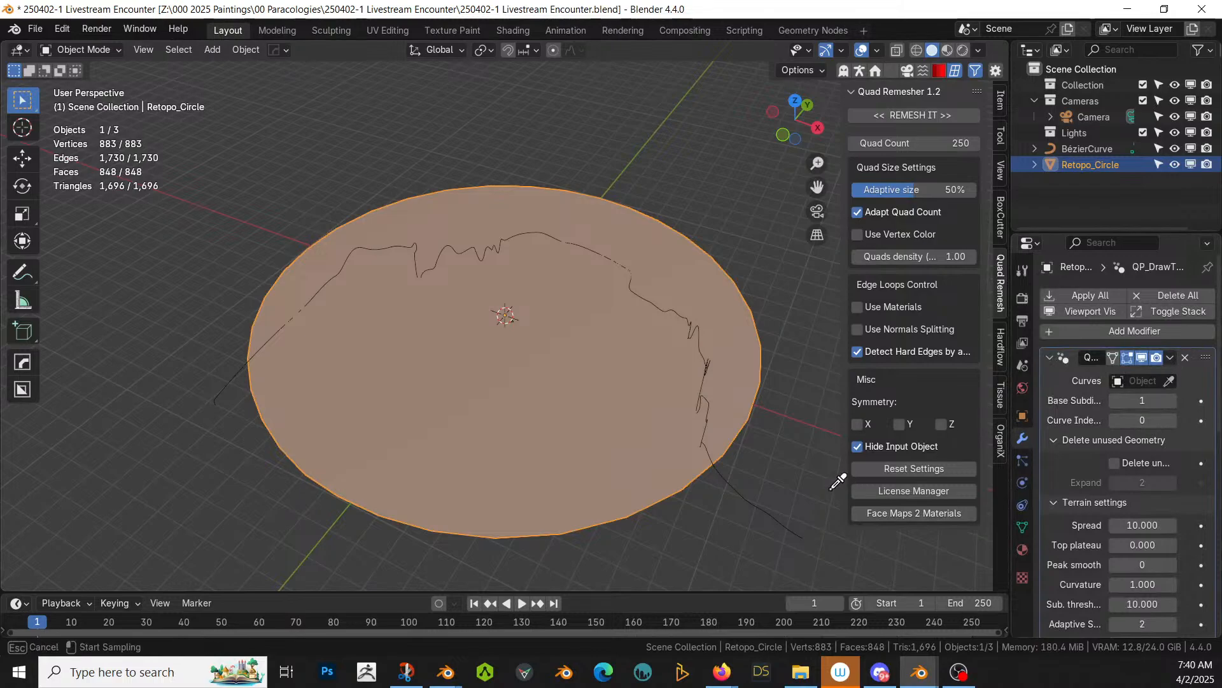
click(755, 501)
middle_drag(645, 519, 688, 480)
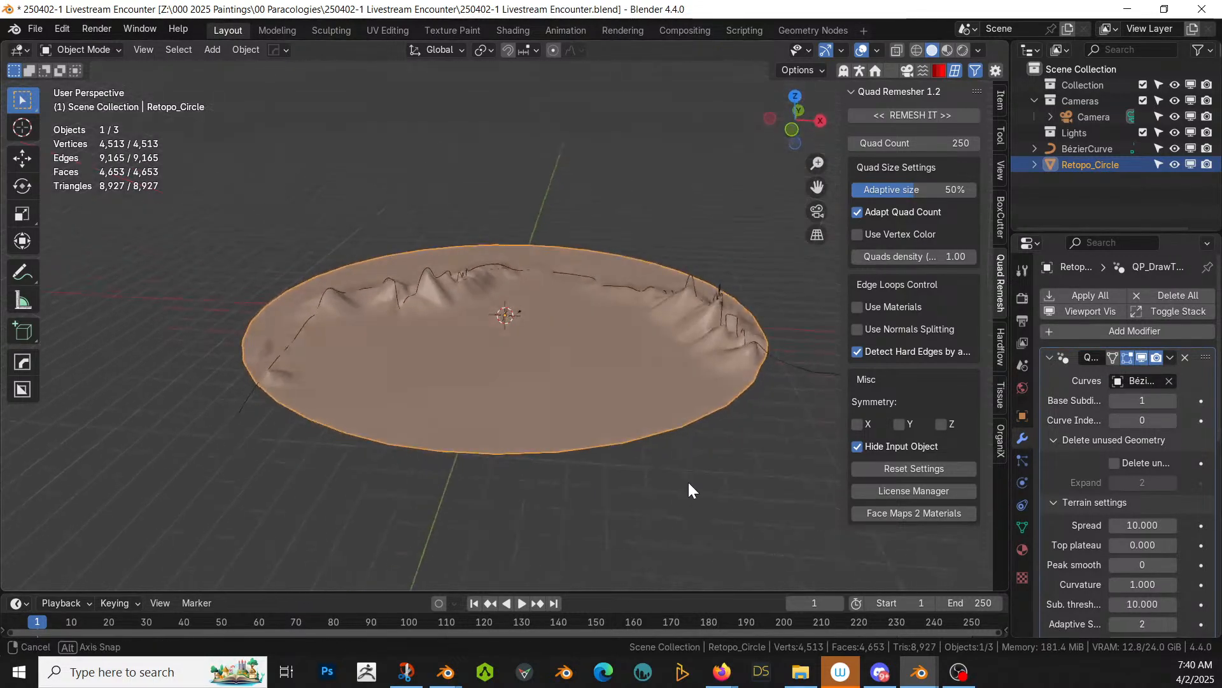
Step: Raise the Bézier ridge curve about 20 m along the Z axis
click(799, 369)
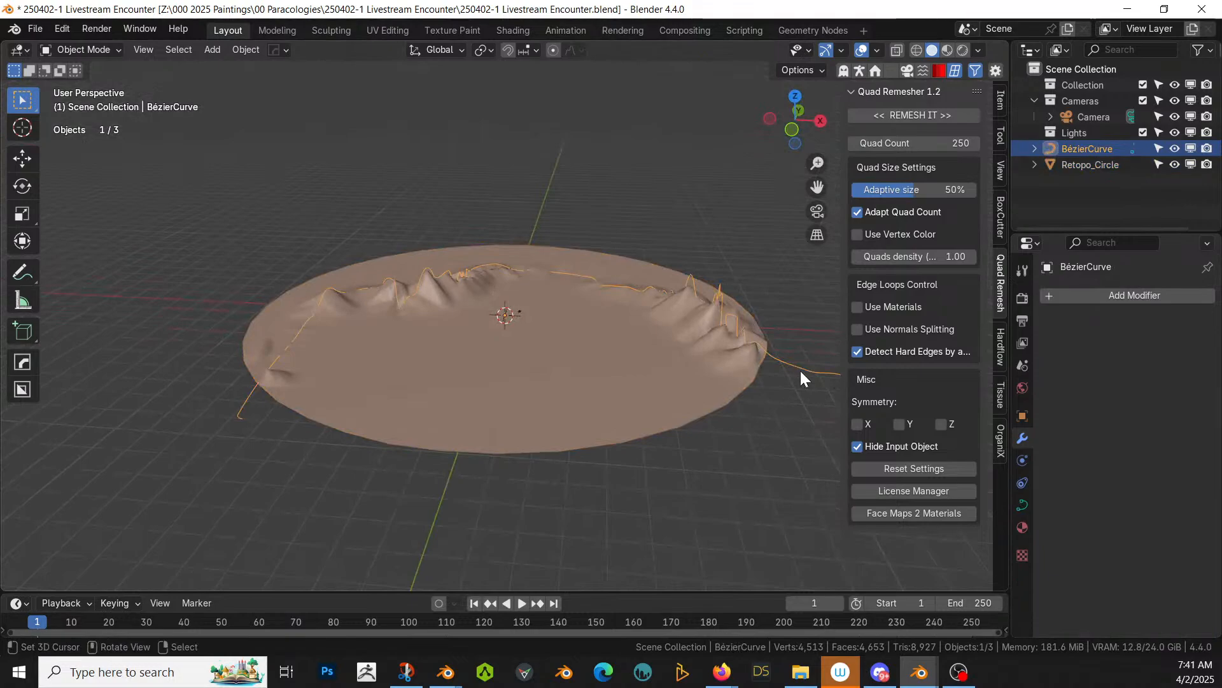
key(g)
key(z)
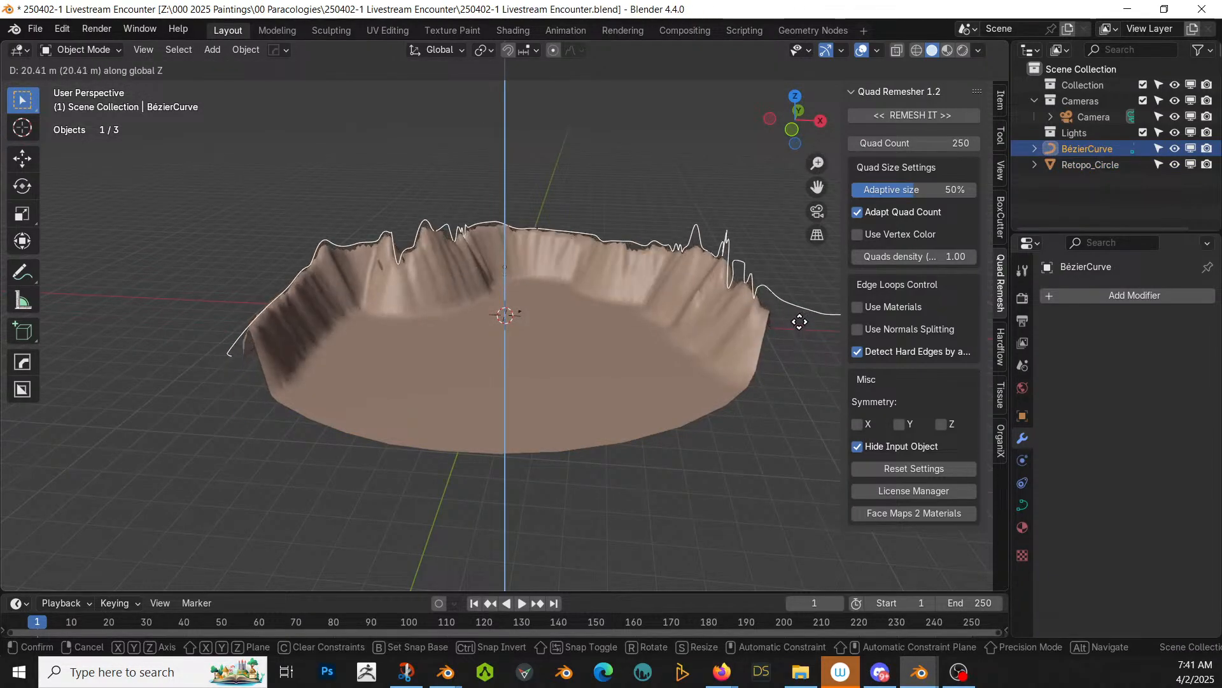
click(799, 324)
Step: Set the Retopo_Circle terrain modifier's Spread to 30 and Top plateau to 1
click(587, 372)
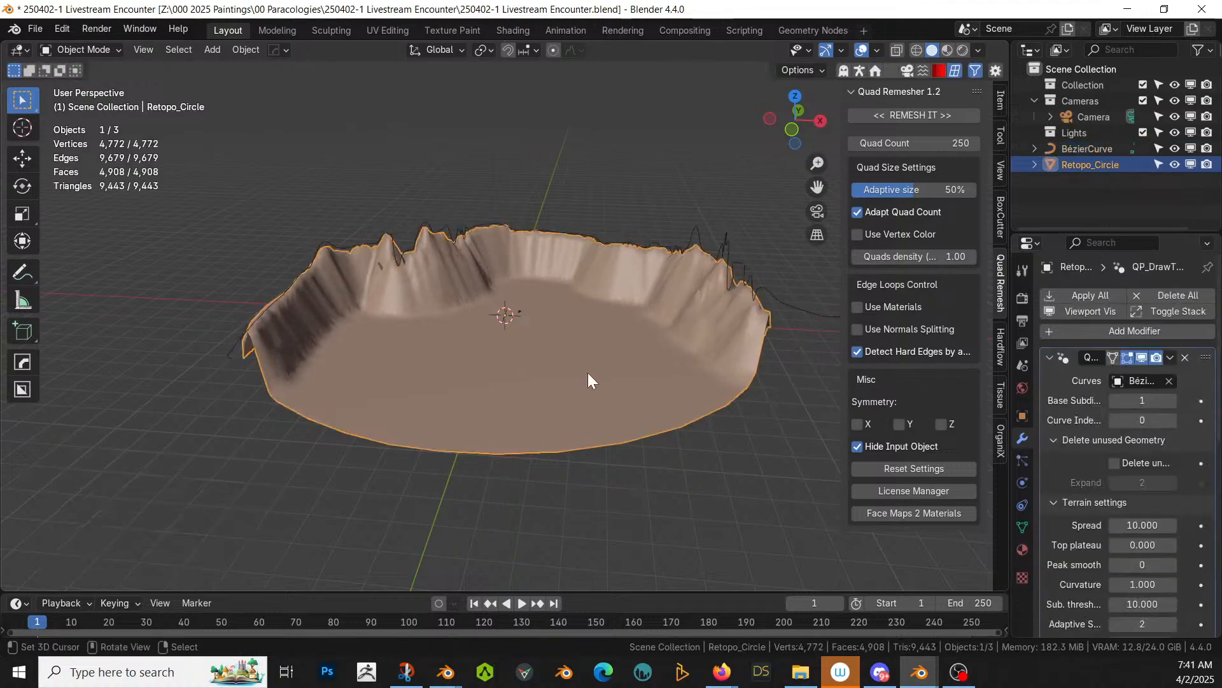
click(1121, 527)
text(30)
key(Return)
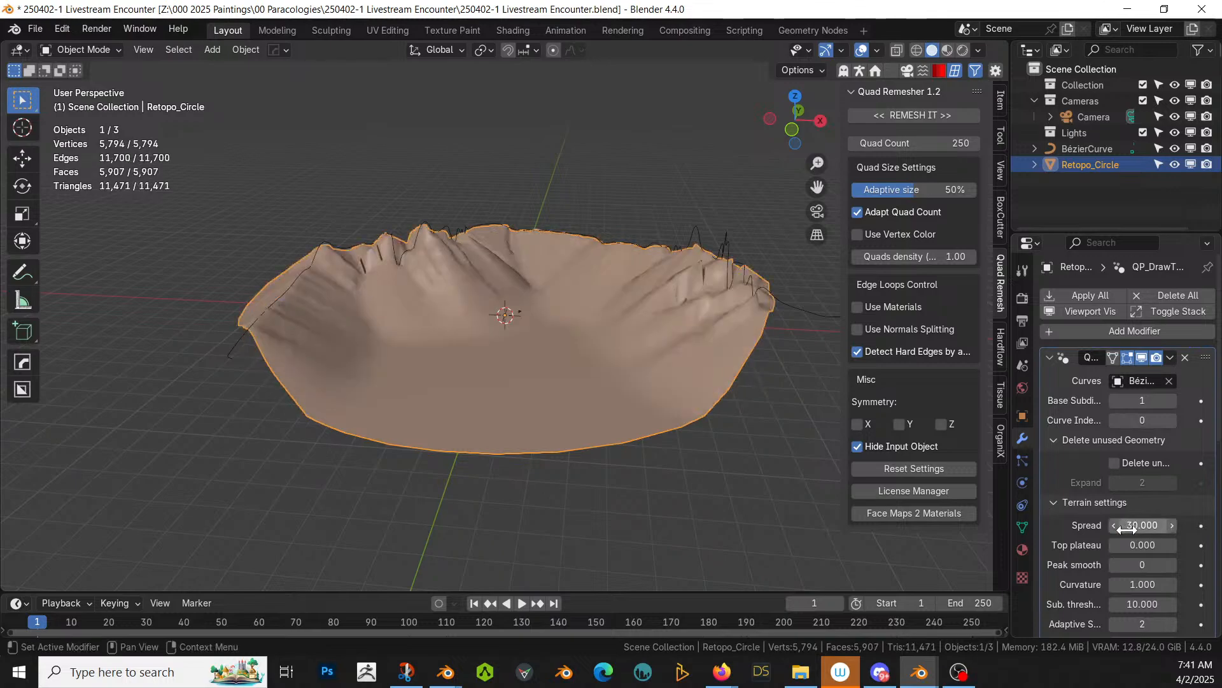
middle_drag(446, 526, 626, 526)
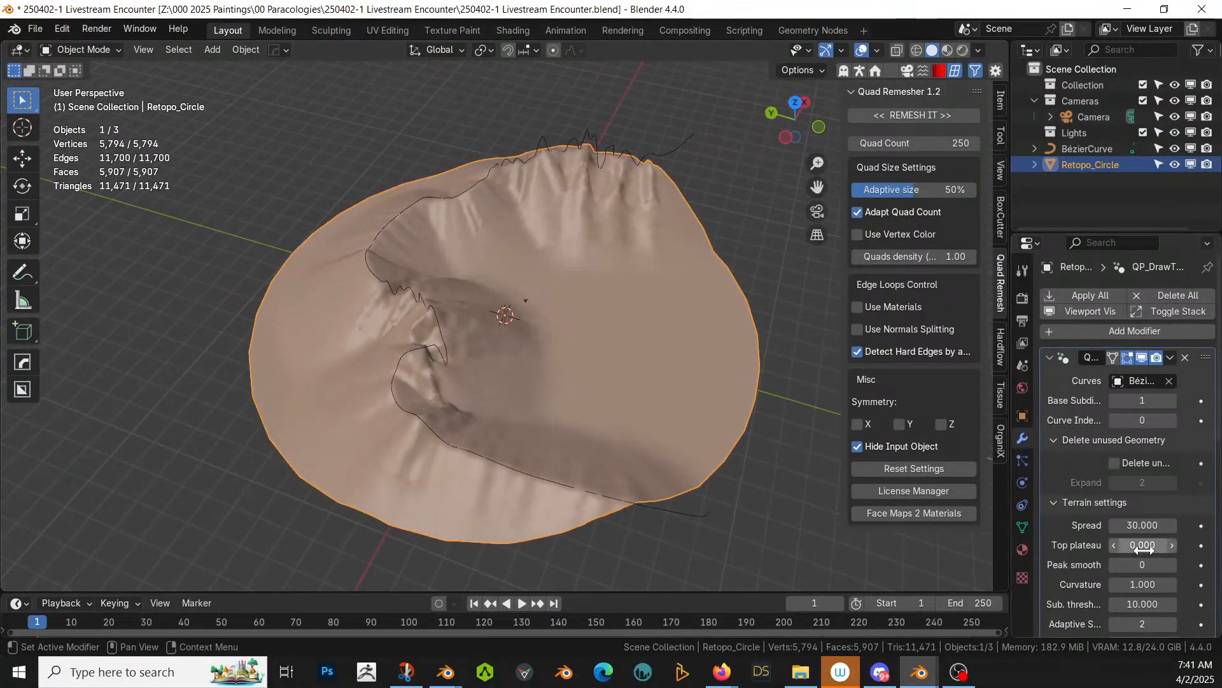
click(1143, 545)
key(Return)
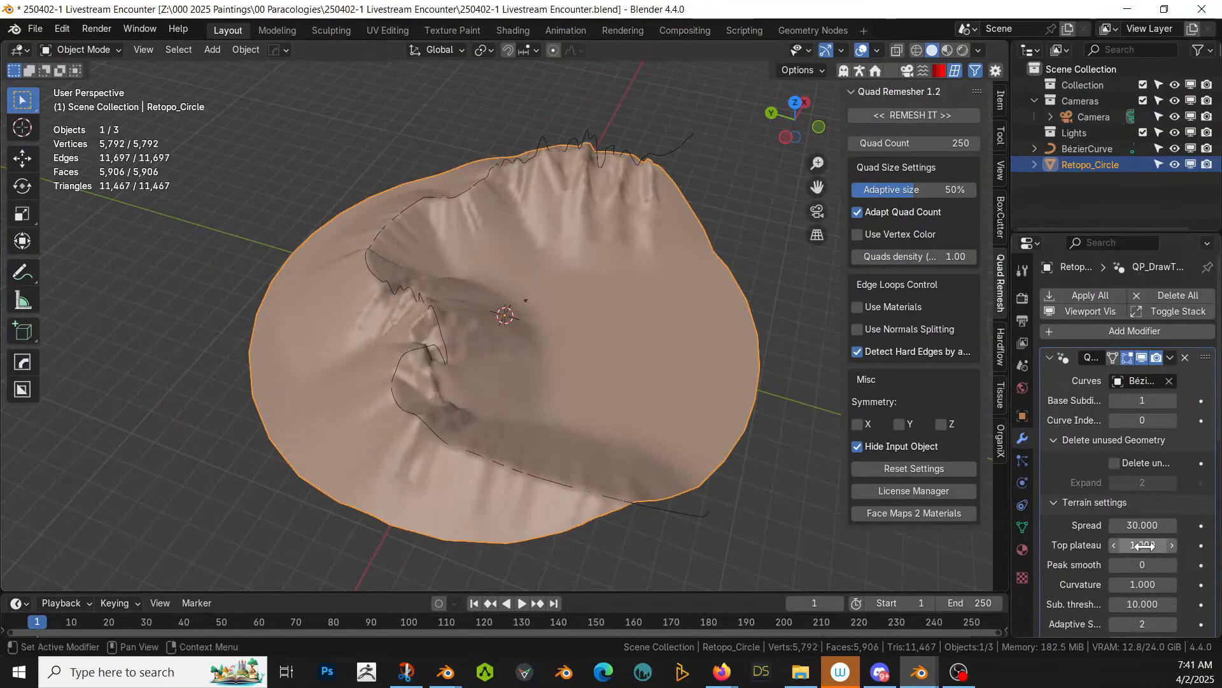
Step: Add a new Bézier curve in the front view and delete all its default points in Edit Mode
scroll(525, 403, up, 4)
middle_drag(543, 404, 354, 368)
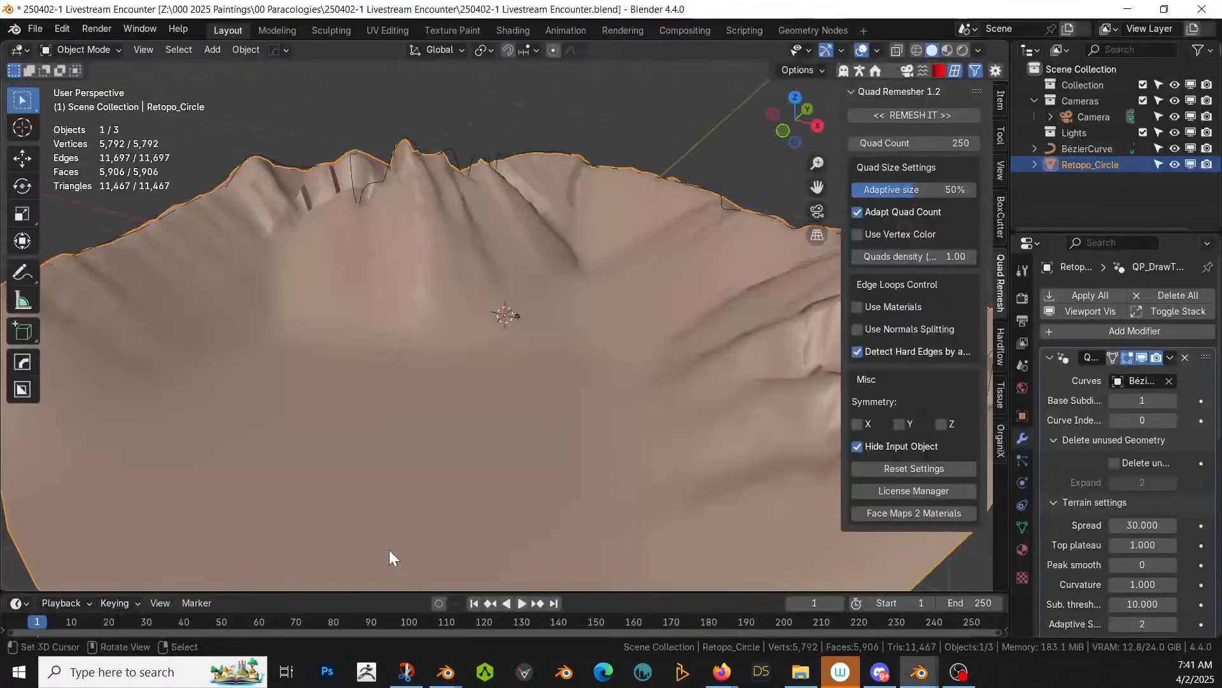
mouse_move(606, 418)
middle_down()
mouse_move(500, 414)
mouse_move(785, 403)
mouse_move(685, 426)
mouse_move(674, 459)
middle_up()
scroll(724, 404, down, 5)
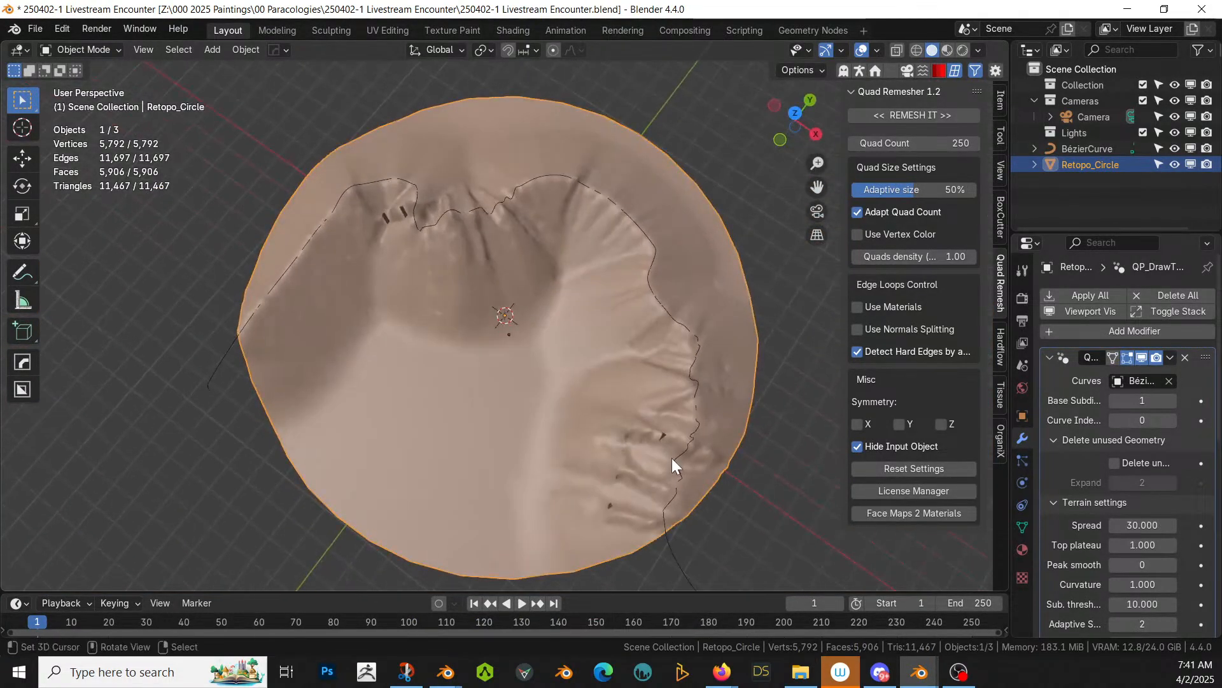
key(KP_7)
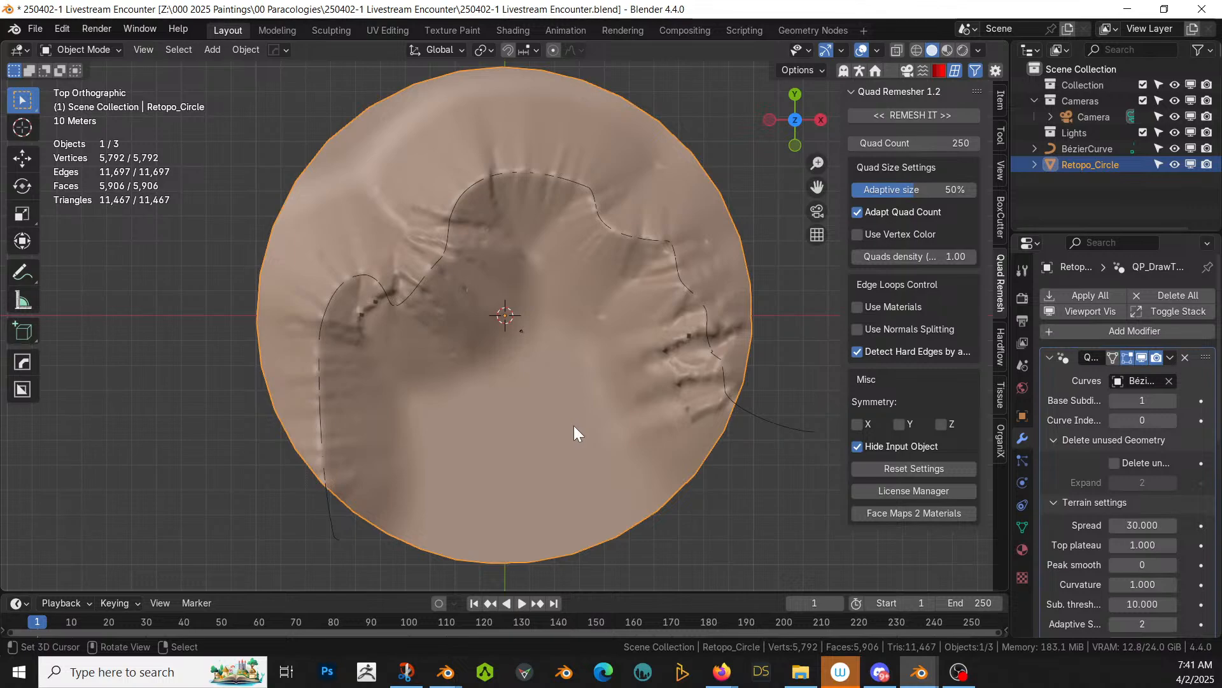
key(KP_1)
key(shift+a)
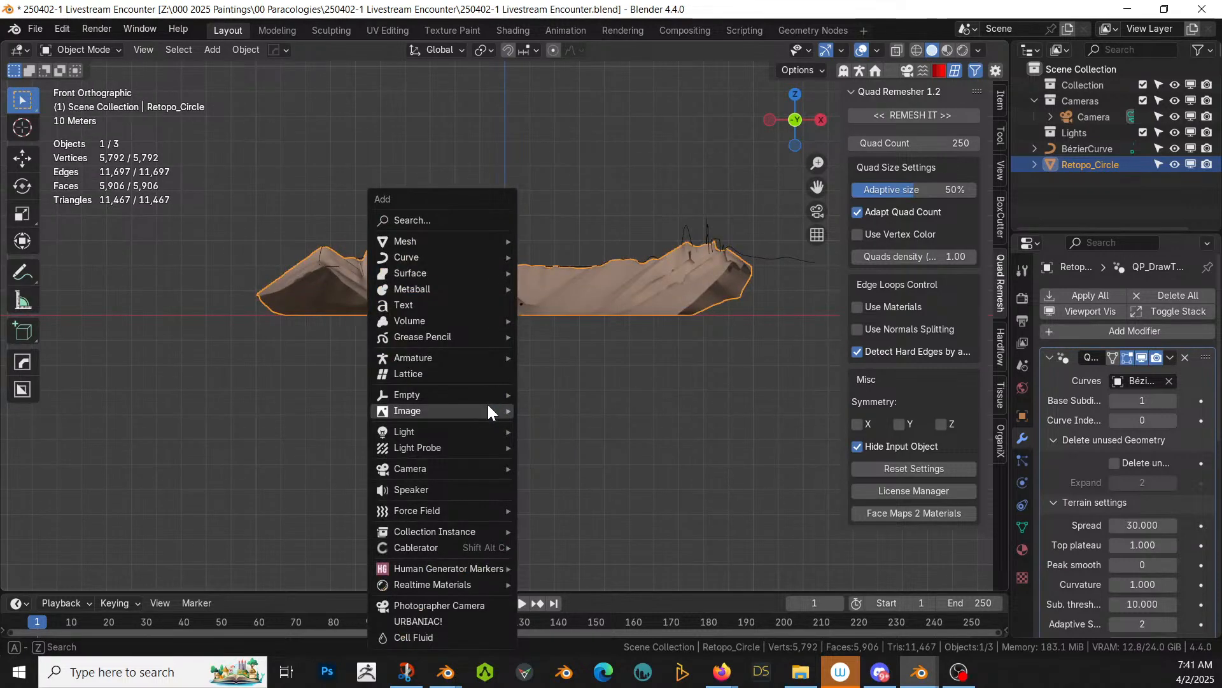
mouse_move(436, 261)
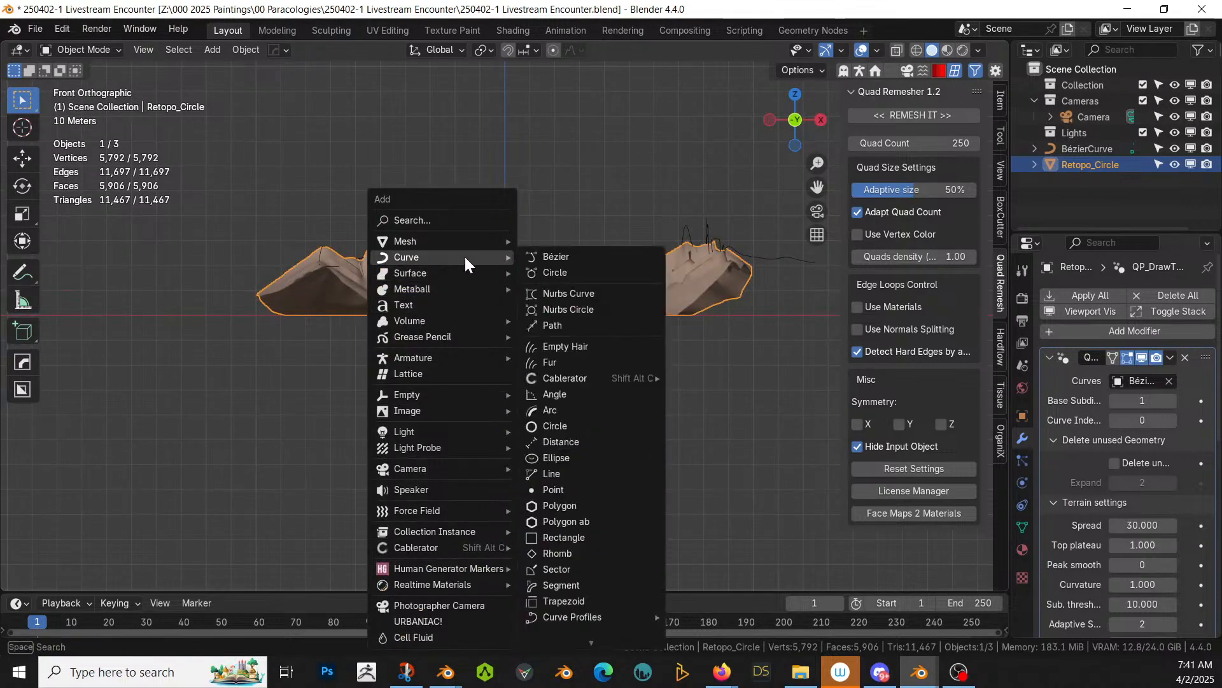
click(589, 256)
key(Tab)
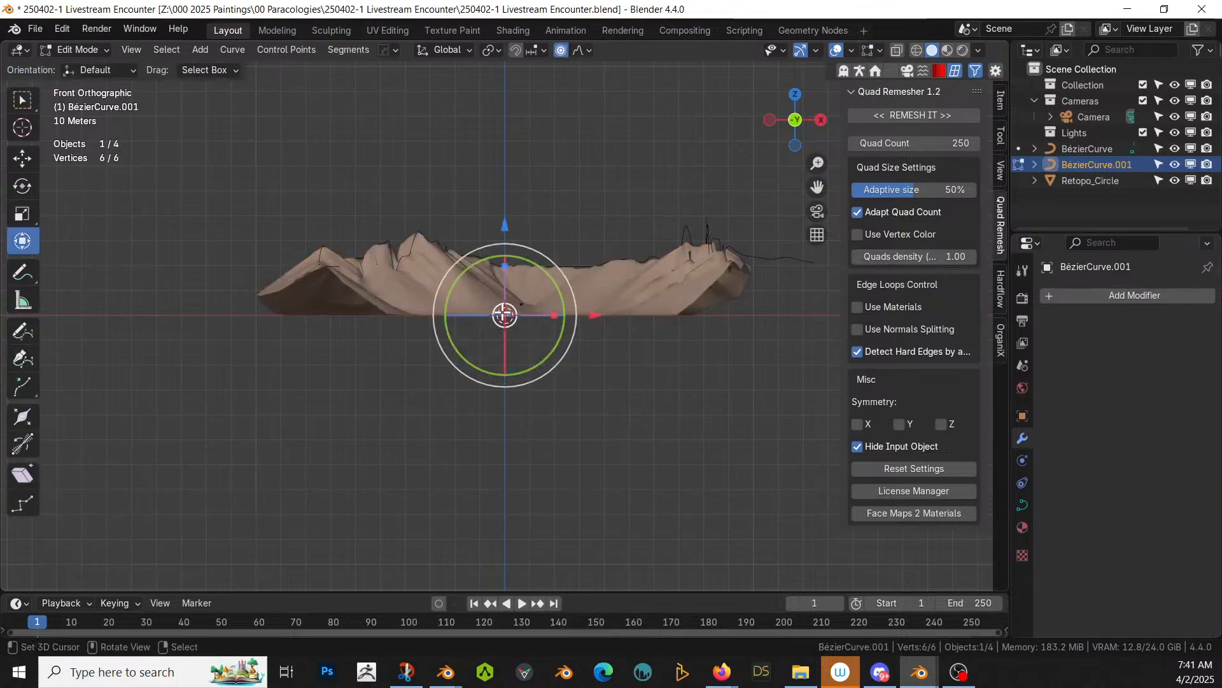
key(x)
click(484, 311)
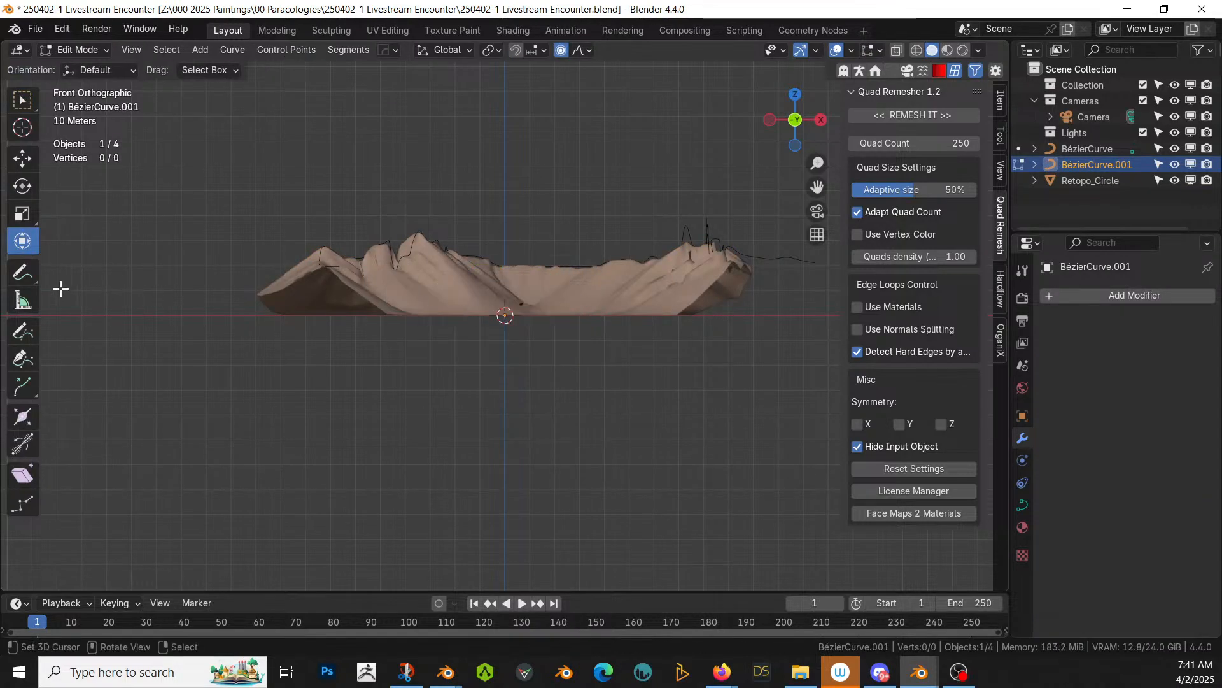
Step: Draw a freehand wavy curve across the full width of the terrain in the front view
click(22, 331)
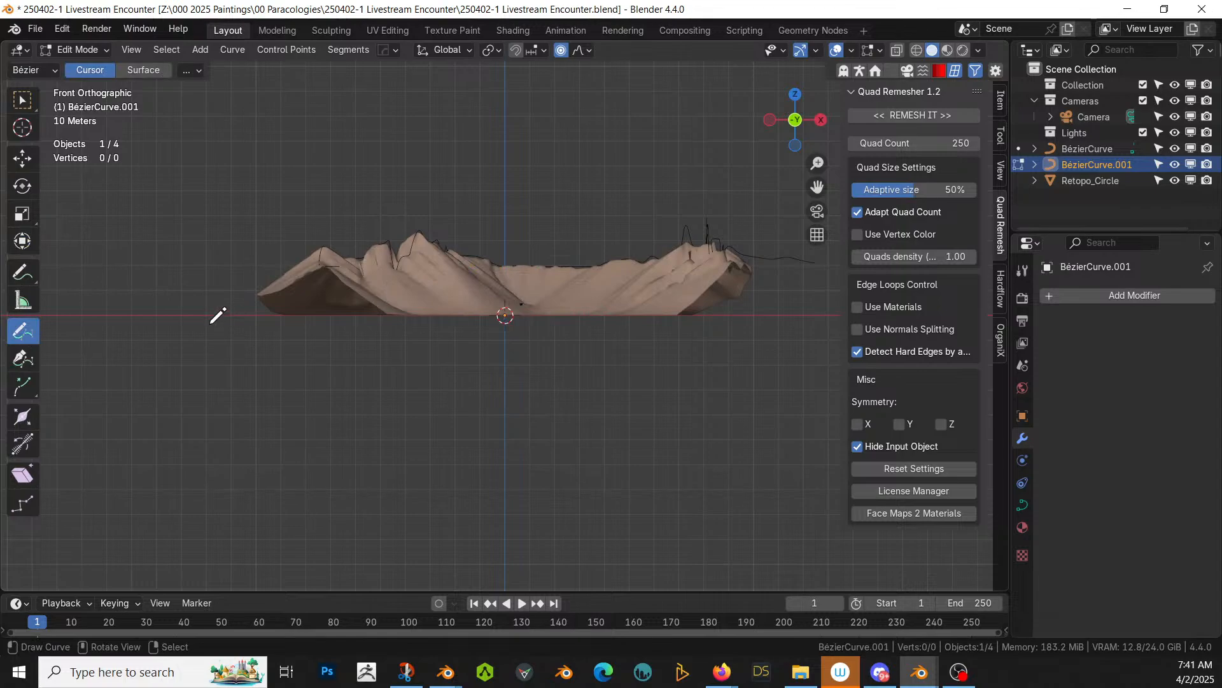
mouse_move(191, 293)
mouse_down()
mouse_move(238, 315)
mouse_move(377, 280)
mouse_up()
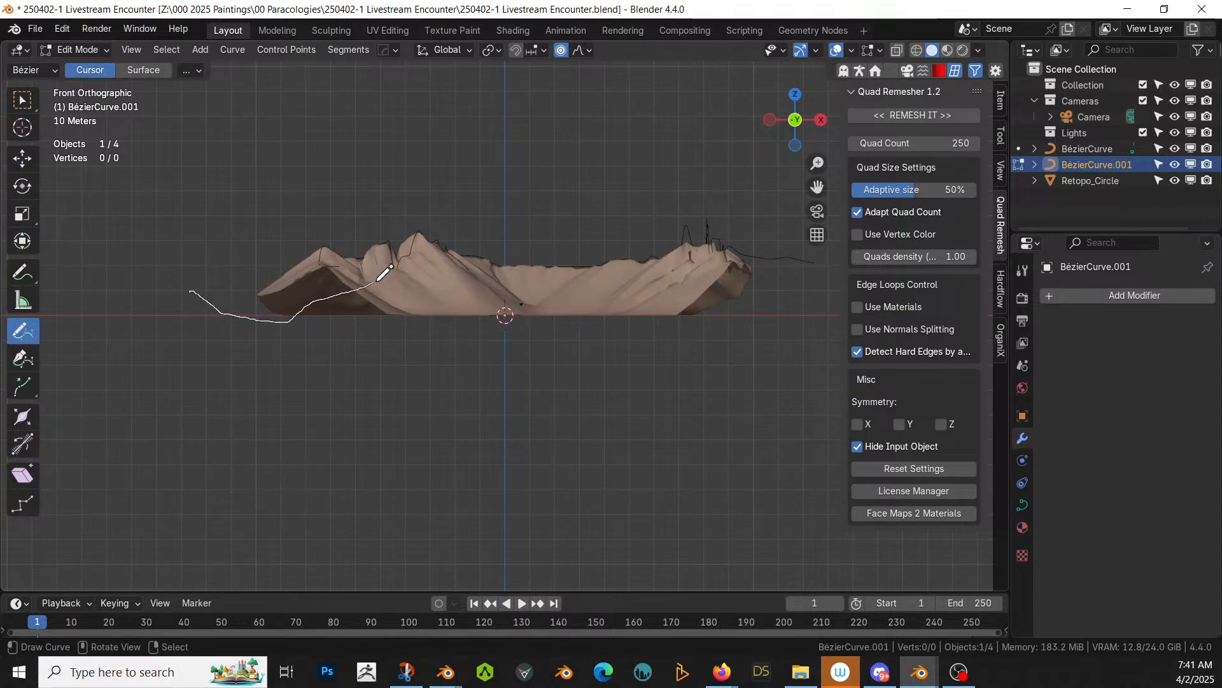
mouse_move(464, 294)
mouse_down()
mouse_move(508, 296)
mouse_move(567, 271)
mouse_up()
mouse_move(645, 241)
mouse_down()
mouse_move(675, 272)
mouse_move(767, 292)
mouse_up()
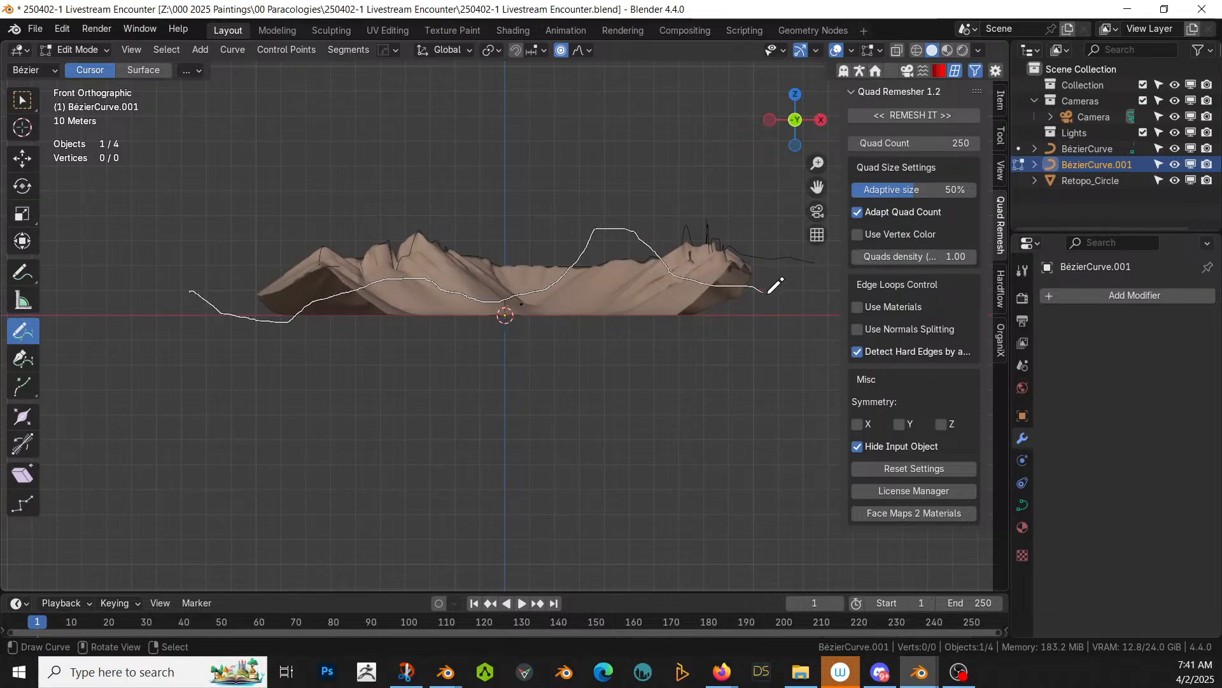
drag(843, 295, 845, 294)
Step: Subdivide all segments of the newly drawn curve once
mouse_move(639, 344)
middle_down()
mouse_move(625, 385)
mouse_move(652, 530)
middle_up()
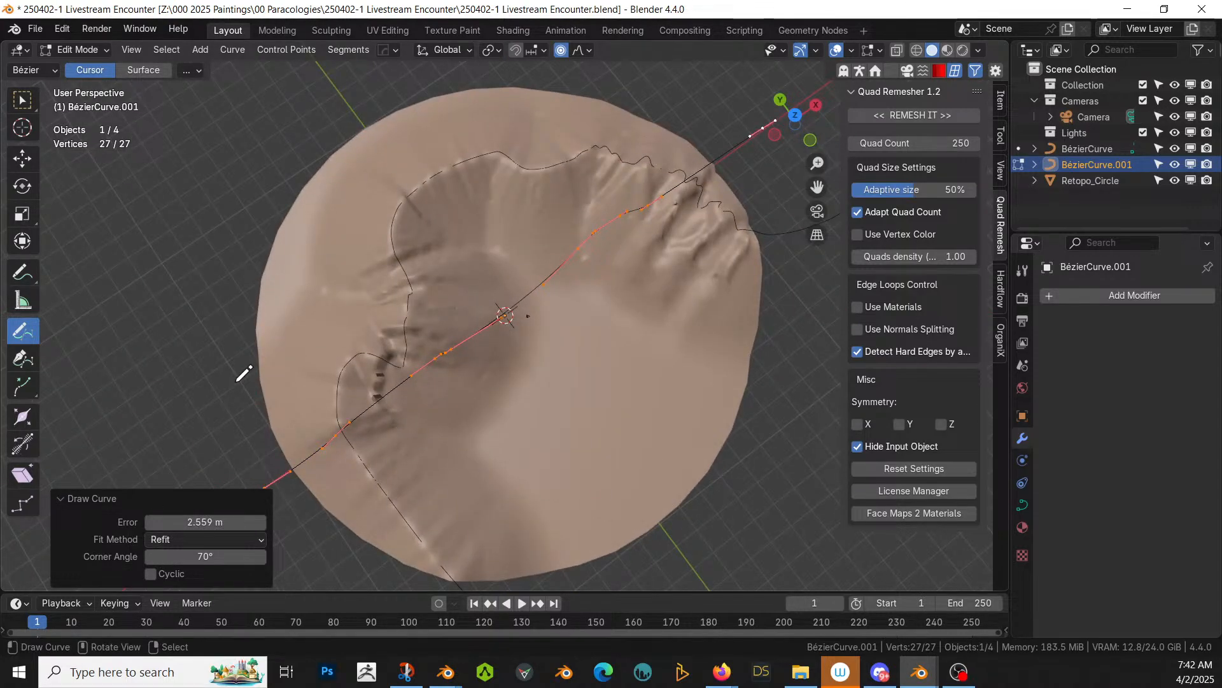
click(24, 242)
right_click(333, 292)
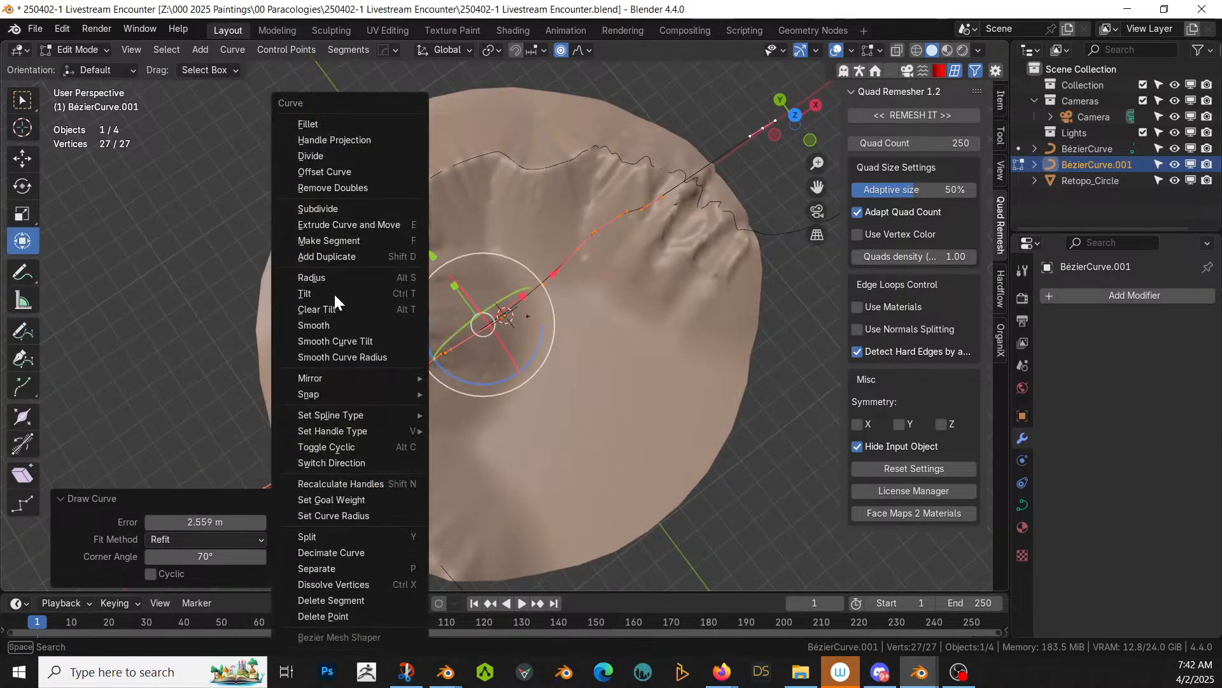
click(350, 208)
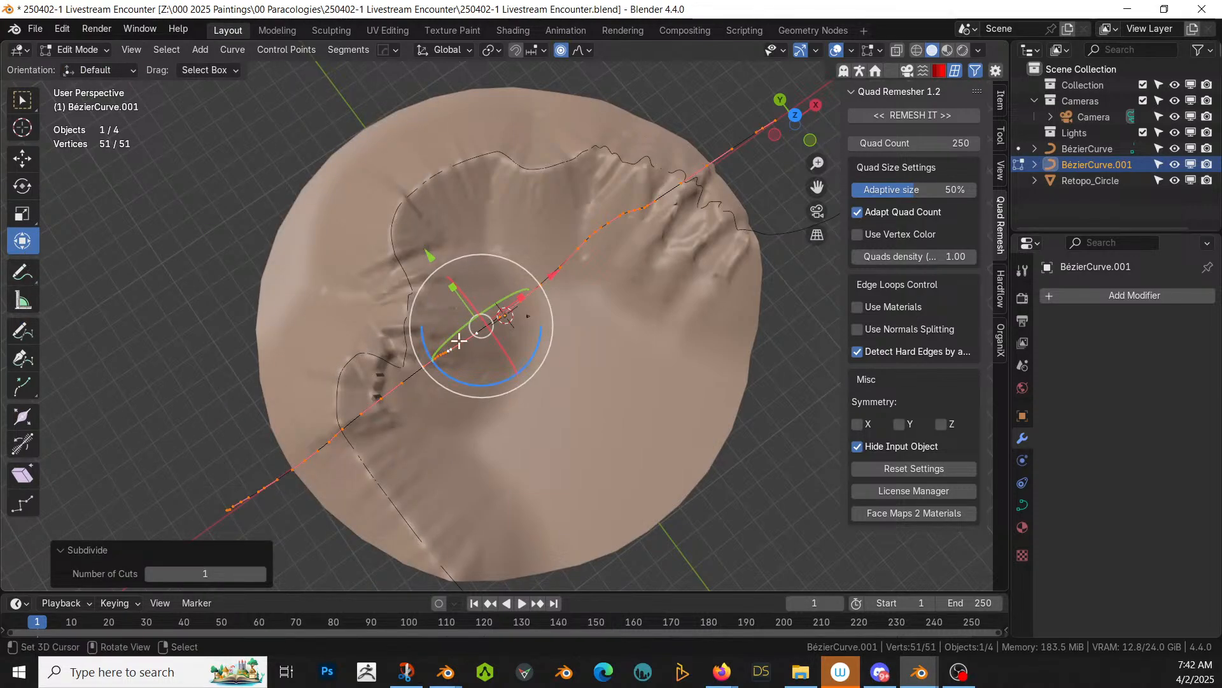
Step: Set the proportional editing falloff to Smooth for shaping the new curve from the top view
key(KP_7)
key(g)
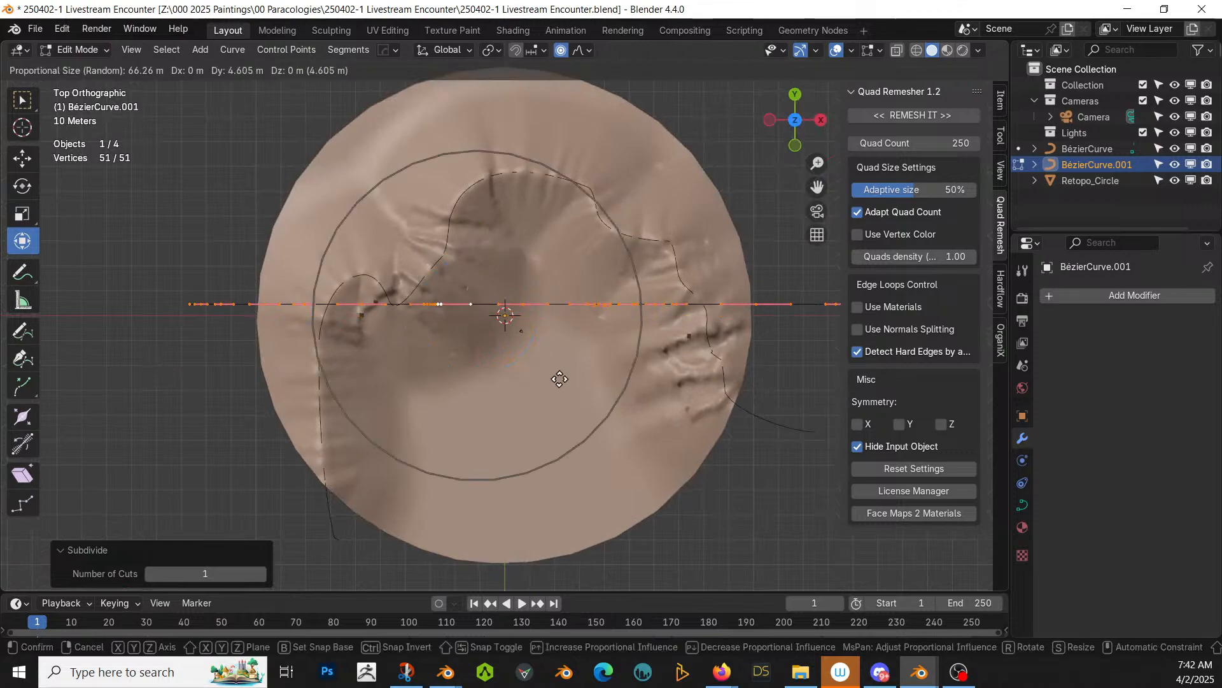
right_click(559, 379)
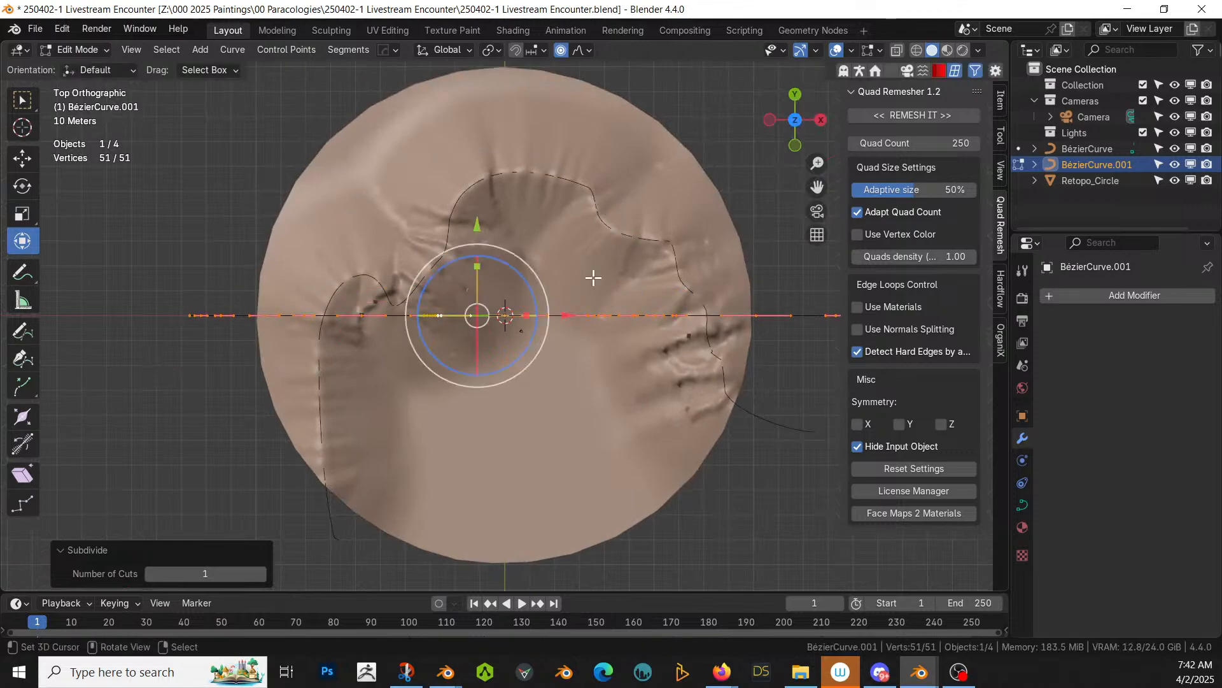
click(587, 53)
click(560, 120)
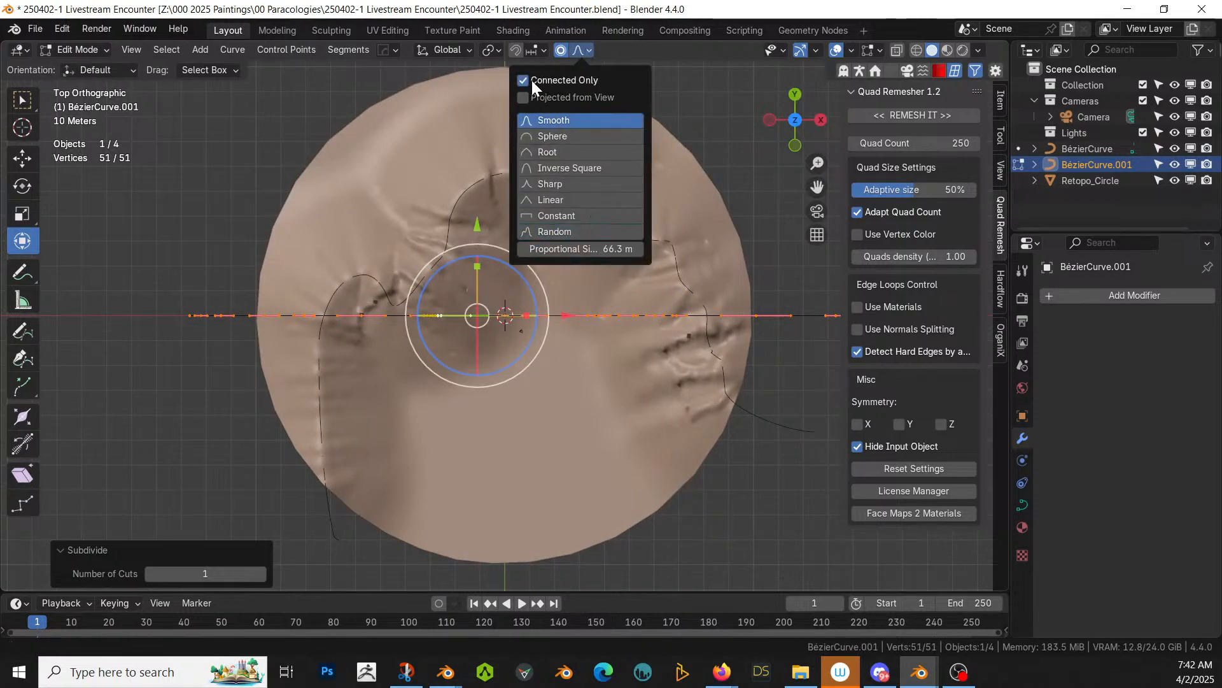
Step: Bend the new curve in top view by moving a left-middle point about 22 m along Y and a right-middle point about -28 m
click(433, 319)
key(g)
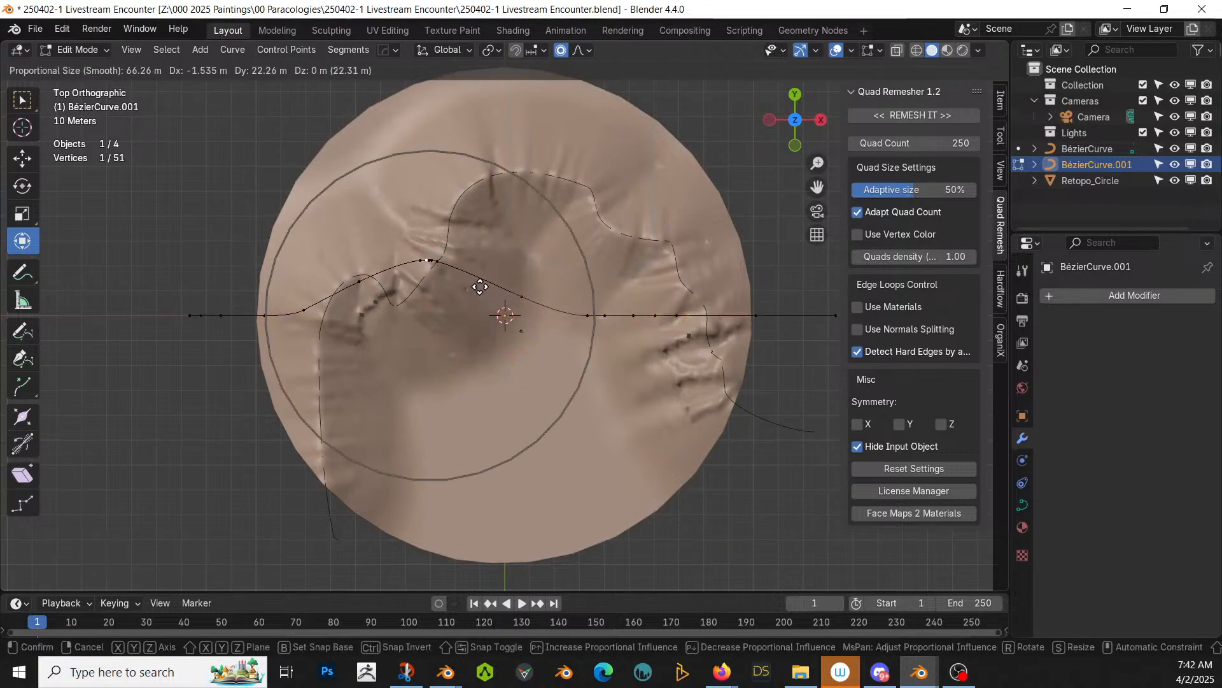
click(631, 320)
click(655, 315)
key(g)
click(662, 383)
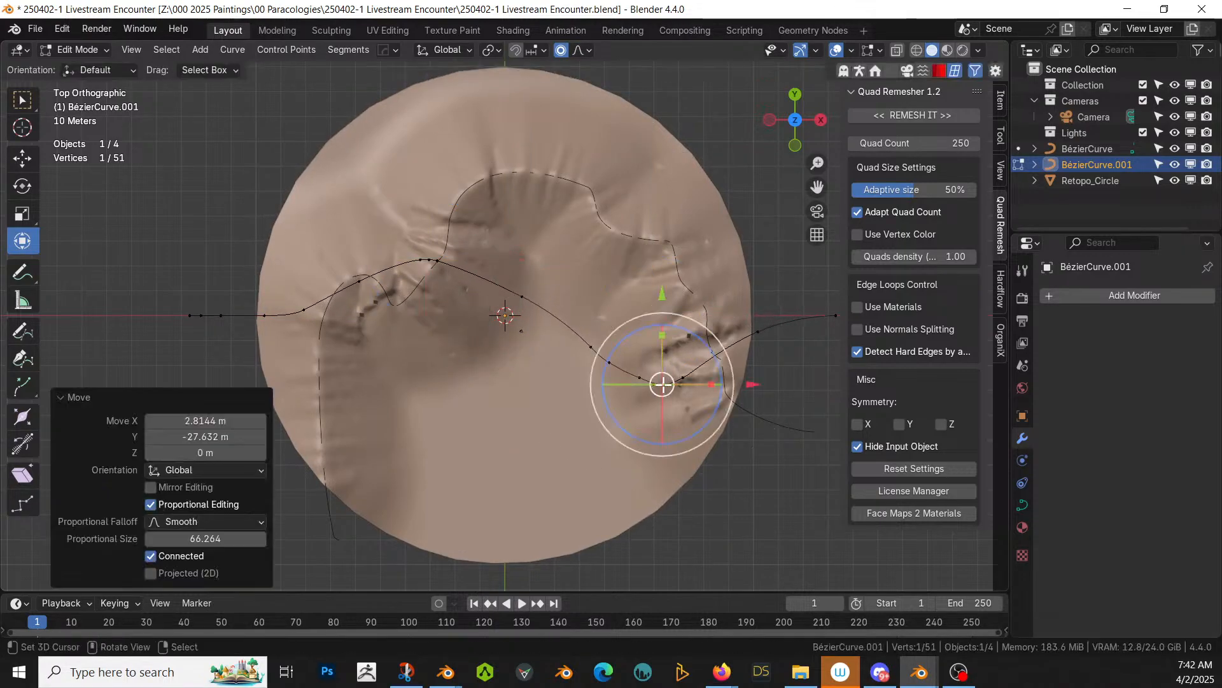
Step: Move a point near the curve's left end about -23 m along Y and one near its right end about 21 m, and leave Edit Mode
click(216, 322)
key(g)
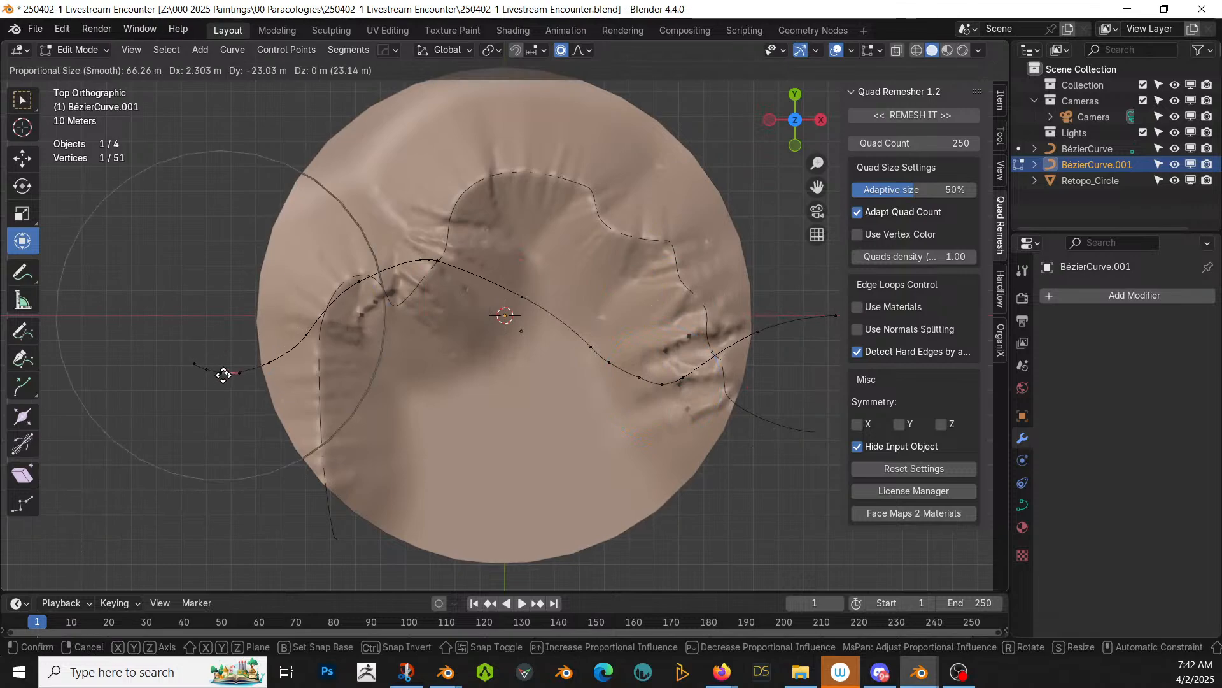
click(223, 377)
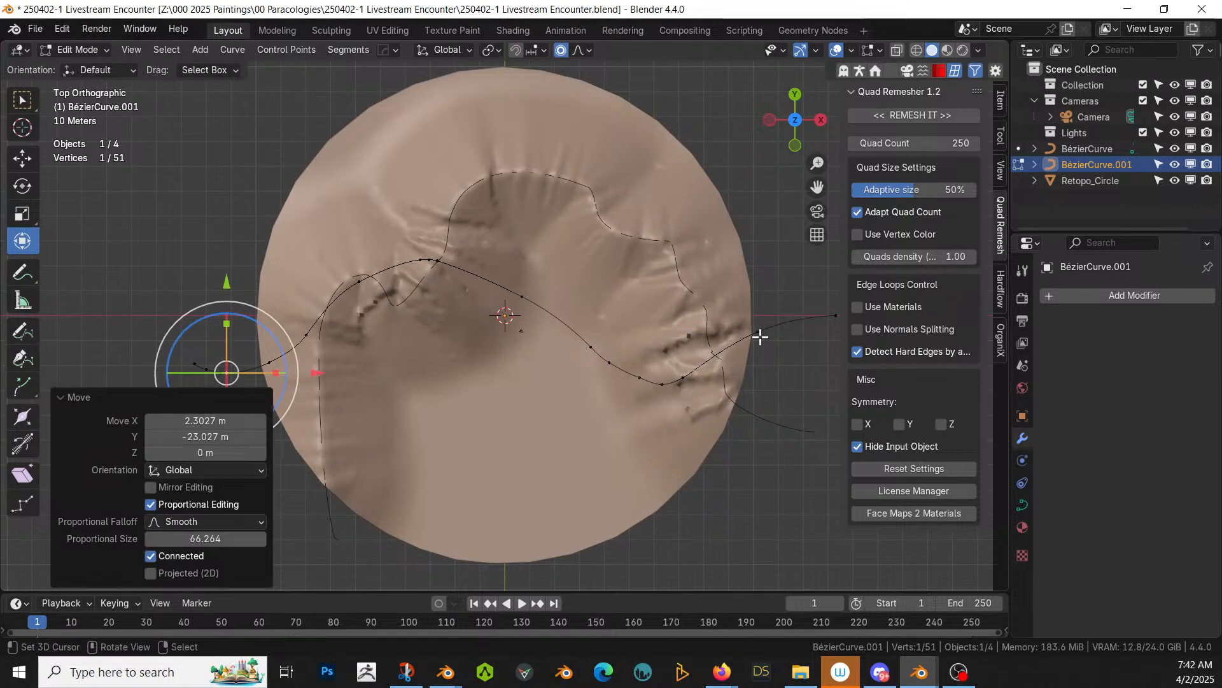
click(762, 332)
key(g)
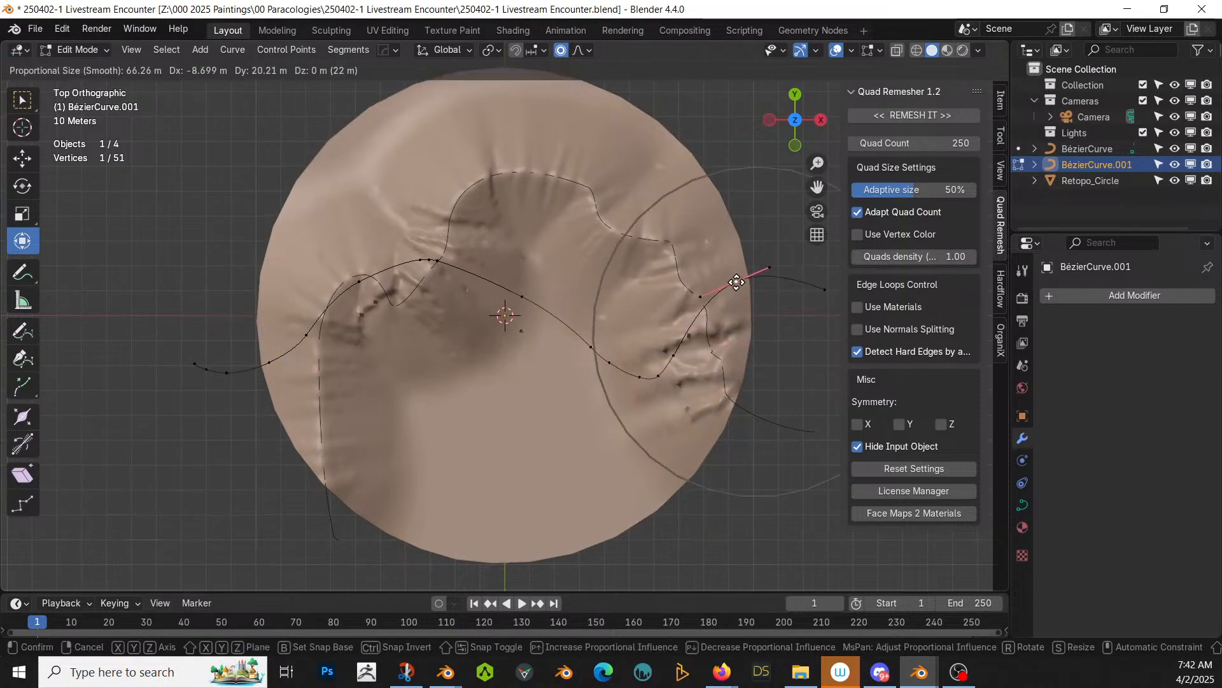
click(753, 280)
middle_drag(677, 294, 666, 199)
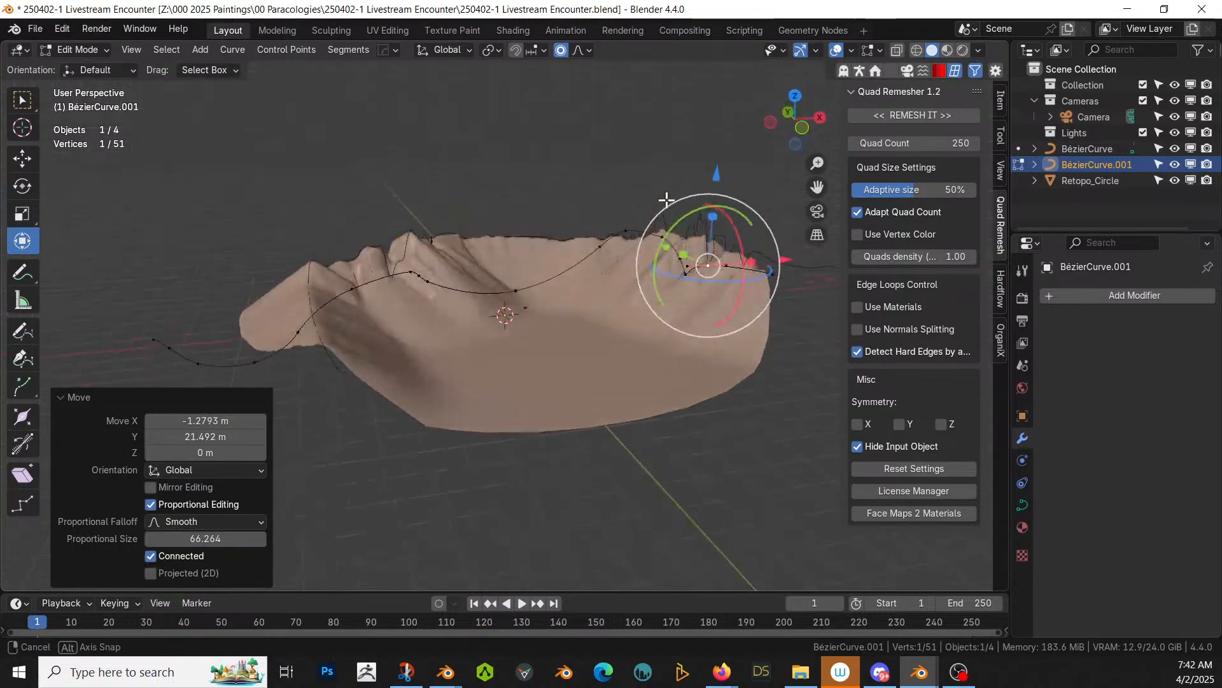
key(Tab)
Step: Add a second QP_DrawTerrain_V01 modifier to the Retopo_Circle terrain
middle_drag(644, 276, 606, 357)
click(585, 383)
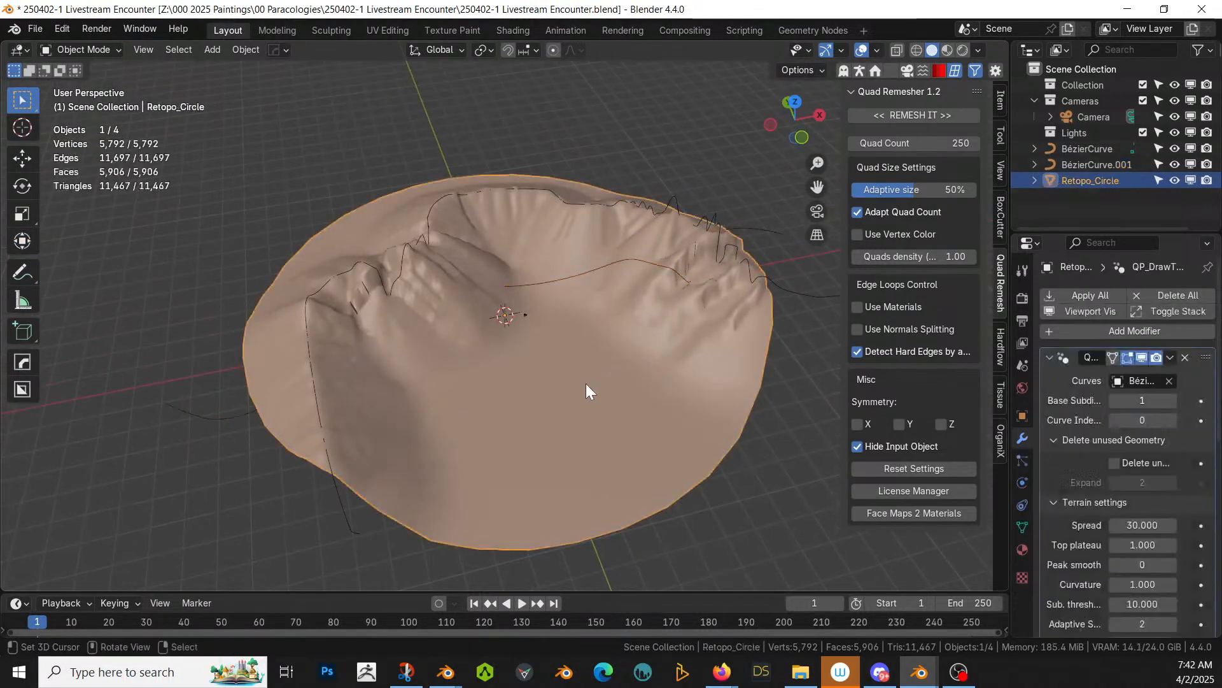
click(1119, 329)
mouse_move(1120, 329)
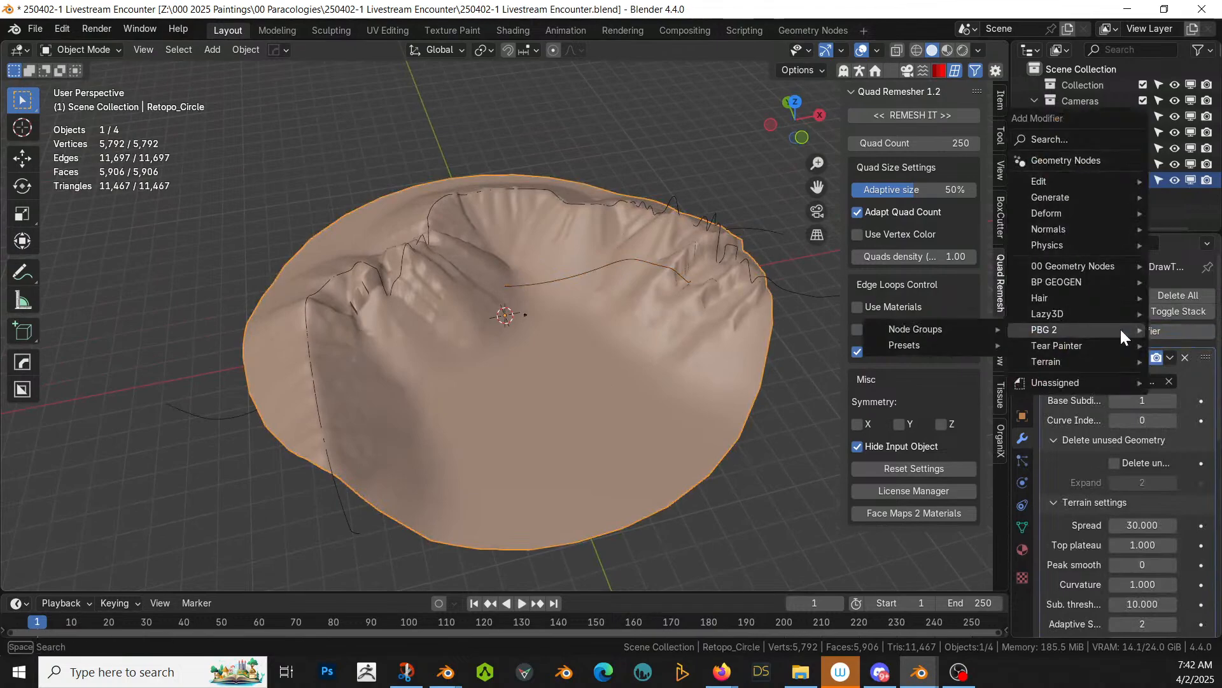
mouse_move(1098, 361)
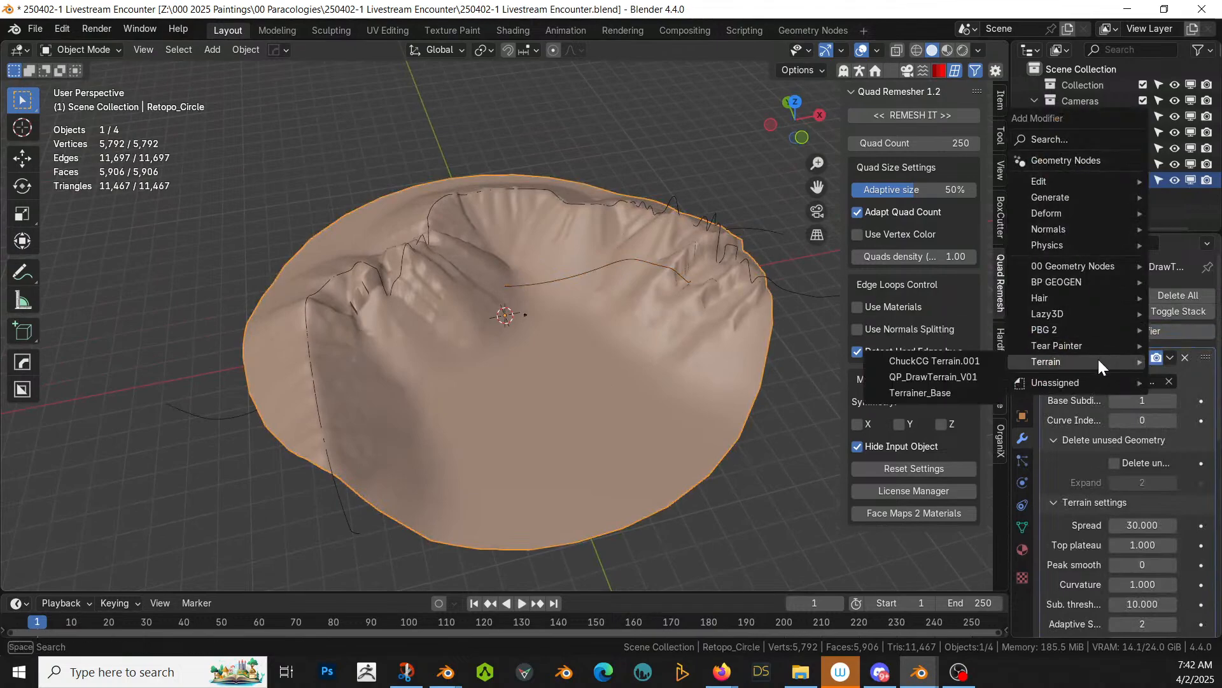
click(938, 378)
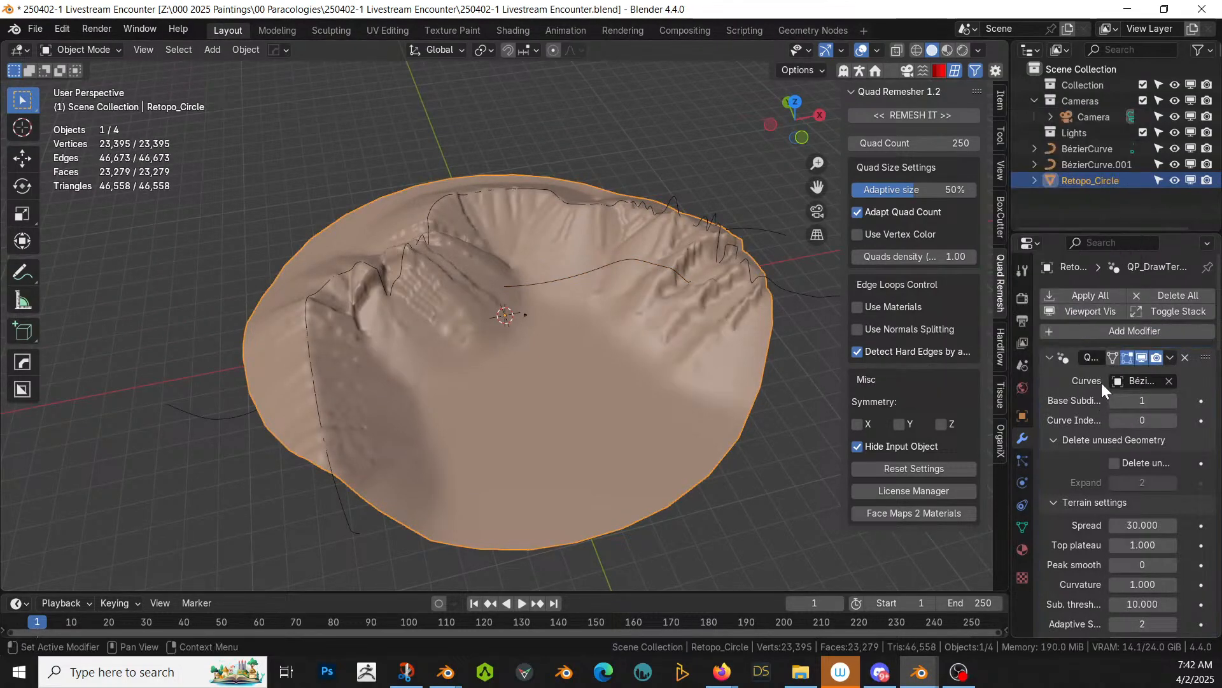
Step: Set the second terrain modifier's base subdivision to 0 and pick BézierCurve.001 as its Curves object
click(1051, 357)
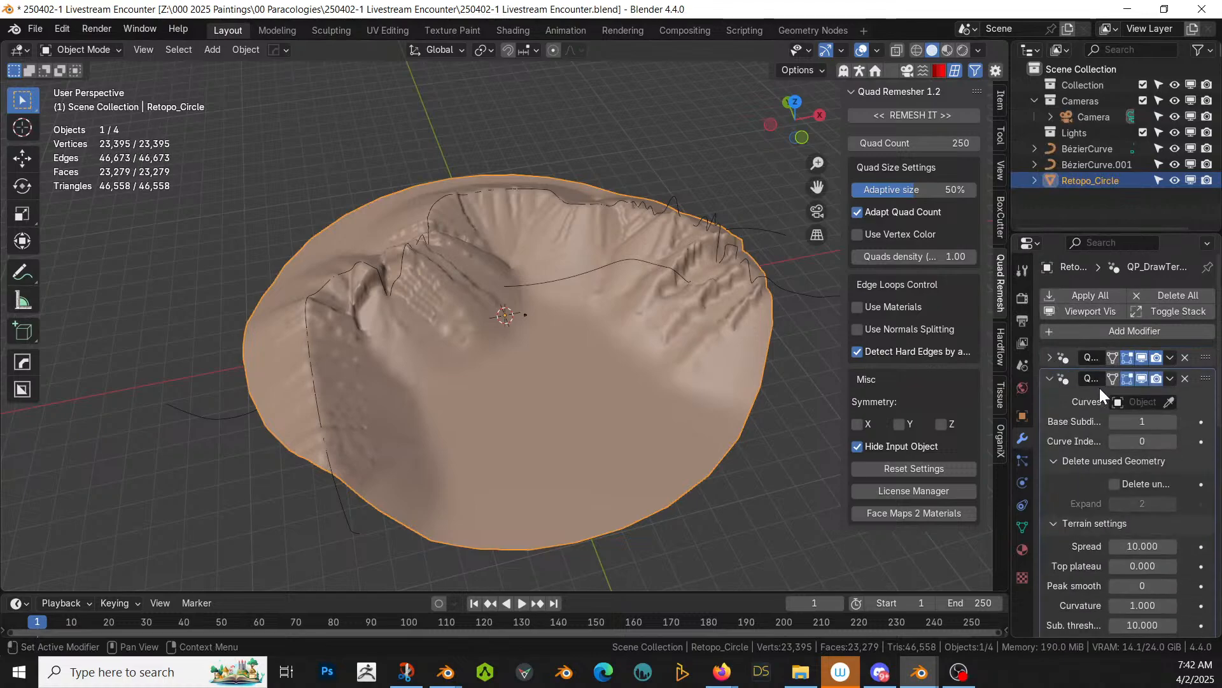
click(1114, 421)
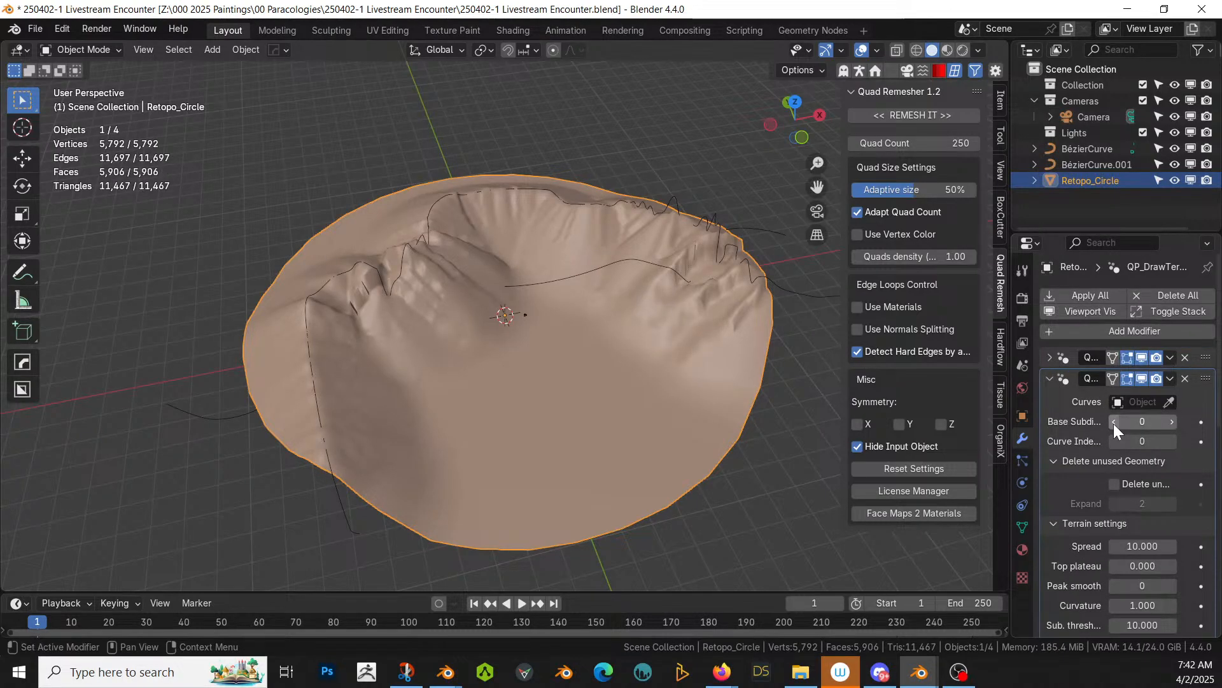
click(1170, 402)
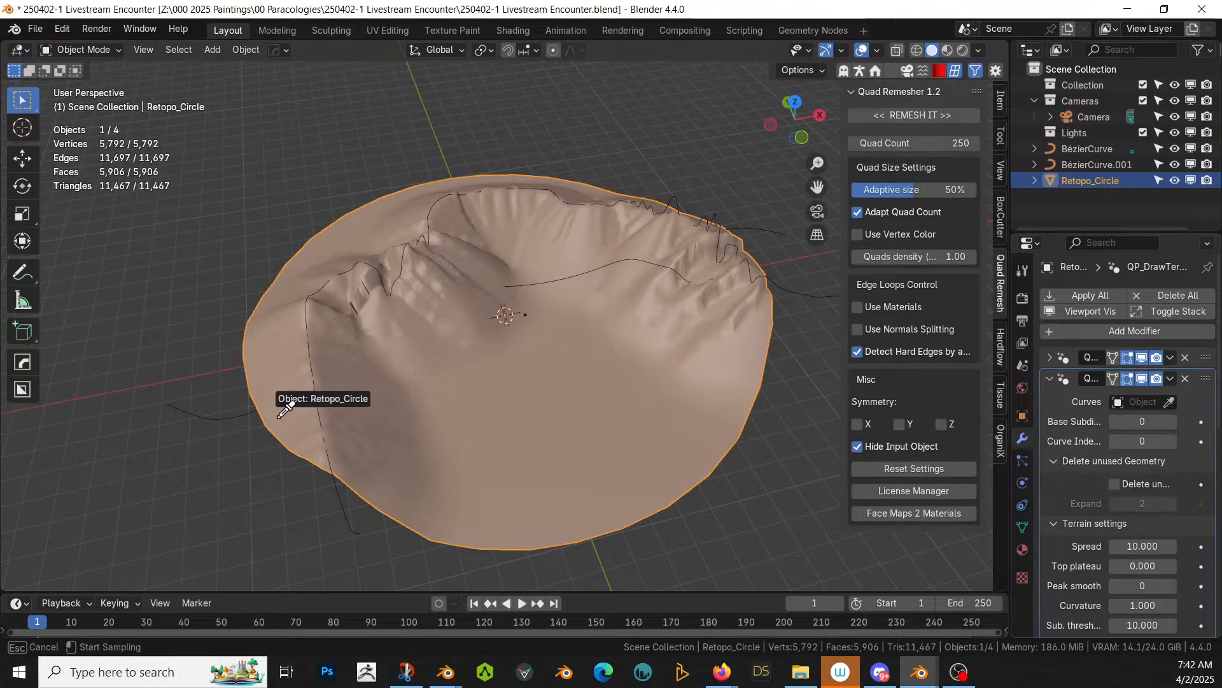
click(216, 419)
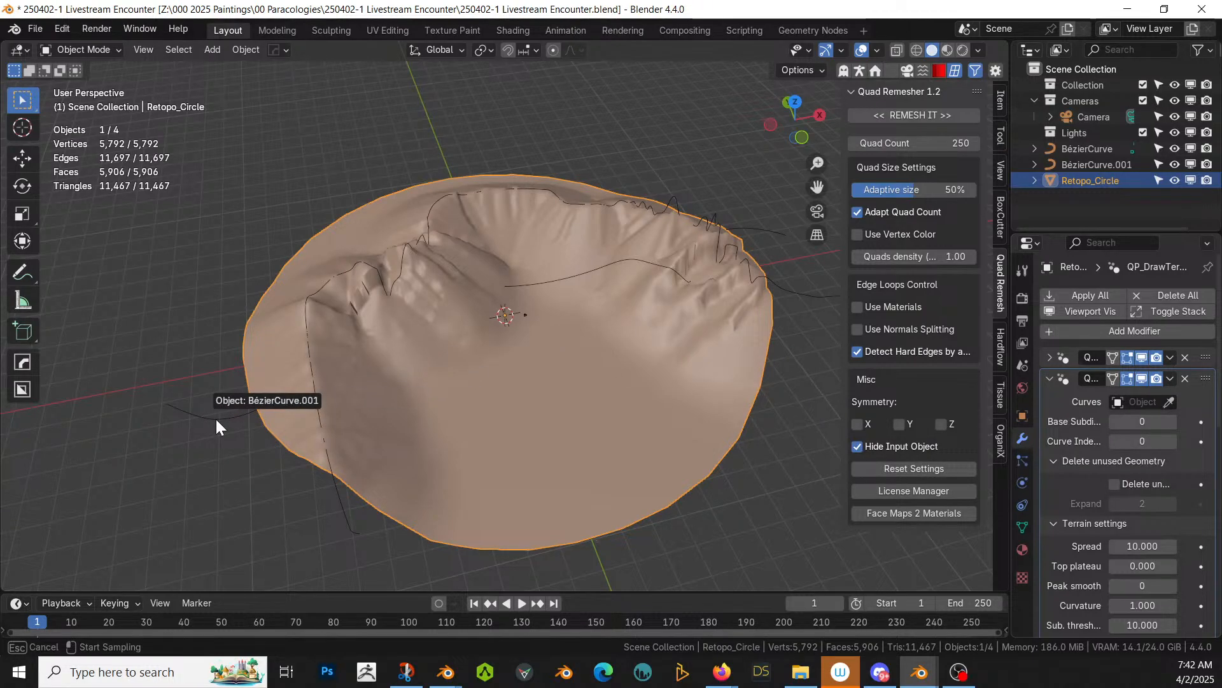
Step: Set the second terrain modifier's Spread to 30 and inspect the combined ridges from several angles
middle_drag(215, 418, 672, 396)
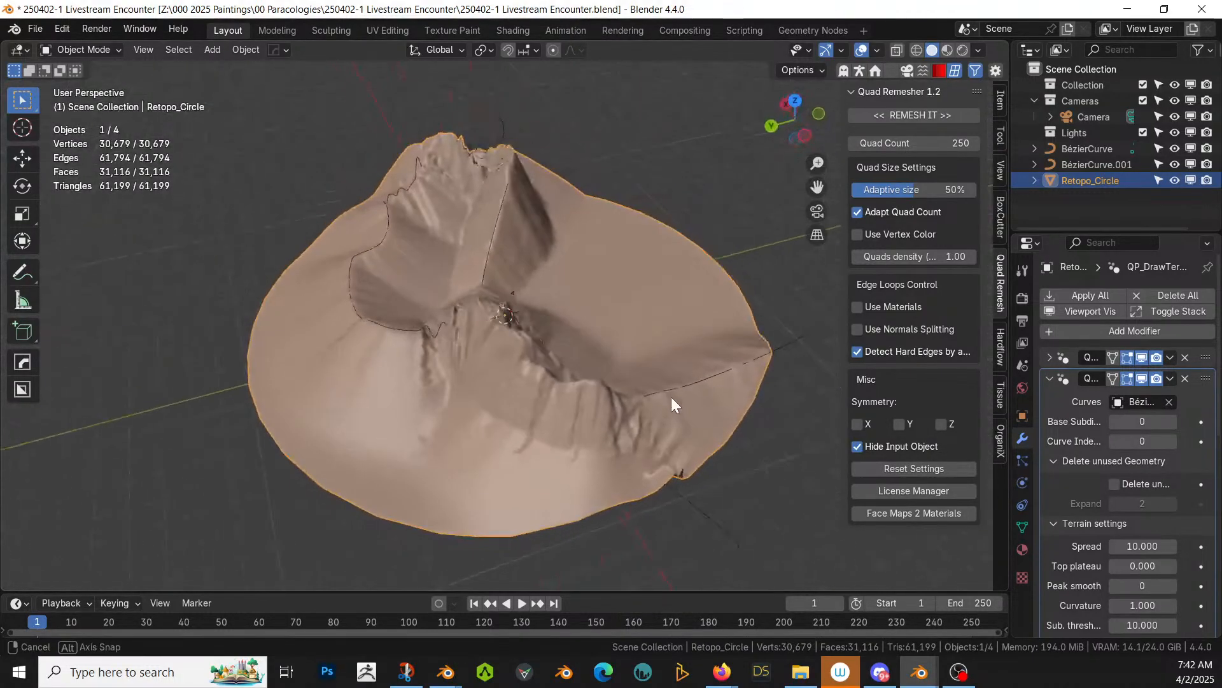
click(1143, 545)
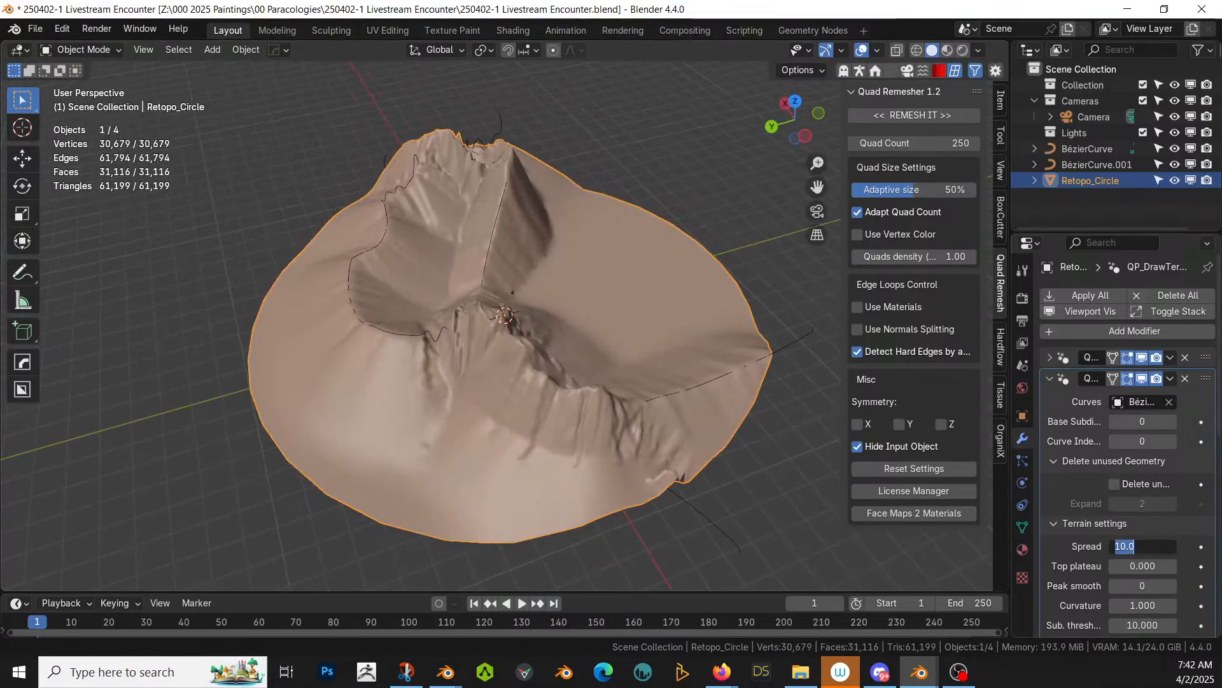
key(Return)
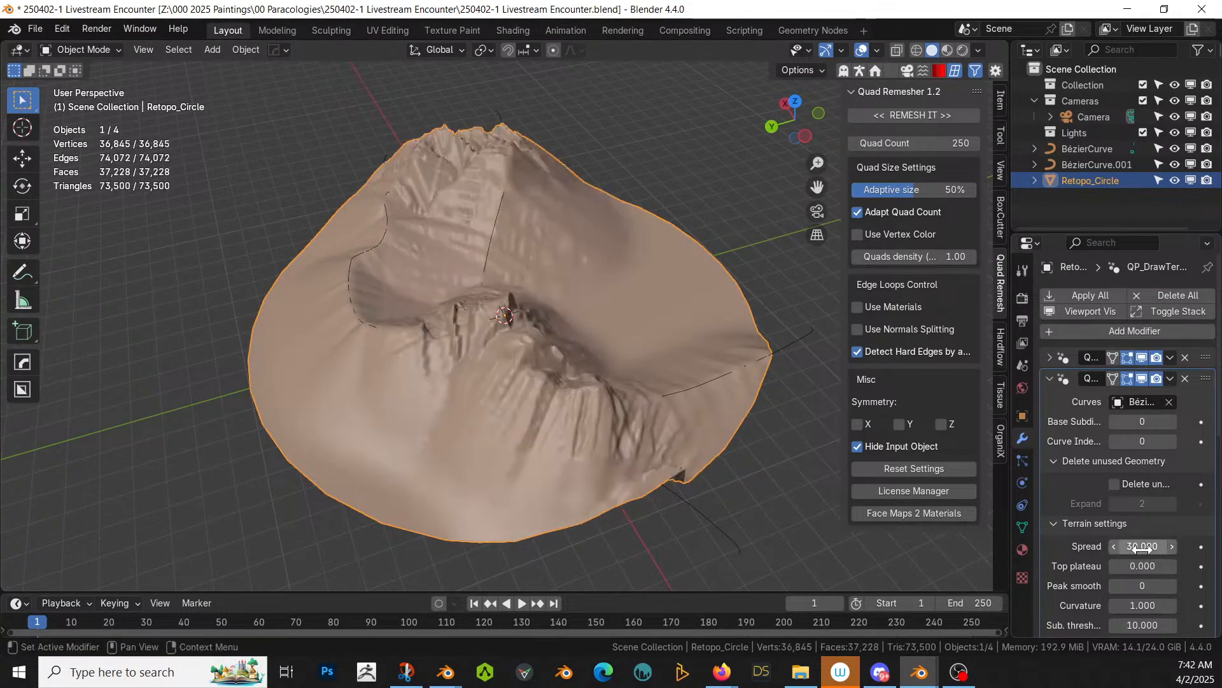
middle_drag(583, 414, 625, 435)
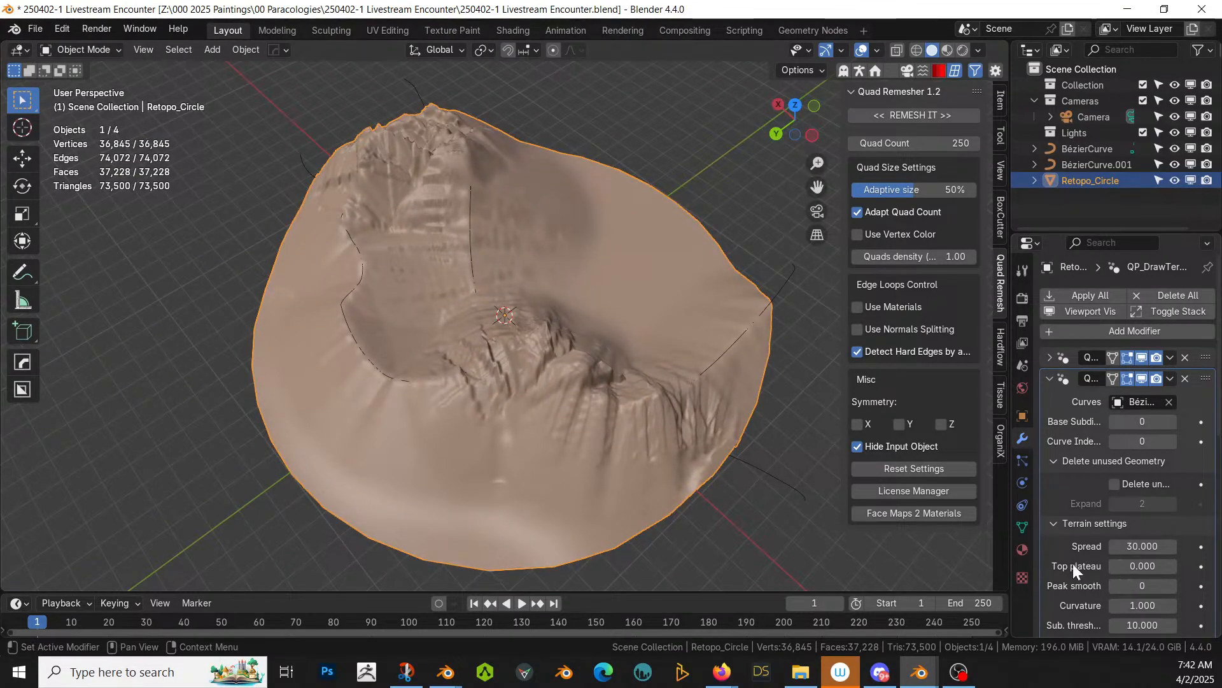
middle_drag(790, 487, 530, 430)
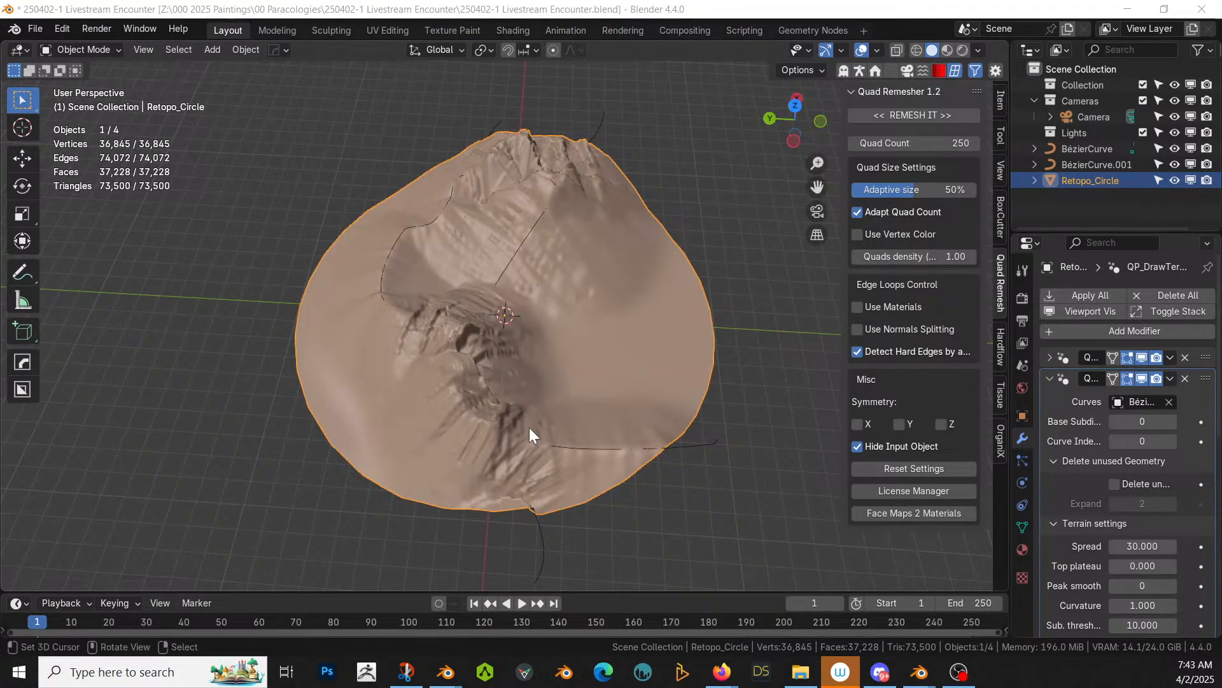
Step: Switch to the Chosen People file, select the whole hierarchy of Armature.020 in the Orange collection, and copy it
key(alt+Tab)
middle_drag(480, 491, 530, 366)
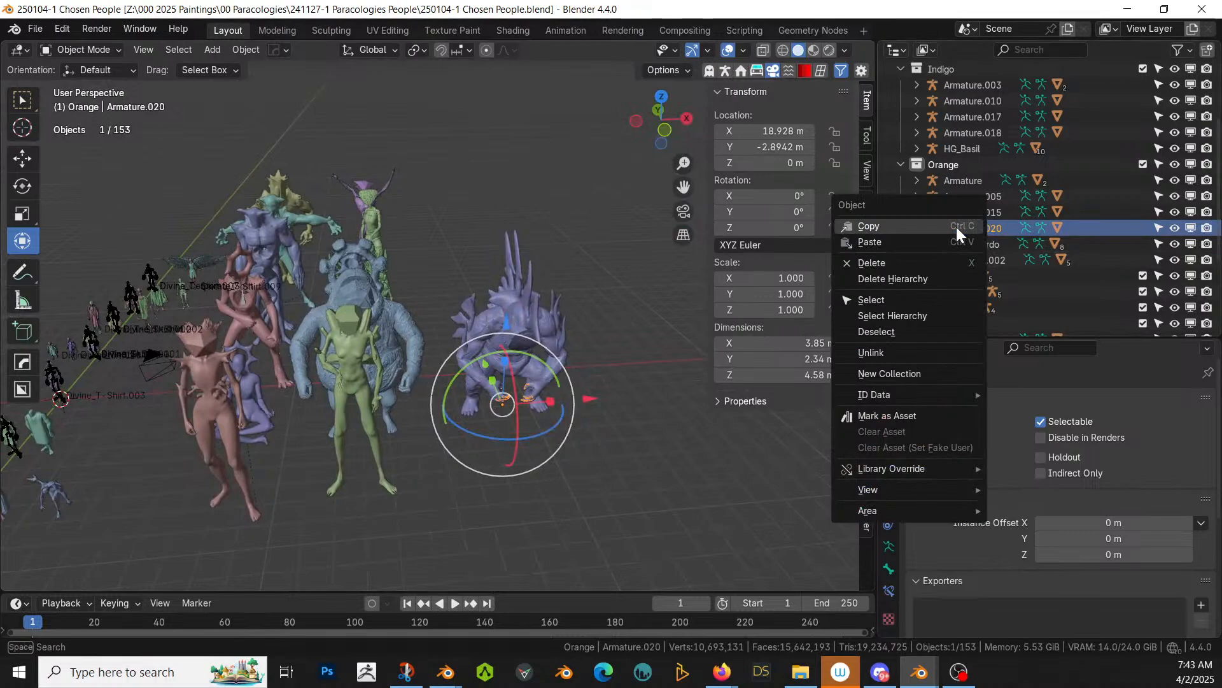
click(905, 316)
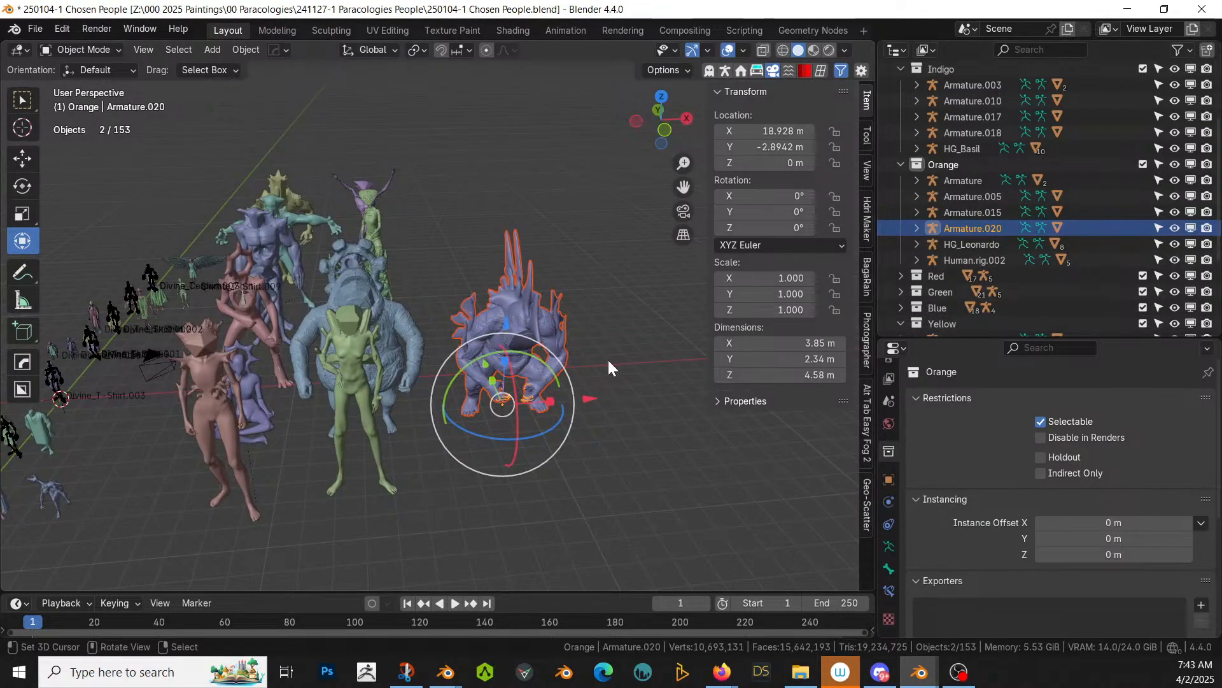
key(ctrl+c)
click(560, 358)
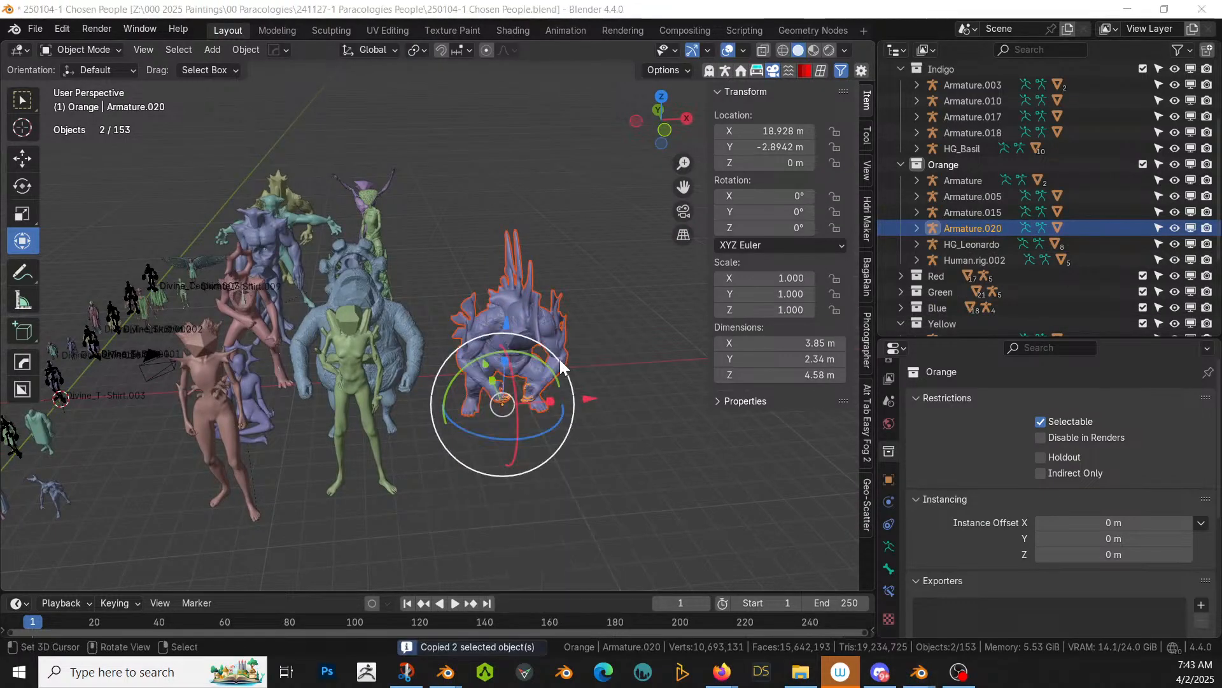
Step: Paste the copied armature and its mesh into the Yellow Greater Archon file
key(alt+Tab)
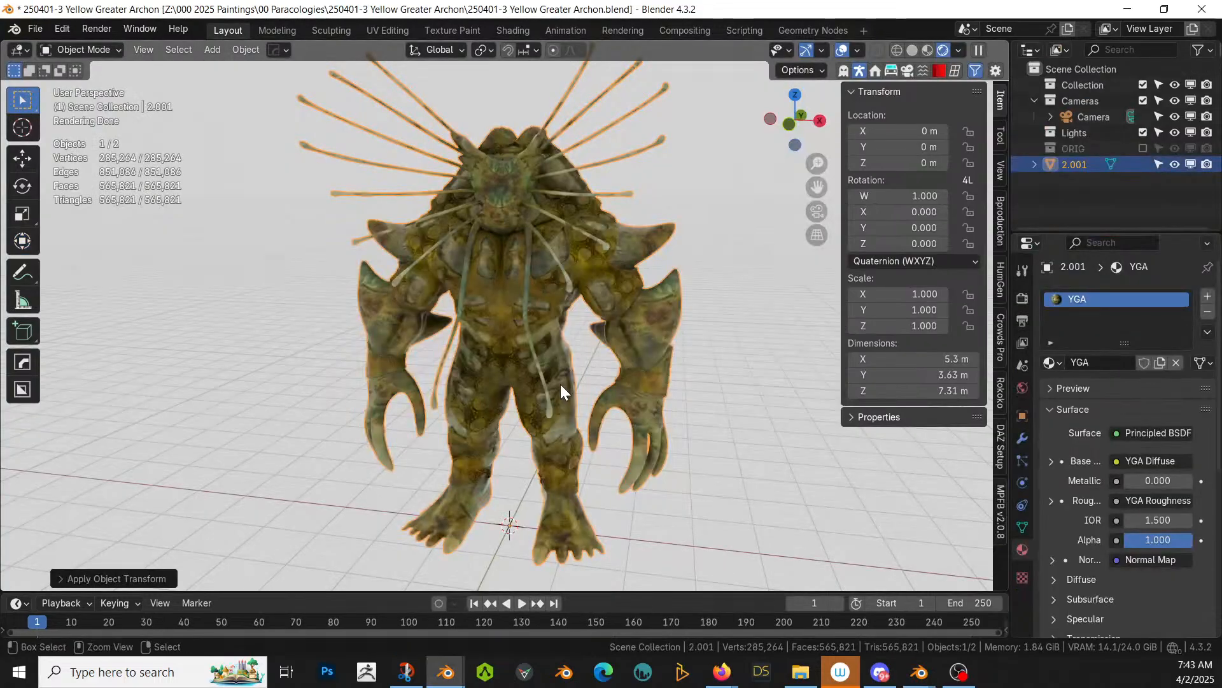
key(ctrl+v)
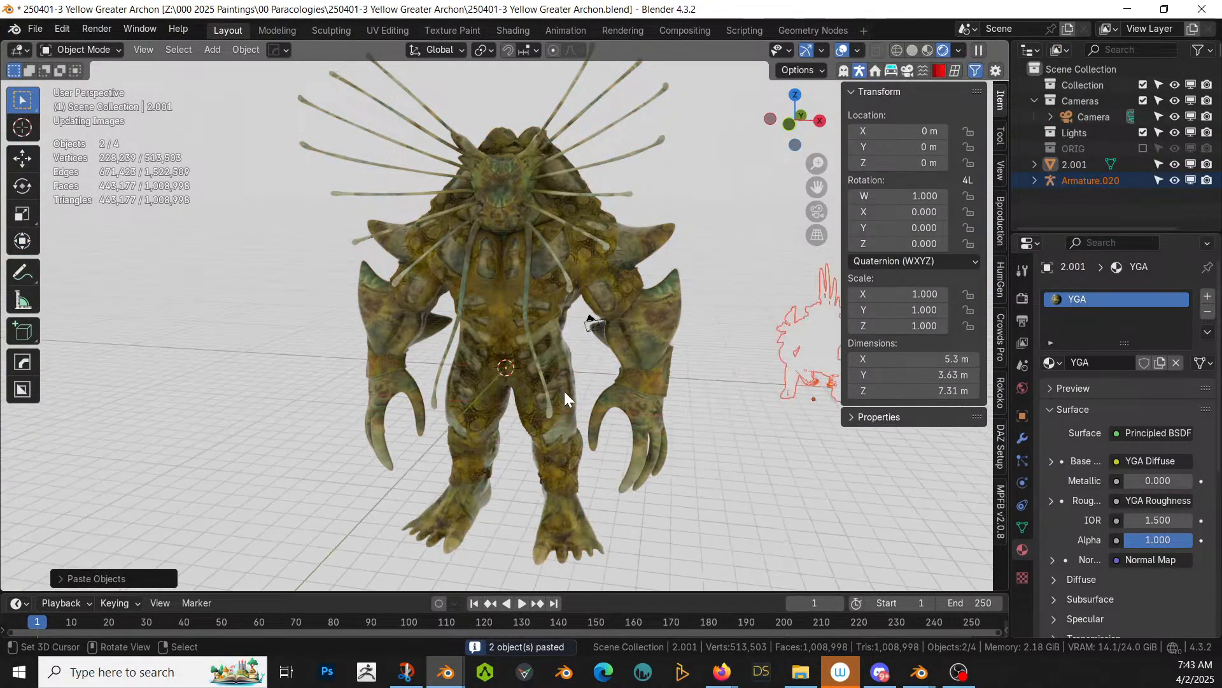
scroll(564, 391, down, 5)
Step: Select the pasted orange creature's mesh and open its OGA material nodes in the Shading workspace
middle_drag(567, 392, 622, 382)
click(796, 315)
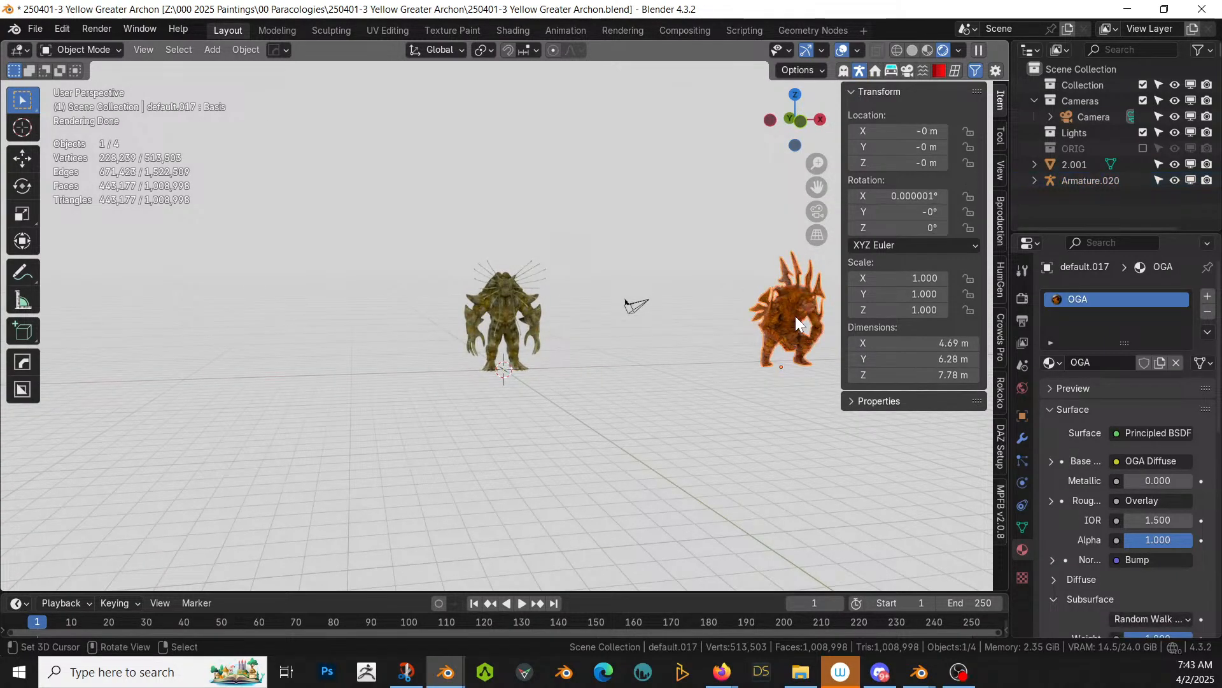
click(516, 30)
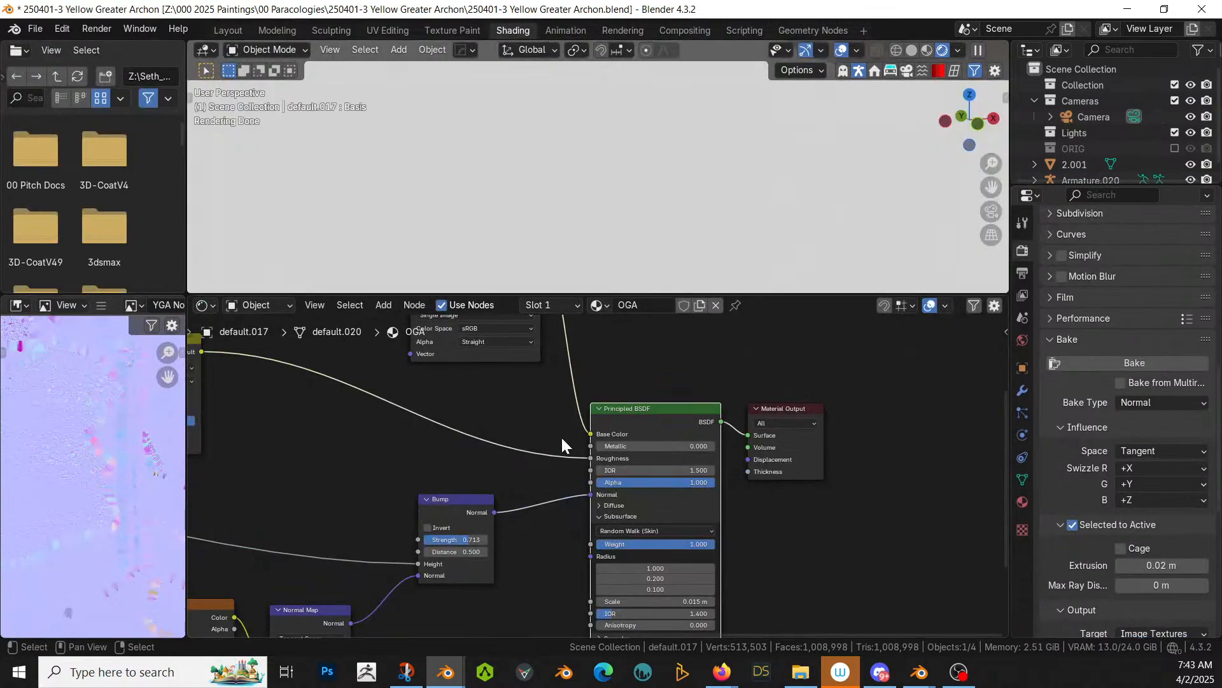
Step: Select the Bump node, both Overlay nodes and the two procedural texture nodes in the OGA material and copy them
scroll(439, 477, down, 2)
middle_drag(468, 477, 778, 472)
scroll(642, 494, down, 9)
middle_drag(641, 502, 739, 535)
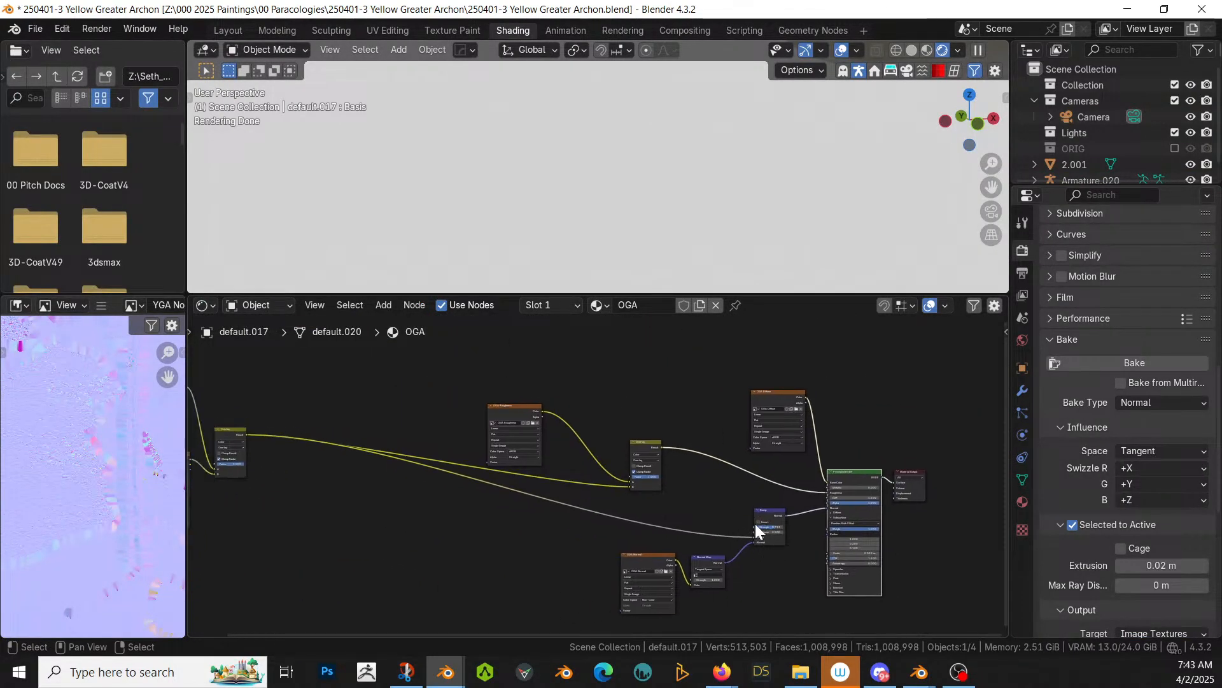
click(763, 519)
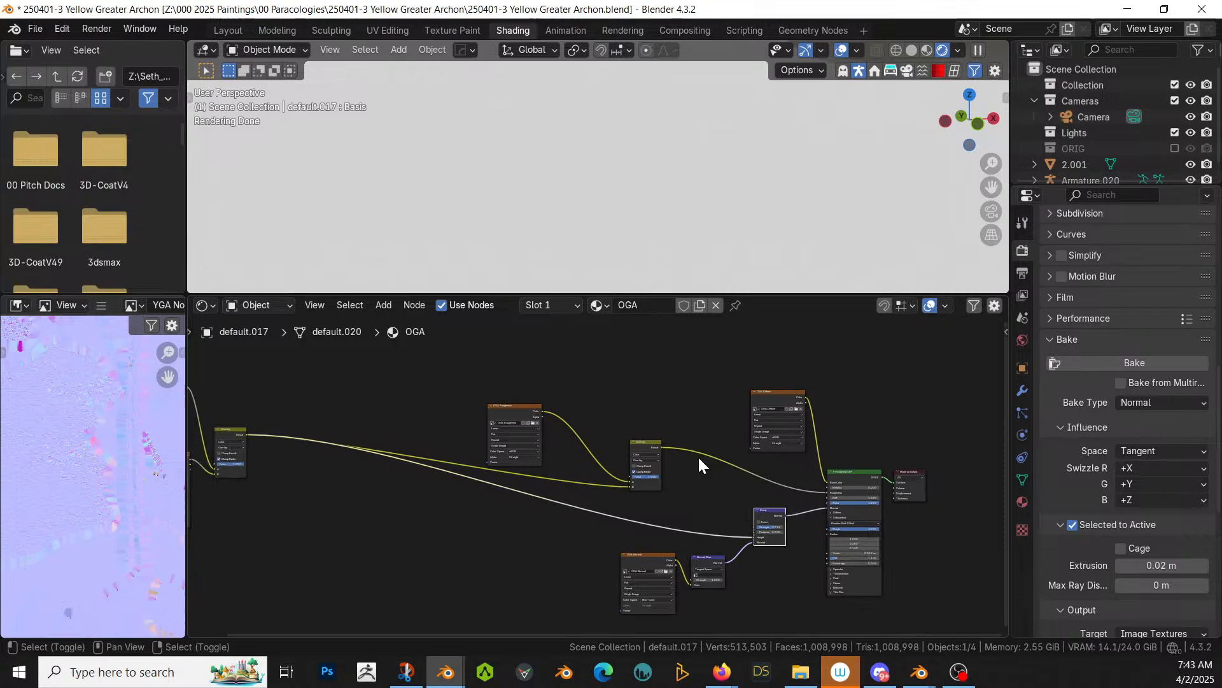
click(656, 447)
middle_drag(444, 469, 737, 510)
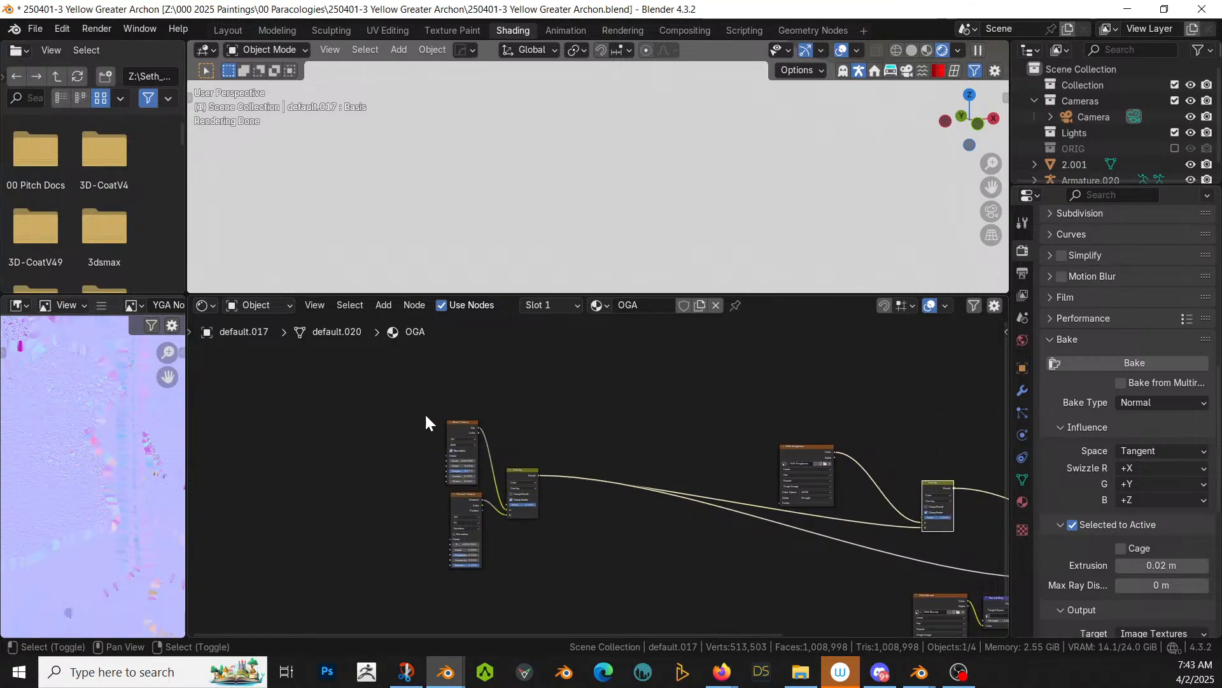
drag(425, 412, 552, 563)
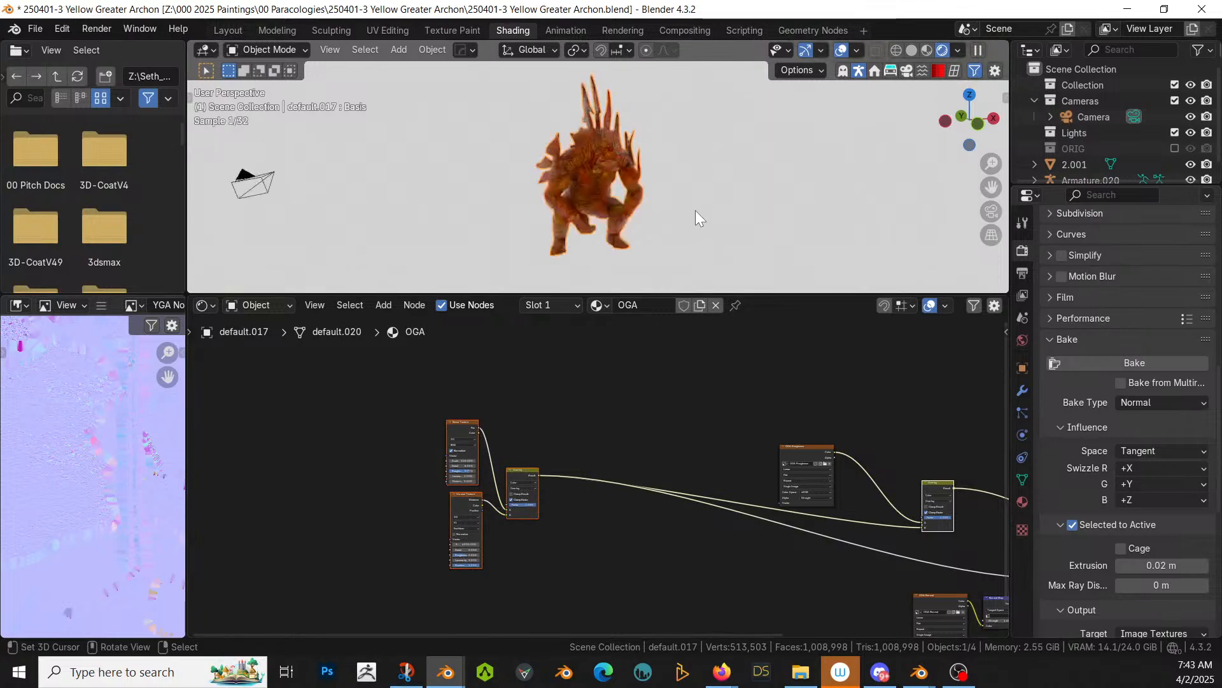
Step: Select the yellow creature's mesh and paste the copied nodes into its YGA material
middle_drag(594, 192, 408, 145)
click(391, 138)
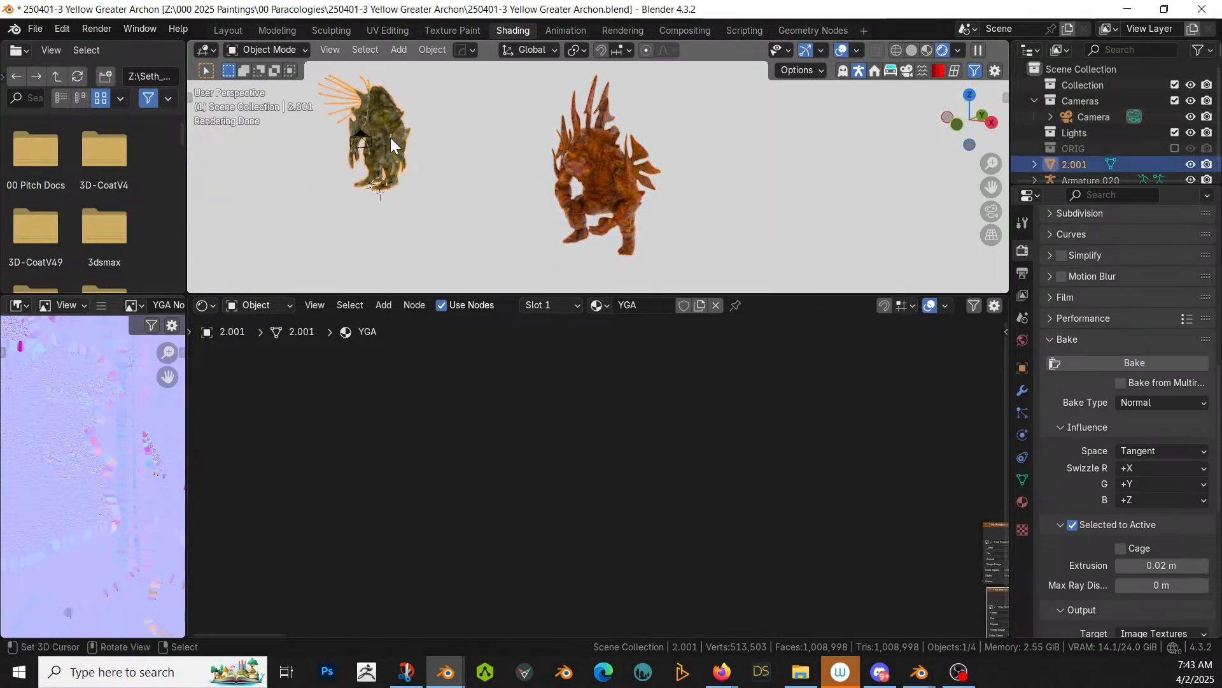
middle_drag(707, 460, 517, 447)
key(ctrl+v)
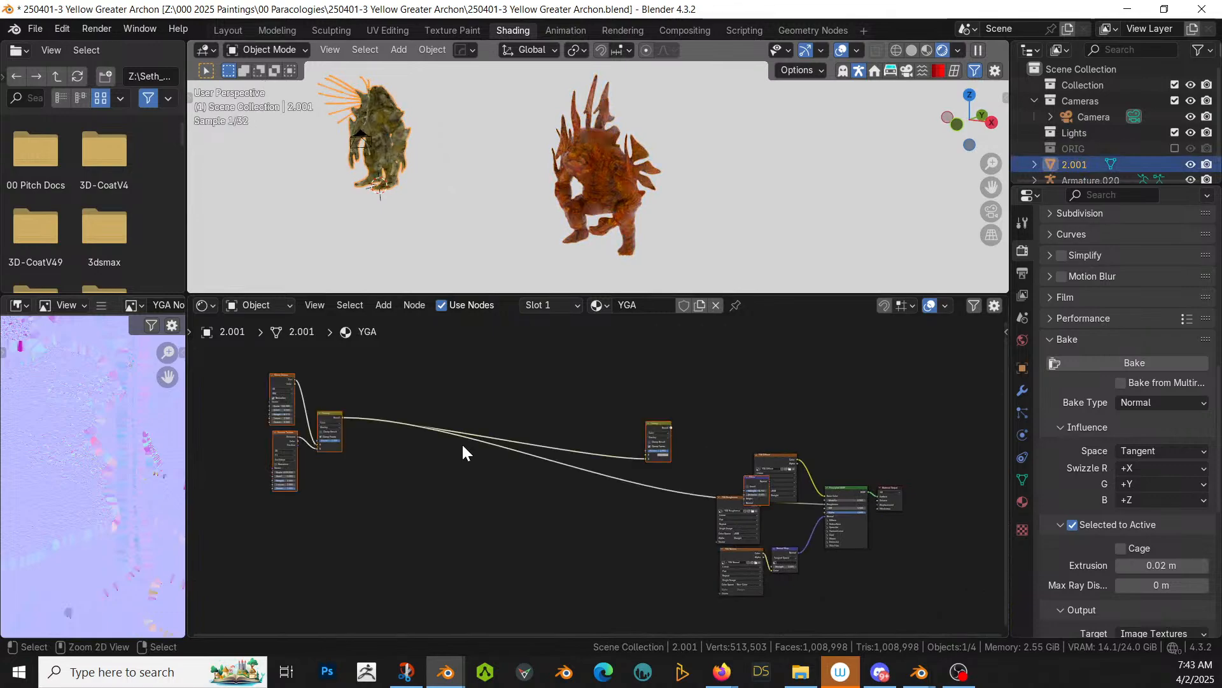
Step: Move the YGA normal texture and Normal Map nodes aside and route them through the Bump node into the Principled BSDF's Normal input
drag(775, 589, 520, 559)
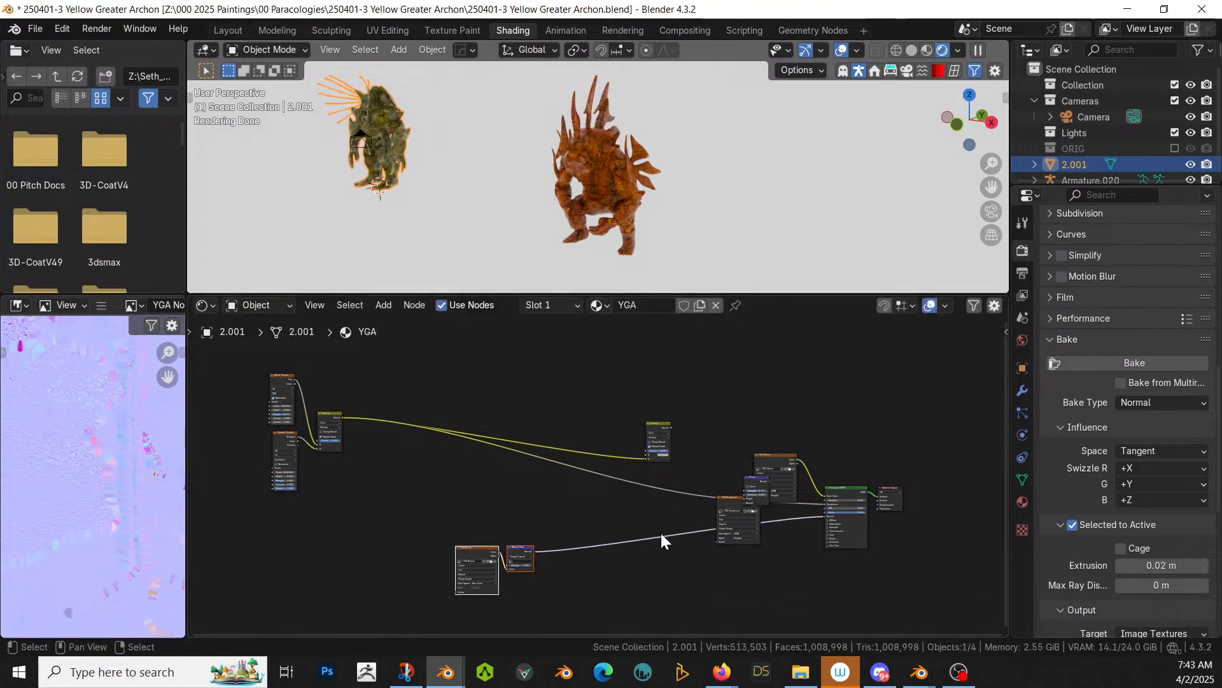
drag(771, 492, 746, 573)
click(533, 549)
drag(534, 552, 827, 501)
Step: Route the YGA Roughness texture through the Overlay node's A input into the Principled BSDF's Roughness
scroll(671, 472, up, 5)
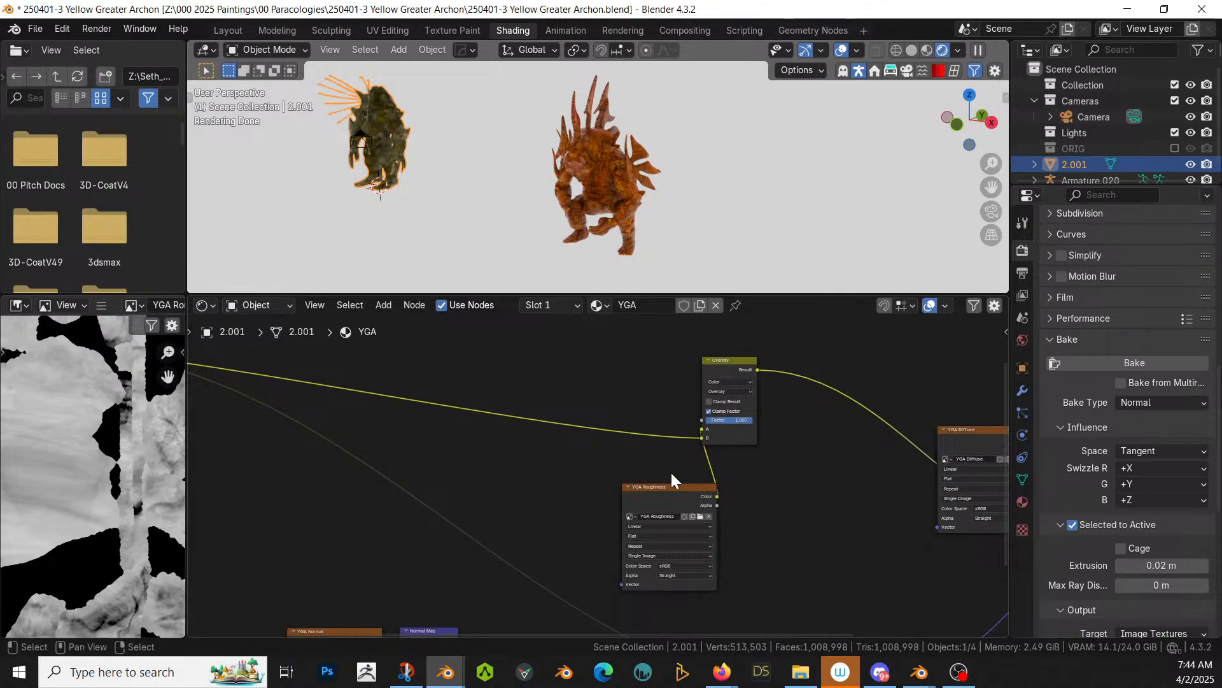
drag(773, 326, 874, 375)
scroll(848, 558, down, 3)
middle_drag(865, 536, 471, 461)
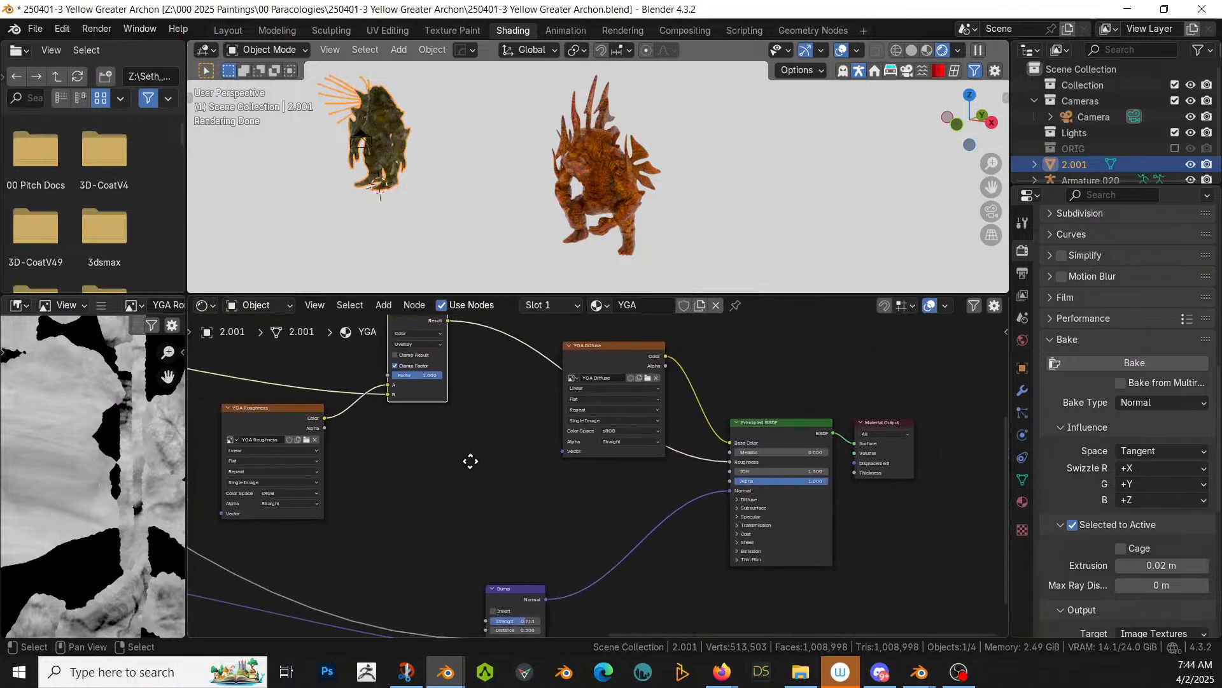
Step: Delete the whole Armature.020 hierarchy of the orange reference creature
scroll(1118, 156, down, 1)
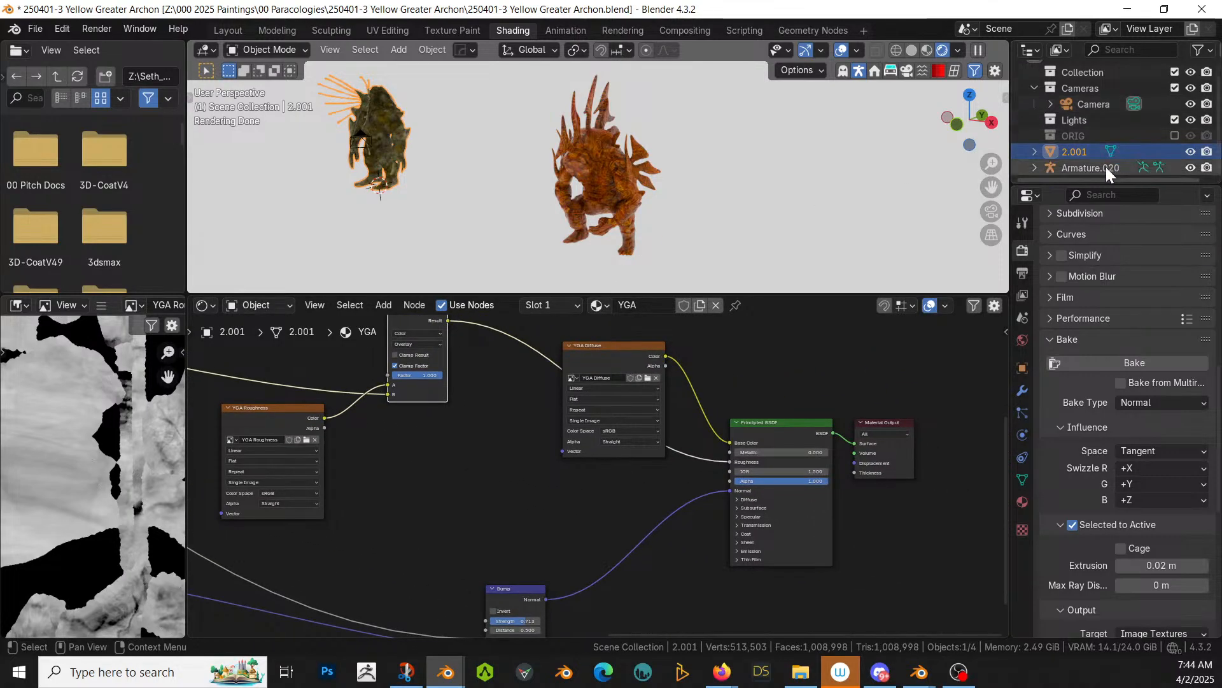
right_click(1089, 166)
click(1043, 214)
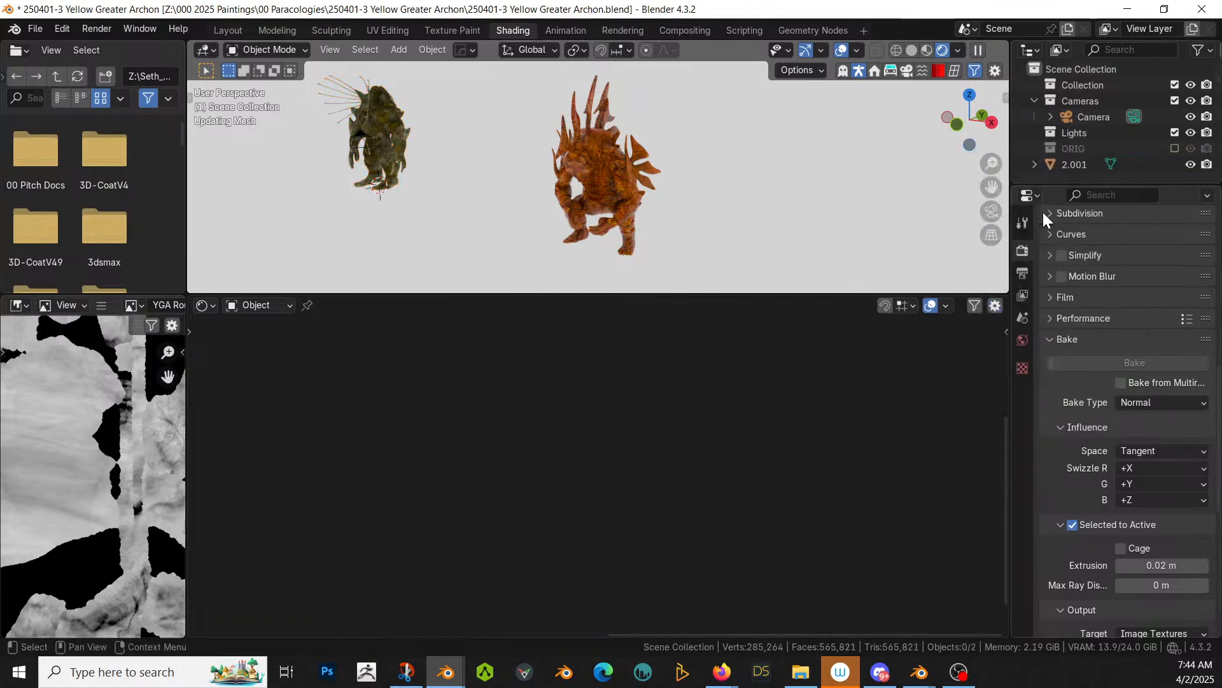
Step: Frame the yellow creature and preview the Overlay result against the plain YGA Roughness texture on its surface
click(368, 134)
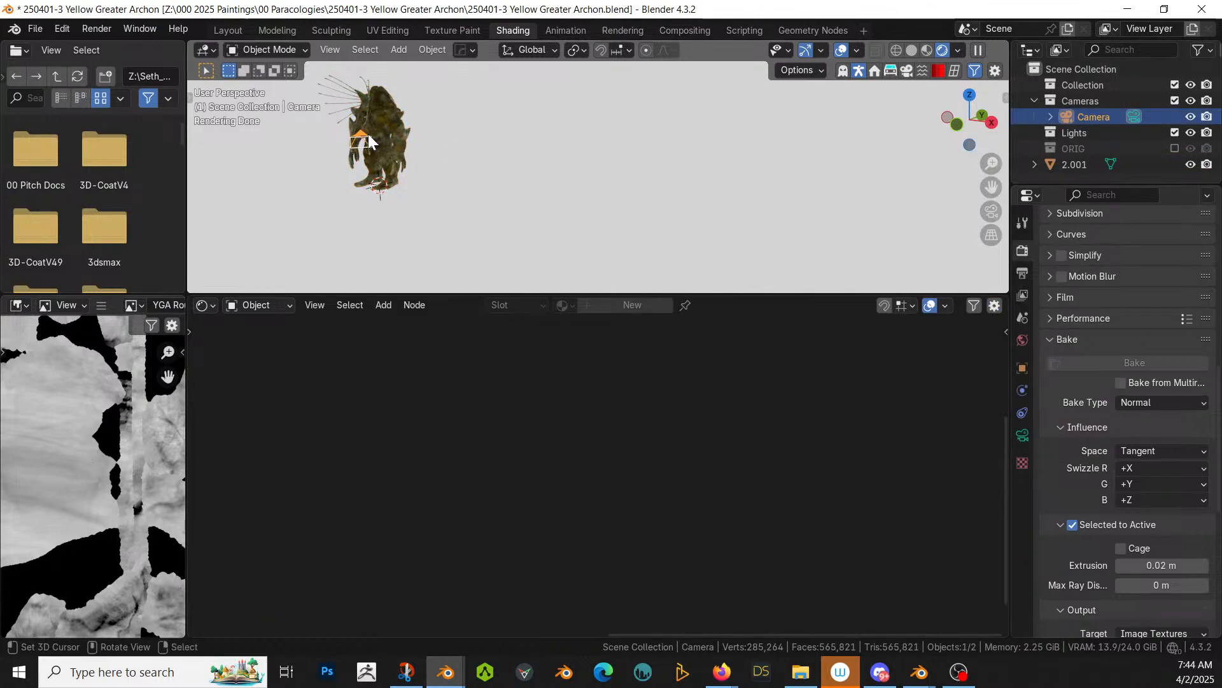
click(376, 105)
key(KP_Decimal)
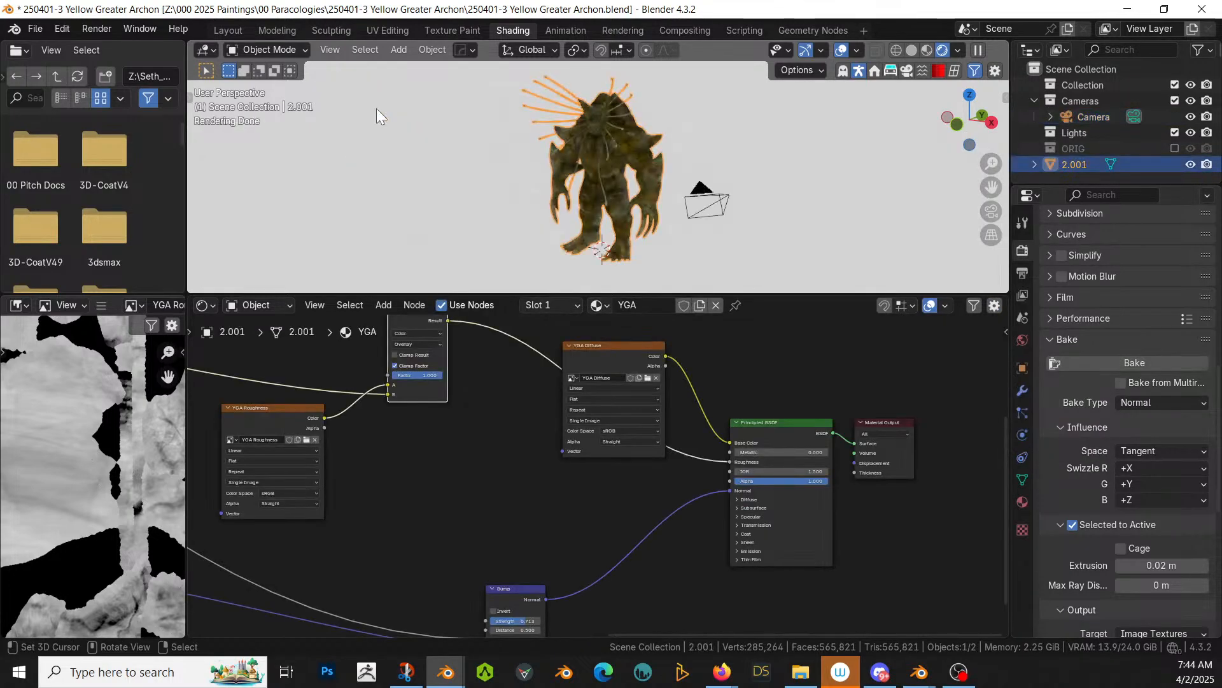
scroll(563, 222, up, 4)
middle_drag(562, 180, 715, 147)
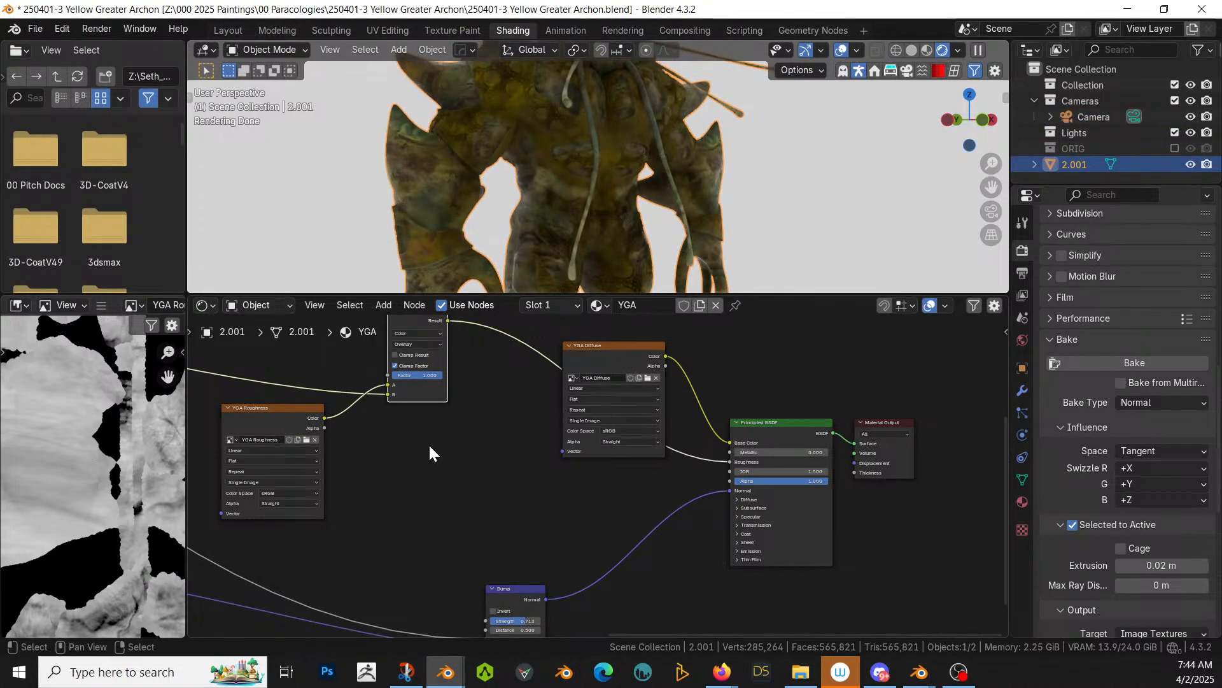
middle_drag(431, 453, 599, 523)
ctrl+shift+click(587, 389)
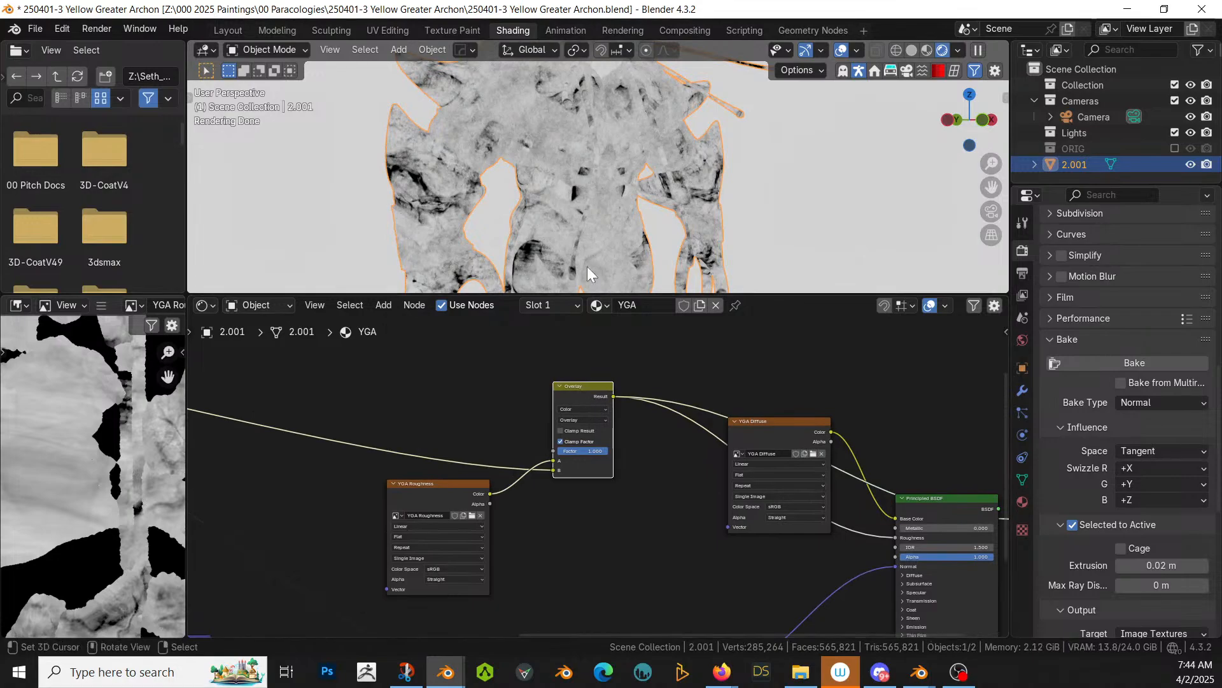
scroll(516, 208, up, 5)
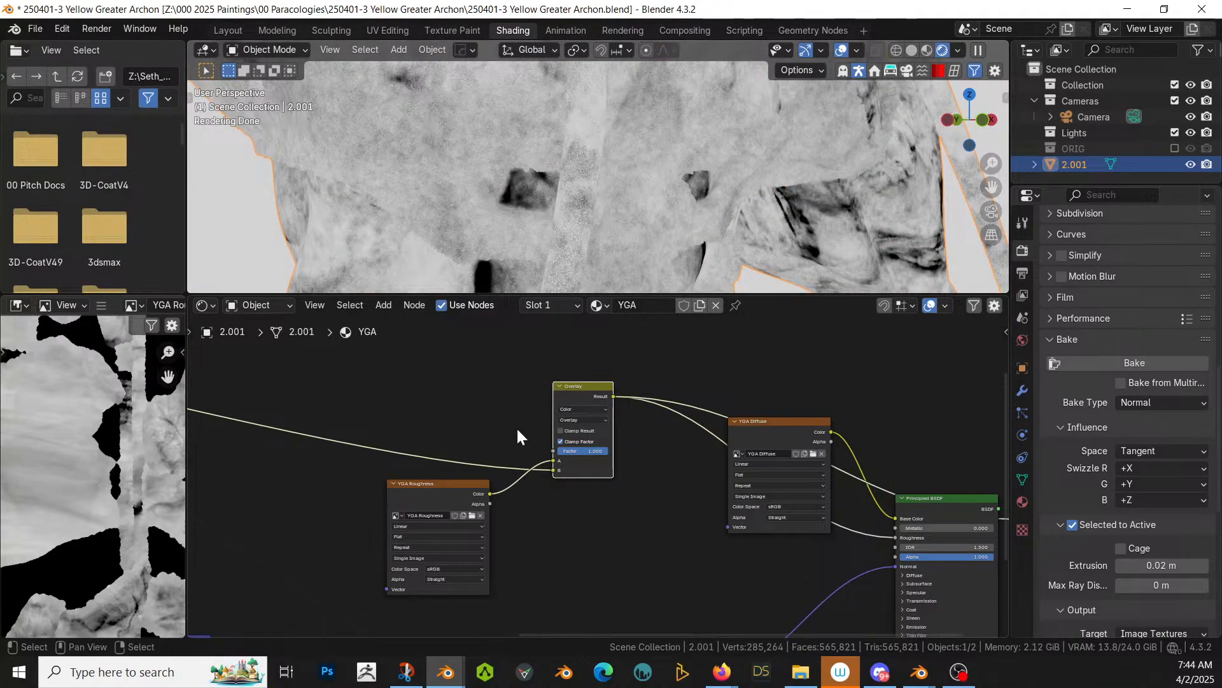
ctrl+shift+click(454, 489)
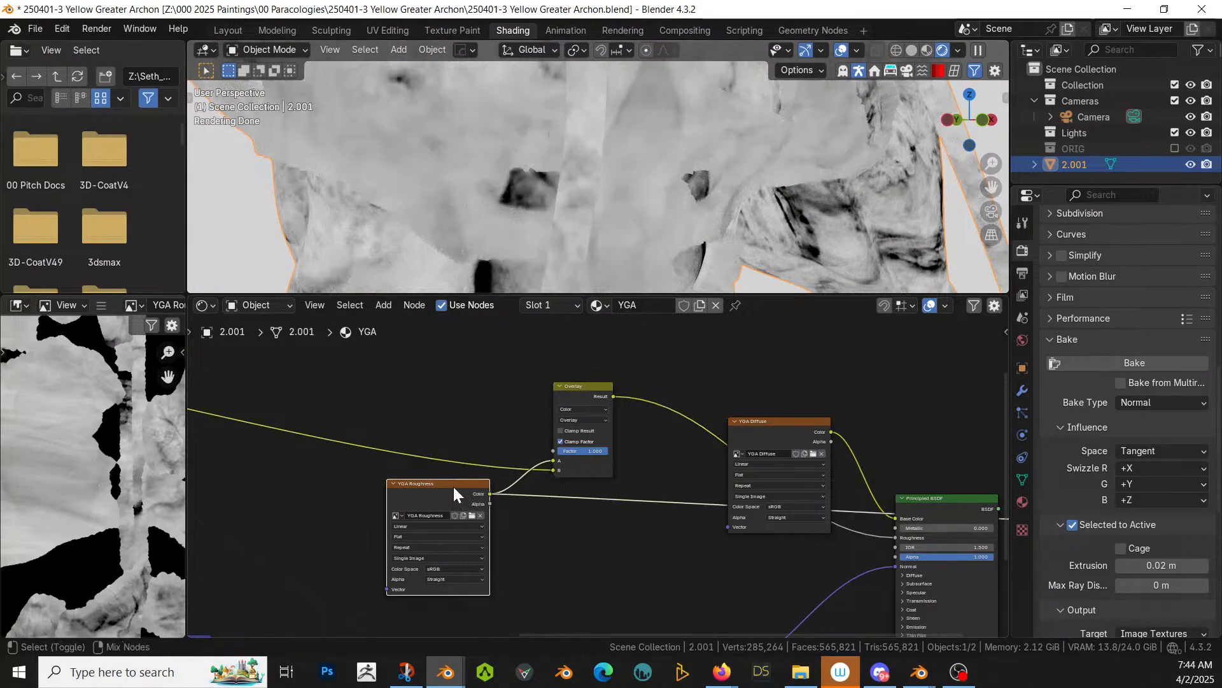
ctrl+shift+click(578, 388)
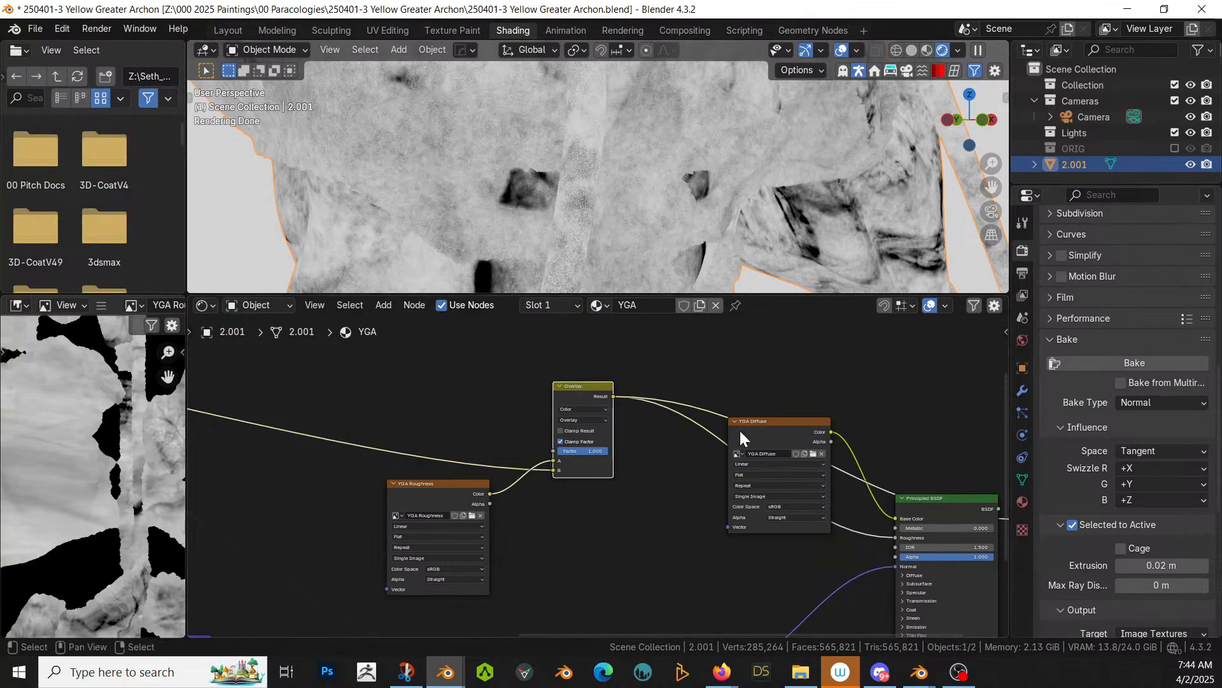
Step: Move the YGA Diffuse node above the roughness links and reconnect the Principled BSDF to the material output
middle_drag(818, 441, 705, 432)
drag(674, 413, 687, 325)
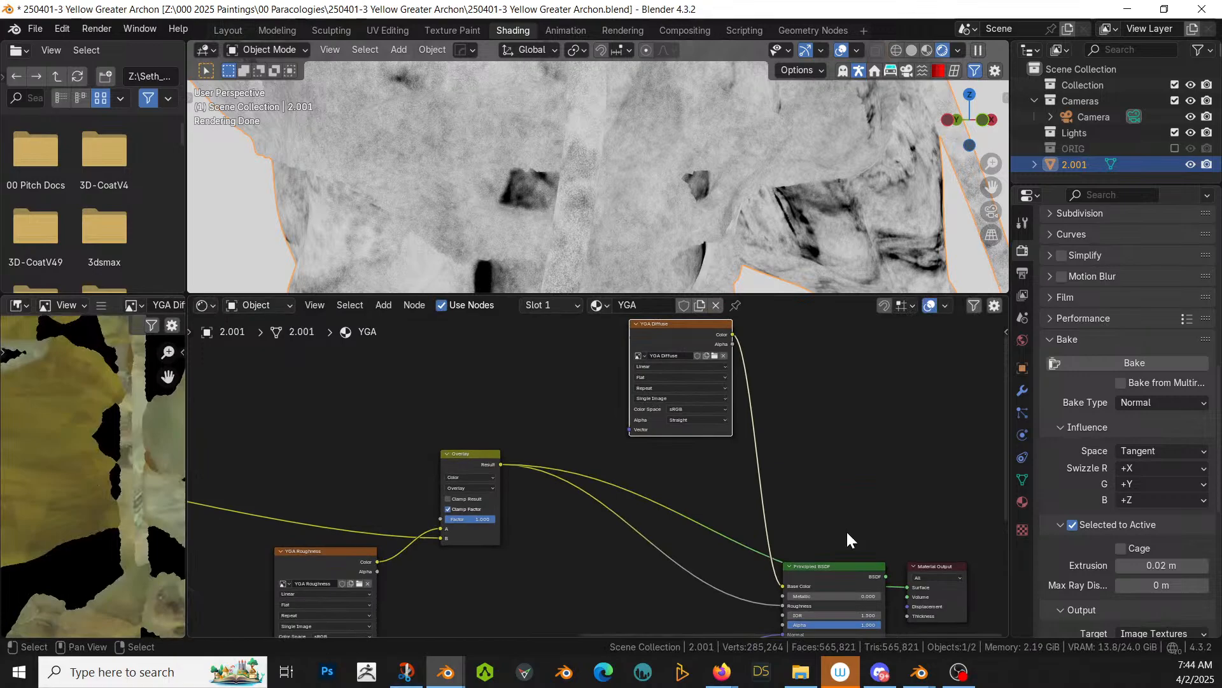
ctrl+shift+click(842, 568)
middle_drag(858, 509, 728, 367)
Step: Set the Principled BSDF's subsurface method to Random Walk (Skin) with weight 1.000 and scale 0.015 m
scroll(731, 389, up, 7)
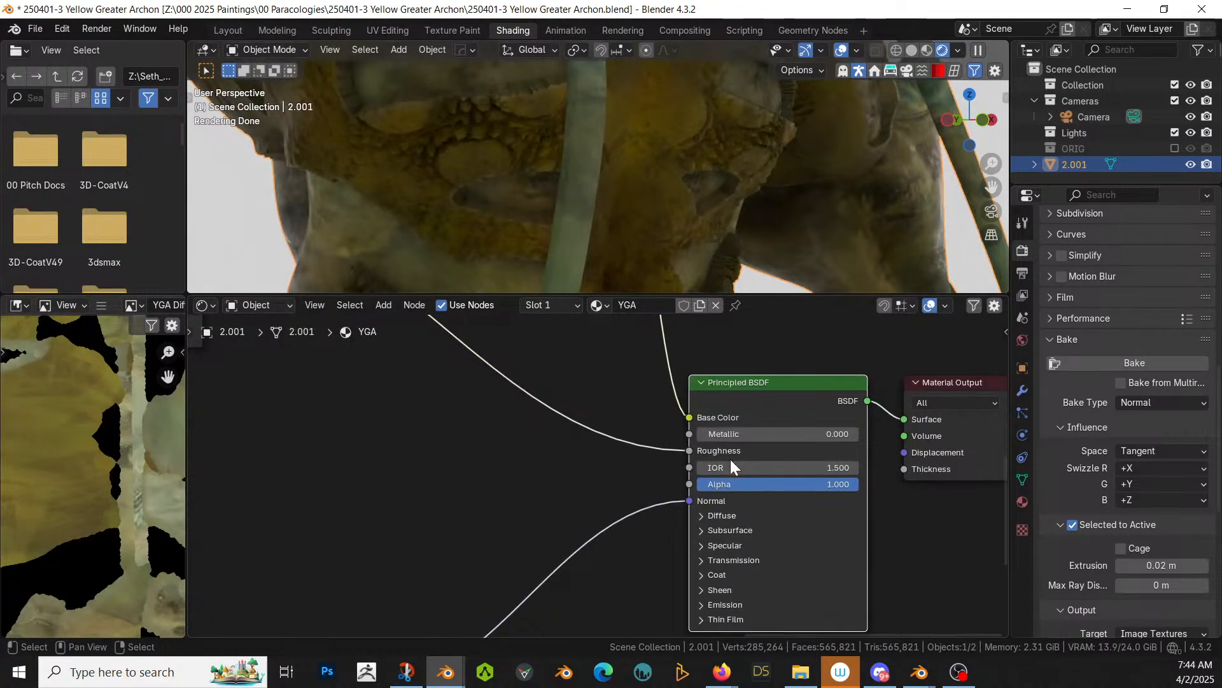
click(708, 530)
click(774, 552)
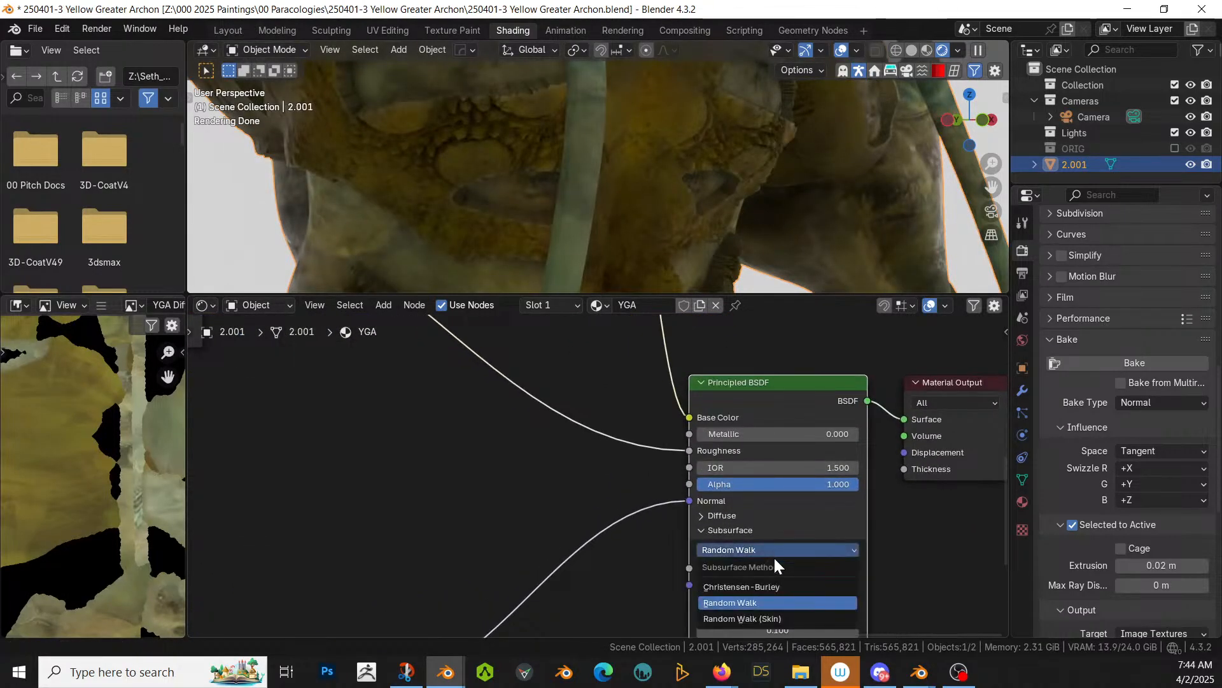
click(771, 620)
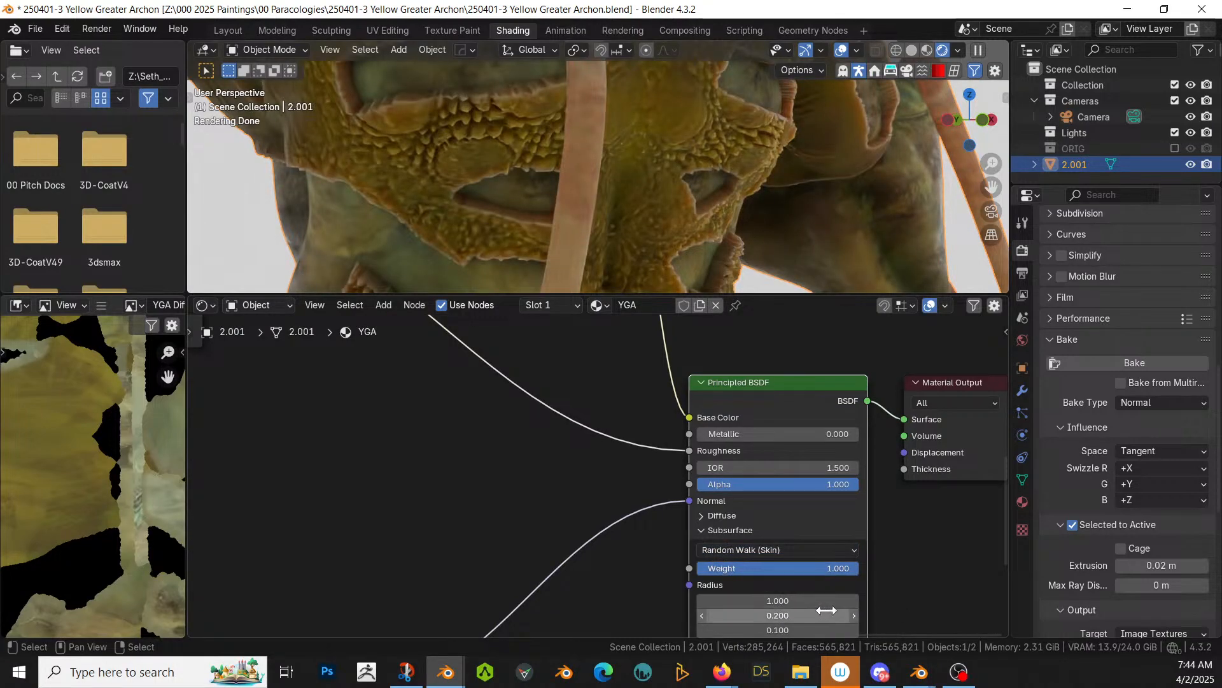
middle_drag(888, 595, 873, 489)
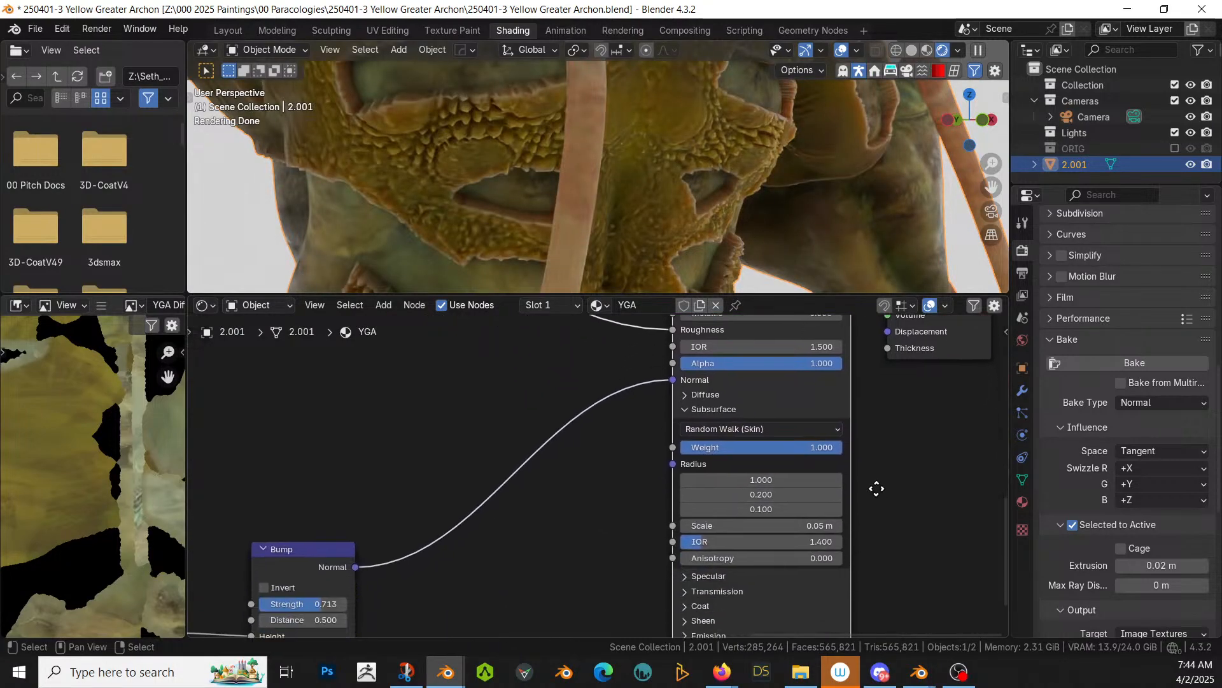
click(806, 526)
text(.015)
key(Return)
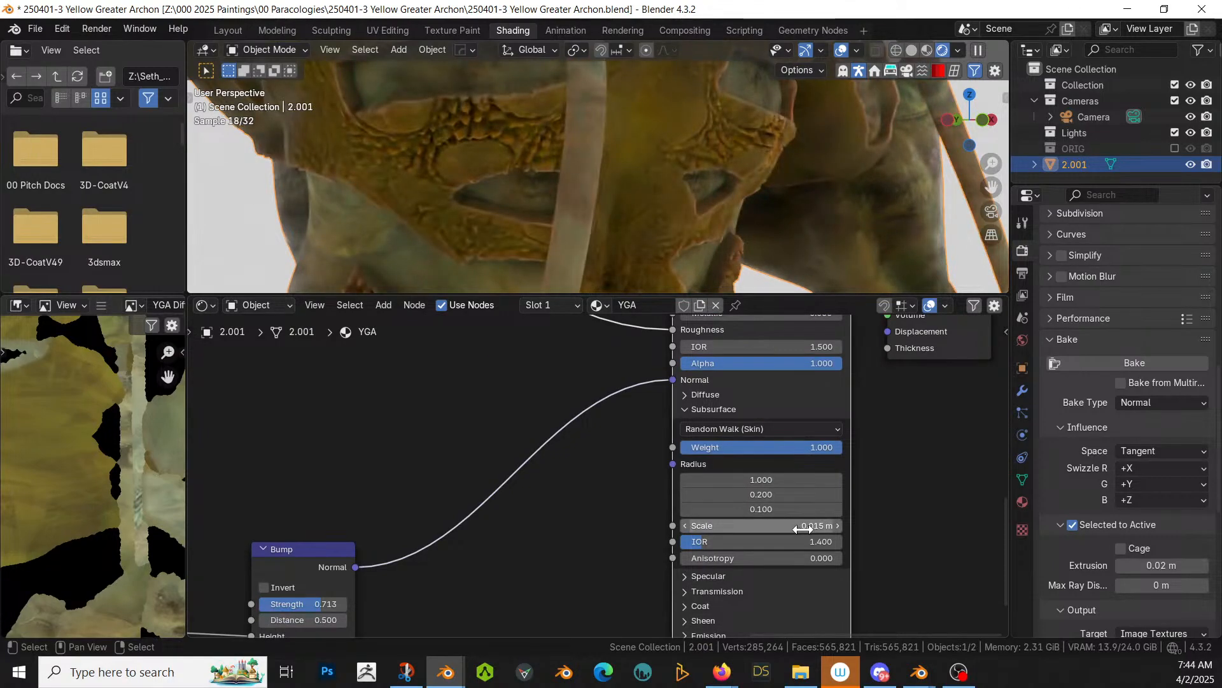
scroll(717, 158, up, 2)
shift+middle_drag(717, 158, 698, 192)
scroll(663, 220, down, 3)
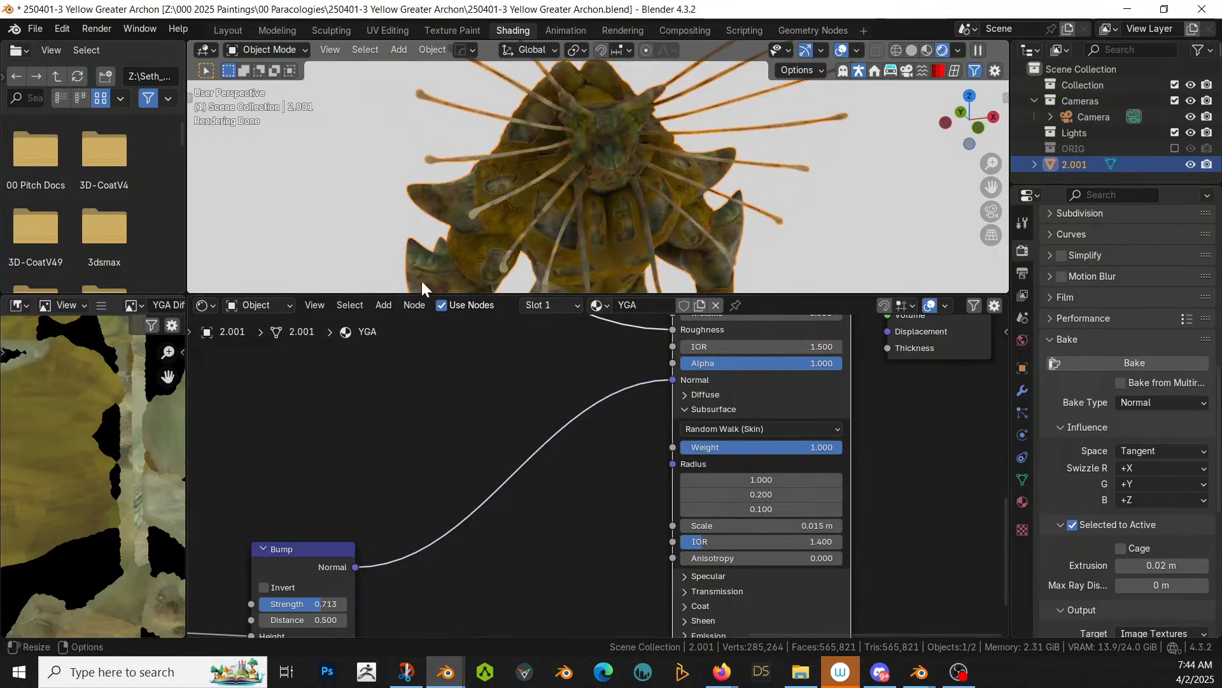
Step: Switch to the Layout workspace, save the file and view the finished creature up close
click(228, 30)
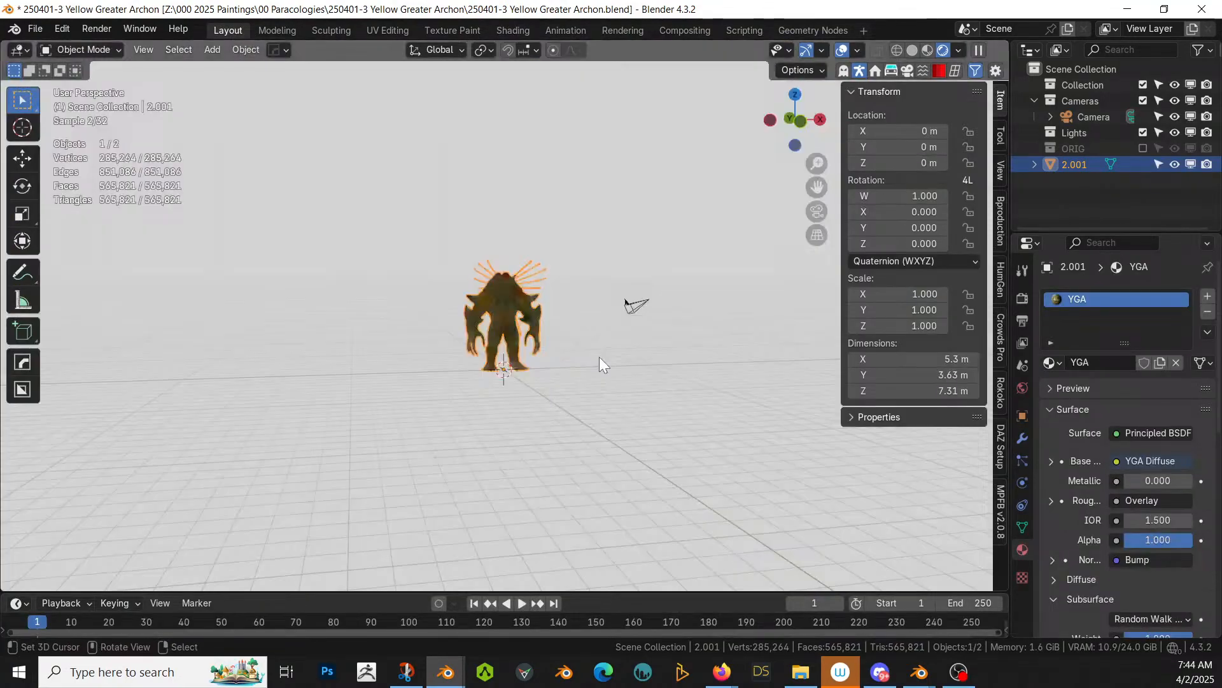
key(ctrl+s)
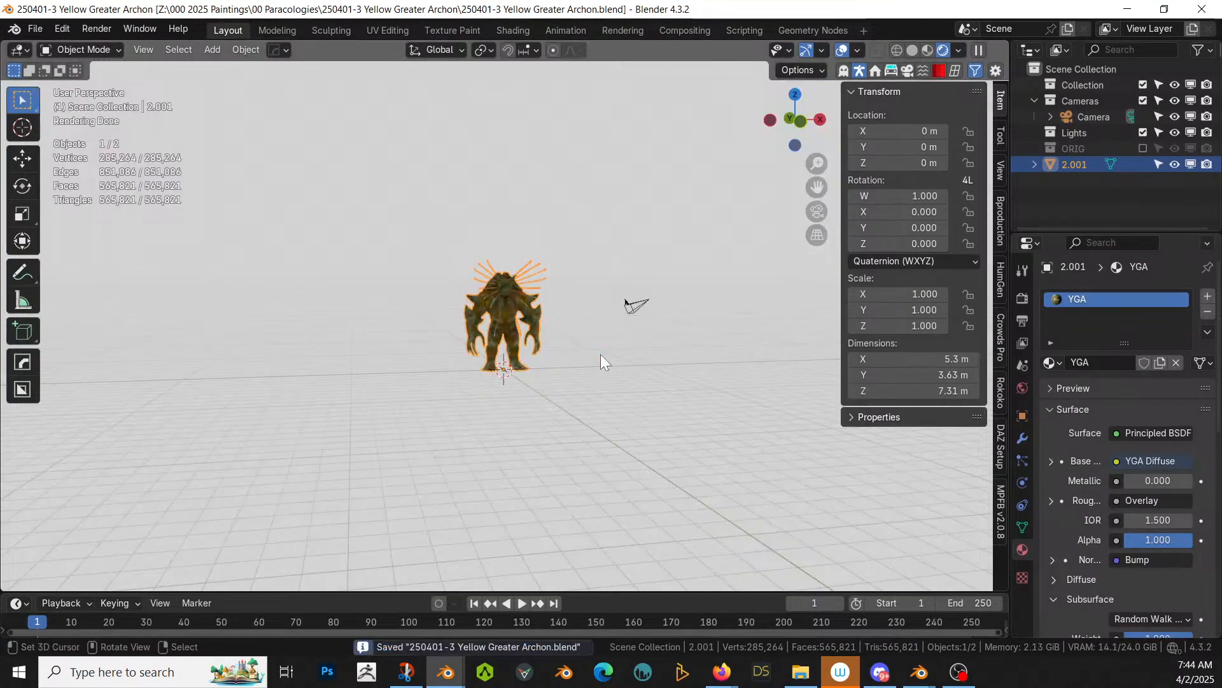
scroll(601, 362, up, 5)
scroll(601, 361, up, 3)
middle_drag(601, 361, 534, 420)
scroll(385, 316, down, 4)
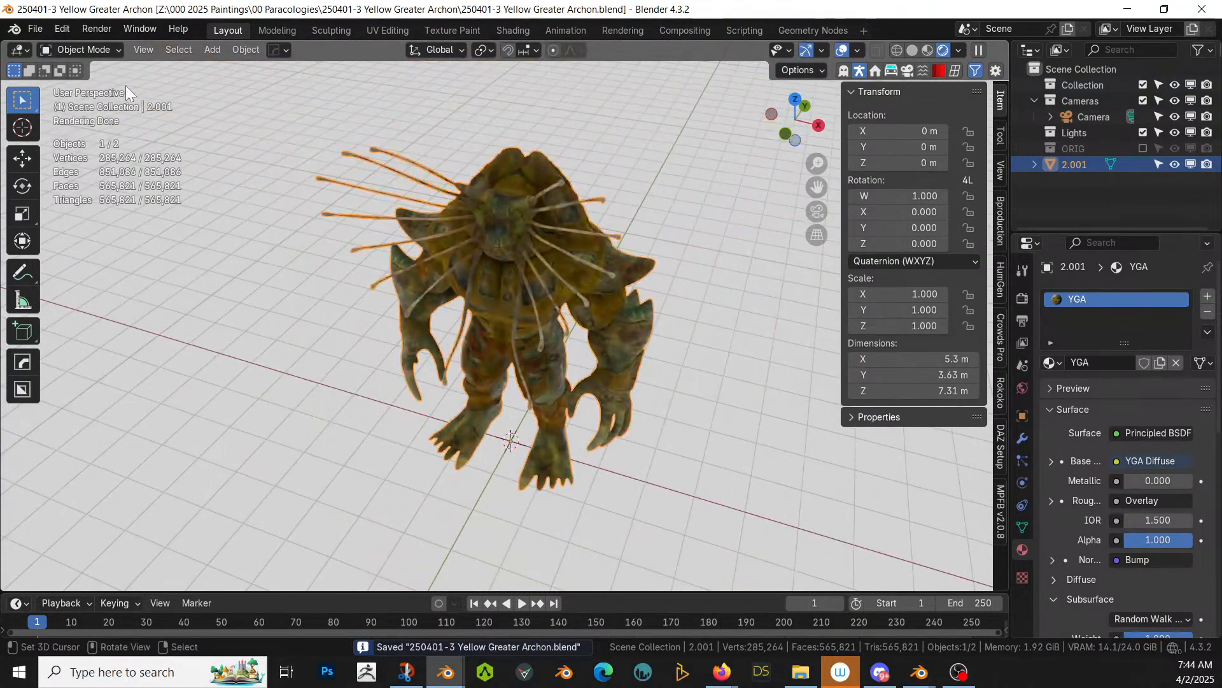
Step: Export only the selected creature as the Wavefront file 250401-3 Yellow Greater Archon.obj
click(43, 27)
mouse_move(113, 267)
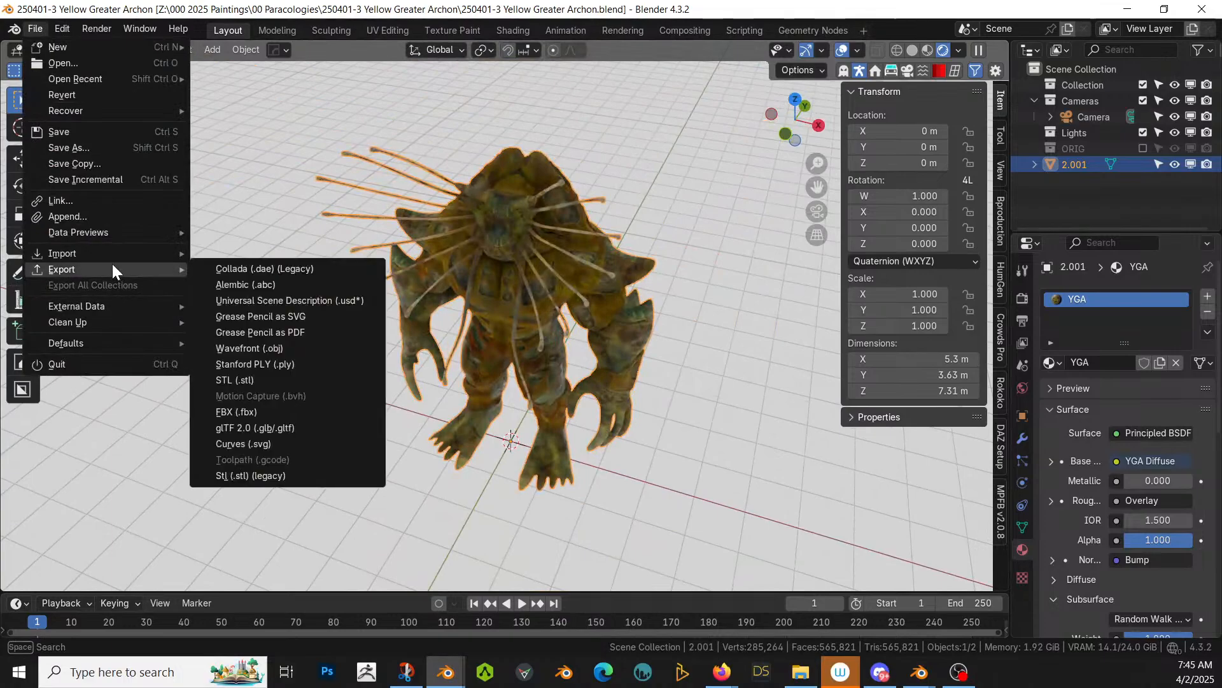
click(273, 348)
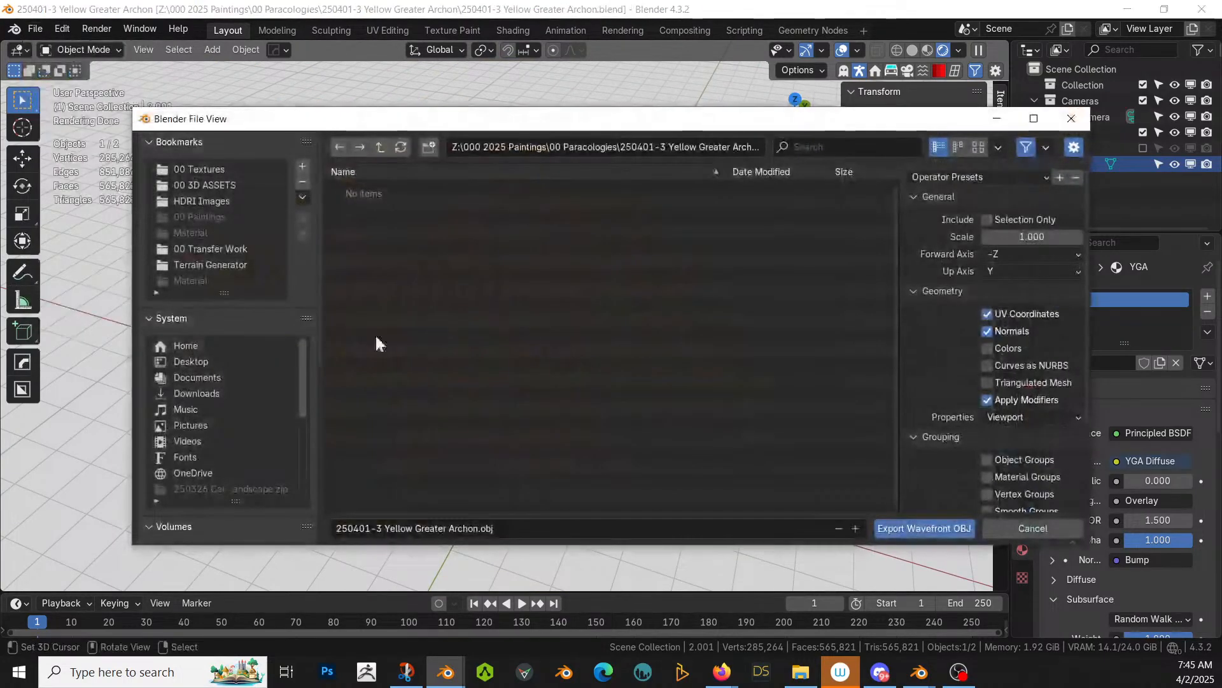
click(988, 218)
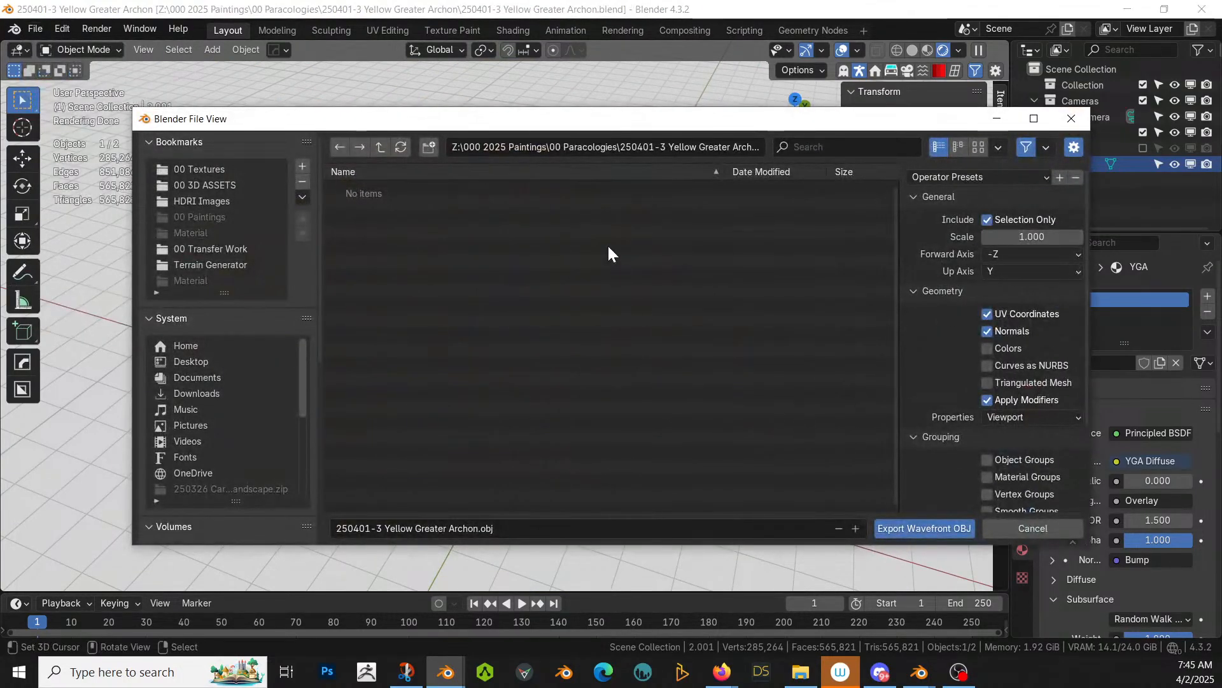
click(918, 528)
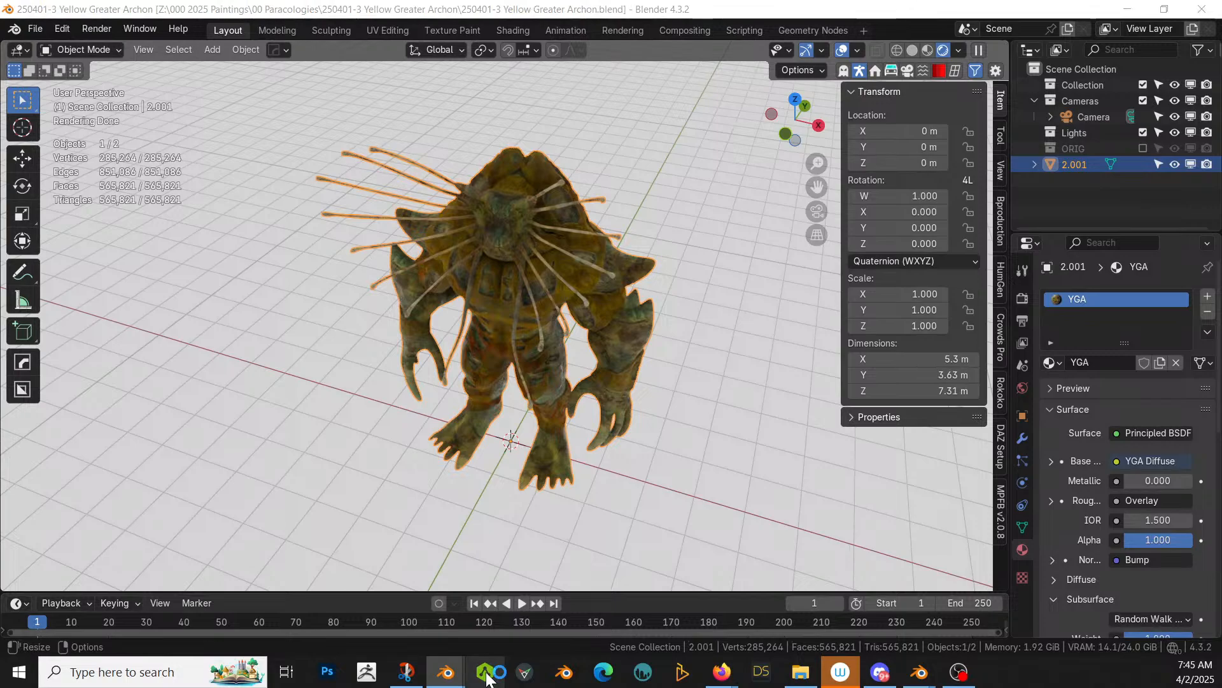
Step: Switch to AccuRIG and load the character file 250401-3 Yellow Greater Archon.obj from its project folder
click(487, 673)
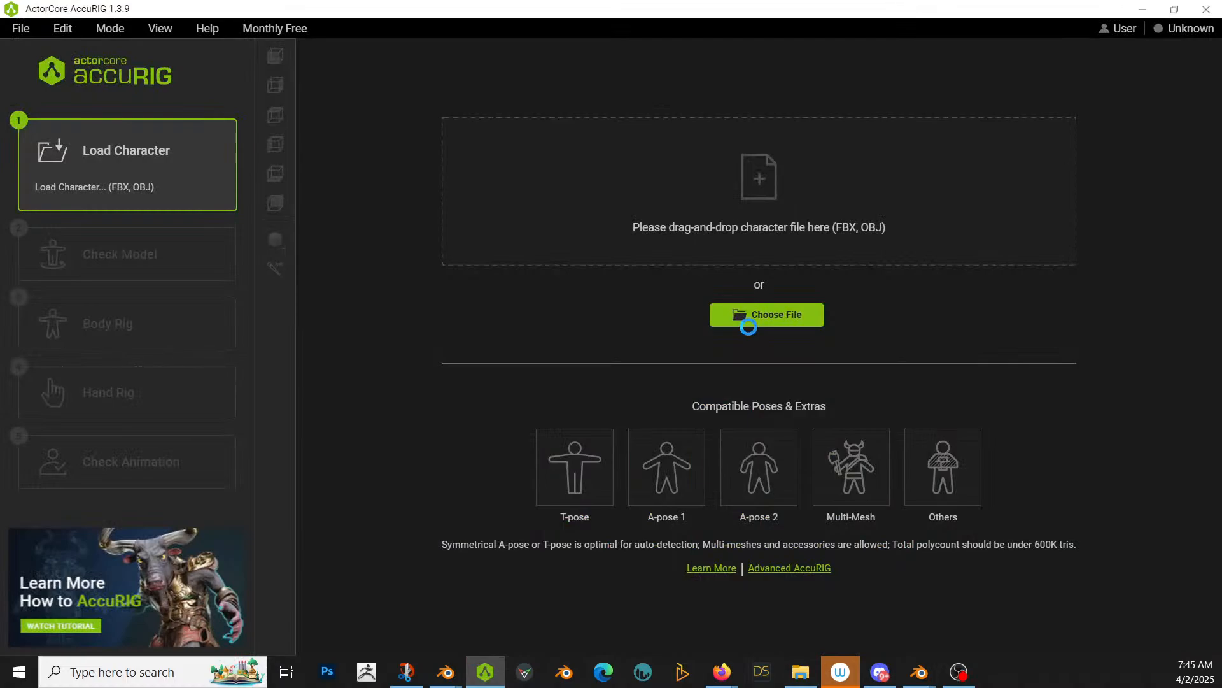
click(784, 317)
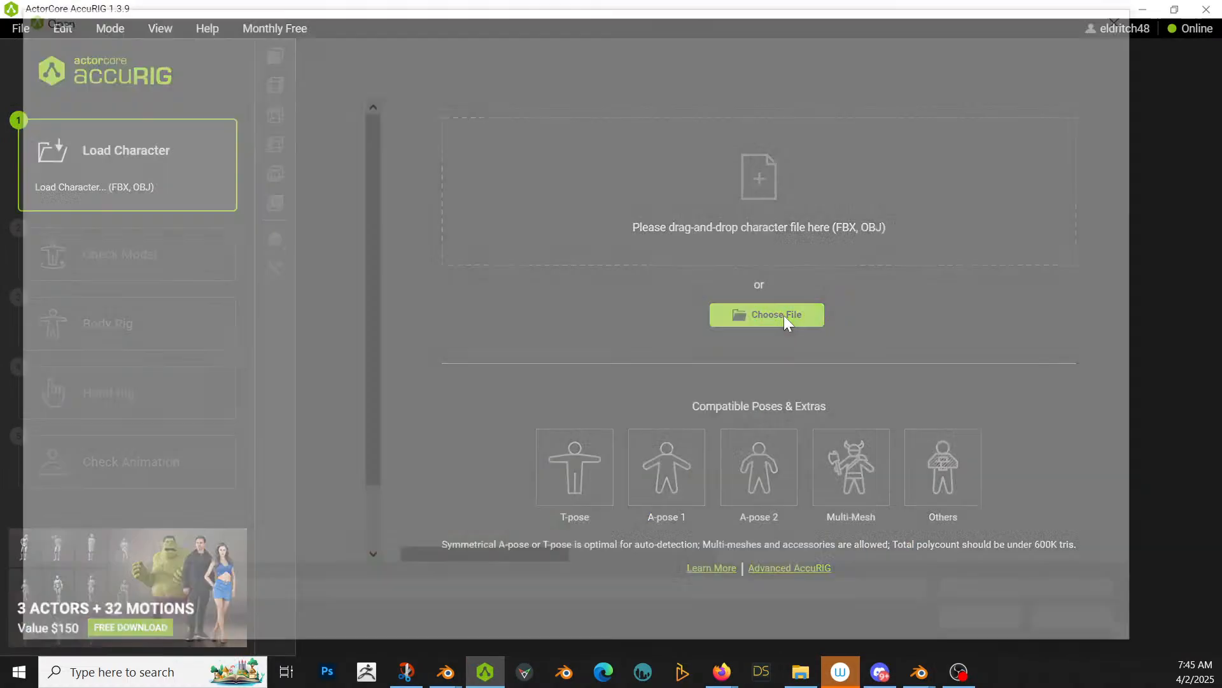
click(420, 45)
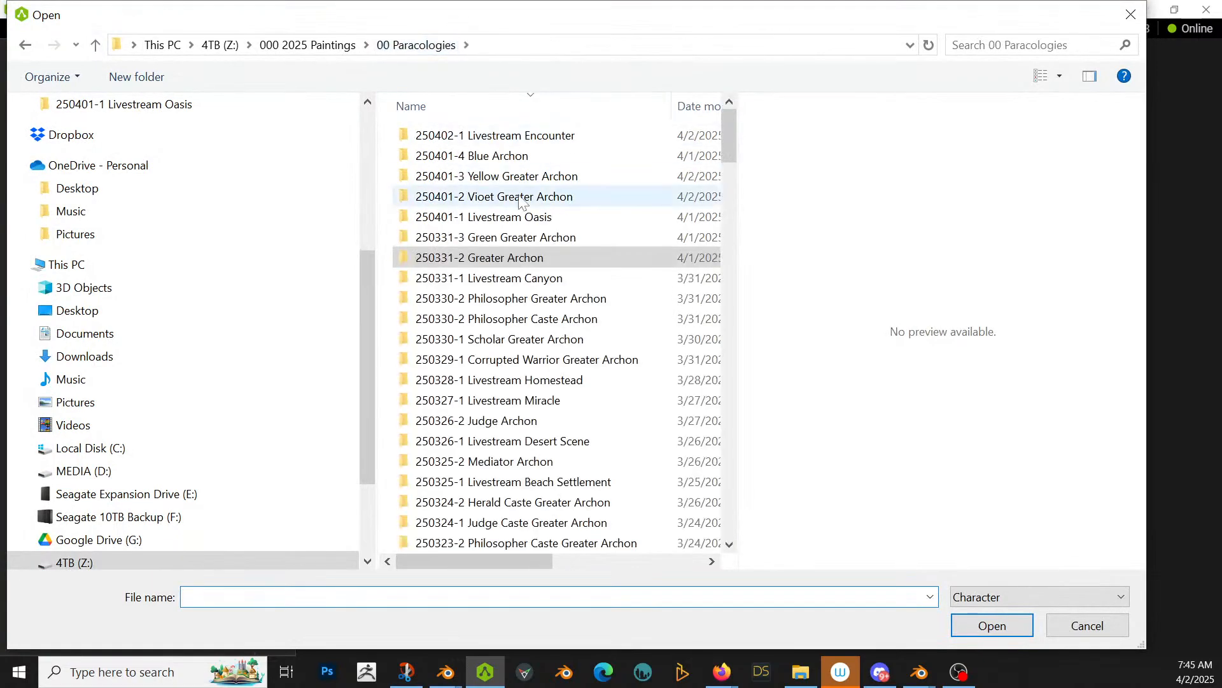
double_click(527, 183)
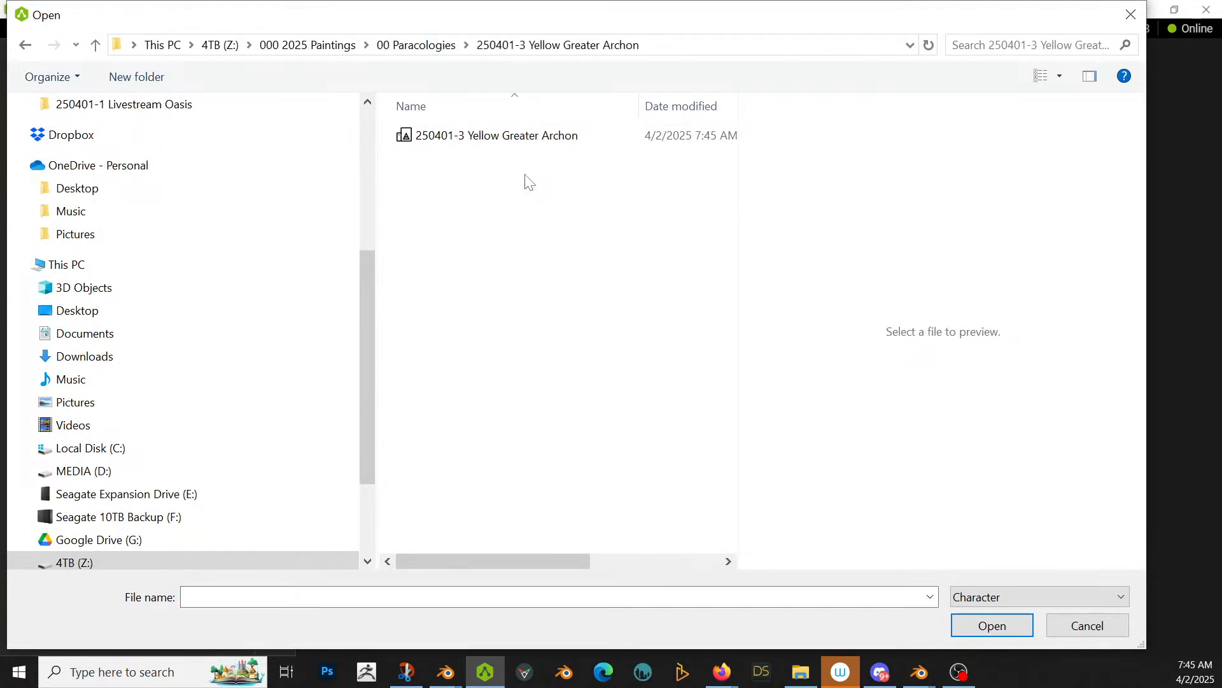
click(508, 139)
click(992, 625)
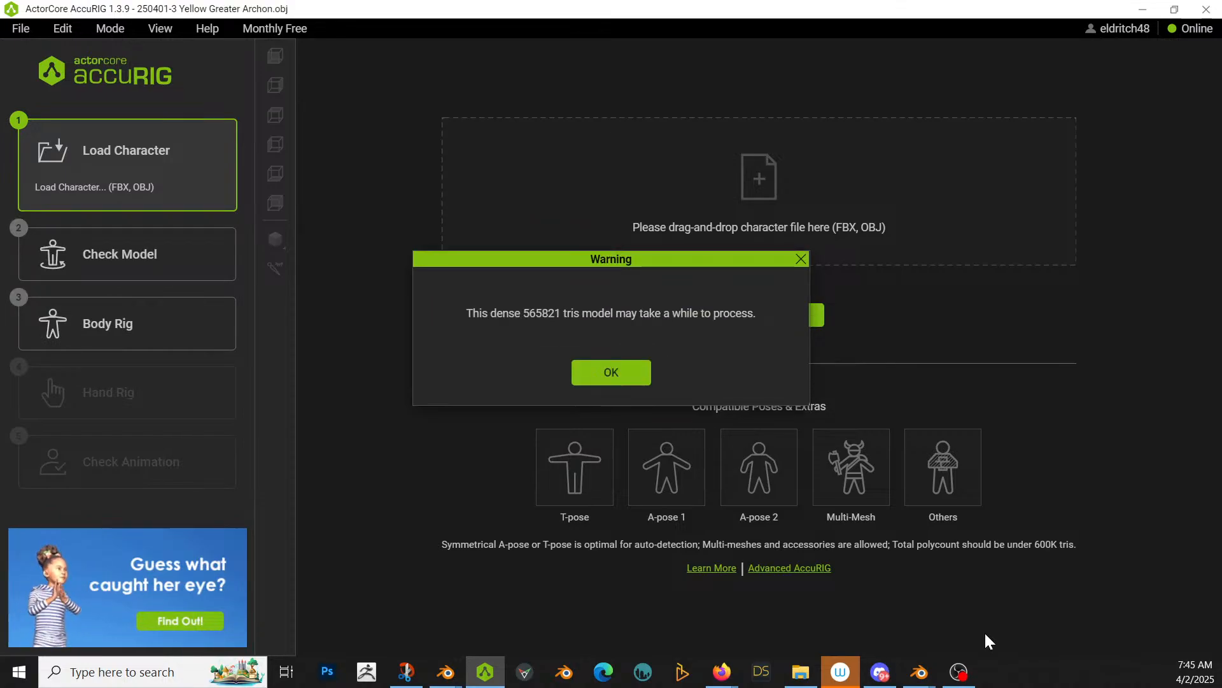
click(605, 373)
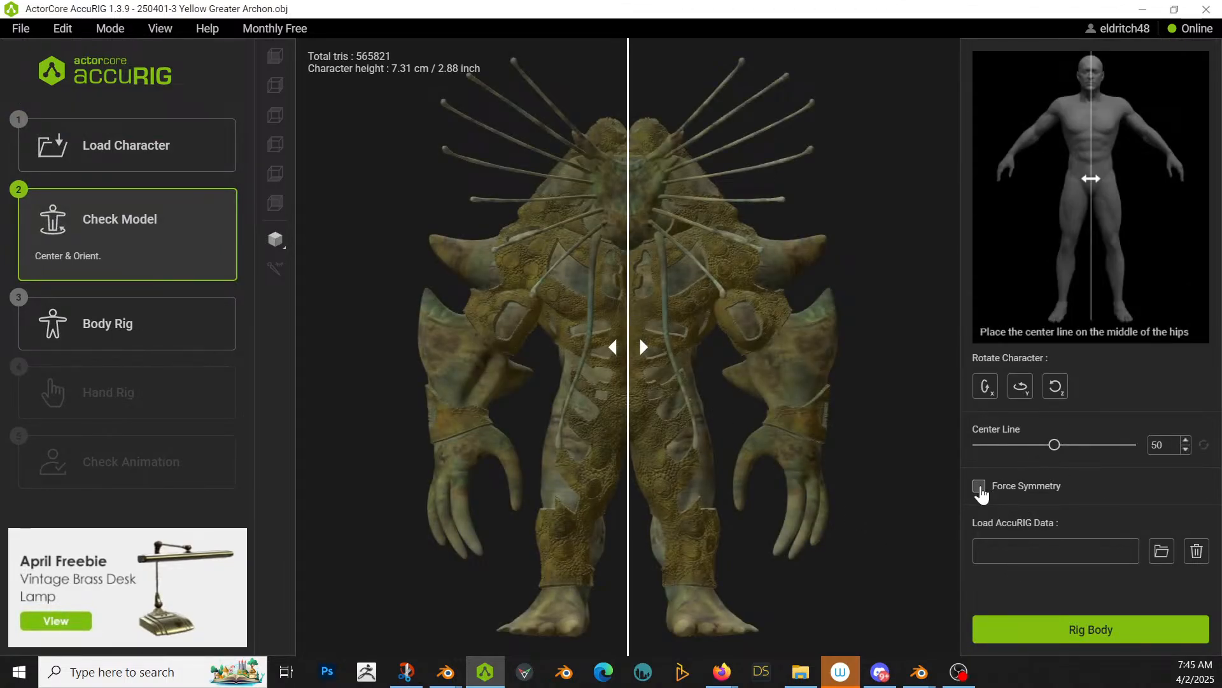
Step: Enable Force Symmetry for the creature and start rigging its body
click(980, 494)
click(1068, 631)
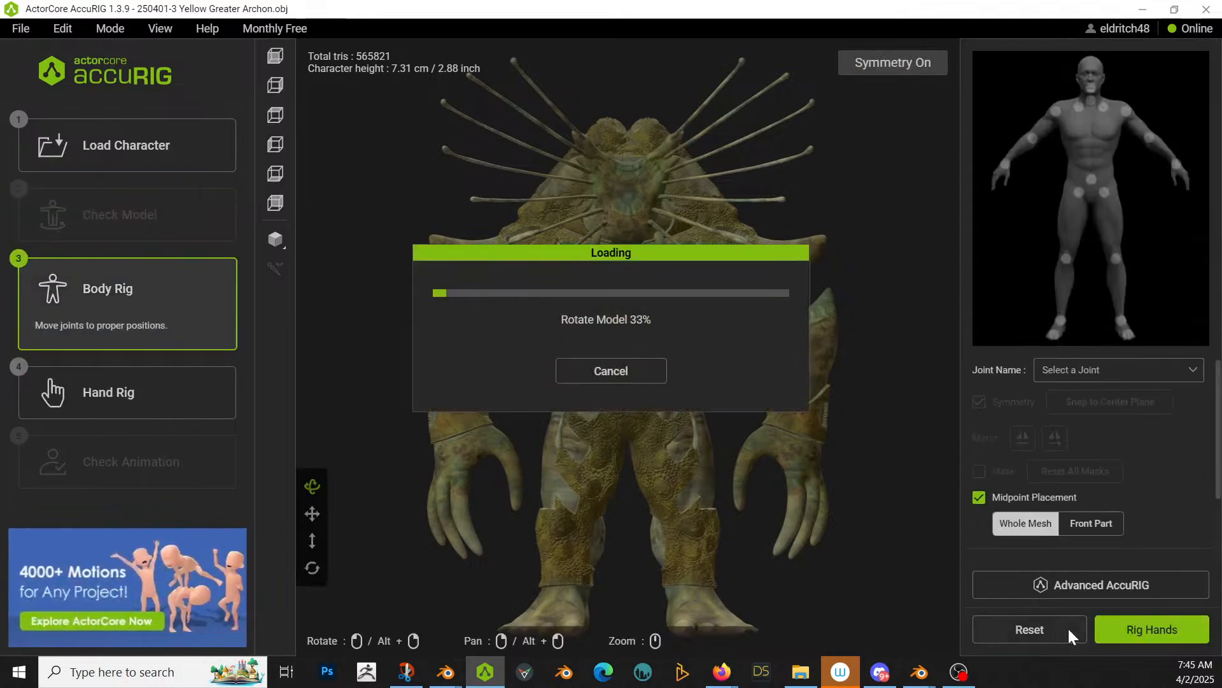
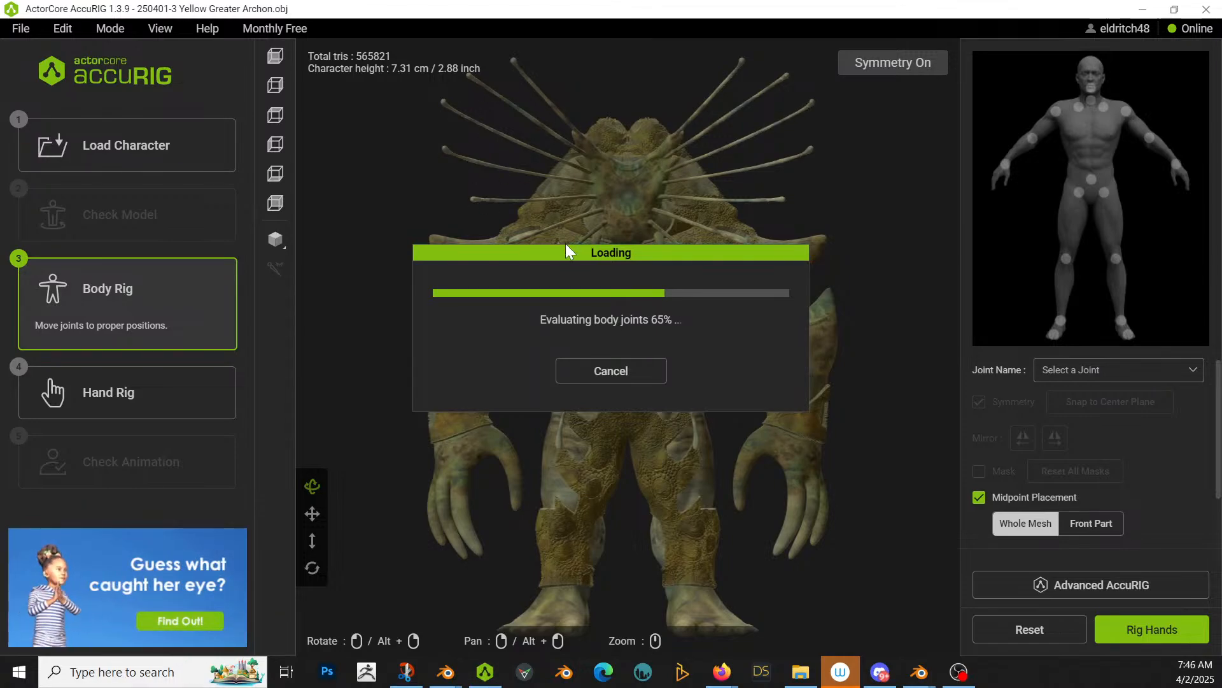
Step: Return to Blender's Livestream Encounter scene, add a Bézier curve in top view and delete its default points in Edit Mode
key(alt+Tab)
middle_drag(621, 342, 643, 356)
middle_drag(710, 423, 831, 470)
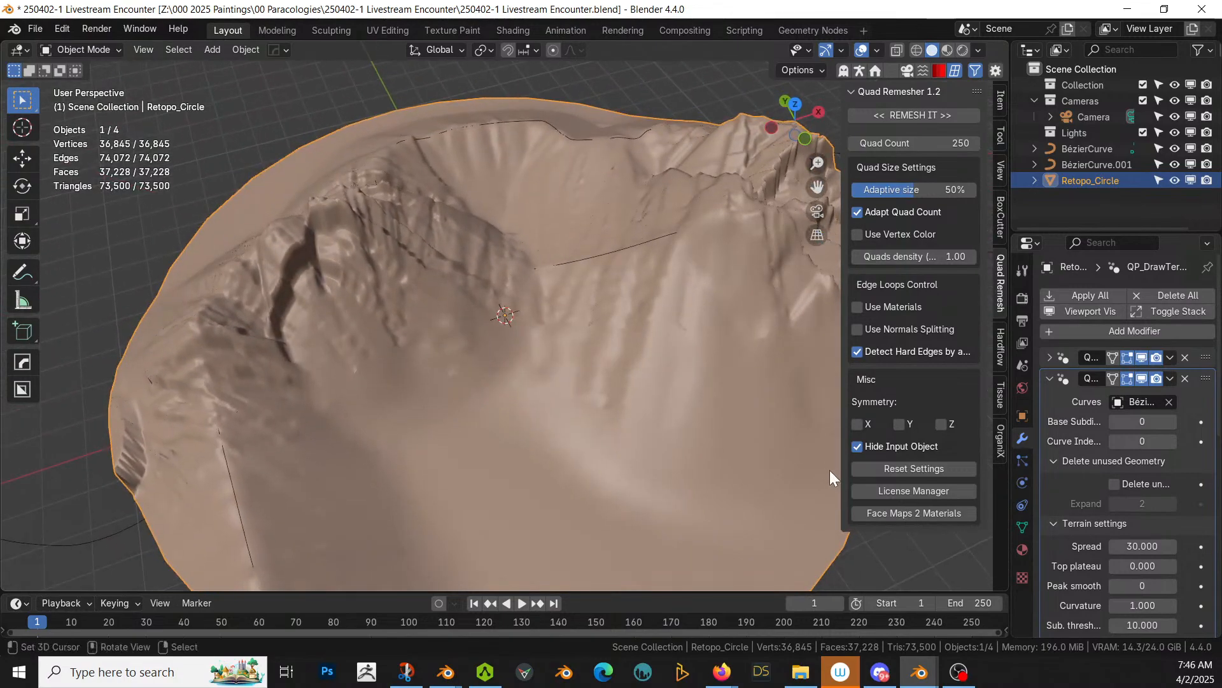
key(KP_7)
scroll(663, 449, down, 2)
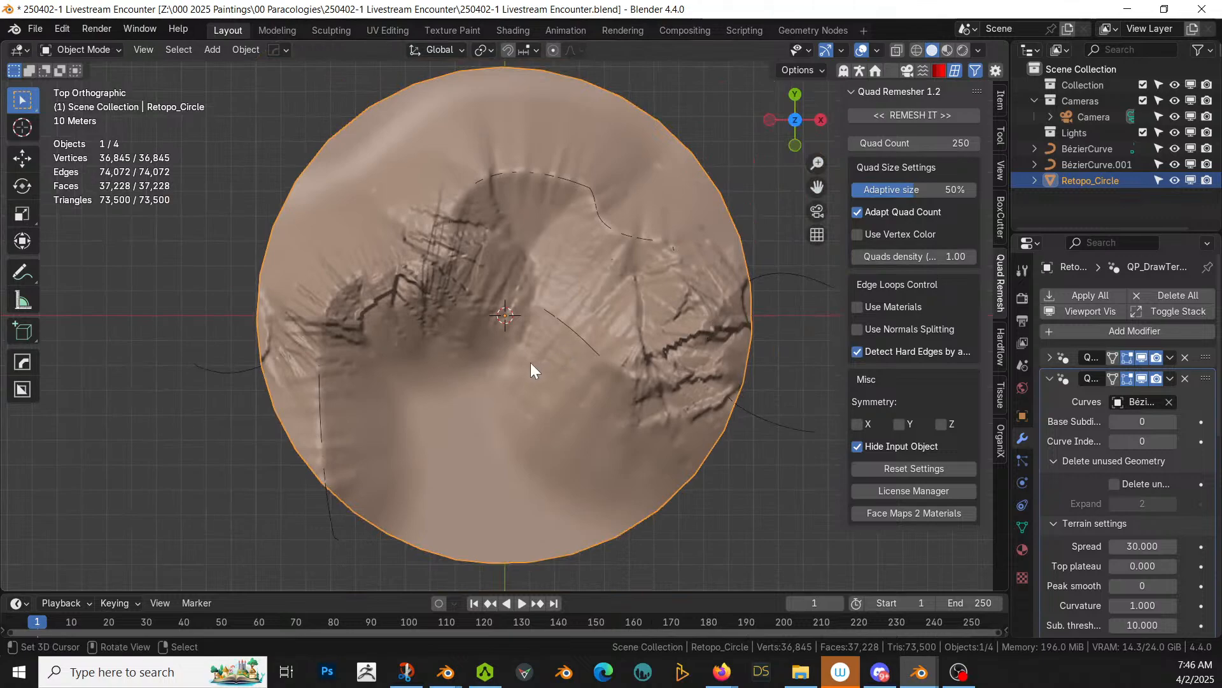
key(shift+a)
mouse_move(477, 272)
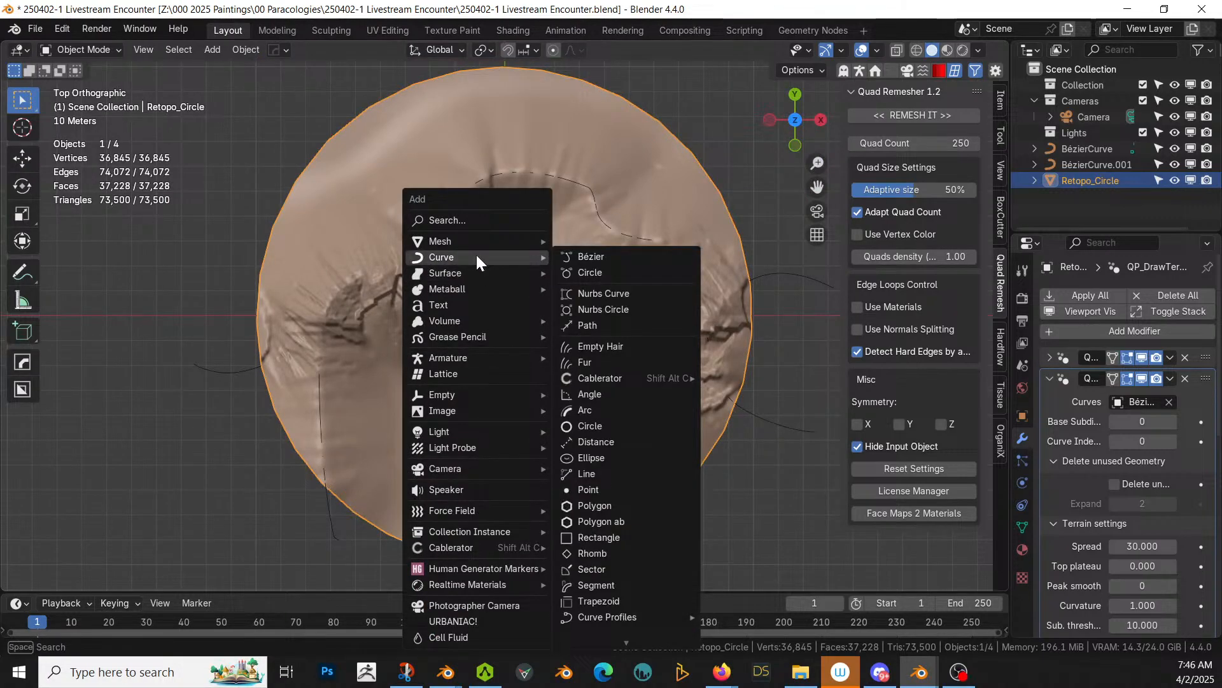
click(622, 258)
key(Tab)
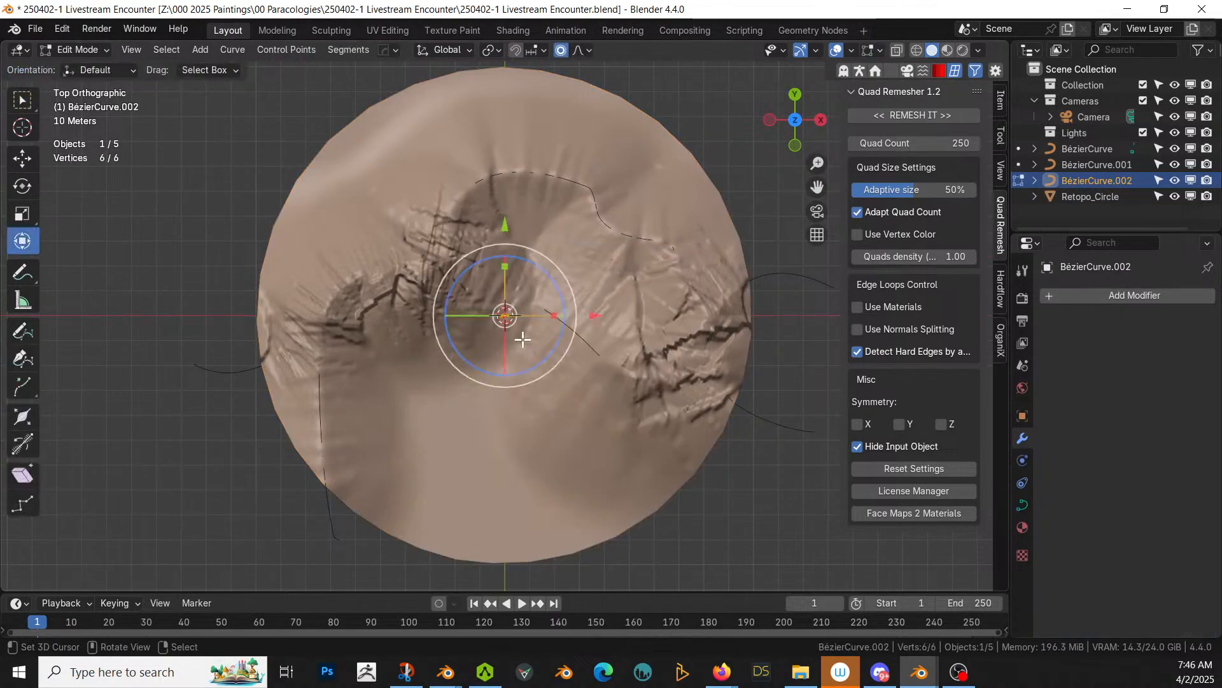
key(x)
click(522, 338)
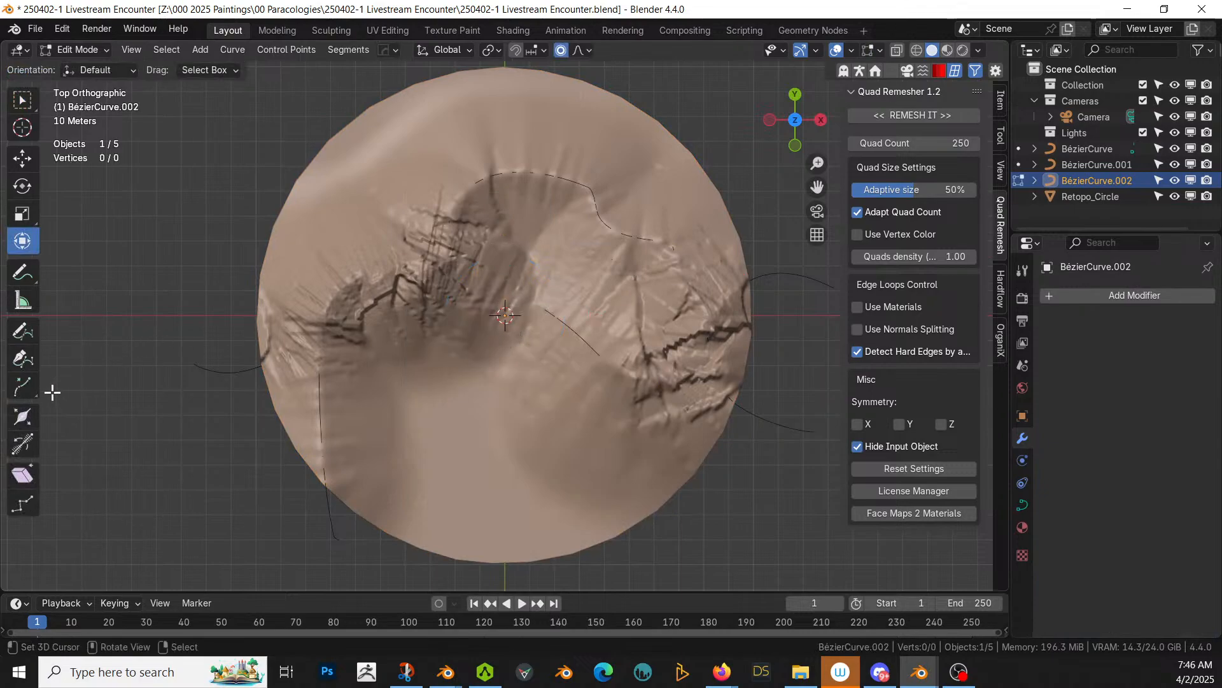
Step: Draw a winding curve across the terrain with the Draw tool's depth set to Surface, looping through the valley and past both rims
click(28, 327)
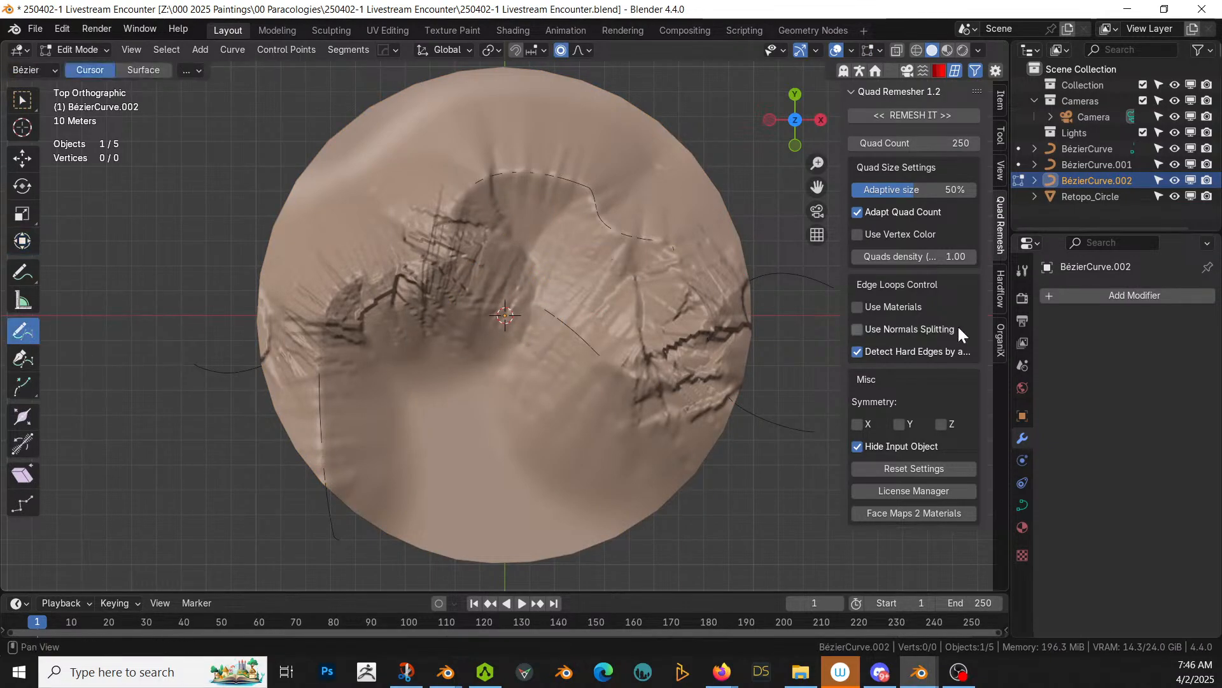
click(1026, 270)
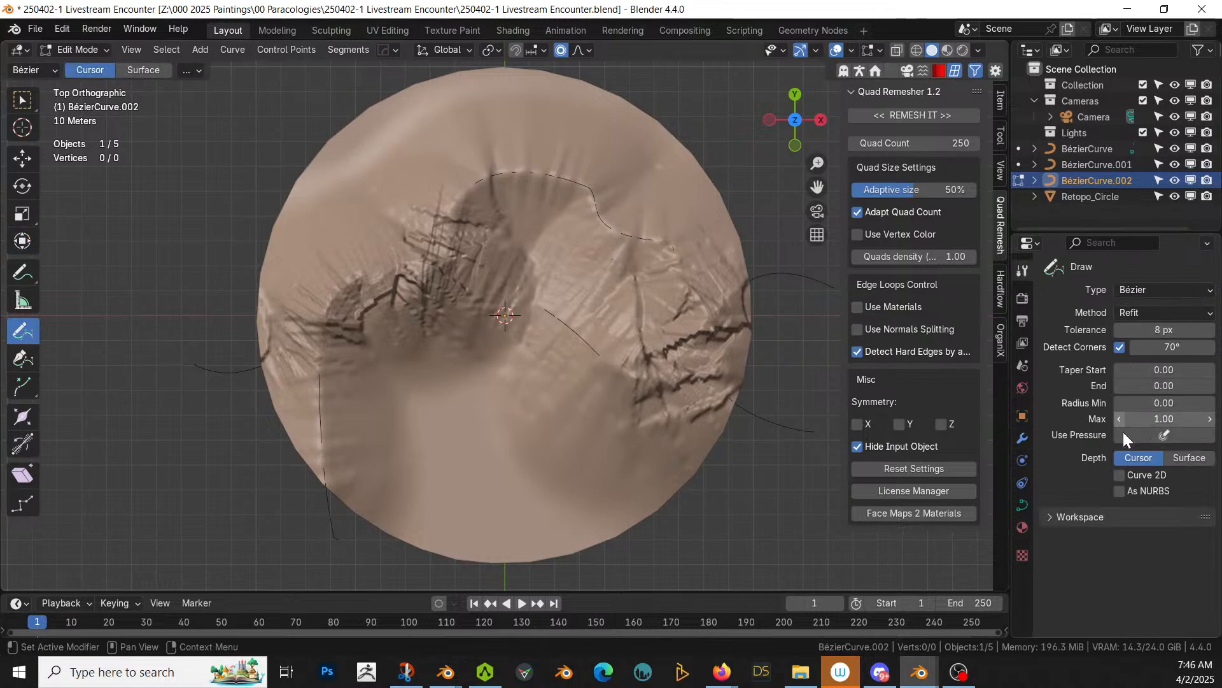
click(1192, 459)
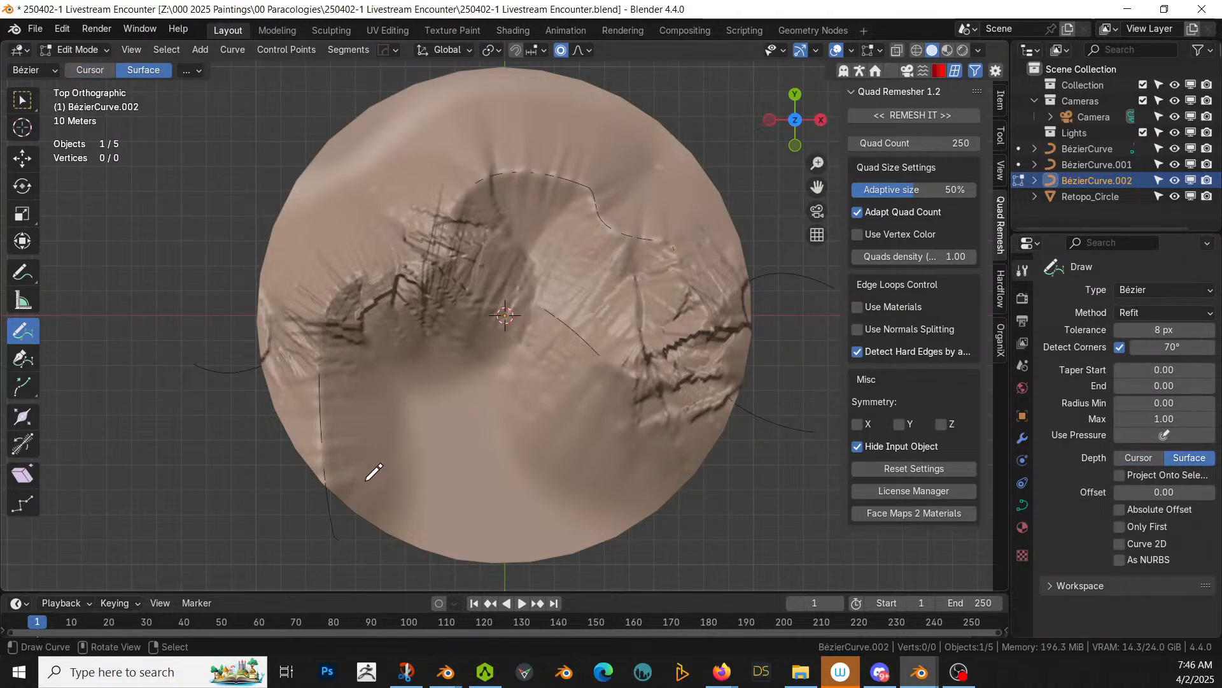
mouse_move(348, 551)
mouse_down()
mouse_move(357, 421)
mouse_move(413, 344)
mouse_up()
mouse_move(498, 359)
mouse_down()
mouse_move(527, 326)
mouse_move(501, 245)
mouse_move(542, 197)
mouse_up()
mouse_move(603, 169)
mouse_down()
mouse_move(621, 232)
mouse_move(558, 363)
mouse_up()
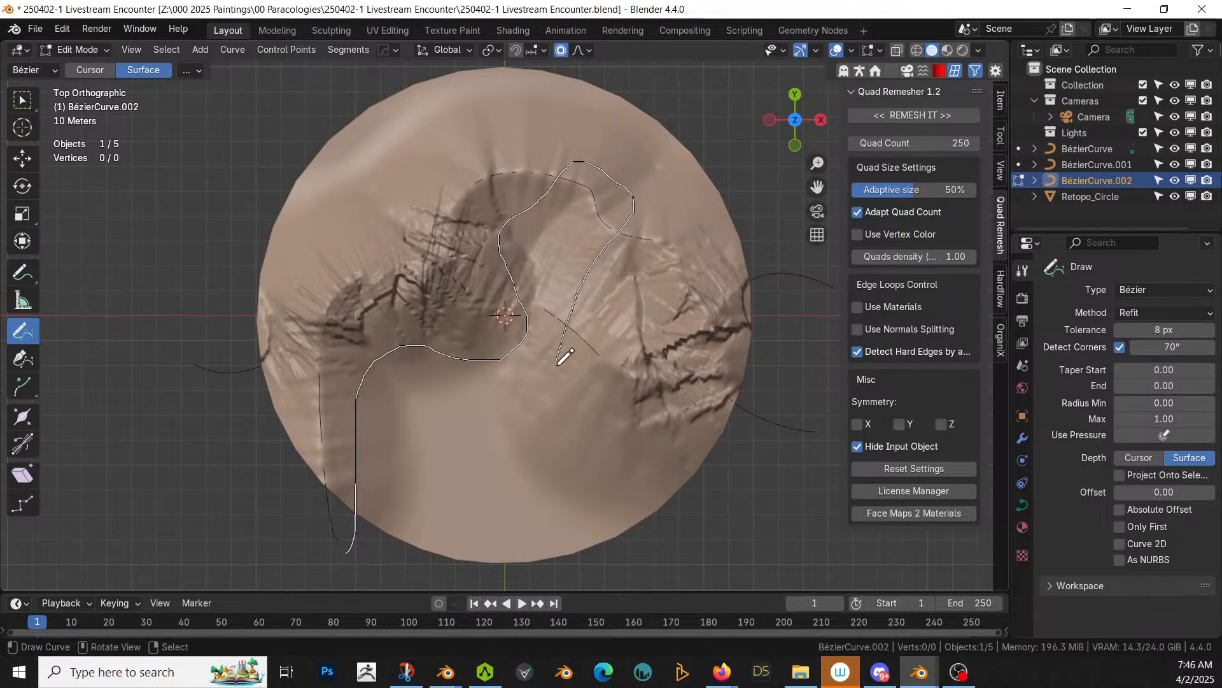
drag(701, 471, 731, 477)
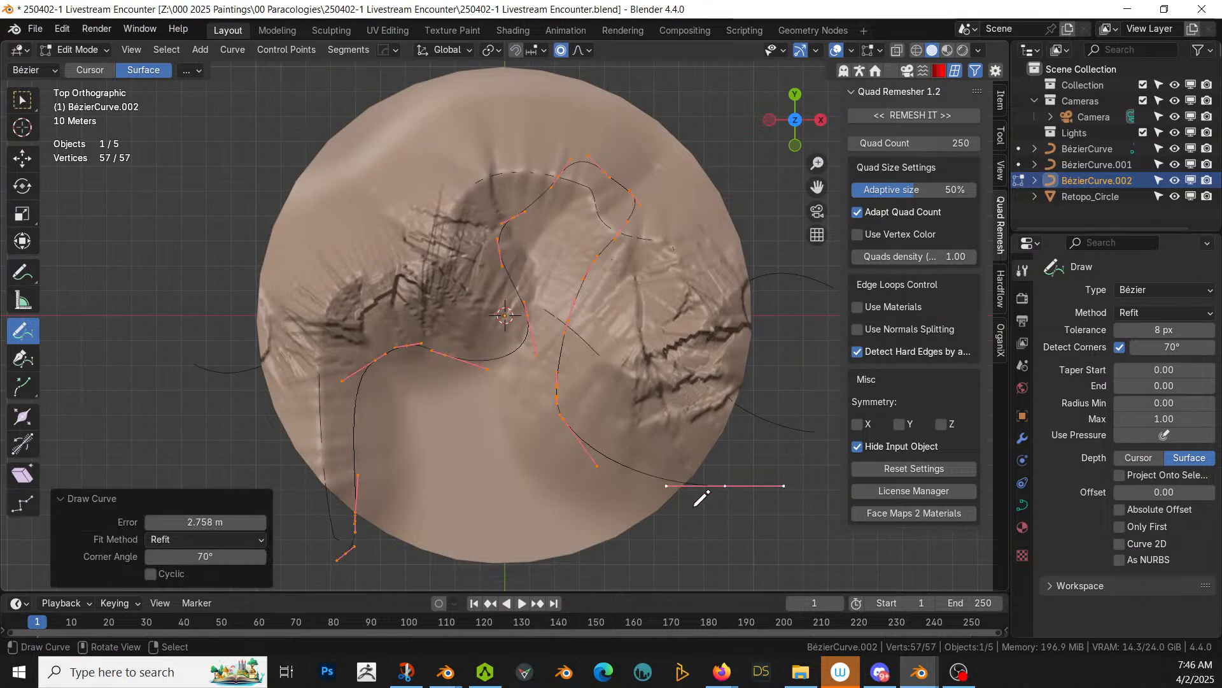
Step: Set the drawn curve's fitting error to 0.1 m
mouse_move(696, 496)
middle_down()
mouse_move(749, 375)
mouse_move(746, 351)
mouse_move(762, 346)
mouse_move(655, 401)
middle_up()
click(203, 523)
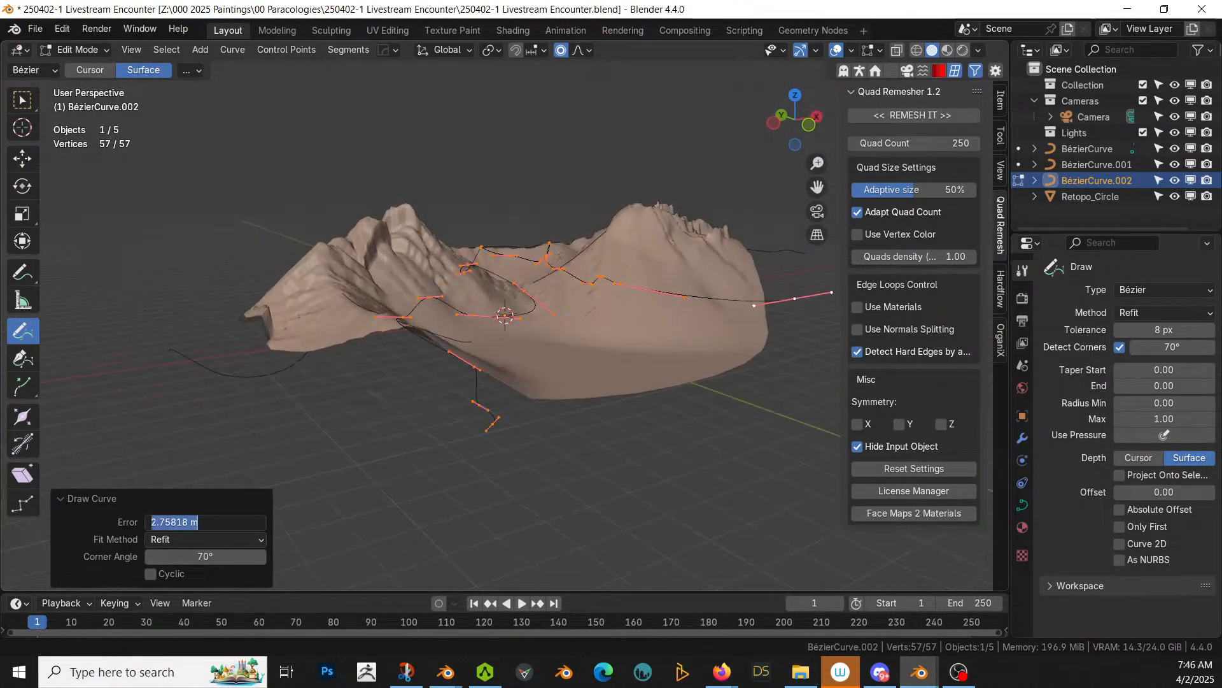
text(0.1)
key(Return)
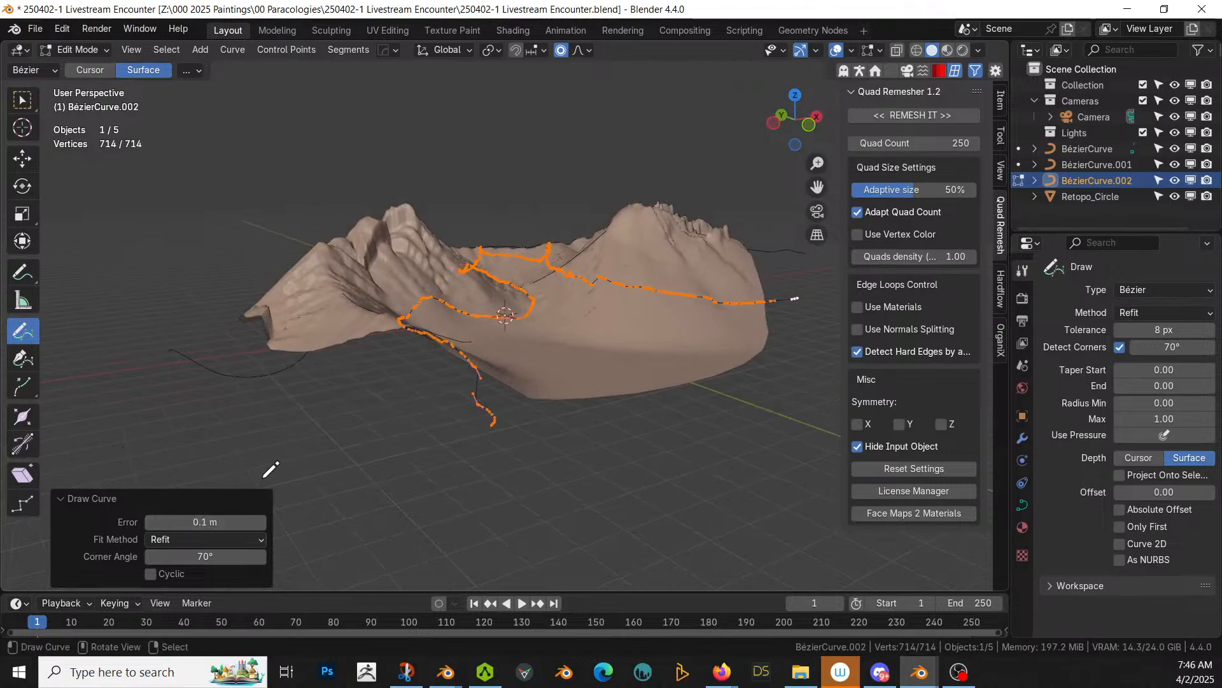
Step: Roughen the curve by moving three of its points about 2.8 m with Random proportional falloff, then return to Object Mode
mouse_move(272, 469)
middle_down()
mouse_move(349, 507)
mouse_move(276, 502)
mouse_move(305, 478)
mouse_move(270, 388)
middle_up()
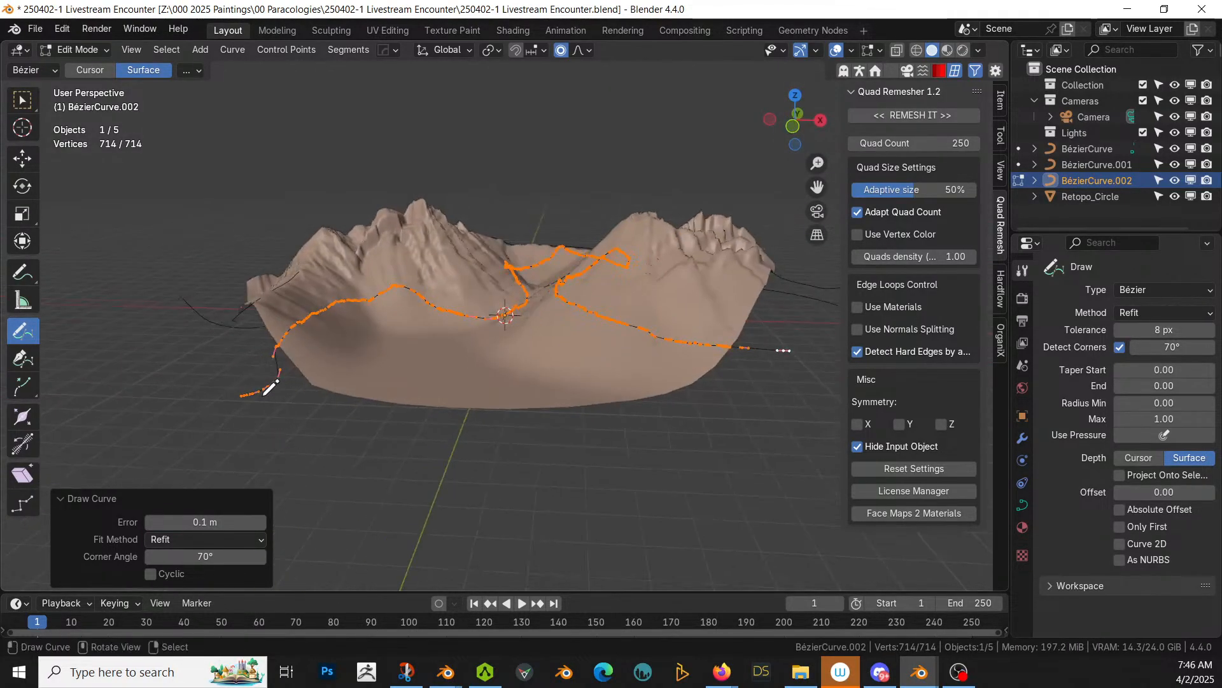
scroll(372, 336, up, 2)
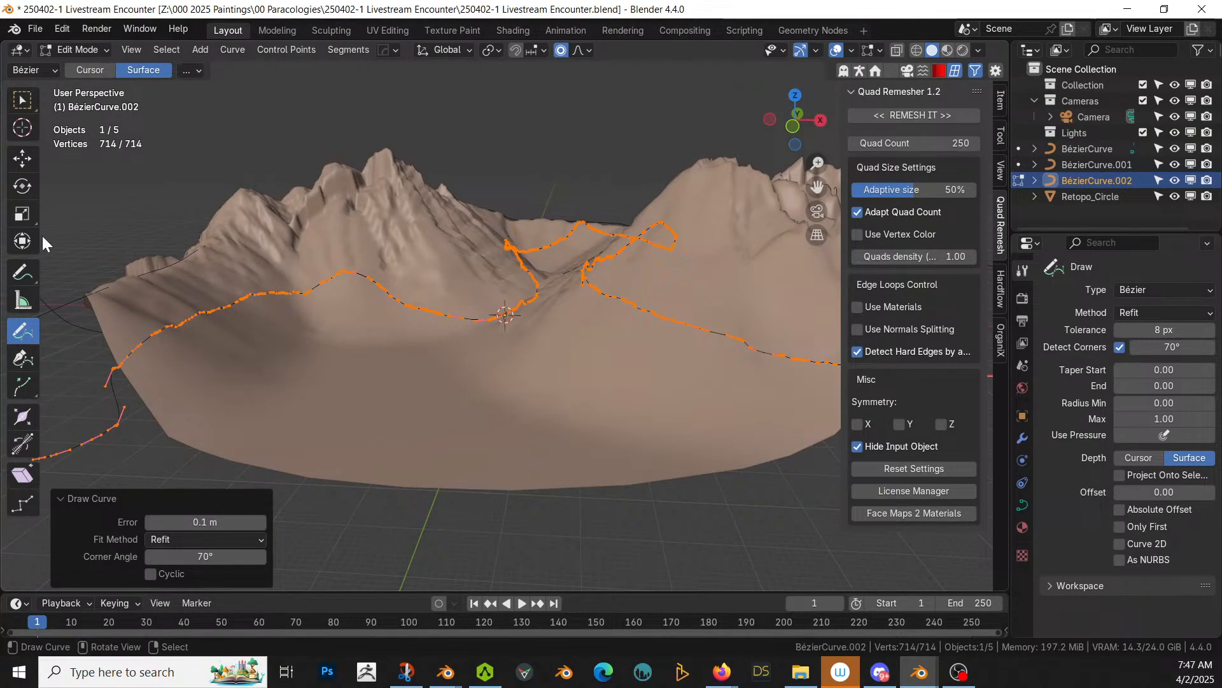
click(26, 241)
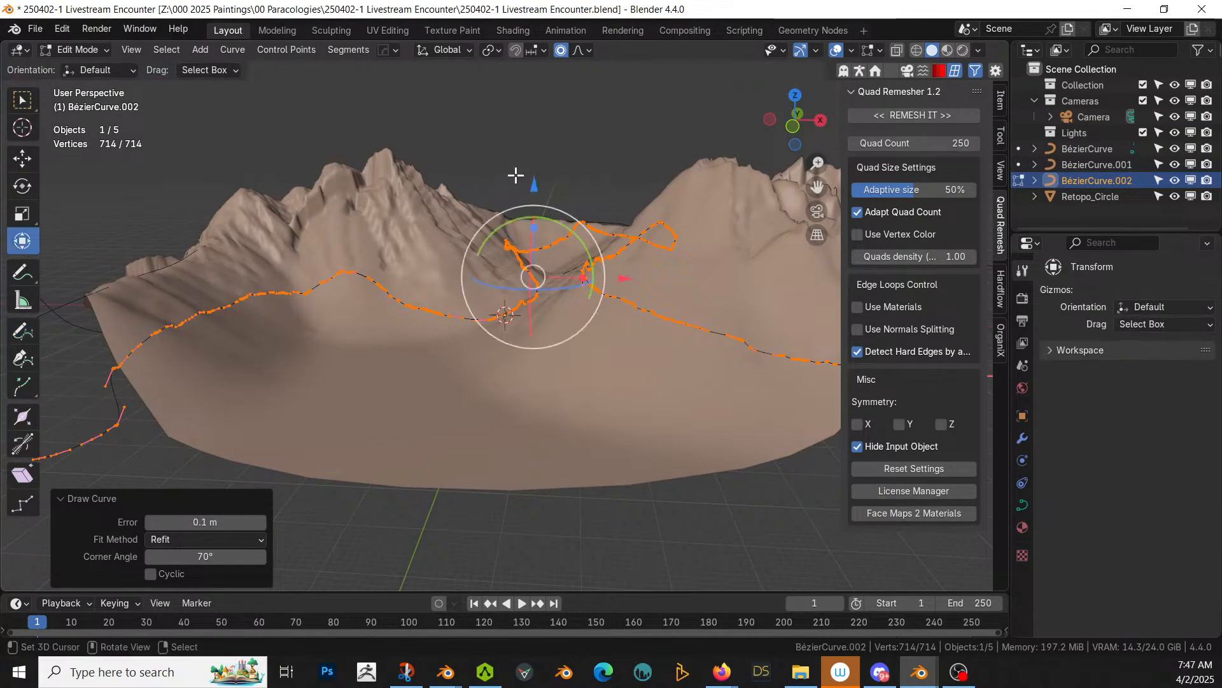
click(590, 51)
click(529, 233)
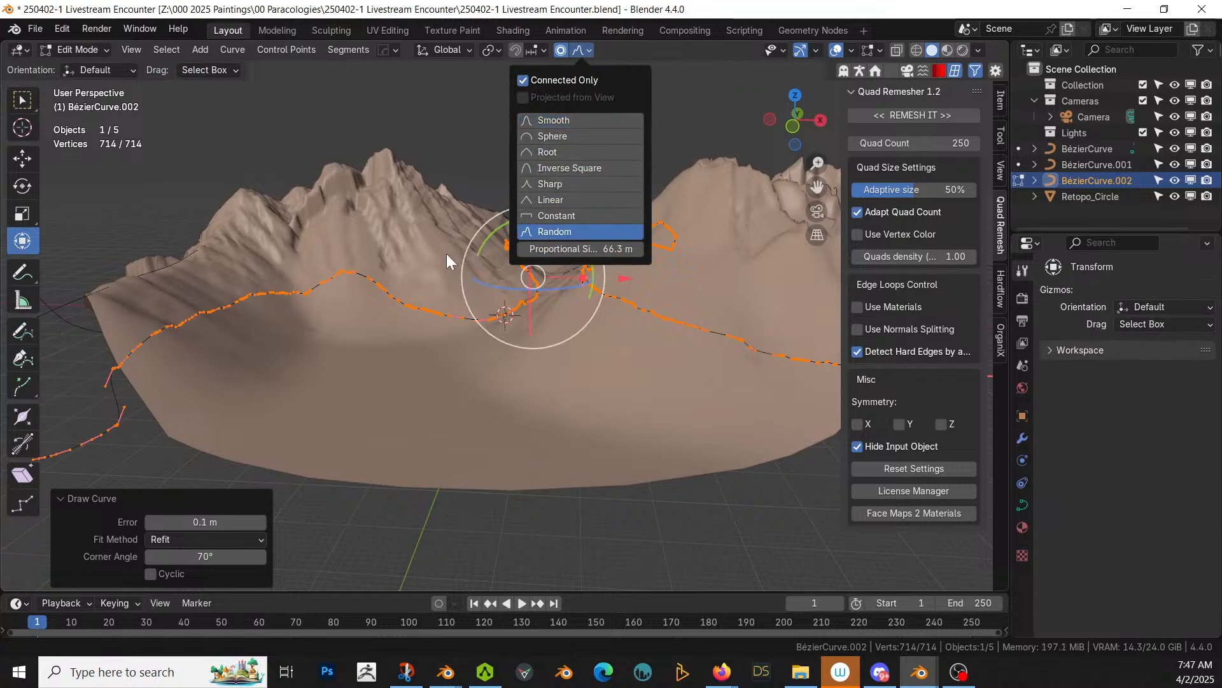
click(229, 305)
shift+click(498, 311)
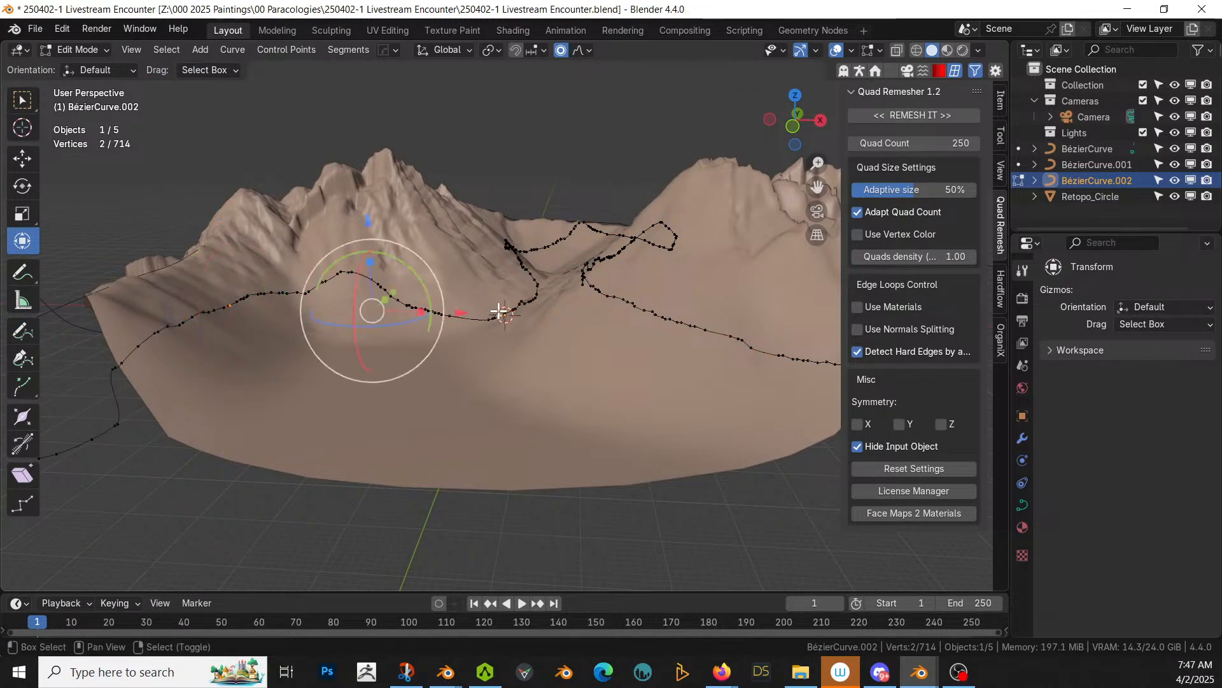
shift+click(671, 315)
key(g)
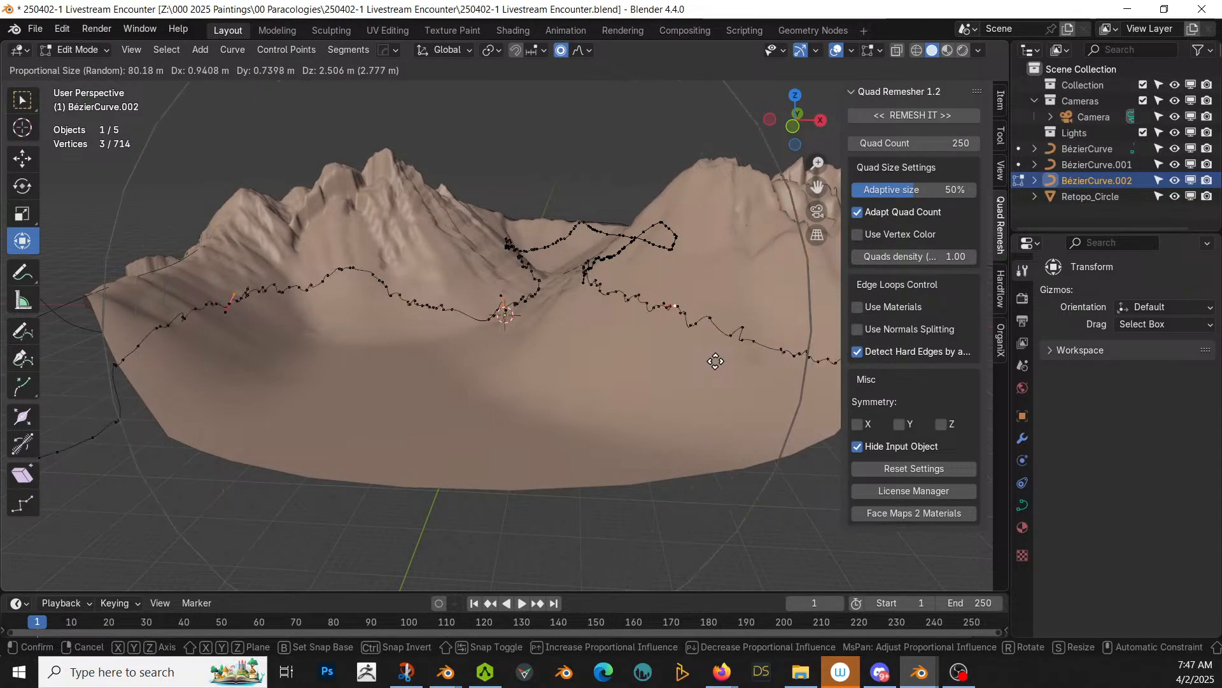
click(716, 361)
middle_drag(717, 357, 734, 380)
key(Tab)
Step: Add another QP_DrawTerrain_V01 modifier to the terrain, with base subdivision 0 and the newly drawn curve as its Curves object
scroll(745, 433, down, 3)
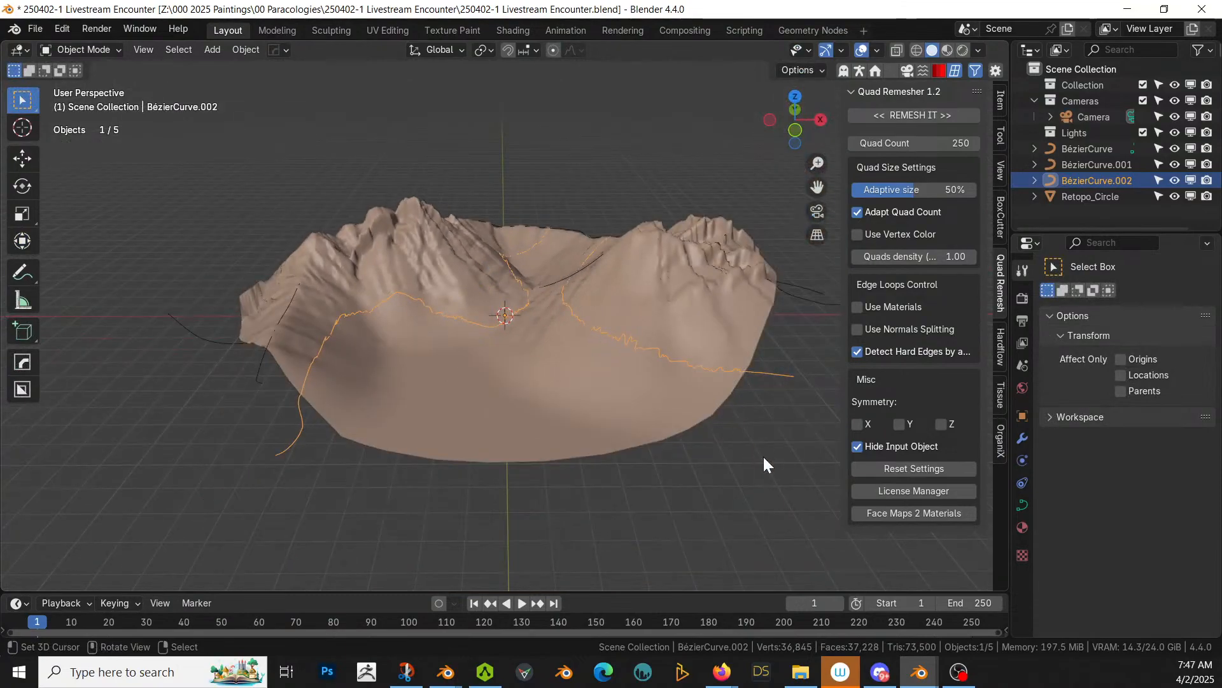
click(697, 335)
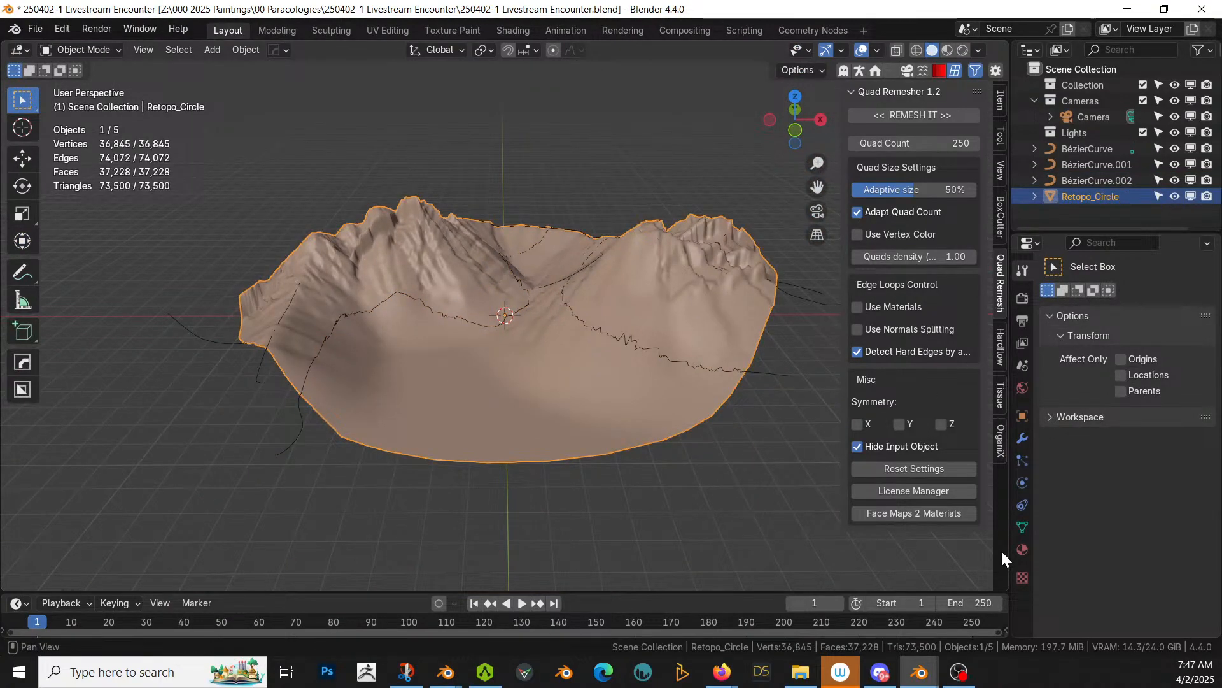
click(1022, 438)
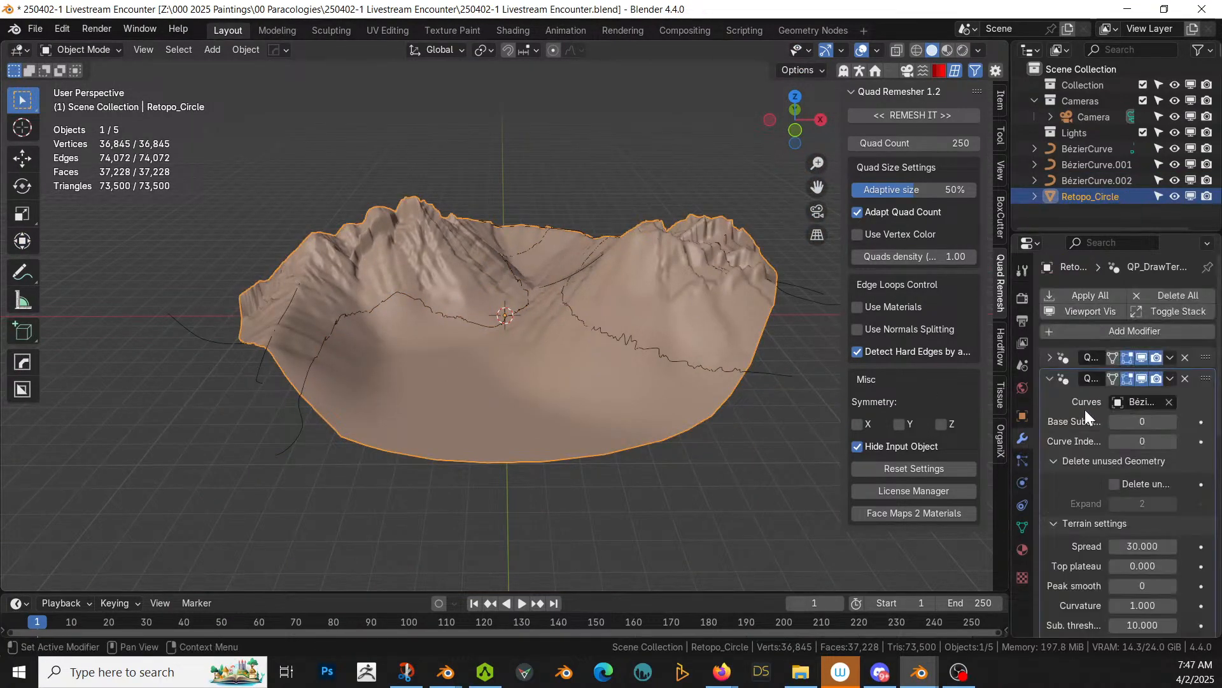
click(1062, 380)
click(1114, 328)
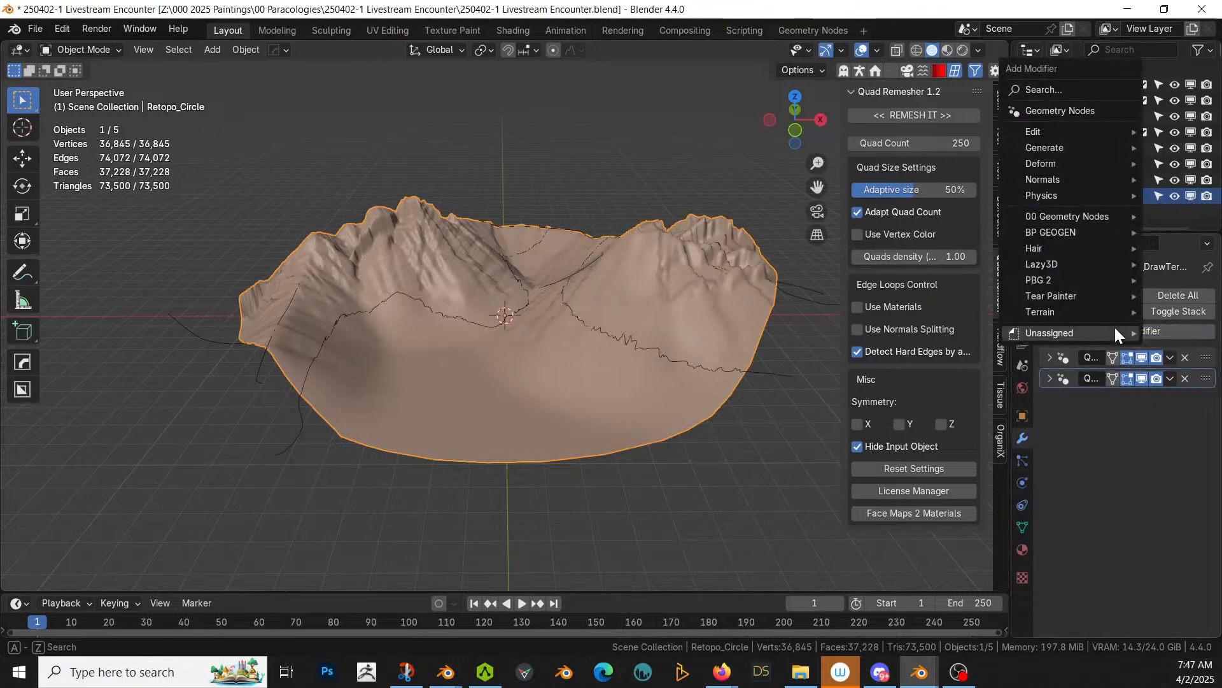
mouse_move(1081, 318)
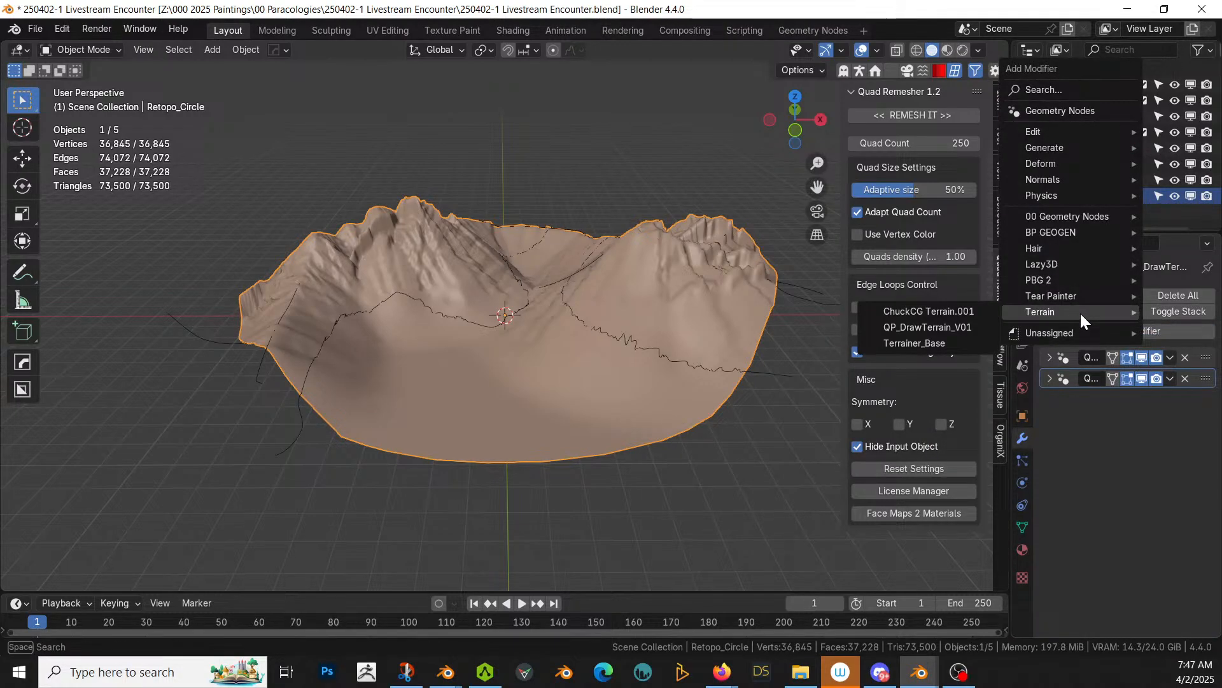
click(915, 326)
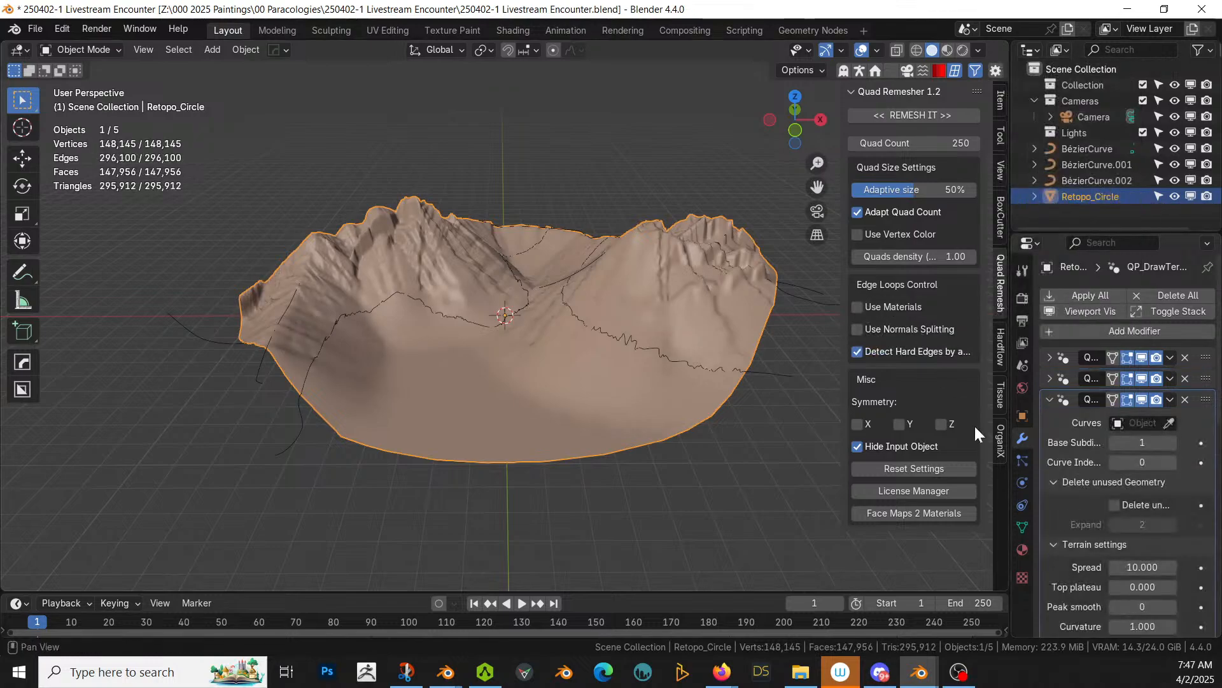
click(1116, 442)
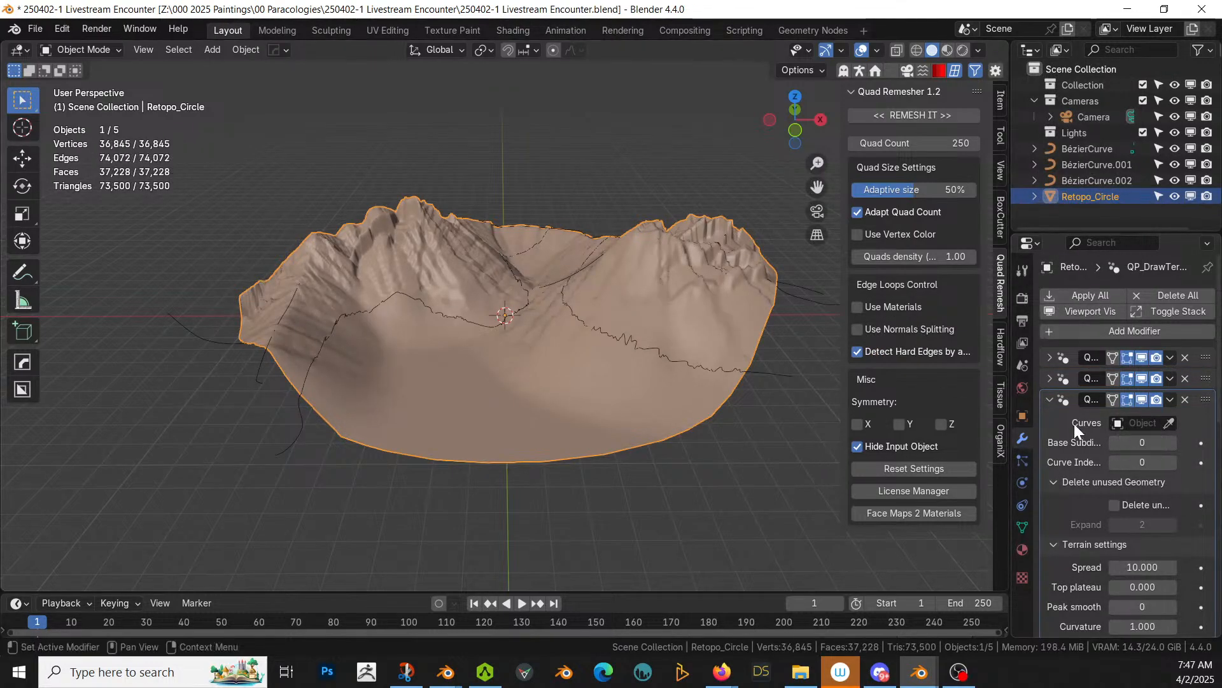
click(1171, 421)
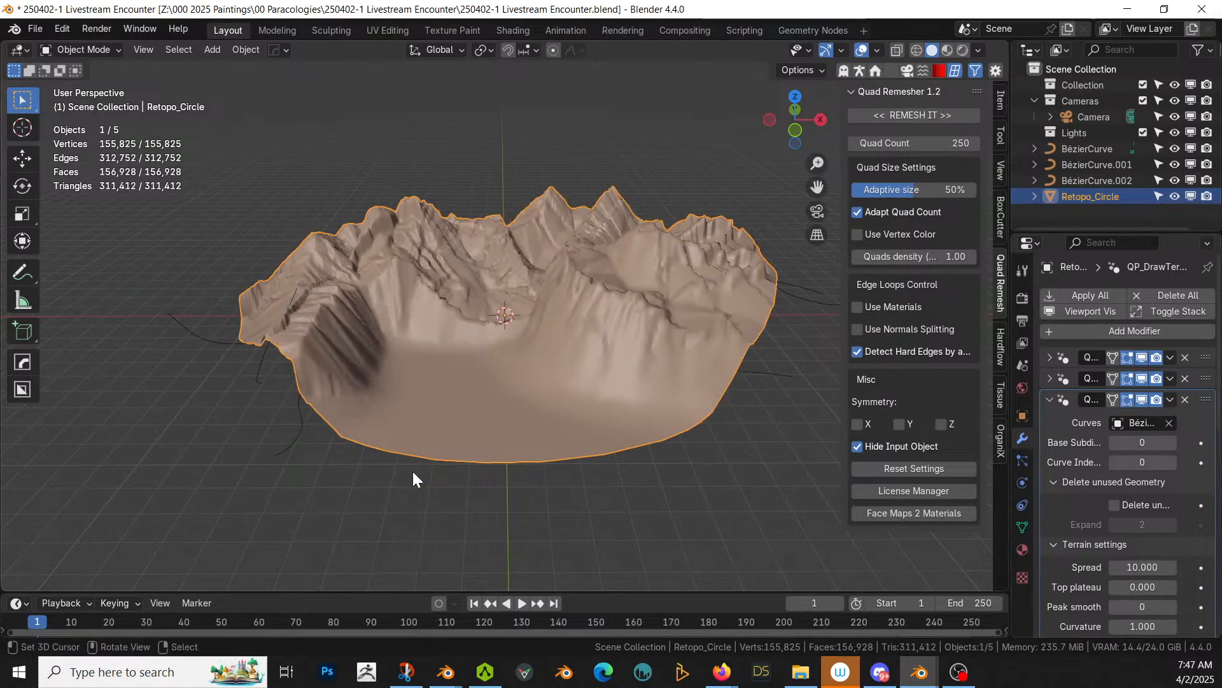
Step: Lower the most recently drawn terrain curve 12.411 m along Z and apply all of the terrain's modifiers
middle_drag(349, 452, 357, 480)
click(266, 415)
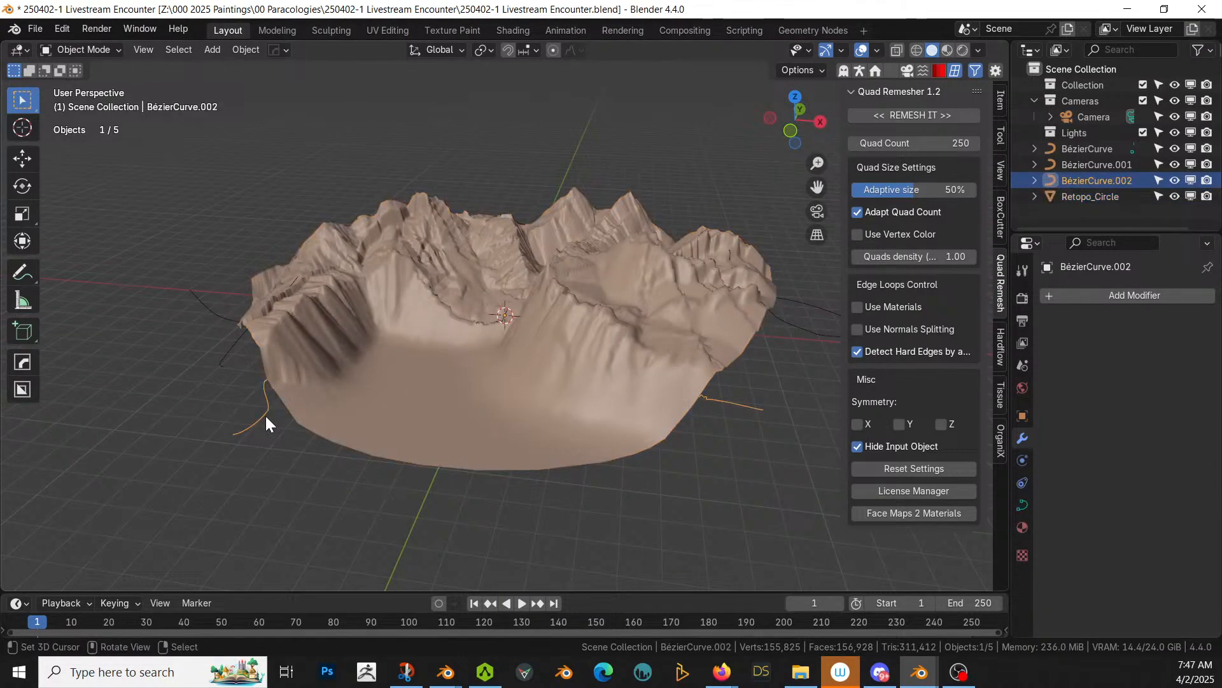
key(g)
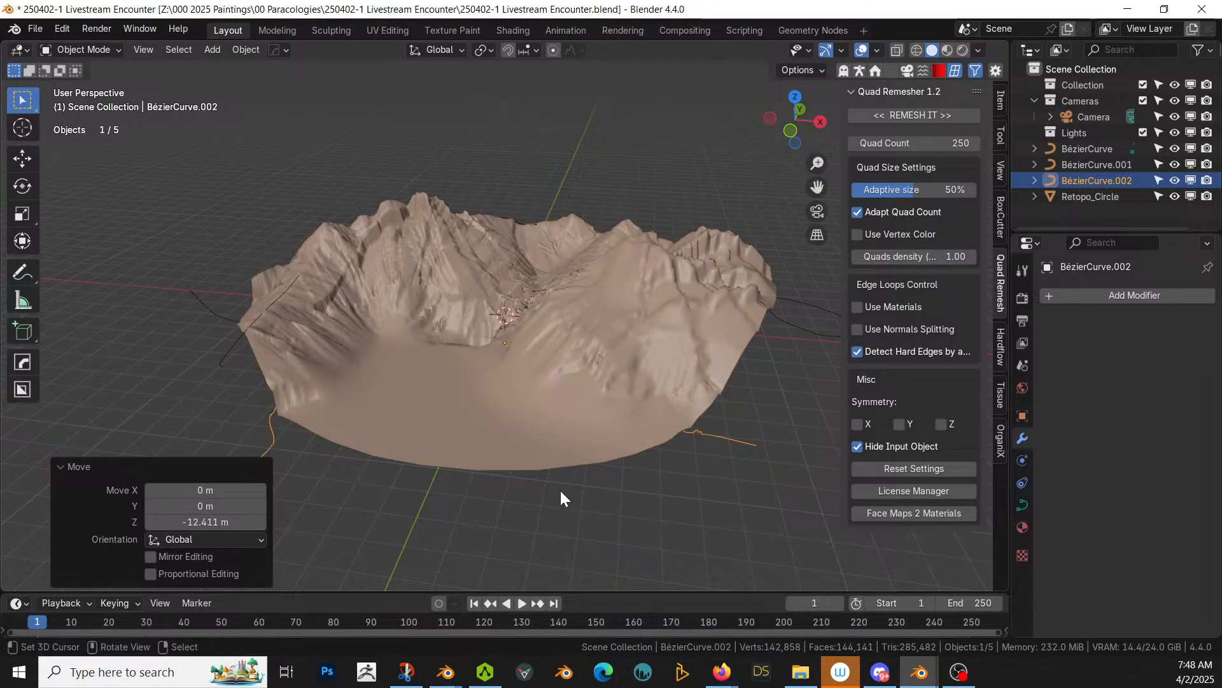
middle_drag(559, 488, 564, 554)
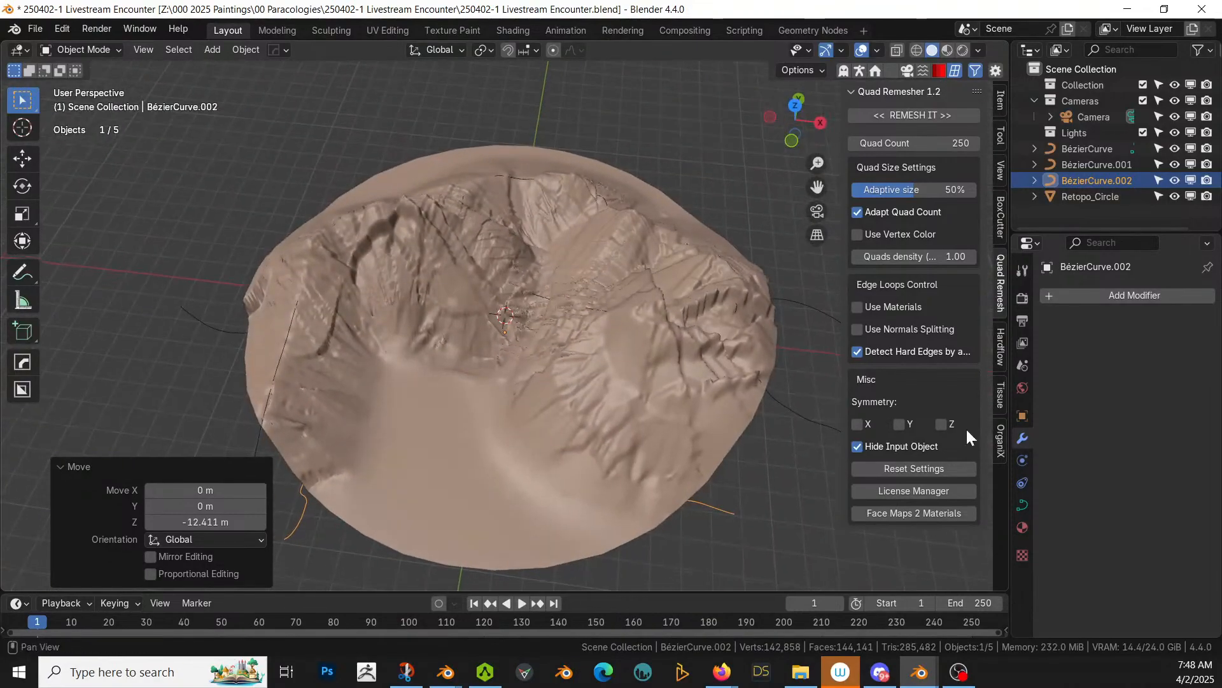
click(491, 419)
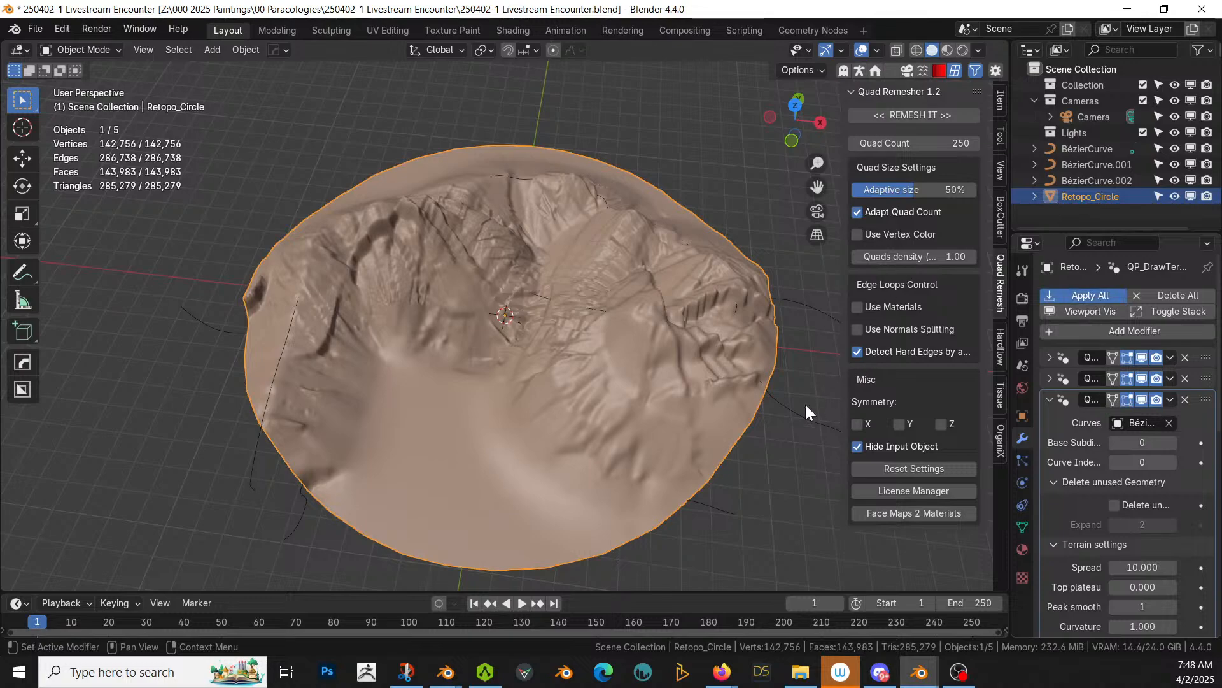
Step: Switch to AccuRIG and move the symmetric wrist, elbow and shoulder joints into position on the creature's arms
key(alt+Tab)
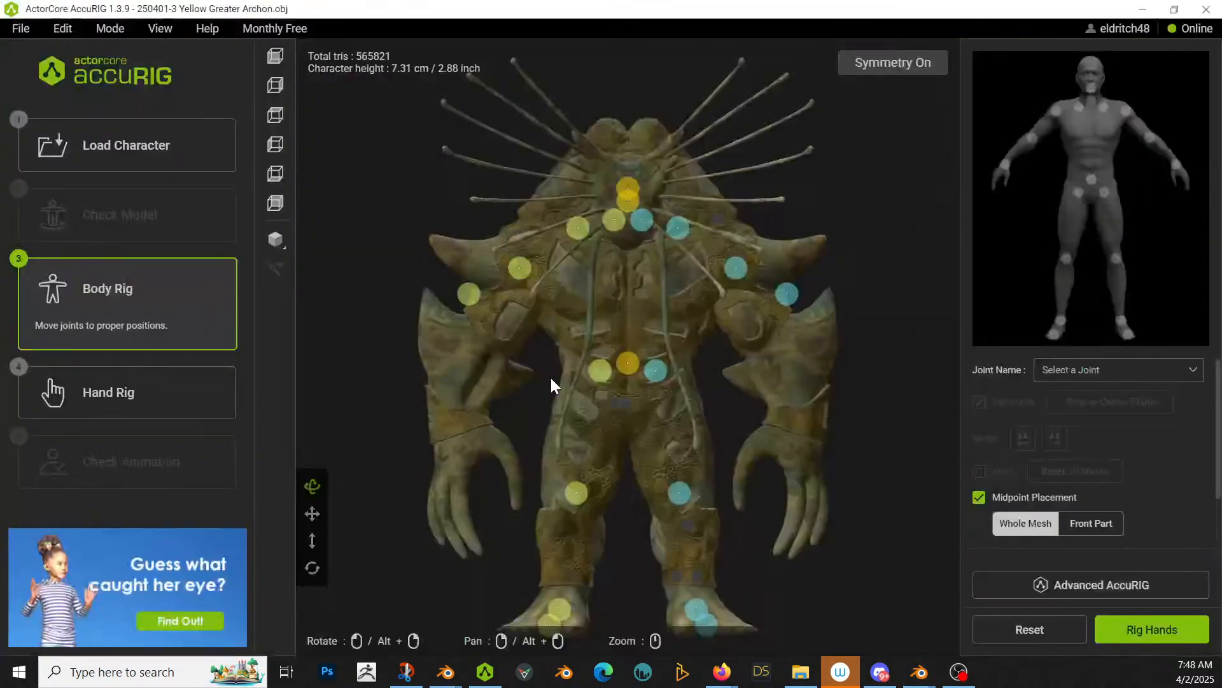
drag(469, 297, 467, 441)
drag(519, 268, 494, 349)
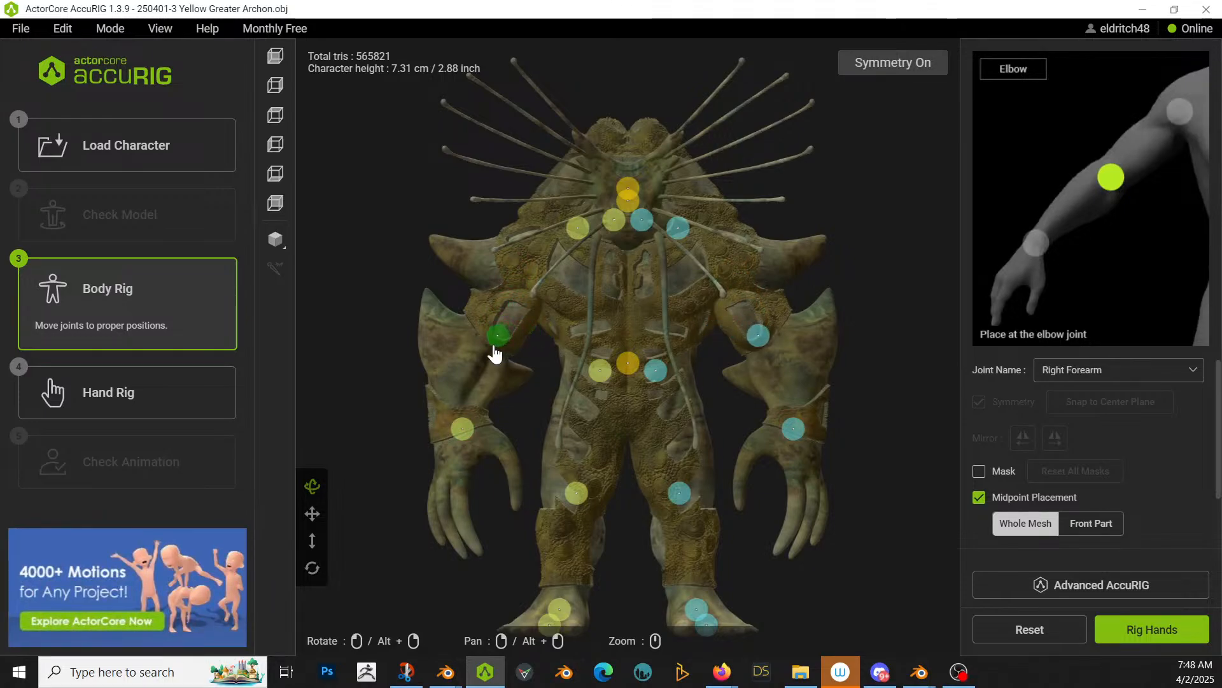
drag(574, 232, 560, 249)
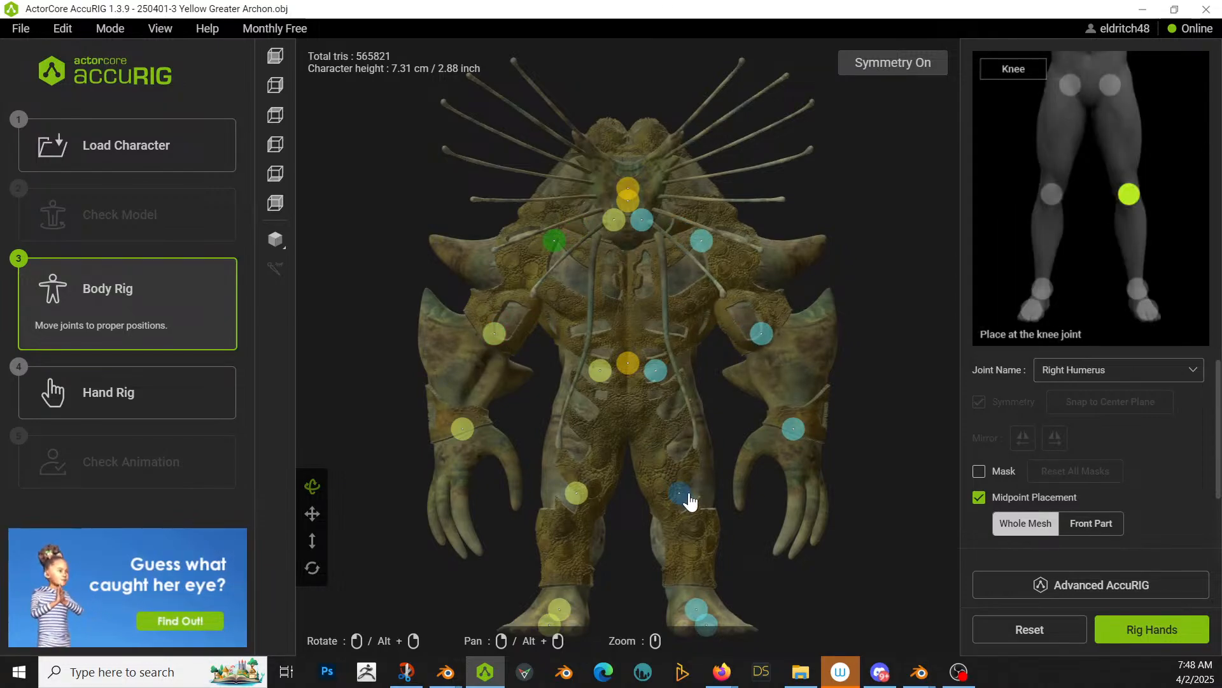
Step: Raise the knee joints slightly and lower the hip joints to fit the creature's legs
click(577, 490)
drag(600, 371, 596, 398)
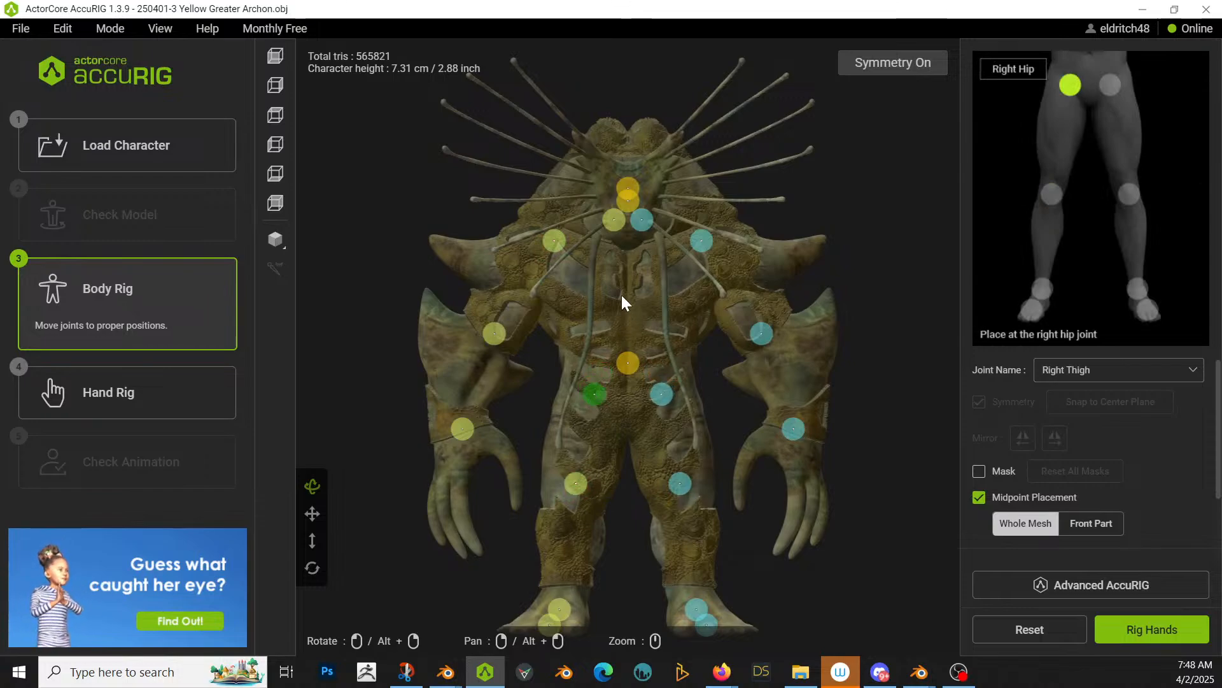
click(554, 241)
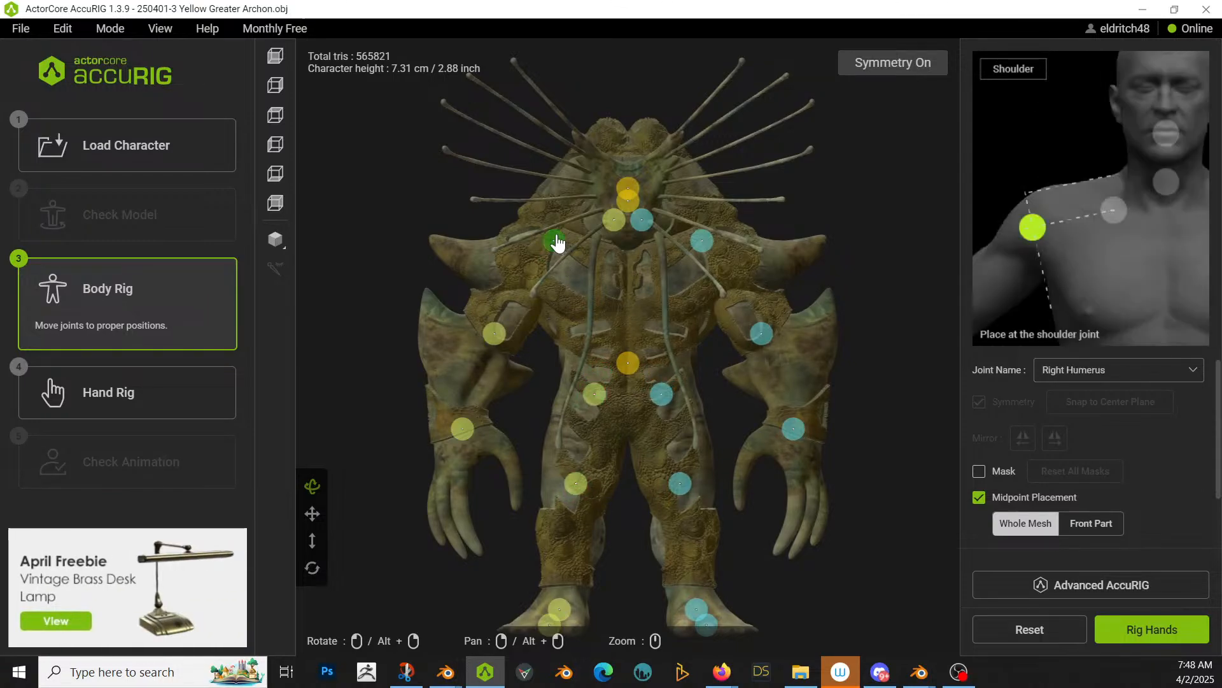
Step: In the side view, move the head and neck joints forward towards the creature's face
click(275, 86)
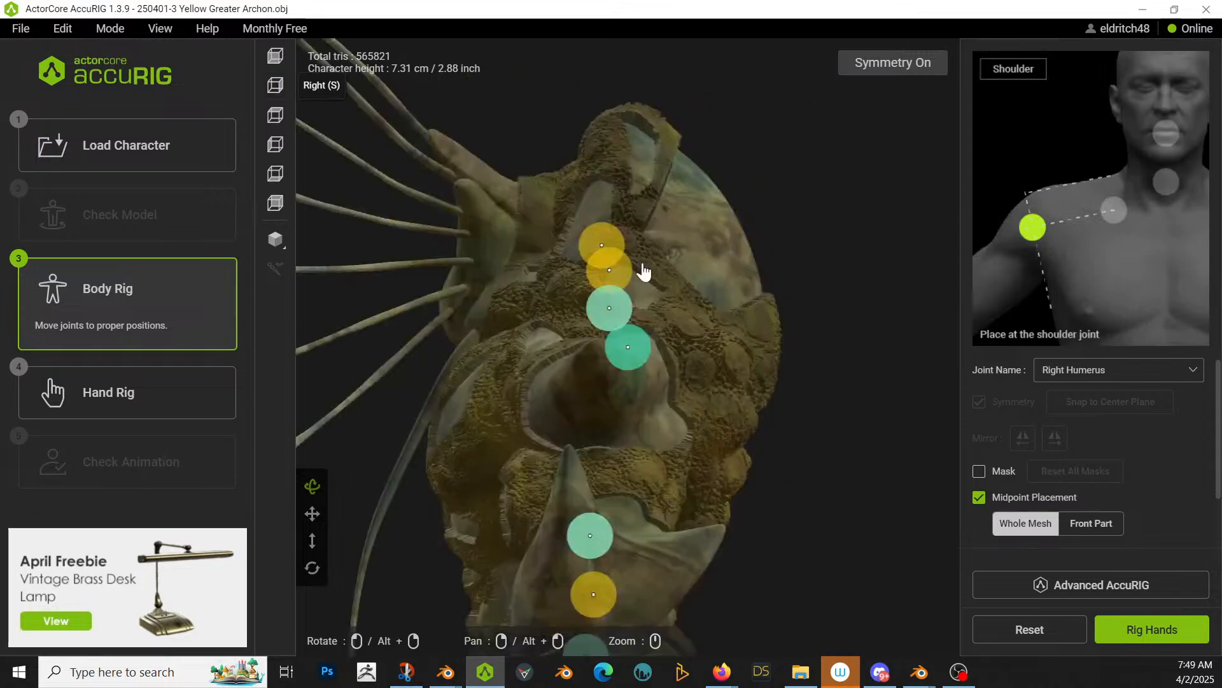
drag(604, 249, 517, 260)
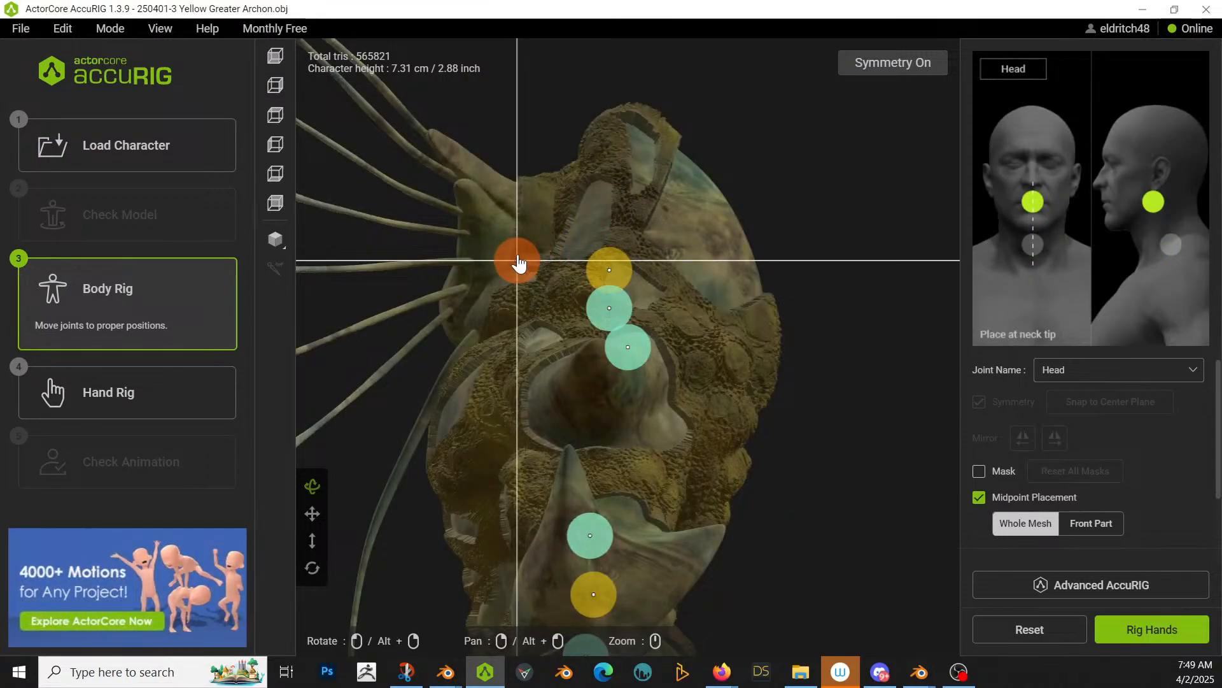
drag(613, 267, 551, 309)
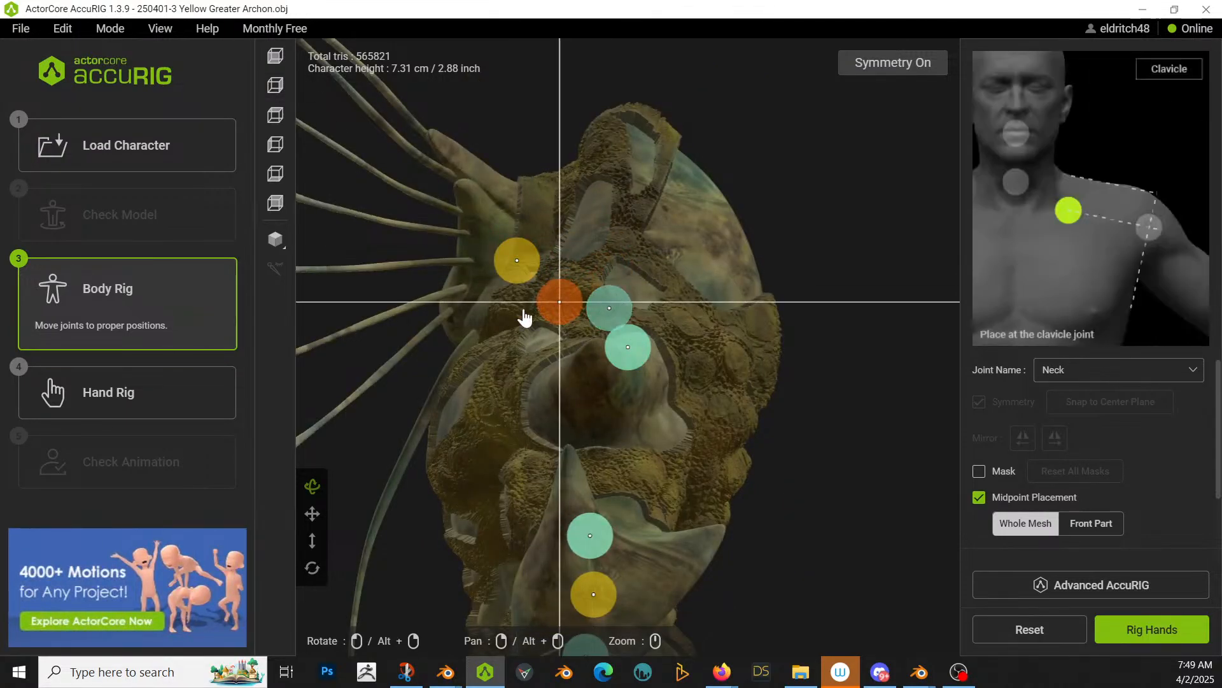
Step: In the front view, spread the clavicle joints outward and slightly down, and check them in the side view
click(275, 105)
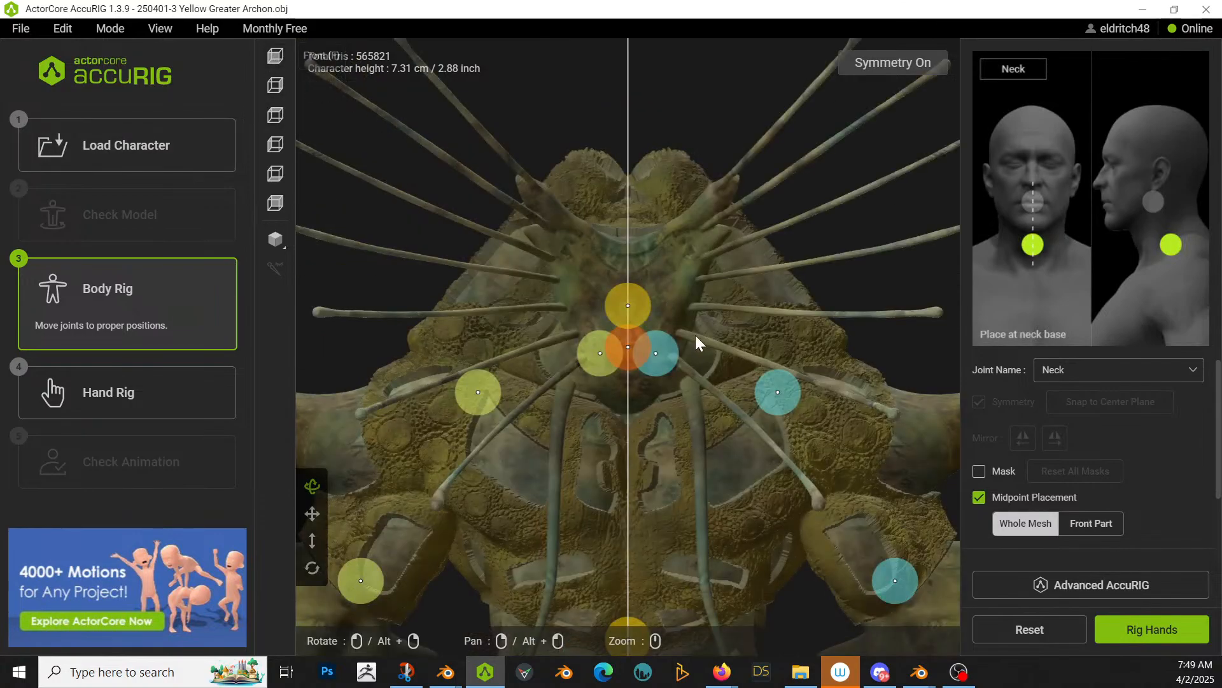
click(662, 355)
drag(681, 370, 717, 366)
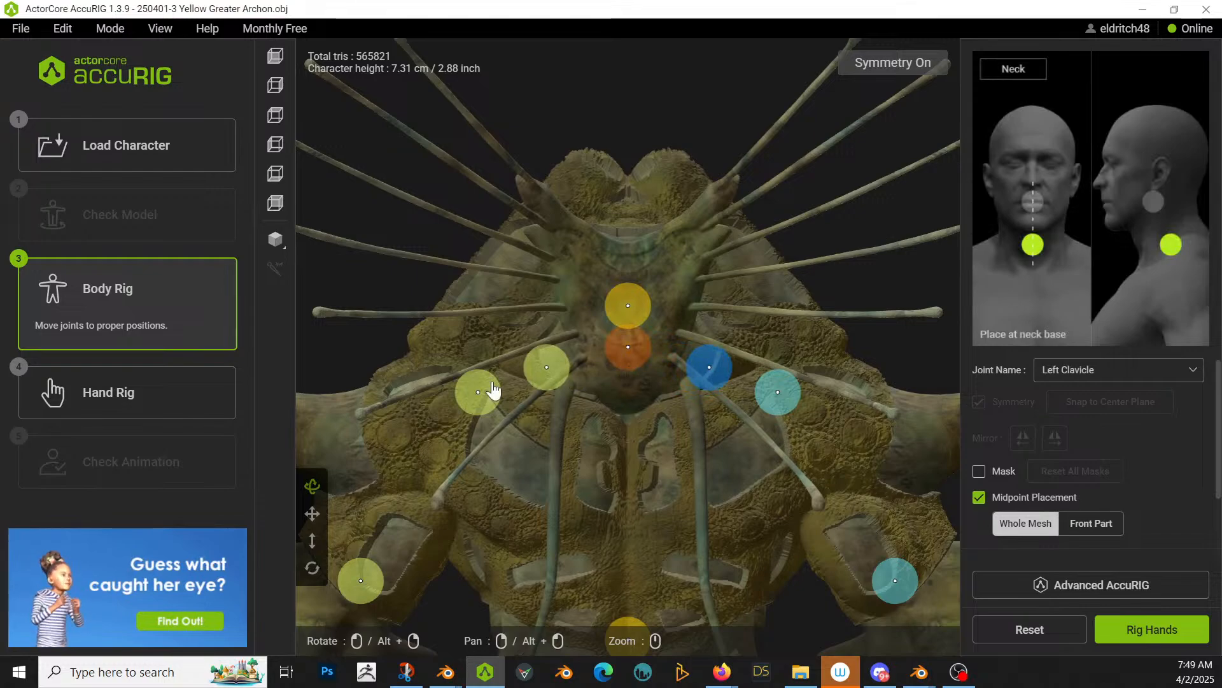
click(275, 85)
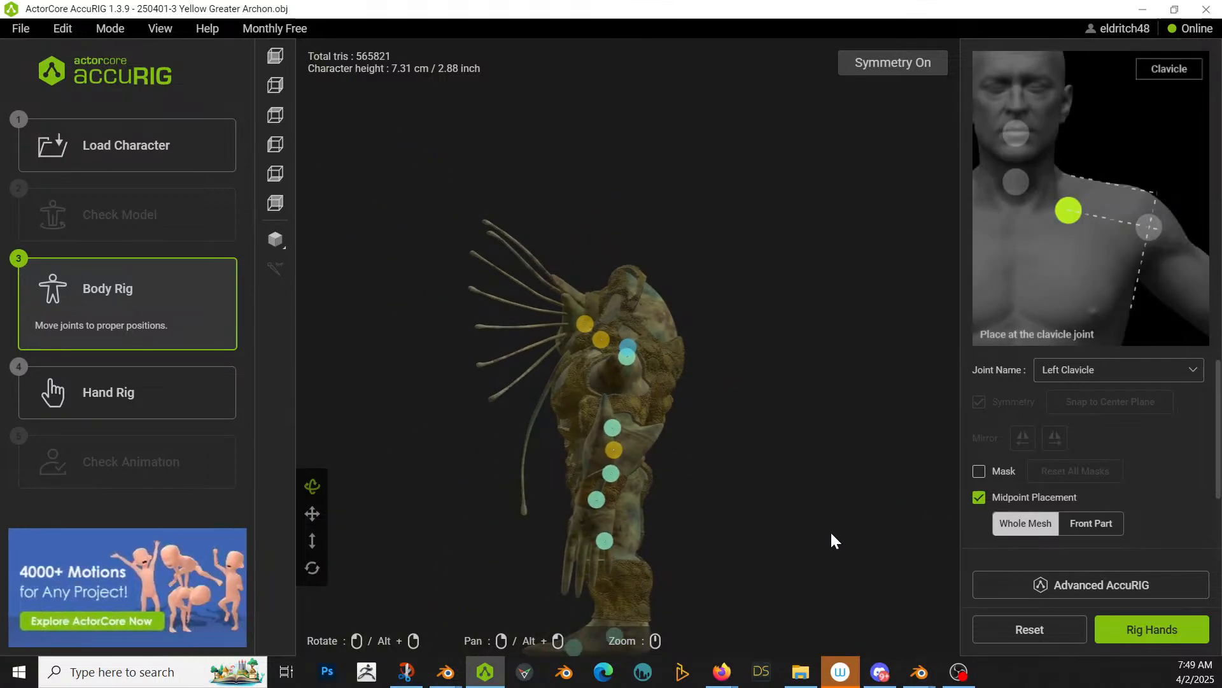
Step: Proceed to rigging the hands with the number of fingers at 5
click(1146, 630)
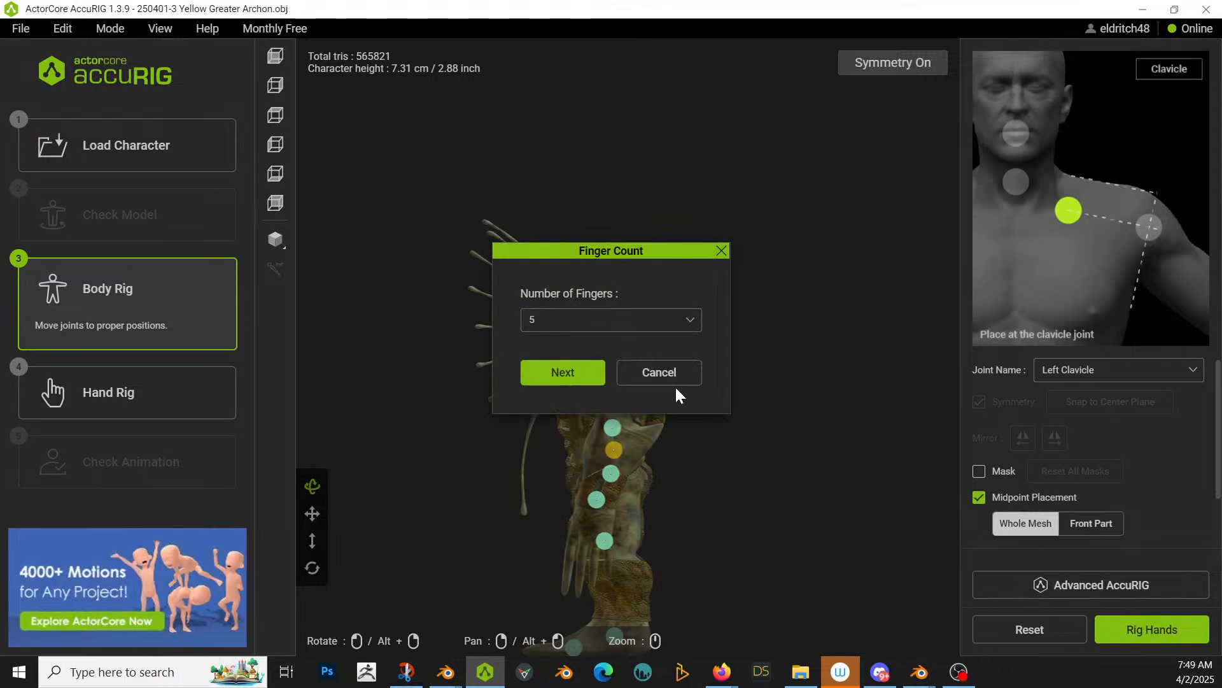
click(571, 378)
Step: Switch to Blender and delete the three Bézier curves that shaped the terrain
key(alt+Tab)
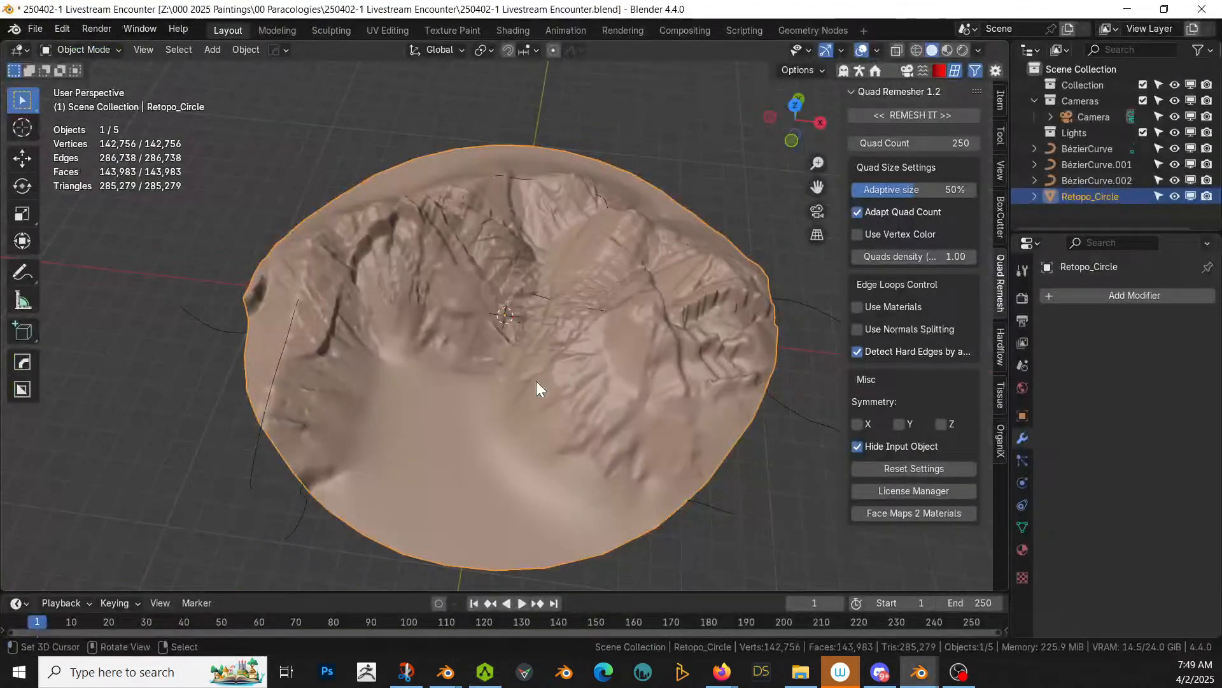
middle_drag(510, 390, 525, 357)
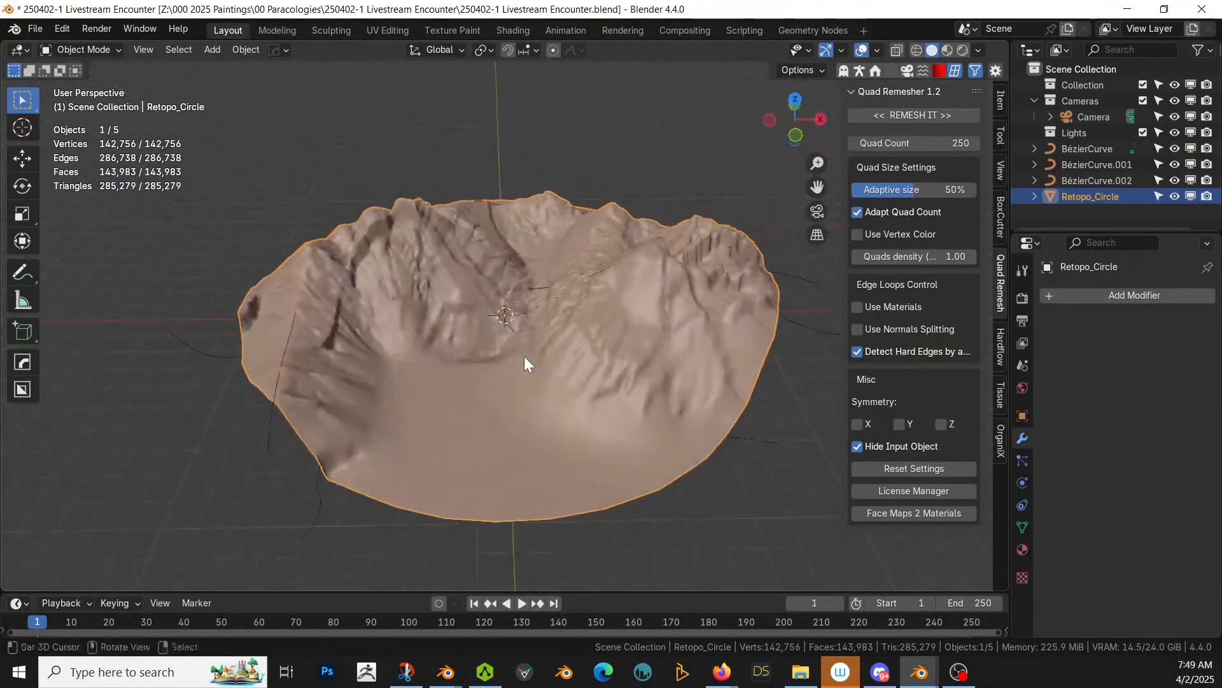
click(1056, 179)
shift+click(1085, 149)
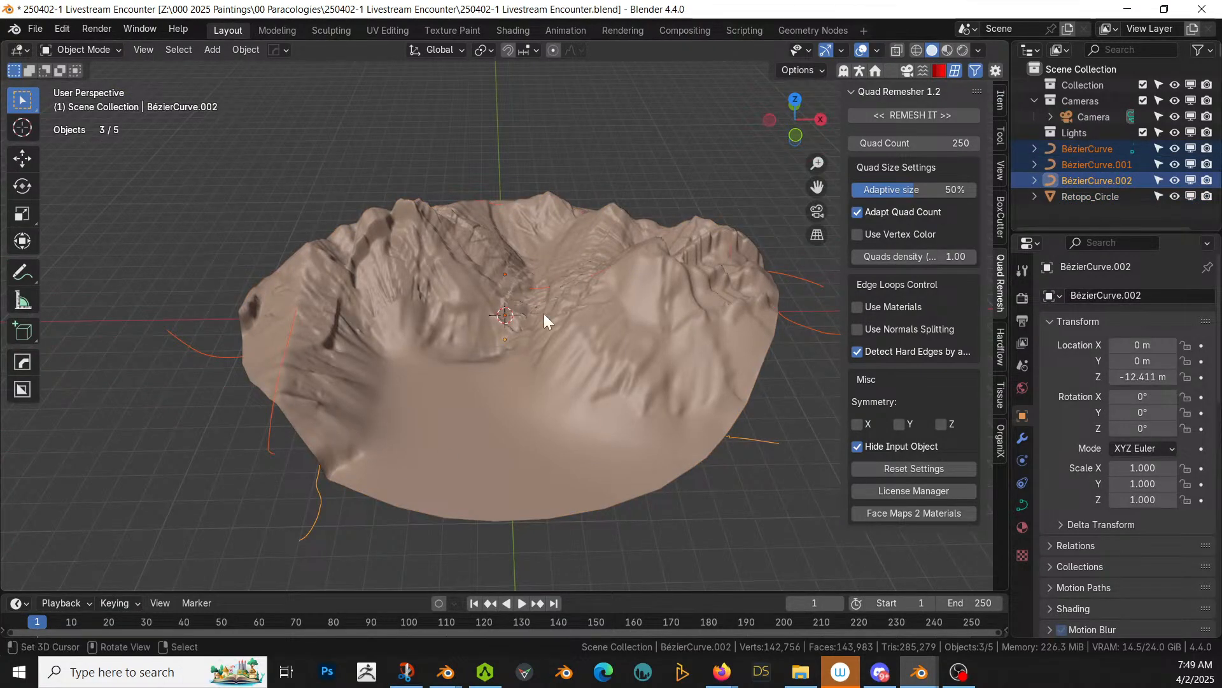
key(Delete)
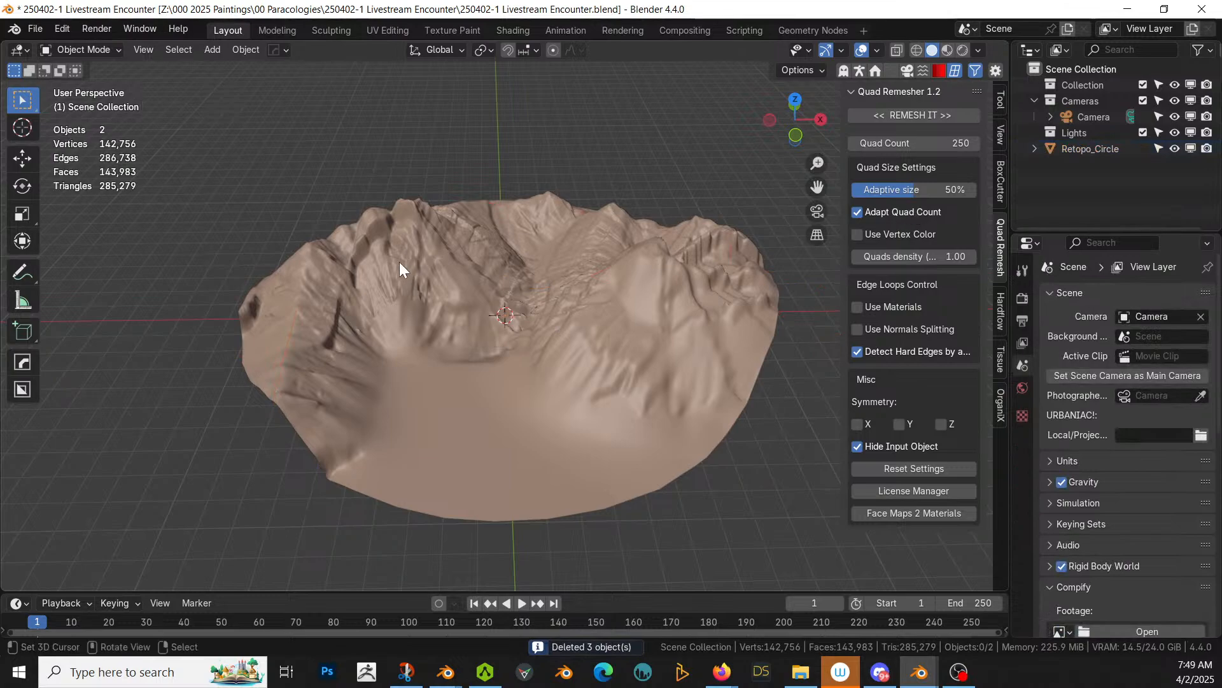
Step: Remesh the terrain with Quad Remesher at a quad count of 35000
click(922, 150)
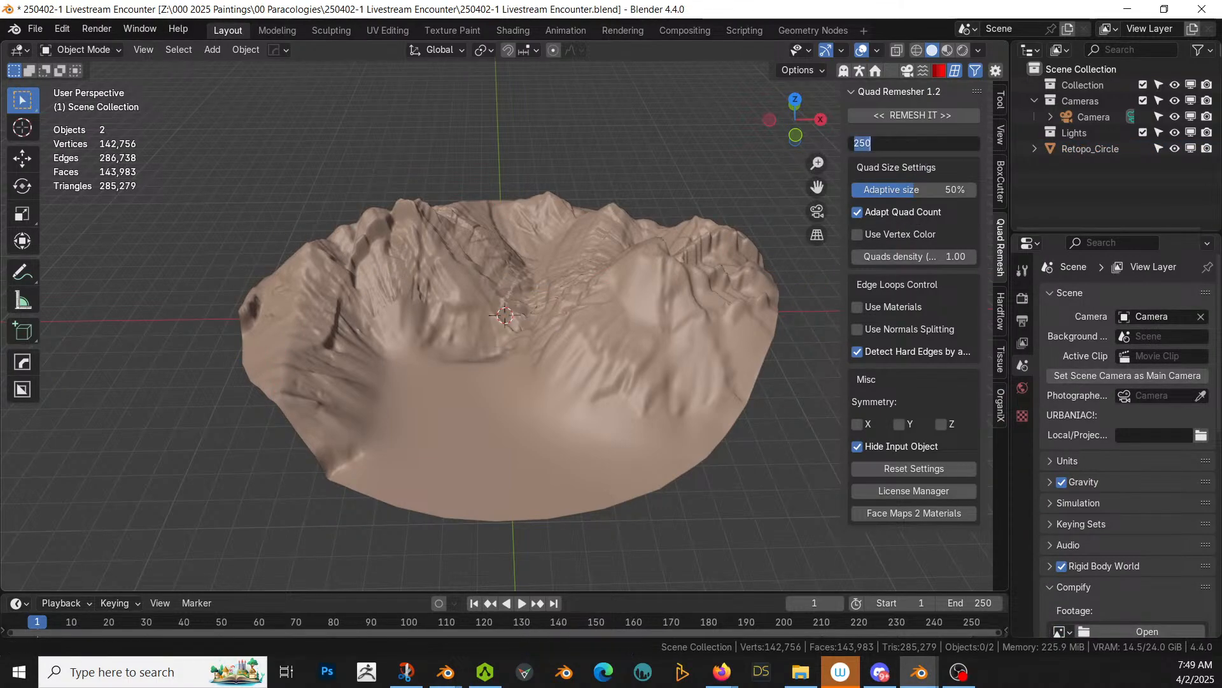
text(35000)
key(Return)
click(693, 224)
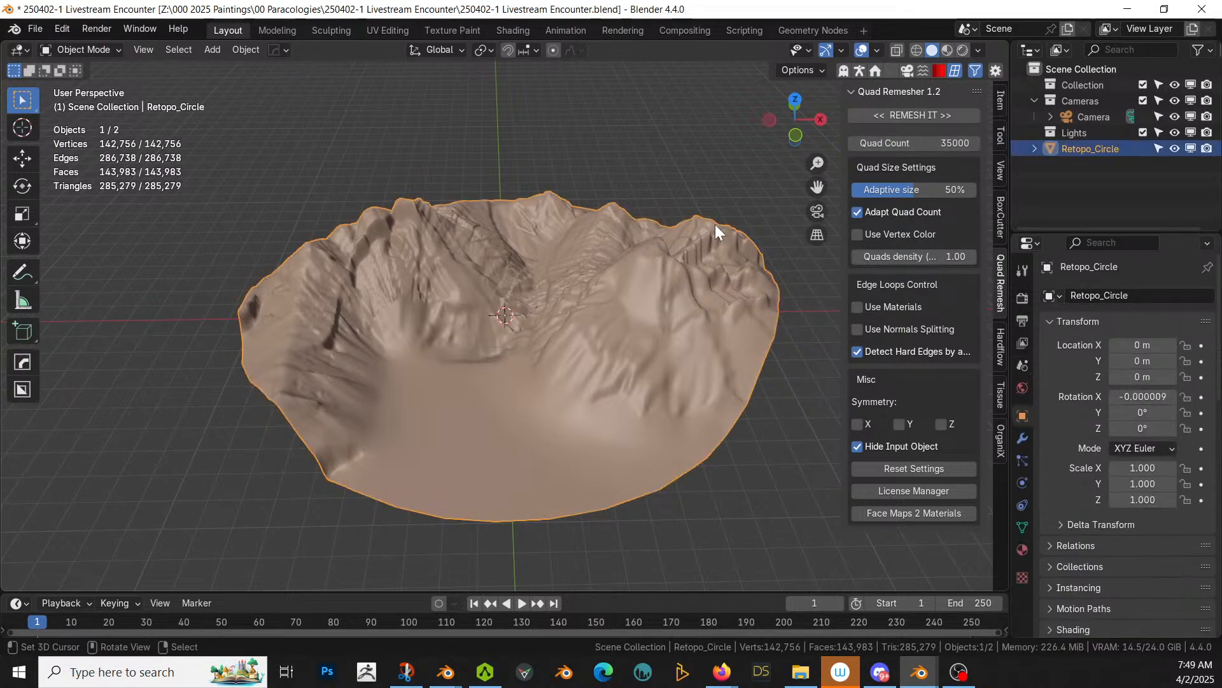
click(930, 116)
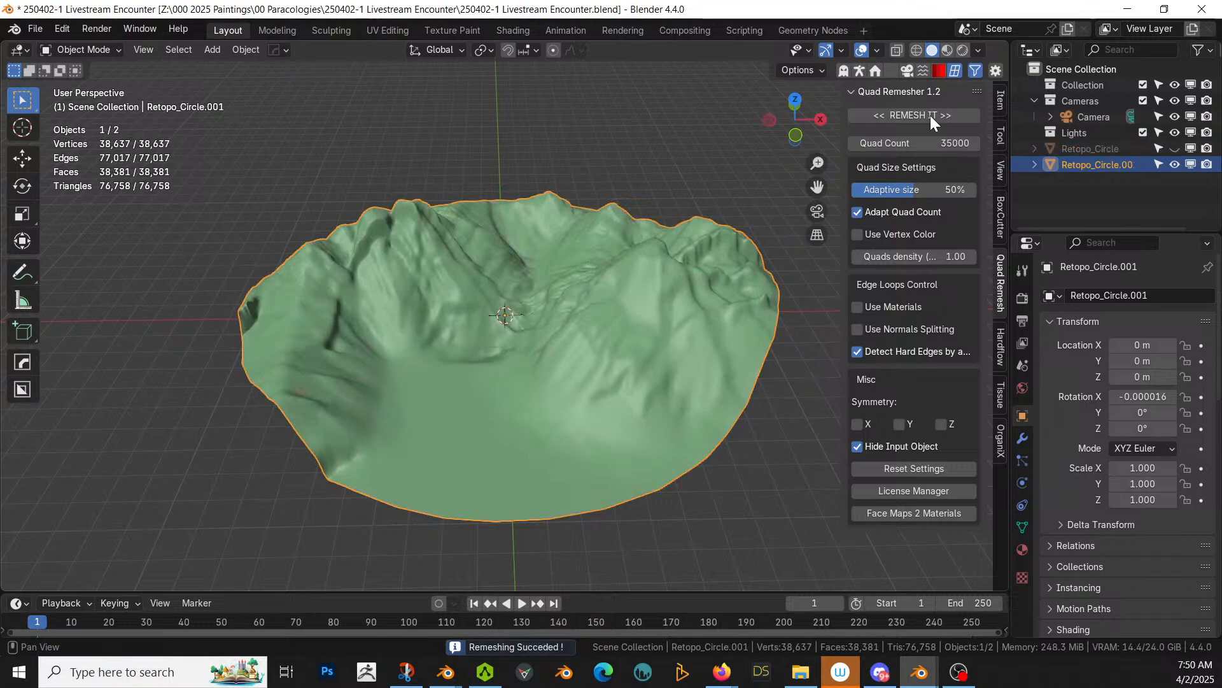
Step: Delete the hidden original terrain, and select the remeshed terrain to check its topology in Edit Mode
middle_drag(580, 315, 627, 369)
click(1083, 149)
key(Delete)
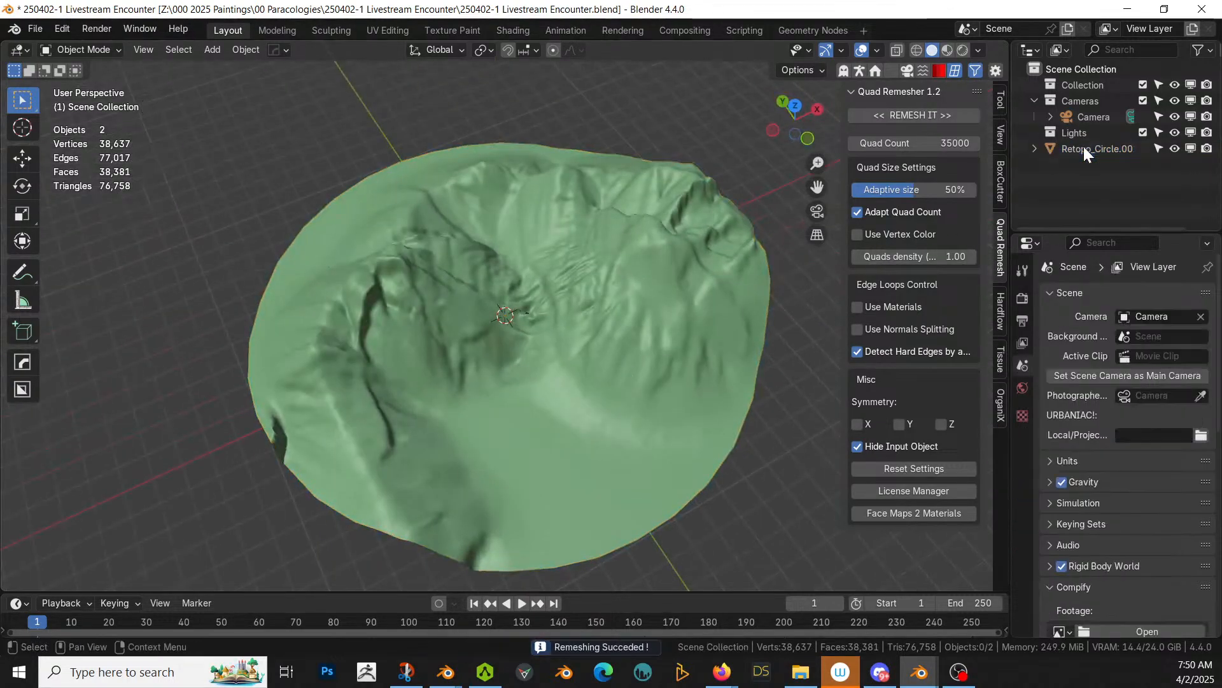
scroll(692, 300, up, 4)
click(624, 343)
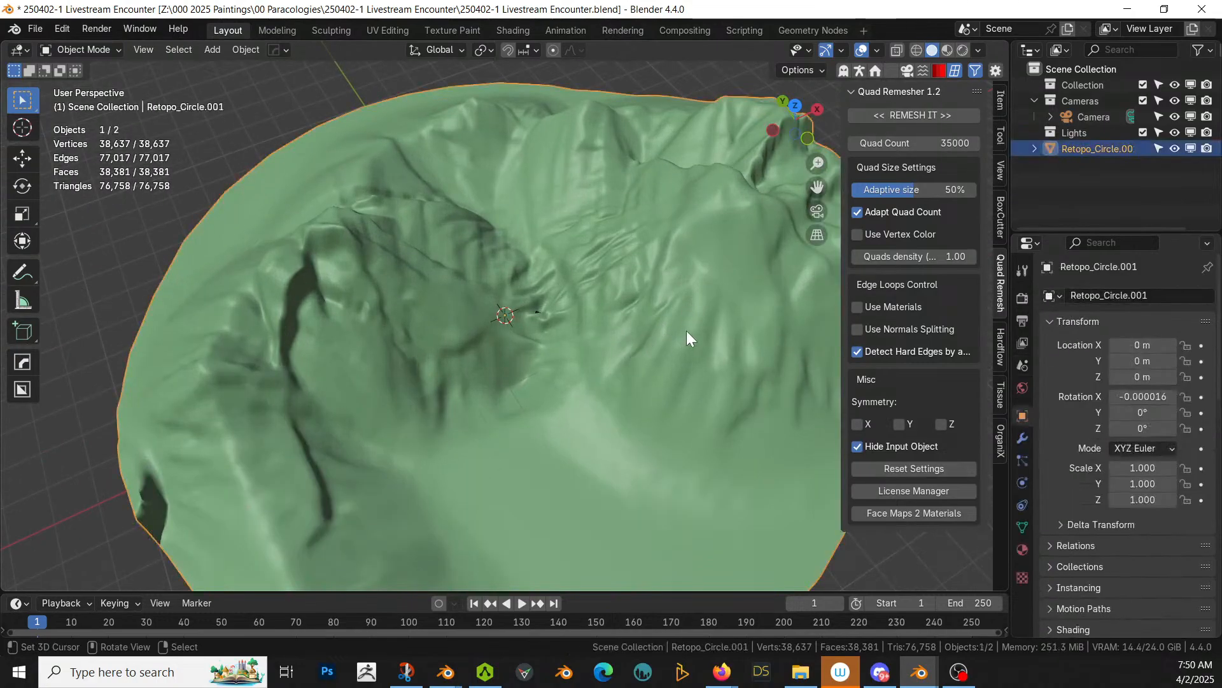
key(Tab)
key(Tab)
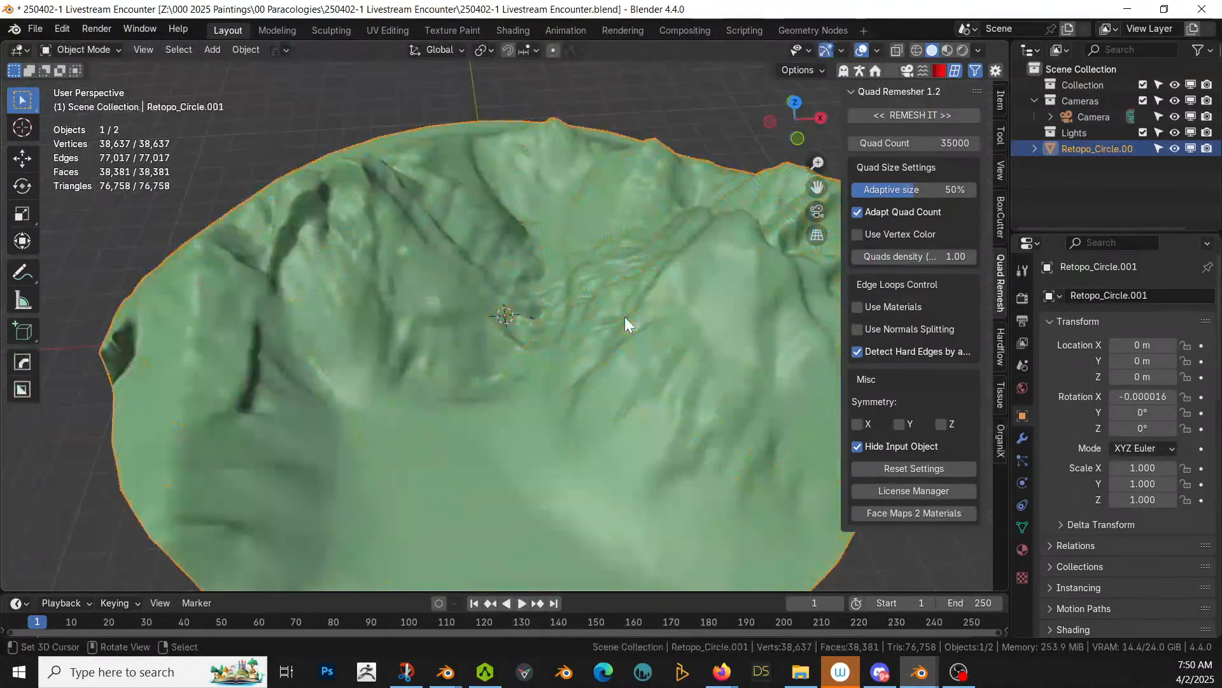
middle_drag(624, 316, 626, 267)
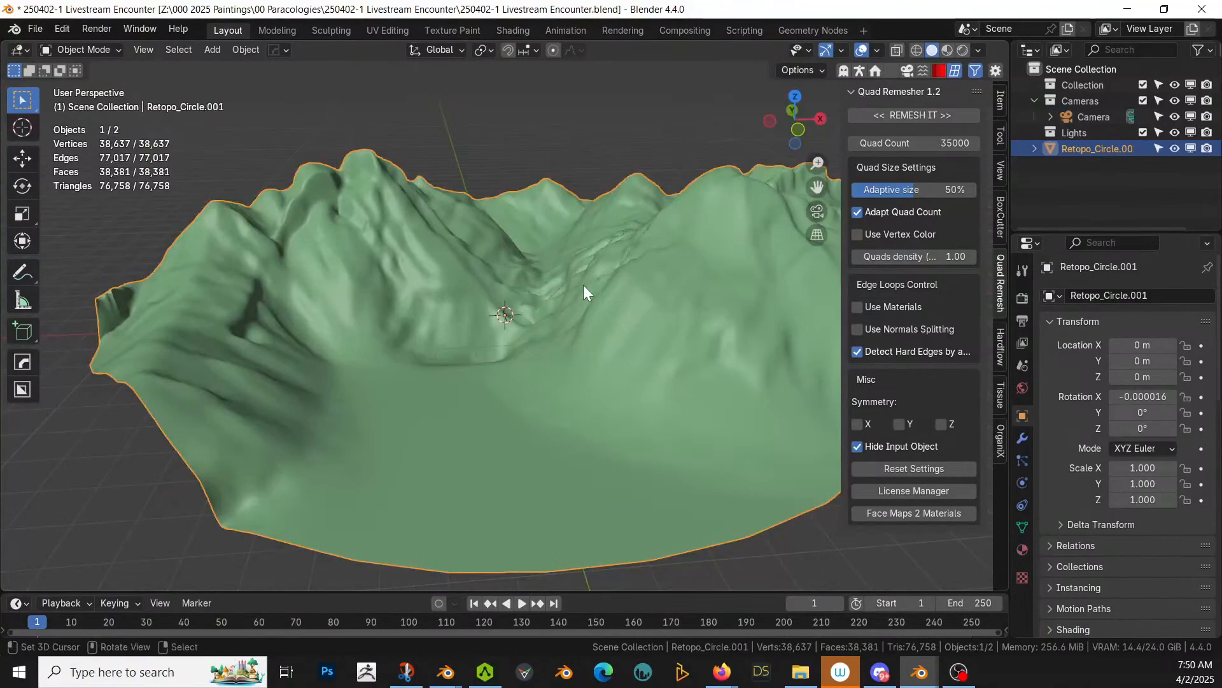
Step: Switch to AccuRIG, align the right hand's thumb joints with the thumb, and finalize the character
key(alt+Tab)
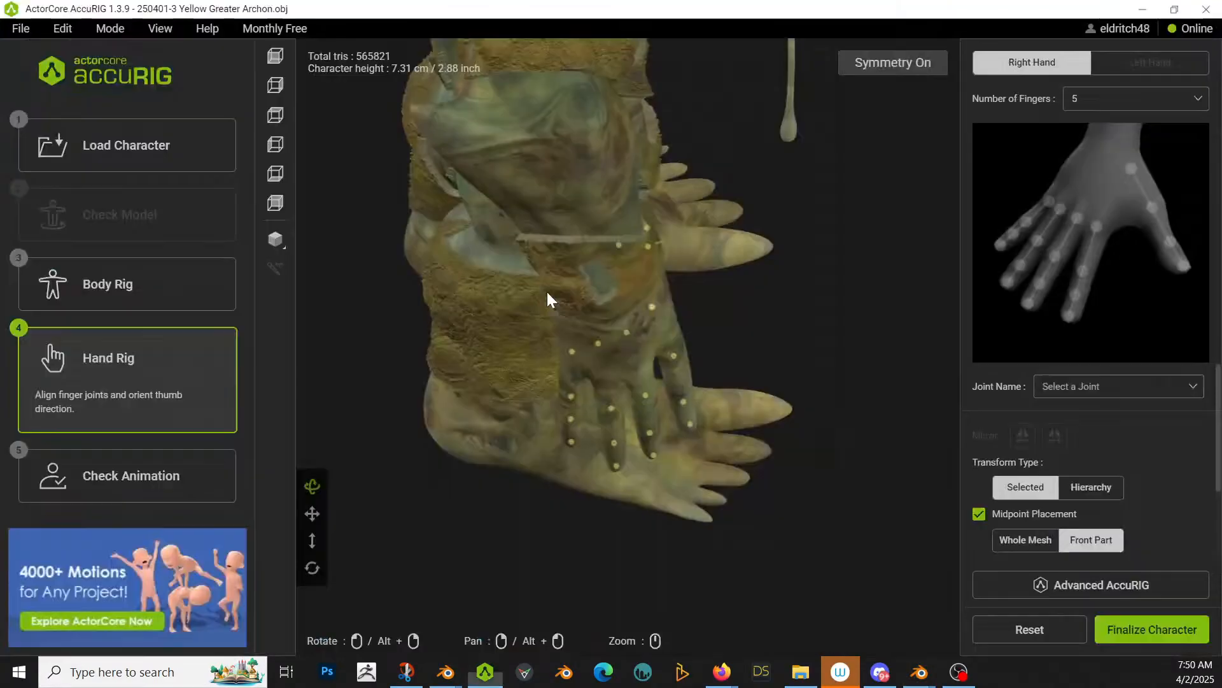
right_drag(806, 354, 686, 313)
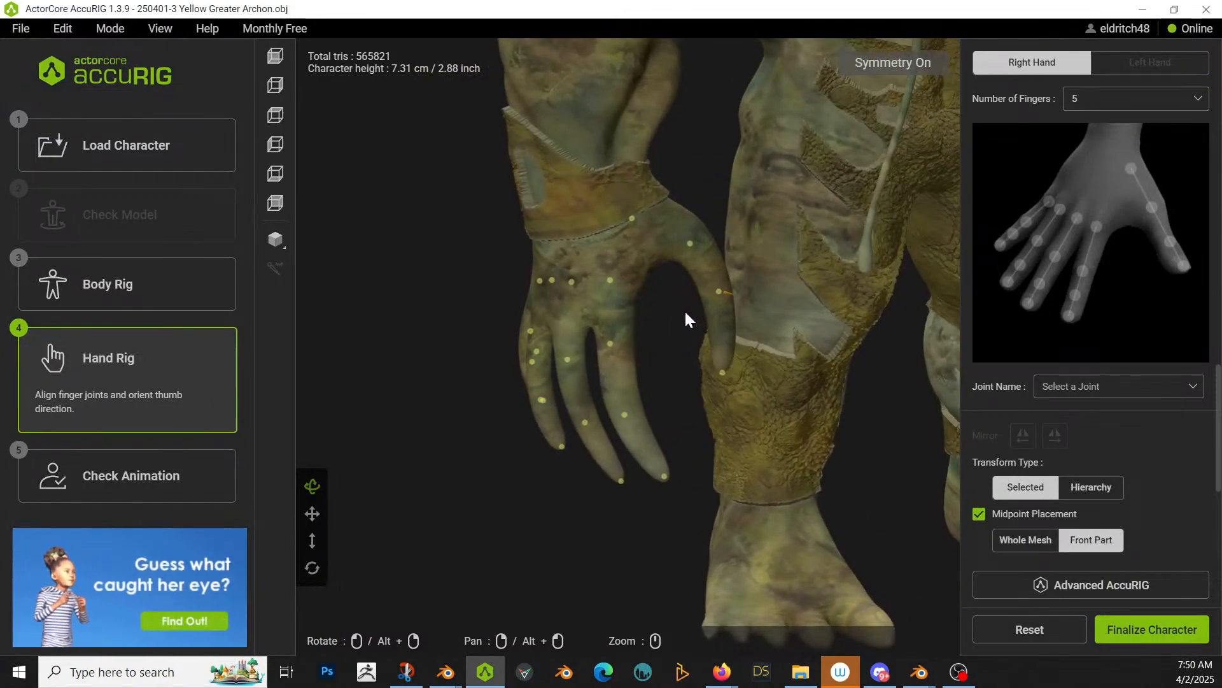
click(689, 247)
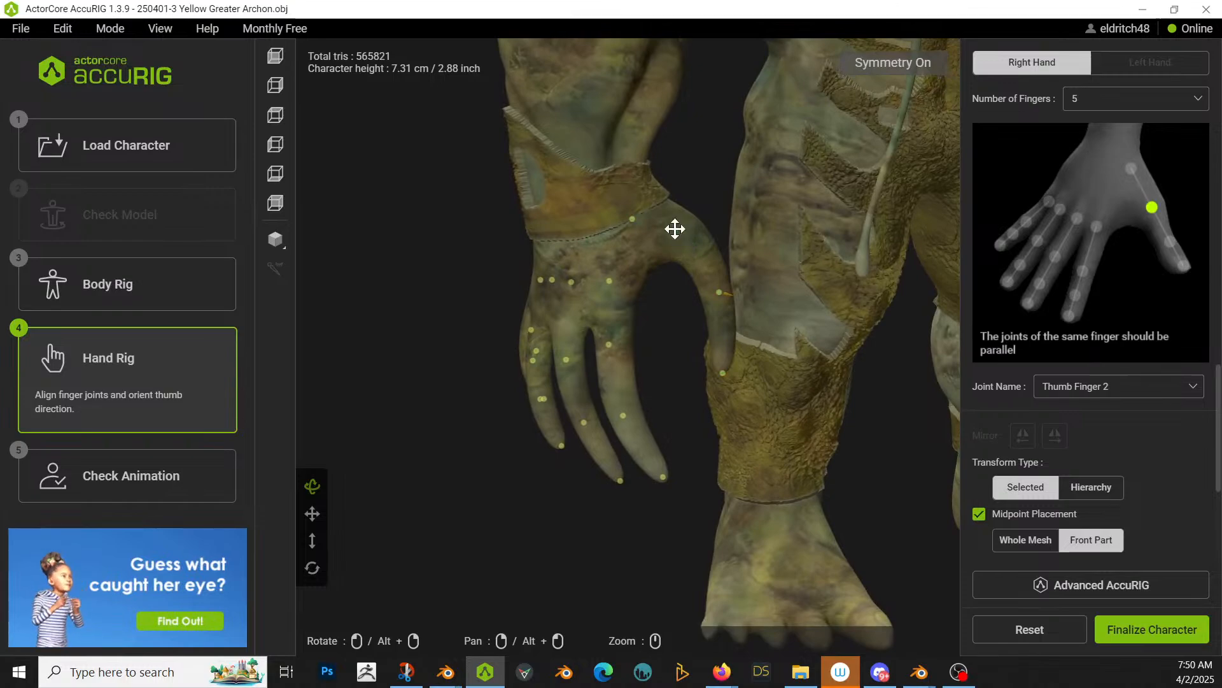
click(634, 215)
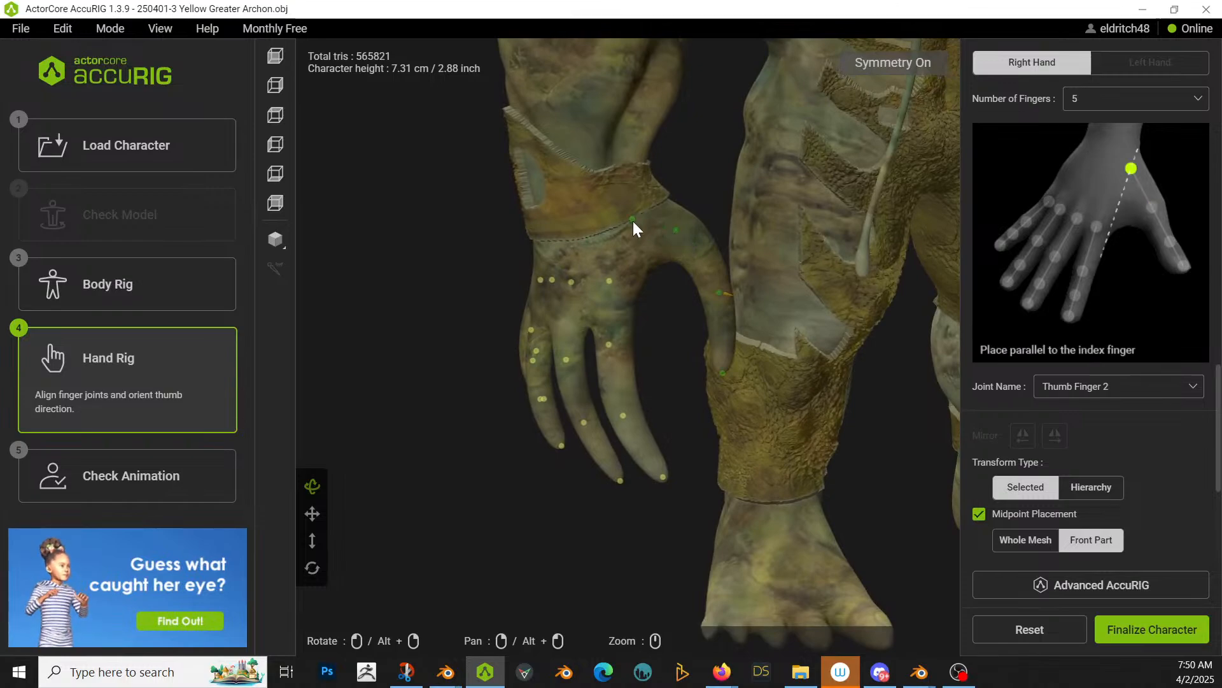
drag(724, 263, 716, 293)
click(717, 293)
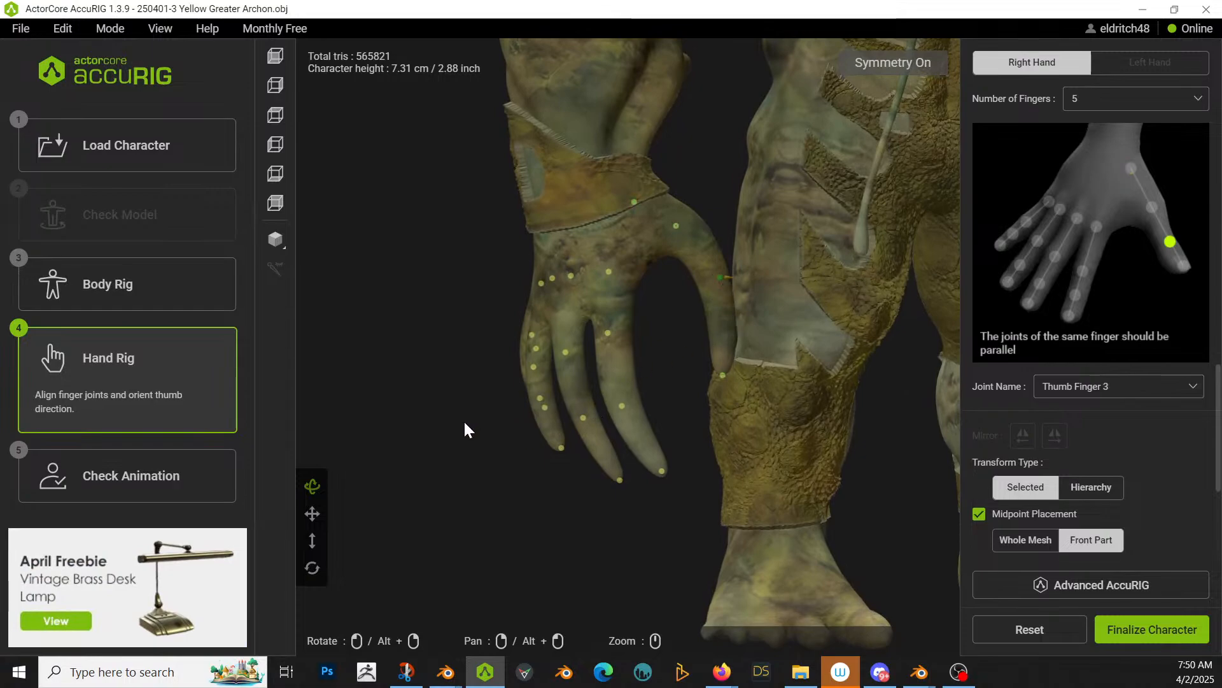
click(1150, 645)
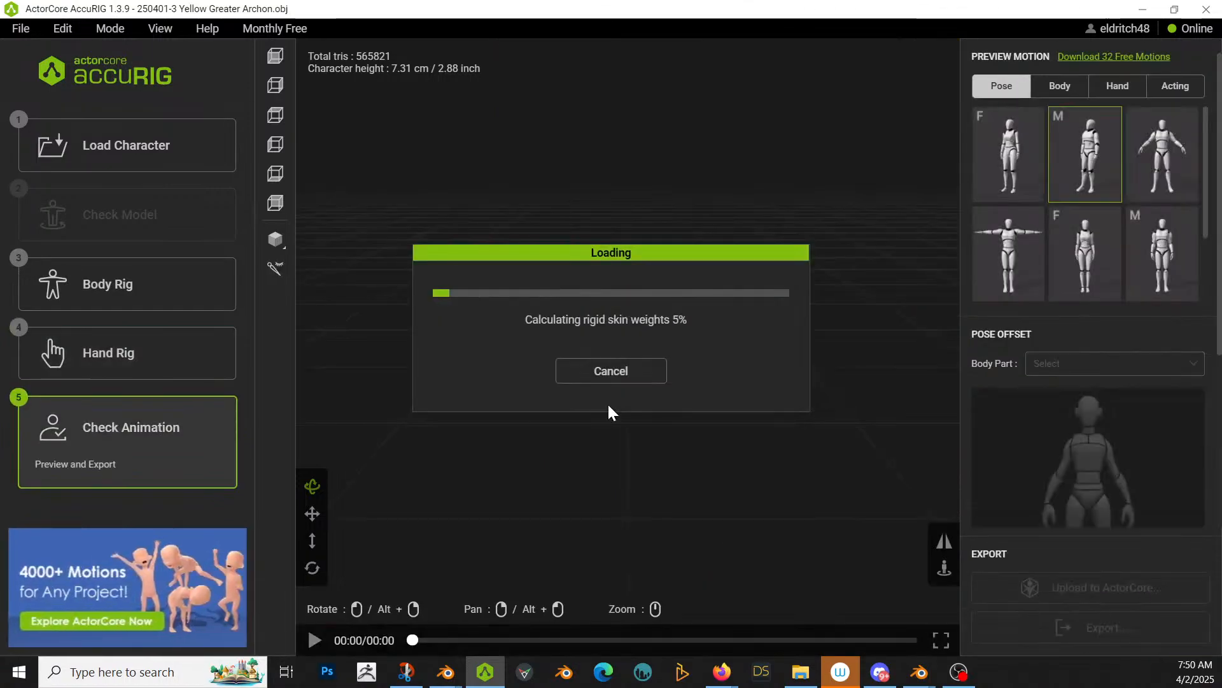
Step: Switch to Blender and add a Terrain geometry-nodes modifier to the remeshed terrain for rocky surface detail
key(alt+Tab)
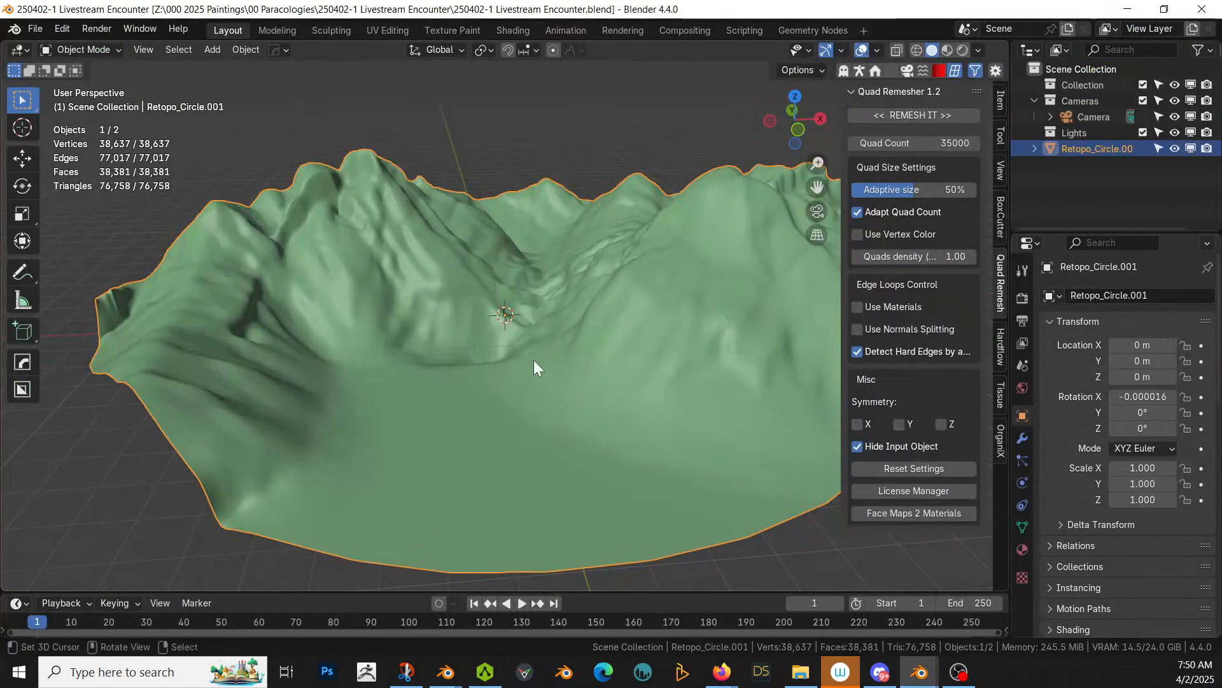
middle_drag(533, 361, 551, 414)
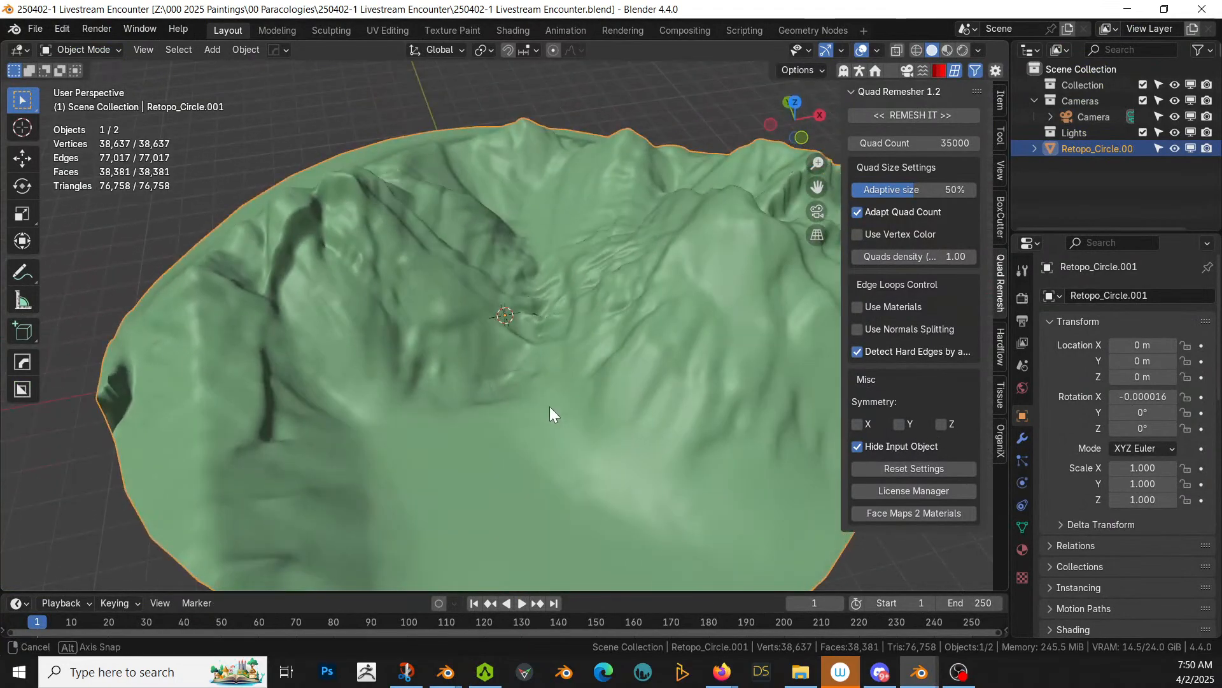
click(1023, 438)
click(1135, 296)
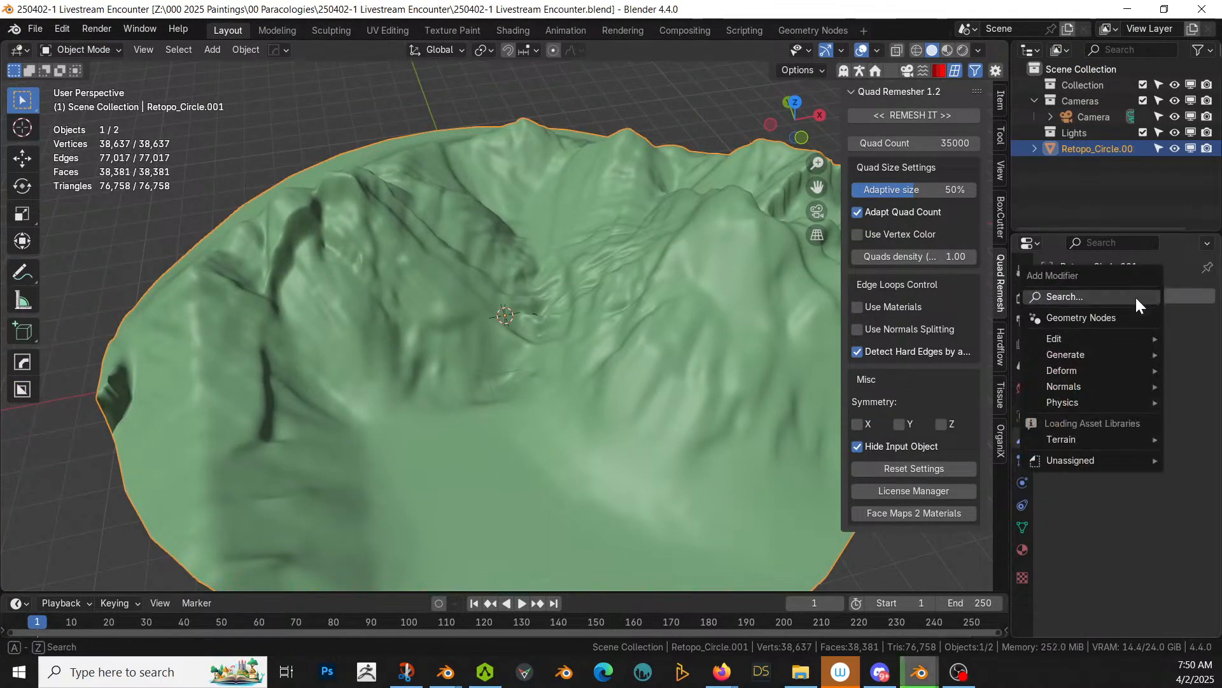
mouse_move(1083, 510)
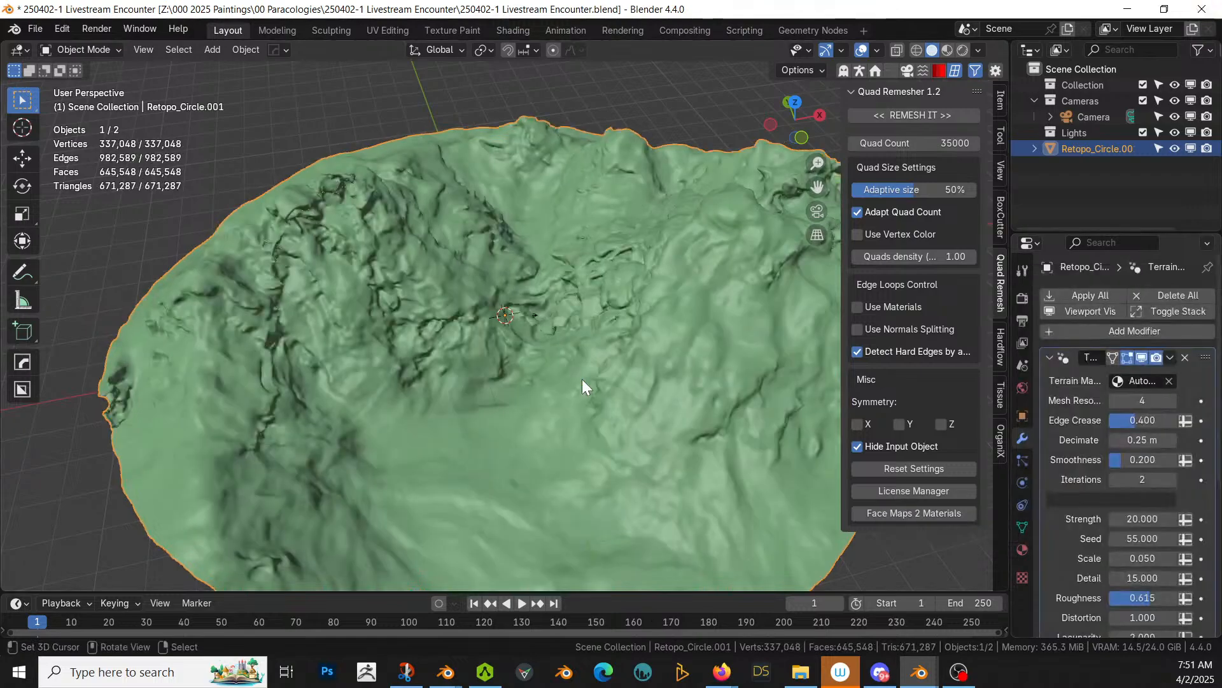
middle_drag(553, 378, 598, 342)
scroll(598, 343, up, 4)
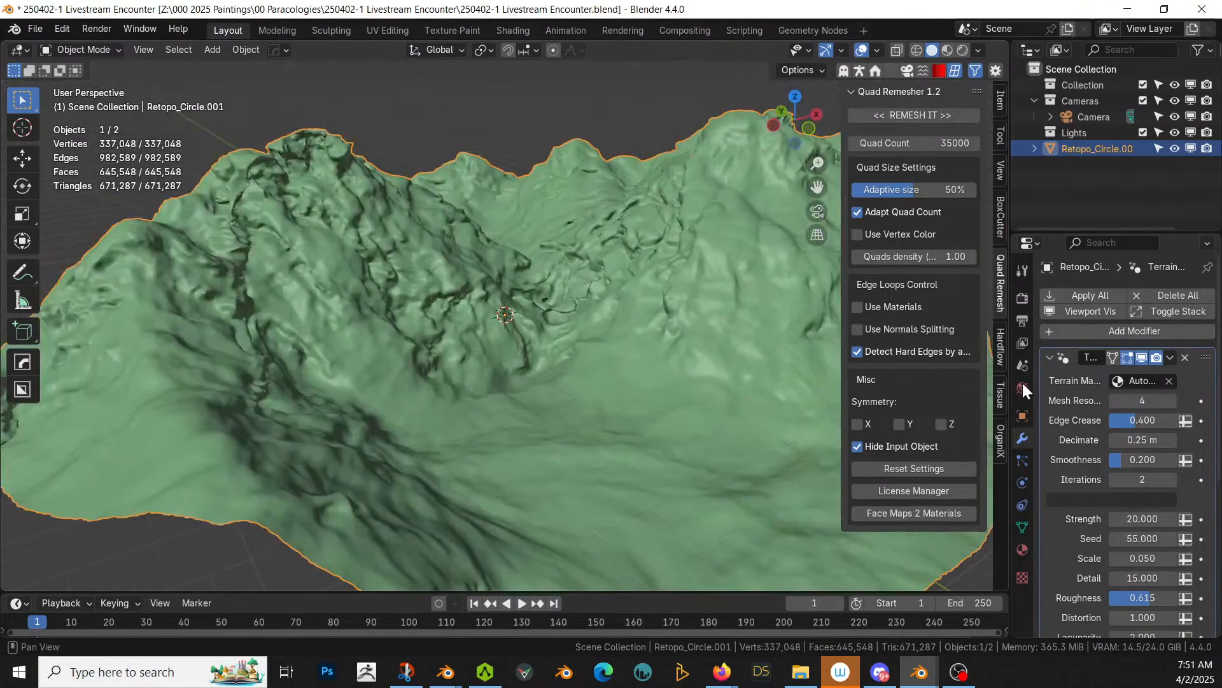
Step: Set the terrain modifier's strength to 8 and check the skin-weight progress in AccuRIG before returning to Blender
click(1138, 519)
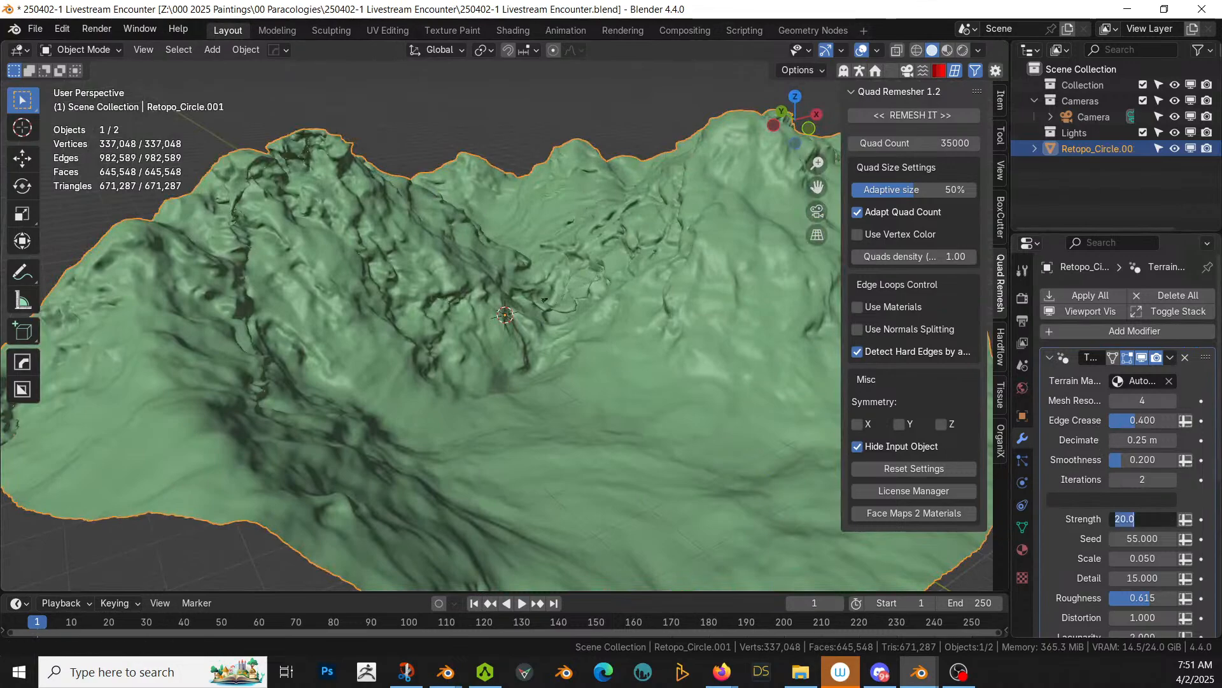
text(8)
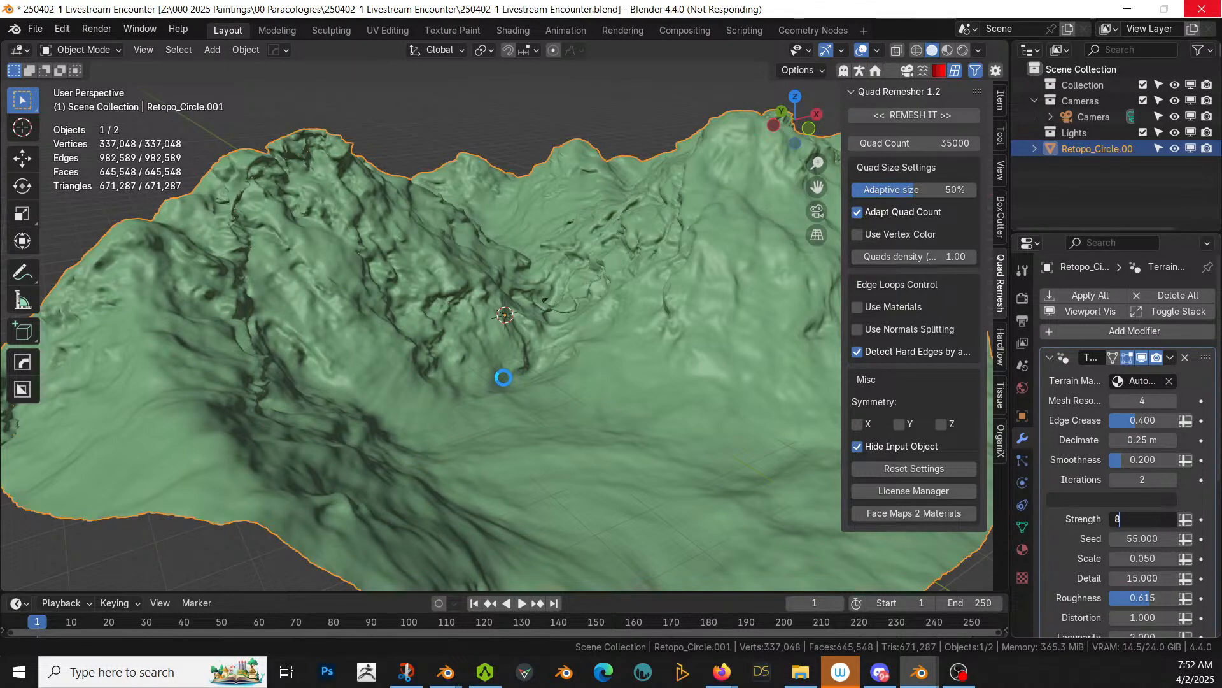
key(alt+Tab)
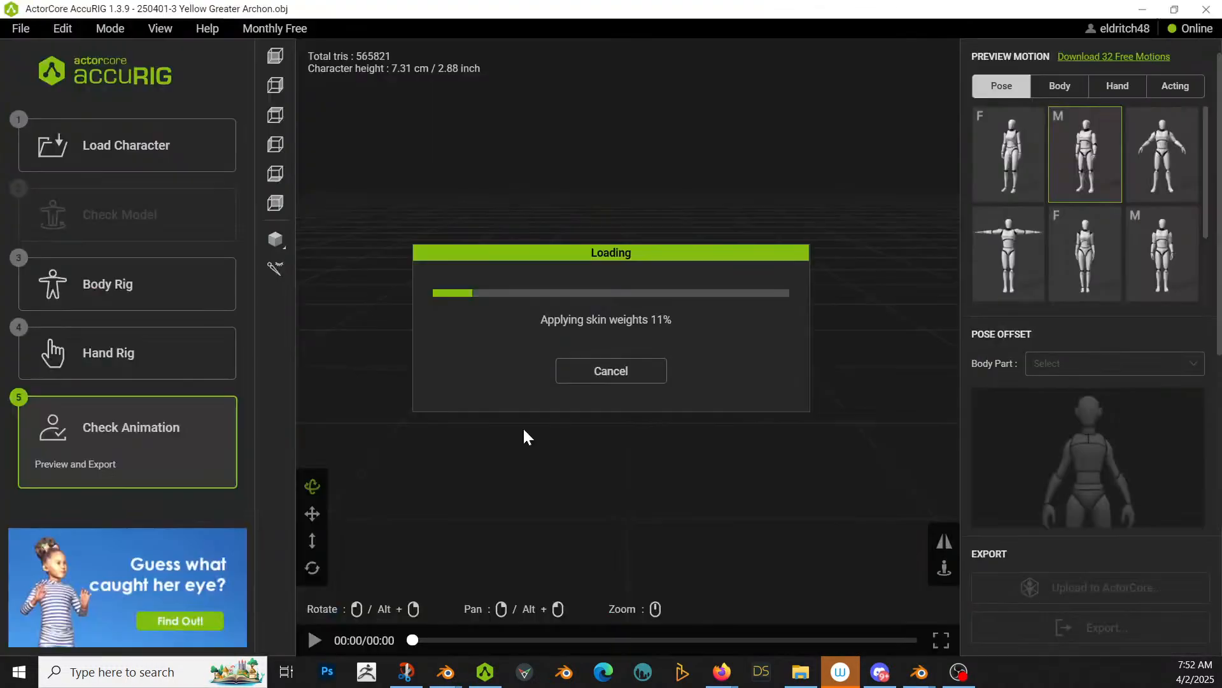
key(alt+Tab)
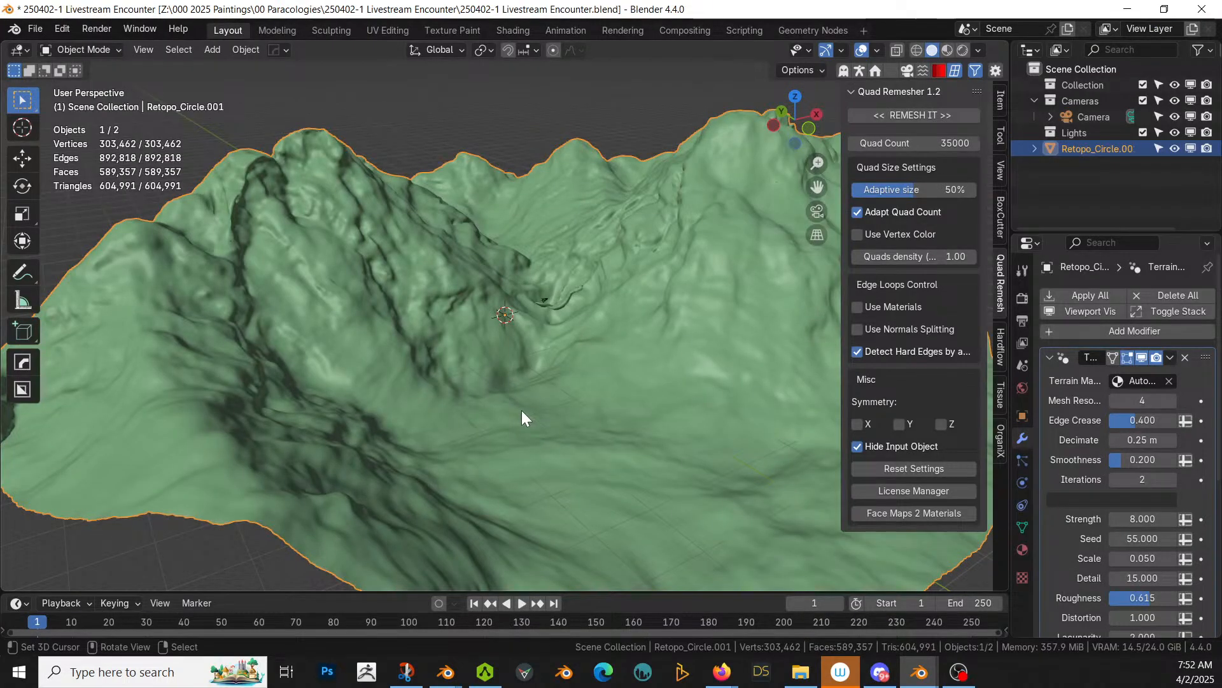
Step: Try a mesh resolution of 3 and an edge crease of 0 in the terrain modifier
middle_drag(521, 410, 508, 447)
scroll(507, 439, up, 2)
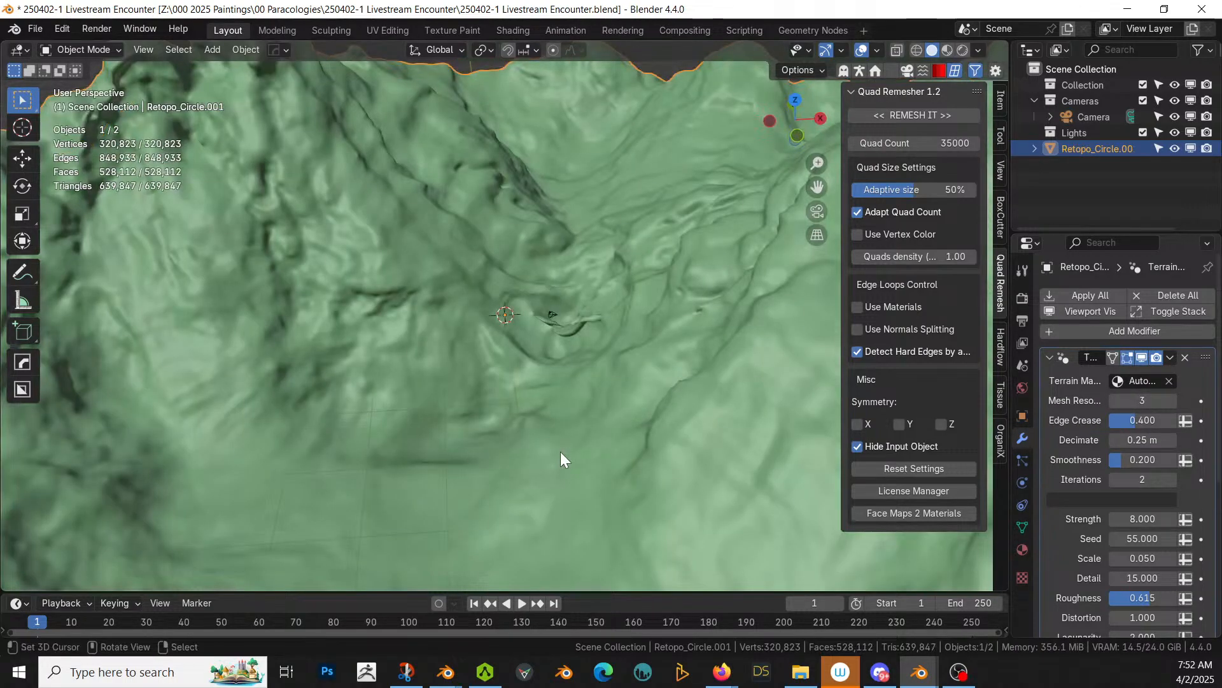
scroll(206, 357, down, 3)
middle_drag(206, 358, 246, 352)
scroll(466, 368, up, 3)
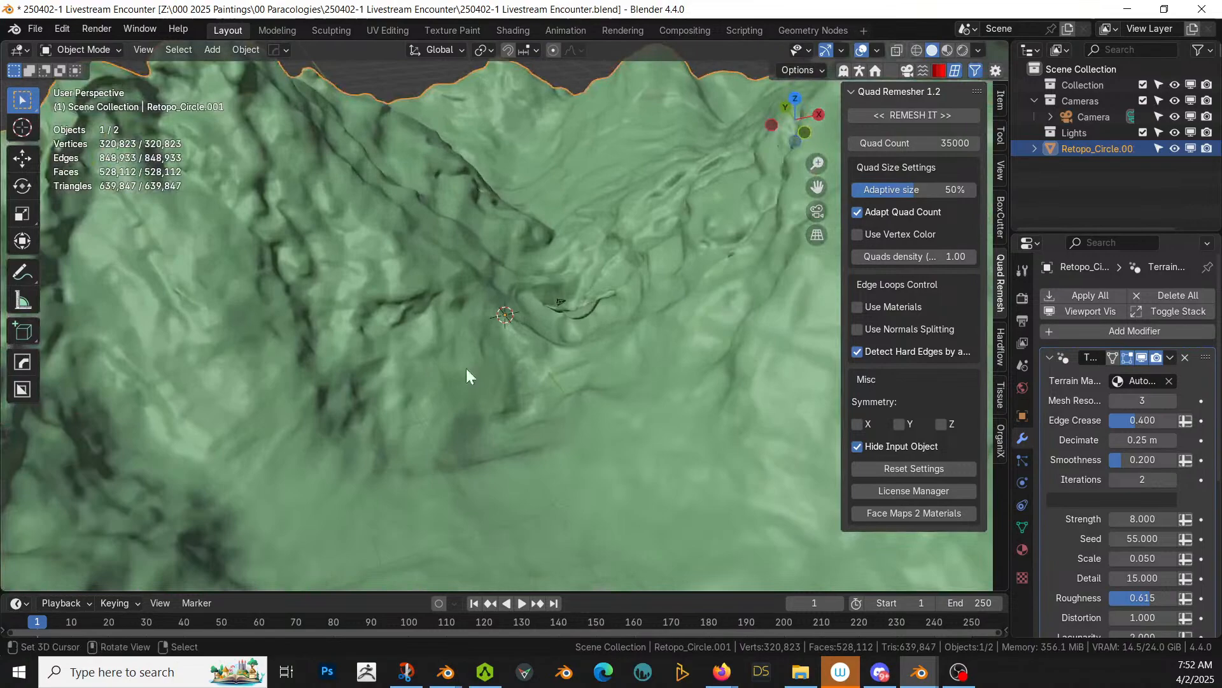
click(1144, 421)
text(0)
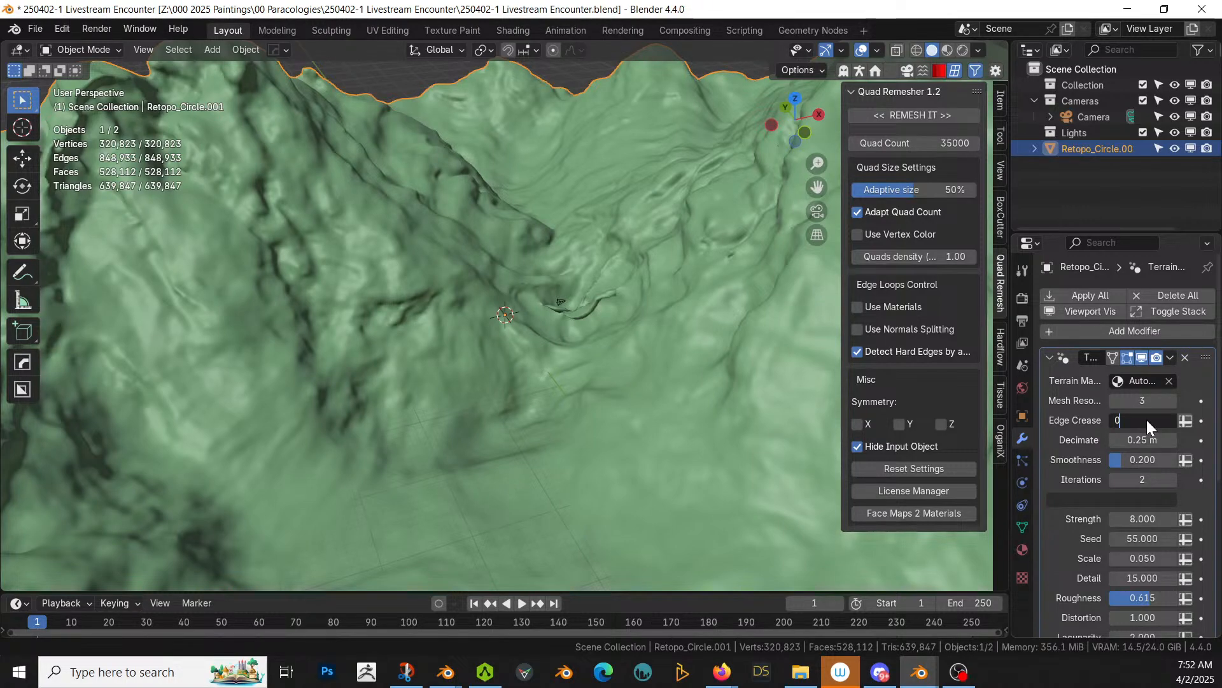
key(Return)
middle_drag(385, 306, 427, 338)
scroll(517, 320, up, 5)
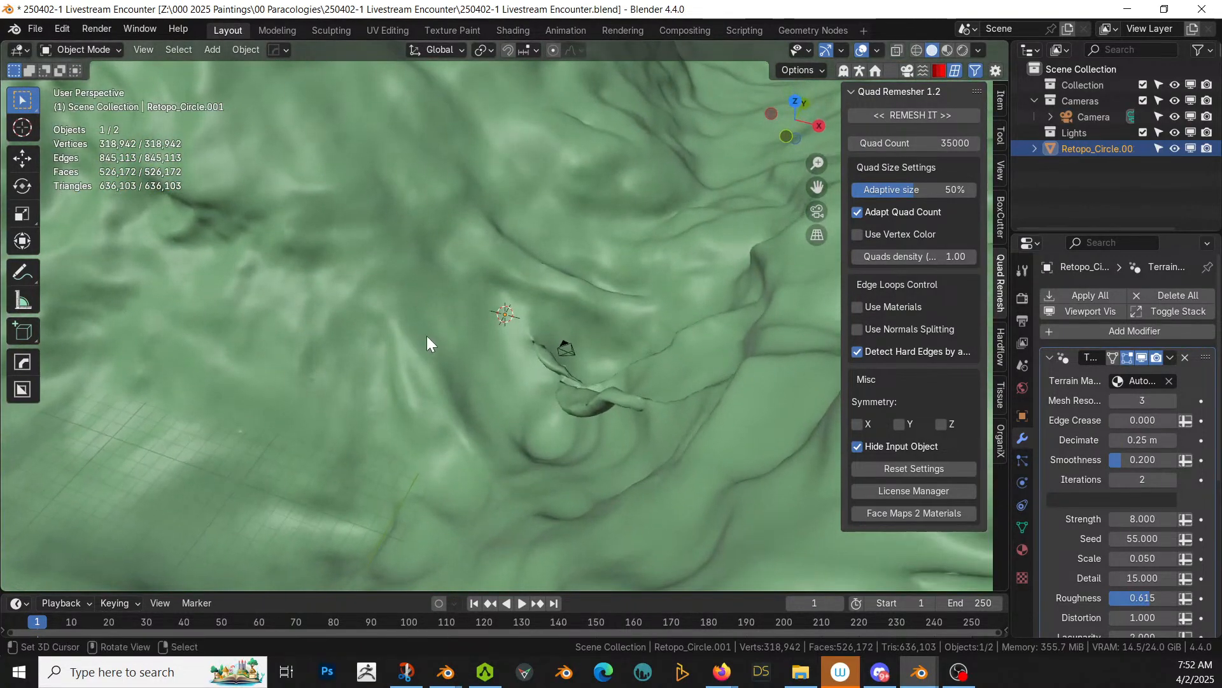
Step: Set the terrain modifier's edge crease to 0.3 and mesh resolution to 4, checking AccuRIG's progress meanwhile
click(1130, 418)
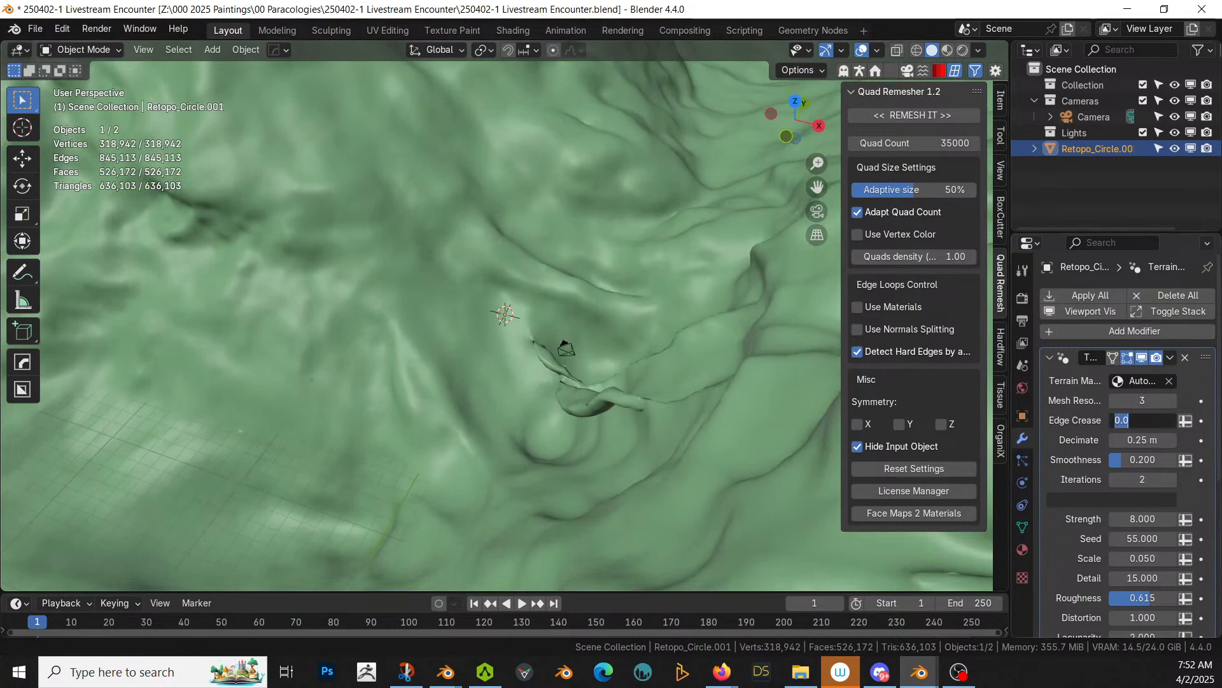
key(BackSpace)
key(Return)
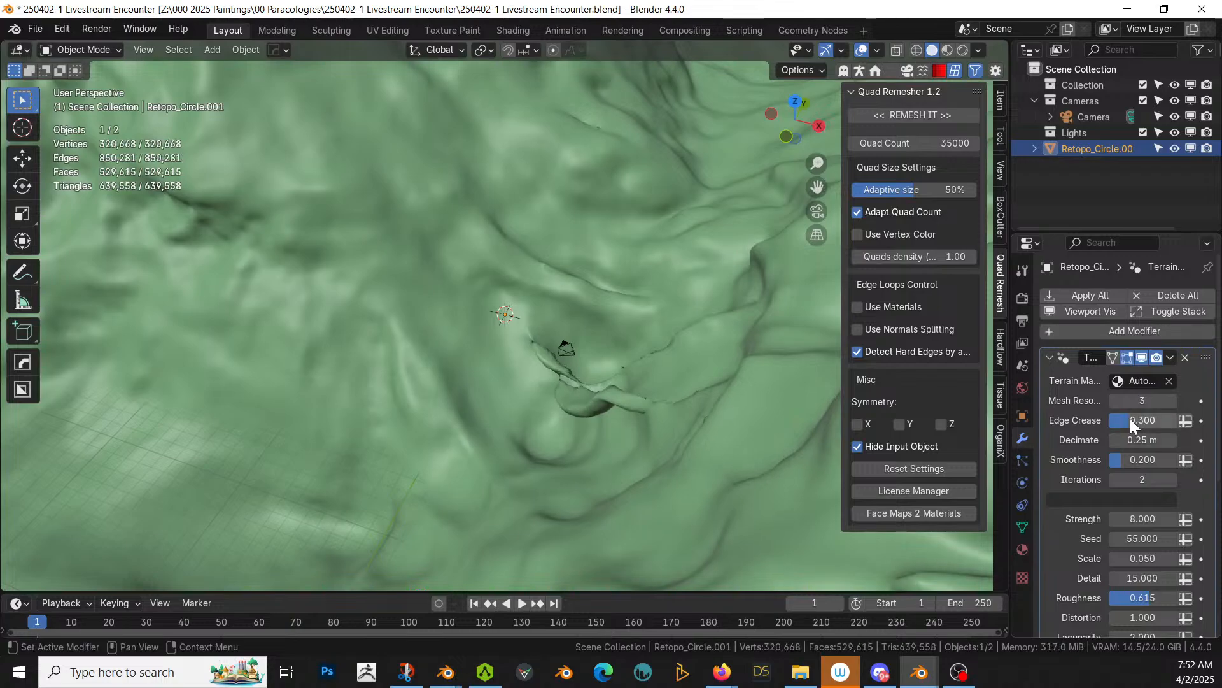
middle_drag(372, 327, 523, 295)
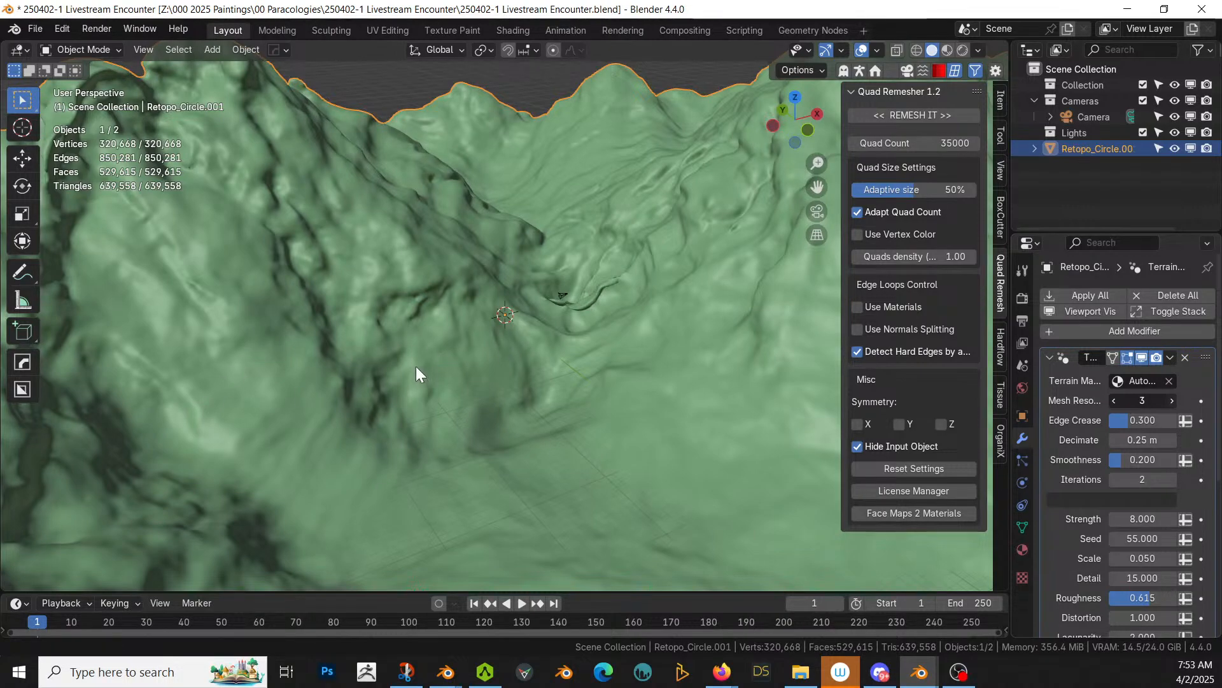
key(alt+Tab)
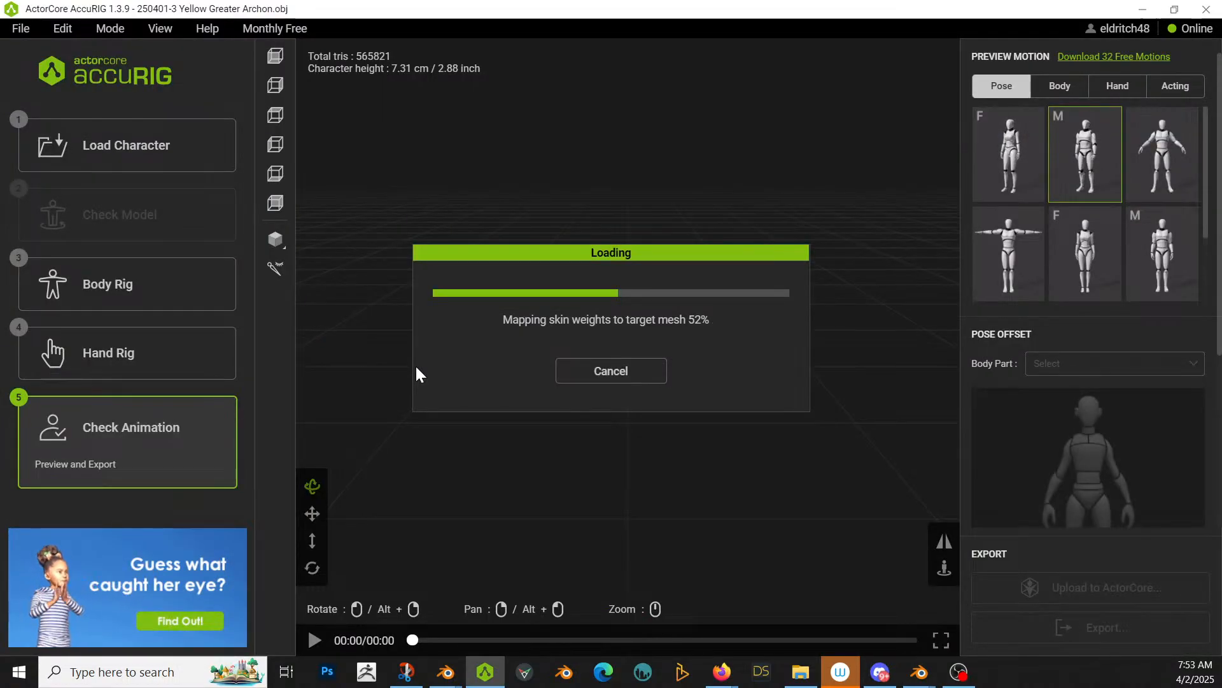
key(alt+Tab)
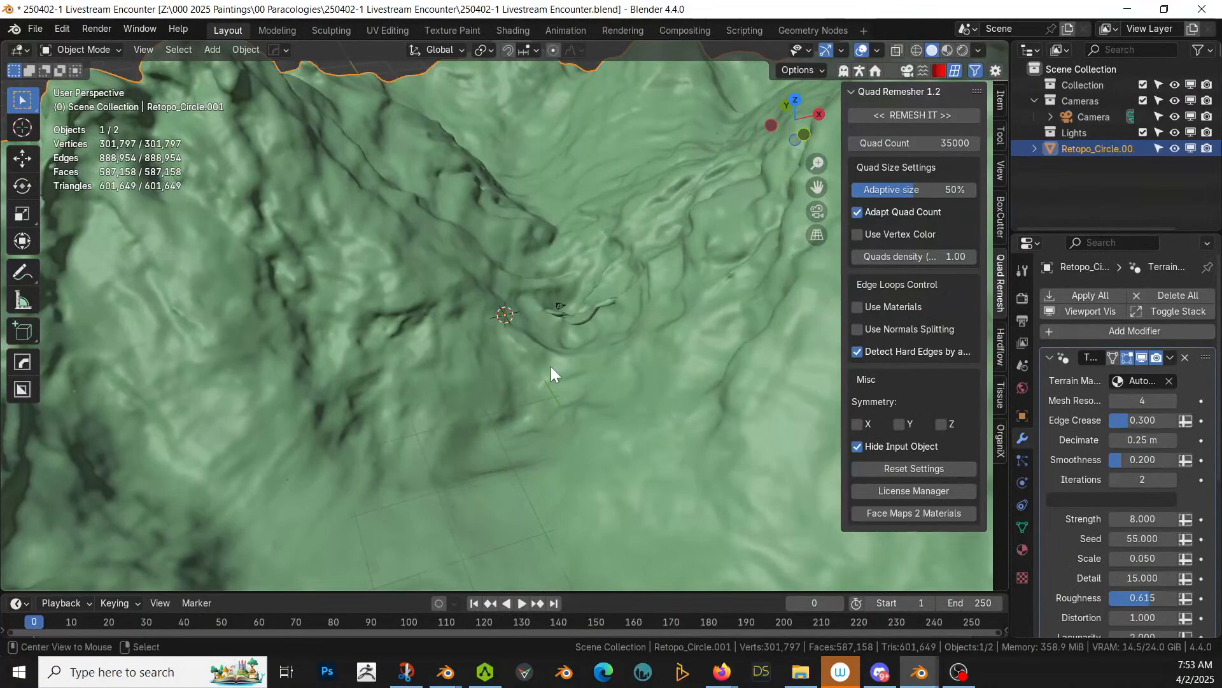
Step: Apply all modifiers on the Retopo_Circle.001 terrain object and save the file
key(KP_3)
key(Left)
key(KP_1)
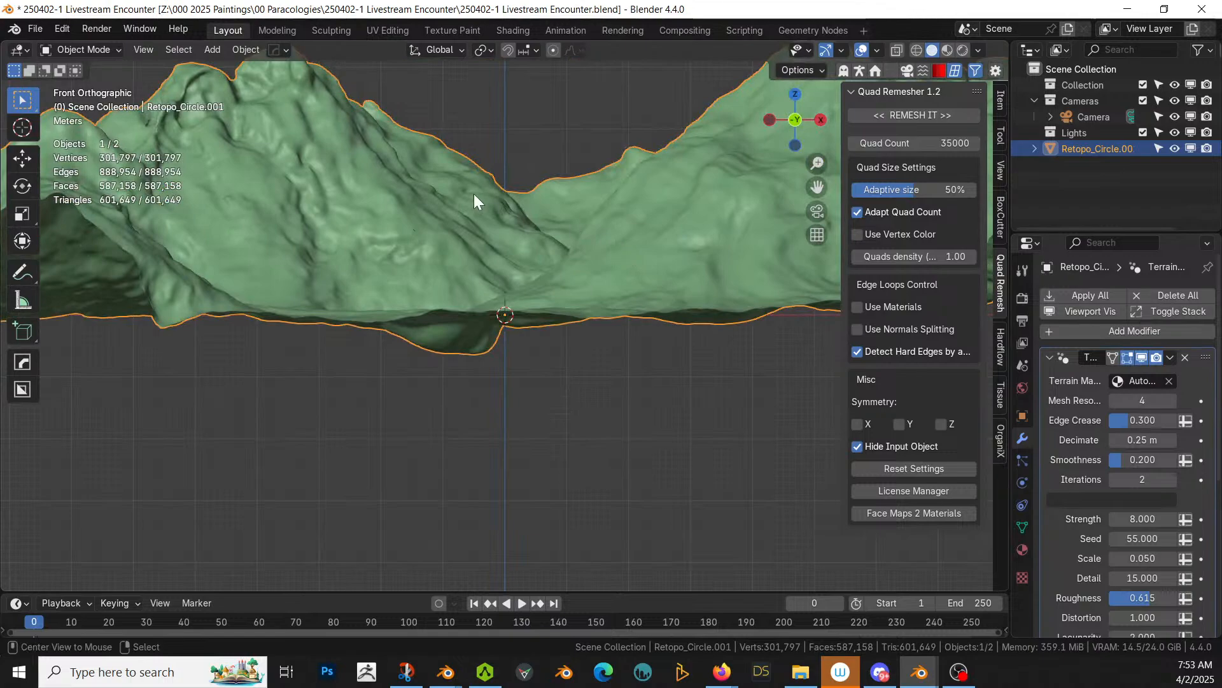
middle_drag(474, 194, 461, 237)
key(KP_7)
key(Right)
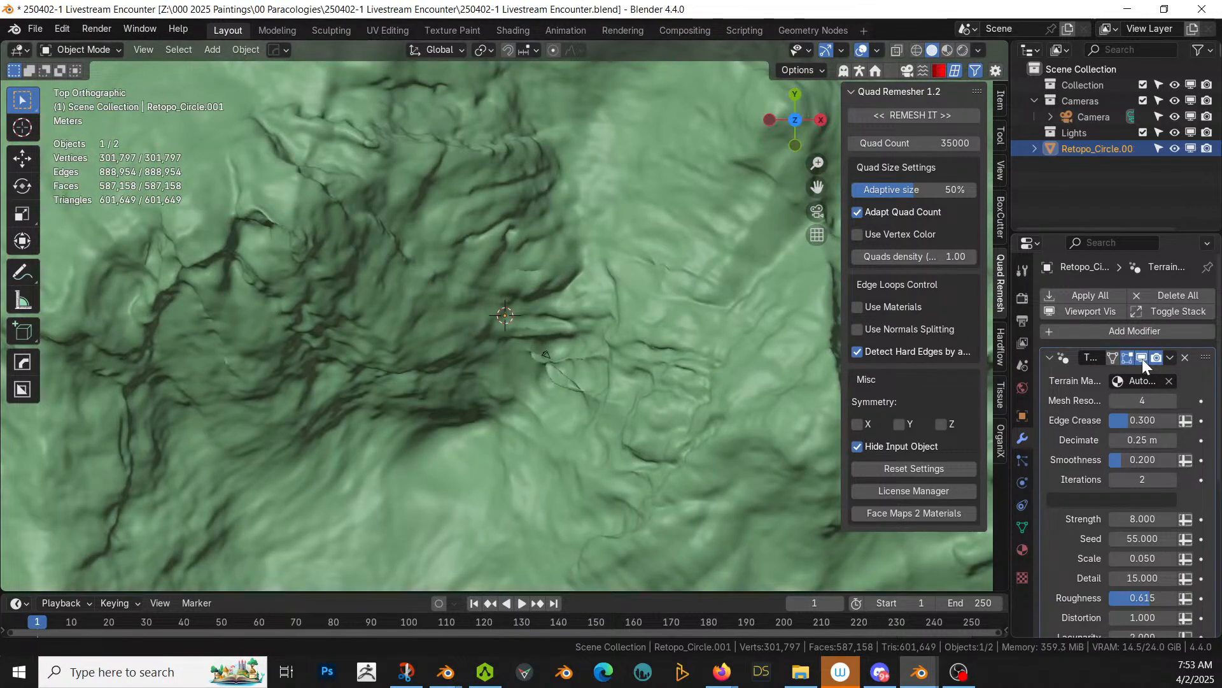
click(1095, 295)
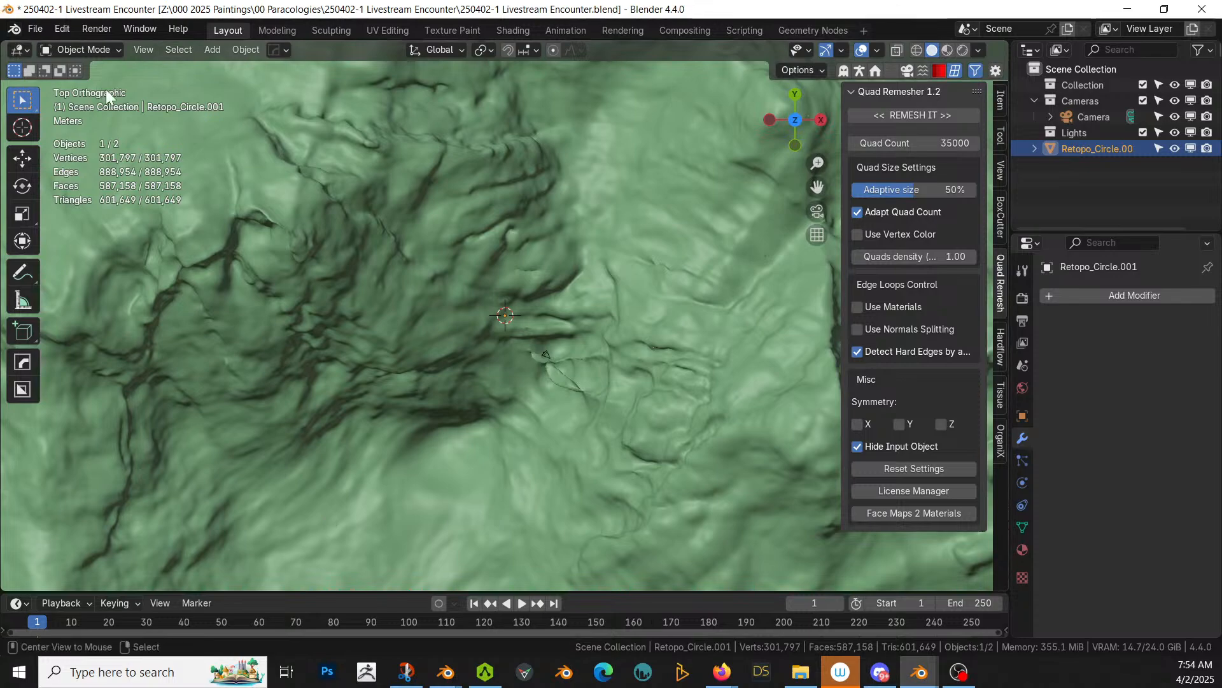
click(35, 29)
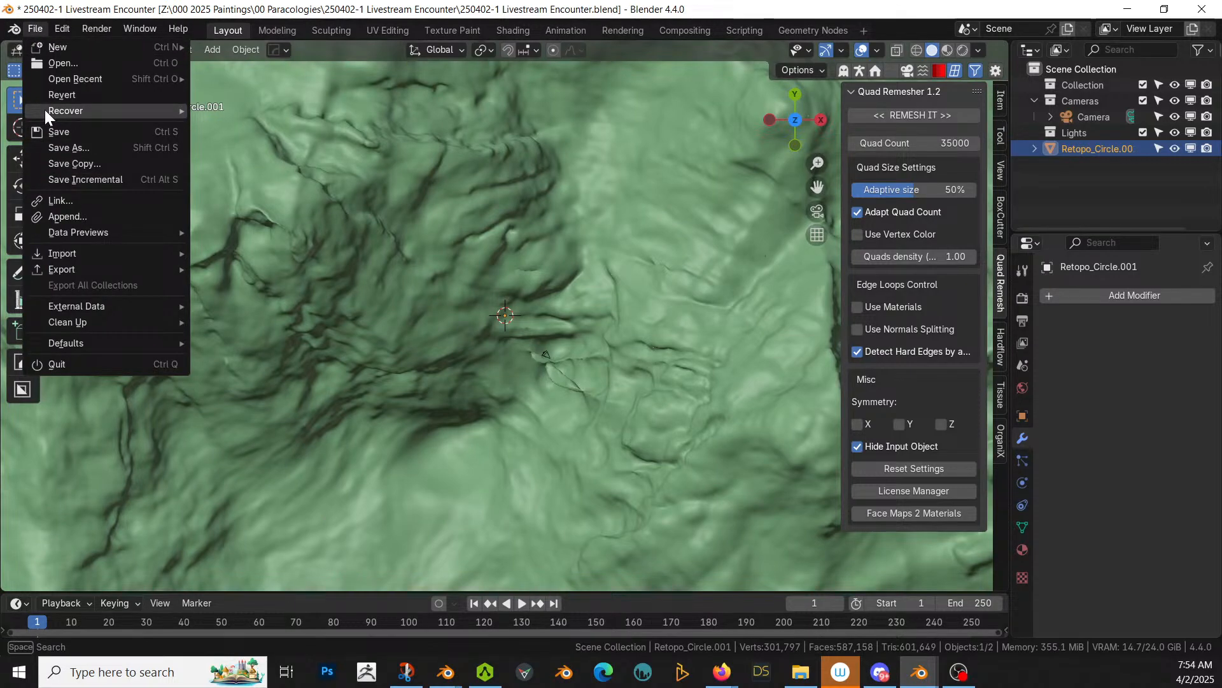
click(59, 131)
Step: Play the timeline briefly, stop it and return to frame 1
key(Right)
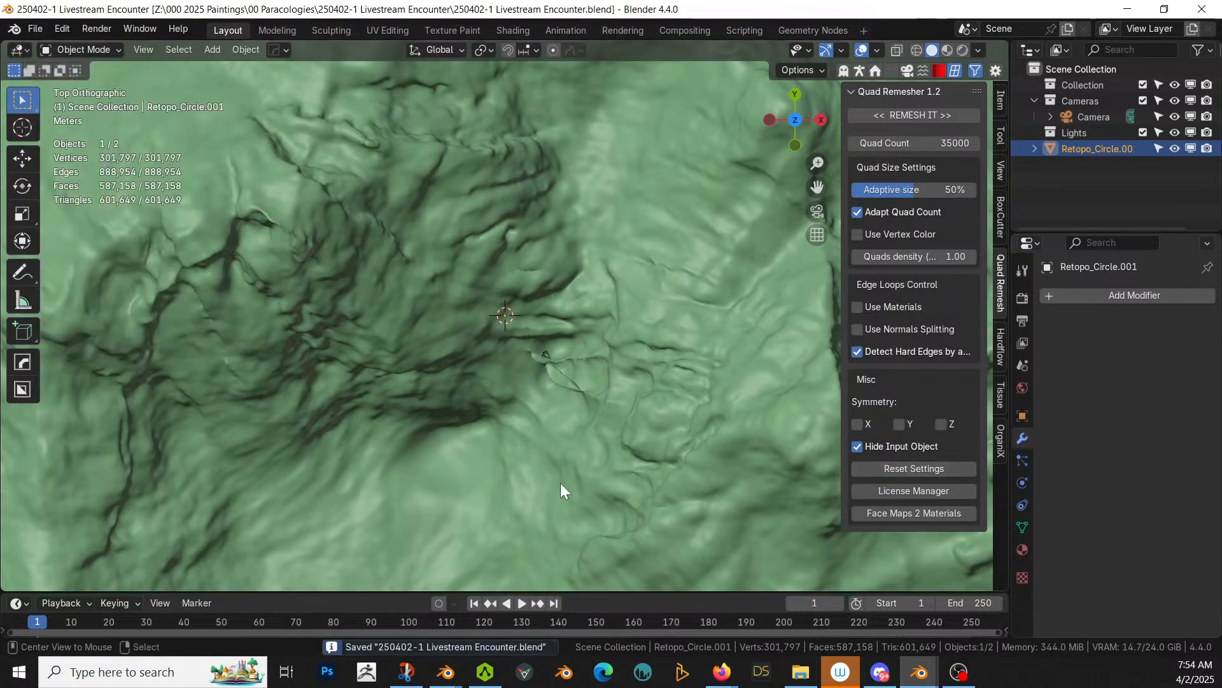
key(Right)
key(Right)
key(Right)
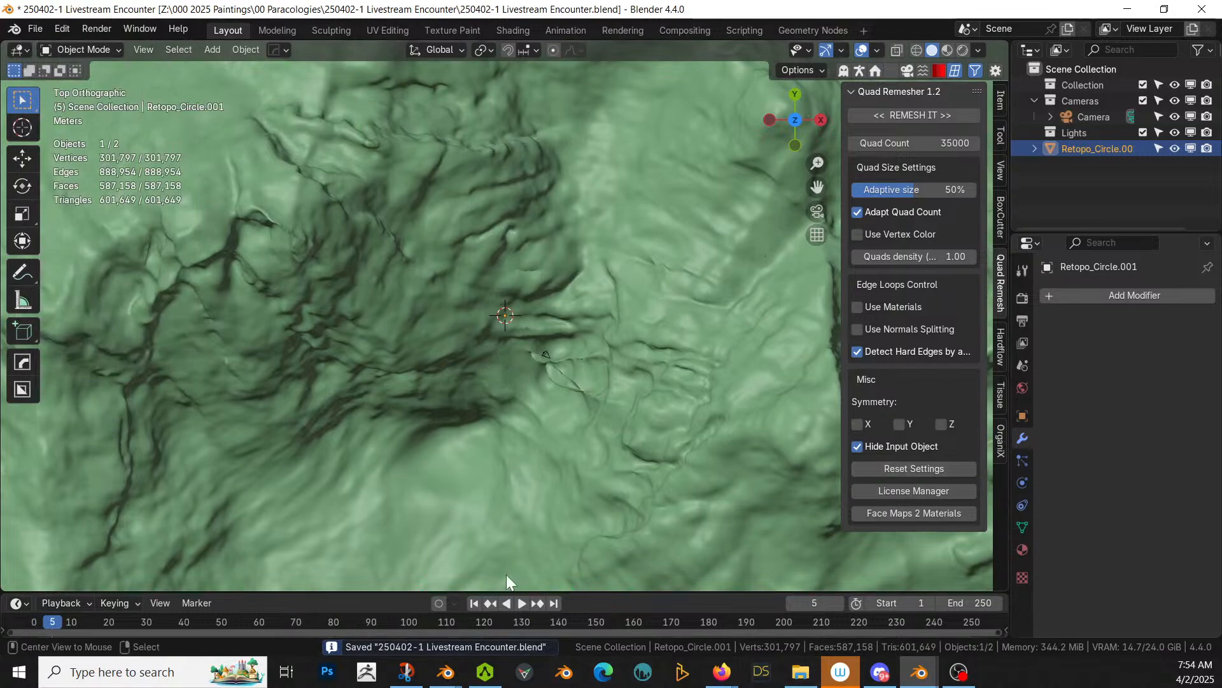
click(522, 604)
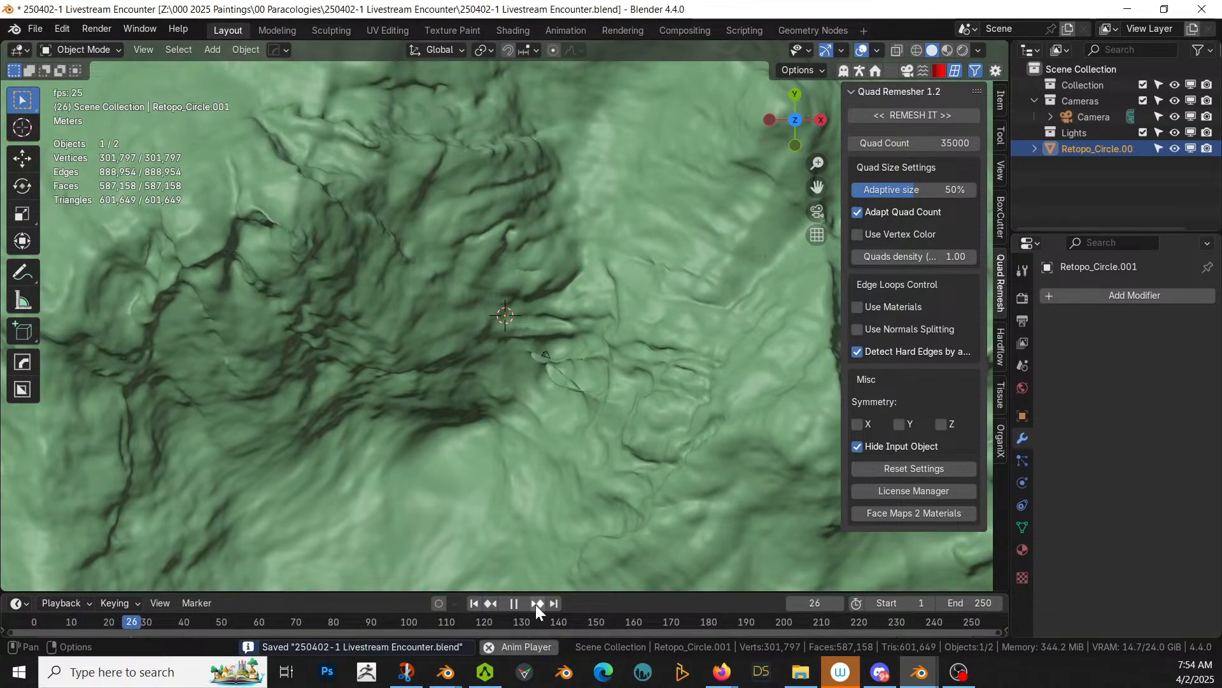
click(513, 604)
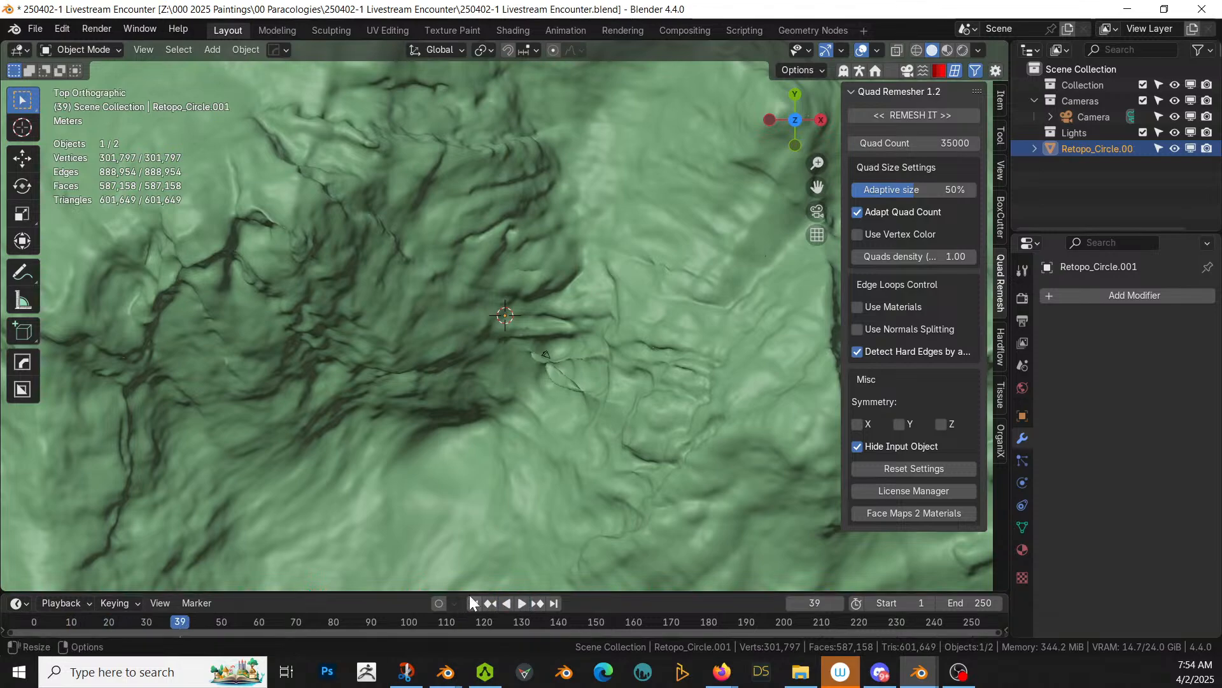
click(473, 603)
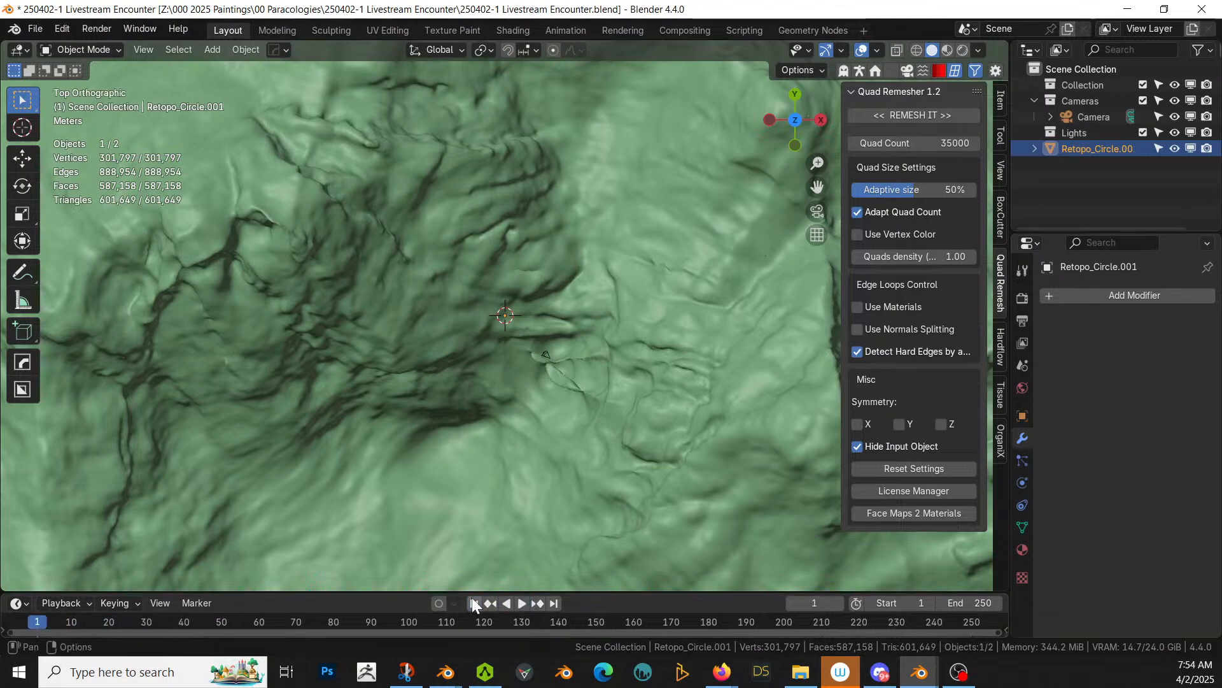
Step: Reopen the recent file 250402-1 Livestream Encounter.blend without saving the current changes
click(59, 29)
mouse_move(131, 82)
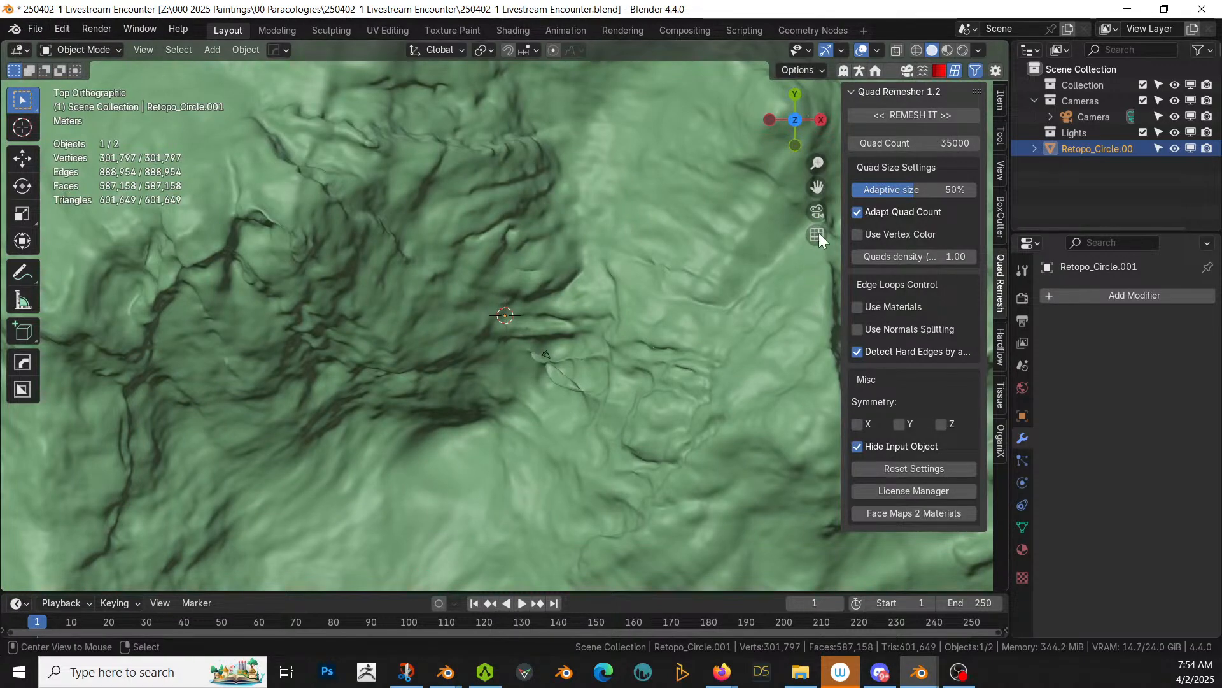
click(41, 29)
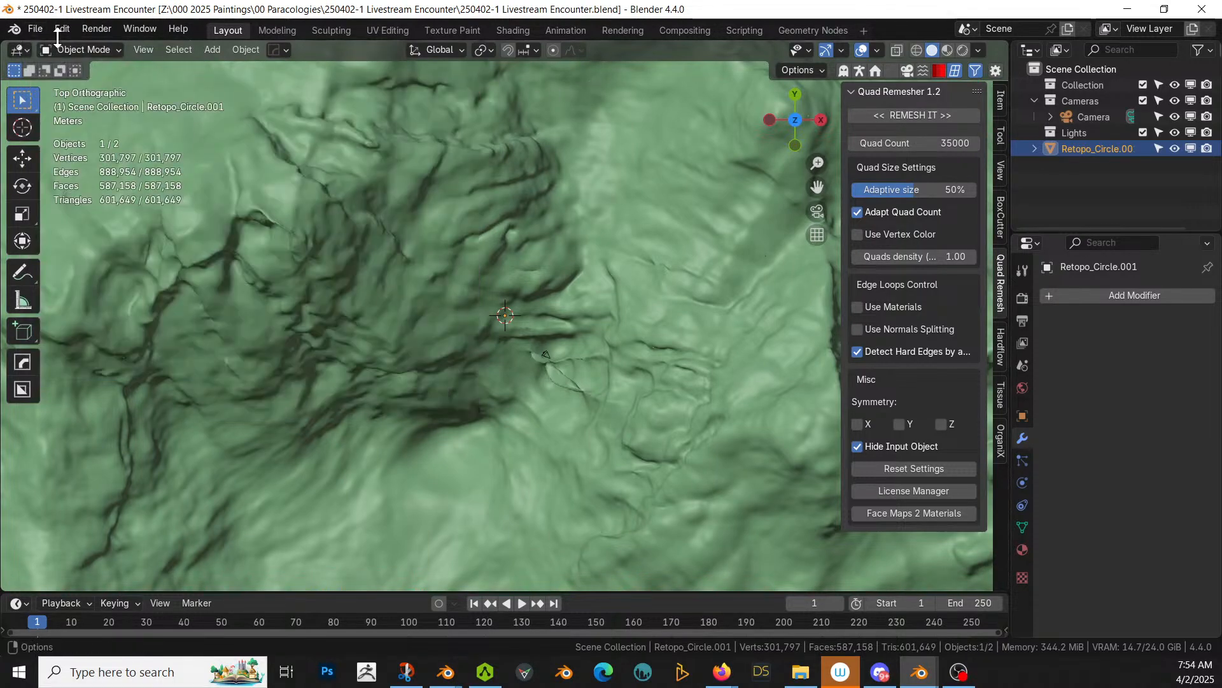
click(37, 32)
mouse_move(75, 82)
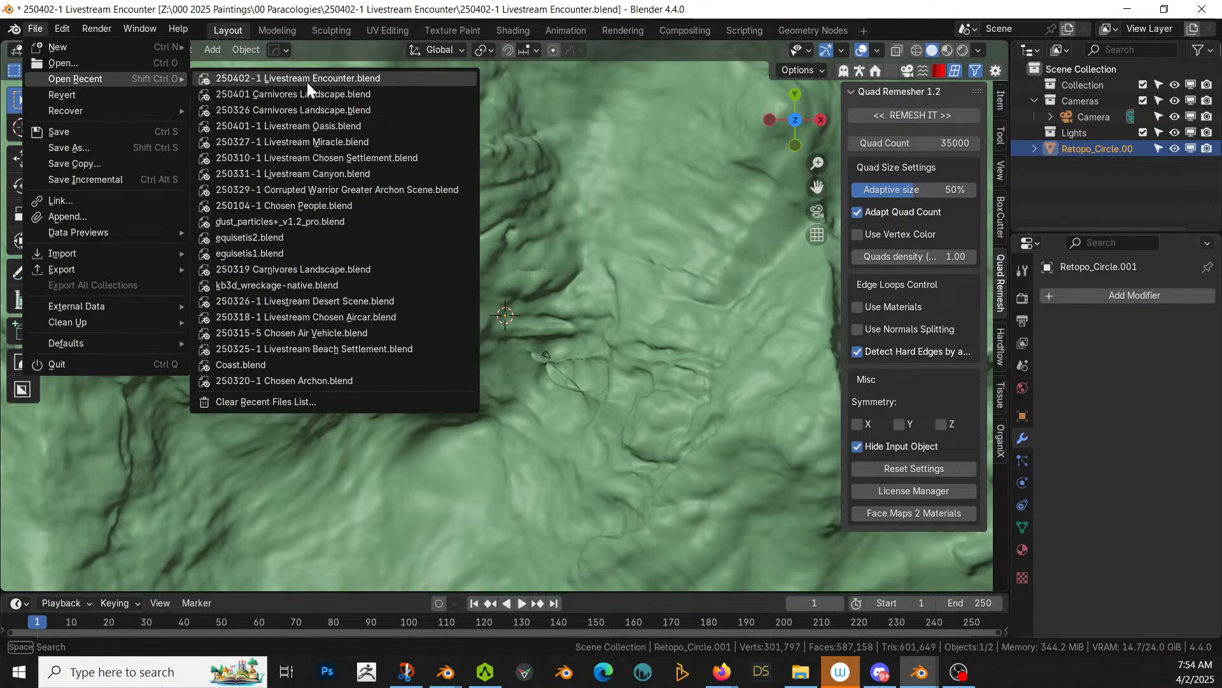
click(326, 79)
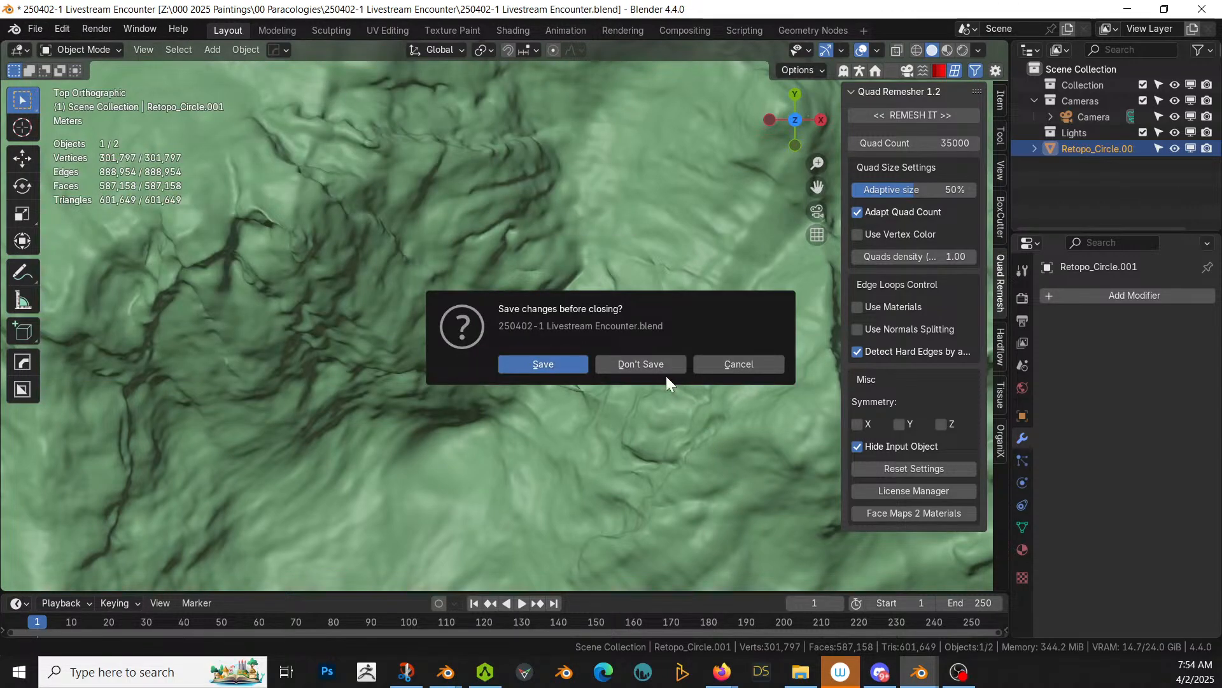
click(644, 368)
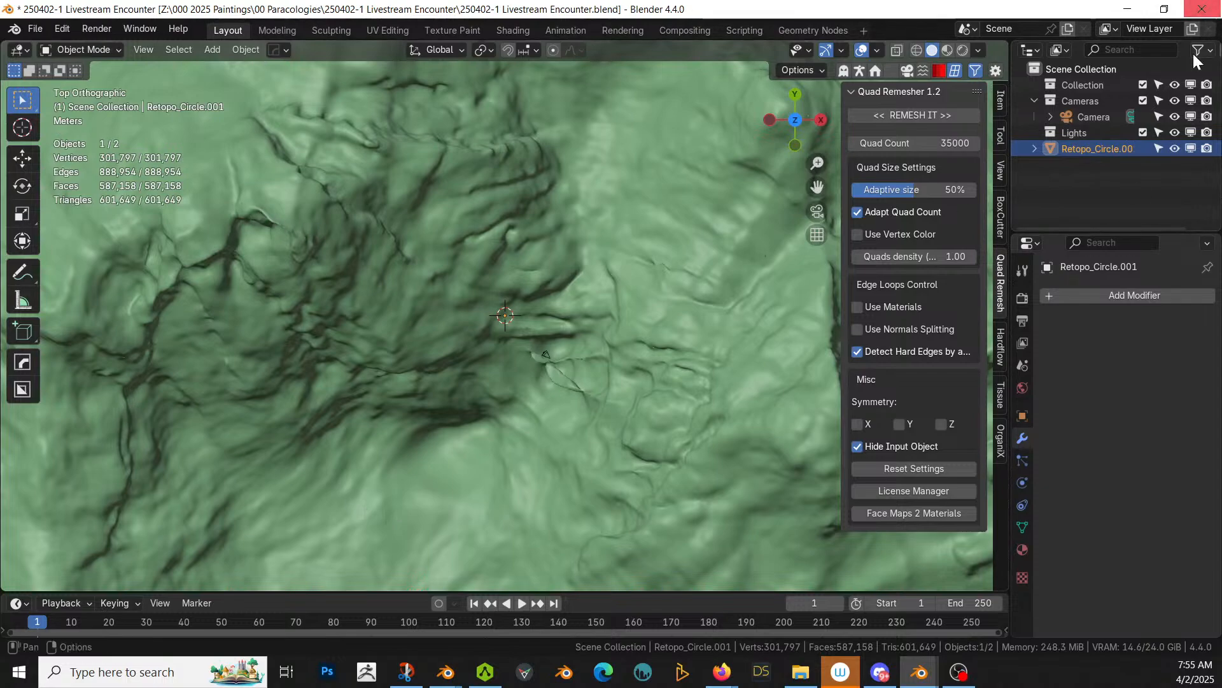
Step: Quit Blender without saving the changes to the Livestream Encounter file
click(35, 28)
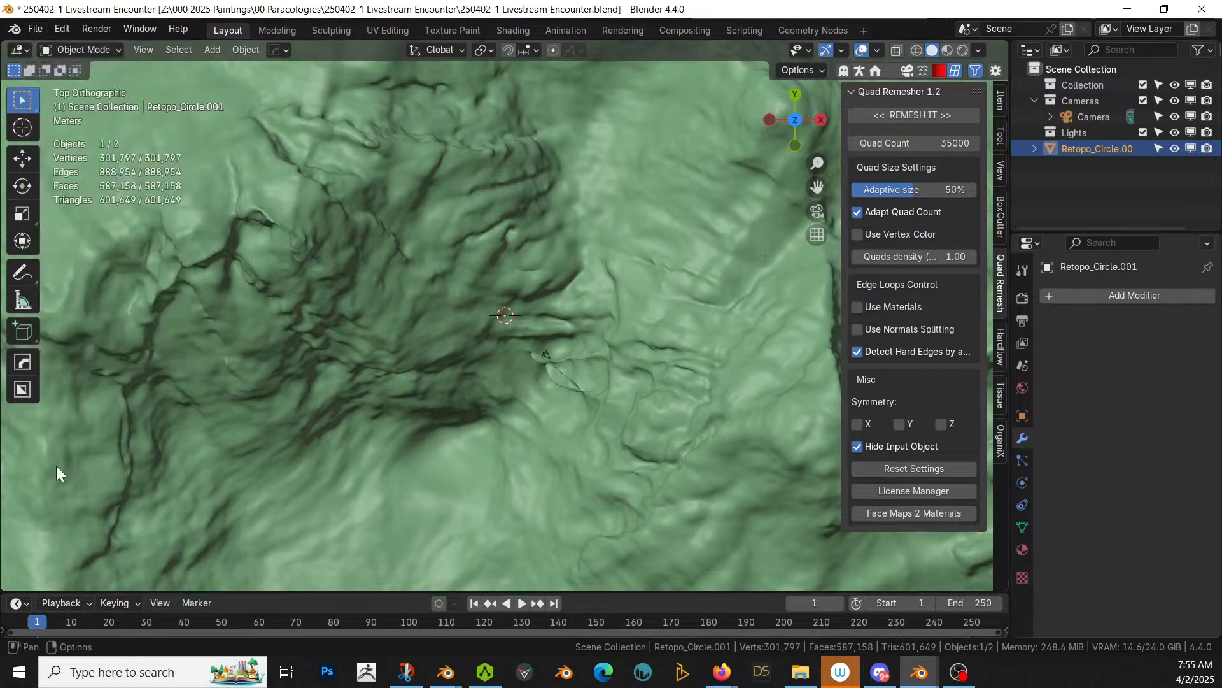
click(36, 30)
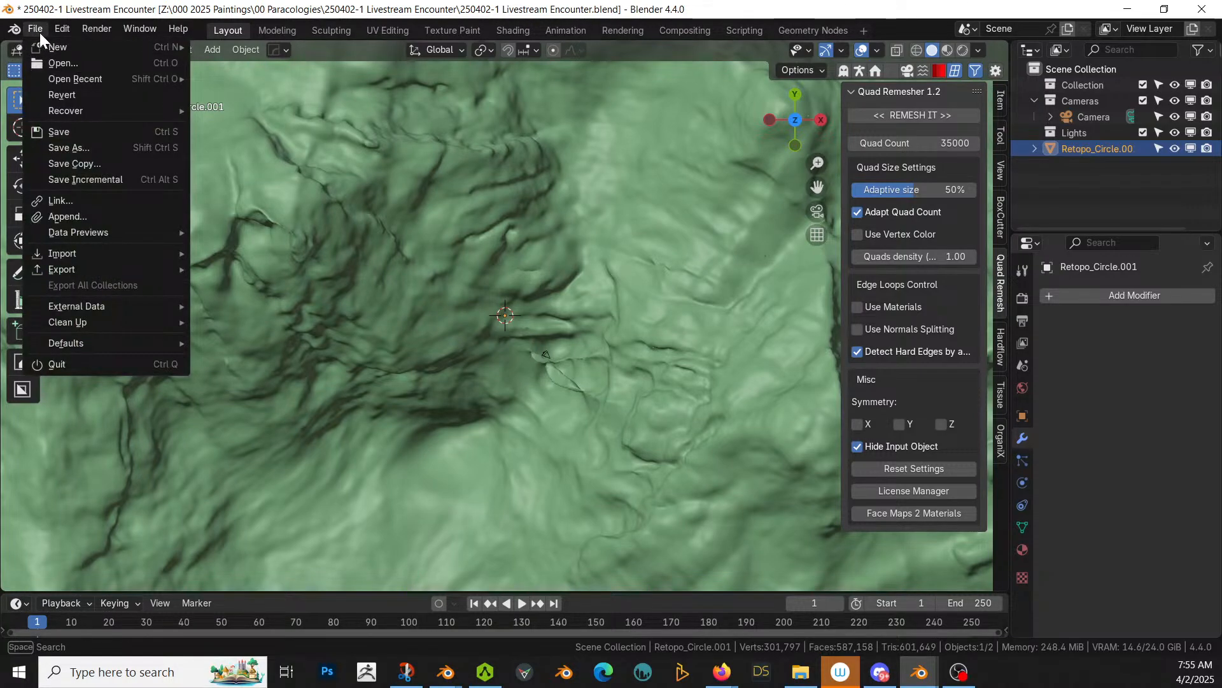
click(92, 368)
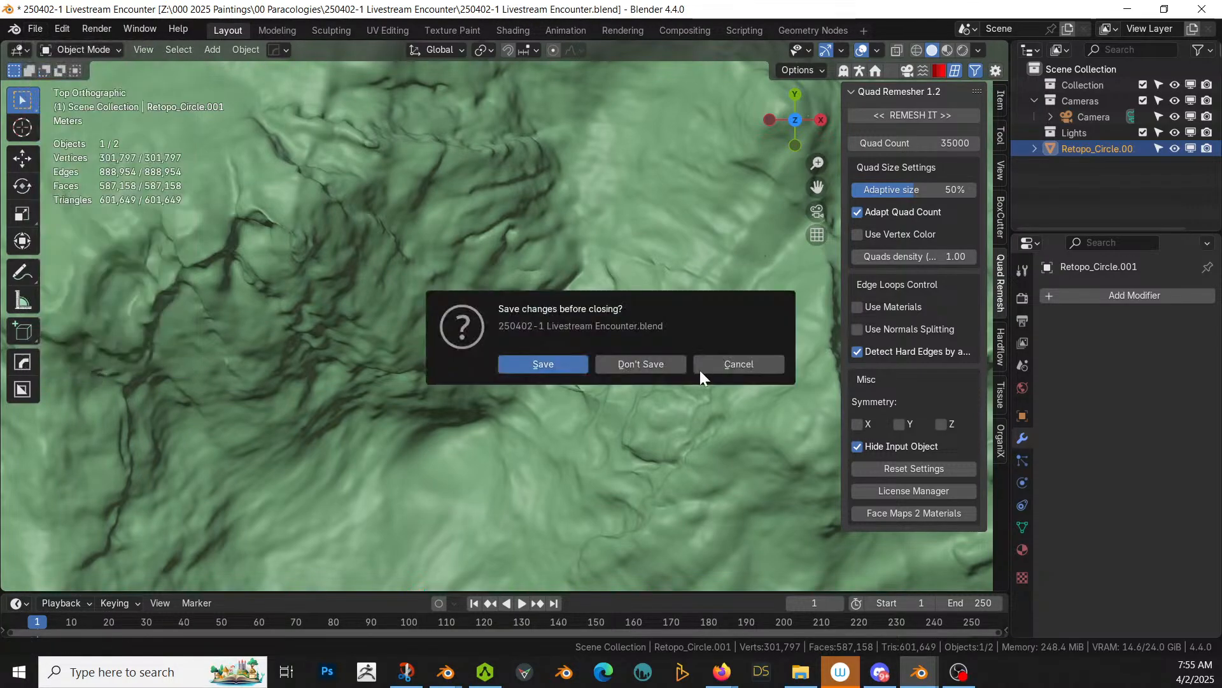
click(644, 369)
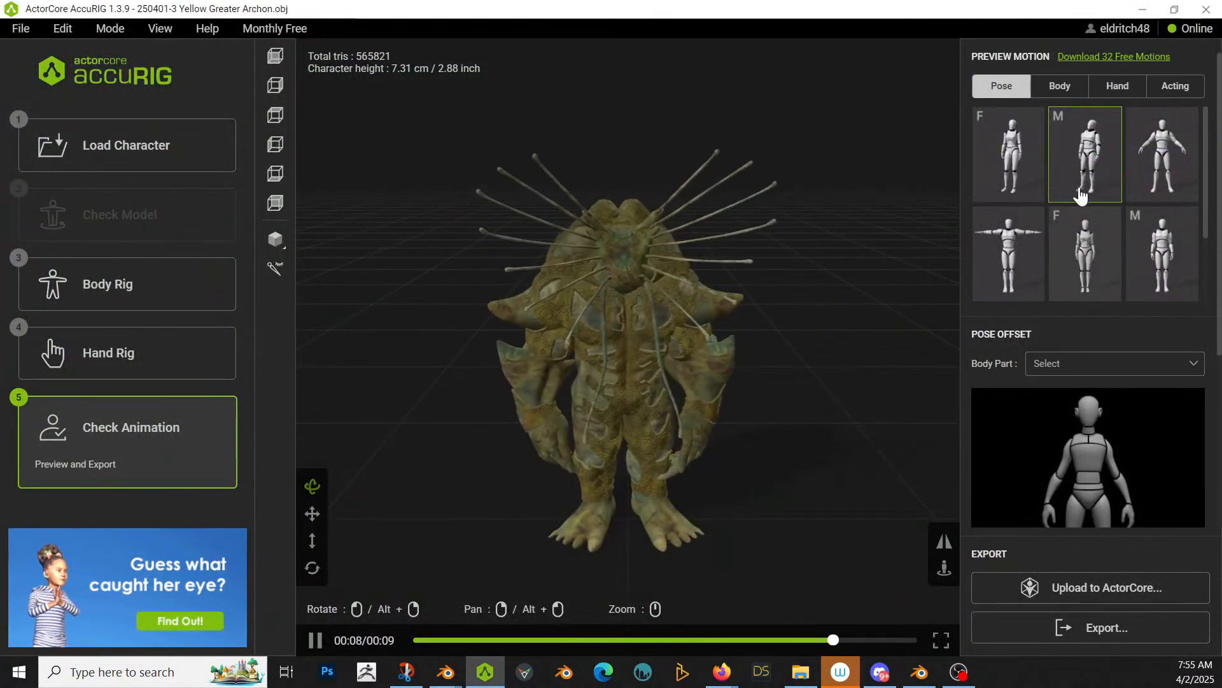
Step: In AccuRIG, inspect the rigged Archon from several angles and preview it with the last male walking motion from the acting set
scroll(610, 411, up, 5)
scroll(613, 412, down, 5)
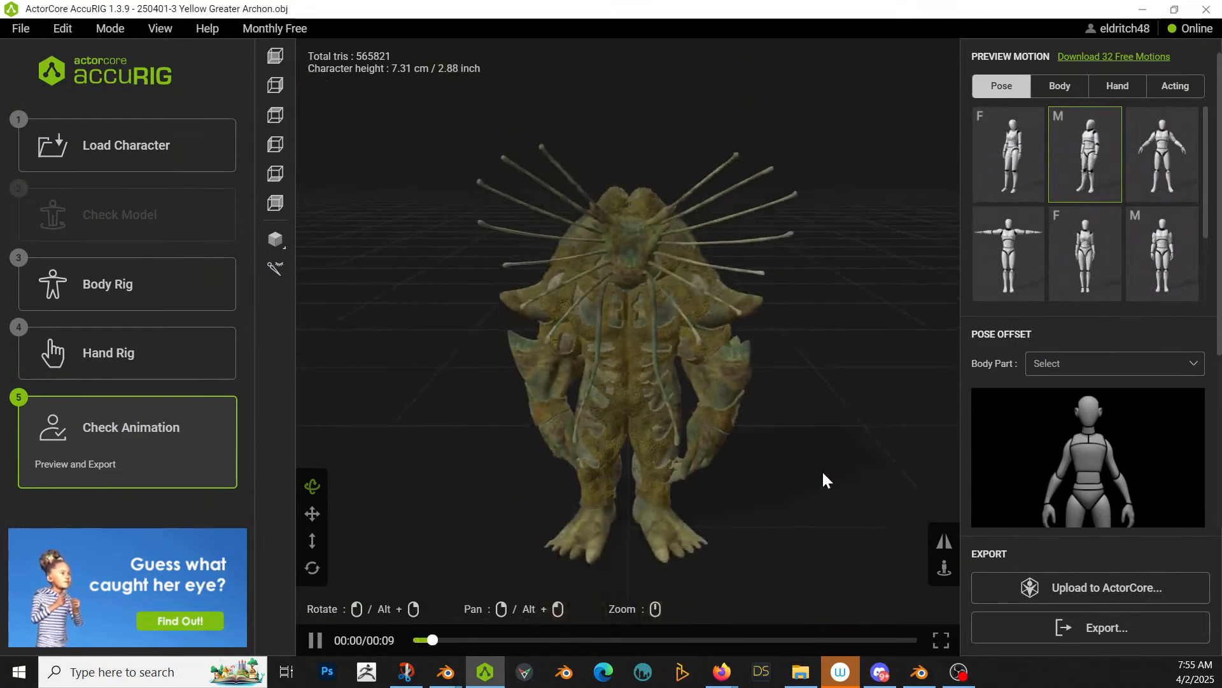
drag(824, 481, 739, 492)
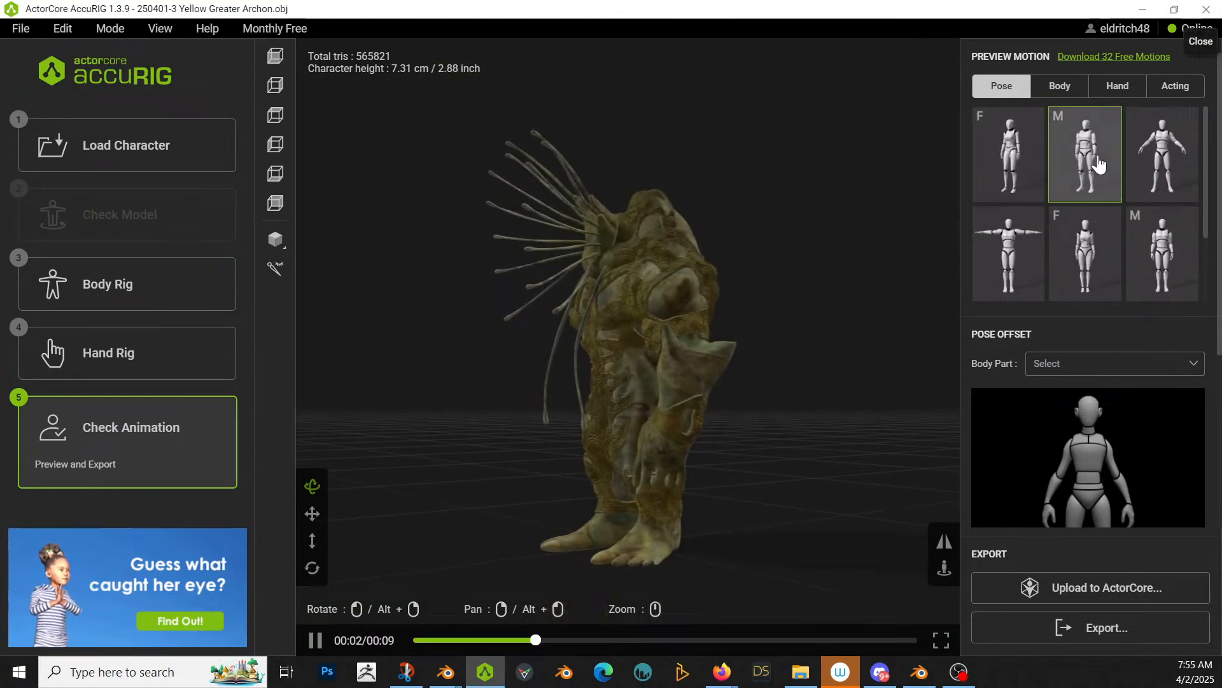
click(1176, 85)
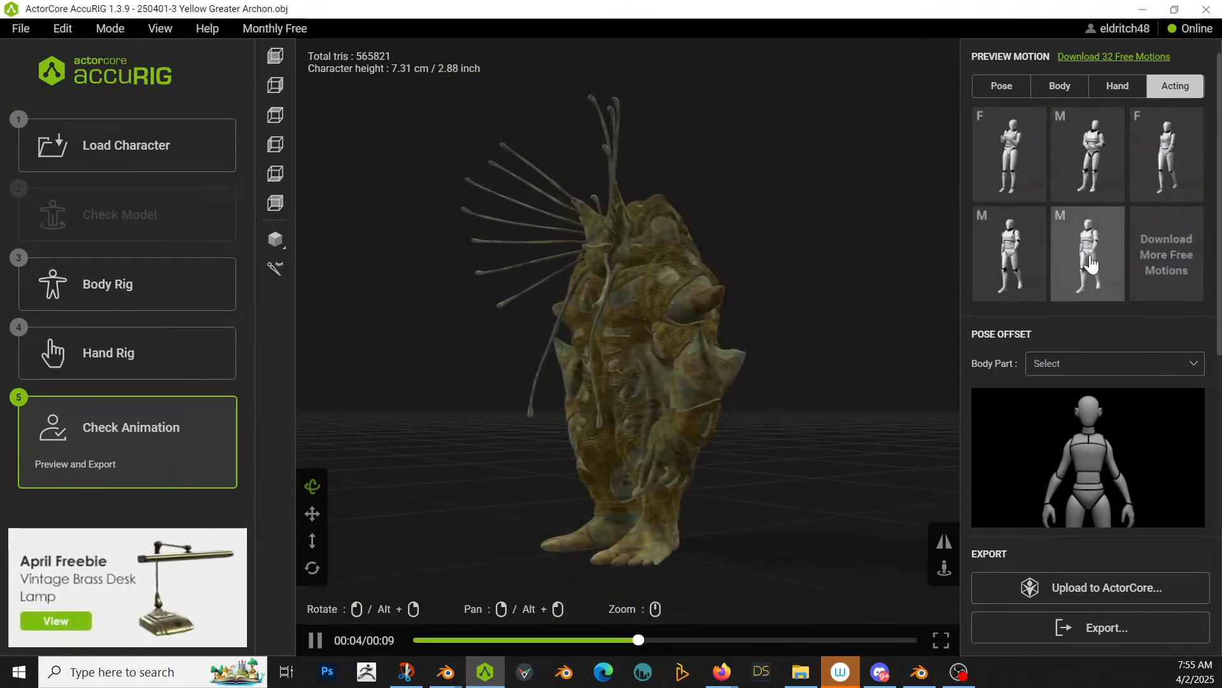
click(1064, 275)
drag(748, 533, 707, 593)
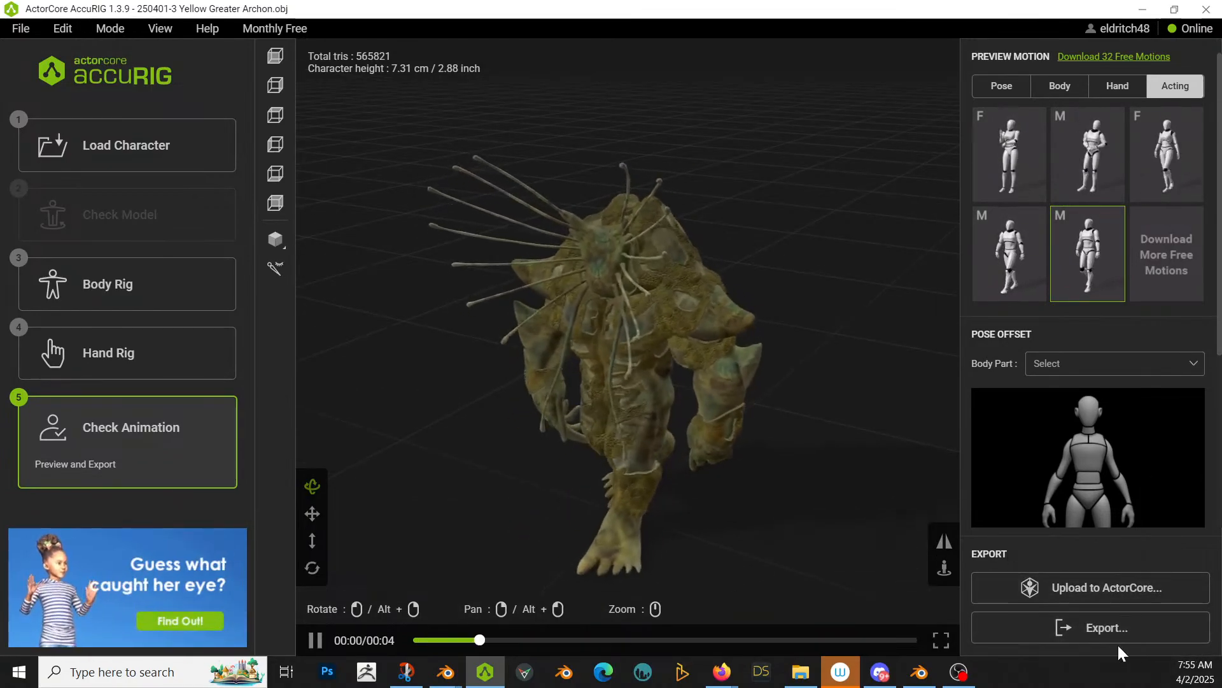
Step: Export the rigged Archon as an FBX for Blender at original texture size, naming it 250401-3 Yellow Greater Archon_rigged
click(1075, 636)
click(648, 311)
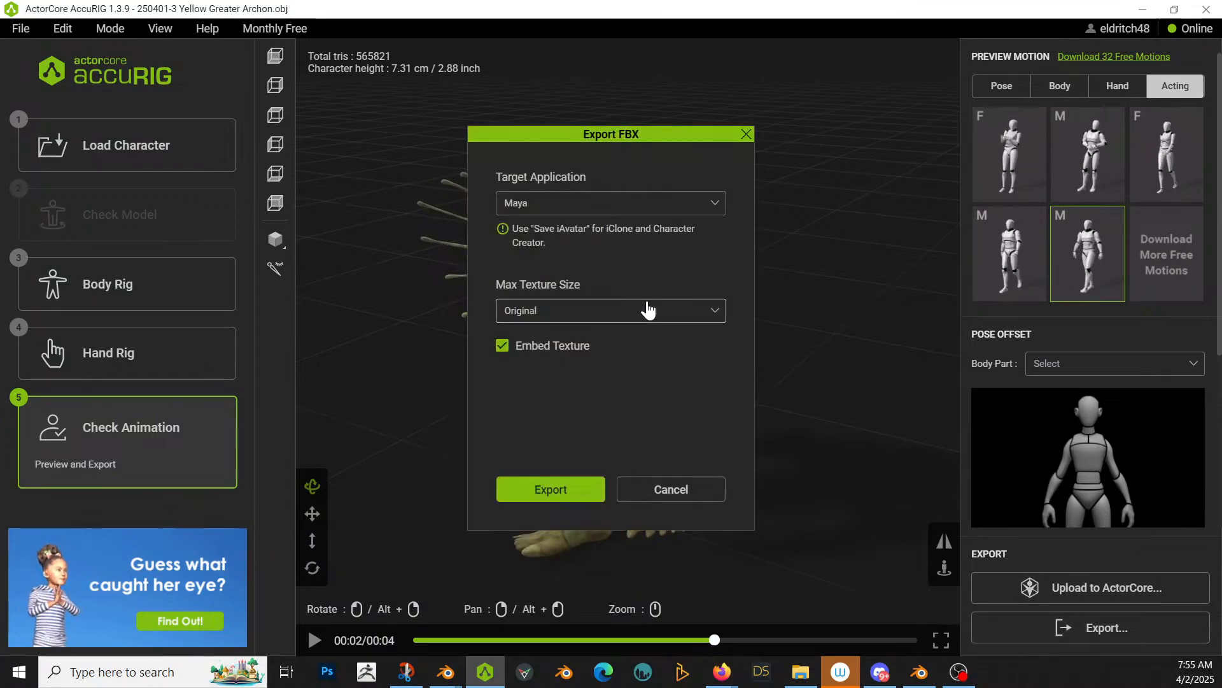
click(557, 202)
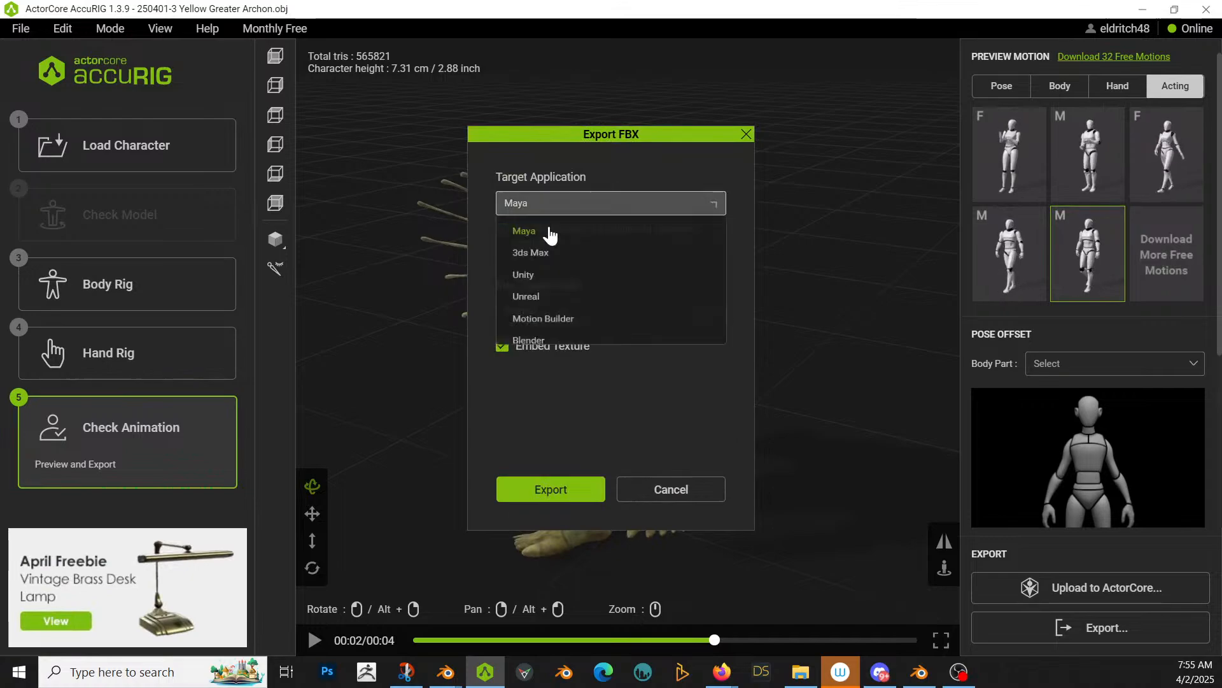
click(565, 351)
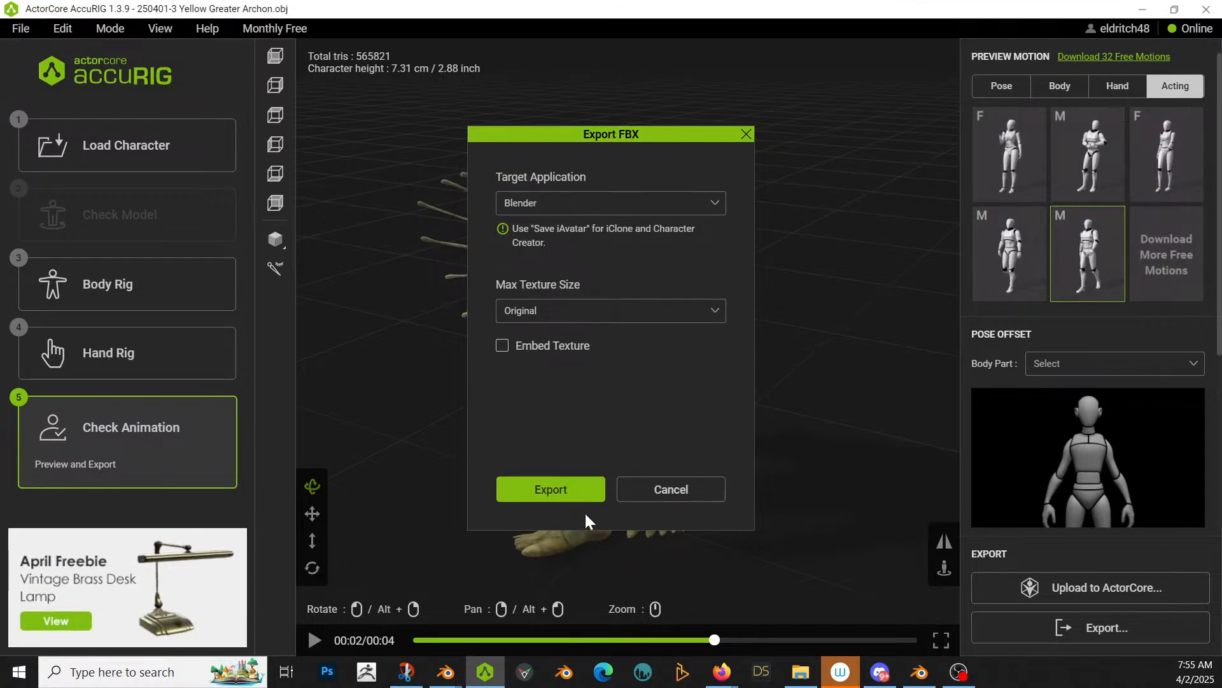
click(556, 487)
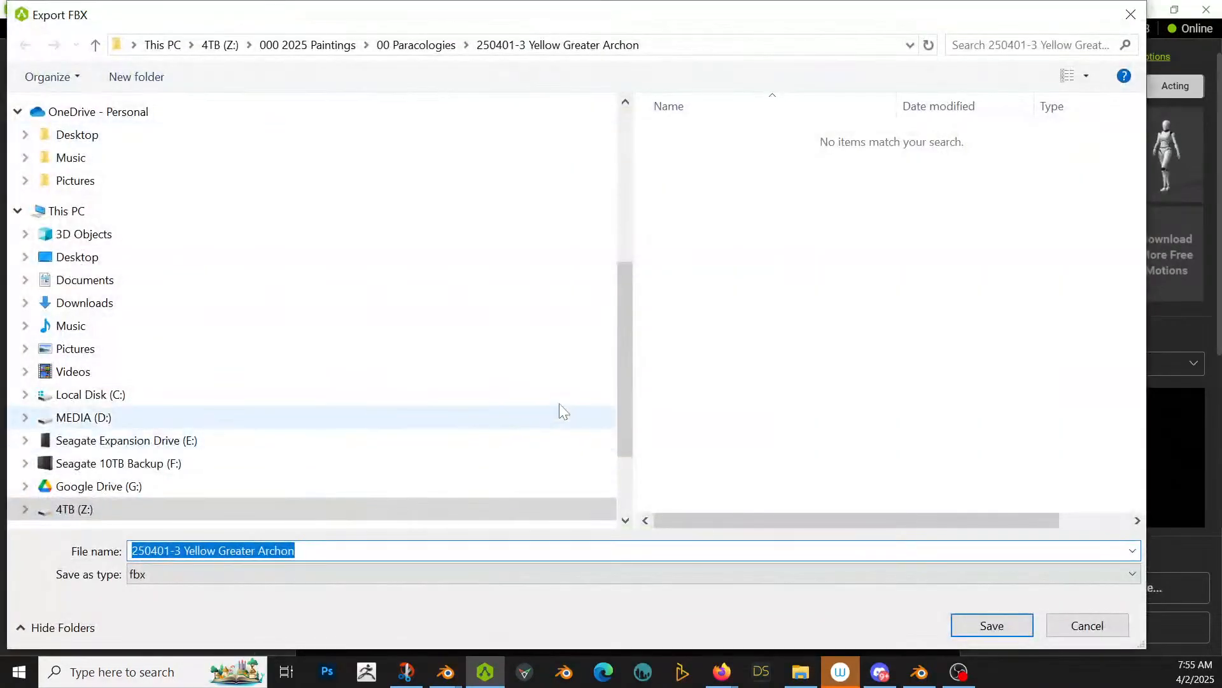
key(End)
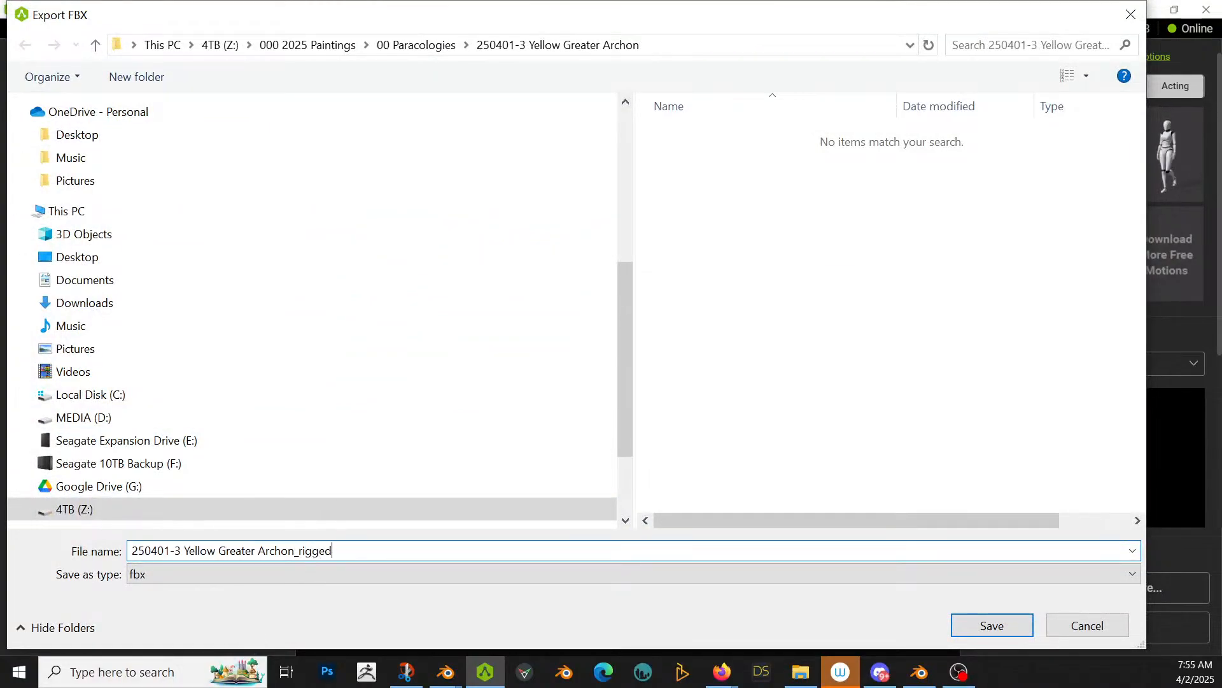
key(Return)
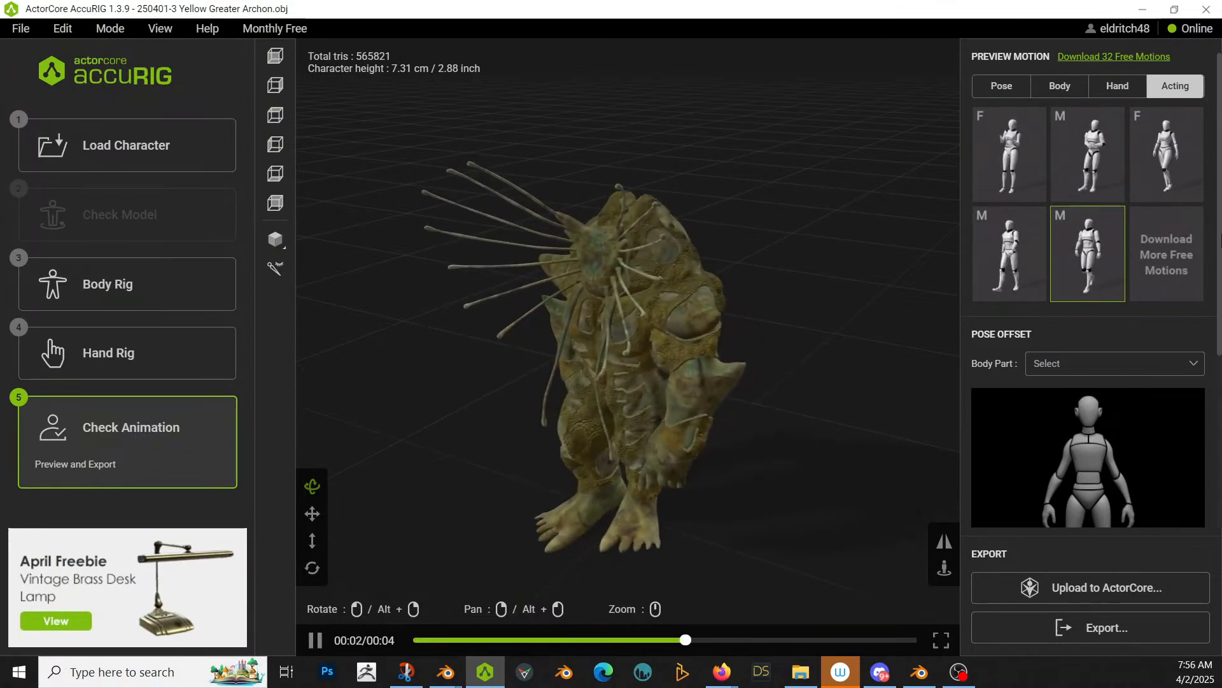
Step: Close AccuRIG without saving its data and open the recent file 250402-1 Livestream Encounter in Blender 4.4
click(1191, 14)
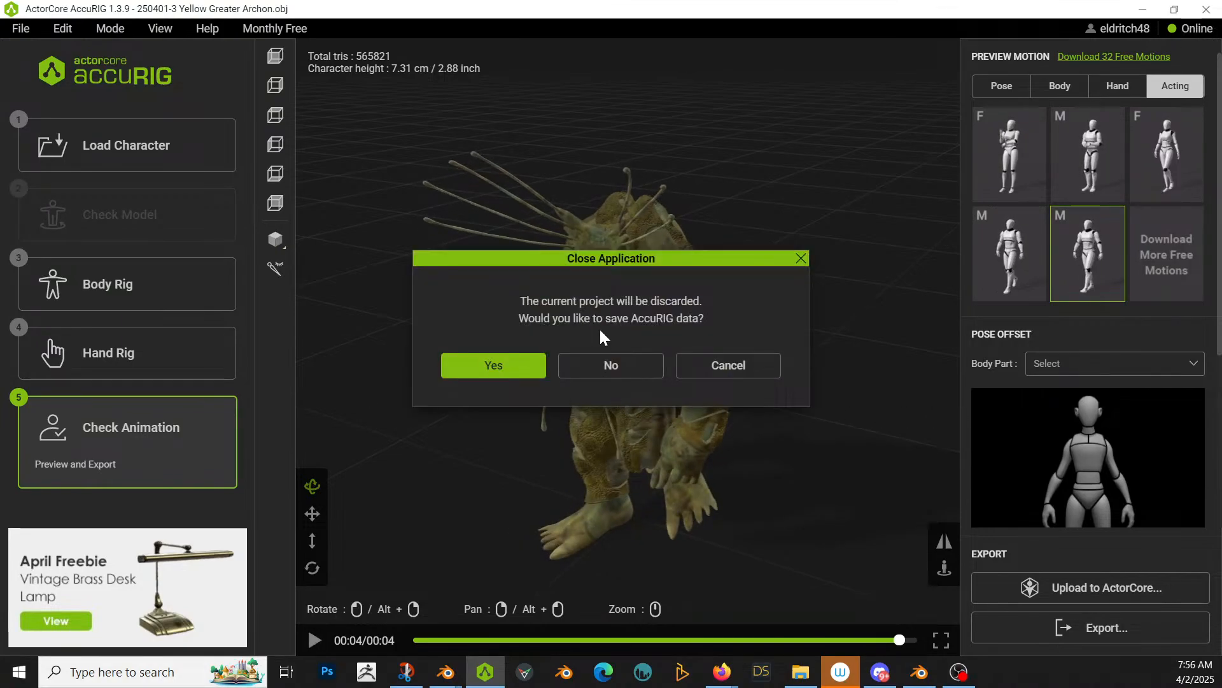
click(610, 365)
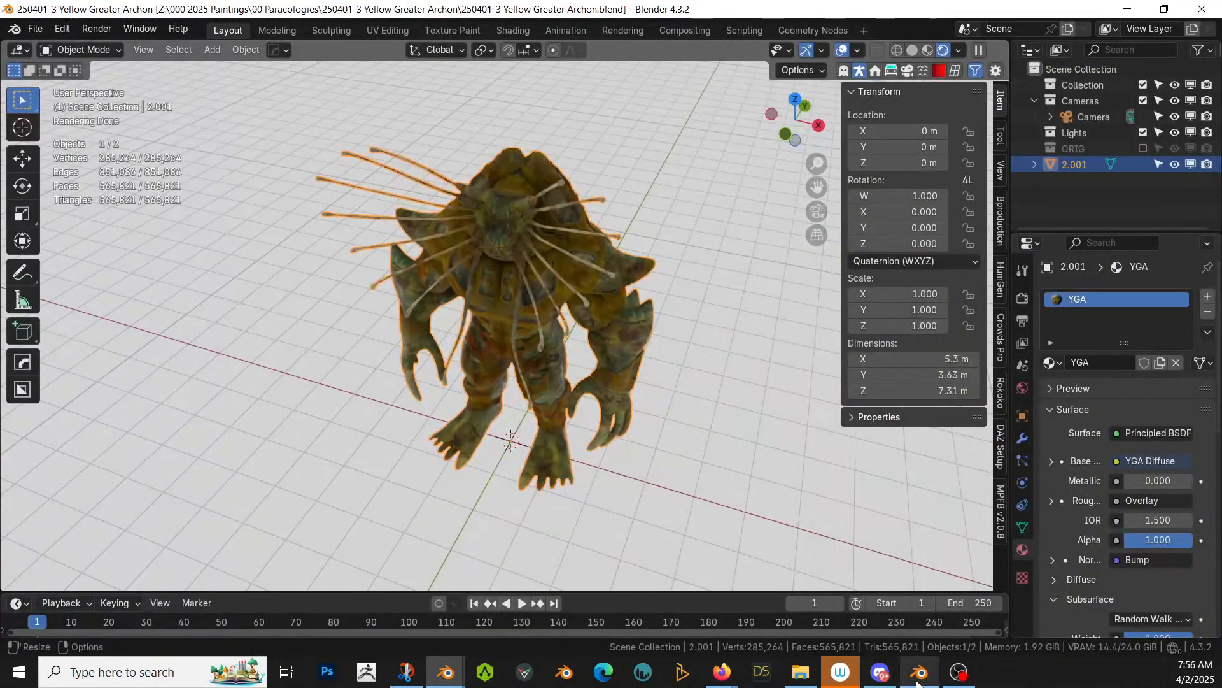
right_click(918, 675)
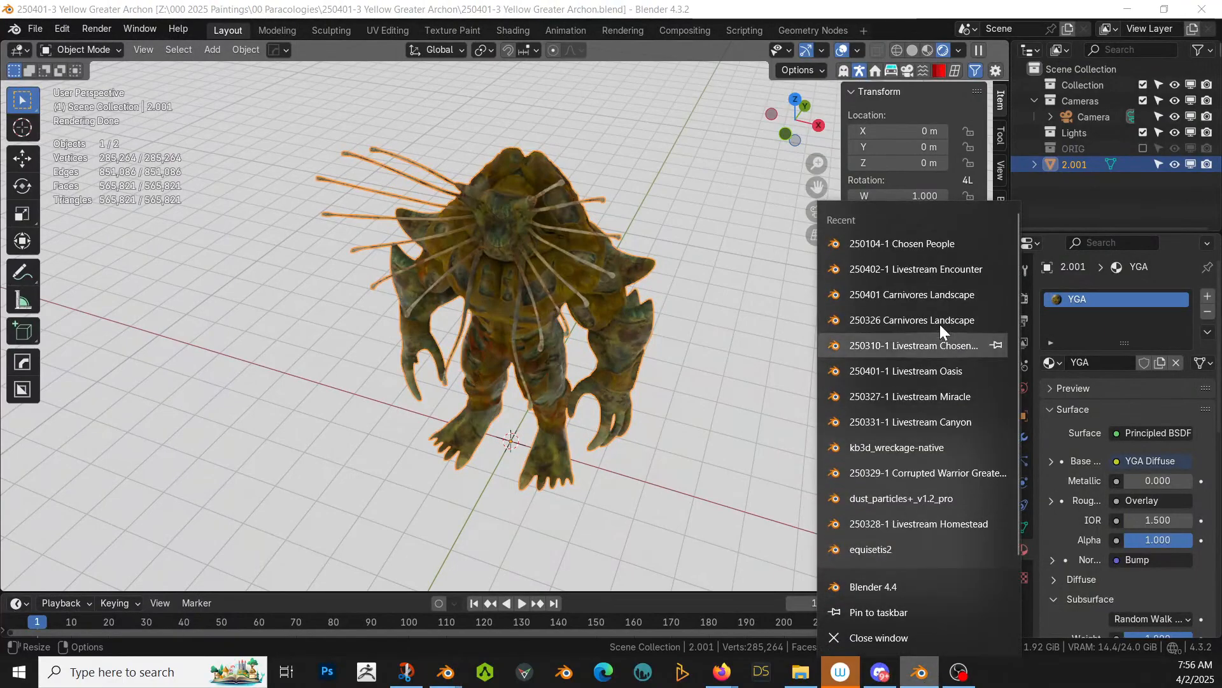
click(948, 270)
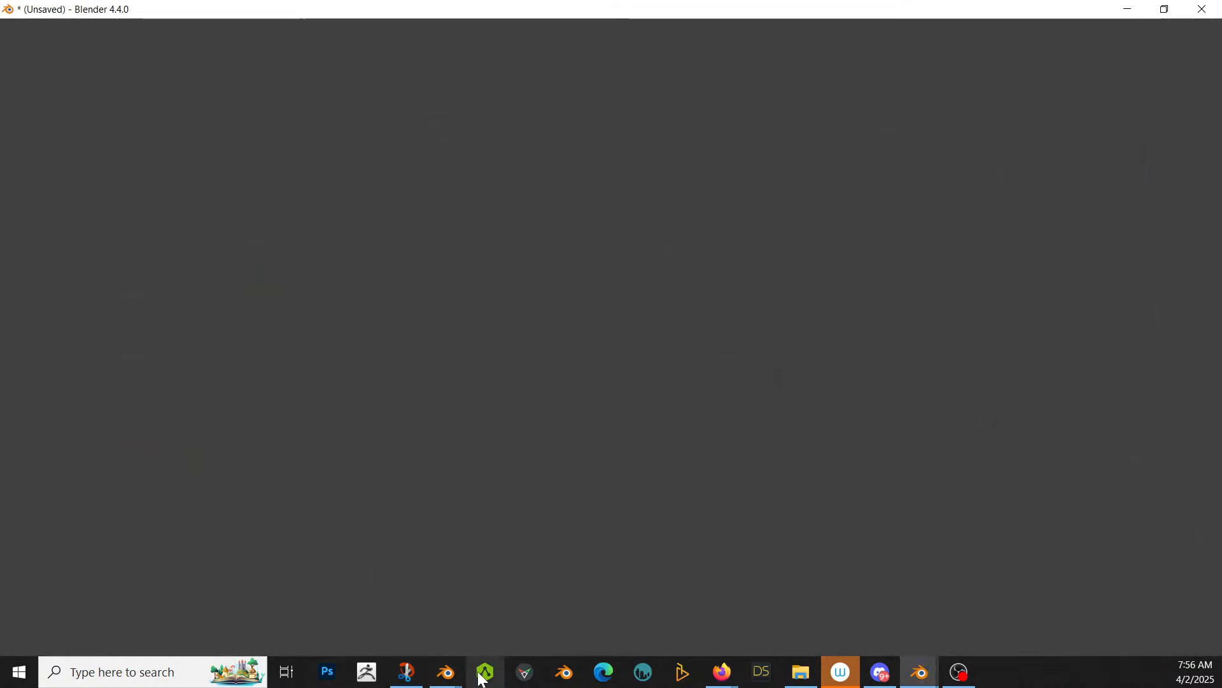
Step: Switch to the 250401-3 Yellow Greater Archon Blender file, move the Archon mesh to a new collection named Unrigged, and exclude that collection
mouse_move(448, 673)
click(524, 575)
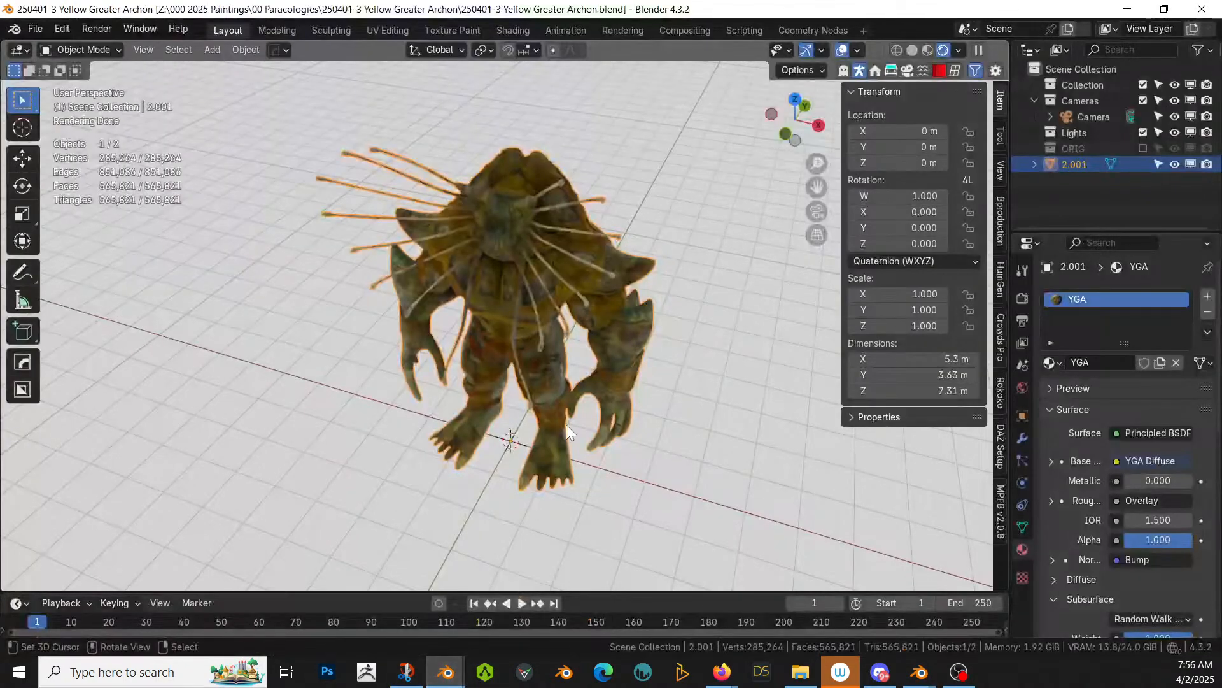
middle_drag(677, 454, 738, 450)
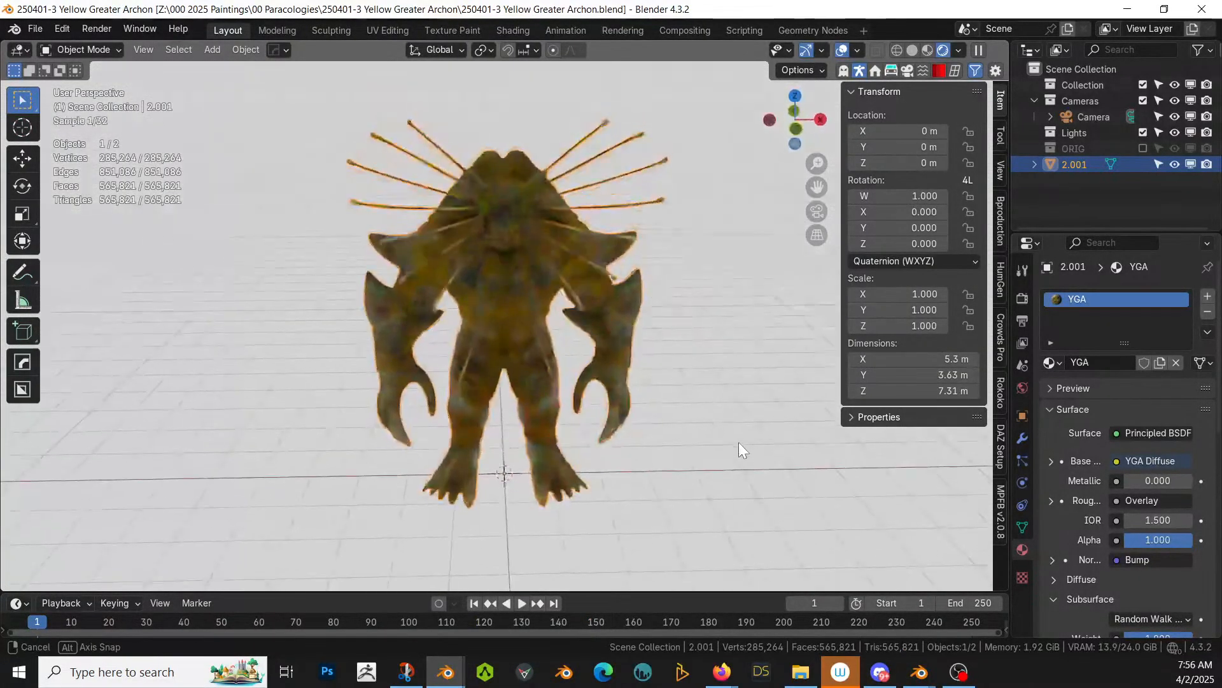
key(m)
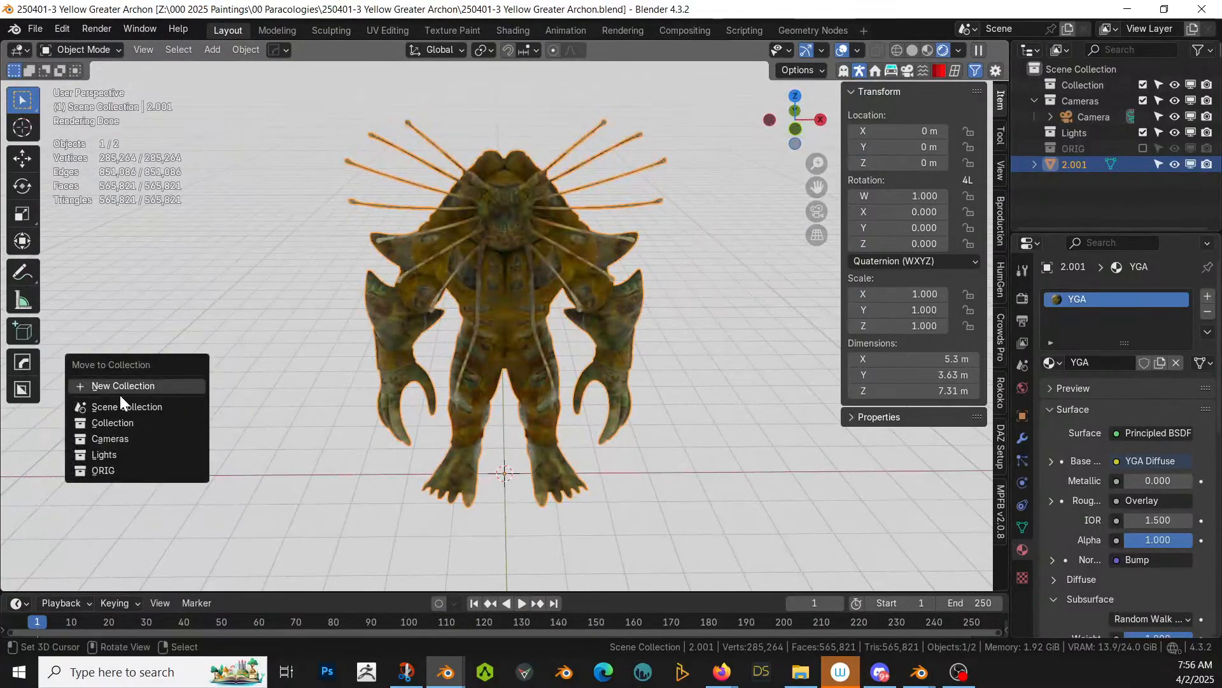
click(121, 394)
text(Un)
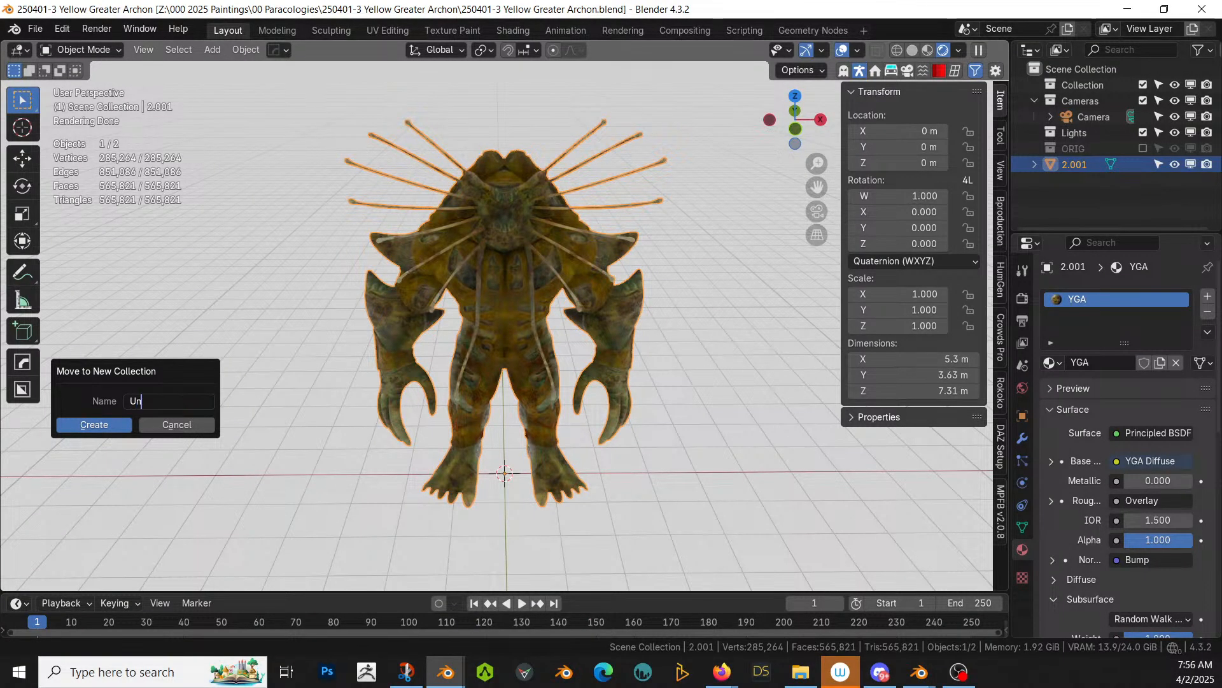
text(riggede)
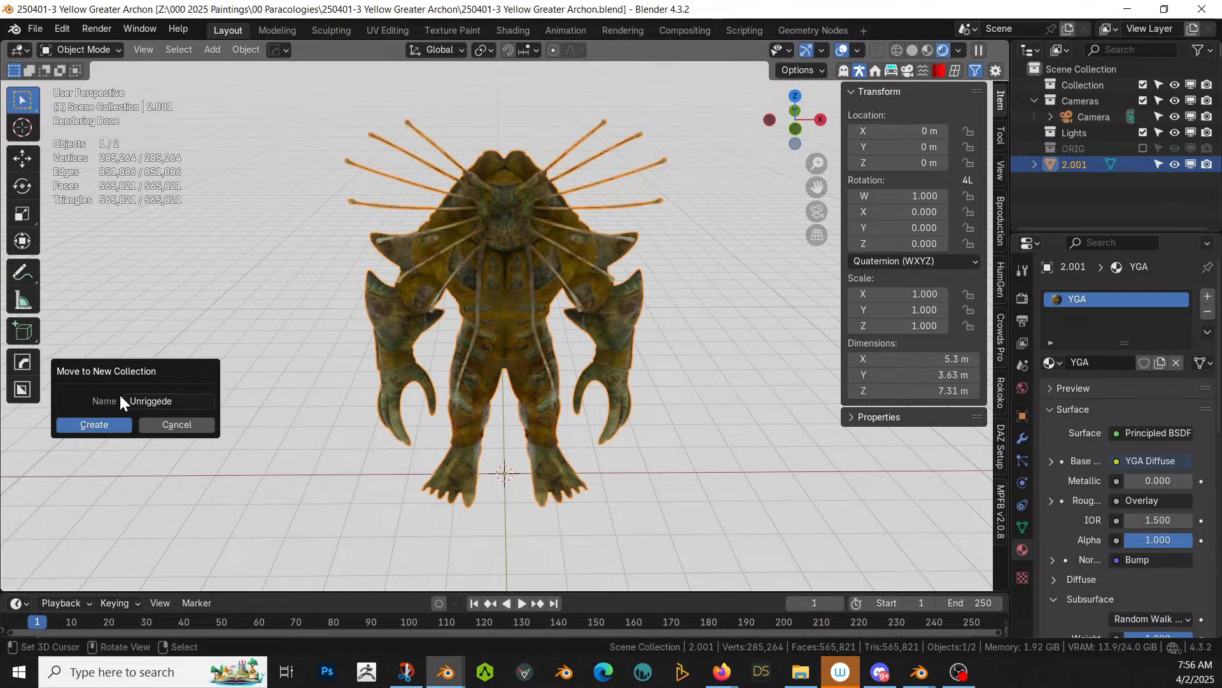
click(181, 400)
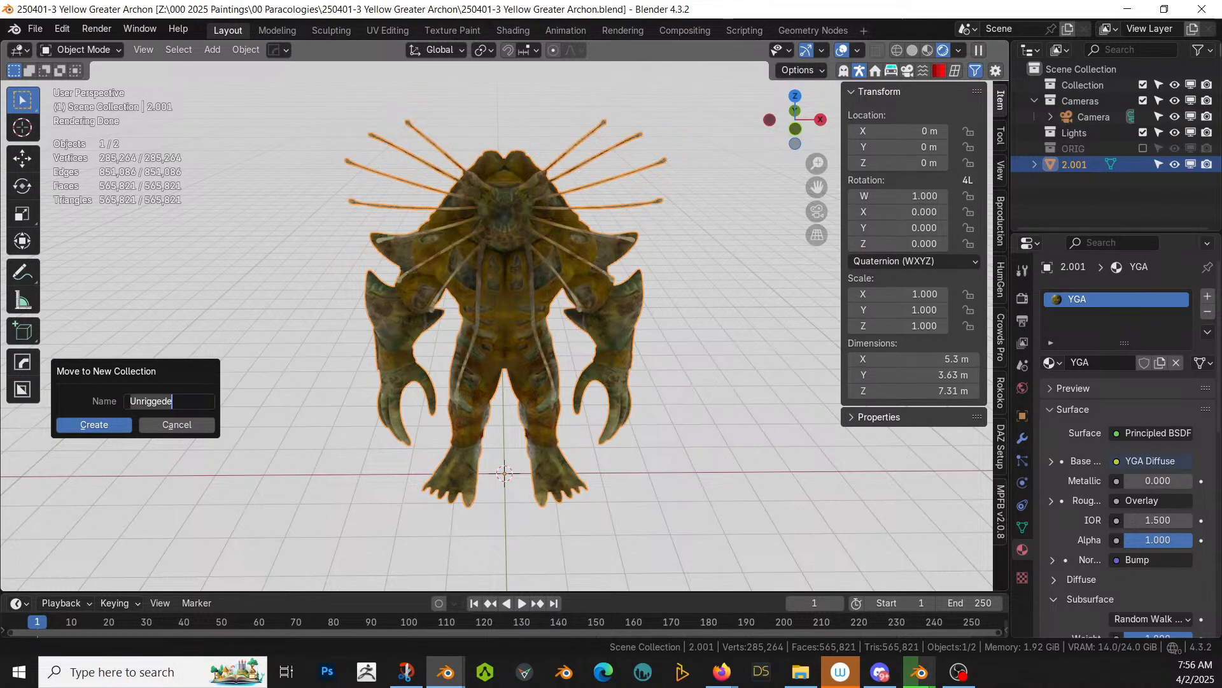
text(Unr)
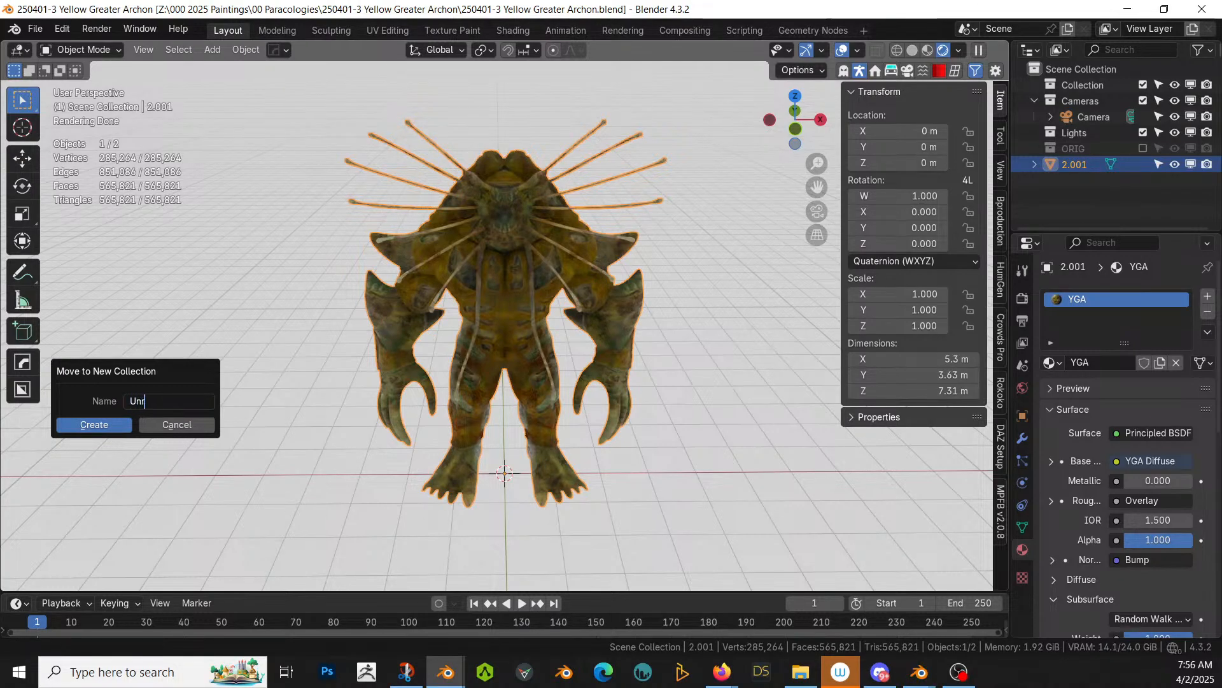
text(igged)
key(Return)
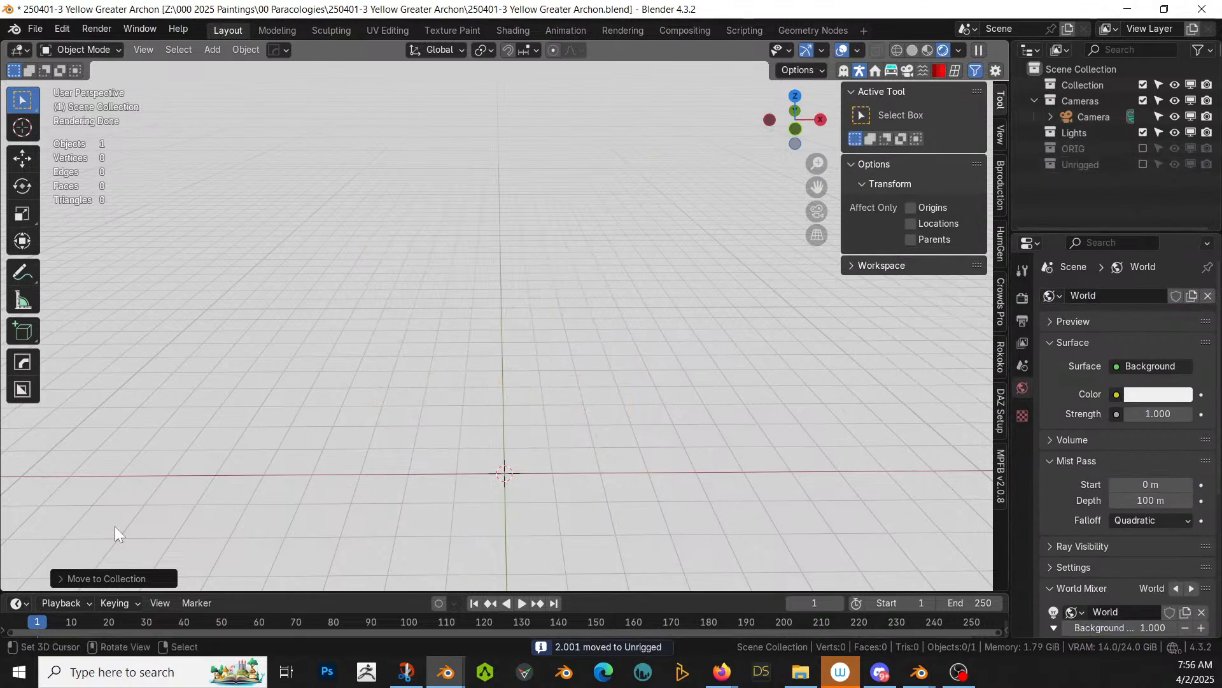
Step: In solid shading, import 250401-3 Yellow Greater Archon_rigged.fbx and clear its armature's scale to 1.000
key(z)
key(6)
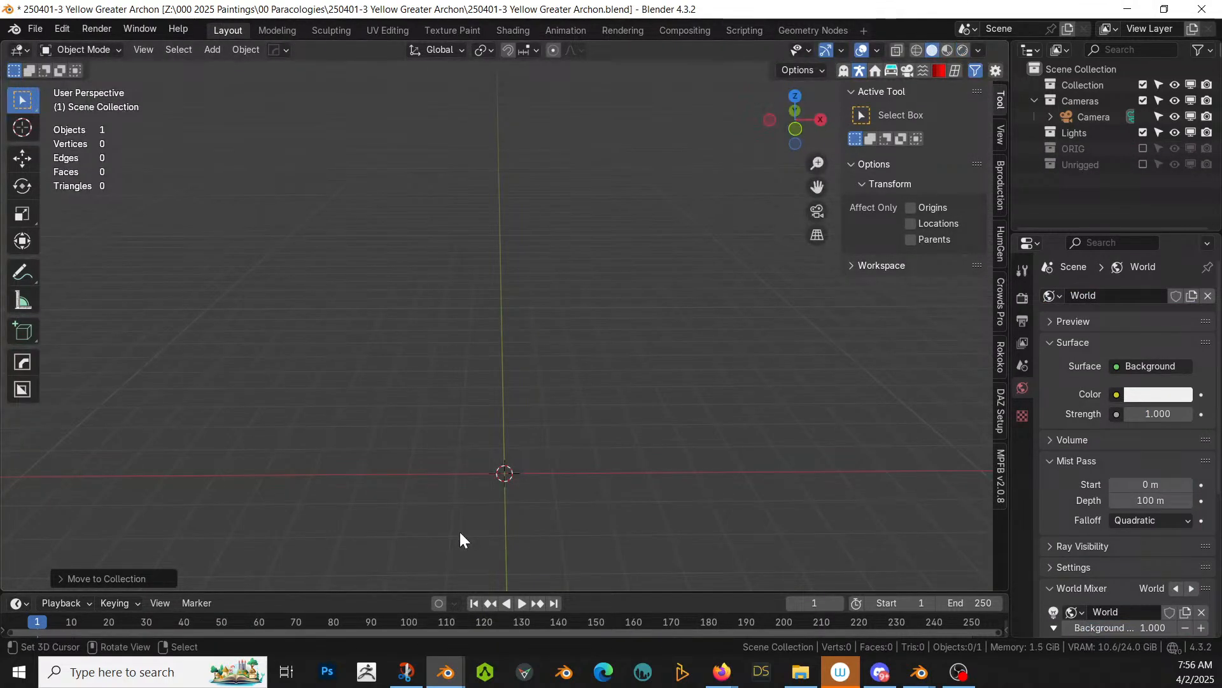
key(F4)
mouse_move(460, 533)
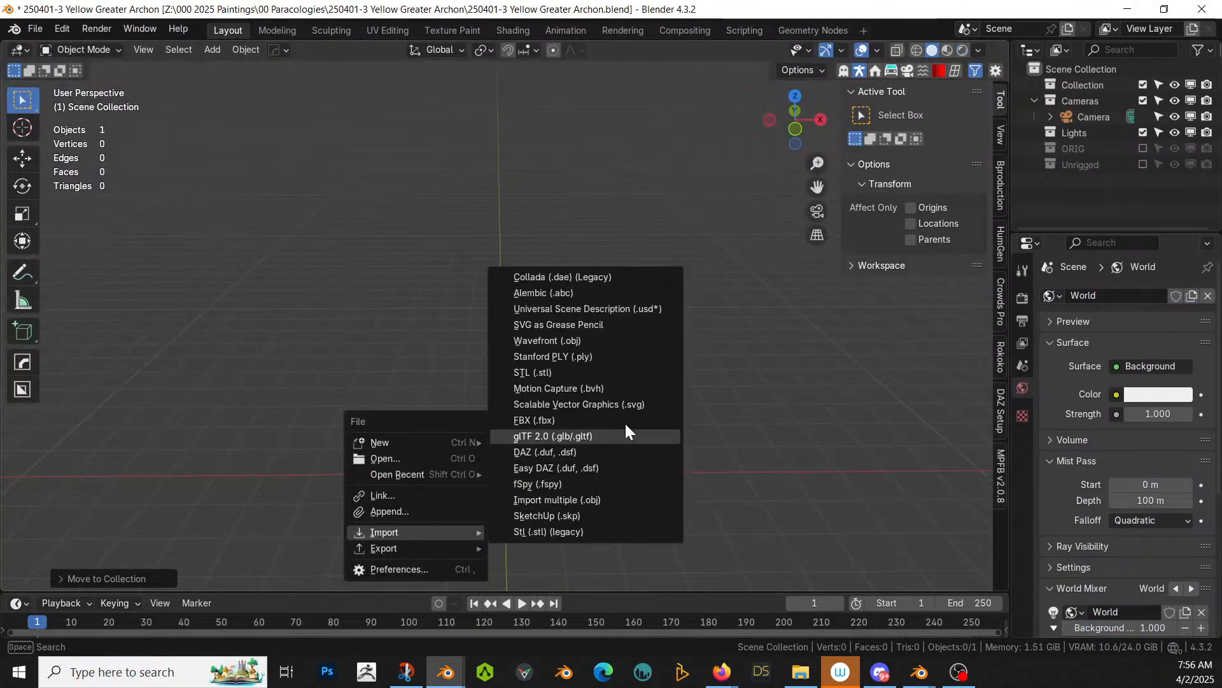
click(565, 421)
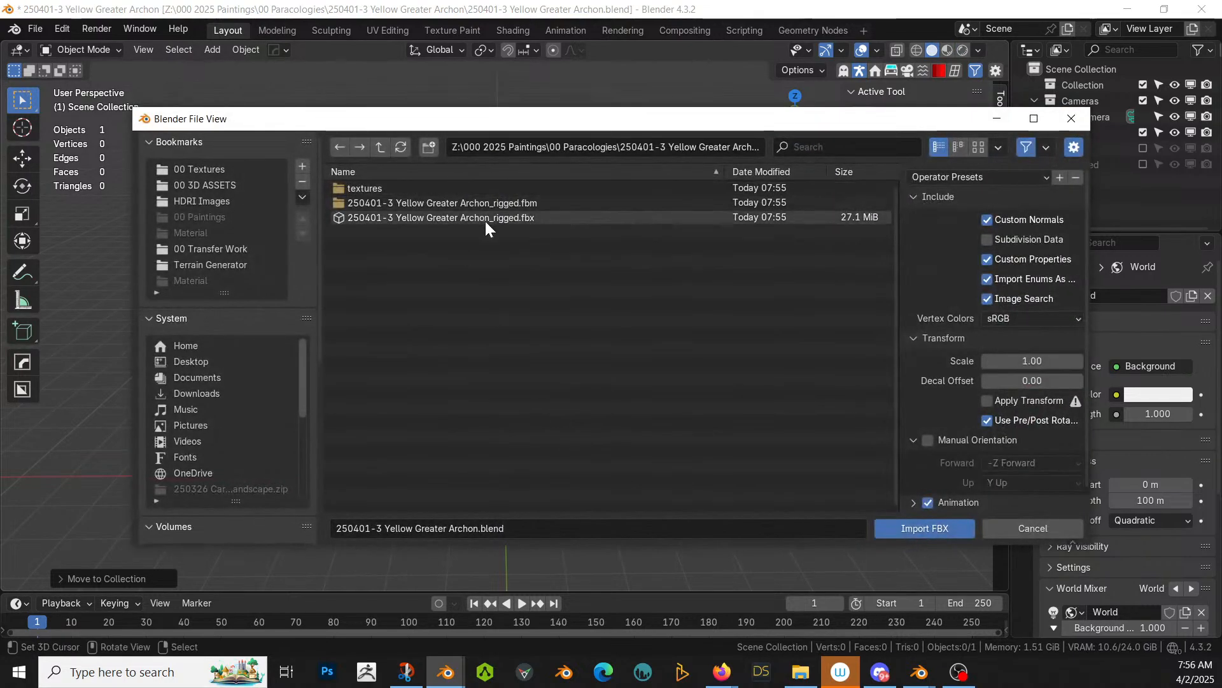
click(485, 219)
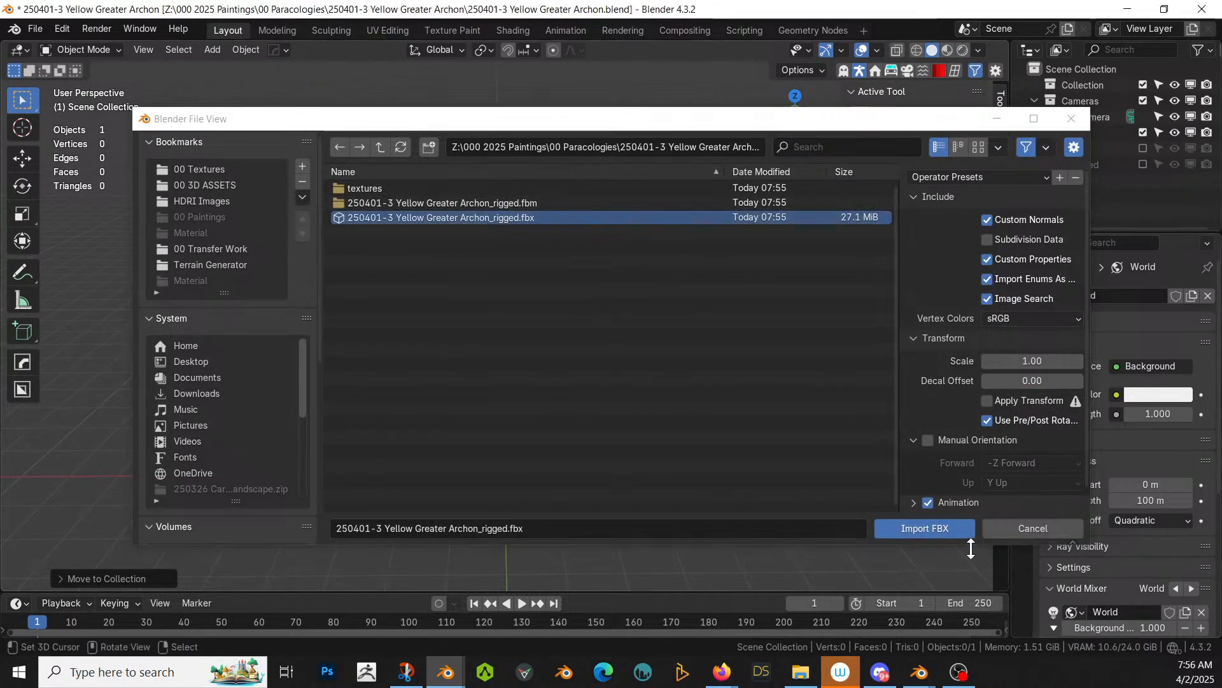
click(943, 535)
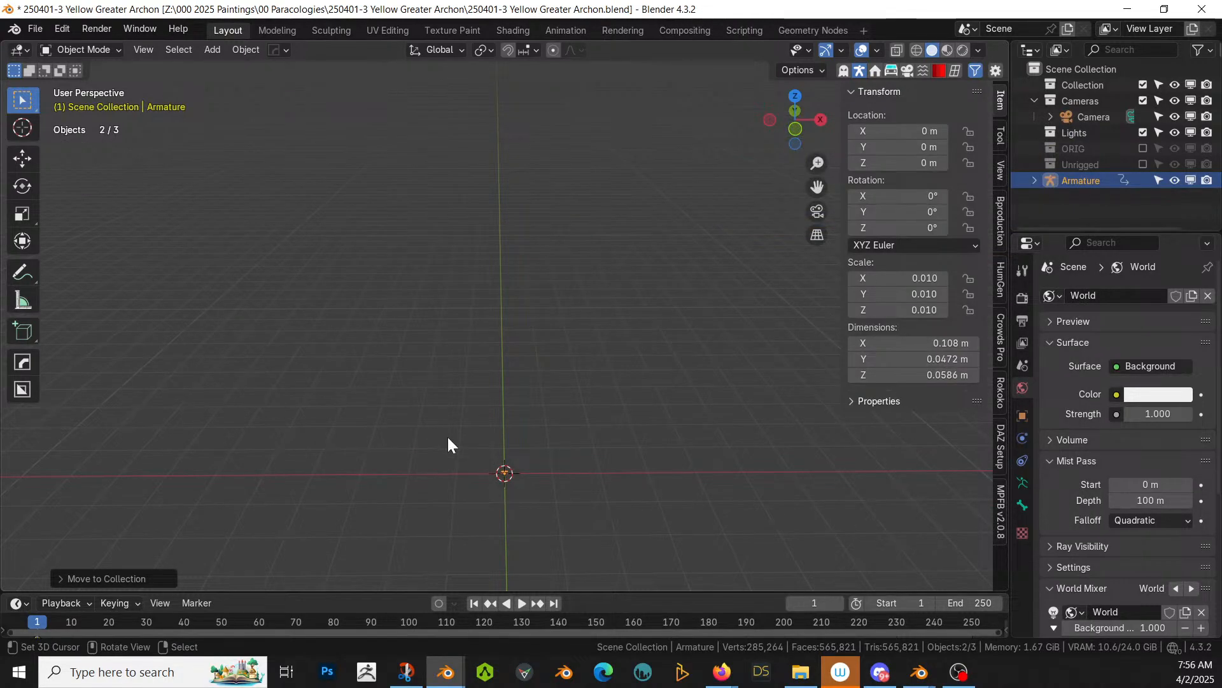
key(alt+s)
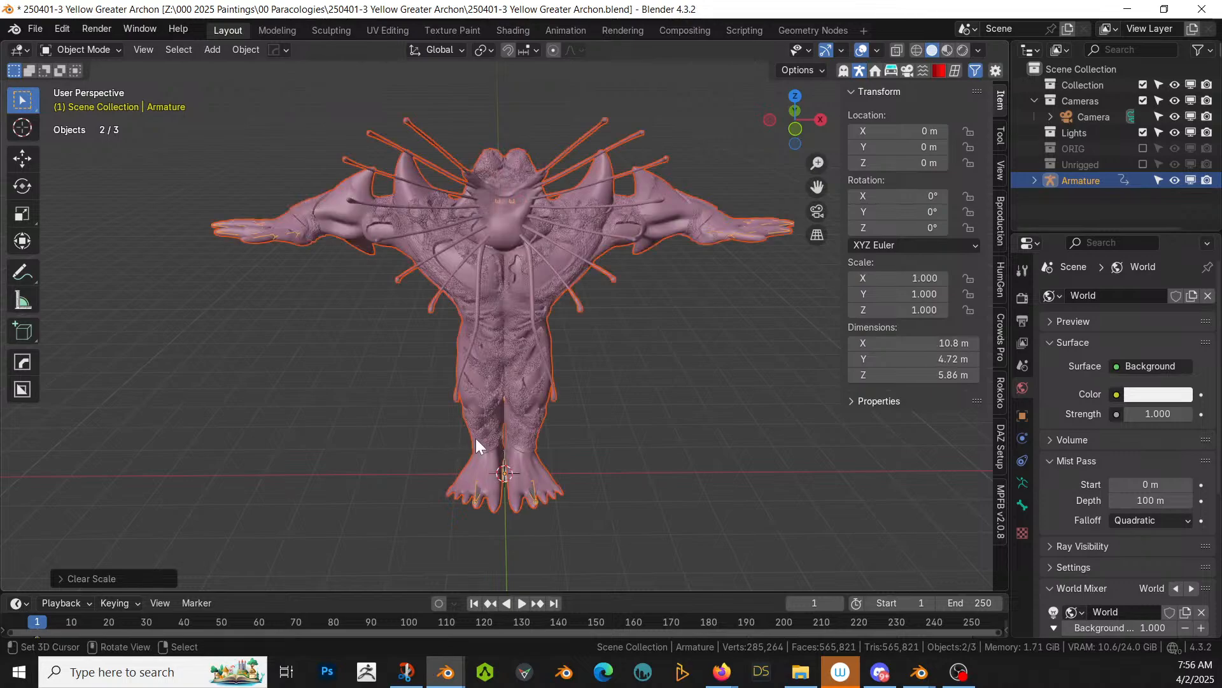
Step: Replace the imported Archon mesh's material with the existing YGA material
click(716, 226)
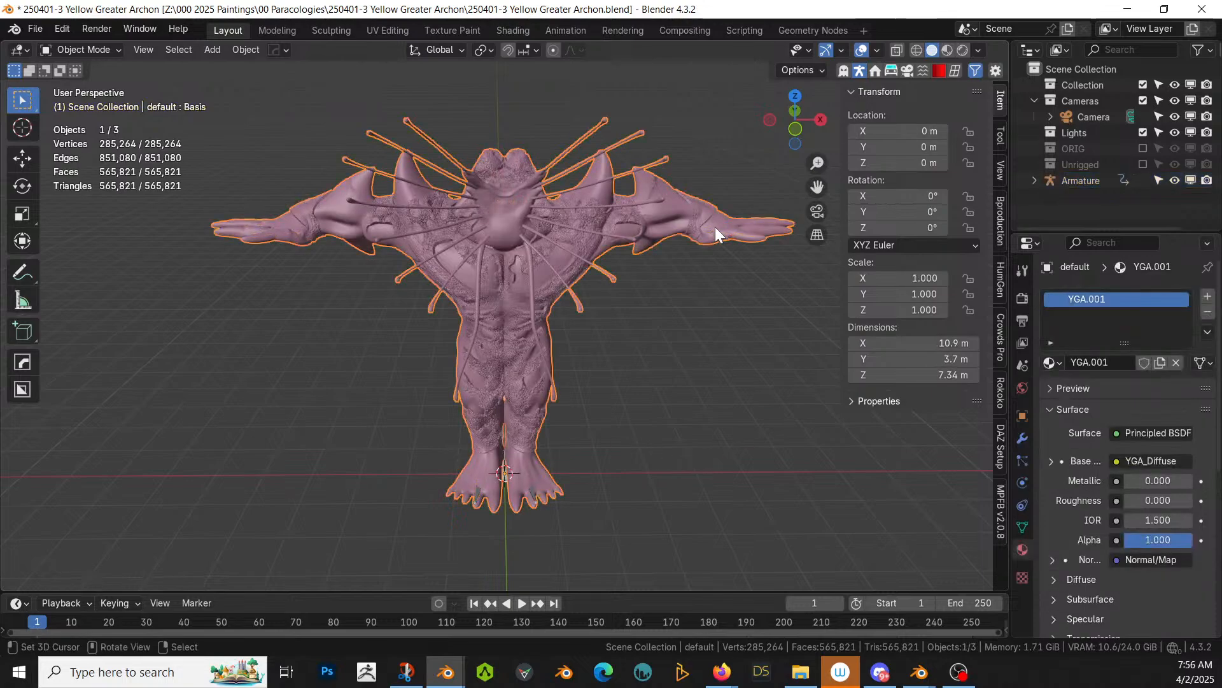
click(1059, 362)
click(827, 448)
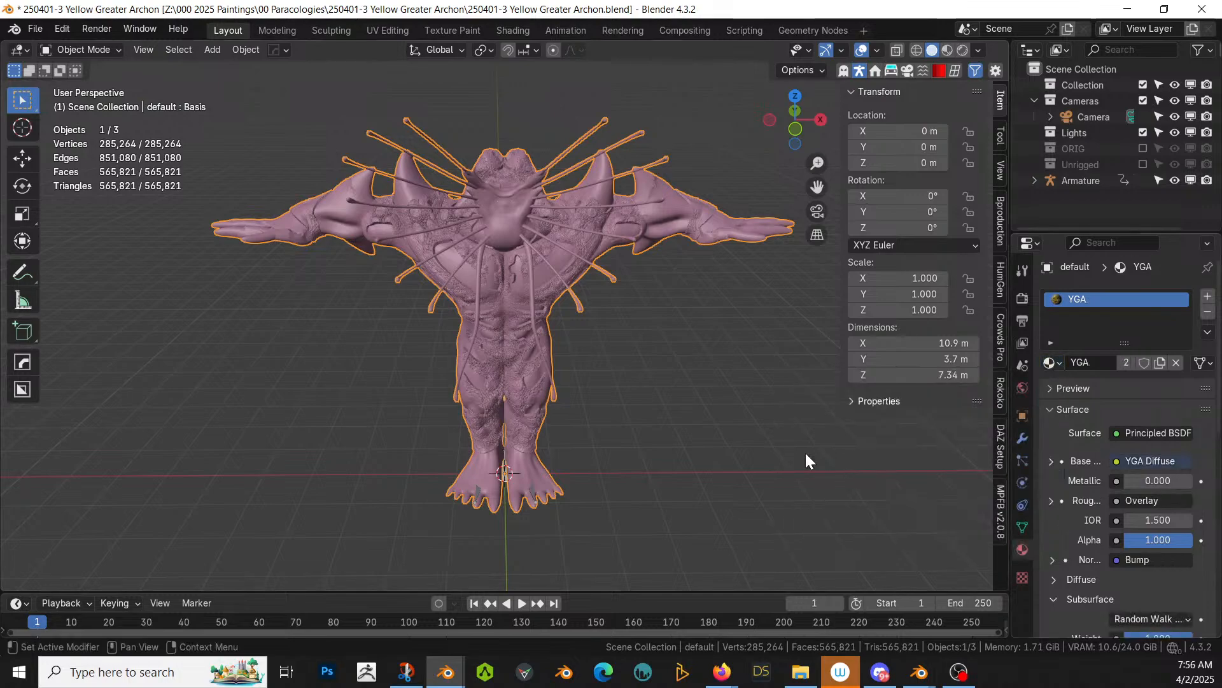
Step: Import the Mutant Idle.fbx animation from the Poses folder in 000 G8 for HumanGen, filtering the files by "mut"
middle_drag(638, 394, 507, 401)
key(F4)
mouse_move(506, 399)
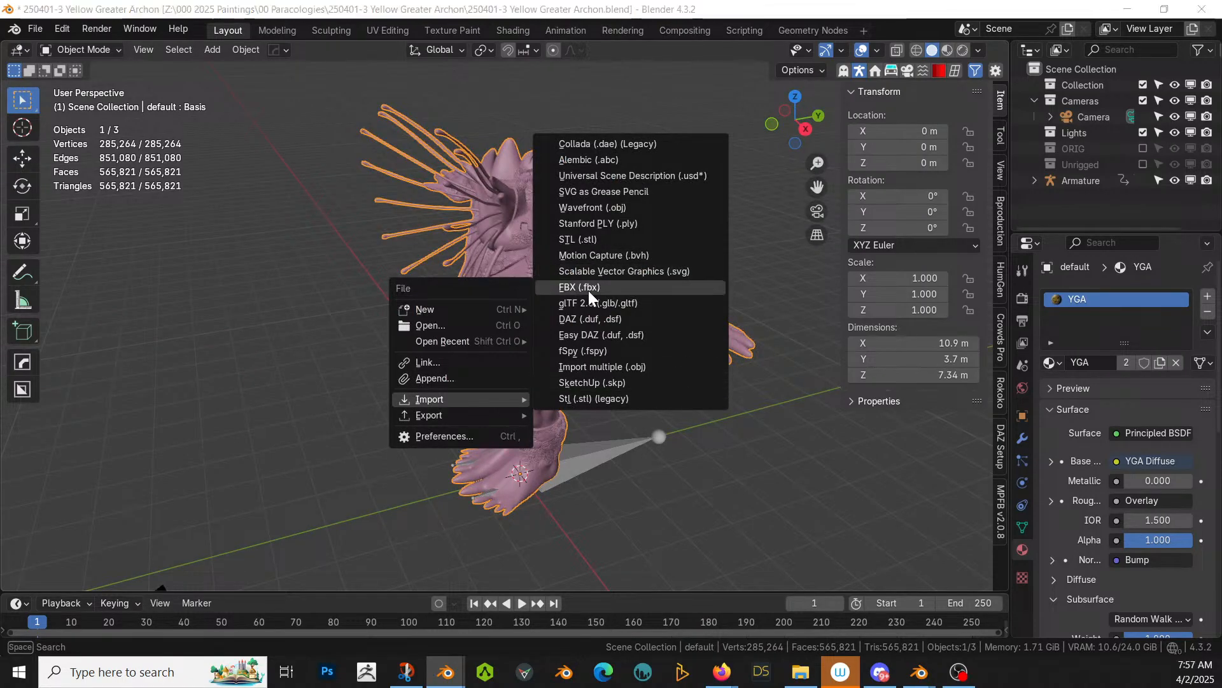
click(685, 286)
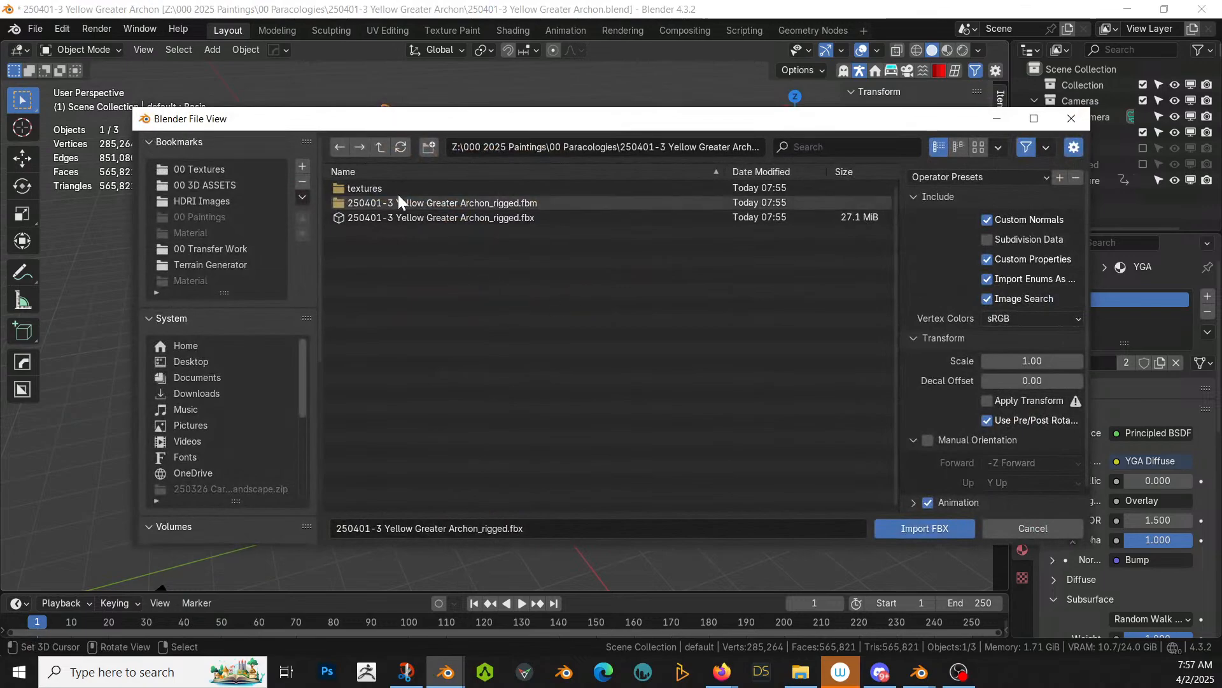
click(384, 150)
click(384, 150)
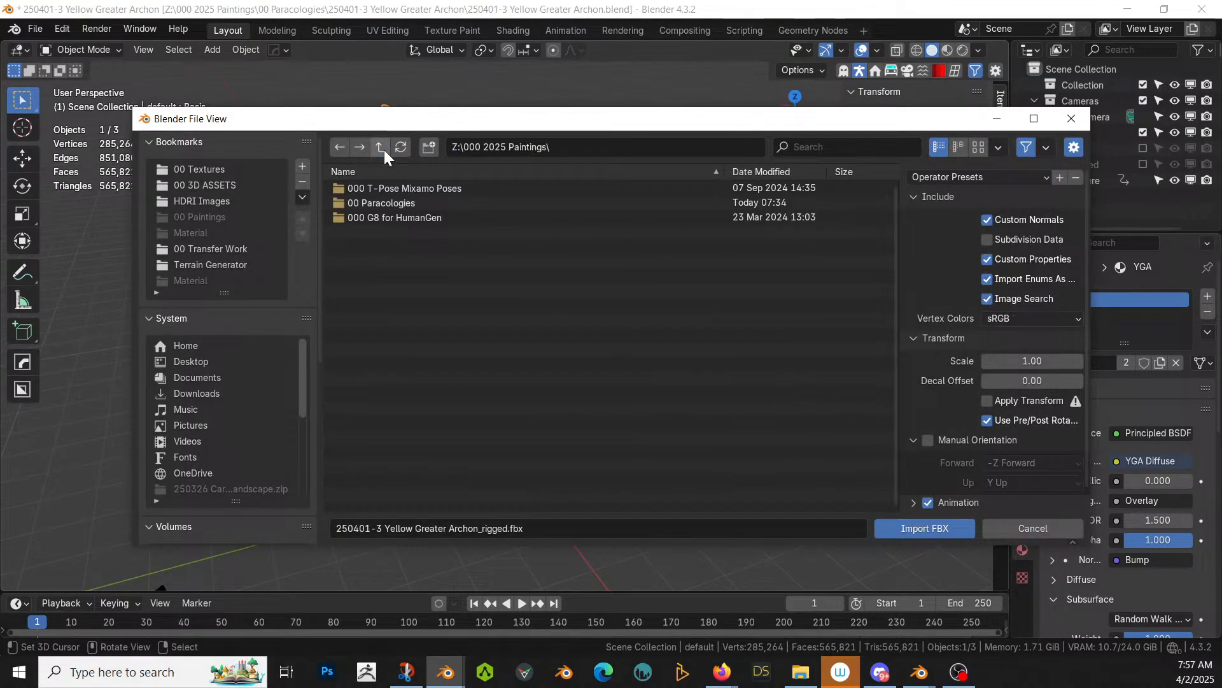
double_click(418, 217)
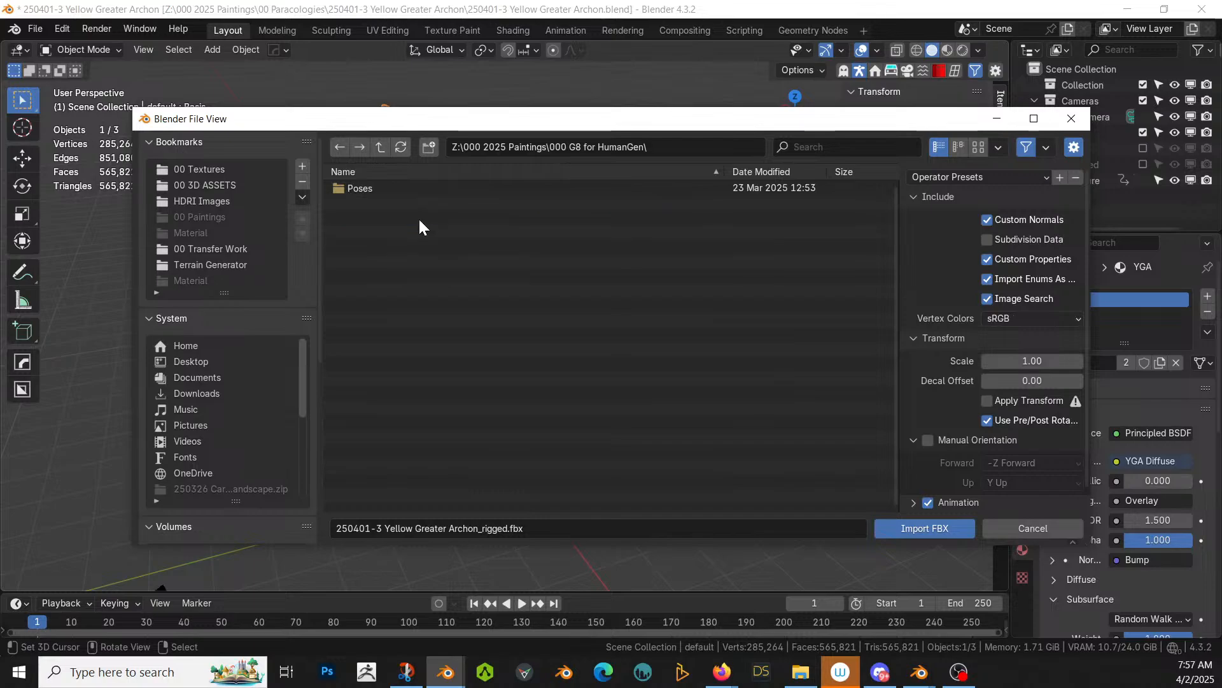
double_click(353, 186)
key(ctrl+f)
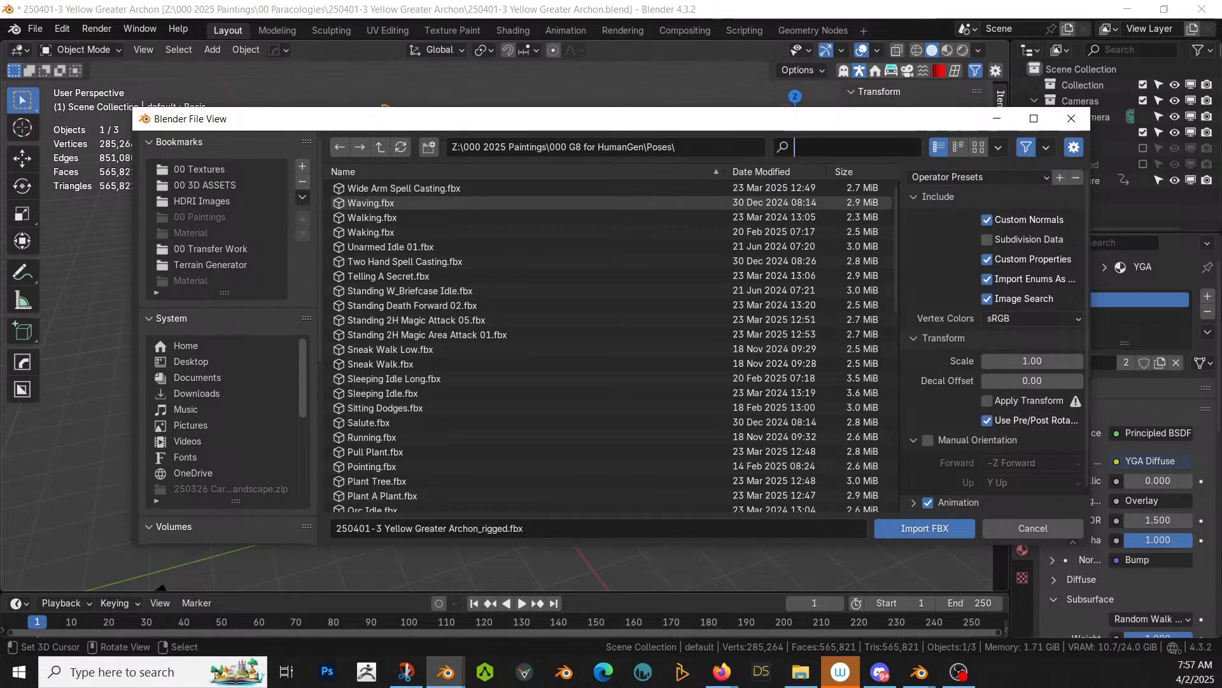
text(mut)
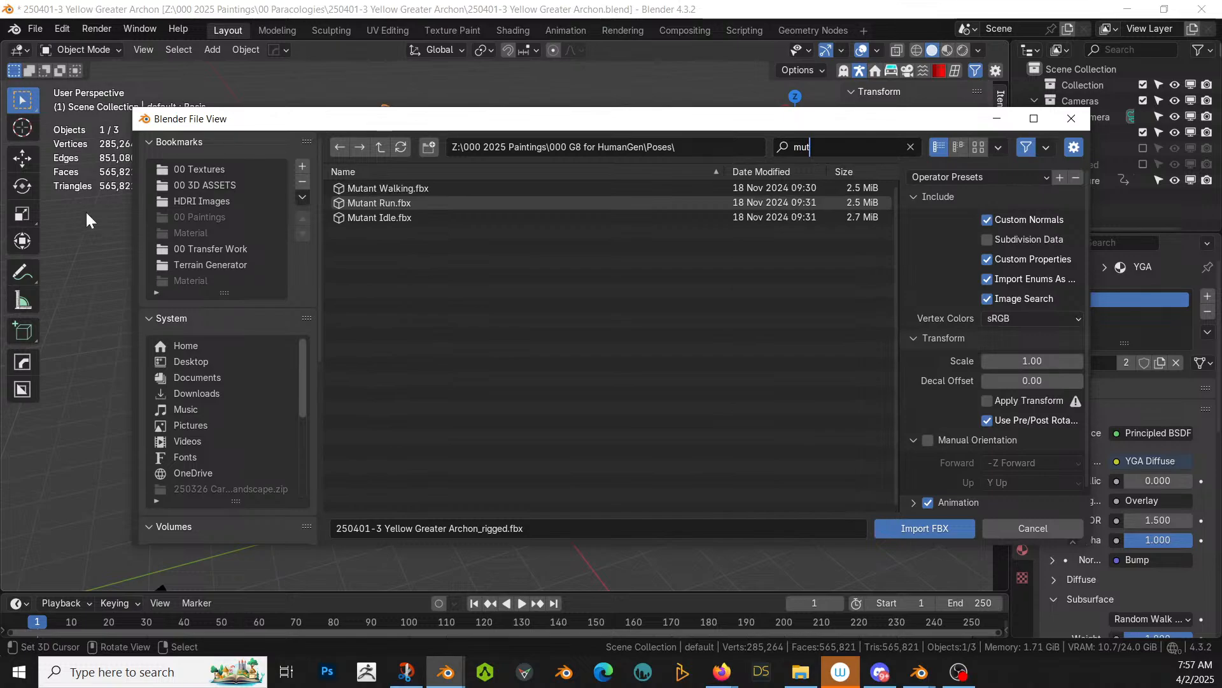
click(396, 217)
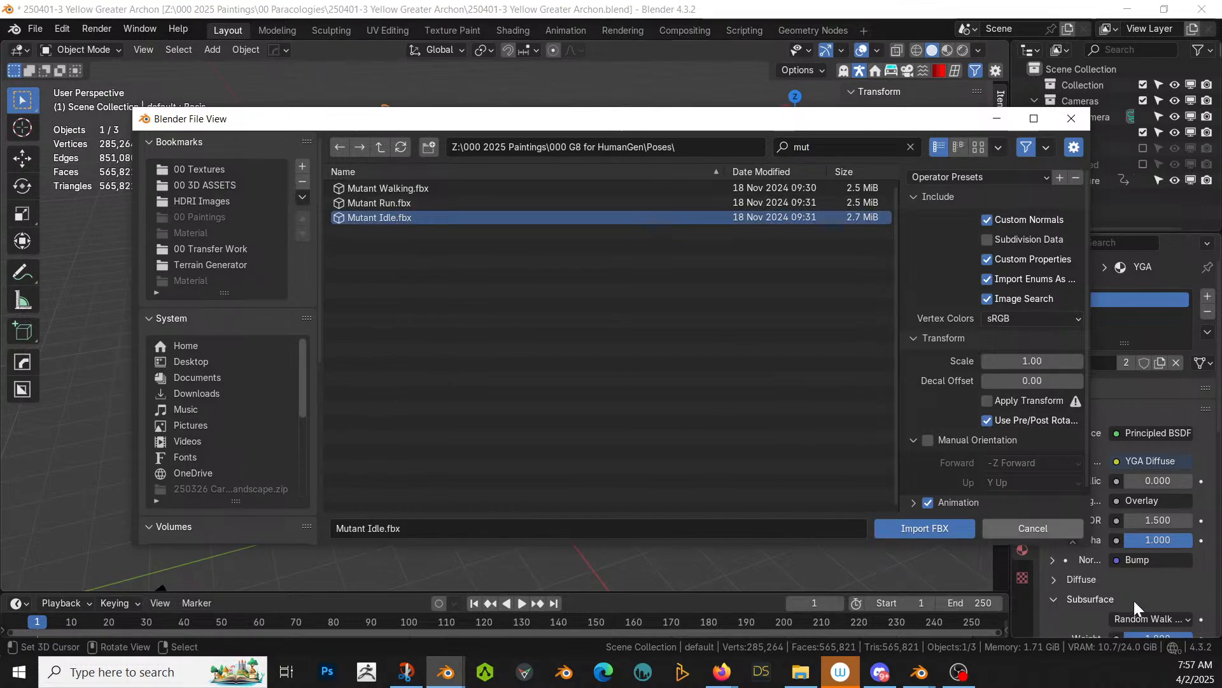
click(941, 529)
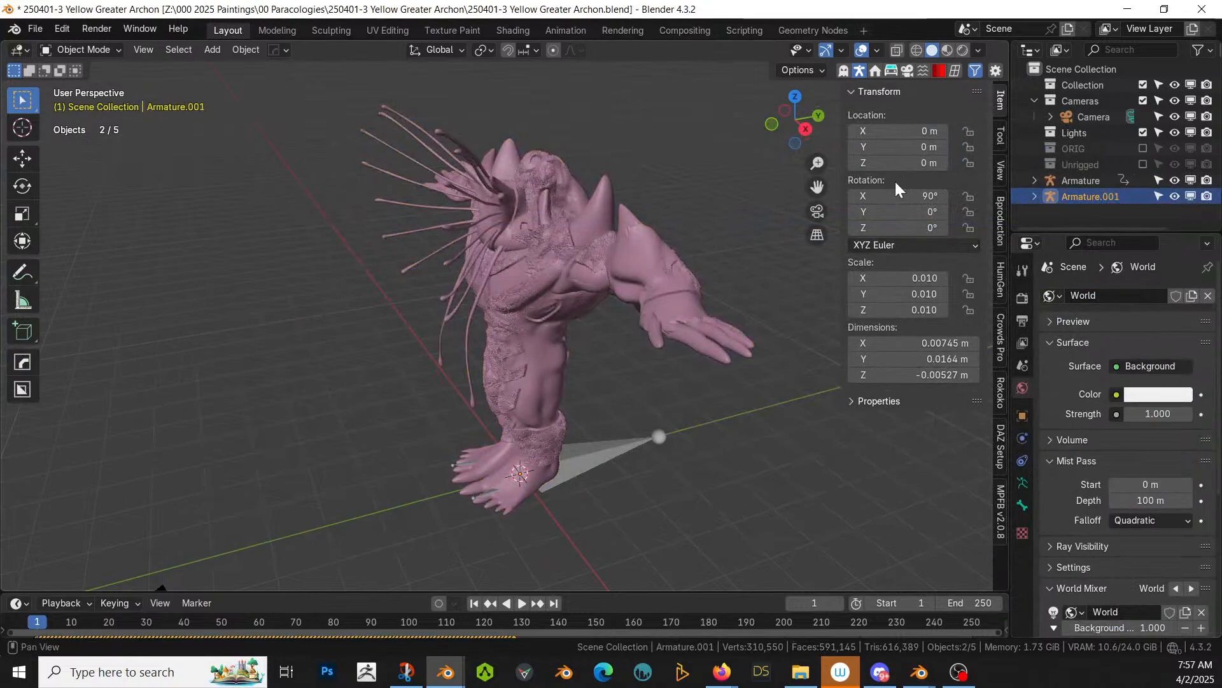
Step: Set up Rokoko retargeting with Armature.001 as the source and Armature as the target
click(1001, 395)
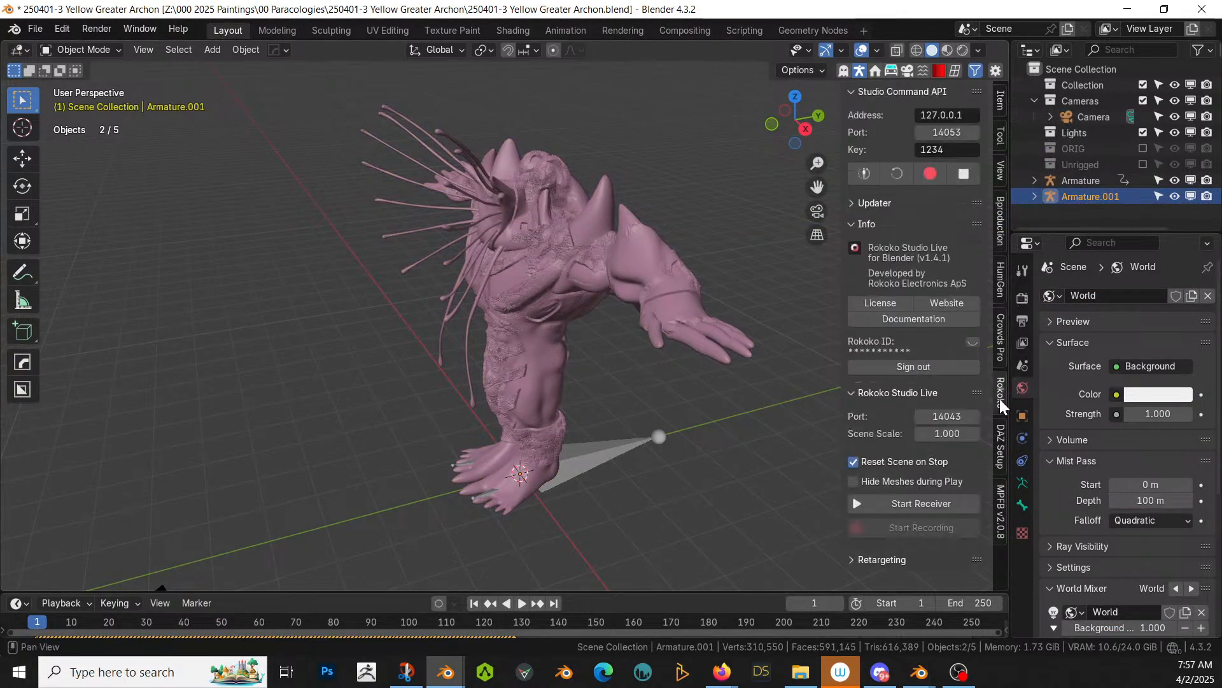
click(857, 557)
scroll(900, 521, down, 3)
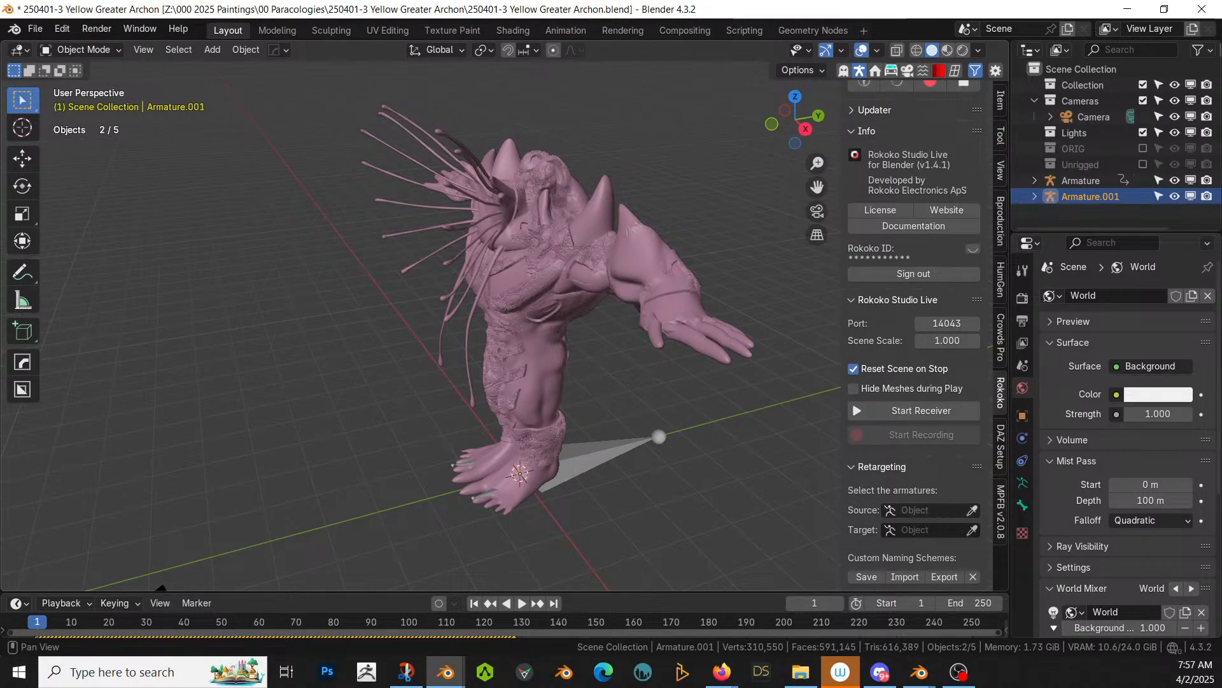
click(917, 509)
click(953, 361)
click(912, 529)
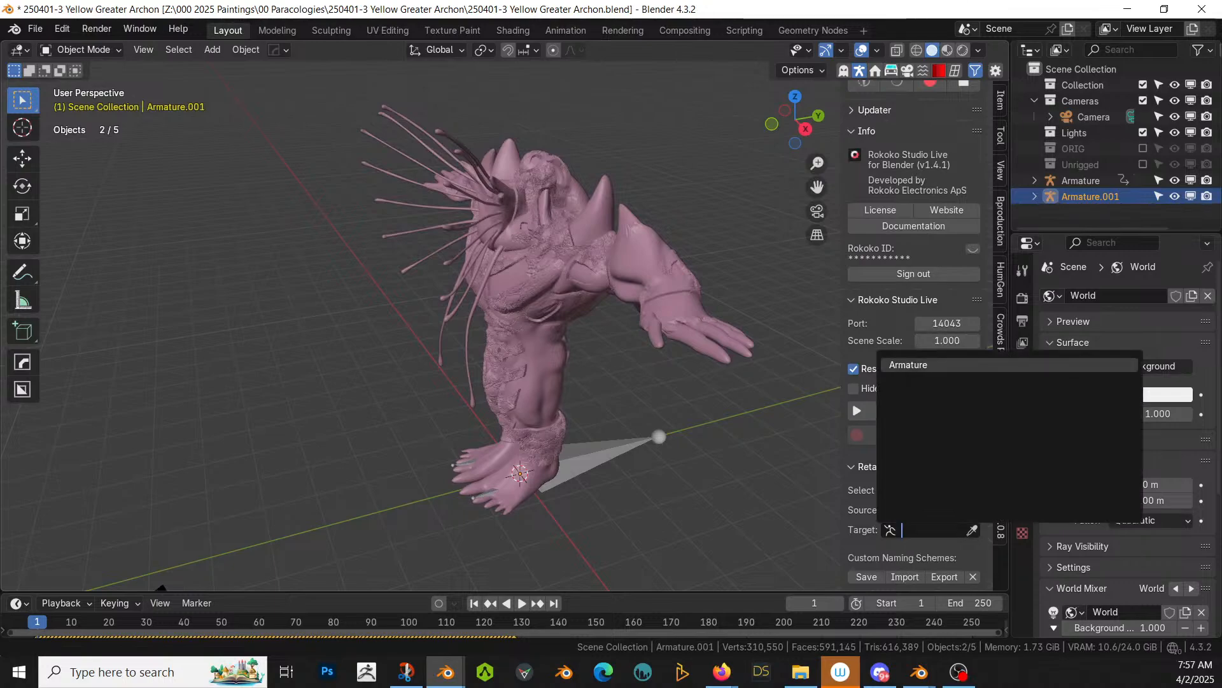
click(940, 365)
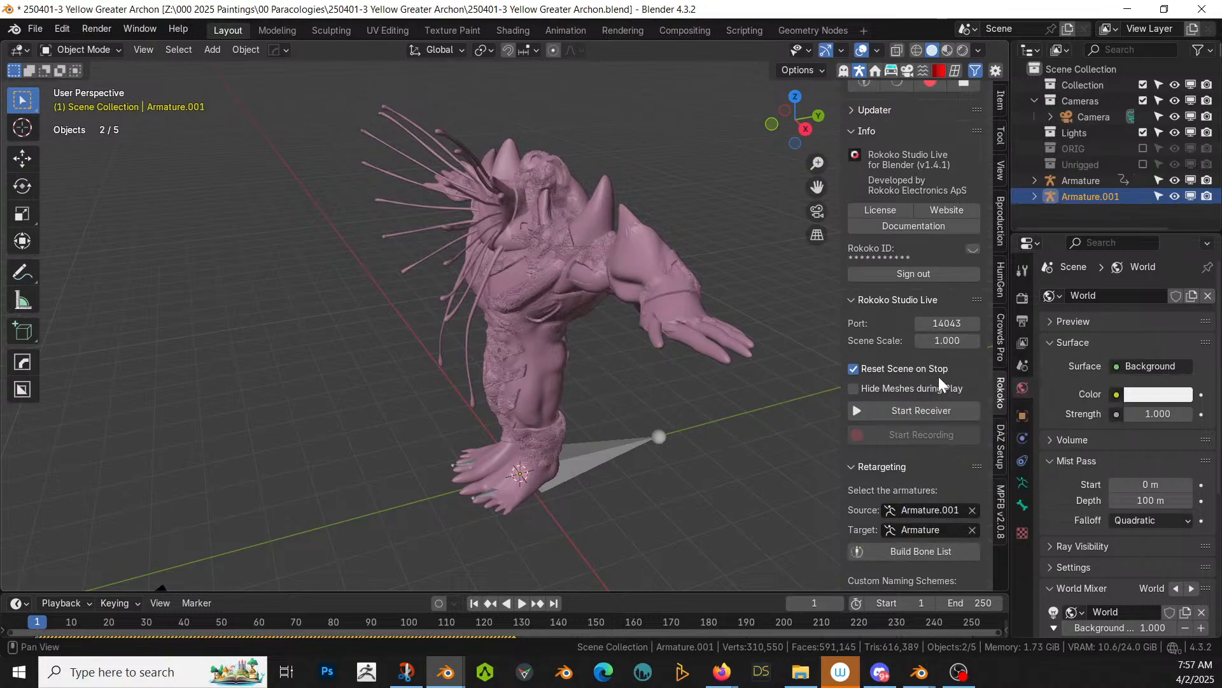
Step: Build the bone list and retarget the Mutant Idle animation to the Archon's armature using the Rest pose and Auto Scale
click(916, 552)
scroll(988, 454, down, 10)
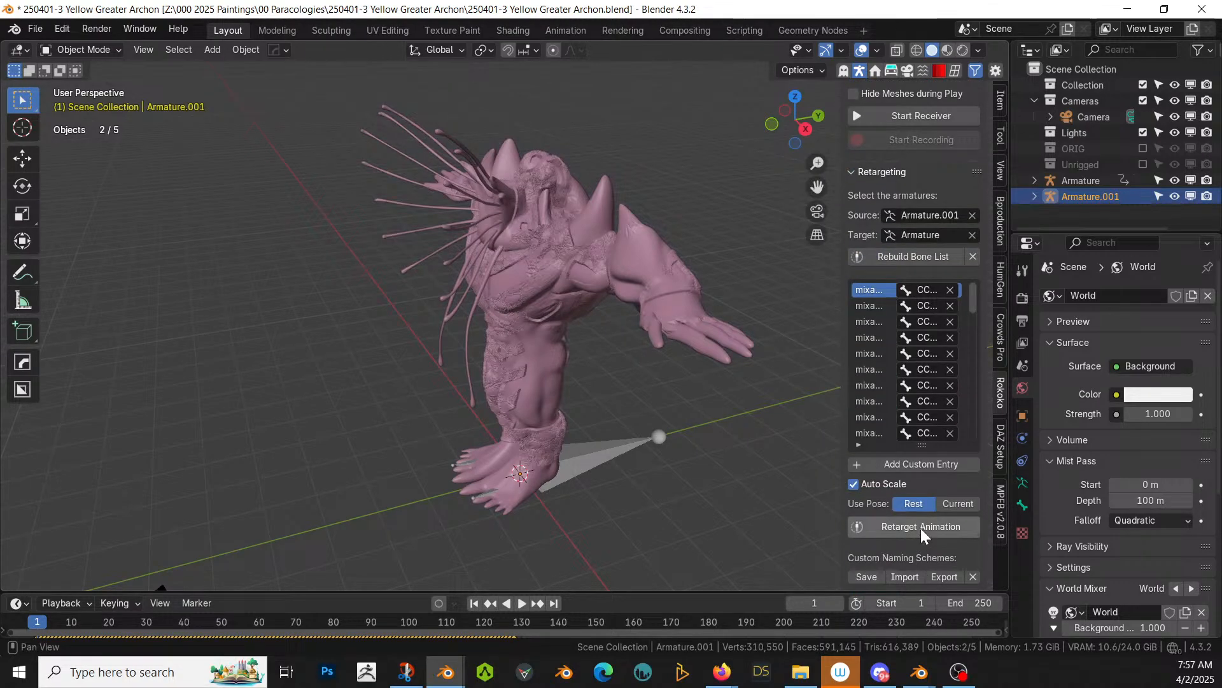
click(923, 521)
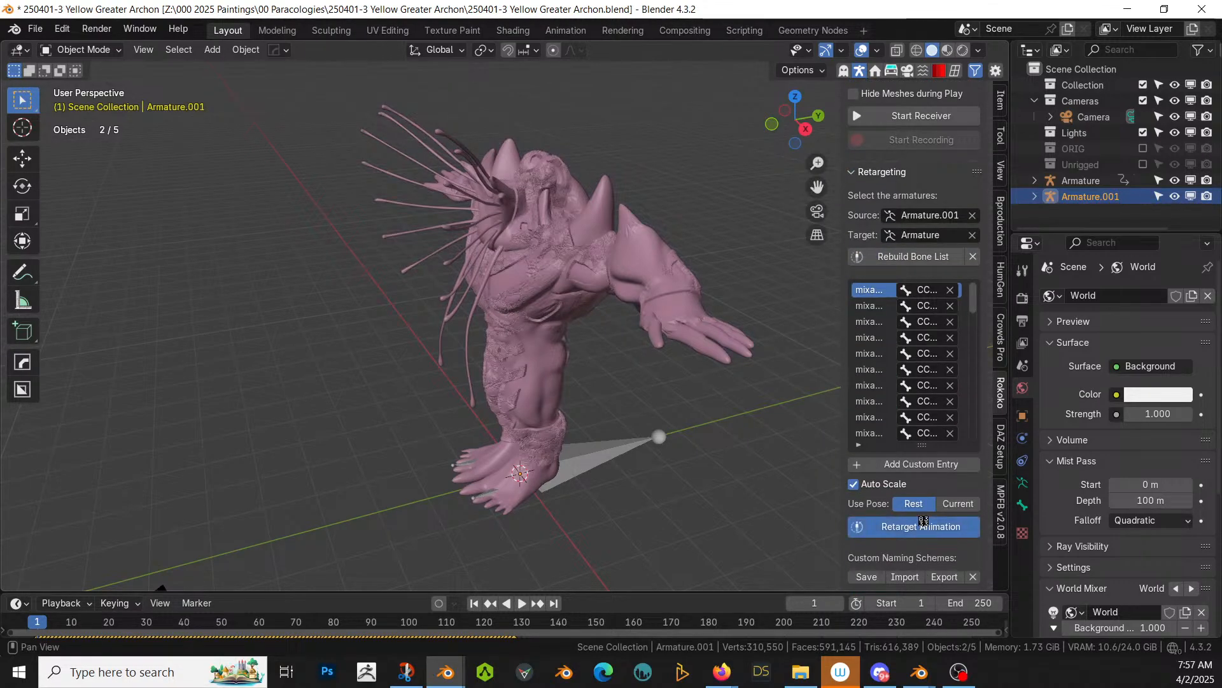
Step: Delete the imported source rig Armature.001 together with its child mesh
middle_drag(429, 420, 972, 350)
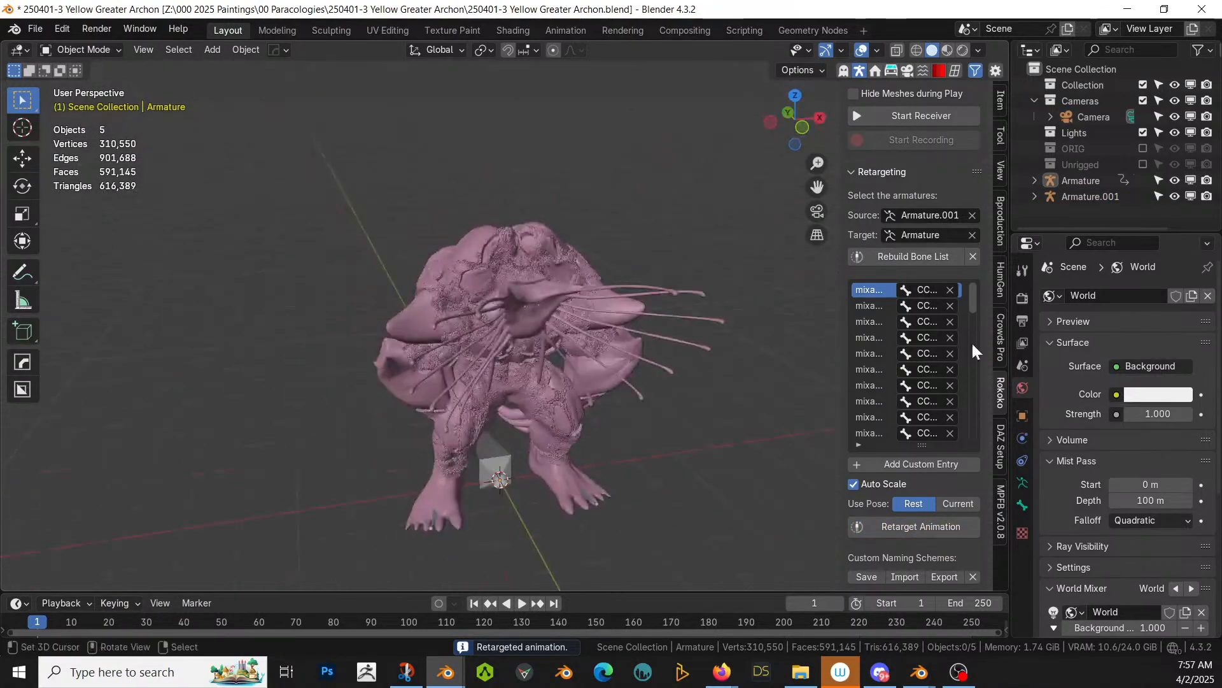
click(1094, 197)
right_click(1094, 197)
click(1067, 197)
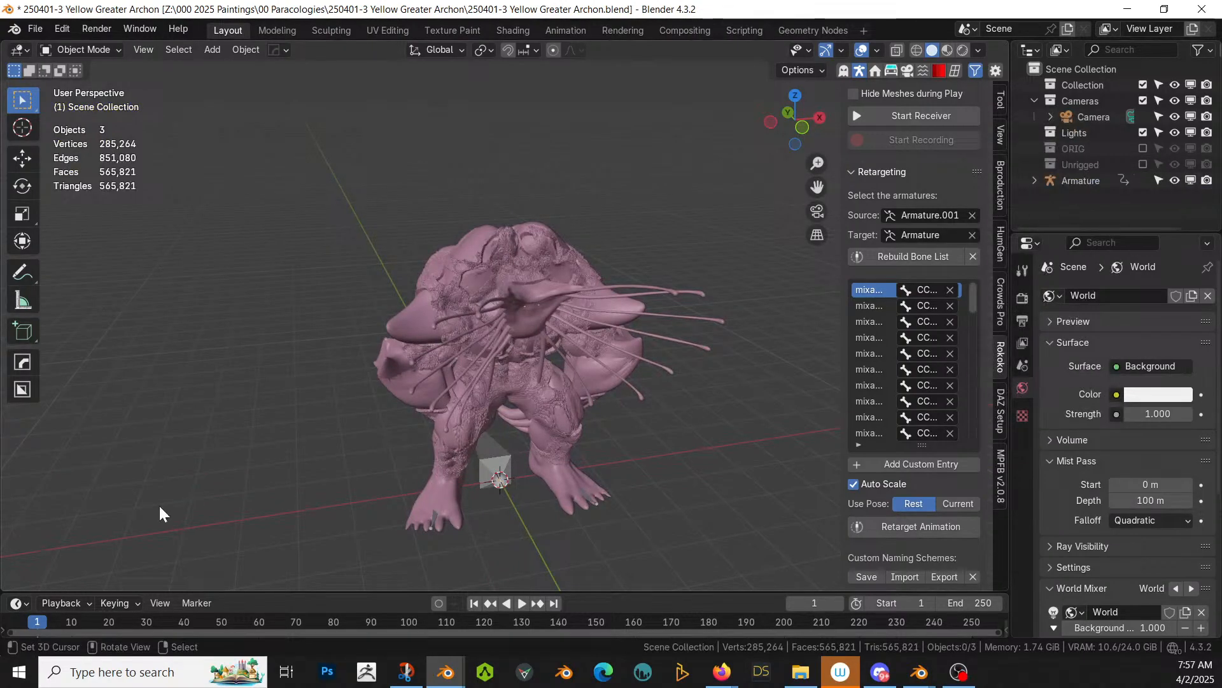
Step: Clear the animation data from the Archon's armature
middle_drag(158, 503, 949, 522)
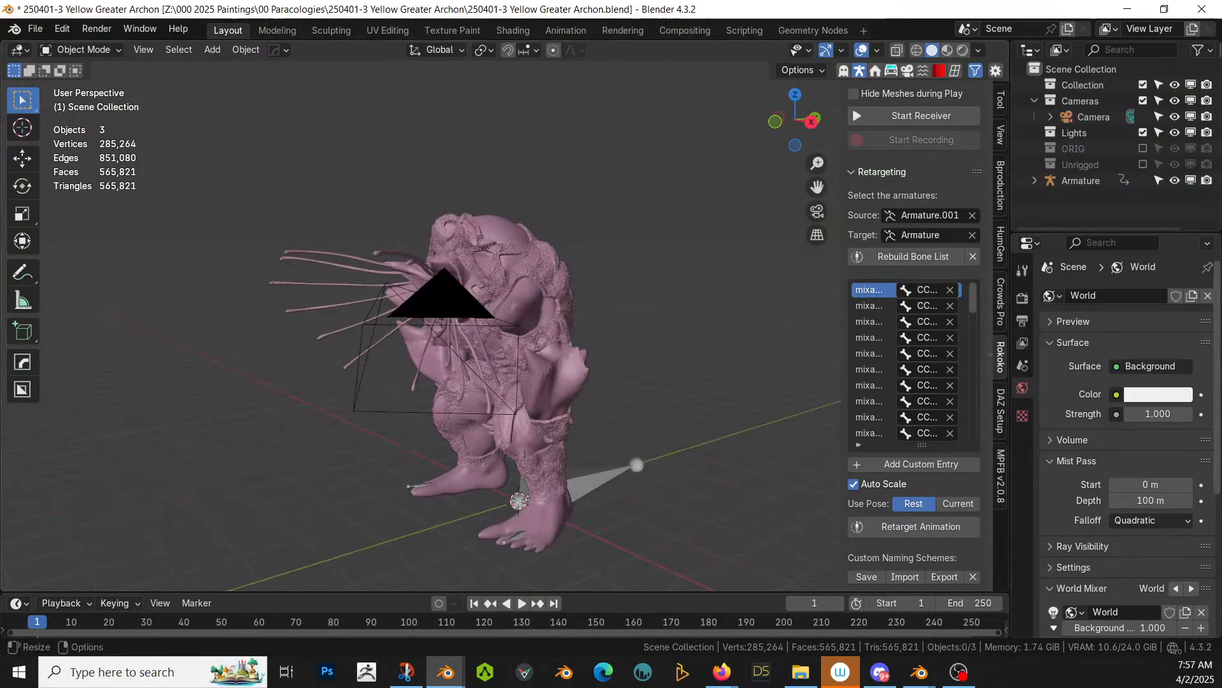
click(1036, 180)
right_click(1071, 196)
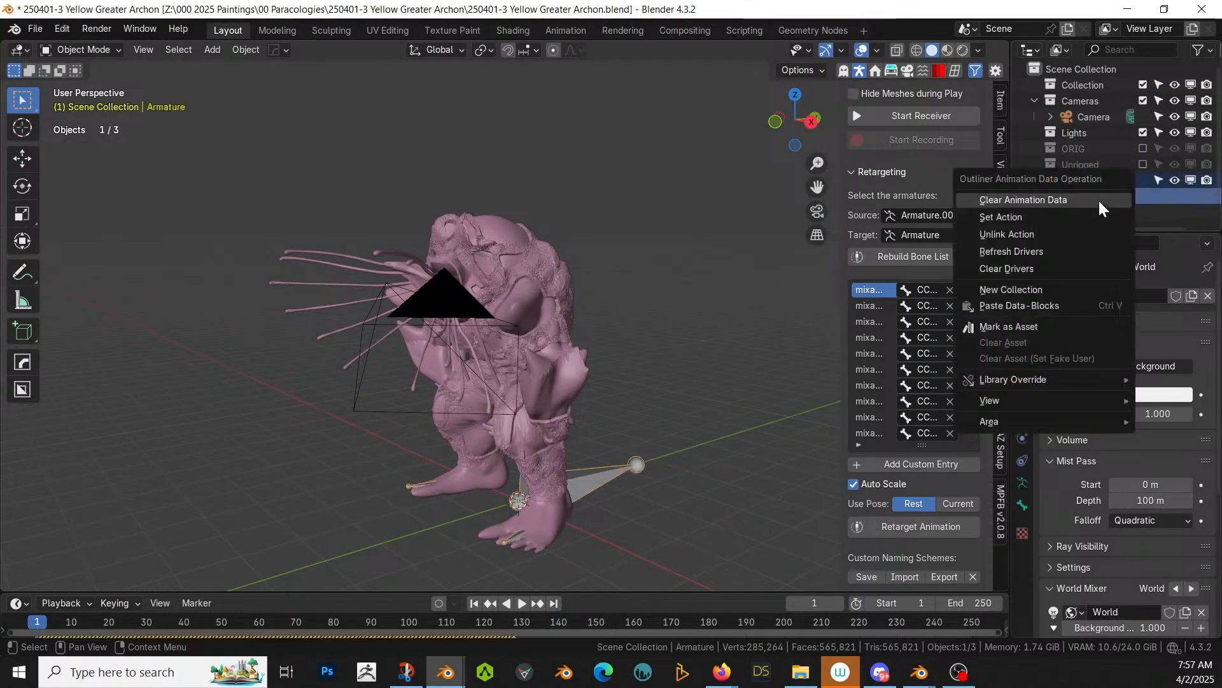
click(1054, 201)
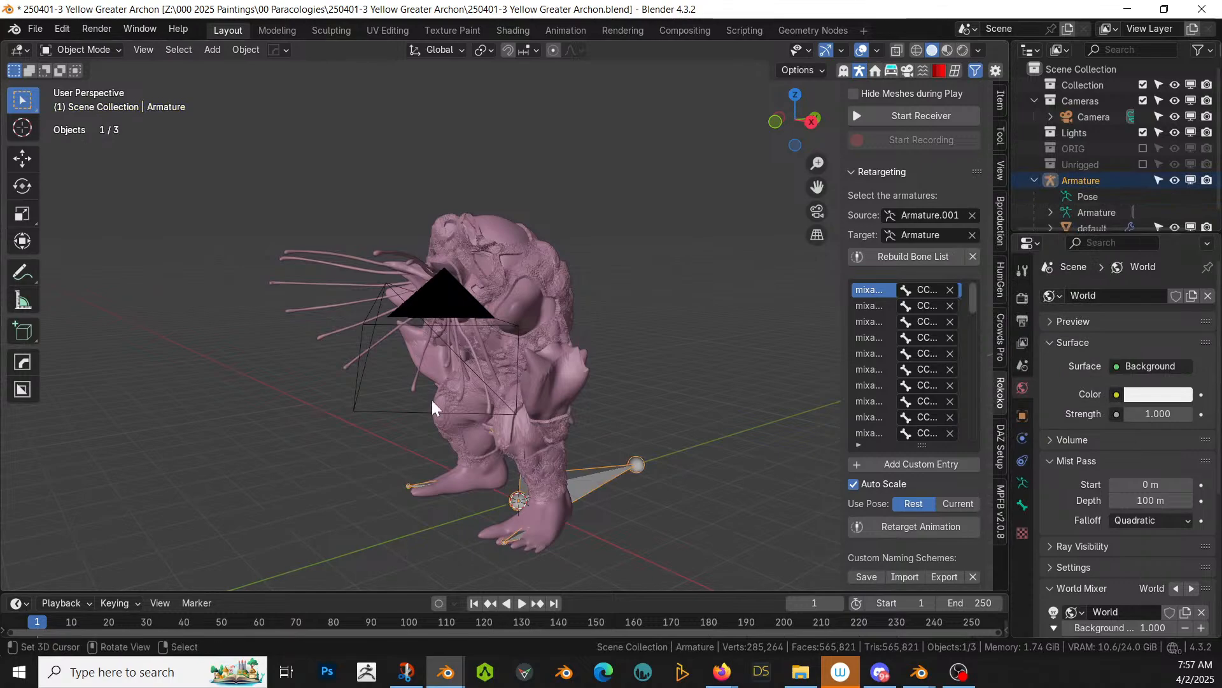
Step: Put the Archon's armature in Pose Mode and hide its unselected bones
click(106, 53)
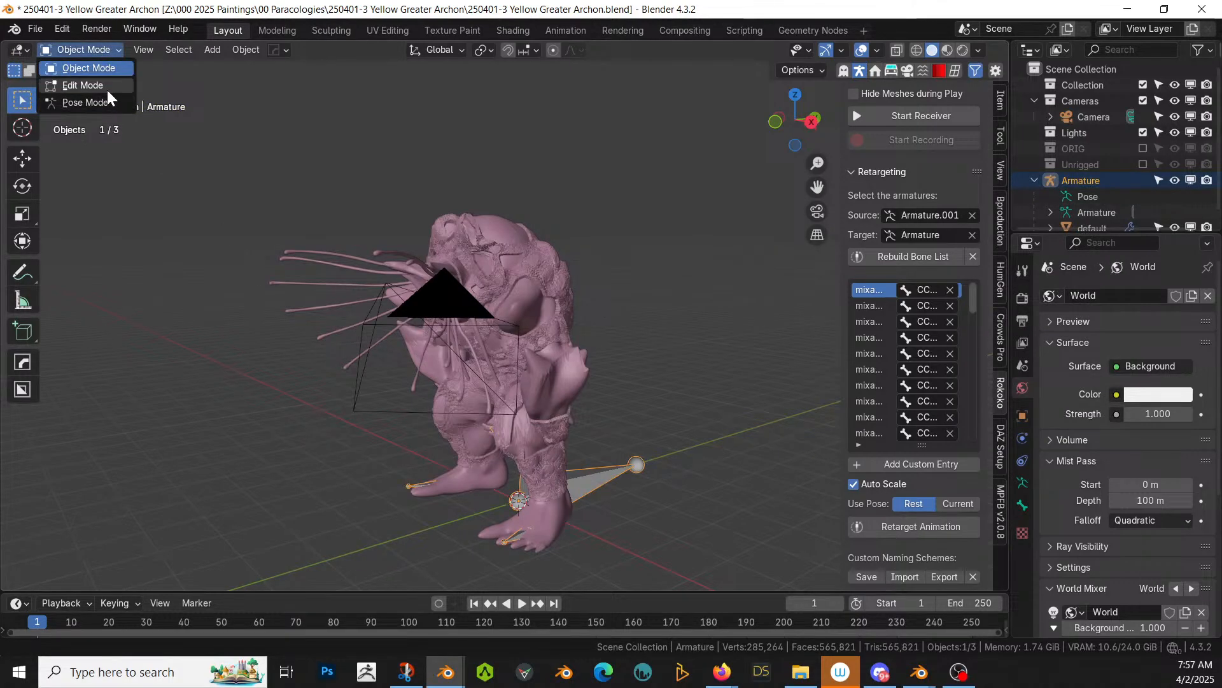
click(107, 101)
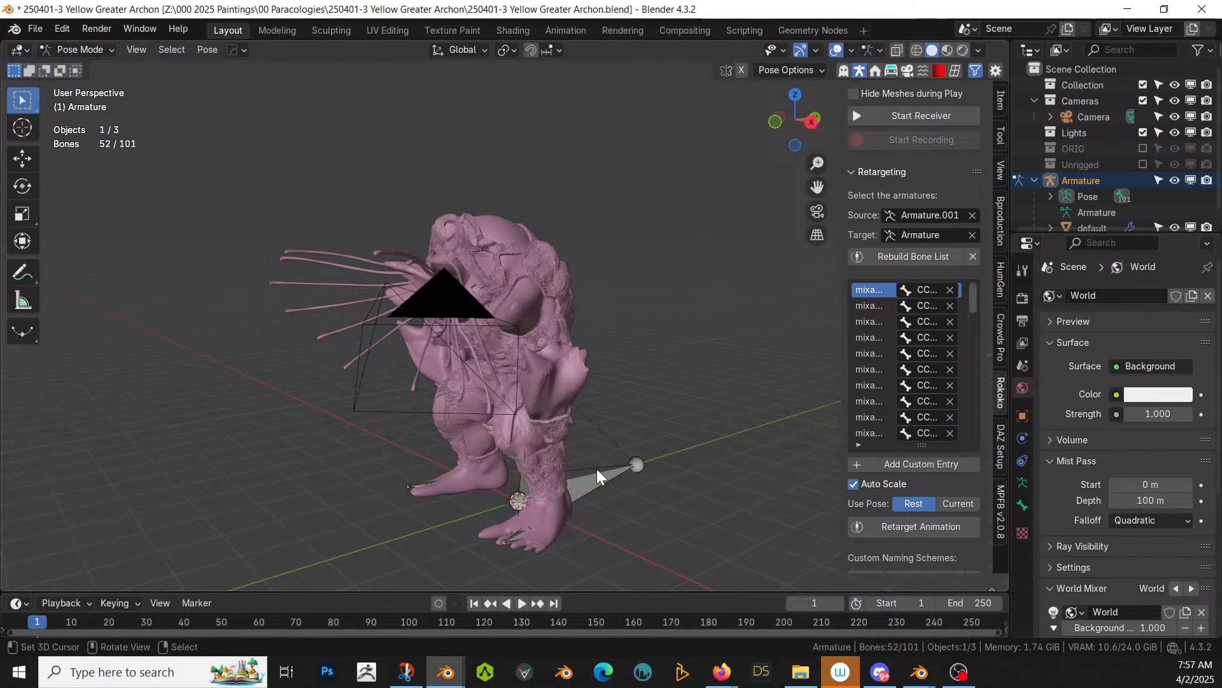
key(h)
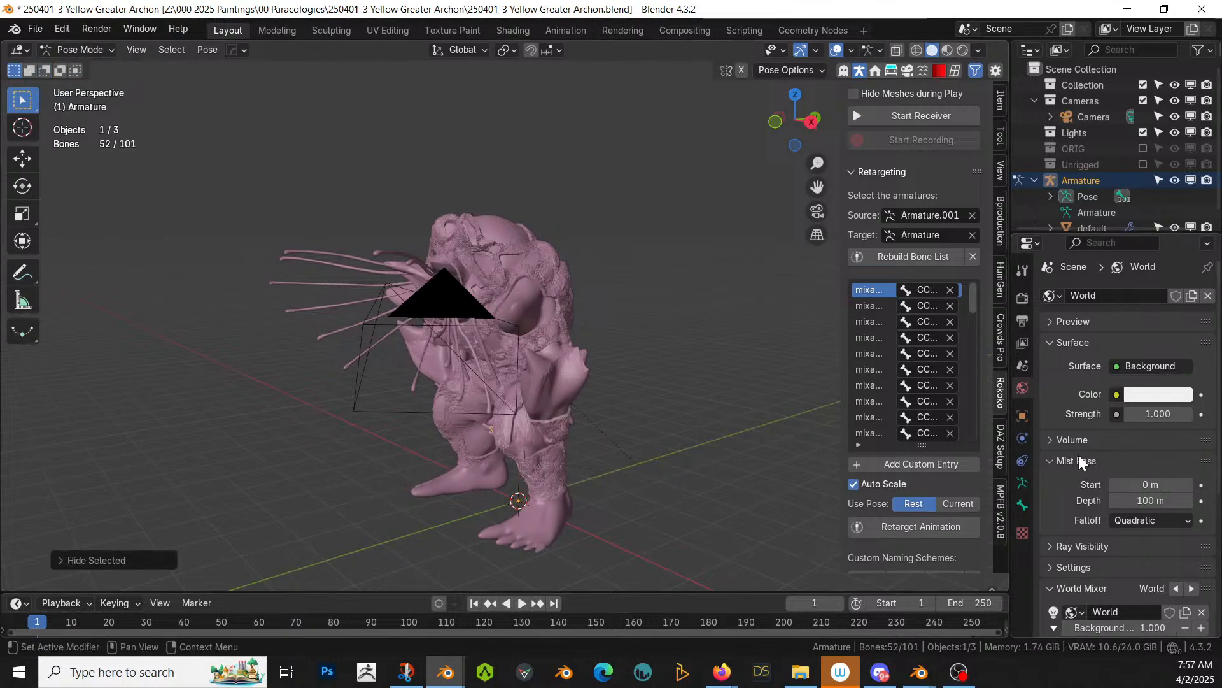
Step: Set the armature's viewport display so its bones are drawn in front of the mesh
click(1023, 483)
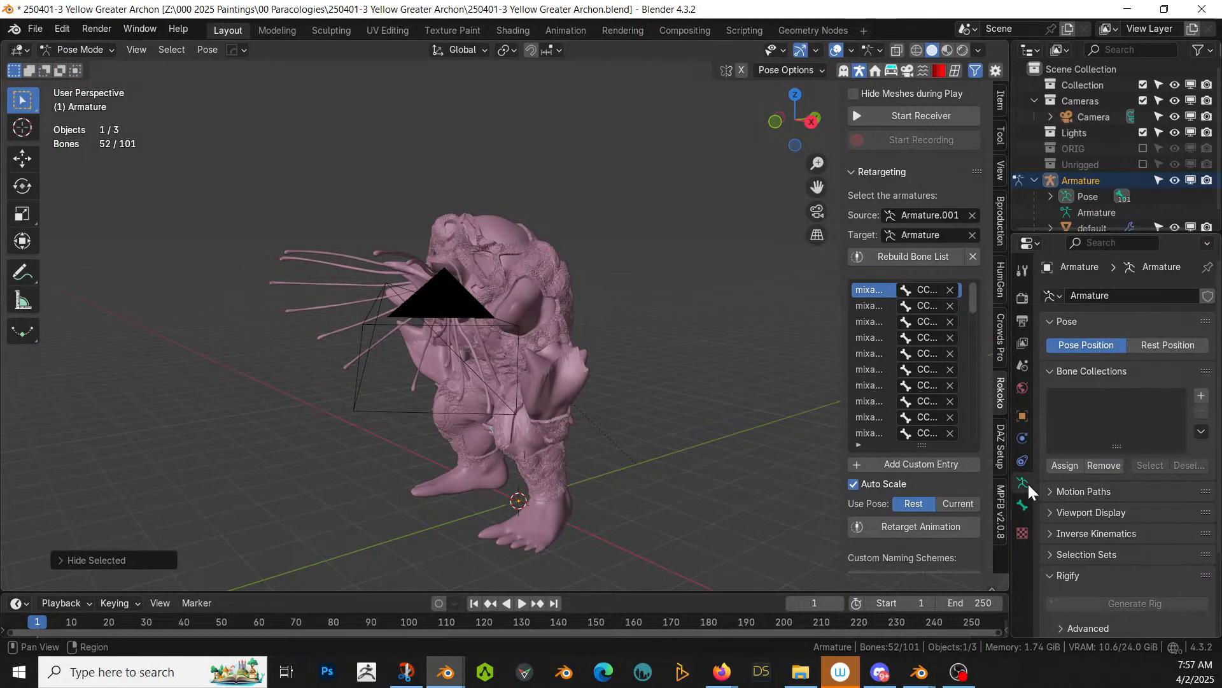
click(1051, 514)
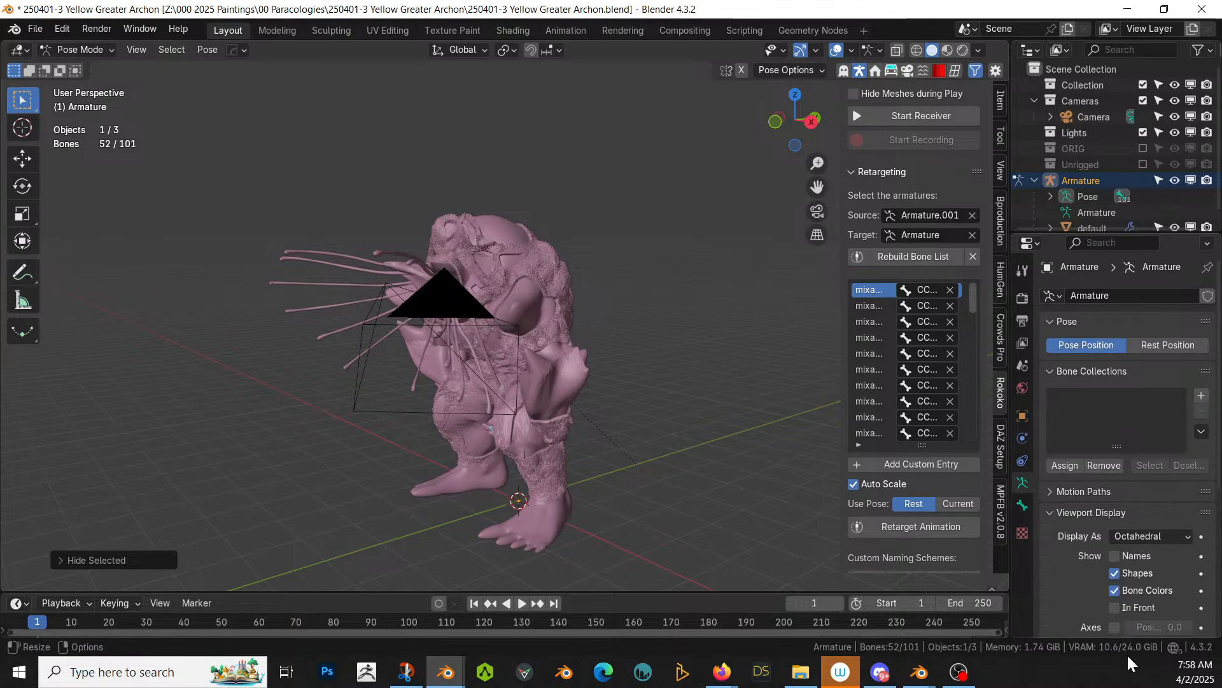
click(1114, 608)
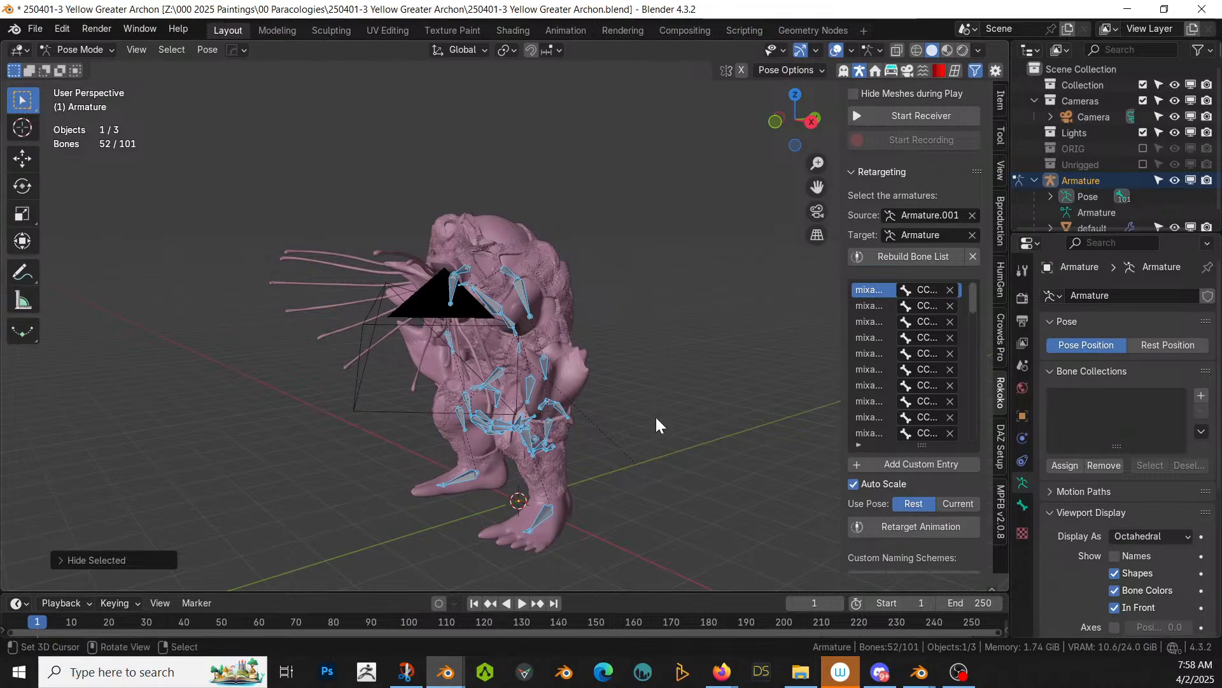
Step: With Local orientation and the Transform tool, rotate the left upper arm bone to swing the arm forward
middle_drag(656, 449, 451, 391)
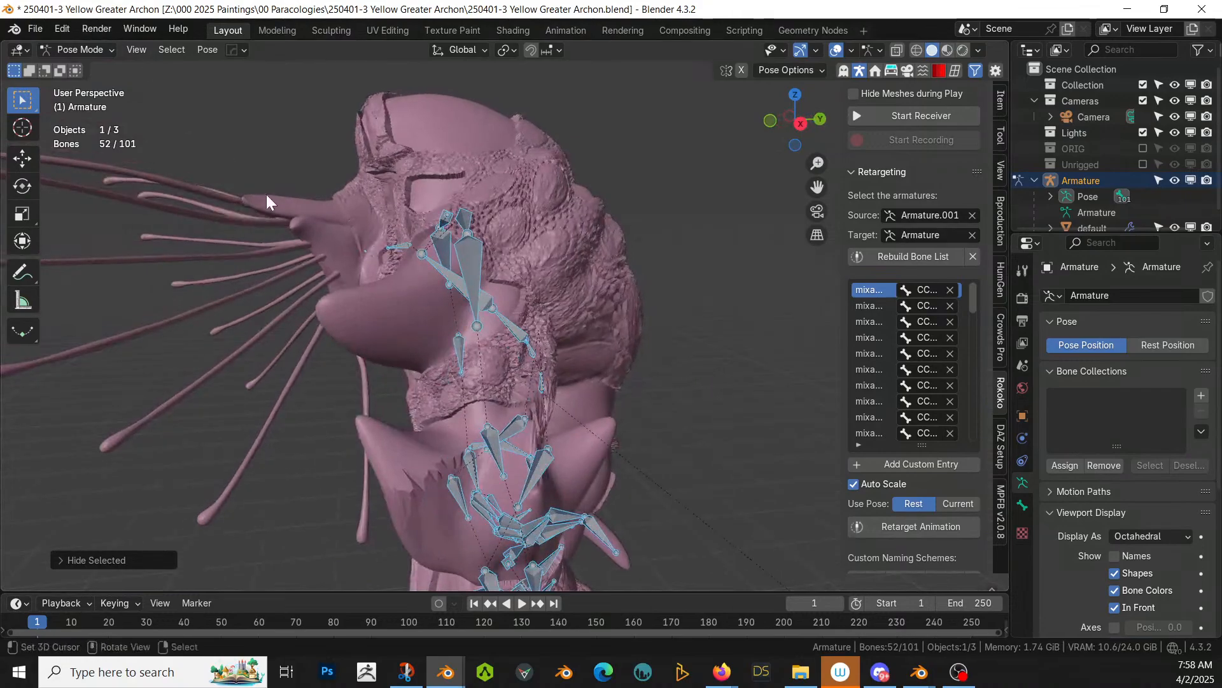
click(472, 53)
click(440, 115)
middle_drag(732, 496, 678, 411)
click(642, 423)
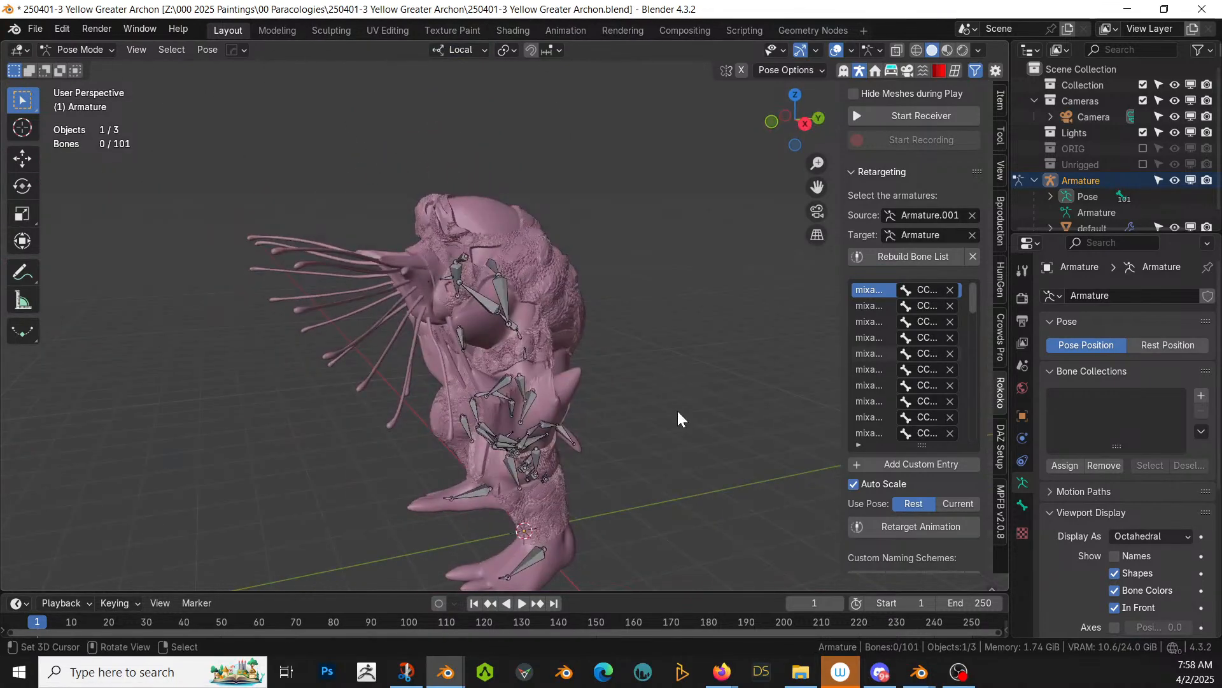
click(500, 280)
click(24, 241)
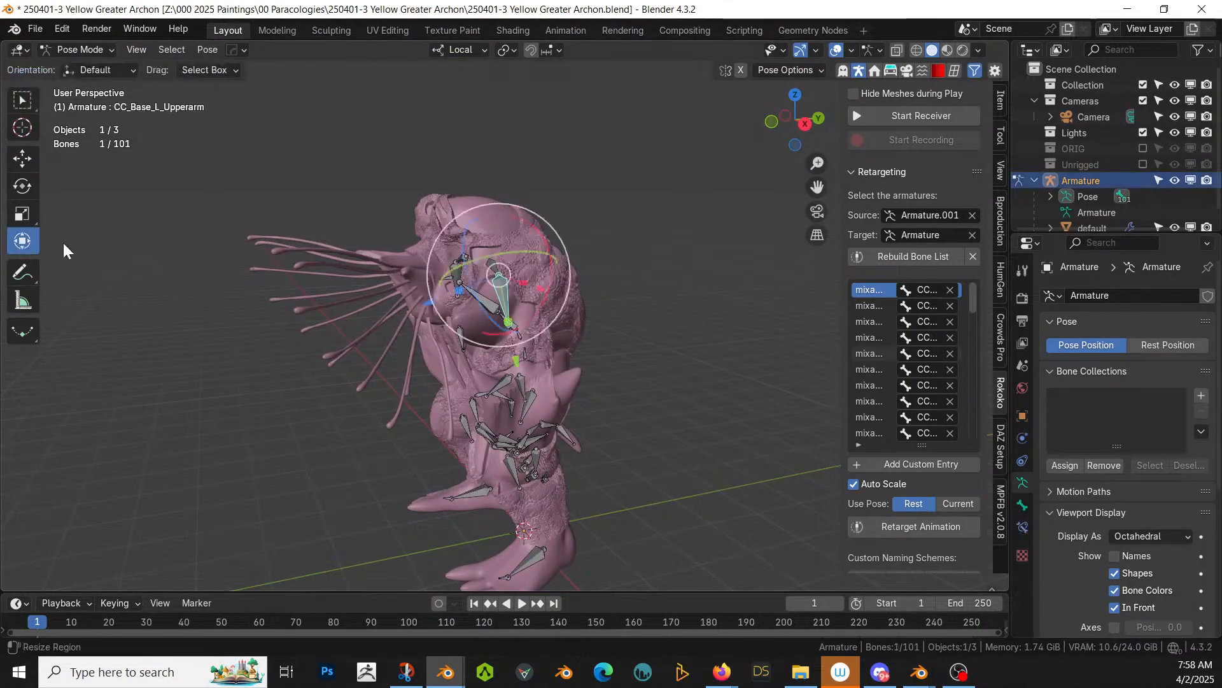
scroll(918, 381, down, 1)
middle_drag(747, 432, 643, 414)
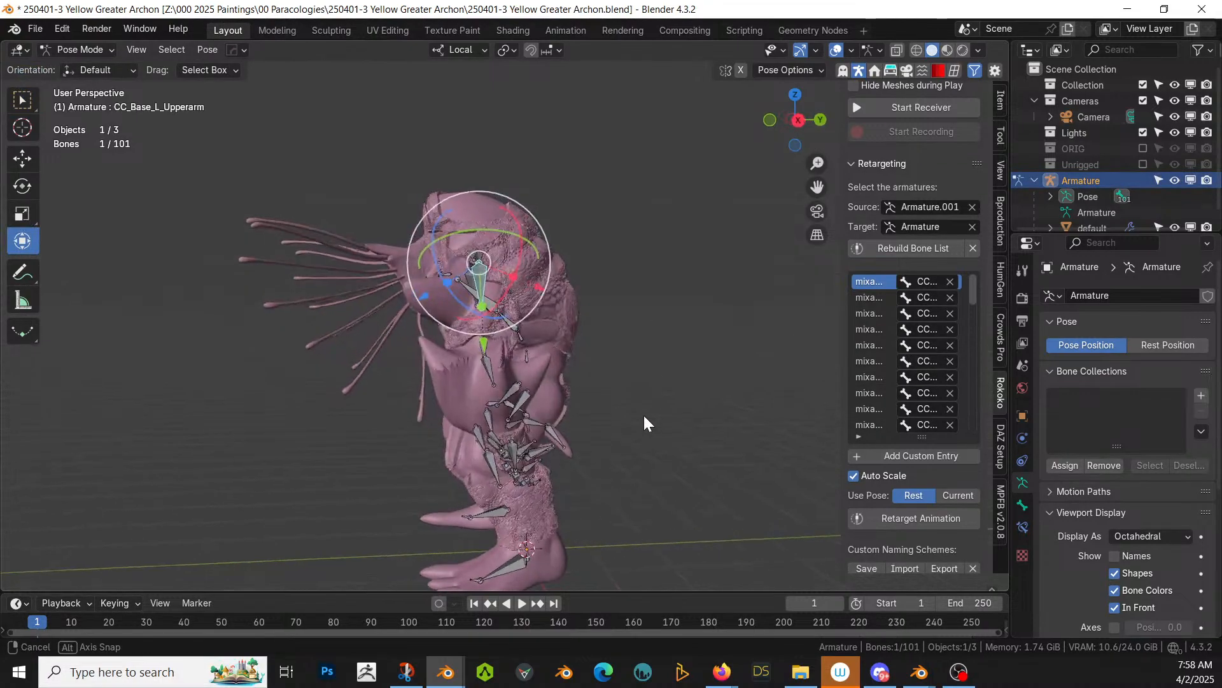
drag(503, 194, 529, 212)
Step: Rotate the right upper arm bone in the left orthographic view to swing that arm forward
middle_drag(528, 213, 456, 272)
click(471, 277)
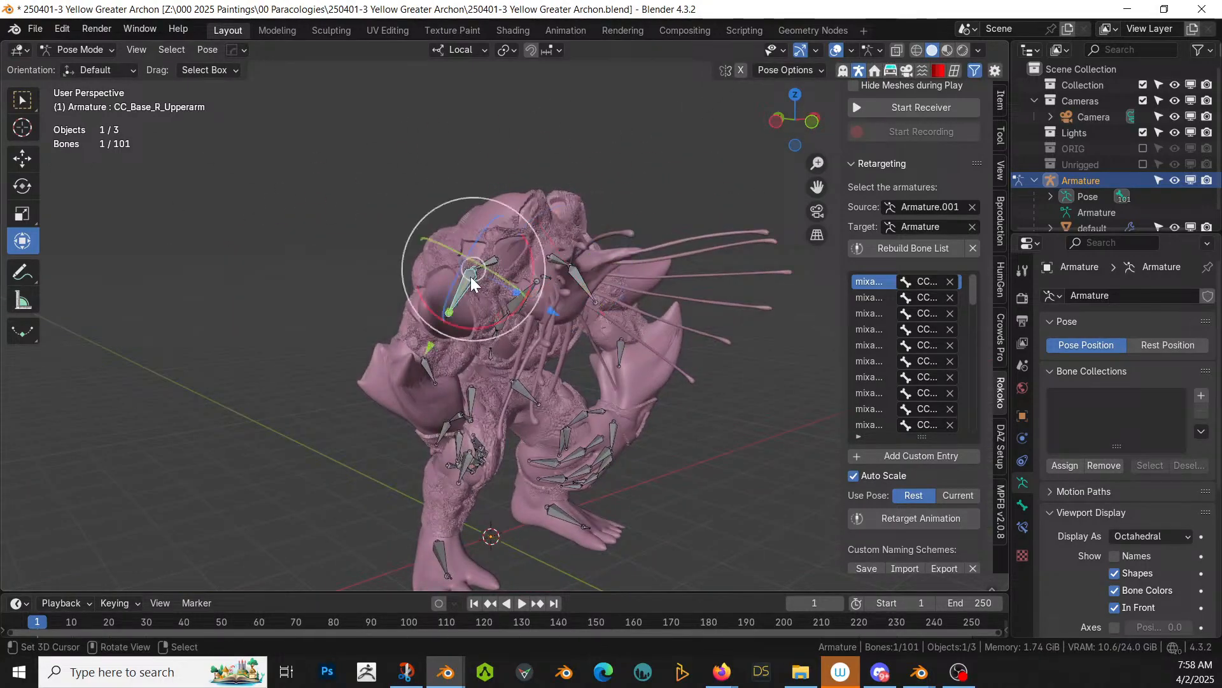
middle_drag(513, 352, 612, 330)
key(KP_3)
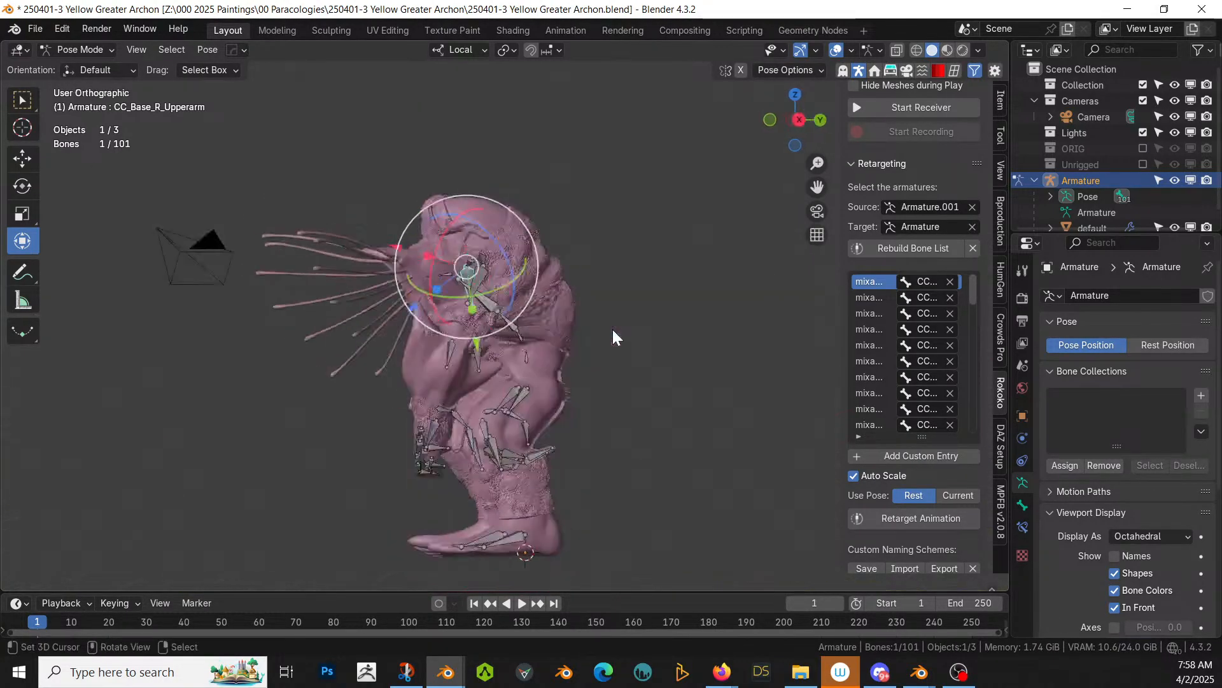
key(ctrl+KP_3)
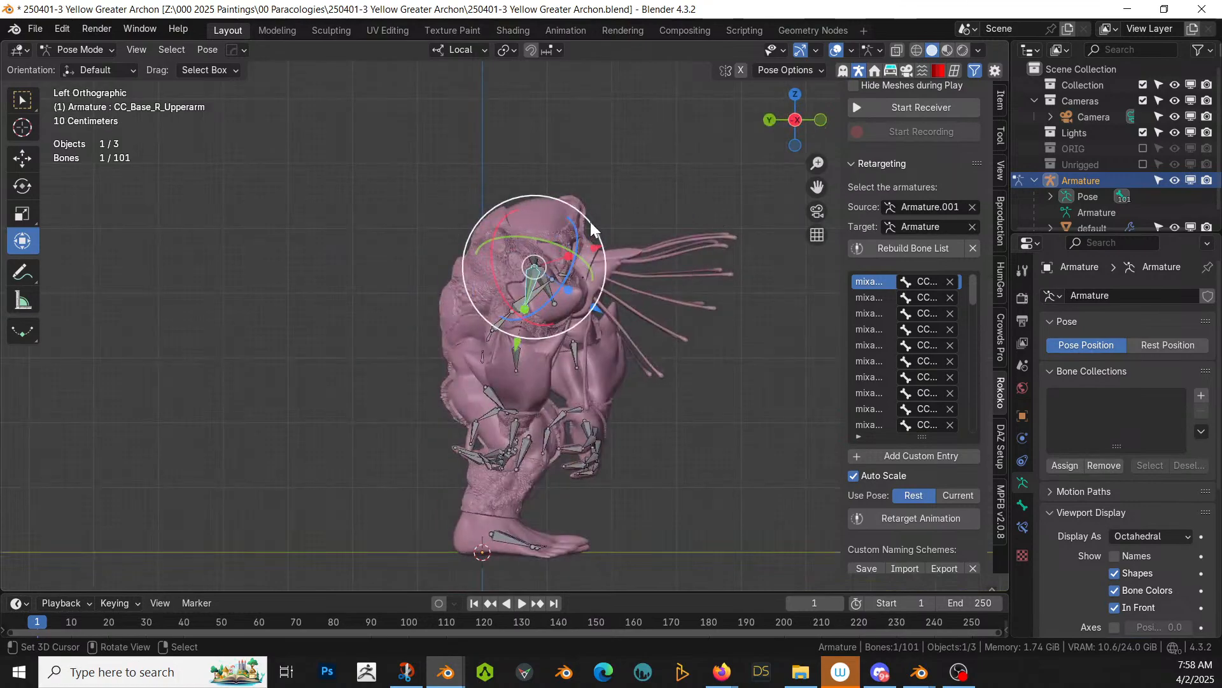
drag(590, 222, 564, 197)
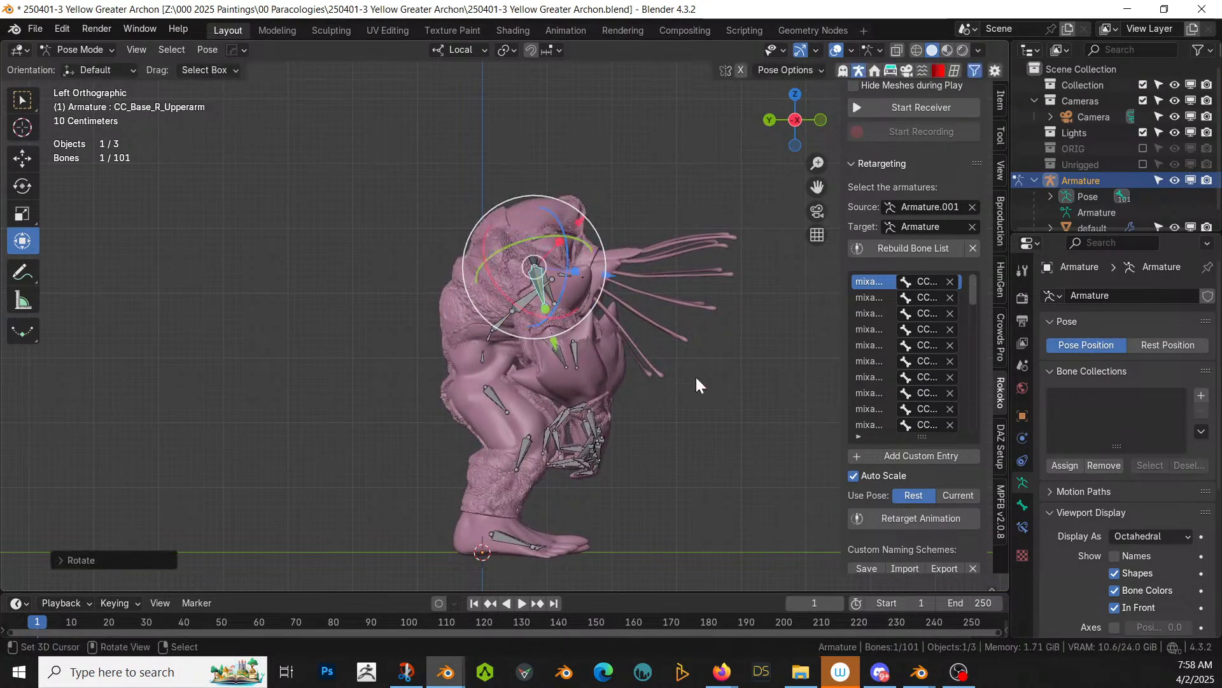
Step: Adjust the bend of the left forearm by rotating its bone, finishing with a free trackball rotation
middle_drag(695, 376, 545, 391)
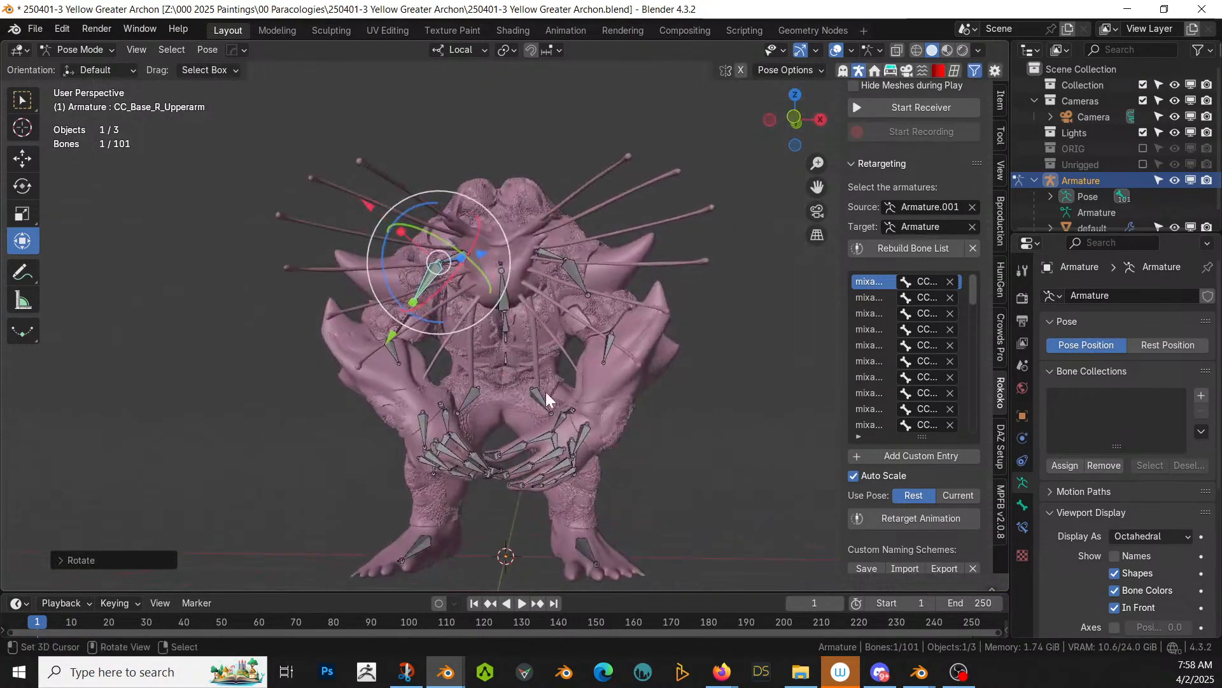
click(606, 356)
drag(645, 332, 661, 379)
key(r)
key(r)
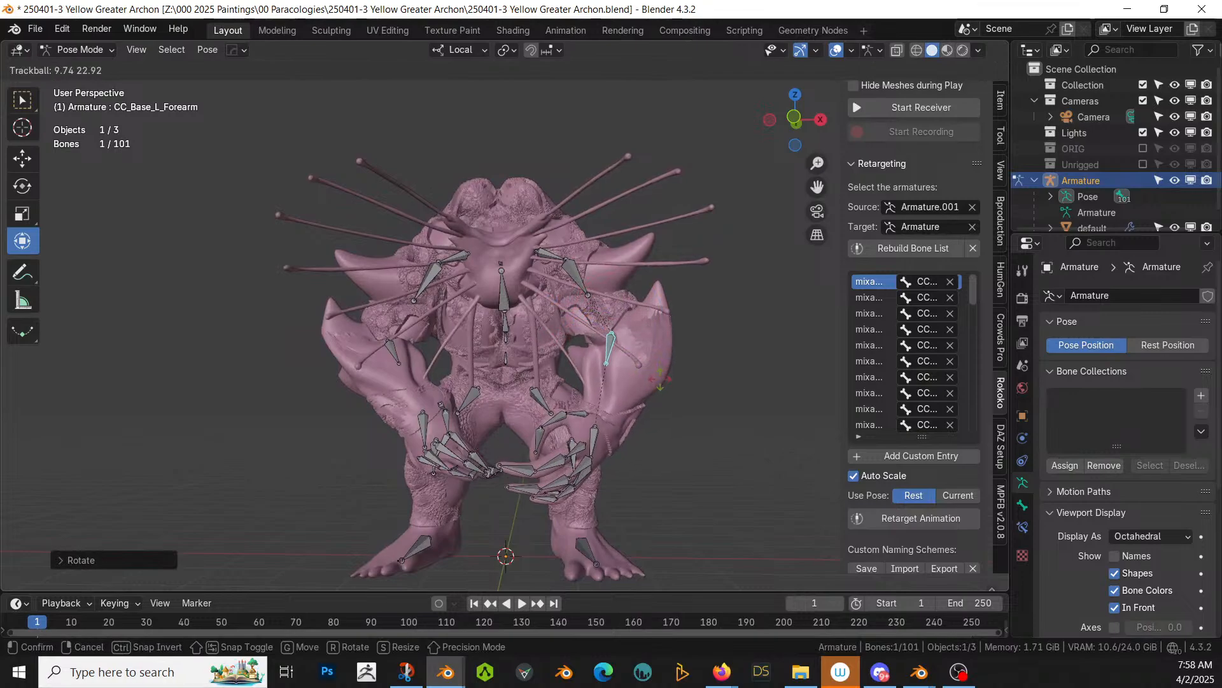
click(660, 380)
Step: Fine-tune the rotation of the left upper arm bone
middle_drag(659, 379, 475, 422)
click(453, 293)
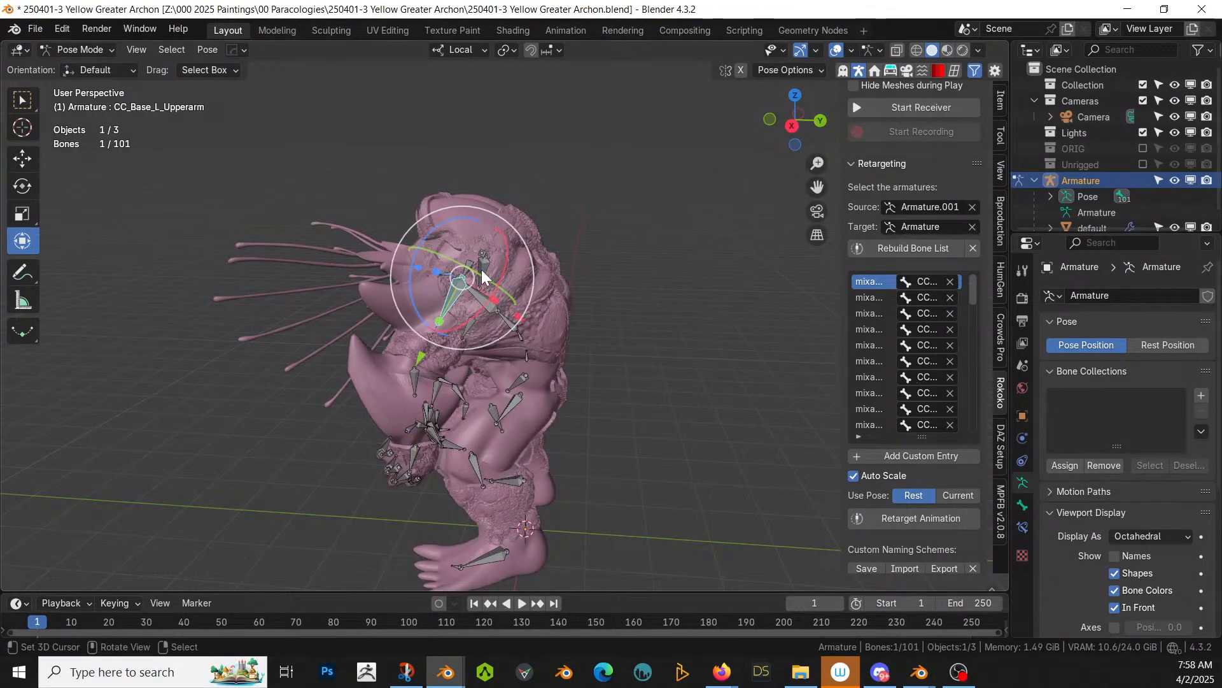
drag(482, 271, 495, 287)
Step: Rotate the right hand bone slightly to adjust the wrist pose
middle_drag(495, 289, 528, 424)
click(354, 480)
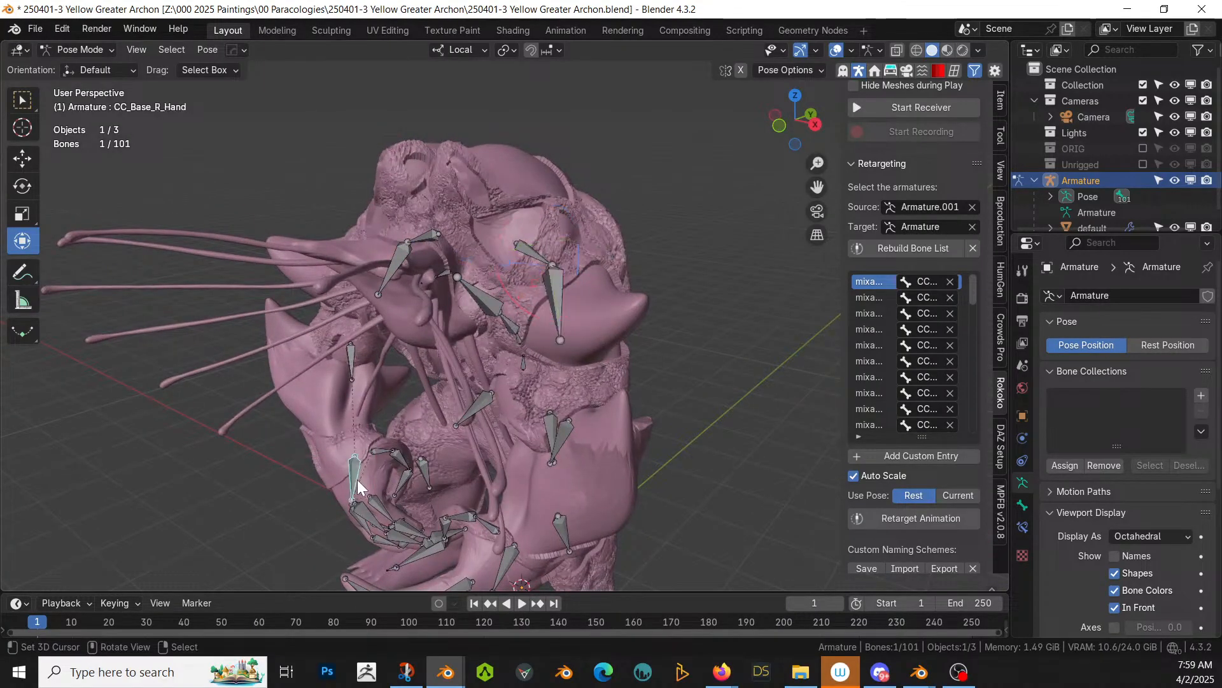
drag(315, 506, 298, 517)
Step: Rotate the right forearm bone to refine the arm pose and save the Archon file
middle_drag(298, 517, 343, 414)
click(318, 381)
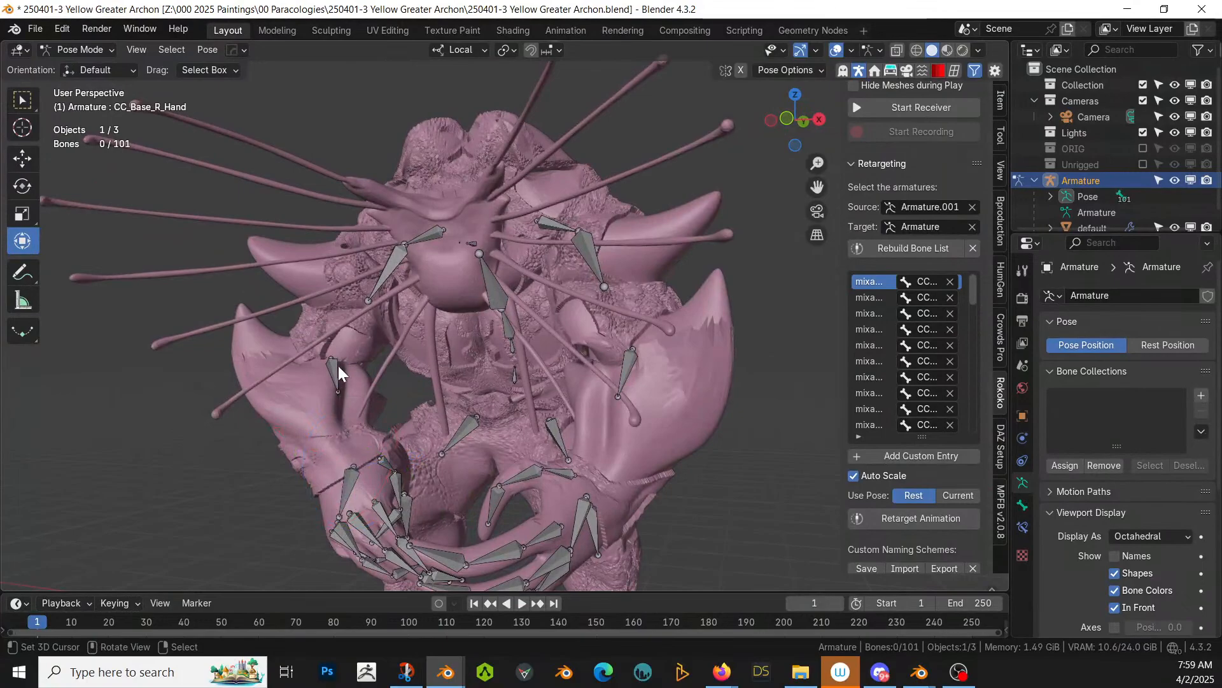
click(338, 366)
middle_drag(338, 365, 416, 344)
drag(386, 327, 398, 318)
middle_drag(398, 319, 361, 315)
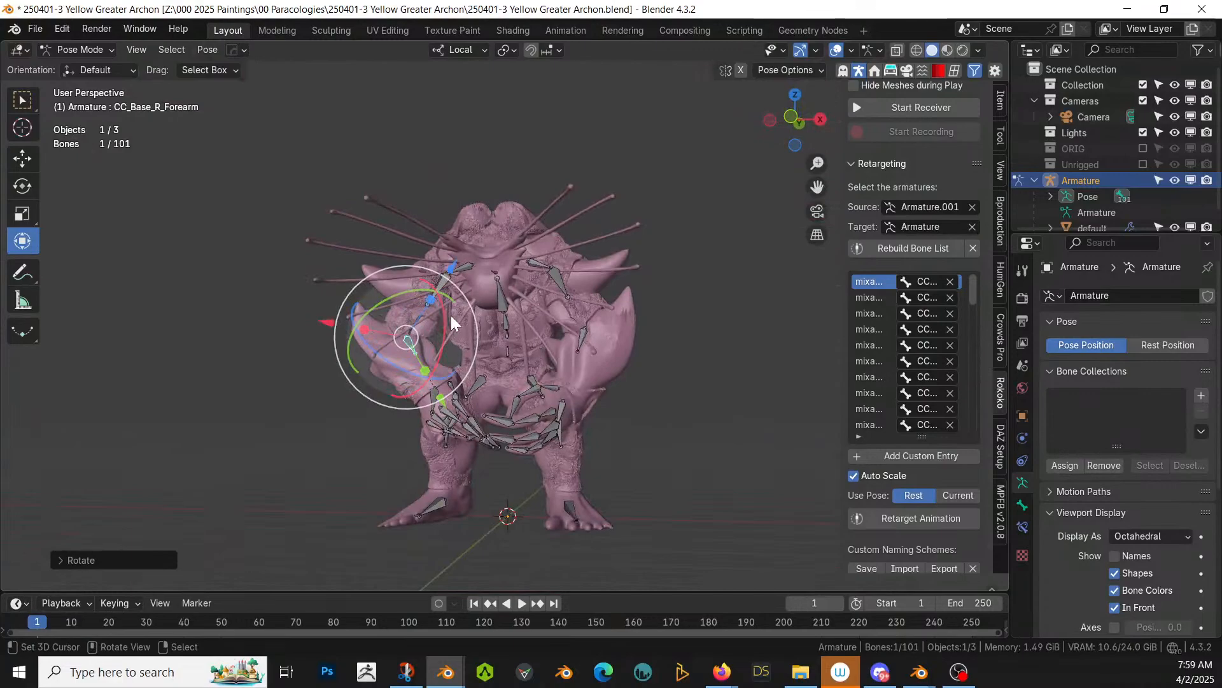
middle_drag(597, 364, 649, 407)
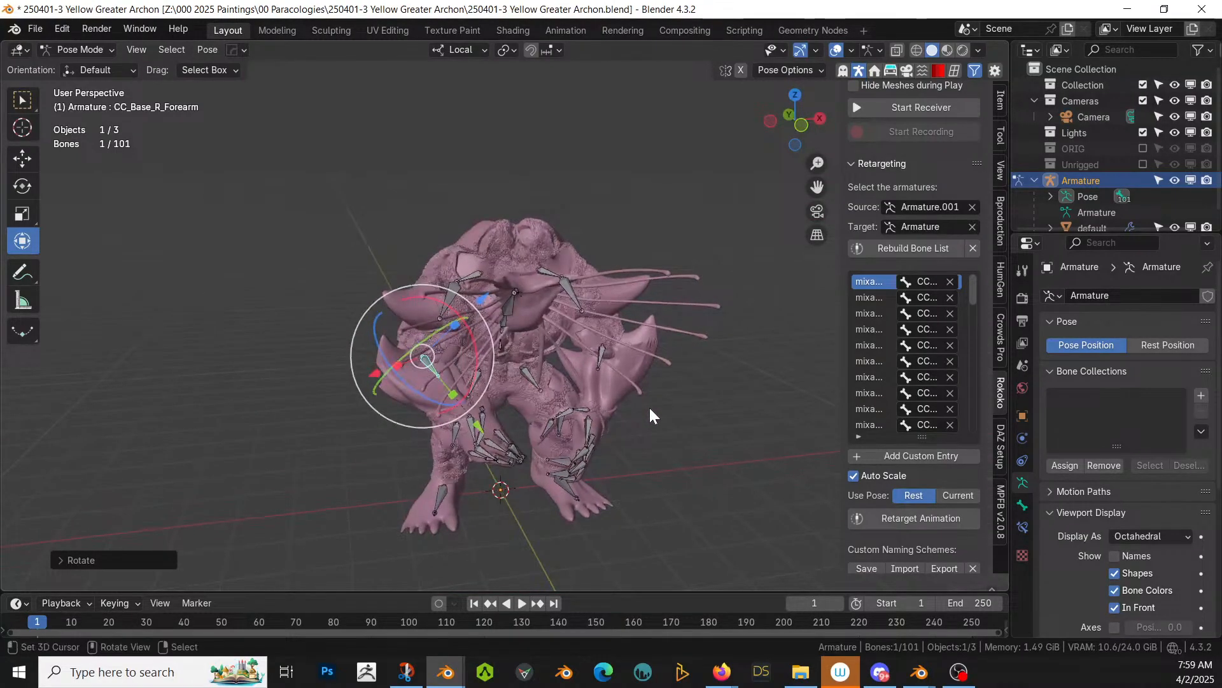
key(ctrl+s)
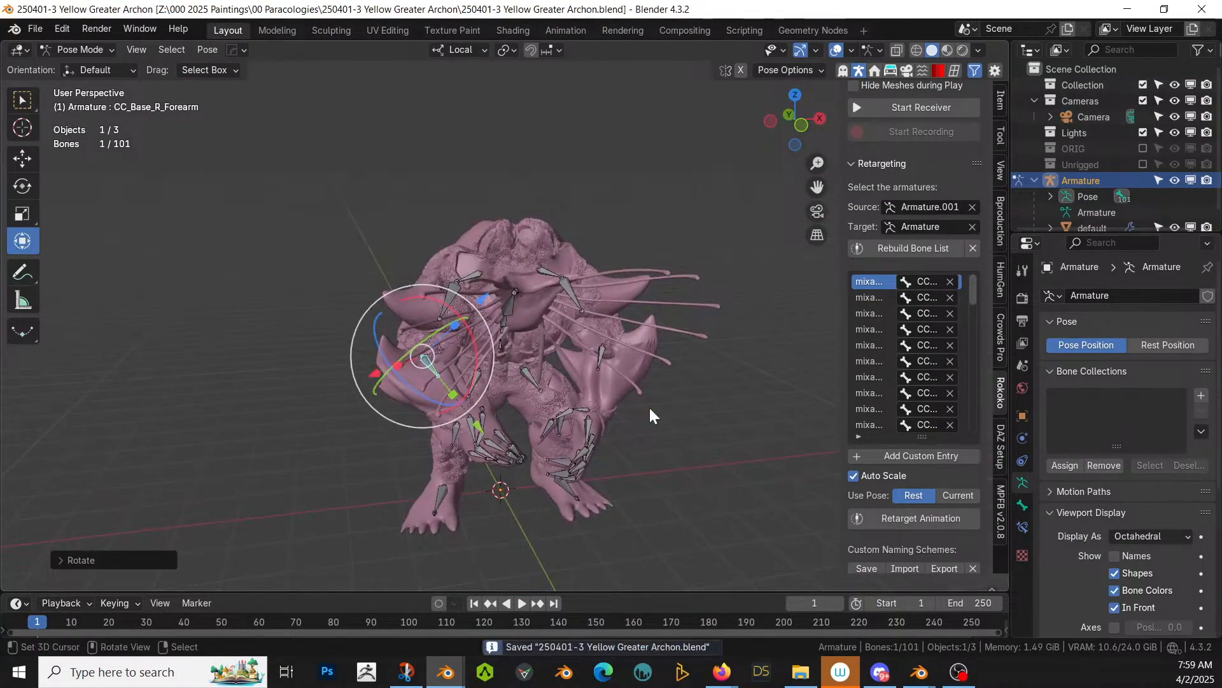
Step: Turn off the armature's In Front display and switch the viewport to Material Preview shading
click(1116, 607)
key(z)
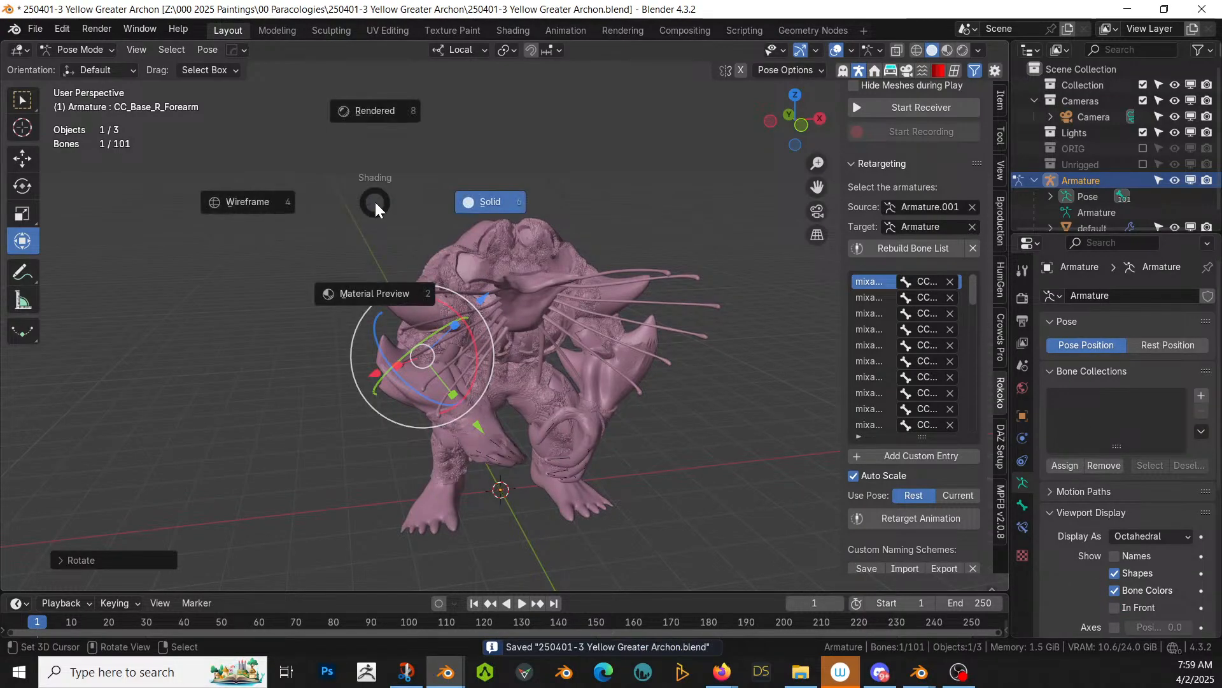
click(384, 274)
middle_drag(558, 361, 560, 328)
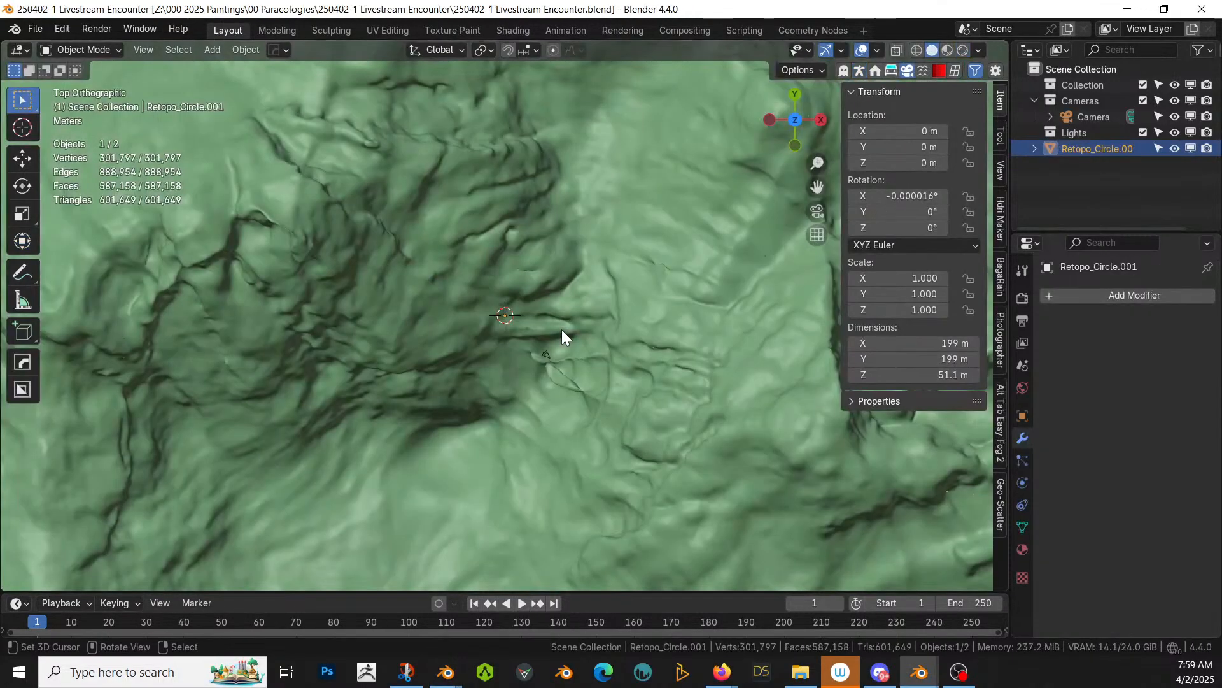
Step: Put the Retopo_Circle.001 terrain in Sculpt Mode and rework the rough ground beside the camera with the Draw brush
middle_drag(561, 330, 610, 345)
scroll(562, 281, down, 5)
scroll(653, 273, up, 4)
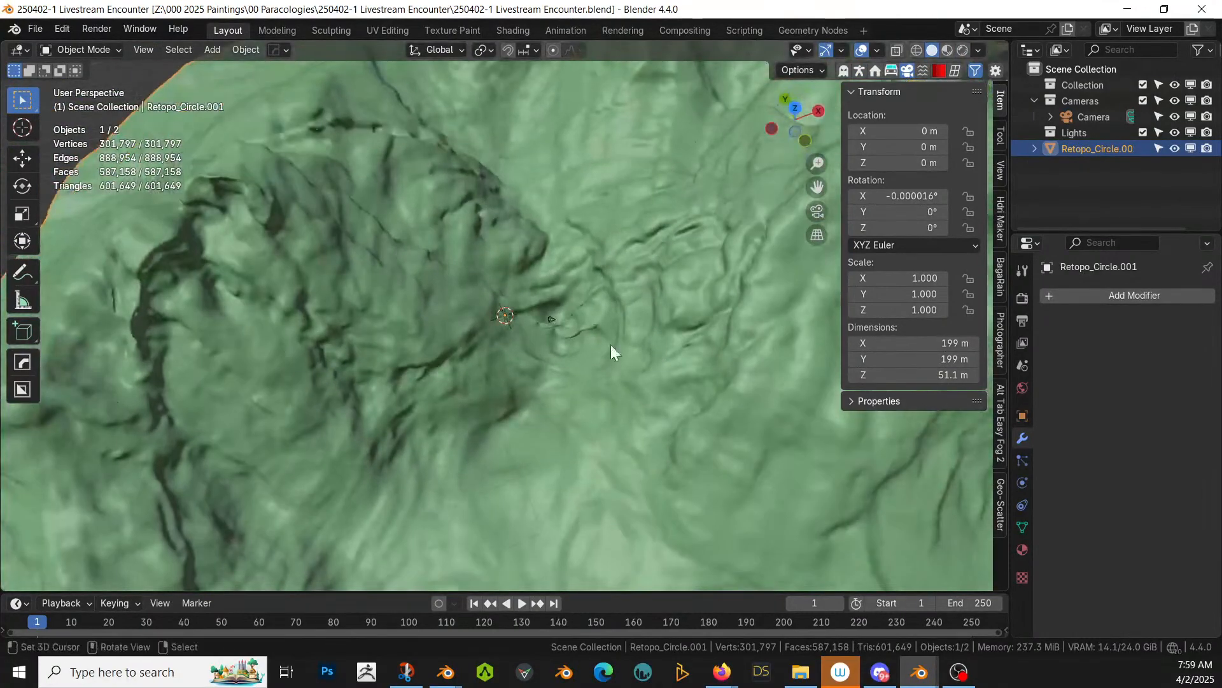
click(86, 49)
click(108, 99)
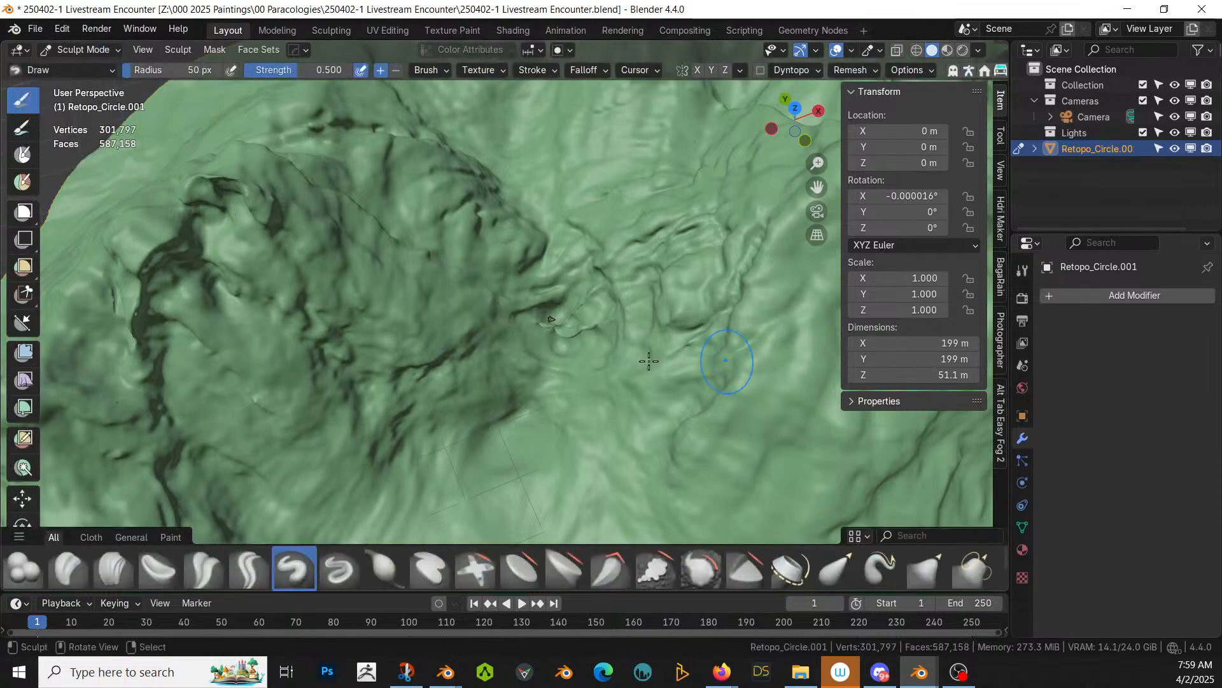
scroll(611, 356, up, 3)
middle_drag(491, 357, 530, 284)
drag(629, 275, 577, 306)
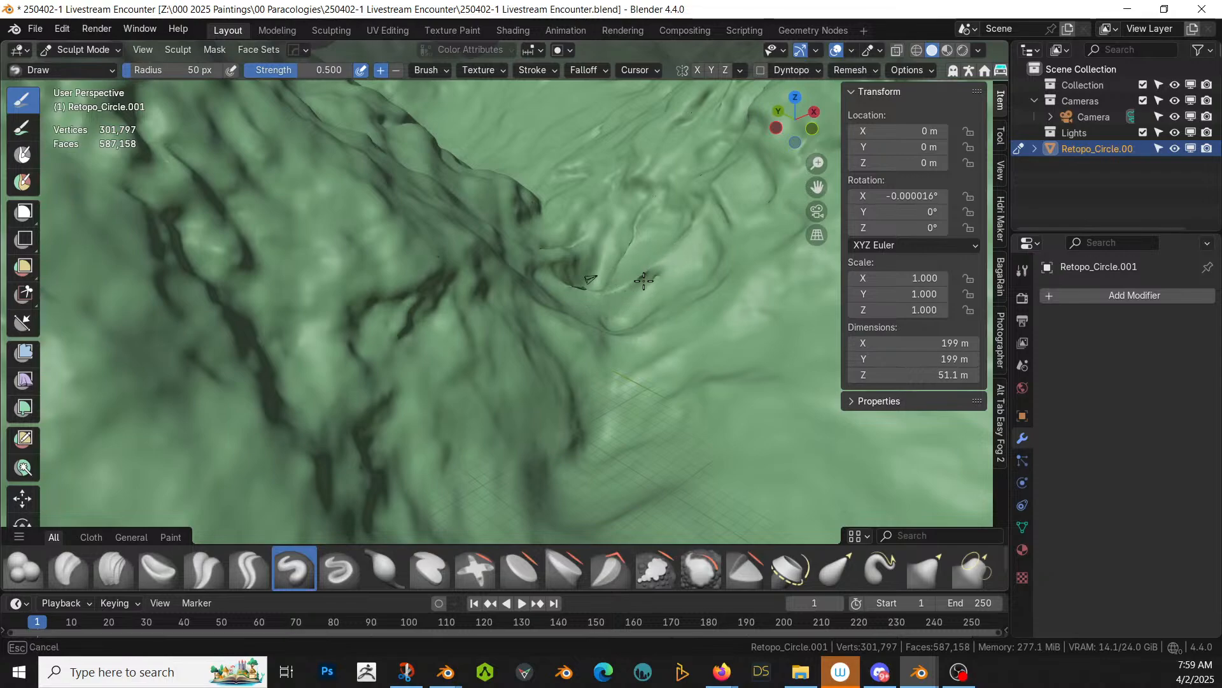
drag(644, 281, 649, 289)
mouse_move(650, 293)
middle_down()
mouse_move(654, 319)
mouse_move(622, 420)
mouse_move(518, 417)
middle_up()
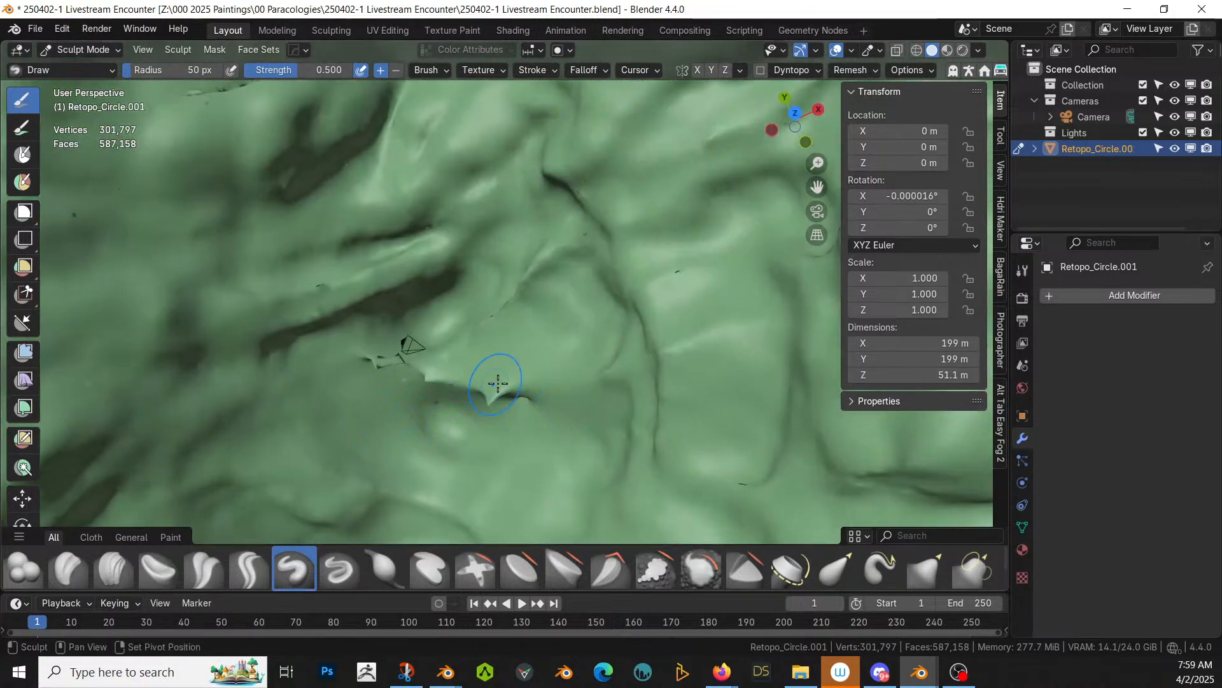
drag(498, 385, 457, 397)
mouse_move(485, 389)
mouse_down()
mouse_move(380, 364)
mouse_move(487, 385)
mouse_move(474, 397)
mouse_move(411, 395)
mouse_move(487, 382)
mouse_up()
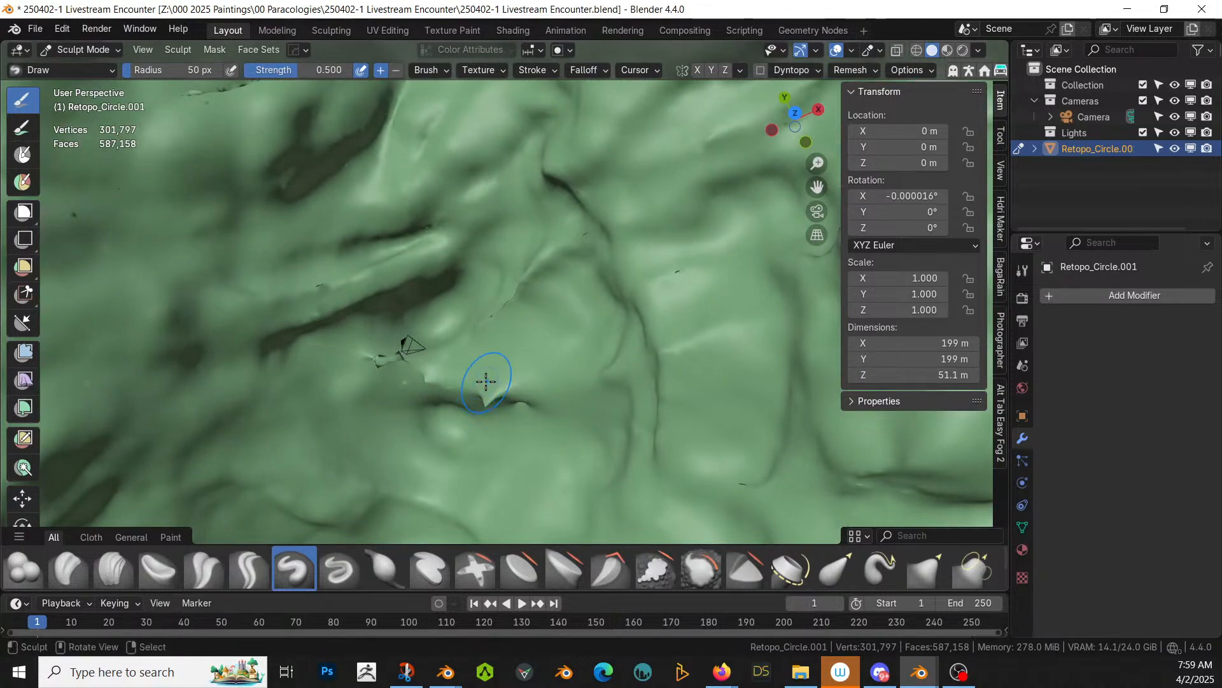
Step: Flatten the bumps and creases in the terrain around the camera with the Trim brush
mouse_move(489, 380)
middle_down()
mouse_move(508, 272)
mouse_move(458, 270)
mouse_move(458, 350)
middle_up()
scroll(511, 278, up, 2)
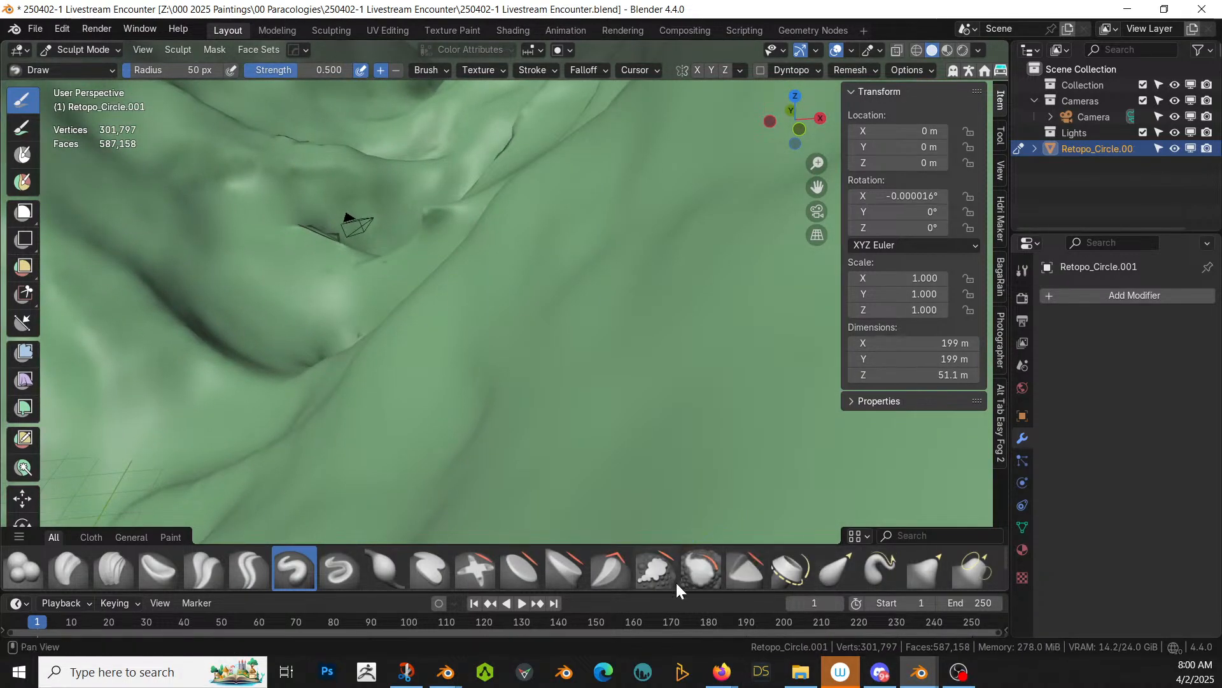
click(733, 569)
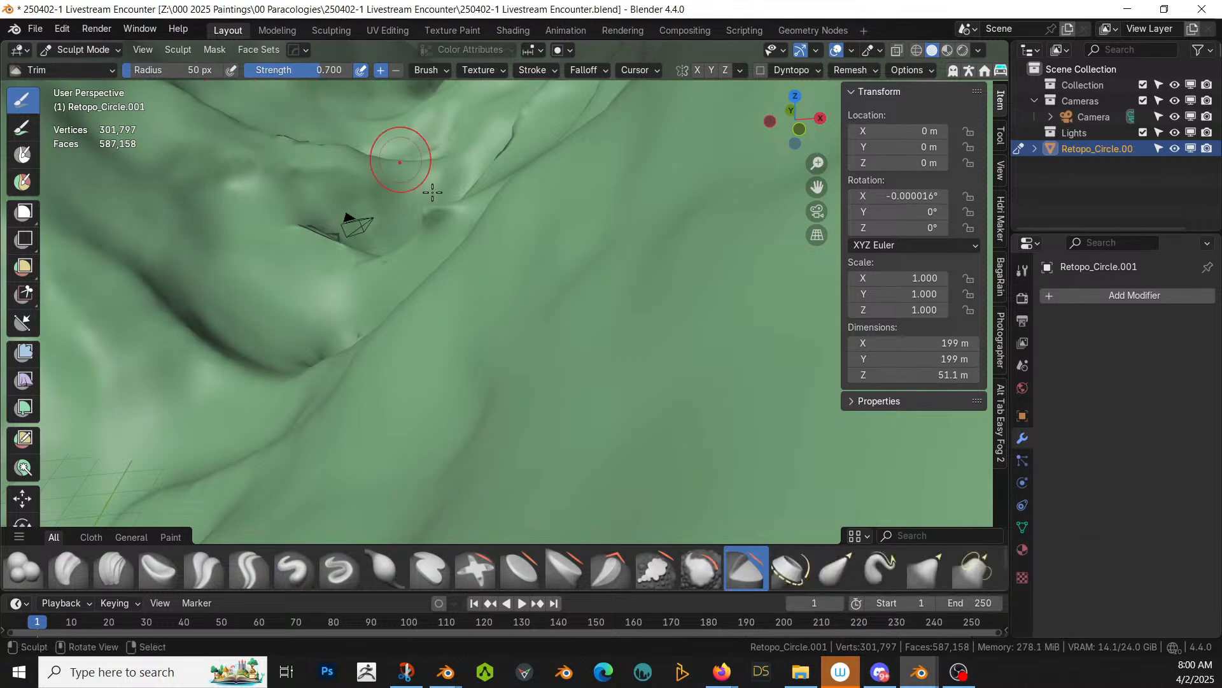
drag(442, 215, 424, 214)
middle_drag(424, 214, 488, 292)
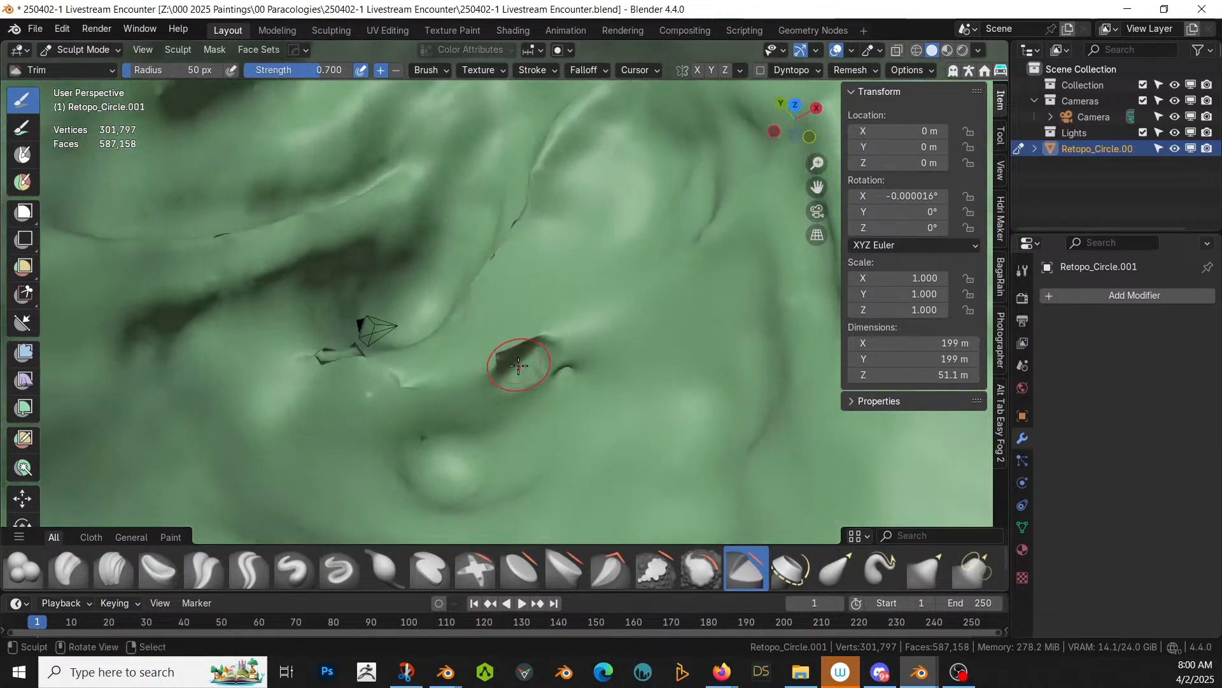
mouse_move(500, 358)
mouse_down()
mouse_move(522, 344)
mouse_move(529, 315)
mouse_move(491, 351)
mouse_move(532, 328)
mouse_move(503, 318)
mouse_up()
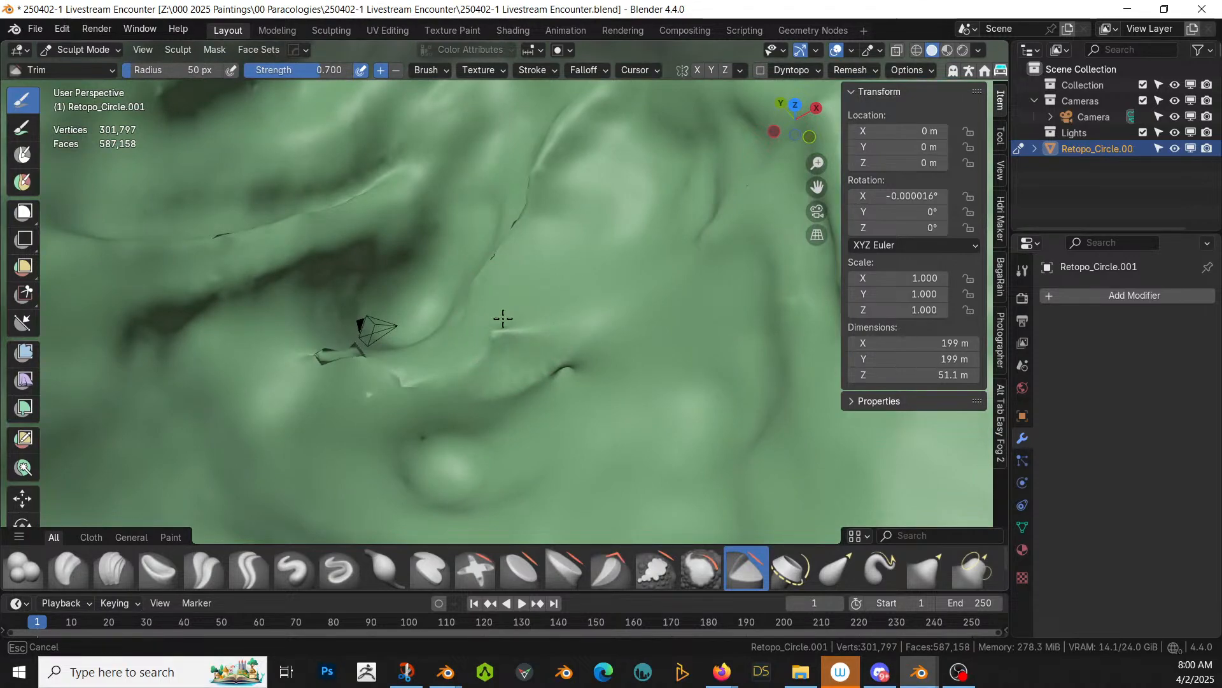
drag(359, 344, 355, 341)
mouse_move(354, 341)
middle_down()
mouse_move(395, 299)
mouse_move(536, 368)
mouse_move(497, 382)
mouse_move(513, 354)
mouse_move(299, 322)
mouse_move(251, 344)
middle_up()
mouse_move(231, 375)
mouse_down()
mouse_move(273, 331)
mouse_move(261, 357)
mouse_move(280, 350)
mouse_up()
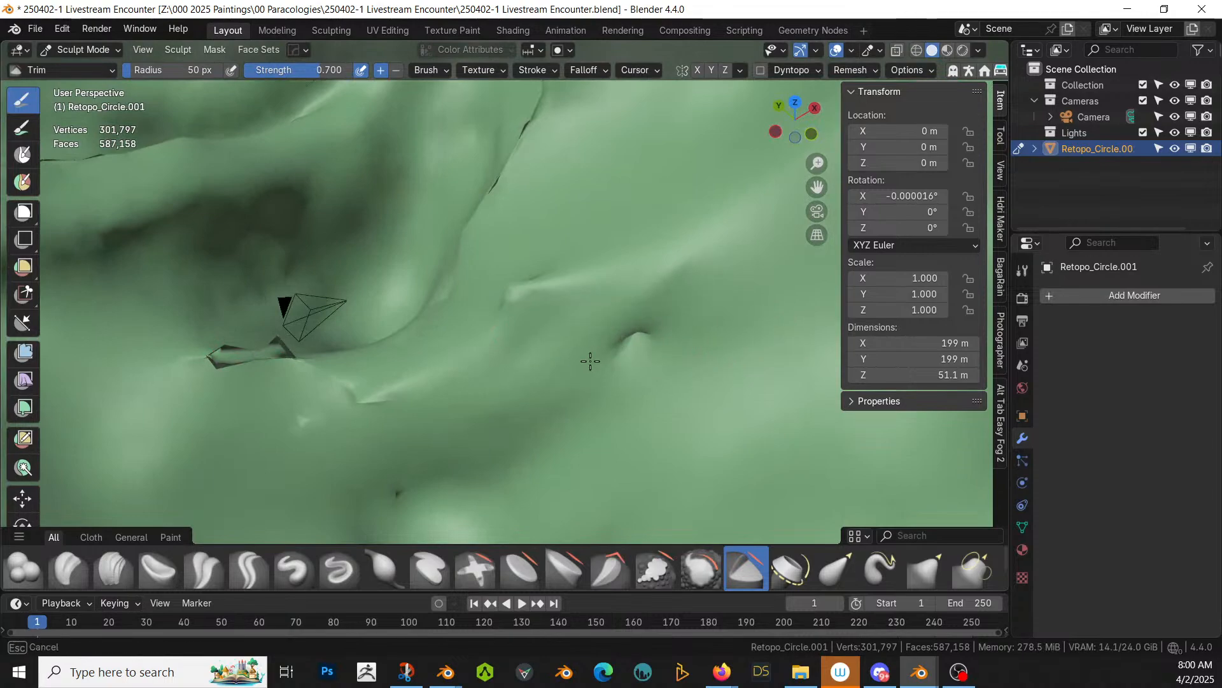
mouse_move(522, 319)
middle_down()
mouse_move(493, 292)
mouse_move(507, 287)
middle_up()
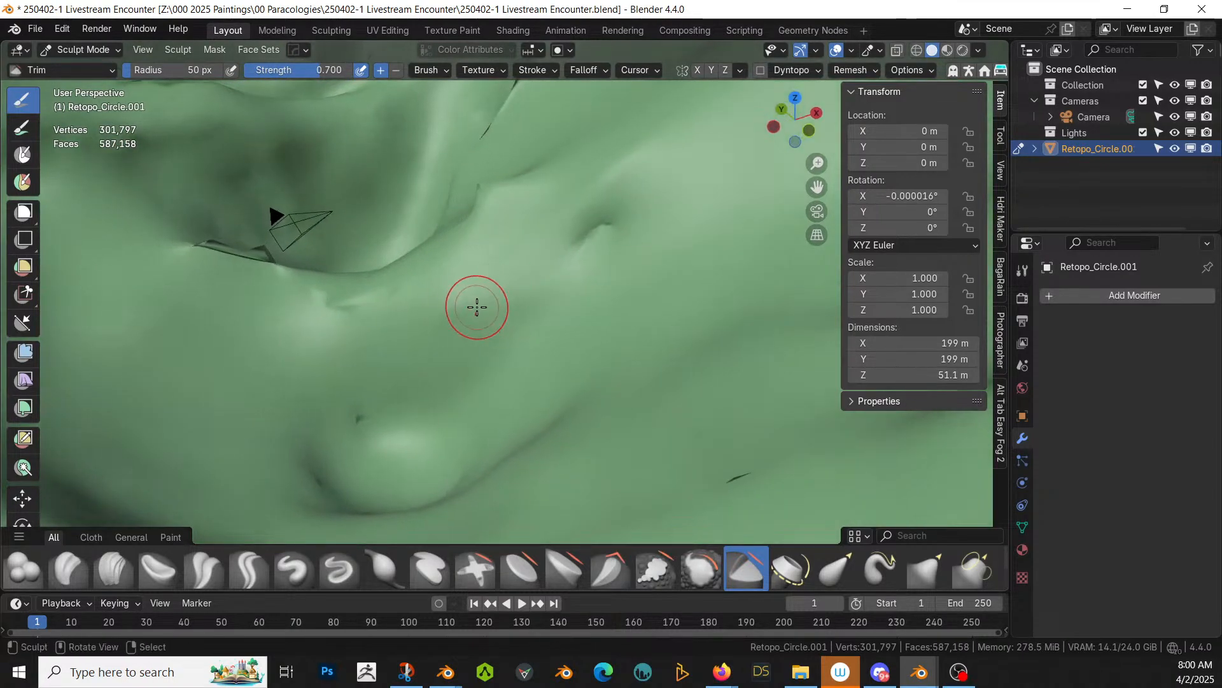
scroll(478, 308, down, 3)
drag(419, 383, 434, 367)
mouse_move(356, 299)
mouse_down()
mouse_move(341, 306)
mouse_move(414, 332)
mouse_up()
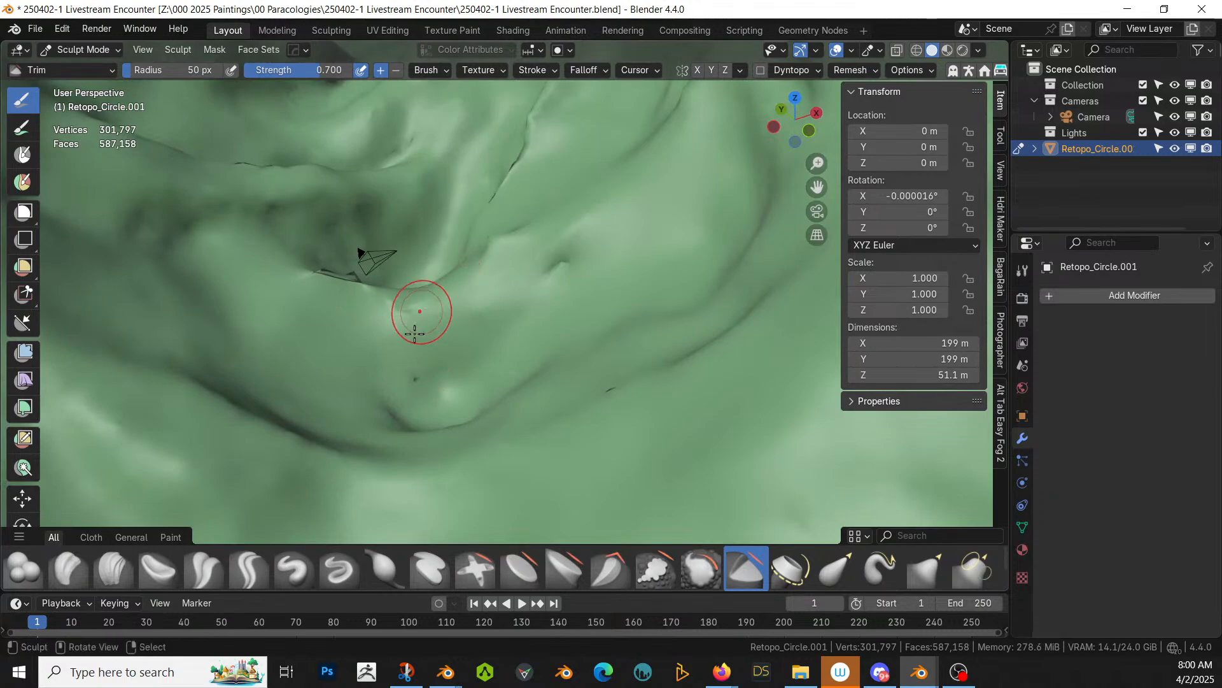
Step: Even out the ridges and hollows around the camera with the Scrape/Fill brush at a radius of 82 px
click(666, 572)
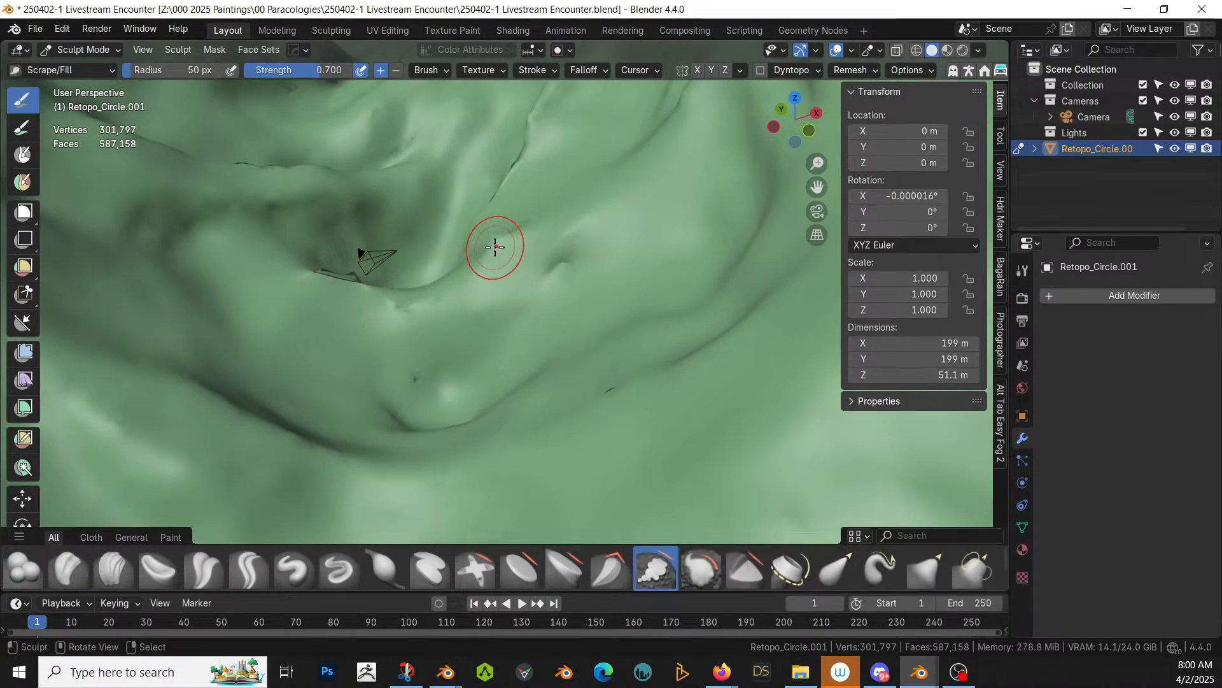
key(f)
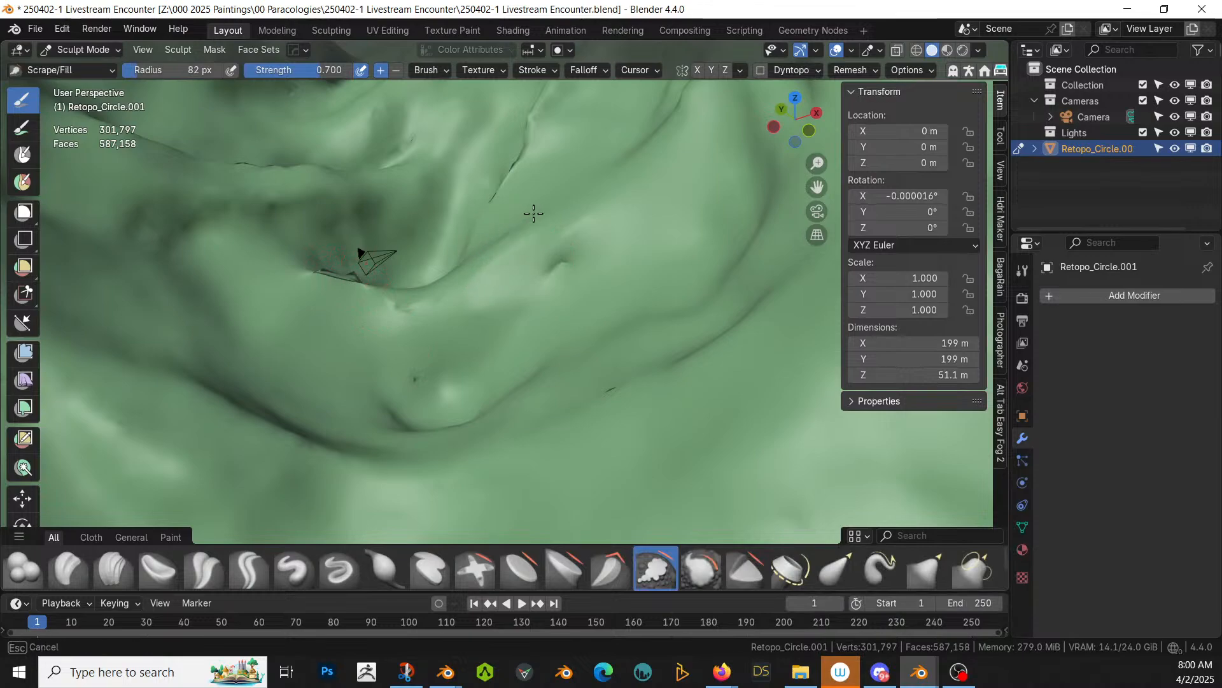
drag(533, 214, 431, 281)
middle_drag(380, 300, 459, 354)
mouse_move(489, 369)
mouse_down()
mouse_move(427, 354)
mouse_move(491, 365)
mouse_move(407, 387)
mouse_up()
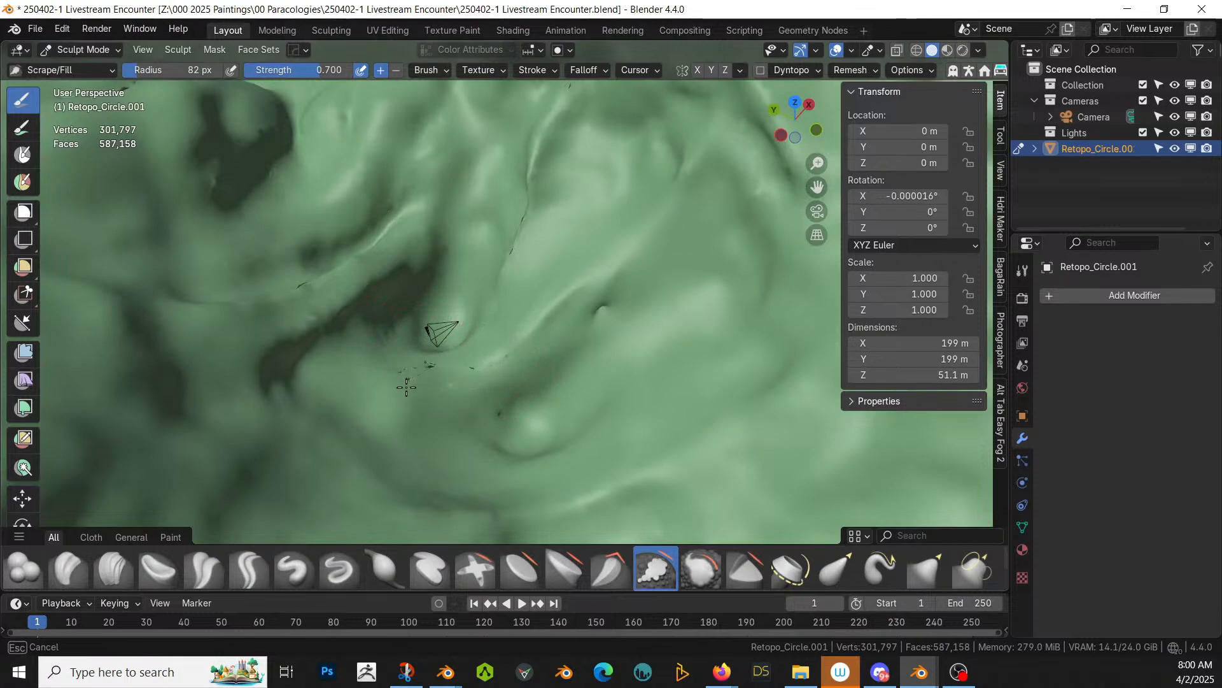
drag(593, 305, 521, 326)
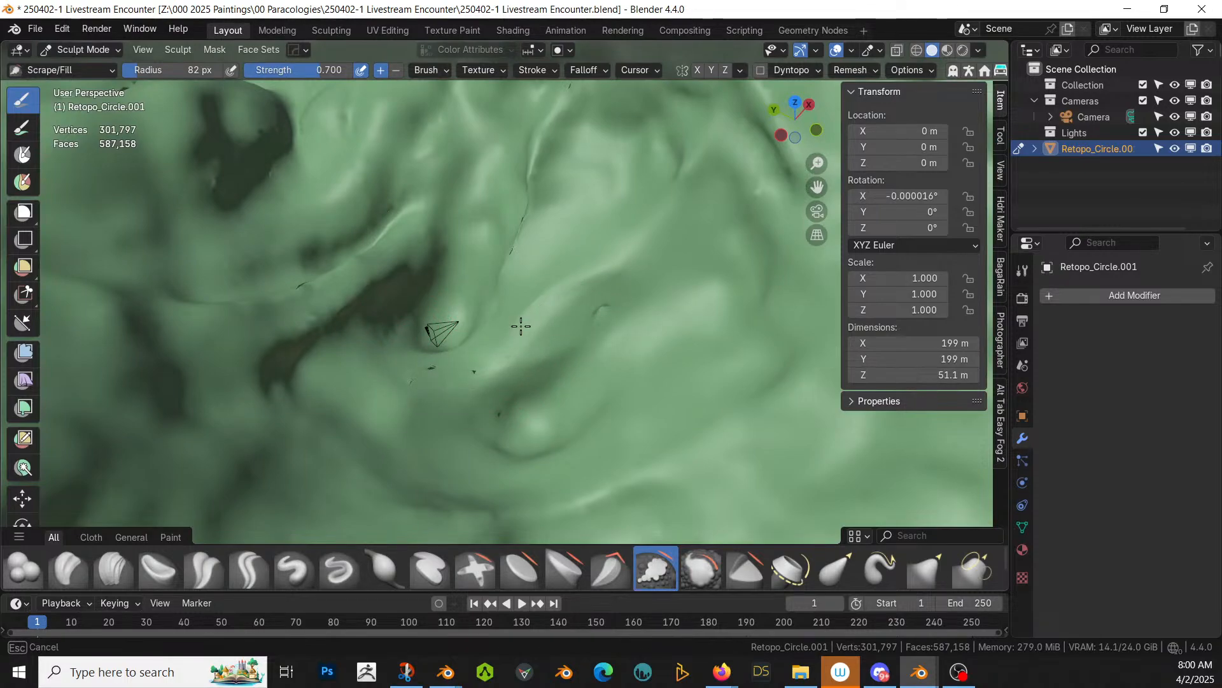
mouse_move(343, 390)
mouse_down()
mouse_move(469, 376)
mouse_move(469, 353)
mouse_move(427, 344)
mouse_move(422, 374)
mouse_move(428, 328)
mouse_move(281, 307)
mouse_move(356, 306)
mouse_up()
scroll(545, 273, down, 2)
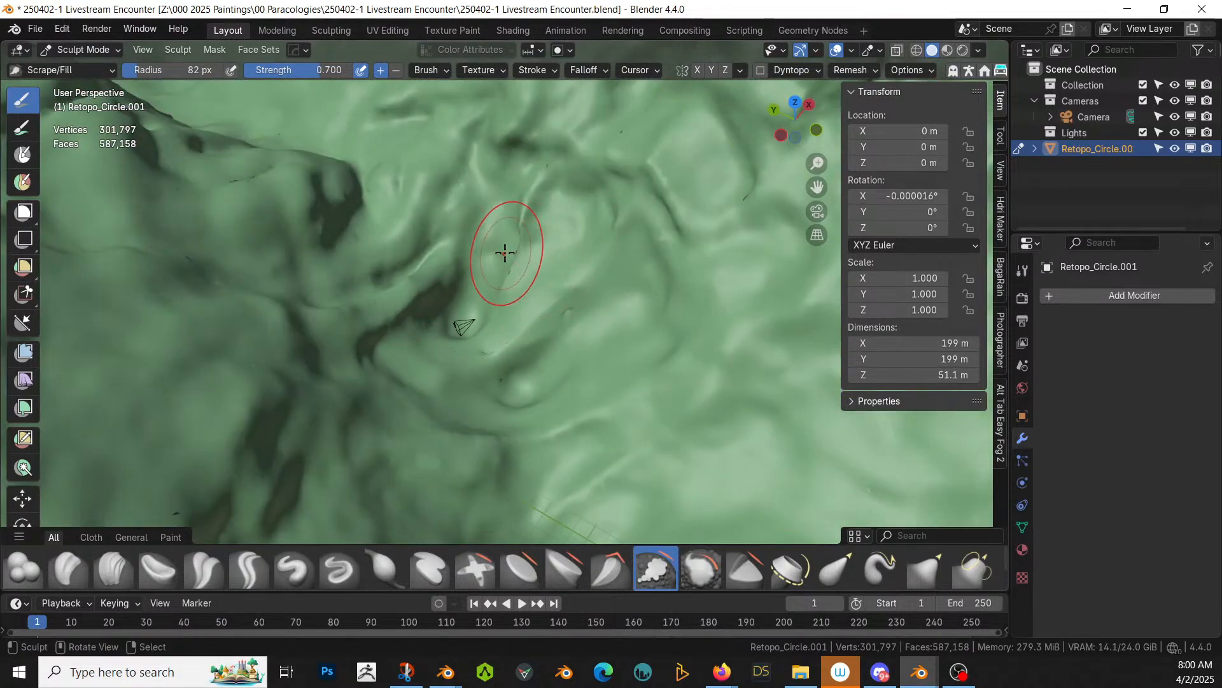
drag(512, 255, 488, 318)
drag(514, 220, 535, 292)
mouse_move(535, 292)
middle_down()
mouse_move(518, 223)
mouse_move(521, 270)
mouse_move(482, 279)
middle_up()
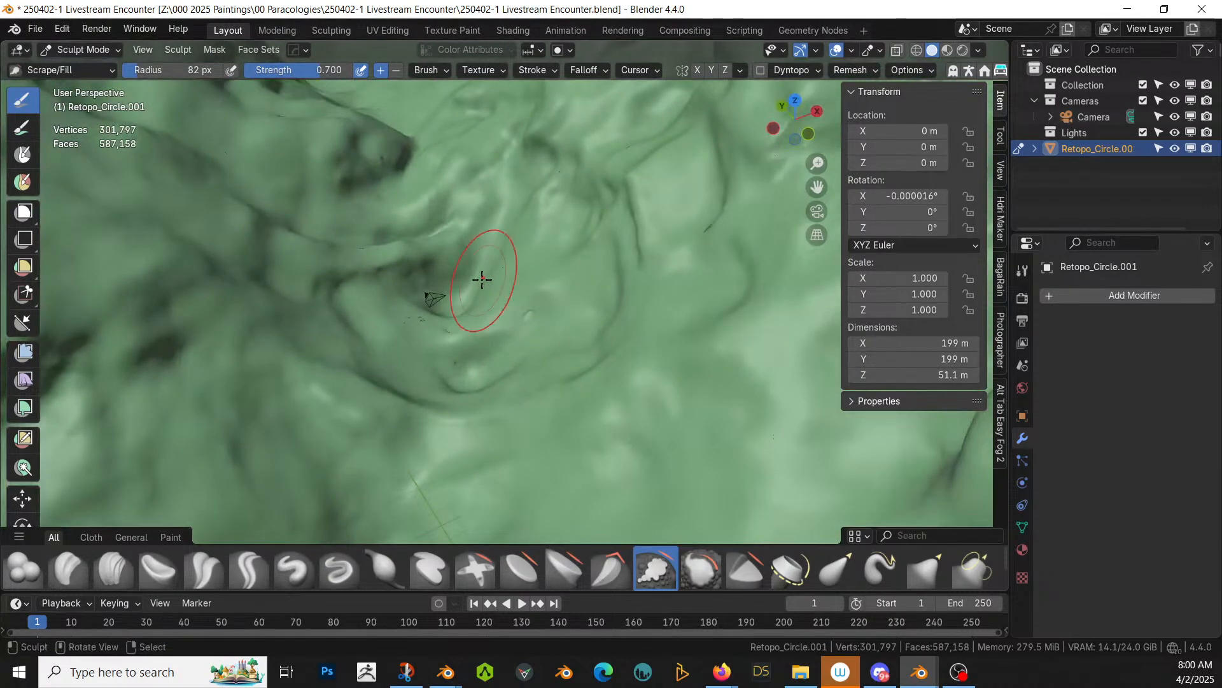
Step: Return the terrain to Object Mode and save the Livestream Encounter file
click(56, 48)
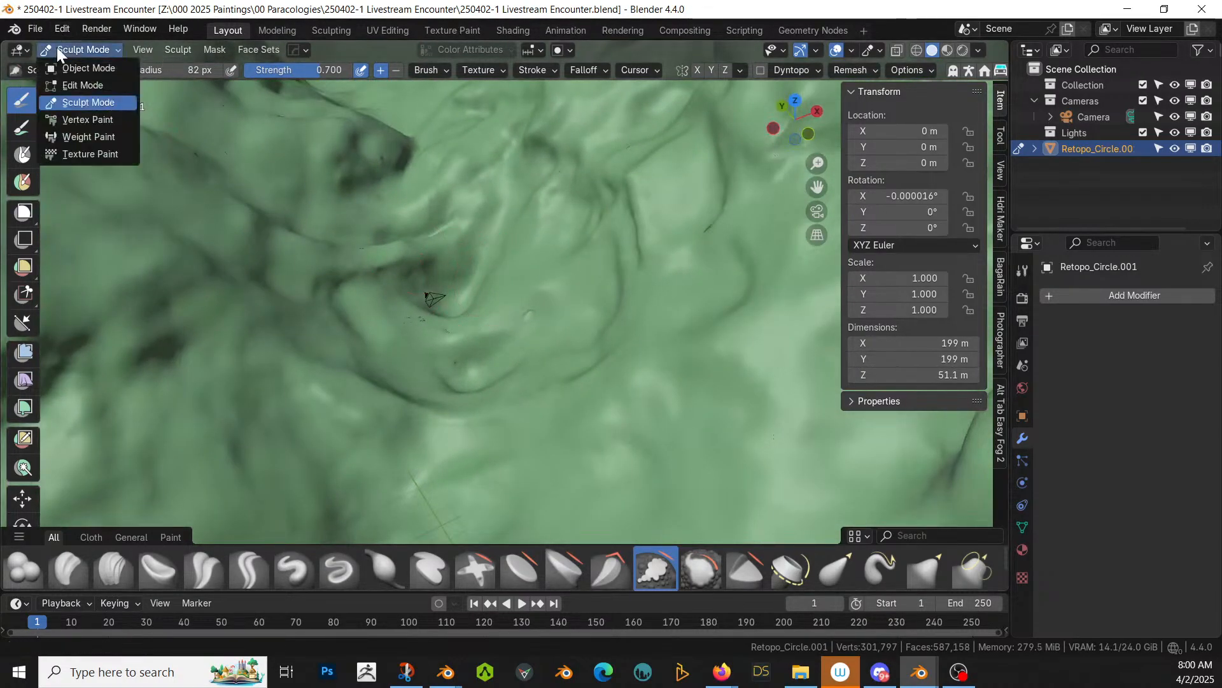
click(81, 67)
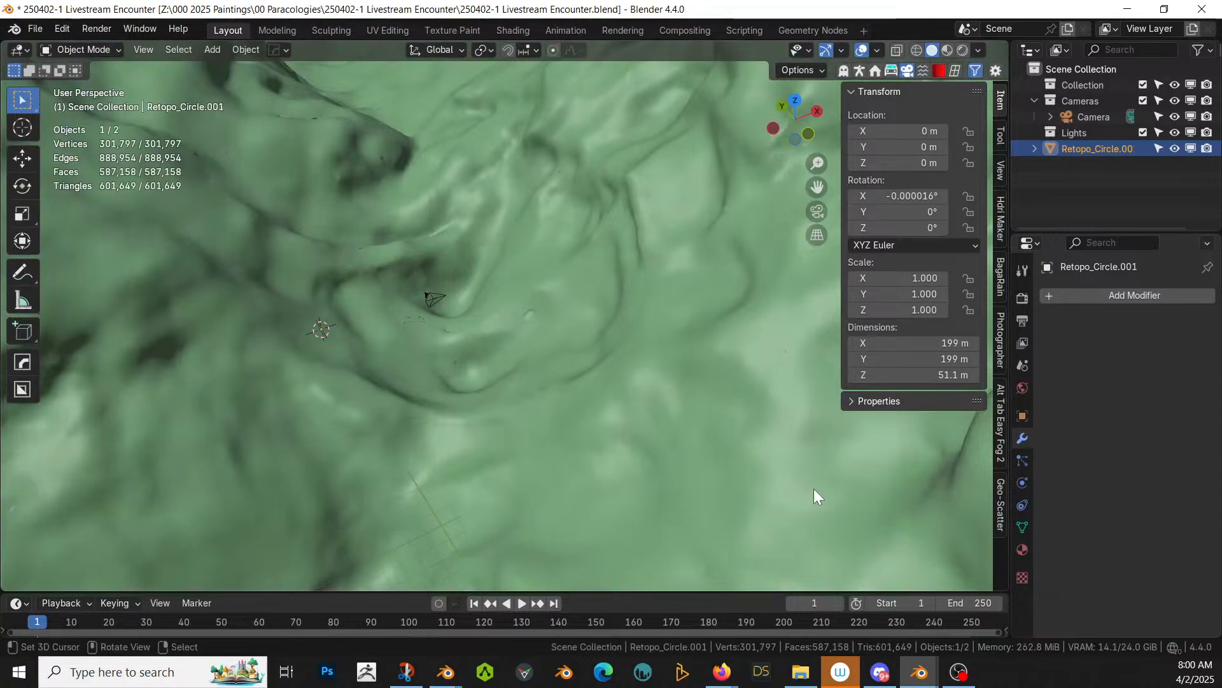
middle_drag(561, 321, 559, 268)
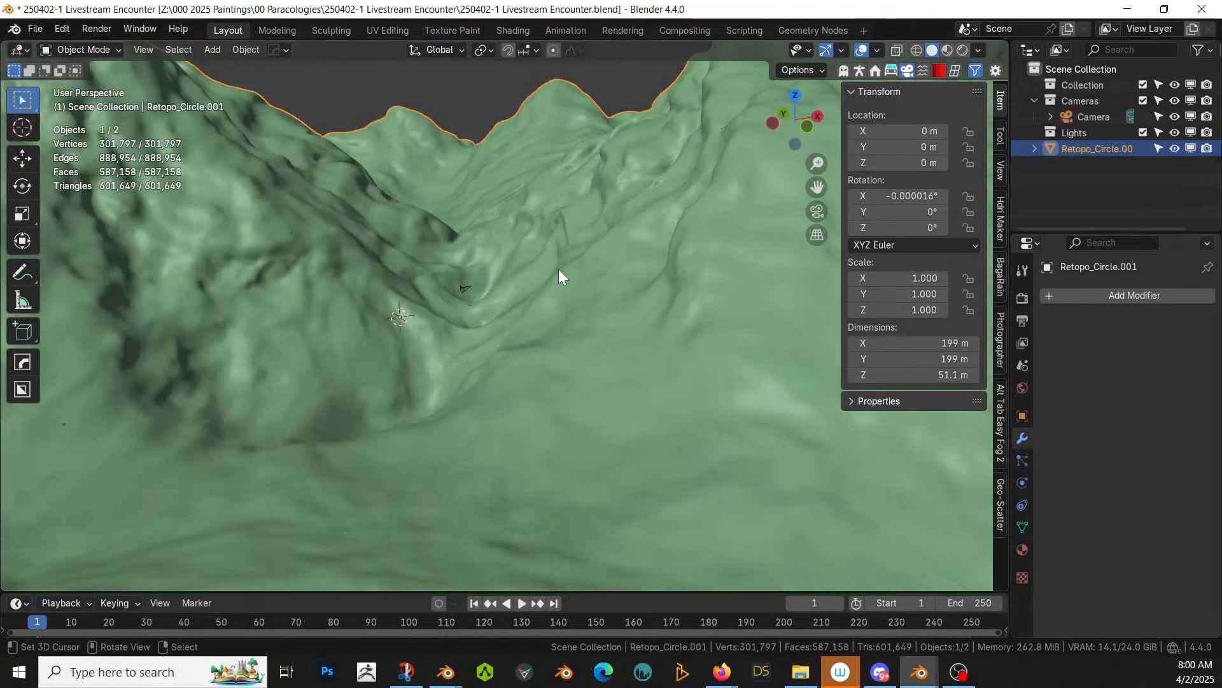
key(ctrl+s)
Step: Switch the viewport to Rendered shading and view the terrain from a higher angle
key(z)
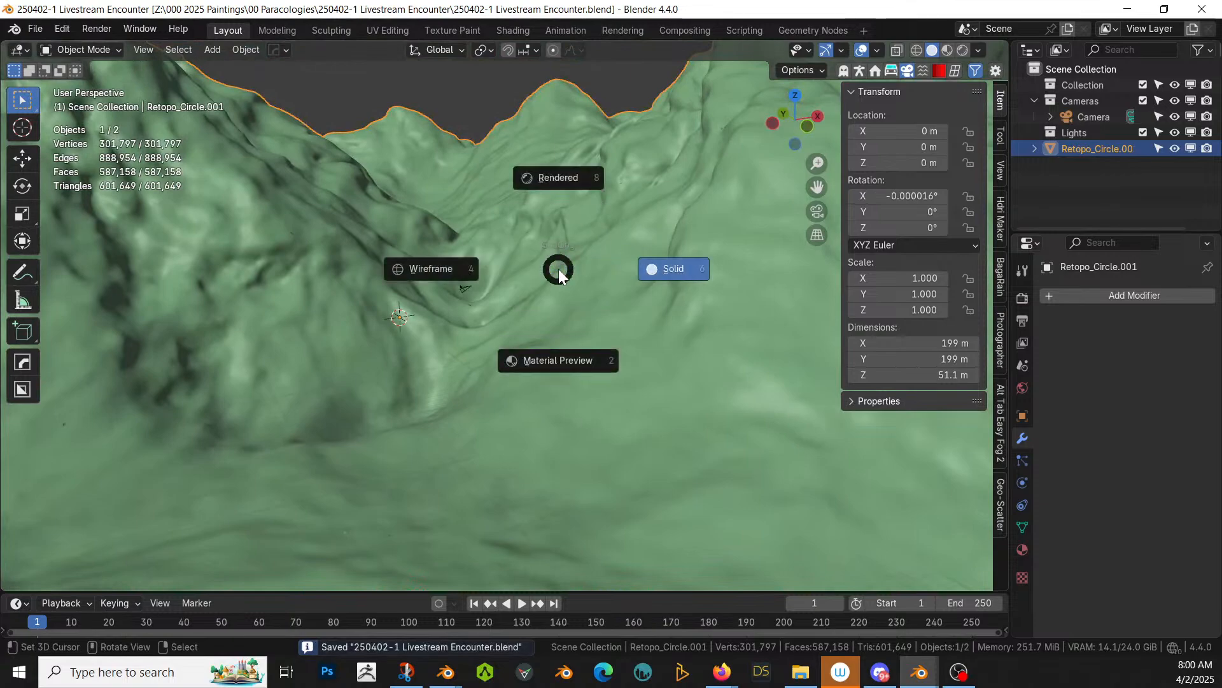
key(8)
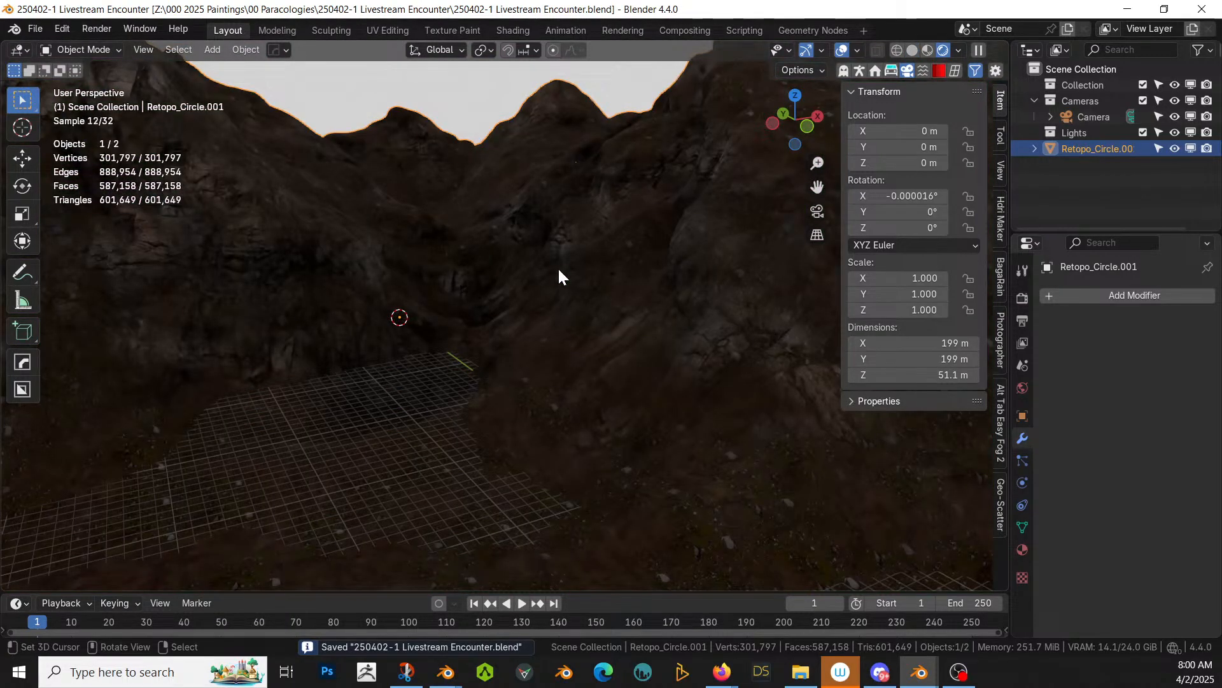
middle_drag(461, 387, 603, 437)
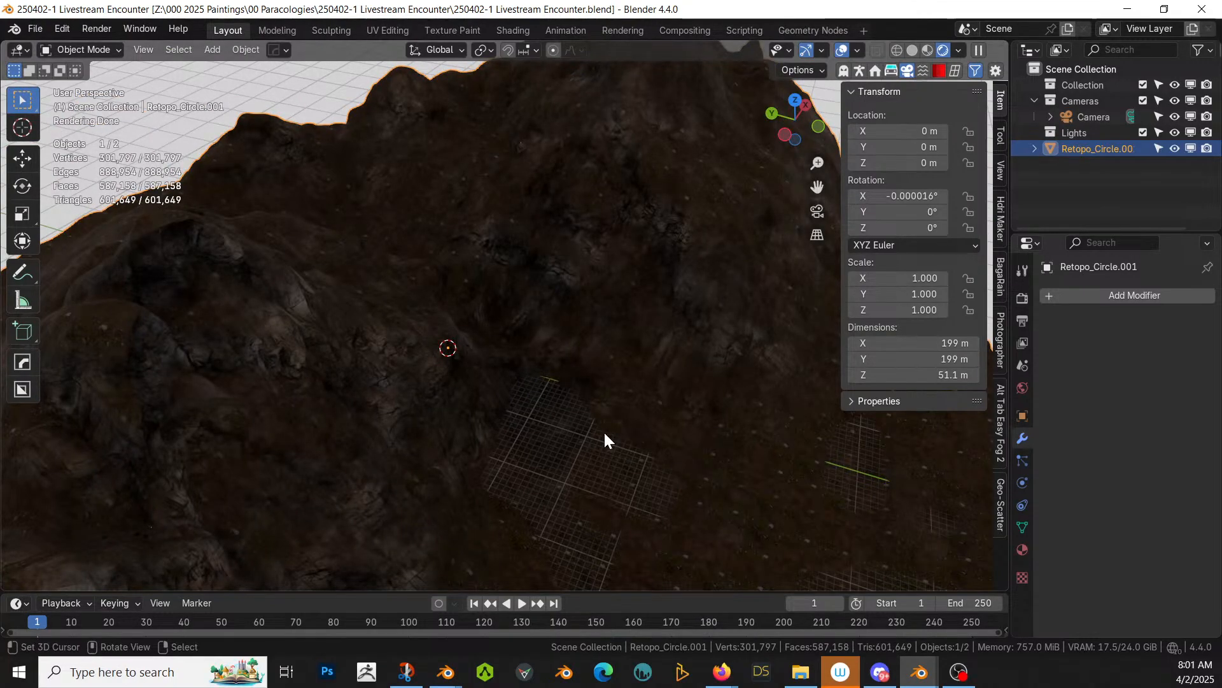
Step: Append the Red Desert Rock material from 250401-1 Livestream Oasis.blend, sorting the project folders by date modified and filtering the materials by "red"
key(F4)
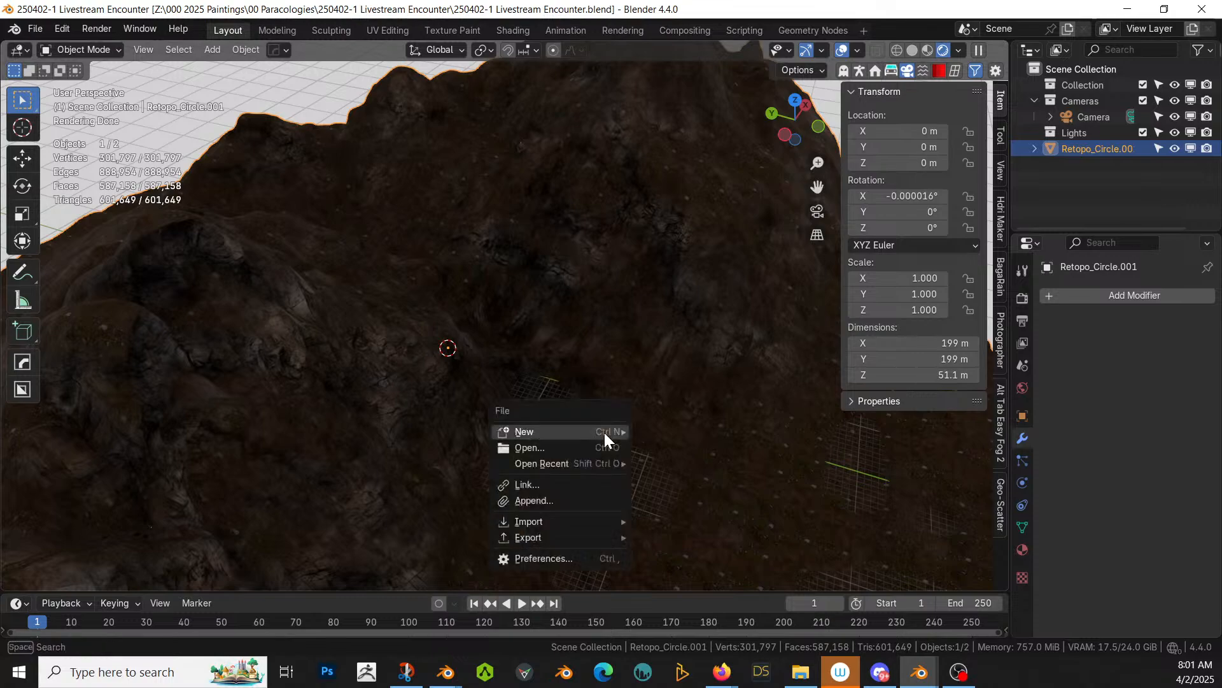
click(586, 501)
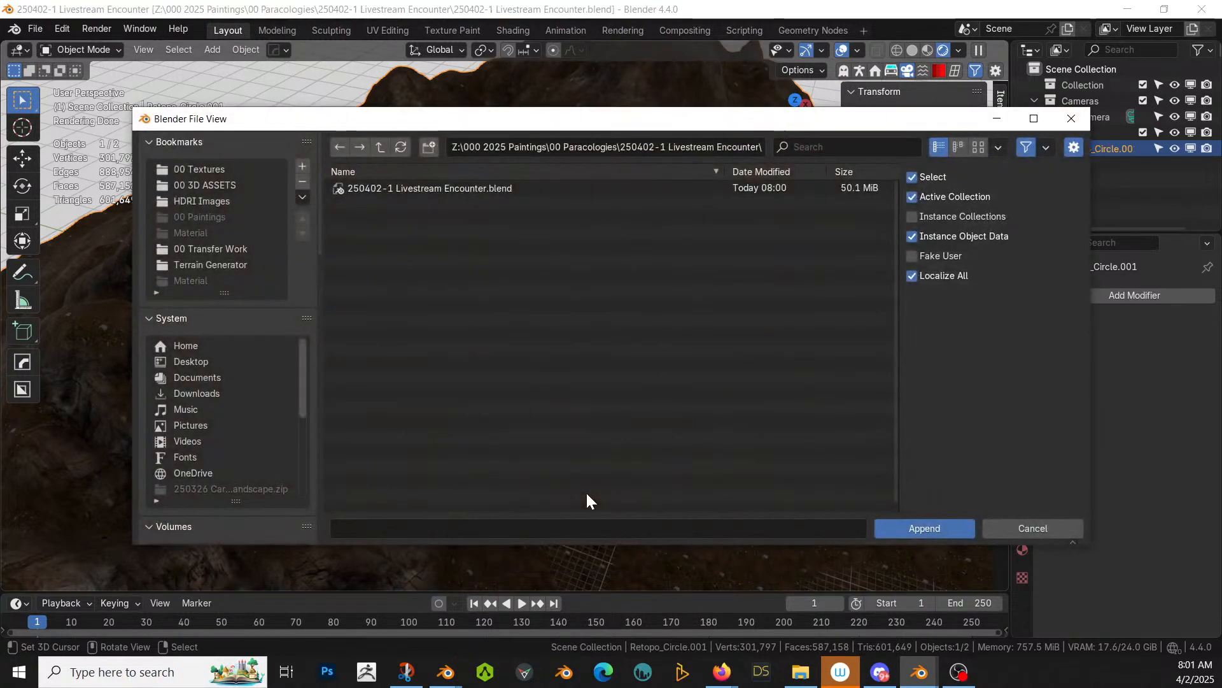
click(380, 147)
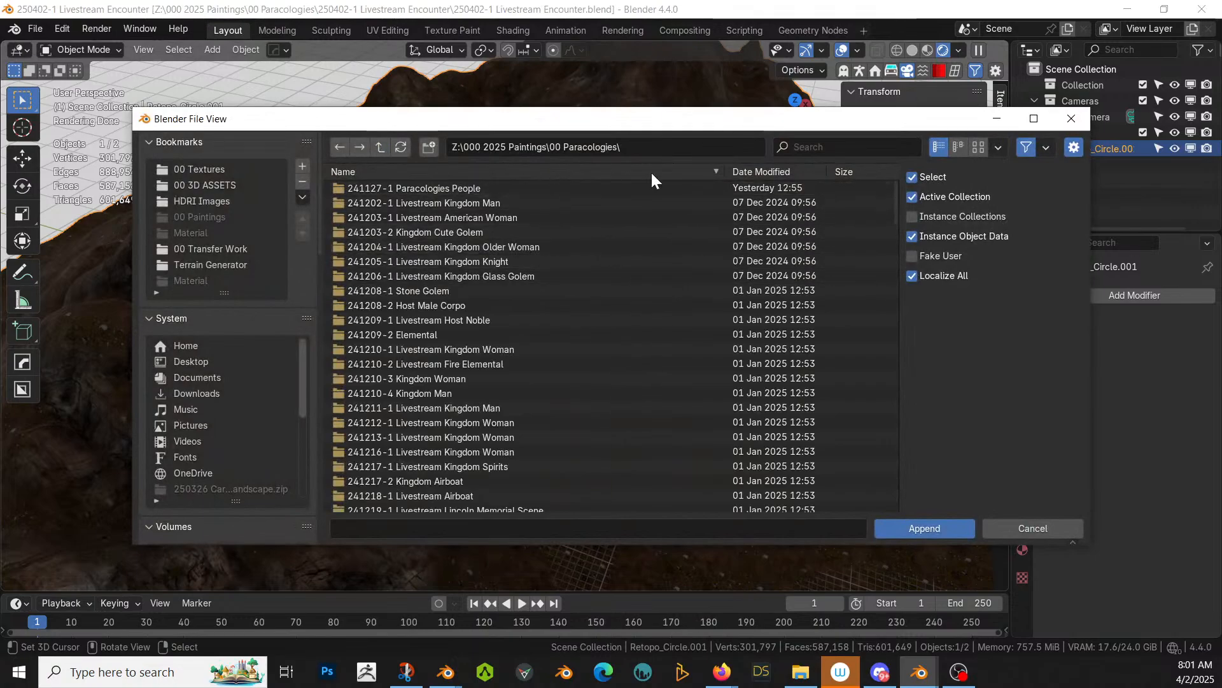
click(804, 172)
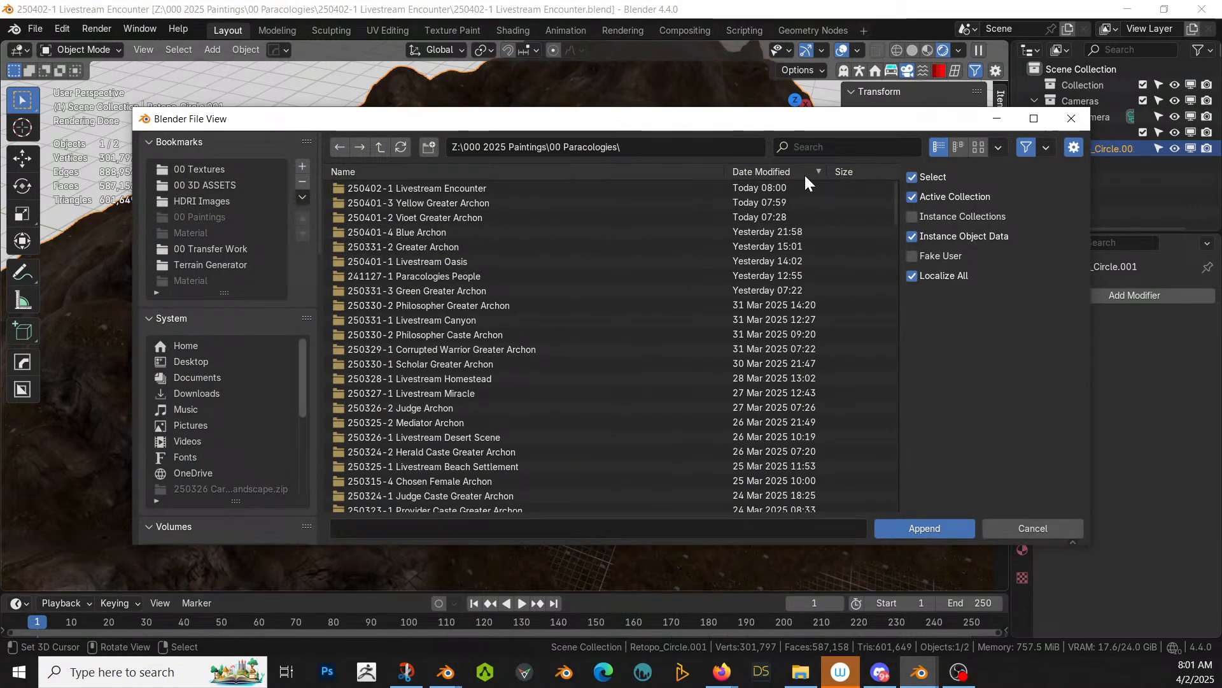
double_click(471, 262)
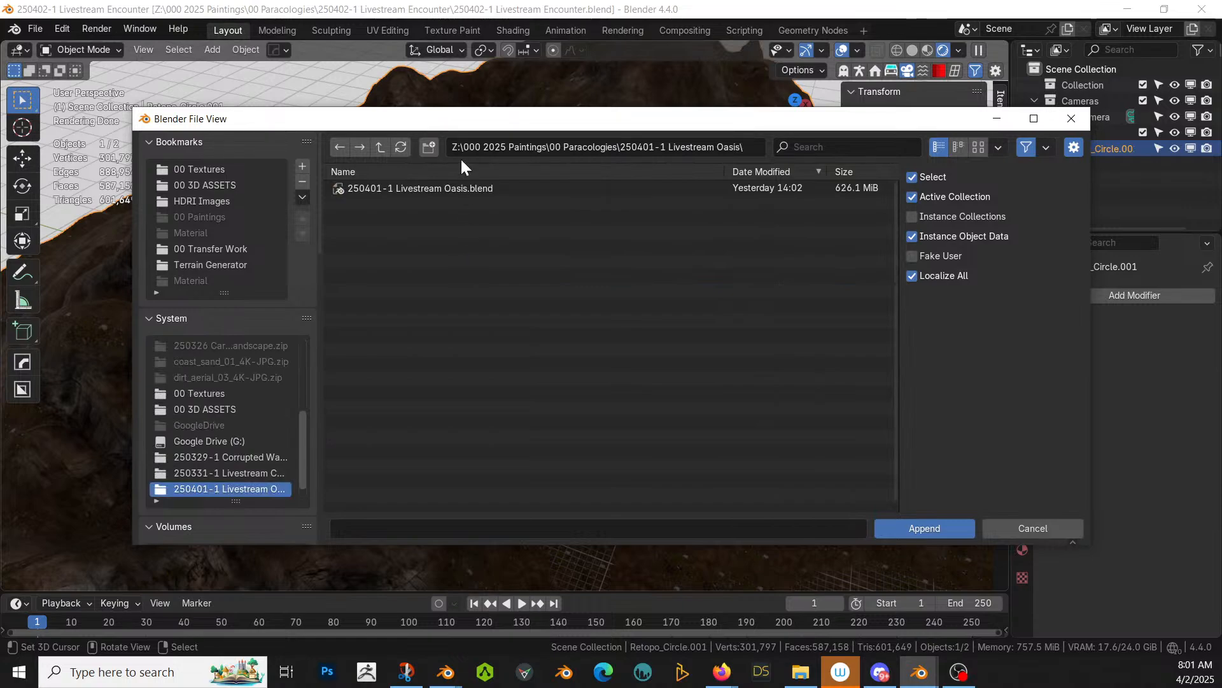
double_click(472, 189)
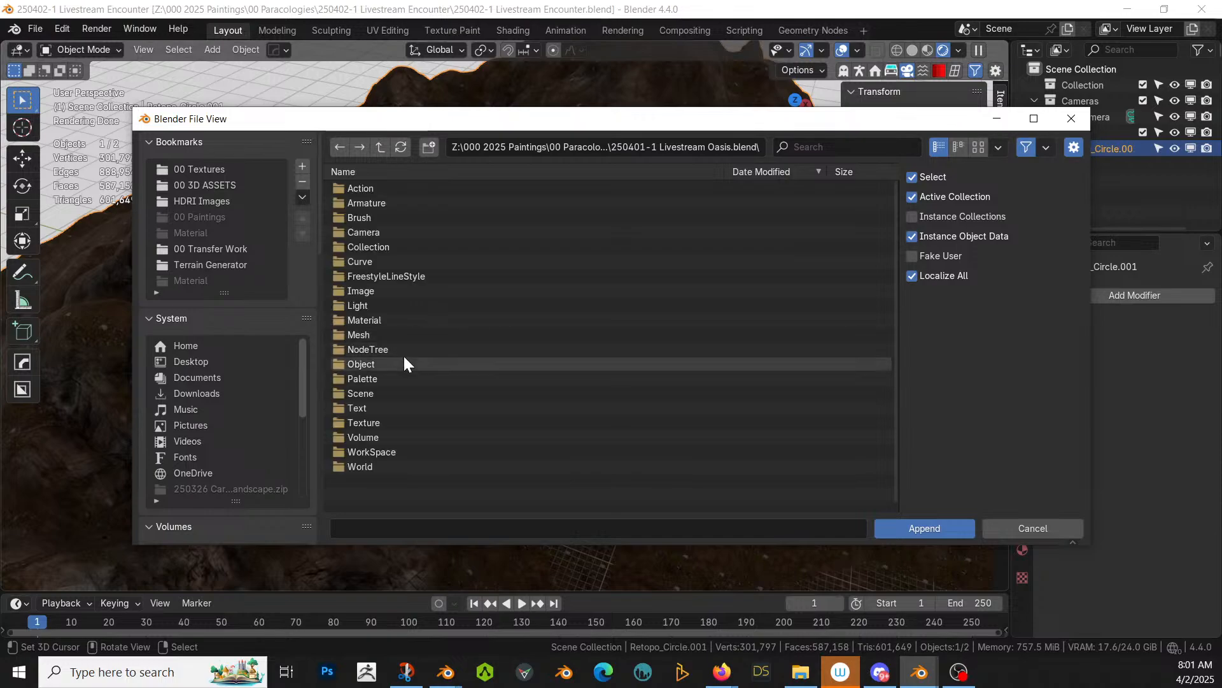
double_click(377, 318)
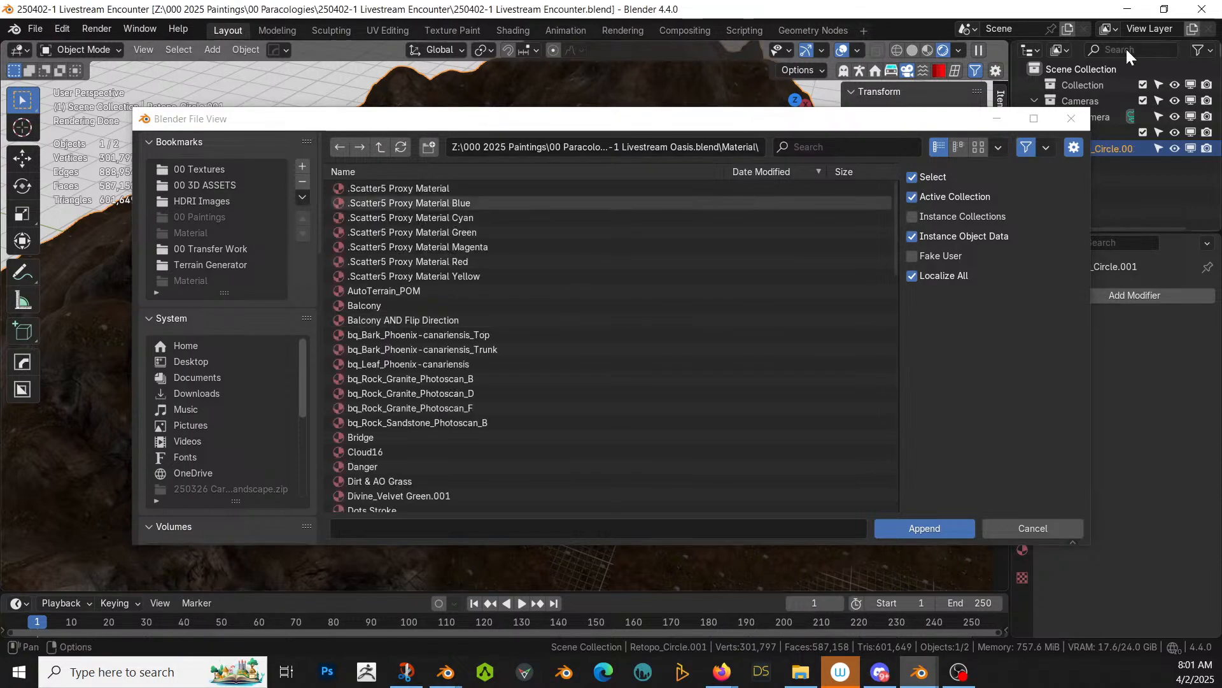
click(850, 147)
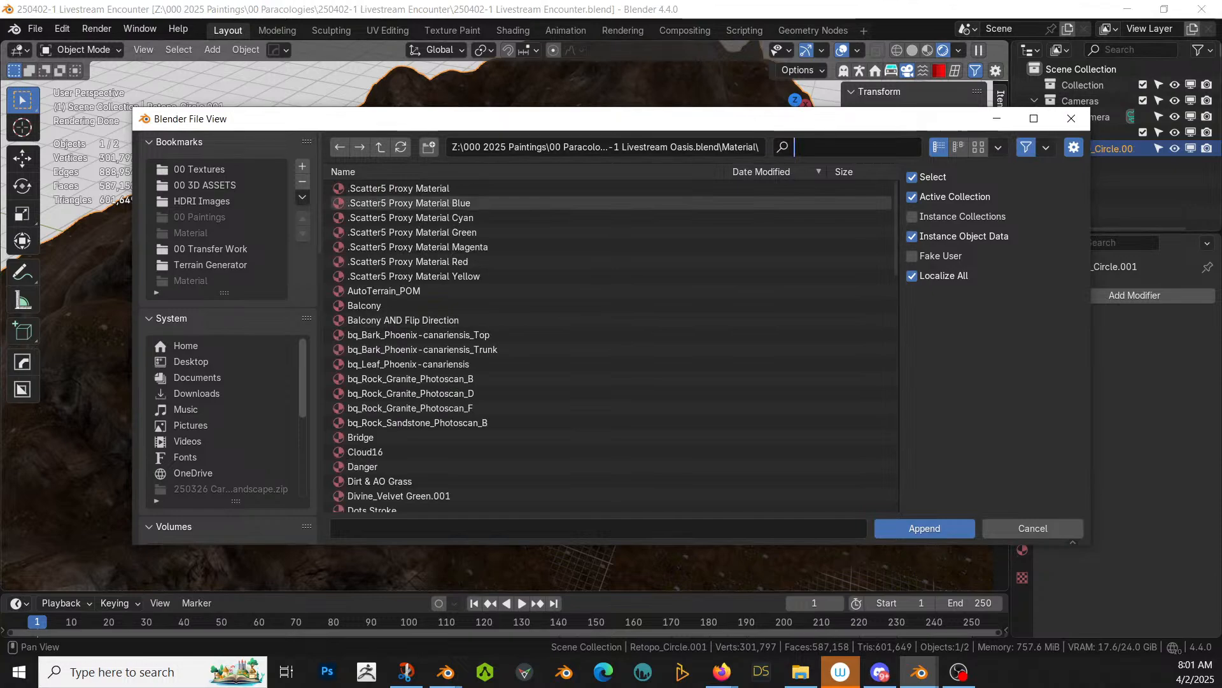
text(red)
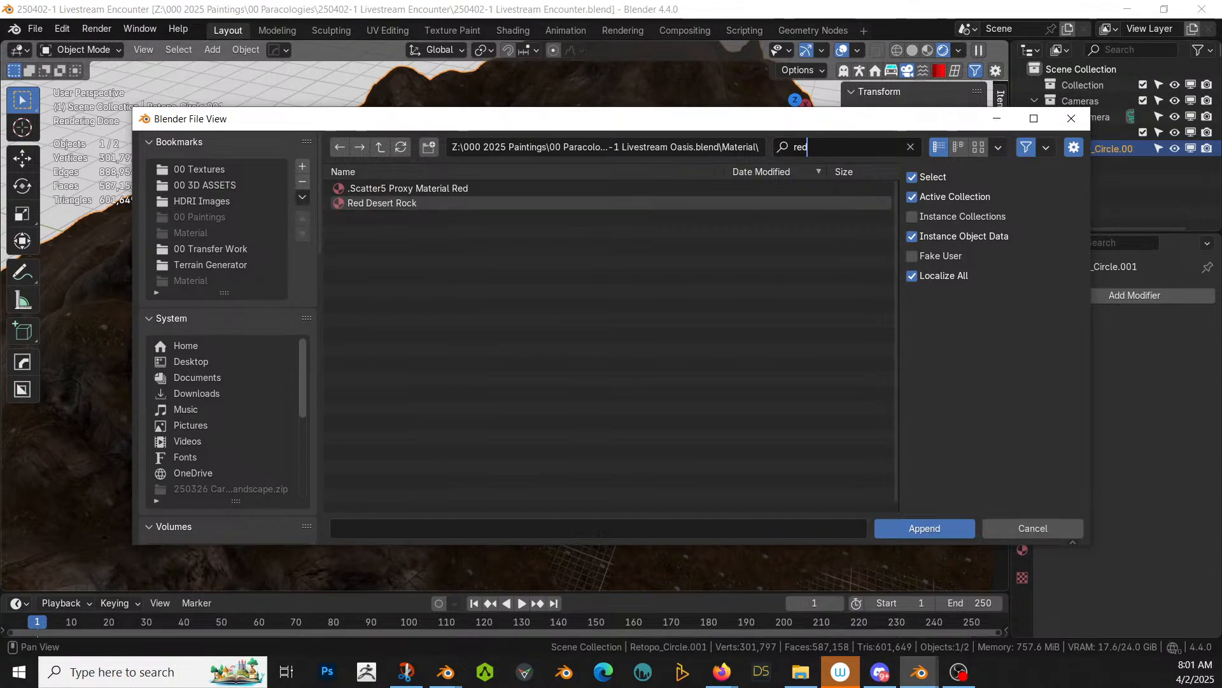
click(394, 204)
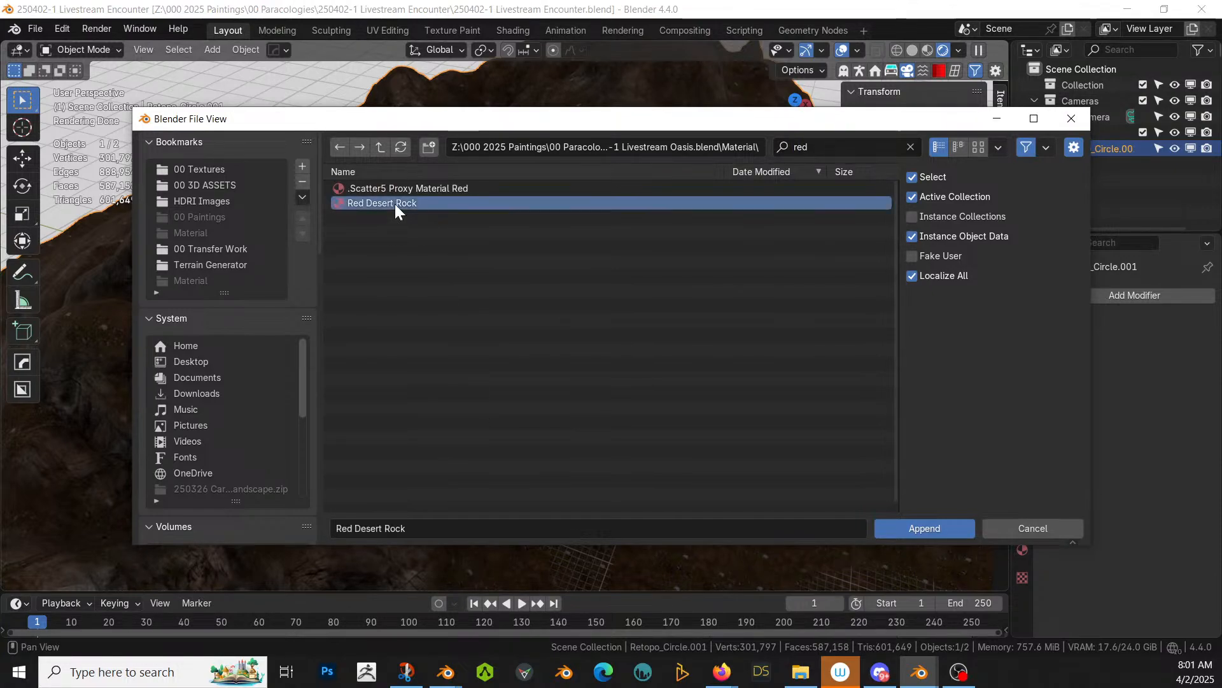
click(939, 531)
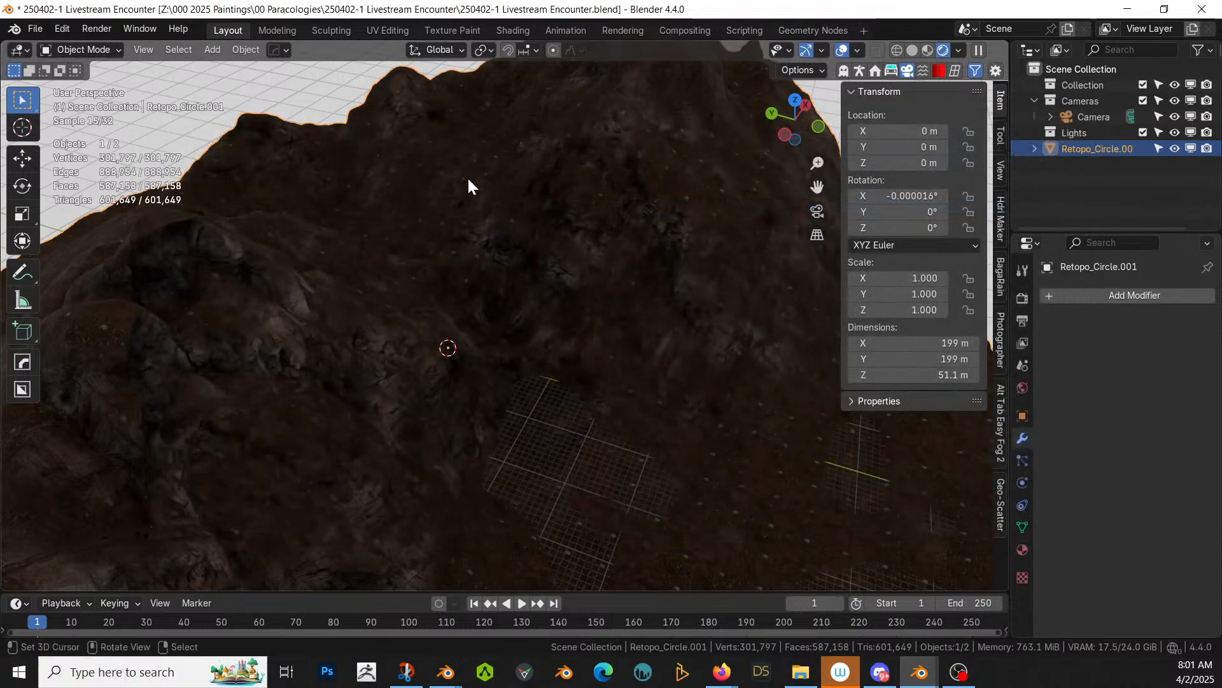
Step: Unwrap the whole terrain mesh with Smart UV Project at a 66° angle limit and return to Object Mode
key(Tab)
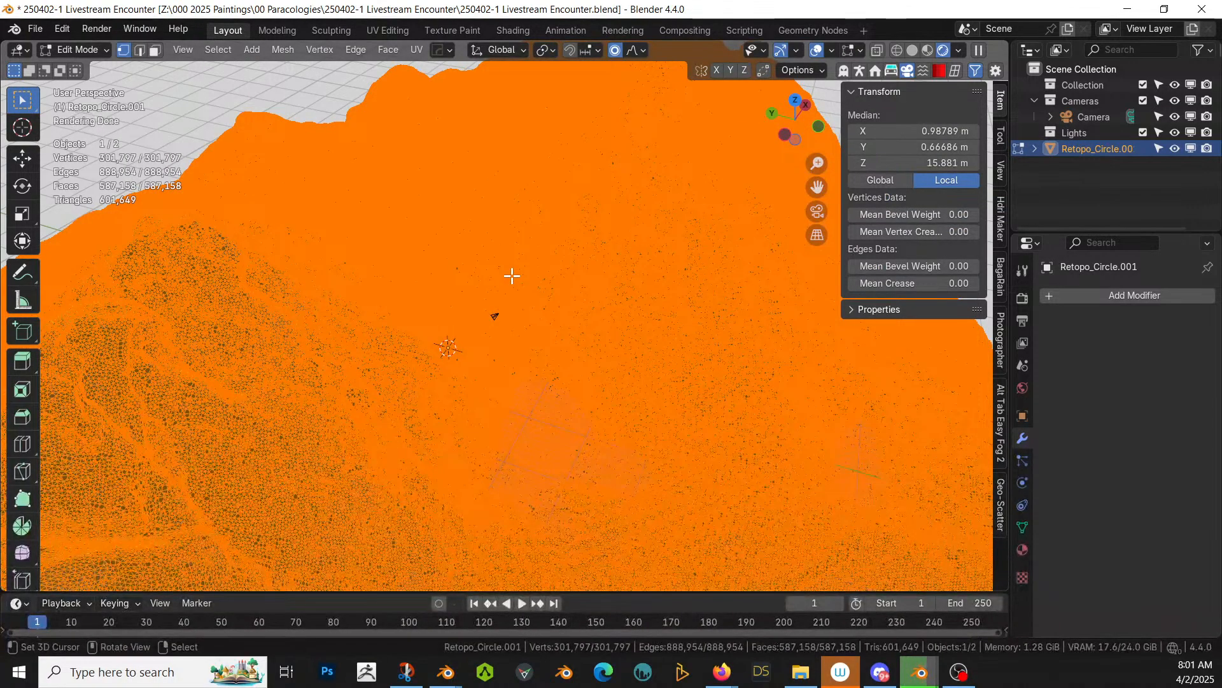
key(u)
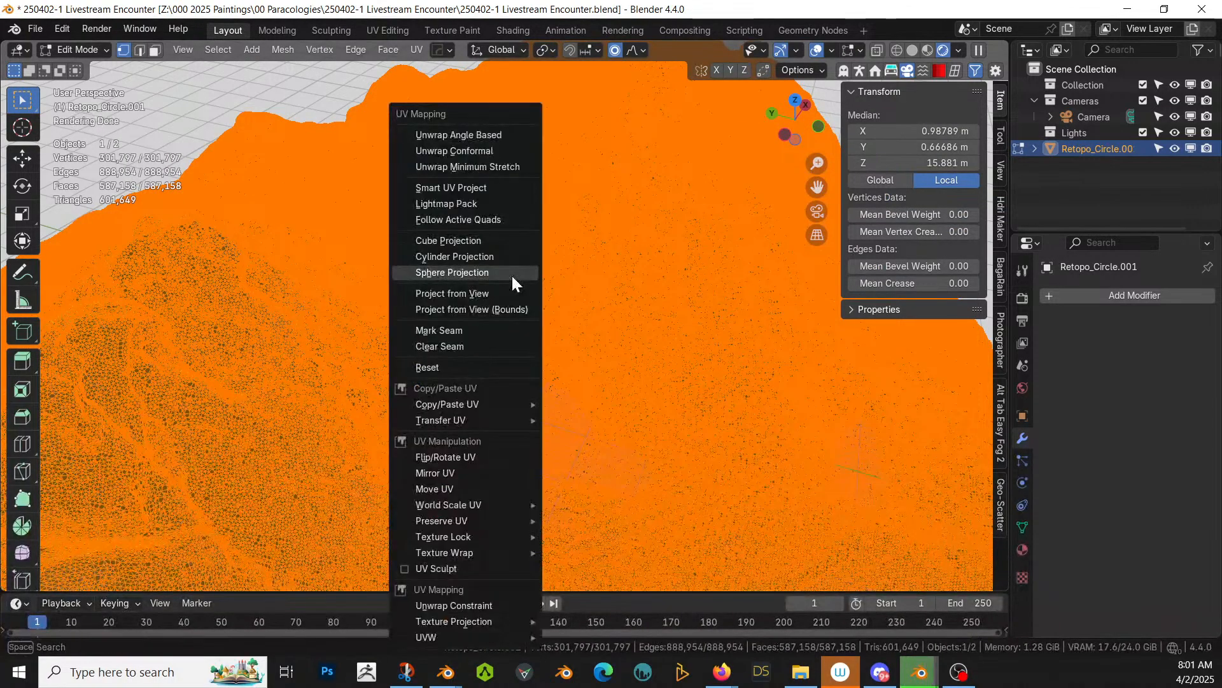
click(489, 188)
click(482, 343)
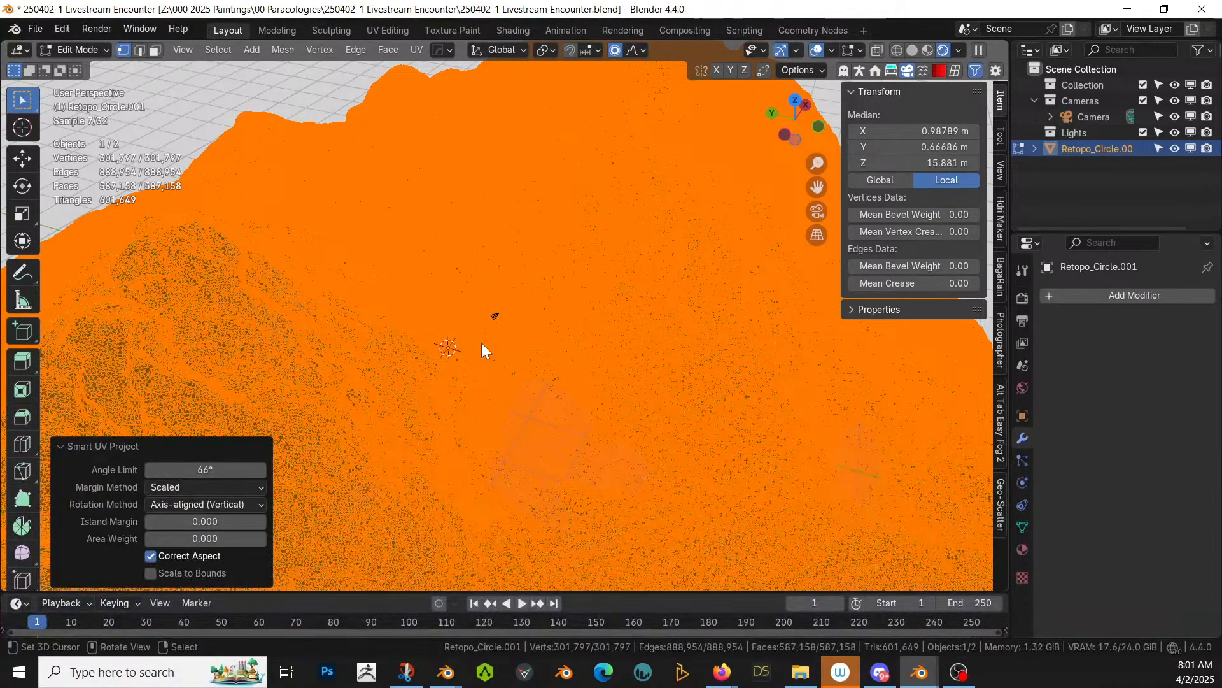
key(Tab)
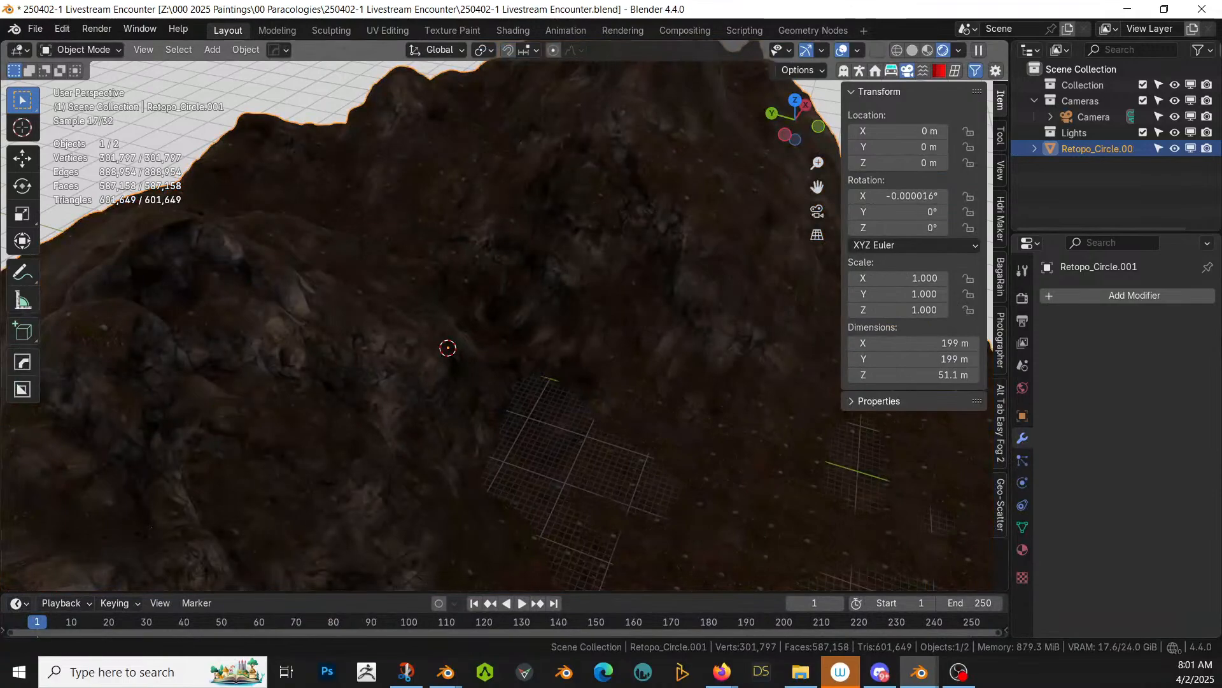
Step: Replace the terrain's AutoTerrain_POM material with Red Desert Rock and save the Livestream Encounter file
click(1022, 549)
click(1066, 368)
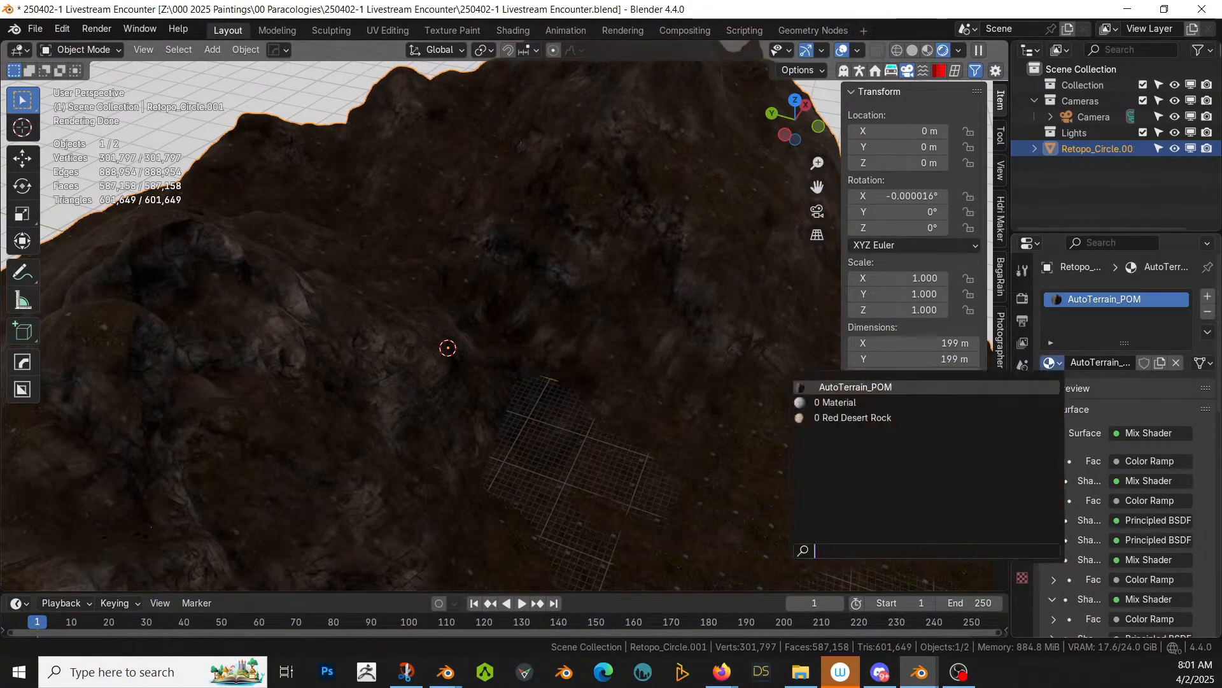
click(879, 419)
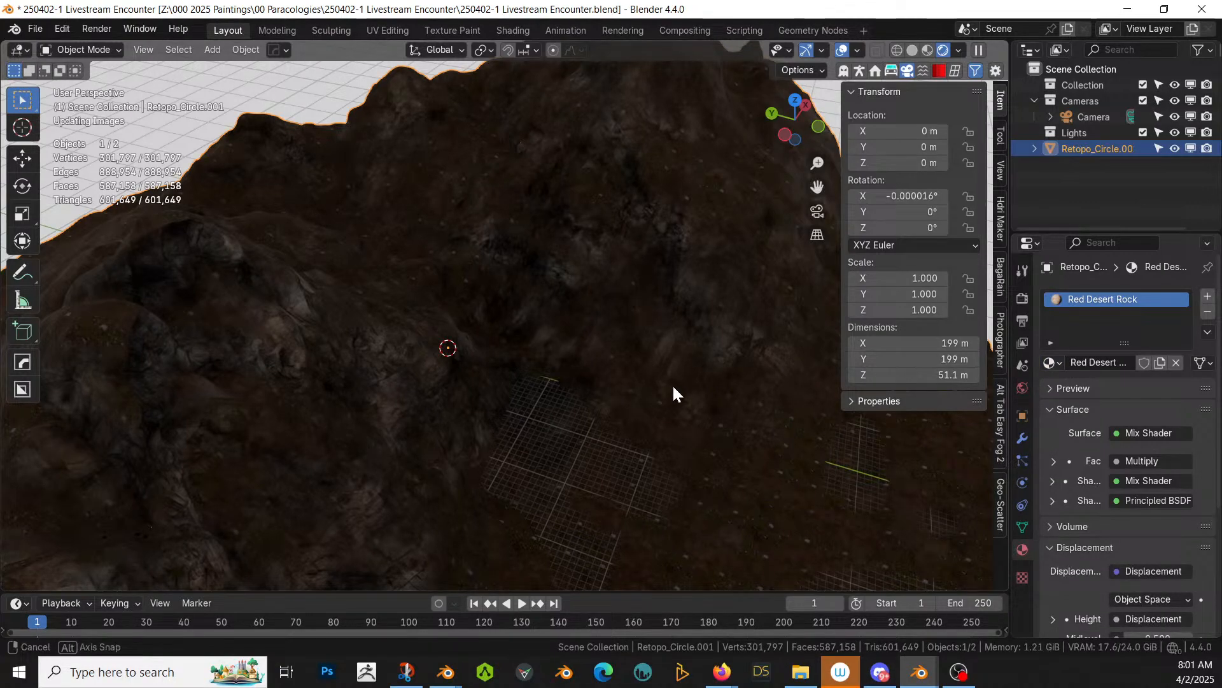
middle_drag(672, 384, 645, 384)
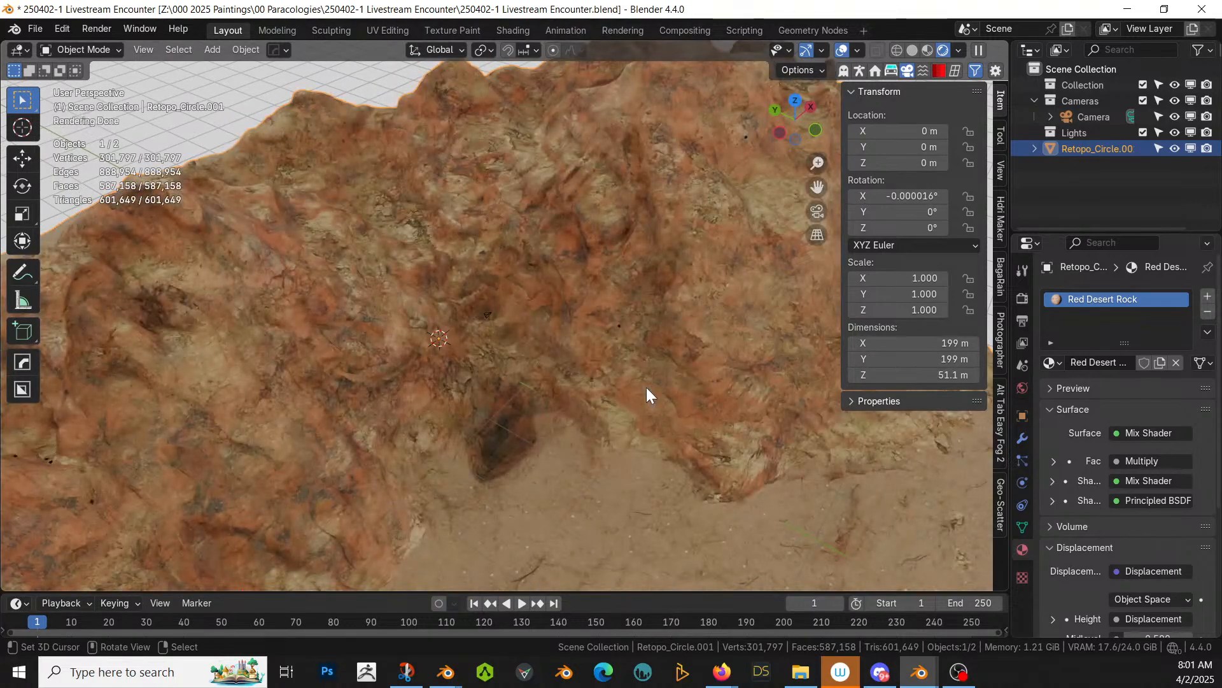
scroll(647, 387, down, 5)
middle_drag(647, 387, 621, 369)
scroll(522, 341, up, 4)
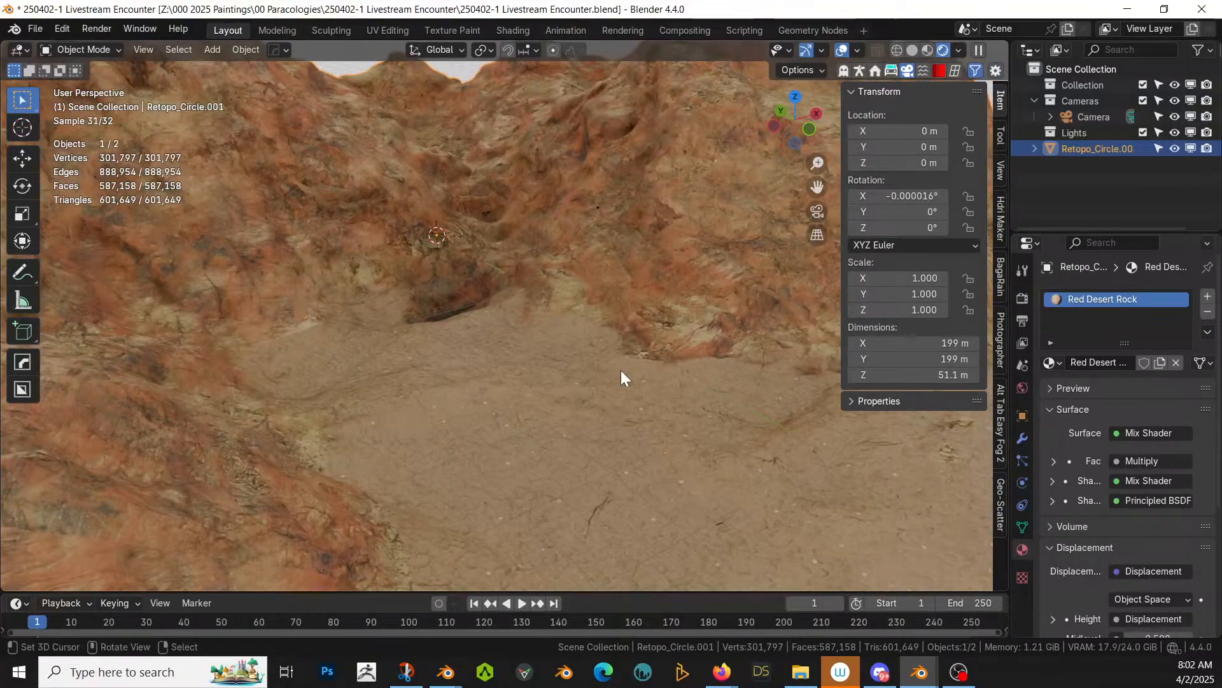
key(ctrl+s)
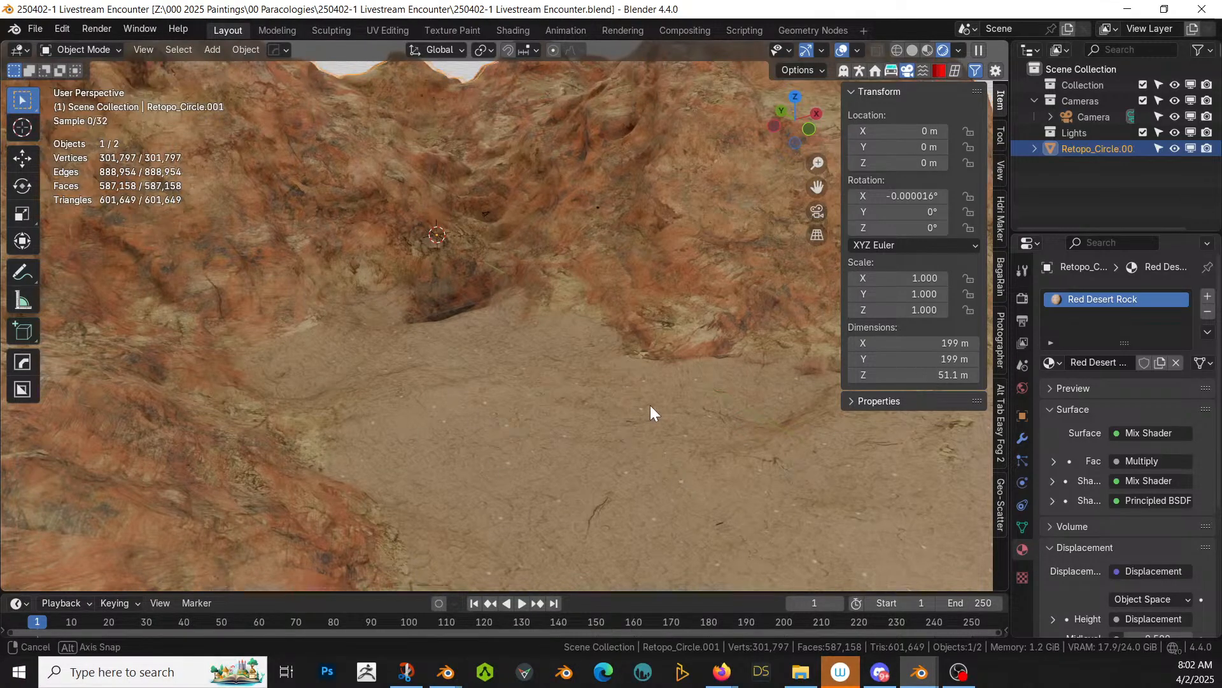
scroll(651, 405, down, 5)
Step: Switch to the Yellow Greater Archon file, return the armature to Object Mode and copy its whole hierarchy
key(alt+Tab)
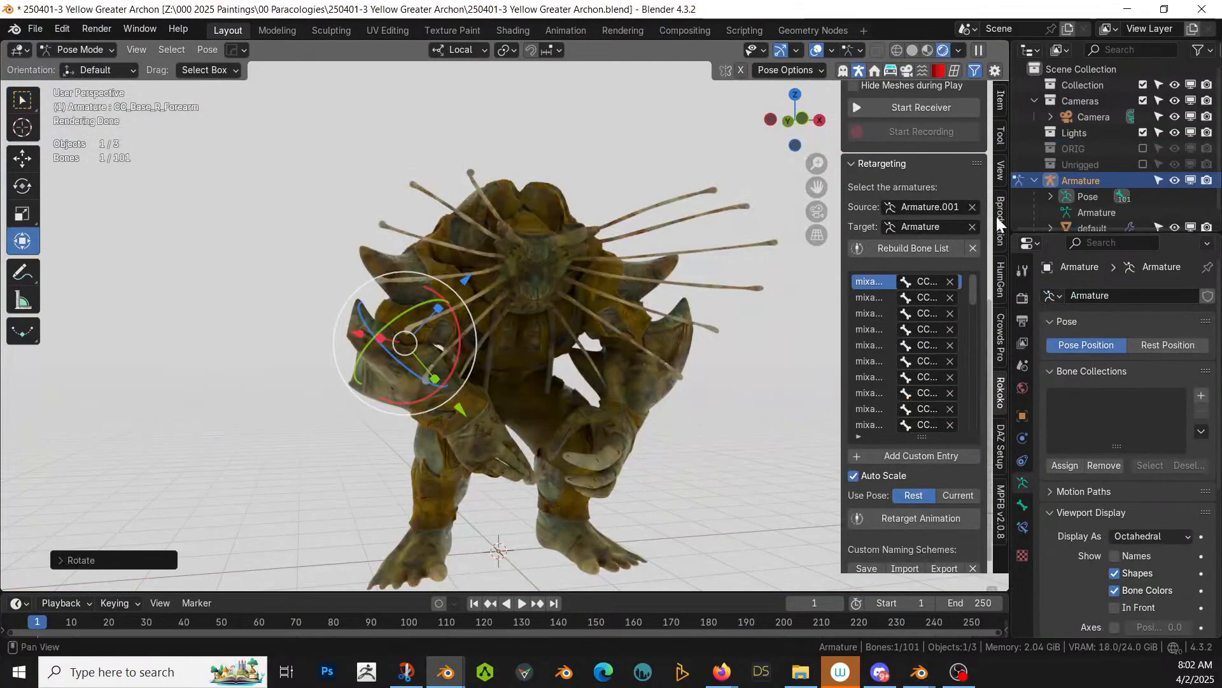
click(1035, 180)
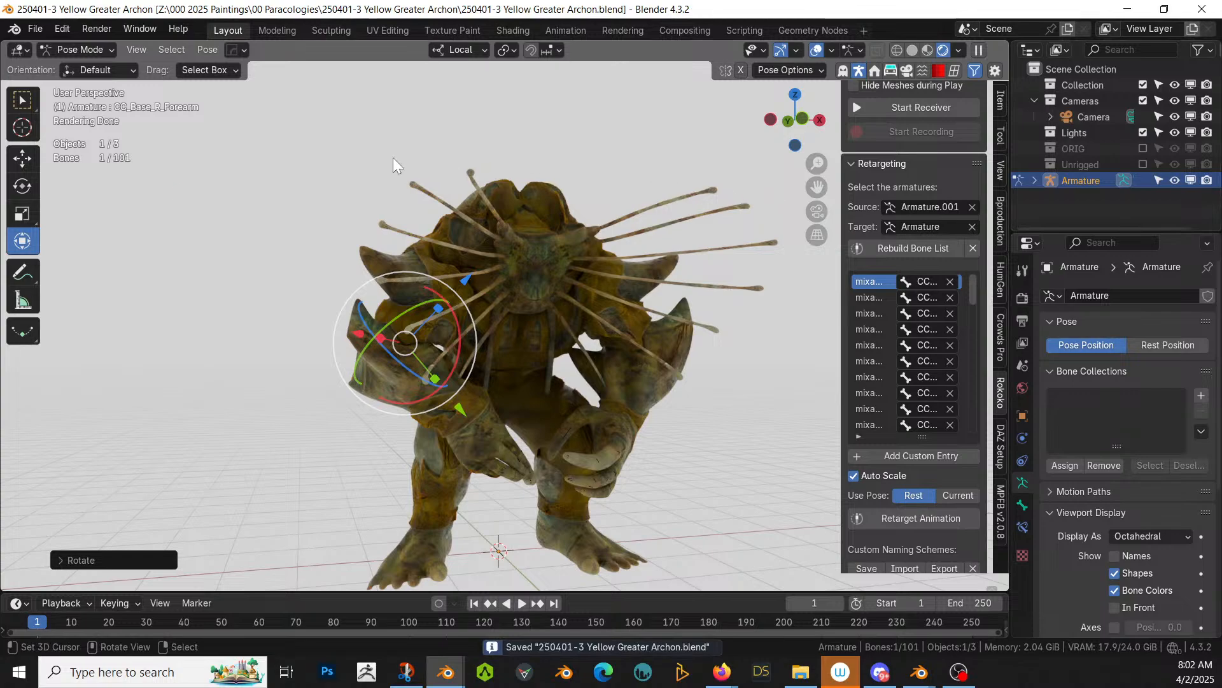
click(77, 50)
click(80, 71)
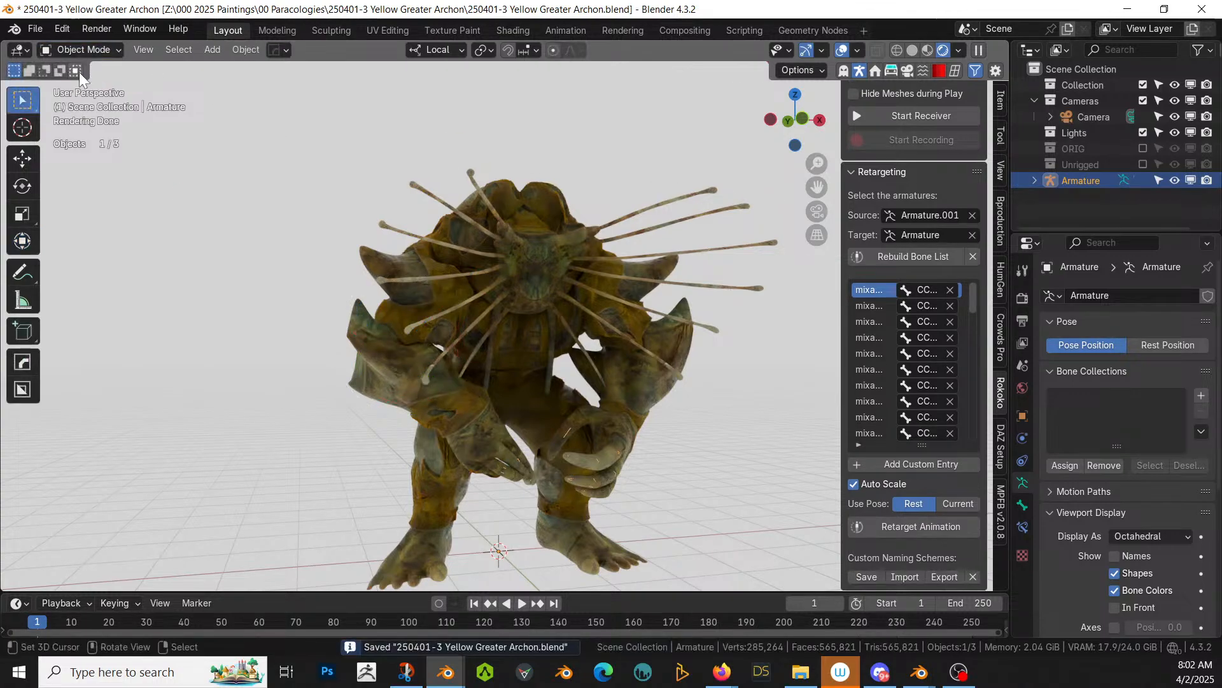
right_click(1071, 183)
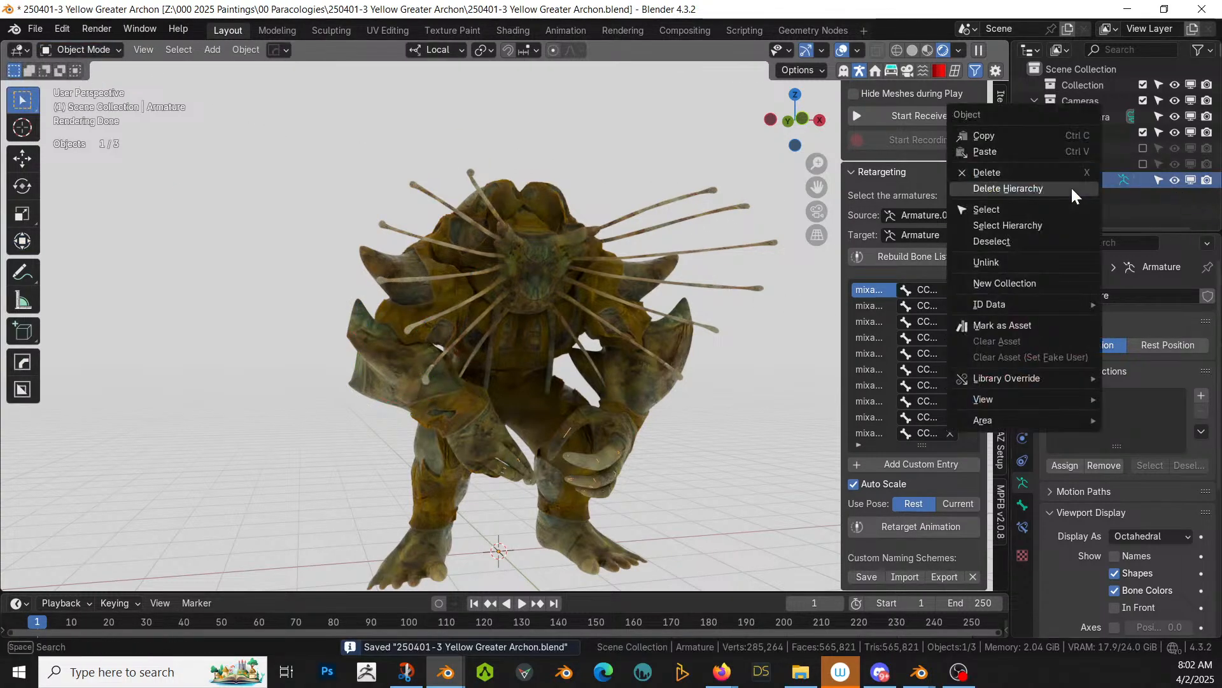
click(1007, 227)
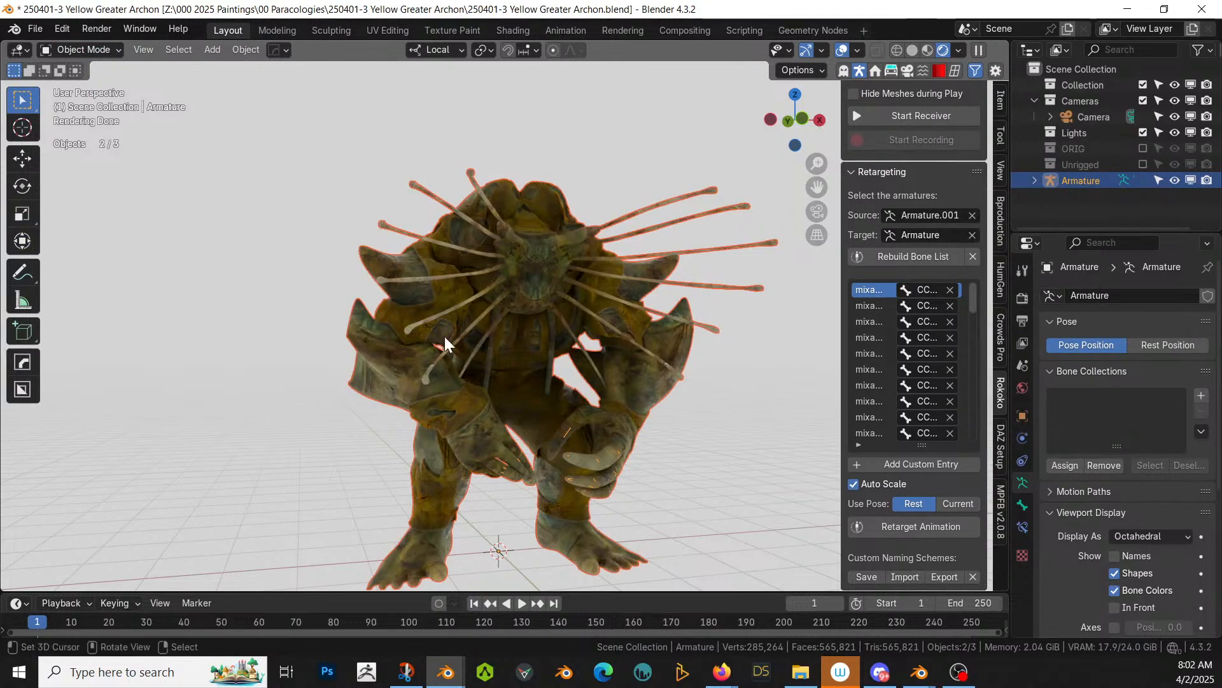
key(ctrl+c)
click(406, 334)
Step: Switch back to the Livestream Encounter file, set the viewport to Solid shading and paste the copied creature
key(alt+Tab)
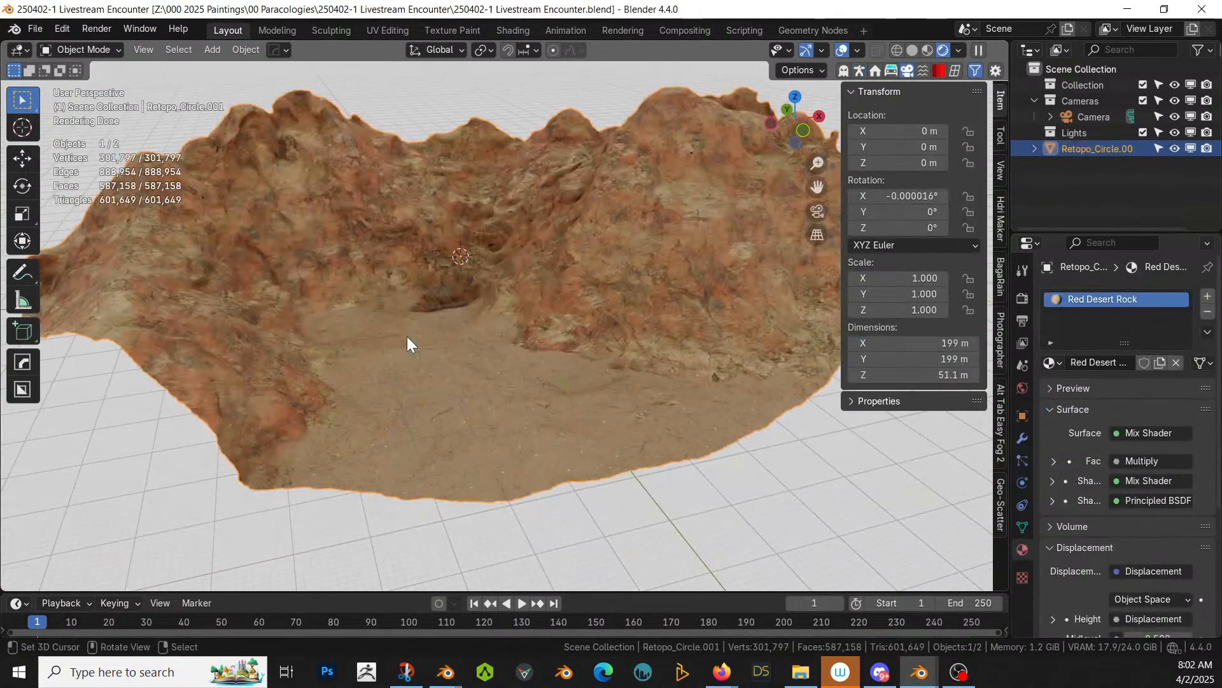
key(z)
key(6)
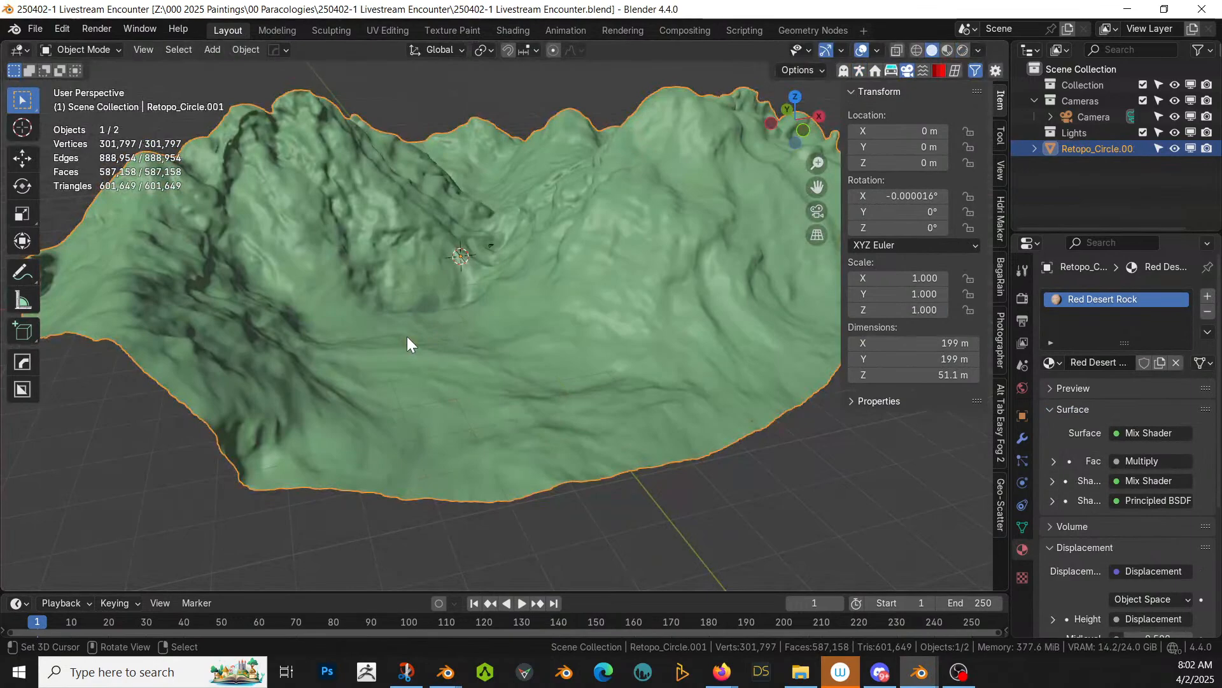
middle_drag(407, 336, 396, 384)
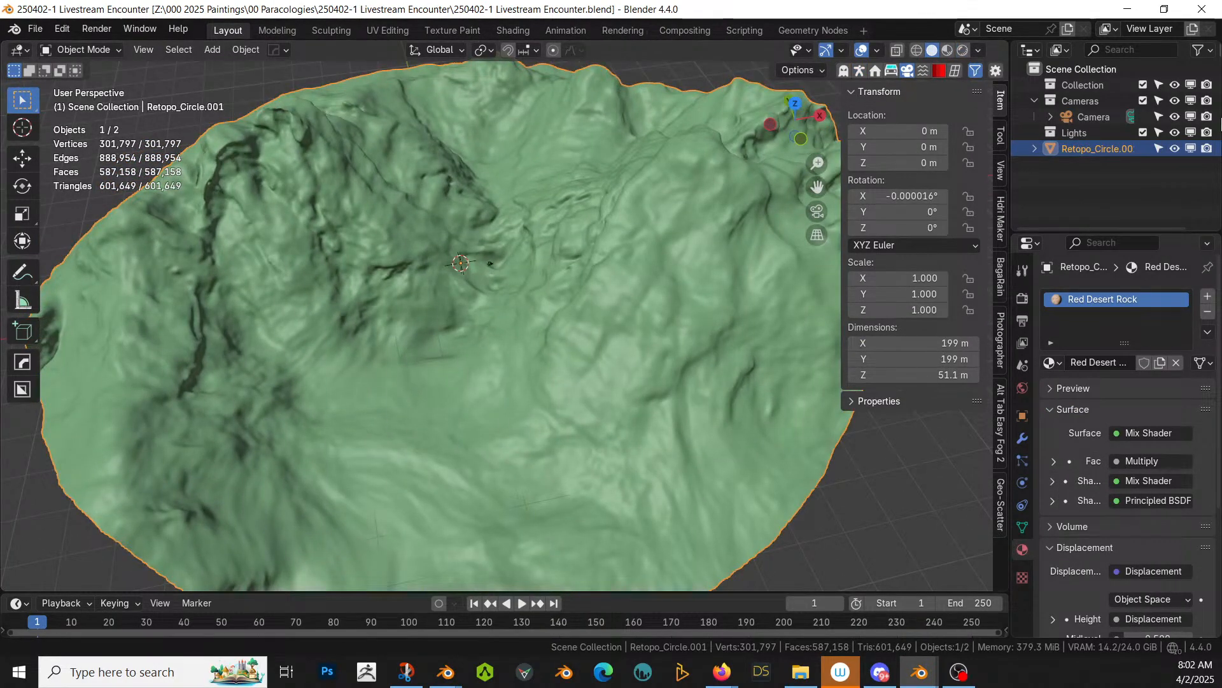
key(ctrl+v)
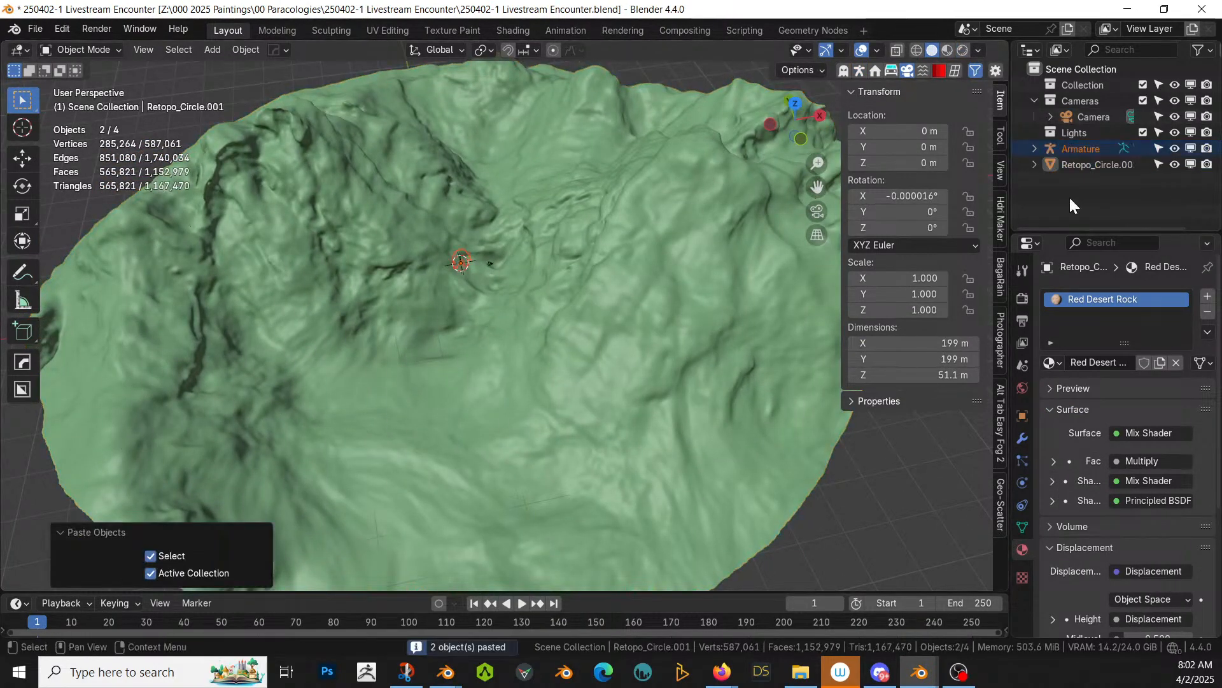
Step: Move the pasted armature and its mesh into a new collection named People
key(m)
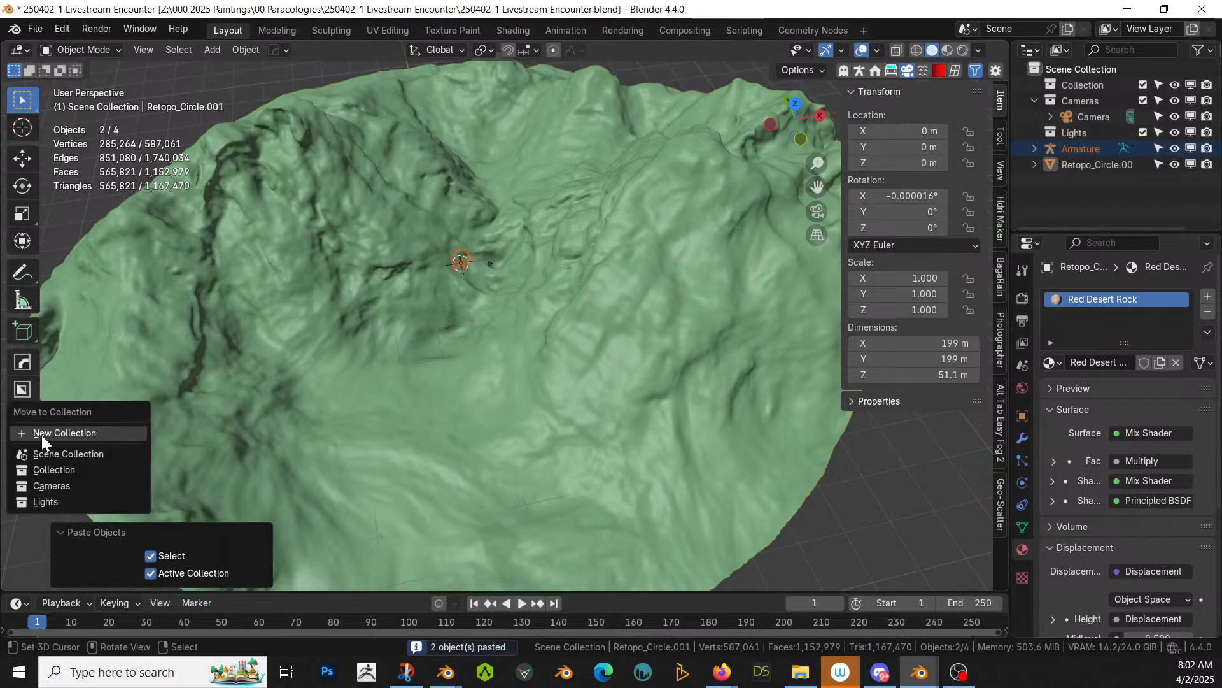
click(87, 431)
text(P)
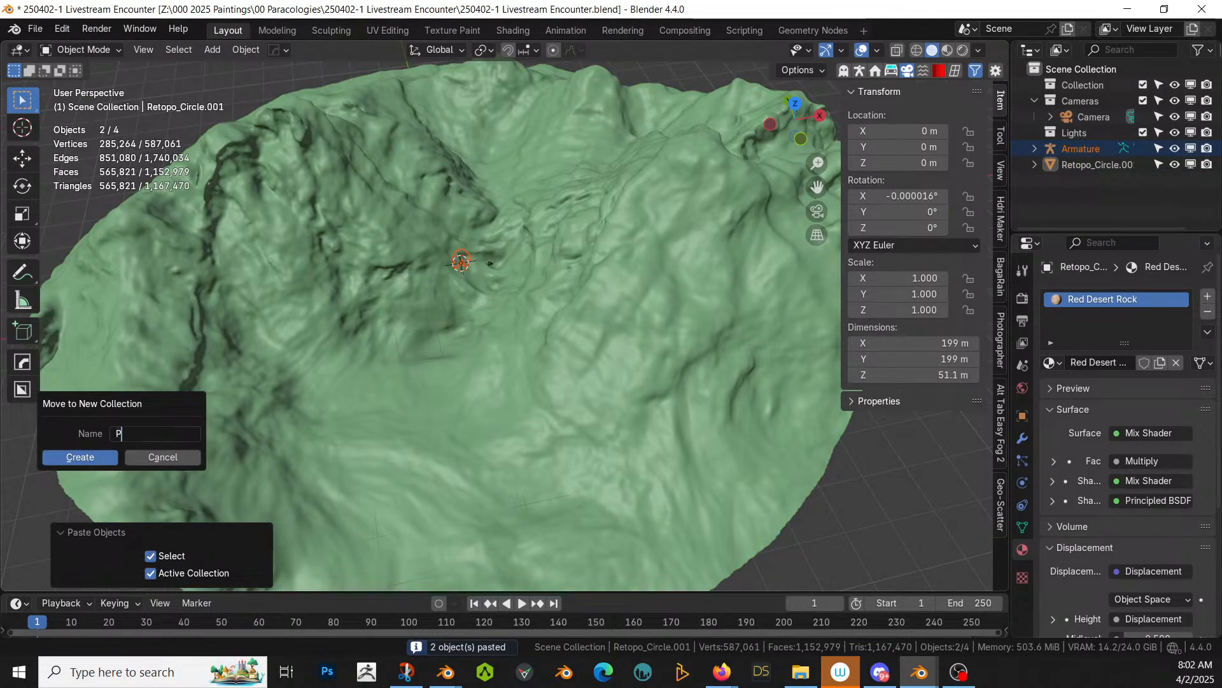
text(eople)
key(Return)
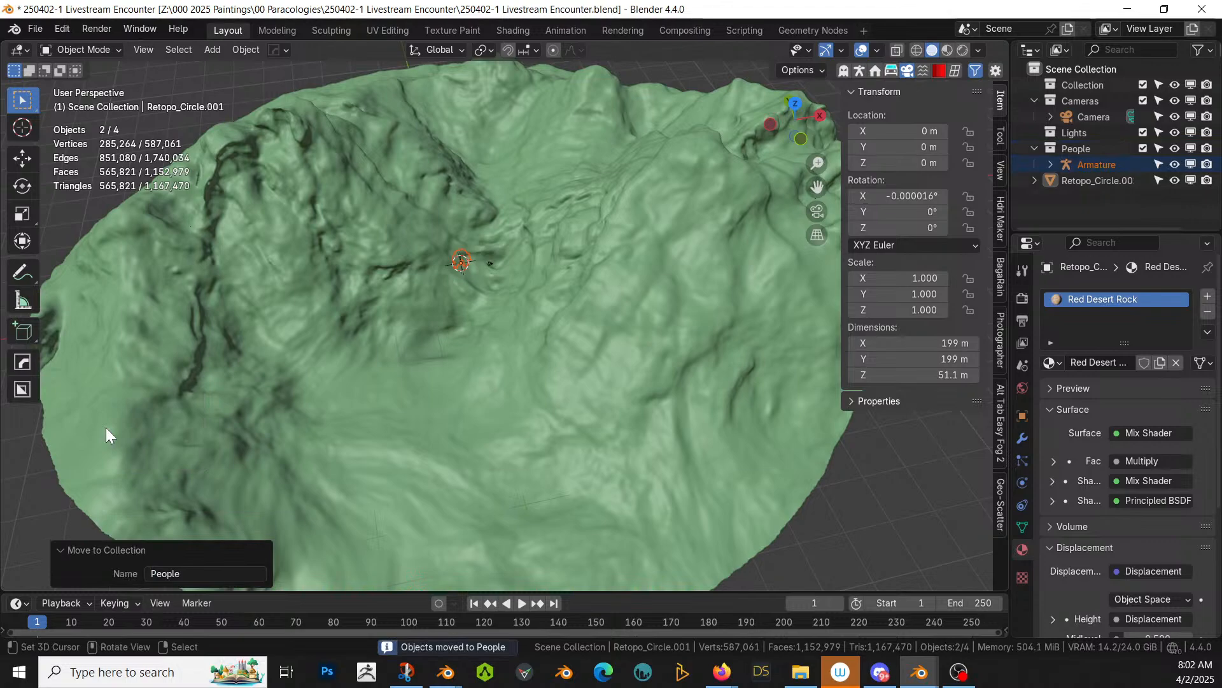
Step: In top view, move the creature about -28.6 m in X and -37.7 m in Y onto the valley floor
key(KP_7)
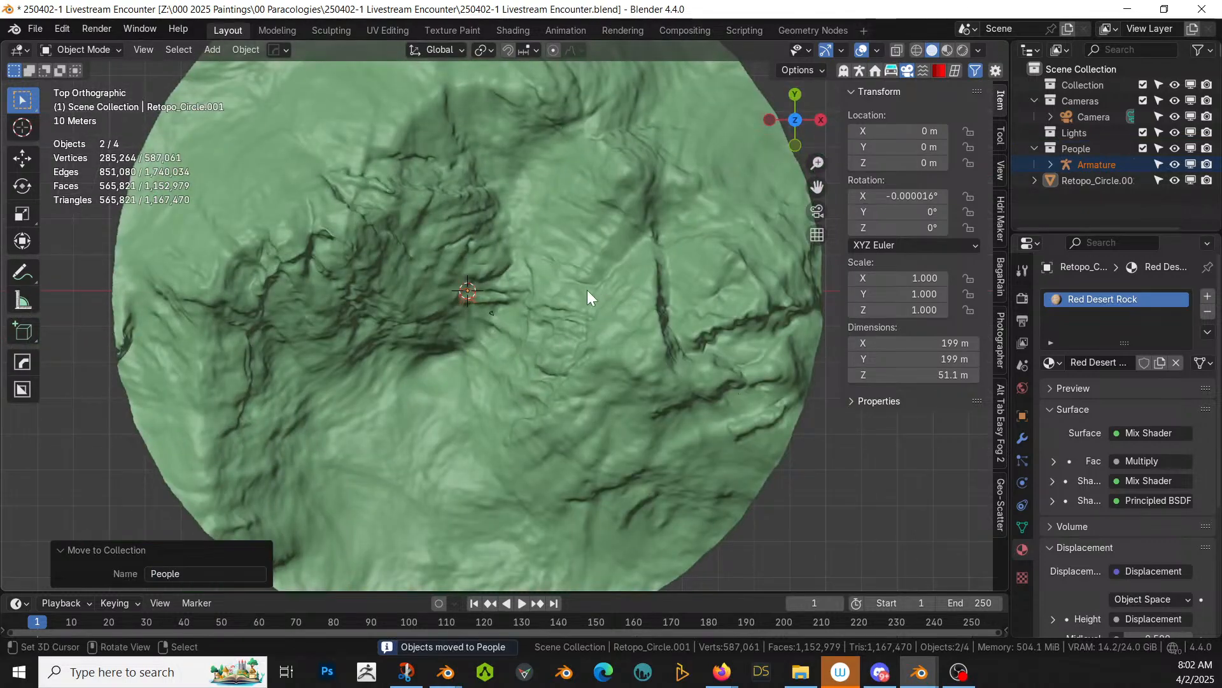
key(g)
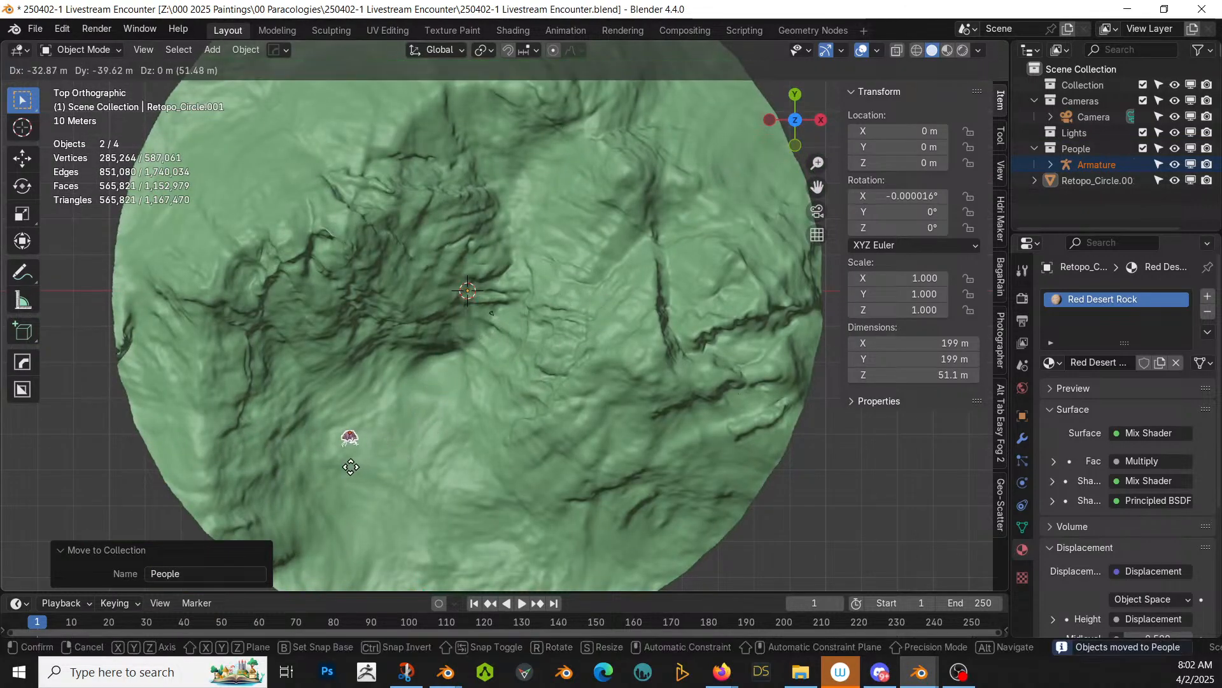
click(365, 460)
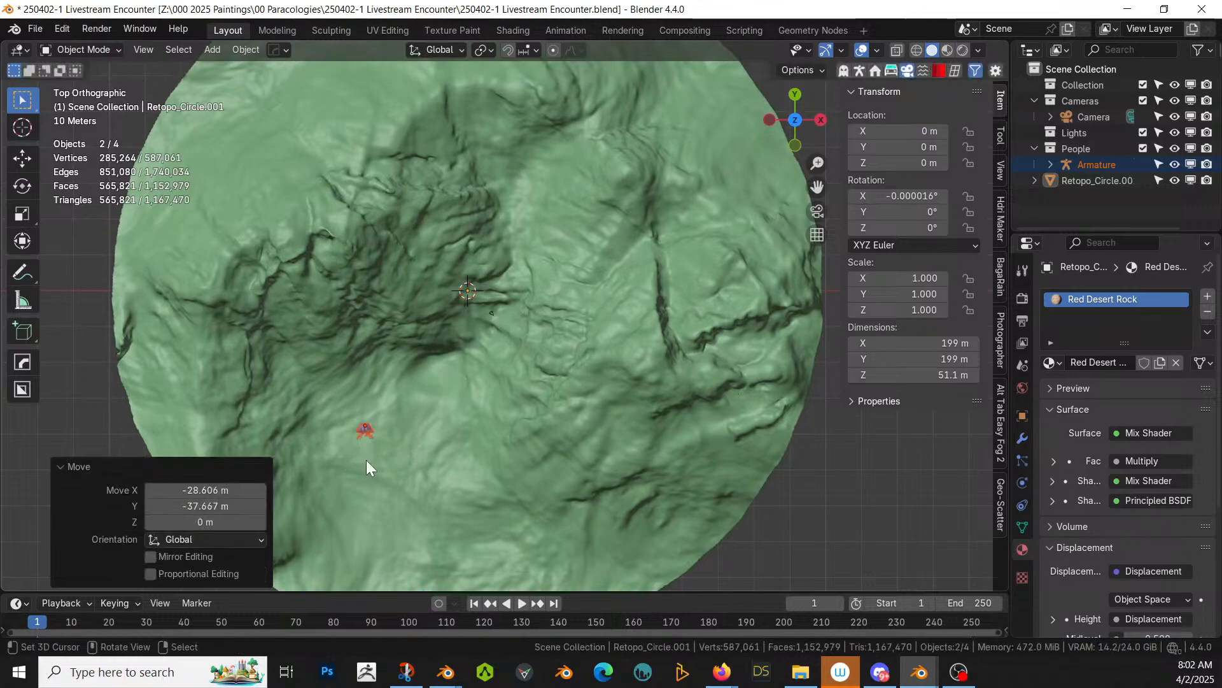
Step: Lower the creature about 0.62 m along Z so its feet meet the ground
key(KP_Decimal)
middle_drag(366, 460, 441, 322)
key(g)
key(z)
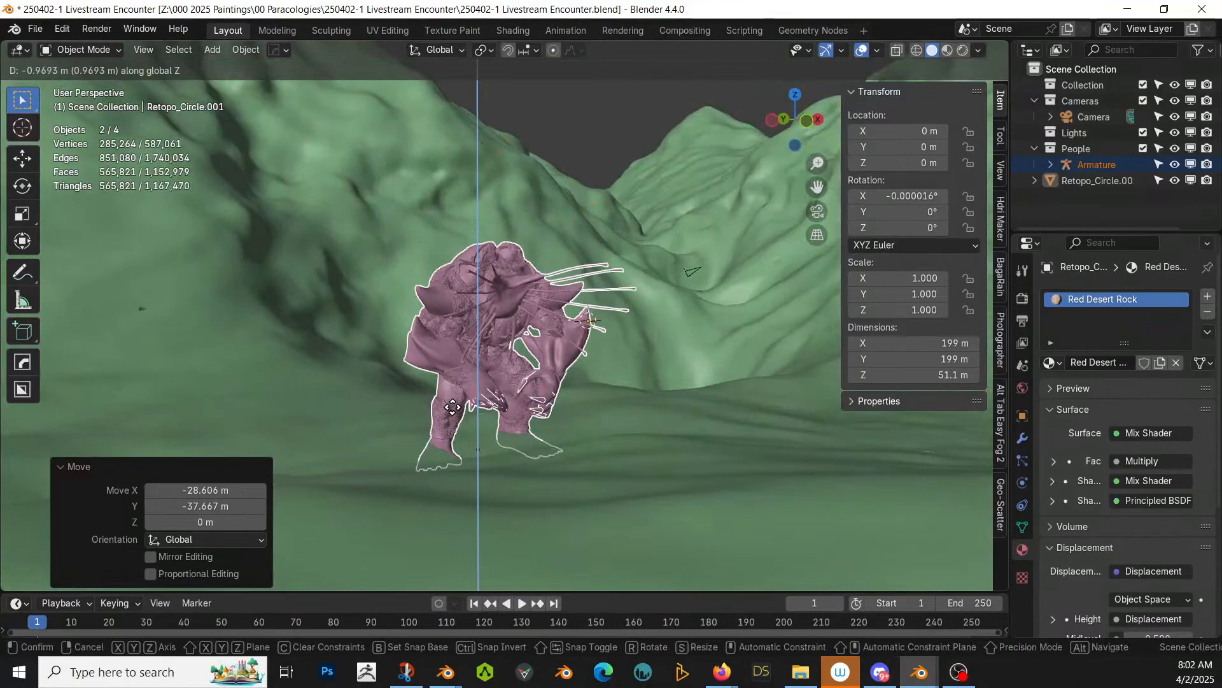
click(453, 394)
middle_drag(452, 394, 535, 417)
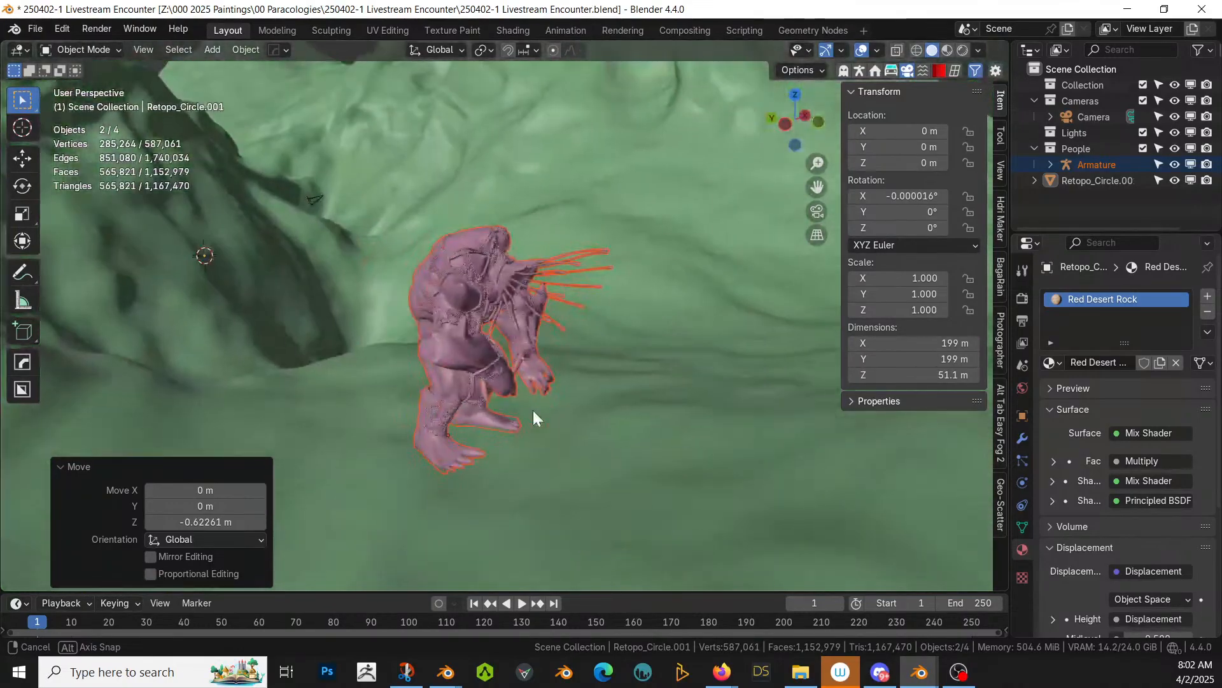
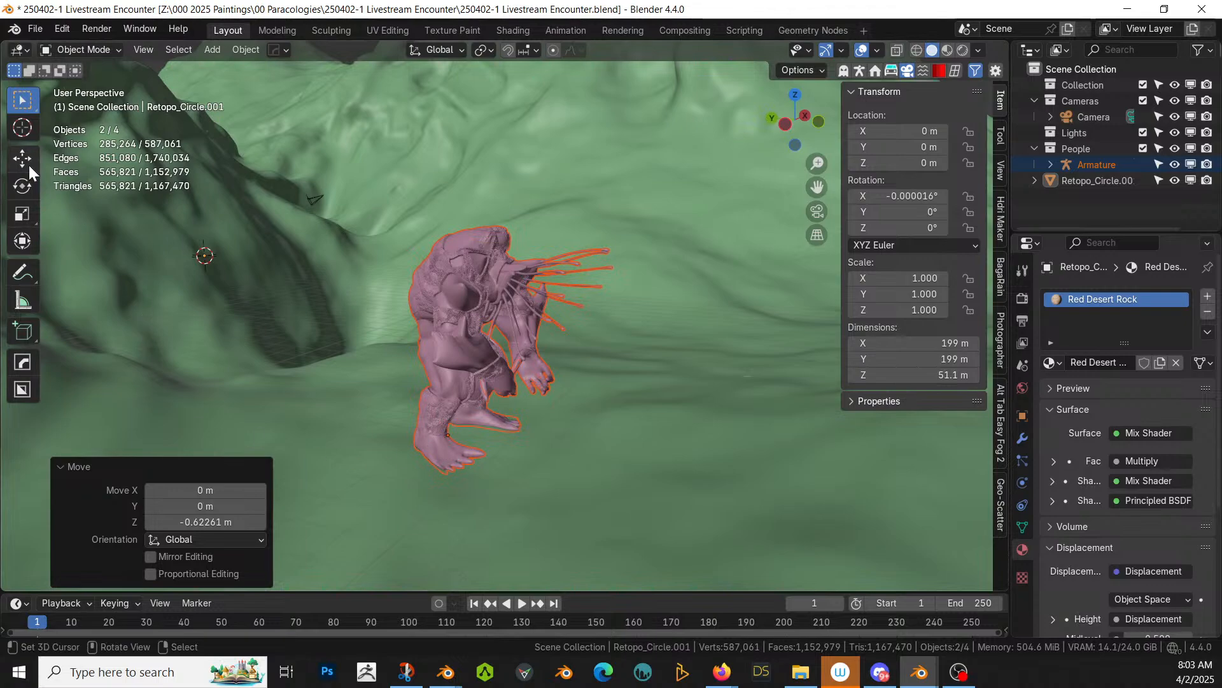
Step: Split the viewport to add an Asset Browser showing the Ground library's Rocks catalog with its subcatalogs expanded
drag(3, 43, 439, 128)
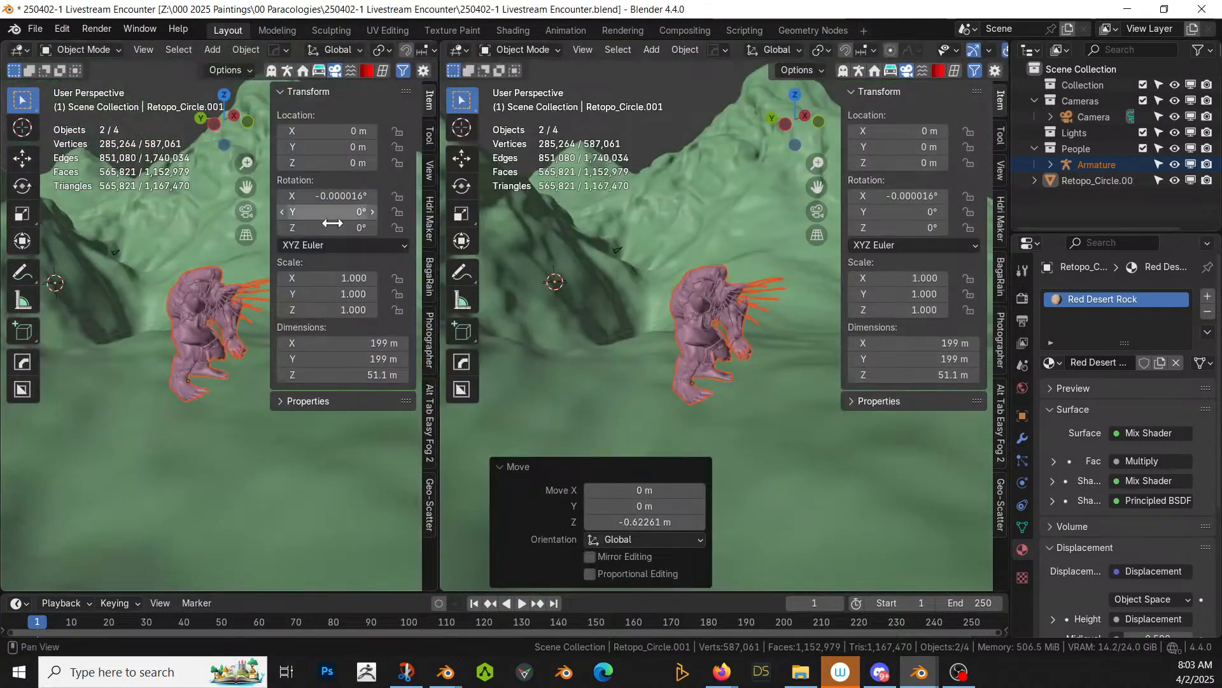
key(shift+F1)
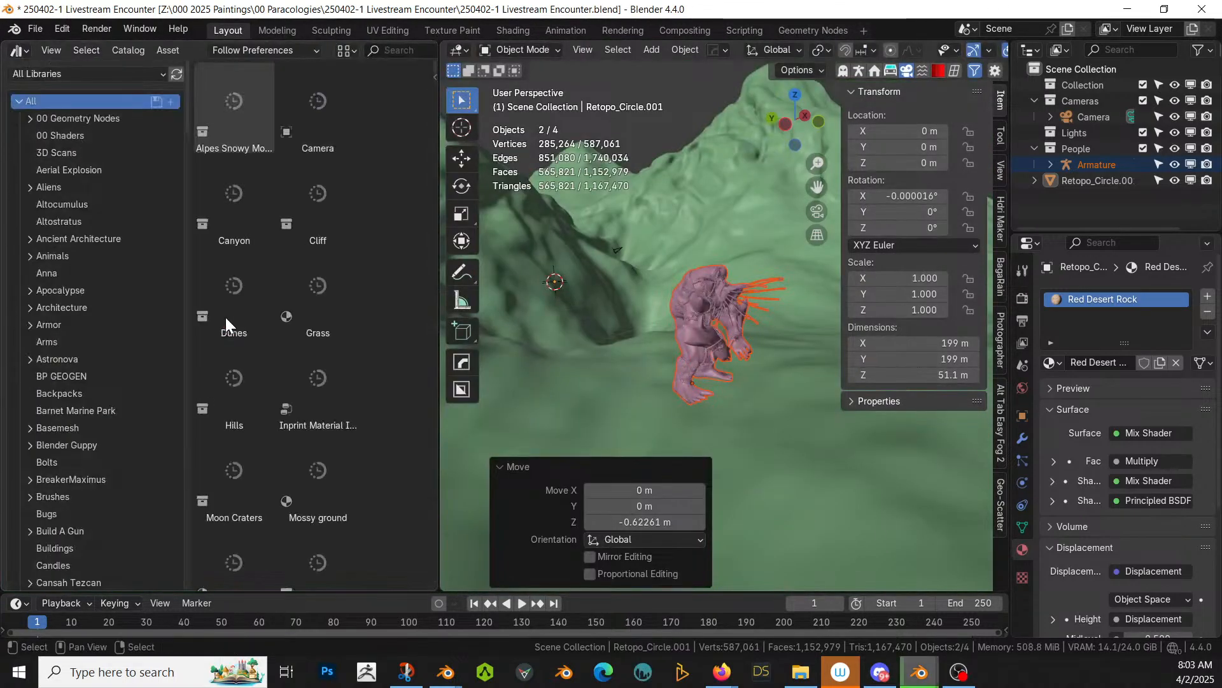
click(73, 75)
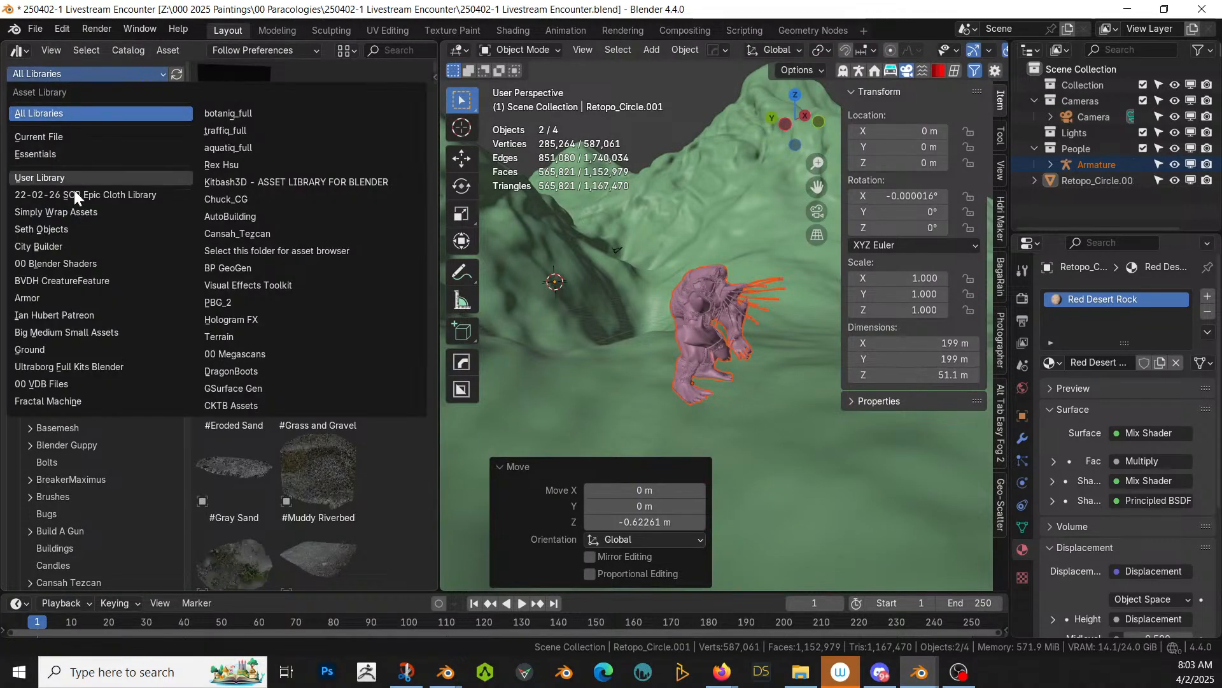
click(51, 231)
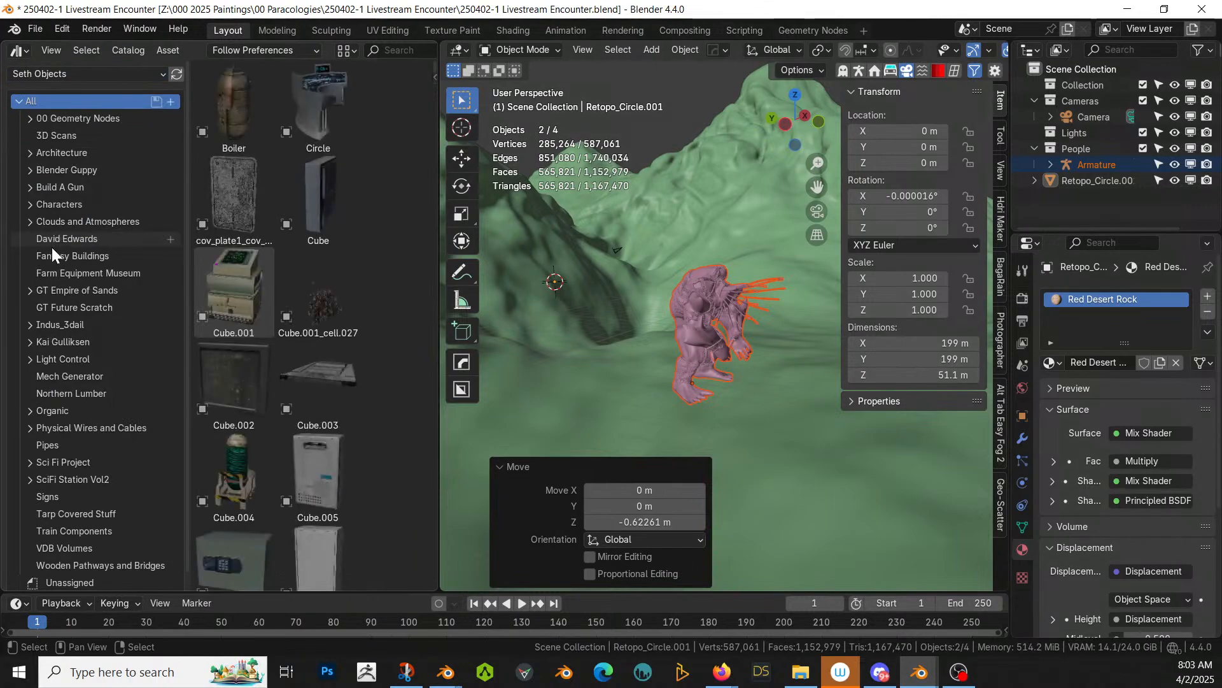
click(81, 74)
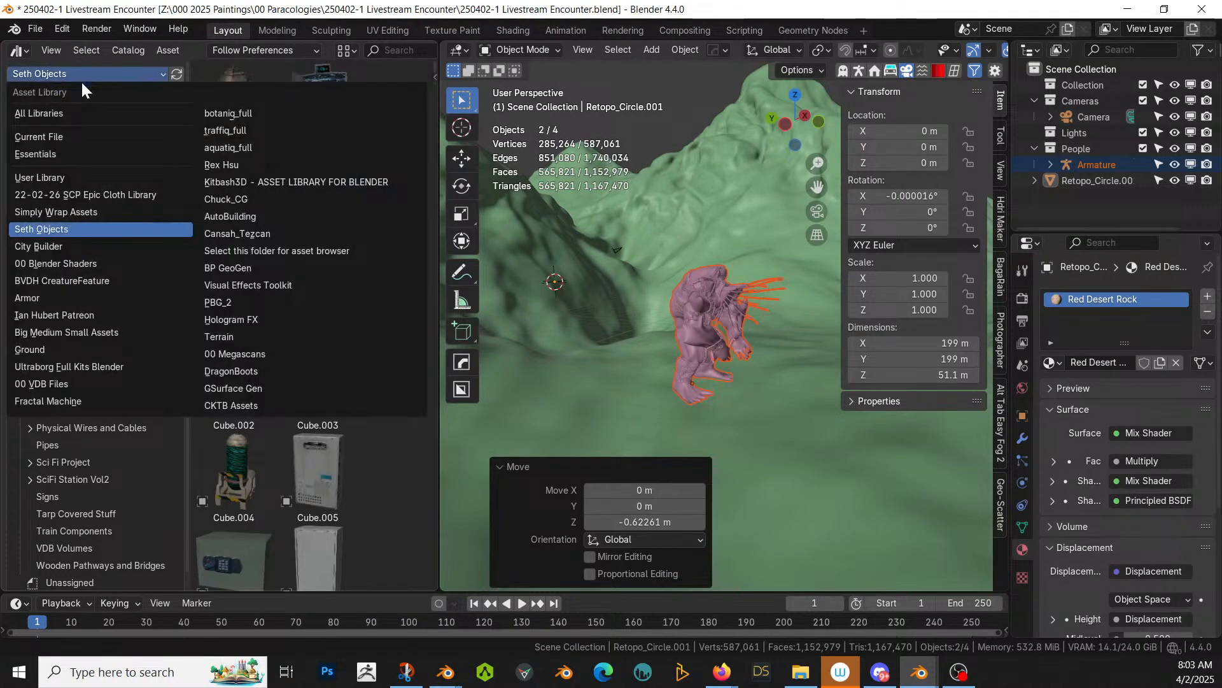
click(59, 350)
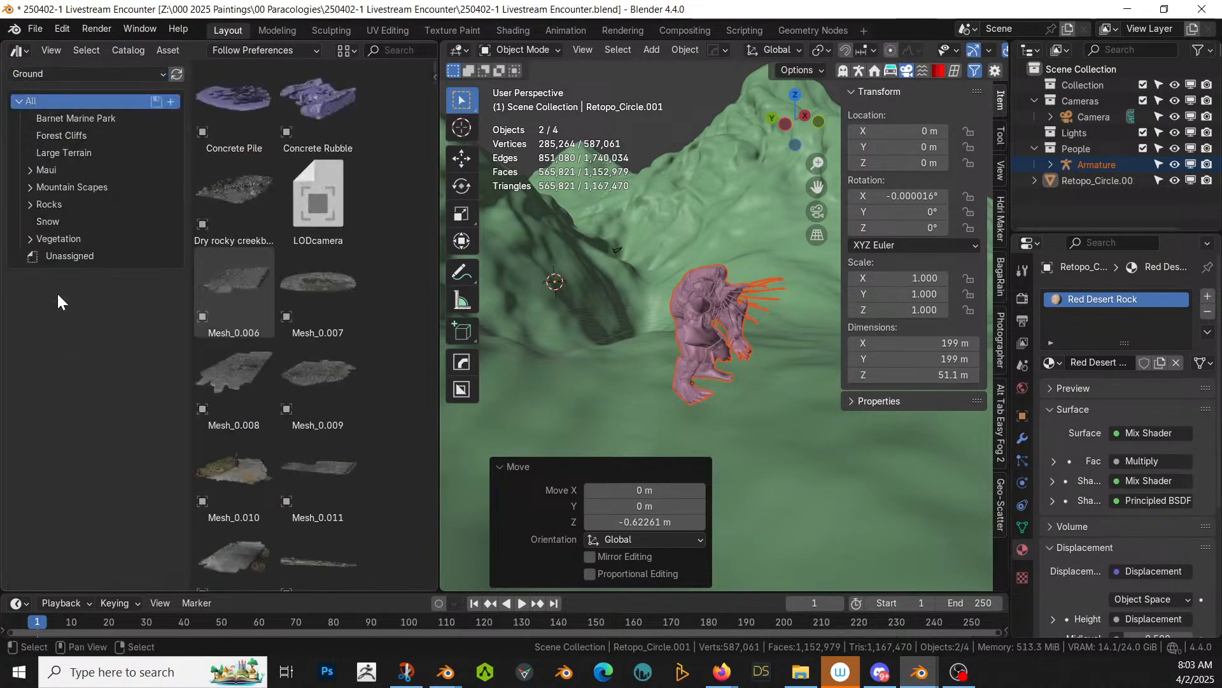
click(60, 201)
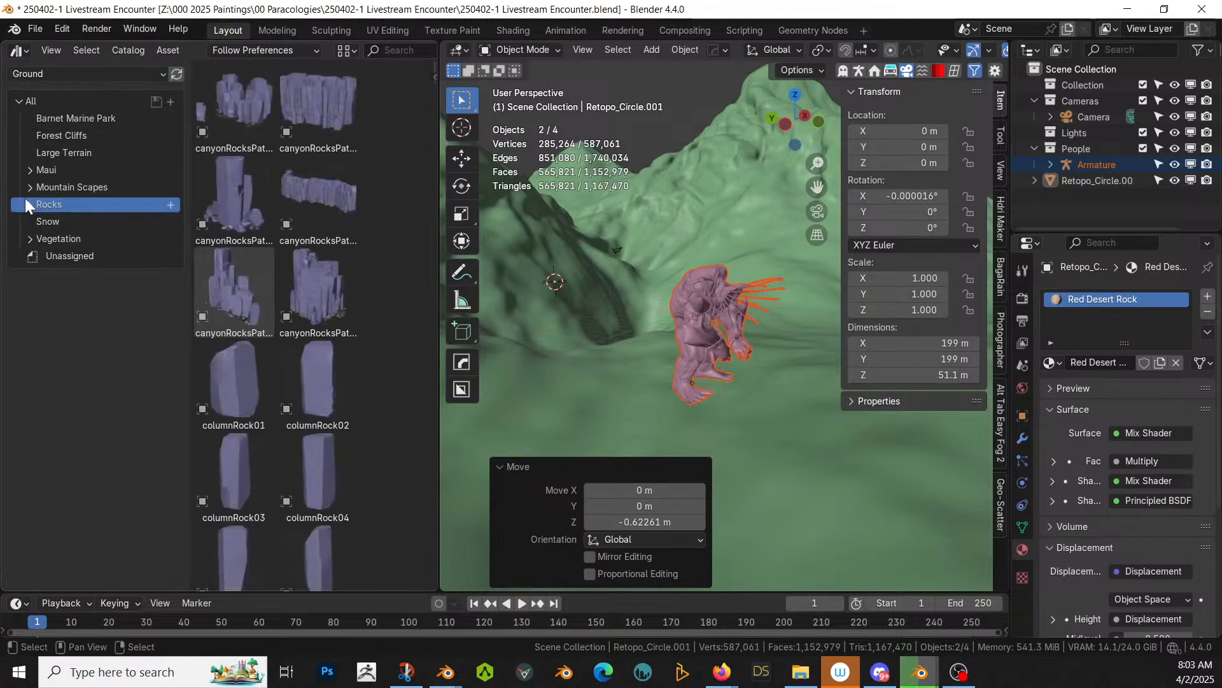
click(29, 204)
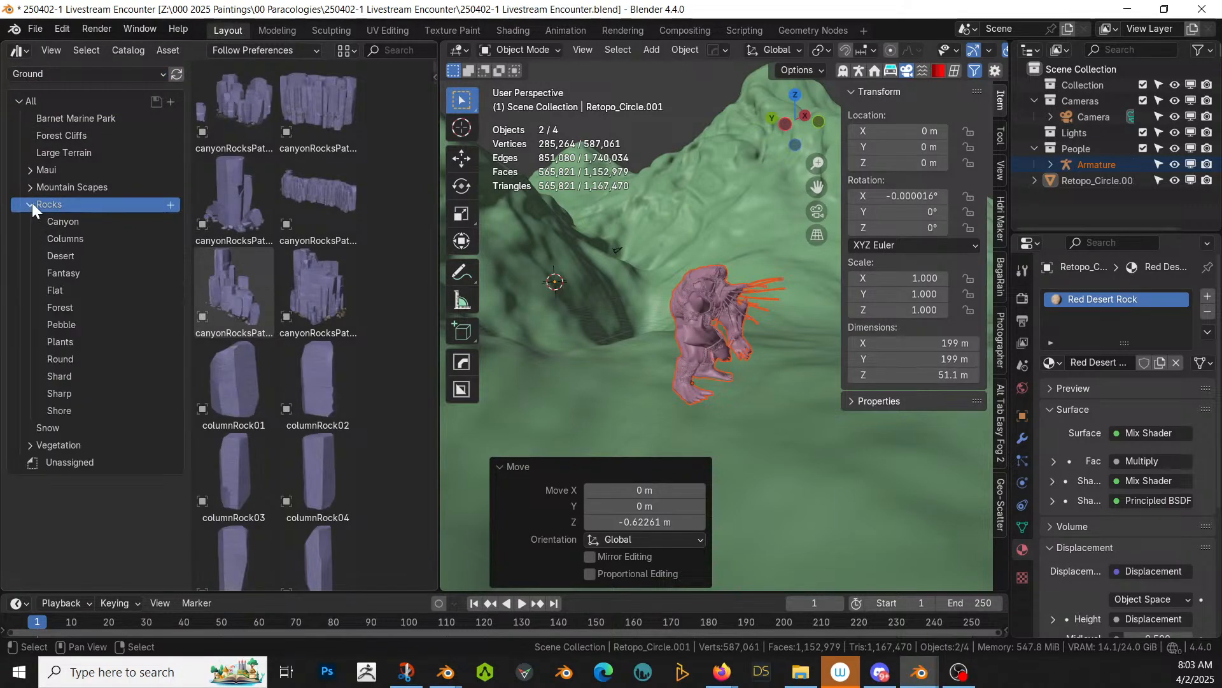
Step: Place the first rock formation from the Desert catalog beside the creature and clear its rotation
click(74, 254)
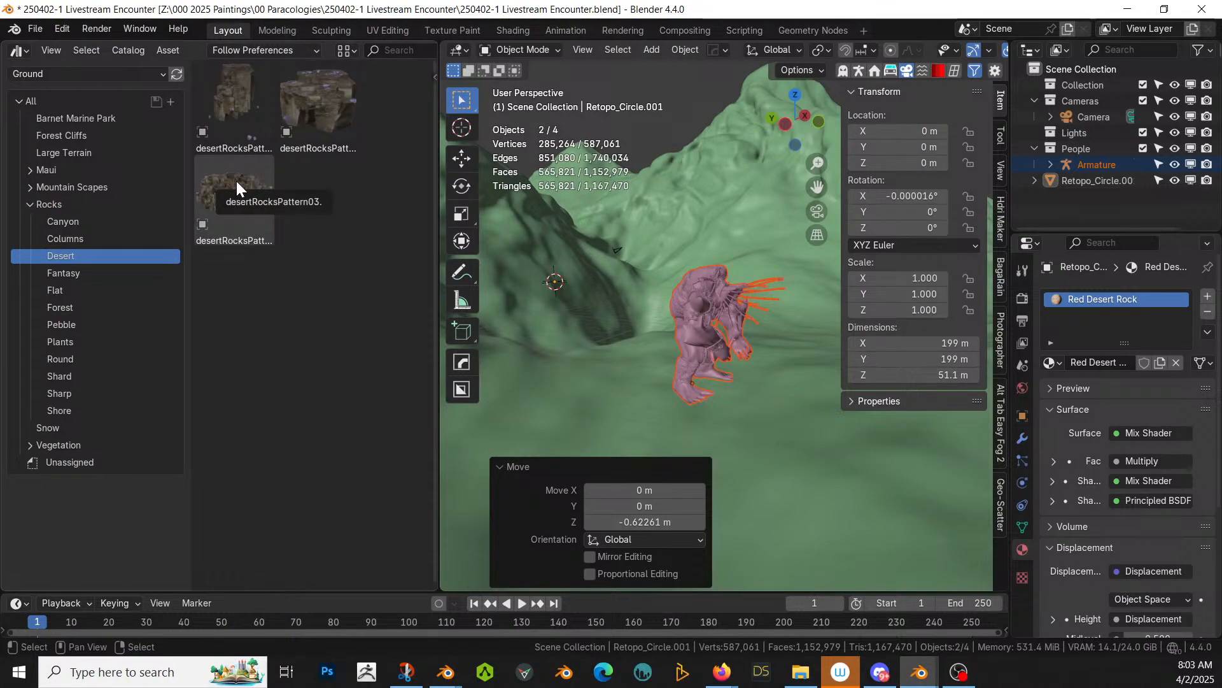
click(68, 237)
click(67, 227)
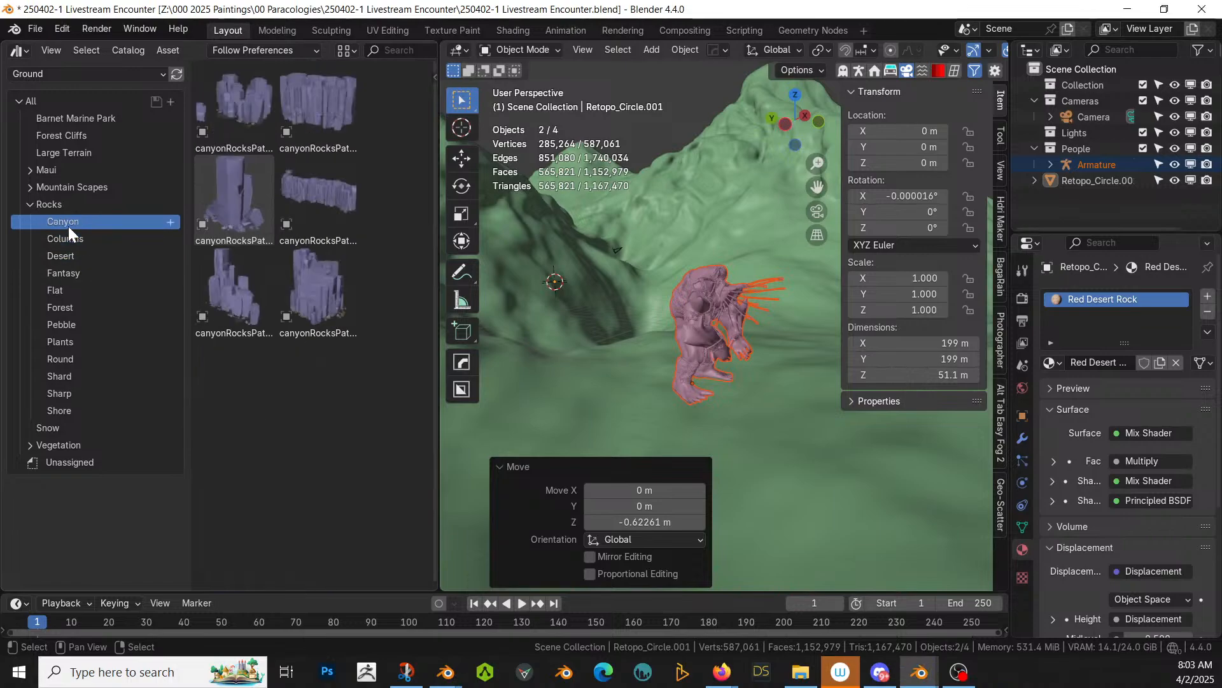
click(74, 257)
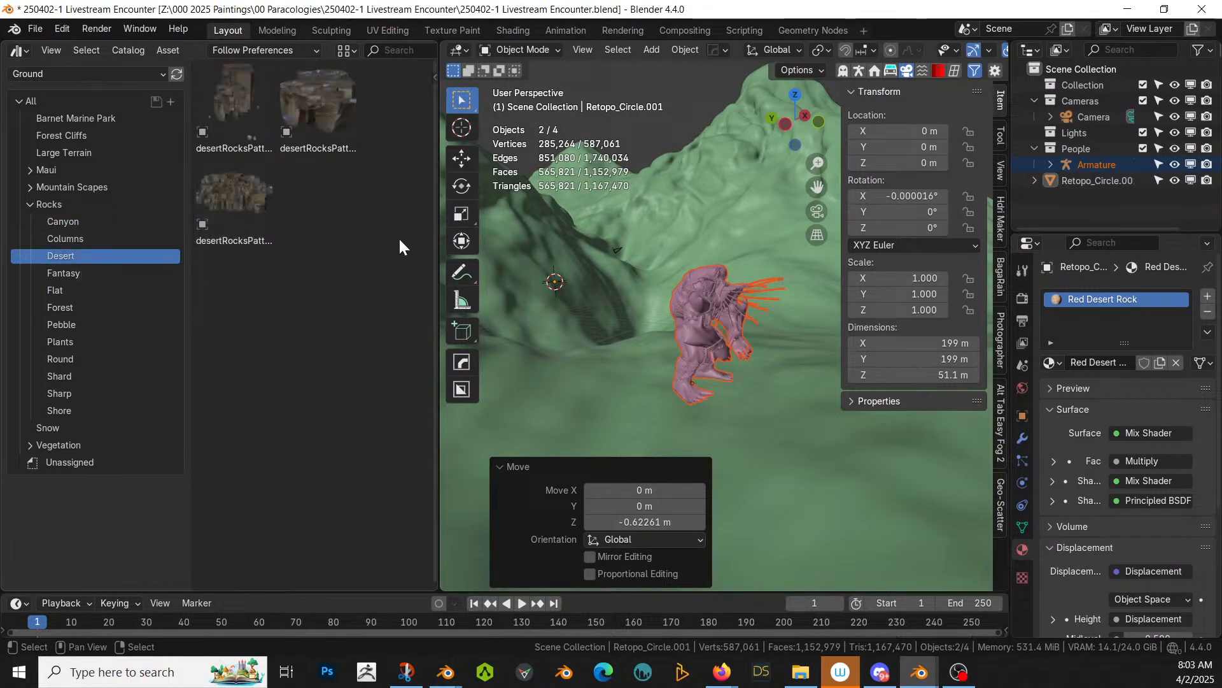
drag(243, 96, 783, 422)
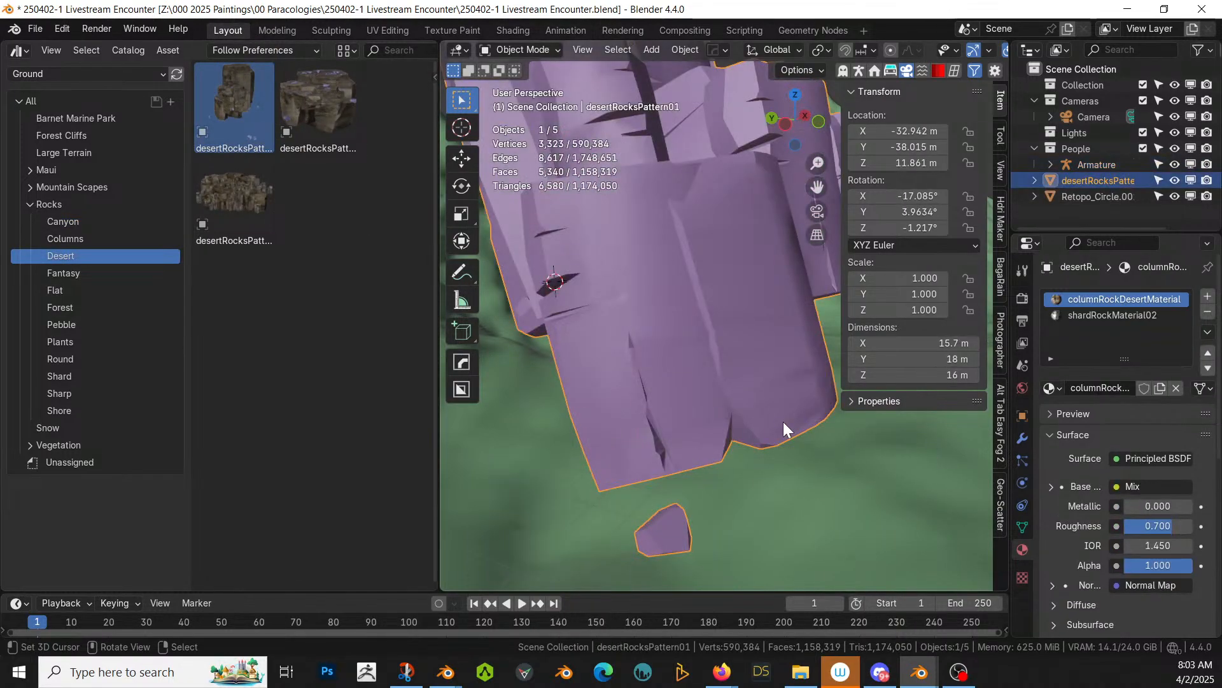
key(alt+r)
Step: Lower the desert rock formation about 5.49 m along Z toward the valley floor
middle_drag(783, 422, 408, 434)
click(722, 336)
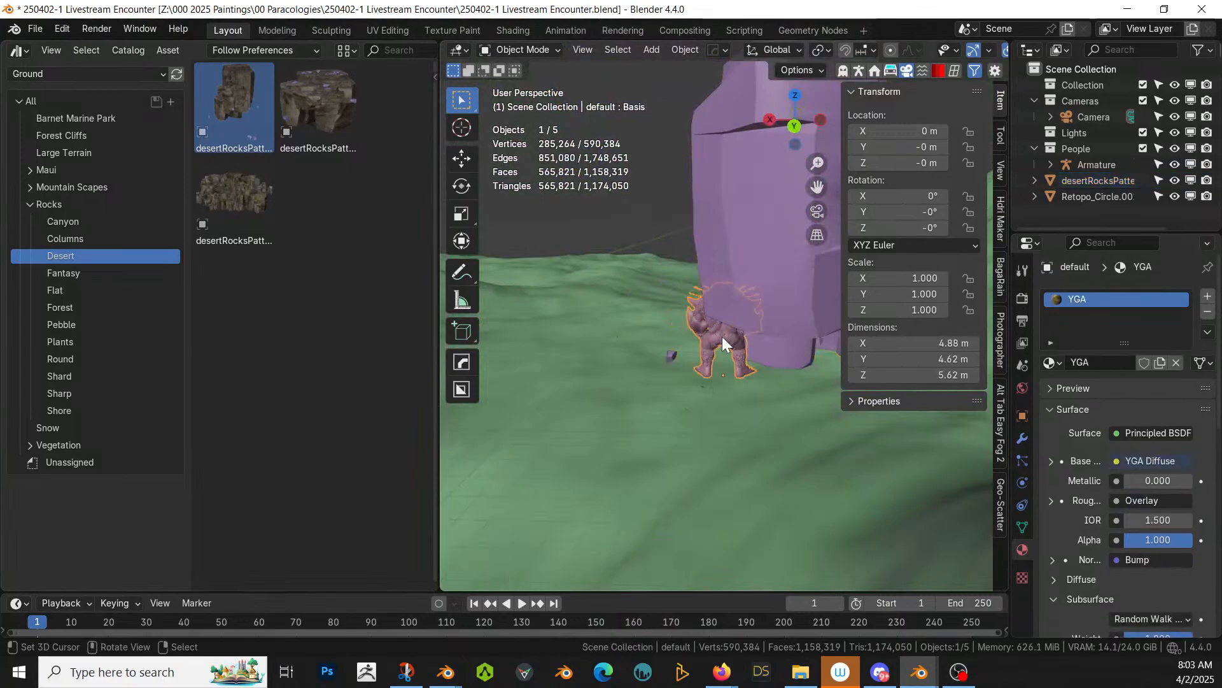
middle_drag(722, 336, 922, 361)
middle_drag(787, 312, 726, 370)
scroll(658, 322, down, 3)
click(691, 267)
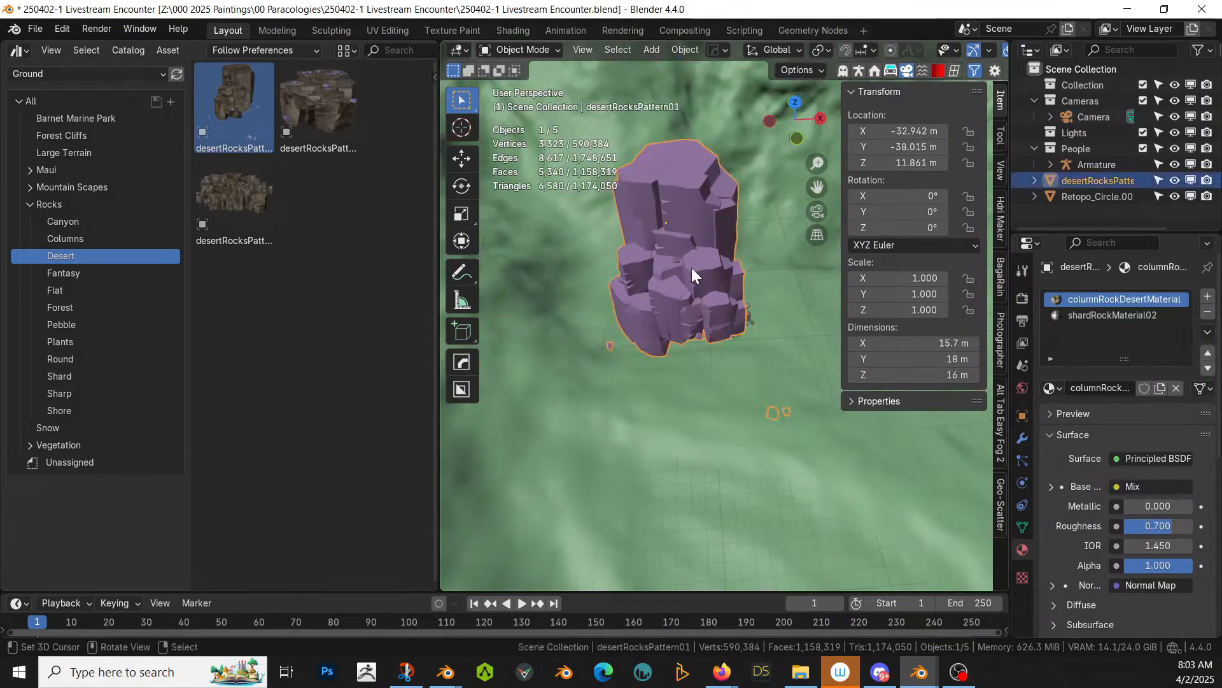
key(g)
key(z)
click(707, 322)
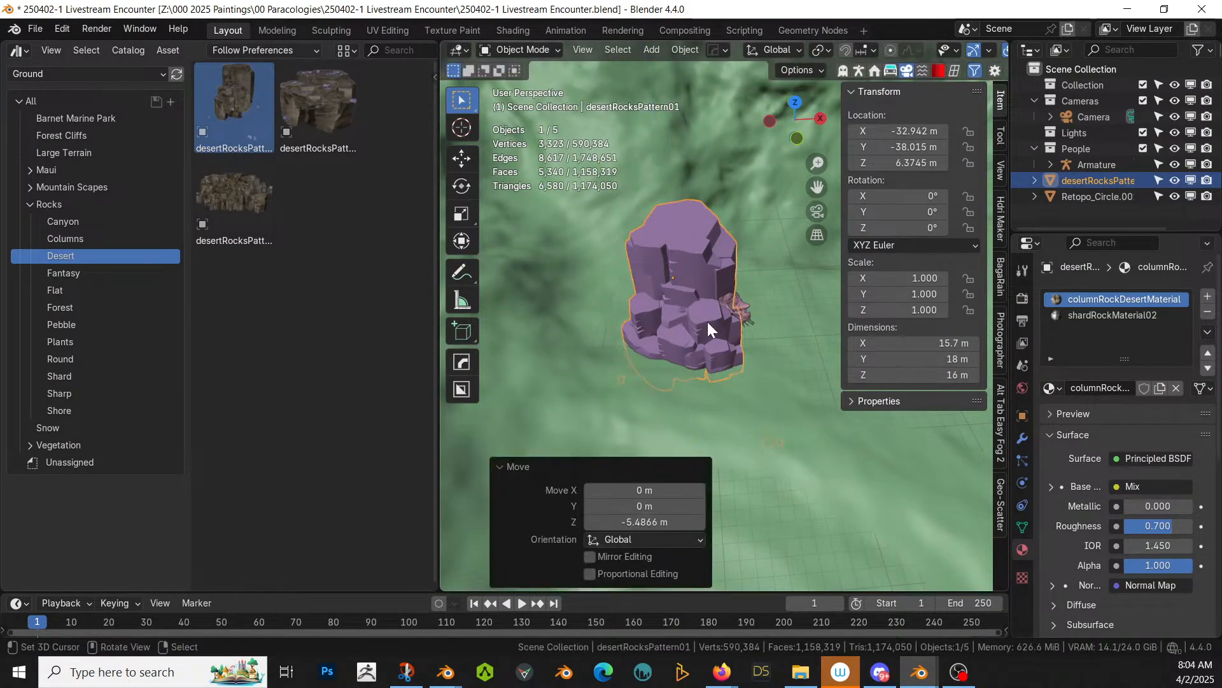
Step: In top view, rotate the rock formation about 145° around Z and move it about 0.75 m in X and -7.14 m in Y
key(KP_7)
key(r)
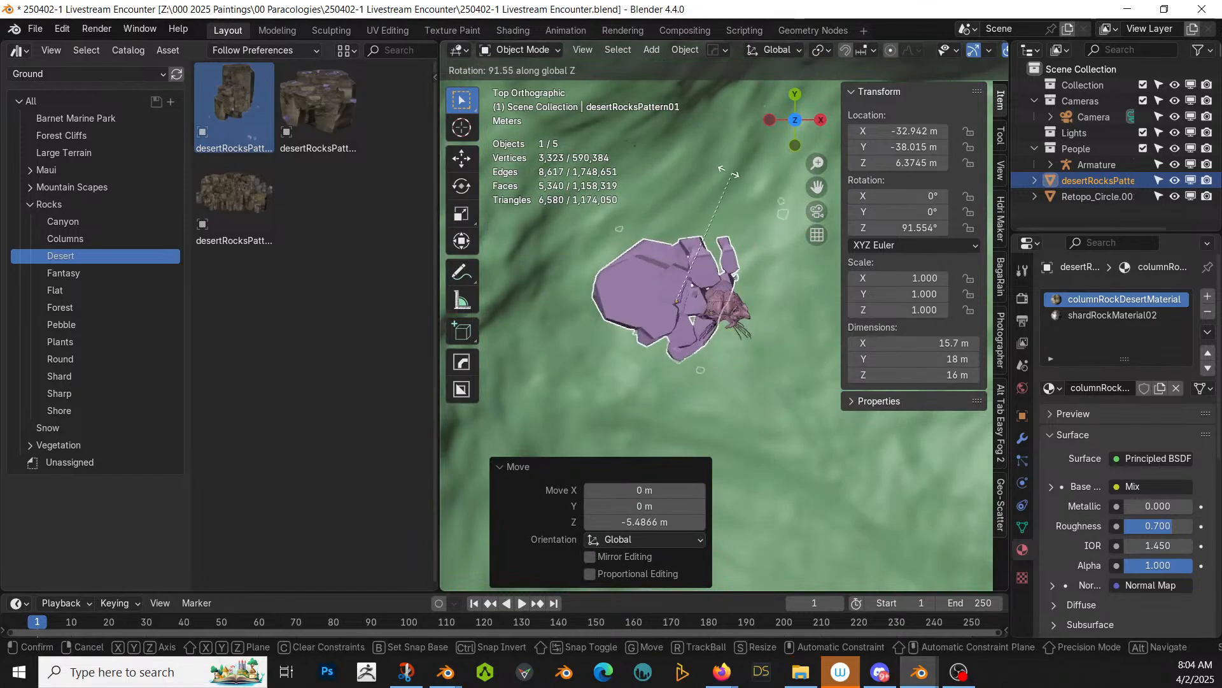
click(591, 181)
key(g)
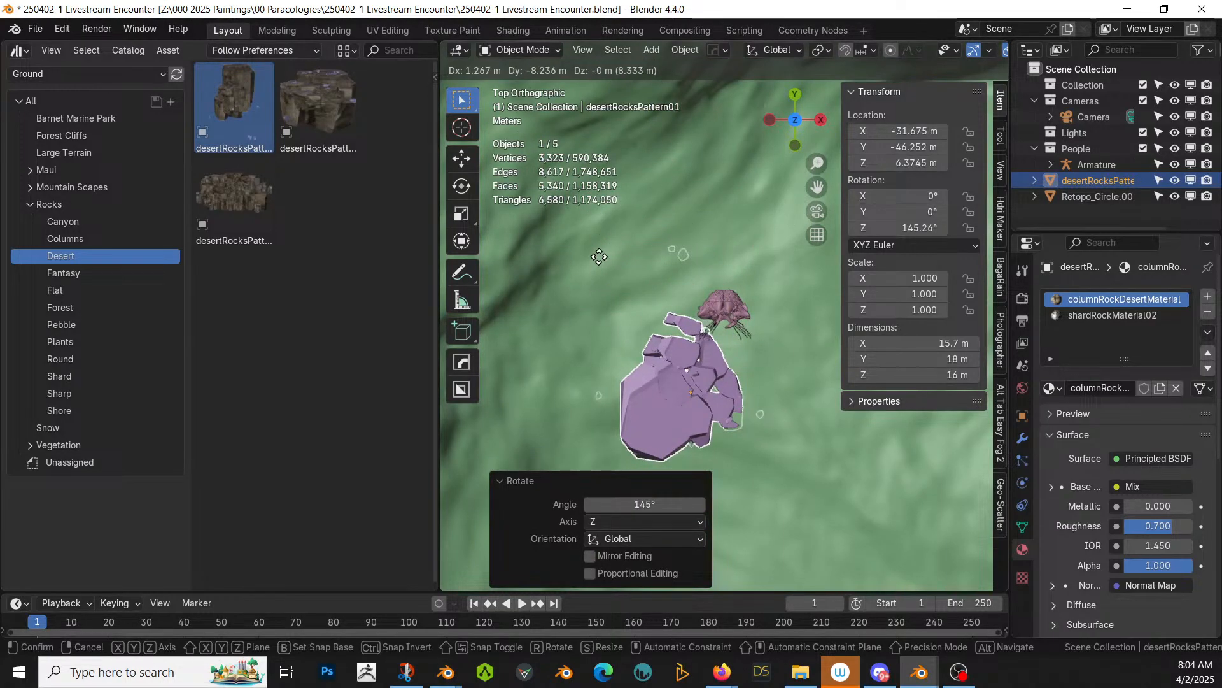
click(598, 253)
Step: Sink the rock formation about 1.24 m along Z into the sand and save the file
middle_drag(709, 335, 666, 257)
key(g)
key(z)
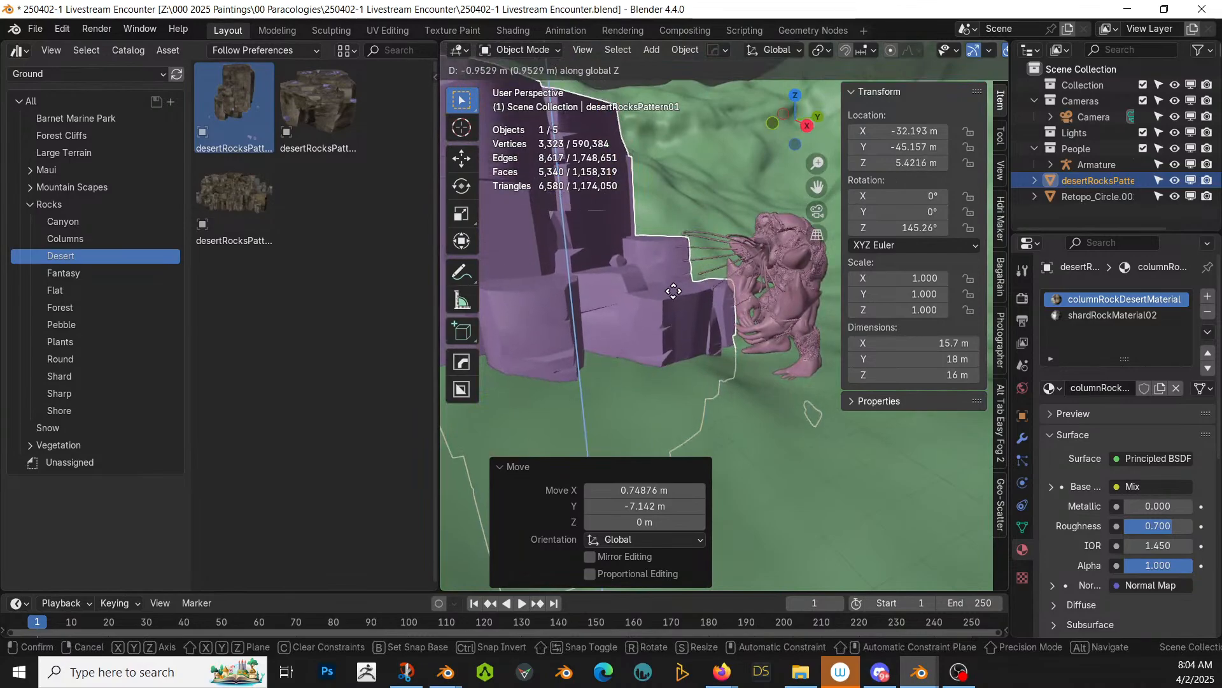
click(674, 297)
middle_drag(674, 297, 750, 424)
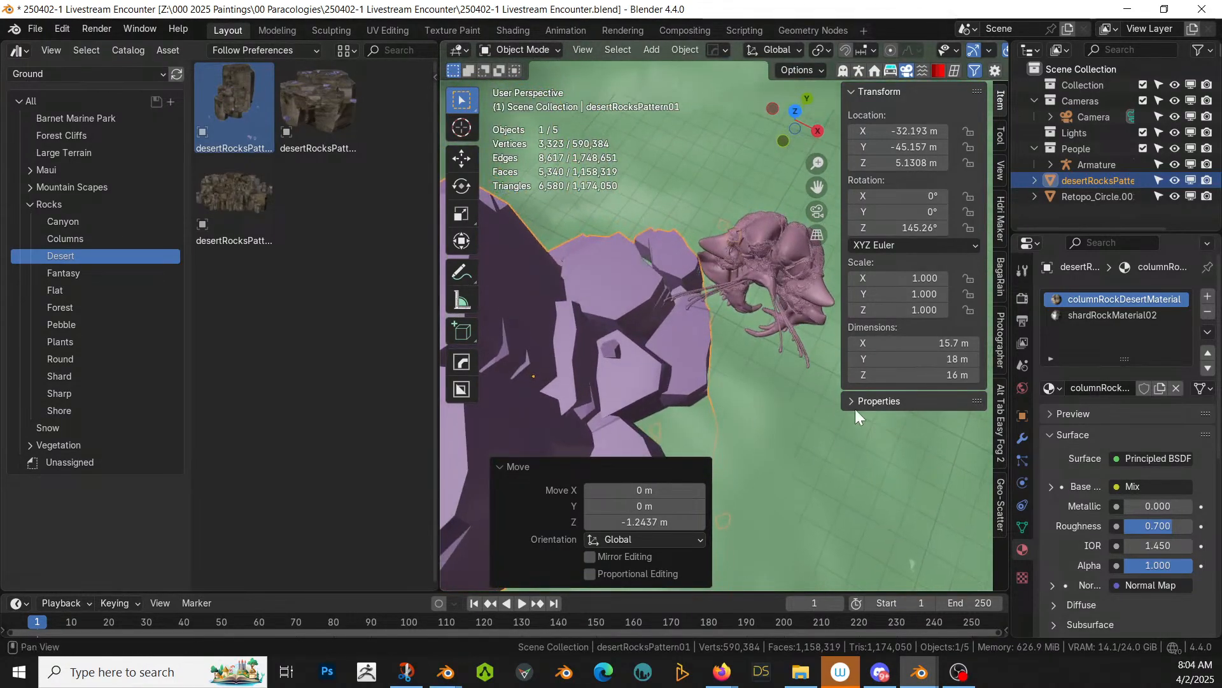
mouse_move(509, 280)
middle_down()
mouse_move(472, 269)
mouse_move(482, 242)
mouse_move(467, 252)
mouse_move(475, 265)
middle_up()
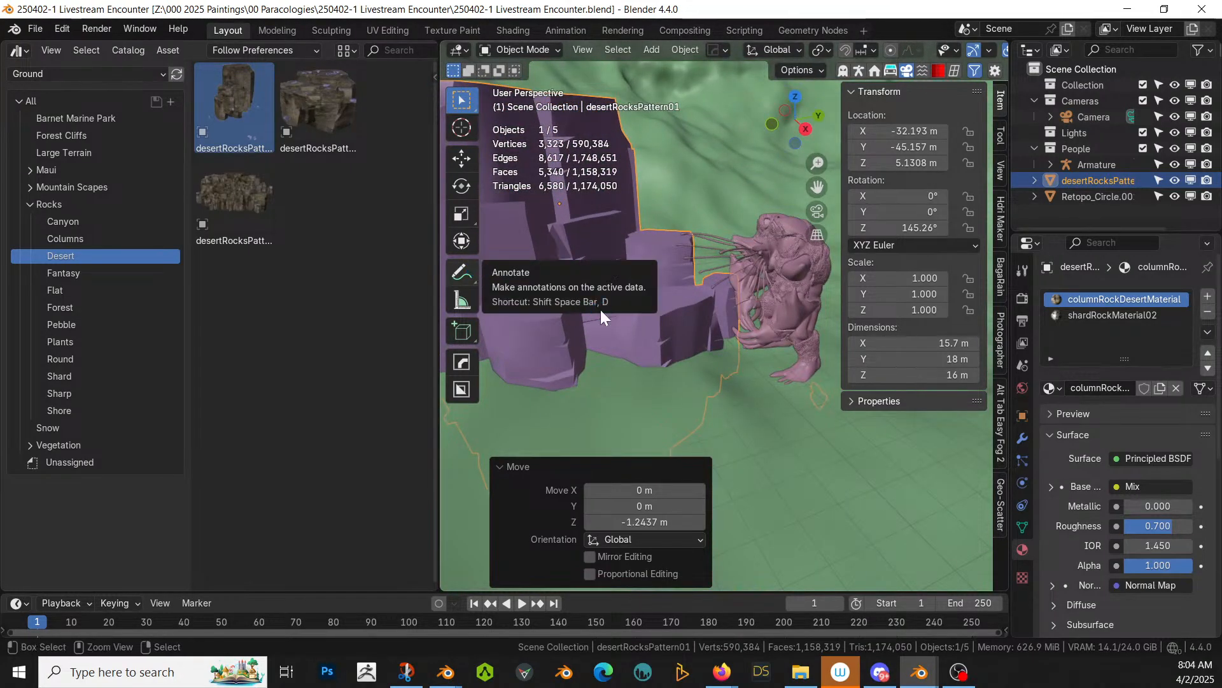
key(ctrl+s)
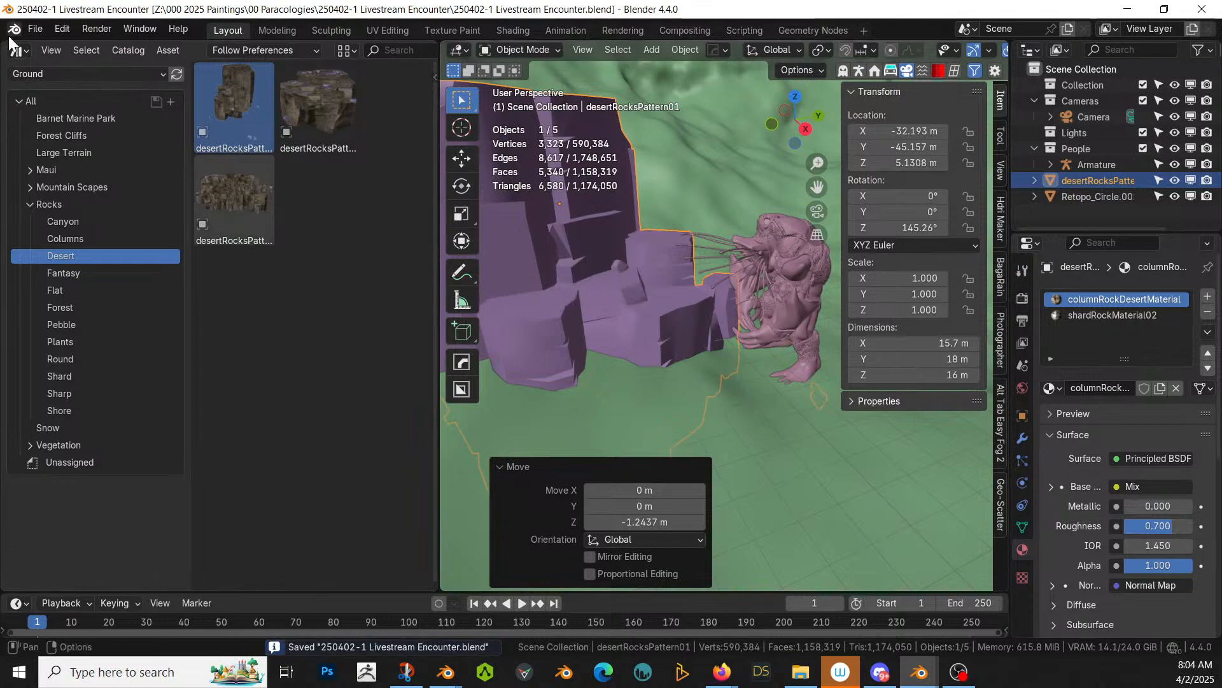
Step: Close the Asset Browser area and show the rocks and creature in rendered shading in the enlarged viewport
right_click(7, 56)
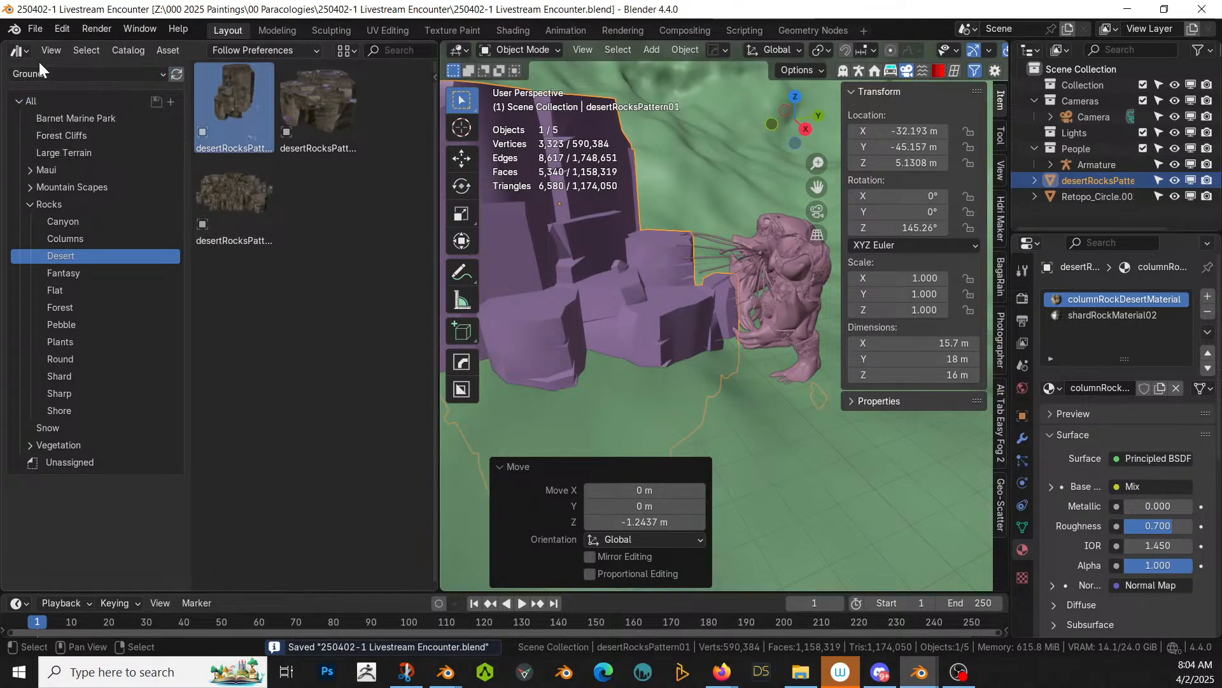
drag(3, 44, 0, 57)
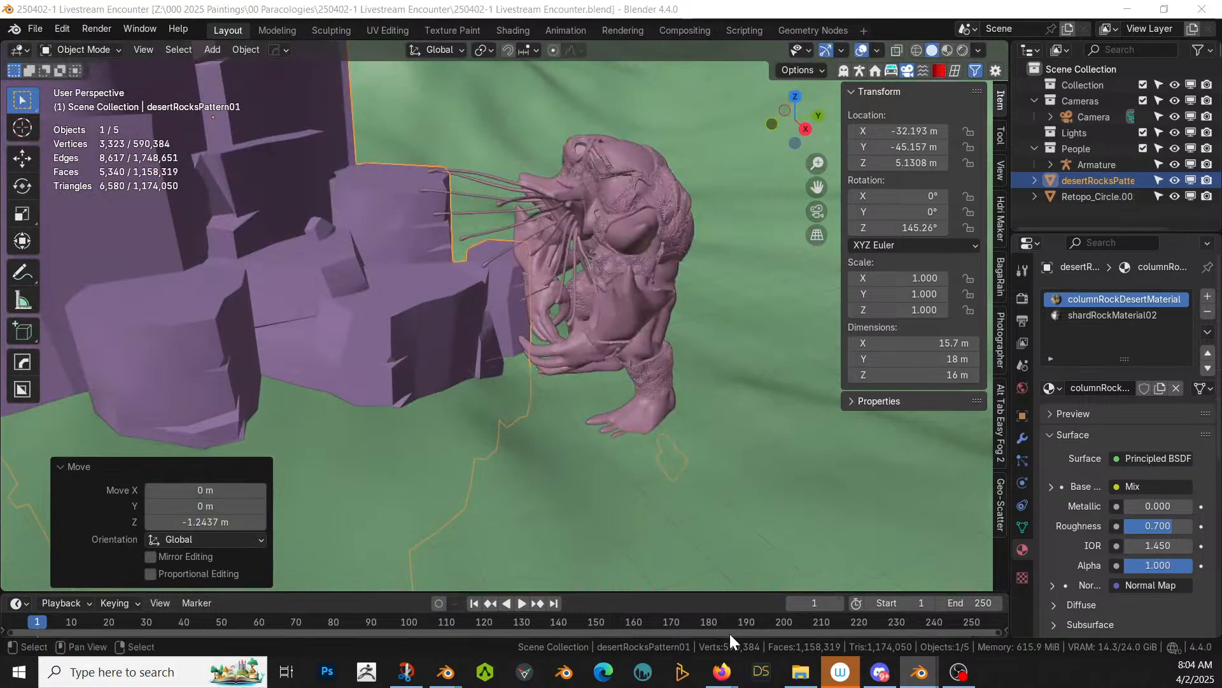
scroll(406, 344, down, 4)
key(z)
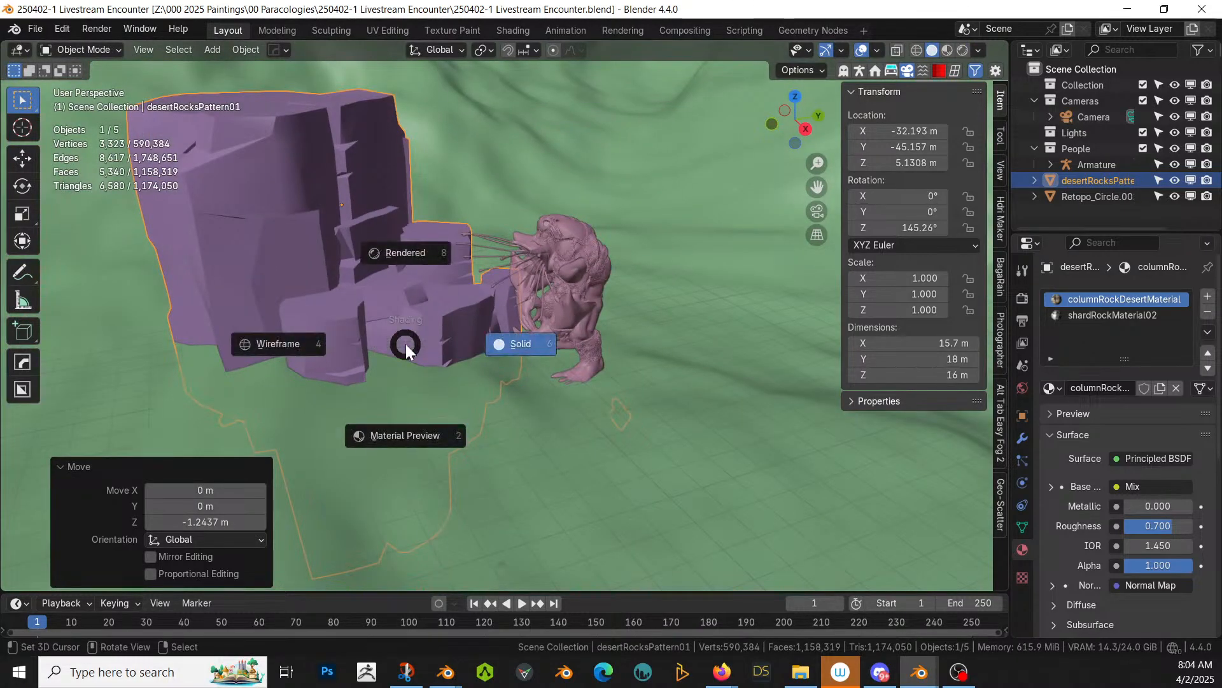
key(8)
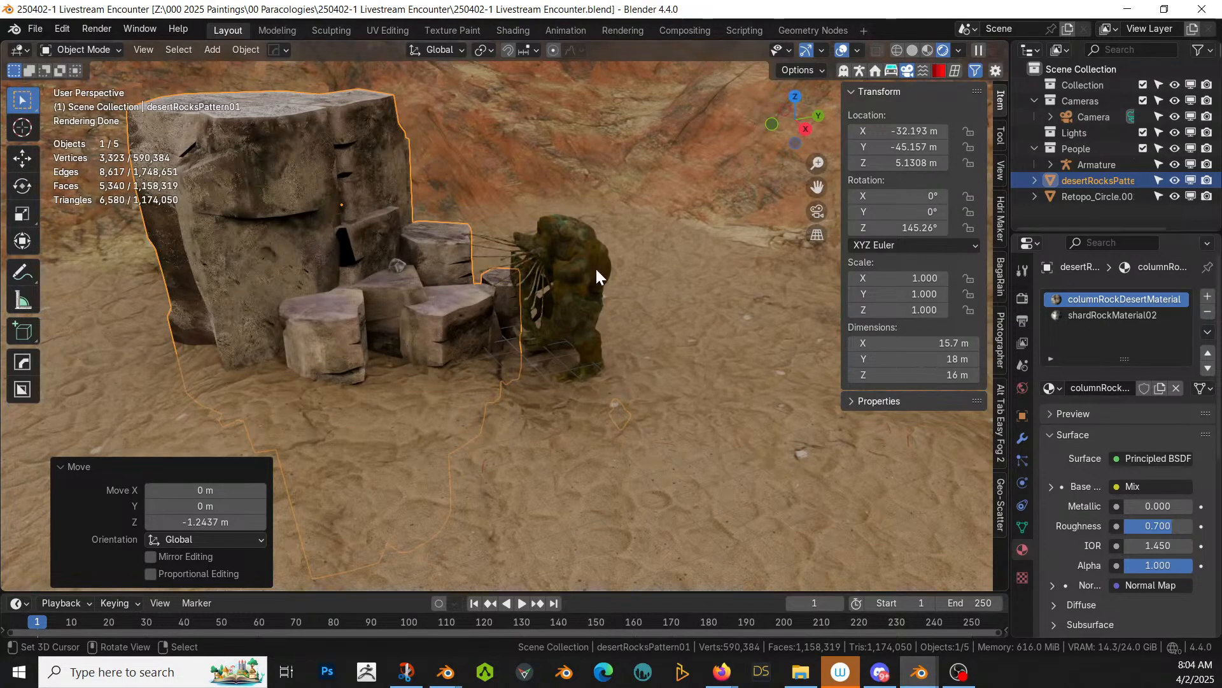
middle_drag(595, 266, 656, 234)
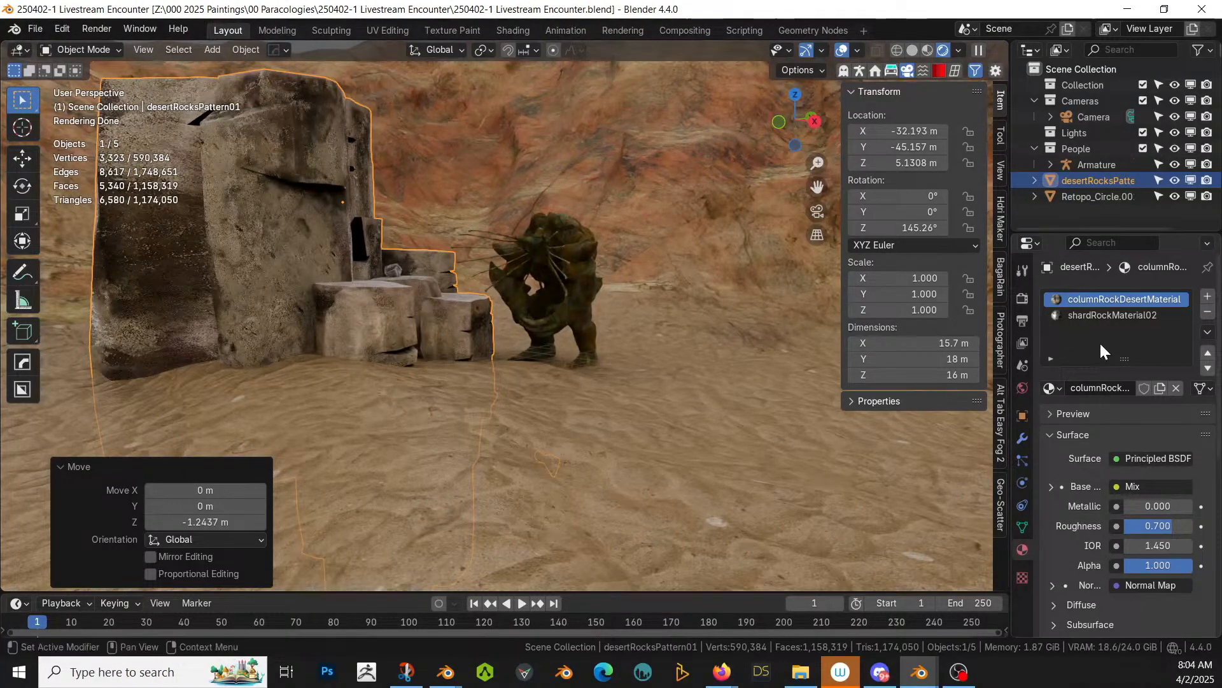
Step: Replace both of the rock formation's material slots with the Red Desert Rock material
click(1060, 387)
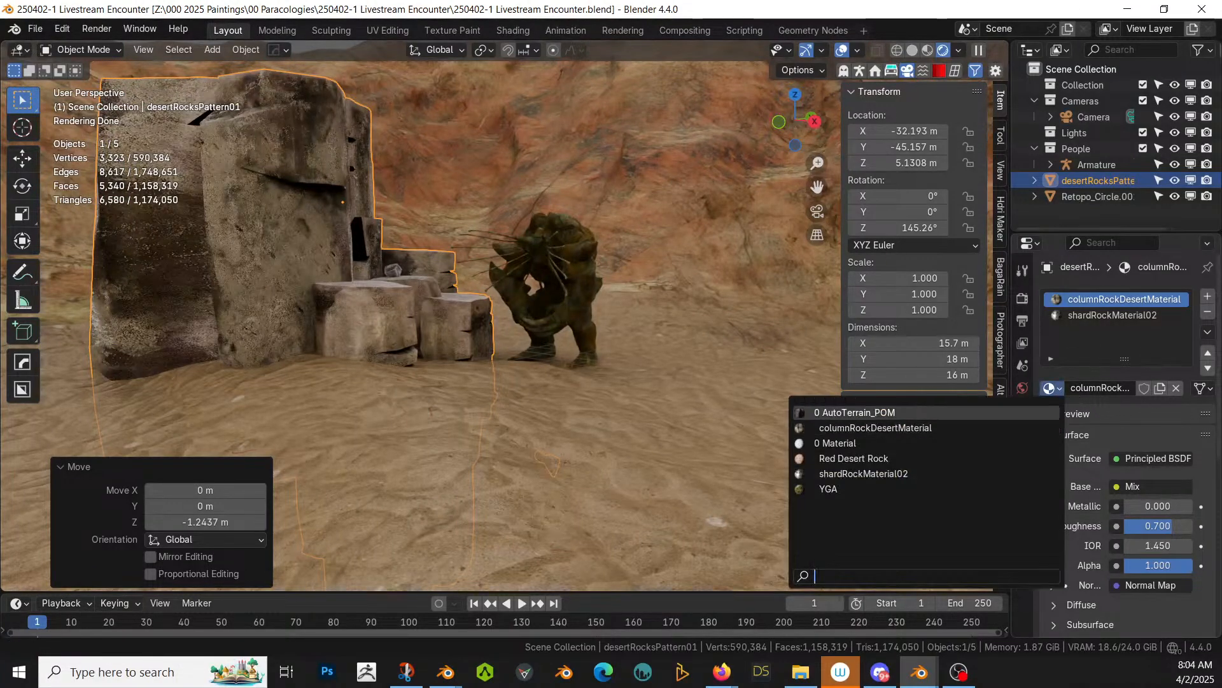
click(869, 458)
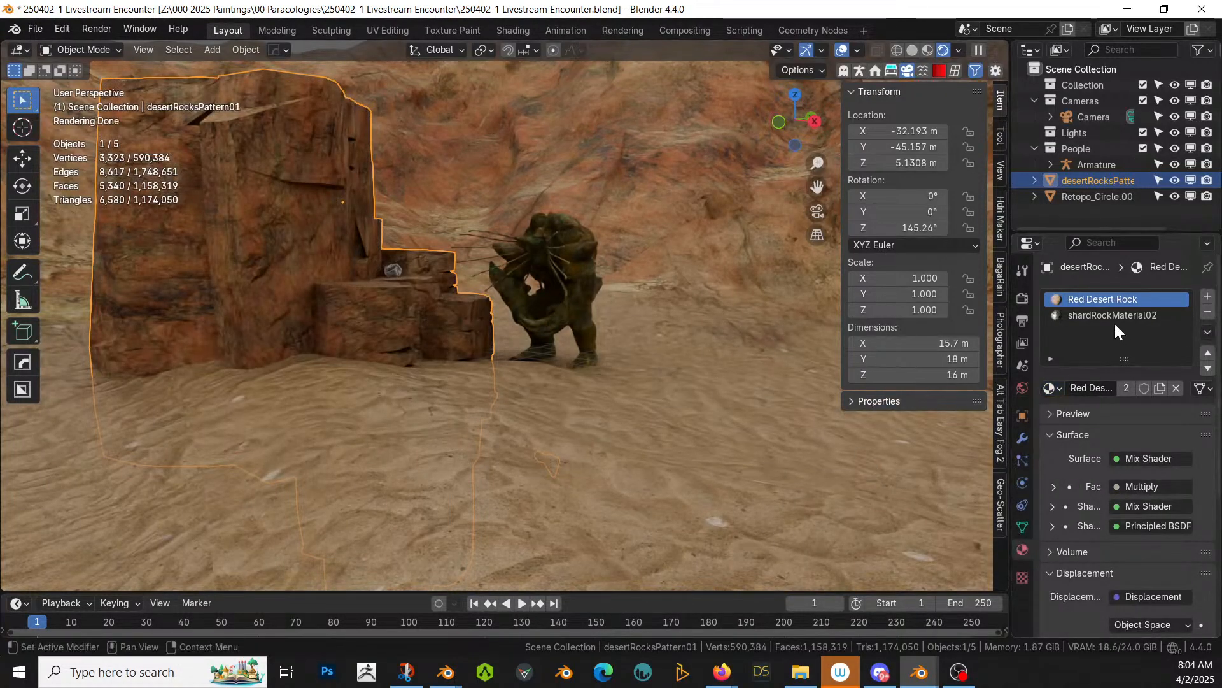
click(1084, 317)
click(1051, 388)
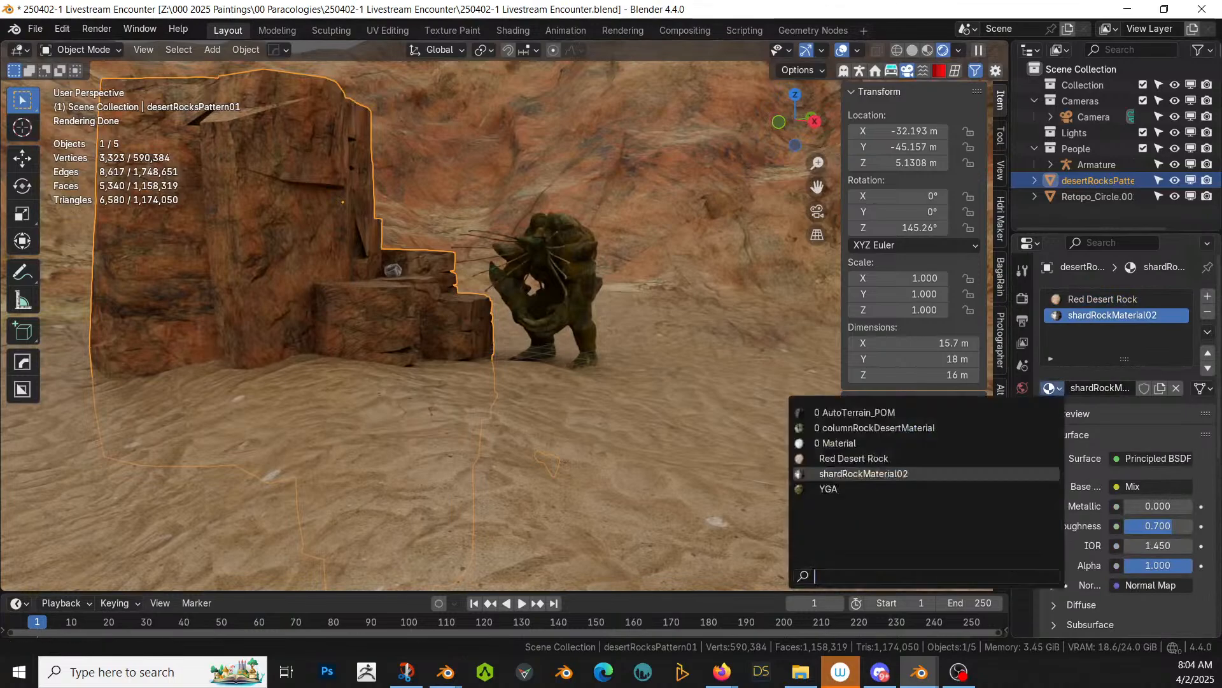
click(854, 459)
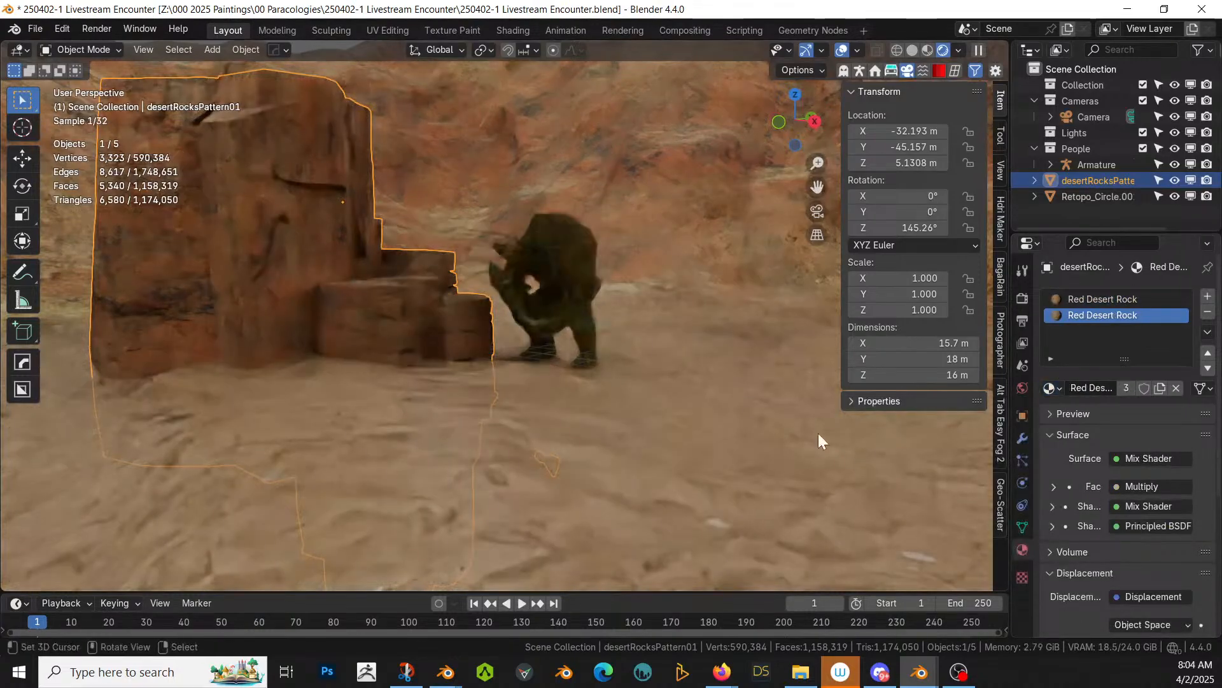
middle_drag(384, 293, 463, 304)
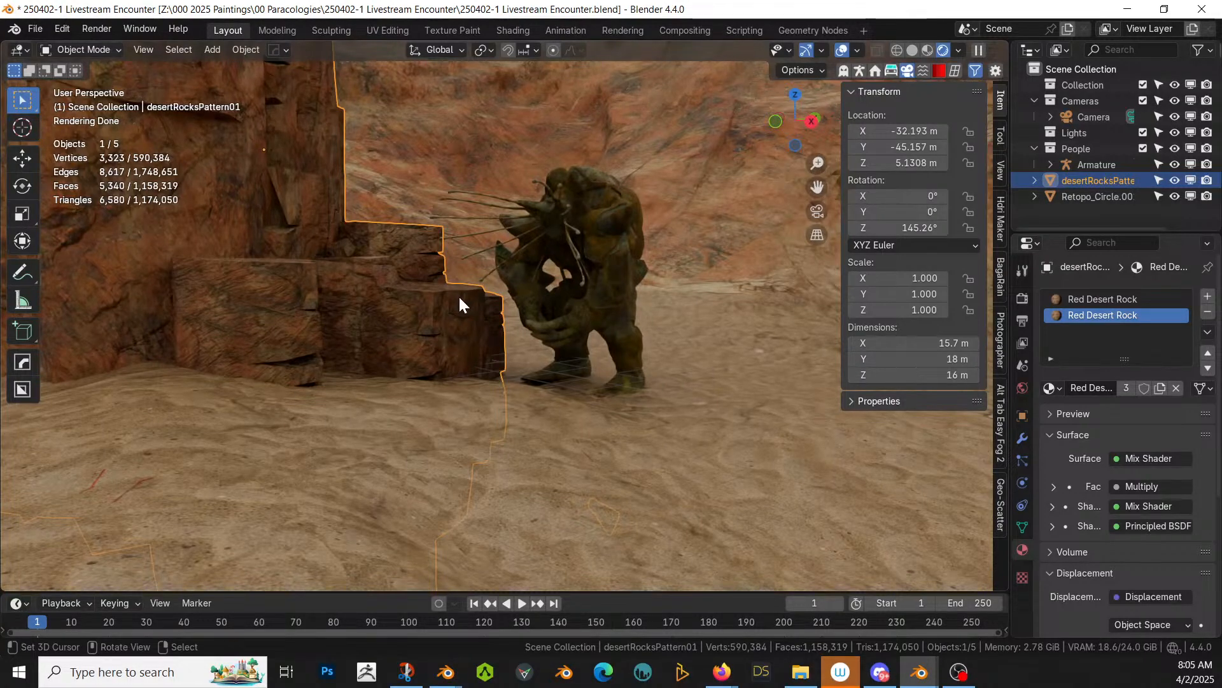
middle_drag(399, 379, 442, 366)
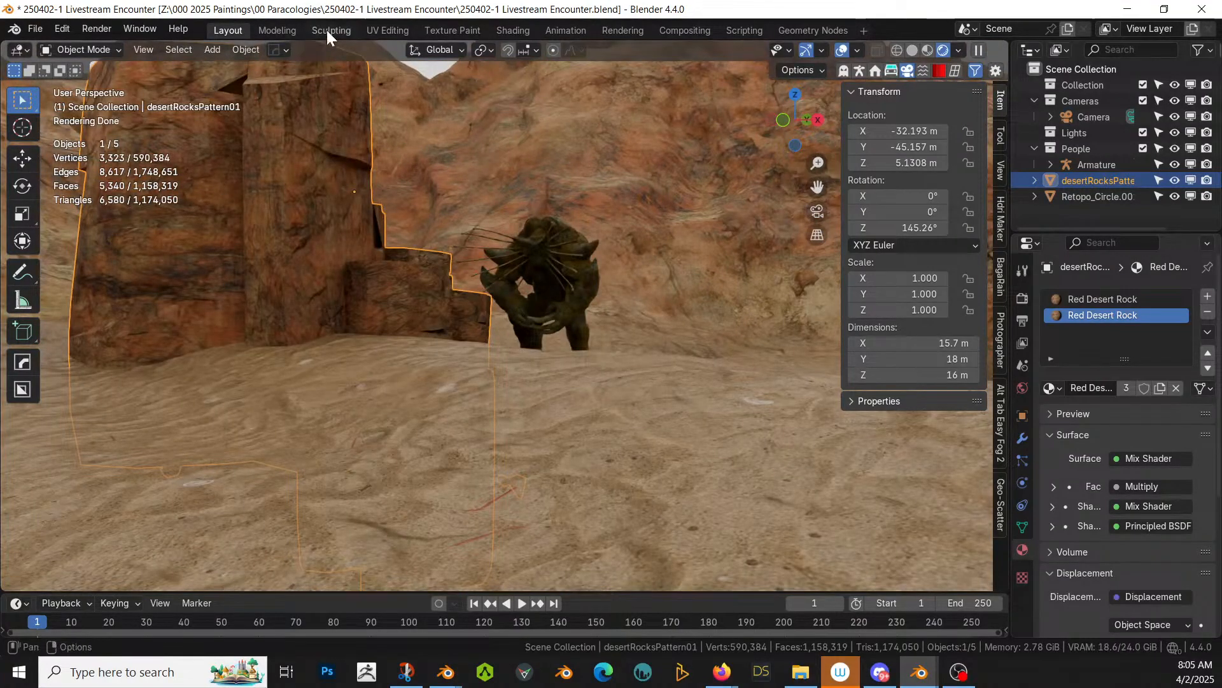
Step: In the UV Editing workspace, scale the rock formation's selected UVs by 5
click(391, 32)
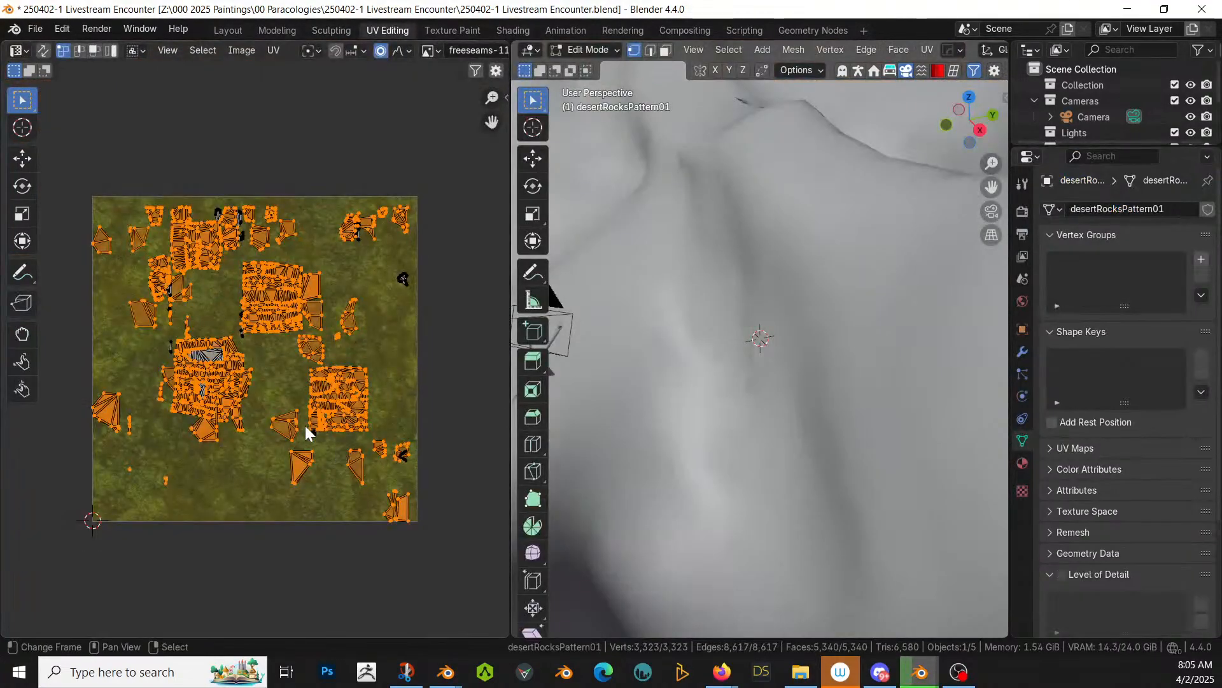
key(s)
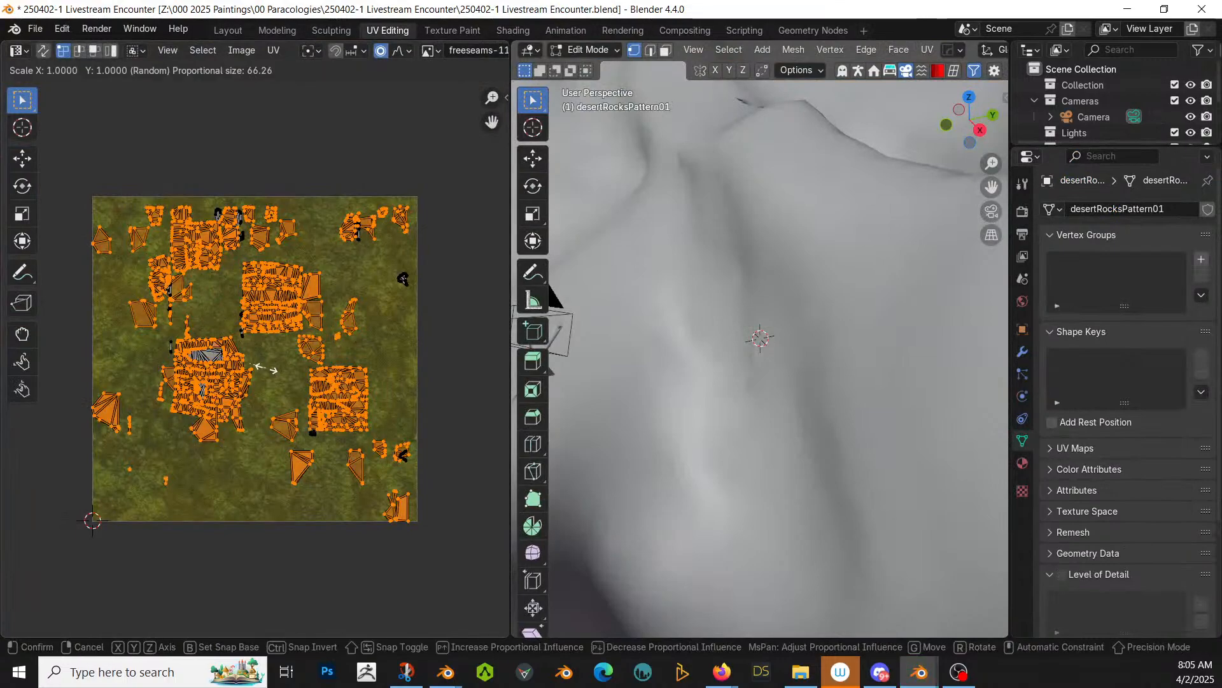
key(5)
key(Return)
key(Tab)
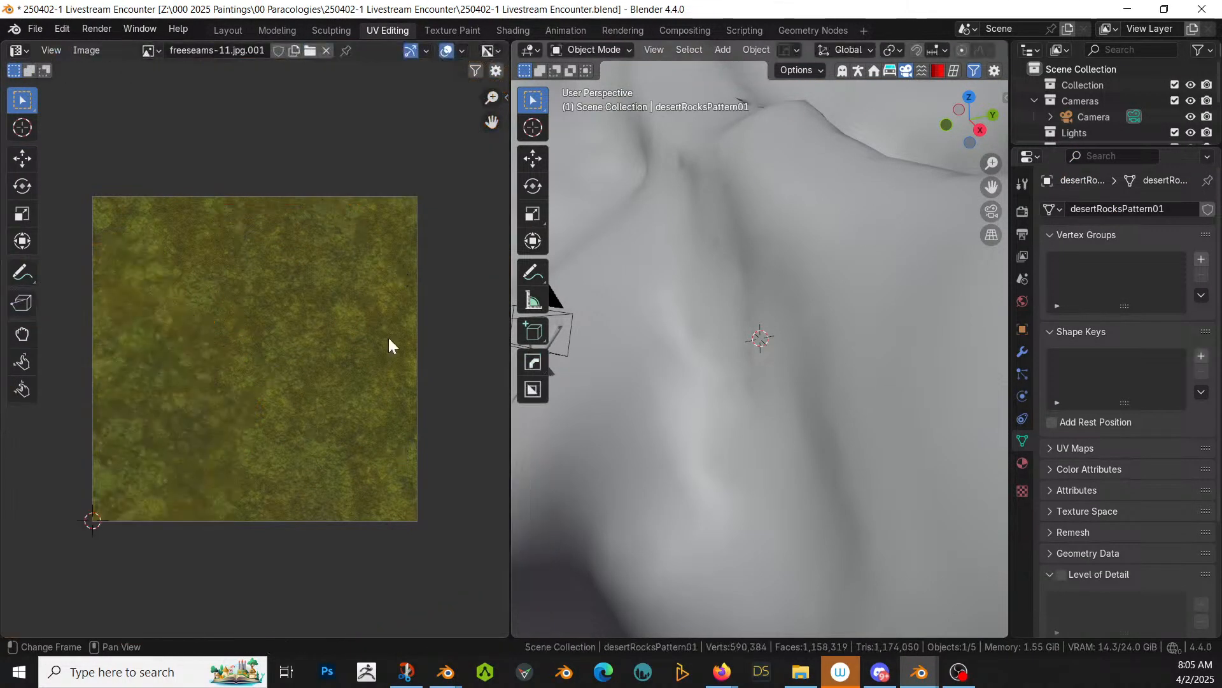
Step: Switch the 3D viewport to rendered shading and frame the rock formation to check its texture scale
key(z)
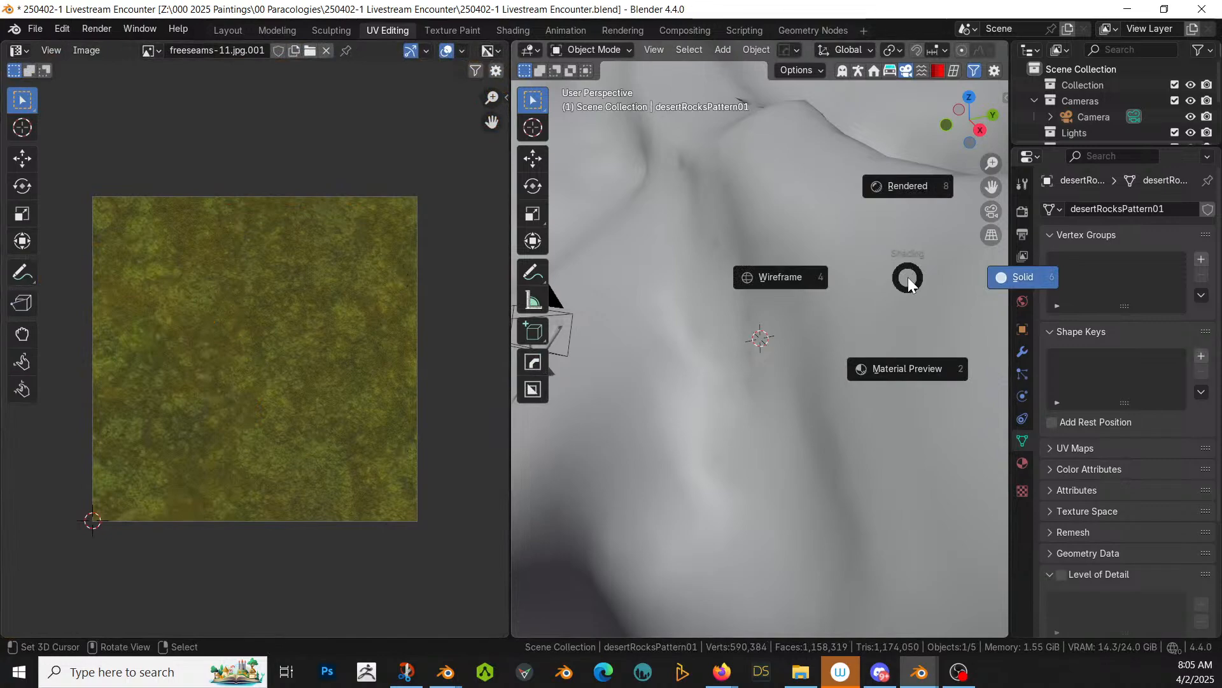
key(8)
key(KP_Decimal)
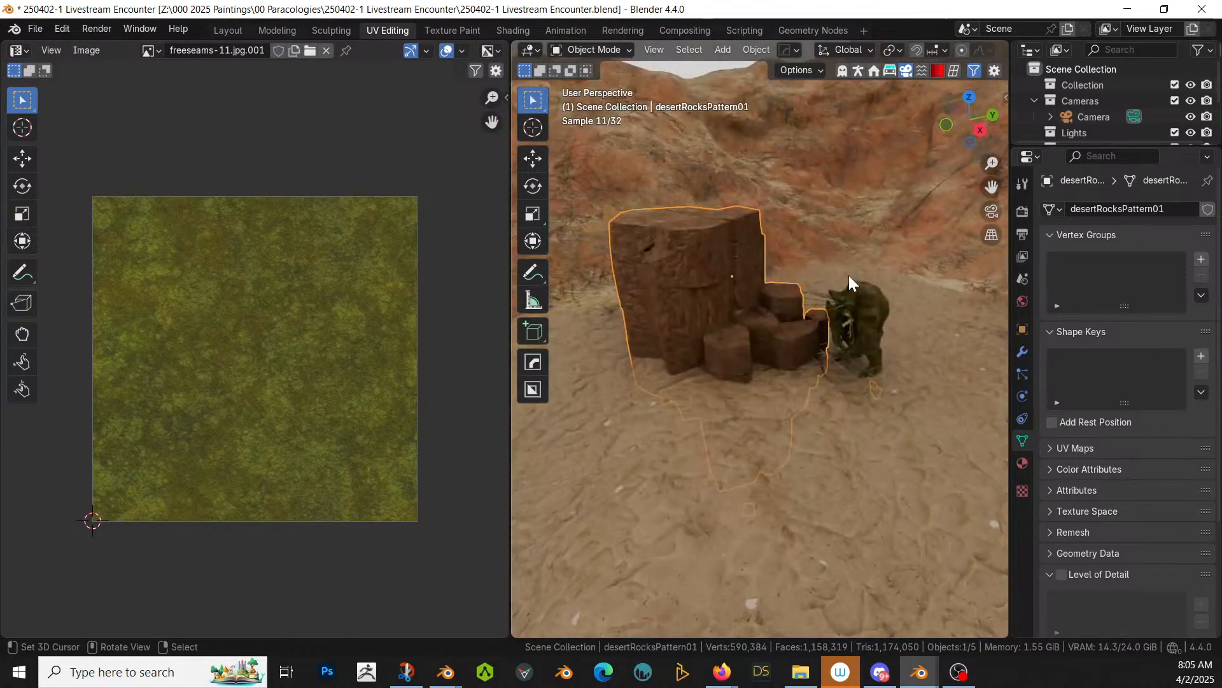
middle_drag(850, 275, 828, 295)
scroll(843, 253, up, 2)
scroll(847, 239, up, 3)
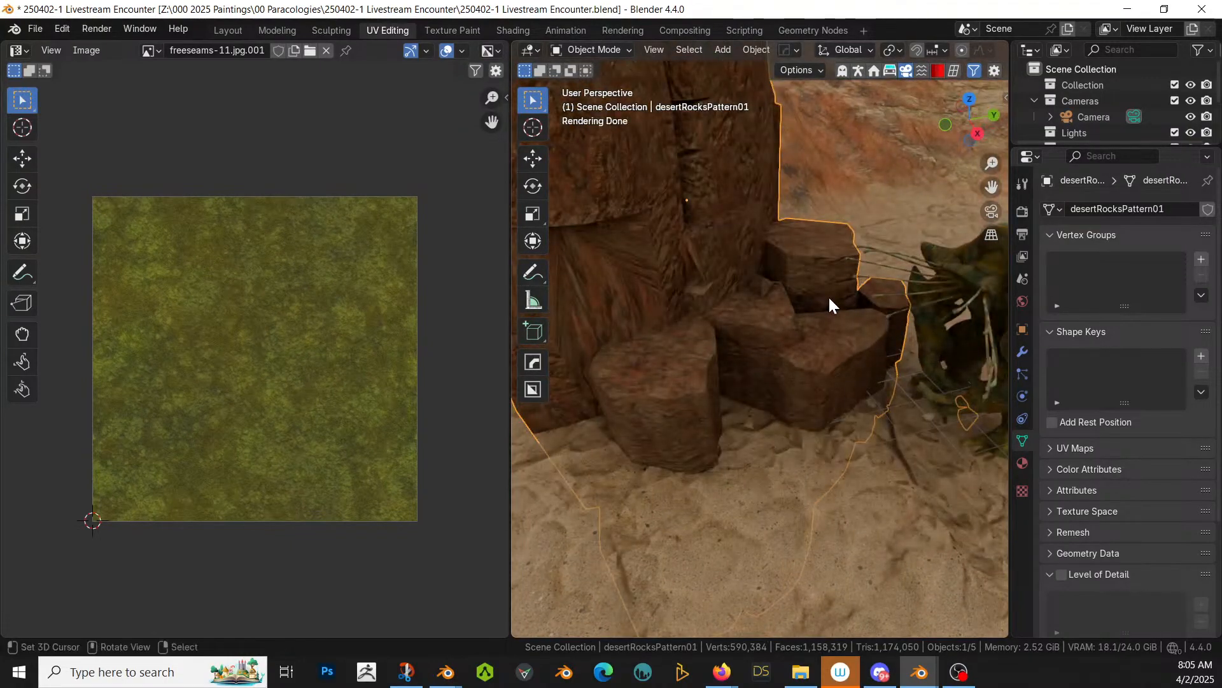
scroll(827, 298, down, 2)
Step: Select all of the rock formation's geometry and unwrap it with Smart UV Project, returning to Object Mode
key(Tab)
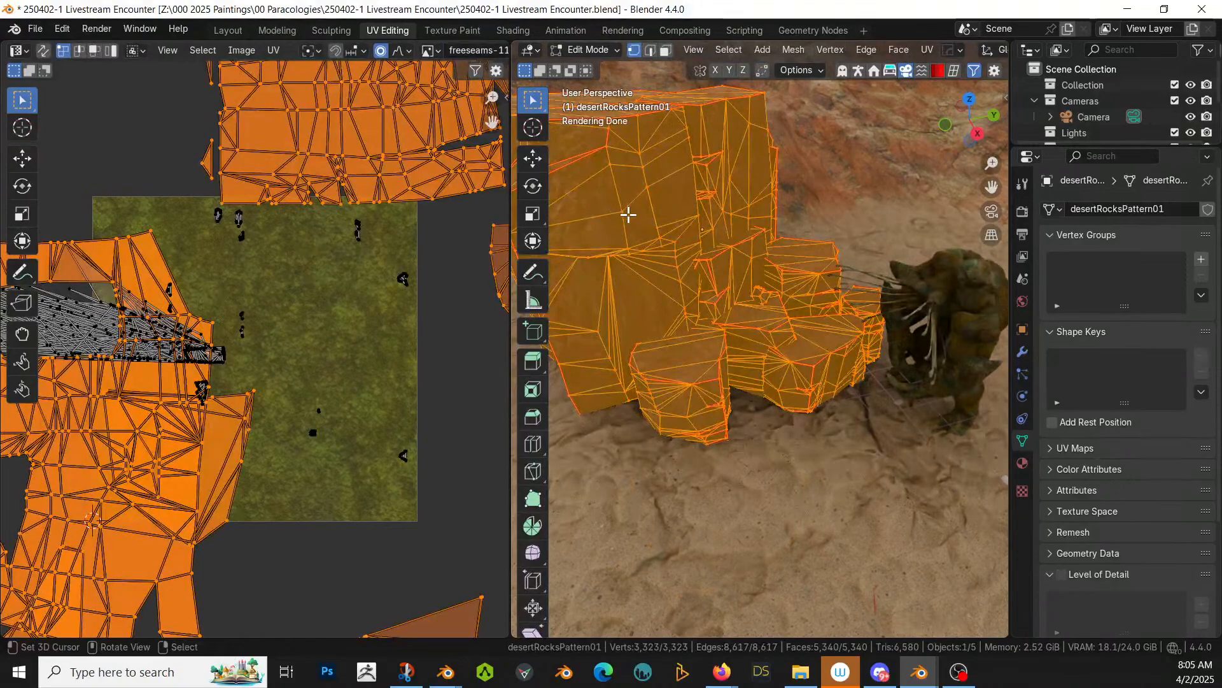
key(a)
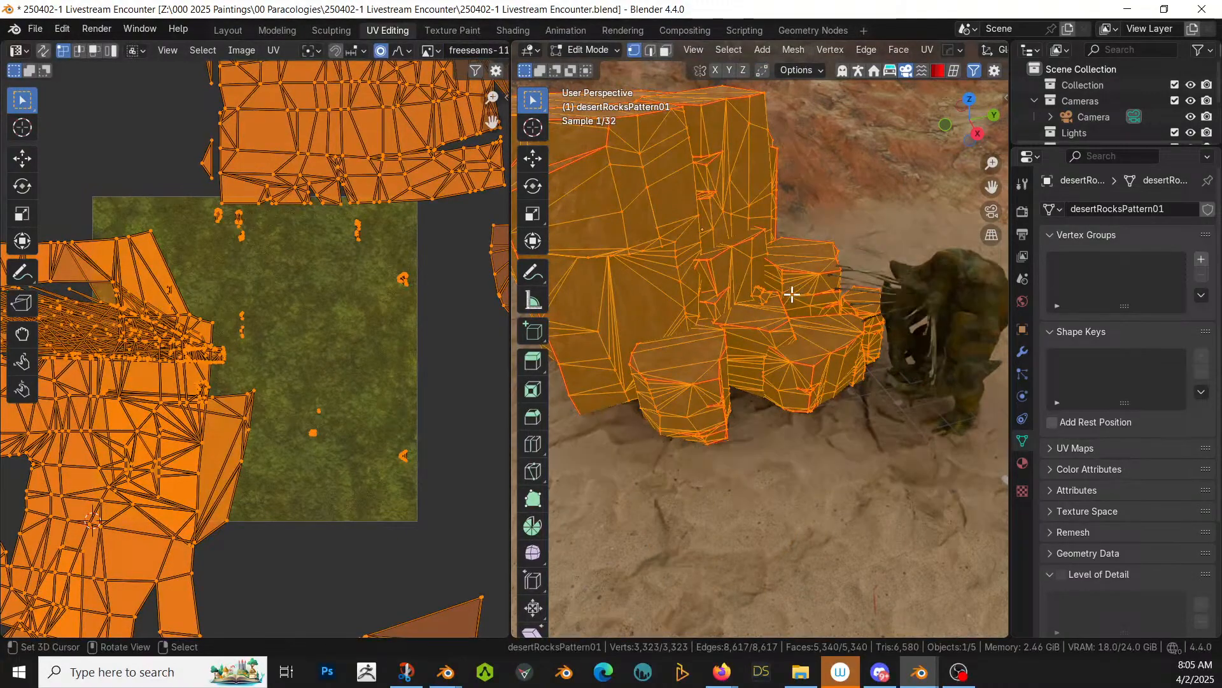
key(u)
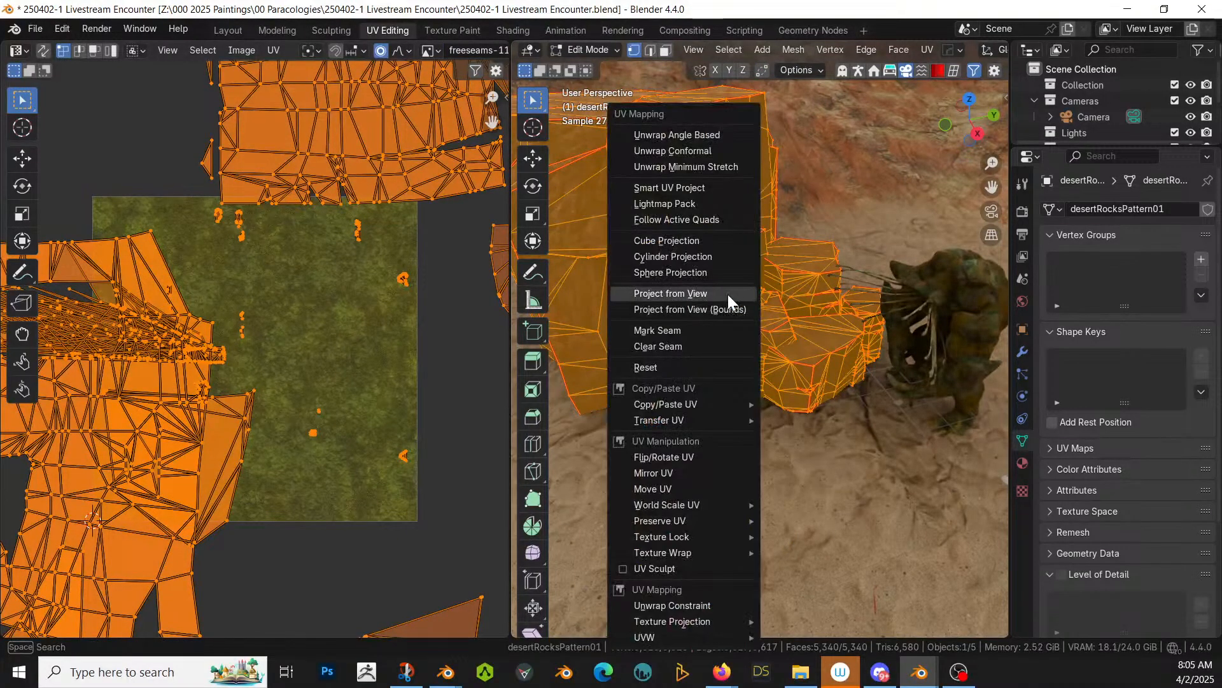
click(693, 189)
click(662, 339)
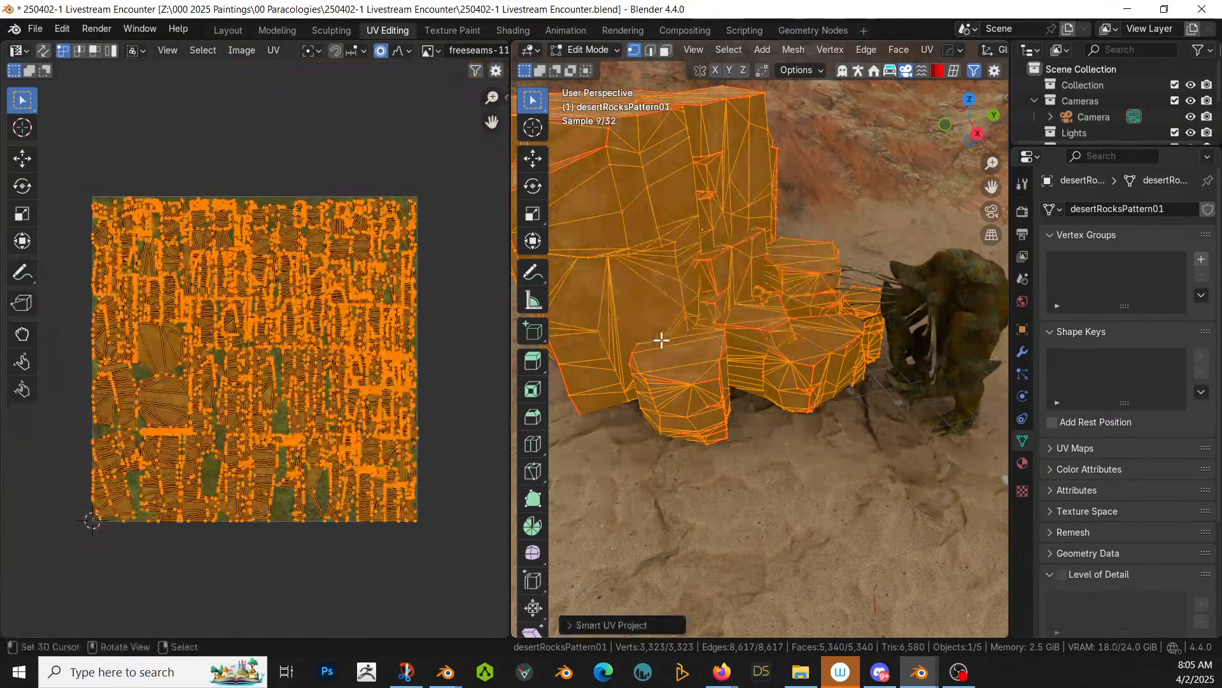
key(Tab)
middle_drag(705, 351, 722, 310)
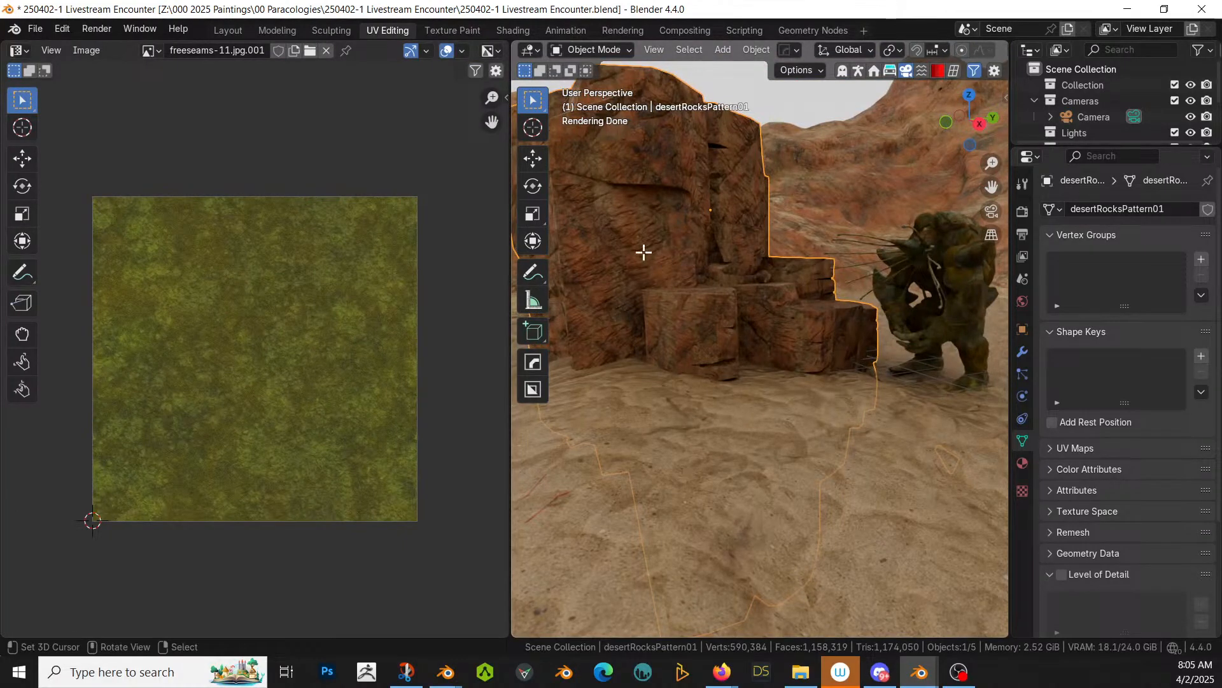
Step: Scale the rock formation's UVs by 5, return to Object Mode and check the resulting texture
key(Tab)
text(s5)
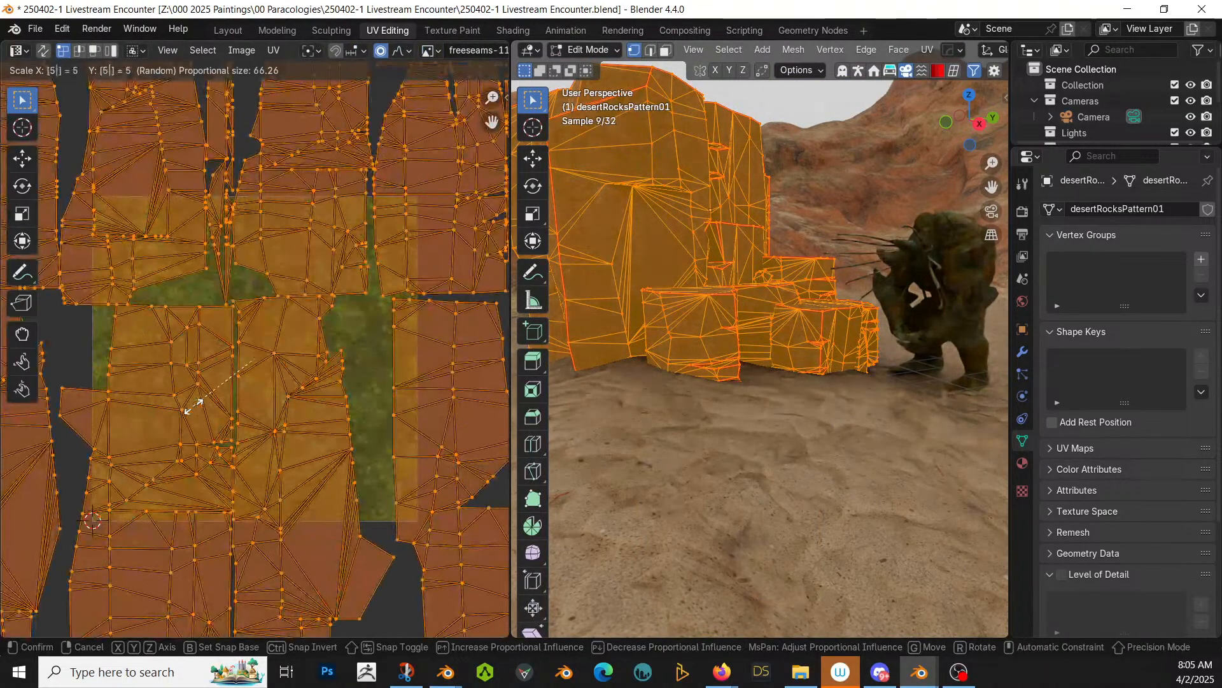
key(Return)
key(Tab)
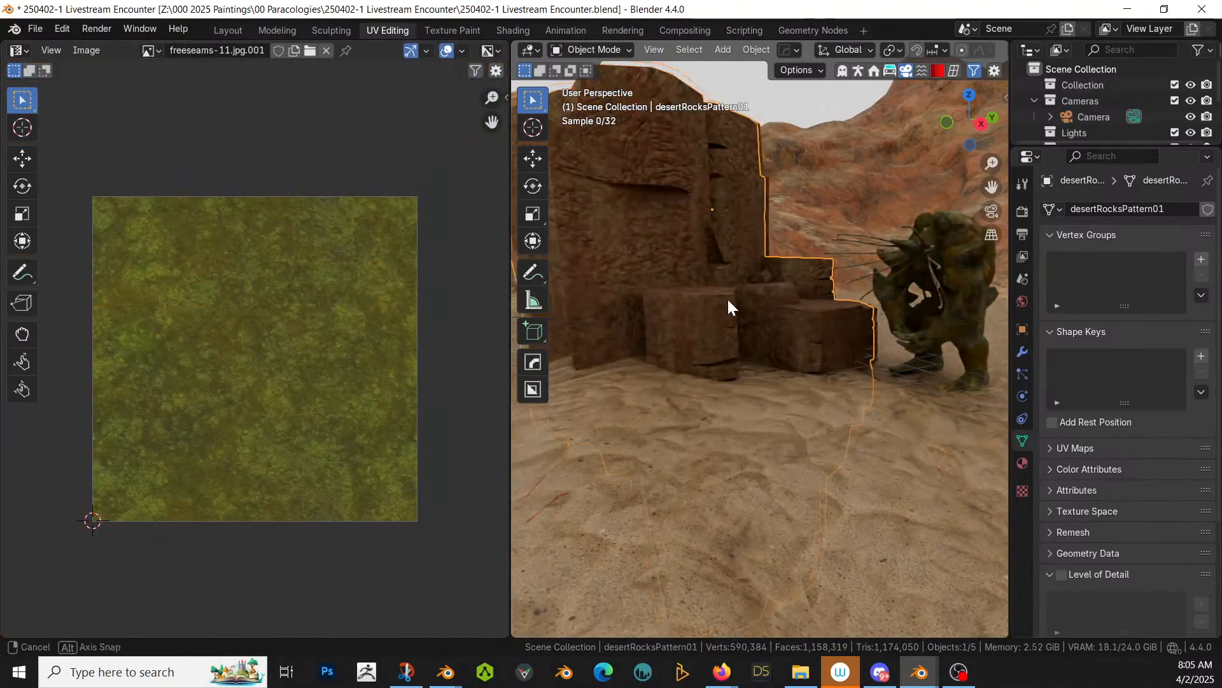
middle_drag(729, 306, 797, 294)
scroll(811, 401, down, 4)
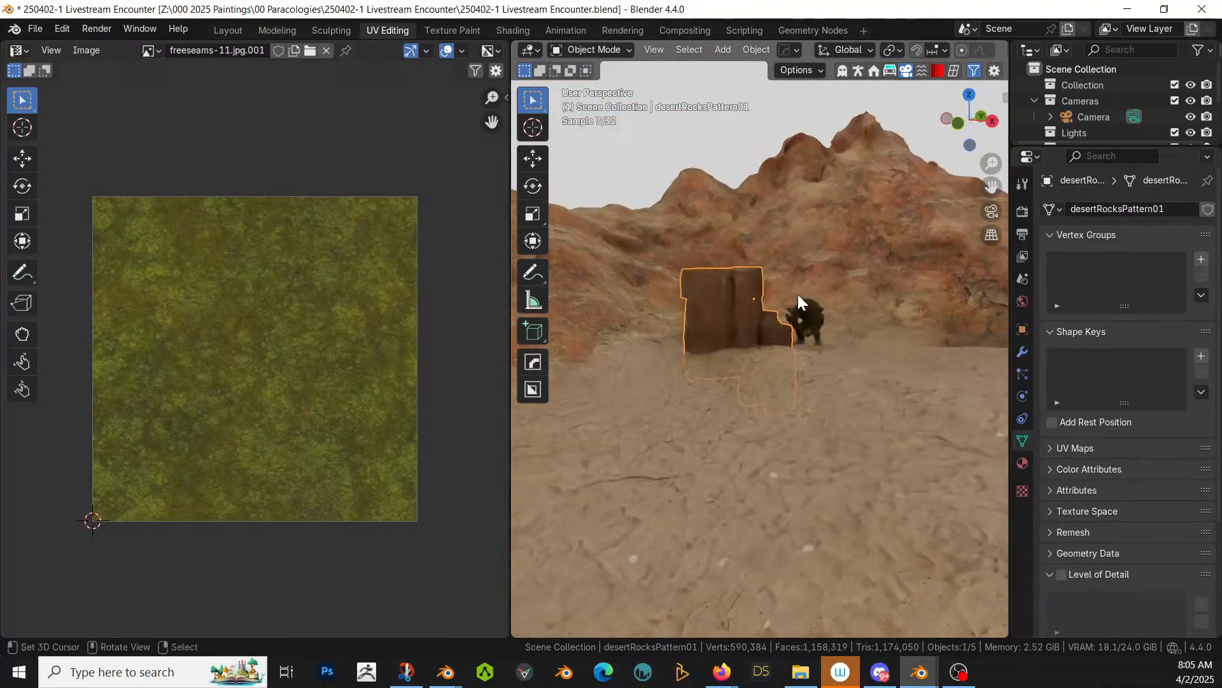
scroll(797, 294, up, 5)
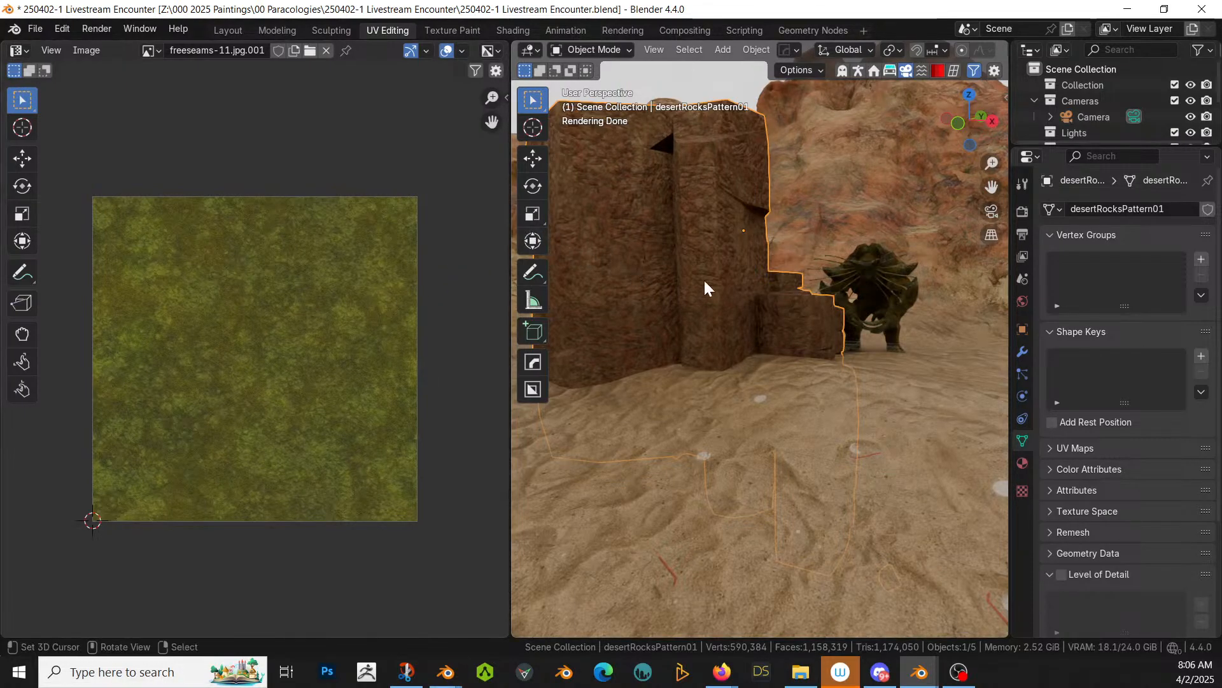
Step: Revert the undo history to the UV resize made before the Smart UV Project unwrap and return to Object Mode
click(1023, 463)
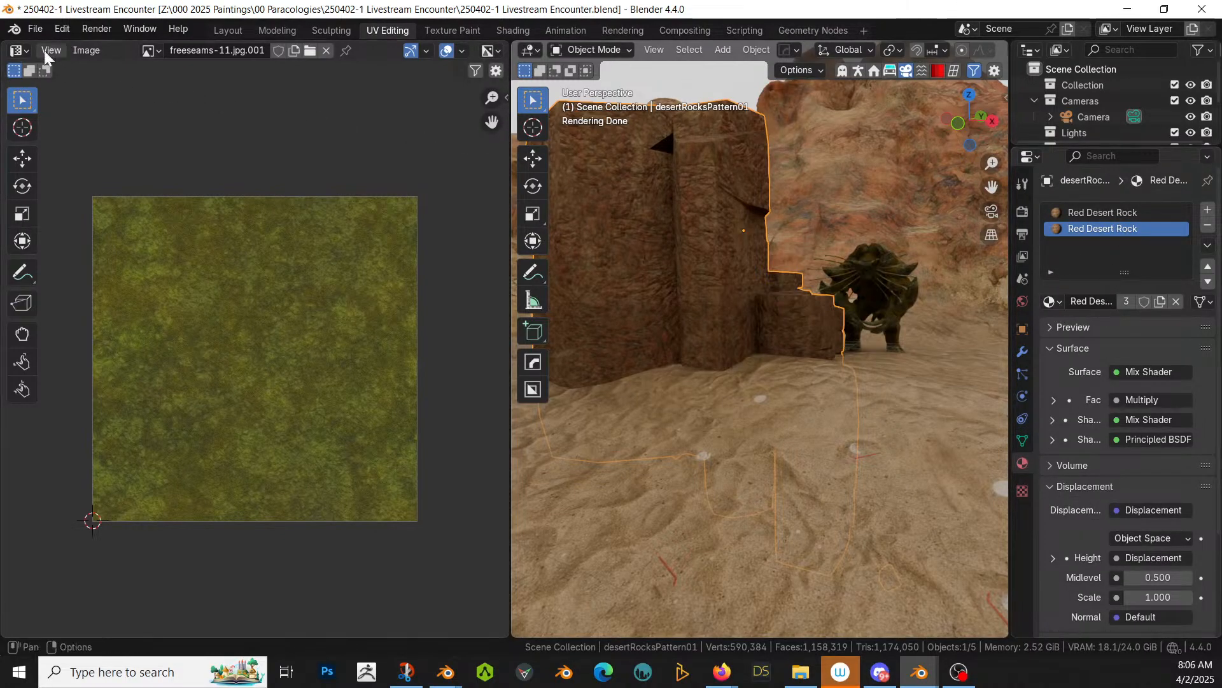
click(64, 30)
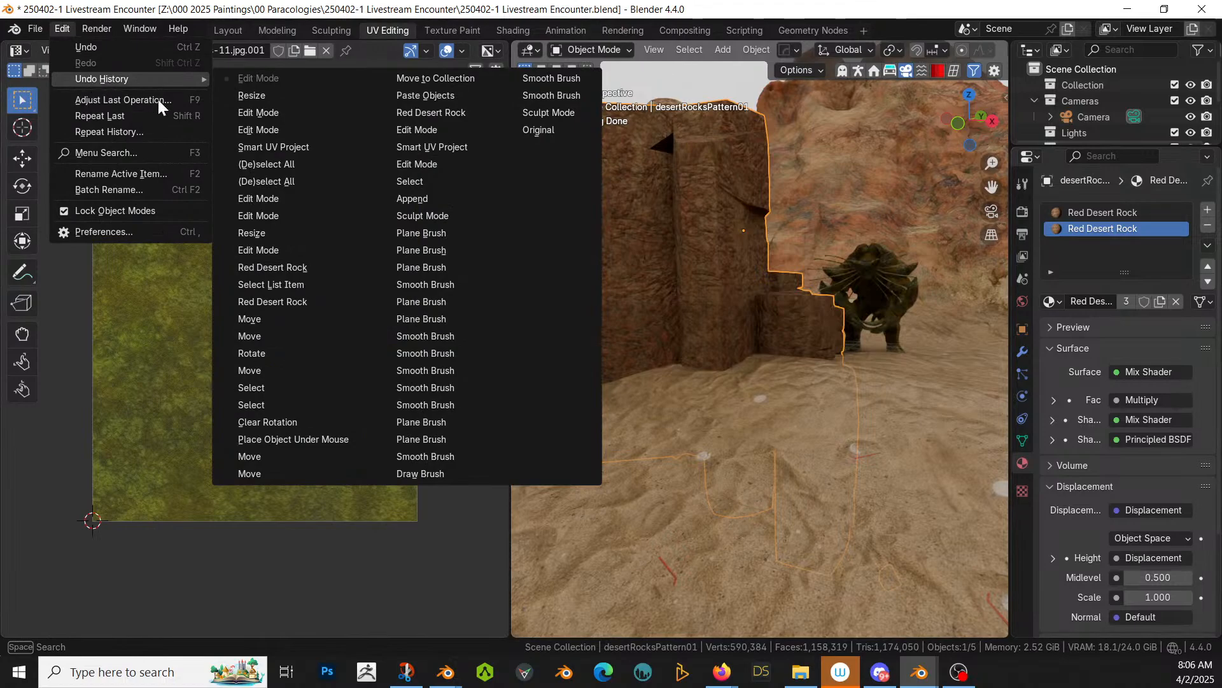
mouse_move(135, 79)
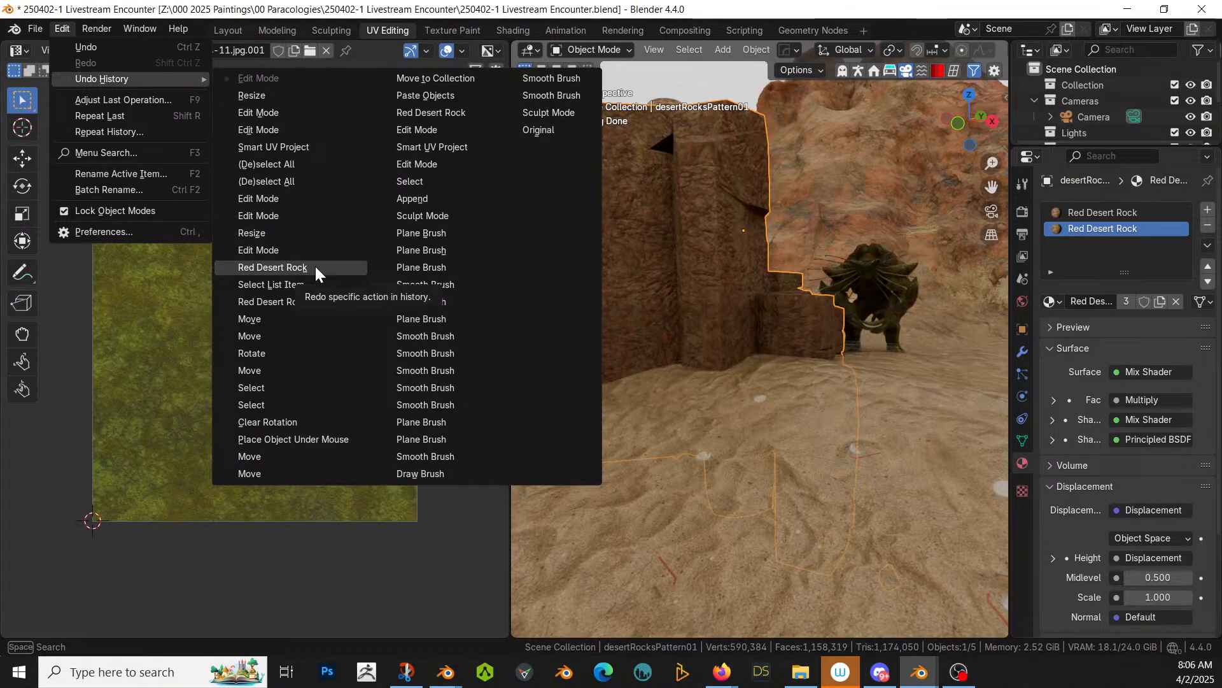
click(289, 231)
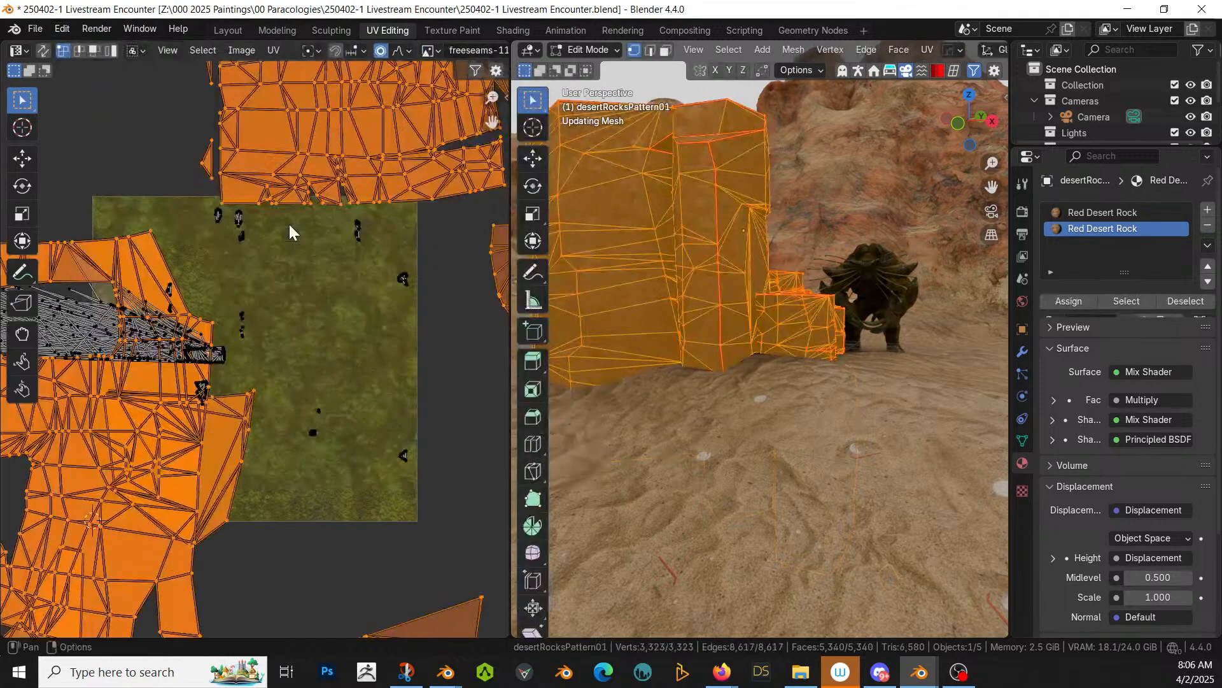
key(Tab)
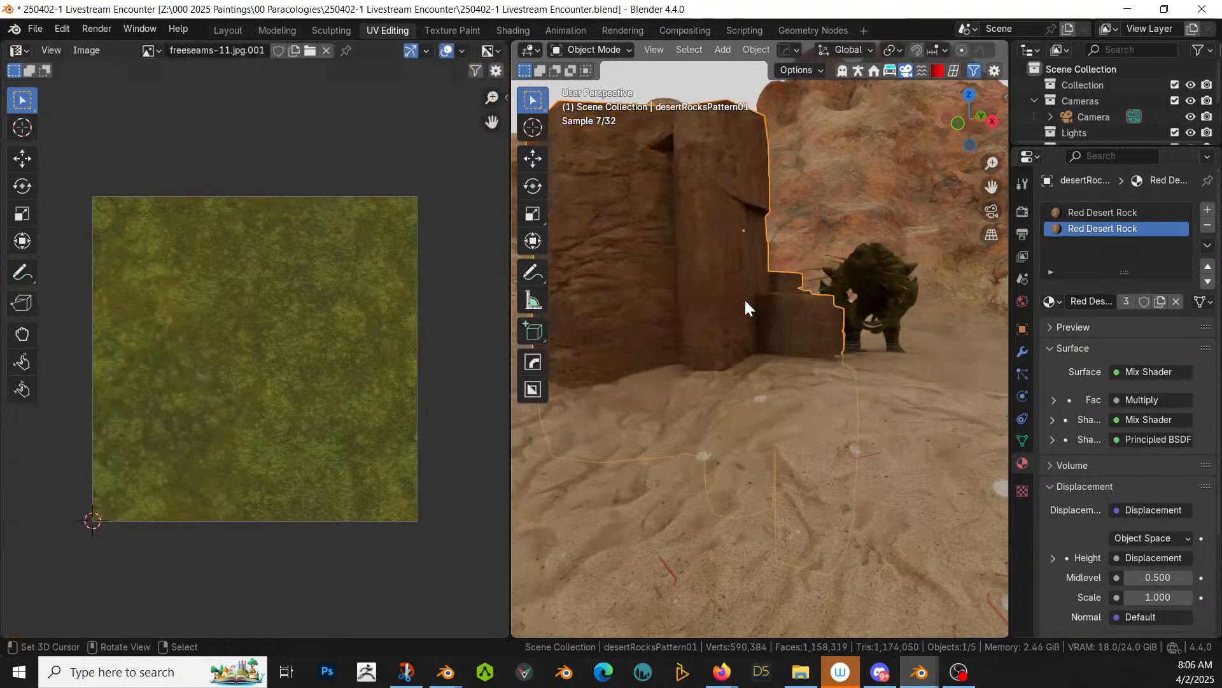
key(Tab)
key(Tab)
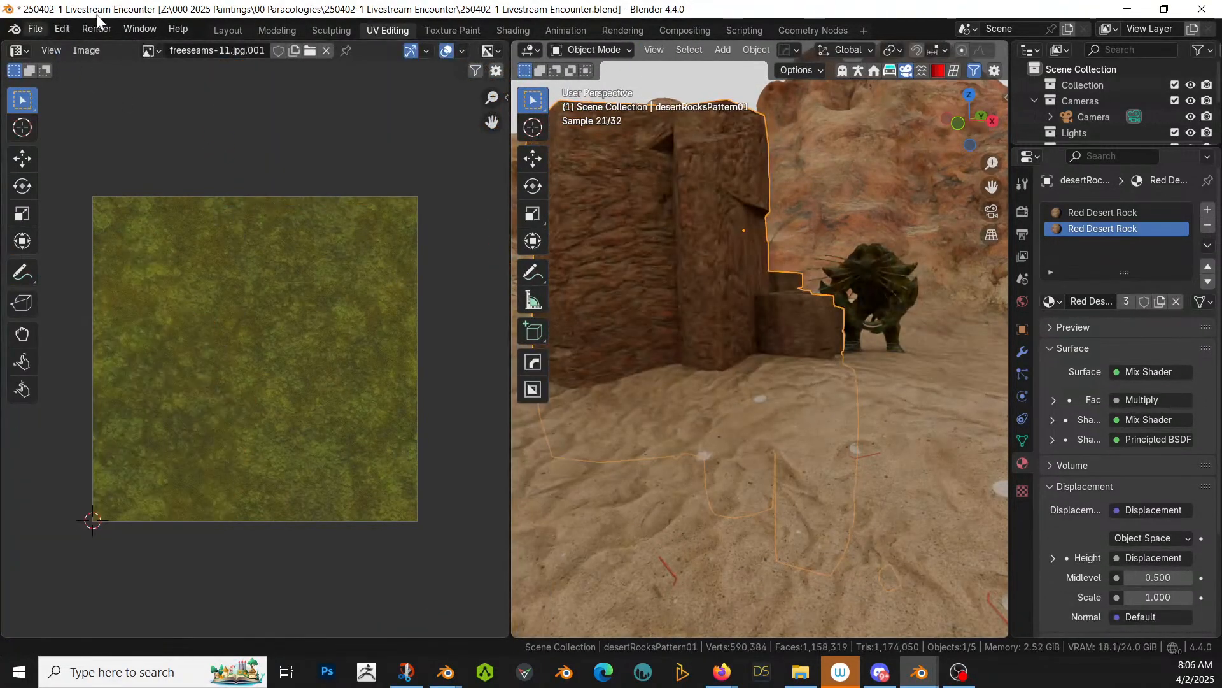
Step: Revert the undo history to the last Move before the Red Desert Rock assignments, restoring the rock formation's original materials
click(65, 32)
mouse_move(98, 78)
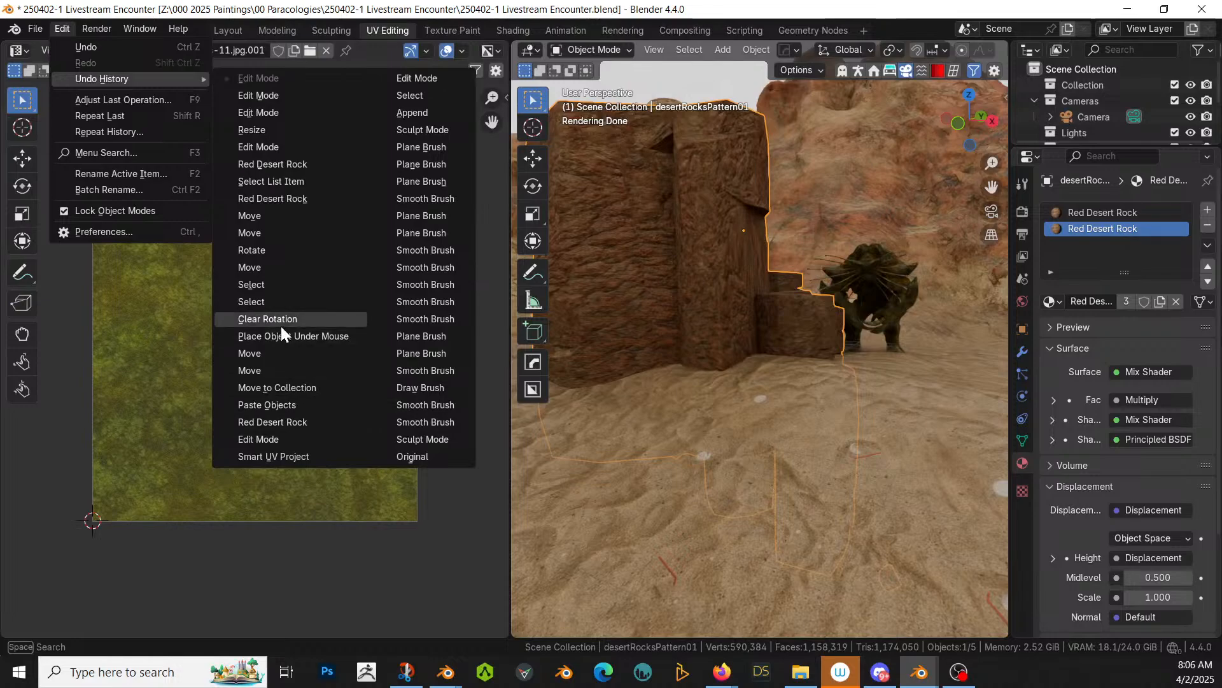
click(268, 216)
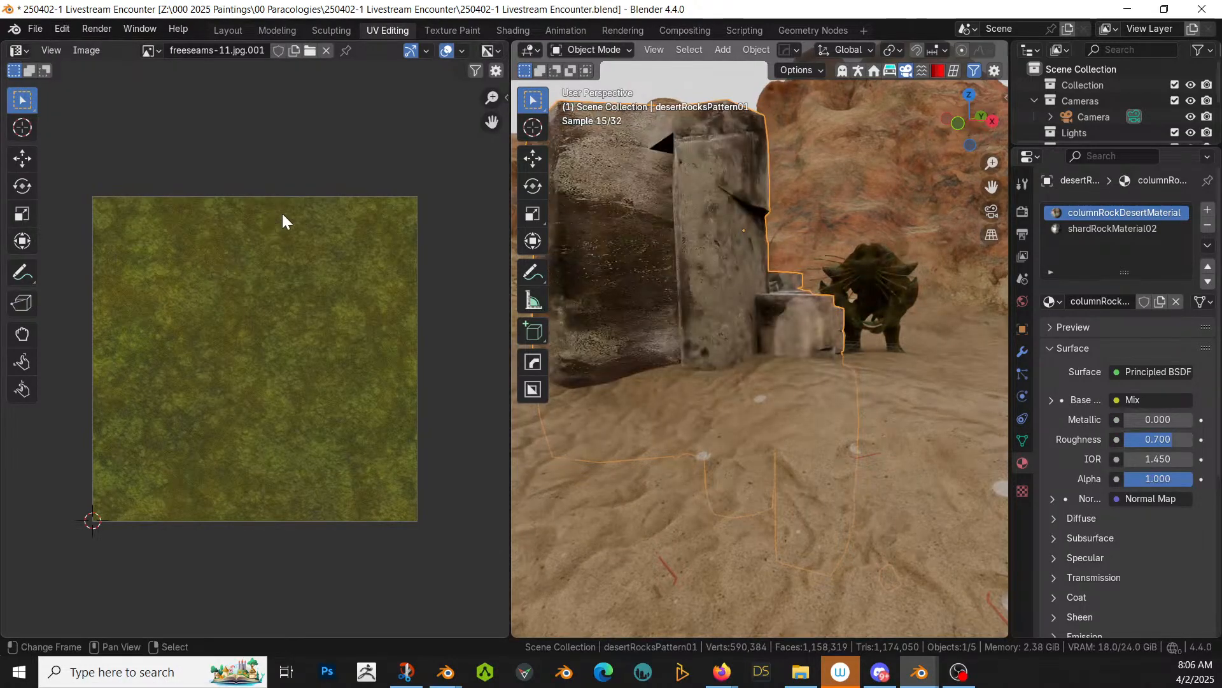
middle_drag(924, 407, 739, 429)
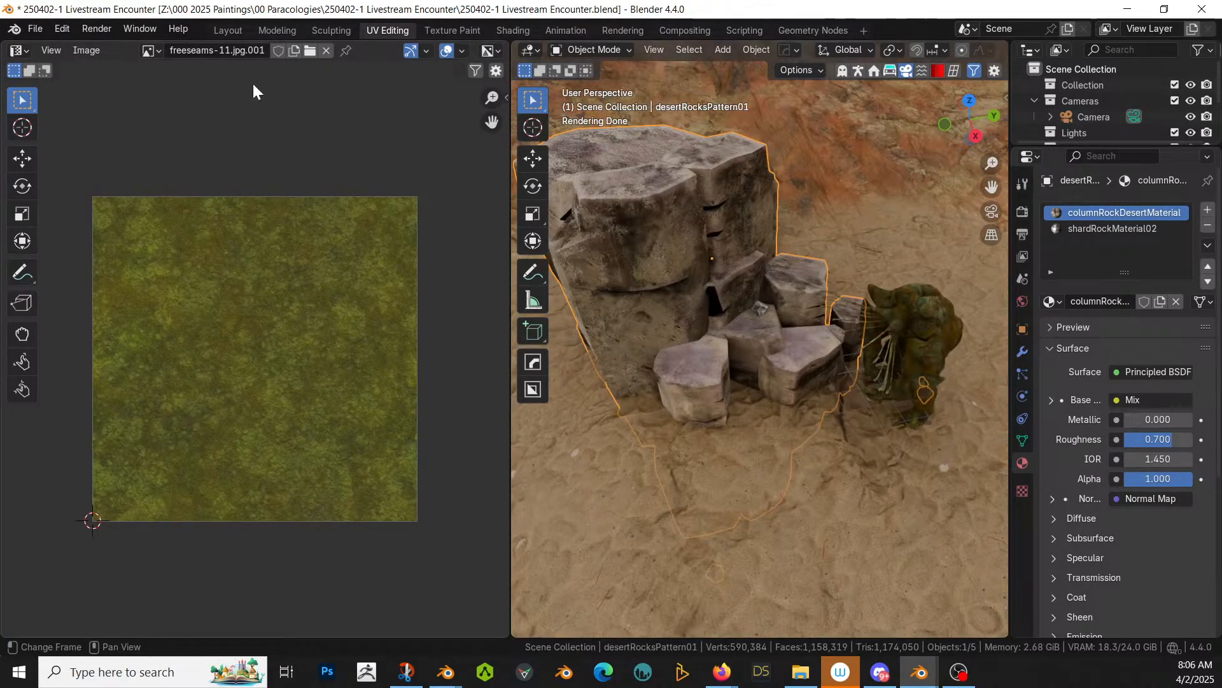
Step: In the Layout workspace, enable the camera exposure control, set it to 8 and save the file
click(232, 29)
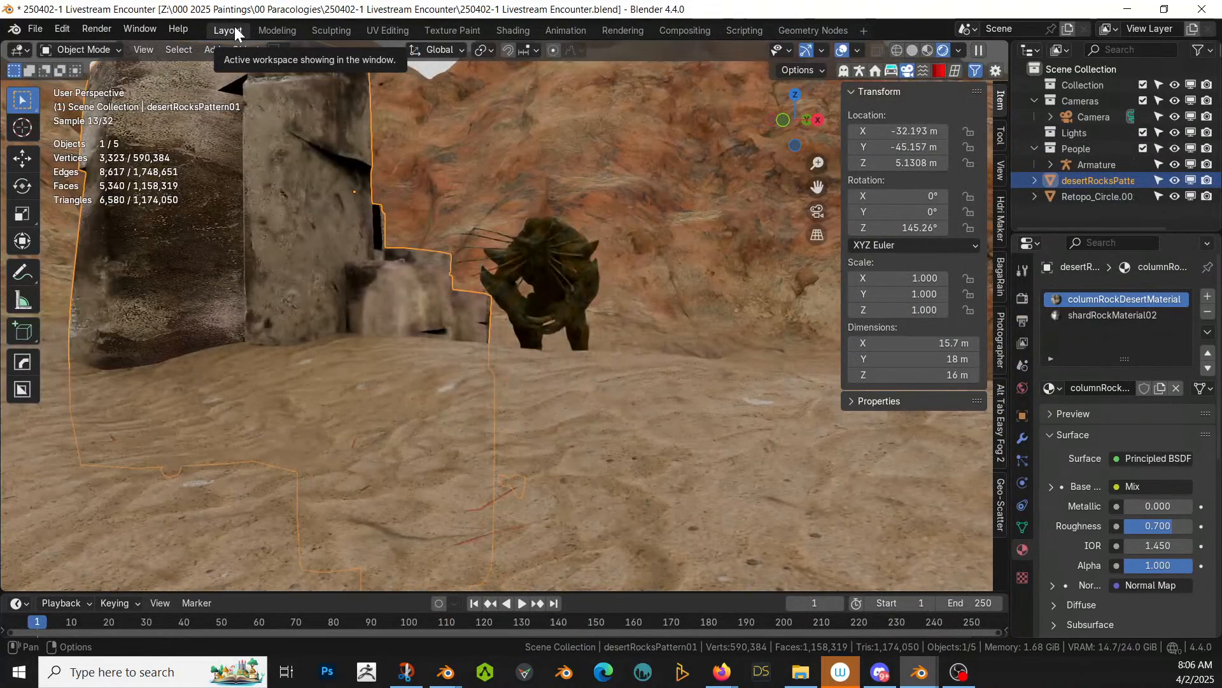
middle_drag(394, 216, 385, 274)
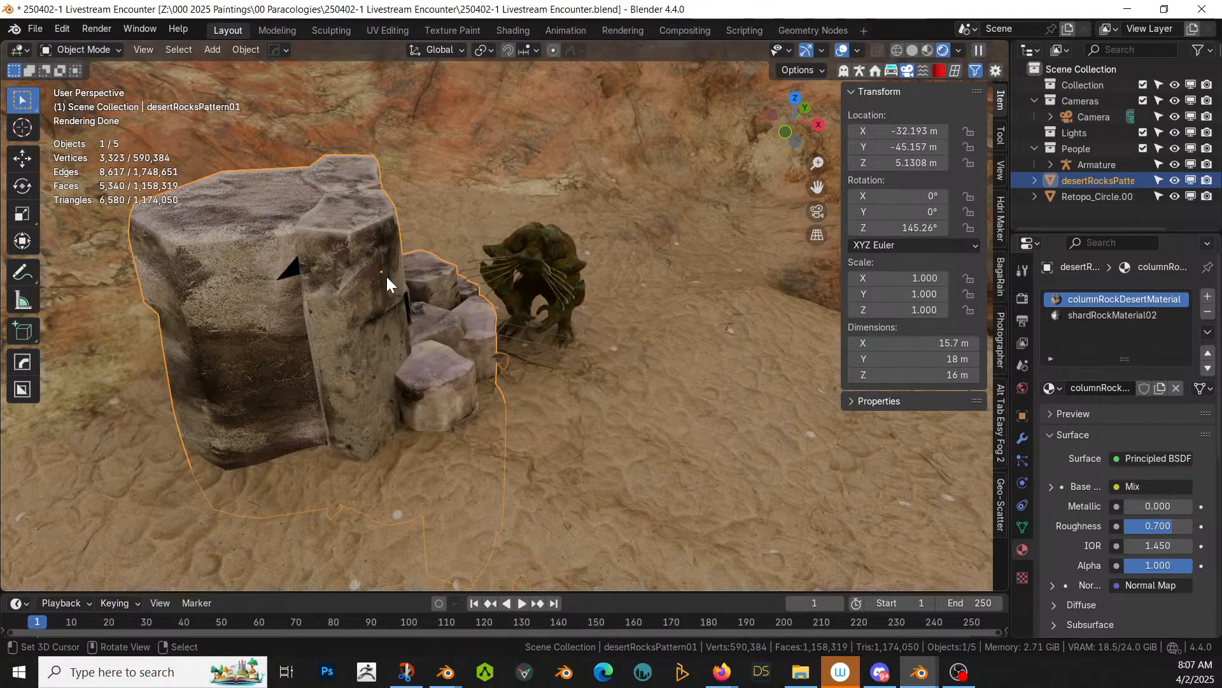
middle_drag(409, 280, 481, 325)
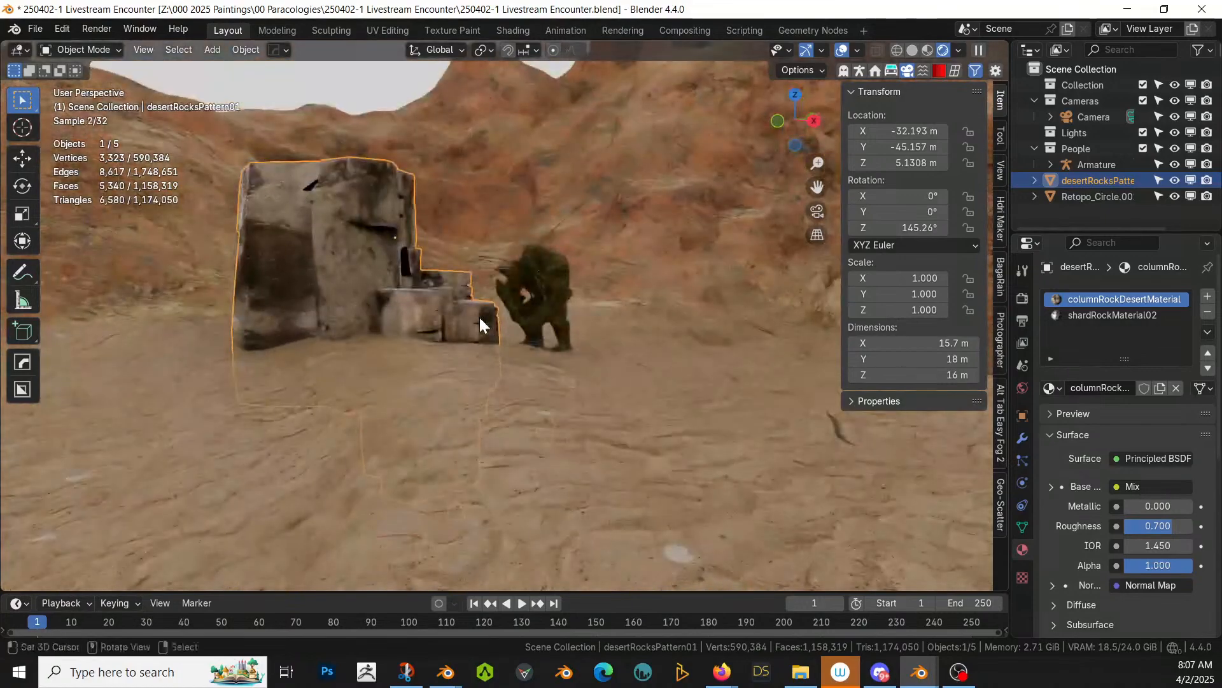
scroll(480, 324, up, 2)
scroll(482, 319, up, 2)
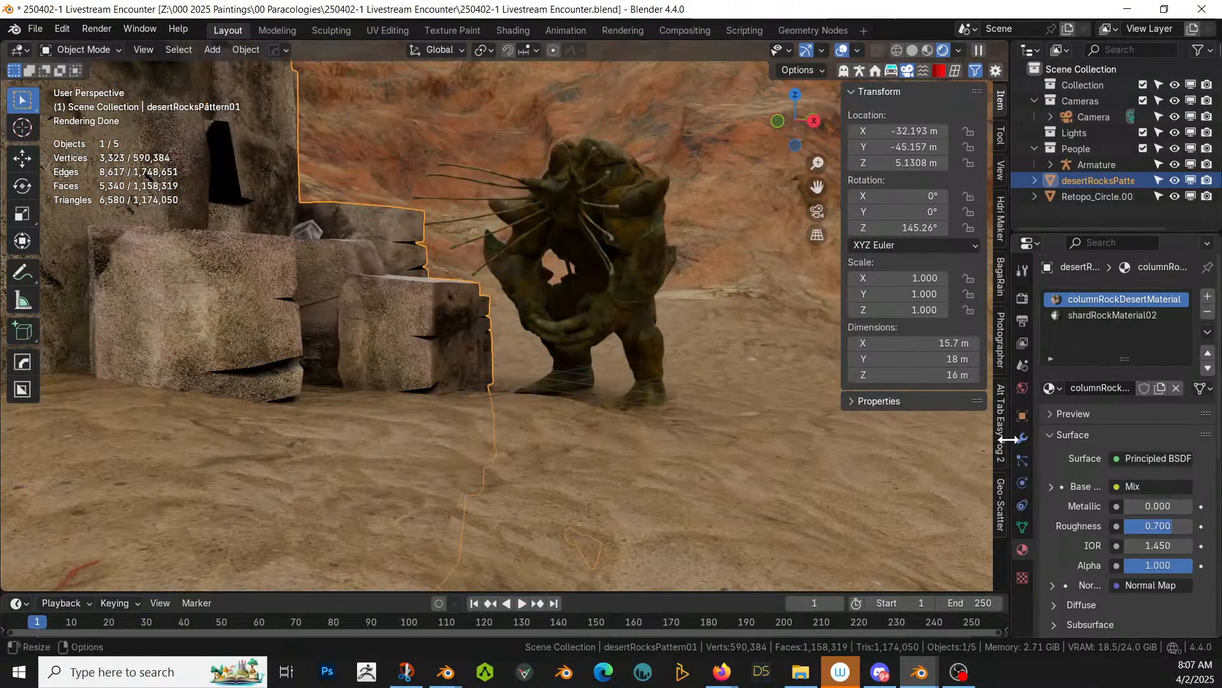
click(1001, 339)
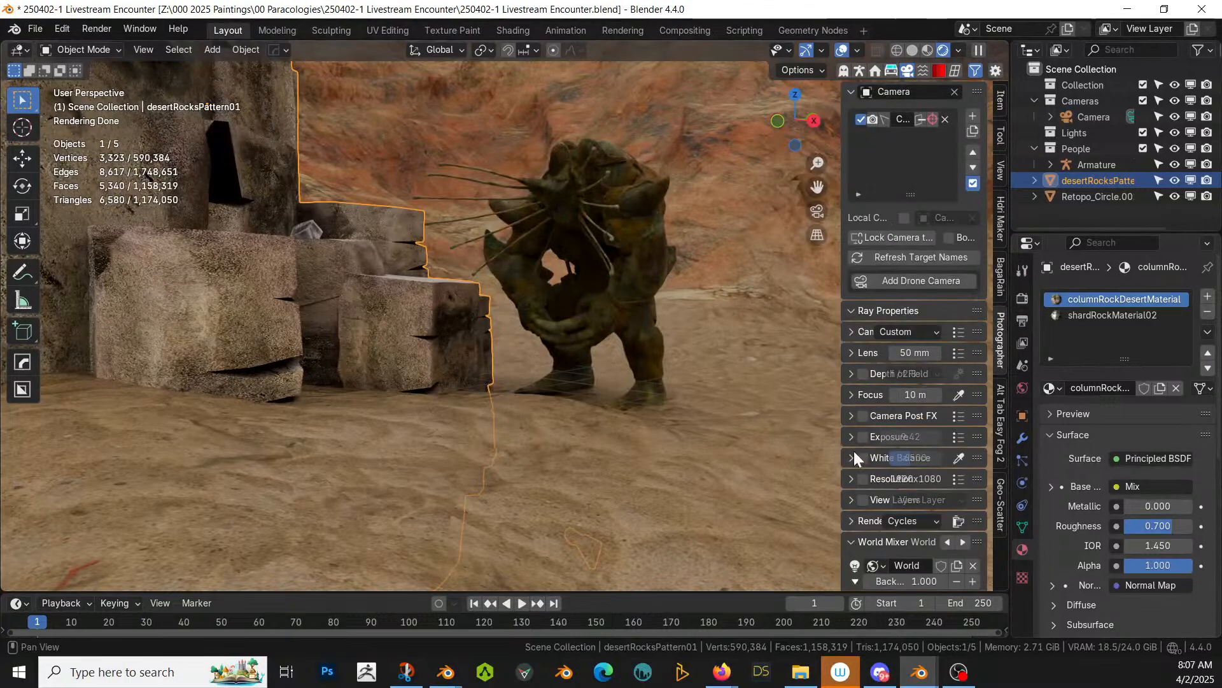
double_click(934, 437)
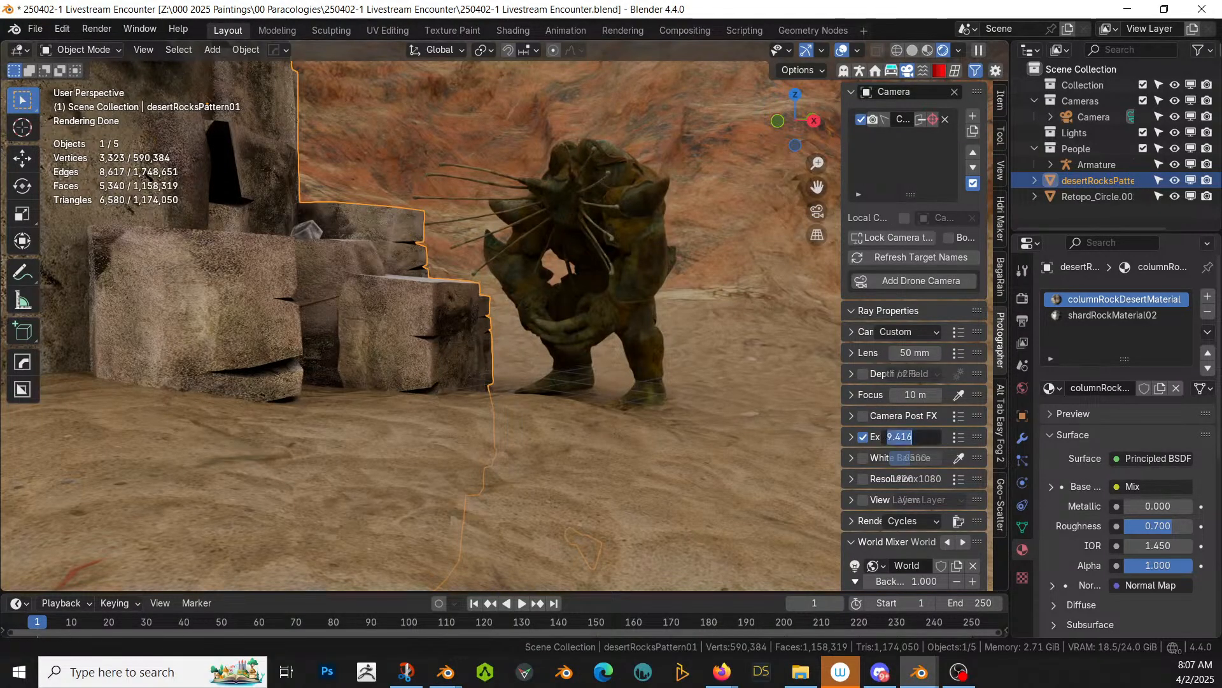
text(8)
key(Return)
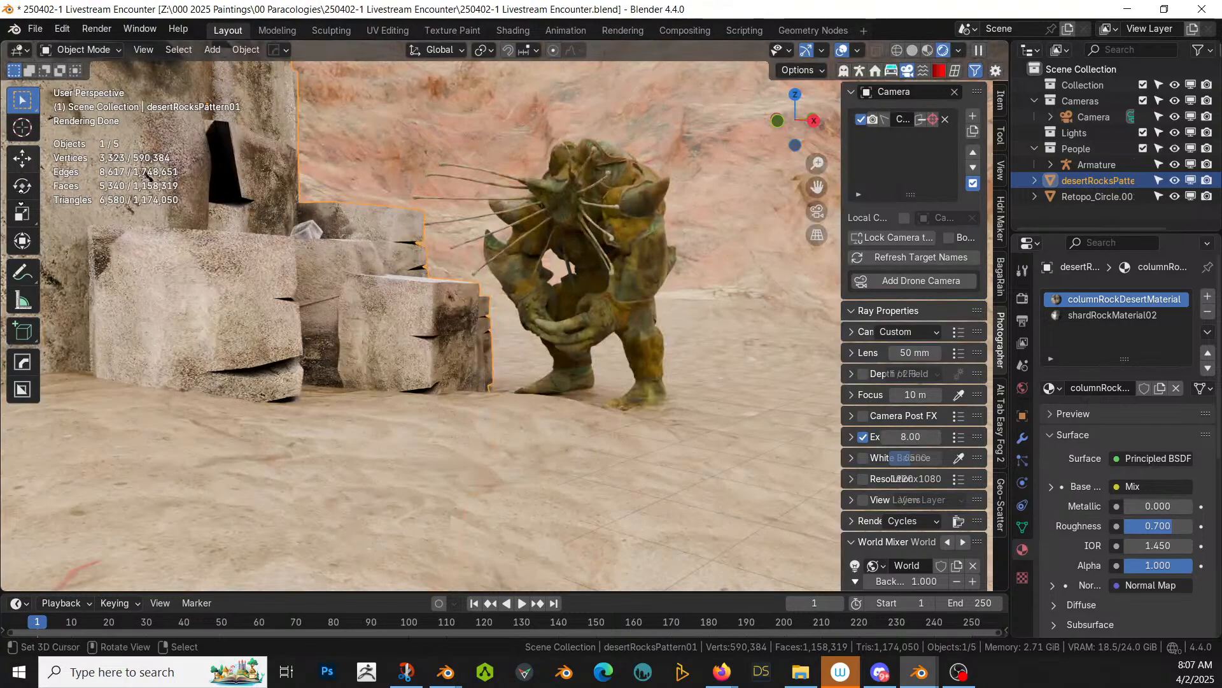
middle_drag(442, 368, 502, 373)
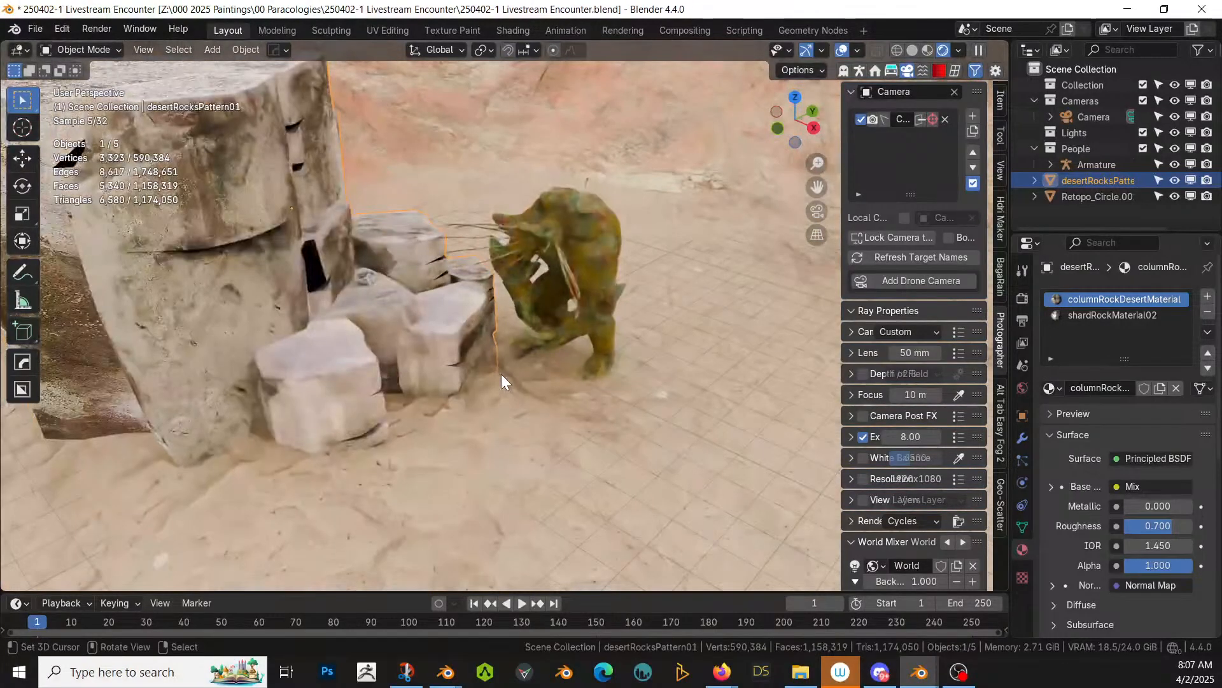
key(ctrl+s)
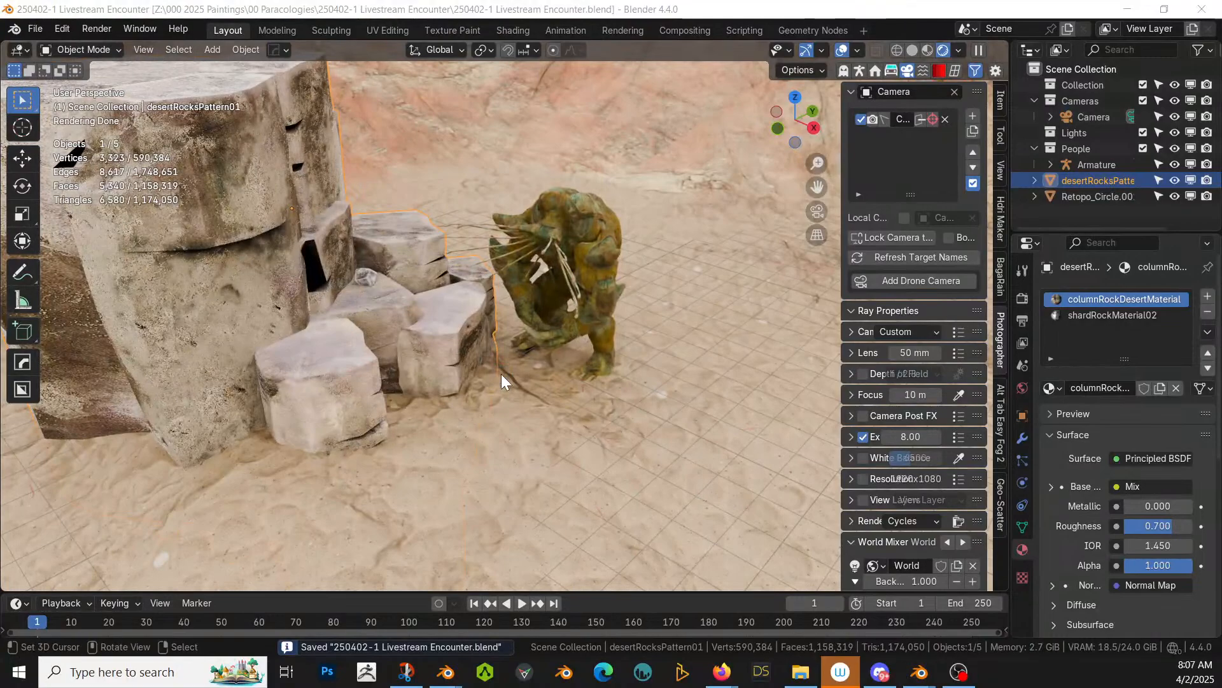
Step: Switch to the 250104-1 Chosen People file and bring the group of smaller figures into view
key(alt+Tab)
middle_drag(371, 428, 594, 392)
key(alt+Tab)
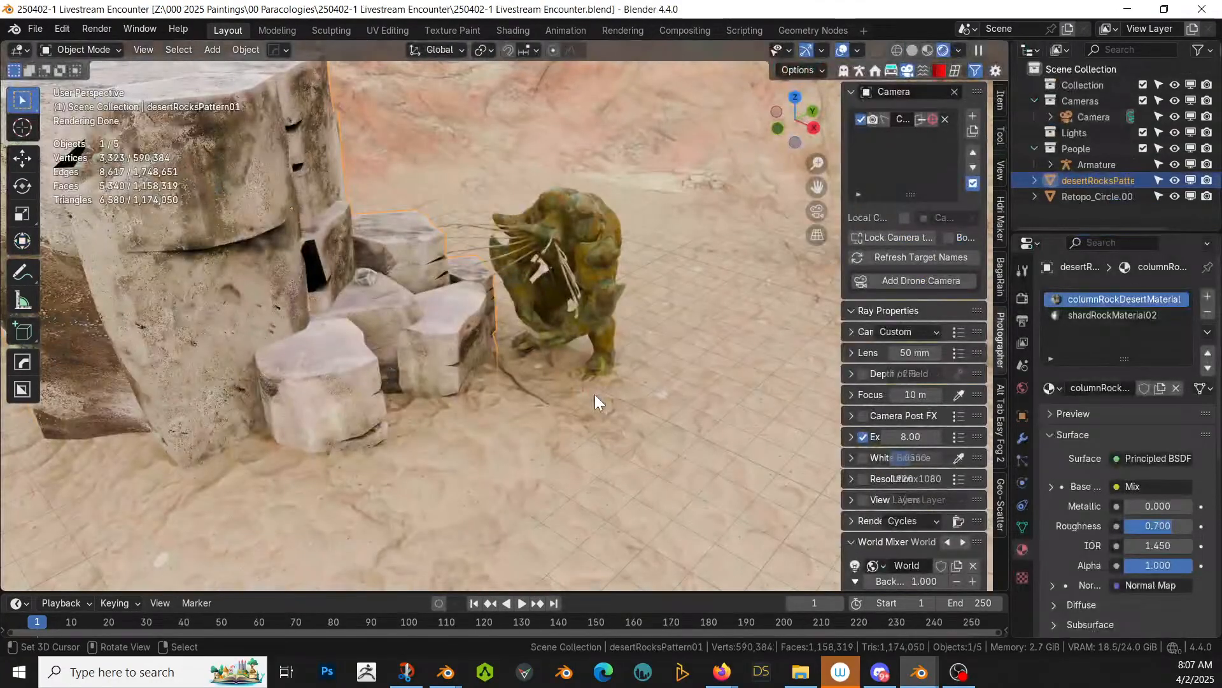
key(alt+Tab)
shift+middle_drag(535, 427, 872, 505)
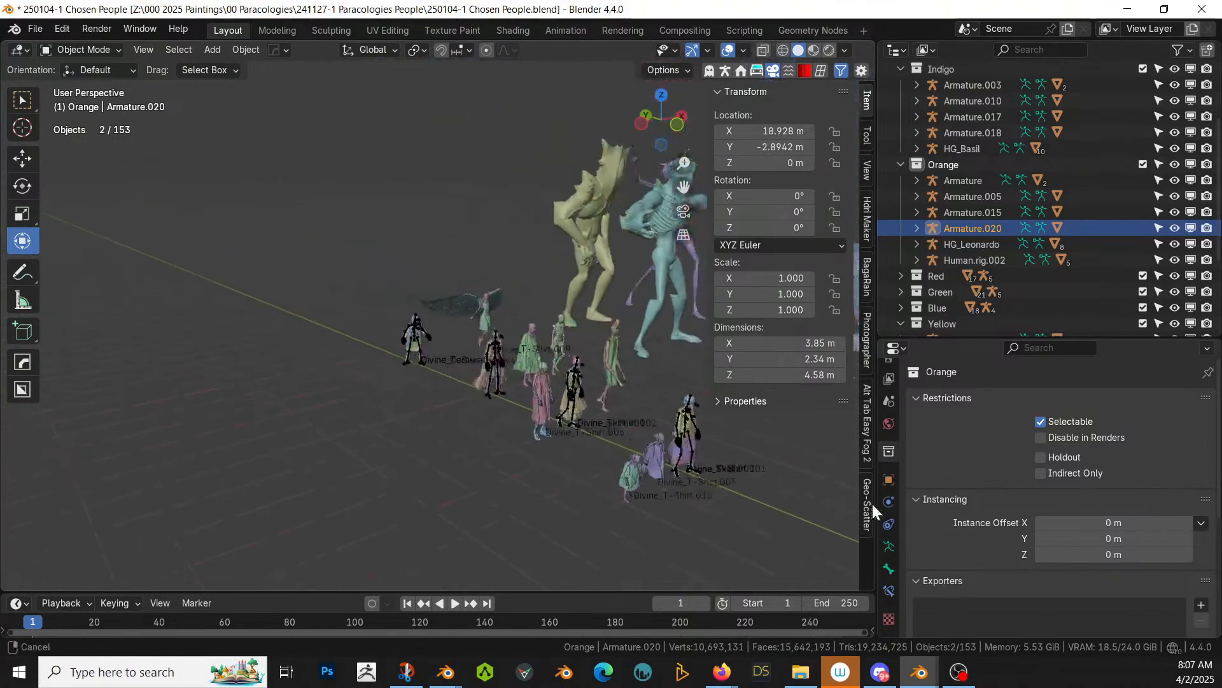
shift+middle_drag(712, 510, 534, 375)
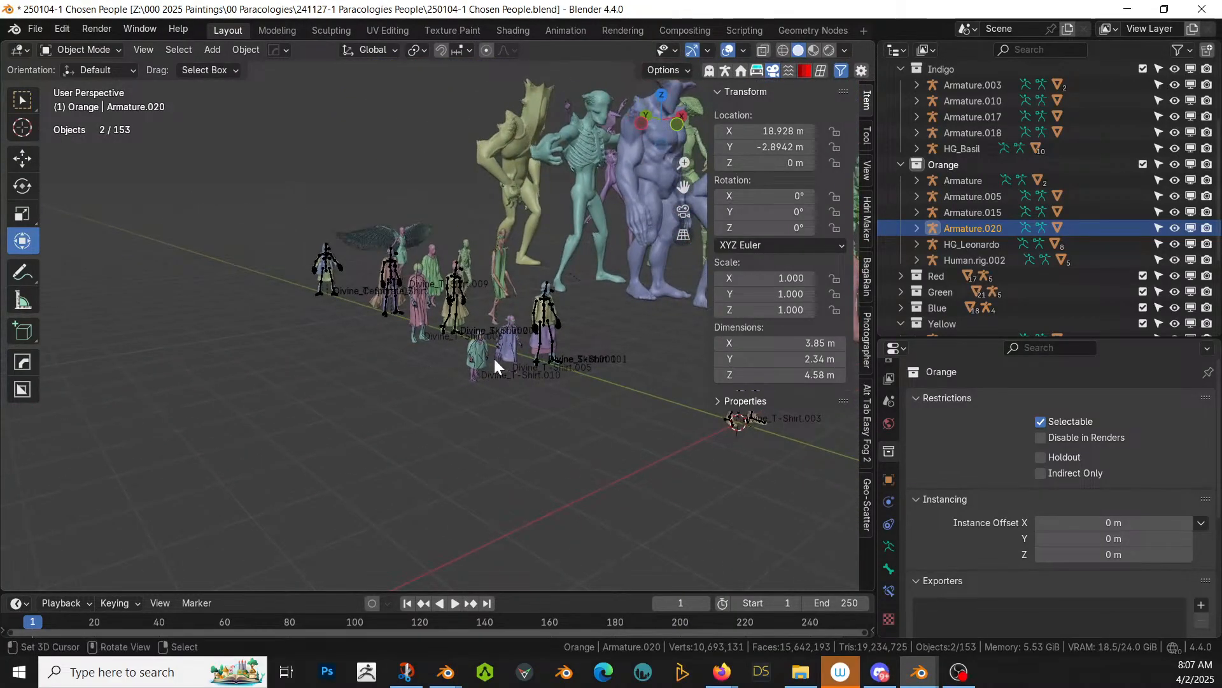
Step: Examine the robed human figures, selecting candidates and viewing them up close, to choose a character for the scene
right_click(484, 357)
middle_drag(475, 282, 471, 240)
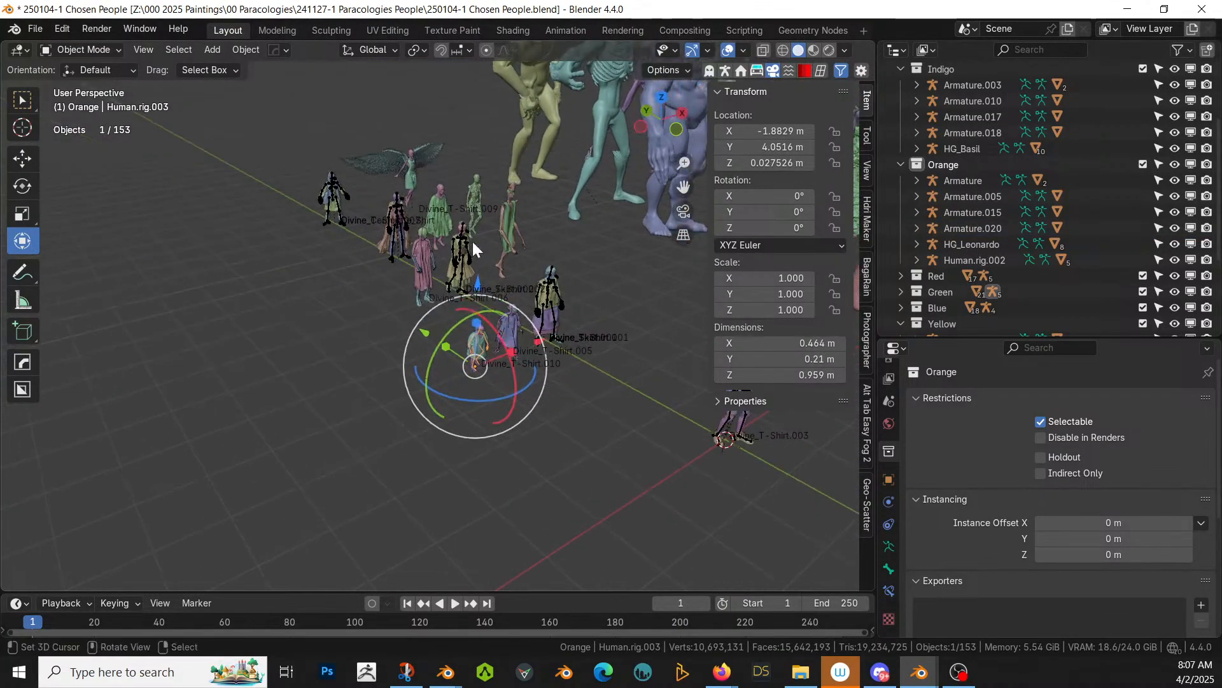
right_click(488, 196)
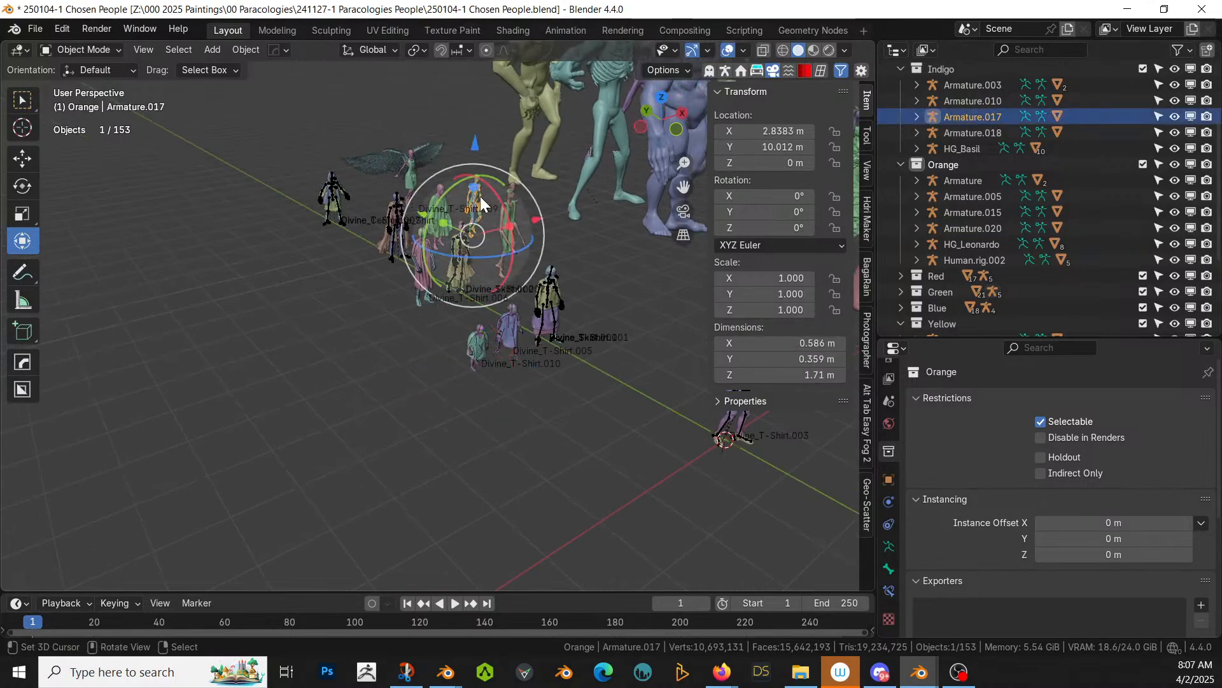
key(KP_Decimal)
scroll(480, 196, down, 5)
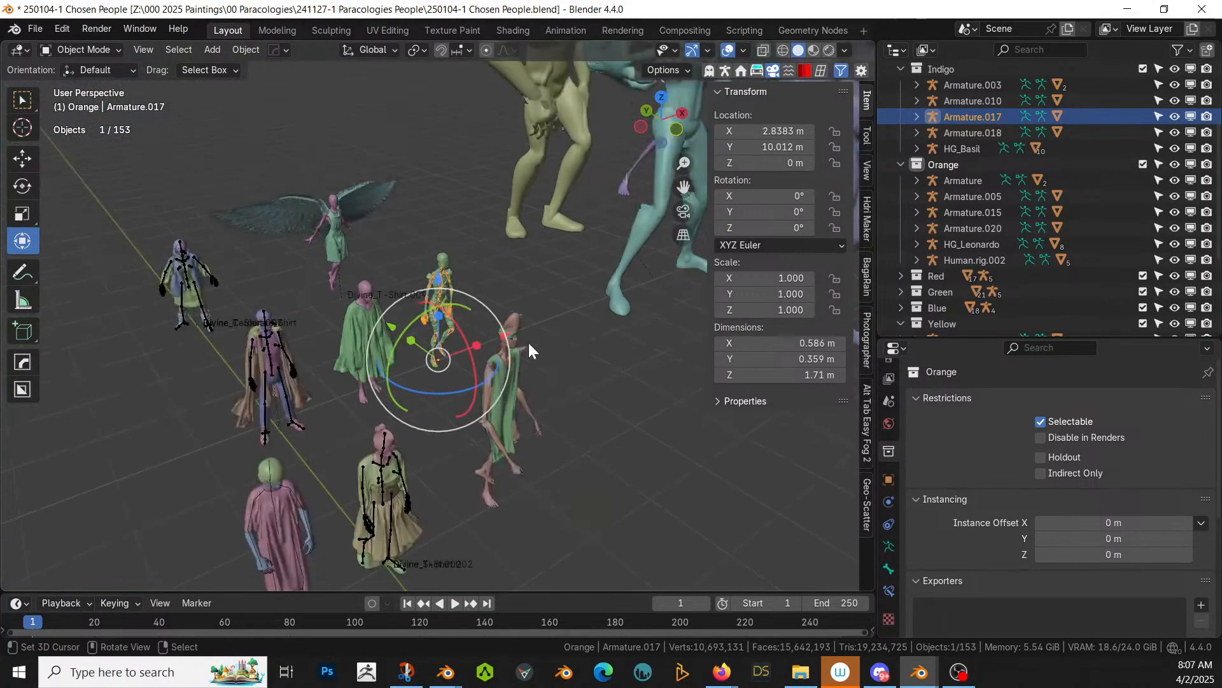
middle_drag(445, 456, 406, 334)
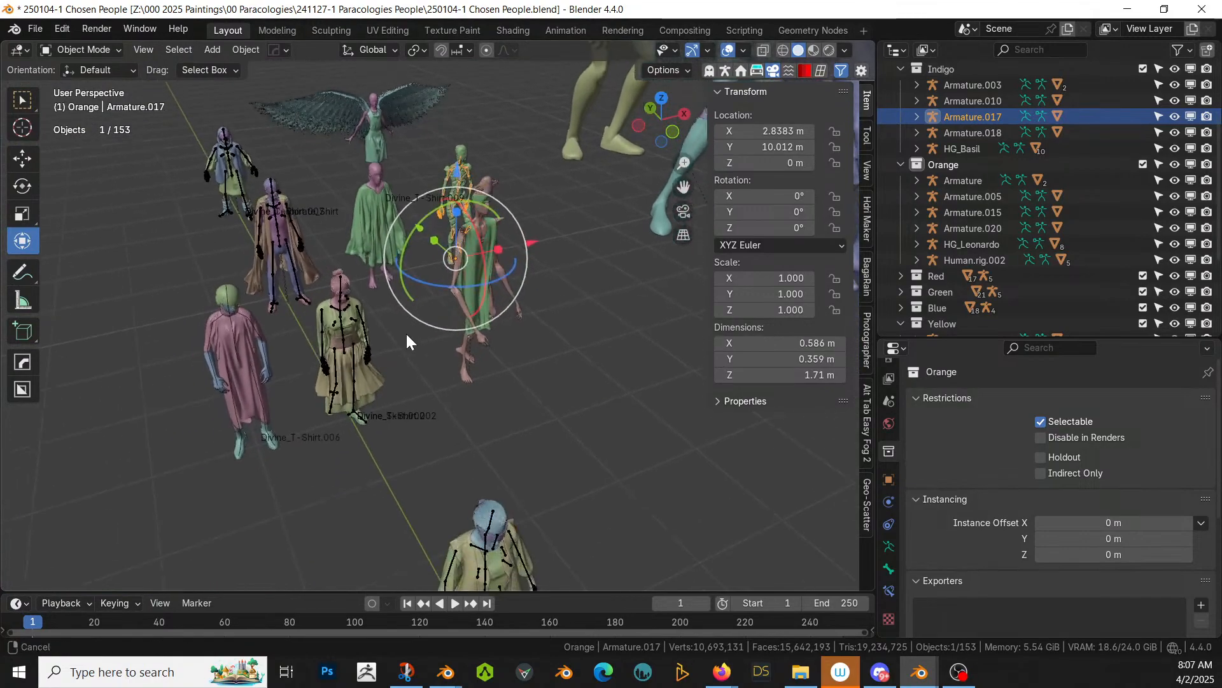
right_click(212, 377)
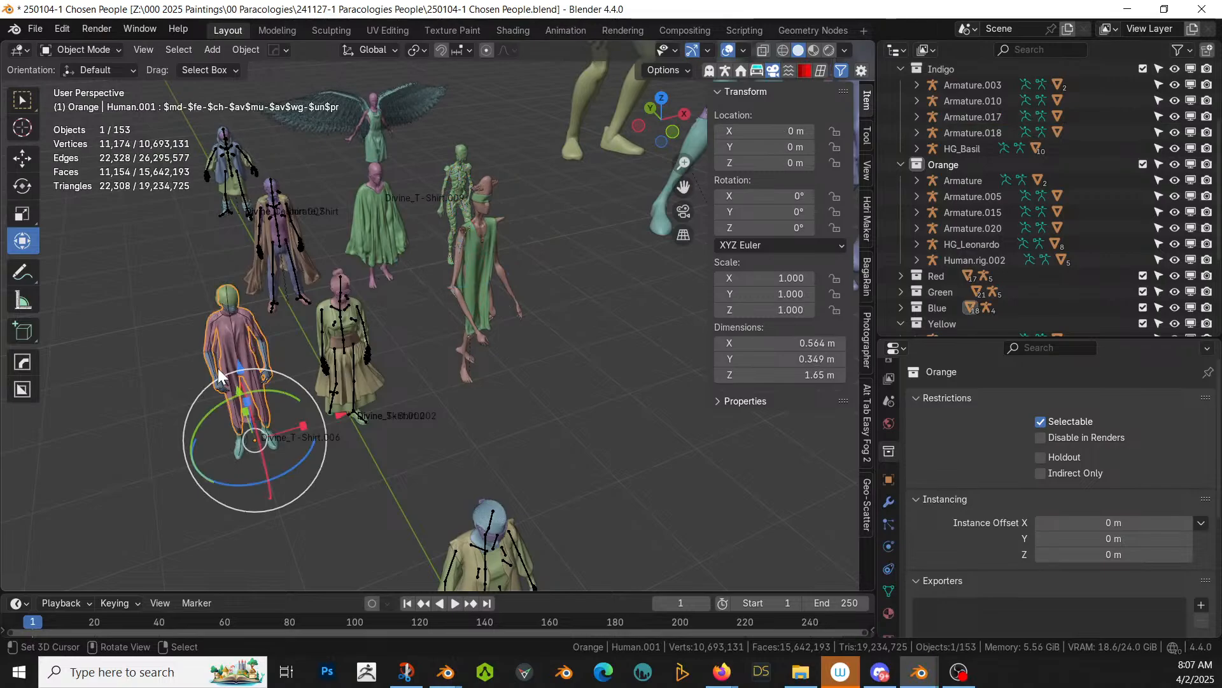
scroll(466, 368, down, 3)
middle_drag(470, 371, 525, 322)
scroll(470, 339, up, 3)
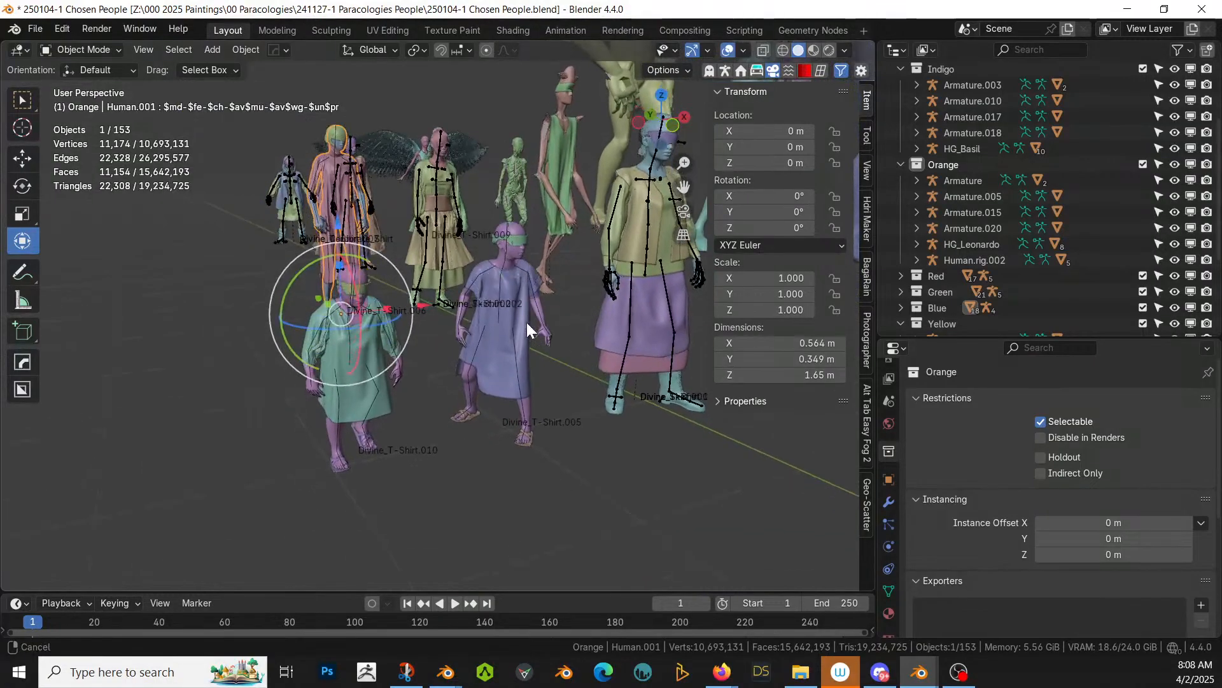
Step: Select the full hierarchy of the small green-robed figure's Human.rig.003, copy its objects and switch back to the Livestream Encounter file
click(337, 403)
key(period)
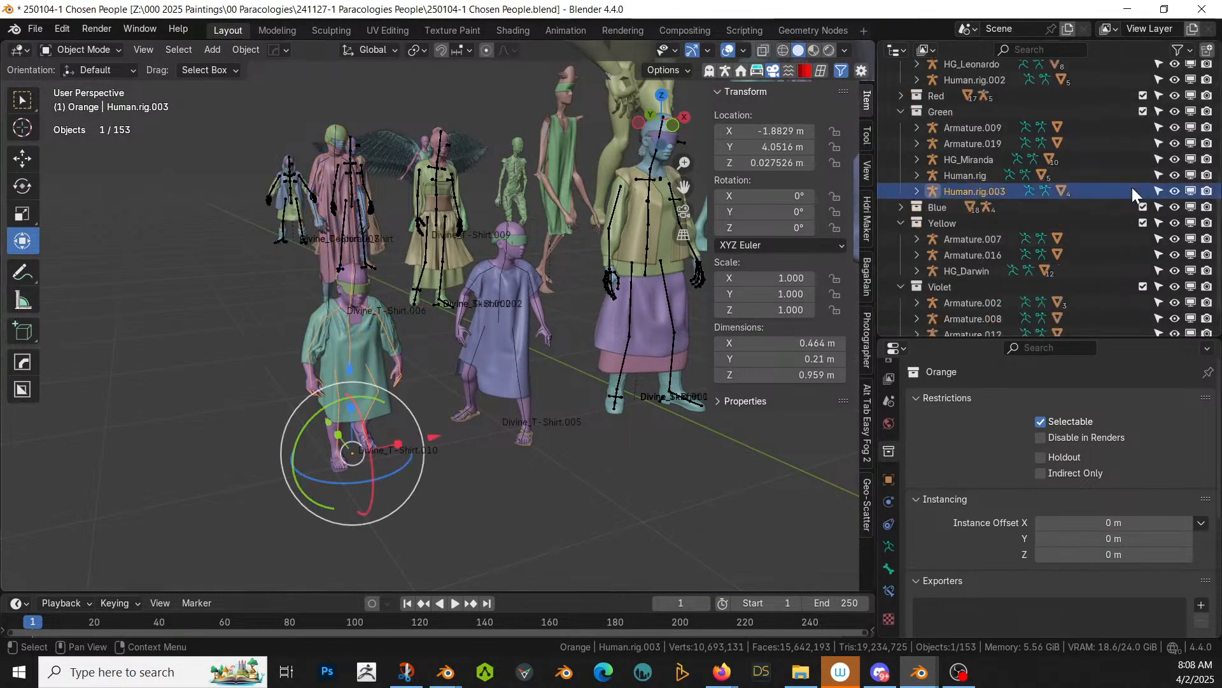
right_click(977, 191)
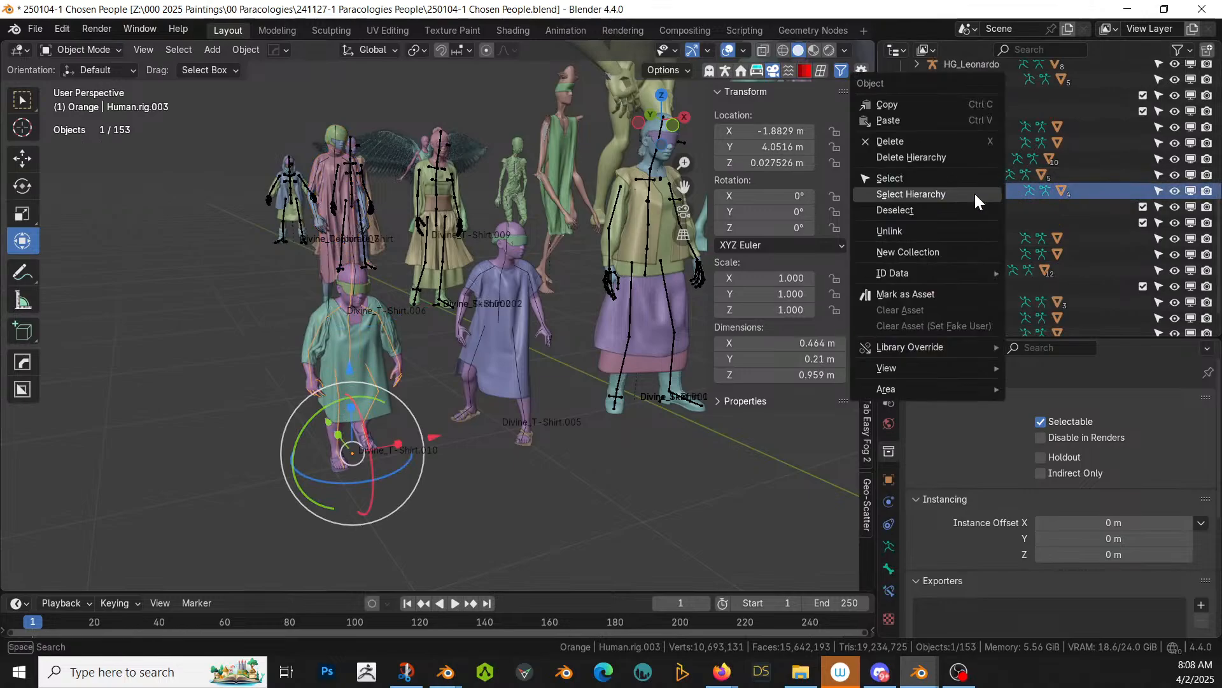
click(896, 196)
key(ctrl+c)
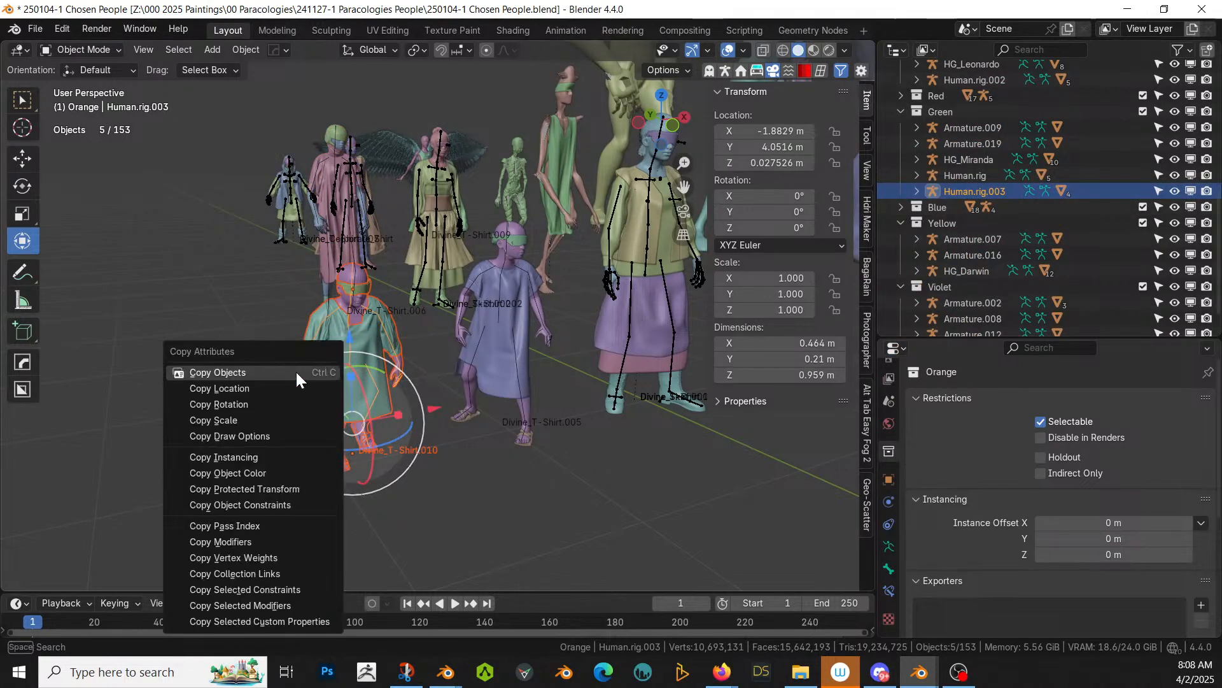
click(297, 376)
key(alt+Tab)
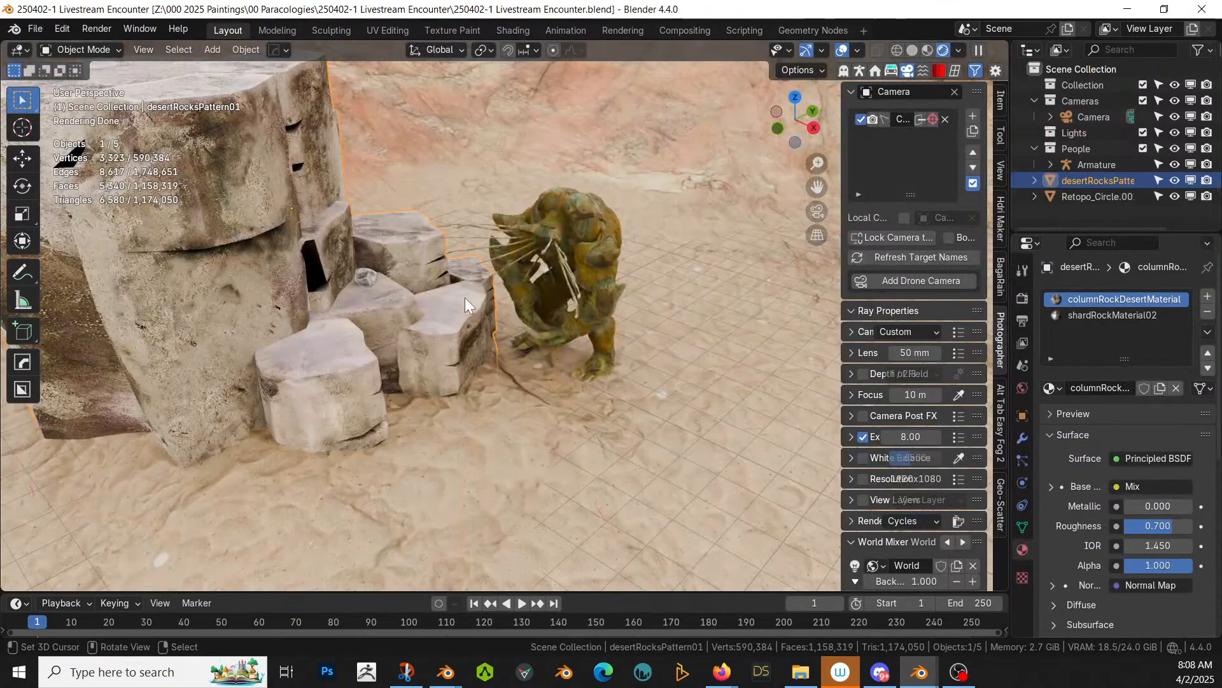
Step: Switch the viewport to solid shading and paste the copied human figure's objects into the People collection
key(z)
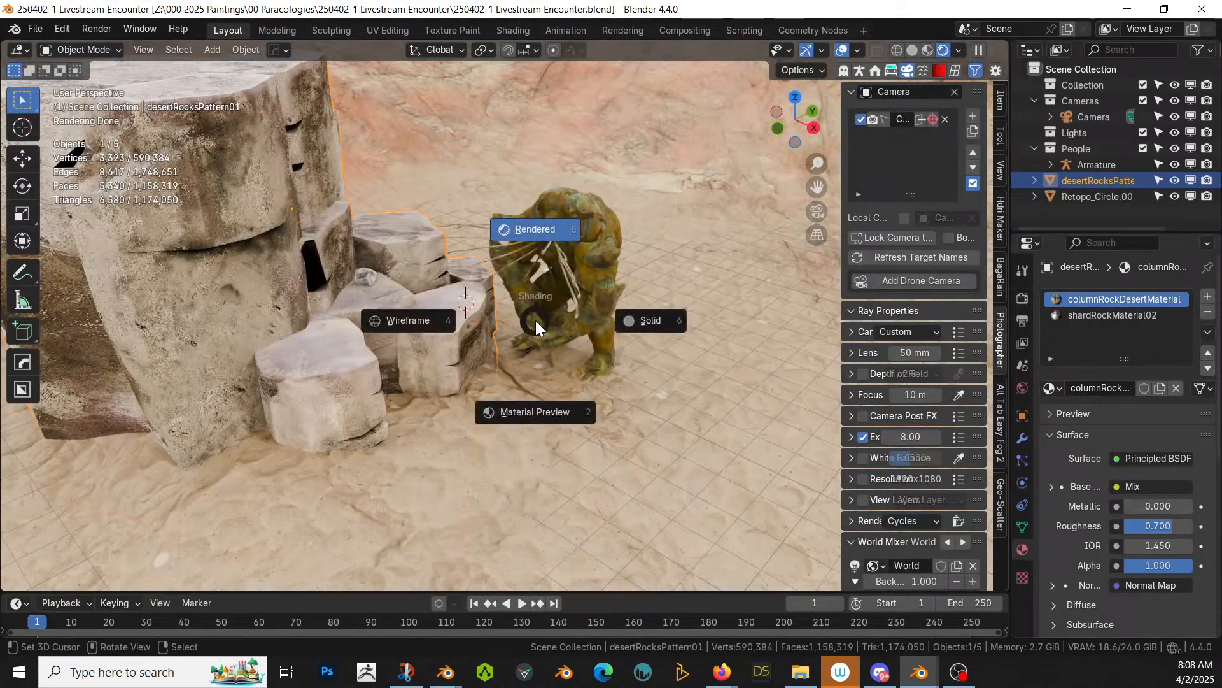
key(6)
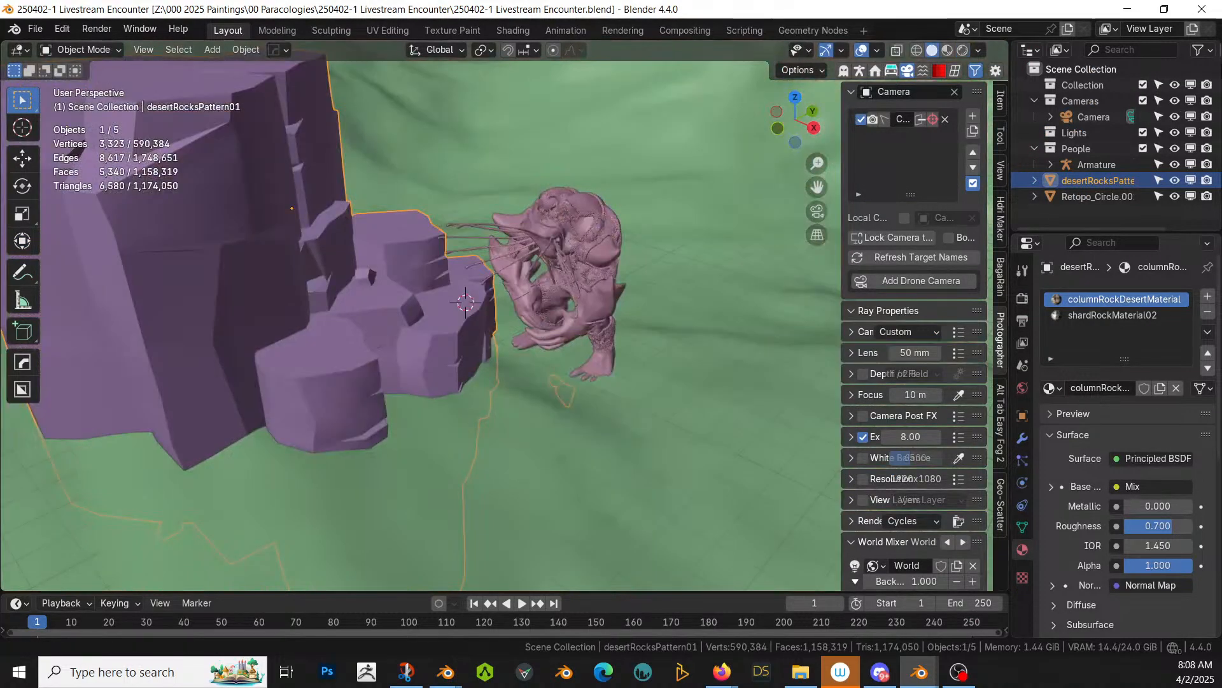
click(1069, 146)
key(ctrl+v)
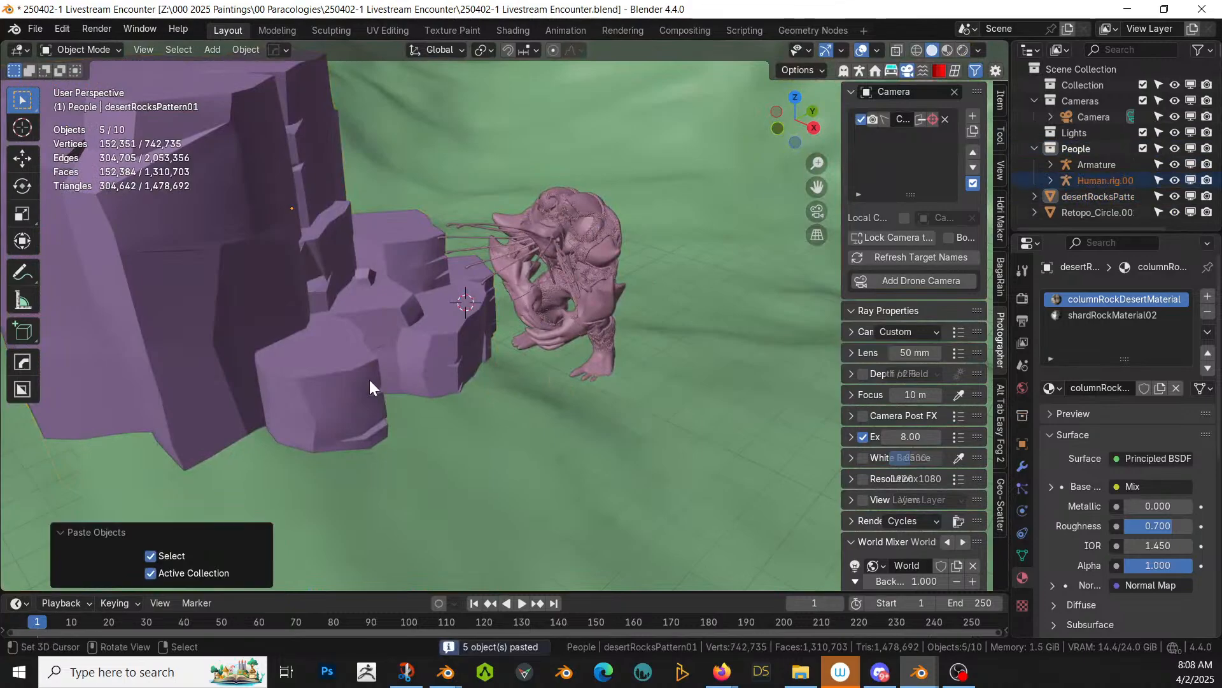
Step: From the top view, move the pasted figure about -28.5 m in X and -46.2 m in Y to the rock formation
key(KP_7)
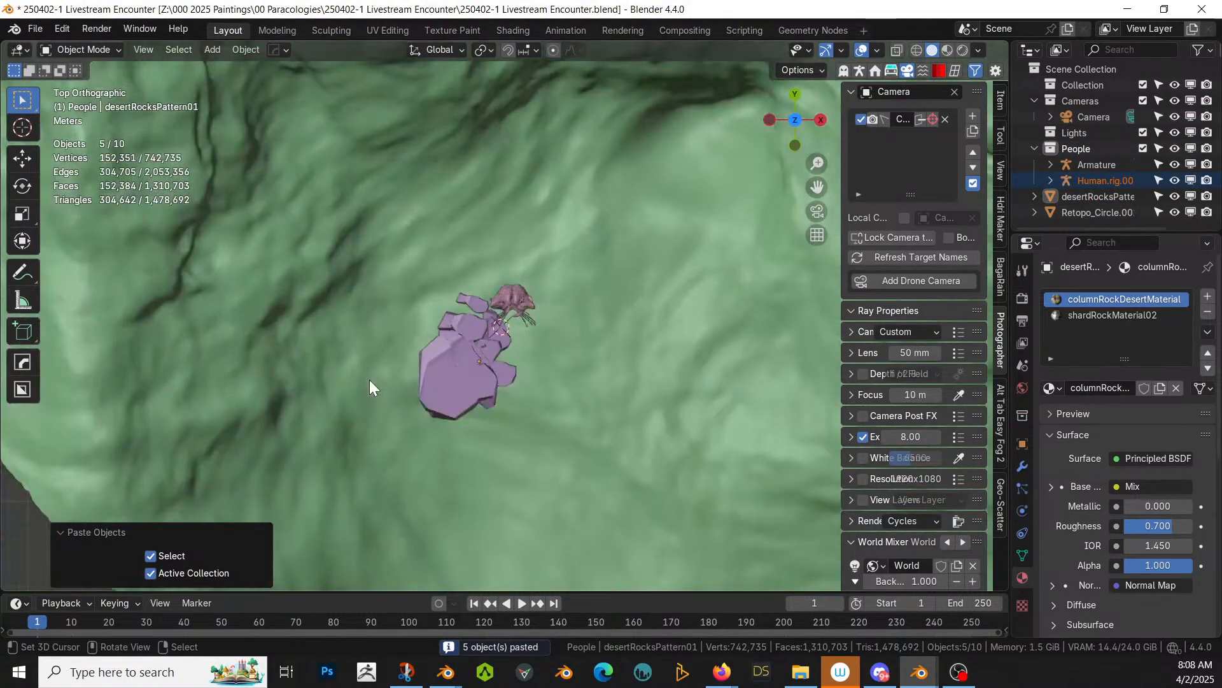
key(g)
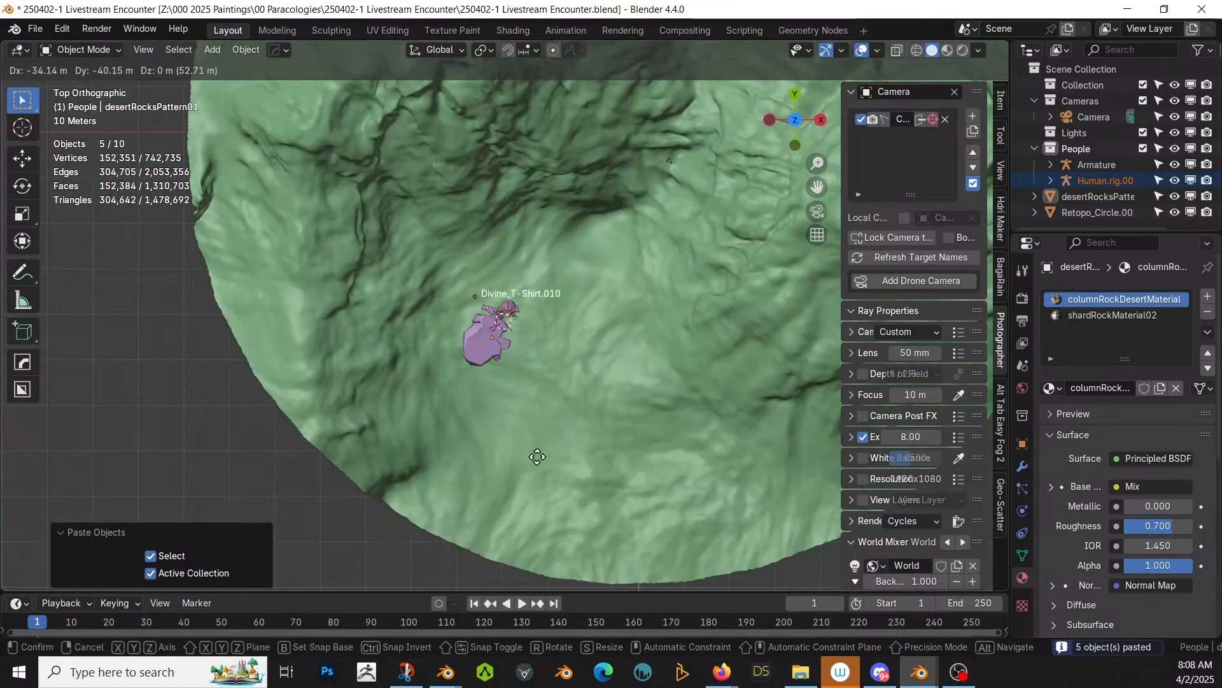
click(571, 472)
Step: Raise the robed figure along Z by about 1.97 m and a further 0.07 m onto the rock ledge
key(KP_Decimal)
middle_drag(574, 470, 515, 352)
key(g)
key(z)
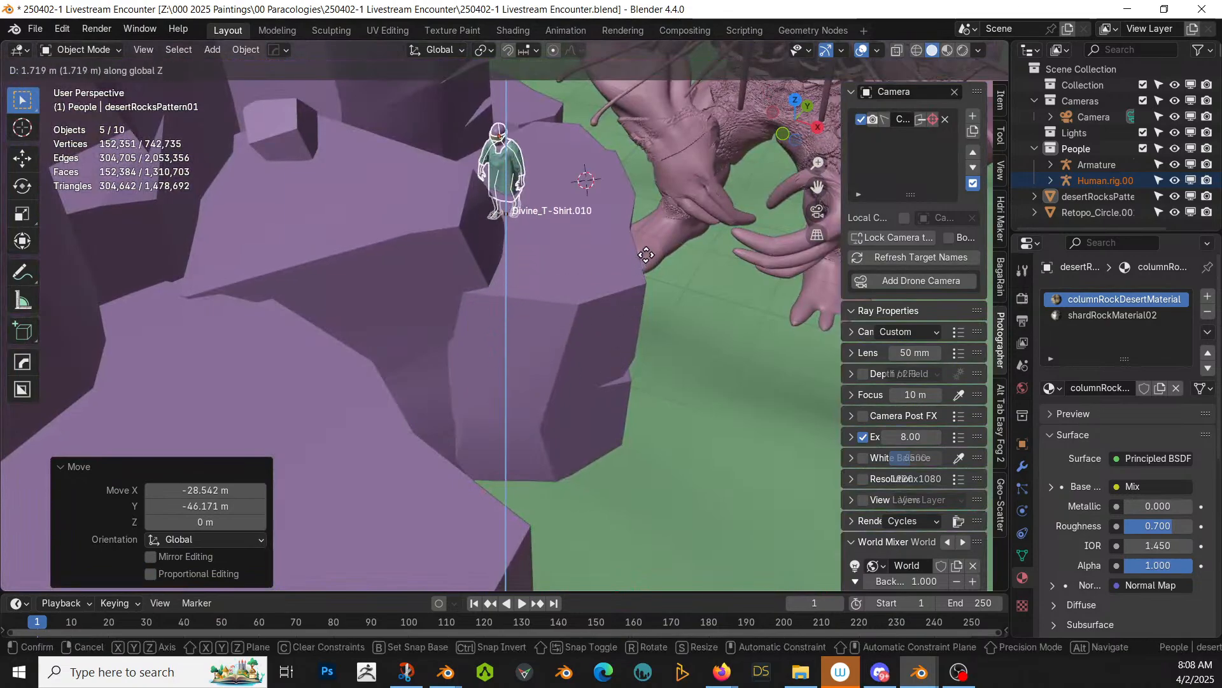
click(640, 231)
key(KP_Decimal)
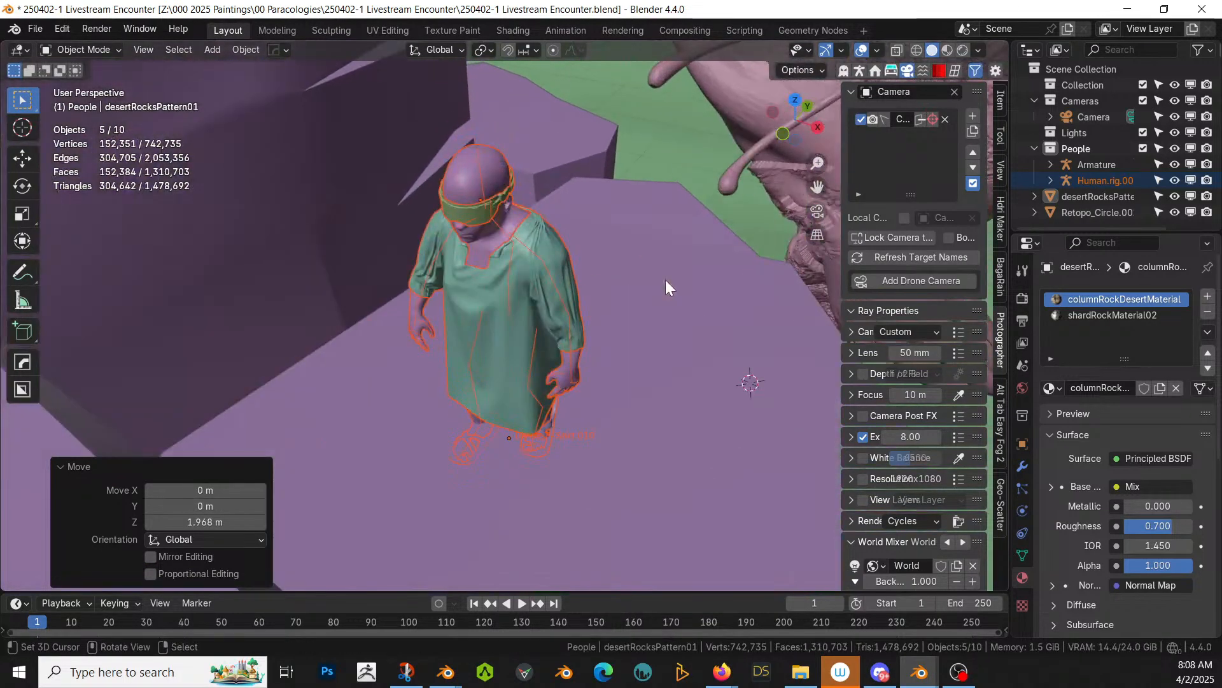
middle_drag(666, 280, 516, 181)
key(g)
key(z)
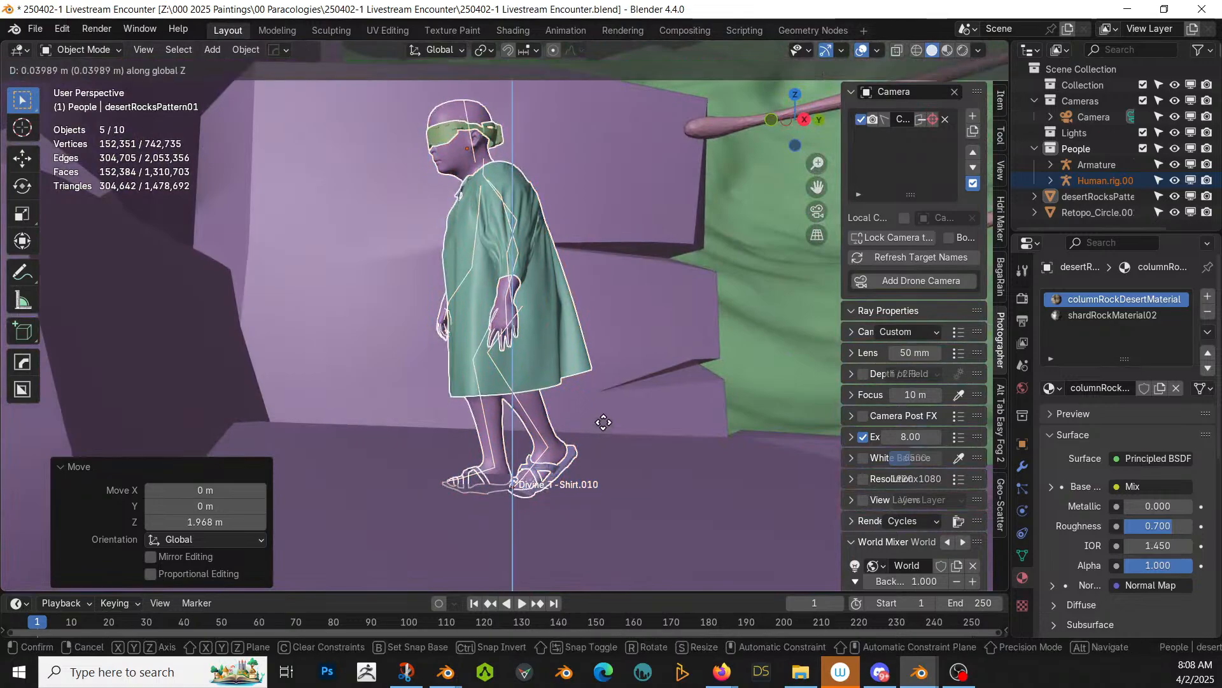
click(605, 410)
Step: Enable the Transform gizmo, select only the Human.rig.003 armature and rotate it 163° about Z to face the creature
scroll(605, 410, down, 3)
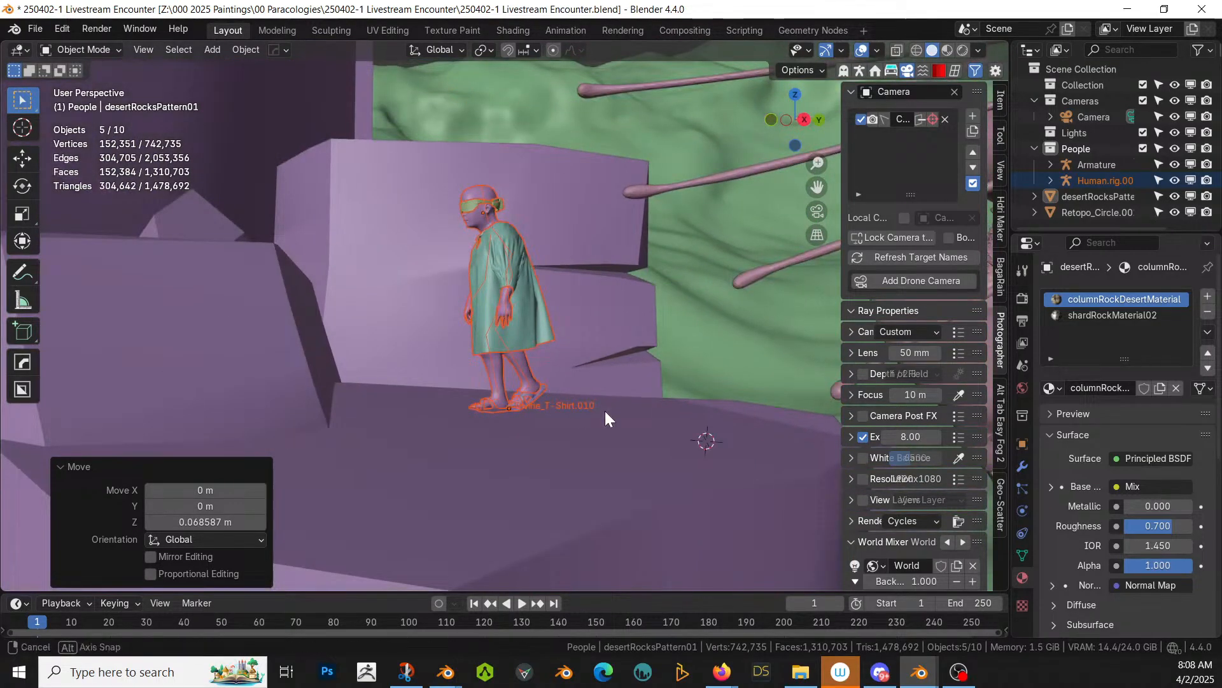
middle_drag(605, 410, 624, 565)
click(23, 247)
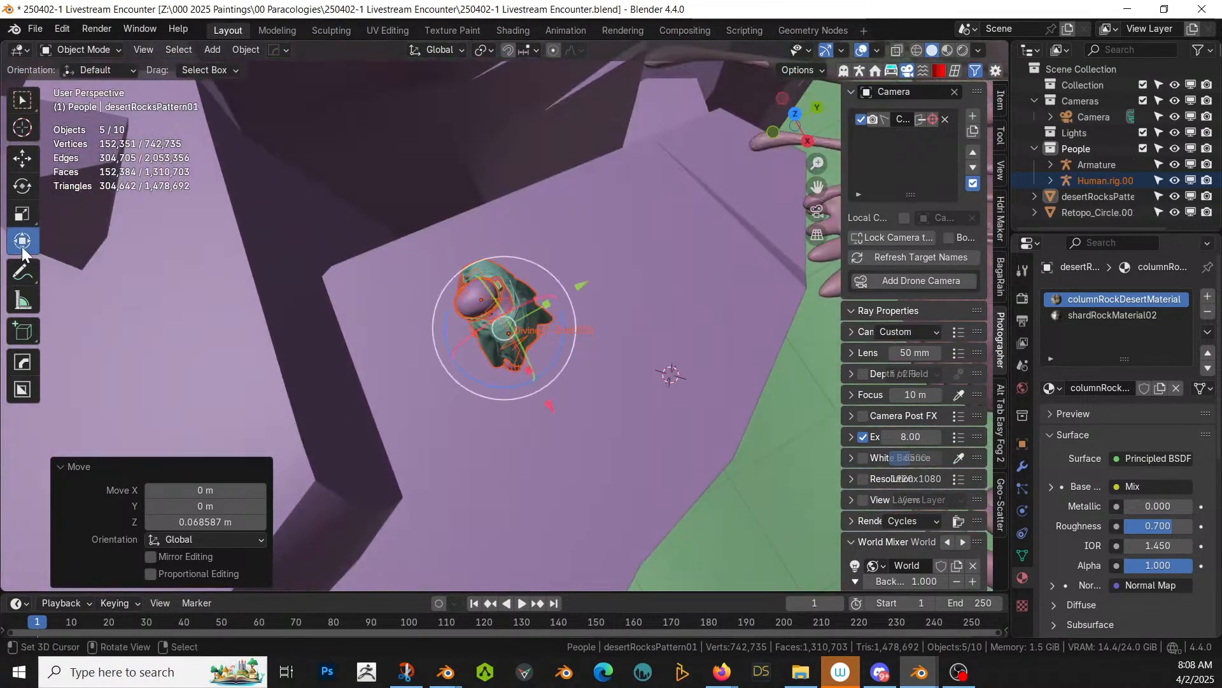
click(1106, 181)
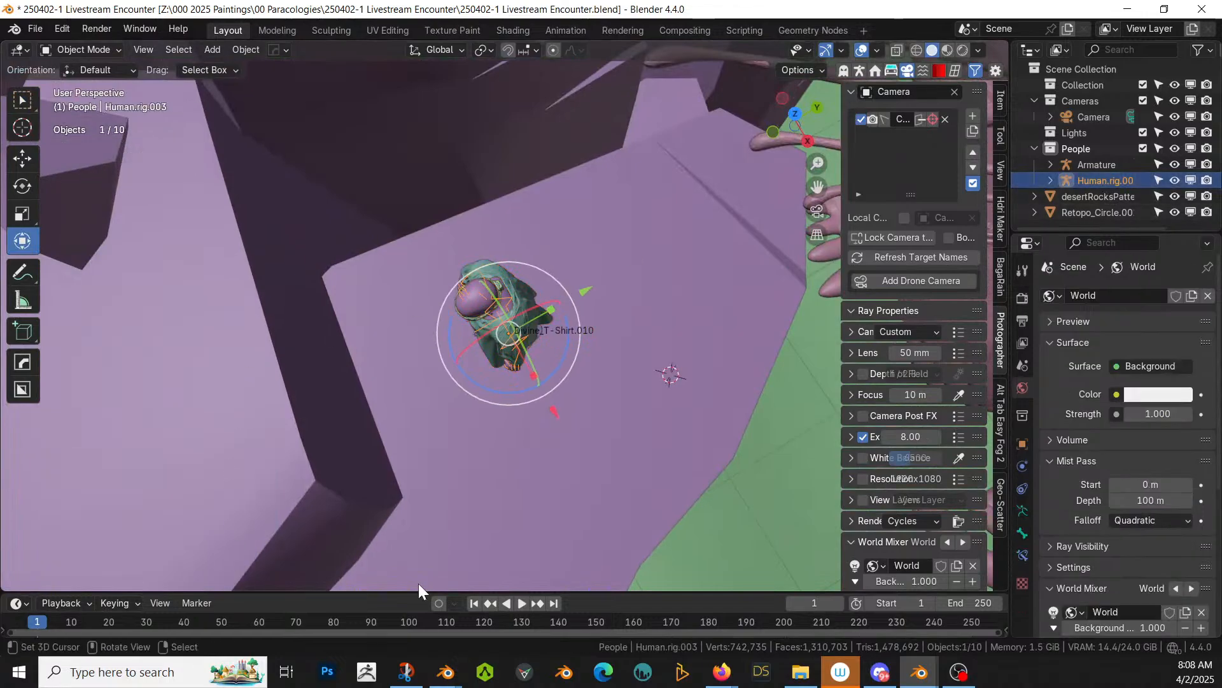
key(r)
key(z)
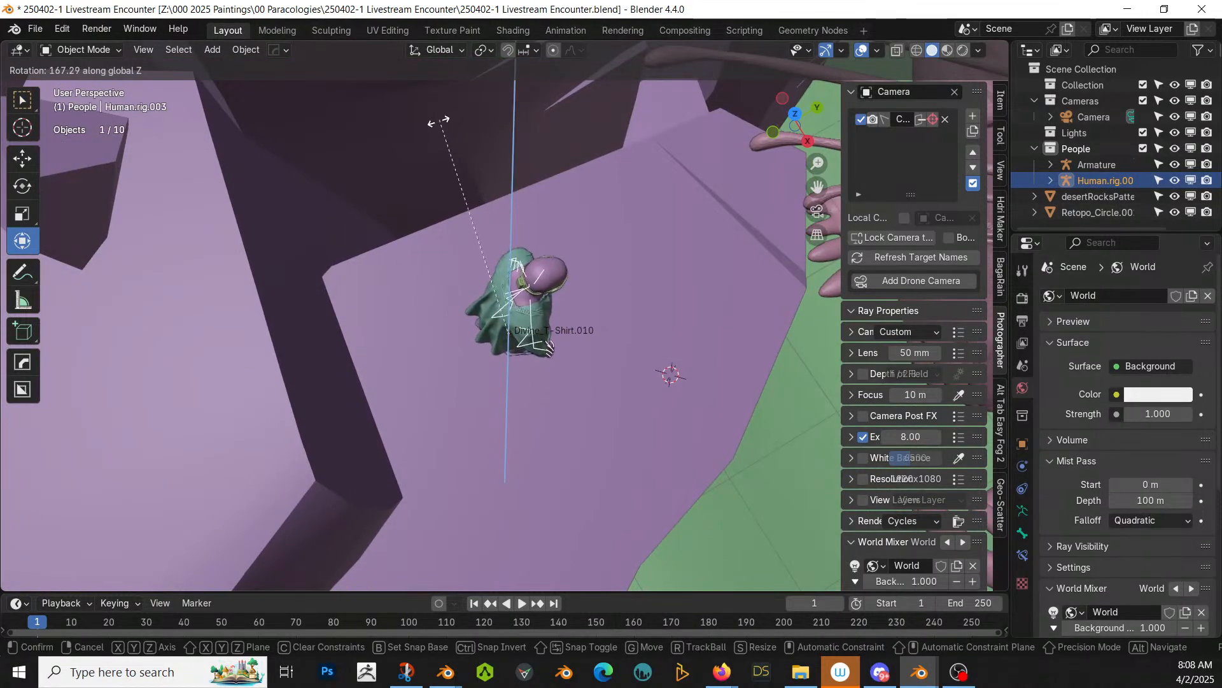
click(451, 130)
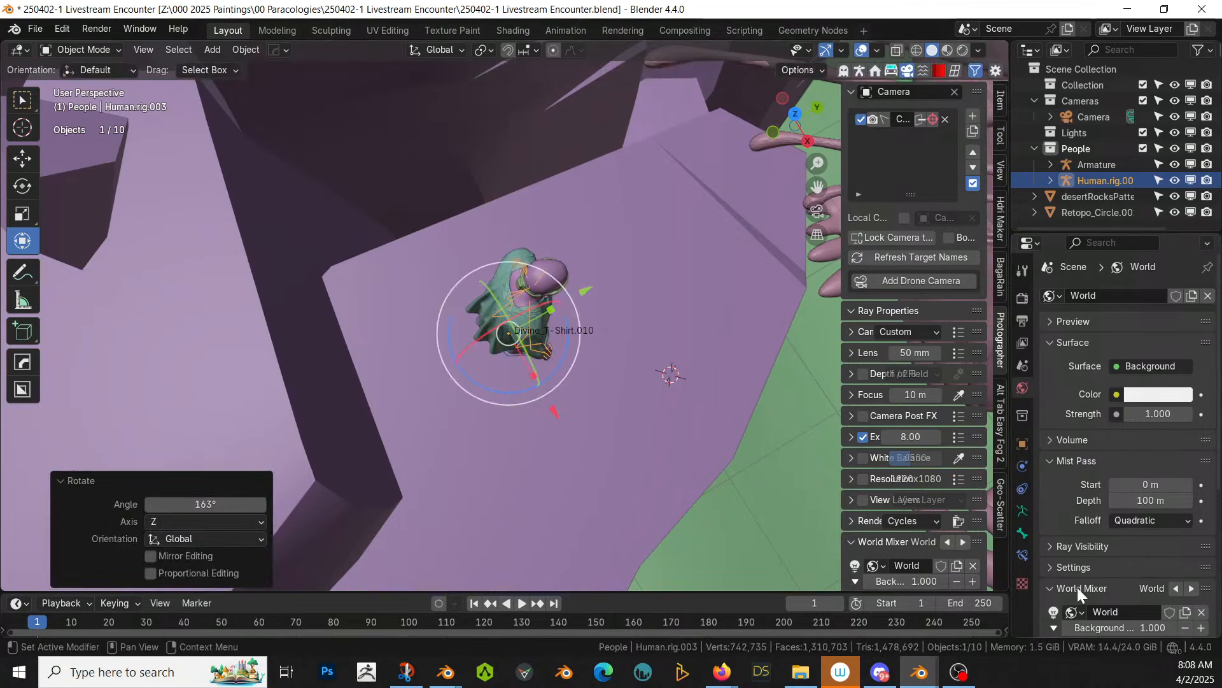
Step: Move the human rig about 0.74 m in X and 0.56 m in Y toward the ledge's edge
scroll(1077, 587, down, 3)
scroll(1127, 541, down, 3)
middle_drag(704, 480, 389, 558)
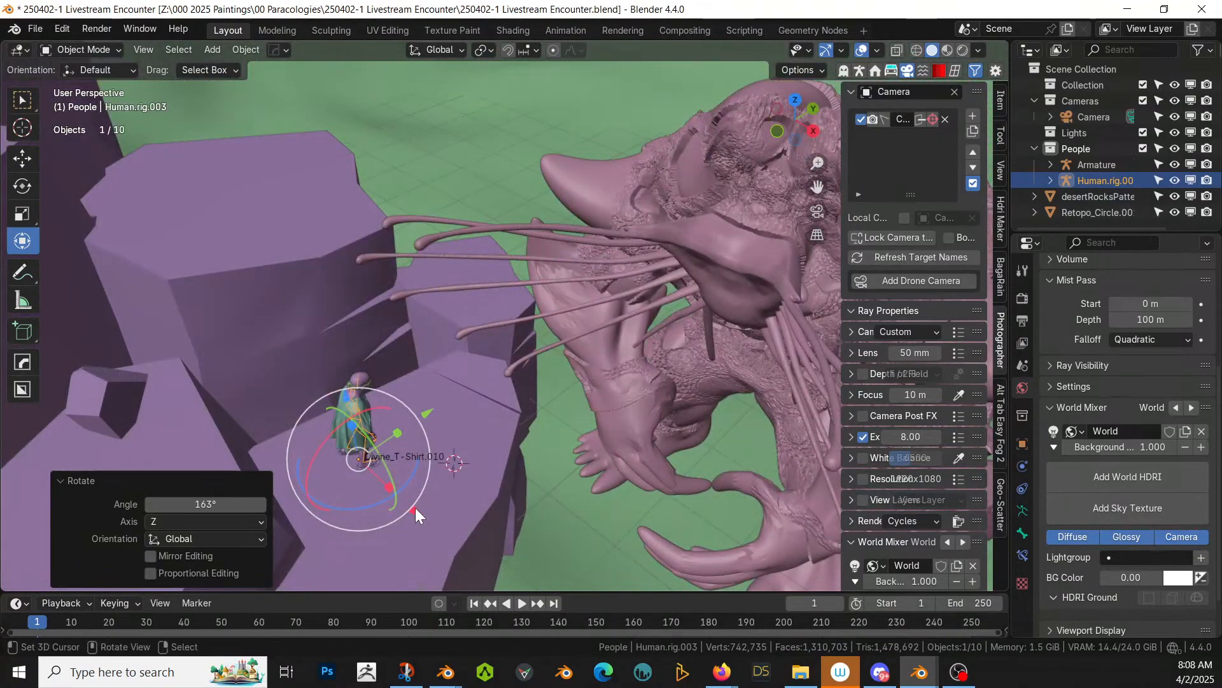
drag(415, 509, 474, 565)
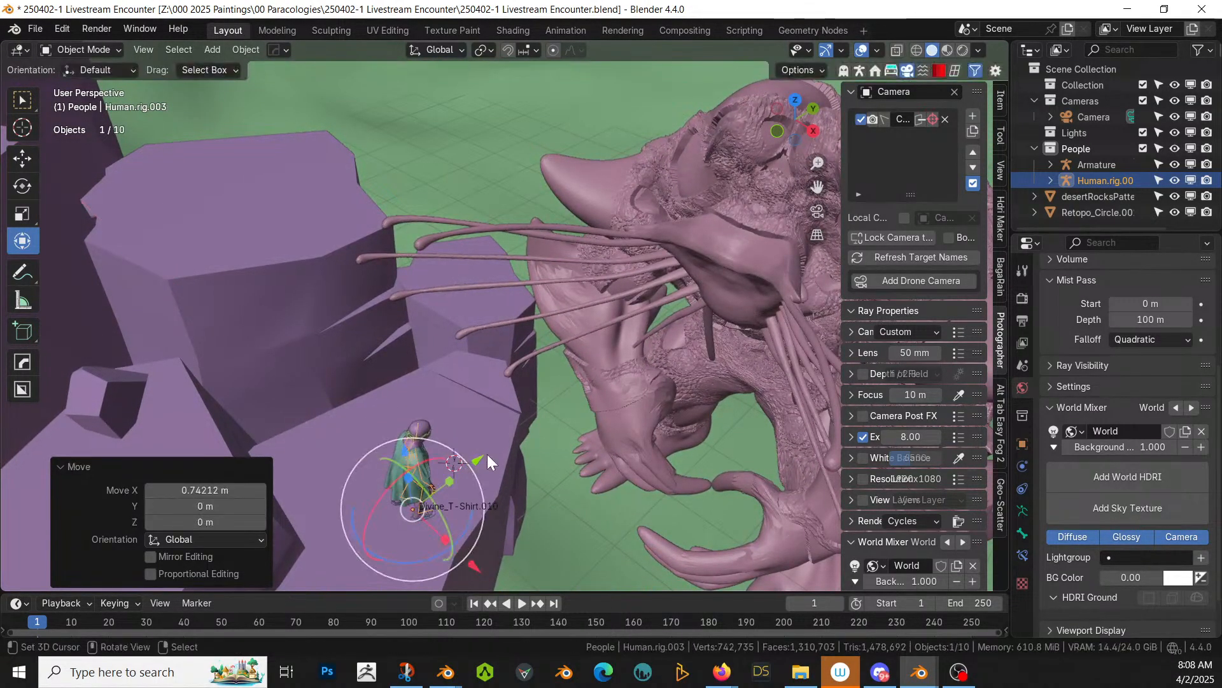
drag(487, 453, 541, 441)
Step: View the figure from the side, collapse the Move operation settings and put the human rig into Pose Mode
middle_drag(541, 442, 510, 346)
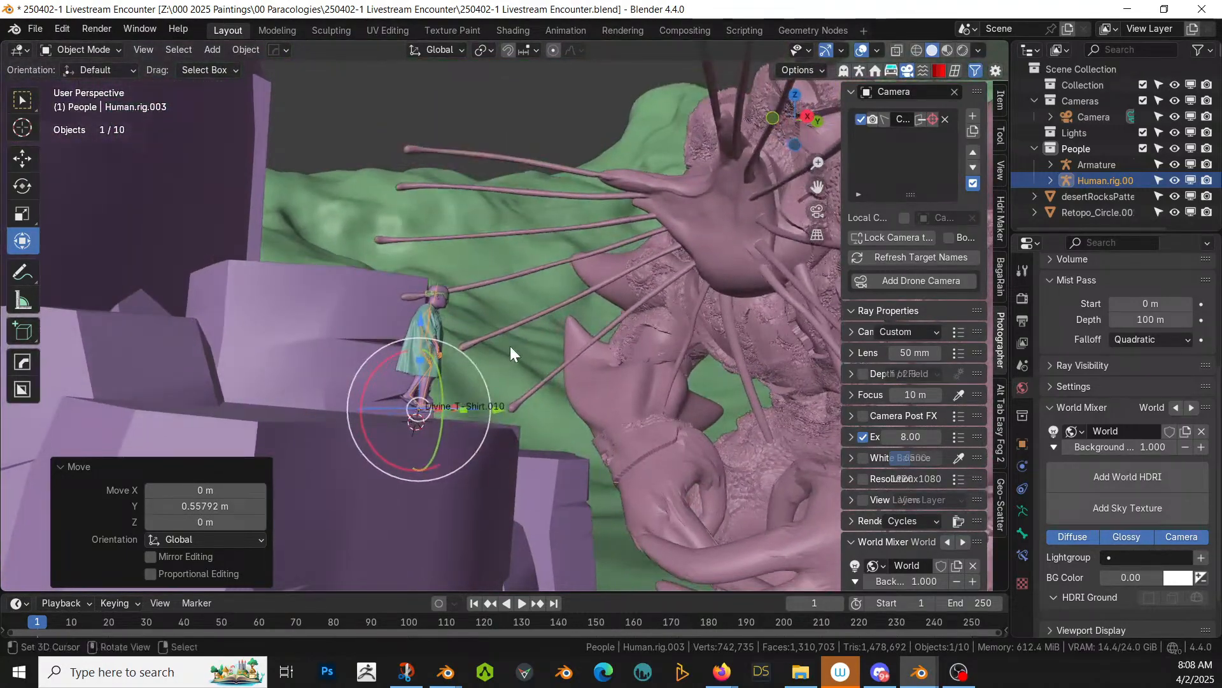
scroll(513, 343, up, 3)
scroll(410, 350, up, 1)
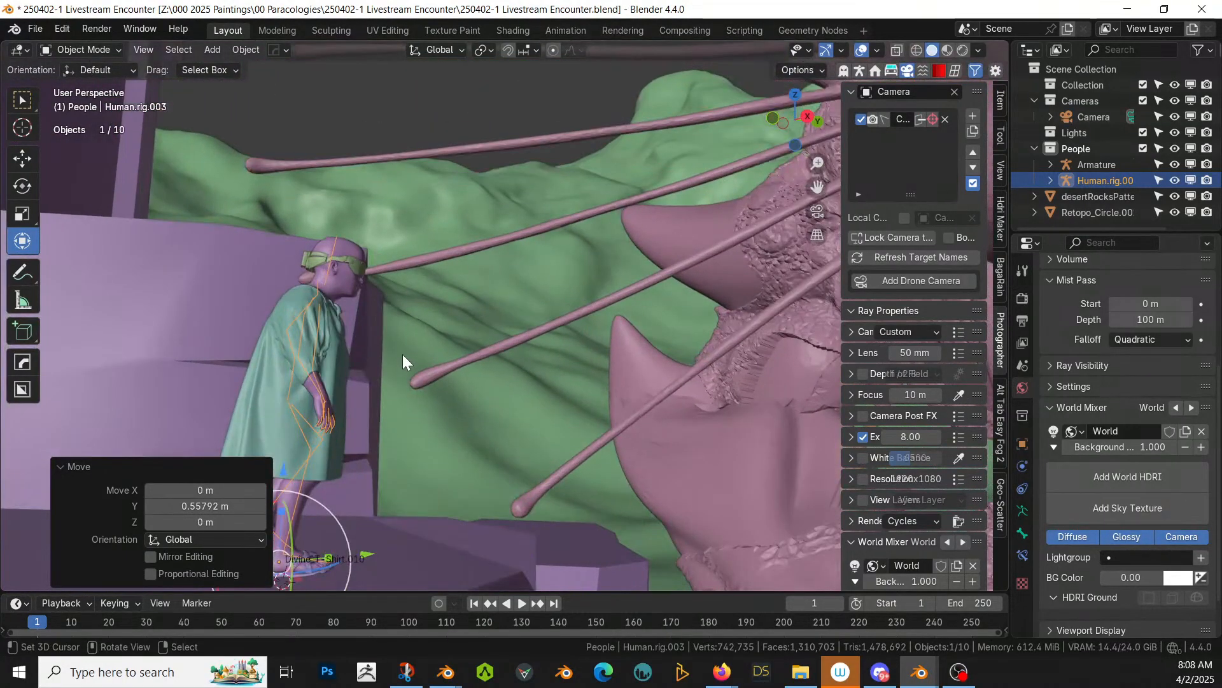
click(67, 465)
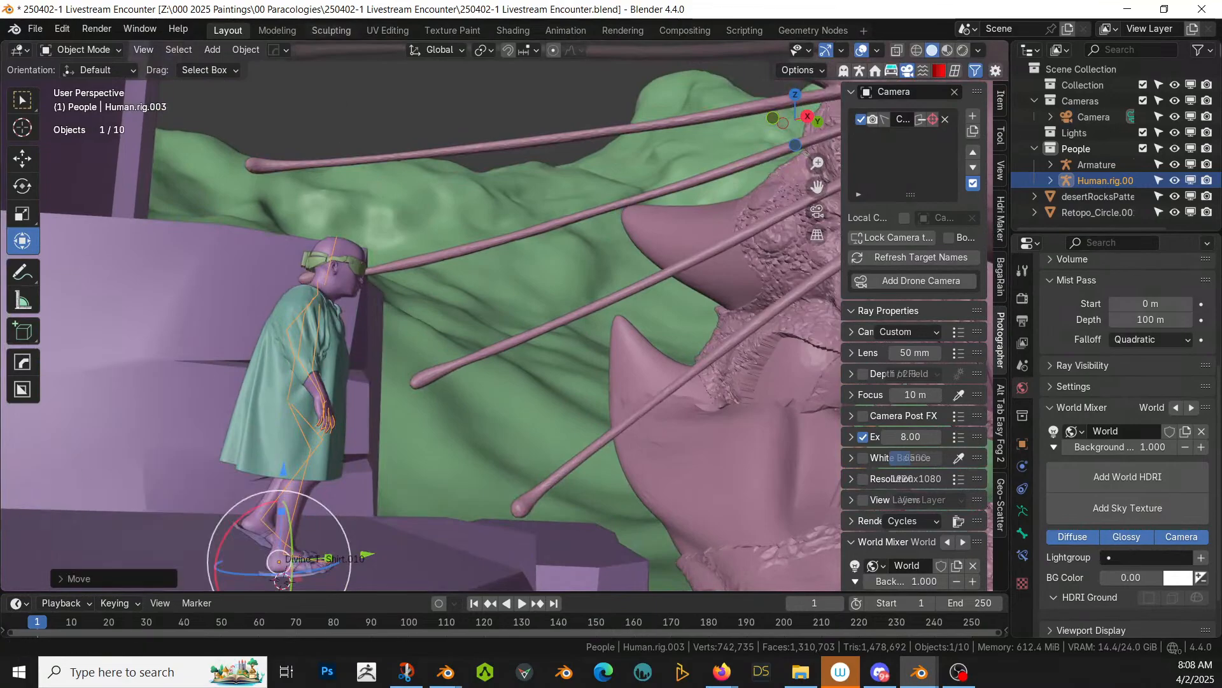
click(96, 48)
click(108, 104)
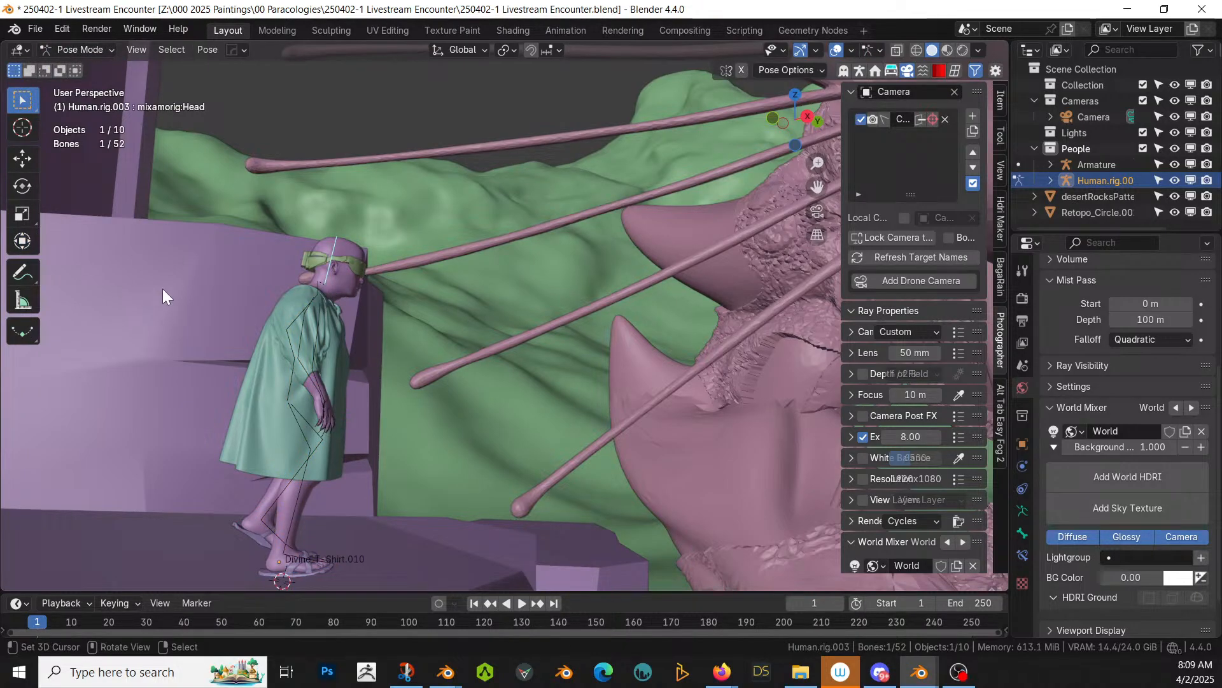
Step: Rotate the mixamorig:Neck bone backward so the figure looks up at the creature, and save the file
scroll(439, 299, up, 5)
middle_drag(453, 325, 674, 402)
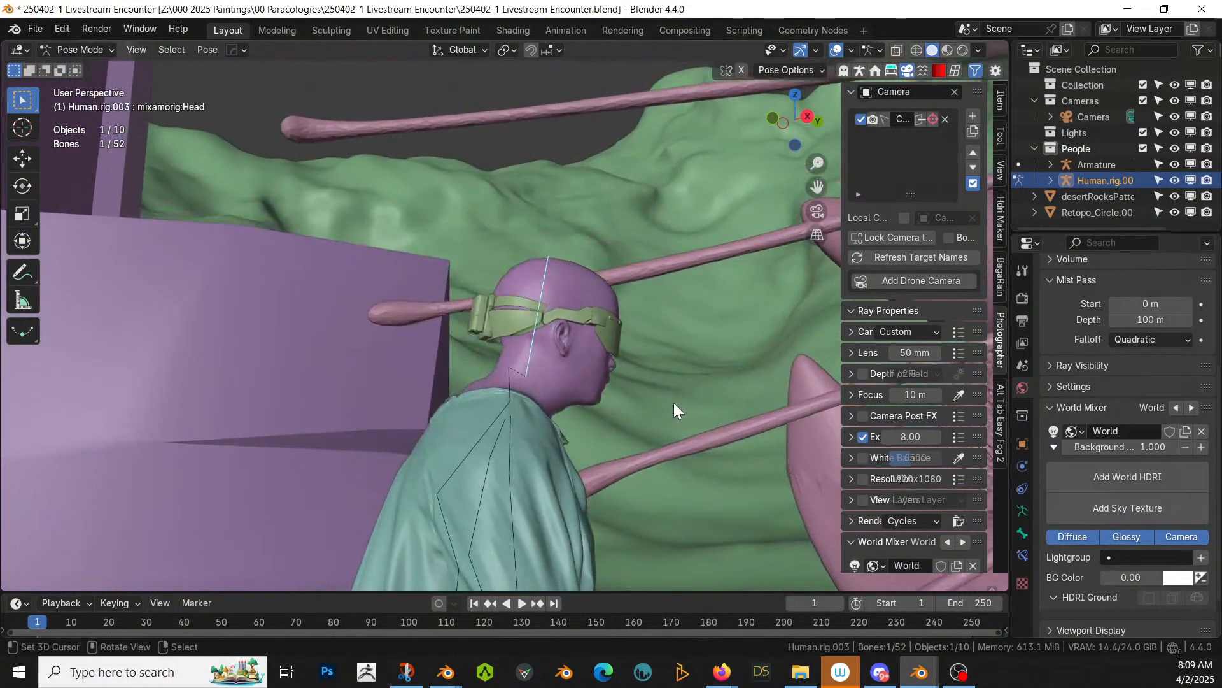
click(511, 381)
click(21, 240)
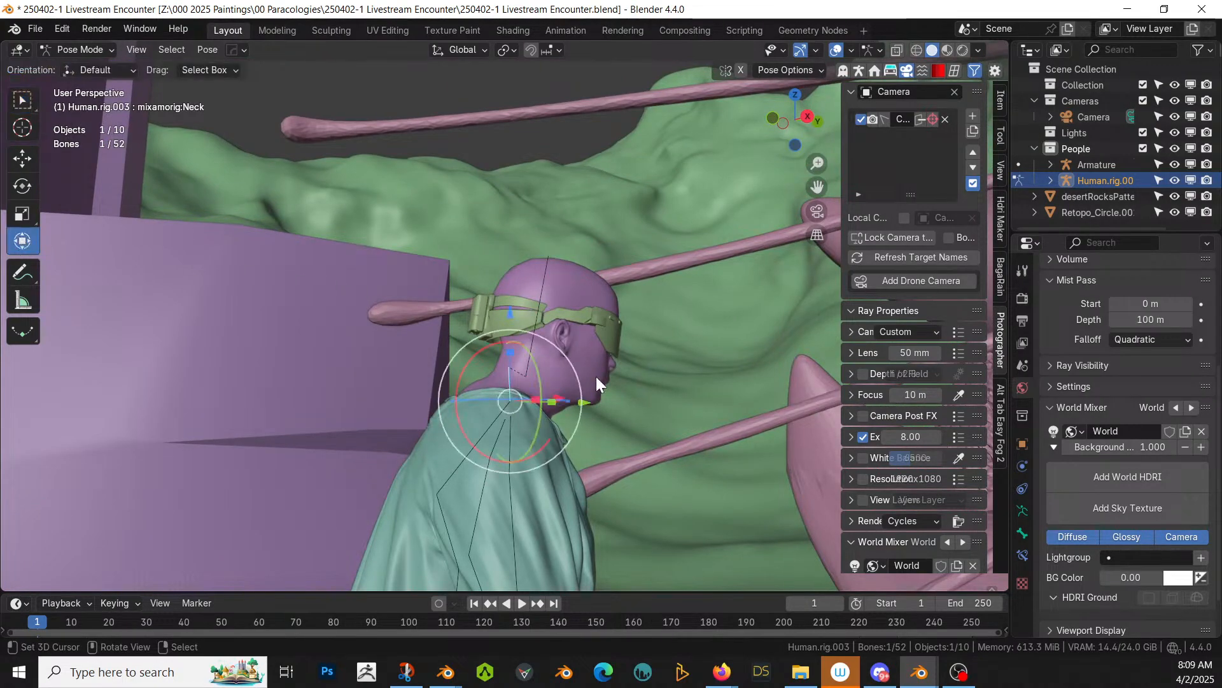
drag(479, 345, 465, 359)
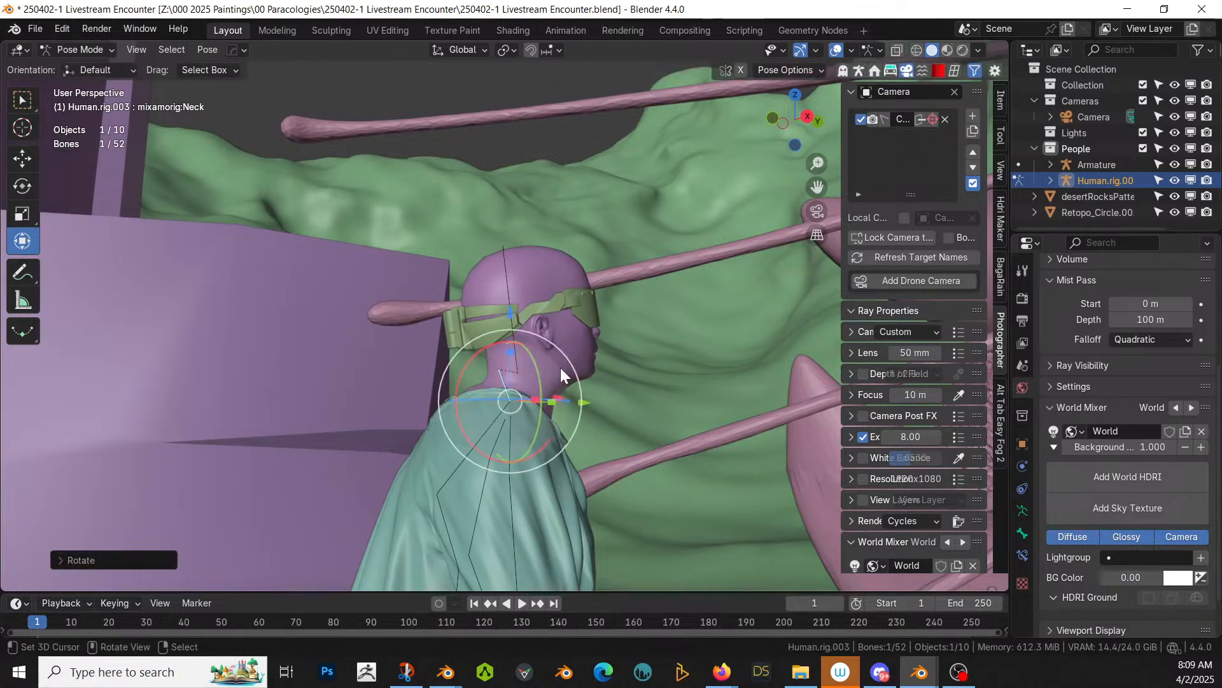
mouse_move(560, 368)
middle_down()
mouse_move(455, 395)
mouse_move(560, 358)
middle_up()
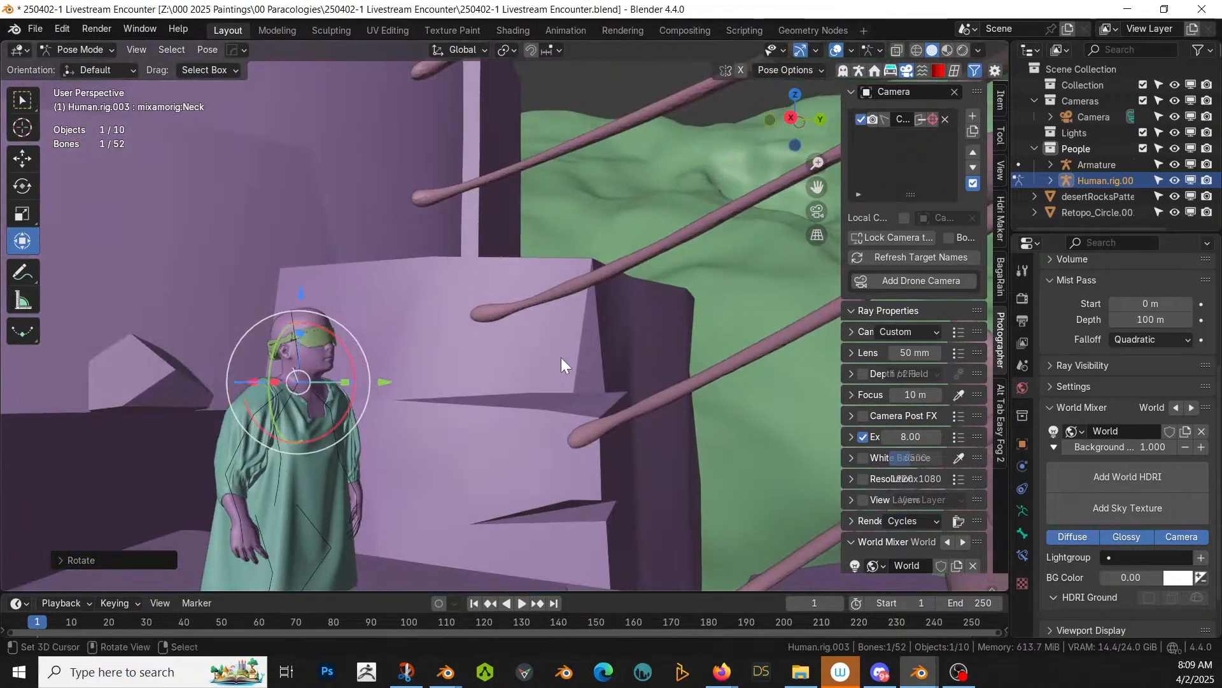
key(ctrl+s)
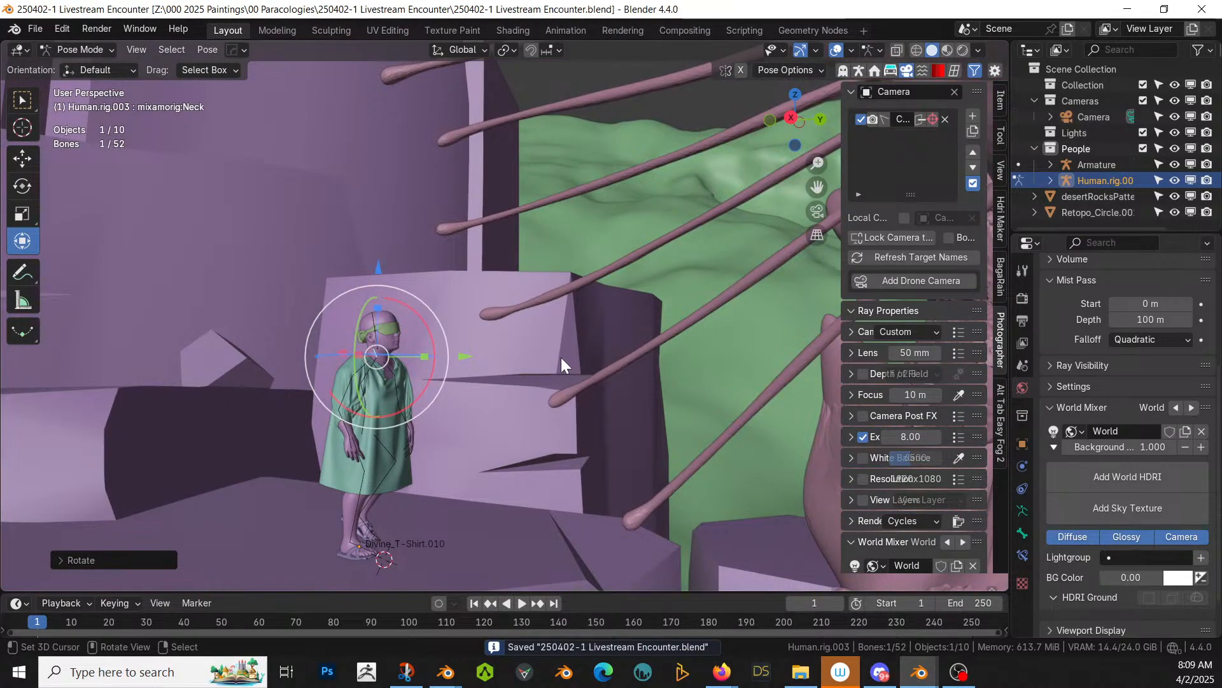
Step: Return the human rig from Pose Mode to Object Mode
middle_drag(560, 358, 635, 364)
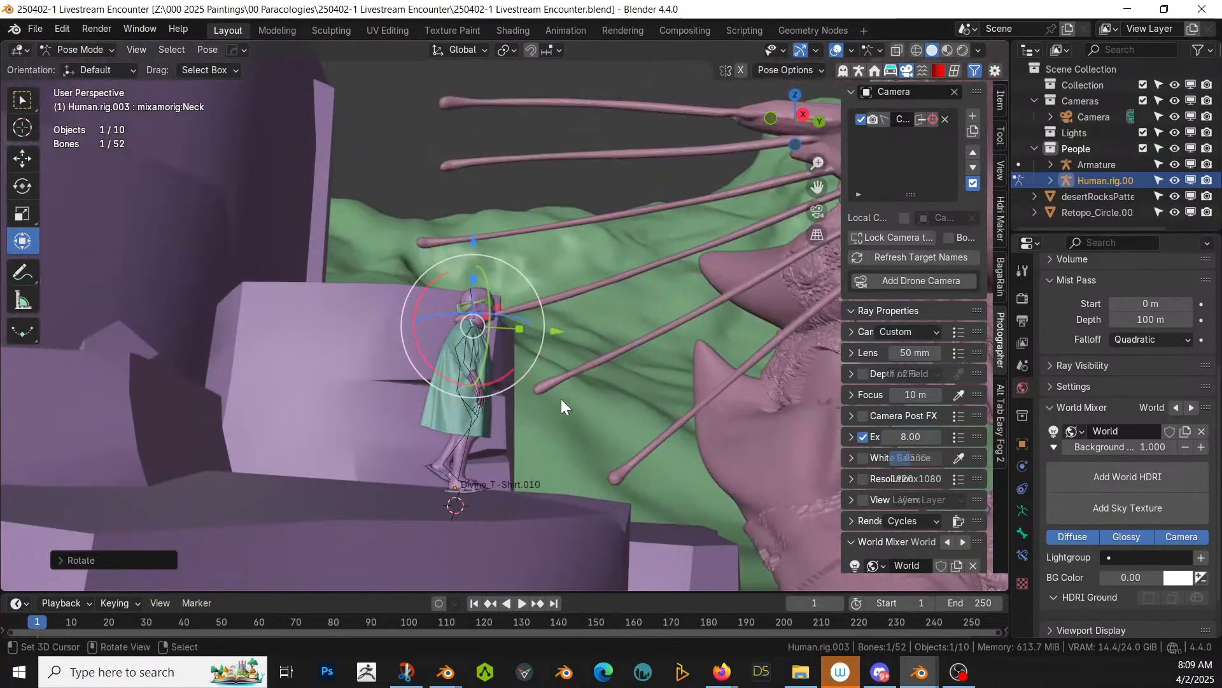
key(Tab)
key(Tab)
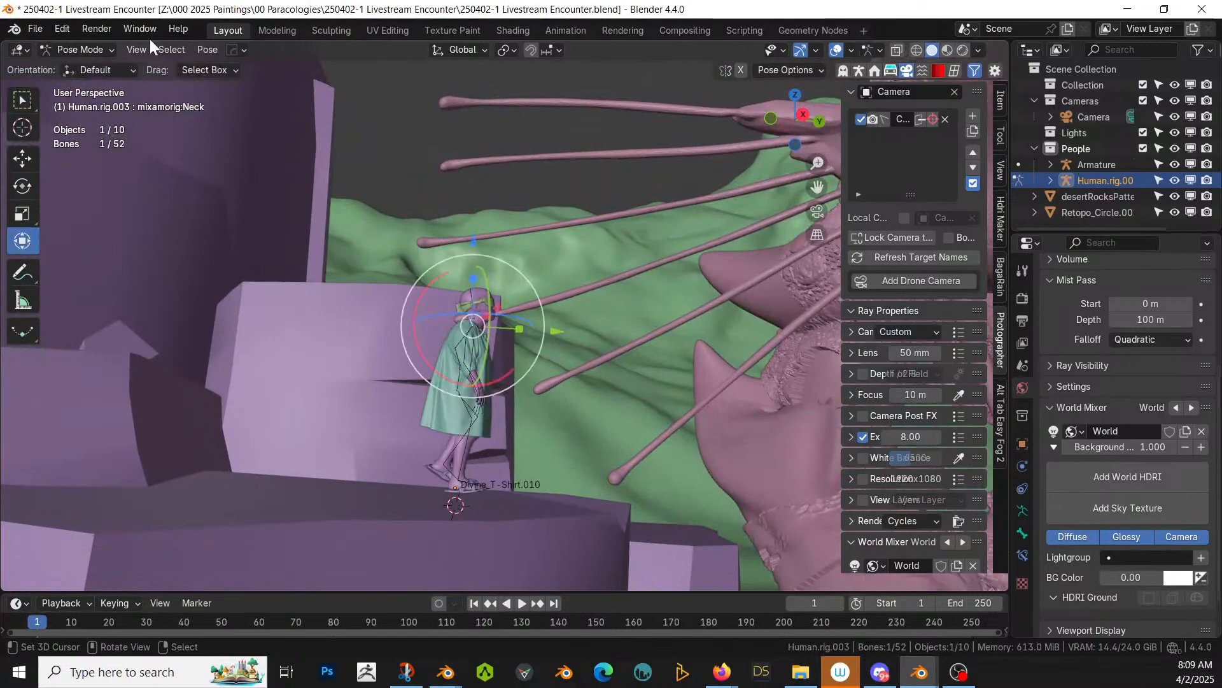
click(81, 48)
click(90, 84)
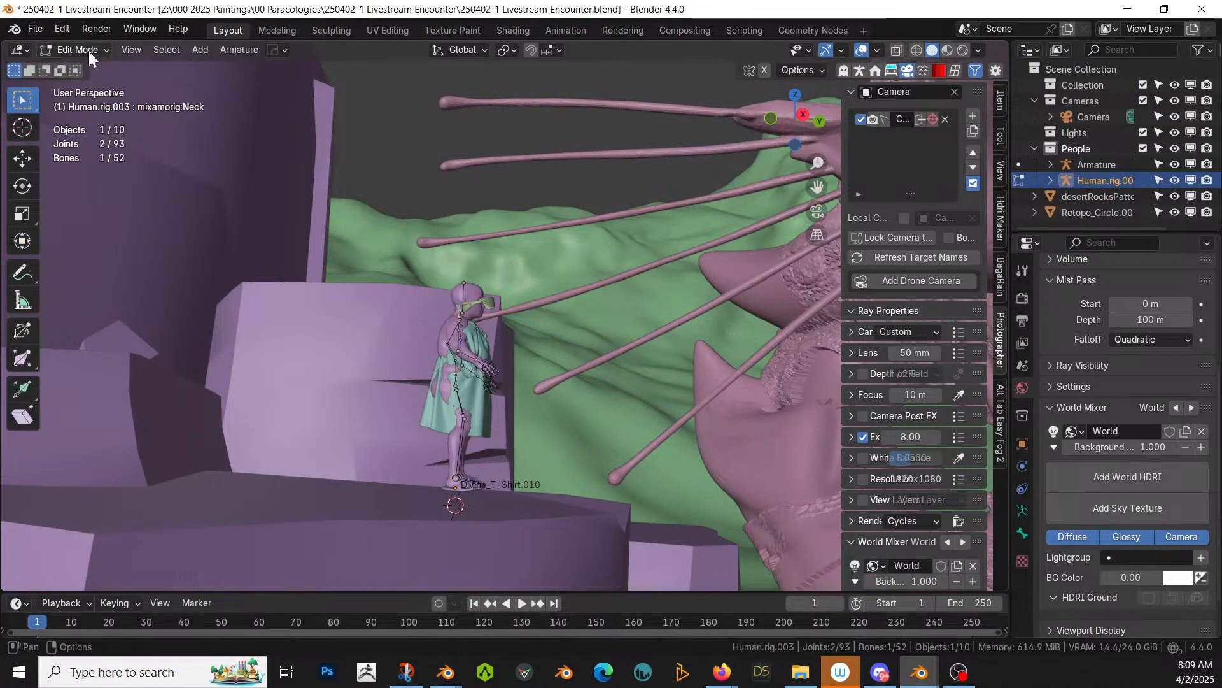
click(89, 51)
click(83, 68)
Step: Lower the human rig slightly along Z so its feet meet the rock ledge
shift+middle_drag(511, 364, 503, 301)
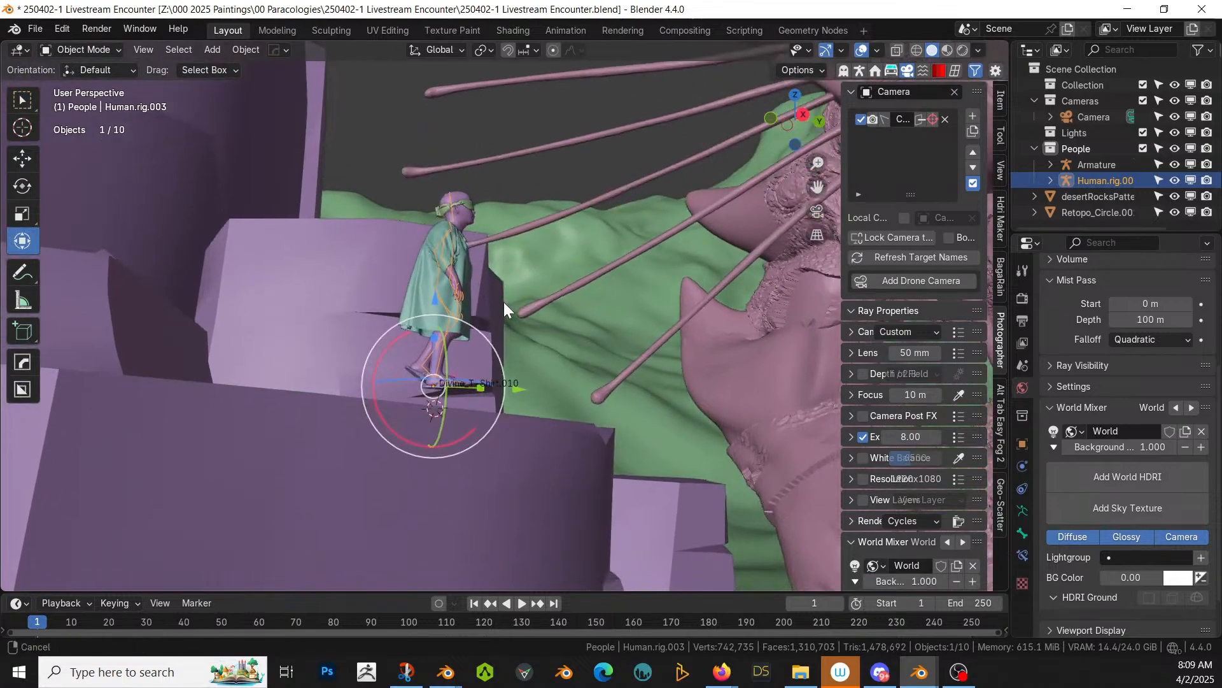
key(g)
key(z)
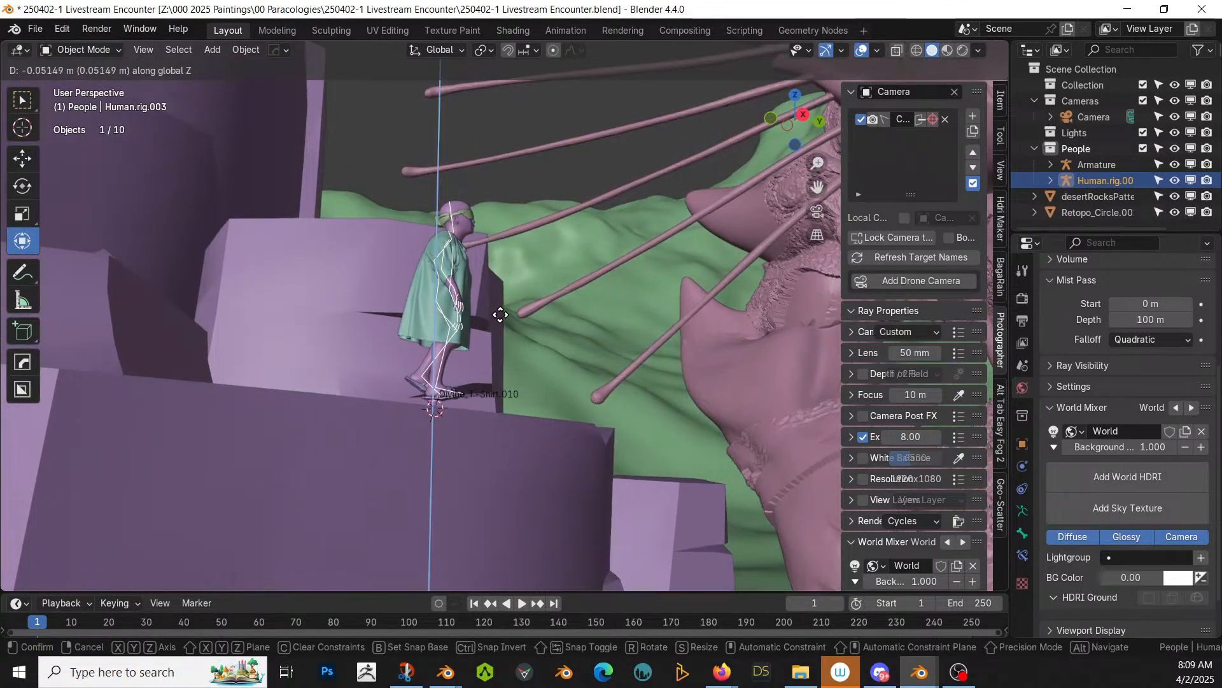
click(501, 321)
Step: Fine-tune the rig upward along Z while viewing the feet from beneath the rock surface, and save the file
scroll(484, 331, up, 5)
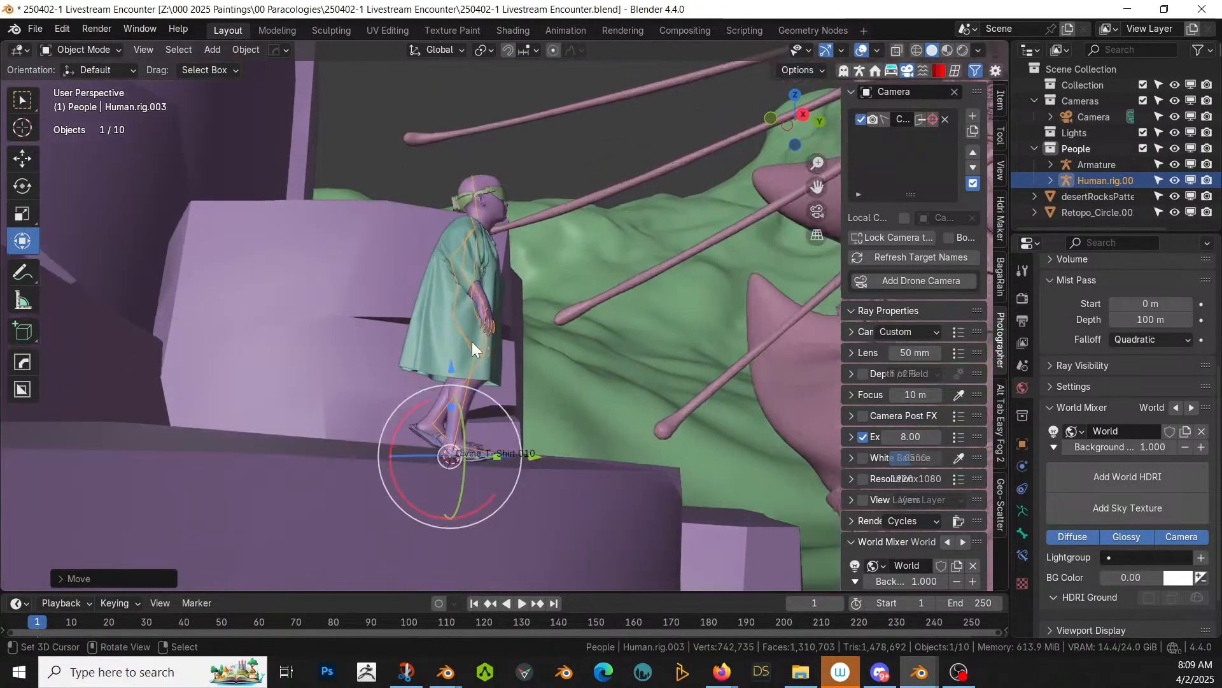
shift+middle_drag(468, 364, 493, 153)
middle_drag(497, 152, 604, 152)
scroll(606, 159, up, 2)
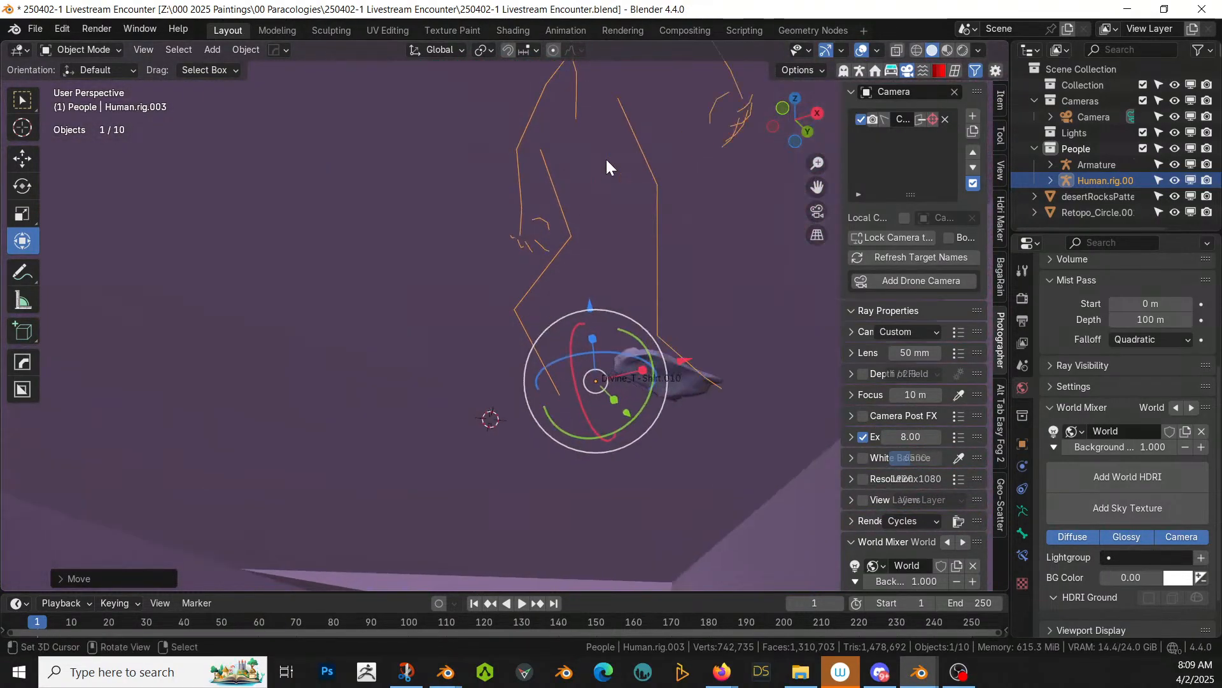
key(g)
key(z)
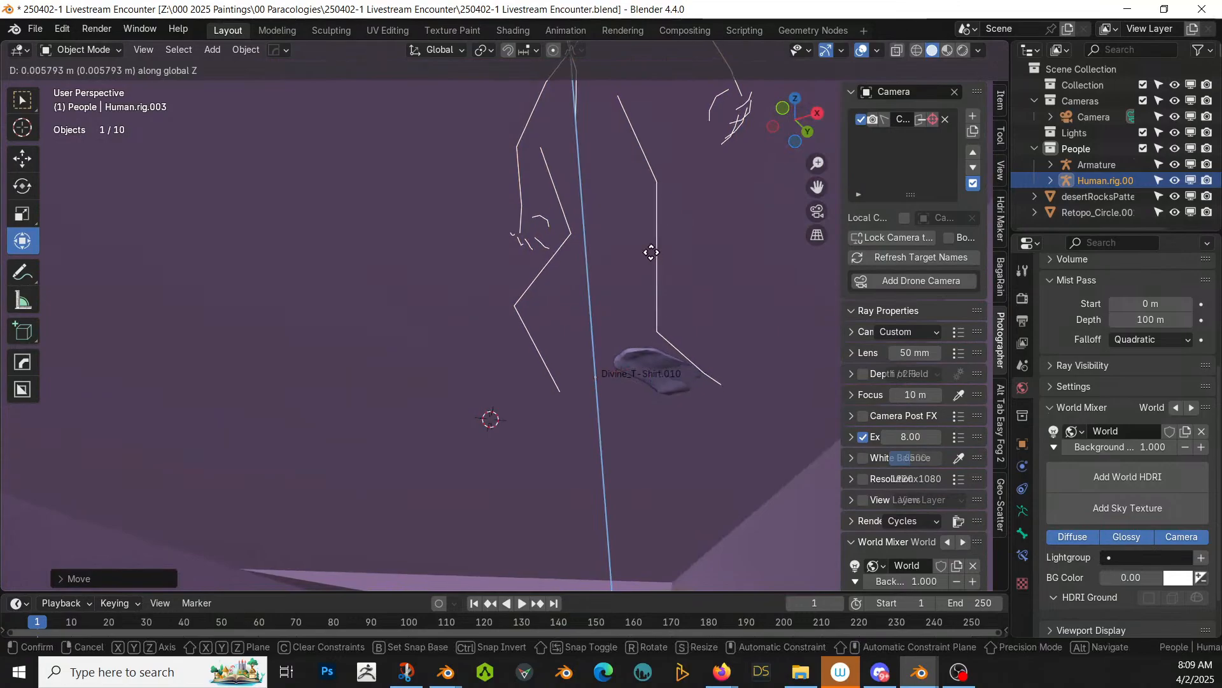
click(651, 232)
middle_drag(651, 232, 418, 442)
scroll(498, 353, down, 1)
scroll(498, 353, down, 8)
key(ctrl+s)
Step: Add a 2 m plane mesh at the 3D cursor beside the human figure, working from the top view
middle_drag(415, 441, 315, 521)
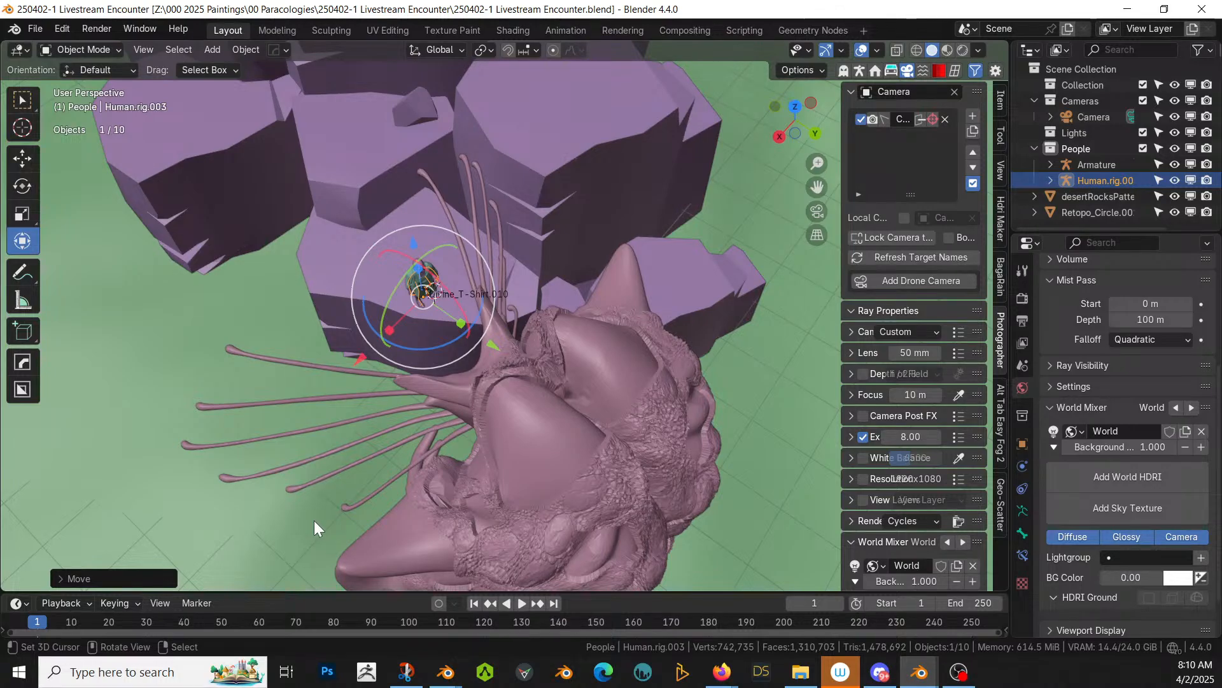
middle_drag(514, 417, 560, 477)
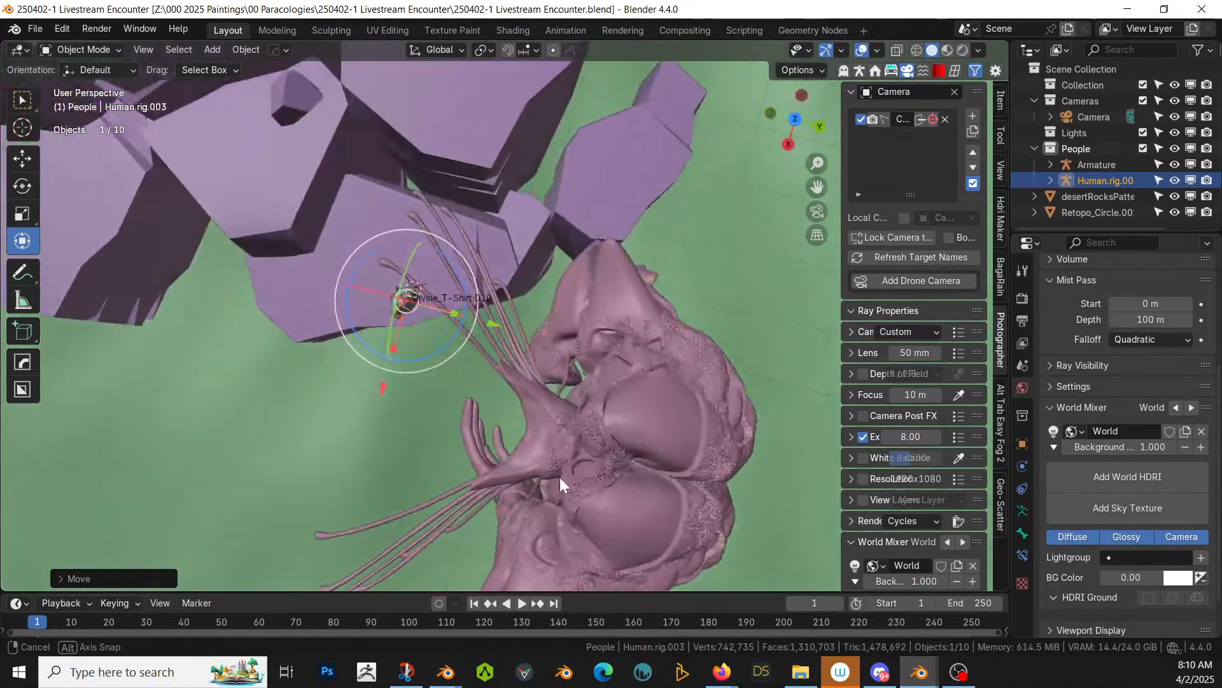
key(KP_7)
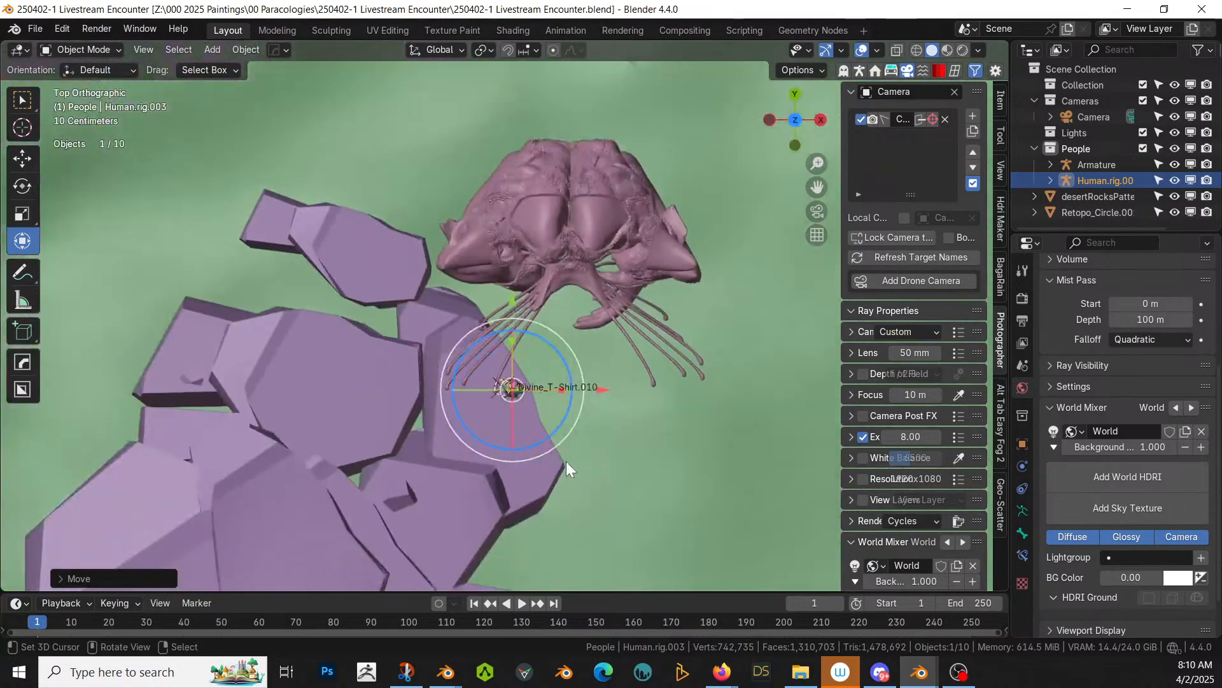
shift+middle_drag(554, 449, 500, 319)
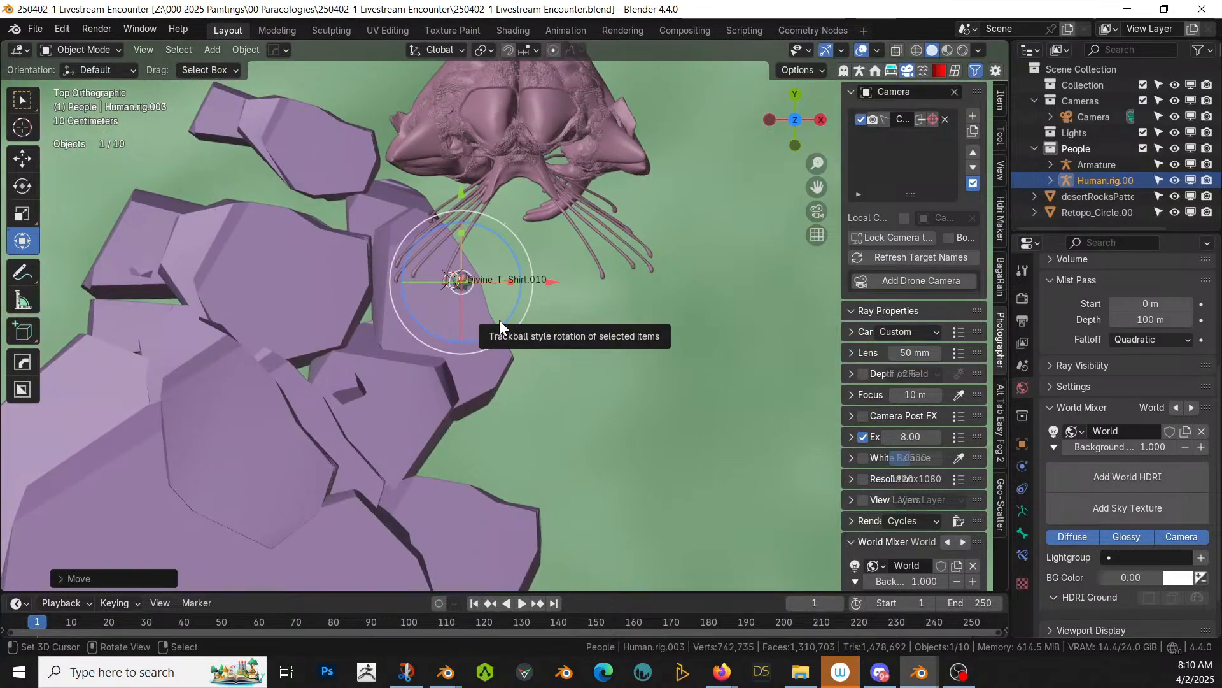
key(shift+a)
mouse_move(499, 319)
mouse_move(441, 243)
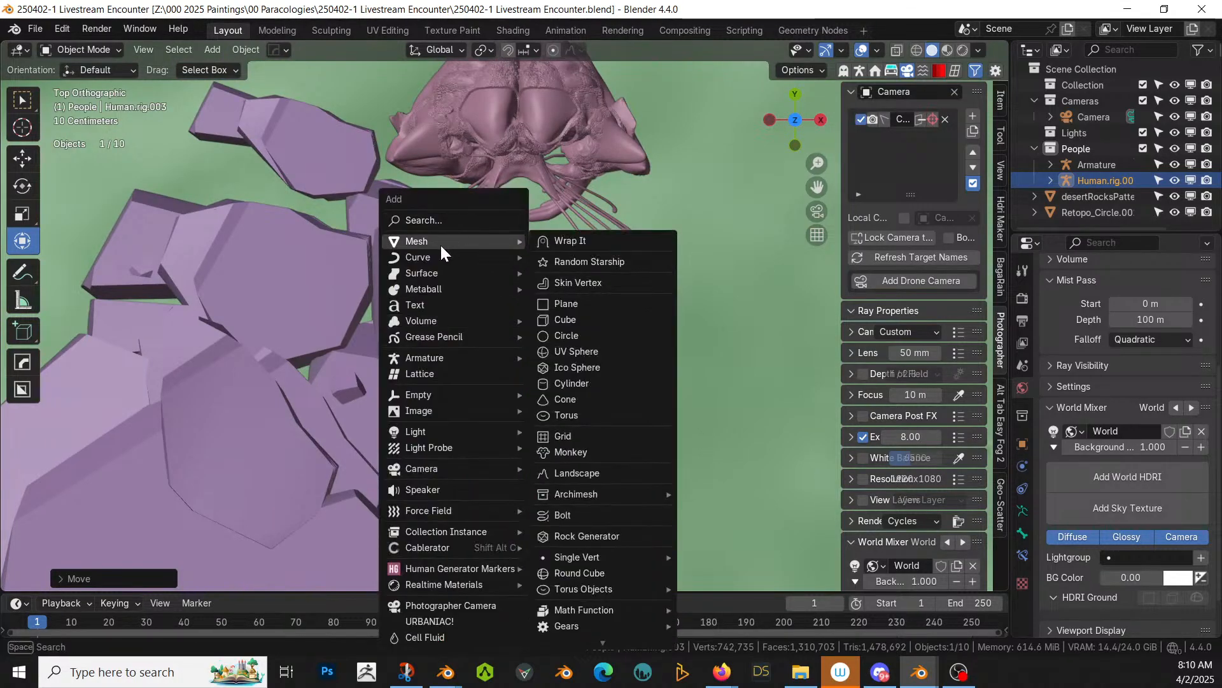
click(605, 305)
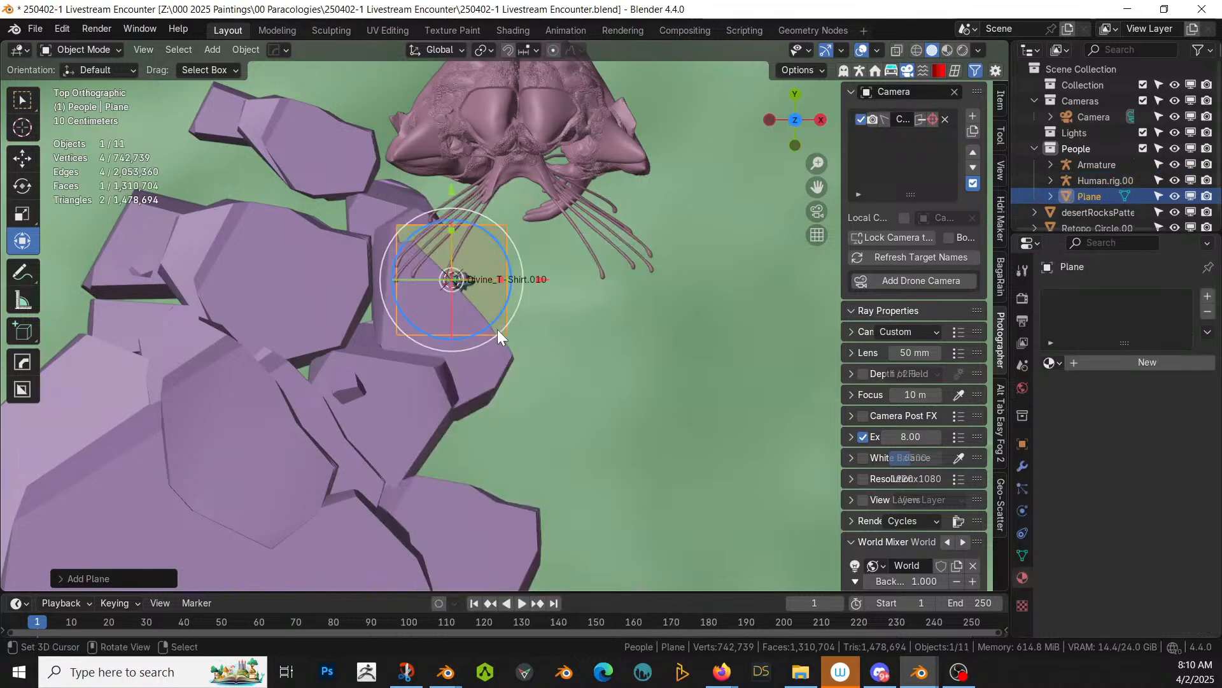
scroll(498, 330, up, 2)
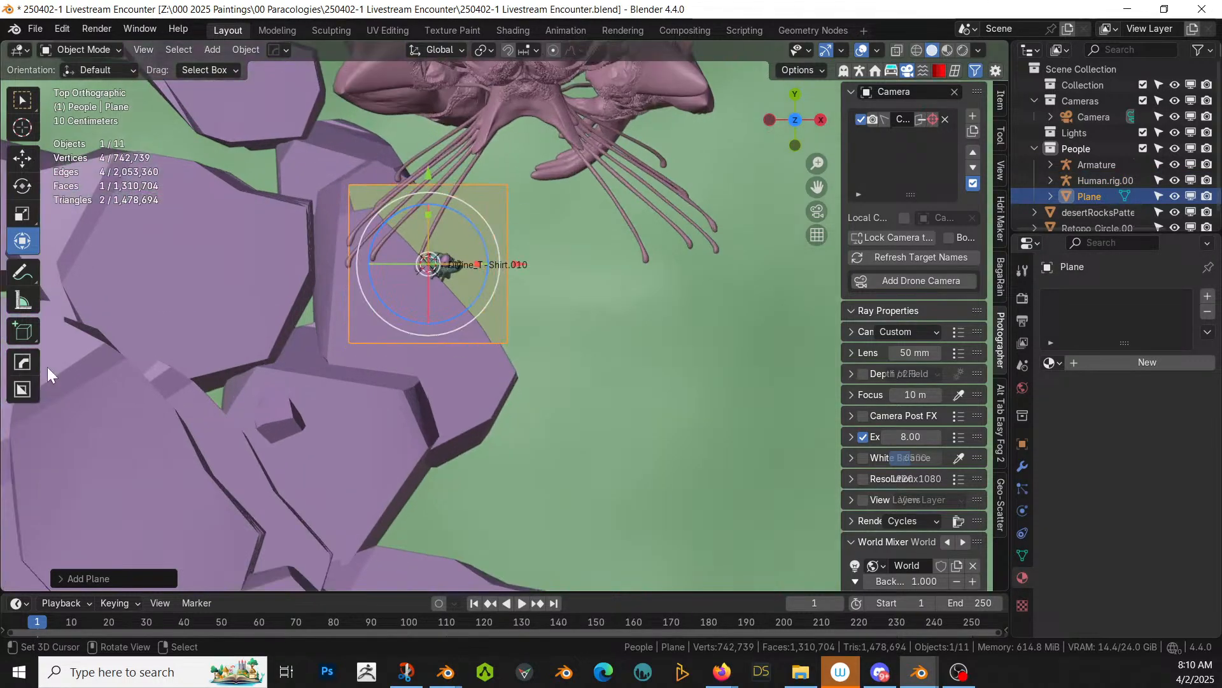
click(59, 573)
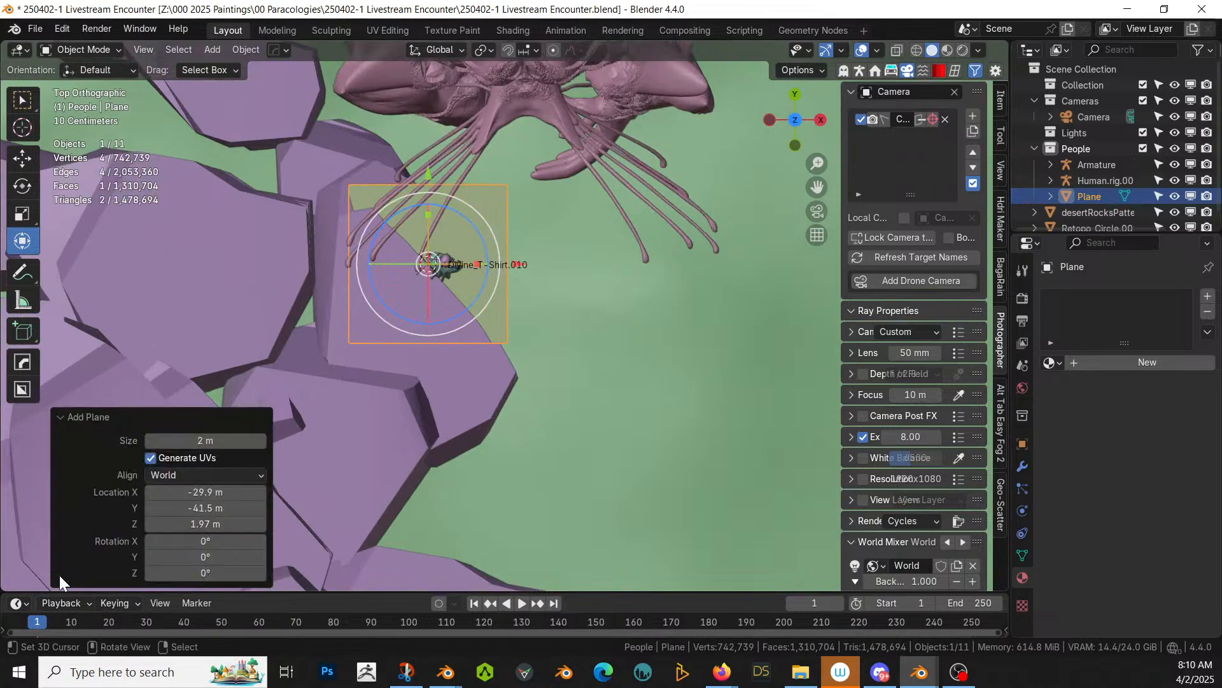
scroll(680, 351, down, 1)
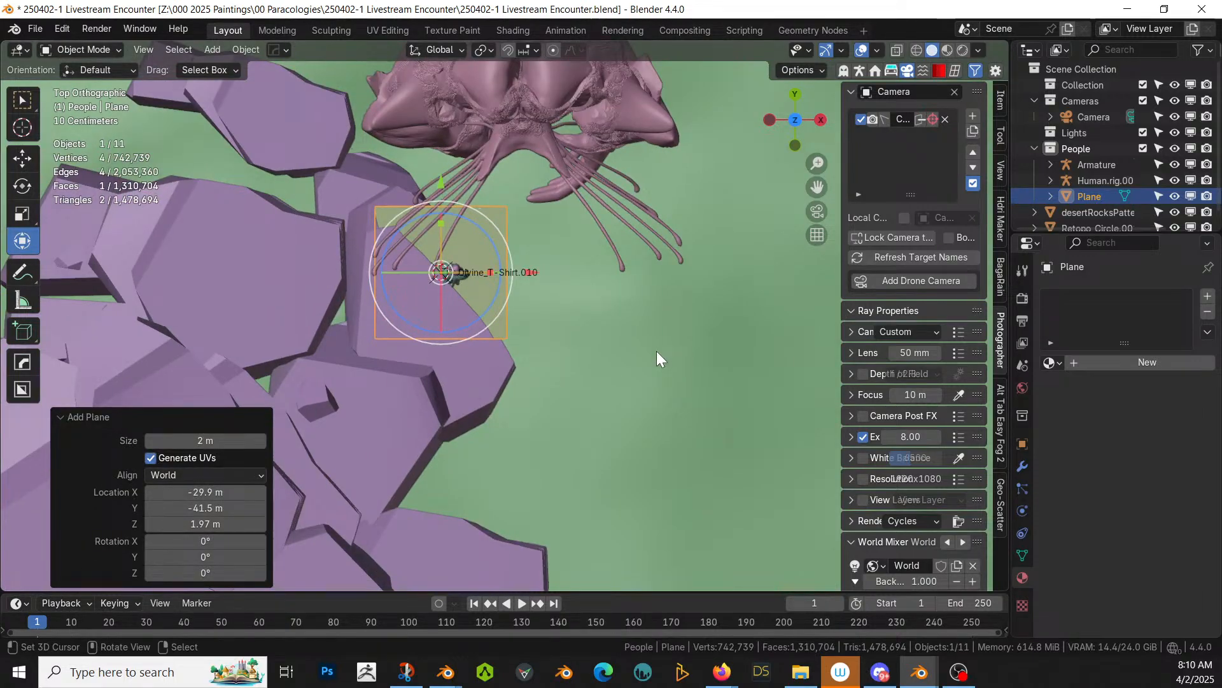
Step: Rotate the plane 41.5° about Z, move it off the ledge beside the figure, and rotate it a further 16.9°
key(r)
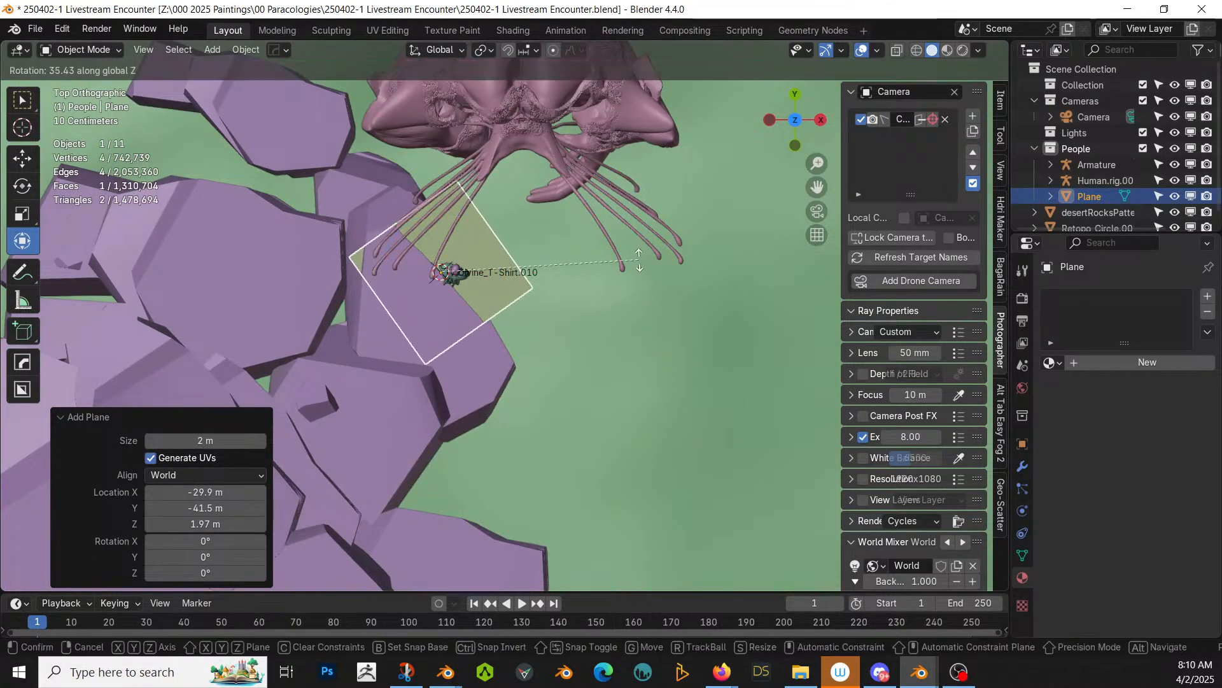
click(625, 242)
key(g)
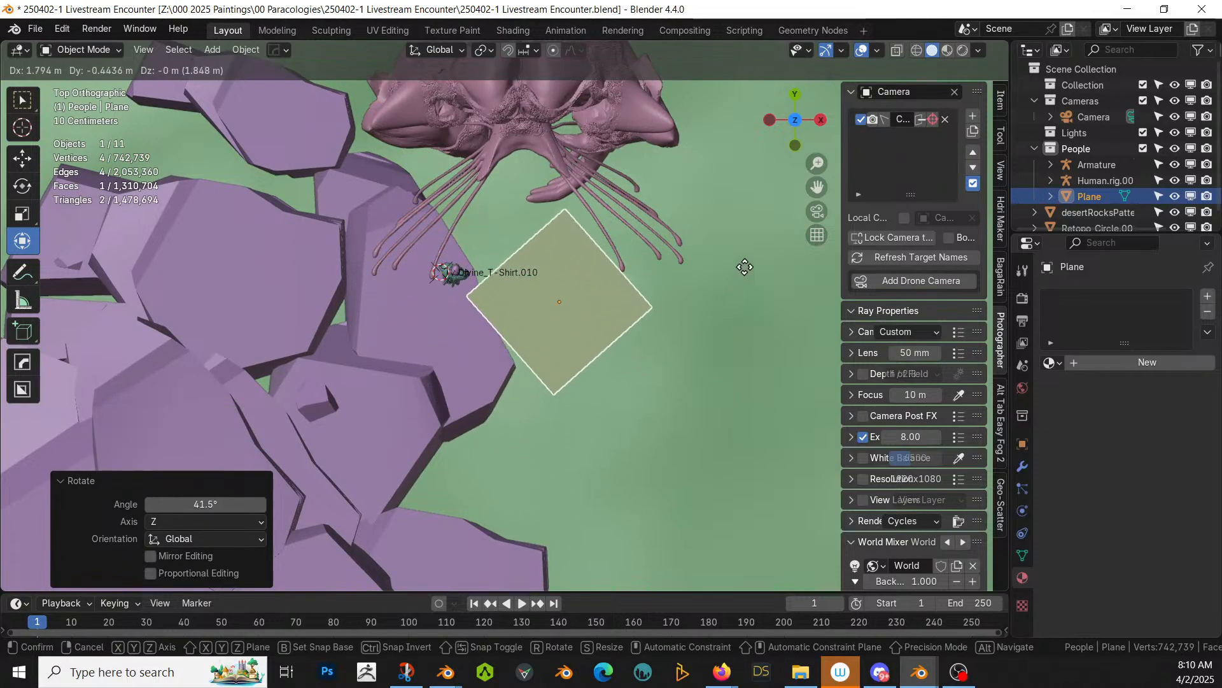
click(742, 273)
drag(630, 297, 701, 332)
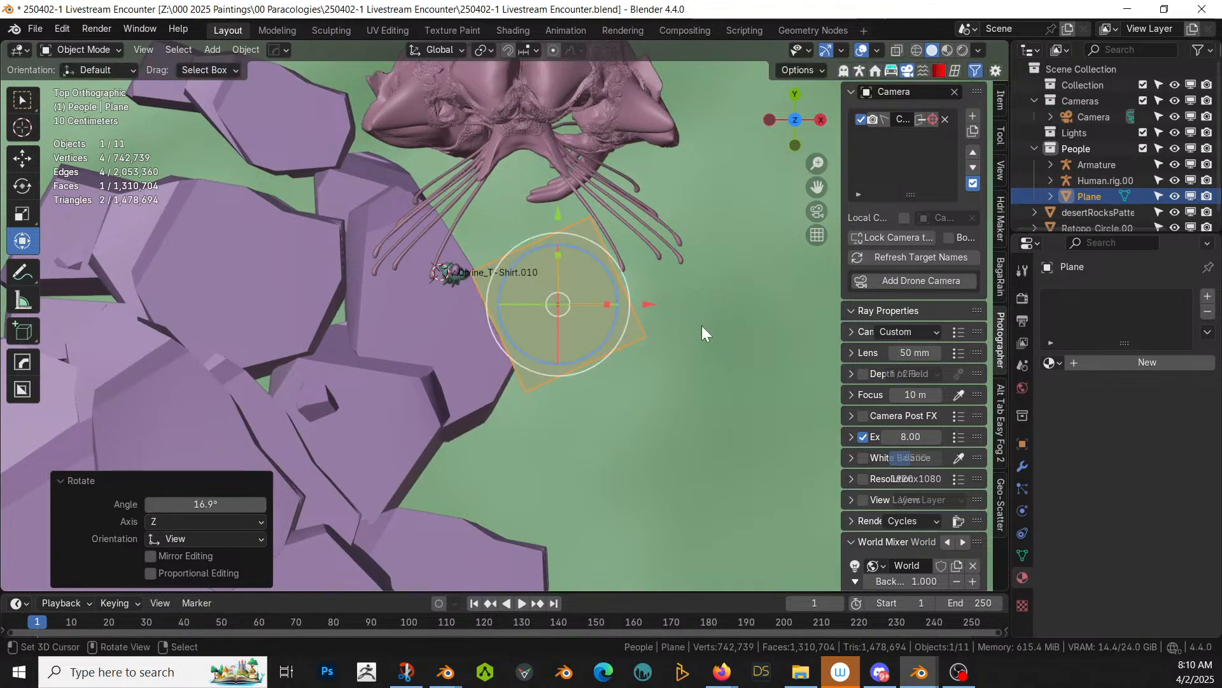
Step: In Edit Mode, extrude the plane's edge farthest from the creature outward, and extrude the new face's side edge about 1.6 m toward the rocks
key(Tab)
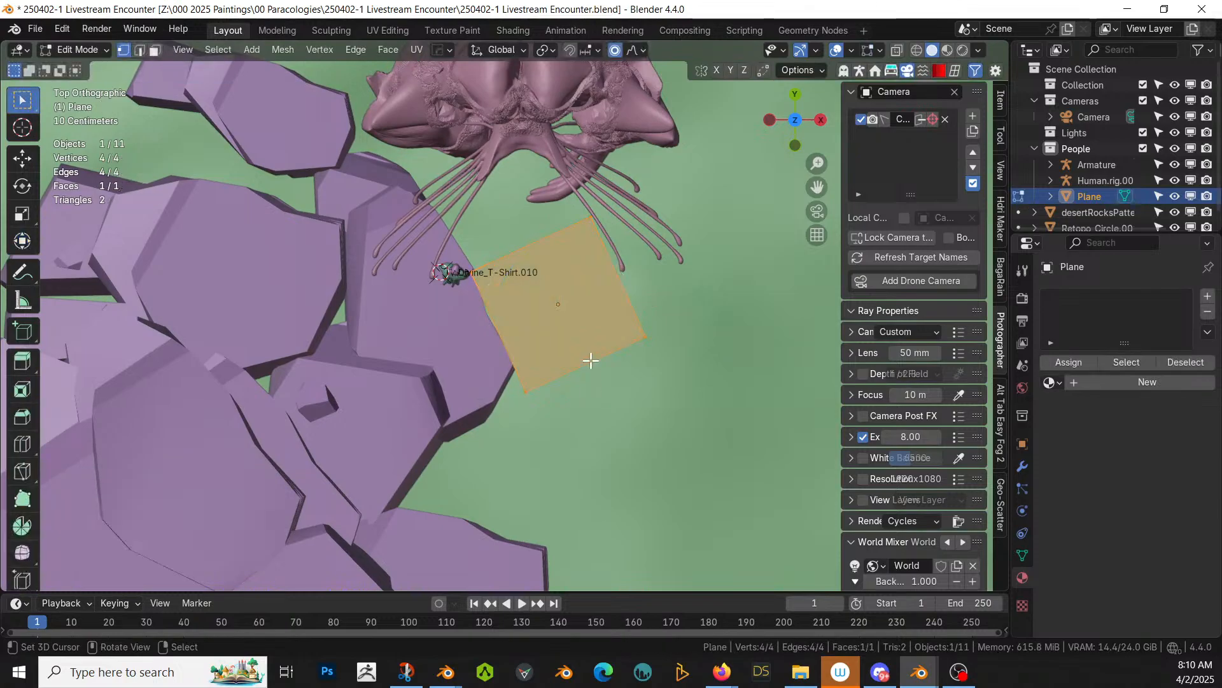
key(2)
click(585, 359)
key(e)
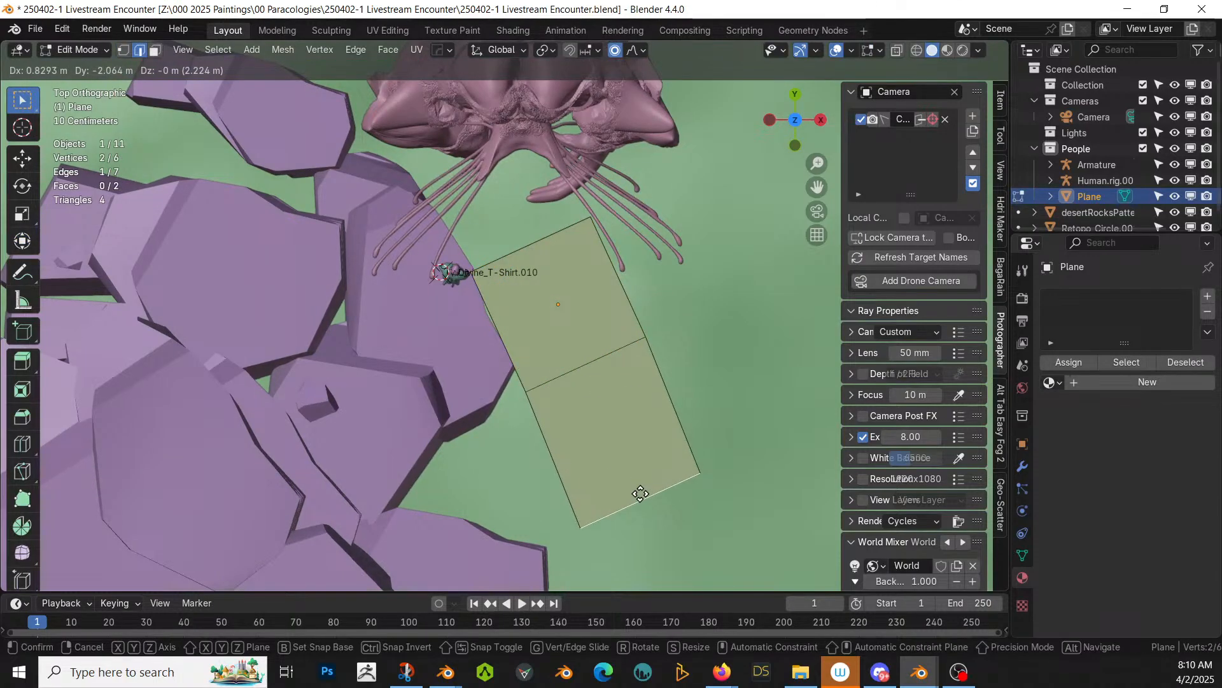
click(639, 471)
click(552, 445)
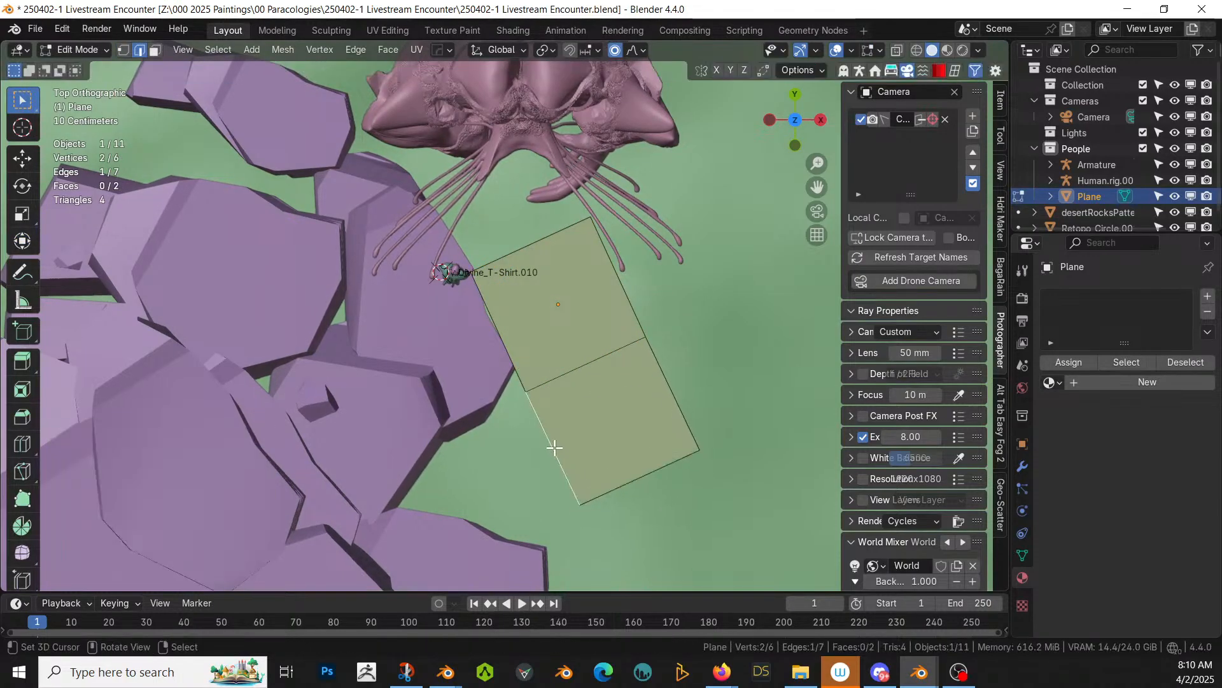
key(e)
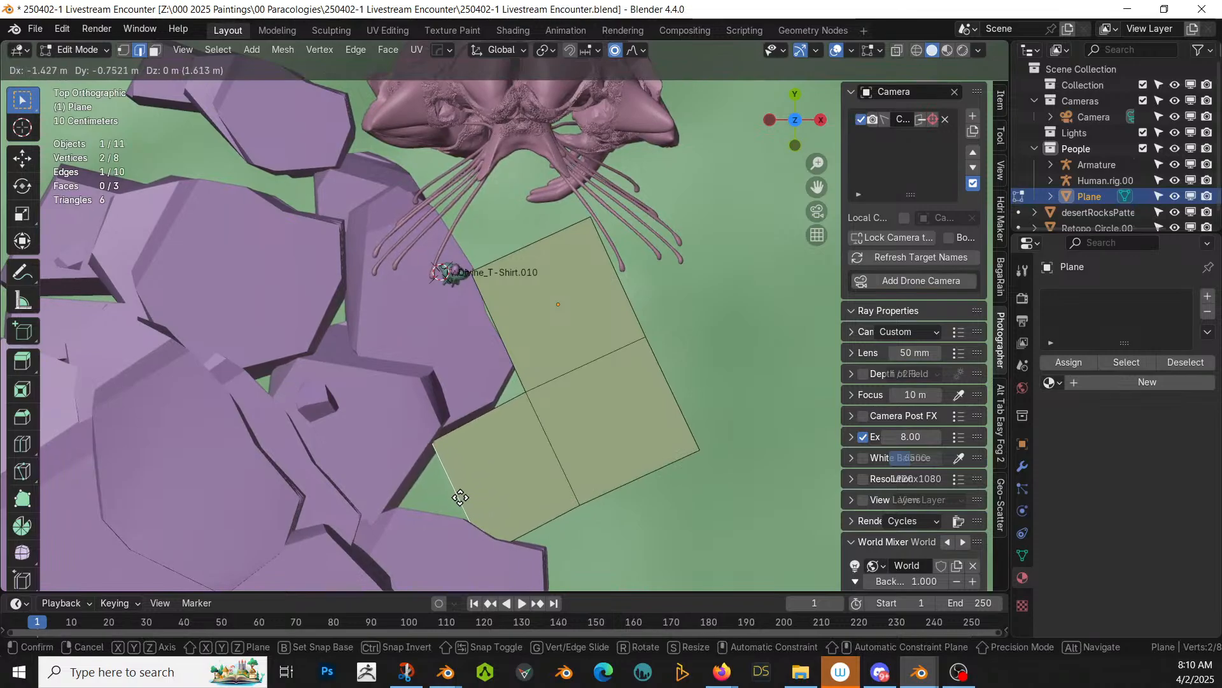
click(460, 496)
Step: Extrude the strip's end edge about 2.1 m farther along the rocks, away from the creature
scroll(554, 499, down, 2)
shift+middle_drag(554, 499, 518, 272)
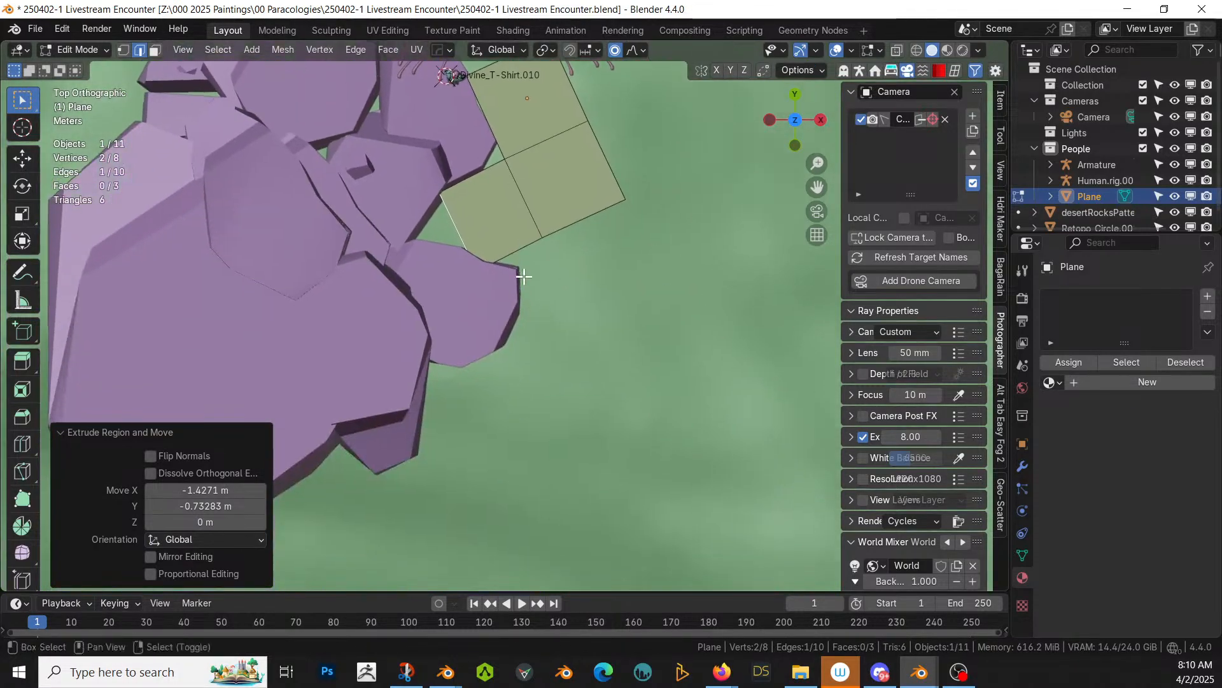
click(595, 221)
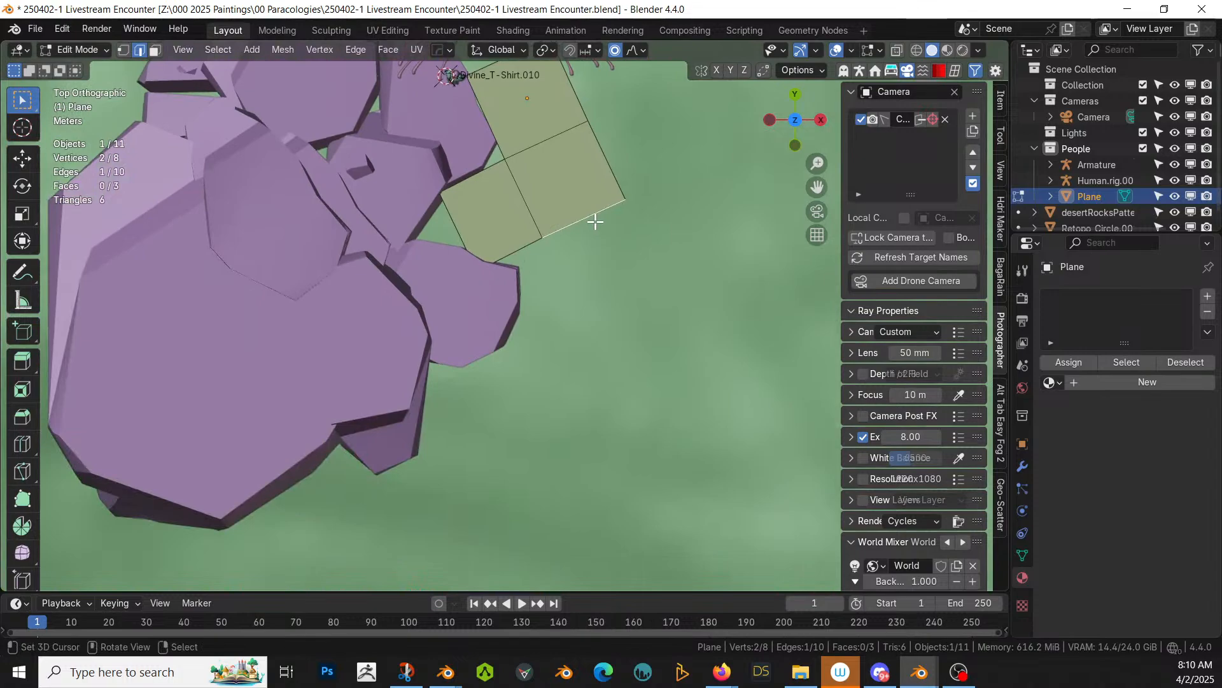
key(e)
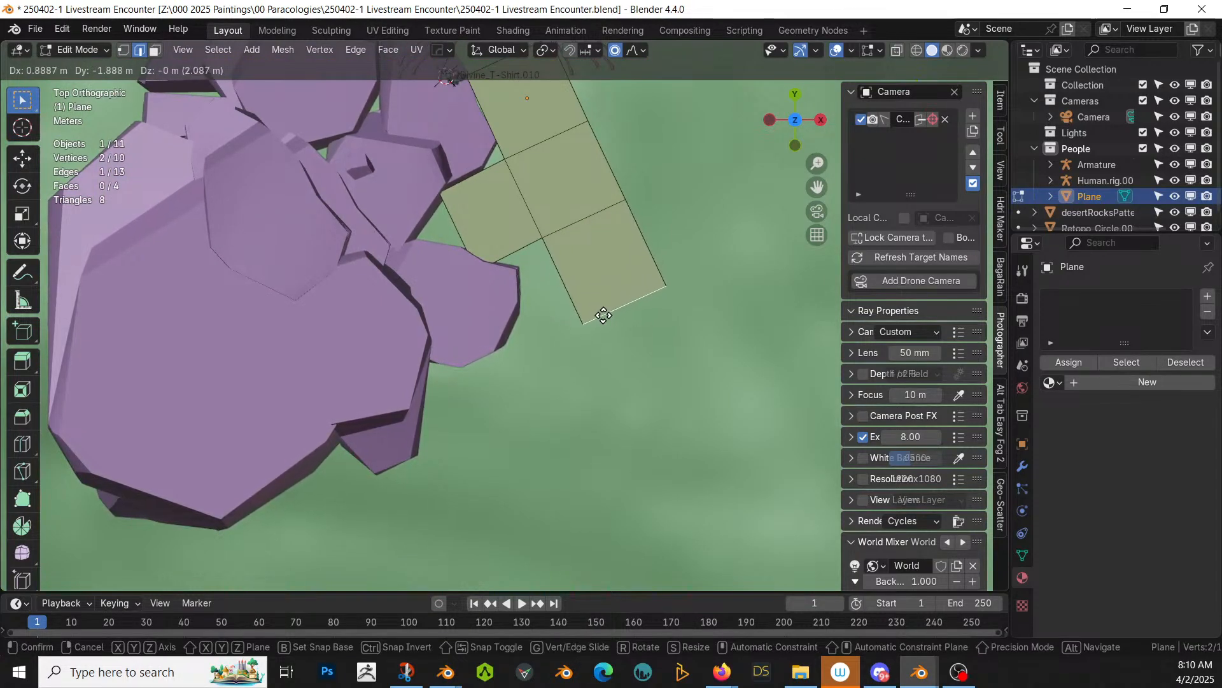
click(601, 317)
key(e)
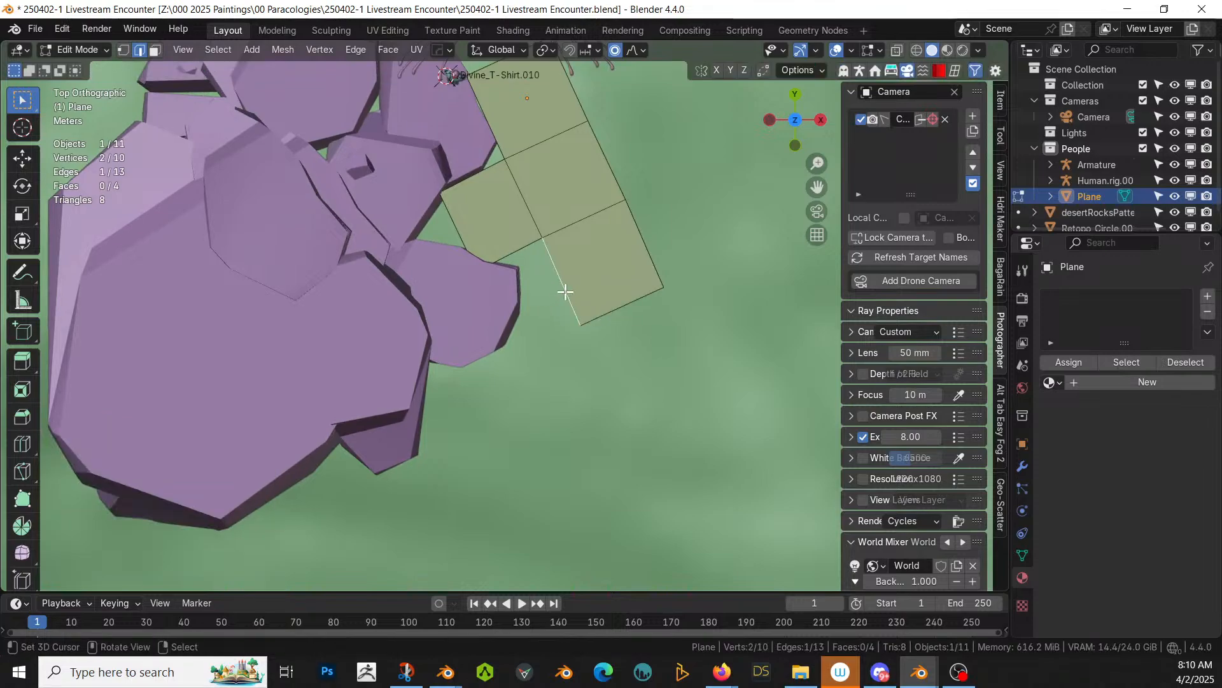
click(603, 315)
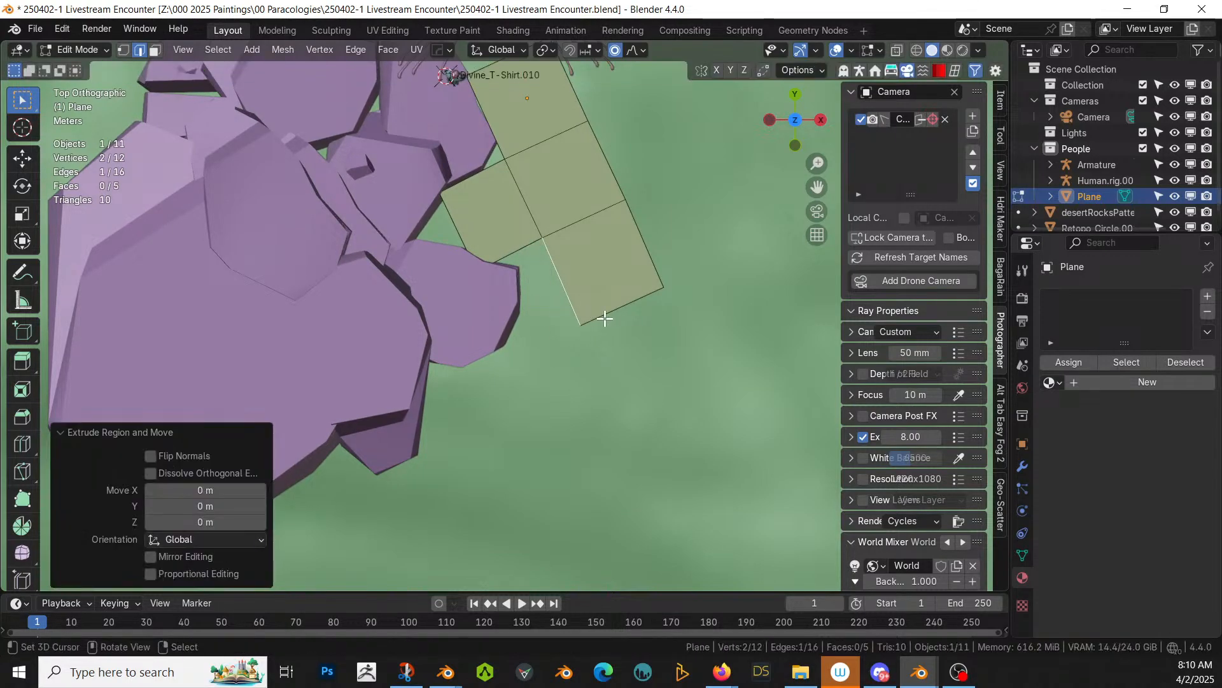
Step: Try to extrude the end face's inner edge toward the rocks and shift it along Z
key(e)
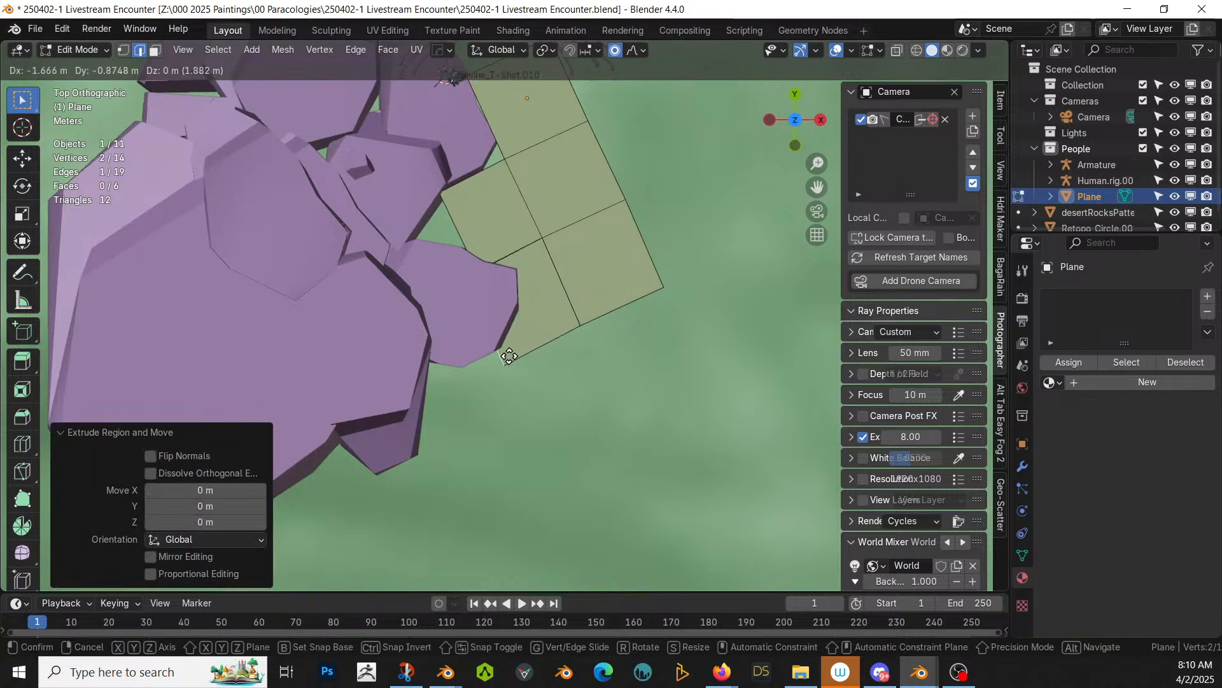
click(510, 378)
middle_drag(510, 378, 461, 249)
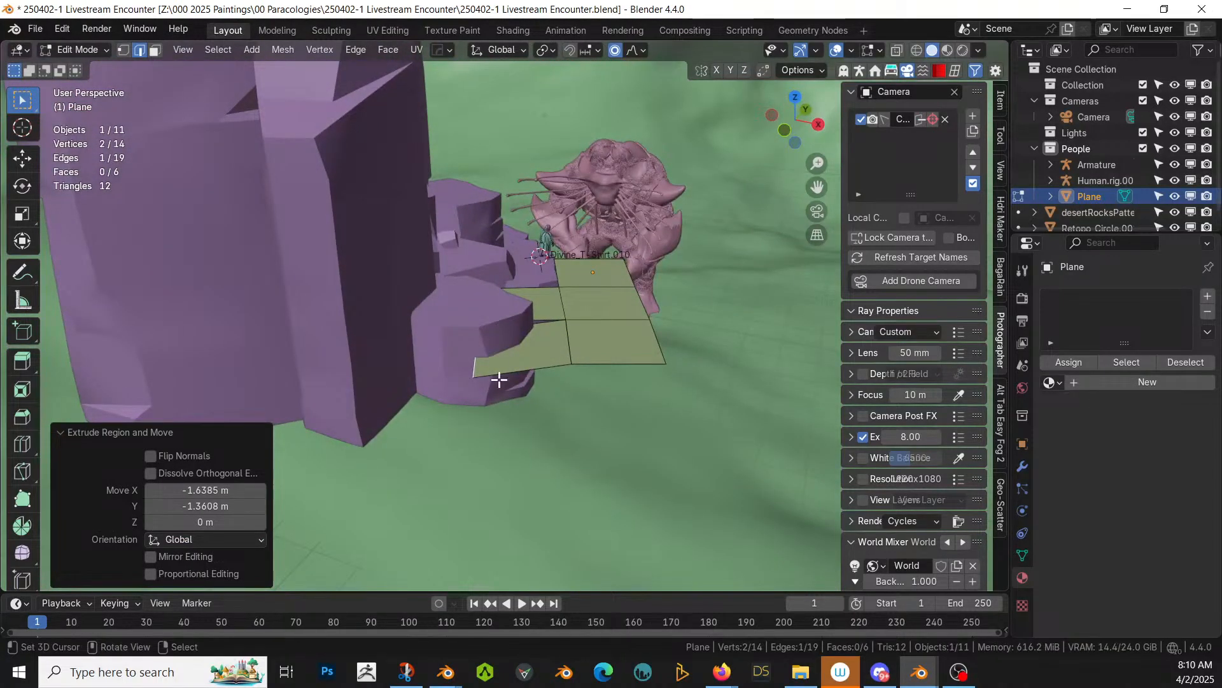
key(g)
key(z)
right_click(514, 362)
Step: Turn off proportional editing and try raising the extruded edge along Z
key(o)
key(g)
key(z)
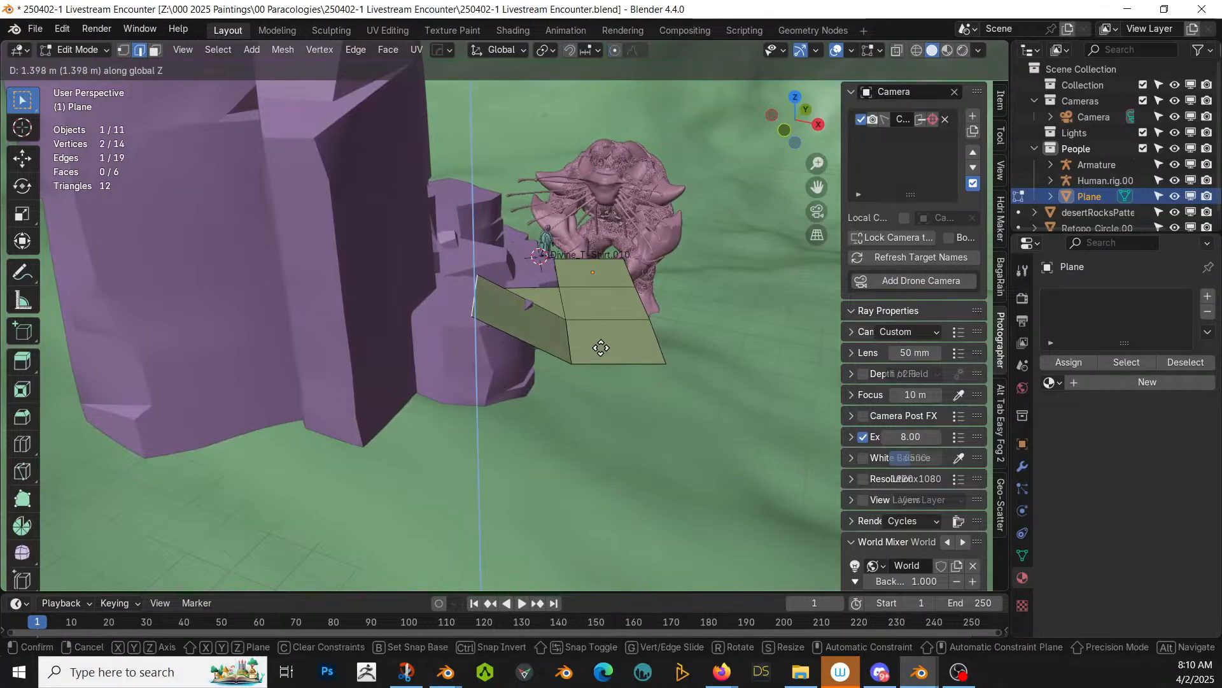
right_click(603, 349)
Step: Undo the last edge extrusion toward the rocks
key(KP_7)
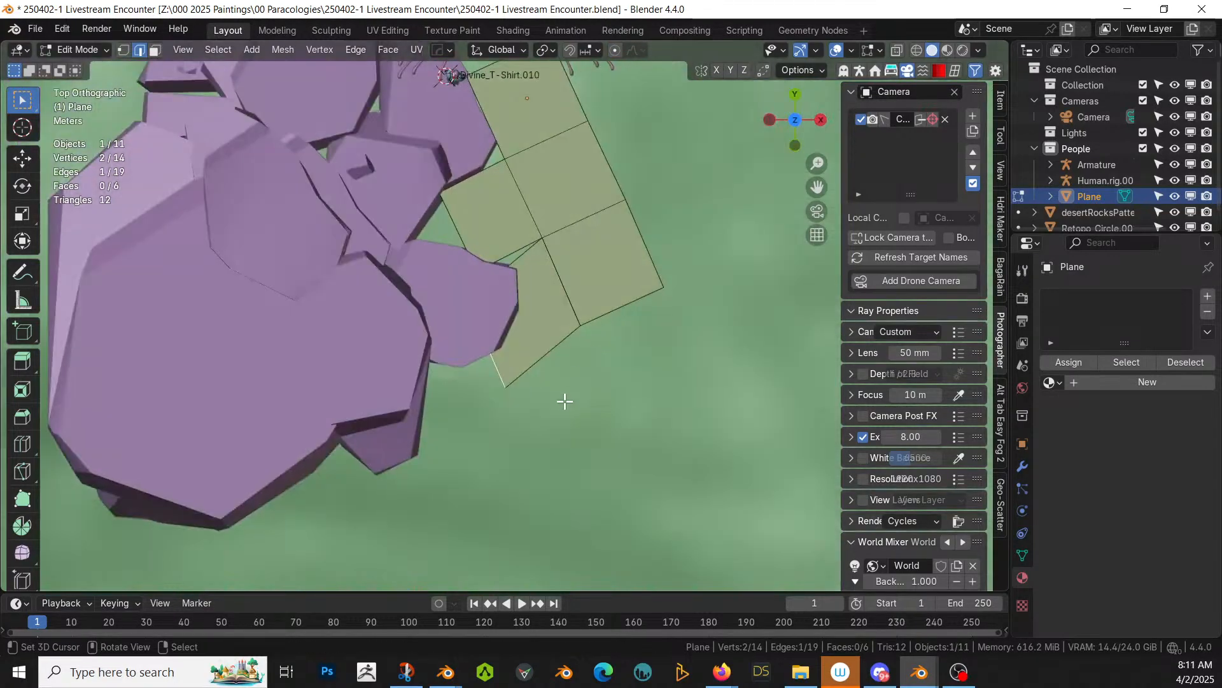
key(g)
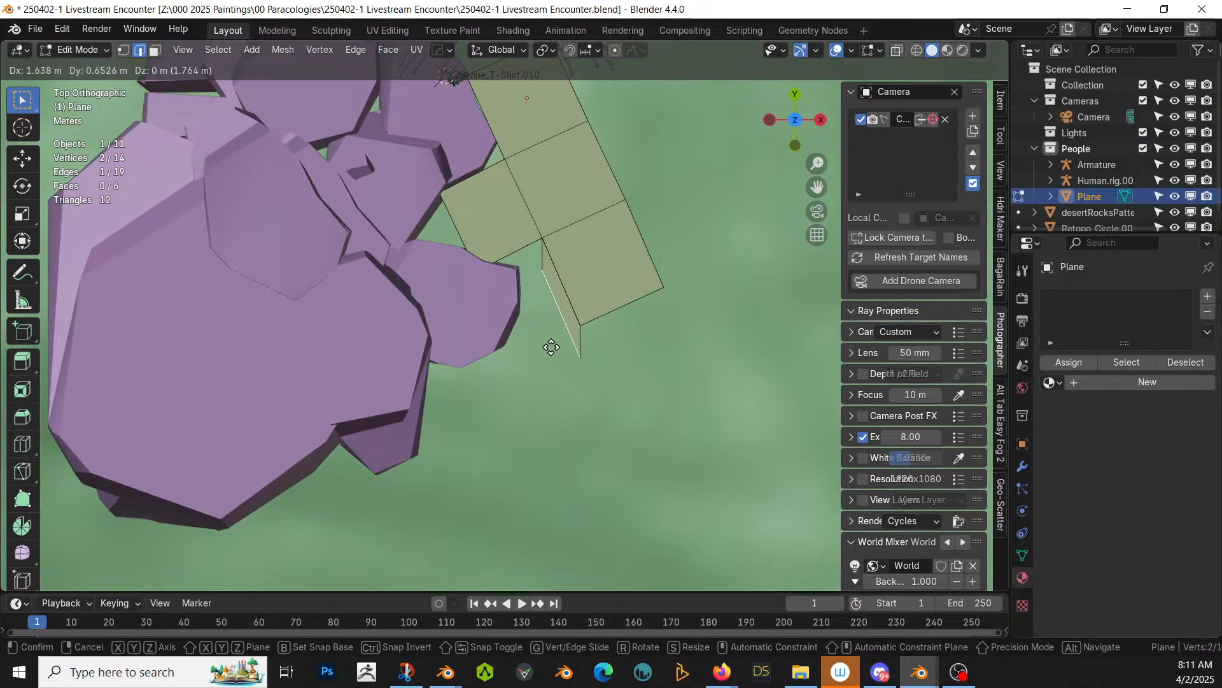
right_click(551, 346)
key(ctrl+z)
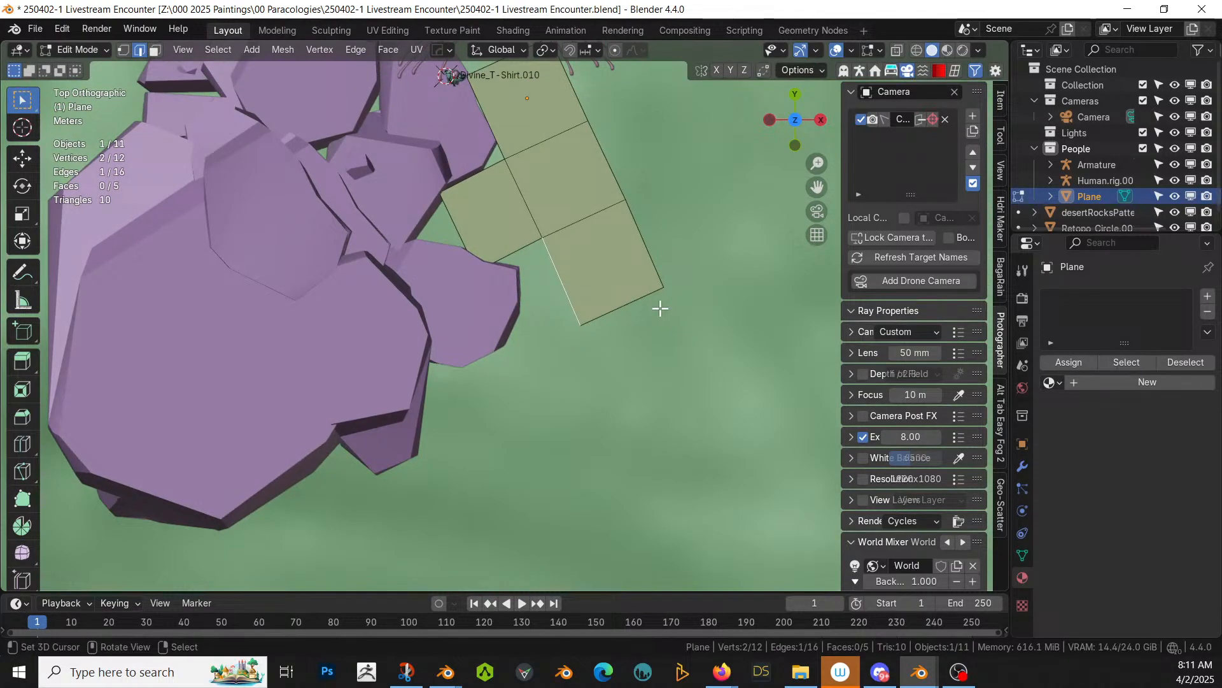
Step: Extrude the strip's end edge about 2.6 m to bend around the small rock, and its inner edge about 1.4 m toward the rocks
key(e)
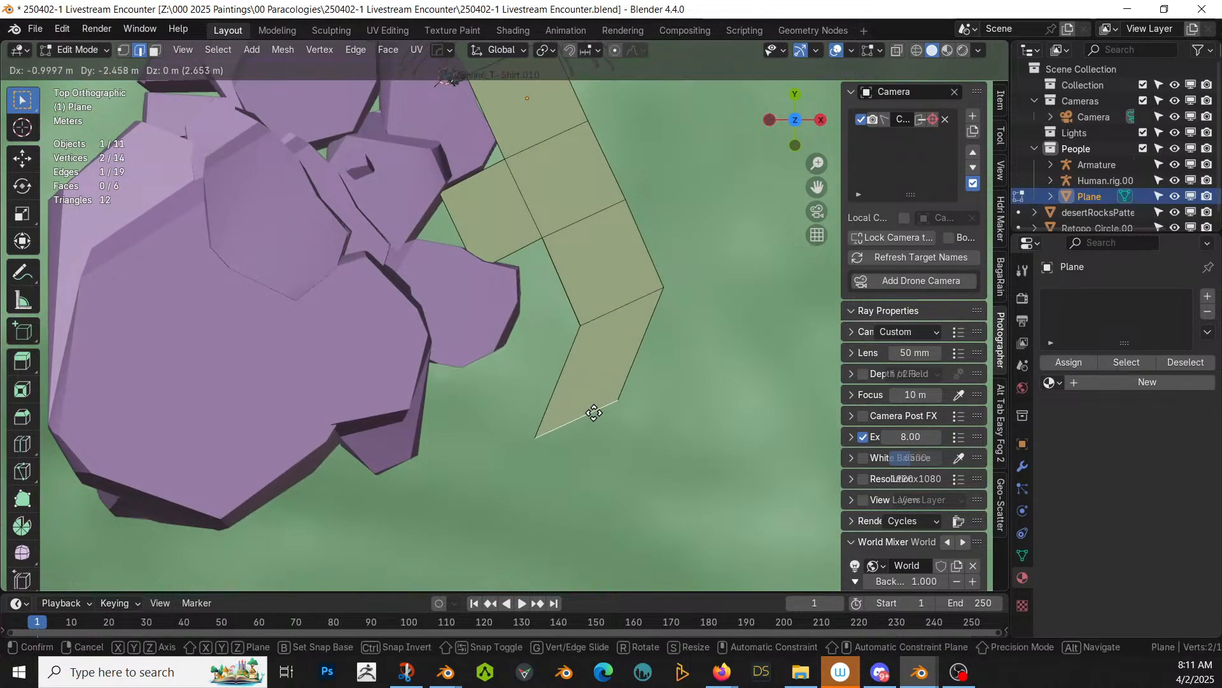
click(592, 411)
key(e)
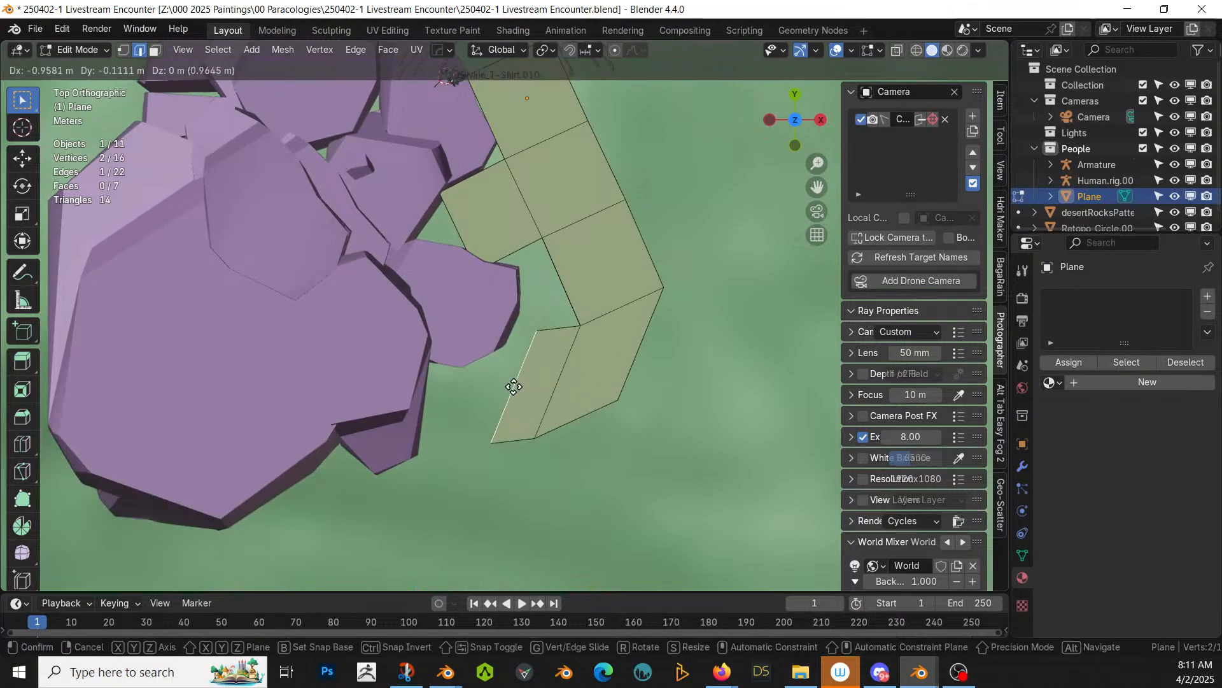
click(536, 419)
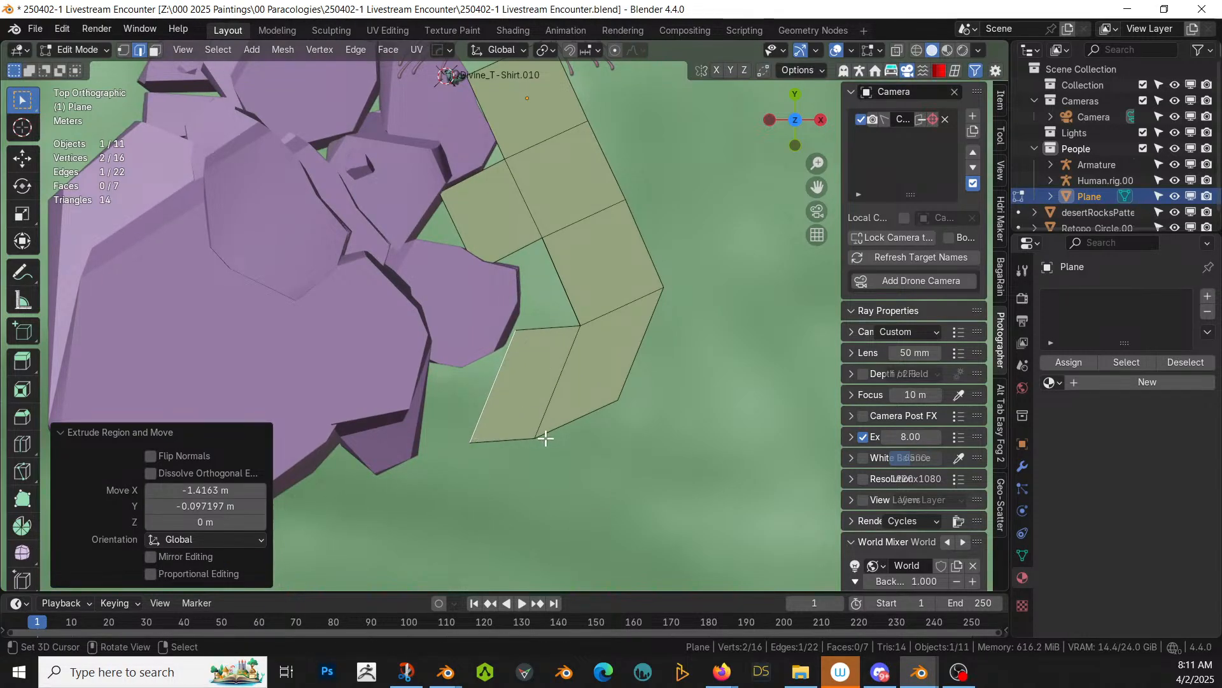
Step: Duplicate the last face nearest the rocks and raise the copy 1.6557 m along Z
middle_drag(545, 437, 524, 332)
scroll(477, 383, up, 1)
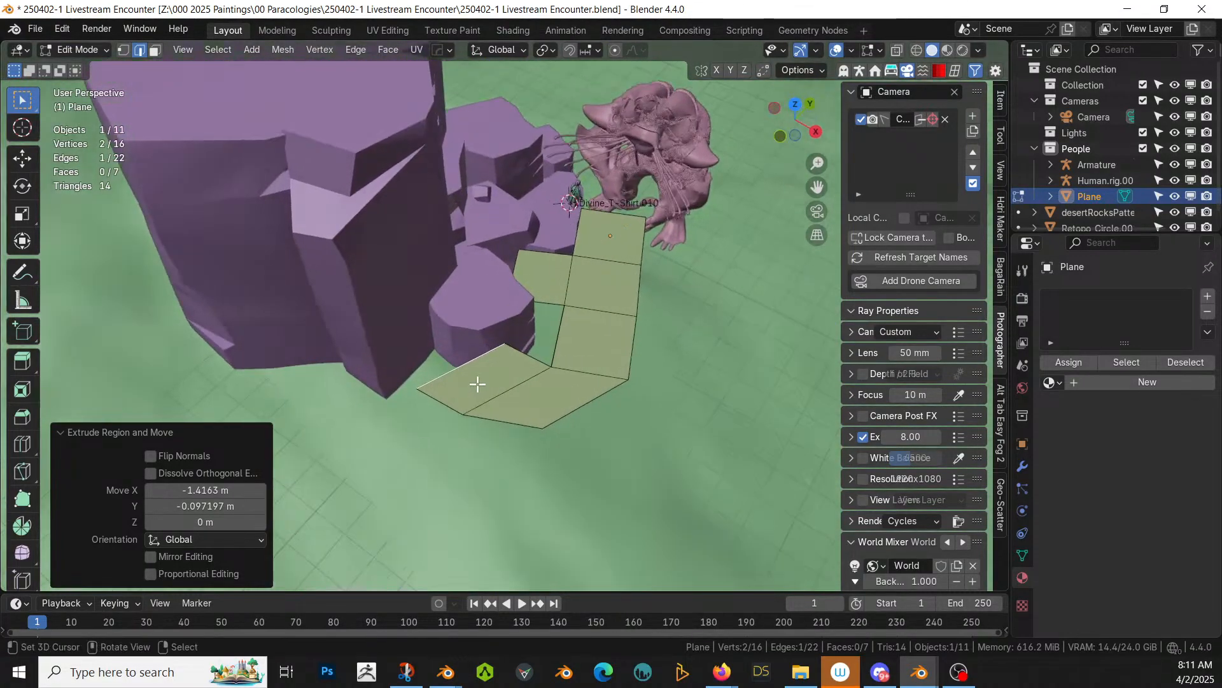
middle_drag(489, 377, 563, 330)
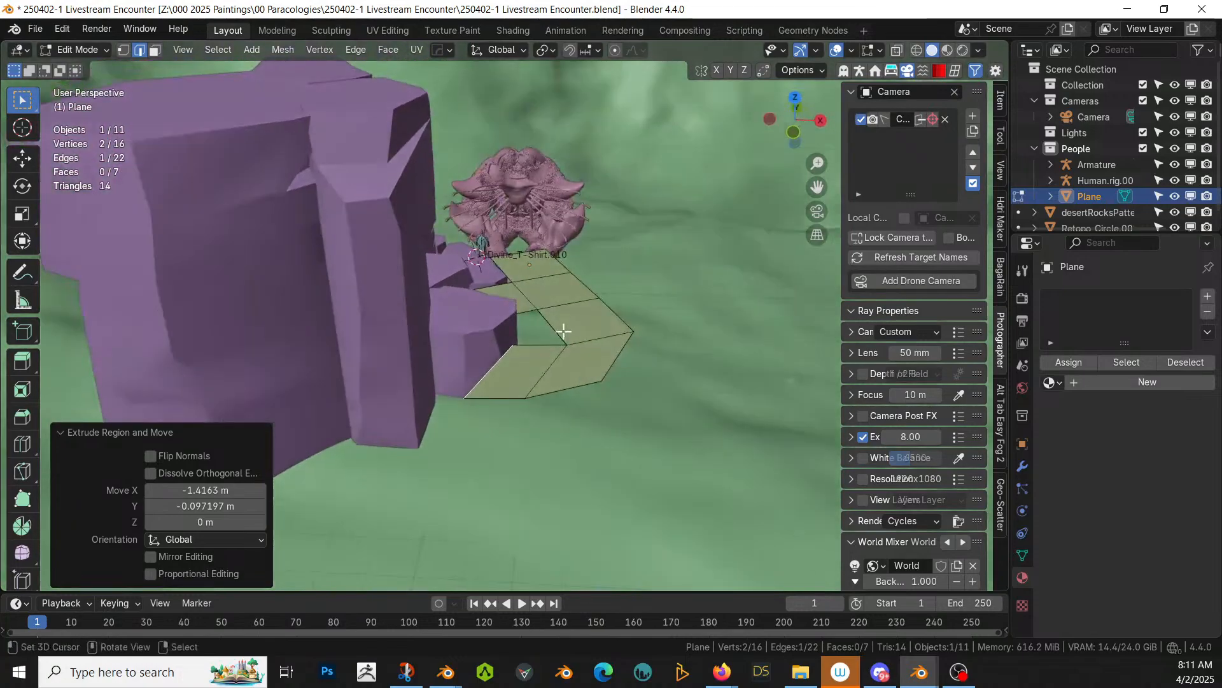
key(3)
click(514, 376)
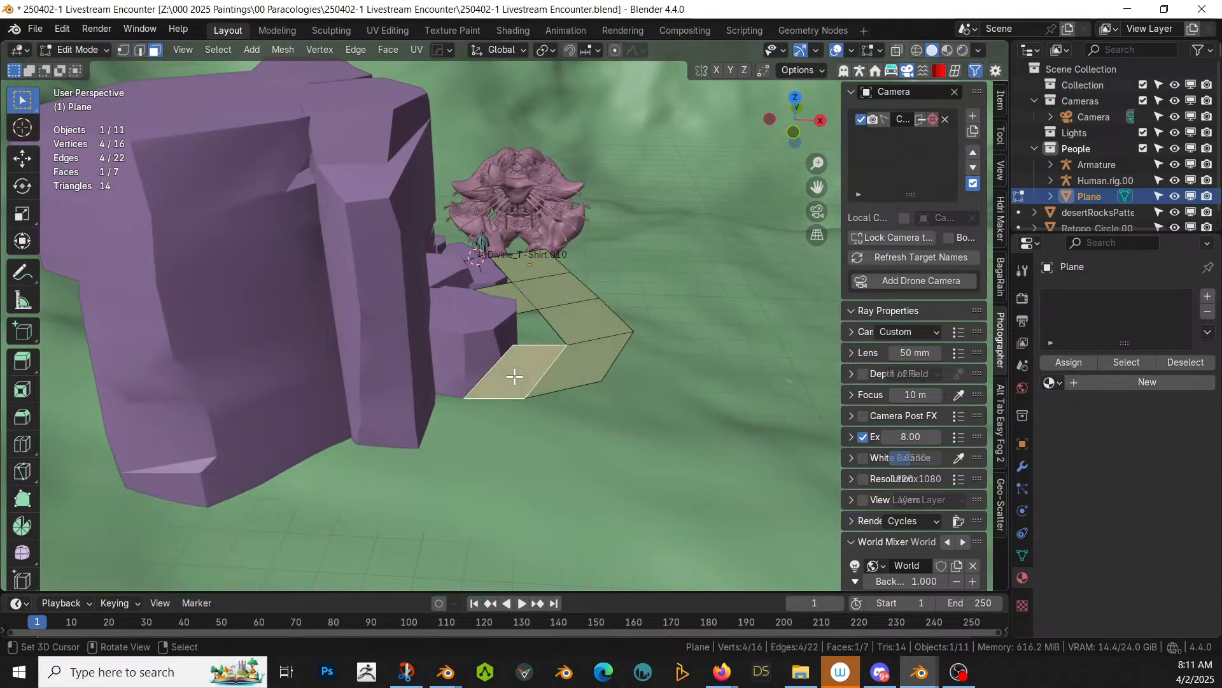
key(shift+d)
right_click(514, 376)
key(g)
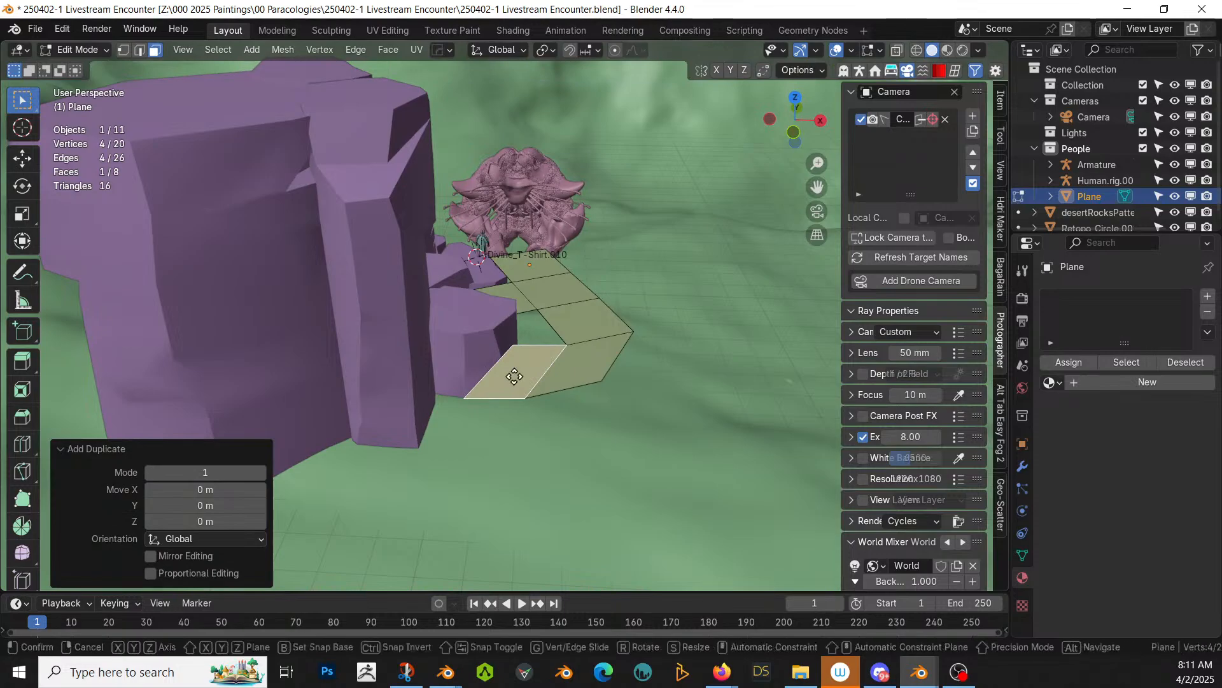
key(z)
click(533, 318)
middle_drag(534, 317, 459, 497)
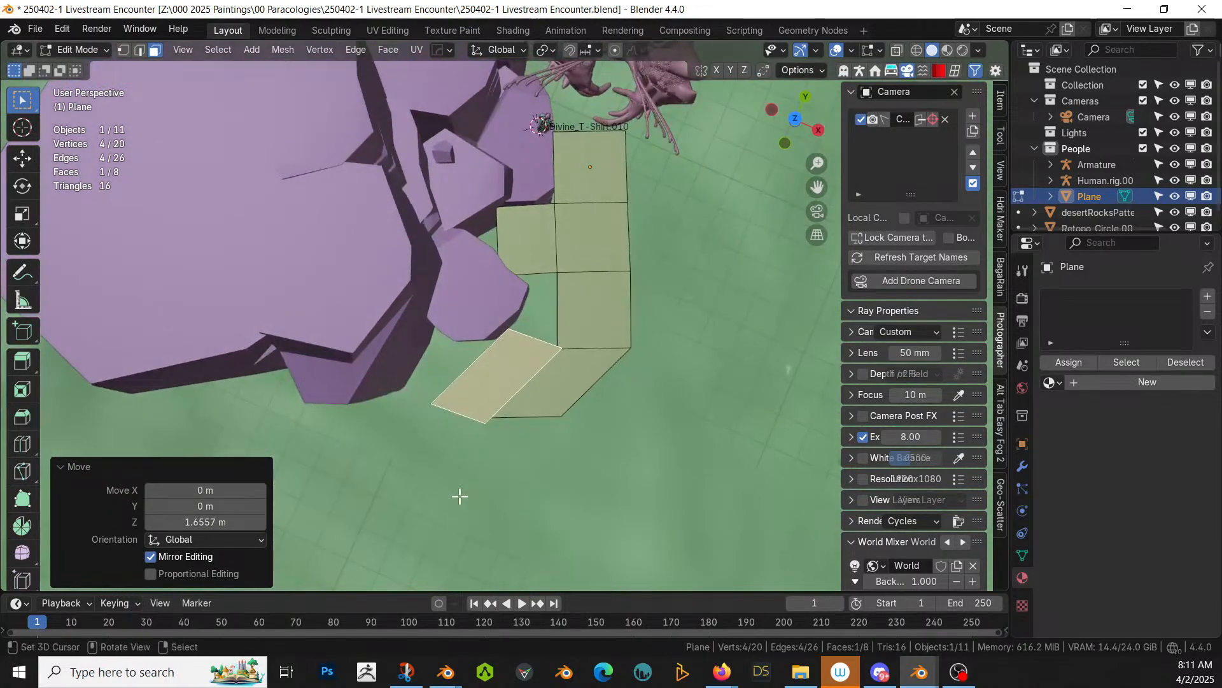
Step: In top view, move the raised face's outer edge about -0.32 m in X and 0.73 m in Y toward the rocks
key(KP_7)
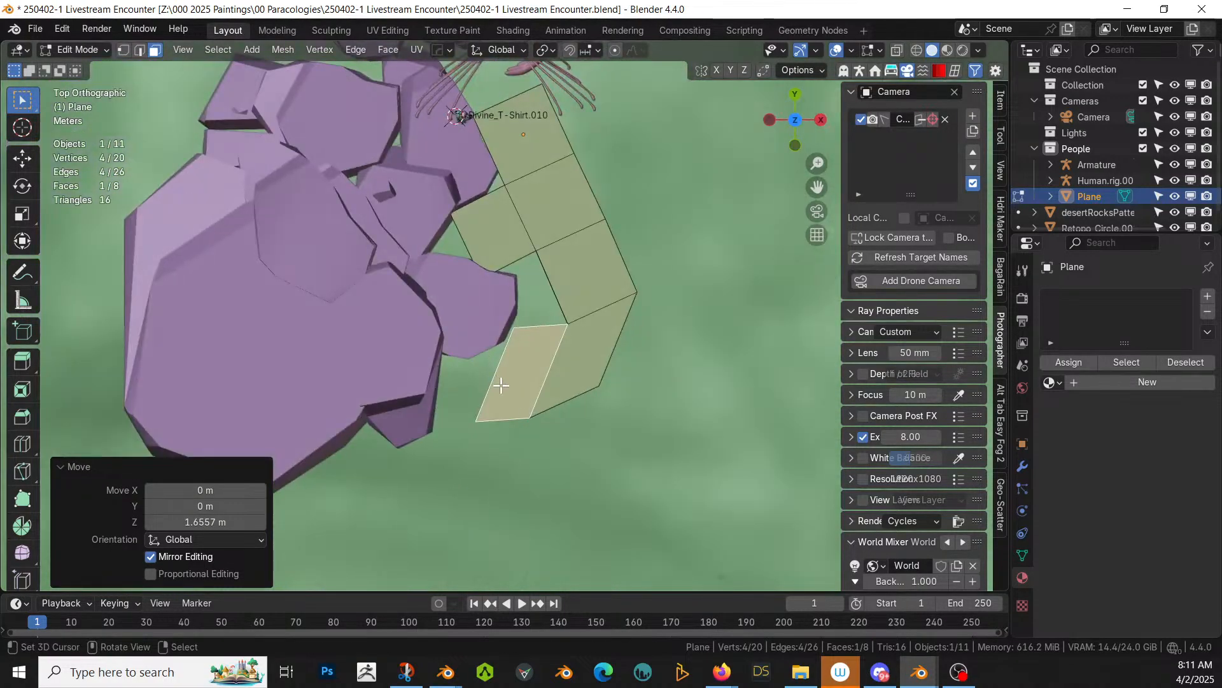
key(2)
key(g)
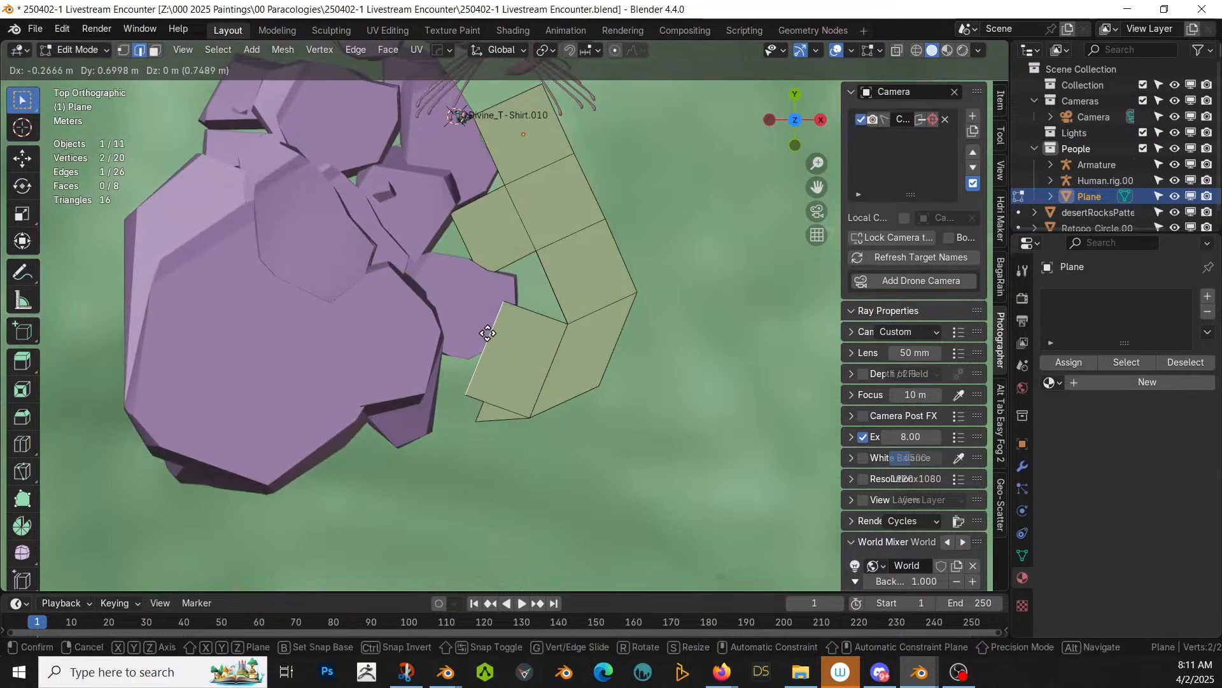
click(486, 332)
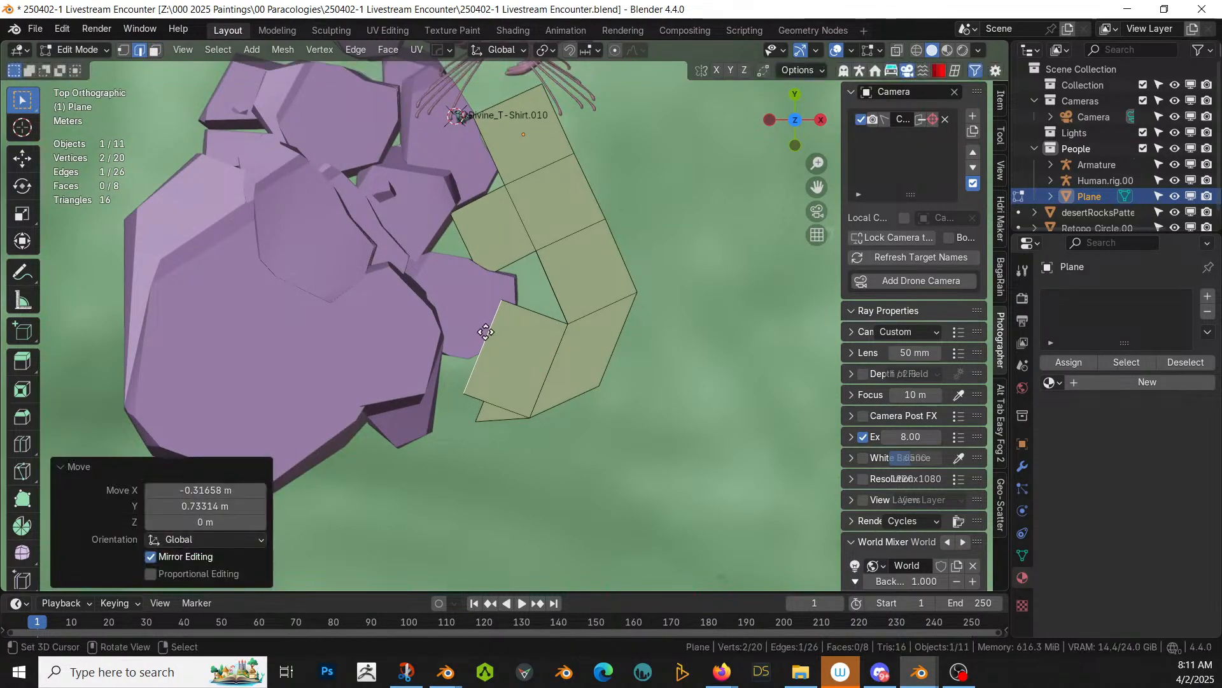
key(e)
right_click(462, 320)
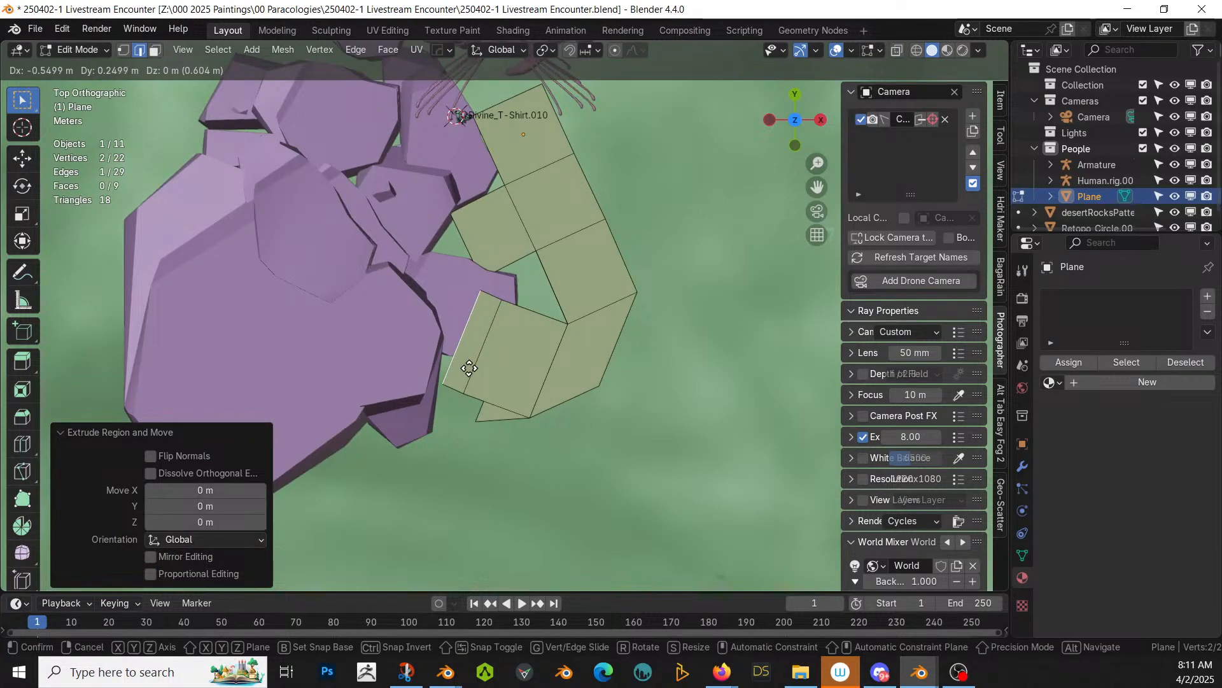
key(ctrl+z)
Step: Shift the raised face's outer edge a further -0.63 m in X and 0.32 m in Y, and save the file in Object Mode
key(g)
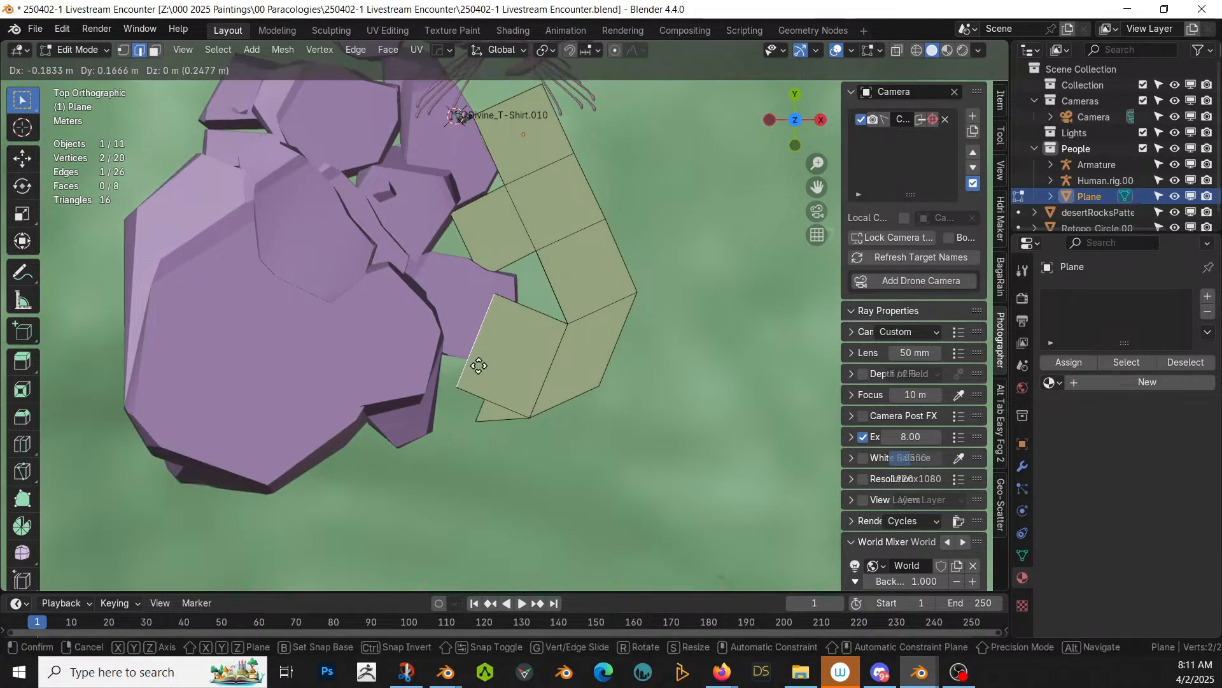
click(467, 366)
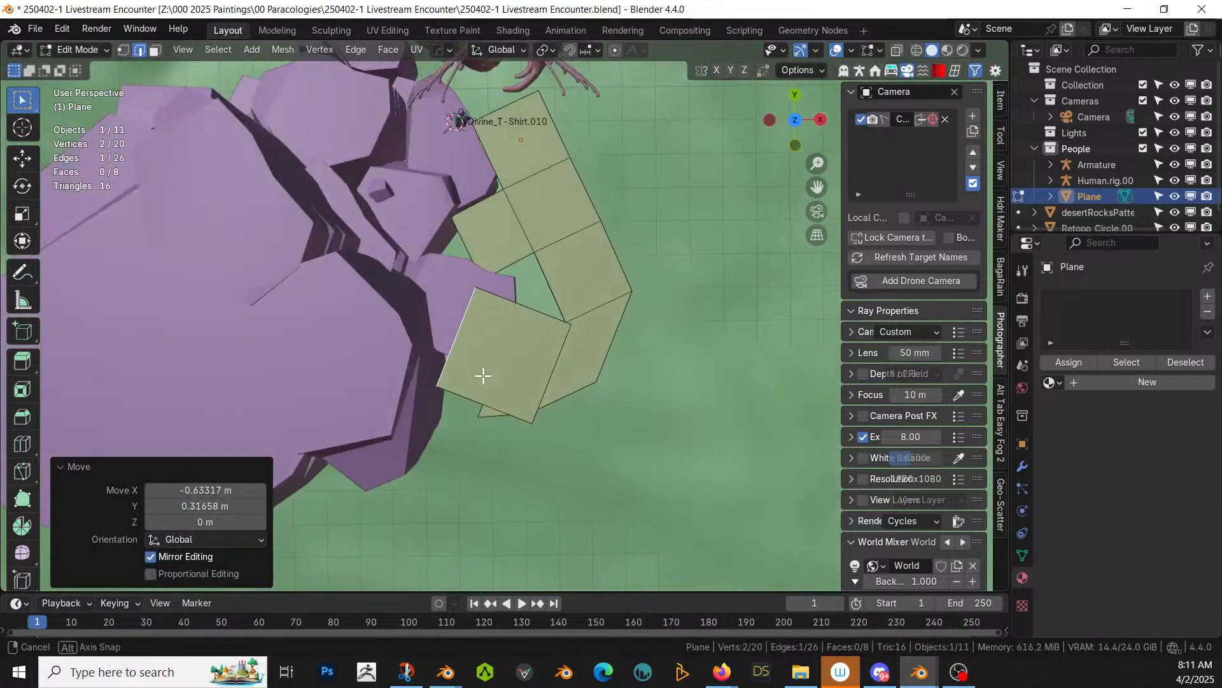
middle_drag(486, 376, 366, 292)
key(Tab)
key(ctrl+s)
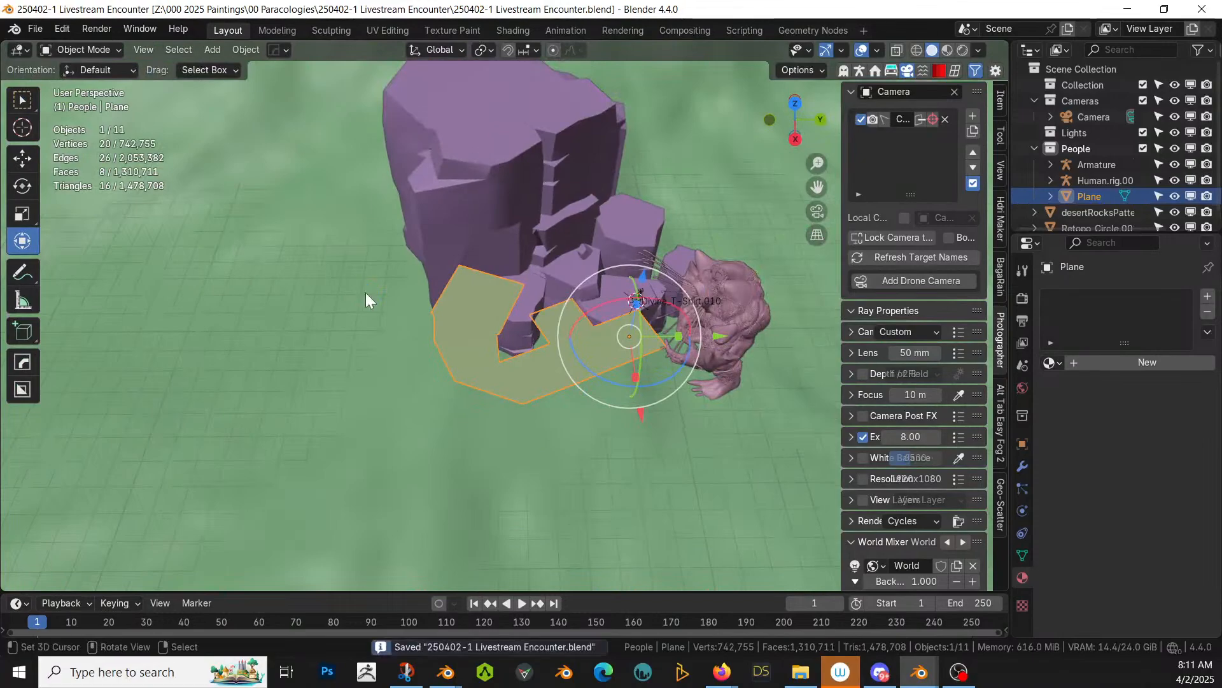
Step: Open the recent file 250310-1 Livestream Chosen Settlement separately and clear the Terrain Collection in the gate bridge's modifier
right_click(915, 676)
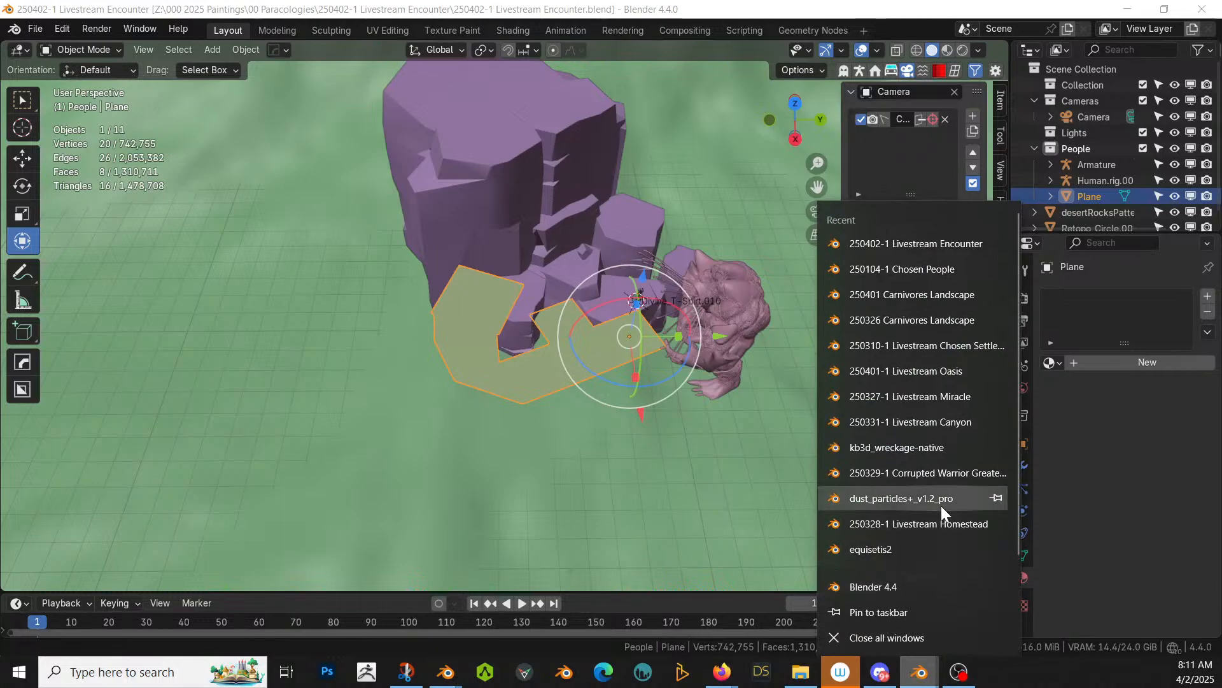
click(964, 348)
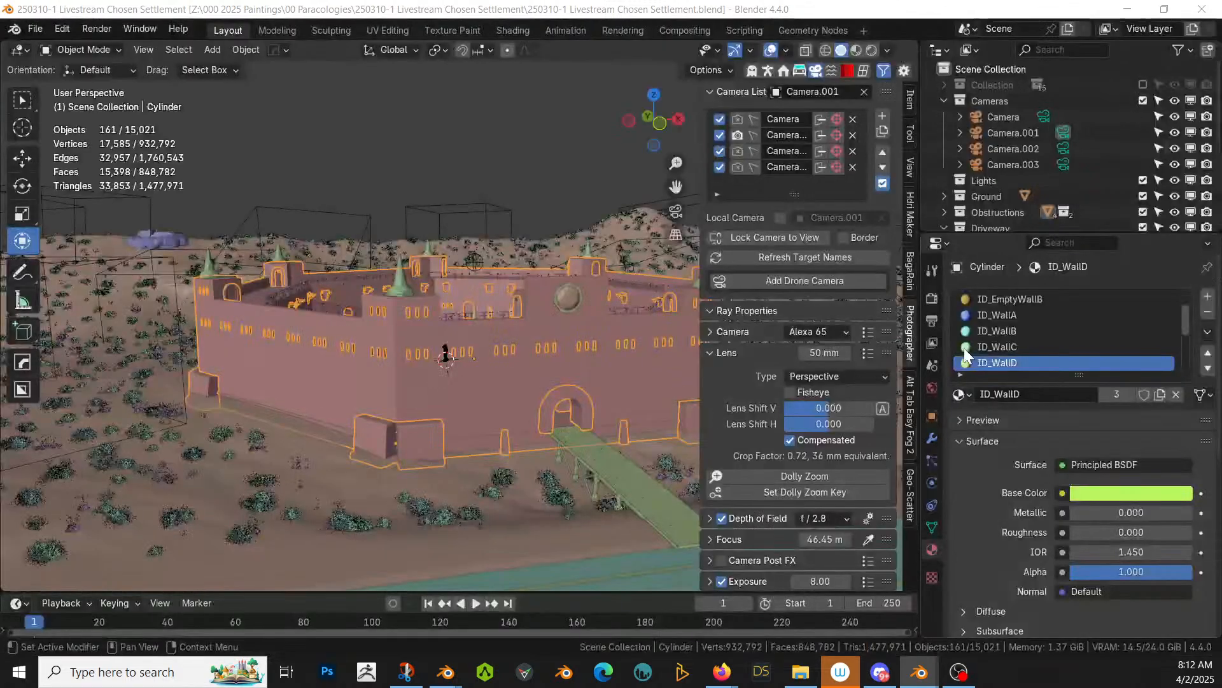
click(640, 507)
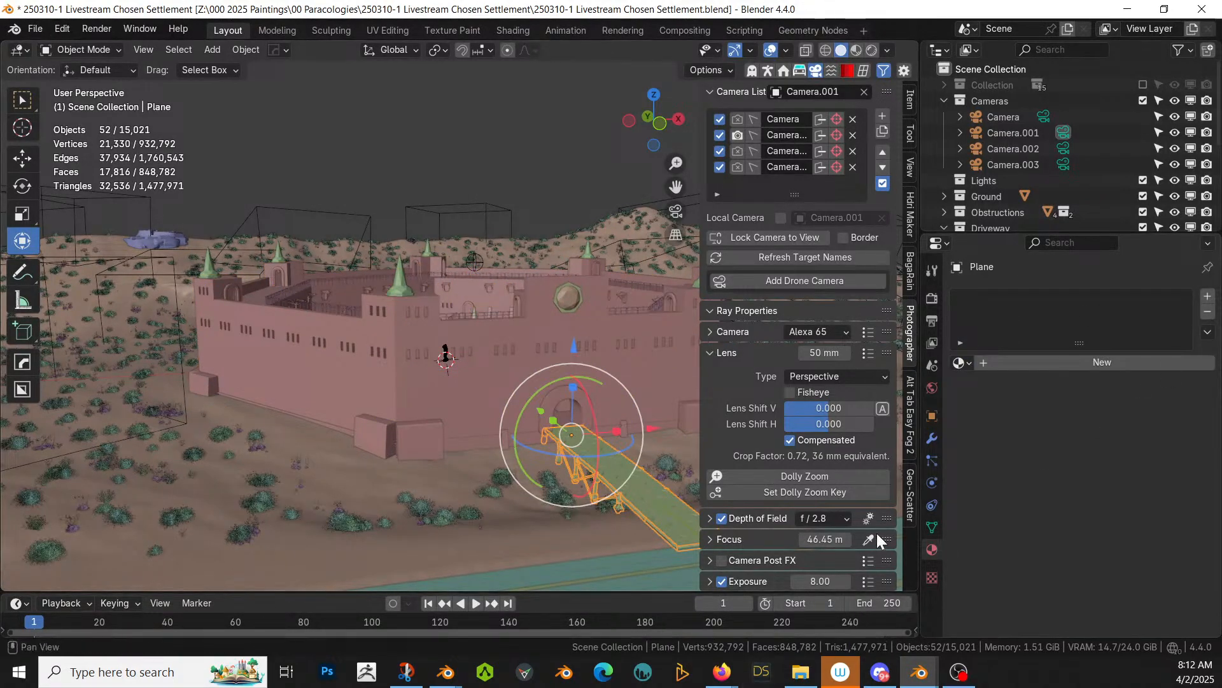
click(934, 431)
scroll(1129, 568, down, 10)
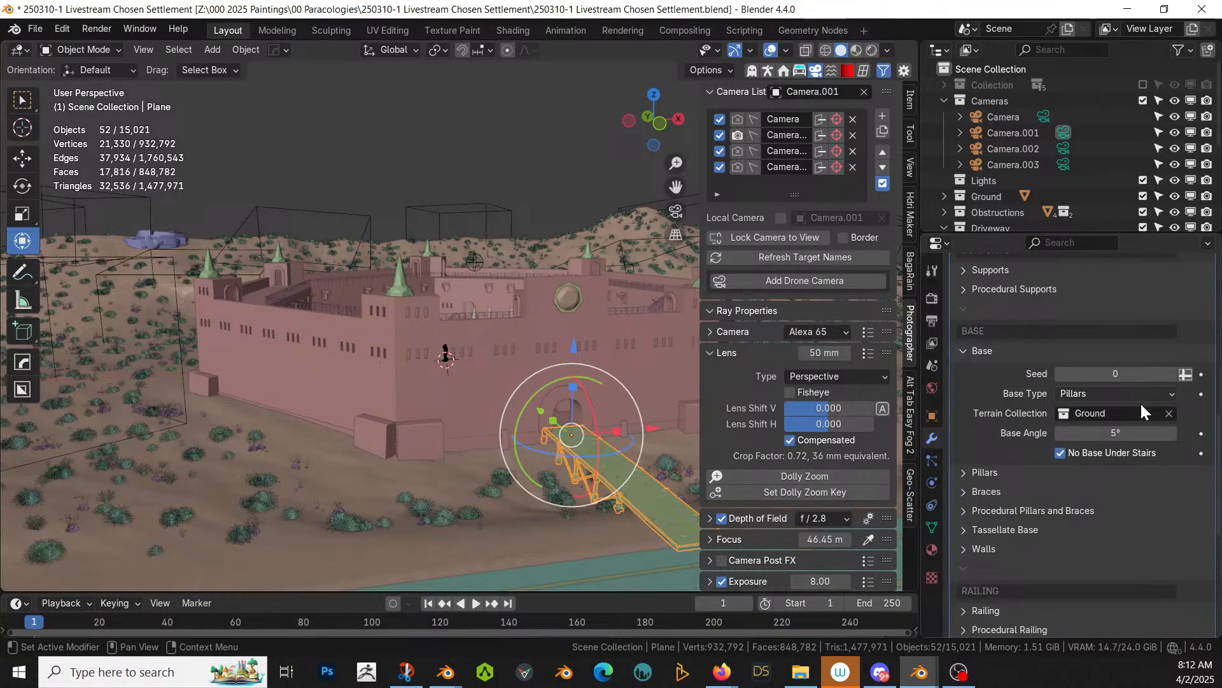
click(1168, 414)
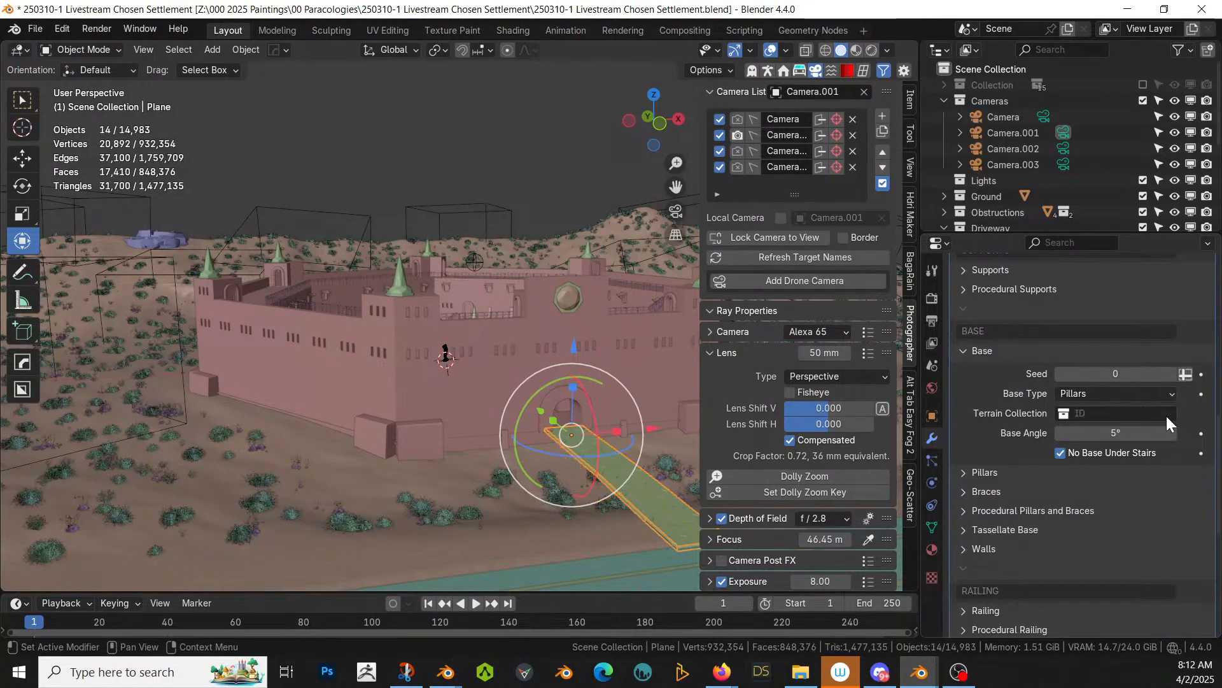
Step: Copy the bridge objects and paste them into the Collection collection of the 250402-1 Livestream Encounter file
key(ctrl+c)
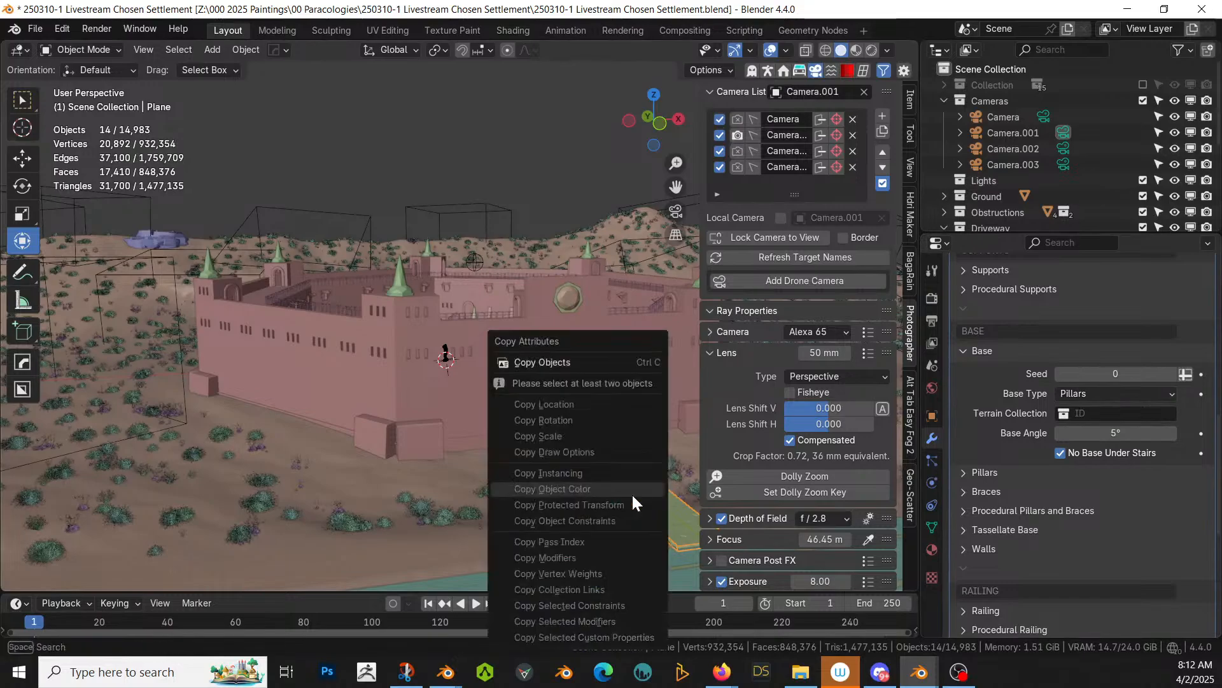
click(580, 359)
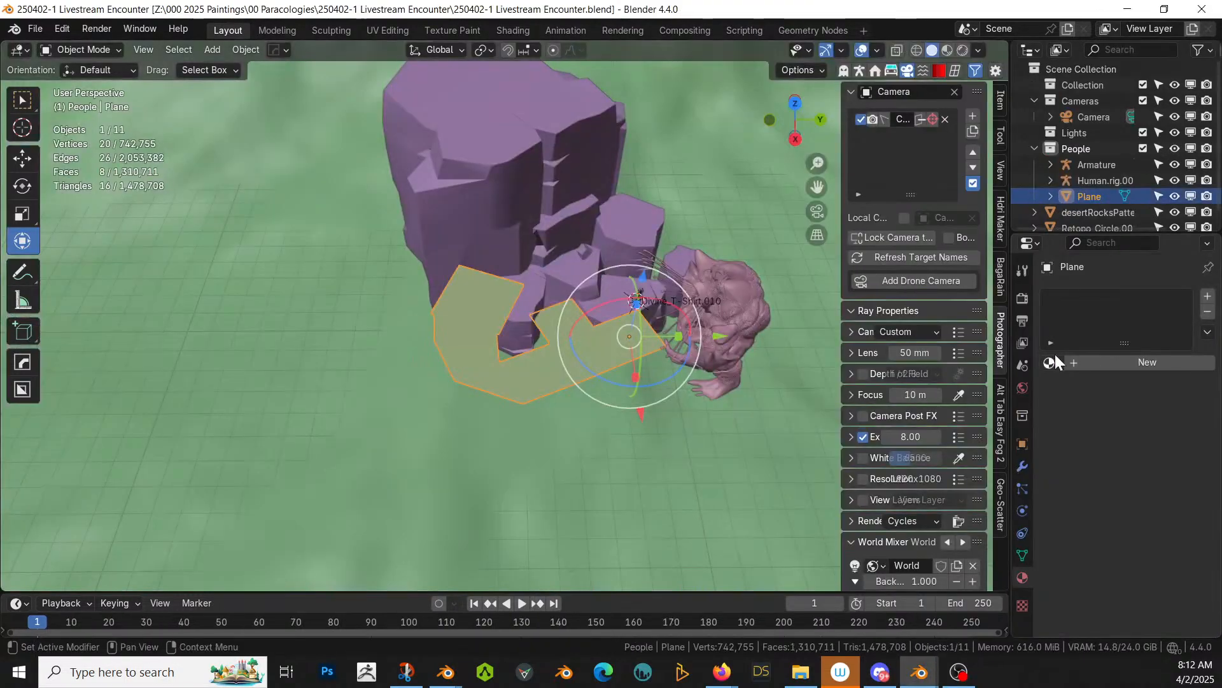
click(1095, 88)
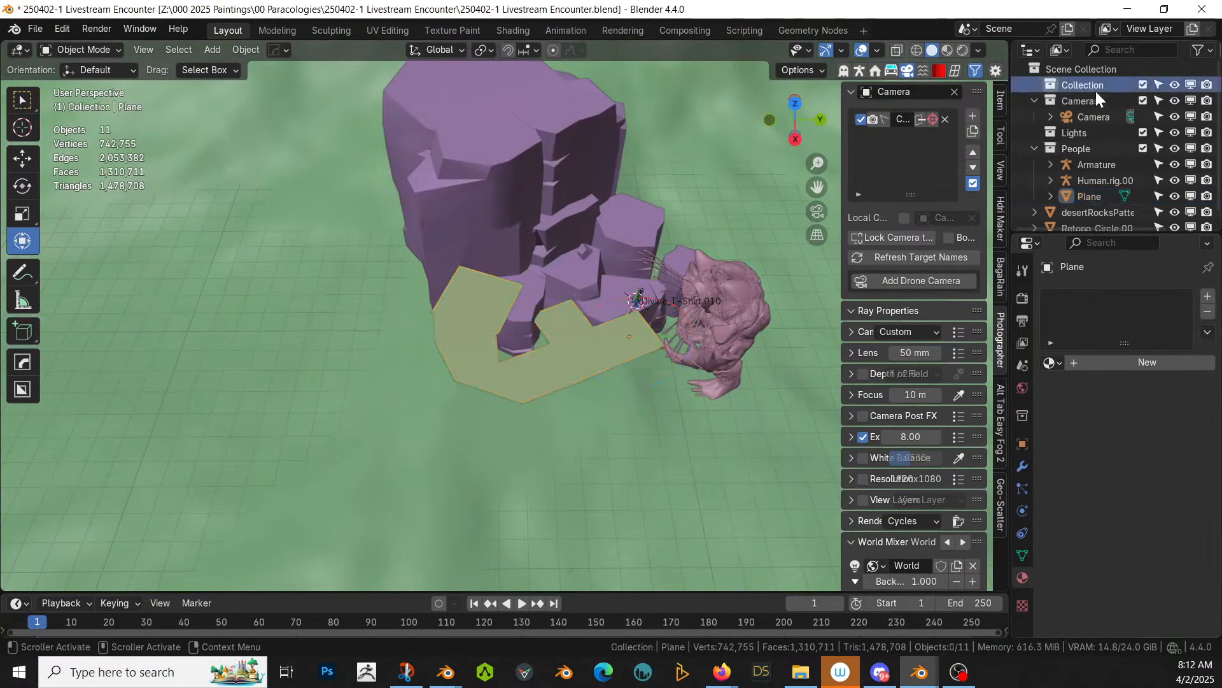
key(ctrl+v)
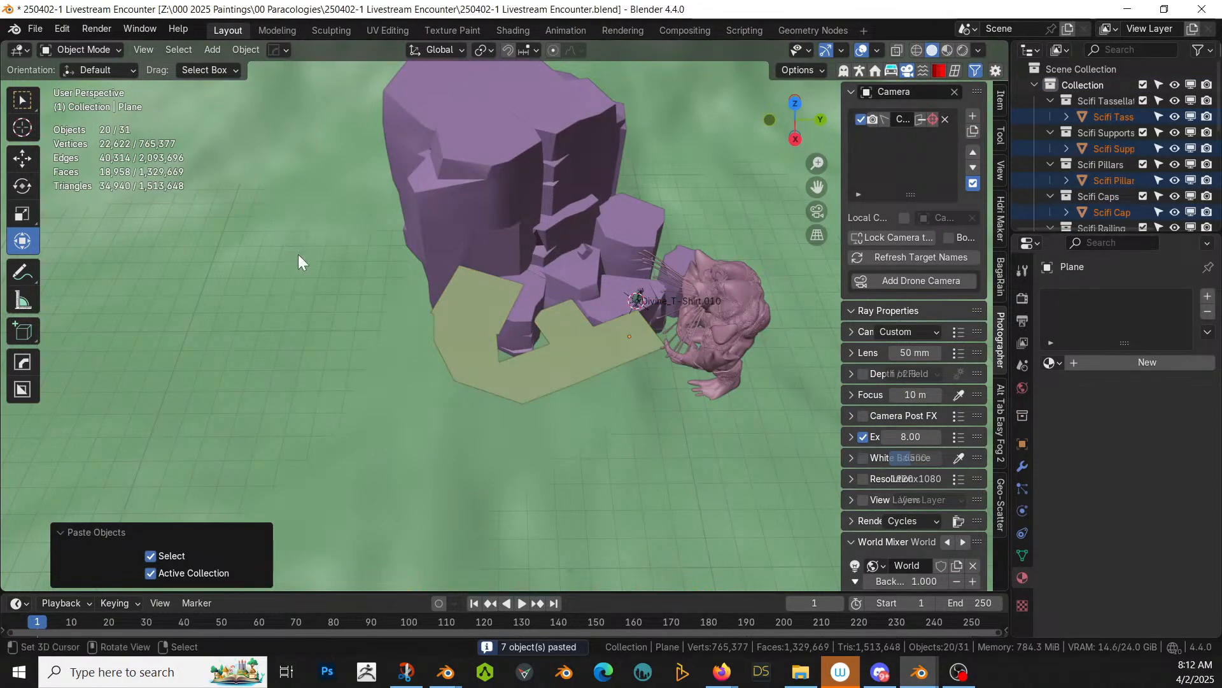
Step: In top view, move the pasted bridge objects about -109.9 m in X and -26.9 m in Y, off the terrain
middle_drag(391, 336, 427, 300)
key(g)
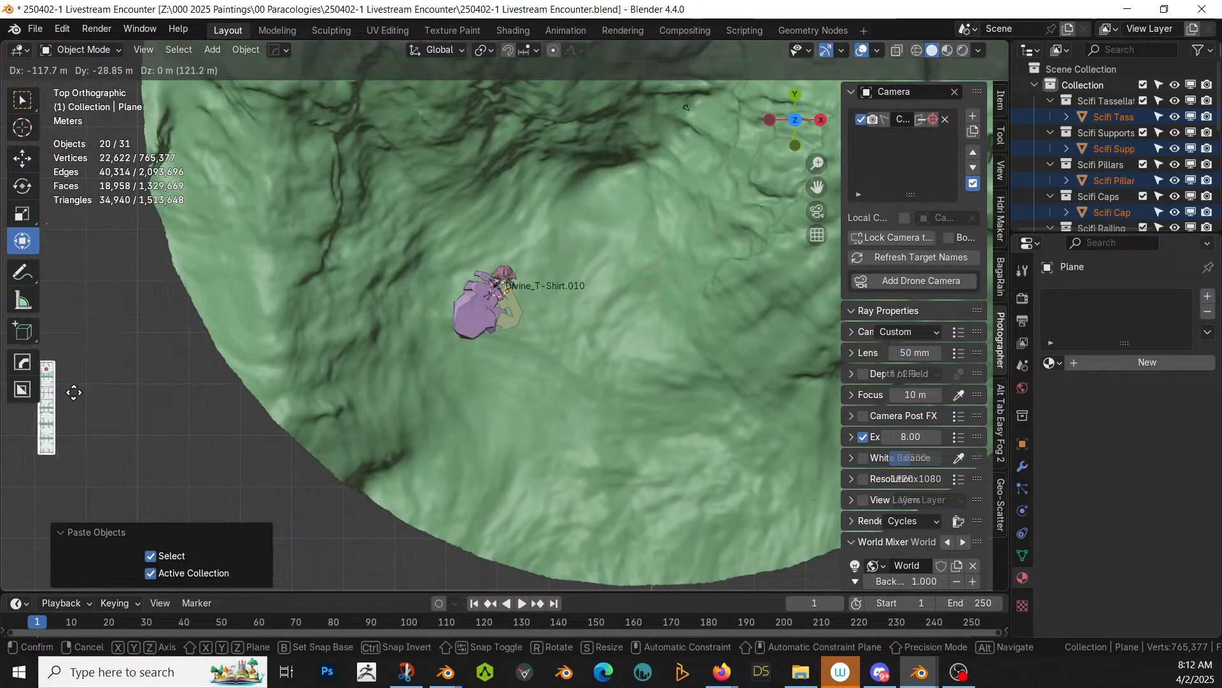
click(89, 396)
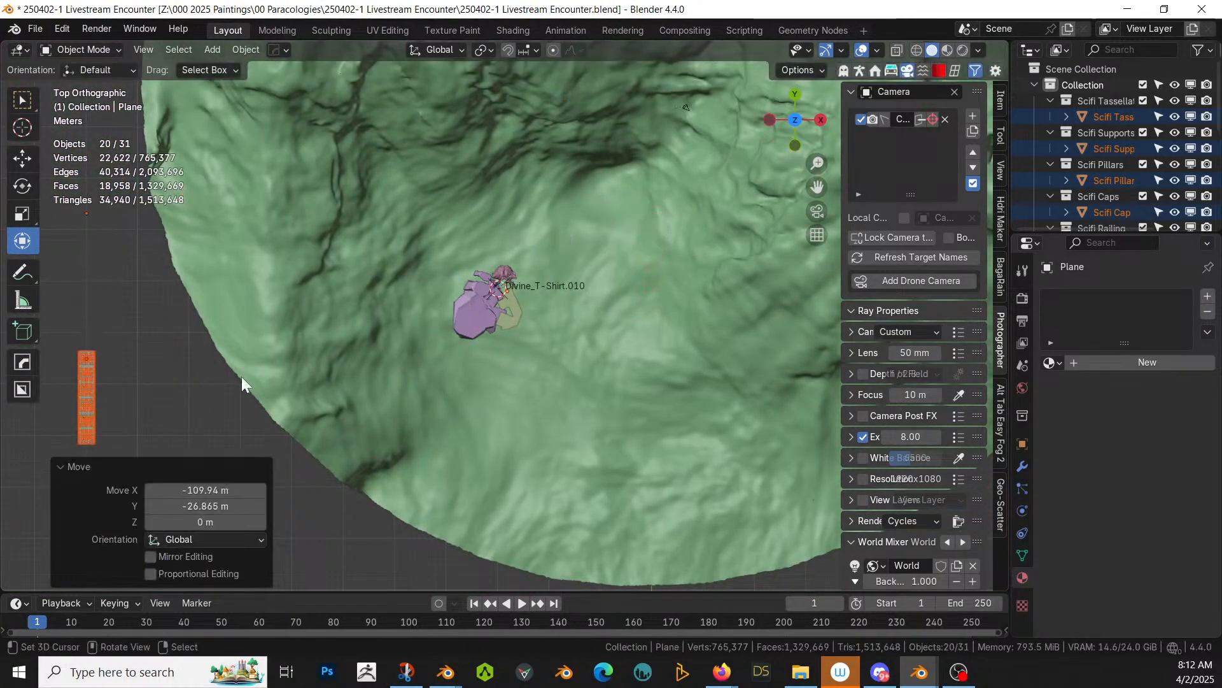
Step: Copy the modifiers from the pasted bridge to the plane strip beside the rocks, and frame the resulting platform
click(515, 299)
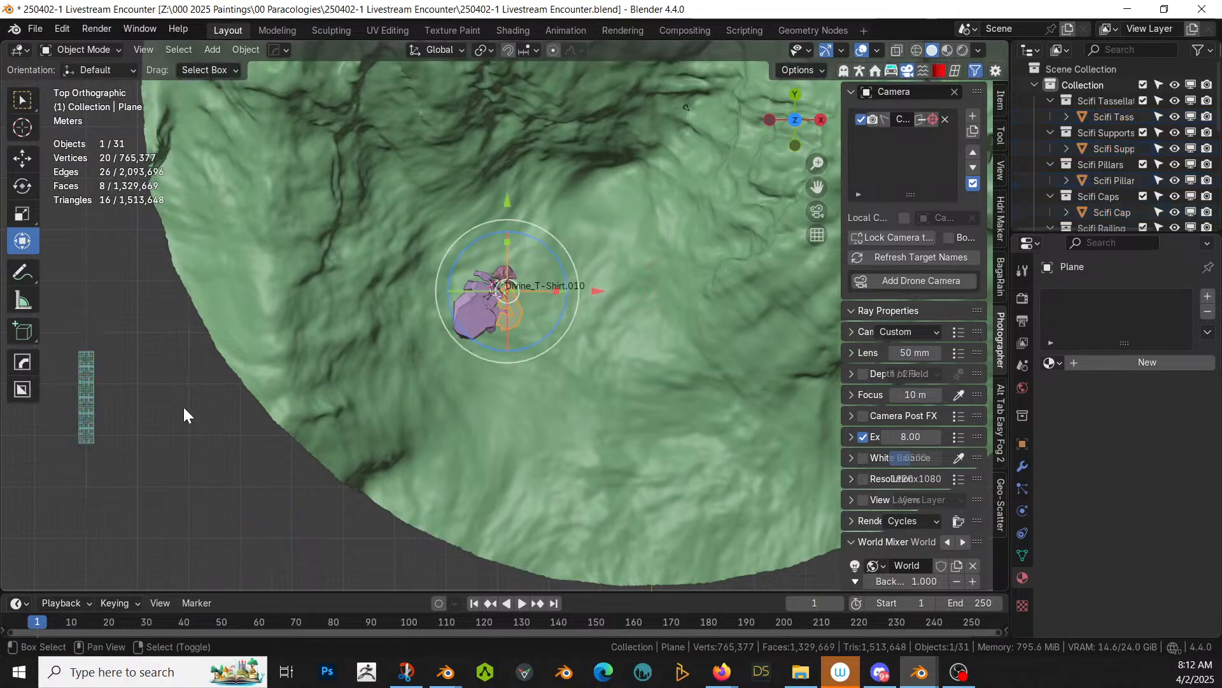
shift+click(80, 399)
key(ctrl+l)
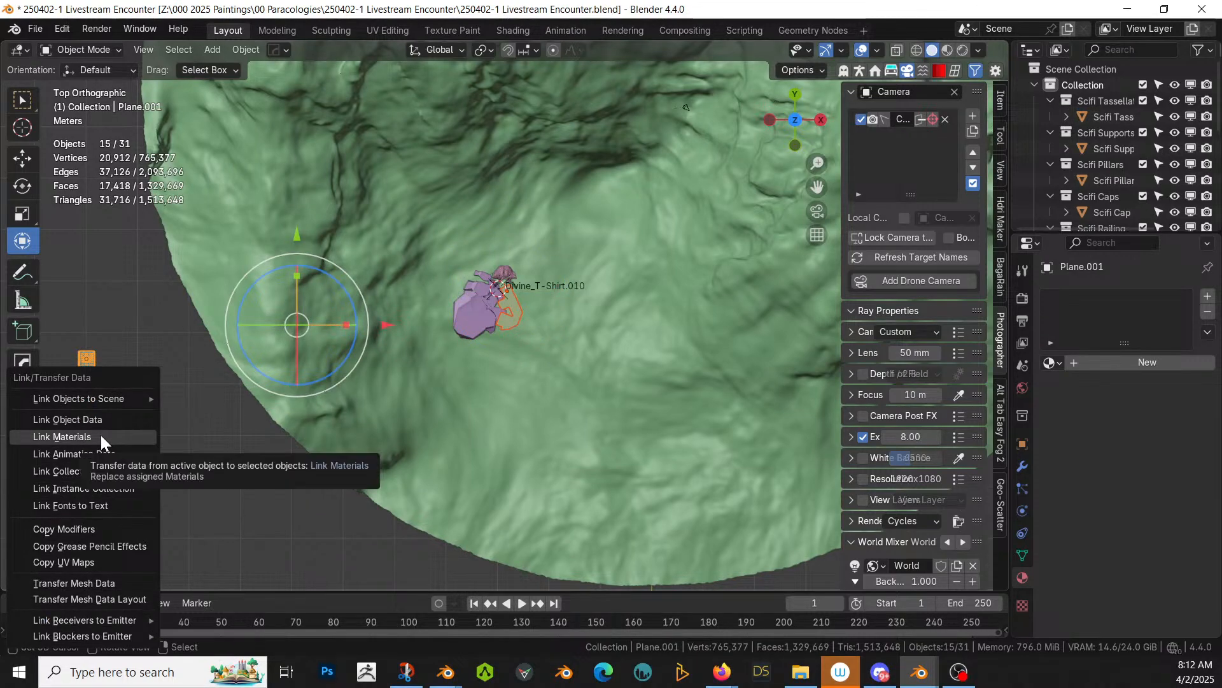
click(85, 529)
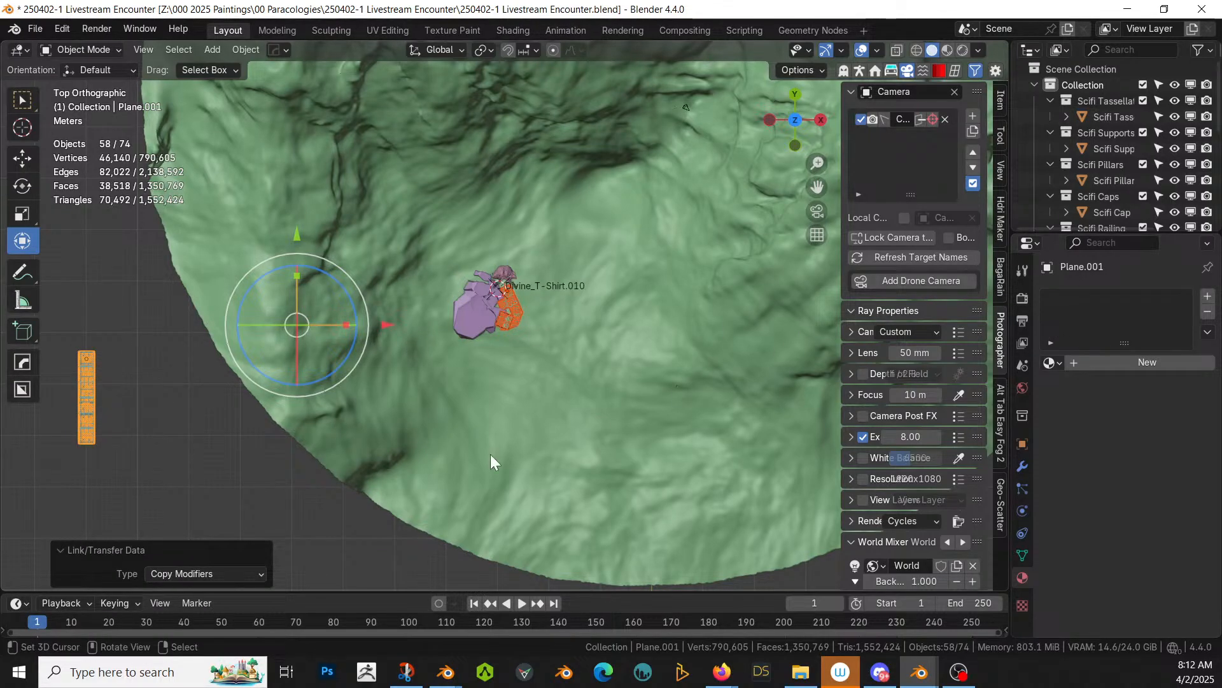
shift+middle_drag(376, 372, 575, 322)
scroll(575, 323, down, 1)
click(693, 270)
key(KP_Decimal)
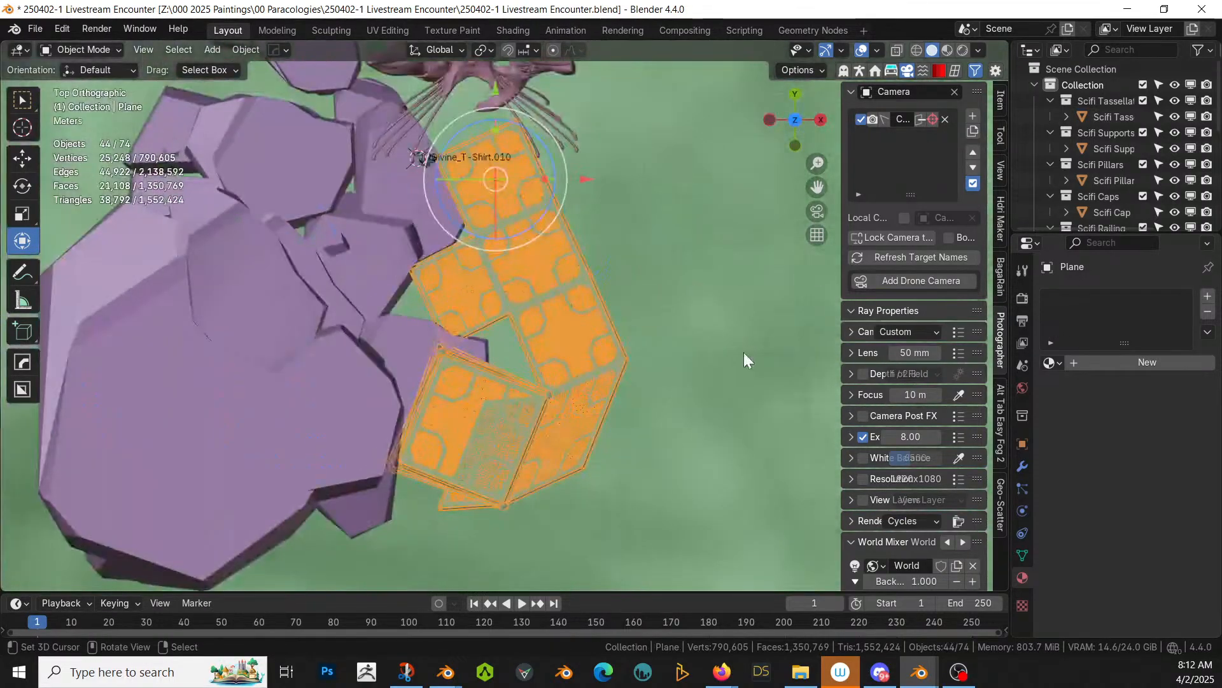
middle_drag(743, 352, 580, 328)
scroll(580, 329, down, 2)
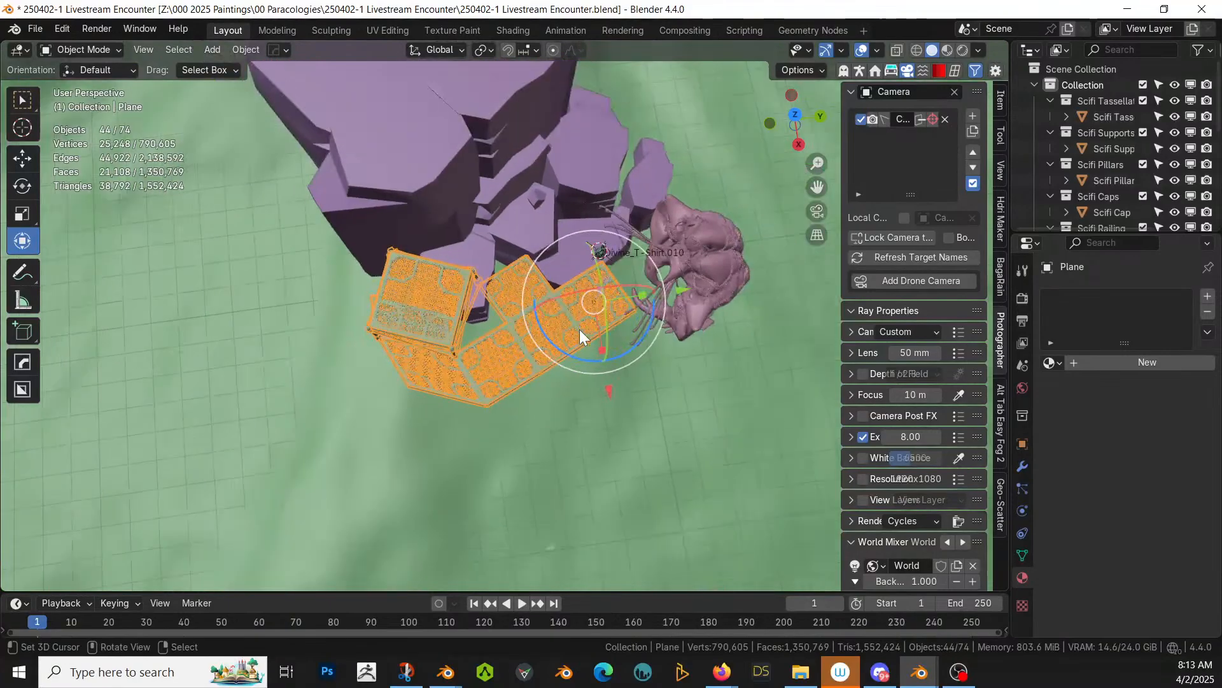
Step: Move the green terrain and the desert rocks together into a new collection named Ground
click(525, 364)
scroll(704, 471, down, 3)
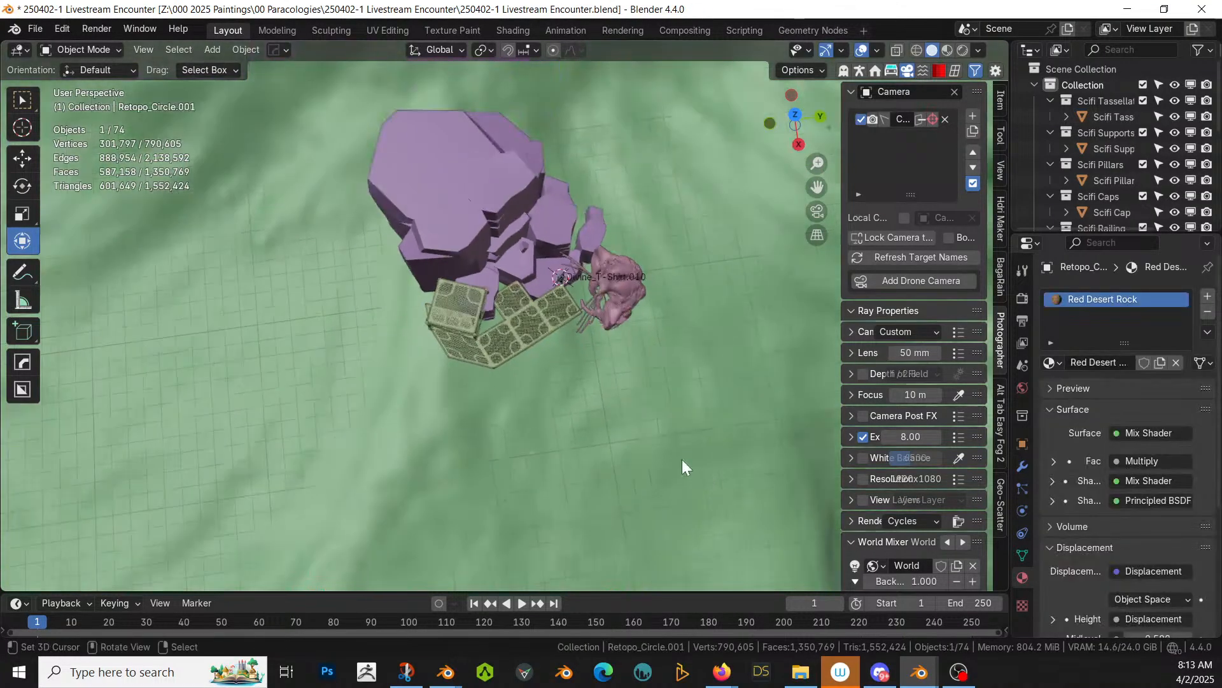
middle_drag(617, 375, 590, 295)
scroll(591, 294, down, 3)
shift+click(480, 235)
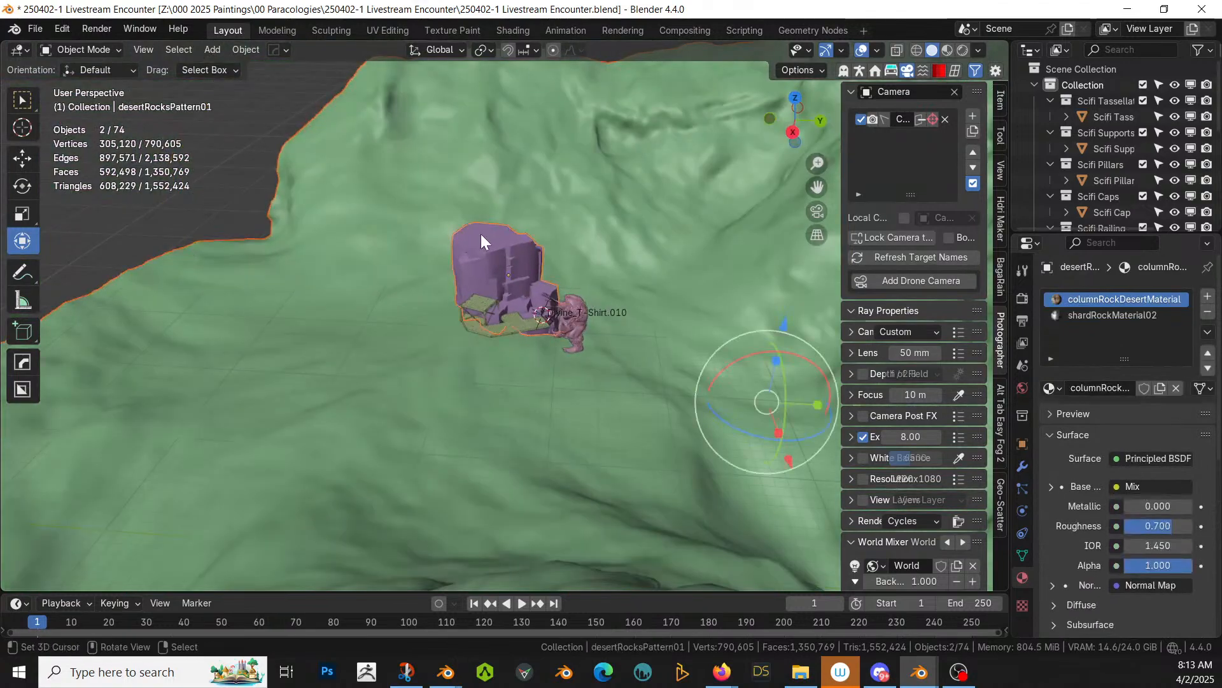
key(m)
click(480, 235)
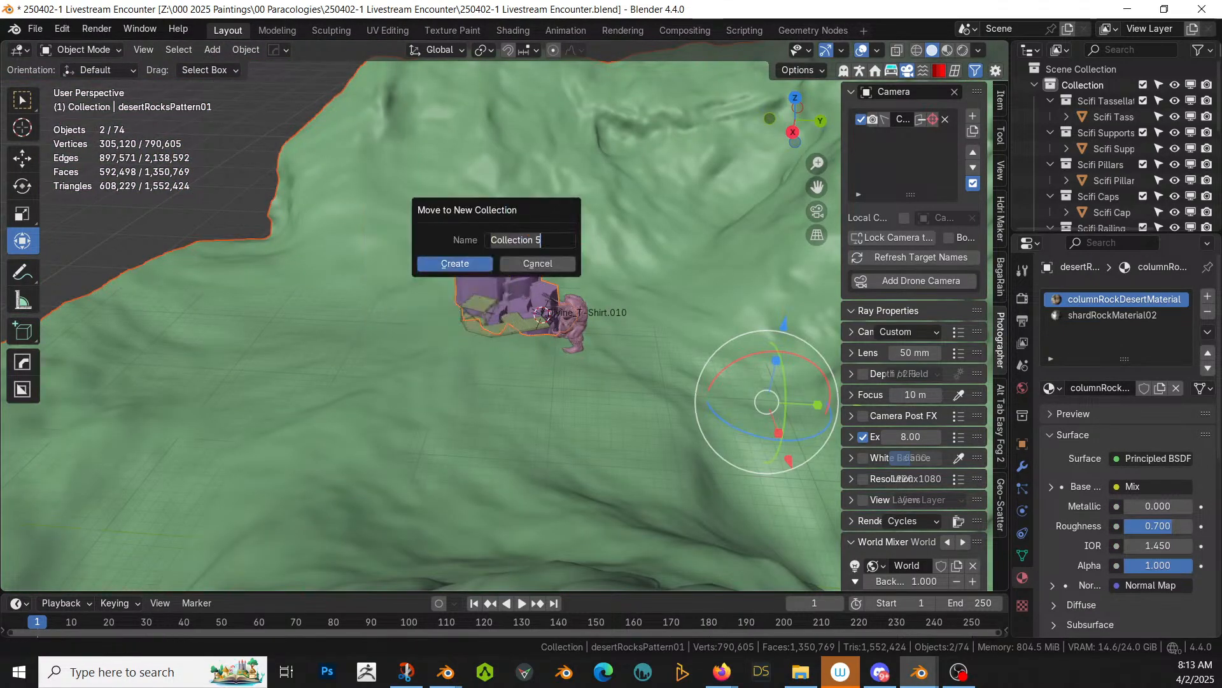
key(Return)
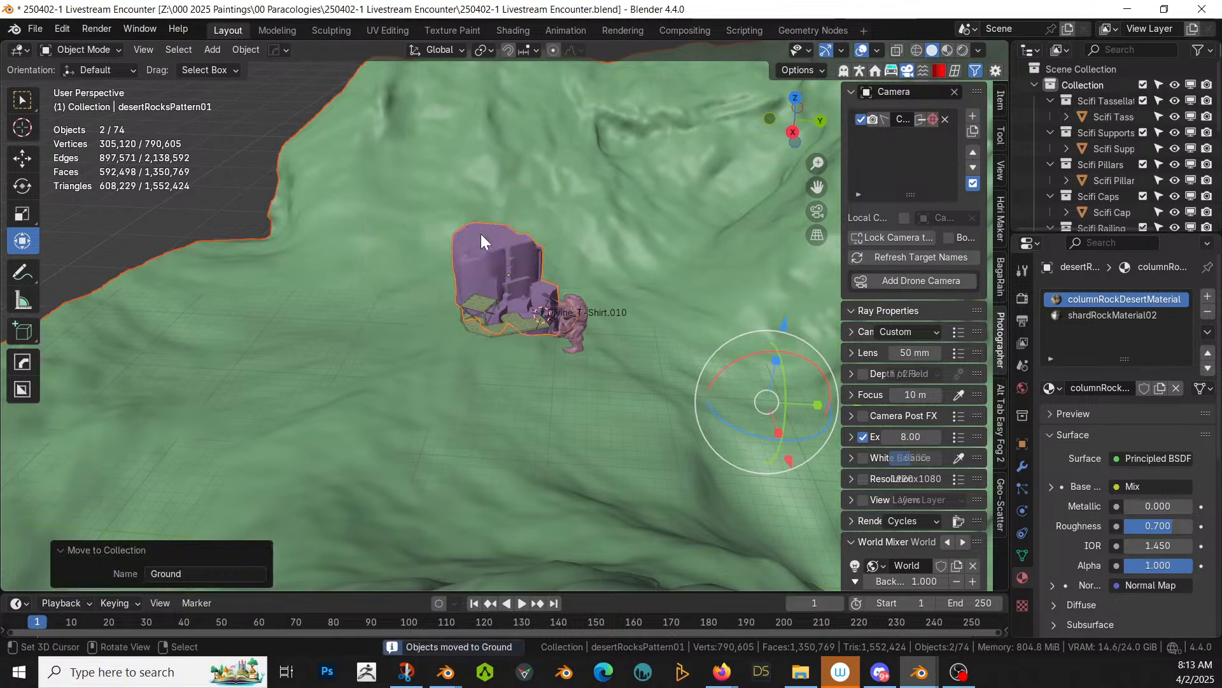
Step: Select the platform beside the rocks and bring up the Base settings with Terrain Collection in its modifier
scroll(551, 249, up, 6)
click(441, 277)
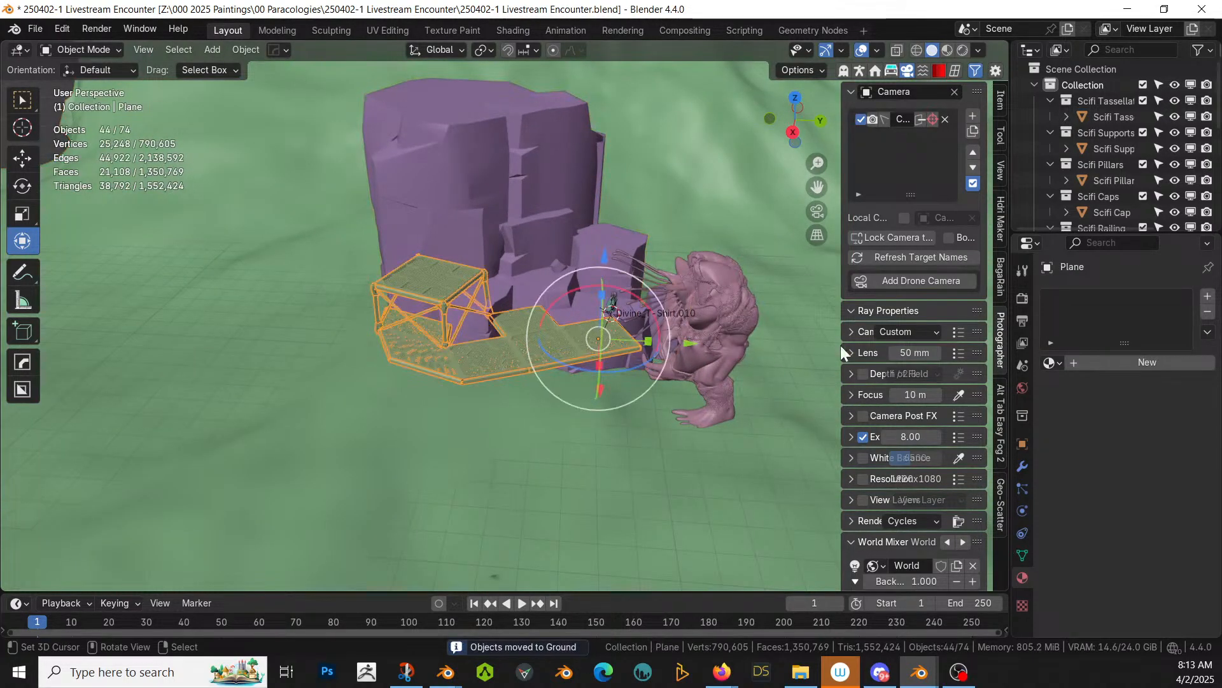
click(1023, 467)
scroll(1131, 500, down, 10)
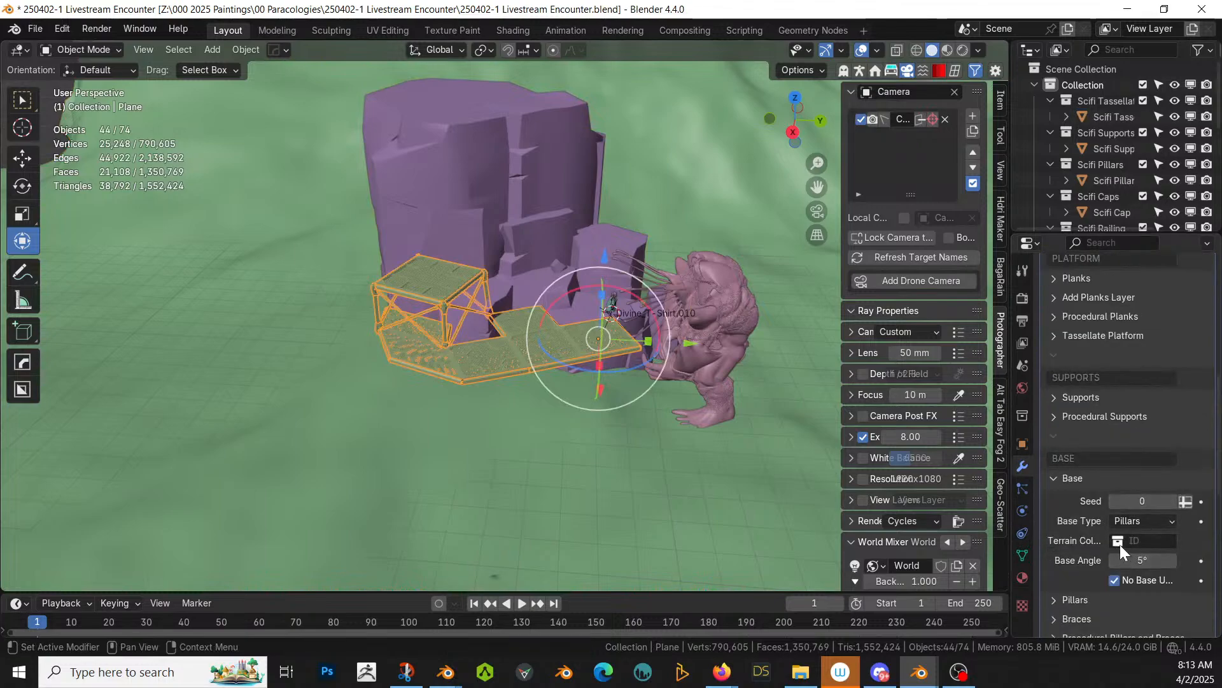
Step: Assign the Ground collection as the terrain collection for the platform's base pillars
click(1121, 542)
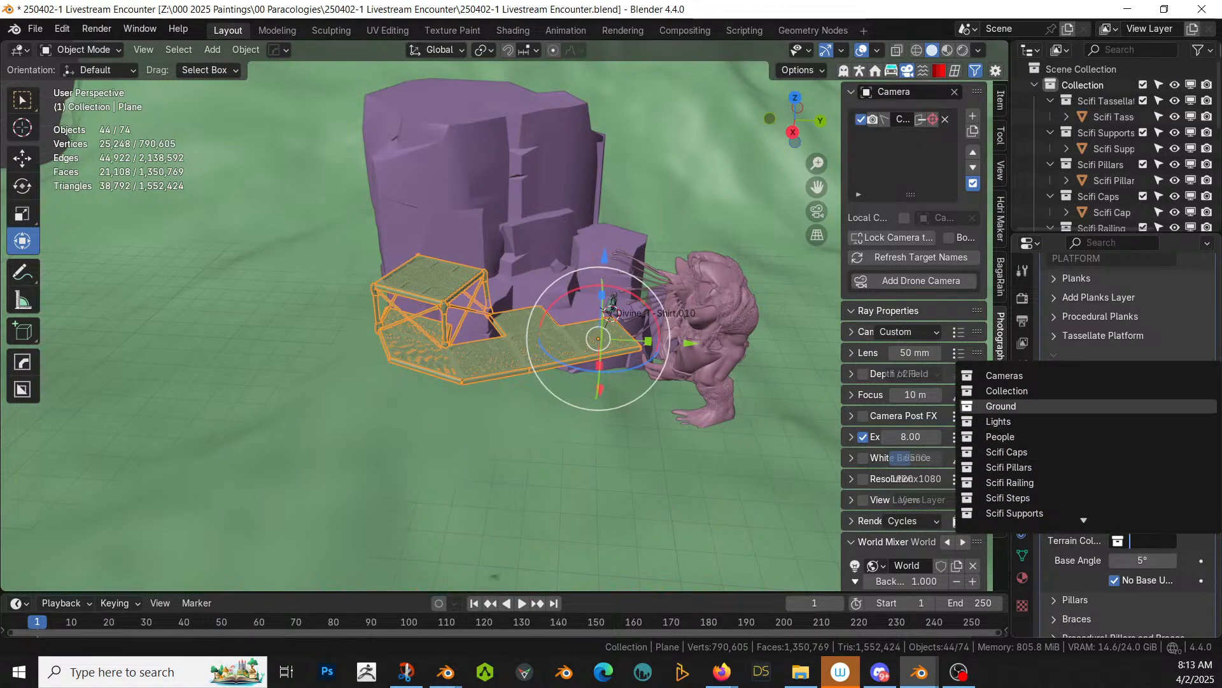
click(1010, 405)
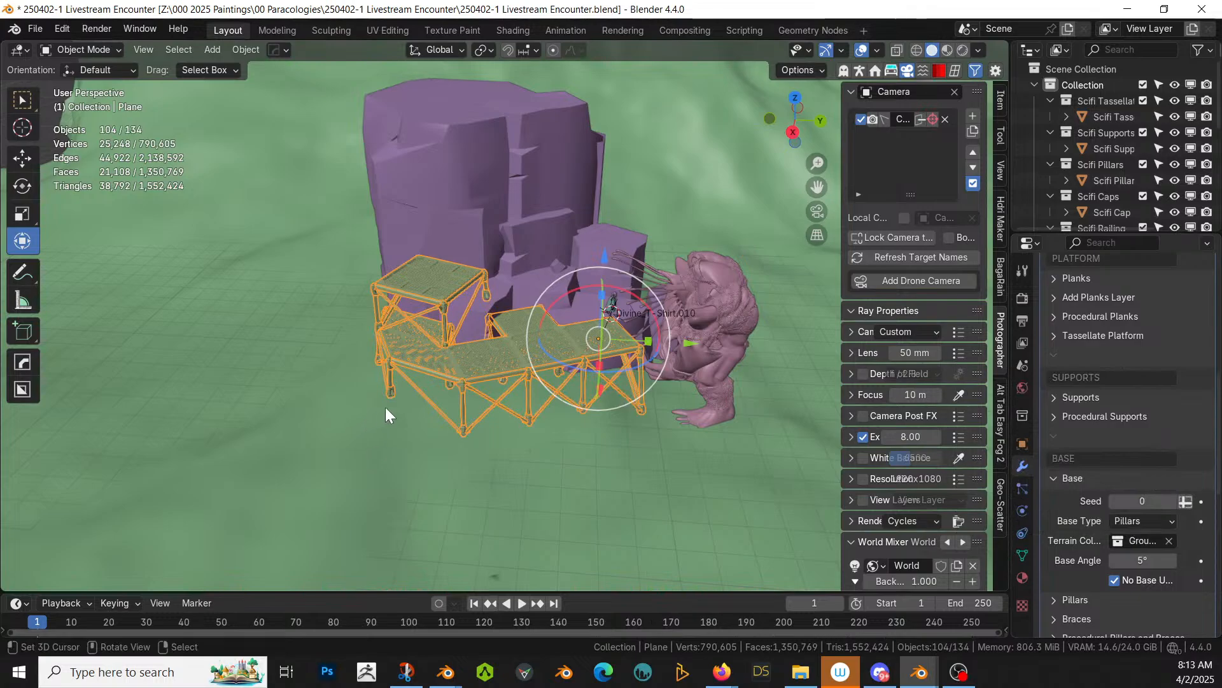
middle_drag(384, 407, 414, 360)
scroll(490, 452, up, 3)
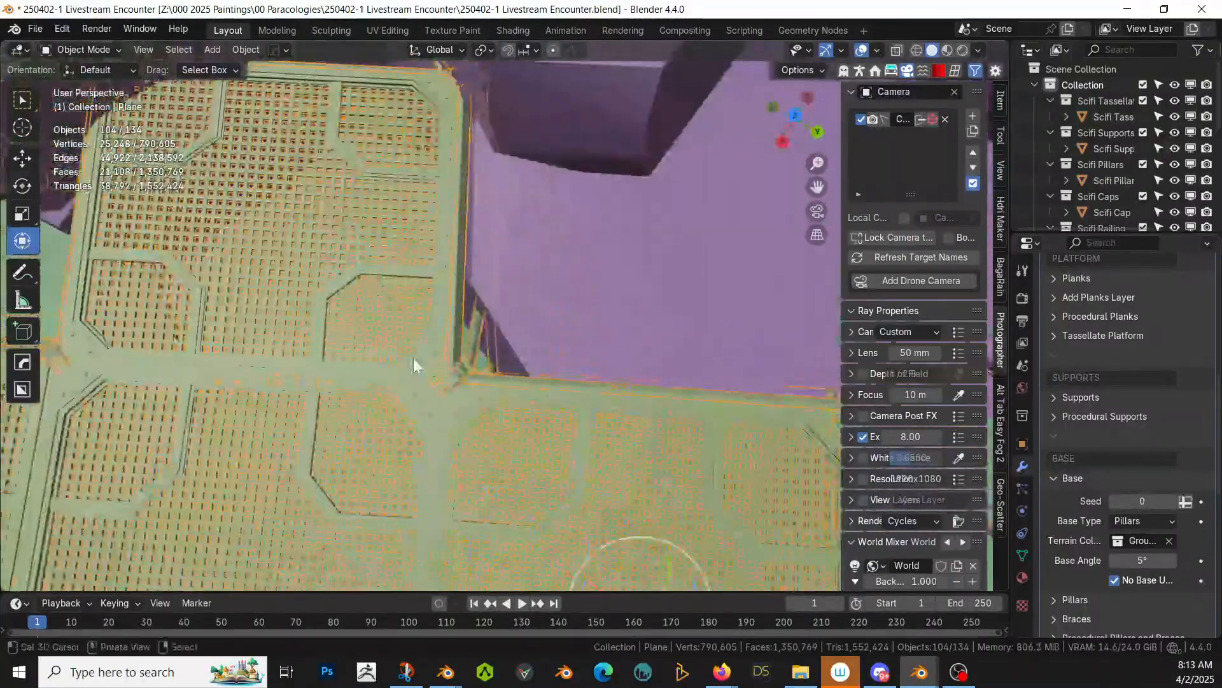
scroll(413, 358, down, 3)
key(KP_7)
key(g)
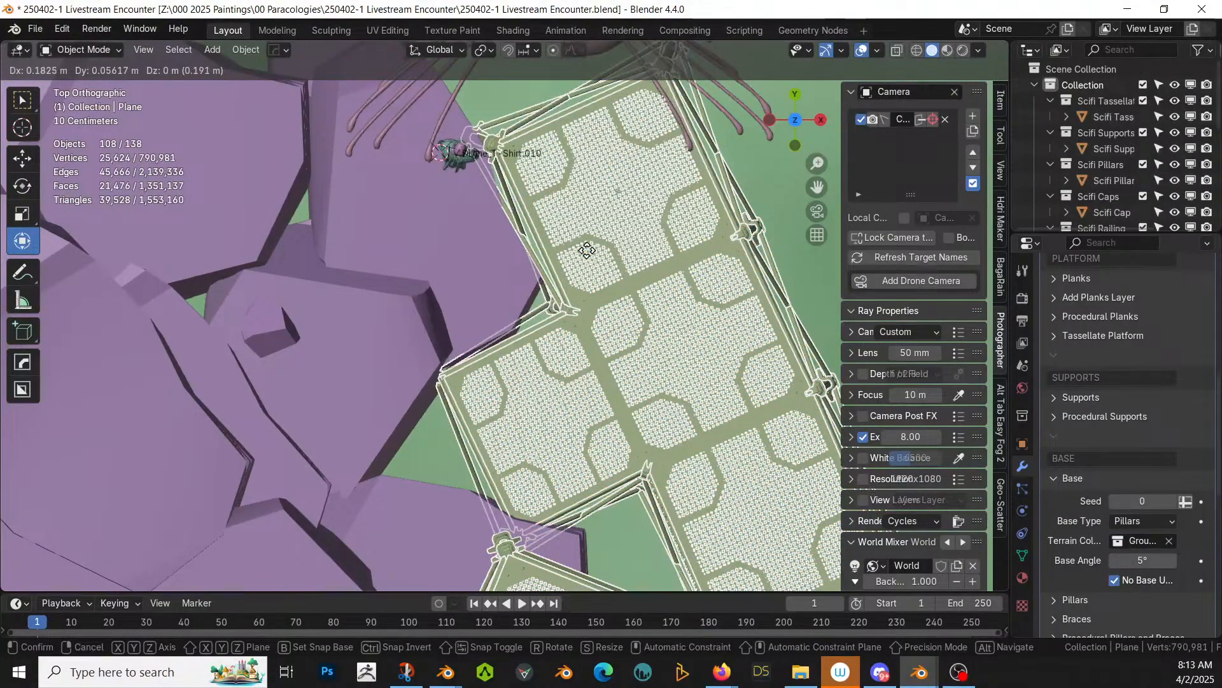
click(592, 250)
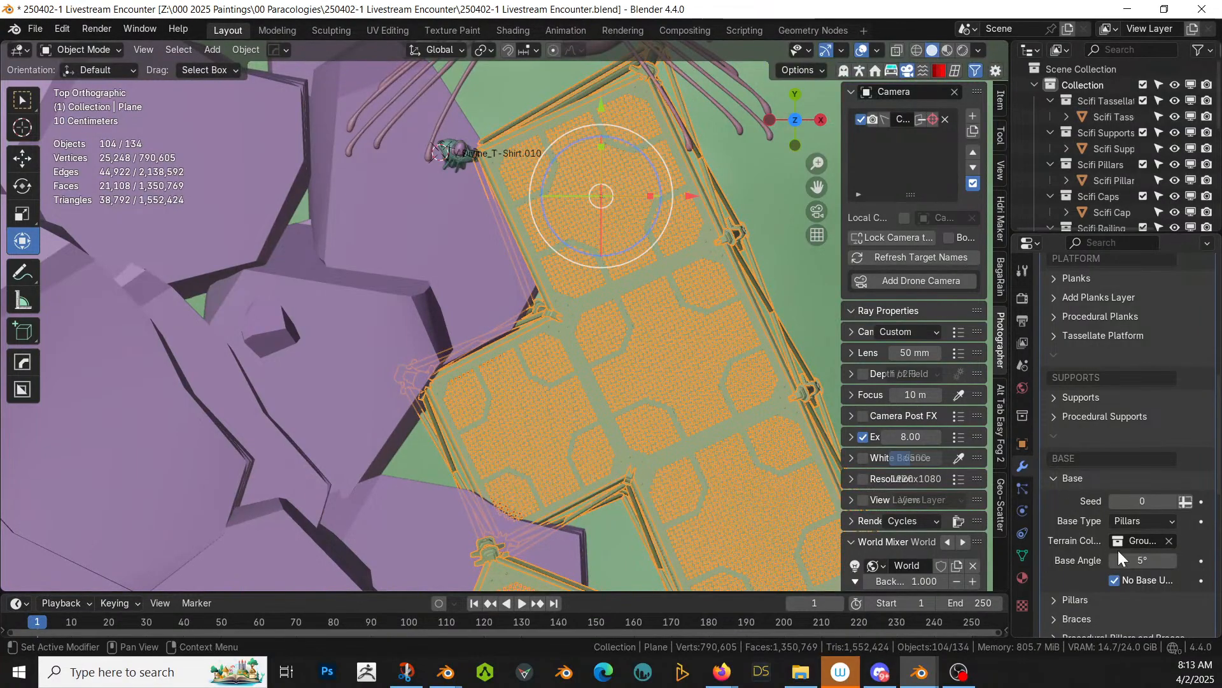
Step: Expand the platform modifier's Supports settings and set the Base Angle to 0°
scroll(1136, 402, up, 10)
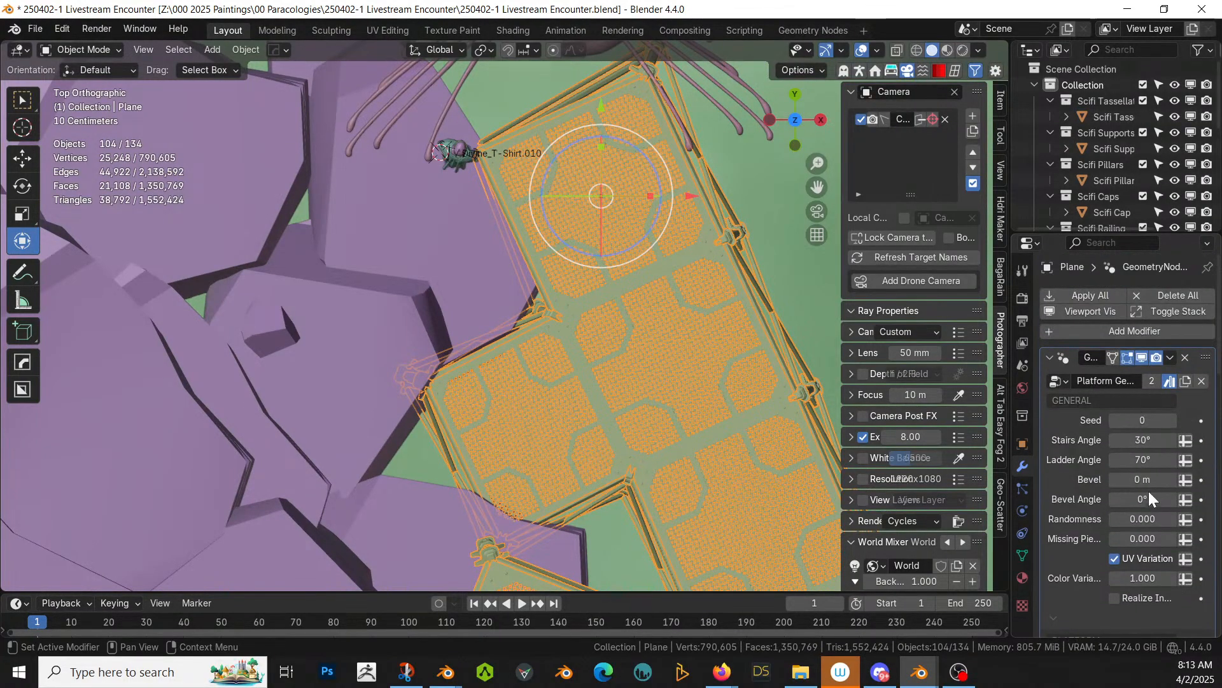
scroll(1140, 530, down, 6)
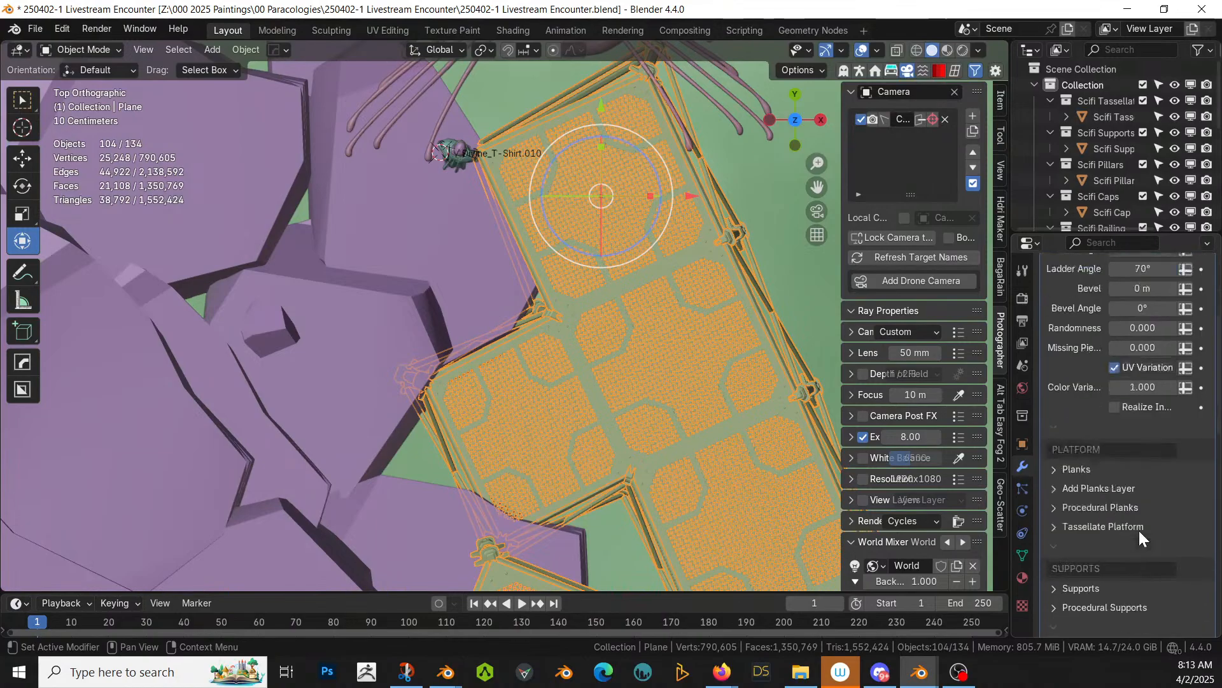
scroll(1086, 529, down, 2)
click(1057, 524)
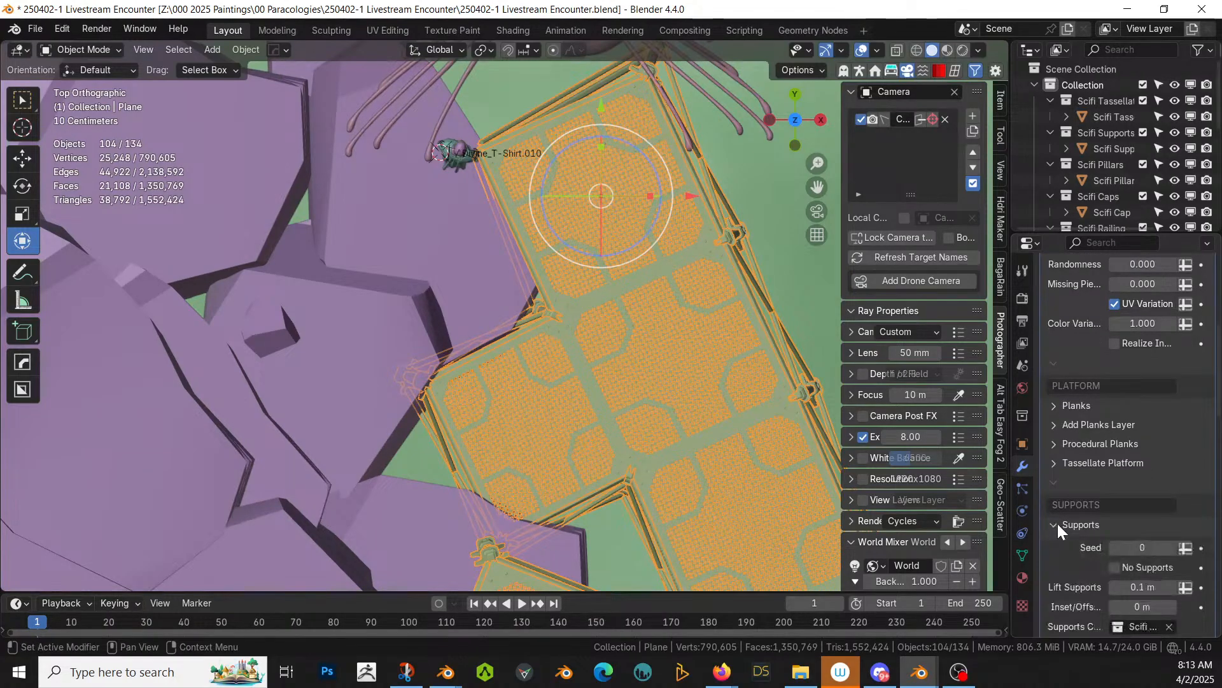
scroll(1137, 522, down, 6)
scroll(1142, 529, down, 6)
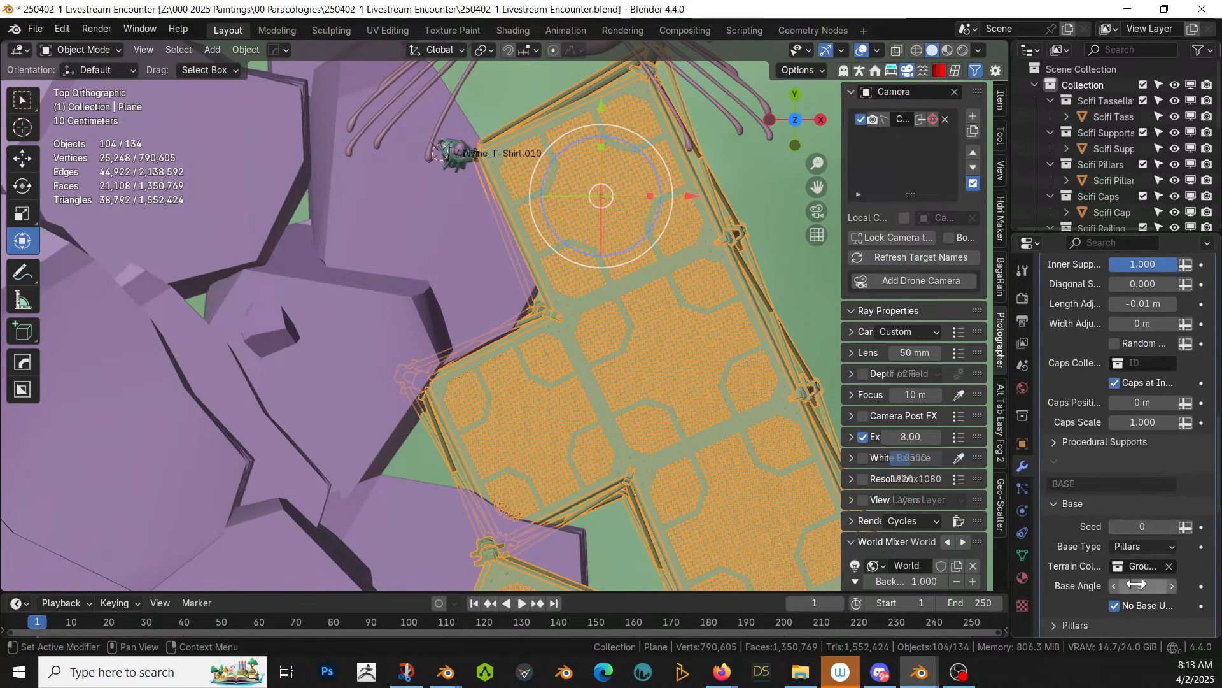
click(1143, 586)
text(0)
key(Return)
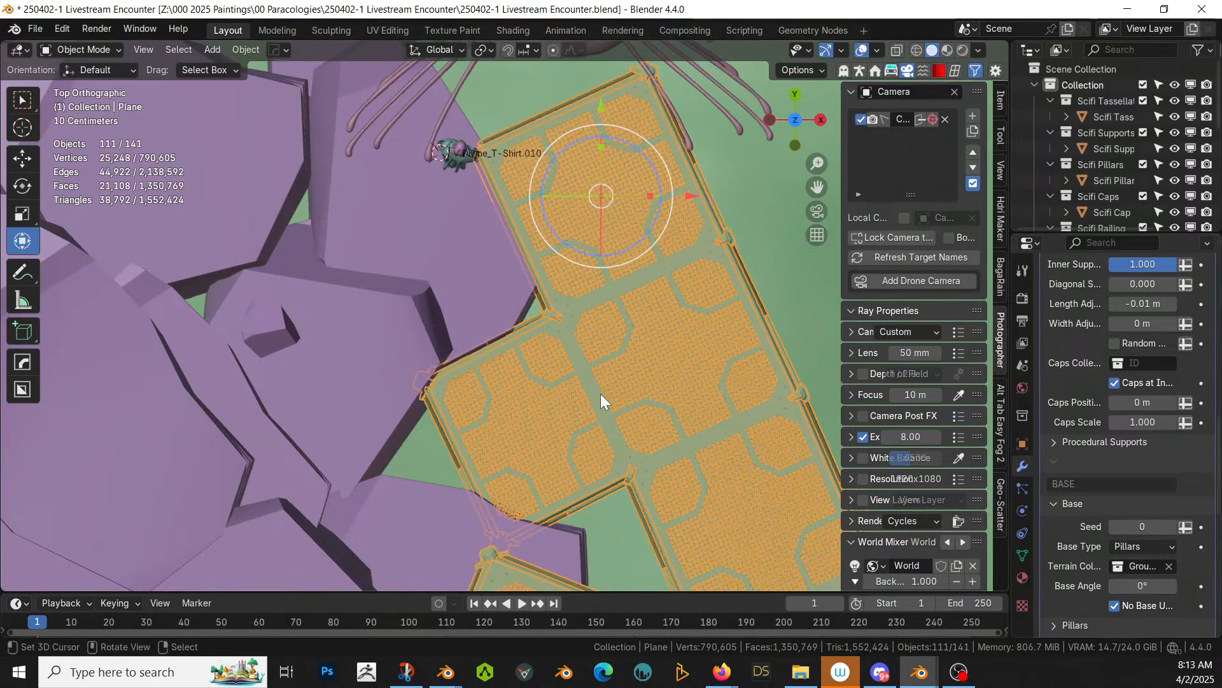
Step: Move the whole platform object about 0.21 m in X and -0.09 m in Y, away from the rock
key(shift+d)
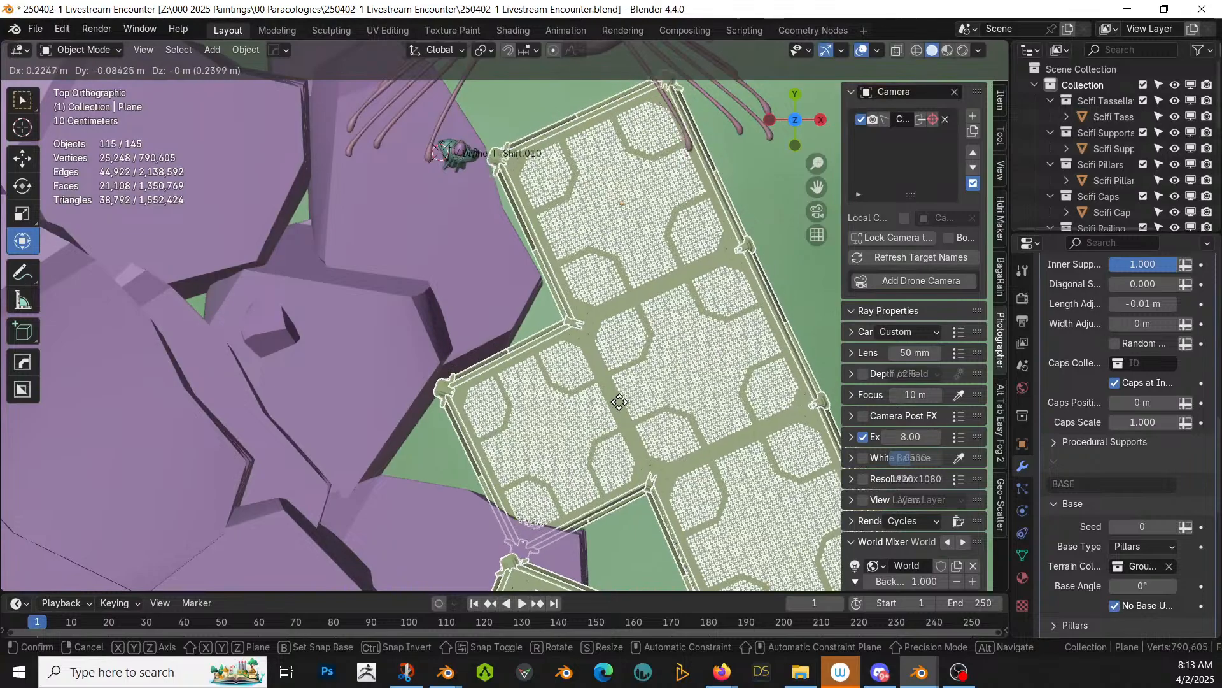
click(620, 402)
middle_drag(620, 403, 476, 344)
scroll(251, 398, down, 2)
scroll(476, 343, down, 2)
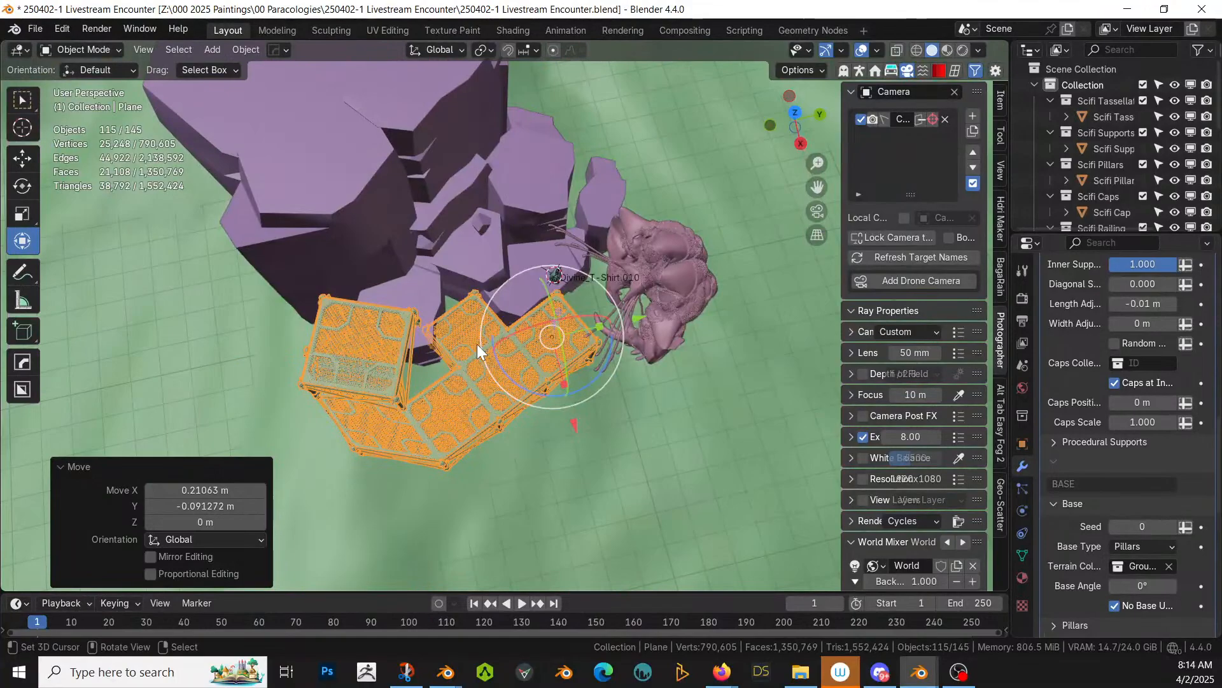
Step: Enter Edit Mode on the platform mesh in top view and turn off its Geometry Nodes modifier's Edit Mode display
middle_drag(420, 345, 445, 377)
key(KP_5)
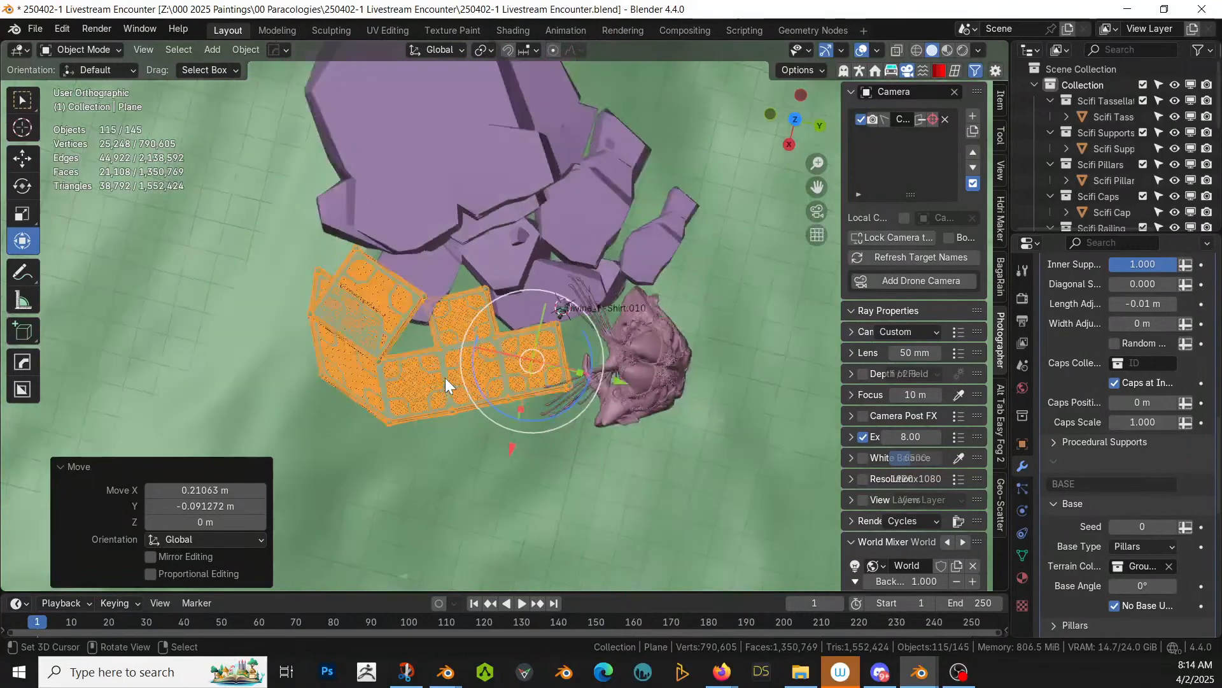
key(KP_7)
scroll(519, 453, up, 1)
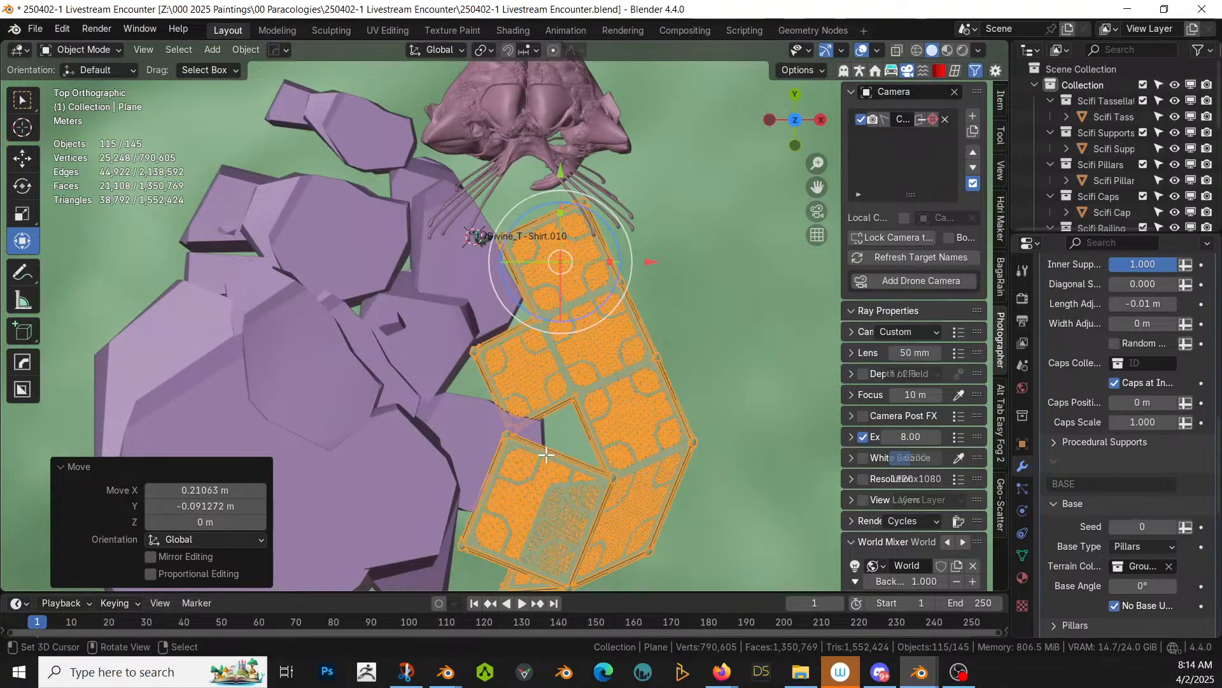
key(Tab)
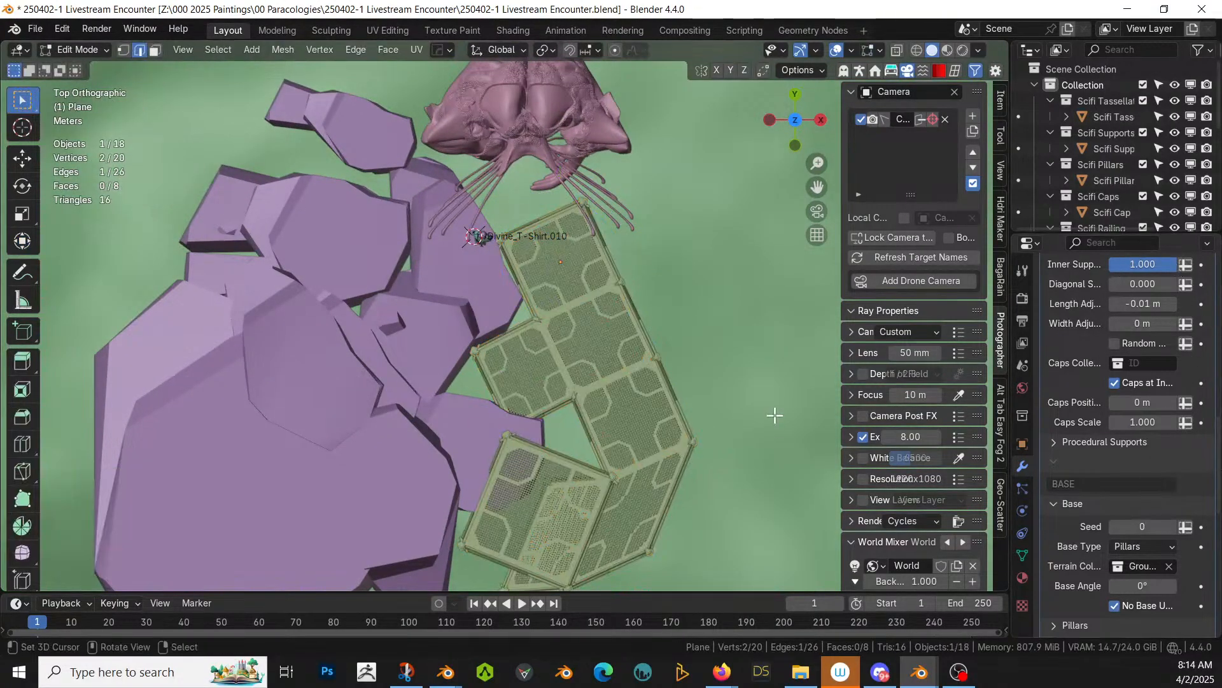
scroll(1056, 396, up, 15)
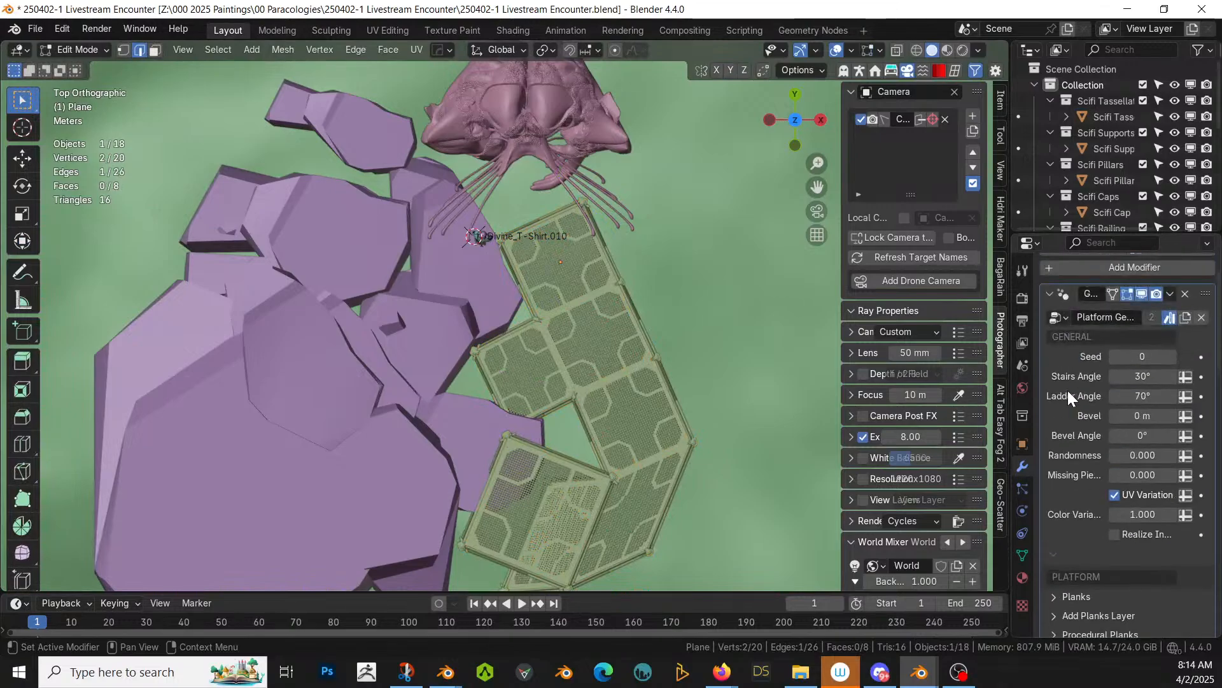
click(1131, 357)
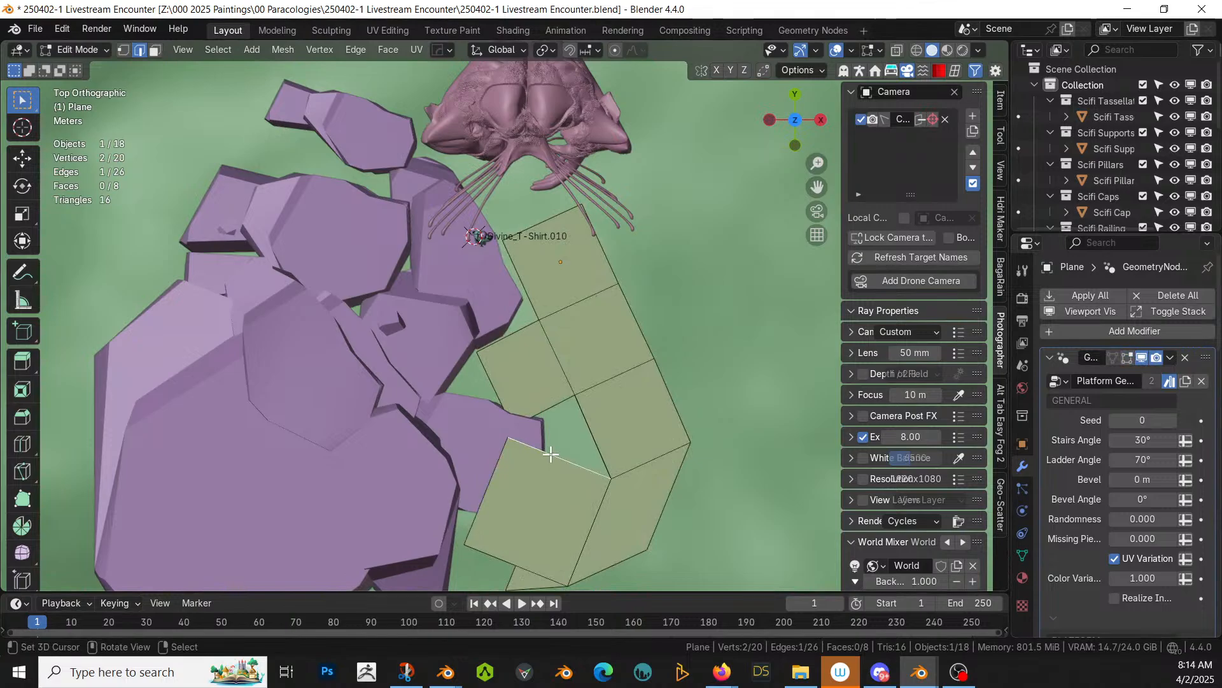
Step: Extrude the upper deck's selected edge about 1 m in X and 2.1 m in Y, and the new face's rock-side edge about -1.46 m and 0.61 m
key(e)
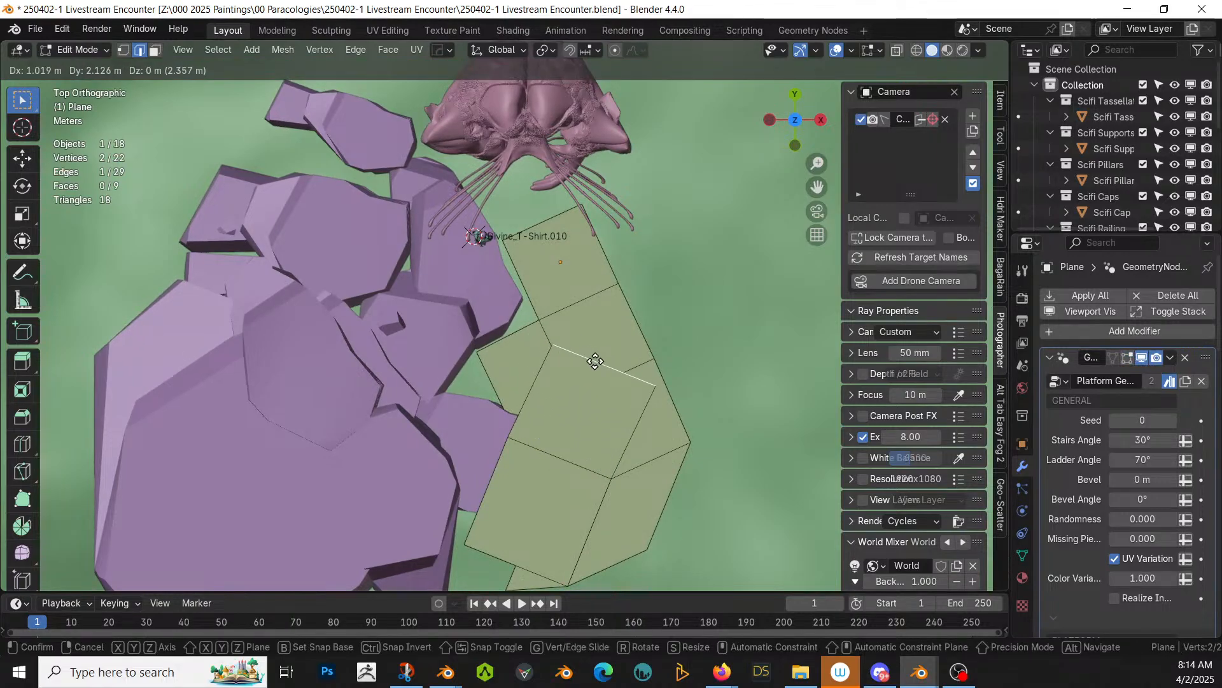
click(596, 359)
key(e)
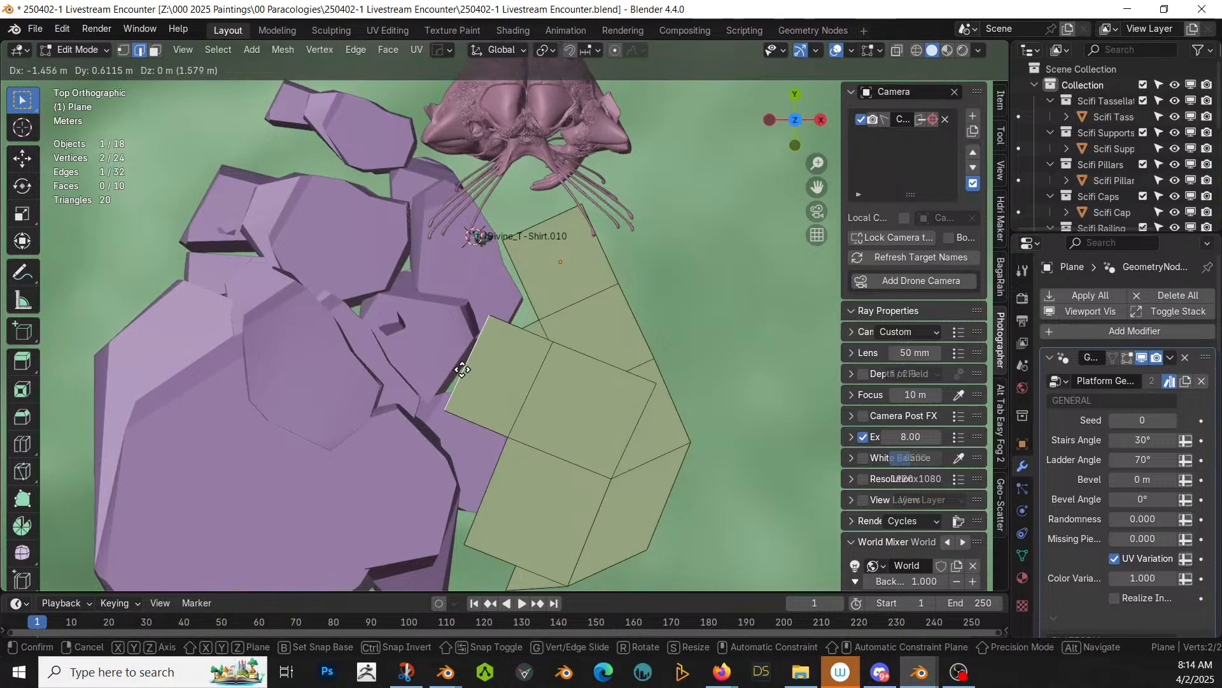
click(465, 363)
middle_drag(465, 363, 296, 369)
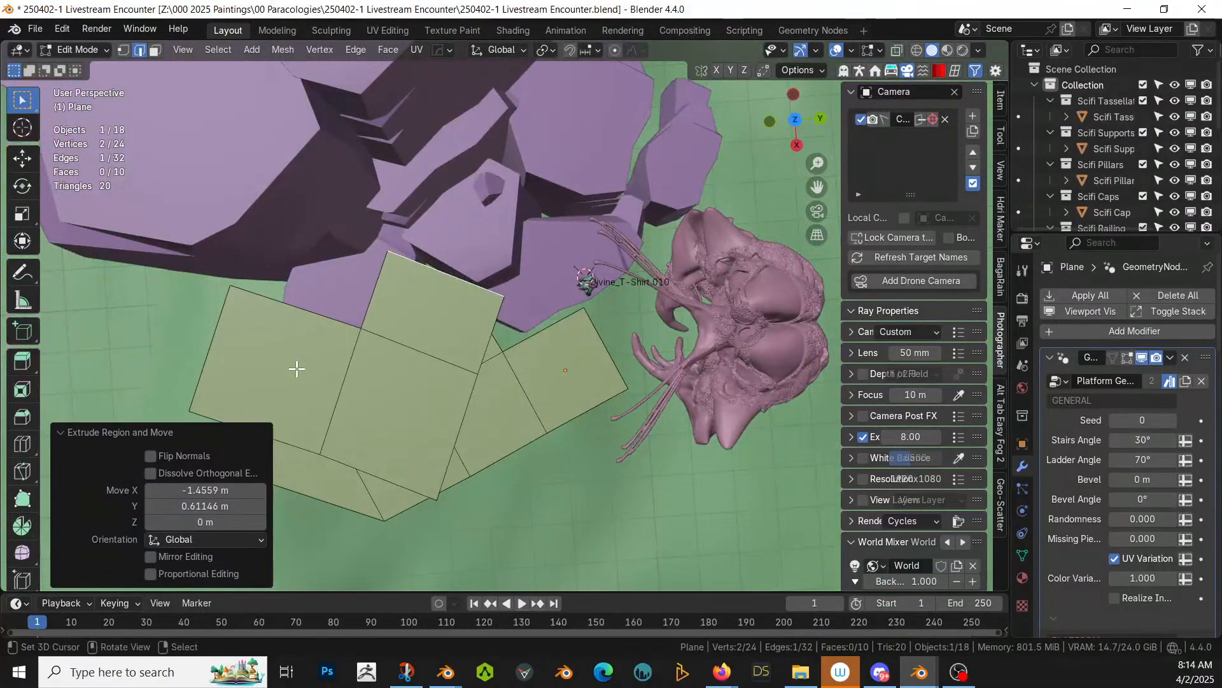
Step: Extend the walkway along the rock with two more edge extrusions, about -1.44 m X, 1.56 m Y and -1.32 m X, 1.51 m Y
key(KP_7)
key(e)
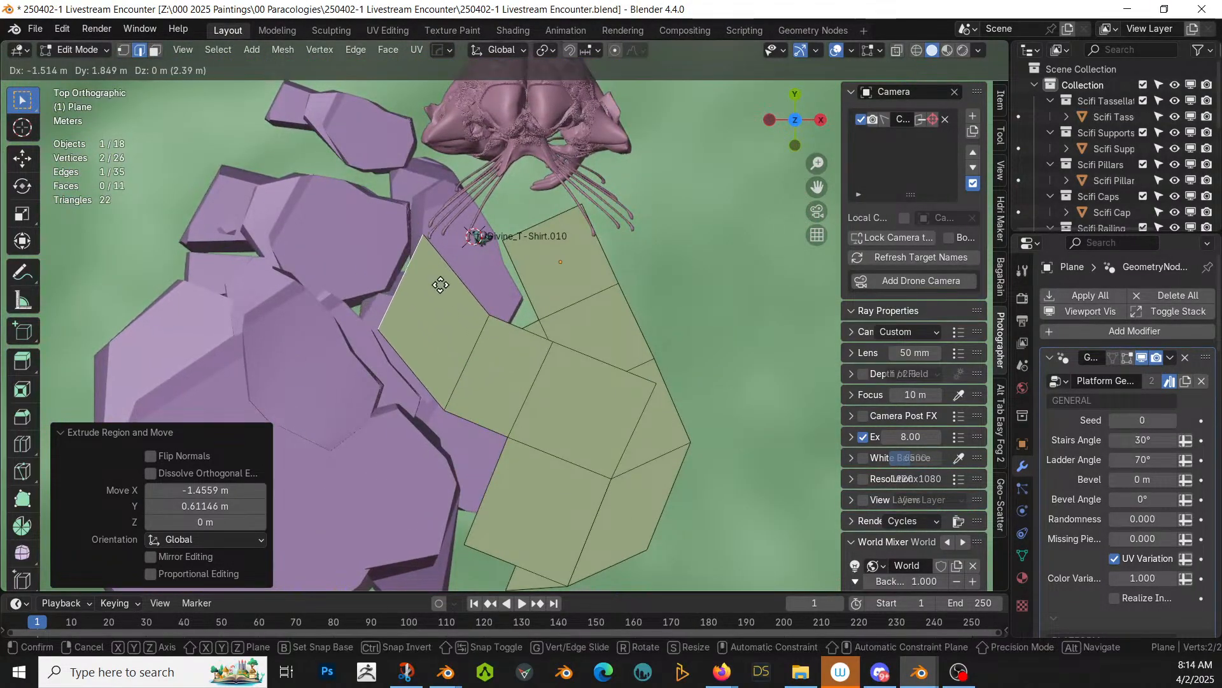
click(444, 297)
key(e)
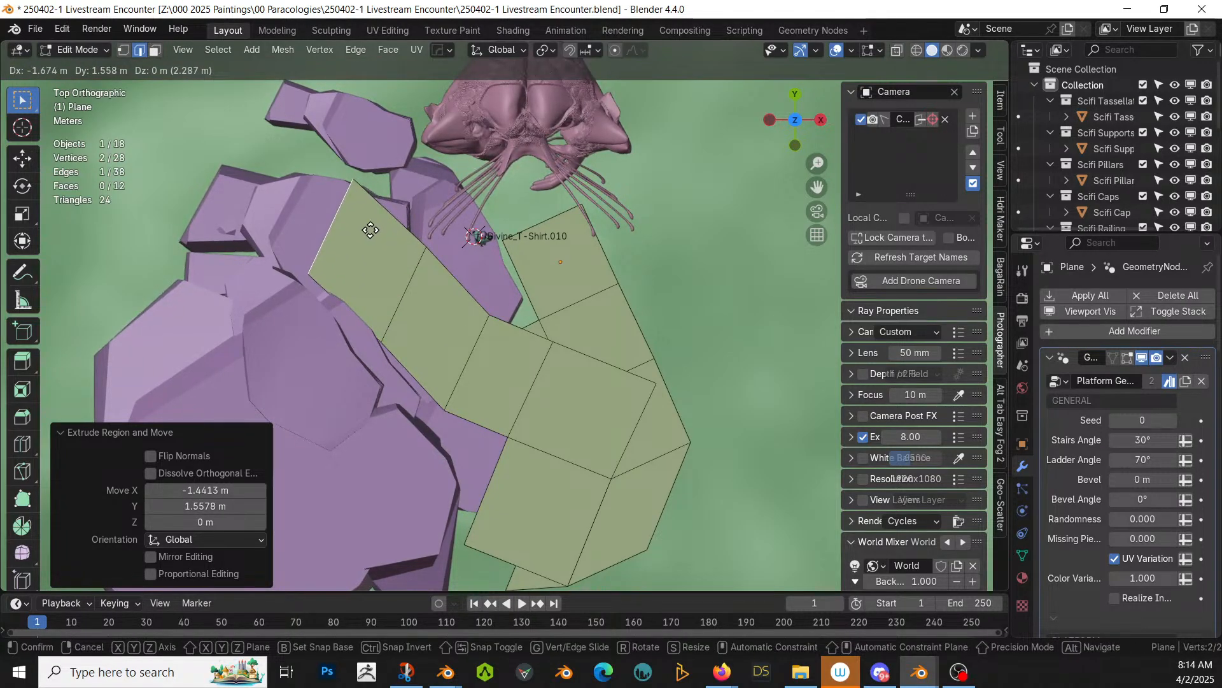
click(386, 231)
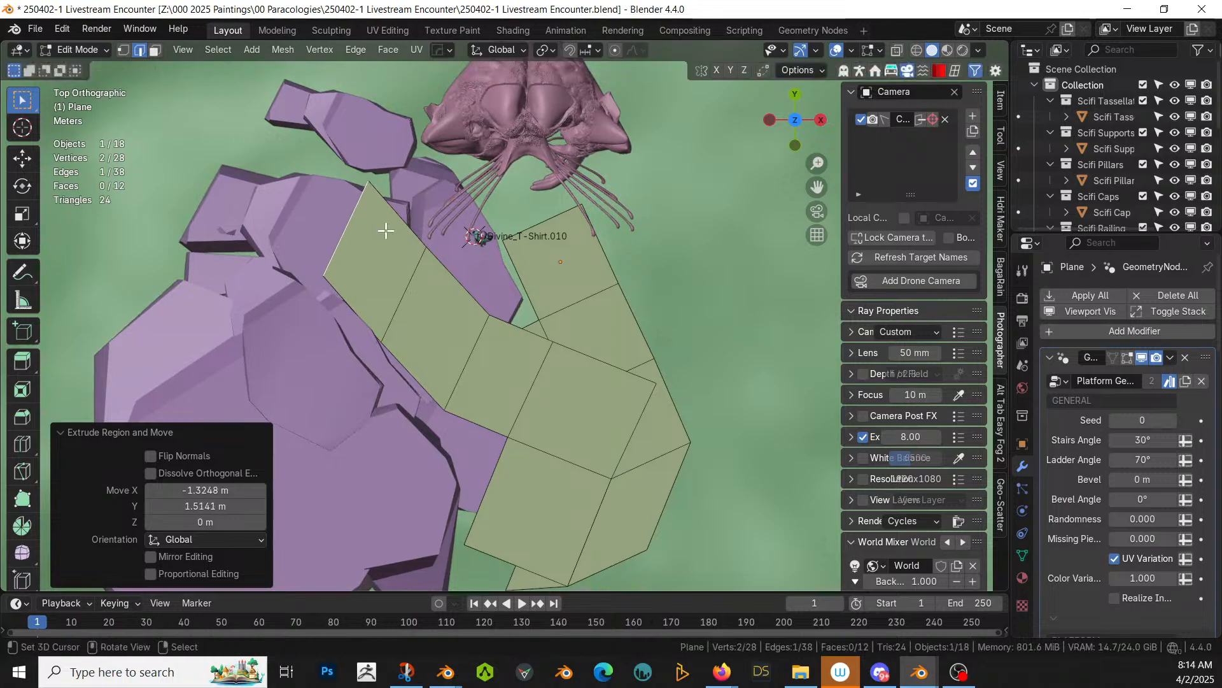
Step: Duplicate the end face of the walkway and raise the copy 3 m along Z
middle_drag(382, 227, 567, 507)
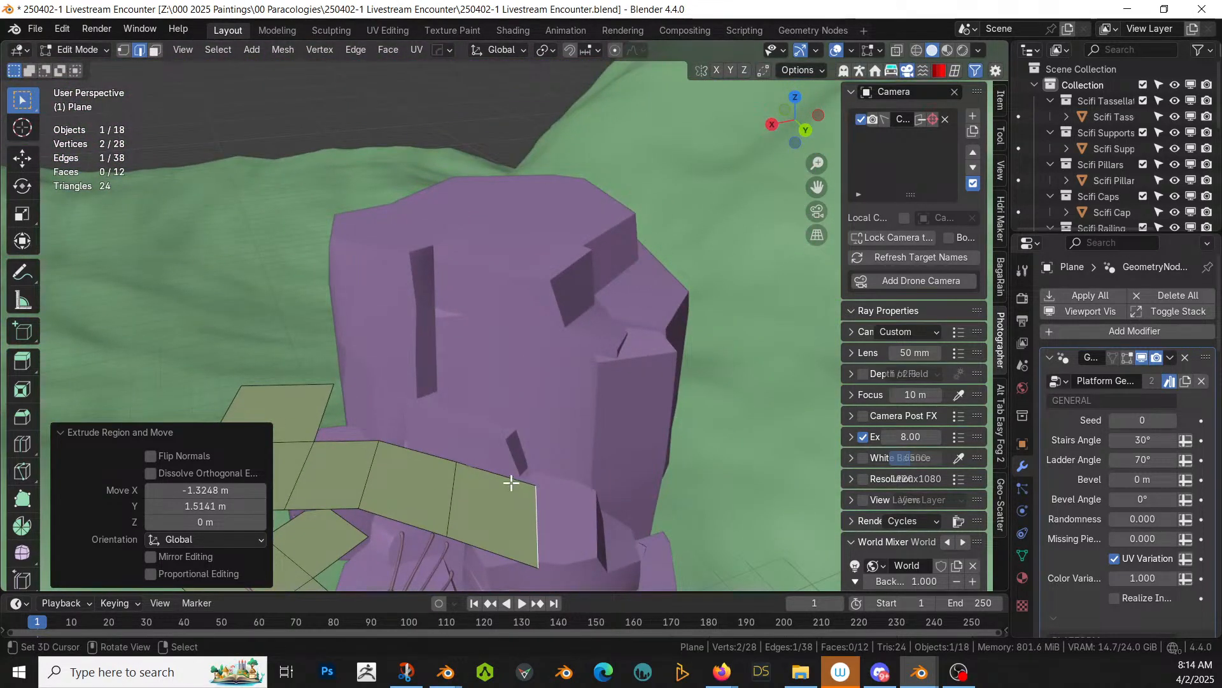
key(3)
click(500, 508)
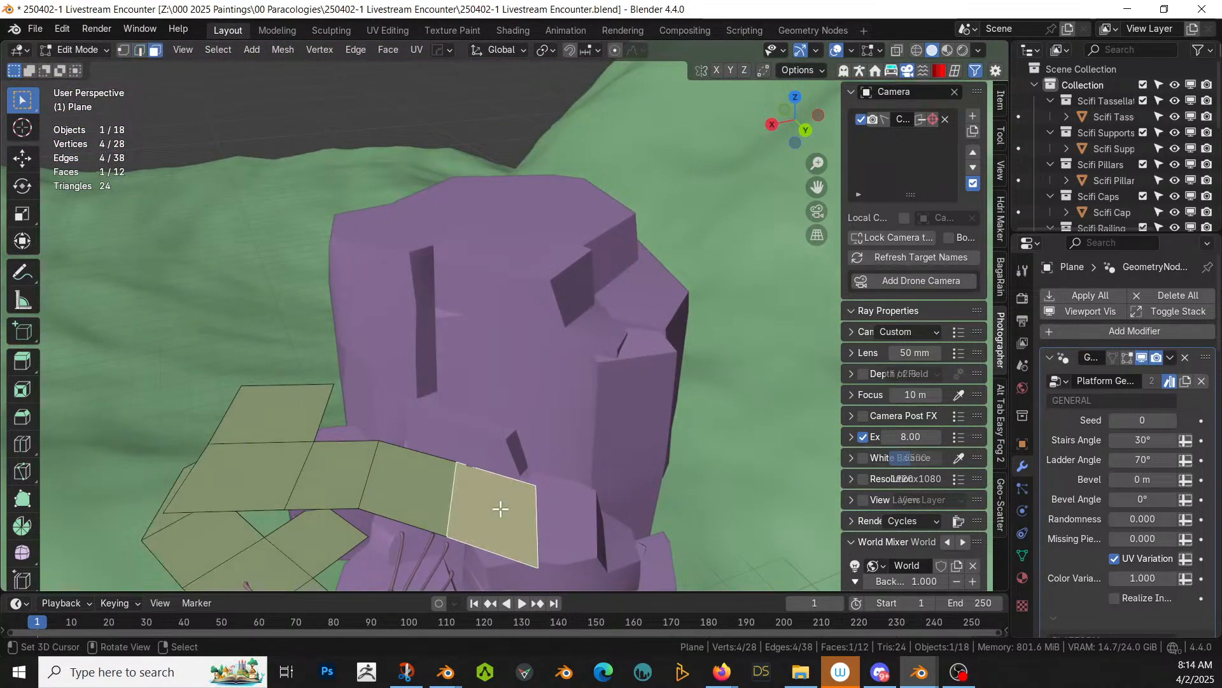
key(shift+d)
right_click(501, 508)
key(g)
key(z)
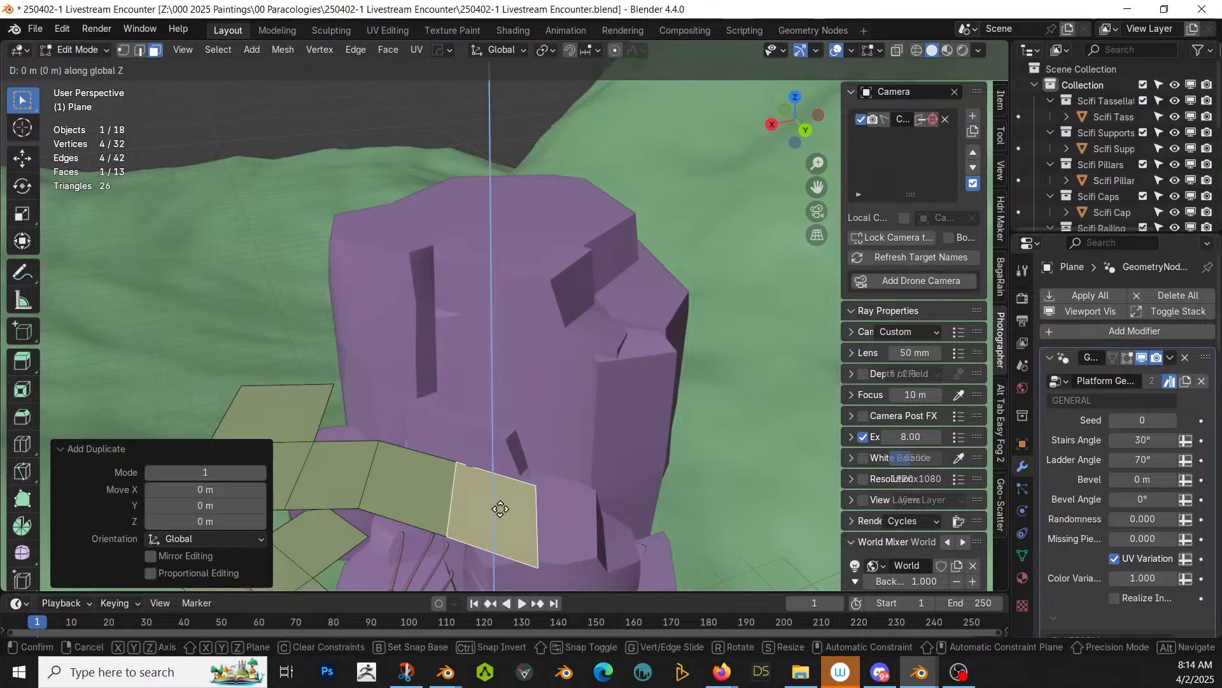
key(3)
key(Return)
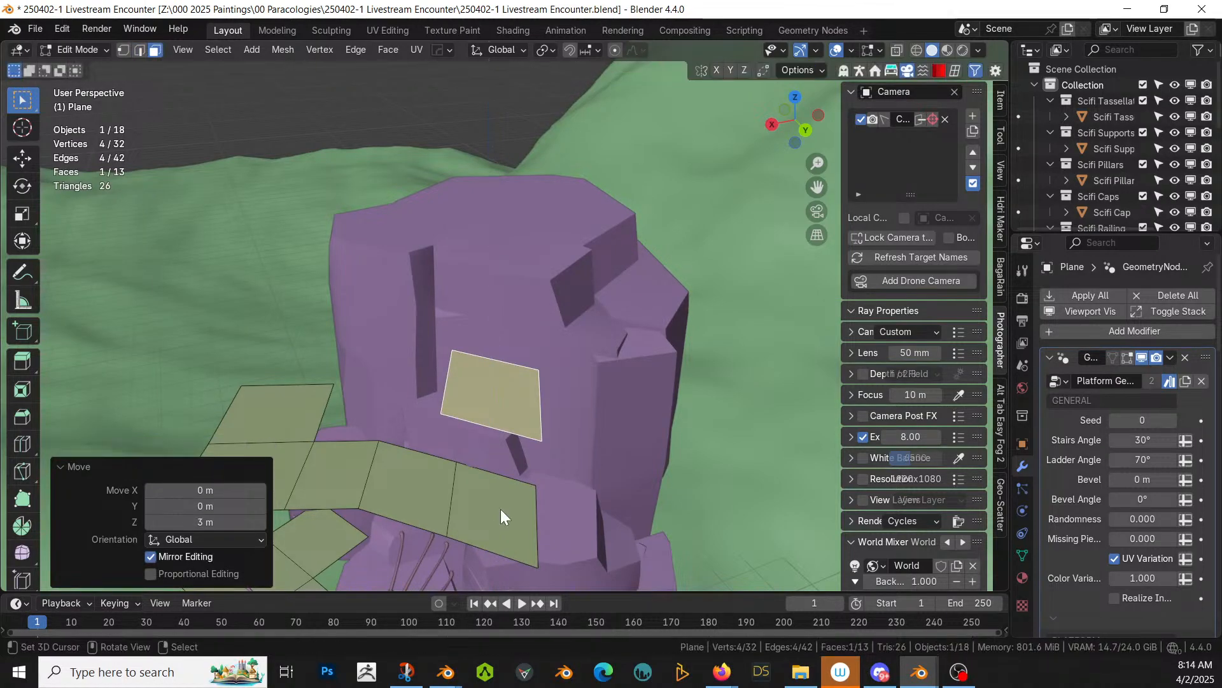
Step: Move the raised duplicate face about -0.27 m in X and -0.38 m in Y in the top view
key(Tab)
middle_drag(513, 502, 338, 525)
scroll(552, 419, up, 4)
key(Tab)
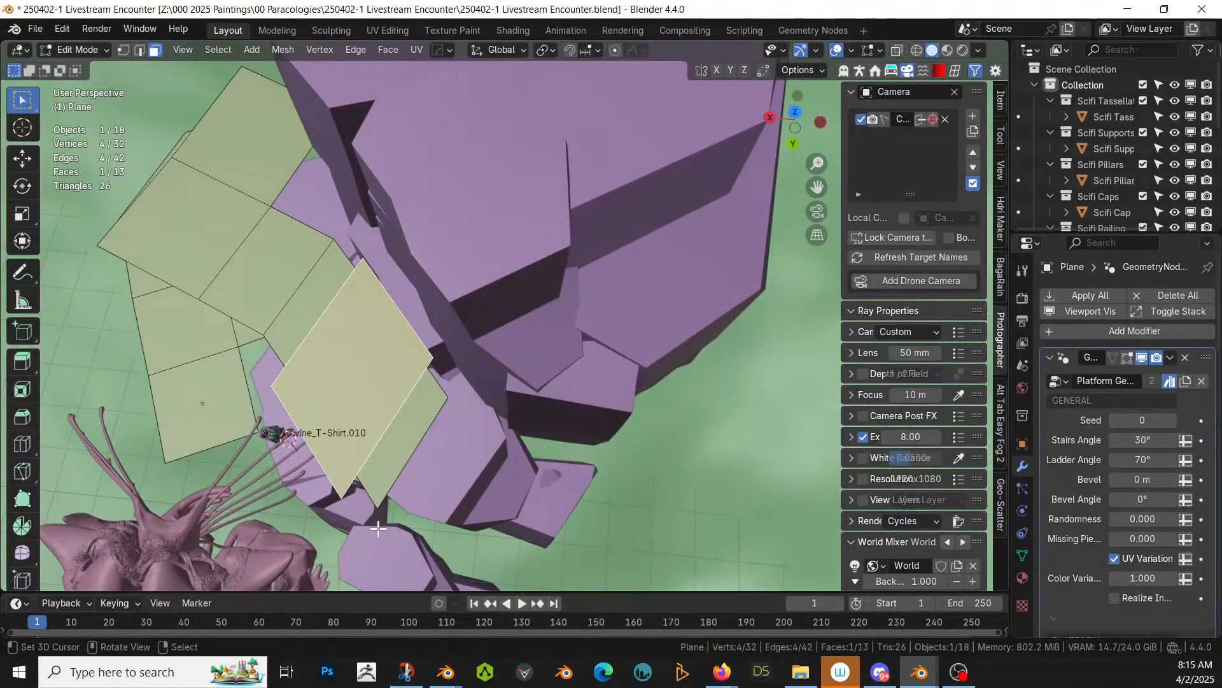
key(KP_8)
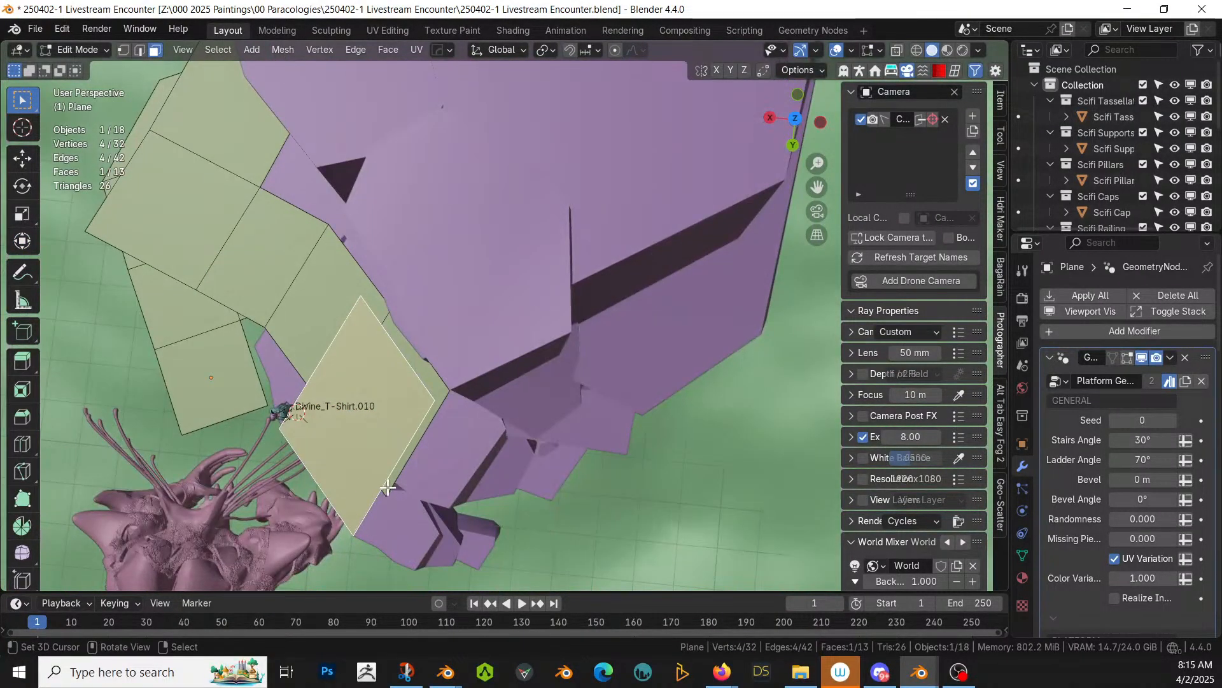
key(KP_7)
key(g)
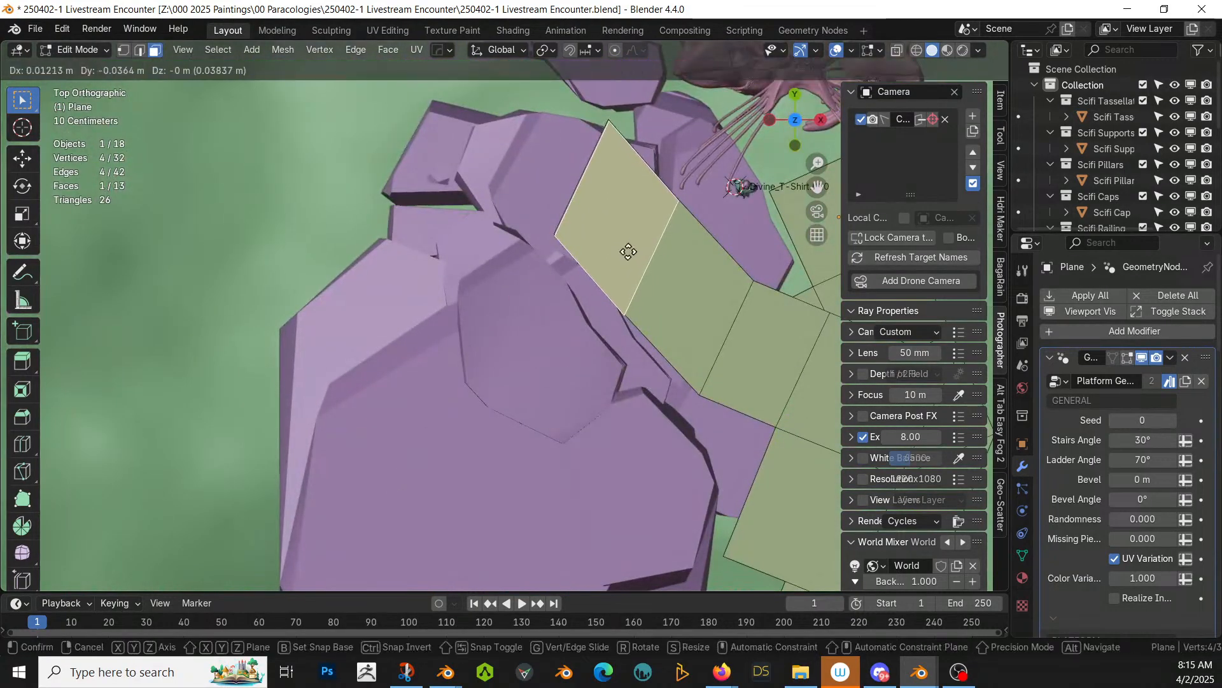
click(615, 274)
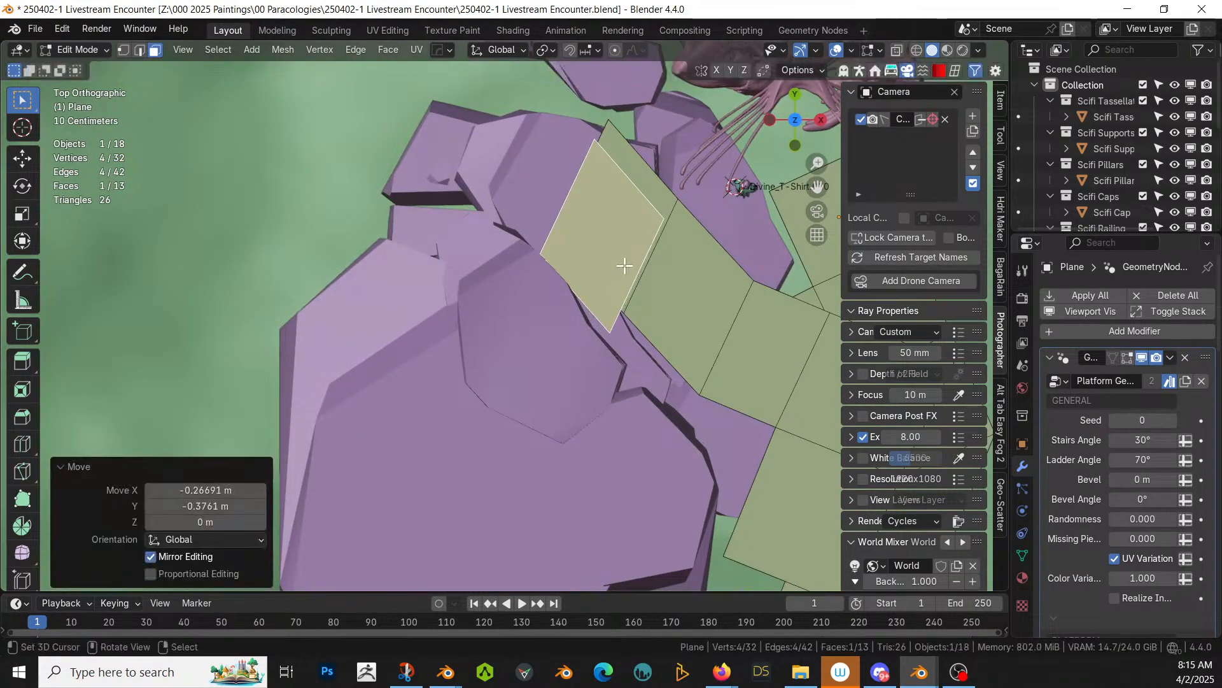
Step: Rotate the raised face about 7° around Z and nudge it about 0.08 m in X and 0.02 m in Y
key(r)
click(634, 289)
key(g)
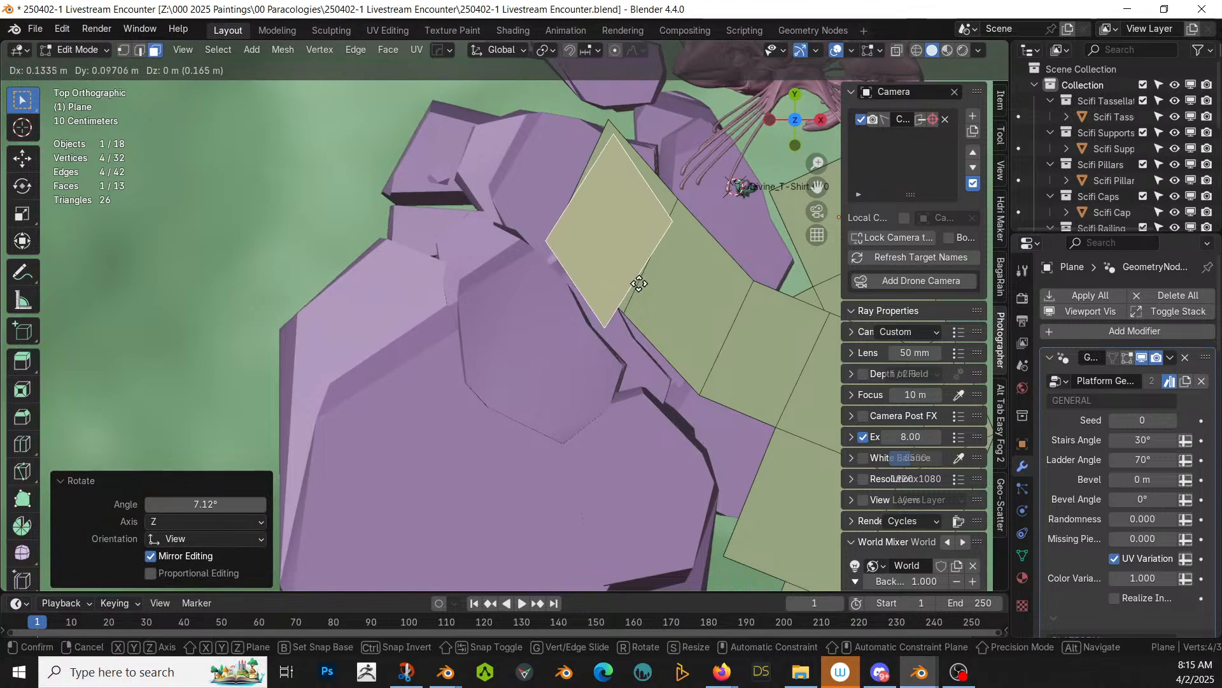
click(636, 288)
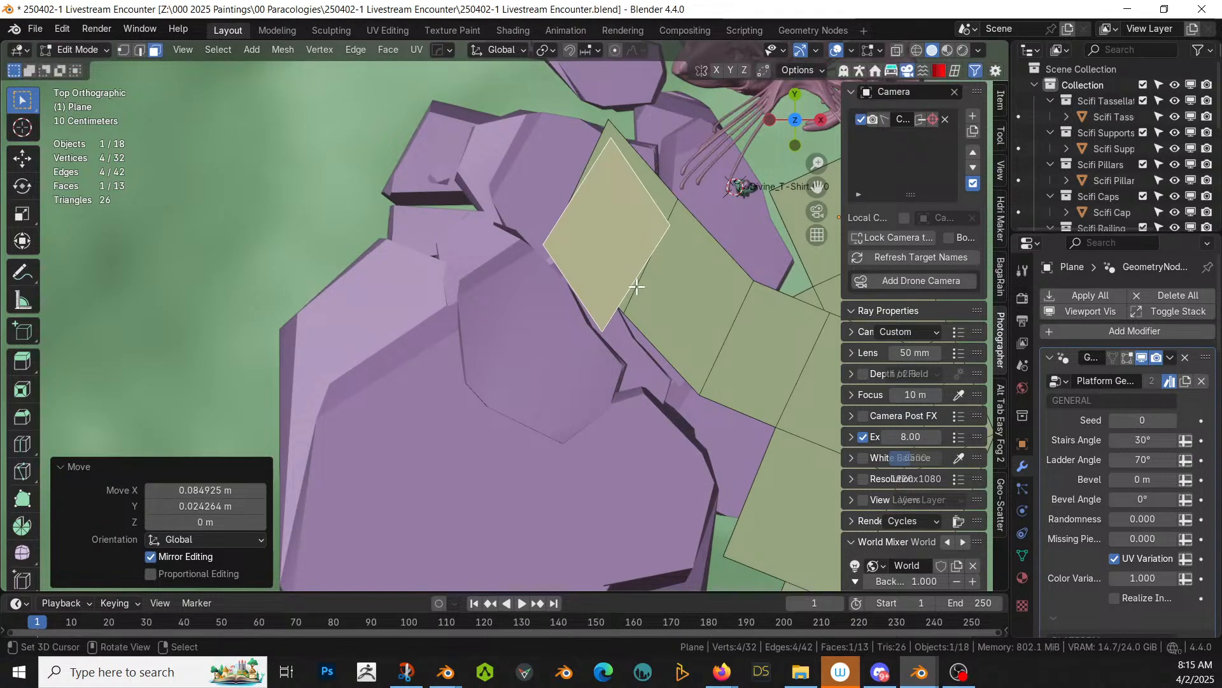
Step: Extrude the outer edge of the raised face about -1.9 m in X and 1.19 m in Y over the rock
key(2)
click(581, 189)
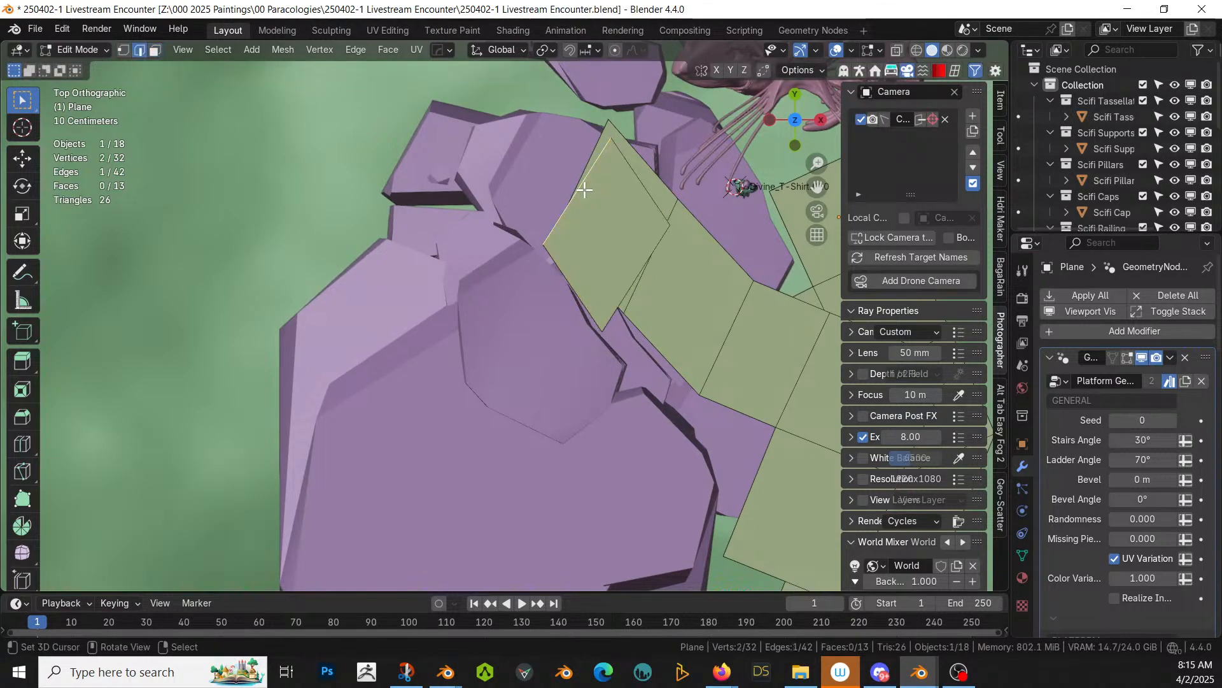
key(e)
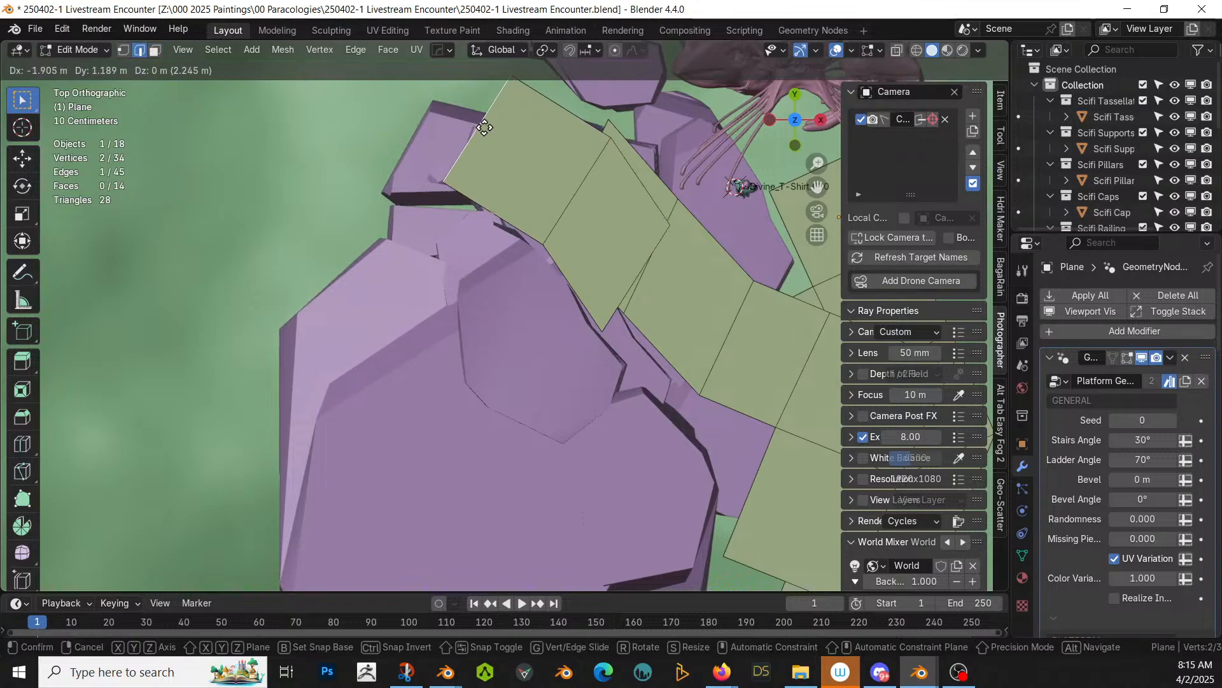
click(482, 125)
middle_drag(516, 161, 446, 102)
Step: Duplicate the newly extruded end face, raise the copy 3 m along Z, and check the generated platform in Object Mode
key(3)
click(423, 252)
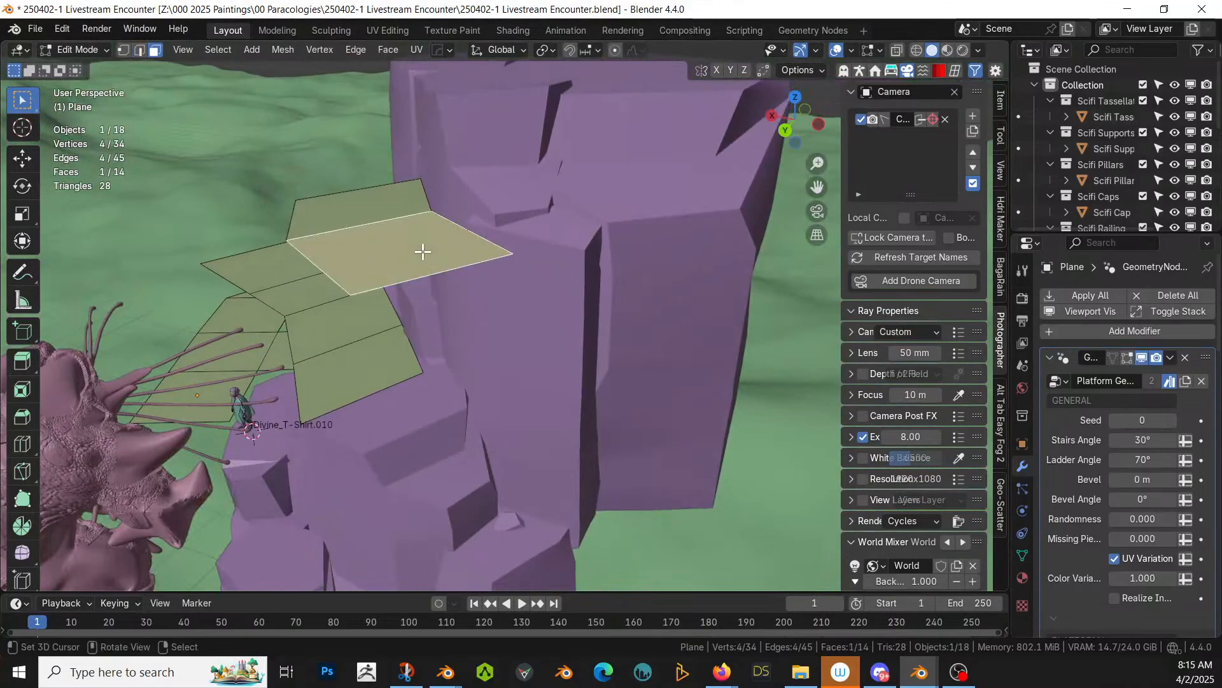
key(shift+d)
right_click(423, 251)
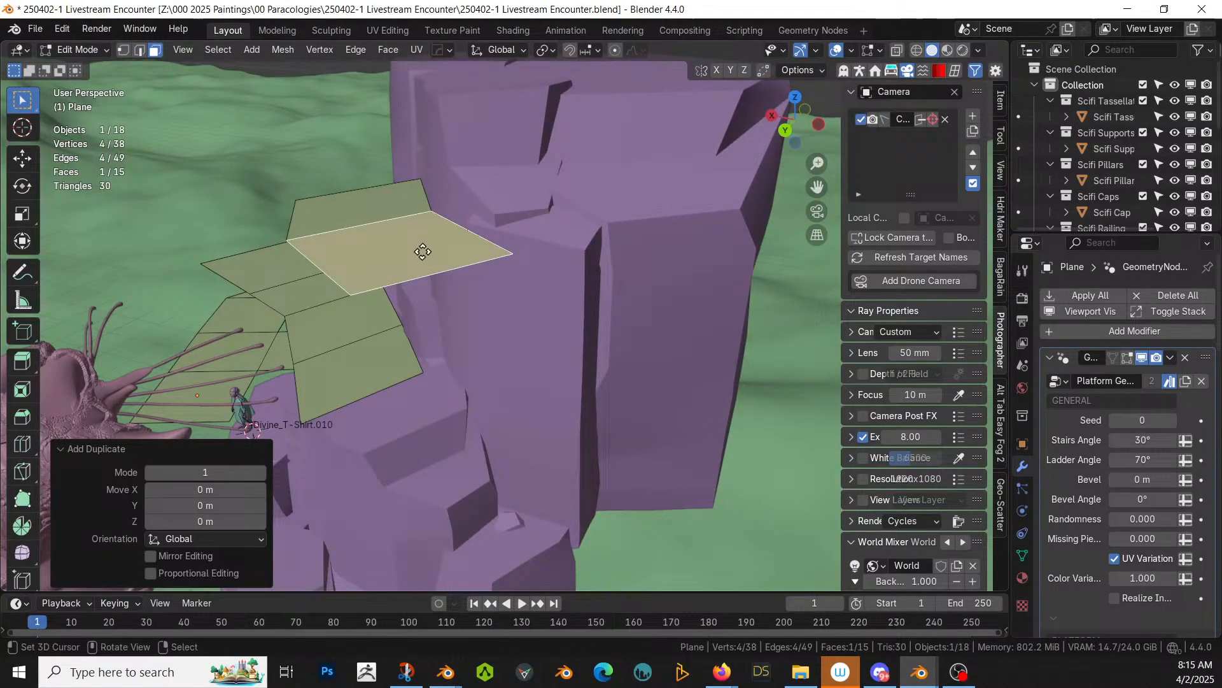
key(g)
key(z)
key(3)
key(Return)
scroll(423, 252, down, 5)
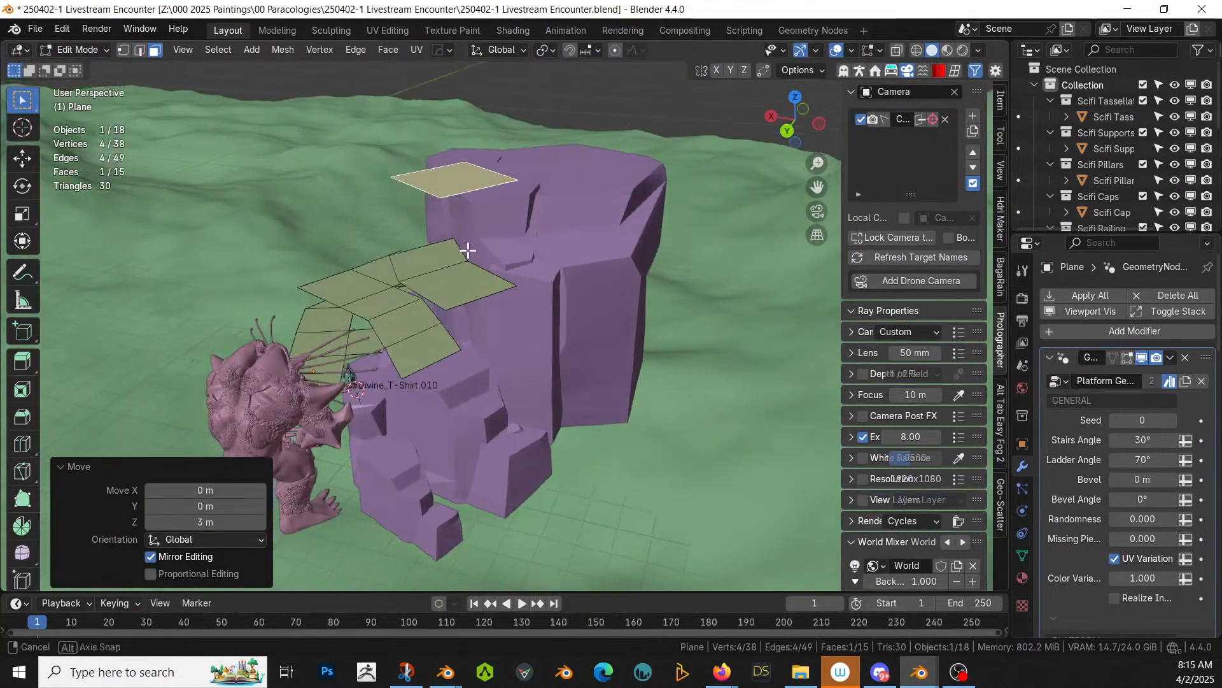
scroll(493, 258, up, 3)
key(Tab)
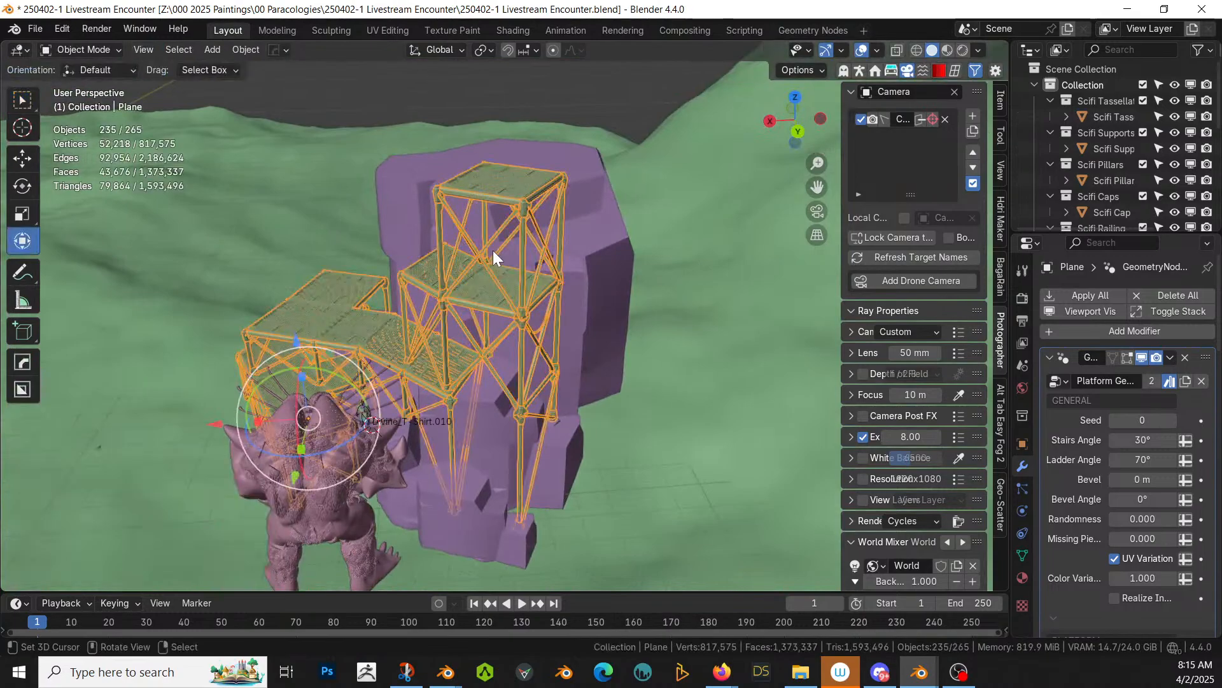
middle_drag(499, 258, 402, 252)
Step: Extrude the top-level face's rock-side edge about -1.38 m in X and -2.11 m in Y in the top view
key(Tab)
key(KP_7)
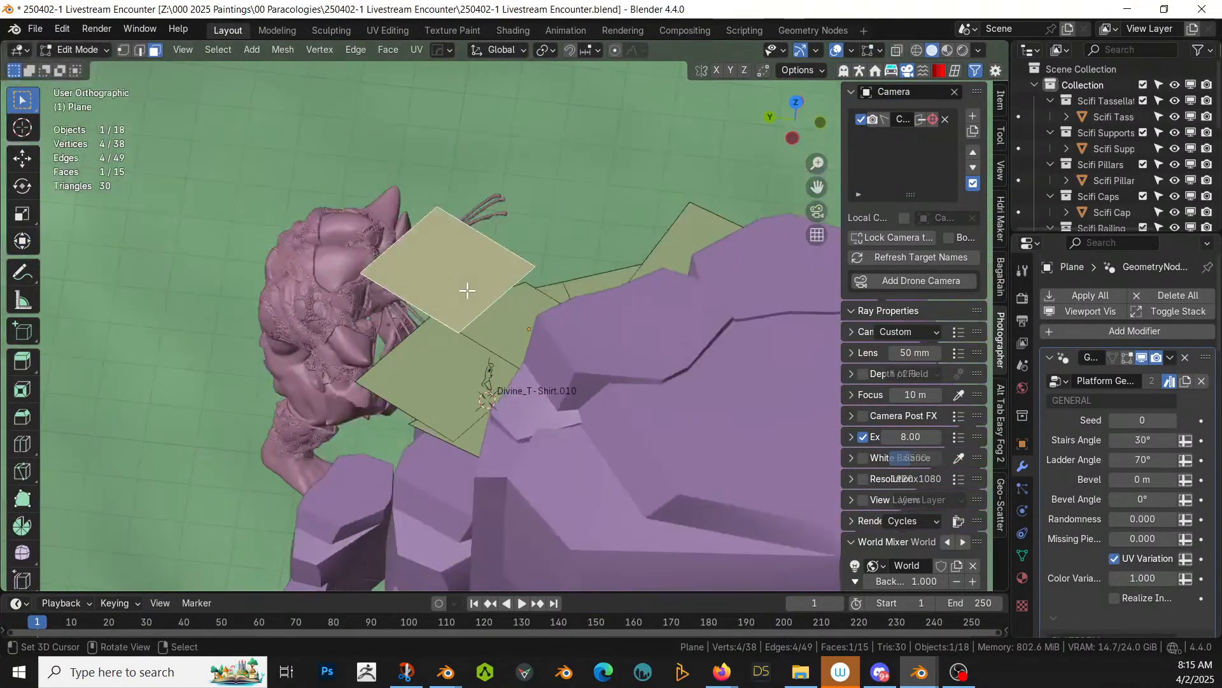
key(2)
click(320, 318)
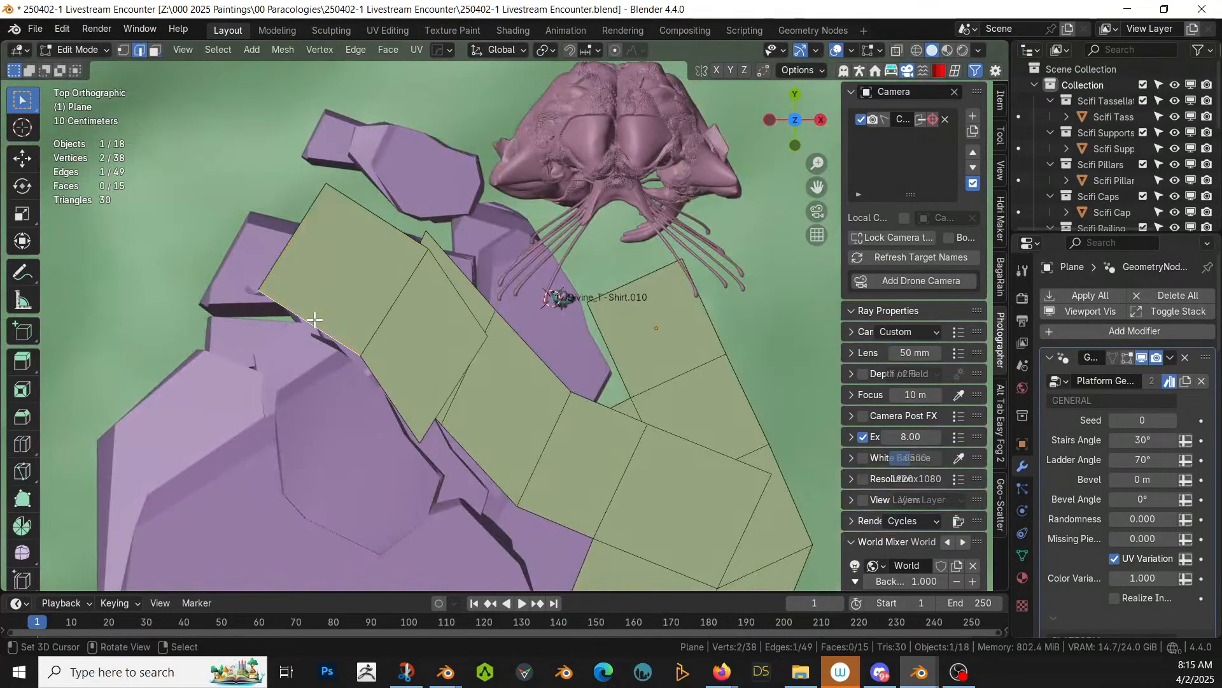
key(e)
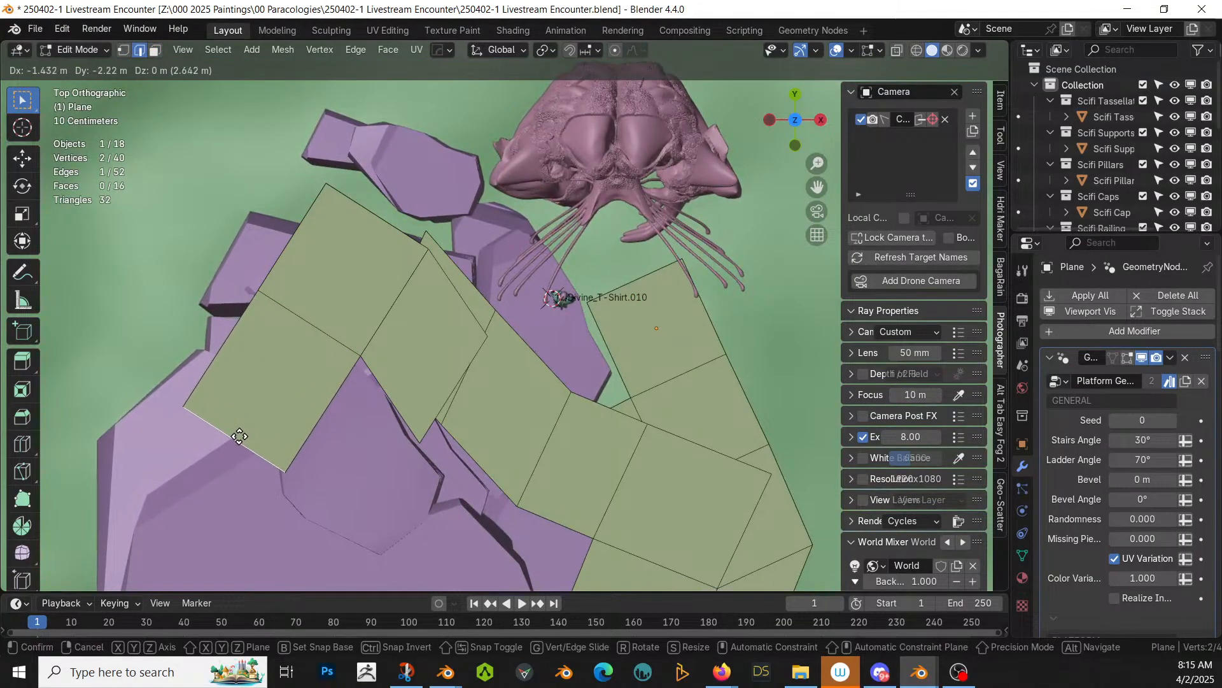
click(242, 431)
middle_drag(245, 436, 531, 366)
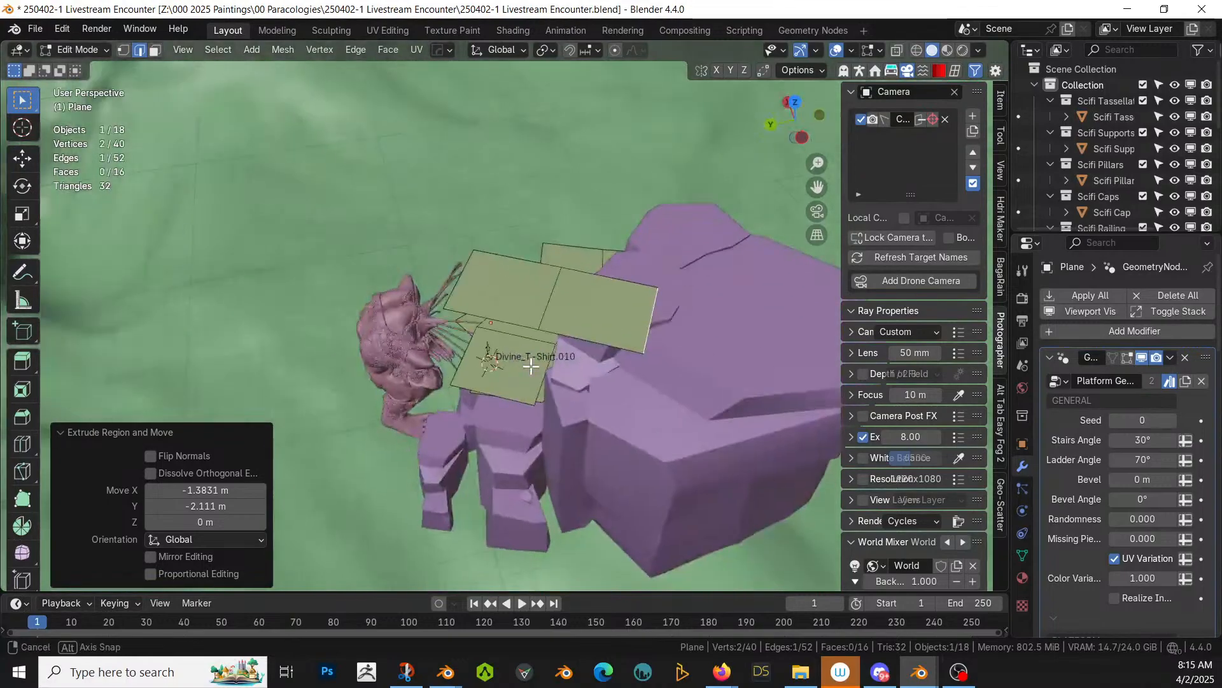
Step: Extrude the top walkway's end edge again over the rock and nudge it about -0.08 m in X and 0.17 m in Y
key(e)
click(758, 392)
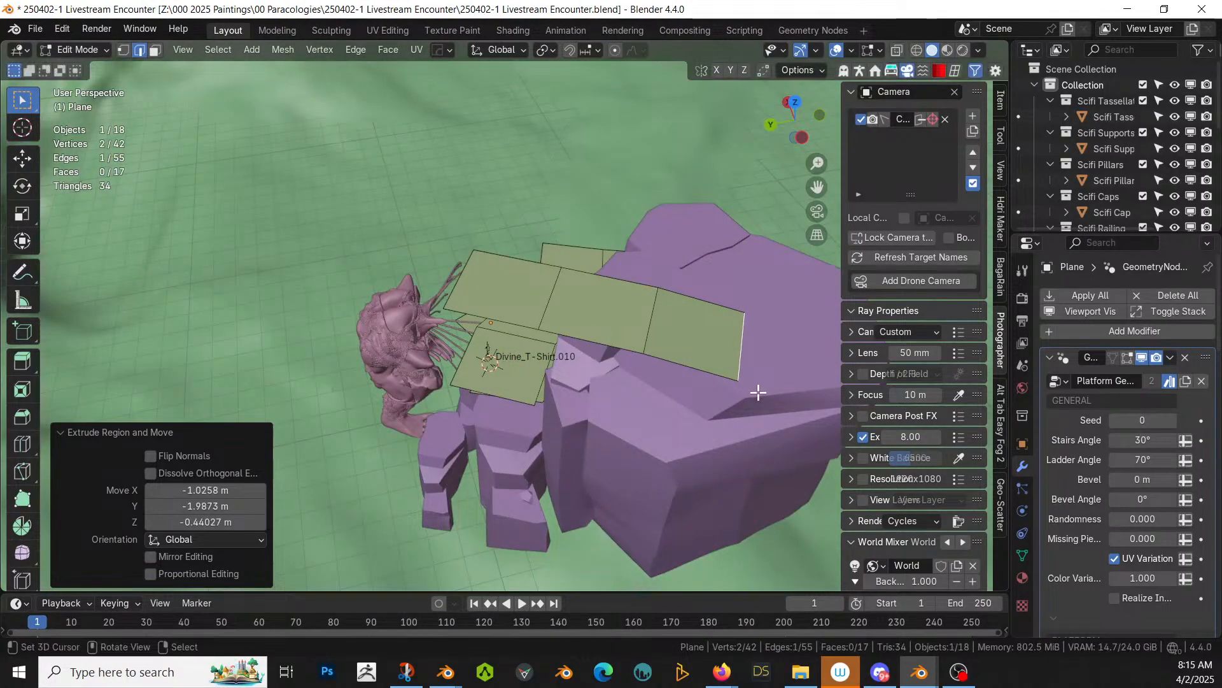
key(KP_7)
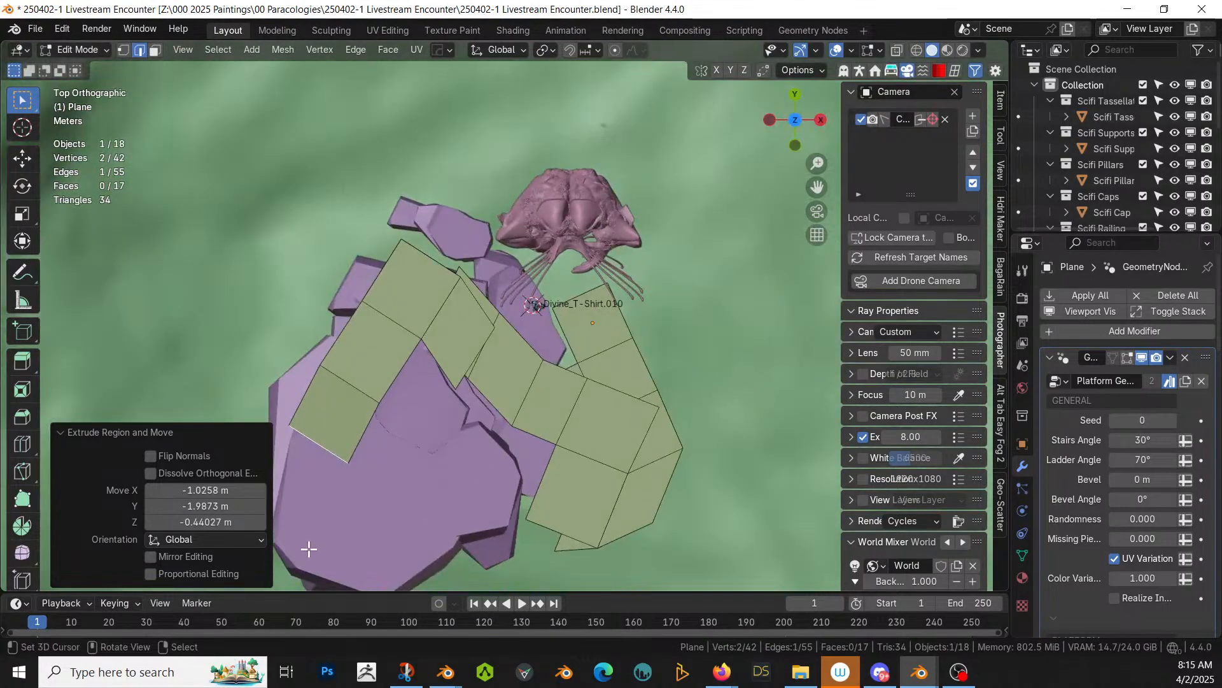
key(g)
click(326, 499)
Step: Lower the top walkway's end edge about 0.83 m along Z onto the rock and check the generated stairs
middle_drag(326, 499, 464, 332)
key(g)
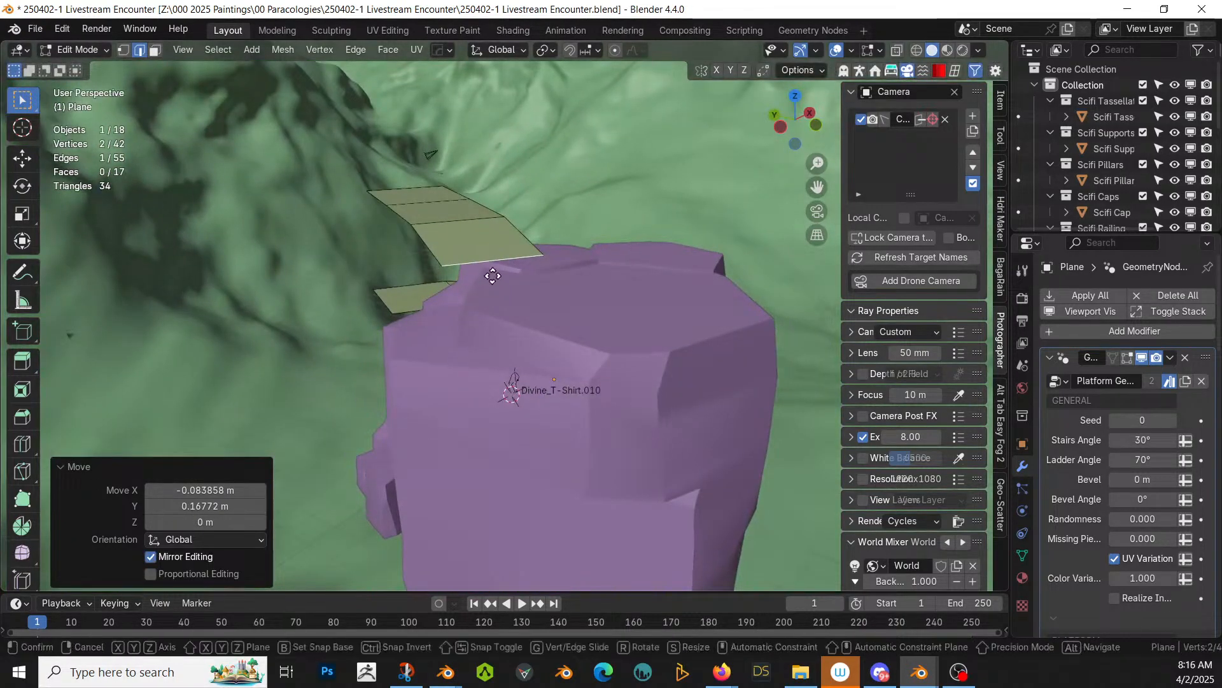
key(z)
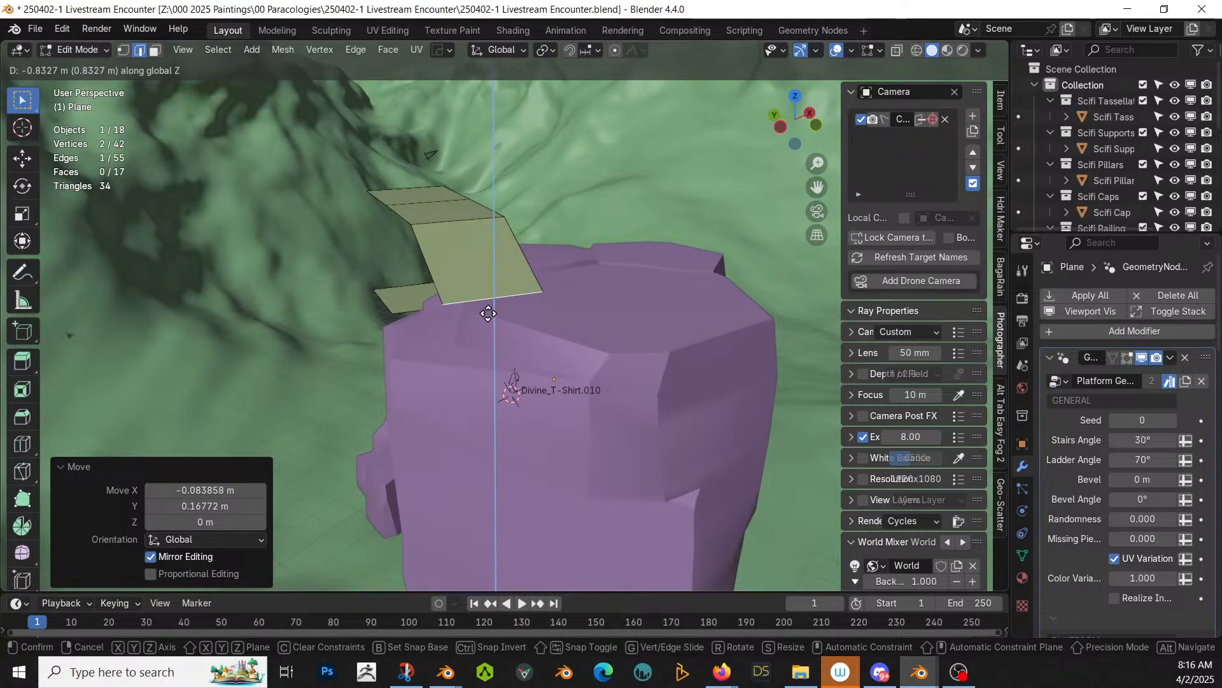
click(489, 314)
middle_drag(472, 333, 399, 438)
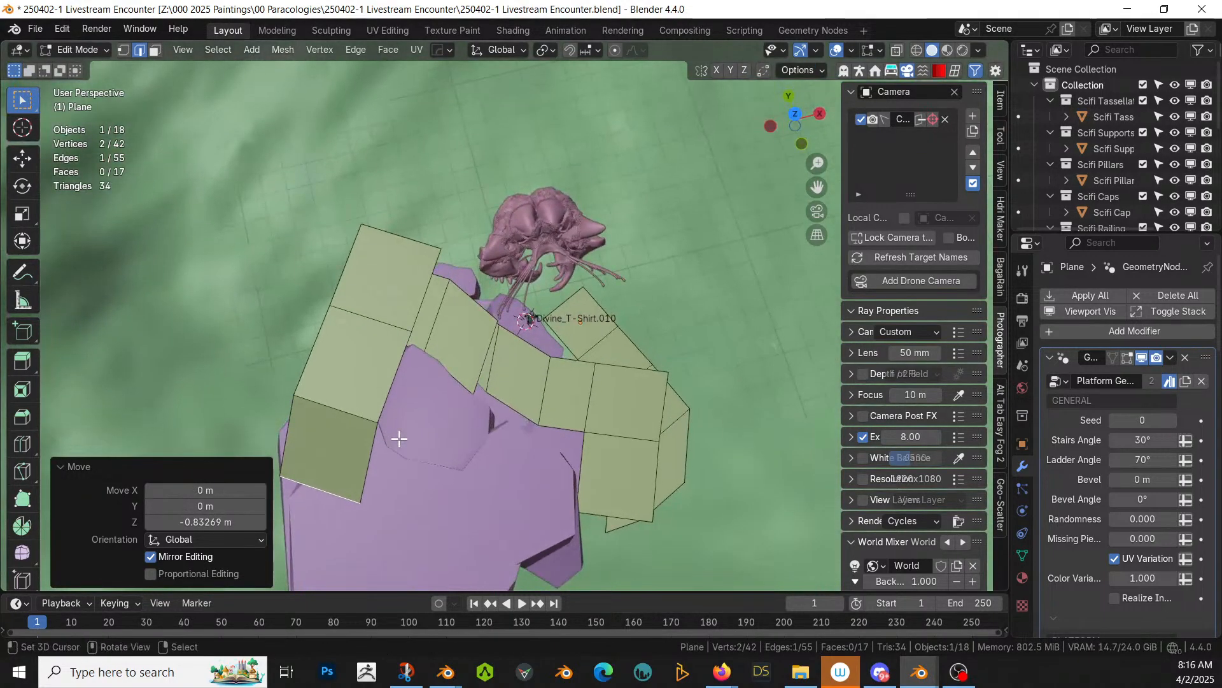
key(KP_7)
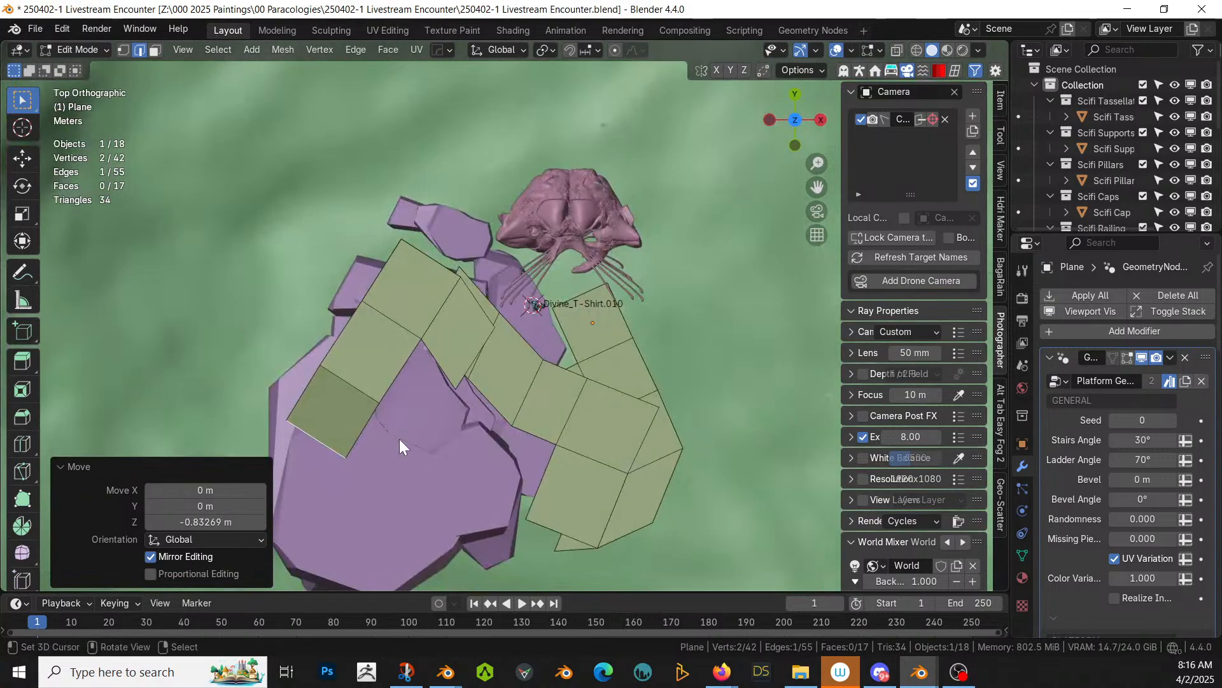
key(Tab)
middle_drag(399, 438, 541, 316)
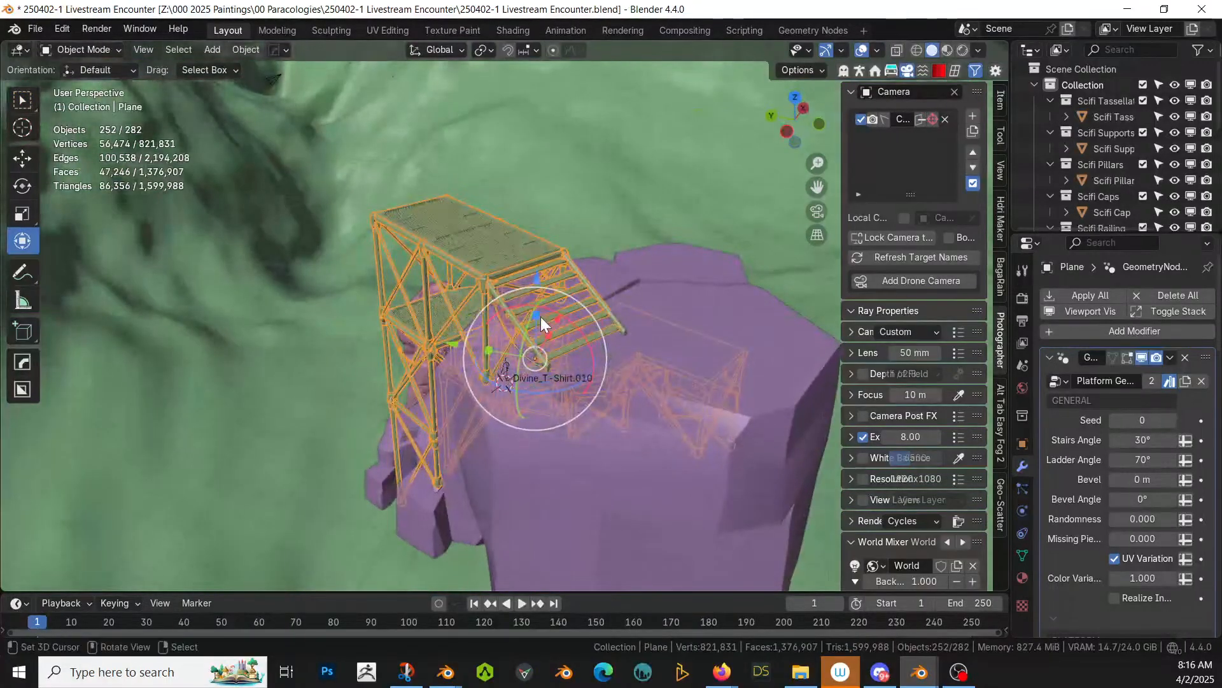
Step: Move the three top-level faces together about 0.92 m in X and -0.86 m in Y in the top view
key(Tab)
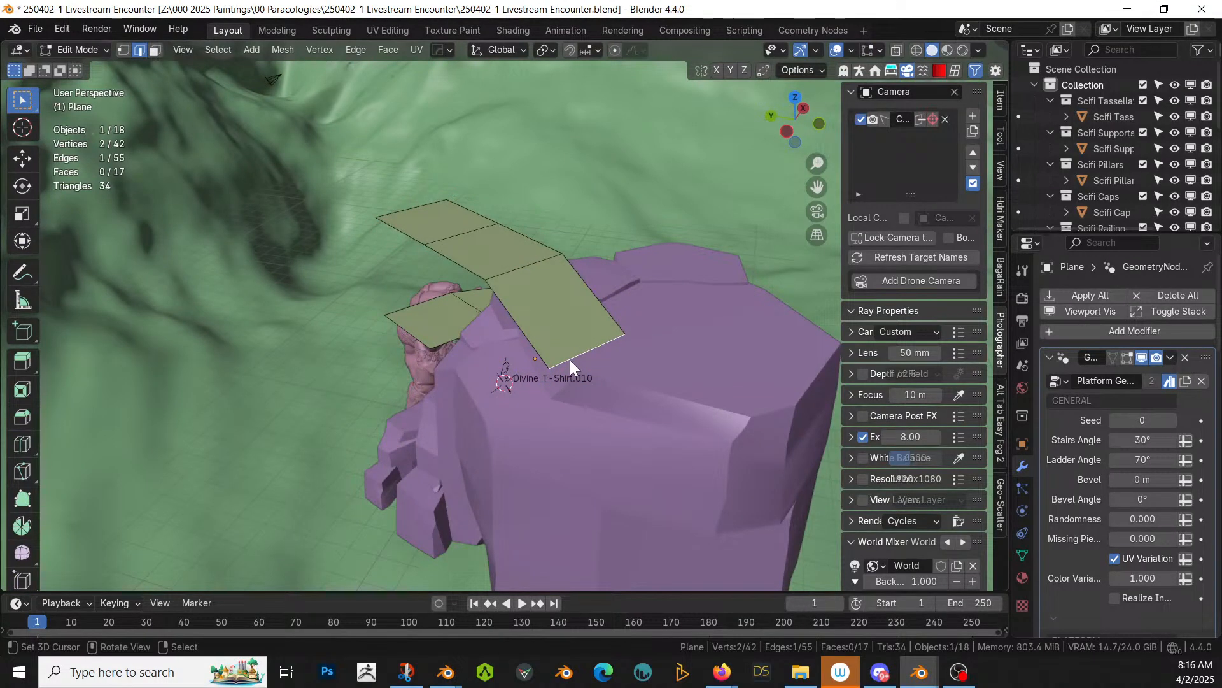
key(Tab)
key(Tab)
key(KP_7)
click(335, 420)
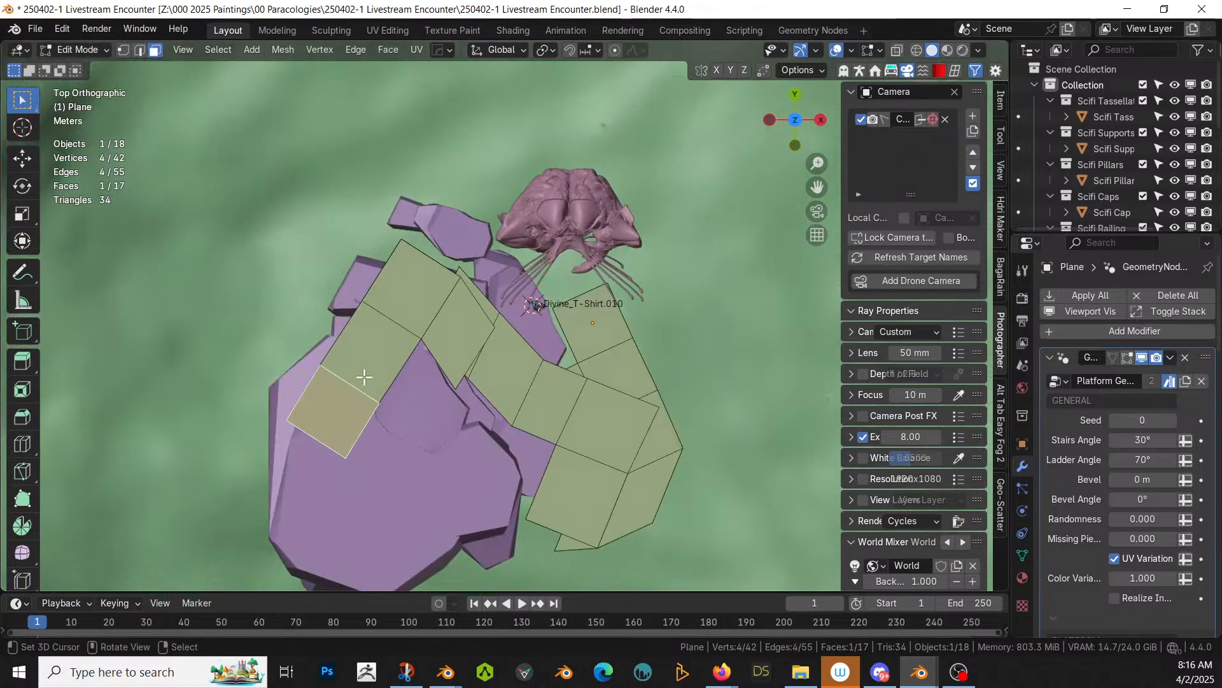
shift+click(376, 347)
shift+click(406, 280)
middle_drag(407, 280, 458, 384)
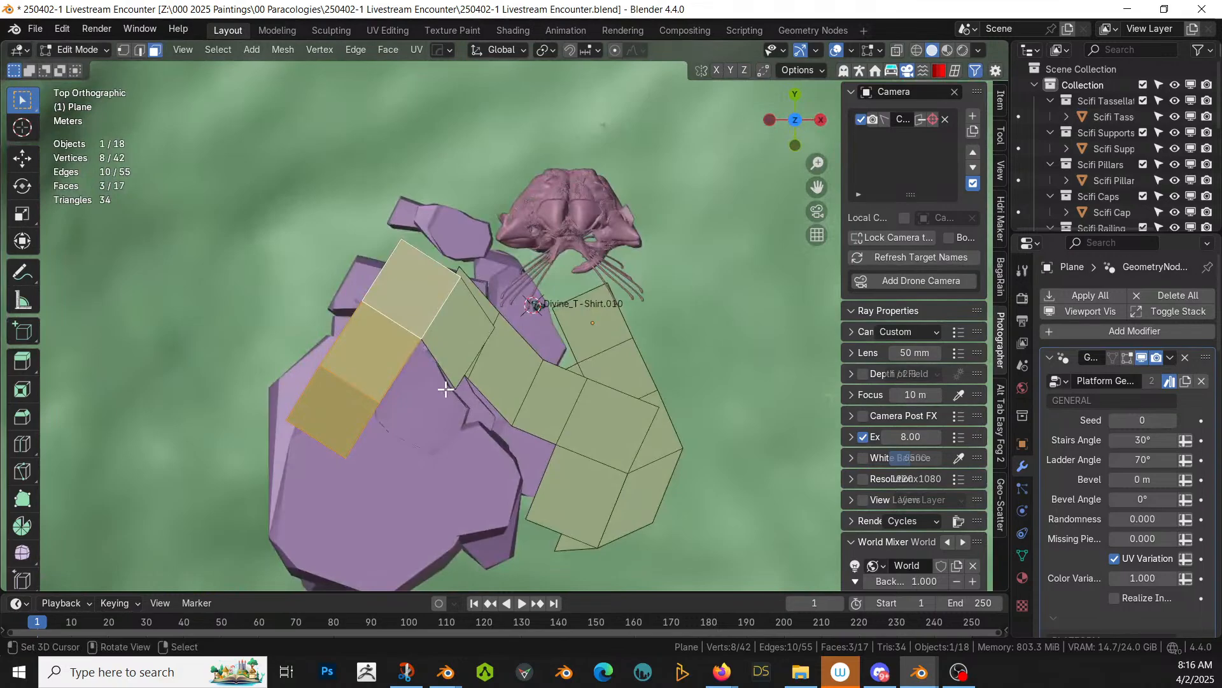
key(g)
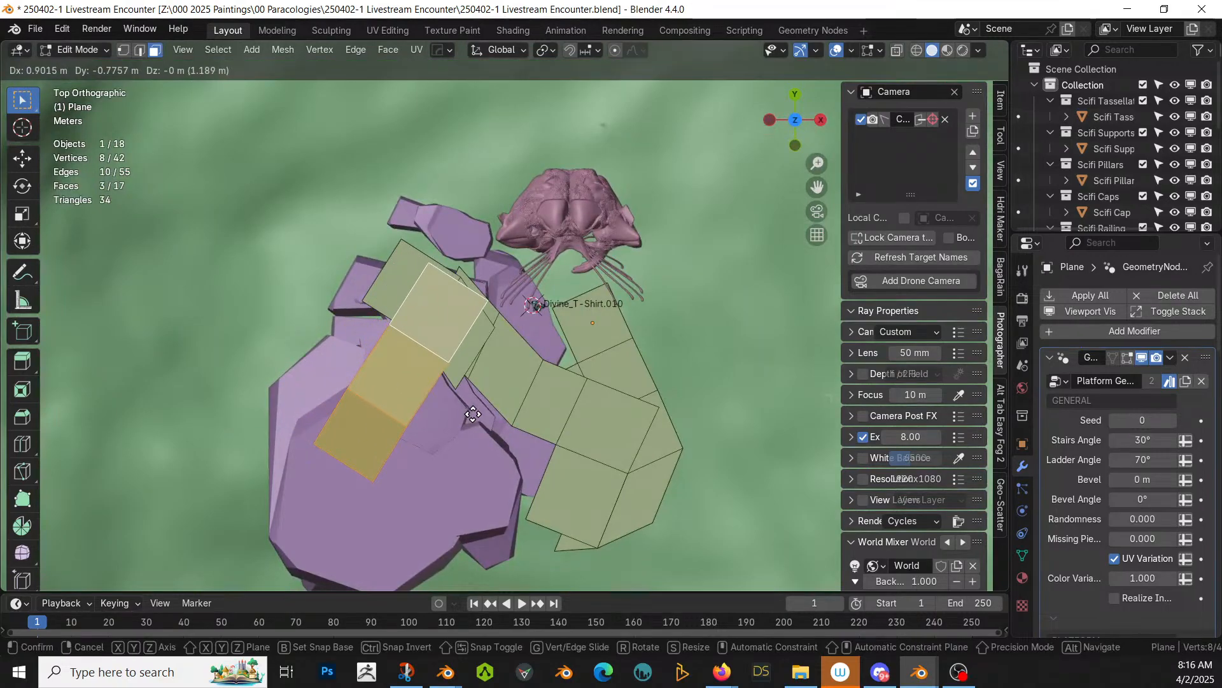
click(473, 415)
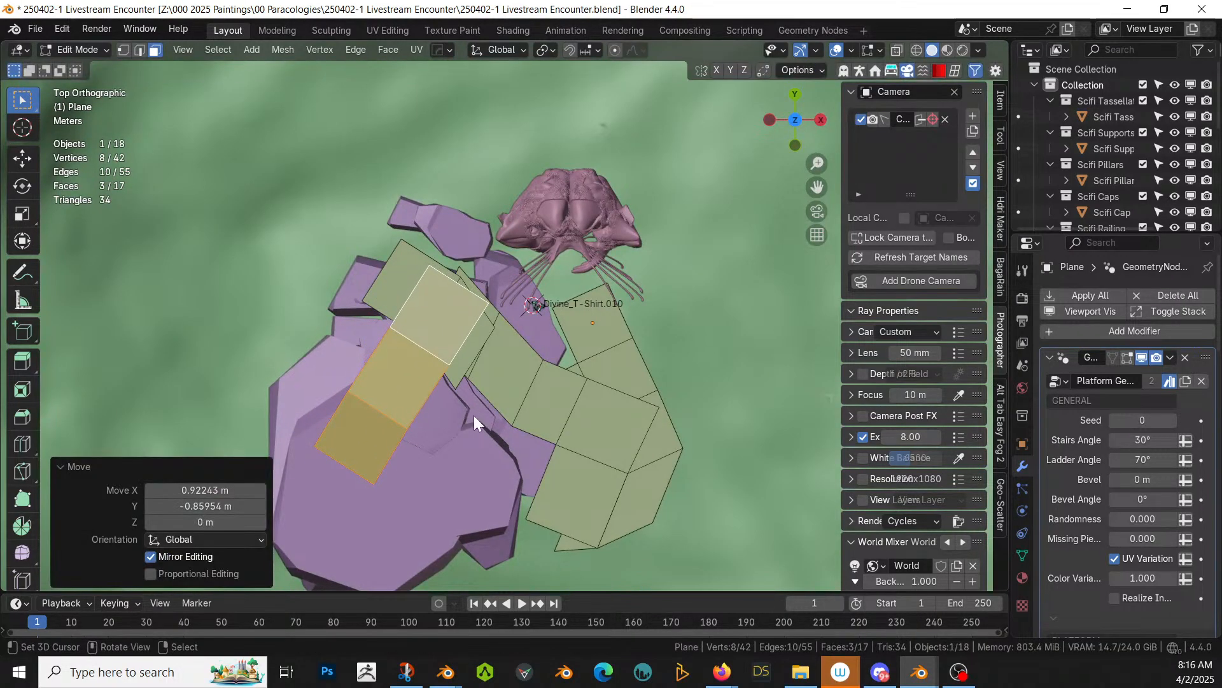
Step: Inspect the generated platforms, then extrude the second-level corner face's outer edge about 1.7 m straight down along Z toward the lower walkway
key(Tab)
middle_drag(473, 415, 352, 261)
scroll(323, 253, up, 3)
middle_drag(121, 269, 261, 312)
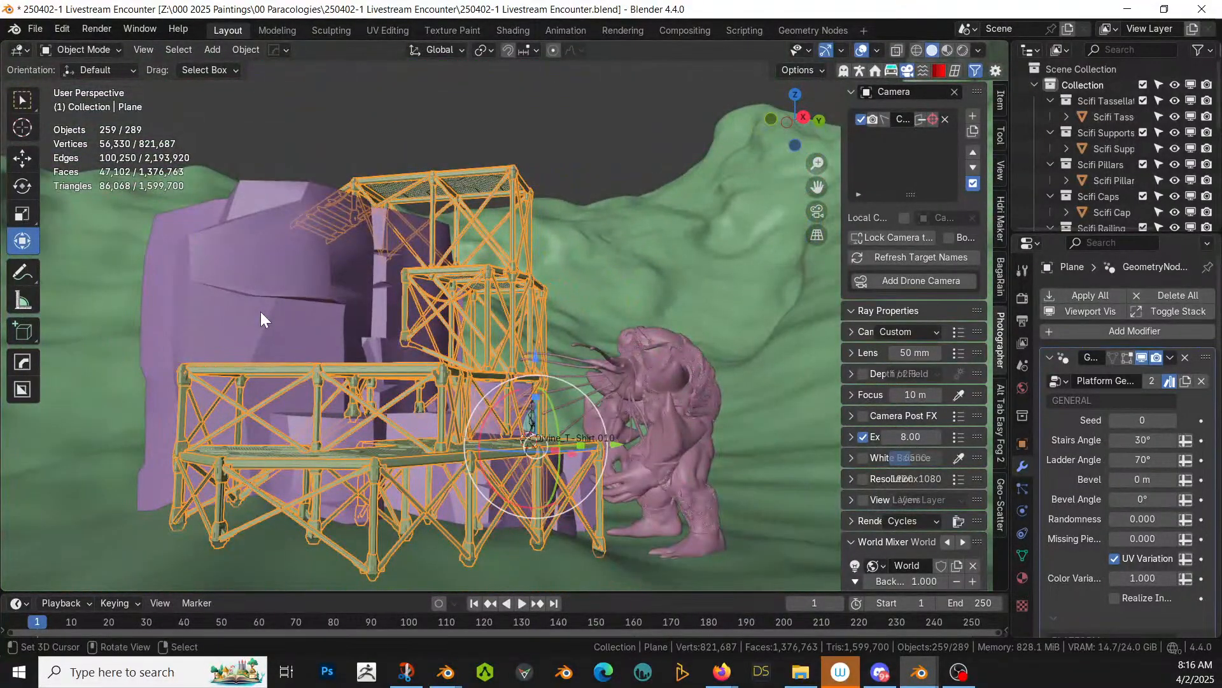
middle_drag(561, 376, 238, 201)
middle_drag(603, 410, 403, 275)
key(Tab)
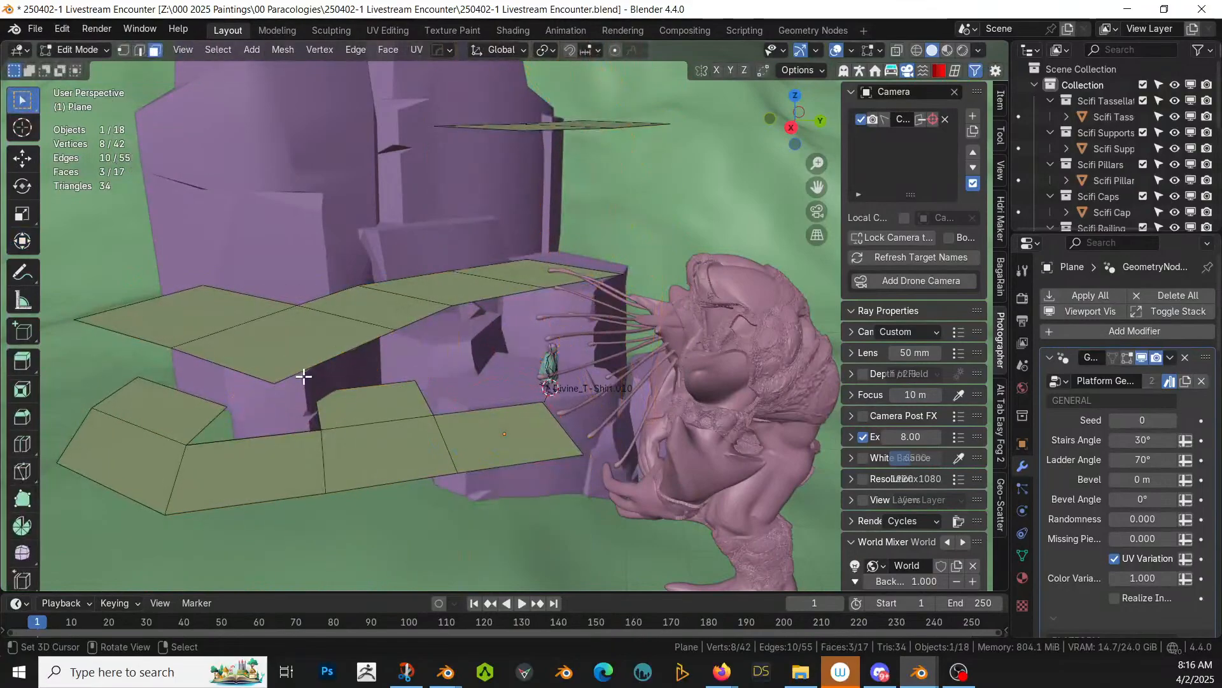
click(242, 359)
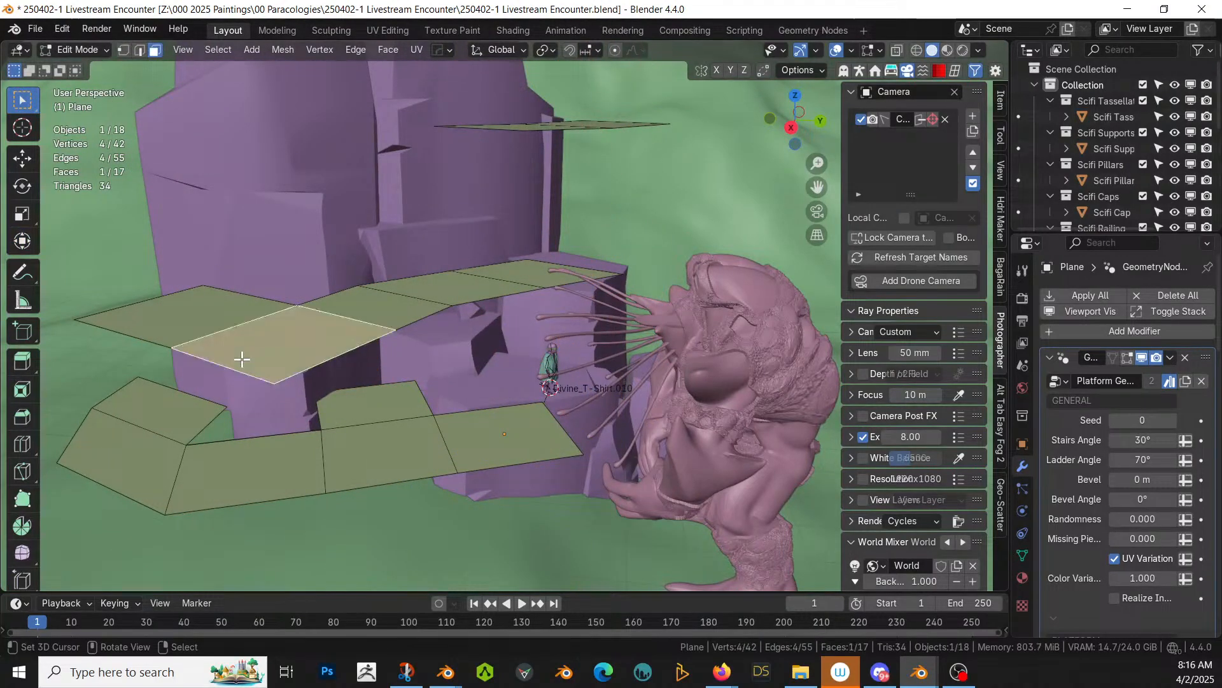
key(2)
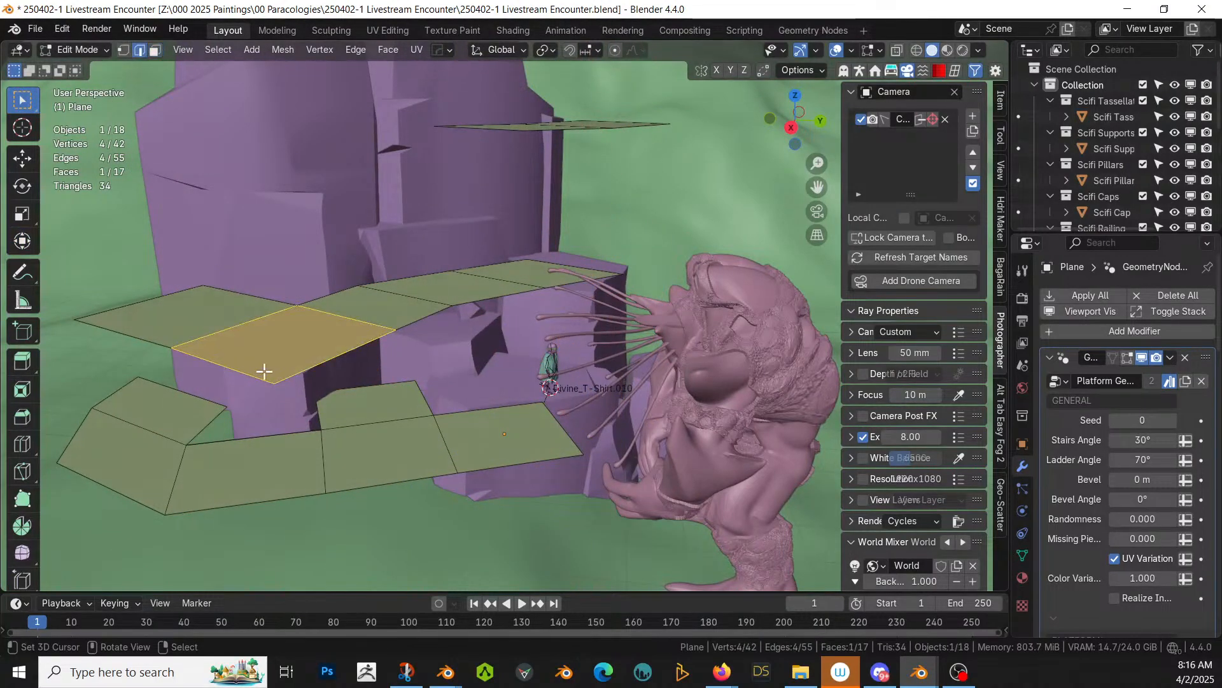
click(254, 371)
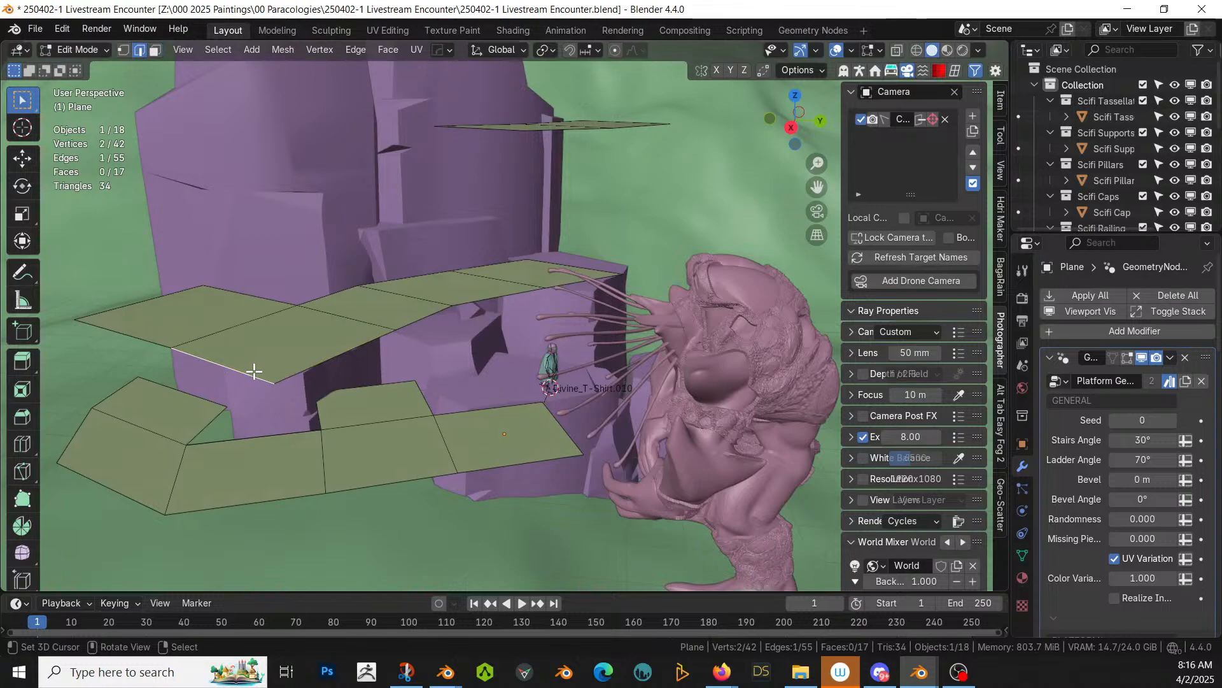
key(e)
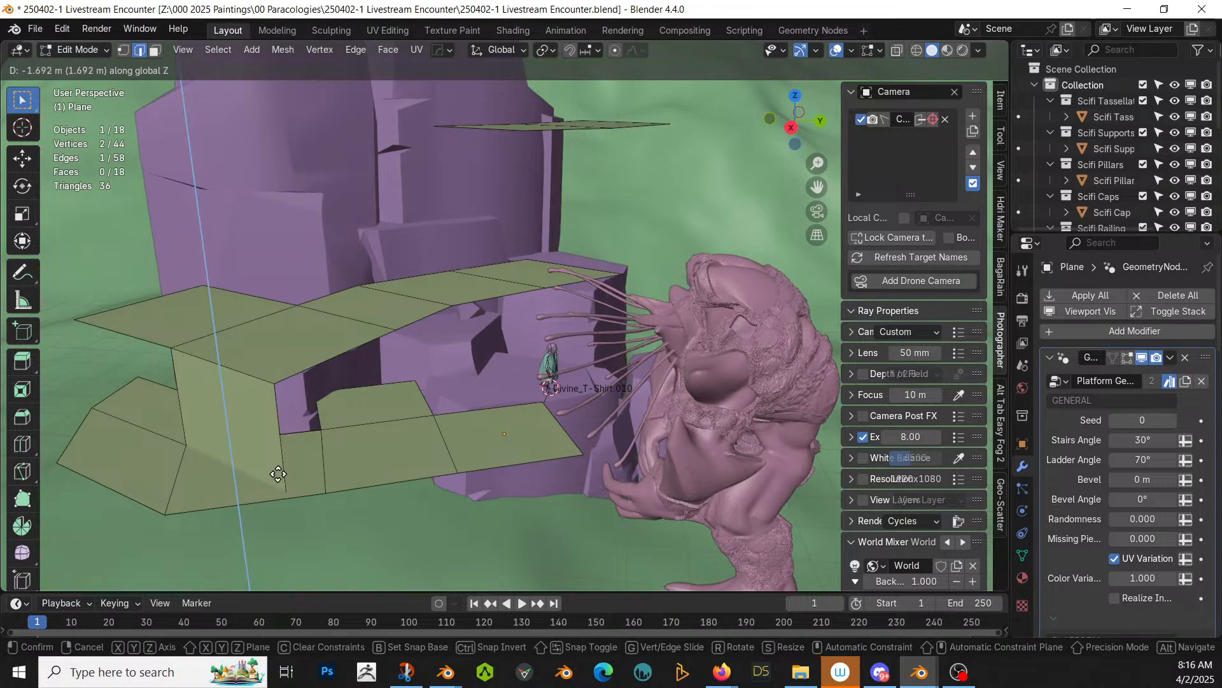
click(252, 457)
Step: Rip the shared upper edge in place to detach the vertical face from the second-level walkway
click(242, 379)
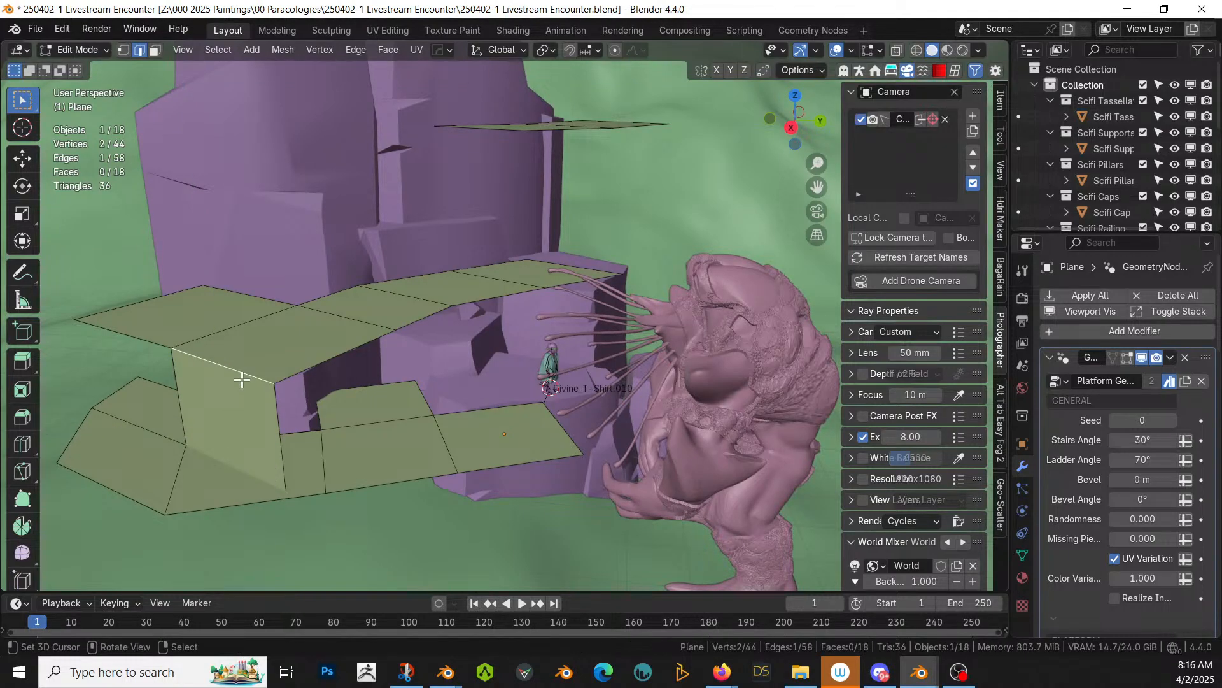
key(v)
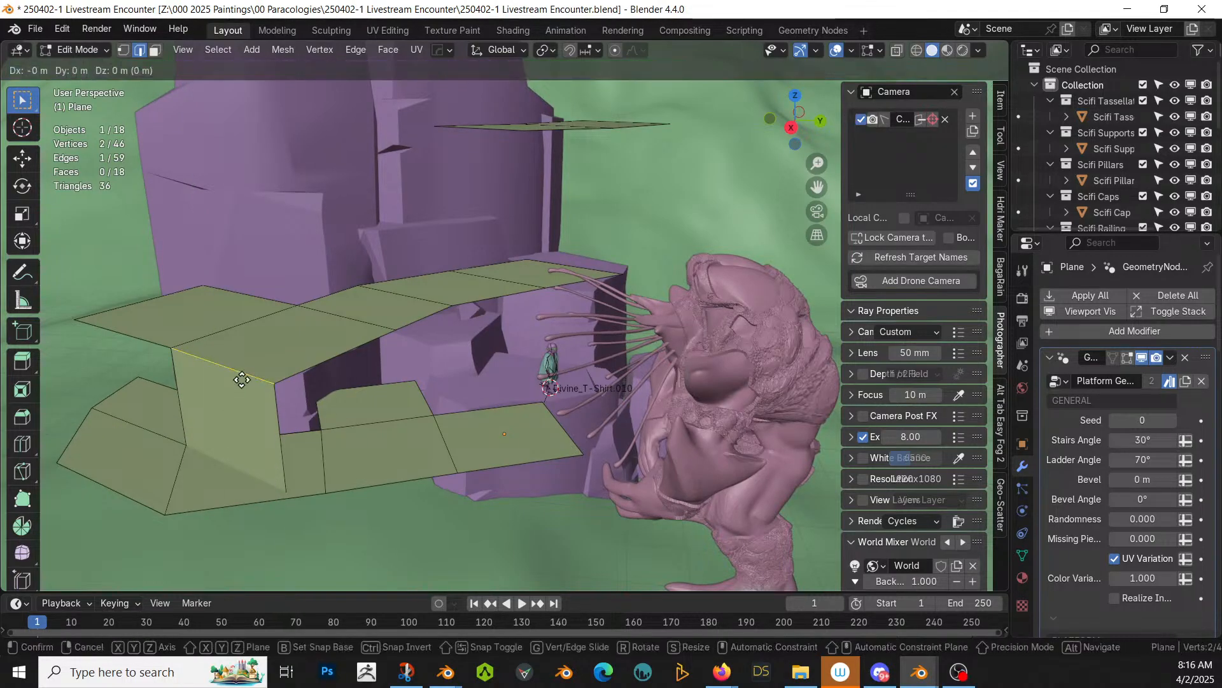
right_click(241, 405)
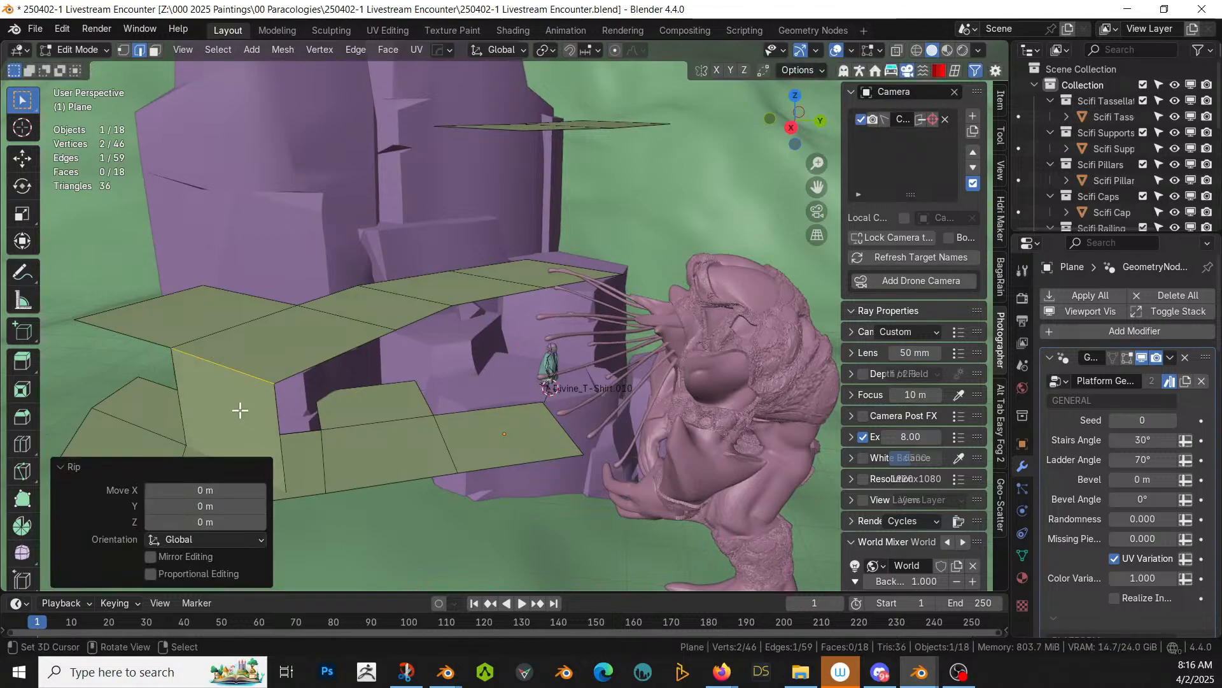
Step: Set the transform orientation to Normal and narrow the vertical face by scaling it to about 0.421 in Y
key(3)
click(235, 412)
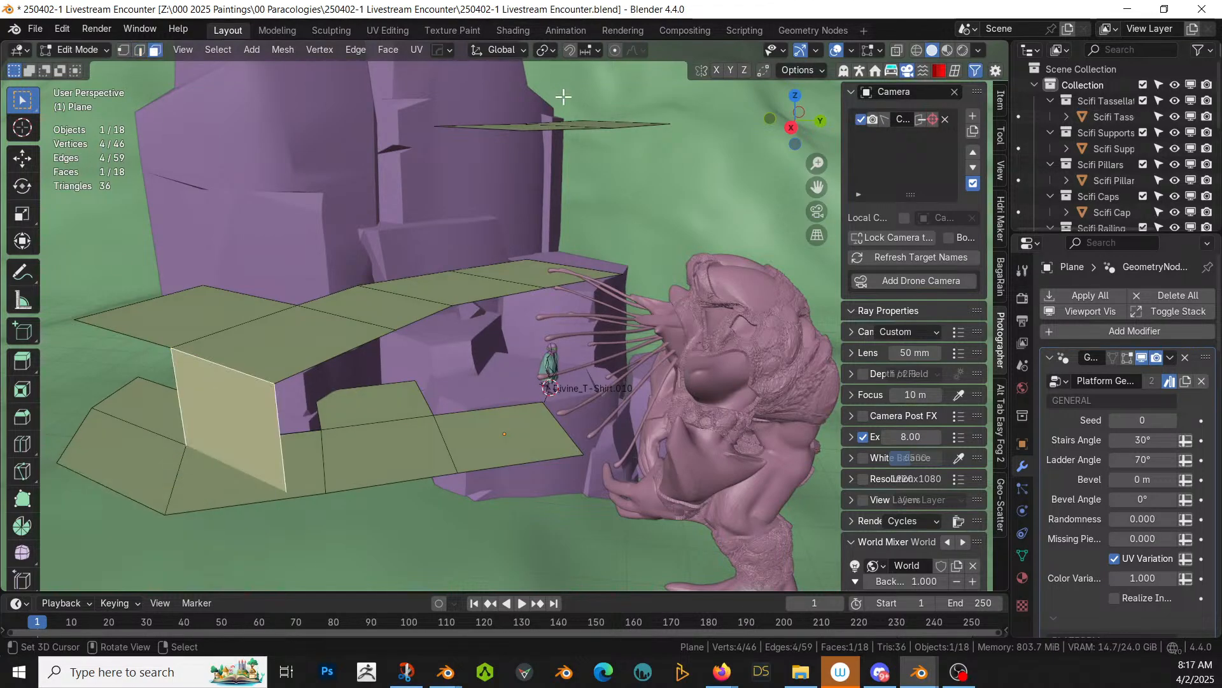
click(516, 51)
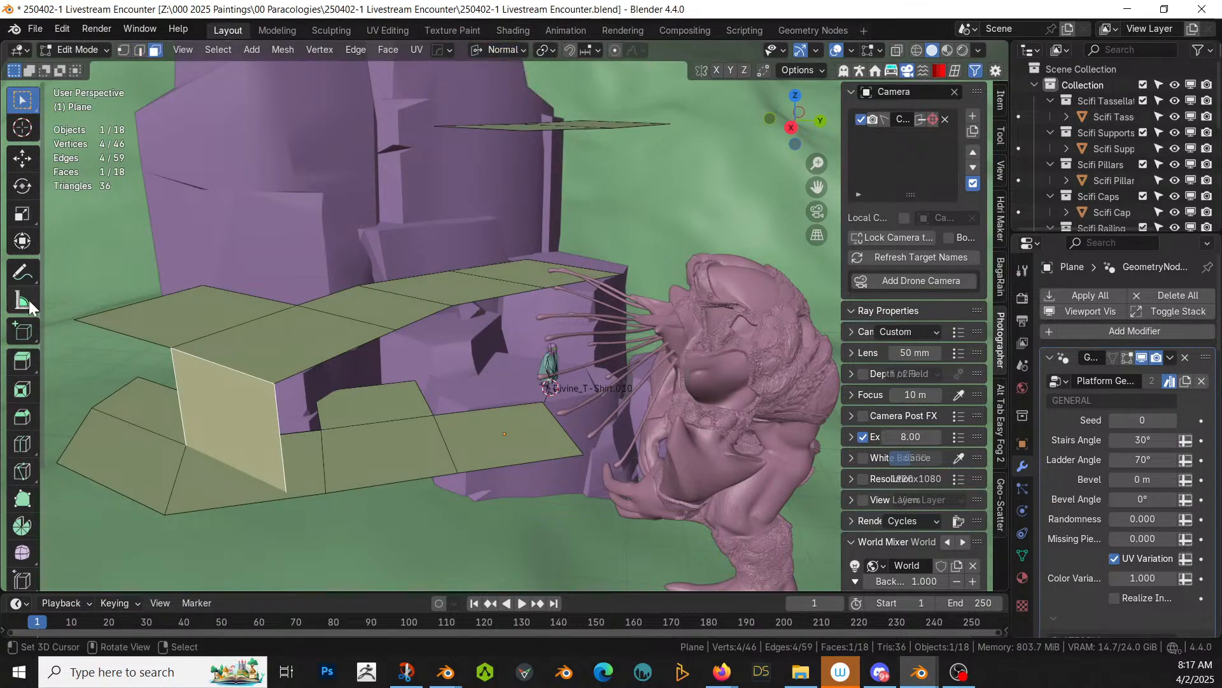
click(28, 238)
drag(349, 499, 258, 477)
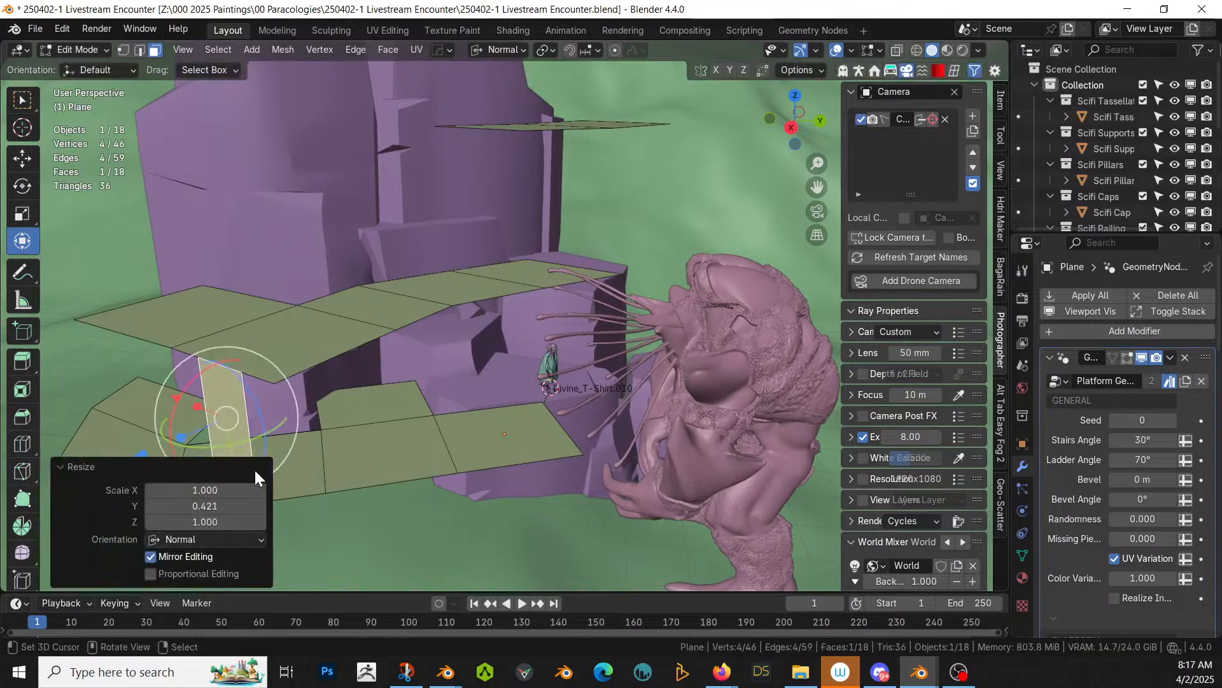
Step: Move the vertical face's bottom edge outward over the lower walkway so the face slopes at a ladder angle
middle_drag(296, 433, 389, 350)
click(305, 378)
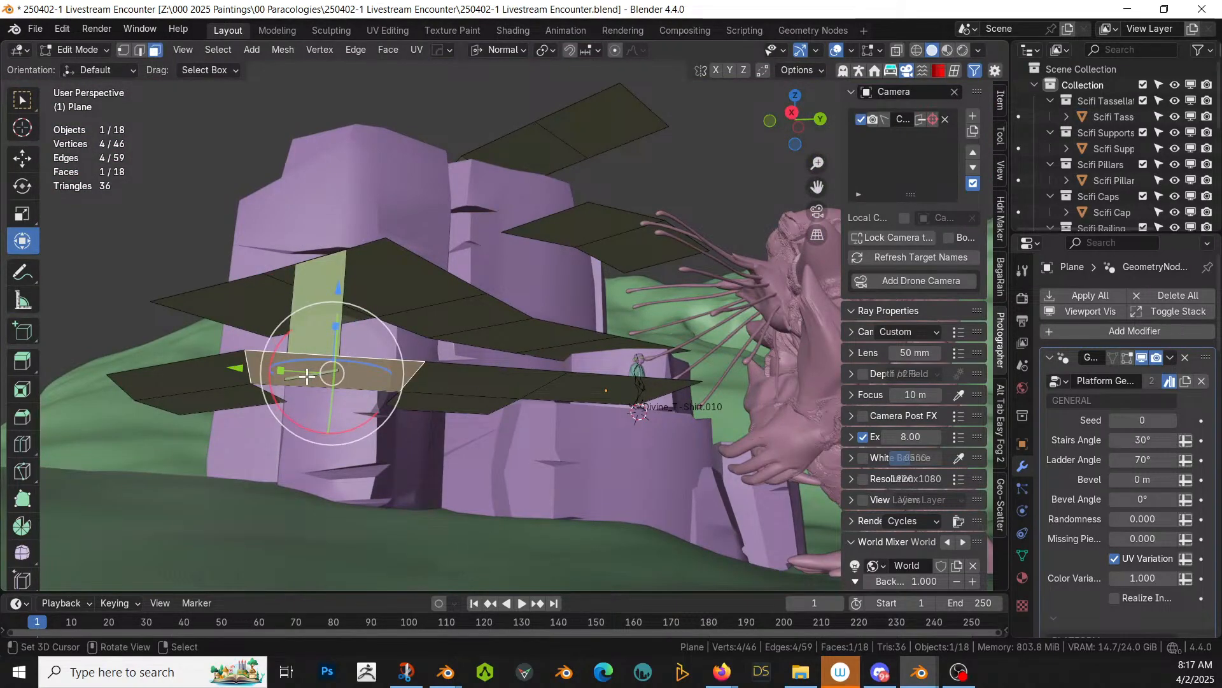
key(2)
click(307, 381)
middle_drag(306, 381, 291, 519)
drag(261, 483, 242, 498)
key(Tab)
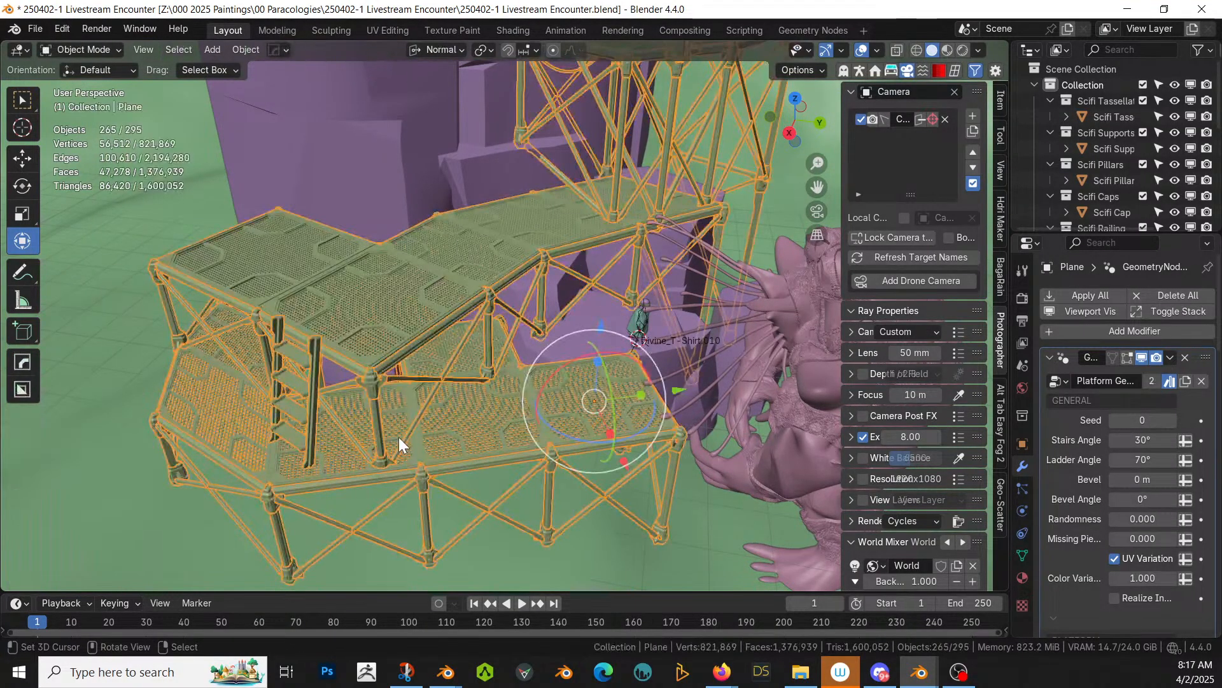
Step: Shift the ladder face about -0.067 m in X and -0.008 m in Y in the top view, and inspect the generated ladder
middle_drag(399, 437, 325, 352)
scroll(614, 420, up, 2)
key(Tab)
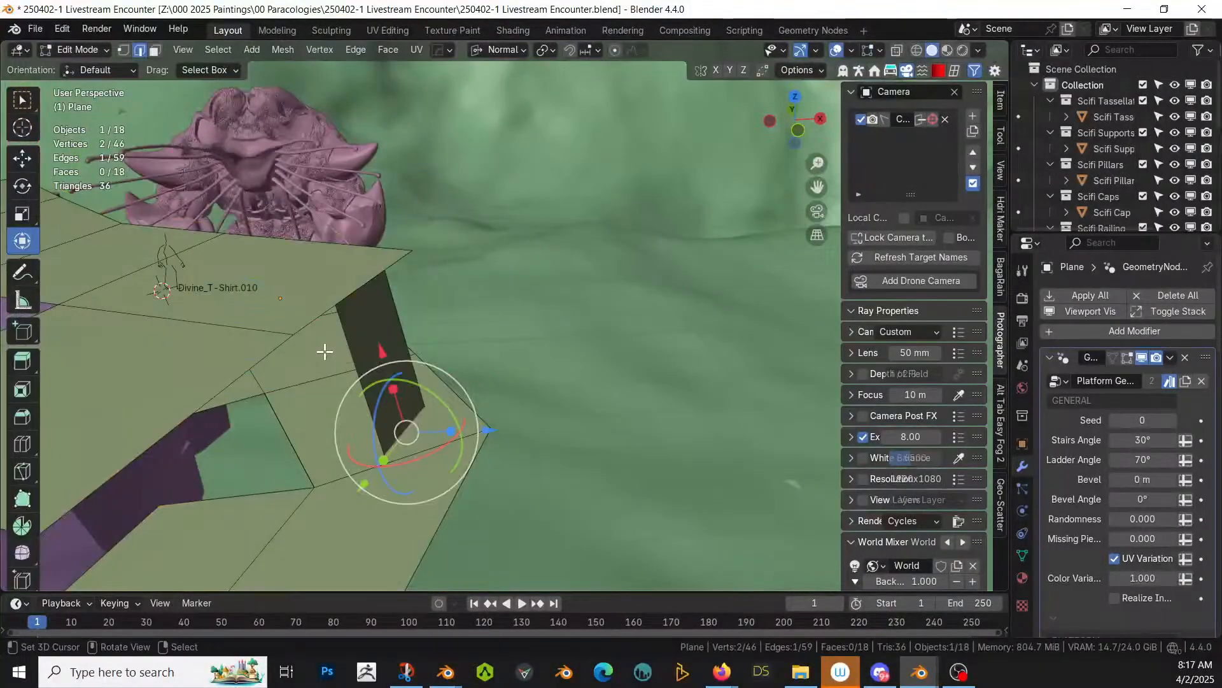
key(3)
click(387, 335)
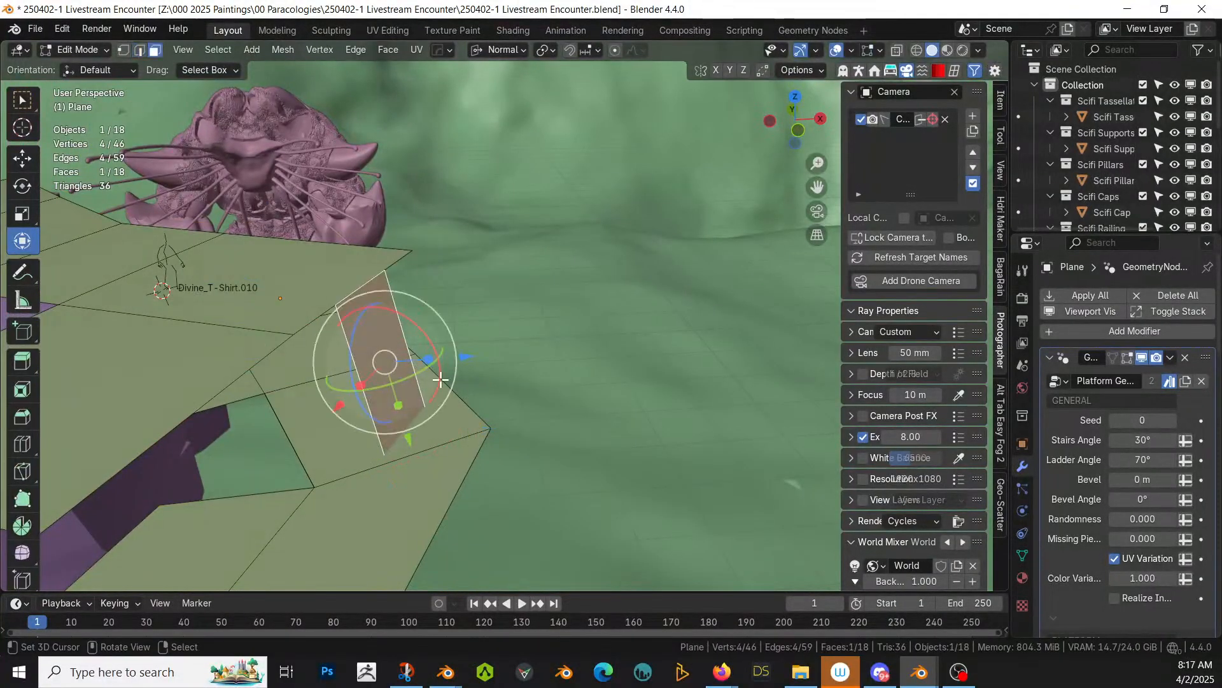
key(KP_7)
drag(443, 480, 440, 482)
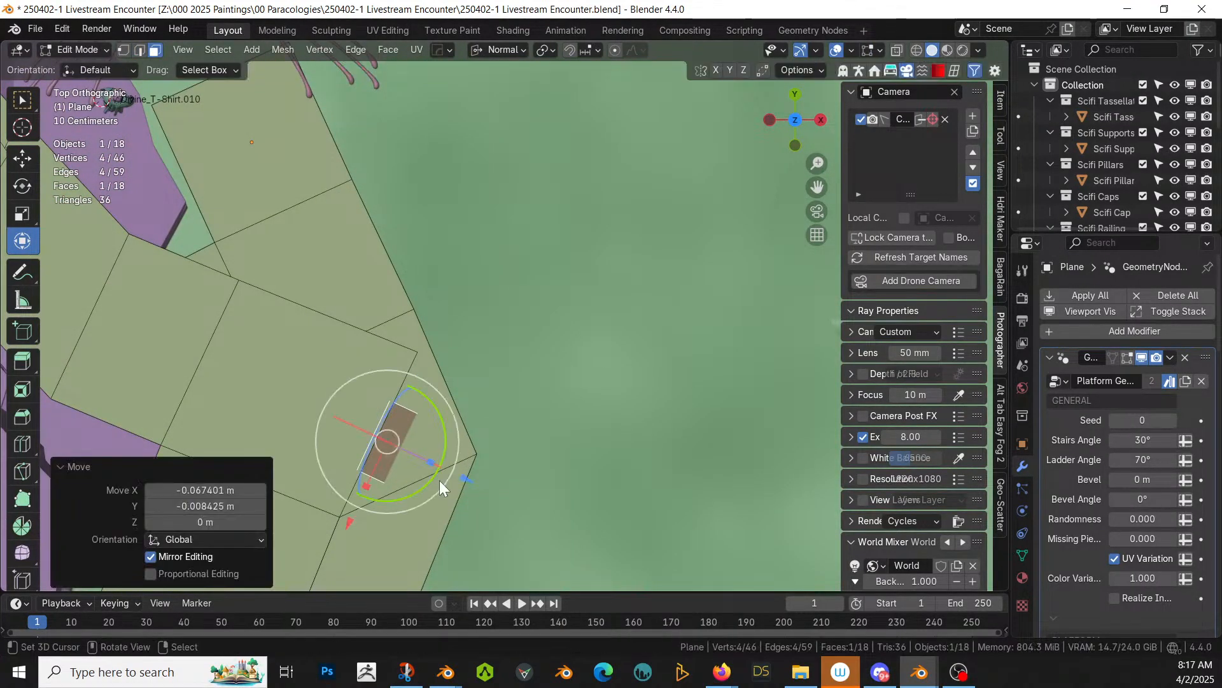
key(Tab)
middle_drag(438, 475, 576, 540)
click(620, 498)
middle_drag(358, 349, 550, 337)
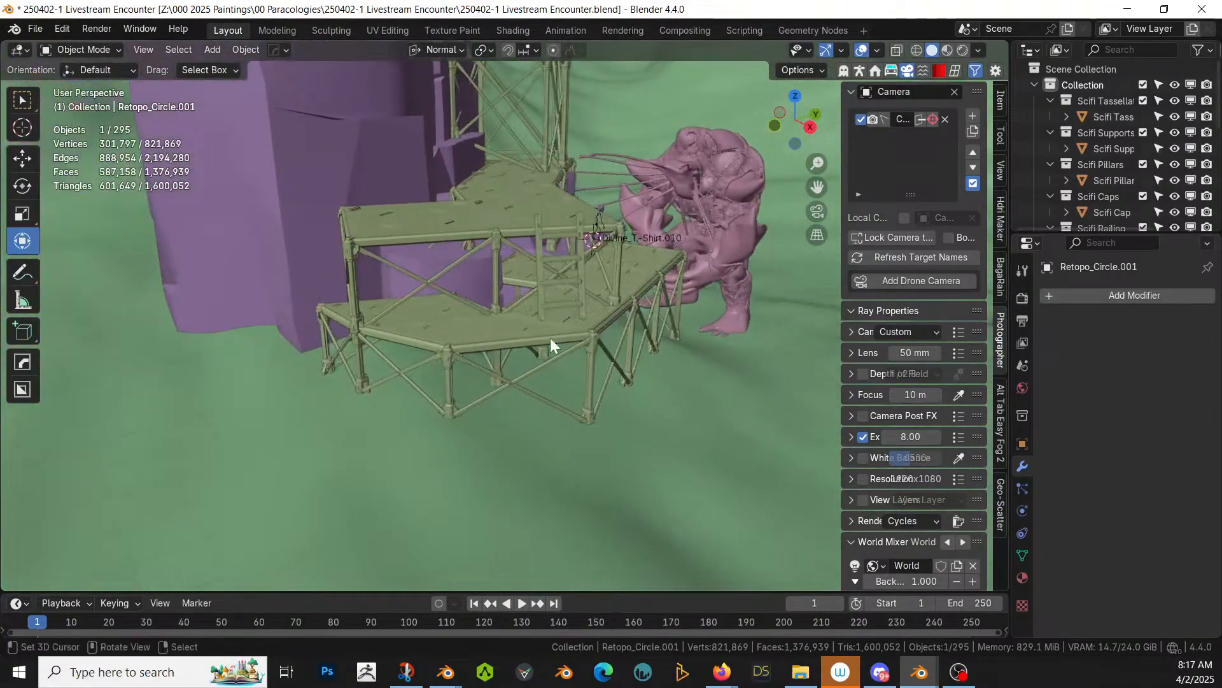
Step: Extrude the lower walkway's outer front edge about 1.37 m straight down toward the ground along the normal X axis
click(398, 341)
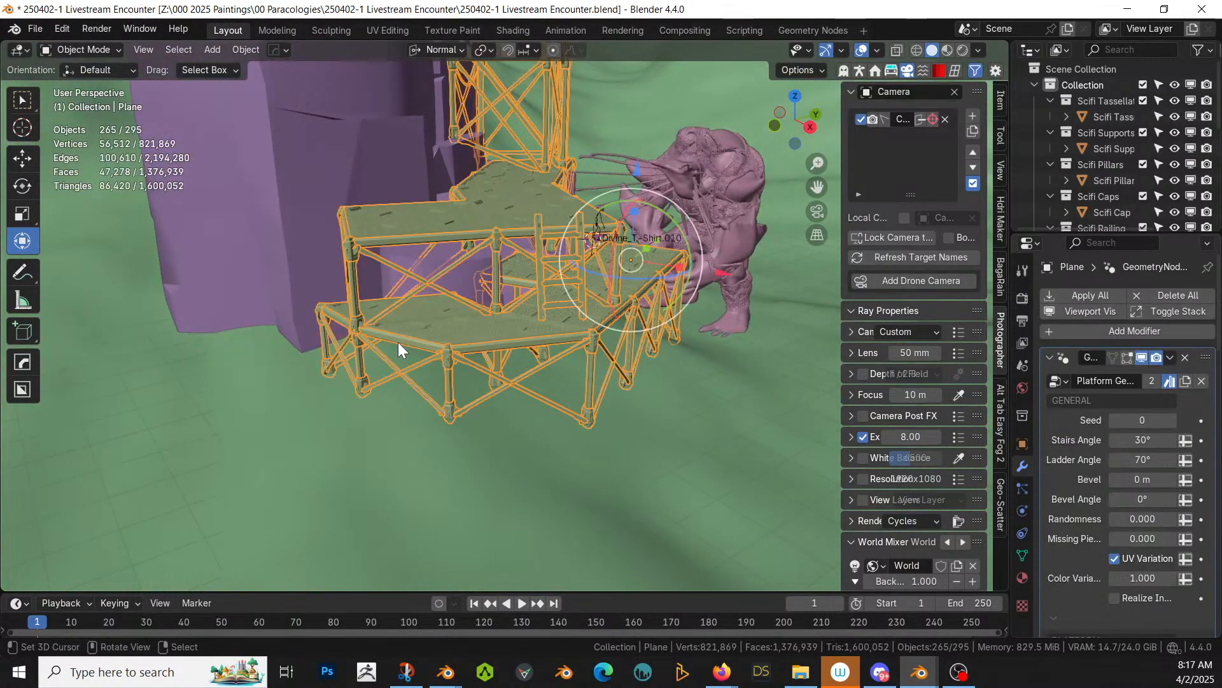
key(Tab)
click(399, 342)
key(2)
click(408, 343)
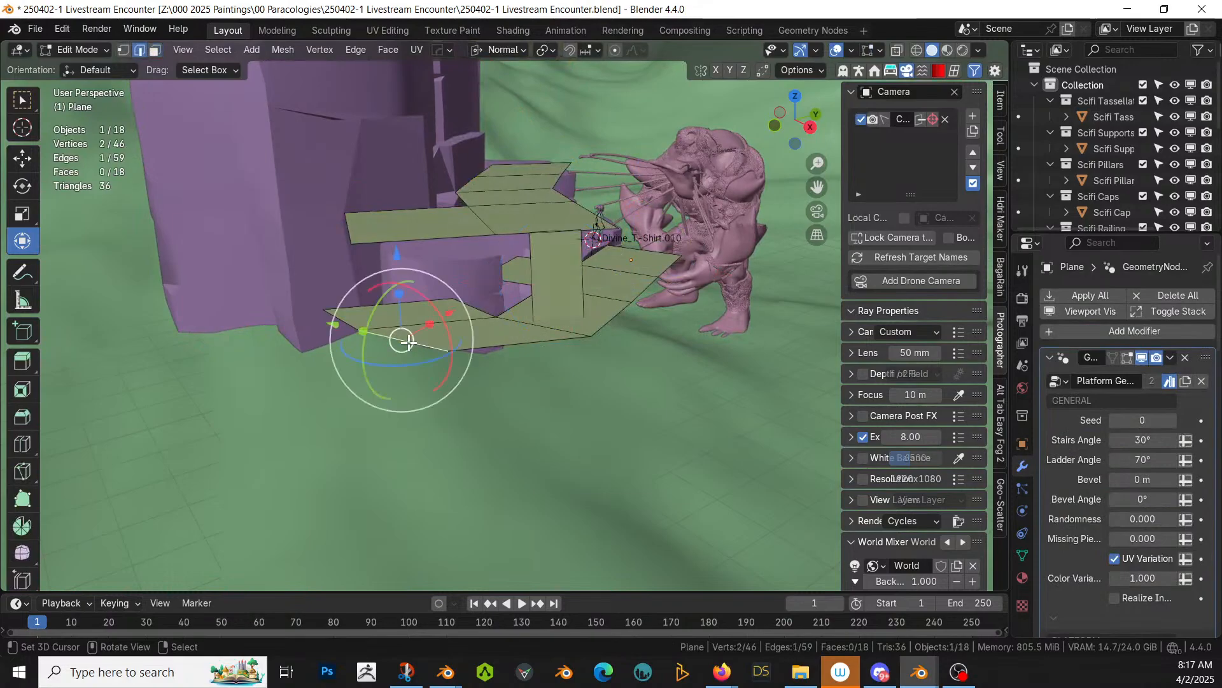
key(e)
right_click(411, 406)
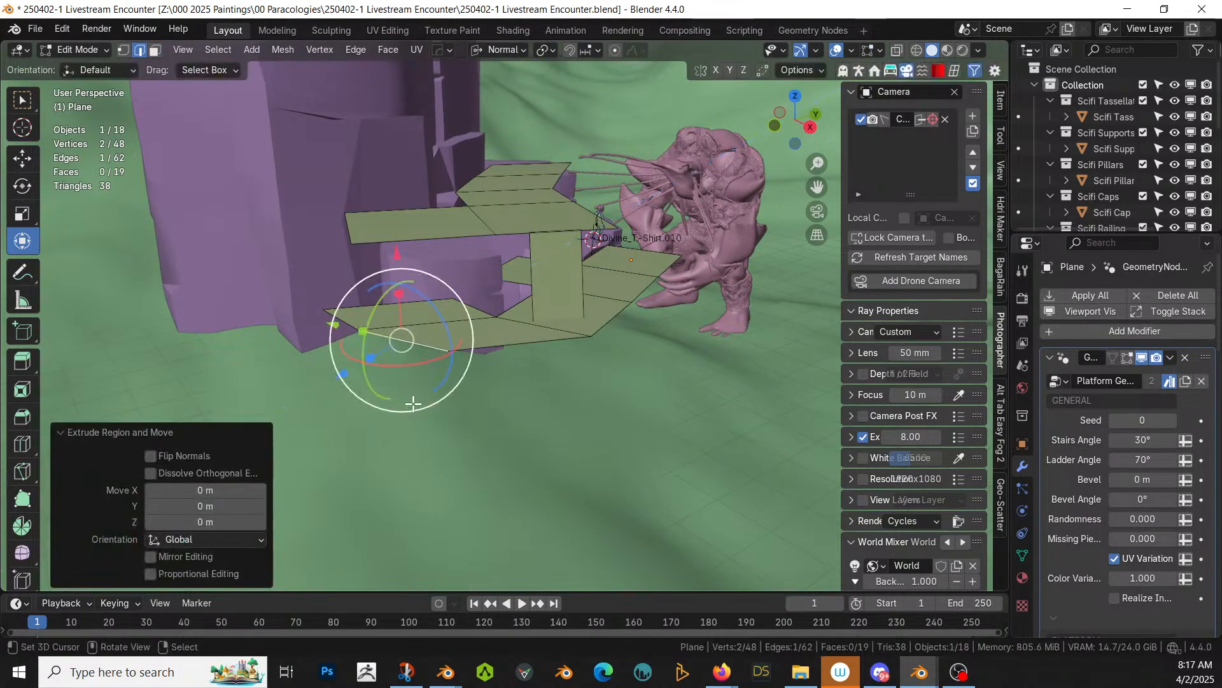
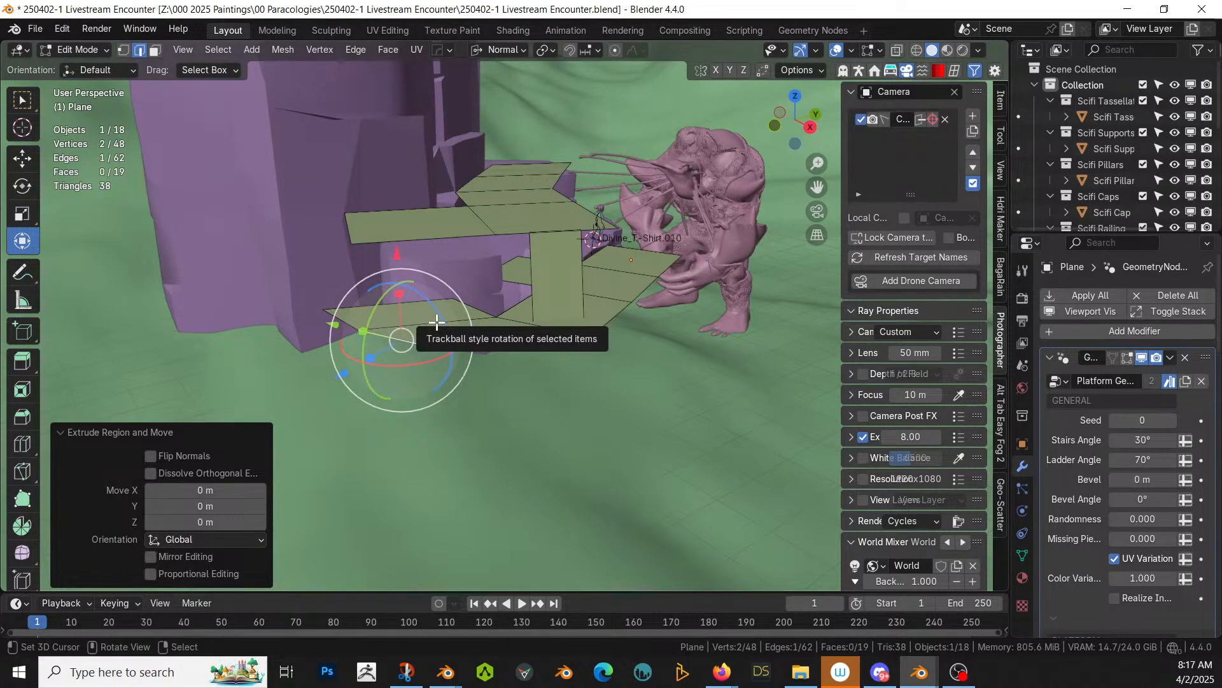
key(g)
key(x)
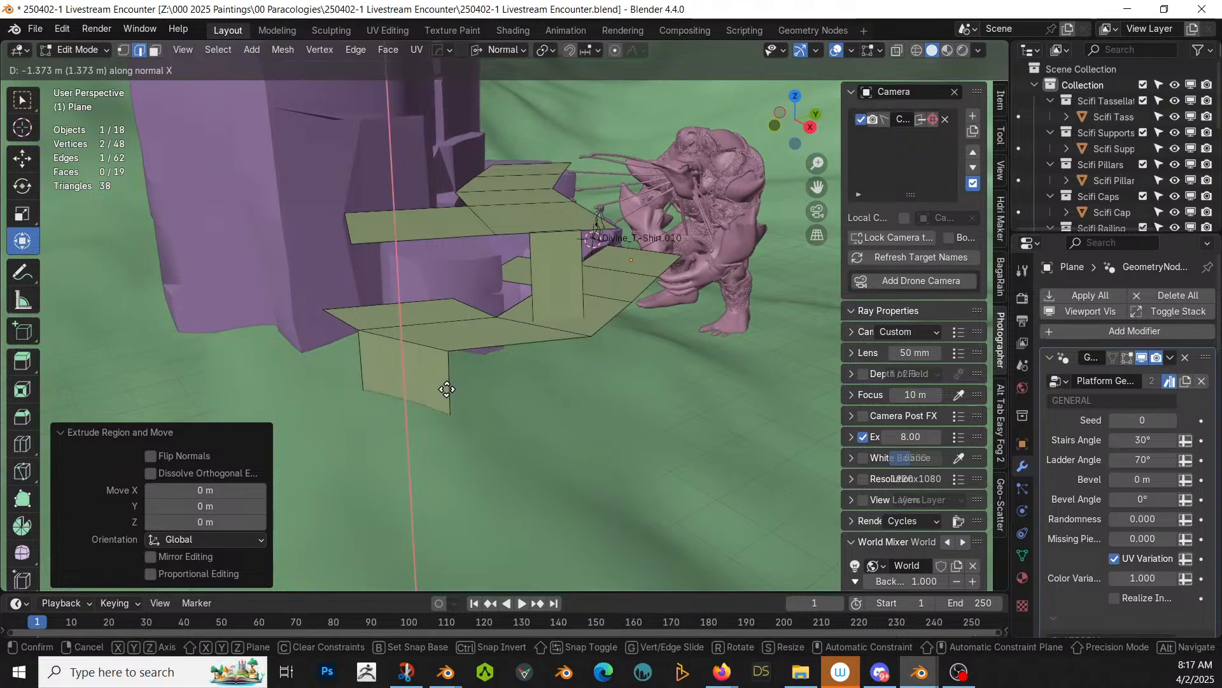
click(441, 358)
Step: Rip the shared upper edge in place to detach the new vertical face from the lower walkway
click(413, 338)
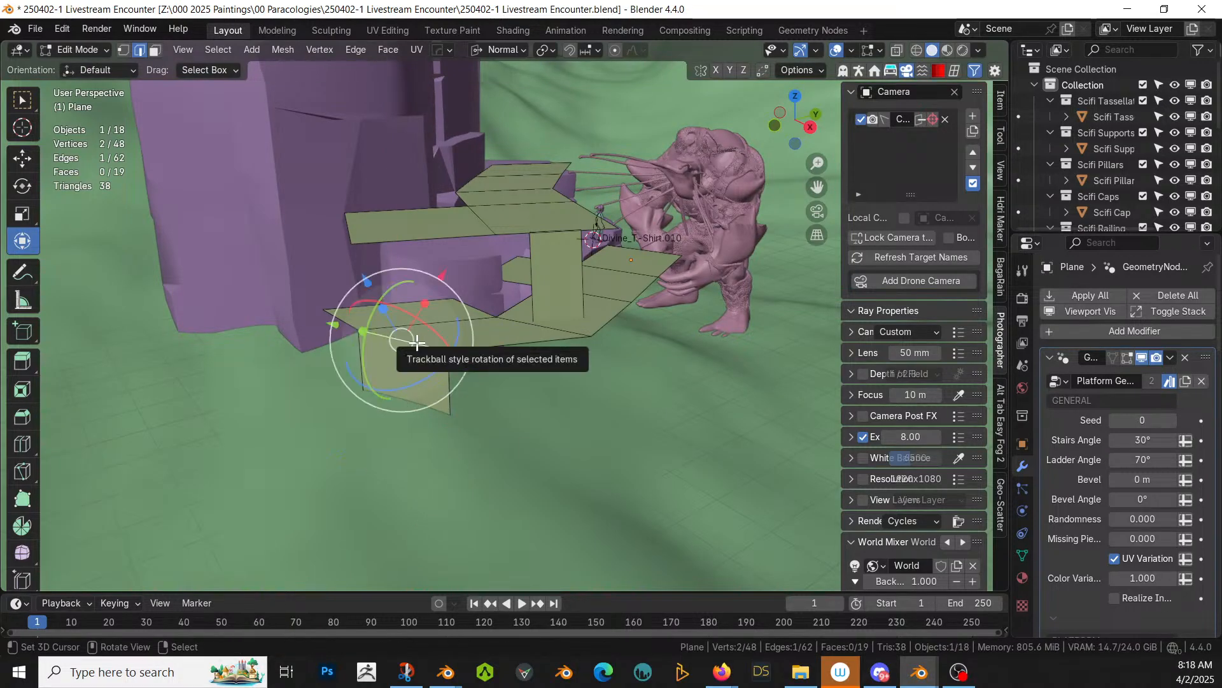
key(v)
right_click(452, 385)
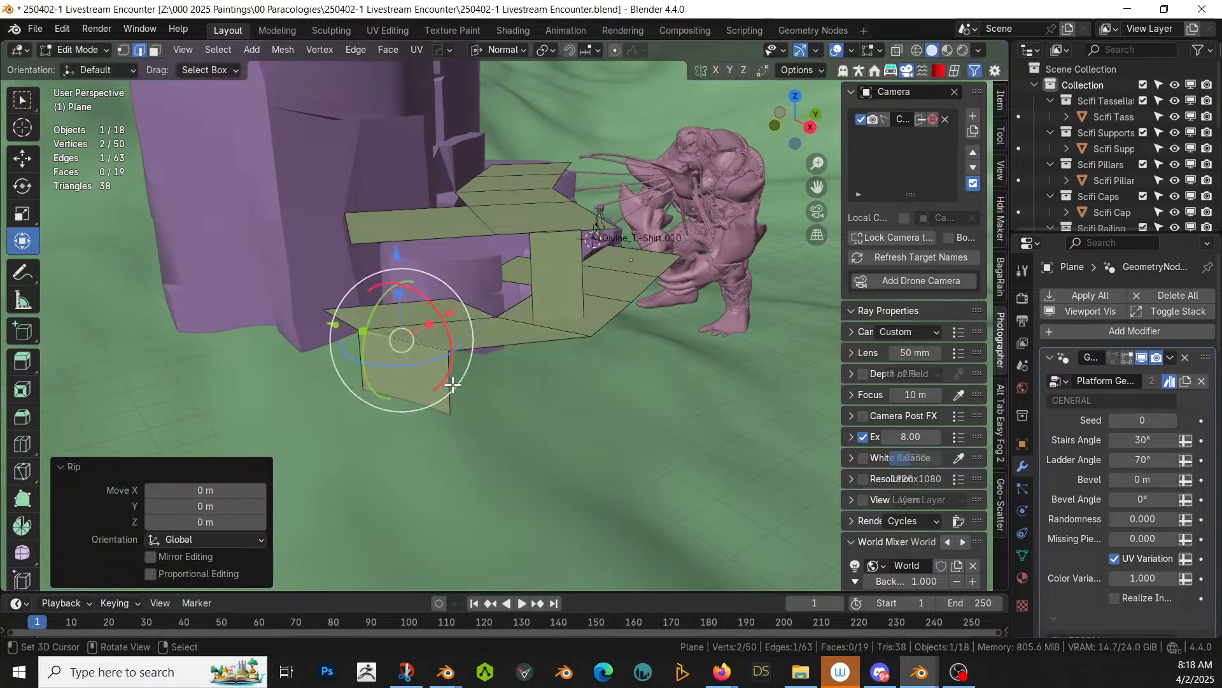
Step: Narrow the detached ground-level face by scaling it to about 0.347 in Y
key(3)
click(405, 376)
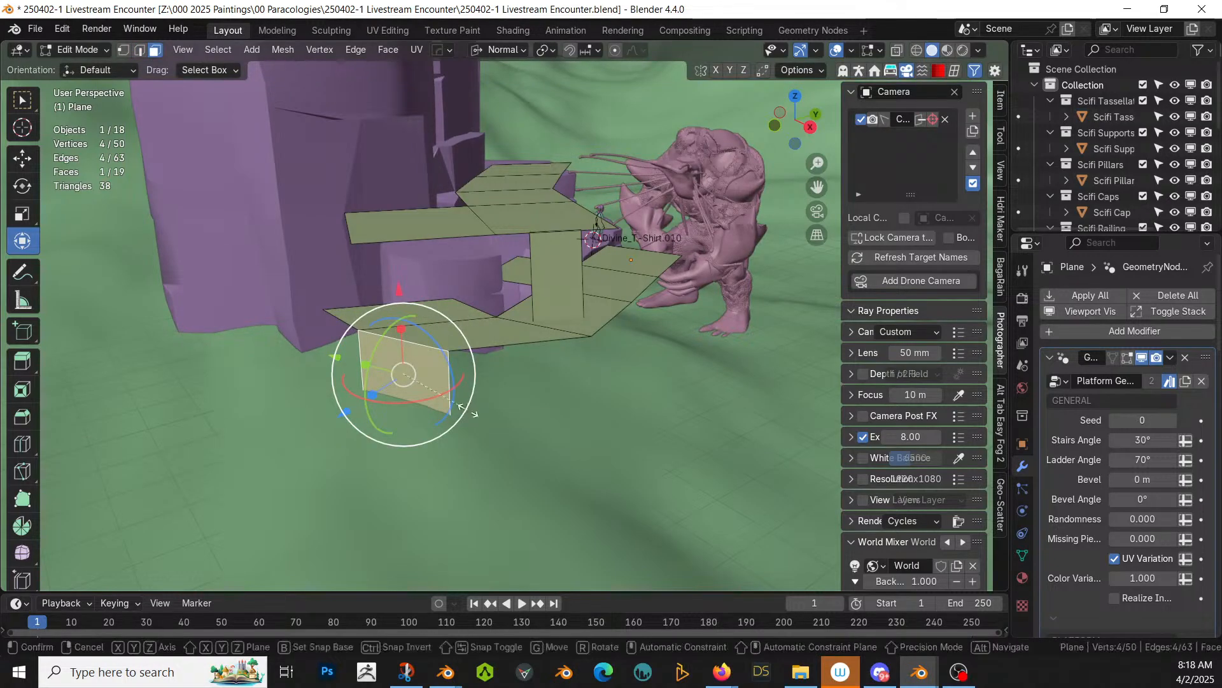
key(s)
key(y)
key(y)
click(425, 389)
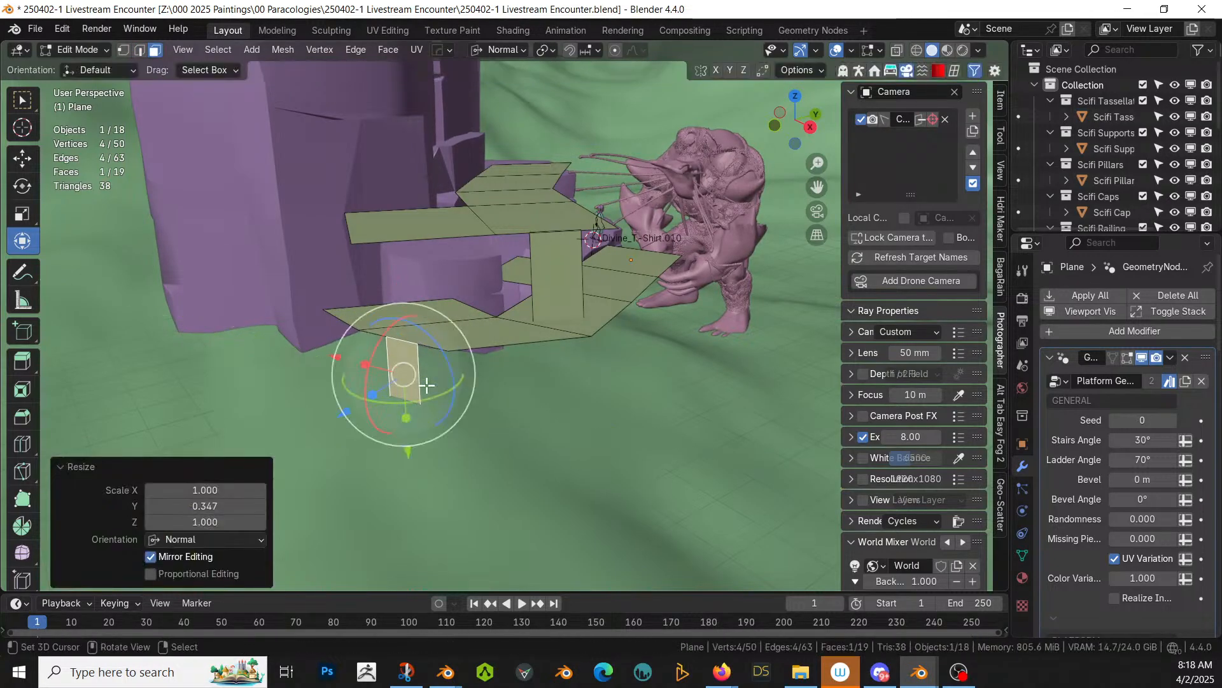
Step: Move the ground-level face's bottom edge about 0.187 m along its normal Z axis so the face slopes outward
key(Tab)
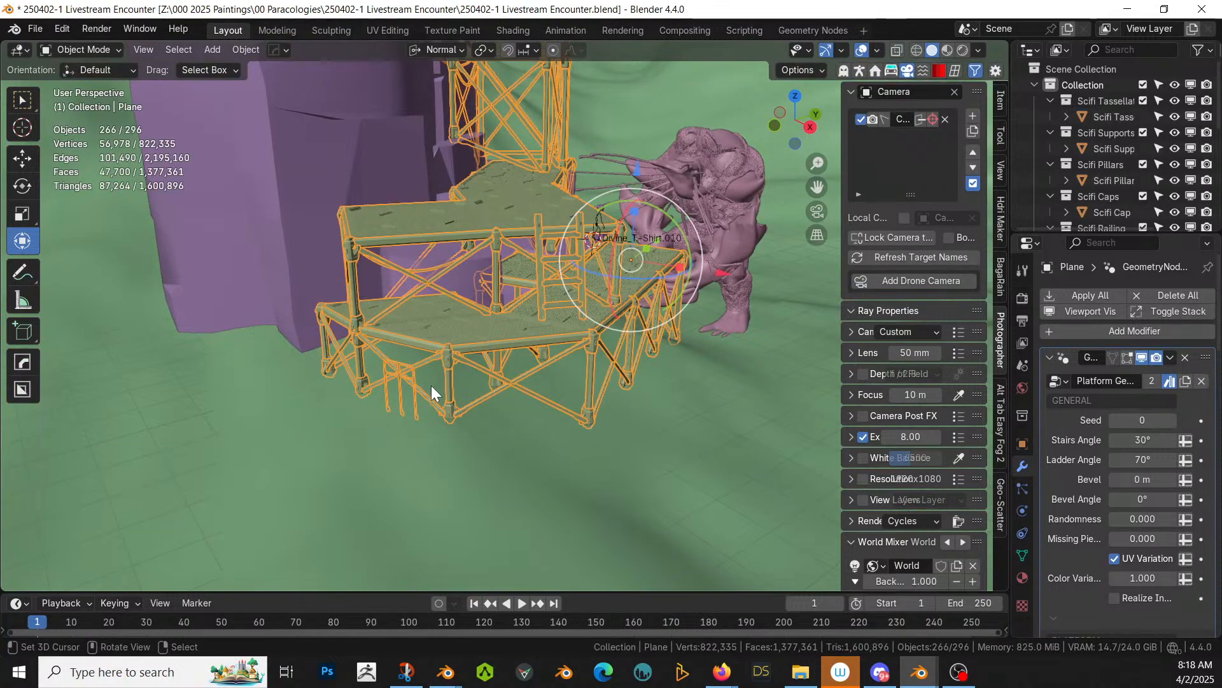
key(Tab)
middle_drag(430, 385, 363, 398)
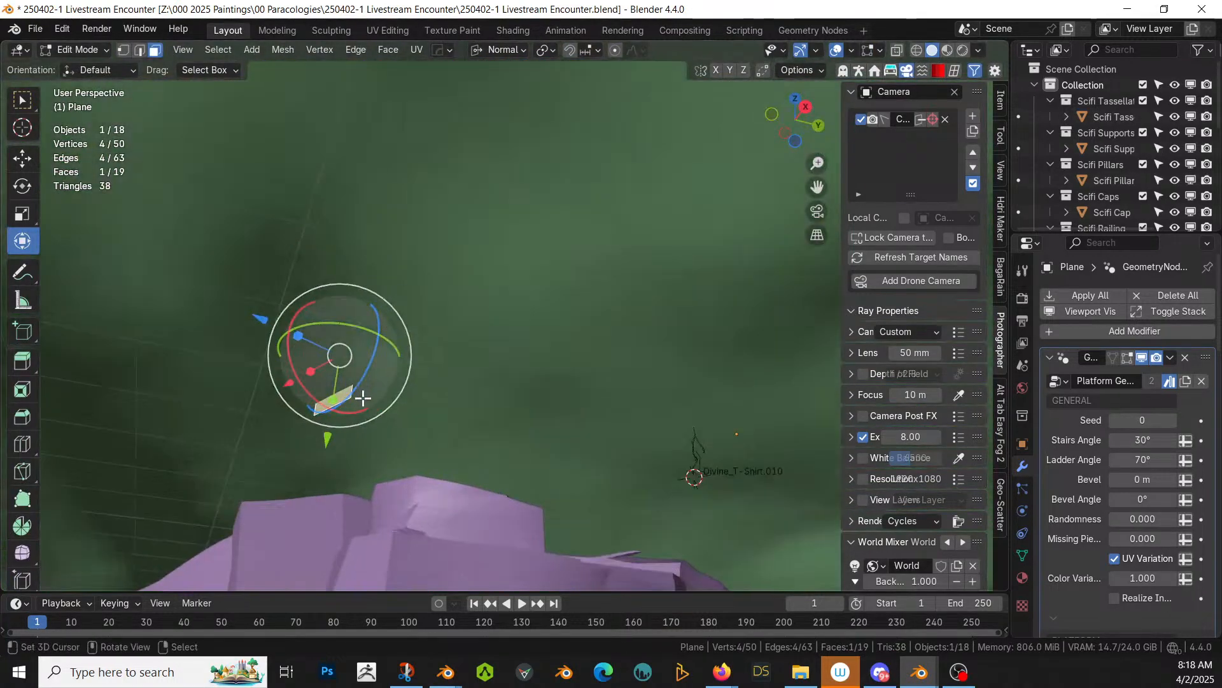
key(2)
click(345, 406)
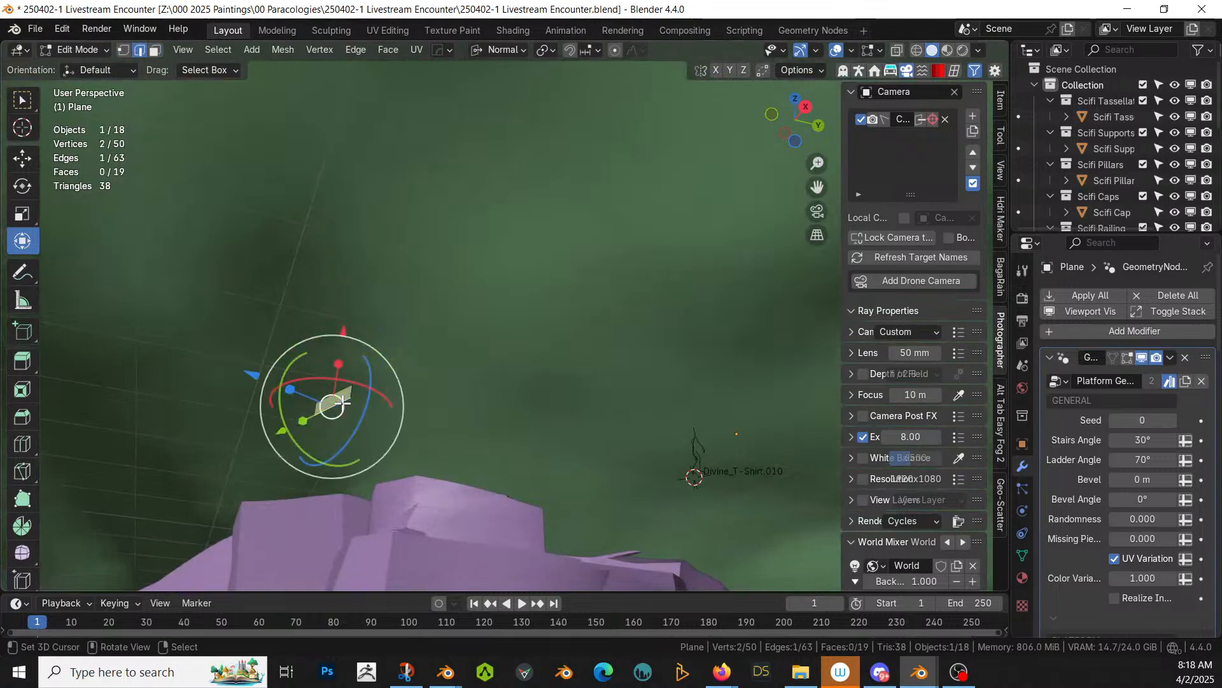
key(g)
key(z)
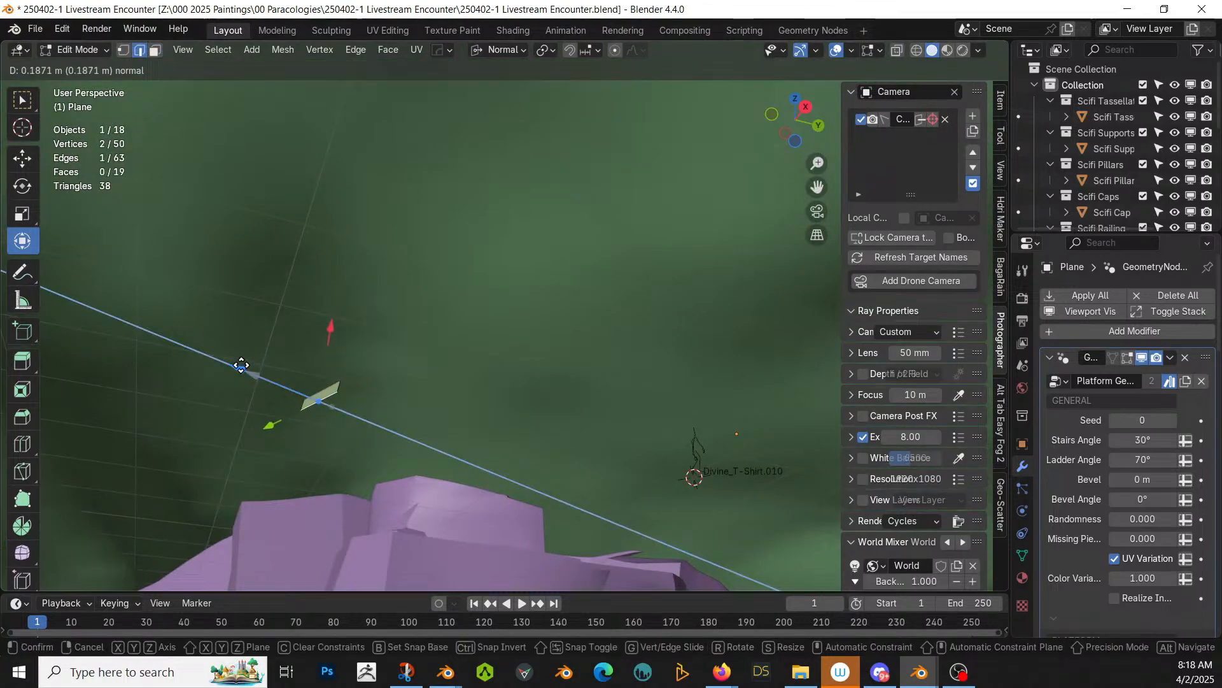
click(240, 360)
middle_drag(240, 361, 273, 459)
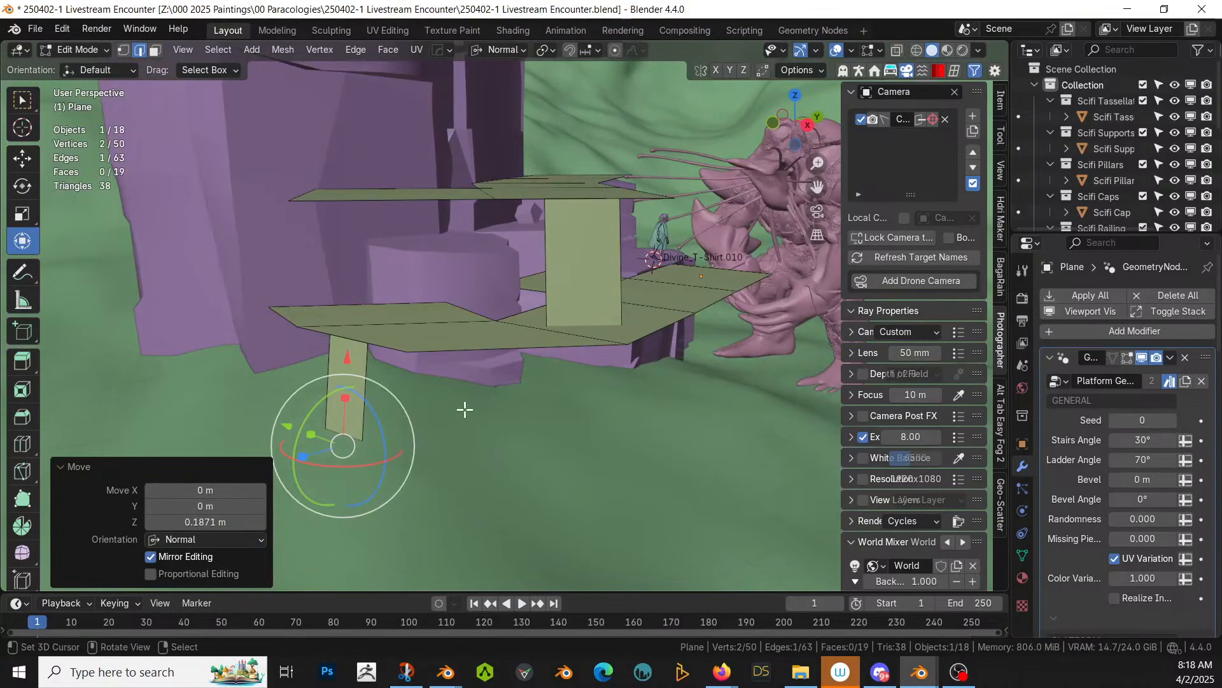
middle_drag(464, 410, 498, 452)
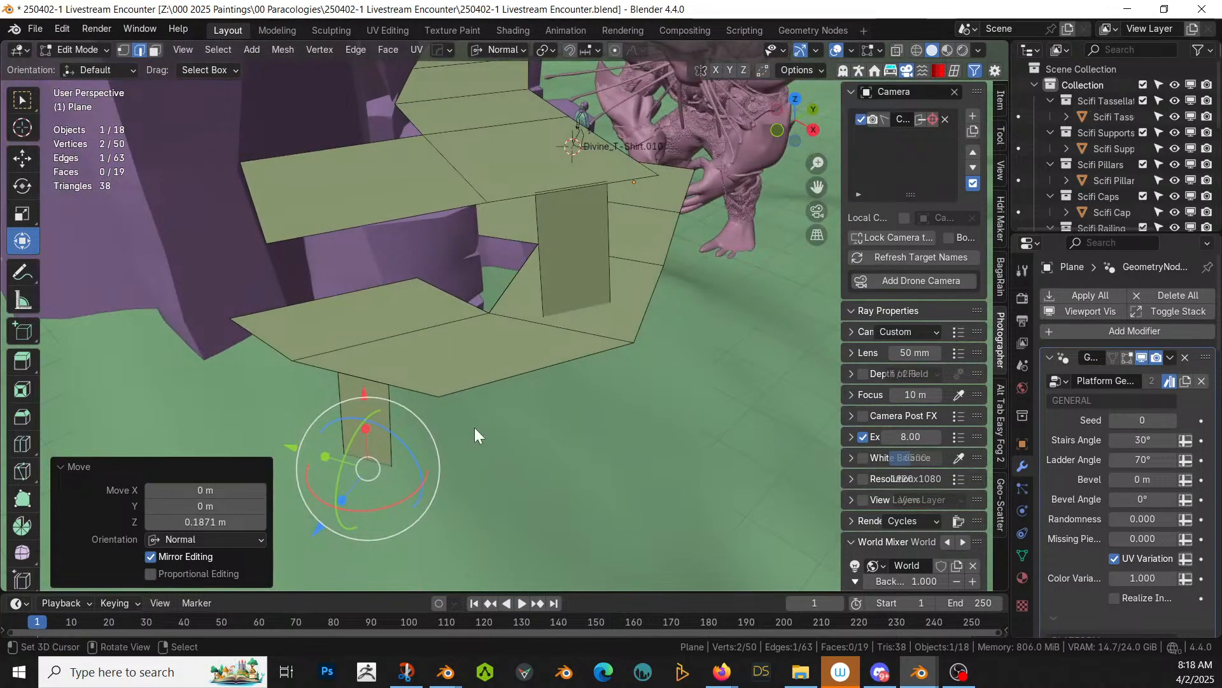
Step: Inspect the generated platforms and ground ladder in Object Mode, and save the file
key(Tab)
middle_drag(475, 434, 613, 359)
key(ctrl+s)
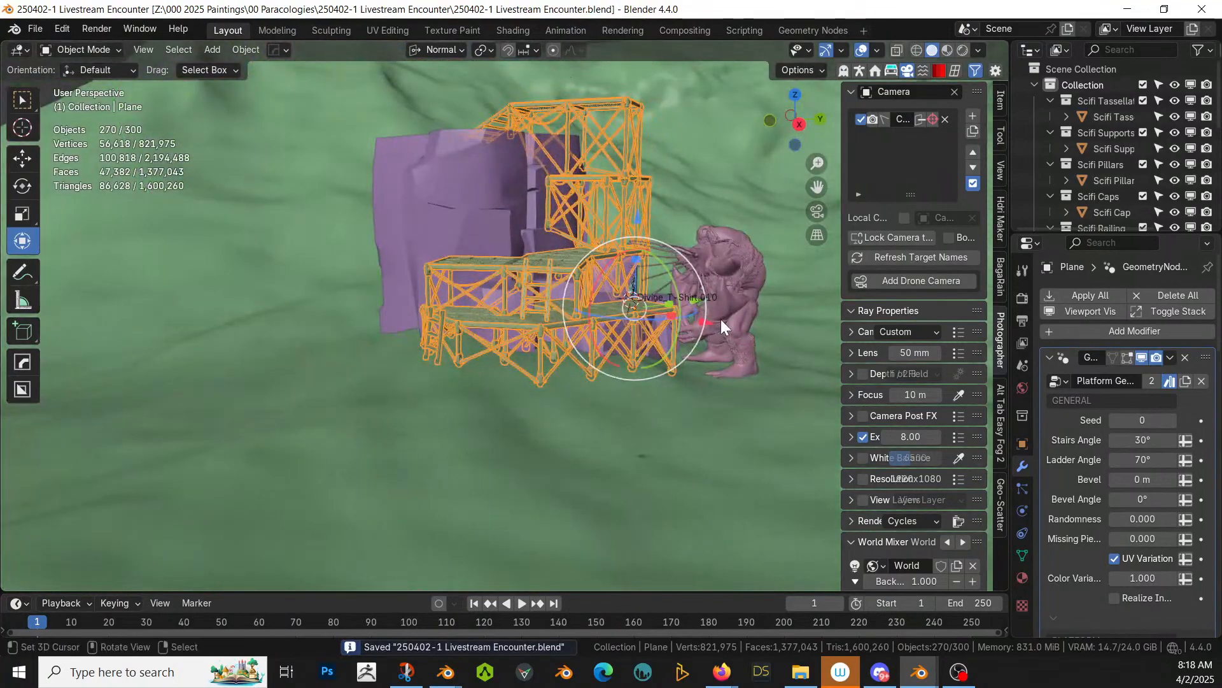
Step: Extrude the third-level platform's inner end edge about 3.36 m down along the normal Z axis toward the second-level walkway
middle_drag(721, 319, 495, 531)
scroll(374, 474, up, 3)
mouse_move(490, 418)
middle_down()
mouse_move(559, 437)
mouse_move(554, 360)
mouse_move(505, 401)
middle_up()
scroll(408, 331, up, 3)
key(Tab)
click(406, 318)
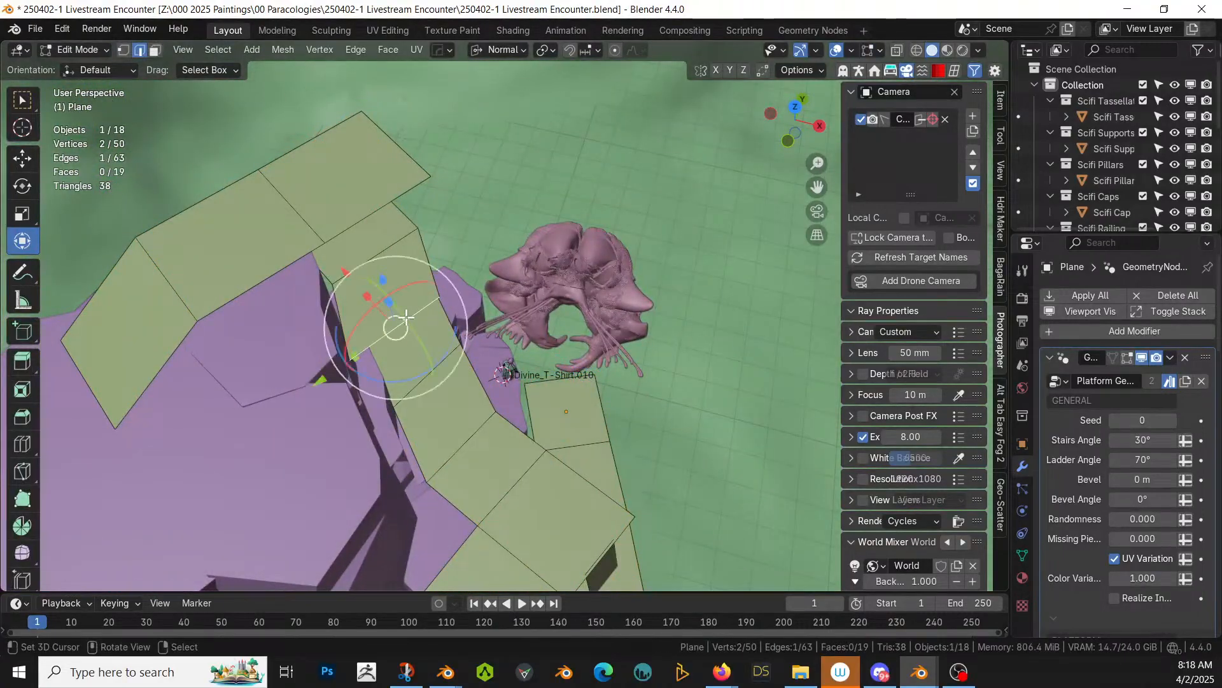
middle_drag(406, 319, 273, 199)
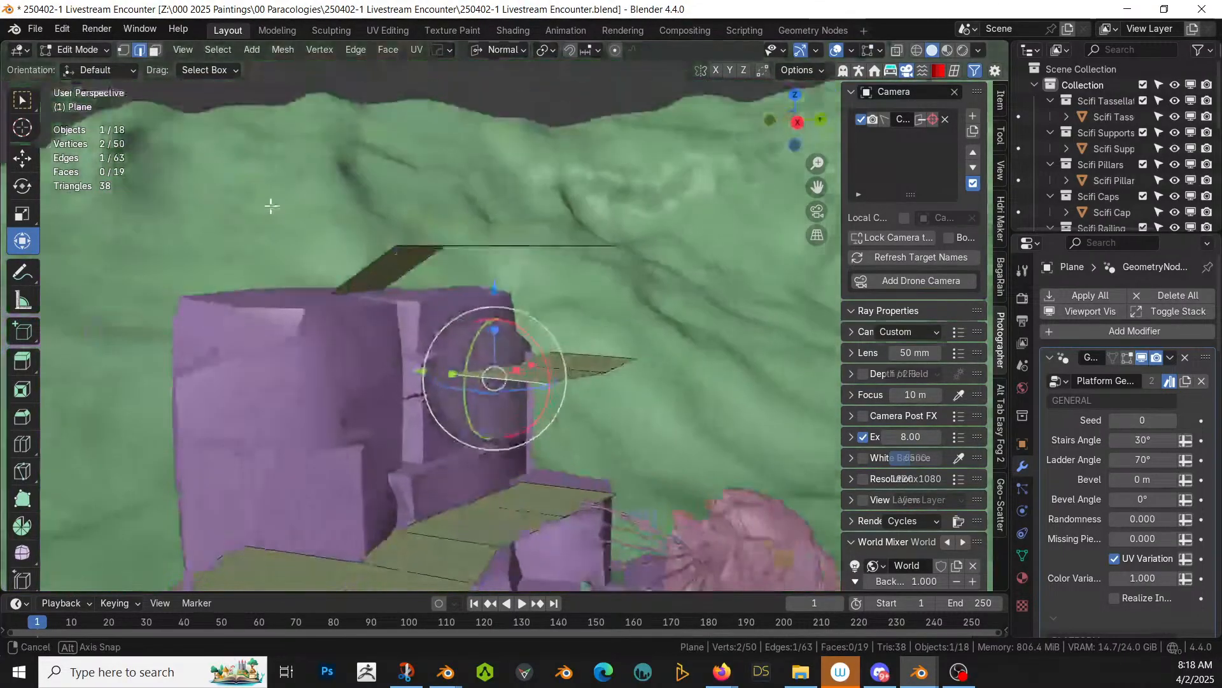
key(e)
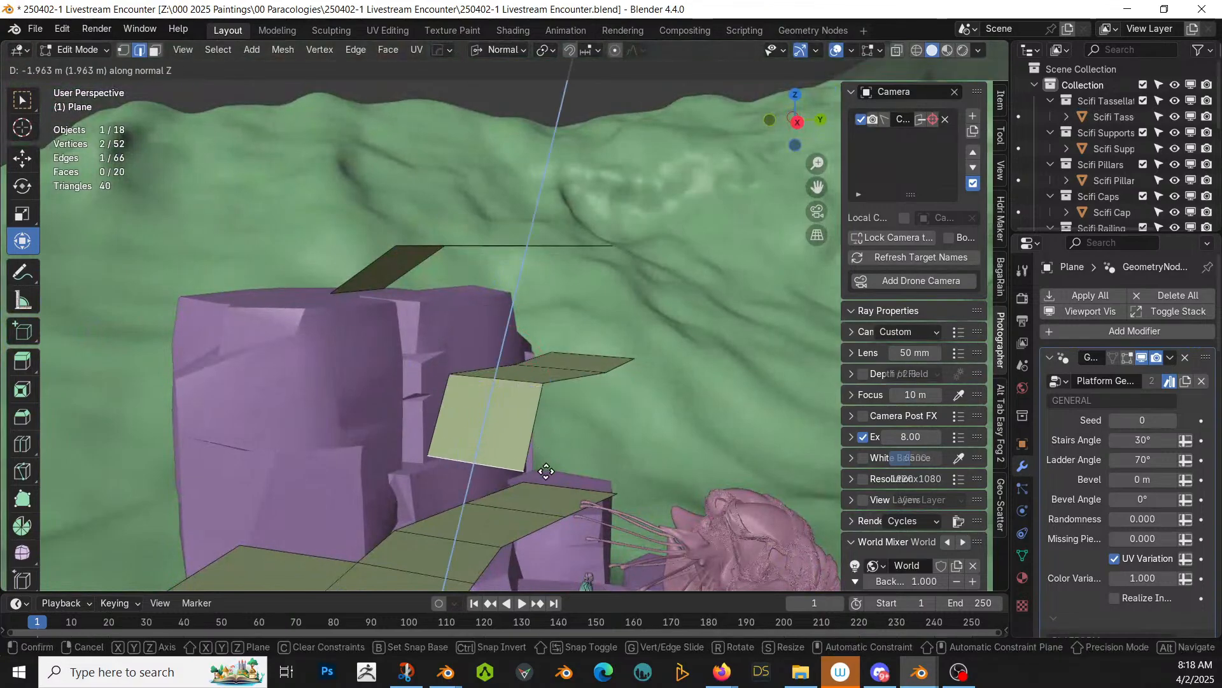
click(543, 540)
Step: Rip the sloped face's upper edge in place to detach it from the third-level platform
middle_drag(544, 535, 437, 71)
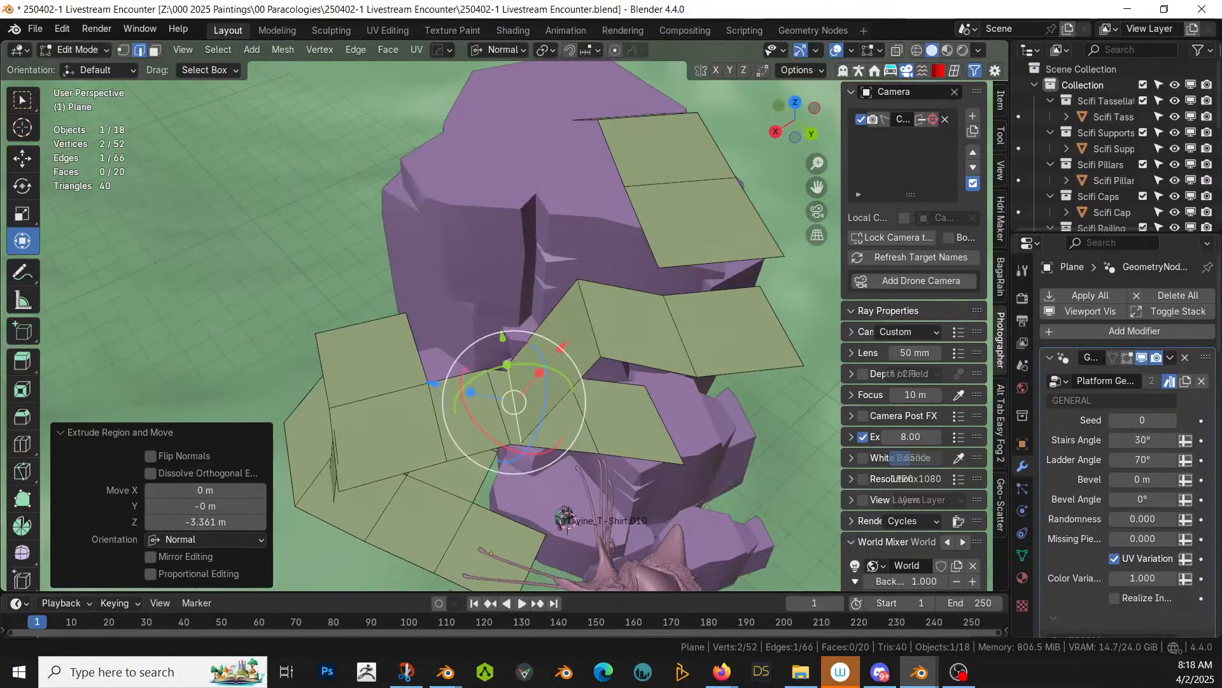
key(3)
click(547, 356)
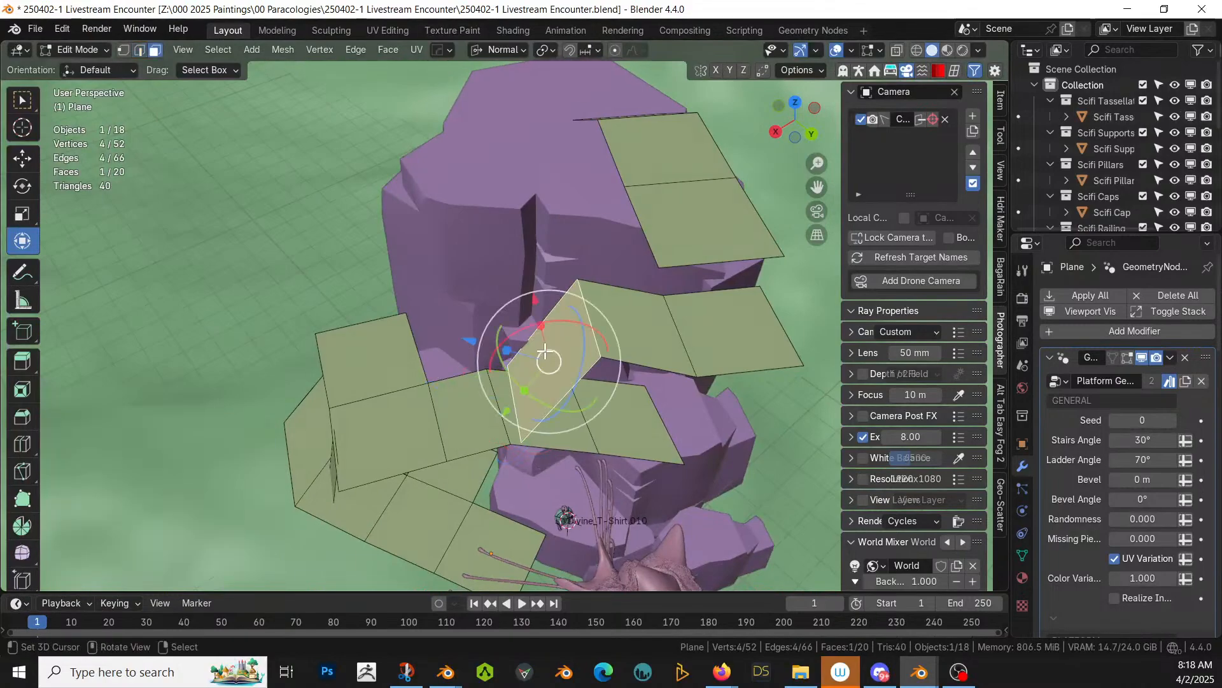
key(2)
click(592, 314)
key(v)
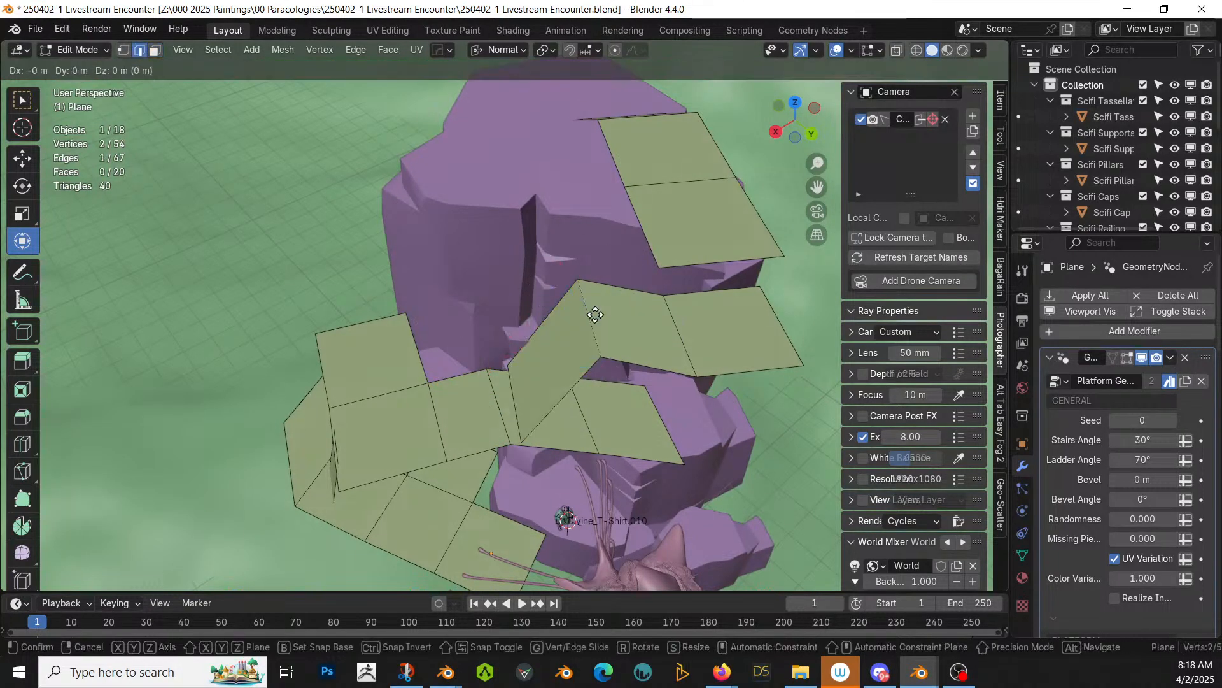
right_click(594, 315)
right_click(580, 337)
Step: Narrow the sloped stair face by scaling it to about 0.577 along its normal X axis
key(3)
click(560, 364)
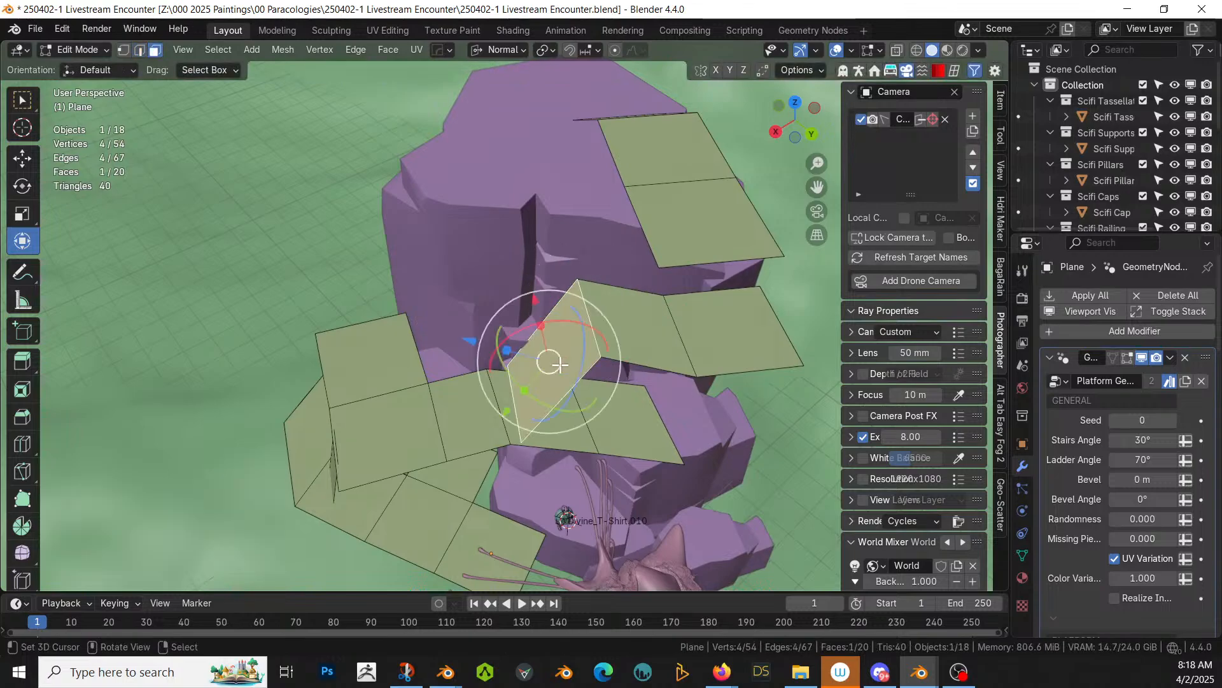
key(s)
key(x)
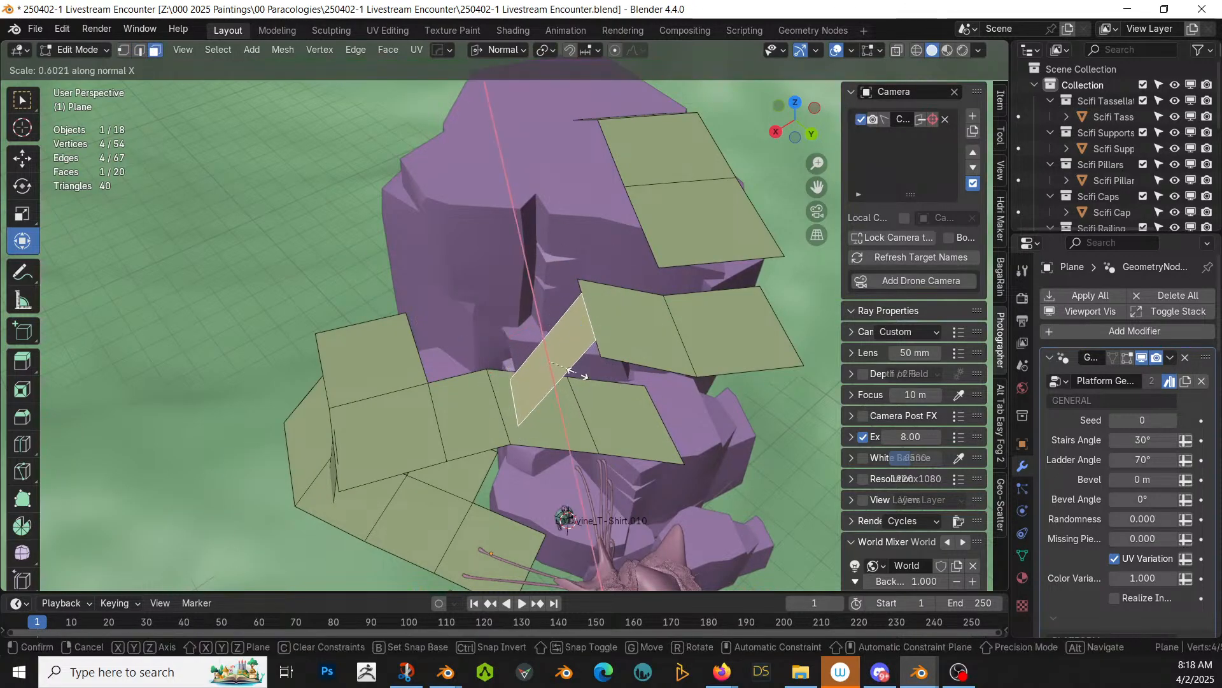
click(577, 369)
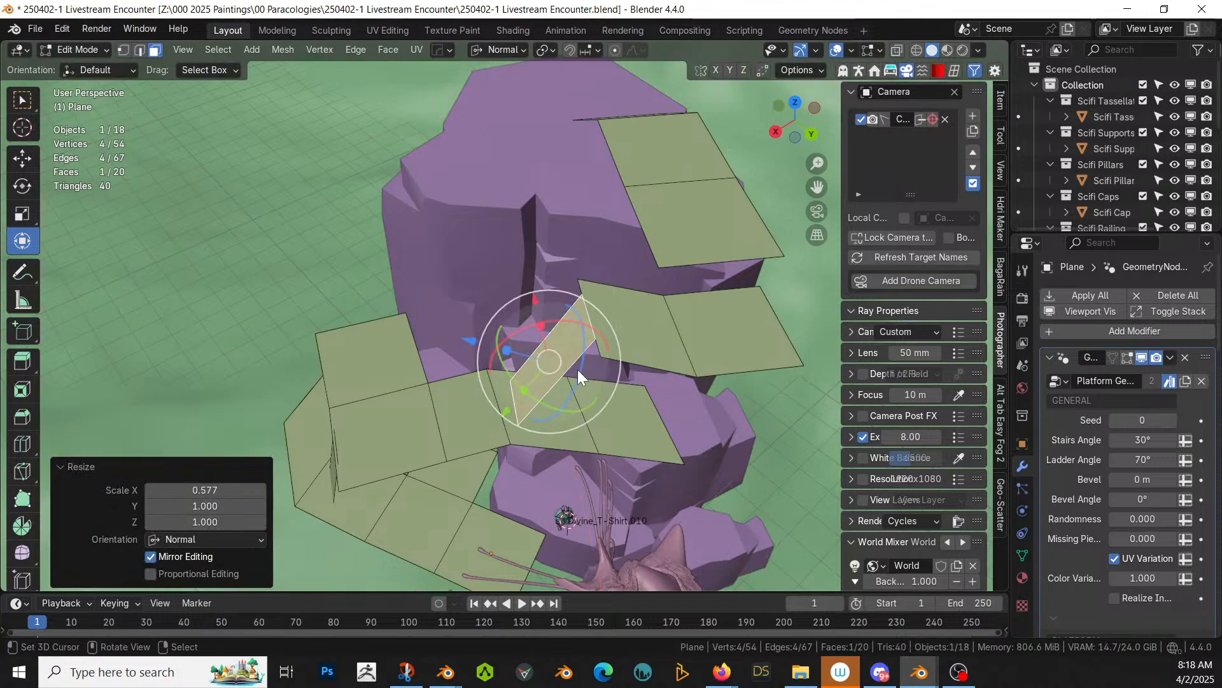
Step: Move the stair face about 0.349 m sideways along its normal X axis toward the rock, and inspect the generated stairs
key(Tab)
middle_drag(578, 370, 755, 372)
key(Tab)
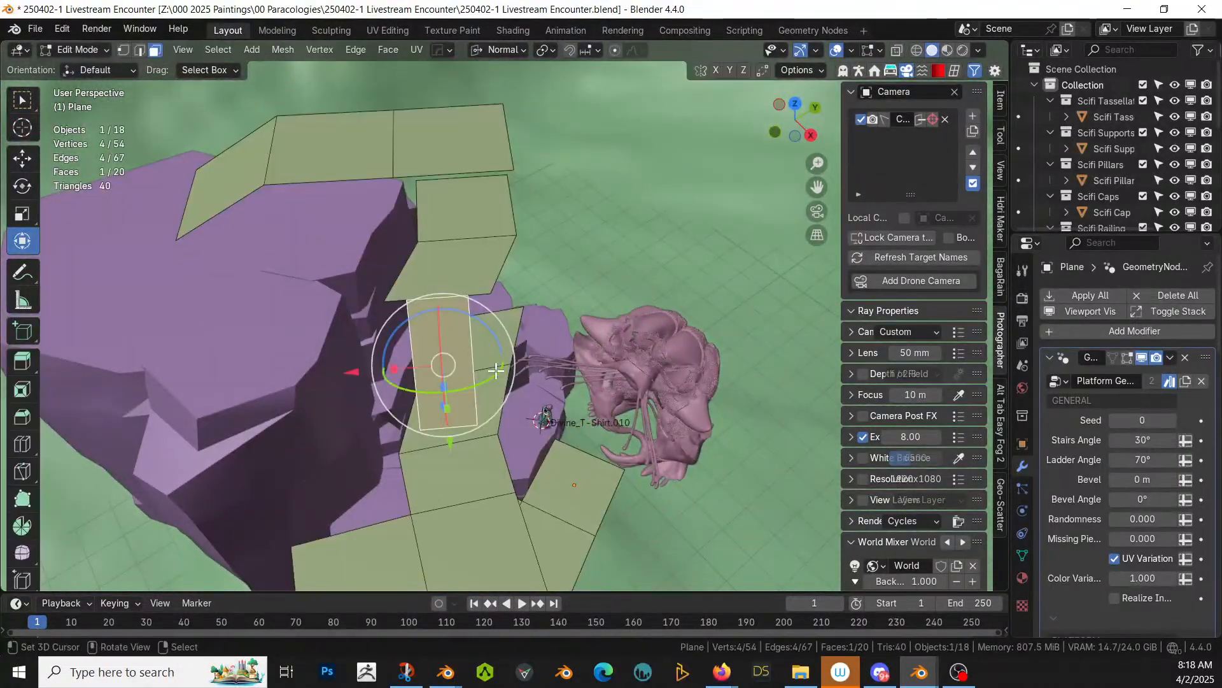
drag(354, 371, 348, 377)
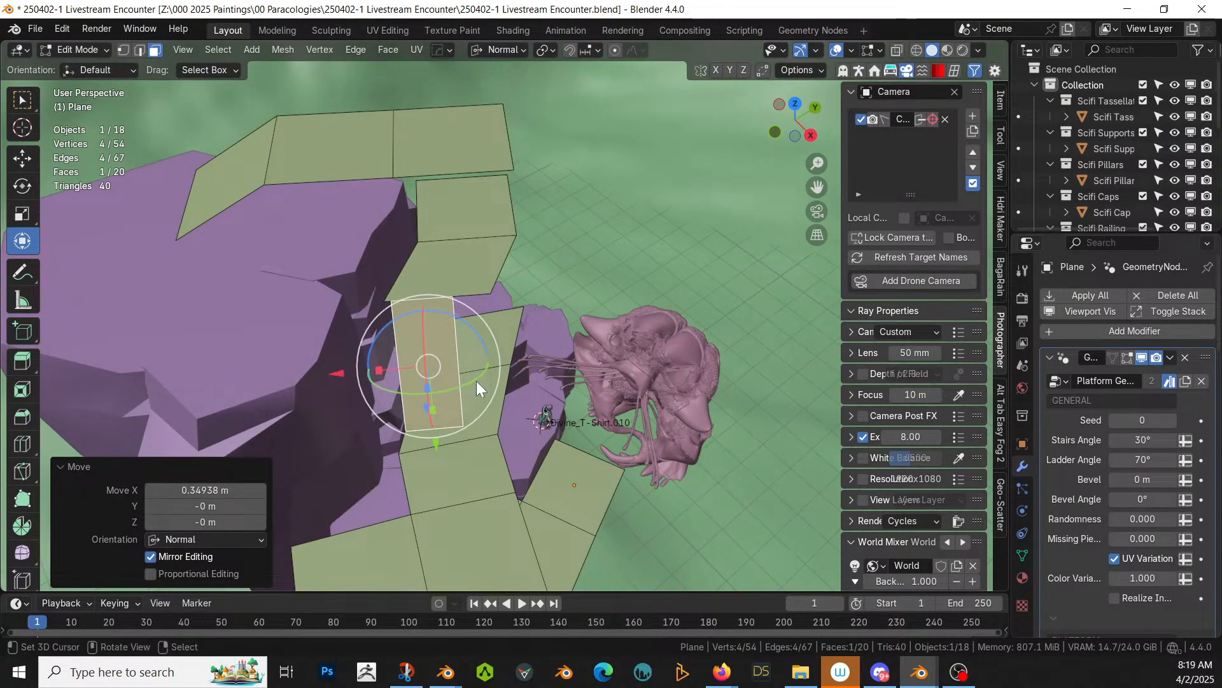
key(Tab)
middle_drag(487, 379, 415, 437)
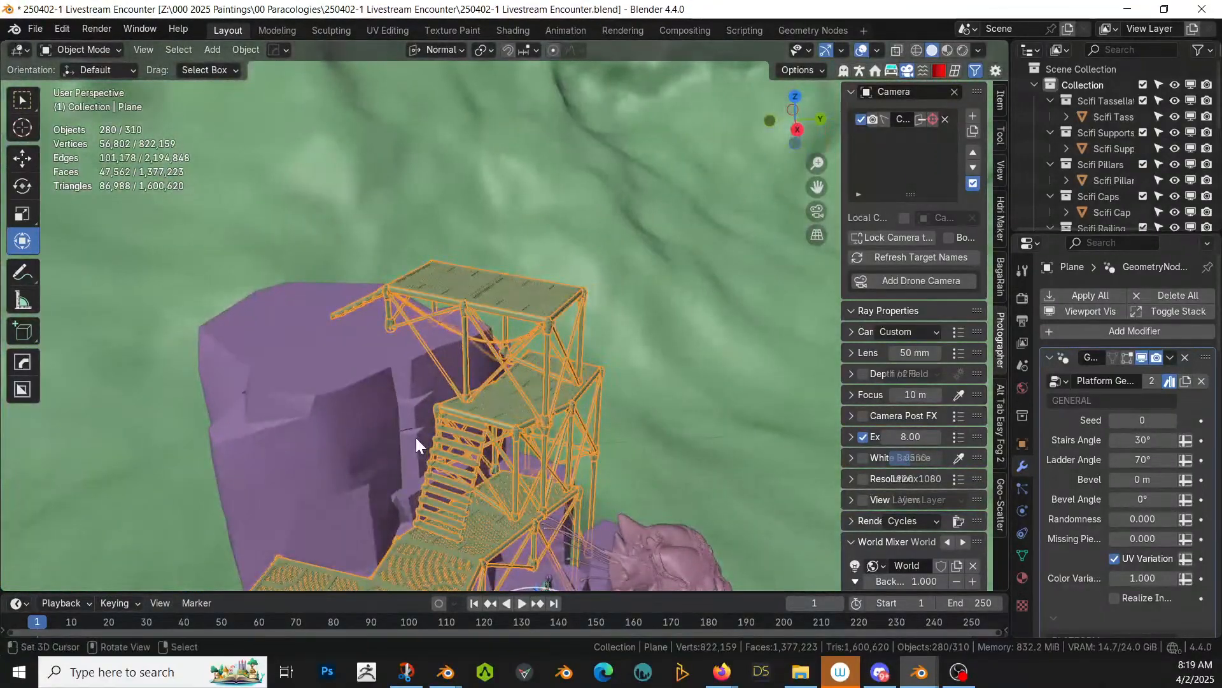
Step: Extrude the inner side edge of the third-level platform's outer section about 2.69 m down along its normal Z axis
key(Tab)
click(502, 306)
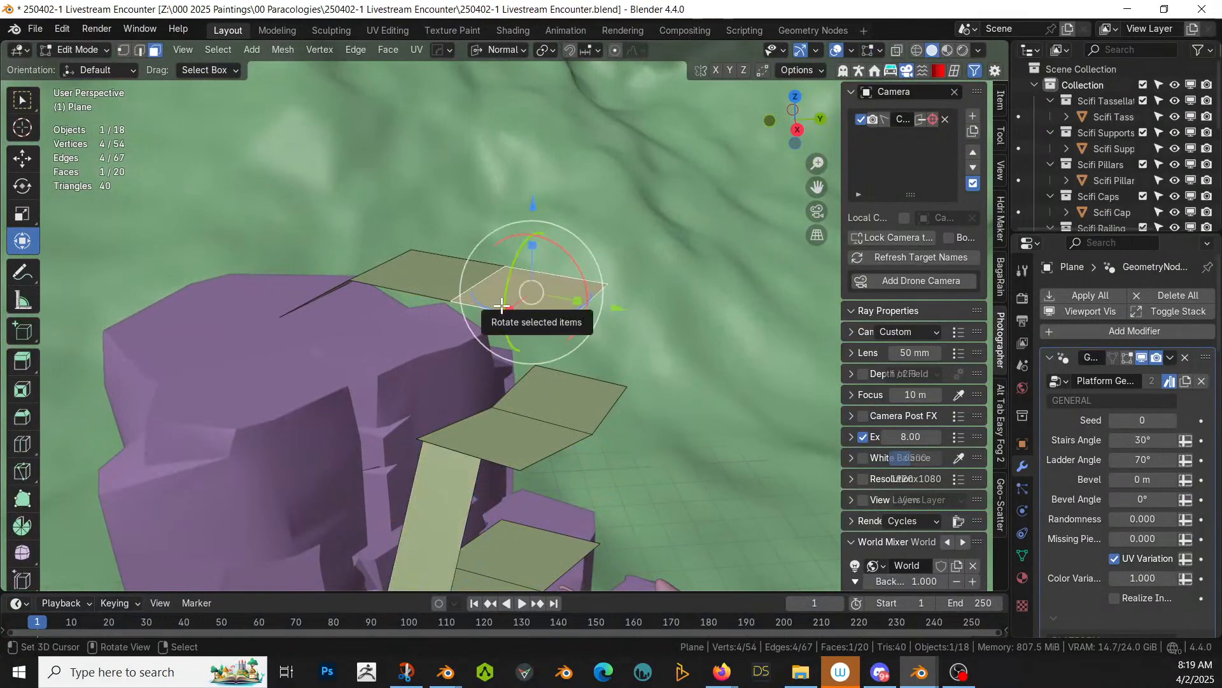
key(2)
click(503, 306)
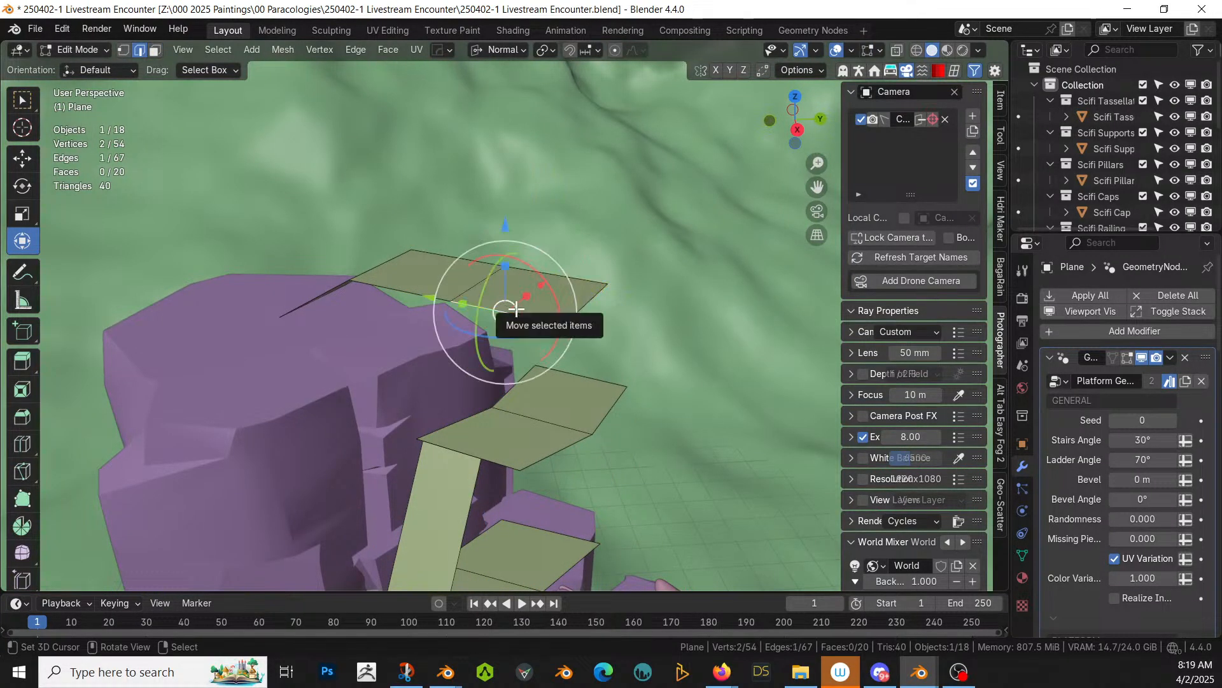
key(e)
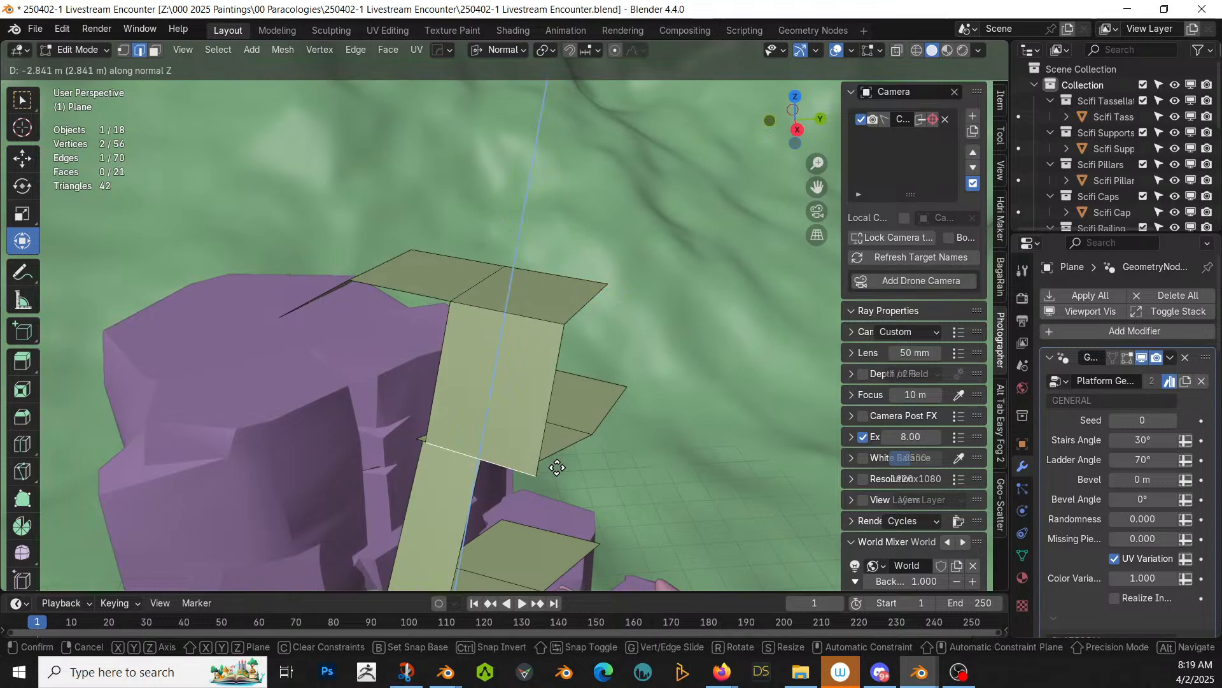
click(556, 458)
Step: Move the extruded face's lower edge onto the second-level platform, about -0.75 m in X, 0.27 m in Y and -0.46 m in Z
middle_drag(557, 458, 425, 233)
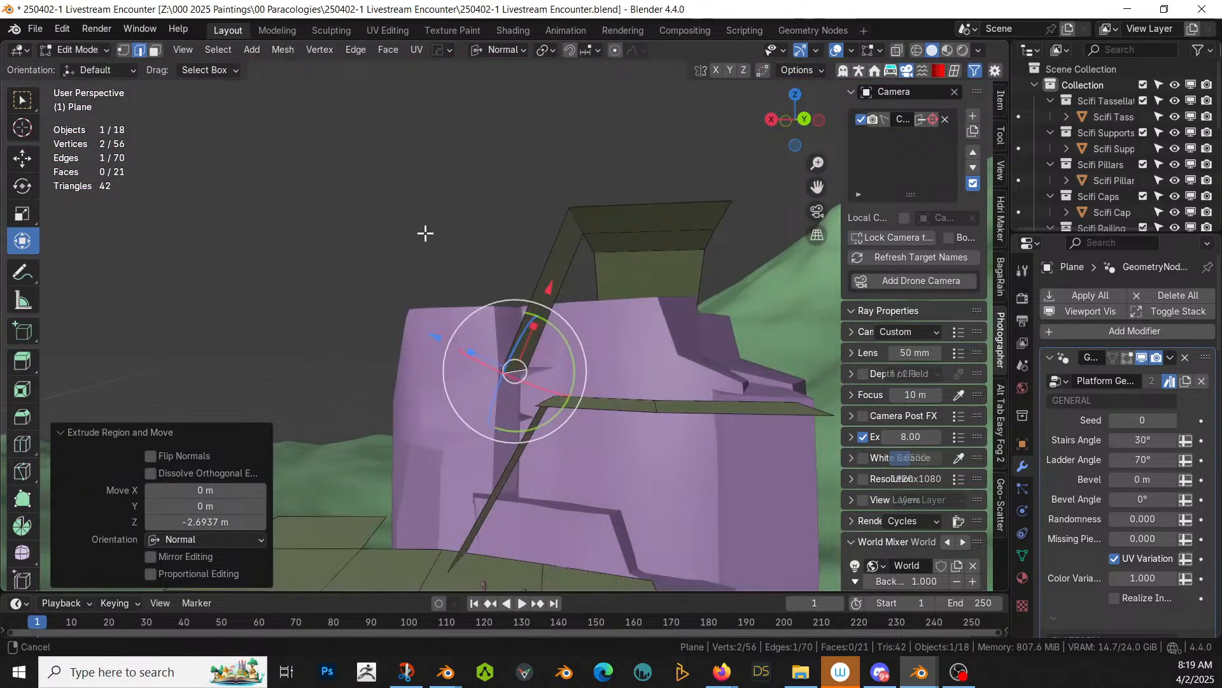
key(g)
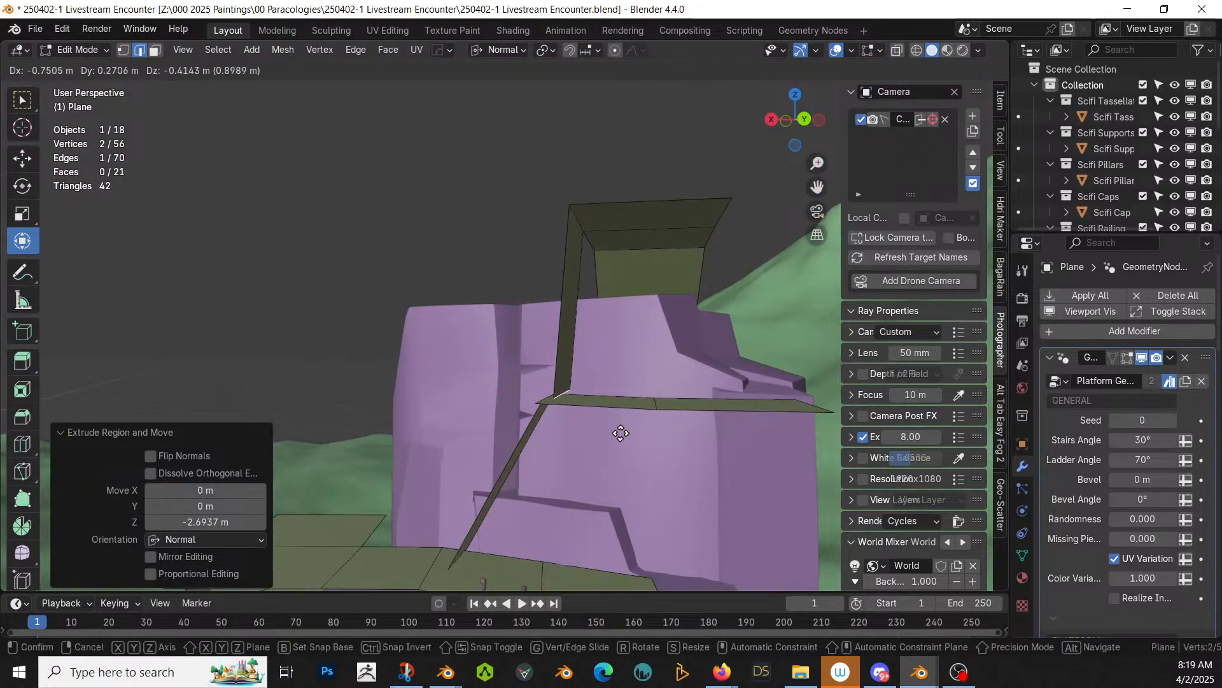
click(620, 436)
middle_drag(621, 435, 770, 478)
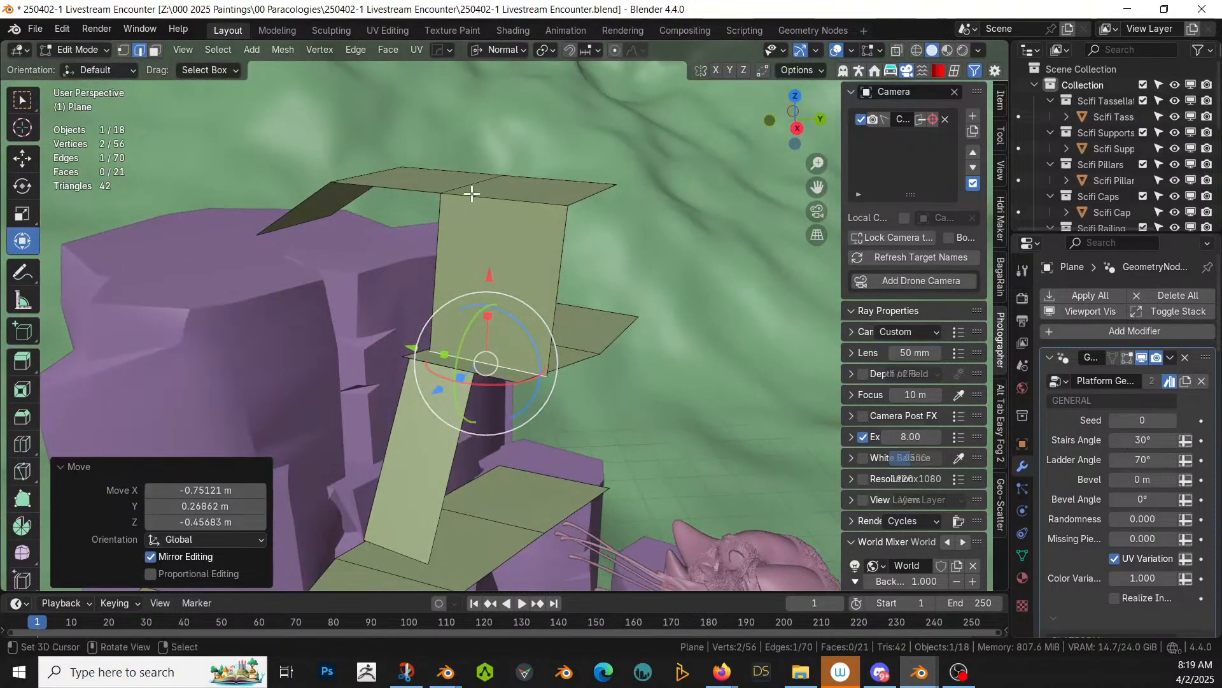
Step: Rip the steep face's upper edge in place to detach it from the third-level platform
click(520, 217)
key(e)
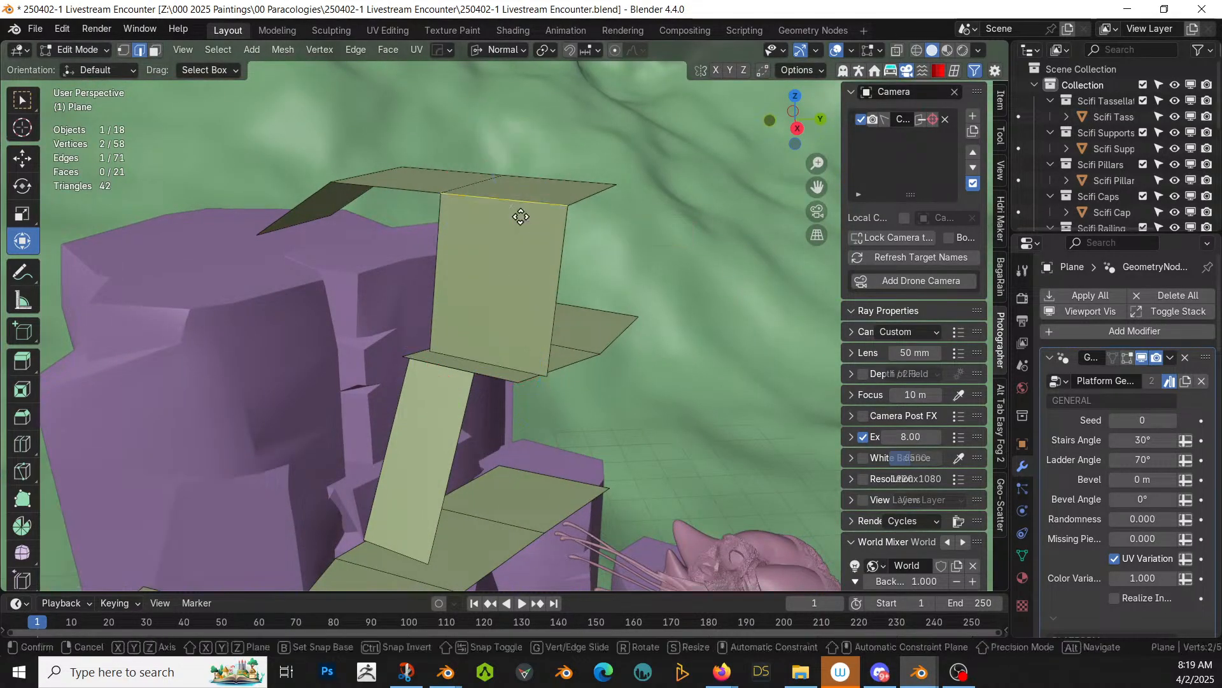
right_click(529, 216)
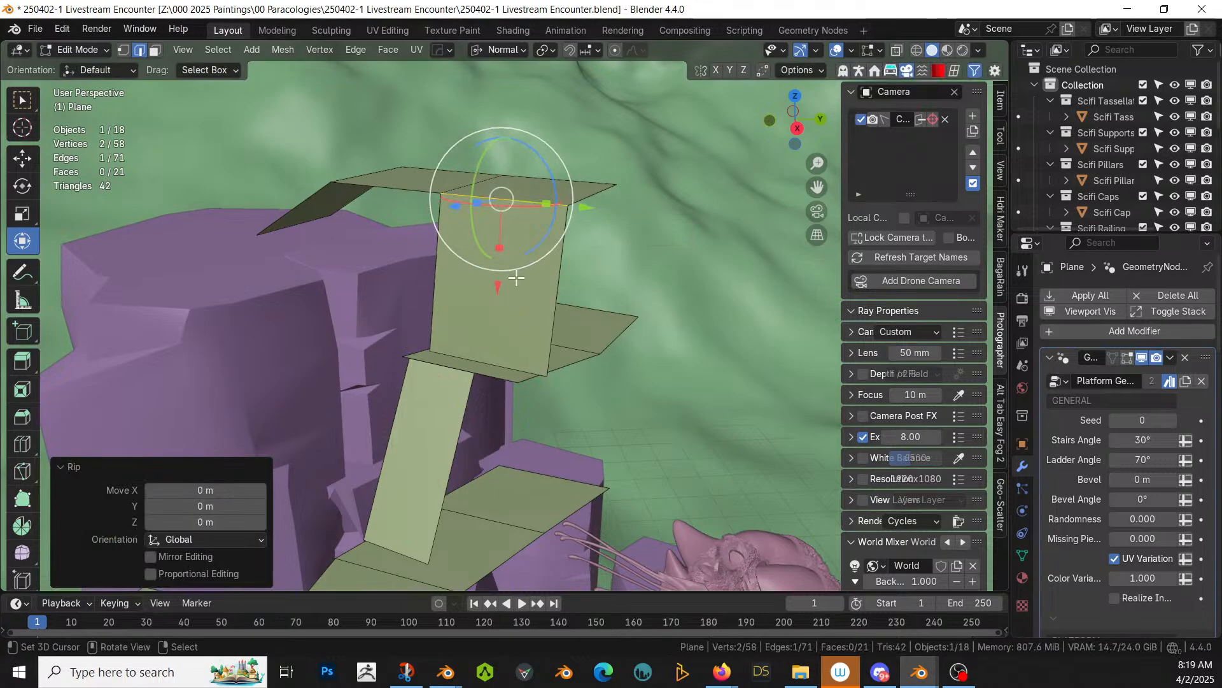
Step: Narrow the detached steep face to ladder width by scaling it to about 0.355 along its normal X axis
key(3)
click(511, 279)
key(s)
key(x)
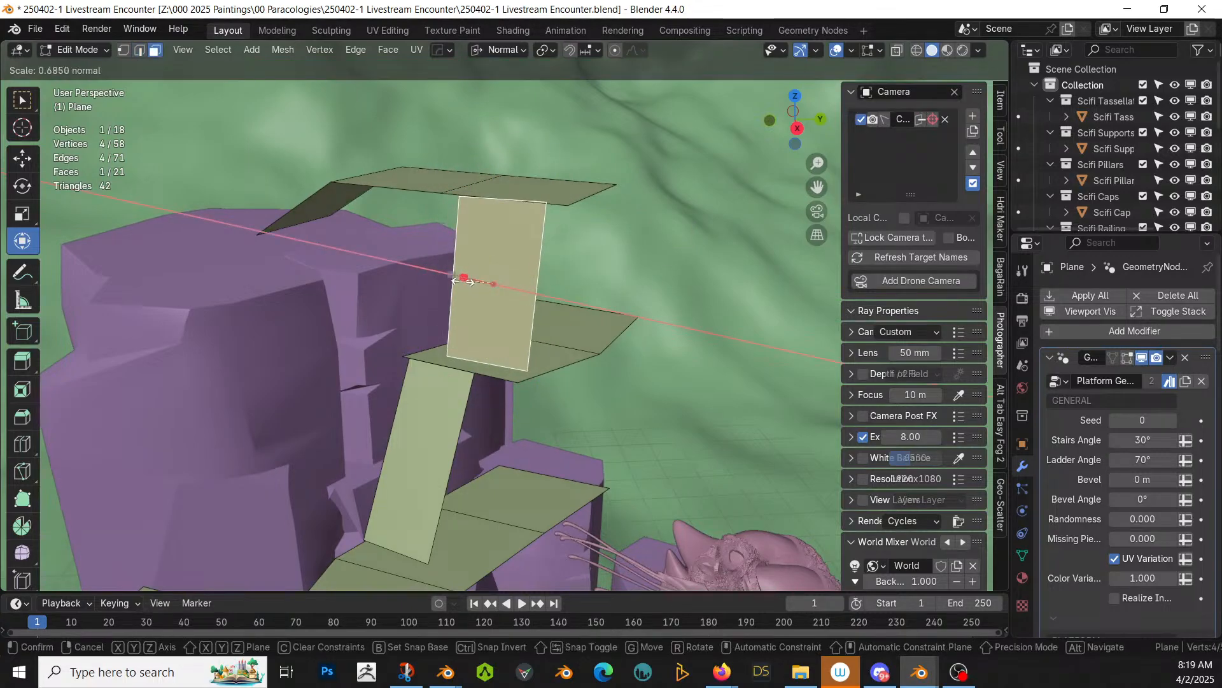
click(484, 281)
middle_drag(546, 295, 568, 399)
Step: In top view, rotate the ladder face about -1.8° and move it about -0.39 m in X and -0.67 m in Y
key(KP_7)
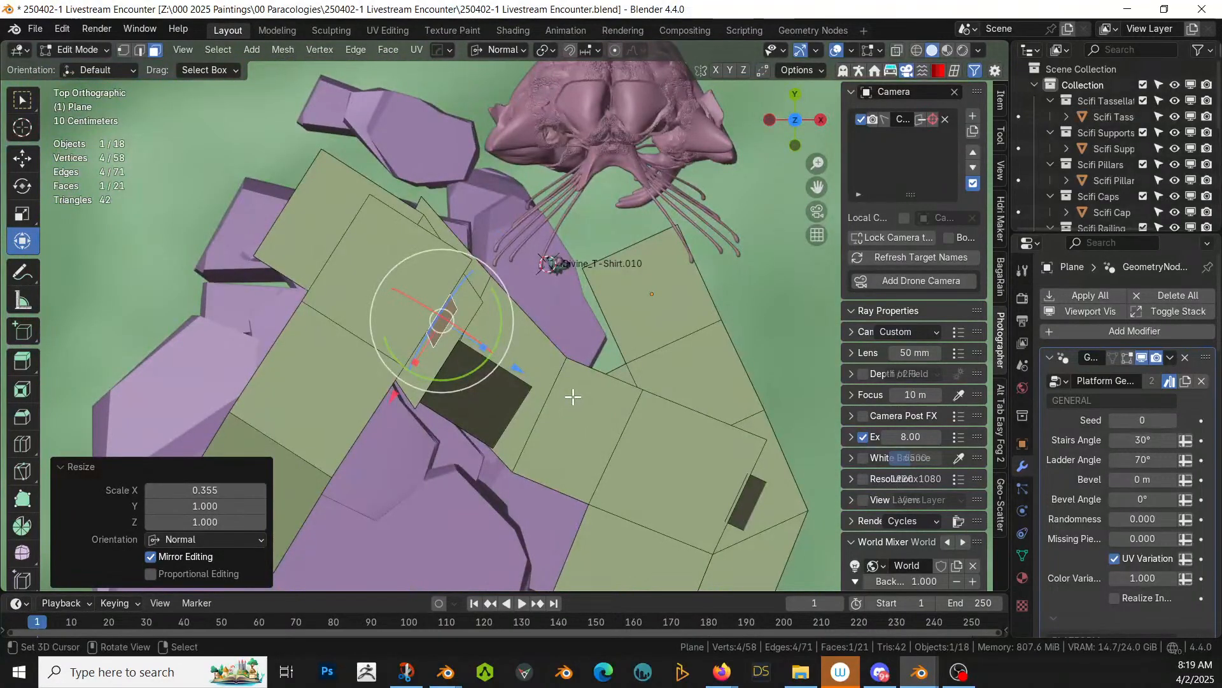
key(r)
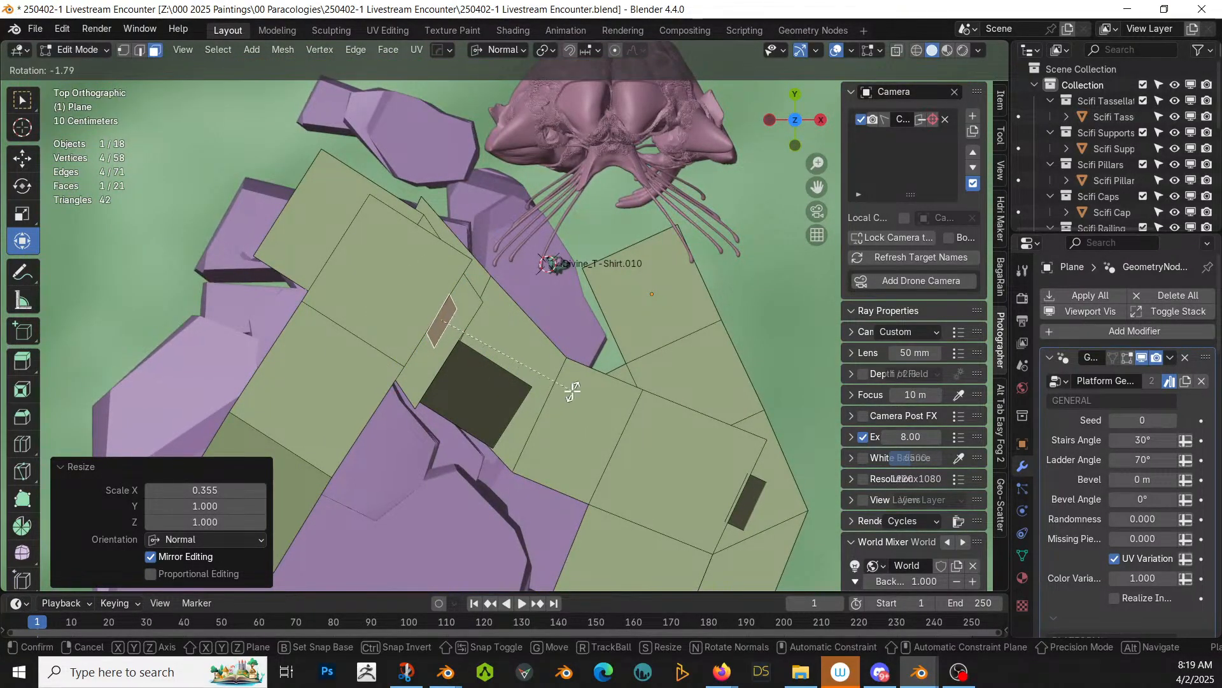
click(573, 390)
key(g)
click(506, 417)
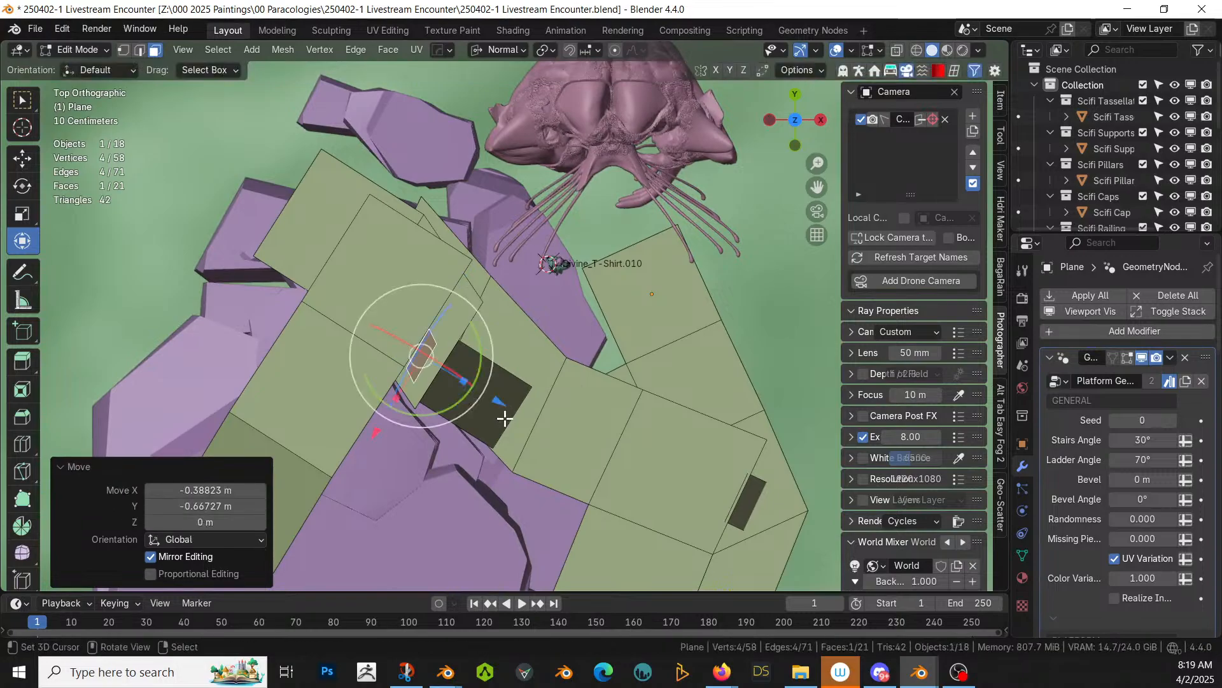
key(Tab)
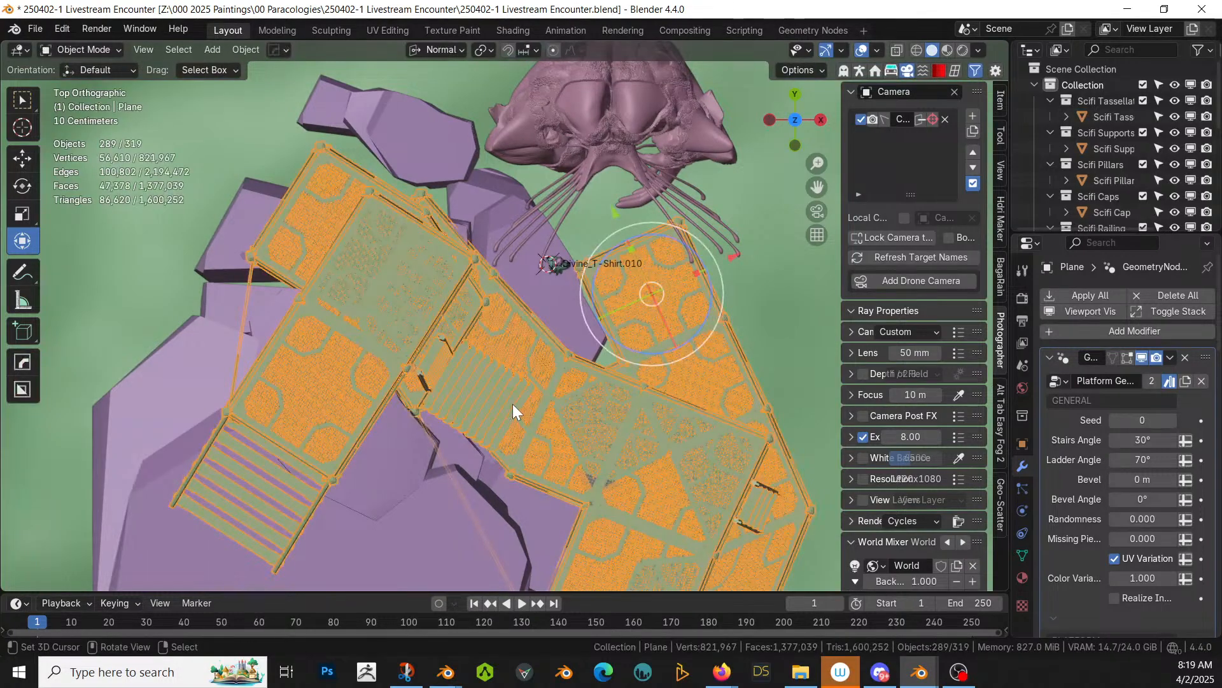
middle_drag(513, 404, 414, 359)
Step: Move the ladder face about 0.44 m along its normal X axis toward the rock
key(Tab)
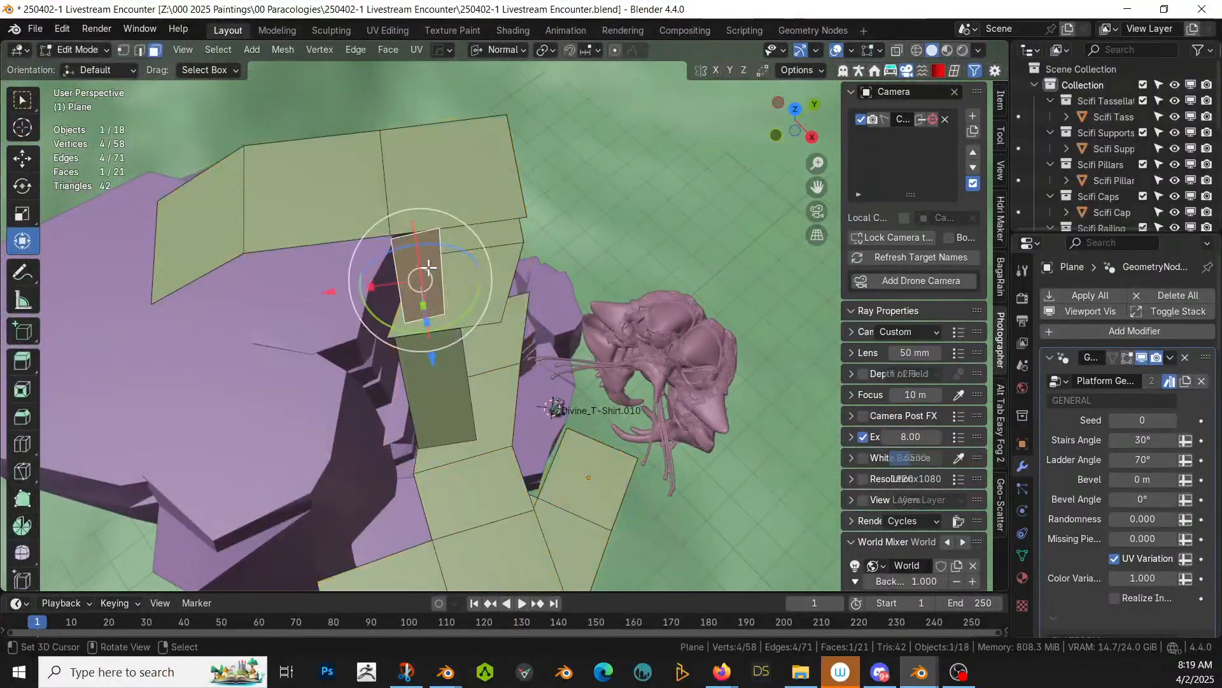
drag(334, 290, 311, 292)
drag(450, 324, 450, 323)
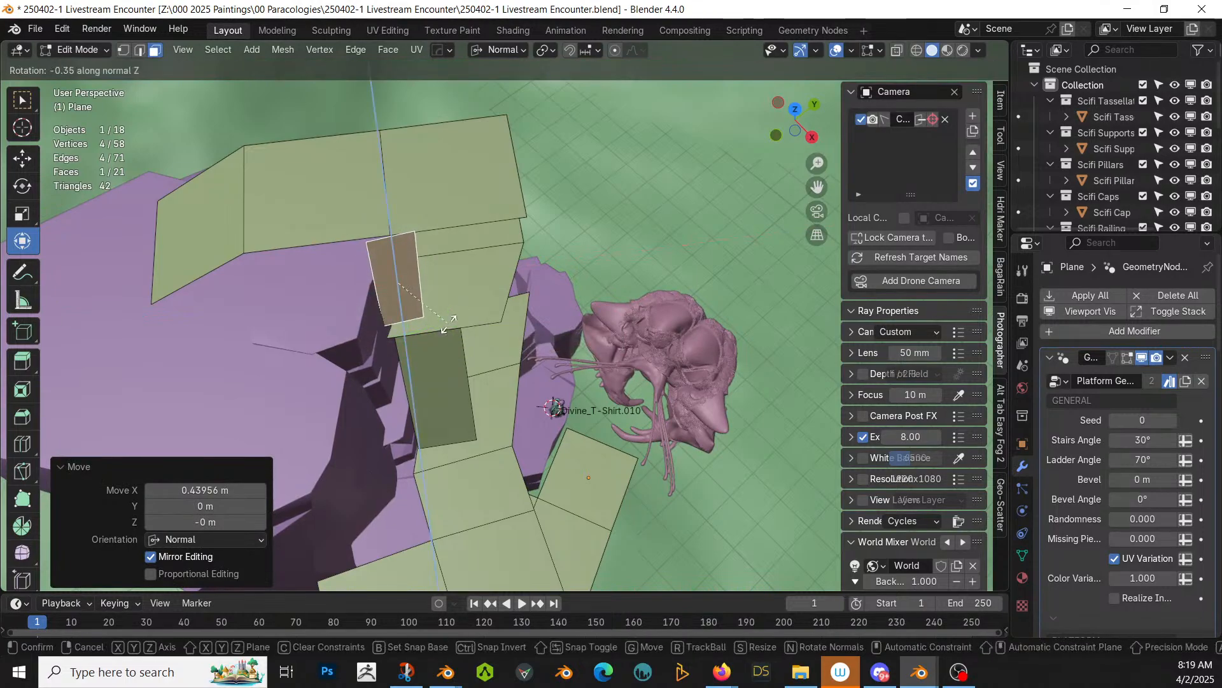
right_click(443, 329)
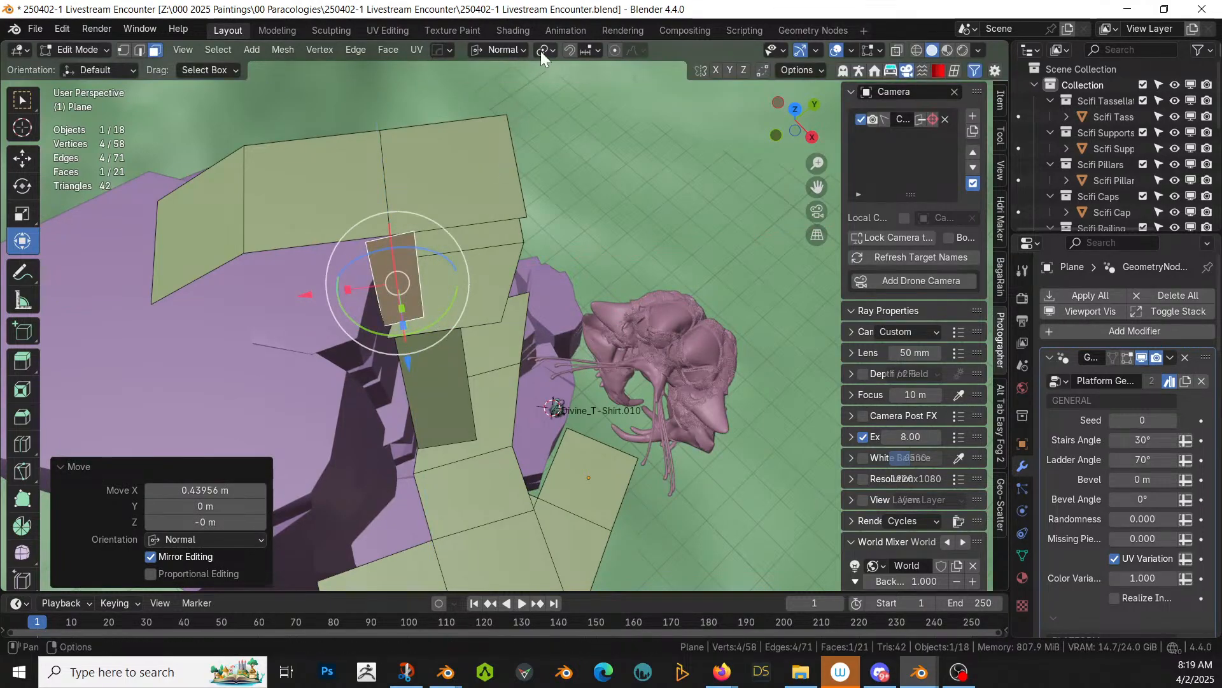
Step: Set the transform orientation to Global, rotate the ladder face about -9.7° around Z, and check the generated ladder
click(503, 50)
click(464, 100)
key(r)
key(z)
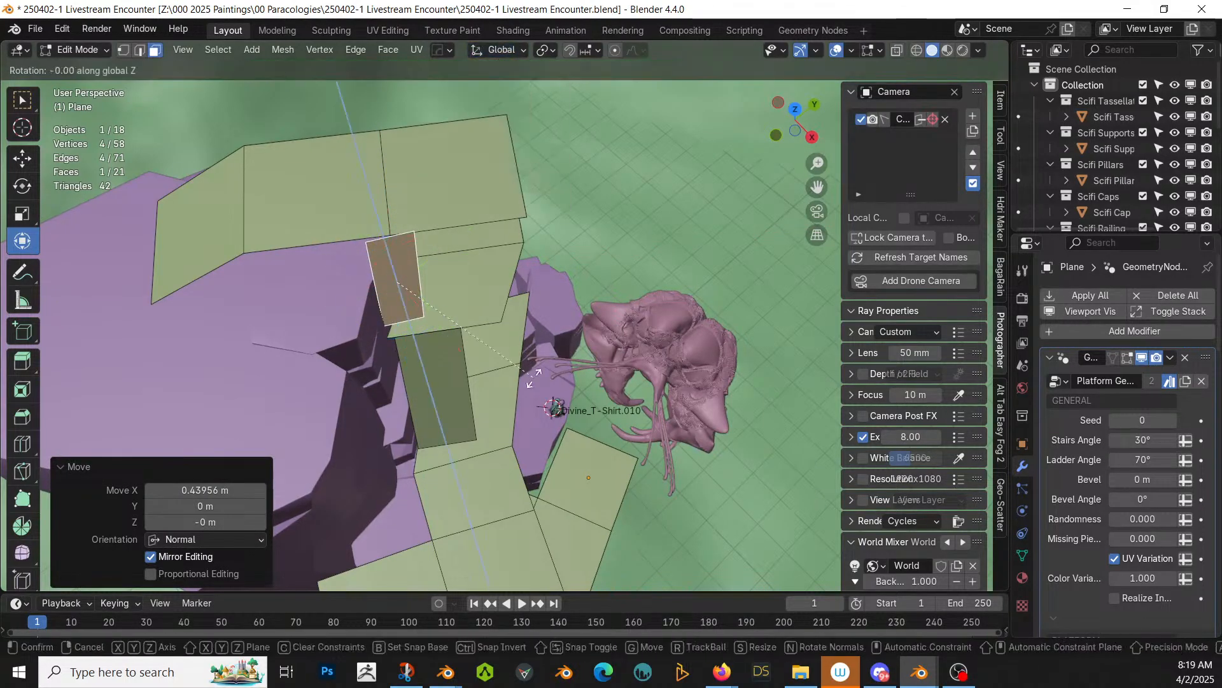
click(522, 406)
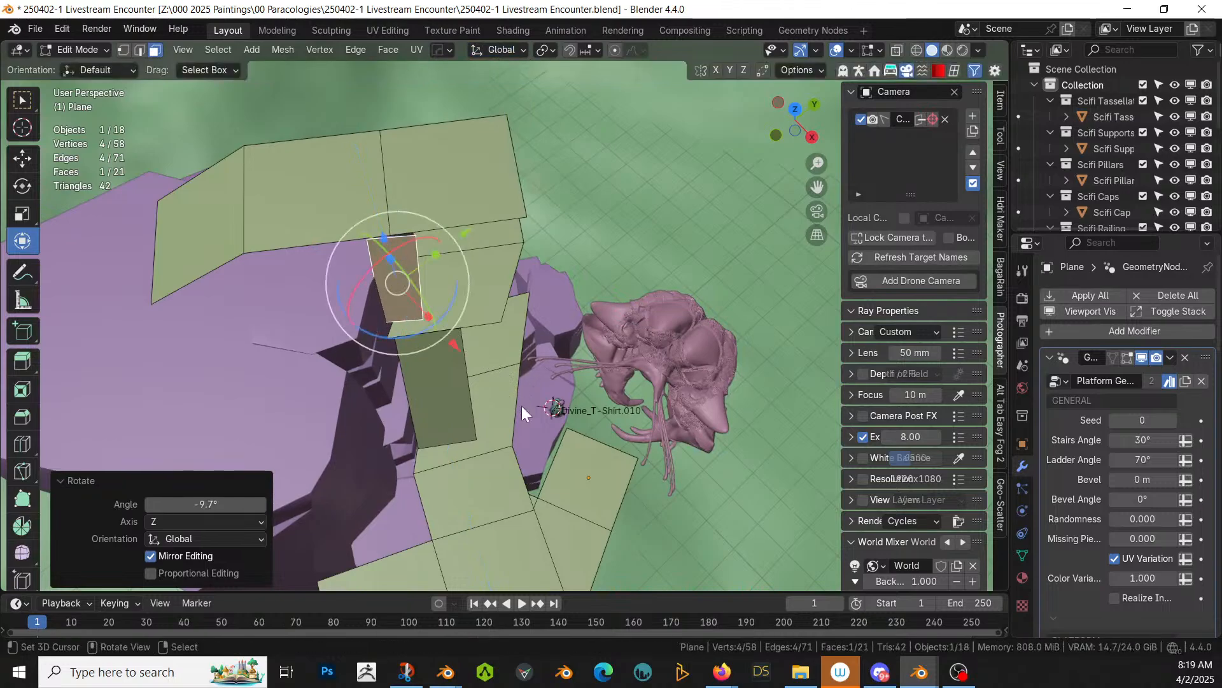
key(Tab)
middle_drag(522, 406, 353, 321)
middle_drag(327, 354, 347, 405)
Step: Align the ladder face with the platform edge: rotate about 8° around global Z, move about 0.12 m in Y, and rotate 2.37° in view
key(Tab)
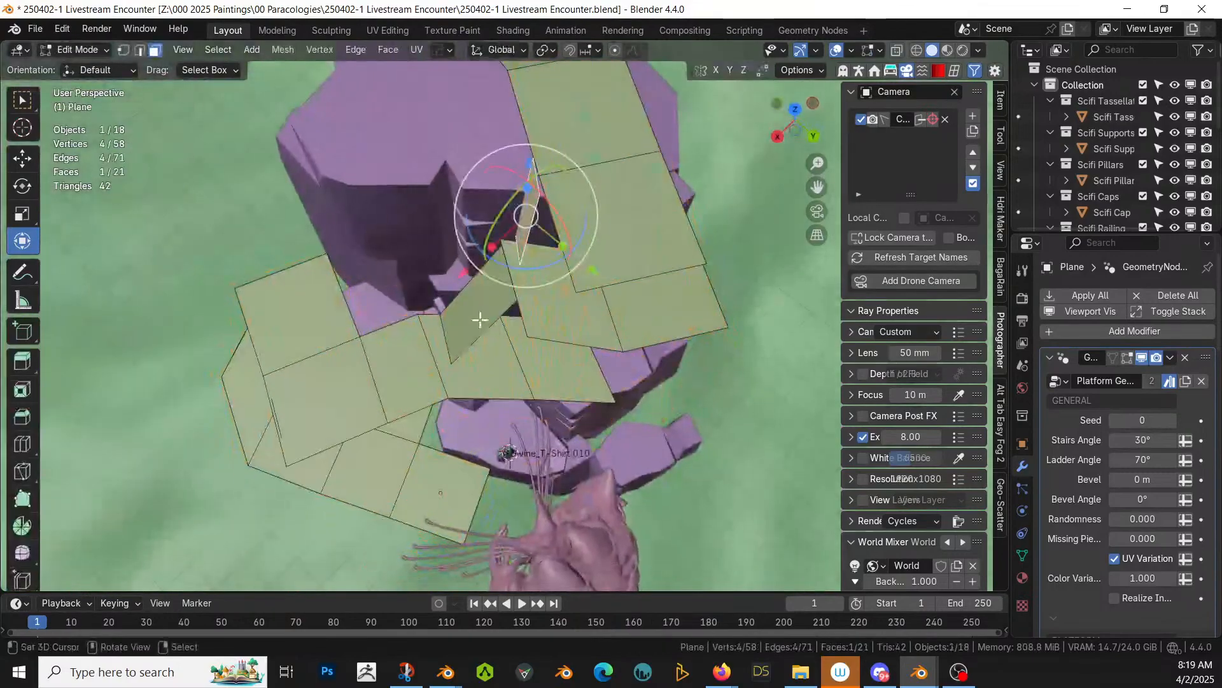
middle_drag(595, 243, 605, 329)
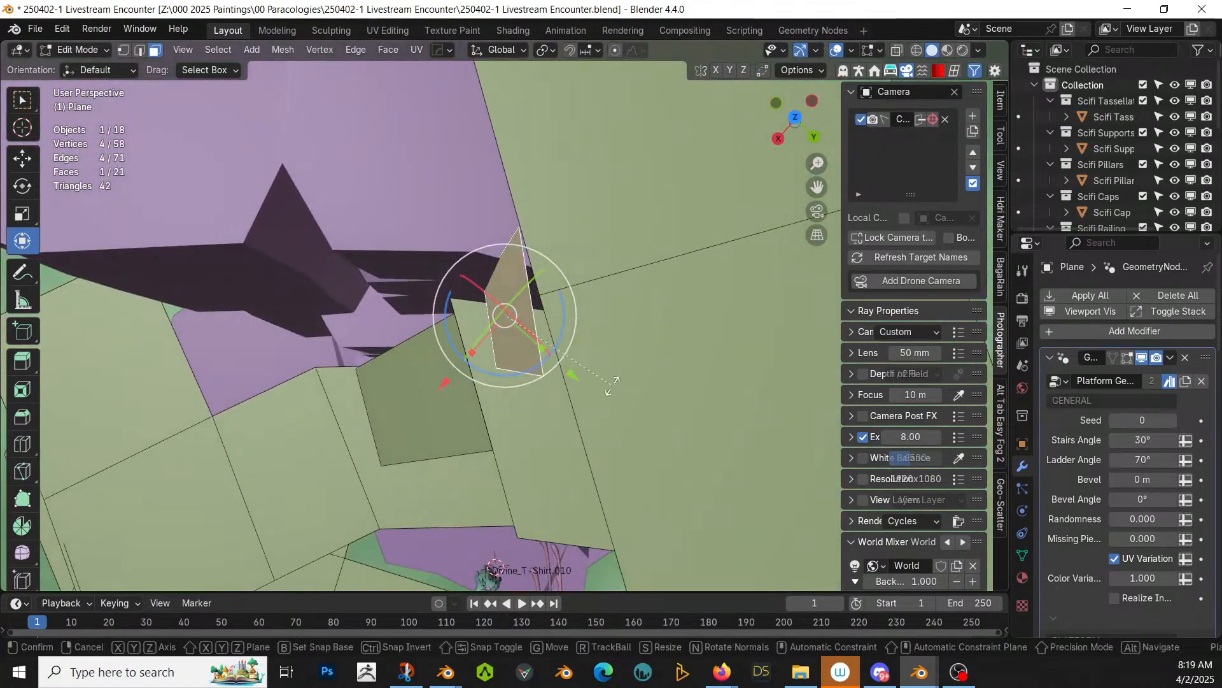
key(r)
key(z)
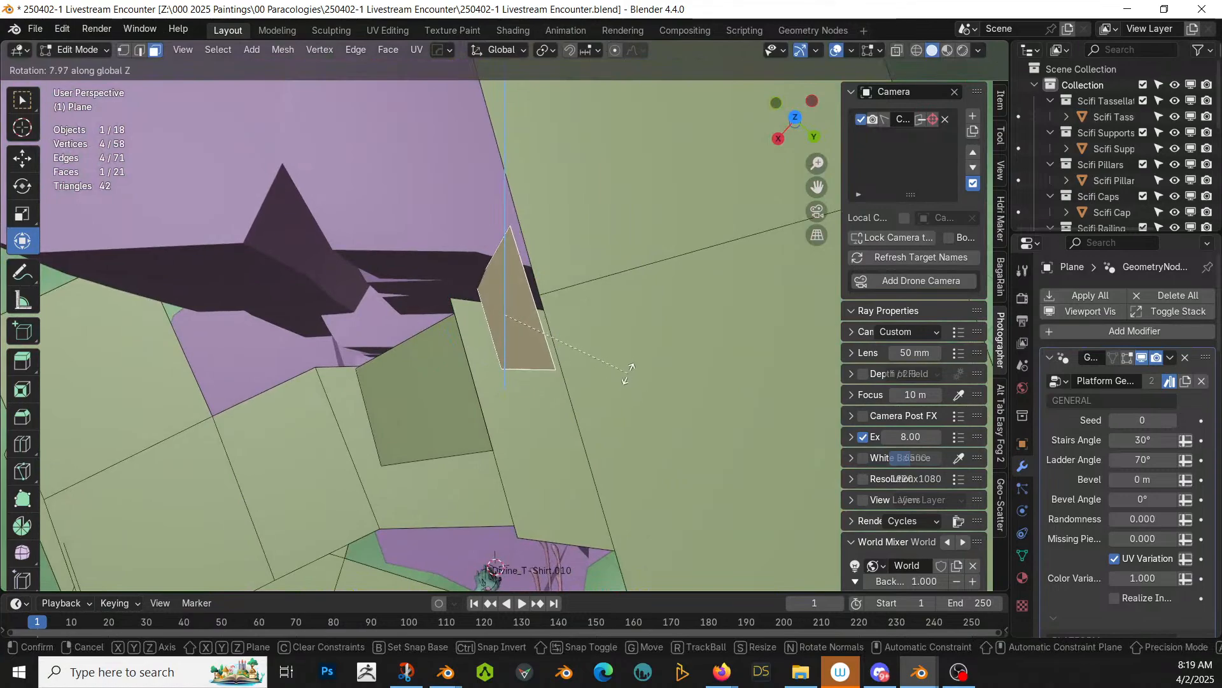
click(629, 374)
key(g)
click(641, 383)
key(r)
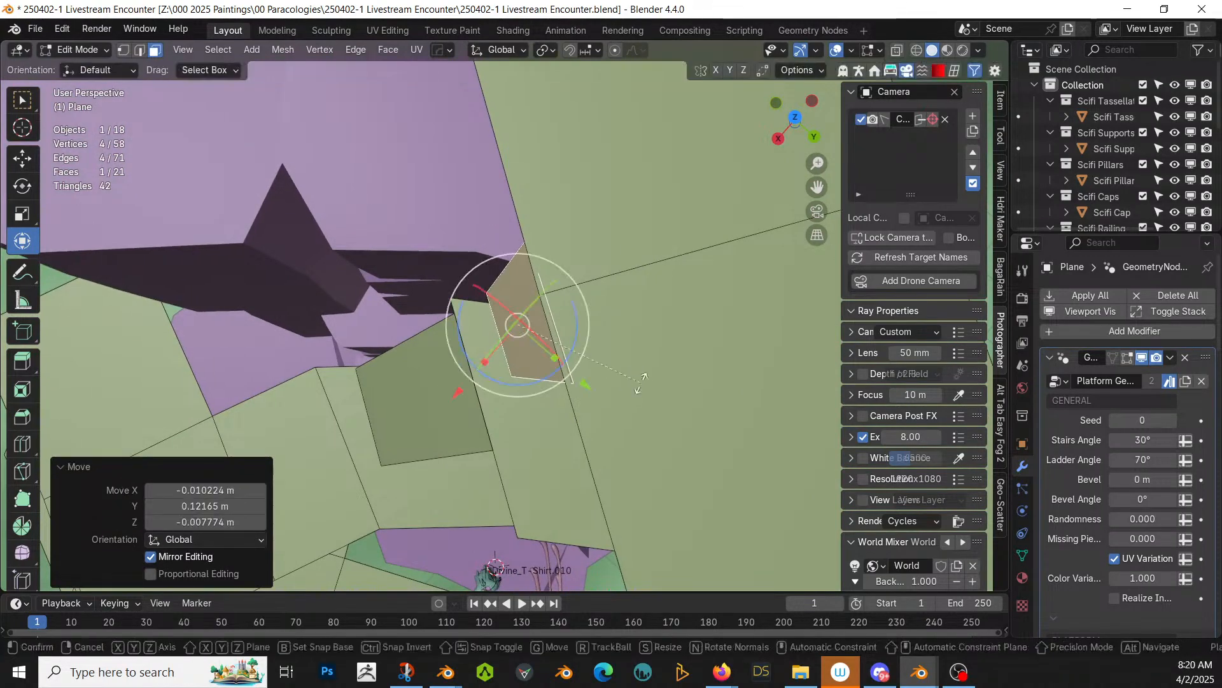
click(642, 391)
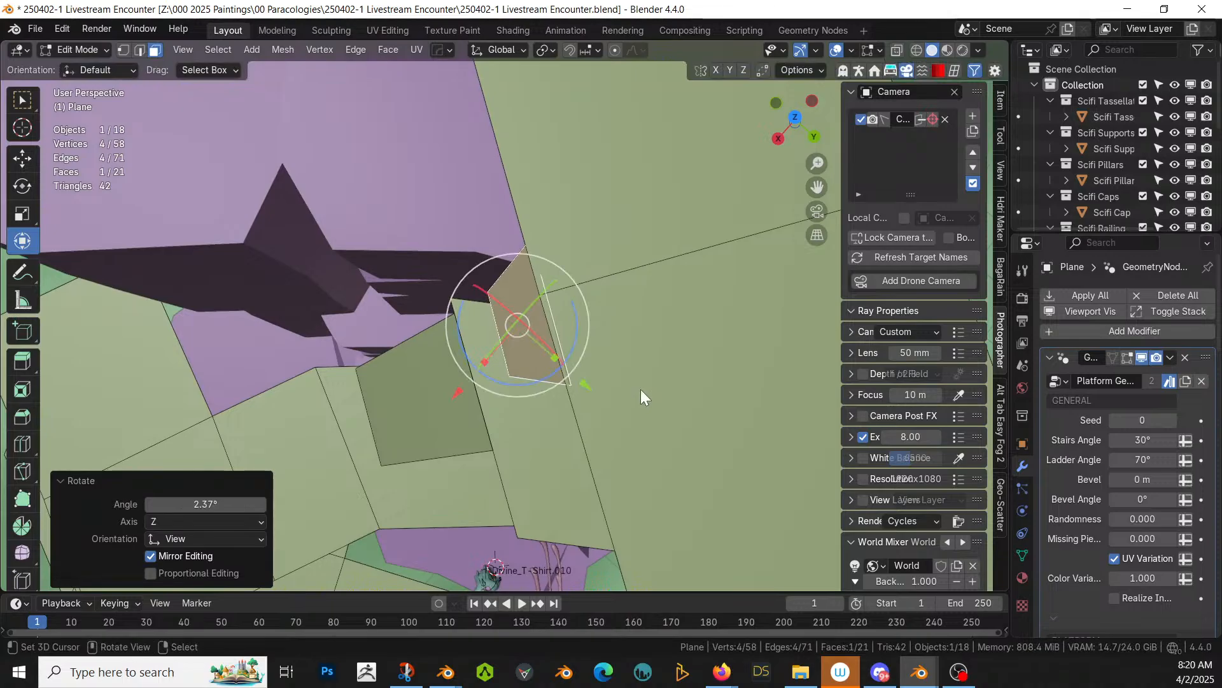
Step: Leave mesh editing to view the generated ladder between the second and third levels, and save the scene file
key(Tab)
middle_drag(640, 388, 493, 236)
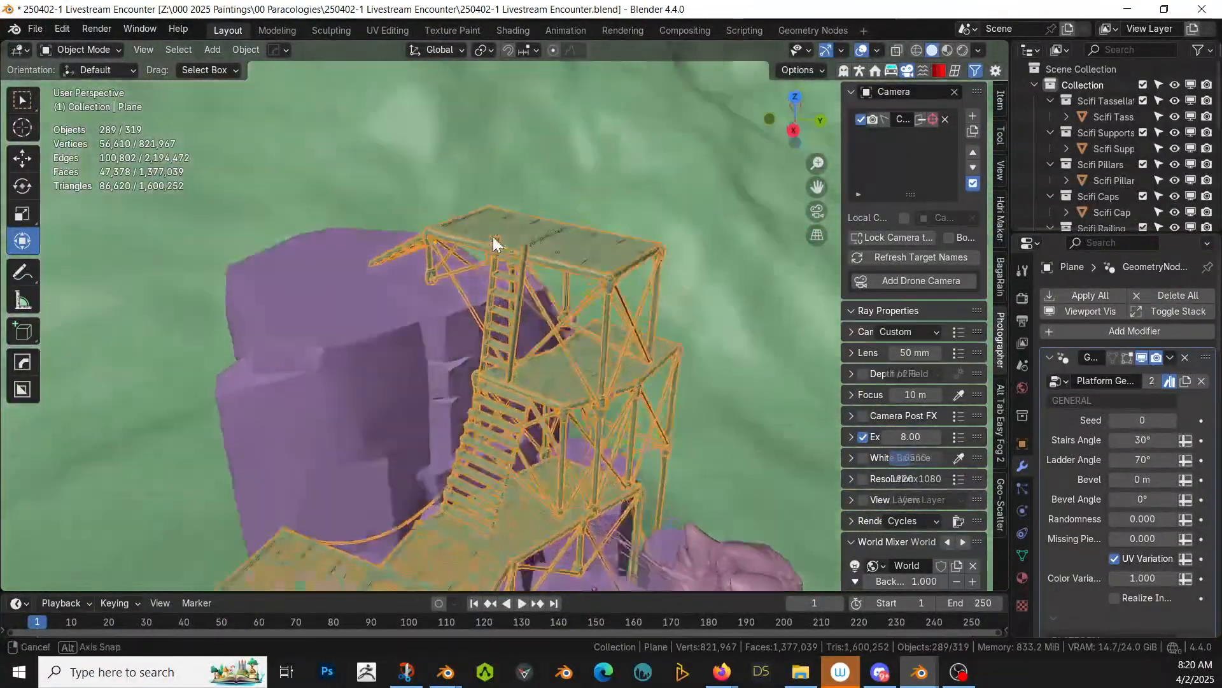
key(ctrl+s)
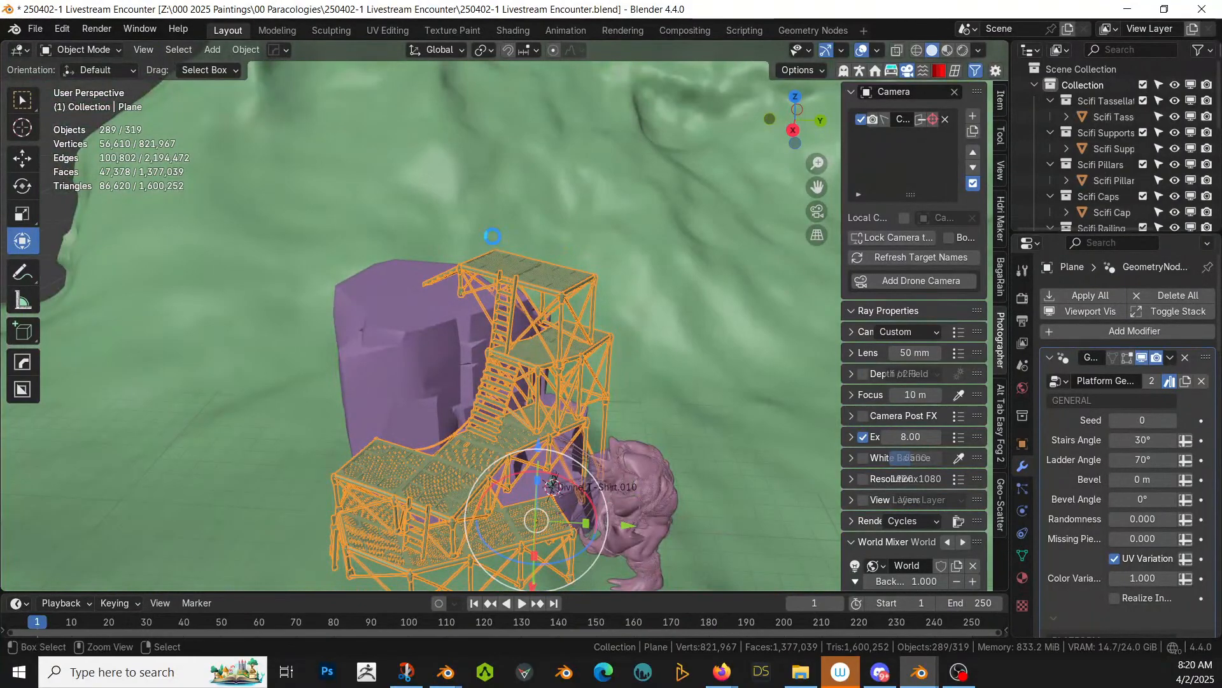
Step: Examine the whole walkway with its stairs, ladders and supports from several angles and distances, and save the scene again
scroll(490, 400, down, 2)
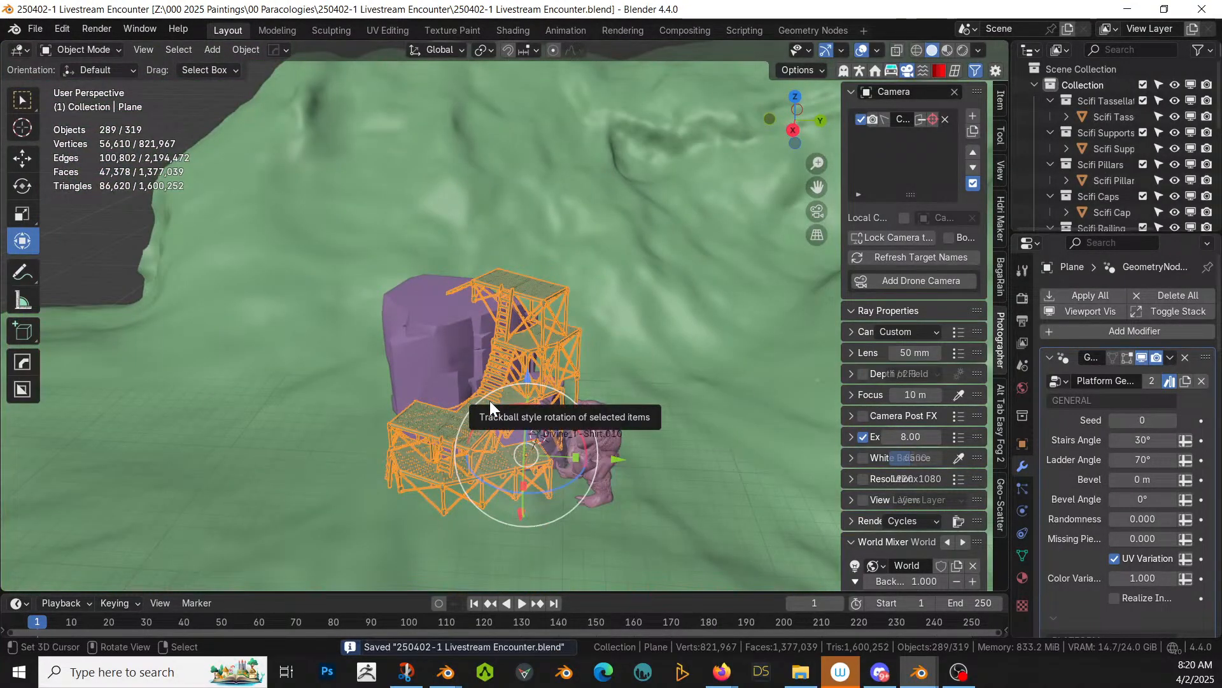
middle_drag(479, 494, 530, 272)
scroll(564, 459, up, 2)
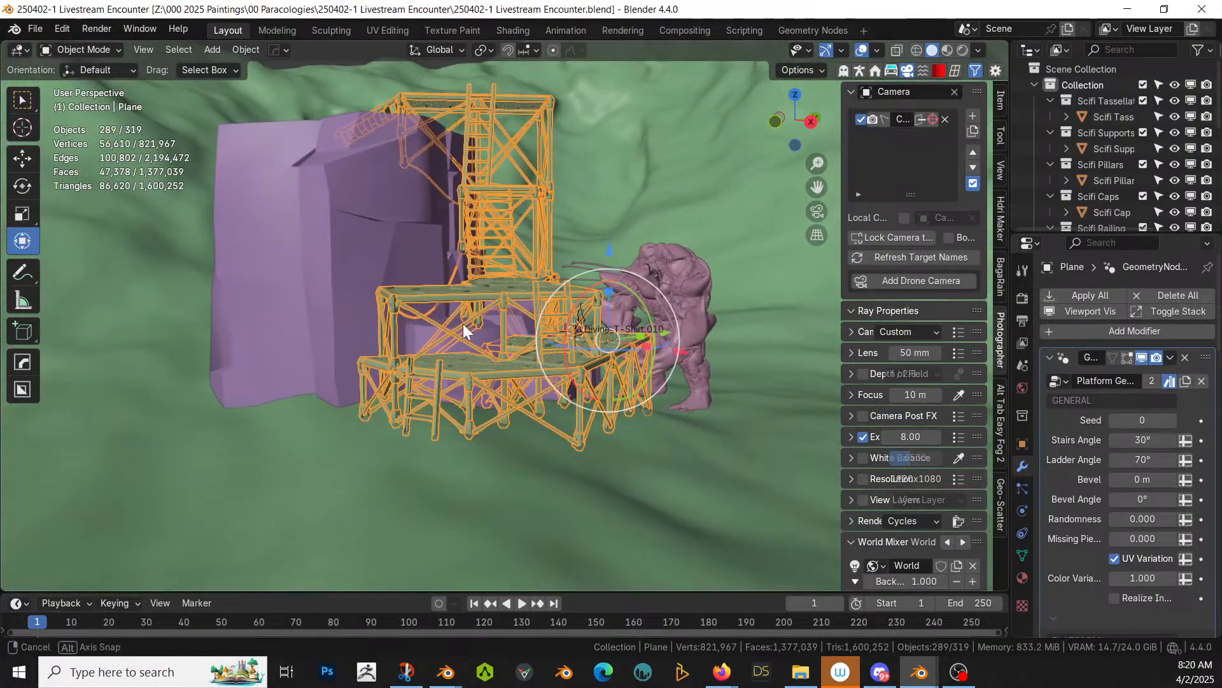
middle_drag(464, 324, 368, 334)
scroll(399, 334, up, 2)
scroll(414, 355, up, 2)
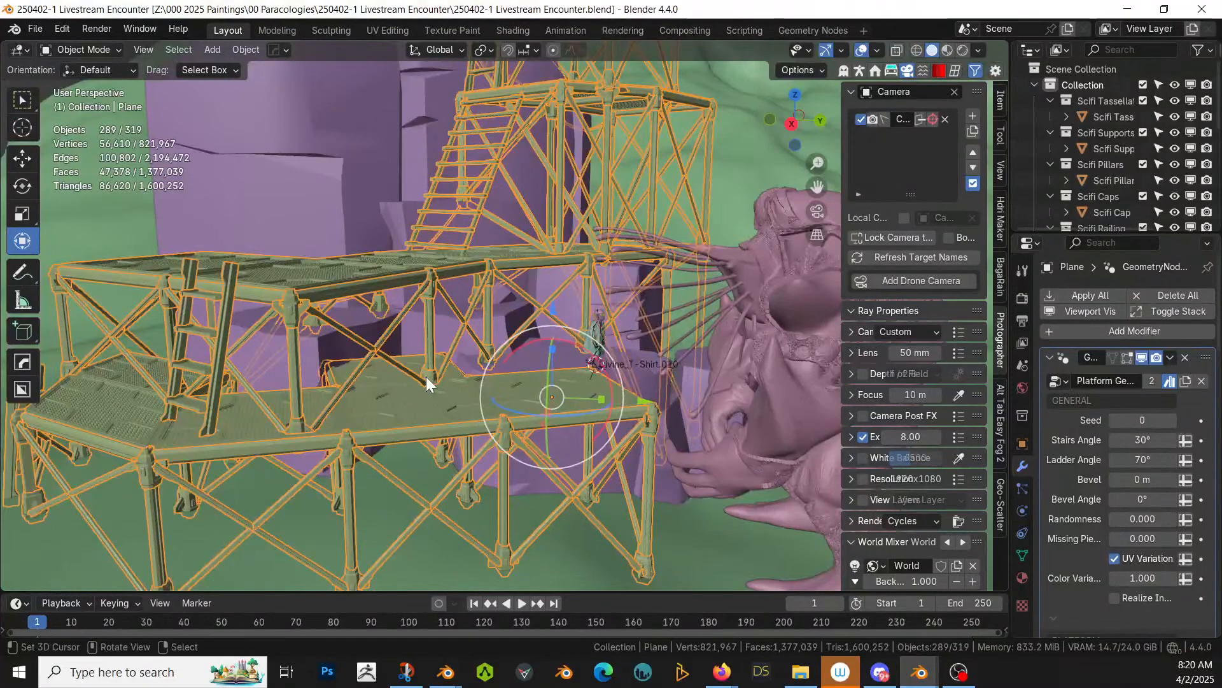
middle_drag(426, 377, 403, 410)
scroll(663, 405, down, 4)
middle_drag(473, 364, 644, 440)
scroll(525, 319, up, 3)
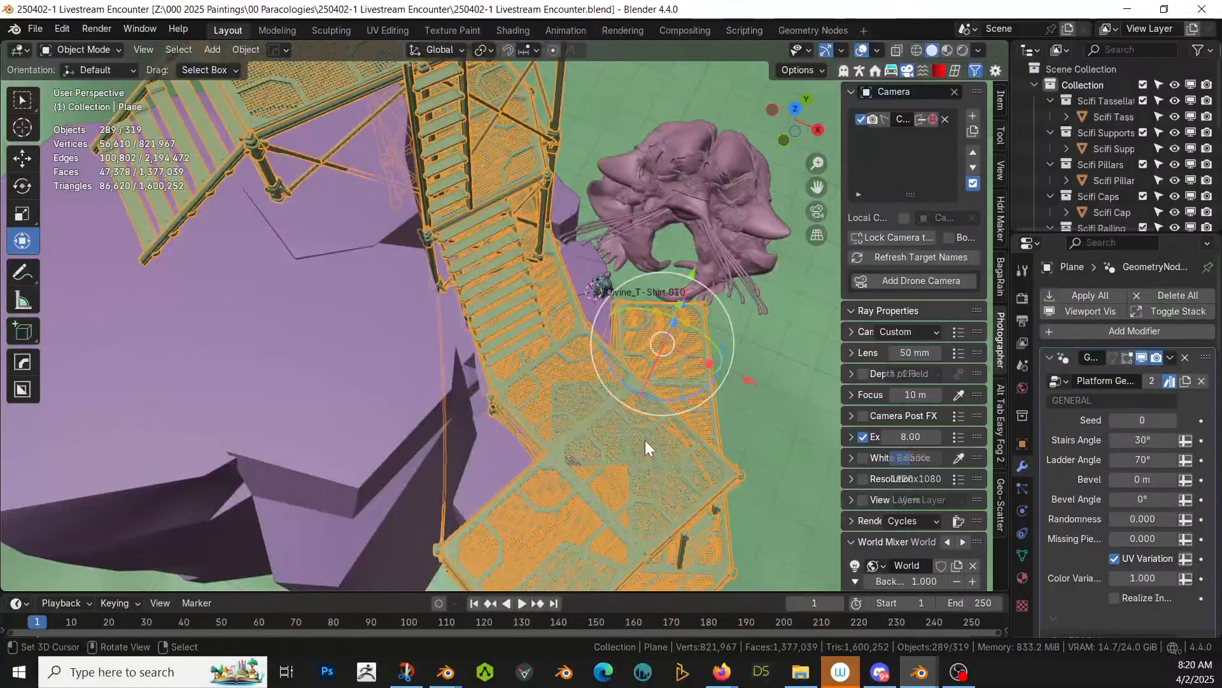
key(ctrl+s)
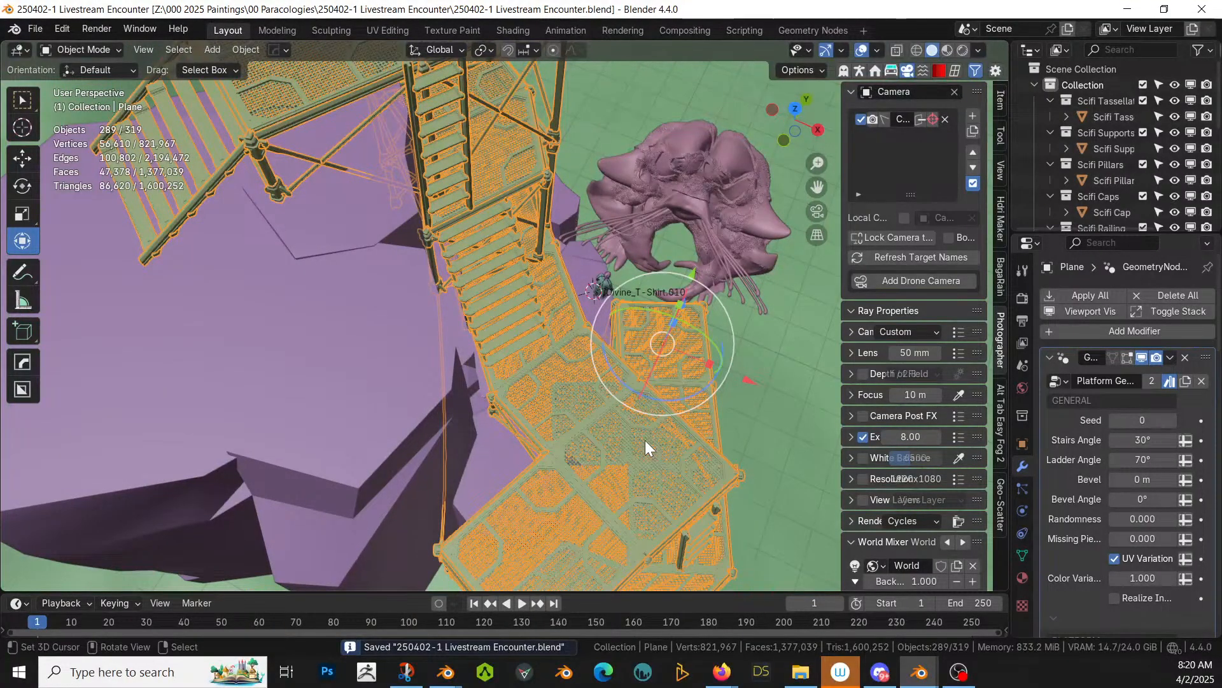
Step: Place the GT_ES_Ground Greebles 1_38 asset on top of the rock formation
scroll(644, 441, down, 6)
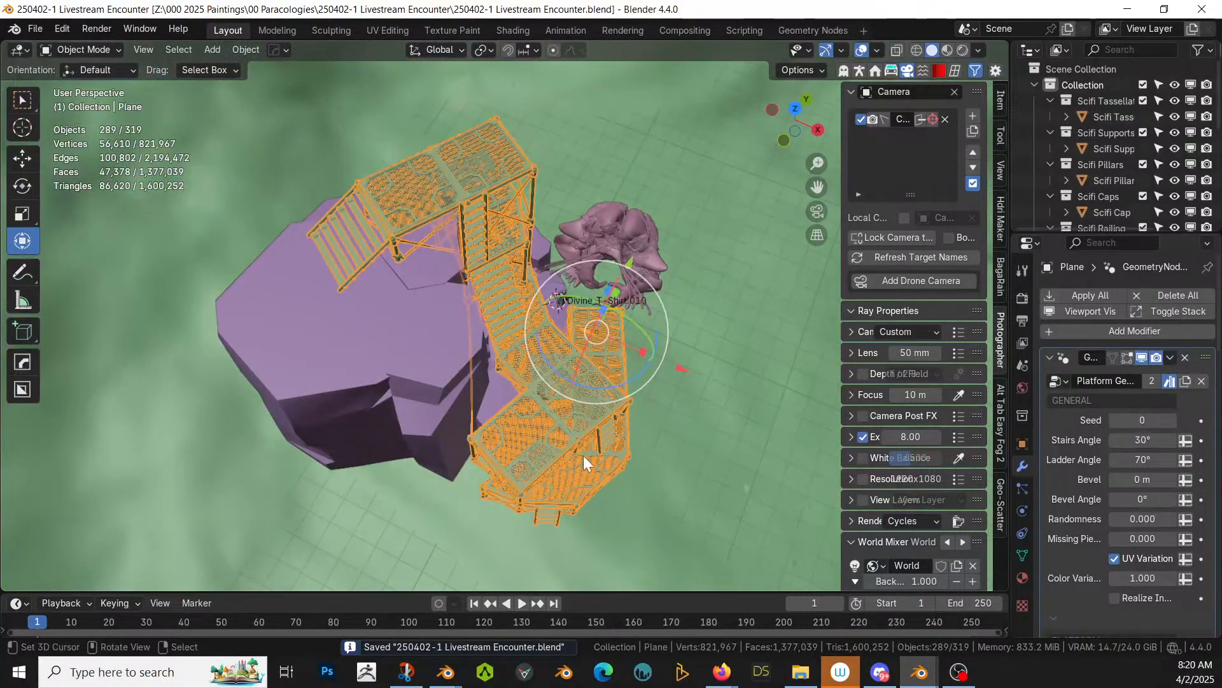
middle_drag(583, 456, 489, 383)
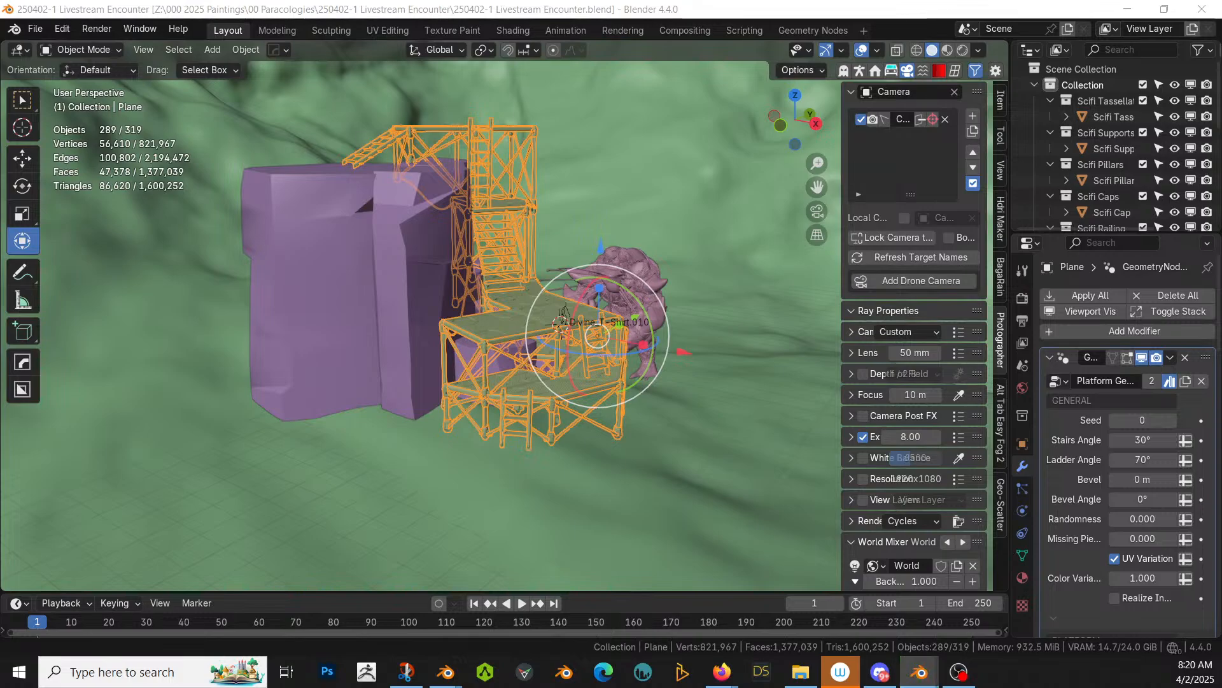
drag(202, 193, 326, 167)
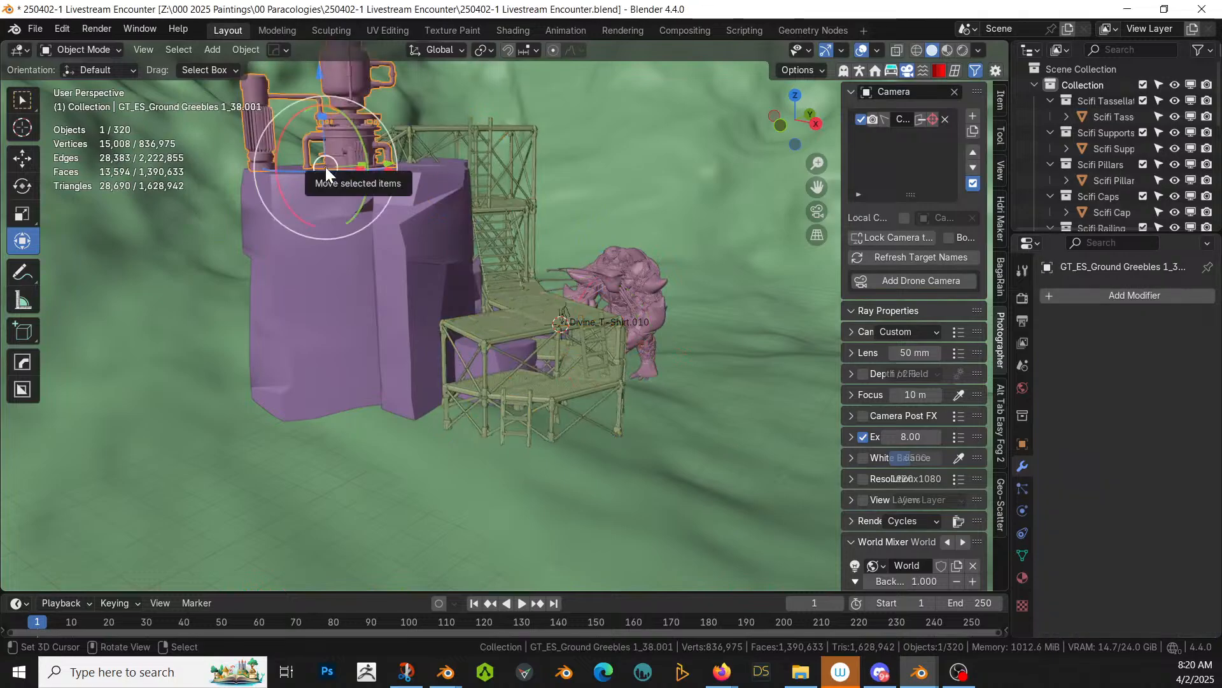
Step: From above, rotate the greeble structure 43.6° around Z and move it about 3.03 m in X and 0.61 m in Y
key(KP_7)
scroll(448, 509, up, 3)
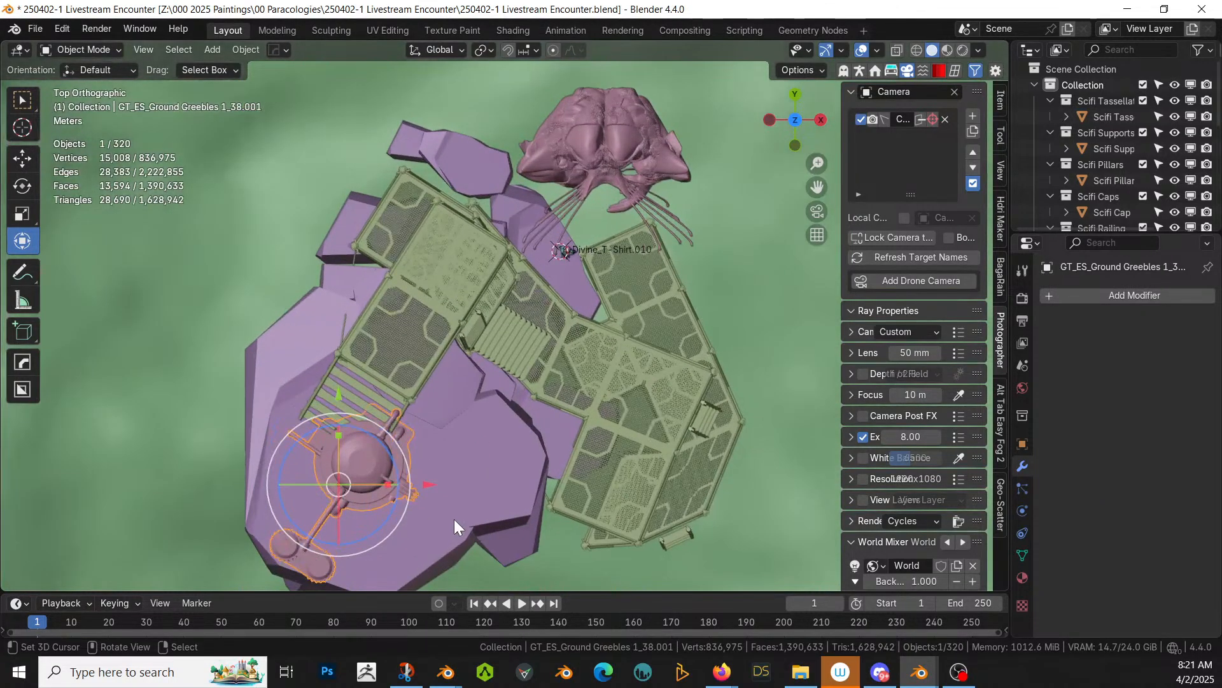
key(g)
click(478, 548)
key(g)
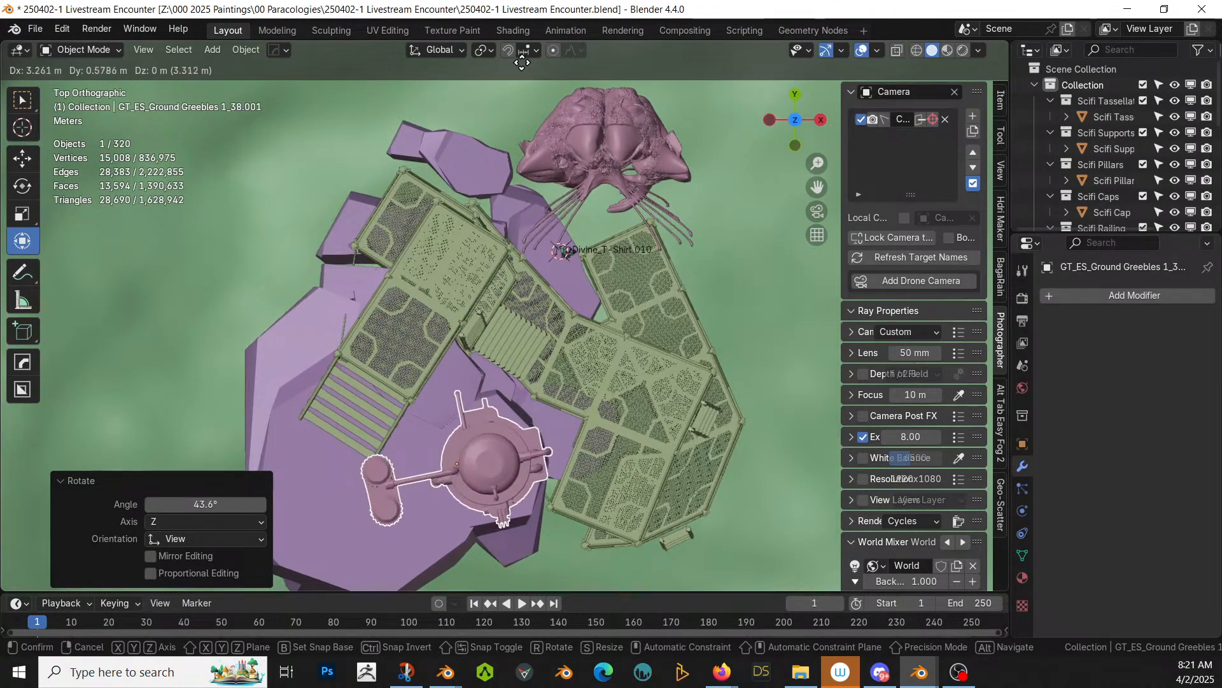
click(516, 68)
Step: Scale the greeble structure by 0.625, 1.130 and 1.064 in turn, shifting it toward the rock's edge beside the walkway between scalings
key(s)
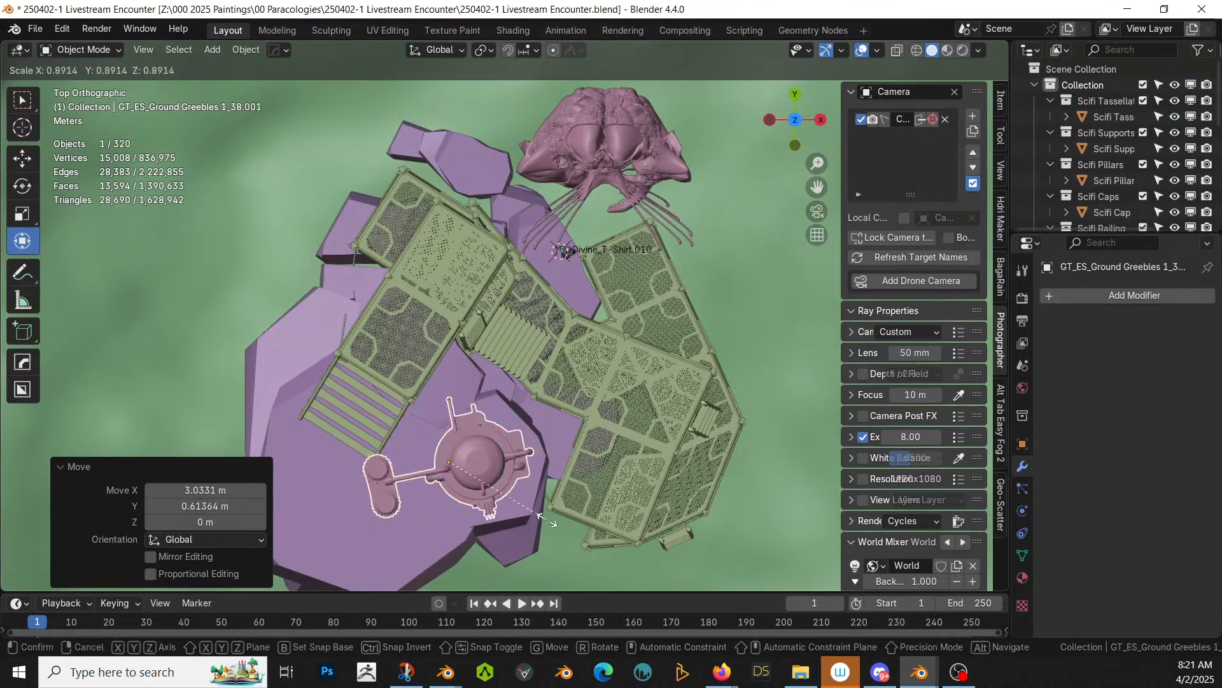
click(535, 509)
key(g)
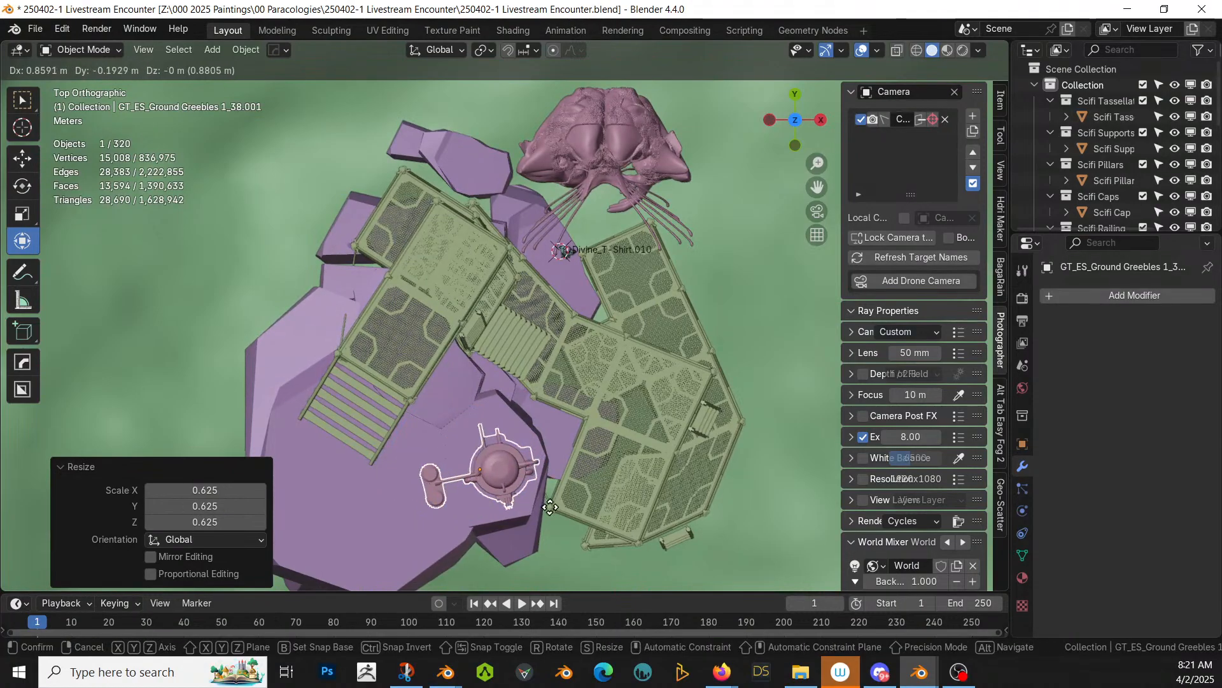
click(538, 512)
key(s)
click(559, 517)
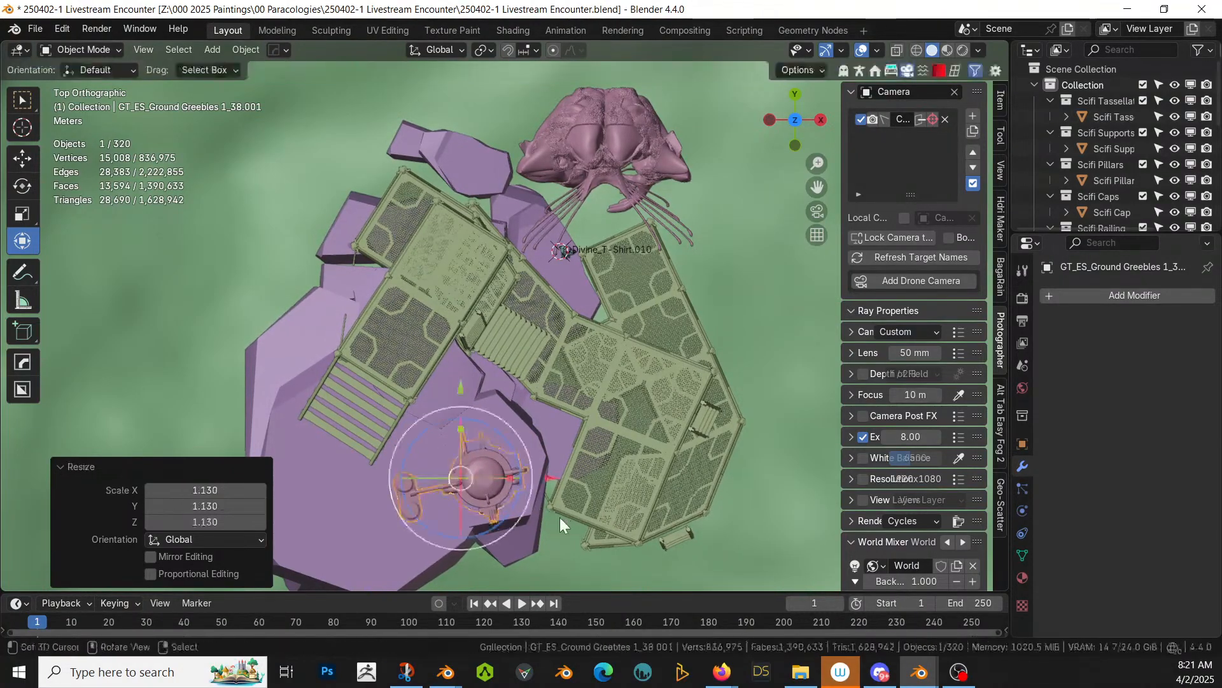
key(g)
click(569, 506)
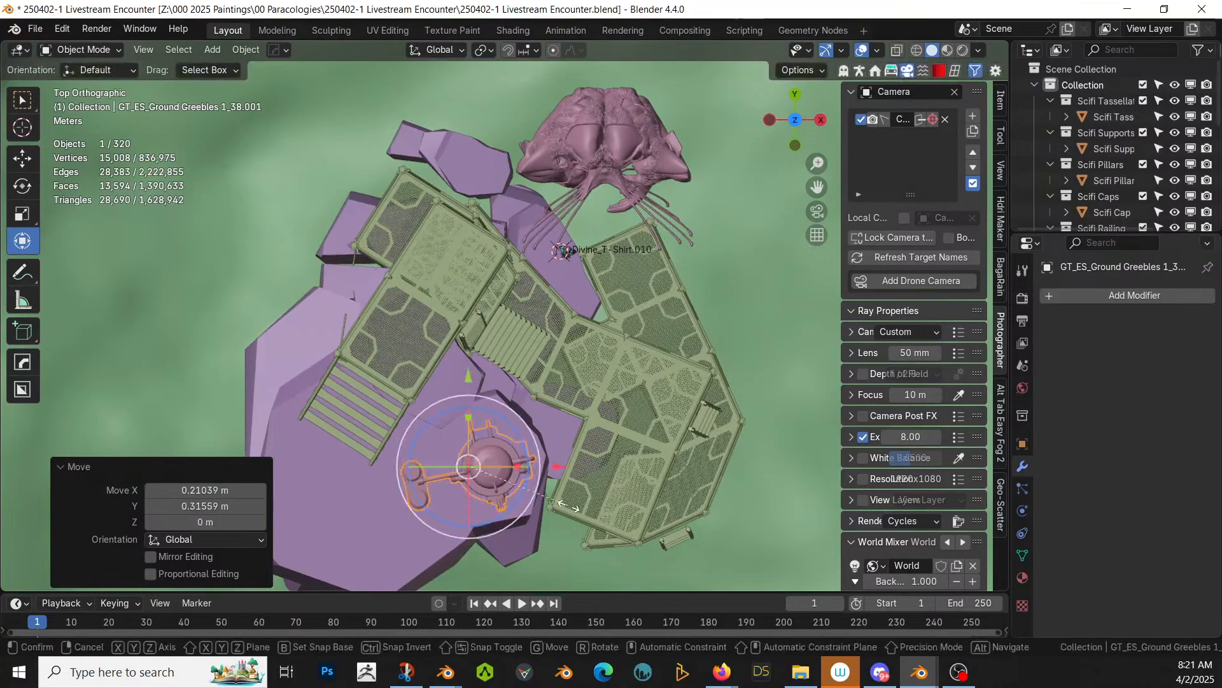
key(s)
click(575, 511)
Step: Raise the greeble structure about 0.022 m along Z on the rock top
middle_drag(575, 510, 373, 330)
key(KP_Decimal)
middle_drag(400, 377, 400, 344)
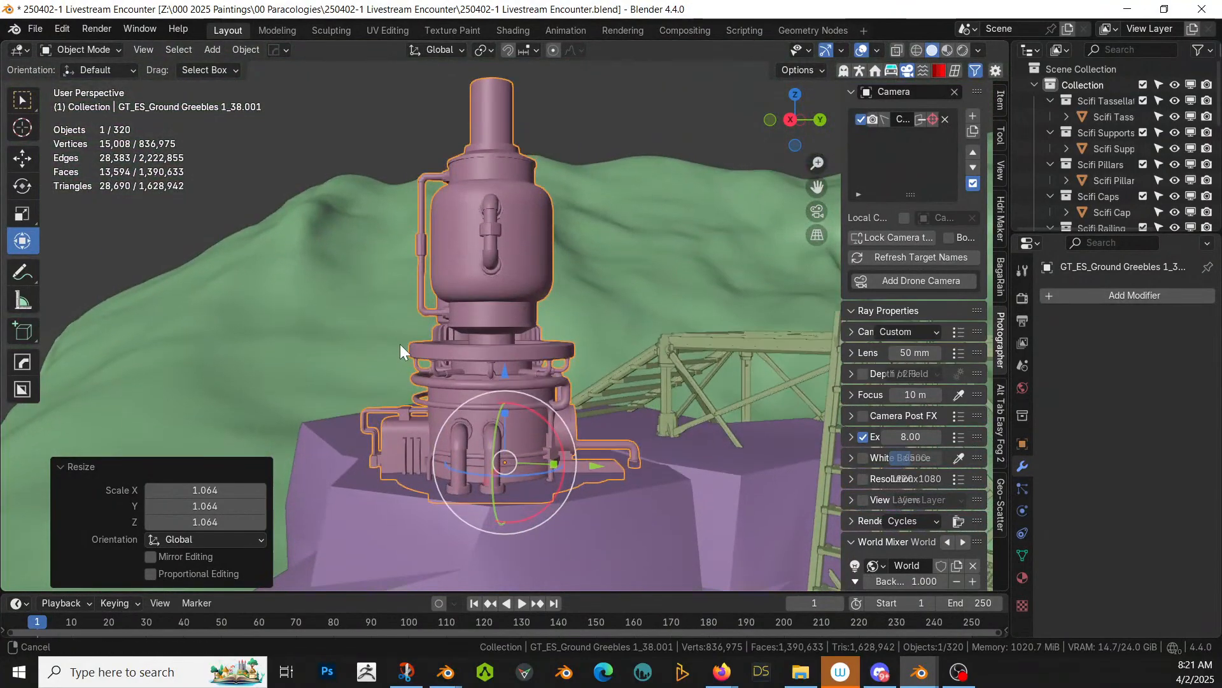
key(g)
key(z)
click(480, 411)
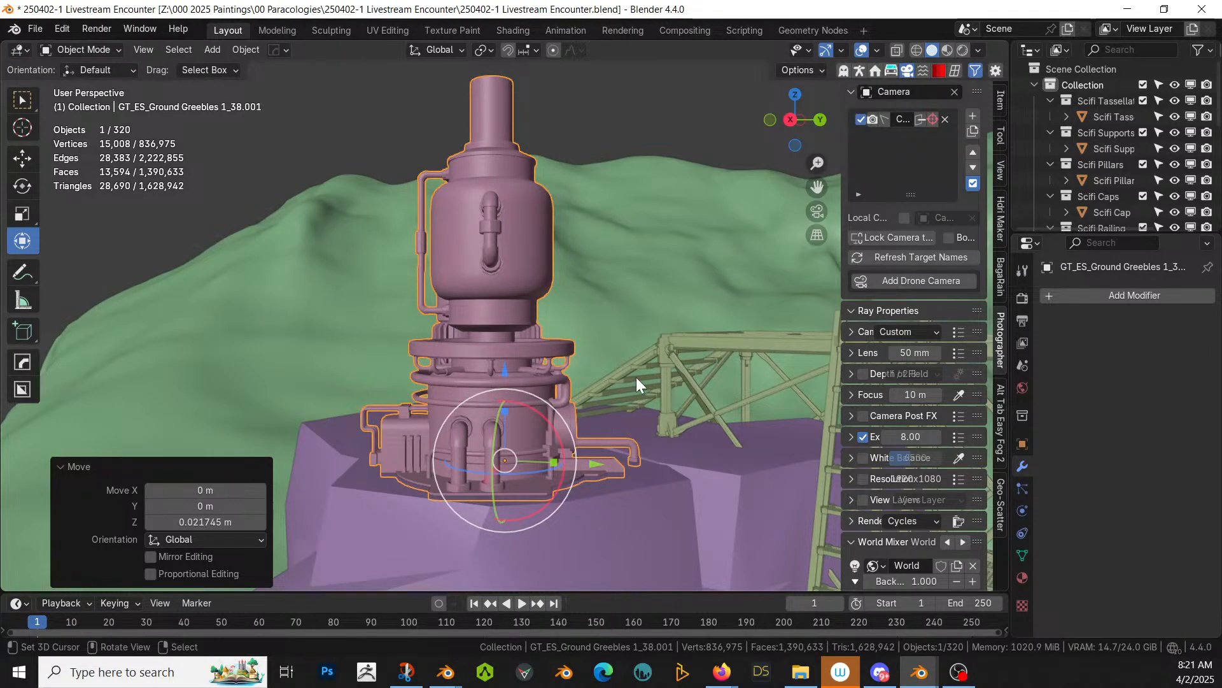
Step: Isolate the greeble structure and extrude the bottom faces of its twin-tank base and its round base ring about 0.38 m downward
middle_drag(636, 377, 894, 372)
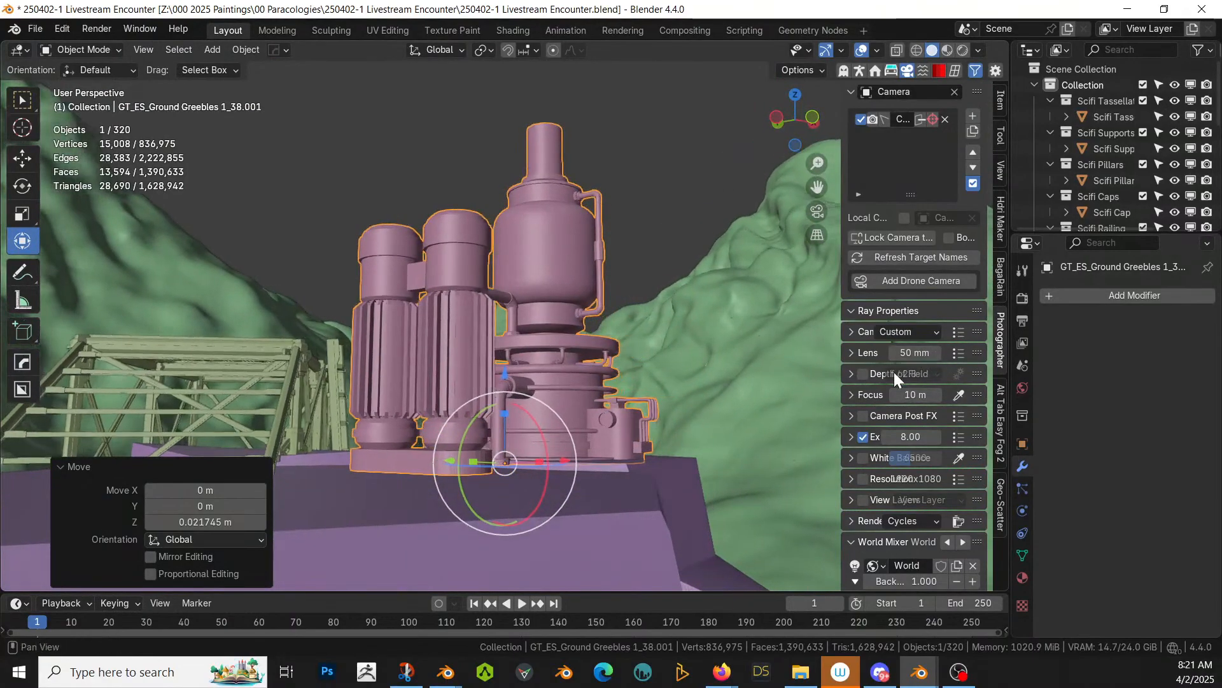
scroll(656, 398, up, 2)
key(KP_Divide)
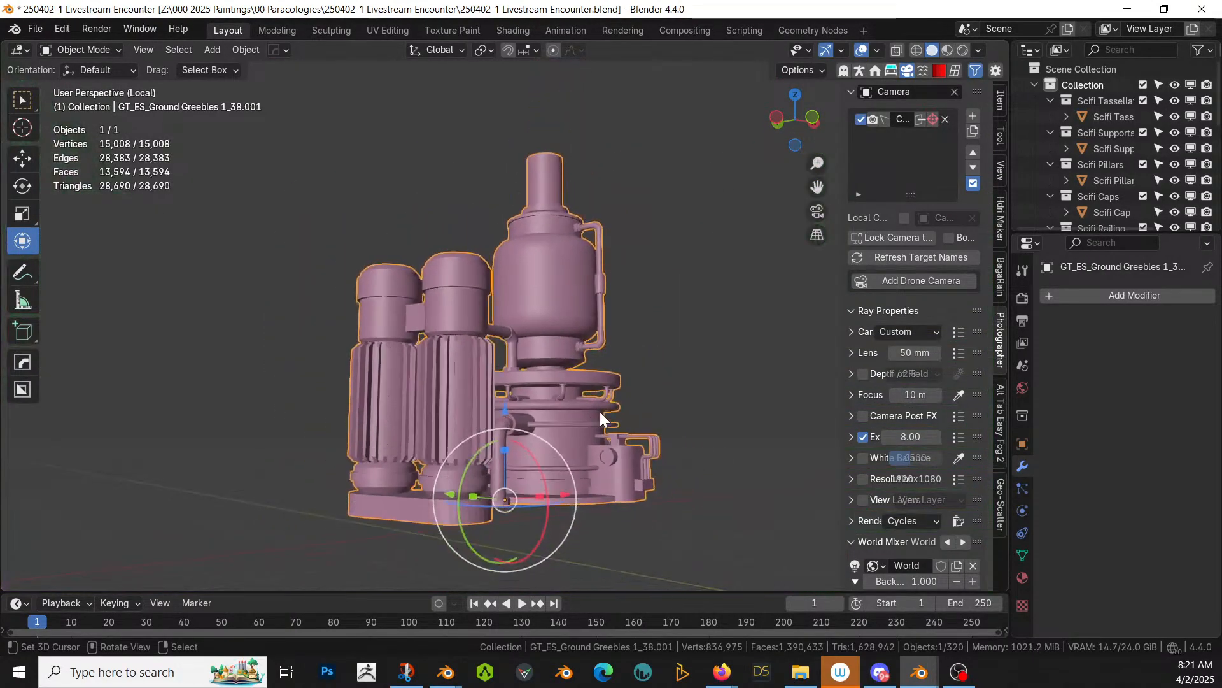
key(Tab)
middle_drag(600, 411, 590, 332)
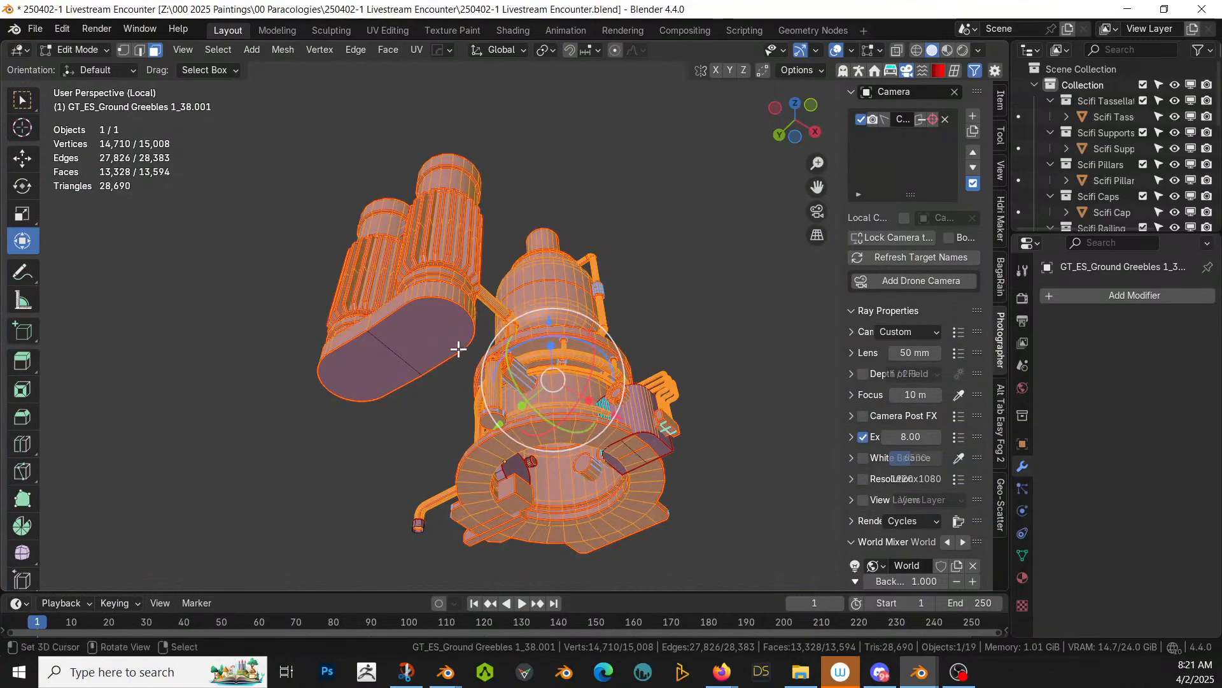
right_click(428, 340)
shift+right_click(376, 370)
alt+shift+right_click(577, 431)
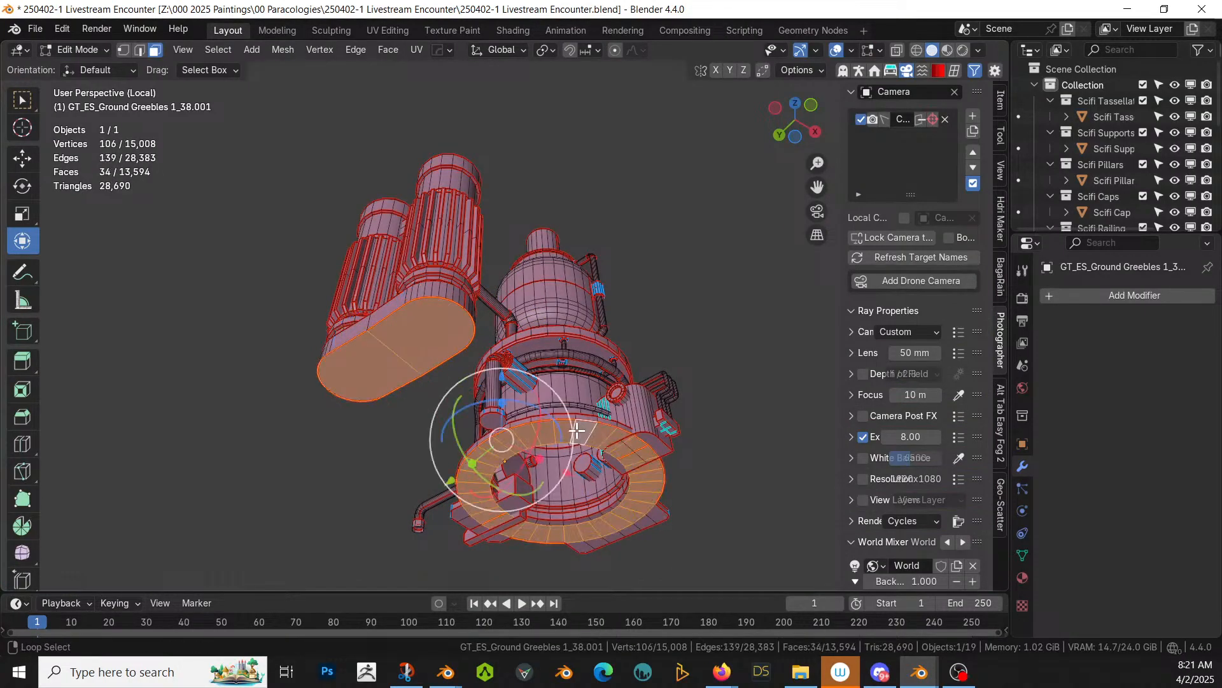
key(e)
click(566, 468)
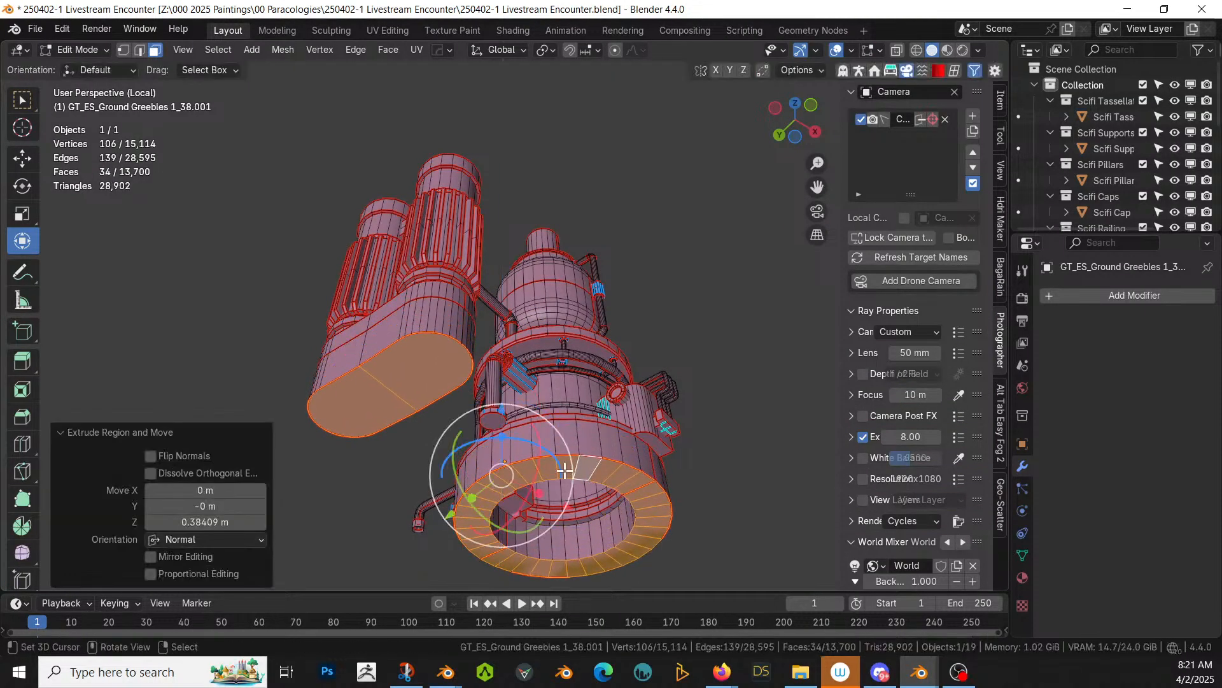
Step: Return from the isolated mesh to the full scene, save the file, and check how the extended bases sit in the rock
key(KP_Divide)
key(Tab)
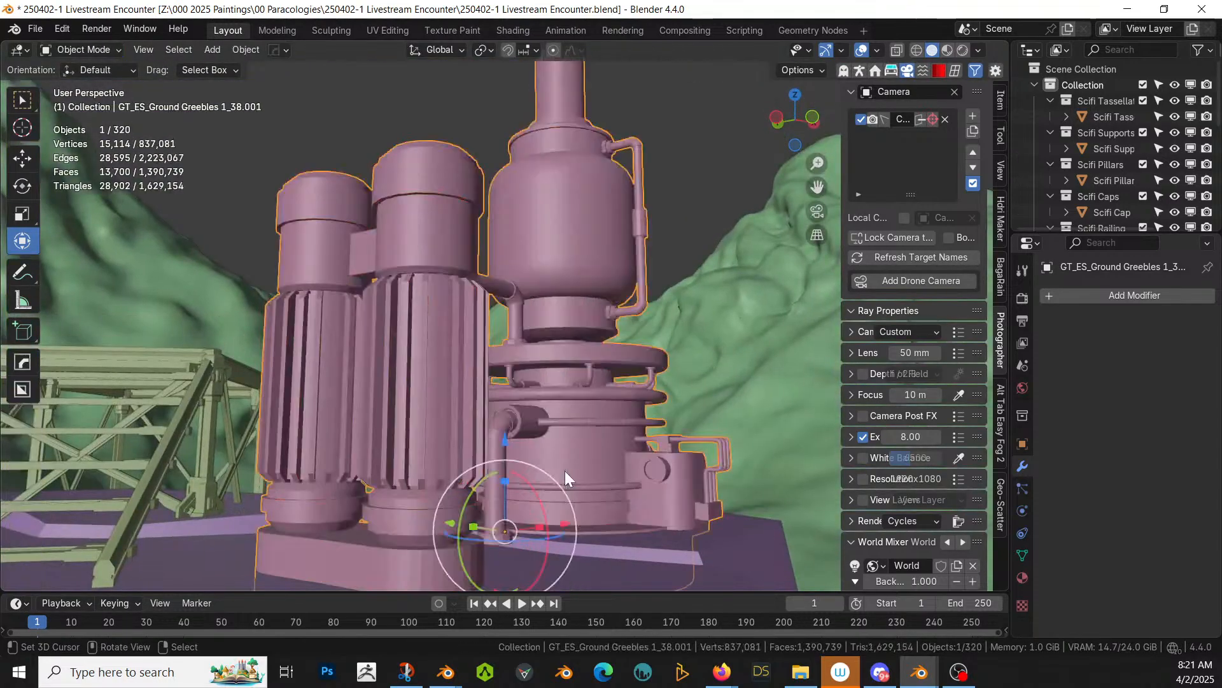
middle_drag(564, 471, 177, 508)
key(ctrl+s)
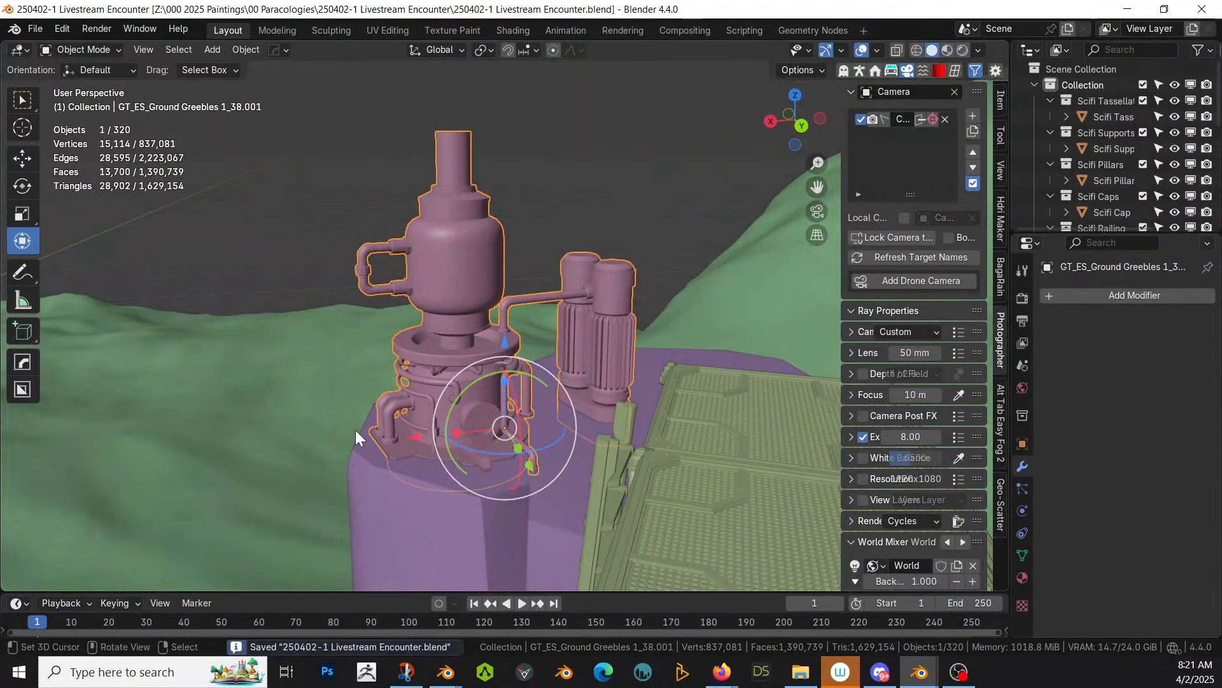
middle_drag(355, 430, 705, 463)
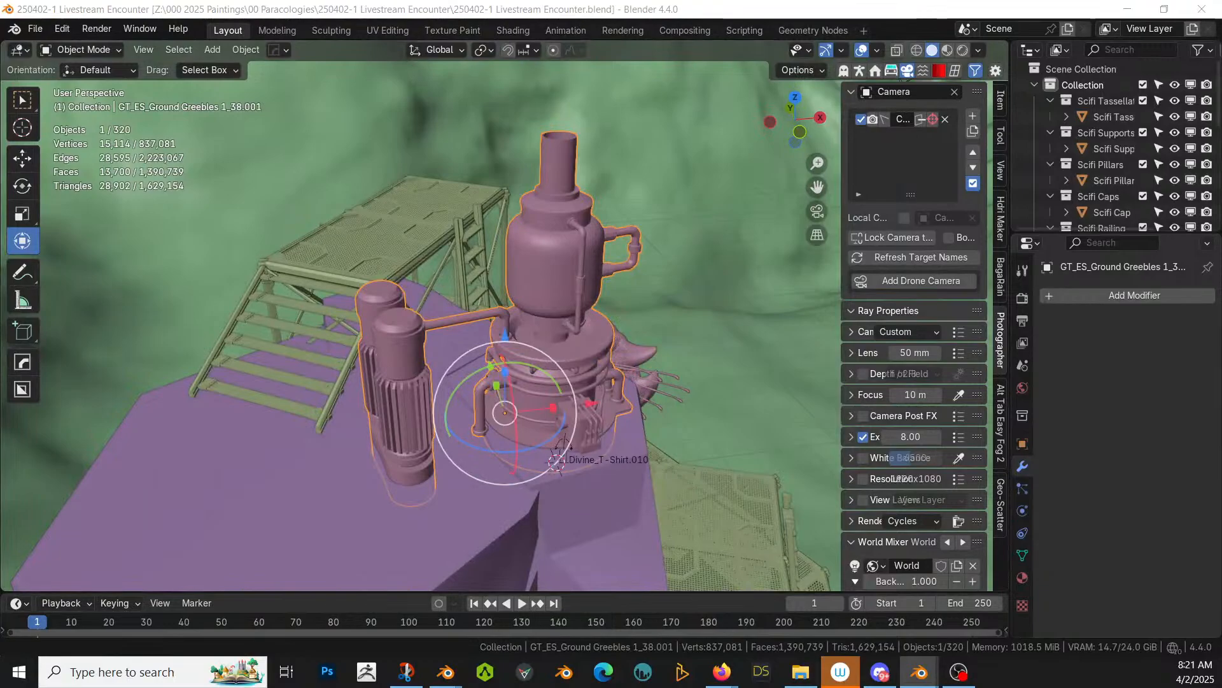
middle_drag(478, 491, 621, 369)
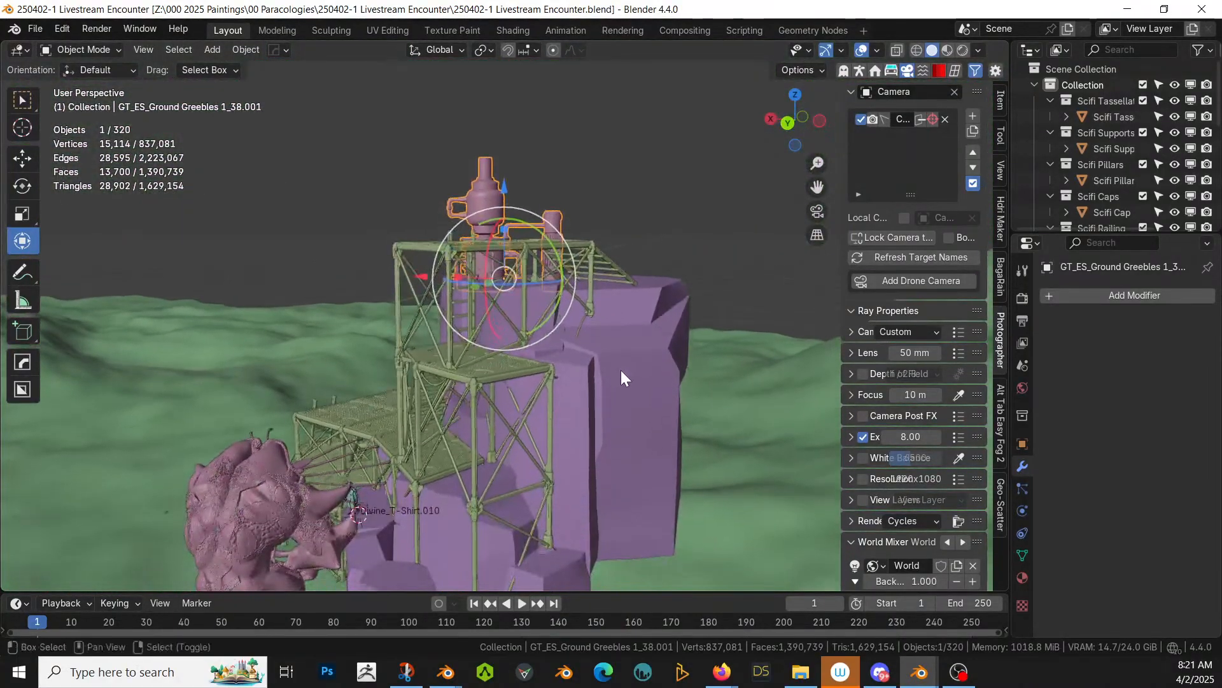
Step: Extrude the outer edge of the top-level walkway platform toward the creature, about 1.32 m in X and 2.10 m in Y
middle_drag(539, 338, 564, 418)
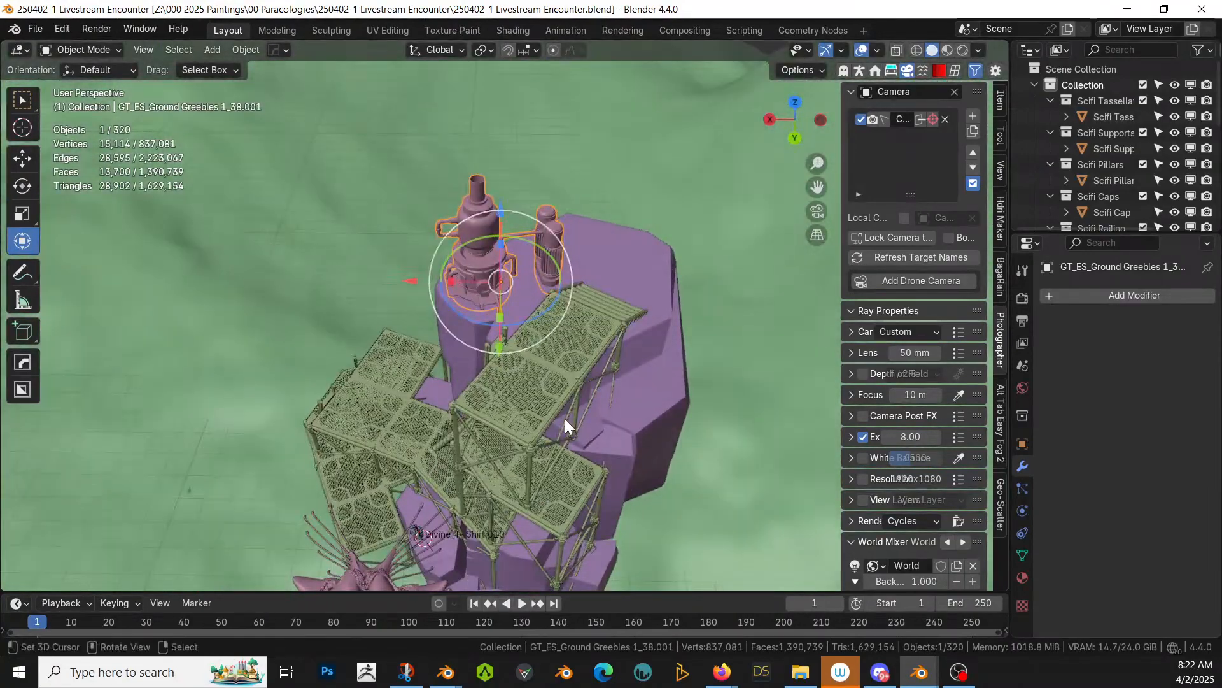
click(515, 425)
key(Tab)
click(497, 427)
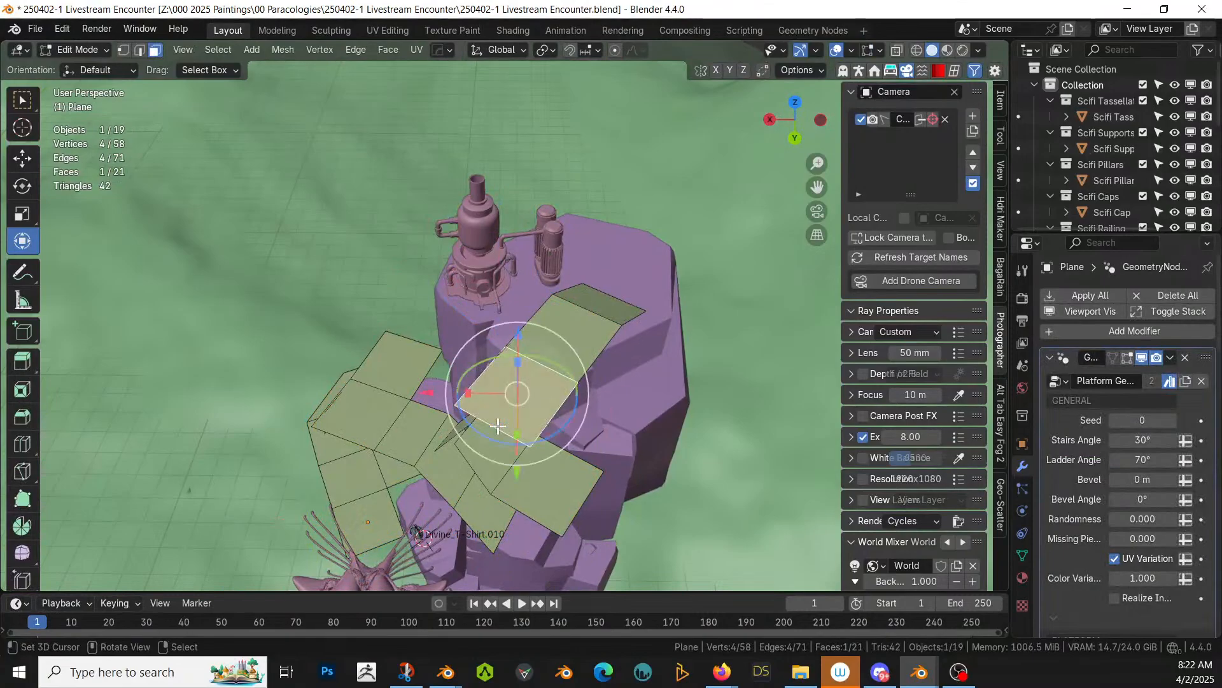
key(2)
click(494, 424)
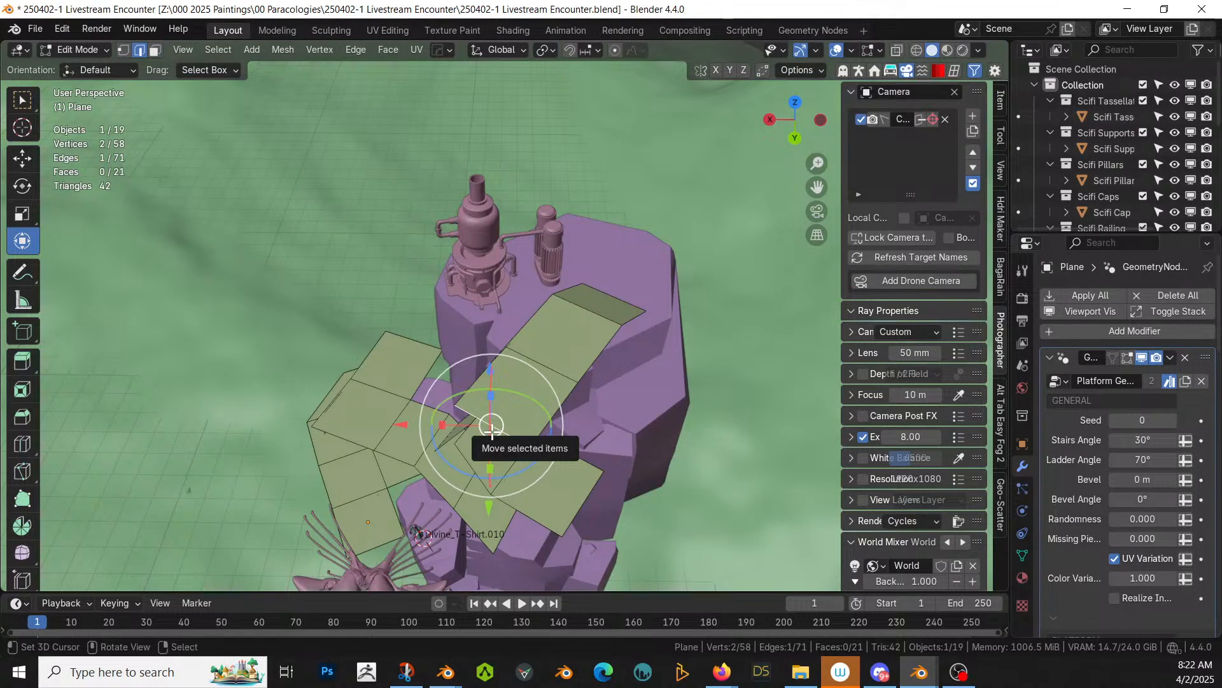
key(KP_7)
shift+middle_drag(410, 300, 438, 47)
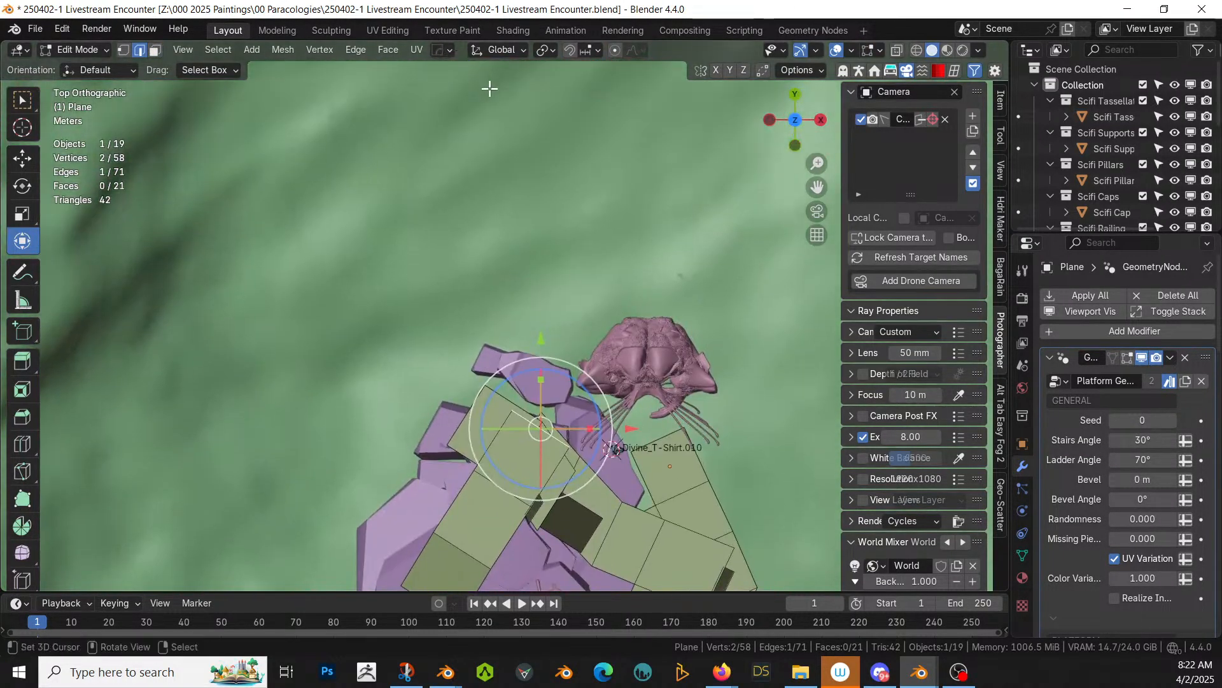
key(e)
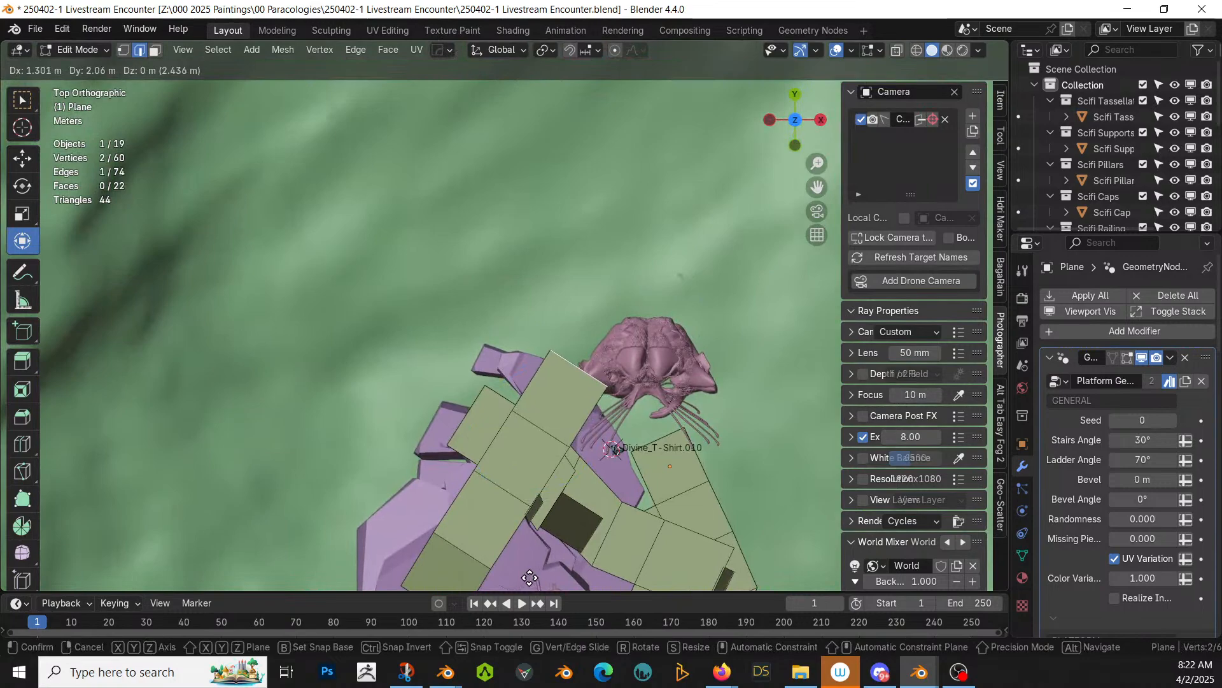
click(531, 577)
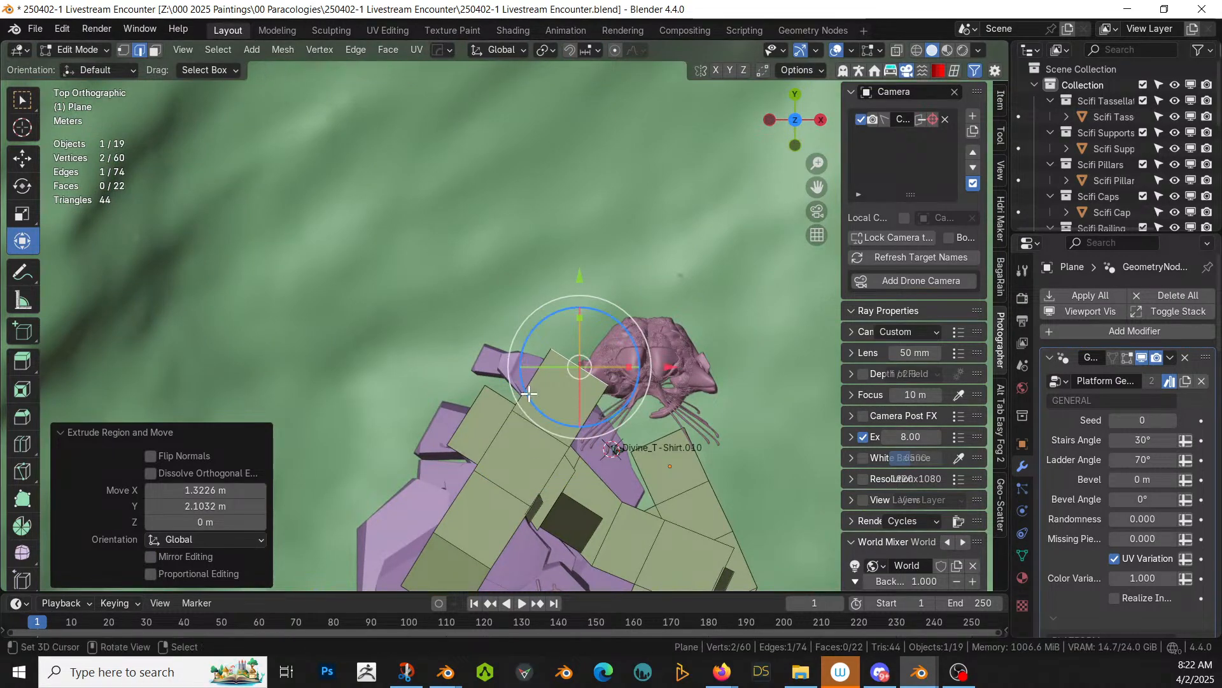
Step: Select the newly extruded platform face and add a second material slot containing the Balcony material
key(3)
click(529, 394)
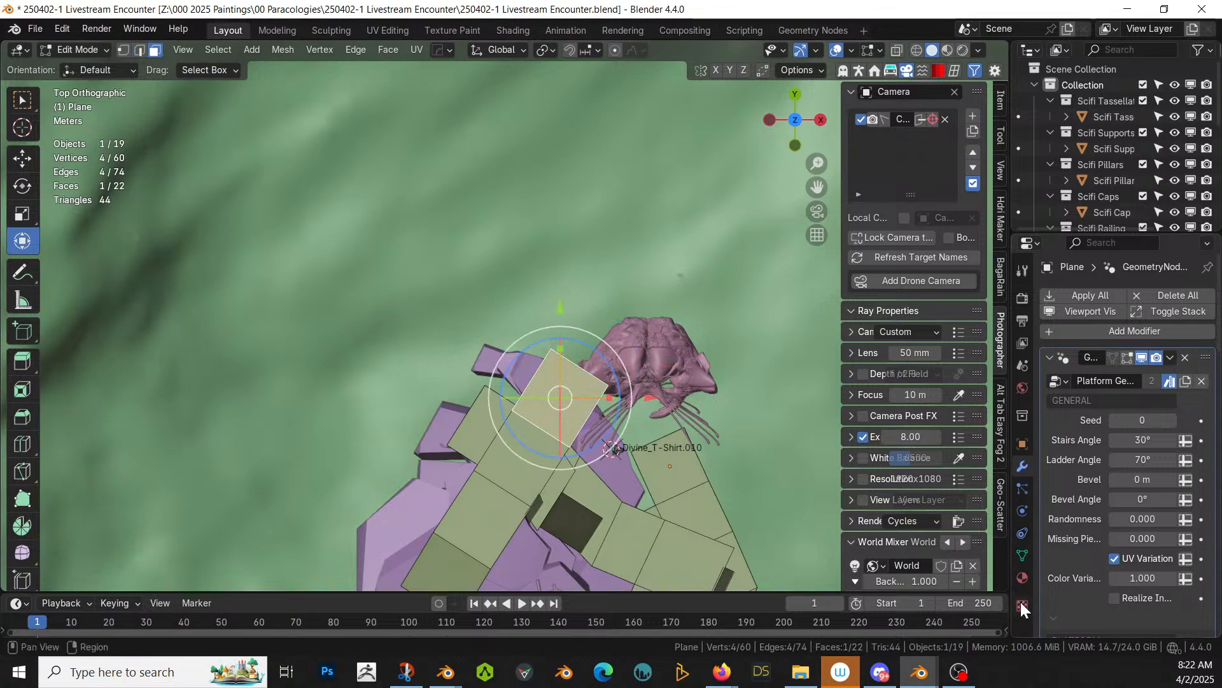
click(1022, 577)
click(1170, 380)
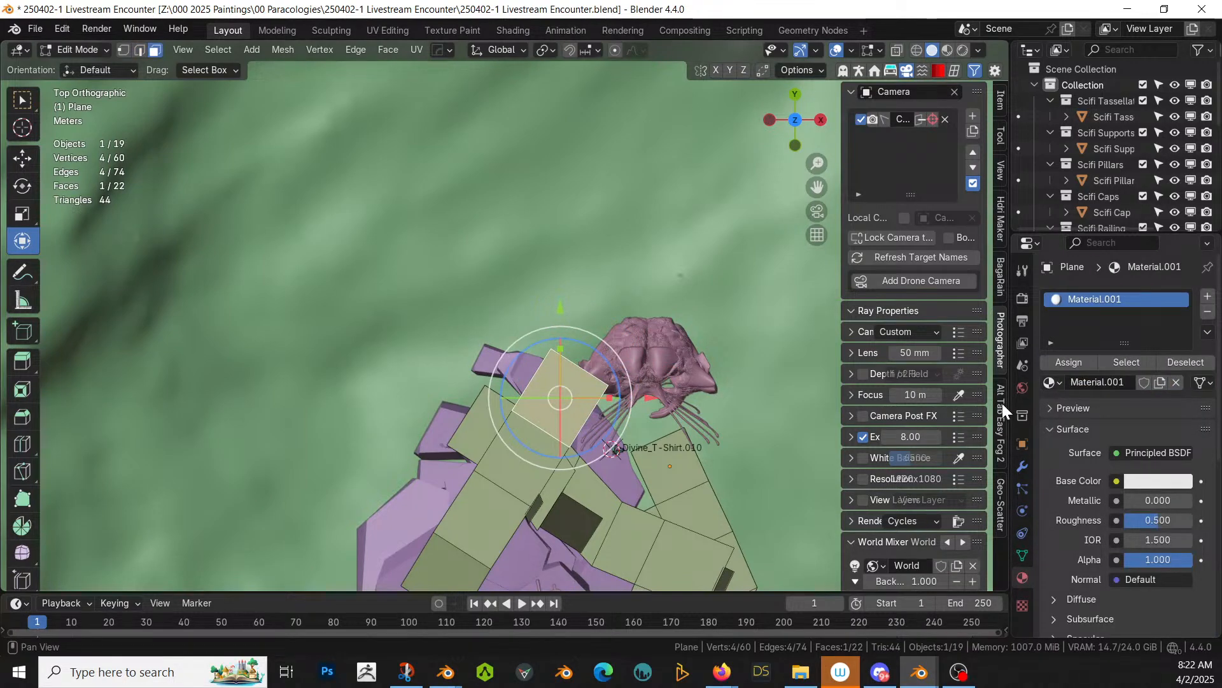
click(1208, 297)
click(1056, 411)
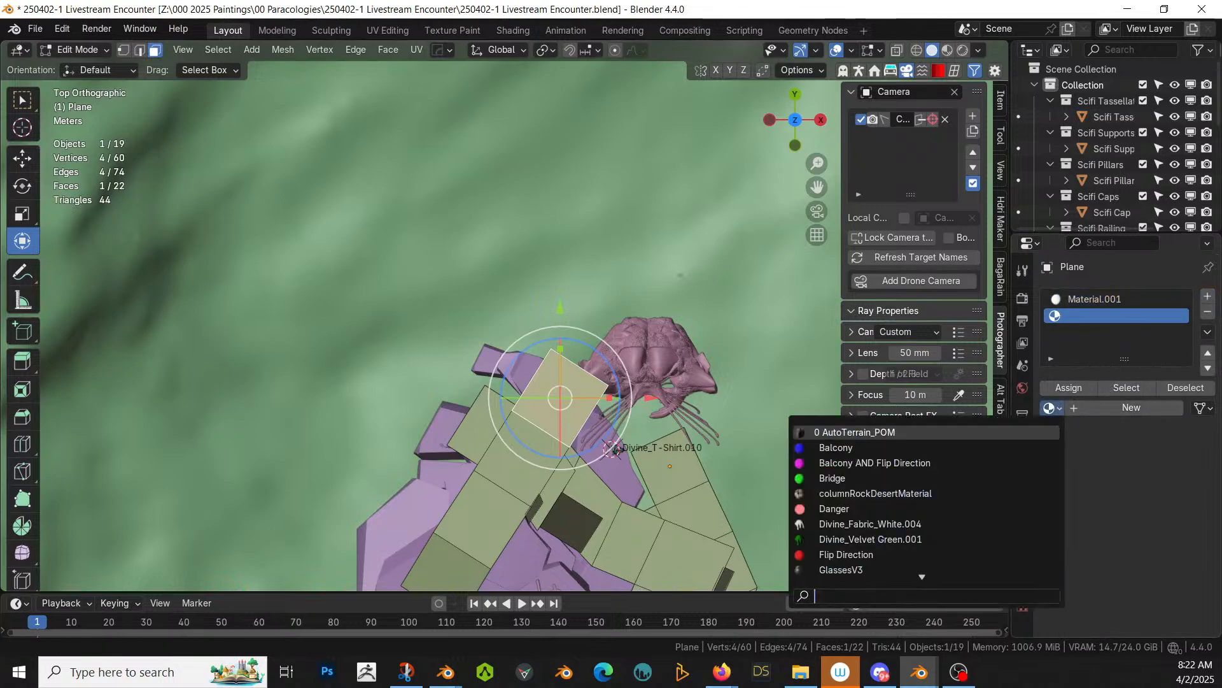
text(ba)
click(844, 433)
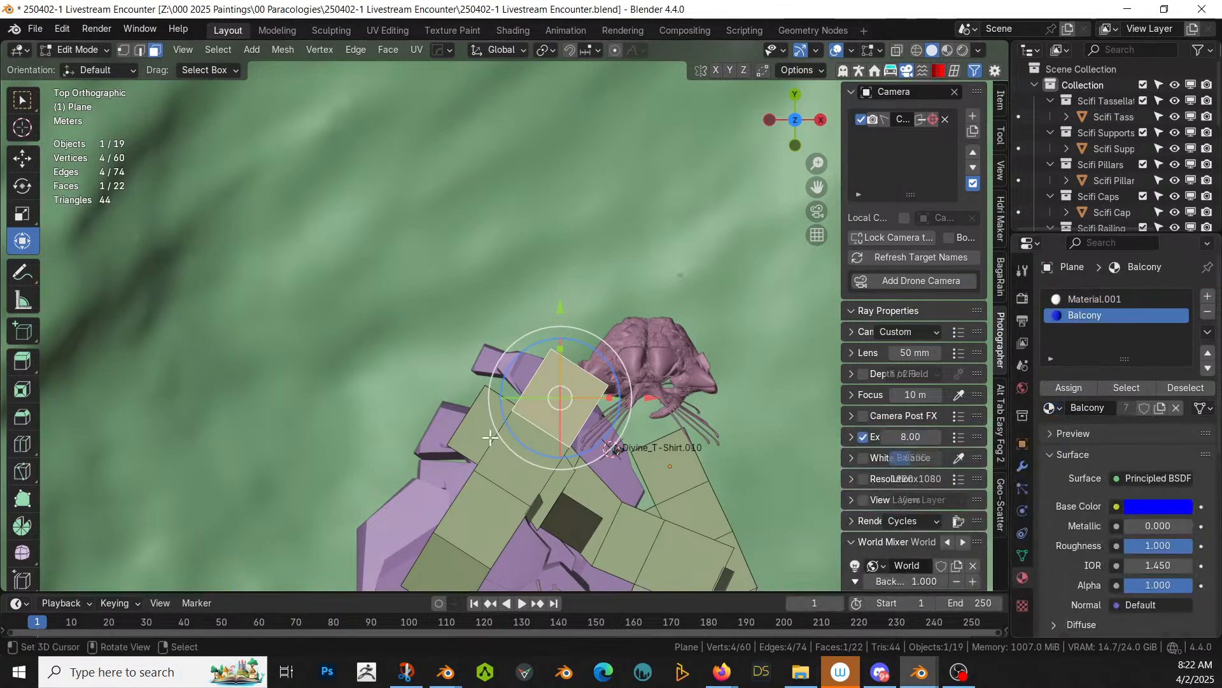
Step: Examine the generated top-level platform extension and its supports from several angles, checking it against the underlying mesh
key(Tab)
middle_drag(490, 437, 818, 346)
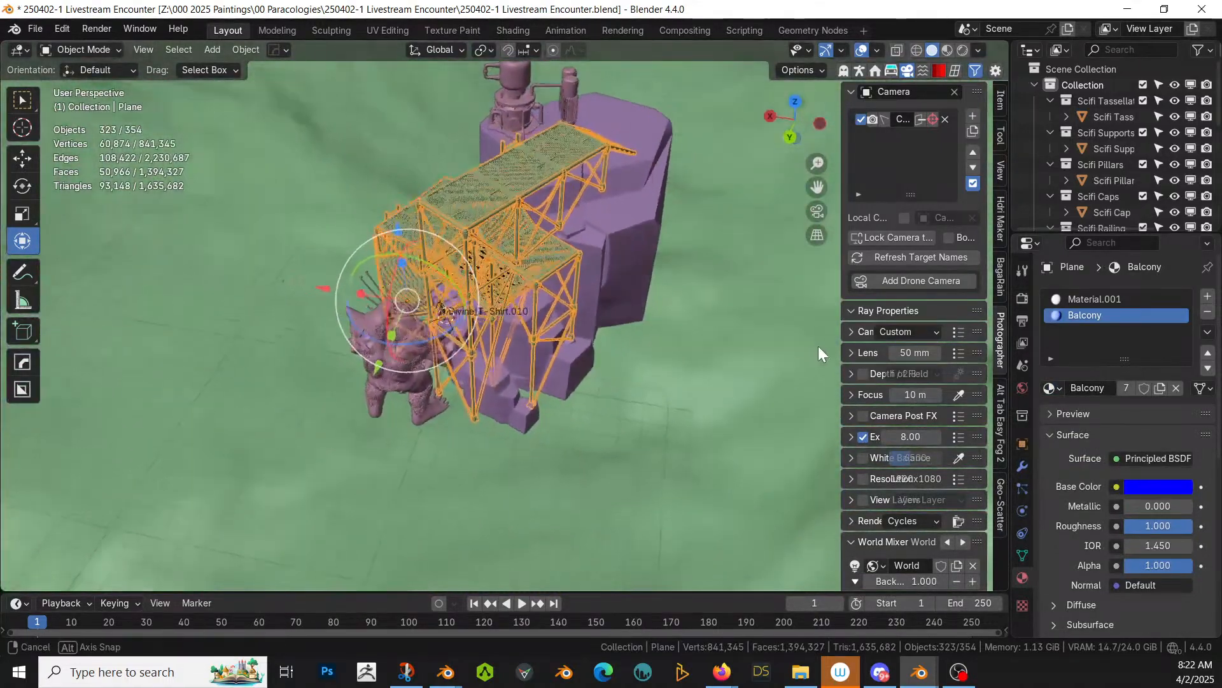
key(Tab)
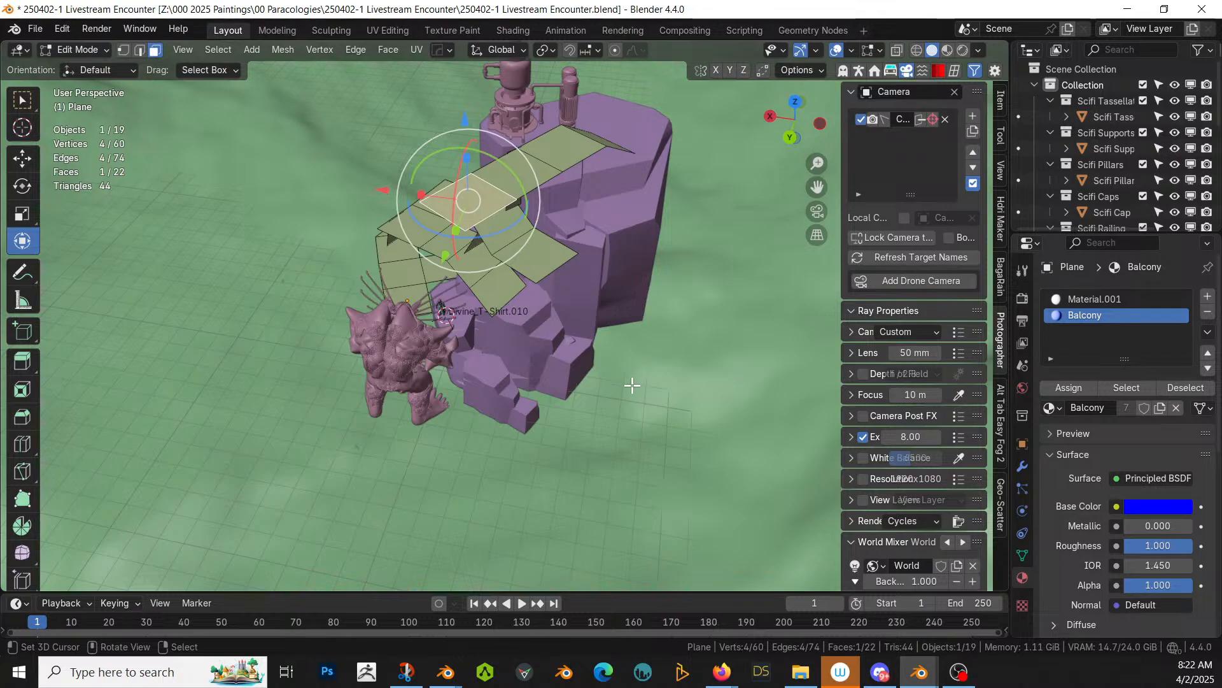
middle_drag(632, 385, 781, 406)
key(Tab)
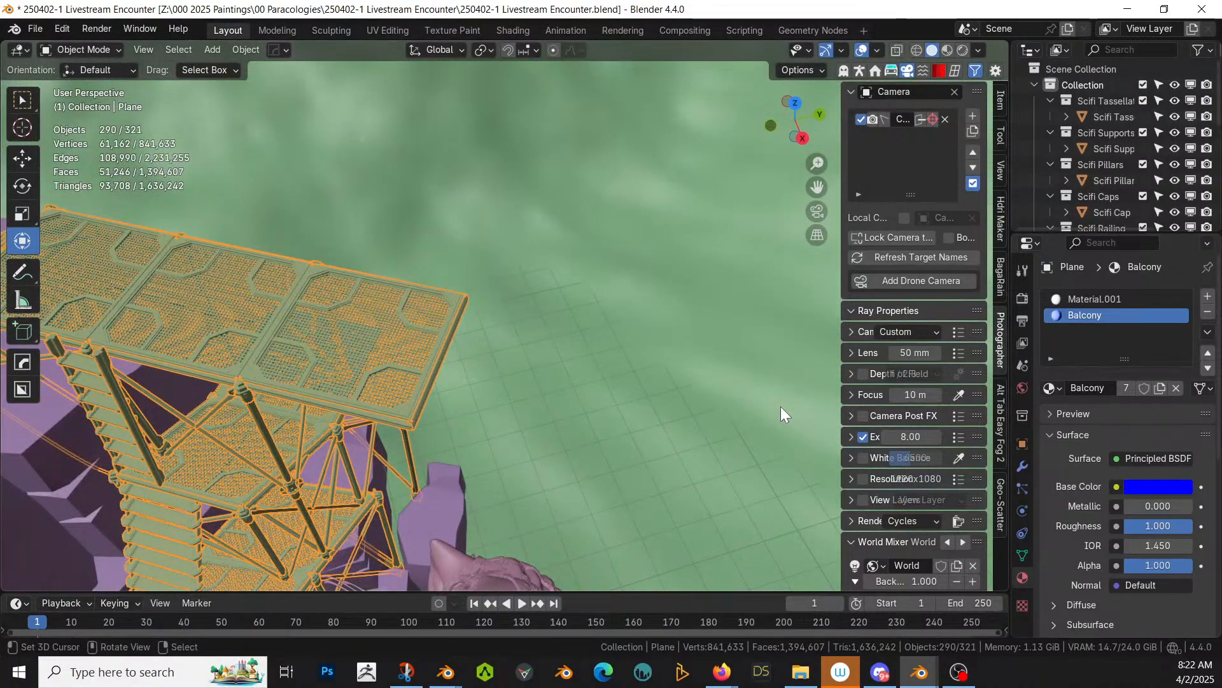
middle_drag(412, 376, 53, 284)
scroll(348, 443, down, 3)
scroll(54, 288, up, 2)
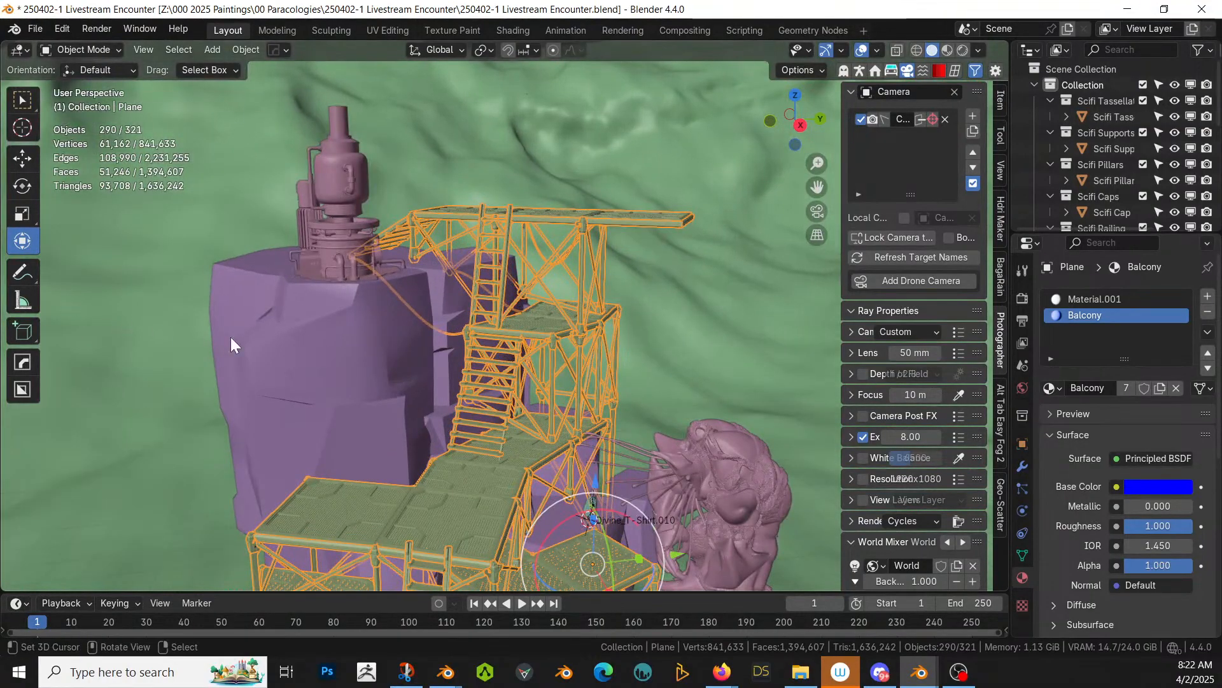
middle_drag(286, 312, 322, 344)
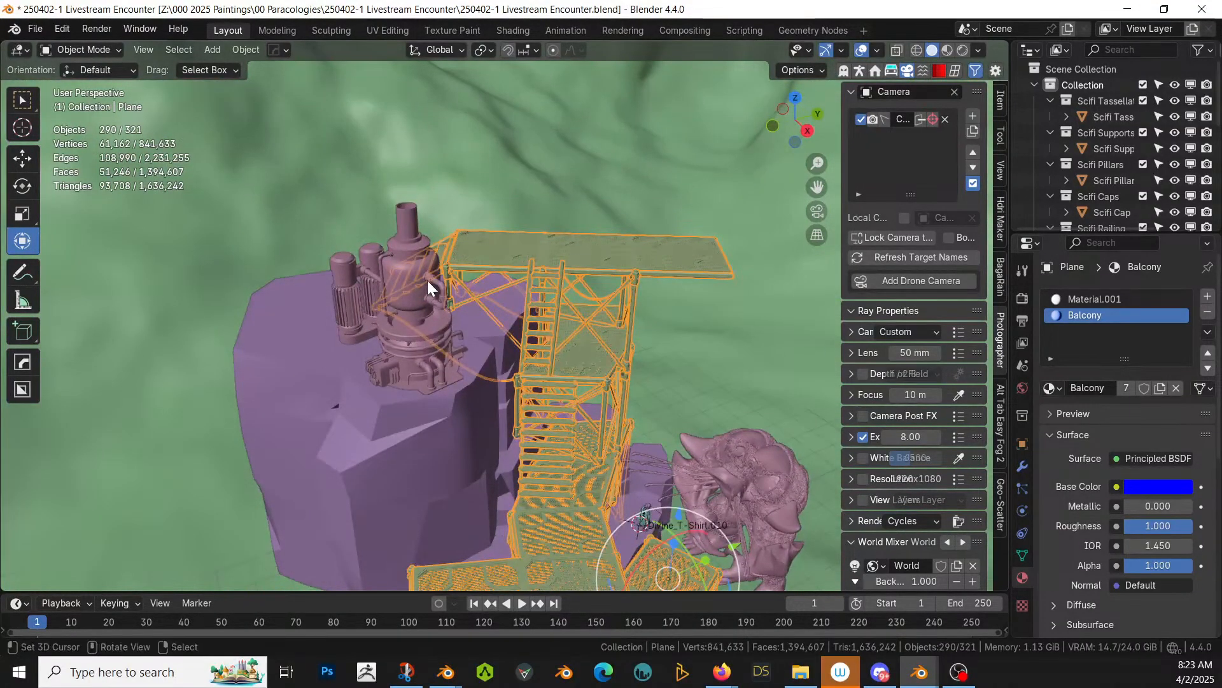
Step: Scale the greeble structure to 0.535 and move it about -3.12 m in X and -2.04 m in Y across the rock top
click(405, 302)
key(s)
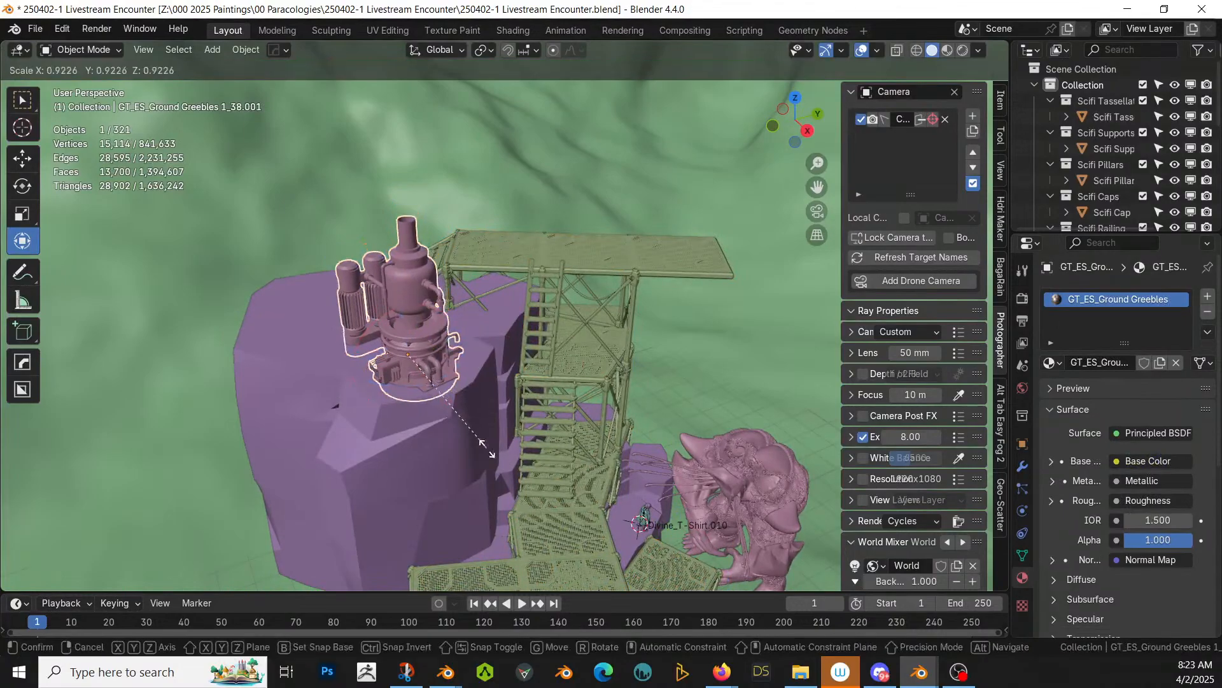
click(460, 403)
key(g)
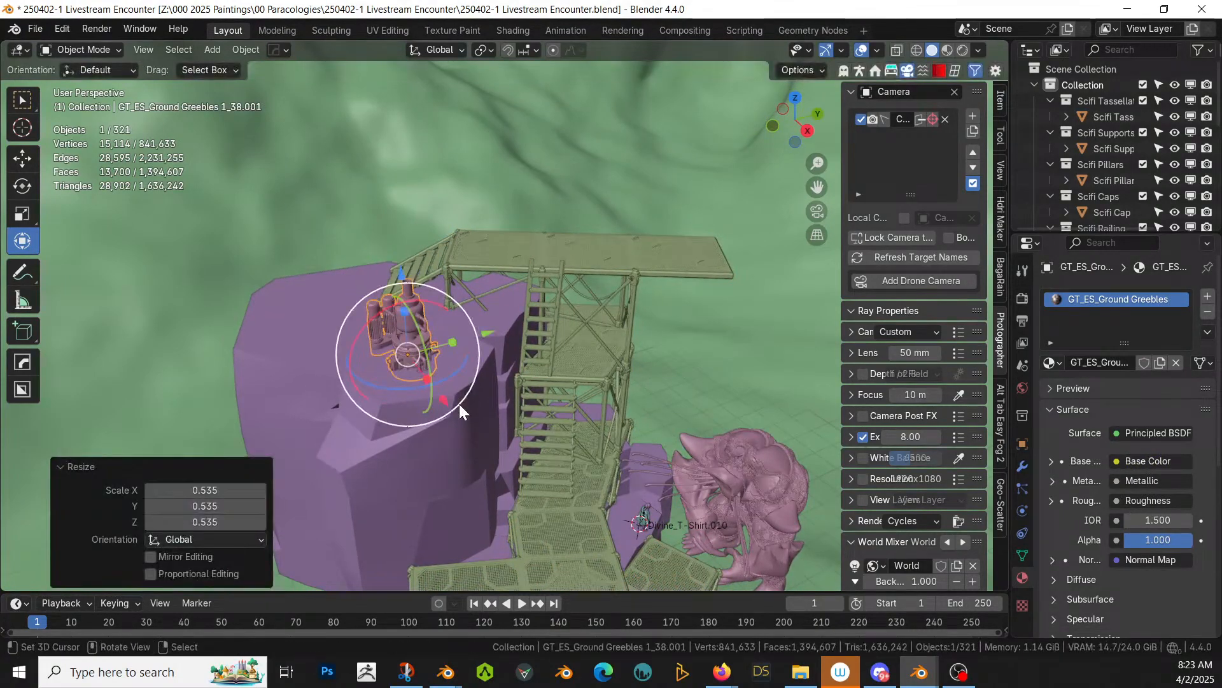
key(KP_7)
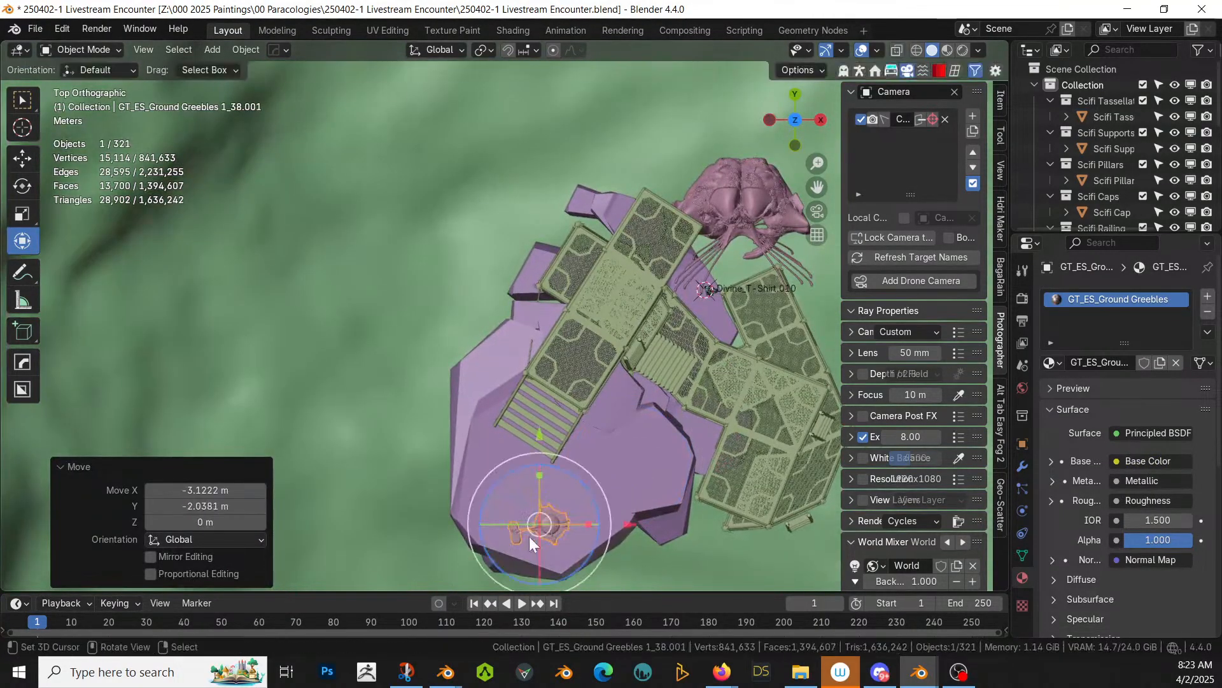
Step: Rotate the greeble structure, shift it about 0.17 m in X and -0.43 m in Y, and rotate it by -8.09°
click(484, 544)
key(r)
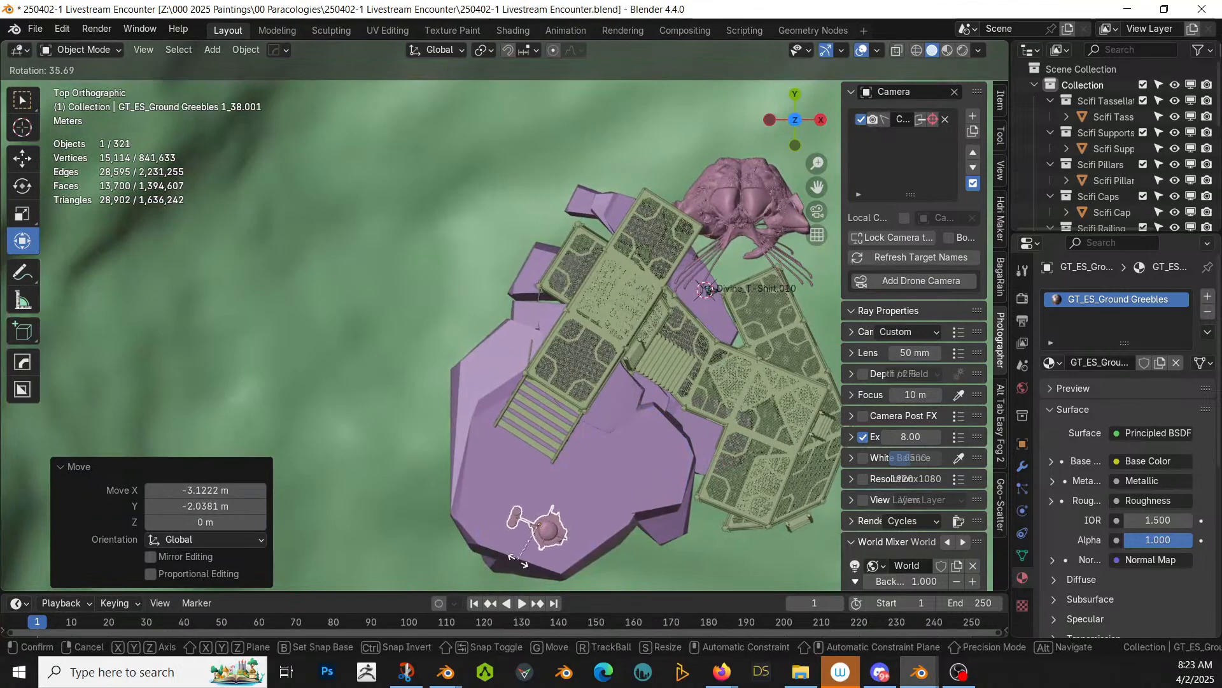
click(535, 565)
key(g)
click(599, 567)
key(r)
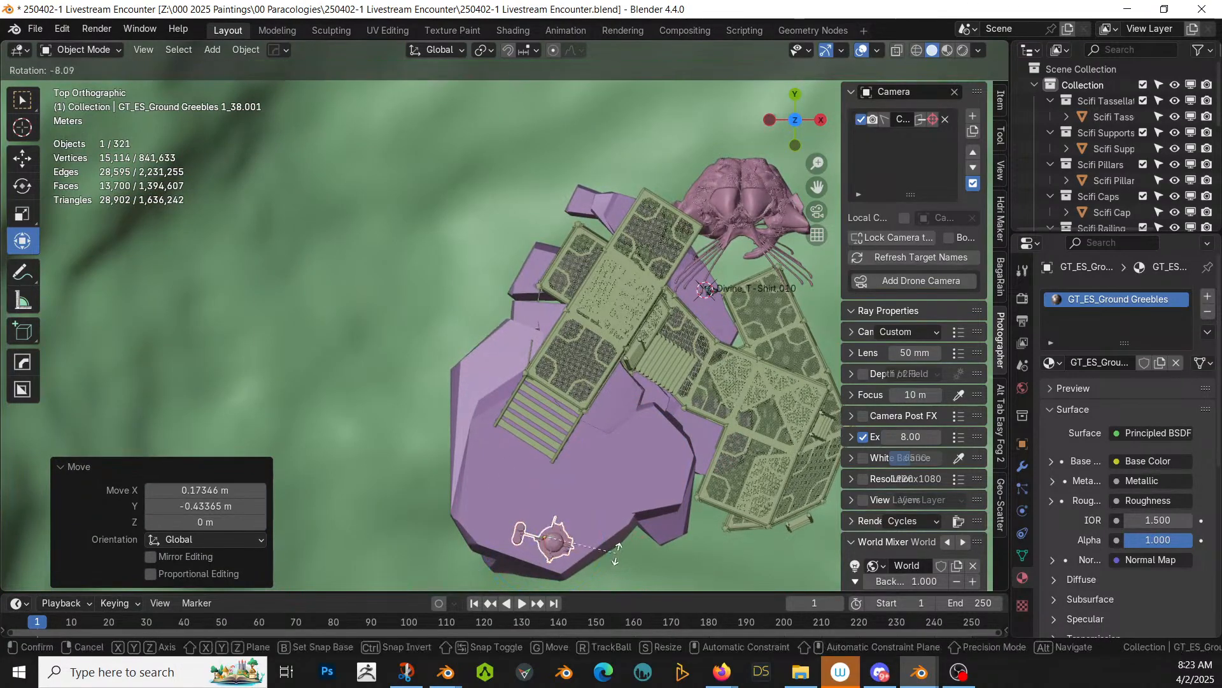
click(617, 553)
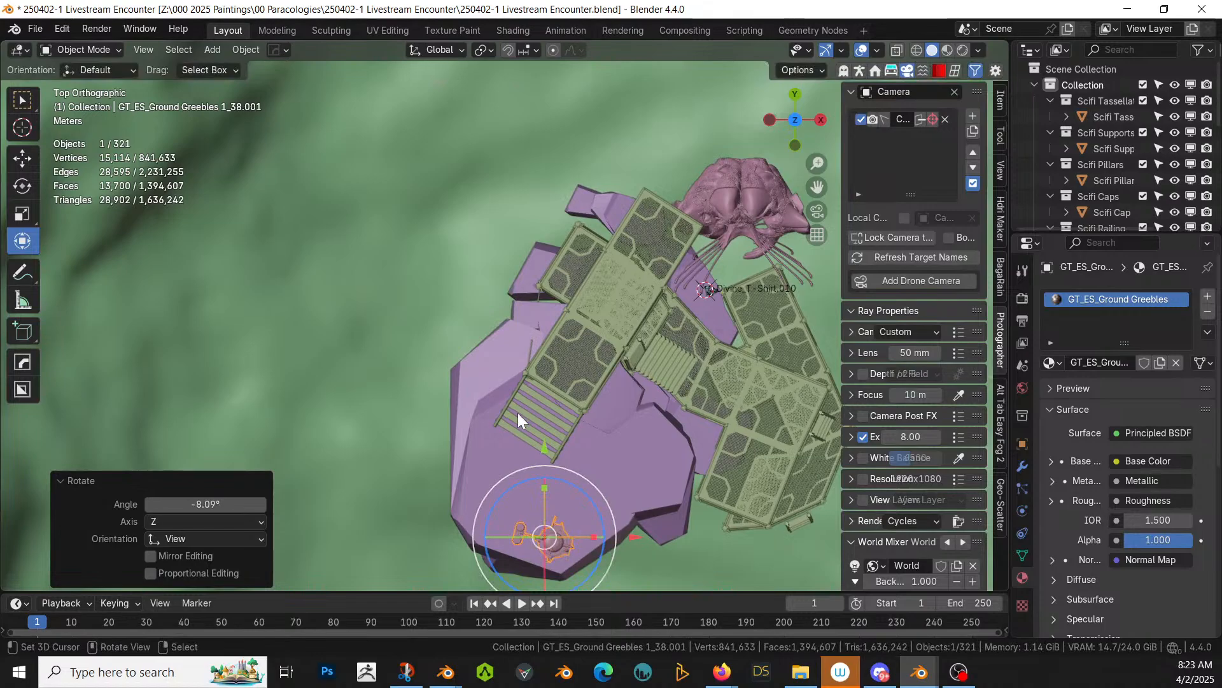
middle_drag(517, 412, 460, 281)
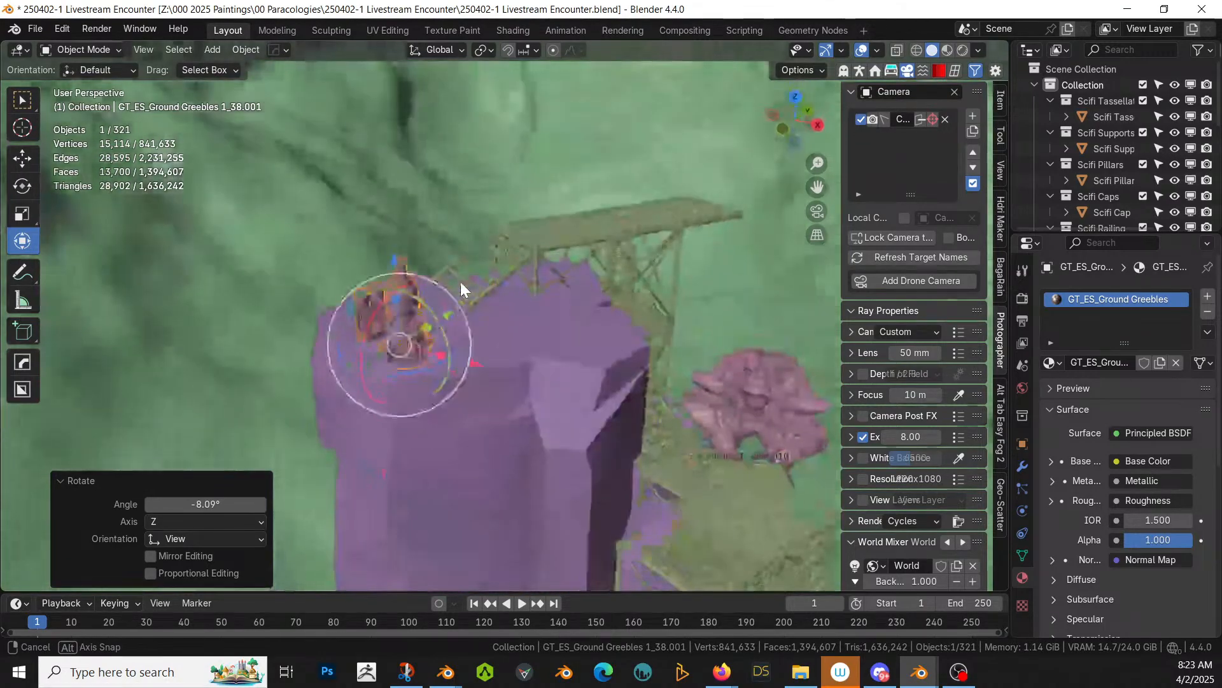
Step: Start an append and browse to the Object category of the 250331-1 Livestream Canyon blend file
key(F4)
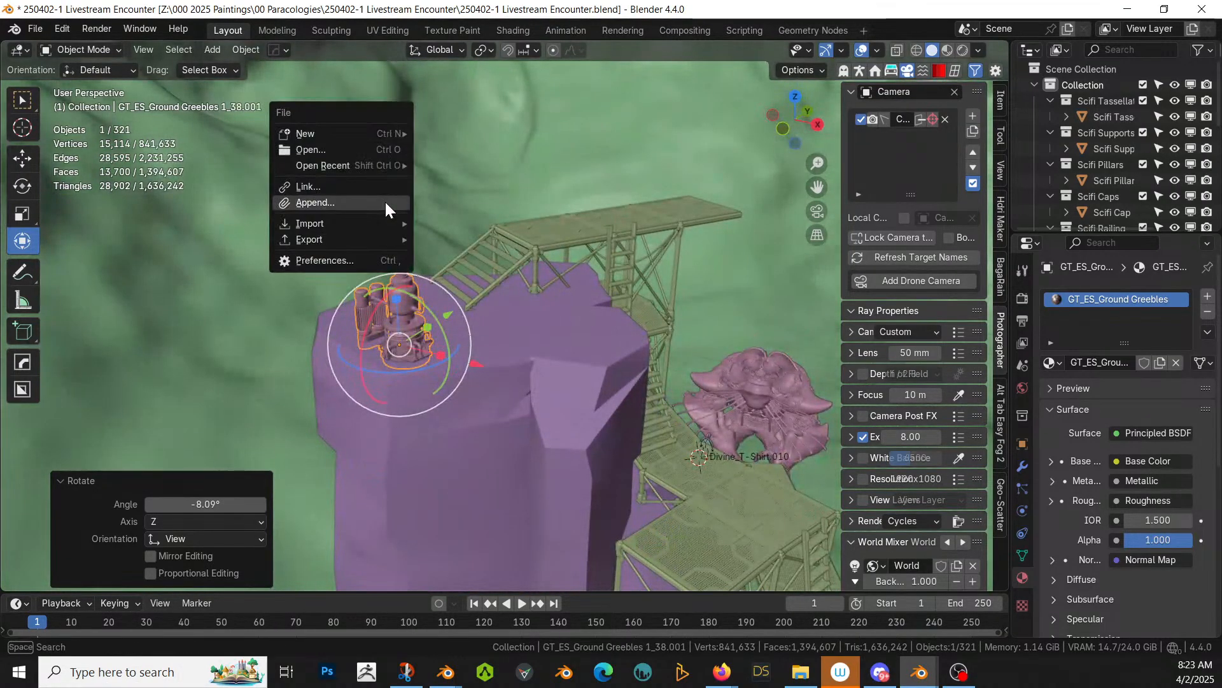
click(385, 201)
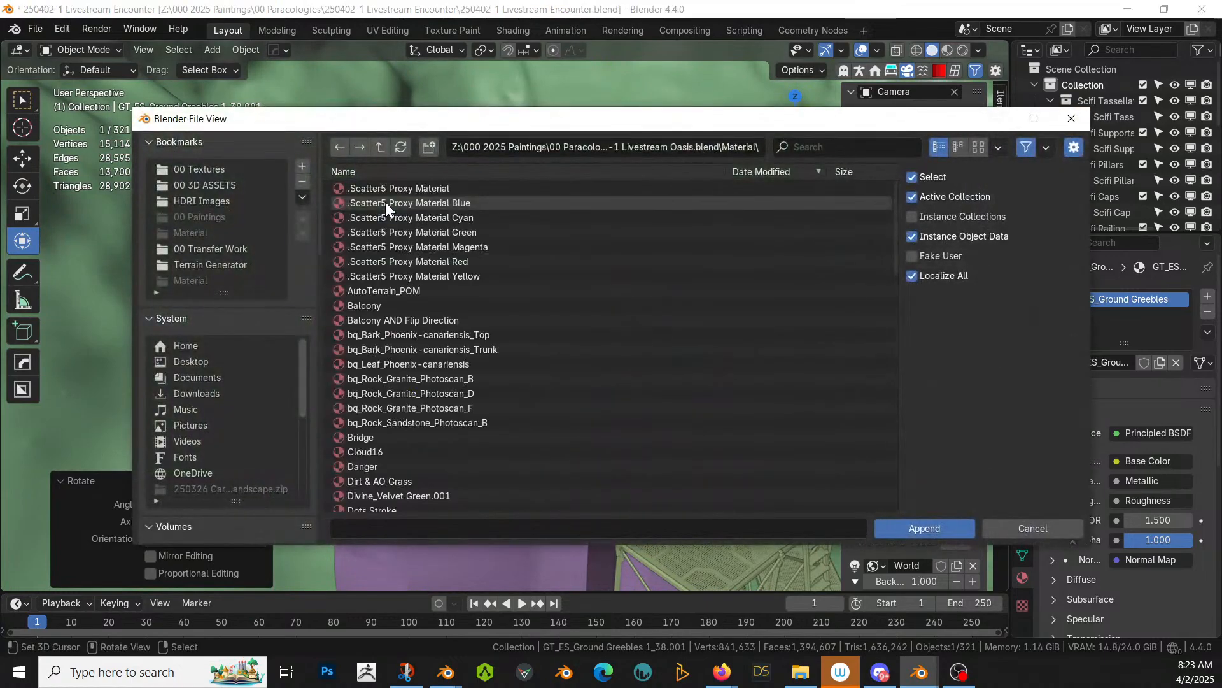
click(387, 149)
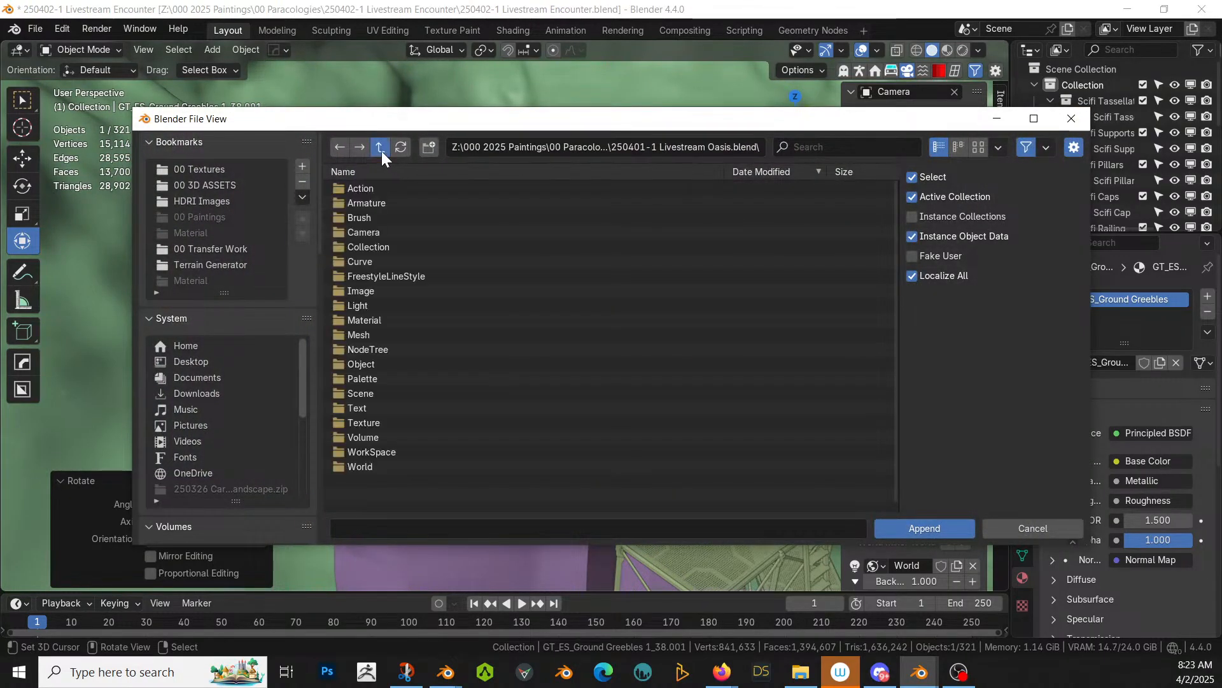
click(380, 151)
click(381, 151)
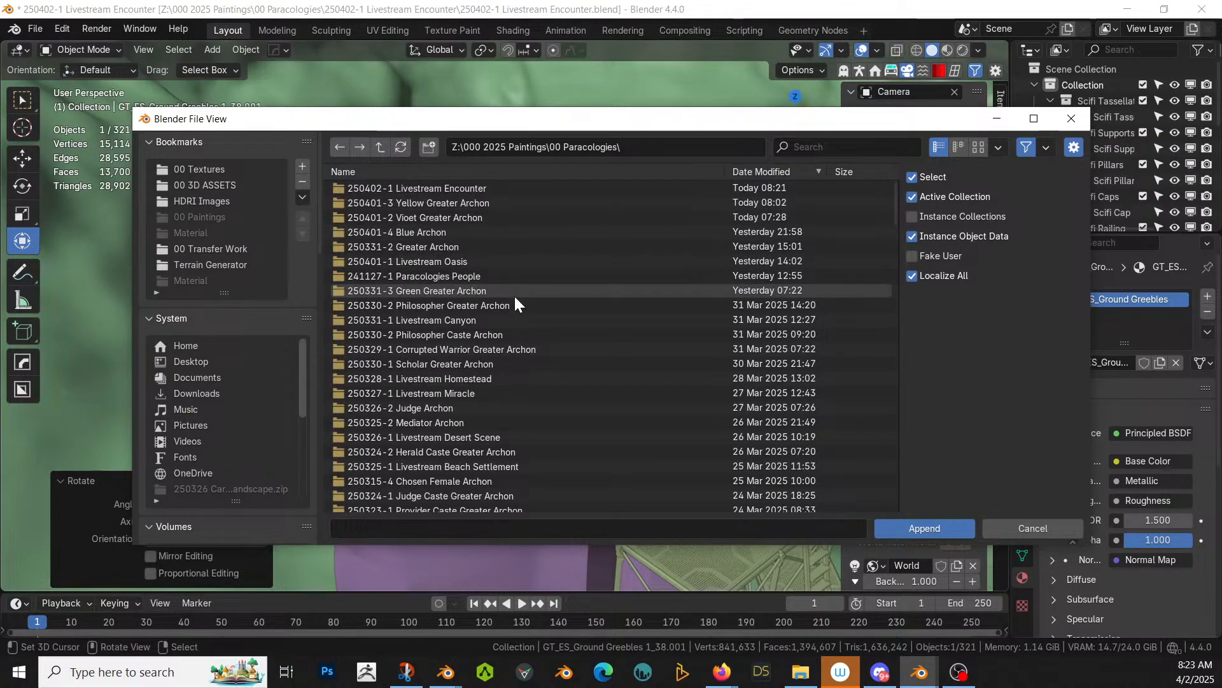
double_click(459, 318)
double_click(397, 190)
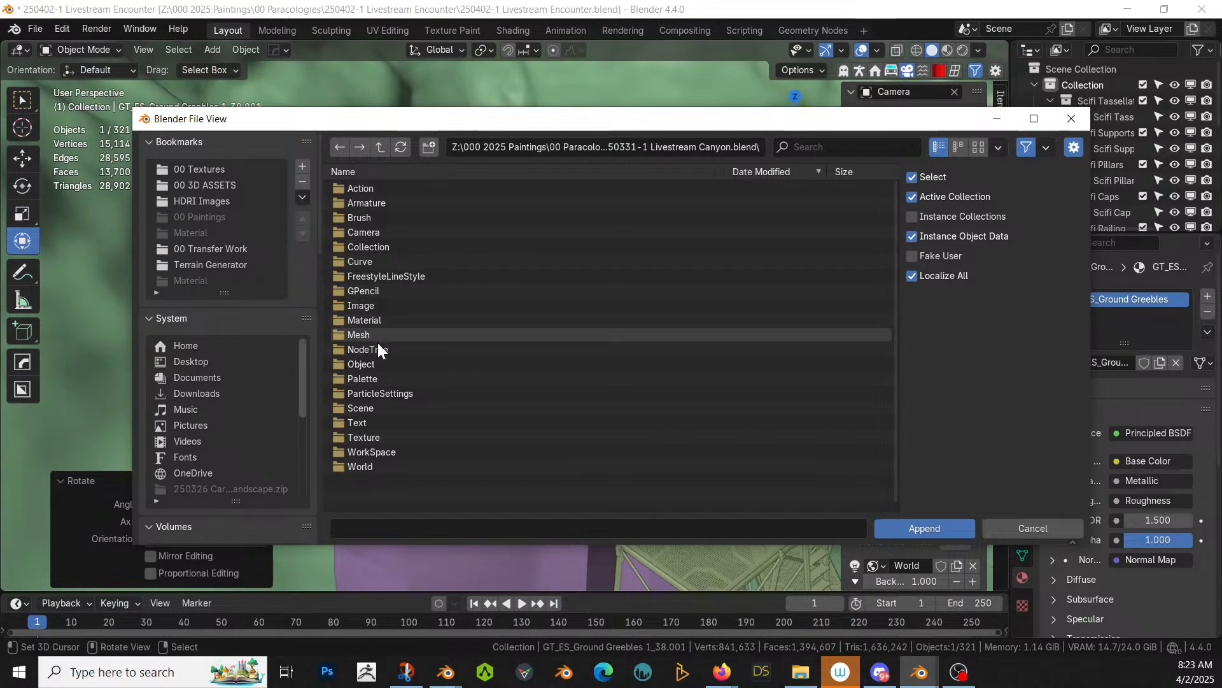
double_click(376, 364)
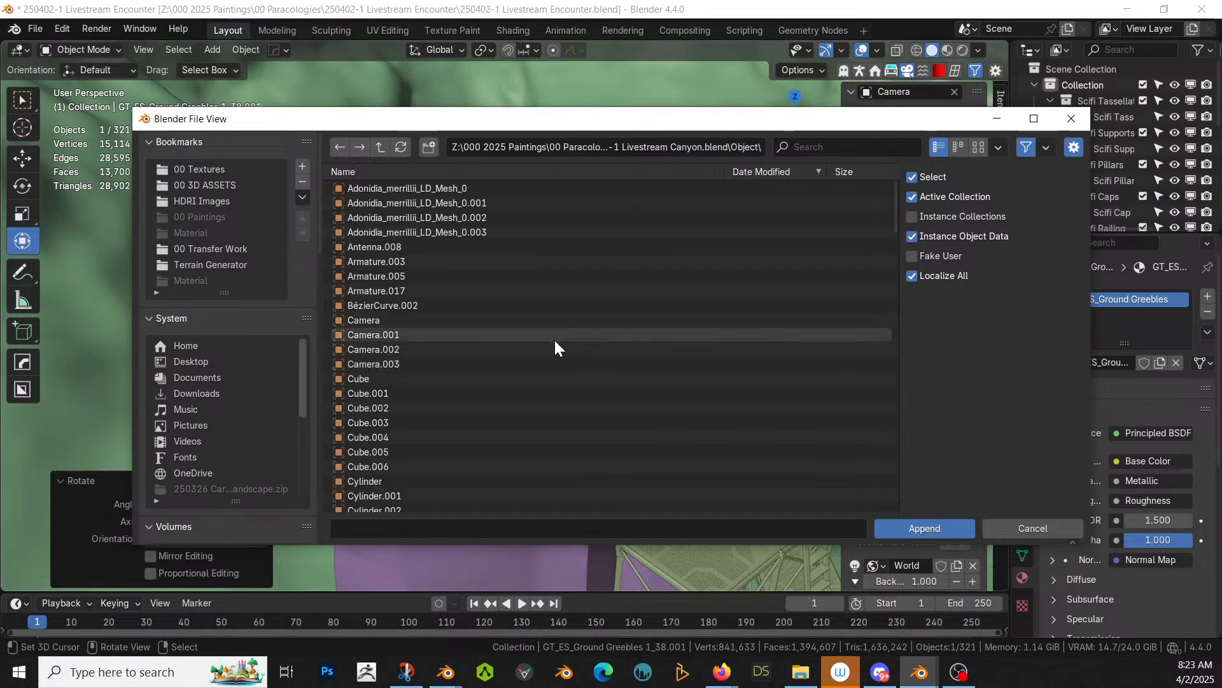
Step: Find the object named Gem in the list and append it to the scene
scroll(552, 377, down, 5)
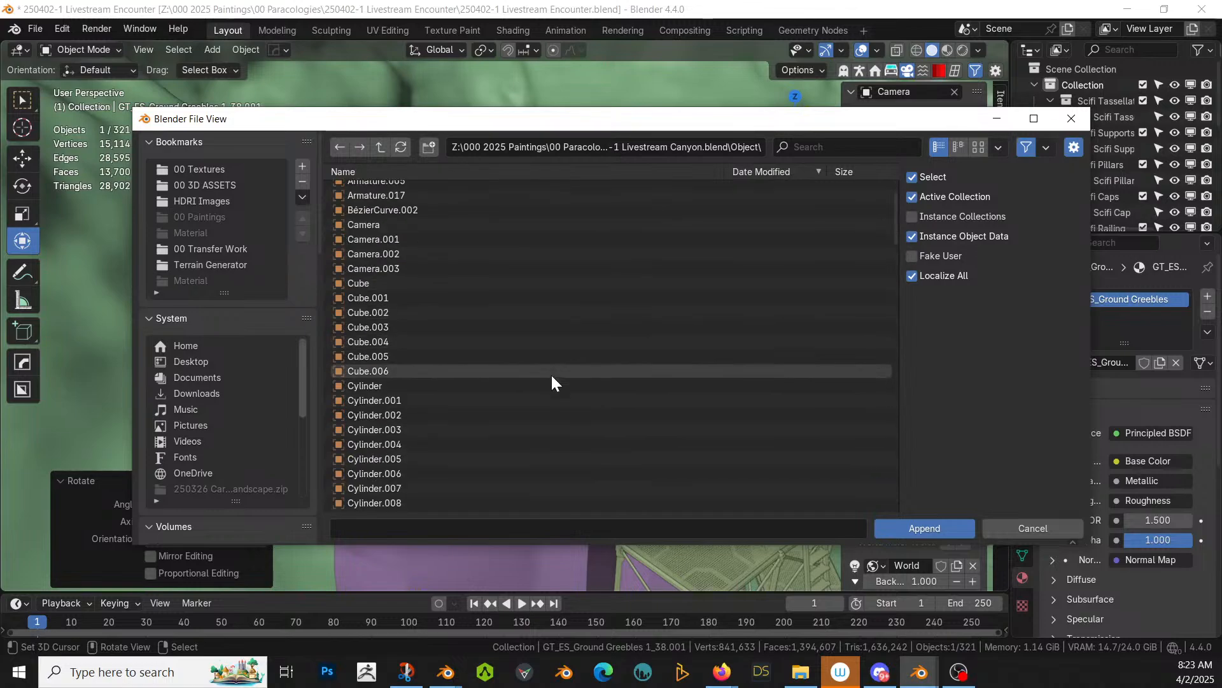
scroll(552, 377, down, 3)
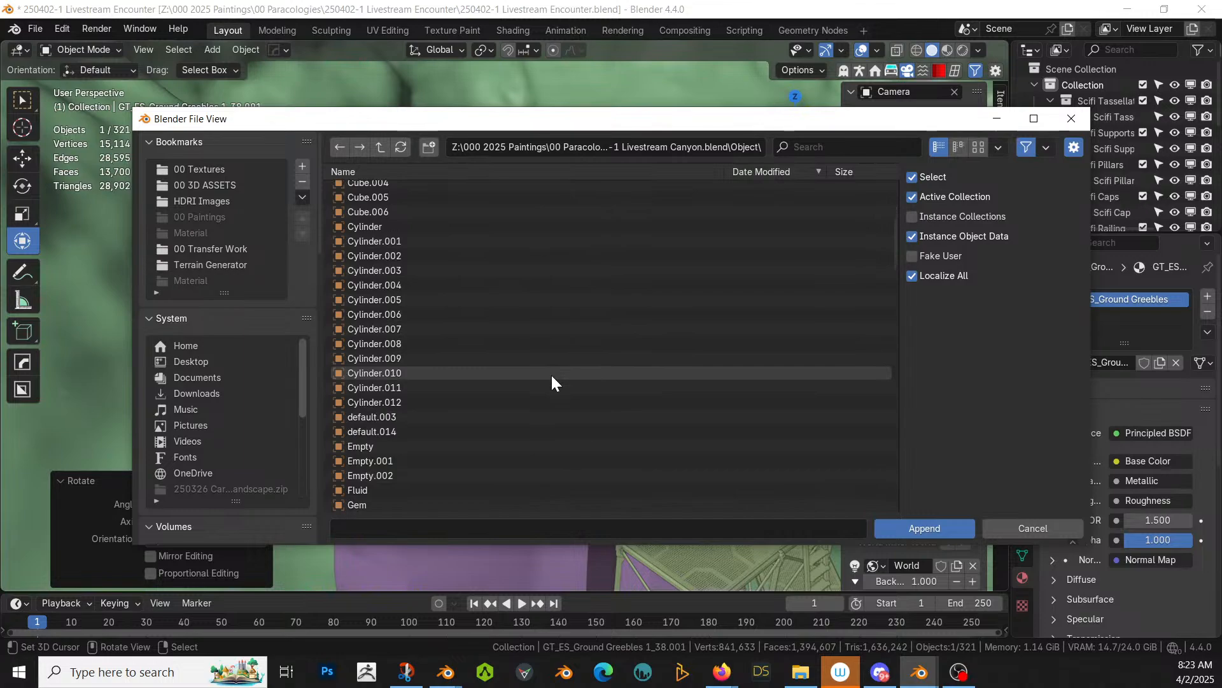
scroll(552, 373, down, 3)
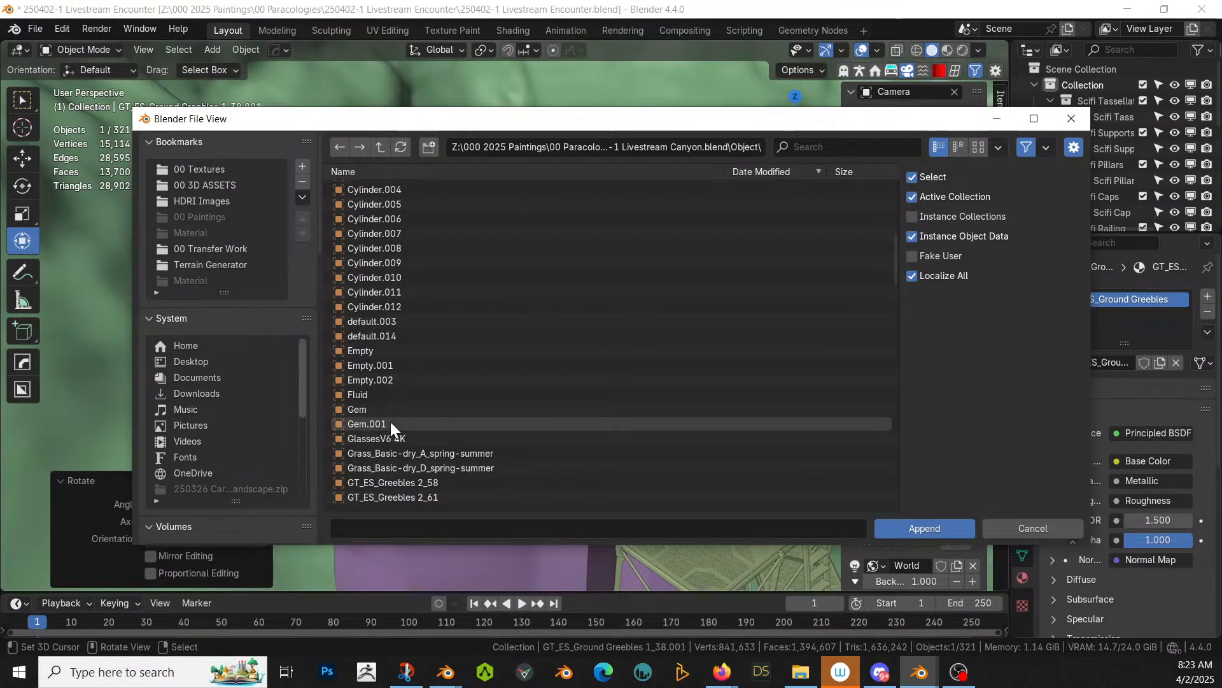
click(369, 409)
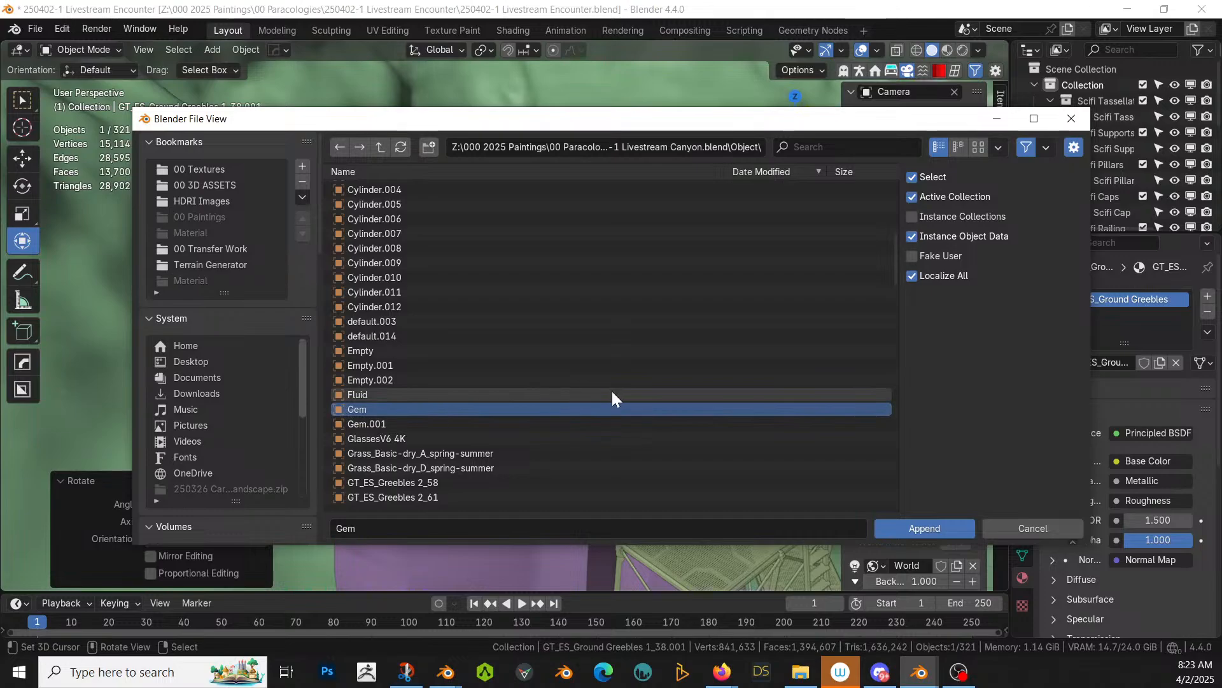
click(955, 529)
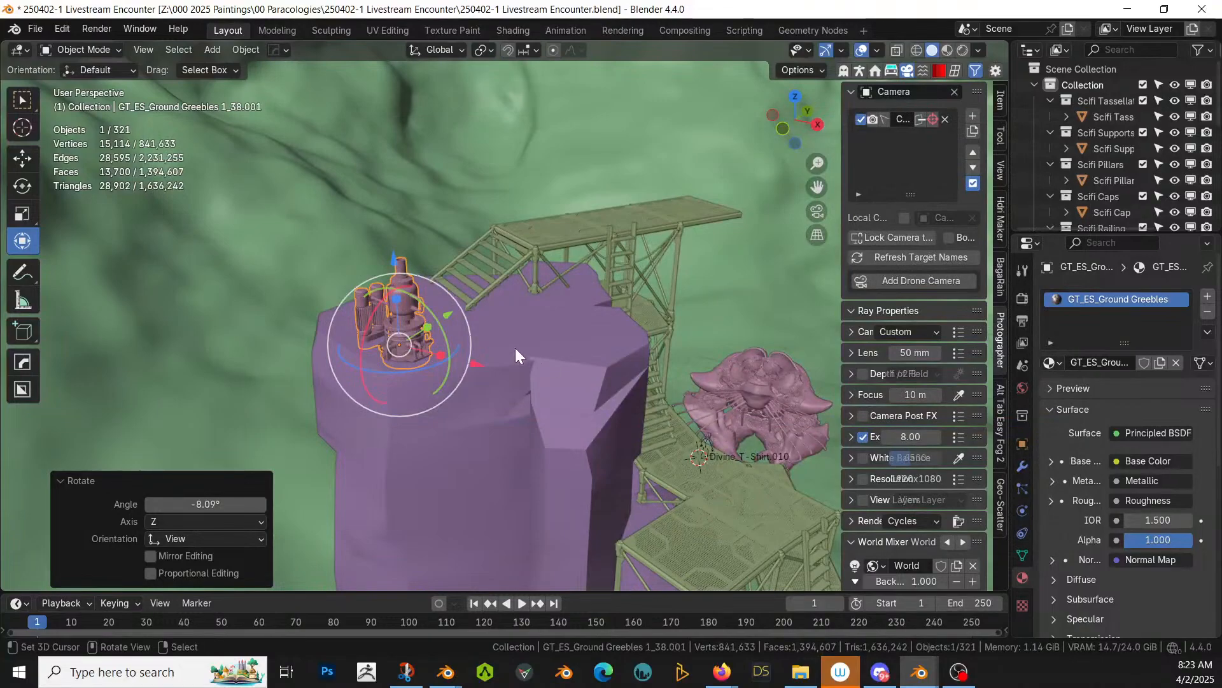
Step: Move the appended gem about -31.5 m in X and -29.5 m in Y onto the walkway rock
middle_drag(514, 348, 661, 151)
key(KP_Decimal)
scroll(548, 375, down, 3)
key(KP_7)
scroll(531, 322, down, 6)
scroll(531, 322, down, 4)
scroll(456, 319, up, 3)
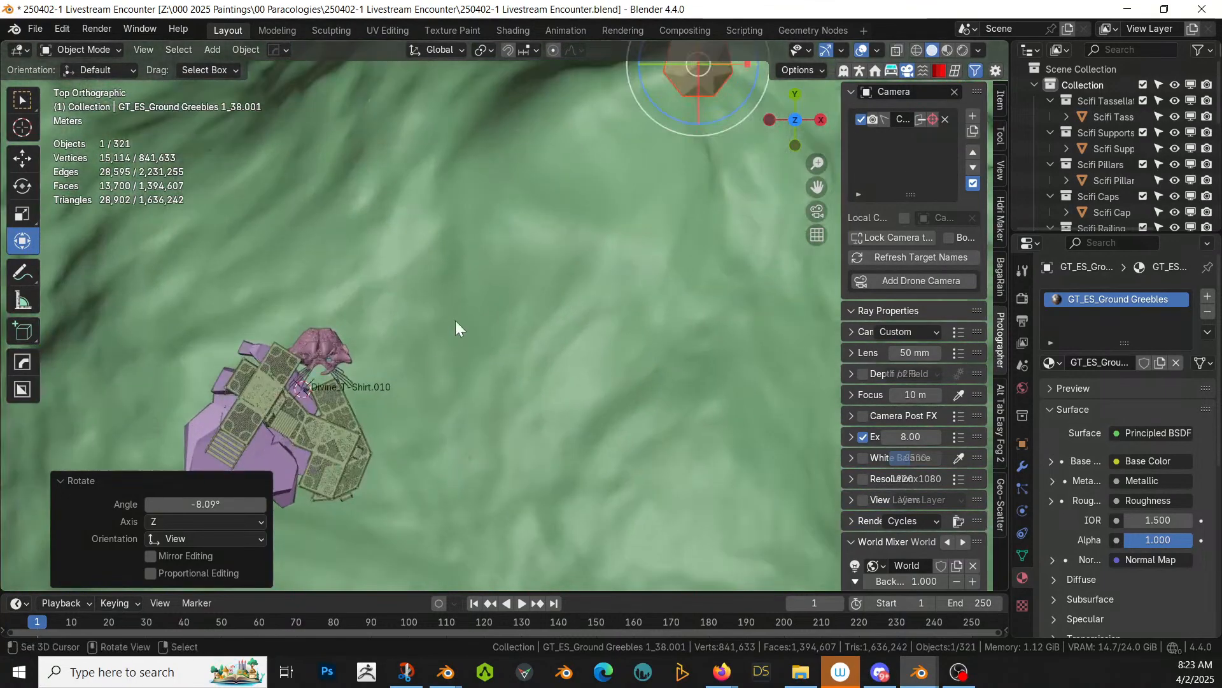
shift+middle_drag(276, 521, 479, 420)
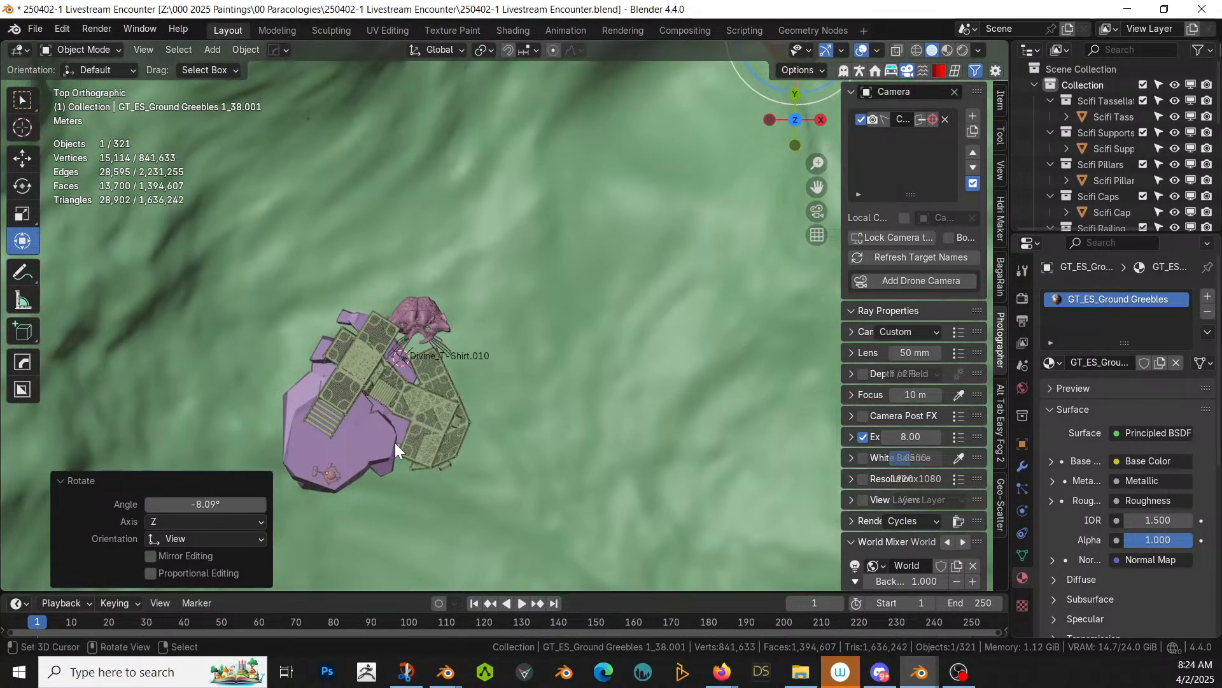
shift+right_click(614, 438)
key(ctrl+v)
key(g)
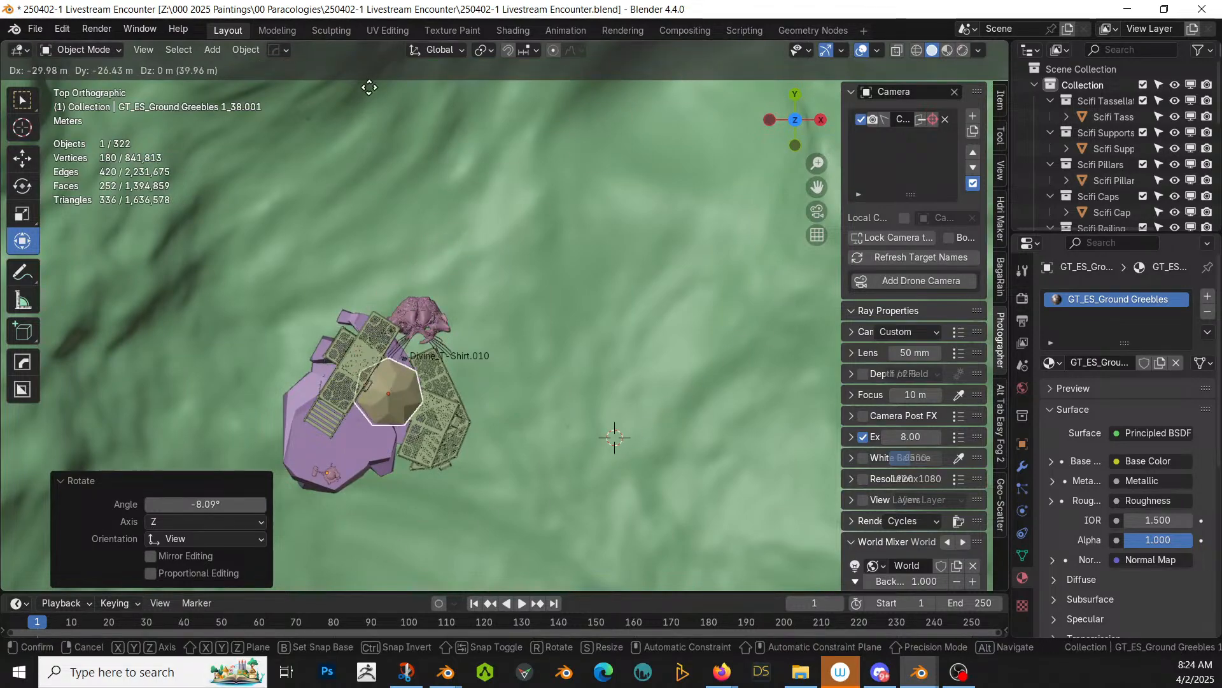
click(350, 126)
Step: Scale the gem to 0.573 and raise it about 2.54 m in Z on the rock top
key(s)
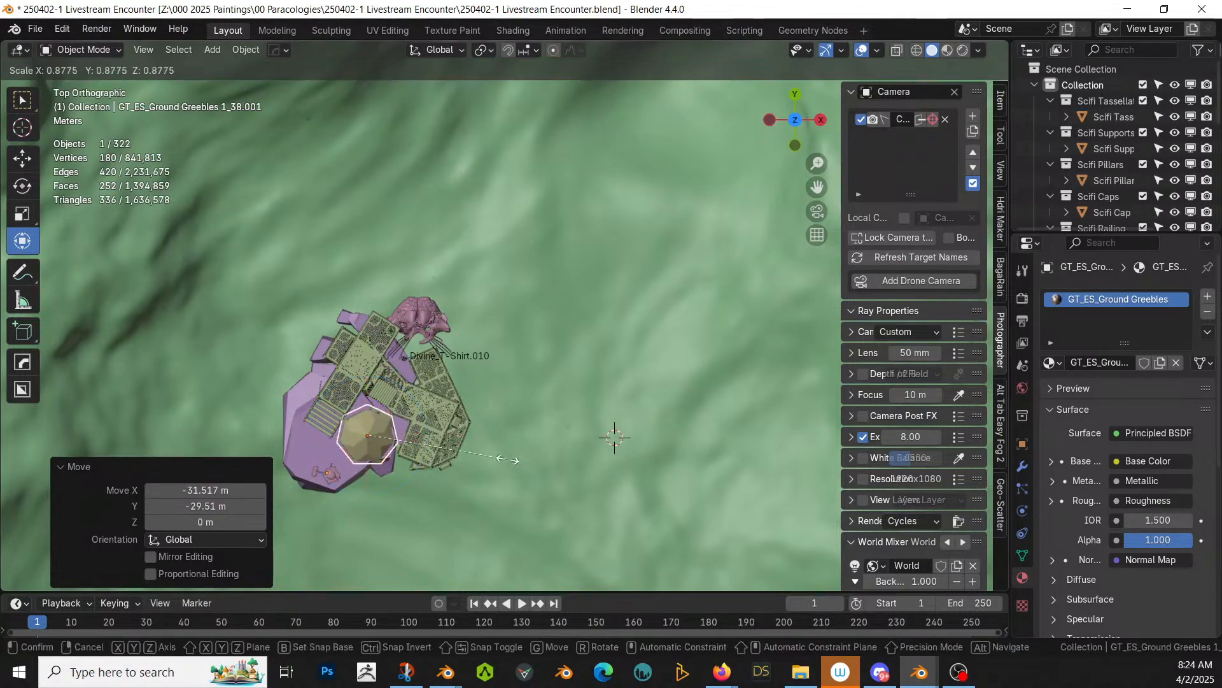
click(458, 445)
key(KP_Decimal)
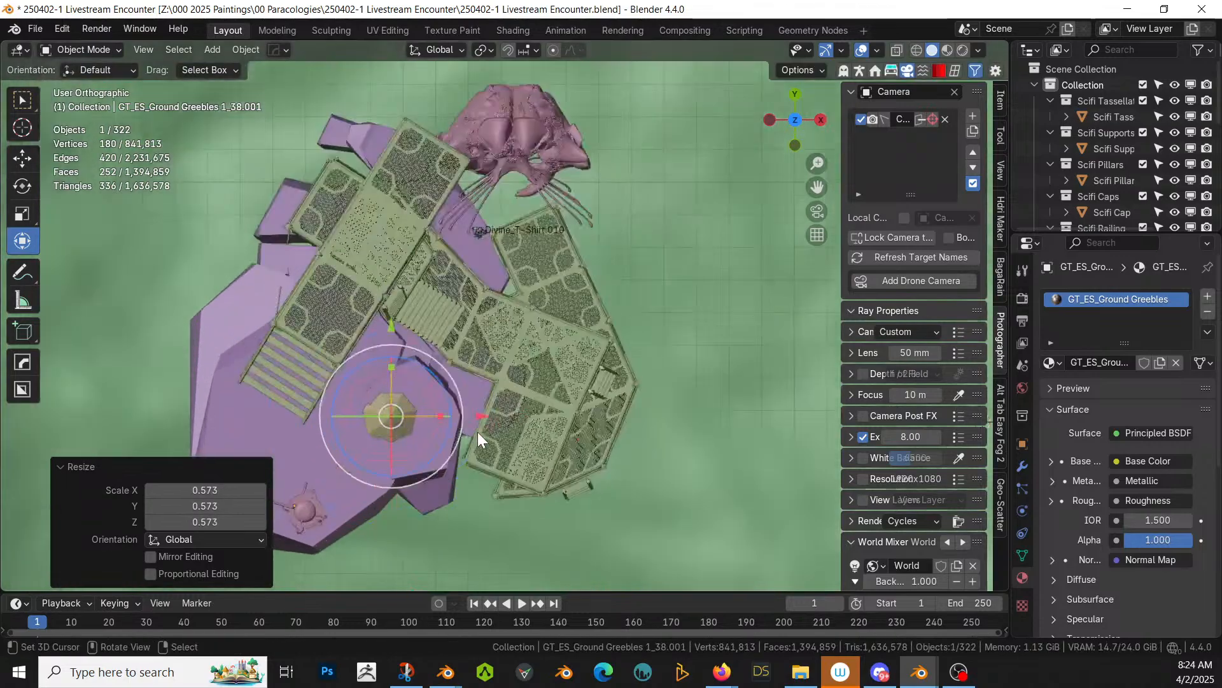
middle_drag(477, 432, 601, 327)
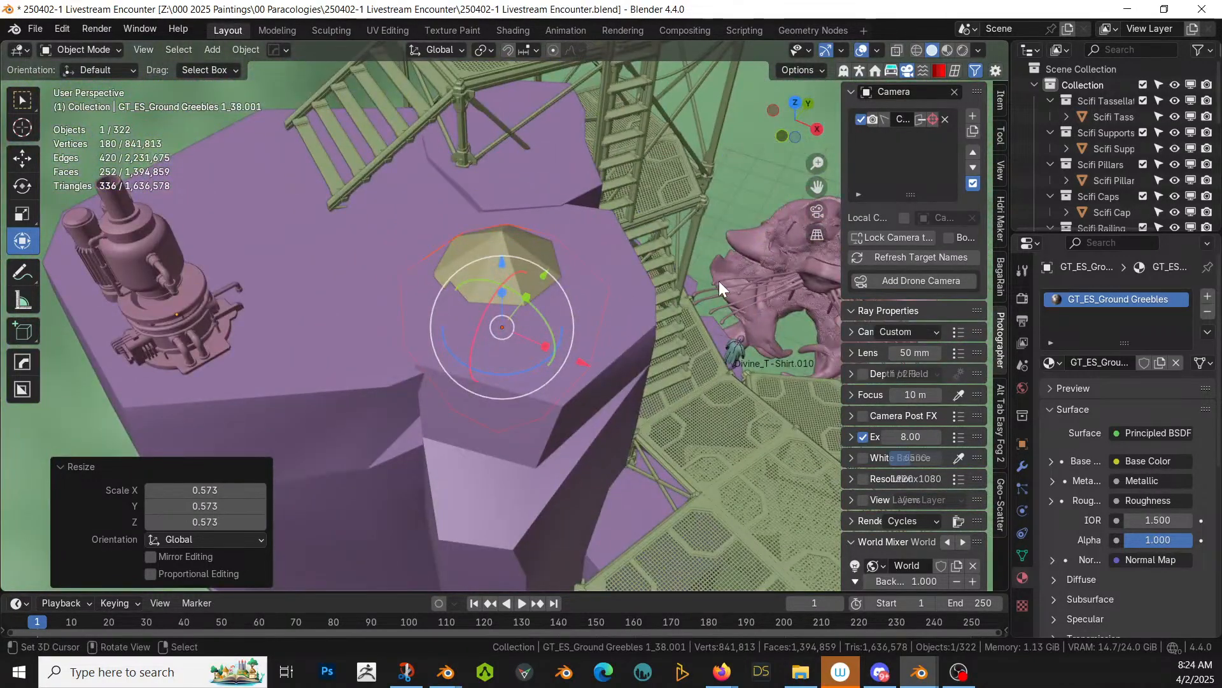
middle_drag(720, 281, 602, 224)
key(g)
key(z)
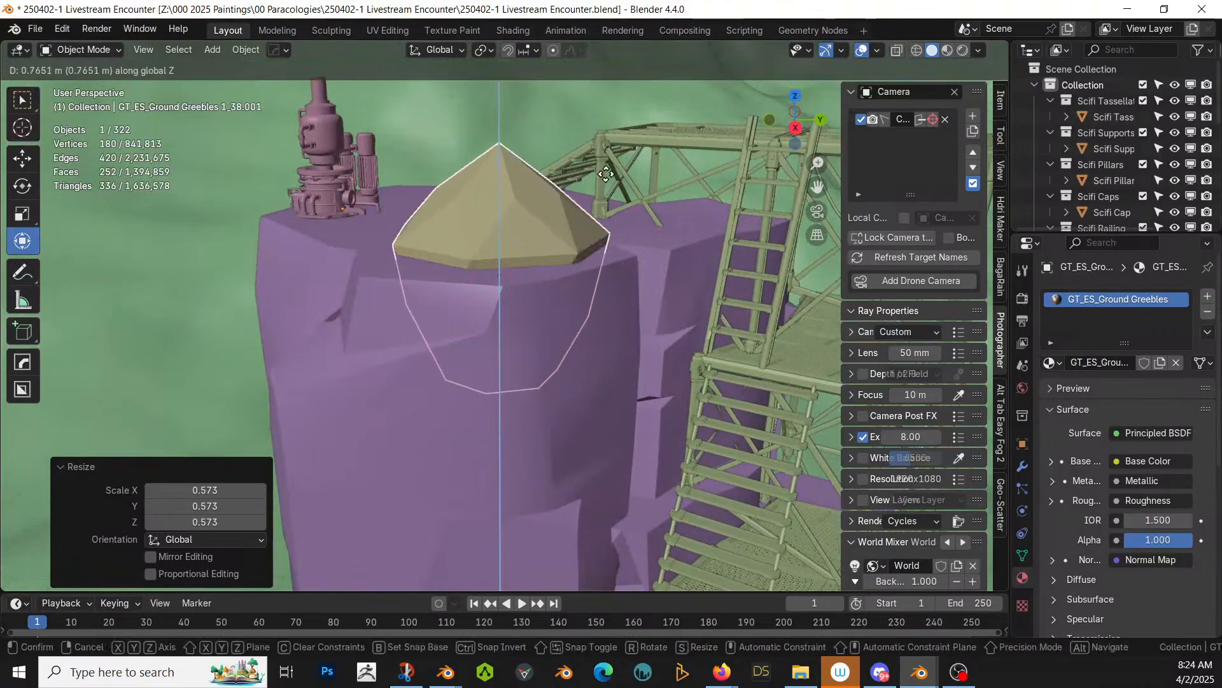
click(626, 57)
Step: Shift the gem about 0.45 m in X and -0.25 m in Y, then rotate it about 13° around the vertical axis
key(KP_7)
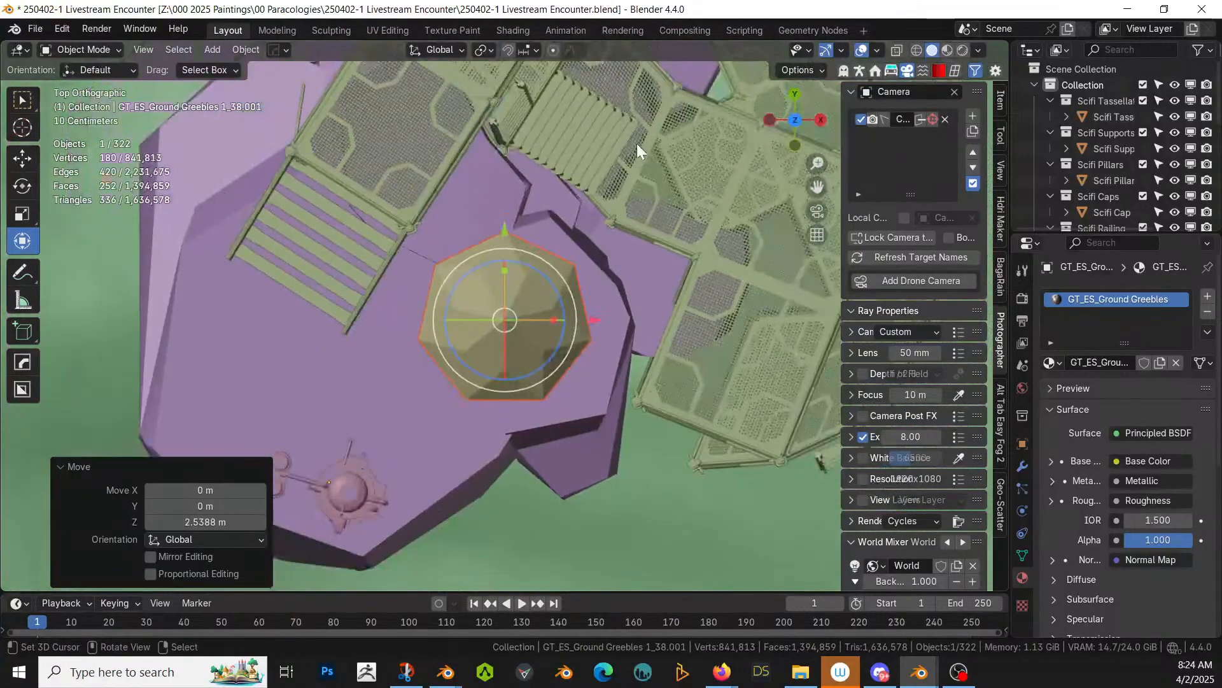
key(g)
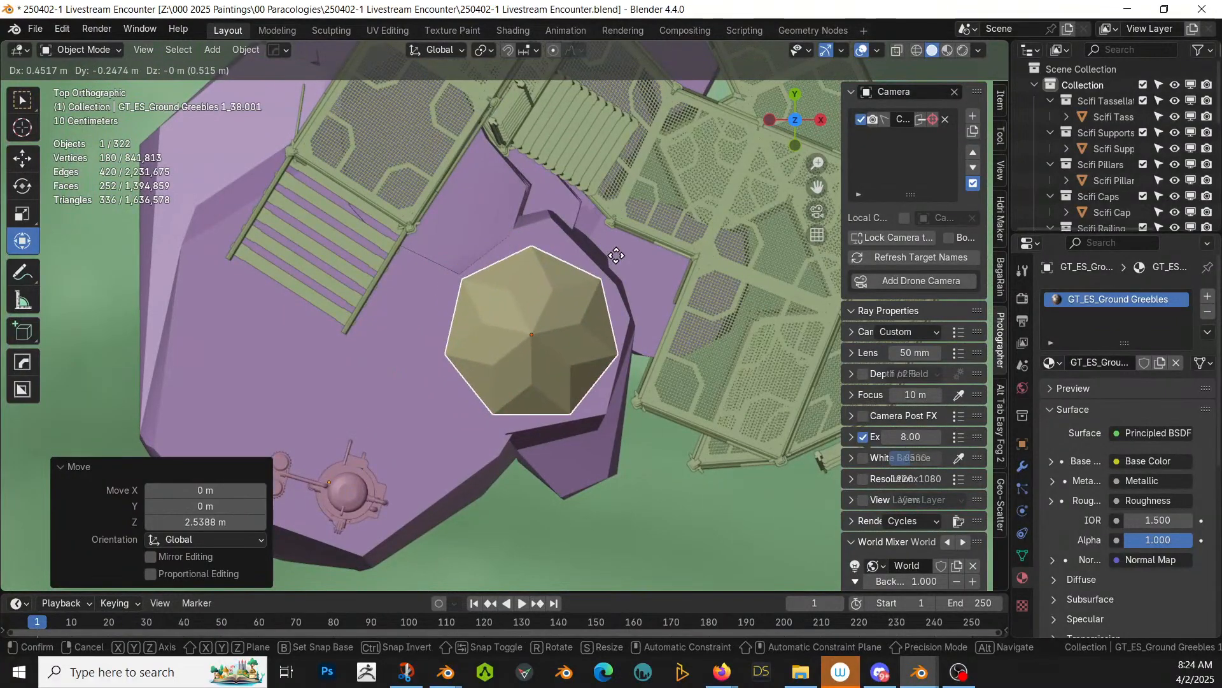
click(616, 255)
key(r)
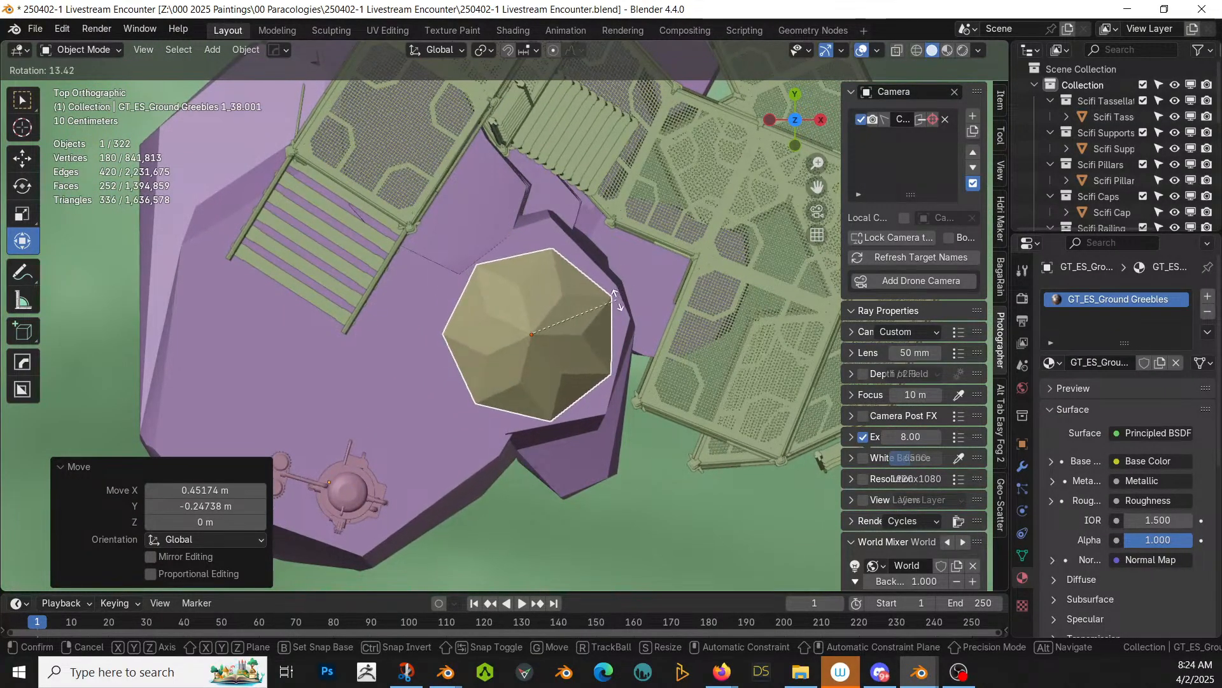
click(618, 300)
Step: Make the gem the active object and apply all its transforms
middle_drag(617, 301, 597, 137)
key(Tab)
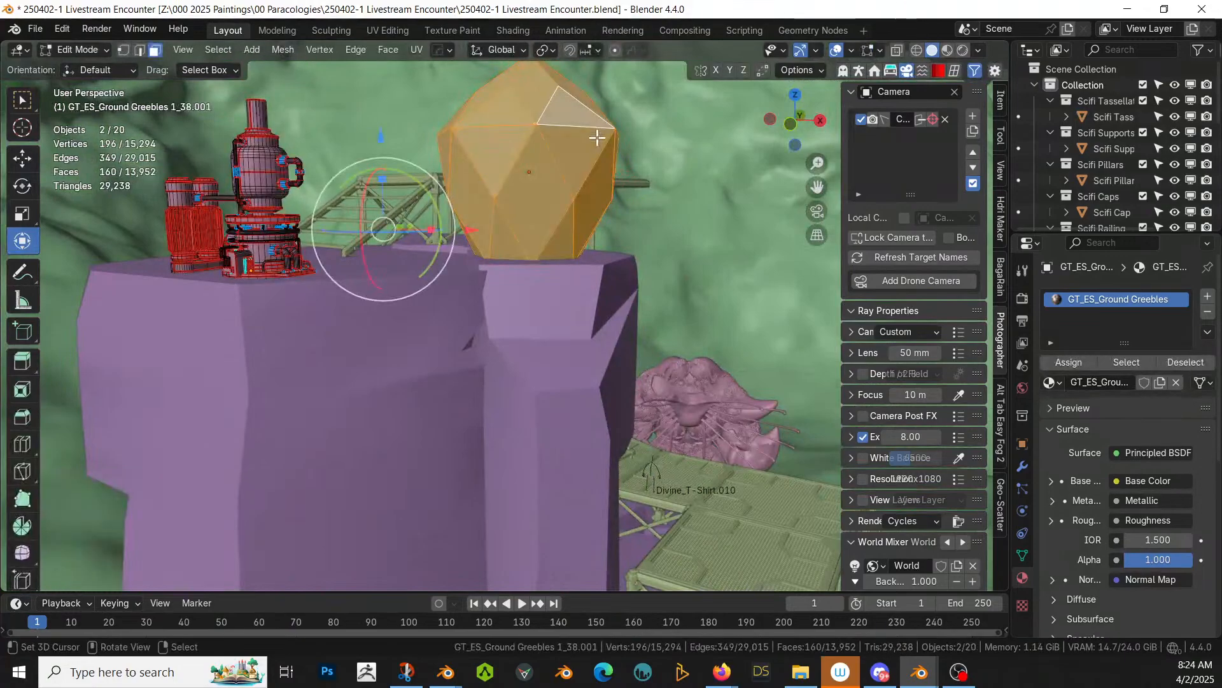
key(Tab)
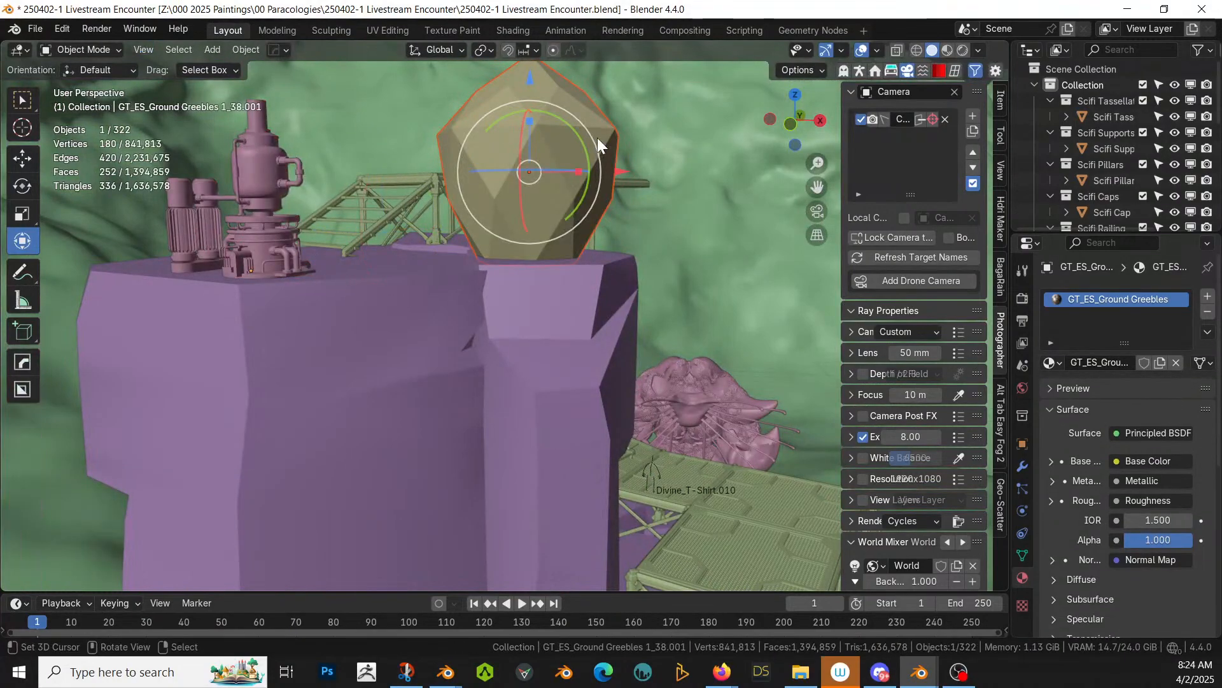
click(538, 85)
key(ctrl+a)
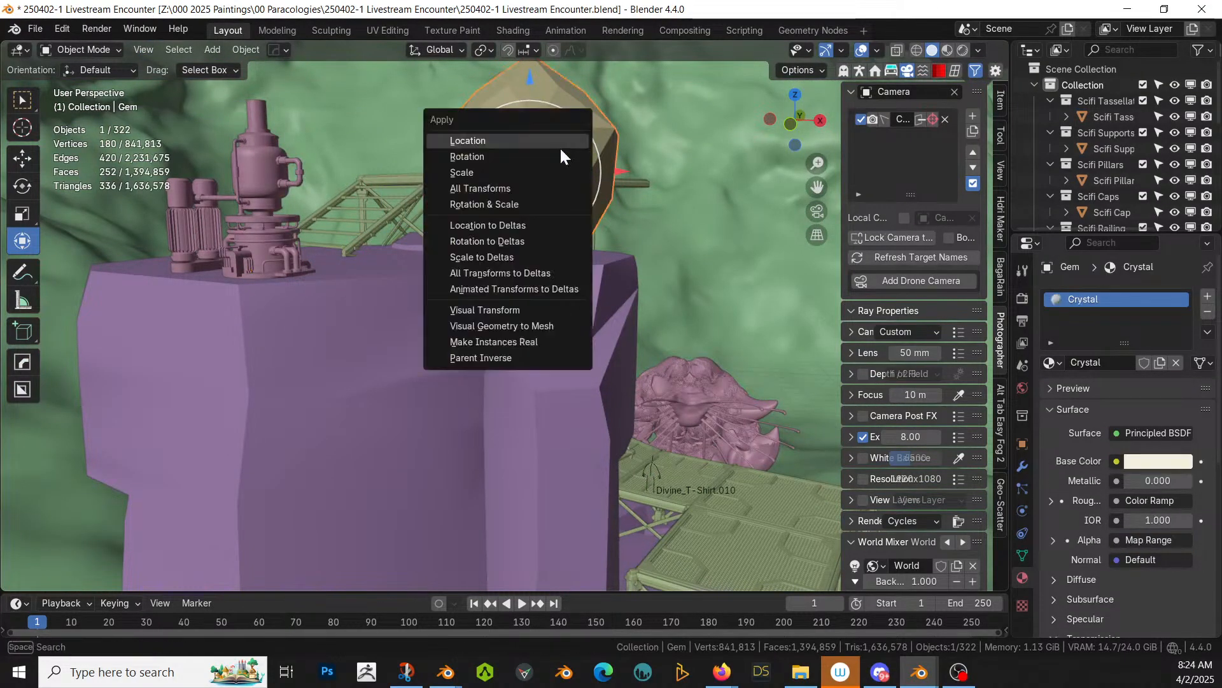
click(505, 191)
Step: Switch the viewport to rendered shading and examine the gem's Crystal material on the rock from above
key(z)
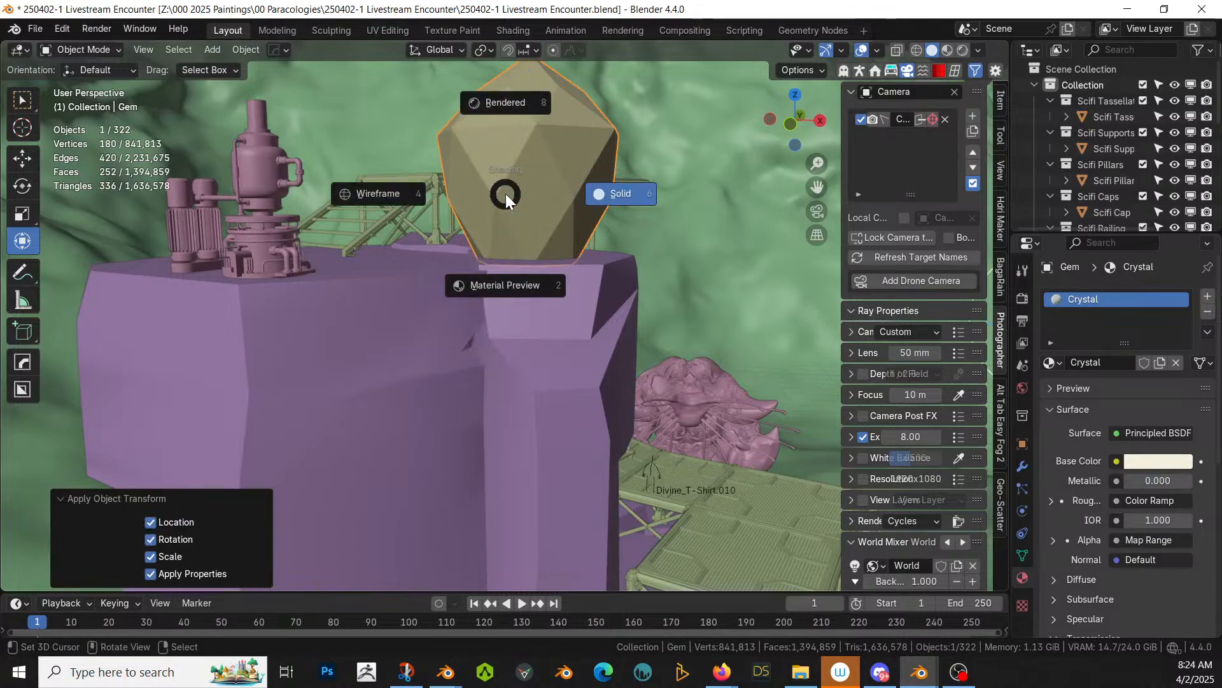
key(KP_8)
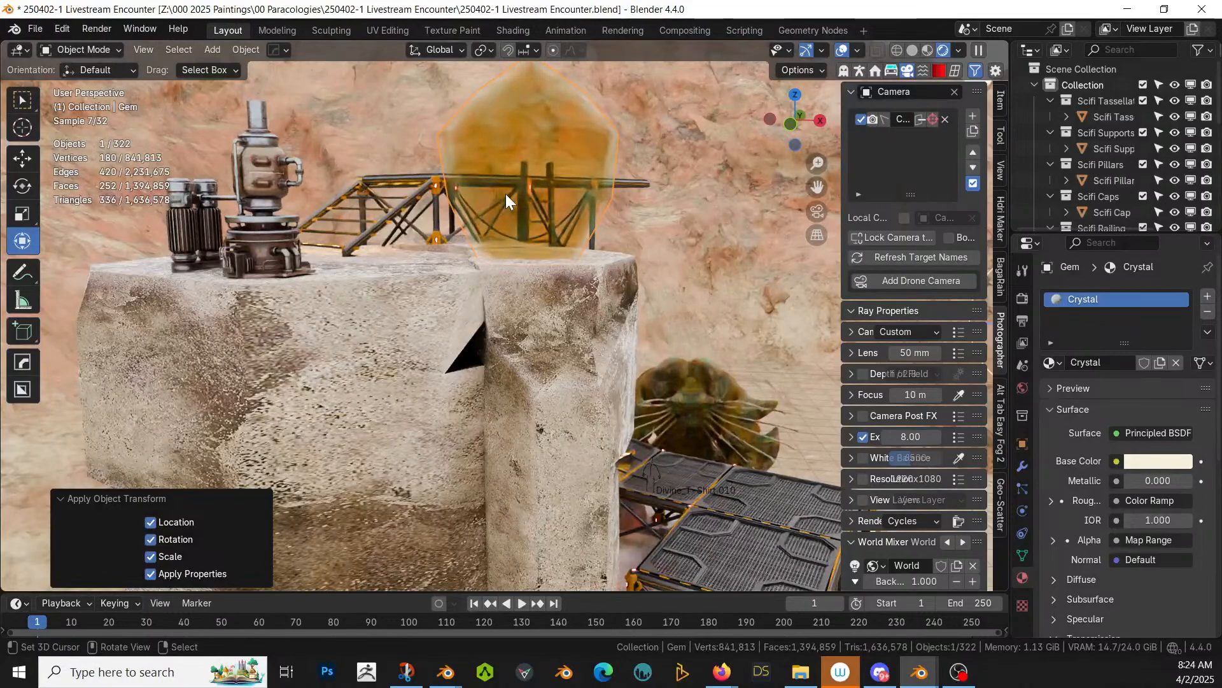
middle_drag(631, 408, 582, 245)
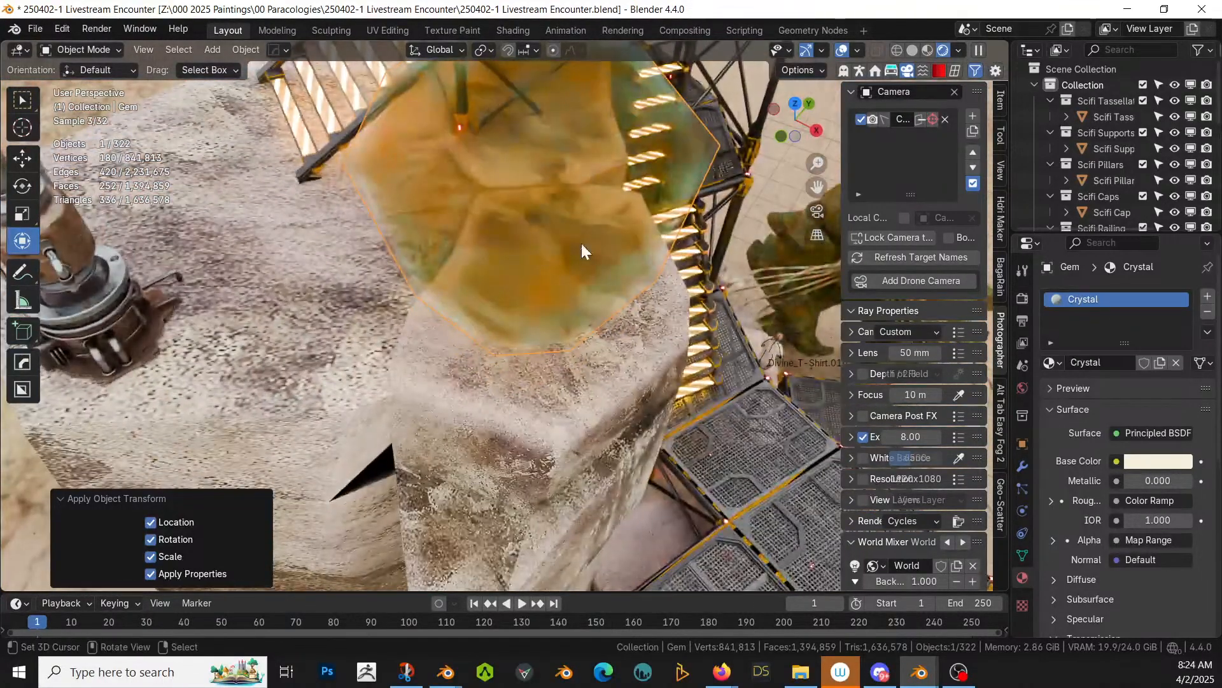
click(528, 146)
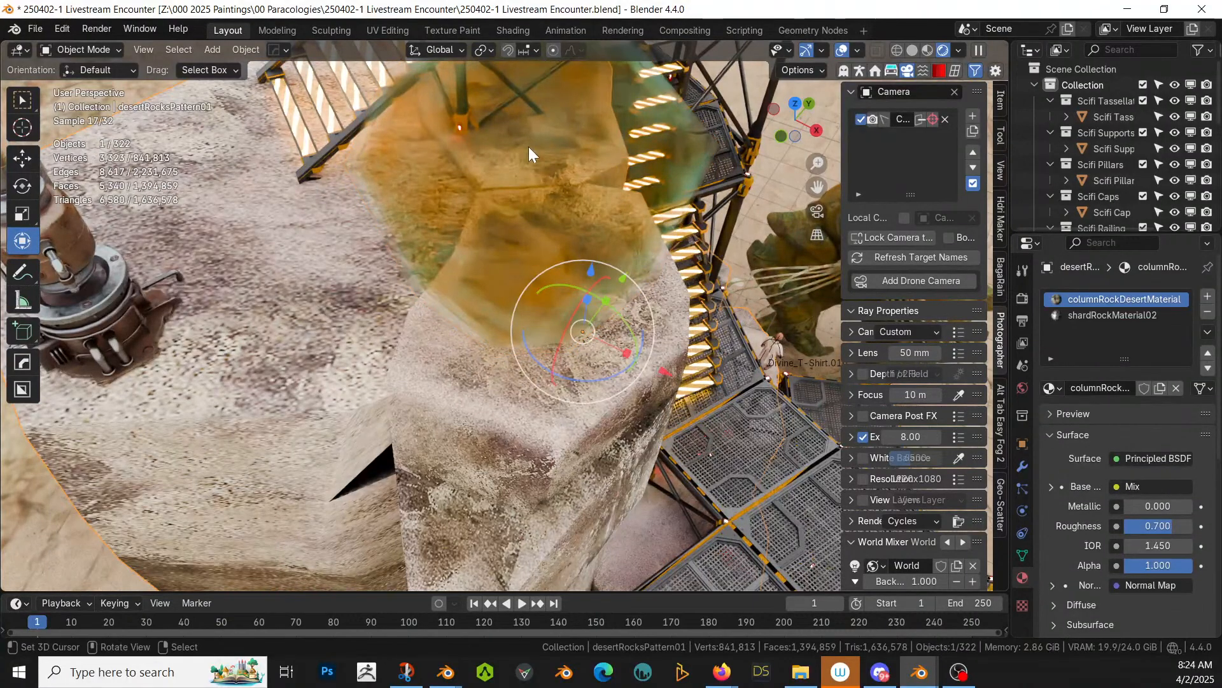
click(471, 189)
scroll(521, 208, down, 4)
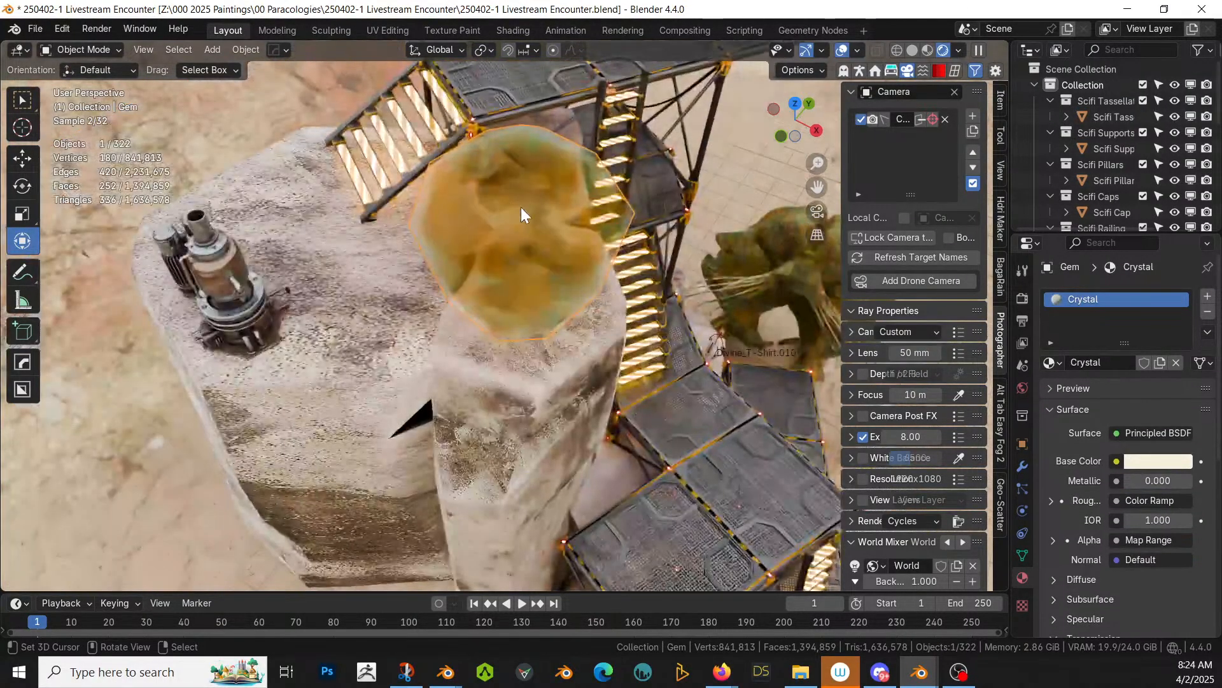
Step: Open the Shading workspace and set To Min to 0.9 on the Crystal material's Map Range node
click(524, 33)
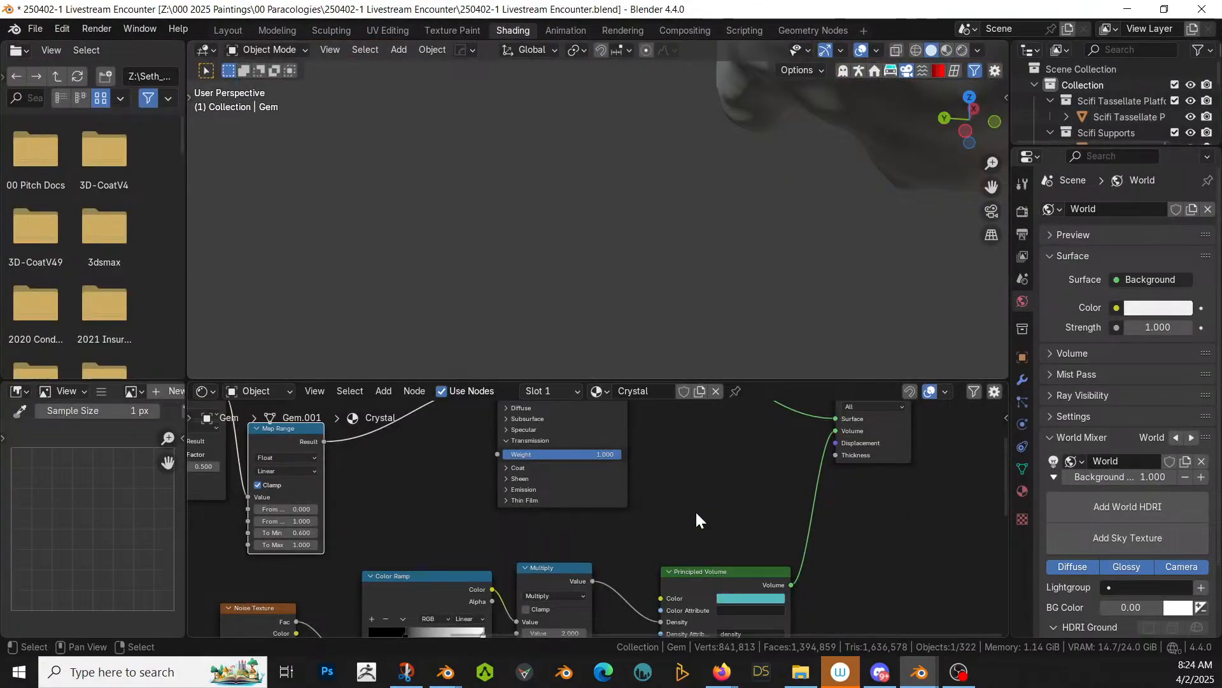
middle_drag(736, 493, 698, 405)
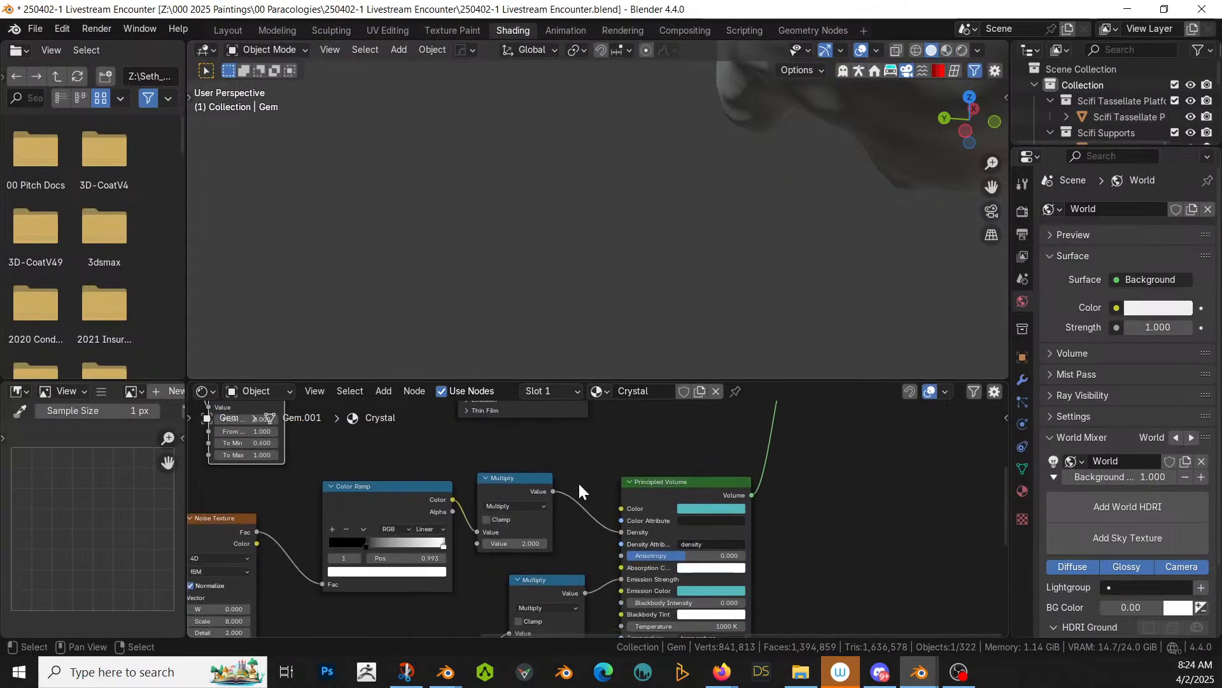
middle_drag(601, 580, 517, 439)
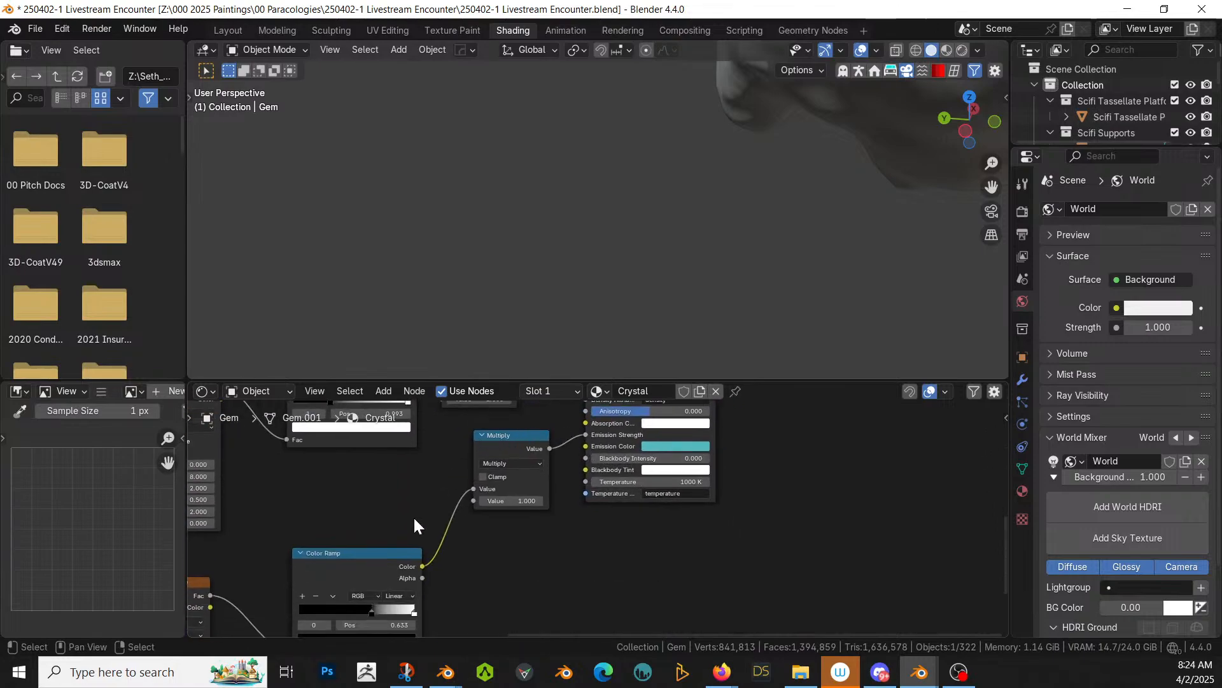
middle_drag(414, 525, 374, 600)
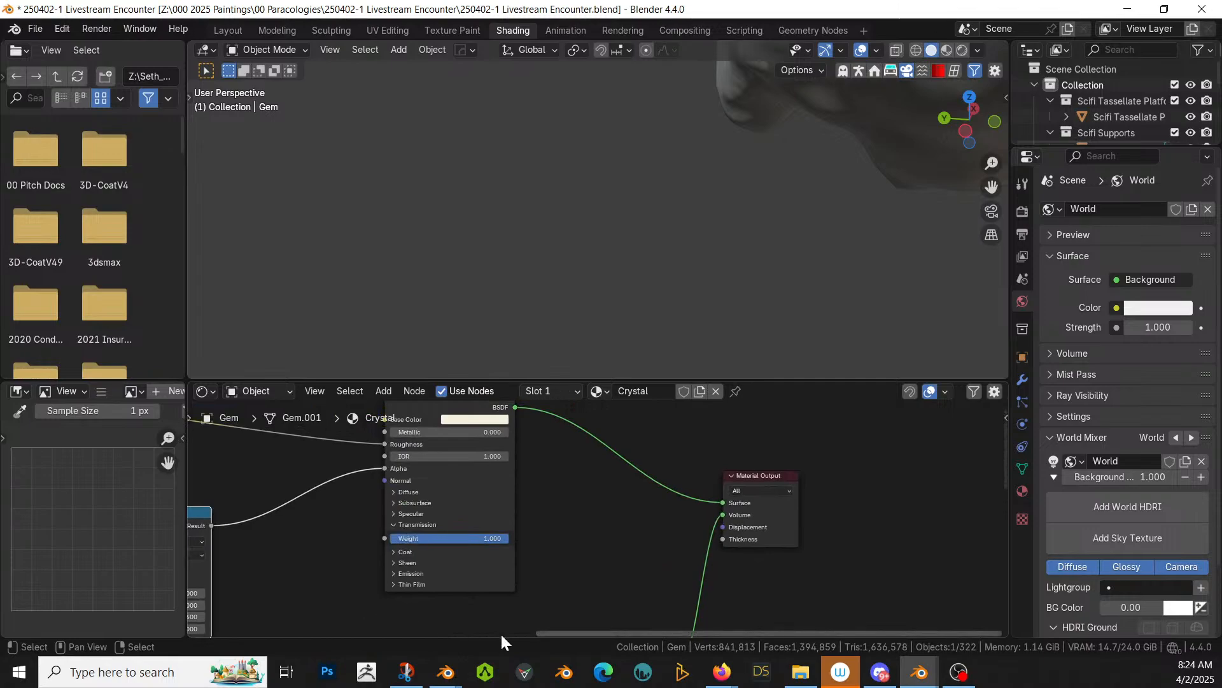
middle_drag(552, 571, 804, 528)
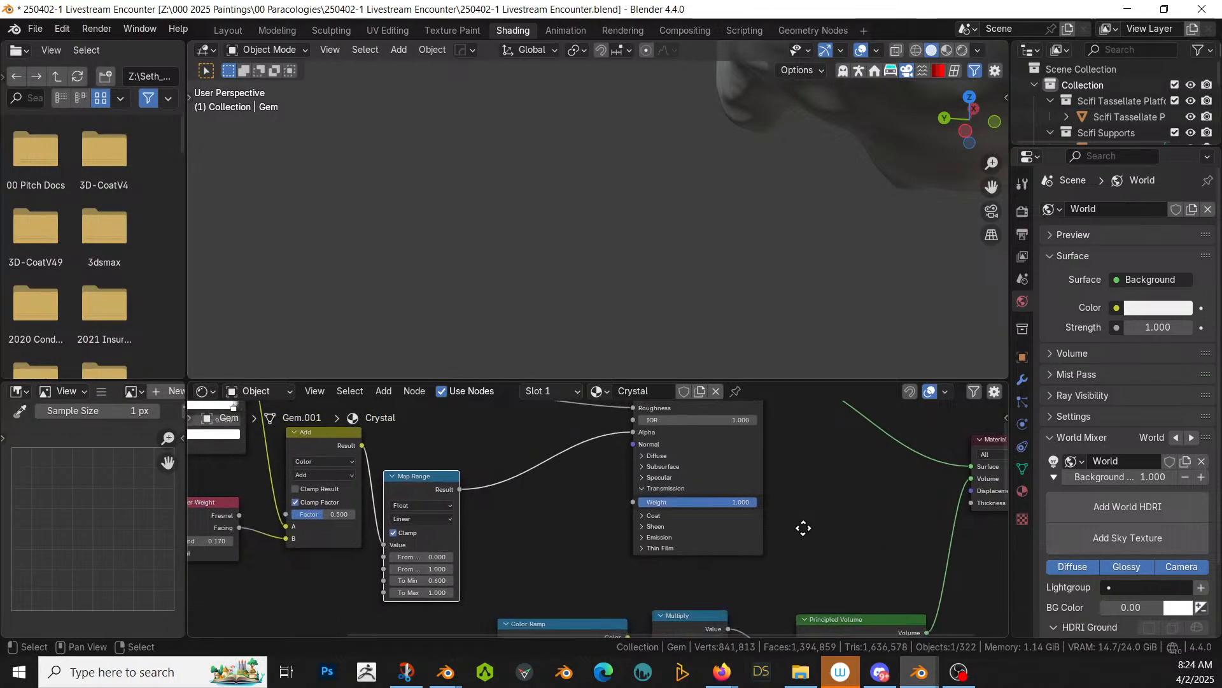
scroll(481, 562, up, 1)
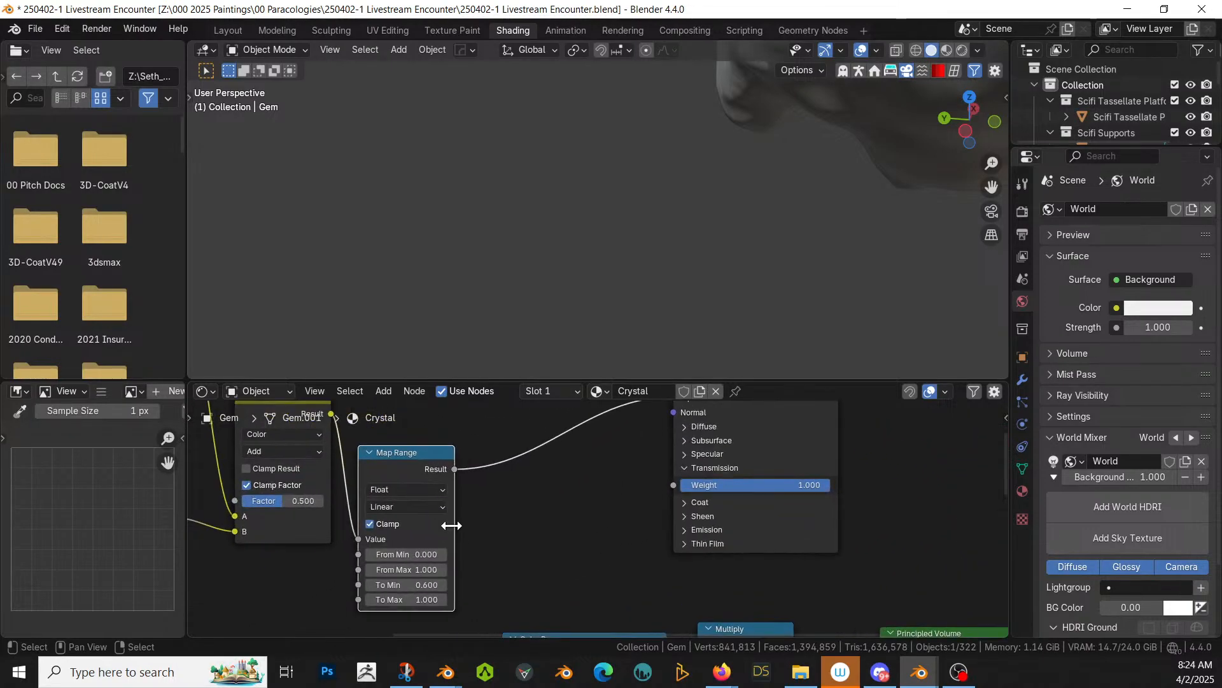
click(418, 584)
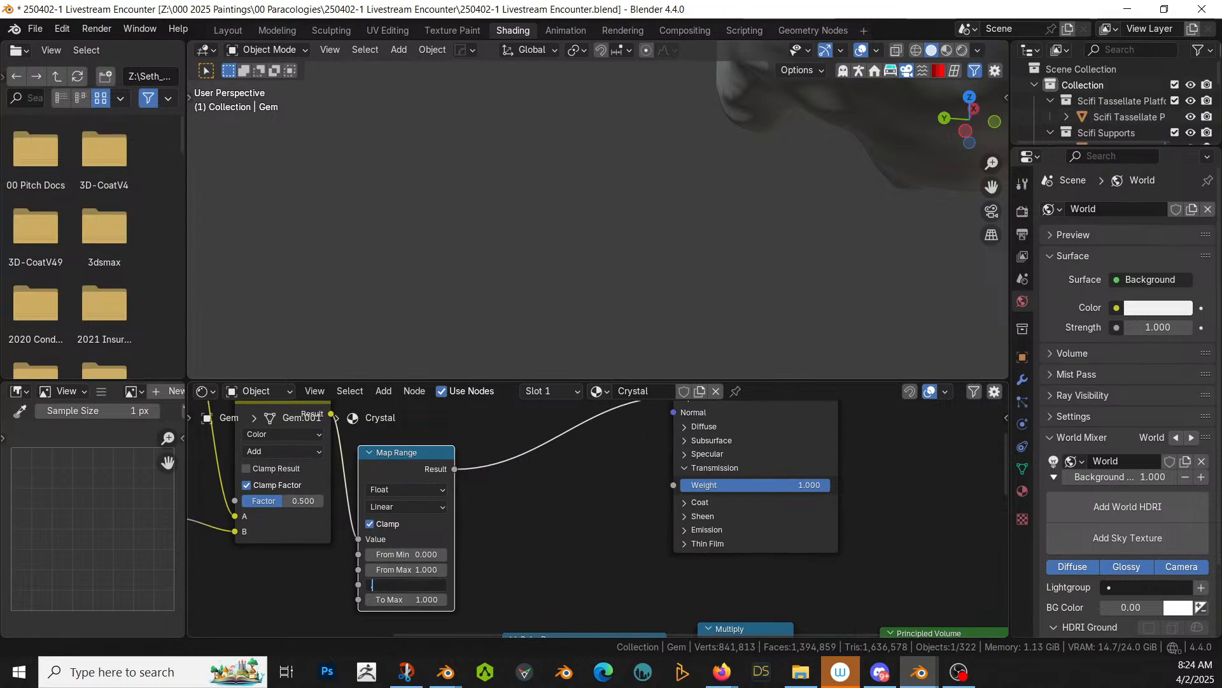
key(Return)
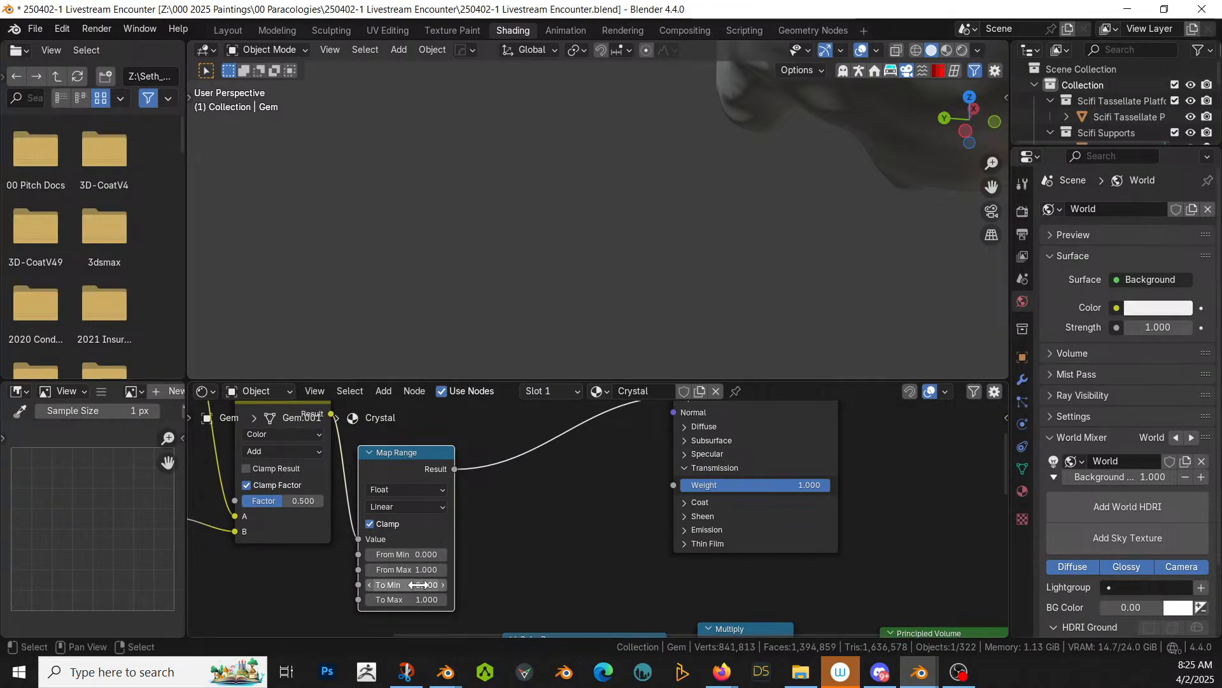
Step: Frame the gem in the Shading workspace's 3D viewport and display it in rendered shading, seen from the side
middle_drag(565, 486, 786, 525)
scroll(893, 157, down, 15)
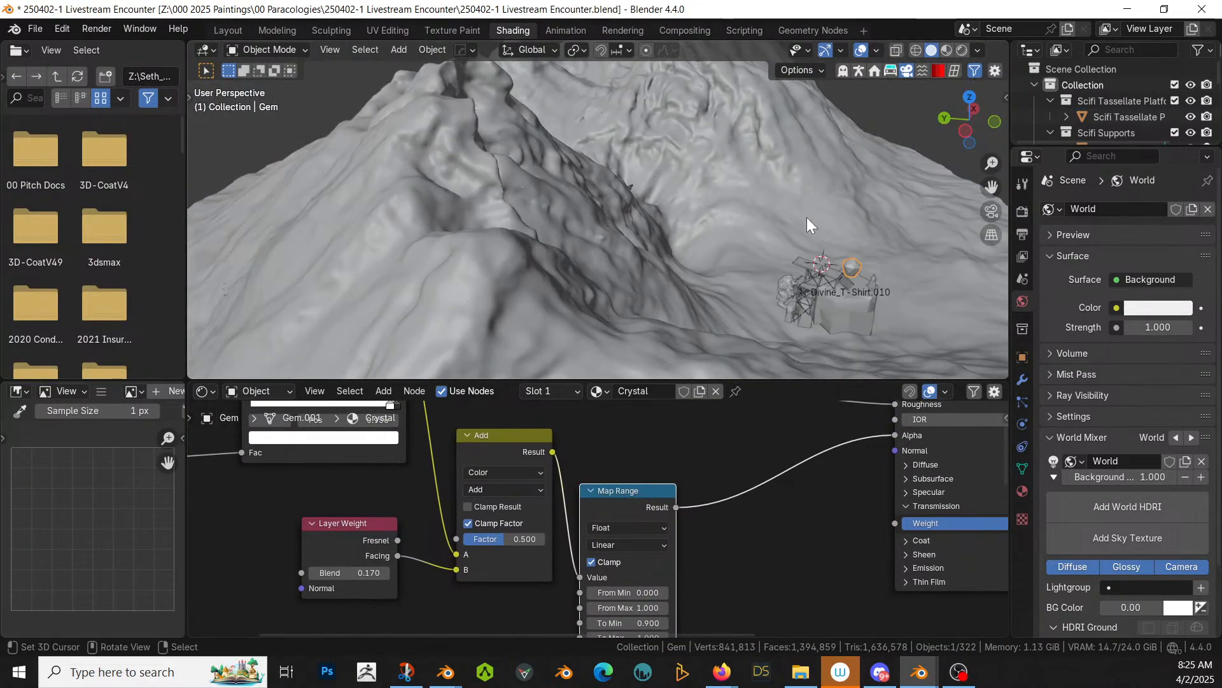
key(KP_Decimal)
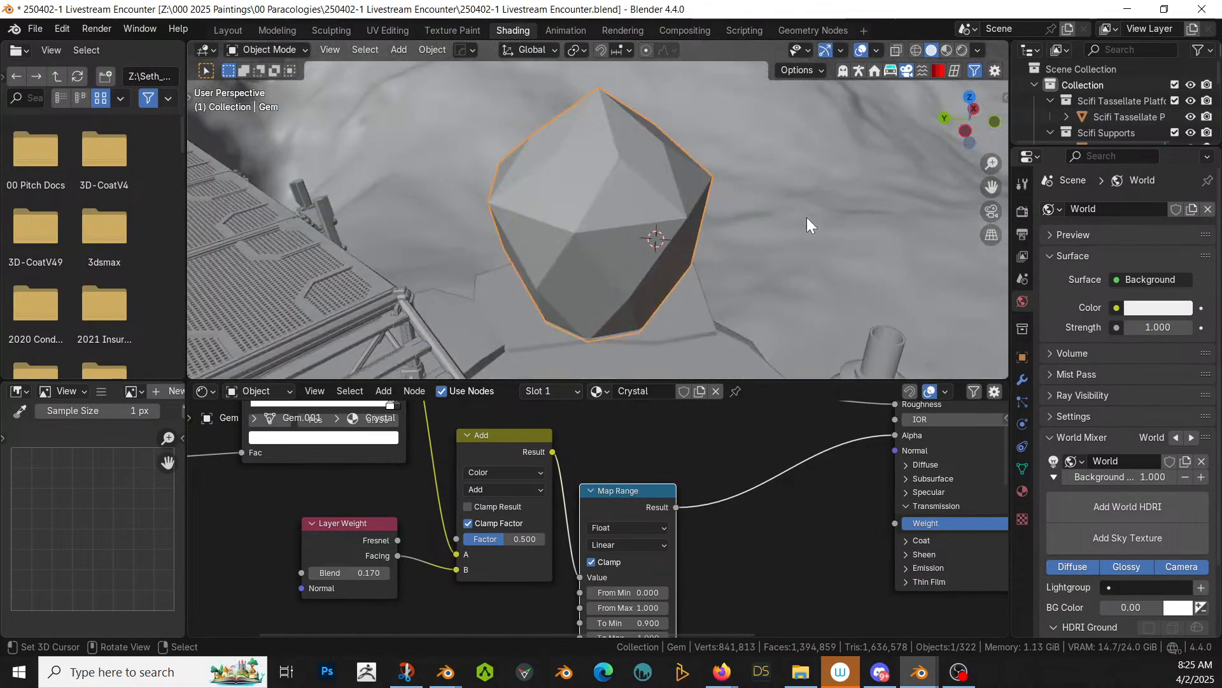
key(z)
key(8)
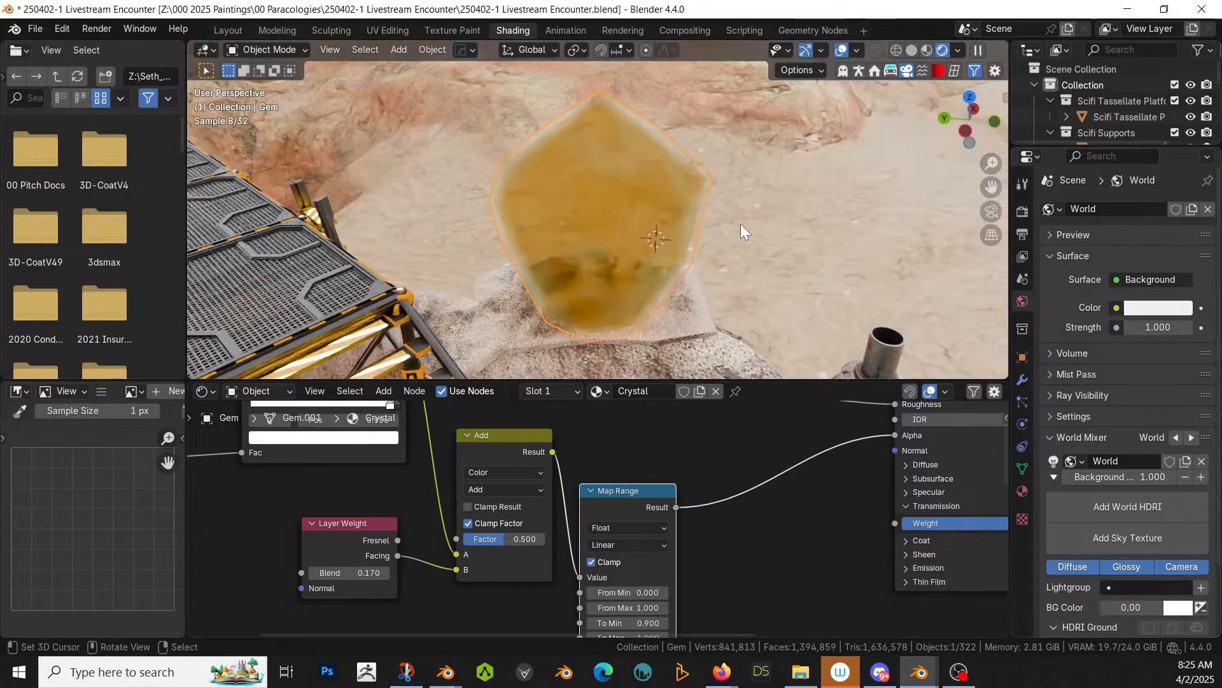
middle_drag(740, 223, 754, 177)
scroll(736, 205, up, 4)
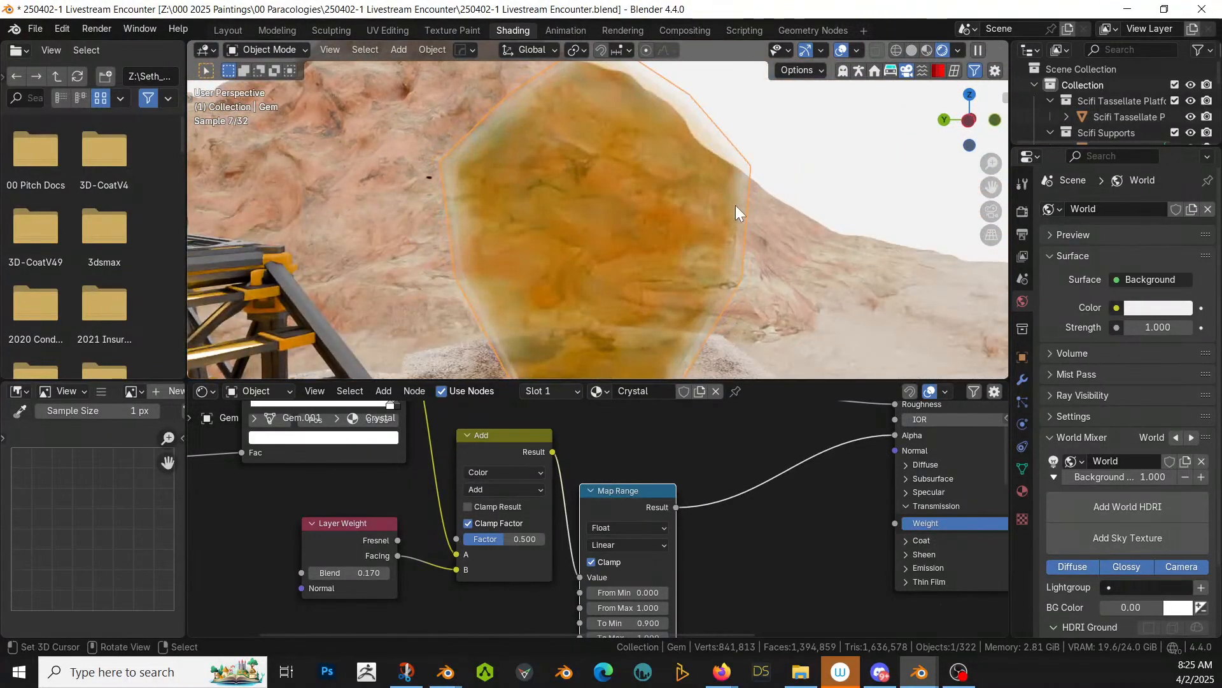
Step: Change the Crystal material's Principled BSDF base color to a neutral near-white
middle_drag(777, 492, 589, 619)
click(819, 501)
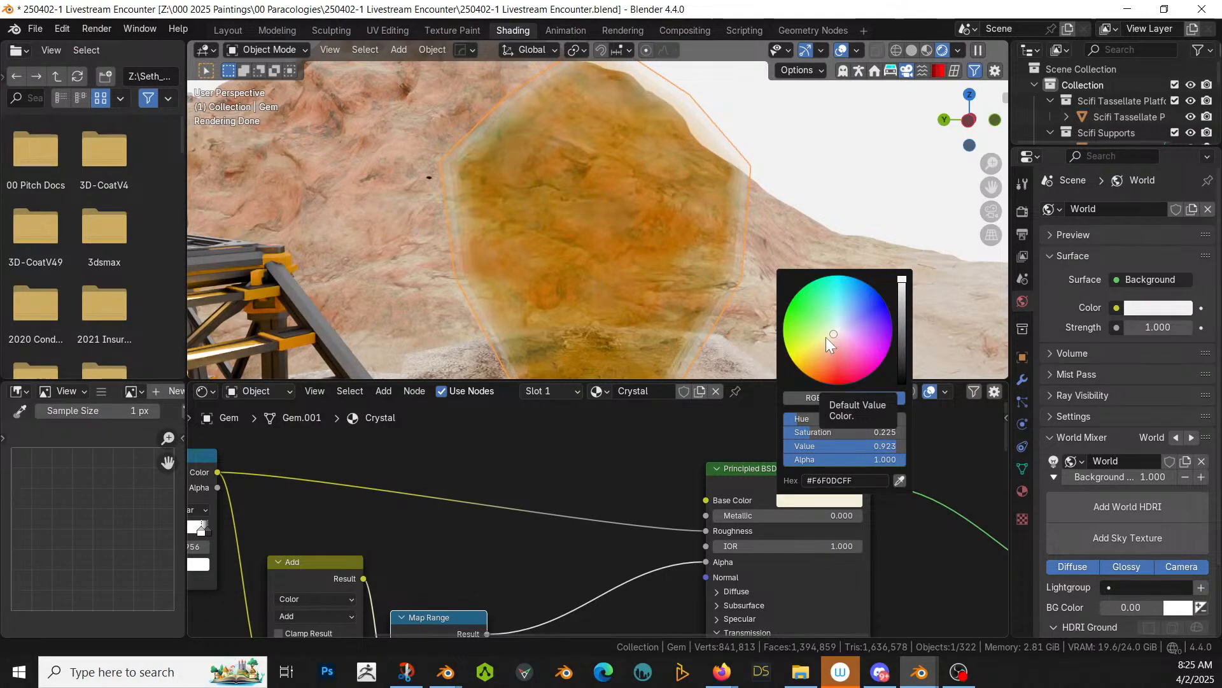
click(808, 350)
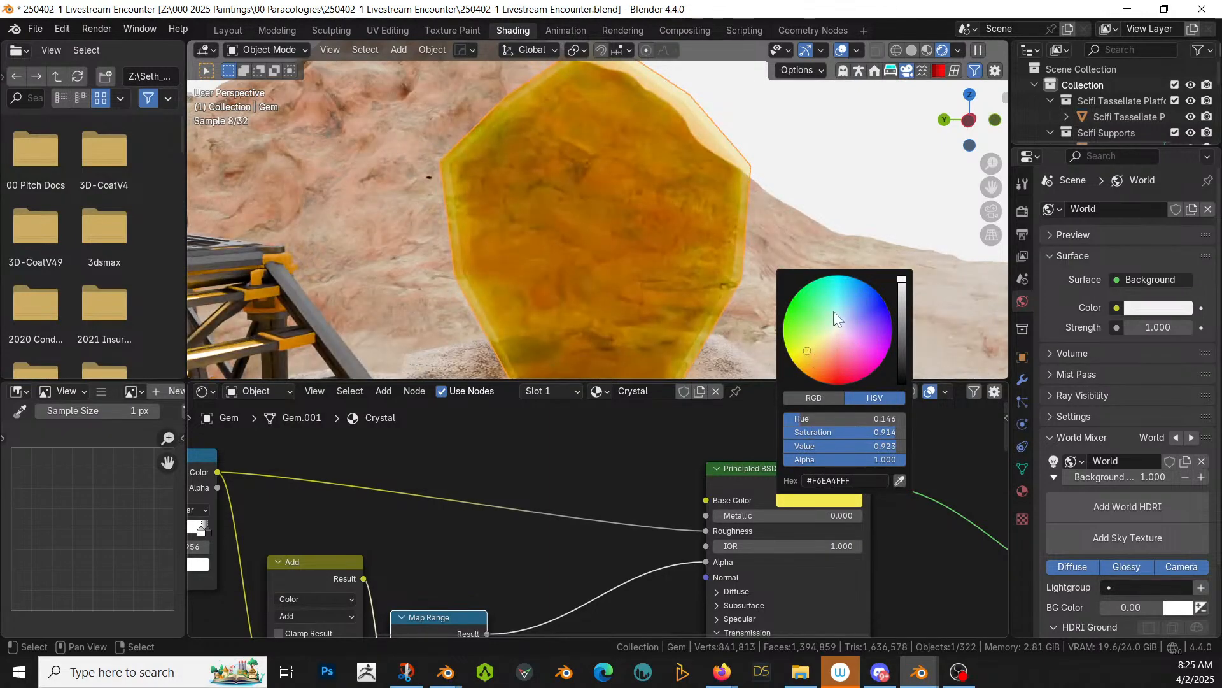
drag(840, 296, 838, 329)
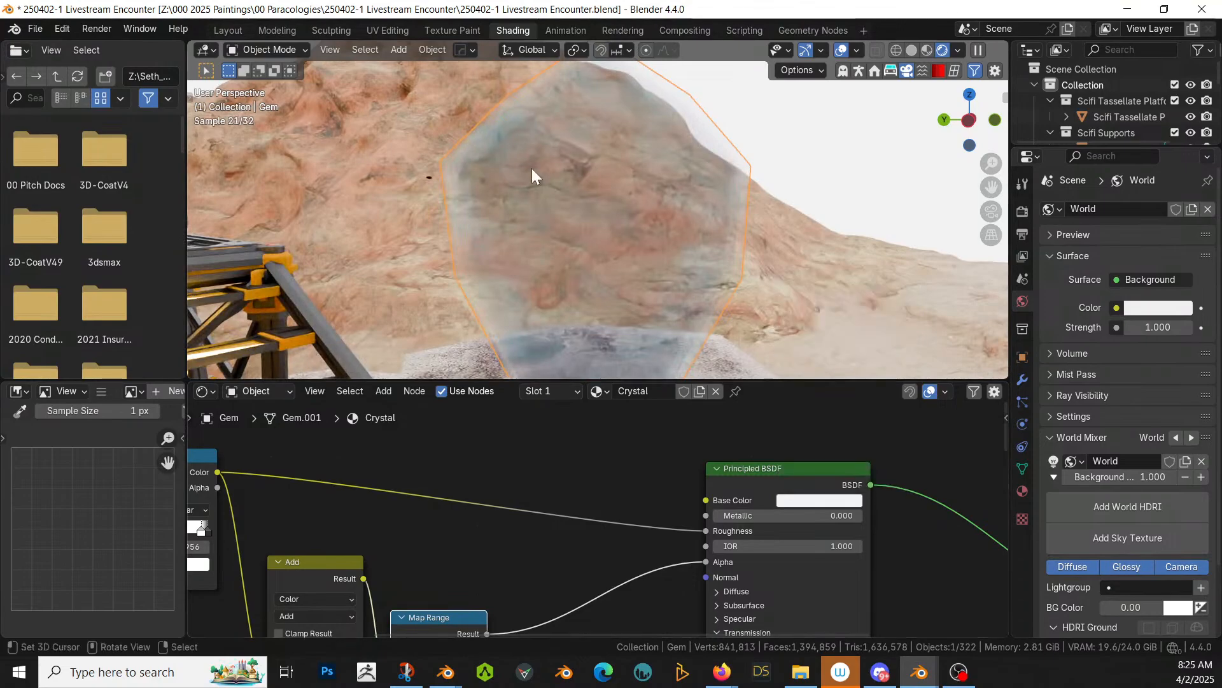
middle_drag(781, 187, 746, 541)
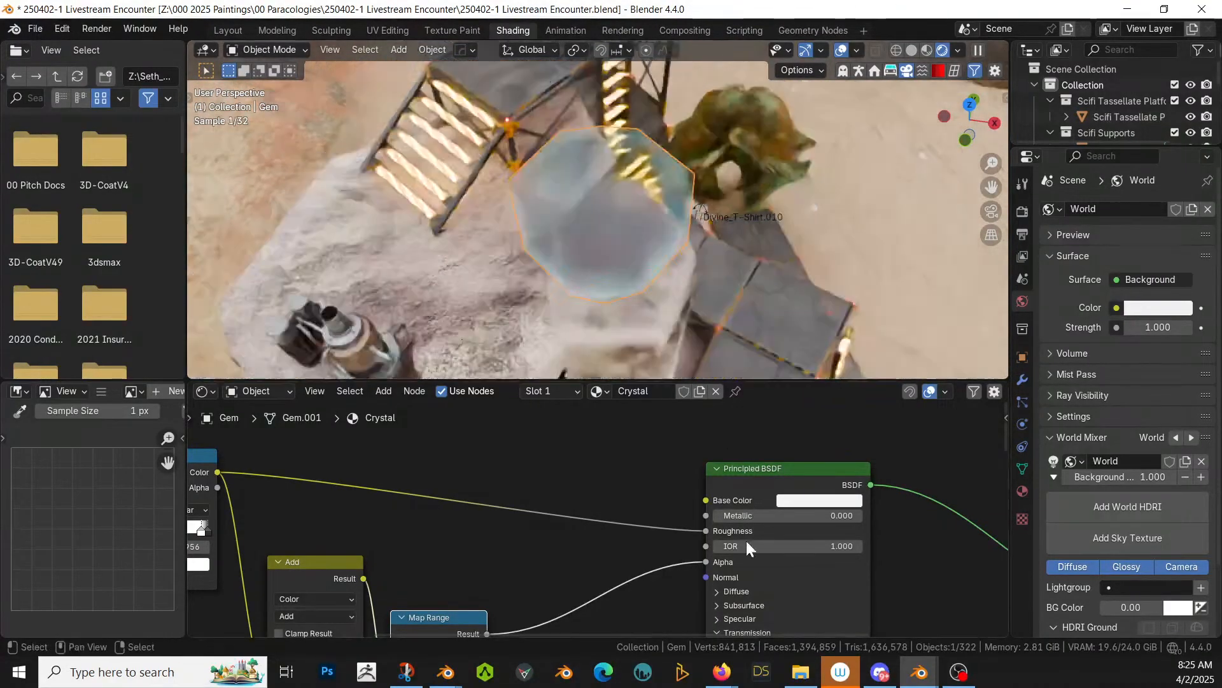
Step: Try cutting the Map Range link to the Principled BSDF's Alpha, then undo the cut
ctrl+right_drag(656, 572, 660, 598)
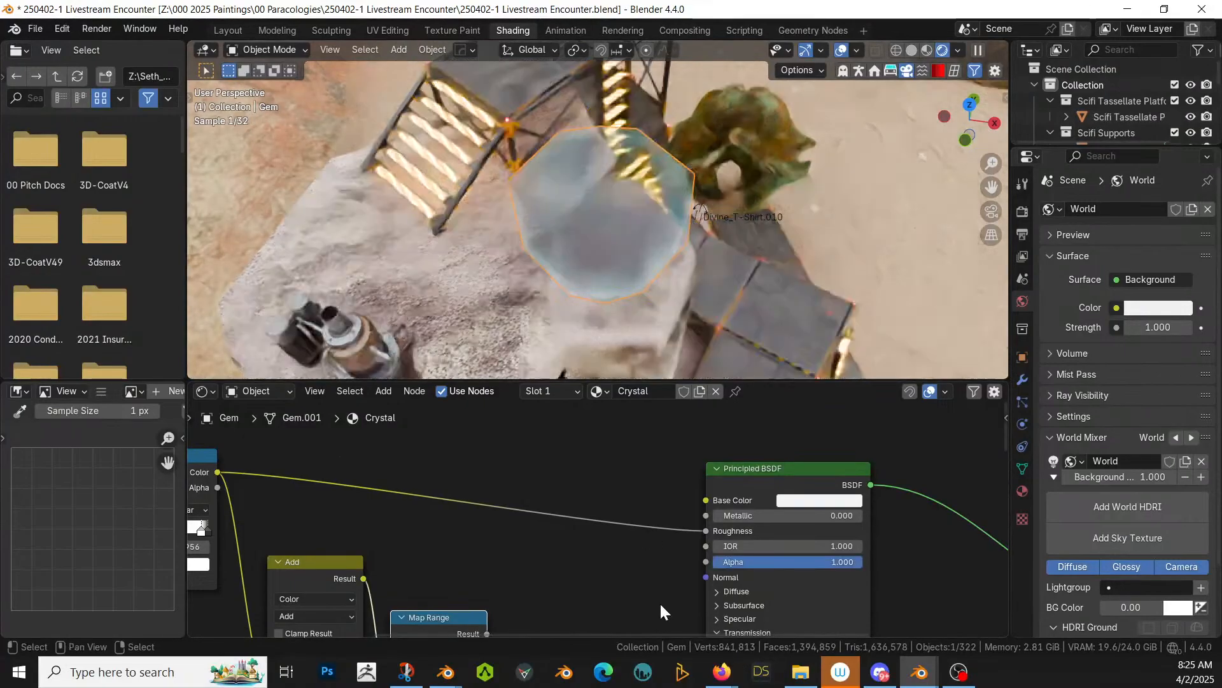
middle_drag(690, 267, 736, 160)
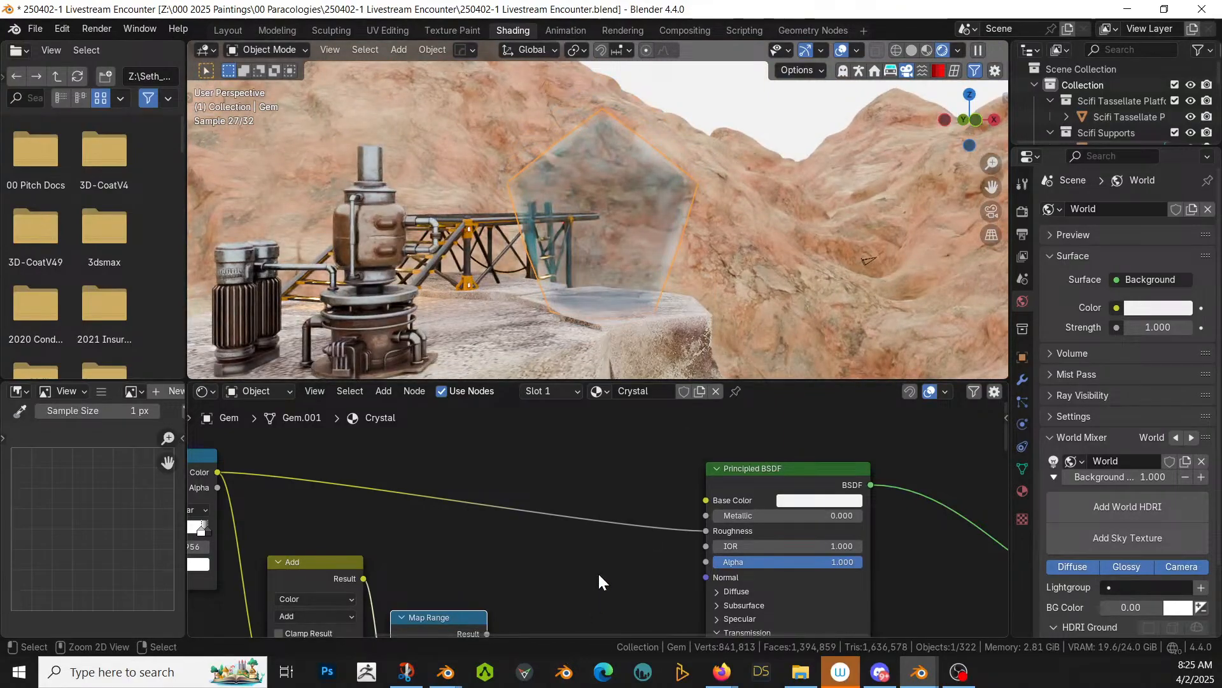
key(ctrl+z)
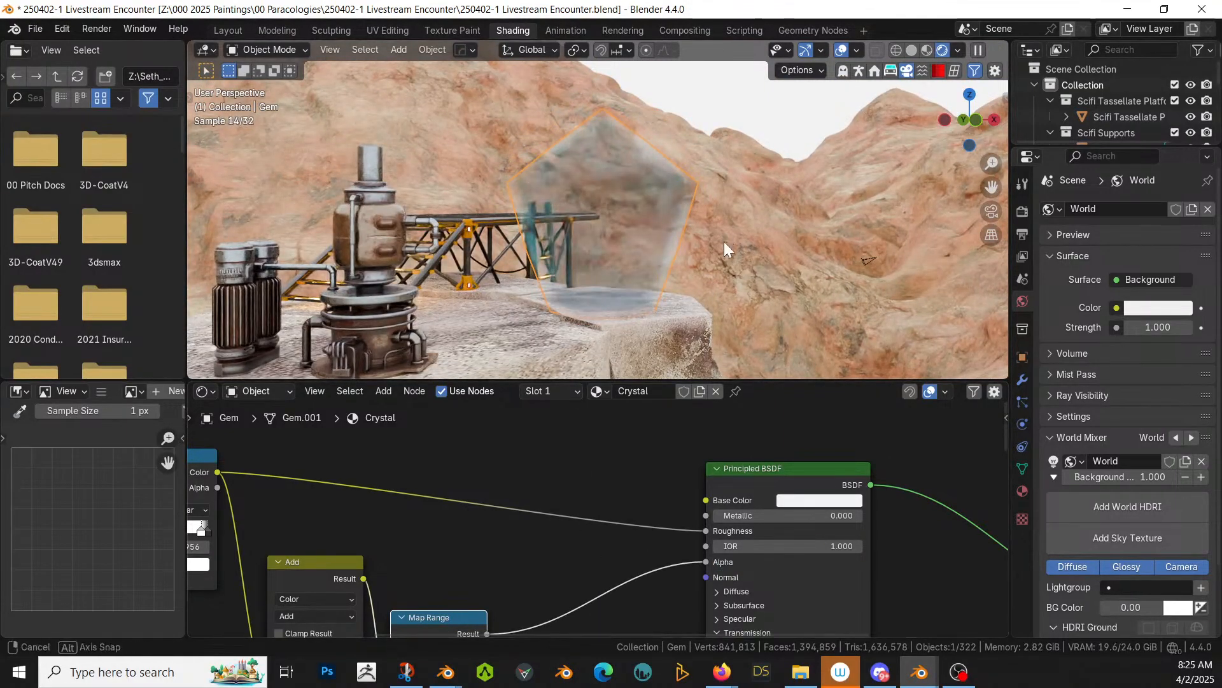
middle_drag(724, 242, 701, 346)
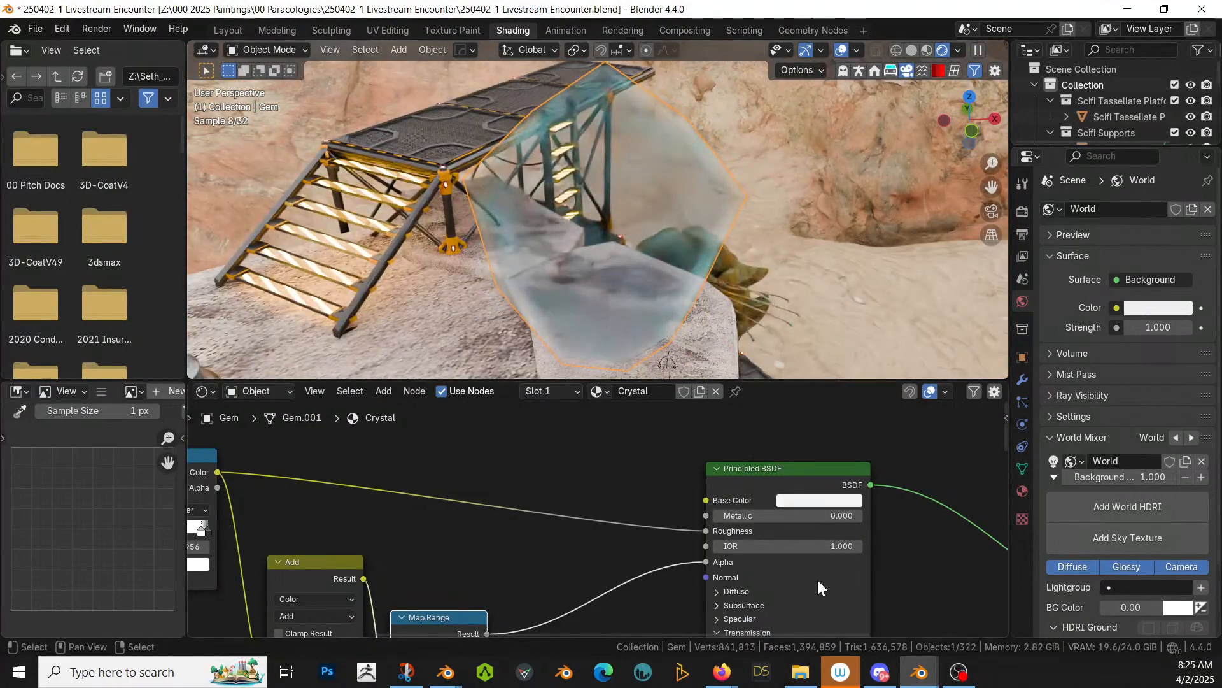
Step: Preview the Color Ramp that feeds Roughness on the gem and lighten its end stop at position 1.000 to grey #4E4E4E
middle_drag(586, 579, 764, 583)
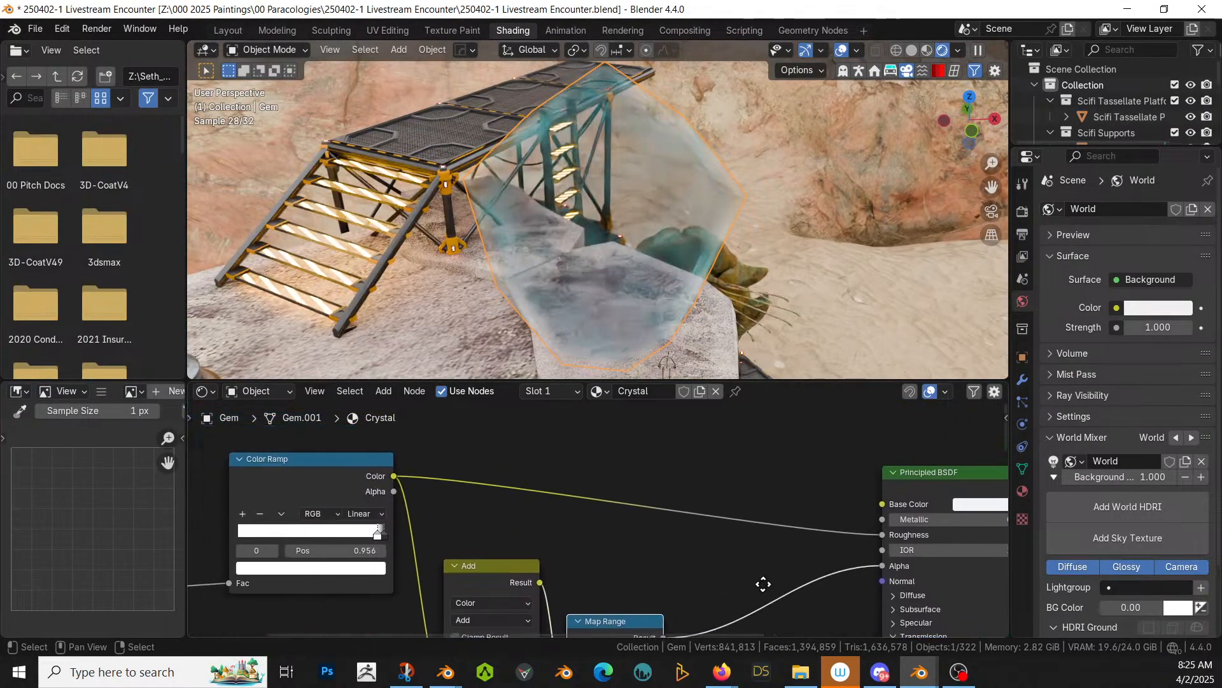
ctrl+shift+click(358, 457)
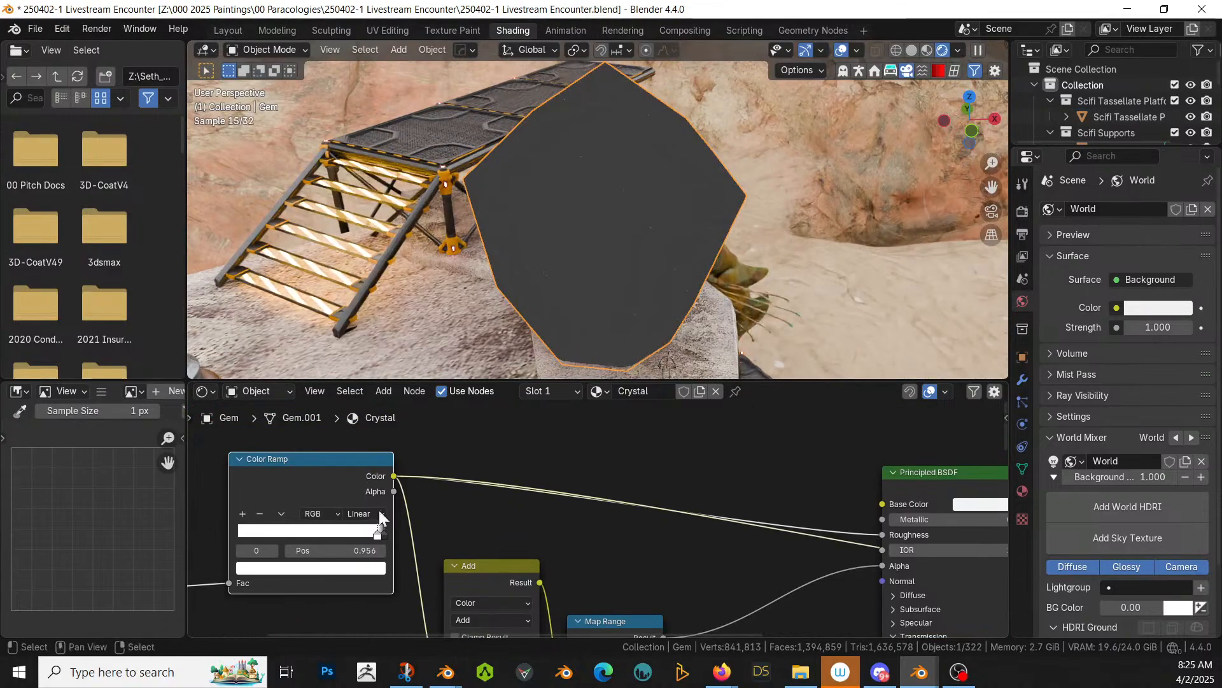
scroll(380, 541, up, 1)
scroll(402, 542, up, 2)
middle_drag(465, 517, 598, 478)
scroll(439, 523, up, 1)
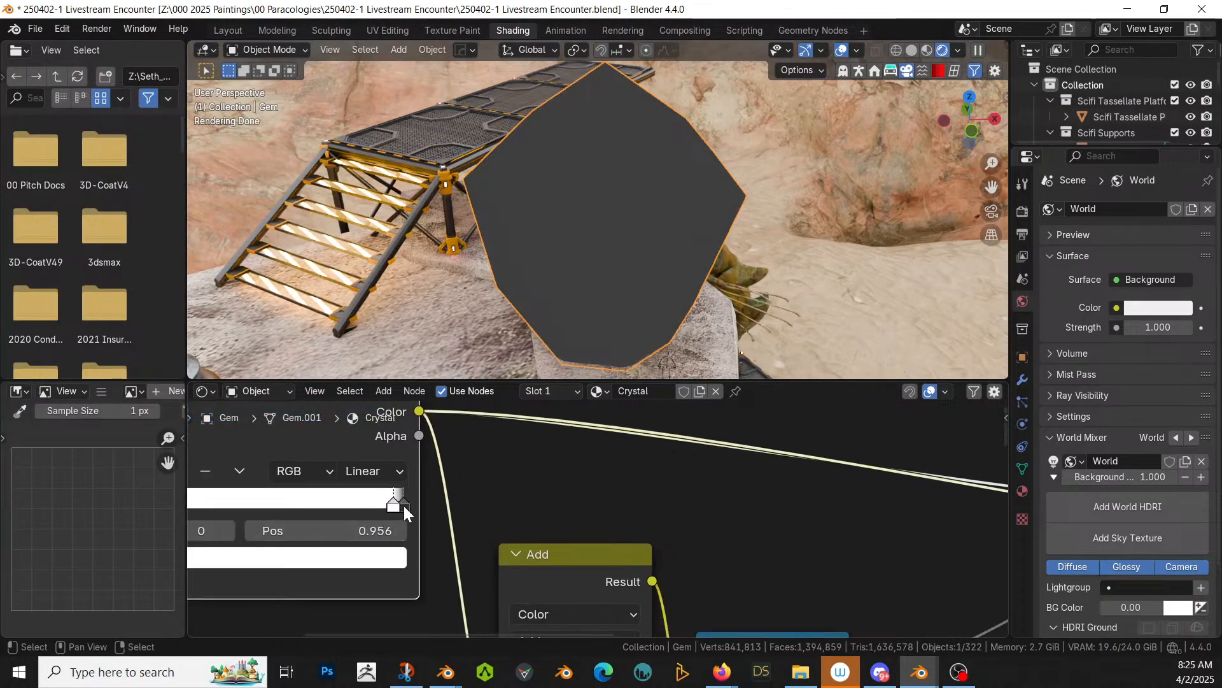
click(404, 505)
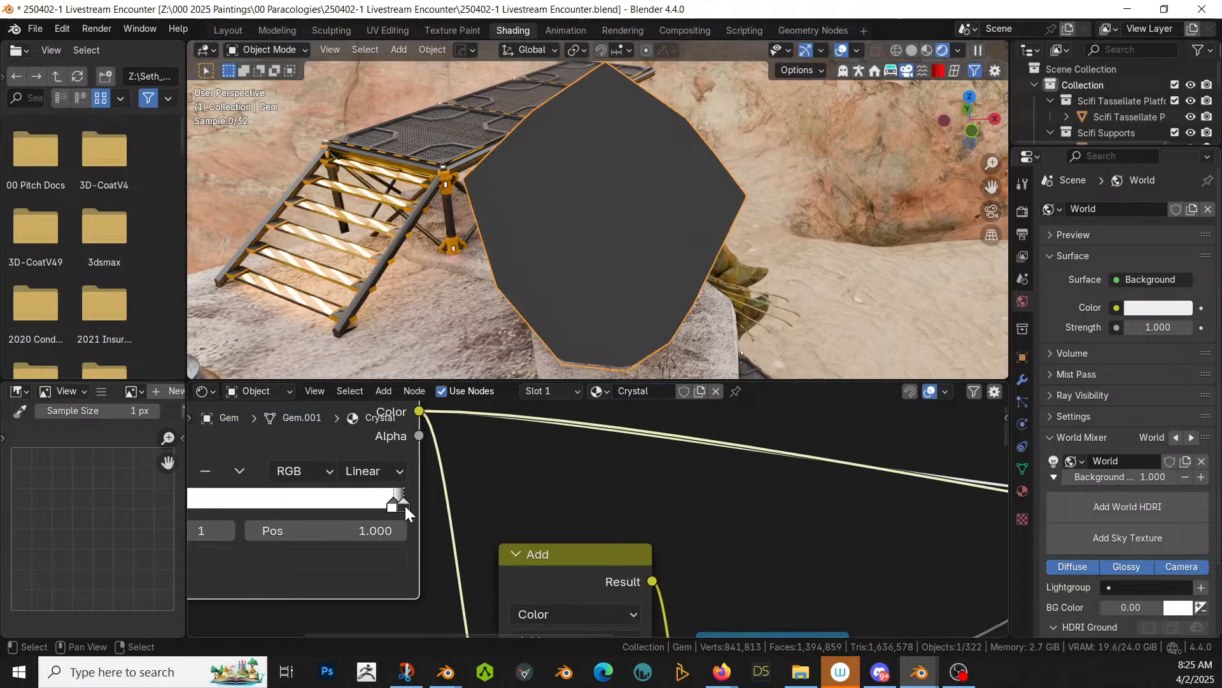
click(356, 555)
mouse_move(361, 343)
mouse_down()
mouse_move(365, 294)
mouse_move(367, 319)
mouse_up()
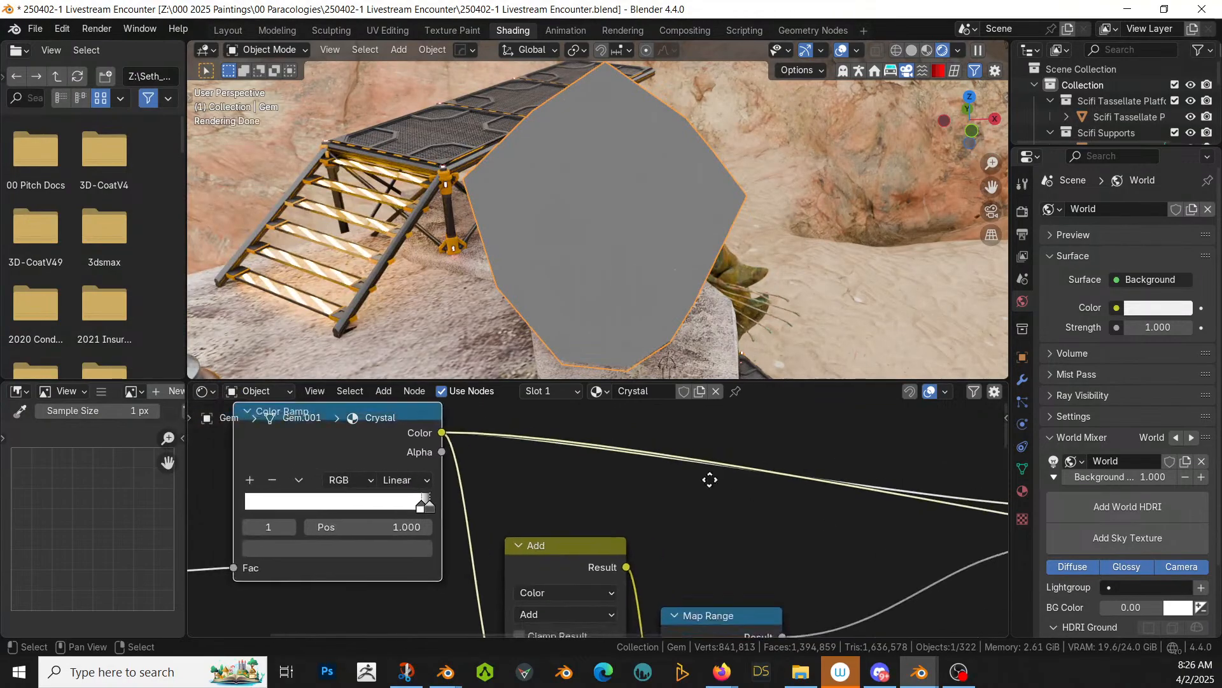
Step: Reconnect the Principled BSDF as the gem's displayed shader and set its IOR to 1.1
middle_drag(704, 486, 308, 463)
ctrl+shift+click(751, 411)
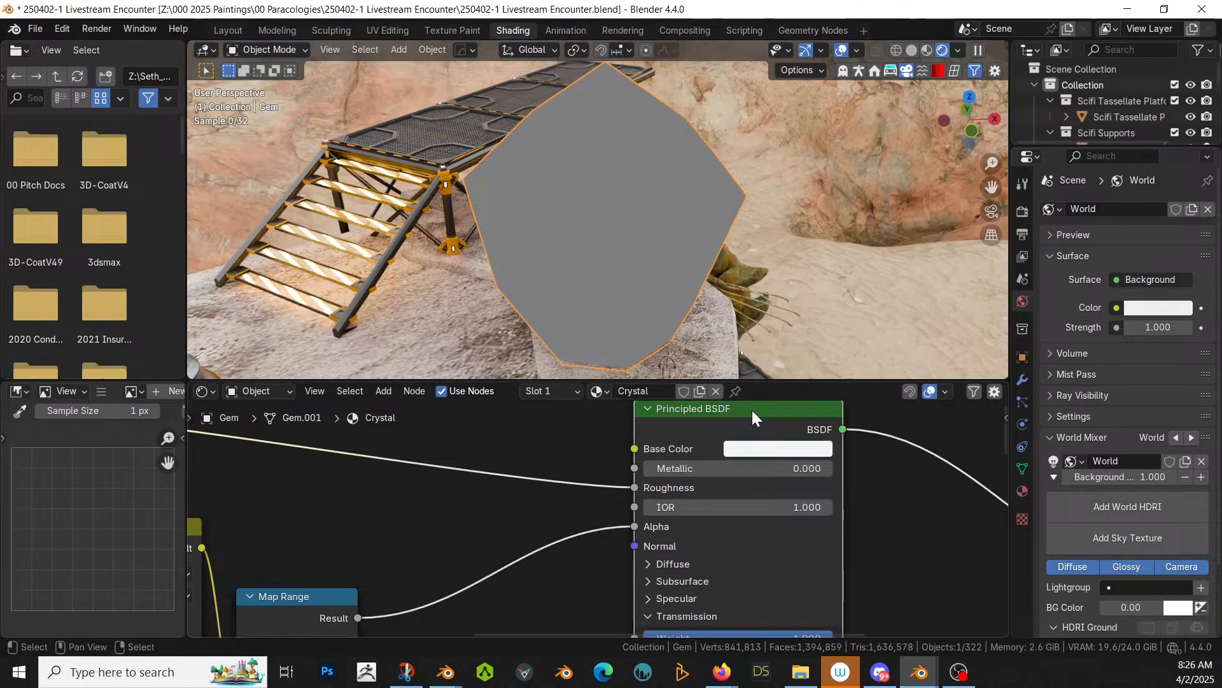
middle_drag(667, 222, 705, 179)
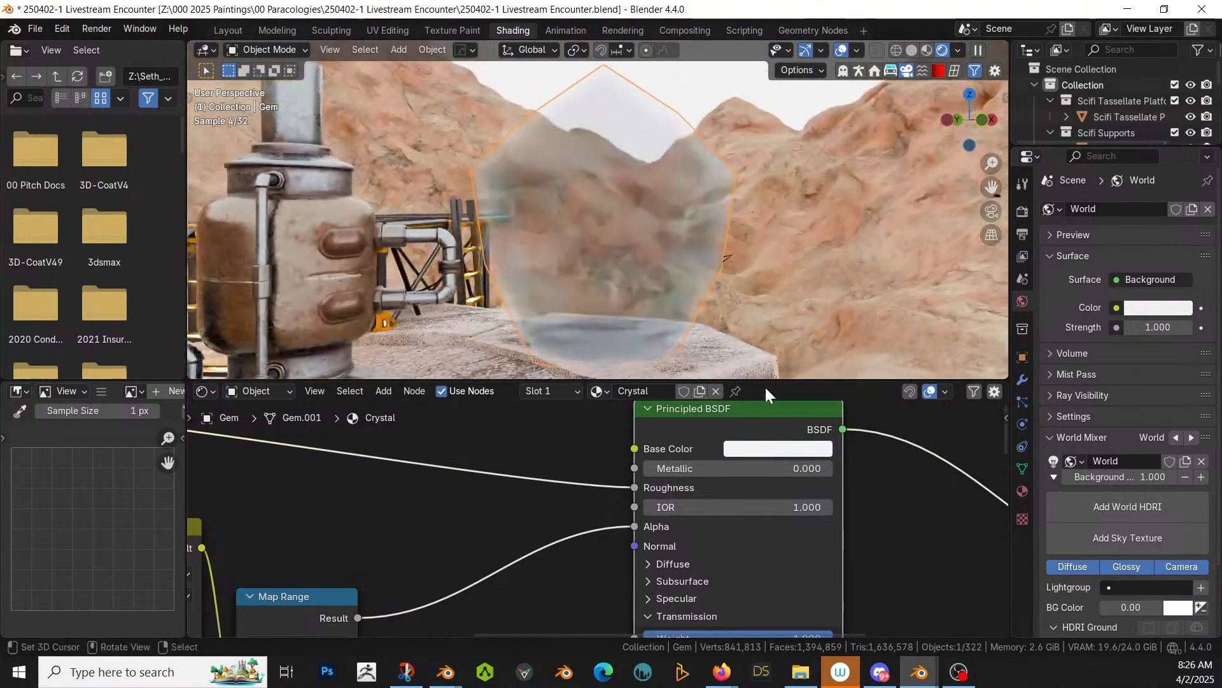
click(765, 509)
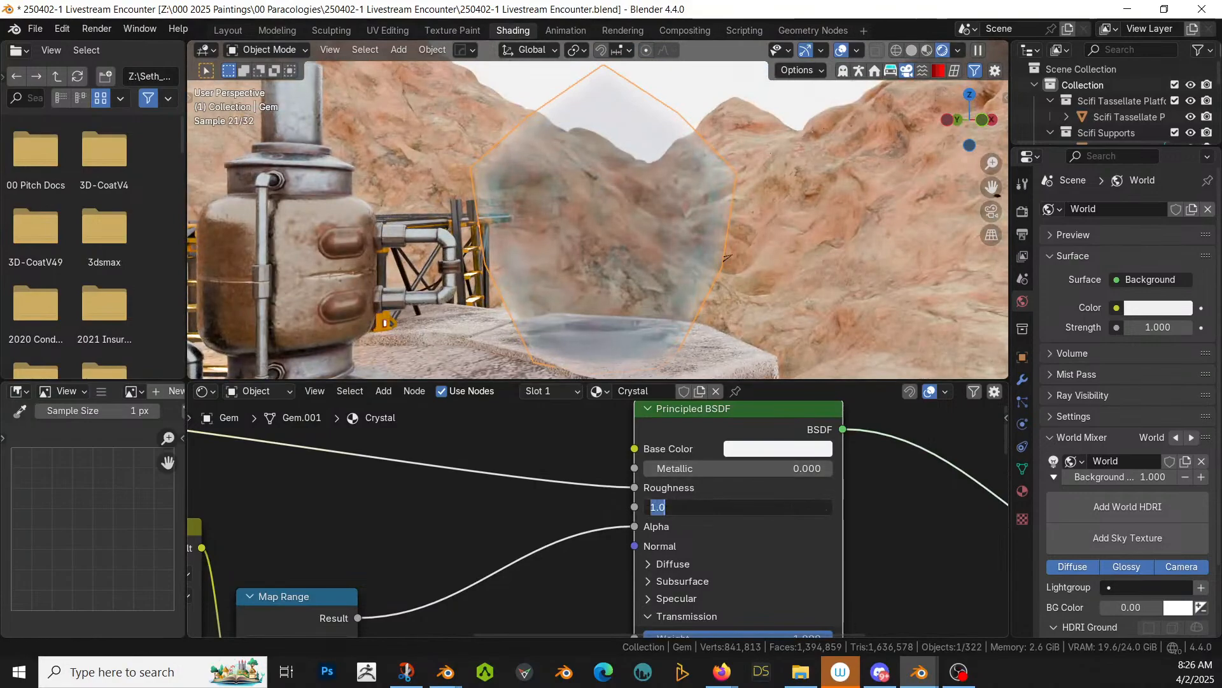
text(1.1)
key(Return)
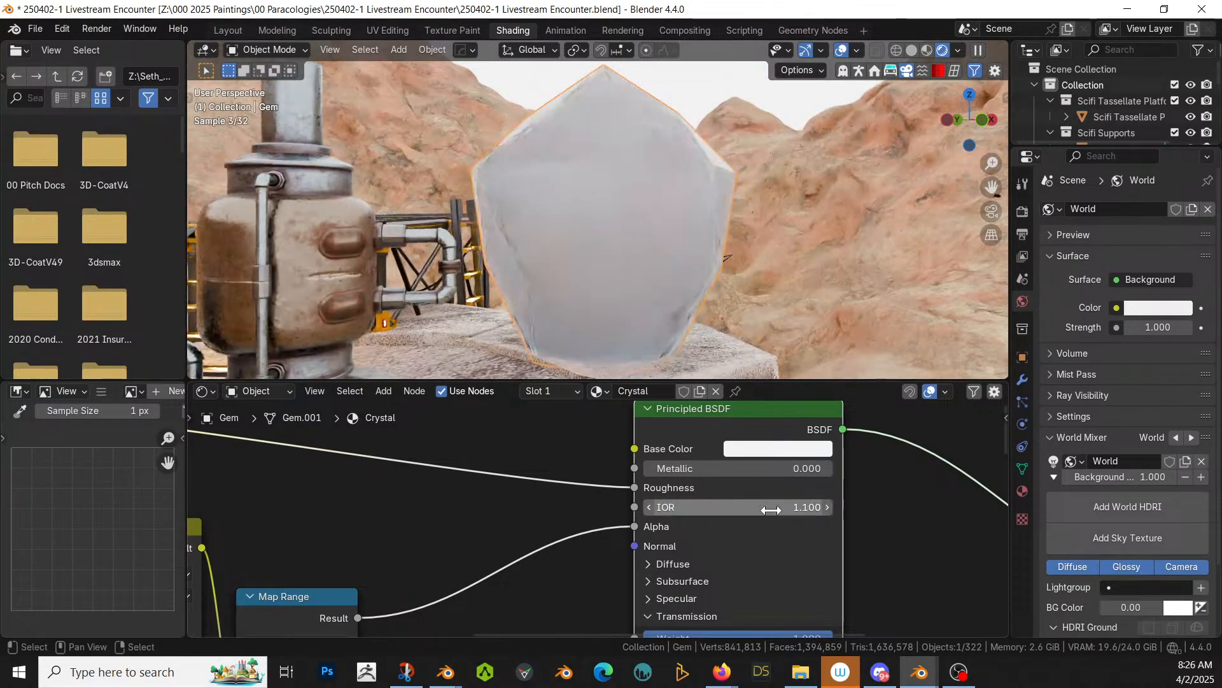
Step: Darken the end stop of the Roughness Color Ramp to near-black
middle_drag(328, 495, 806, 558)
click(420, 593)
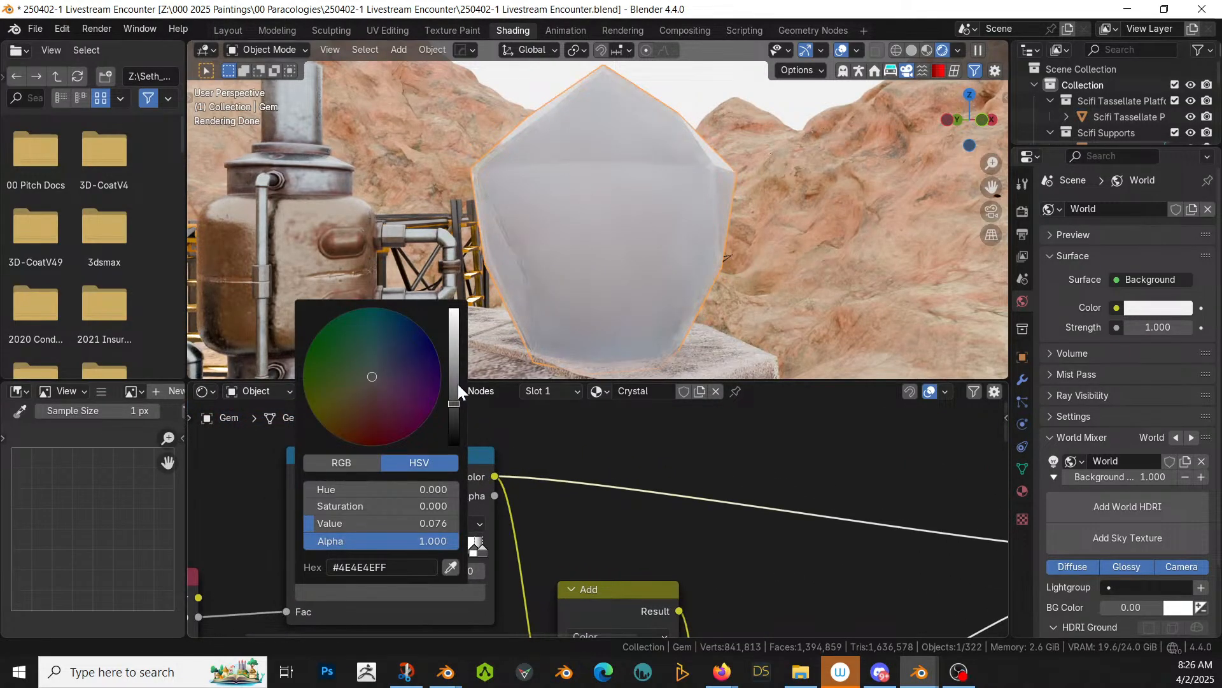
drag(453, 403, 454, 434)
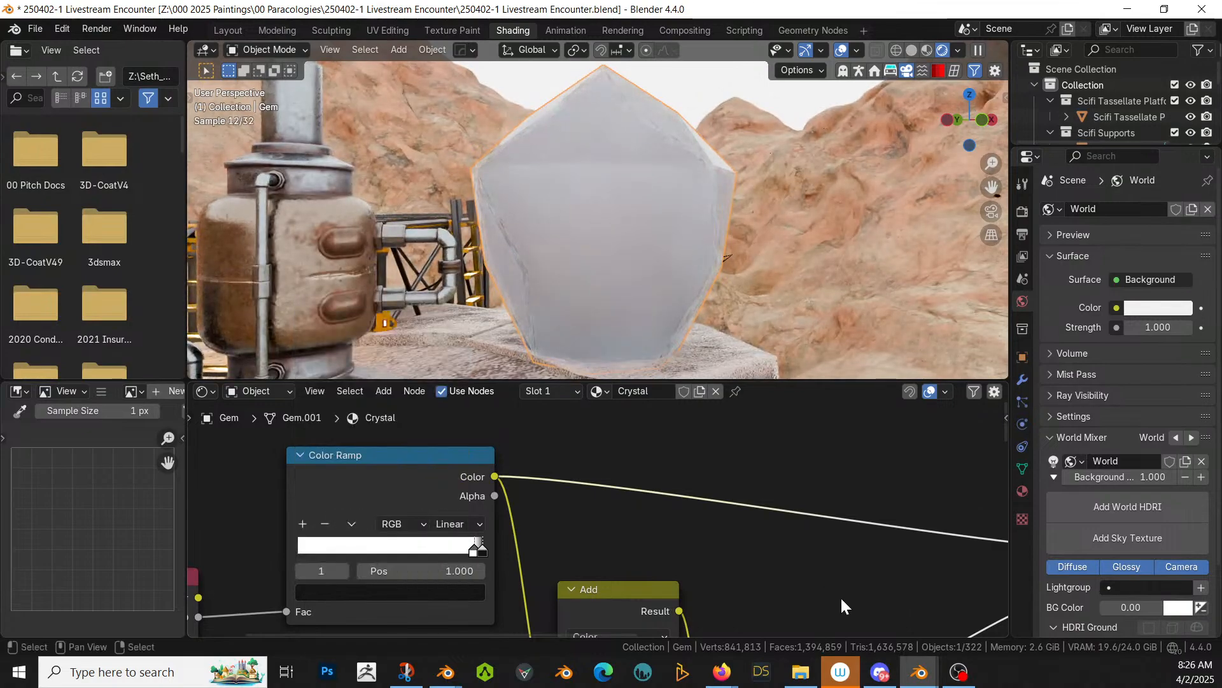
Step: Set the Principled BSDF's IOR to 1.01
middle_drag(840, 596, 464, 485)
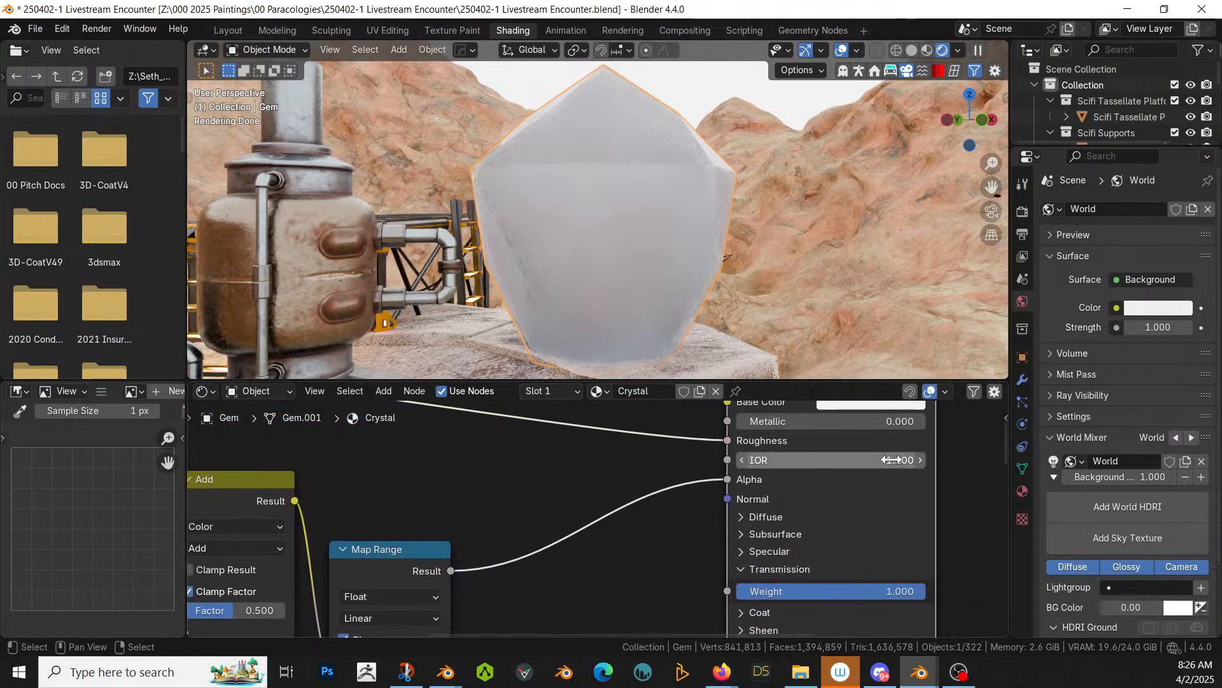
double_click(891, 459)
text(1.01)
key(Return)
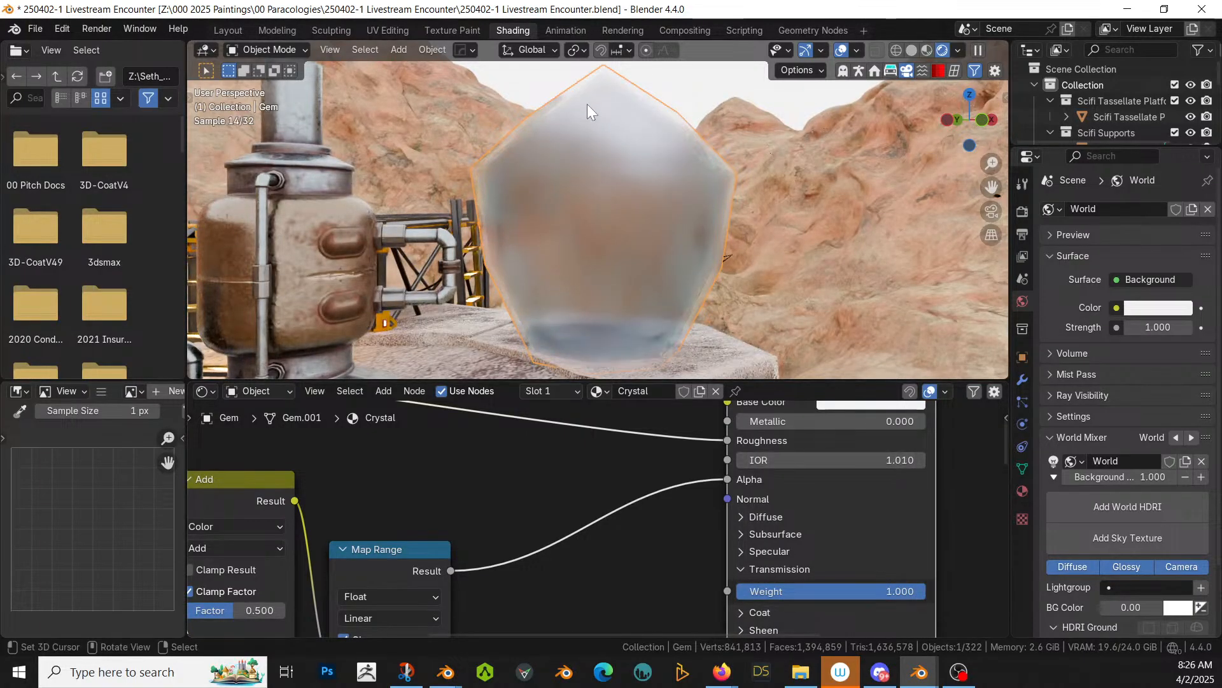
Step: Apply Shade Flat to the gem
middle_drag(636, 252, 599, 270)
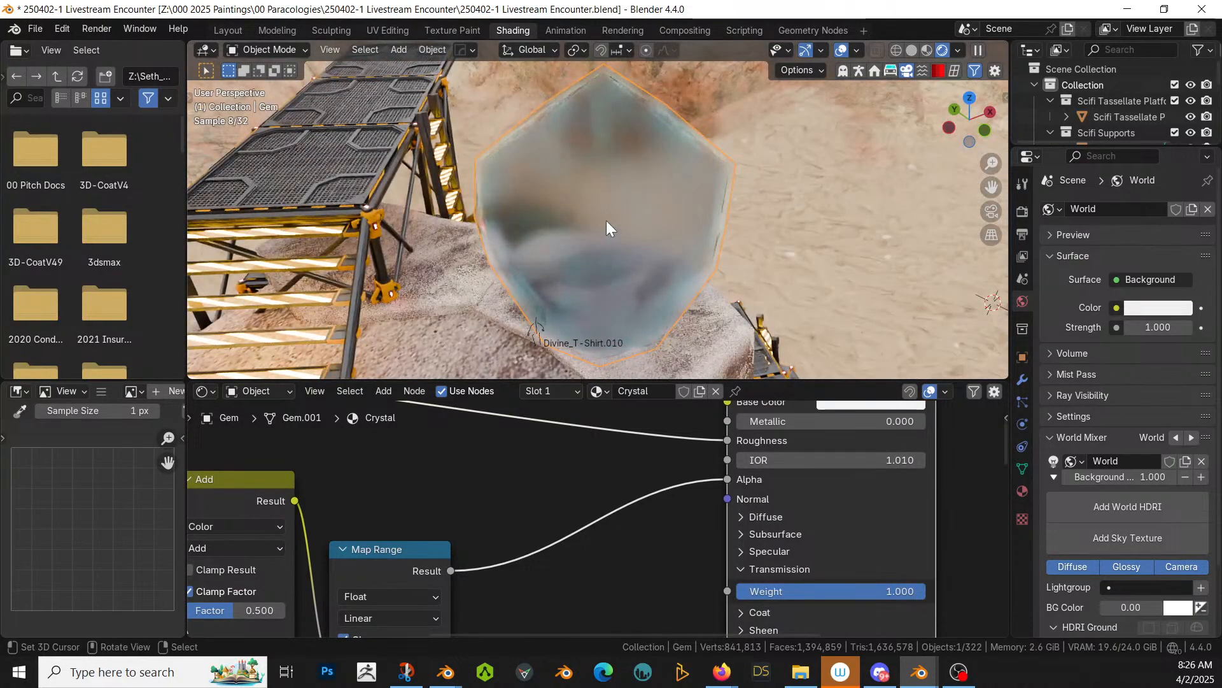
click(433, 50)
click(500, 445)
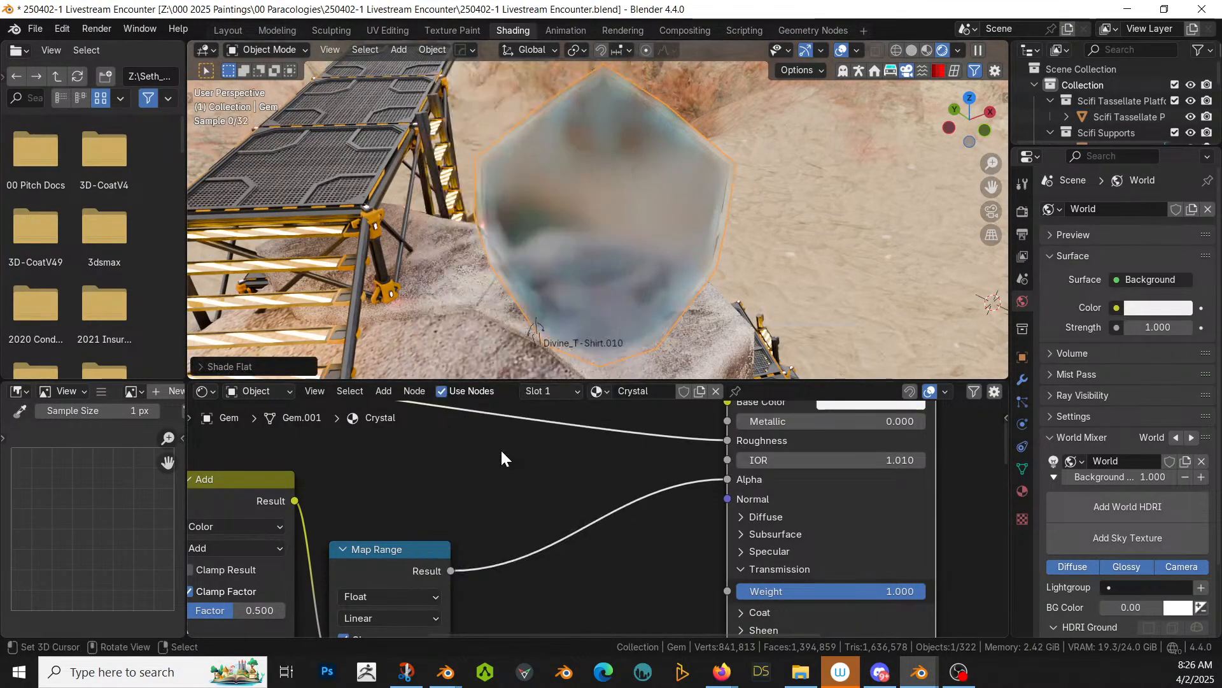
Step: Disconnect the link feeding the Volume input of the Crystal material's Material Output
middle_drag(555, 315, 658, 162)
middle_drag(680, 114, 429, 210)
middle_drag(585, 581, 850, 522)
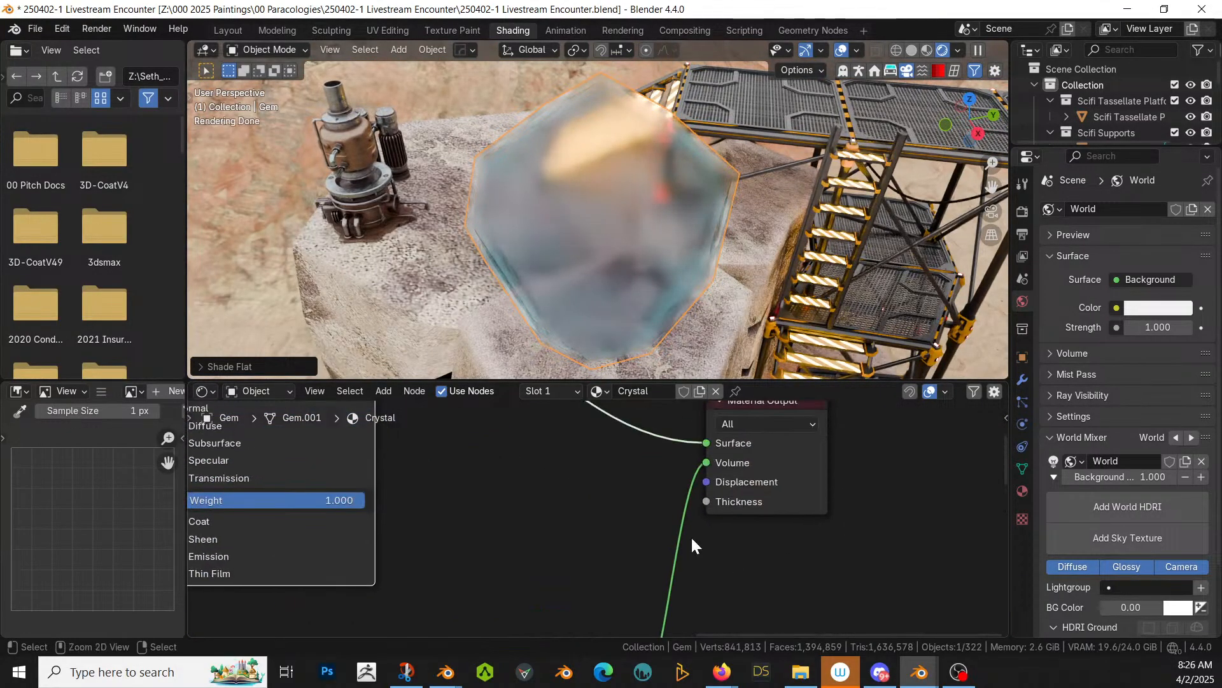
middle_drag(573, 254, 721, 102)
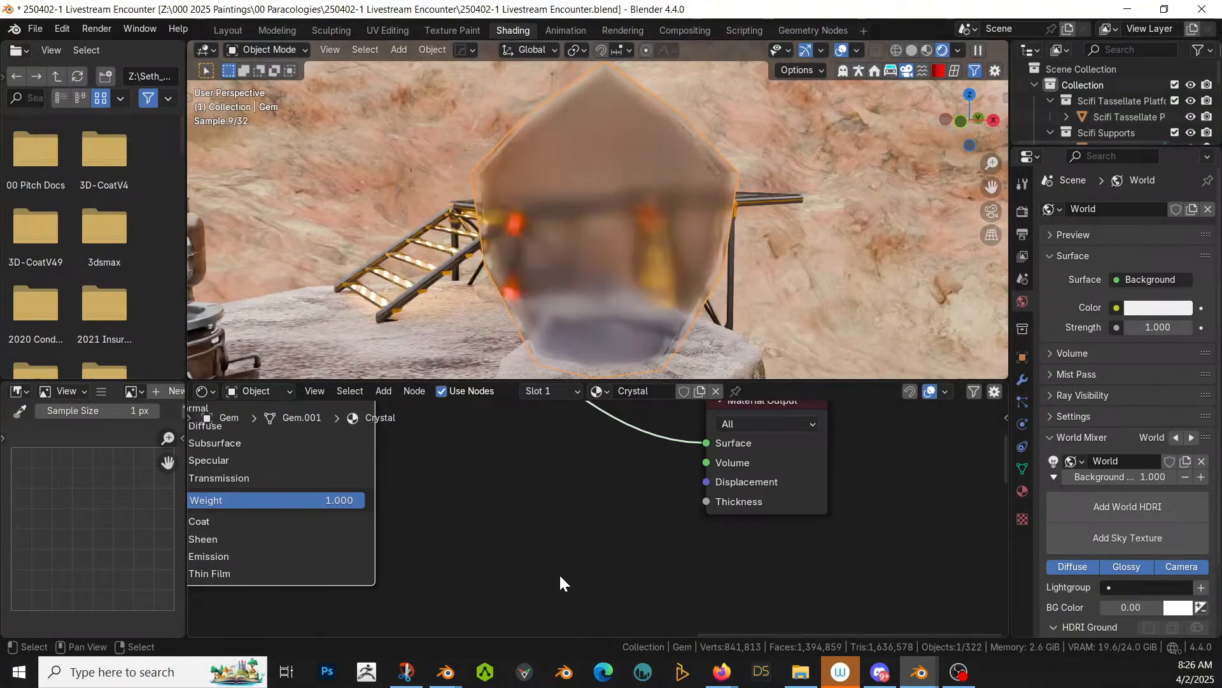
Step: Set the Principled BSDF's IOR to 1.1 and inspect the gem from another side
middle_drag(559, 581, 785, 372)
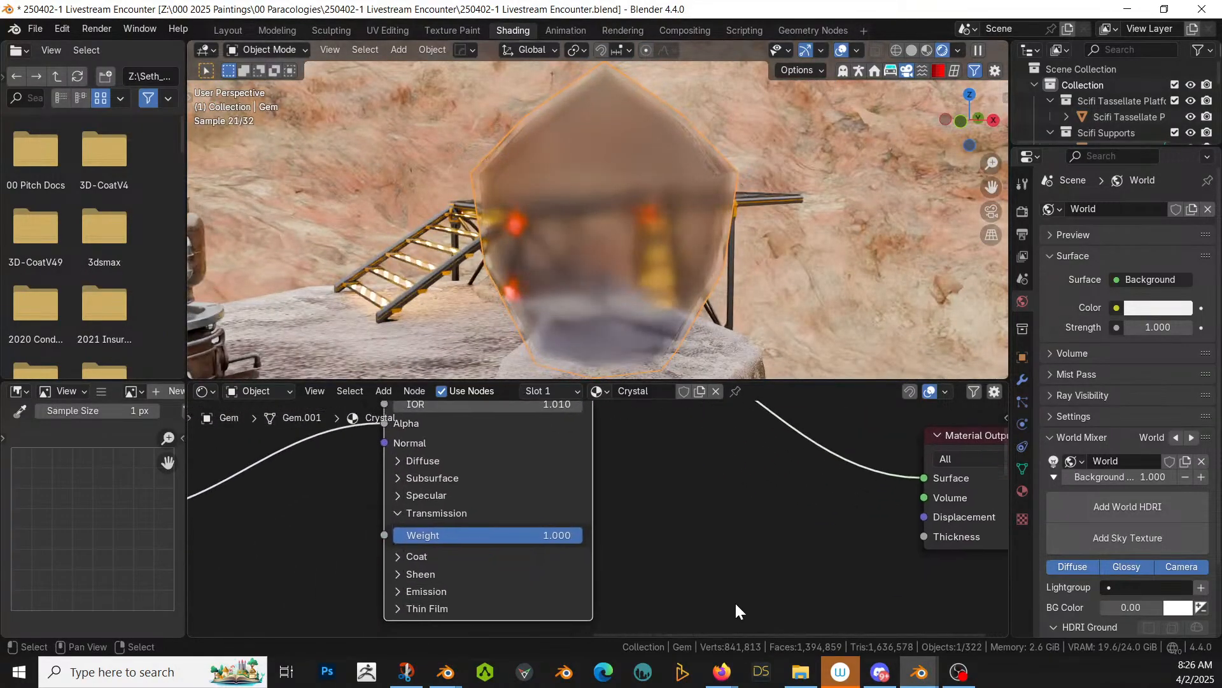
click(545, 407)
text(1)
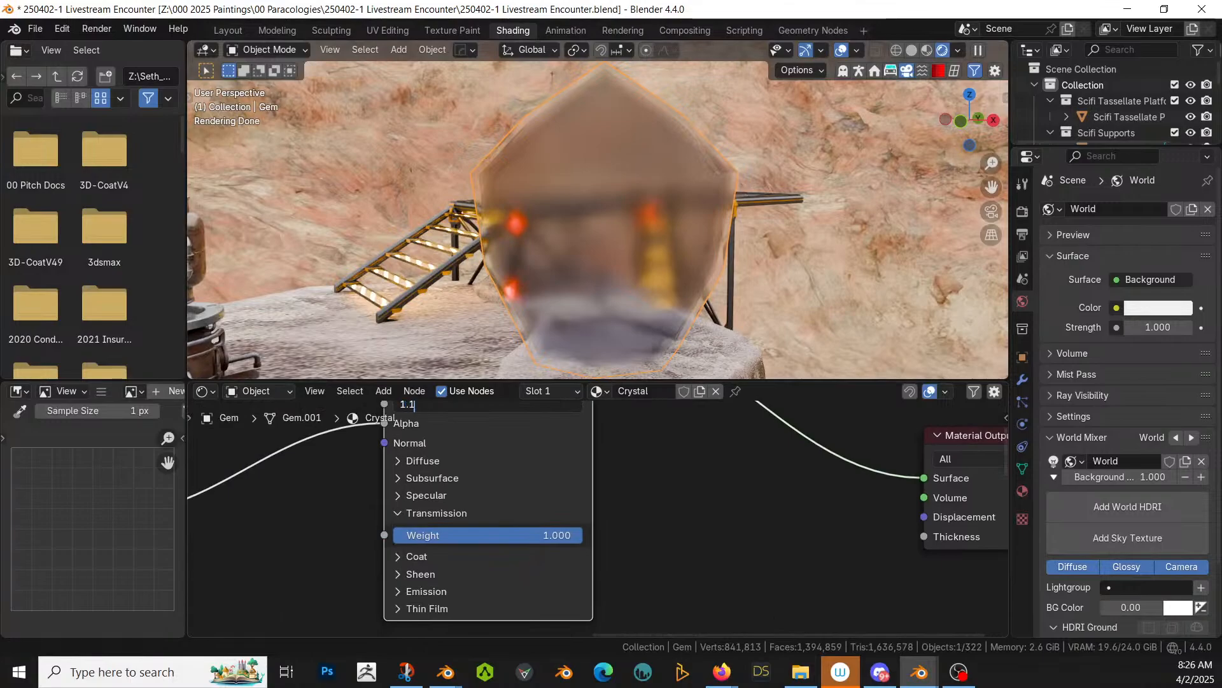
key(Return)
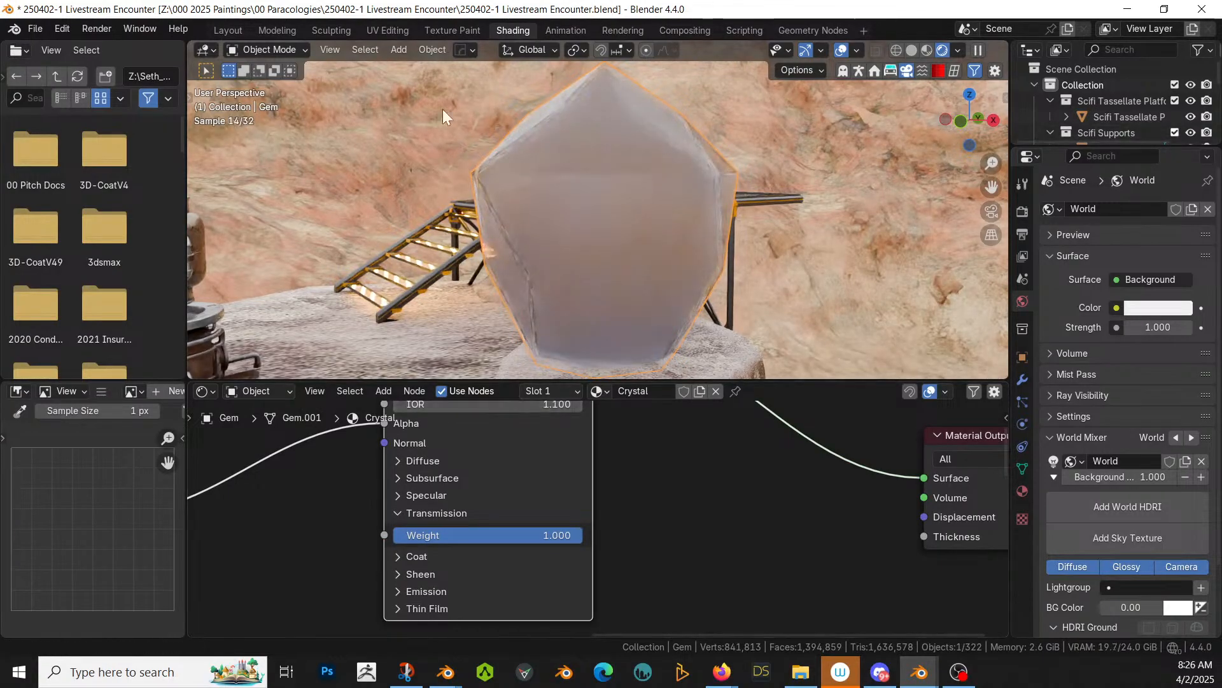
middle_drag(618, 233, 363, 254)
scroll(648, 530, down, 1)
scroll(632, 290, down, 2)
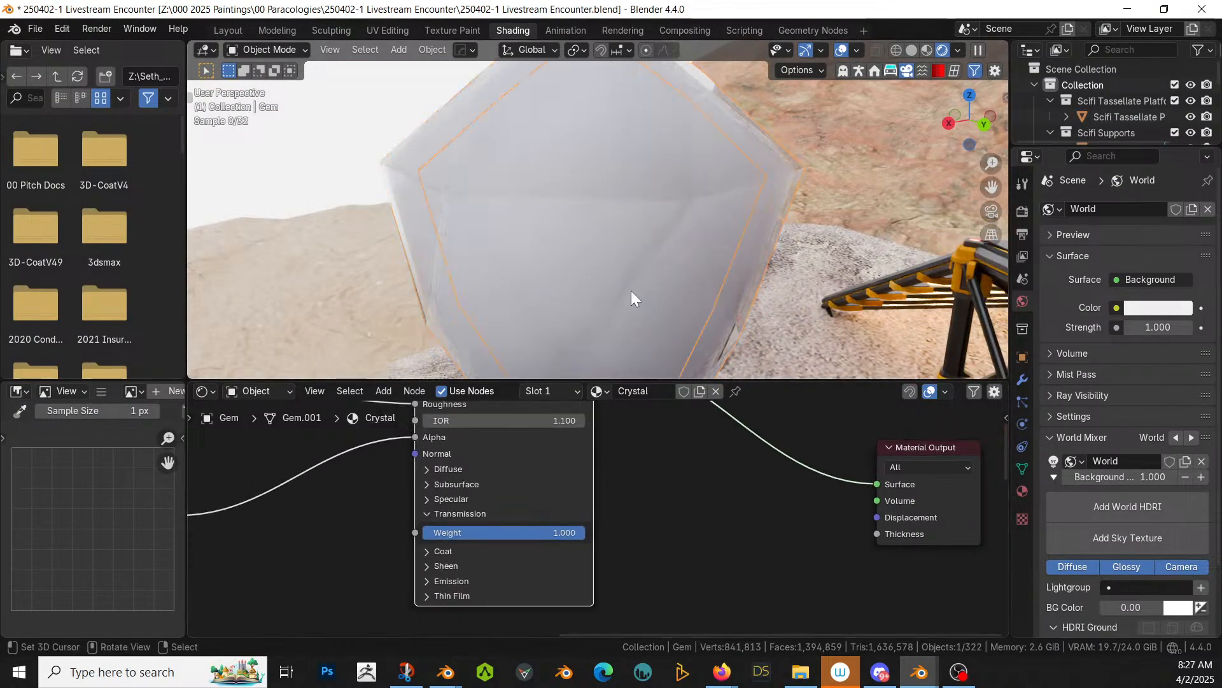
middle_drag(688, 528, 785, 598)
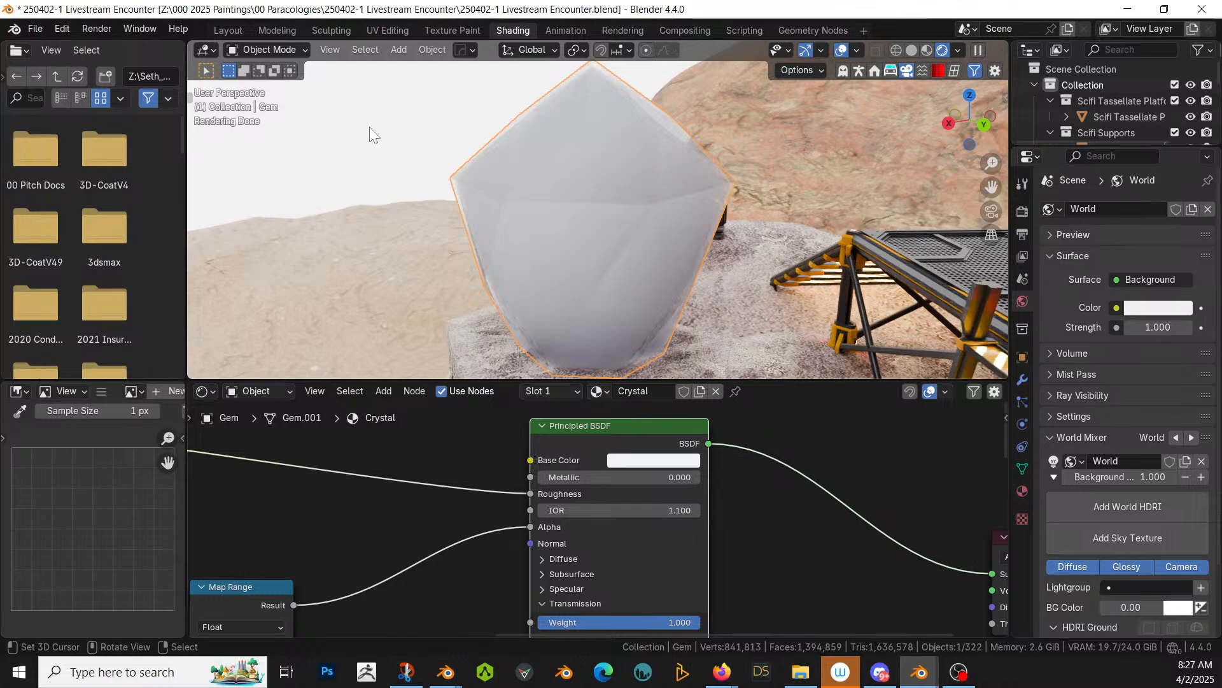
Step: Switch to the Layout workspace and put the gem into Weight Paint mode
click(219, 28)
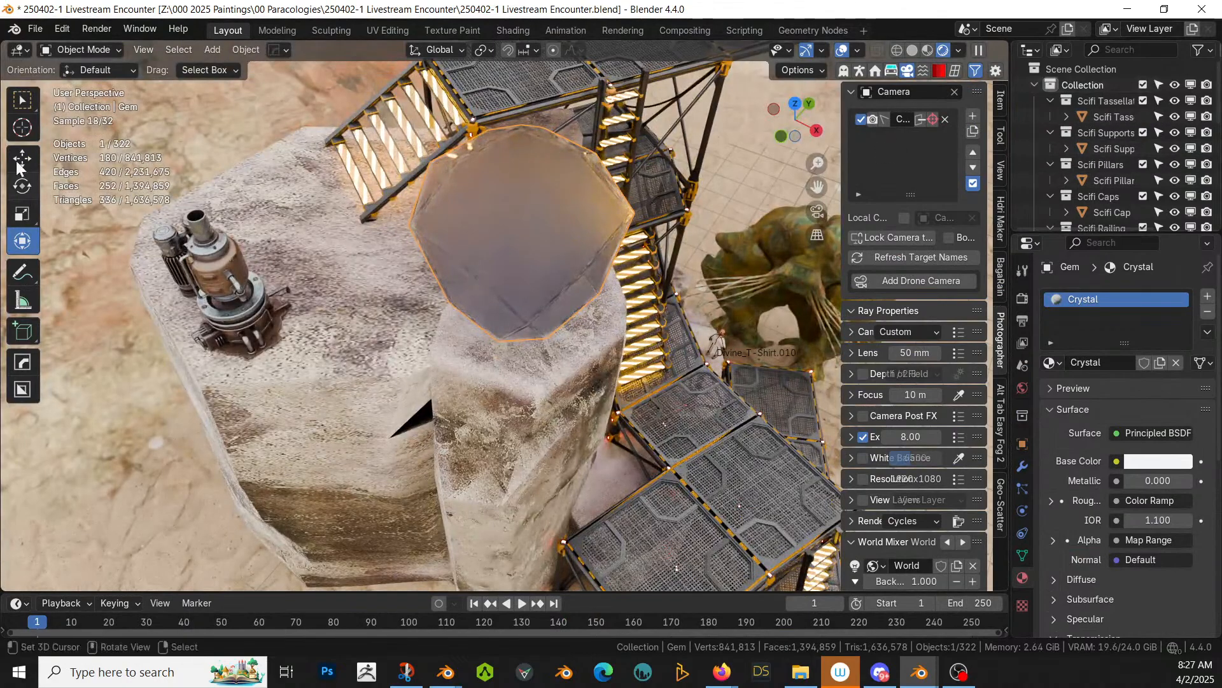
click(78, 51)
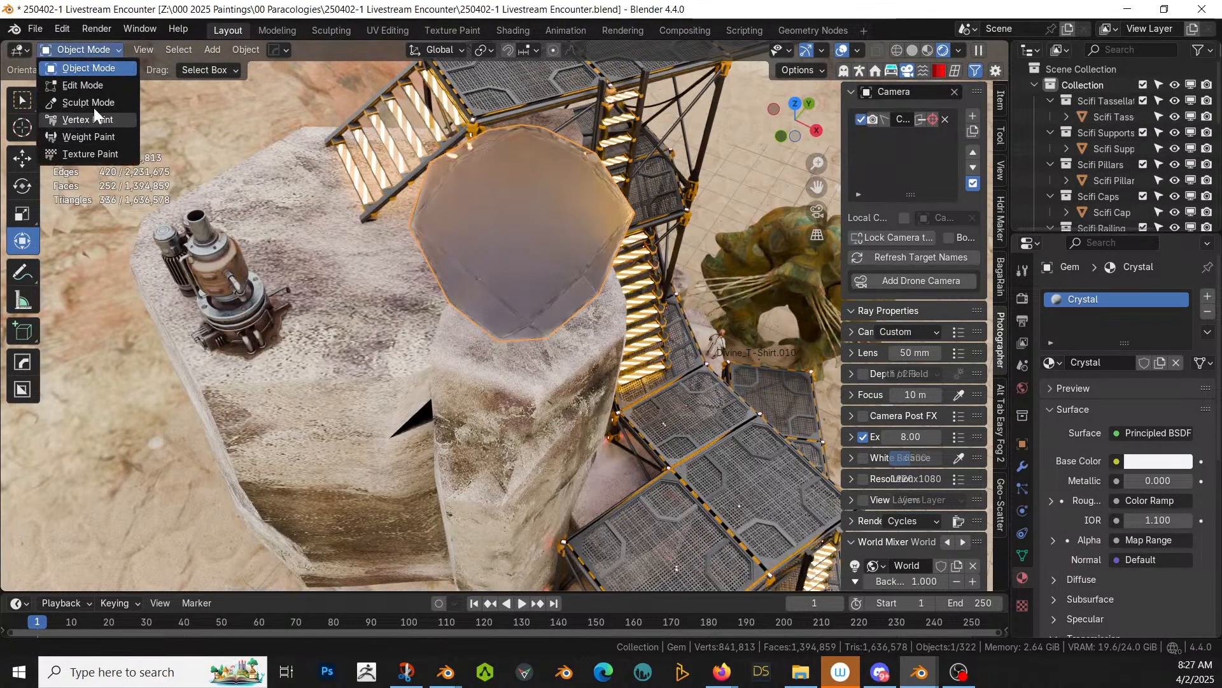
click(94, 132)
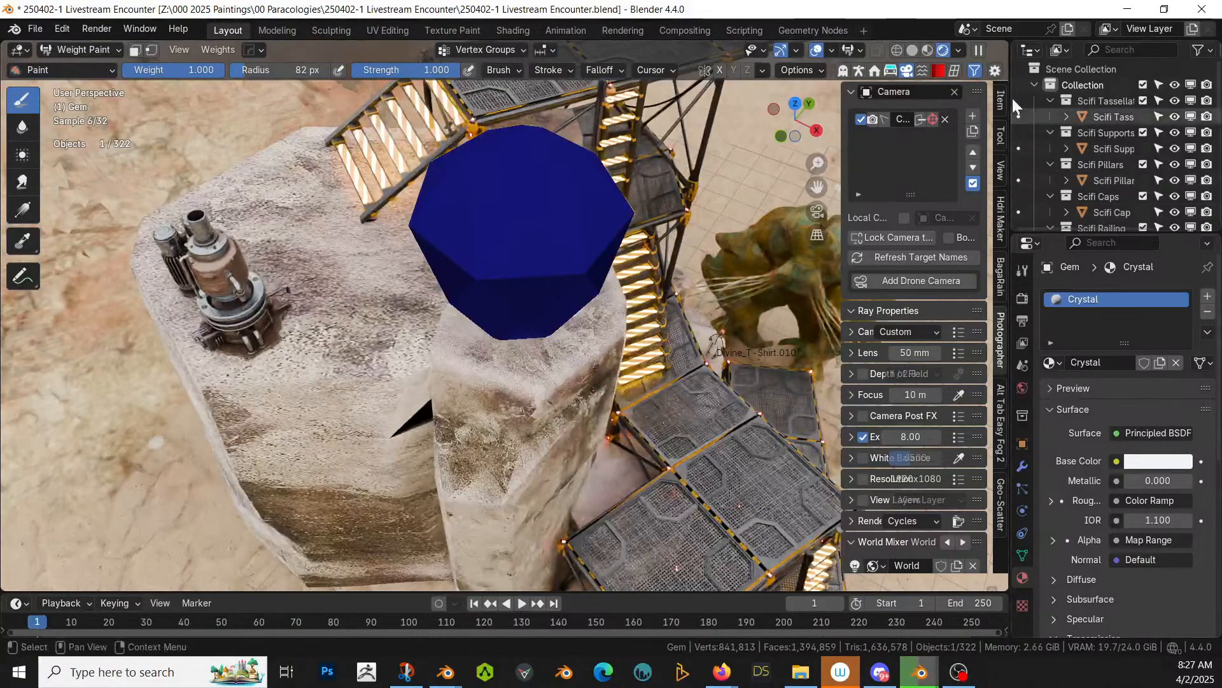
Step: Generate vertex weights on the gem with the Tissue Weight Formula, using the rz (Vertical Gradient) example
click(952, 70)
click(1002, 337)
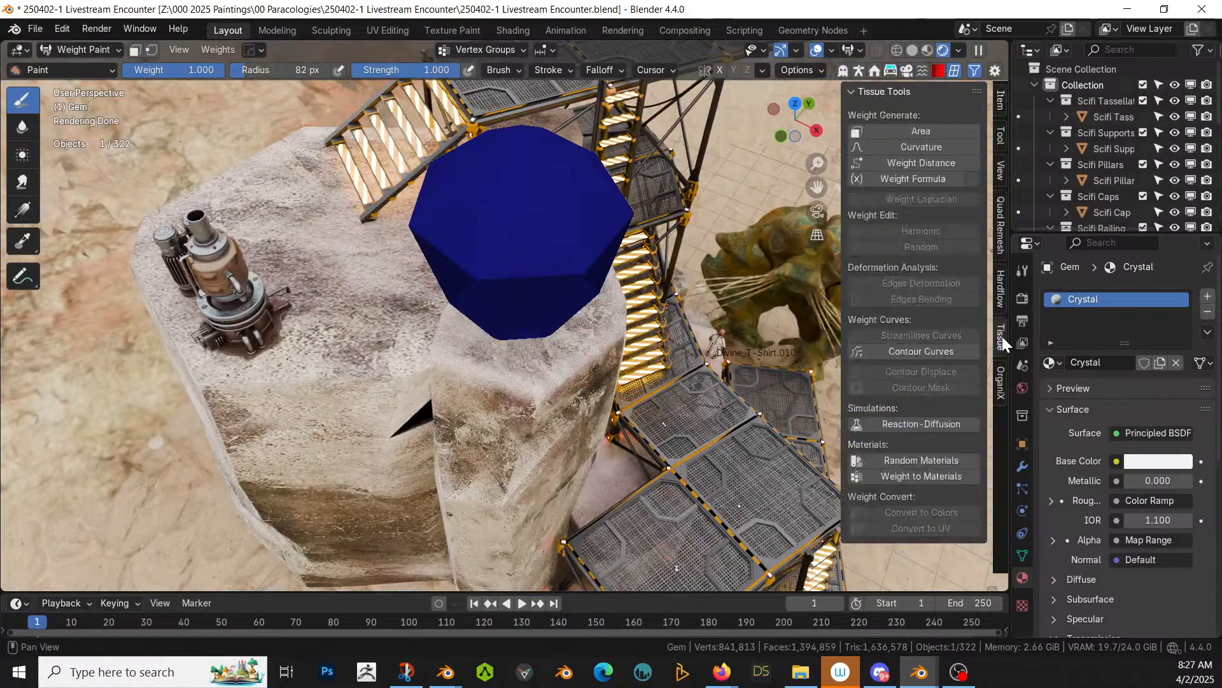
click(935, 180)
click(889, 231)
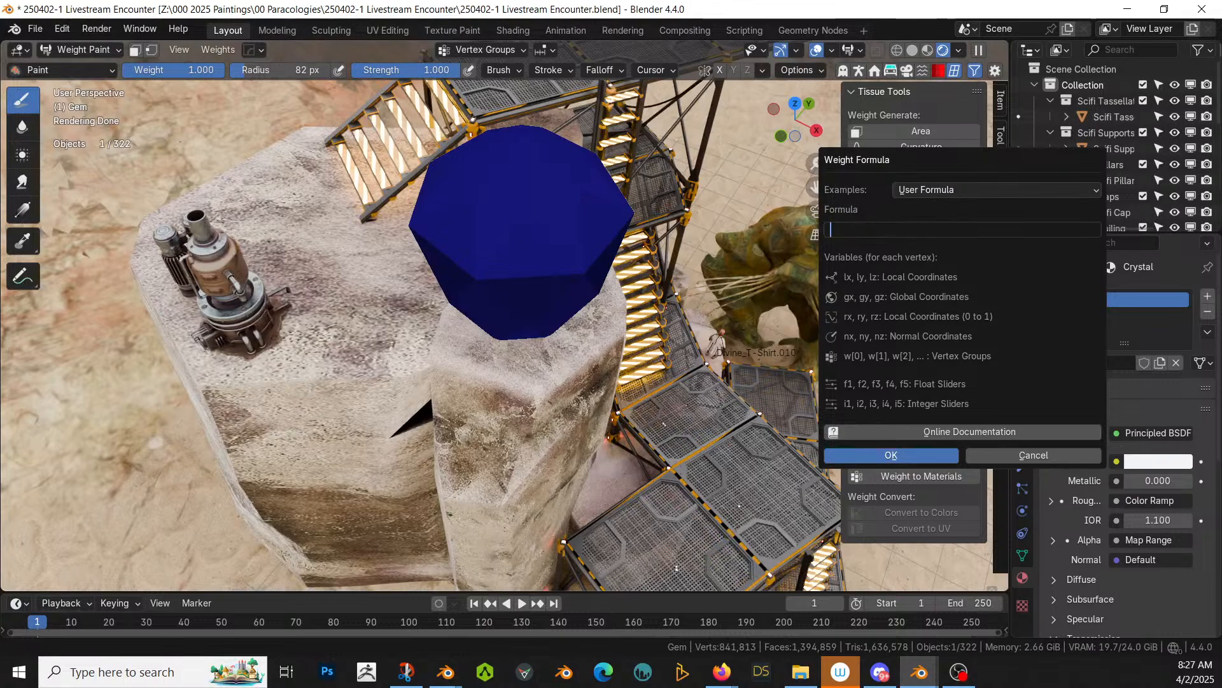
click(955, 193)
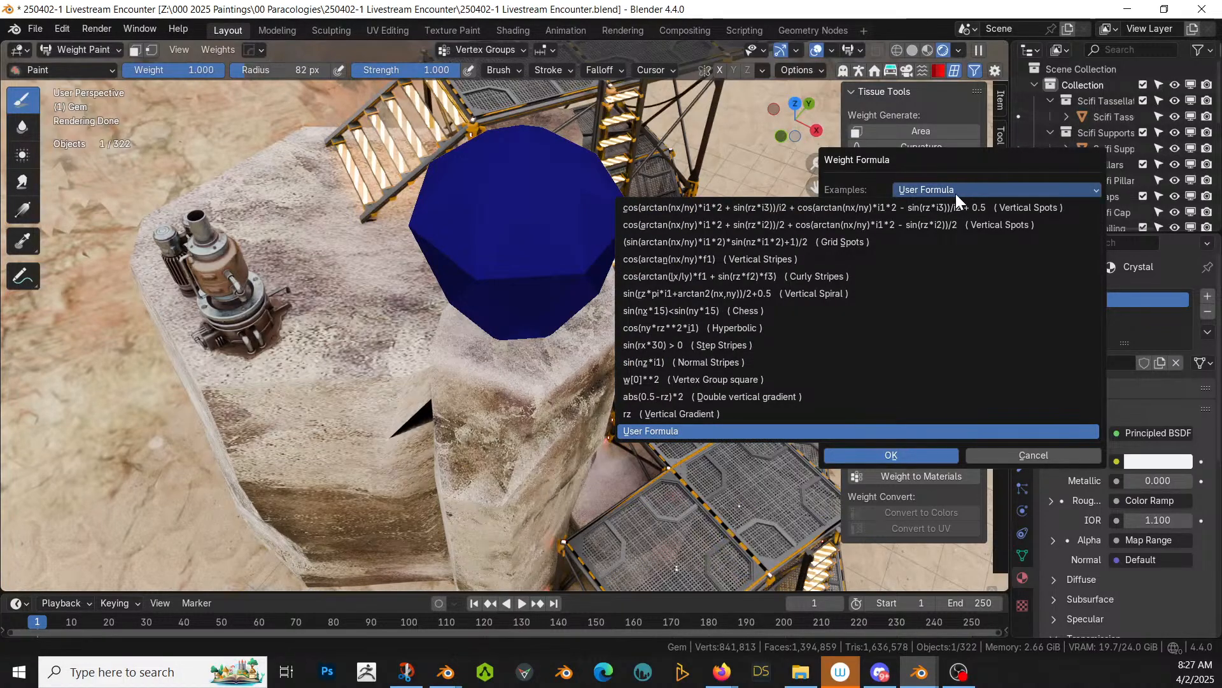
click(673, 414)
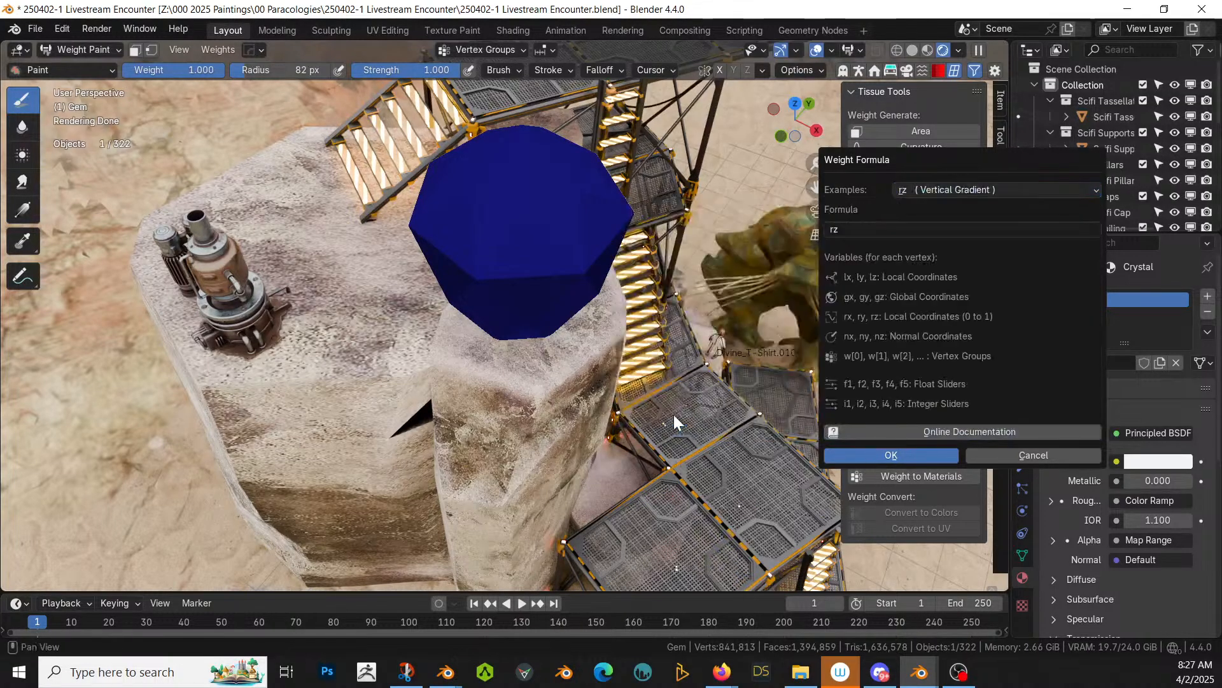
click(918, 454)
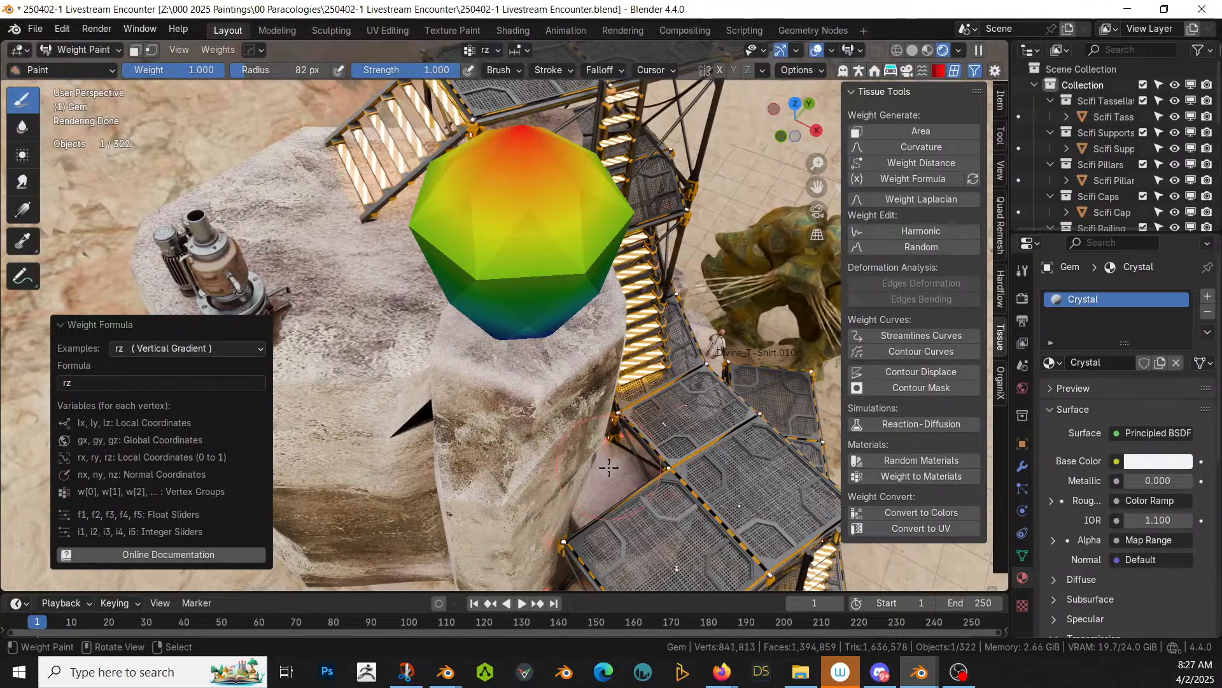
Step: Invert the gem's weight gradient by changing the formula to 1-rz
click(72, 381)
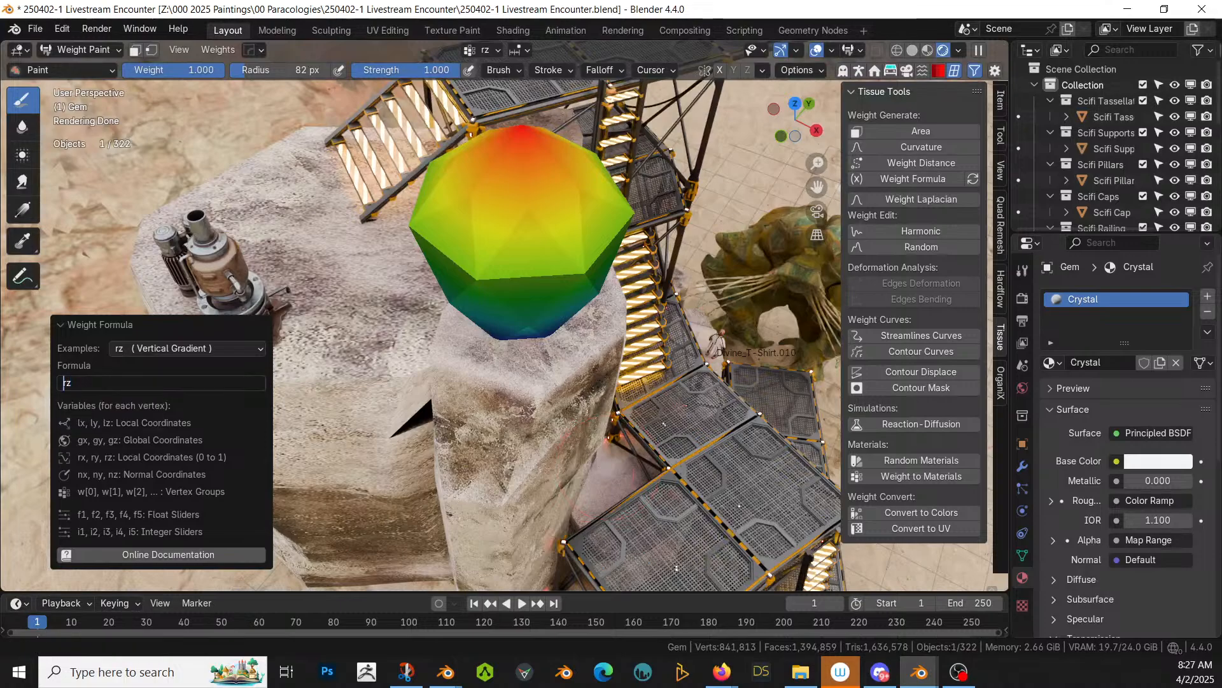
text(1-)
key(Return)
middle_drag(483, 364, 485, 306)
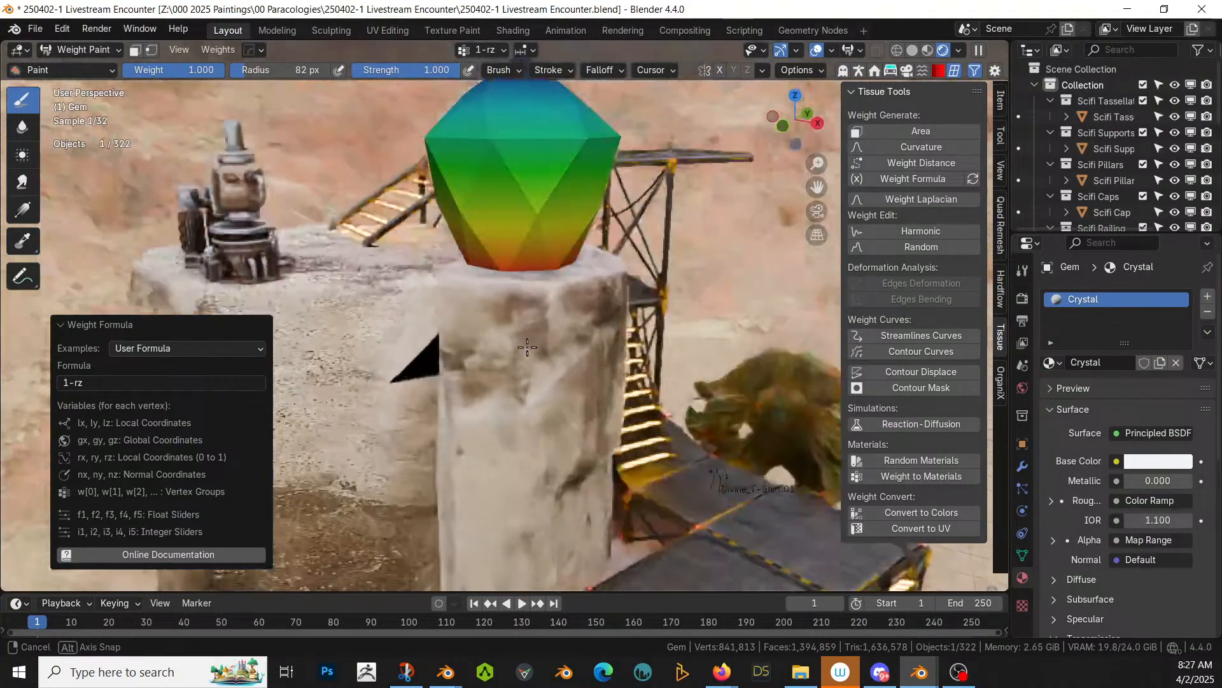
Step: Rename the gem's 1-rz vertex group to Height and collapse the Weight Formula settings
click(1022, 555)
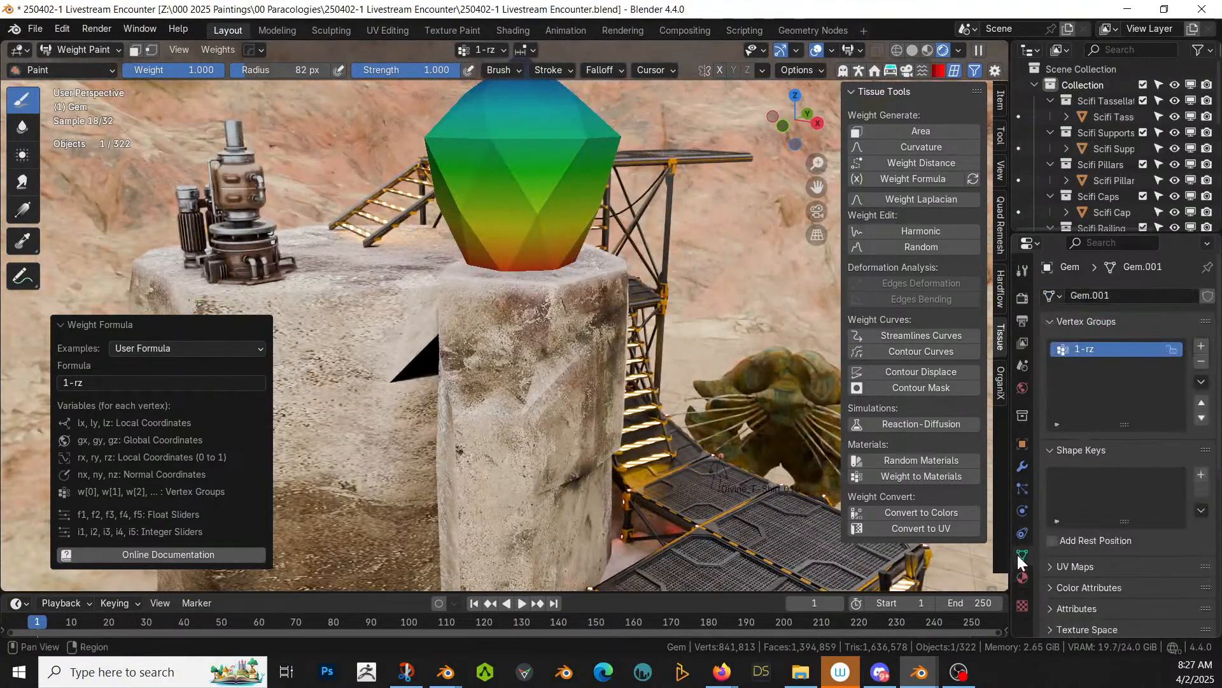
double_click(1080, 350)
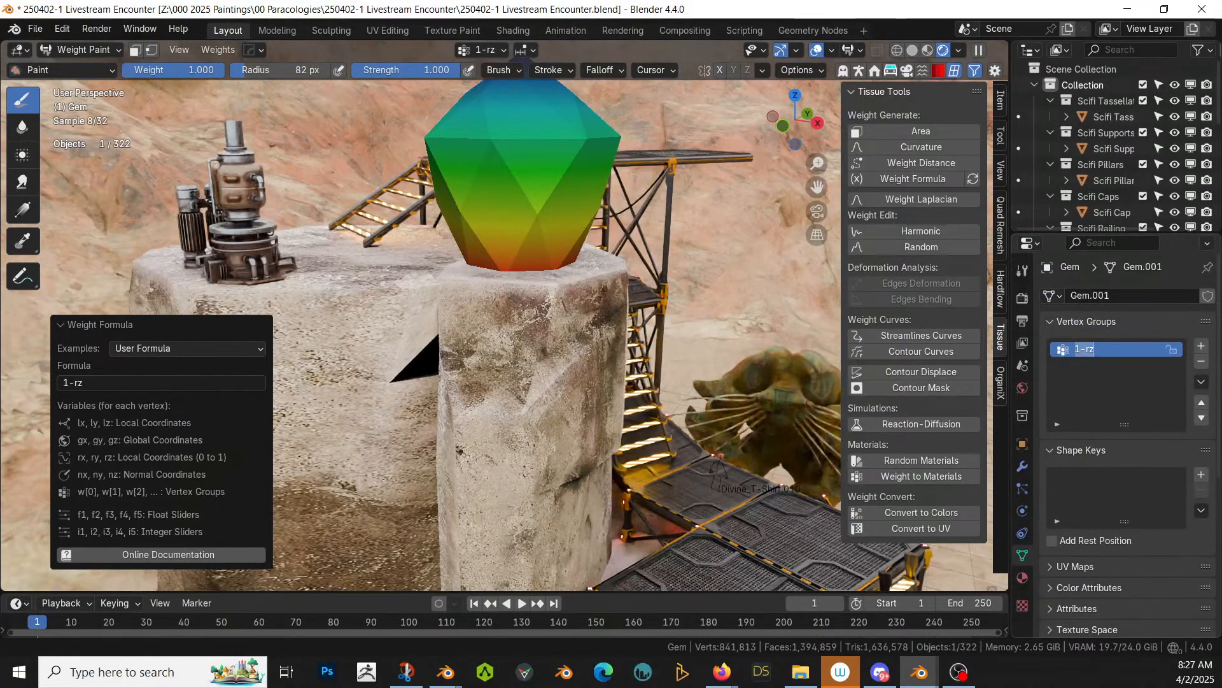
text(Height)
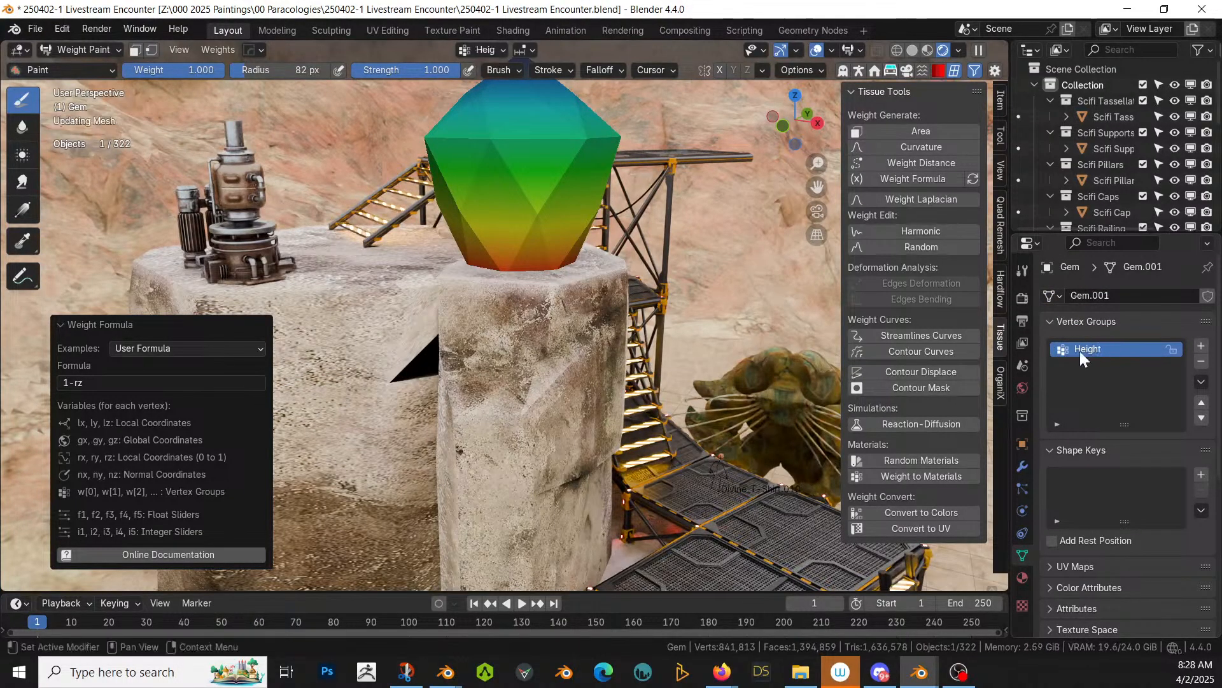
key(Return)
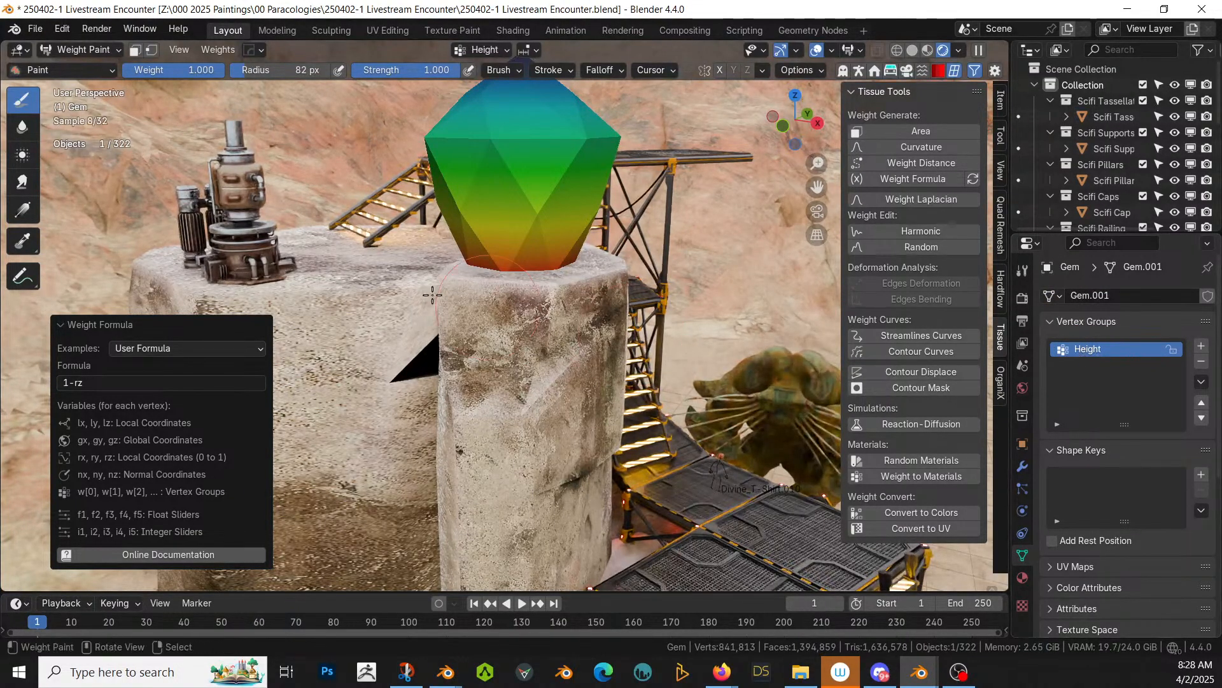
click(61, 325)
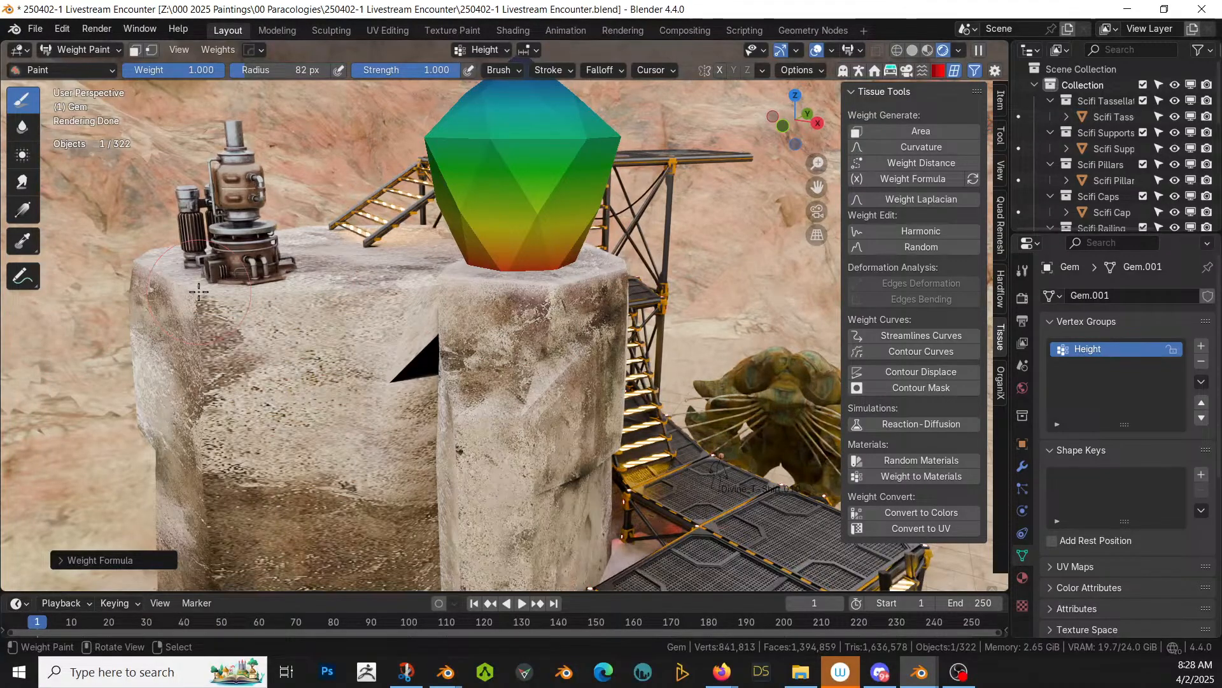
Step: Add an Attribute node to the Crystal material in the Shading workspace and set its attribute name to Height
click(524, 31)
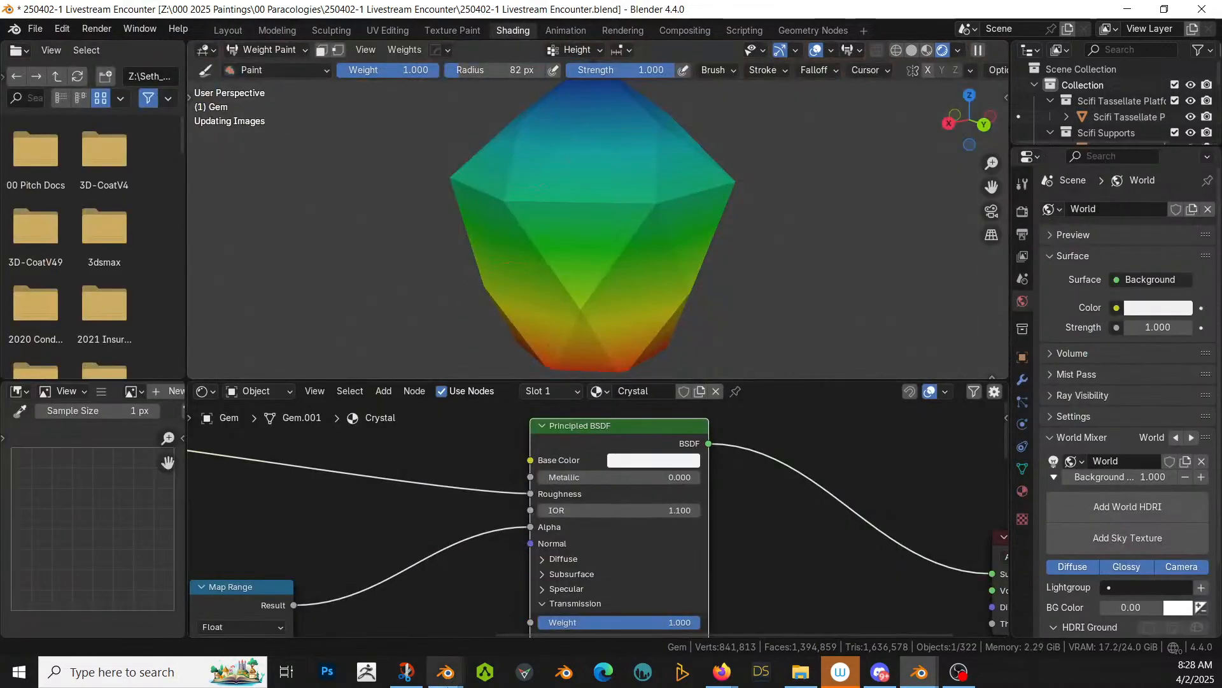
middle_drag(419, 568, 712, 587)
middle_drag(613, 490, 594, 587)
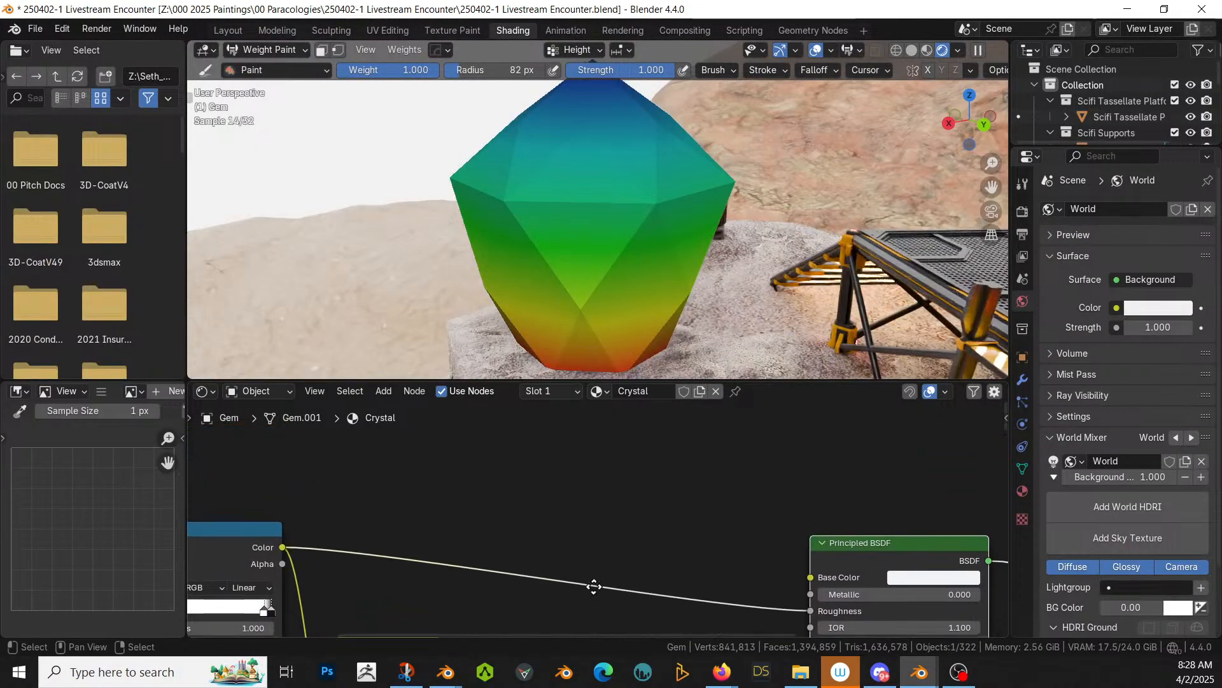
key(shift+a)
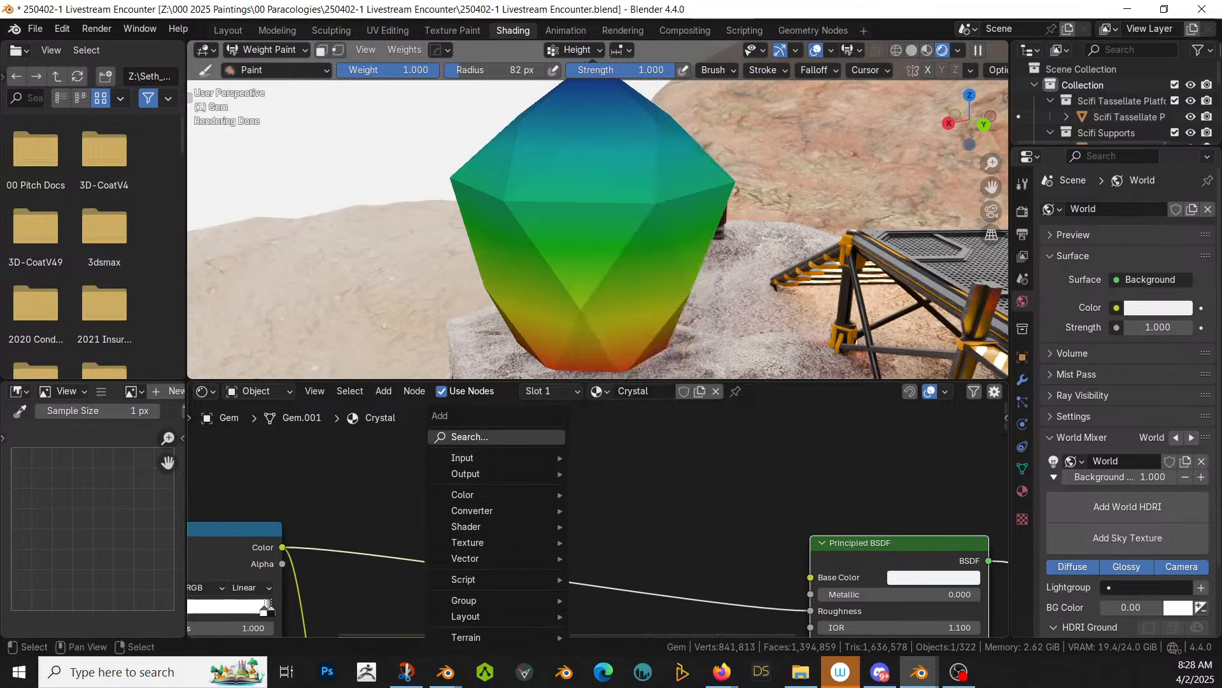
text(att)
key(Return)
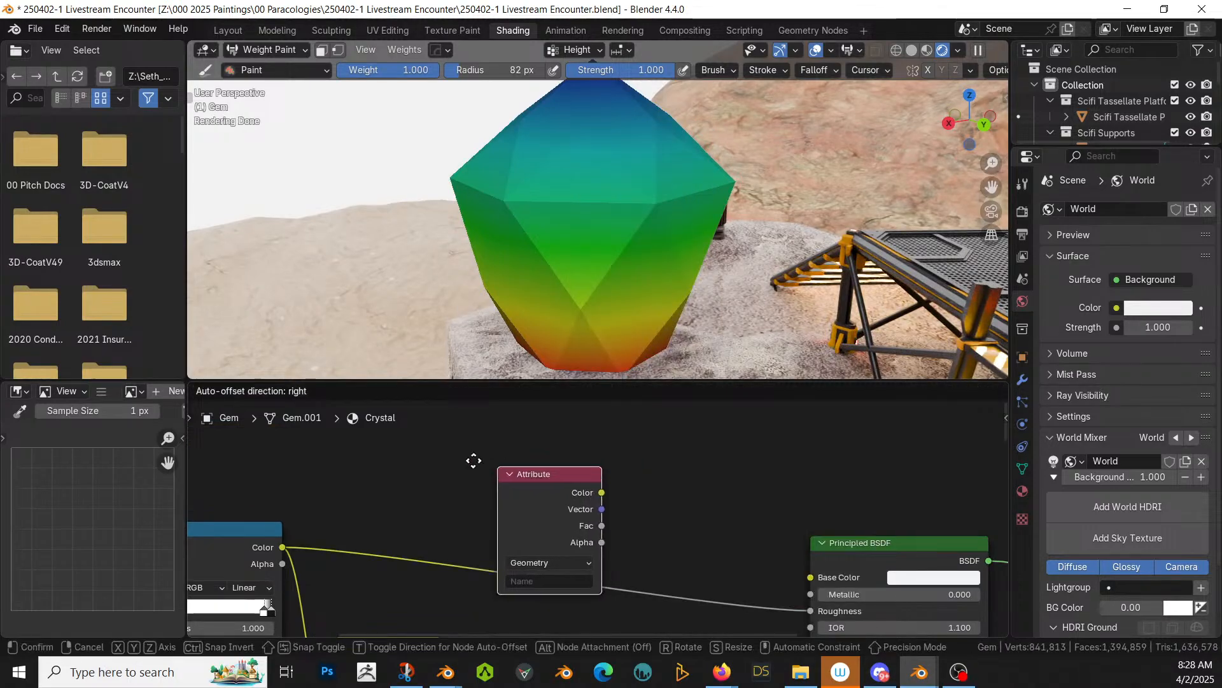
click(484, 550)
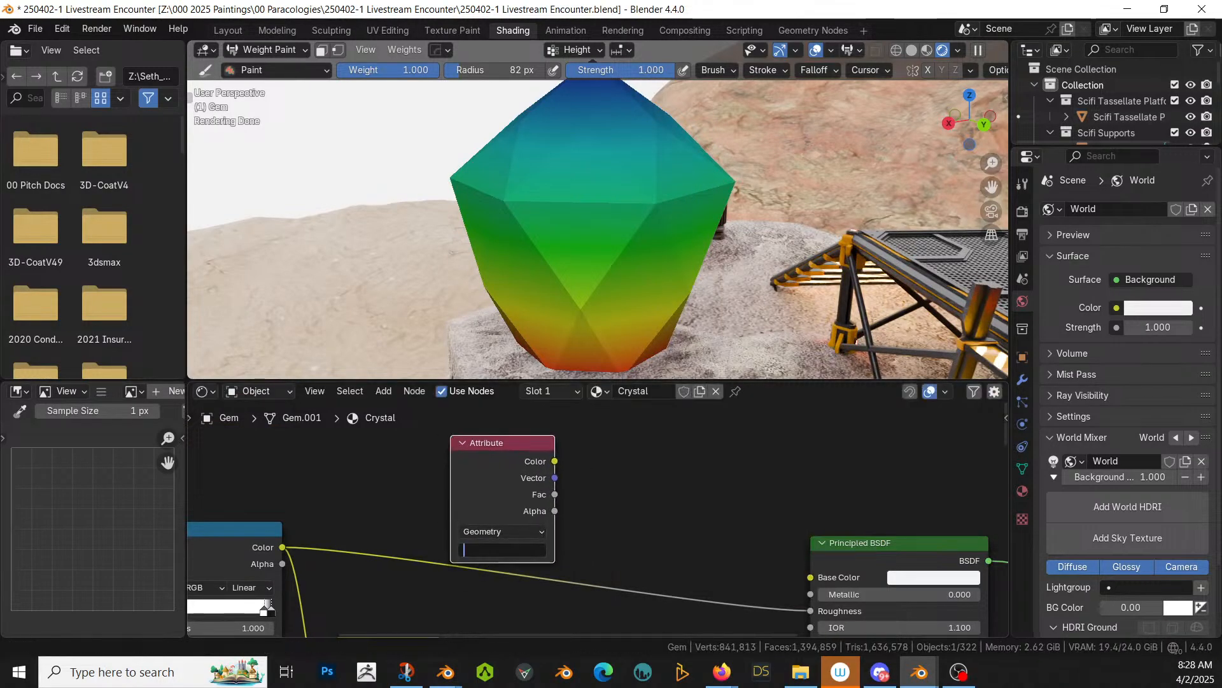
key(Return)
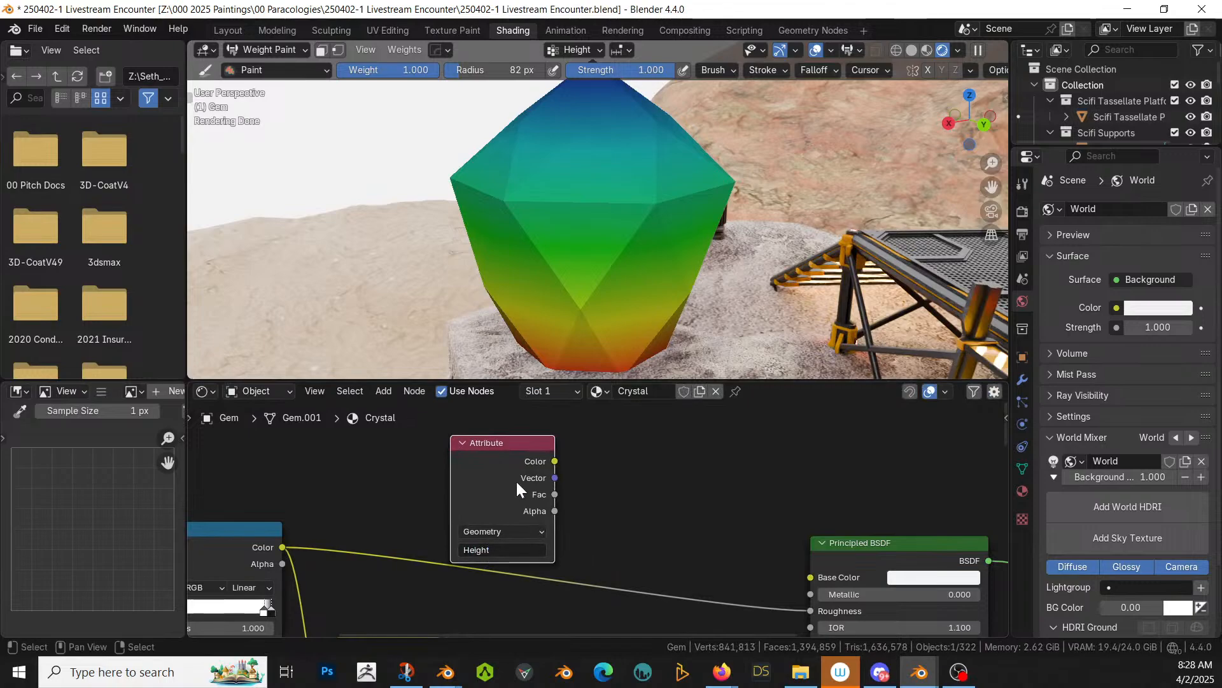
Step: Preview the Height attribute's color as the gem's surface output and return to Object Mode
ctrl+shift+click(503, 447)
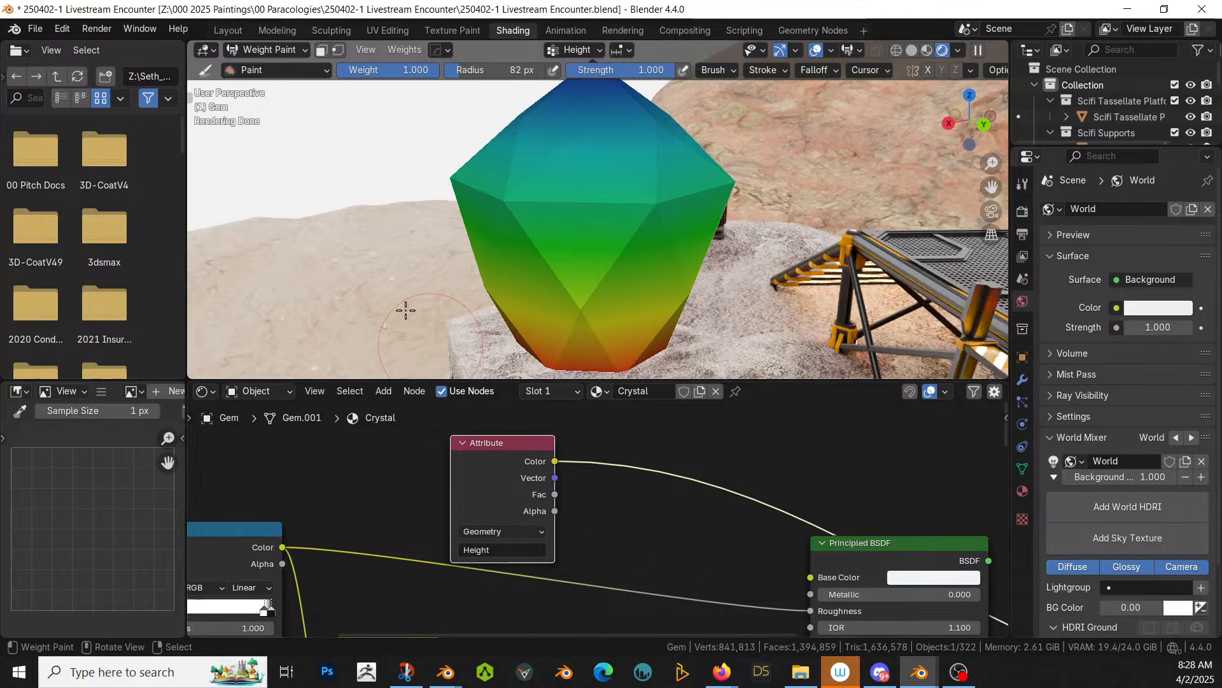
click(274, 55)
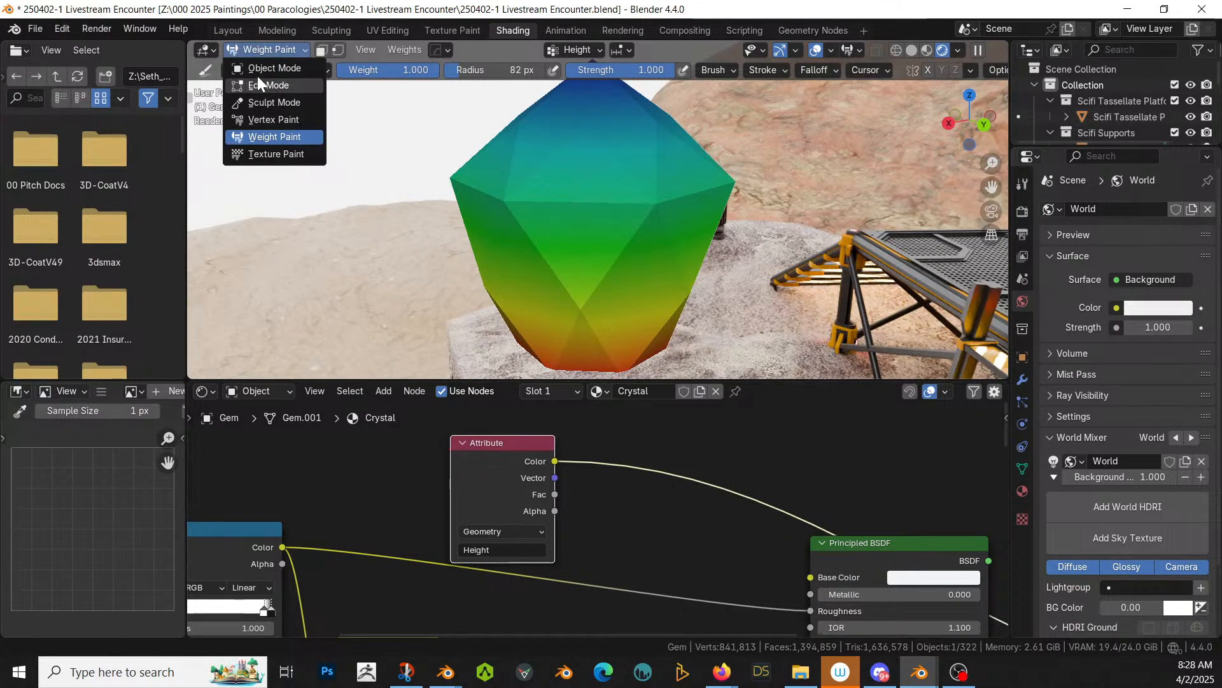
click(257, 72)
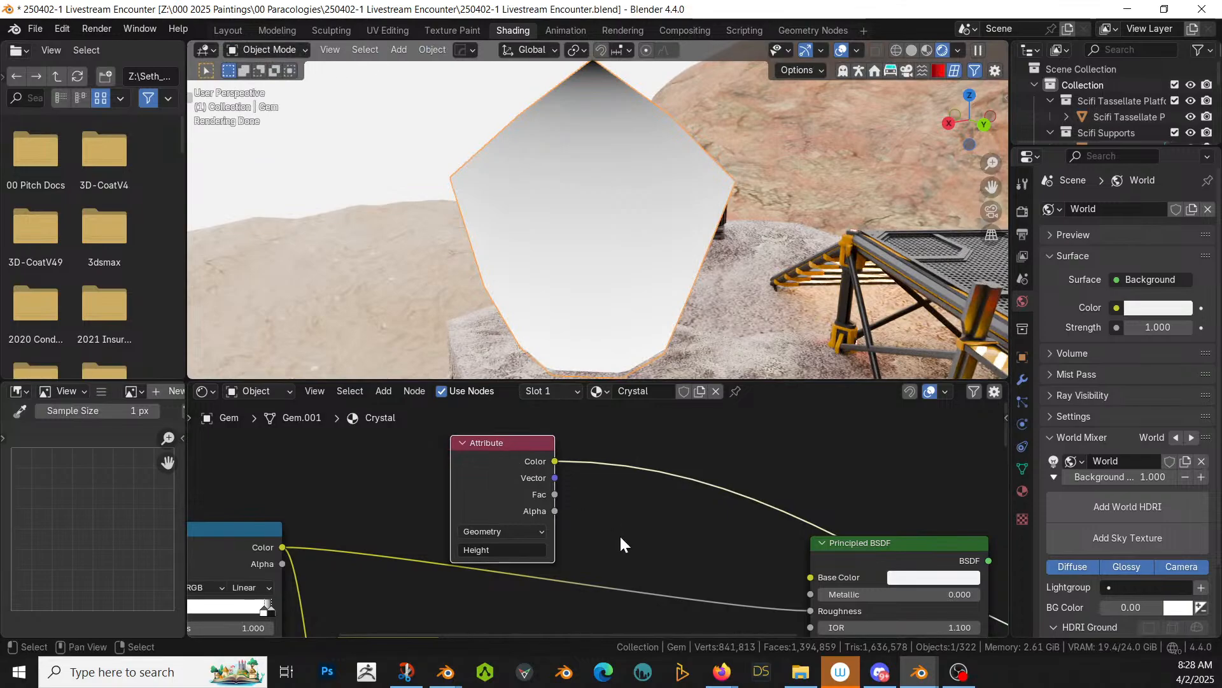
Step: Insert a Color Ramp node directly after the Height Attribute node and shift its black stop to position 0.011
middle_drag(637, 567, 482, 480)
scroll(361, 461, down, 3)
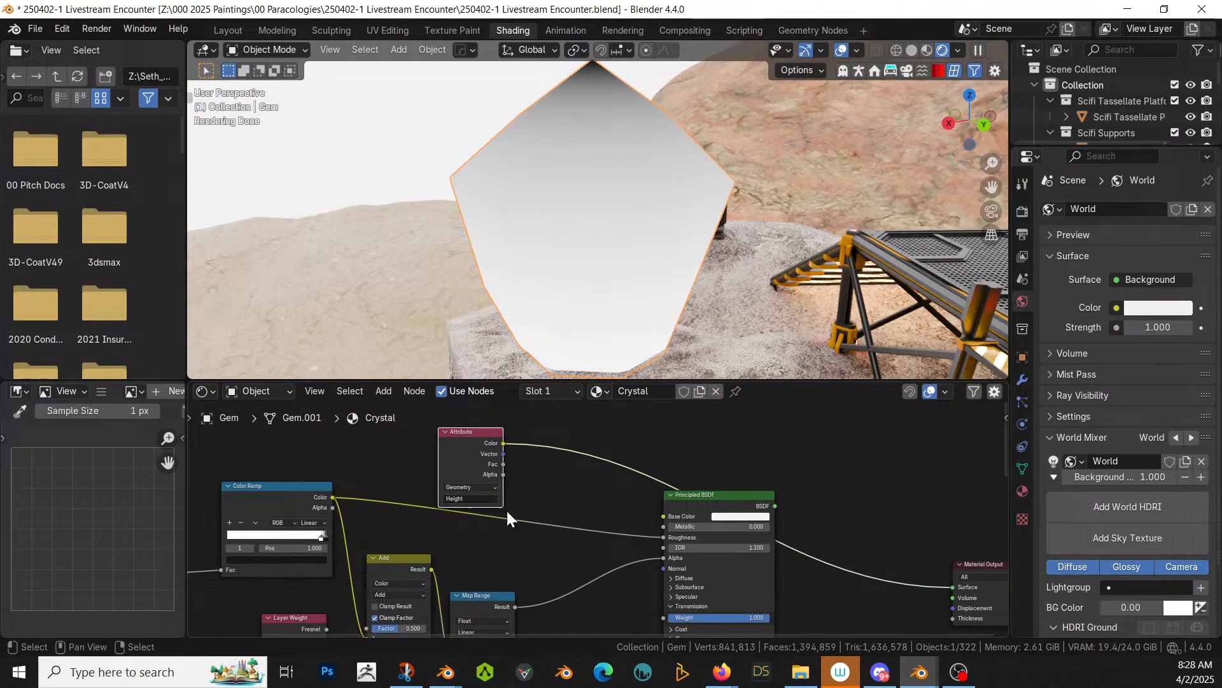
middle_drag(510, 520, 463, 463)
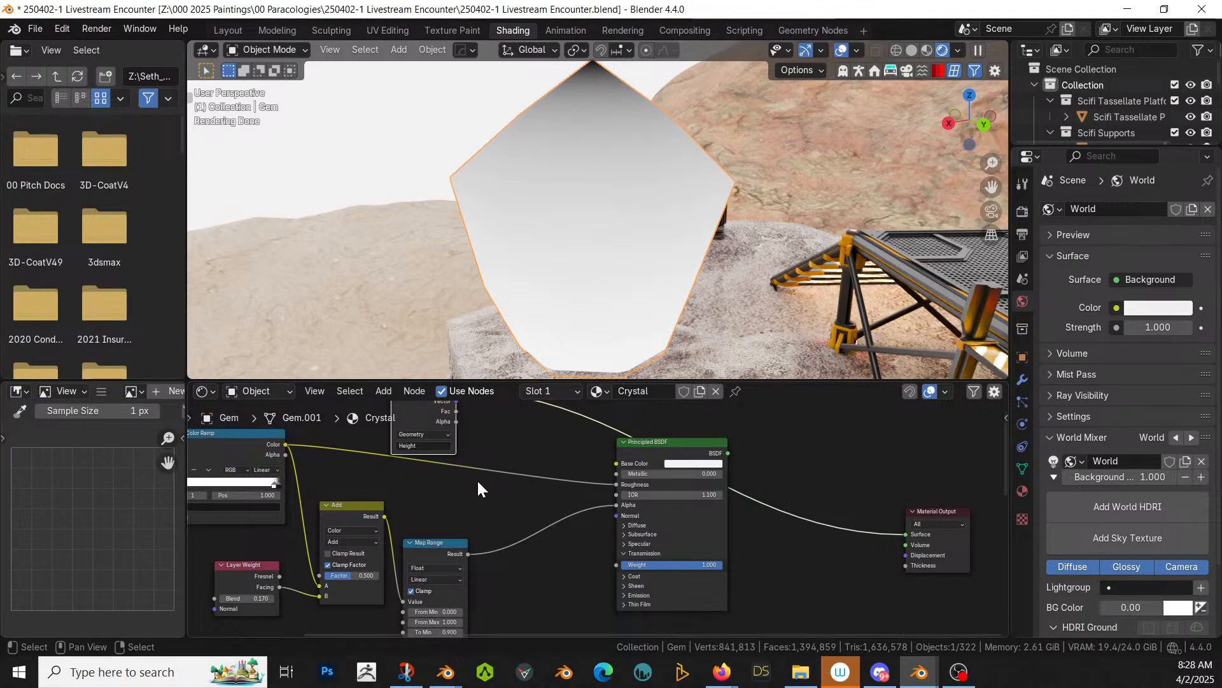
middle_drag(513, 483, 520, 531)
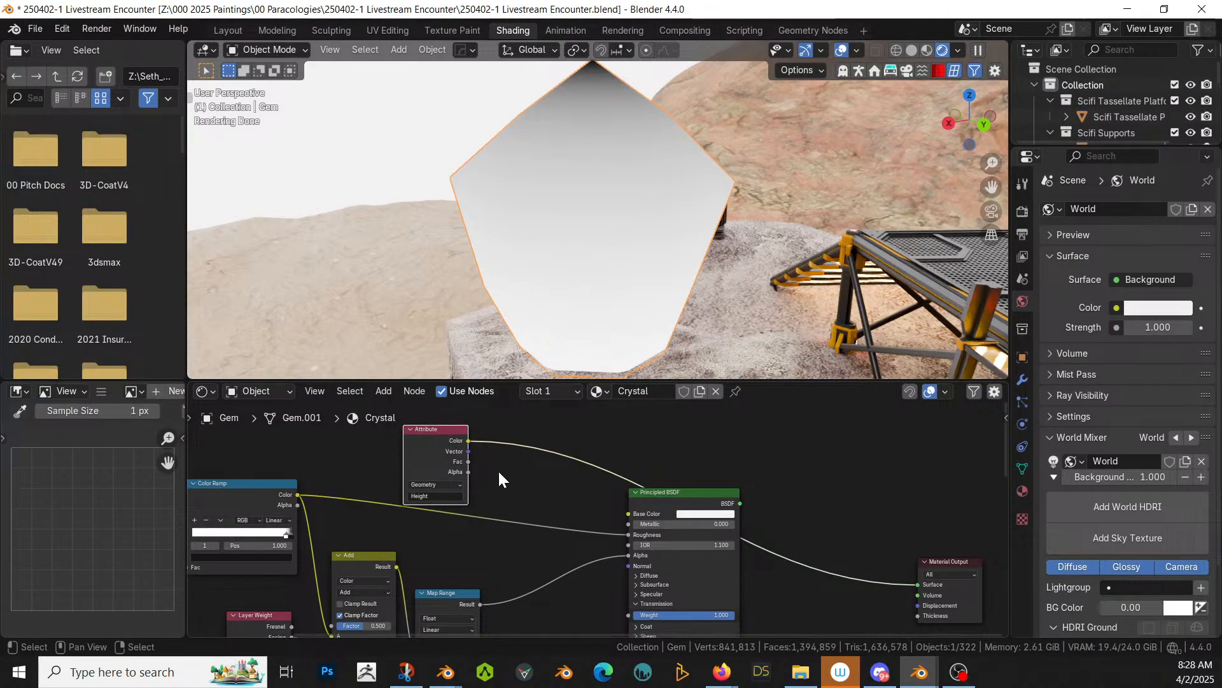
key(shift+a)
text(ramp)
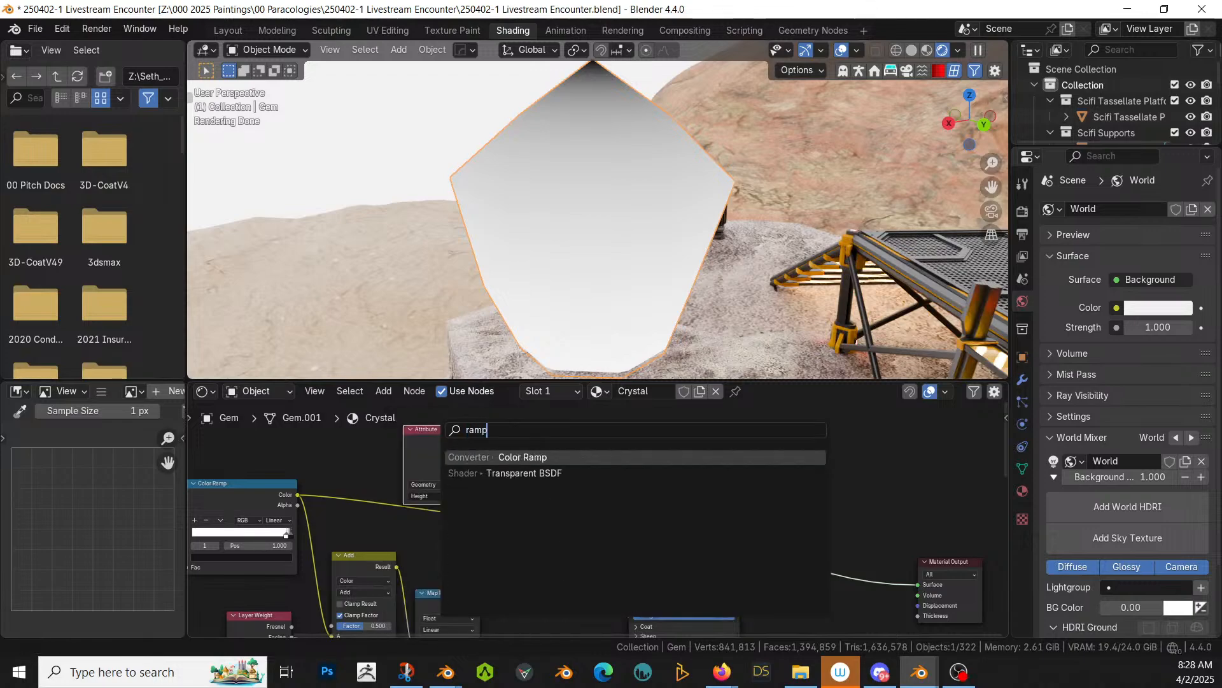
key(Return)
click(495, 412)
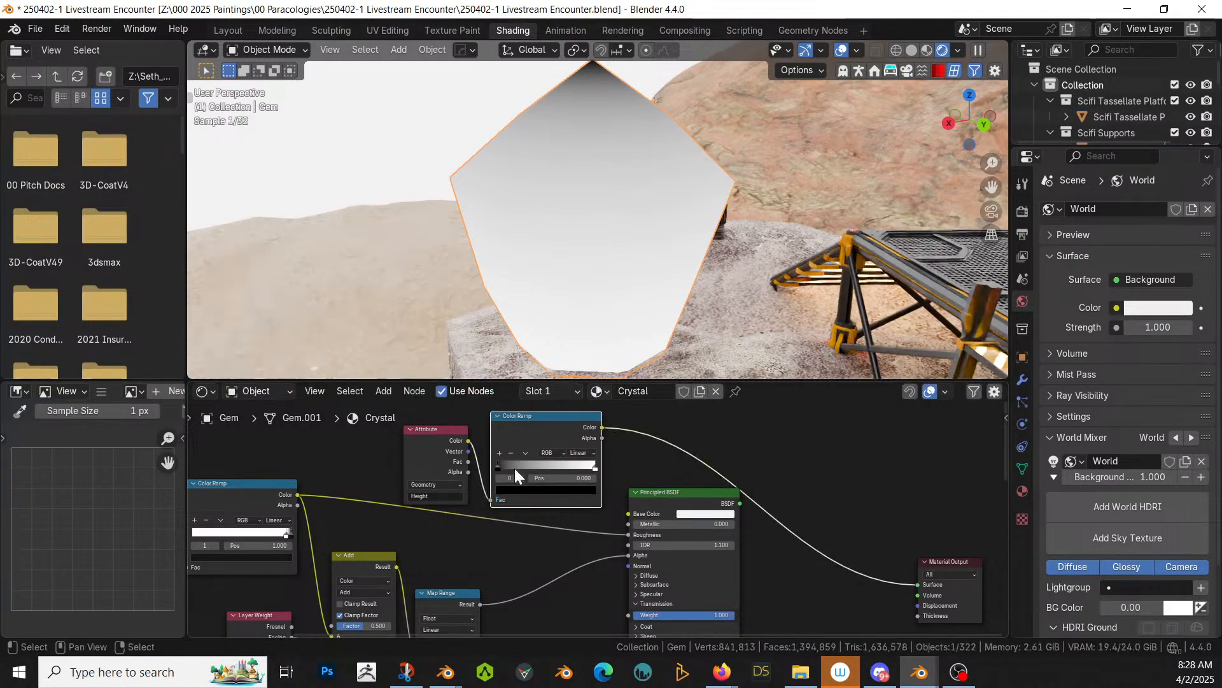
mouse_move(500, 465)
mouse_down()
mouse_move(583, 471)
mouse_move(537, 471)
mouse_move(491, 446)
mouse_move(538, 445)
mouse_up()
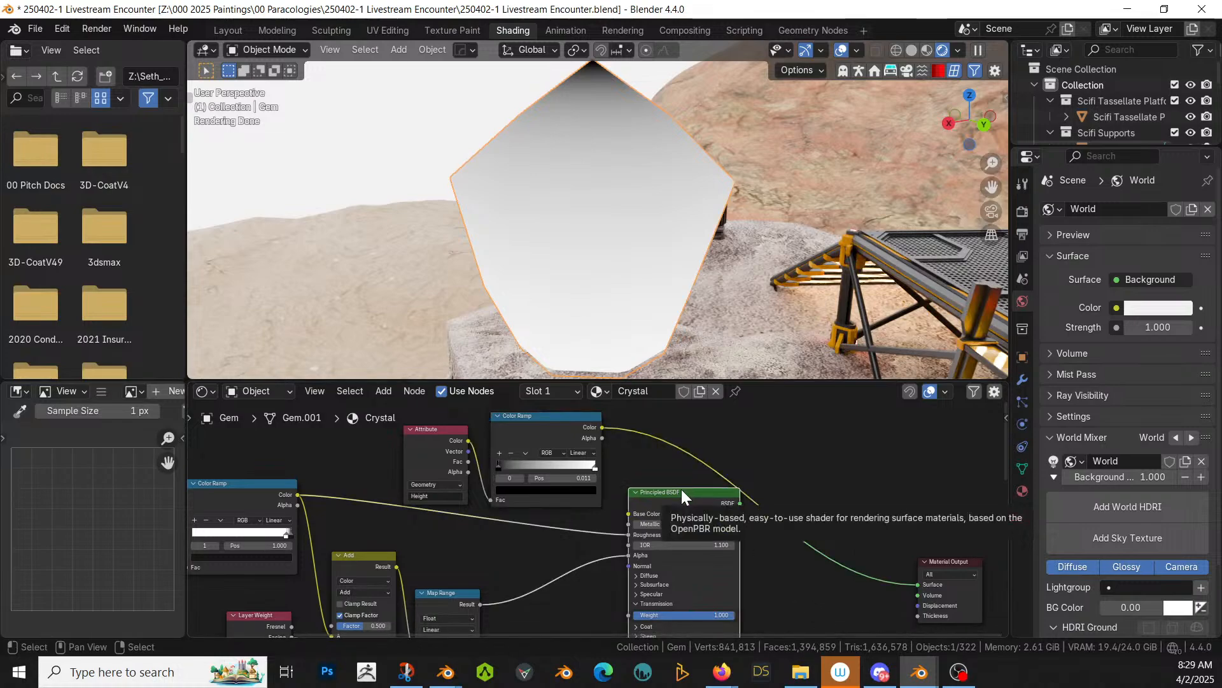
Step: Make room by the Principled BSDF and insert a Math node set to Add with value 1 after the new Color Ramp
drag(682, 489, 808, 492)
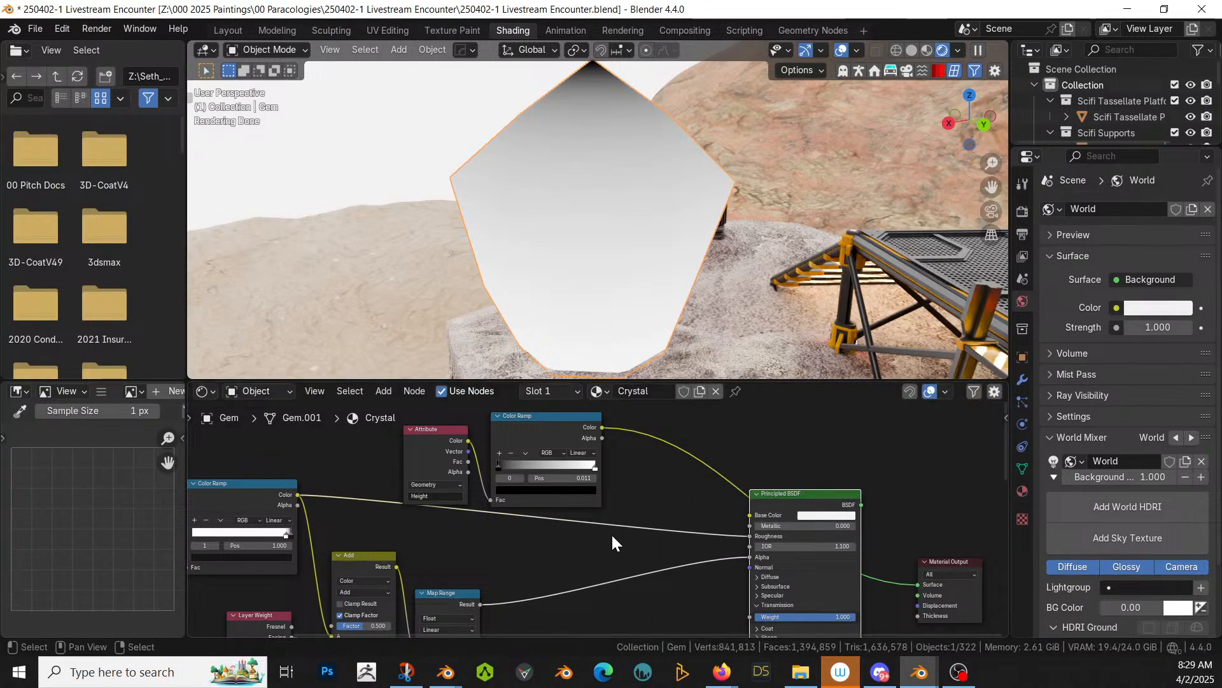
key(shift+a)
click(605, 426)
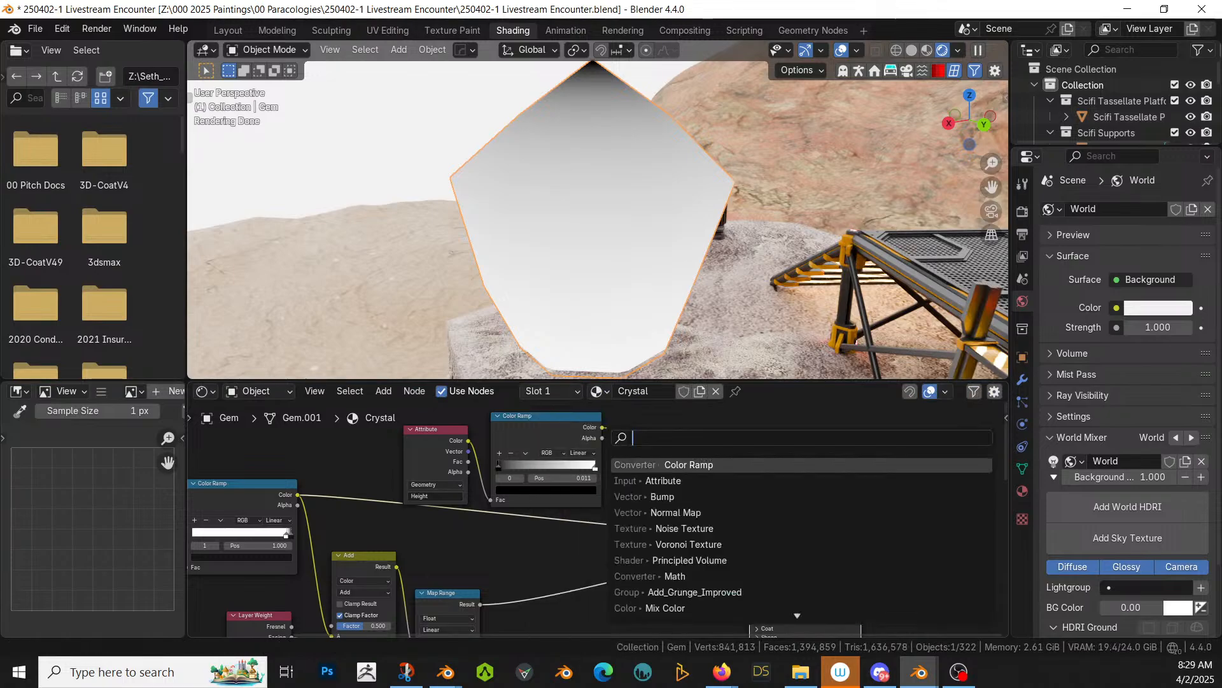
text(math)
key(Return)
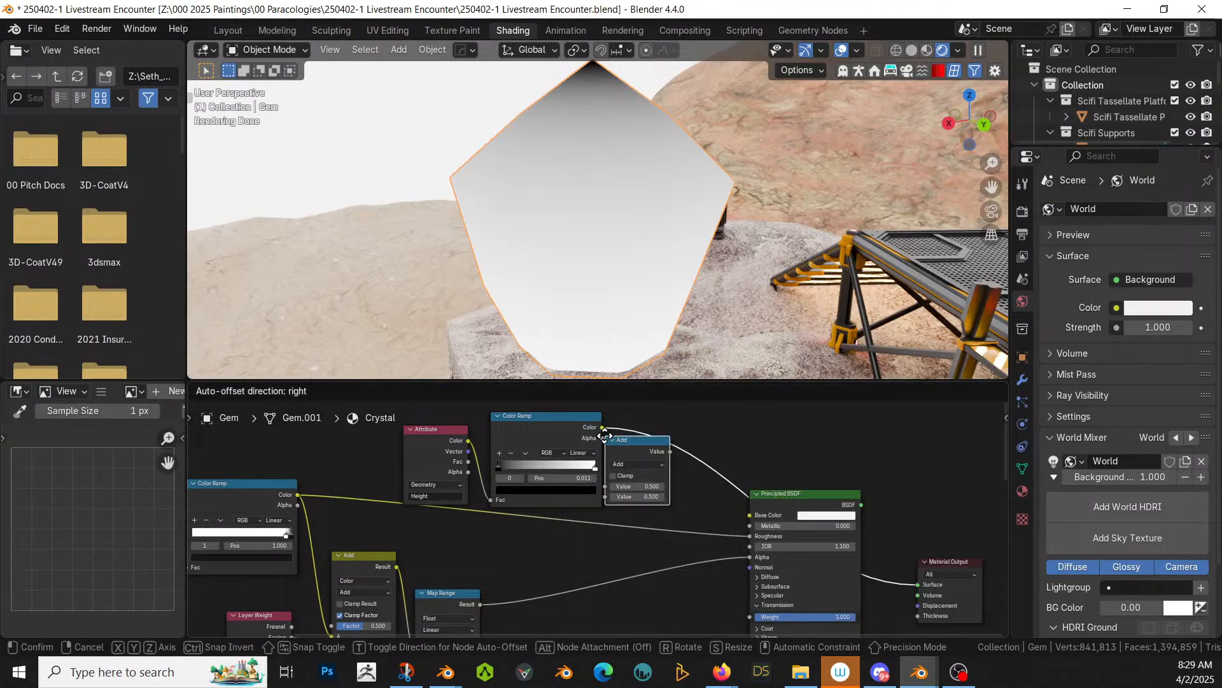
click(668, 445)
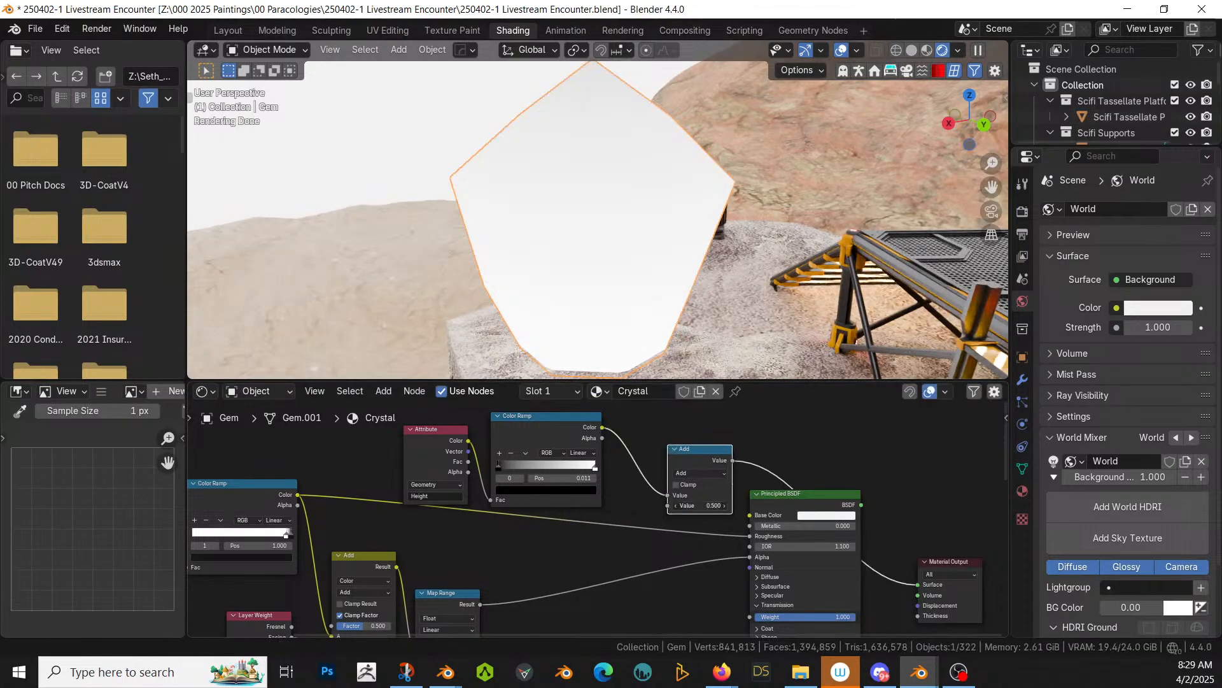
text(1)
key(Return)
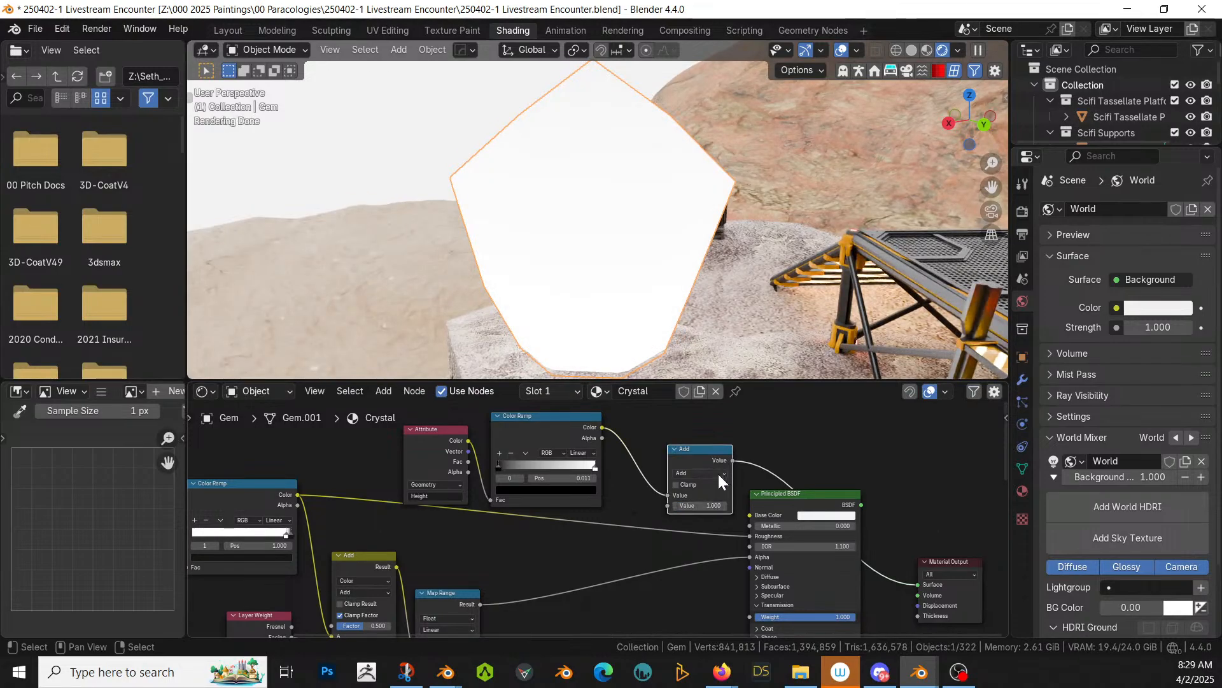
Step: Connect the Add value to the Principled BSDF's IOR, then preview that shader with the ramp's black stop at 0
drag(734, 460, 740, 546)
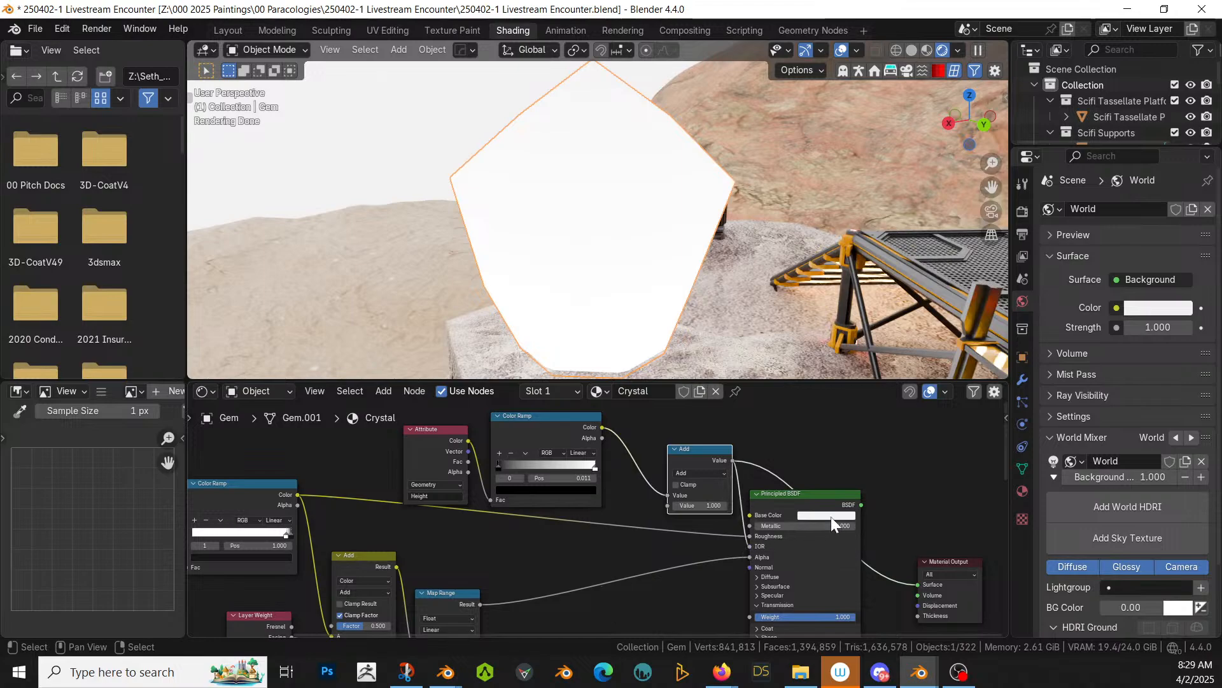
ctrl+shift+click(827, 489)
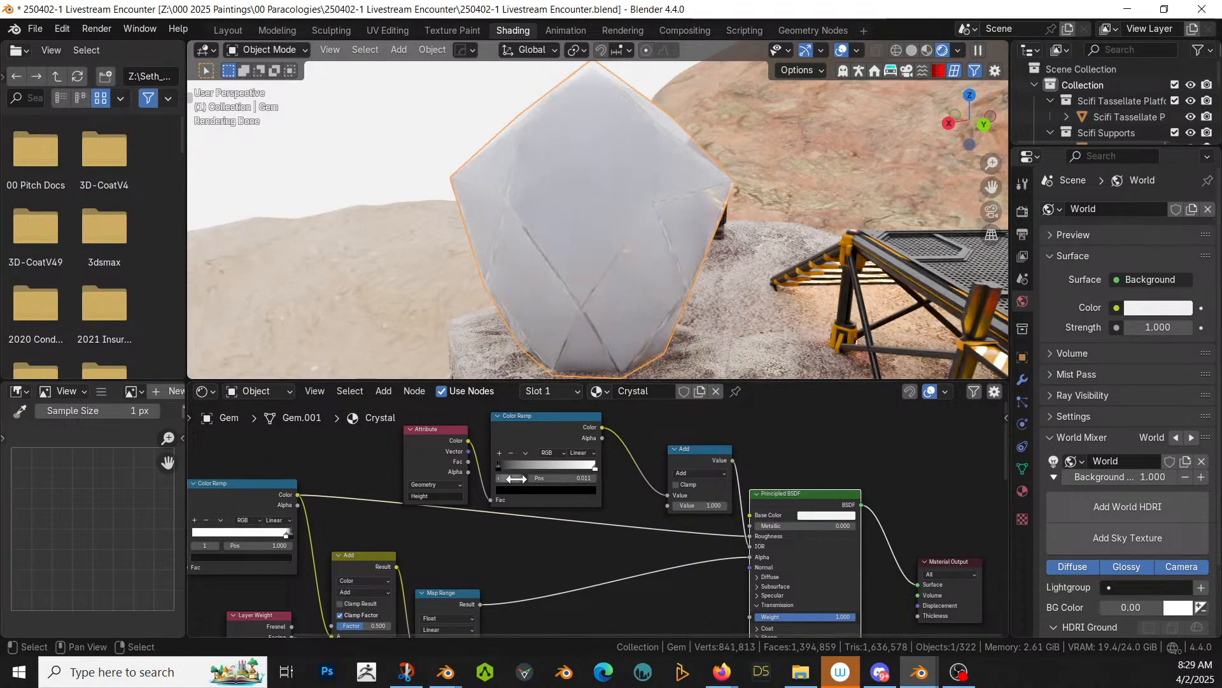
drag(499, 464, 492, 427)
Step: Move the Attribute node away from the Color Ramp and insert a Map Range node on the link between them
middle_drag(533, 462, 710, 535)
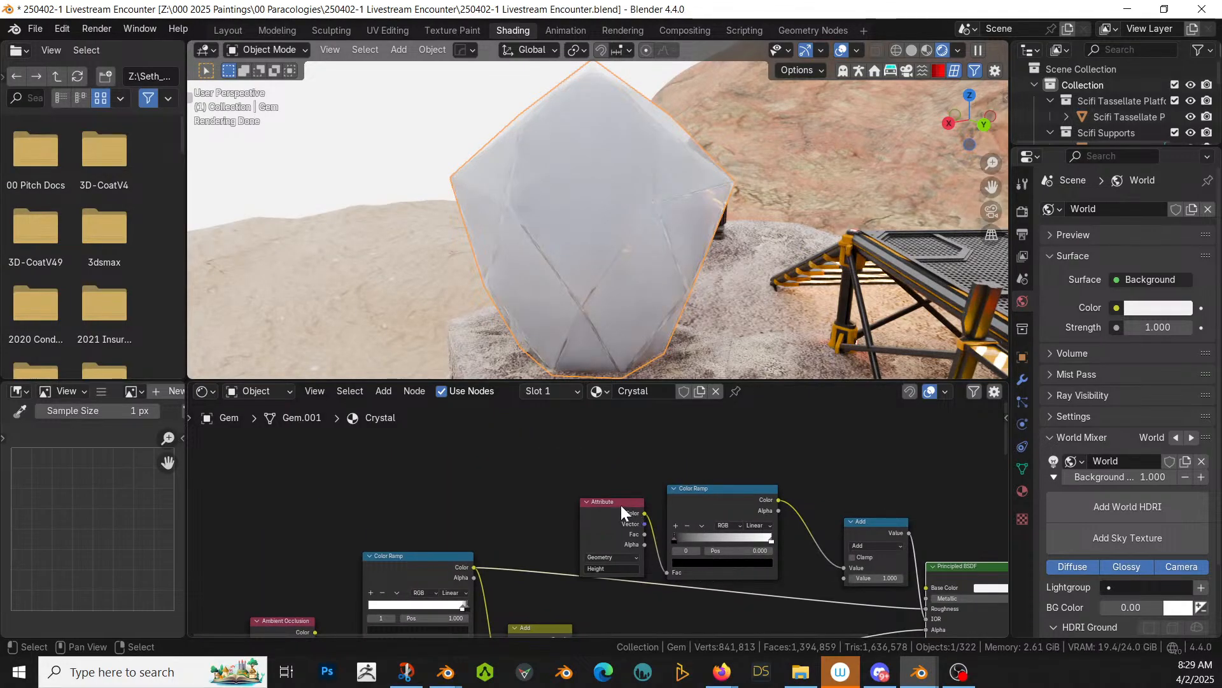
drag(621, 503, 381, 471)
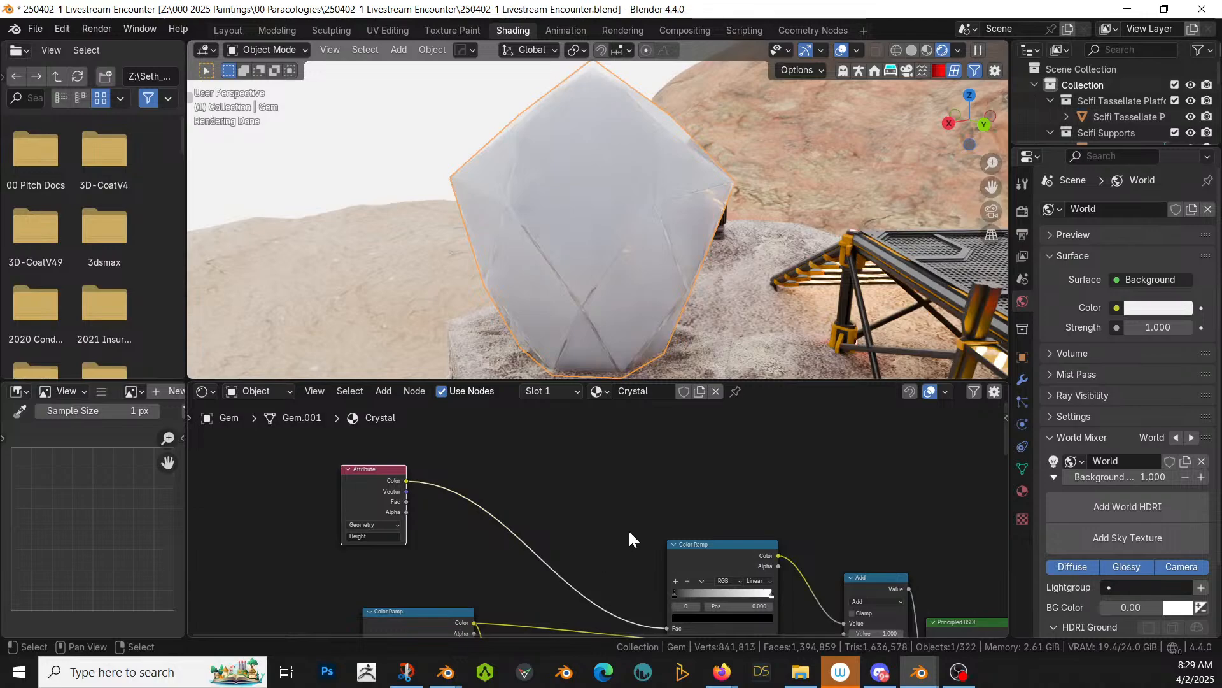
middle_drag(628, 529, 632, 490)
key(shift+a)
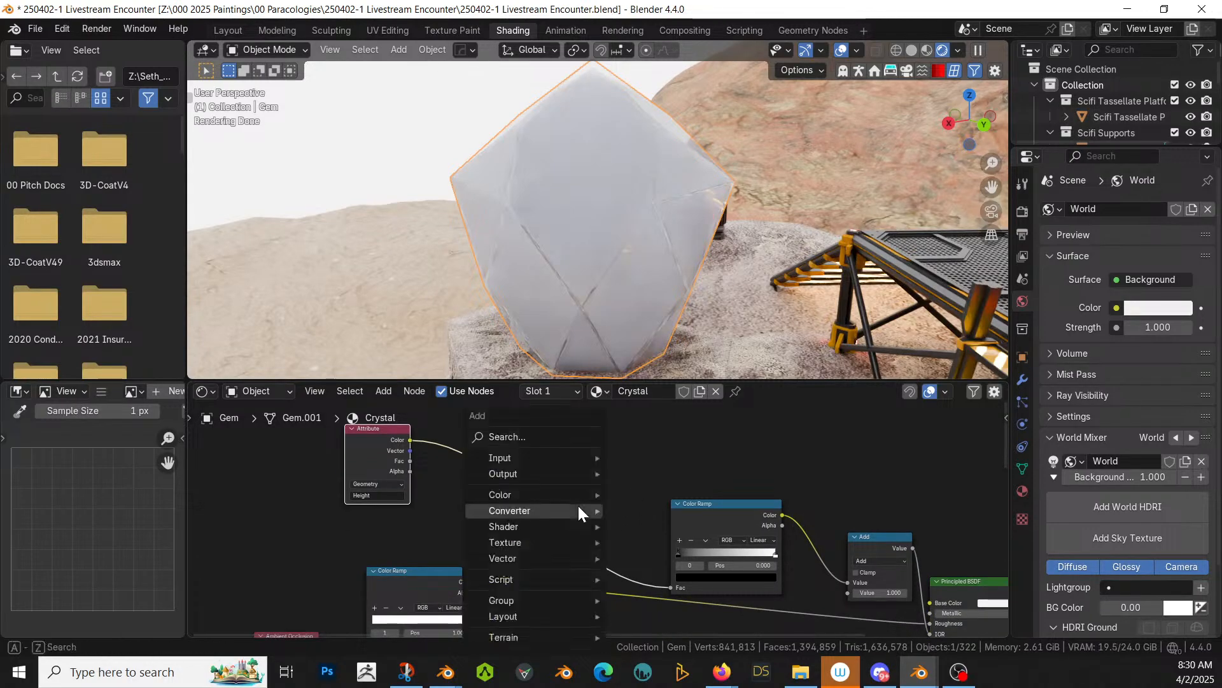
click(560, 437)
text(r)
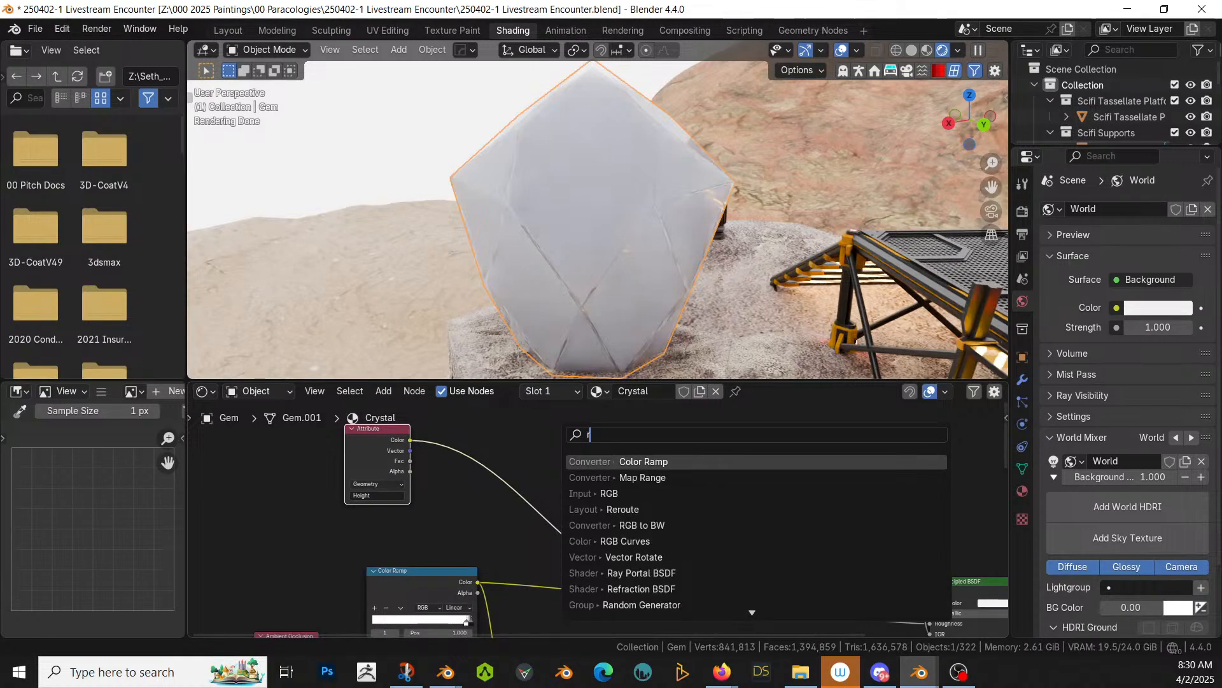
key(BackSpace)
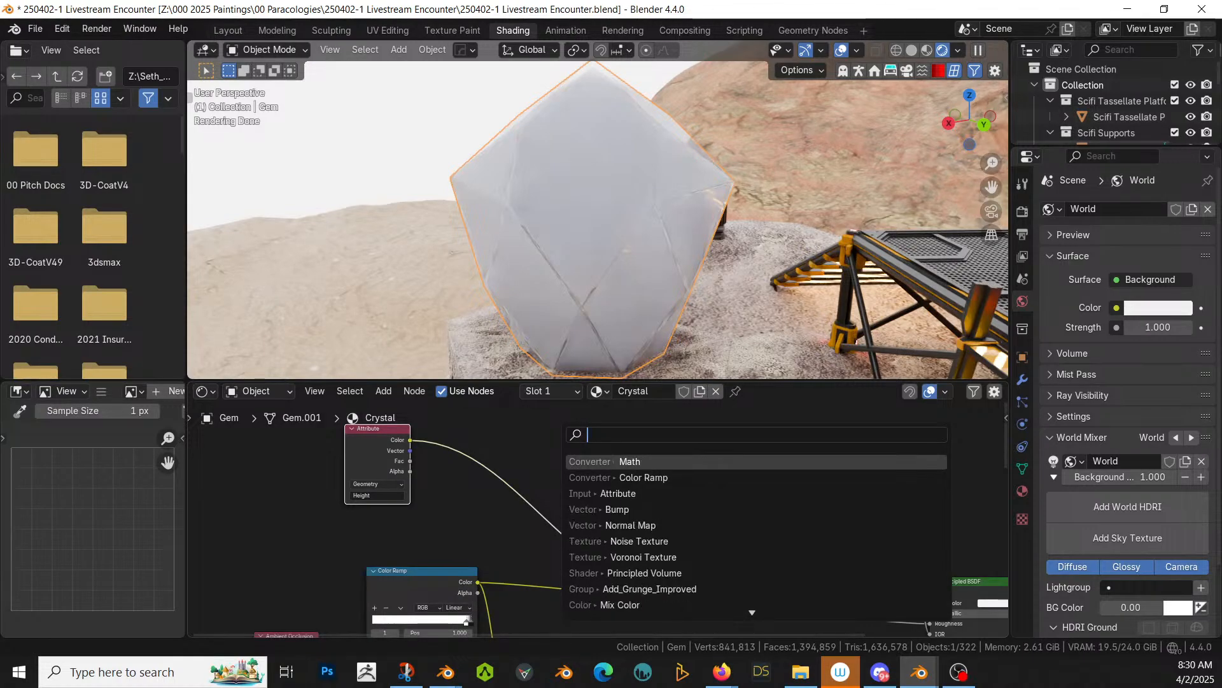
text(map)
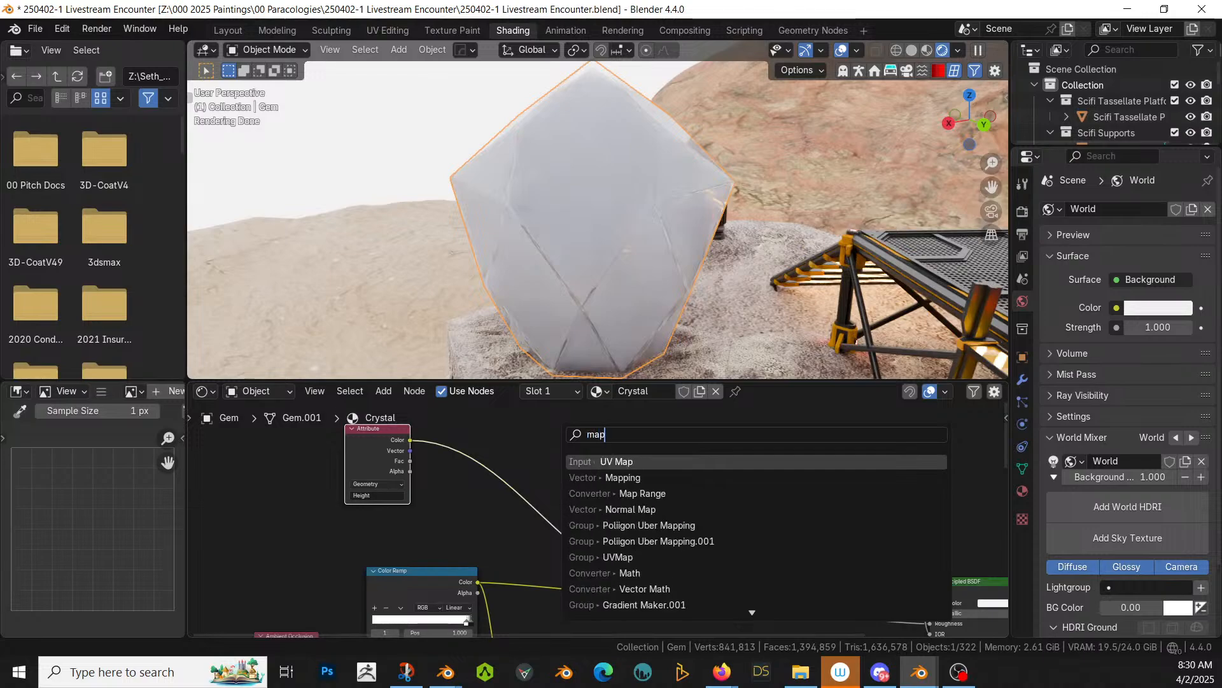
key(Down)
key(Down)
key(Return)
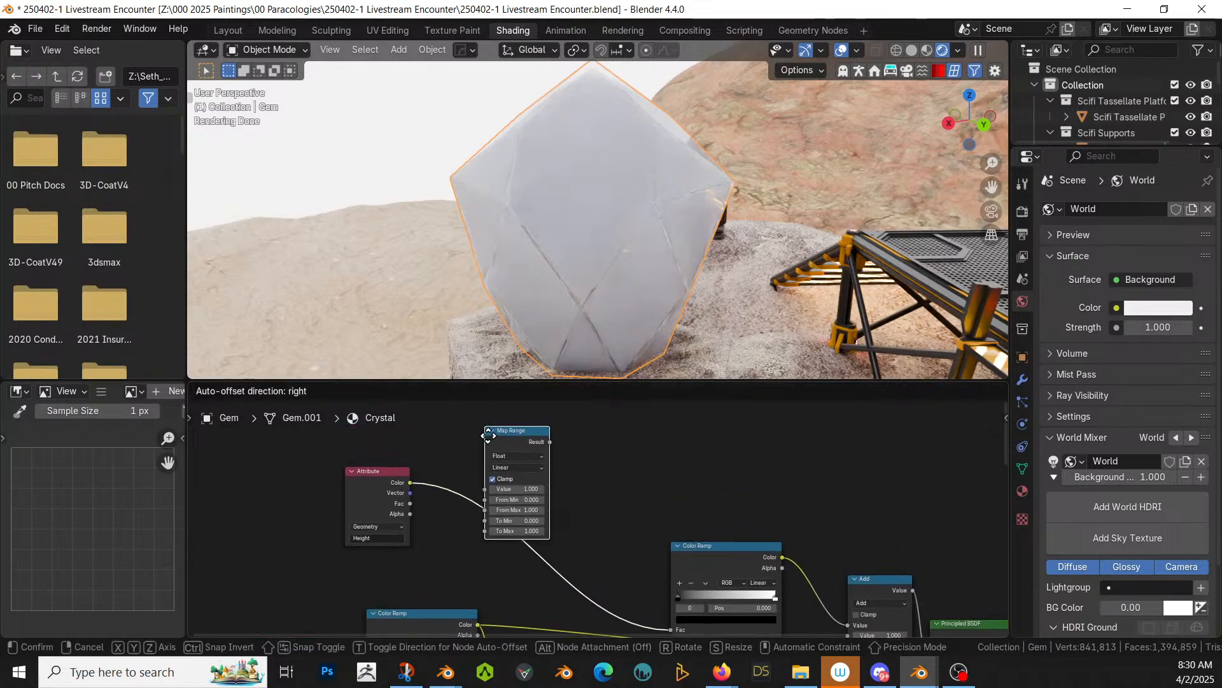
click(490, 450)
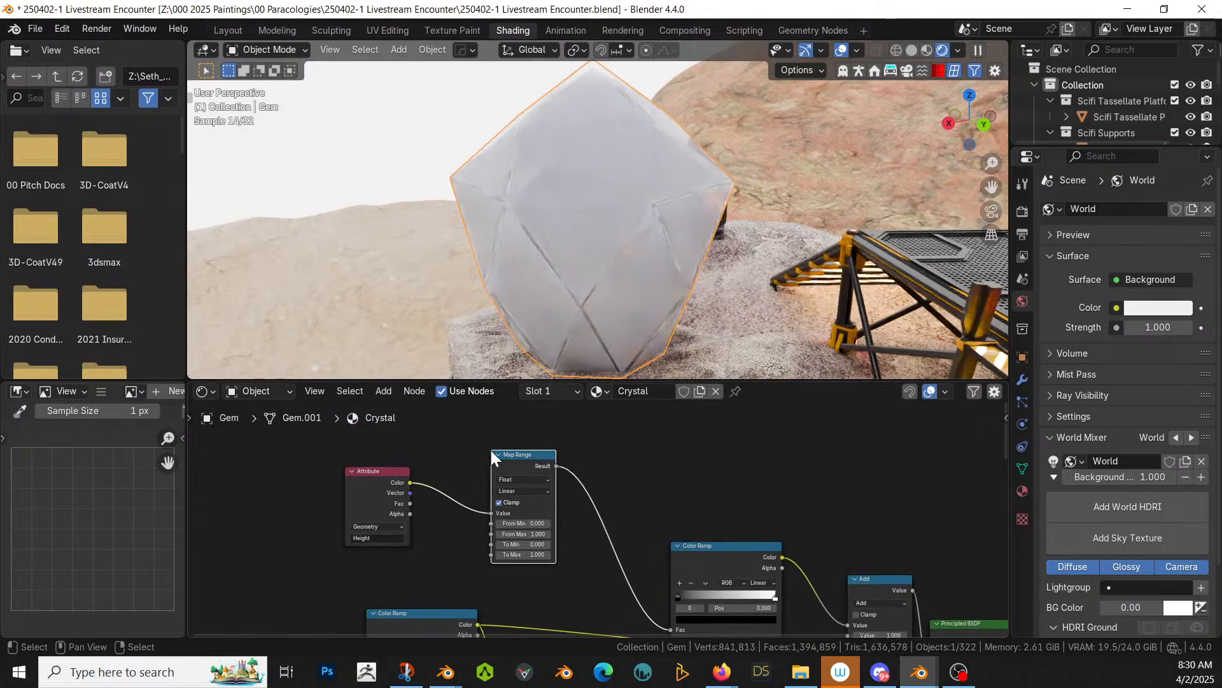
Step: Raise the Map Range's To Max to 3.4 and preview the connected Color Ramp as the surface output
scroll(571, 528, up, 2)
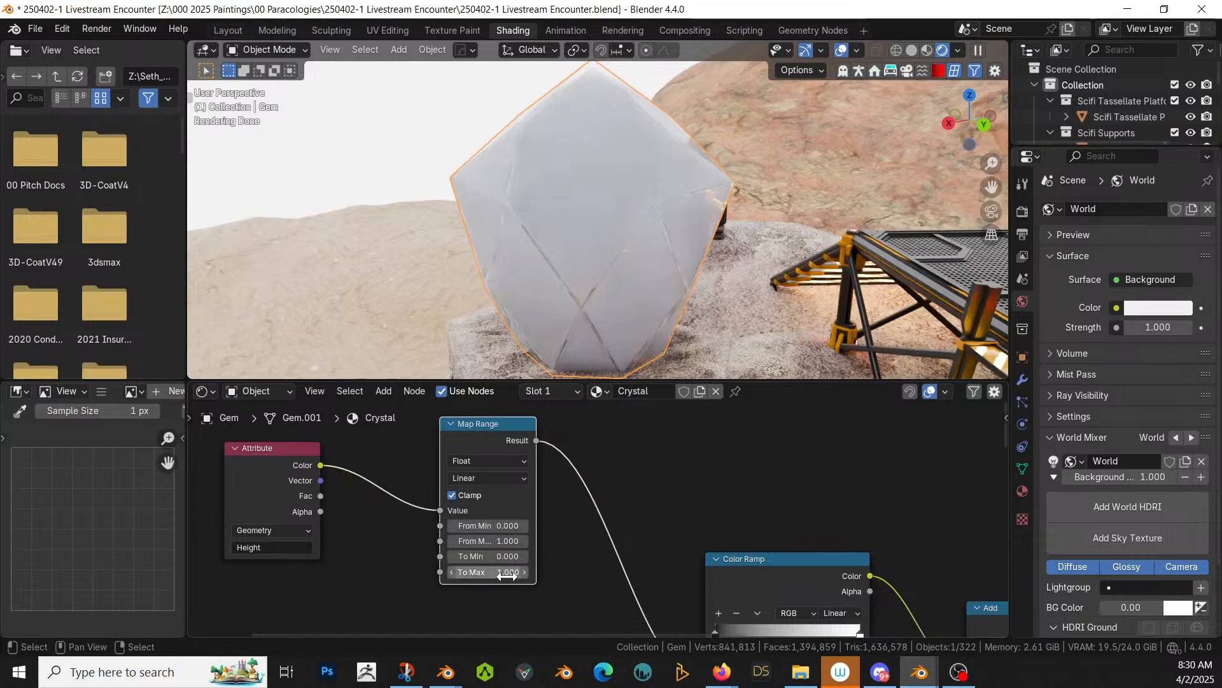
drag(502, 569, 529, 569)
middle_drag(822, 500, 618, 406)
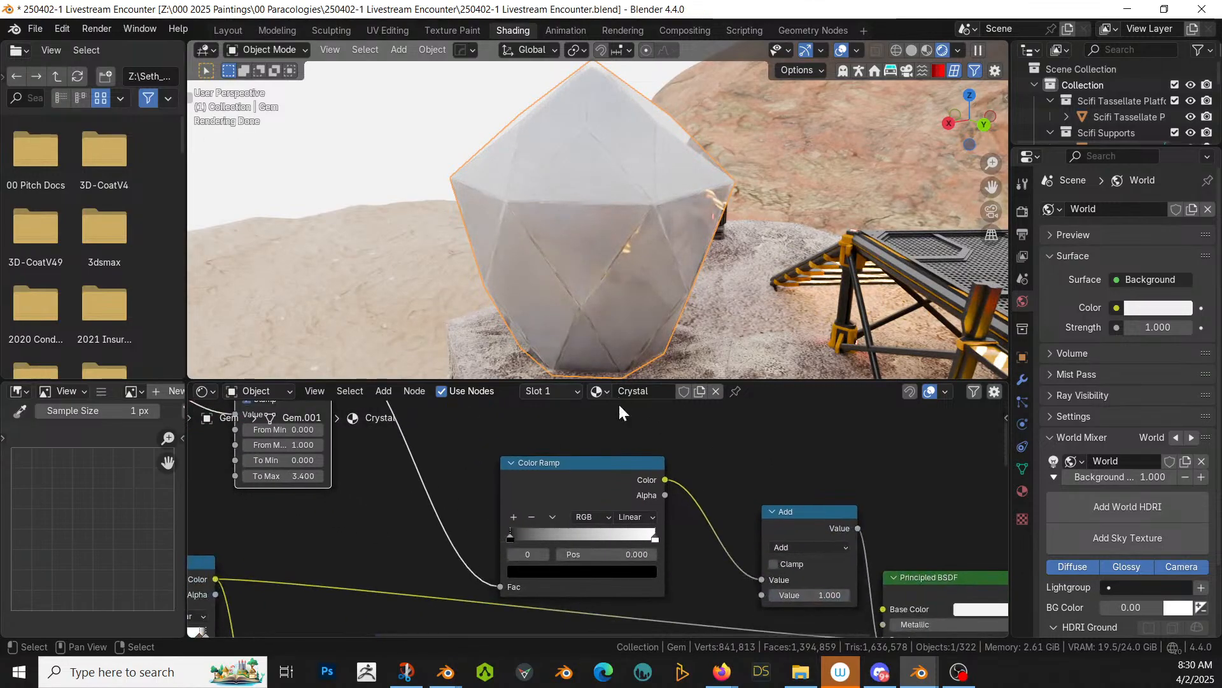
ctrl+shift+click(576, 469)
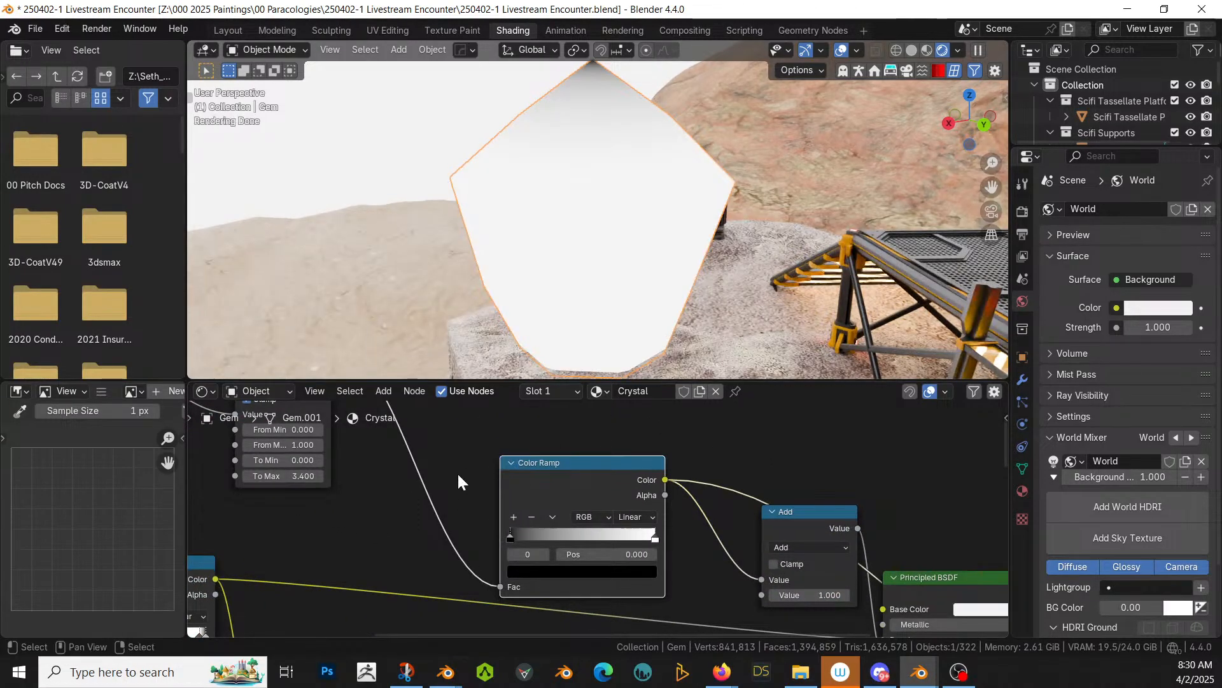
Step: Set the To Max of the Map Range node to 5
middle_drag(411, 514, 532, 608)
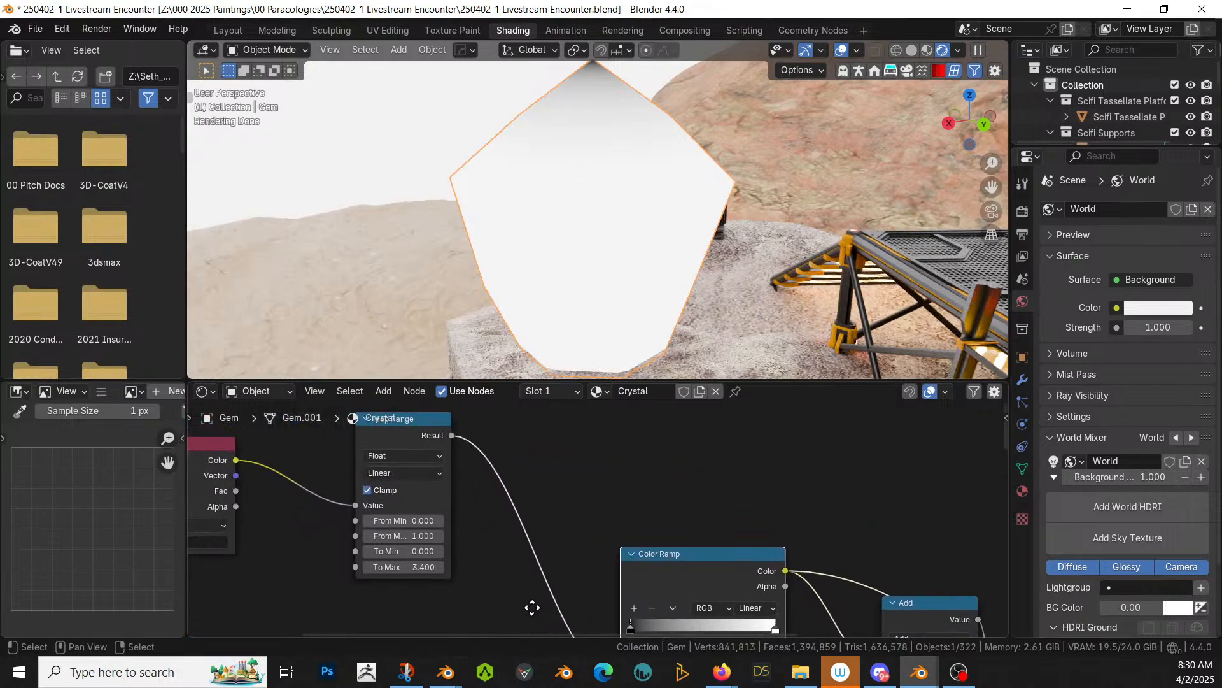
click(407, 567)
text(5)
key(Return)
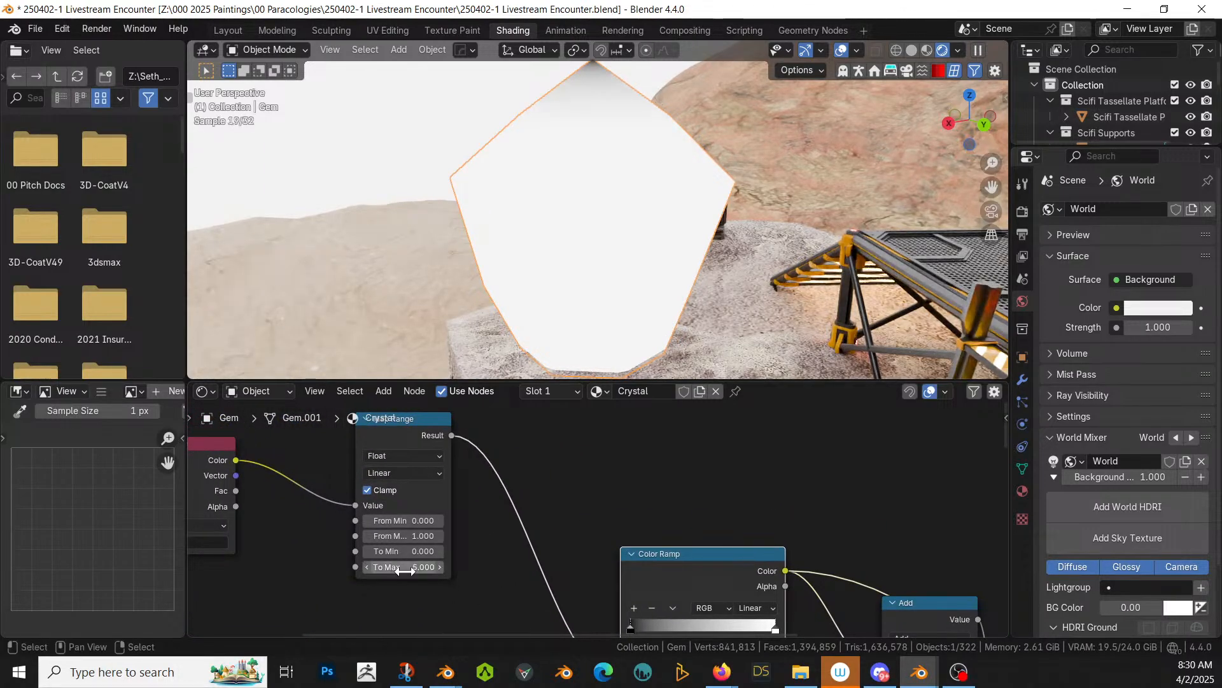
Step: Try a duplicate Map Range node after the first with From Max set to 5, and remove it keeping the link
click(361, 421)
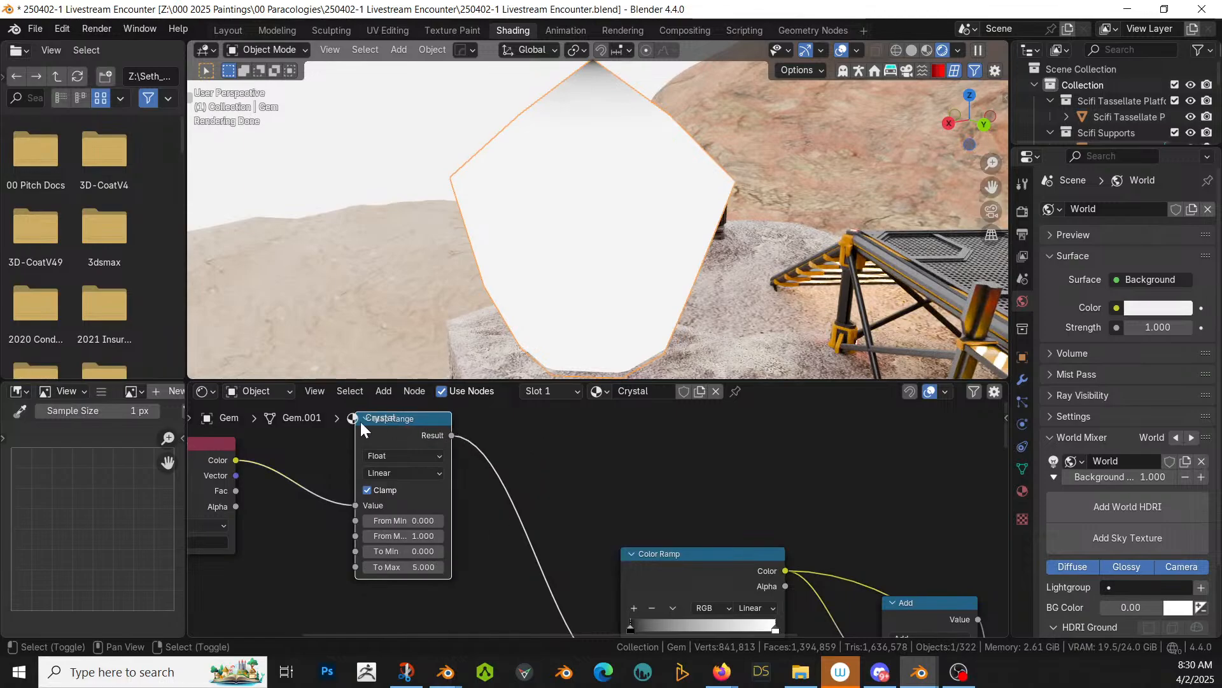
key(shift+d)
click(511, 439)
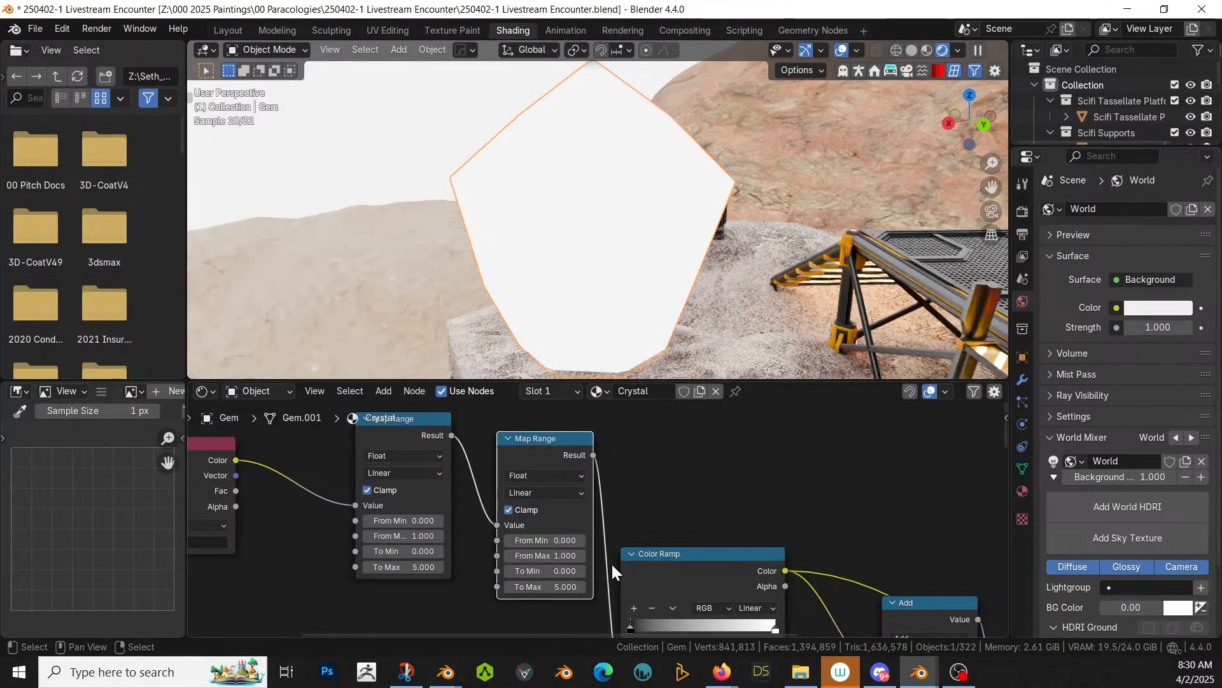
click(550, 556)
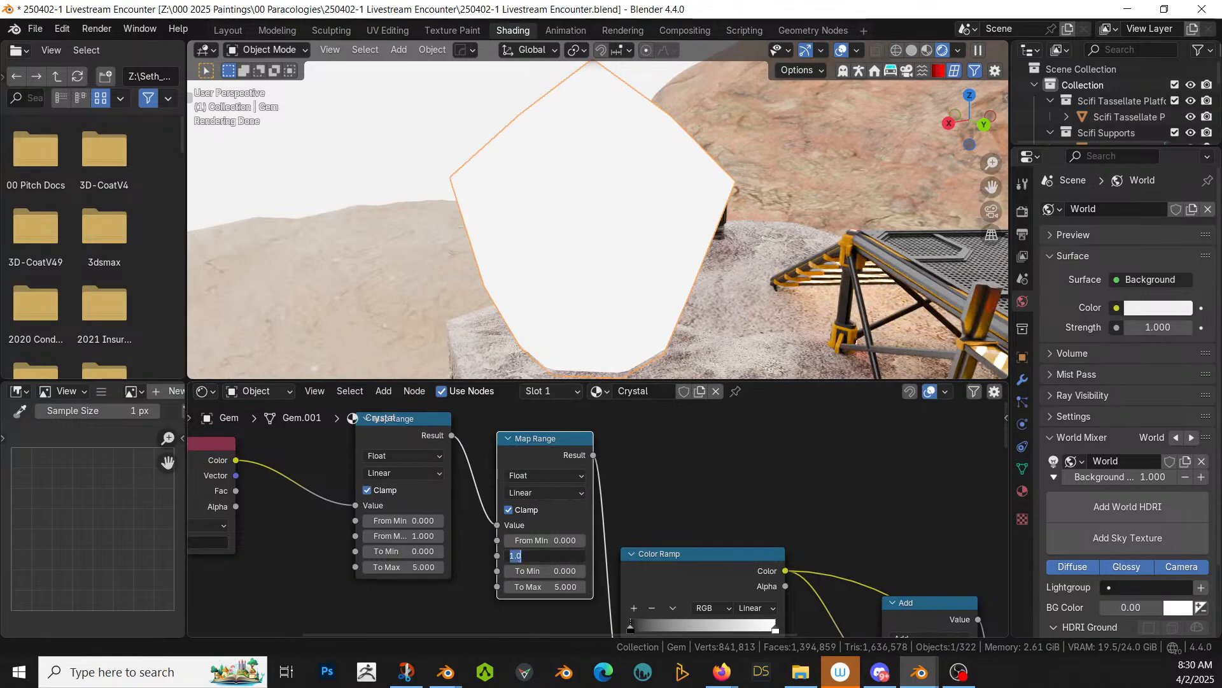
text(5)
key(Return)
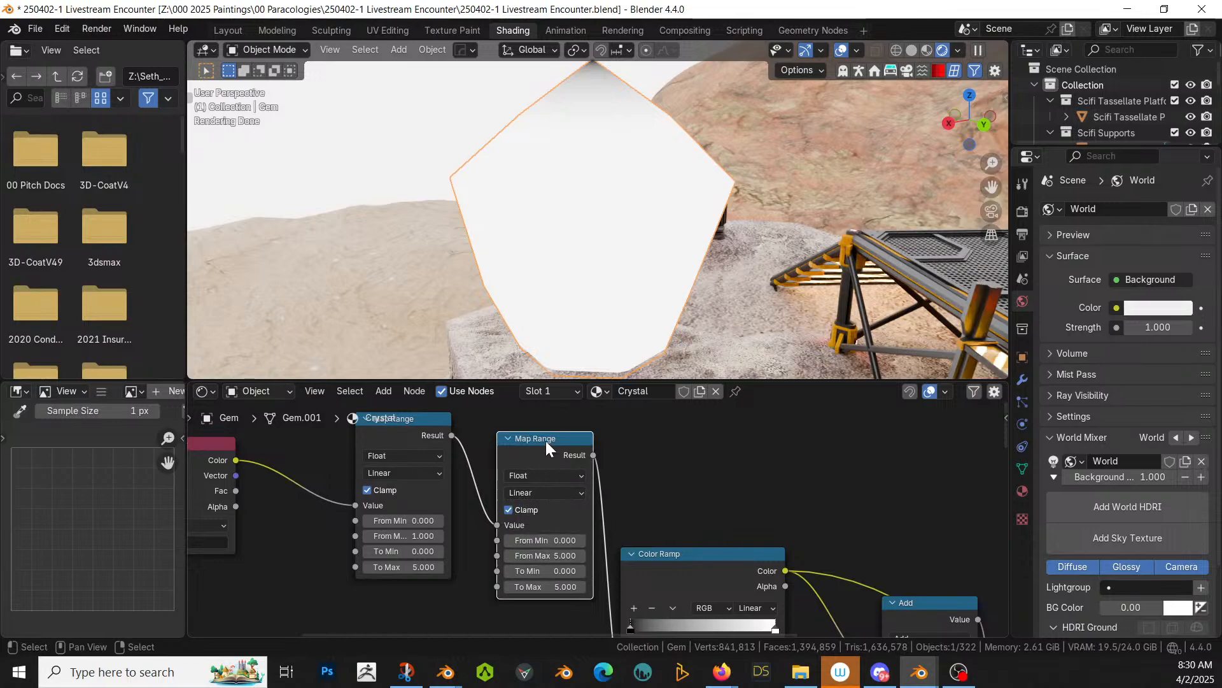
key(ctrl+x)
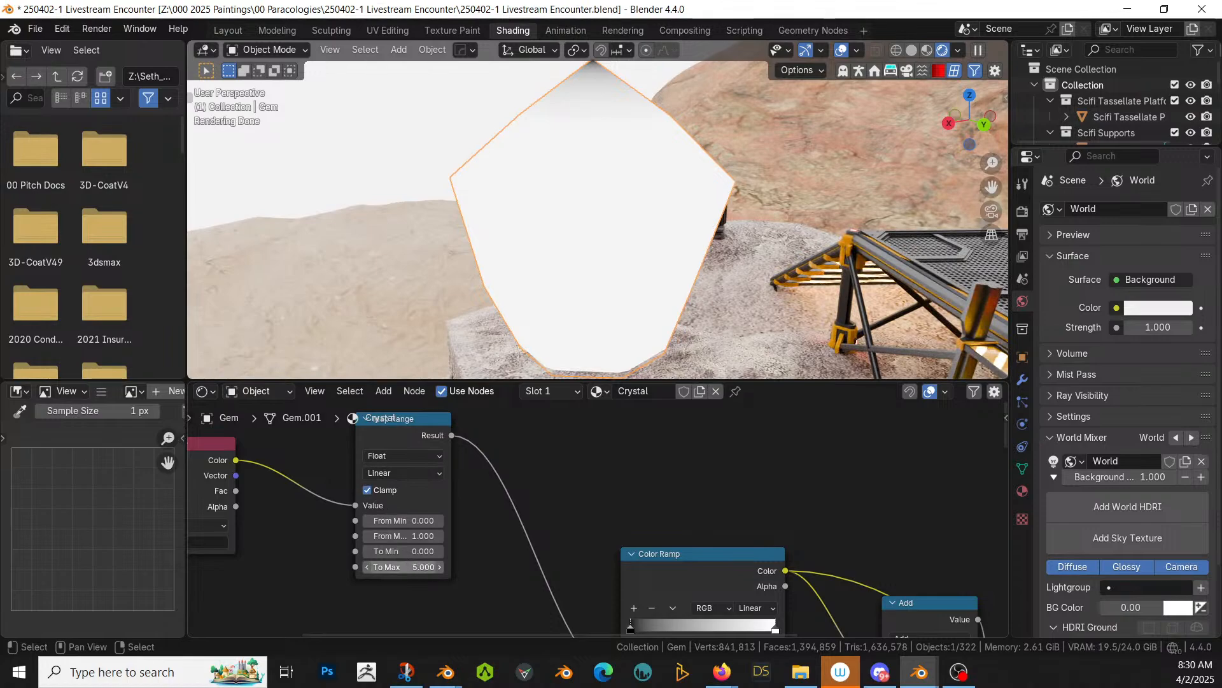
Step: Lower the To Max of the Map Range node feeding the Color Ramp to 0.1
mouse_move(403, 567)
mouse_down()
mouse_move(418, 566)
mouse_move(370, 567)
mouse_move(396, 566)
mouse_up()
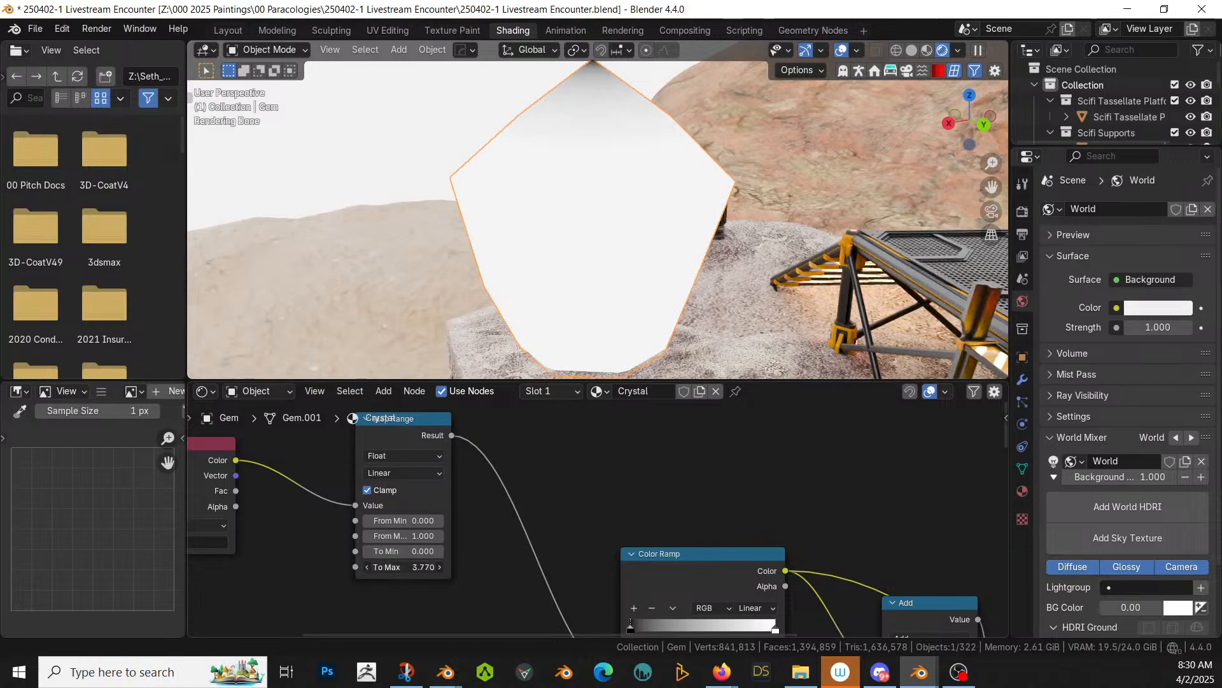
key(Return)
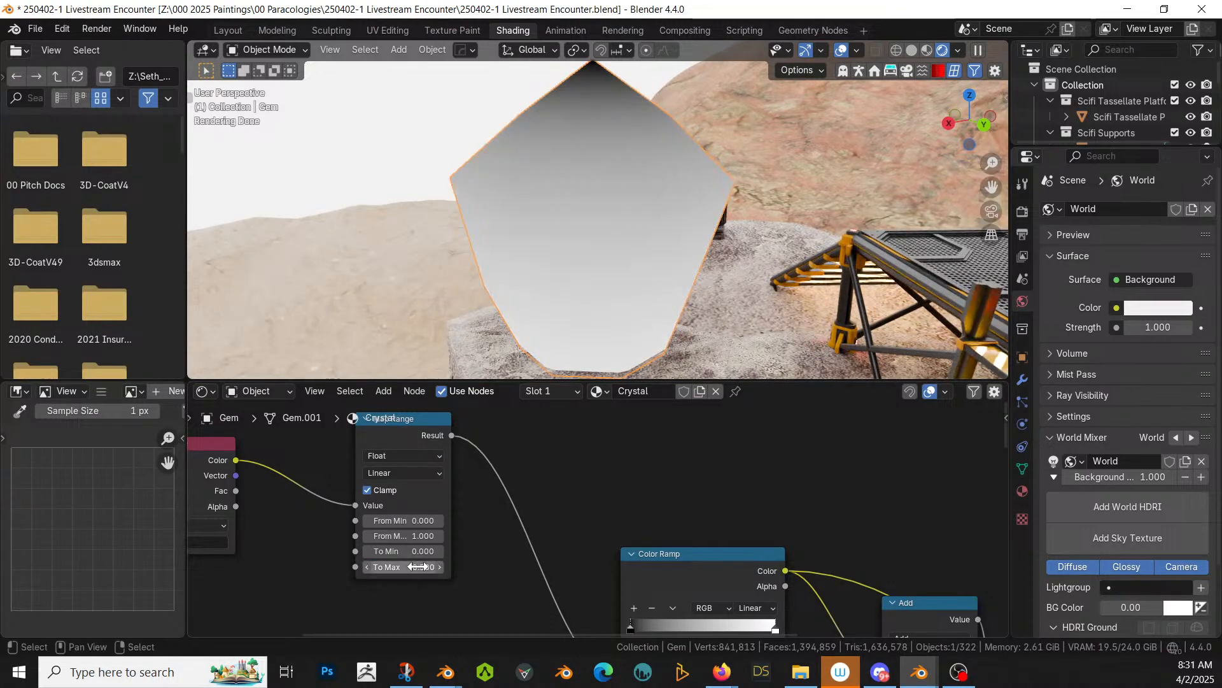
click(418, 566)
key(Return)
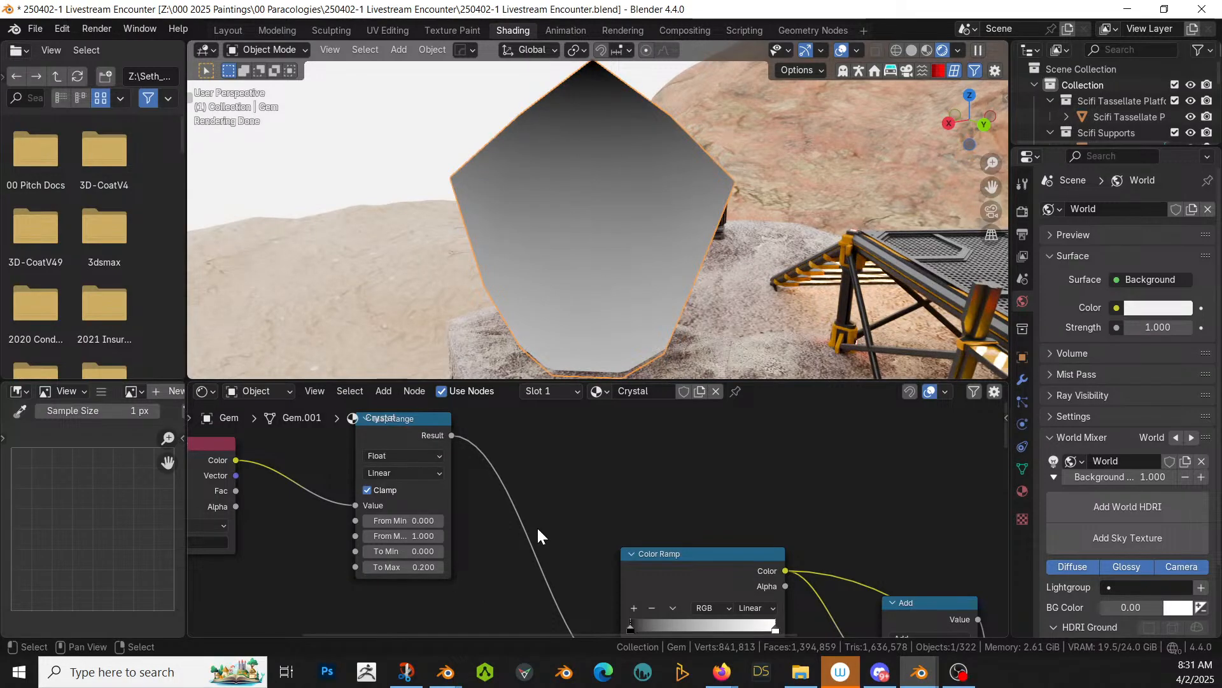
click(427, 565)
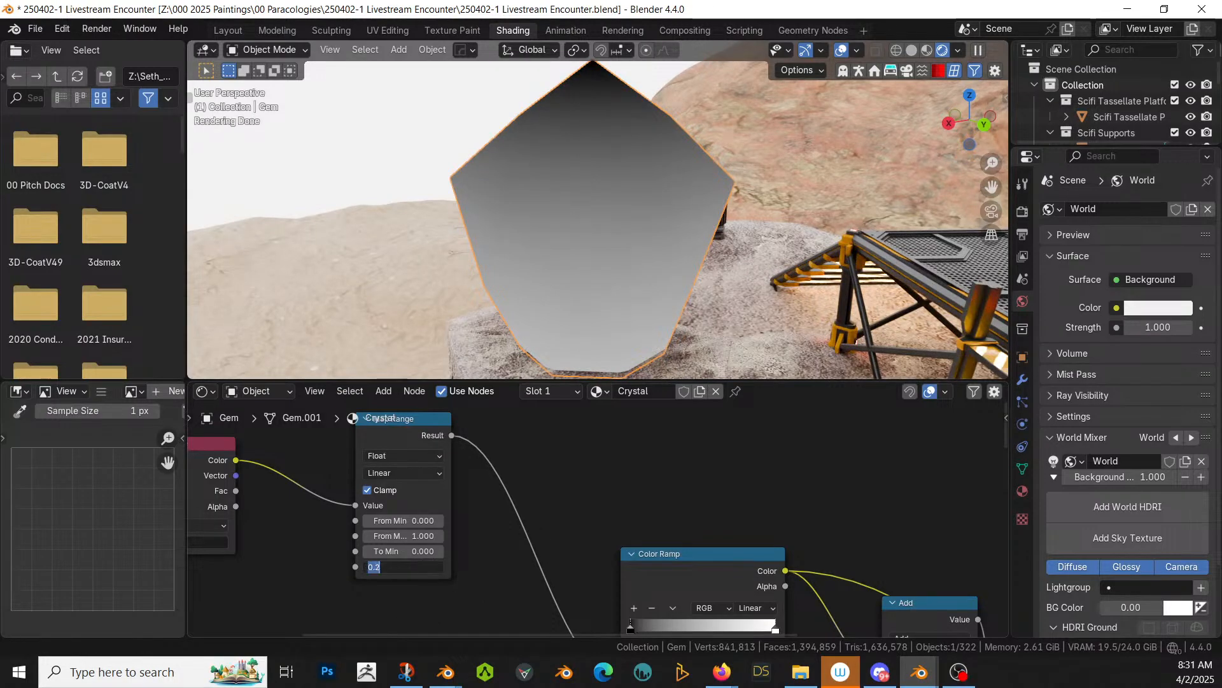
text(.1)
key(Return)
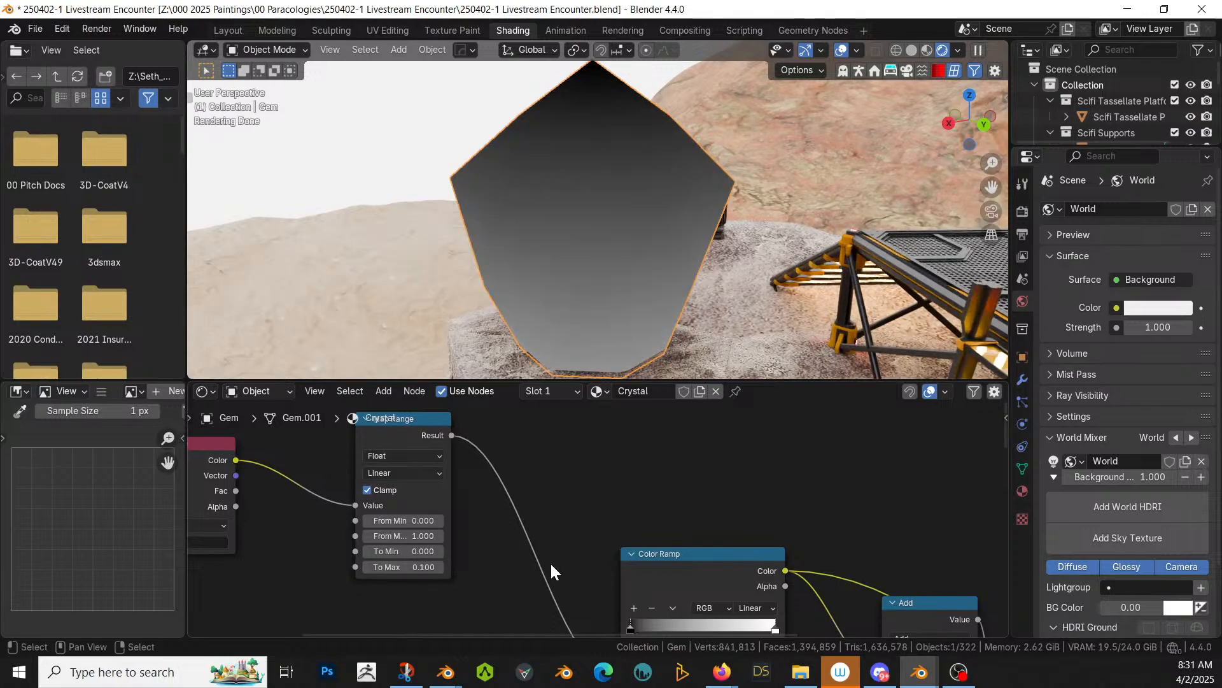
Step: Remove the Color Ramp after the Map Range while keeping the link, and preview the Principled BSDF as the surface output
middle_drag(550, 562, 530, 477)
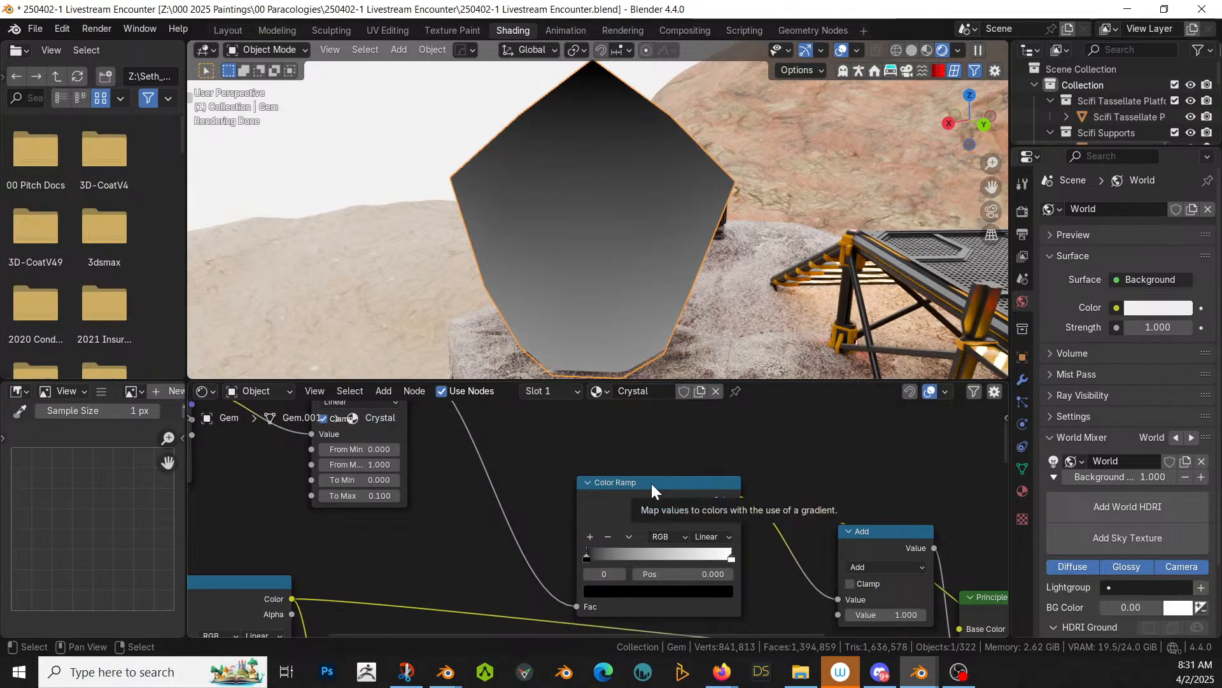
click(652, 483)
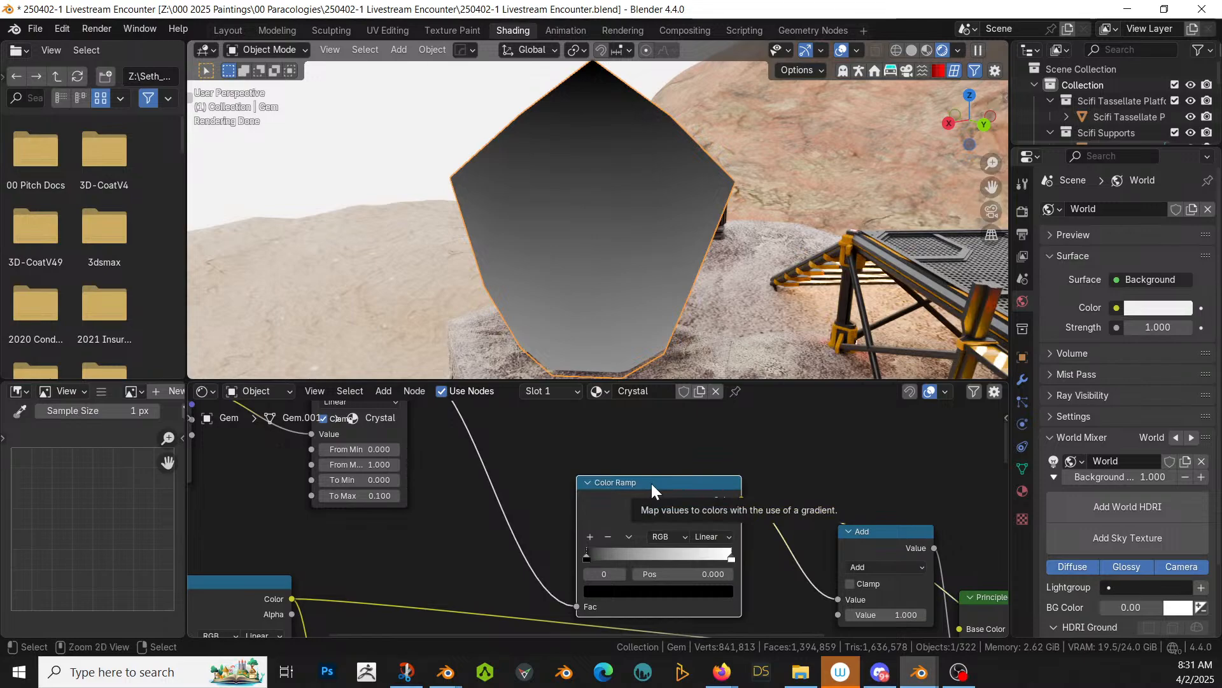
key(ctrl+x)
middle_drag(739, 552, 406, 500)
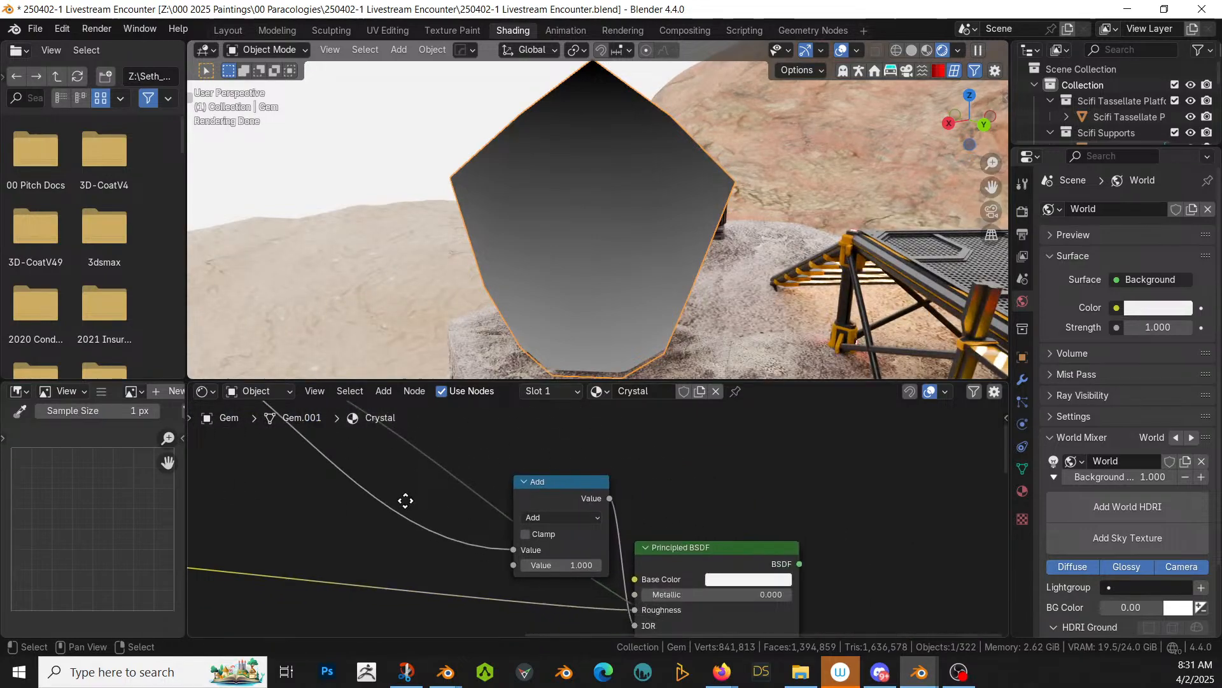
ctrl+shift+click(734, 549)
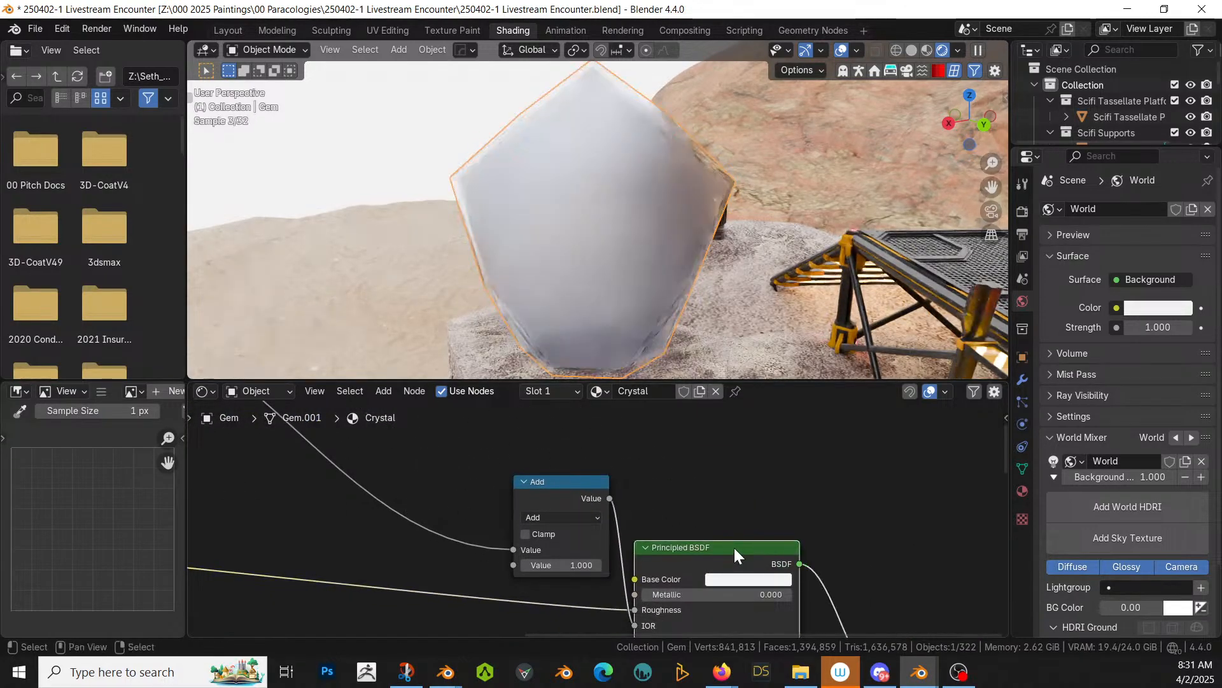
middle_drag(720, 217, 771, 211)
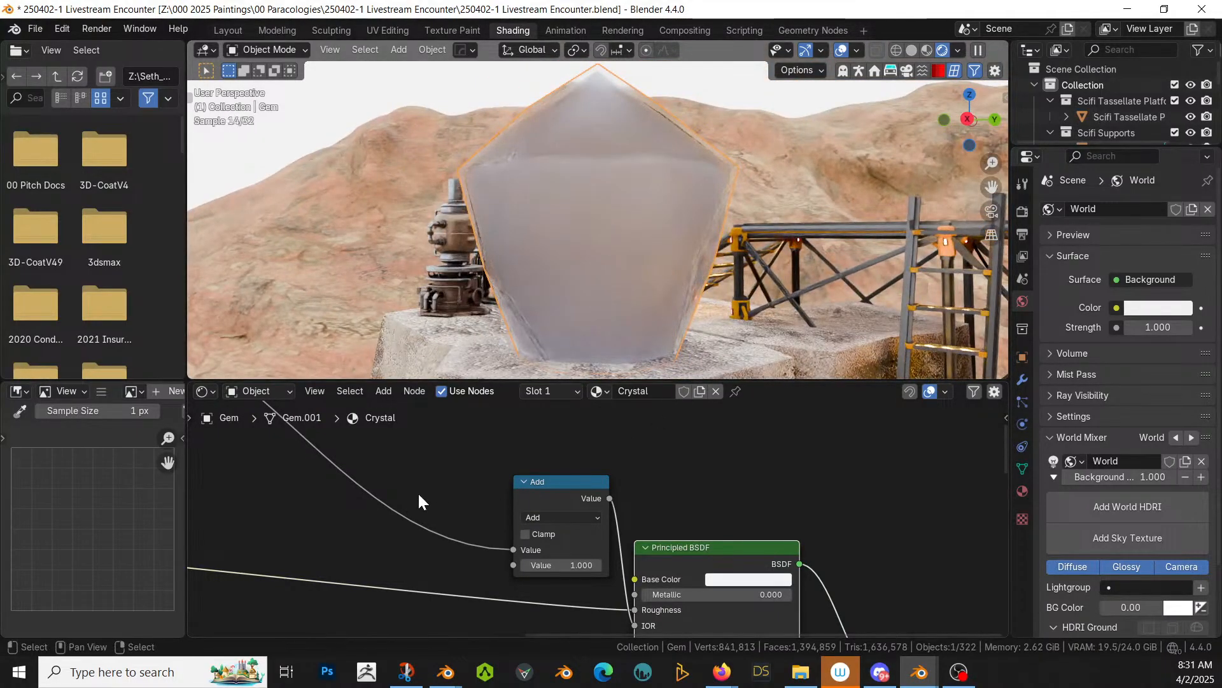
Step: Try a value of 0.5 in the Add node feeding the IOR and restore it to 1
middle_drag(417, 492, 677, 535)
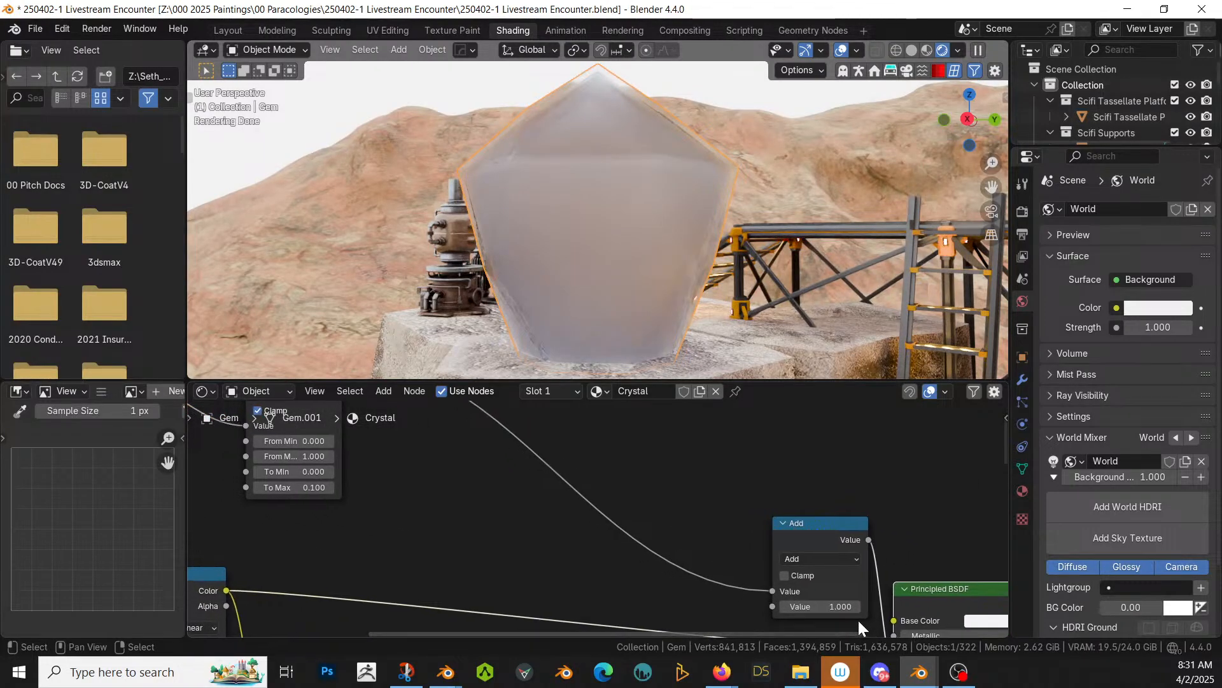
double_click(825, 606)
key(BackSpace)
text(0.5)
key(Return)
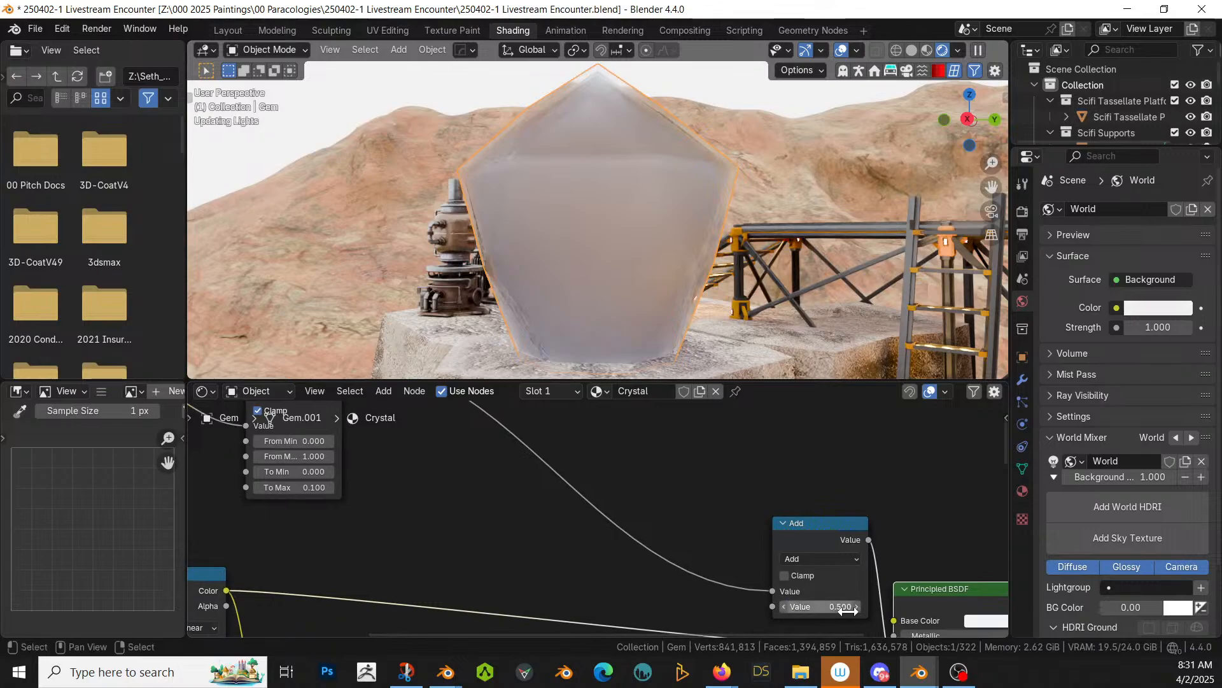
click(848, 610)
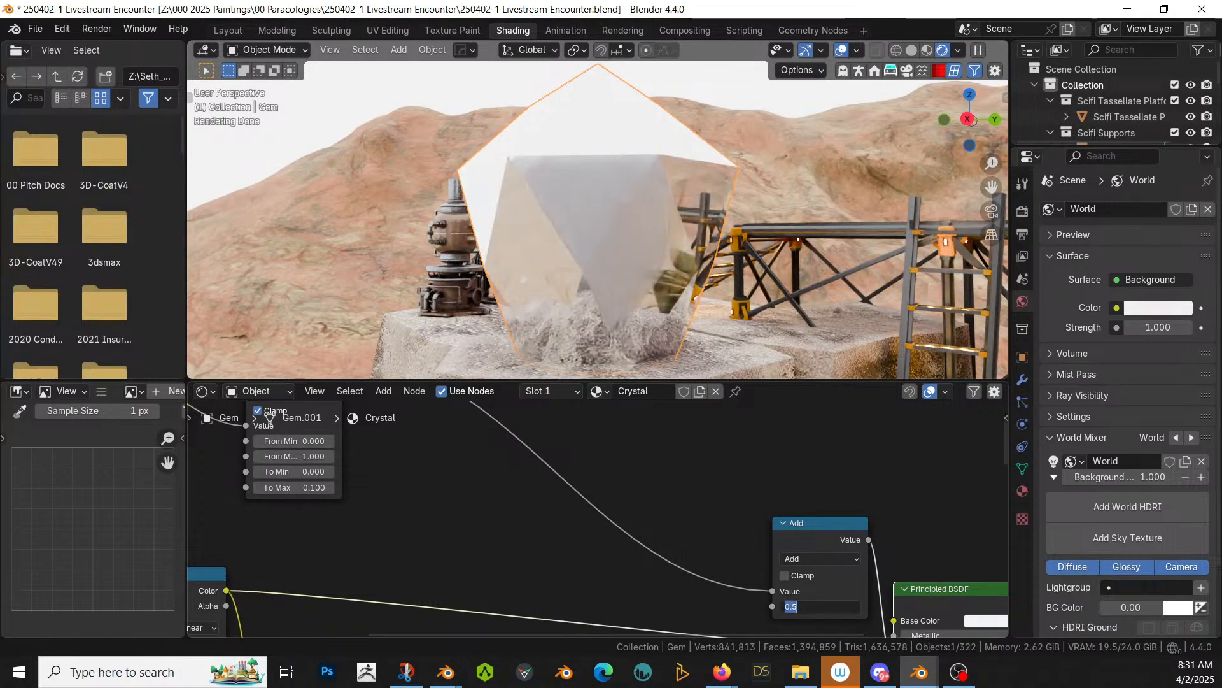
text(1)
key(Return)
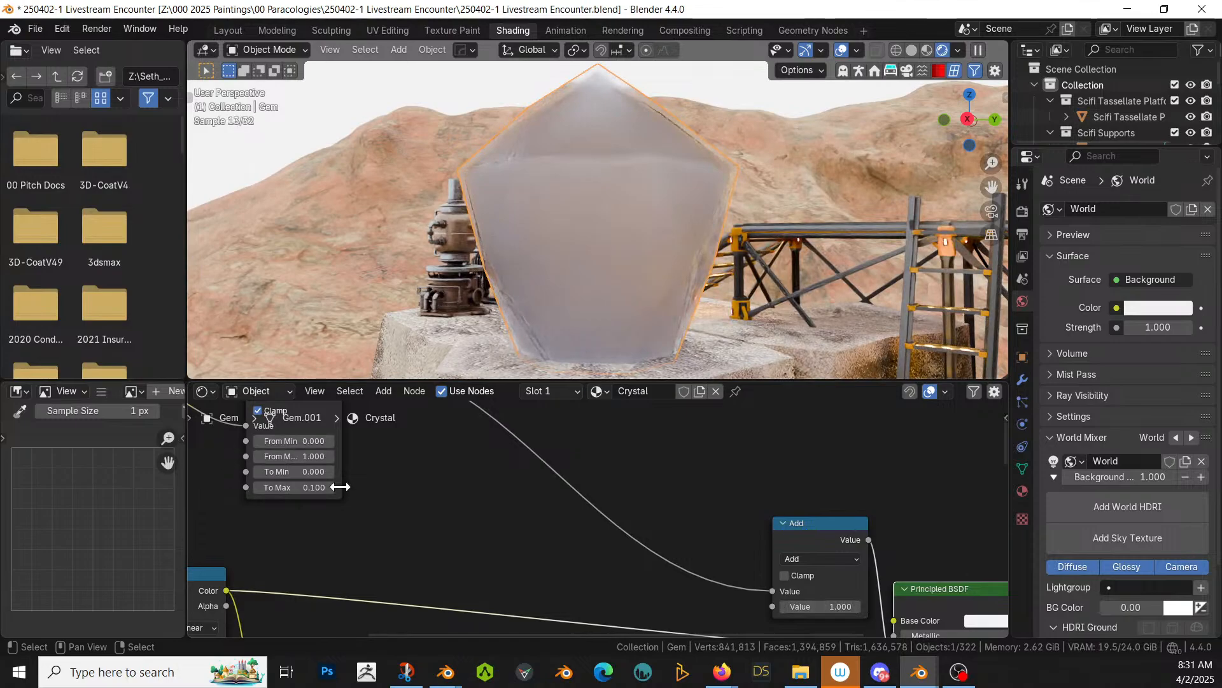
Step: Adjust the To Max of the IOR Map Range and connect the Principled Volume to the Material Output's Volume input
drag(312, 490, 284, 490)
middle_drag(752, 344, 616, 271)
middle_drag(677, 488, 685, 412)
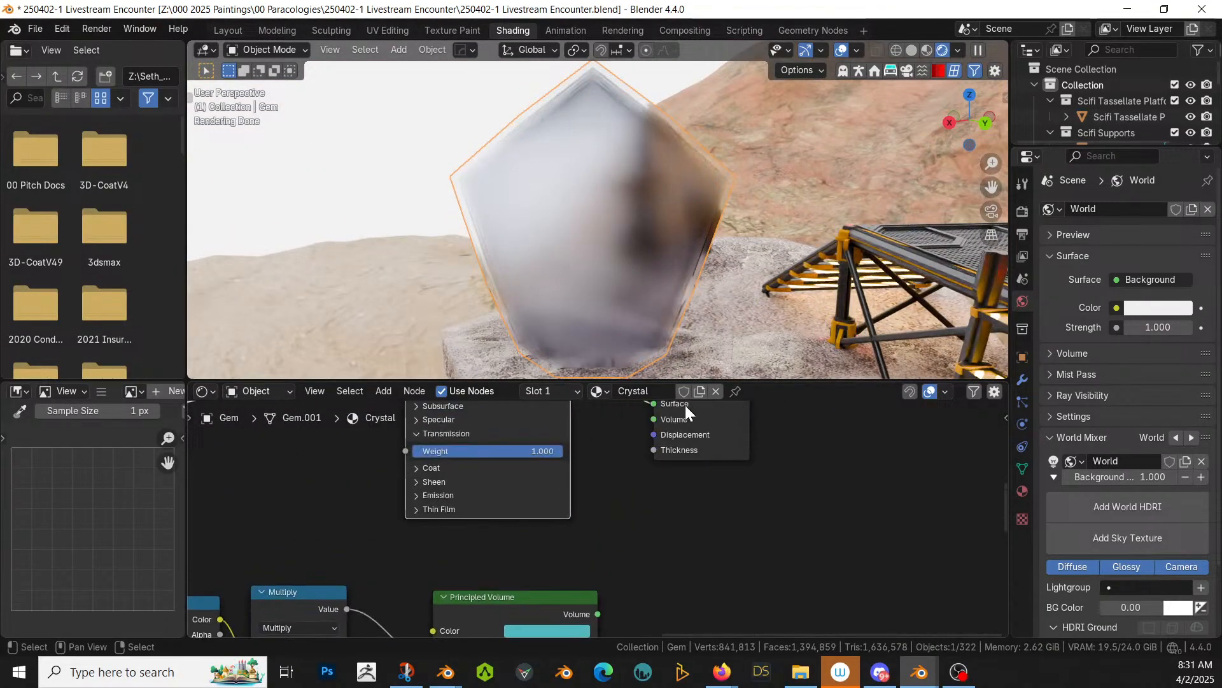
drag(594, 613, 651, 483)
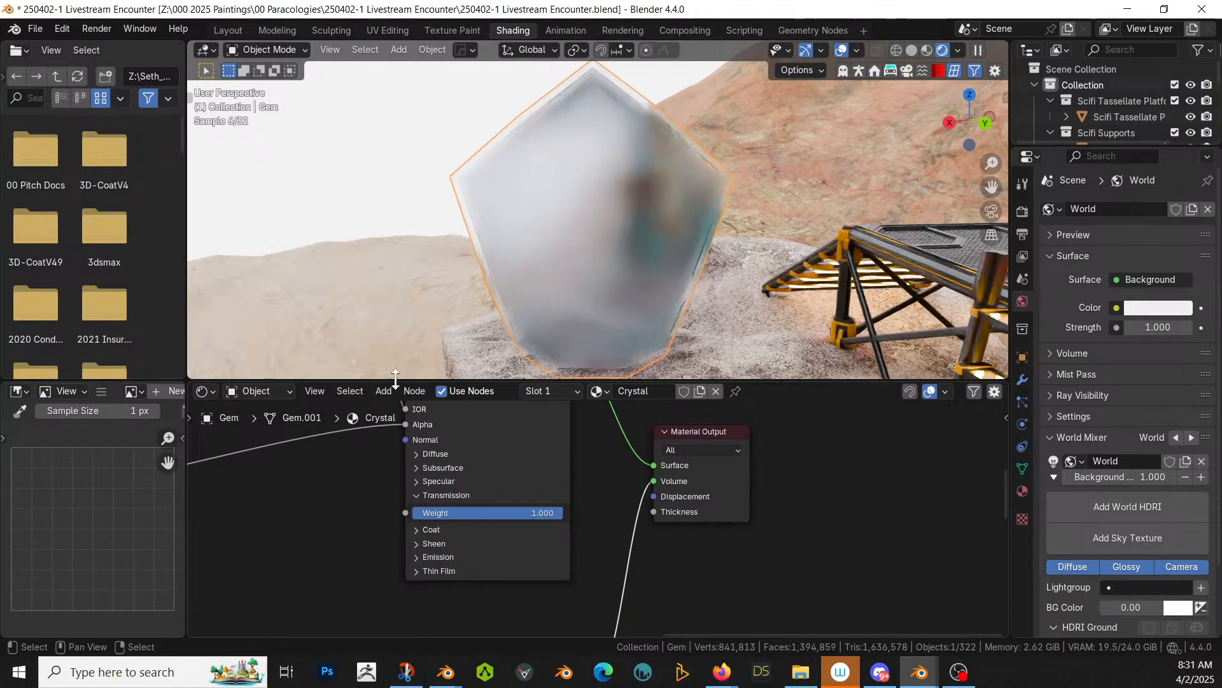
Step: Examine the gem's look and geometry from several sides and from inside, in rendered and solid shading
middle_drag(694, 255, 972, 201)
scroll(781, 236, up, 4)
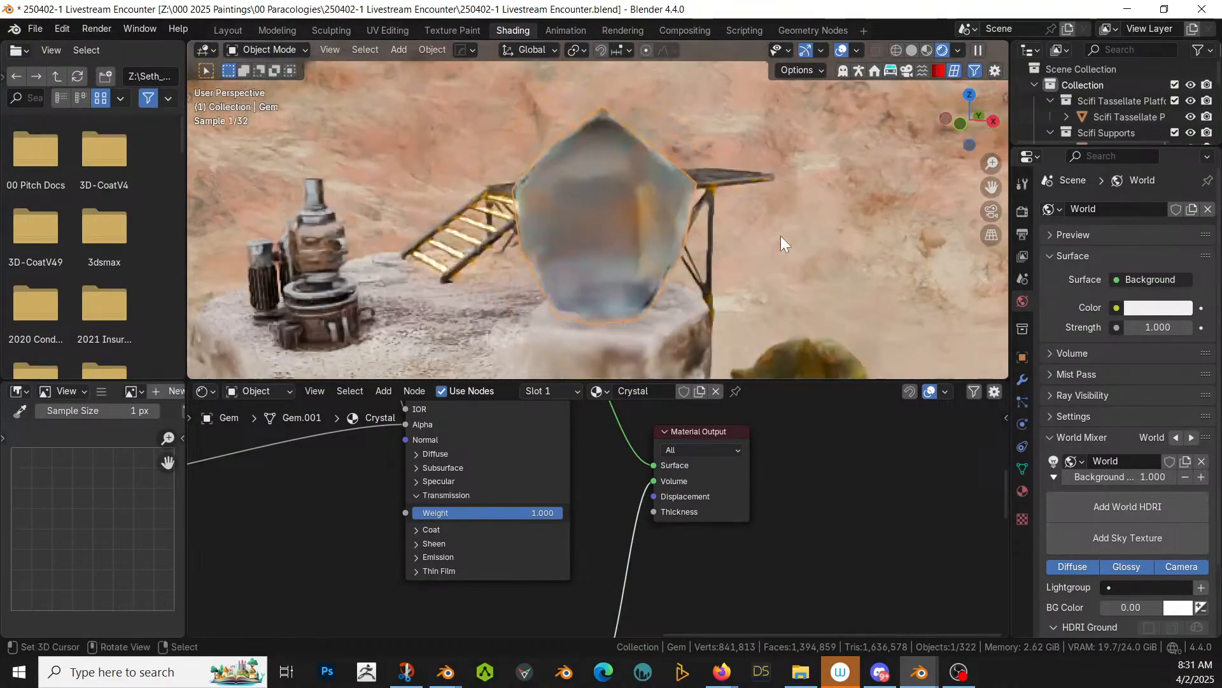
scroll(768, 249, up, 2)
middle_drag(768, 249, 685, 265)
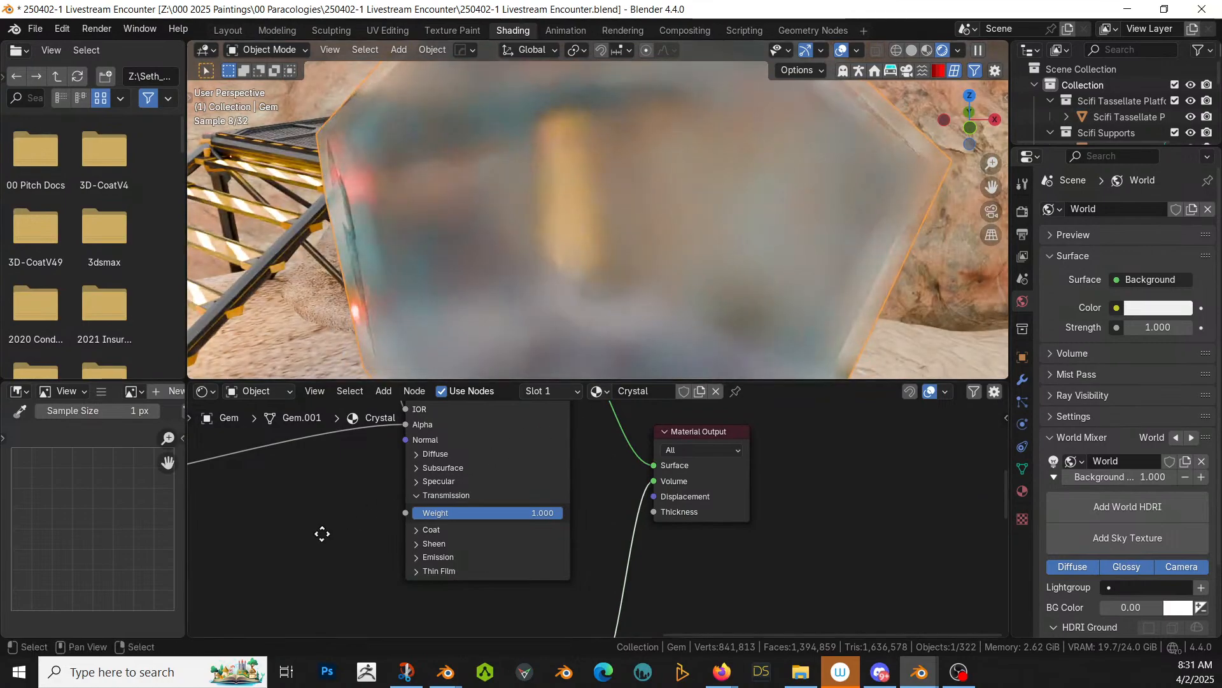
mouse_move(322, 533)
middle_down()
mouse_move(783, 490)
mouse_move(638, 426)
mouse_move(862, 461)
mouse_move(915, 500)
mouse_move(887, 543)
middle_up()
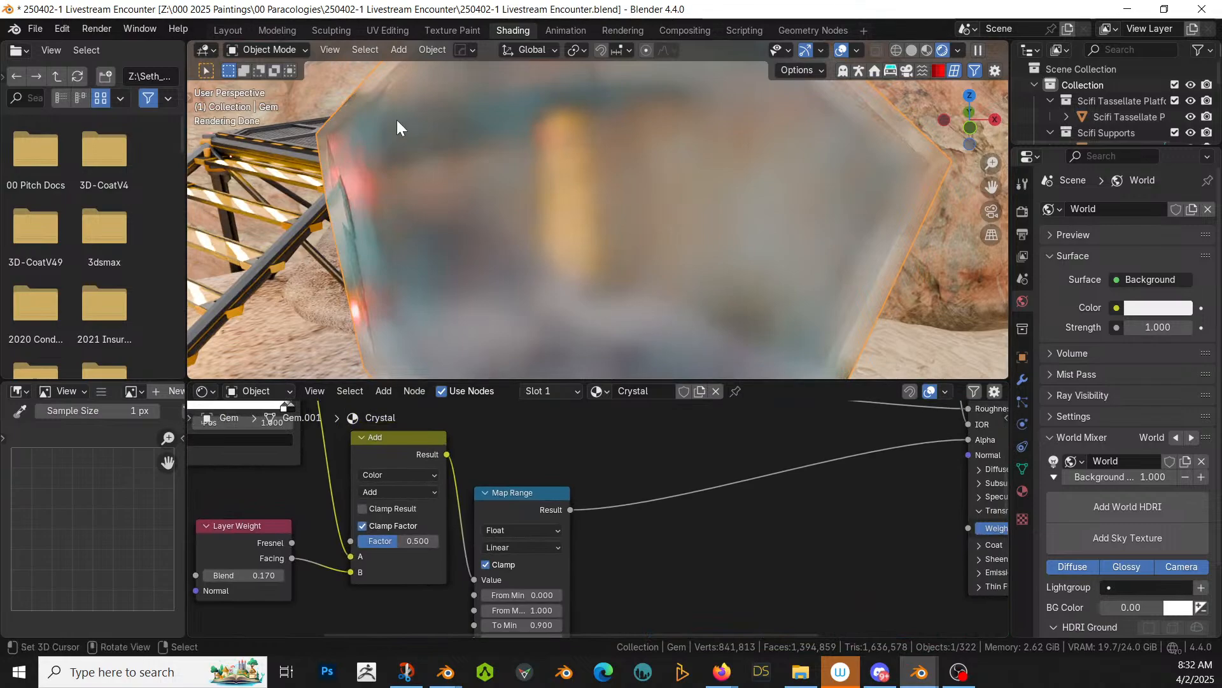
key(z)
key(6)
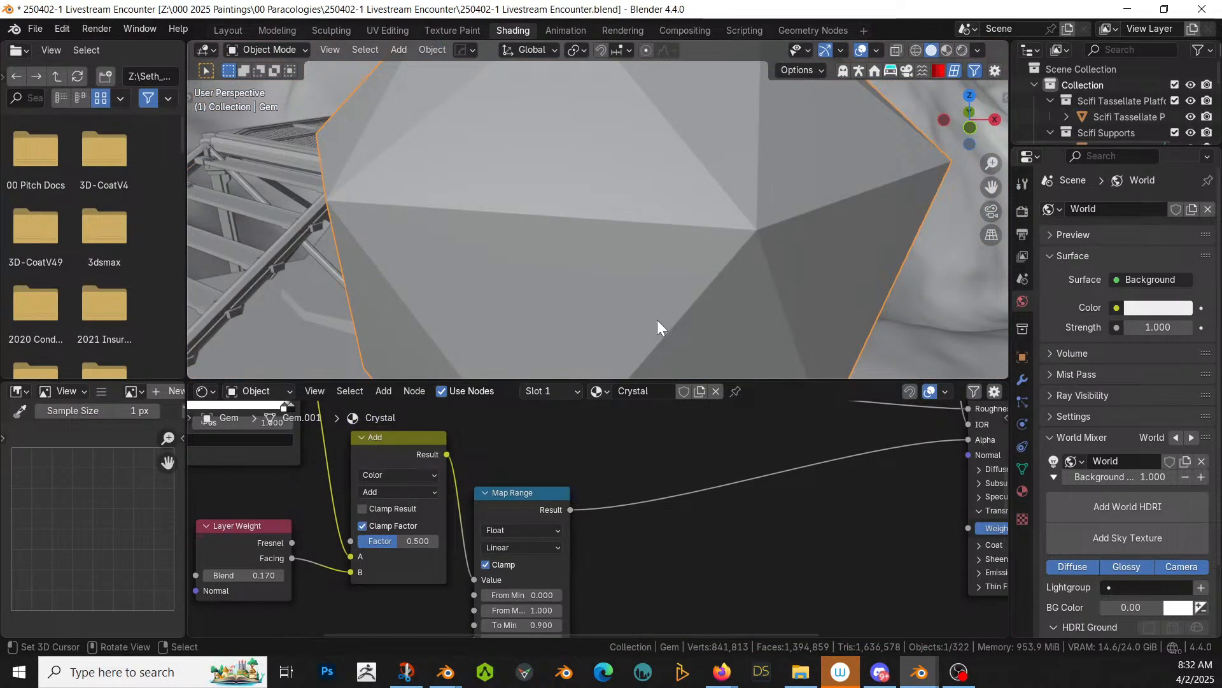
middle_drag(711, 534, 499, 608)
middle_drag(464, 287, 508, 264)
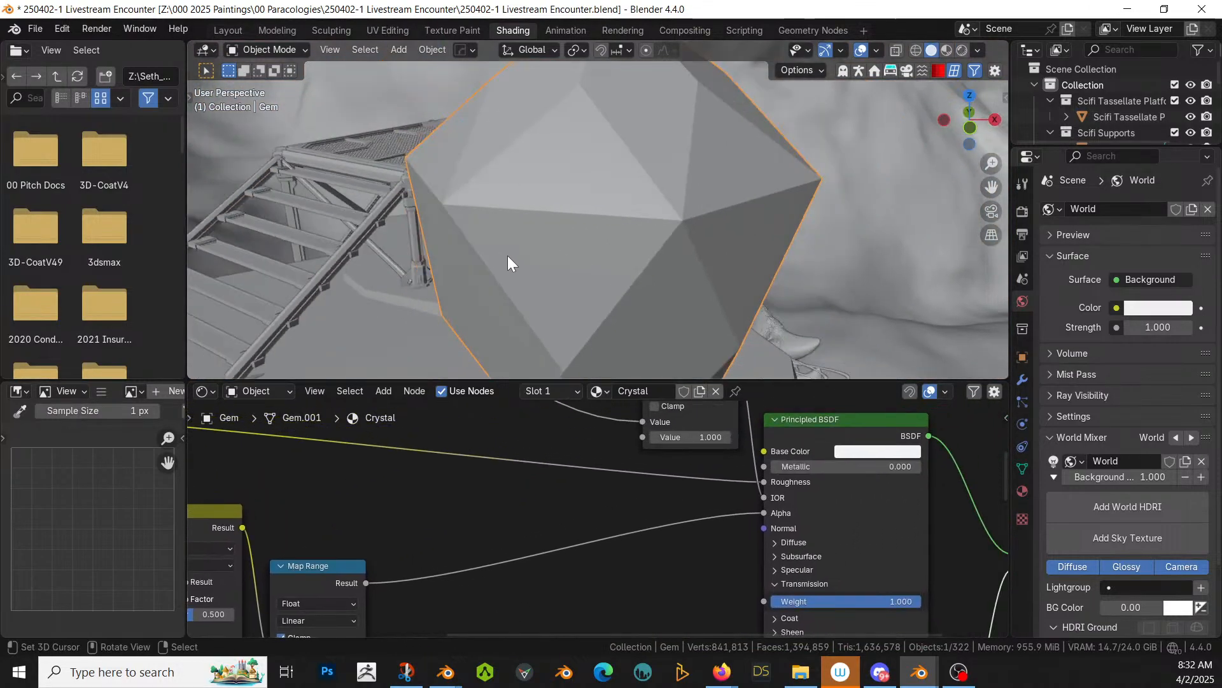
middle_drag(595, 584, 396, 575)
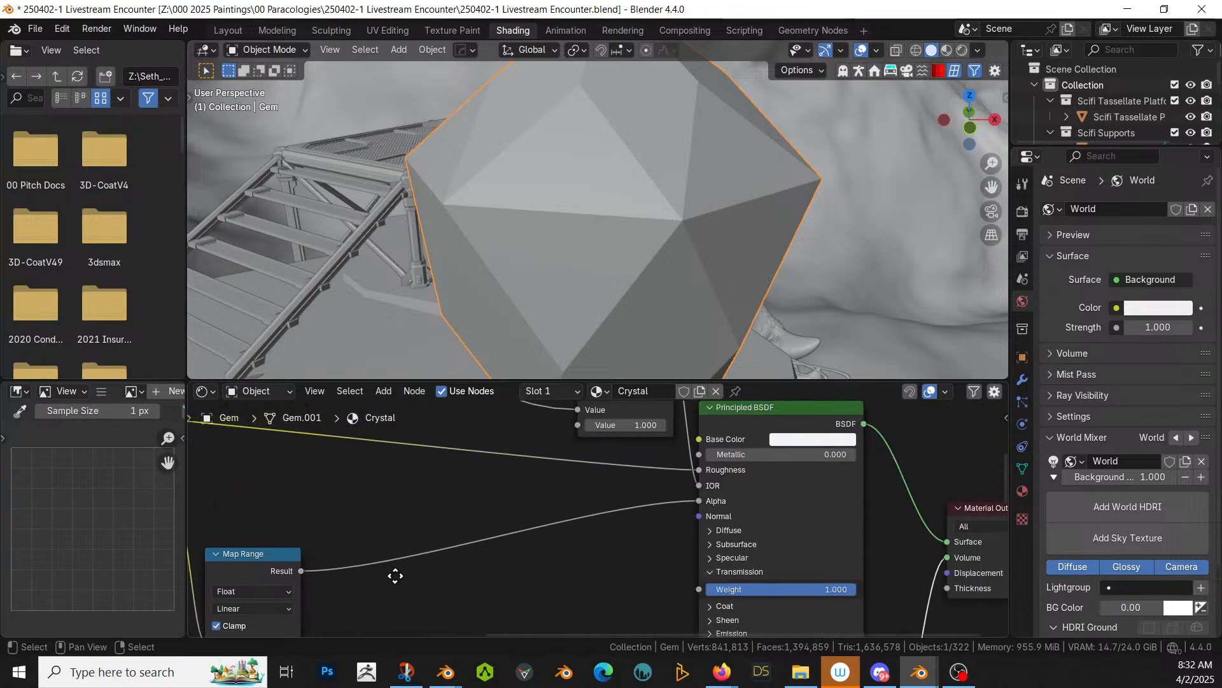
middle_drag(765, 248, 735, 349)
middle_drag(539, 235, 517, 276)
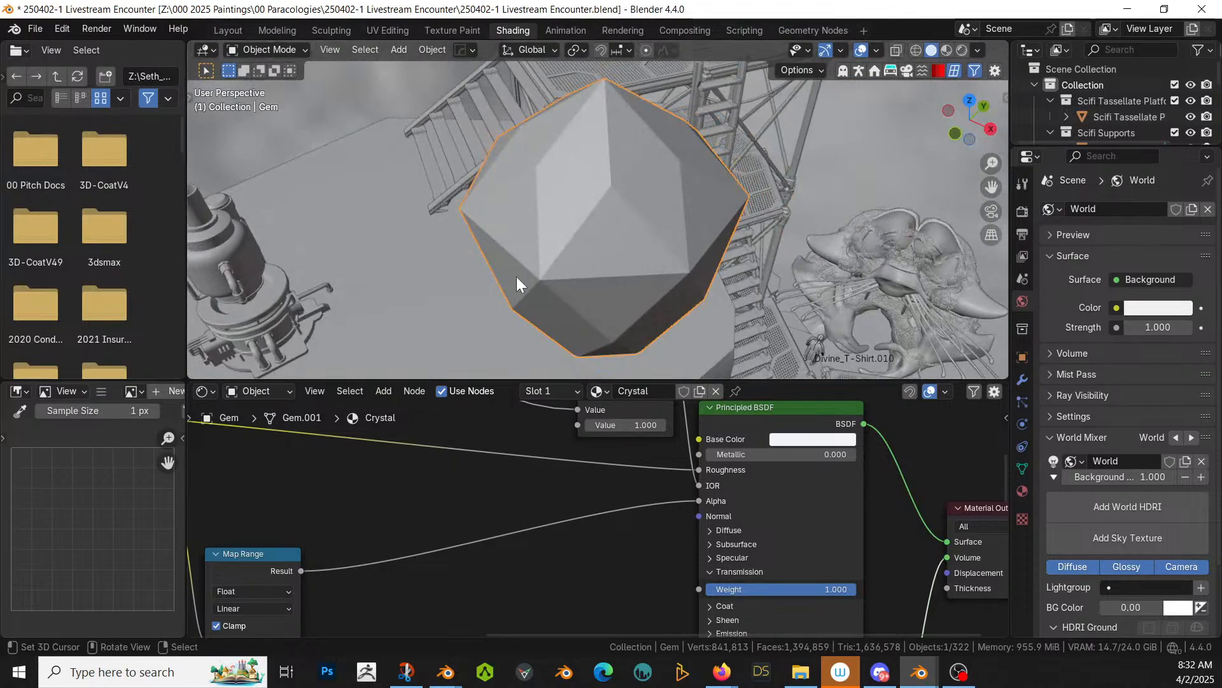
scroll(641, 217, up, 8)
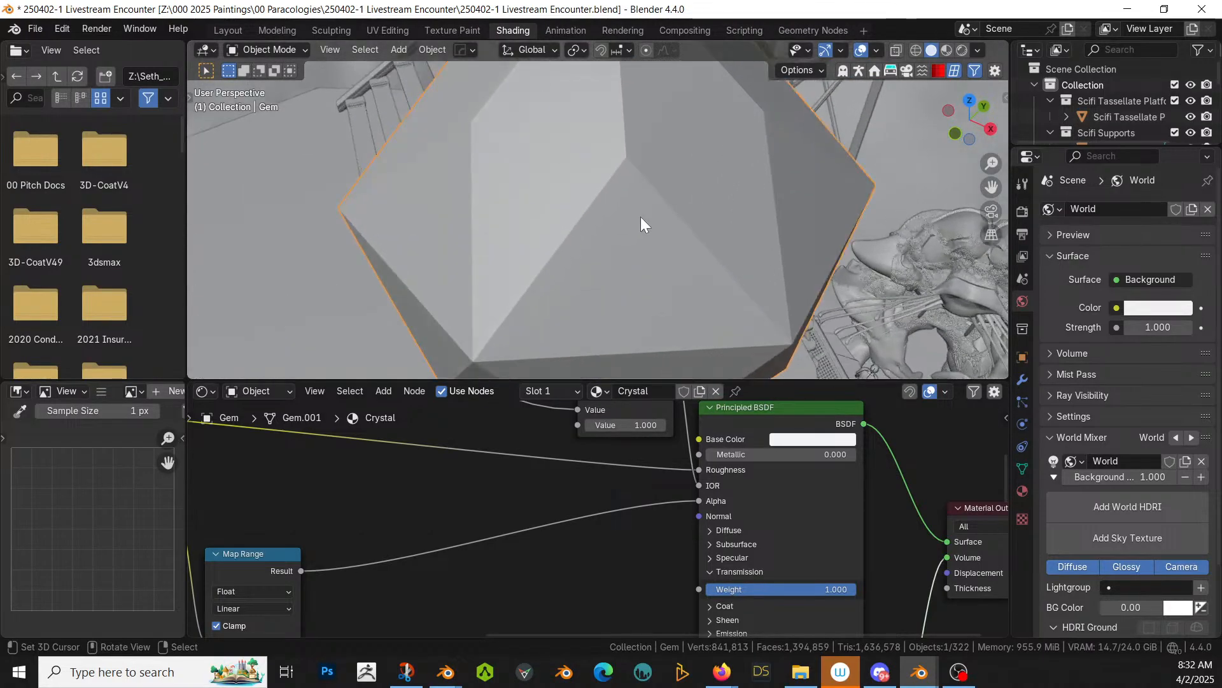
middle_drag(670, 229, 781, 226)
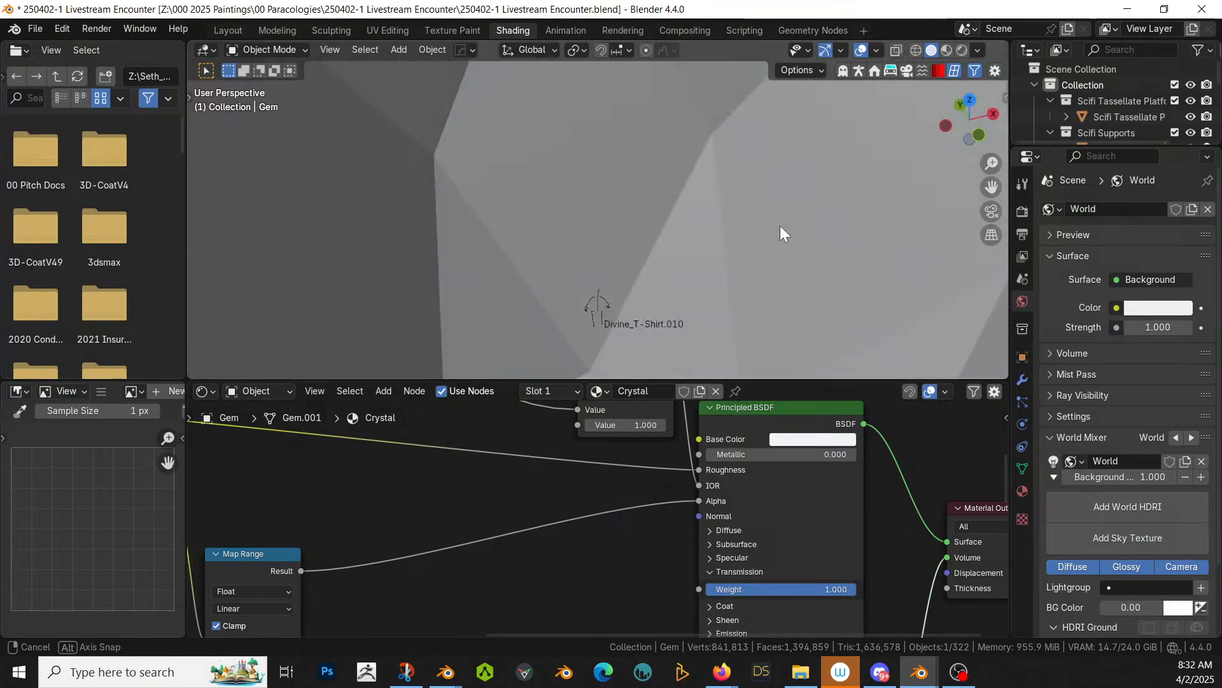
Step: Try deleting the linked faces of the gem's inner shell and preview the gem in rendered shading
key(Tab)
click(738, 219)
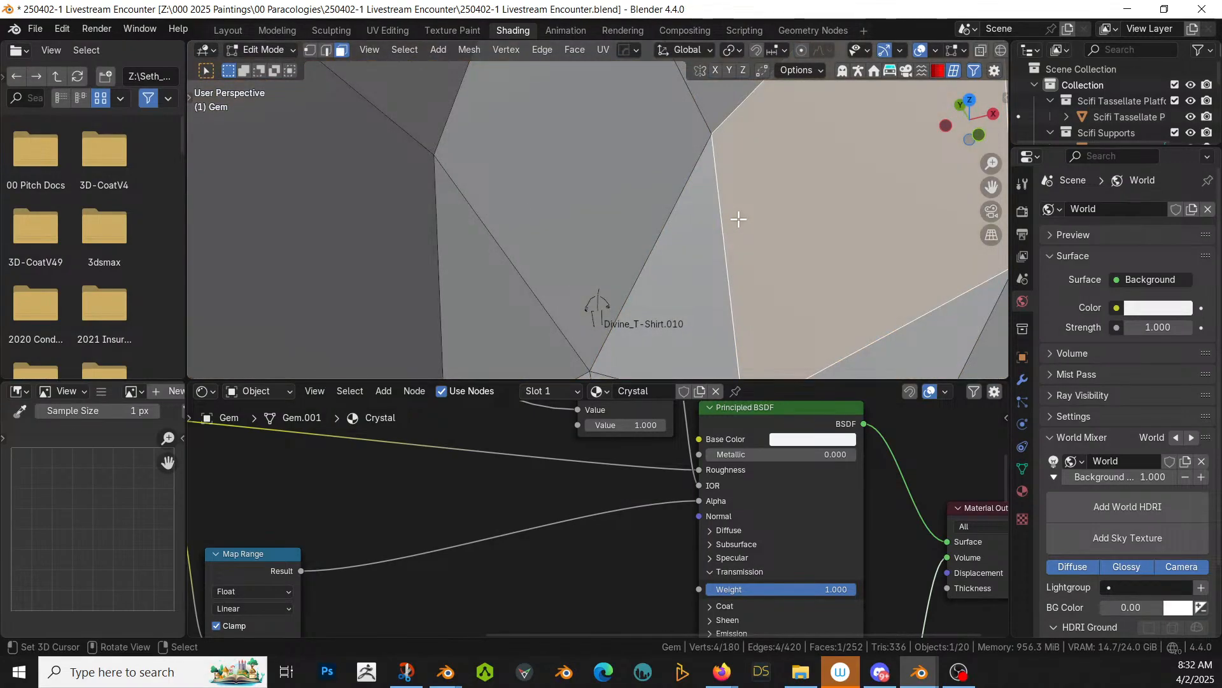
key(ctrl+l)
key(KP_Decimal)
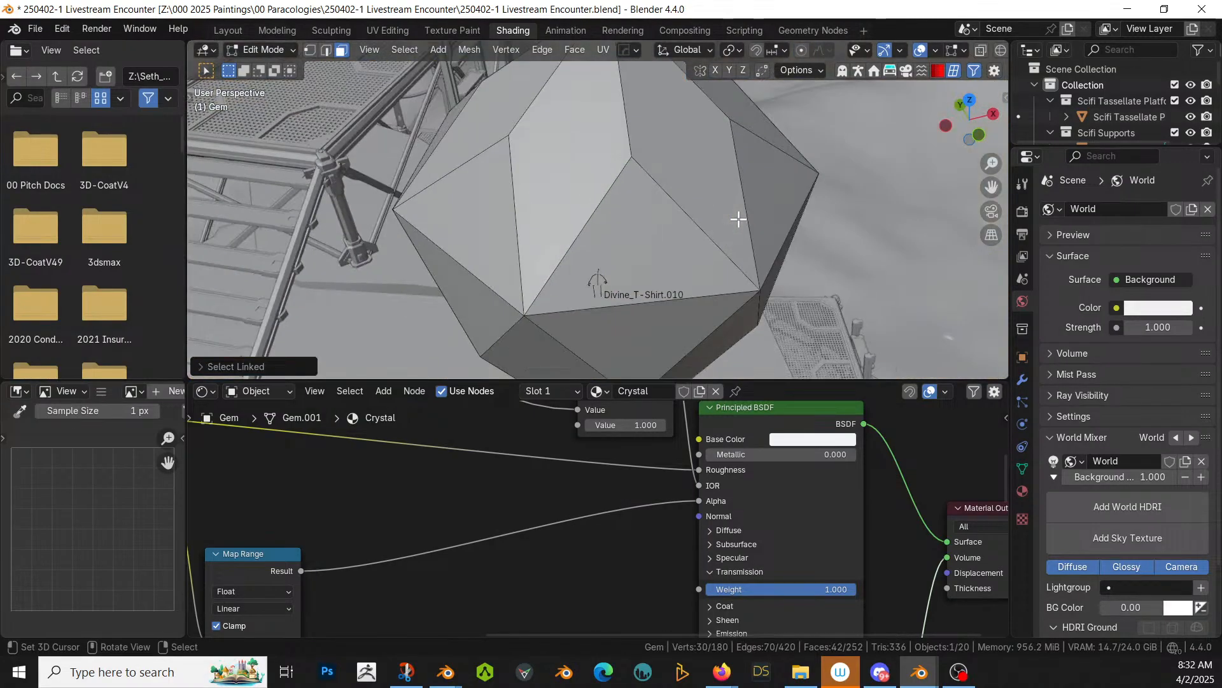
key(x)
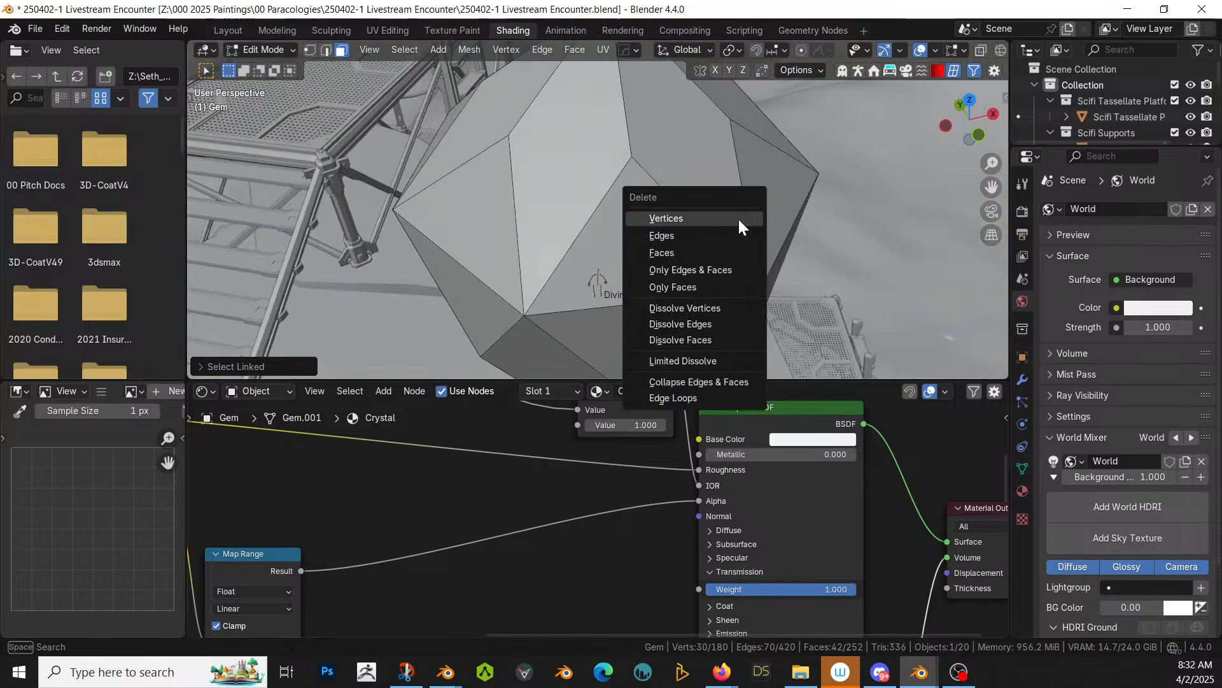
click(690, 253)
key(Tab)
key(z)
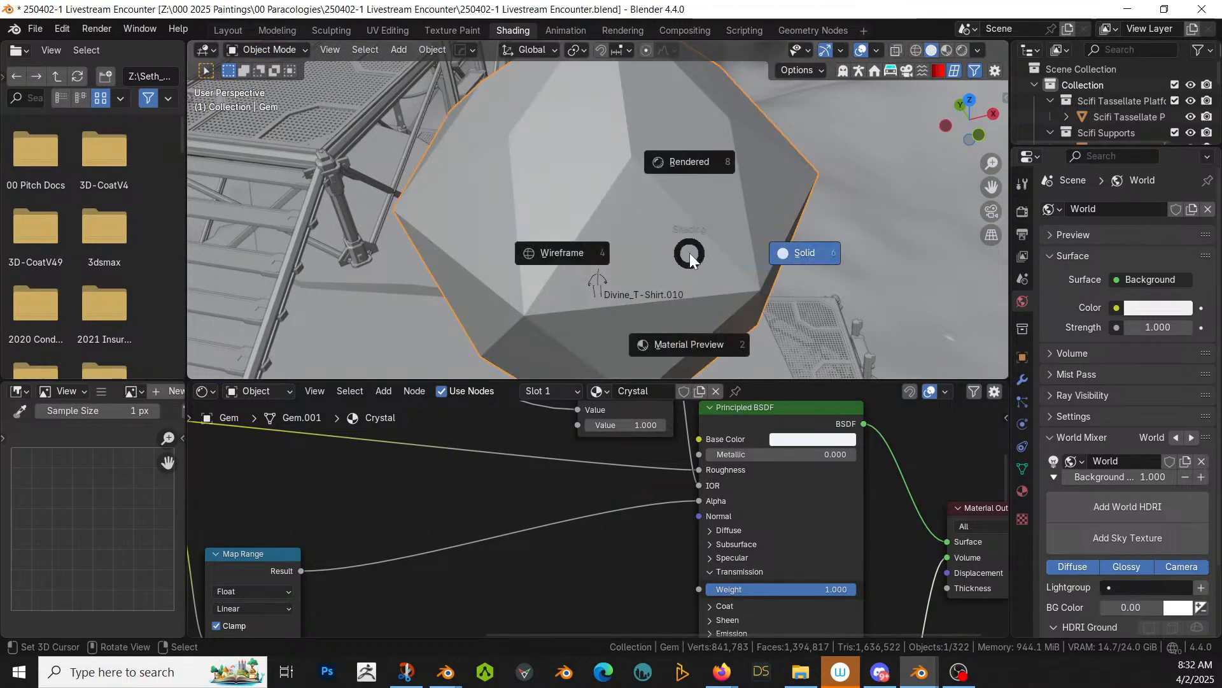
click(688, 251)
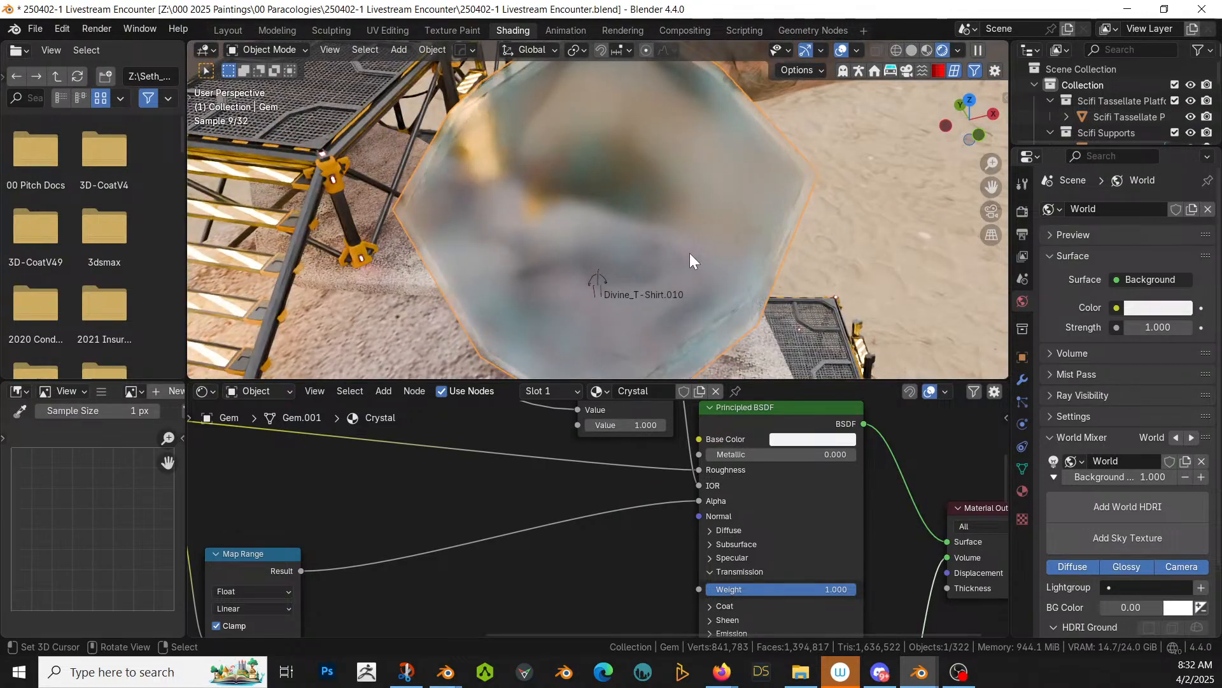
Step: Undo the deletion of the gem's inner shell and check the rendered gem from another side
middle_drag(689, 253, 672, 176)
key(Tab)
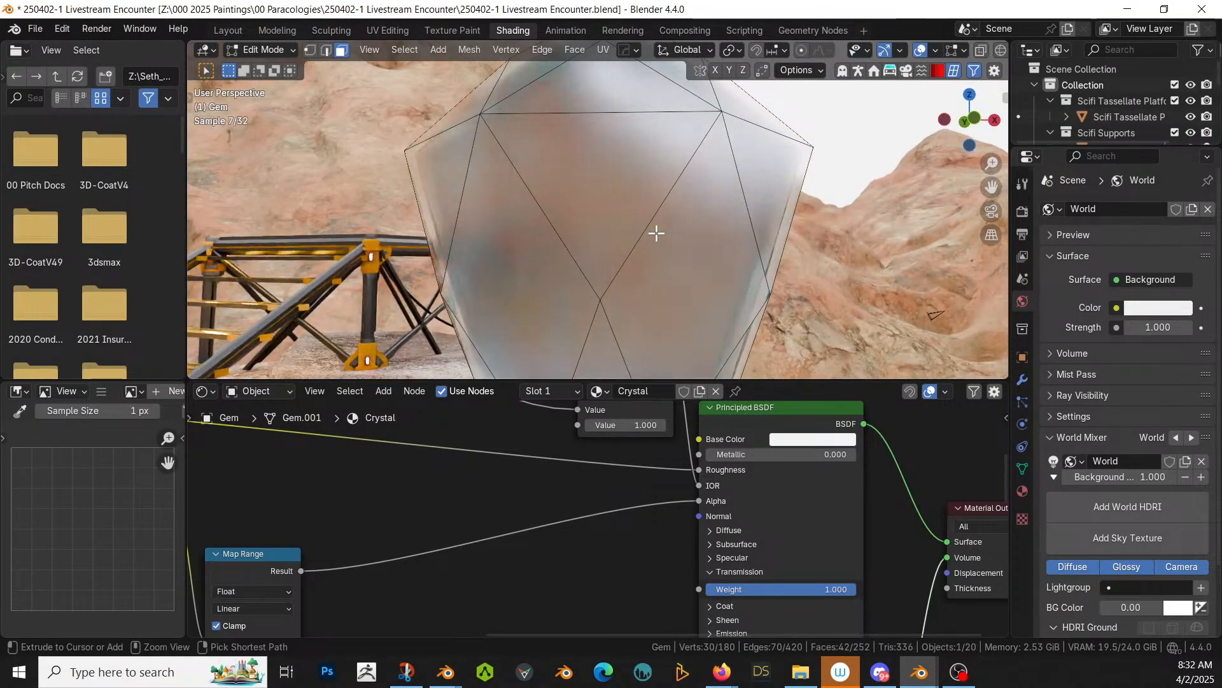
key(Tab)
middle_drag(656, 233, 847, 317)
scroll(742, 270, down, 4)
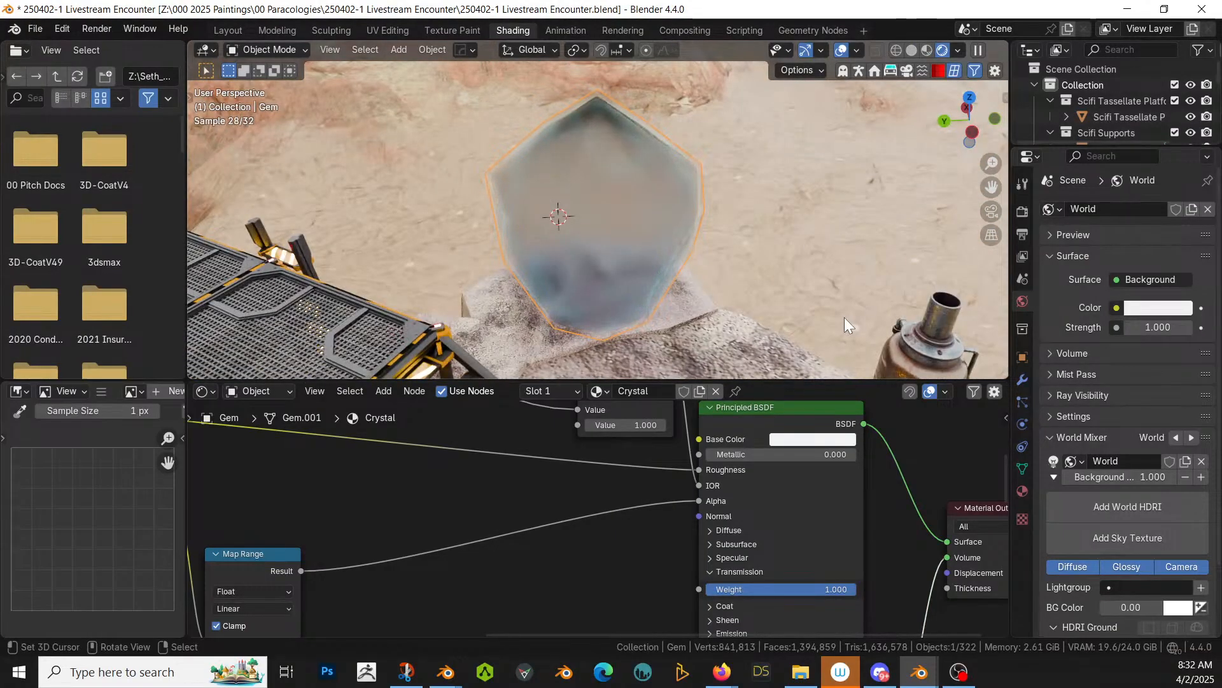
Step: Tint the Base Color of the crystal's Principled BSDF a very pale yellow and check the gem from another side
click(807, 440)
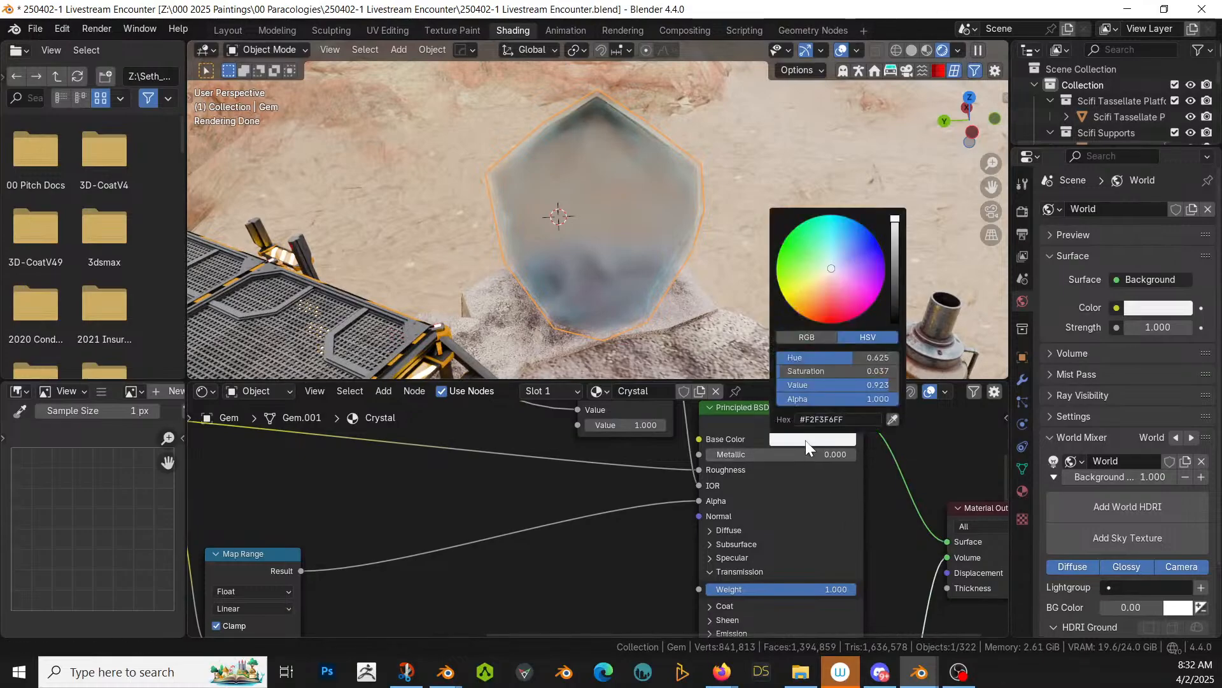
drag(841, 310, 828, 270)
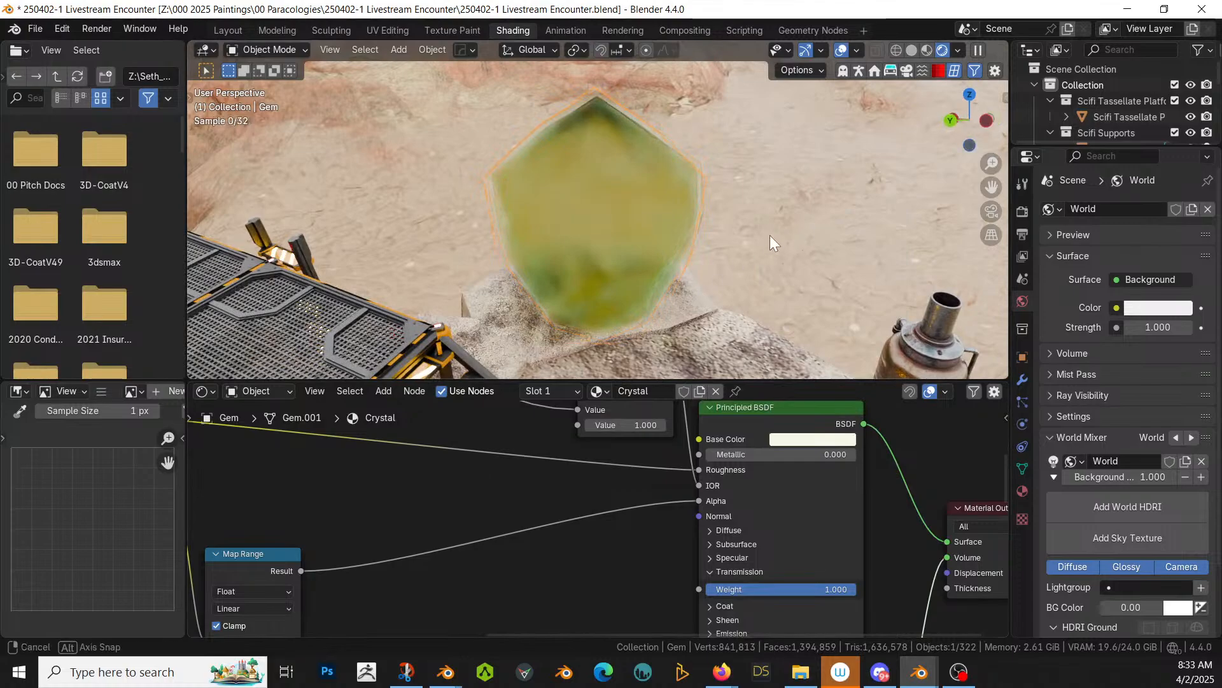
middle_drag(770, 235, 248, 234)
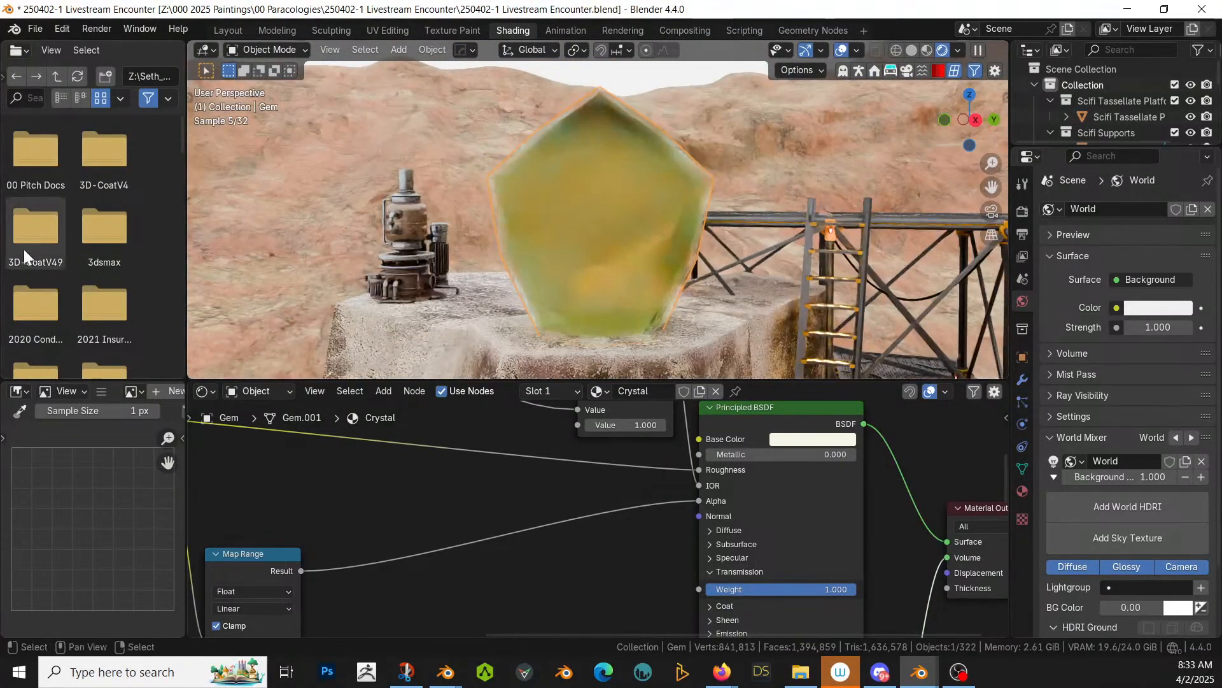
Step: Try disconnecting the Map Range result from the Principled BSDF's Alpha, compare the gem up close, and reconnect the link
ctrl+right_drag(625, 495, 654, 526)
scroll(597, 246, up, 2)
middle_drag(597, 244, 659, 243)
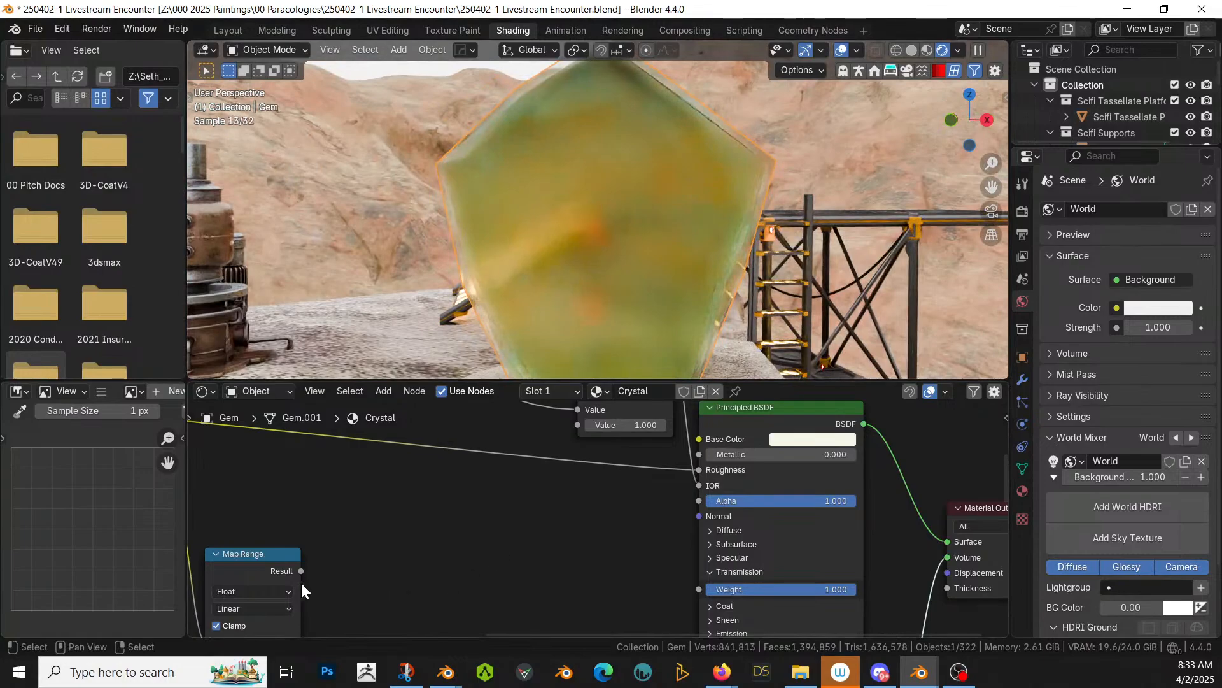
drag(301, 570, 707, 504)
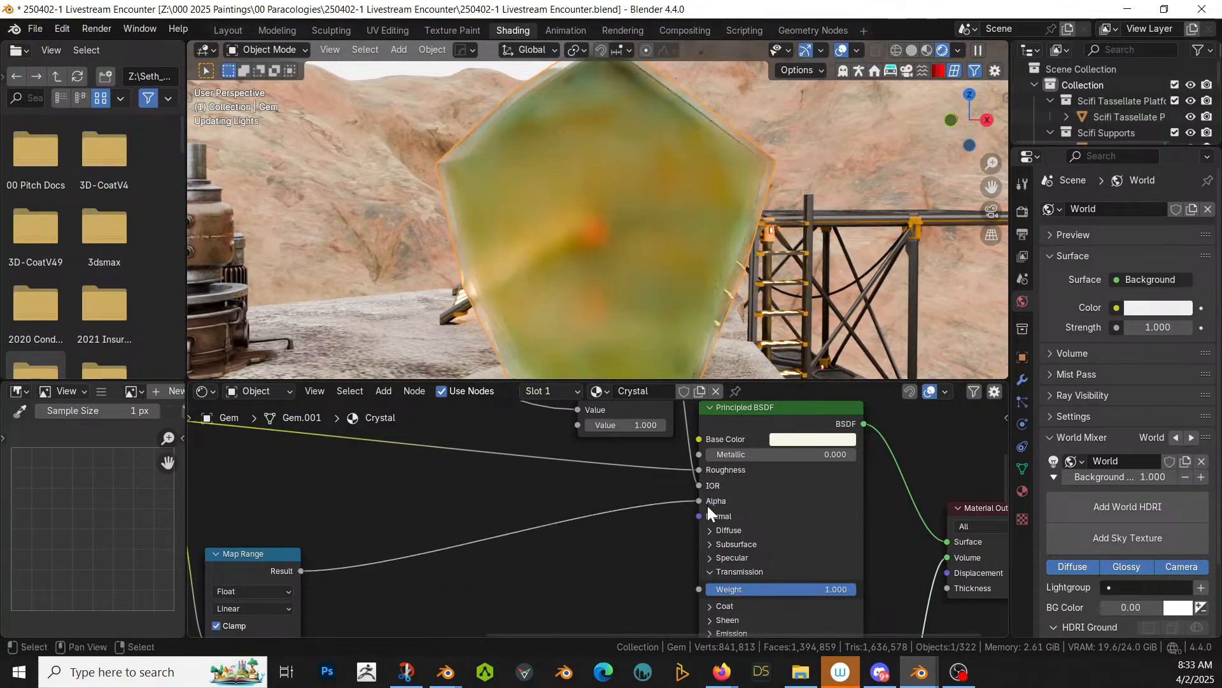
middle_drag(632, 235, 655, 246)
Step: Save the scene file and bring the Crystal material's whole node tree into view
key(ctrl+s)
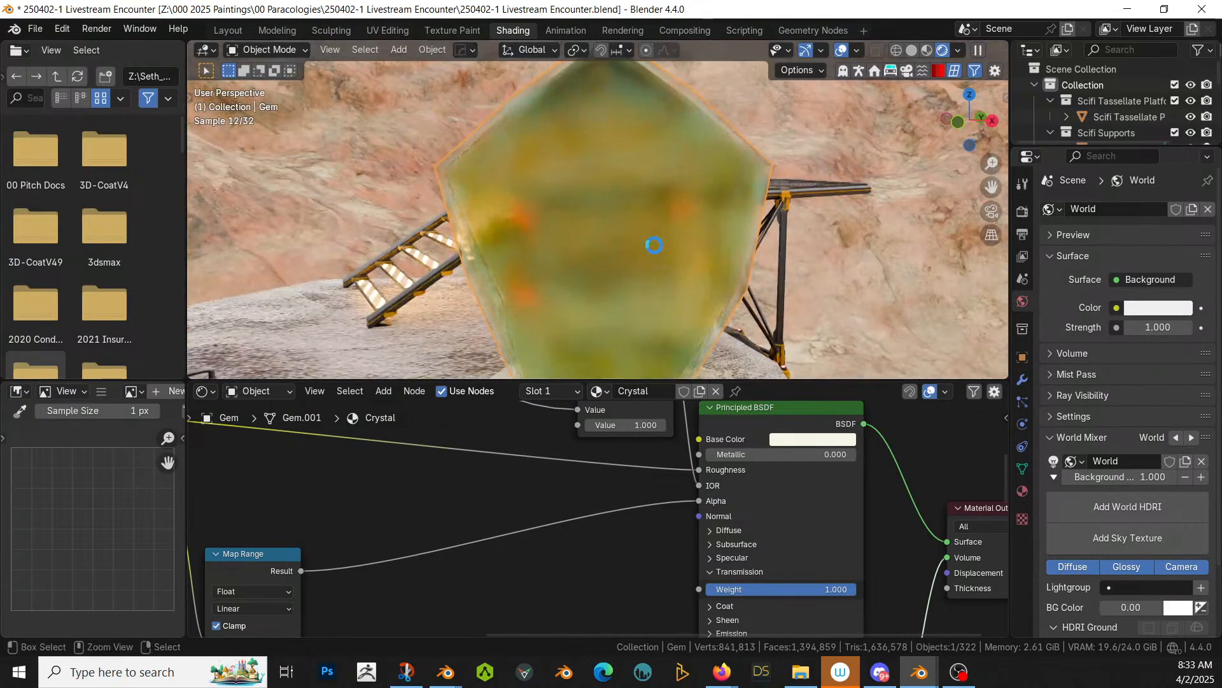
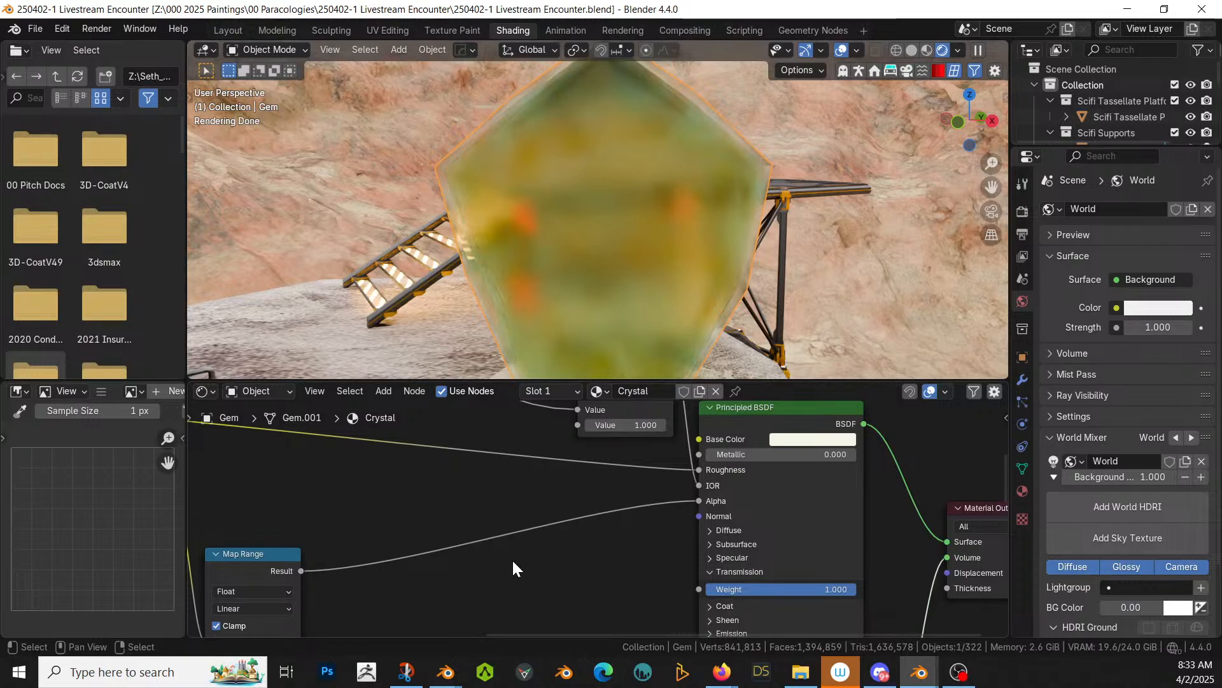
middle_drag(456, 499, 708, 545)
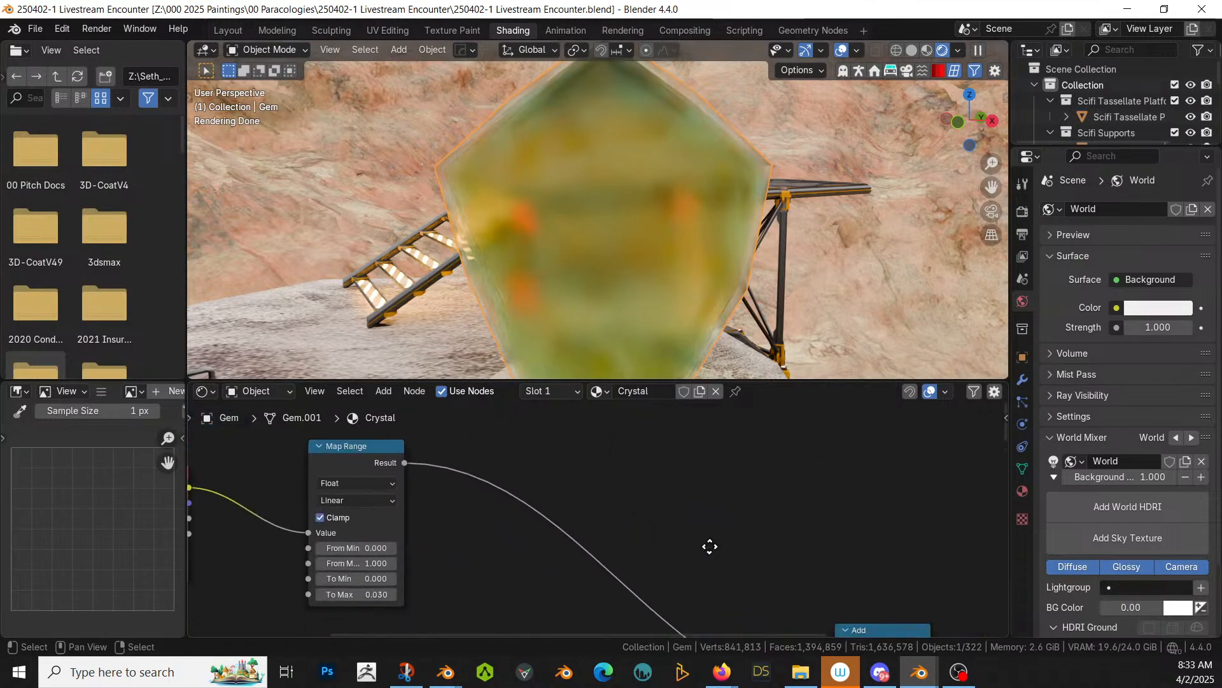
scroll(708, 546, down, 2)
scroll(708, 548, down, 1)
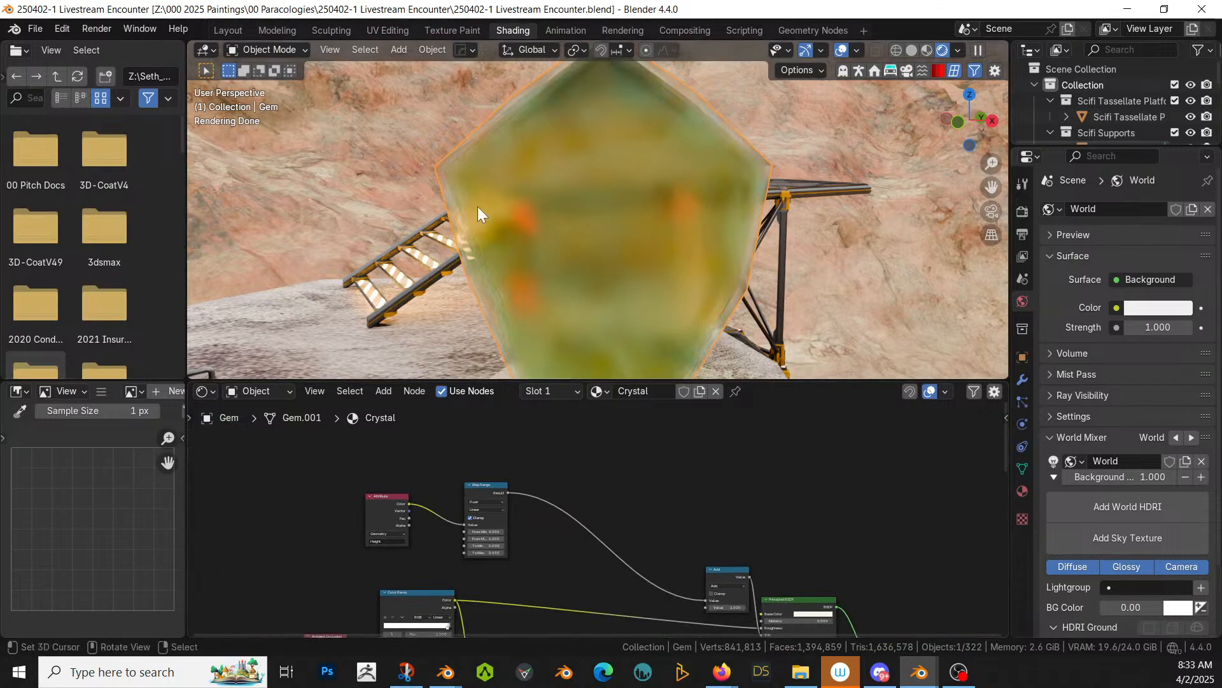
scroll(486, 227, down, 5)
scroll(487, 228, down, 3)
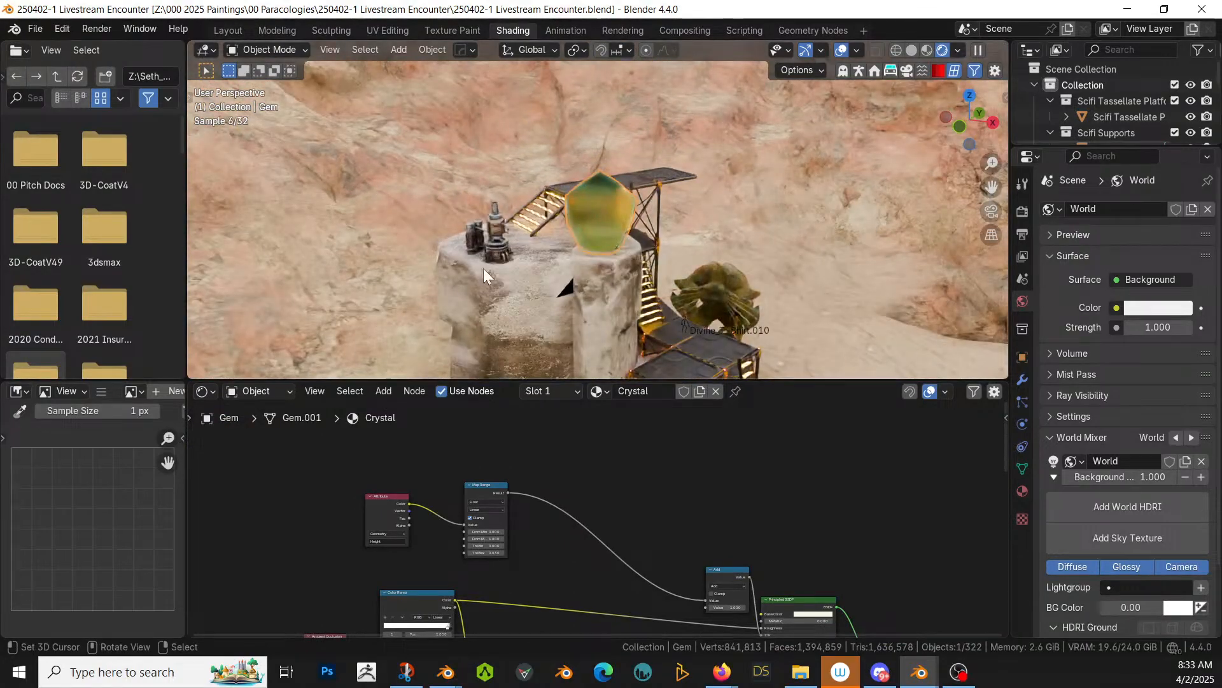
scroll(506, 274, up, 2)
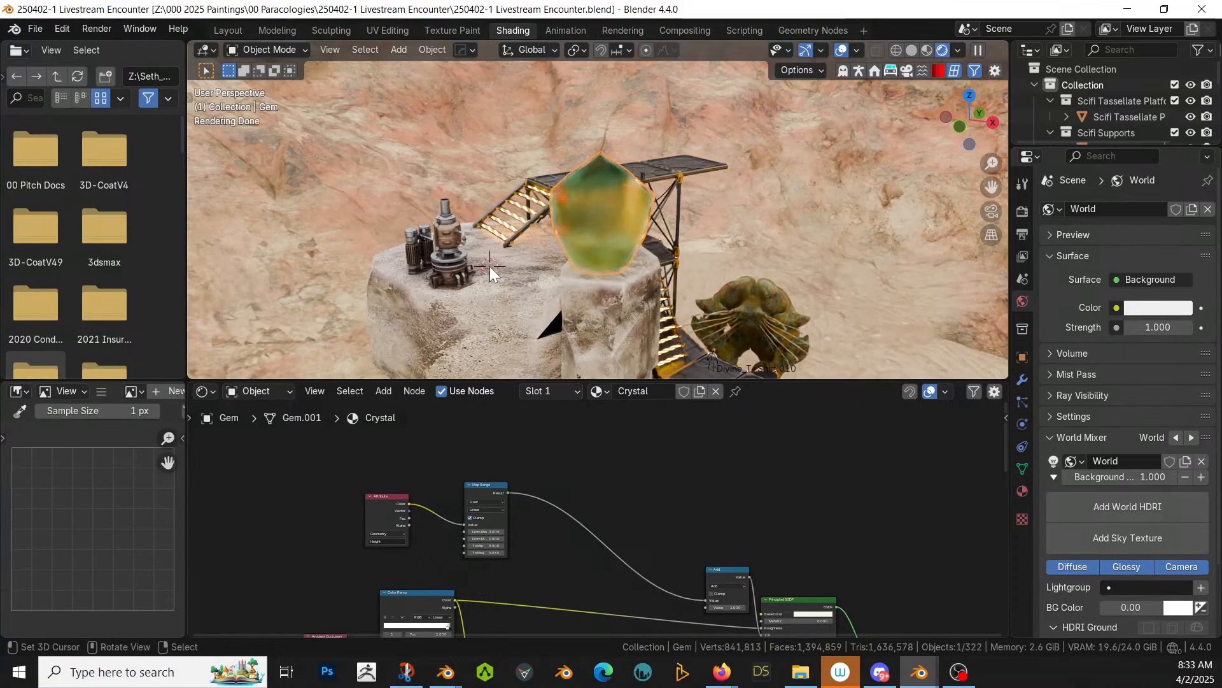
key(shift+a)
mouse_move(382, 238)
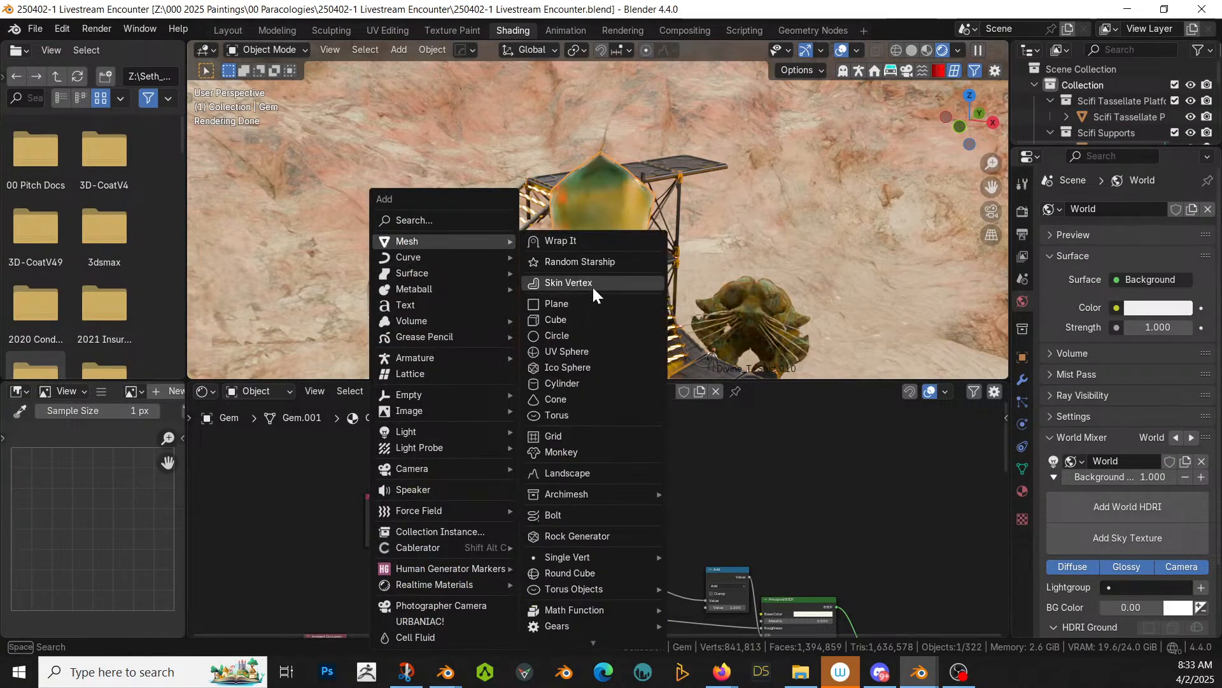
click(572, 306)
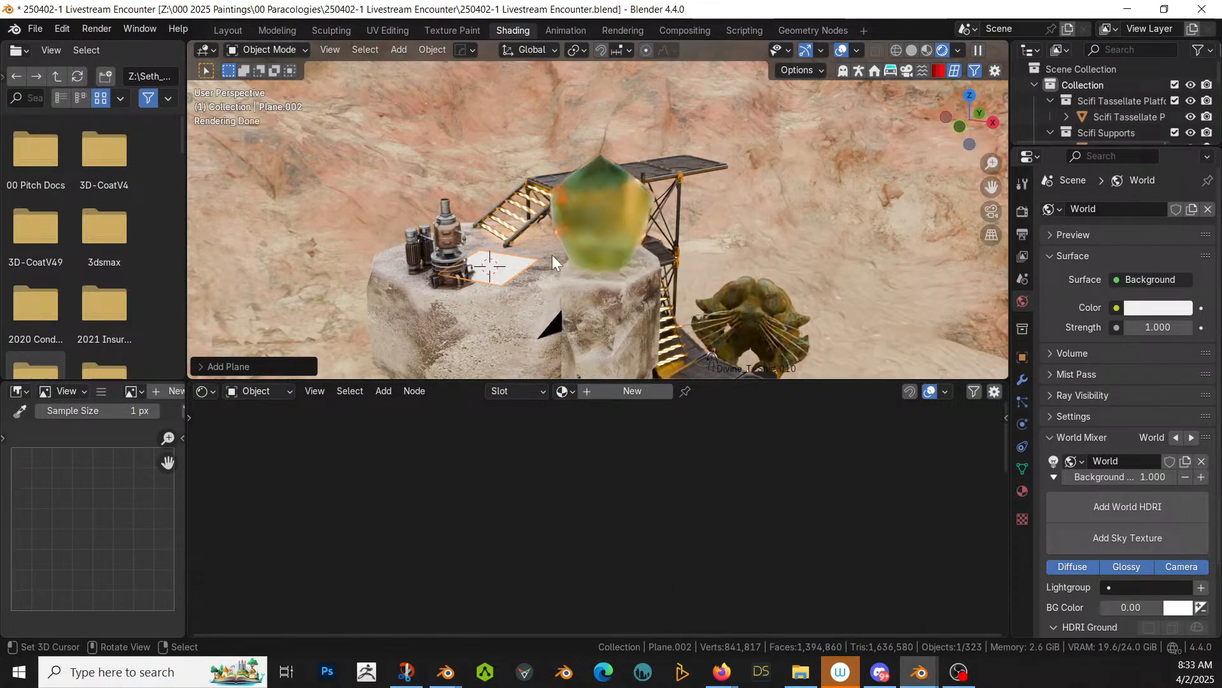
key(ctrl+z)
Step: Switch to the Layout workspace, select the desert rock under the gem and save the file
click(228, 30)
click(519, 264)
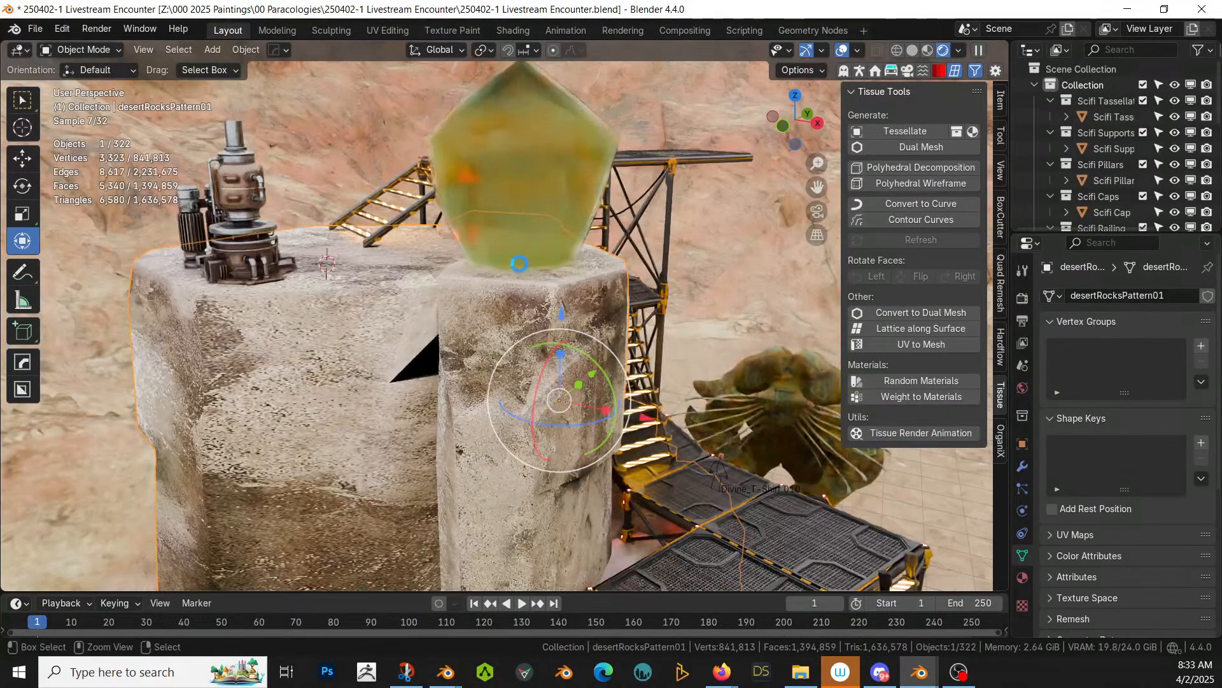
key(ctrl+s)
Step: Add a cube mesh at the 3D cursor on top of the rock
middle_drag(418, 292, 454, 313)
key(shift+a)
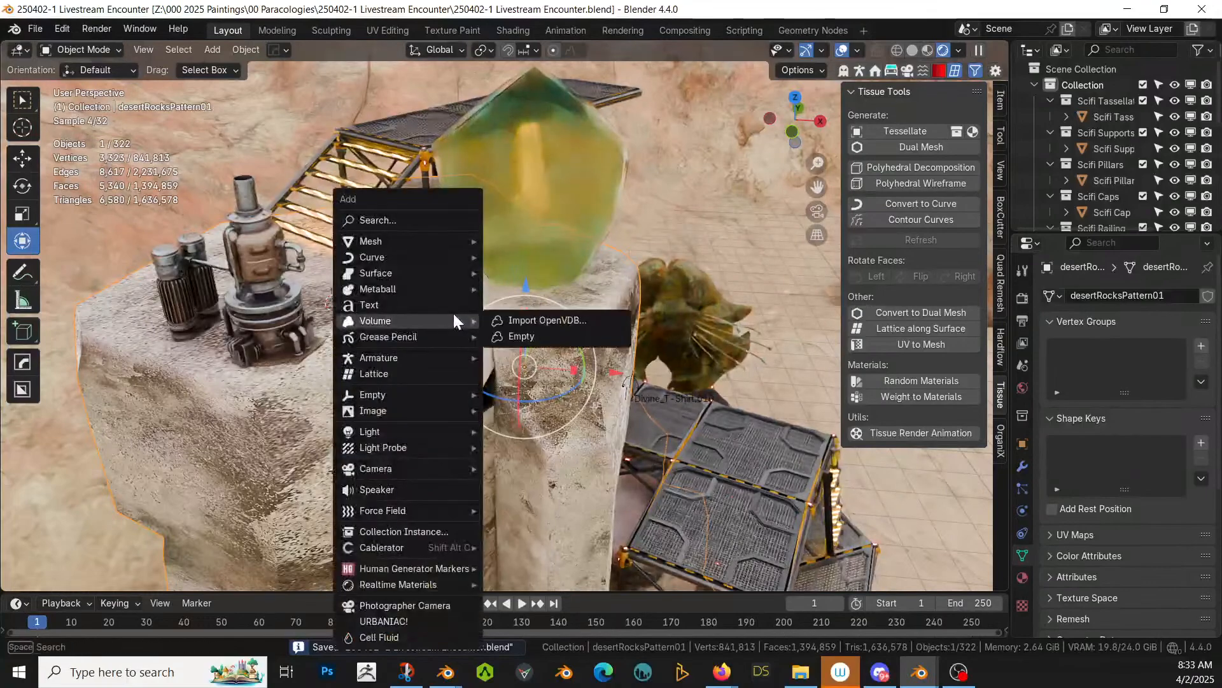
mouse_move(402, 235)
click(537, 320)
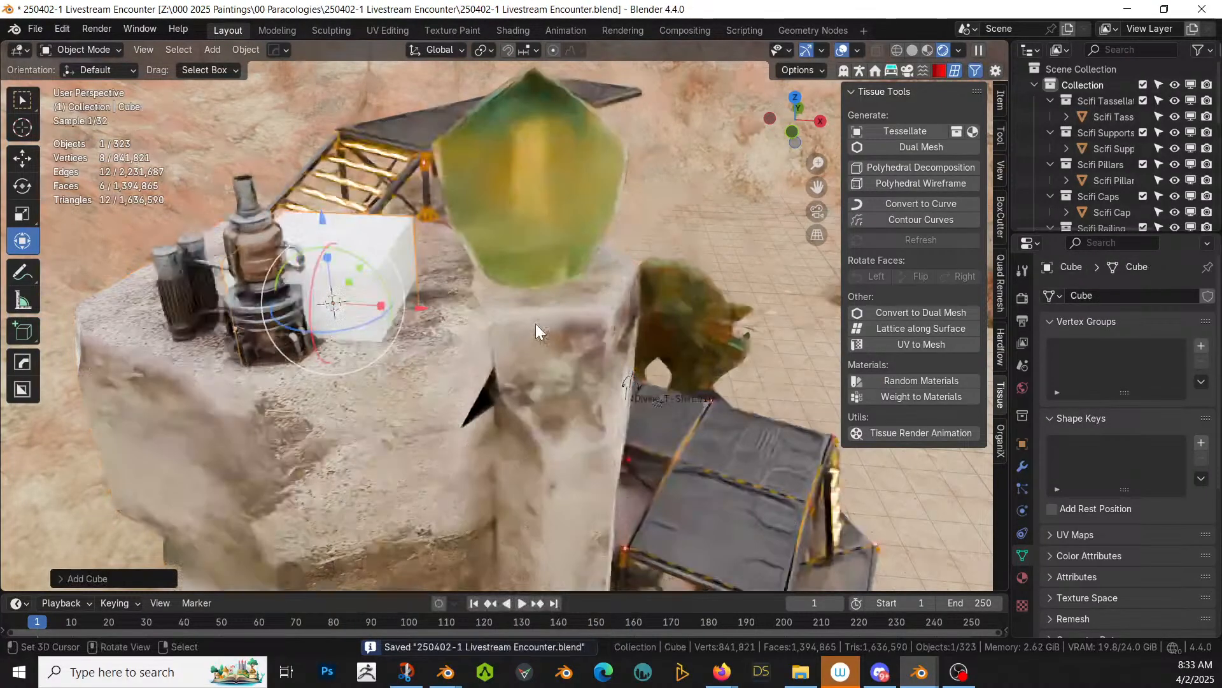
Step: Append the Random Flow add-on's materials to the file
key(shift+q)
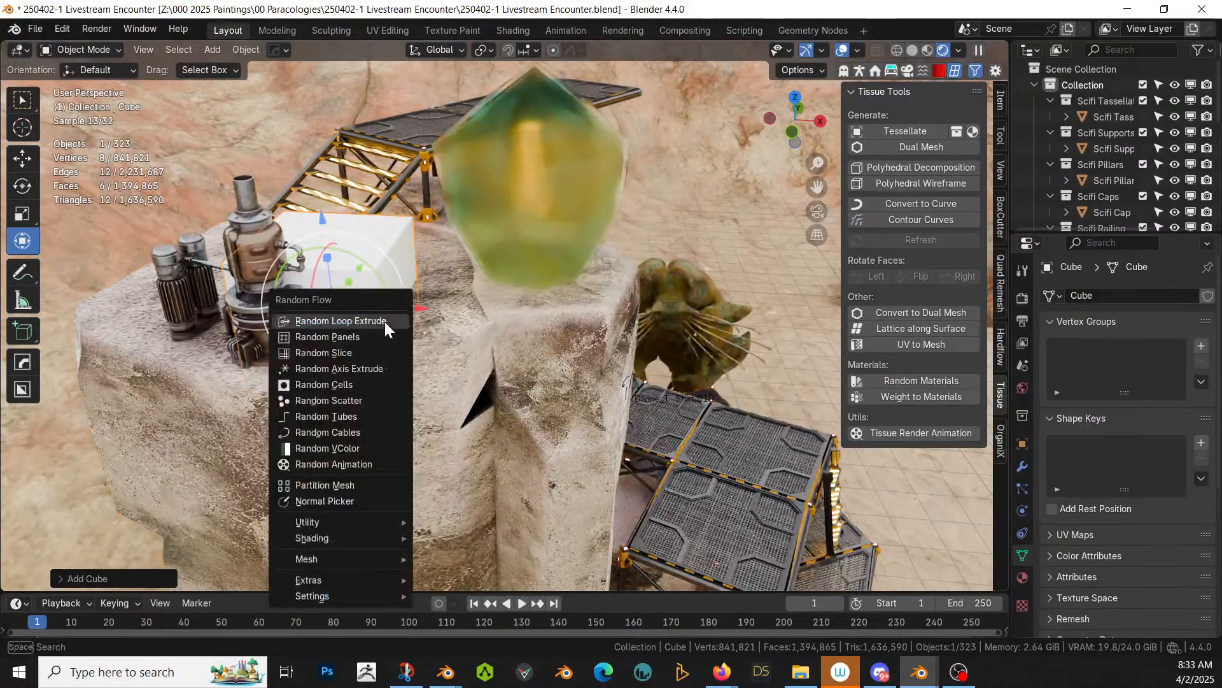
mouse_move(340, 574)
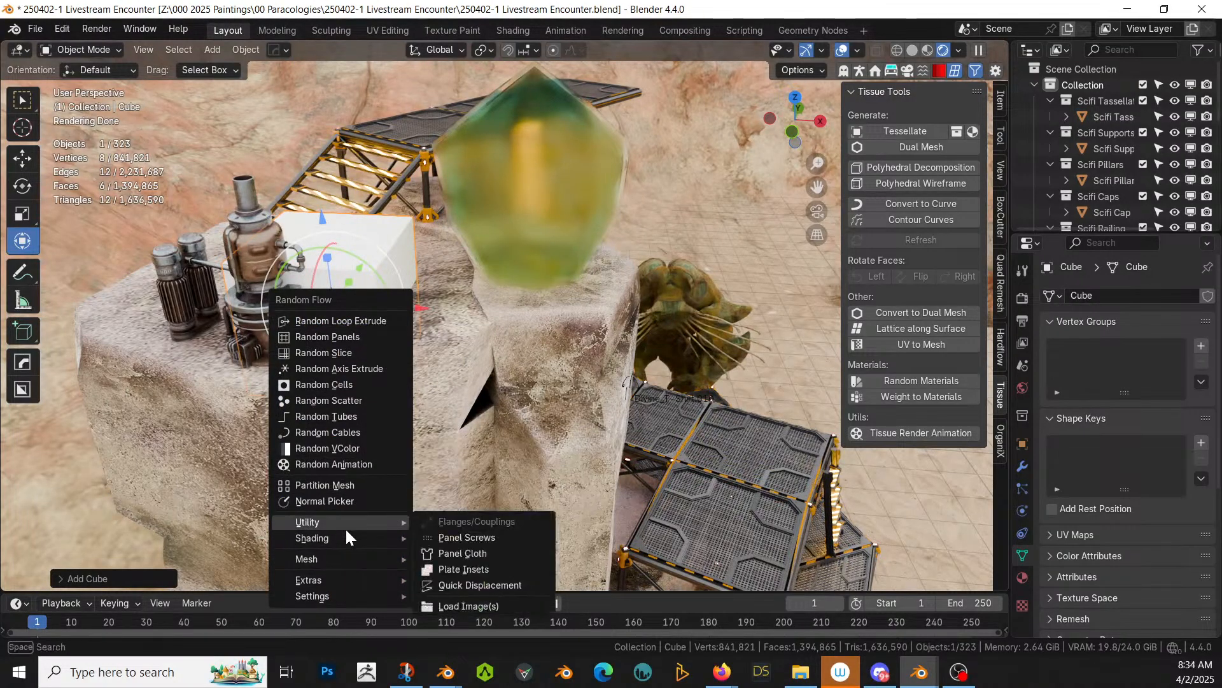
mouse_move(345, 539)
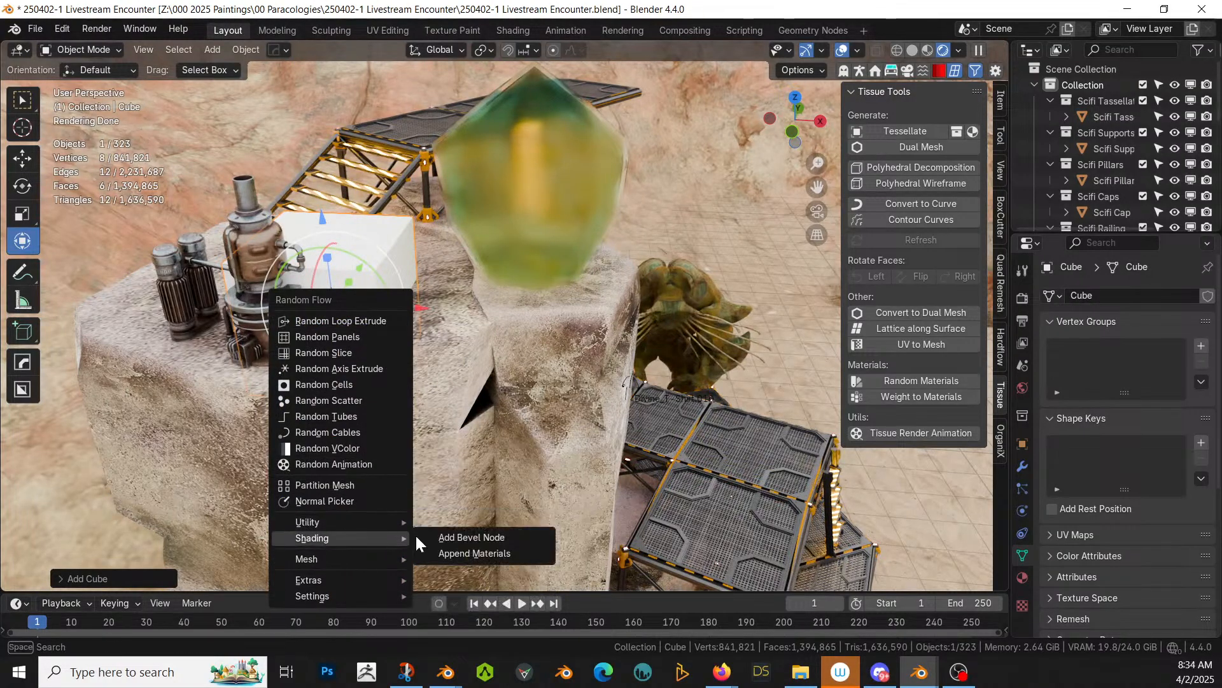
click(489, 554)
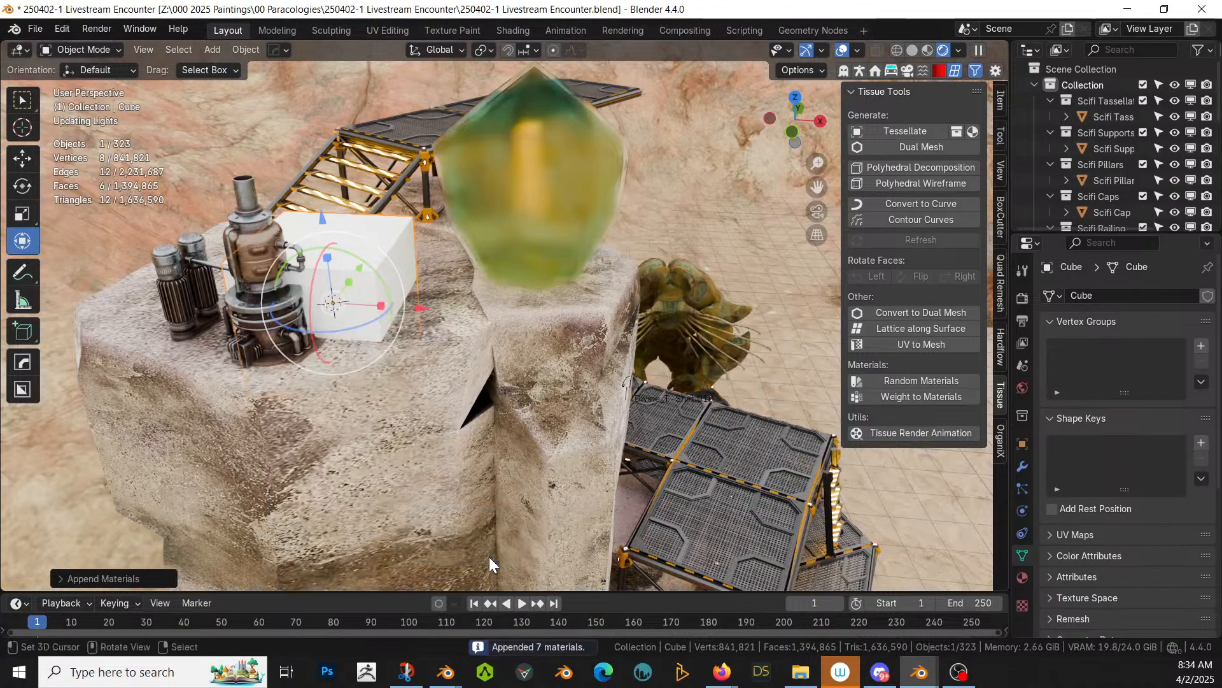
Step: Assign the rflow_panel_hard_uv material to the new cube
click(372, 234)
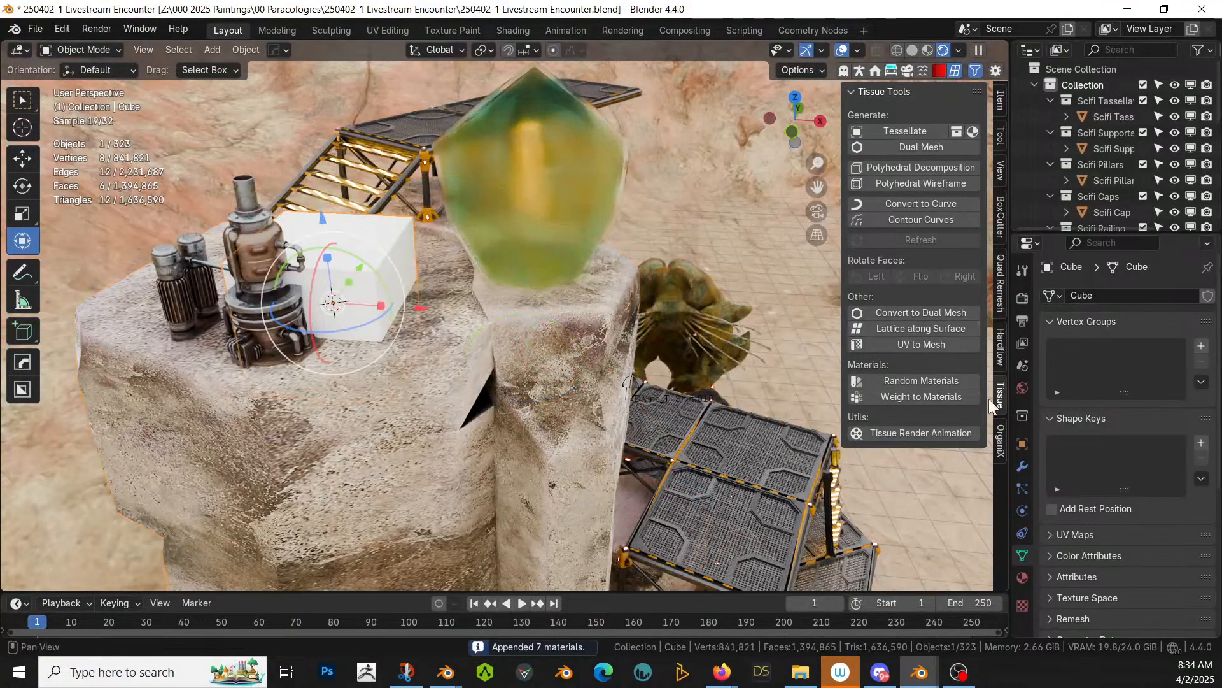
click(1023, 578)
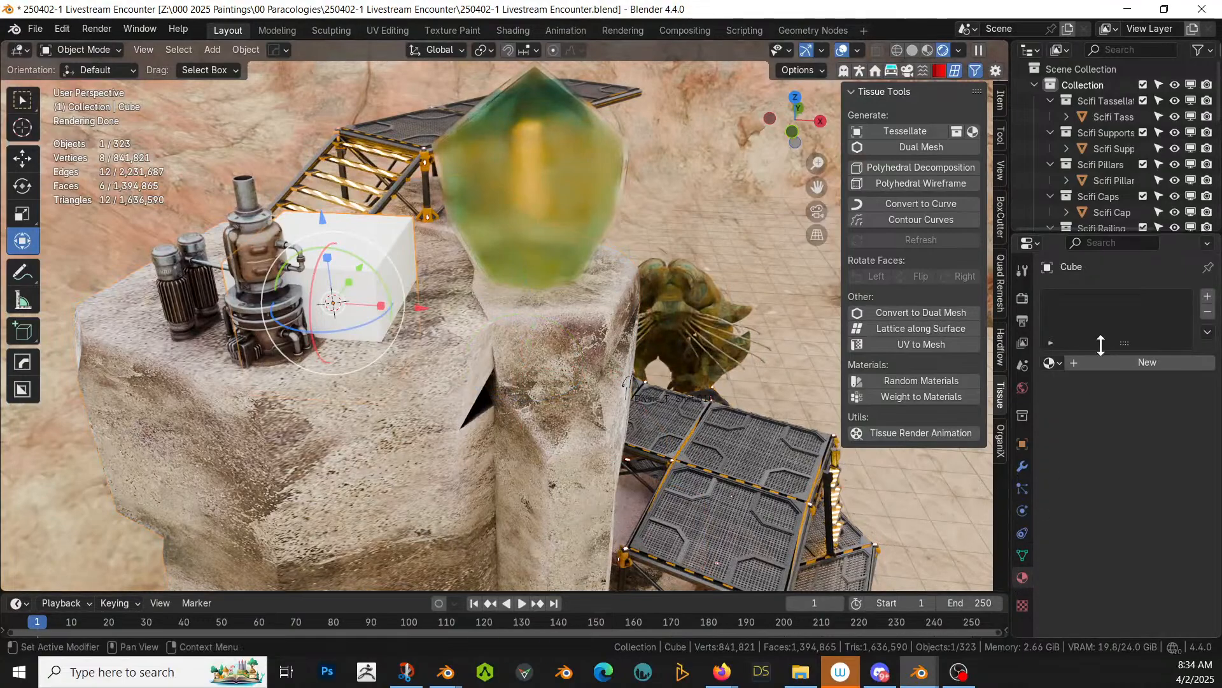
click(1062, 362)
text(rflo)
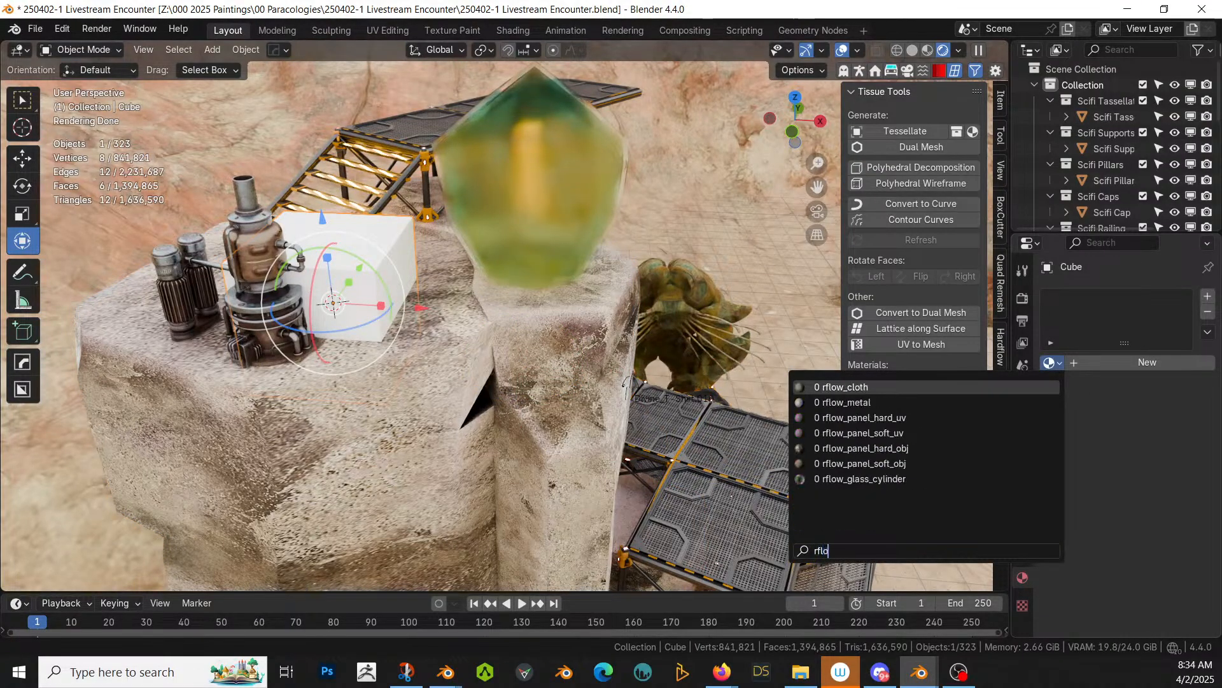
key(Down)
key(Down)
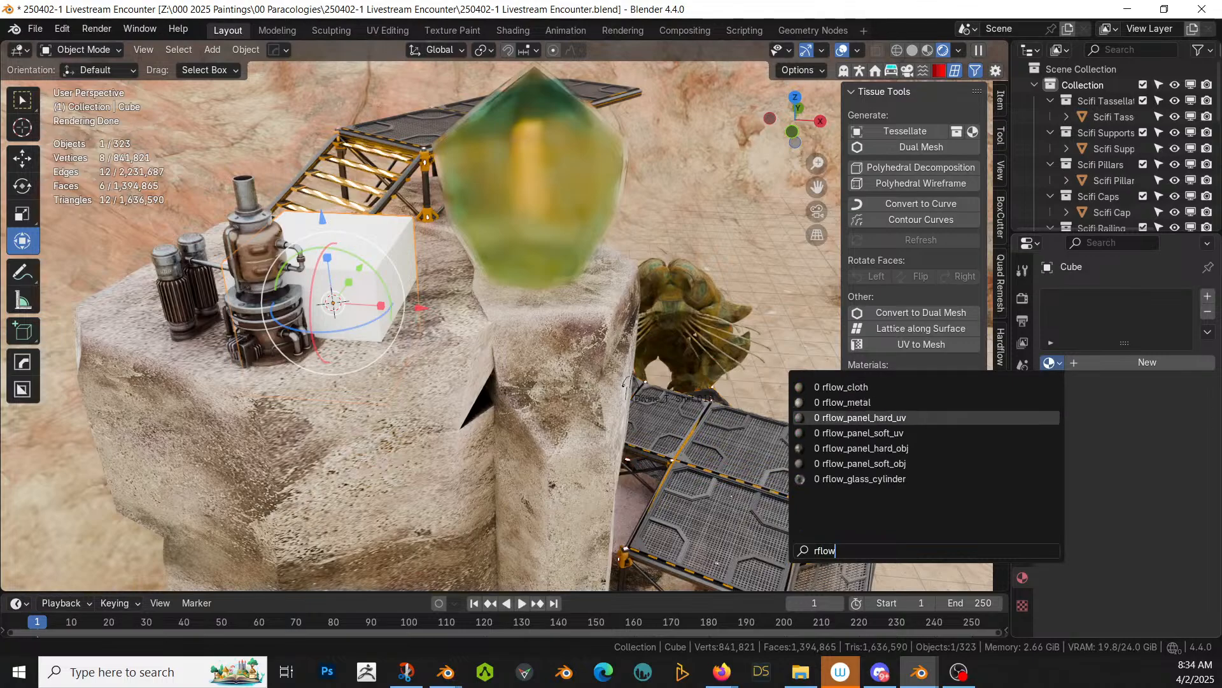
key(Up)
key(Down)
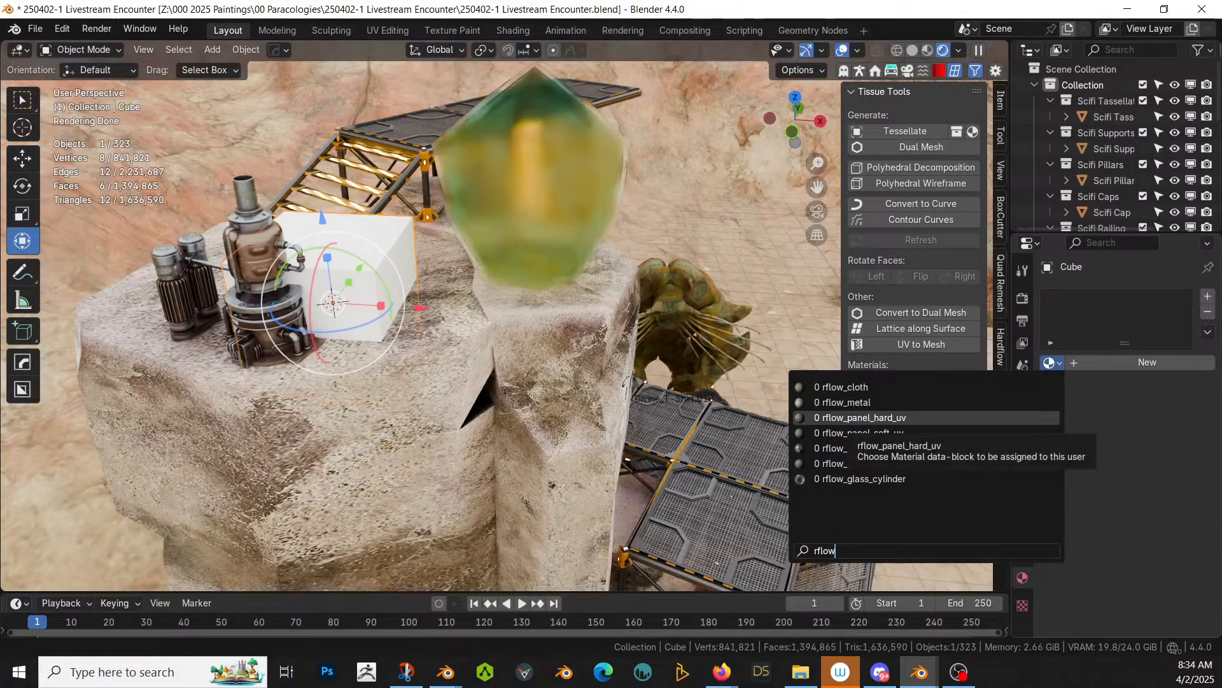
click(869, 412)
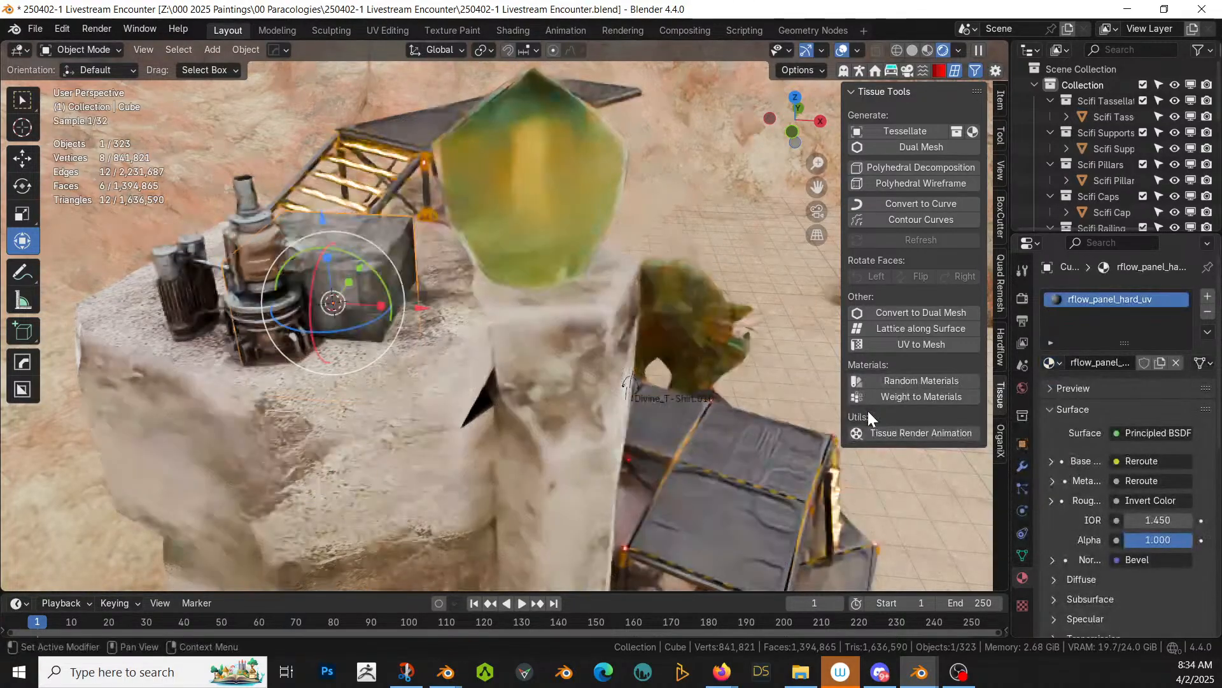
scroll(390, 271, up, 2)
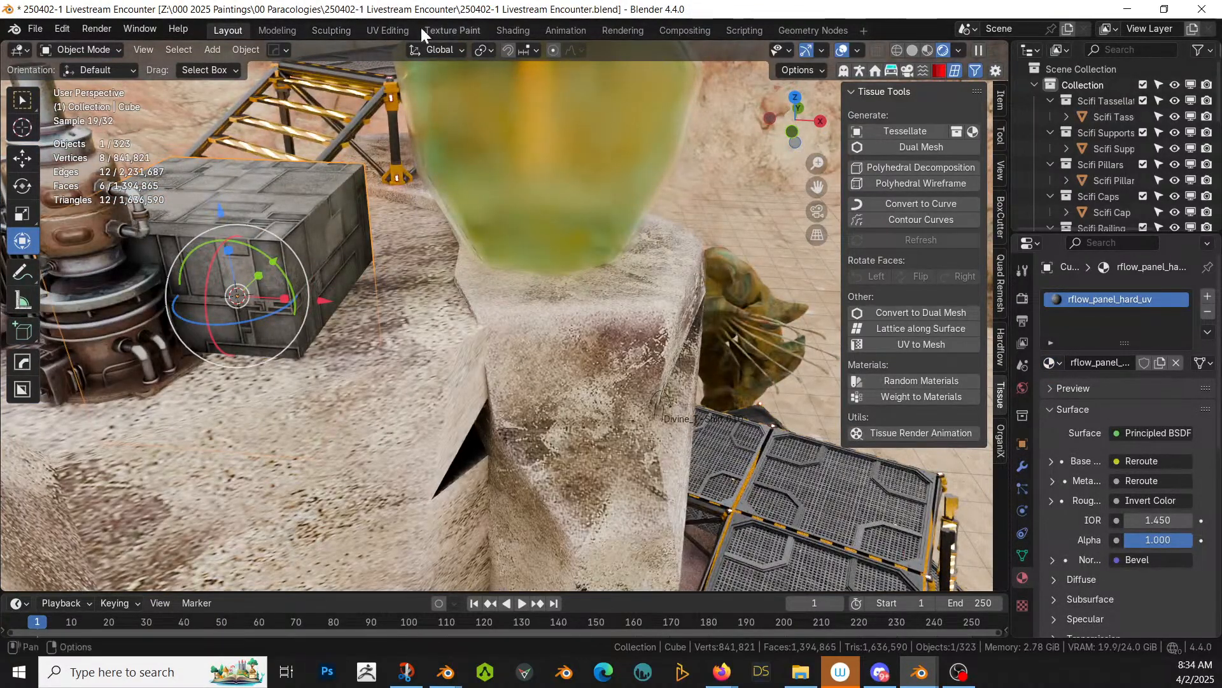
Step: In the Shading workspace, copy the Edge Mask node from the cube's rflow_panel_hard_uv material into the gem's Crystal material
click(517, 28)
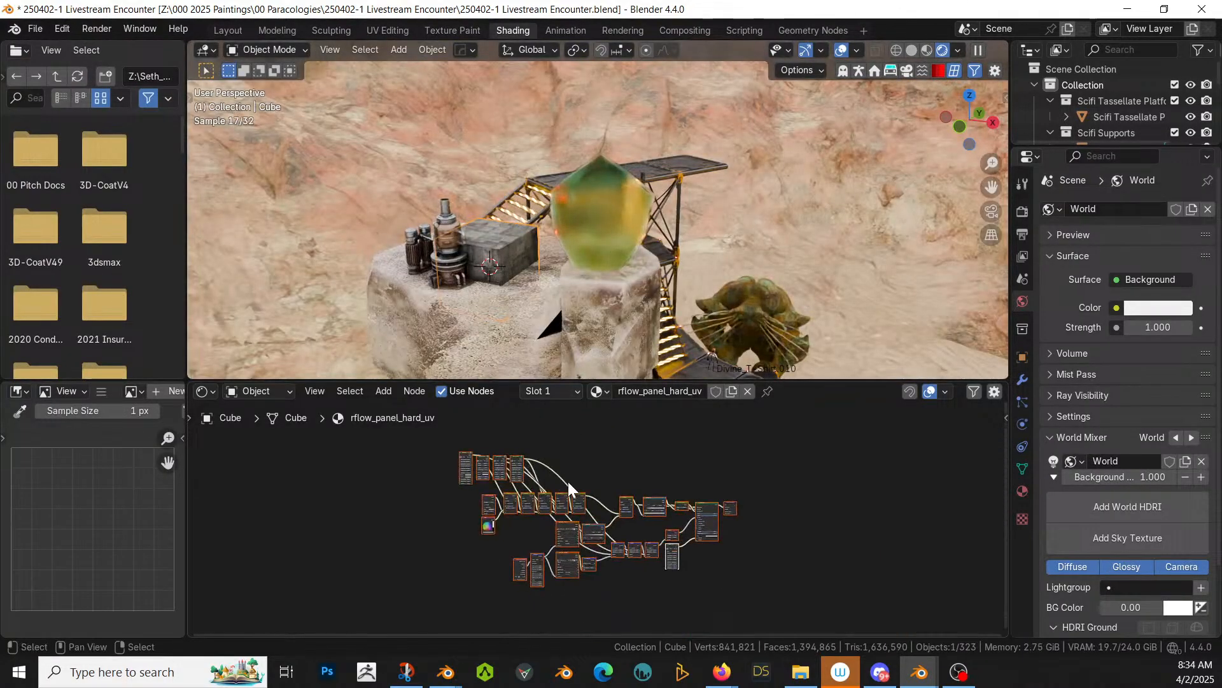
scroll(568, 489, up, 5)
scroll(569, 489, up, 4)
middle_drag(346, 521, 698, 541)
scroll(581, 577, up, 4)
scroll(592, 528, up, 2)
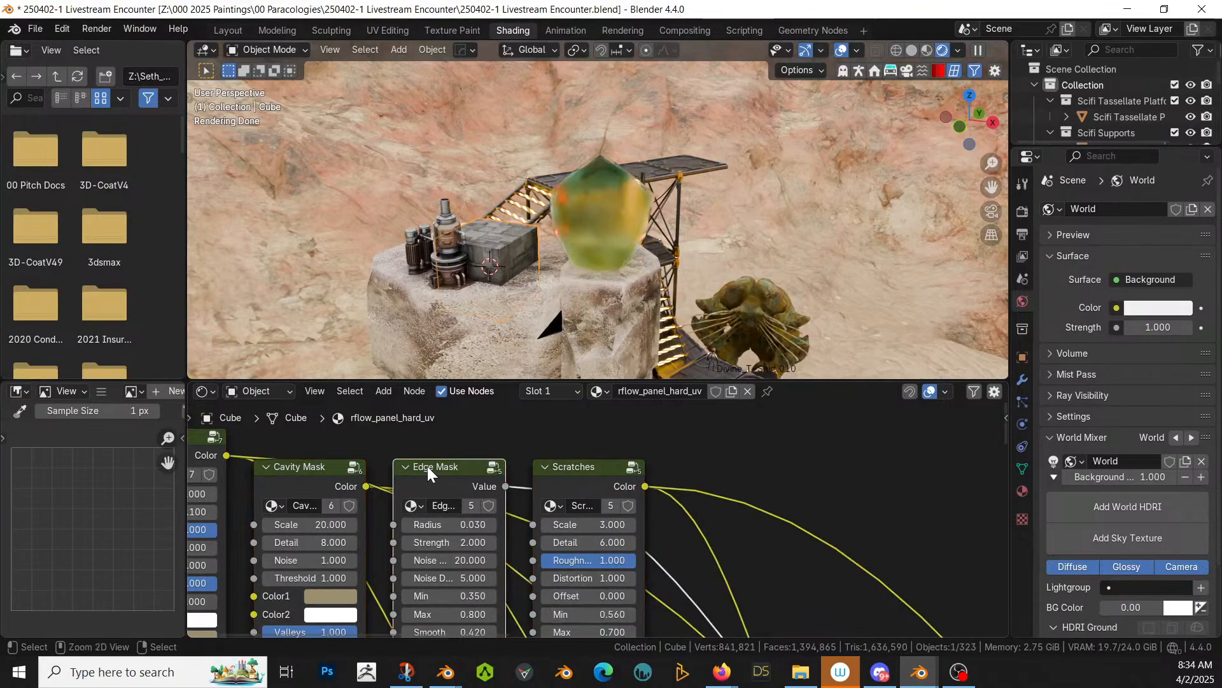
click(583, 217)
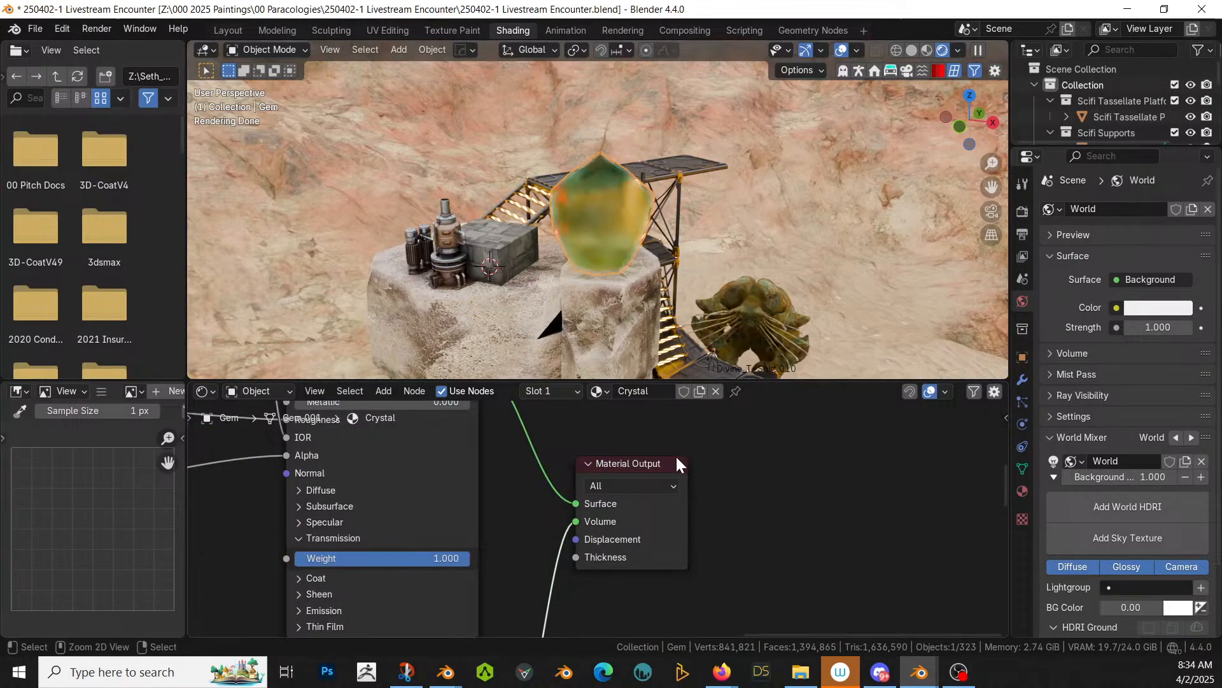
key(ctrl+v)
middle_drag(792, 484, 786, 635)
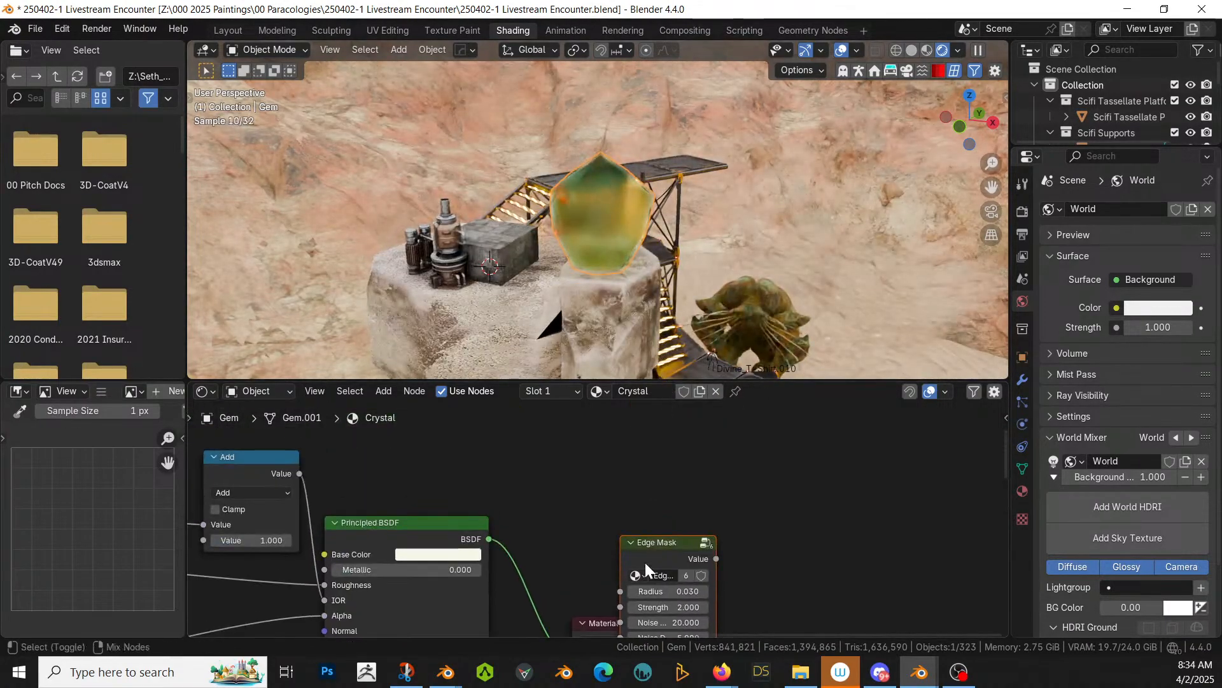
Step: Preview the Edge Mask node's output on the gem and set its Radius to 0.220
ctrl+shift+click(675, 540)
scroll(612, 246, up, 7)
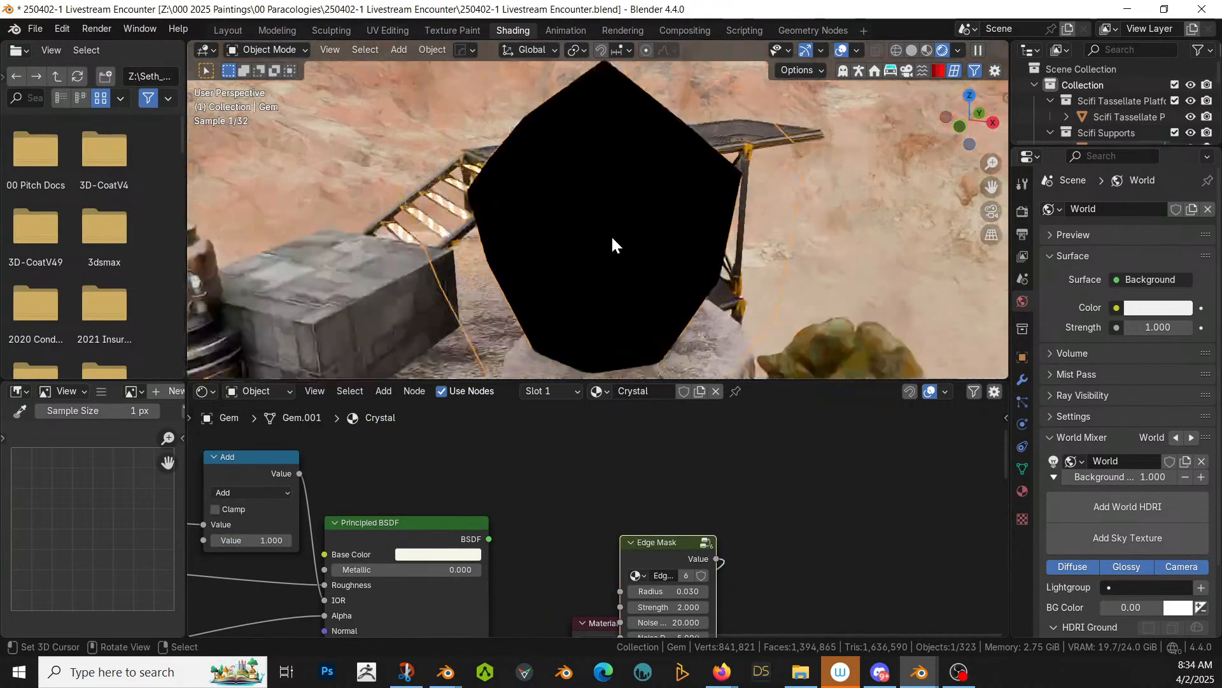
middle_drag(713, 494, 701, 409)
mouse_move(678, 505)
mouse_down()
mouse_move(716, 505)
mouse_move(661, 507)
mouse_up()
Step: Set the Edge Mask's noise scale to 5, noise detail to 1 and Strength to 2.250
middle_drag(755, 539, 756, 504)
click(669, 501)
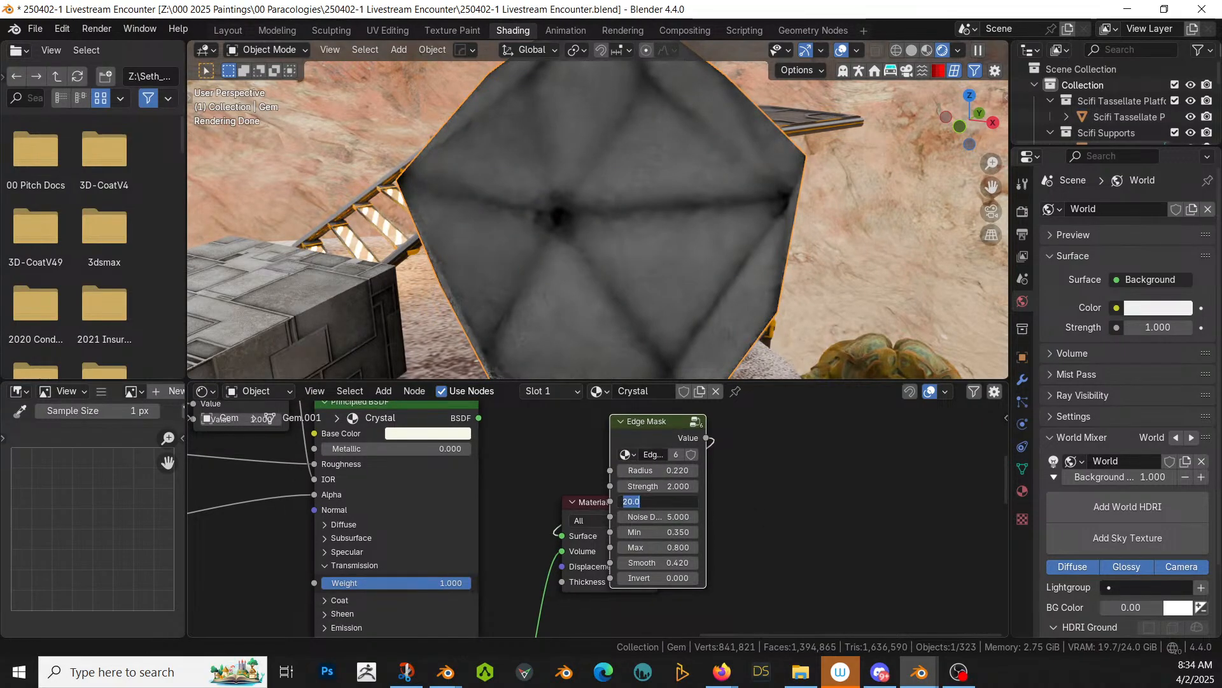
key(Return)
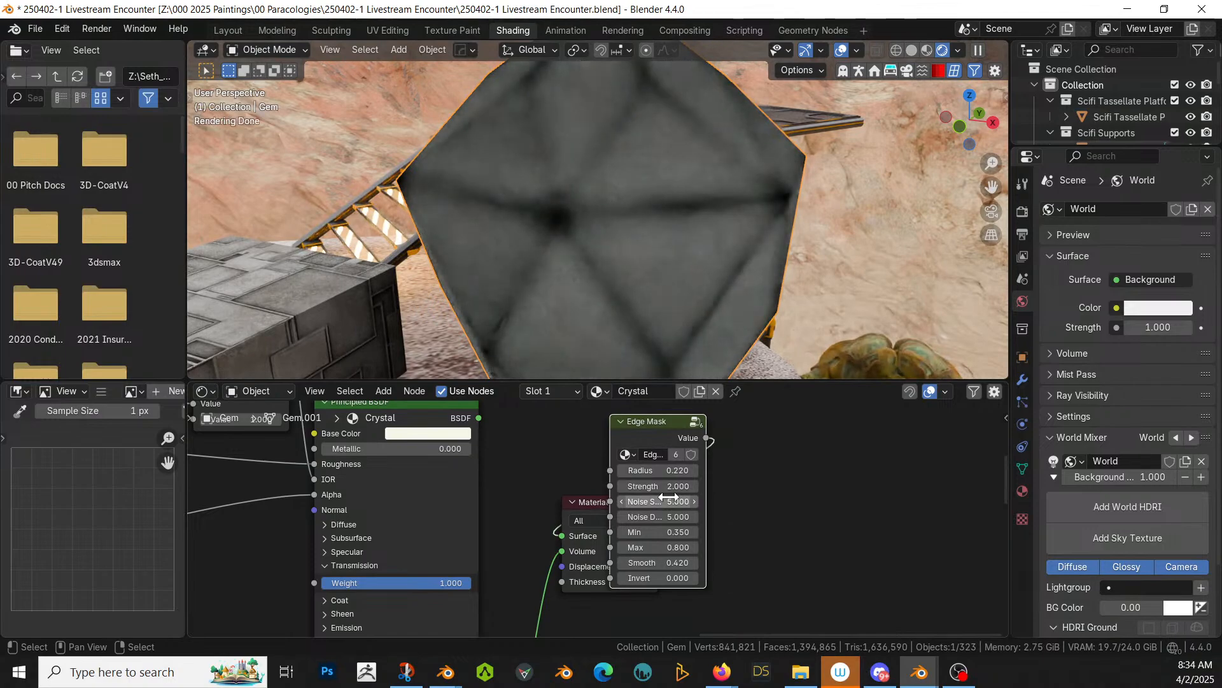
scroll(668, 503, up, 1)
click(668, 516)
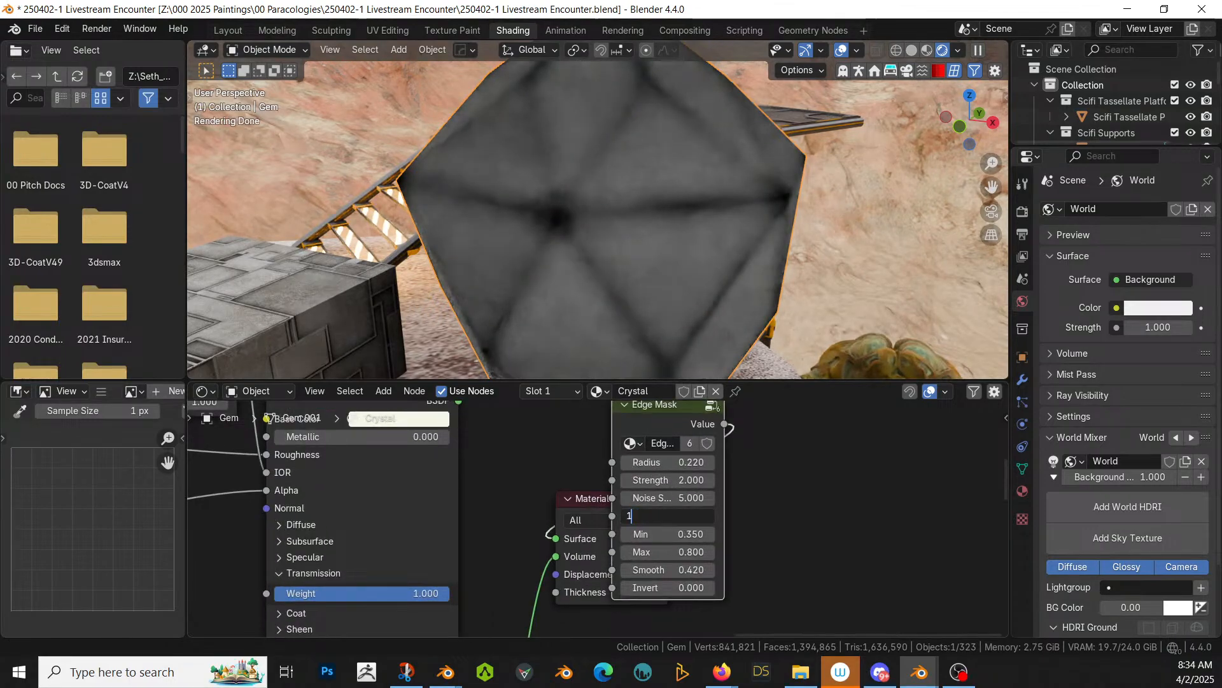
key(Return)
scroll(745, 602, up, 1)
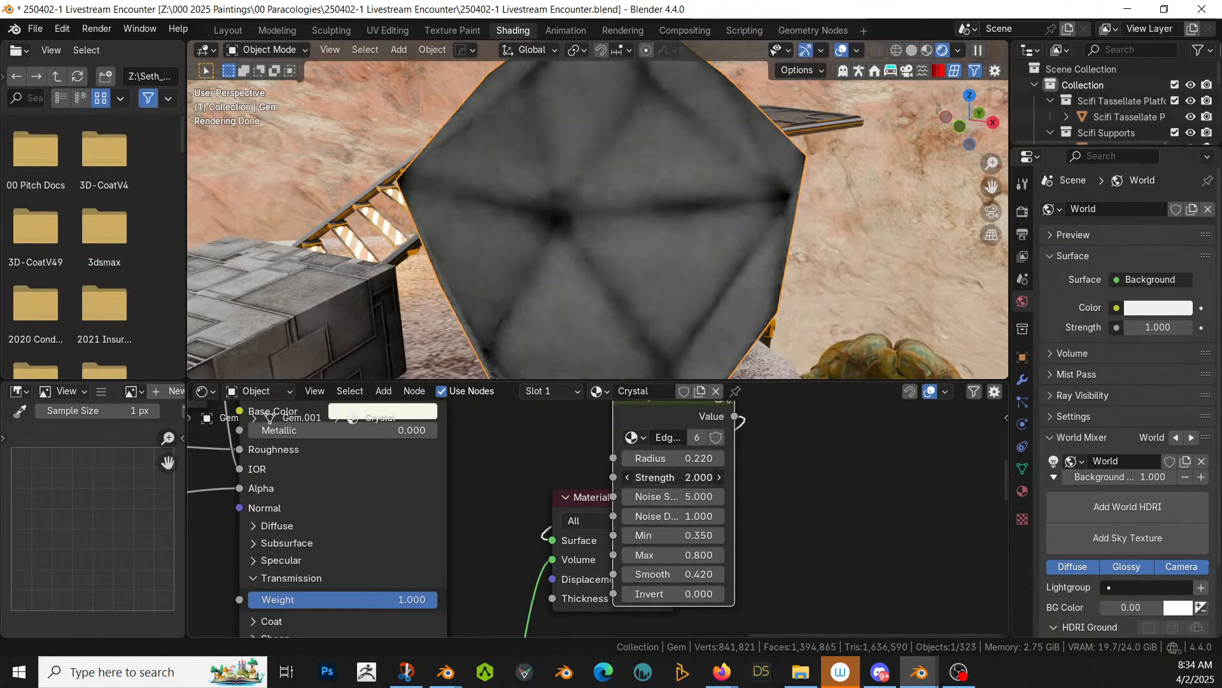
drag(675, 477, 697, 477)
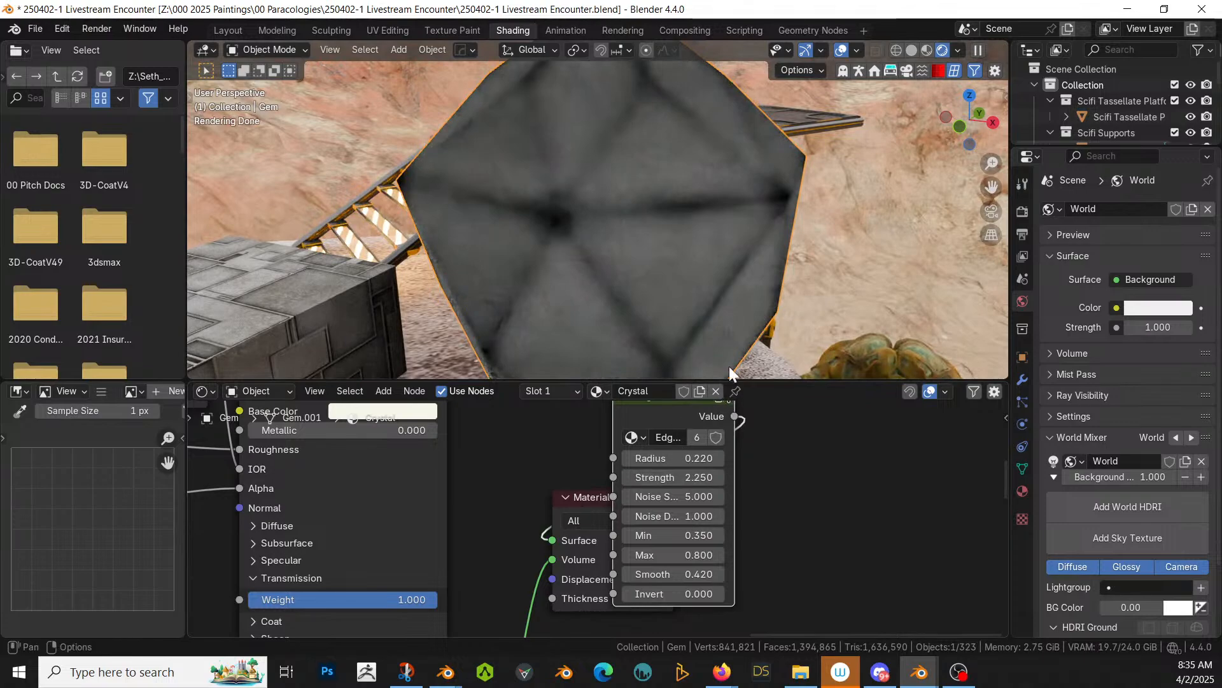
Step: Spread out the Edge Mask, Material Output and Principled BSDF nodes to make room after the Add node
middle_drag(778, 517, 833, 623)
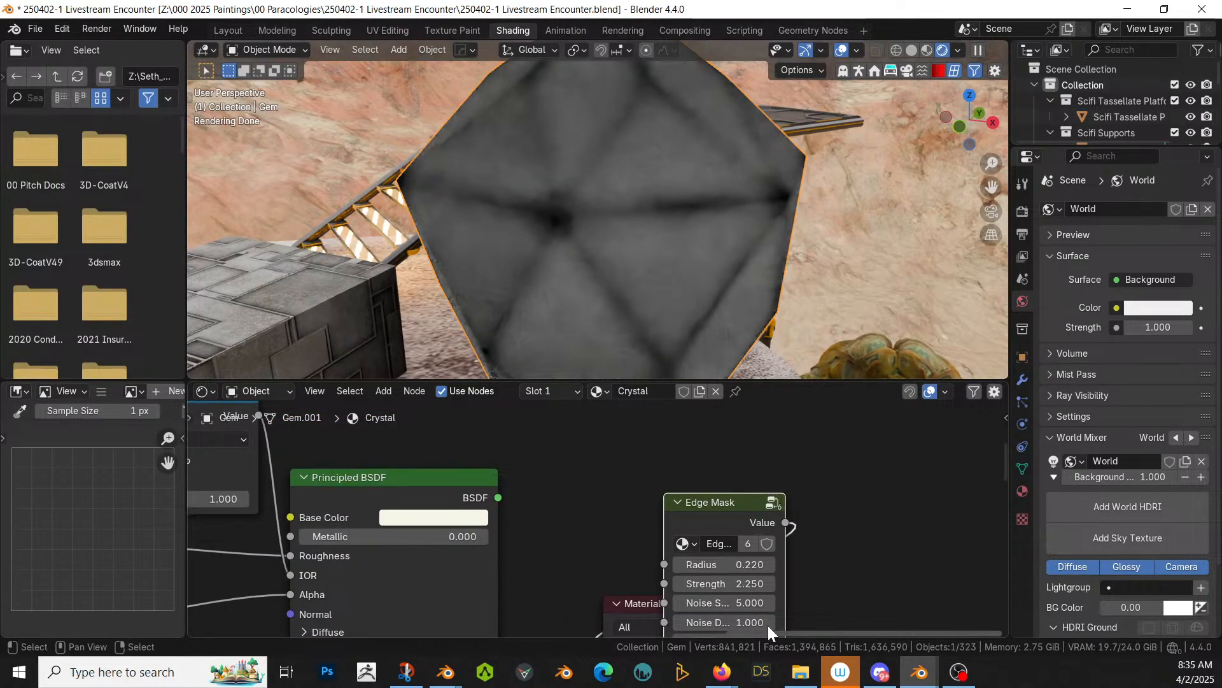
scroll(580, 518, down, 3)
scroll(537, 460, down, 2)
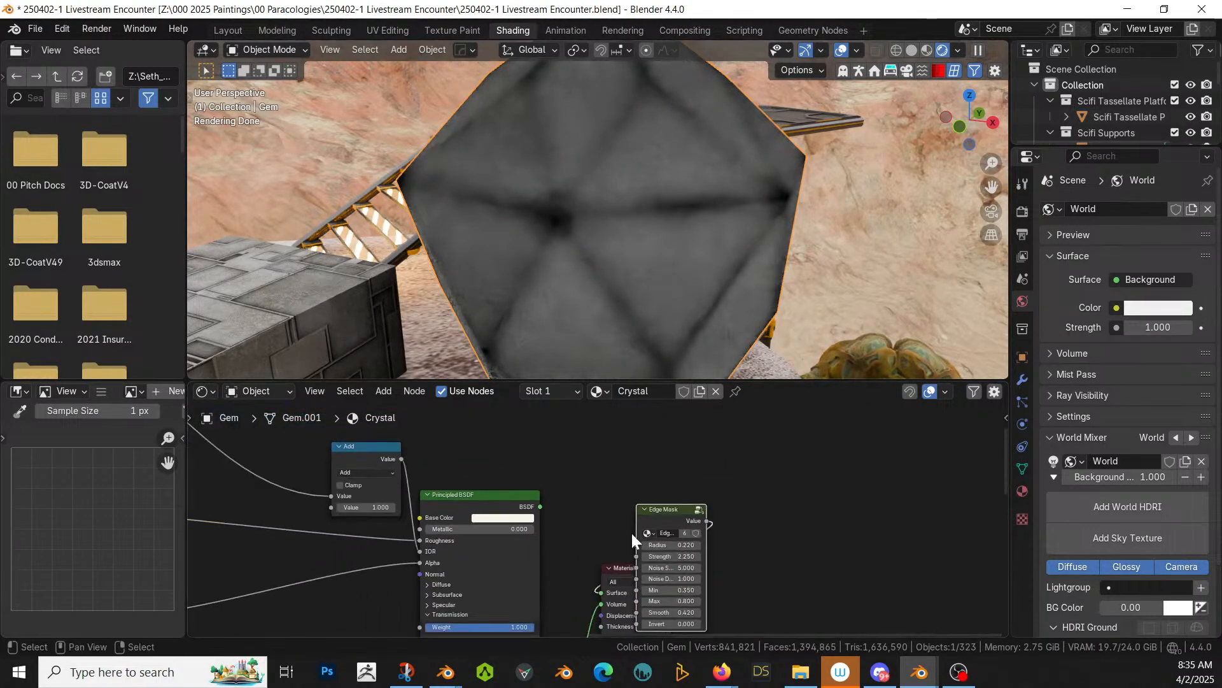
middle_drag(642, 478, 598, 430)
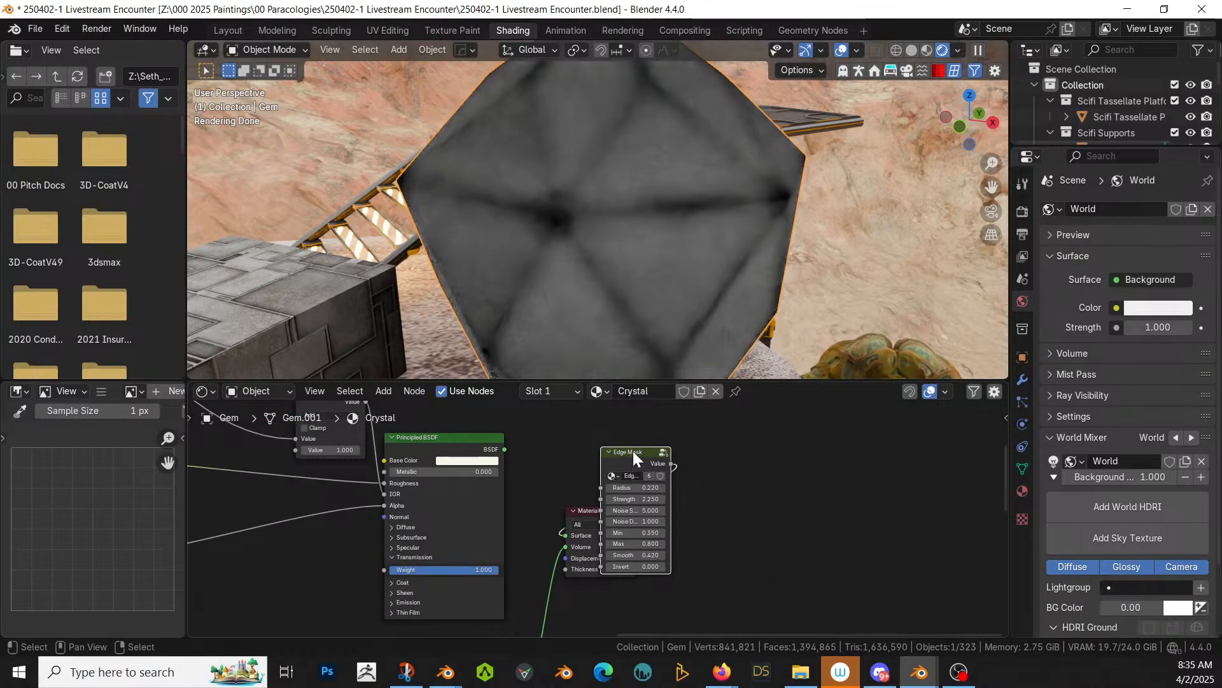
drag(633, 450, 818, 476)
drag(630, 511, 943, 524)
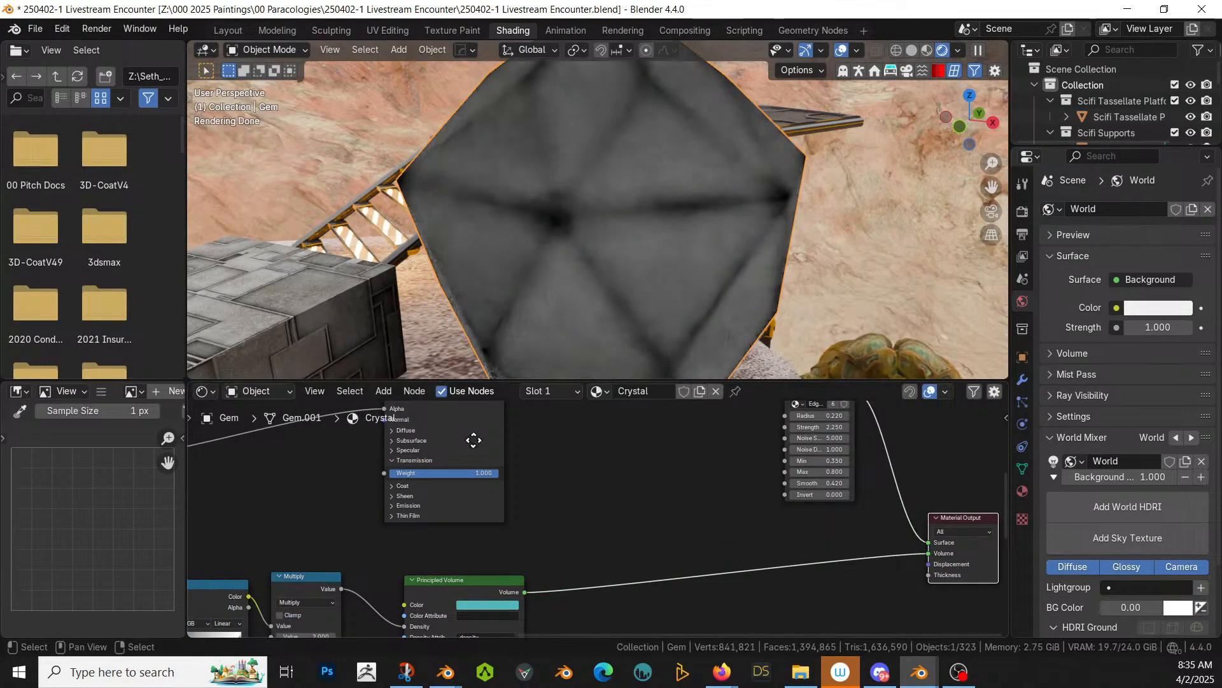
middle_drag(472, 437, 496, 579)
drag(464, 486, 677, 473)
Step: Duplicate the Add math node and insert the copy between the original and the Principled BSDF's IOR input
middle_drag(404, 475, 407, 517)
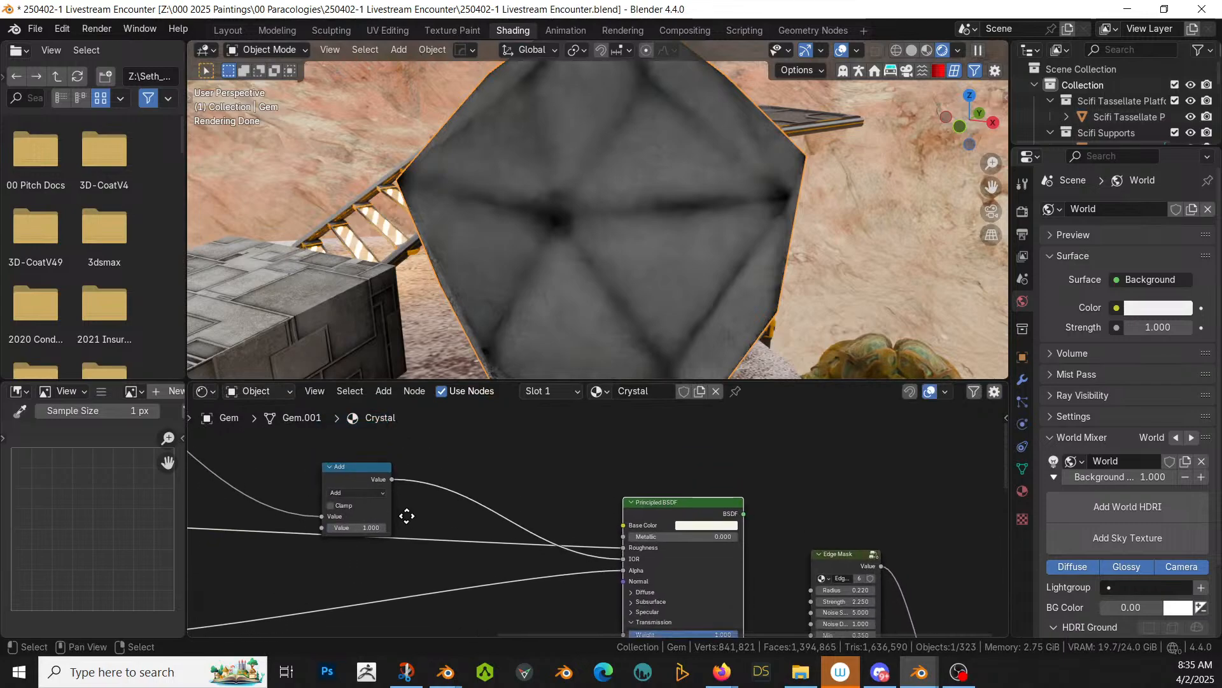
click(341, 475)
key(shift+d)
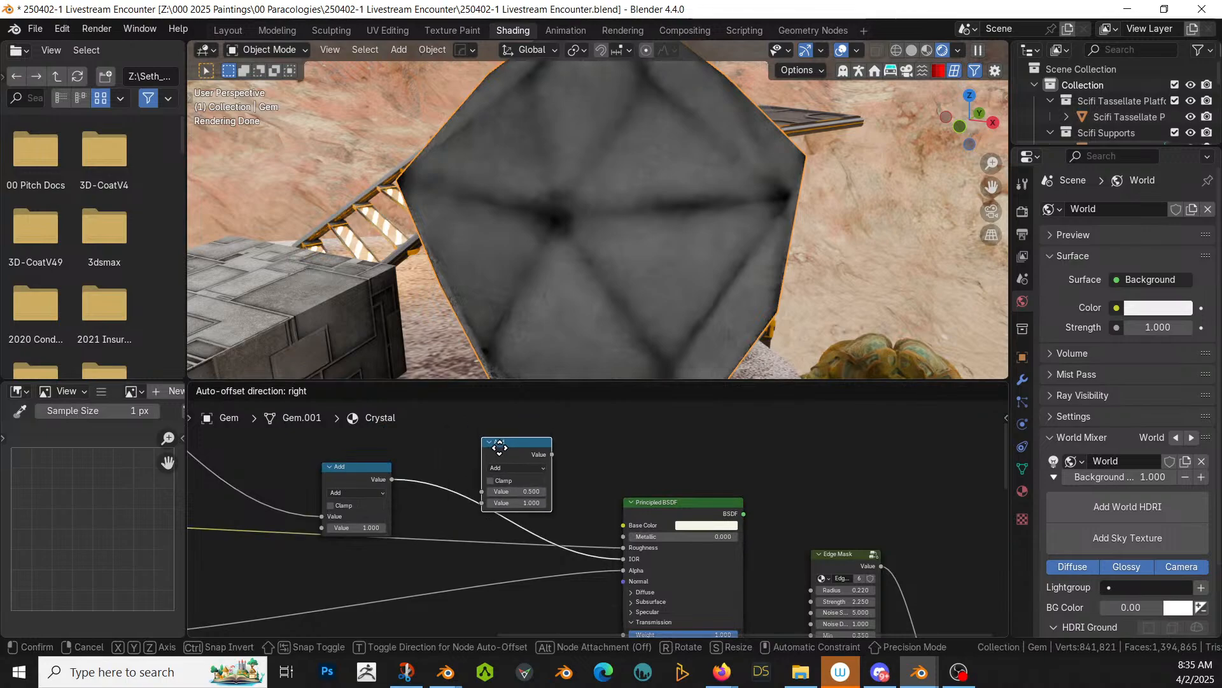
click(469, 449)
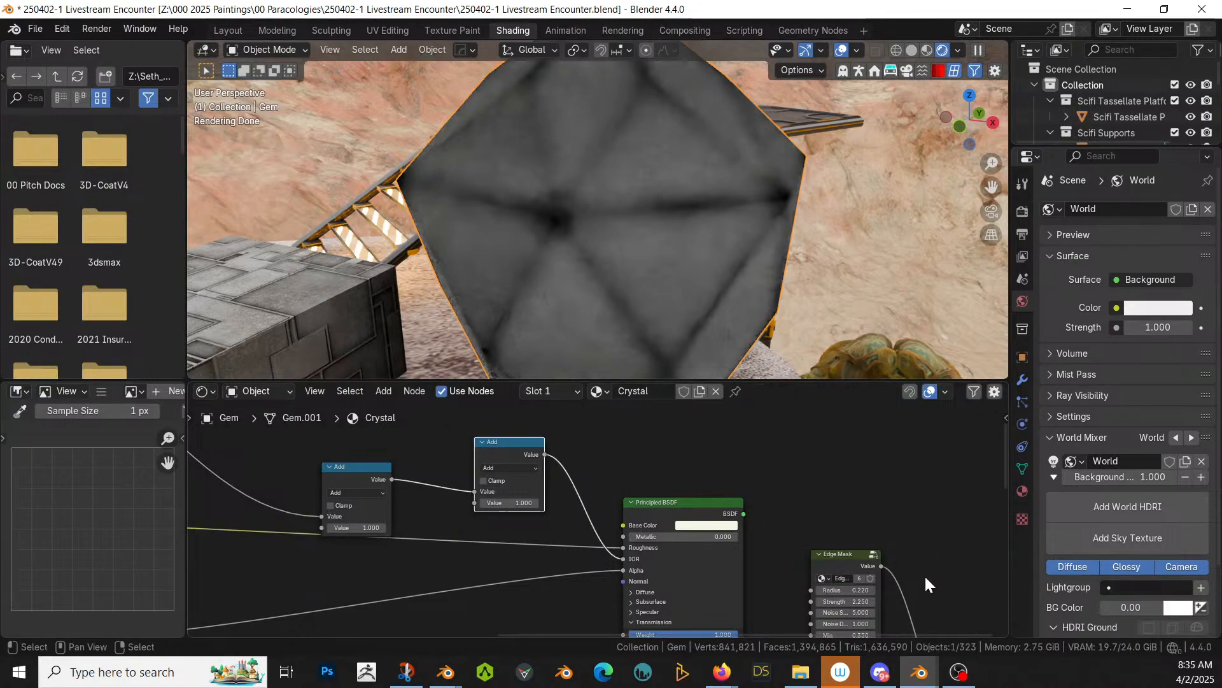
Step: Move the Edge Mask node into the open space above the two Add nodes, leaving room after its output
drag(851, 553, 381, 540)
middle_drag(444, 531, 449, 430)
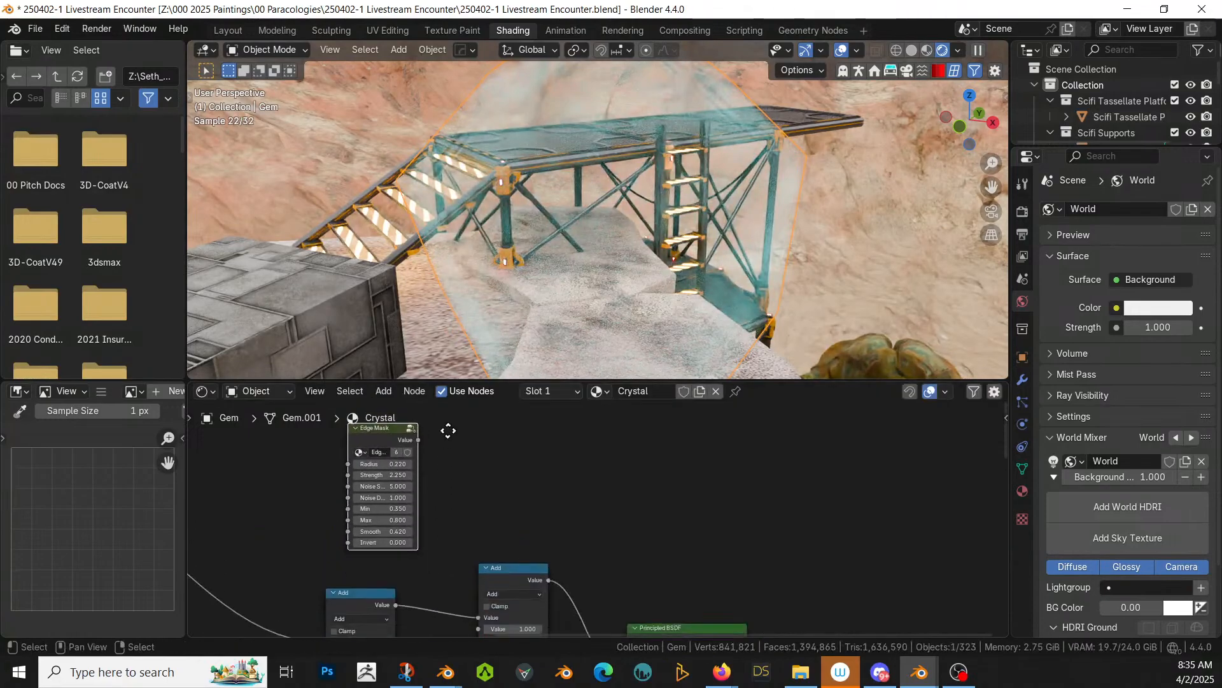
scroll(465, 429, down, 2)
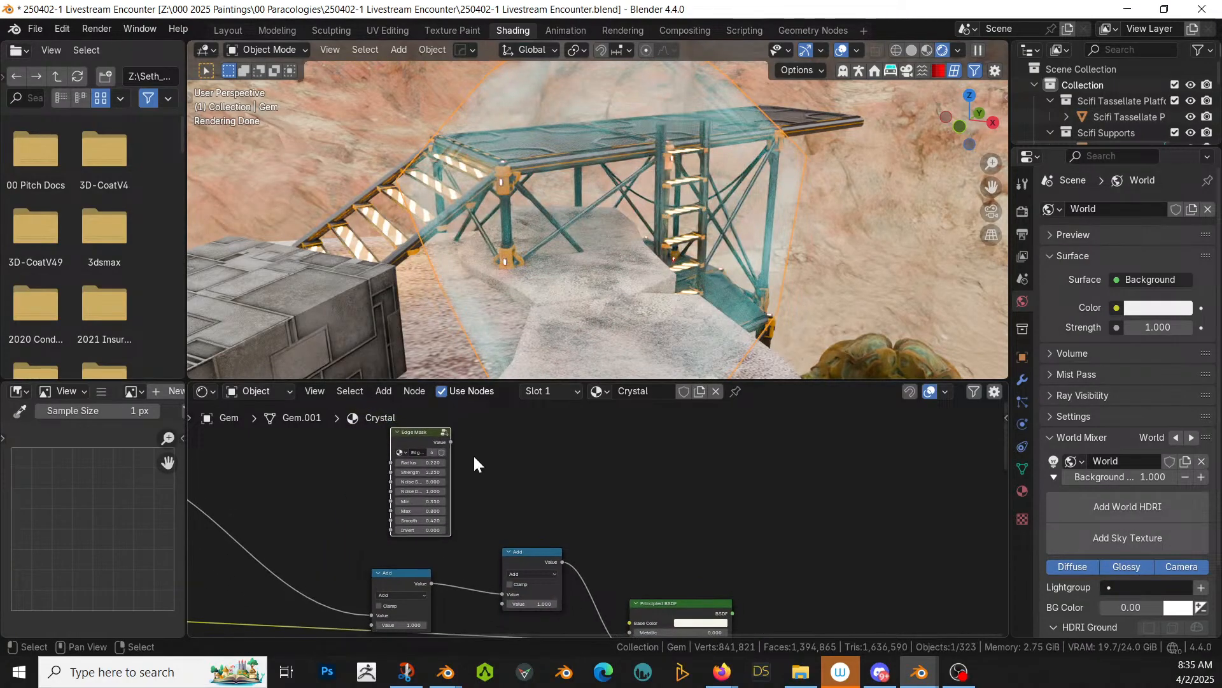
scroll(484, 522, up, 1)
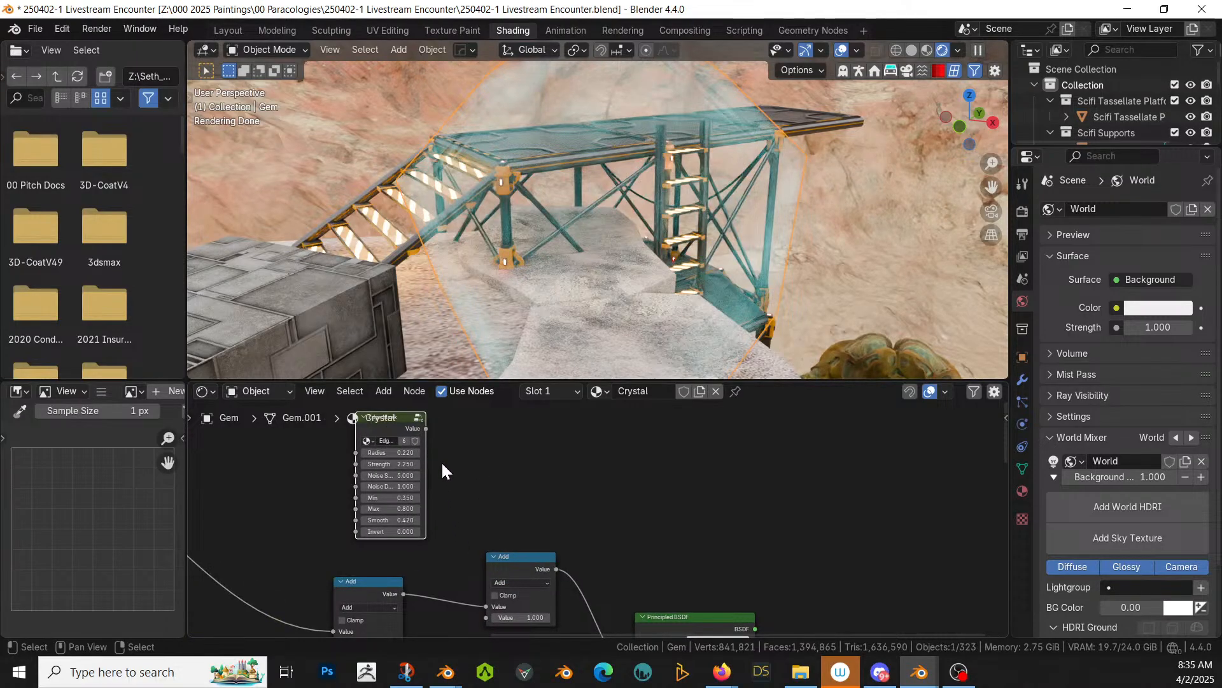
scroll(442, 465, up, 1)
middle_drag(443, 470, 462, 512)
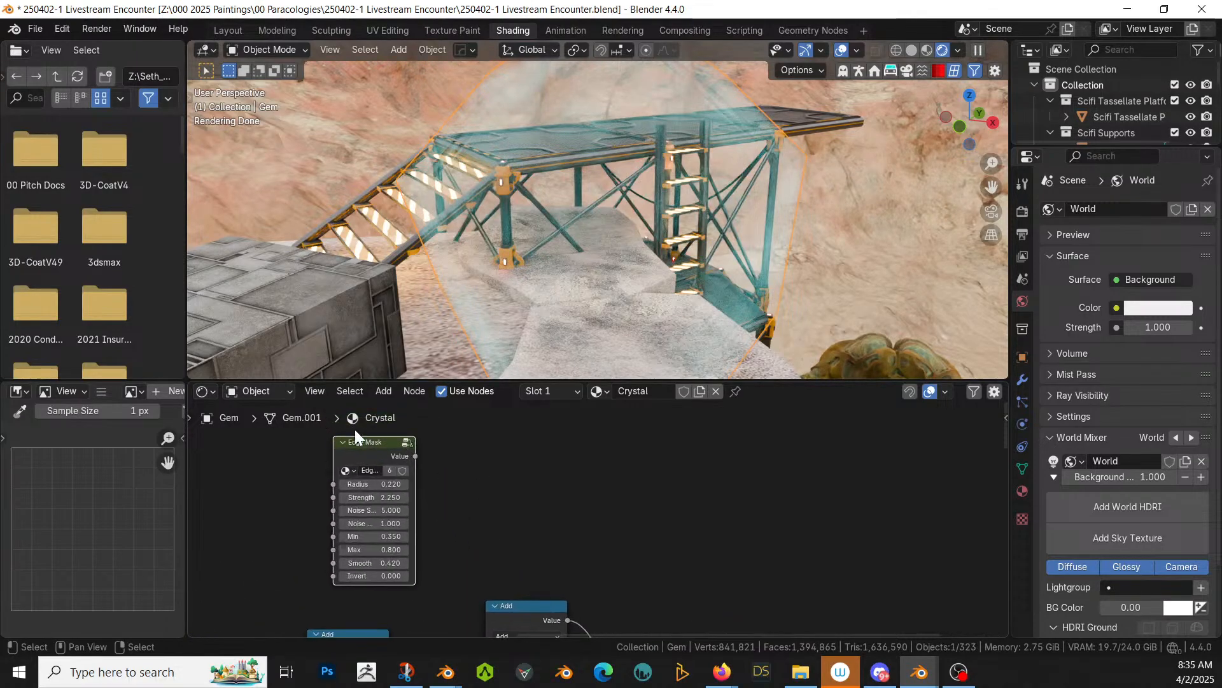
drag(359, 440, 282, 447)
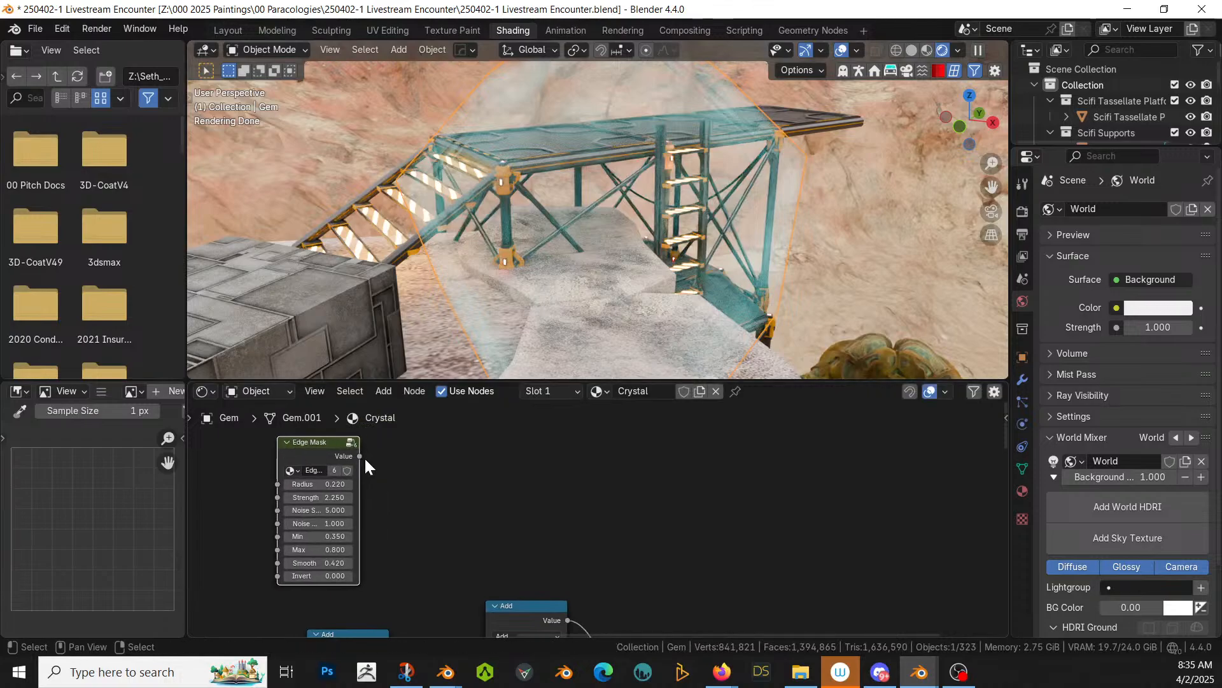
Step: Try feeding the Edge Mask into an Invert Color node's Color input, preview it with Fac 0, and remove the node
drag(360, 457, 421, 463)
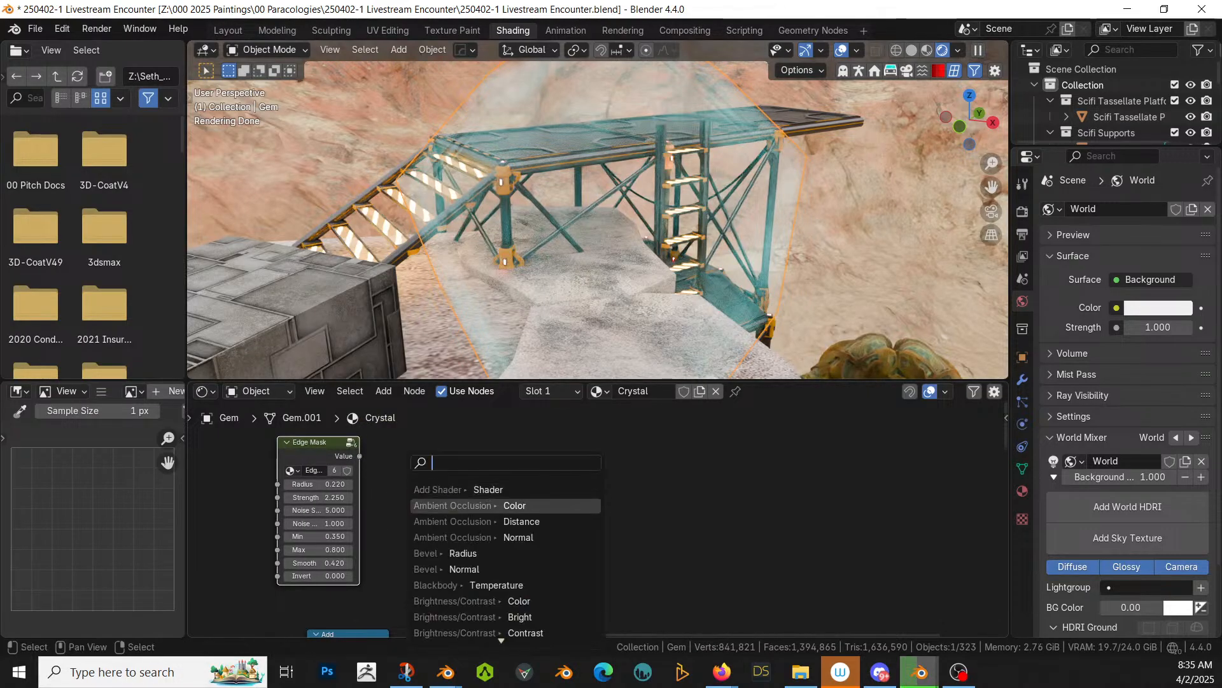
text(inver)
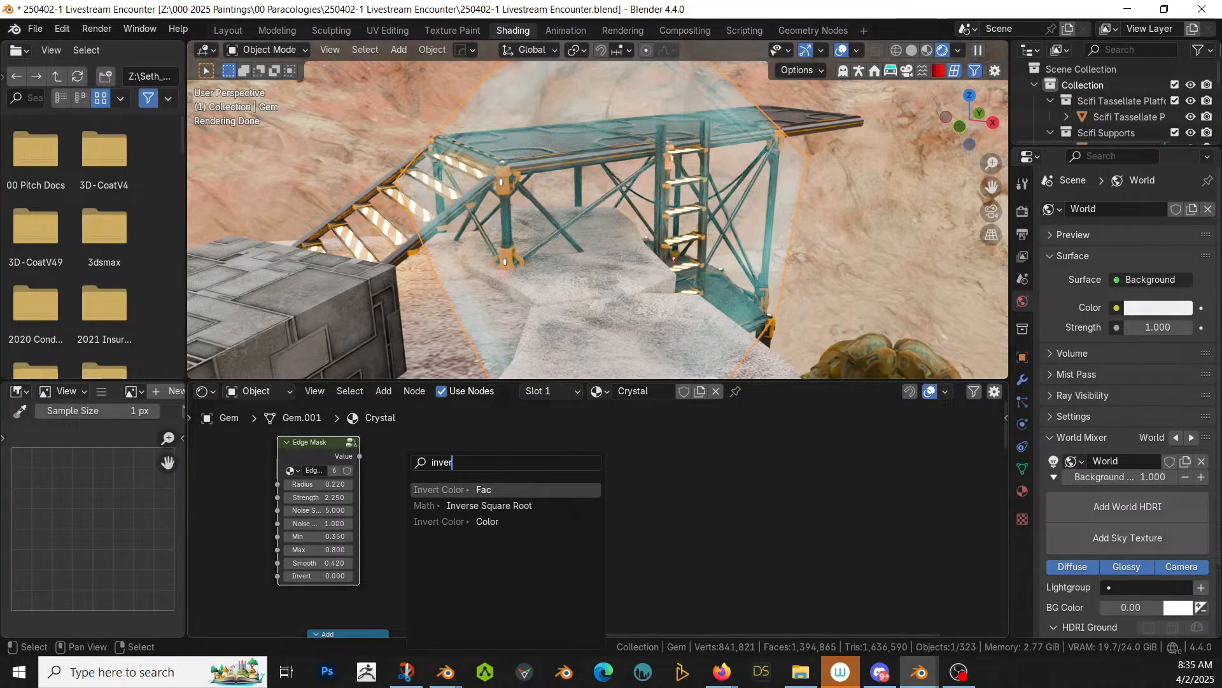
key(Return)
click(472, 510)
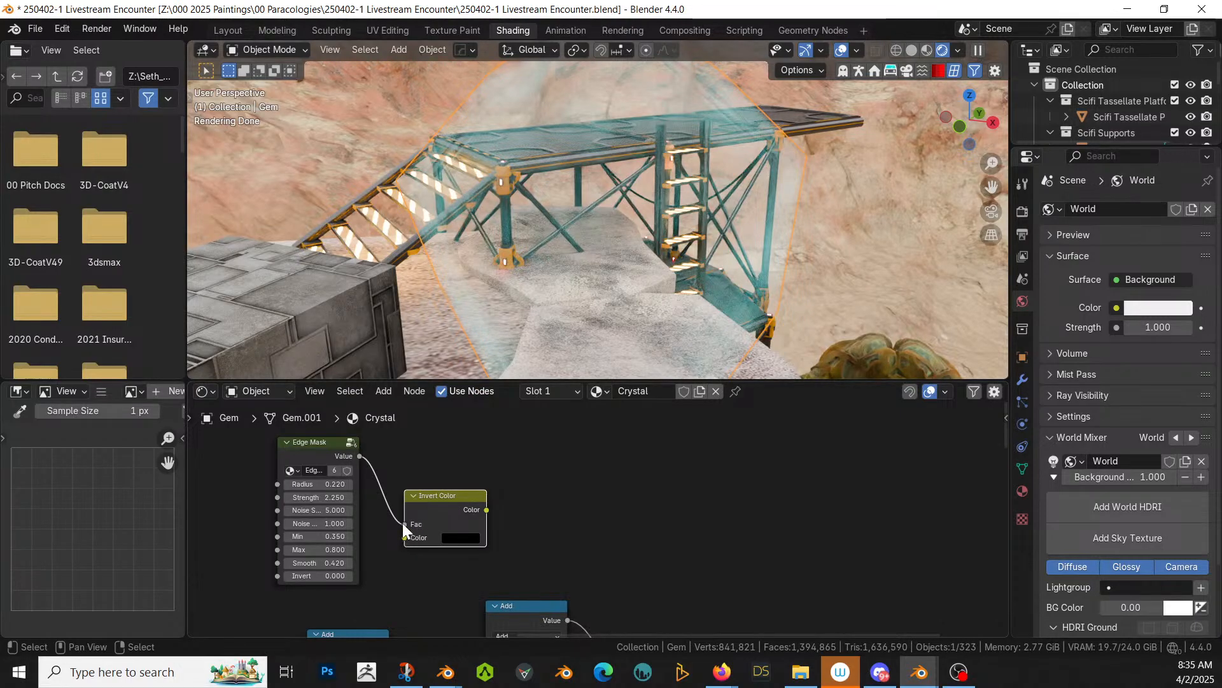
drag(404, 524, 407, 537)
ctrl+shift+click(433, 494)
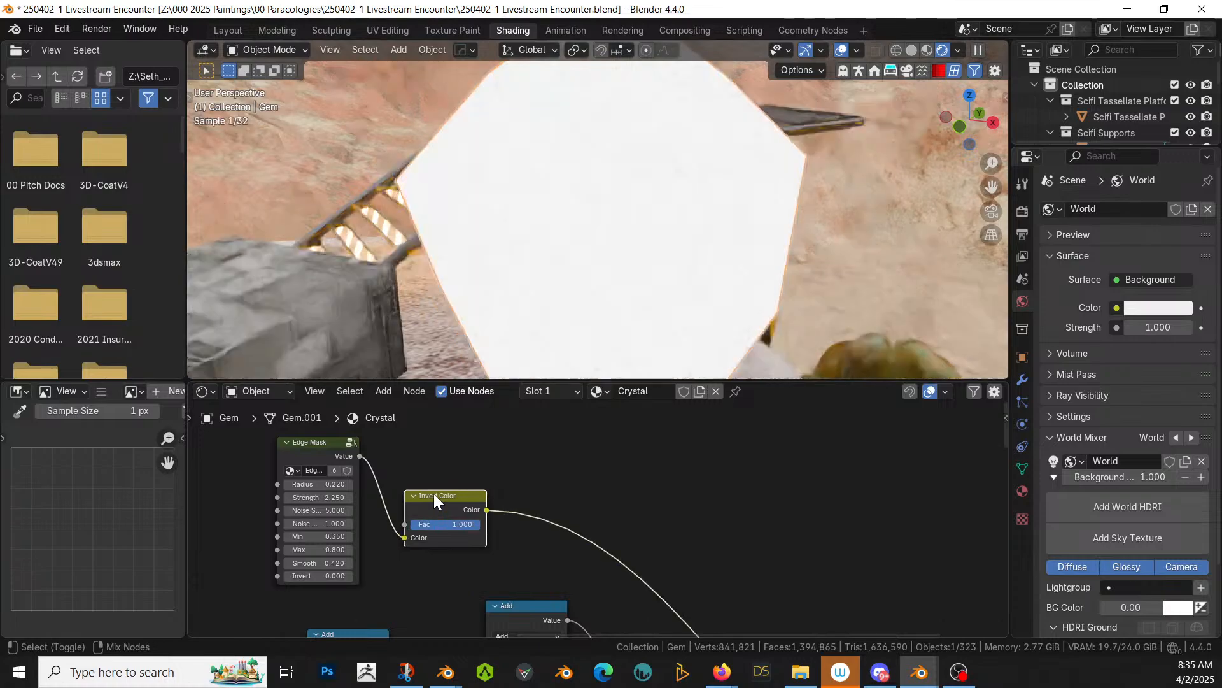
scroll(430, 513, up, 1)
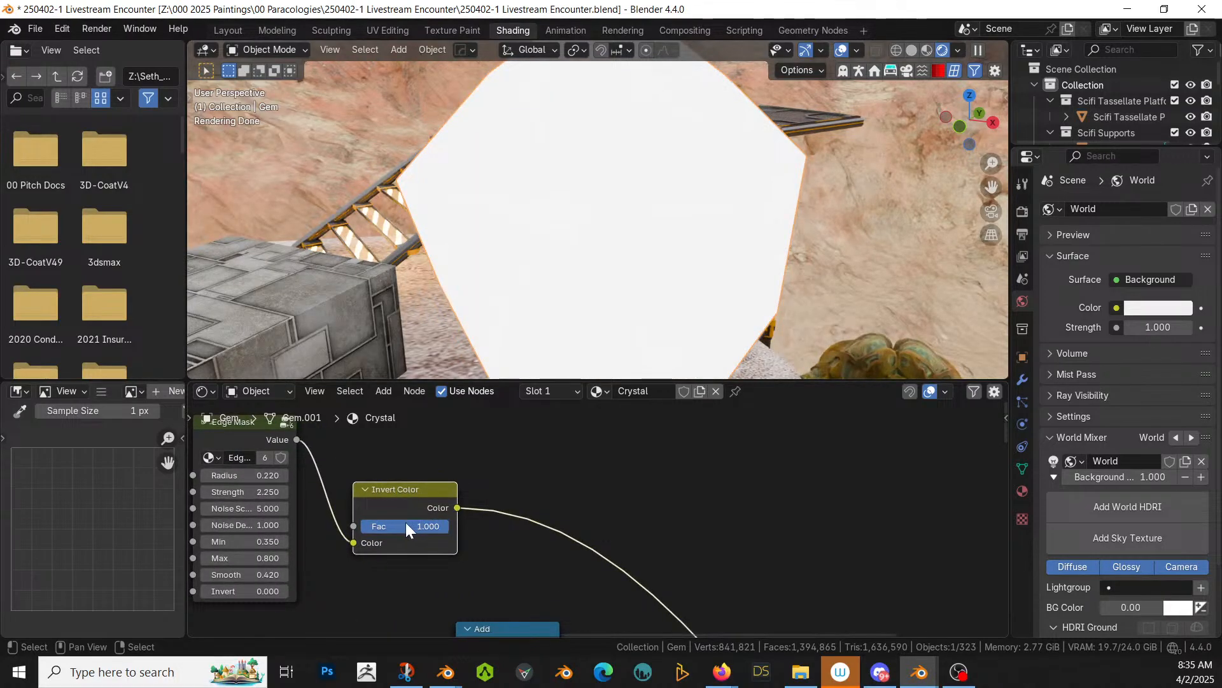
drag(425, 522, 373, 526)
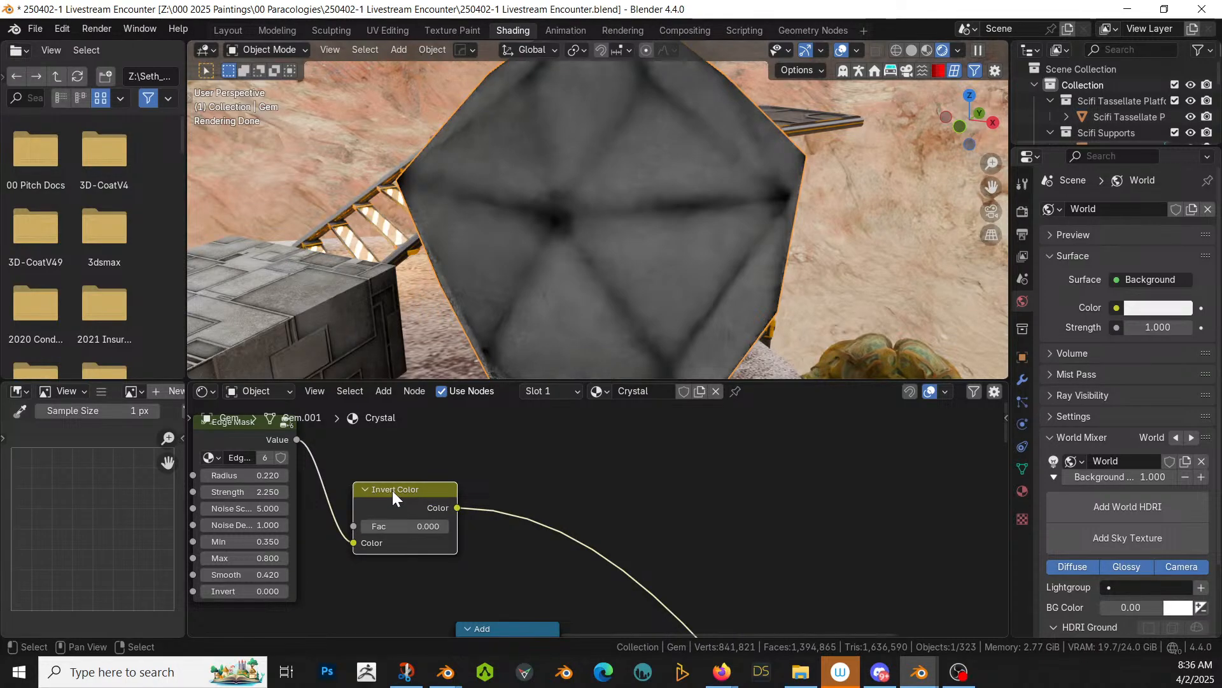
key(ctrl+x)
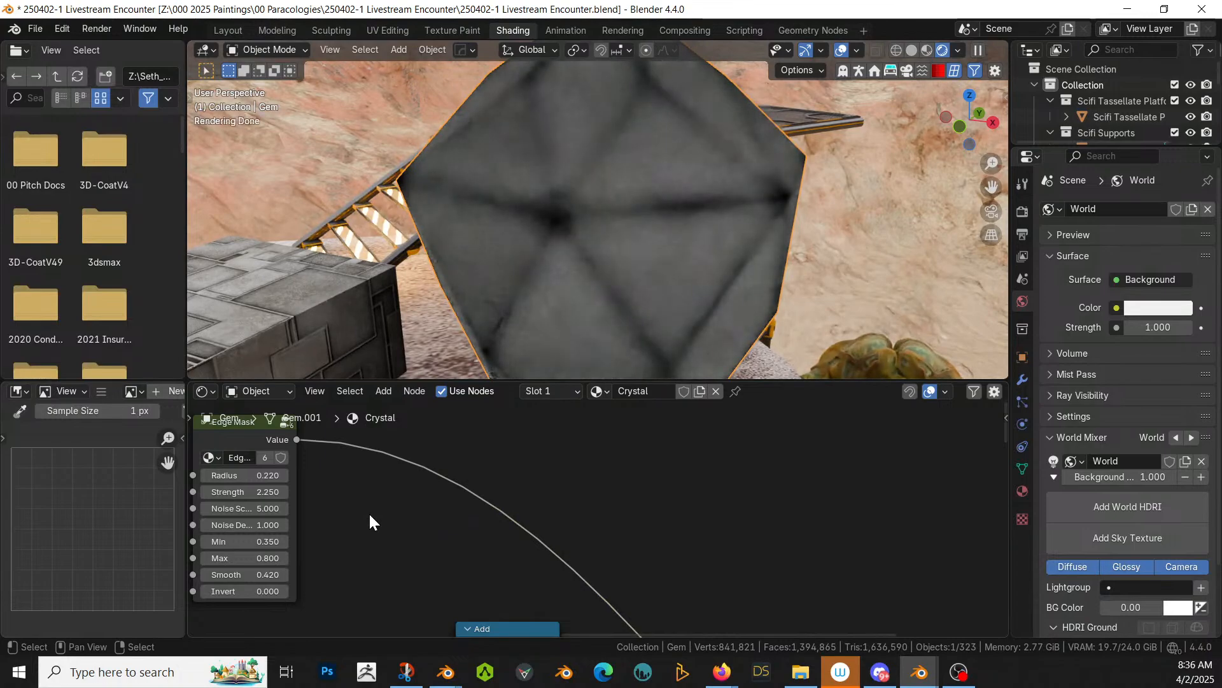
Step: Insert a Math node after the Edge Mask and route the mask's value into its second Value input
key(shift+a)
text(math)
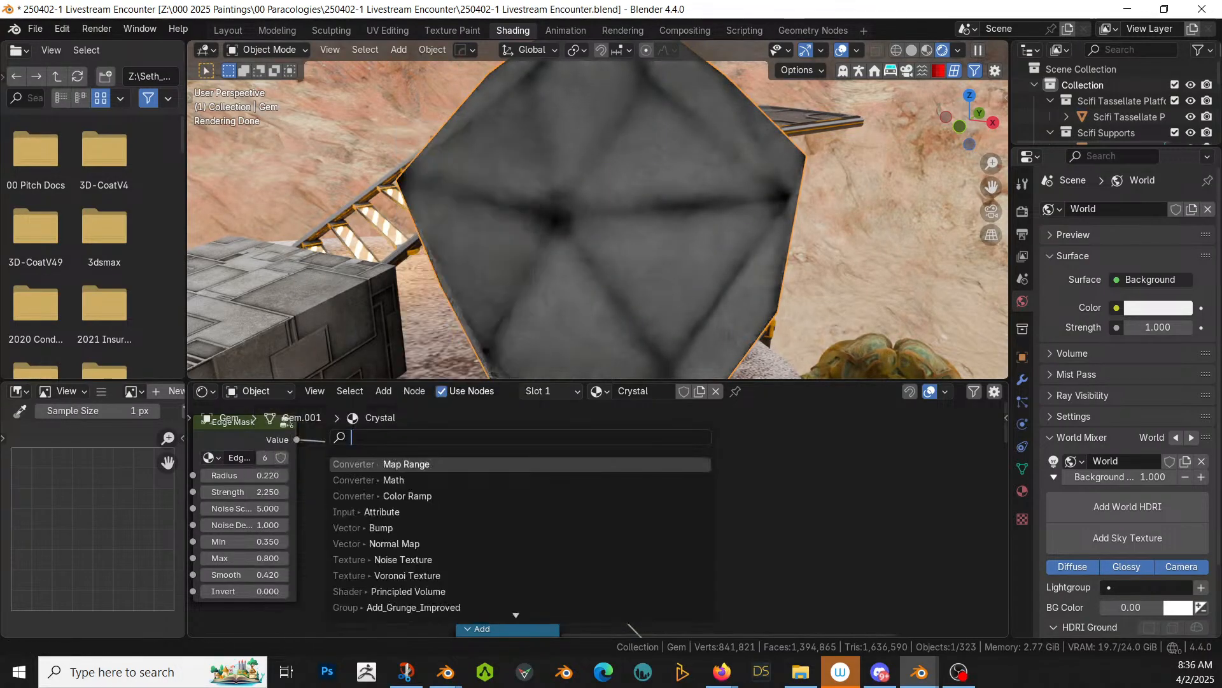
key(Return)
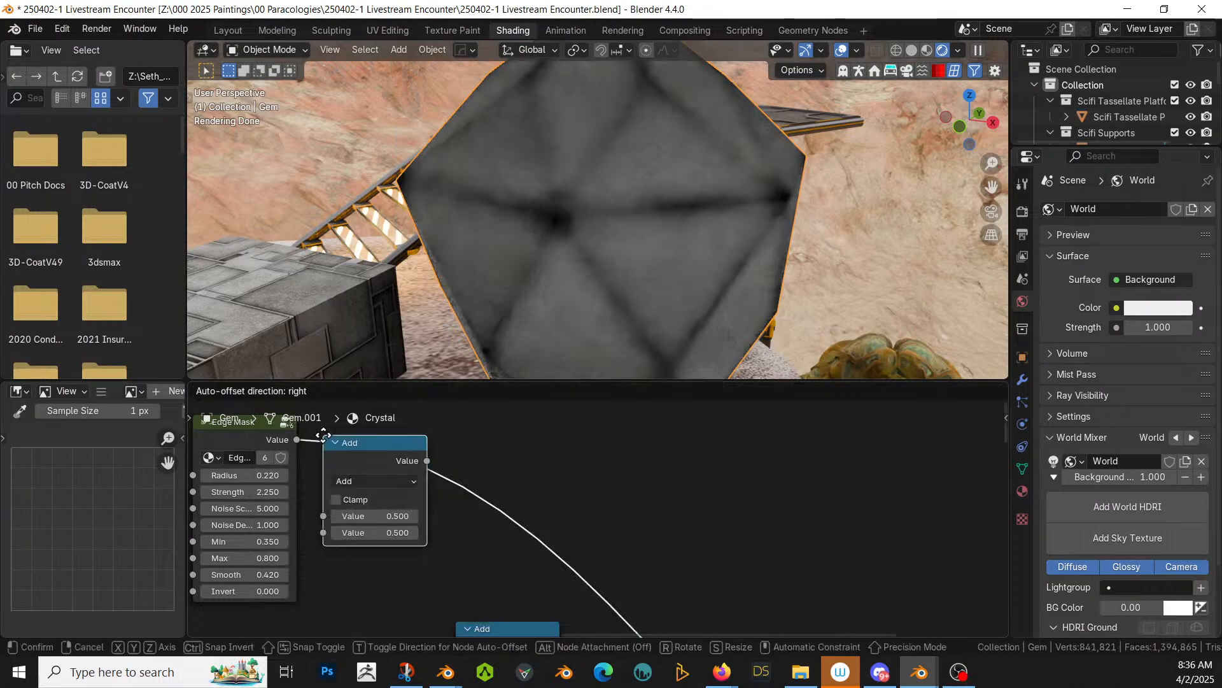
click(363, 446)
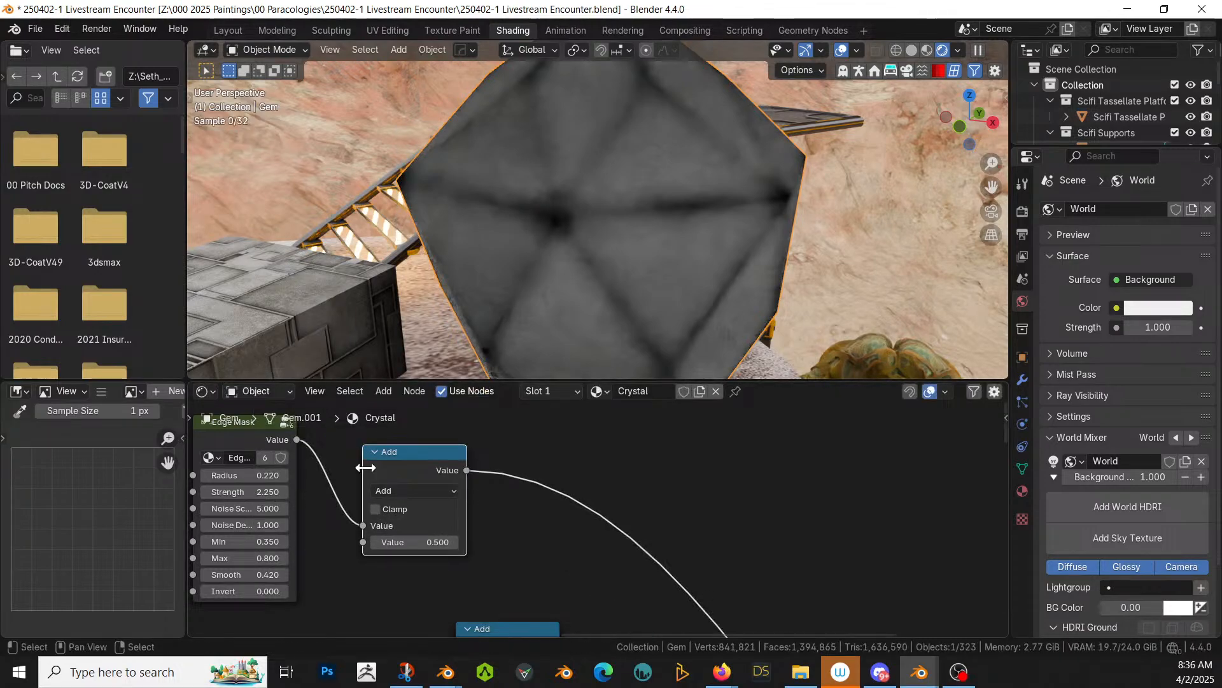
drag(372, 522, 359, 544)
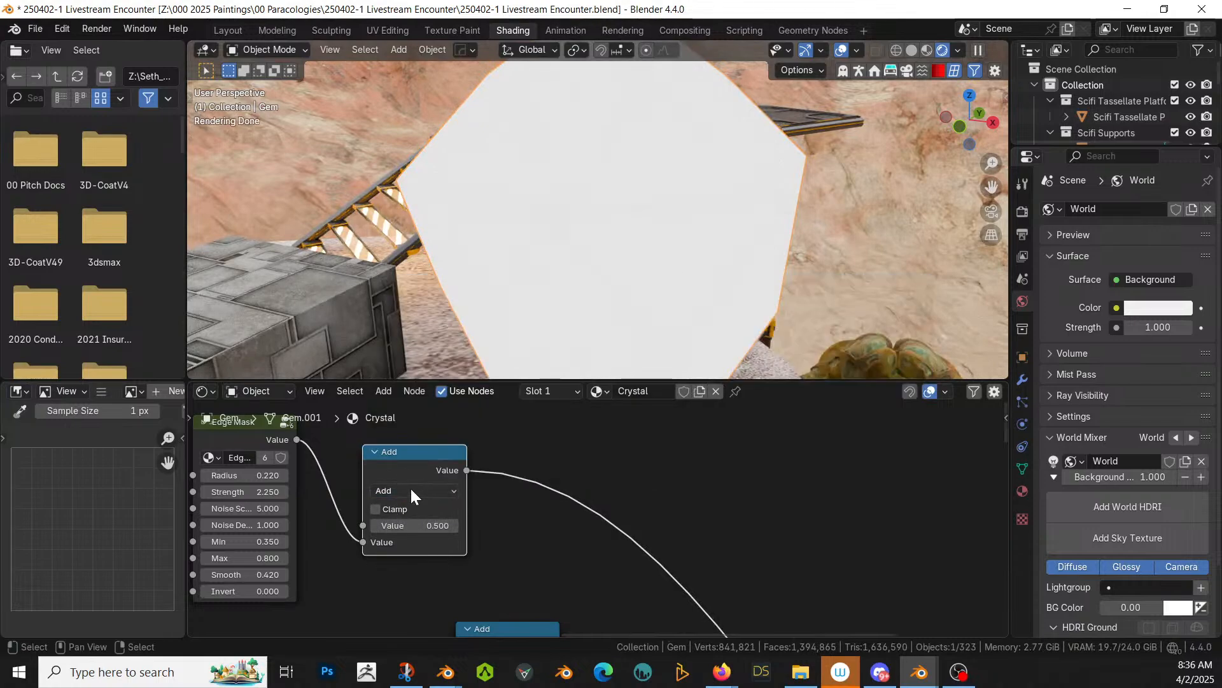
Step: Change the new Math node's operation to Subtract and set its first value to 1
click(410, 487)
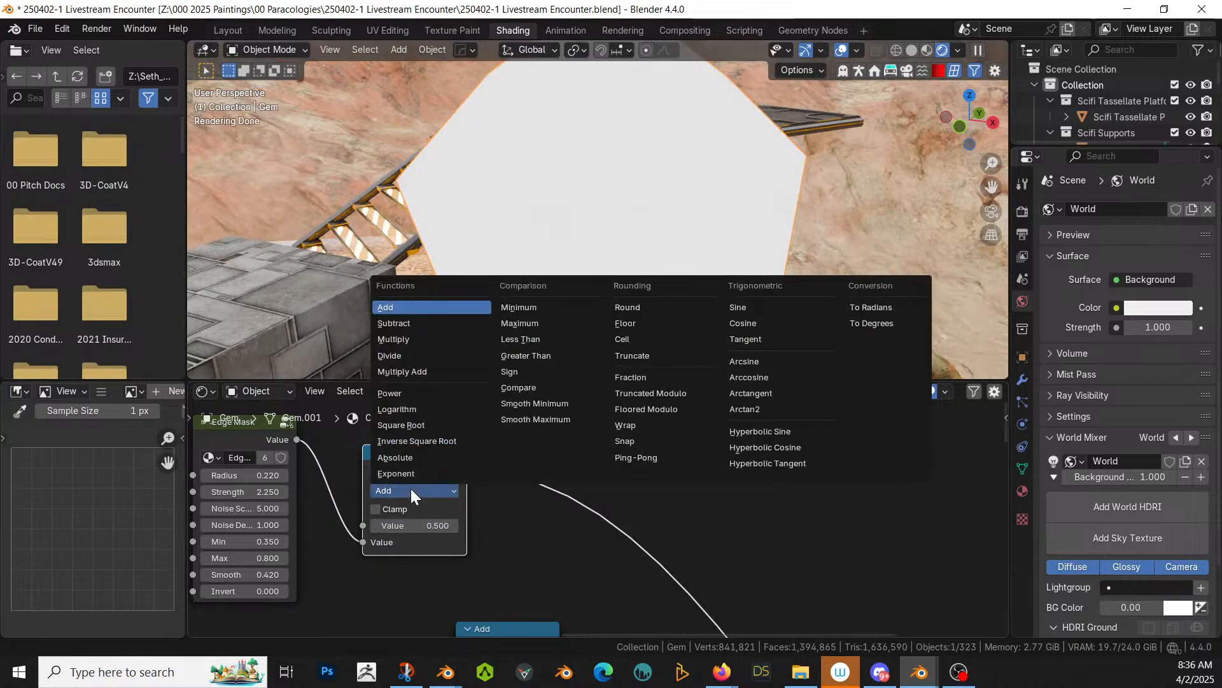
click(401, 322)
click(414, 526)
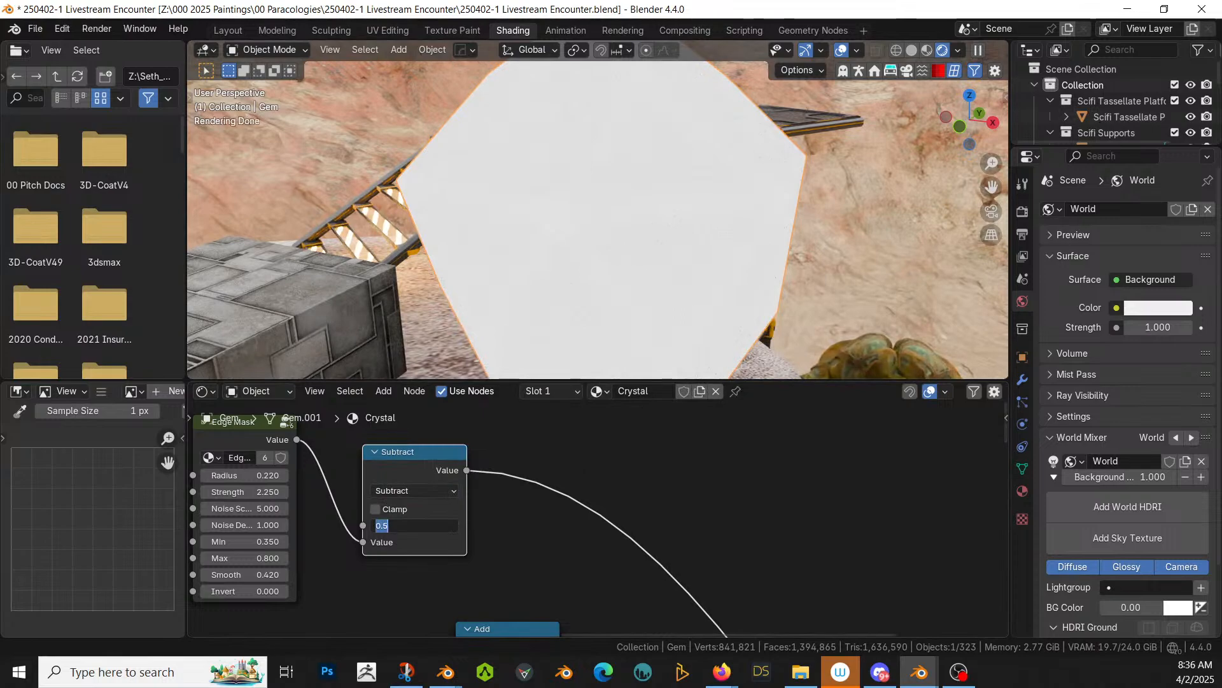
key(Return)
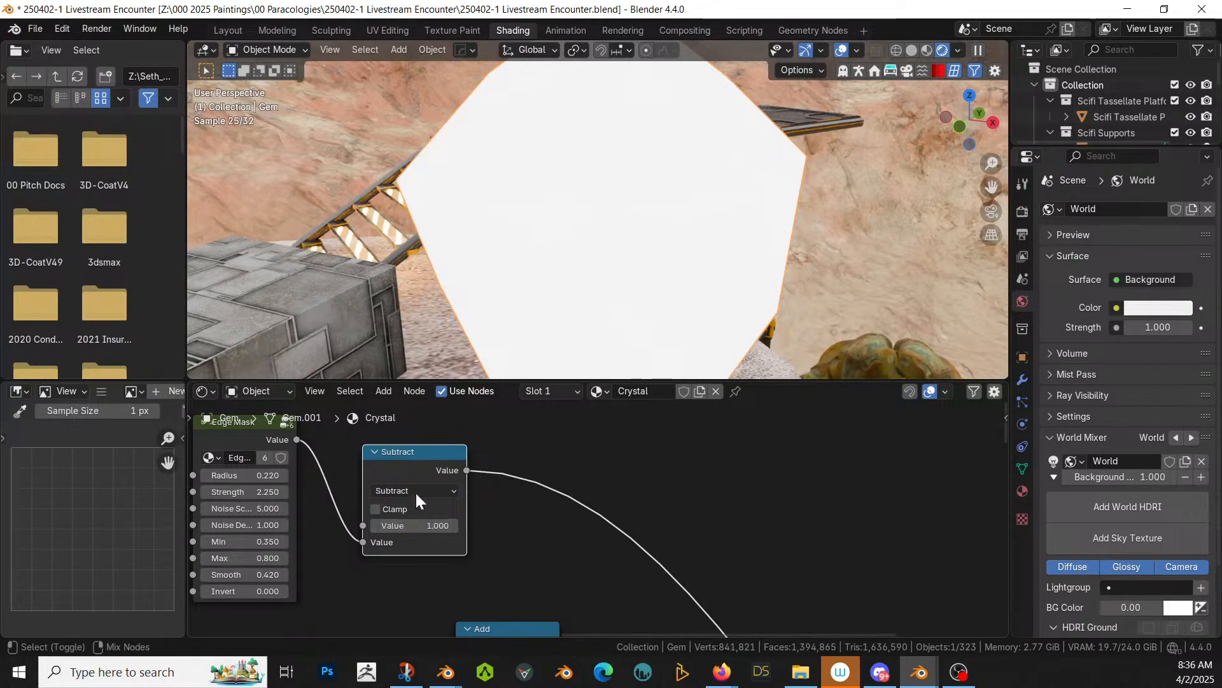
Step: Connect the Subtract result to the second Add node's lower Value input and show the Principled BSDF on the gem
scroll(424, 453, down, 4)
middle_drag(457, 436, 429, 607)
scroll(436, 595, down, 1)
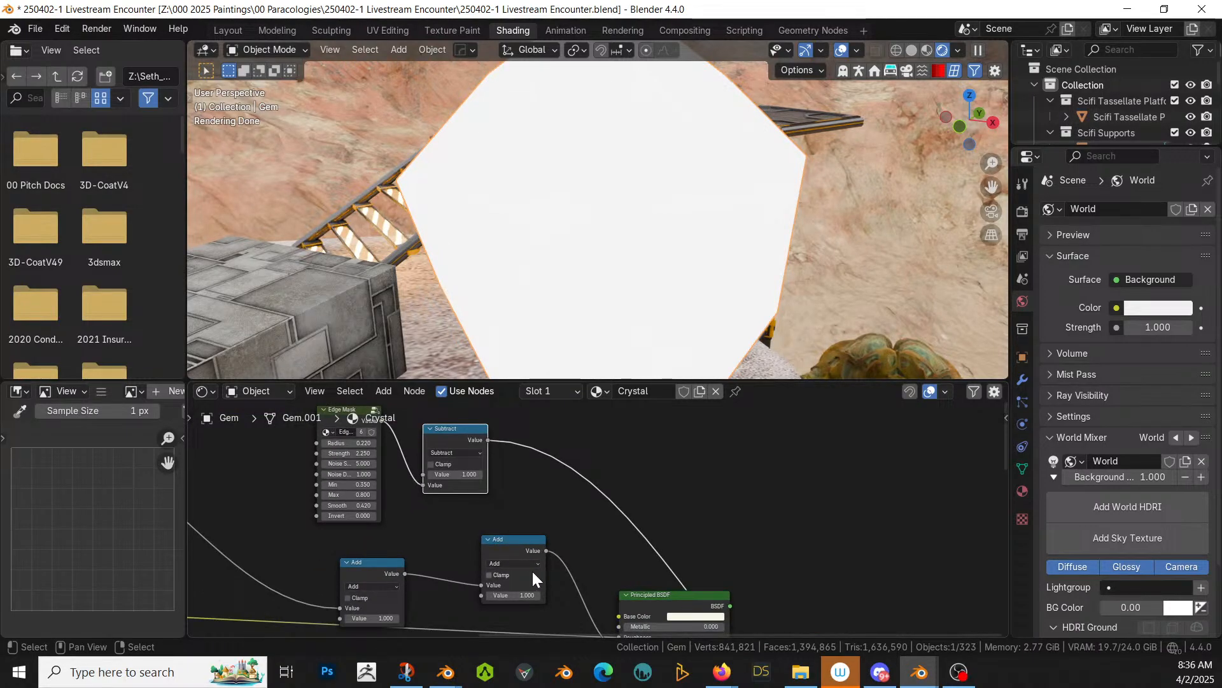
drag(499, 570, 490, 600)
ctrl+shift+click(671, 596)
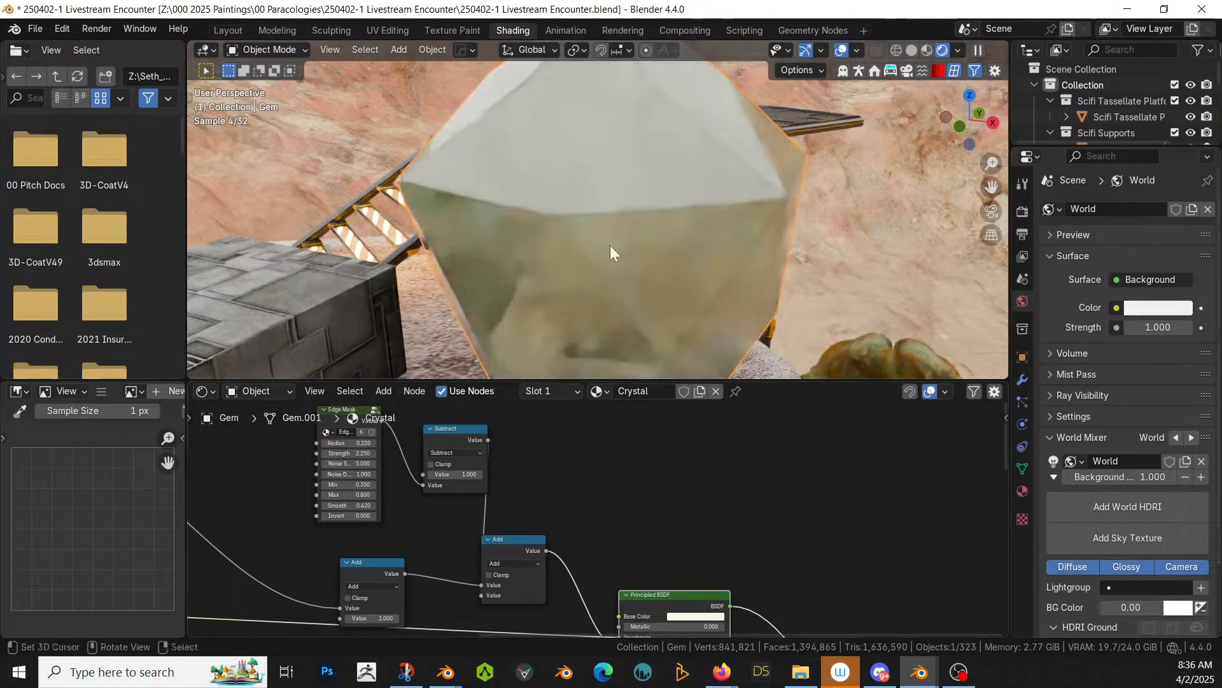
Step: Examine the gem's refraction from several angles and shift the first Add node slightly upward
middle_drag(778, 235, 414, 155)
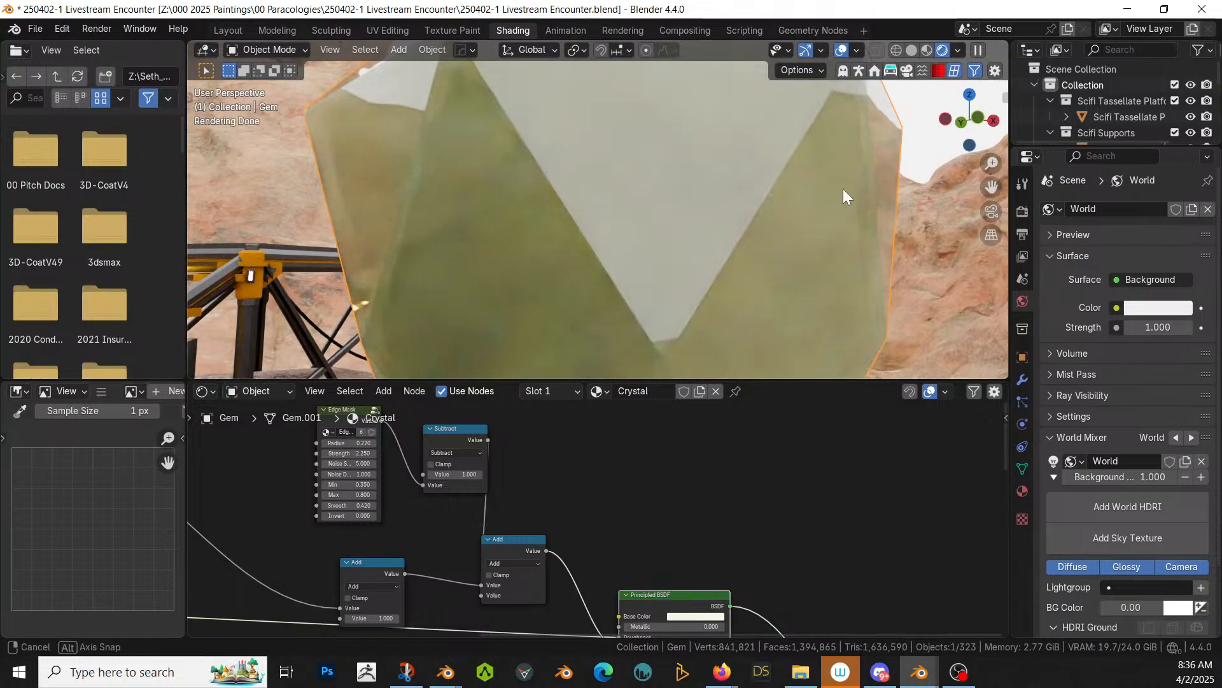
middle_drag(843, 189, 777, 228)
scroll(777, 228, down, 3)
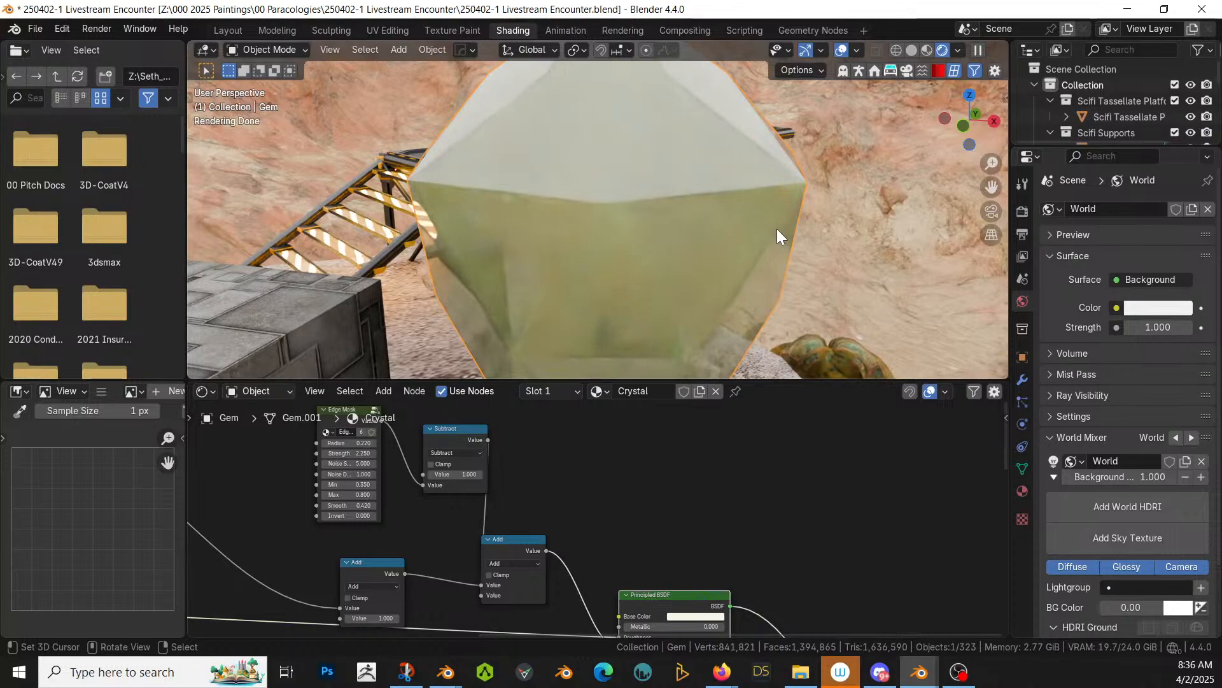
middle_drag(862, 541, 665, 510)
drag(508, 549, 508, 539)
middle_drag(659, 205, 682, 185)
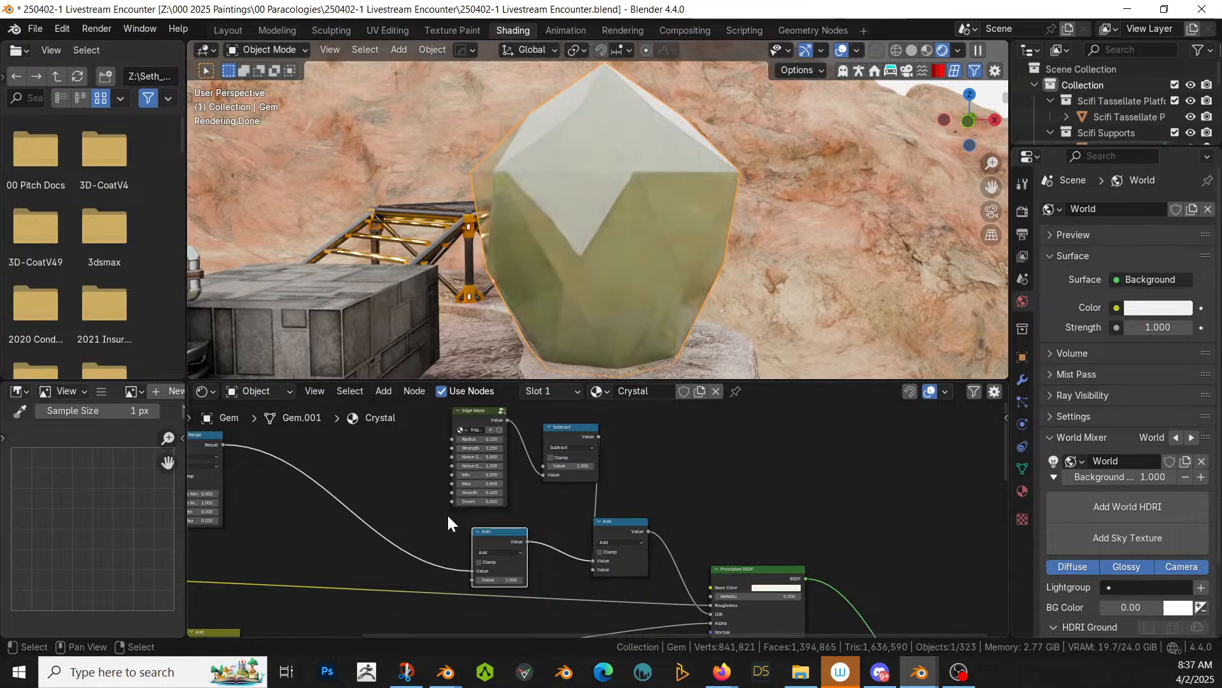
Step: Try raising the To Max of the Map Range node that feeds the first Add node to 1
middle_drag(393, 540, 500, 526)
scroll(305, 495, up, 1)
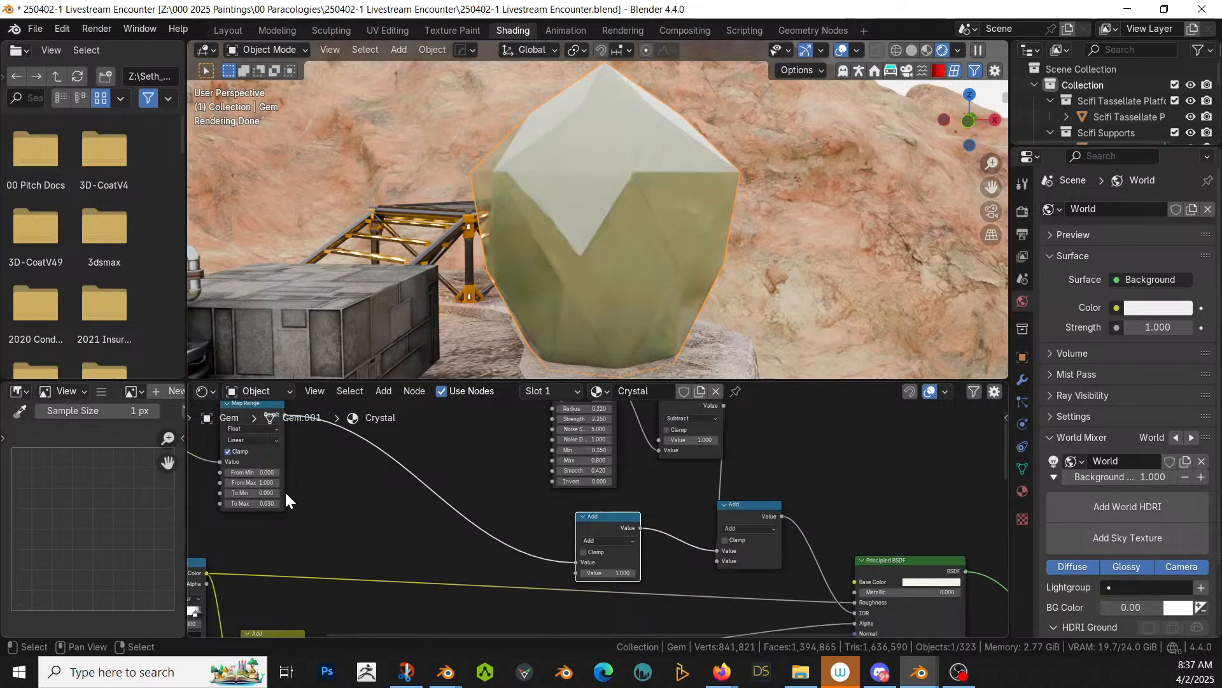
middle_drag(285, 491, 482, 521)
scroll(483, 520, up, 1)
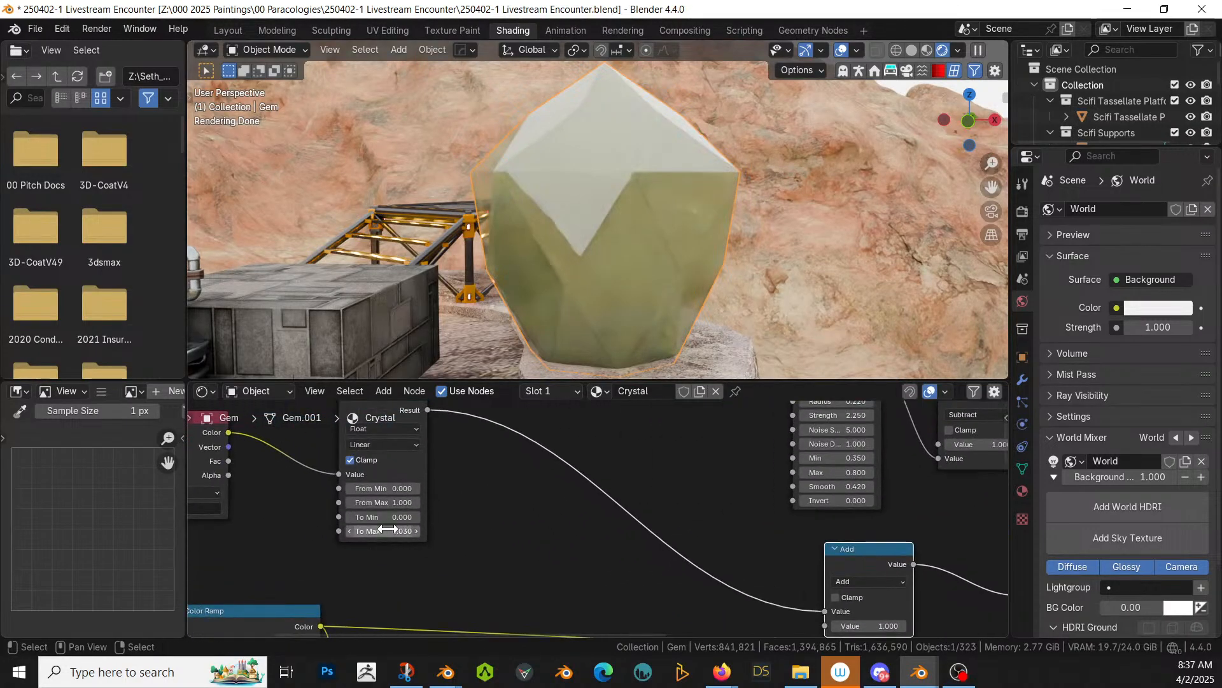
drag(387, 531, 440, 531)
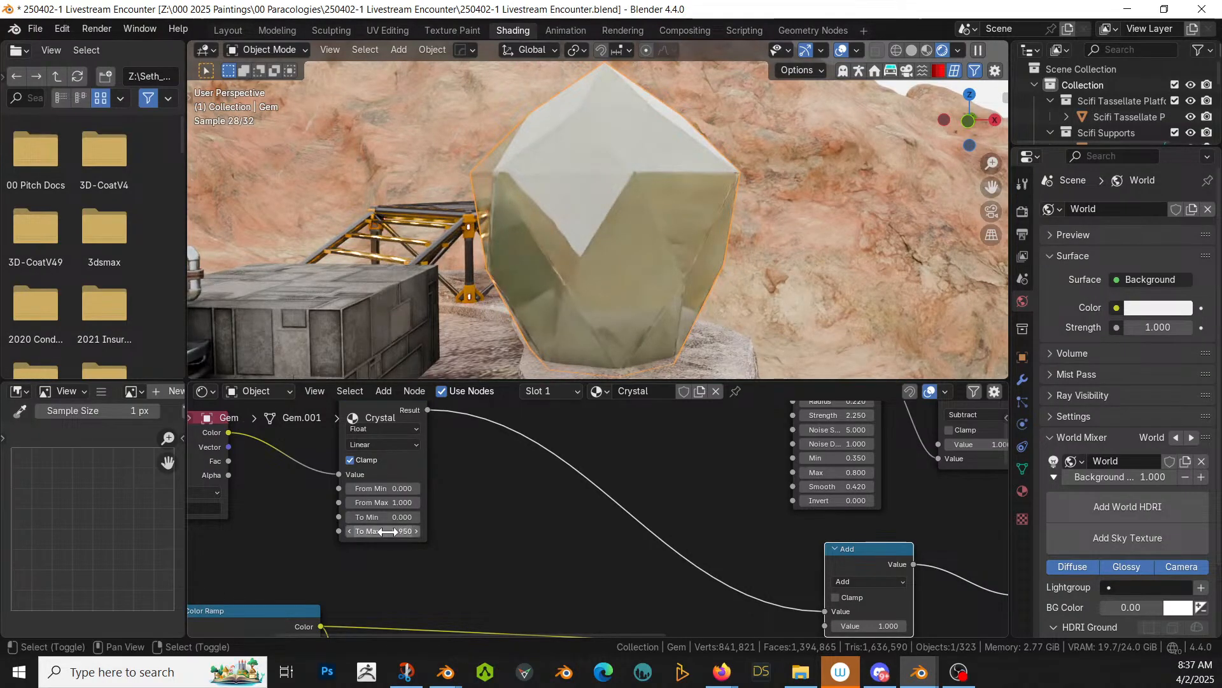
text(1)
key(Return)
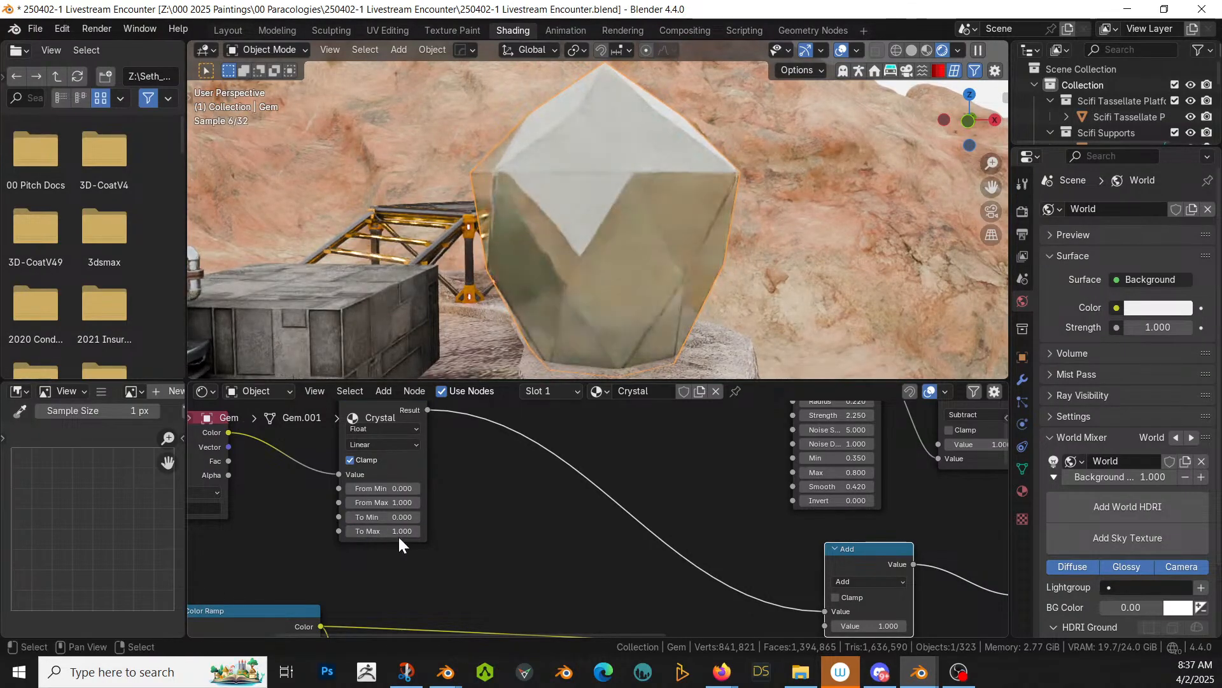
Step: Set the Map Range node's To Max to 0.040 and check the gem from another side
click(406, 532)
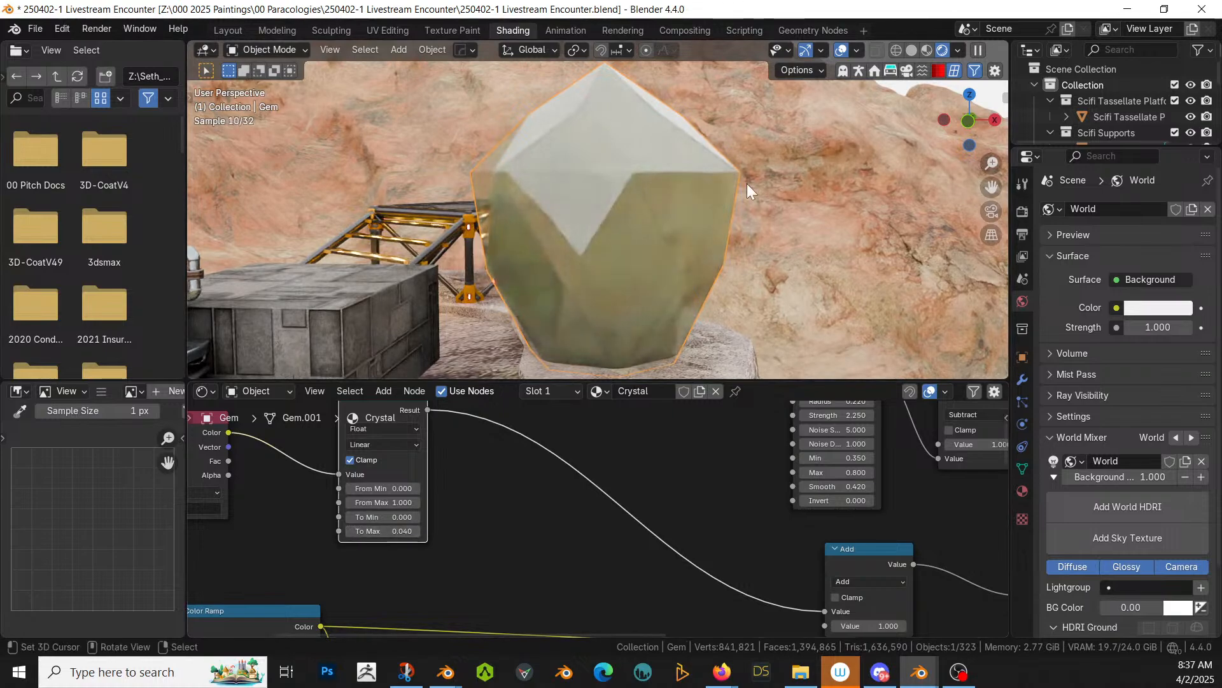
middle_drag(456, 523, 454, 589)
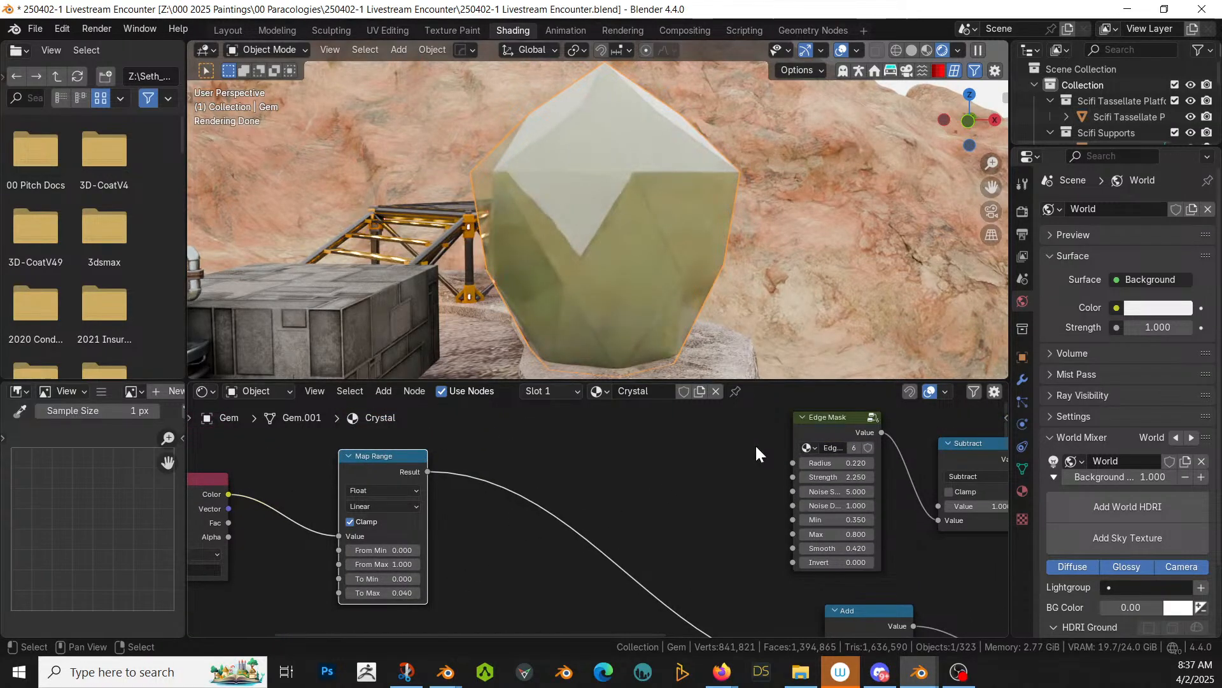
middle_drag(726, 491, 484, 412)
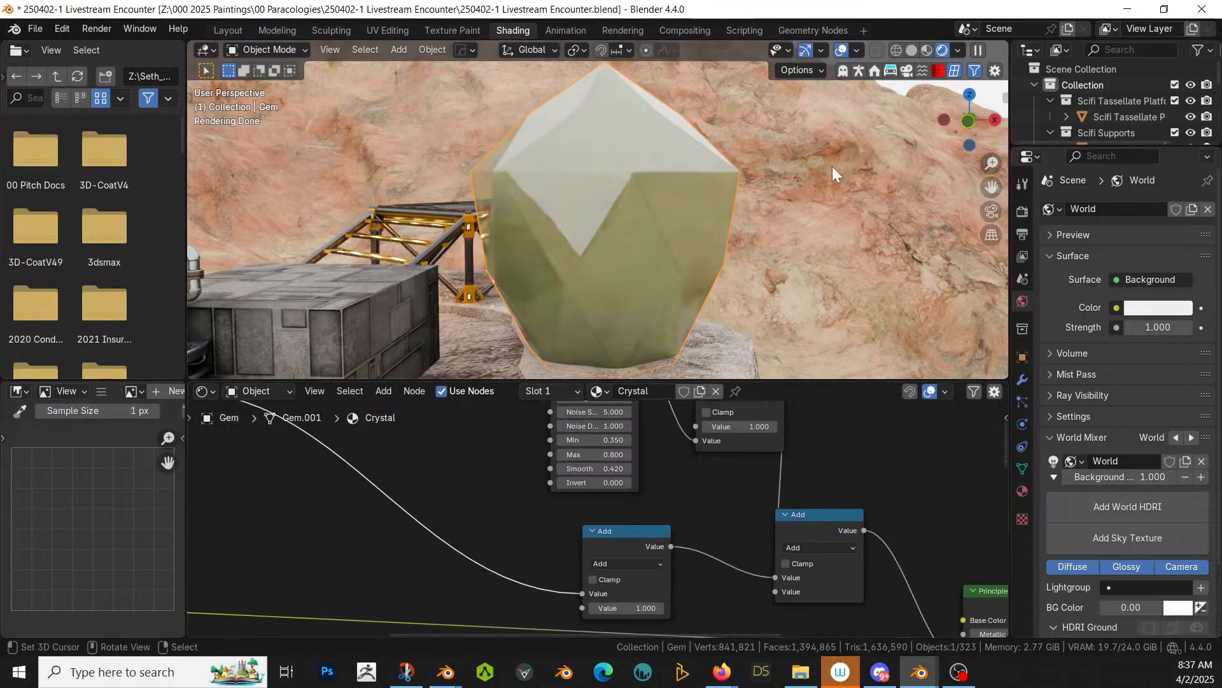
middle_drag(834, 190, 575, 196)
scroll(678, 259, down, 3)
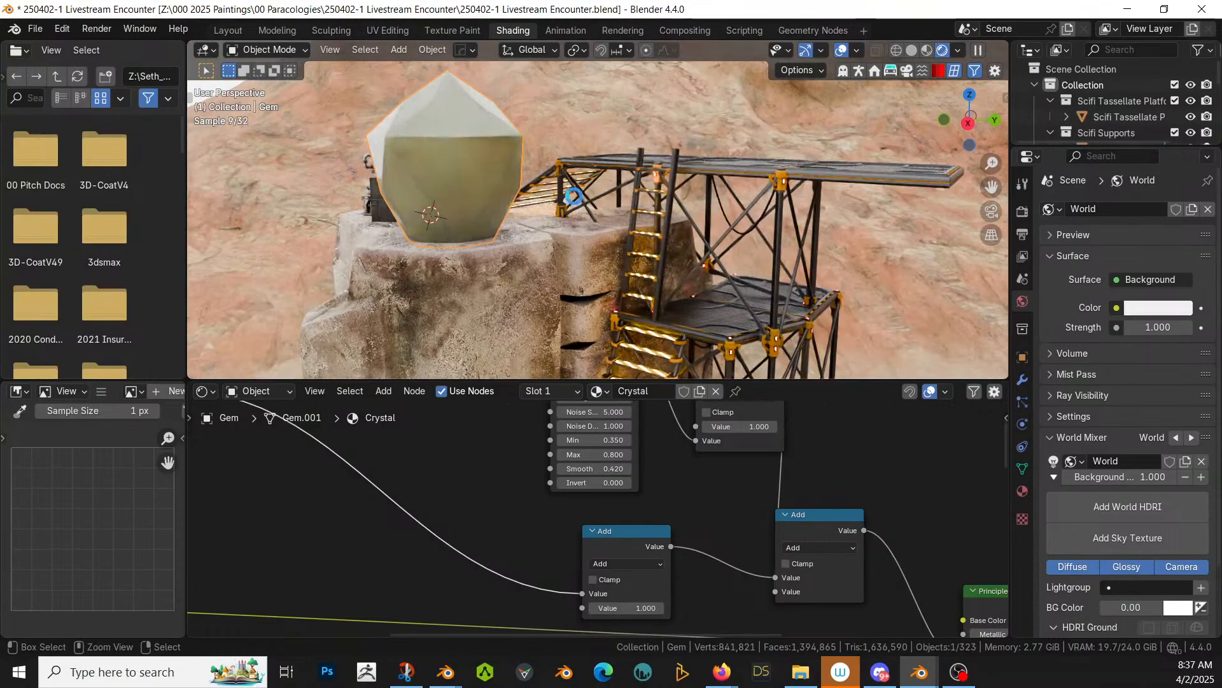
Step: Save the Blender file and switch to the Layout workspace
key(ctrl+s)
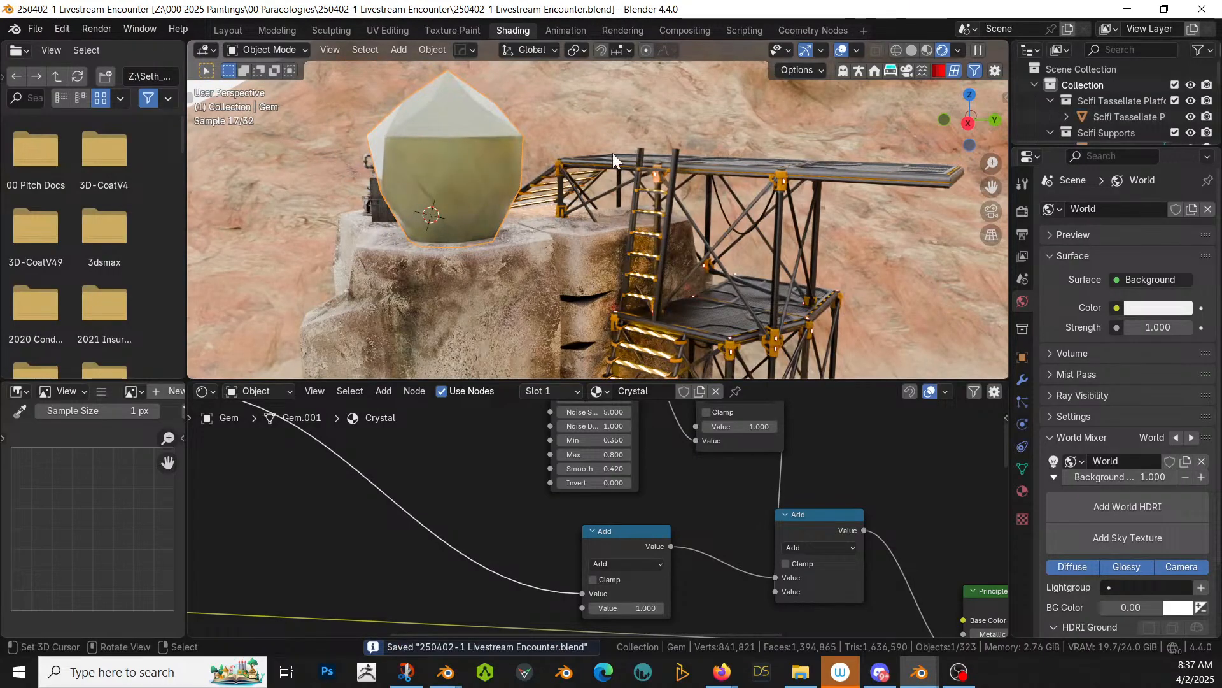
middle_drag(613, 153, 563, 259)
scroll(563, 258, down, 6)
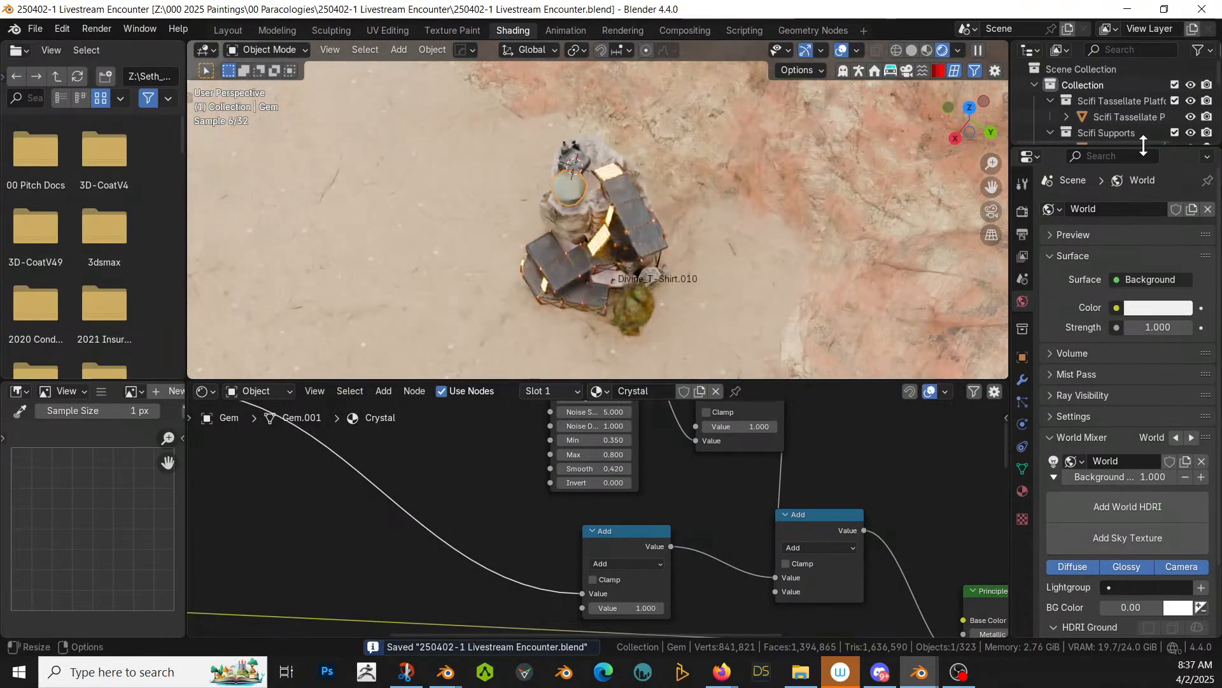
click(224, 30)
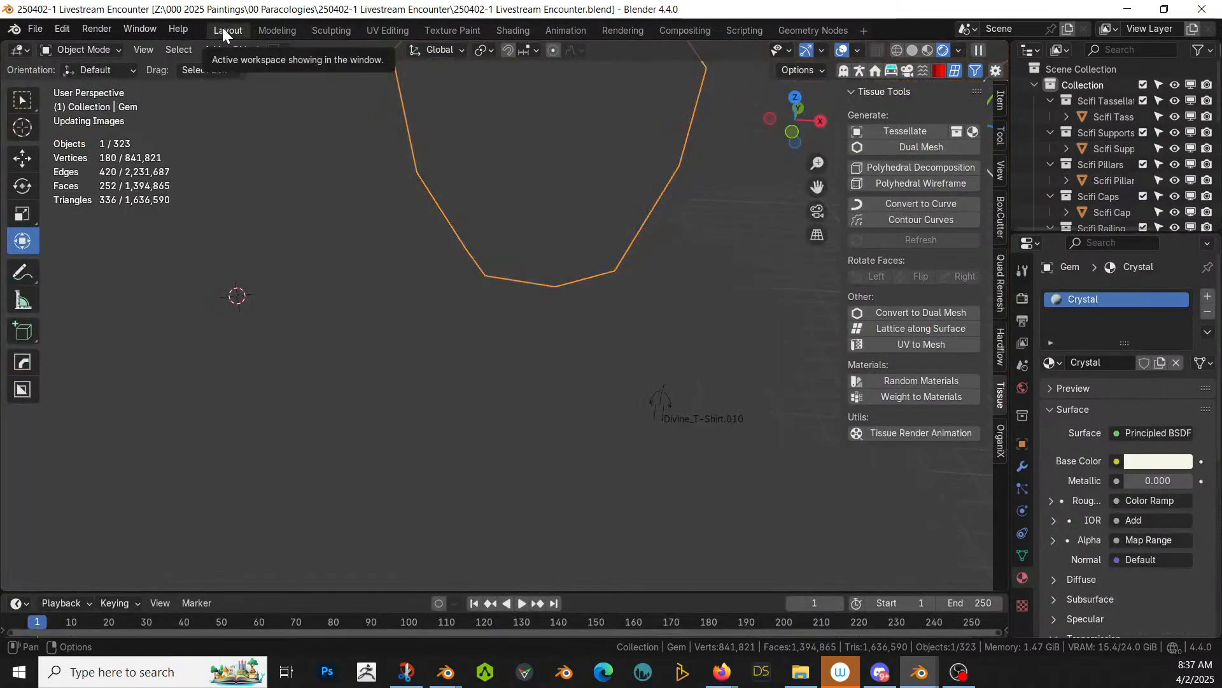
Step: Replace the Holo material in the Scifi Step object's third slot with ScifiSteel and save the file
scroll(1121, 216, down, 3)
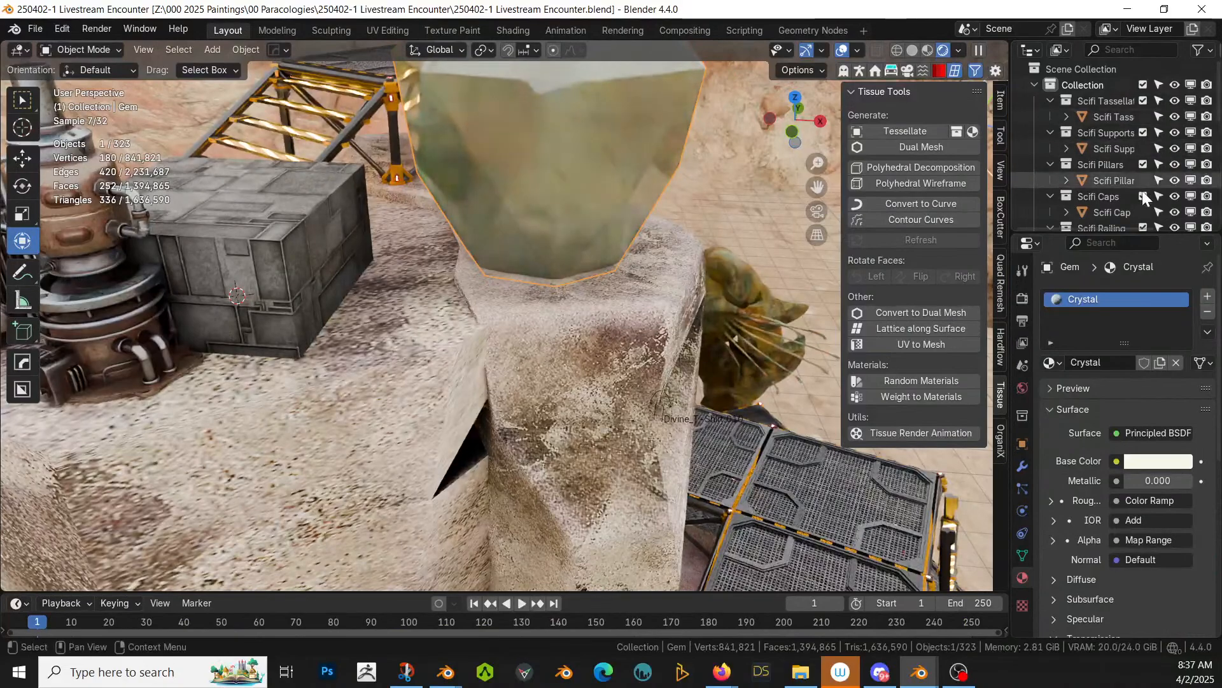
click(1122, 214)
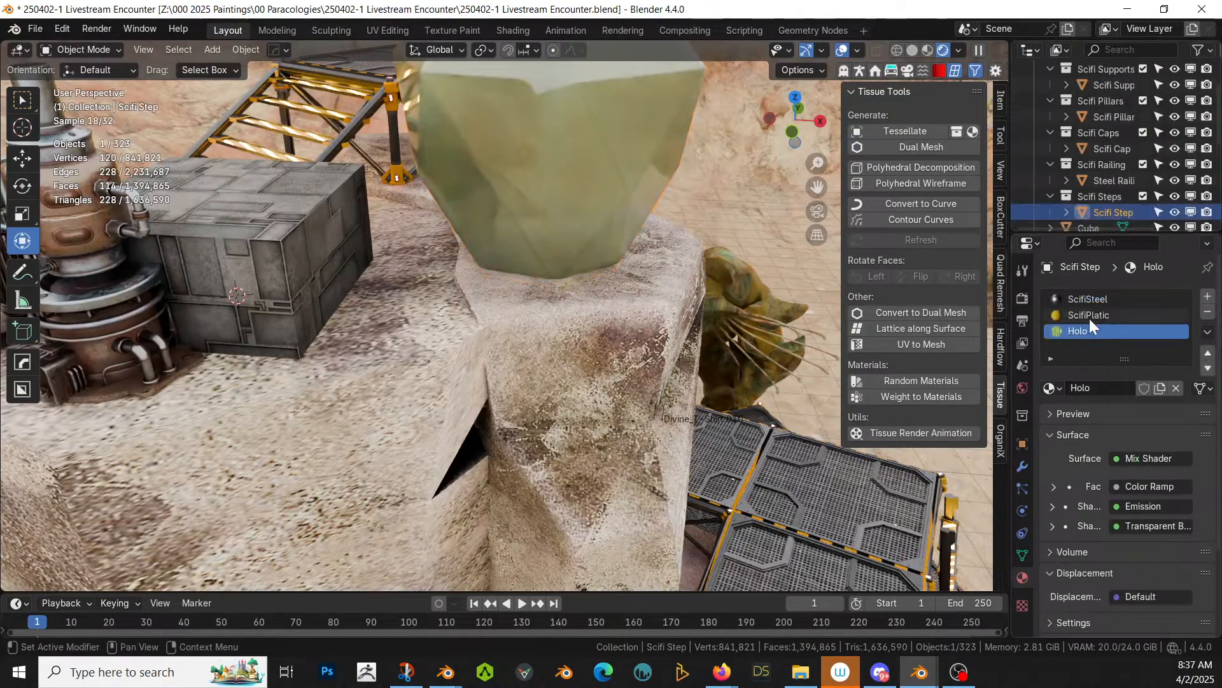
click(1051, 388)
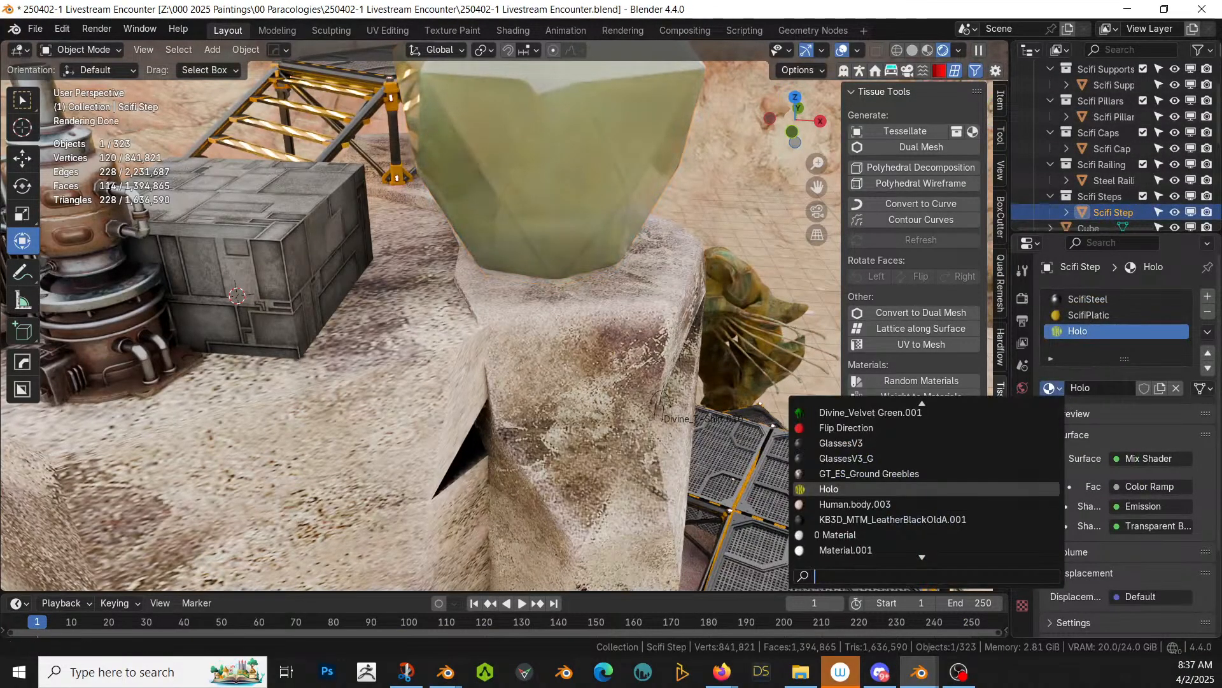
text(stee)
key(Return)
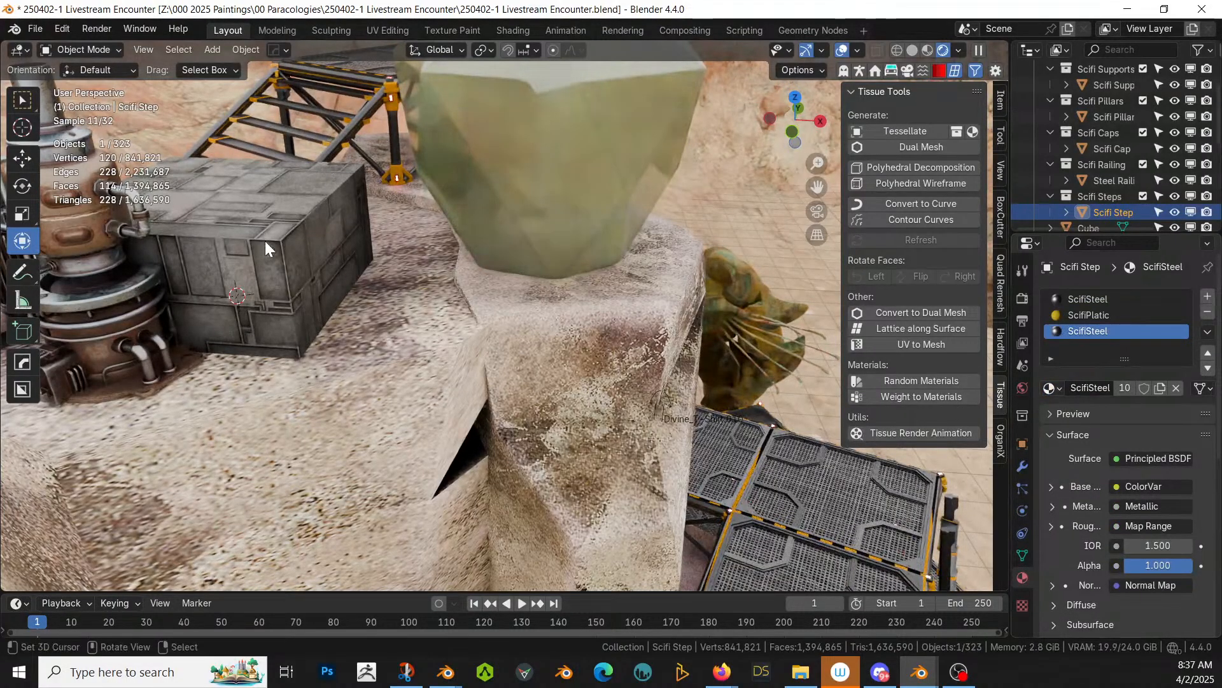
middle_drag(265, 241, 469, 309)
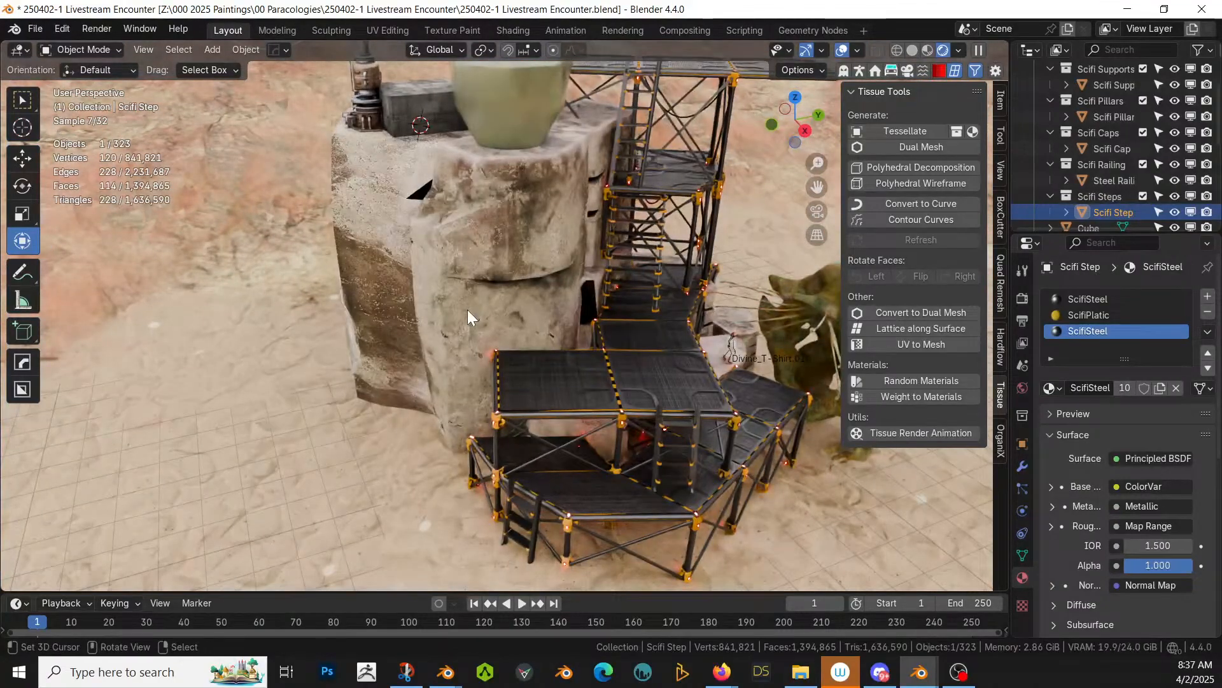
key(ctrl+s)
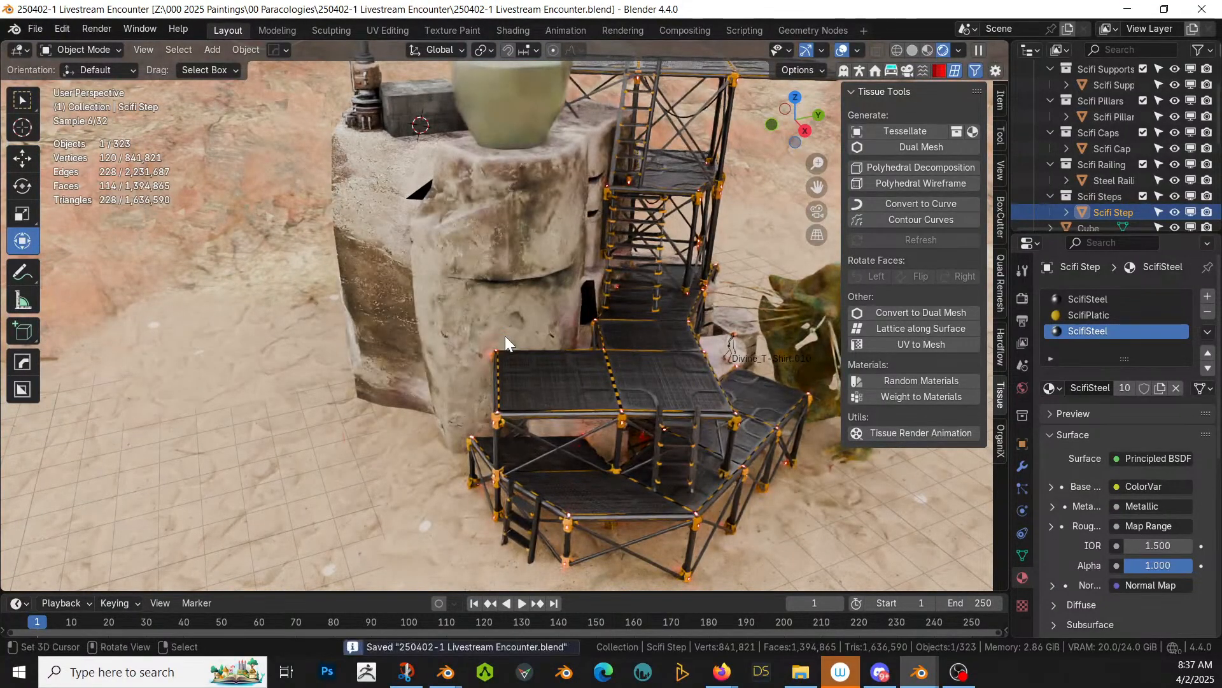
Step: Look over the platforms and rock, select the gem, and switch to the Shading workspace
scroll(506, 337, down, 3)
scroll(506, 333, down, 2)
middle_drag(507, 335, 587, 303)
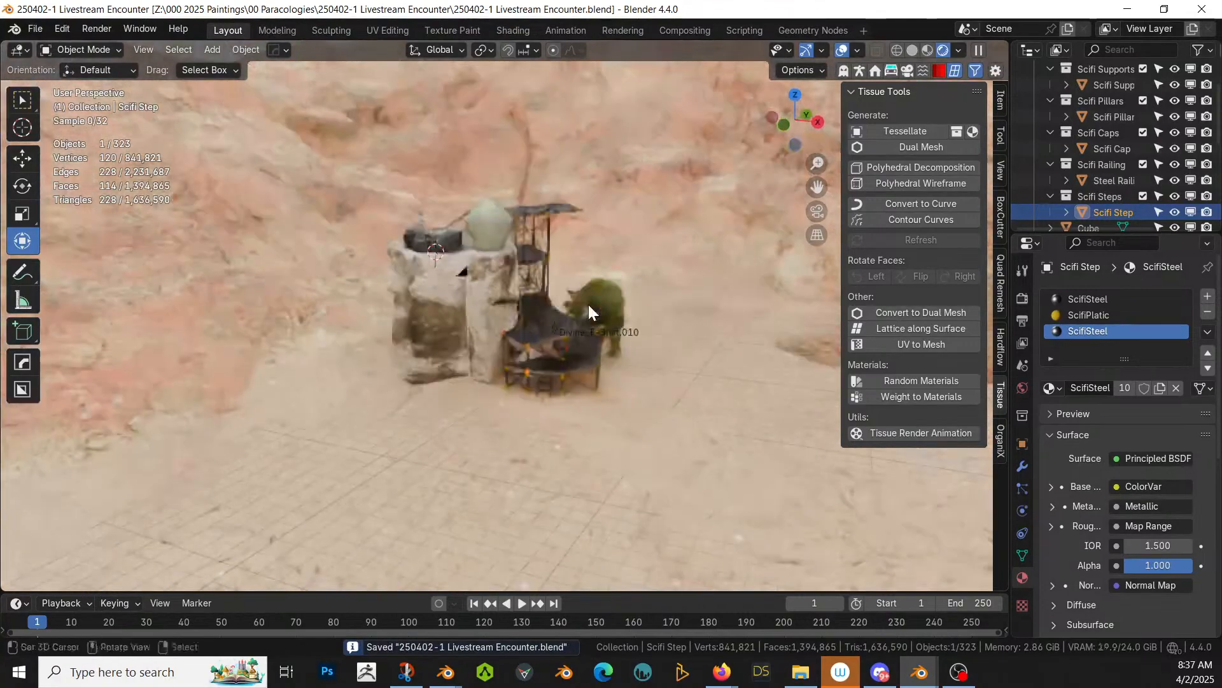
scroll(587, 303, up, 3)
scroll(587, 303, up, 3)
shift+middle_drag(559, 238, 548, 410)
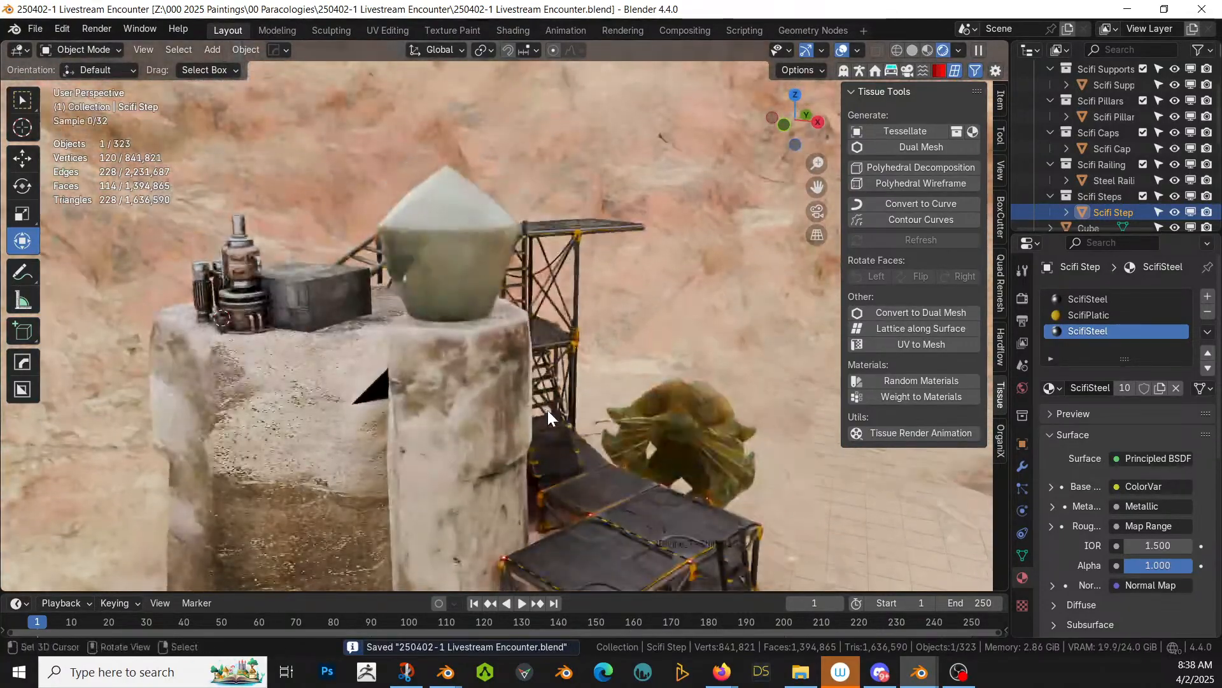
scroll(547, 410, up, 3)
click(388, 144)
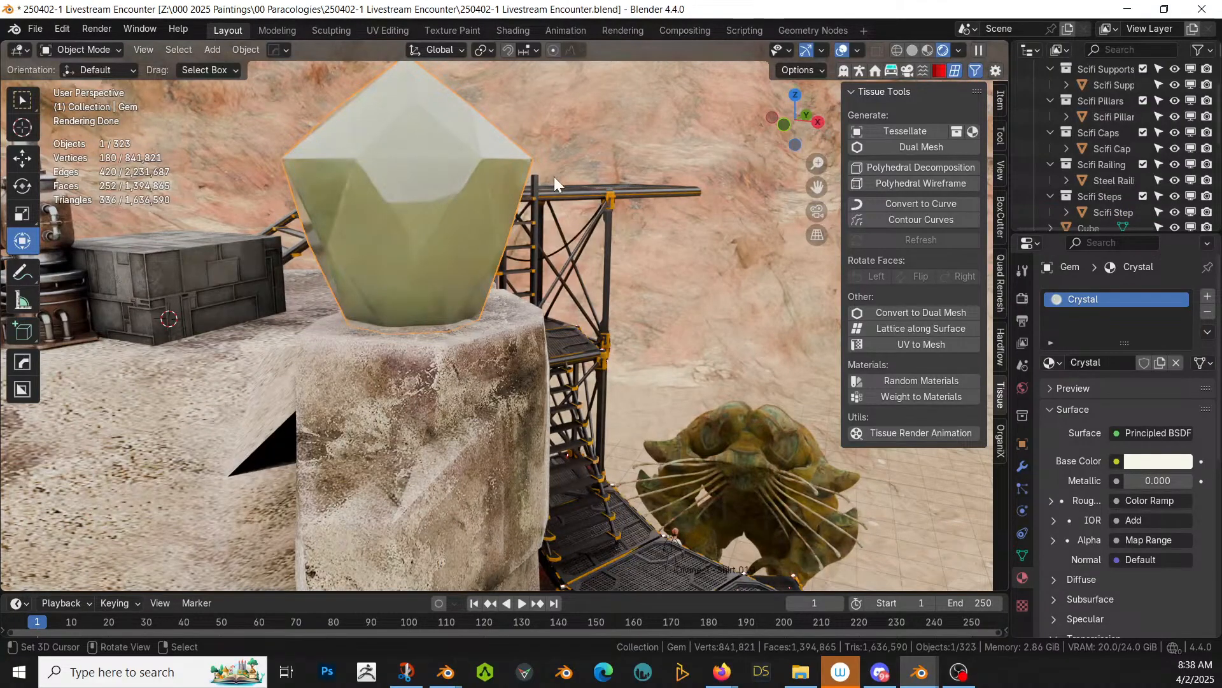
click(515, 30)
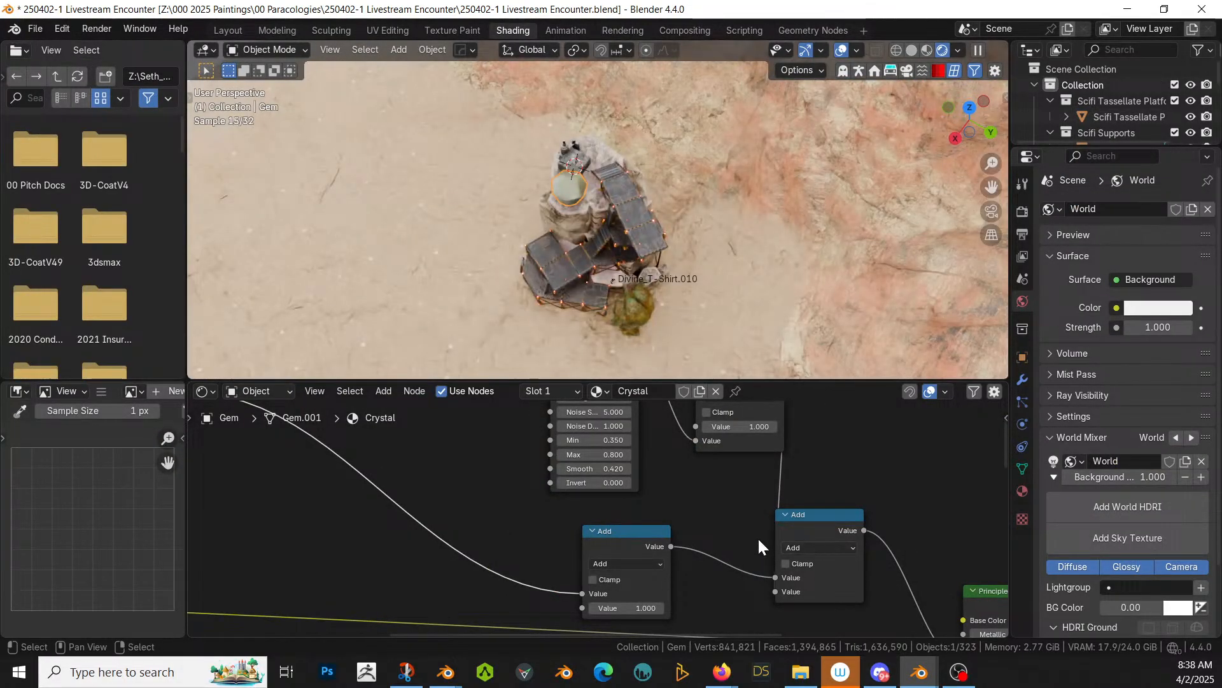
Step: Try a value of 0.5 in the Subtract node fed by the Edge Mask and watch the gem's refraction
middle_drag(758, 537, 590, 601)
scroll(650, 271, up, 4)
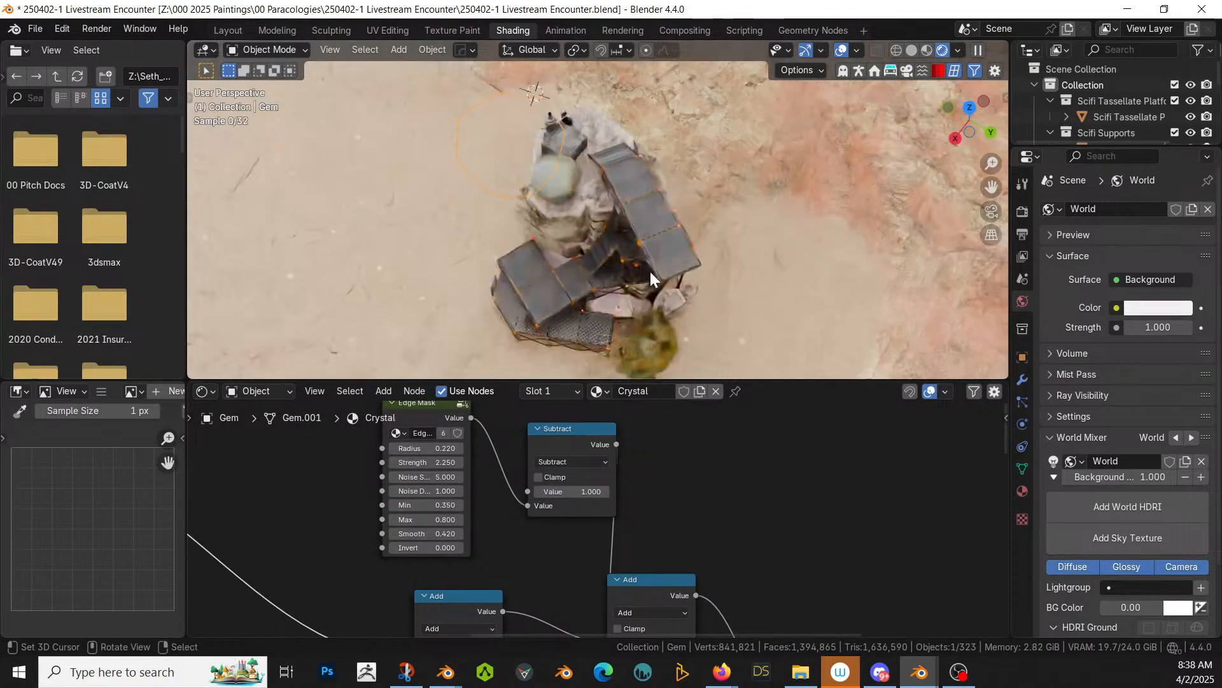
middle_drag(650, 269, 689, 194)
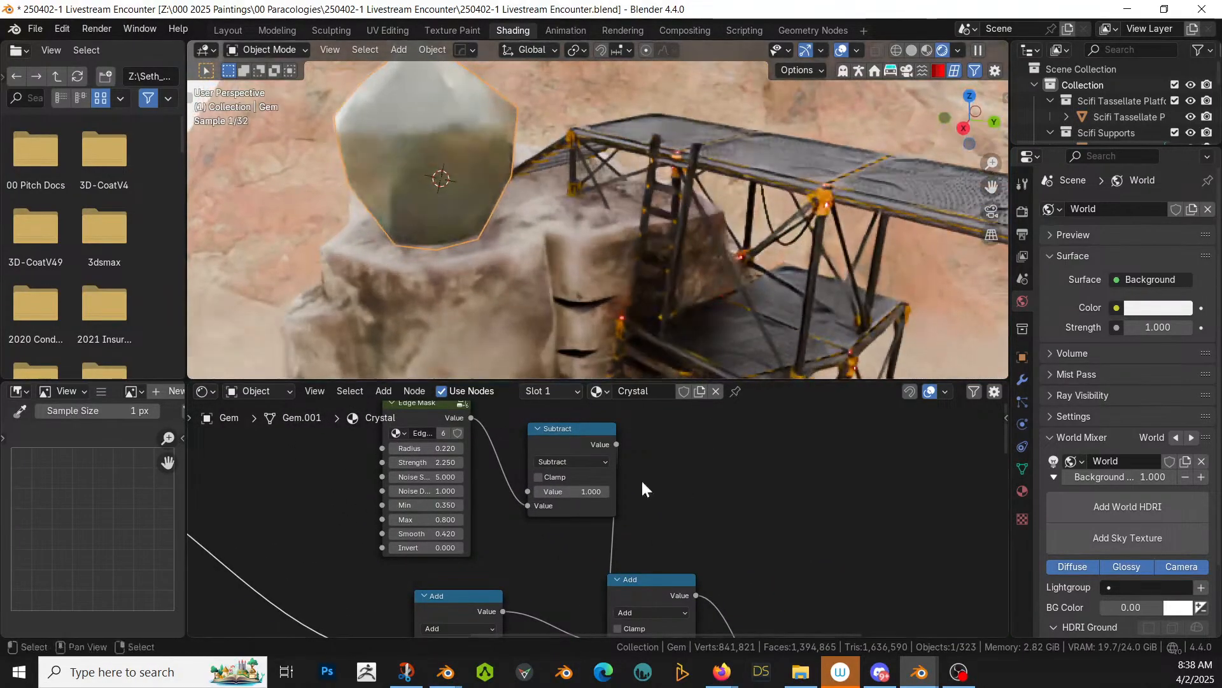
double_click(589, 492)
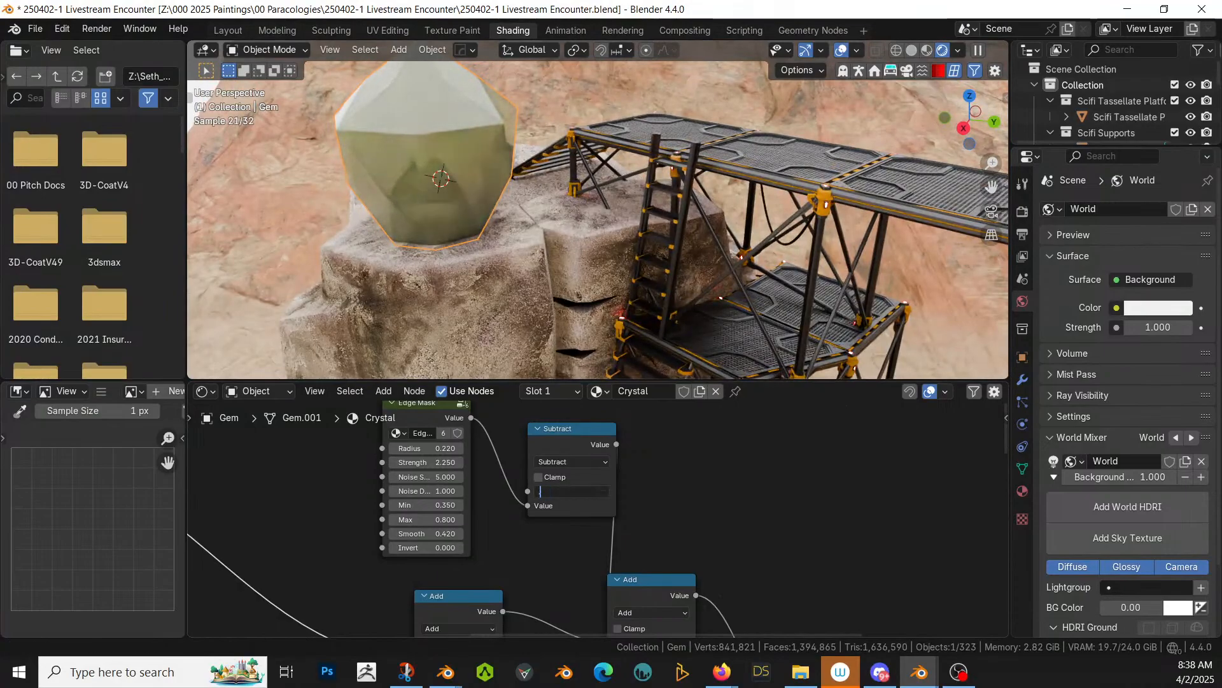
text(.5)
key(Return)
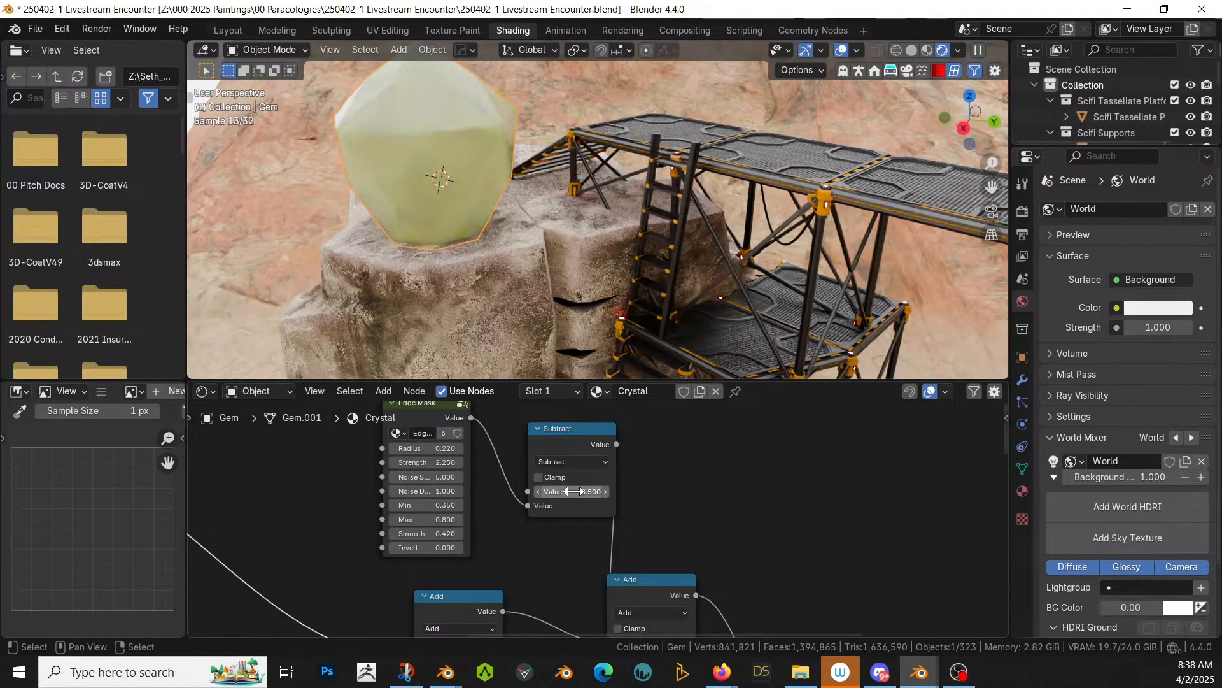
Step: Set the Subtract node's value to 1.5 and check the gem from another side
scroll(573, 491, up, 2)
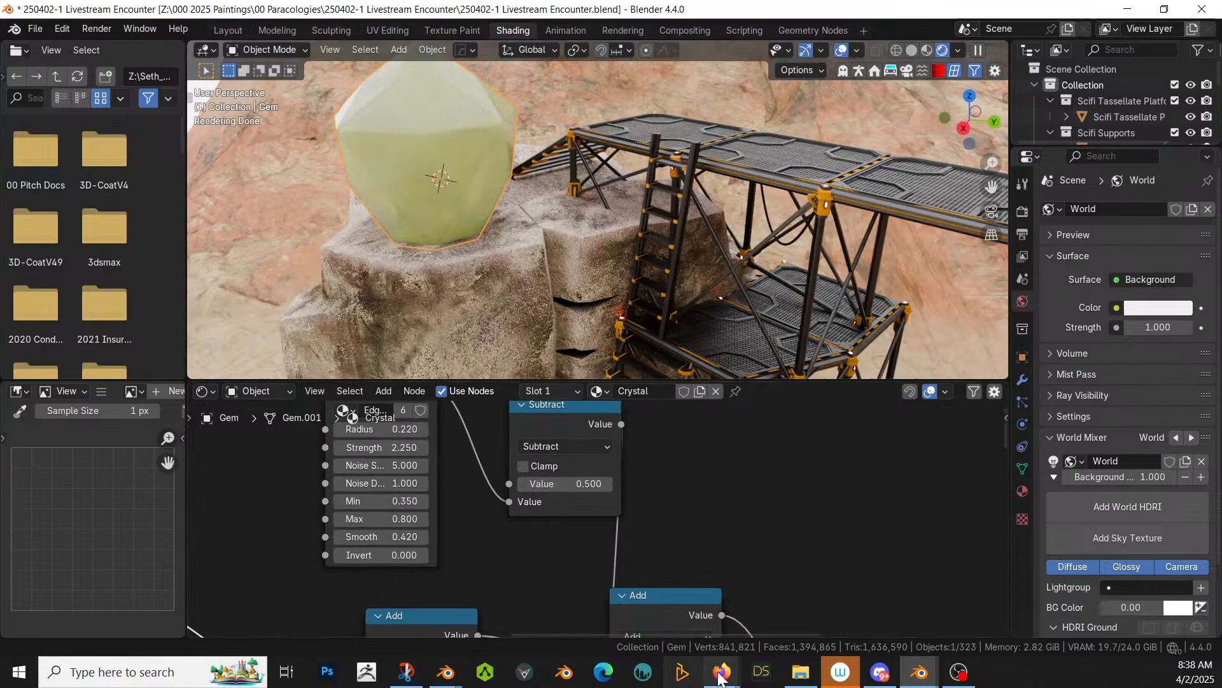
double_click(586, 489)
text(1.5)
key(Return)
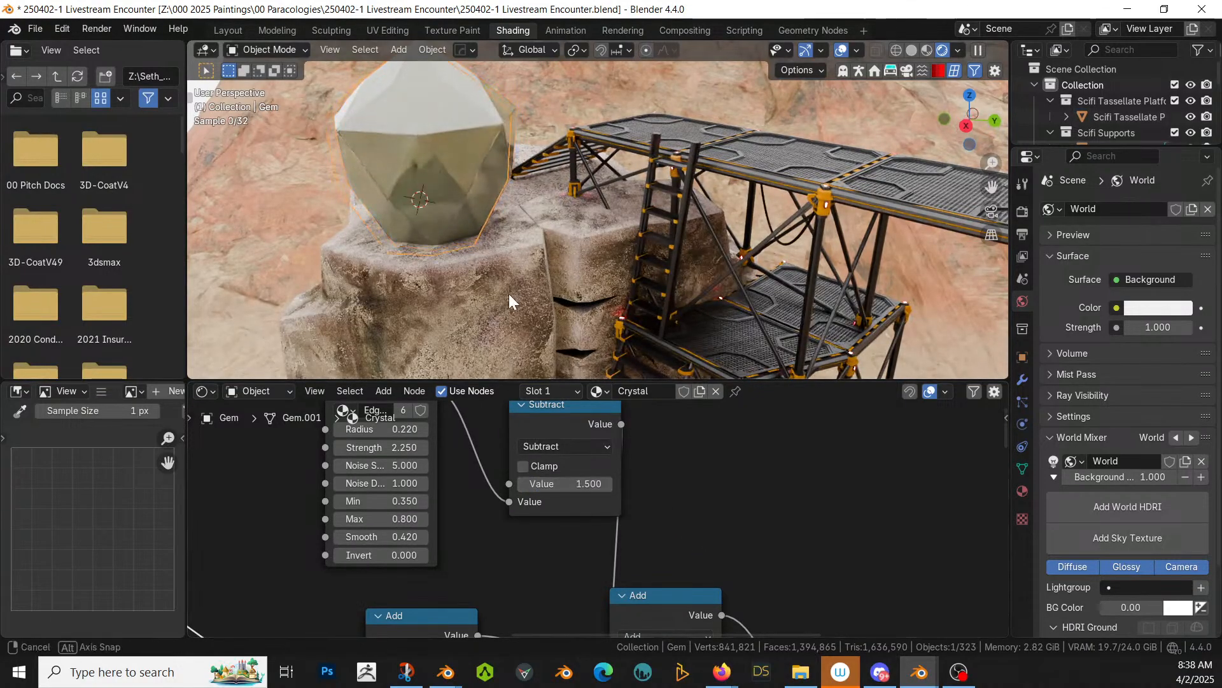
middle_drag(509, 293, 623, 270)
Step: Cut the link into the Material Output's Volume input and check the gem from above
middle_drag(707, 573, 527, 565)
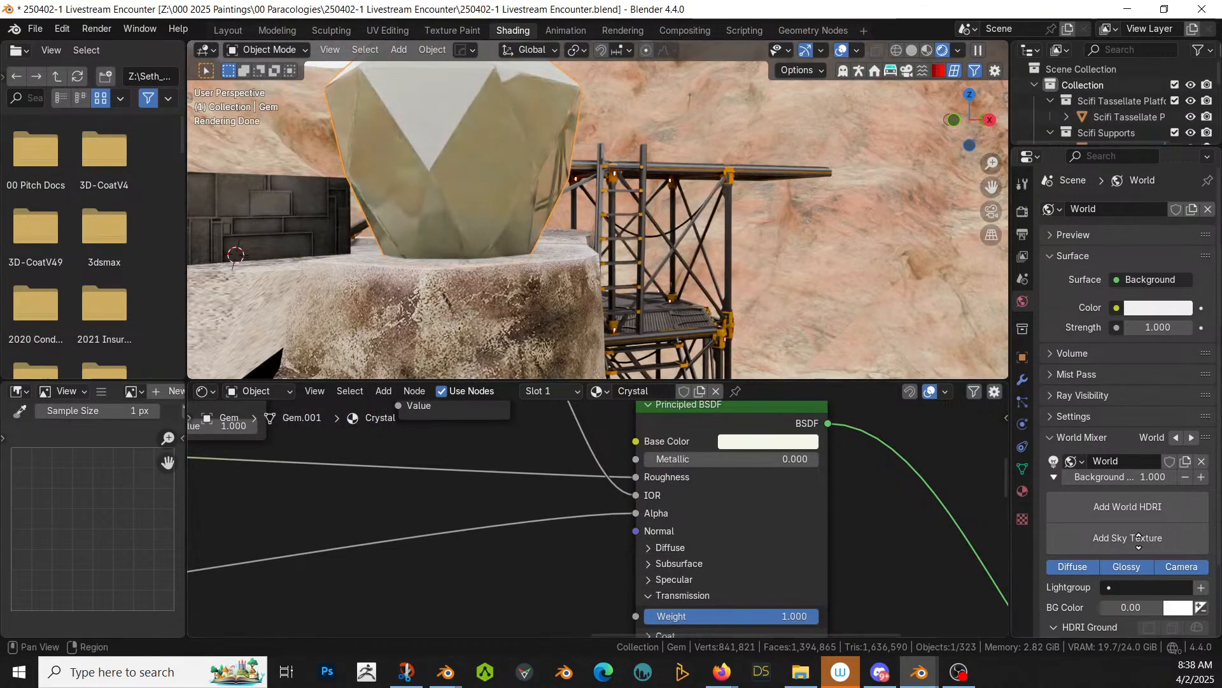
middle_drag(961, 559, 679, 525)
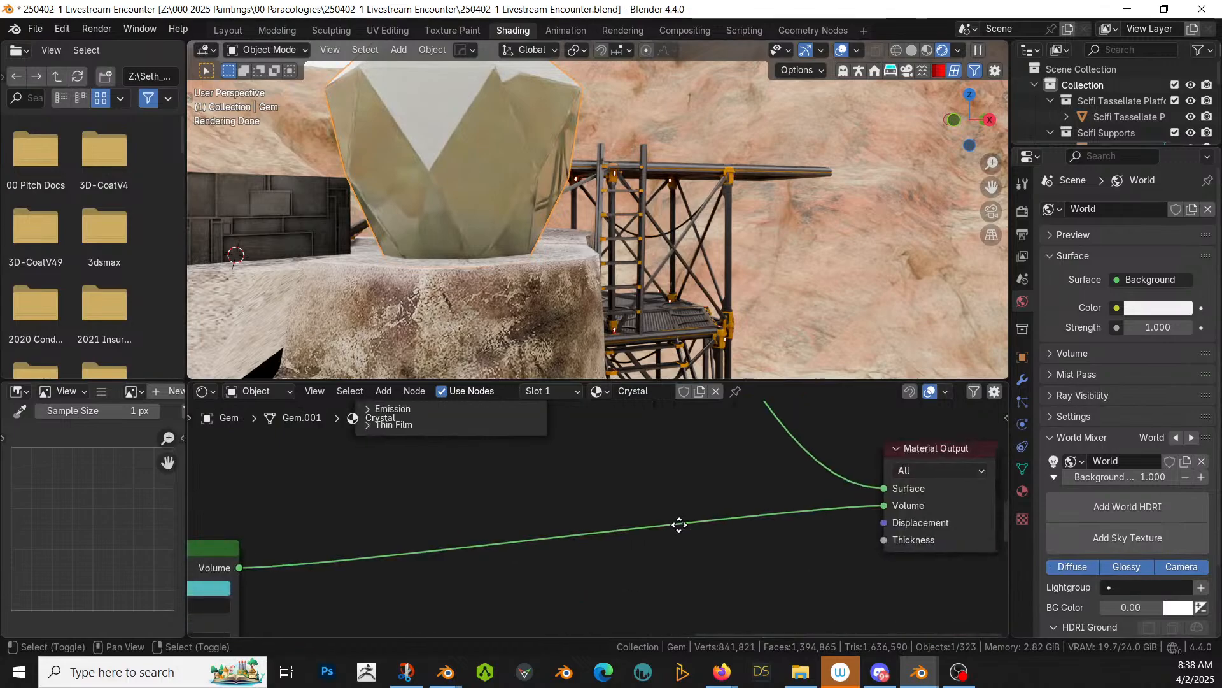
ctrl+right_drag(719, 490, 751, 599)
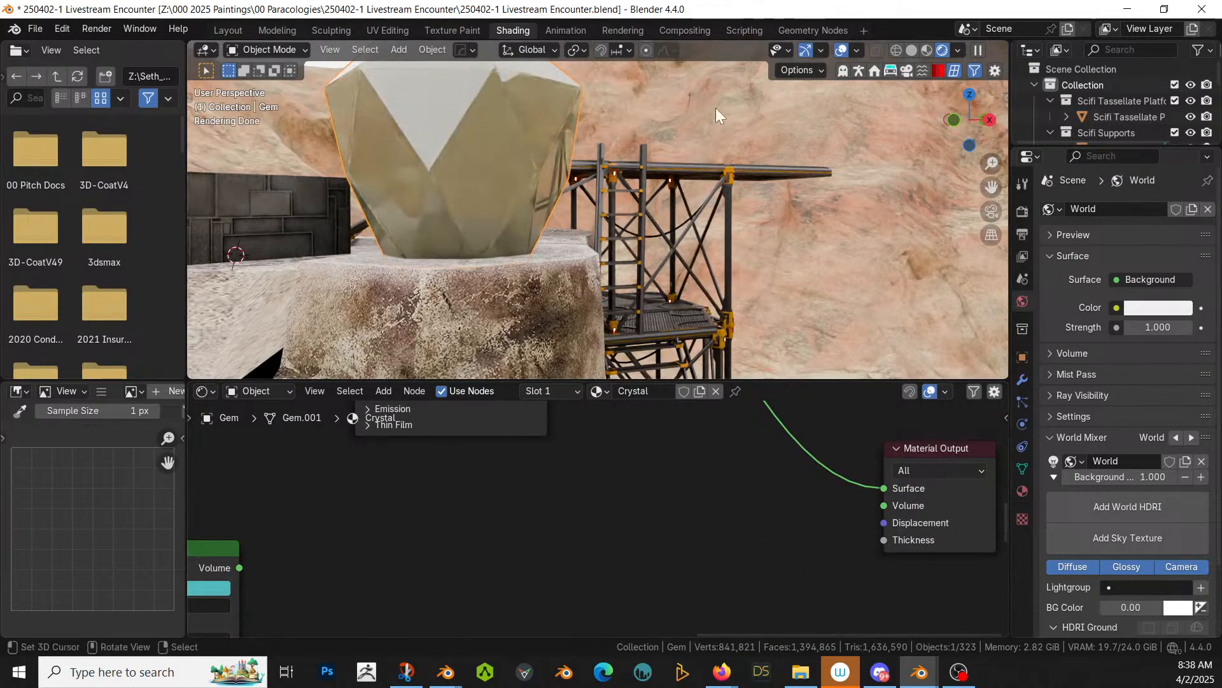
middle_drag(715, 108, 614, 277)
Step: Make room before the Principled BSDF and insert a Map Range node between the second Add node and the IOR input
middle_drag(543, 423, 576, 431)
scroll(602, 465, down, 5)
drag(484, 421, 666, 488)
middle_drag(521, 443, 556, 536)
key(shift+a)
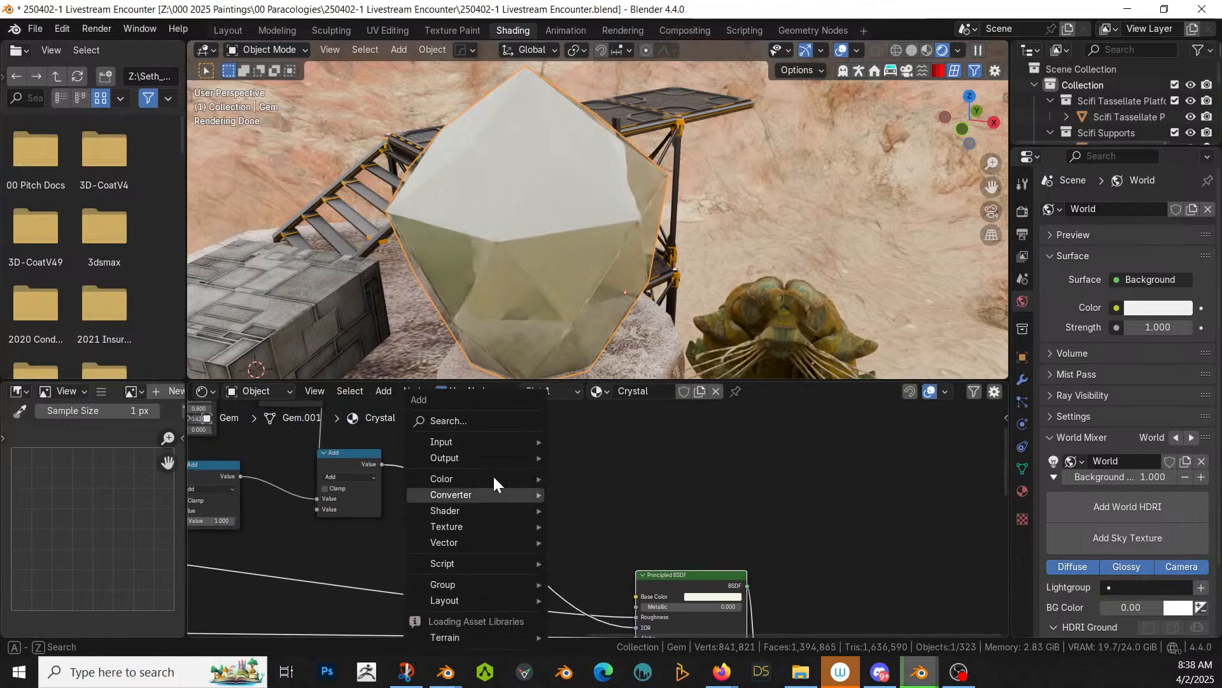
click(440, 421)
text(map)
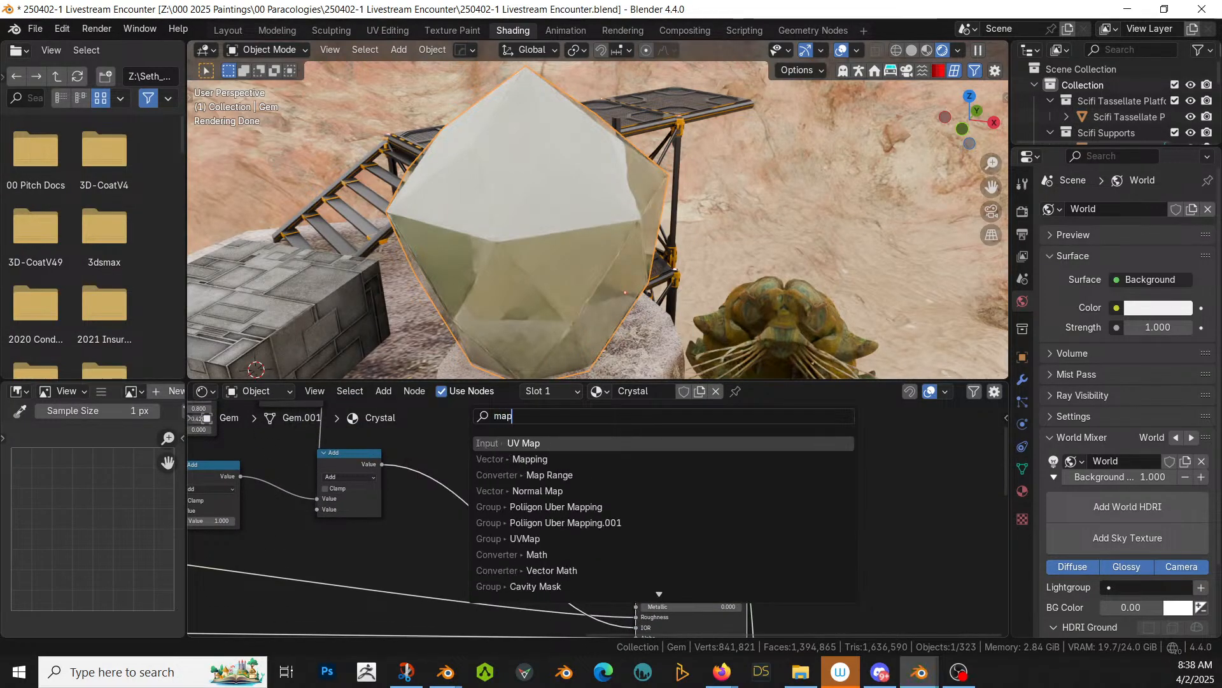
key(Down)
key(Down)
key(Down)
key(Up)
key(Up)
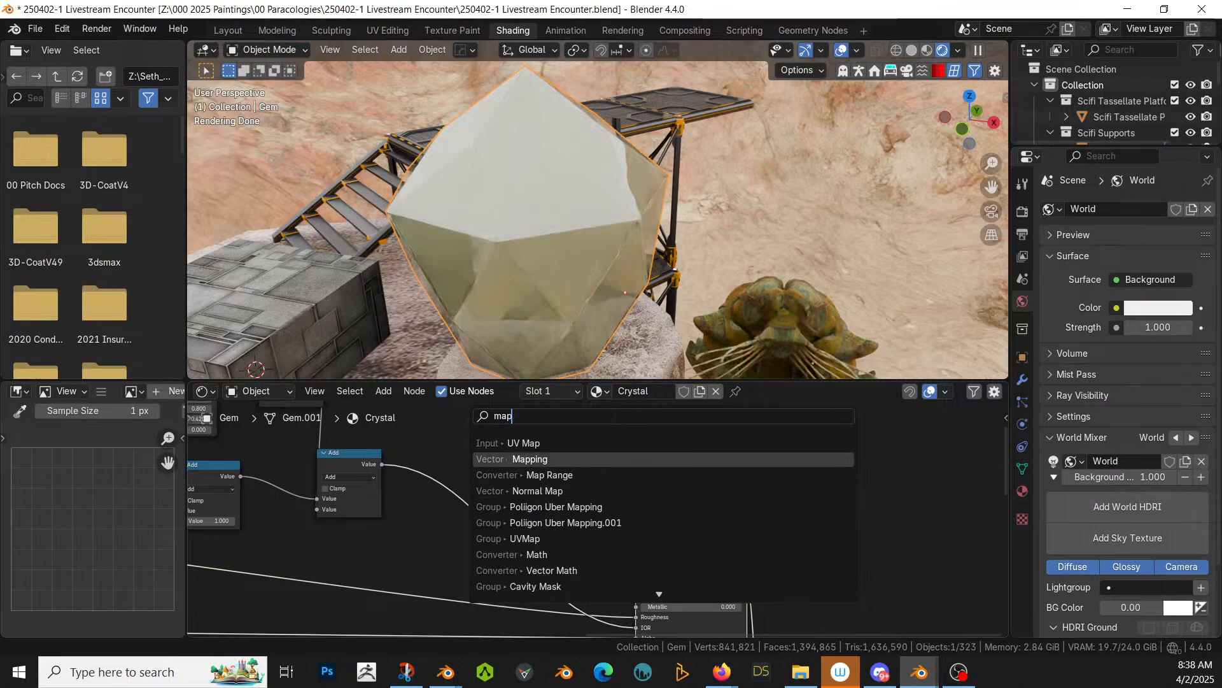
key(Down)
key(Return)
click(459, 421)
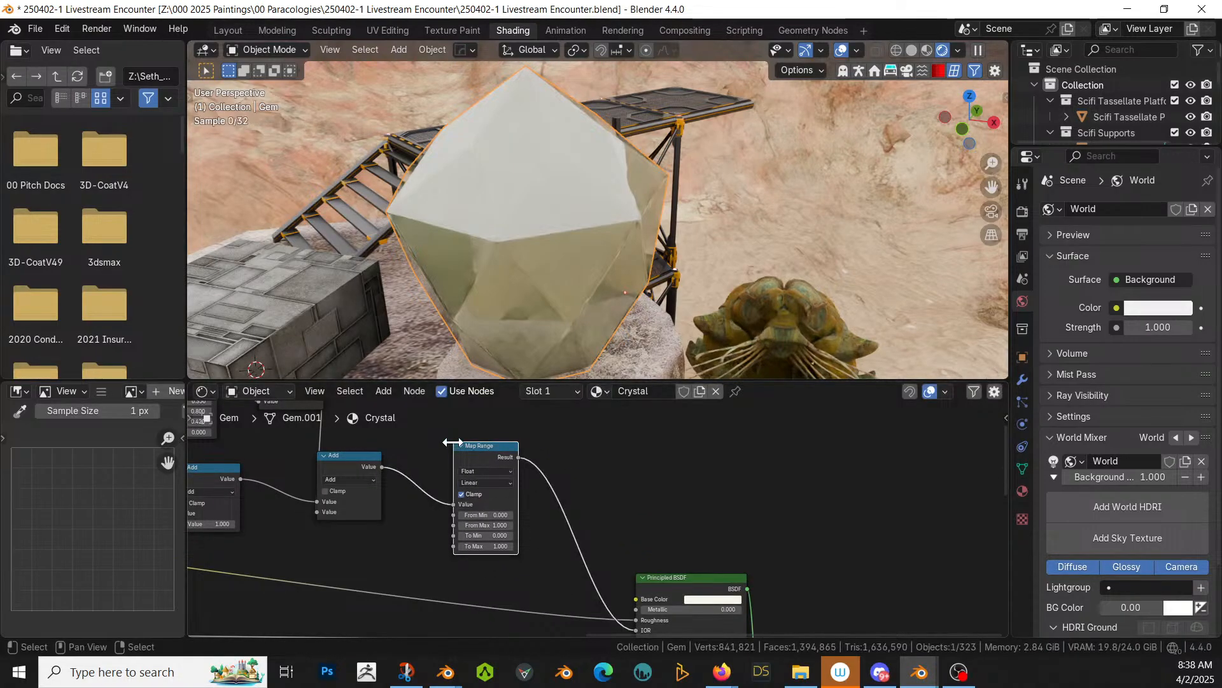
Step: Set the new Map Range node's To Min to 1, try To Max at 2.5, and reduce it to 1.420
scroll(529, 414, up, 1)
scroll(543, 480, up, 1)
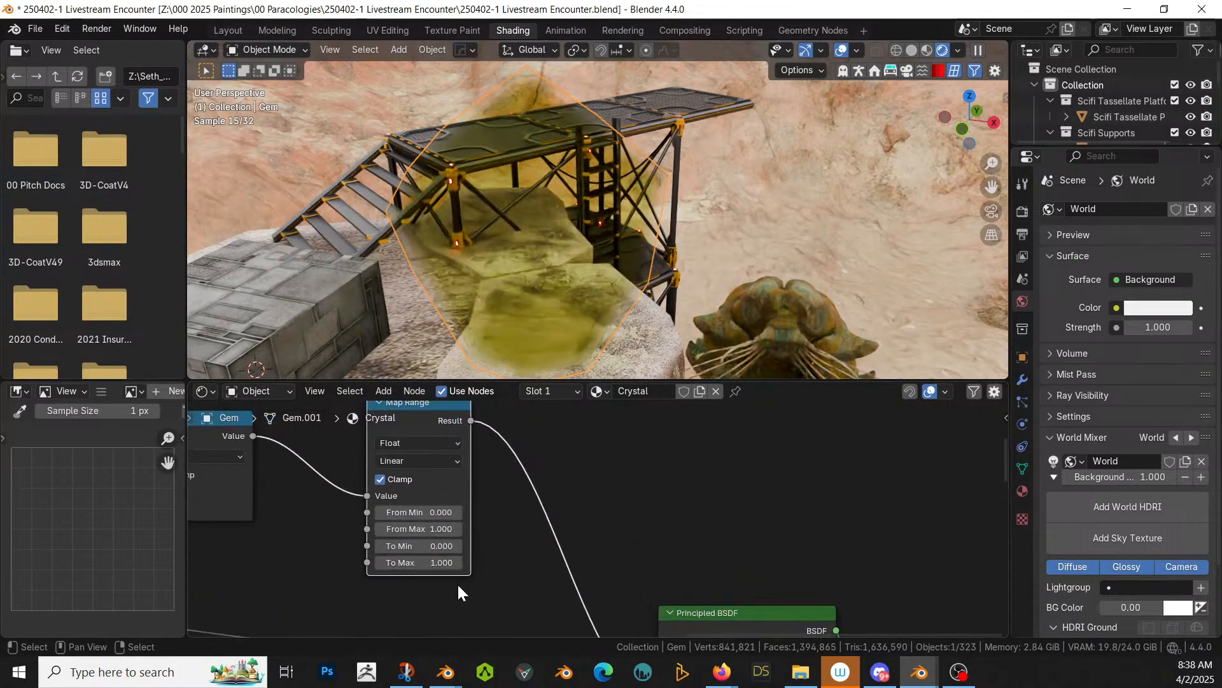
click(429, 546)
text(1)
key(Return)
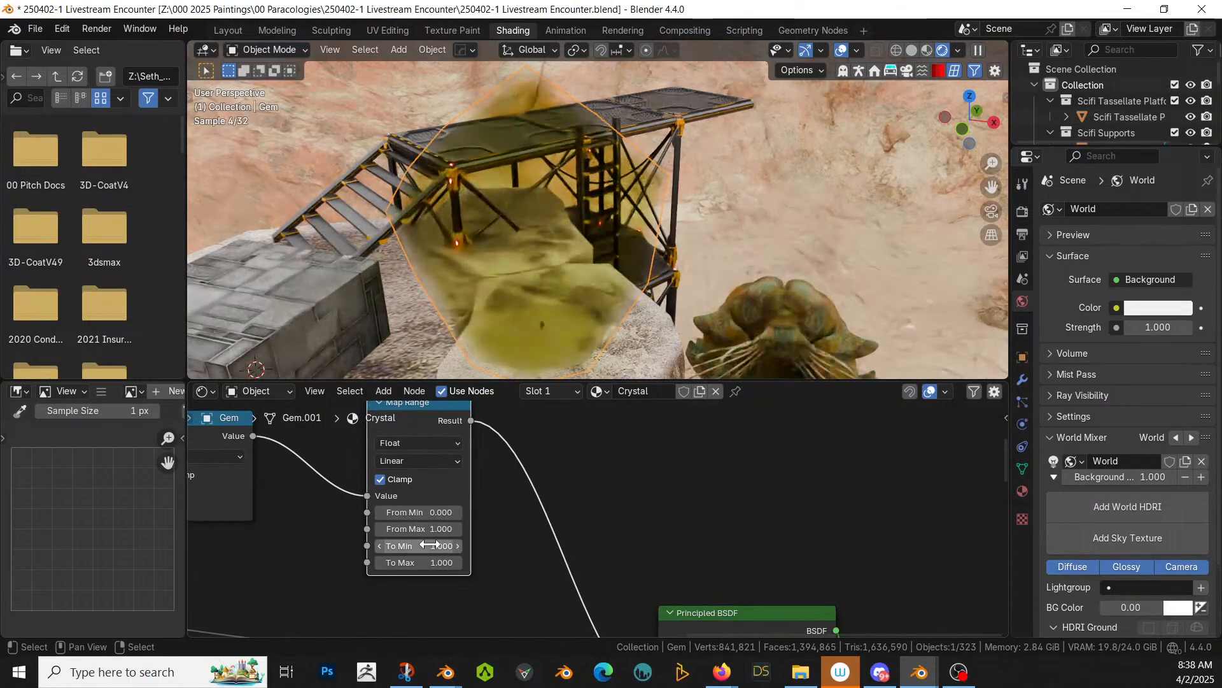
click(436, 563)
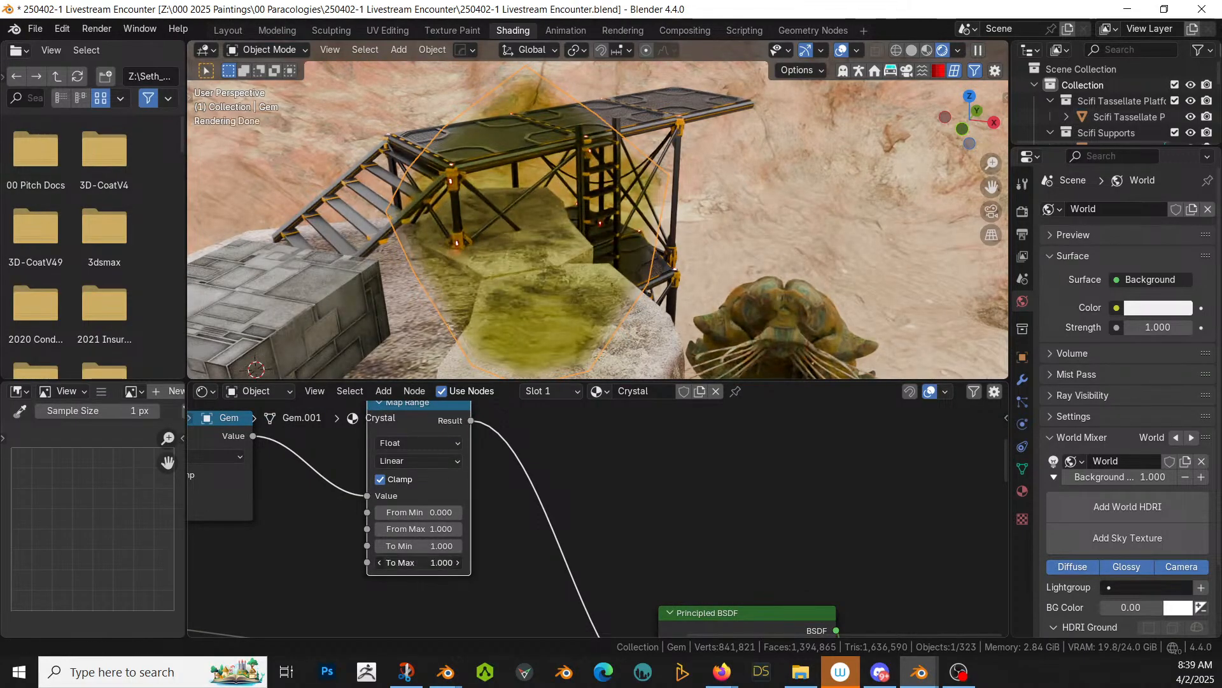
text(2.5)
key(Return)
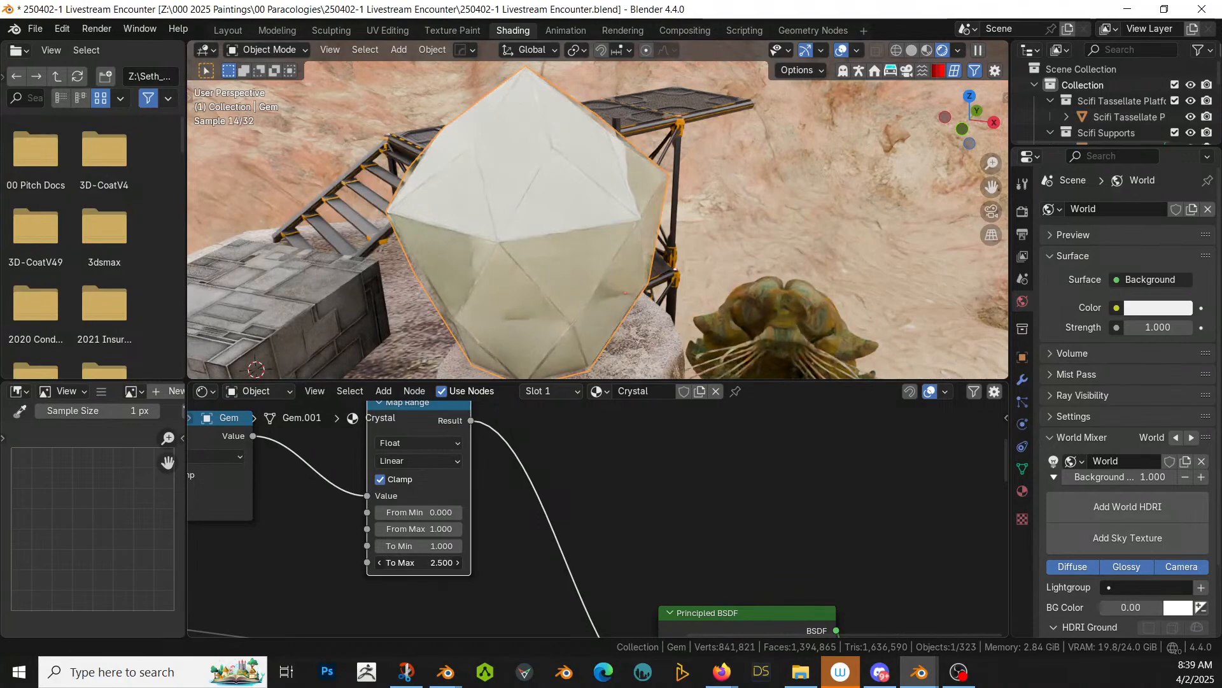
drag(435, 563, 364, 563)
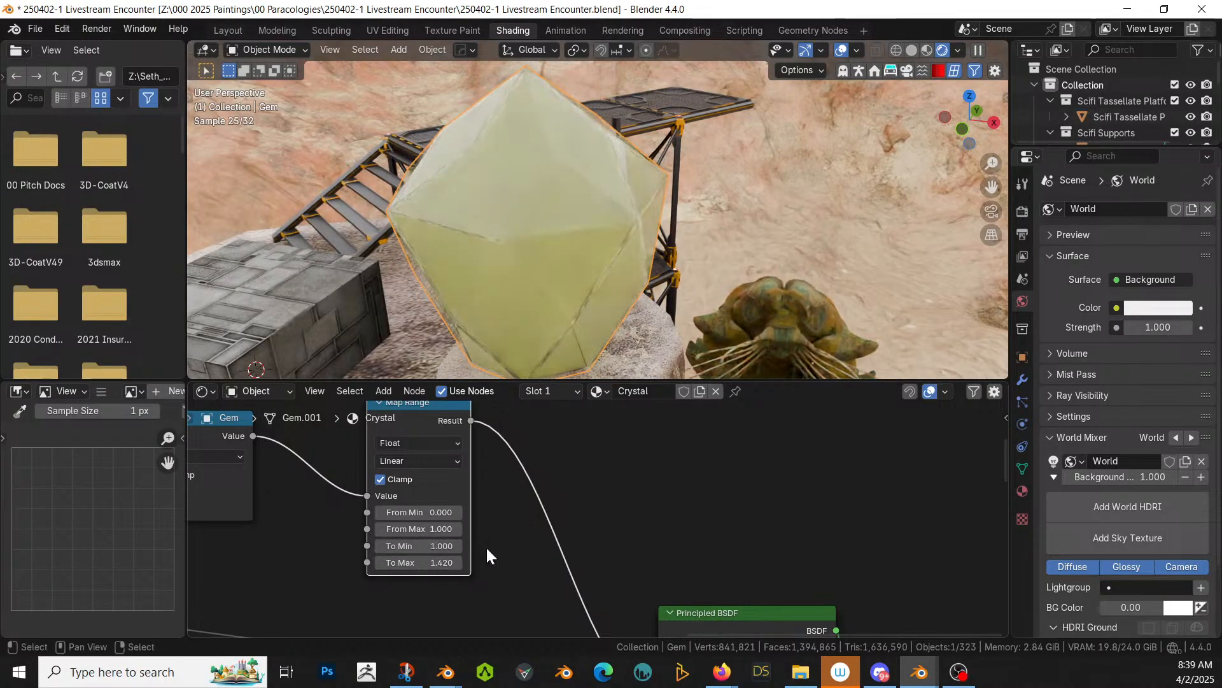
Step: Try inverting the Map Range input by setting From Min to 1 and From Max to 0
click(428, 512)
text(1)
key(Return)
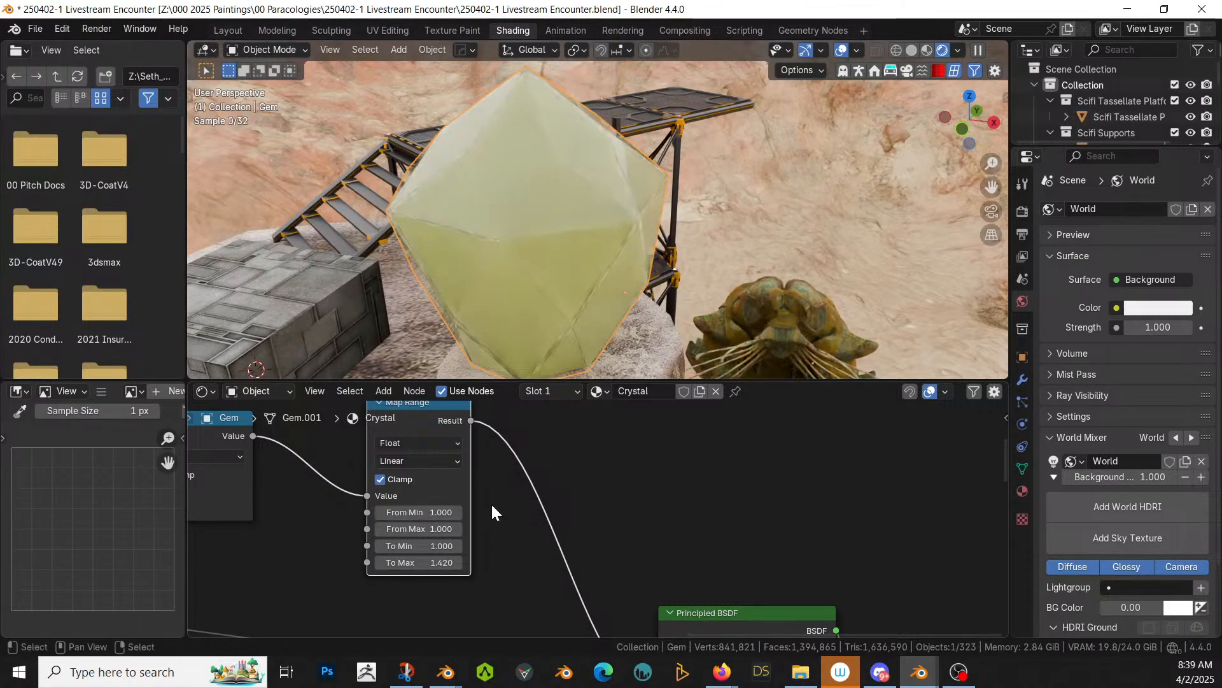
click(425, 530)
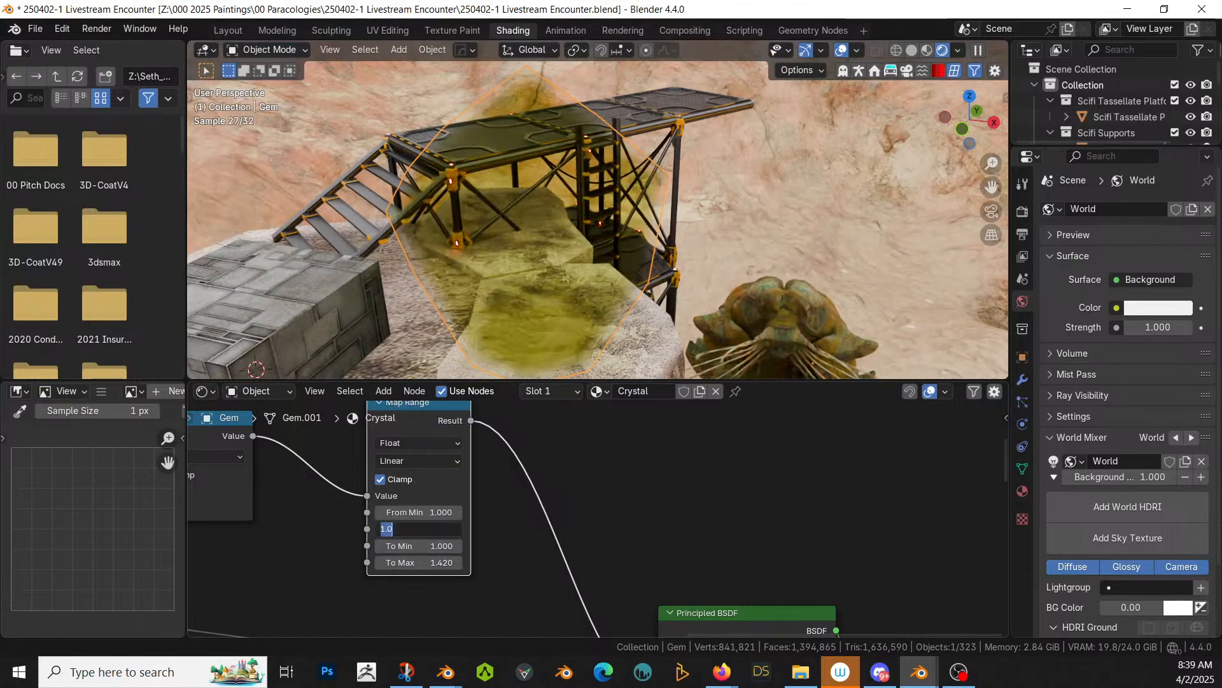
key(Return)
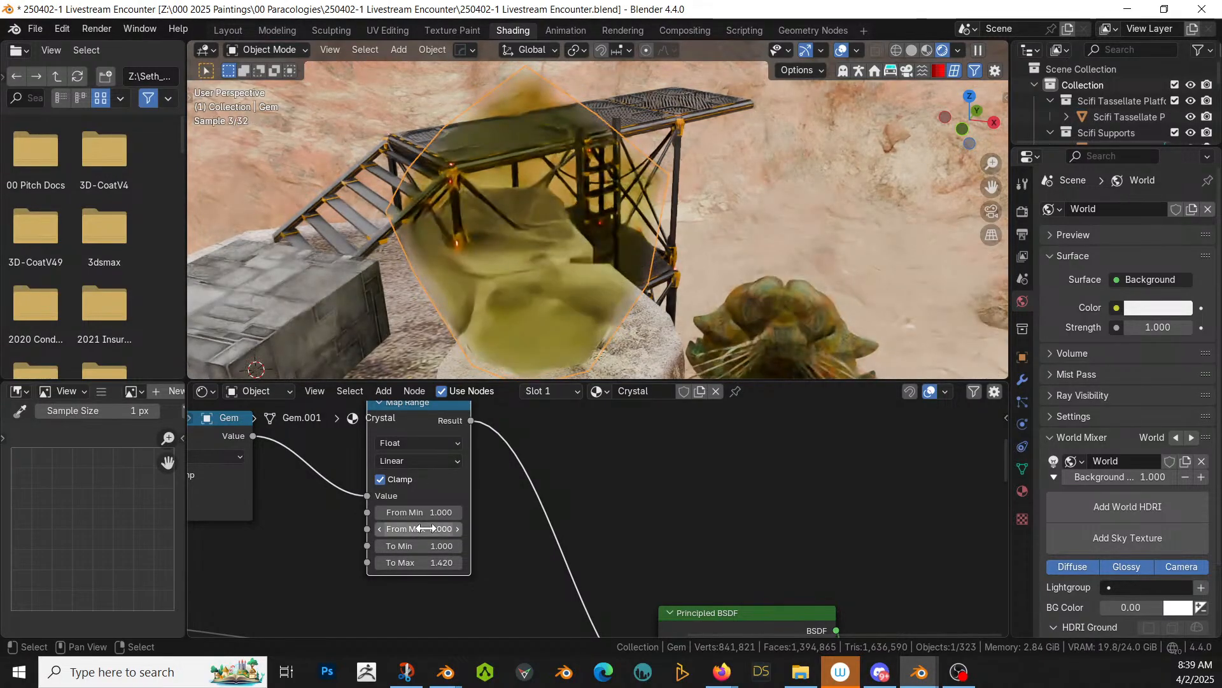
Step: Raise the Map Range node's To Max to 2.42 and further to 4.320
click(431, 563)
text(2.42)
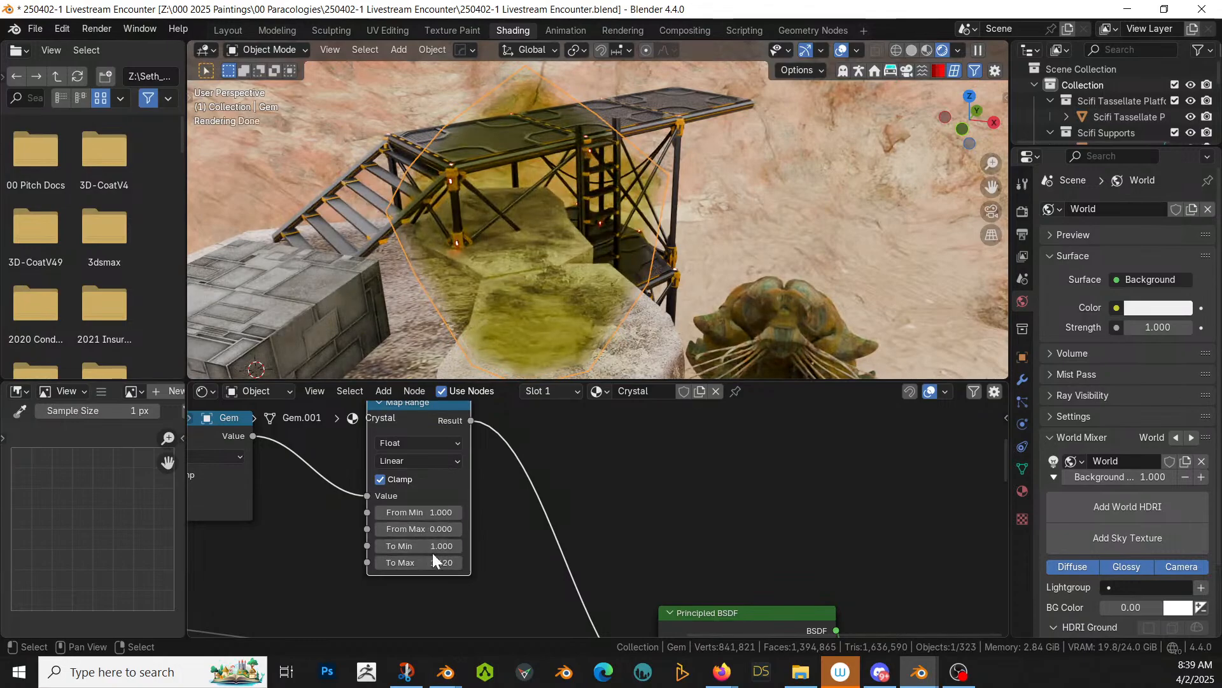
key(Return)
drag(420, 563, 446, 563)
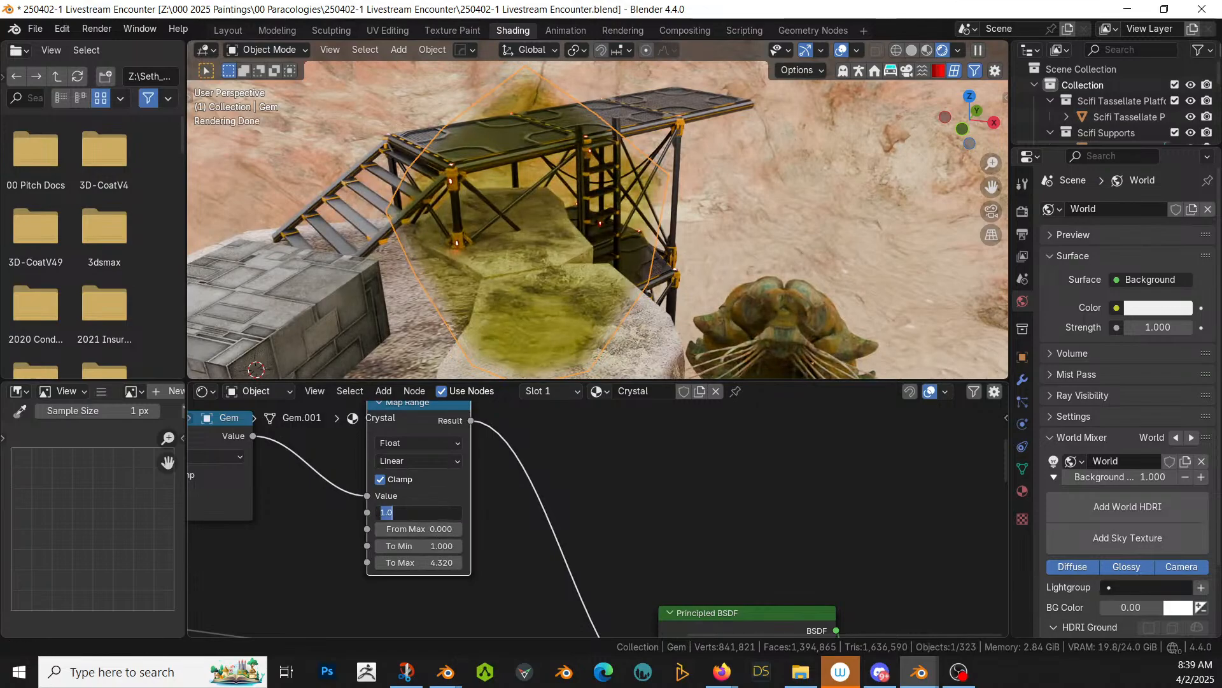
Step: Restore the Map Range node's input range with From Min at 0 and From Max at 1
text(0)
key(Return)
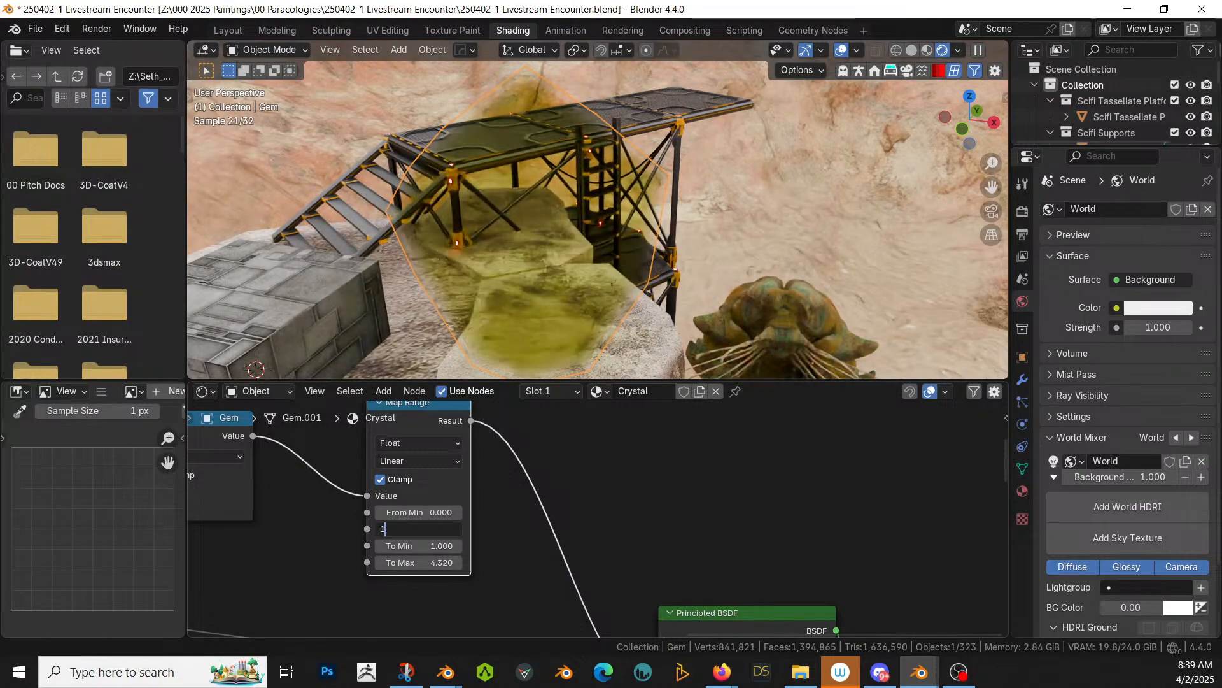
text(1)
key(Return)
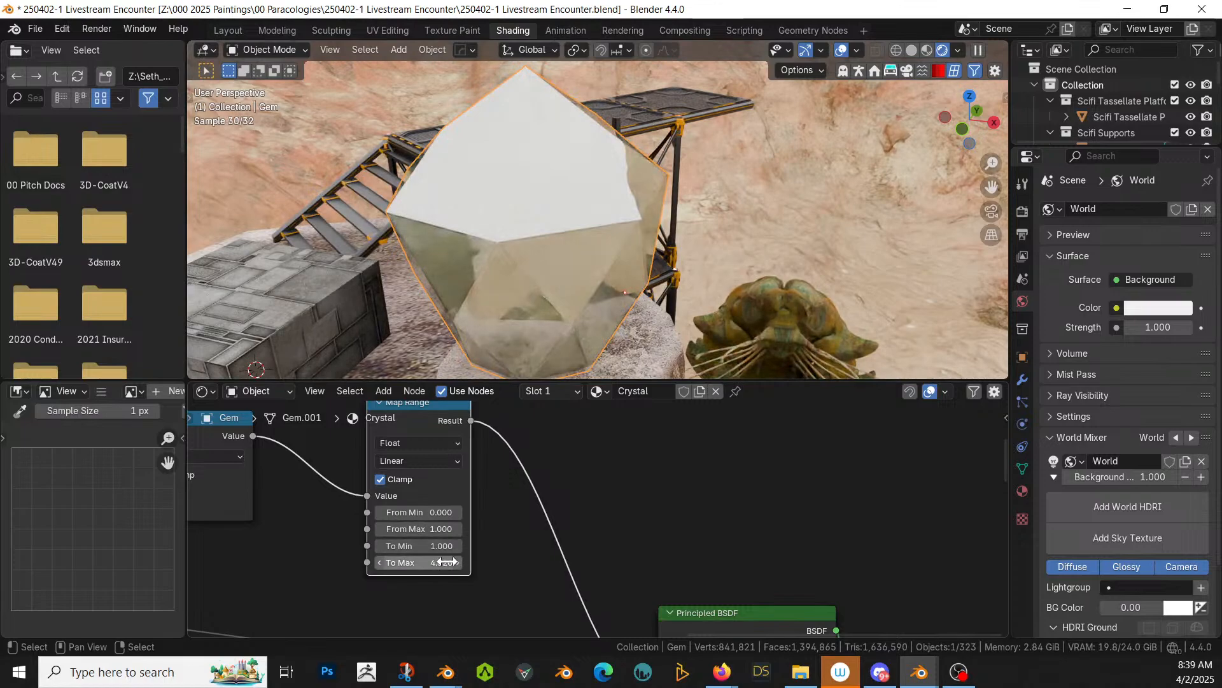
Step: Set the Map Range node's To Max to 1, try To Min at 4, and settle To Min on 2
click(445, 561)
key(Return)
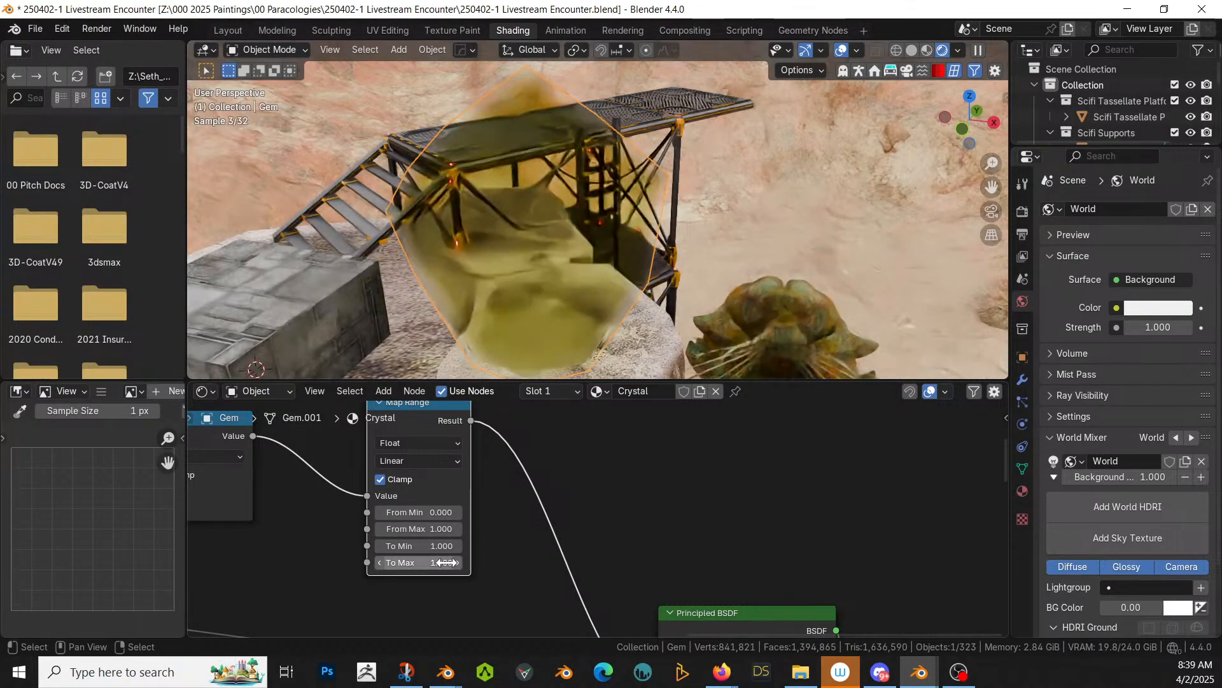
click(427, 549)
text(4)
key(Return)
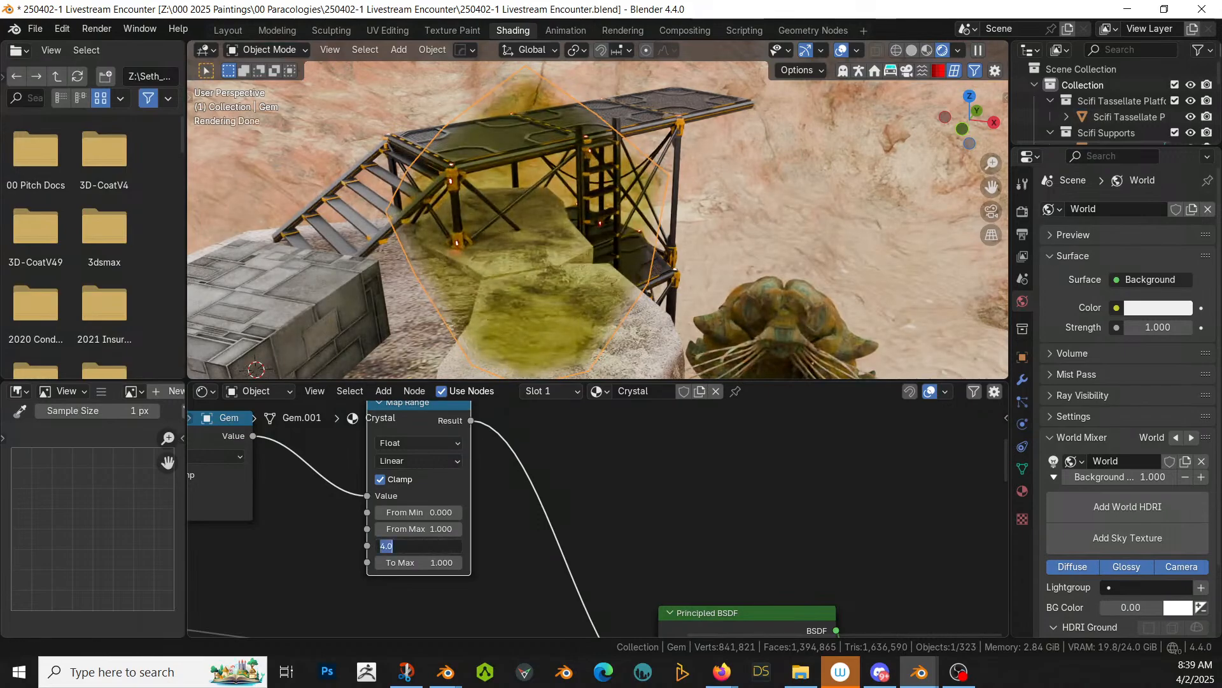
text(2)
key(Return)
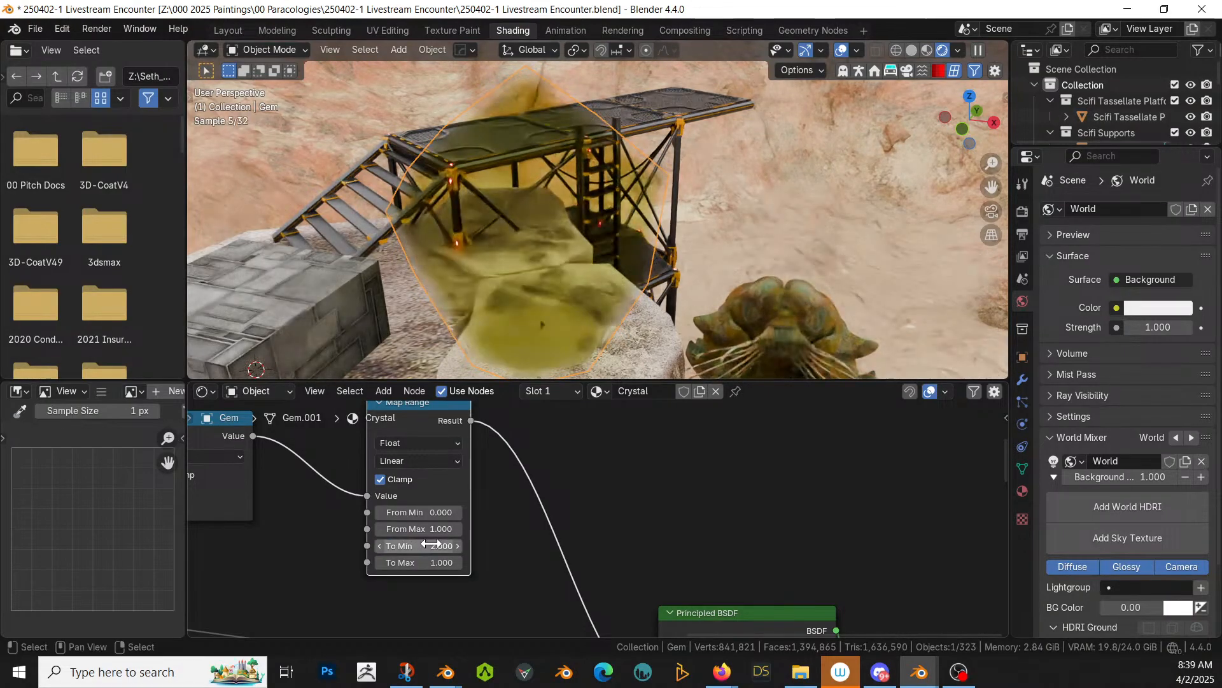
Step: Raise the Map Range node's To Max to 1.470 and check the gem up close
drag(438, 562, 469, 563)
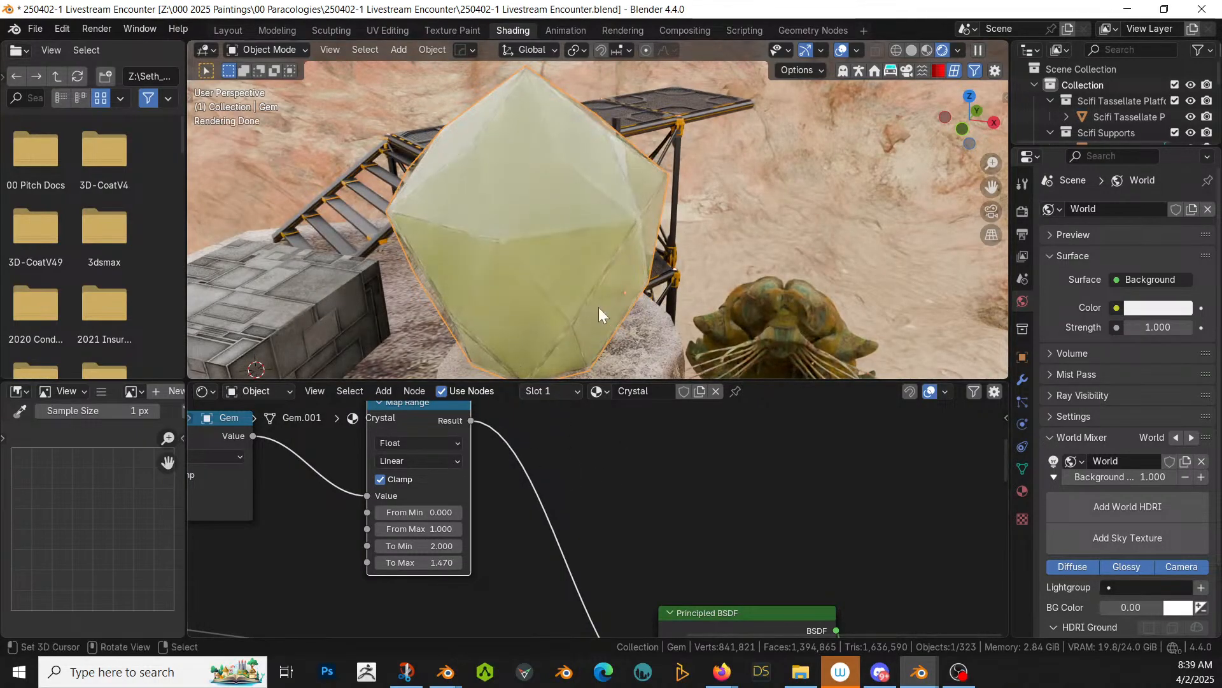
scroll(627, 289, up, 3)
scroll(627, 289, up, 3)
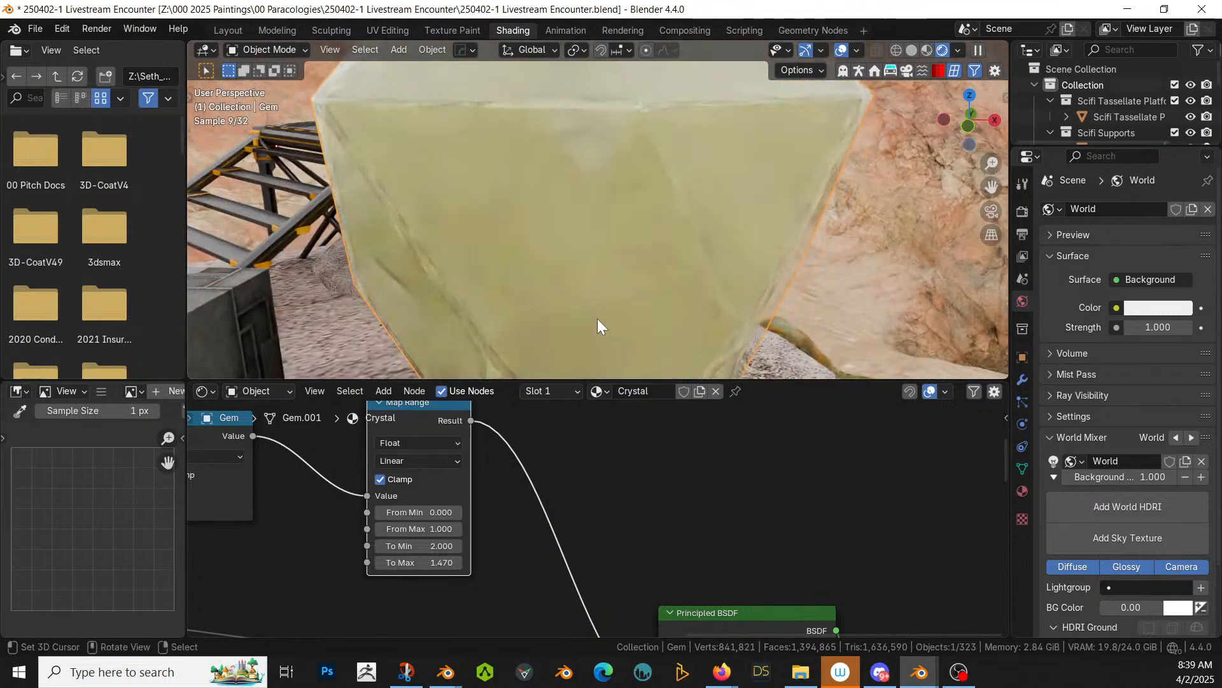
Step: Mute the Subtract node that follows the Edge Mask group in the Crystal material
middle_drag(516, 555, 534, 599)
middle_drag(510, 599, 928, 438)
scroll(683, 469, down, 6)
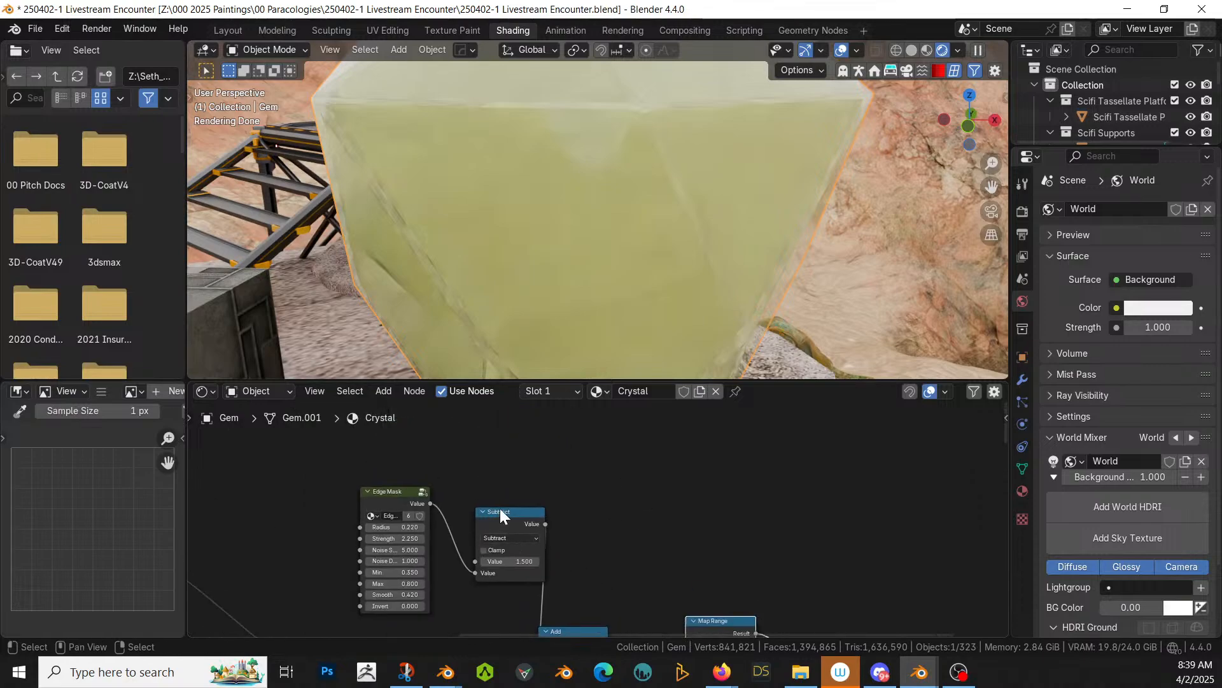
click(498, 513)
key(m)
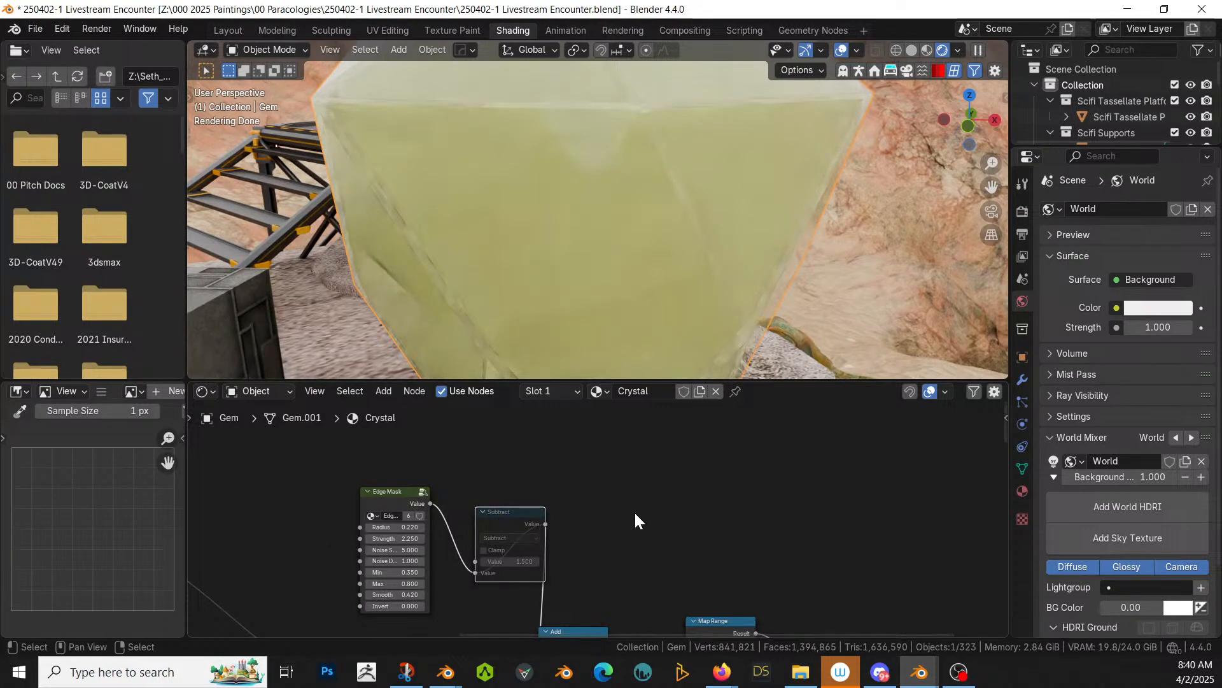
Step: Preview the Edge Mask node's output directly on the gem
middle_drag(578, 559, 612, 472)
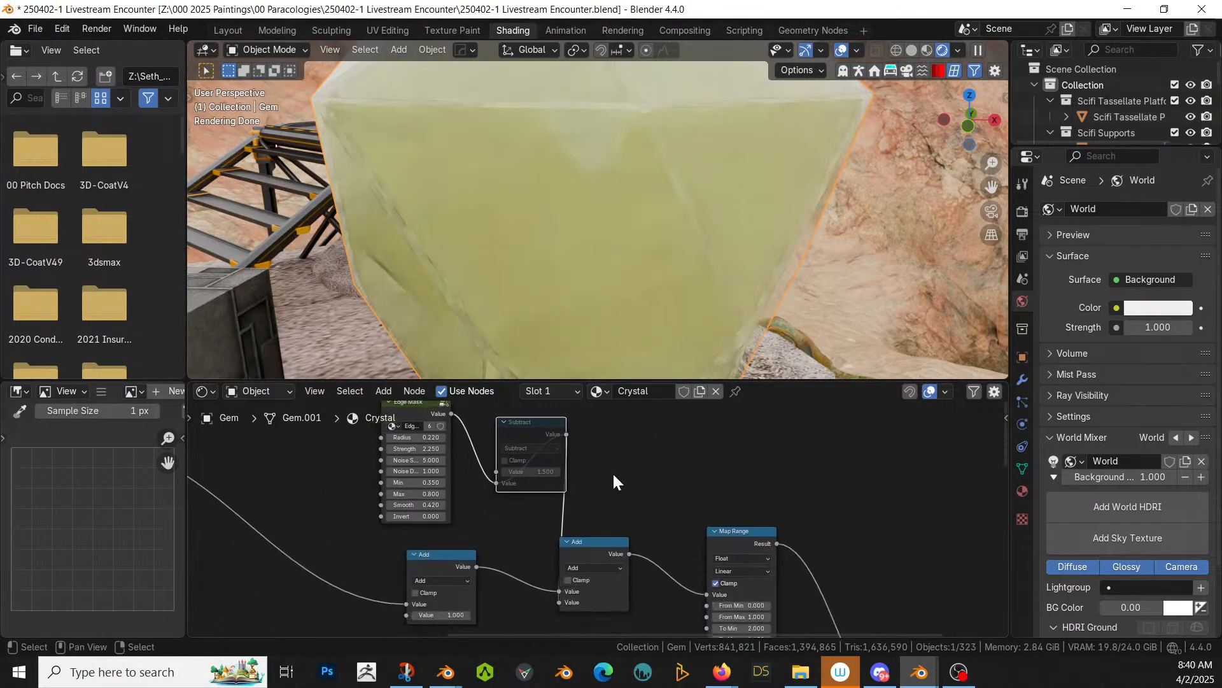
middle_drag(554, 501, 560, 562)
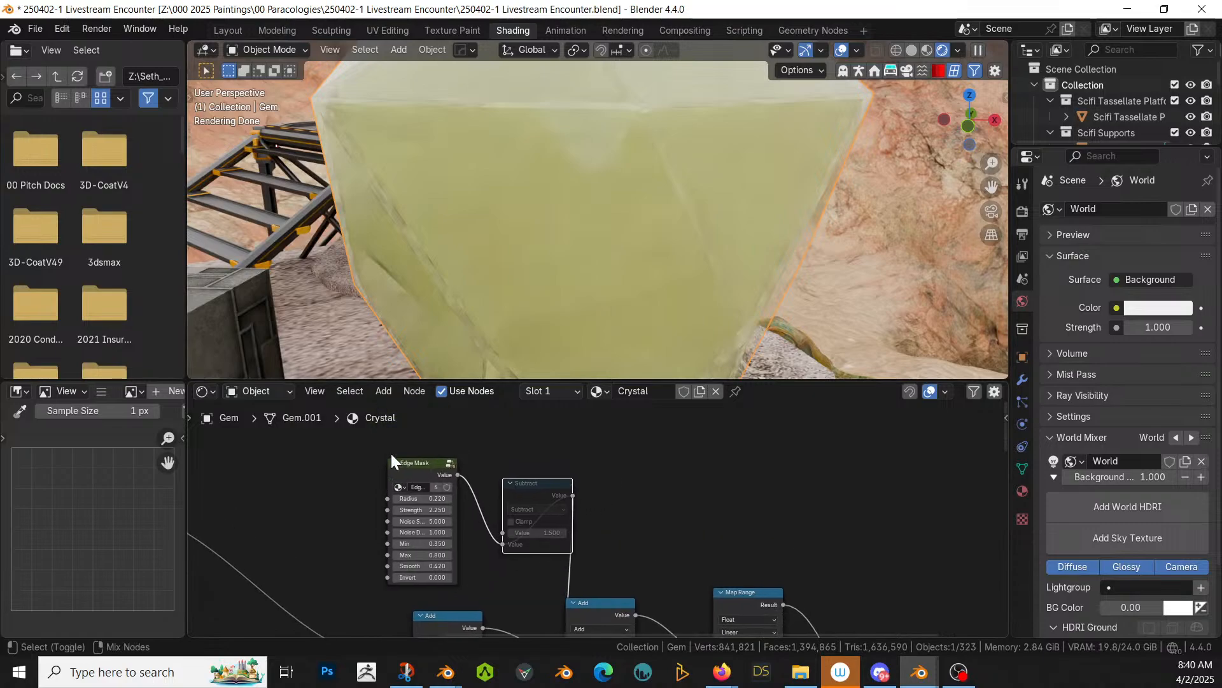
ctrl+shift+click(406, 472)
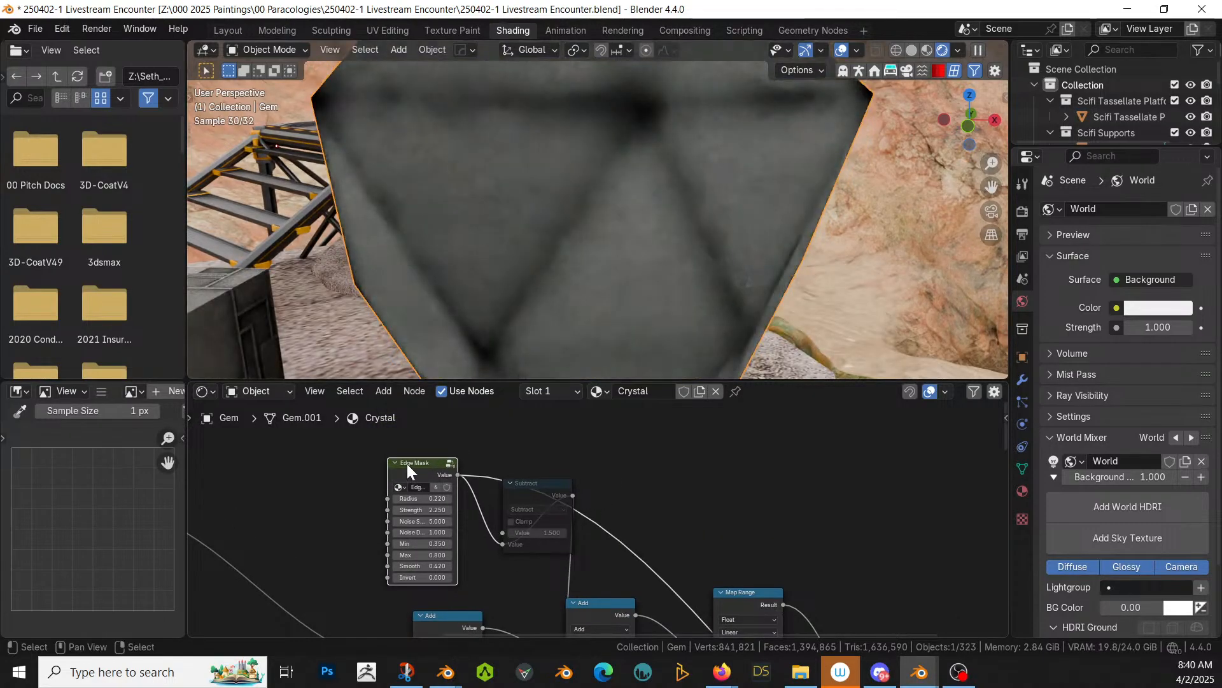
Step: Cut the Map Range link into the Principled BSDF and connect the Edge Mask's Value straight to IOR
scroll(669, 471, down, 1)
middle_drag(671, 465, 606, 627)
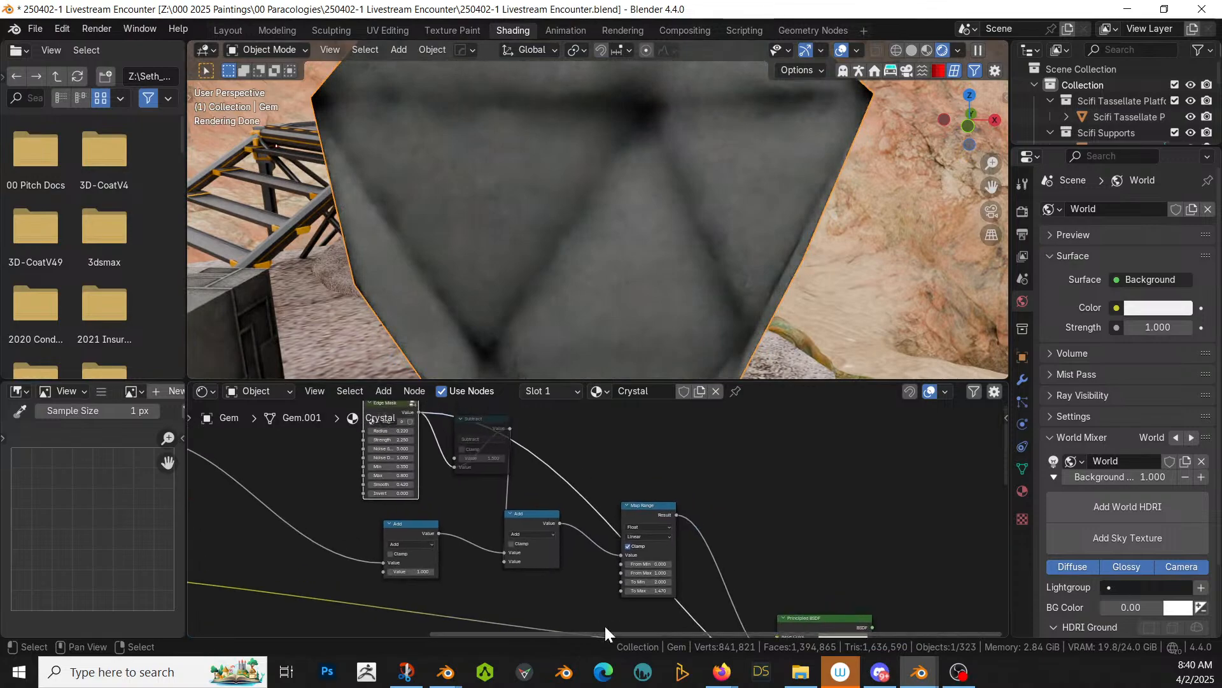
scroll(605, 626, down, 1)
scroll(605, 624, down, 1)
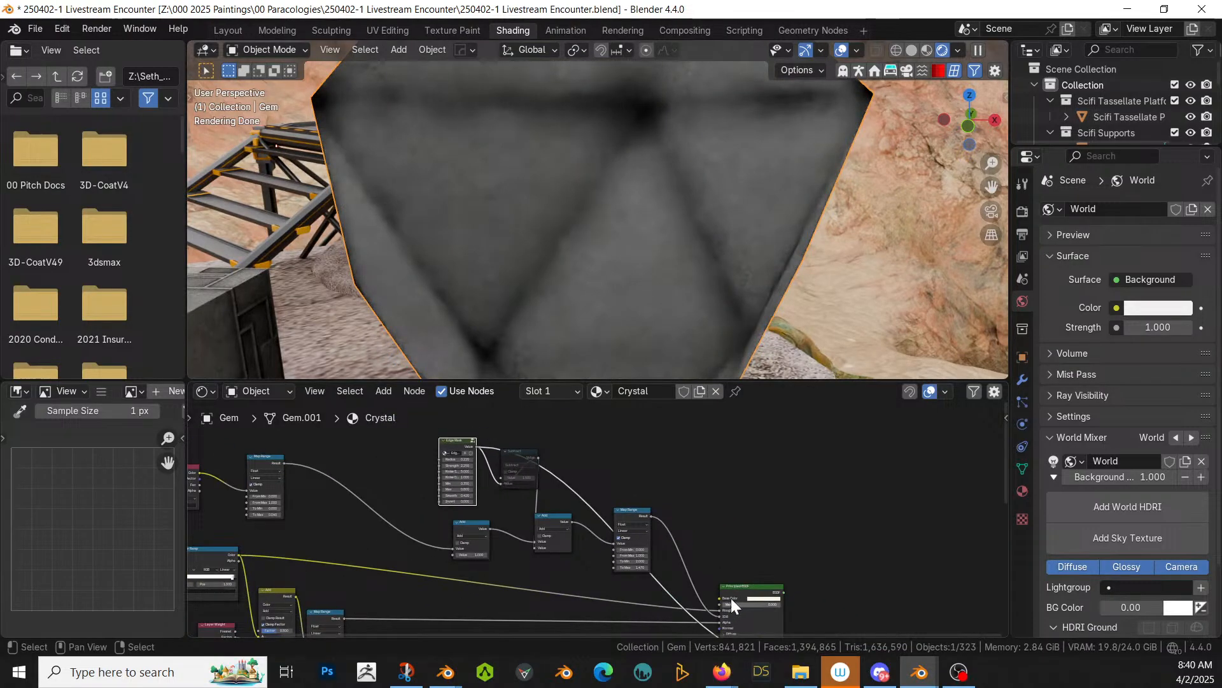
middle_drag(717, 563, 730, 510)
scroll(731, 519, up, 1)
ctrl+right_drag(731, 518, 703, 543)
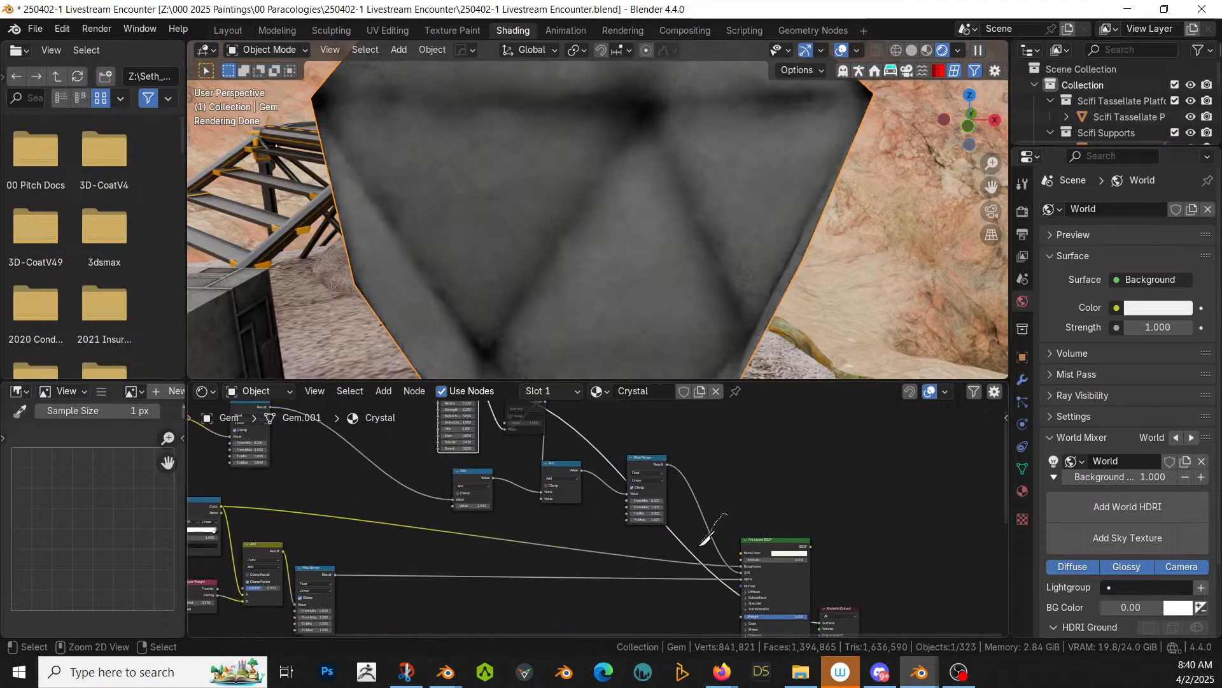
middle_drag(515, 445, 501, 503)
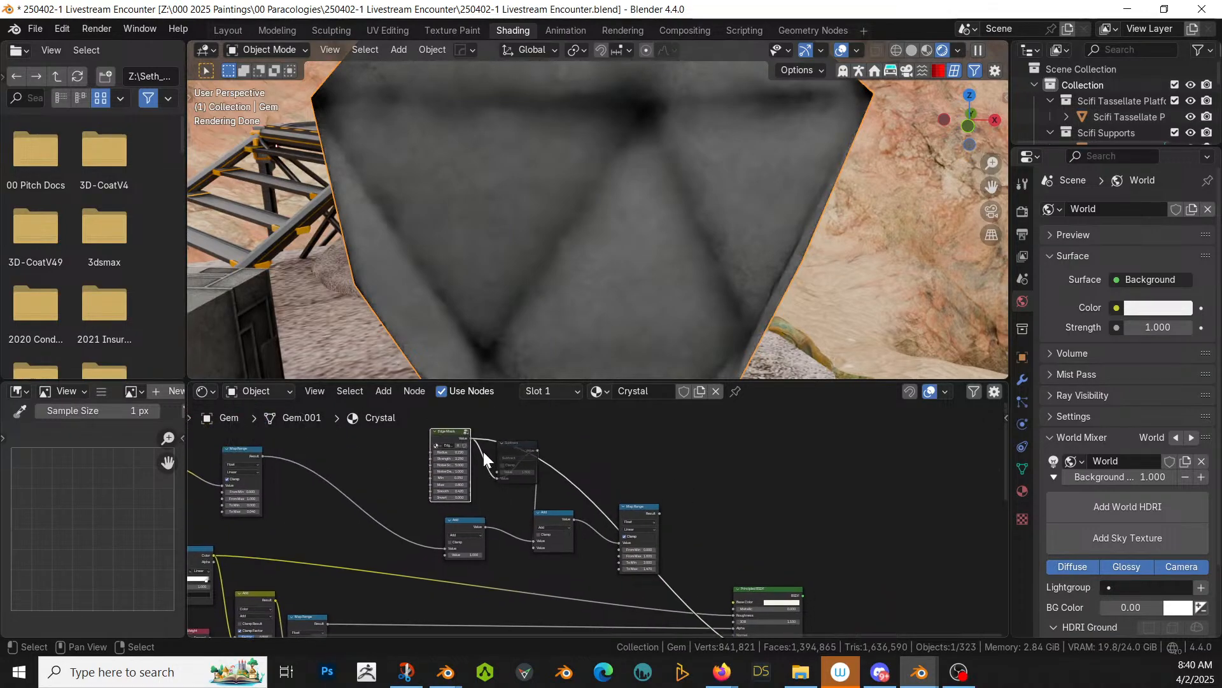
drag(469, 438, 736, 515)
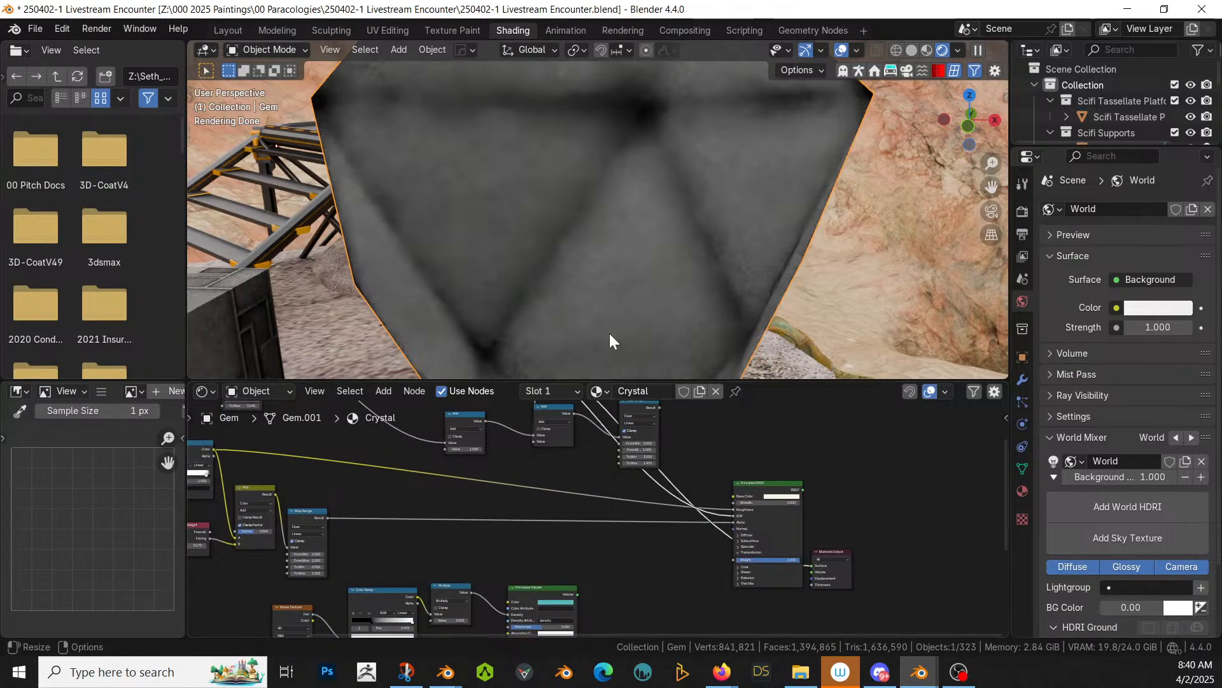
Step: Switch the material preview back to the Principled BSDF and examine the gem's refraction from several sides
ctrl+shift+click(784, 486)
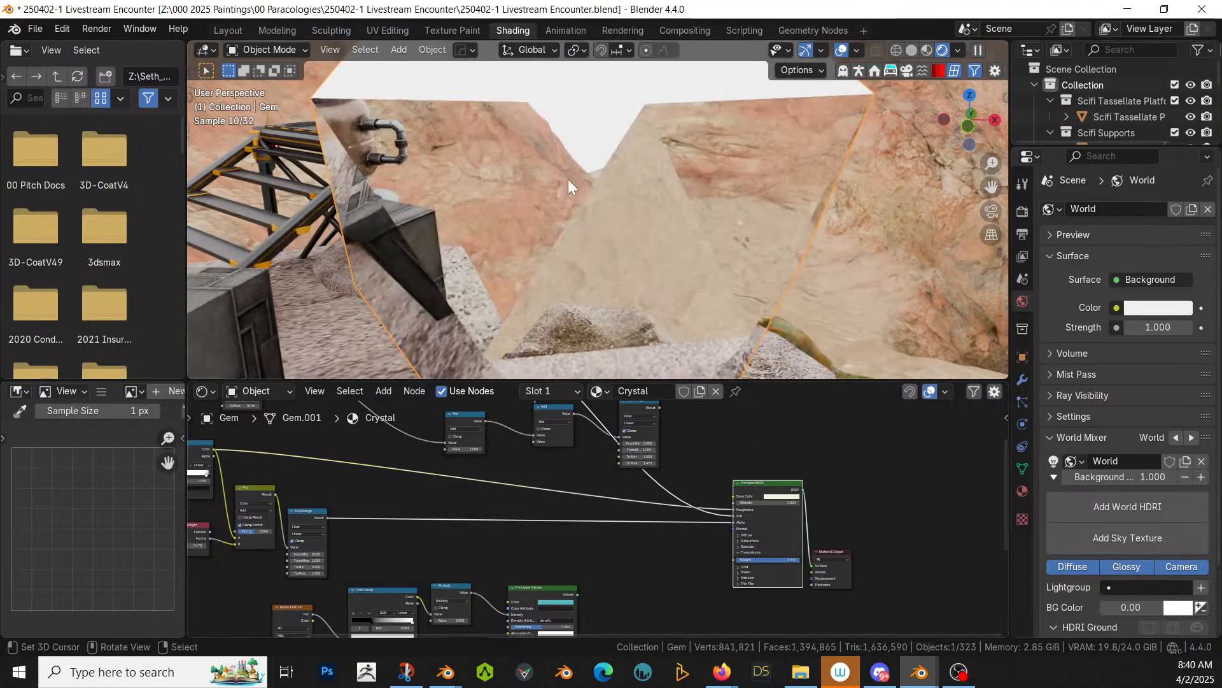
middle_drag(568, 178, 614, 199)
scroll(637, 416, up, 1)
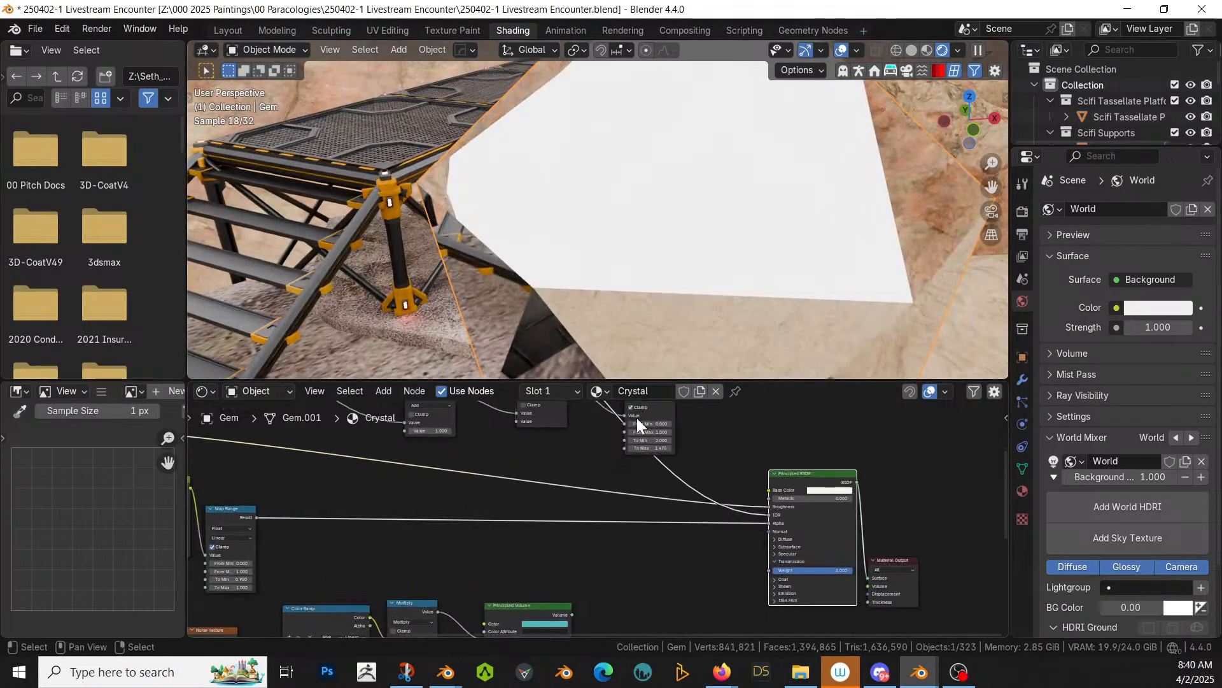
middle_drag(637, 418, 628, 344)
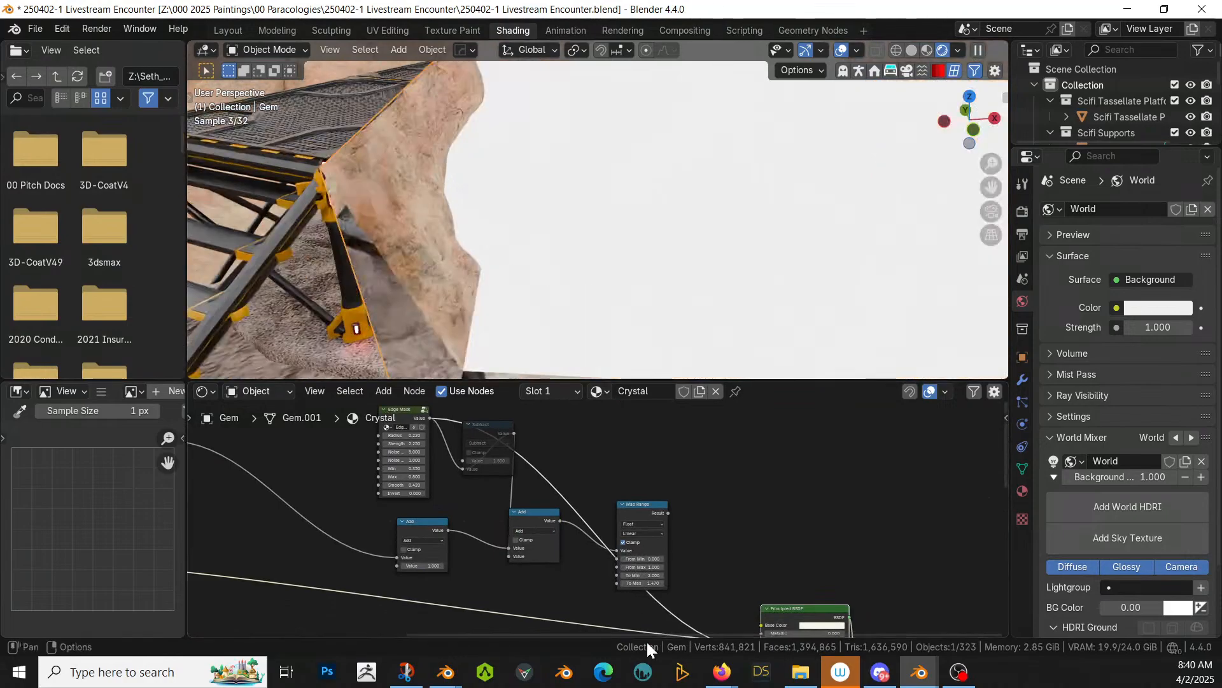
scroll(519, 339, up, 2)
scroll(671, 499, down, 1)
scroll(705, 153, down, 4)
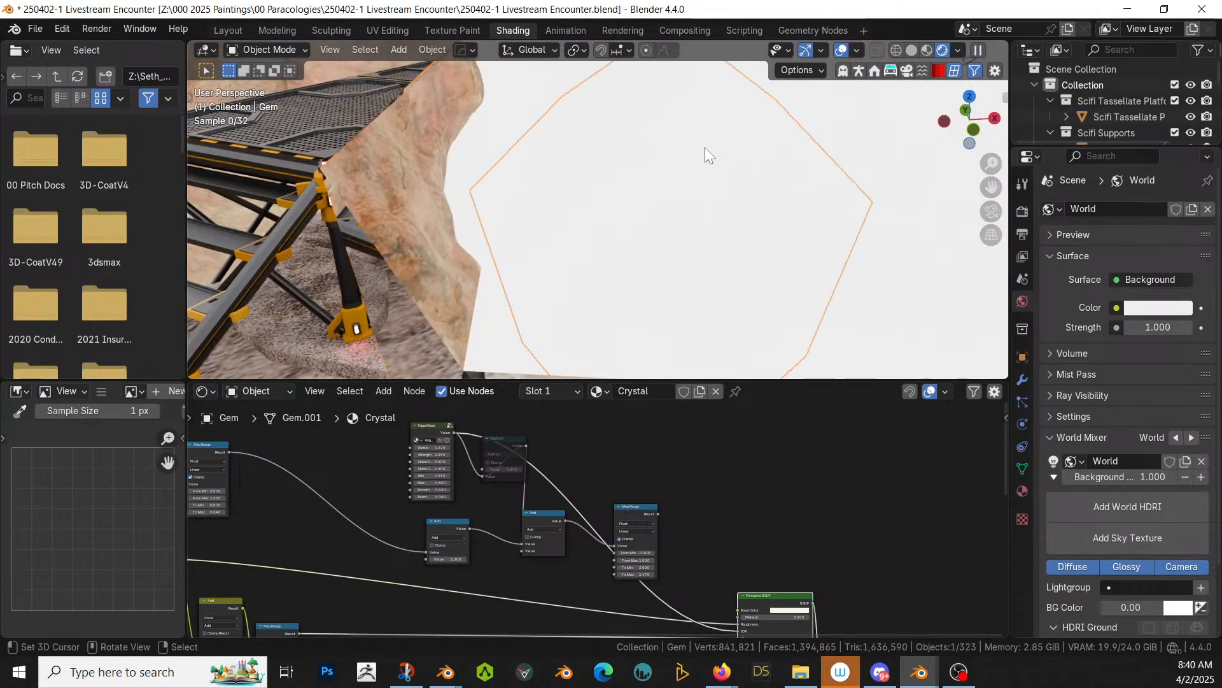
middle_drag(705, 271, 643, 257)
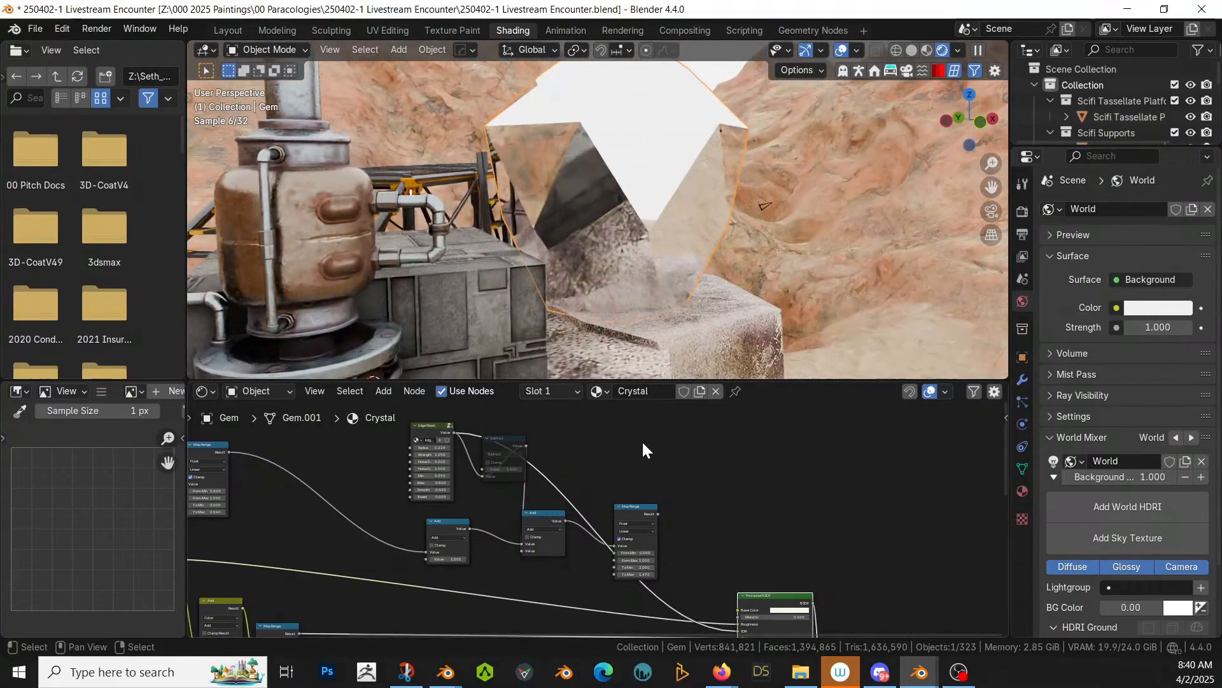
Step: Undo the direct Edge Mask link and the cut Map Range link to IOR, and unmute the Subtract node
ctrl+shift+click(641, 506)
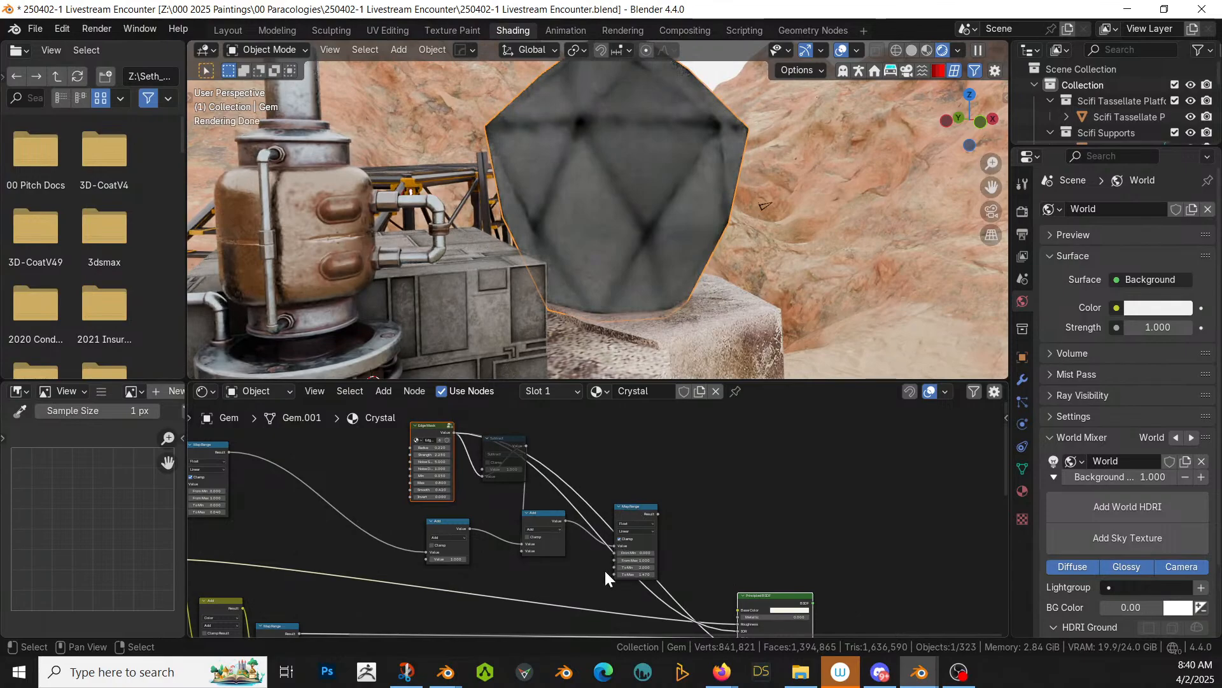
key(ctrl+z)
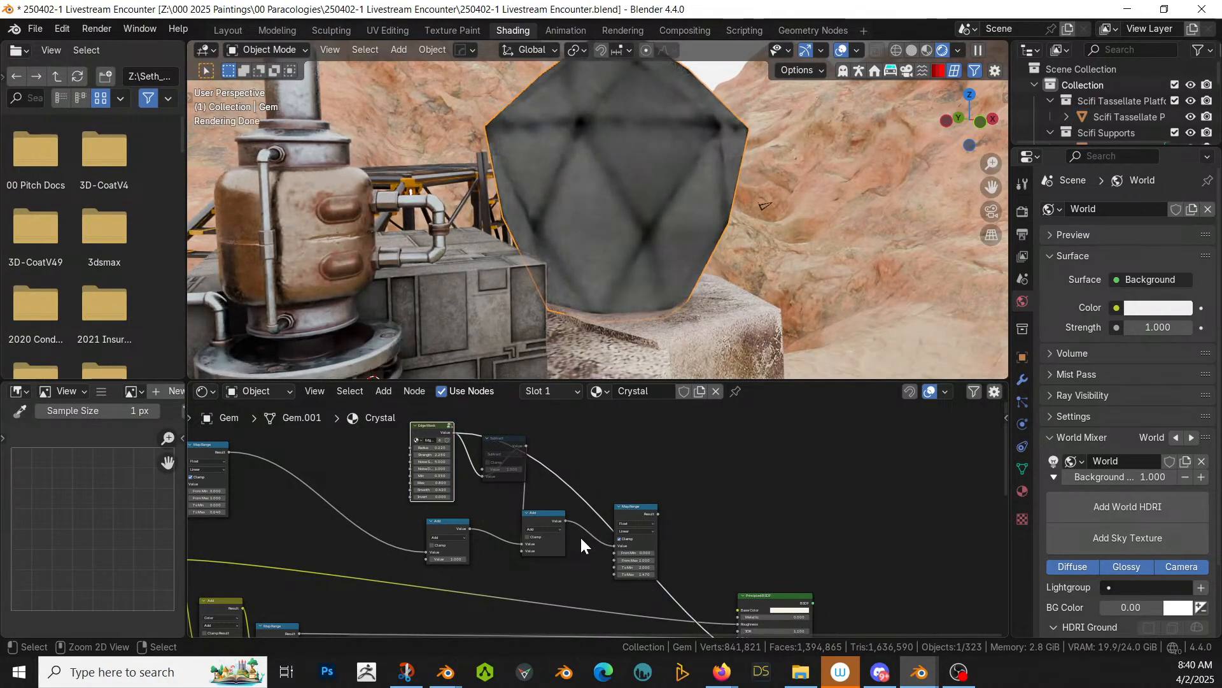
key(ctrl+shift+z)
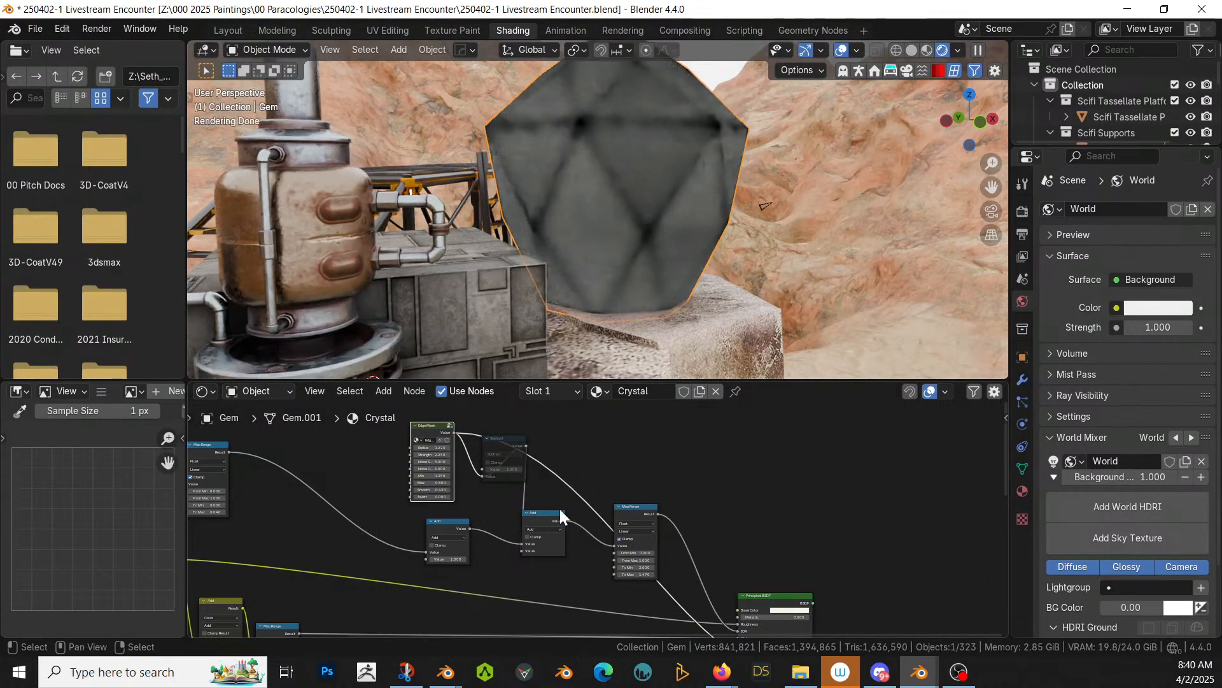
click(501, 433)
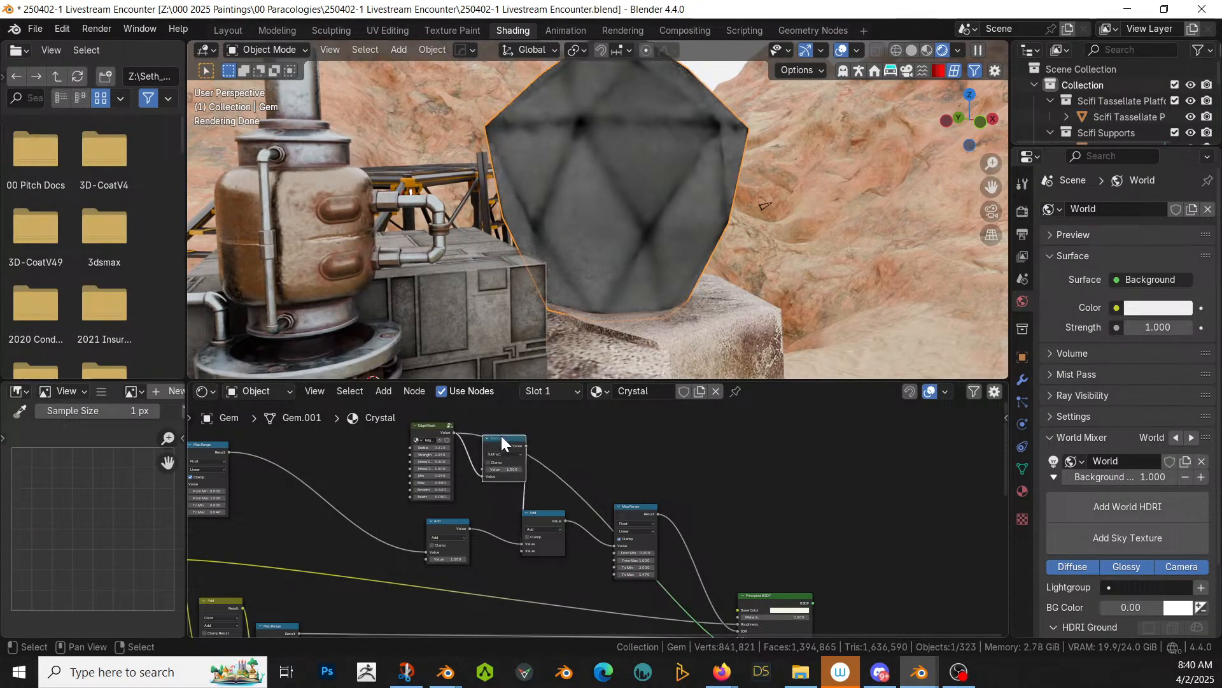
Step: Move the Subtract node closer to the Edge Mask and connect its Value output to the Principled BSDF's IOR
scroll(643, 450, up, 1)
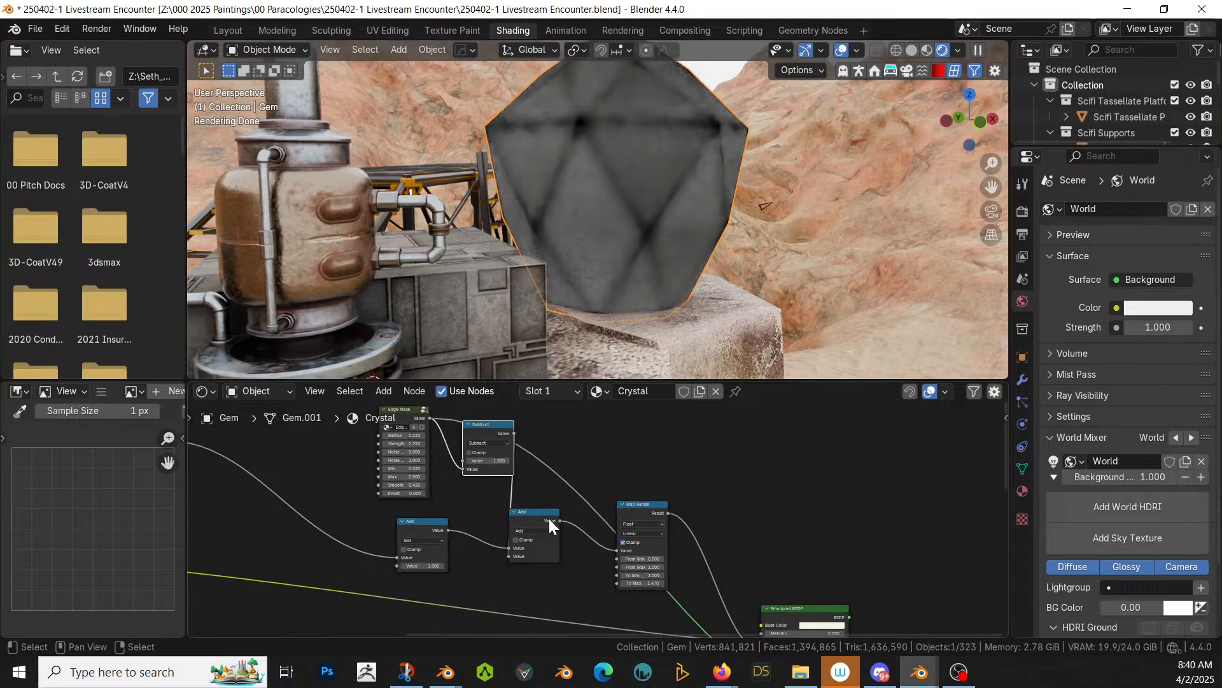
drag(498, 423, 474, 457)
shift+scroll(618, 615, down, 2)
shift+middle_drag(618, 615, 618, 609)
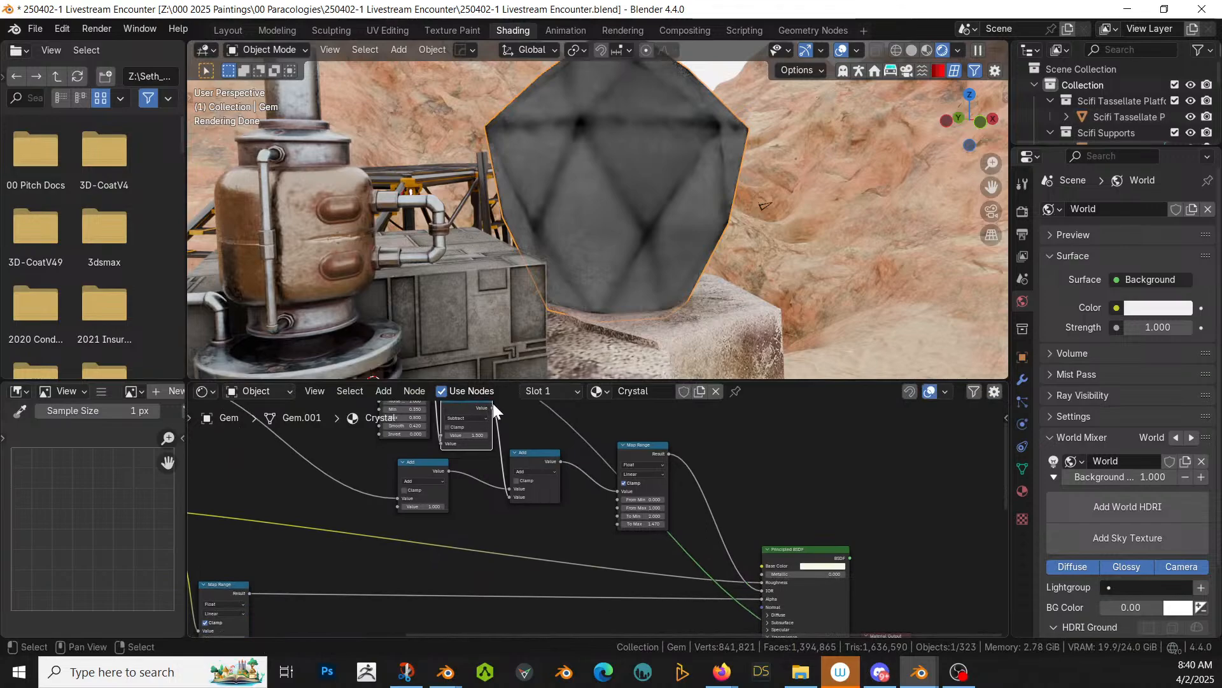
drag(493, 408, 770, 573)
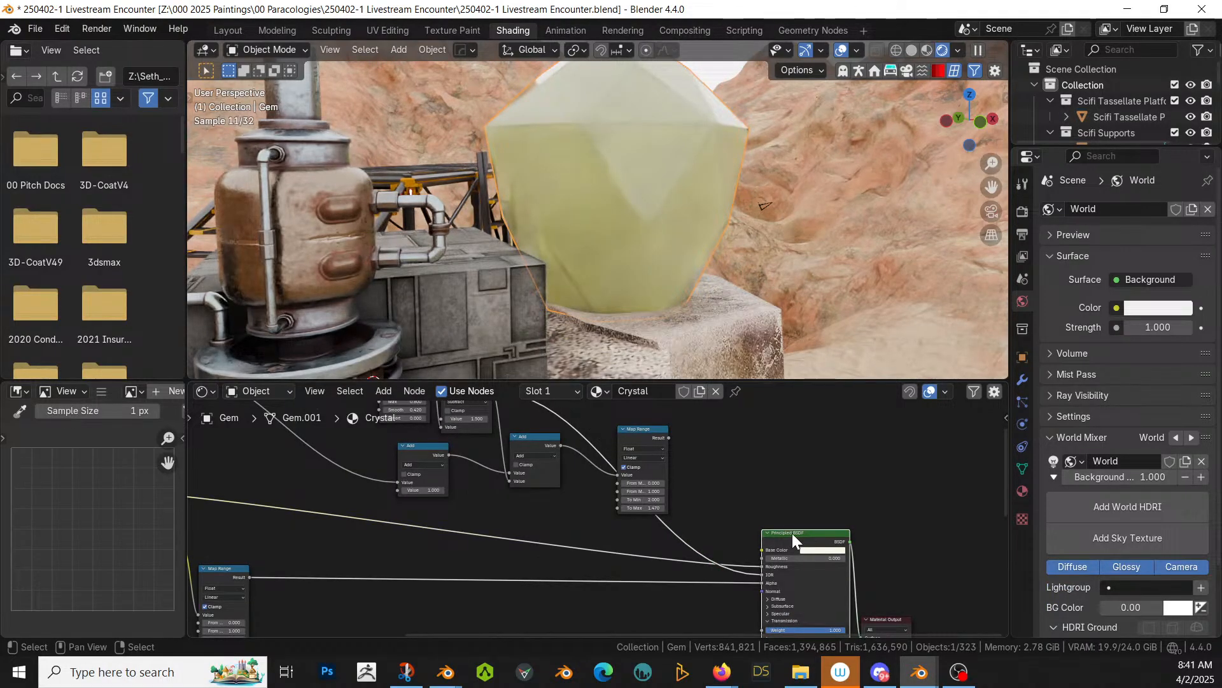
Step: Add an Invert Color node beside the Edge Mask and feed the mask's Value into its Color input
scroll(647, 217, up, 3)
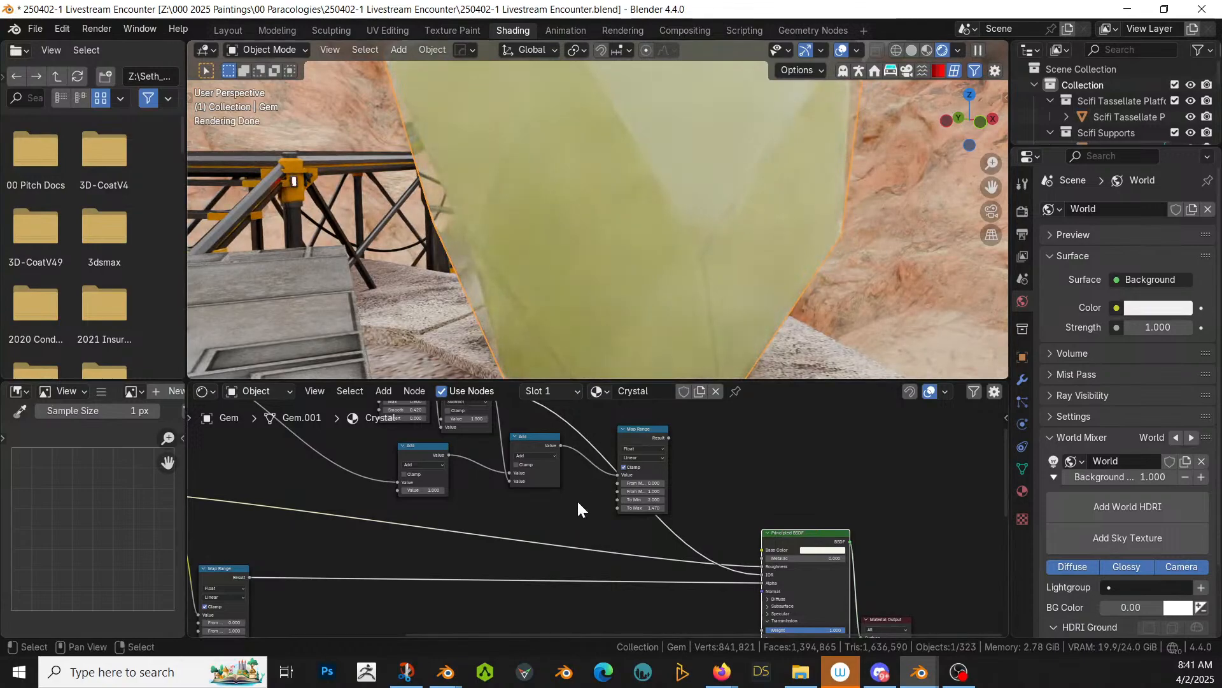
middle_drag(574, 503, 696, 633)
scroll(582, 555, up, 6)
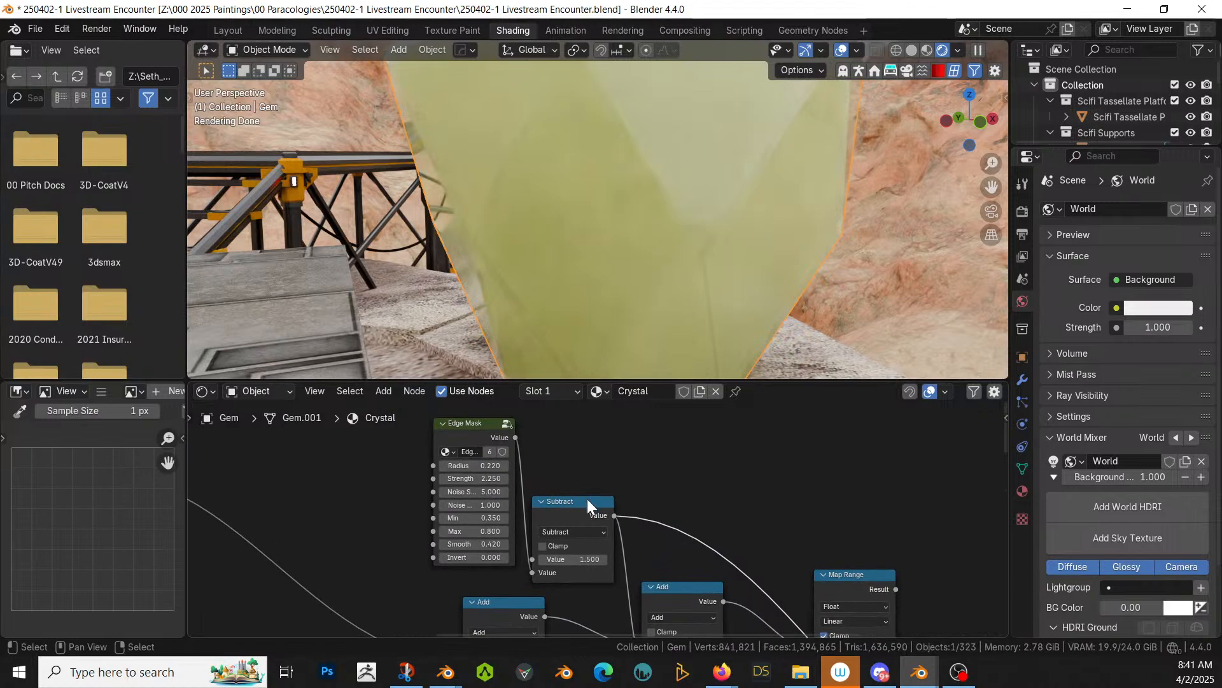
scroll(584, 503, down, 3)
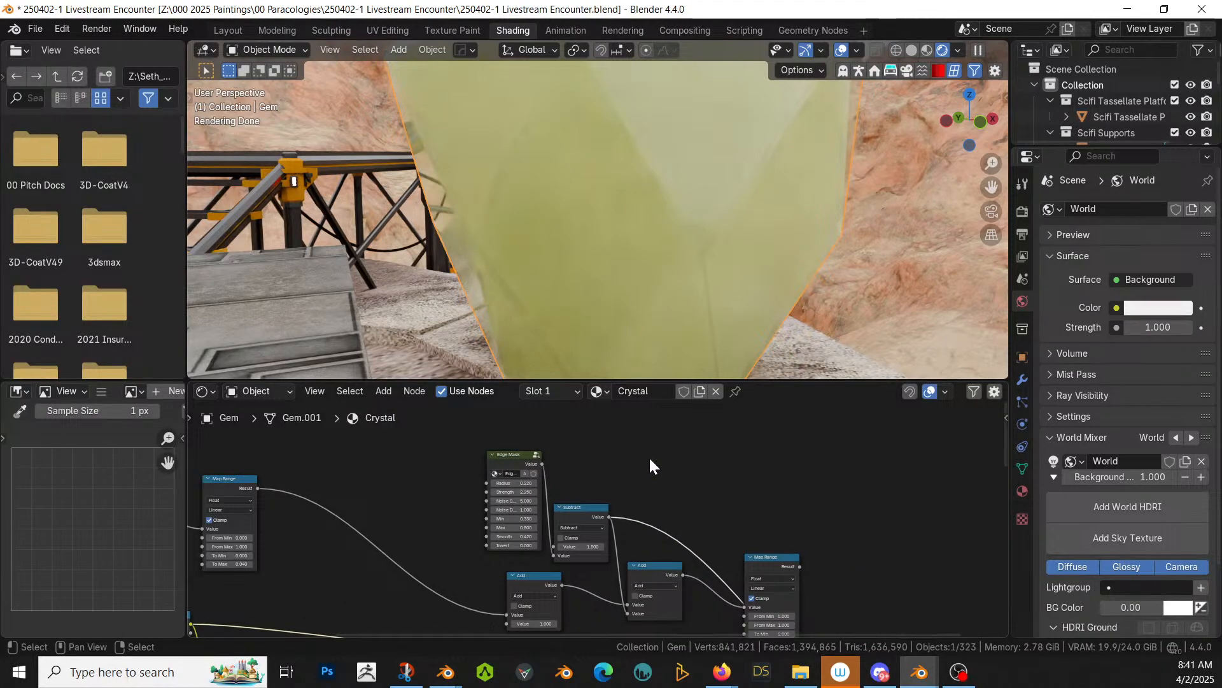
key(shift+a)
click(622, 431)
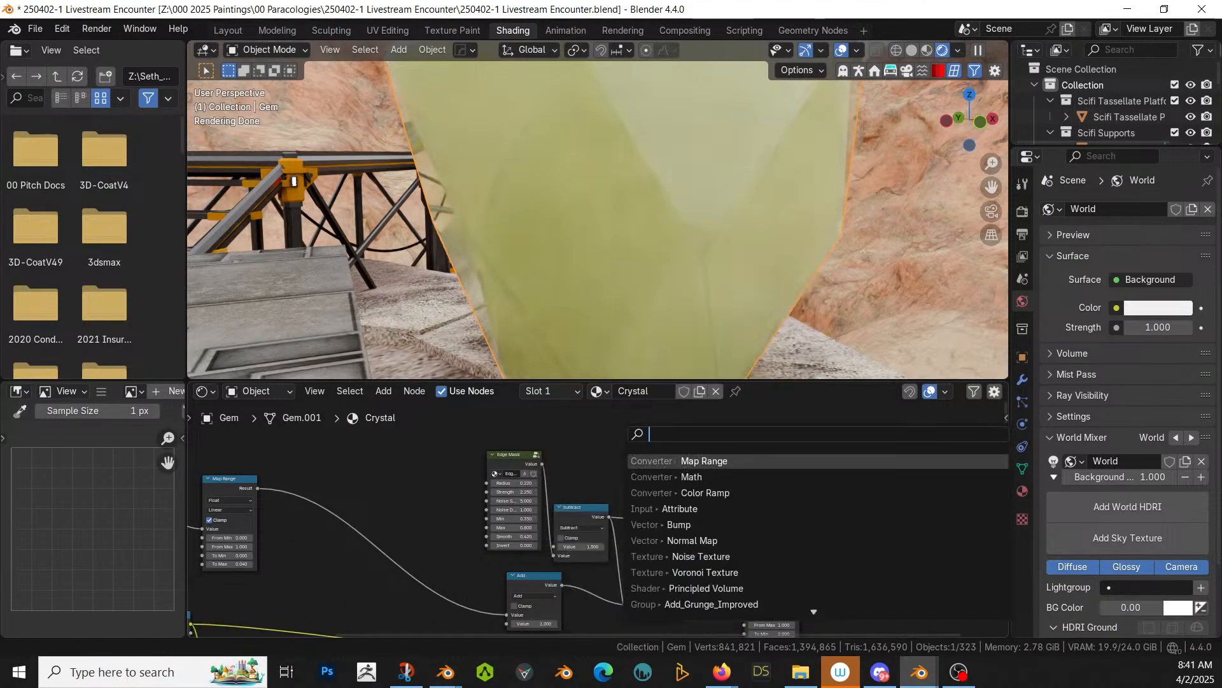
text(invert)
key(Return)
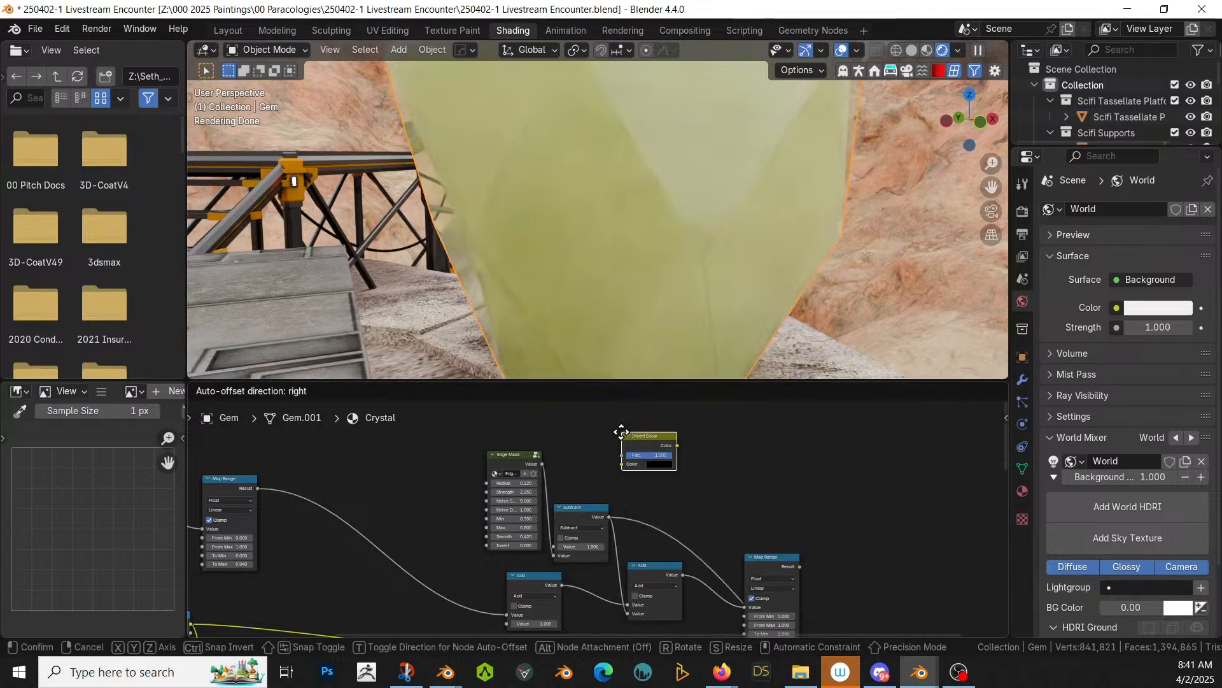
click(590, 453)
drag(543, 464, 595, 483)
Step: Connect the Invert Color node's output to the Principled BSDF's IOR and check the gem's edges
middle_drag(673, 484, 617, 429)
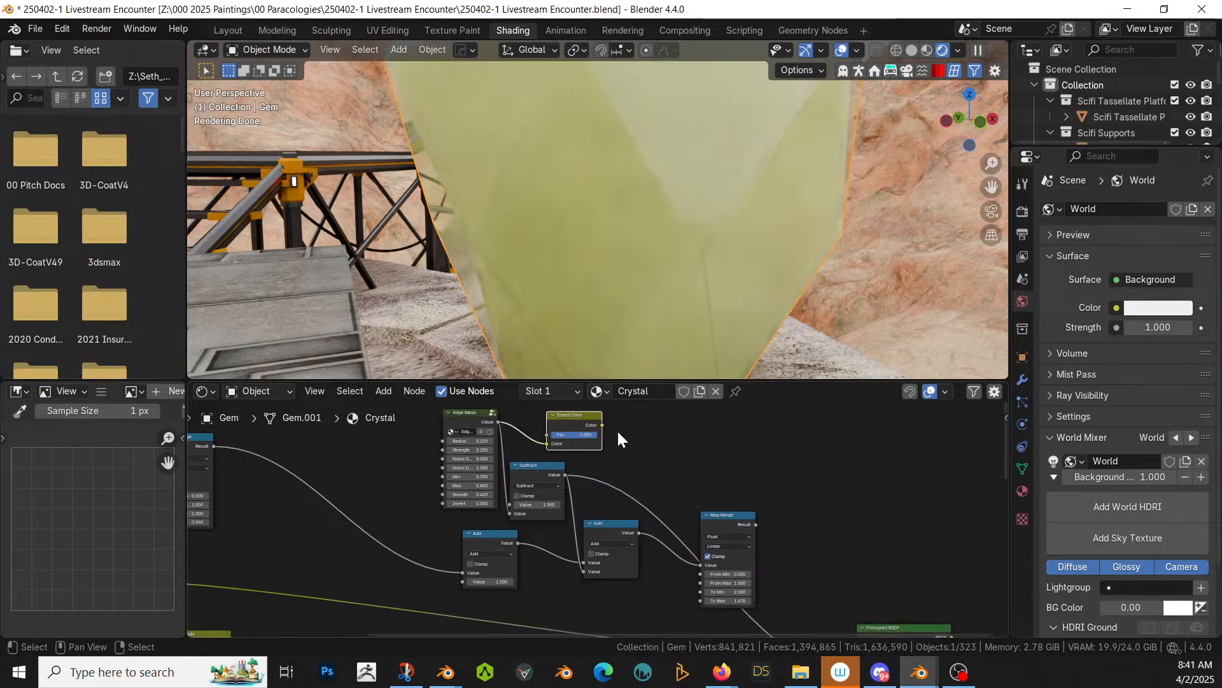
drag(602, 425, 865, 558)
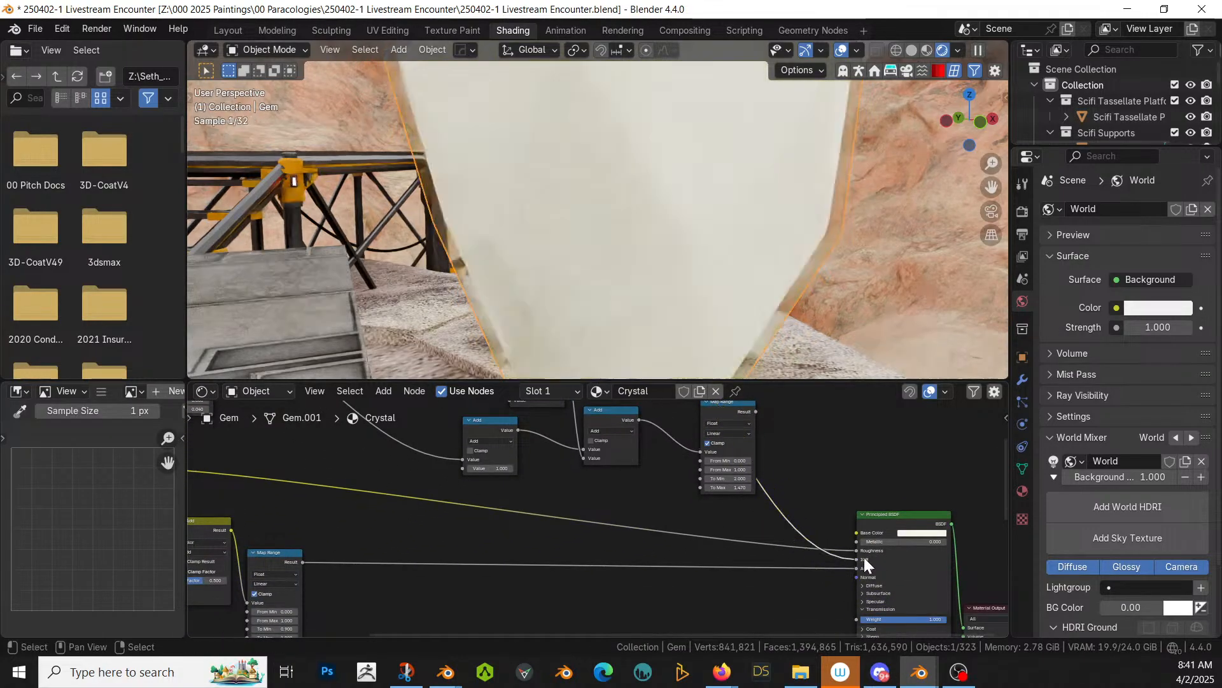
scroll(602, 149, down, 3)
shift+middle_drag(759, 230, 729, 364)
scroll(686, 281, up, 3)
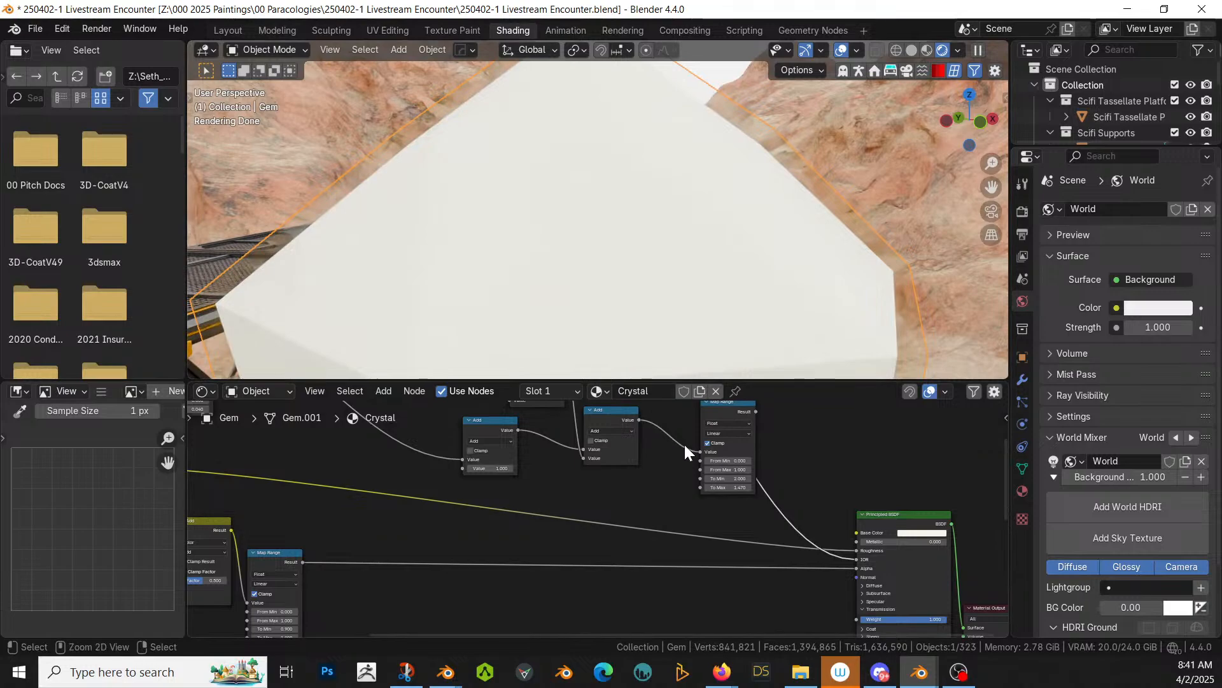
Step: Remove the Invert Color node beside the Edge Mask and connect the Map Range's Result to the Principled BSDF's IOR
scroll(687, 450, down, 5)
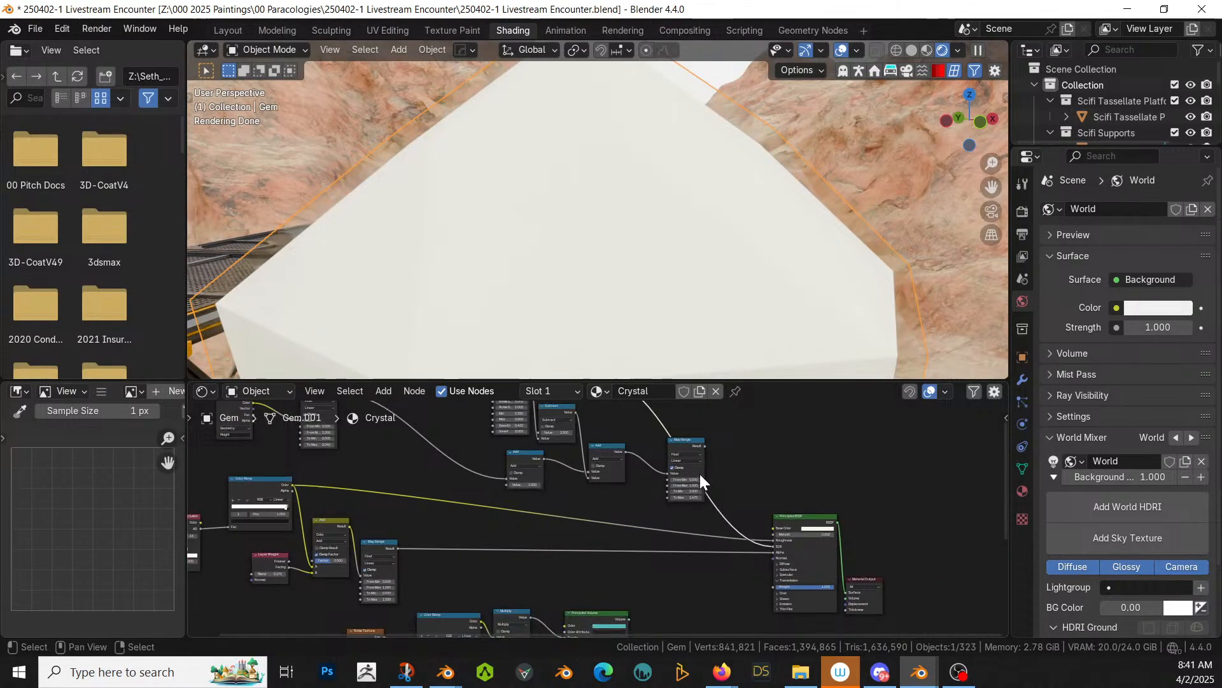
middle_drag(701, 474, 703, 589)
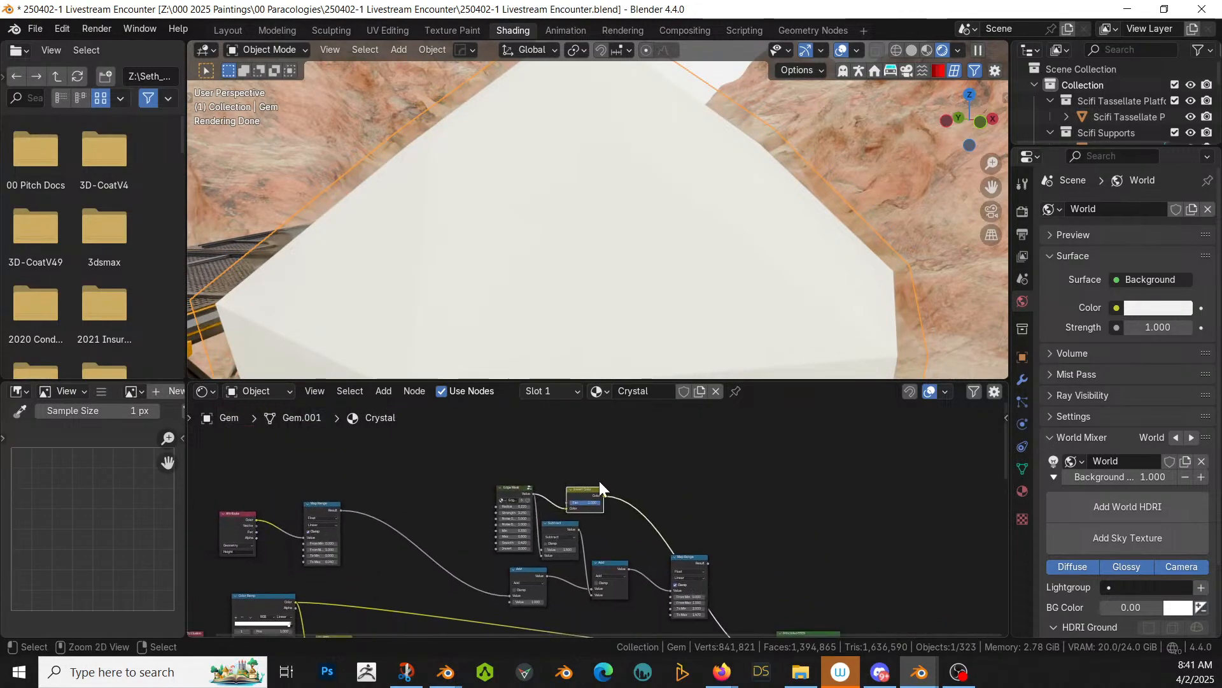
key(ctrl+x)
middle_drag(729, 516, 652, 621)
scroll(674, 459, up, 1)
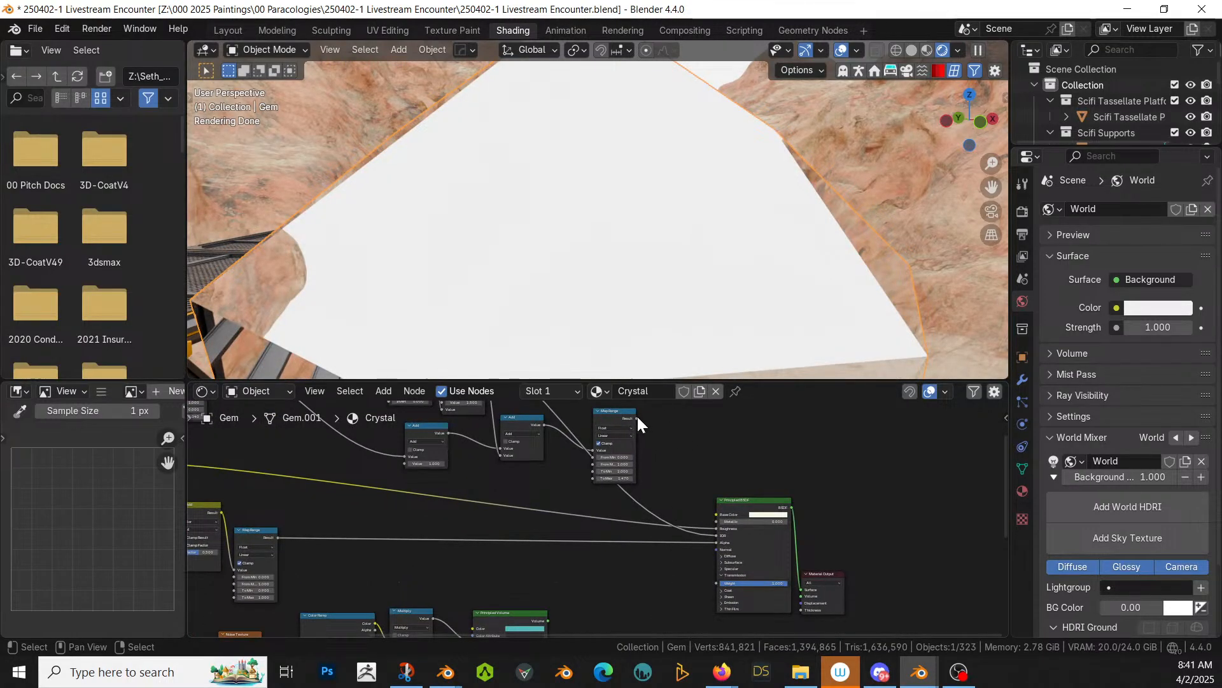
drag(637, 418, 716, 530)
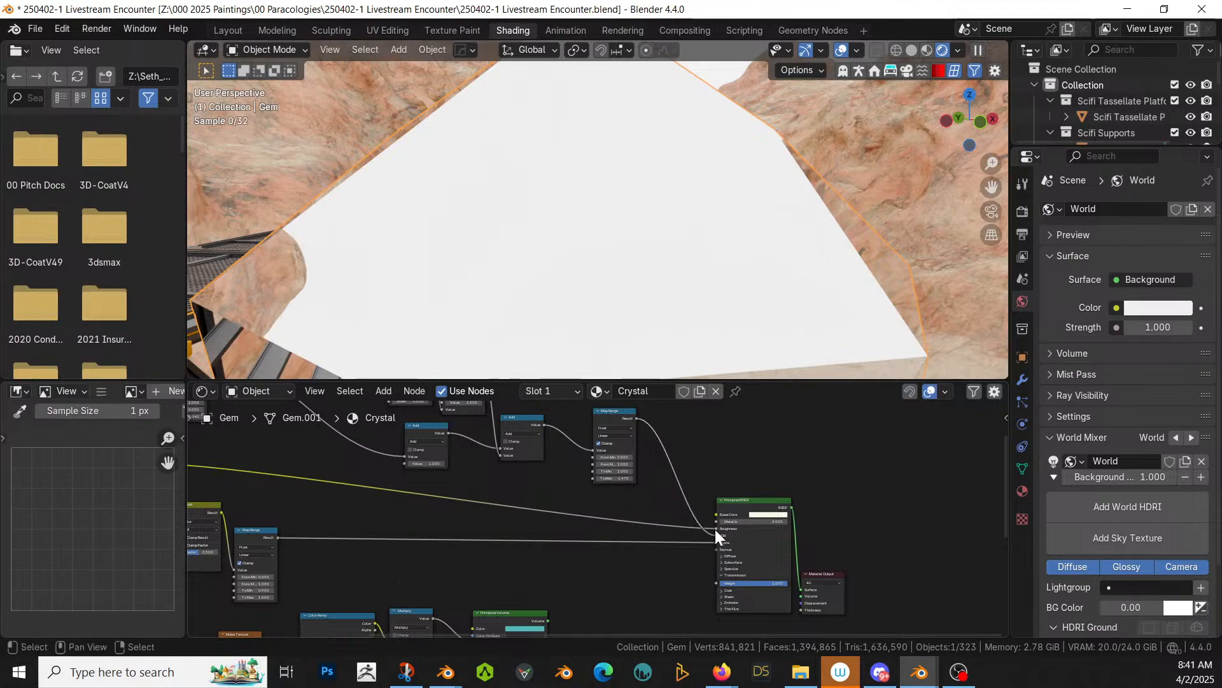
scroll(700, 273, down, 5)
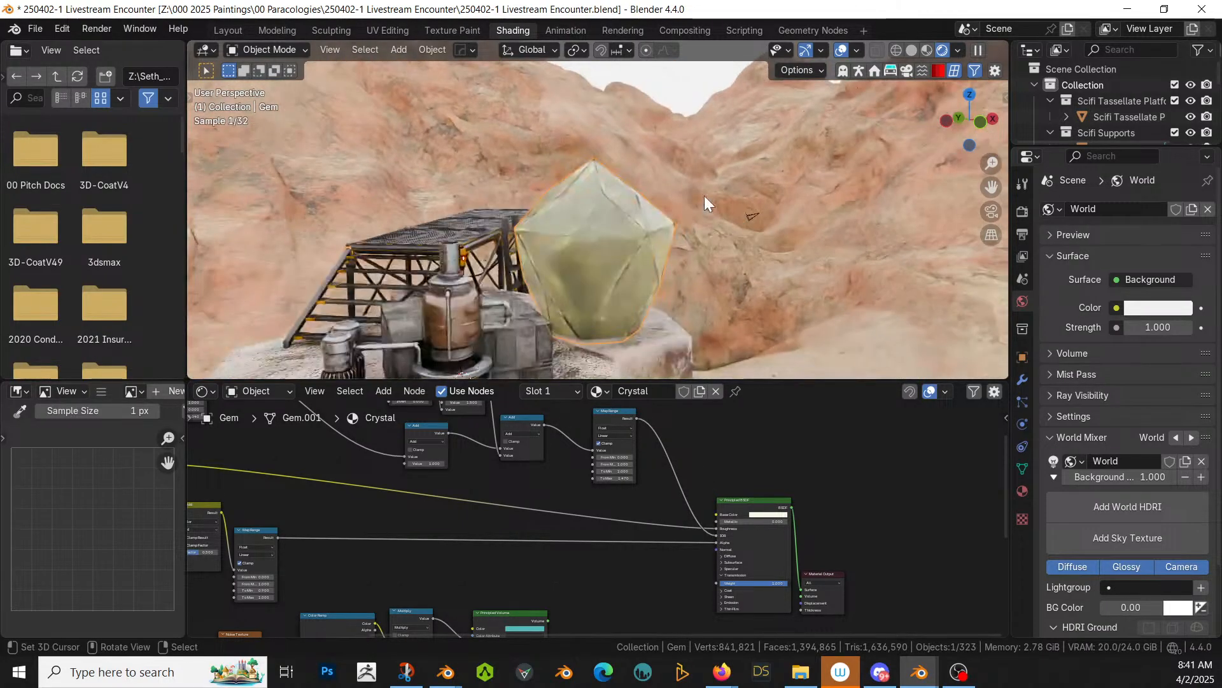
Step: Try an Invert Color node with Fac 0.273 between the Map Range and the Principled BSDF's IOR, and remove it
scroll(671, 446, up, 2)
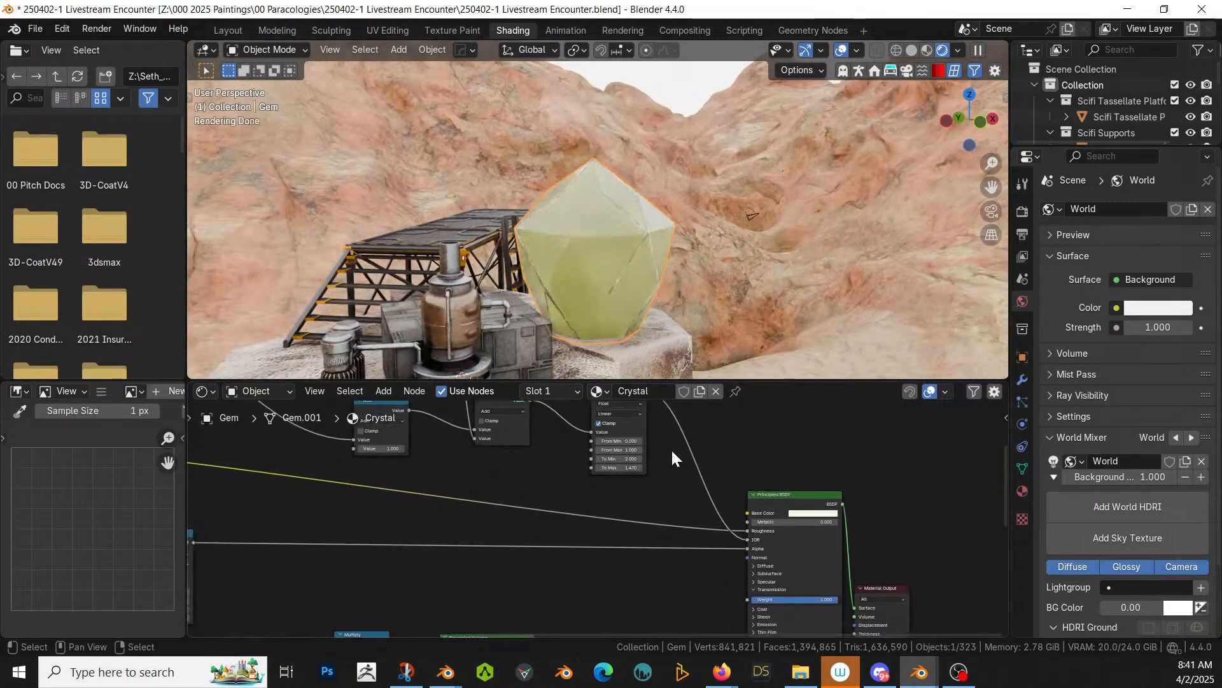
key(shift+a)
click(648, 436)
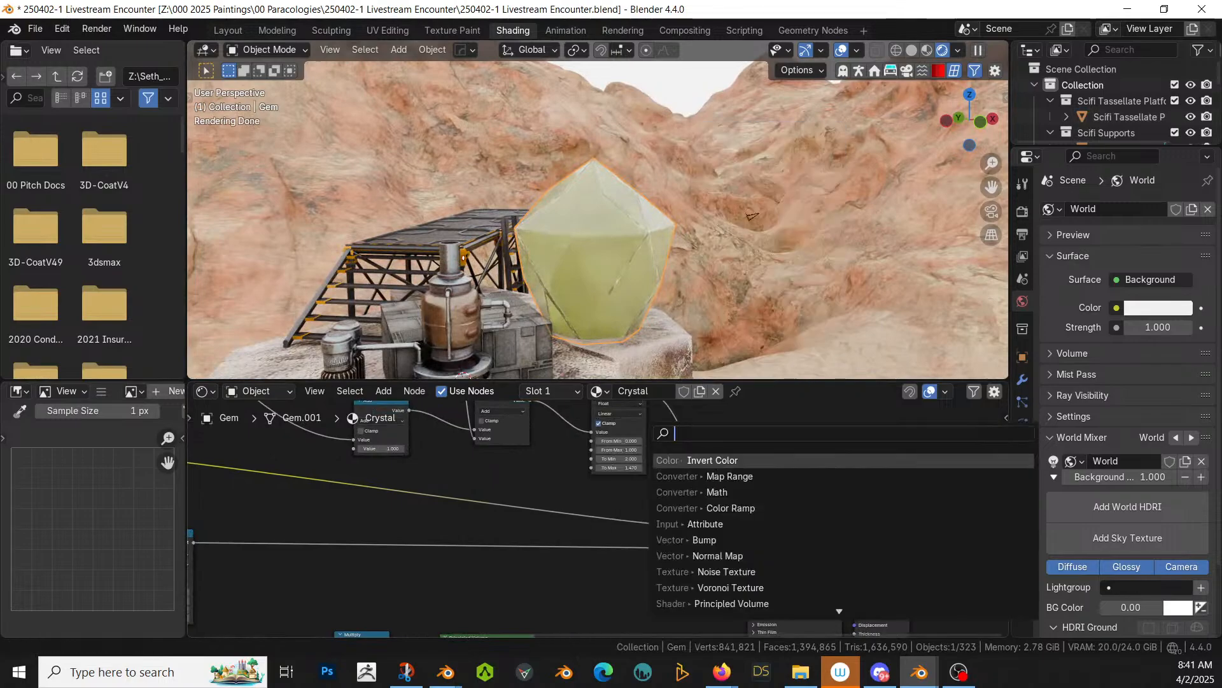
text(inv)
key(Return)
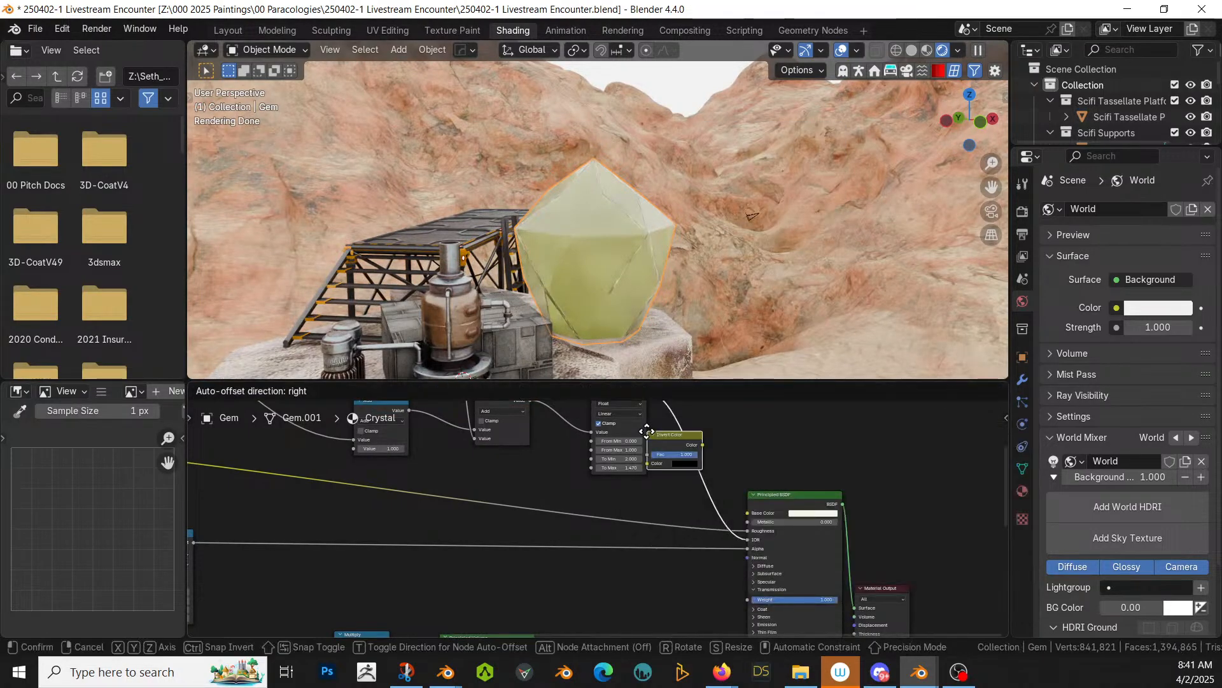
click(661, 438)
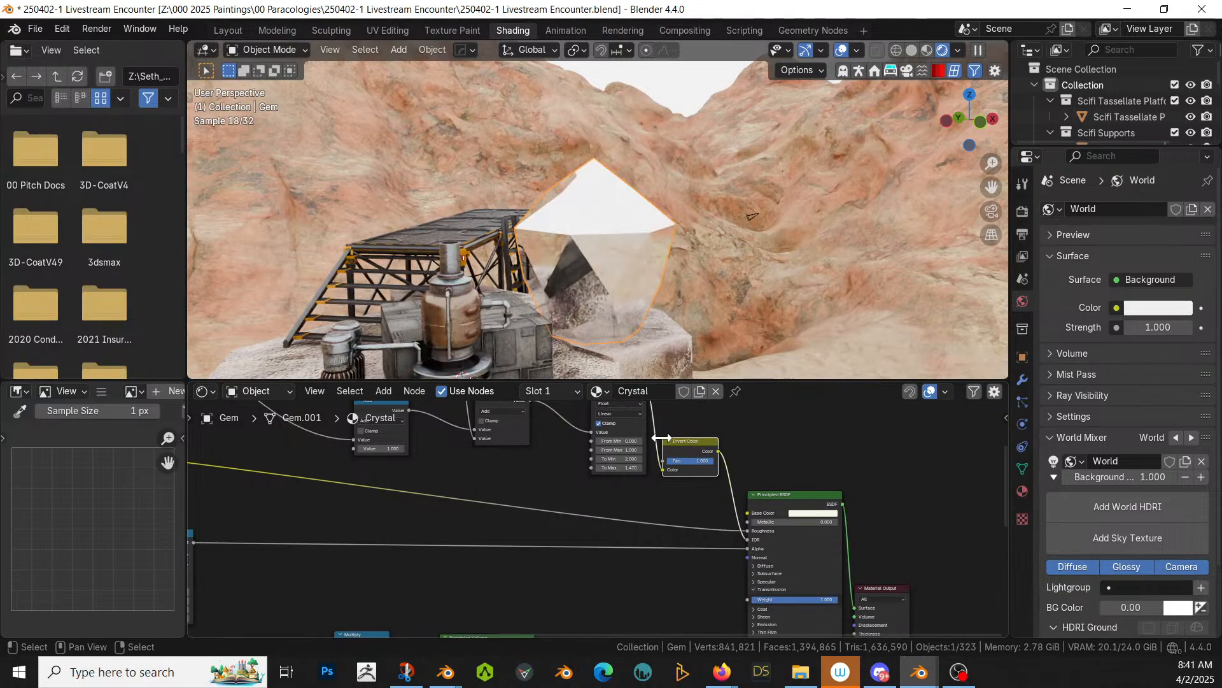
scroll(661, 438, up, 1)
drag(725, 450, 683, 451)
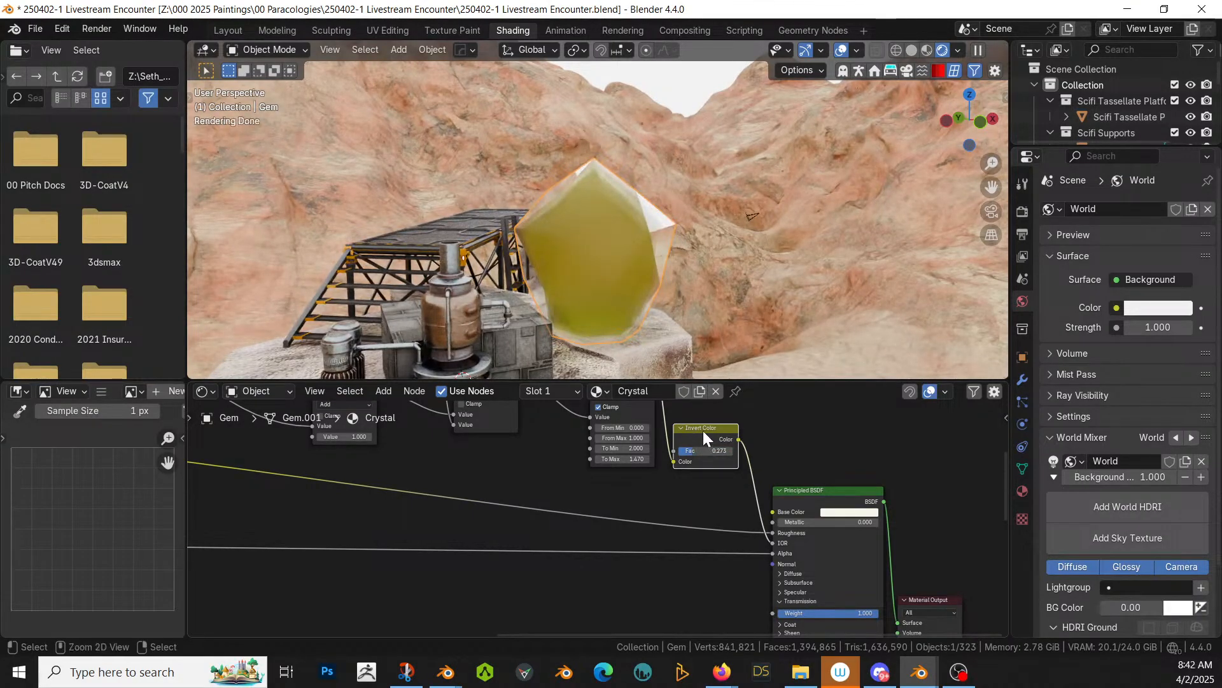
key(ctrl+x)
scroll(598, 230, up, 5)
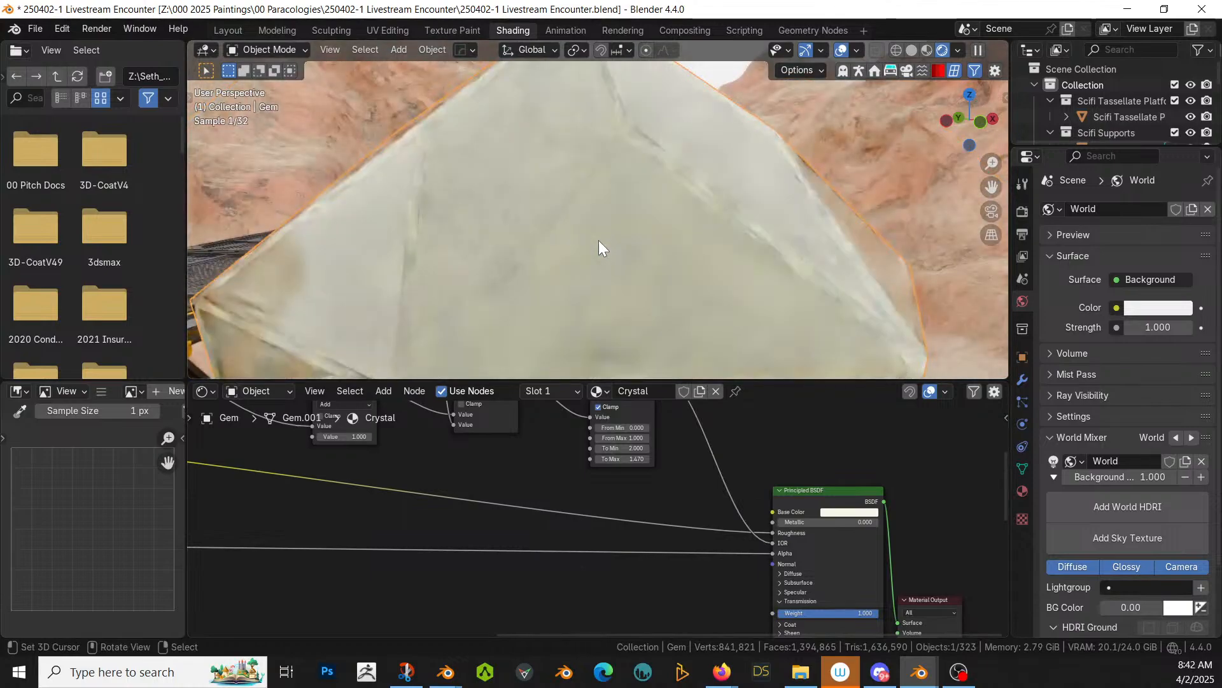
Step: Set To Max to 0.100 on the Map Range fed by the Height attribute
middle_drag(530, 486, 927, 633)
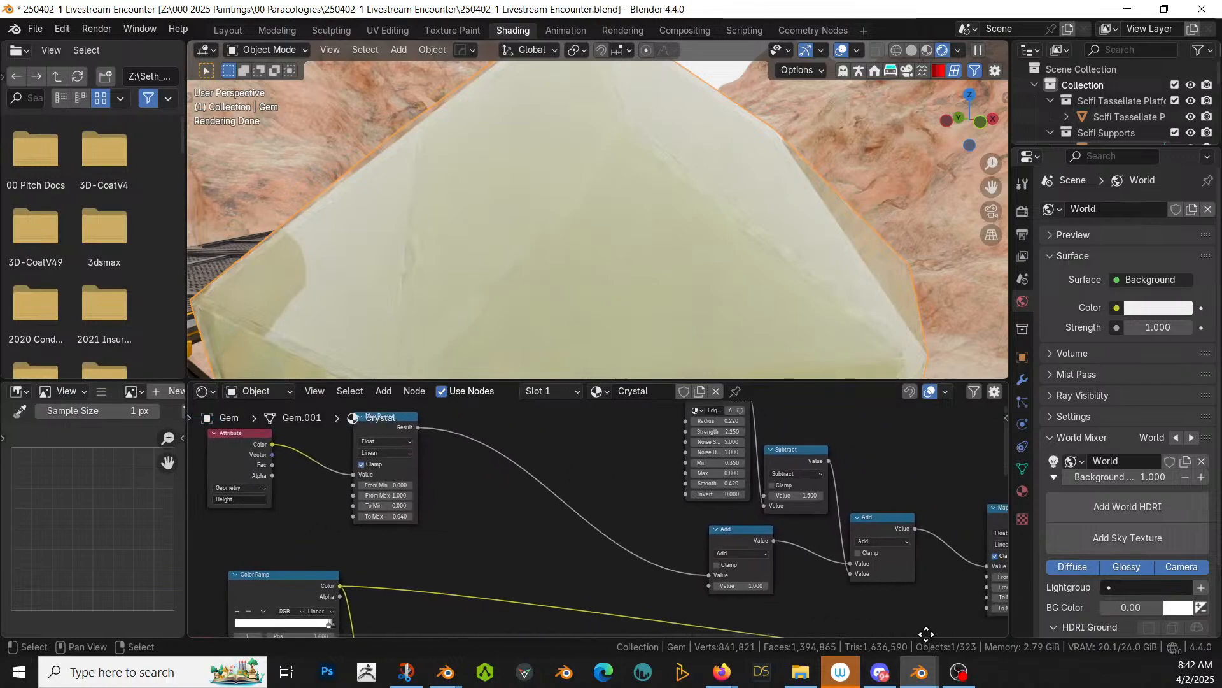
scroll(330, 553, up, 1)
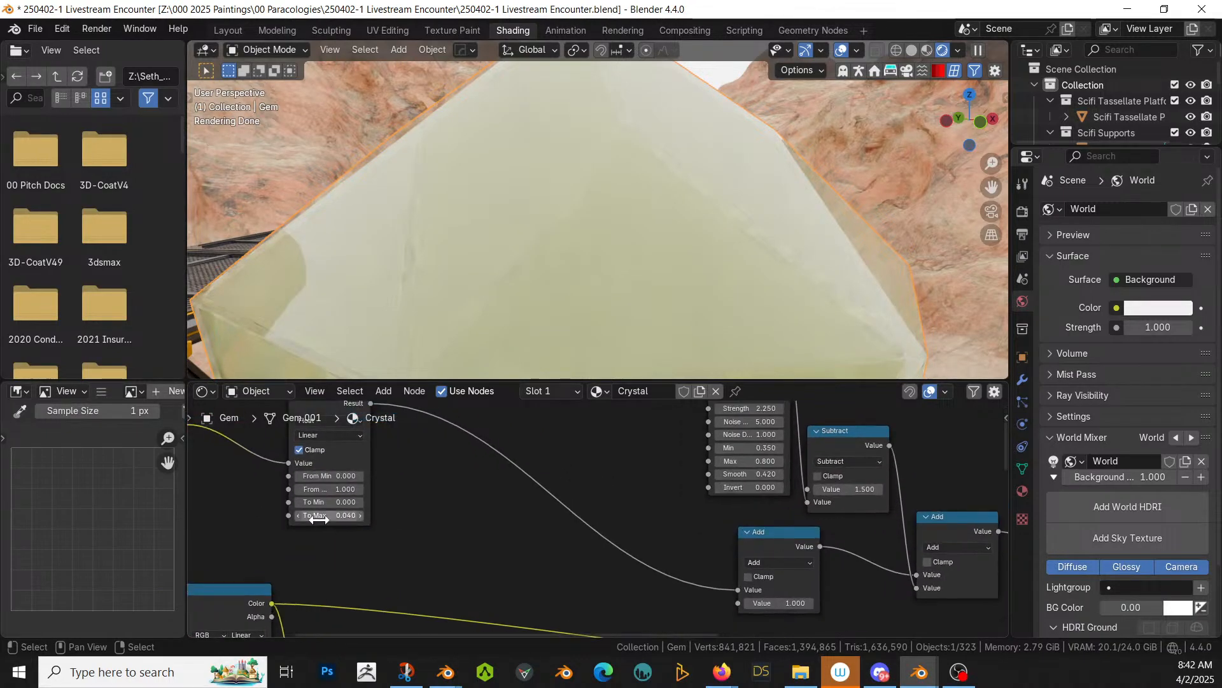
mouse_move(338, 515)
mouse_down()
mouse_move(376, 515)
mouse_move(347, 515)
mouse_up()
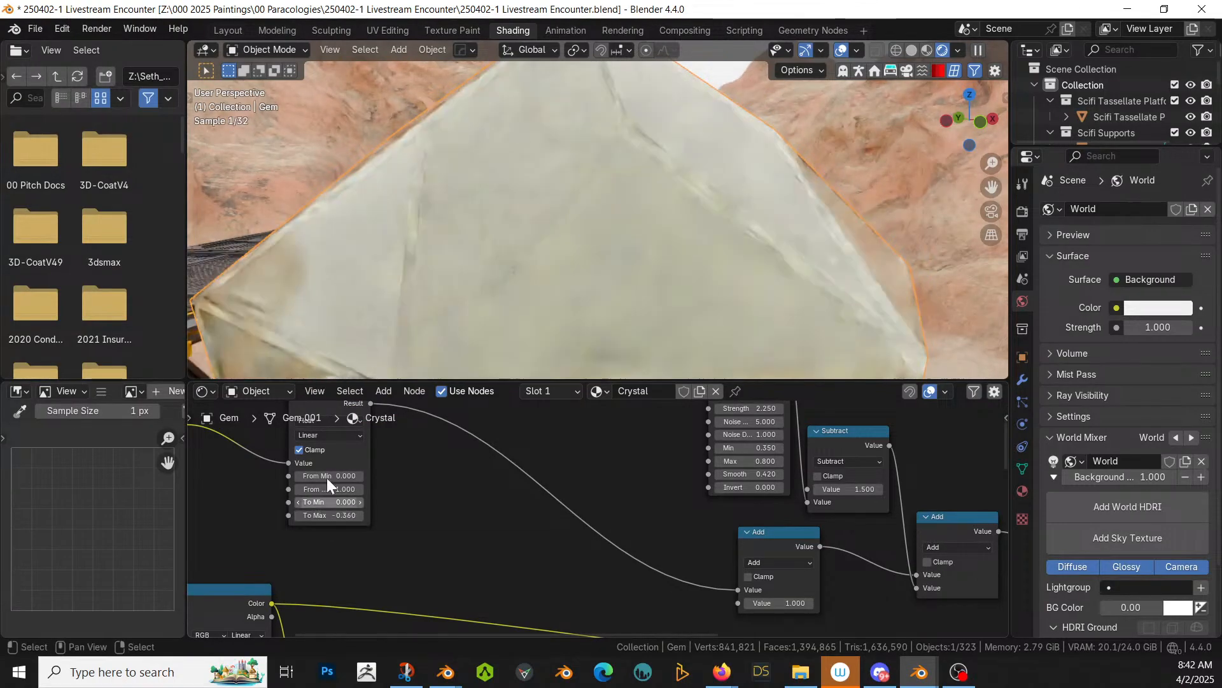
scroll(640, 188, down, 5)
scroll(449, 473, up, 1)
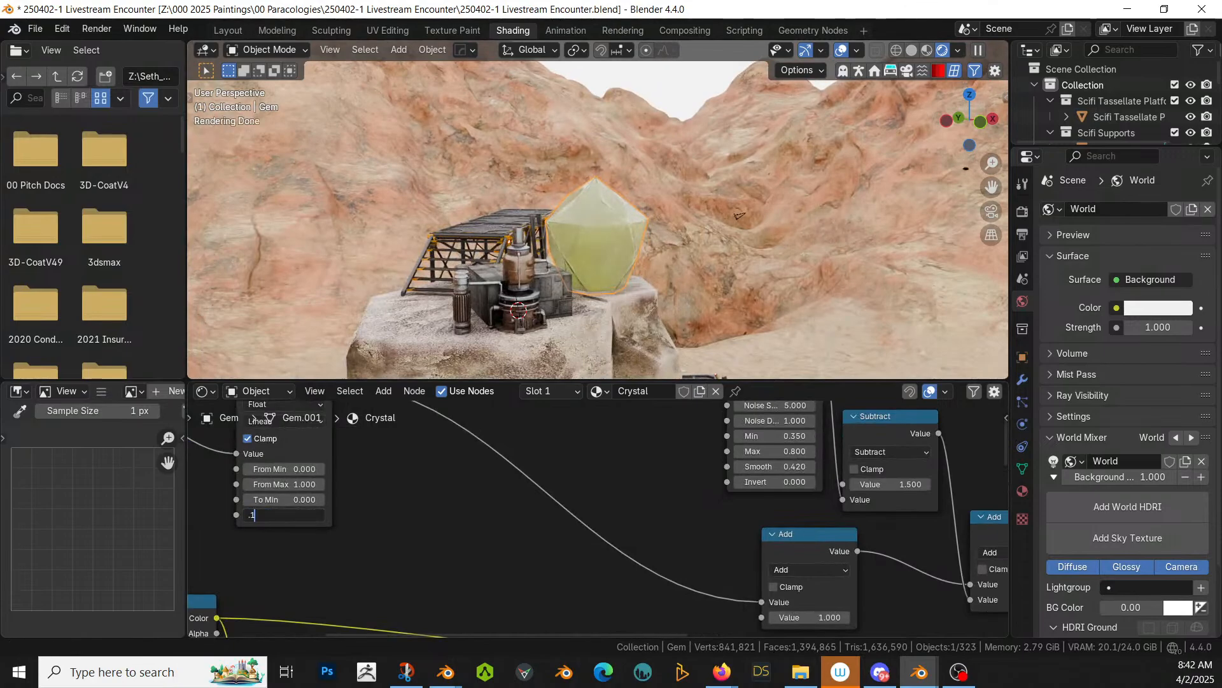
drag(304, 510, 306, 510)
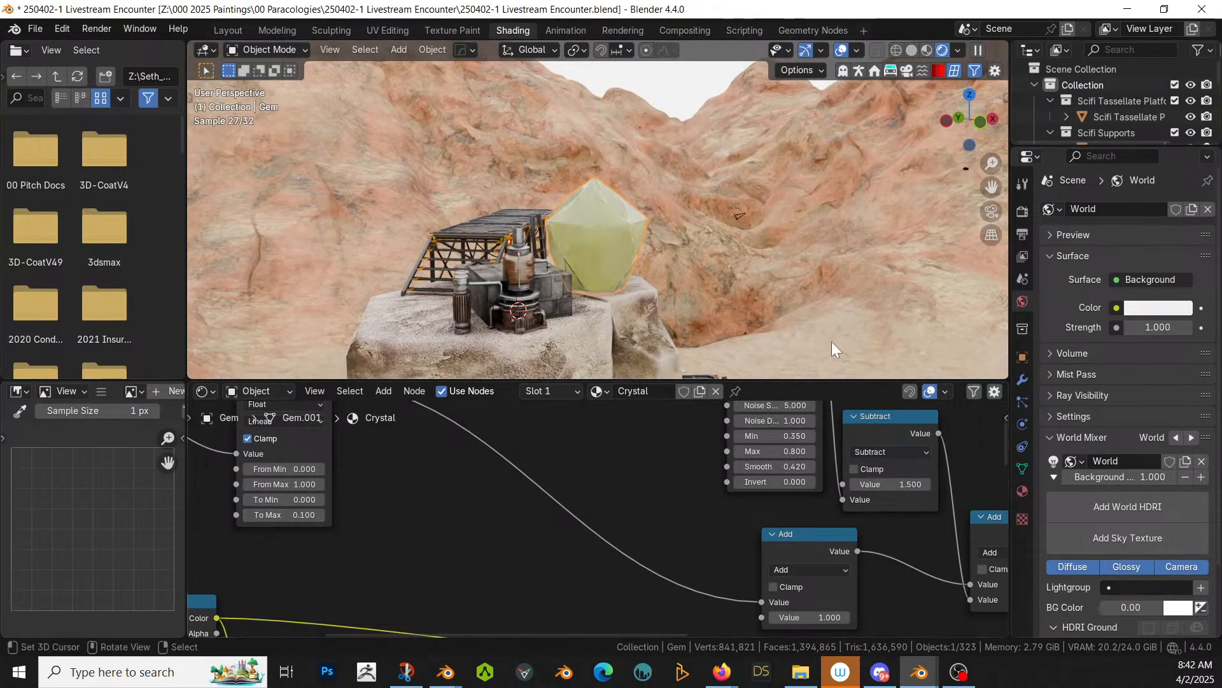
Step: Delete the Subtract node, the second Add node and the final Map Range that feeds the IOR
middle_drag(705, 530, 346, 468)
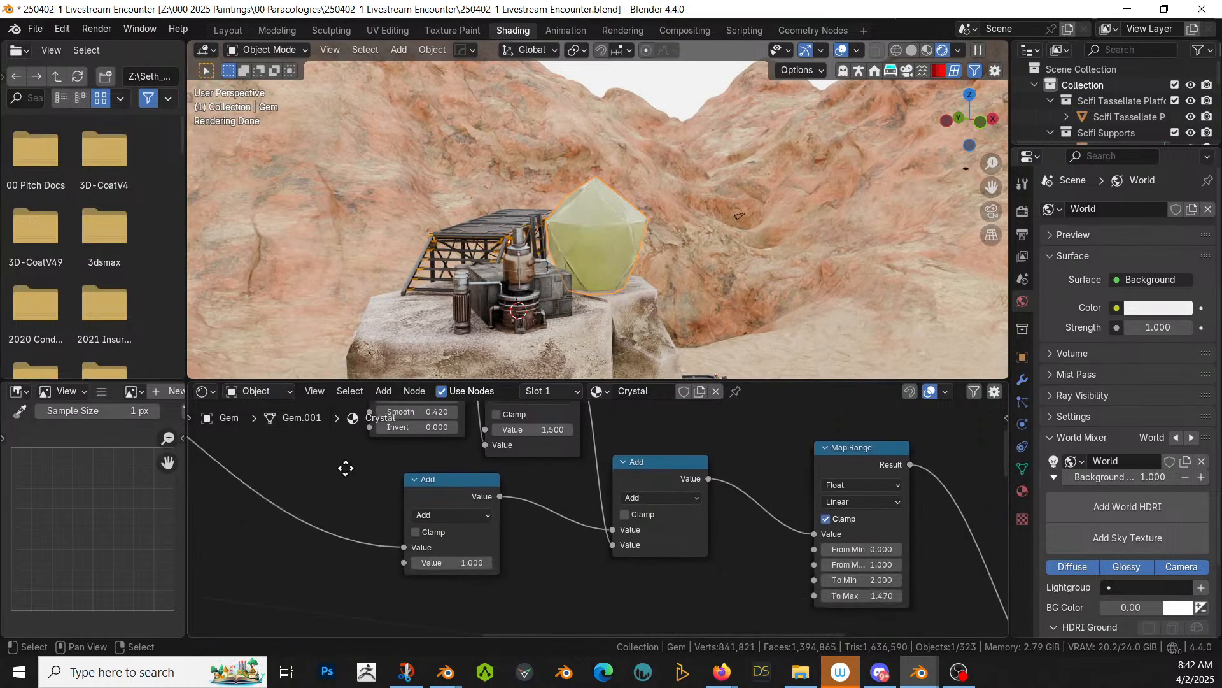
scroll(496, 469, down, 4)
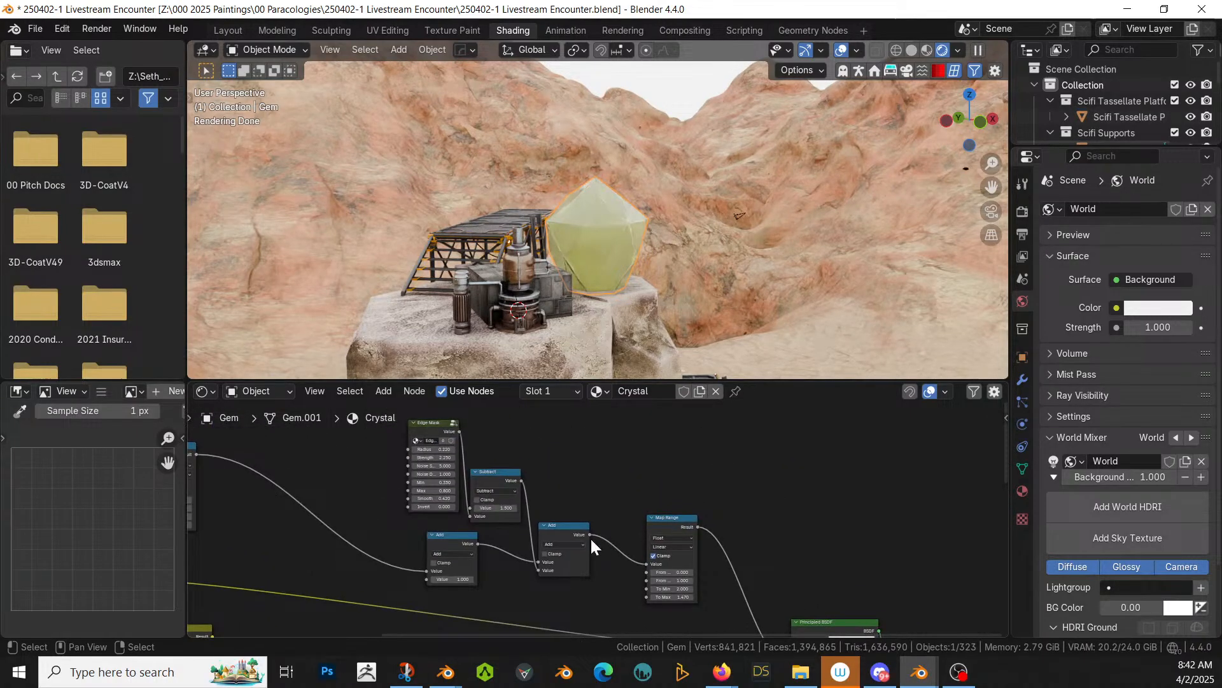
drag(492, 451, 750, 594)
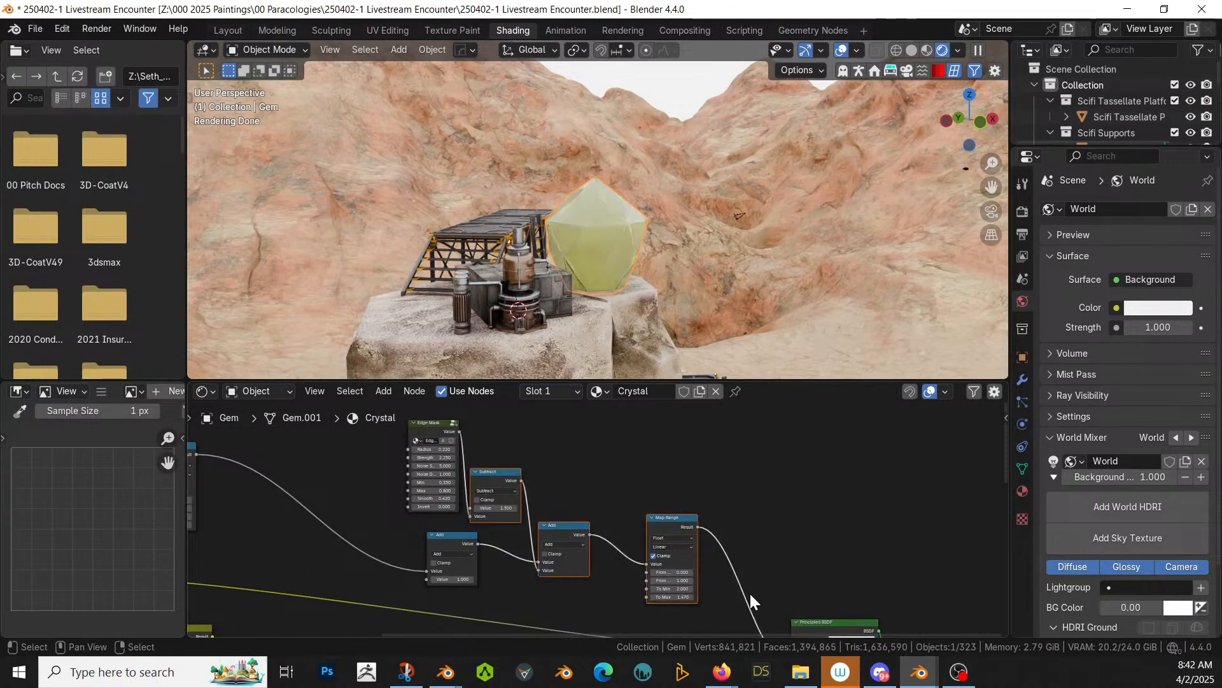
key(x)
scroll(609, 558, up, 1)
Step: Connect the remaining Add node's Value output to the Principled BSDF's IOR and check the gem up close
middle_drag(483, 528, 470, 490)
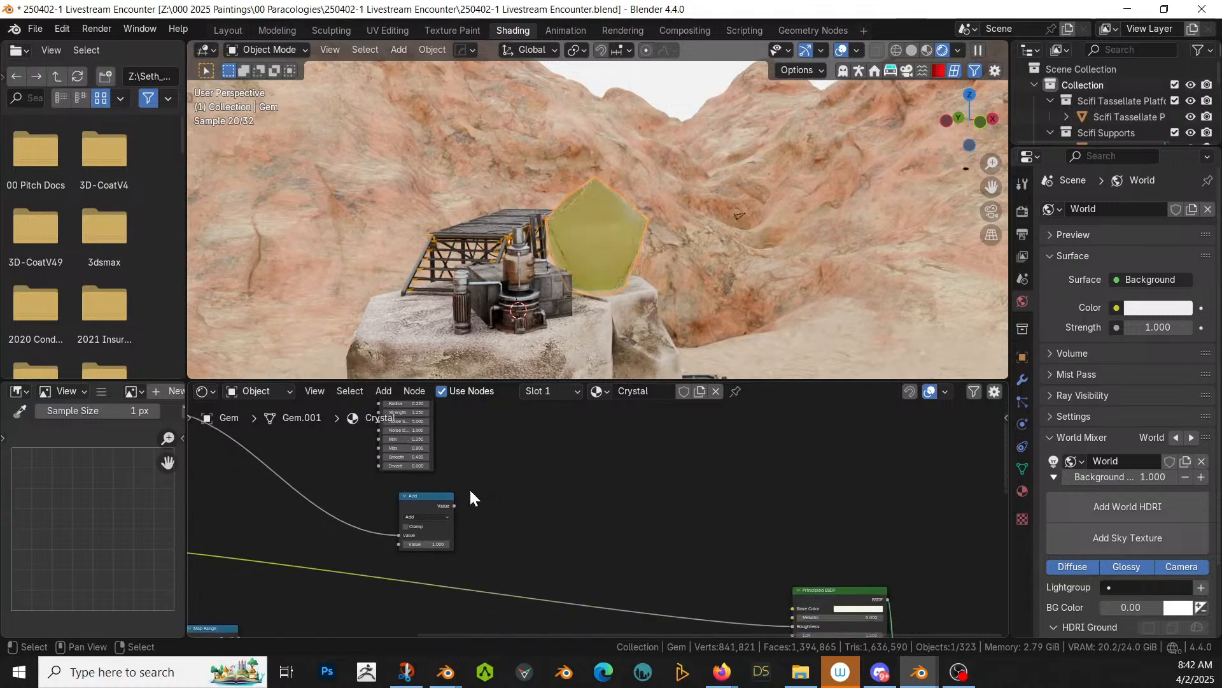
drag(454, 505, 790, 565)
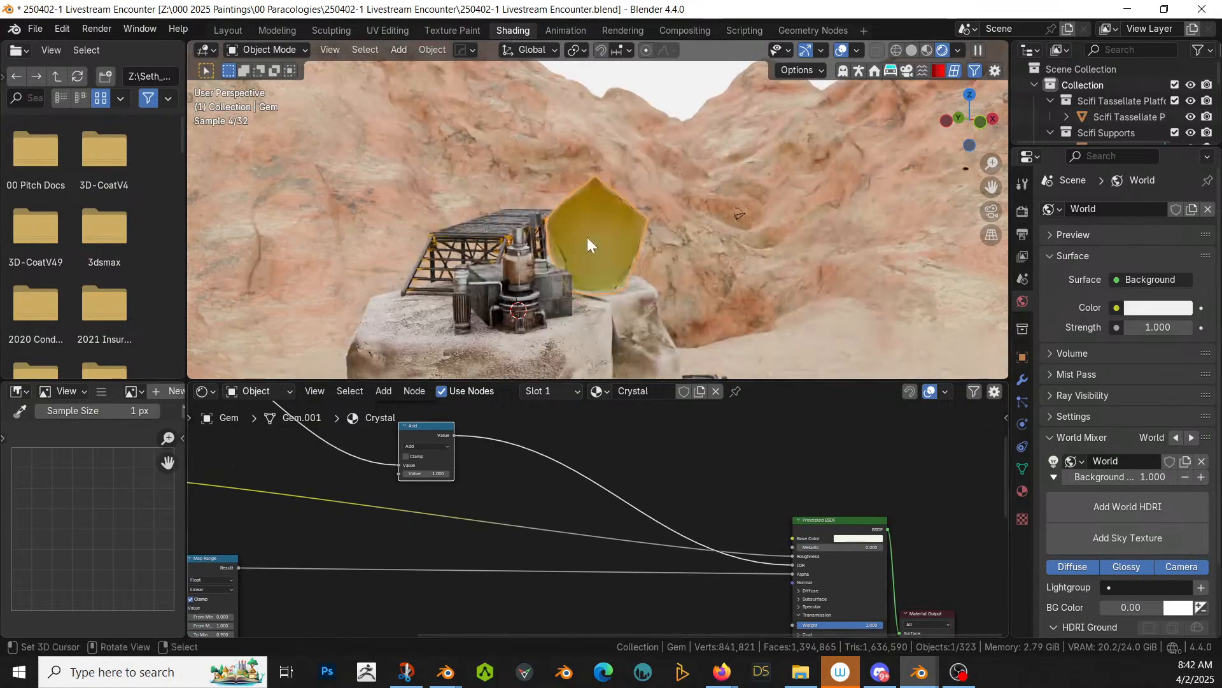
scroll(616, 251, up, 3)
scroll(616, 257, up, 2)
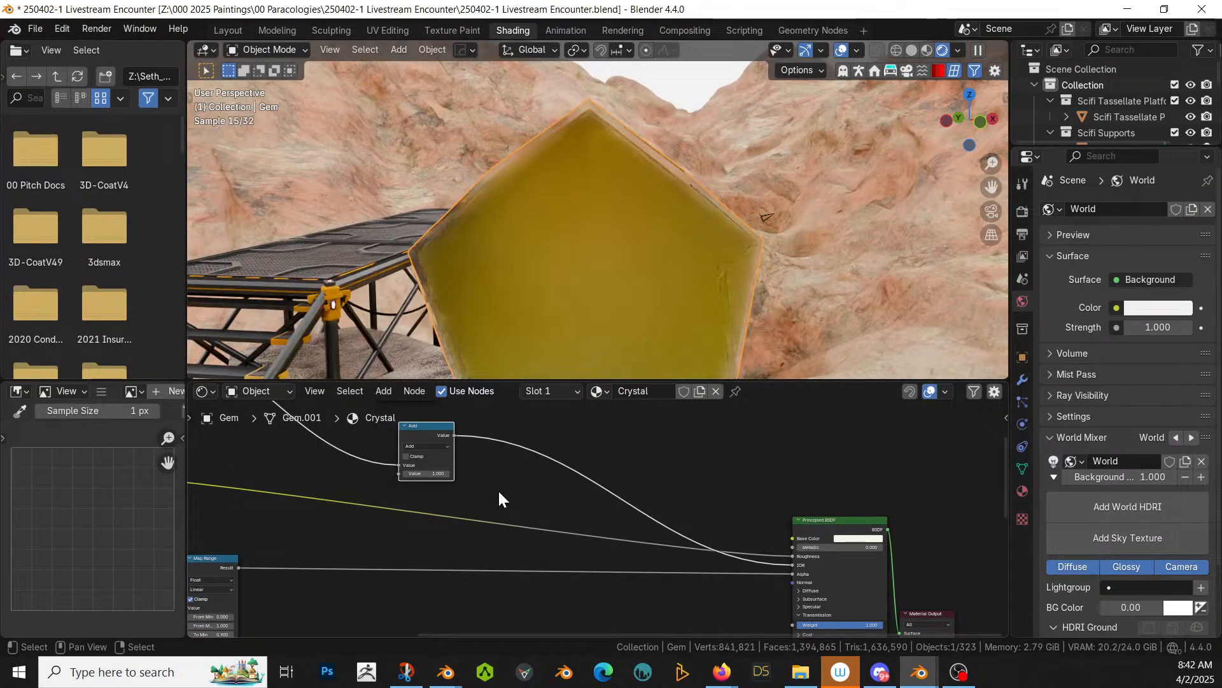
Step: Try To Max values of 2.100 and 1.500 on the Height attribute's Map Range and inspect the gem's facets
middle_drag(498, 489, 758, 537)
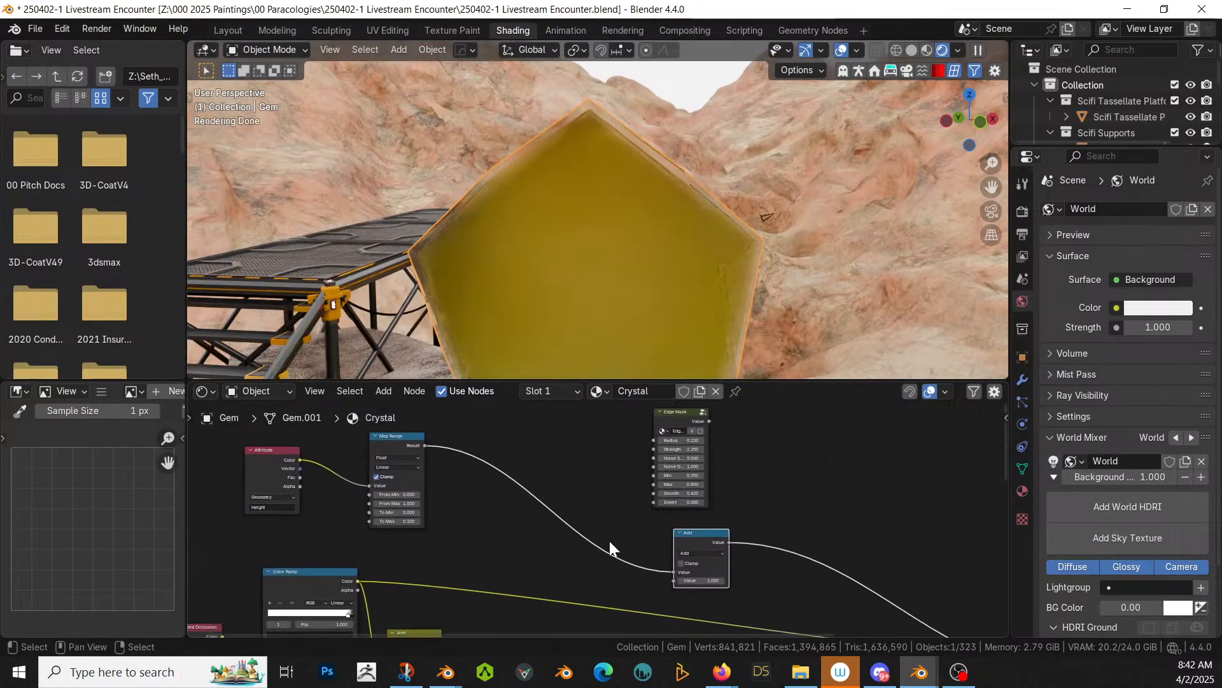
scroll(335, 533, up, 1)
drag(334, 522, 411, 522)
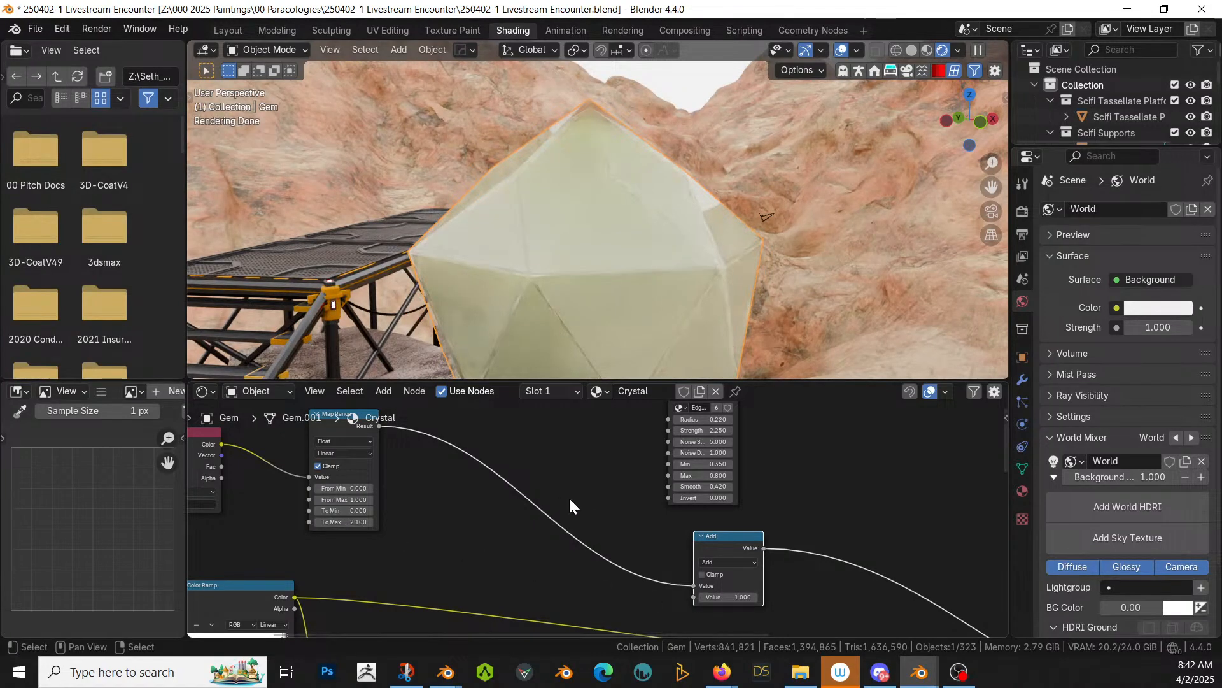
middle_drag(423, 500, 576, 552)
scroll(559, 514, up, 1)
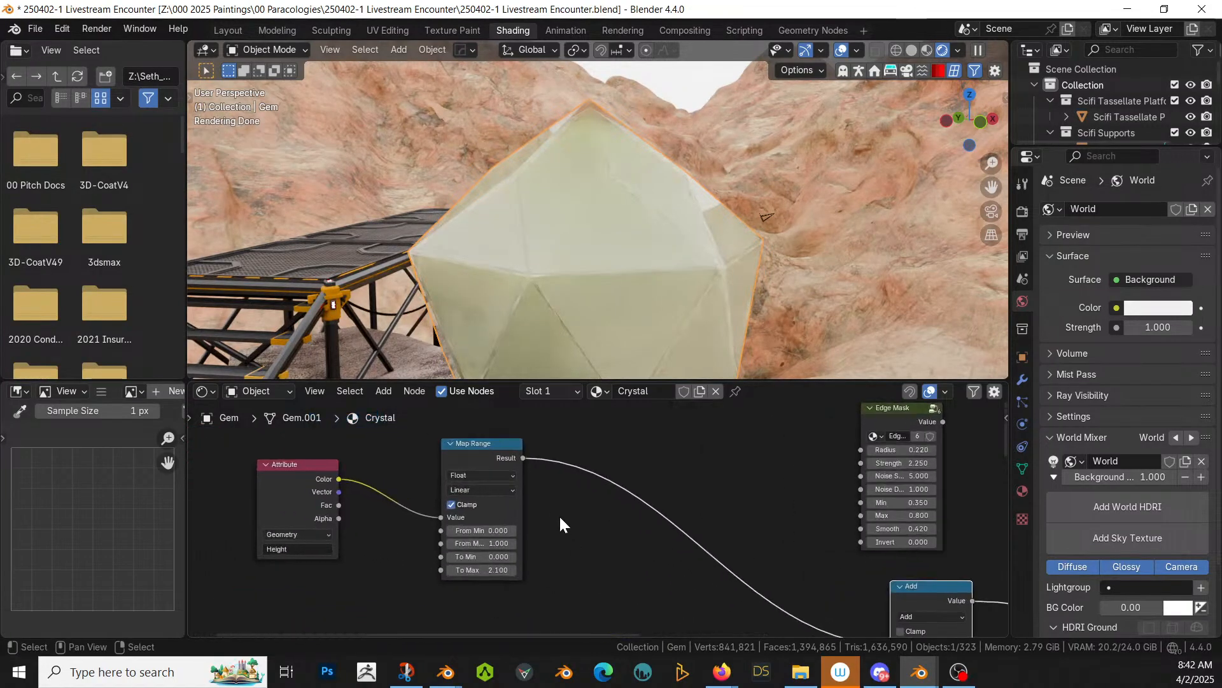
middle_drag(616, 249, 520, 249)
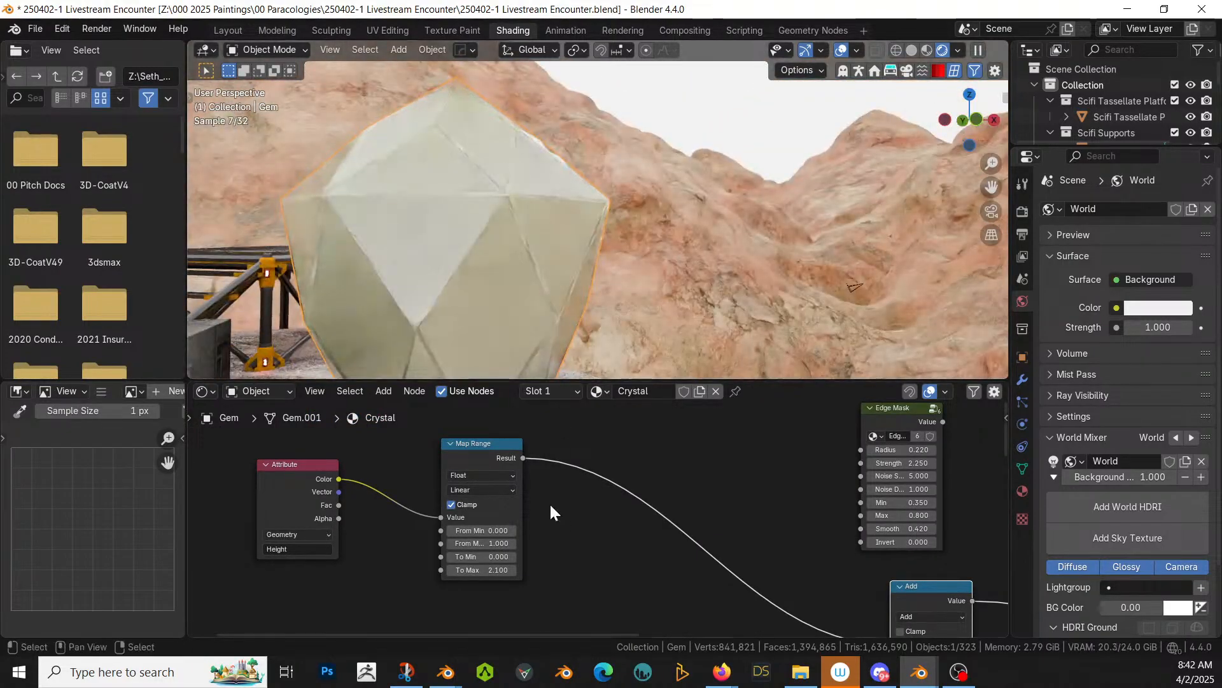
mouse_move(503, 569)
mouse_down()
mouse_move(449, 568)
mouse_move(490, 568)
mouse_up()
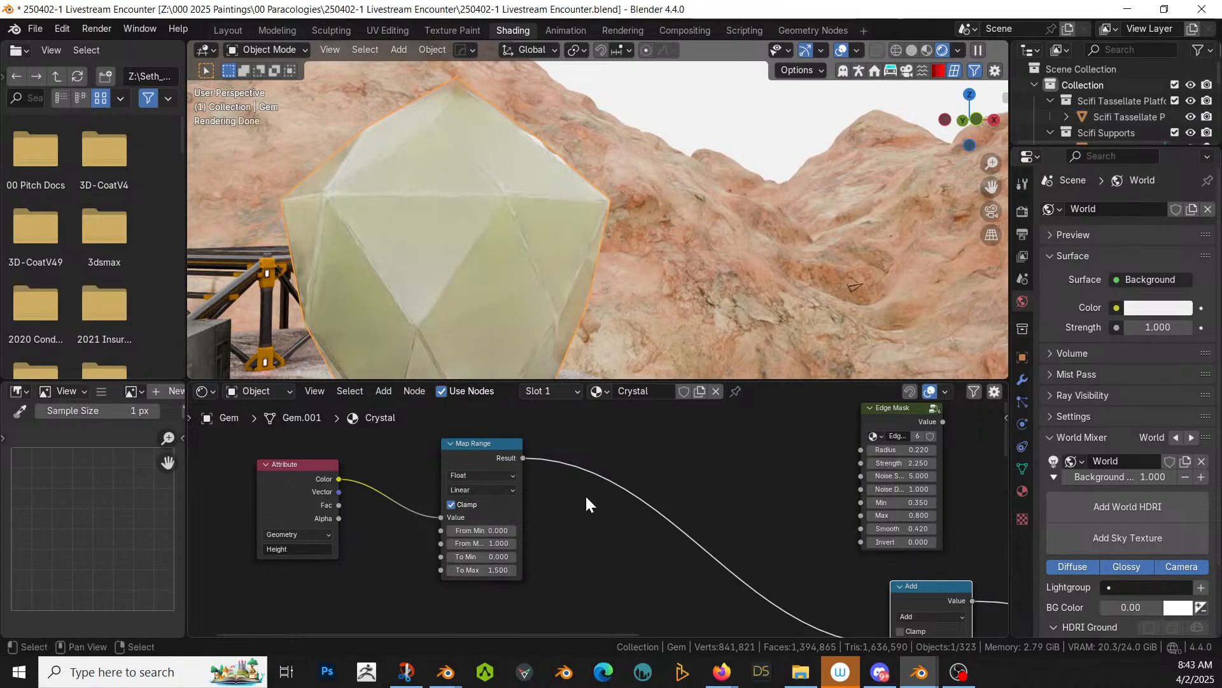
Step: Set To Max to 0.2 on the Map Range fed by the Height attribute and check the gem from farther away
click(495, 564)
text(0.2)
key(Return)
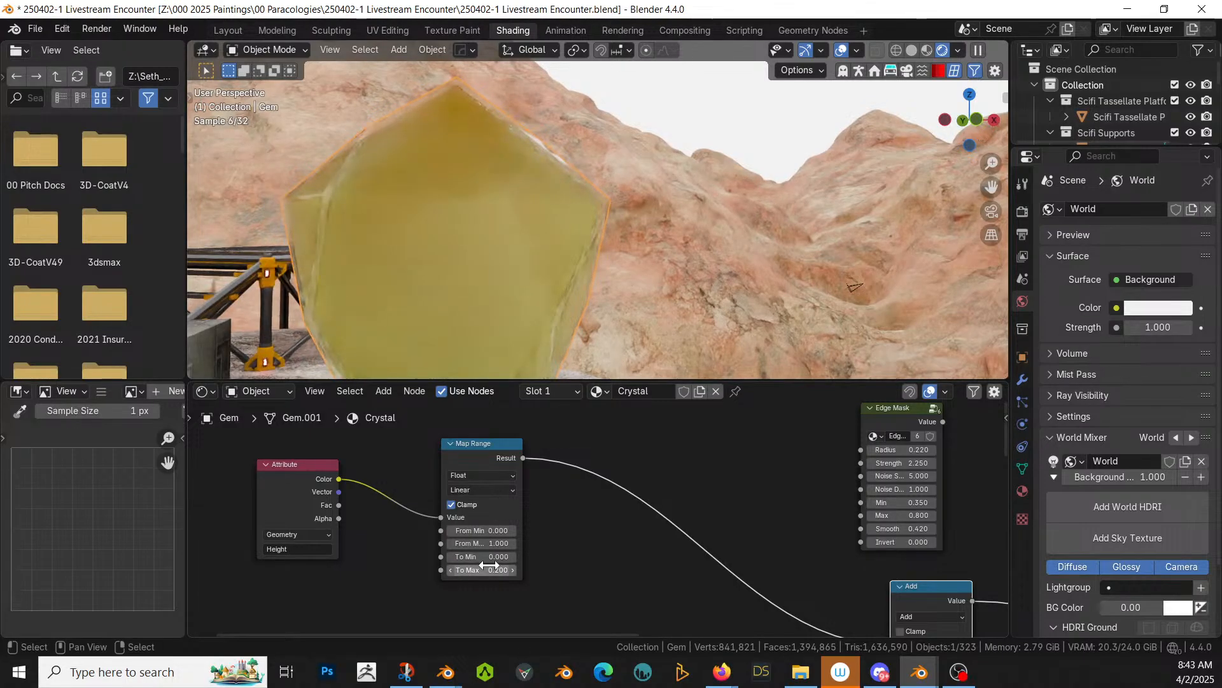
scroll(682, 204, down, 3)
shift+middle_drag(683, 201, 541, 131)
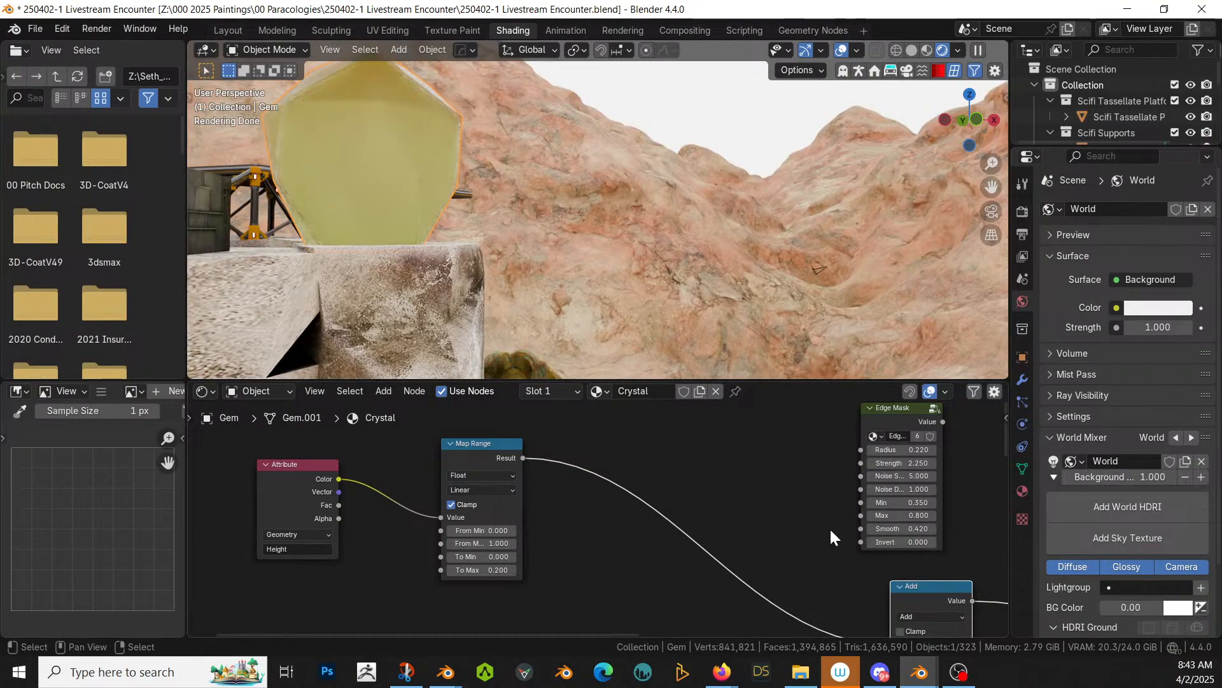
middle_drag(520, 442, 485, 429)
middle_drag(347, 573, 221, 628)
scroll(599, 526, down, 4)
key(shift+a)
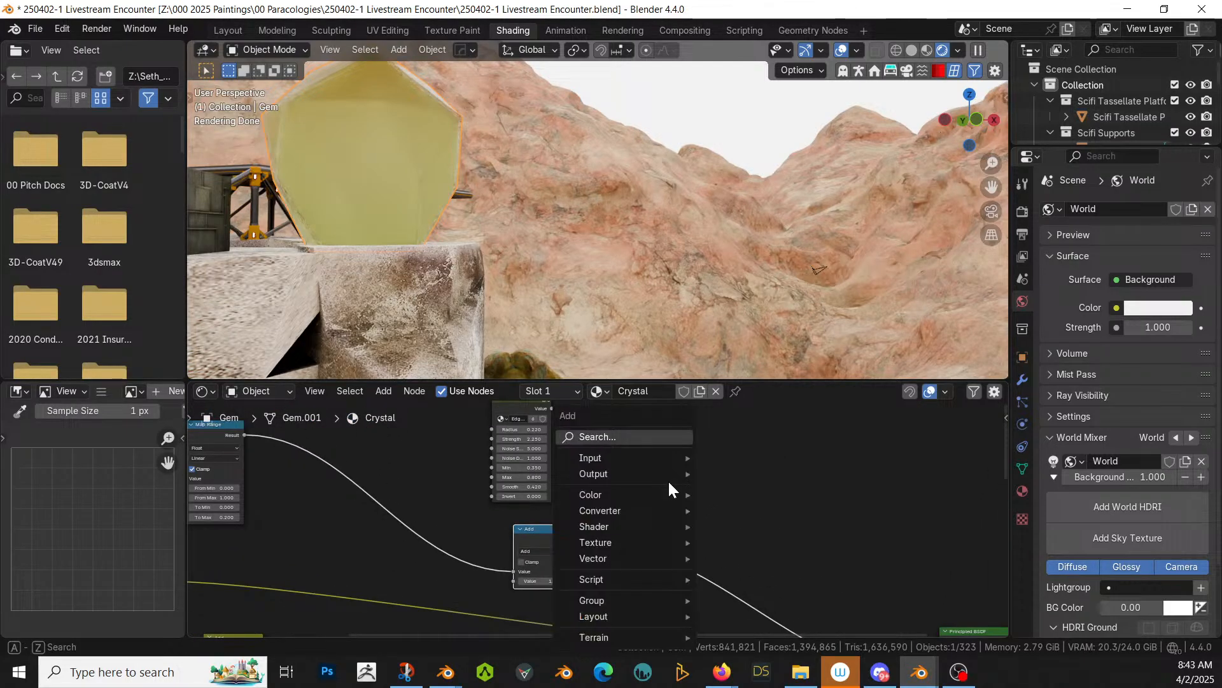
text(add)
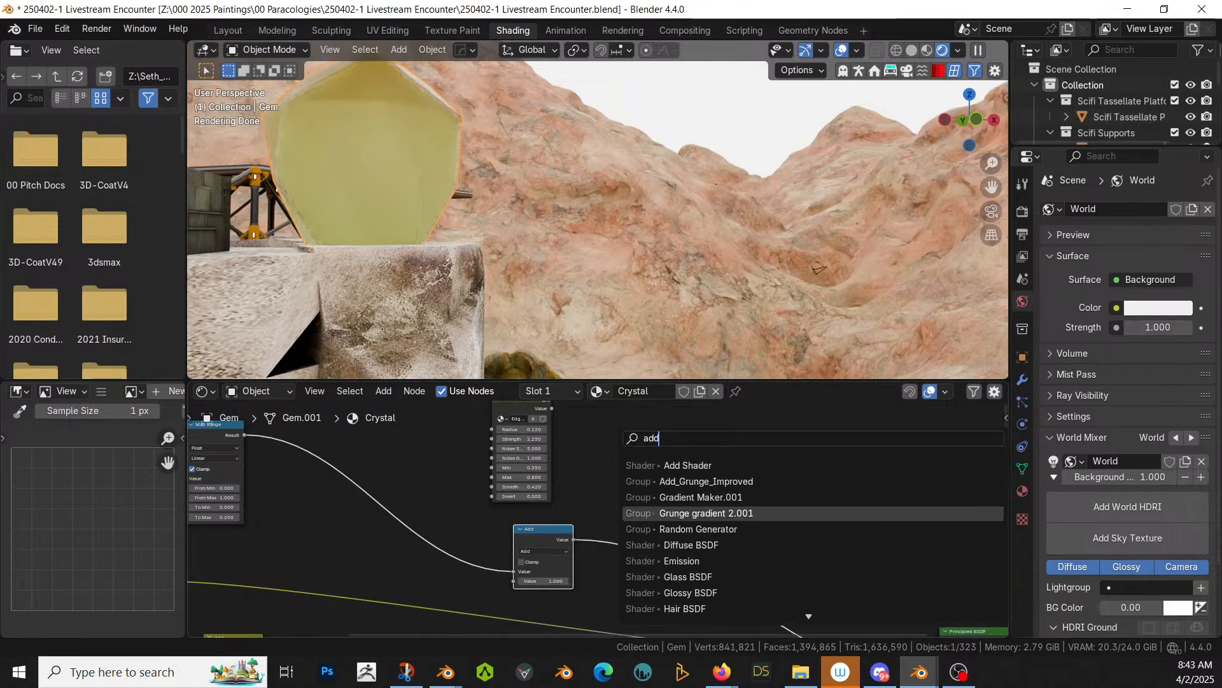
key(Escape)
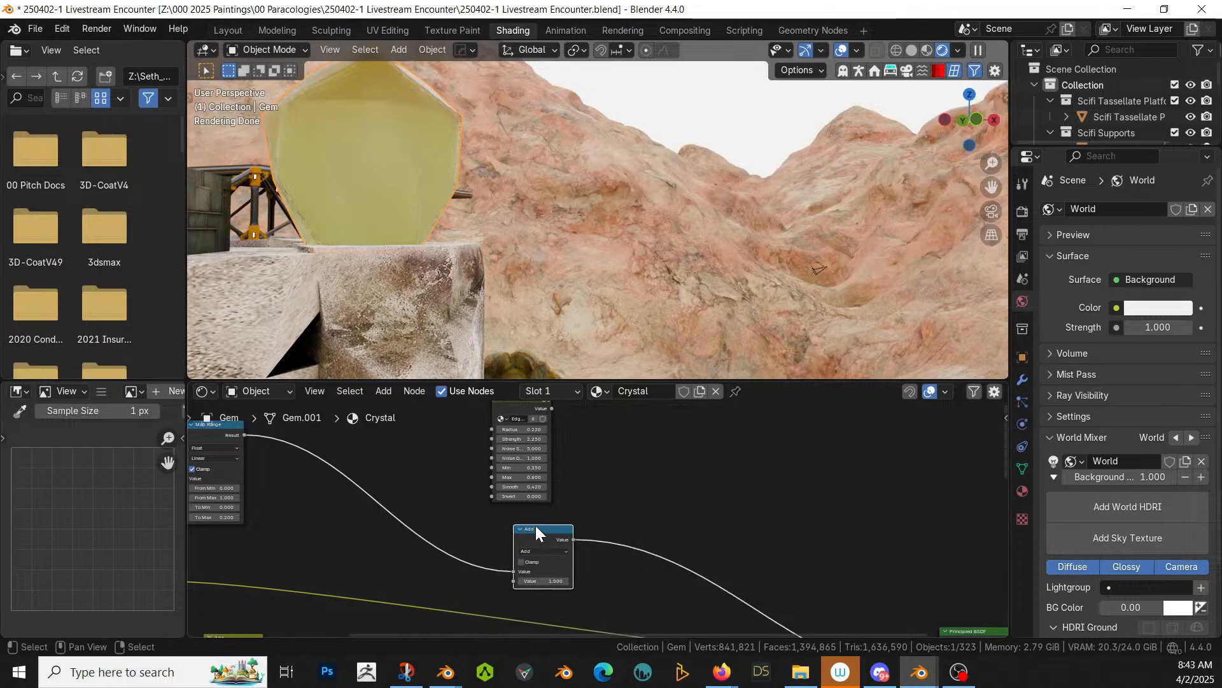
Step: Duplicate the Add node onto the IOR link to sum the Edge Mask's Value, as first input, with the original Add's output
key(shift+d)
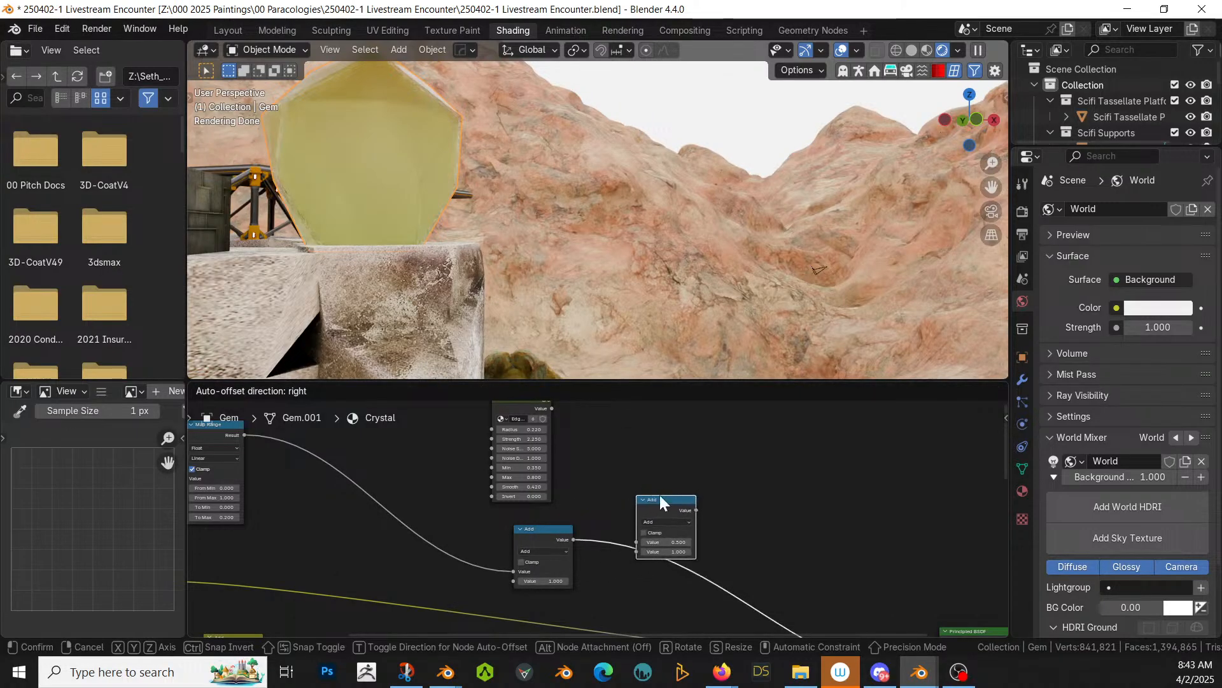
click(659, 495)
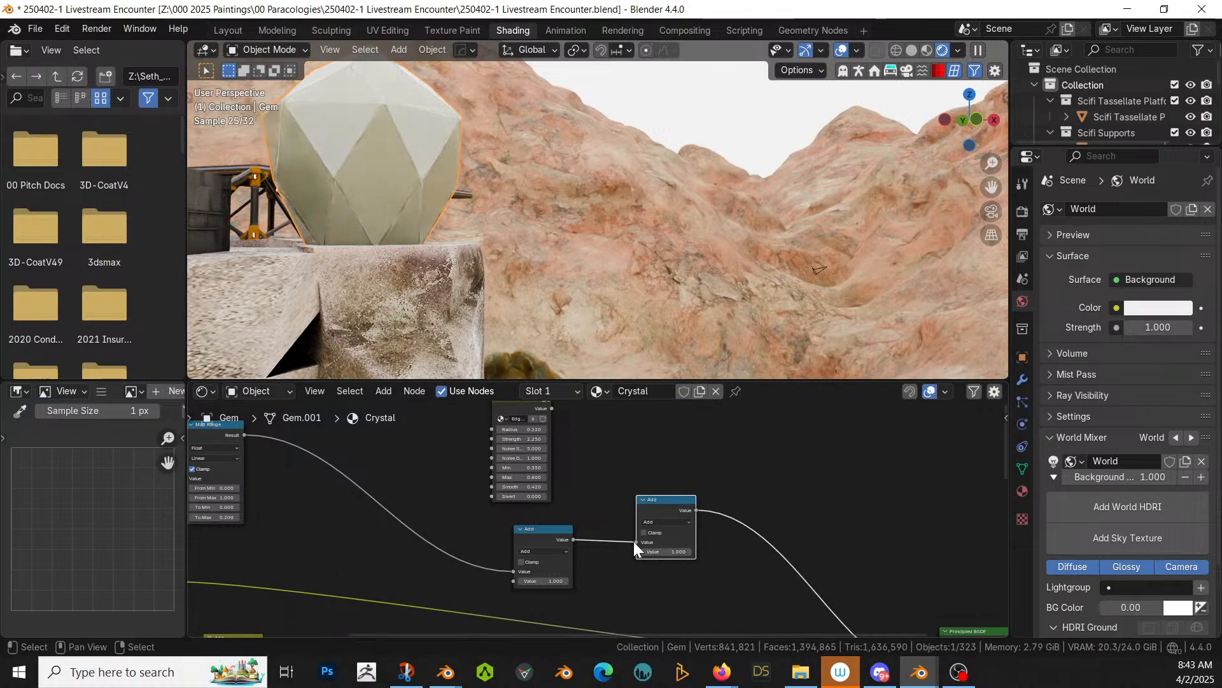
drag(636, 542, 636, 552)
drag(551, 408, 640, 541)
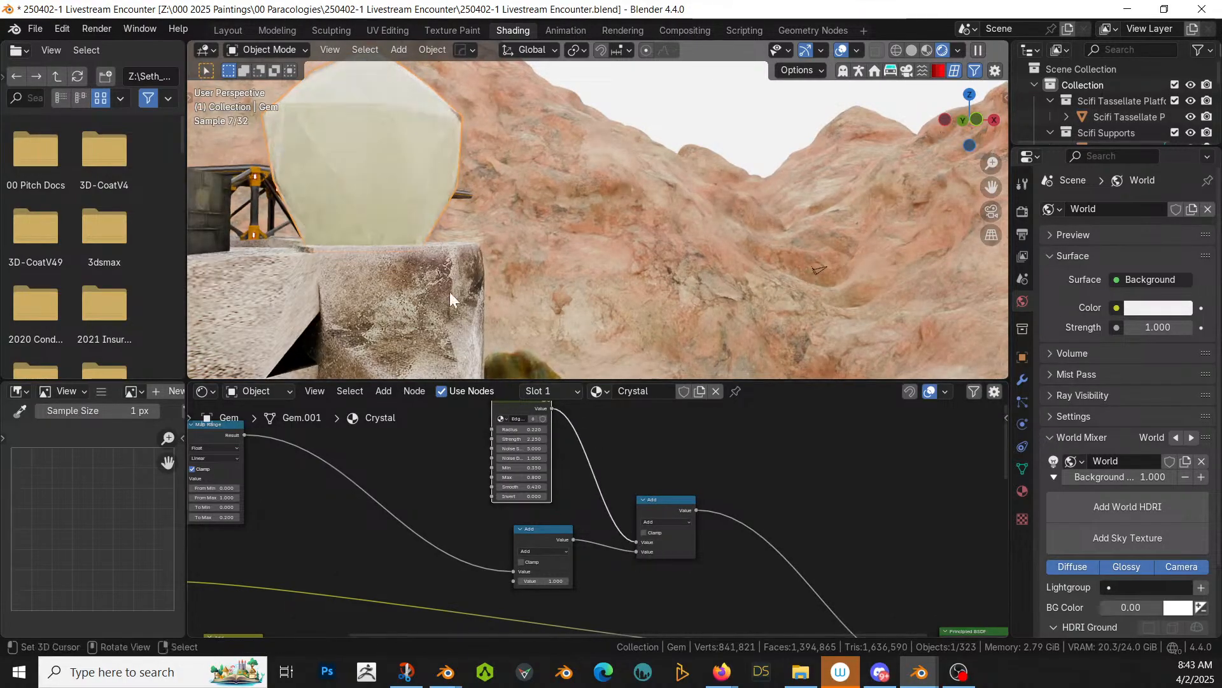
Step: Try swapped limits on the Edge Mask node, with Min at 0.8 and Max at 0.35
scroll(430, 161, up, 2)
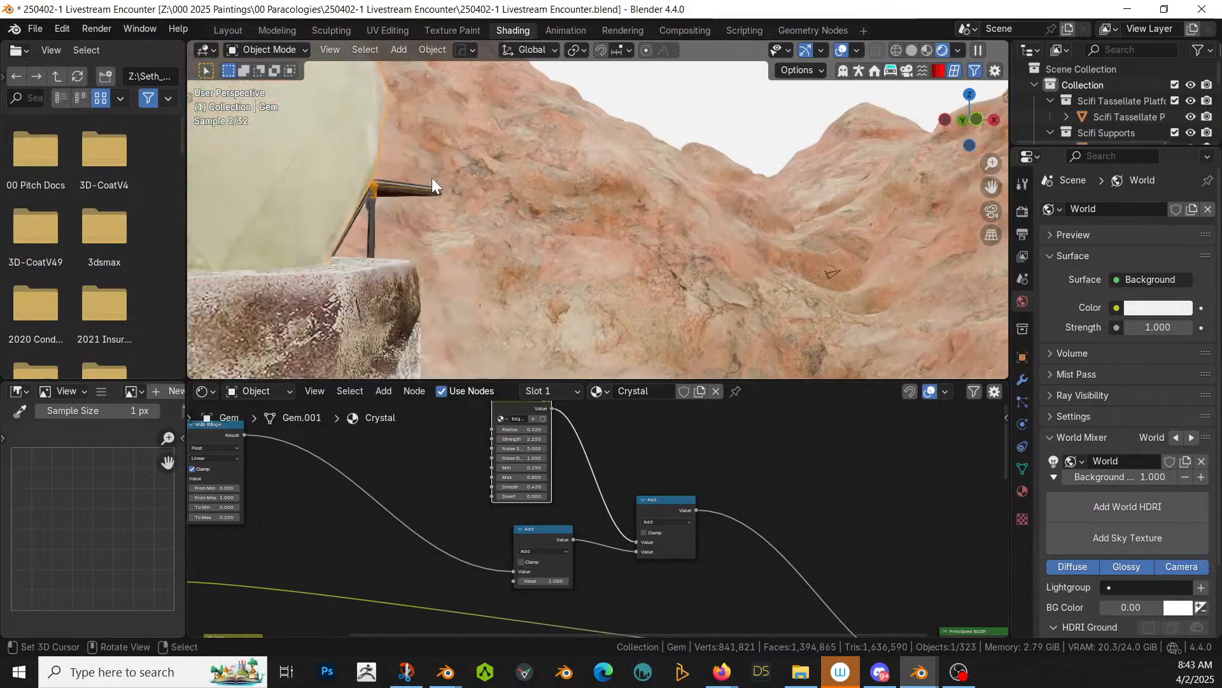
middle_drag(571, 473, 590, 515)
scroll(588, 513, up, 4)
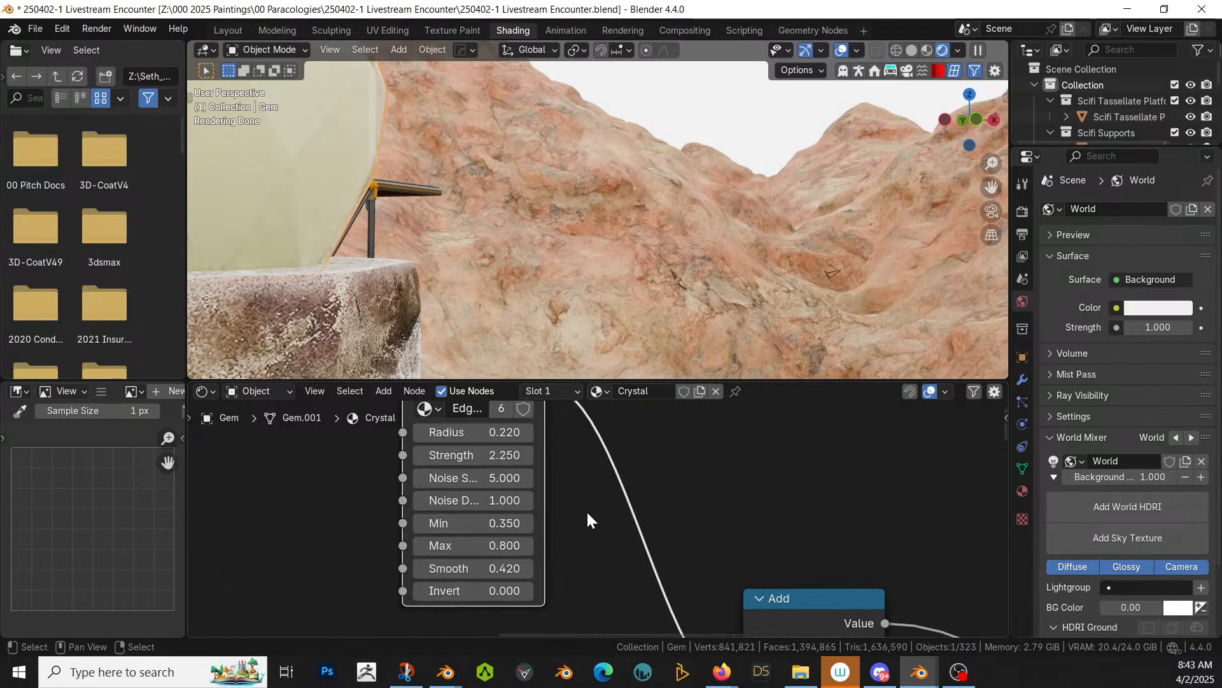
click(503, 523)
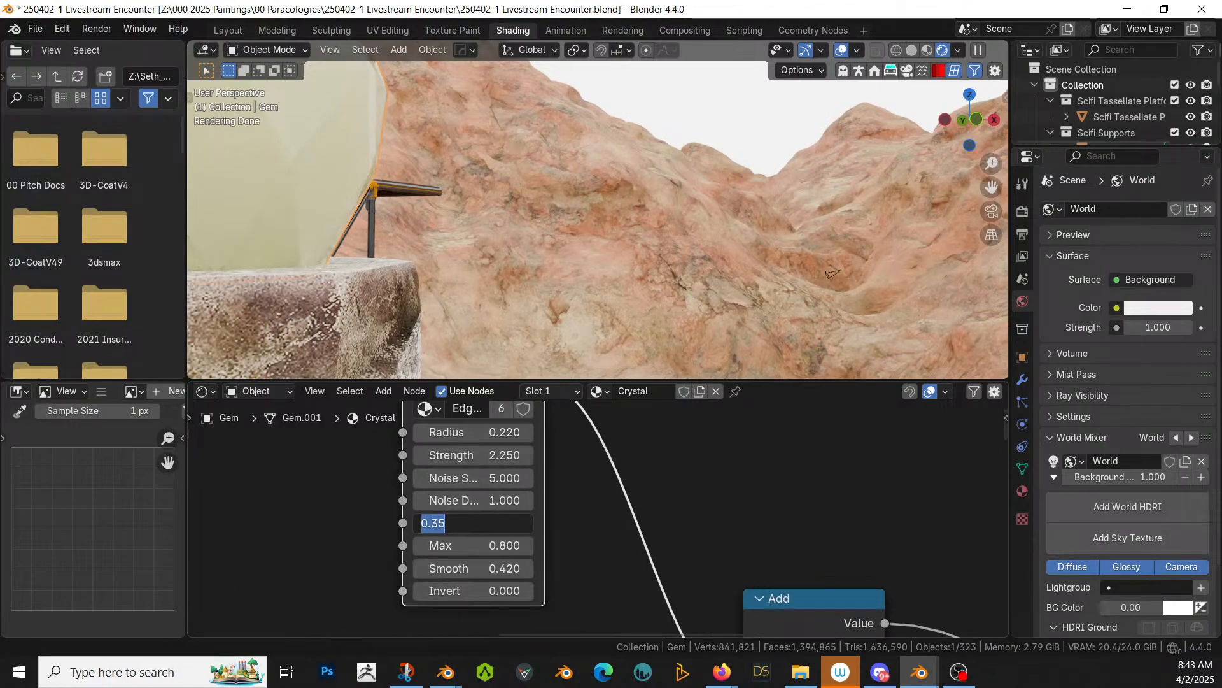
text(.8)
key(Return)
key(Tab)
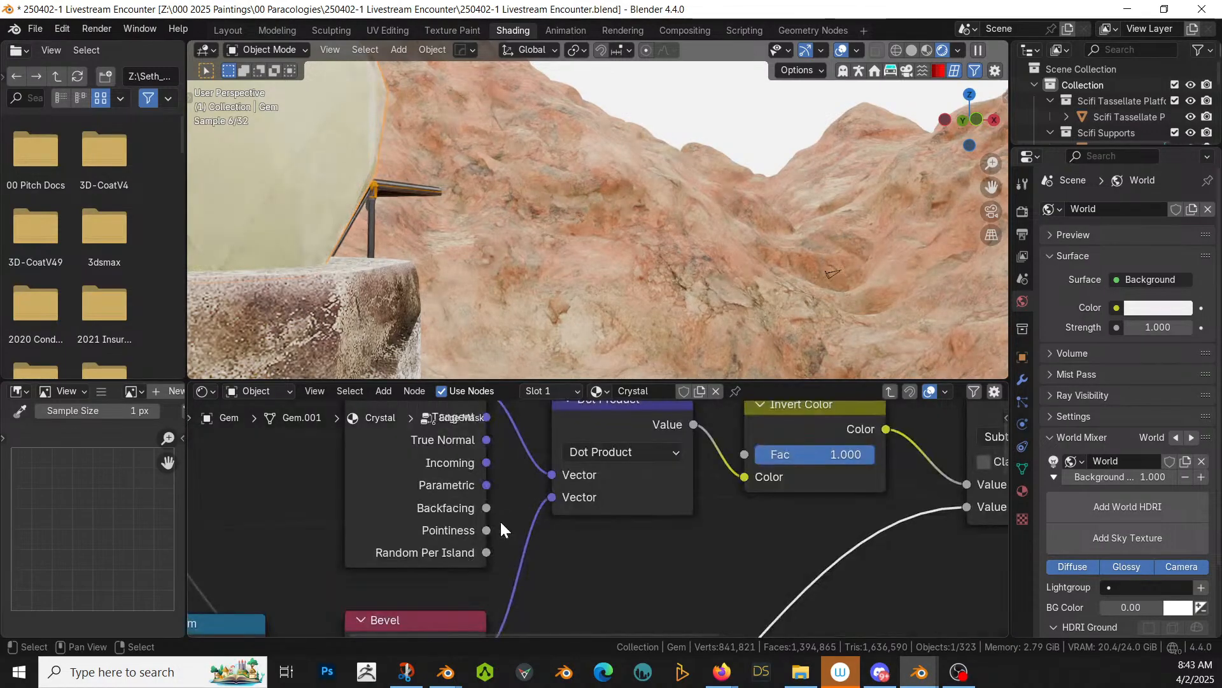
key(Tab)
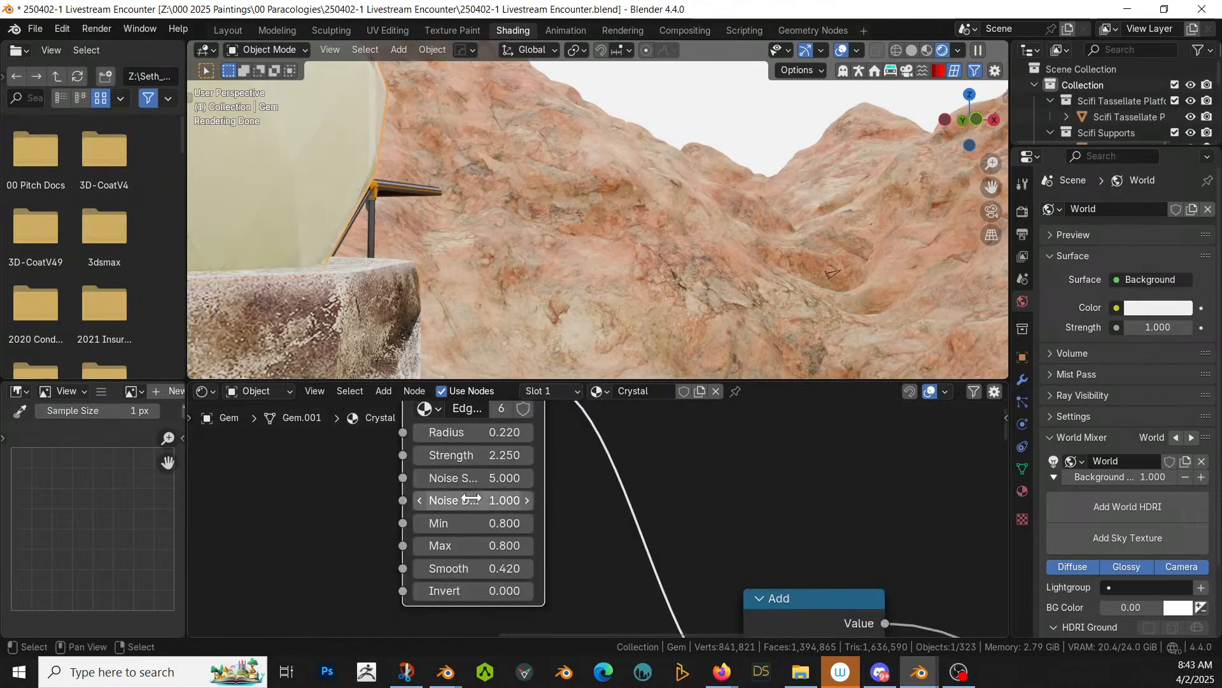
click(474, 545)
text(.85)
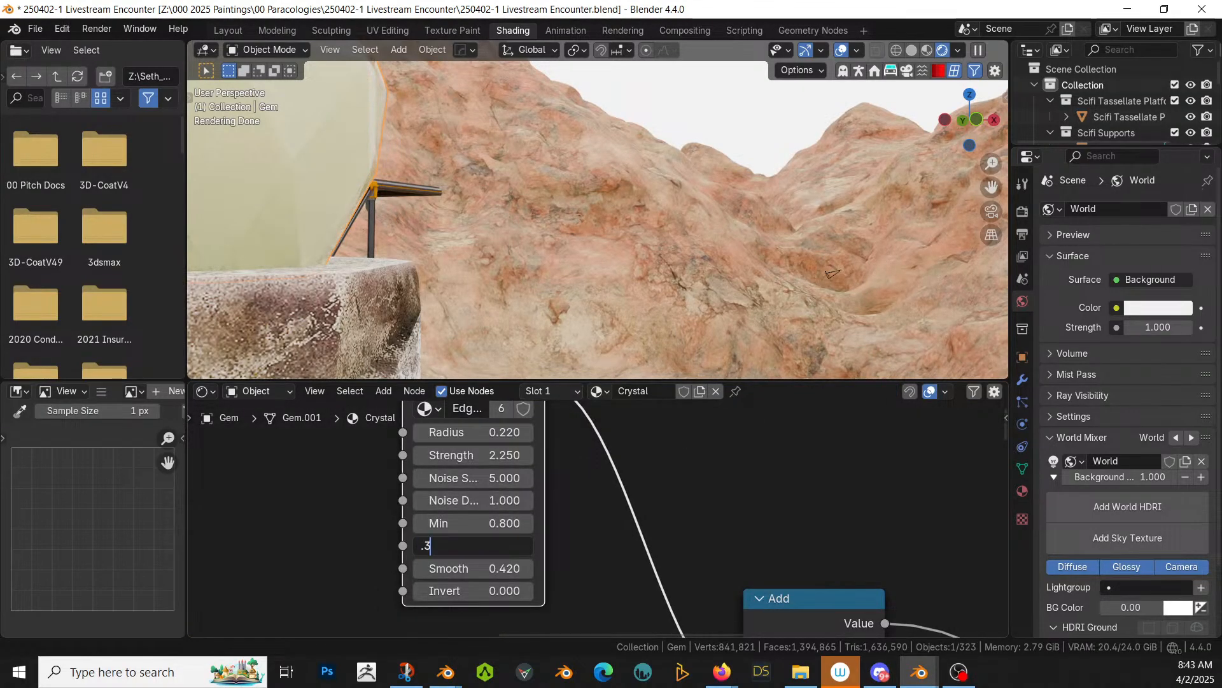
key(Return)
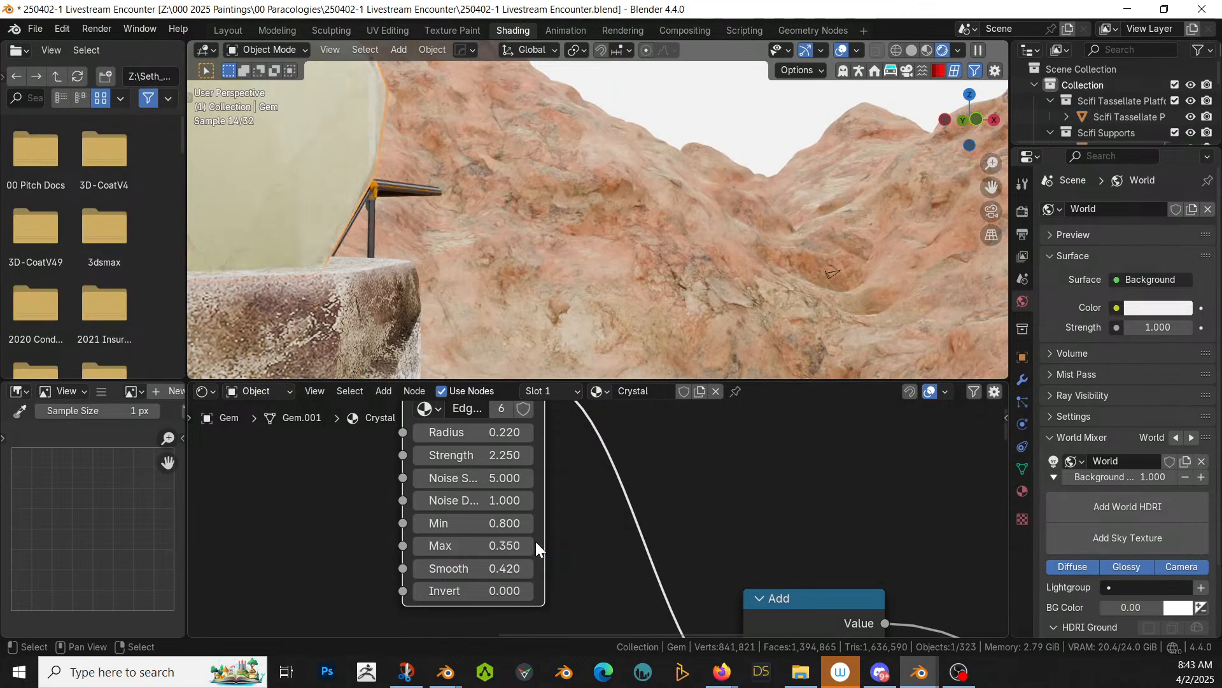
Step: Preview the Edge Mask's output on the gem and set its Min back to 0.35 and Max back to 0.8
middle_drag(582, 541, 591, 625)
ctrl+shift+click(488, 449)
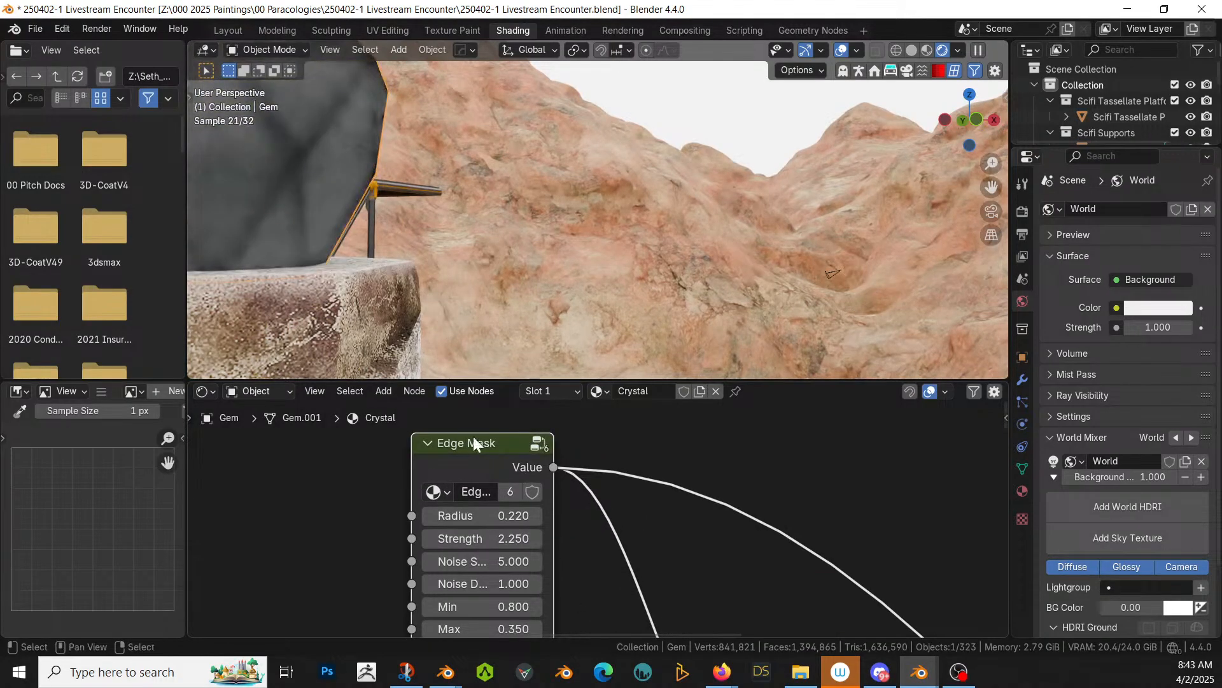
middle_drag(583, 587, 585, 509)
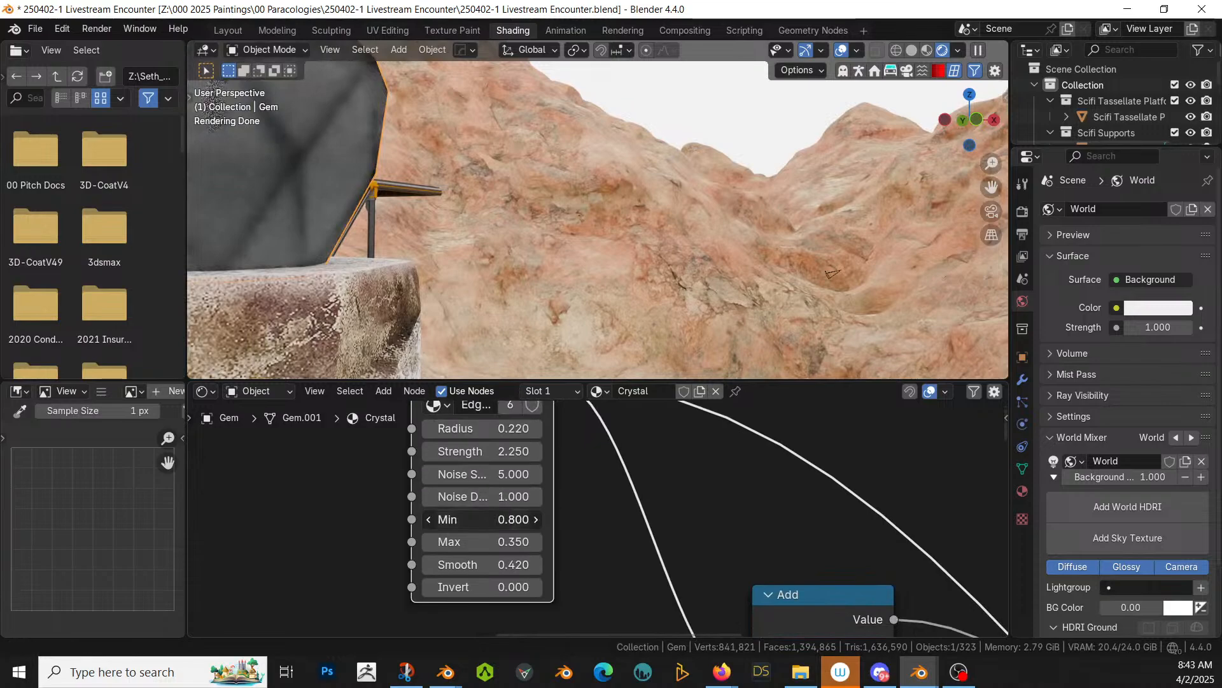
text(0.35)
key(Return)
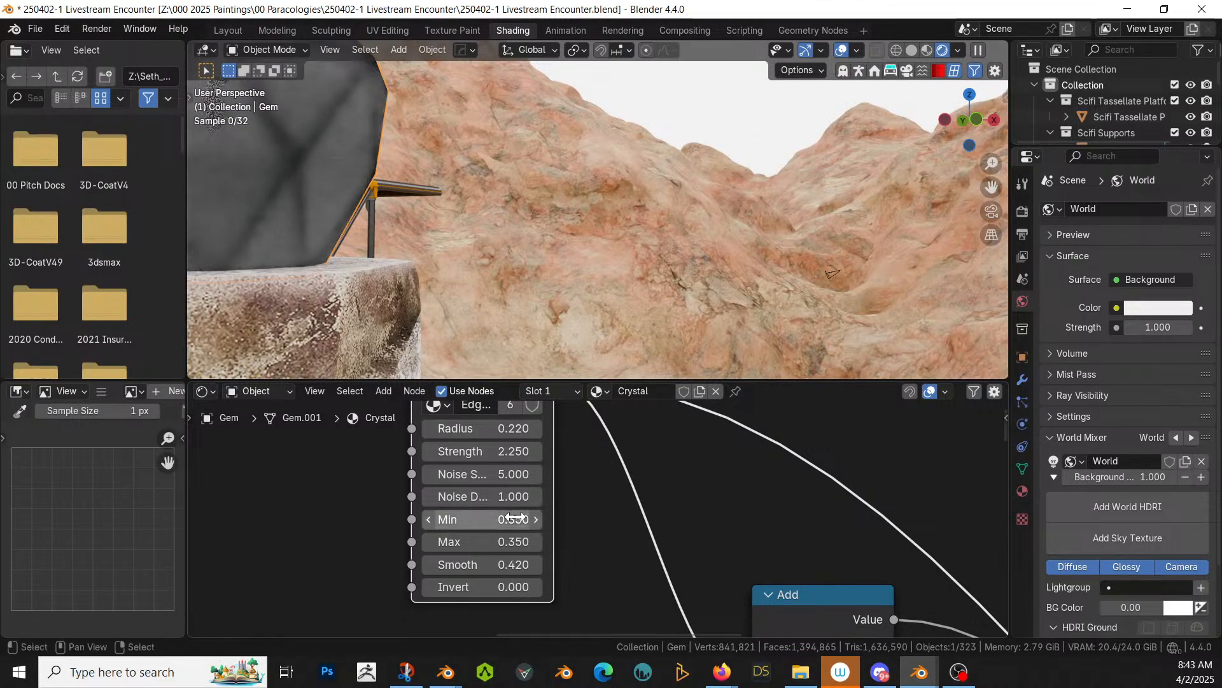
click(513, 538)
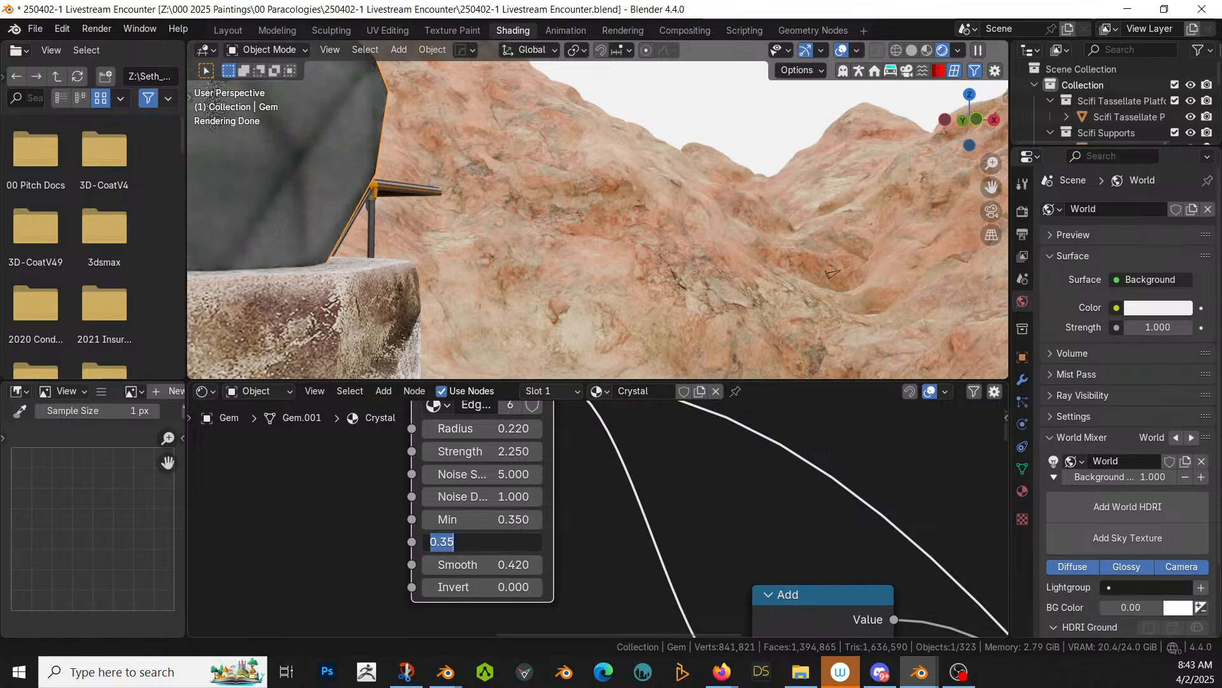
text(.8)
key(Return)
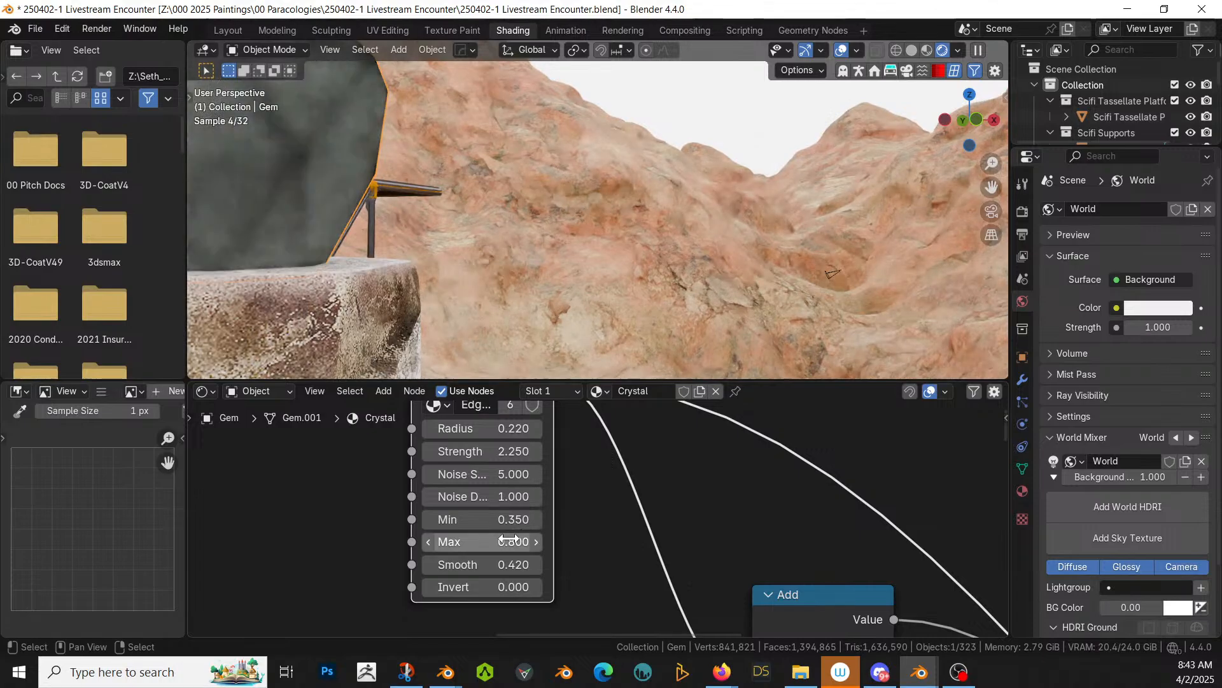
Step: Try an Invert of 1.000 and a Strength of 11.350 on the previewed Edge Mask
click(509, 587)
key(Return)
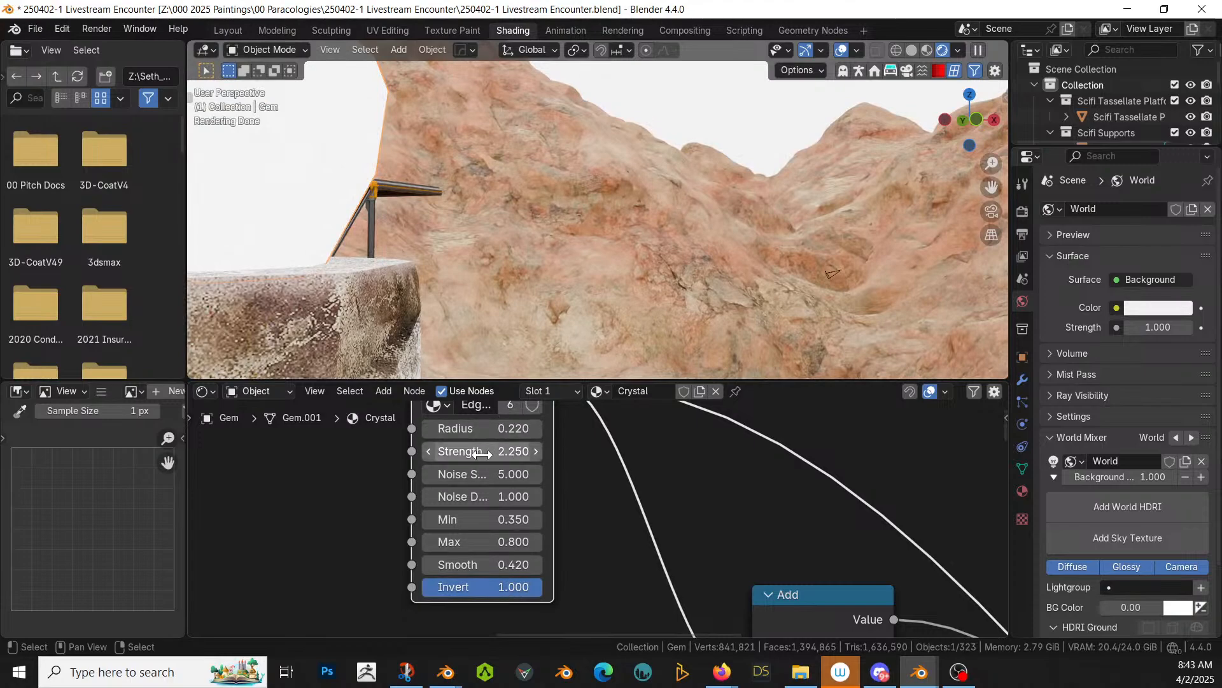
mouse_move(513, 450)
mouse_down()
mouse_move(400, 450)
mouse_move(561, 450)
mouse_move(513, 449)
mouse_up()
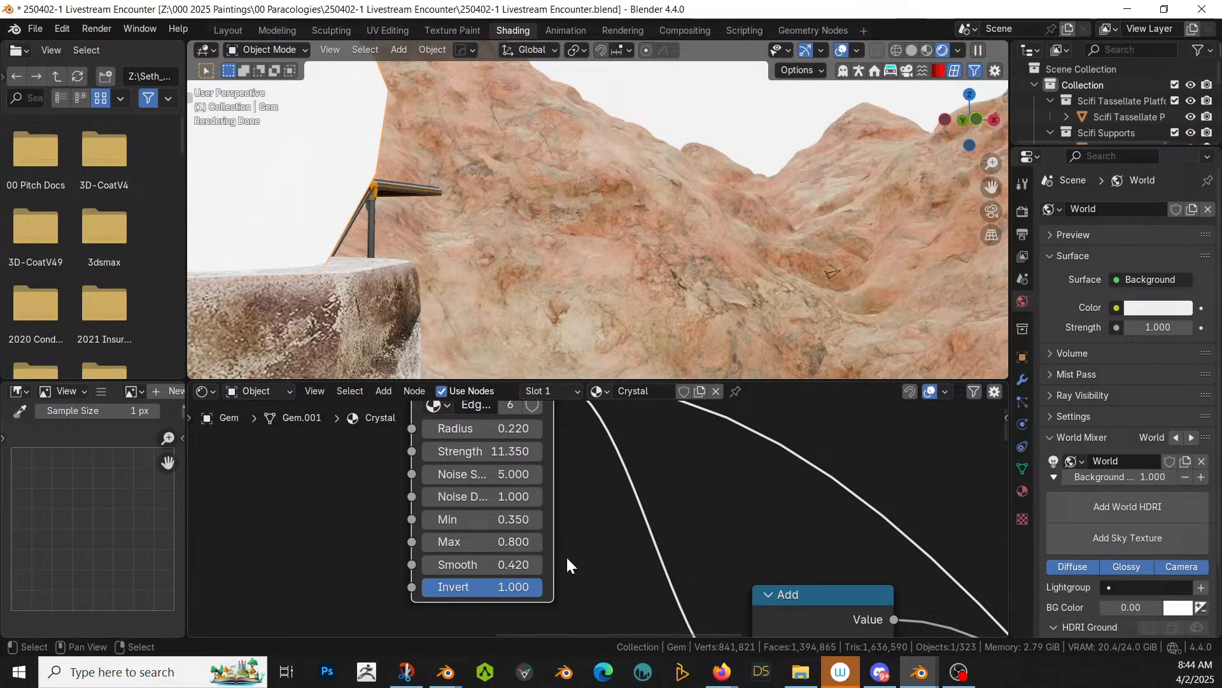
Step: Set the Edge Mask's Strength to 2, try Invert at 0.5, and set Invert to 0
click(491, 451)
text(2)
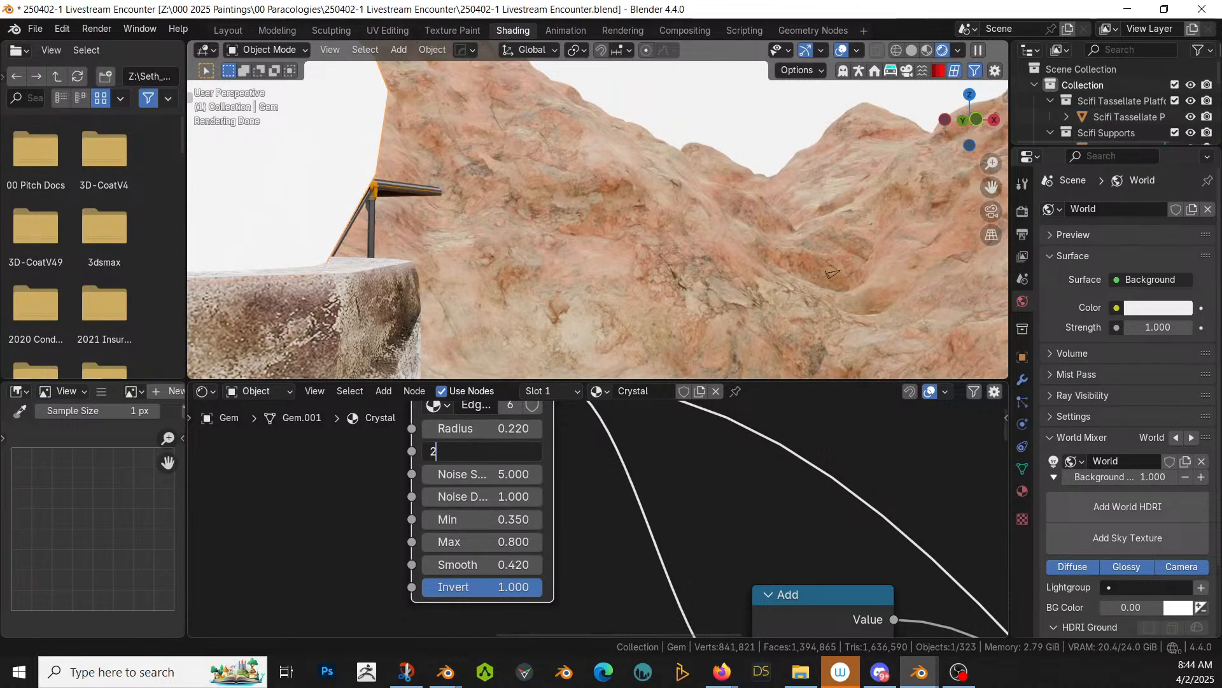
key(Return)
scroll(574, 563, down, 1)
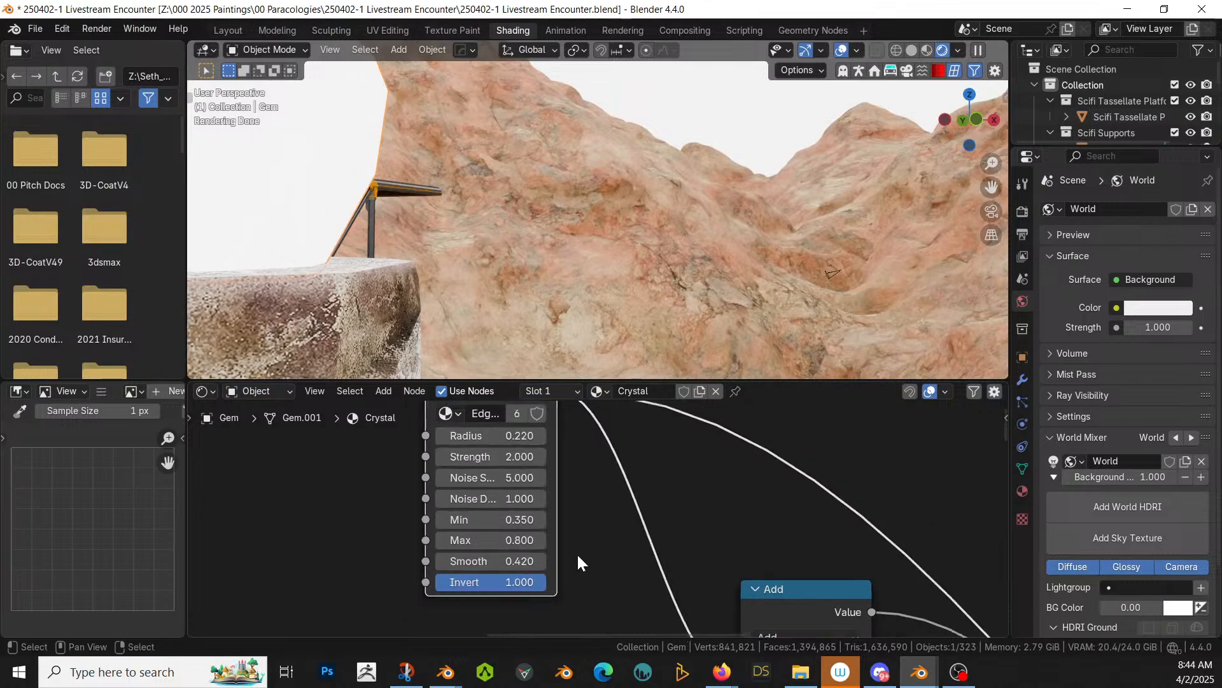
click(517, 580)
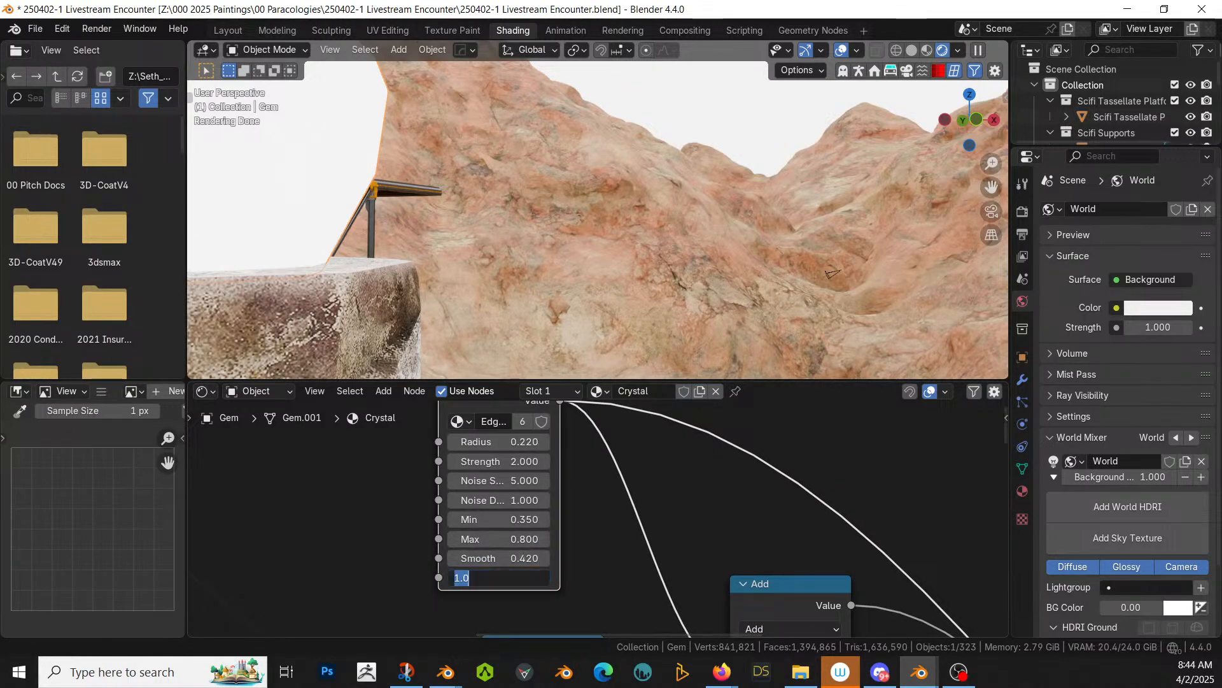
key(Return)
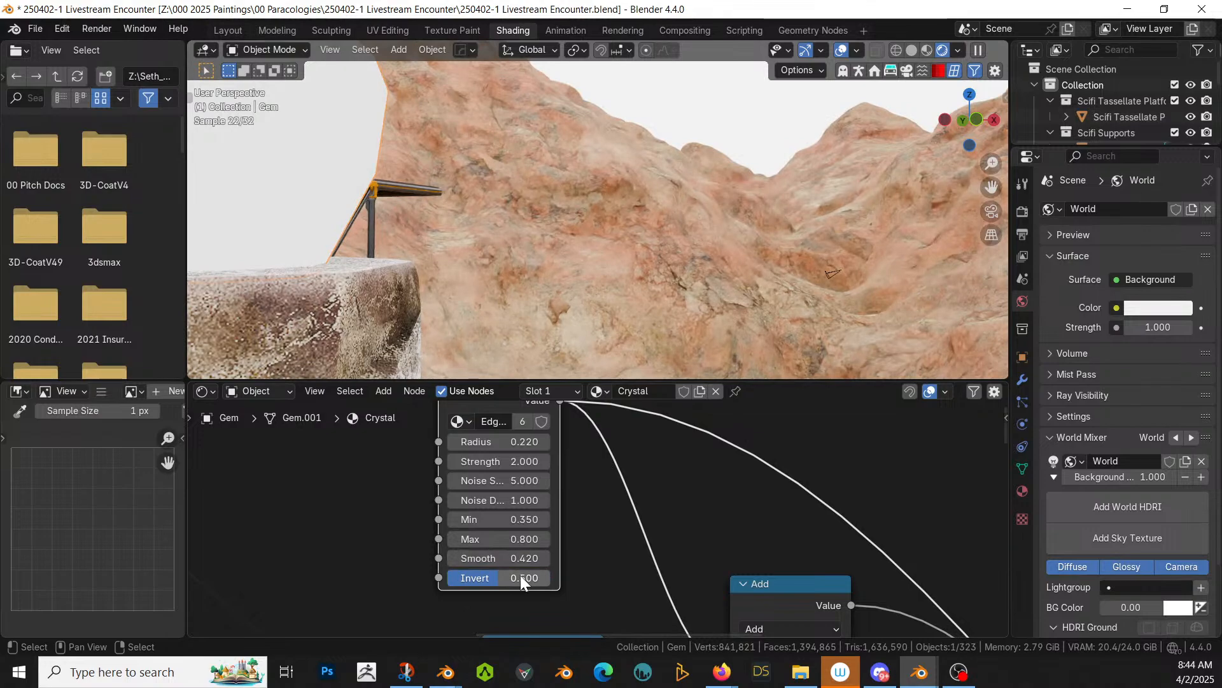
click(520, 575)
text(0)
key(Return)
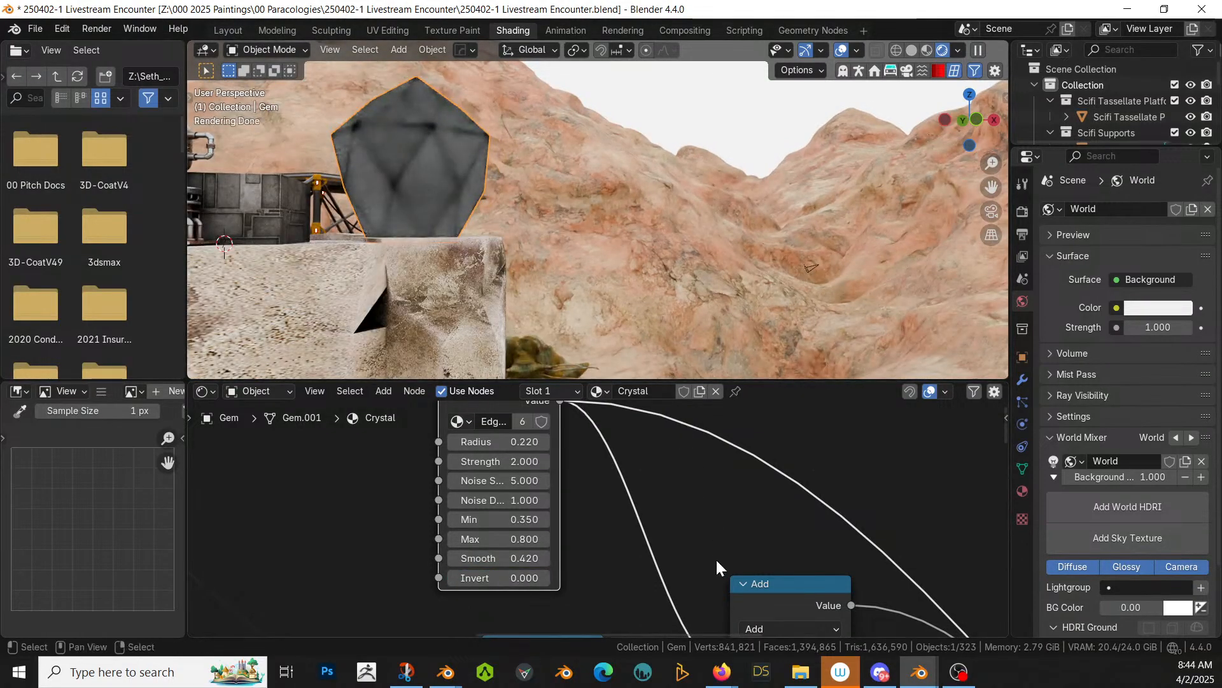
Step: Switch the material preview back to the Principled BSDF and inspect the gem's facets up close
middle_drag(715, 558, 992, 410)
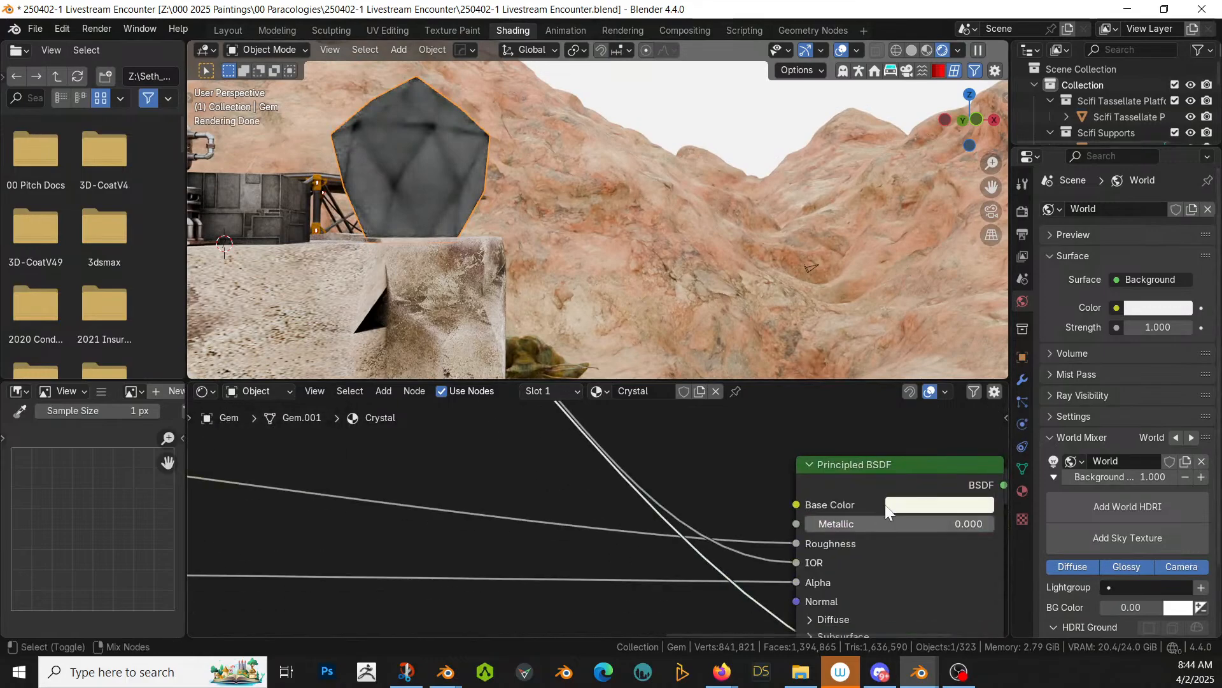
click(903, 462)
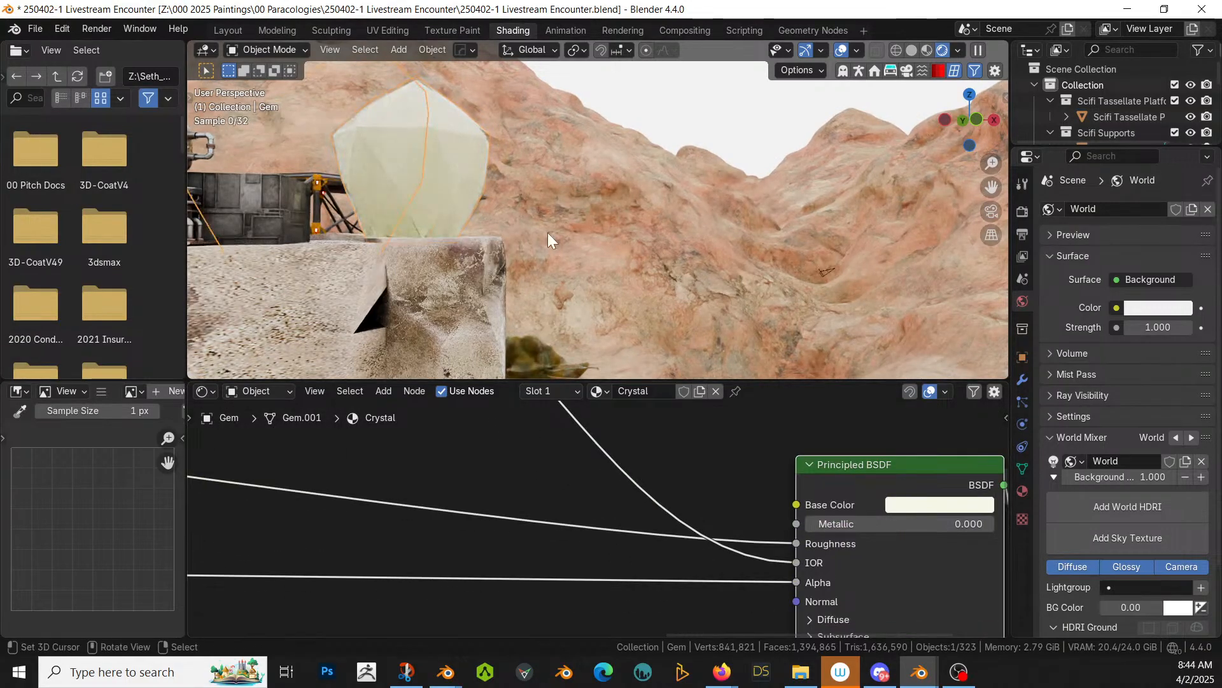
scroll(548, 232, up, 2)
middle_drag(526, 226, 574, 255)
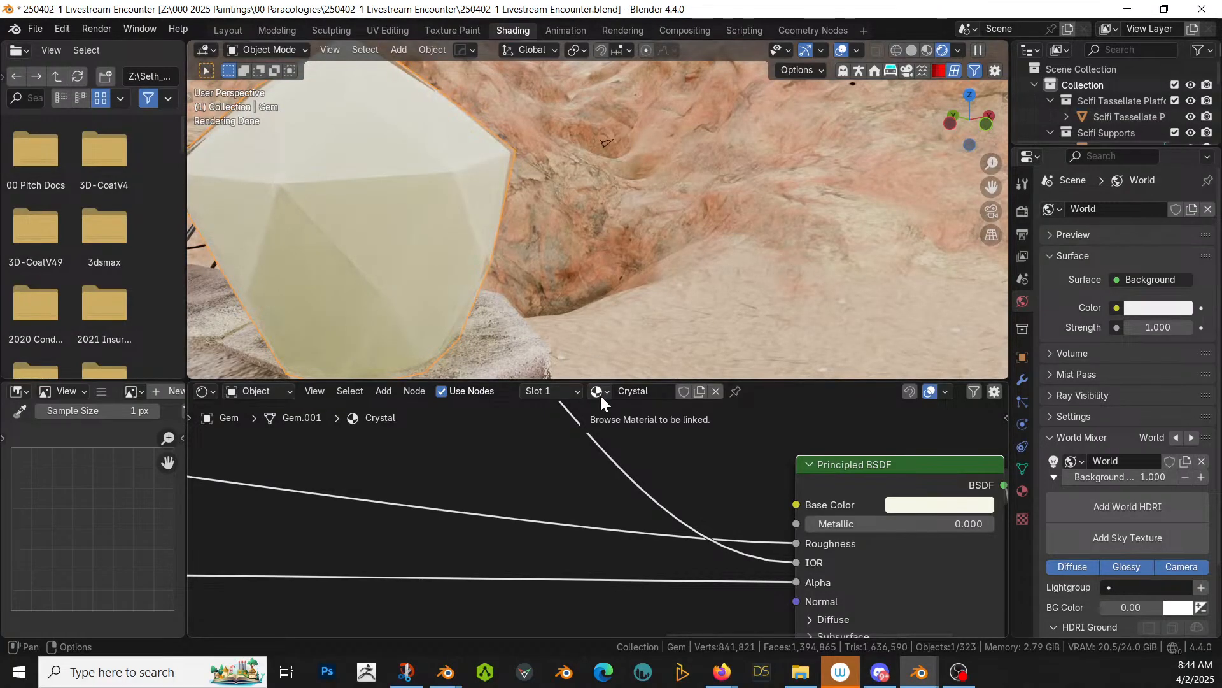
Step: Preview the Color Ramp that feeds Roughness on the gem, and return the preview to the Principled BSDF
scroll(605, 425, down, 1)
scroll(608, 434, down, 1)
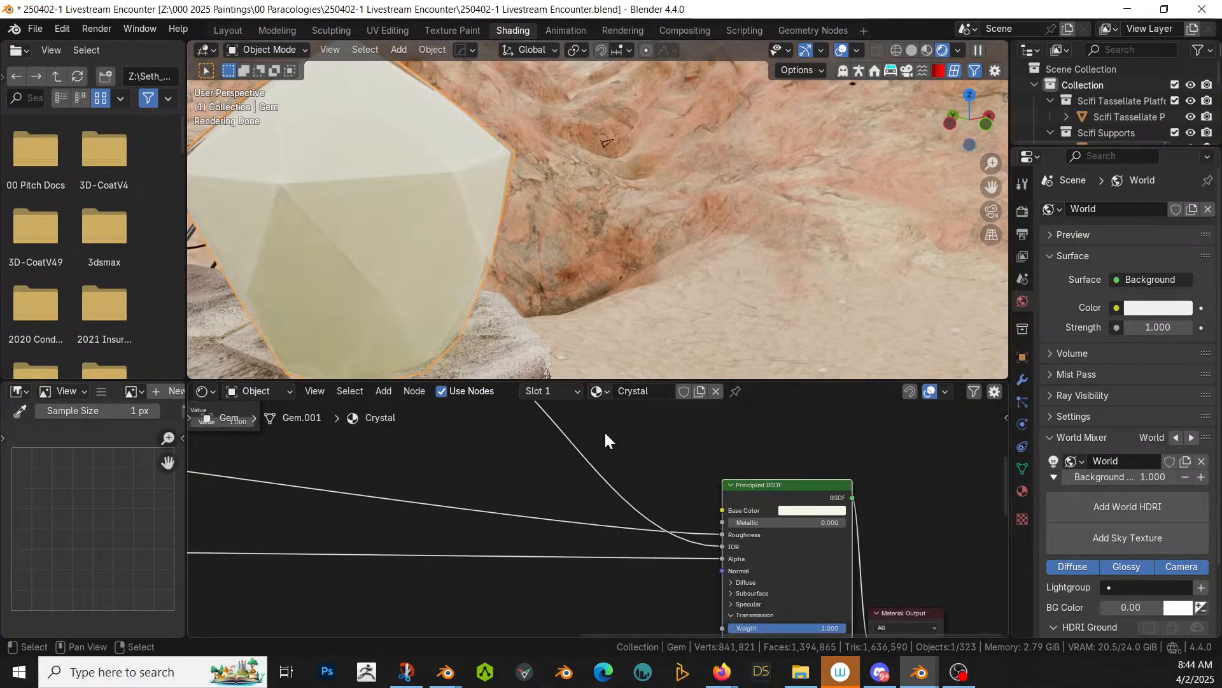
middle_drag(573, 448, 829, 501)
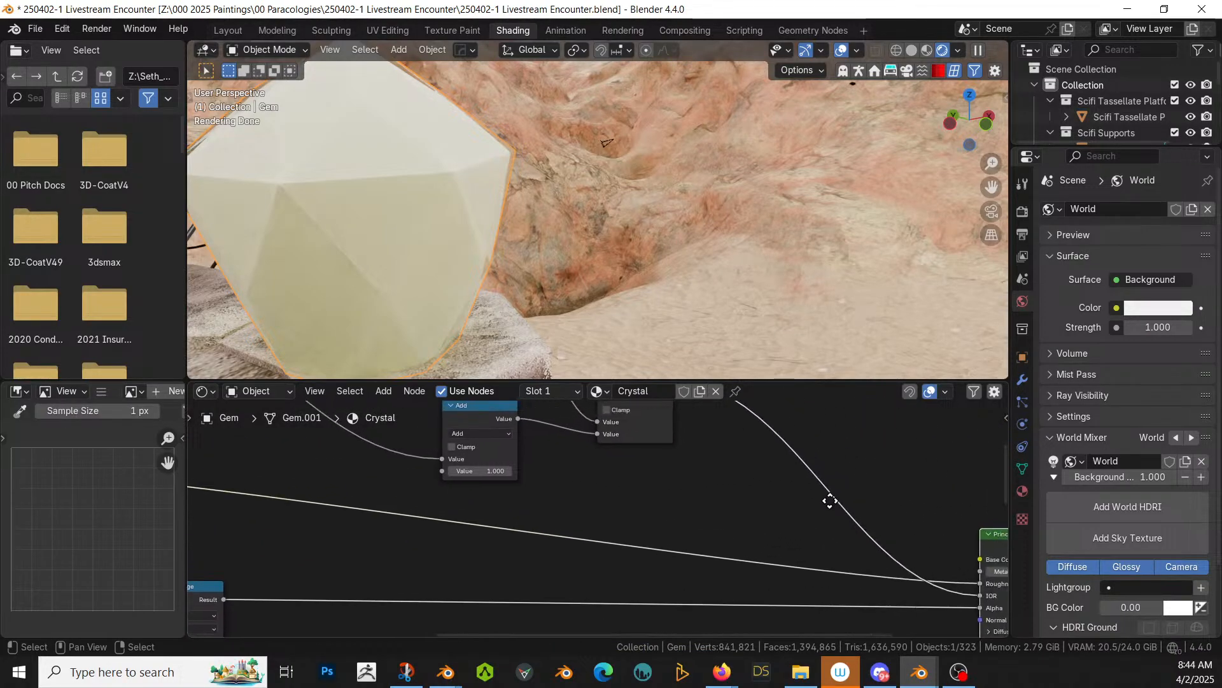
middle_drag(830, 501, 714, 559)
middle_drag(605, 579, 829, 567)
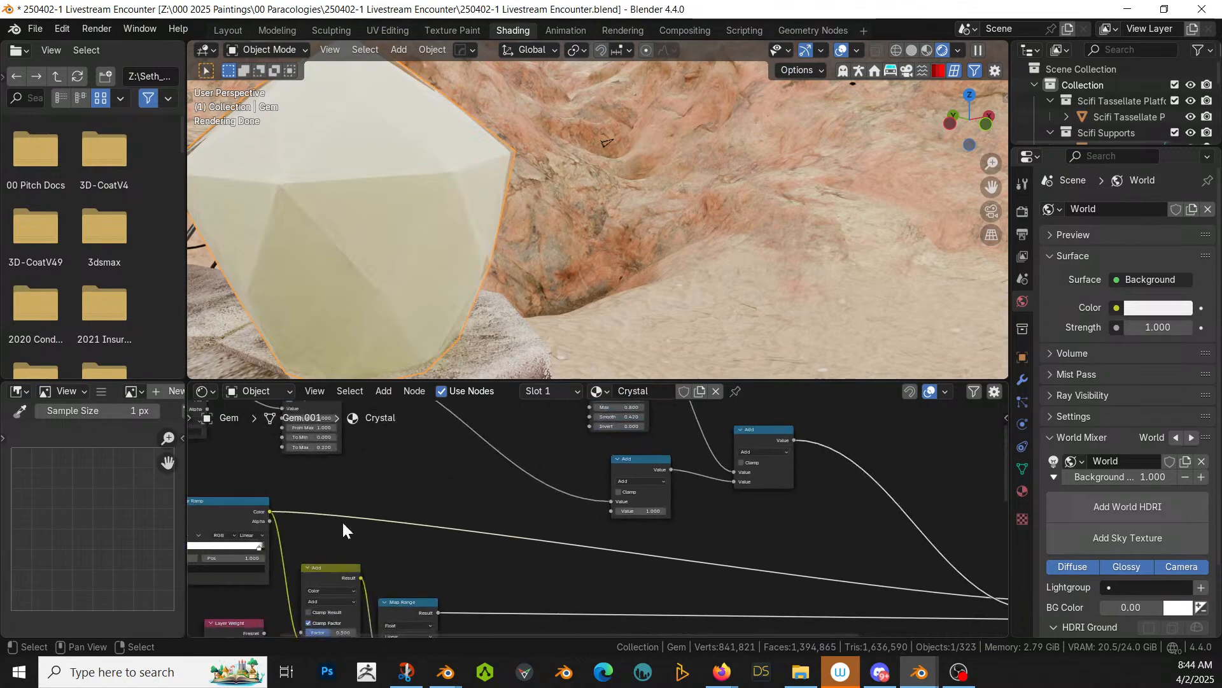
ctrl+shift+click(224, 496)
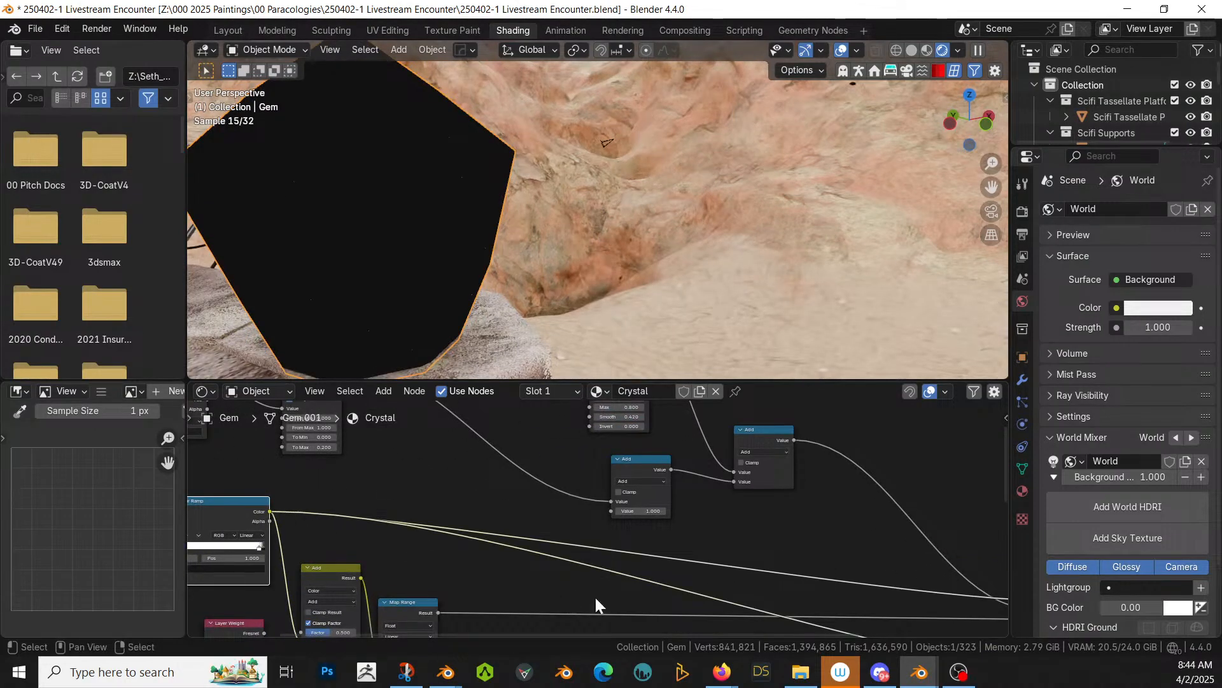
middle_drag(923, 556, 700, 512)
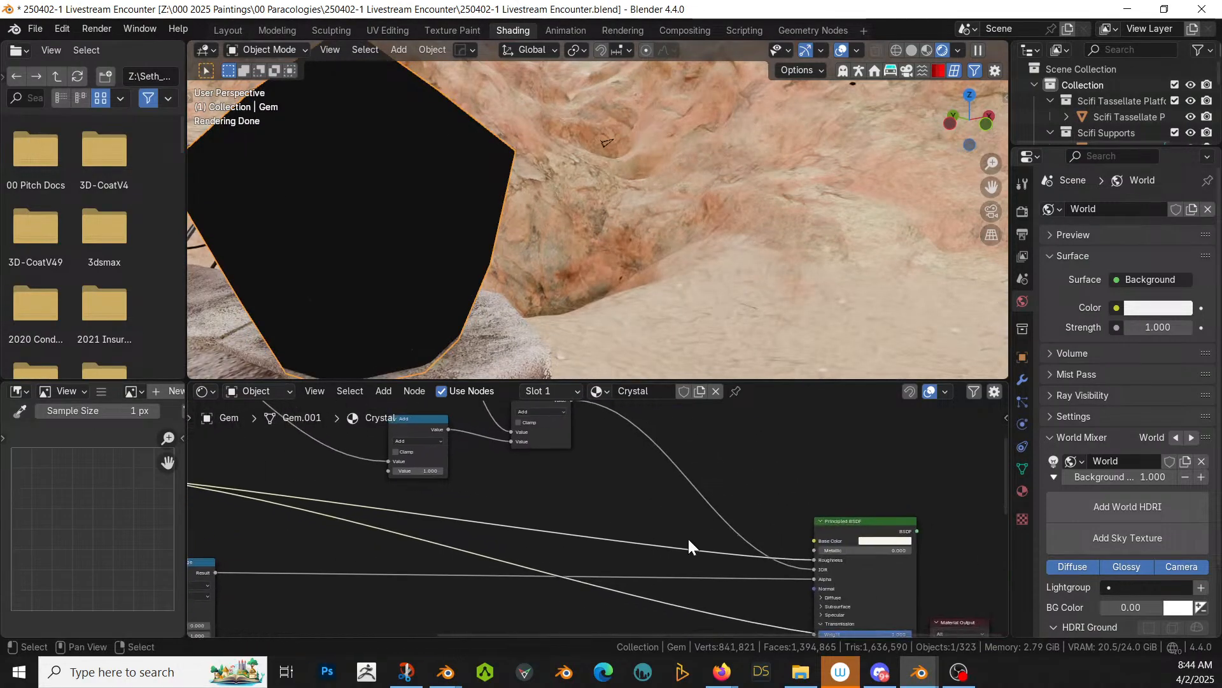
ctrl+shift+click(855, 538)
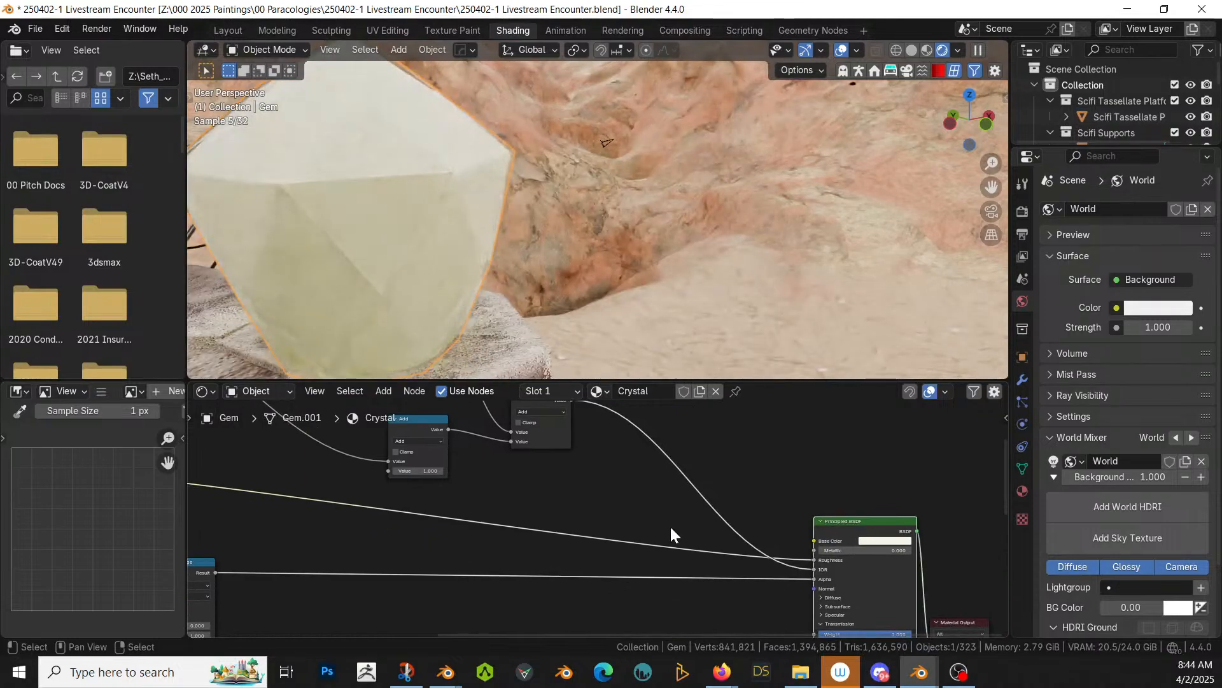
Step: Disconnect the Color Ramp's Color output from the Principled BSDF's Roughness
mouse_move(647, 558)
ctrl+right_down()
mouse_move(587, 547)
mouse_move(627, 546)
mouse_move(655, 563)
ctrl+right_up()
key(ctrl+z)
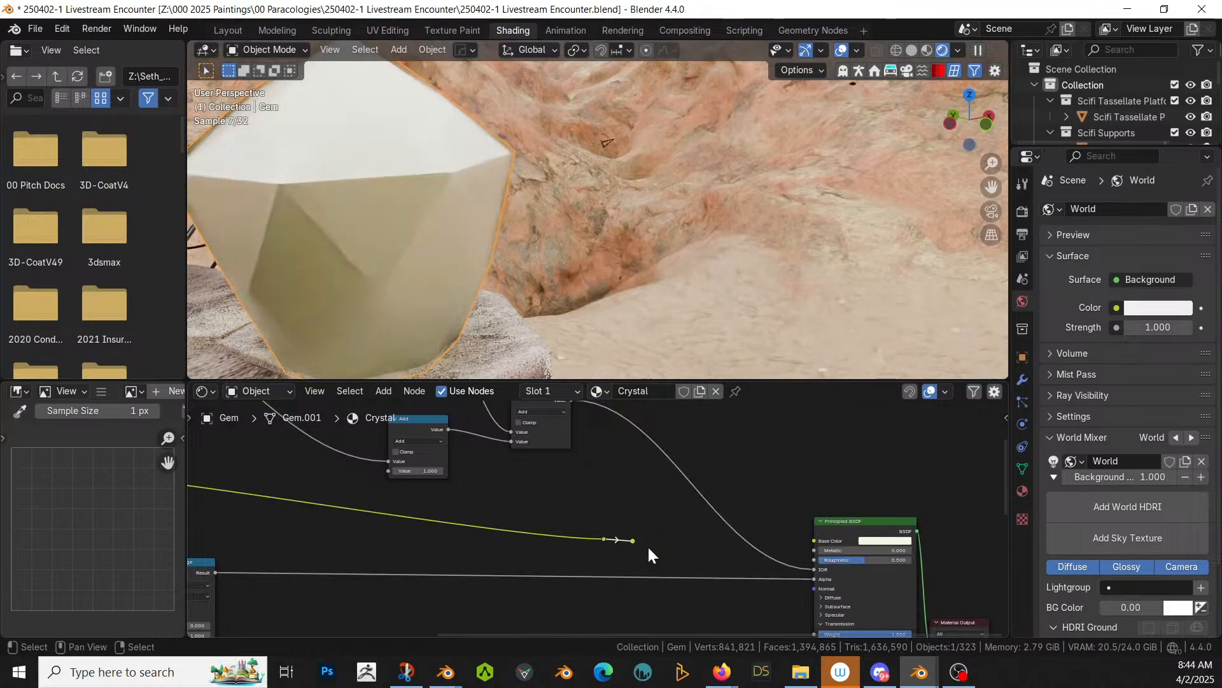
click(575, 512)
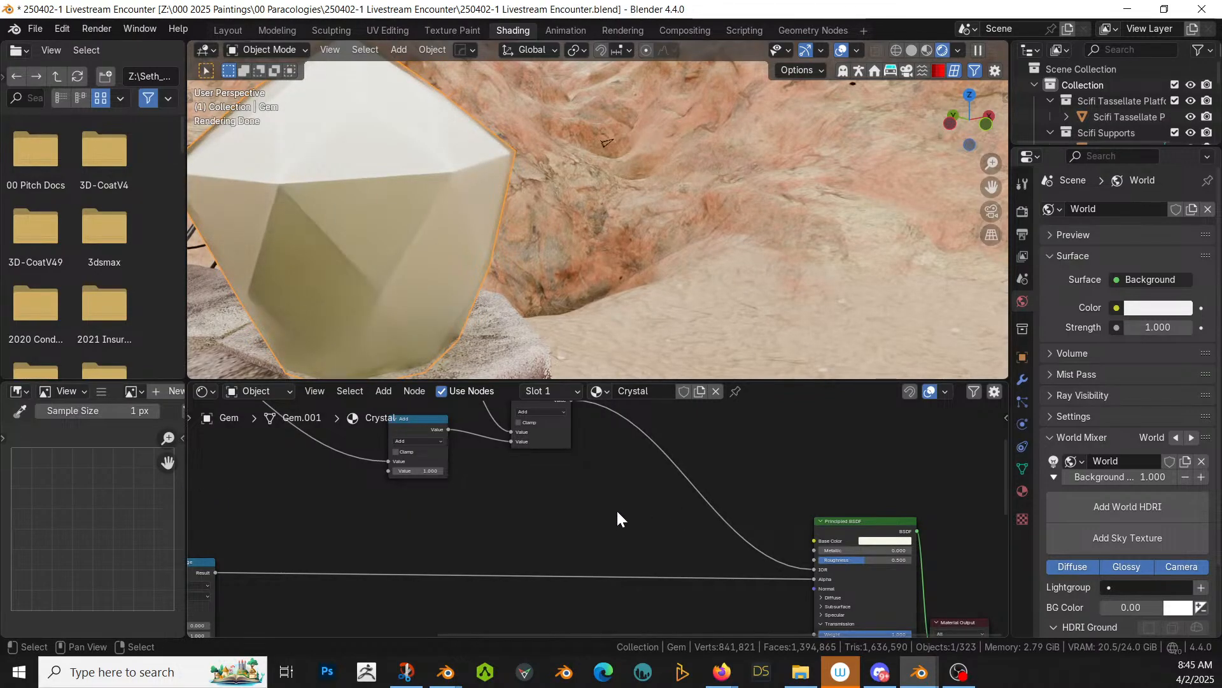
Step: Connect the Edge Mask's Value output to the Principled BSDF's Roughness
middle_drag(616, 509, 629, 589)
scroll(584, 564, down, 1)
middle_drag(490, 443, 487, 478)
scroll(487, 479, down, 1)
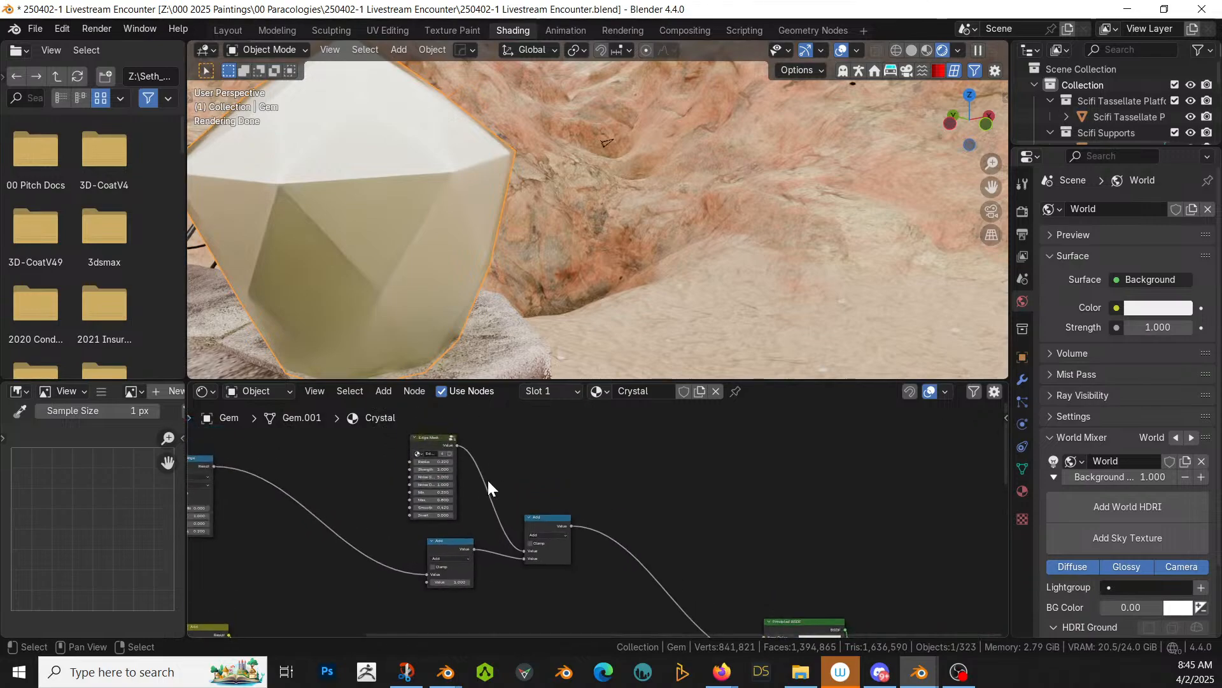
drag(456, 445, 770, 535)
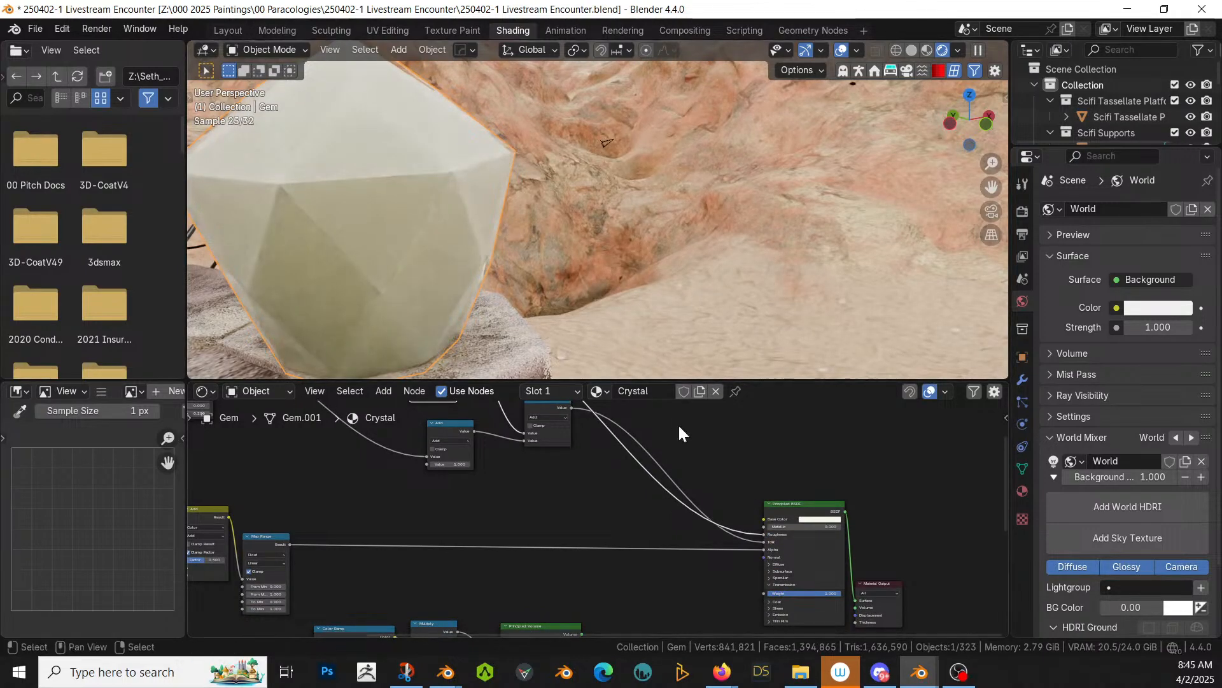
Step: Move the second Add node lower, beside the original Add, and inspect the gem from across the platform
middle_drag(700, 475, 740, 579)
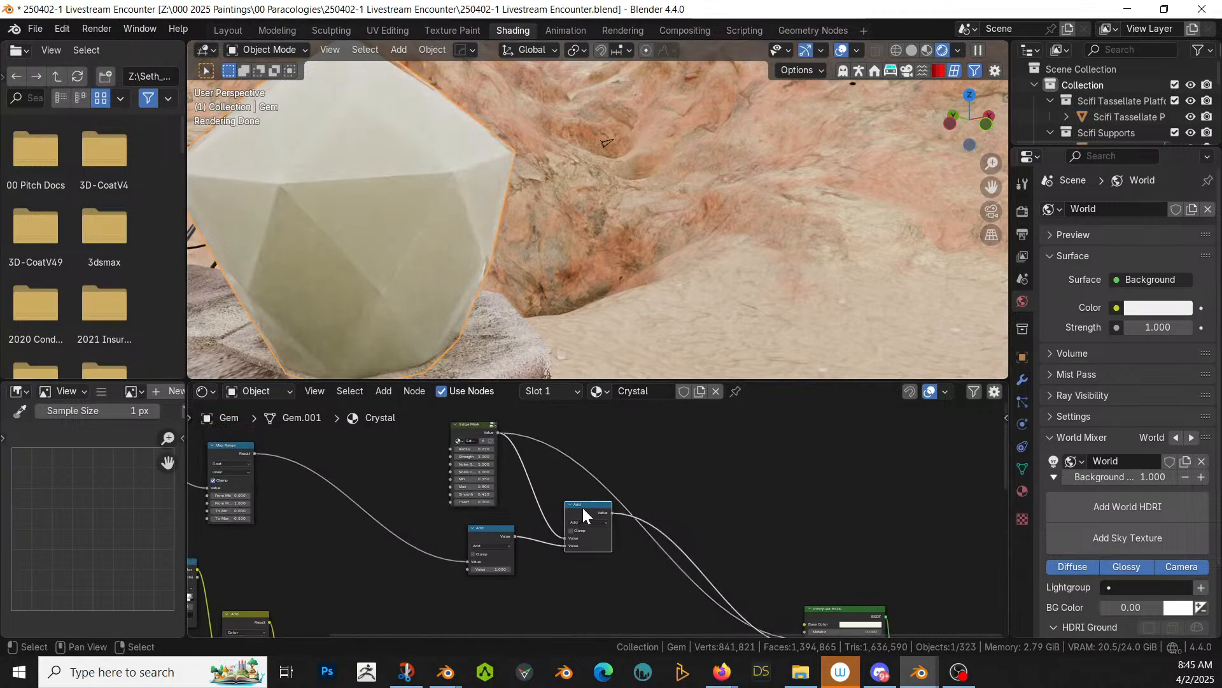
drag(582, 505, 565, 557)
middle_drag(354, 164, 356, 155)
middle_drag(670, 636, 612, 603)
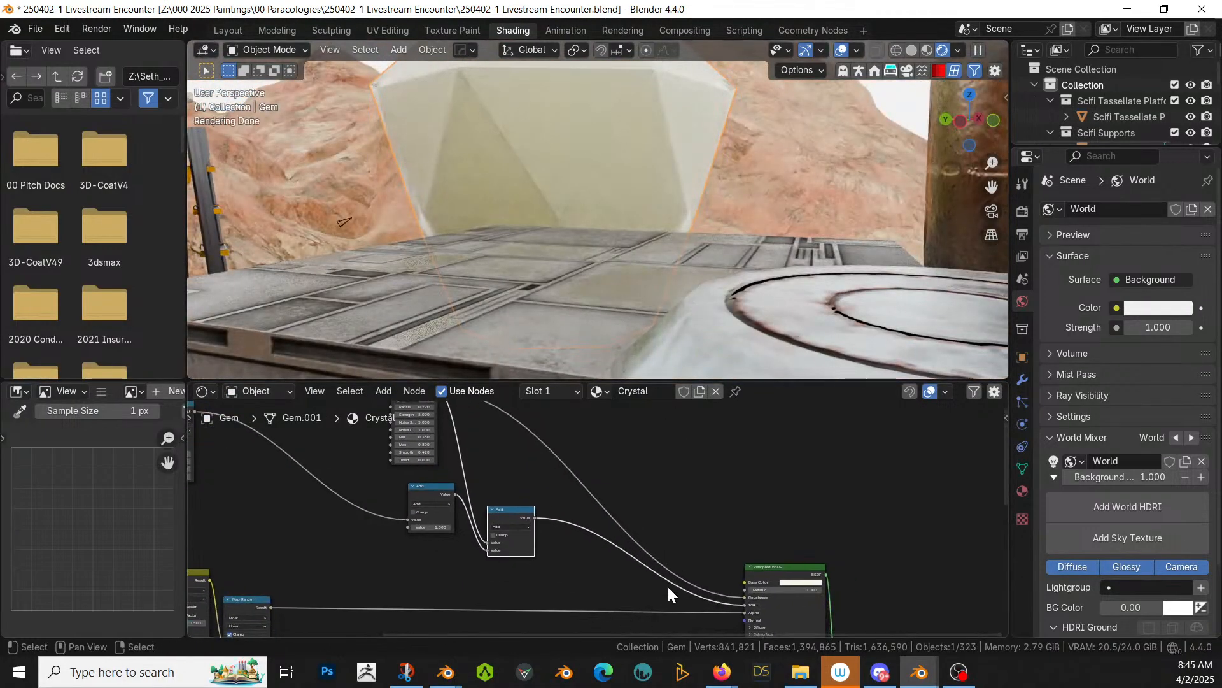
scroll(668, 584, up, 1)
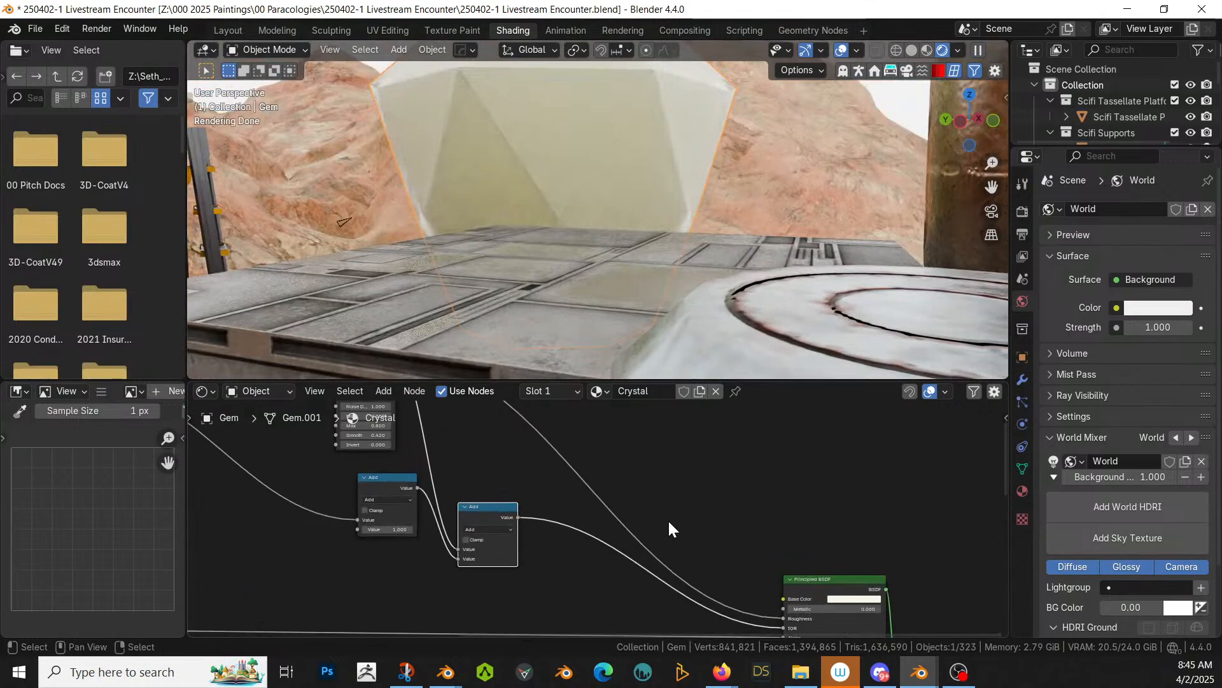
Step: Insert an Invert Color node into the link from Edge Mask to the Principled BSDF's Roughness, and inspect the gem
key(shift+a)
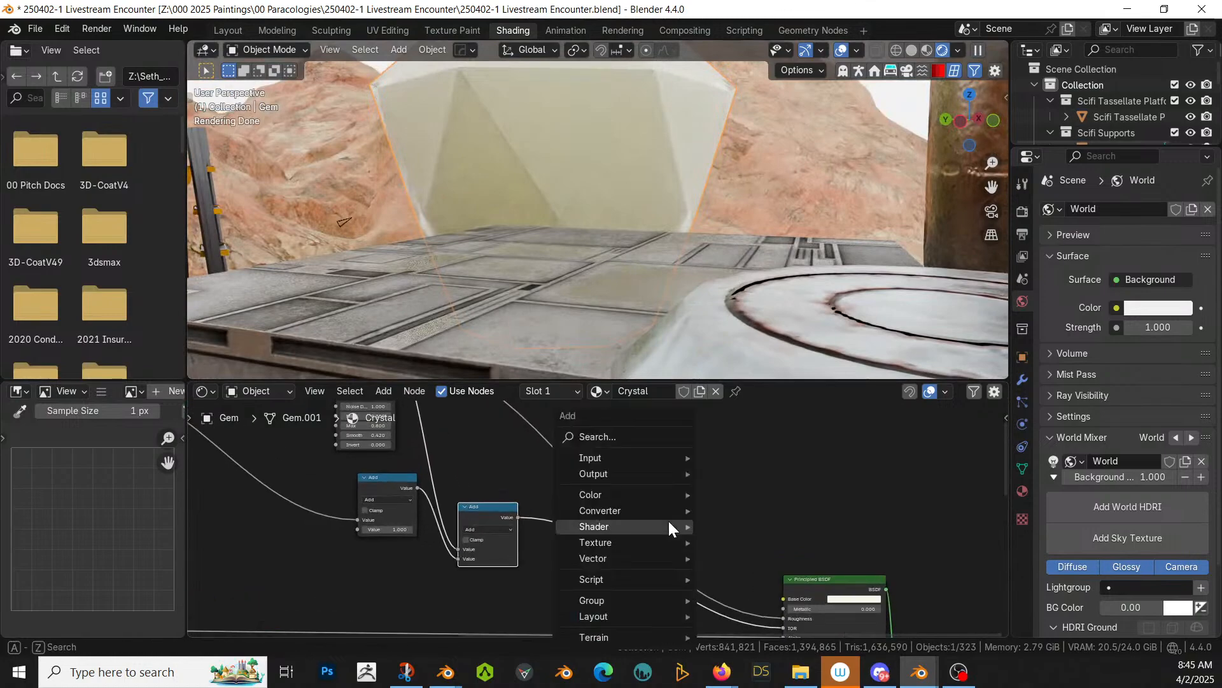
click(648, 426)
text(inv)
key(Return)
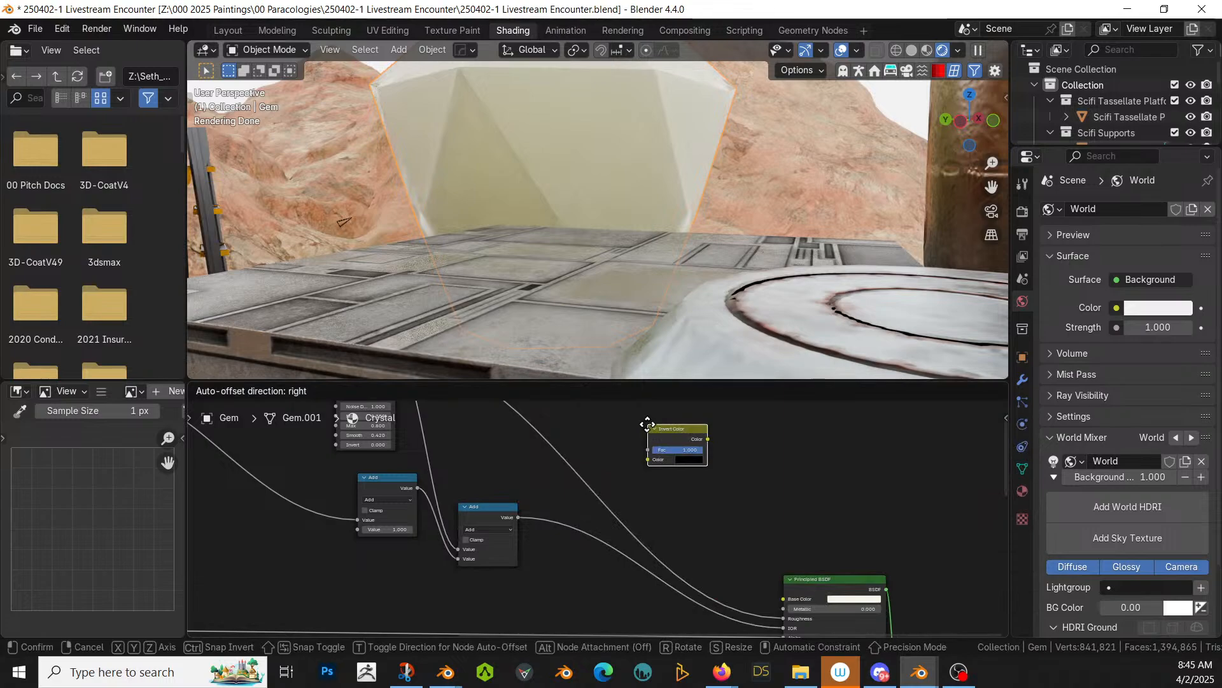
click(544, 445)
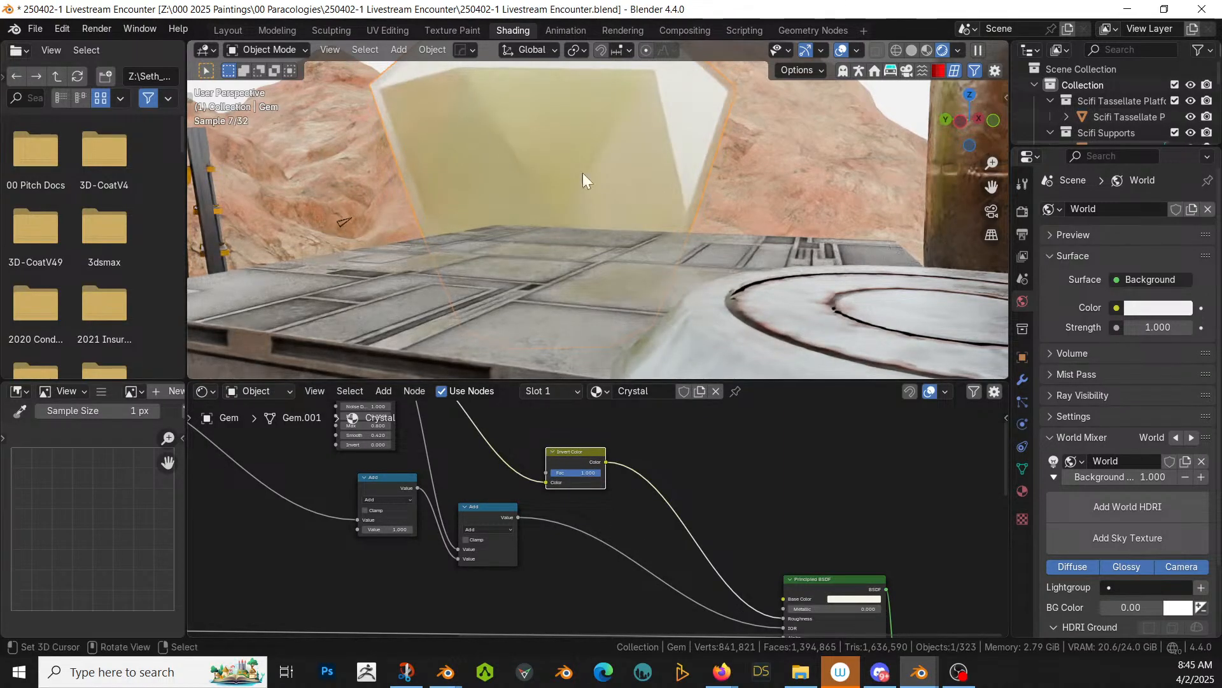
scroll(583, 173, down, 2)
middle_drag(697, 109, 702, 131)
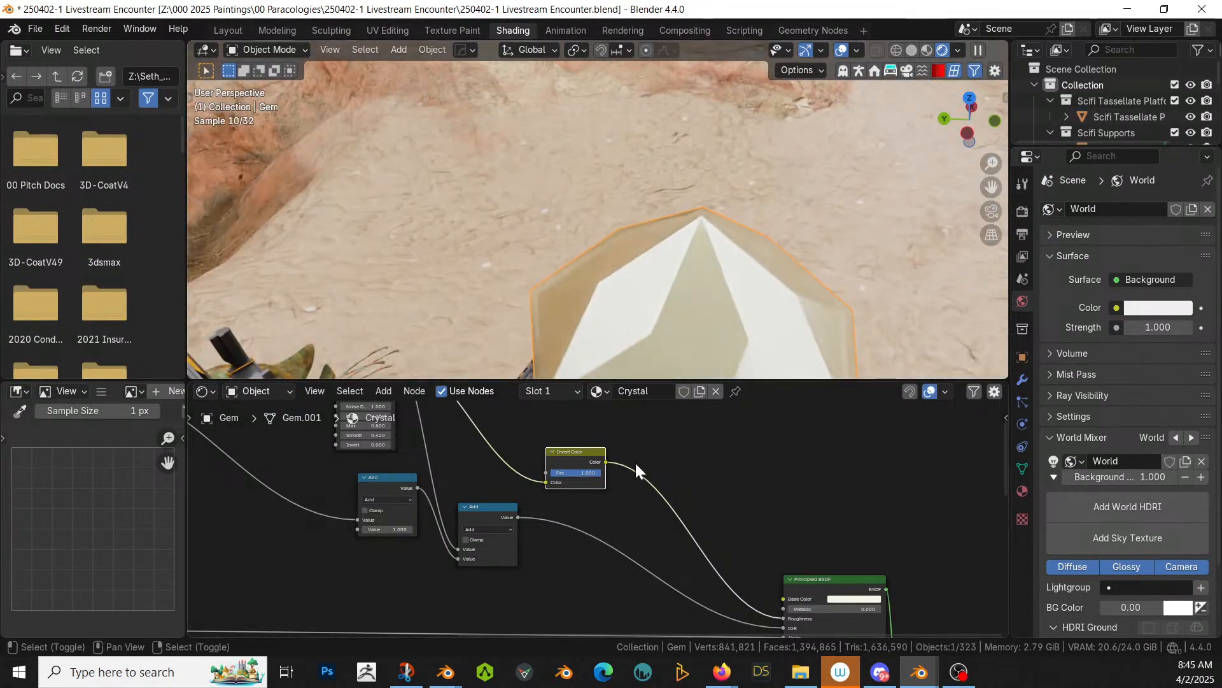
Step: Insert a Color Ramp between Invert Color and Roughness, preview it on the gem, and move its black stop to position 0.953
middle_drag(635, 461, 593, 434)
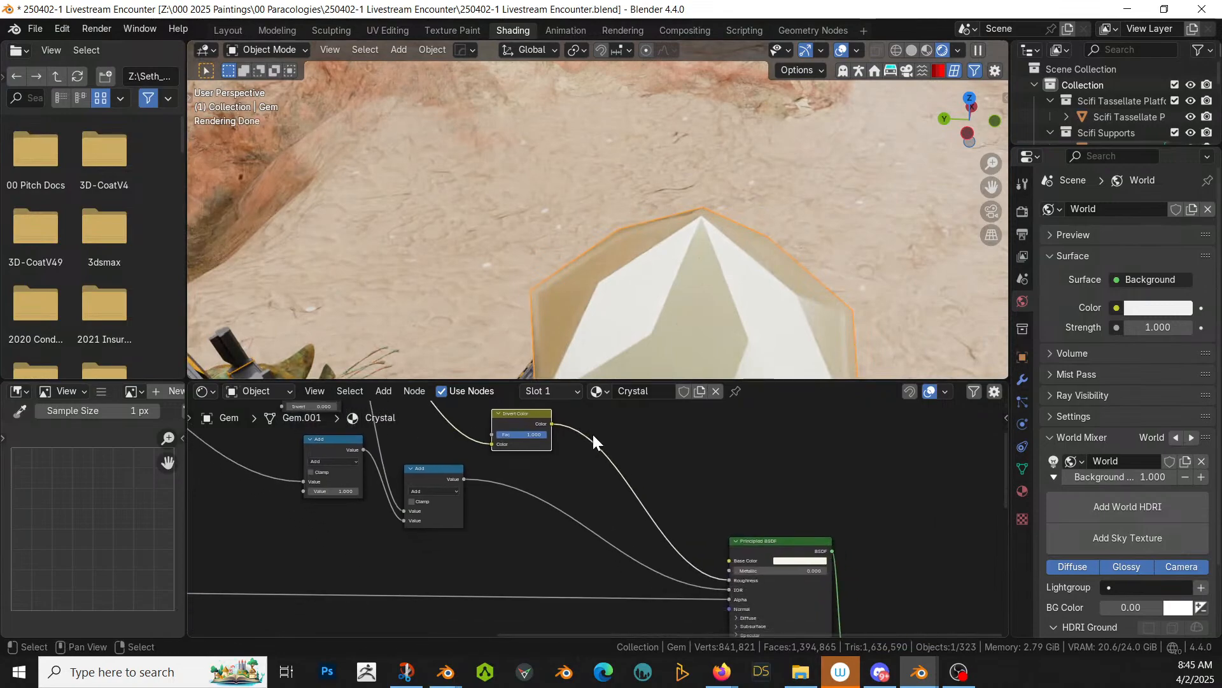
scroll(593, 434, up, 1)
key(shift+a)
click(624, 441)
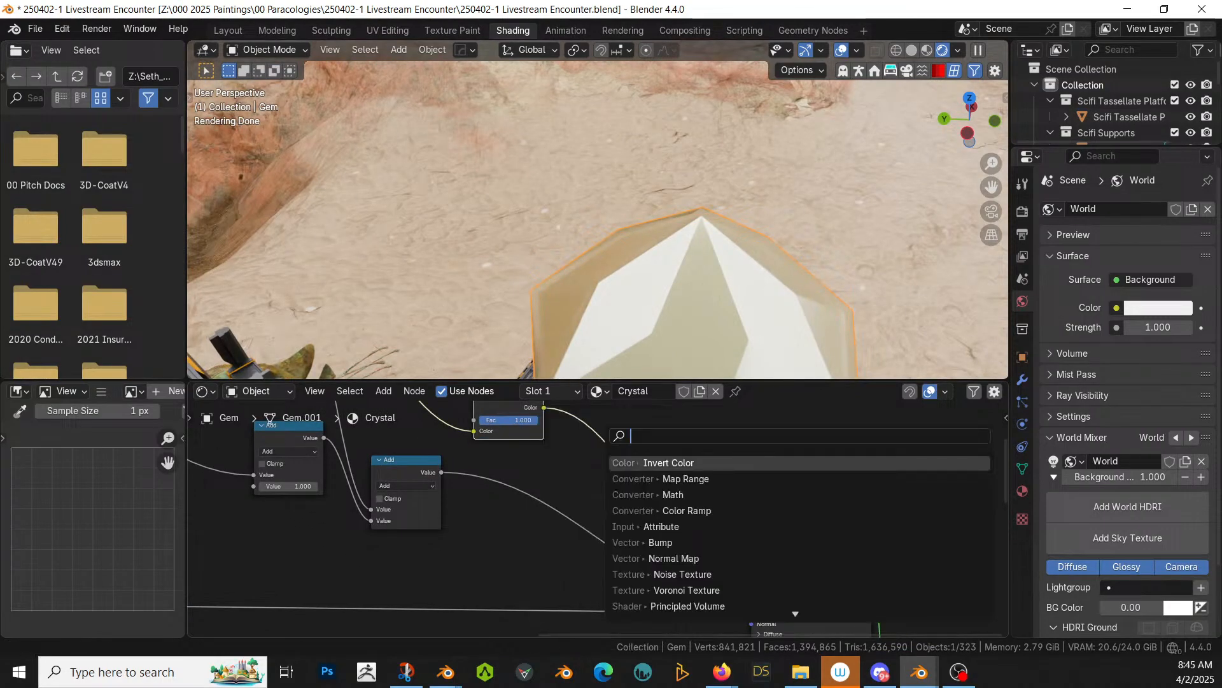
text(ramp)
key(Return)
click(630, 448)
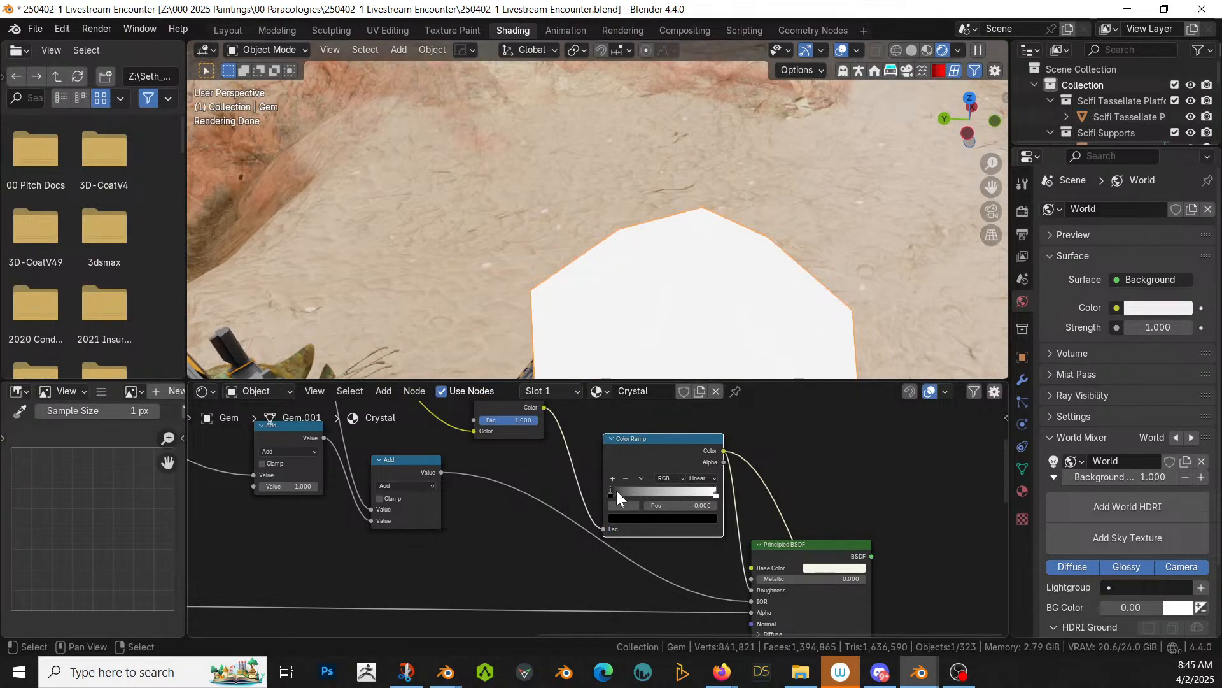
drag(610, 492, 715, 500)
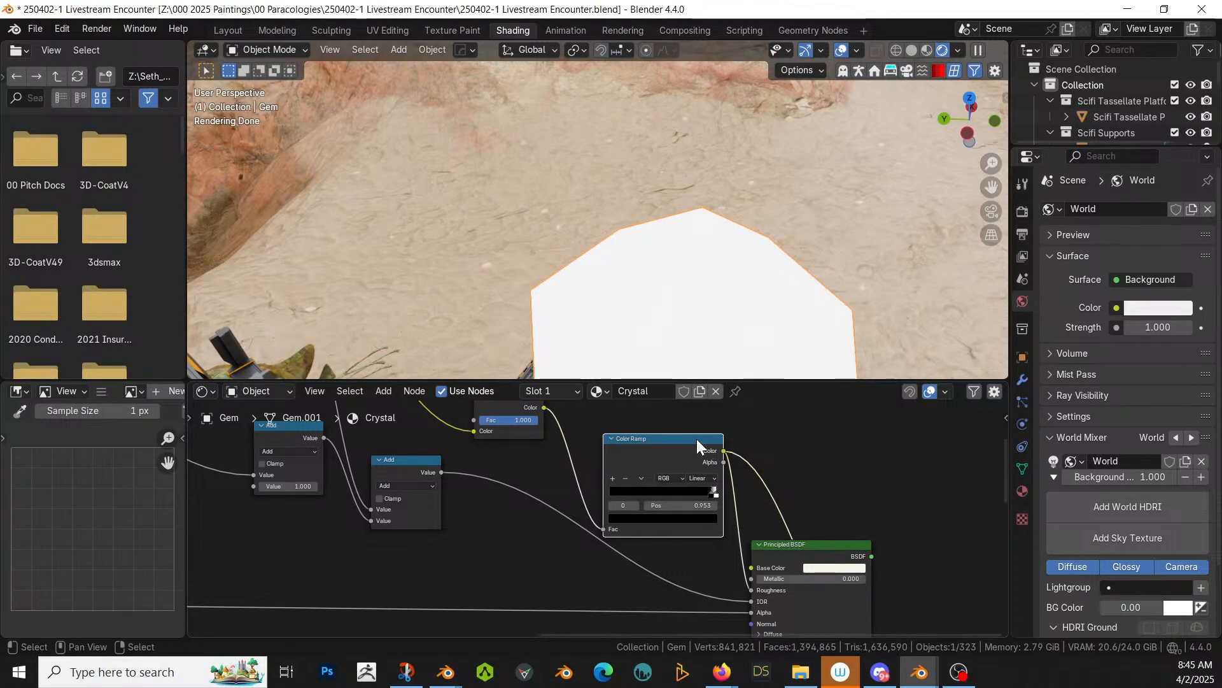
Step: Remove the Invert Color node while keeping the link through it, and move the Color Ramp up above the Principled BSDF
middle_drag(469, 479, 496, 508)
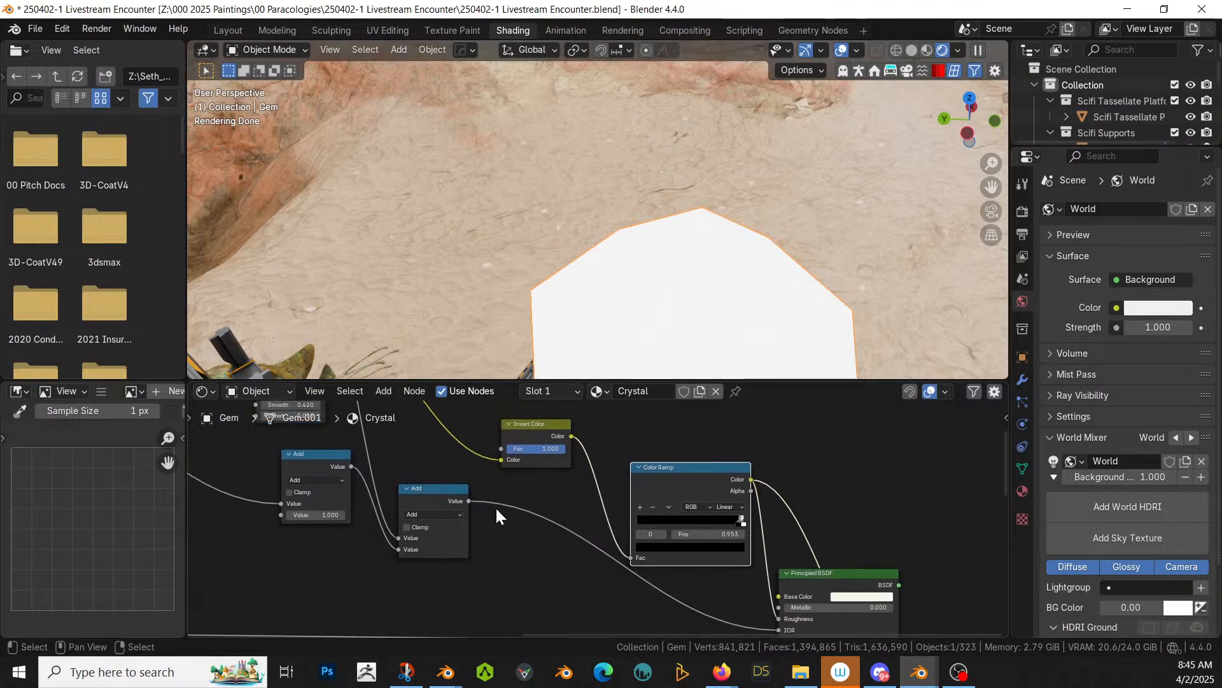
click(522, 423)
key(ctrl+x)
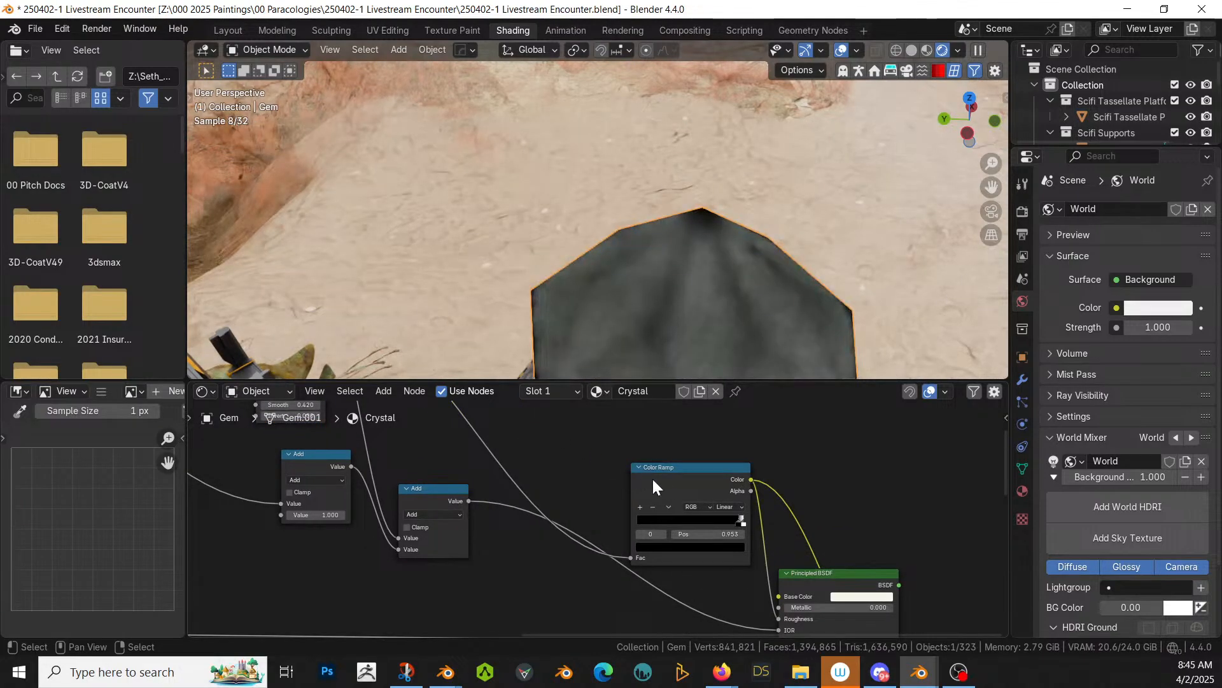
drag(712, 466, 695, 433)
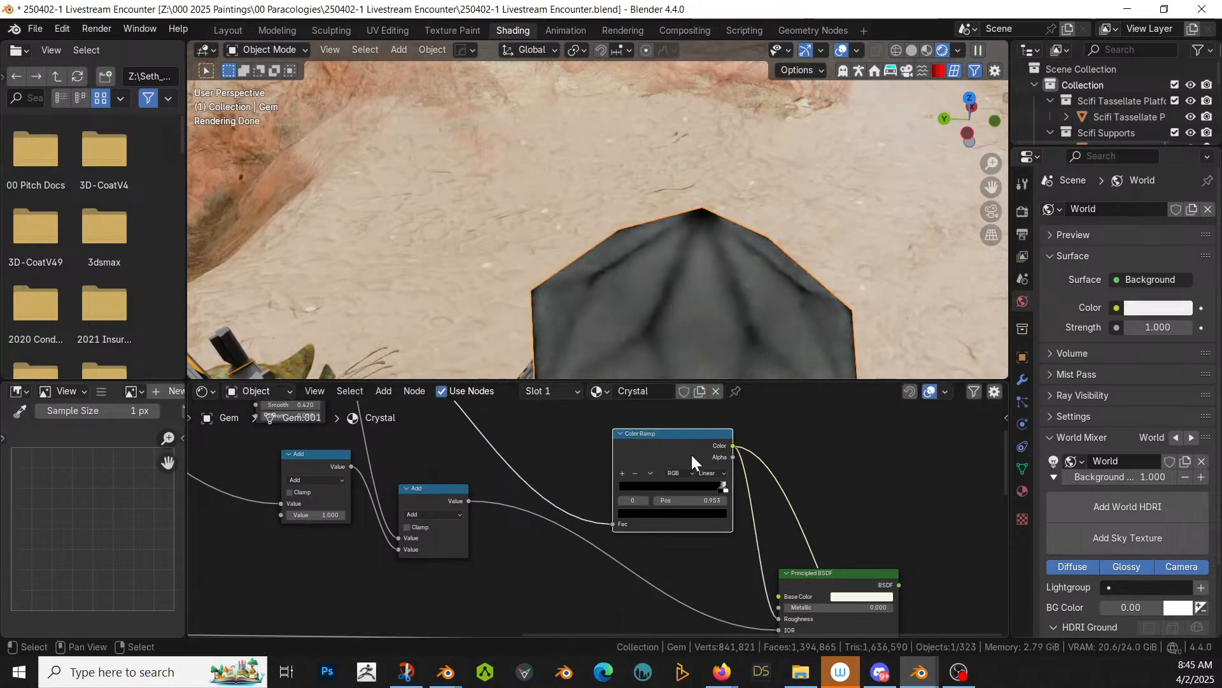
key(g)
click(713, 490)
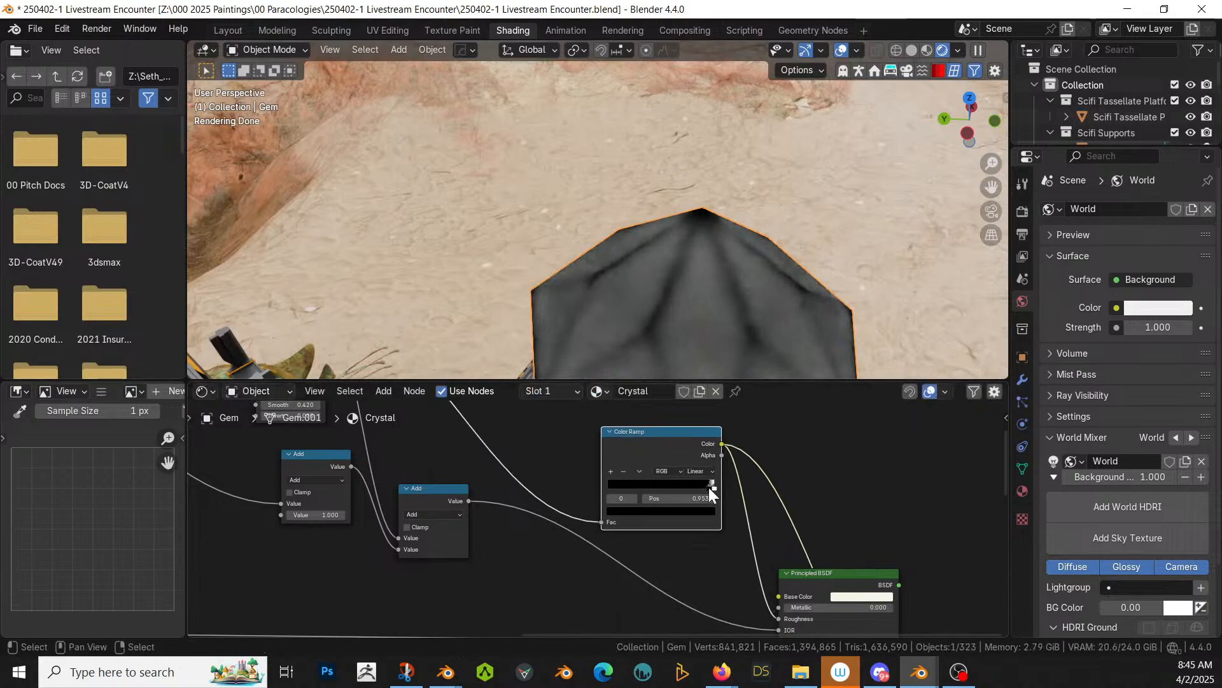
Step: Reposition the Color Ramp's white and black stops, moving both to position 0.000
drag(715, 487, 704, 492)
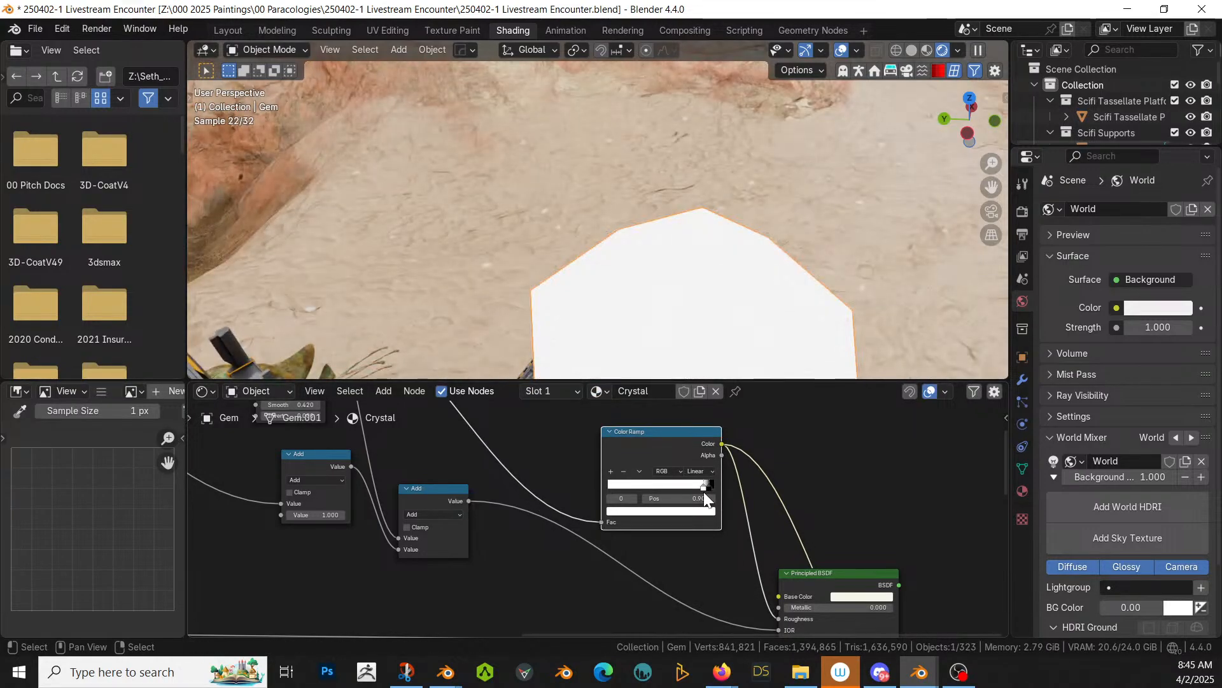
scroll(704, 492, up, 7)
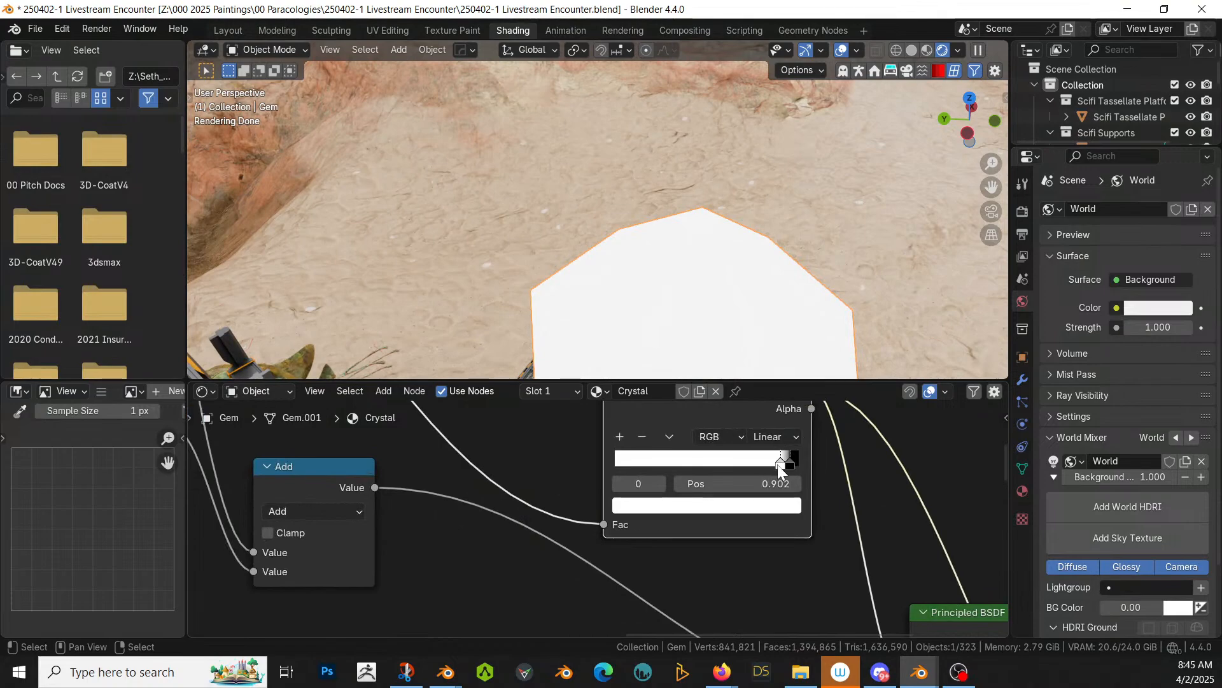
drag(778, 464, 552, 464)
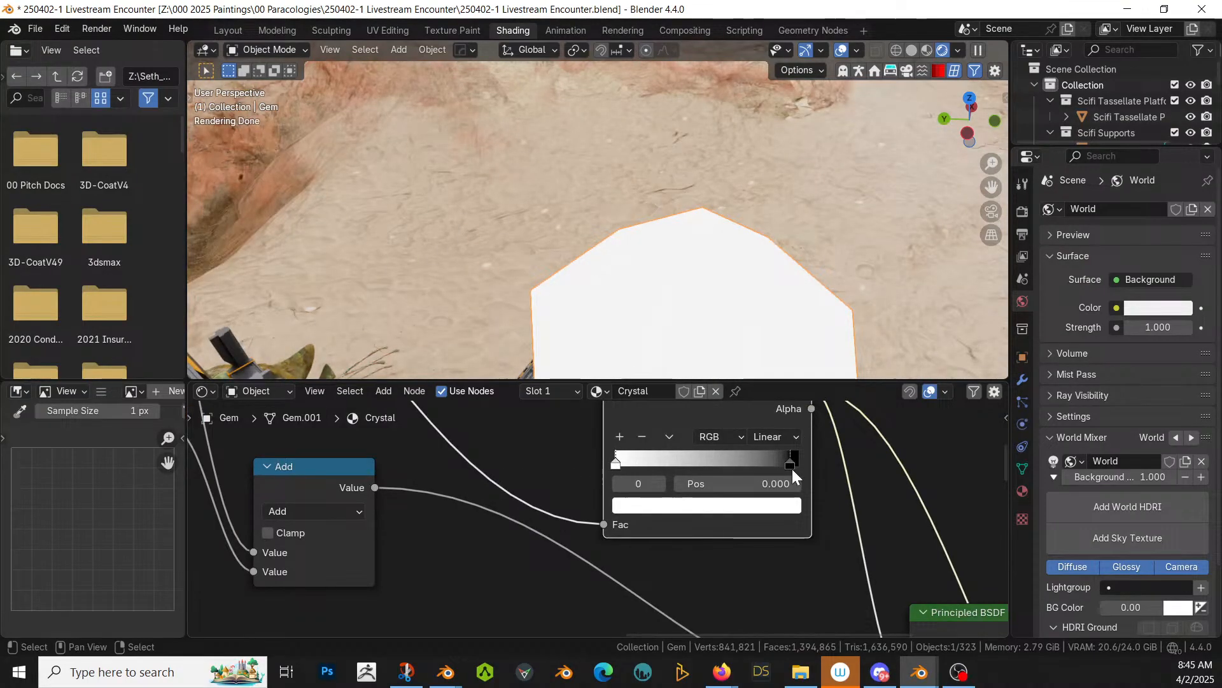
click(790, 464)
drag(789, 463, 606, 477)
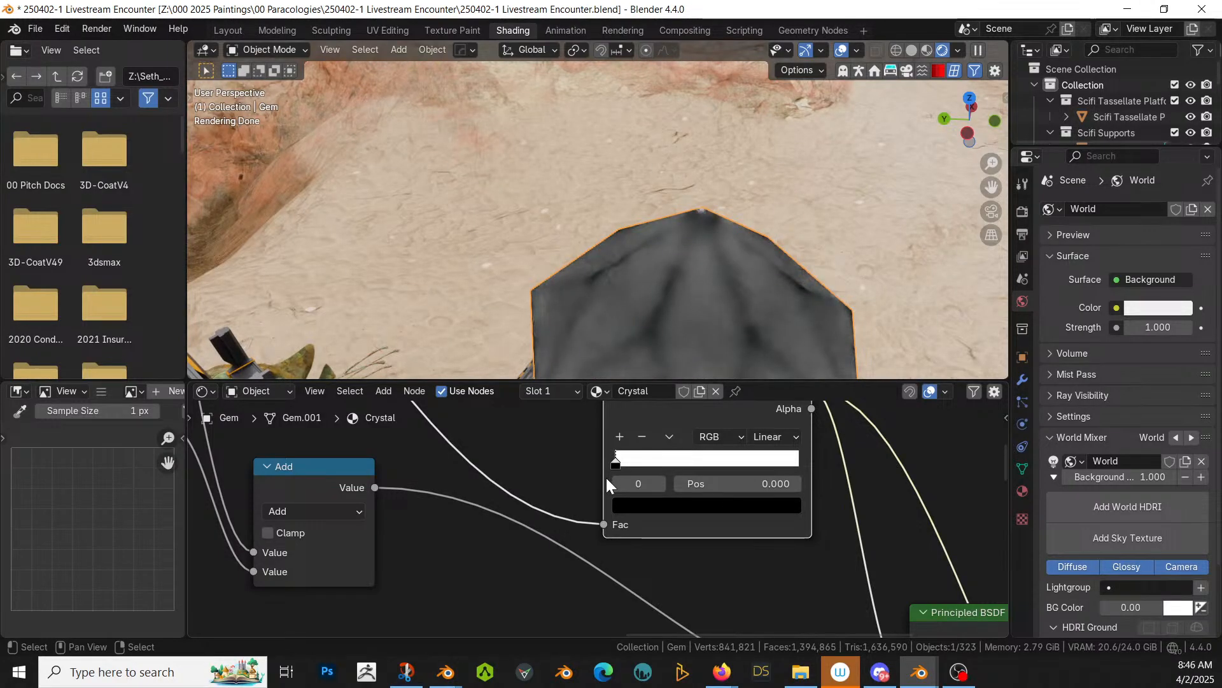
drag(607, 479, 602, 474)
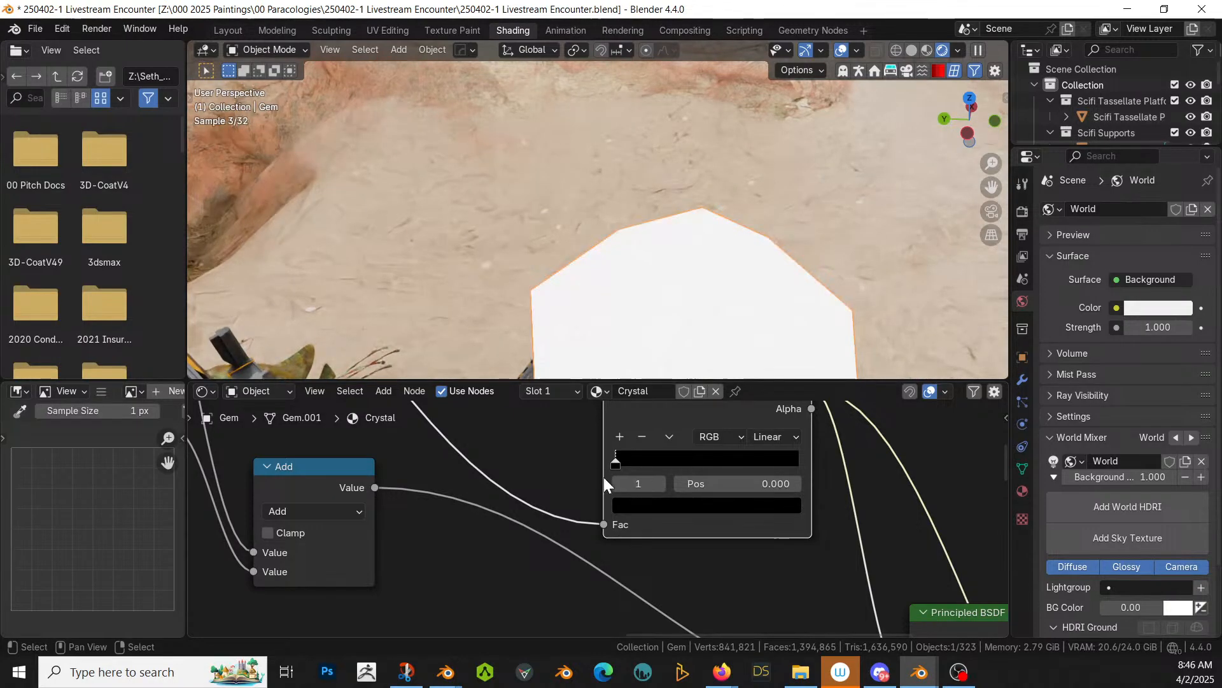
Step: Spread the Color Ramp's stops near its start, with black at position 0.000 and white just after it
middle_drag(704, 529, 673, 573)
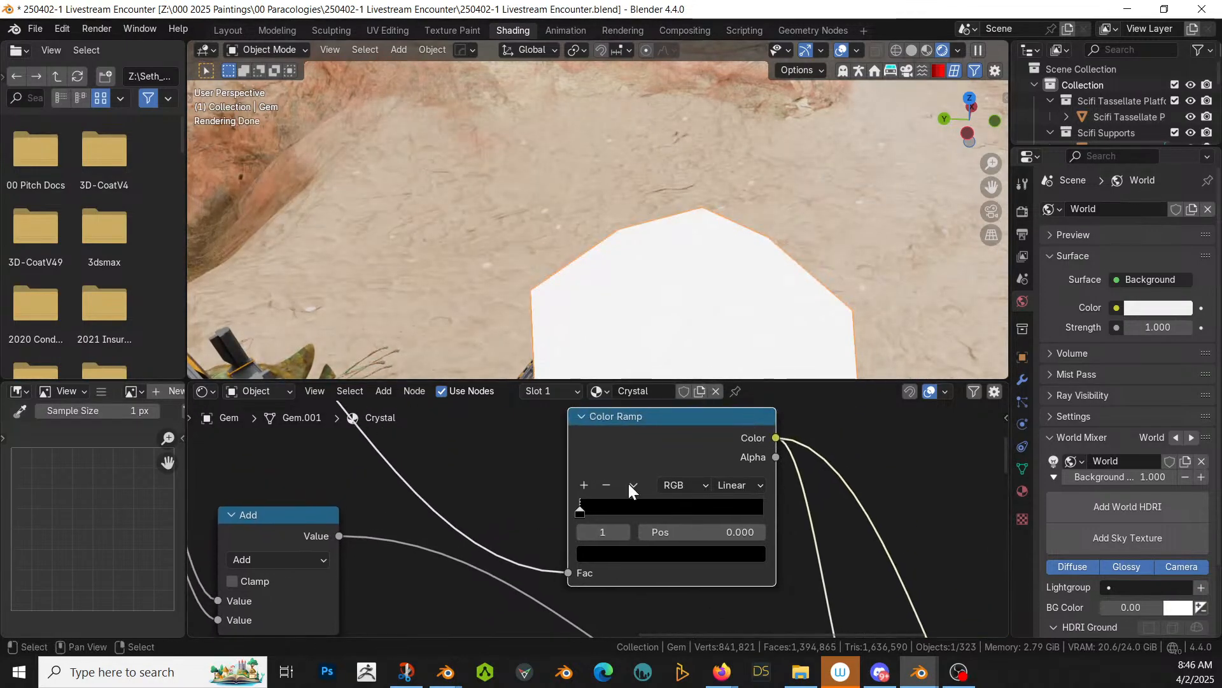
scroll(614, 503, up, 1)
drag(582, 512, 558, 522)
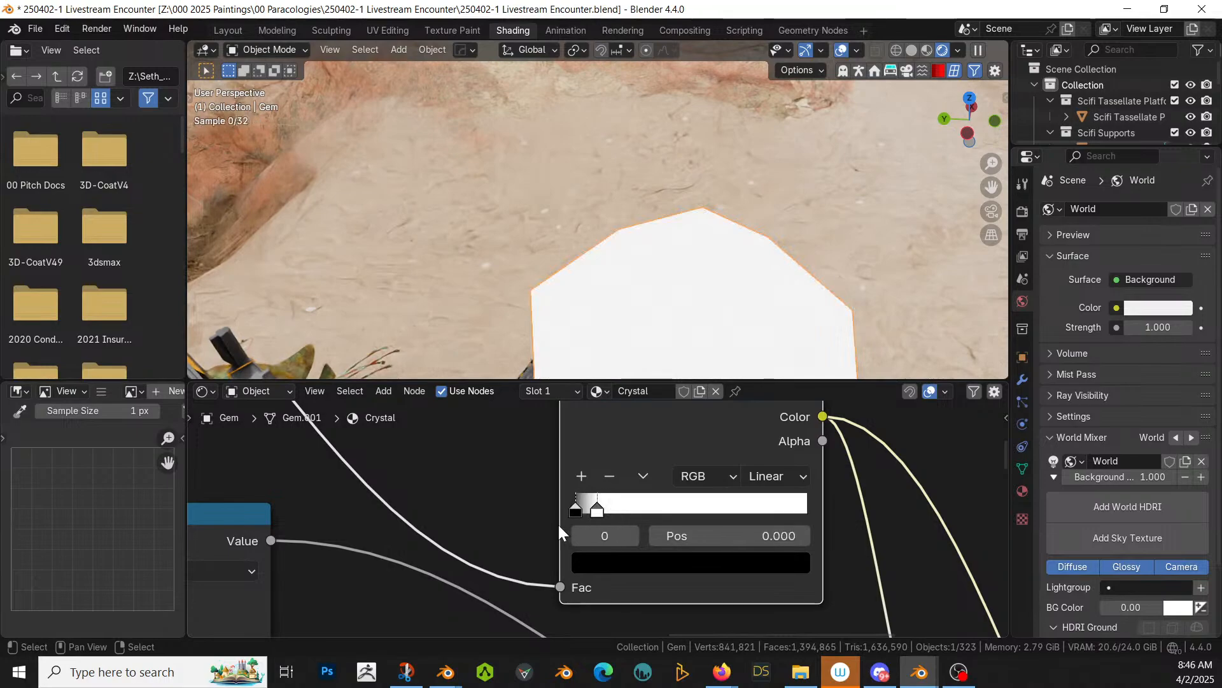
middle_drag(391, 480, 490, 528)
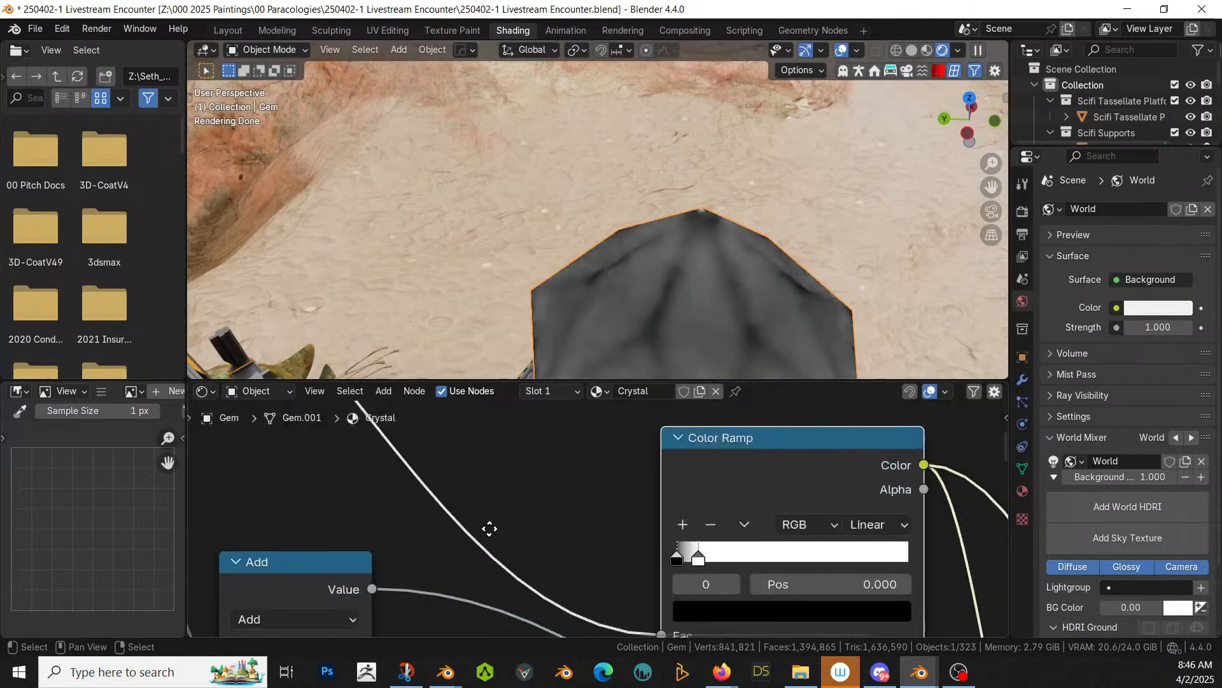
middle_drag(581, 522, 600, 464)
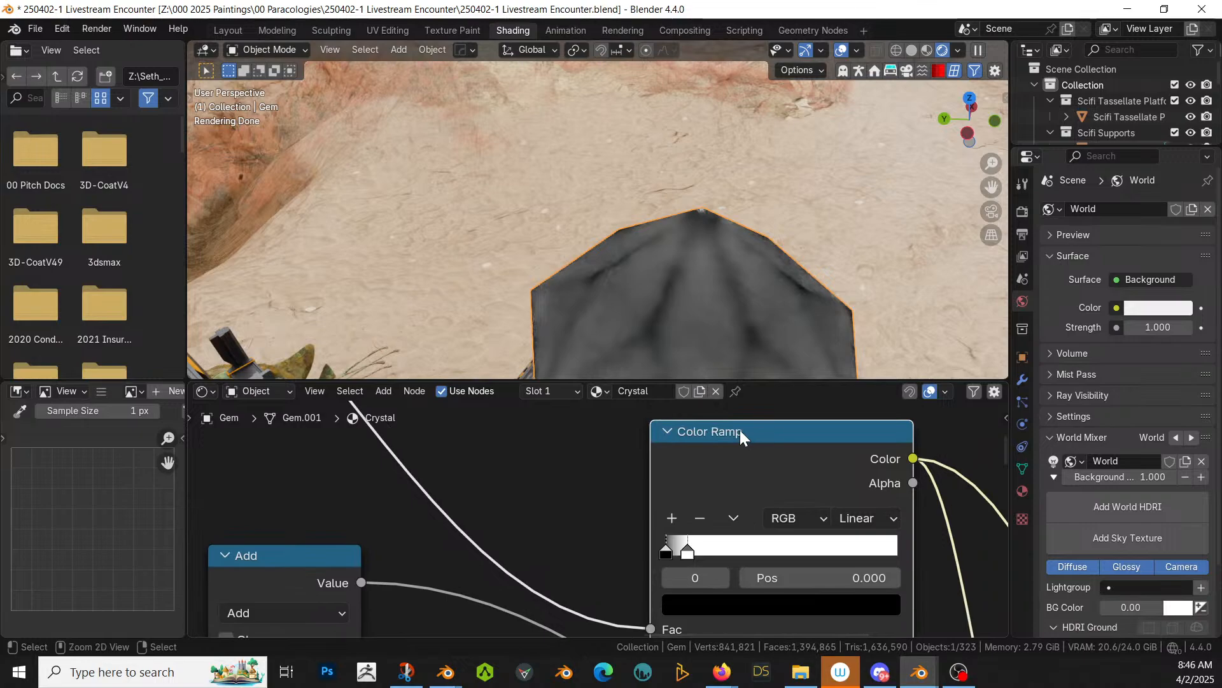
Step: Delete the Color Ramp while keeping the mask's link to Roughness, and return the preview to the Principled BSDF
key(x)
scroll(650, 468, down, 4)
middle_drag(694, 491, 636, 433)
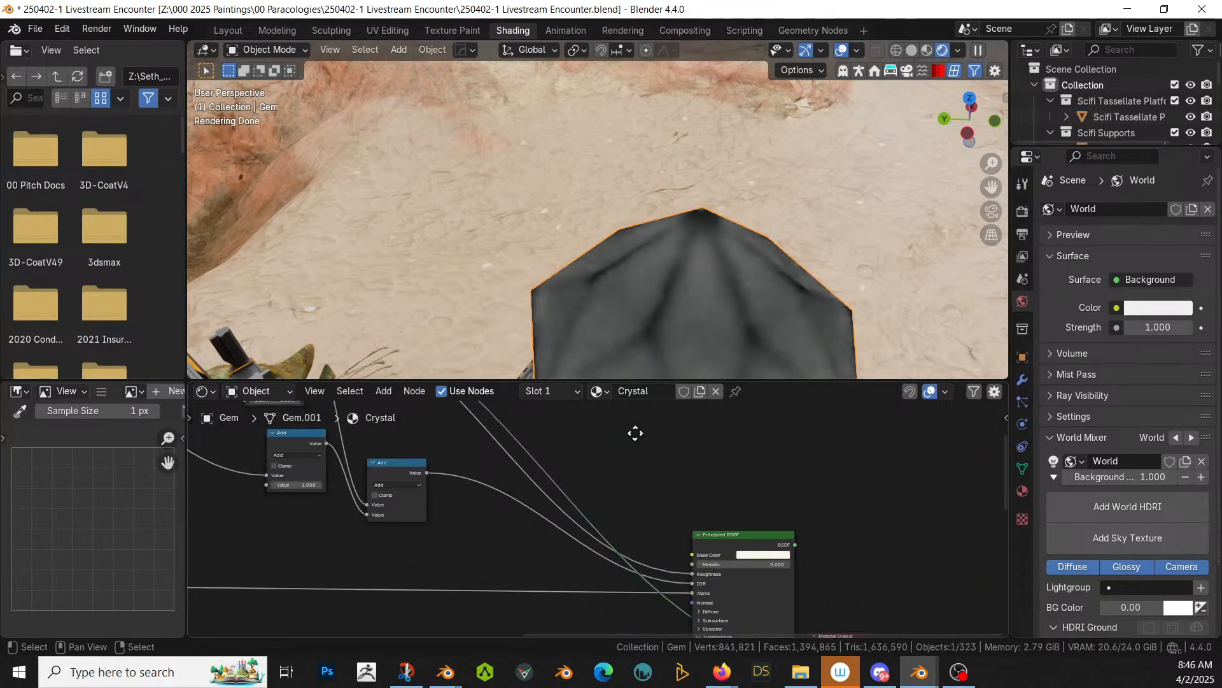
ctrl+shift+click(749, 532)
Step: Bring the gem into a side view to check its material, and save the file
middle_drag(710, 339, 745, 219)
key(KP_Decimal)
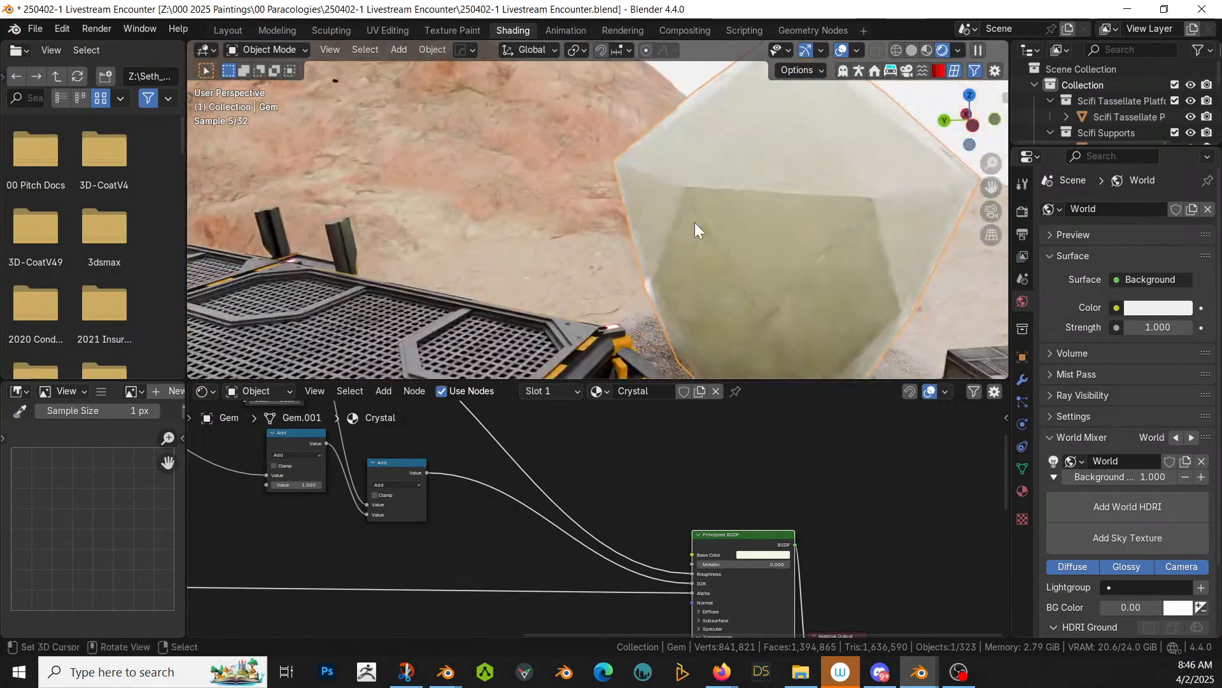
key(ctrl+s)
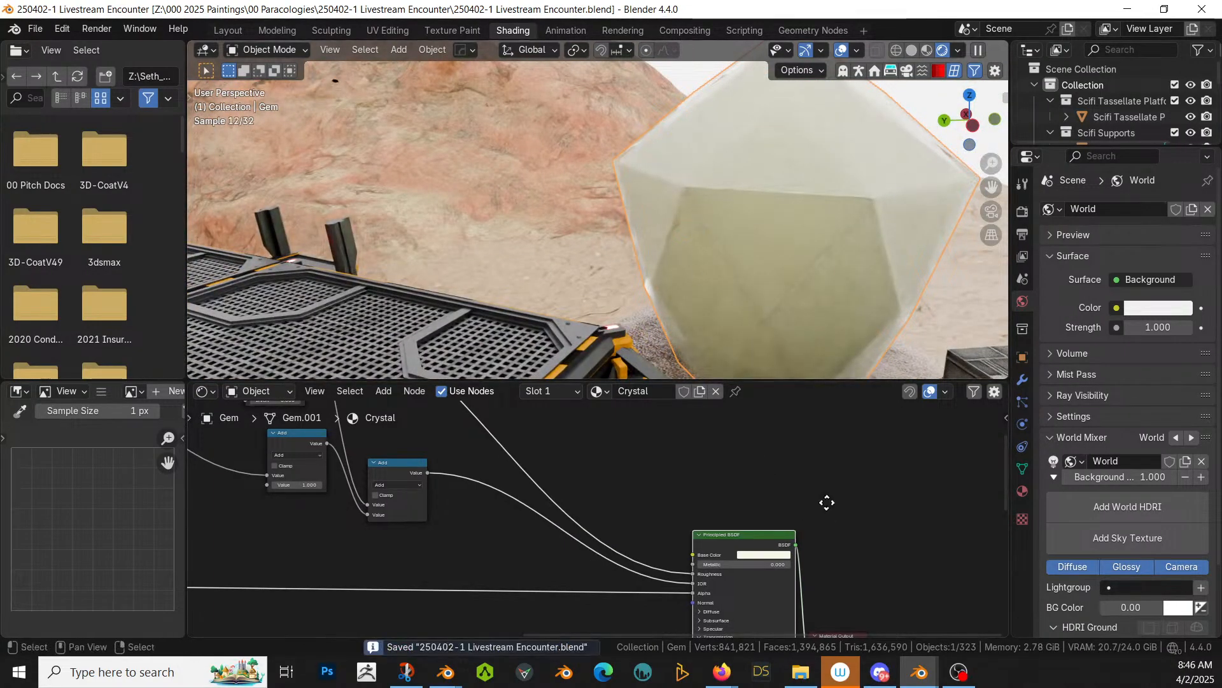
Step: Connect the Principled Volume's Volume output to the Material Output's Volume
middle_drag(827, 503, 667, 556)
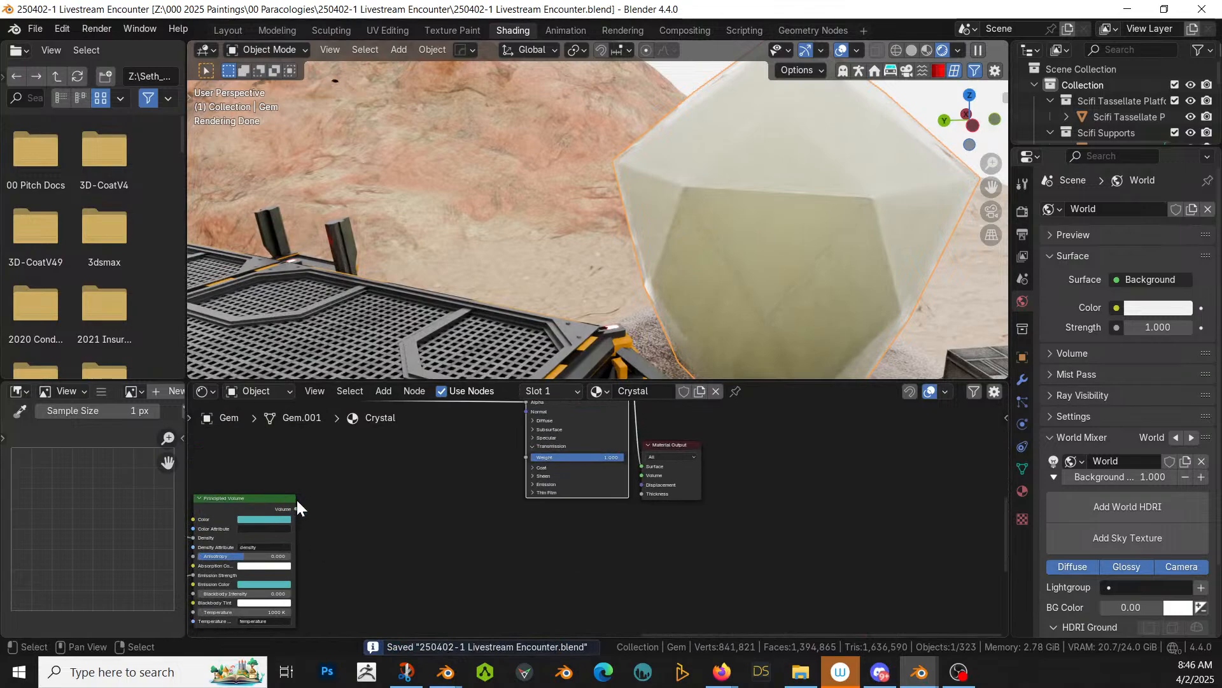
drag(297, 509, 653, 474)
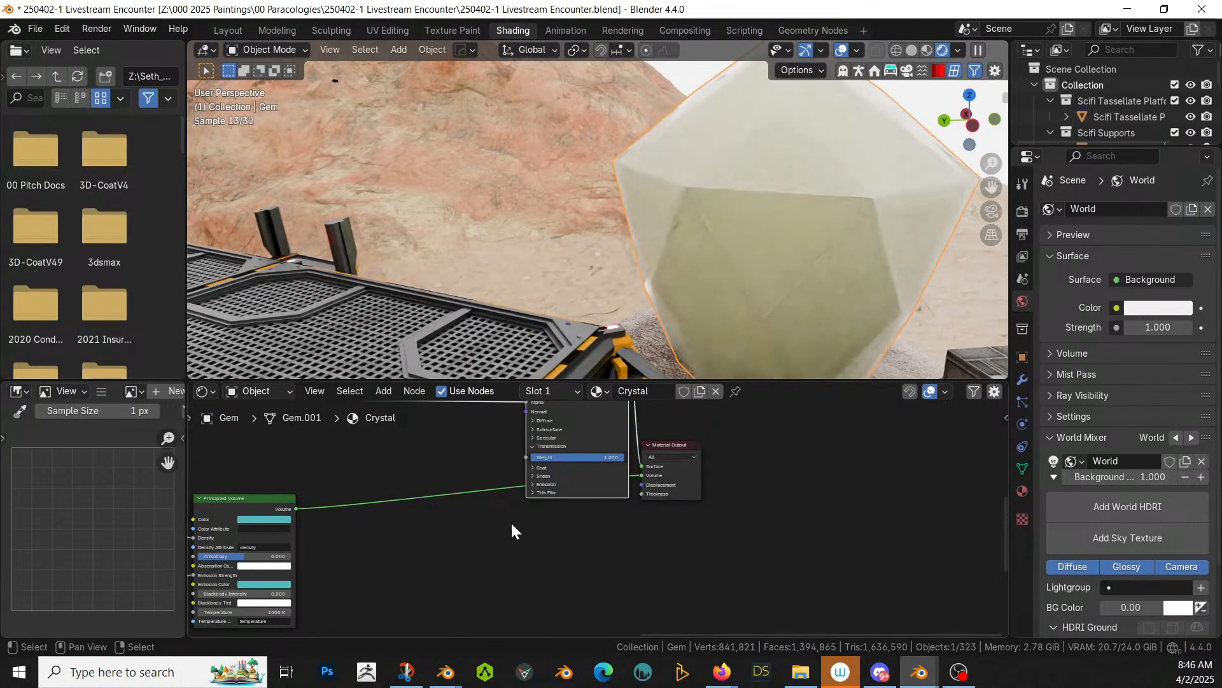
Step: Try a value of 0.5 in the first Add node that feeds the gem's IOR
middle_drag(512, 525, 538, 636)
scroll(540, 618, up, 3)
middle_drag(488, 566, 660, 444)
scroll(478, 493, up, 2)
middle_drag(468, 498, 658, 547)
middle_drag(374, 569, 466, 598)
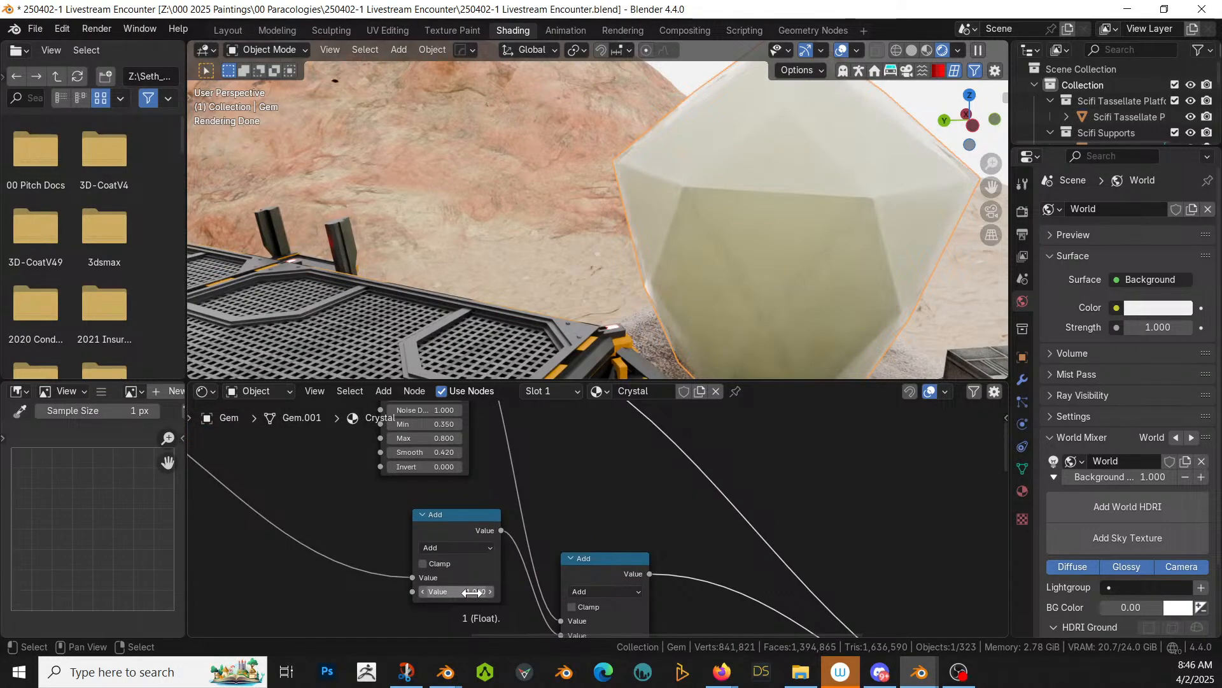
click(476, 591)
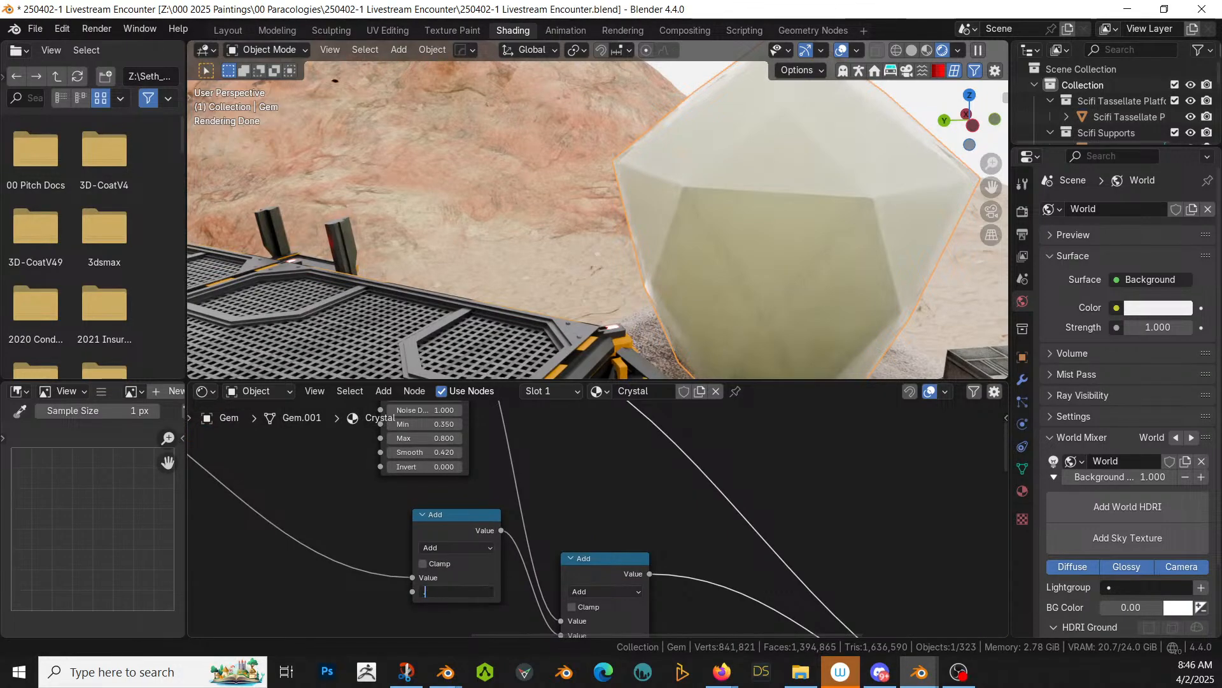
text(.5)
key(Return)
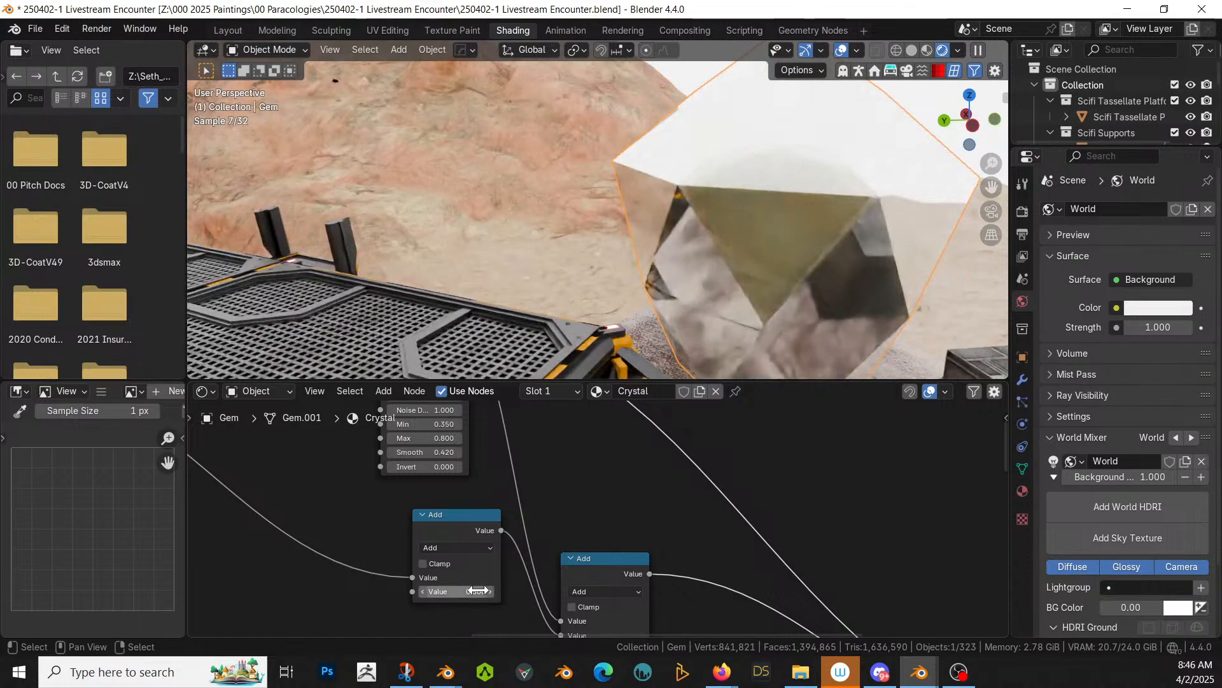
Step: Set the first Add node's value to 0.7 and inspect the gem on its rock from a distance
click(478, 591)
key(BackSpace)
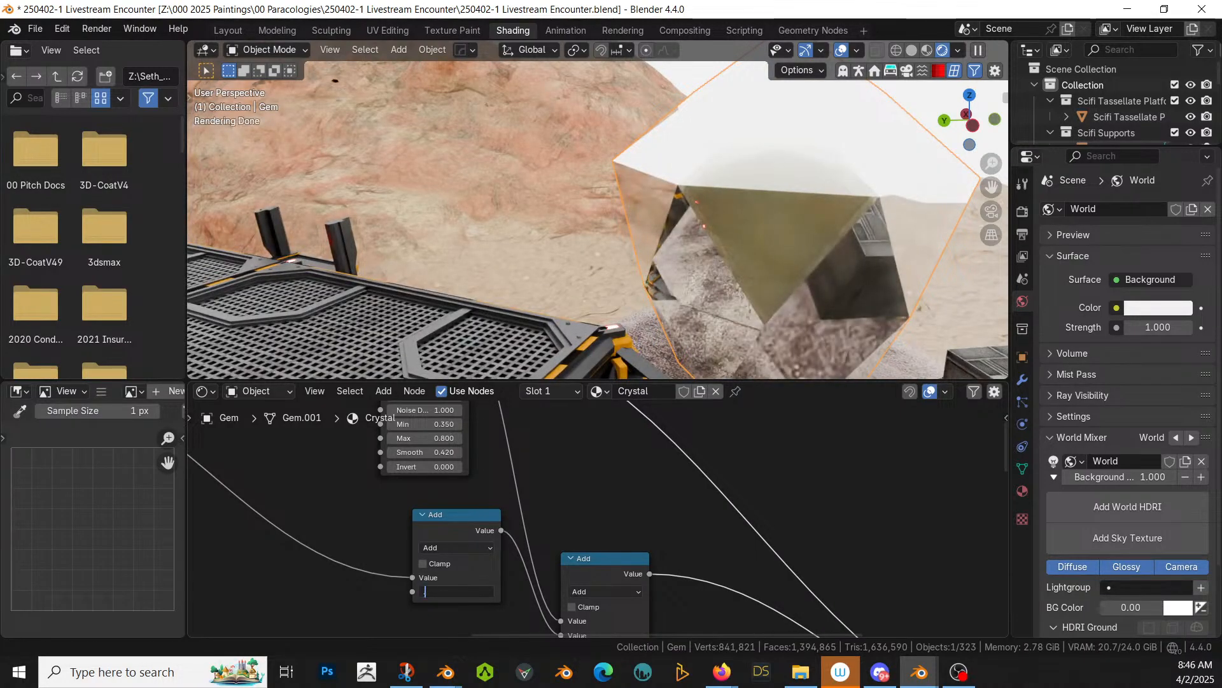
text(.7)
key(Return)
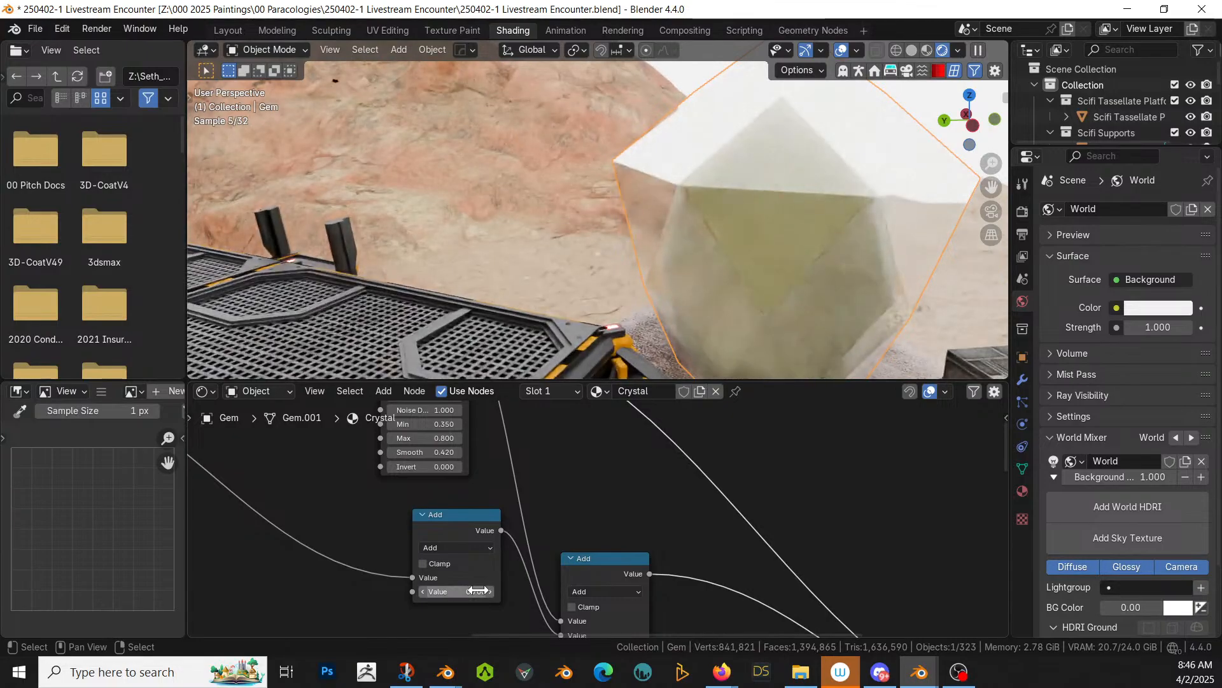
middle_drag(863, 219, 590, 174)
scroll(662, 487, down, 2)
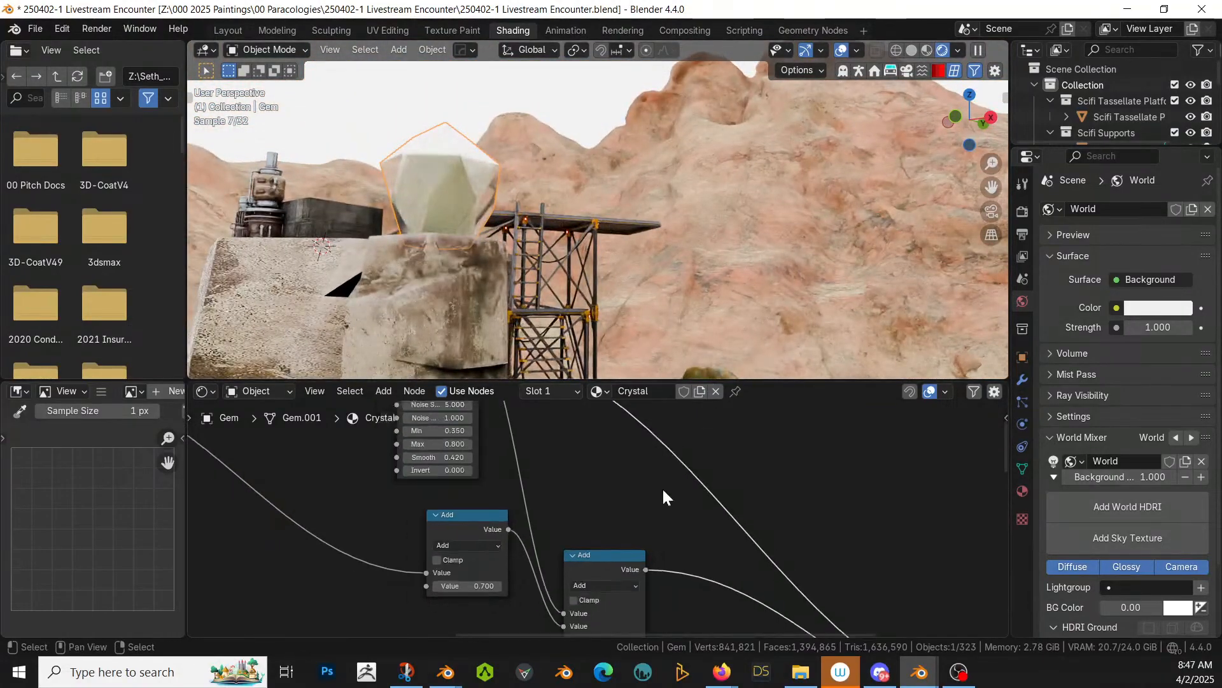
Step: Delete the Edge Mask group node that feeds the second Add node and Roughness
middle_drag(676, 501, 711, 533)
scroll(699, 541, down, 3)
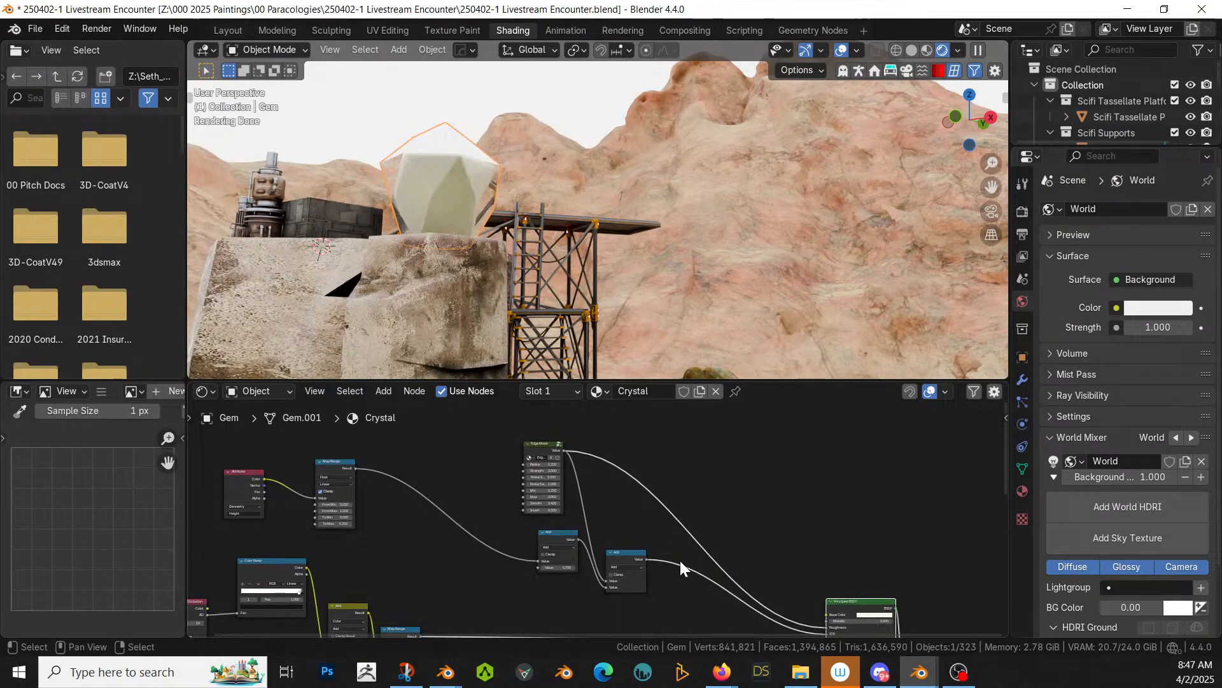
click(546, 447)
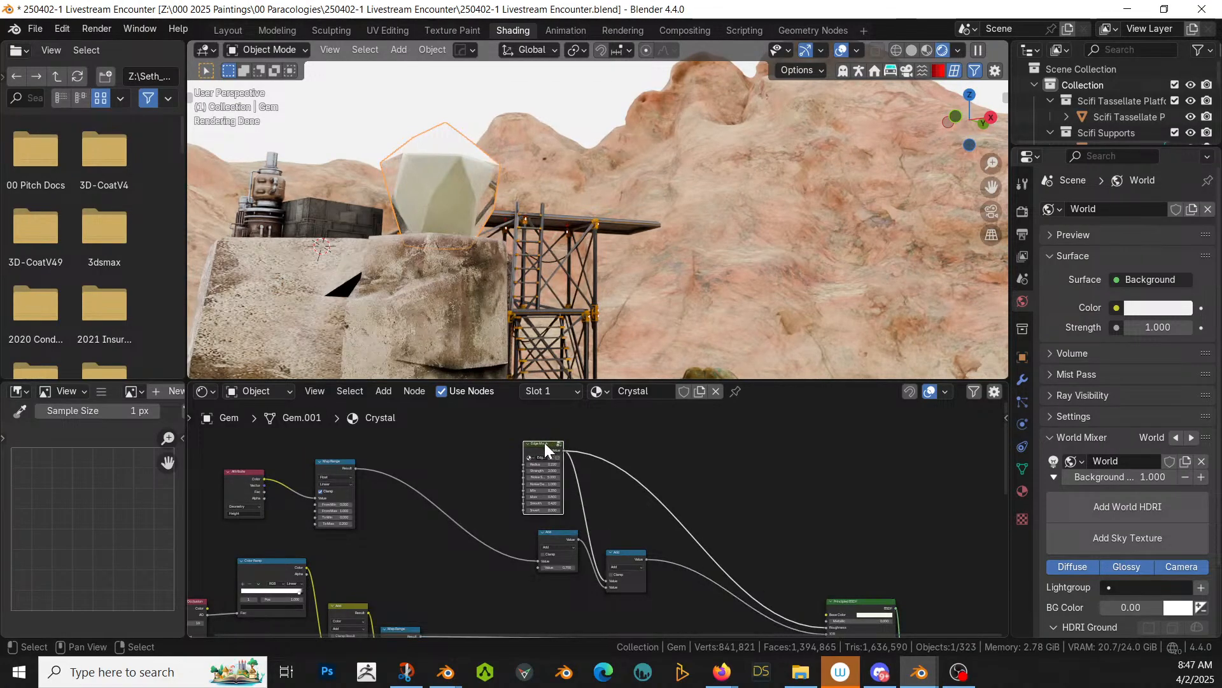
key(Delete)
scroll(567, 514, up, 2)
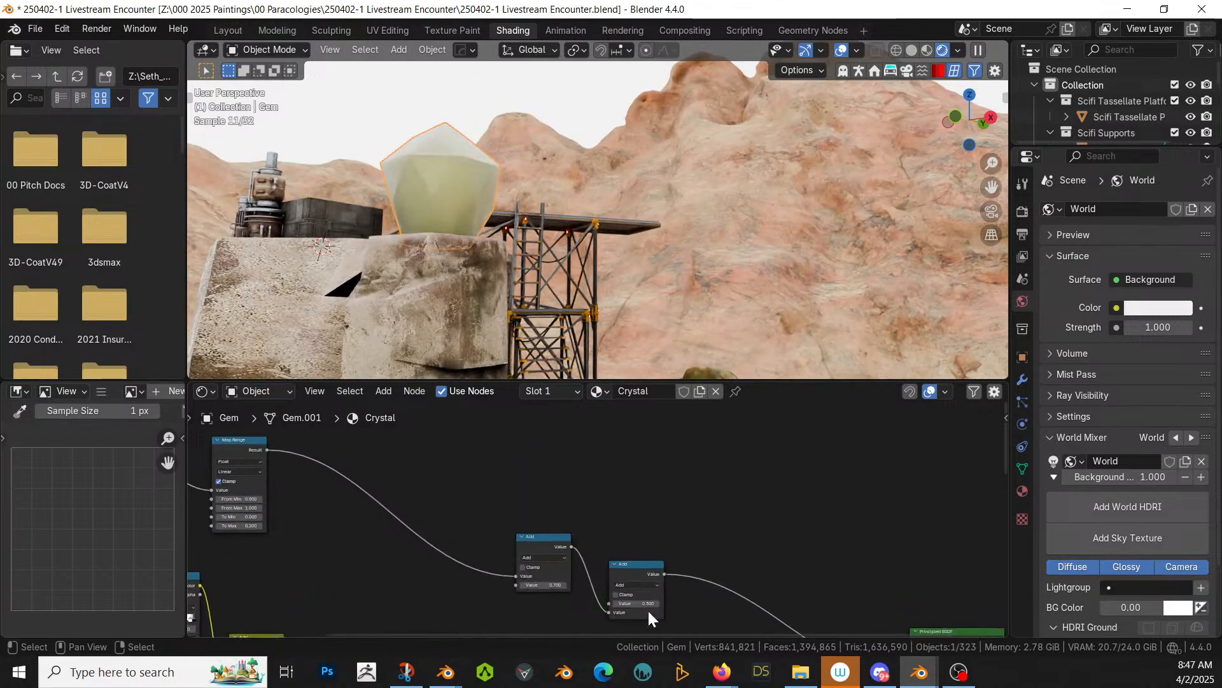
Step: Delete the second Add node in the IOR chain and set the remaining Add node's value to 1
click(636, 564)
key(Delete)
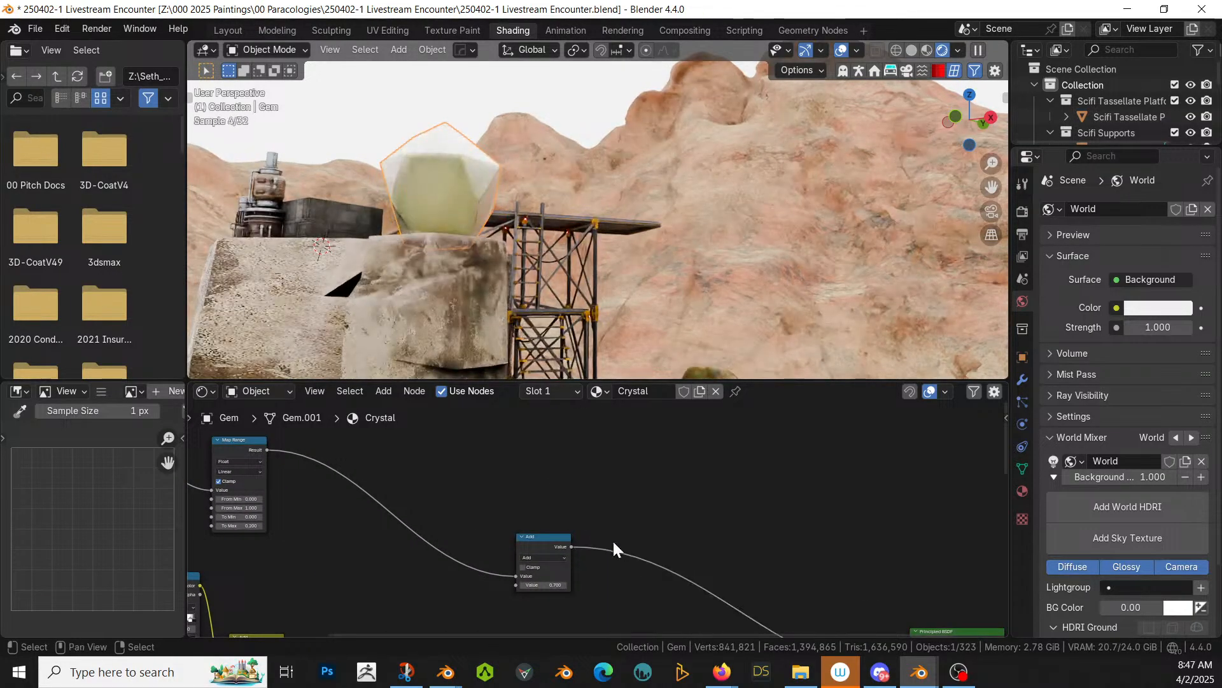
scroll(556, 491, up, 1)
scroll(556, 490, up, 1)
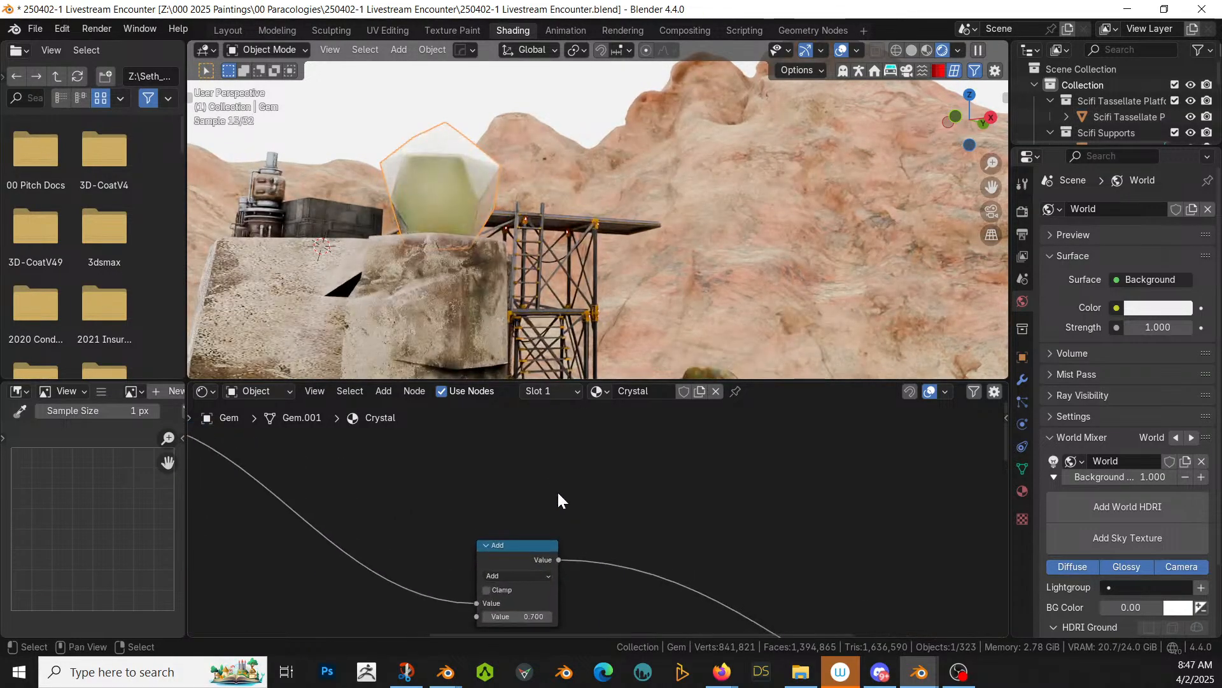
click(521, 612)
text(1)
key(Return)
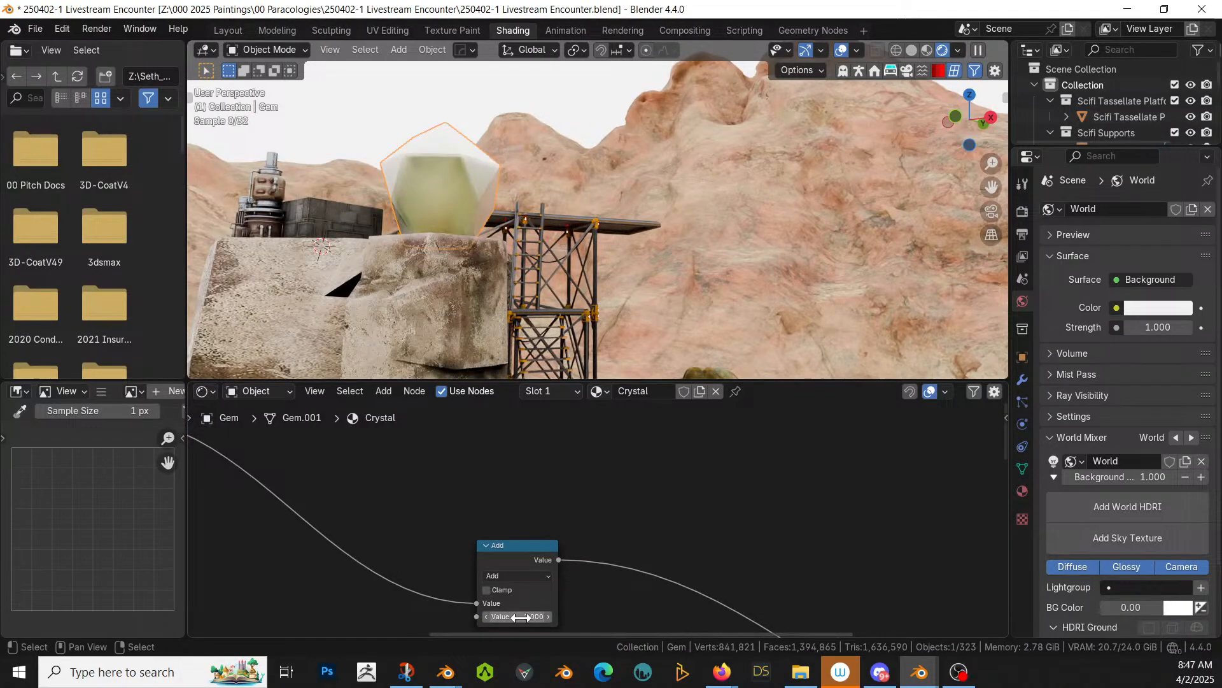
Step: Set To Max to 0.1 on the Map Range node driven by the Height attribute
middle_drag(369, 507, 752, 584)
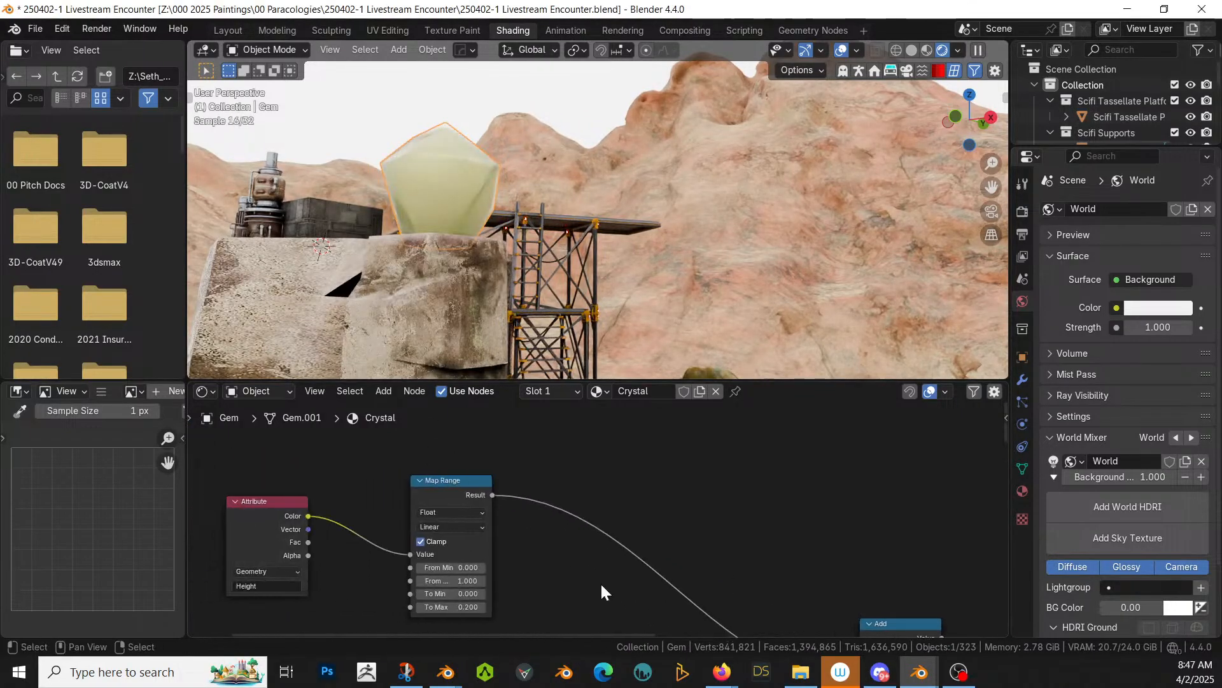
scroll(601, 582, up, 3)
middle_drag(514, 270, 616, 199)
scroll(616, 199, up, 3)
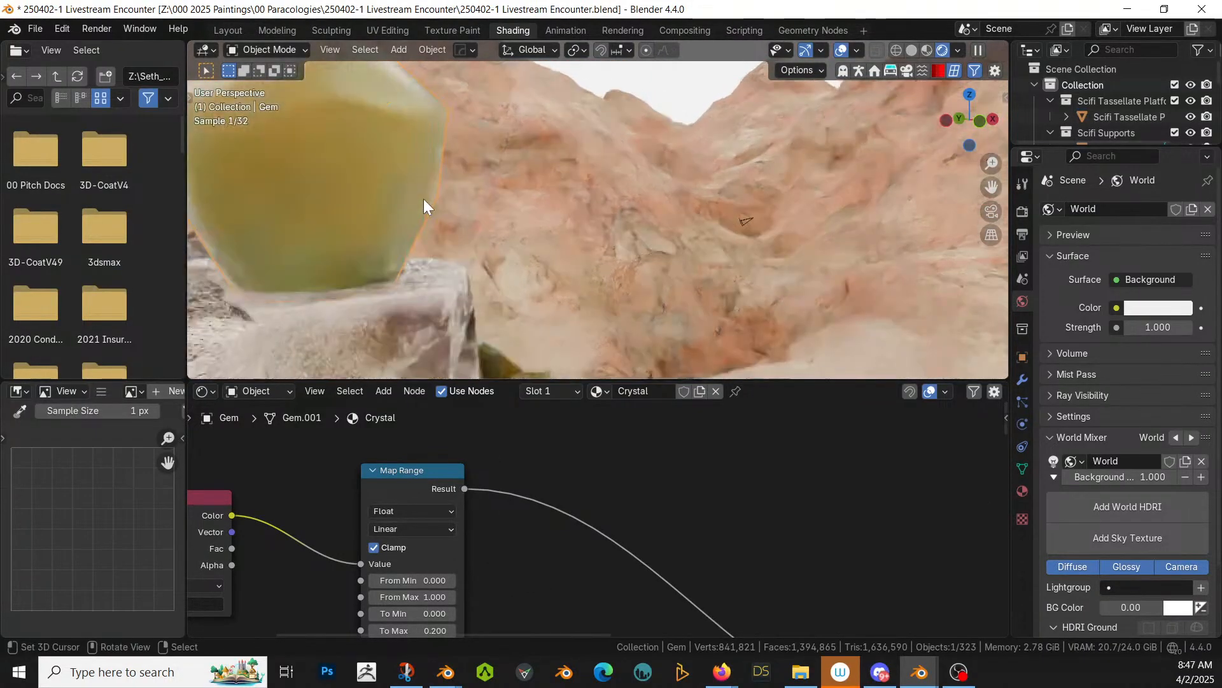
shift+middle_drag(423, 198, 552, 198)
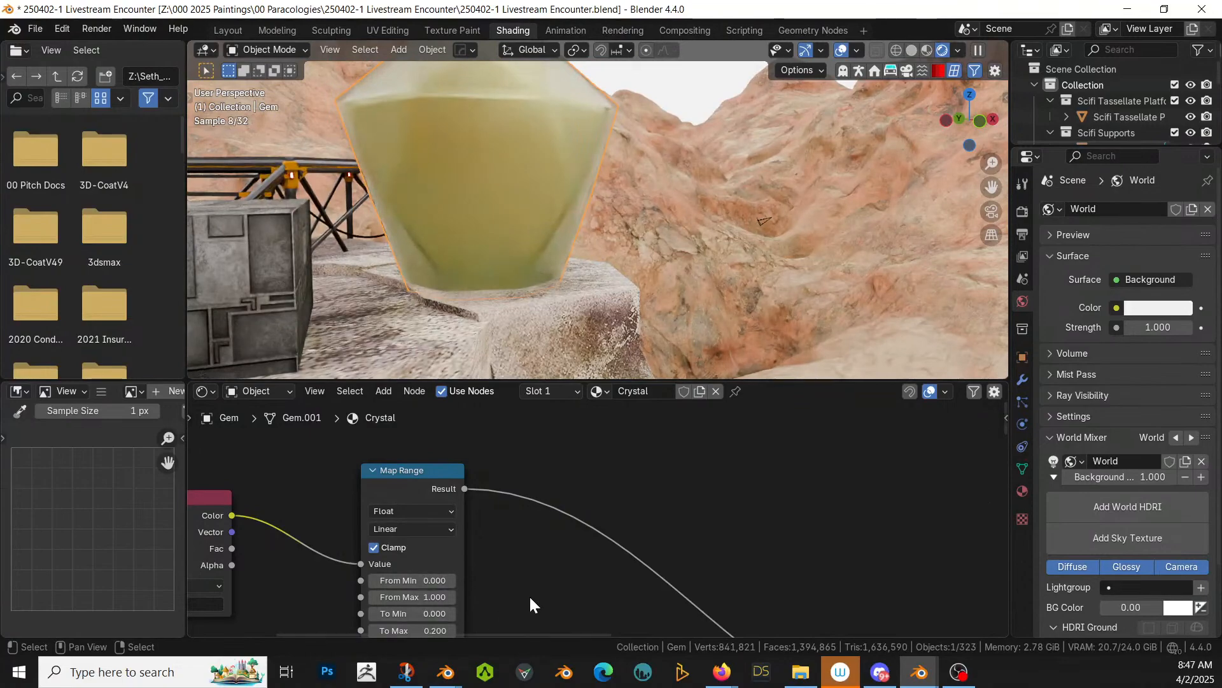
middle_drag(529, 595, 573, 555)
click(484, 589)
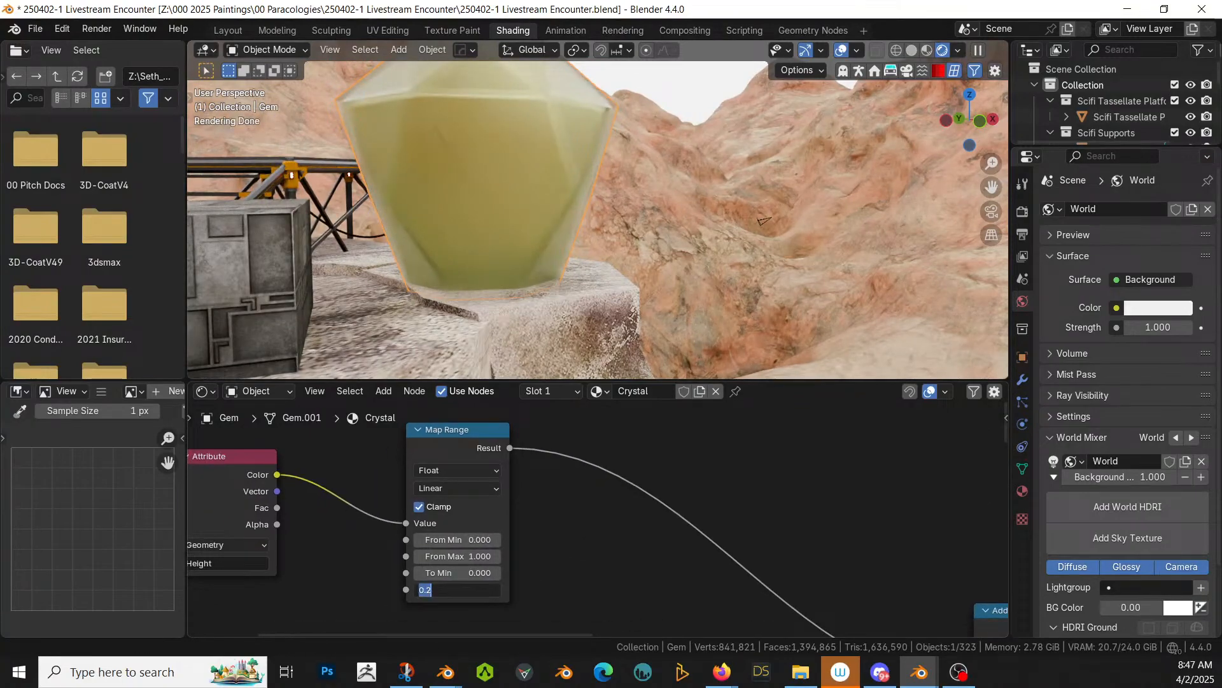
text(.1)
key(Return)
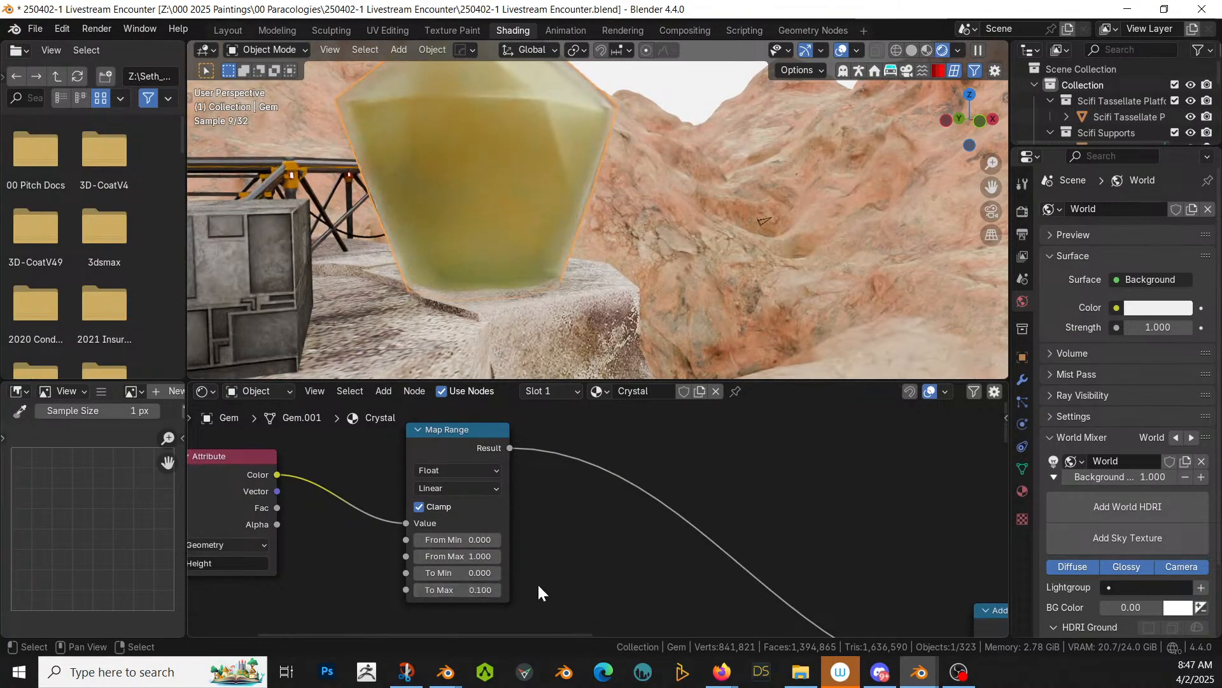
Step: Try lowering the saturation of the Principled BSDF's Base Color to about 0.104
middle_drag(583, 573, 321, 483)
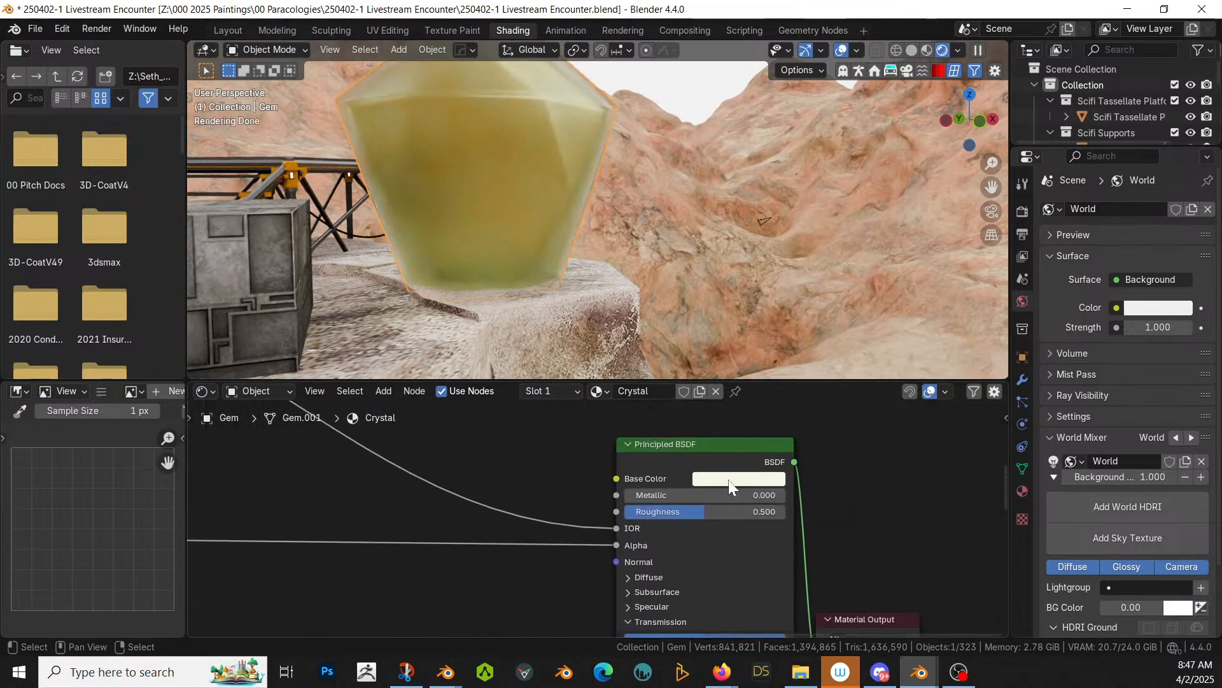
click(747, 480)
drag(762, 291, 755, 298)
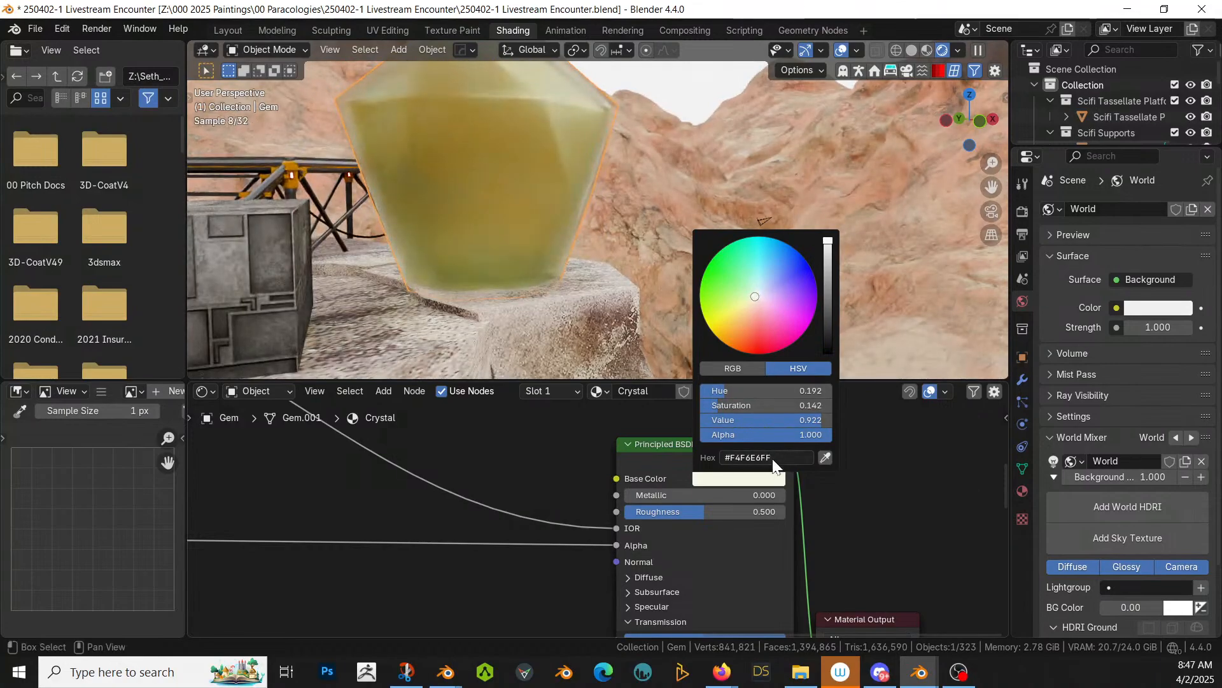
click(757, 370)
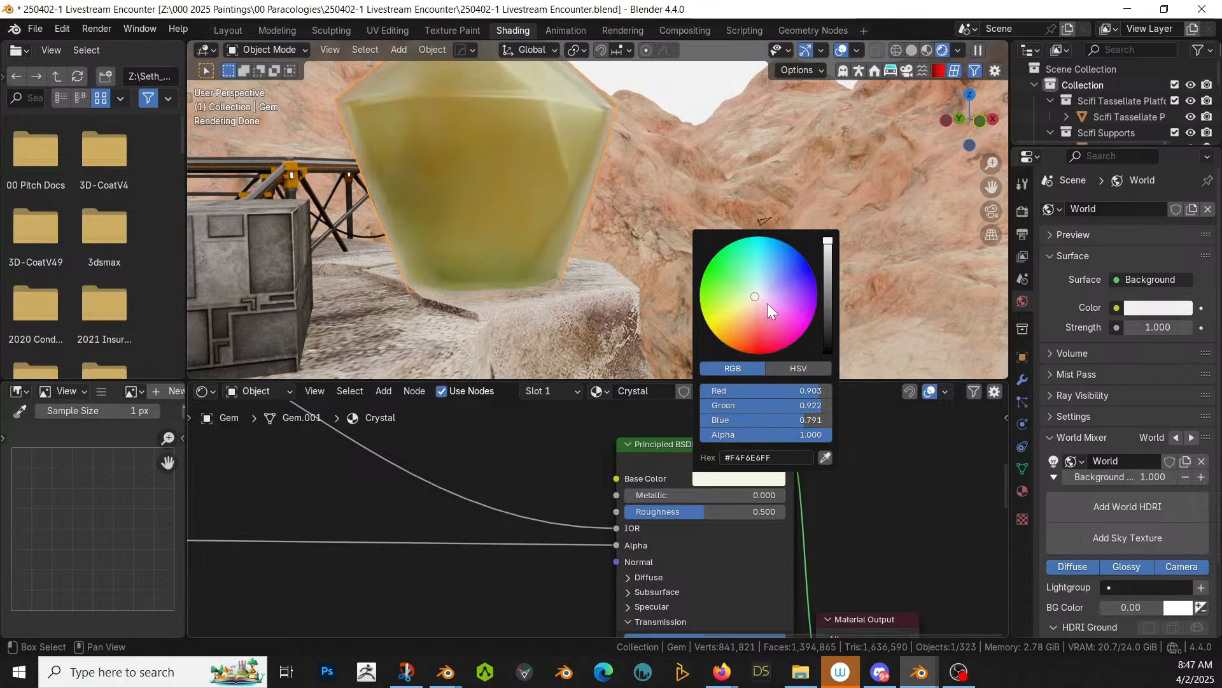
click(801, 372)
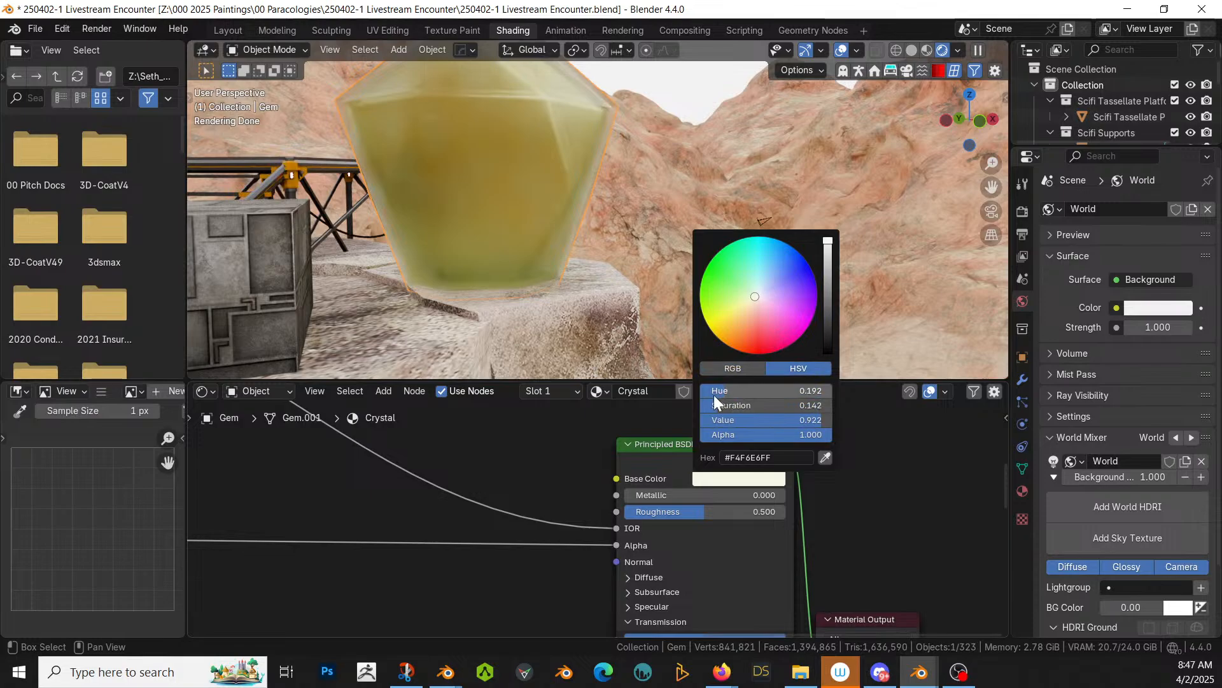
drag(719, 404, 712, 405)
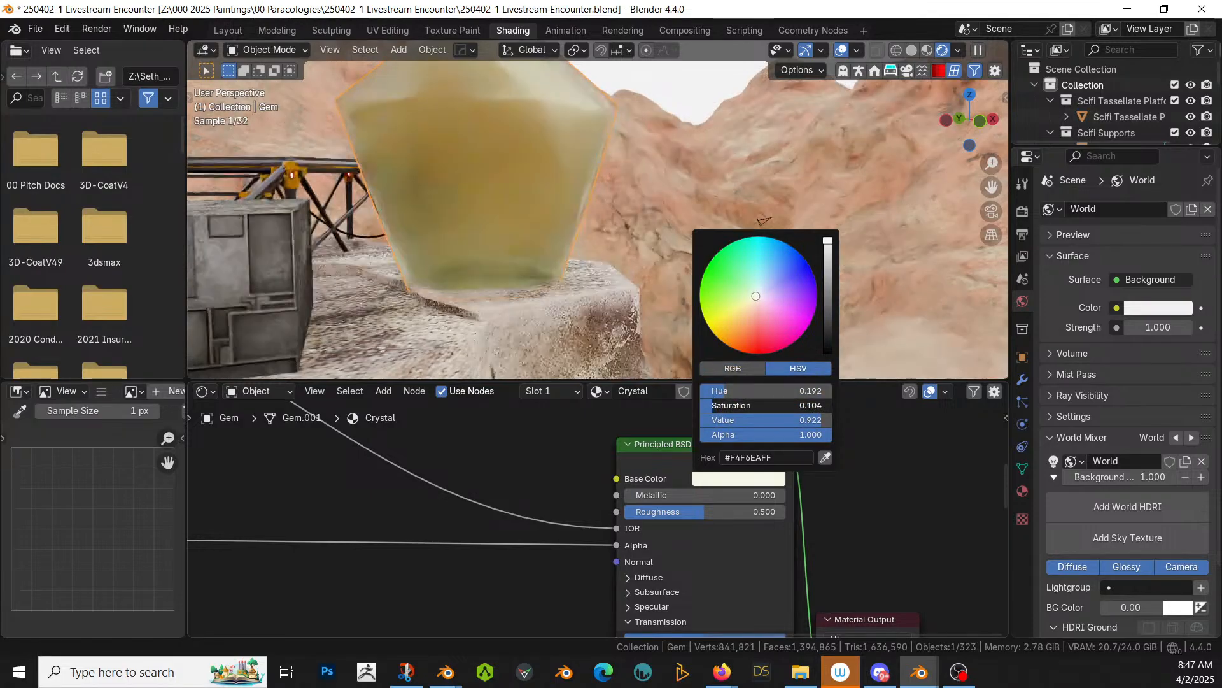
Step: Set the Base Color to a pale teal with hue 0.471 and saturation about 0.094, and save the file
click(757, 290)
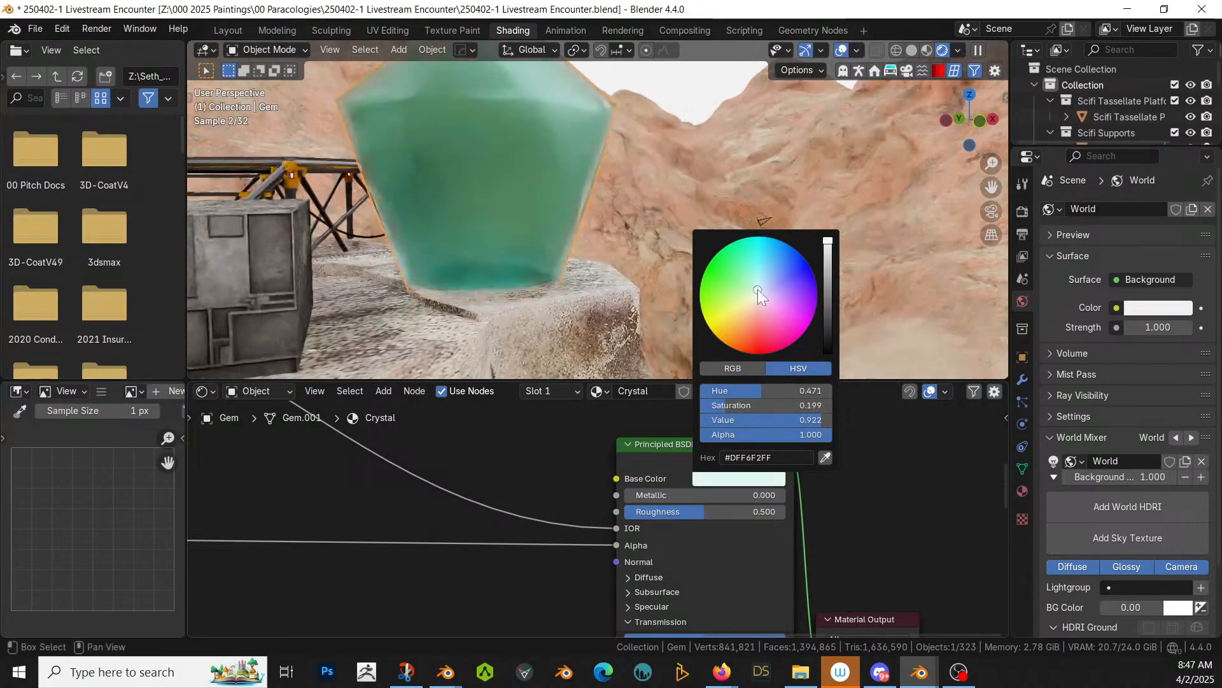
drag(723, 411, 709, 410)
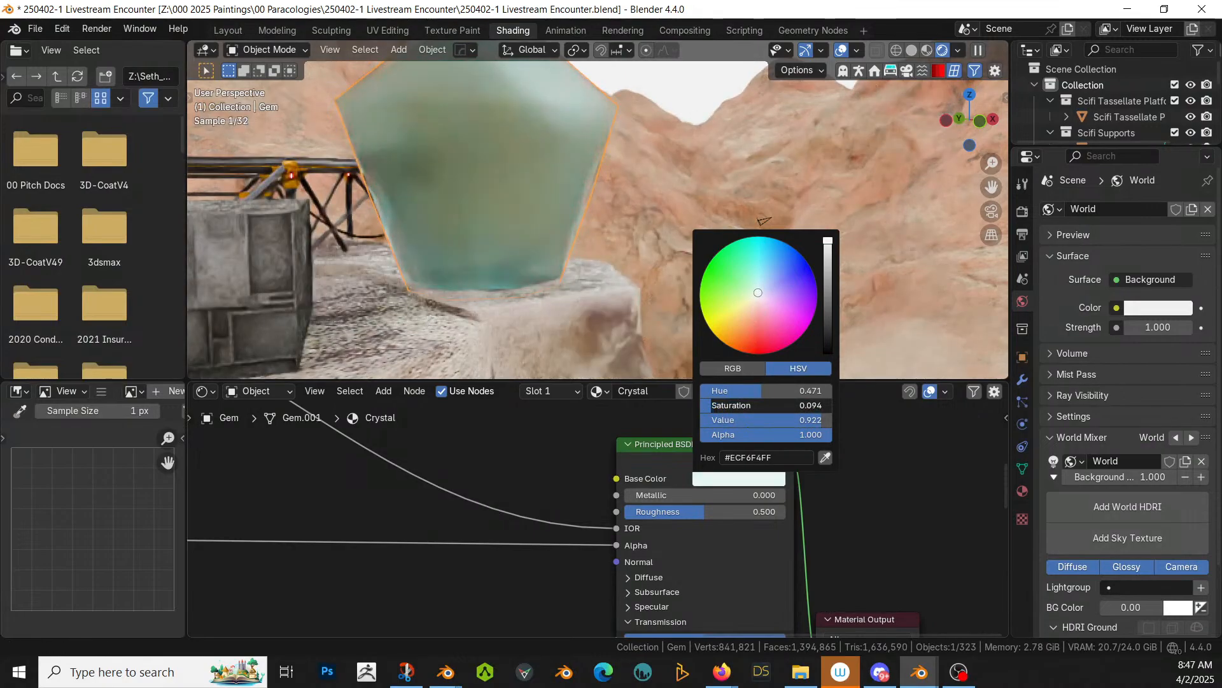
middle_drag(522, 94, 658, 288)
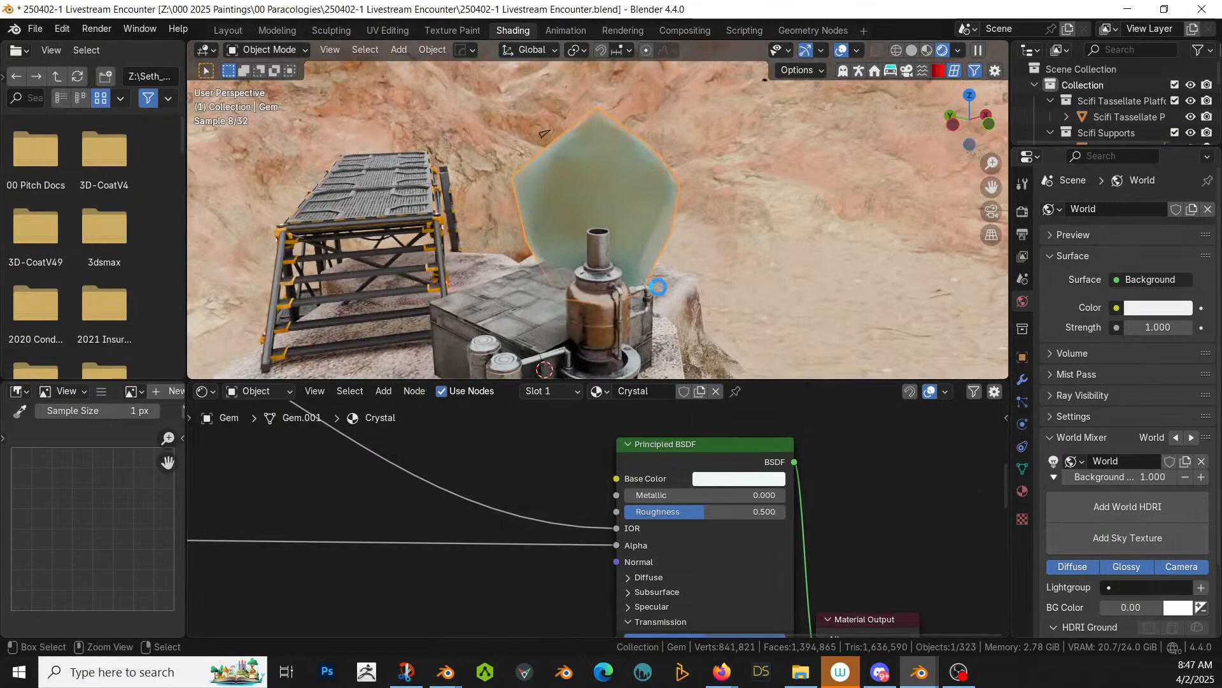
key(ctrl+s)
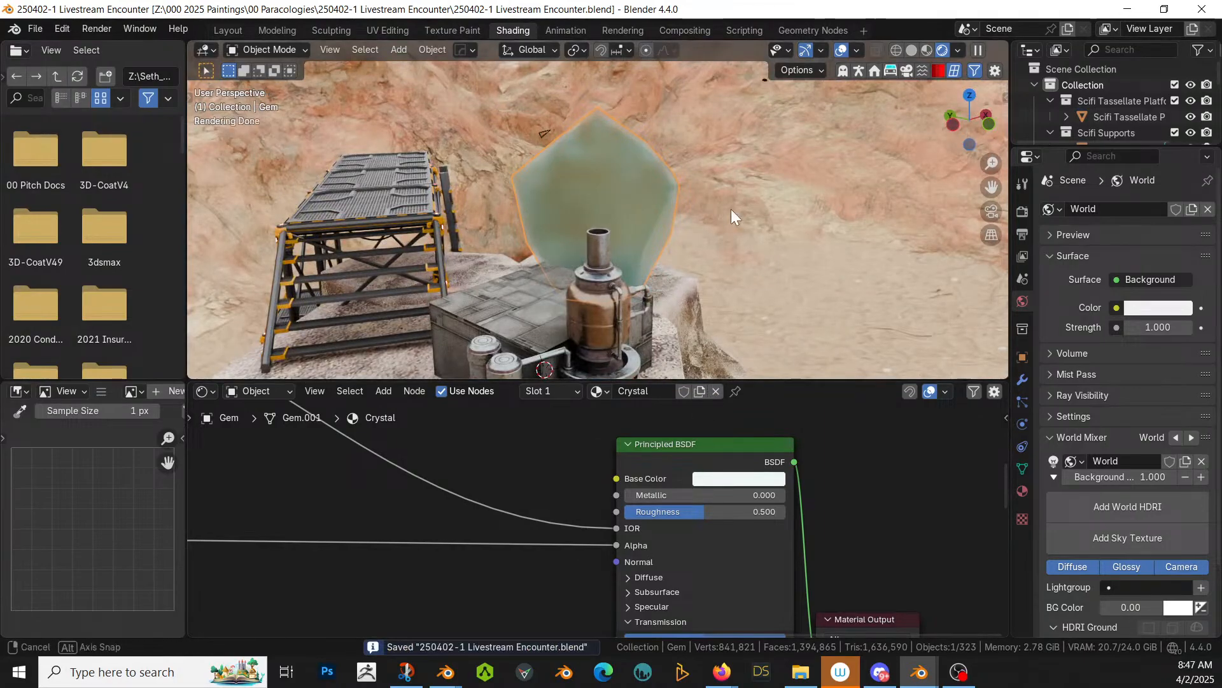
Step: Inspect the gem on its rock against the desert cliffs, from a distance and up close
middle_drag(731, 208, 638, 205)
scroll(638, 205, down, 5)
click(793, 191)
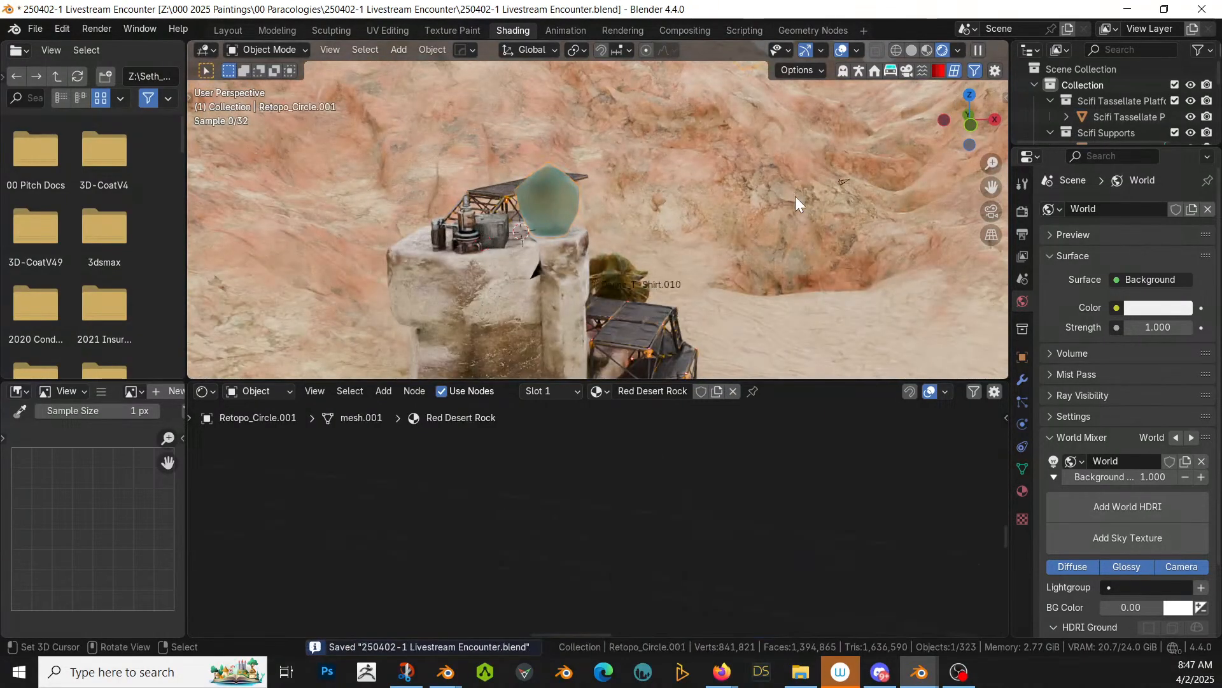
middle_drag(796, 196, 729, 201)
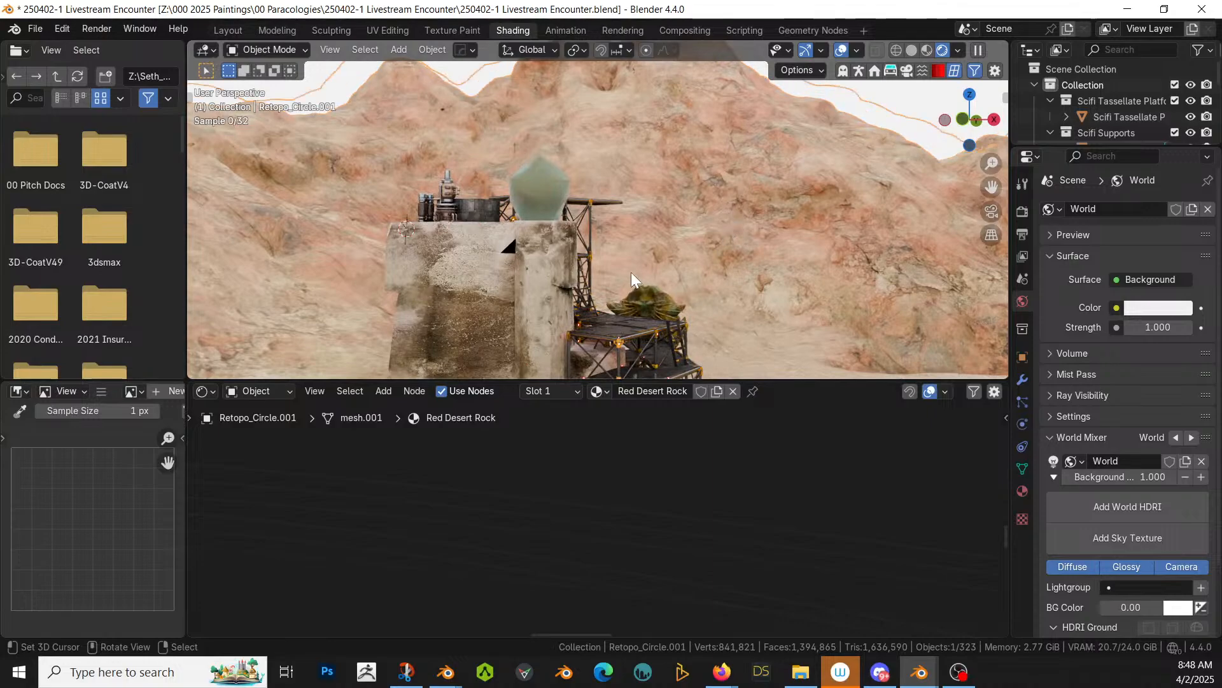
scroll(630, 271, up, 3)
middle_drag(596, 223, 602, 242)
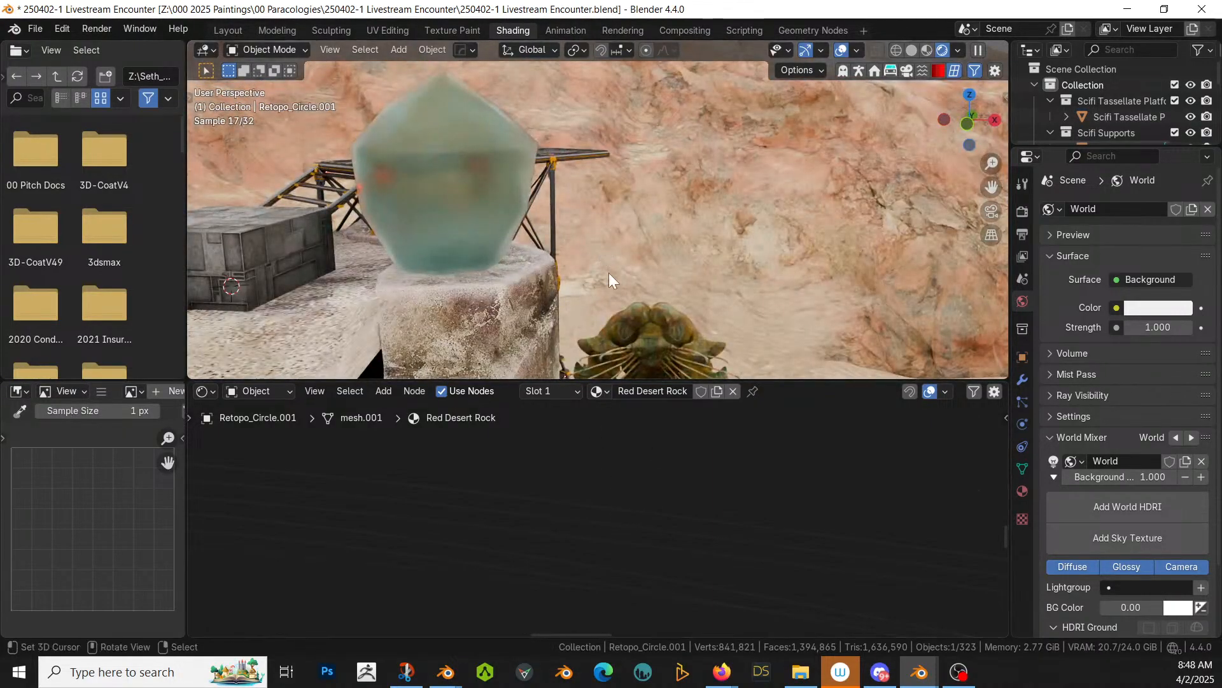
Step: Cut the link between the Add node and the Principled BSDF's IOR in the gem's Crystal material
click(474, 202)
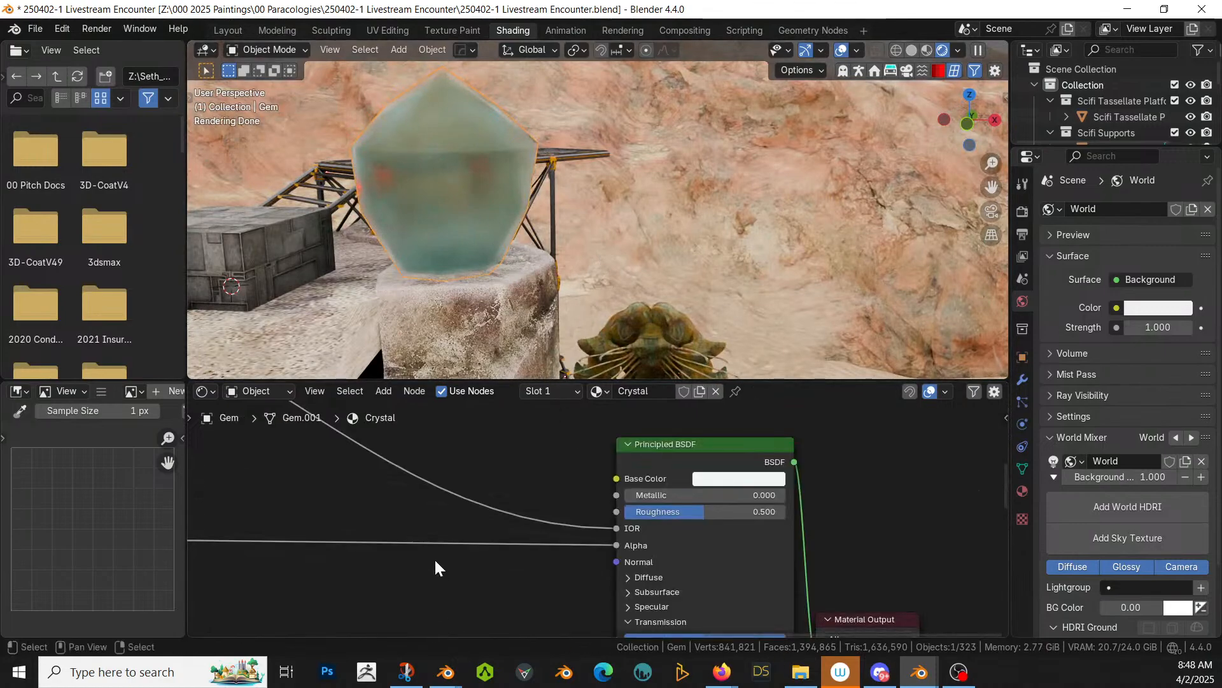
middle_drag(493, 571, 712, 404)
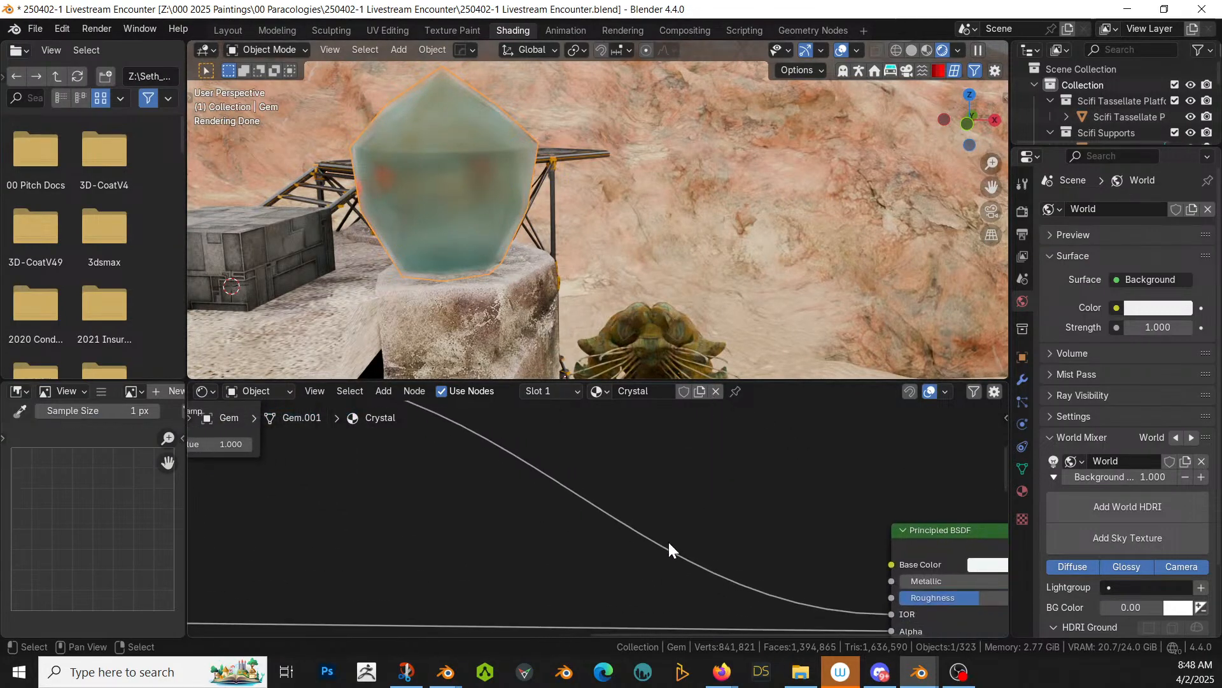
ctrl+right_drag(616, 575, 610, 577)
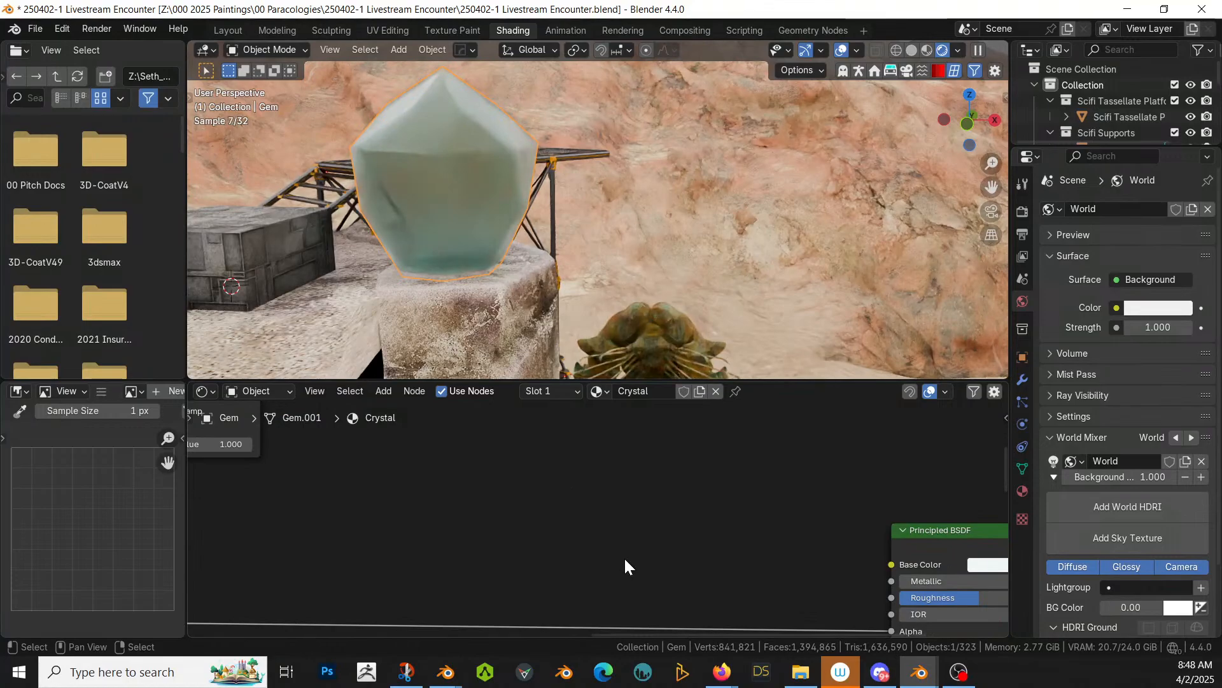
Step: Connect the Add node's Value output to the Principled BSDF's Roughness
scroll(625, 555, down, 1)
scroll(628, 554, down, 3)
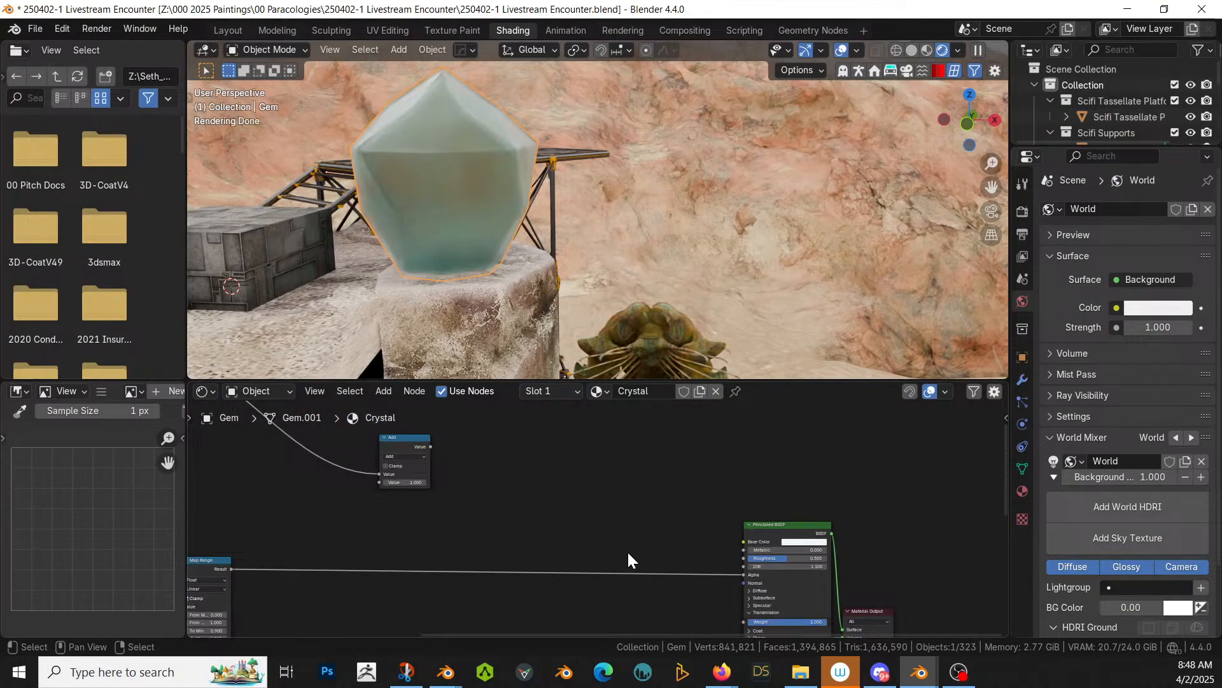
middle_drag(628, 550, 757, 548)
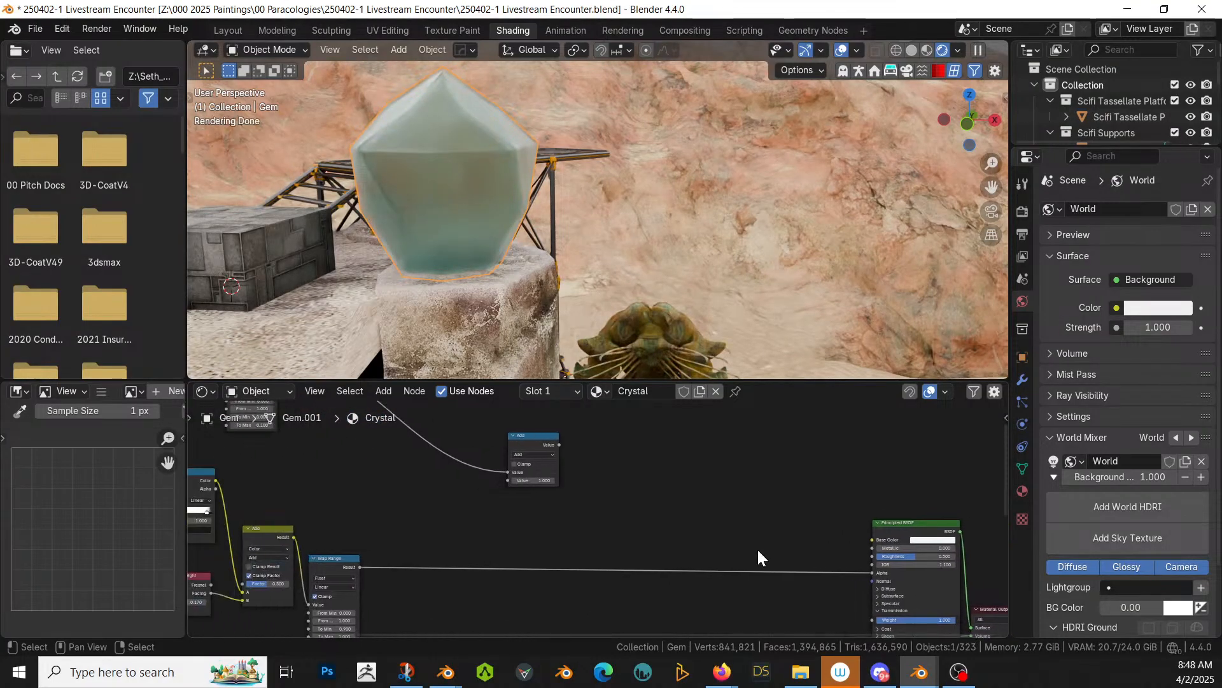
scroll(757, 545, down, 2)
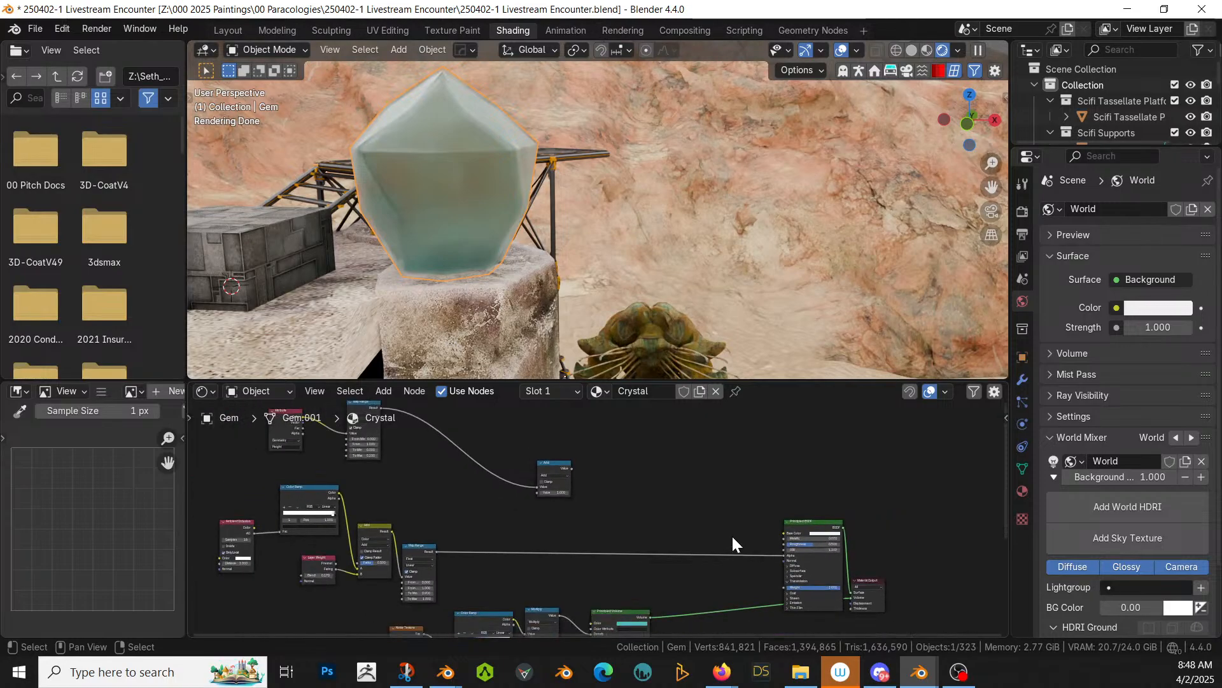
scroll(677, 529, up, 1)
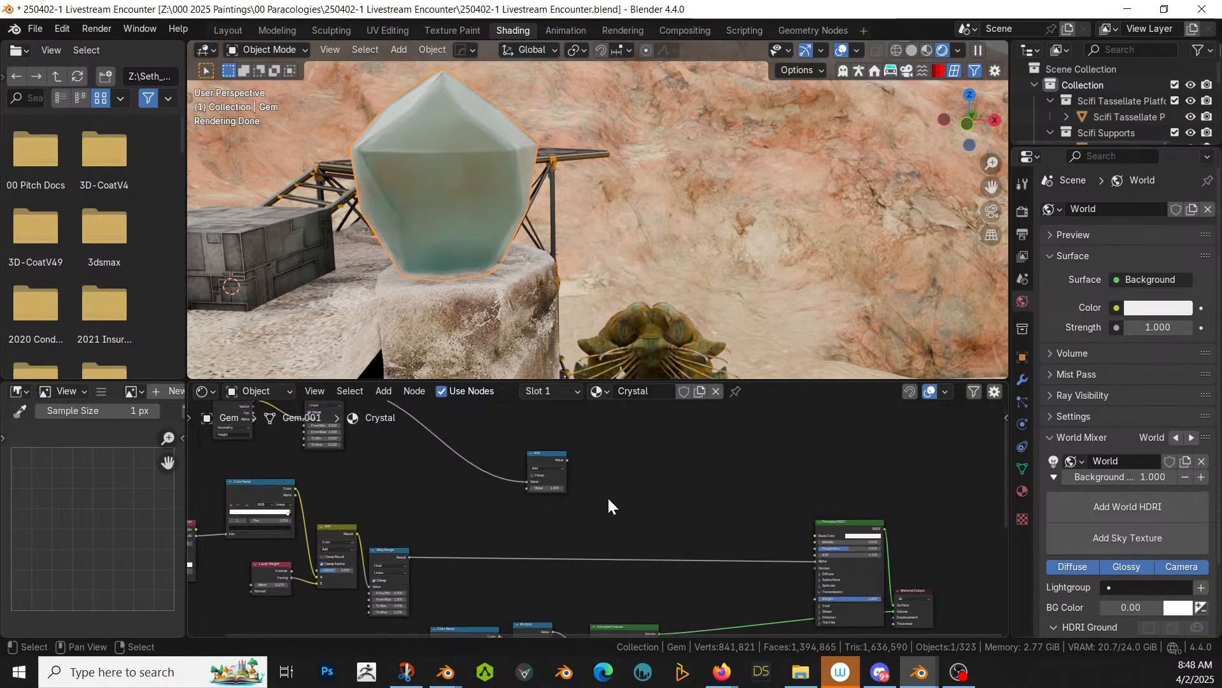
scroll(594, 483, up, 1)
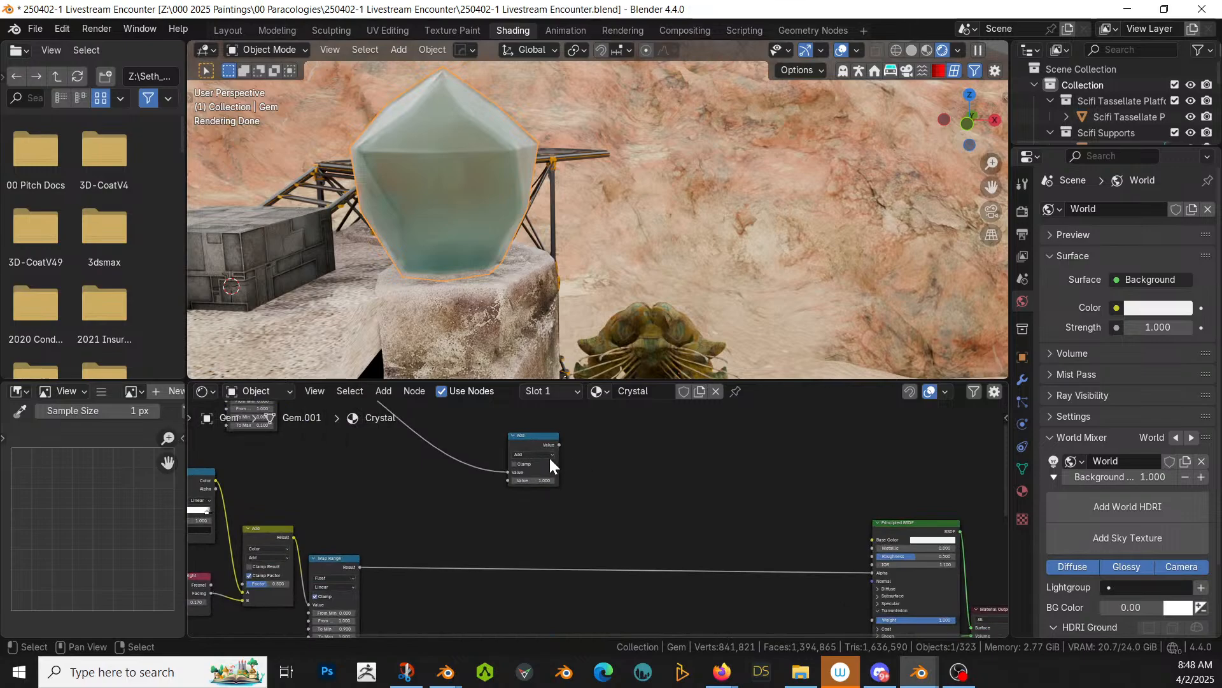
middle_drag(550, 465, 502, 475)
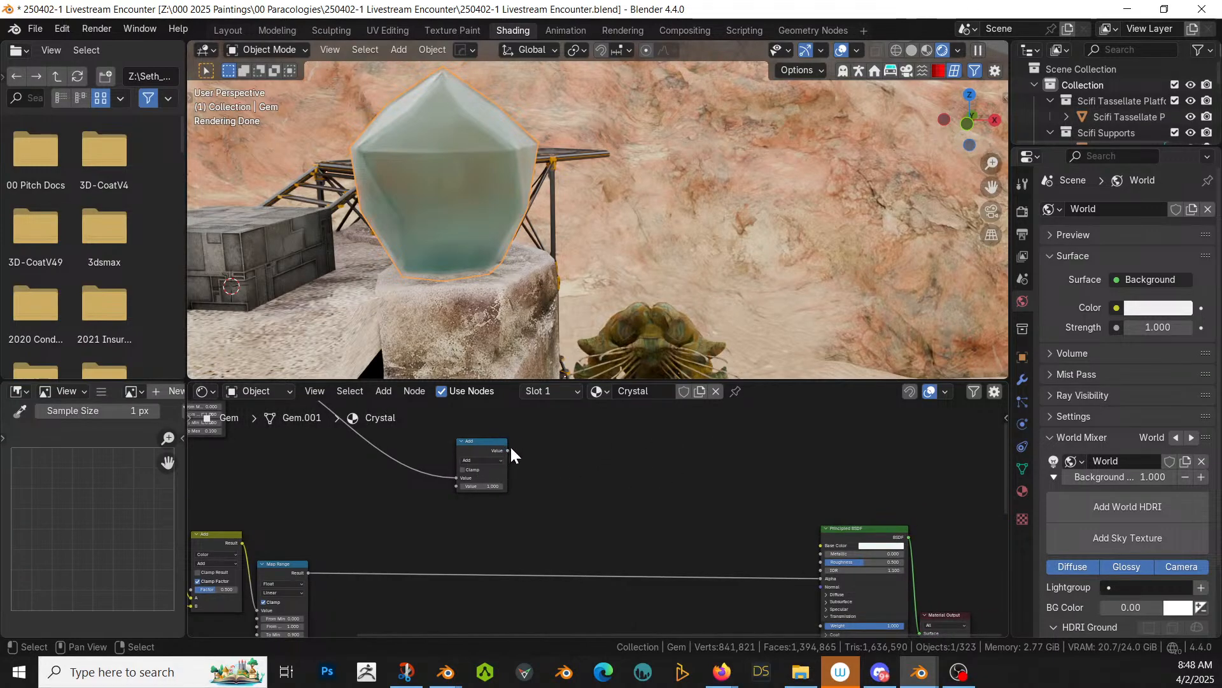
drag(508, 450, 824, 559)
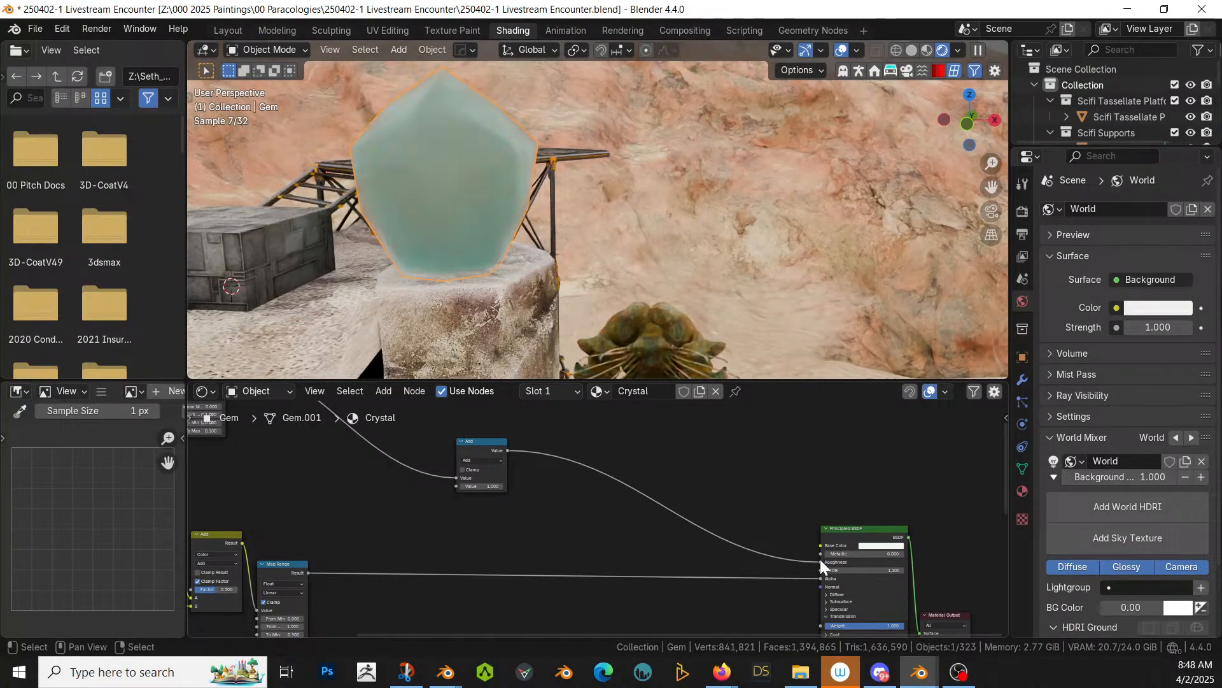
Step: Try a value of 0.1 in the Add node that feeds the gem's Roughness
scroll(549, 514, up, 3)
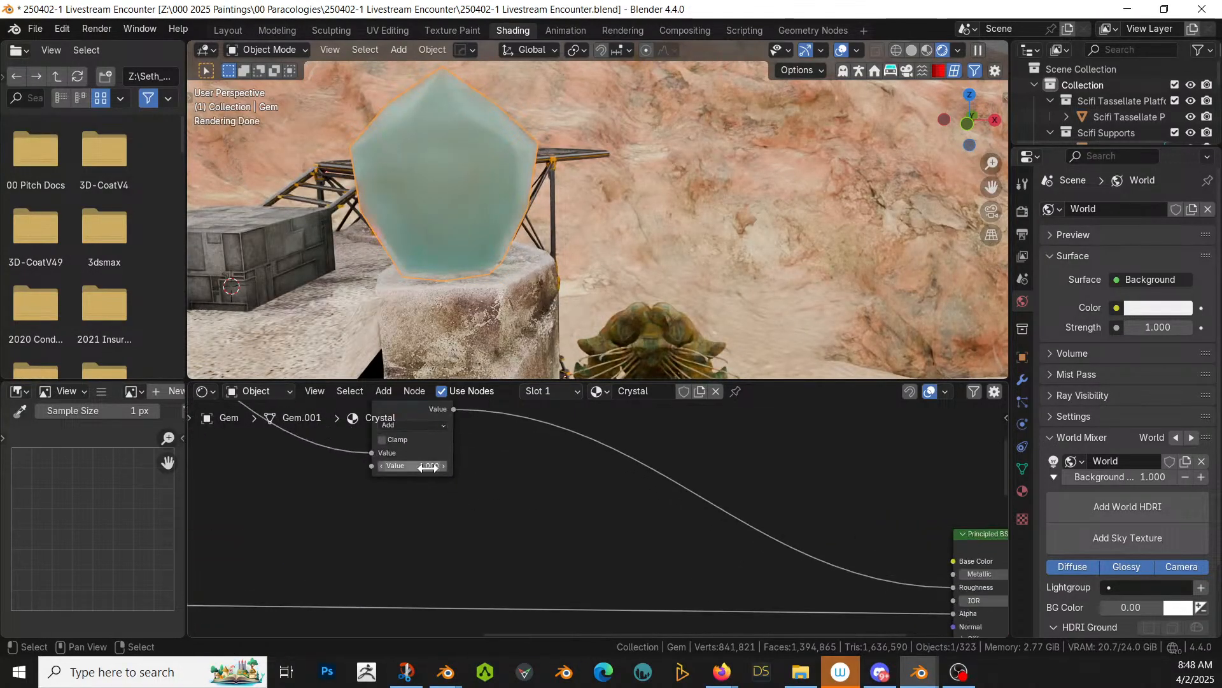
click(413, 465)
text(.1)
key(Return)
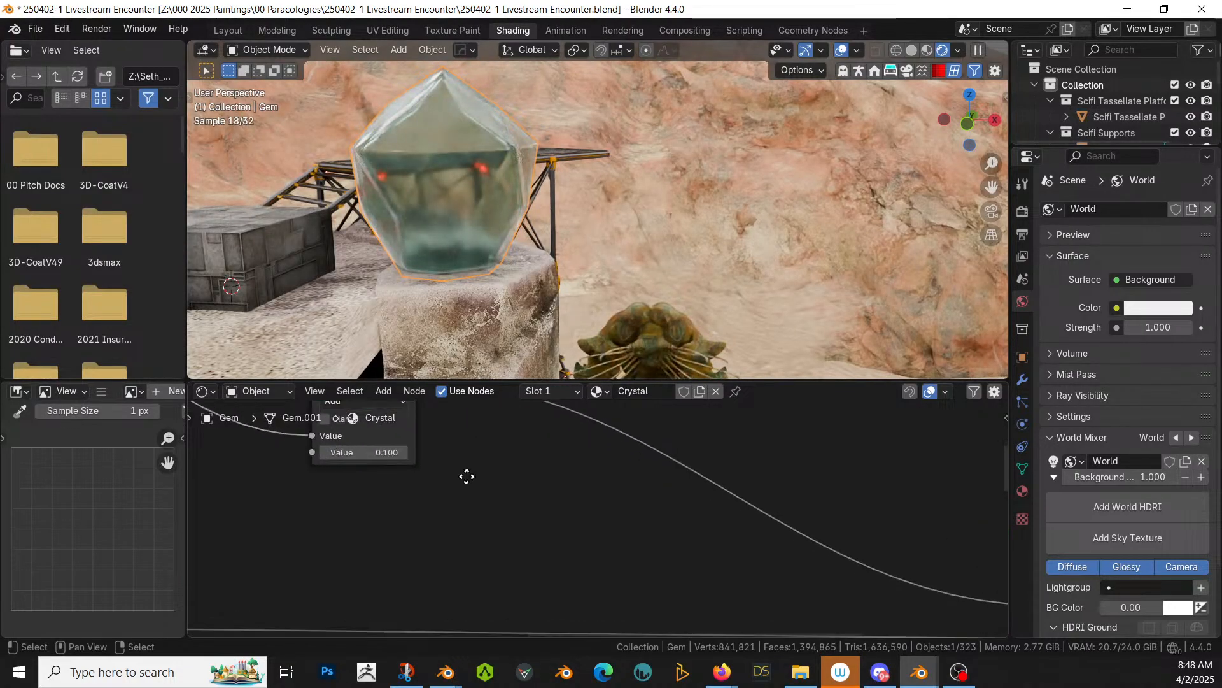
Step: Set the value of the Add node feeding Roughness to 0.22 and view the gem from another angle
scroll(497, 509, up, 2)
drag(439, 533, 484, 533)
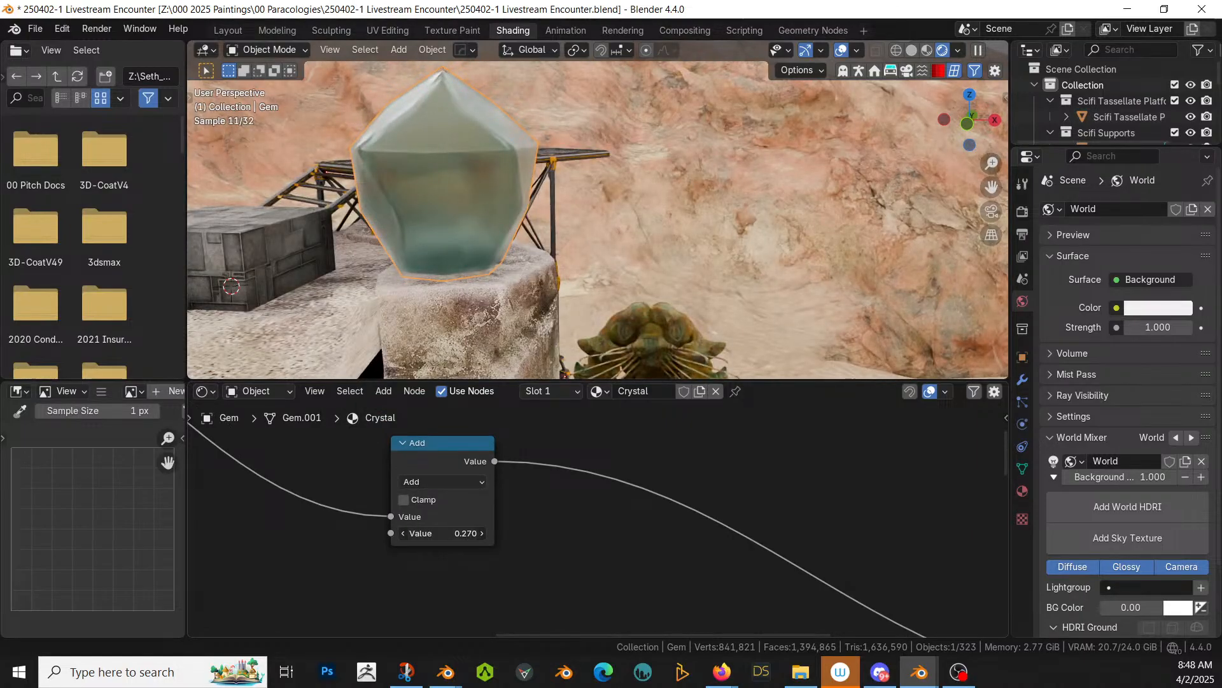
drag(468, 533, 455, 533)
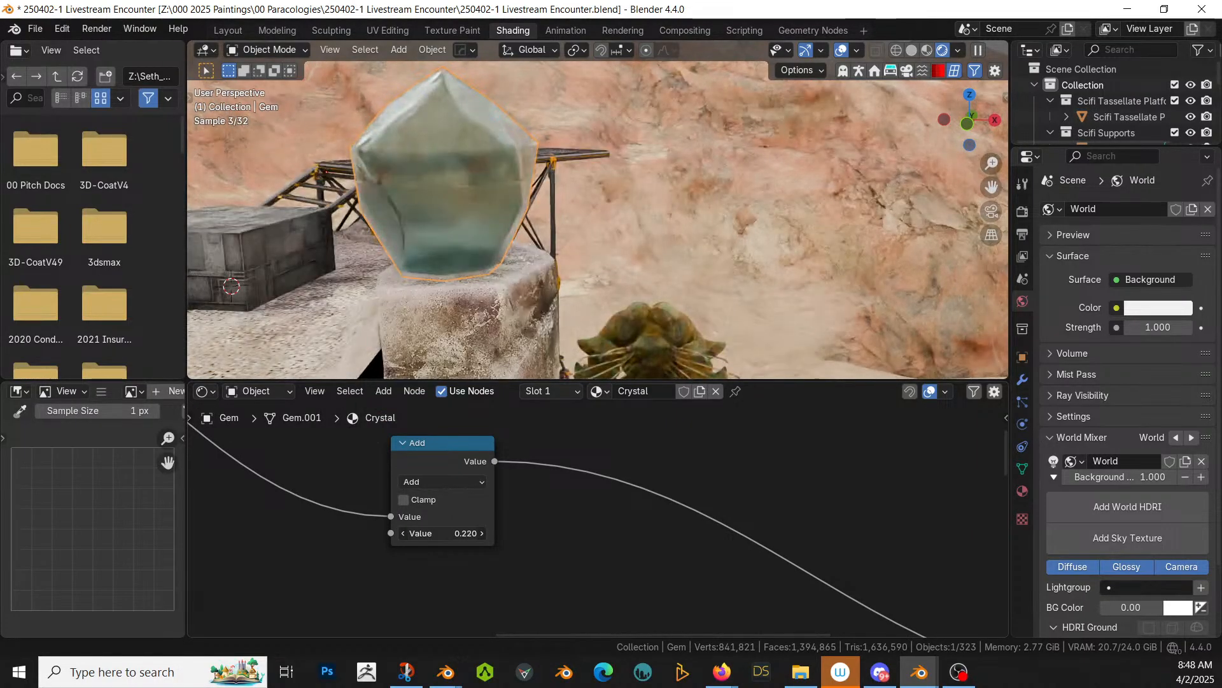
middle_drag(466, 270, 556, 262)
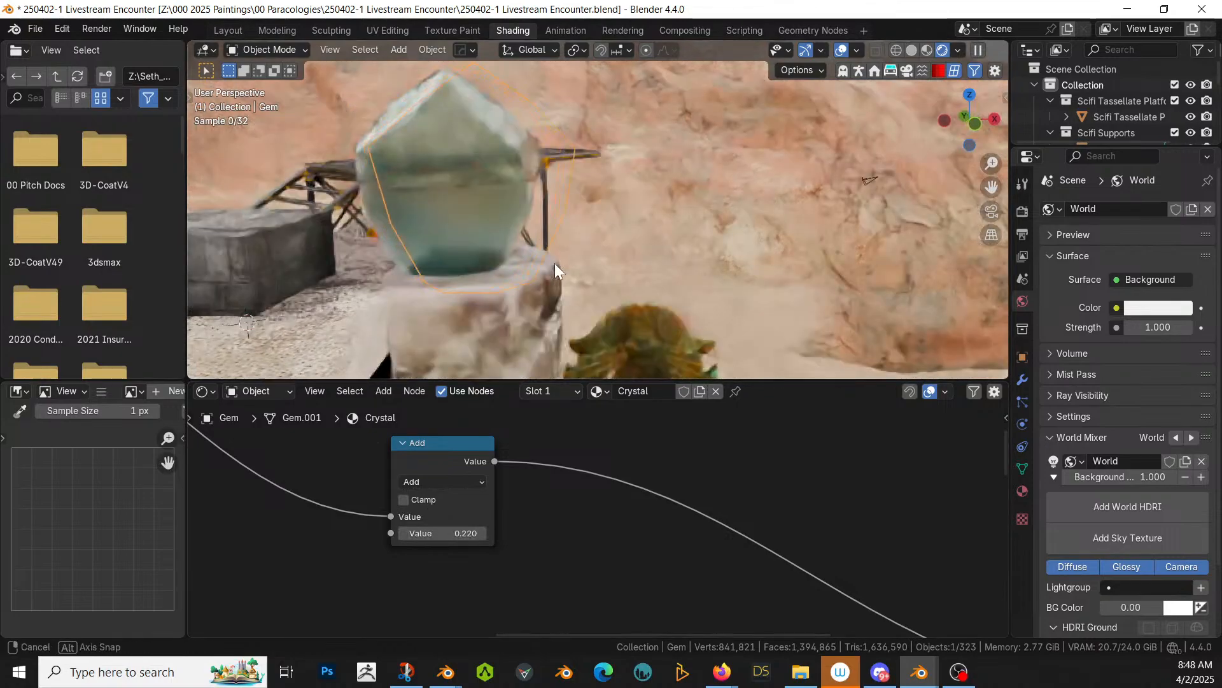
Step: Check the gem's surface up close and save the scene file
scroll(556, 261, up, 6)
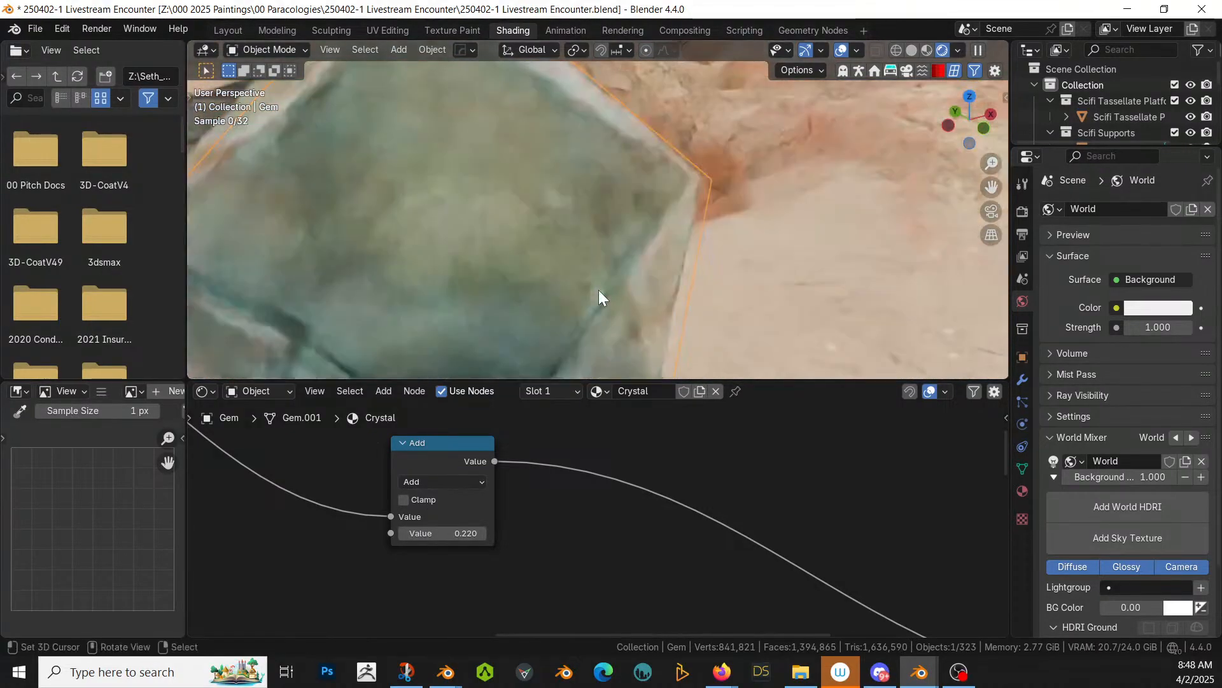
scroll(600, 294, down, 5)
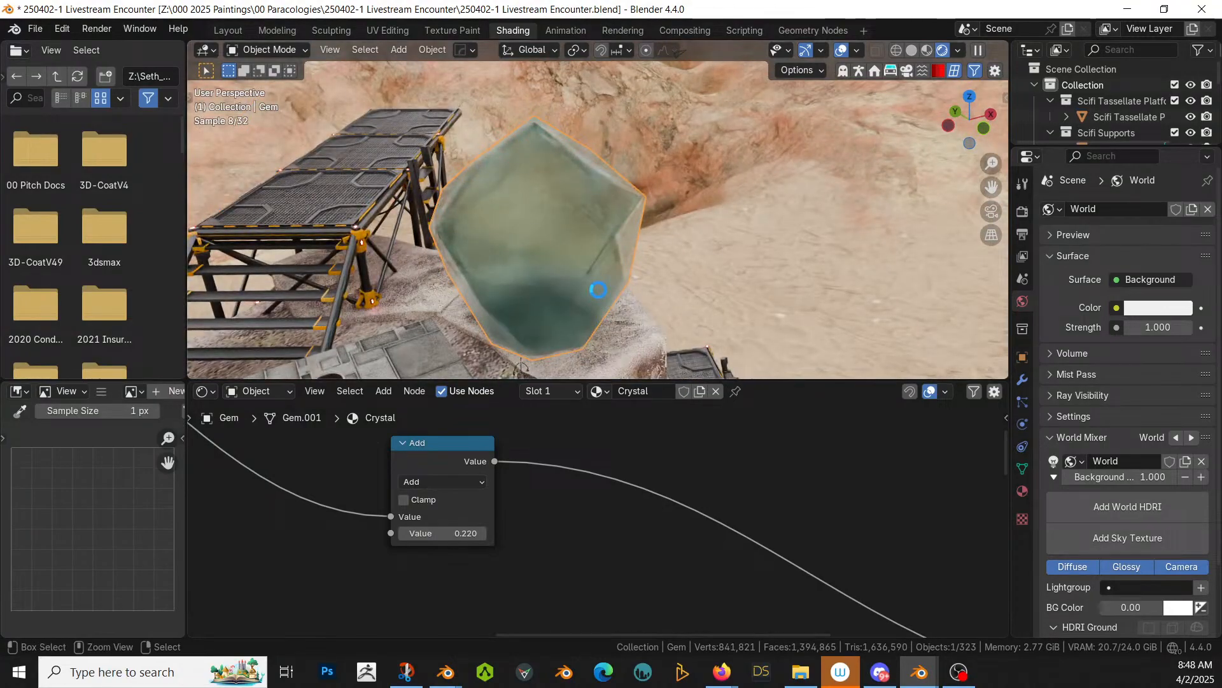
key(ctrl+s)
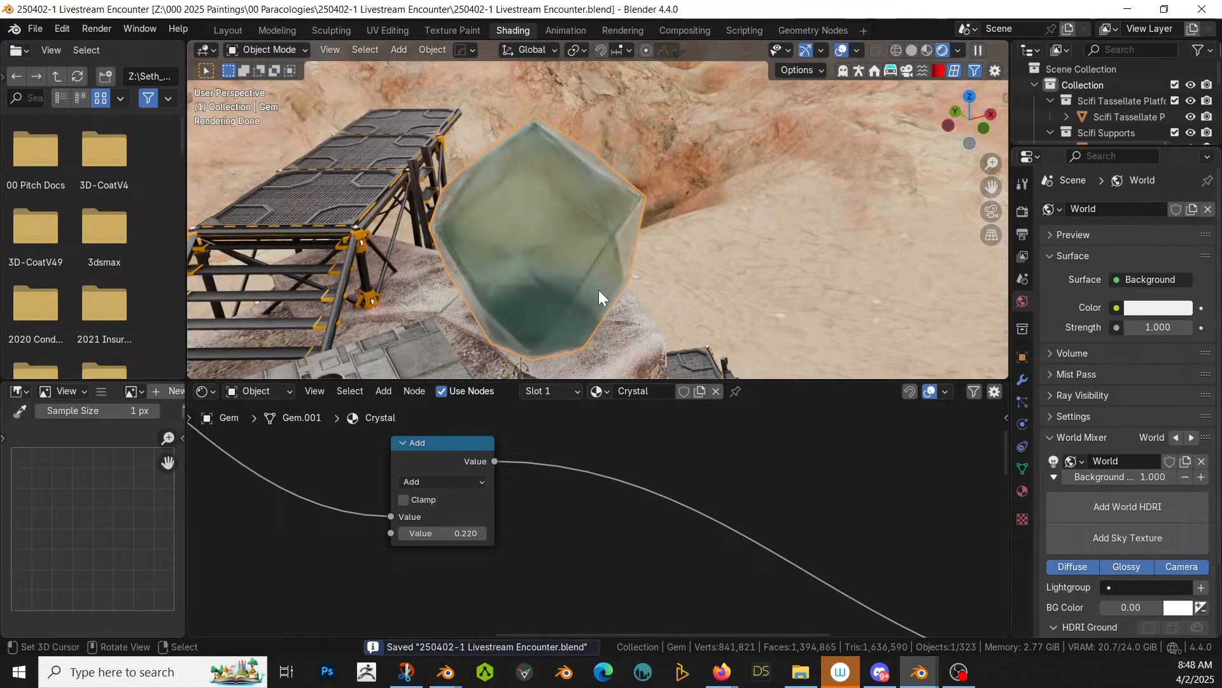
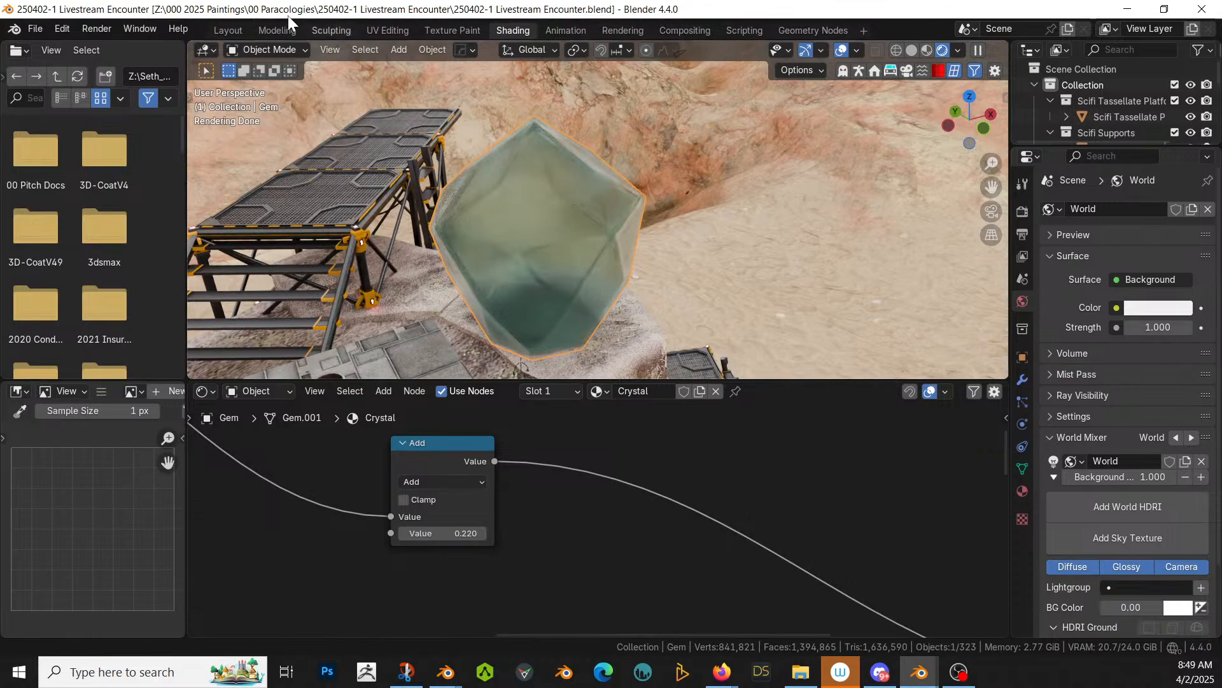
Step: In the Layout workspace, link the terrain's Red Desert Rock material to the rock column under the gem
click(217, 35)
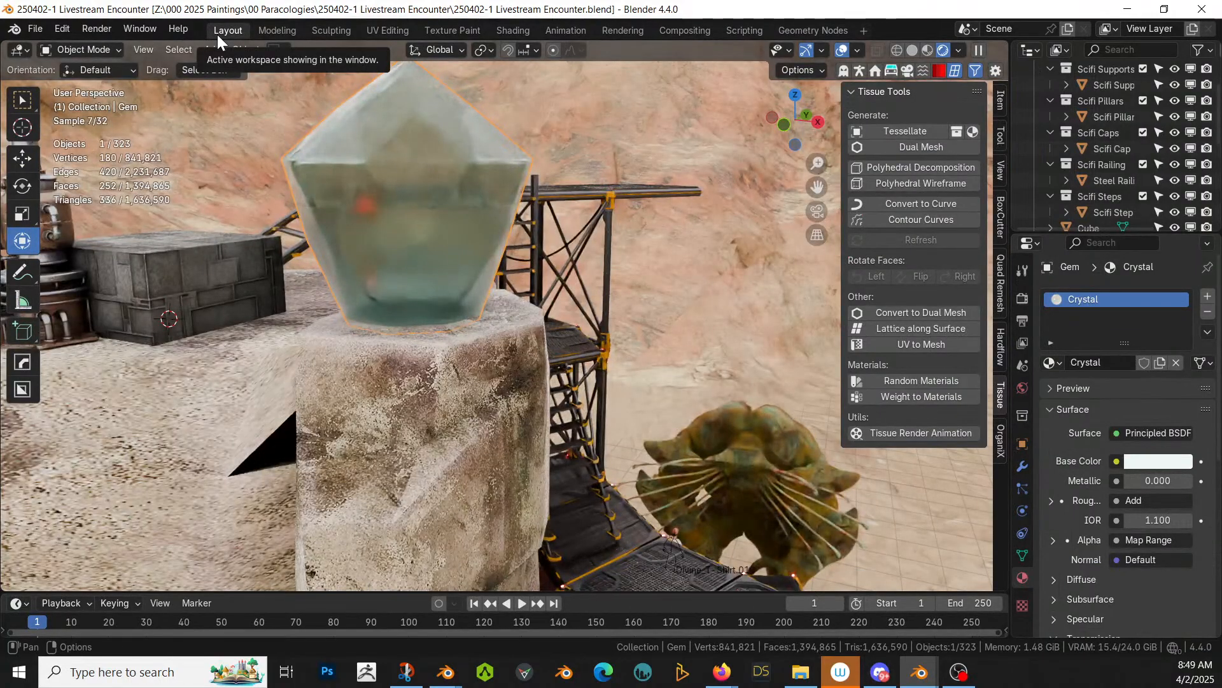
middle_drag(552, 385, 562, 422)
scroll(602, 406, down, 4)
scroll(485, 449, down, 6)
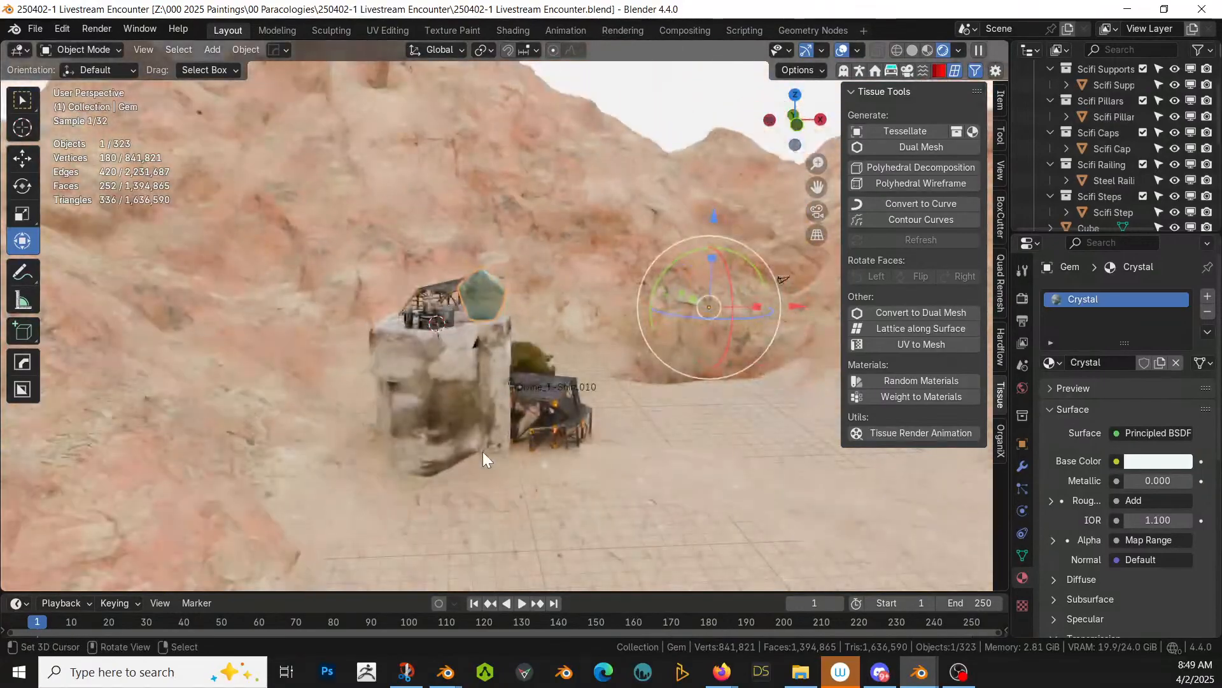
shift+click(452, 373)
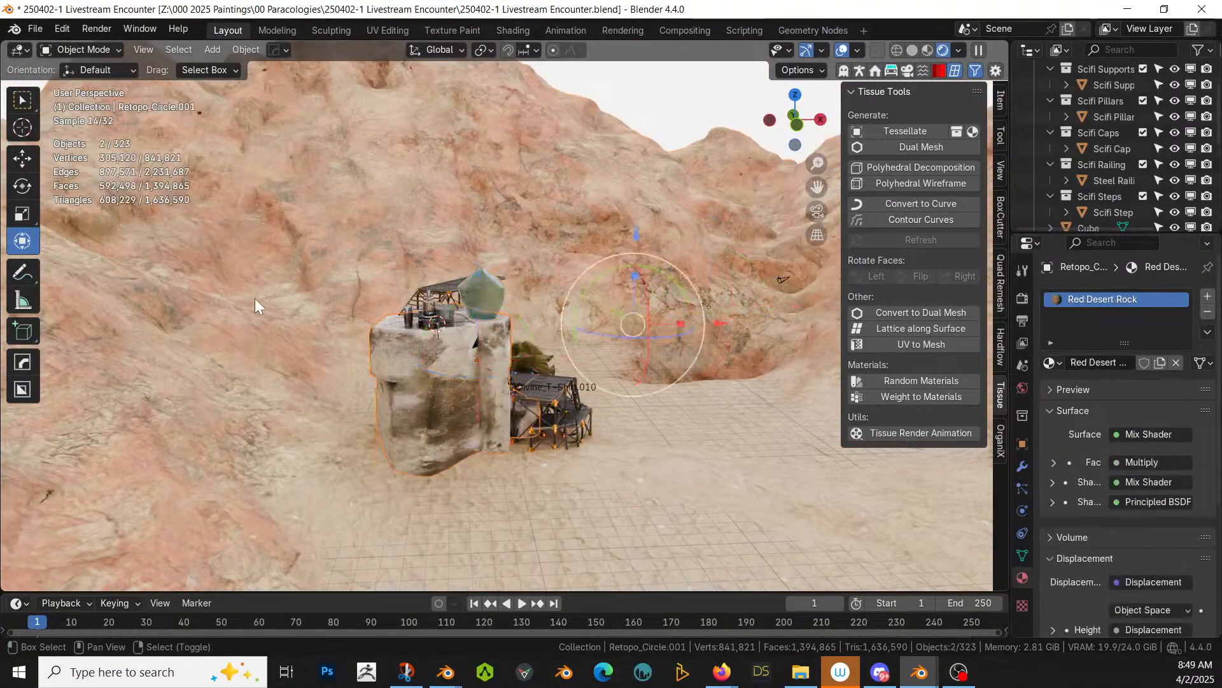
key(ctrl+l)
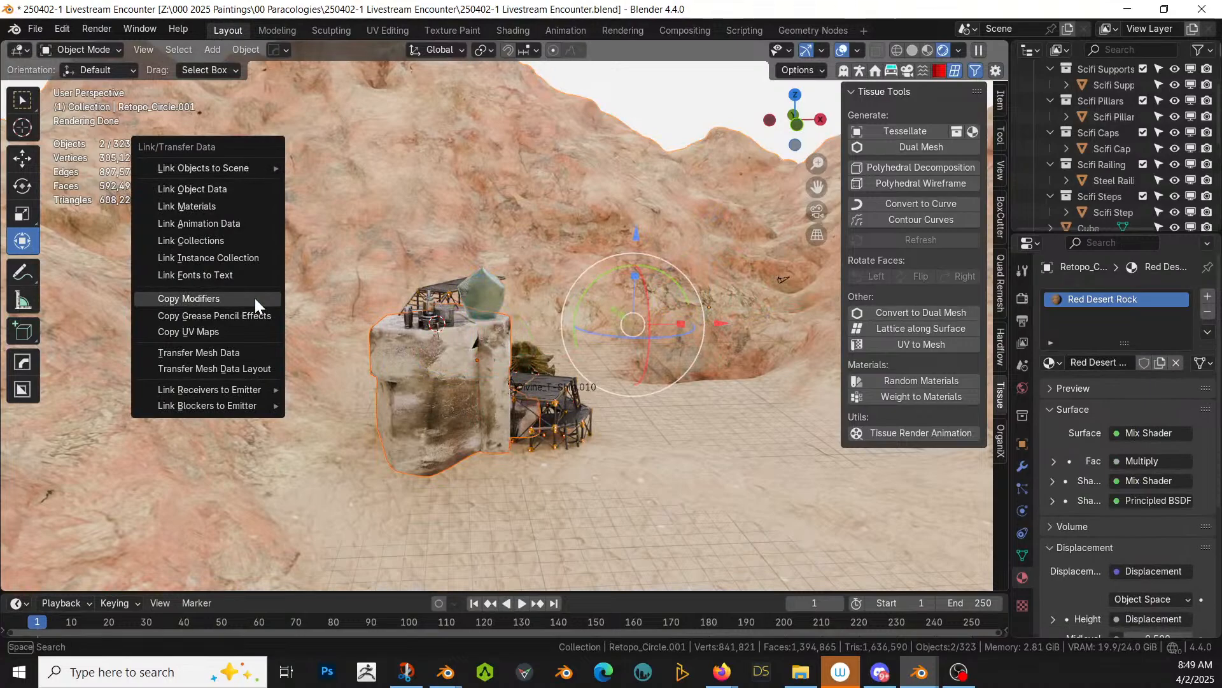
click(219, 205)
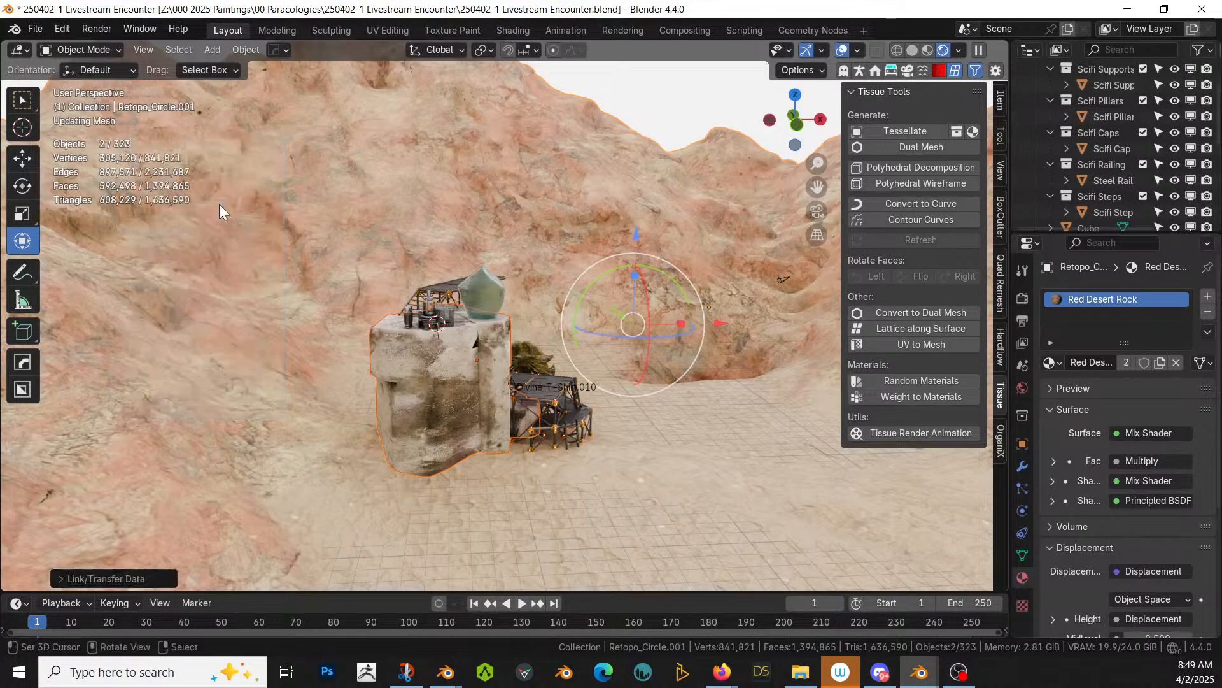
Step: Apply all transforms to the rock column and the terrain, and check the rock texture from the platform side
key(ctrl+a)
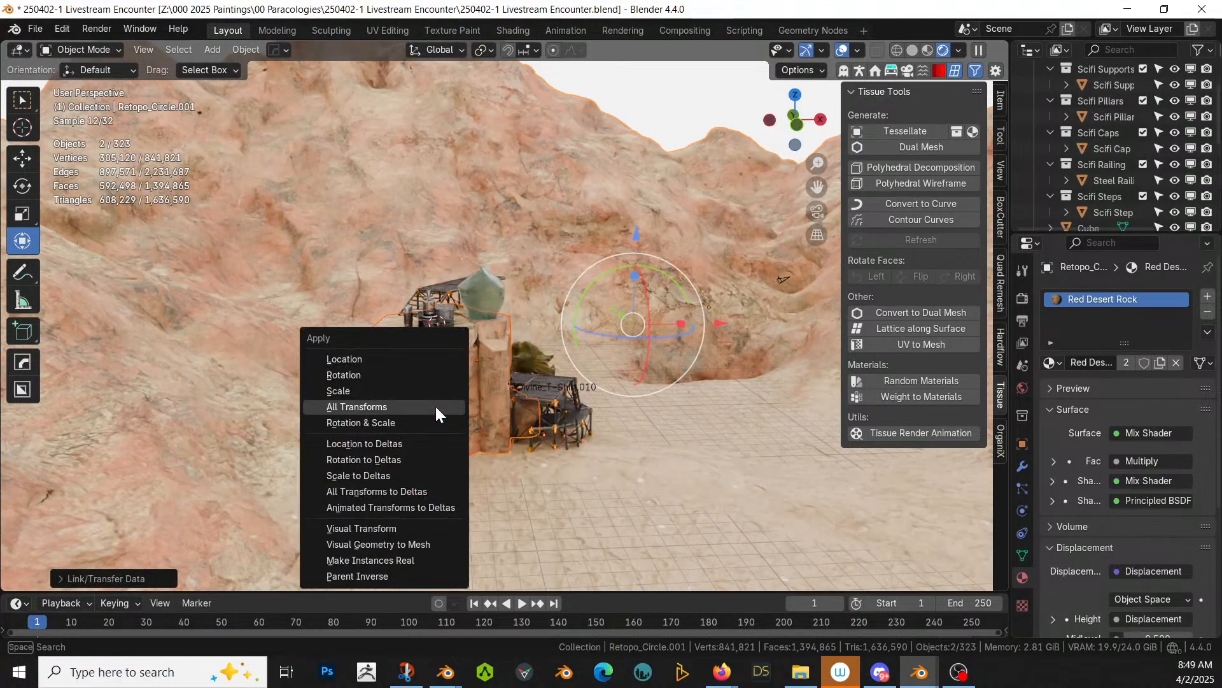
click(436, 408)
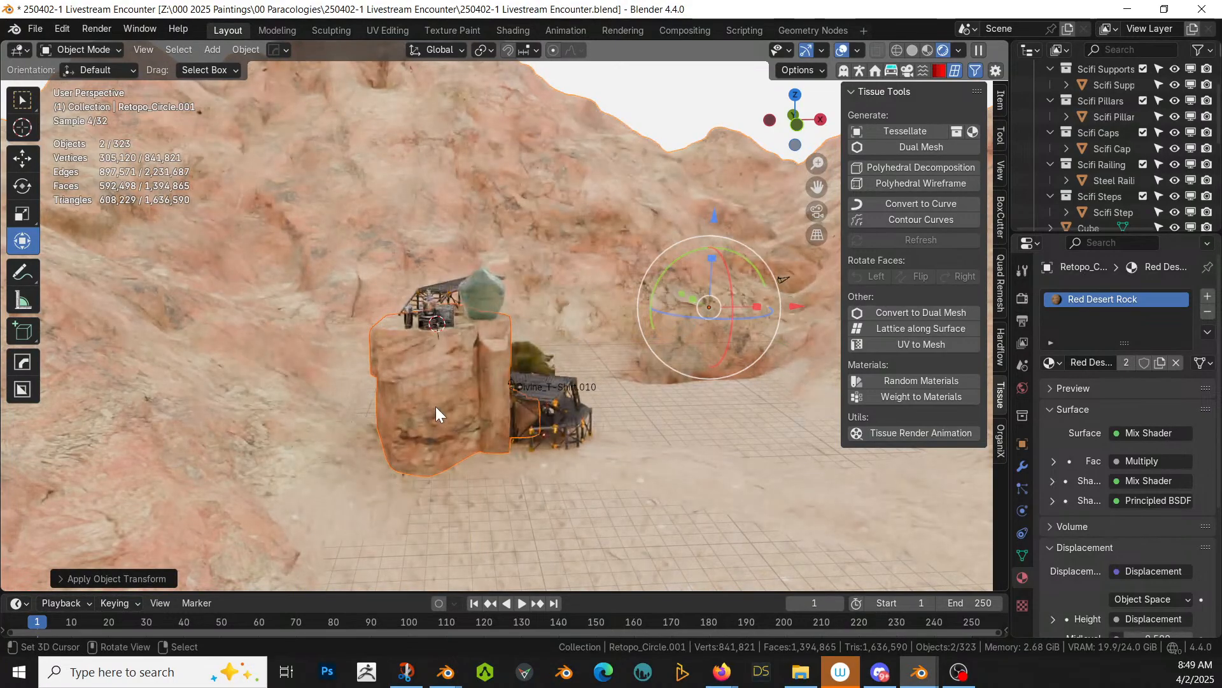
scroll(436, 409, up, 2)
middle_drag(435, 407, 467, 322)
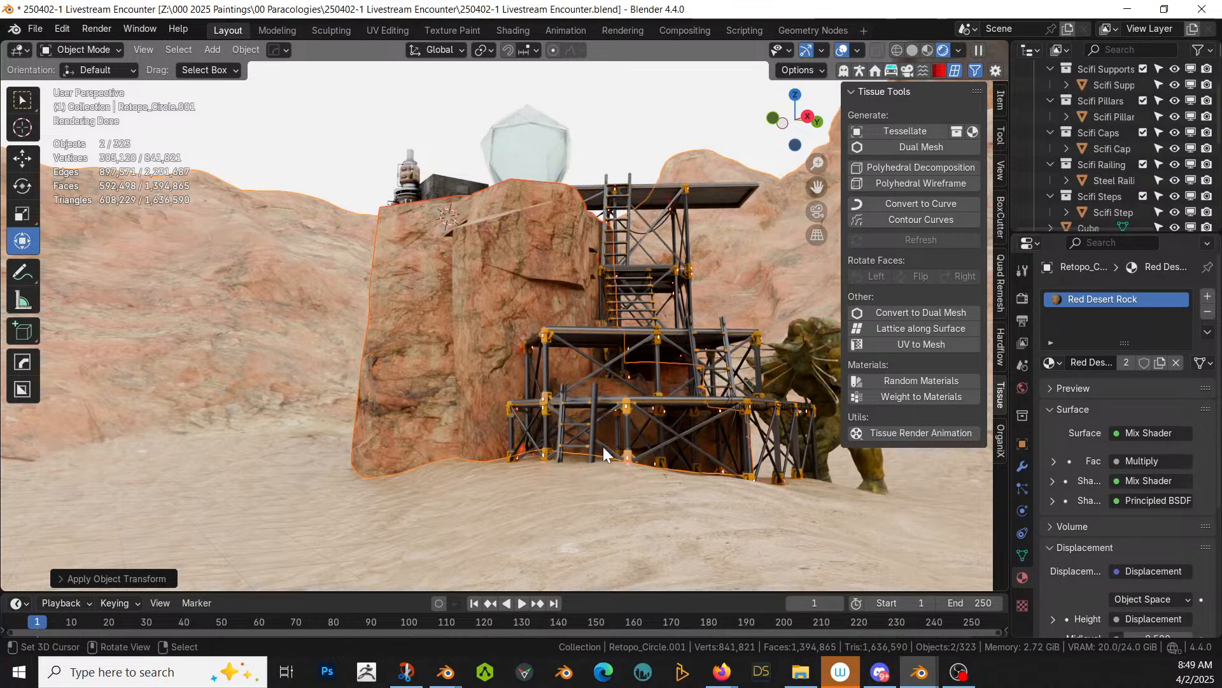
middle_drag(602, 445, 551, 471)
scroll(575, 381, up, 3)
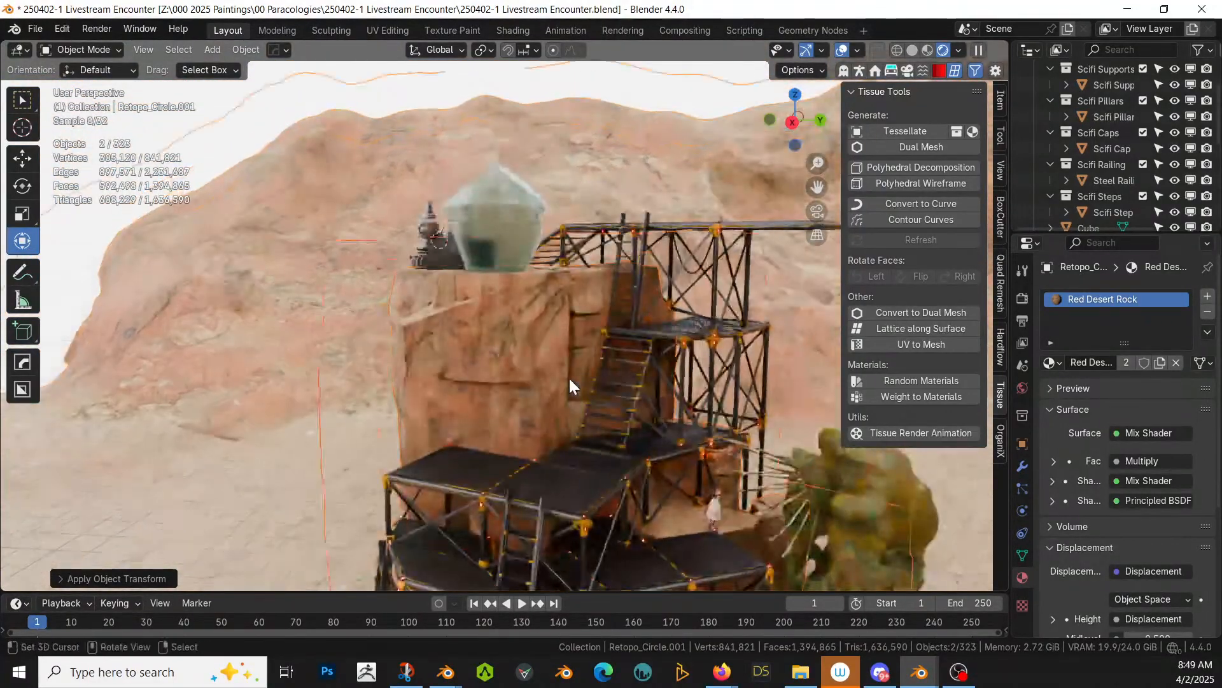
scroll(570, 381, up, 2)
Step: Select the gem and snap the 3D cursor to it
click(479, 120)
key(shift+s)
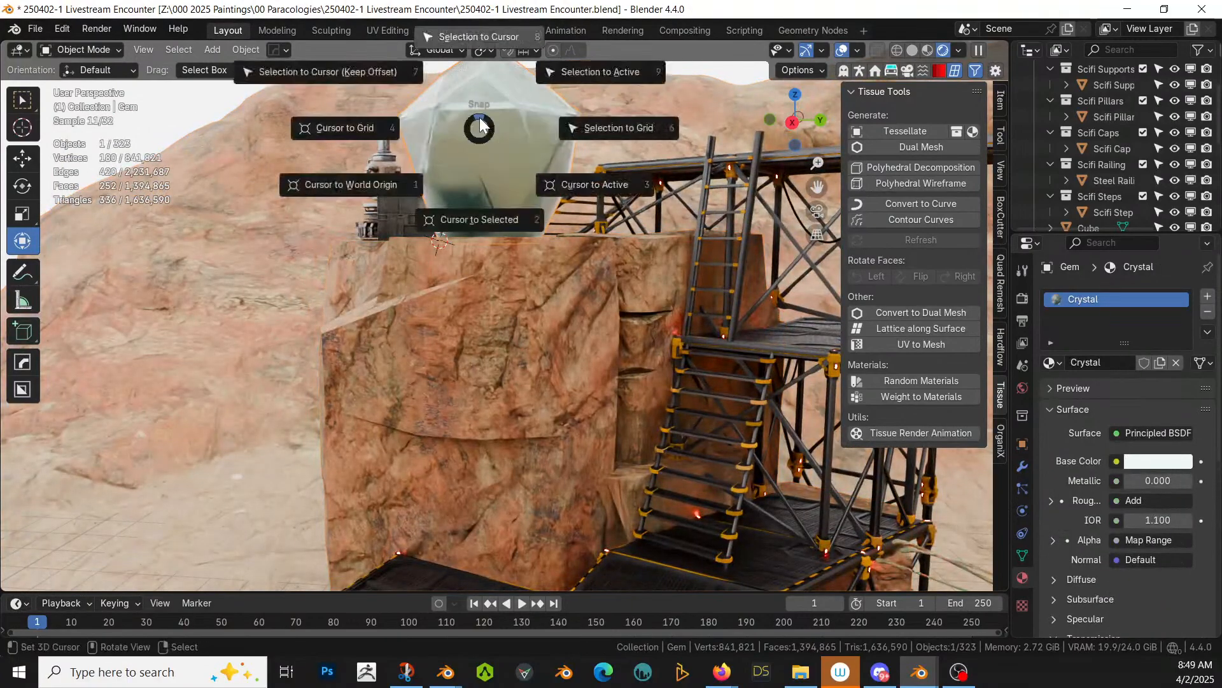
key(2)
middle_drag(480, 117, 507, 150)
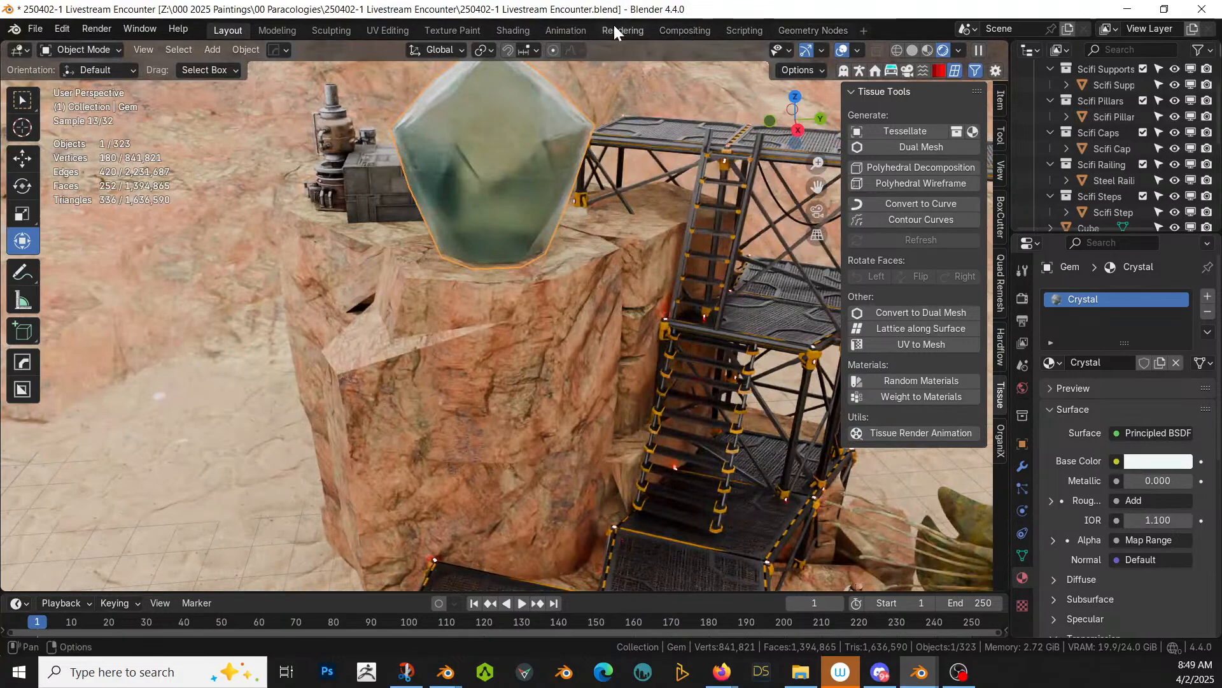
Step: In the Shading workspace, try a value of 10.5 in the Multiply node feeding the gem's Emission Strength
click(513, 30)
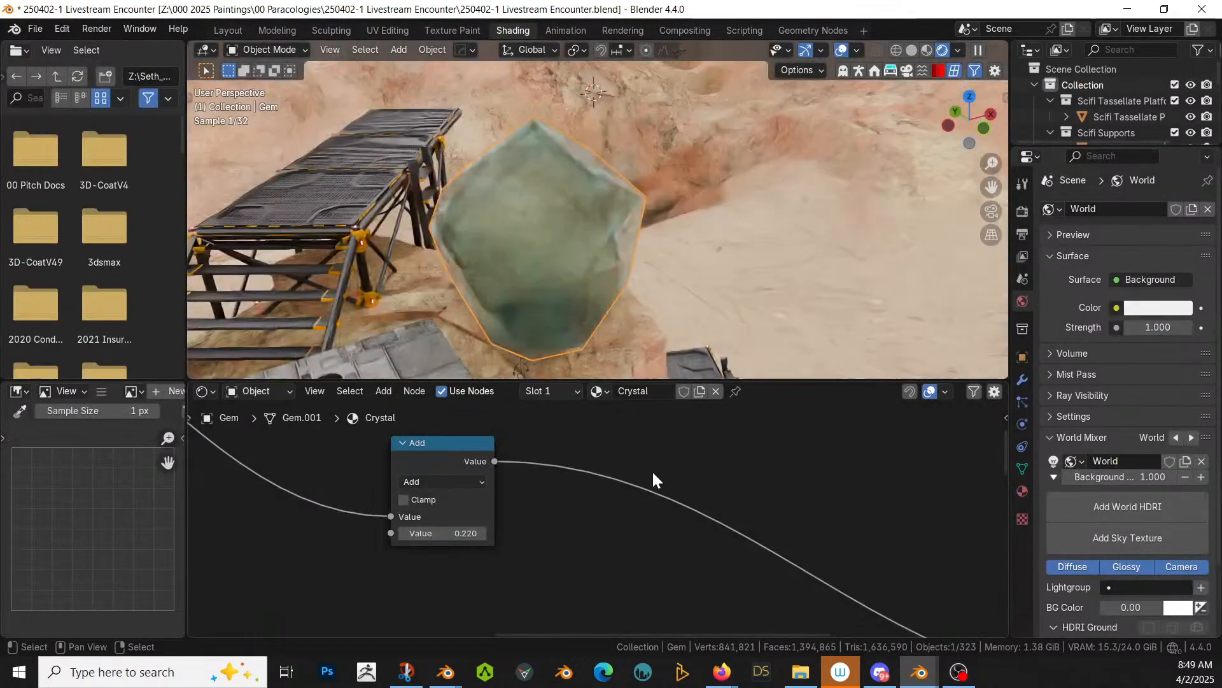
middle_drag(853, 515, 639, 465)
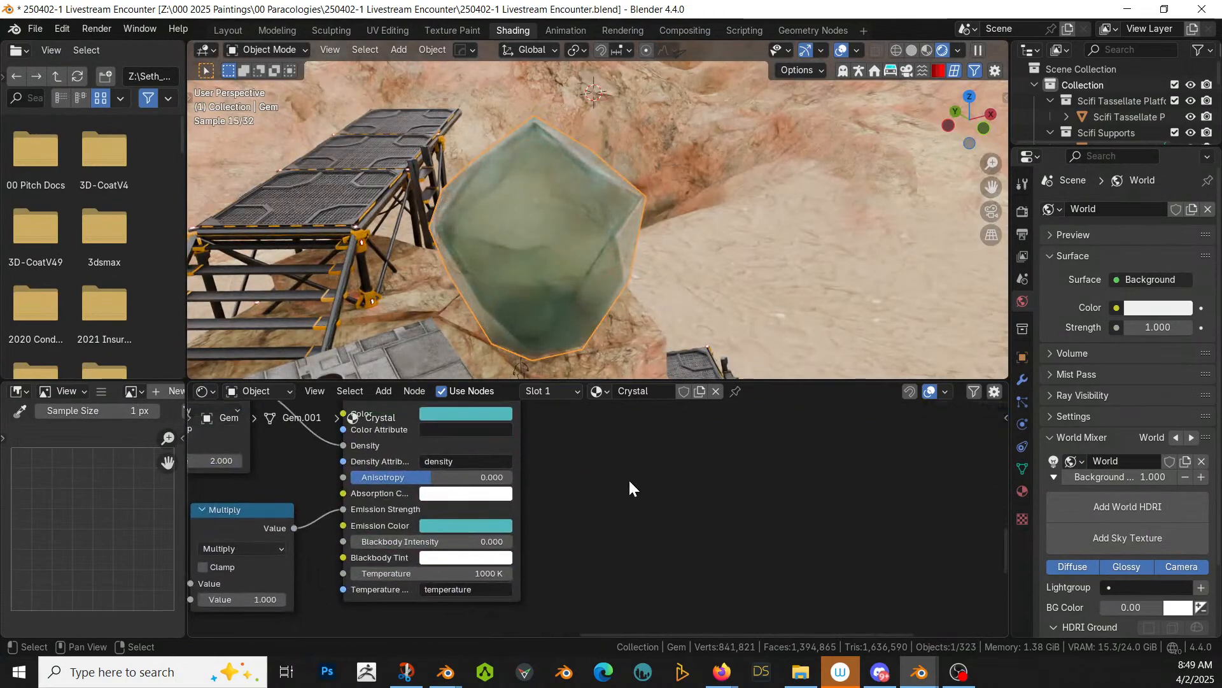
middle_drag(551, 552, 717, 510)
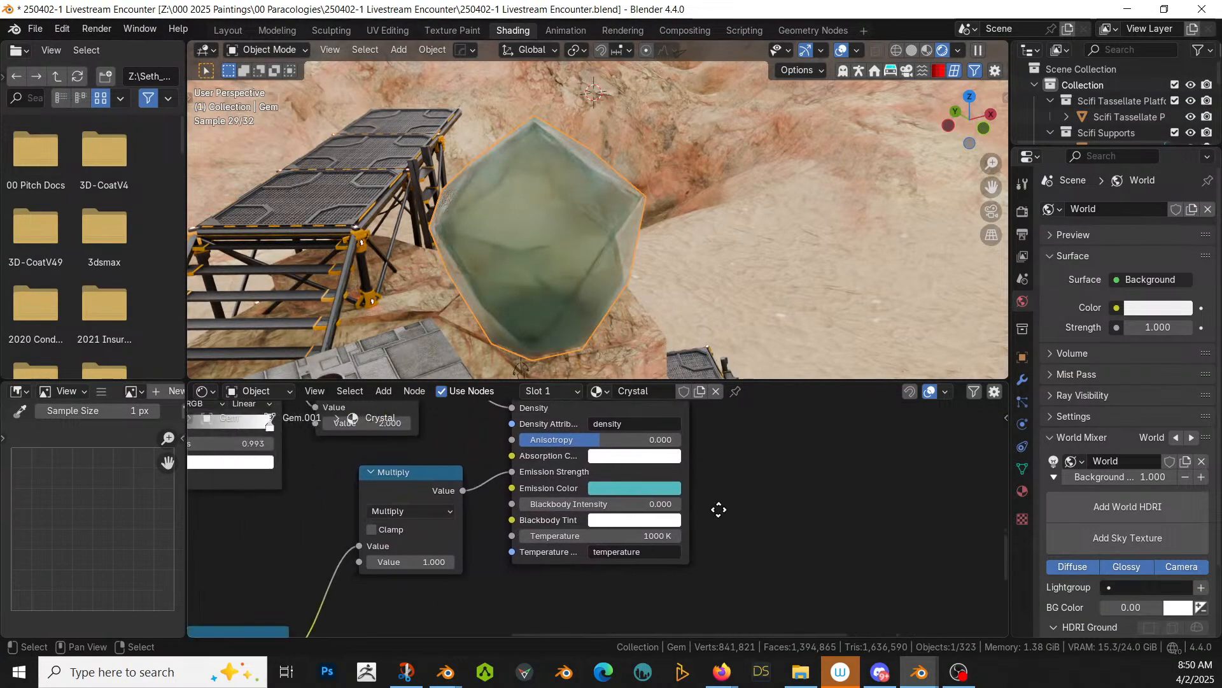
scroll(487, 593, up, 1)
mouse_move(399, 565)
mouse_down()
mouse_move(541, 565)
mouse_move(391, 565)
mouse_up()
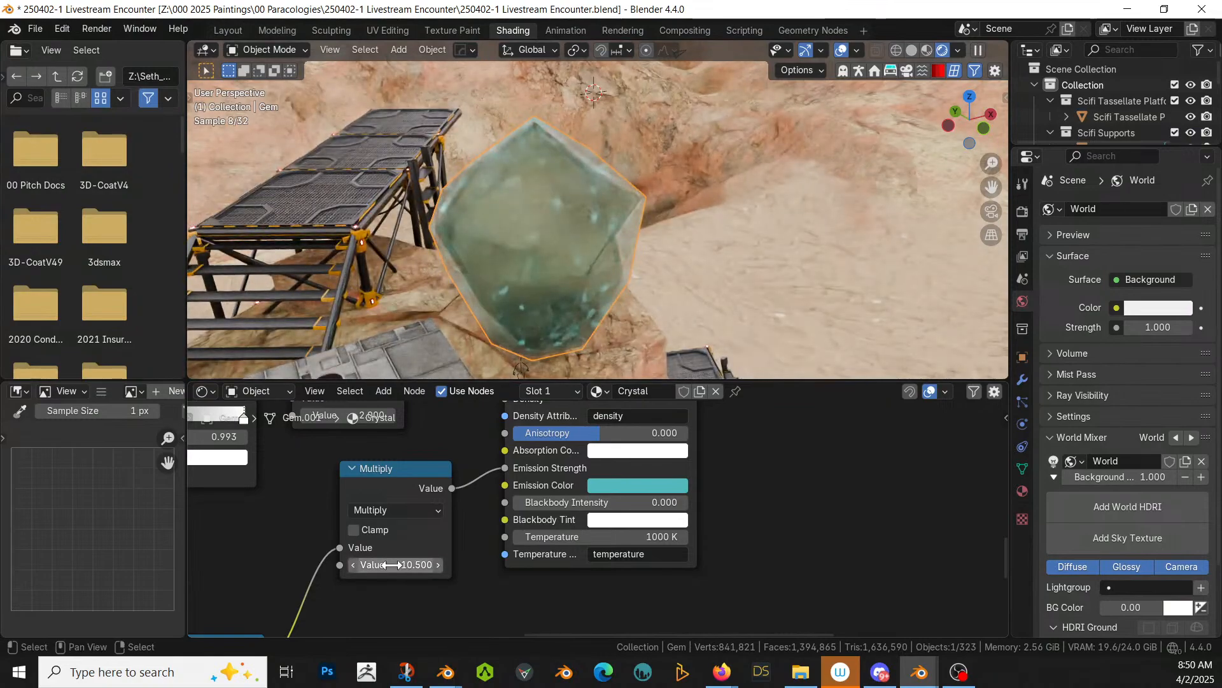
Step: Move the black stop of the Color Ramp driving the gem's emission to position 0.455
middle_drag(274, 565, 546, 604)
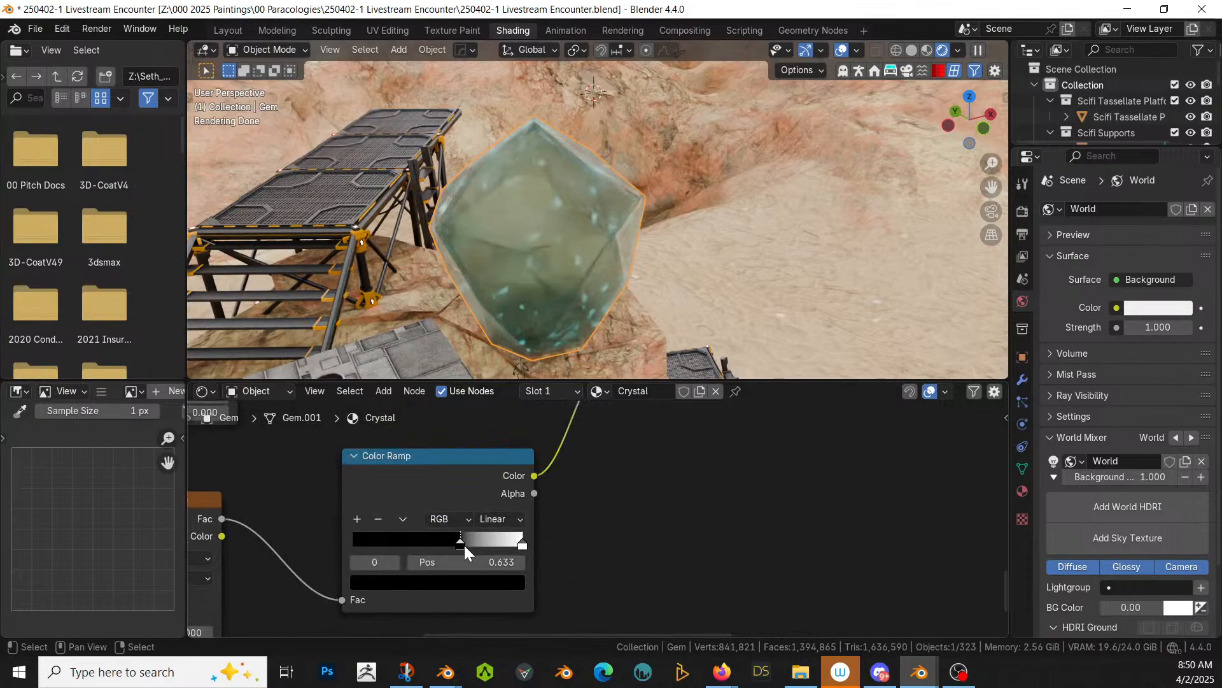
drag(464, 544, 433, 547)
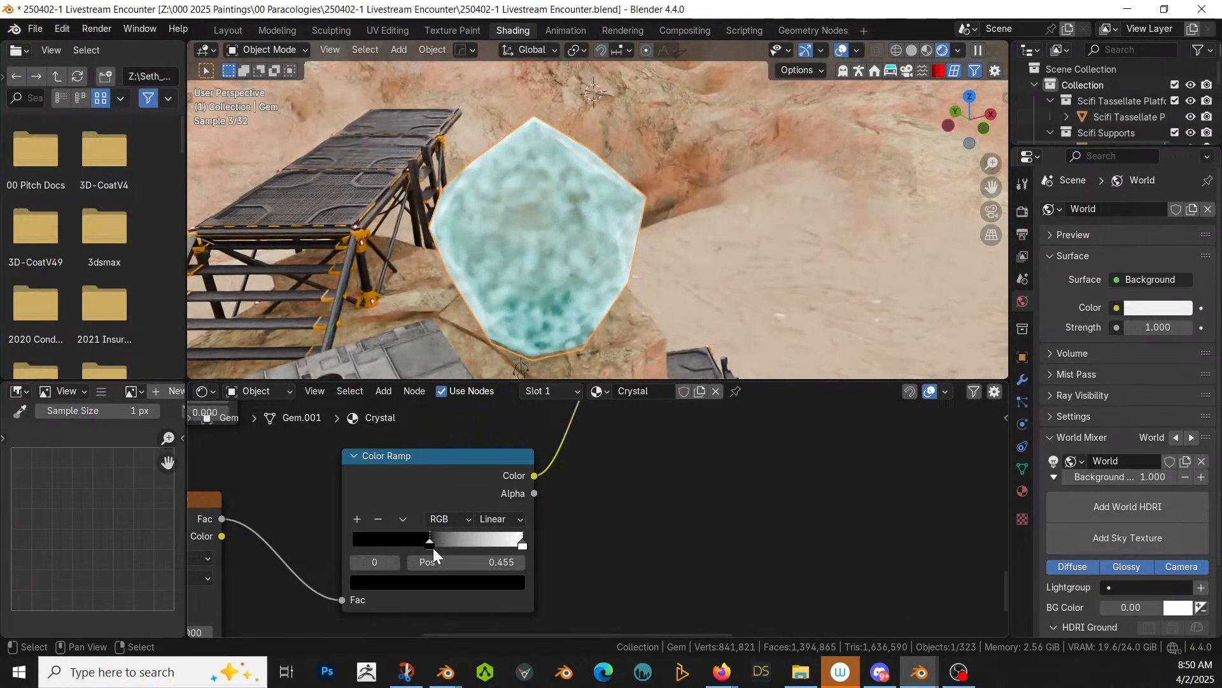
Step: Try 1 in the Multiply node feeding Emission Strength, settle on 2, and view the gem from a lower angle
middle_drag(640, 560, 514, 419)
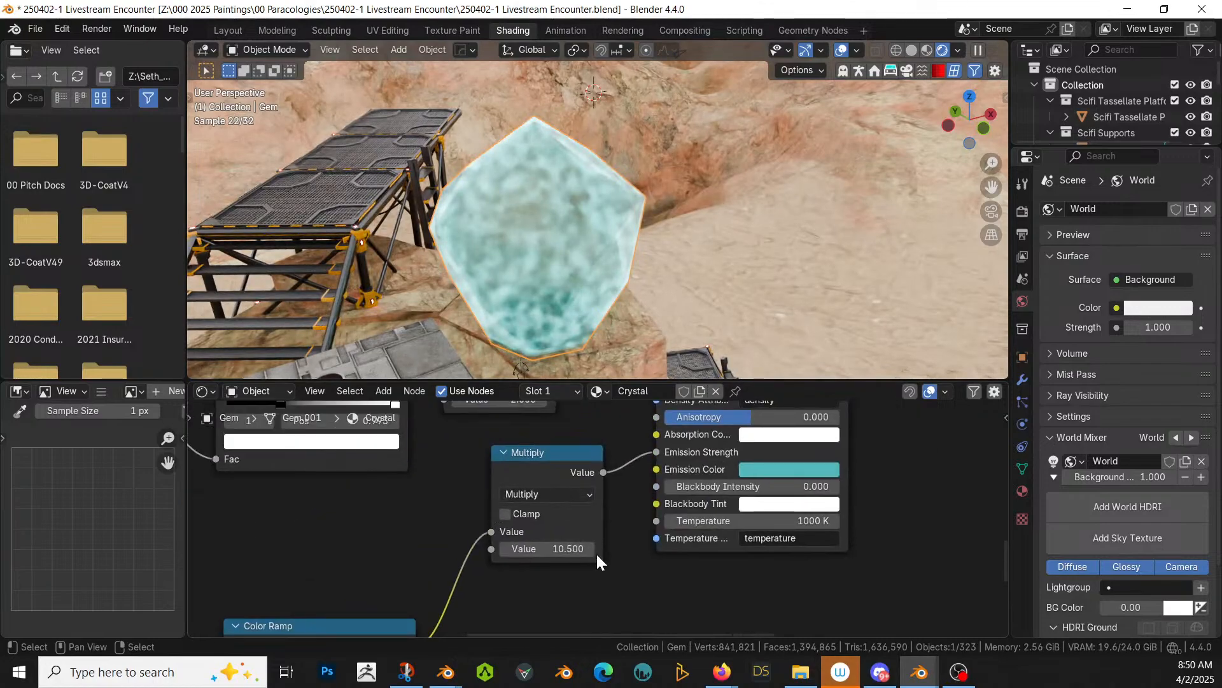
click(548, 549)
text(1)
key(Return)
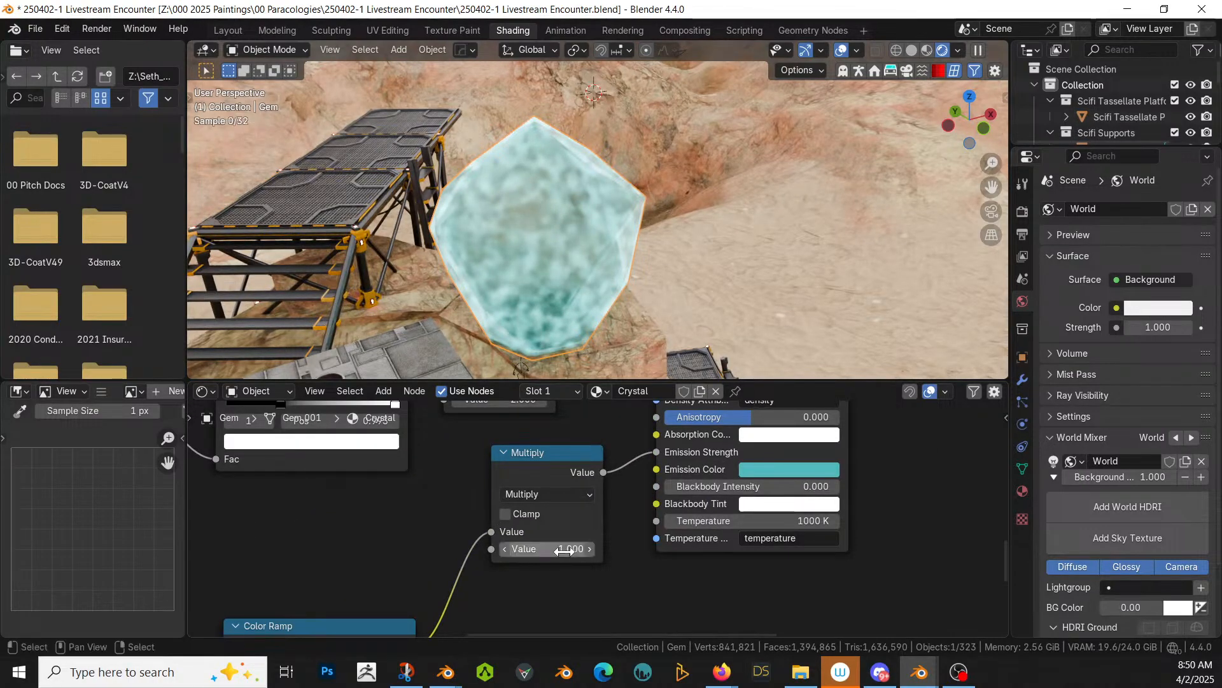
click(565, 549)
text(2)
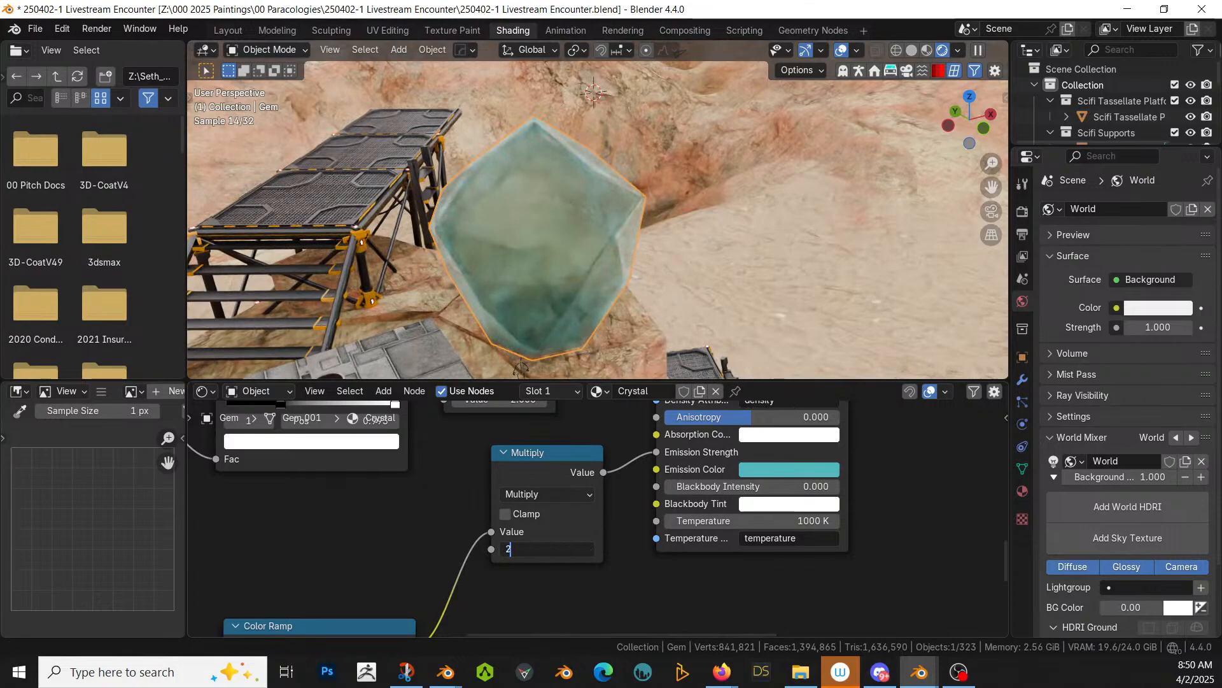
key(Return)
middle_drag(684, 312, 632, 273)
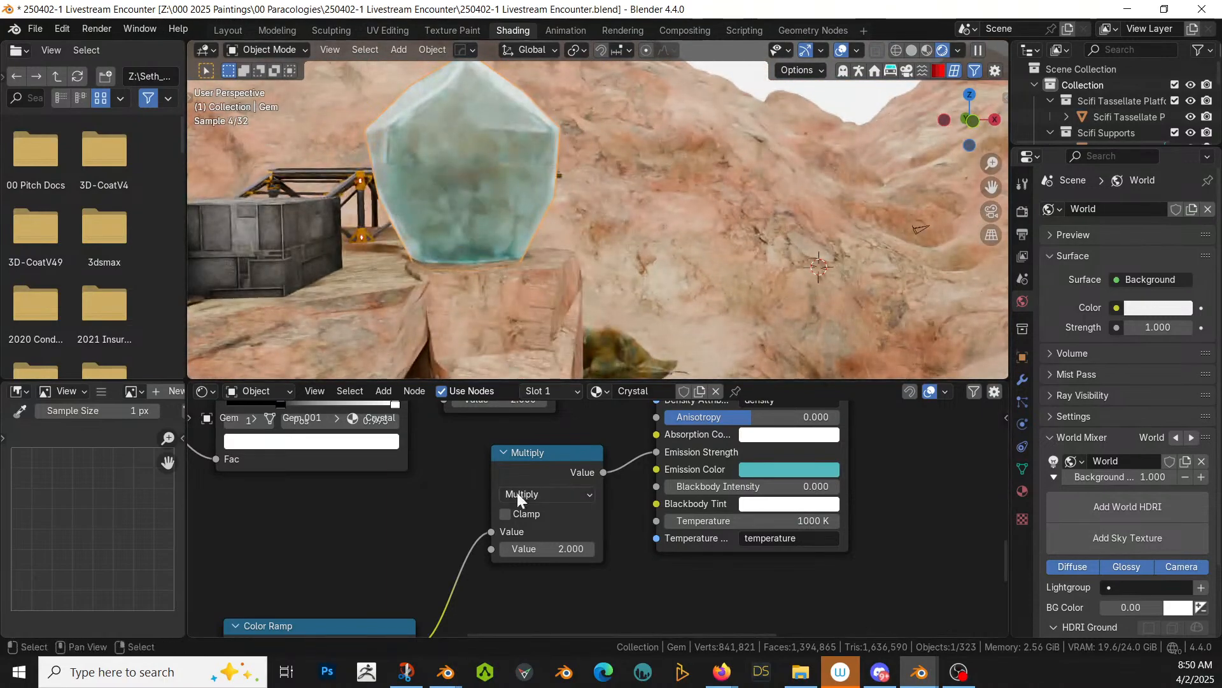
Step: Set the Scale of the Noise Texture that feeds the emission Color Ramp to 5
middle_drag(378, 516, 647, 545)
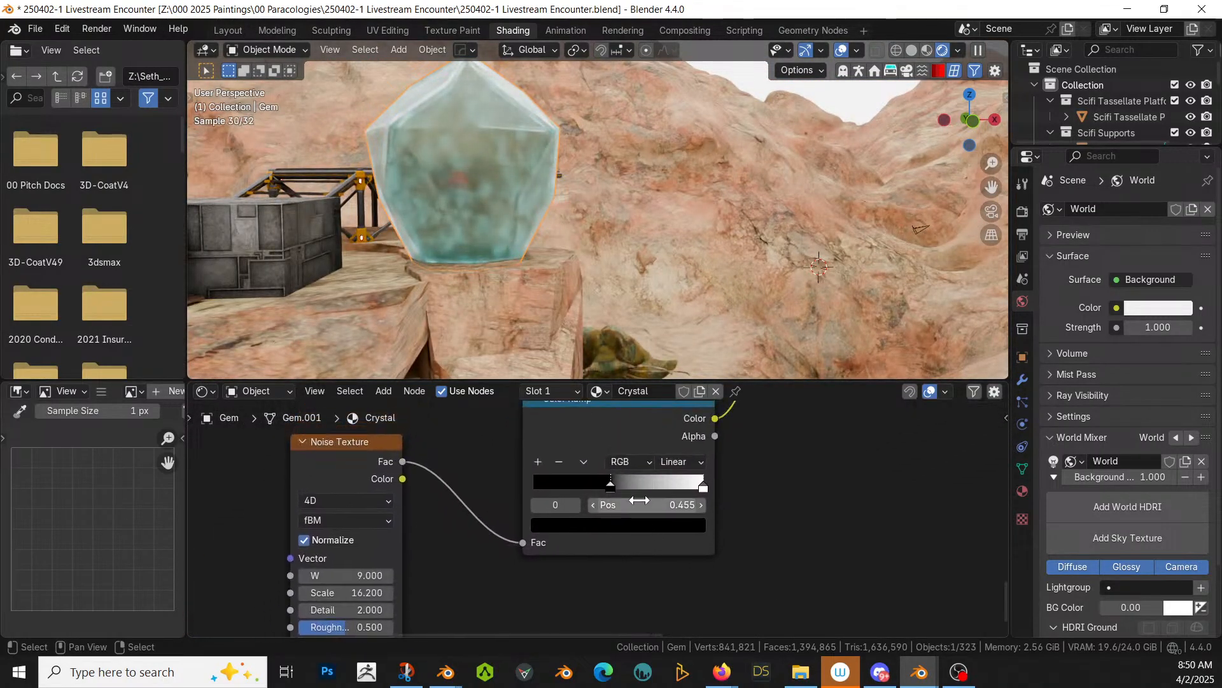
click(355, 593)
text(5)
key(Return)
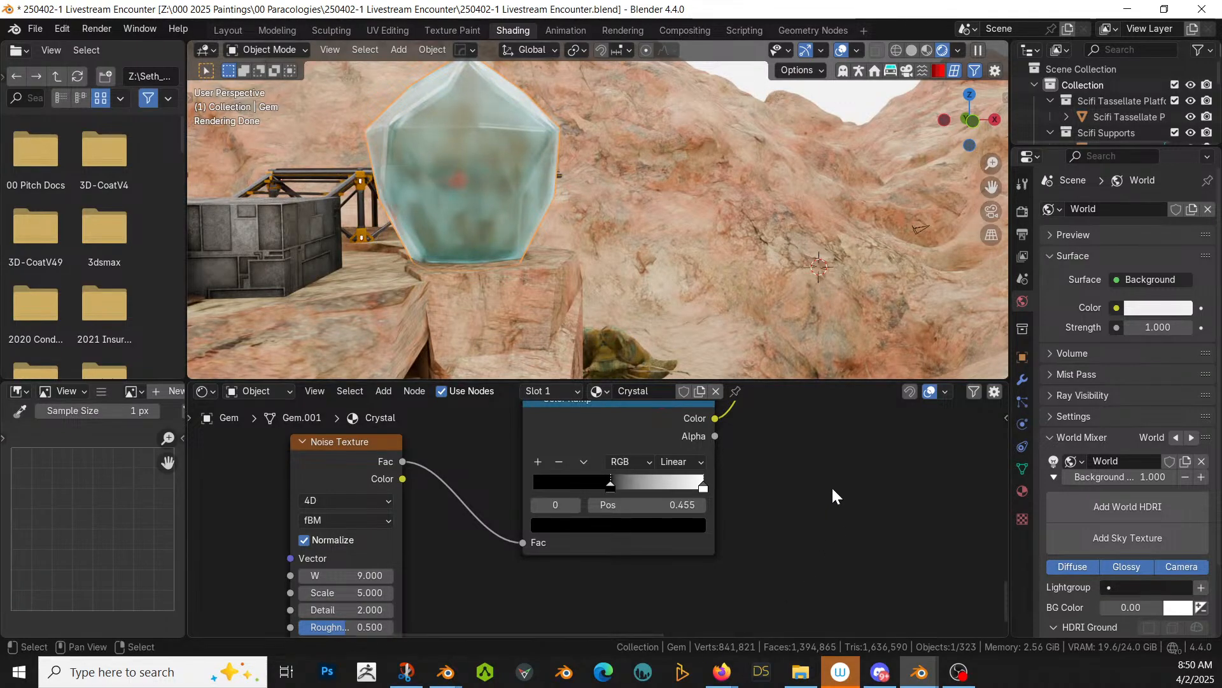
Step: Change the gem volume's Emission Color to a pale olive green, #B6BB9FFF, after trying stronger yellows
middle_drag(919, 542, 574, 557)
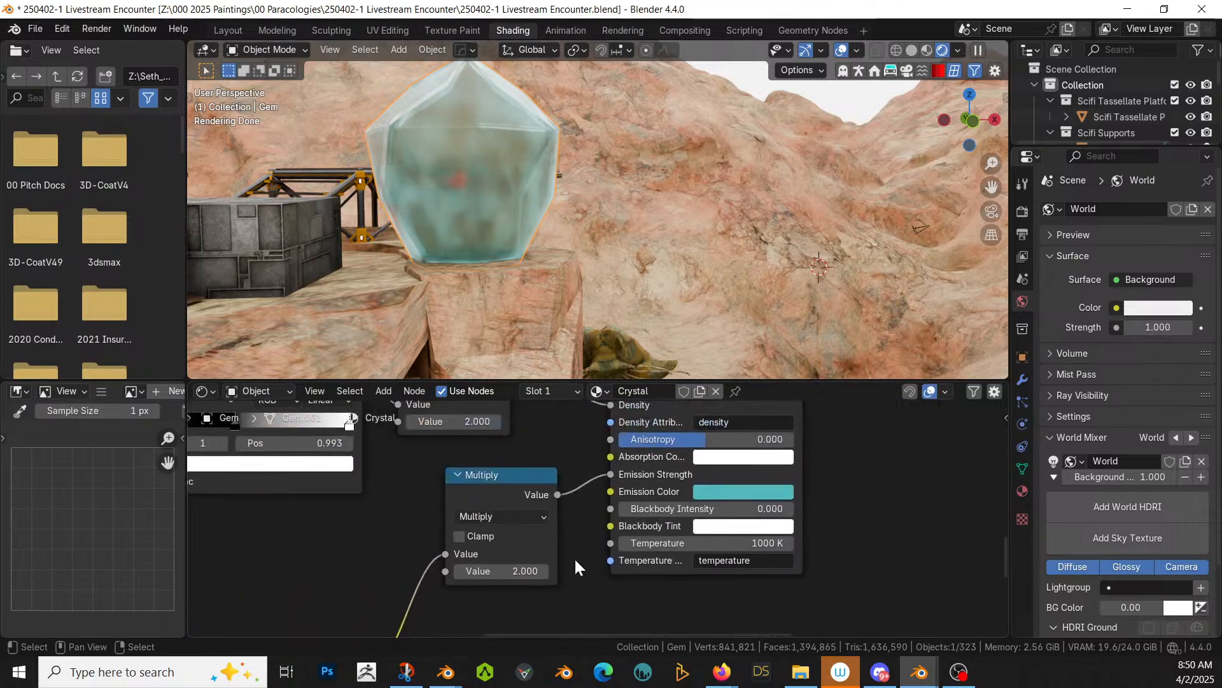
click(750, 494)
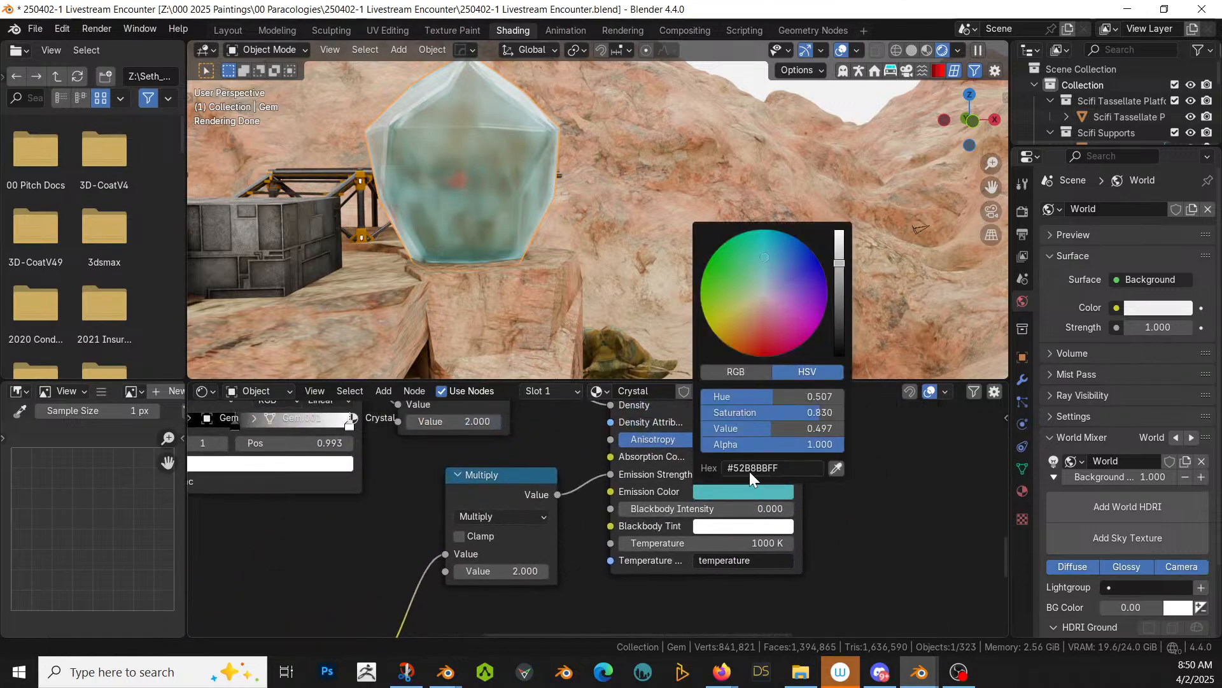
click(748, 303)
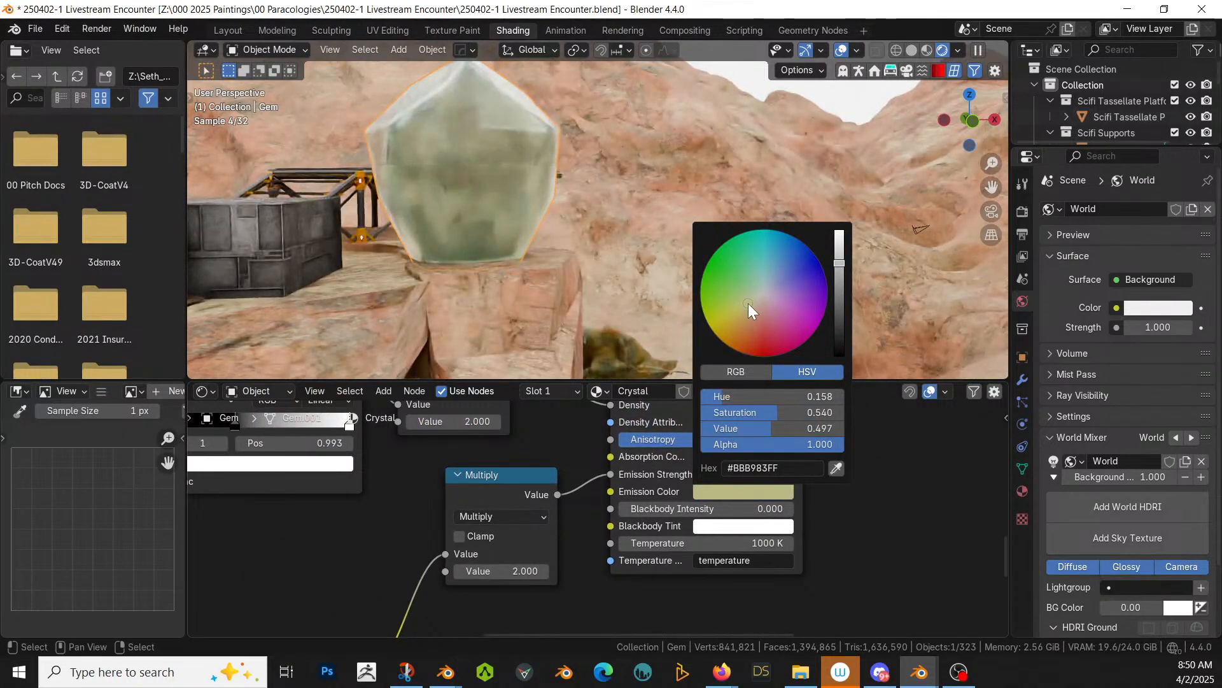
click(728, 323)
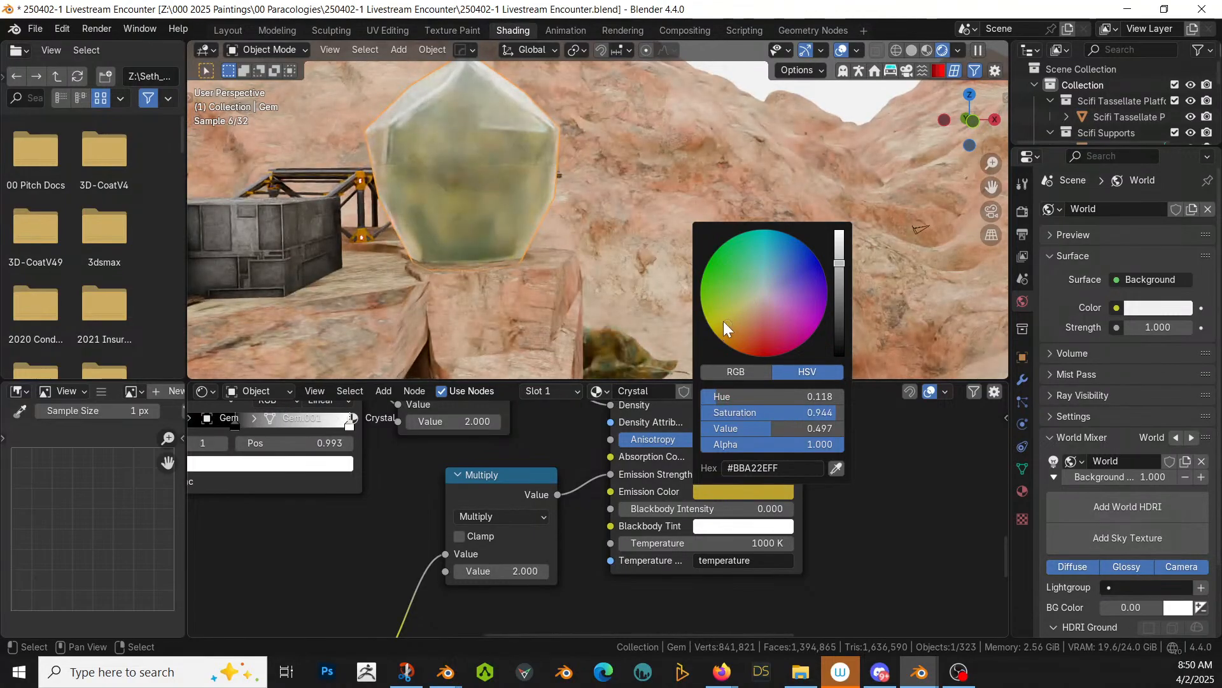
click(755, 296)
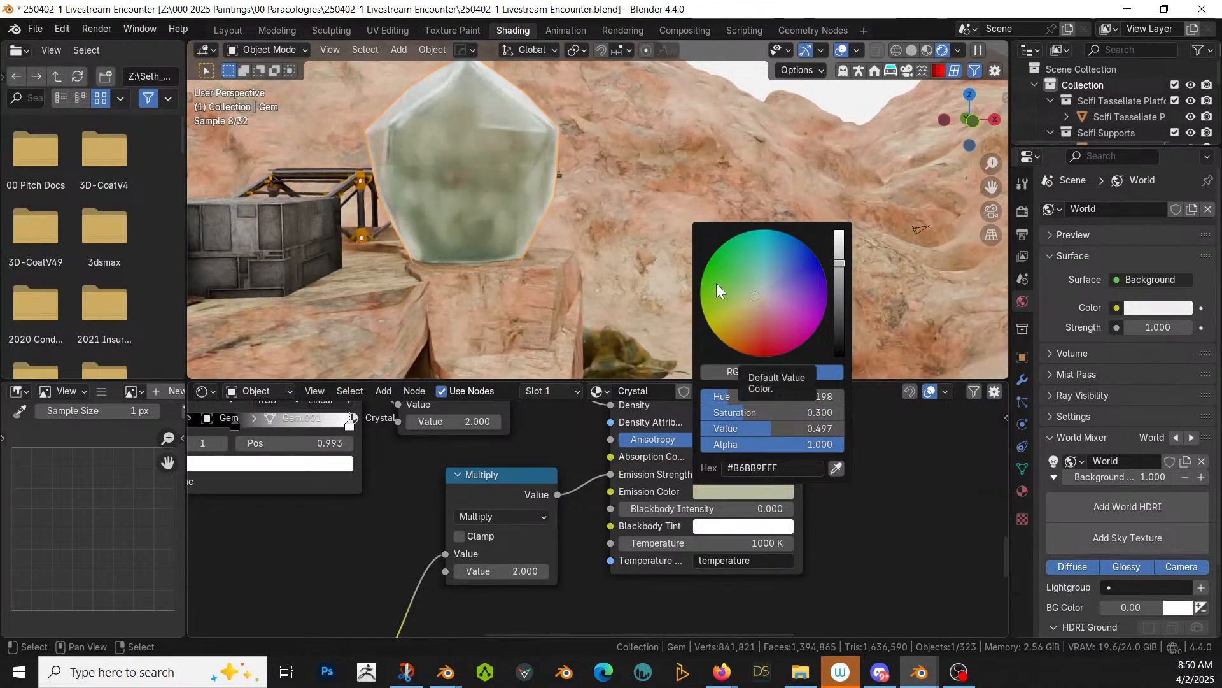
middle_drag(516, 200, 527, 219)
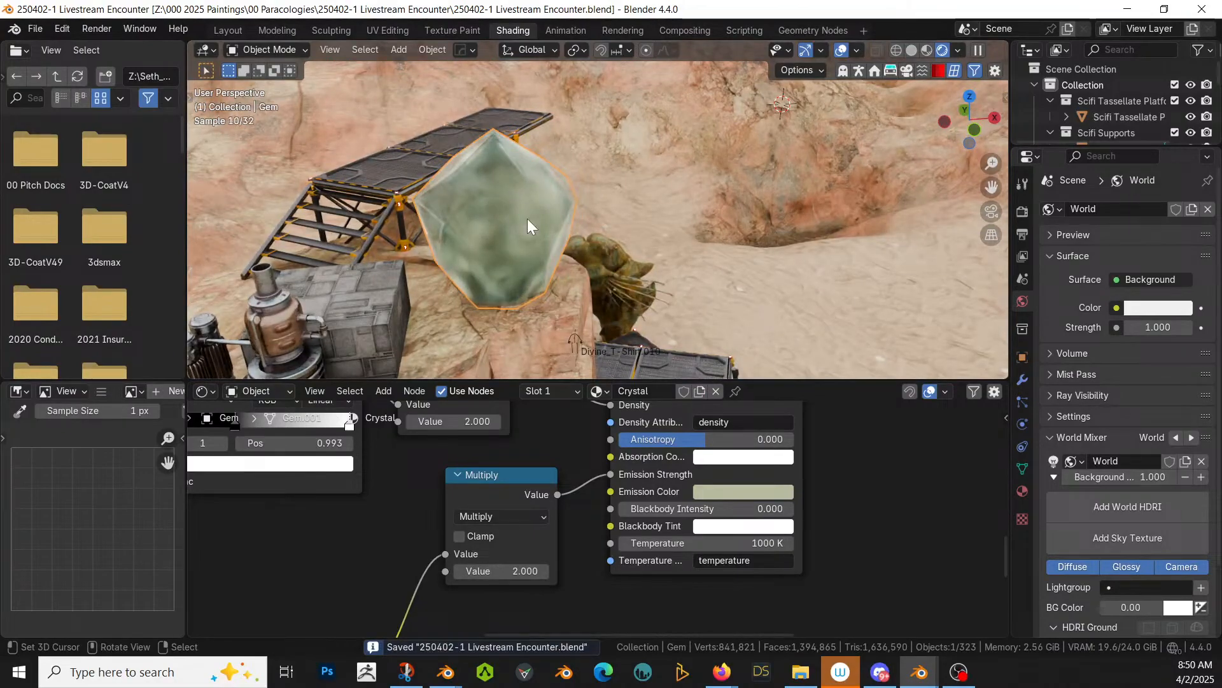
Step: Delete the grey box beside the gem on the rock column and view the wider scene
click(331, 306)
key(Delete)
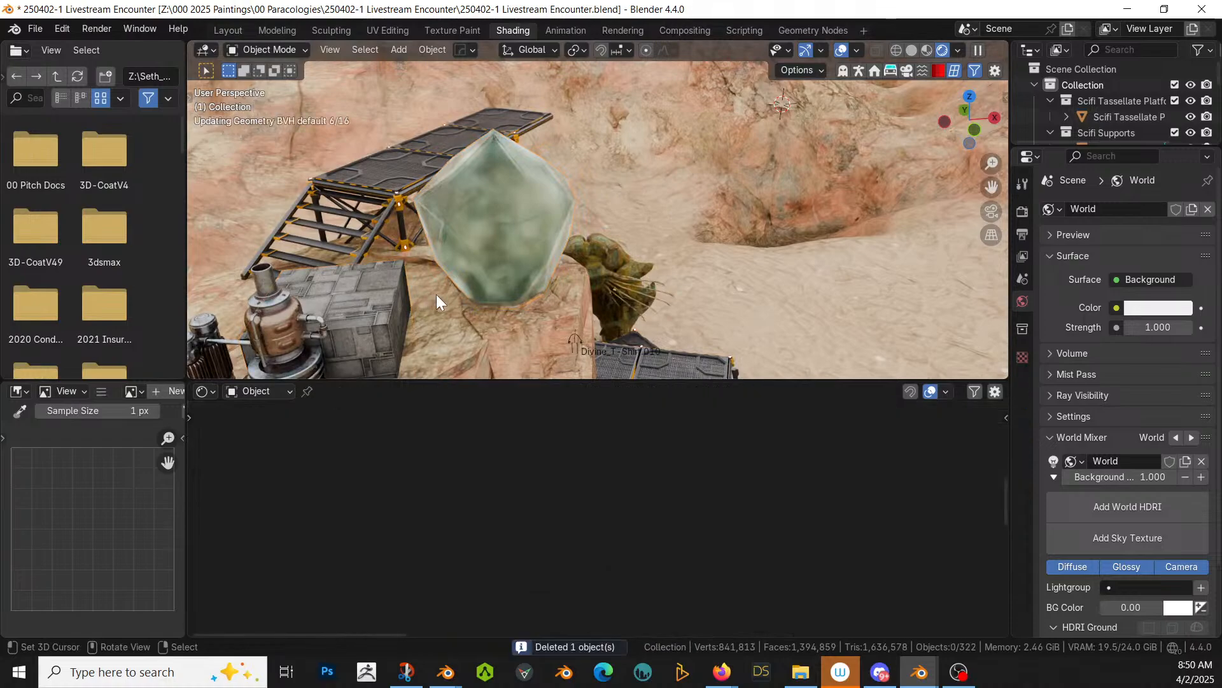
scroll(504, 278, down, 3)
scroll(504, 278, down, 3)
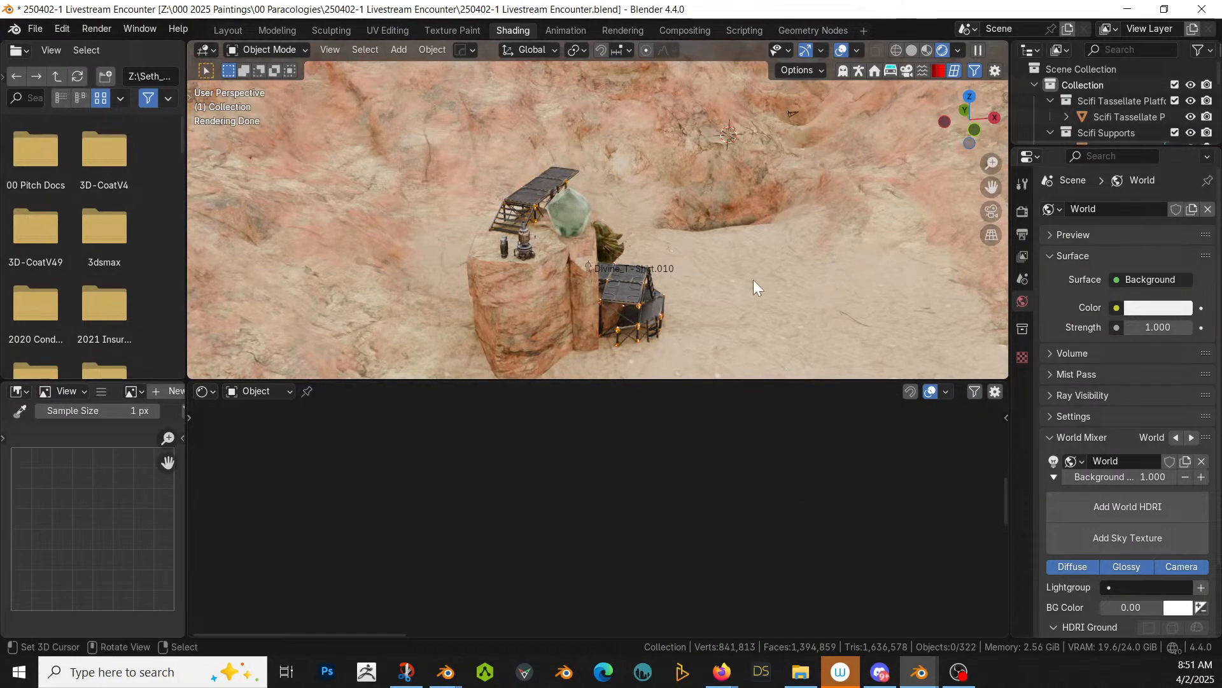
Step: Switch to the Layout workspace and display the viewport in Solid shading with the terrain's outer edge in view
click(228, 30)
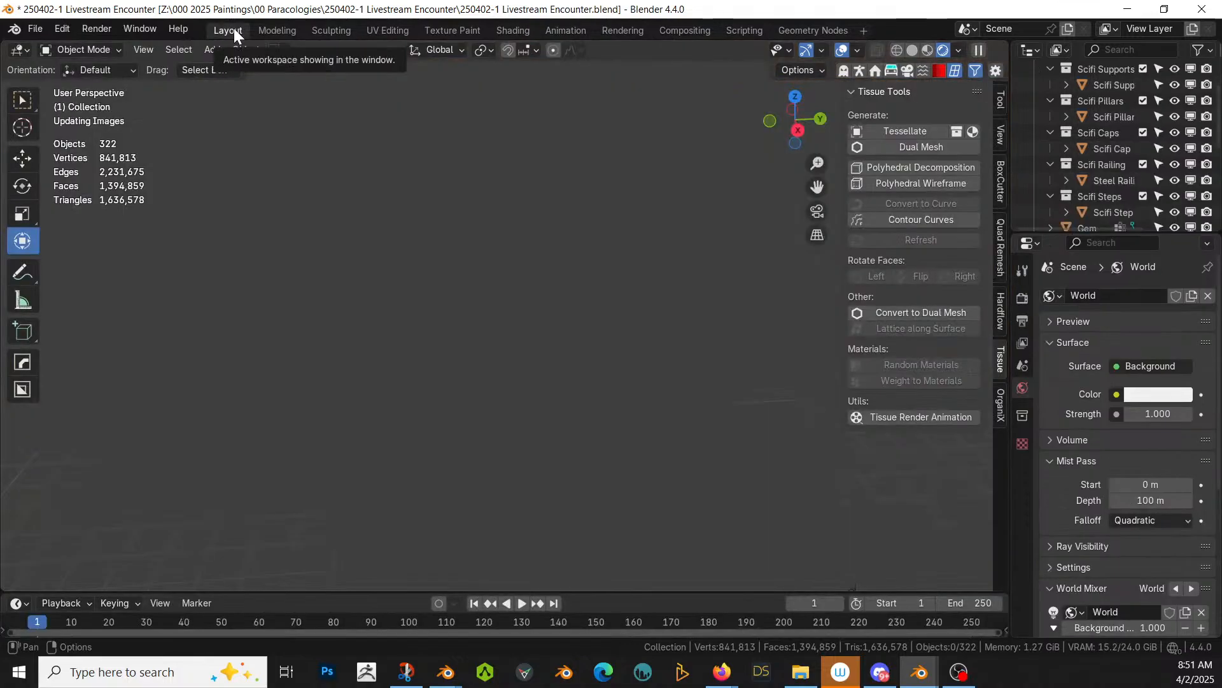
scroll(258, 177, up, 5)
middle_drag(675, 349, 487, 253)
scroll(484, 274, down, 4)
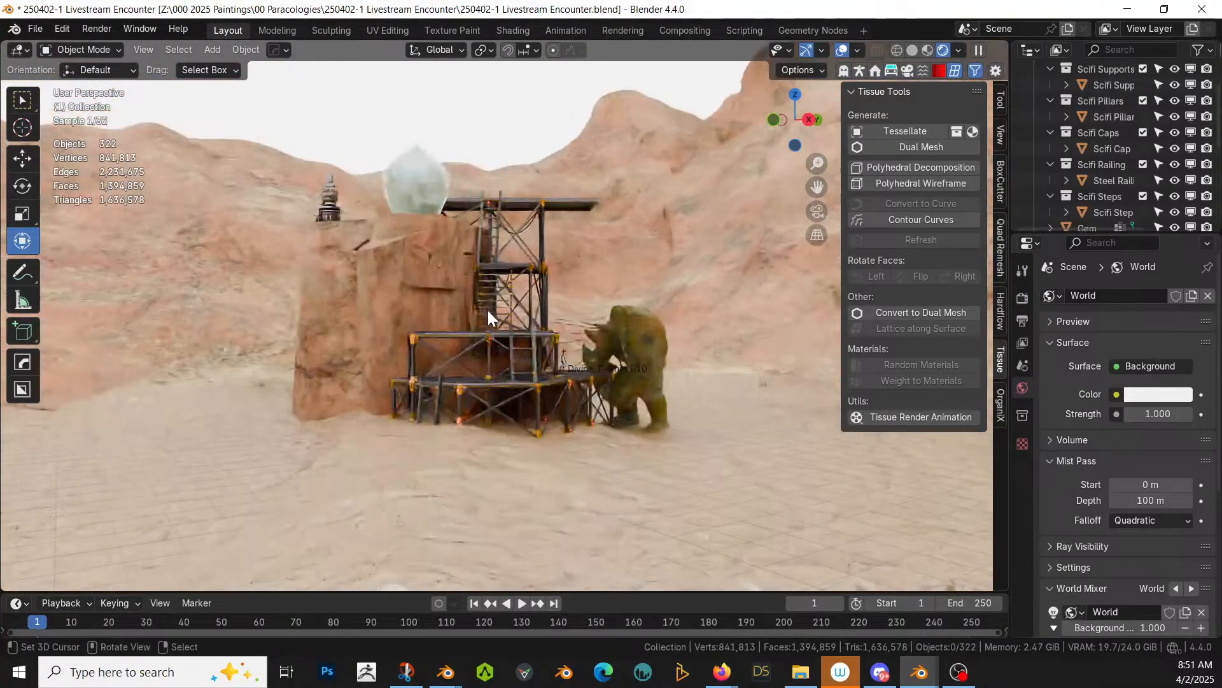
middle_drag(488, 310, 550, 298)
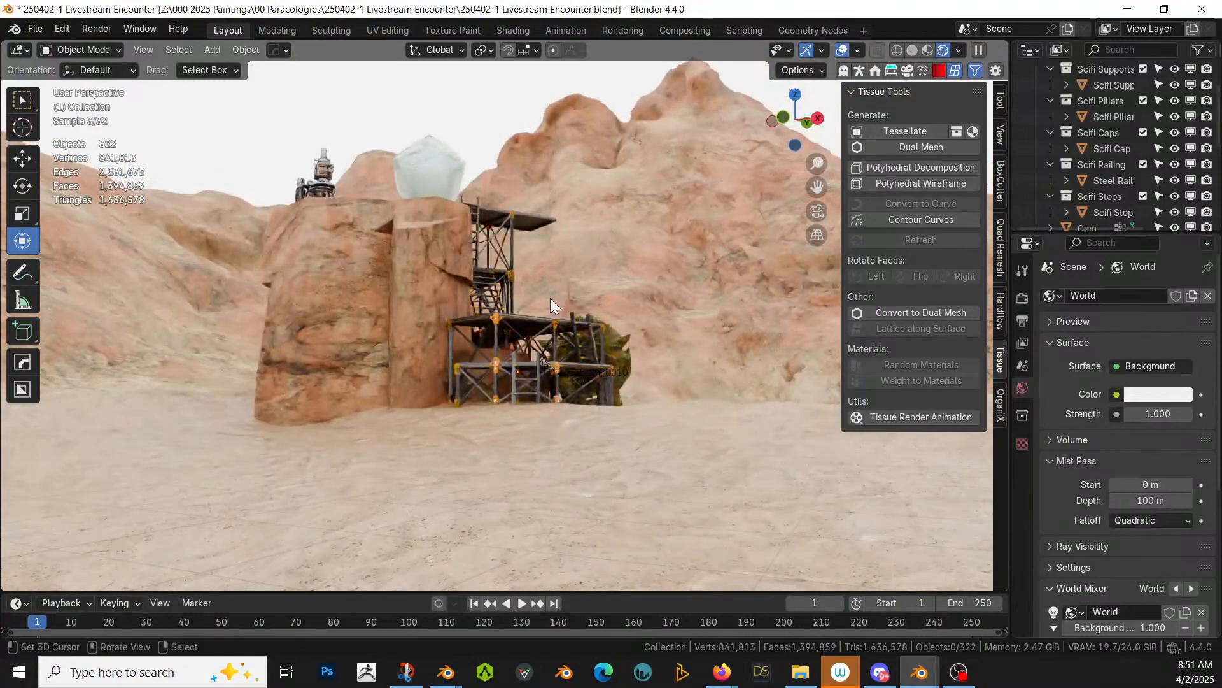
key(z)
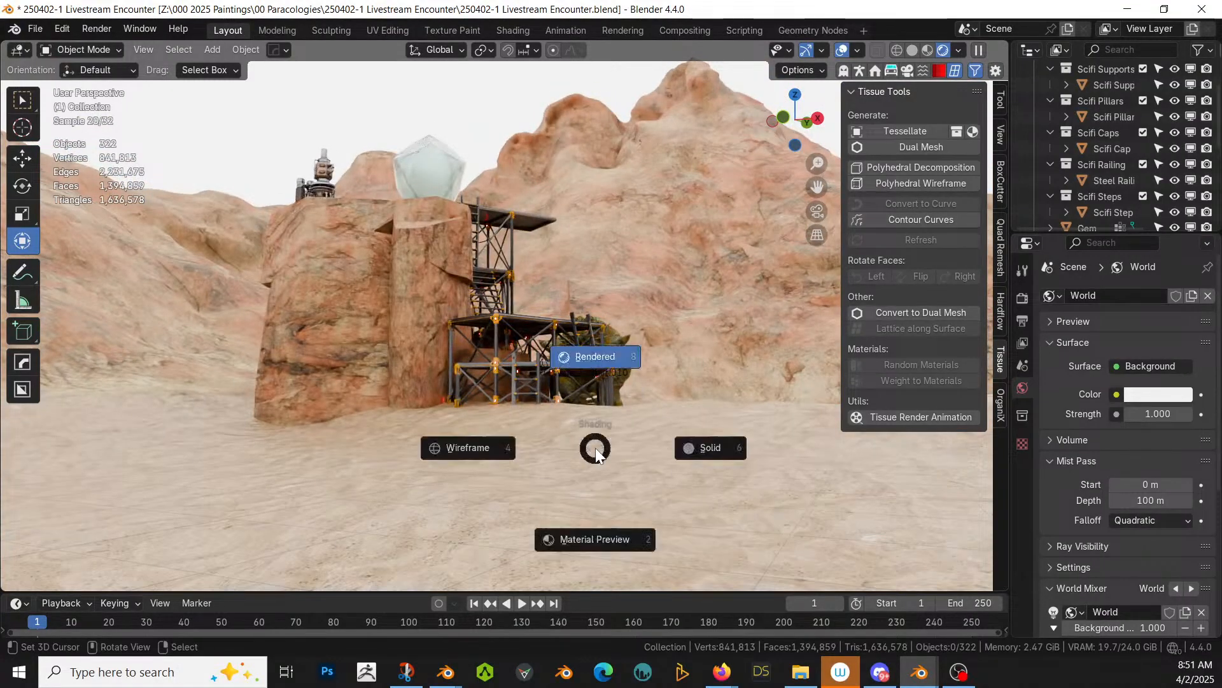
key(6)
scroll(599, 391, down, 6)
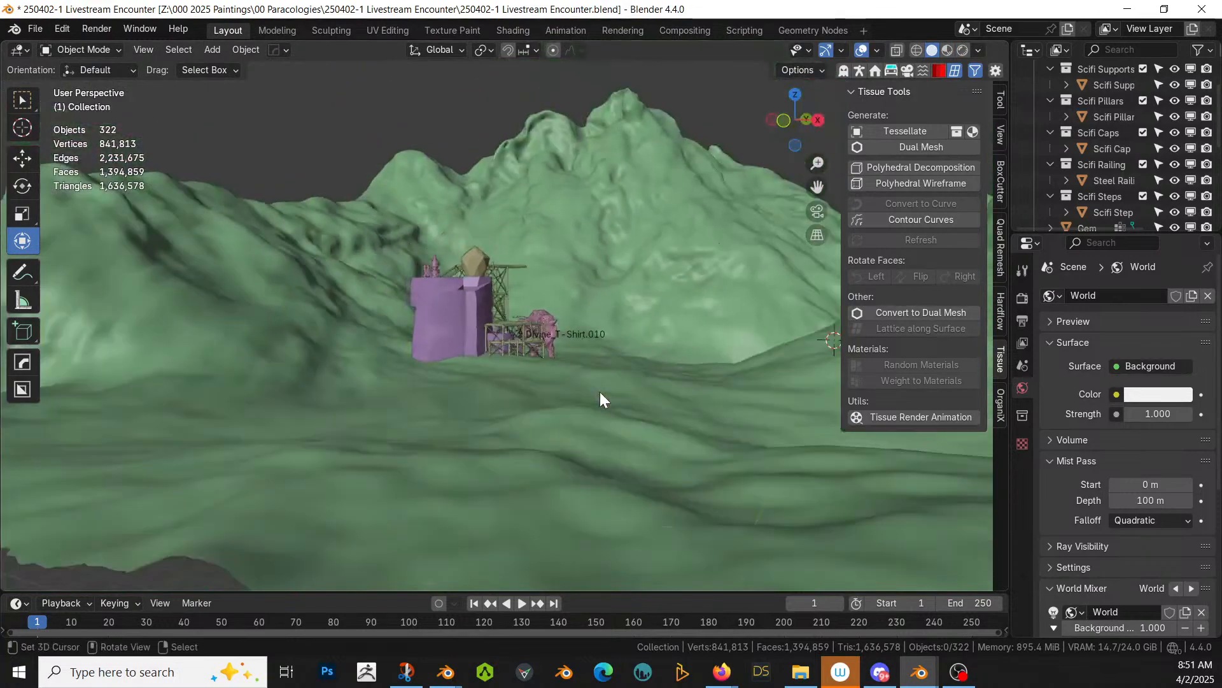
middle_drag(600, 392, 274, 376)
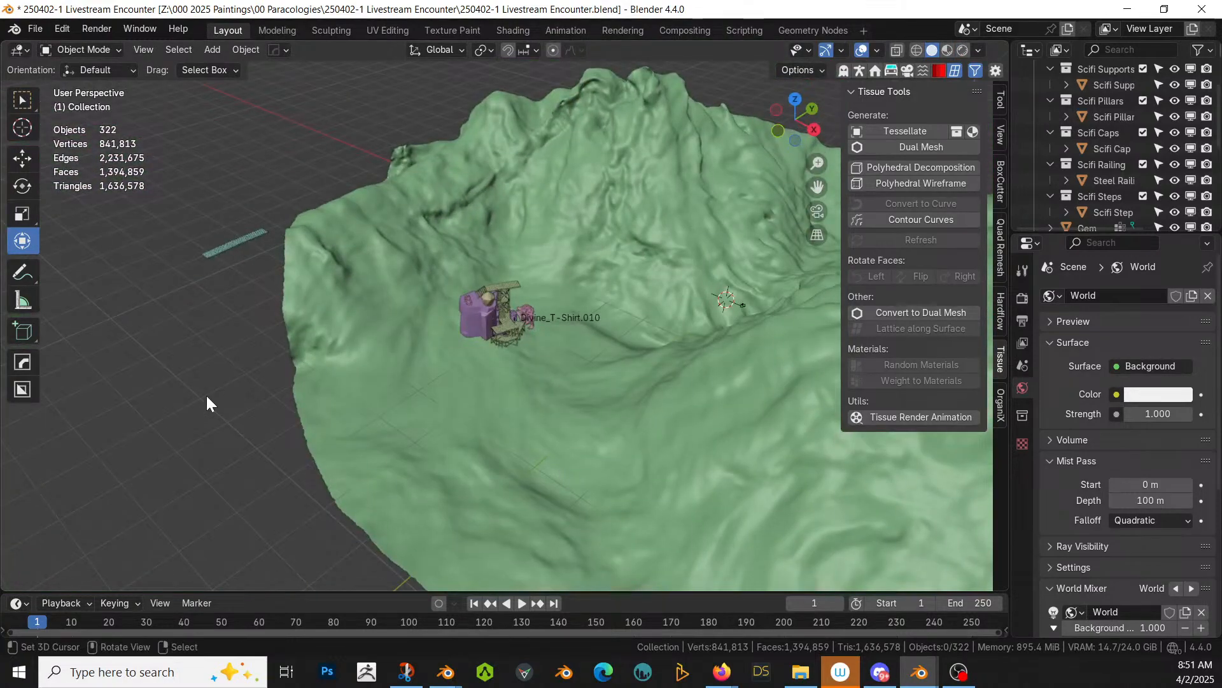
Step: Add a cube in the empty space beside the terrain and assign it as the Geo-Scatter emitter
key(shift+a)
mouse_move(168, 241)
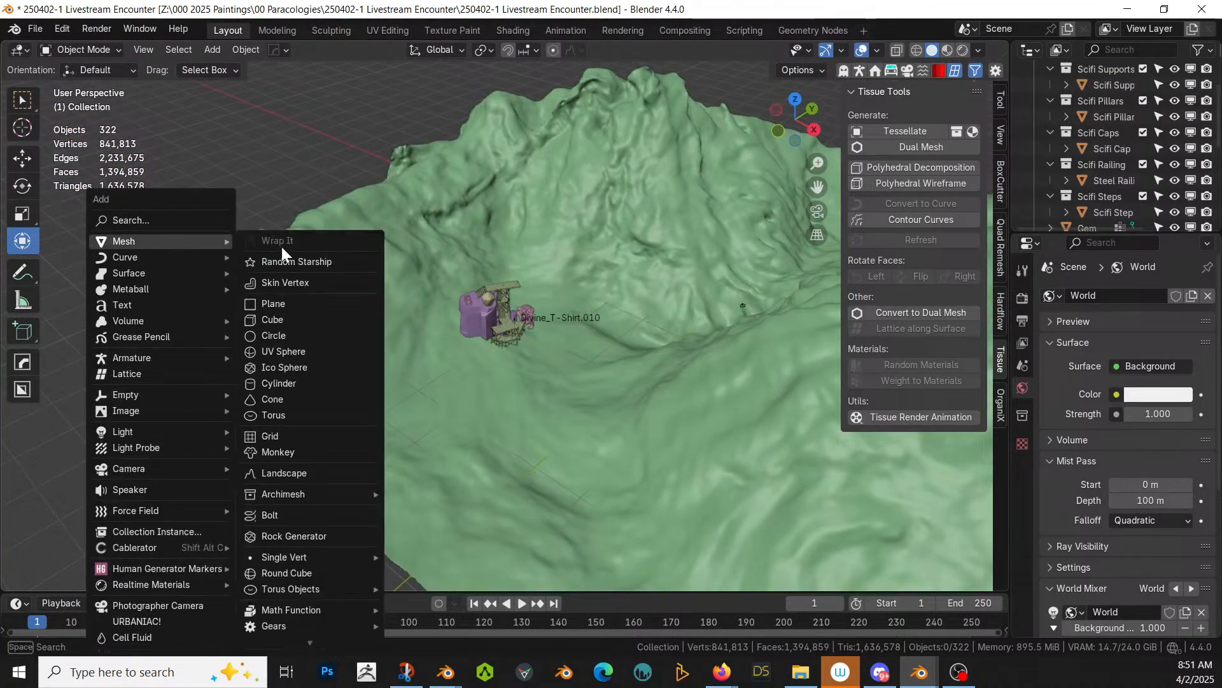
click(322, 319)
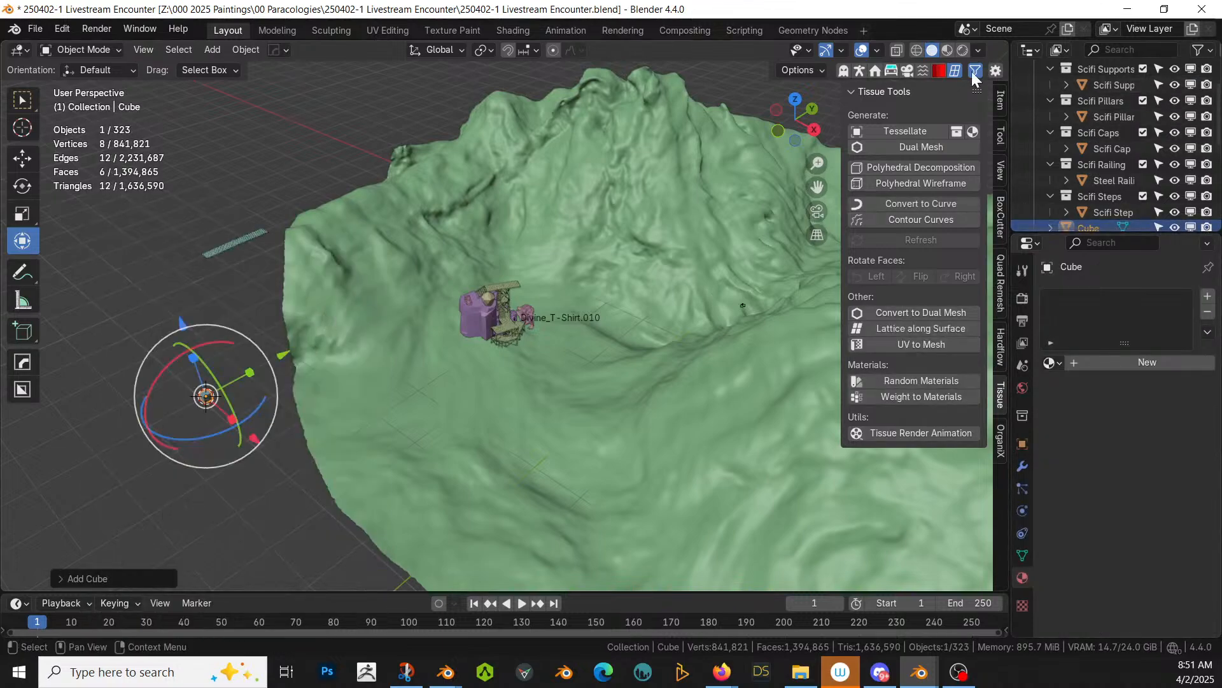
click(908, 70)
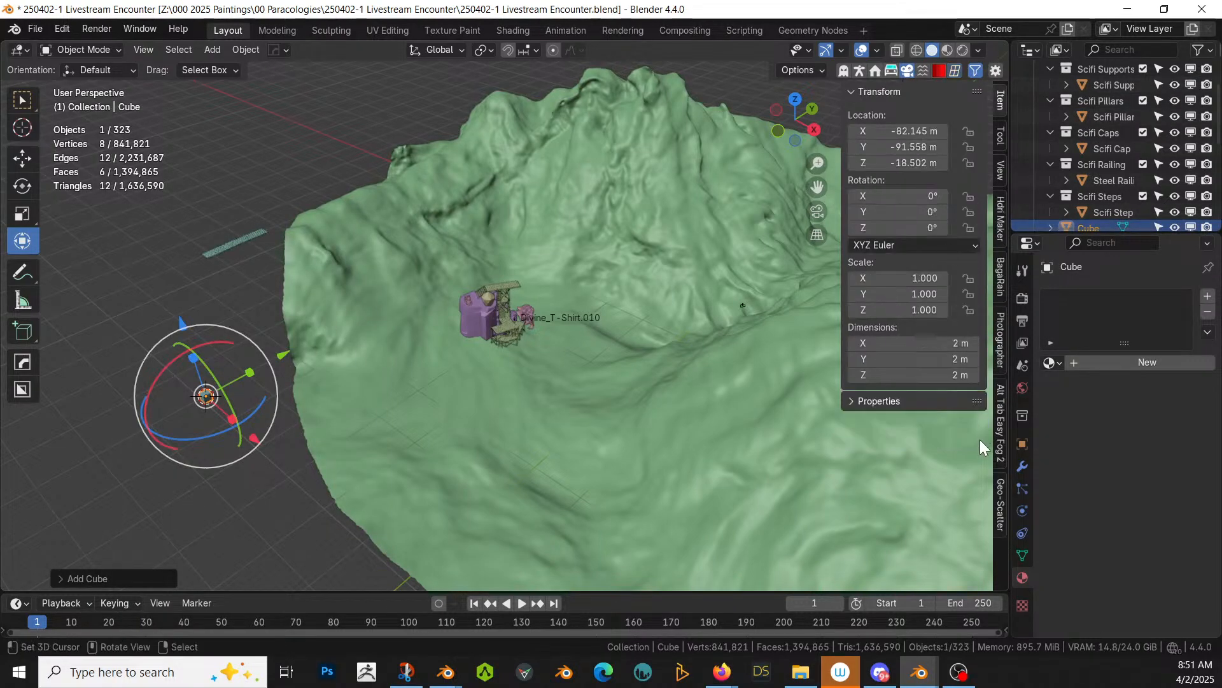
click(1001, 508)
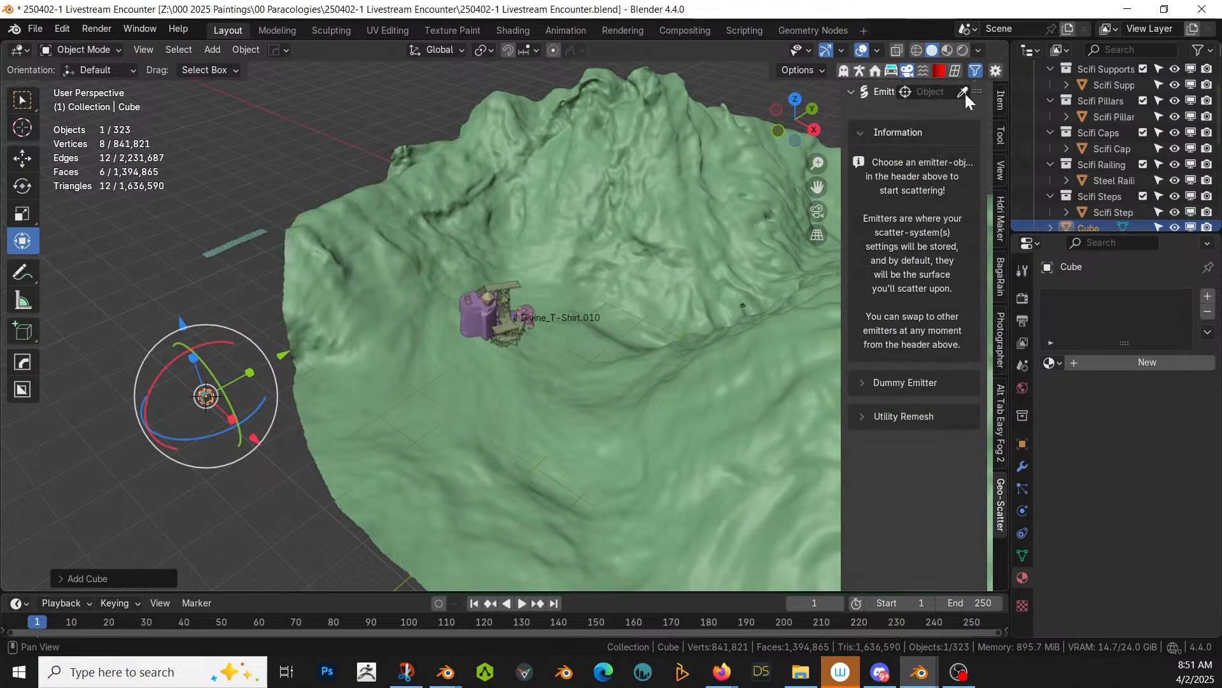
click(963, 91)
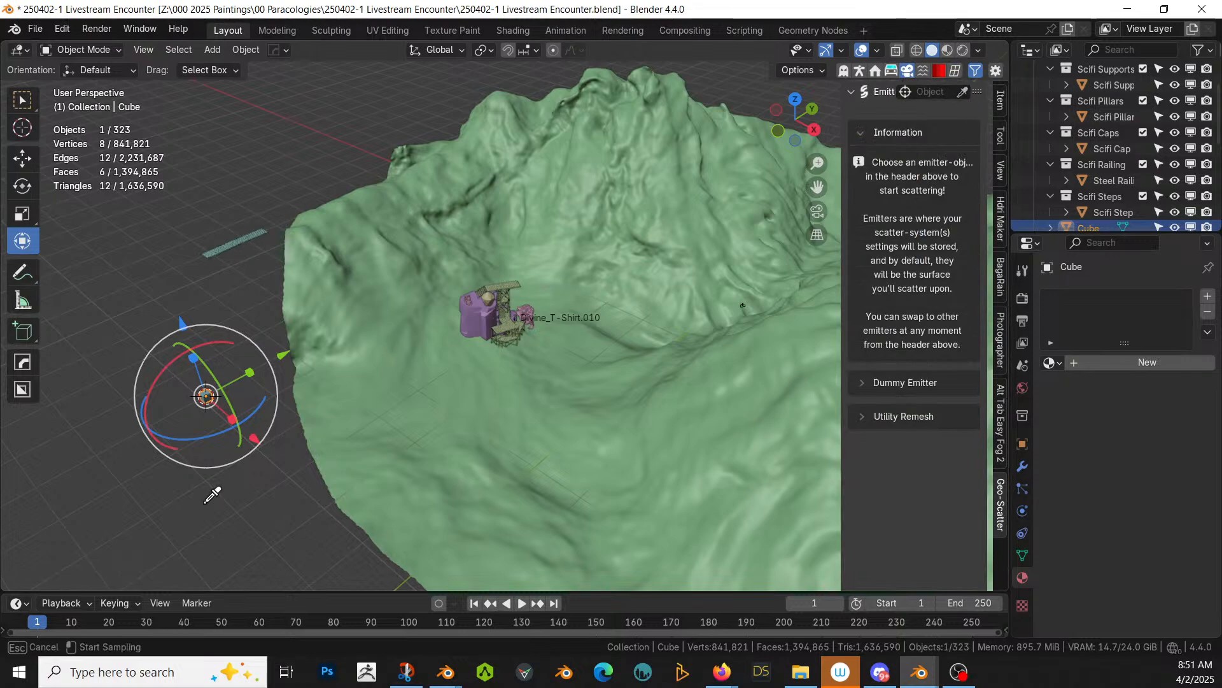
click(205, 393)
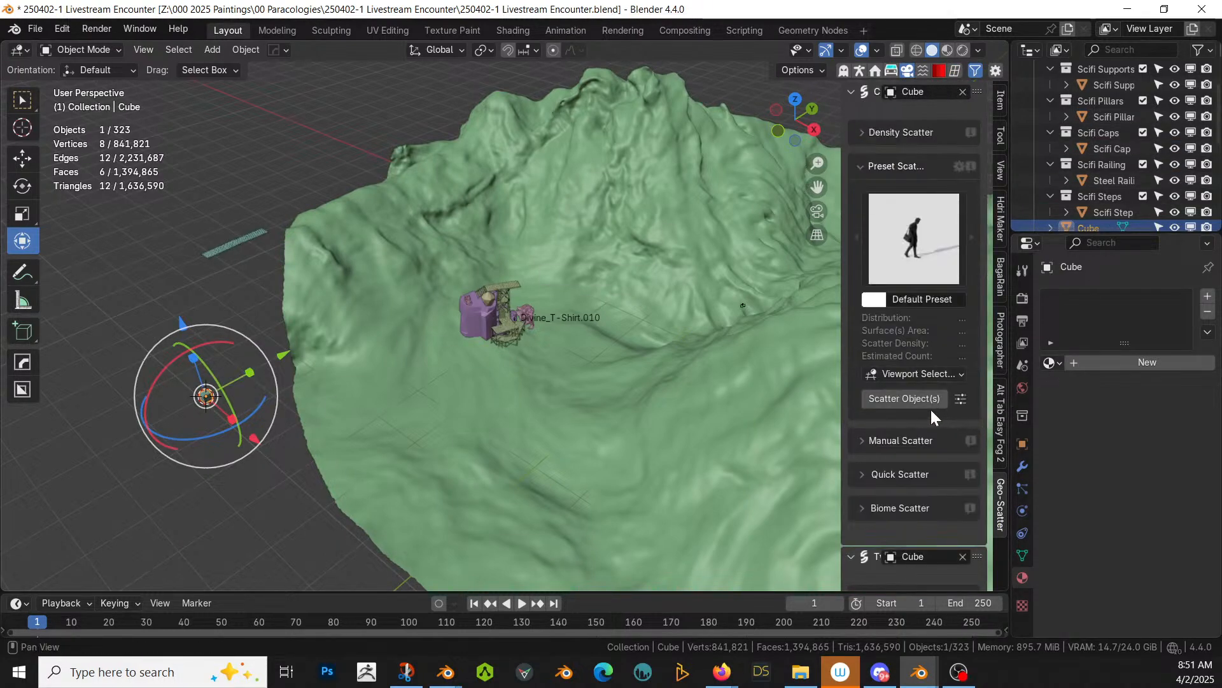
Step: Open the Geo-Scatter biome library for the cube, scatter a biome on it and close the library
click(925, 507)
click(898, 543)
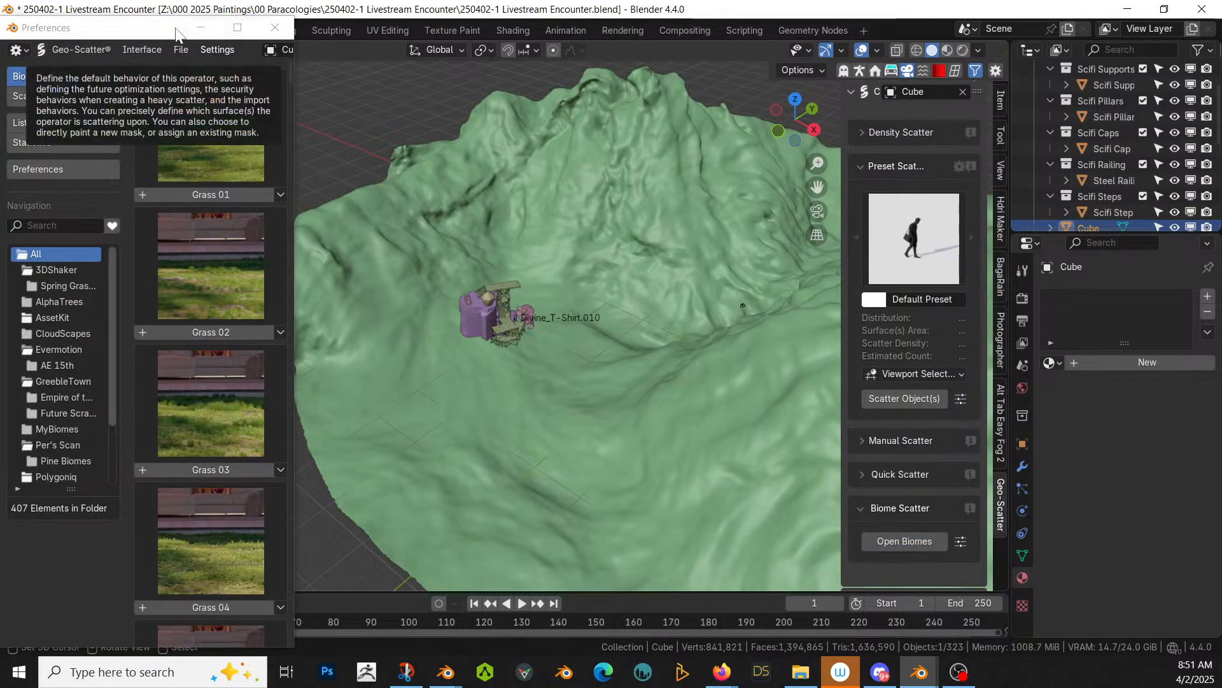
click(274, 27)
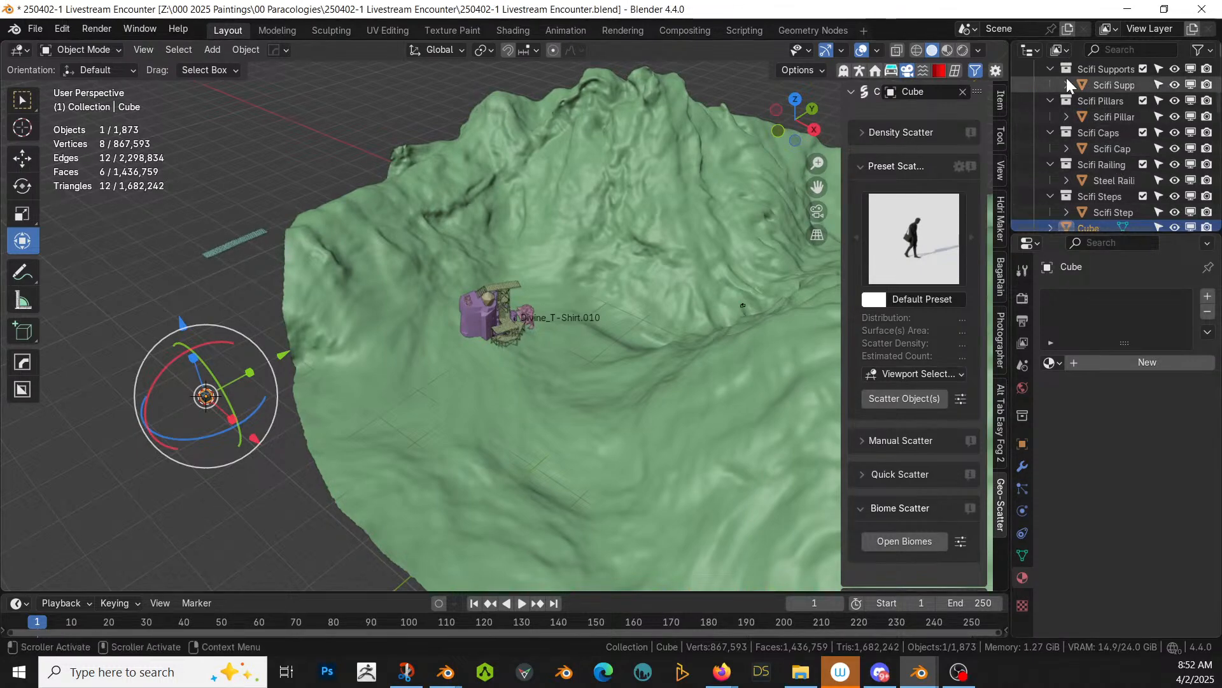
Step: Move the Cube, Gem, GT_ES_Ground and Plane.001 objects out of Collection into the Scene Collection
scroll(1067, 78, up, 4)
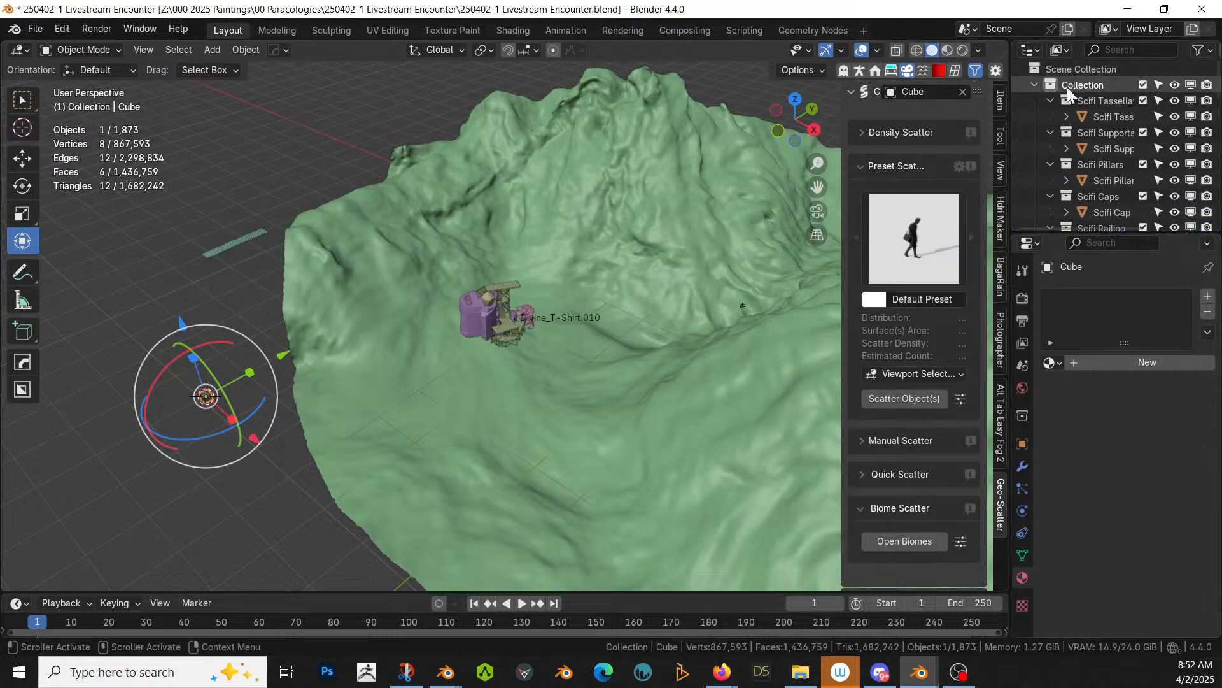
click(1035, 83)
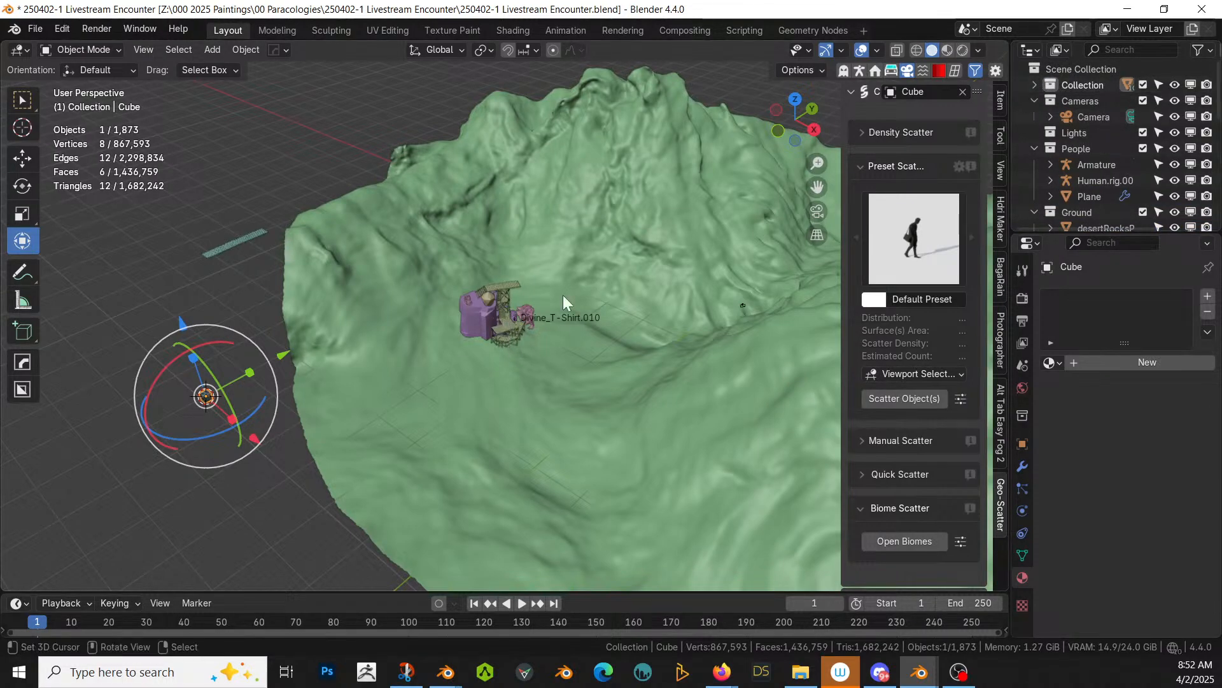
click(1034, 85)
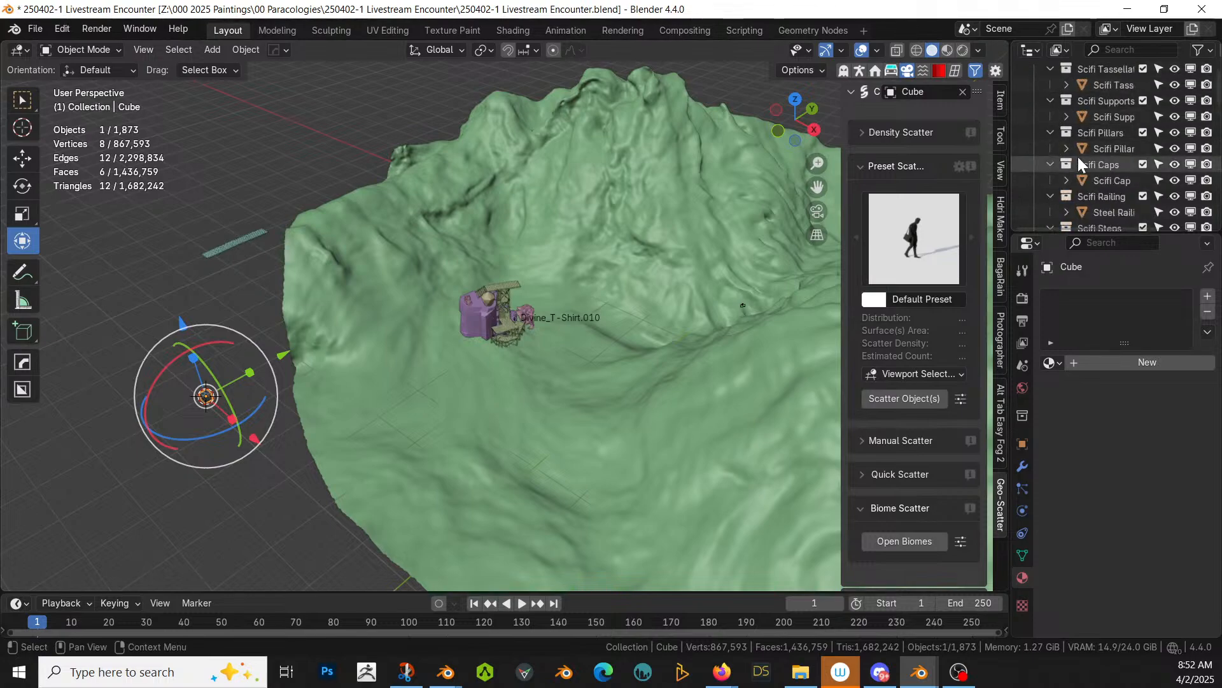
scroll(1079, 156, down, 5)
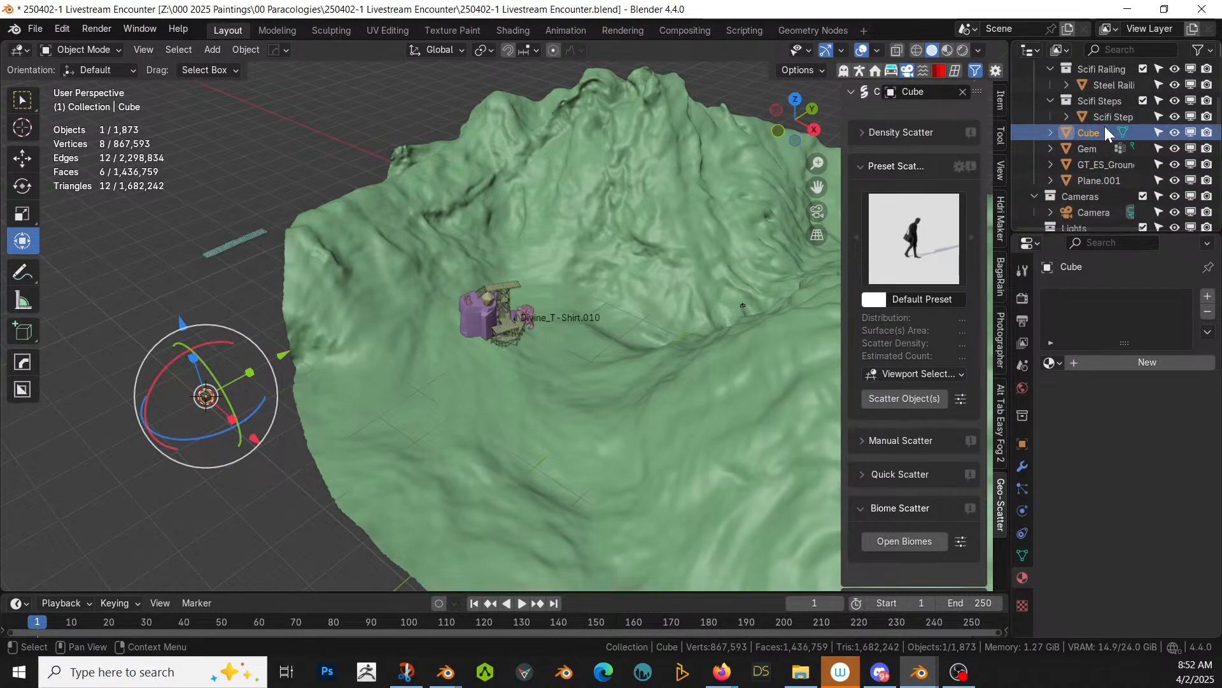
shift+click(1098, 180)
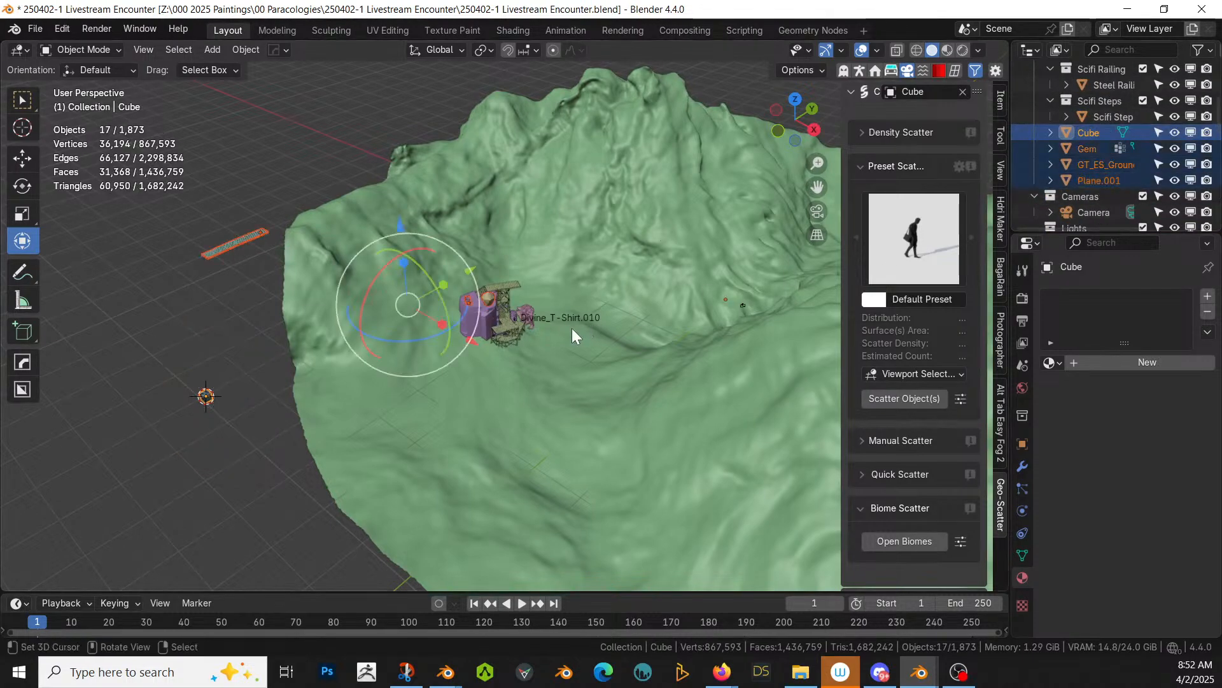
key(m)
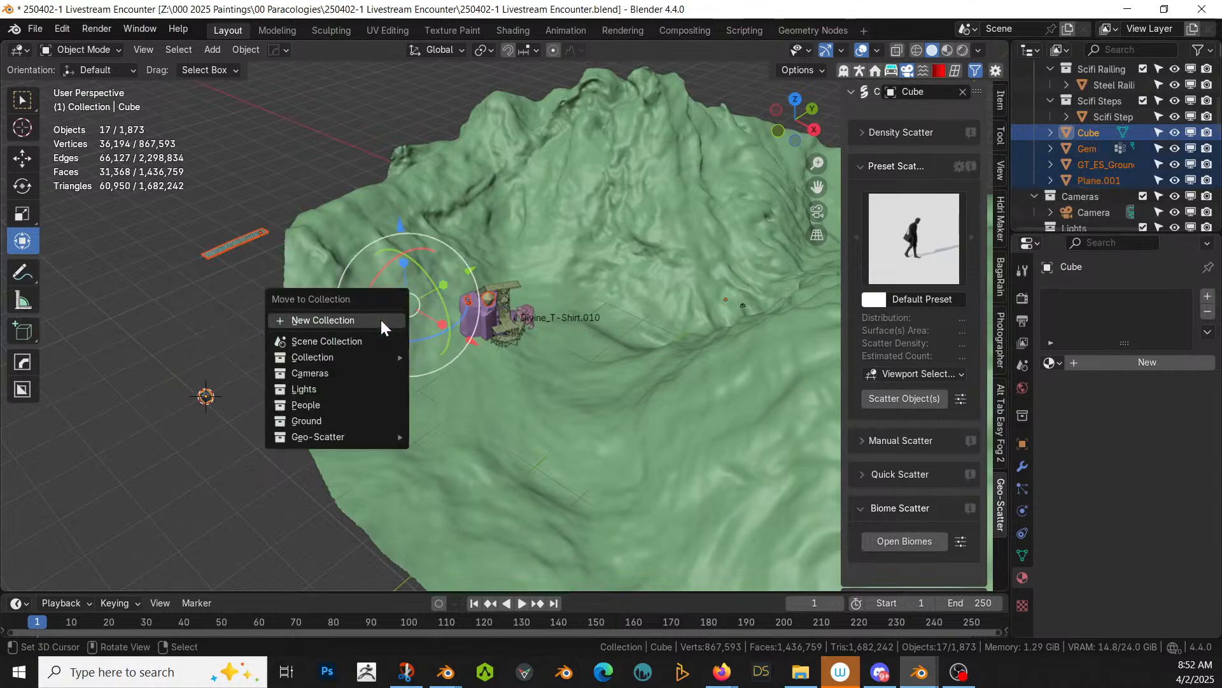
click(357, 342)
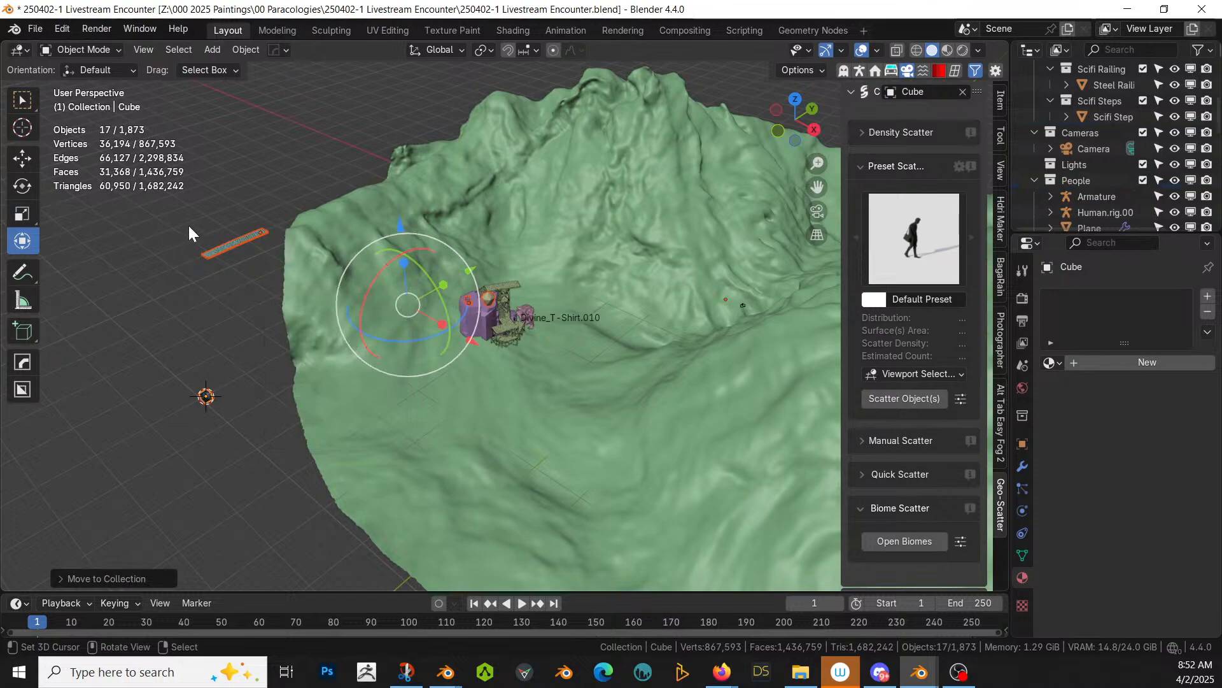
Step: Delete the long, thin Plane.001 strip lying outside the terrain
shift+click(221, 250)
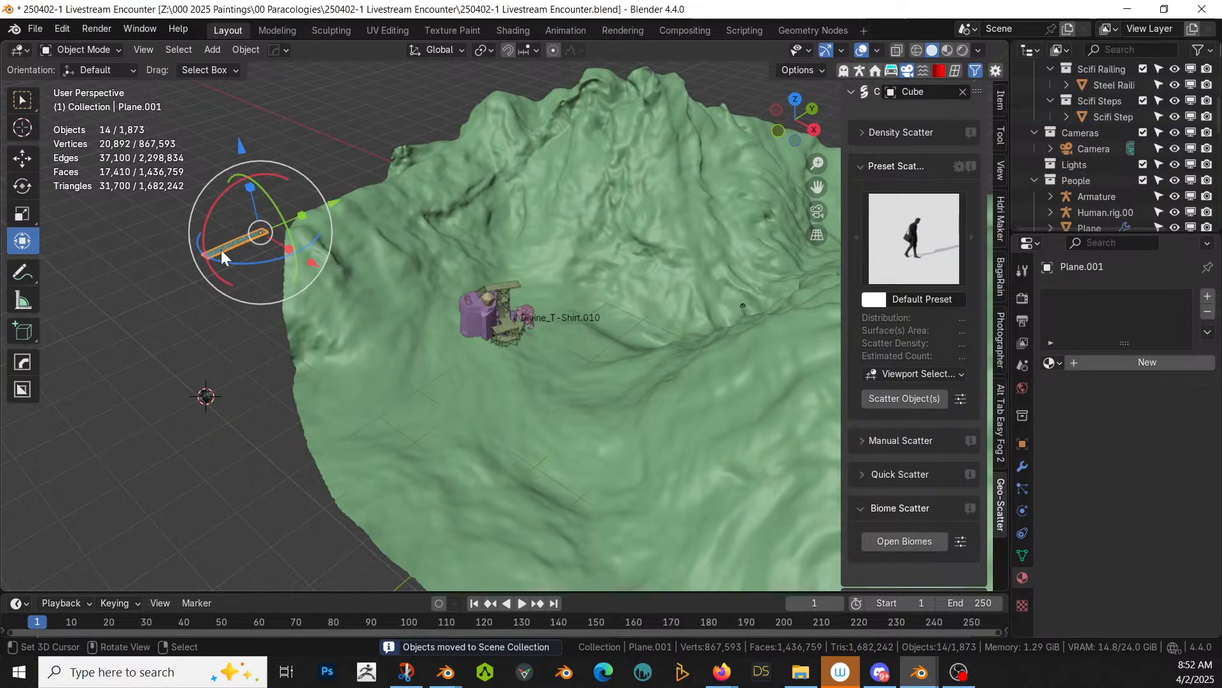
key(Delete)
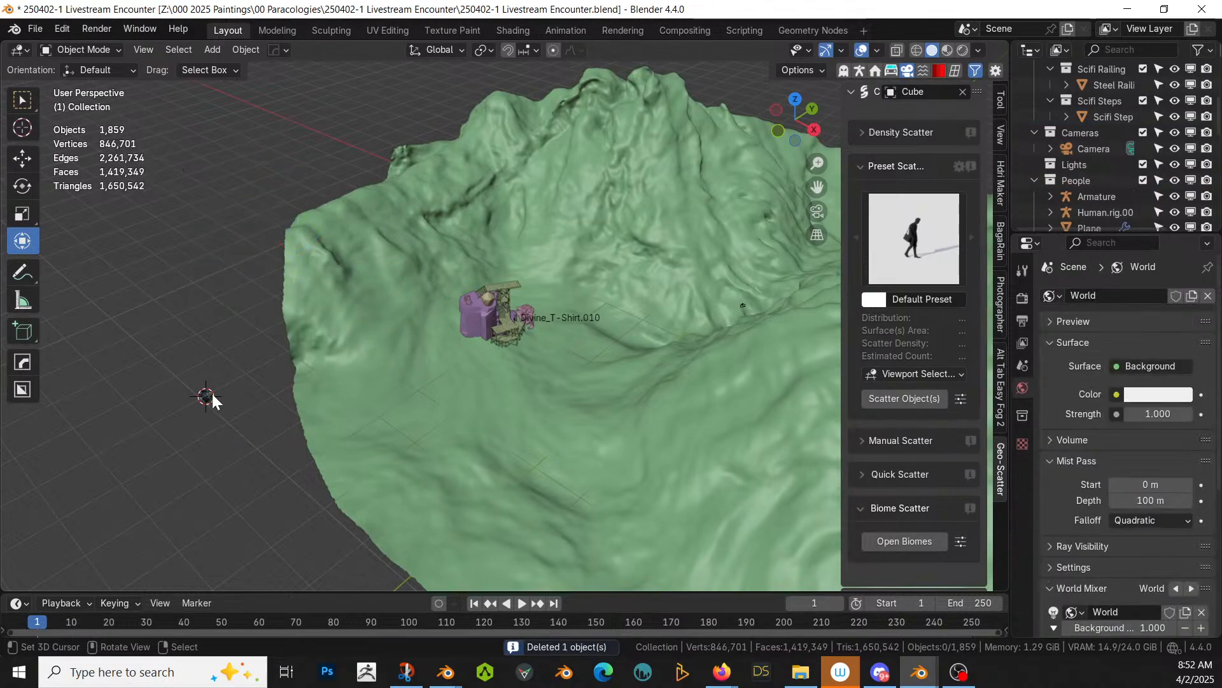
Step: Collapse the first Scifi sub-collection inside Collection in the scene hierarchy
scroll(1110, 173, up, 5)
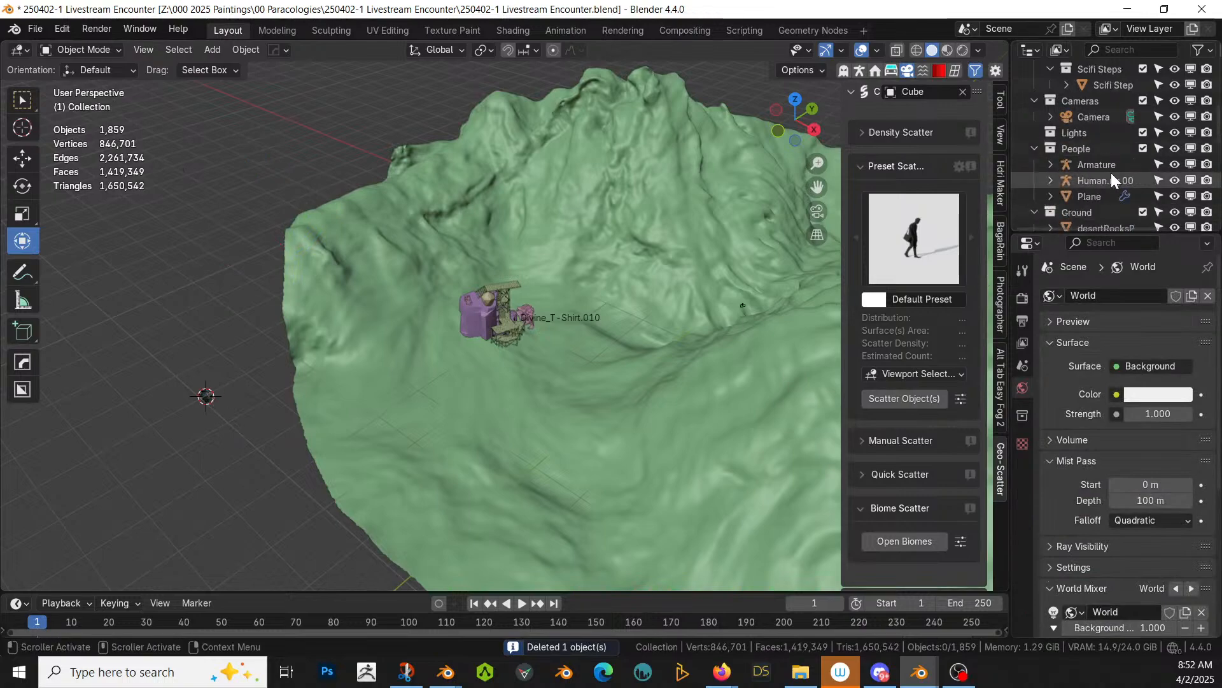
click(1052, 101)
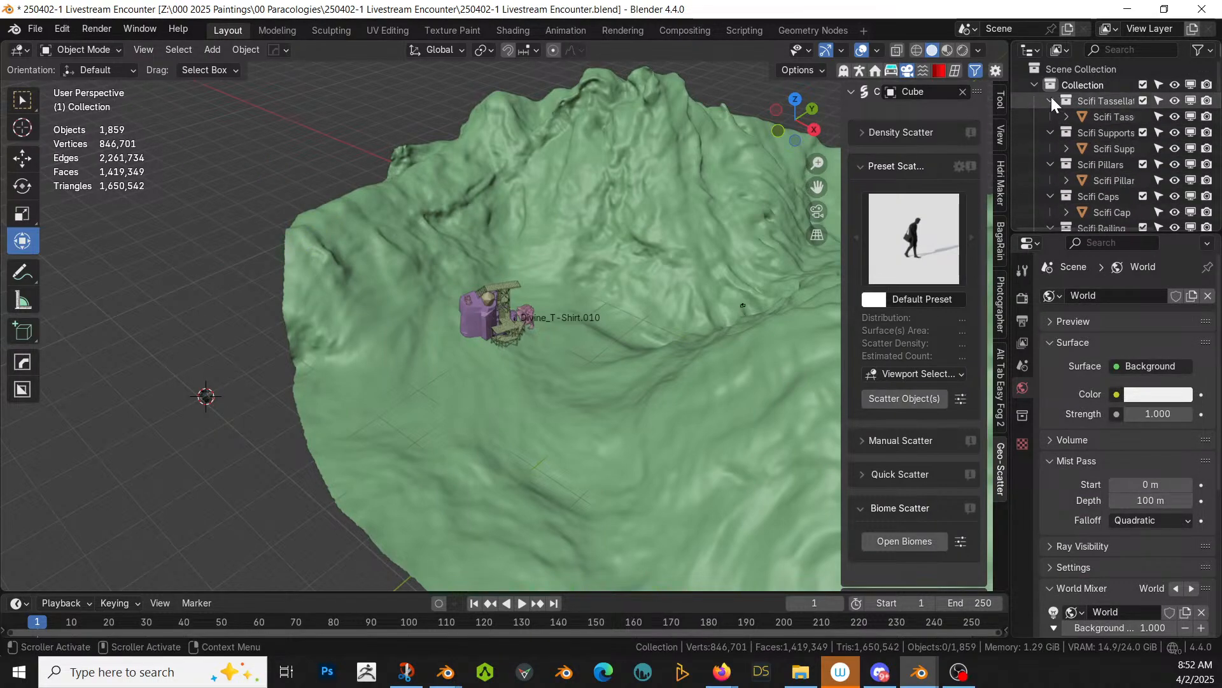
Step: Exclude the top-level Collection from the view layer and move the Plane object into the Scene Collection
click(1143, 84)
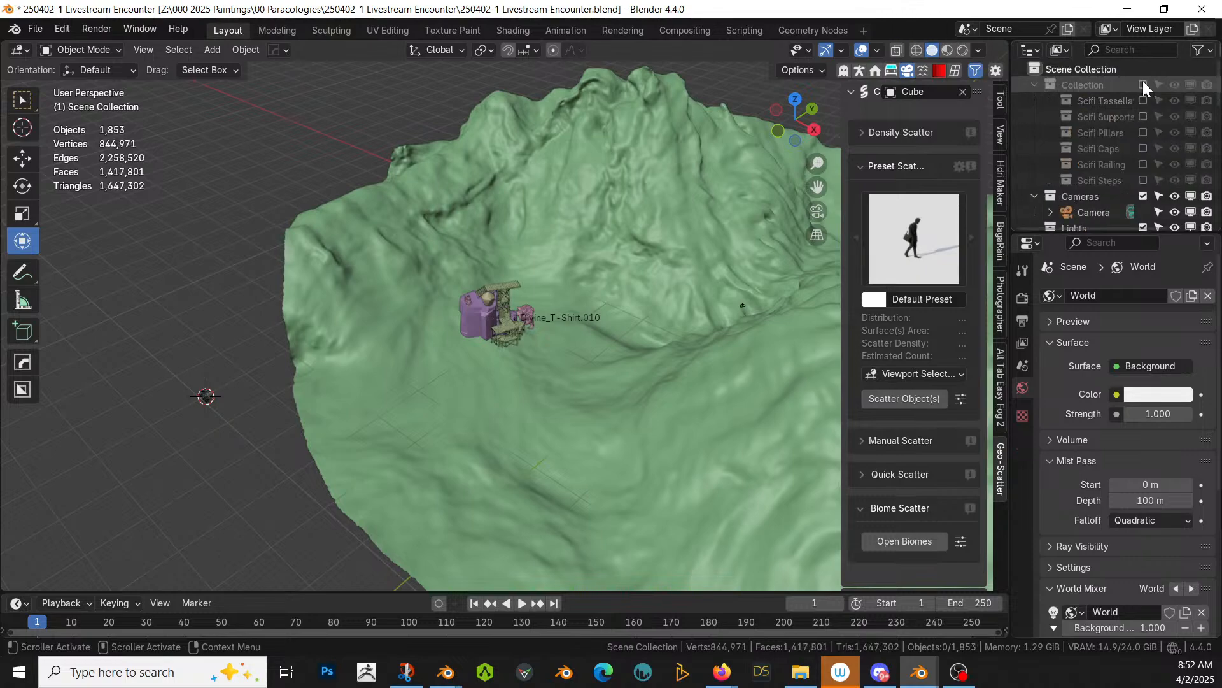
click(1032, 84)
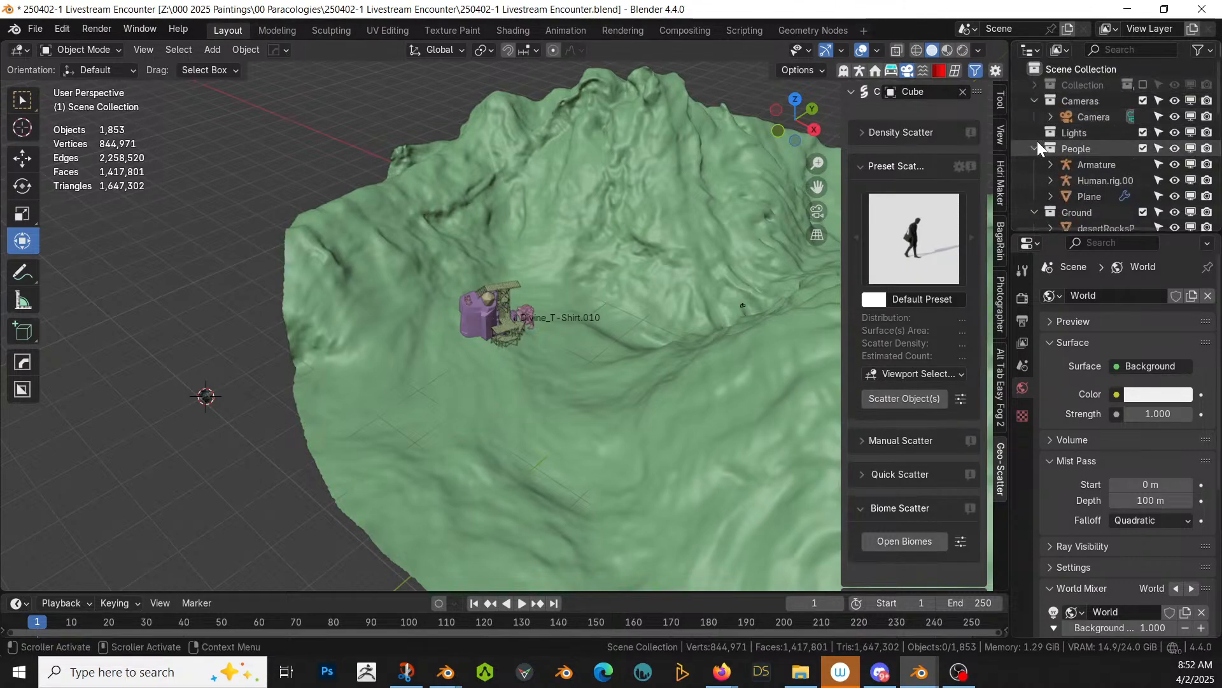
click(1091, 196)
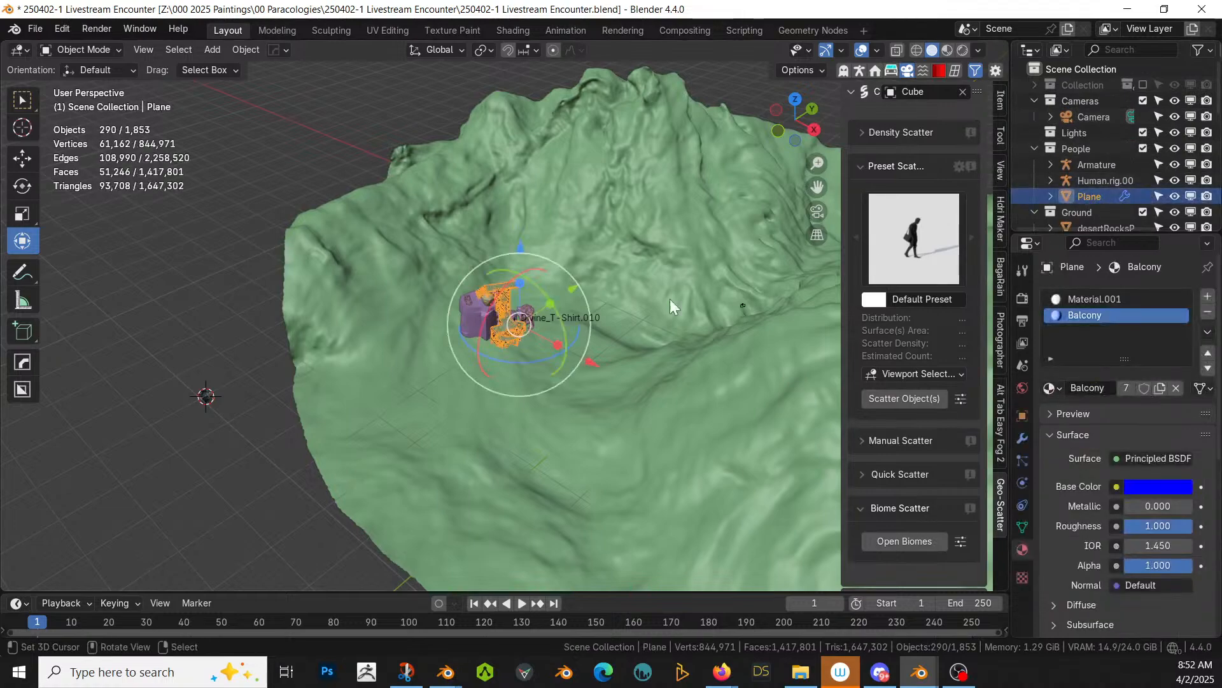
key(m)
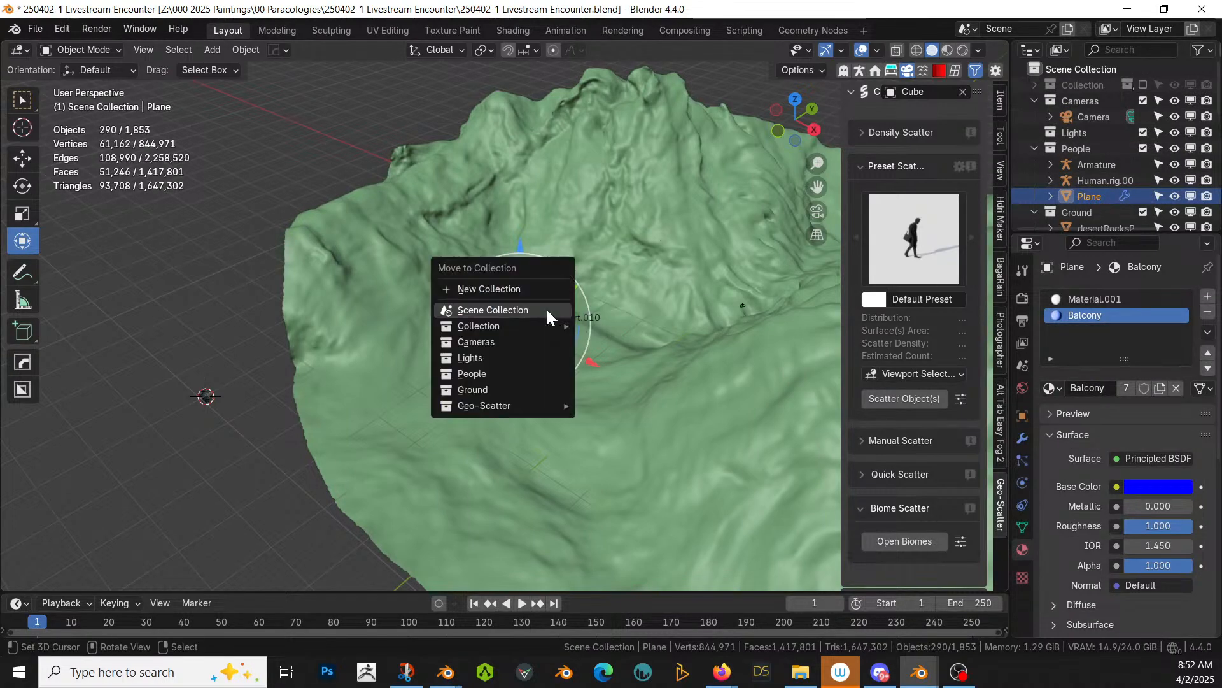
click(546, 310)
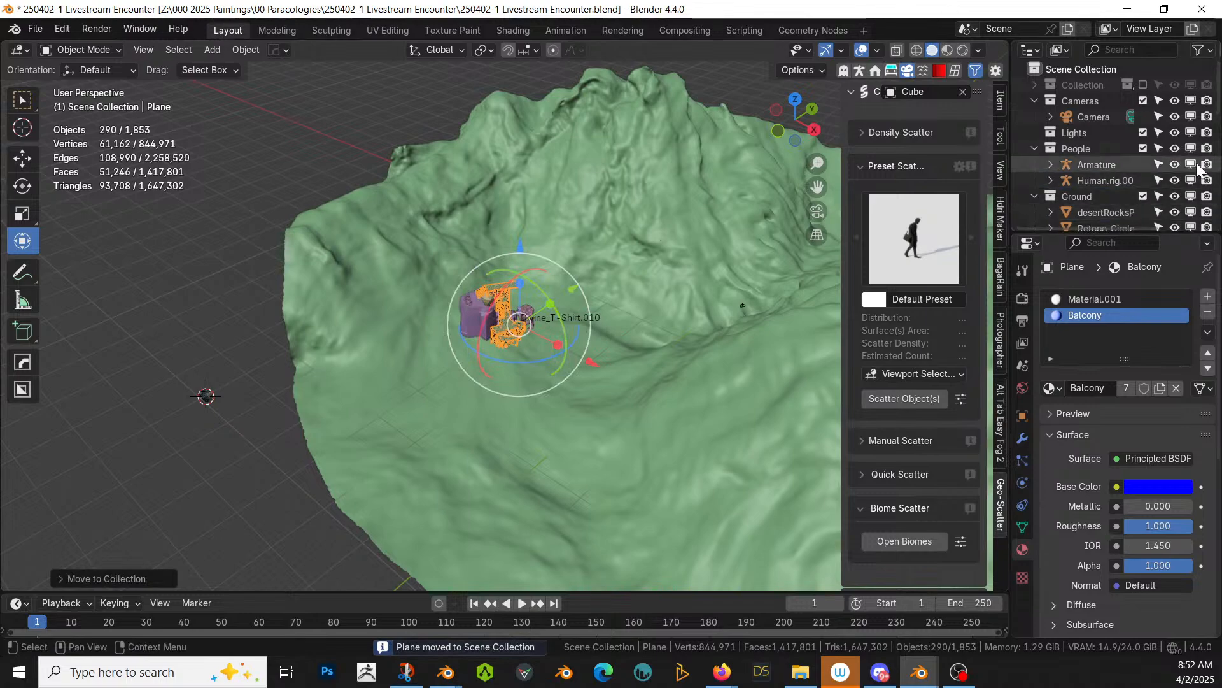
Step: Exclude the Geo-Scatter collection from the view layer
scroll(1144, 156, down, 5)
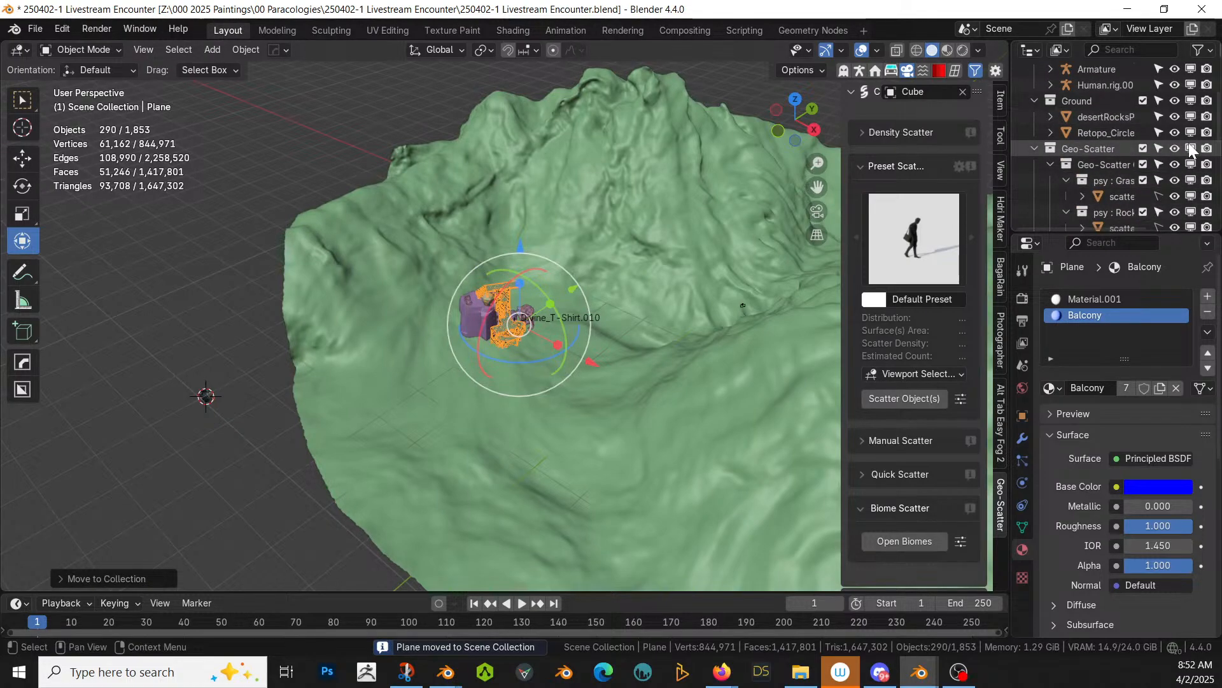
click(1143, 149)
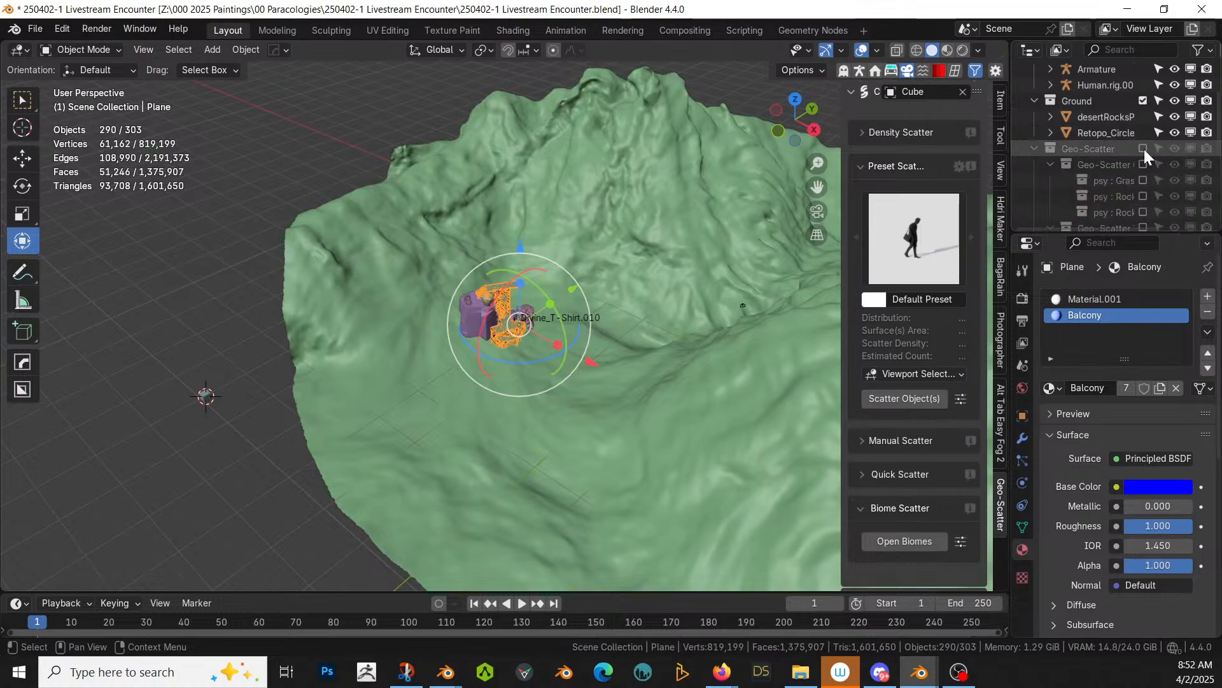
Step: Clear the current Geo-Scatter emitter and assign the green ground terrain Retopo_Circle.001 as the emitter
click(552, 181)
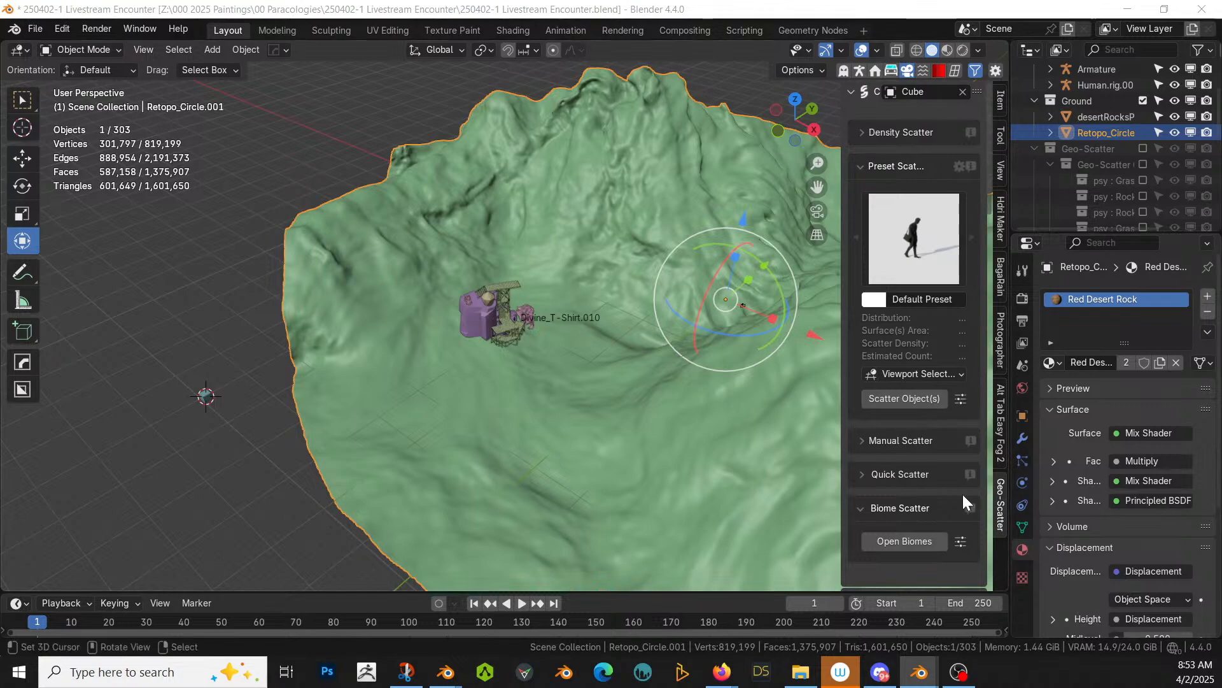
scroll(885, 475, down, 7)
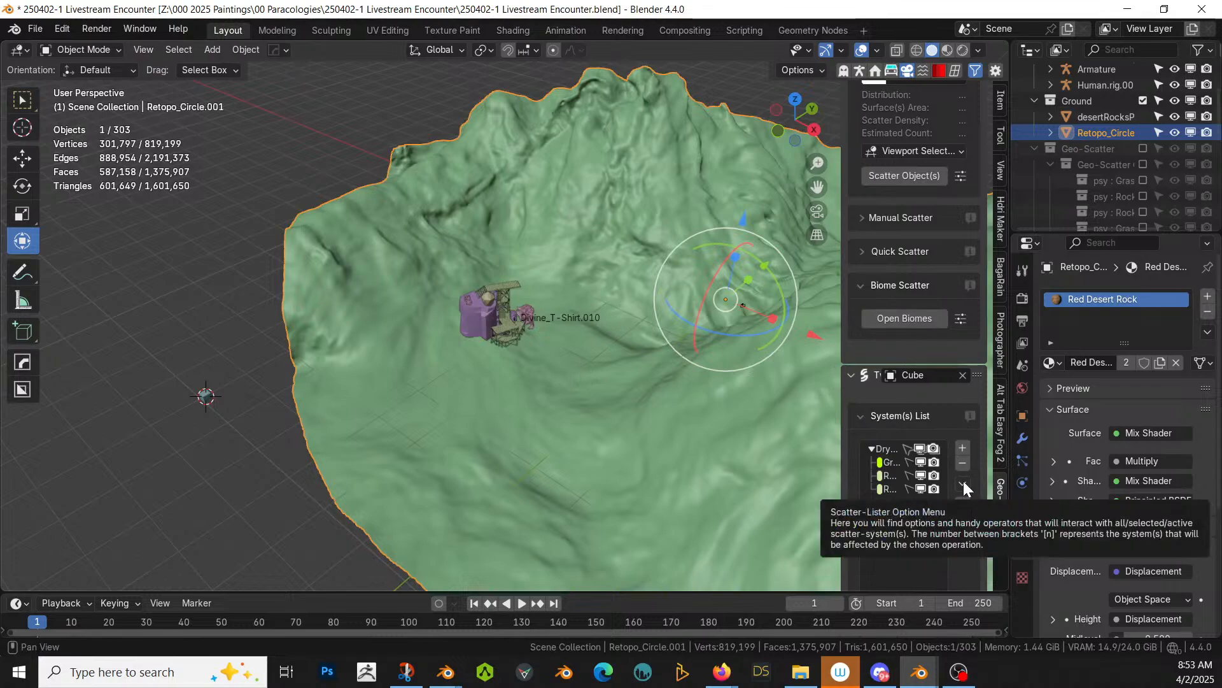
click(964, 462)
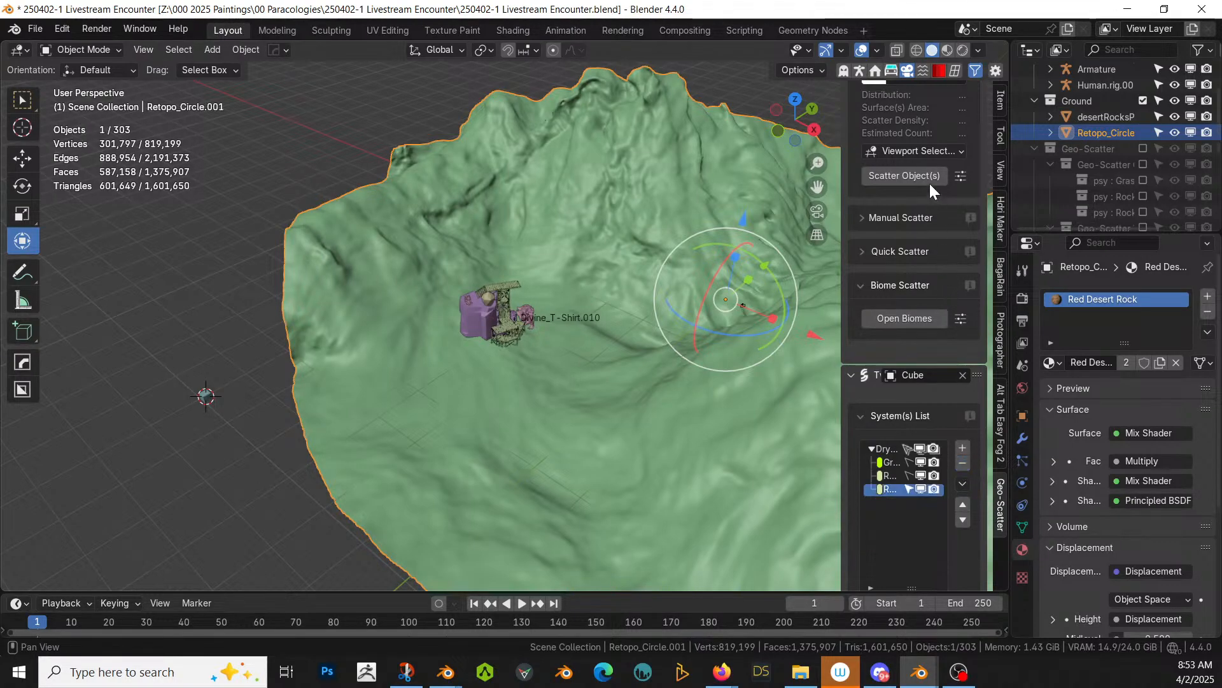
scroll(930, 112, up, 2)
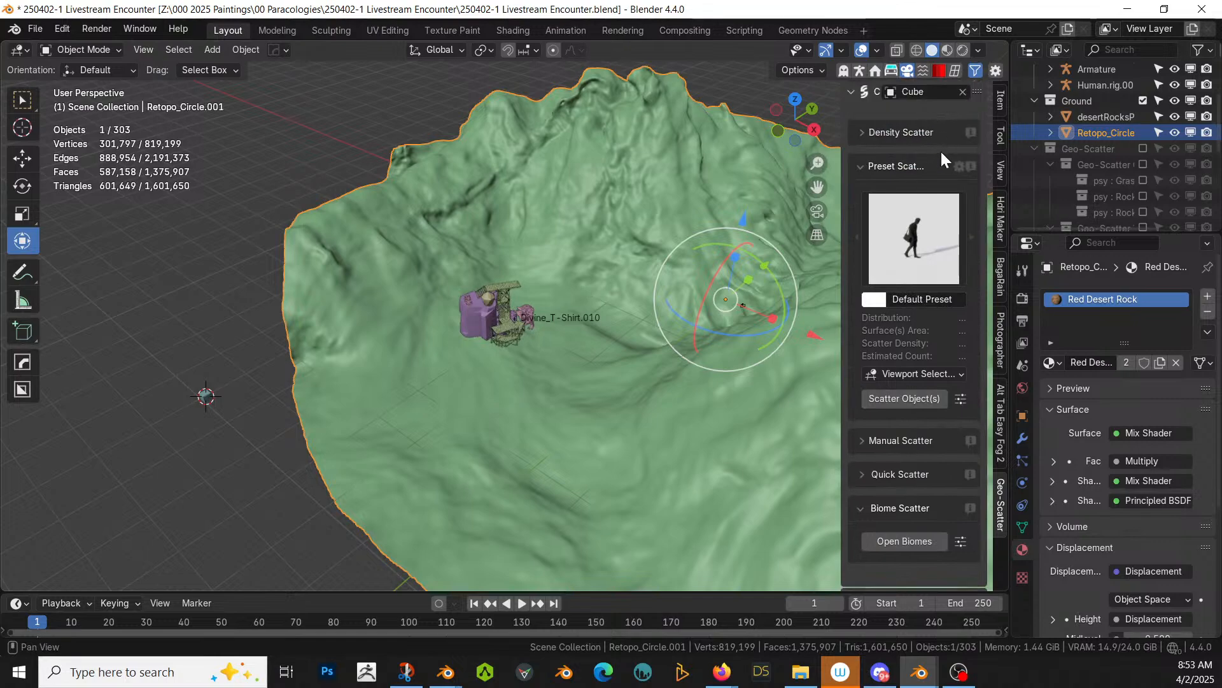
click(962, 94)
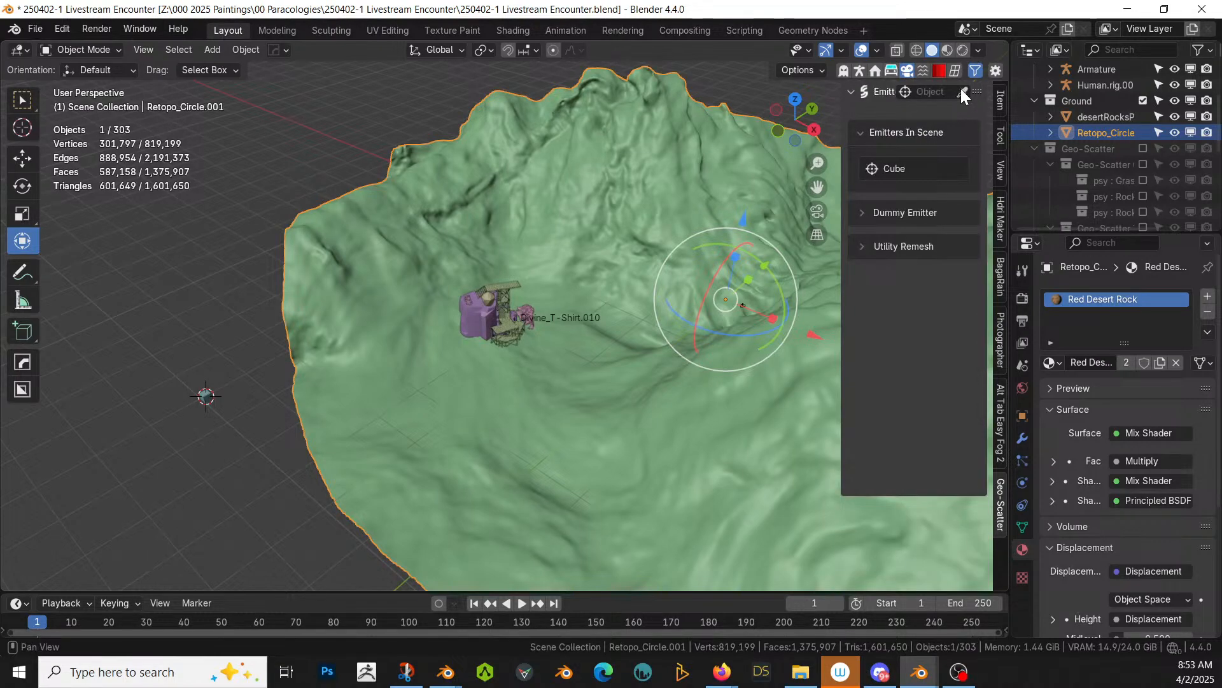
click(961, 91)
click(466, 234)
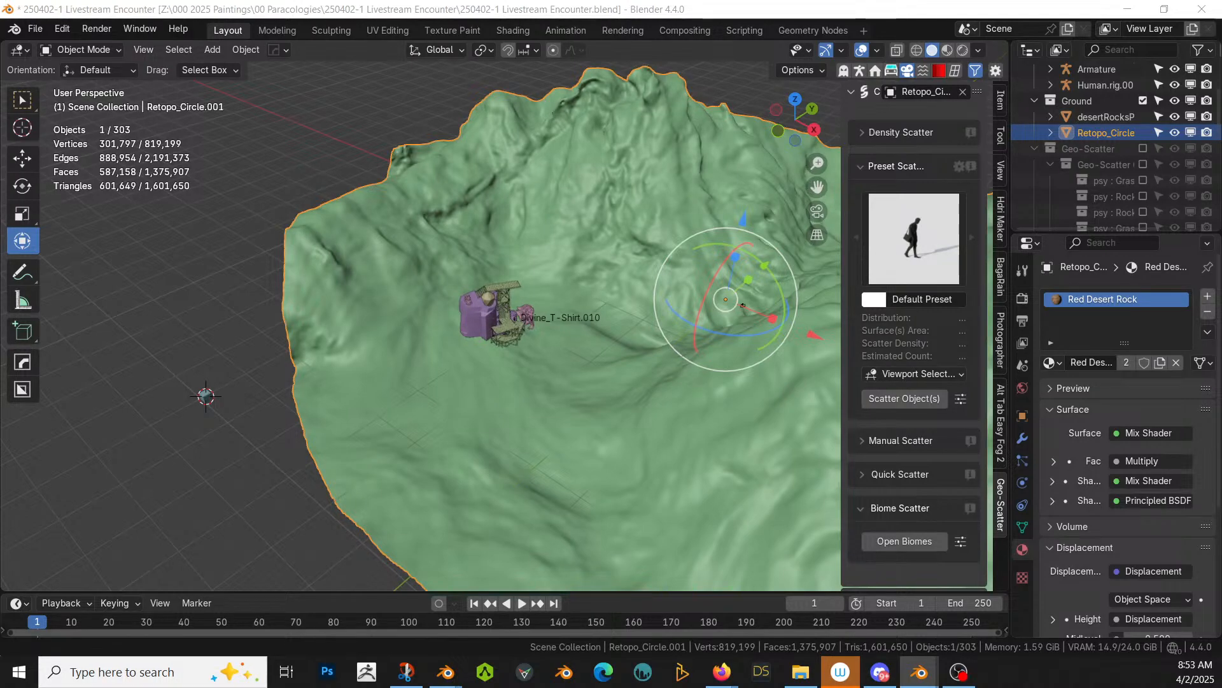
Step: Widen the scatter settings area and remove the Grass.001 system from Dry Biome 03
scroll(885, 521, down, 8)
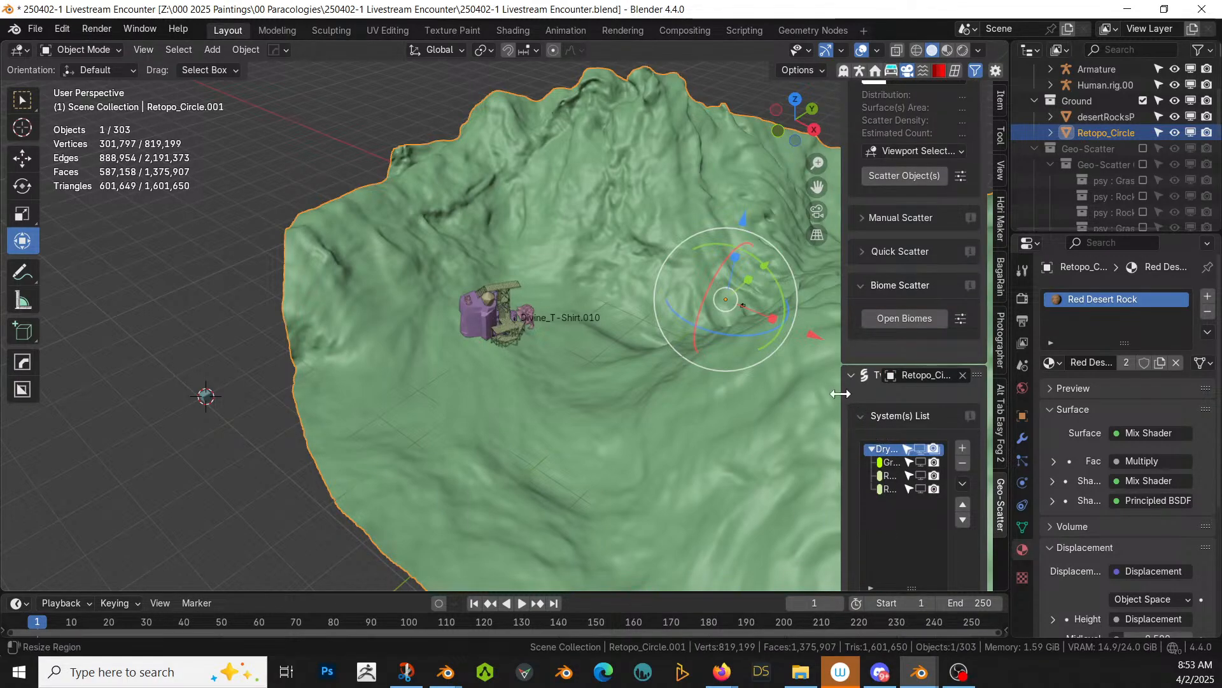
drag(841, 390, 663, 390)
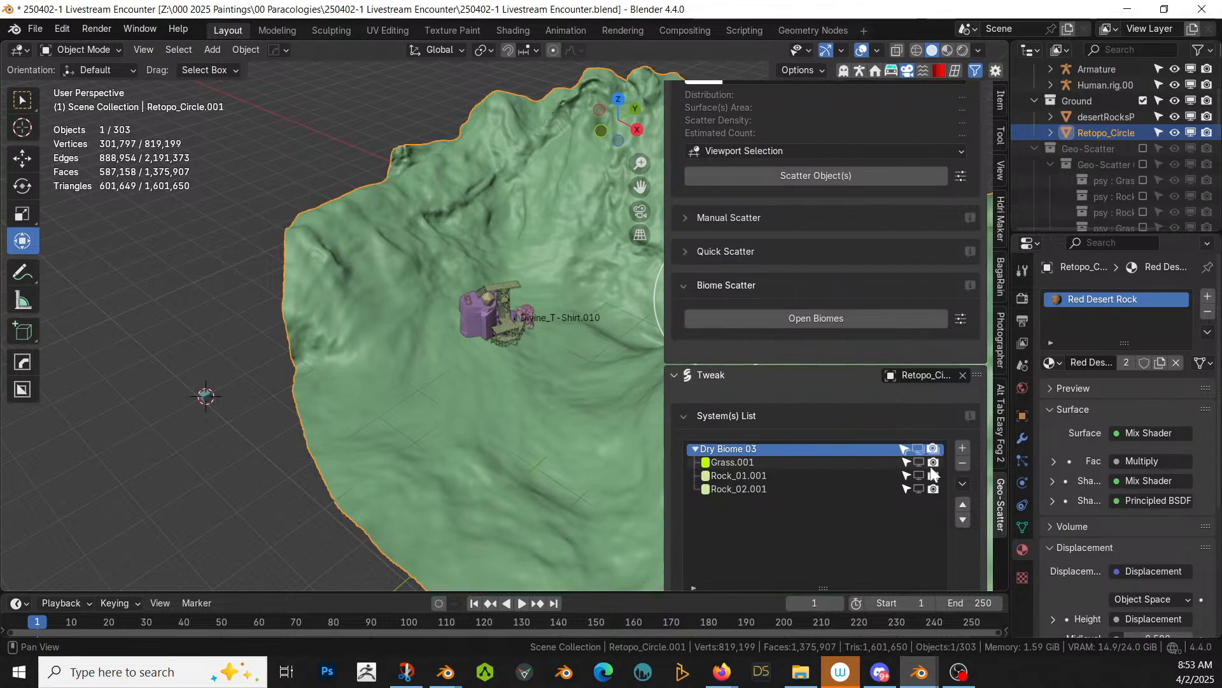
click(793, 463)
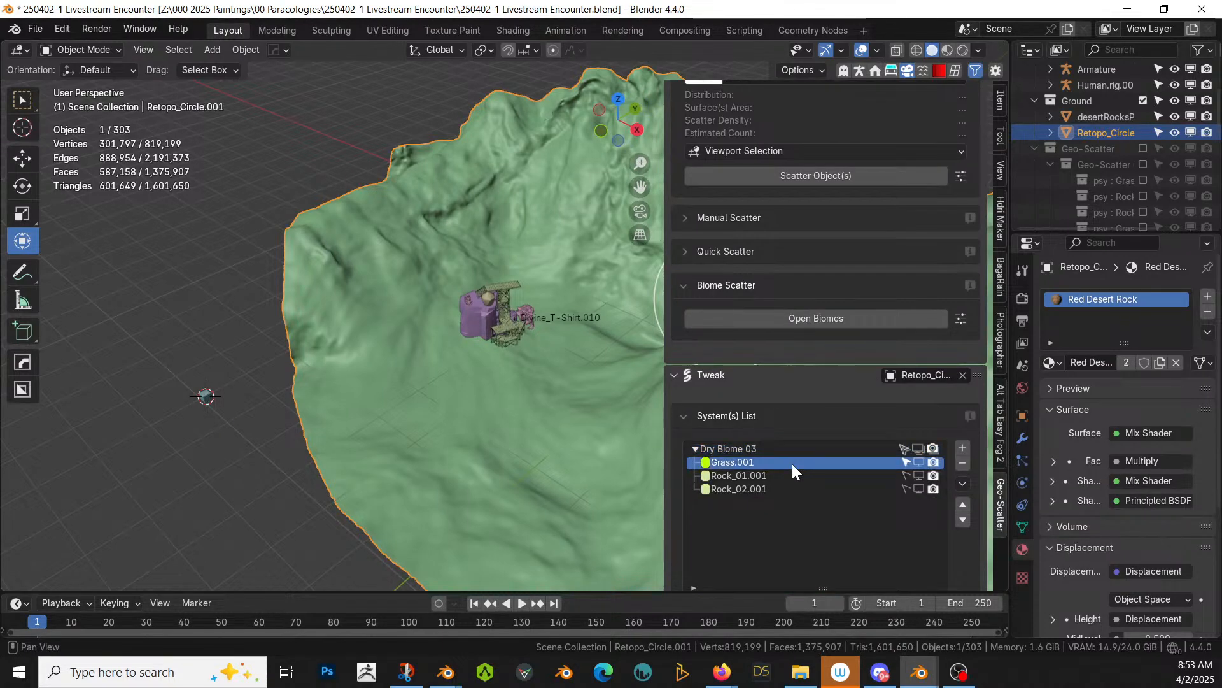
click(960, 464)
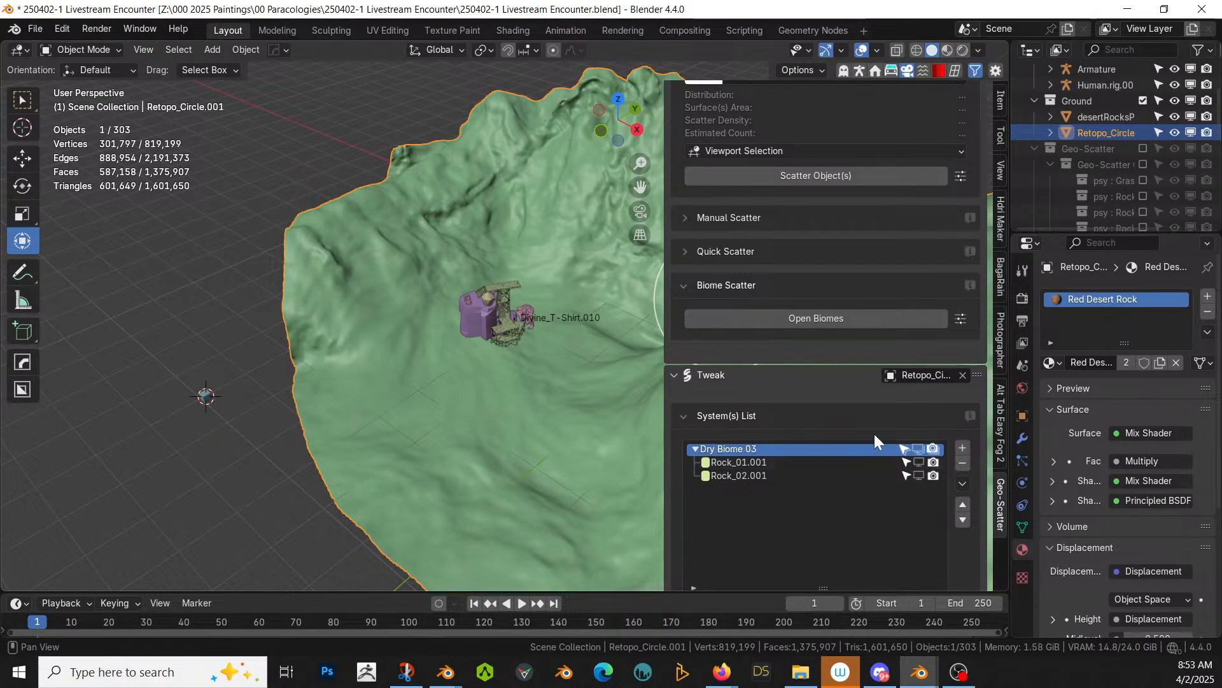
Step: Enable the Abiotic Slope filter for Rock_01.001 with an 18° maximal angle, a 5° maximal transition and Absolute Slope off
click(764, 465)
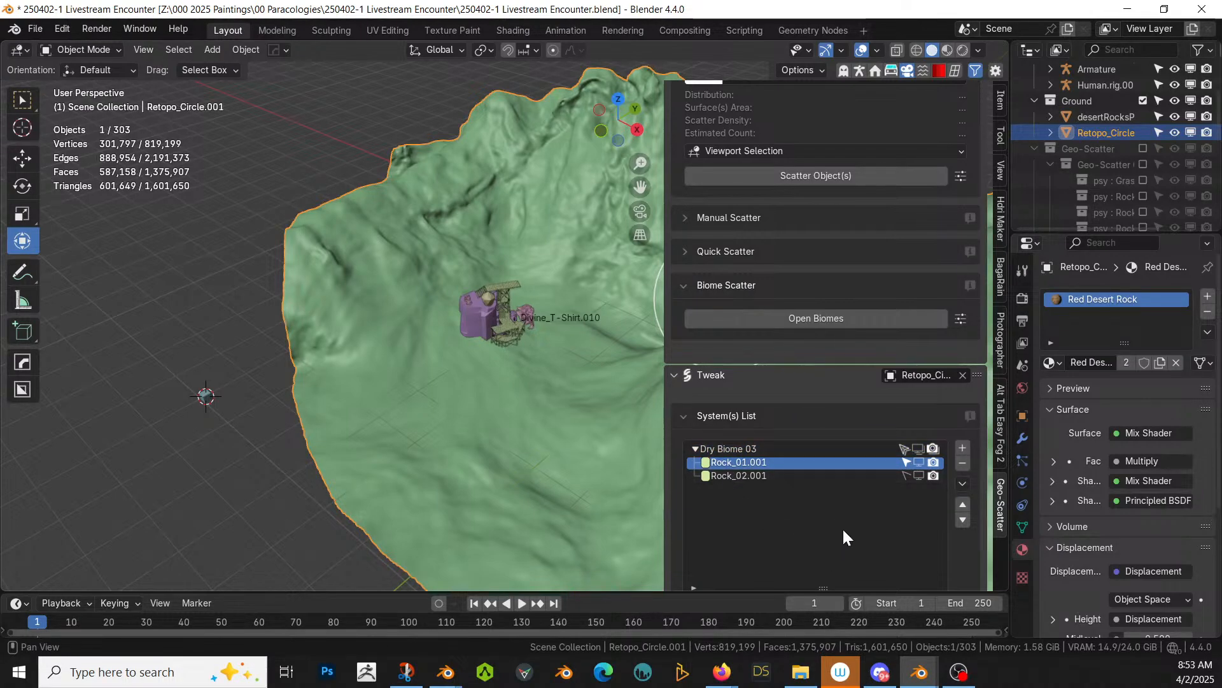
scroll(842, 528, down, 10)
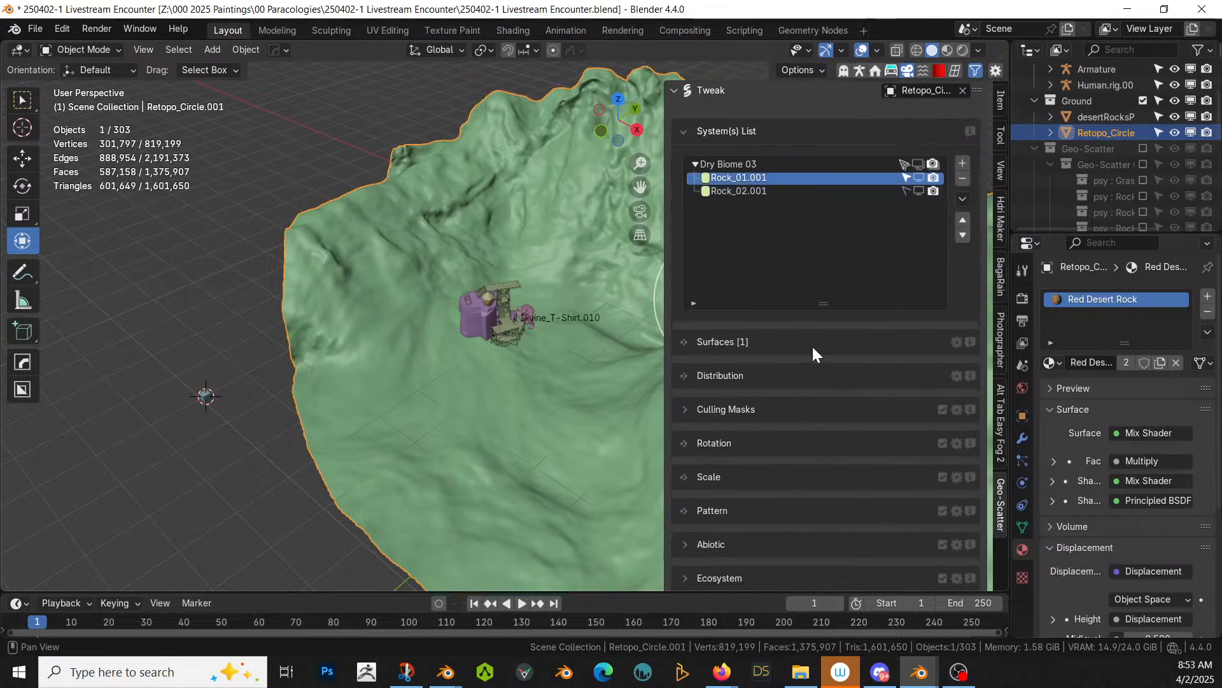
click(681, 541)
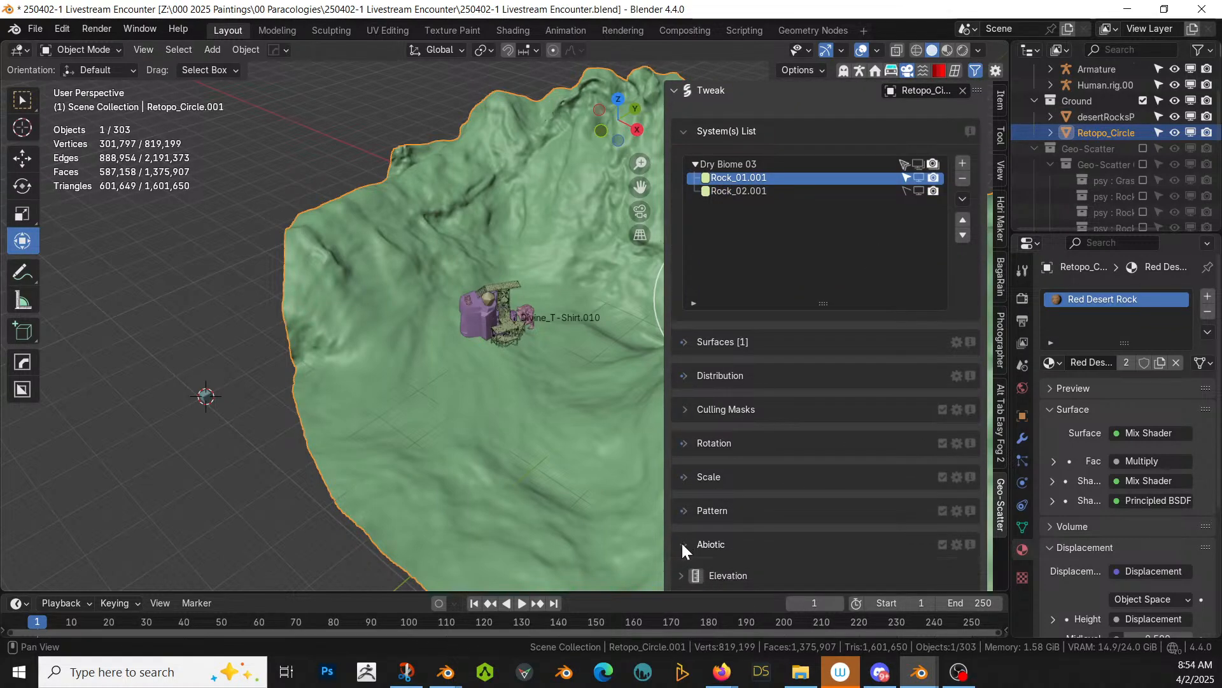
scroll(708, 544, down, 3)
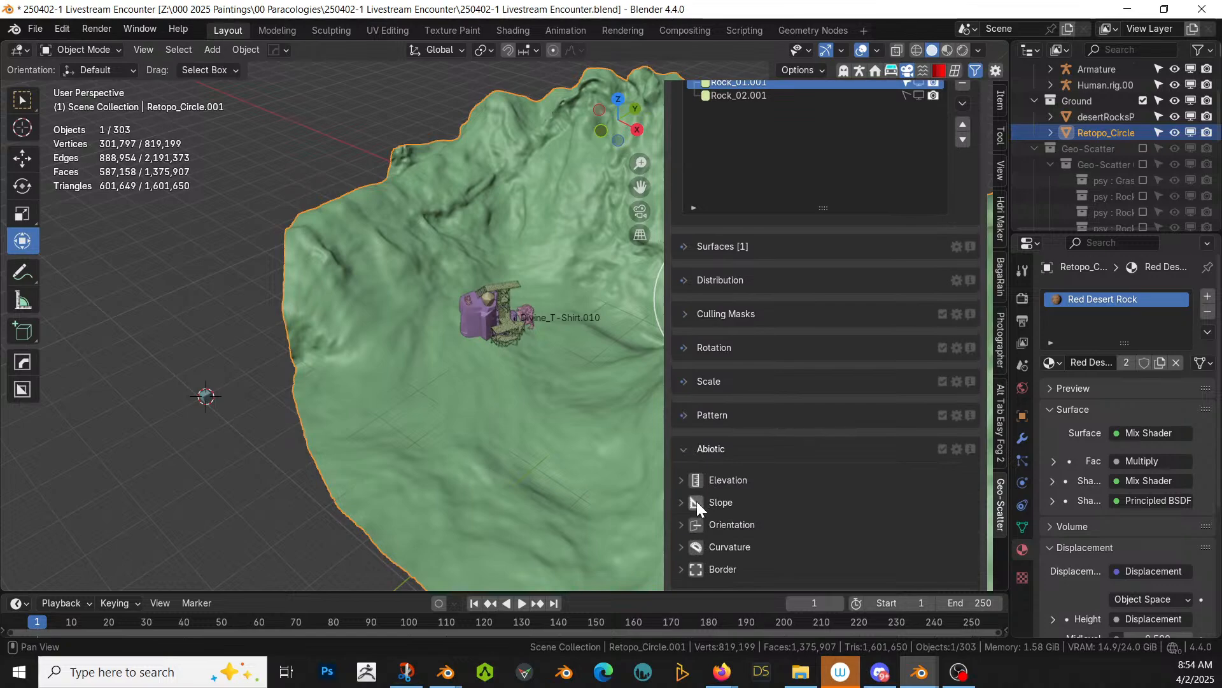
click(682, 502)
scroll(784, 554, down, 3)
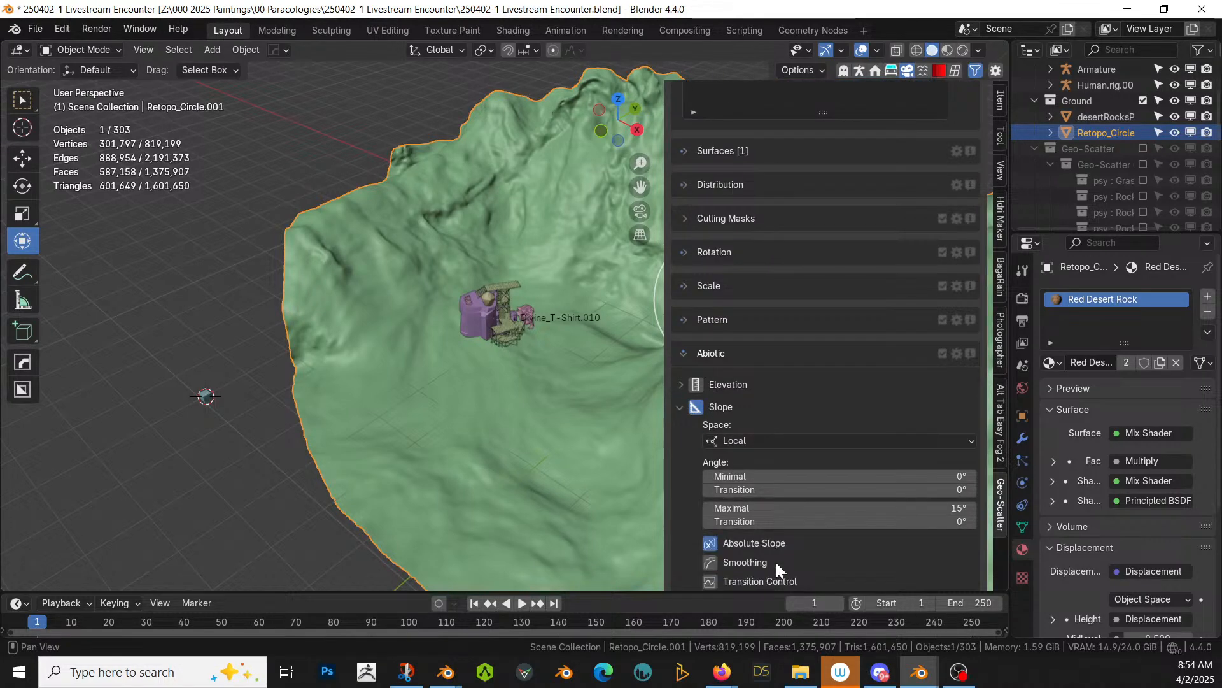
click(854, 508)
text(18)
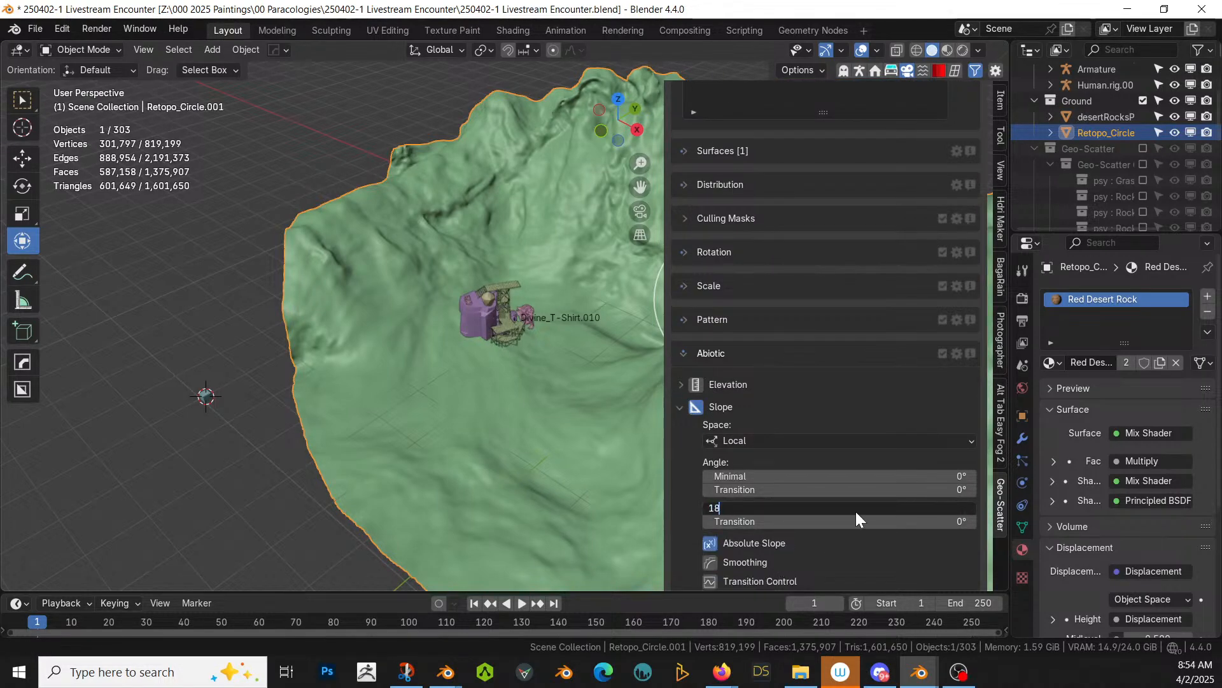
key(Return)
click(893, 523)
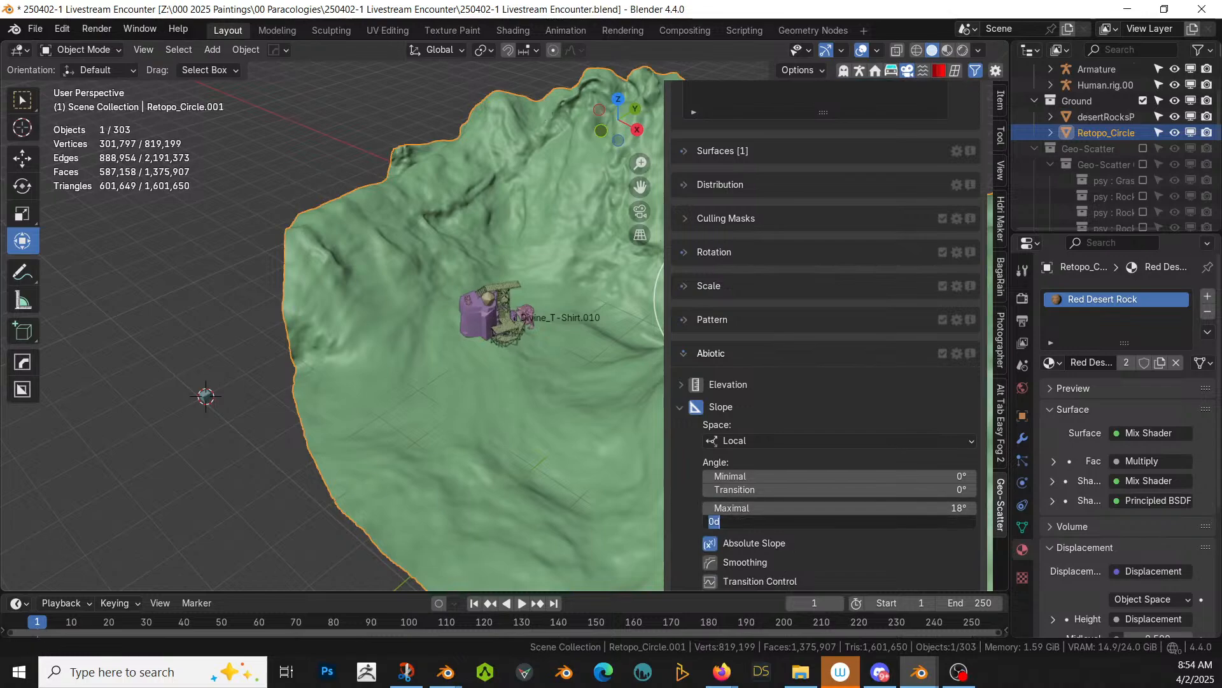
key(Return)
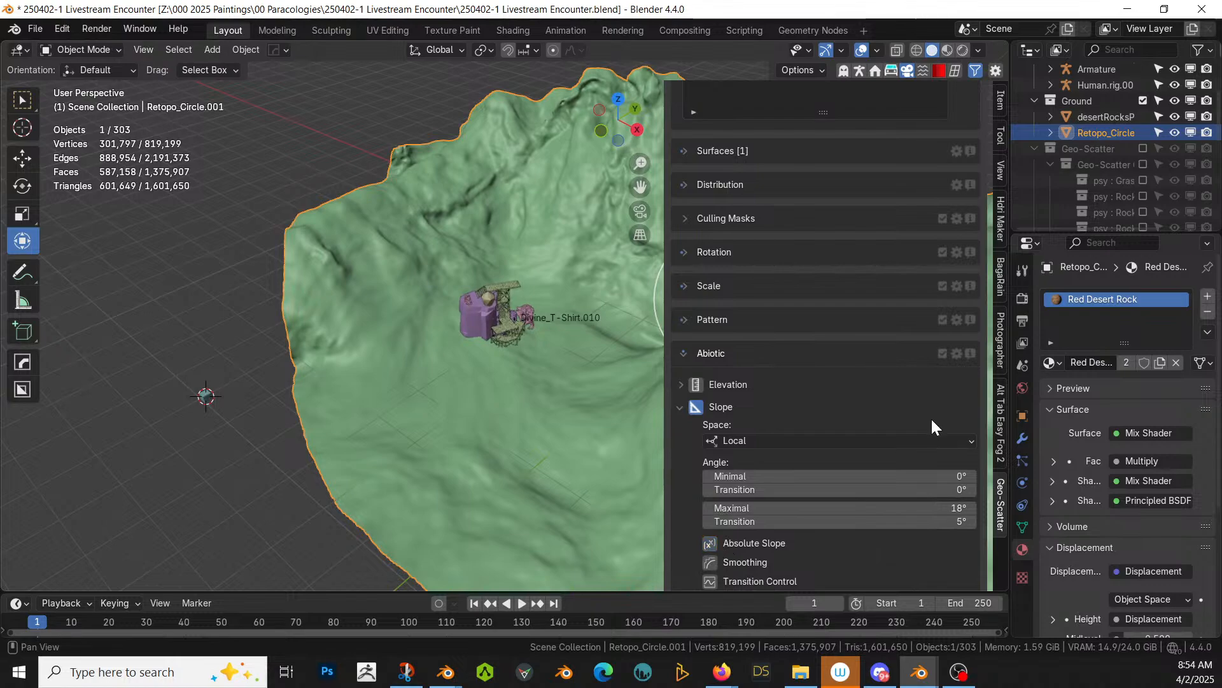
Step: Enable the Abiotic Slope filter for Rock_02.001, setting the maximal transition to 5° and turning Absolute Slope off
scroll(931, 417, up, 5)
scroll(931, 417, up, 6)
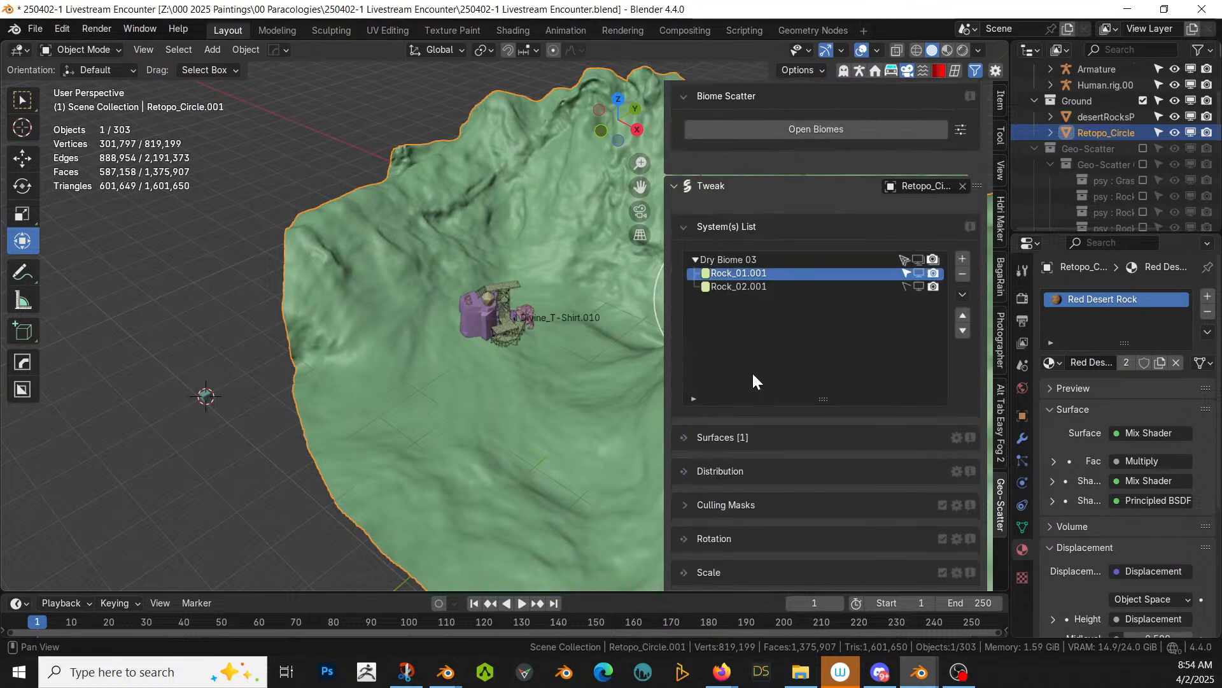
click(739, 287)
scroll(812, 482, down, 8)
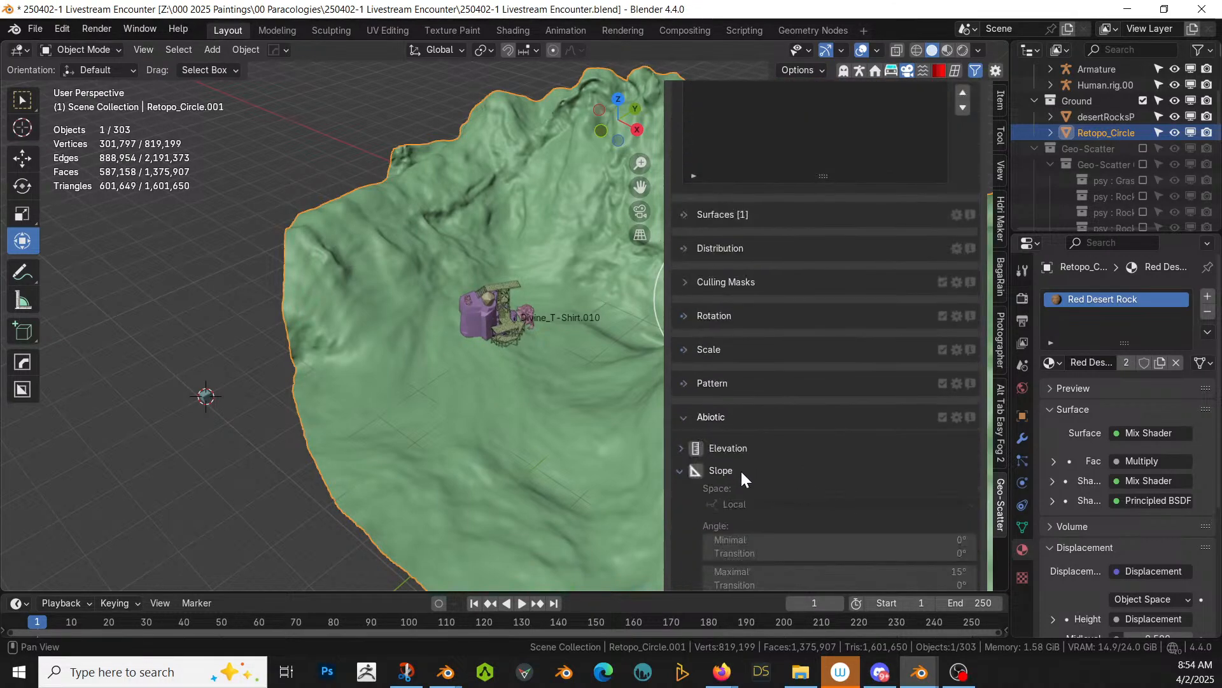
click(693, 471)
scroll(834, 507, down, 7)
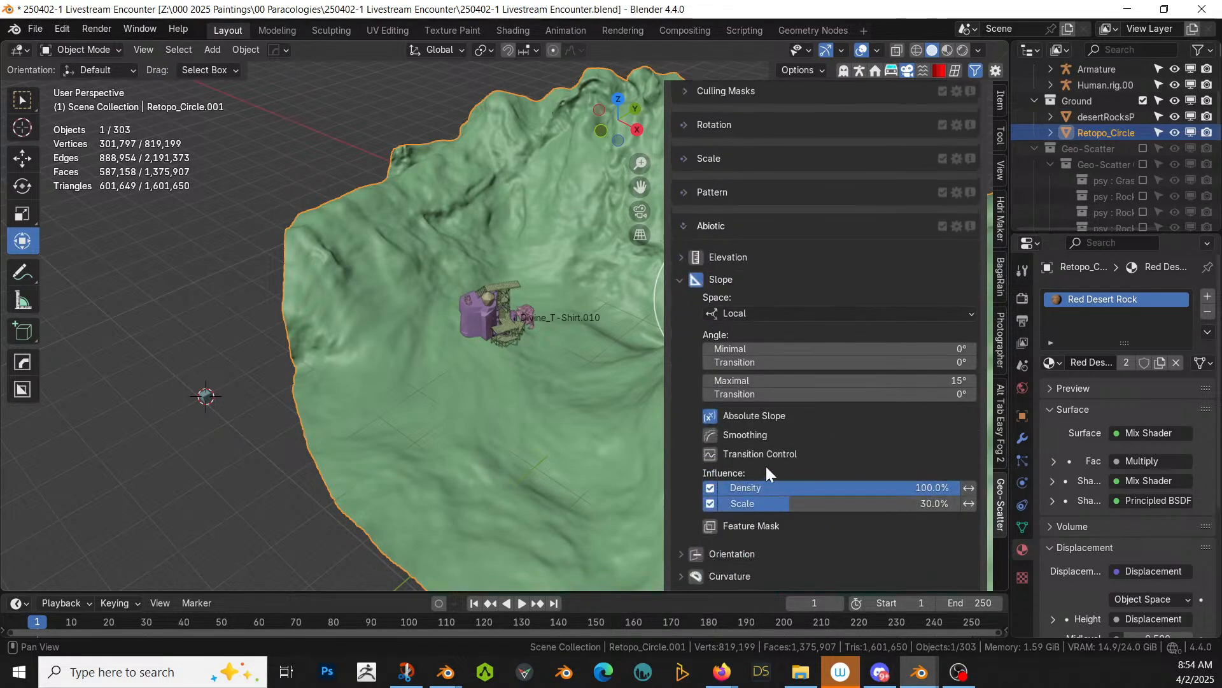
click(915, 394)
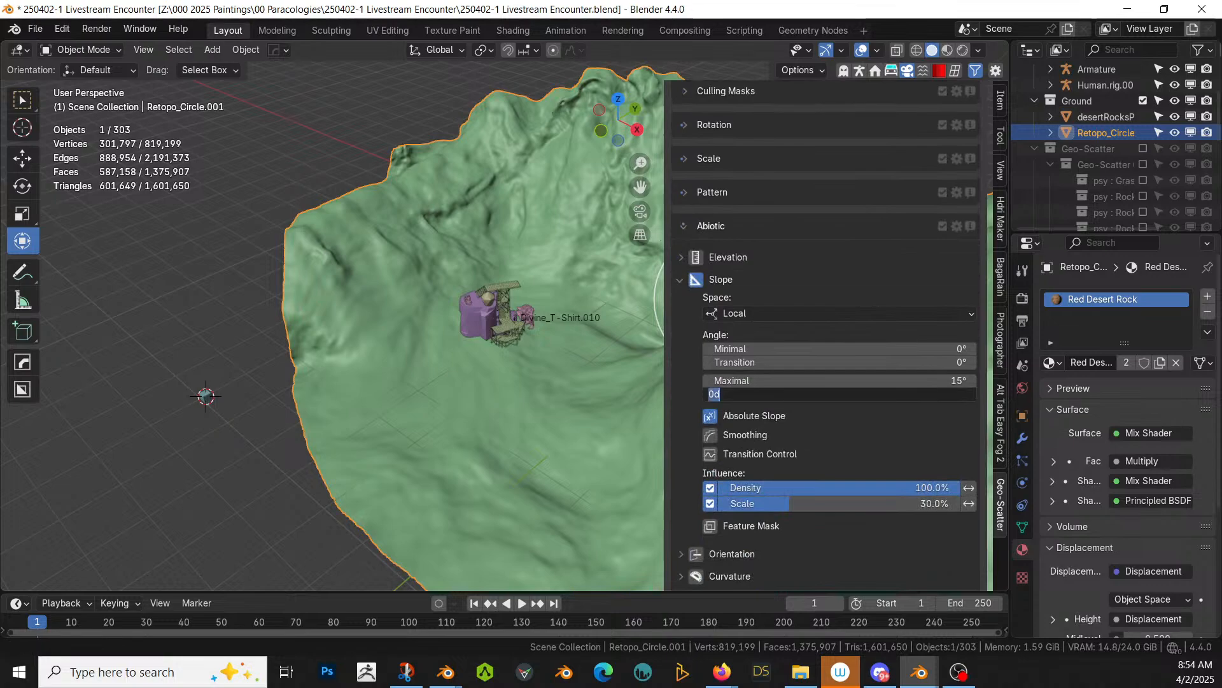
key(Return)
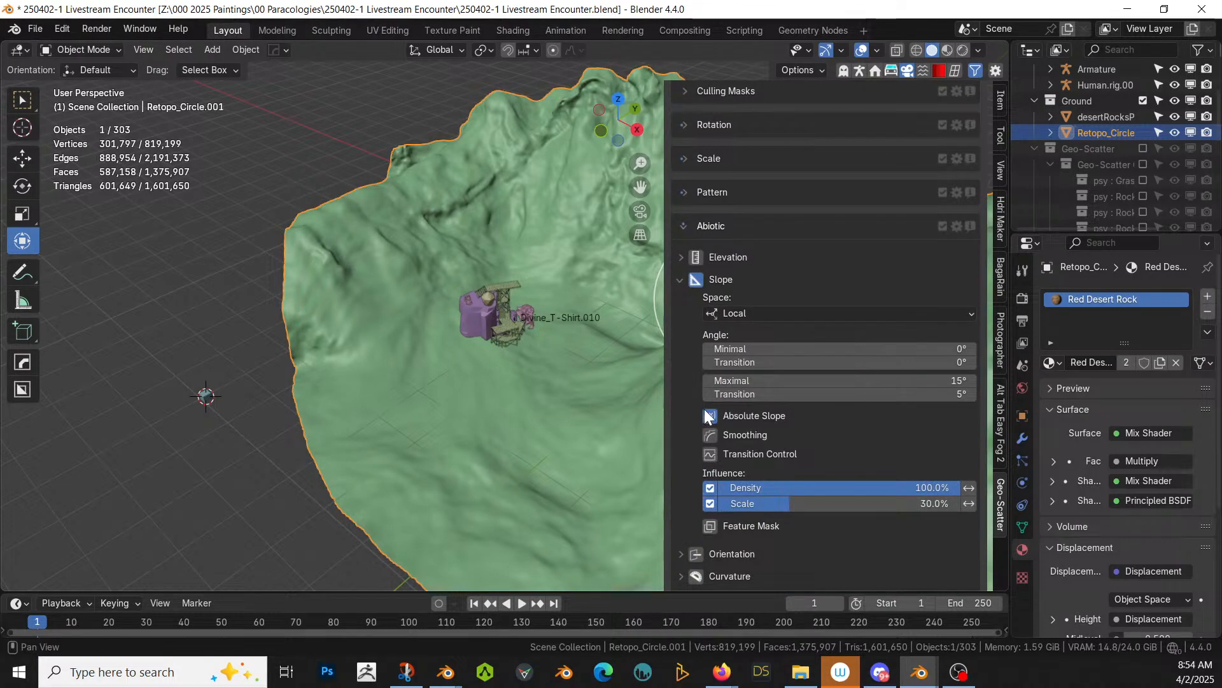
Step: Divide the distribution density of Rock_01.001 by 2 twice, down to 0.373 instances per square metre
scroll(759, 386, up, 18)
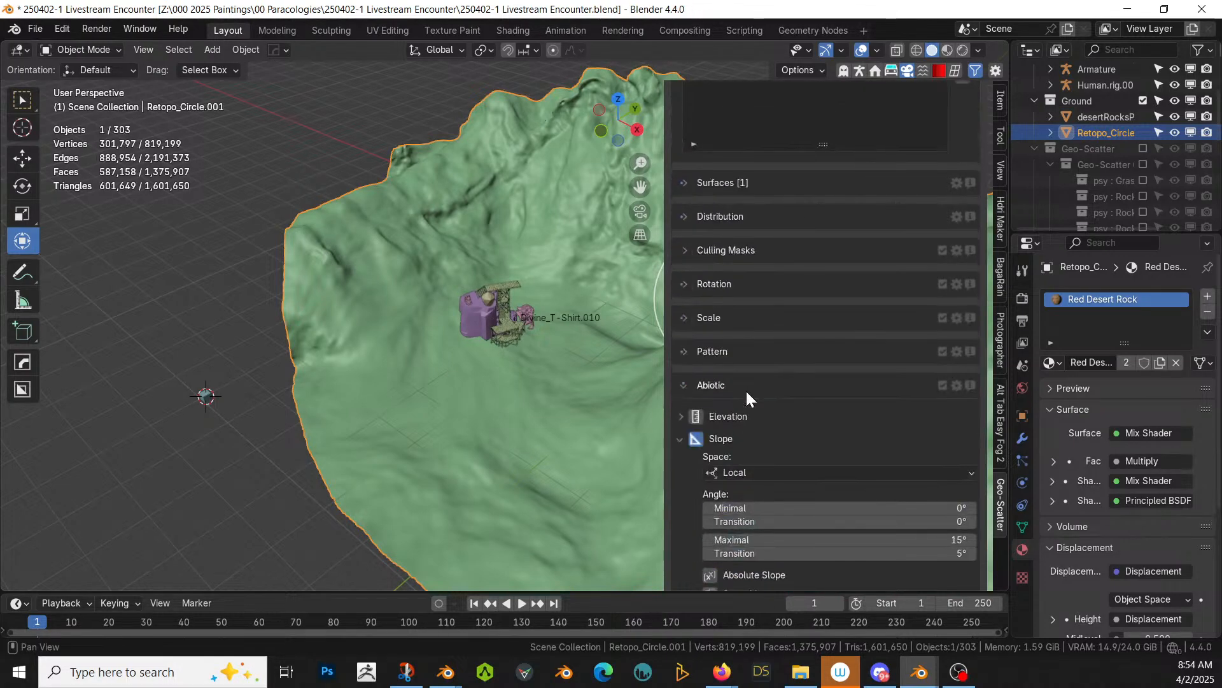
click(785, 400)
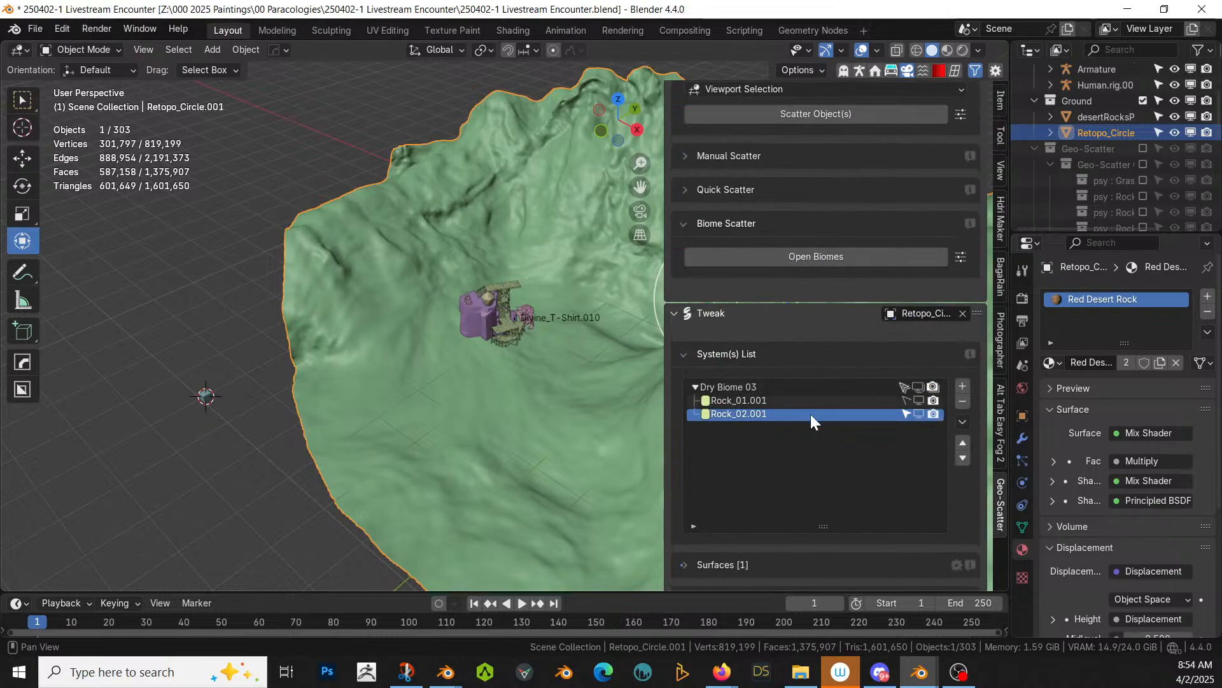
scroll(869, 472, down, 5)
scroll(870, 482, down, 4)
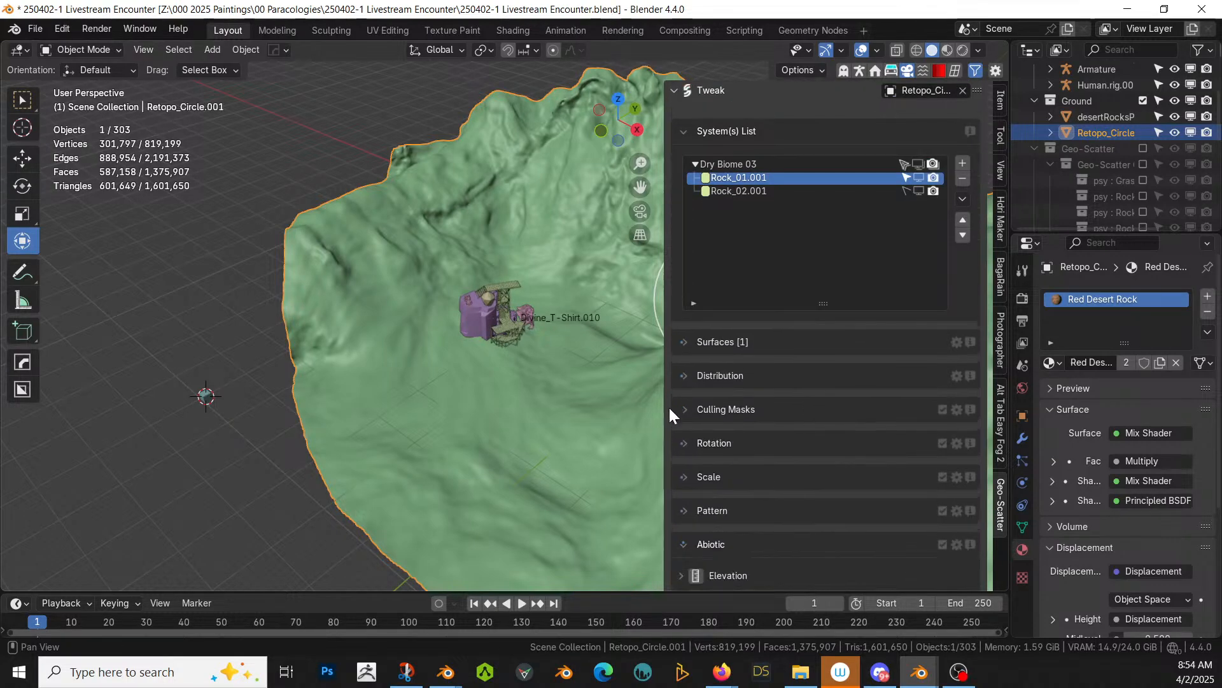
click(684, 377)
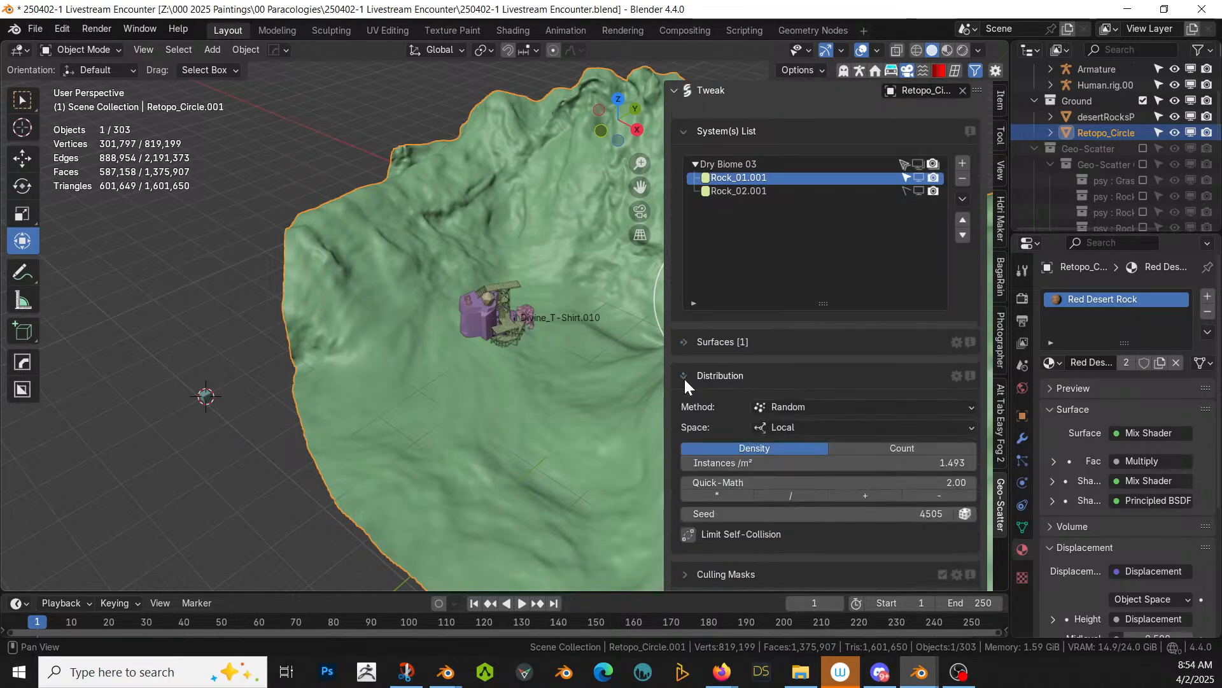
click(784, 495)
click(783, 494)
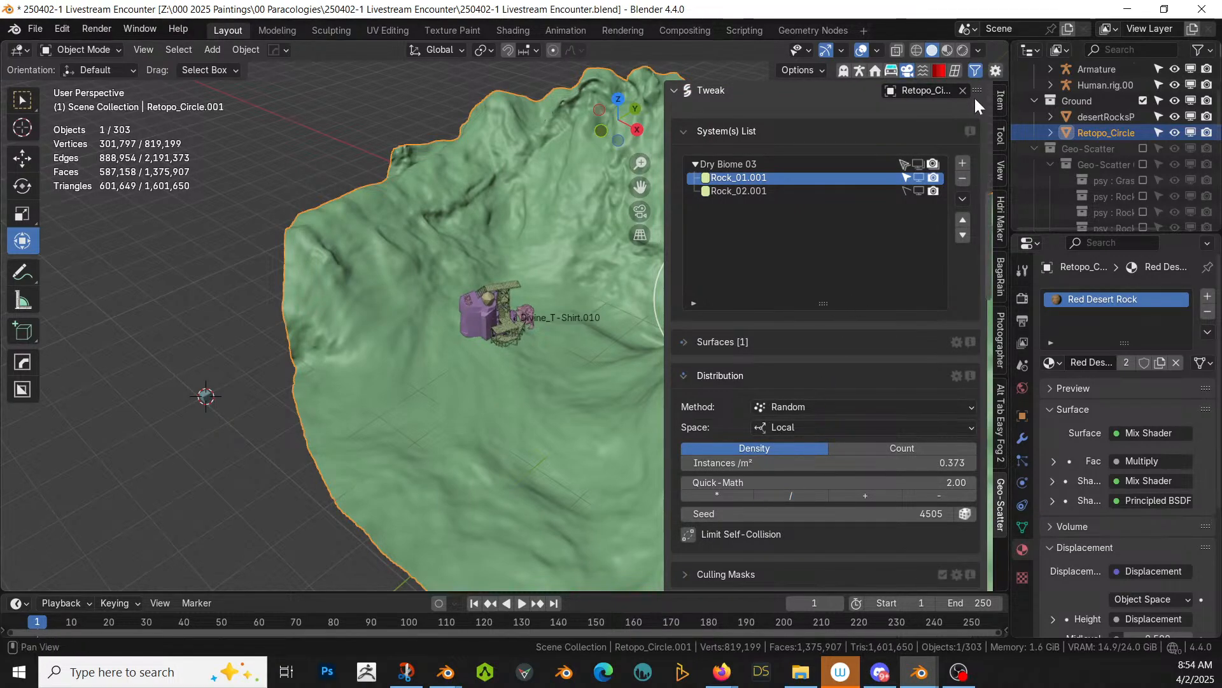
Step: Show Rock_01.001 in the viewport and include the Geo-Scatter collection in the view layer
click(918, 177)
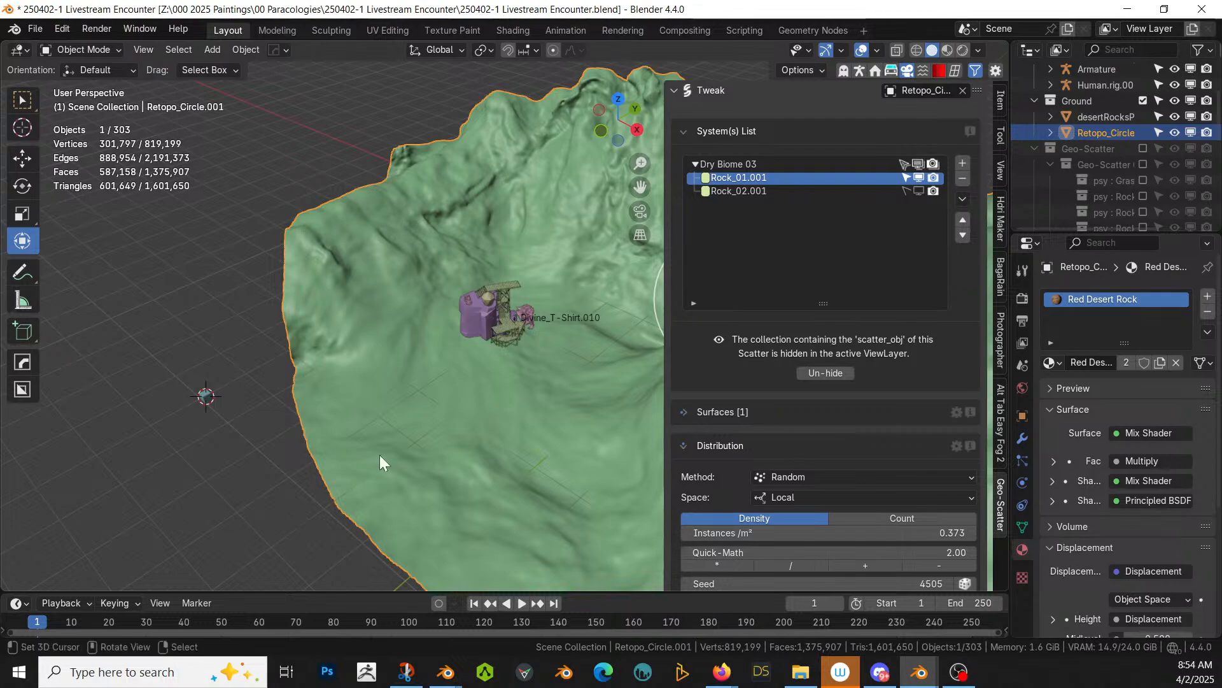
middle_drag(379, 455, 426, 439)
scroll(426, 447, up, 5)
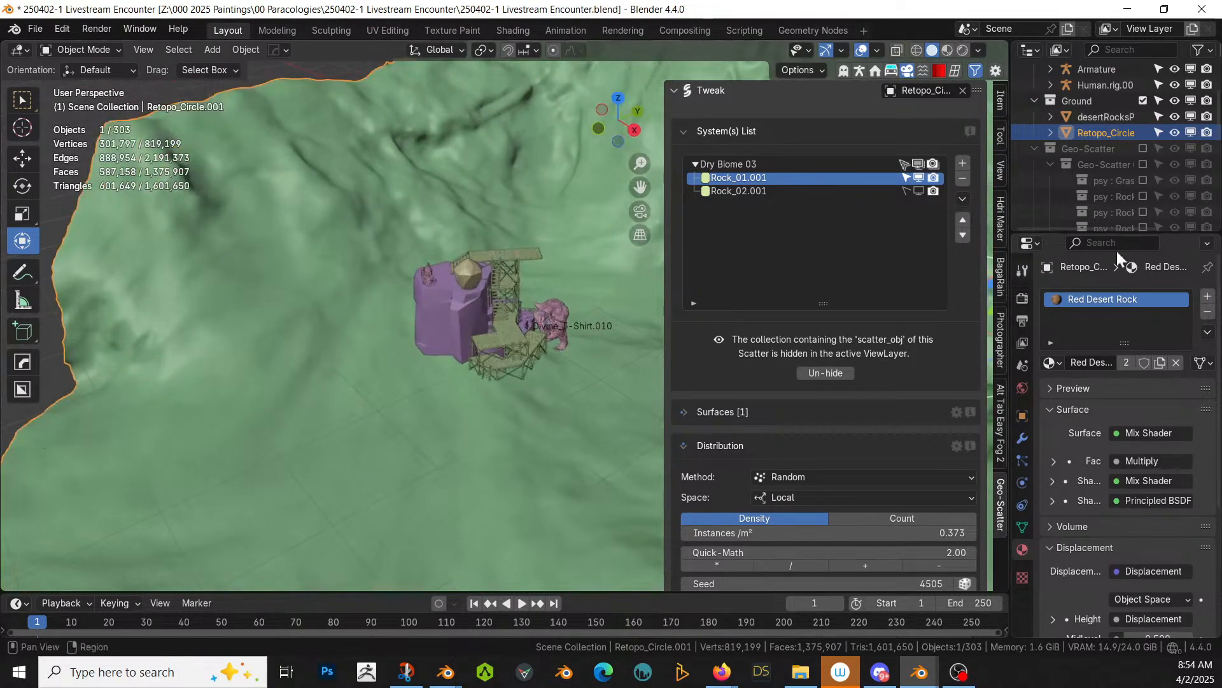
click(1143, 149)
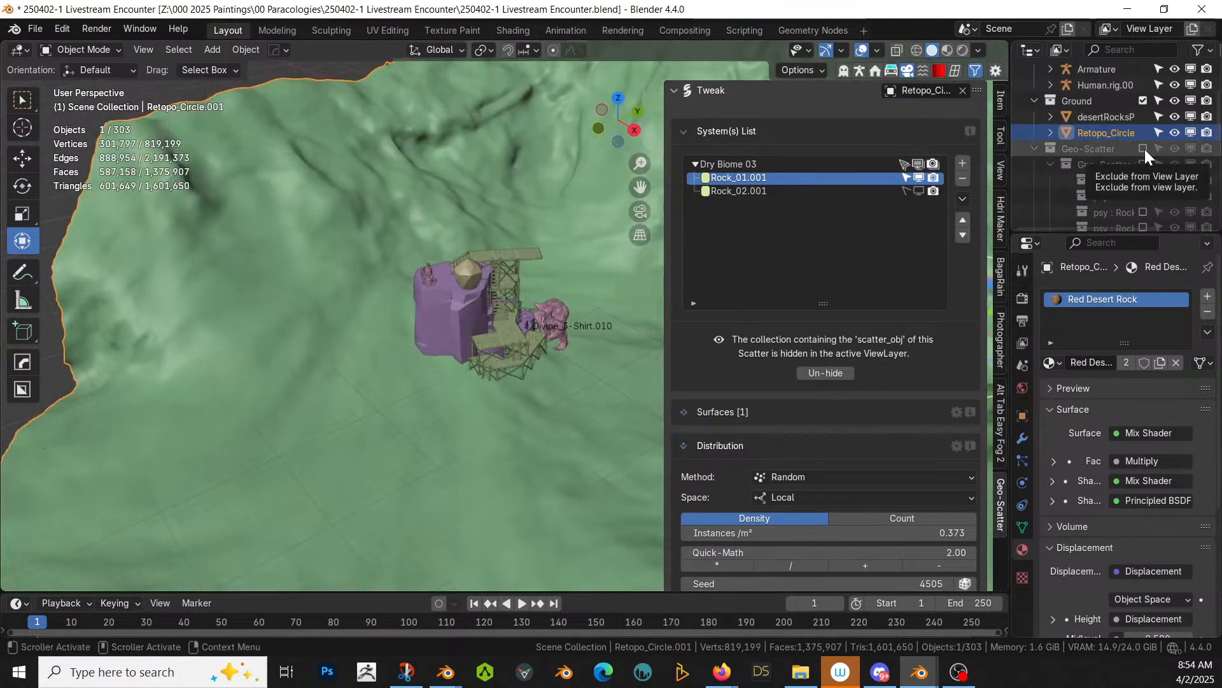
middle_drag(345, 453, 318, 433)
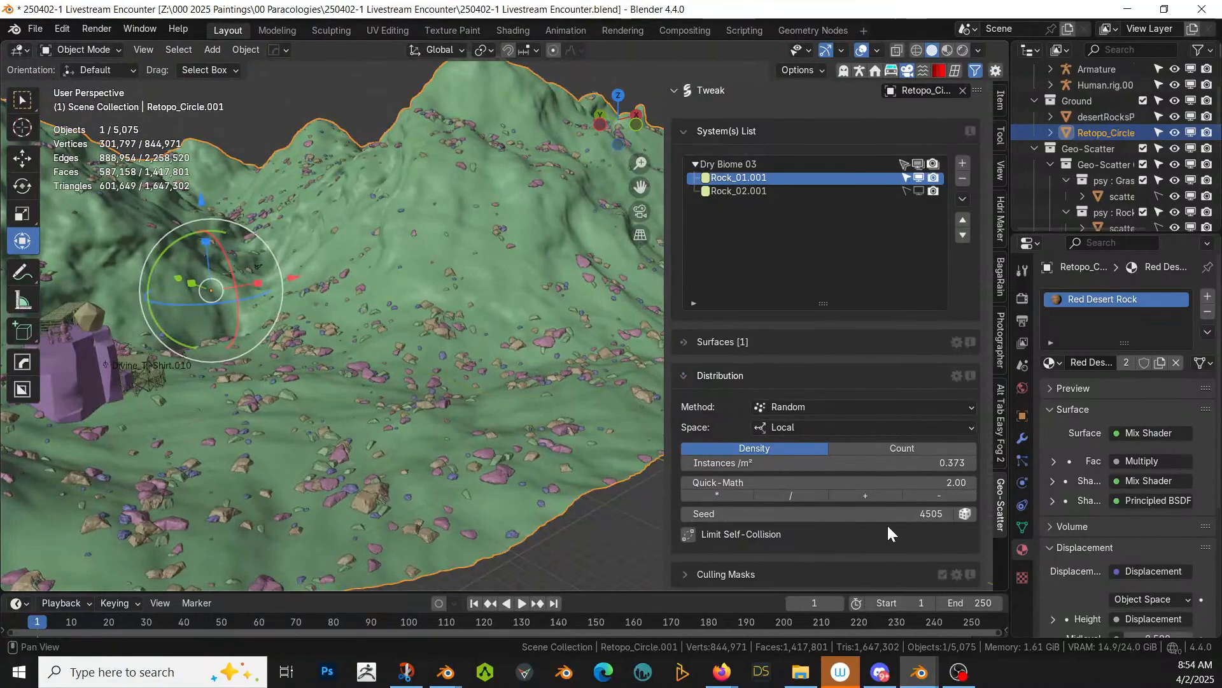
Step: Enable the Abiotic Elevation filter for Rock_01.001 with the Altitude method, trying a maximal altitude of 50 m before setting 100 m
scroll(843, 533, down, 6)
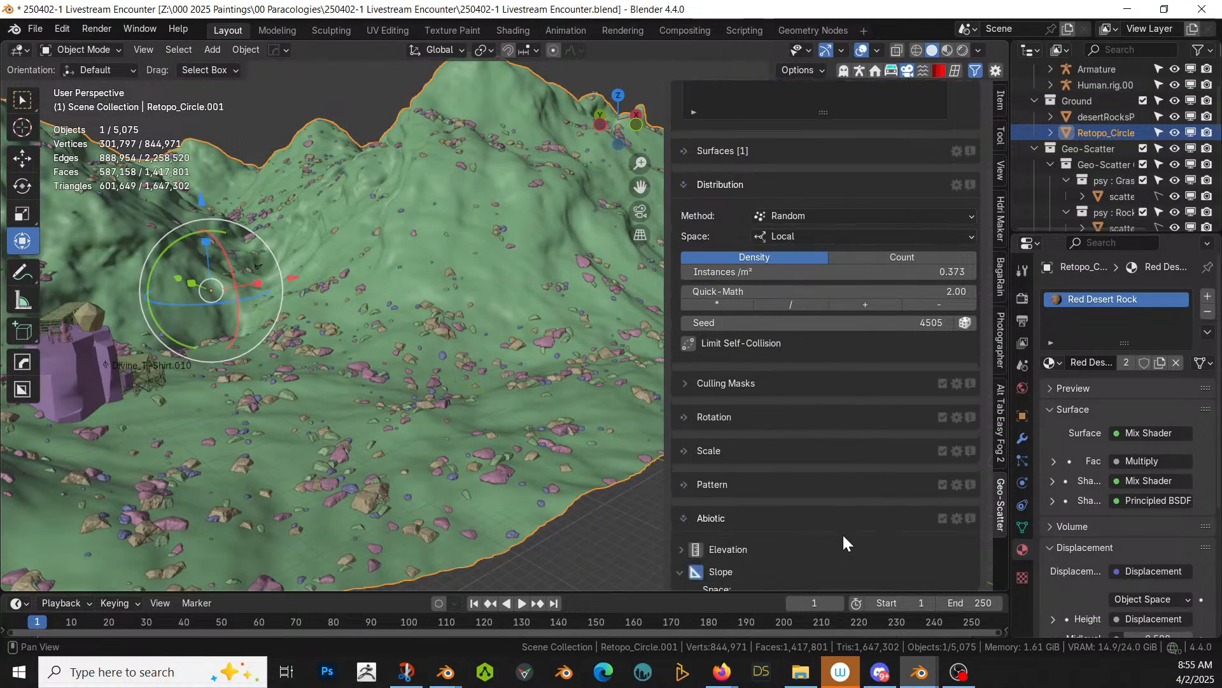
scroll(746, 533, down, 4)
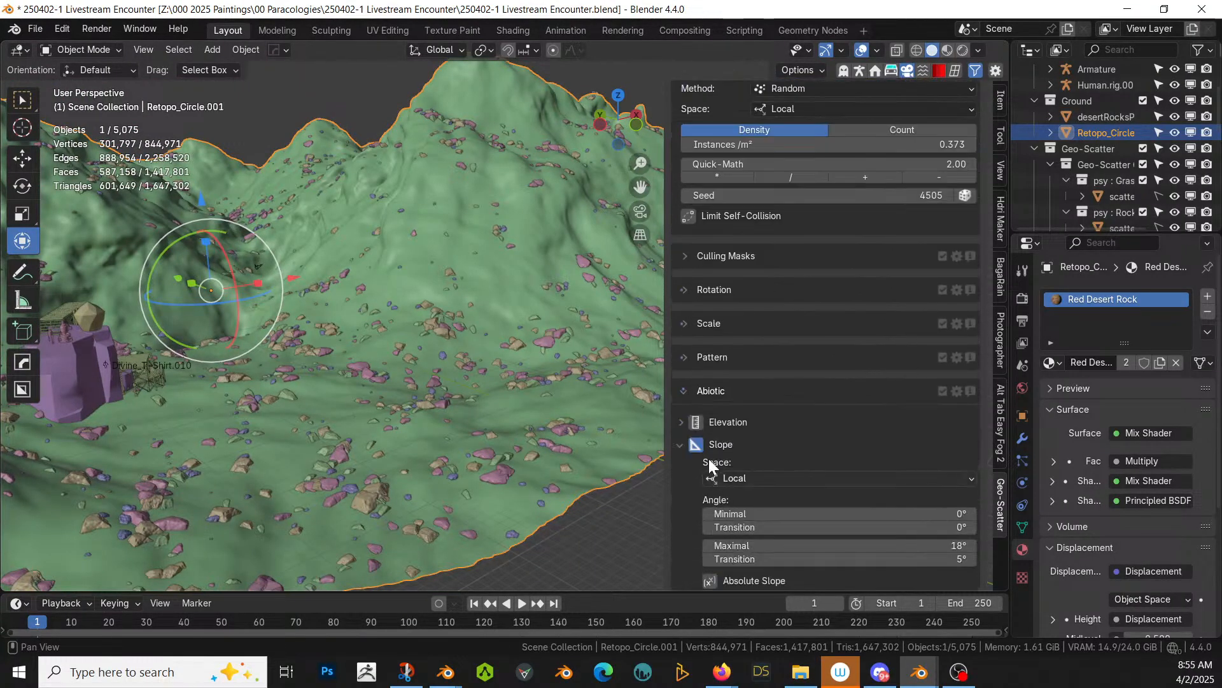
click(681, 421)
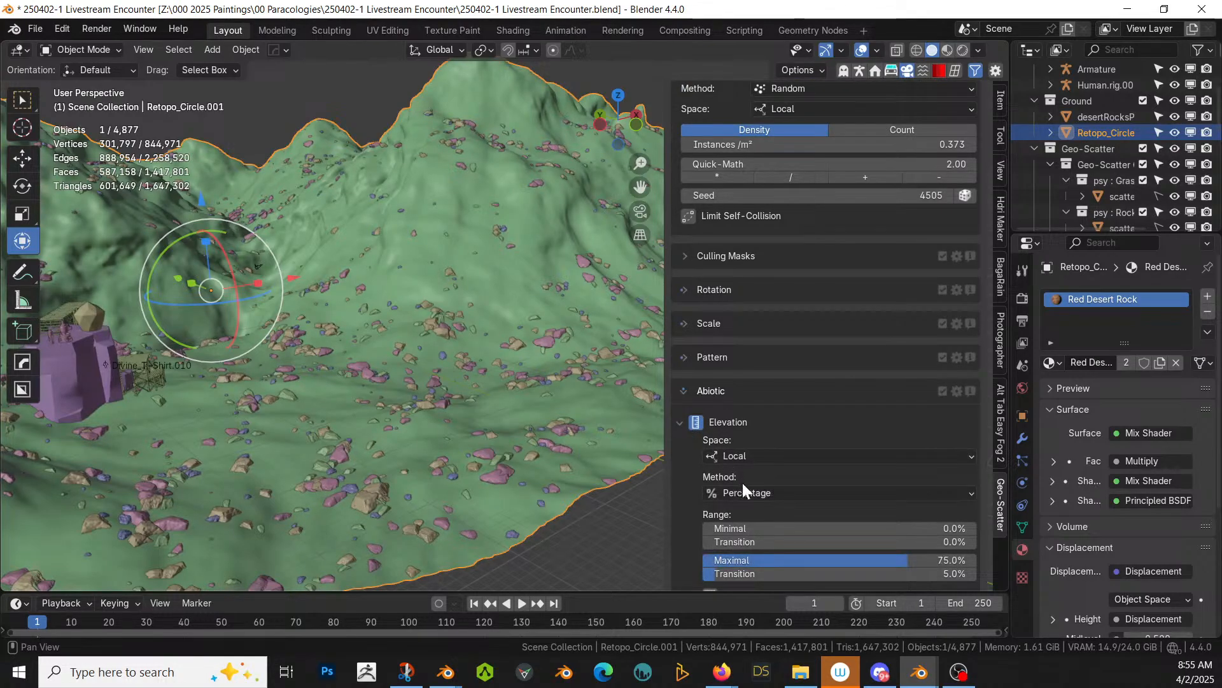
click(746, 494)
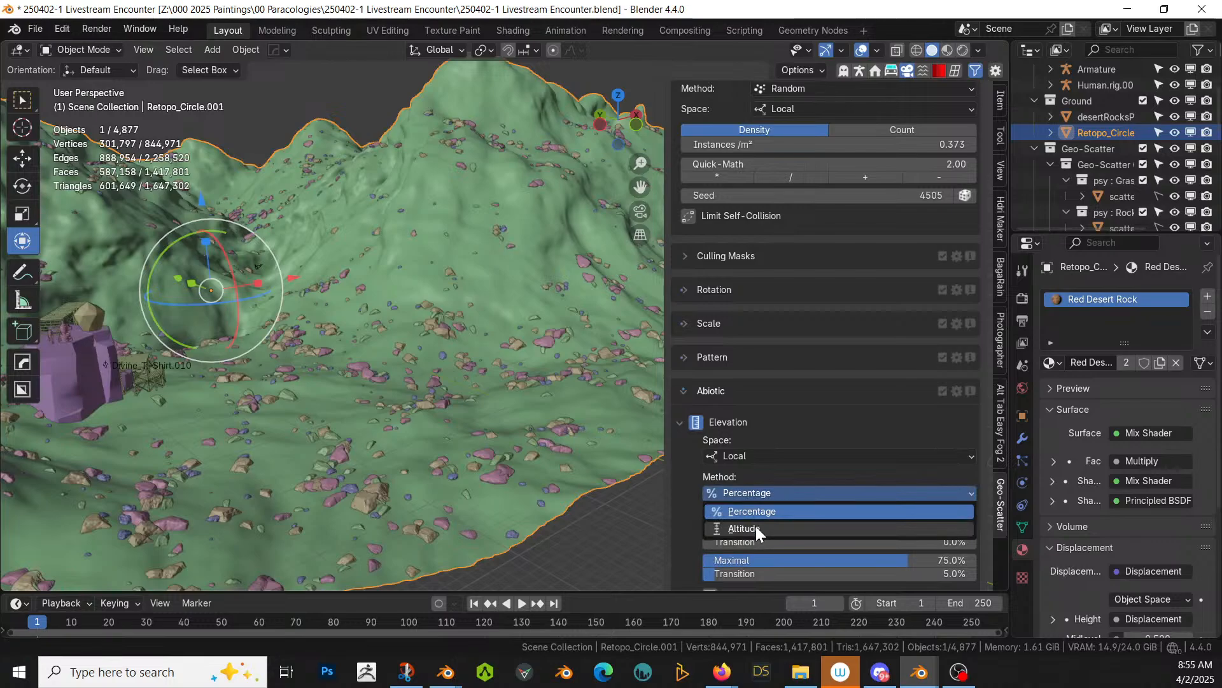
click(776, 528)
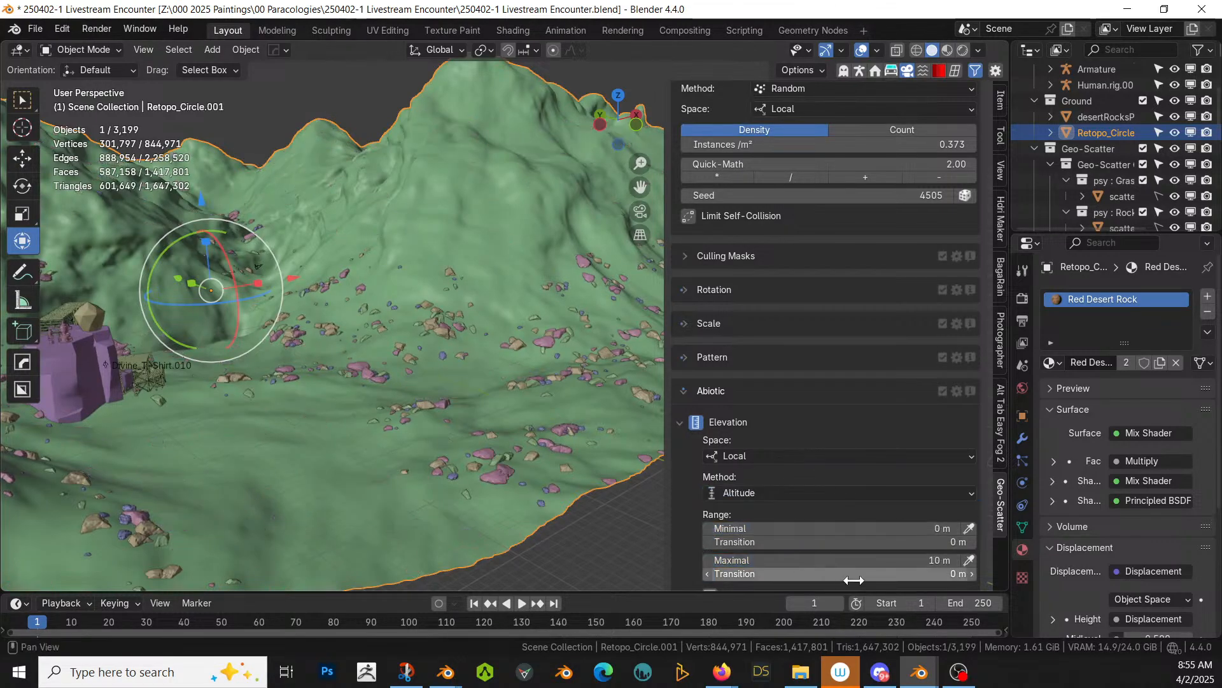
click(941, 566)
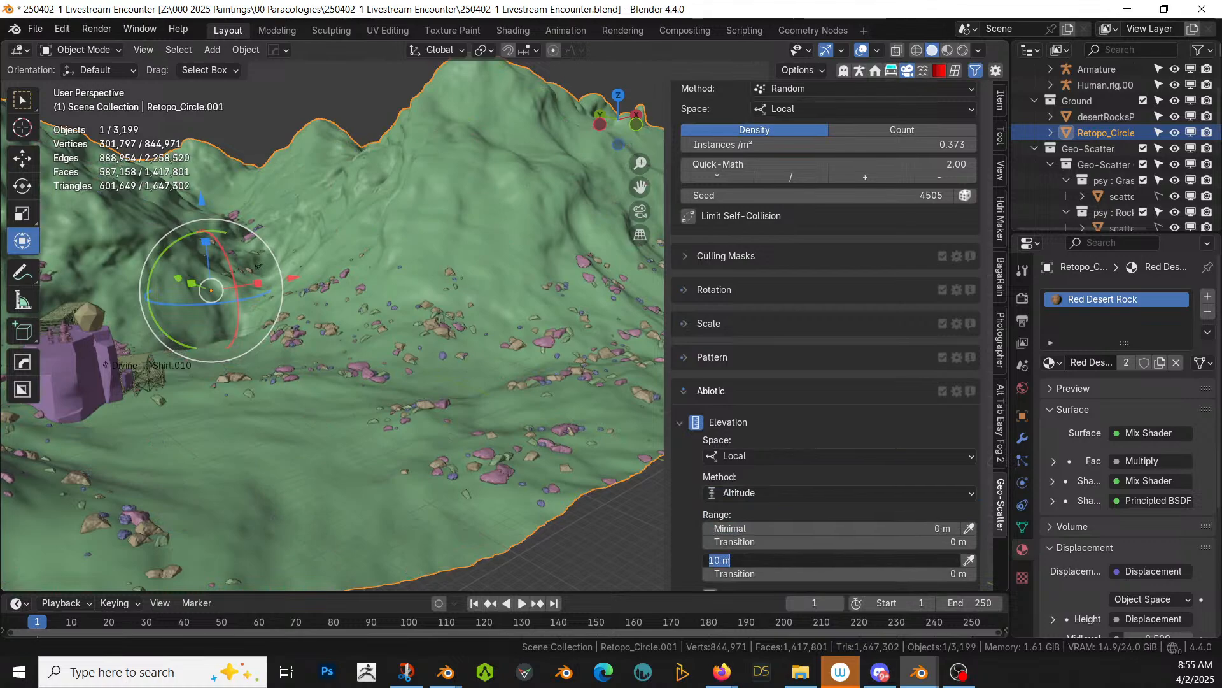
key(Return)
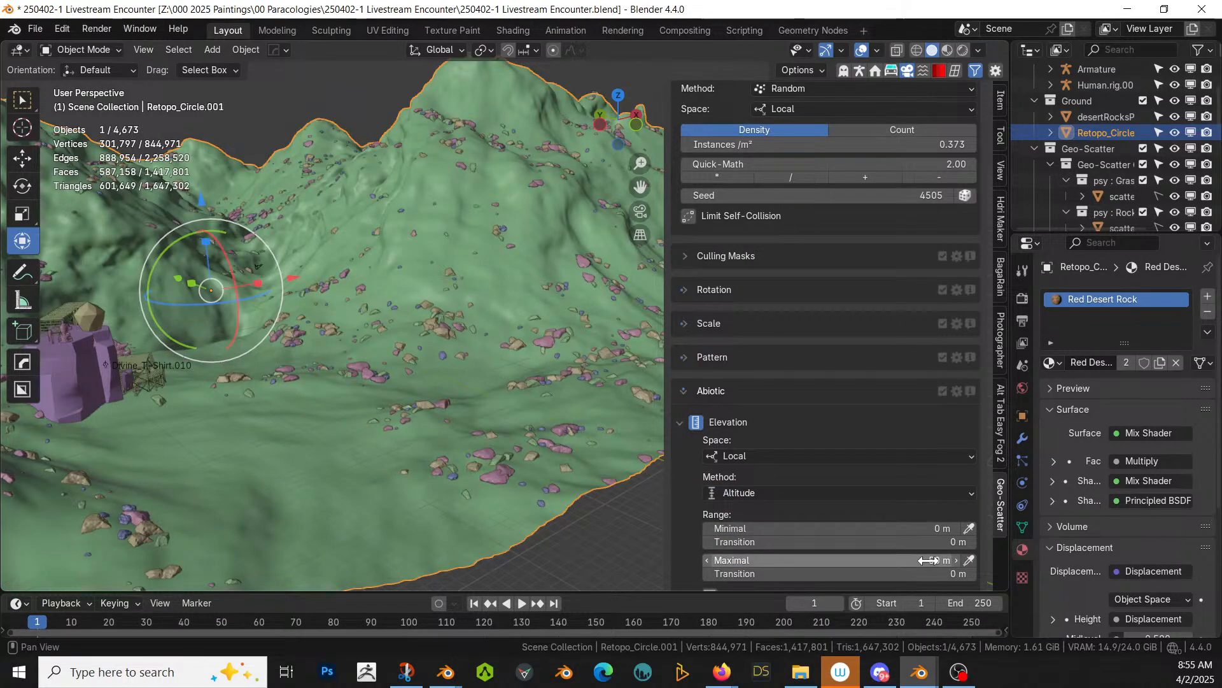
click(929, 561)
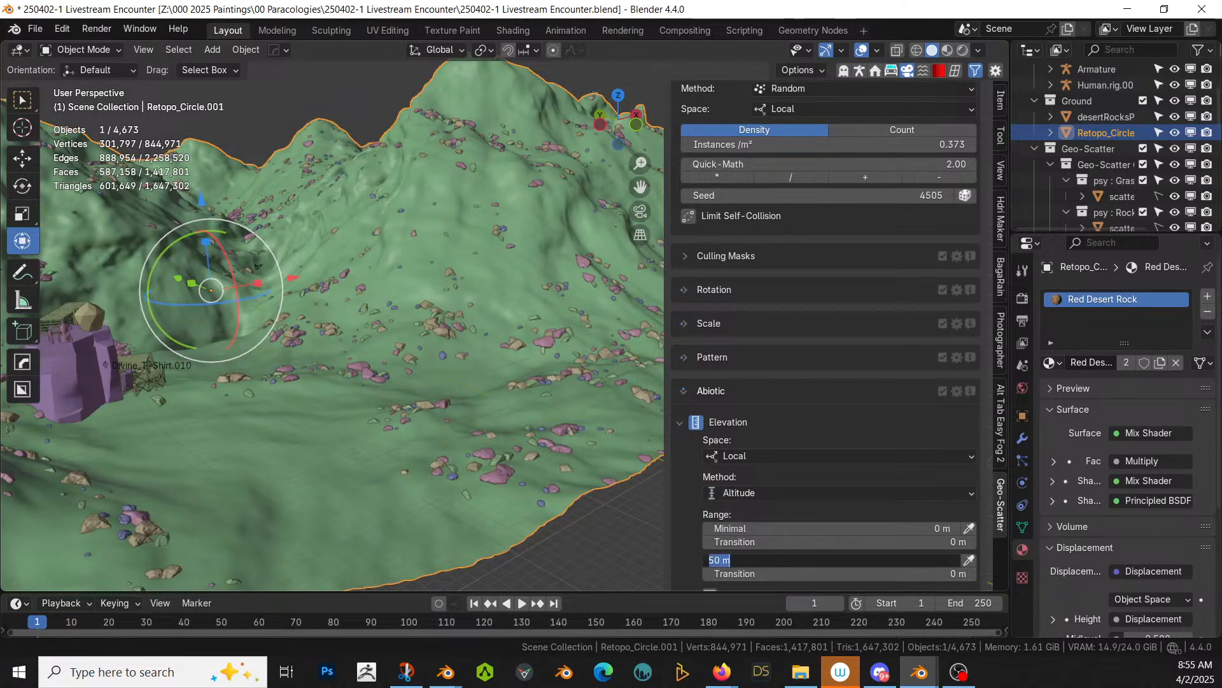
key(Return)
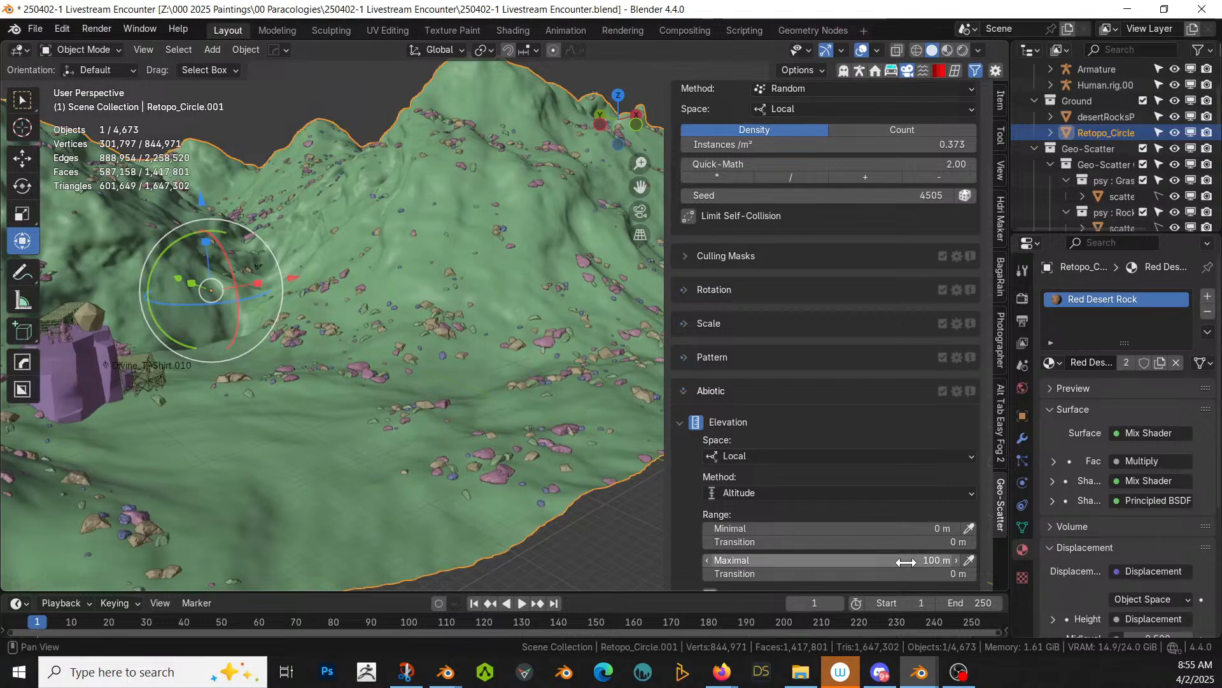
Step: Set the minimal altitude of Rock_01.001's Elevation filter to 5 m and its transition to 5 m, then 10 m
click(904, 529)
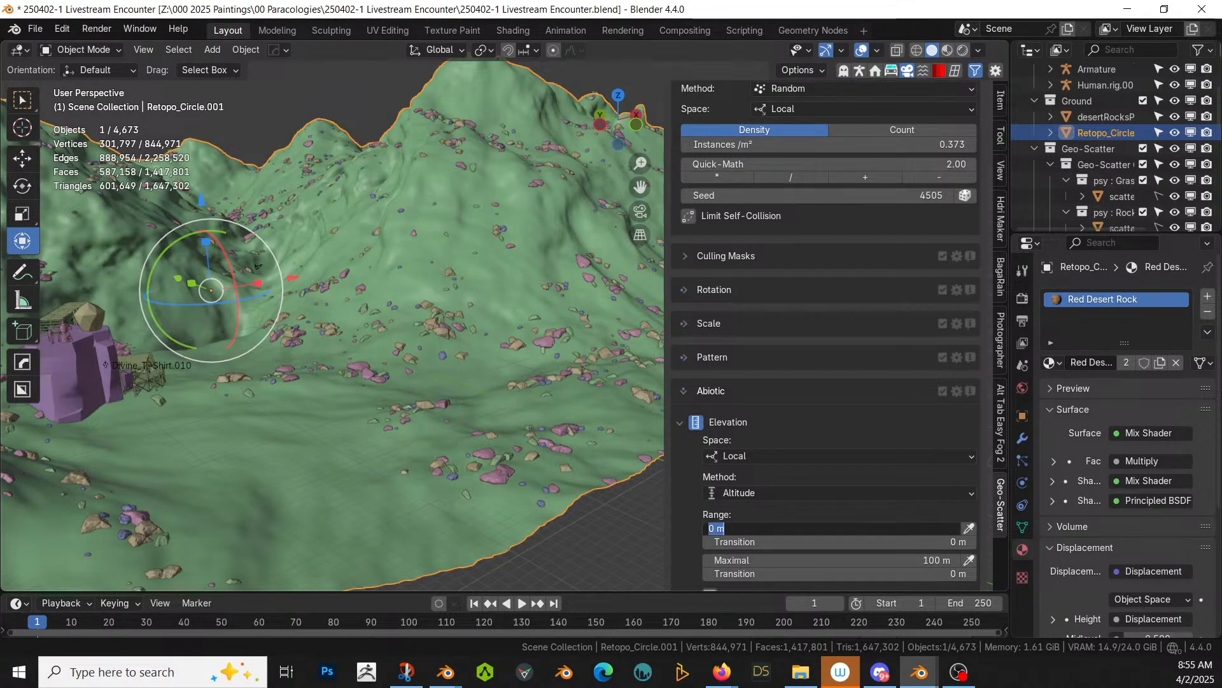
text(5)
key(Return)
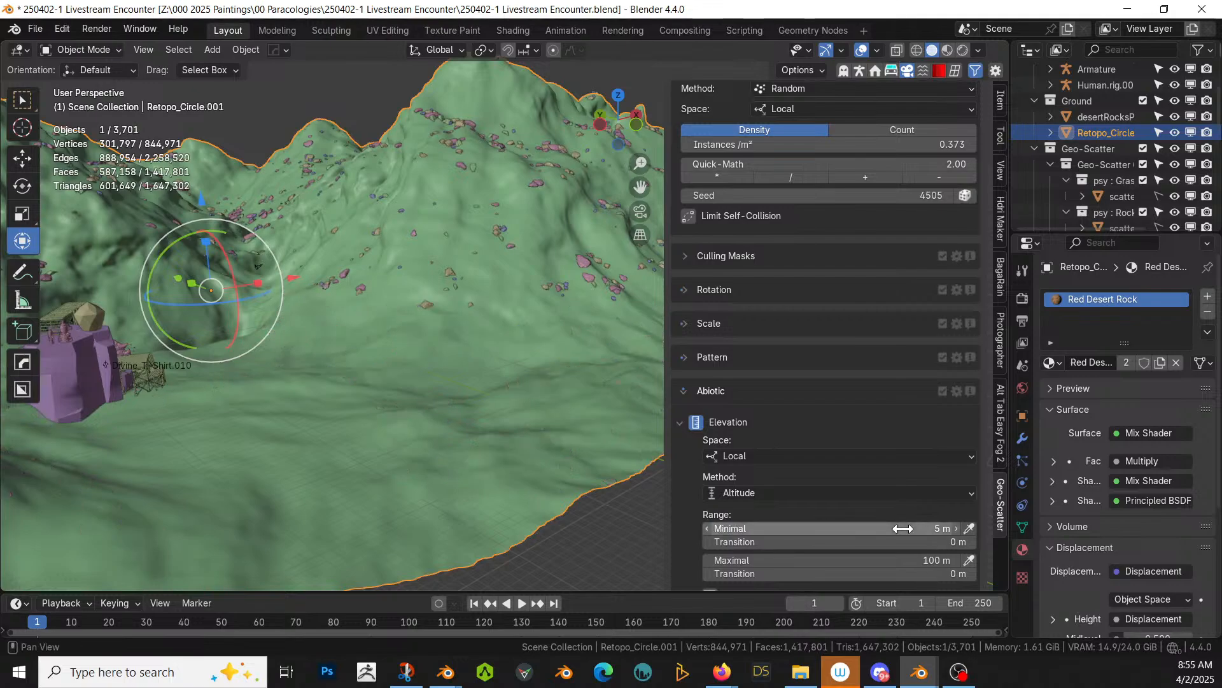
middle_drag(438, 434, 395, 484)
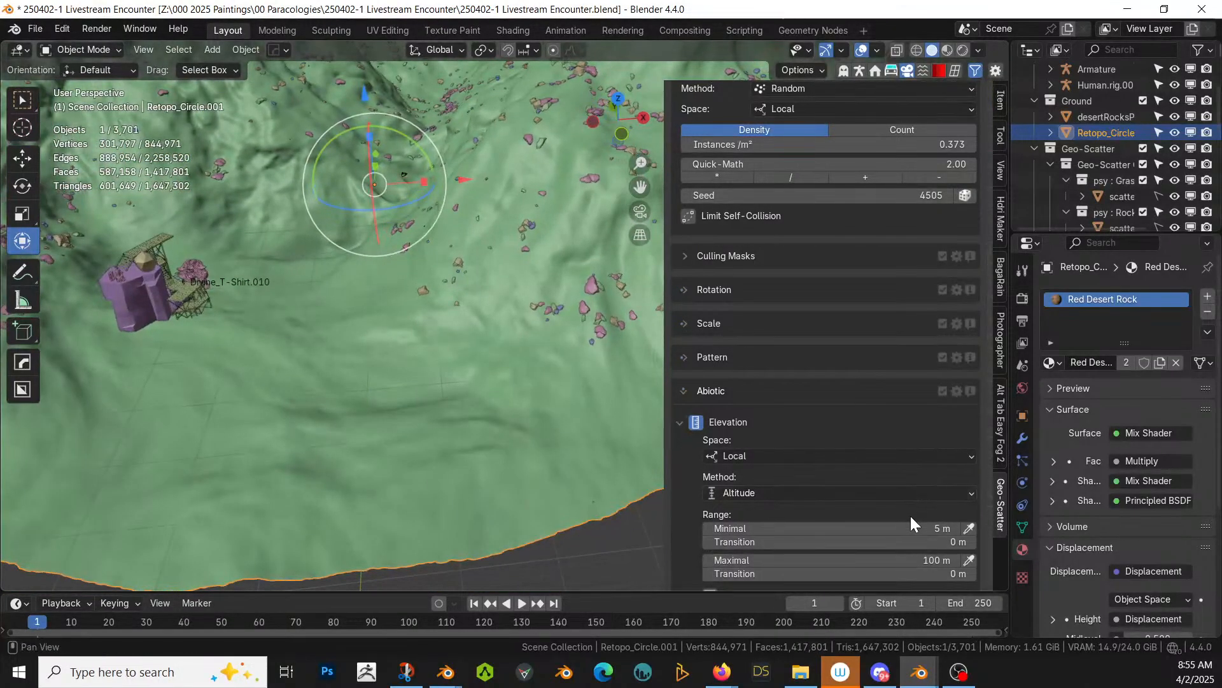
click(834, 541)
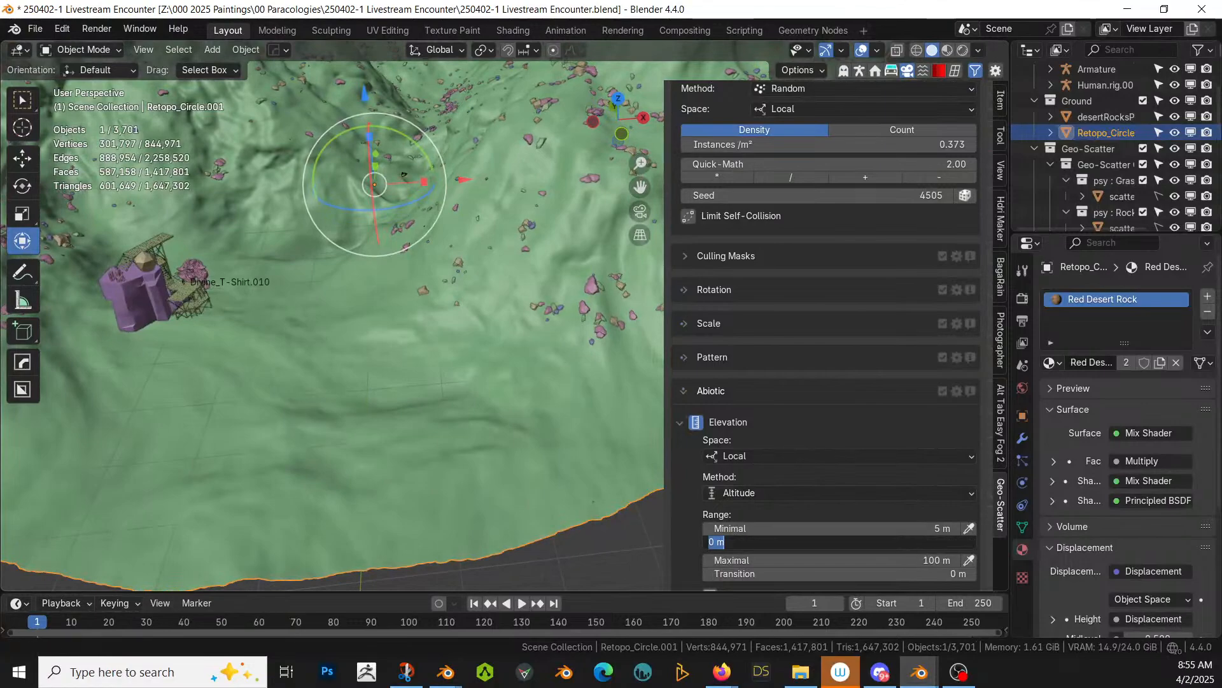
text(5)
key(Return)
click(909, 544)
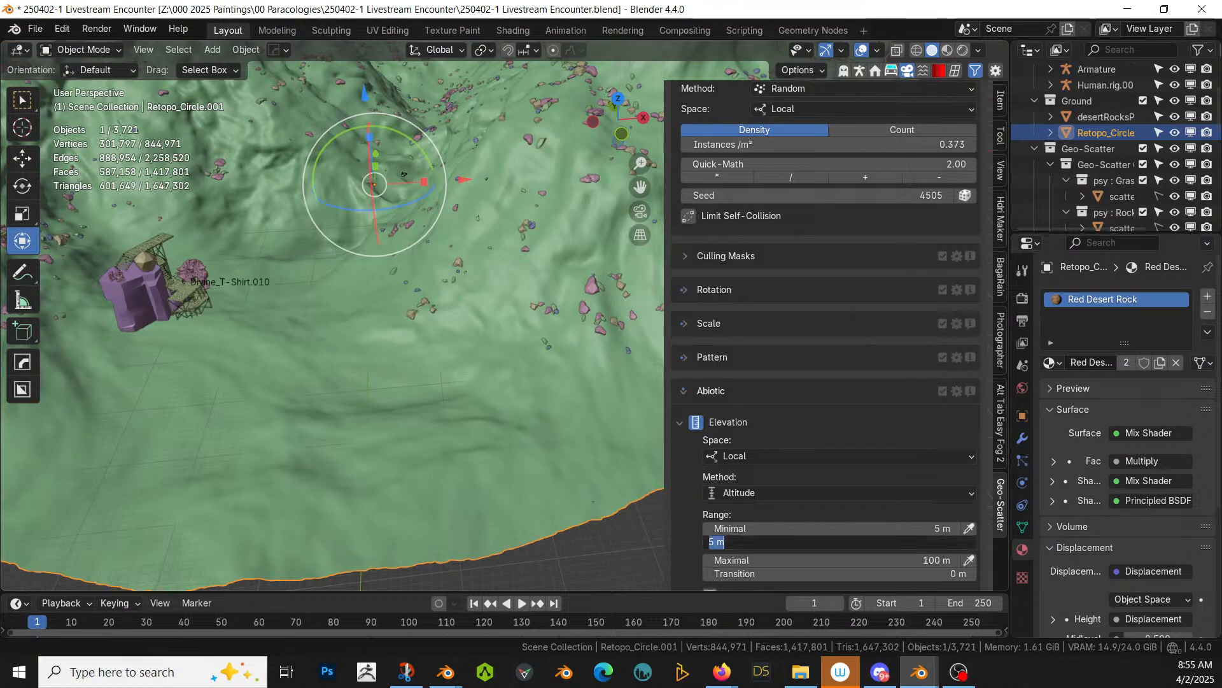
text(10)
key(Return)
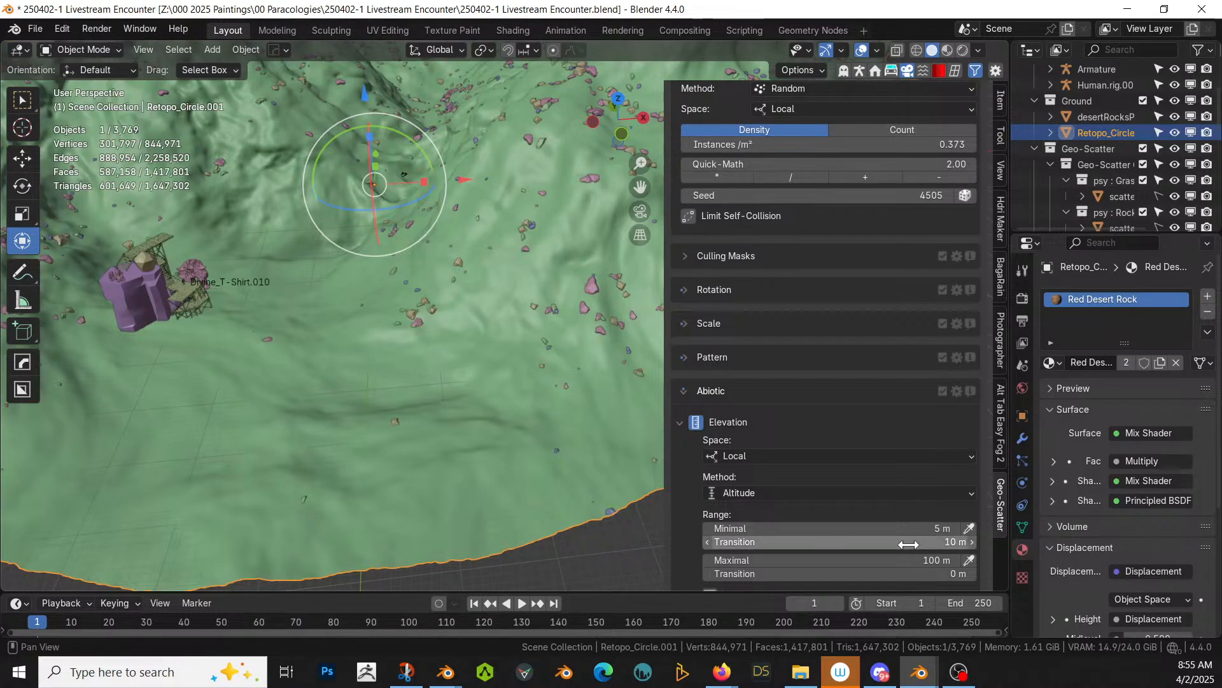
middle_drag(289, 459, 377, 411)
Step: Enable the Abiotic Elevation filter for Rock_02.001 and set its method to Altitude
scroll(891, 281, up, 10)
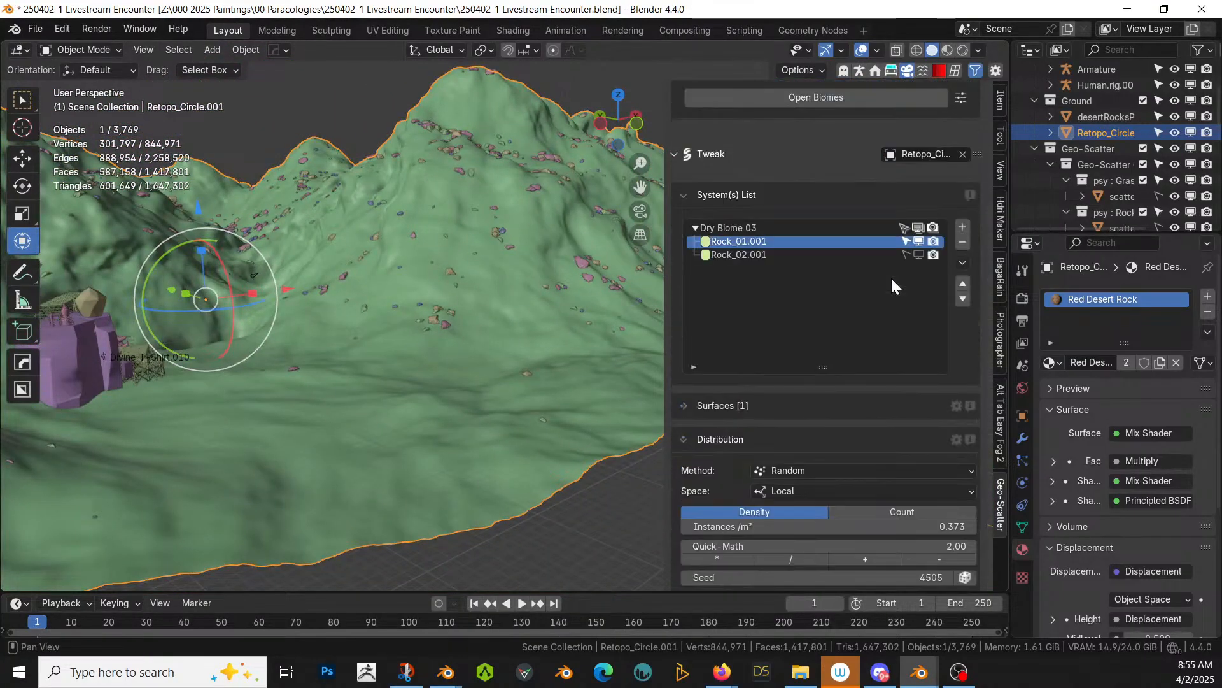
click(748, 256)
scroll(817, 416, down, 10)
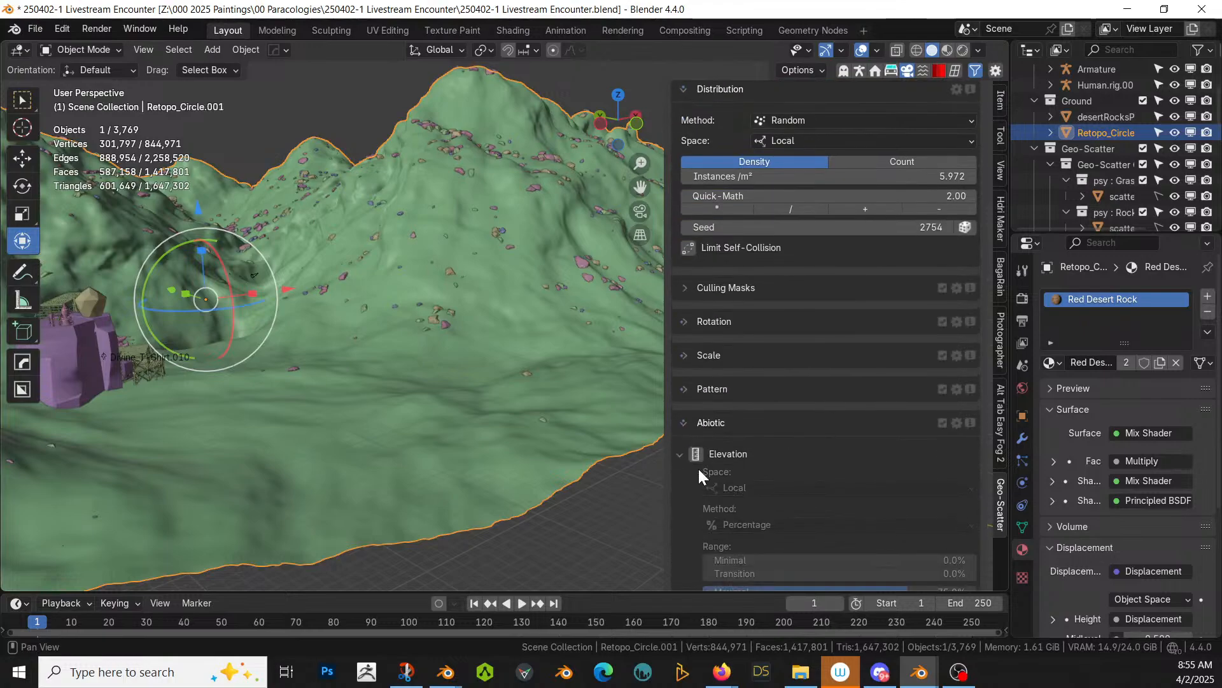
click(698, 460)
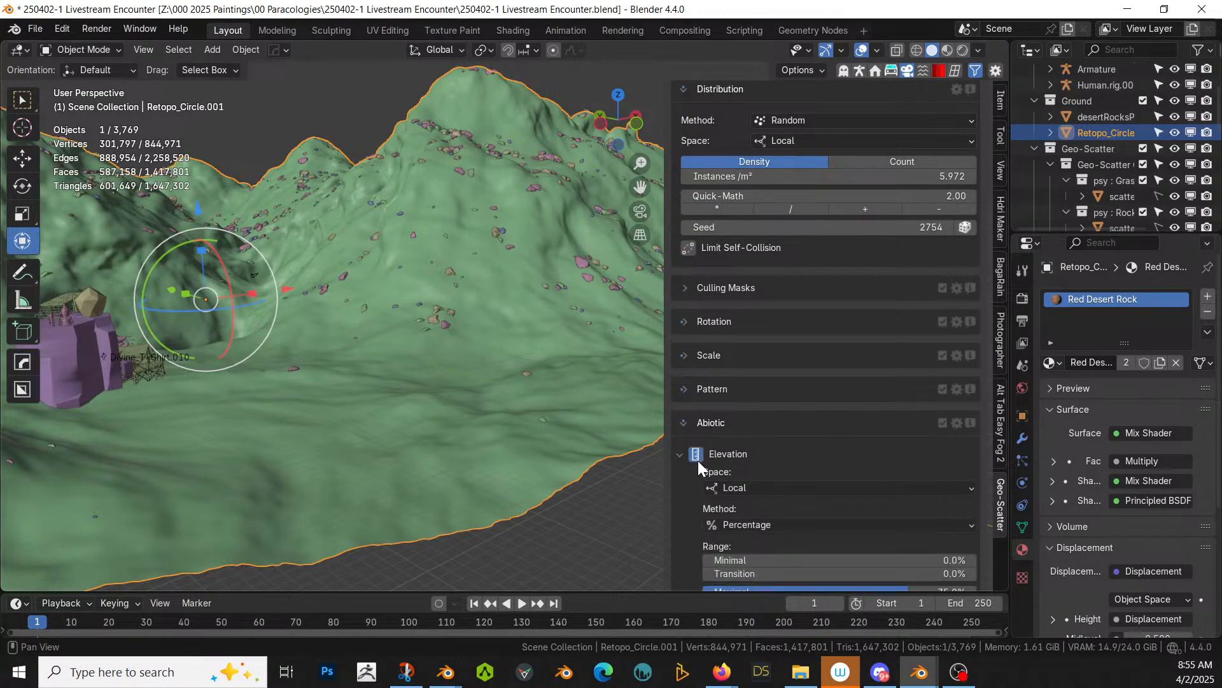
click(798, 526)
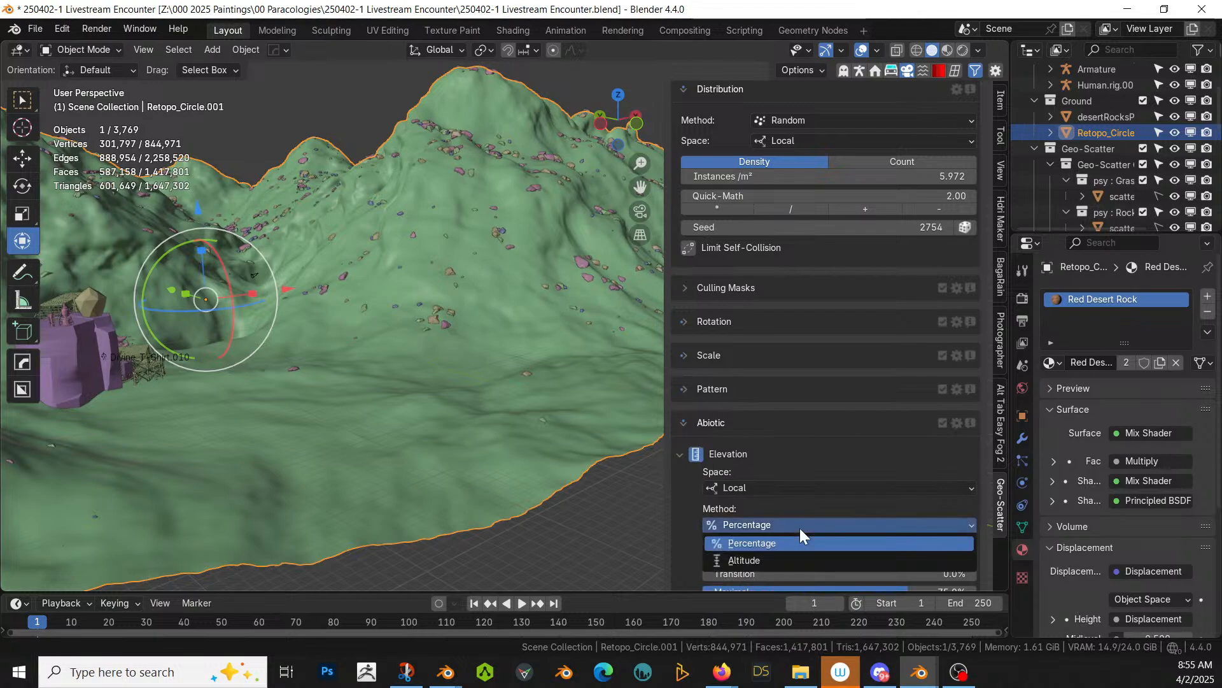
click(765, 561)
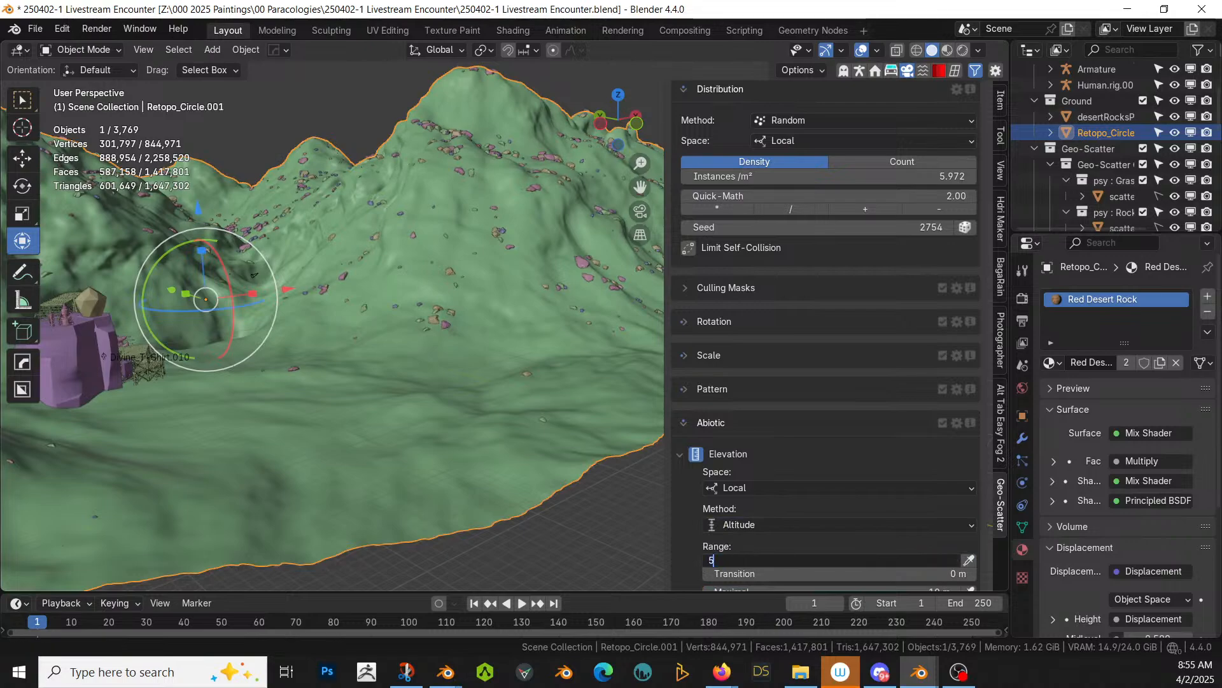
Step: Set Rock_02.001's elevation range to a 5 m minimum with a 15 m transition and a 100 m maximum
drag(888, 559, 911, 558)
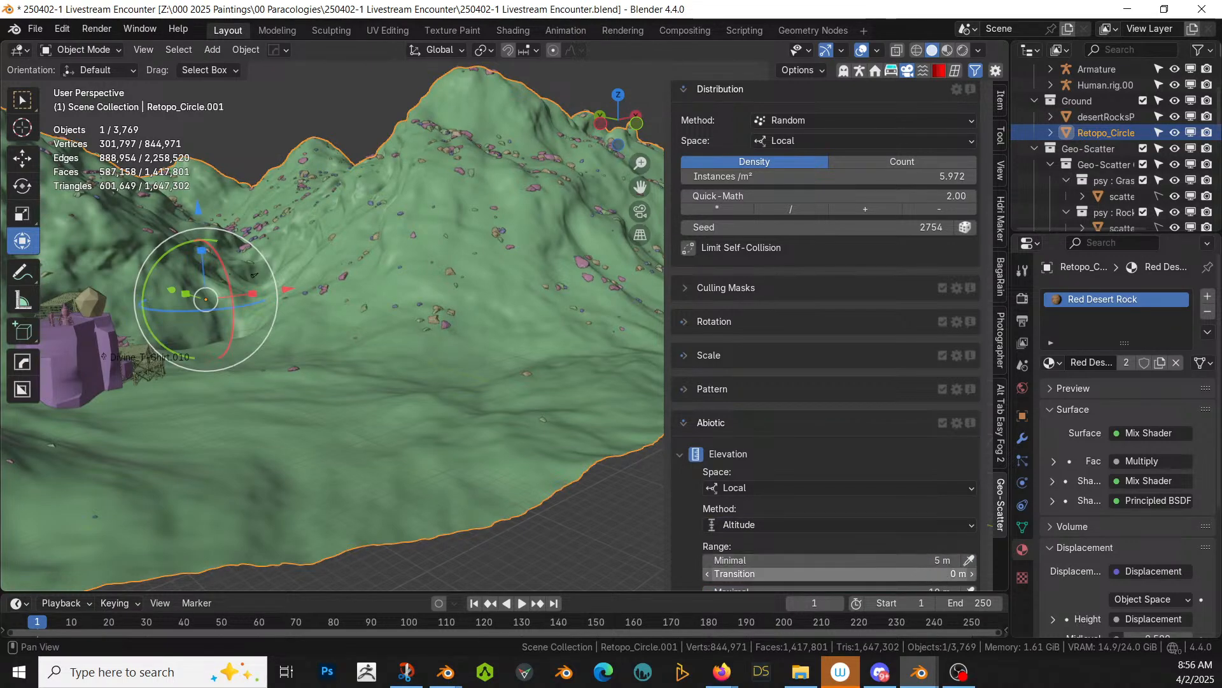
click(888, 573)
text(15)
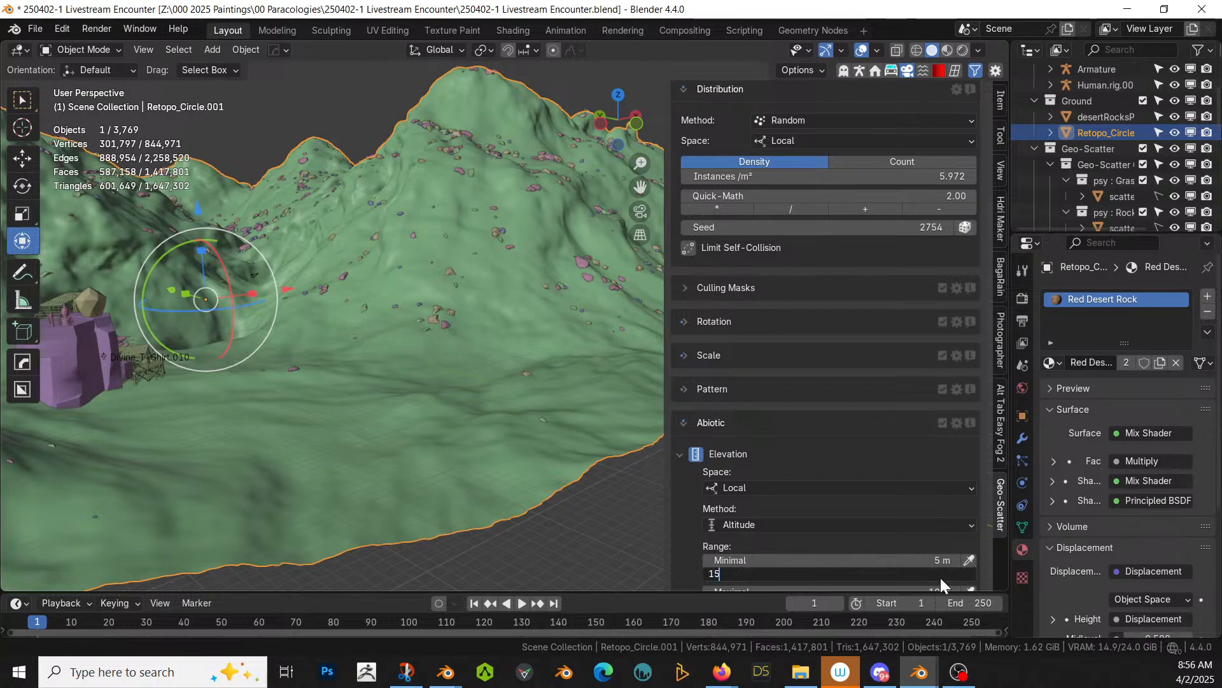
key(Return)
scroll(838, 457, down, 3)
scroll(837, 462, down, 3)
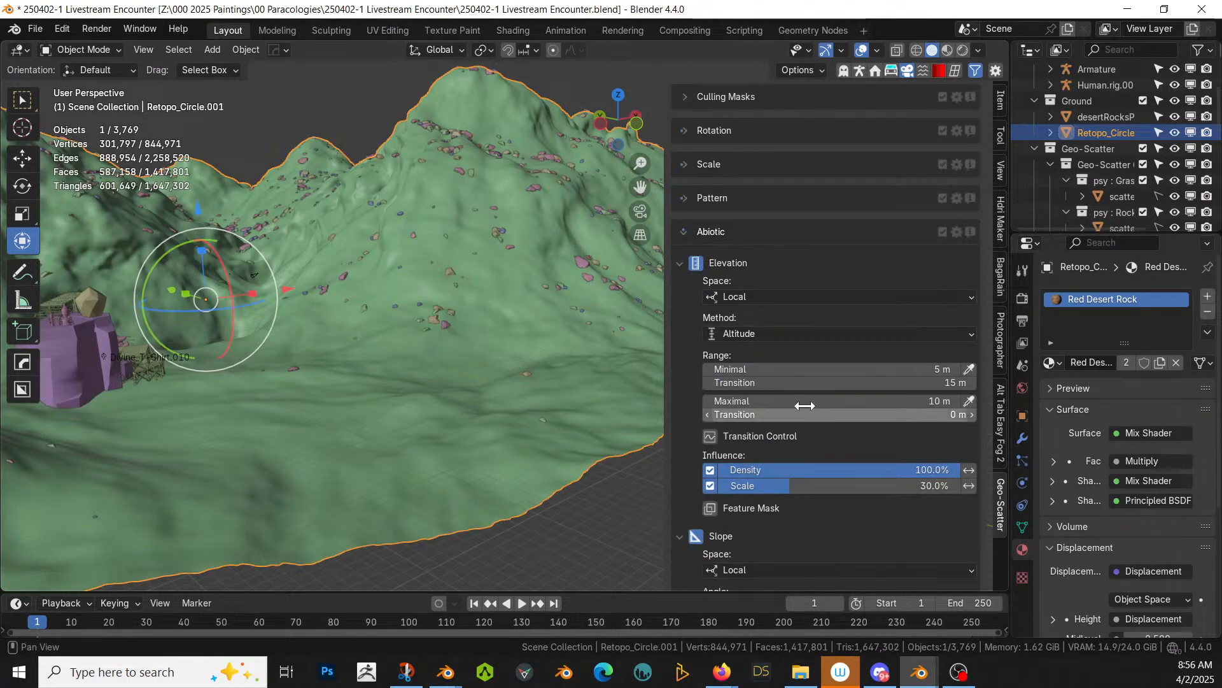
click(892, 401)
text(100)
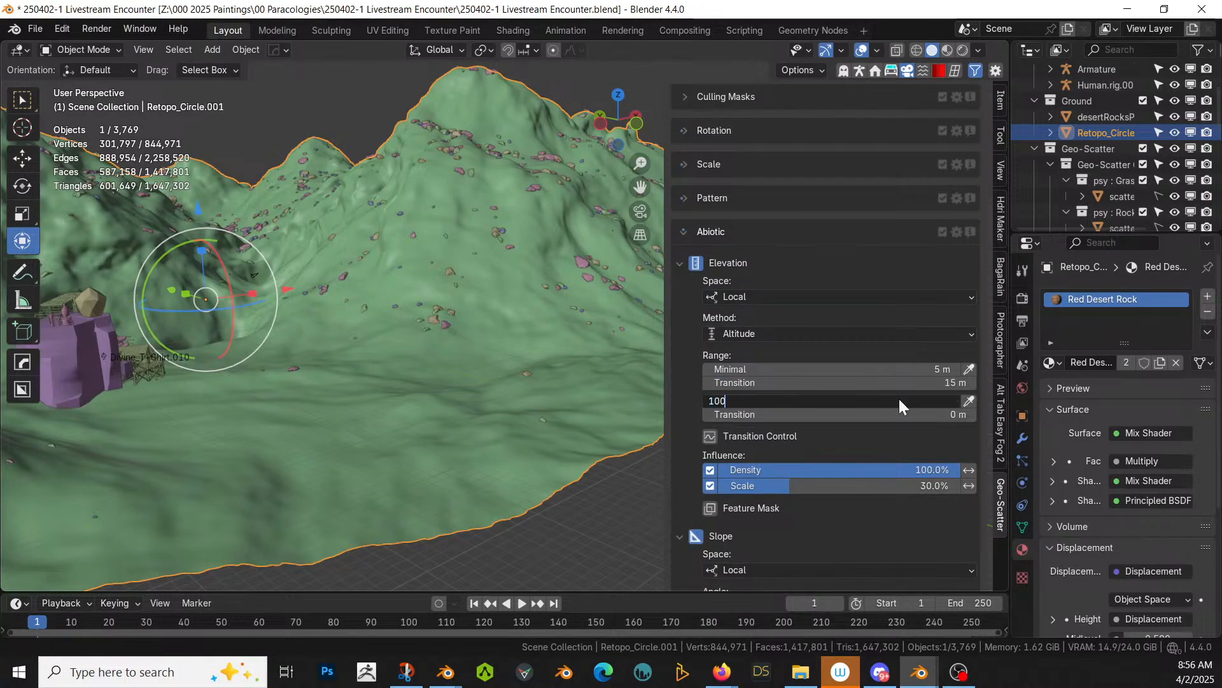
key(Return)
Step: Show Rock_02.001 in the viewport and inspect its scatter on the terrain
scroll(896, 280, up, 11)
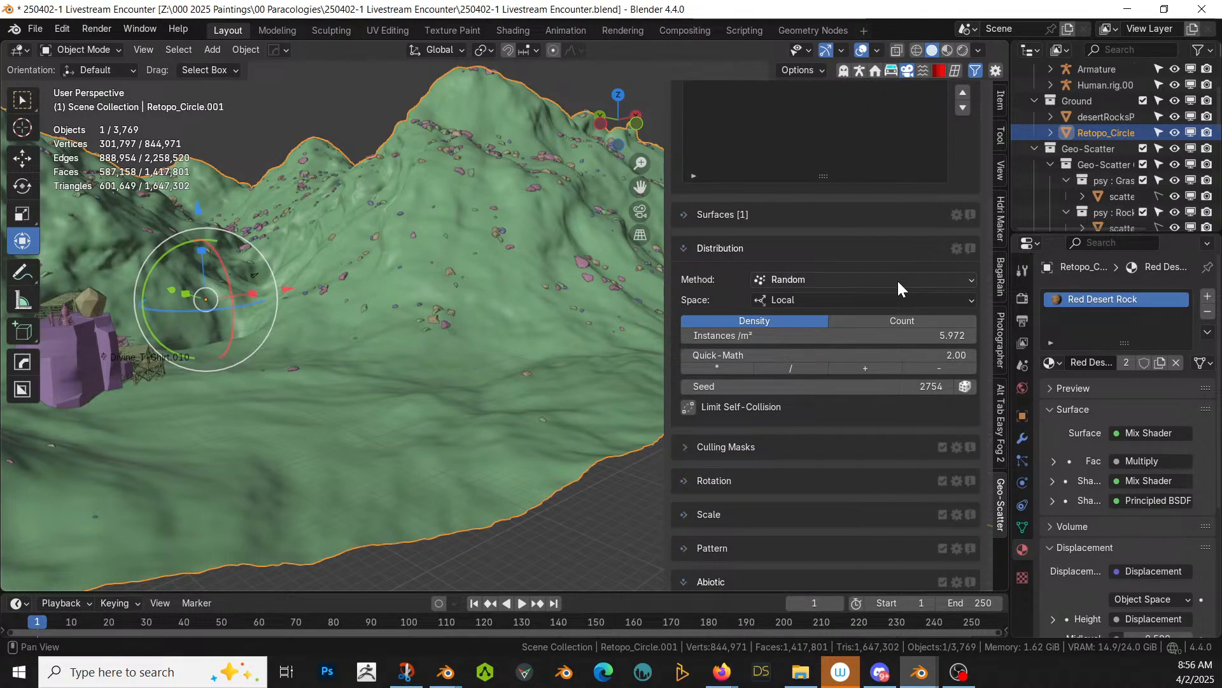
scroll(898, 283, up, 3)
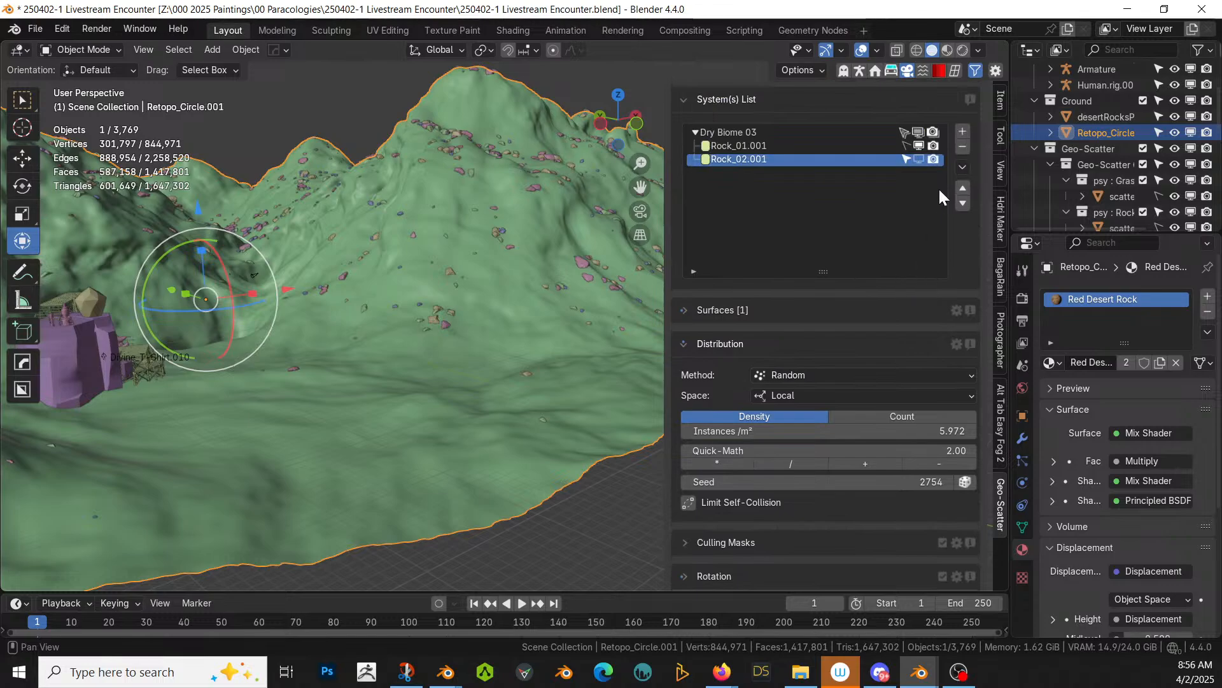
click(918, 159)
scroll(403, 455, up, 3)
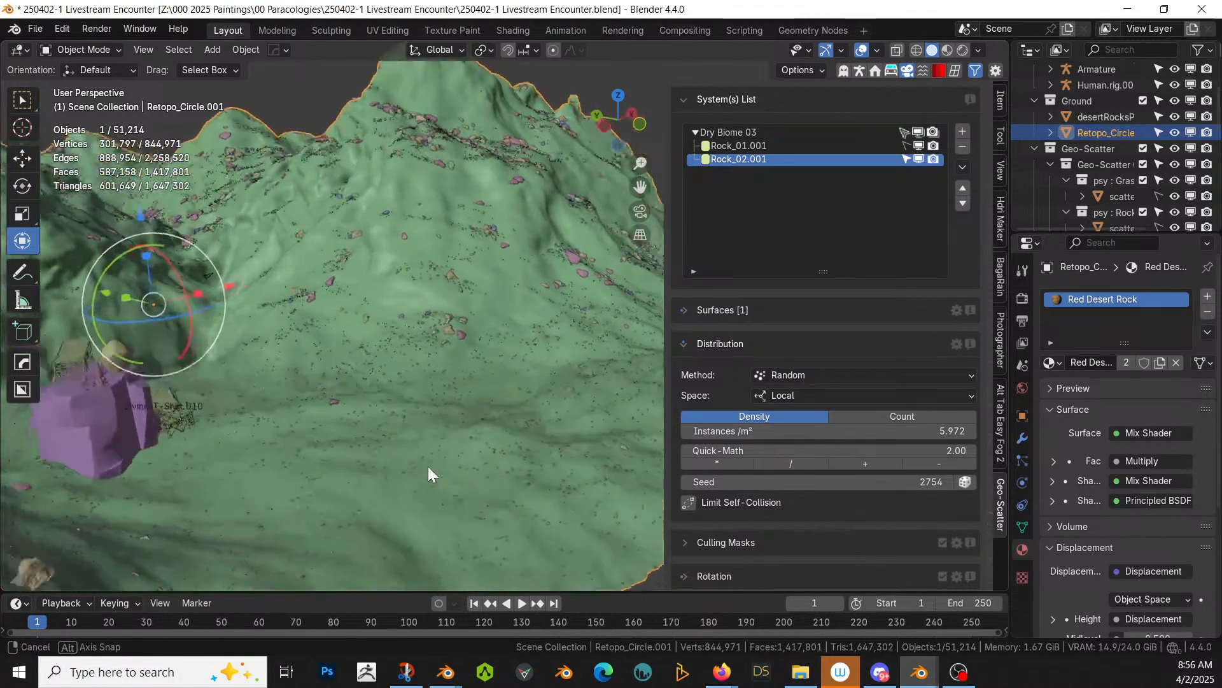
Step: Try a minimal altitude of 10 m and 8 m for Rock_02.001's Elevation filter, and return it to 5 m
scroll(889, 473, down, 3)
scroll(909, 482, down, 3)
click(909, 483)
scroll(910, 483, down, 5)
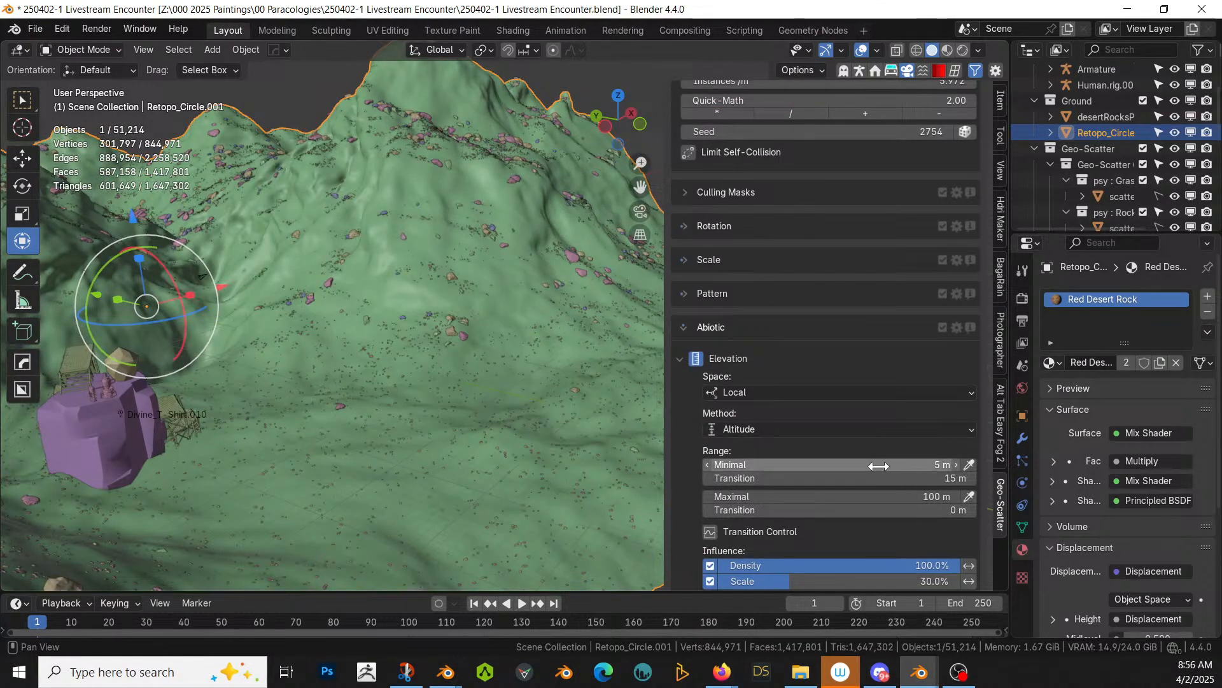
click(888, 464)
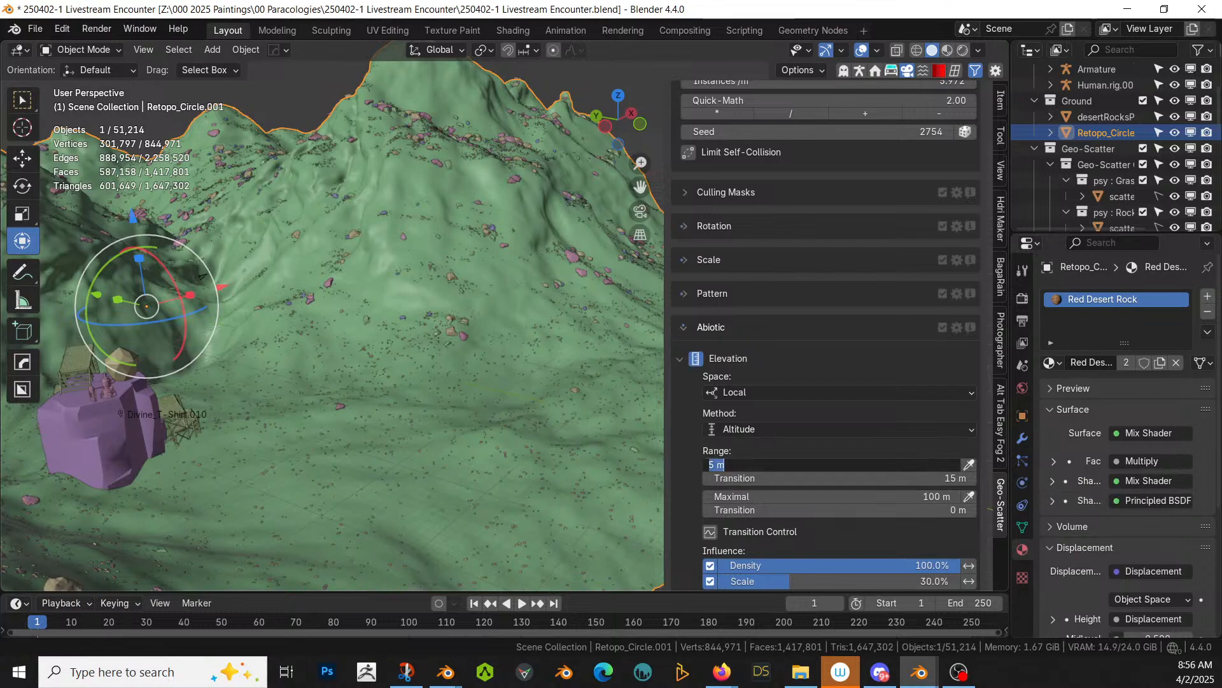
key(Return)
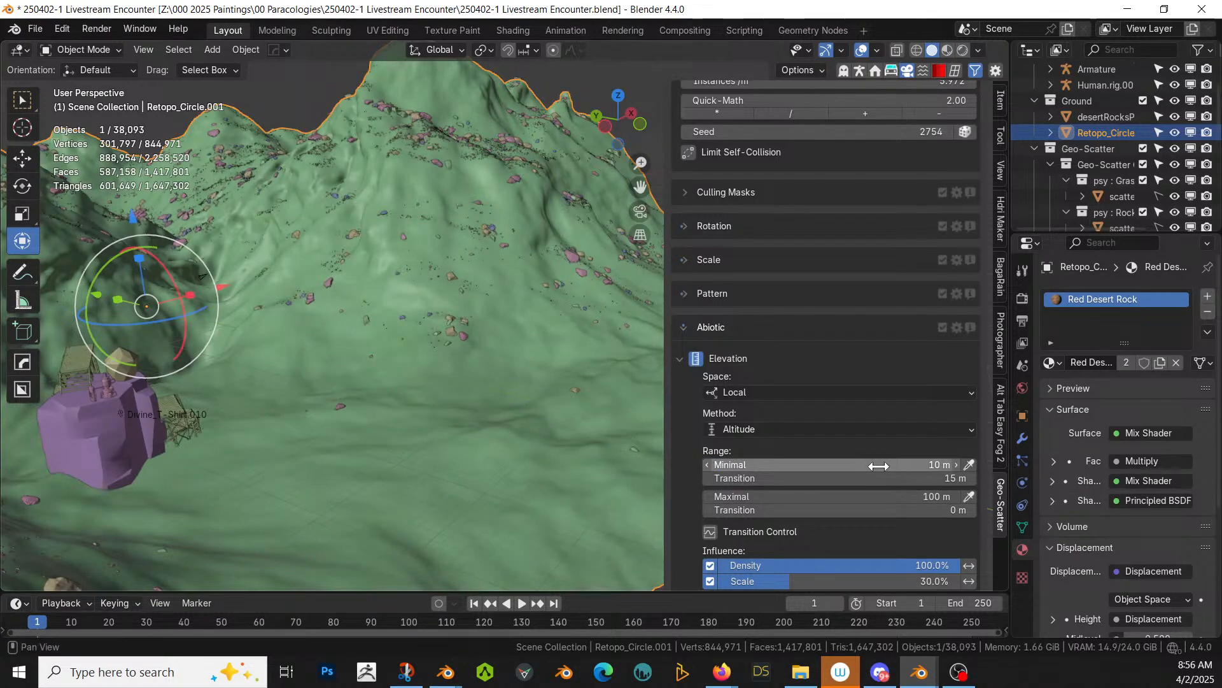
click(879, 466)
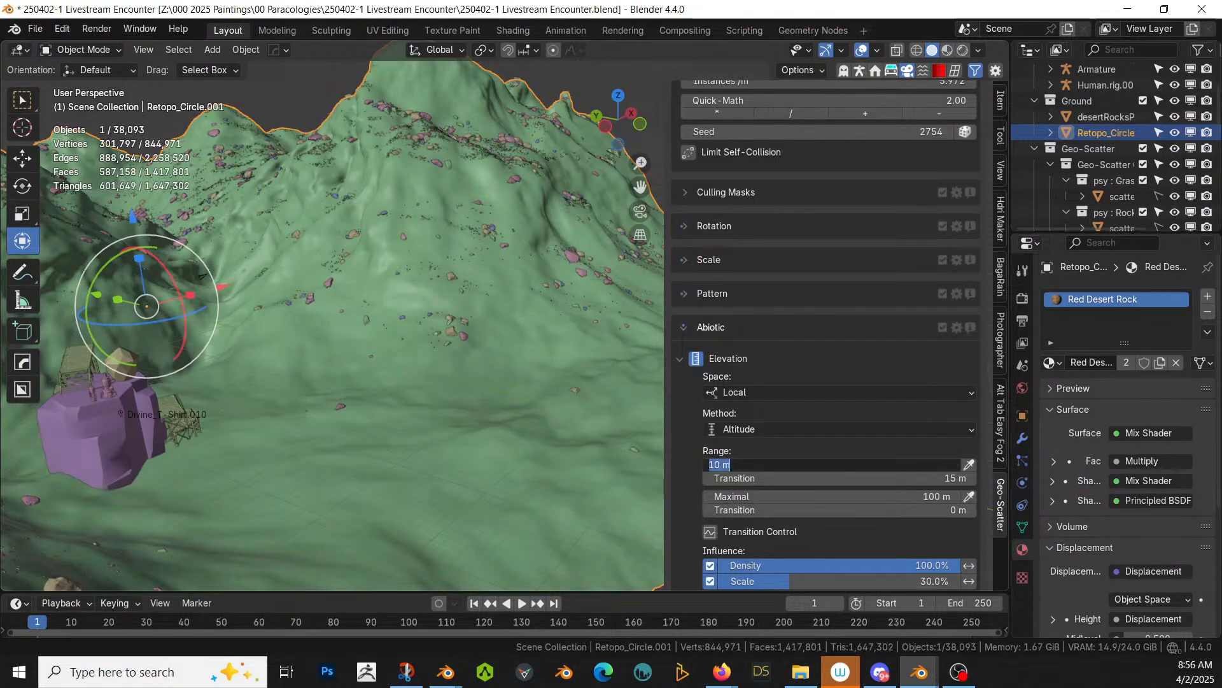
text(8)
key(Return)
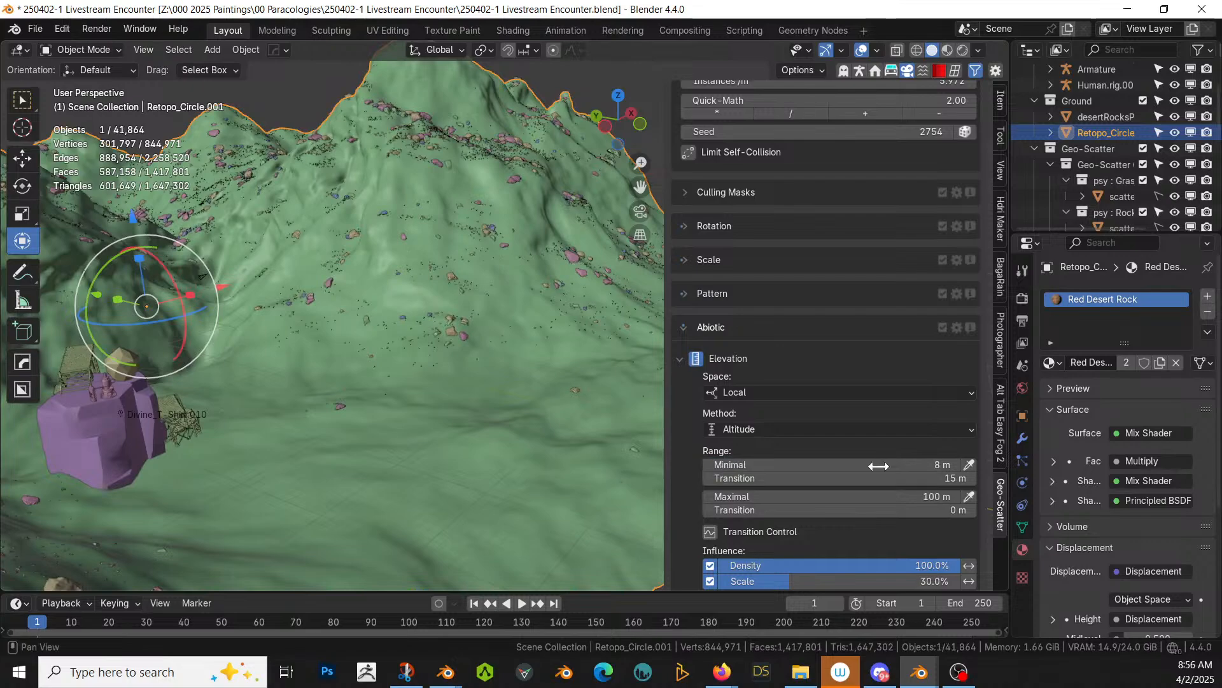
click(878, 466)
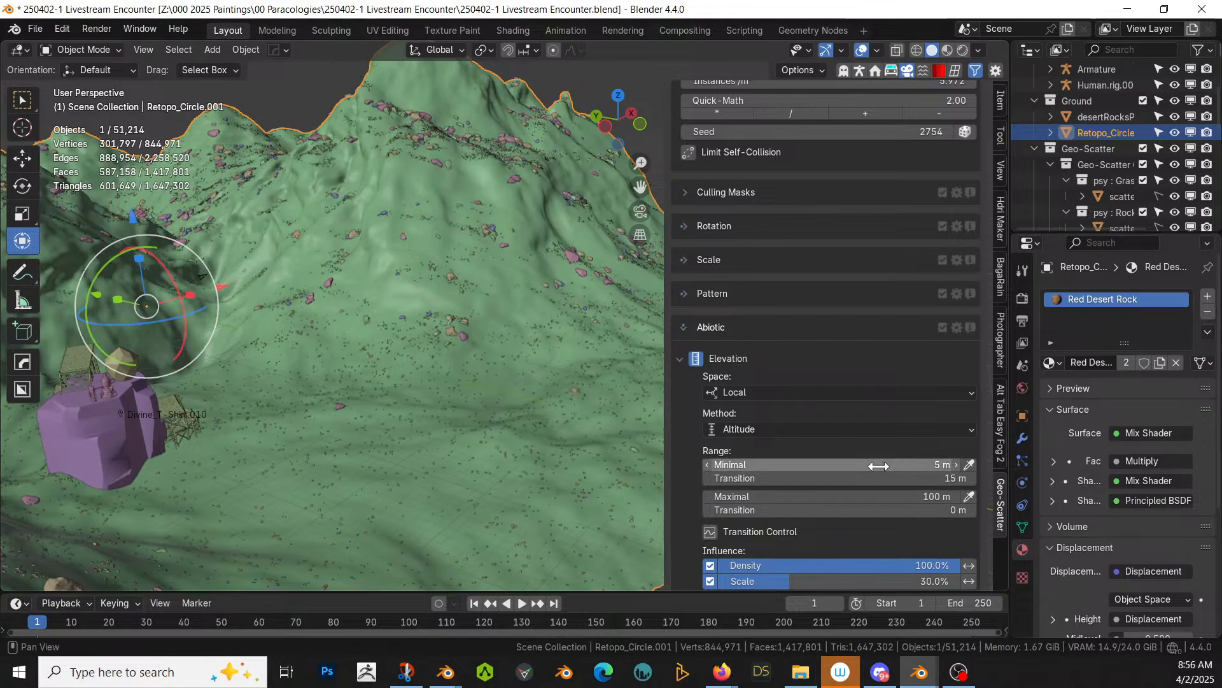
Step: Set the transition of Rock_02.001's minimal altitude to 10 m, inspect the scatter on the terrain and save the file
click(878, 478)
text(10)
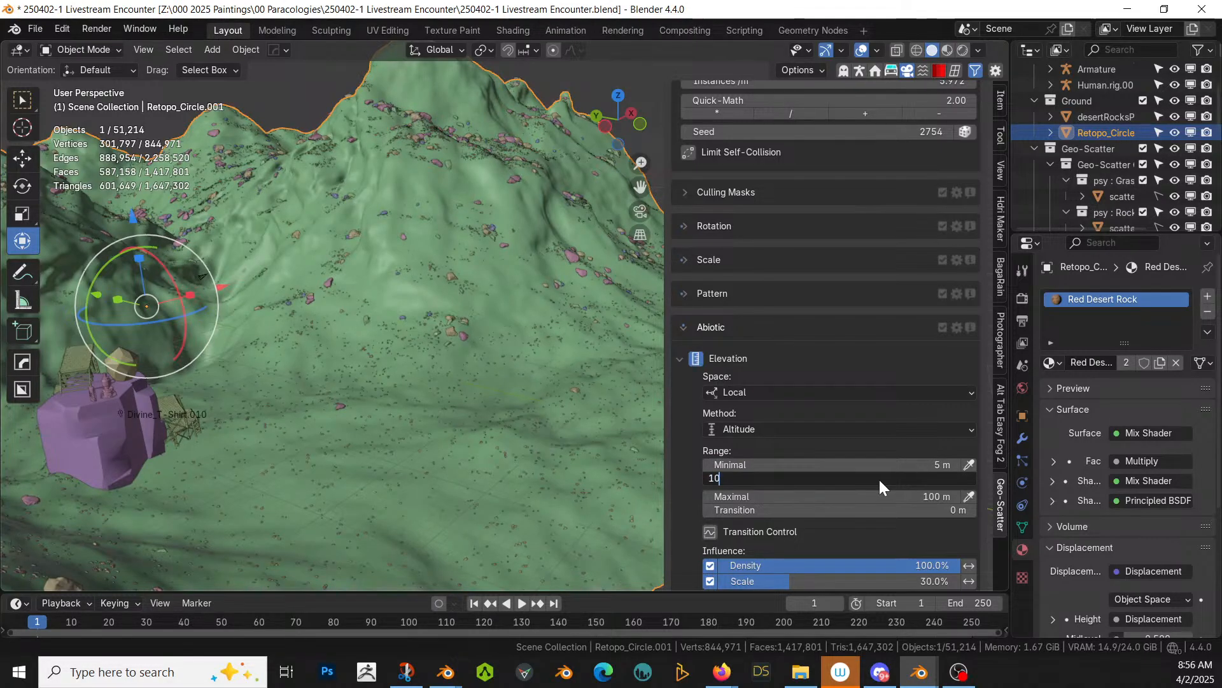
key(Return)
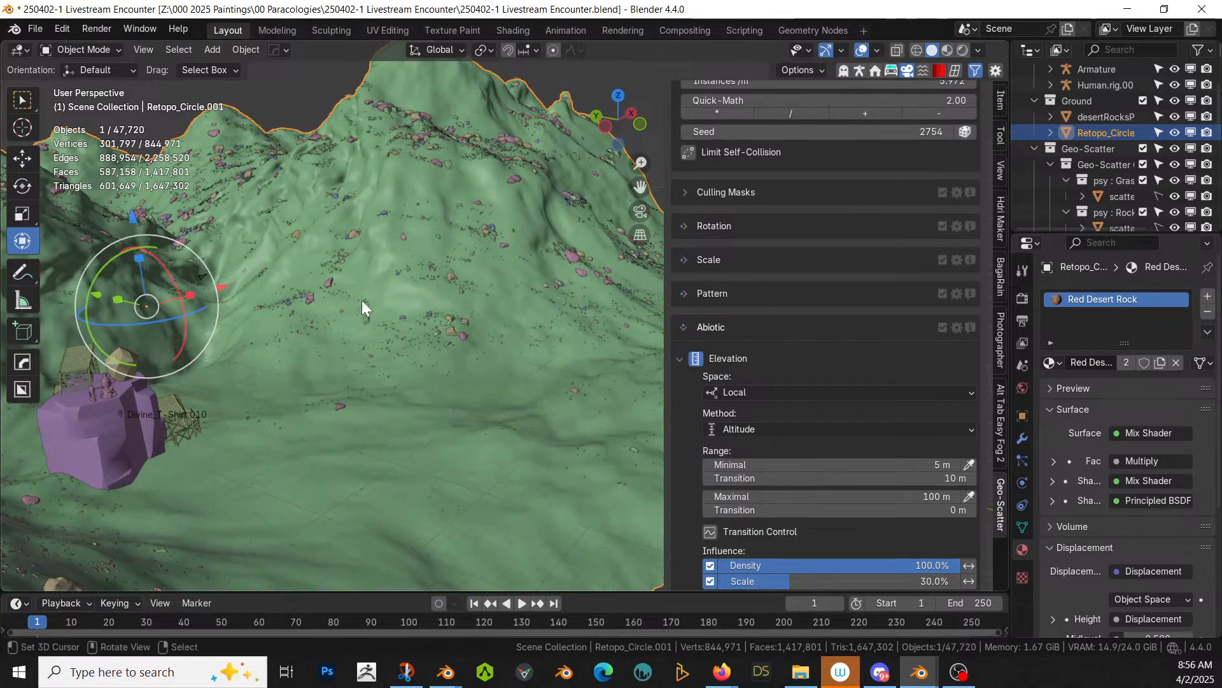
middle_drag(403, 515, 304, 460)
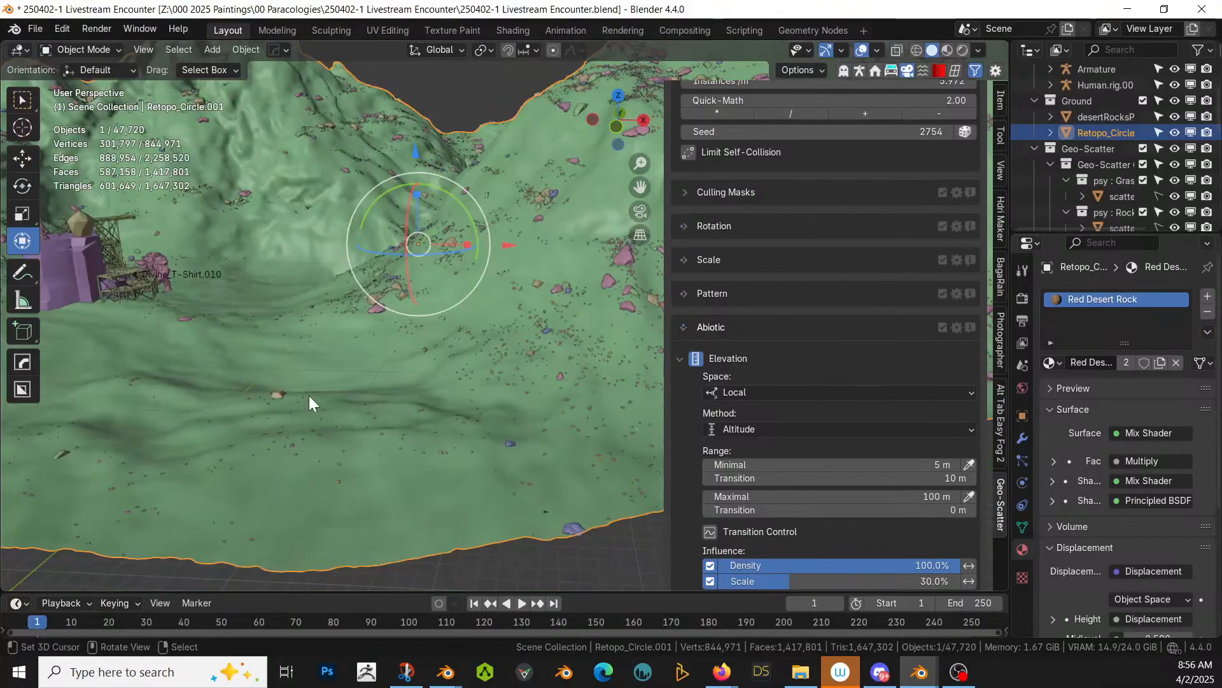
shift+middle_drag(308, 395, 724, 468)
key(ctrl+s)
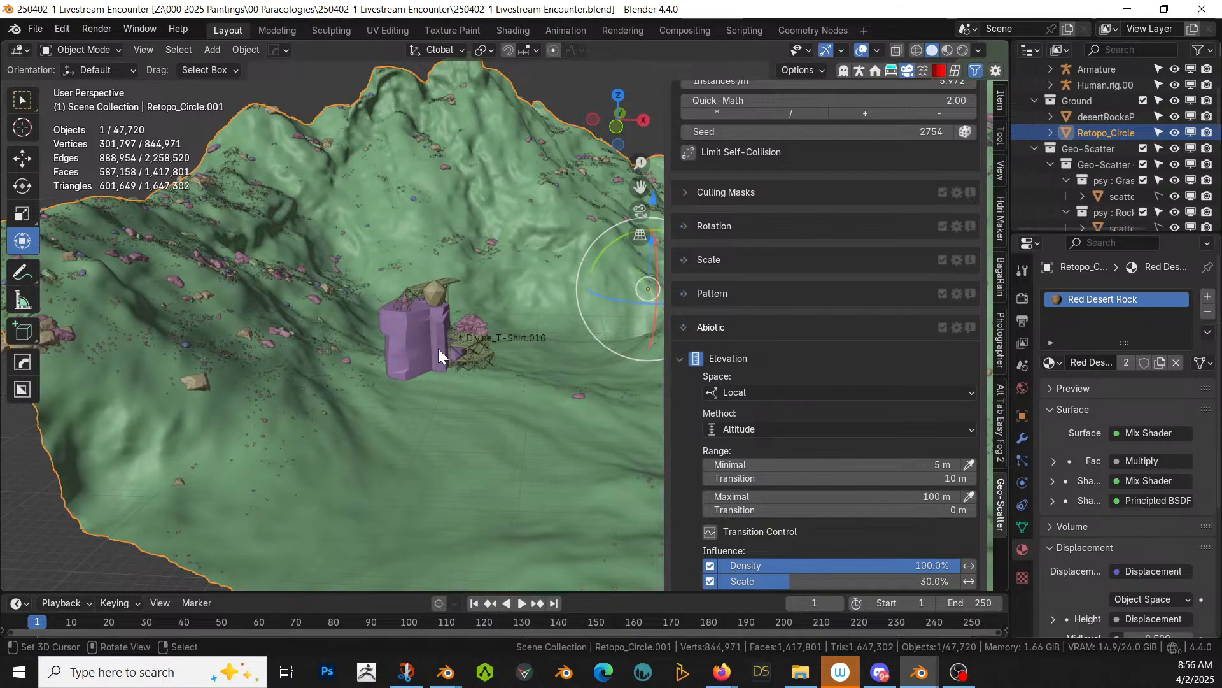
Step: Select the large desert rock beneath the wooden platforms and duplicate it in place
middle_drag(418, 418, 413, 307)
click(413, 307)
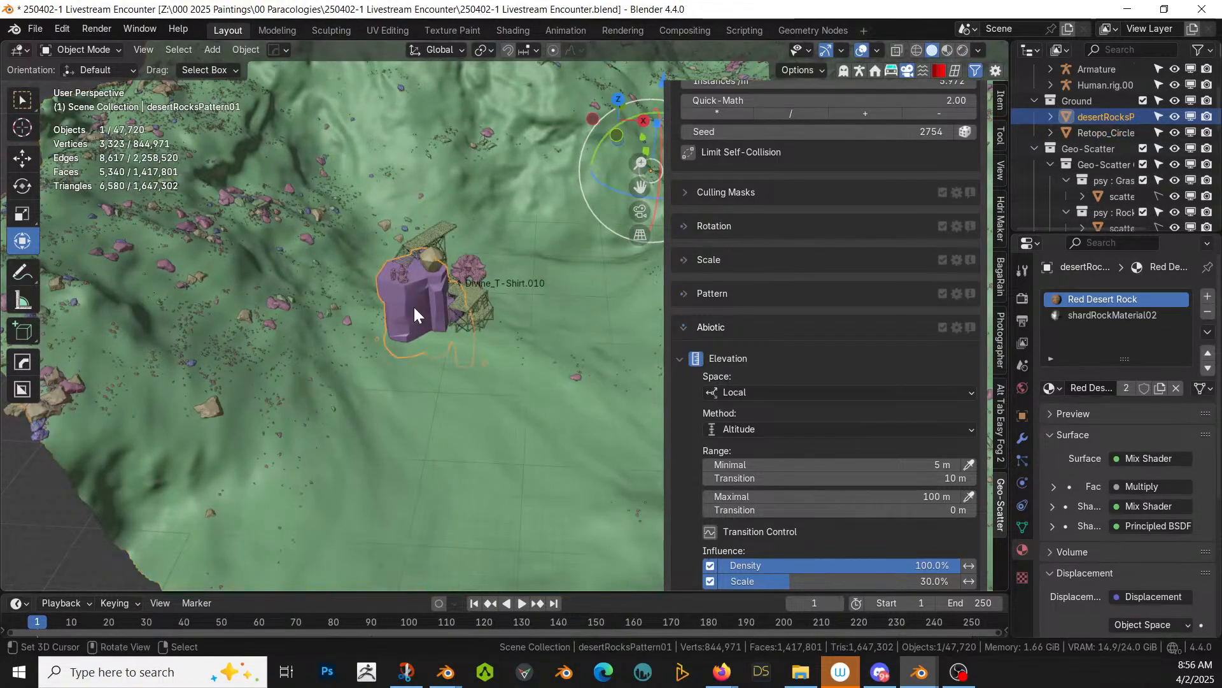
key(m)
scroll(340, 438, up, 2)
scroll(340, 438, up, 3)
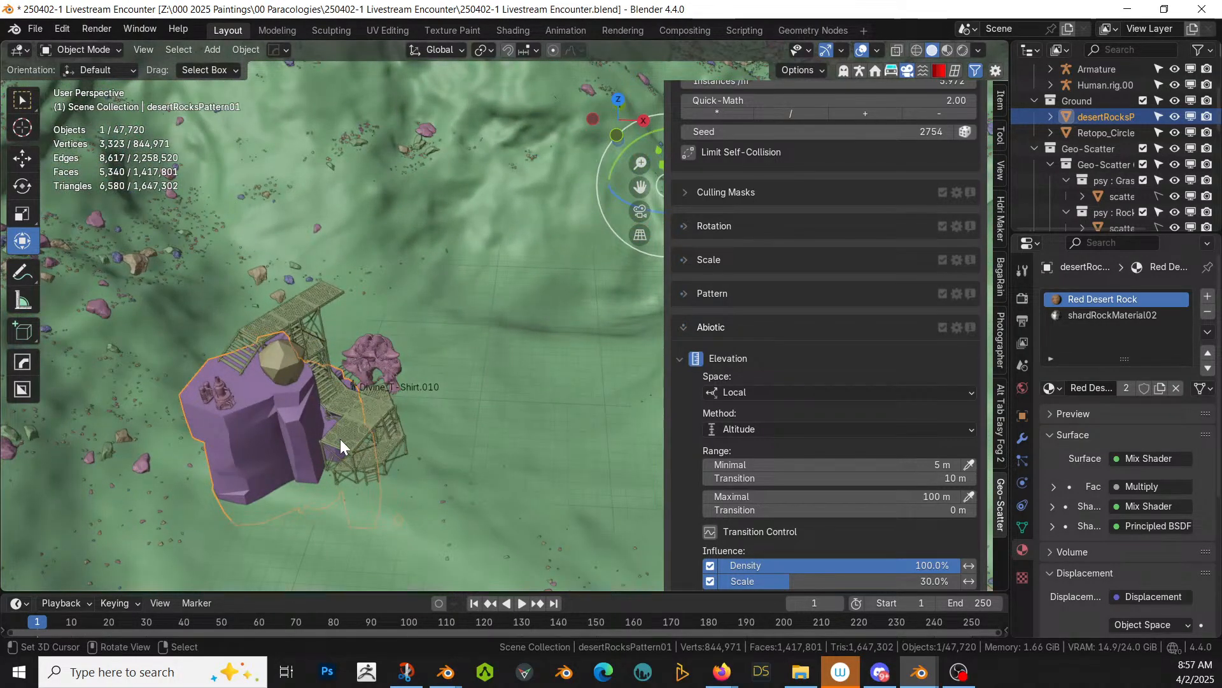
scroll(340, 438, down, 1)
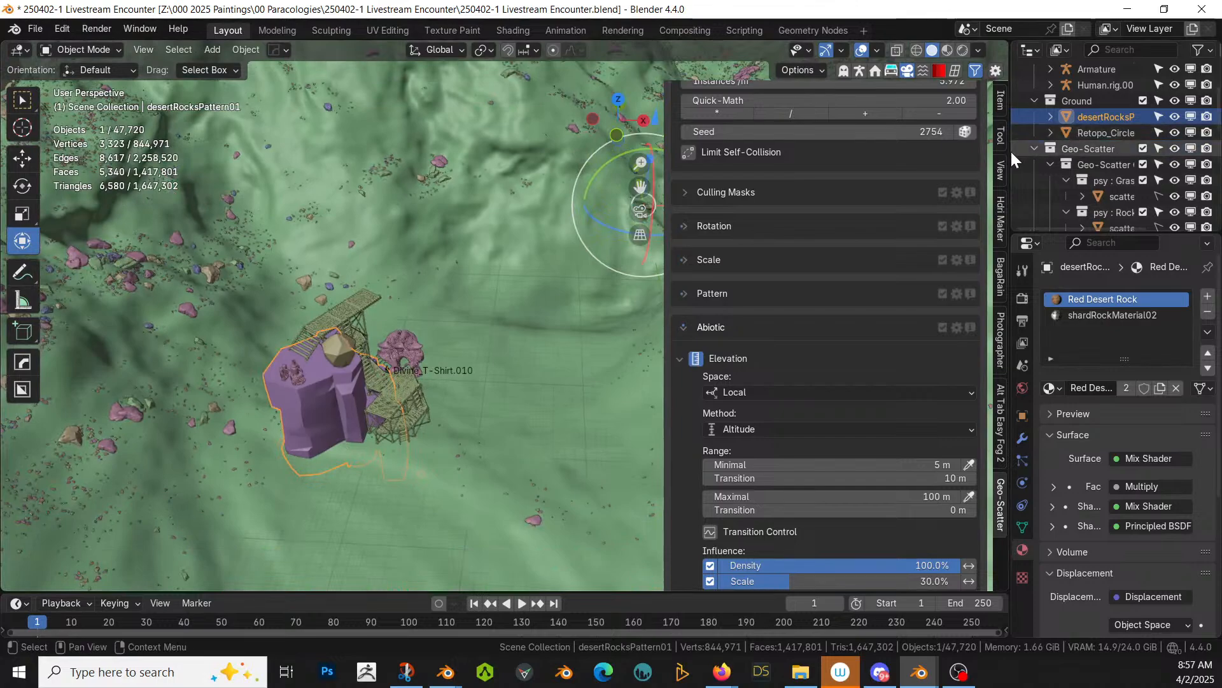
scroll(380, 472, up, 1)
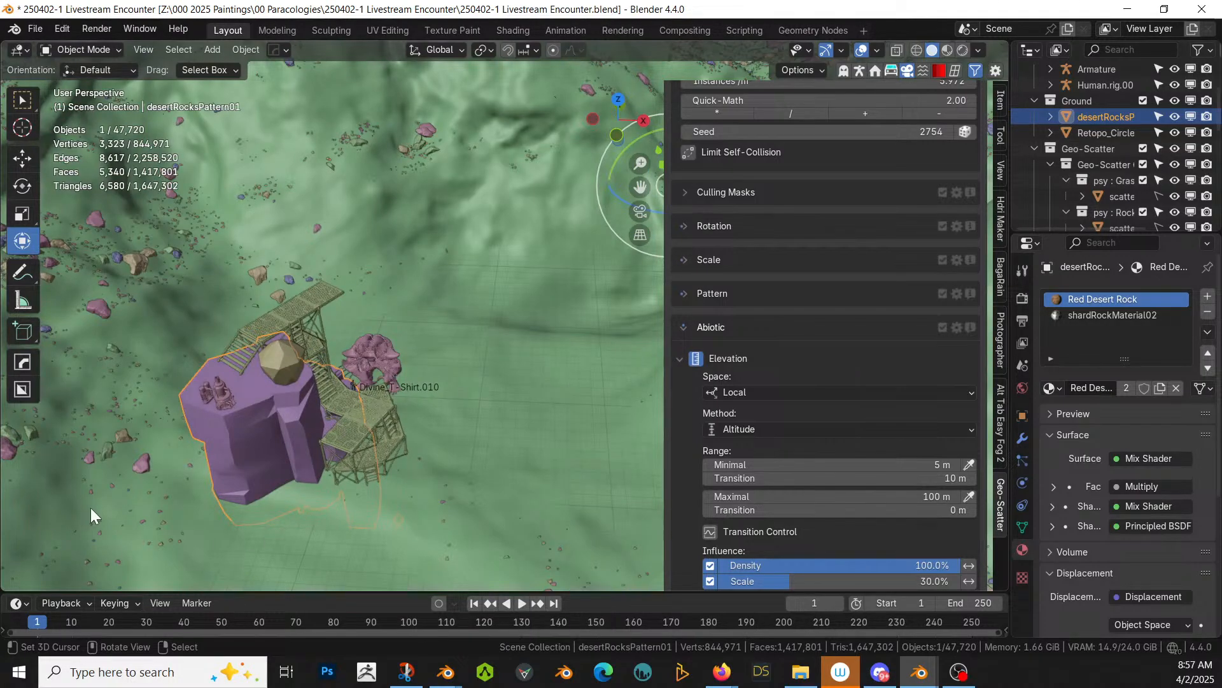
key(shift+d)
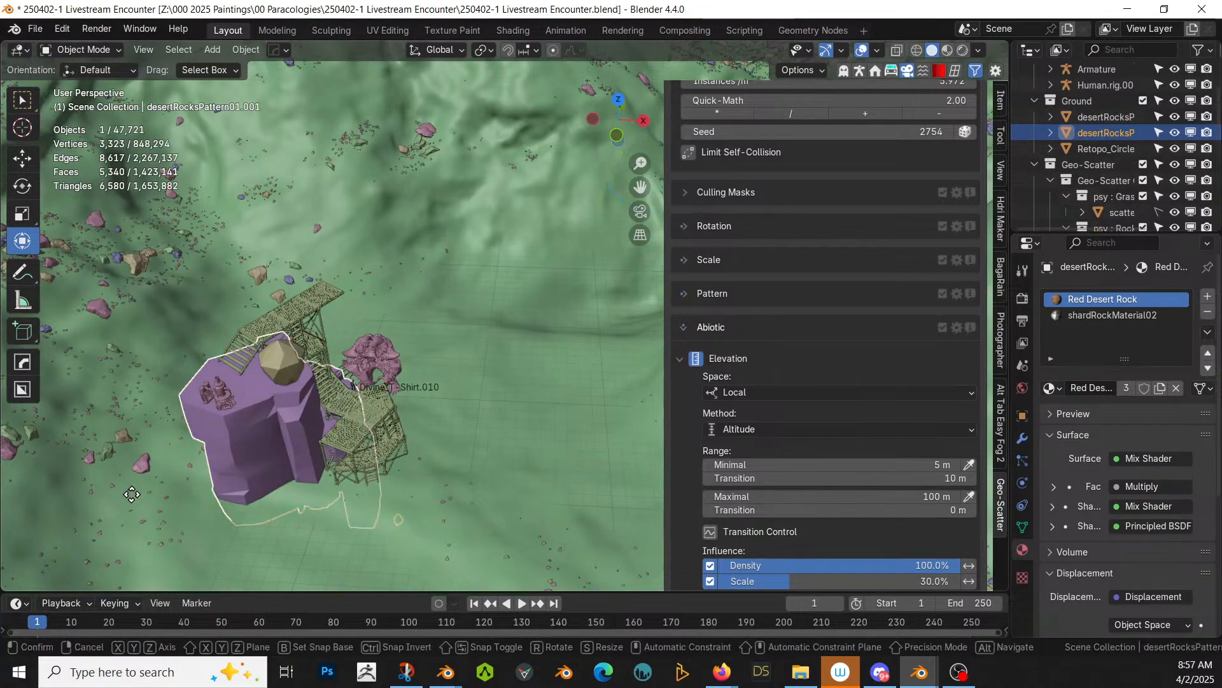
key(Escape)
Step: Move the duplicated rock to a new collection named Attractors and exclude that collection from the view layer
key(m)
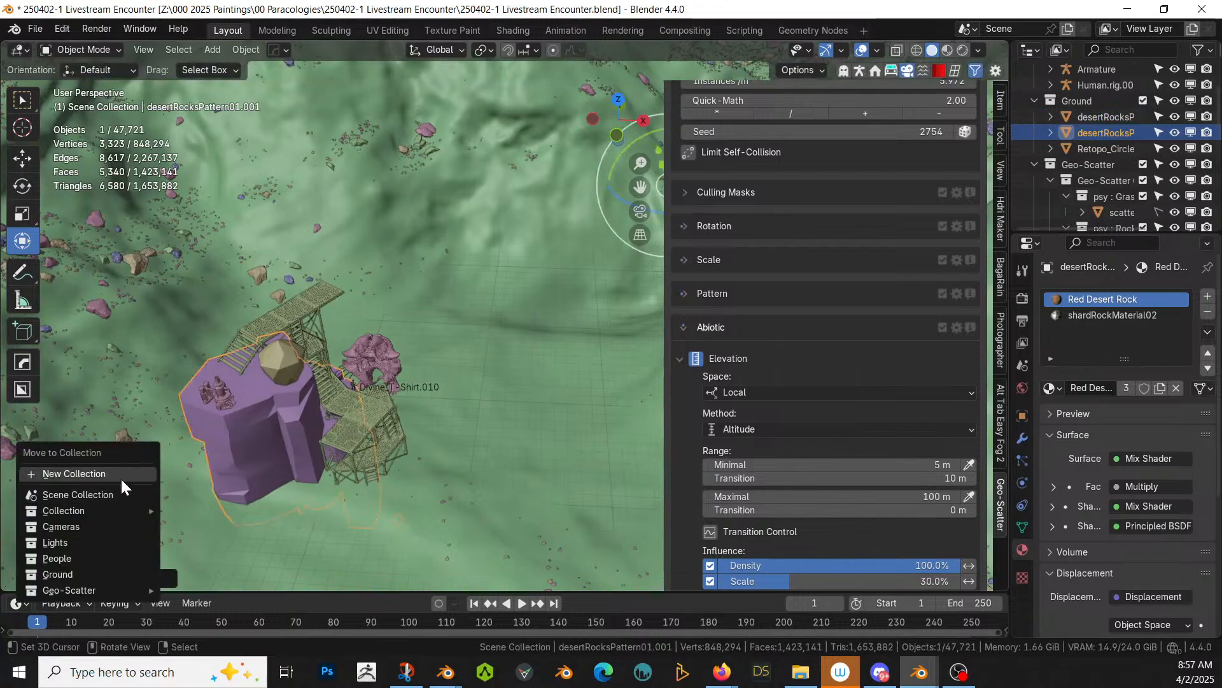
click(116, 474)
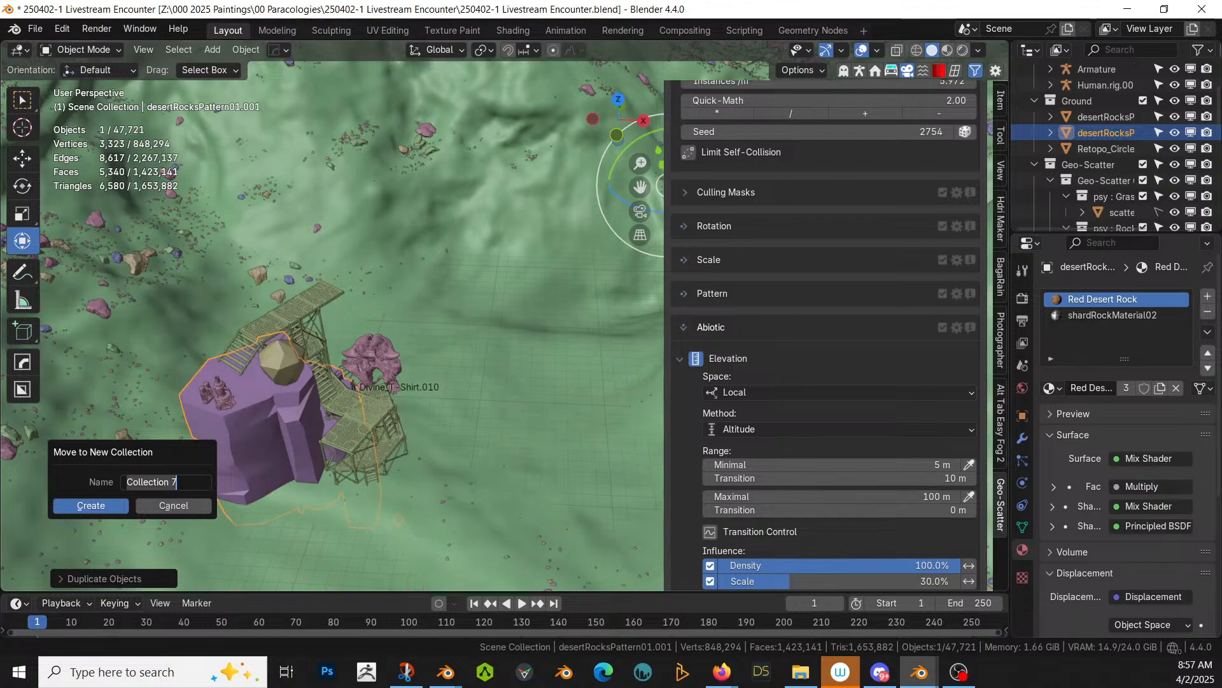
text(Attractors)
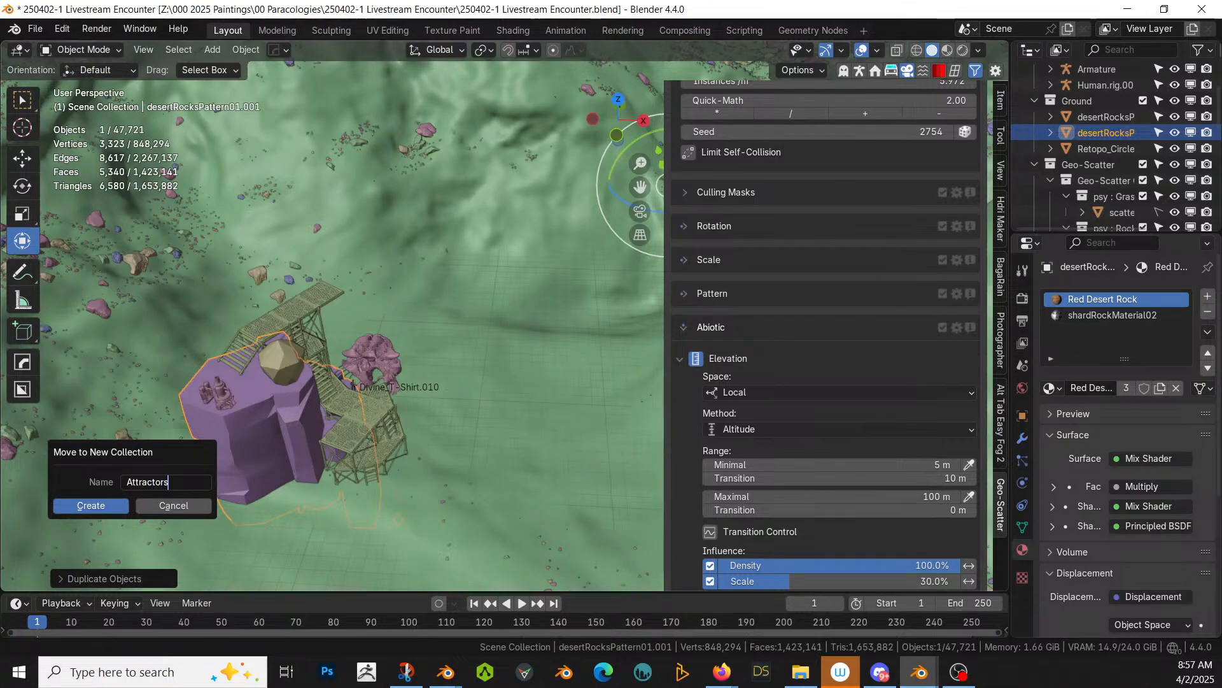
click(120, 506)
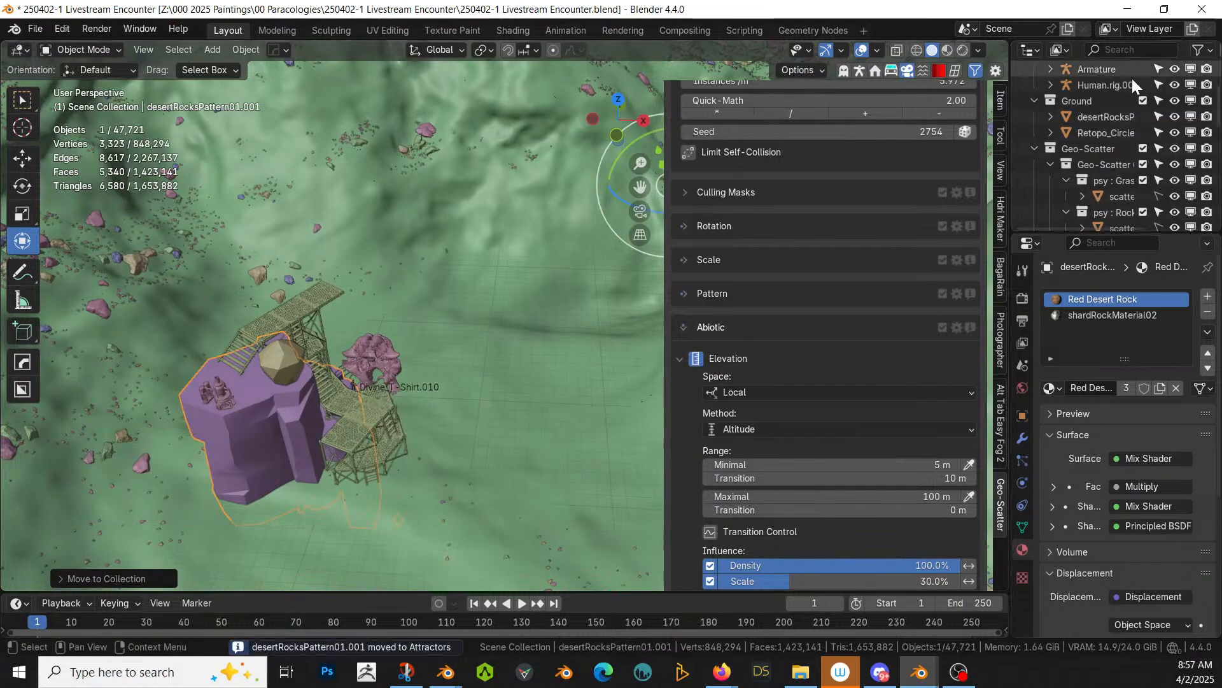
scroll(1148, 146, down, 3)
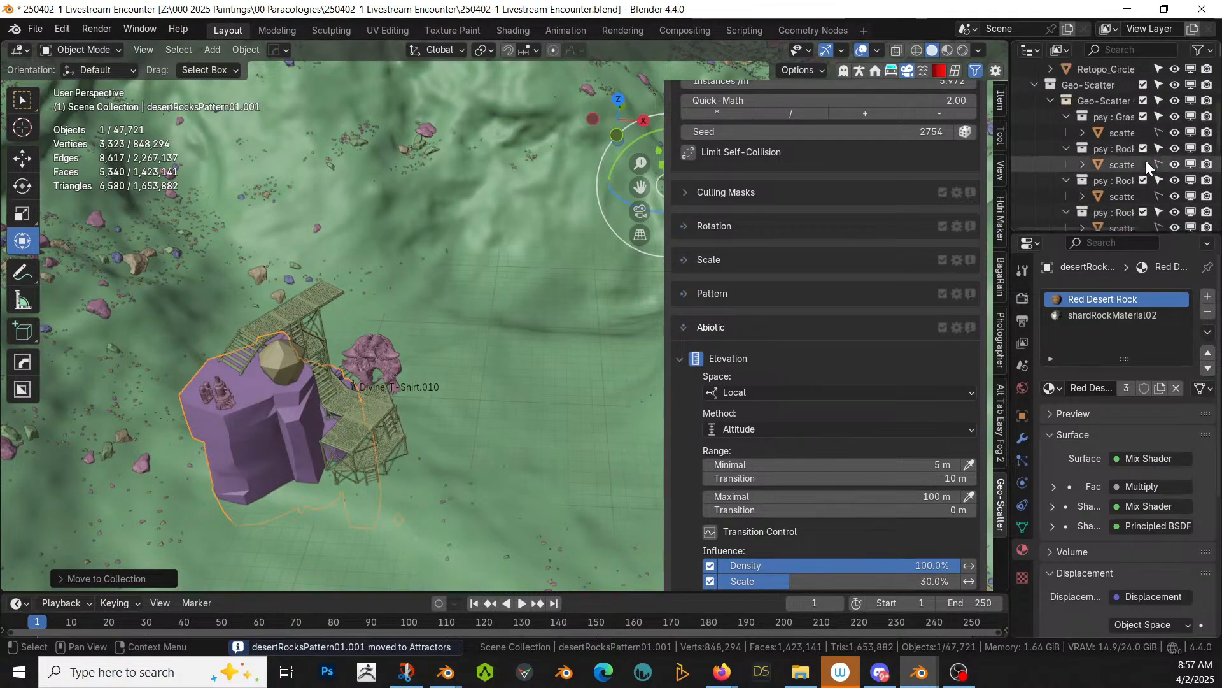
click(1034, 83)
click(1144, 152)
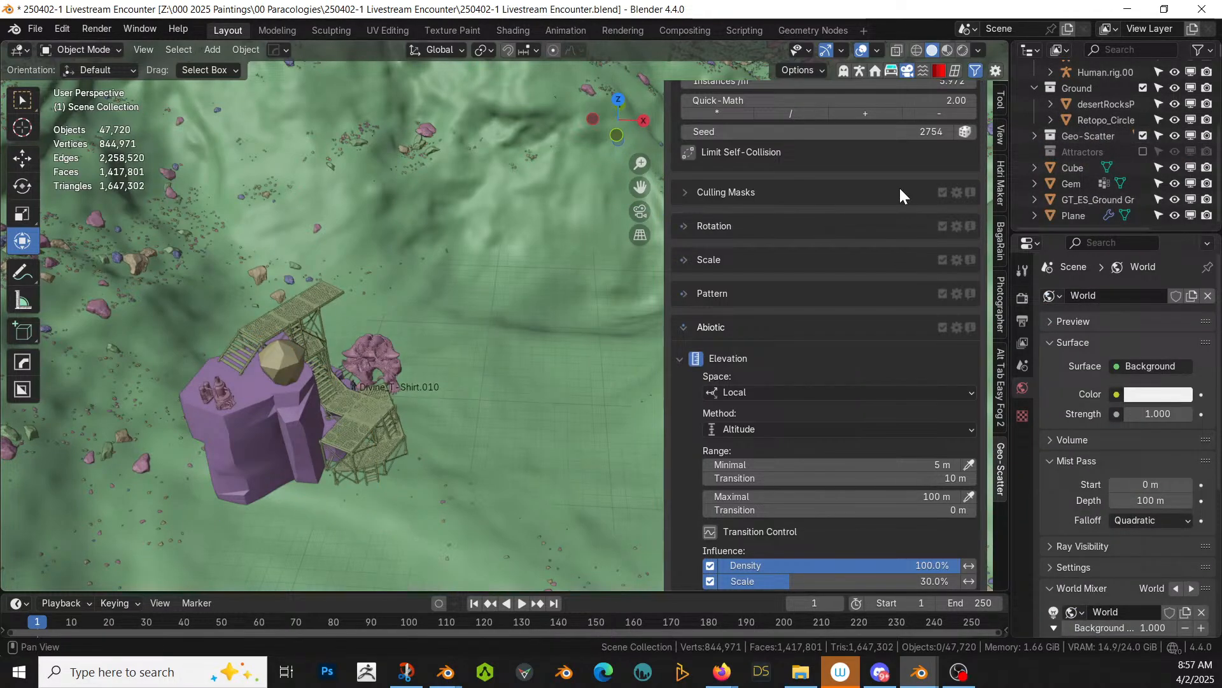
Step: Make Rock_01.001 the active scatter system and exclude the Geo-Scatter collection from the view layer
scroll(882, 396, down, 2)
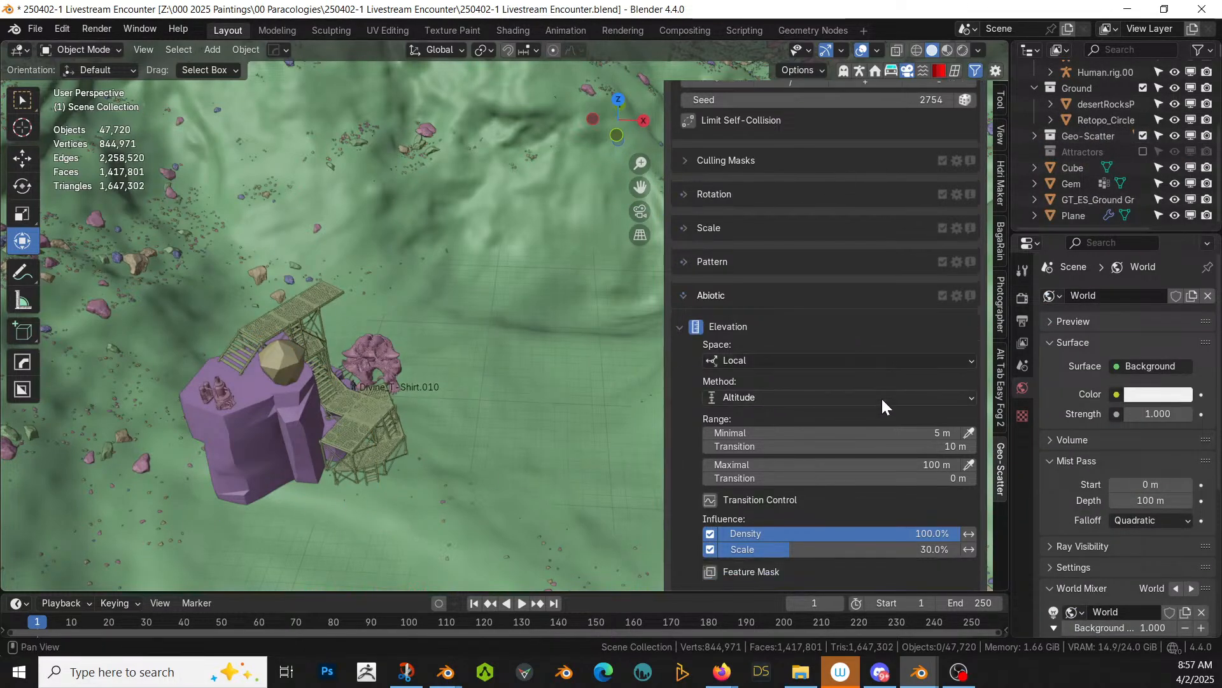
scroll(881, 396, up, 15)
scroll(884, 395, up, 5)
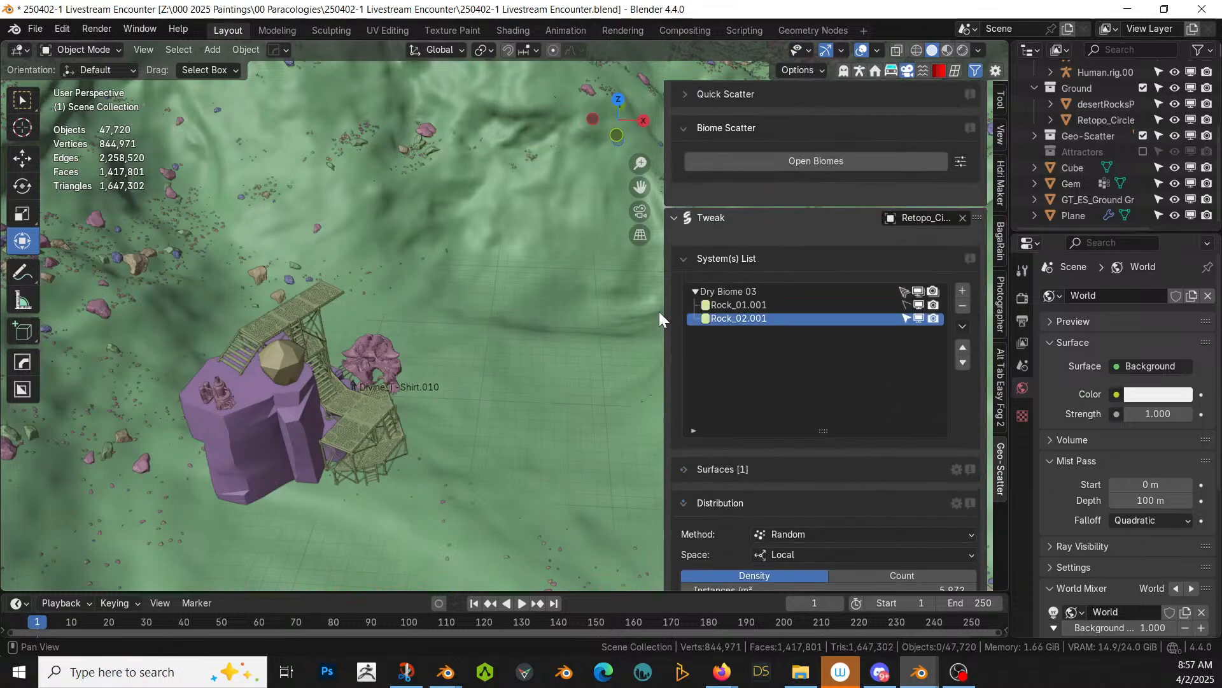
click(743, 307)
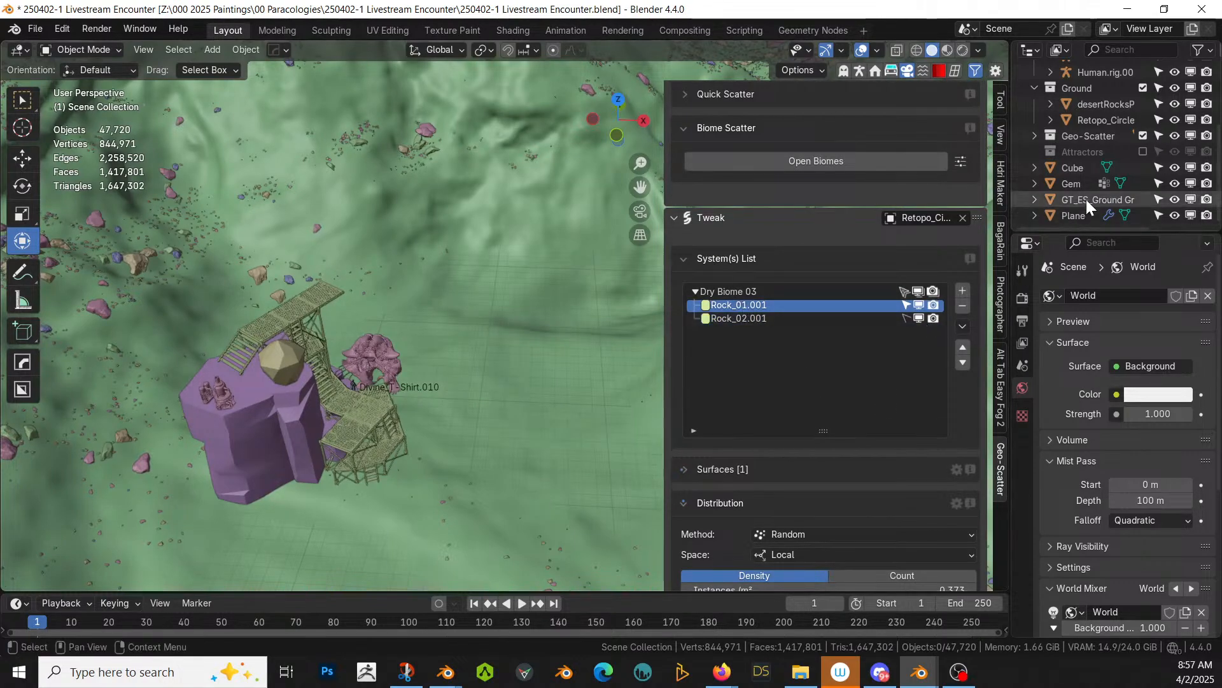
click(1144, 135)
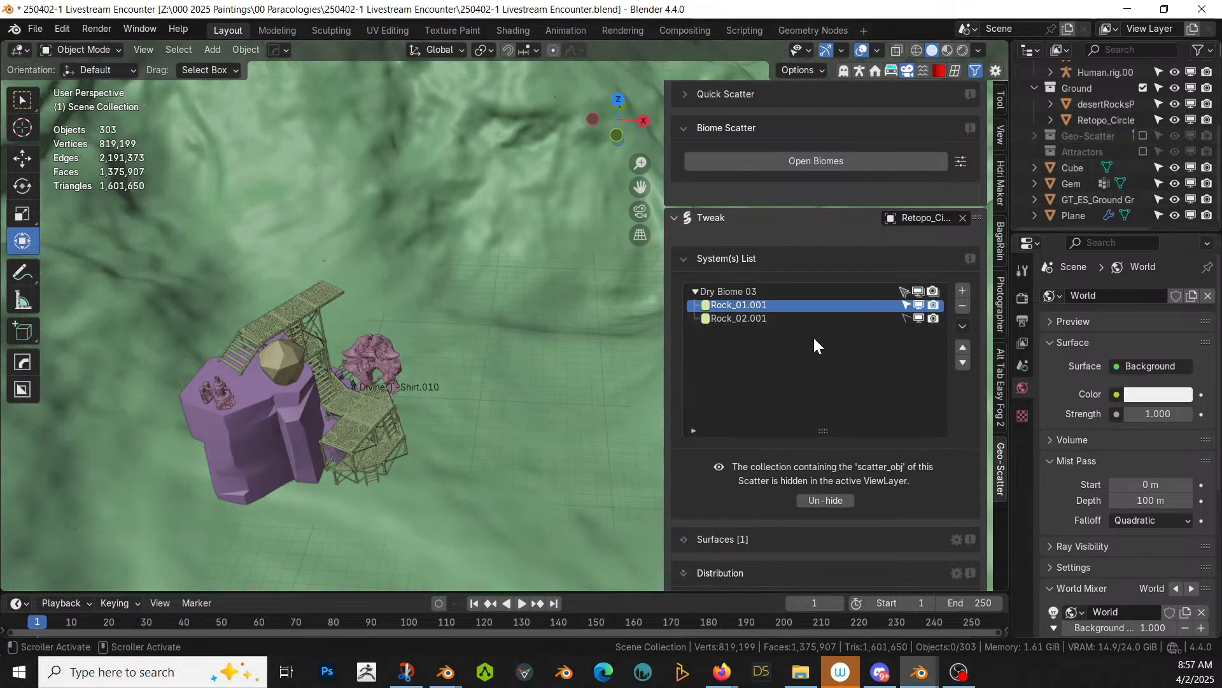
Step: Copy the Rock_01.001 scatter system and paste it as a separate system on the same terrain
click(962, 325)
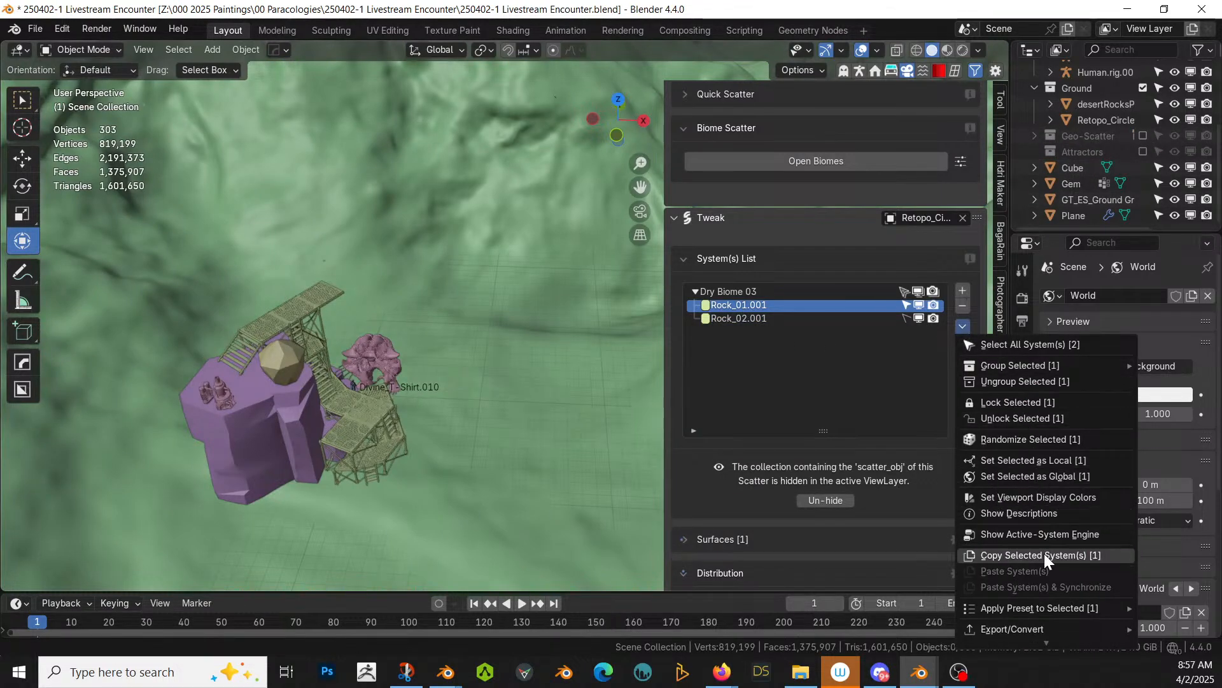
click(1045, 554)
click(964, 325)
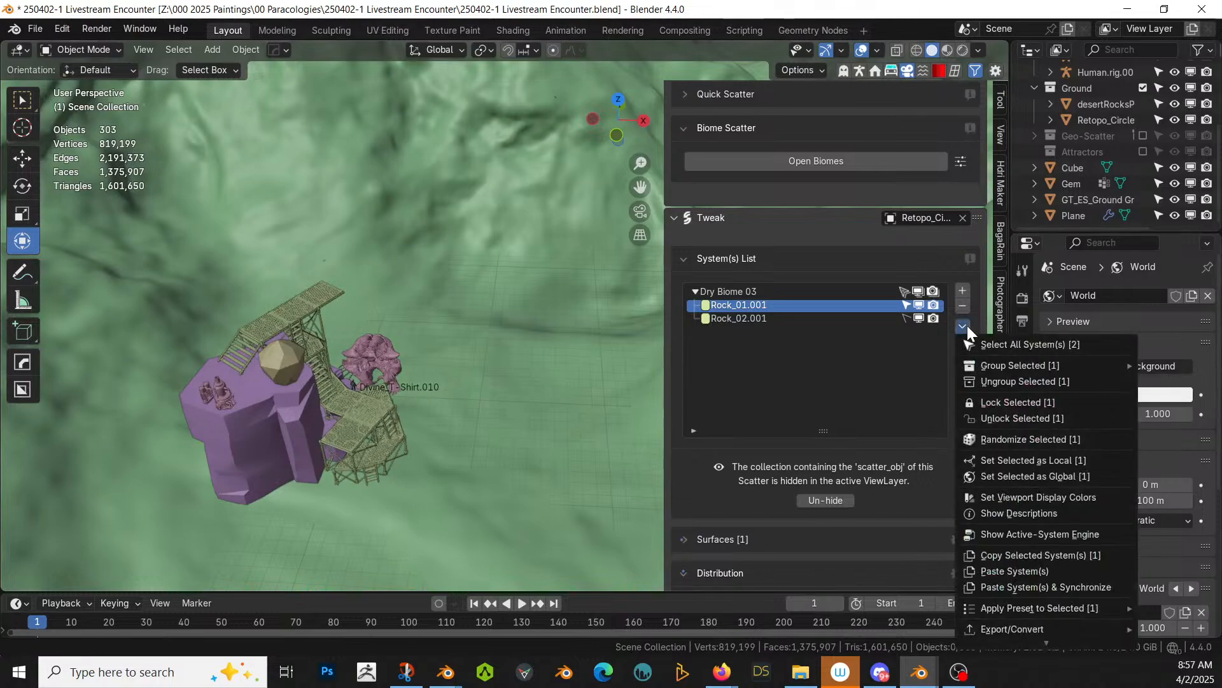
click(1006, 564)
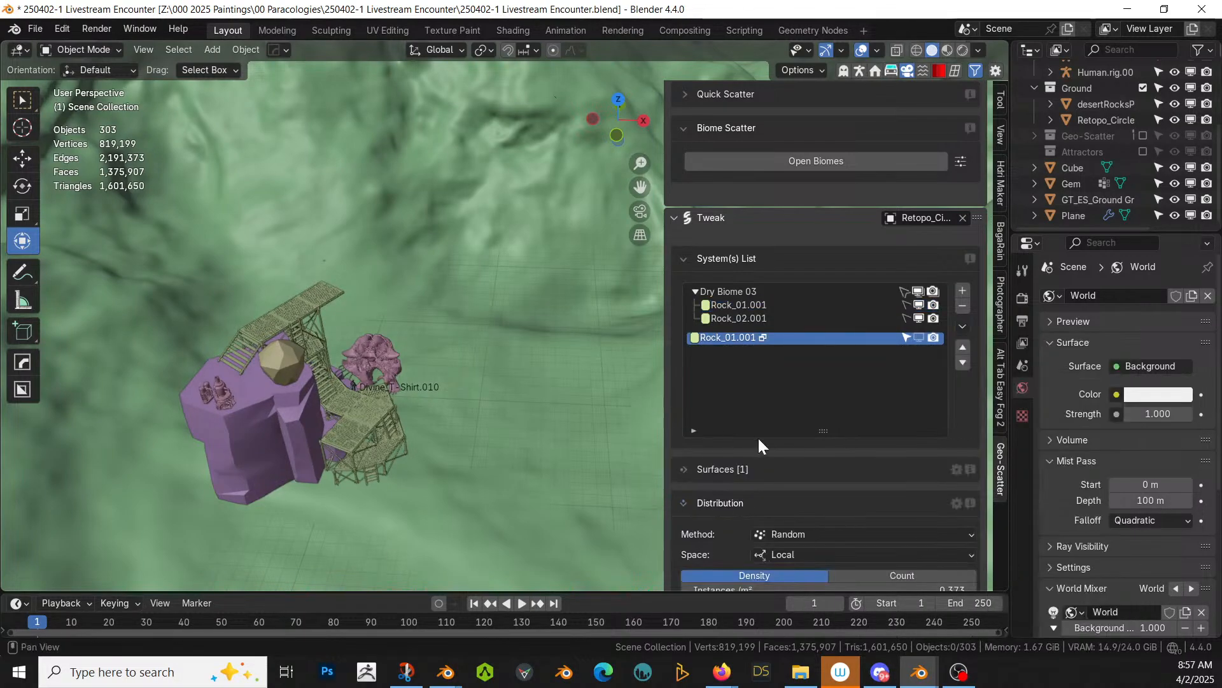
Step: Disable the Abiotic Elevation and Slope filters on the pasted Rock_01.001 system
scroll(885, 480, down, 12)
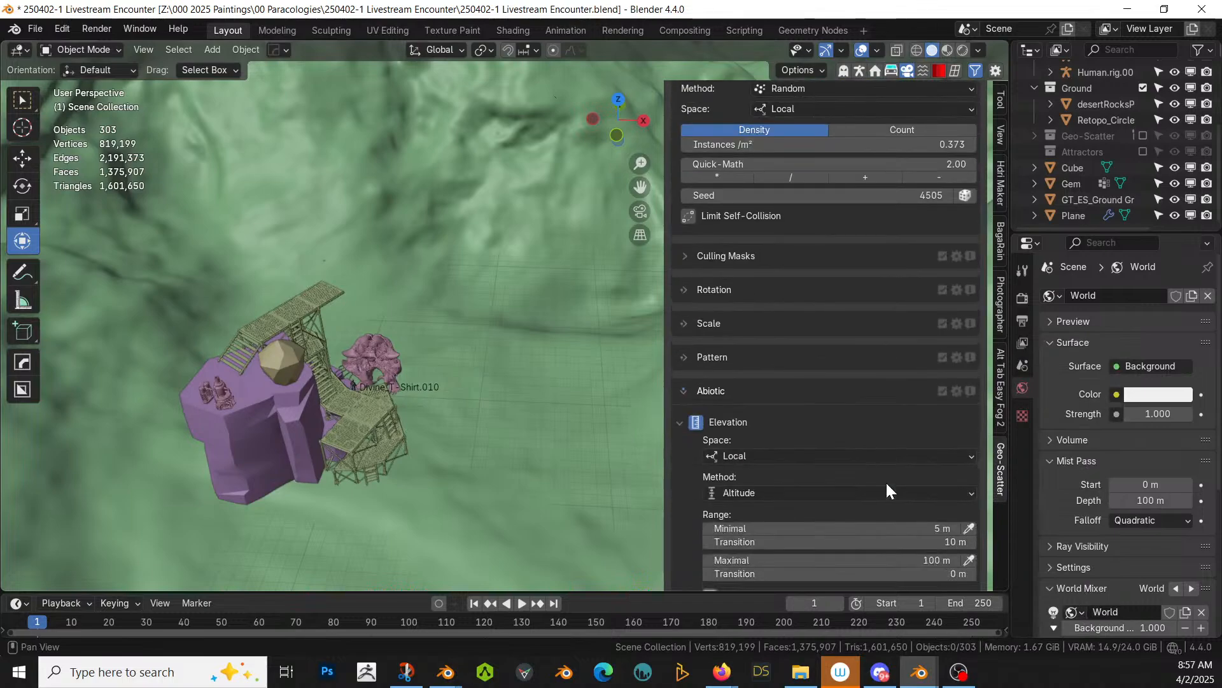
click(696, 420)
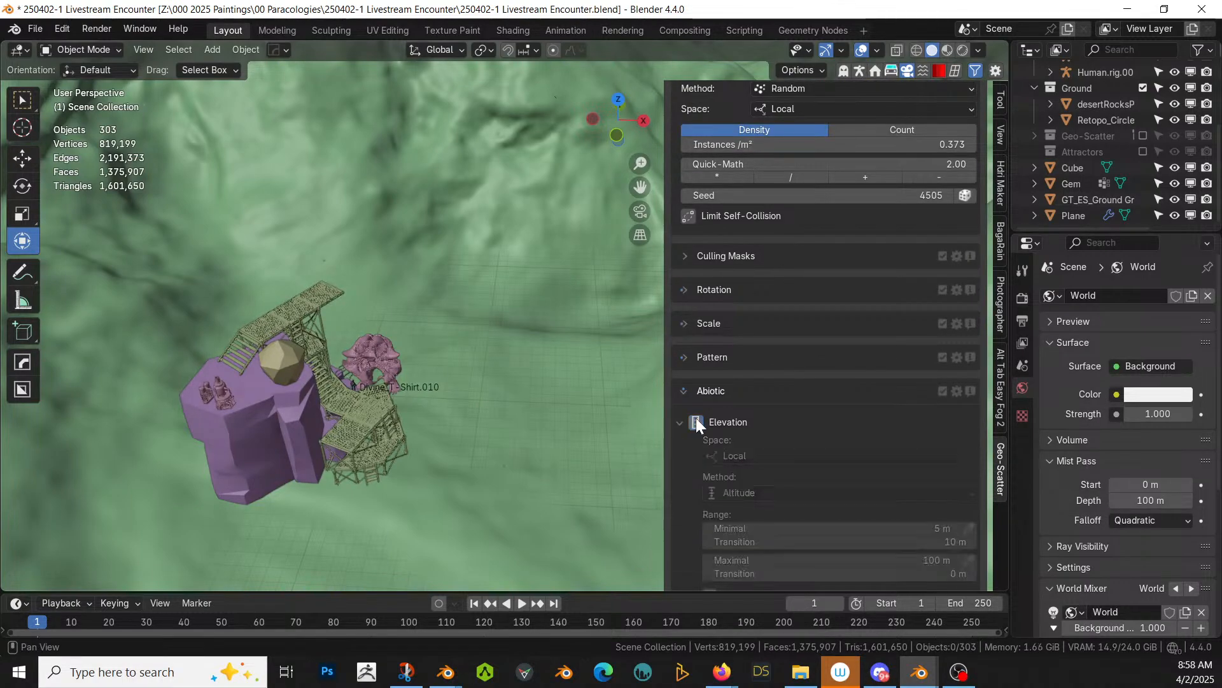
scroll(729, 484, down, 3)
scroll(731, 491, down, 3)
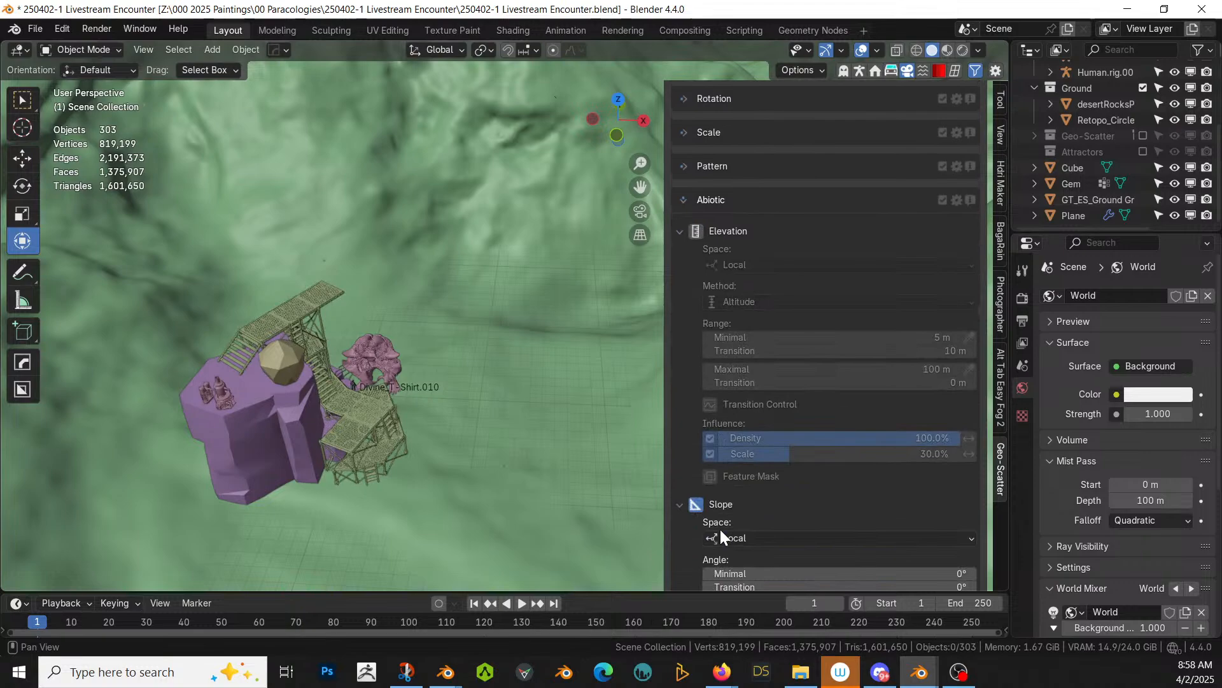
click(696, 503)
Step: Enable the Object Repel 1 proximity filter on the pasted Rock_01.001 system with the Attractors collection as colliders
scroll(838, 496, down, 12)
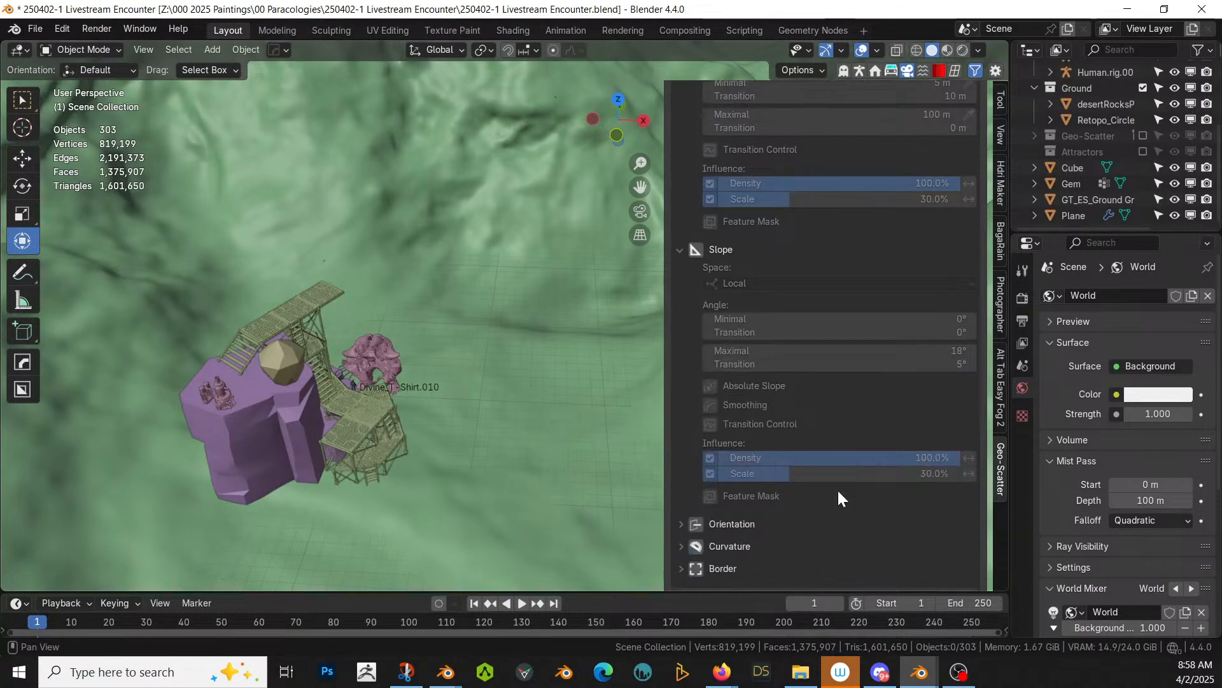
click(685, 516)
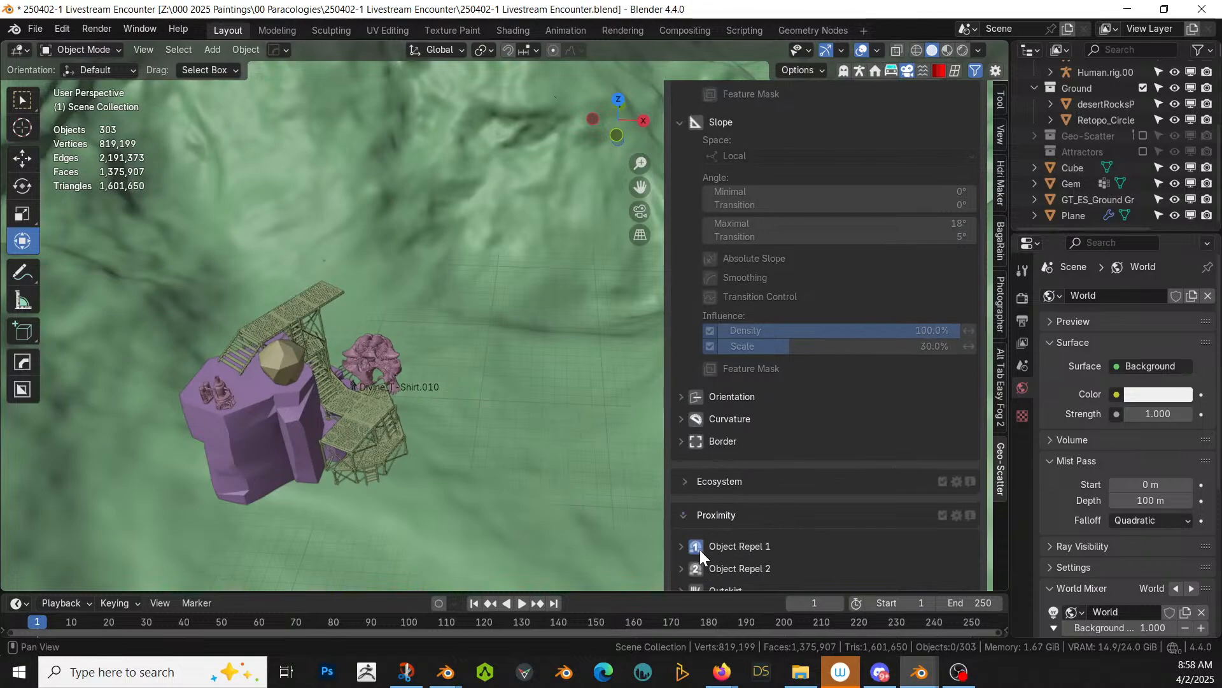
click(683, 545)
click(705, 572)
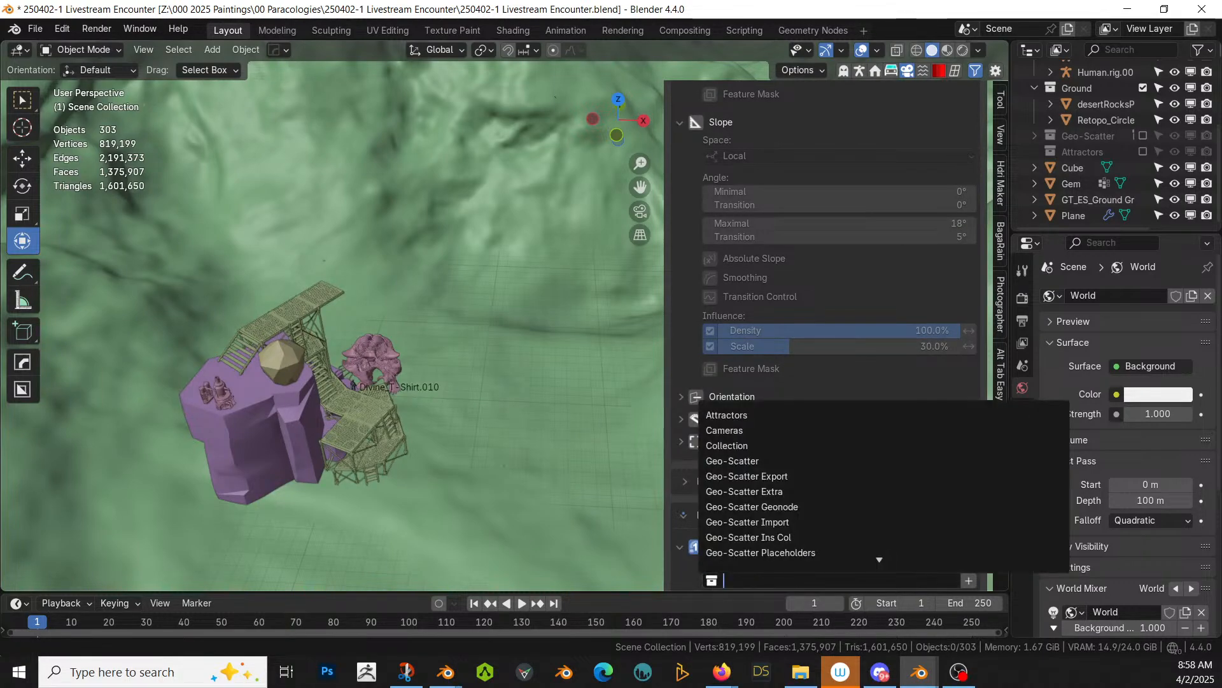
click(748, 415)
scroll(847, 499, down, 3)
scroll(847, 499, down, 2)
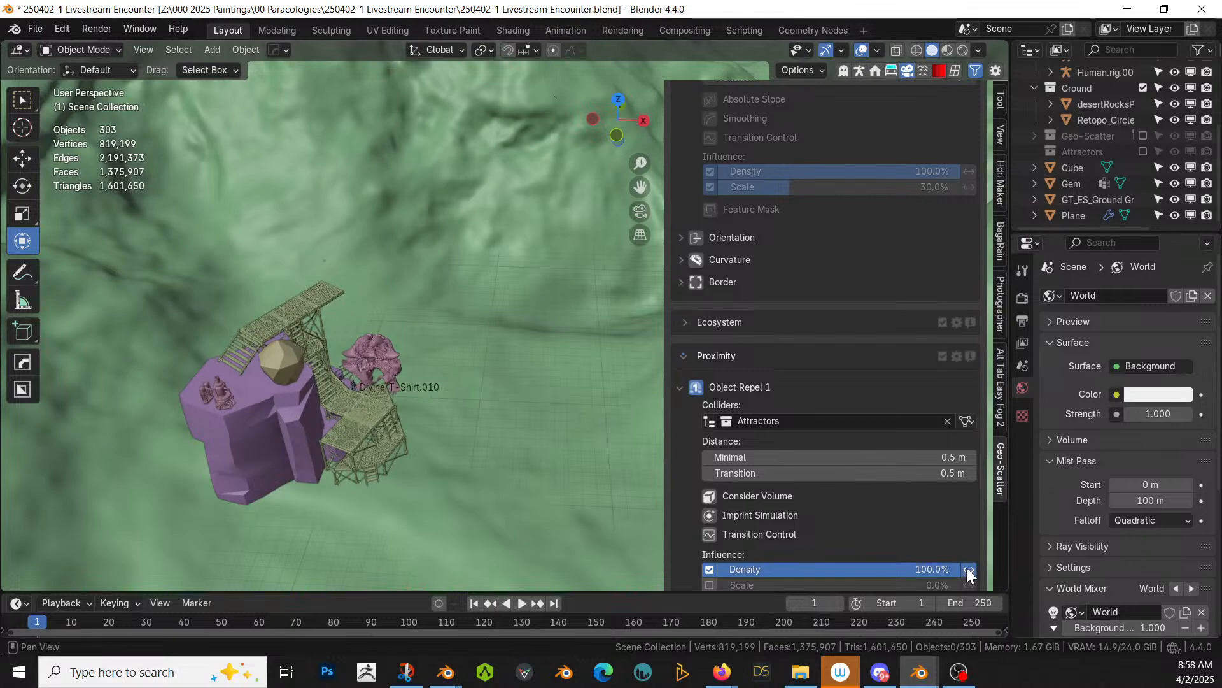
Step: Set the minimal distance of Object Repel 1 on the pasted Rock_01.001 system to 3 m
click(912, 452)
text(3)
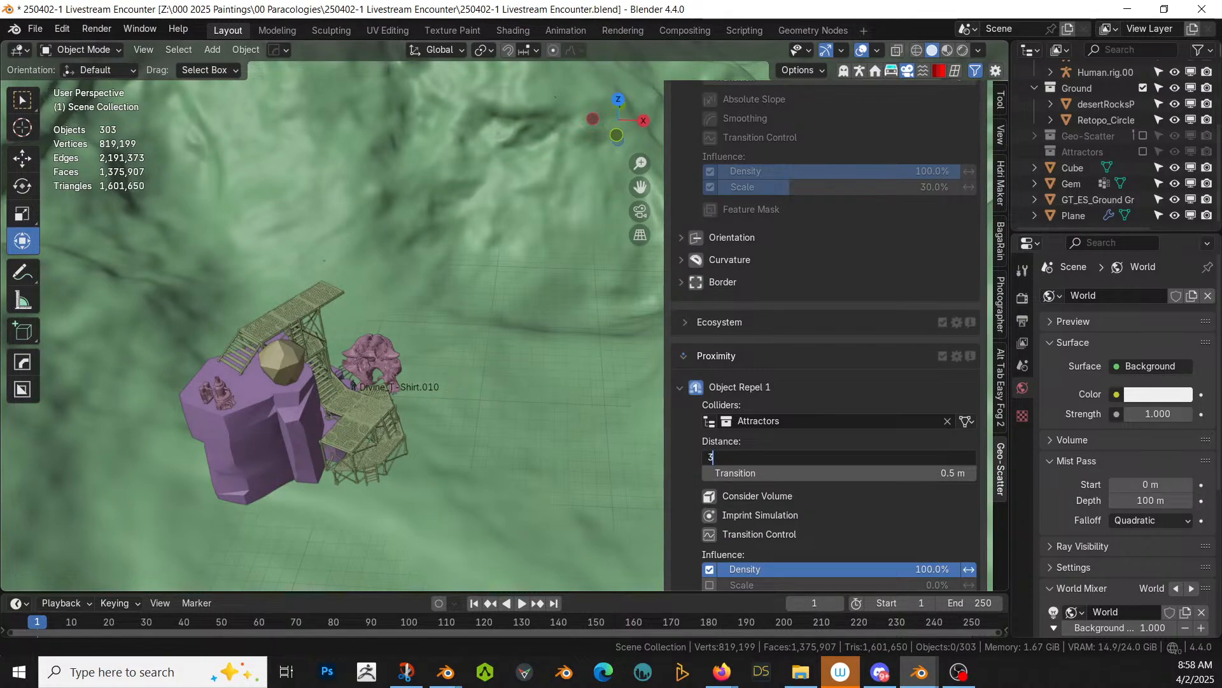
key(Return)
Step: Show the pasted Rock_01.001 system in the viewport and include the Geo-Scatter collection in the view layer again
scroll(891, 267, up, 12)
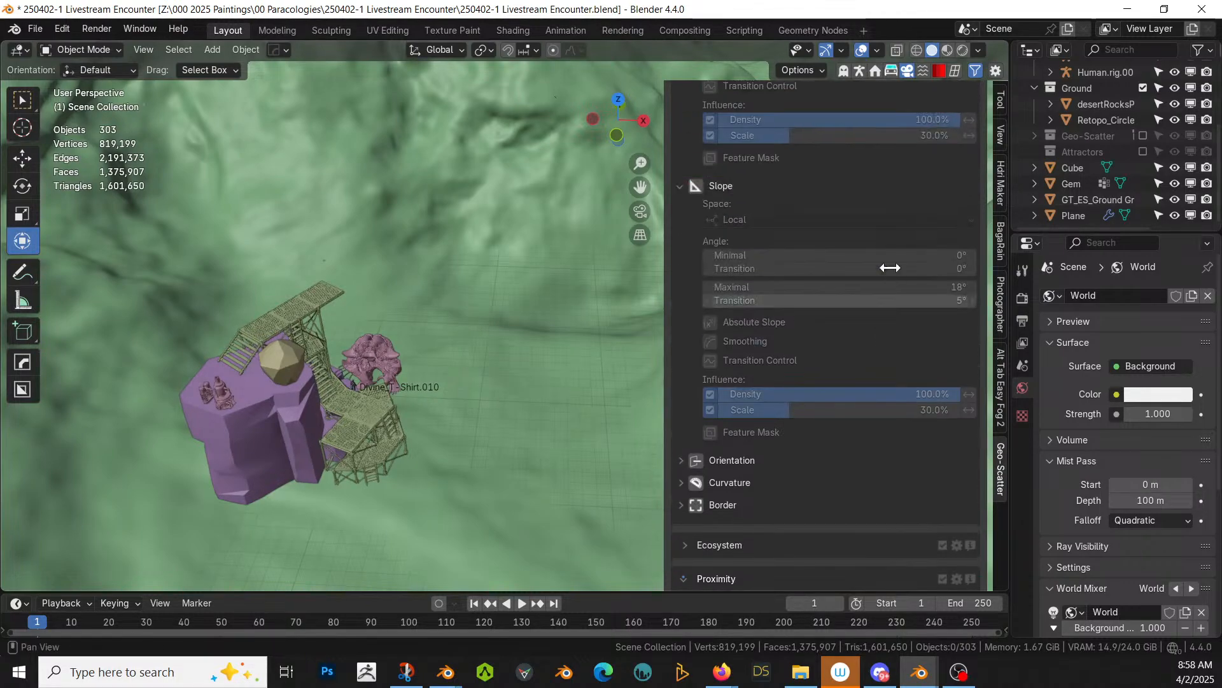
scroll(891, 268, up, 10)
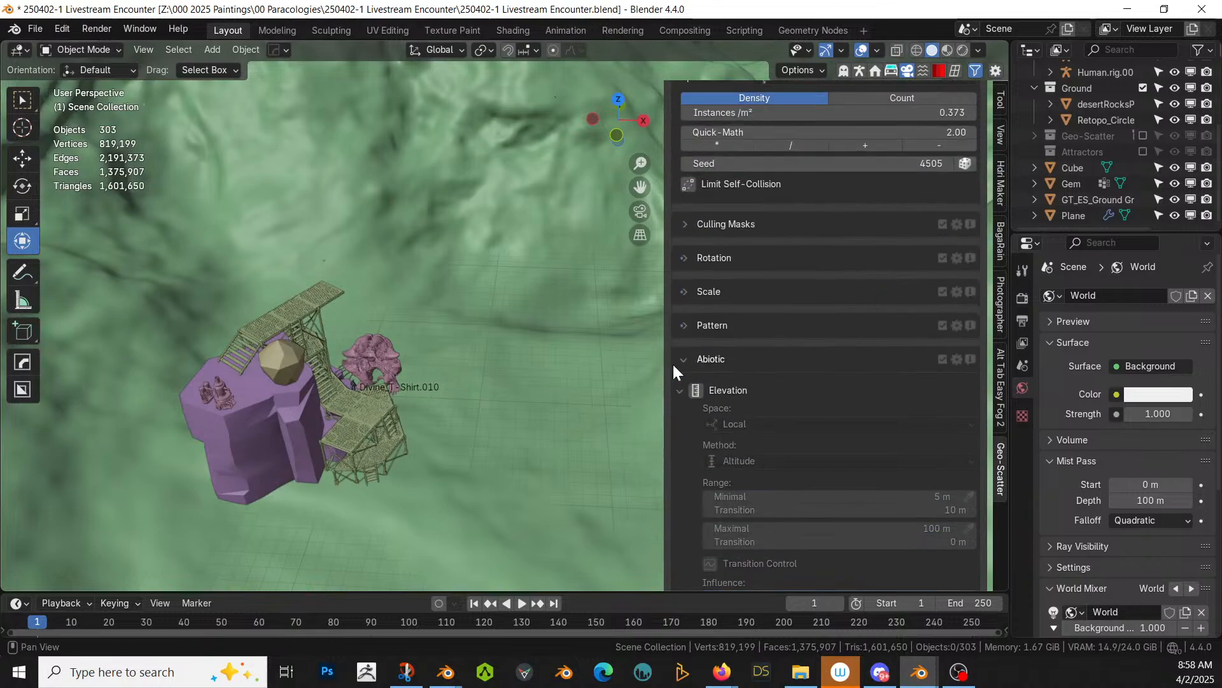
click(683, 360)
scroll(878, 312, up, 6)
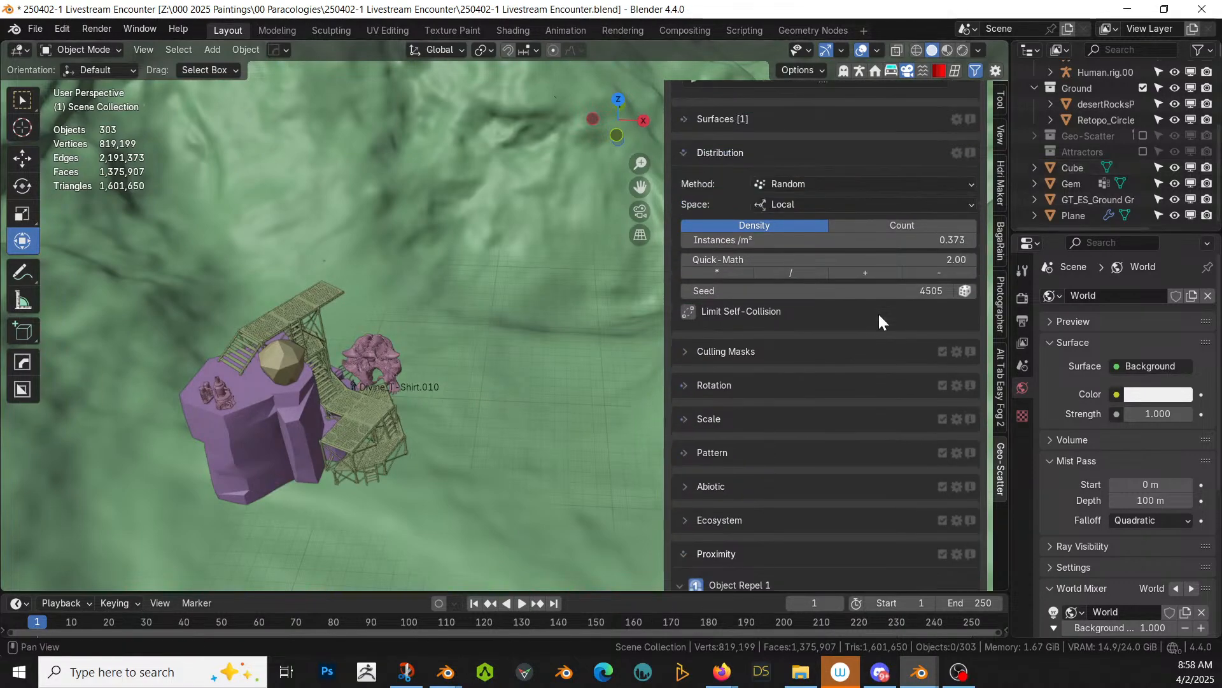
scroll(888, 310, up, 5)
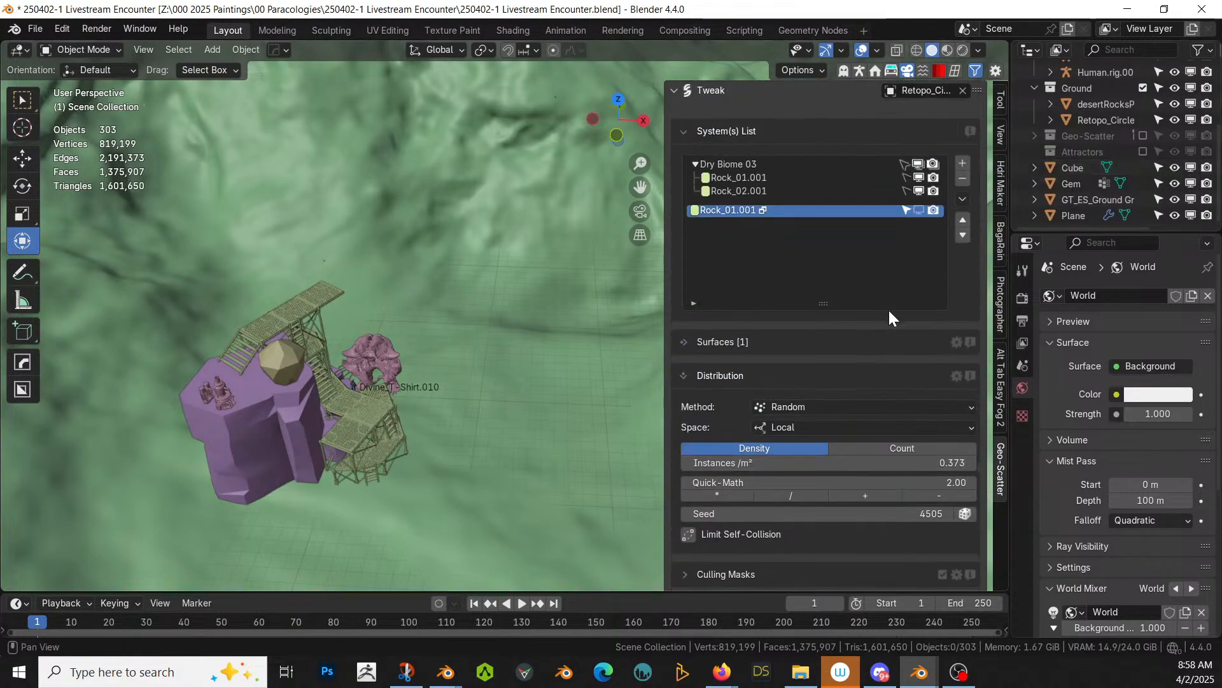
click(918, 210)
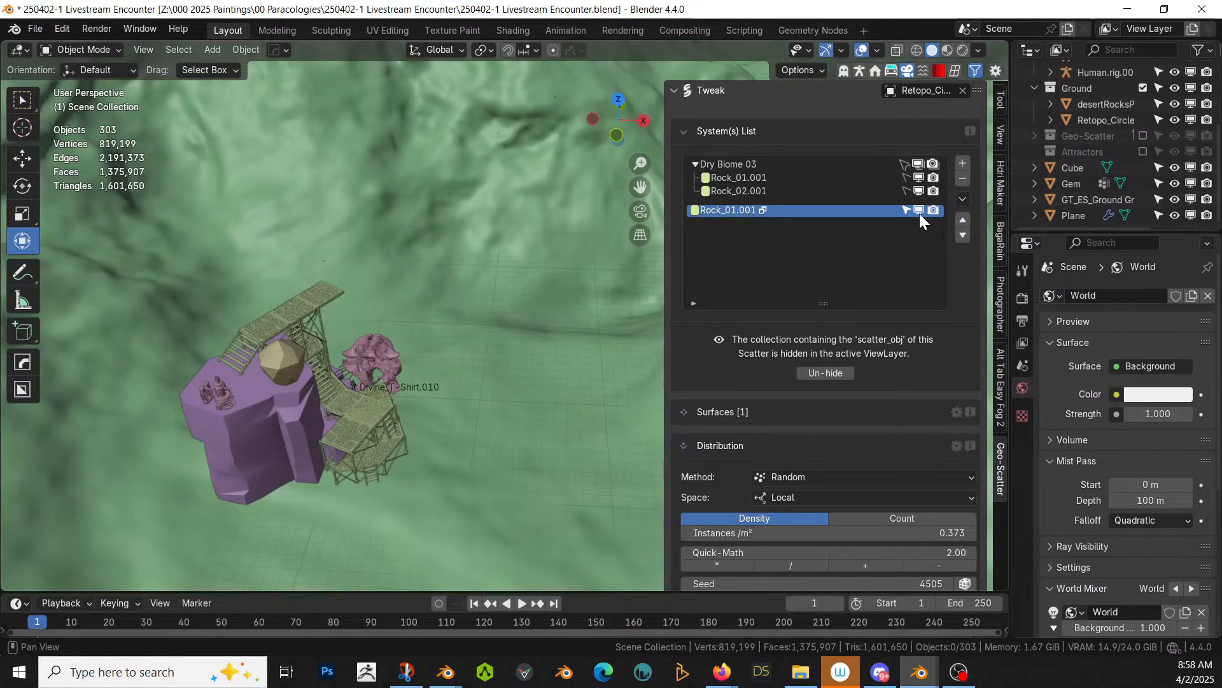
click(1143, 136)
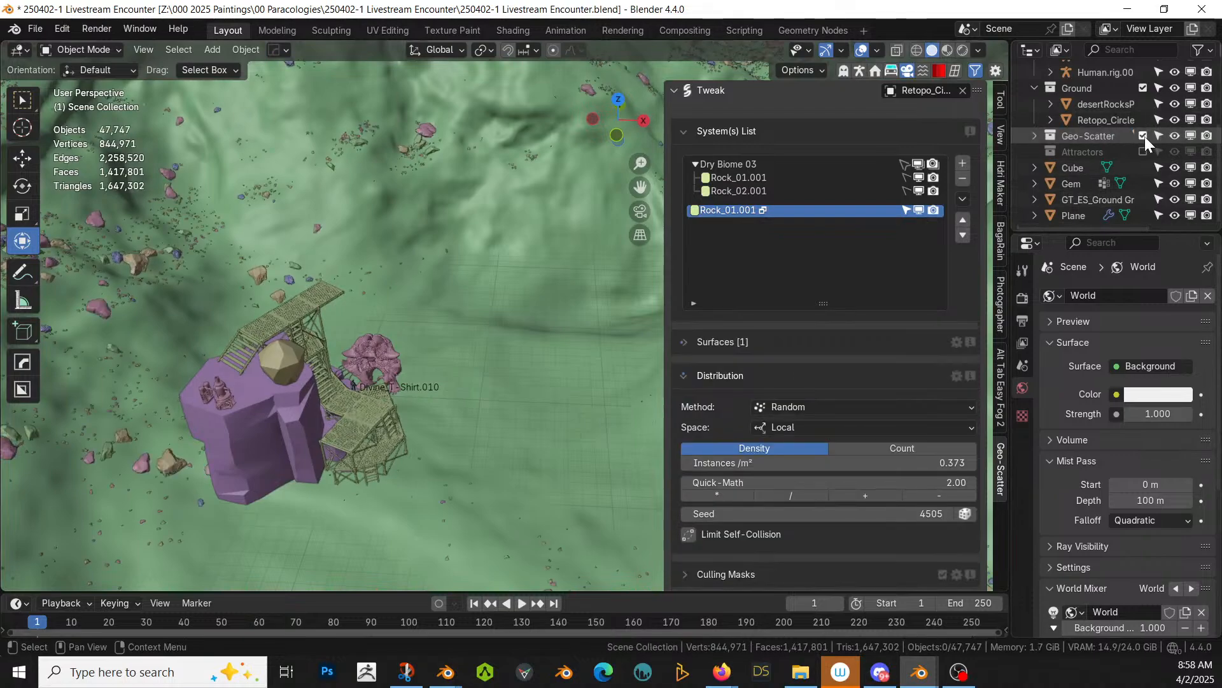
Step: Hide the Dry Biome 03 scatter group in the viewport, leaving only the pasted Rock_01.001 system displayed
scroll(828, 423, down, 5)
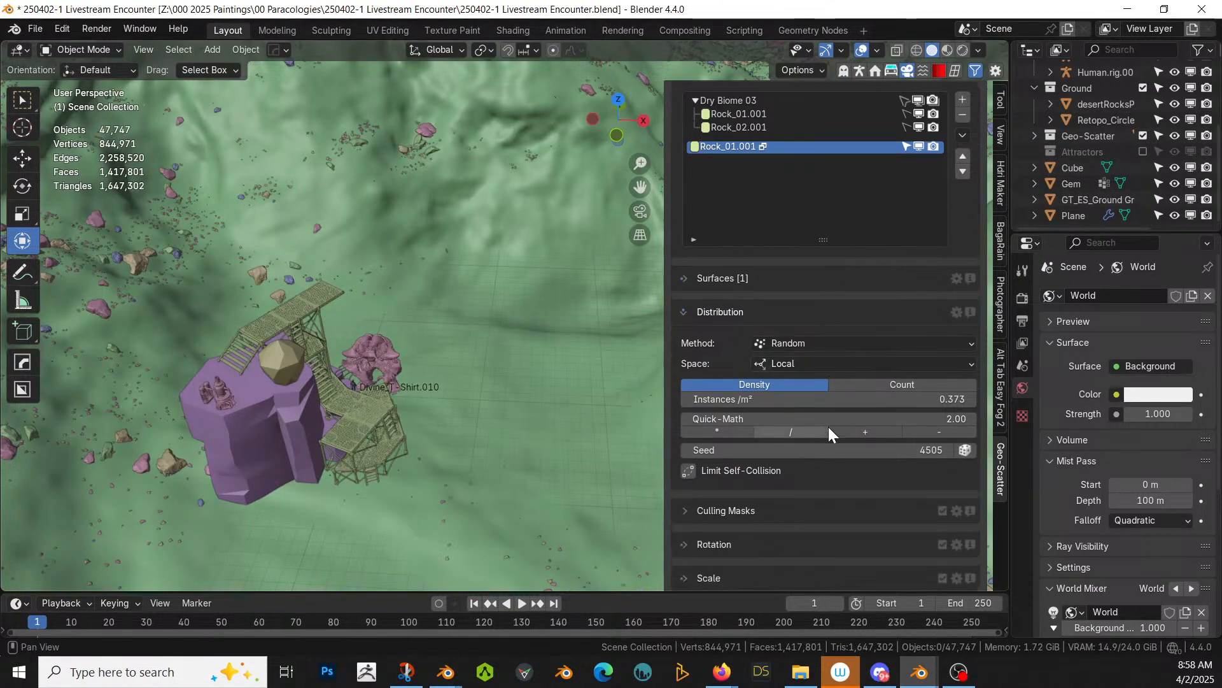
scroll(824, 506, down, 4)
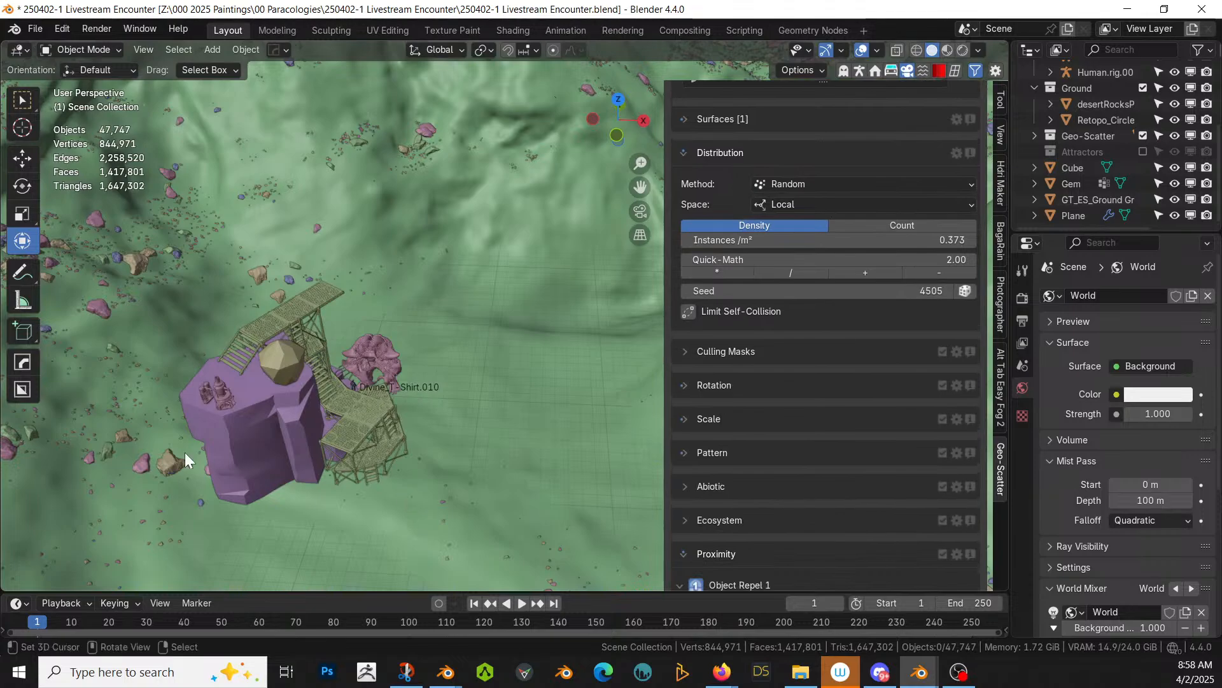
middle_drag(185, 452, 368, 458)
scroll(239, 457, down, 3)
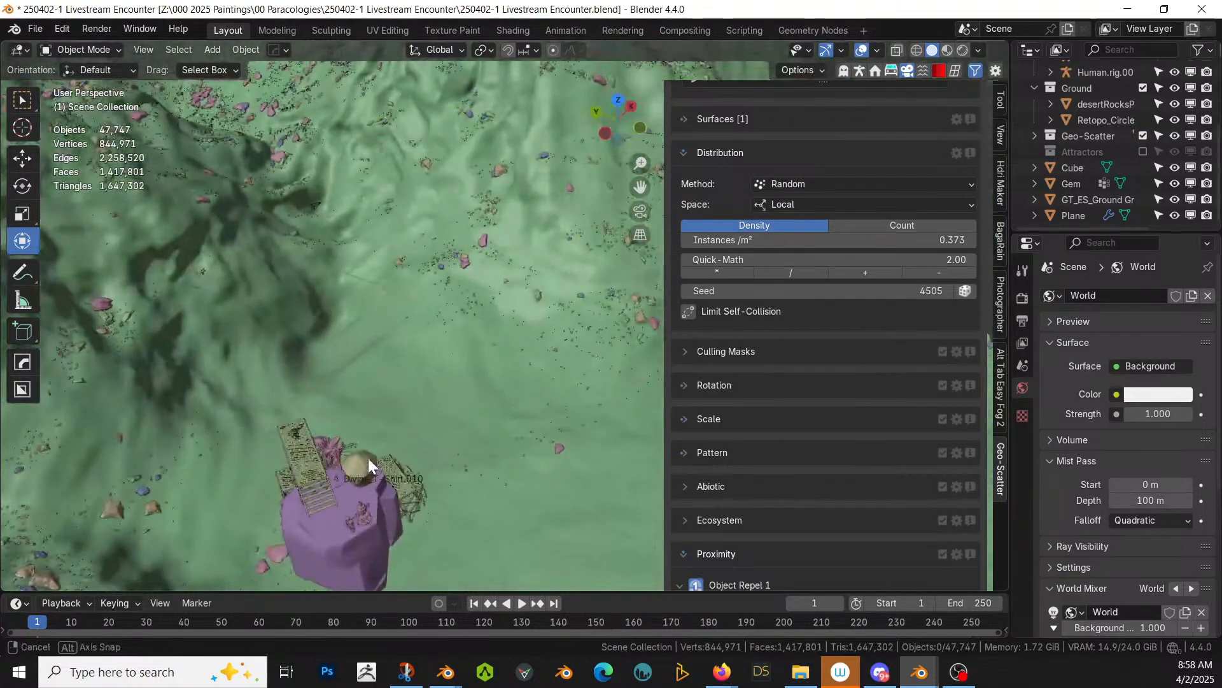
scroll(853, 289, up, 12)
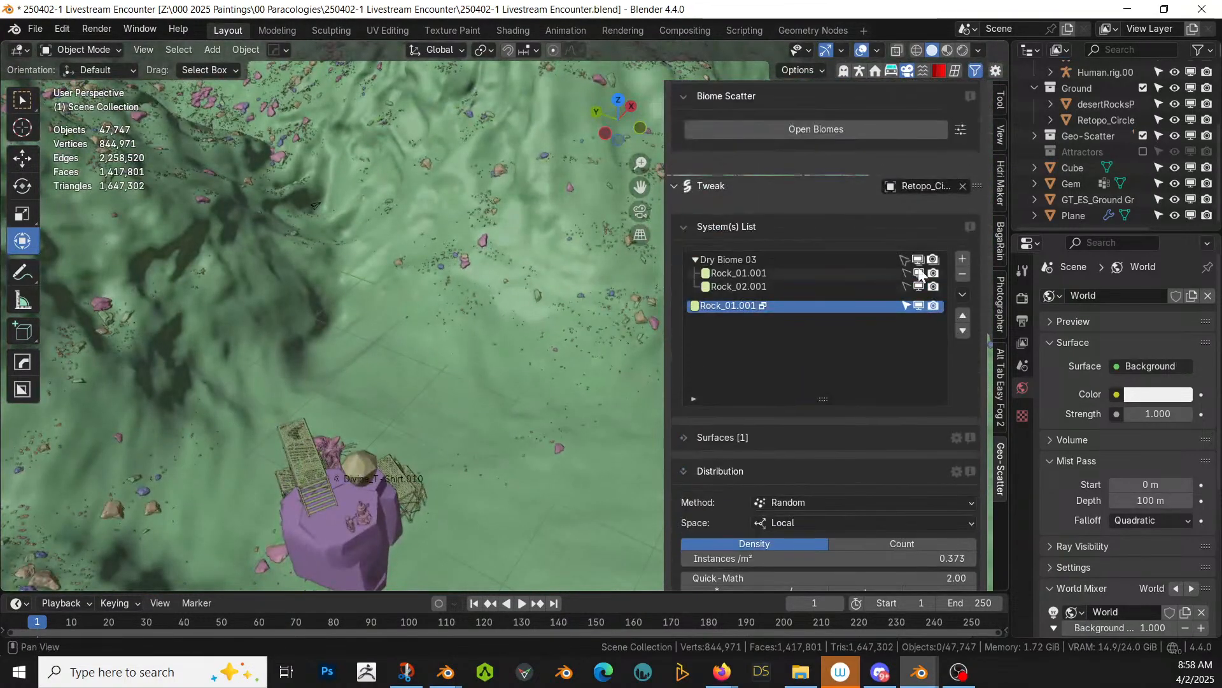
click(919, 259)
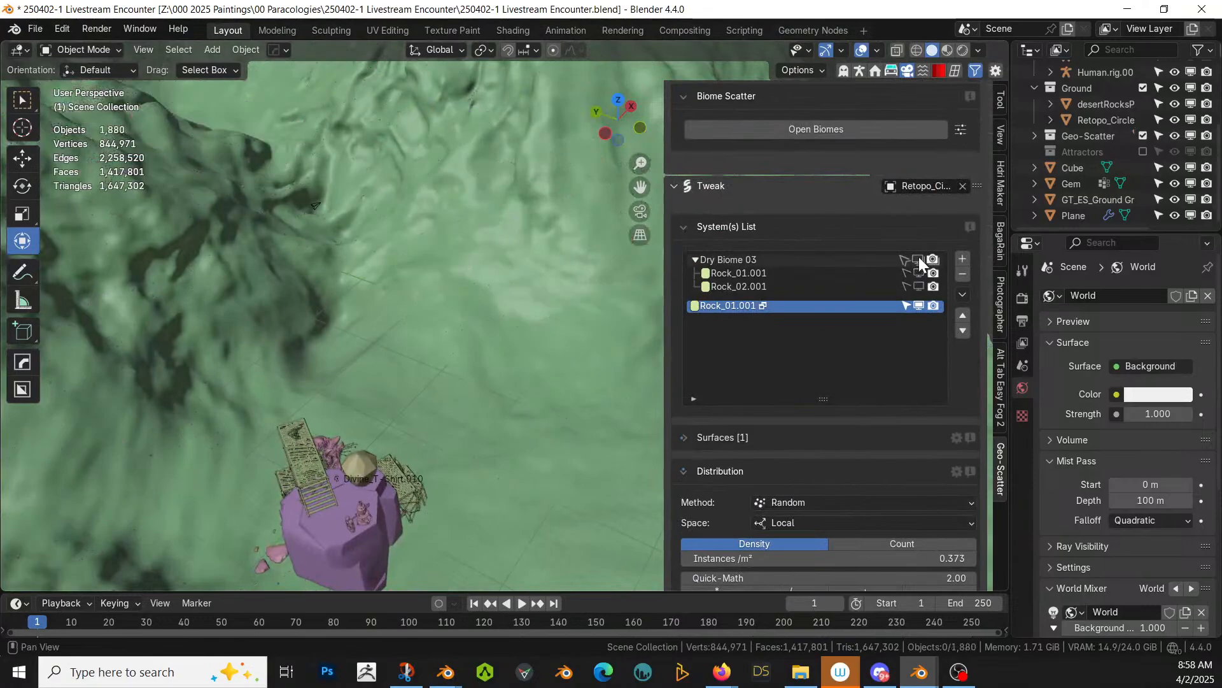
Step: Double the distribution density of the pasted Rock_01.001 system twice, to 1.493 instances per square metre
middle_drag(637, 420, 586, 482)
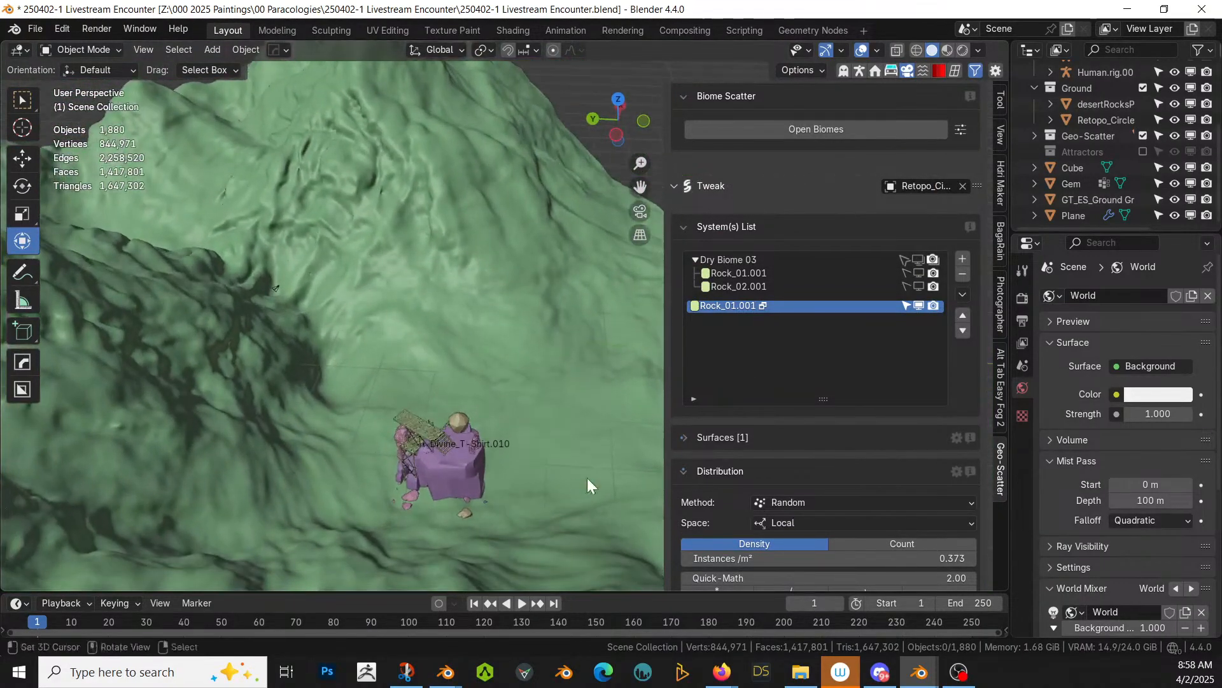
scroll(778, 515, down, 4)
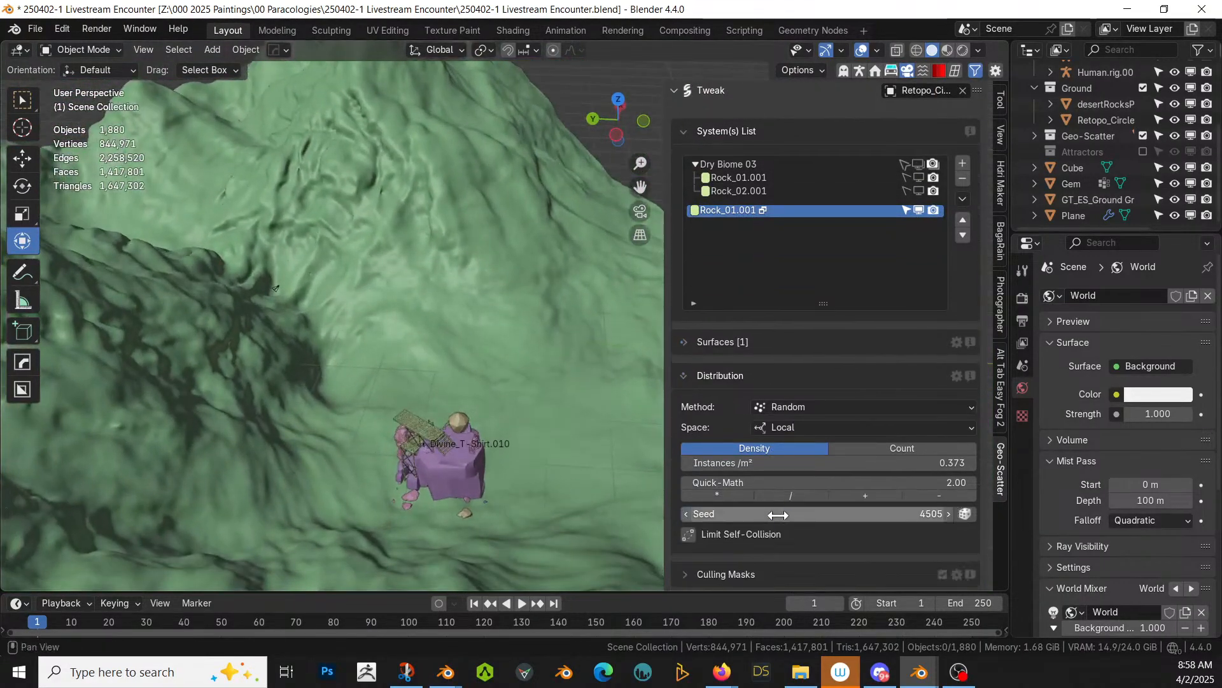
click(731, 494)
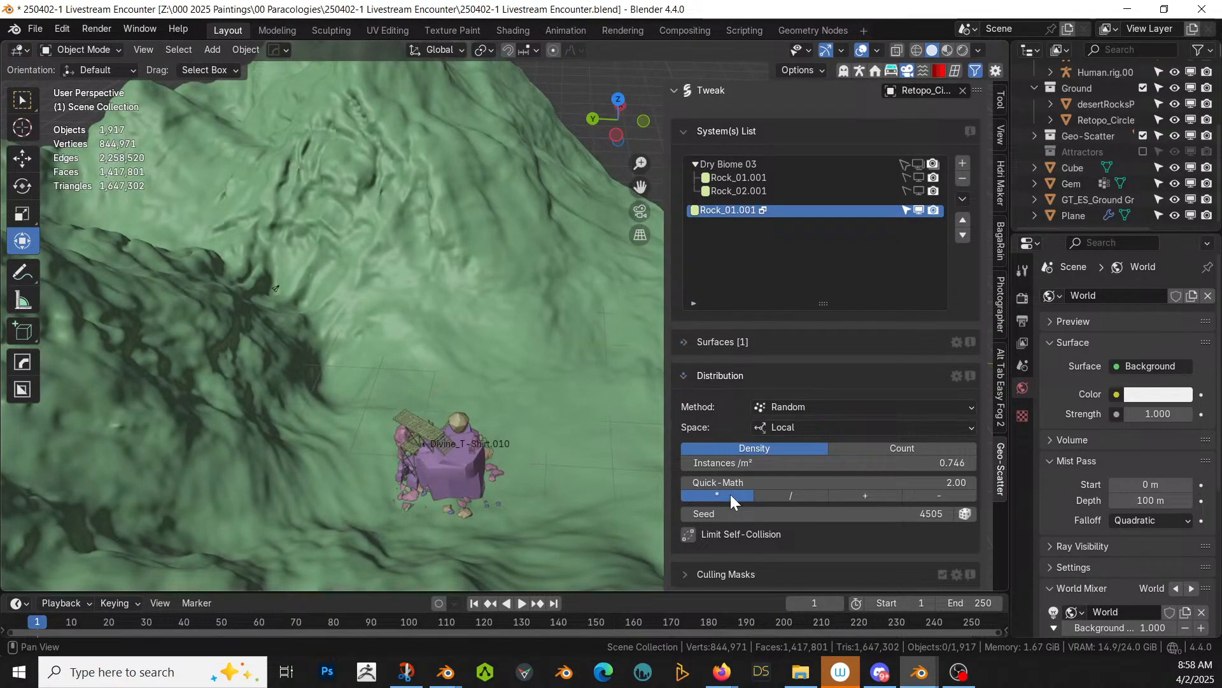
click(731, 494)
Step: Set the transition distance of Object Repel 1 on the pasted Rock_01.001 system to 0 m
middle_drag(387, 449, 201, 457)
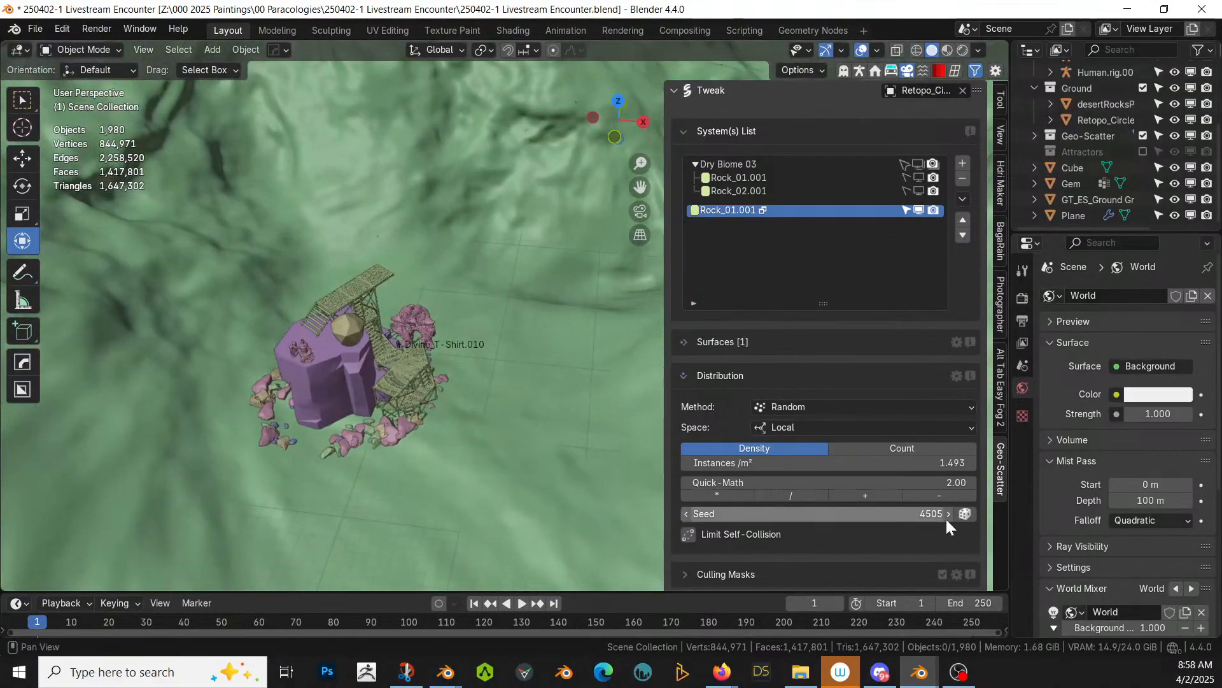
scroll(925, 521, down, 5)
scroll(924, 521, down, 15)
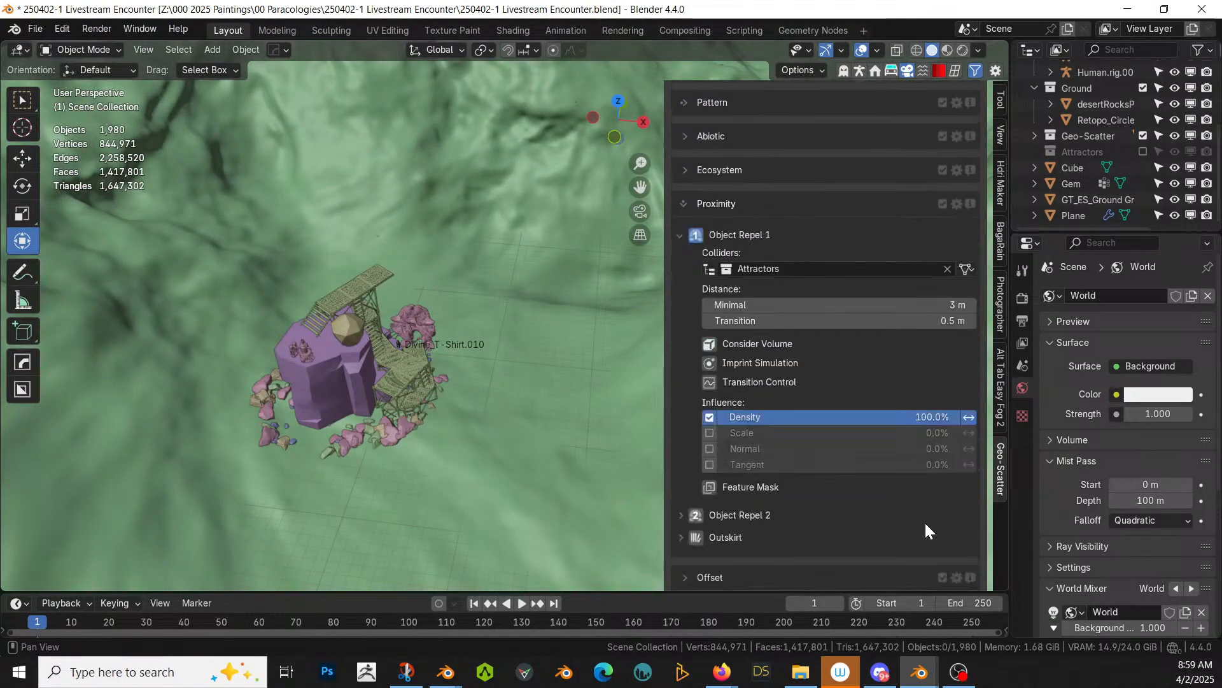
scroll(924, 520, down, 8)
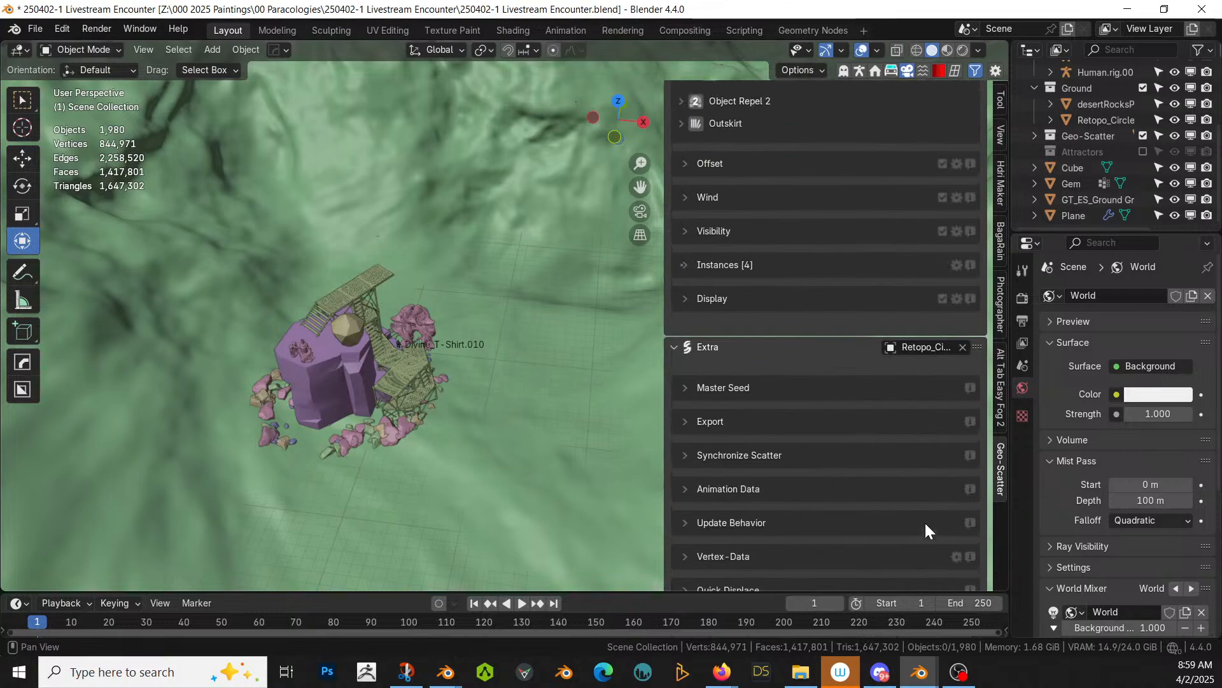
scroll(924, 520, up, 8)
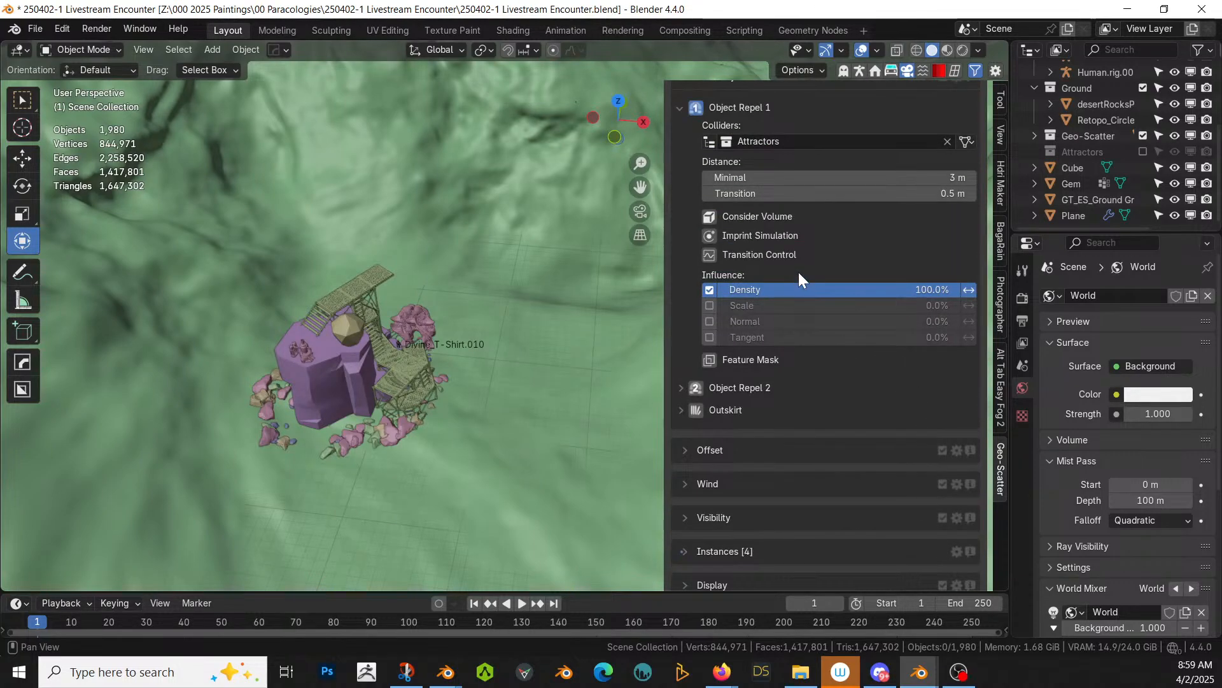
click(897, 193)
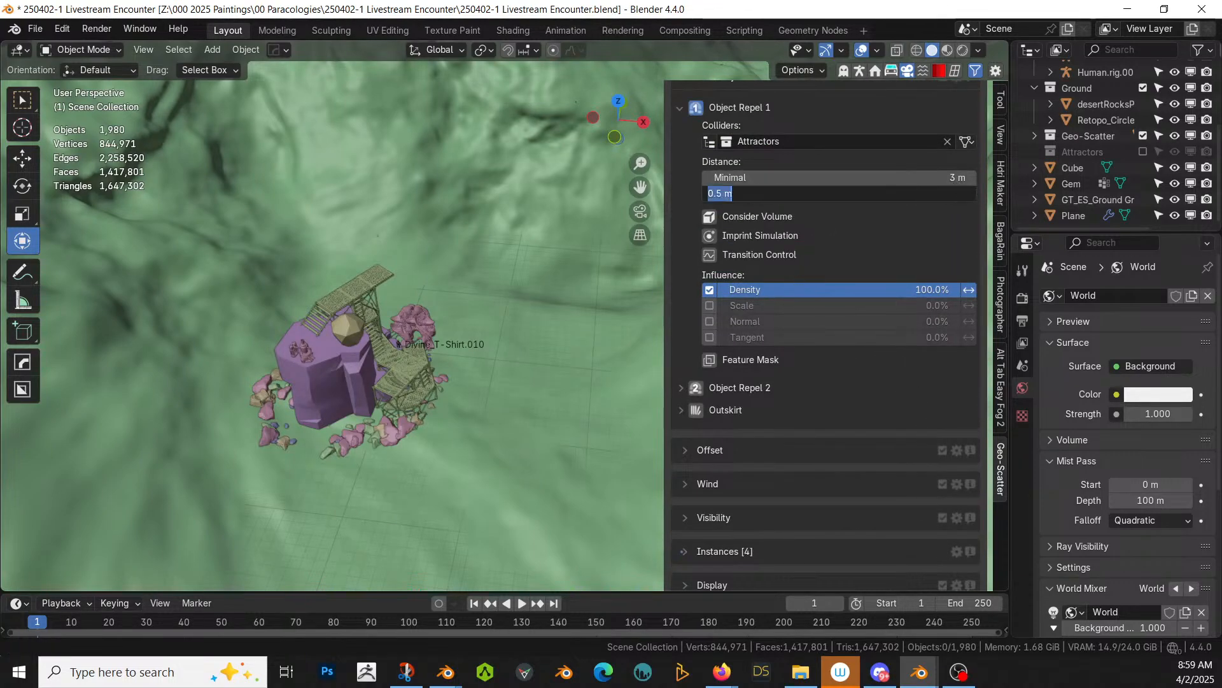
key(Return)
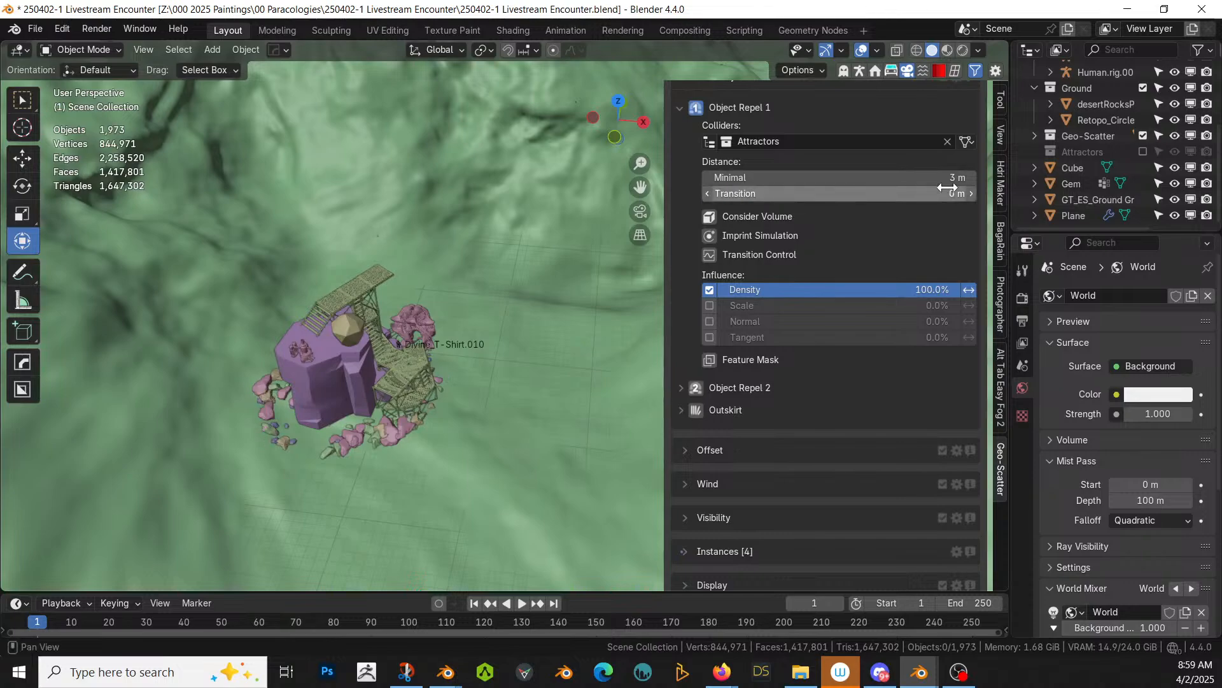
Step: Include the Attractors collection in the view layer and select its desertRocksPattern01.001 collider rock
middle_drag(475, 319, 533, 376)
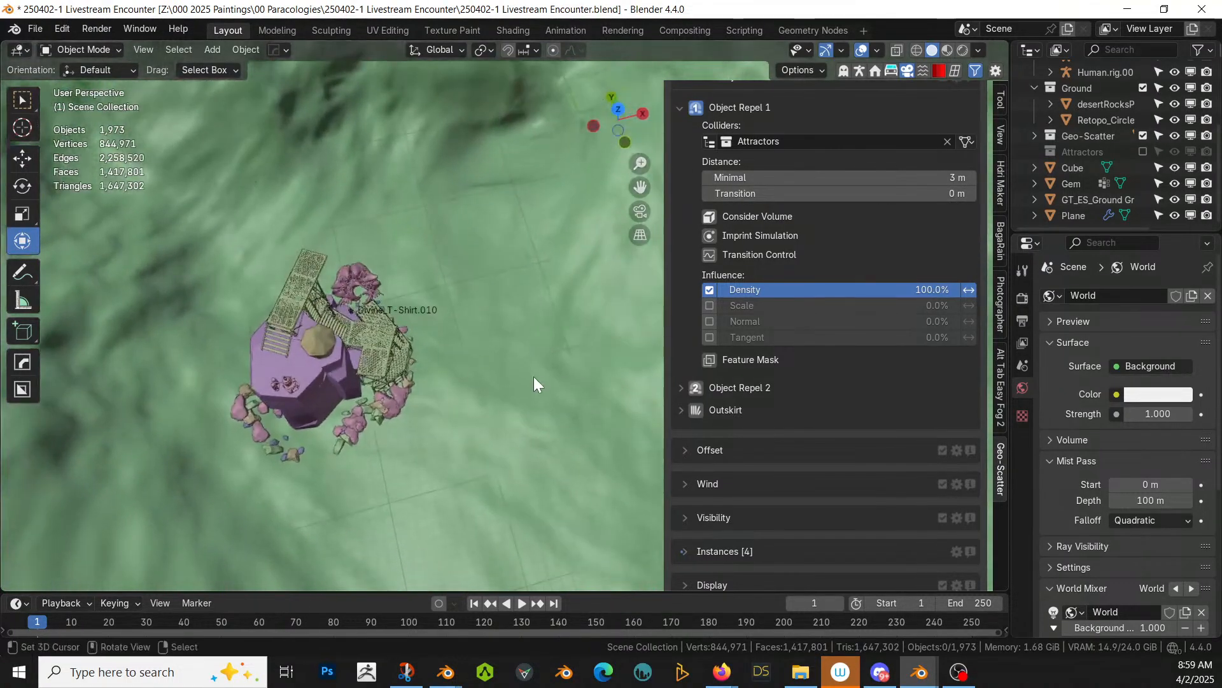
click(1144, 151)
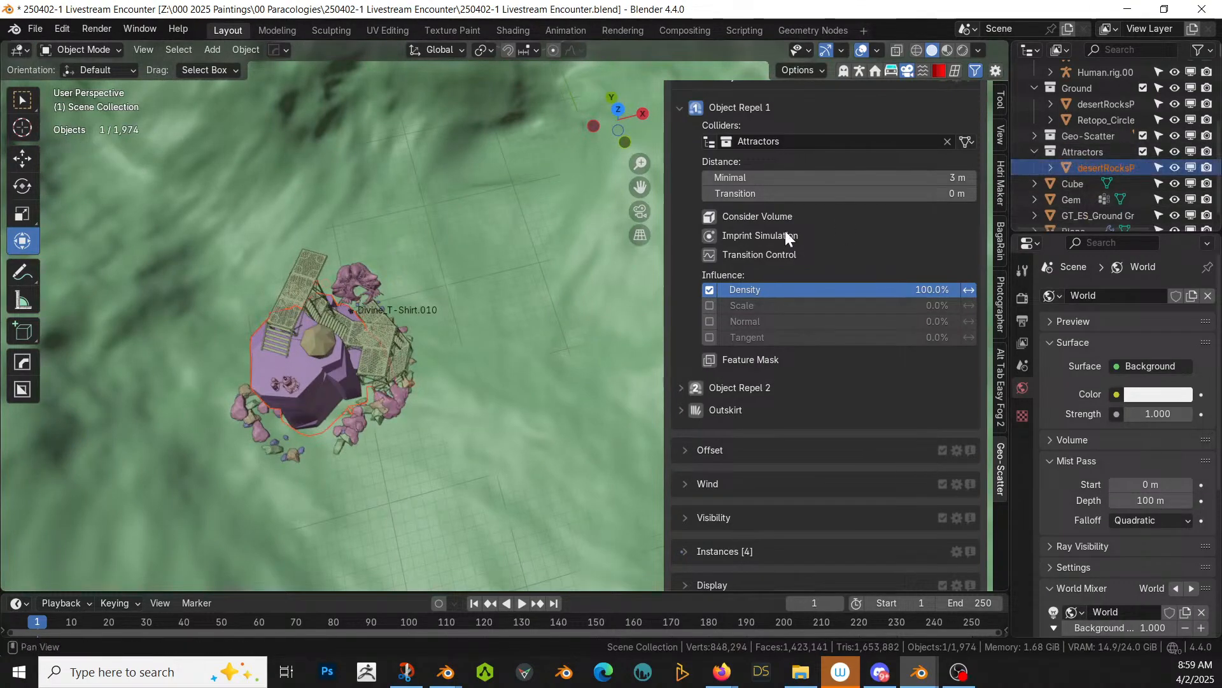
click(1090, 168)
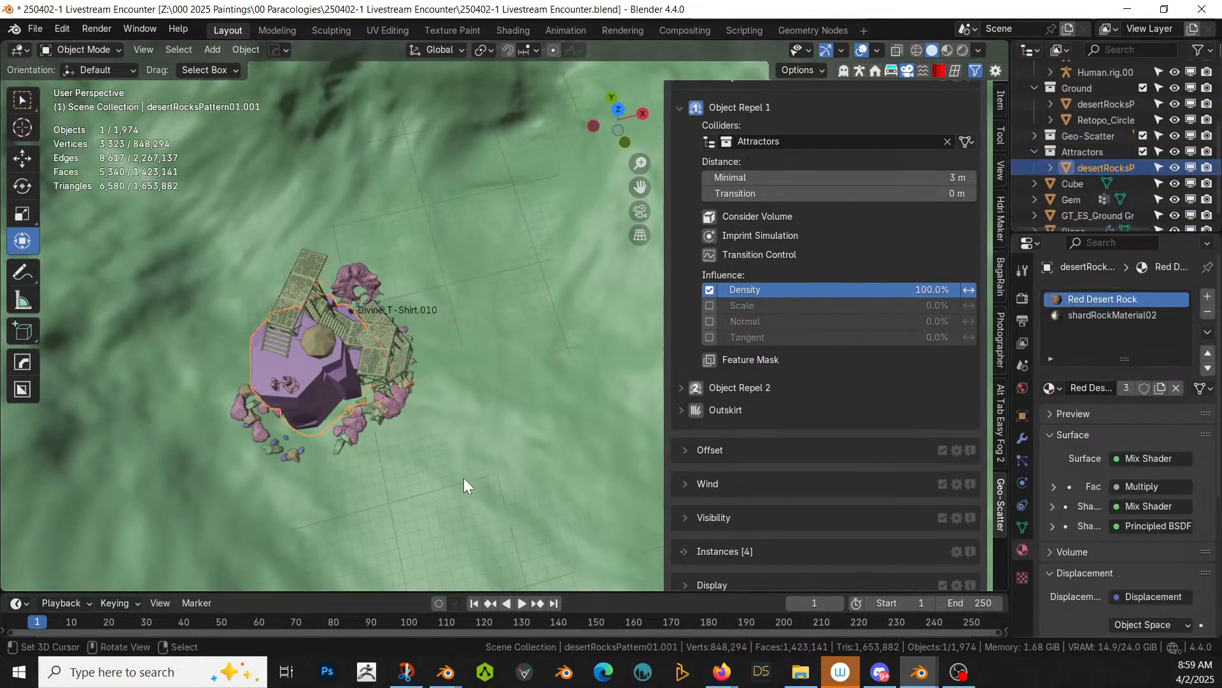
key(s)
key(shift+z)
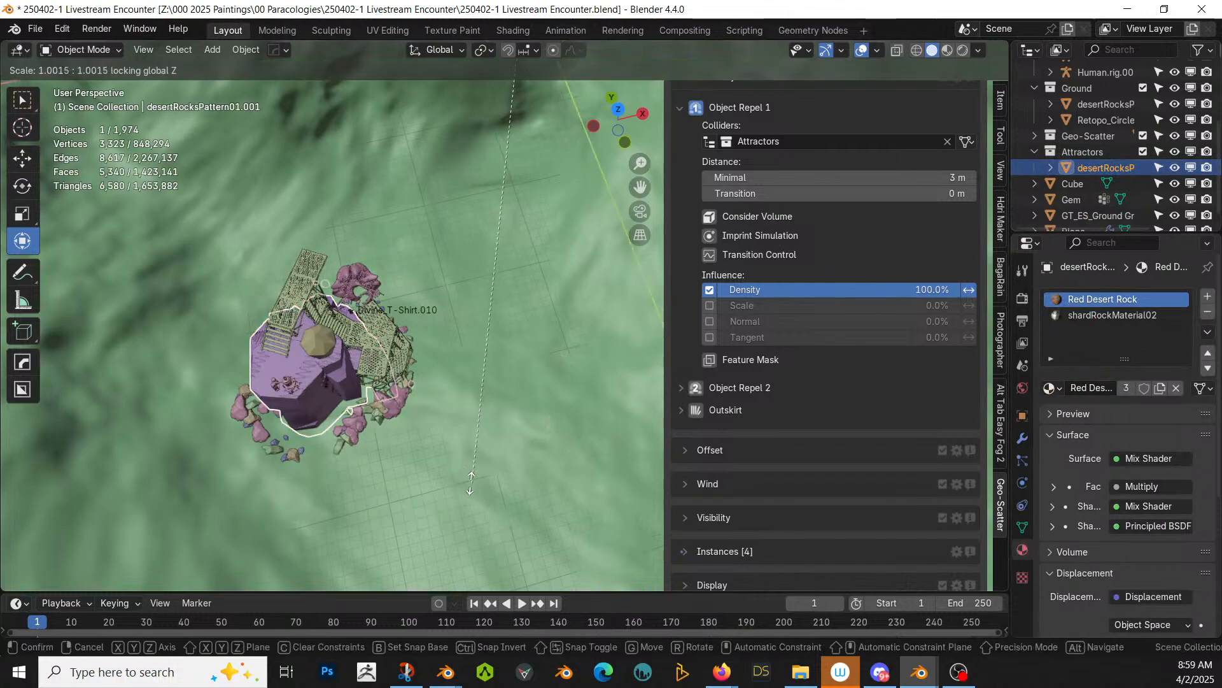
right_click(521, 494)
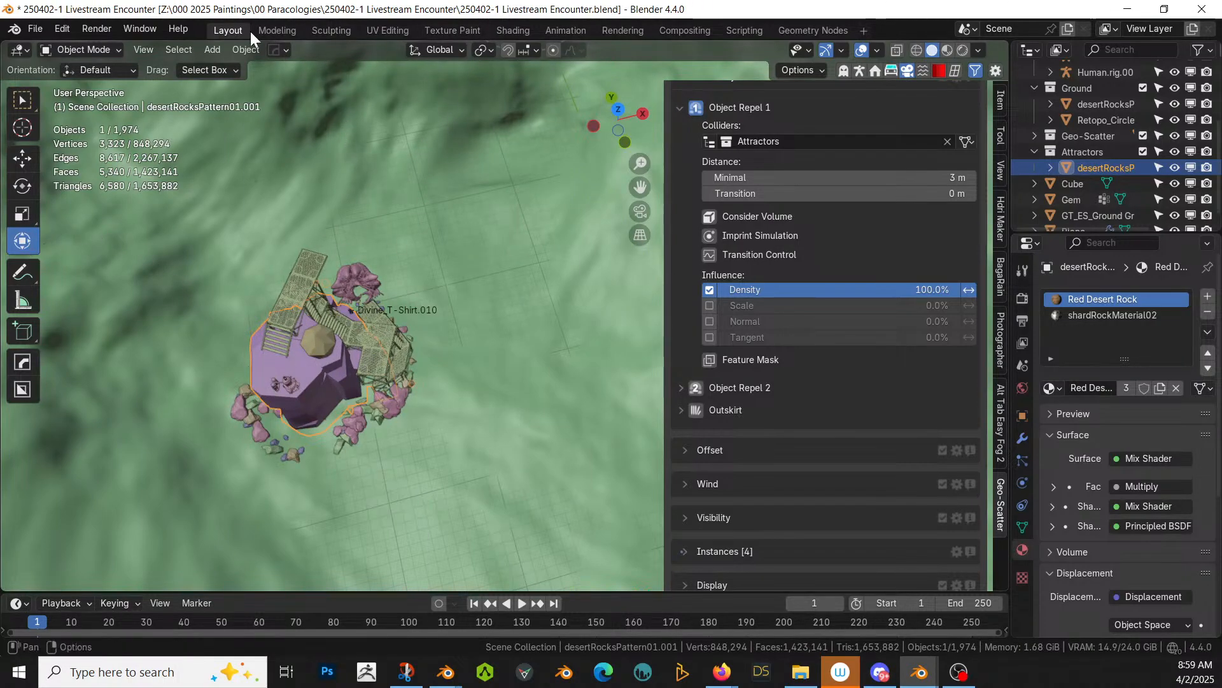
Step: Set the origin of the desertRocksPattern01.001 collider rock to its geometry
click(240, 50)
mouse_move(288, 84)
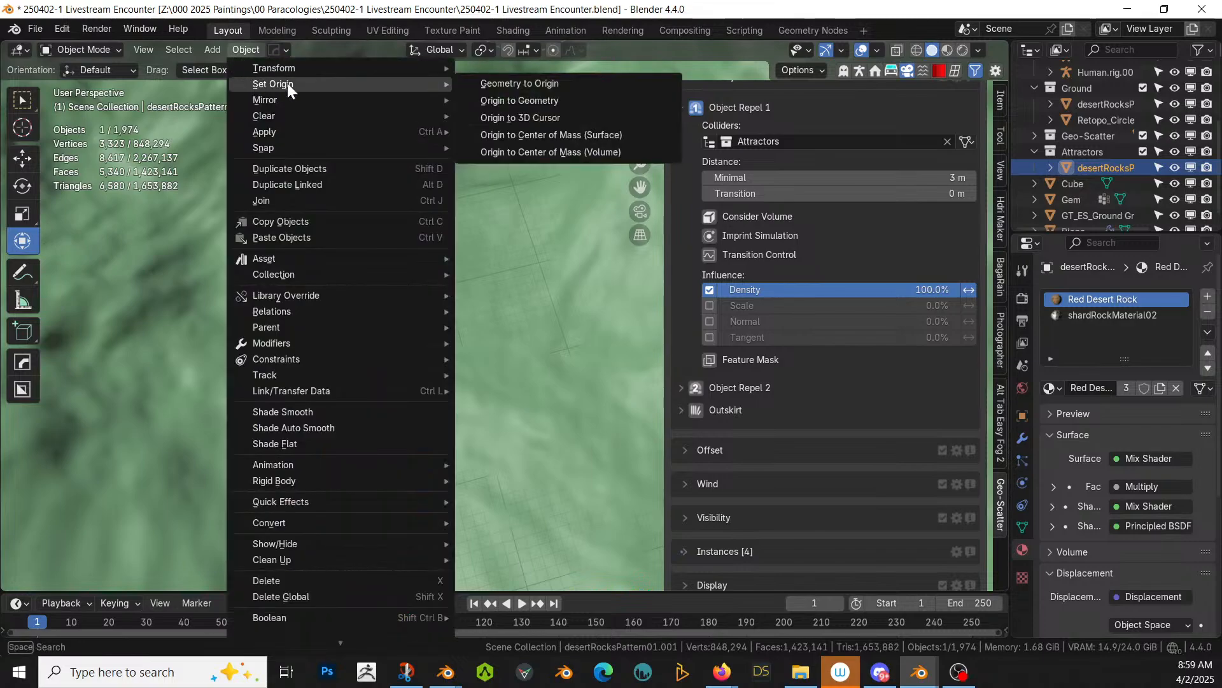
click(555, 101)
Step: In top view, scale the collider rock down uniformly to about 0.68 and apply its rotation and scale
key(KP_7)
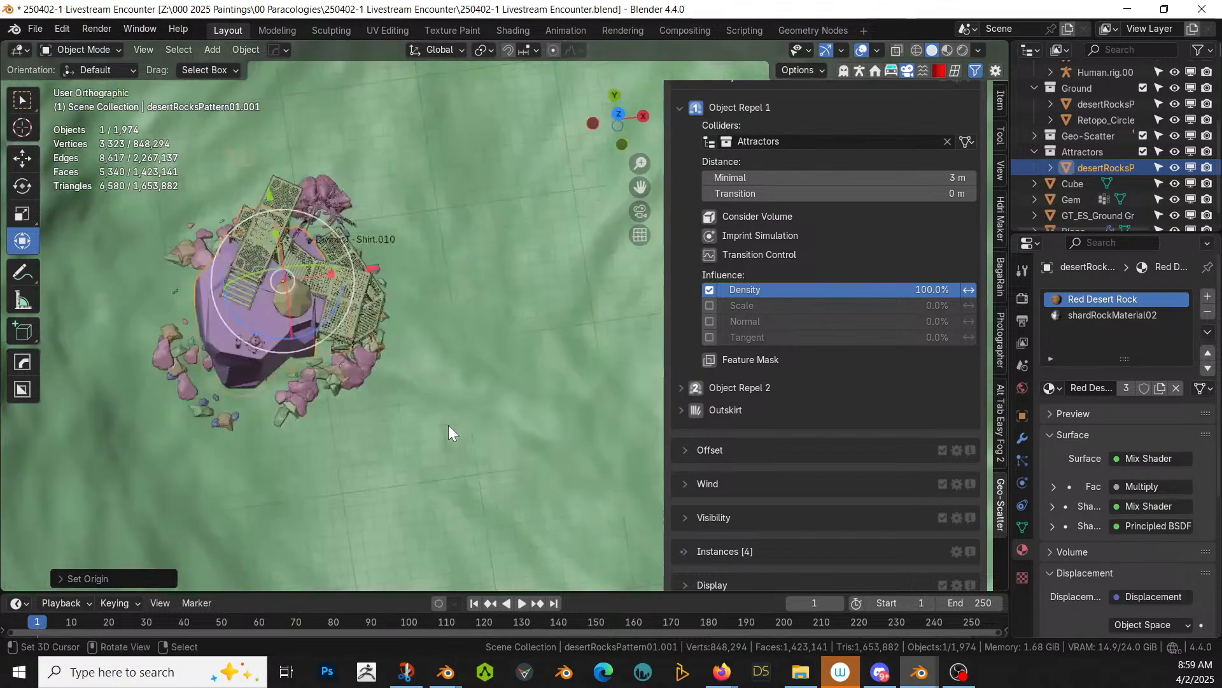
key(s)
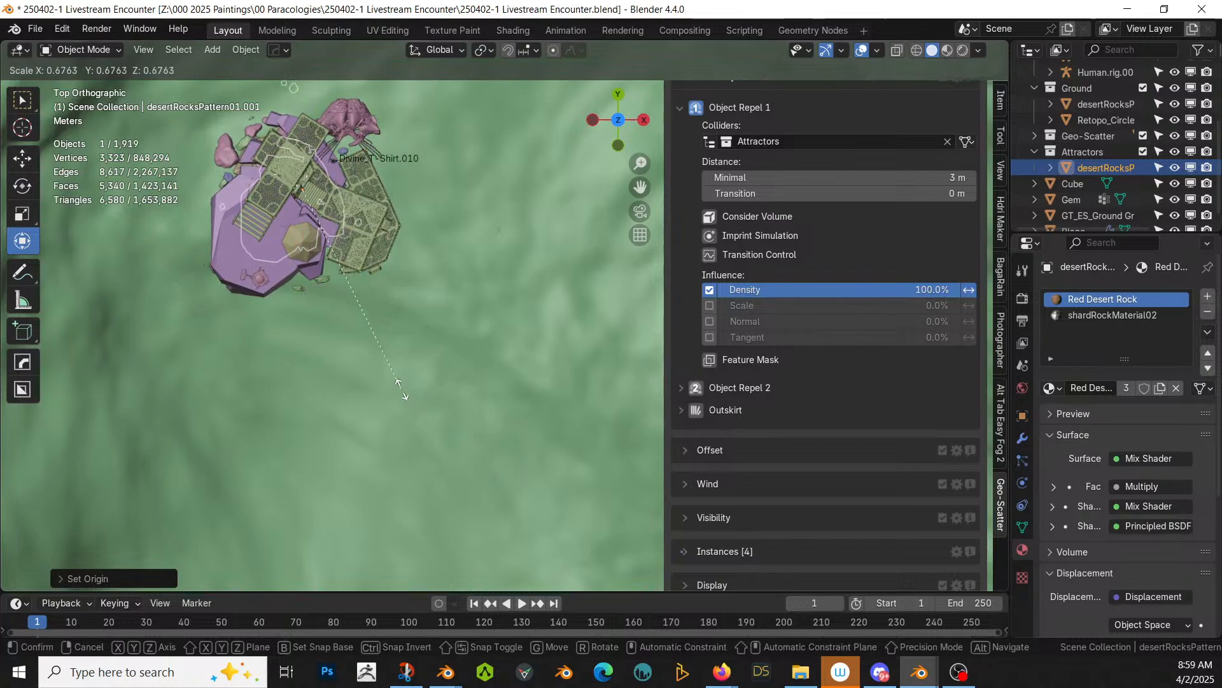
click(395, 386)
key(ctrl+a)
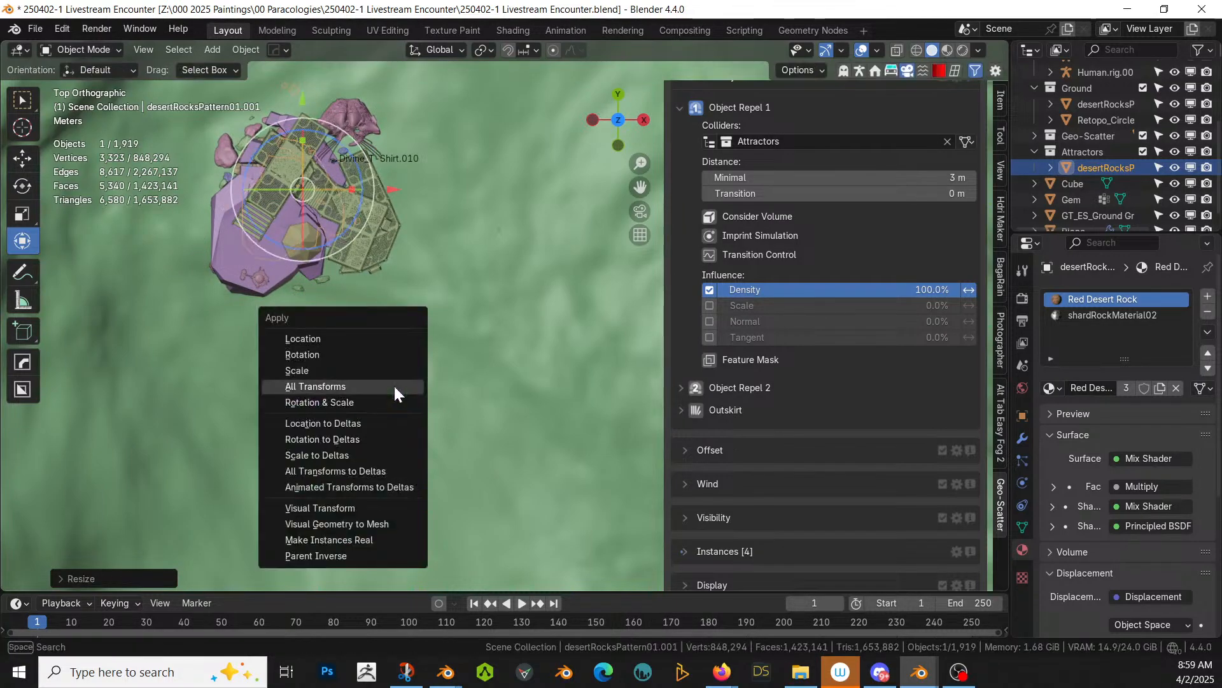
click(362, 403)
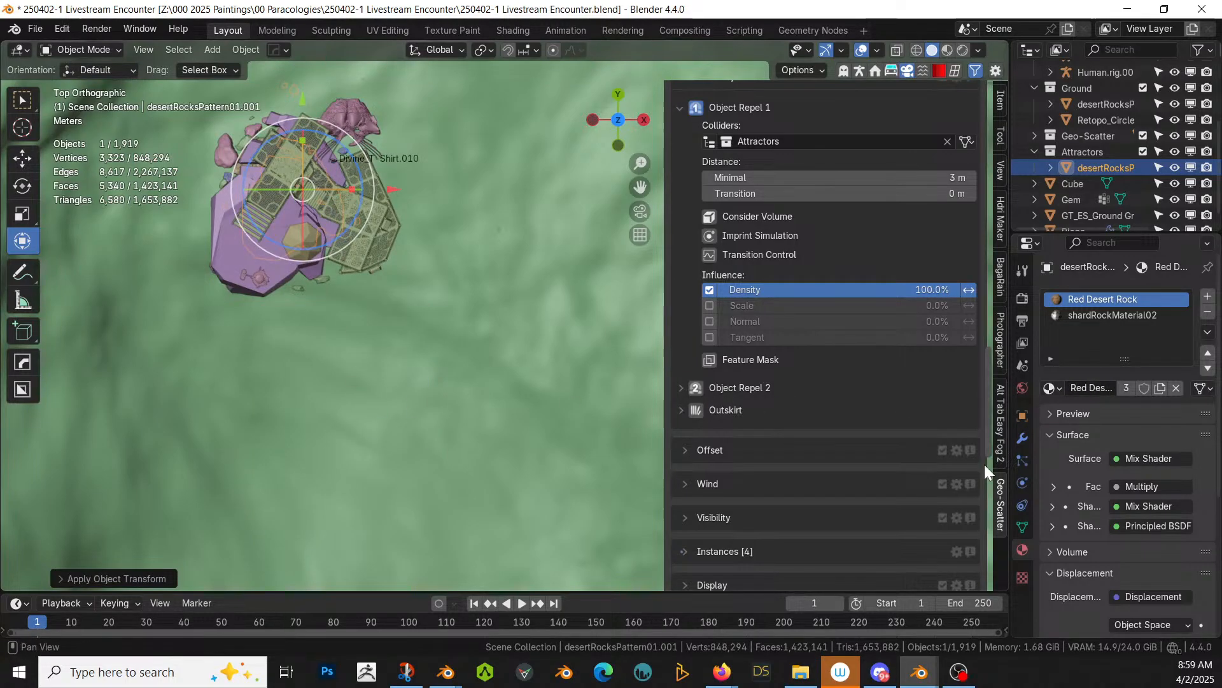
Step: Double the distribution density of the pasted Rock_01.001 system to 2.986 instances per square metre
scroll(704, 456, down, 3)
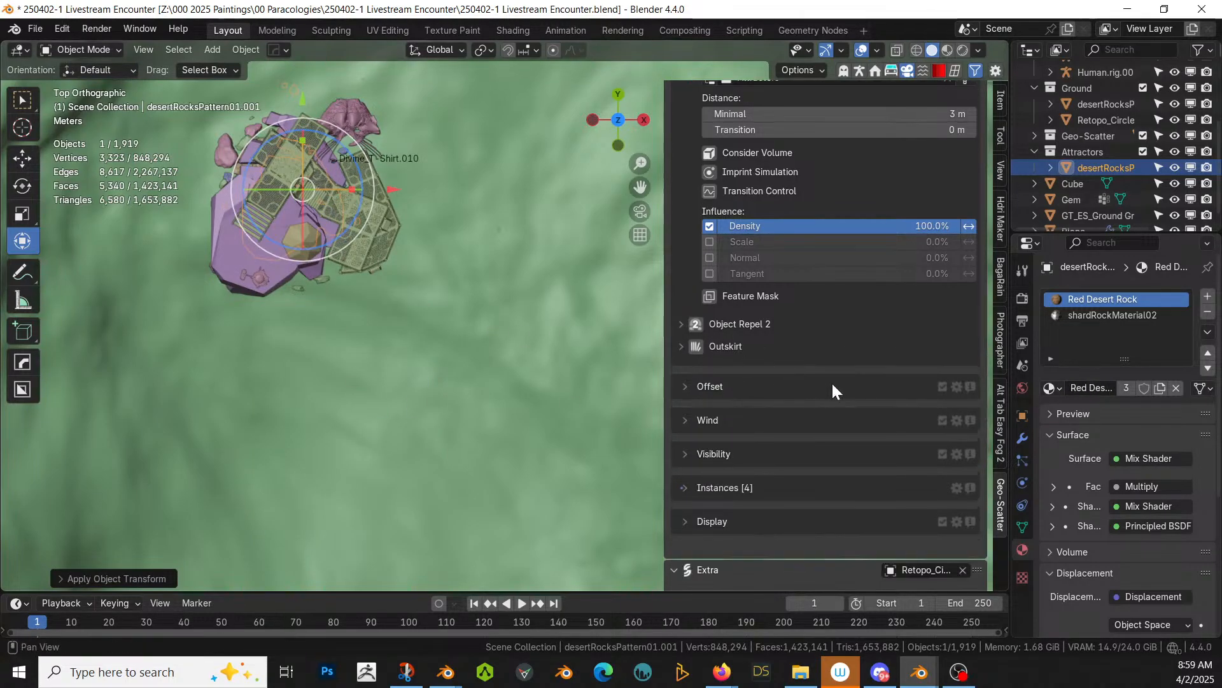
middle_drag(494, 376, 518, 235)
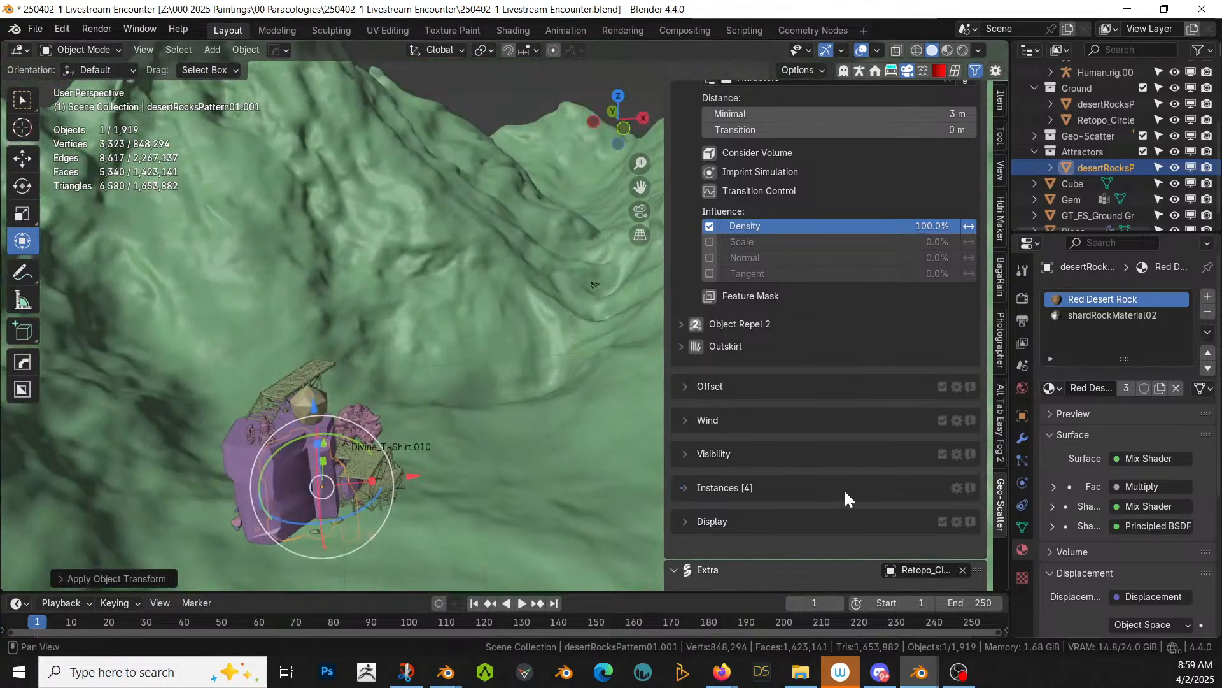
scroll(801, 281, up, 15)
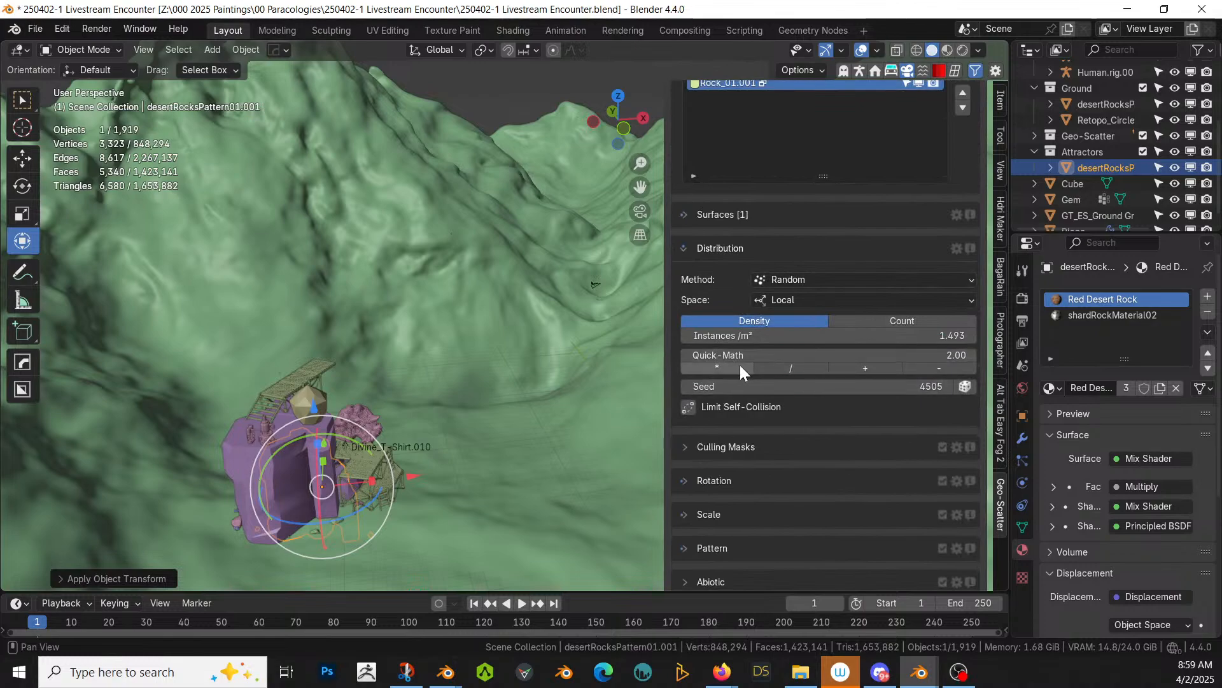
click(733, 368)
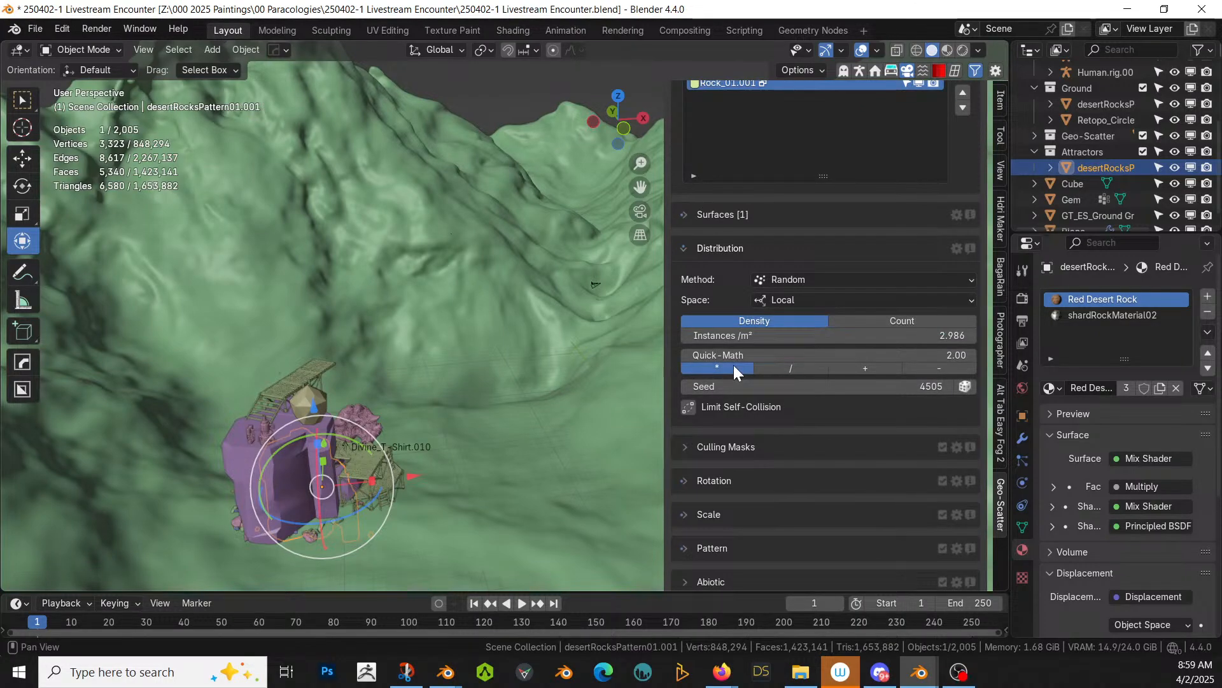
Step: Raise the Rock_01.001 system's distribution density to 11.944 instances per square metre and inspect the rocks around the base
click(733, 368)
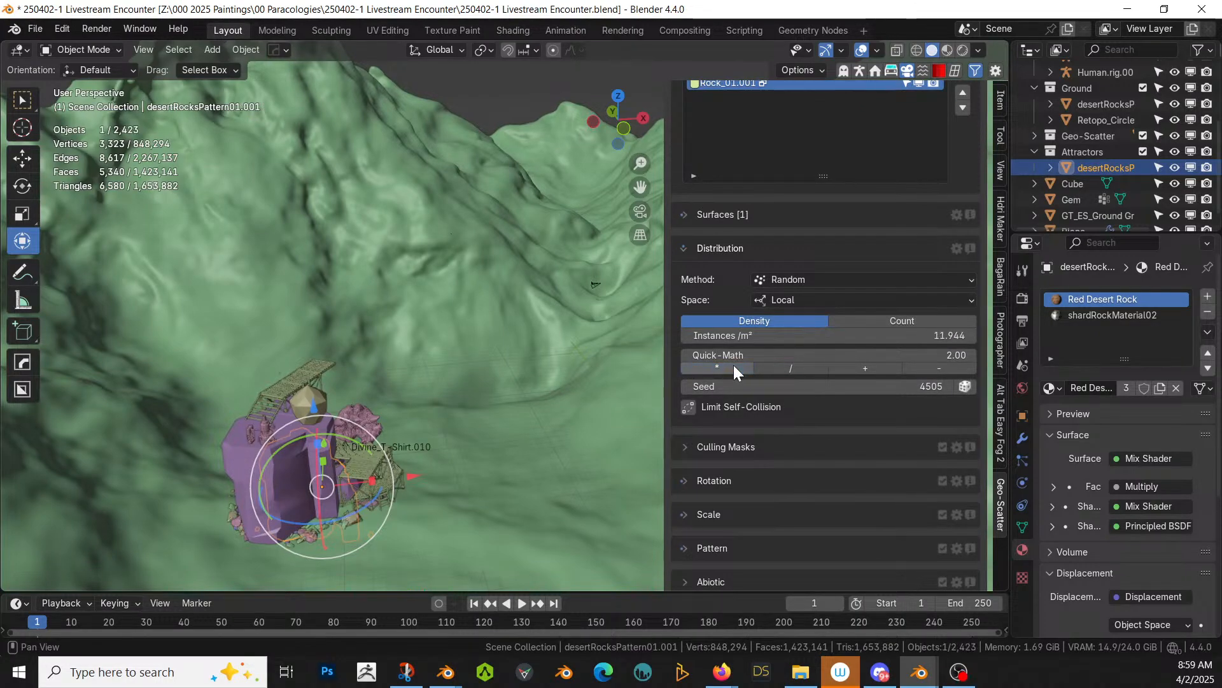
middle_drag(133, 540, 214, 266)
shift+middle_drag(325, 318, 319, 350)
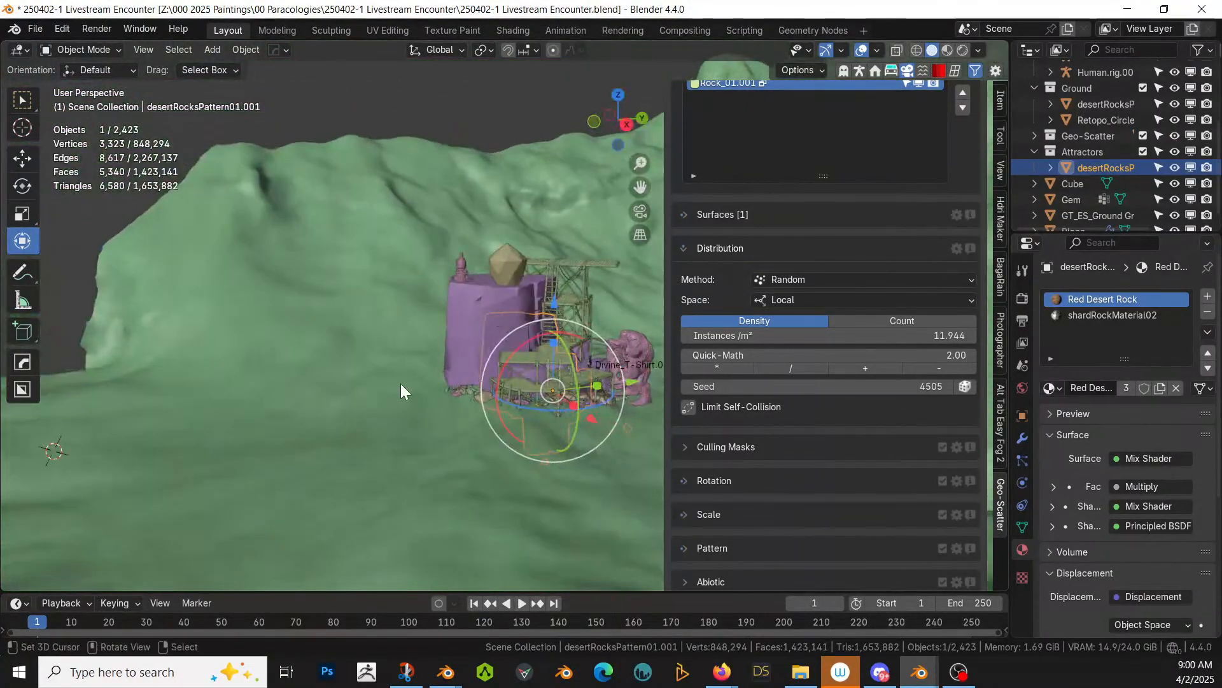
scroll(400, 383, up, 4)
middle_drag(400, 383, 297, 313)
shift+middle_drag(297, 313, 429, 254)
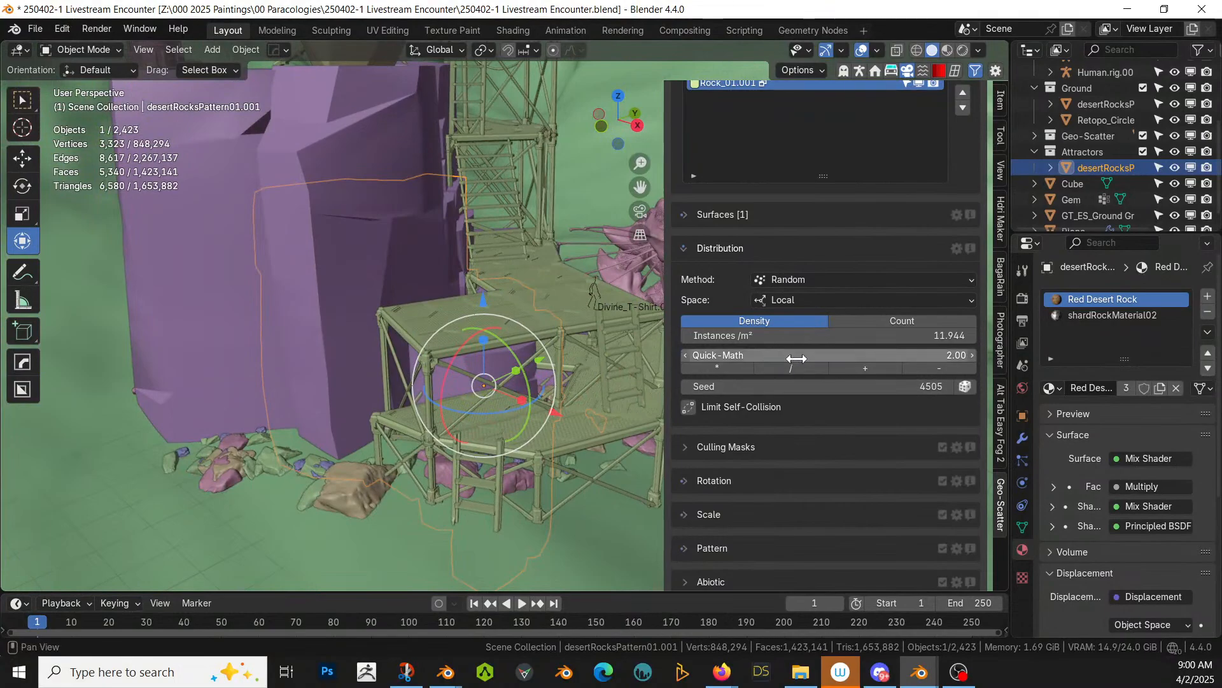
Step: Re-roll the random distribution seed of the Rock_01.001 system until it is 6109
click(964, 388)
click(964, 387)
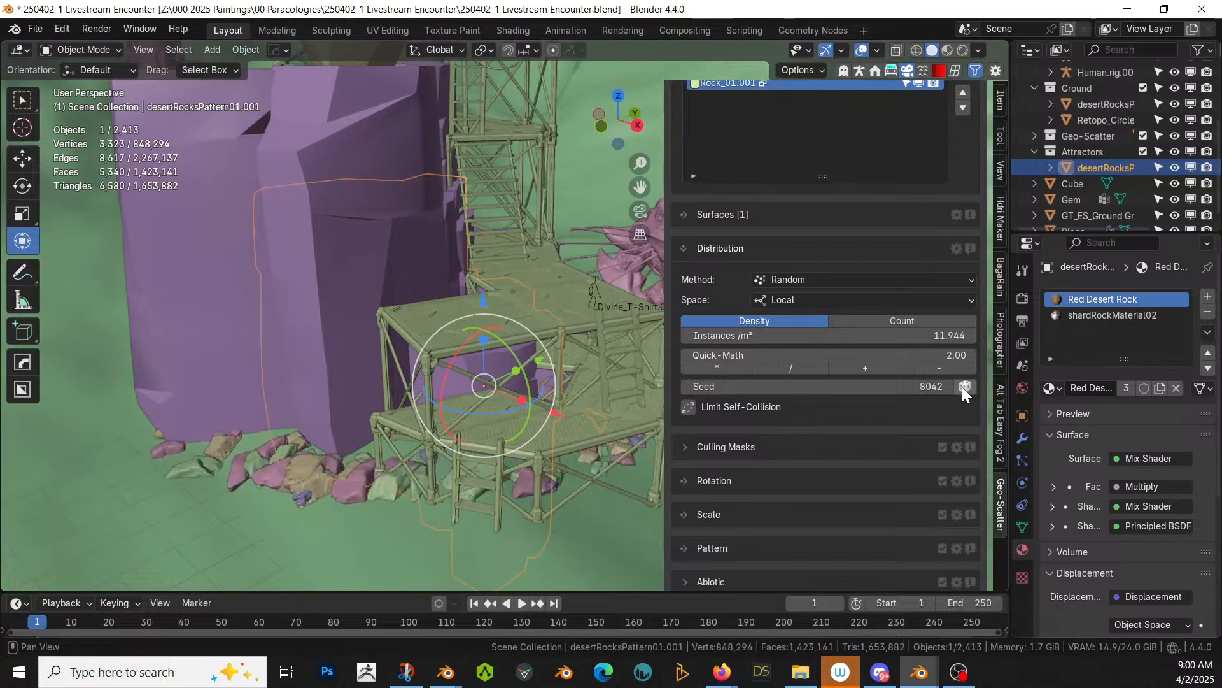
click(964, 387)
middle_drag(659, 444, 260, 504)
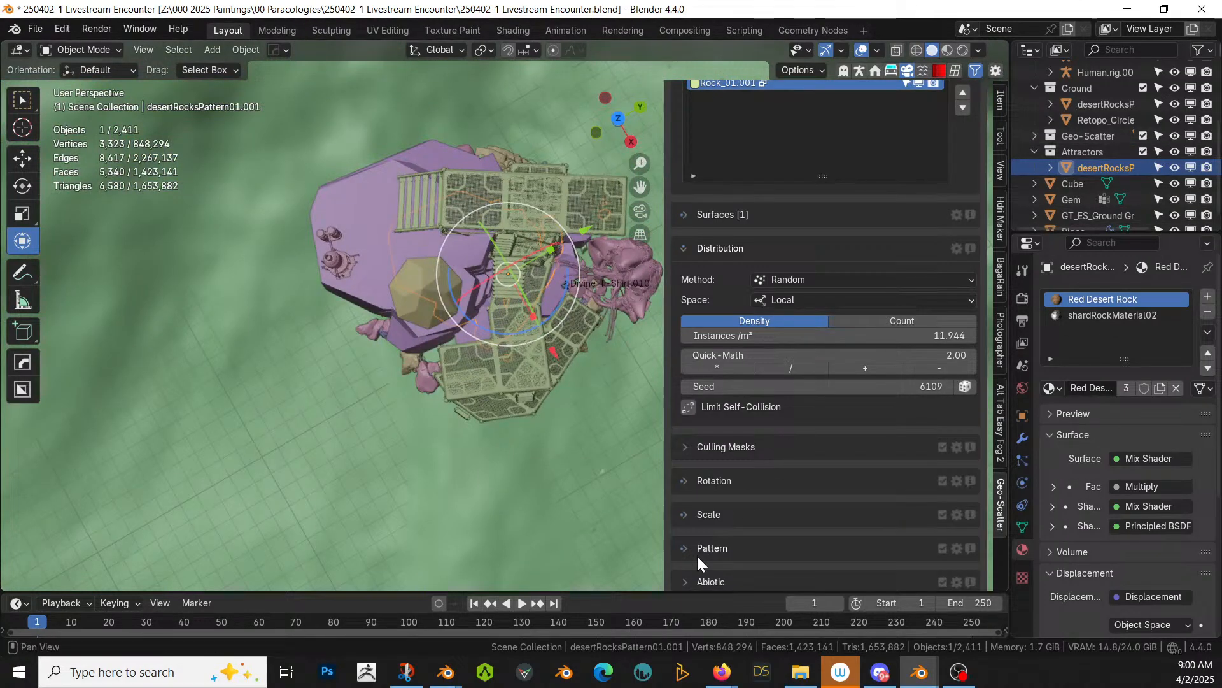
Step: Hide the Rock_01.001 system in the viewport and delete the Attractors collection together with its collider rock
scroll(880, 136, up, 4)
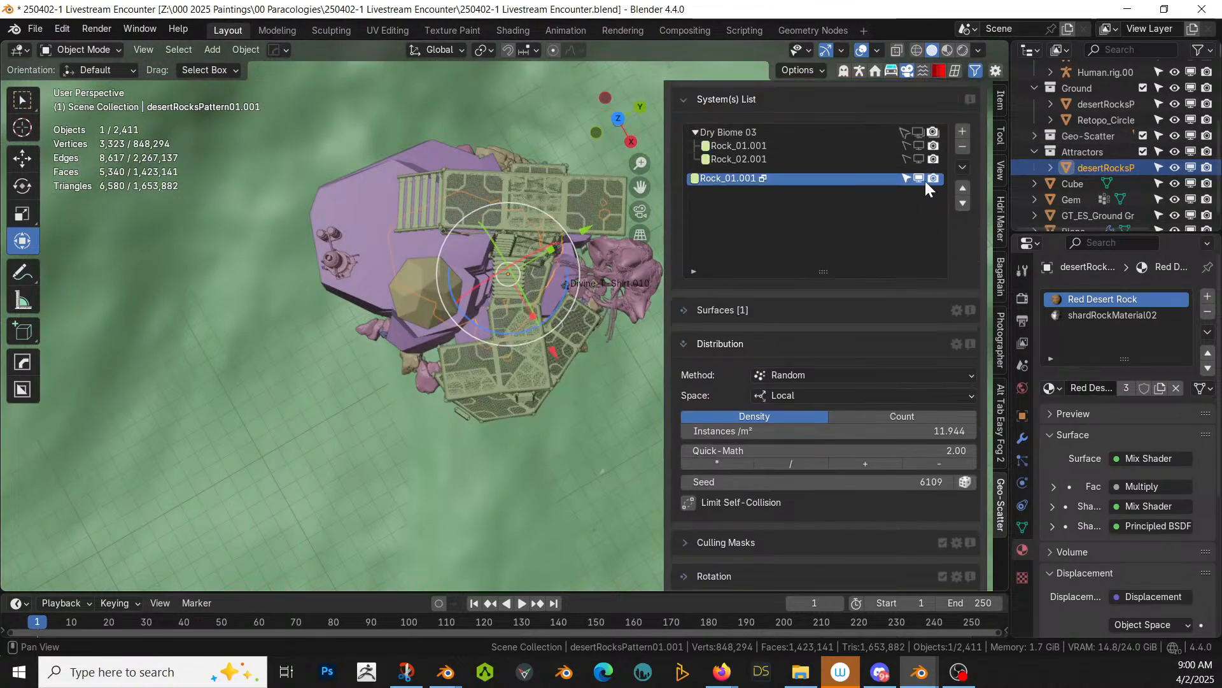
click(918, 179)
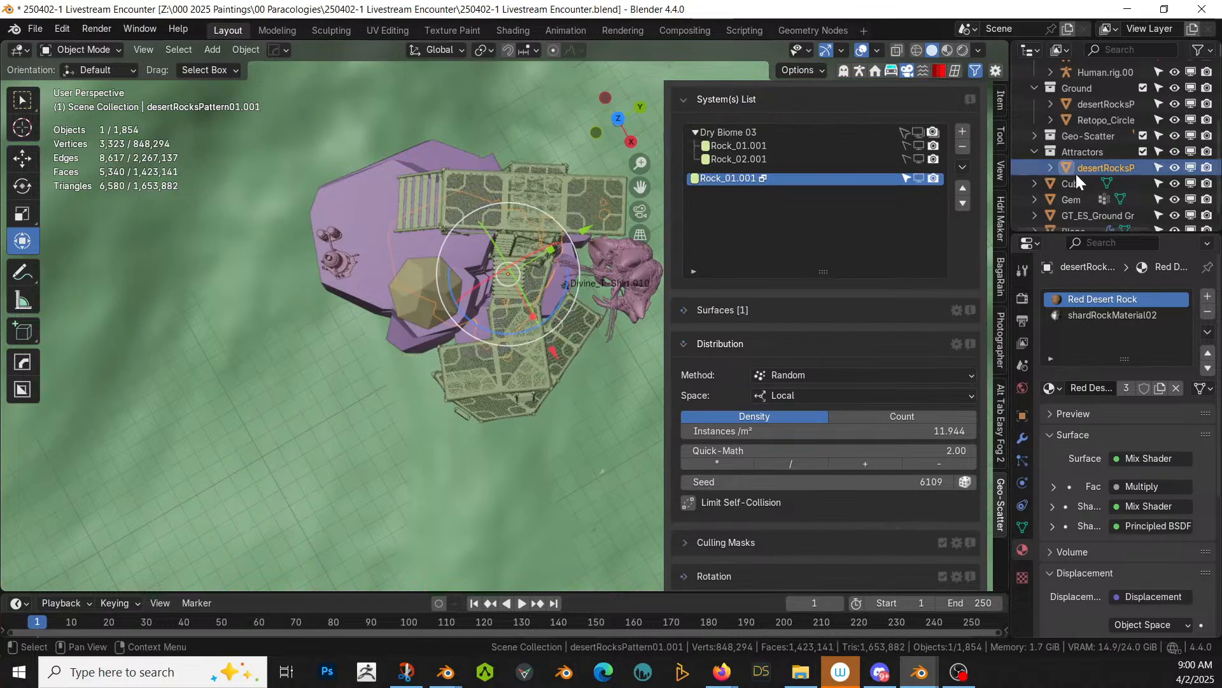
click(1084, 151)
right_click(1084, 149)
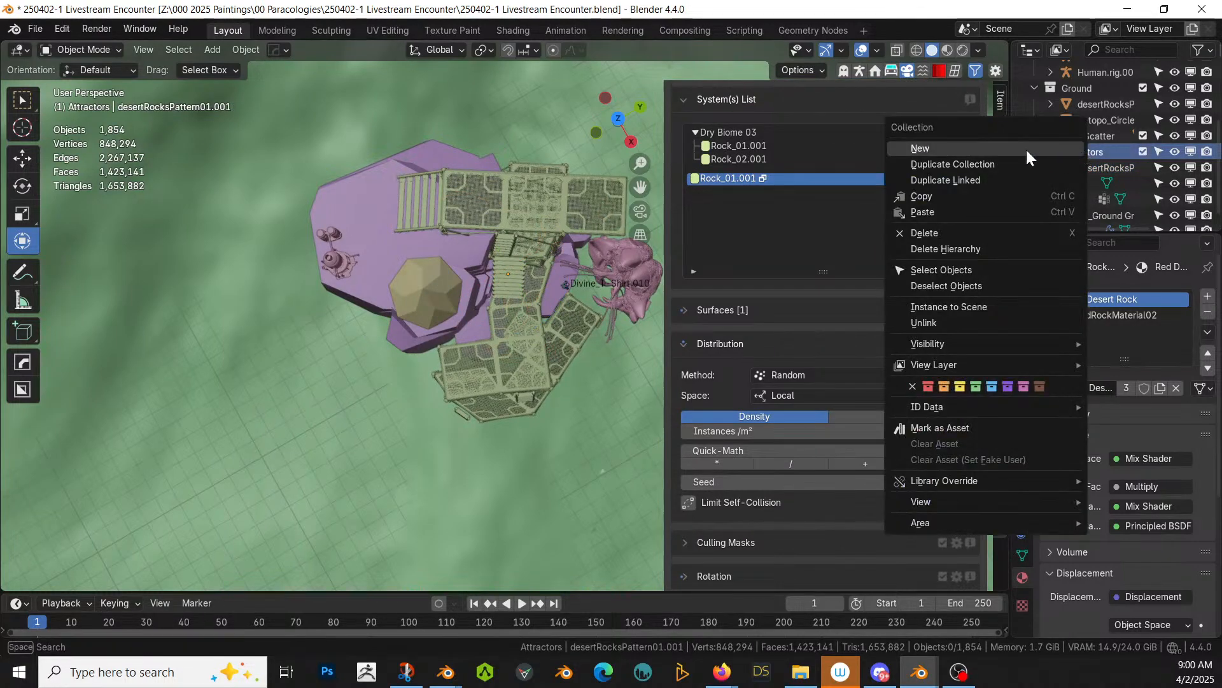
click(975, 248)
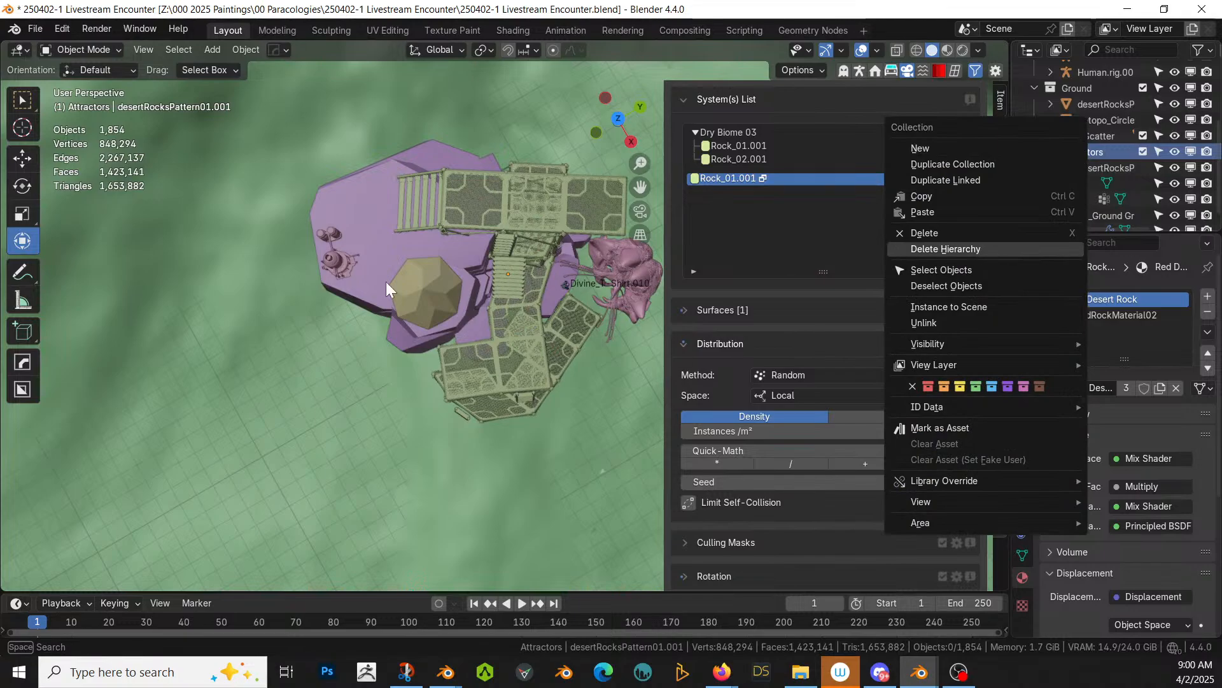
Step: Edit the Retopo_Circle terrain mesh and, in top view, circle-select only the ground faces under and around the central rock
click(247, 257)
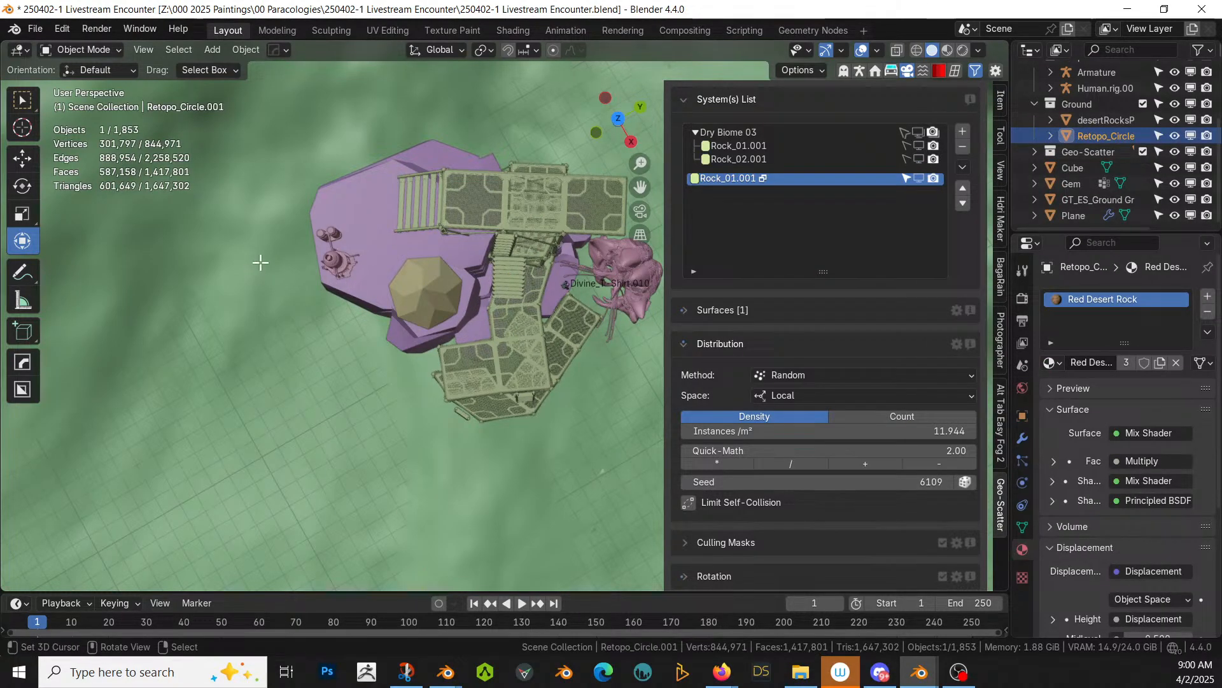
key(Tab)
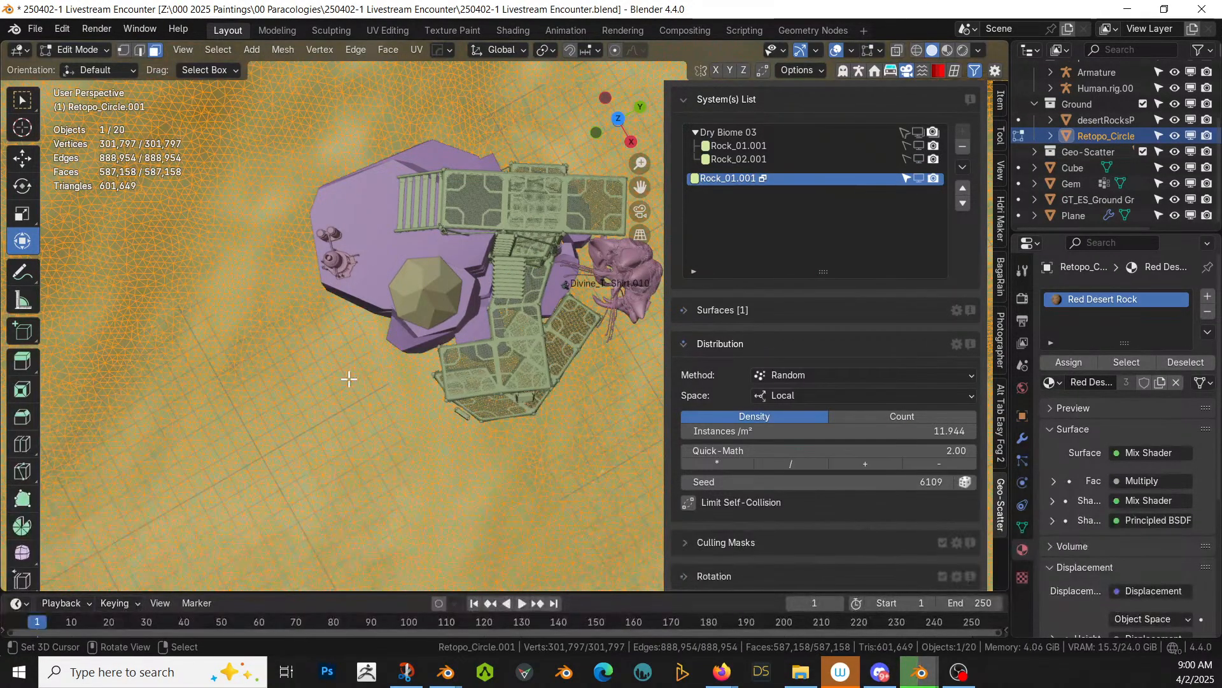
click(348, 378)
key(KP_7)
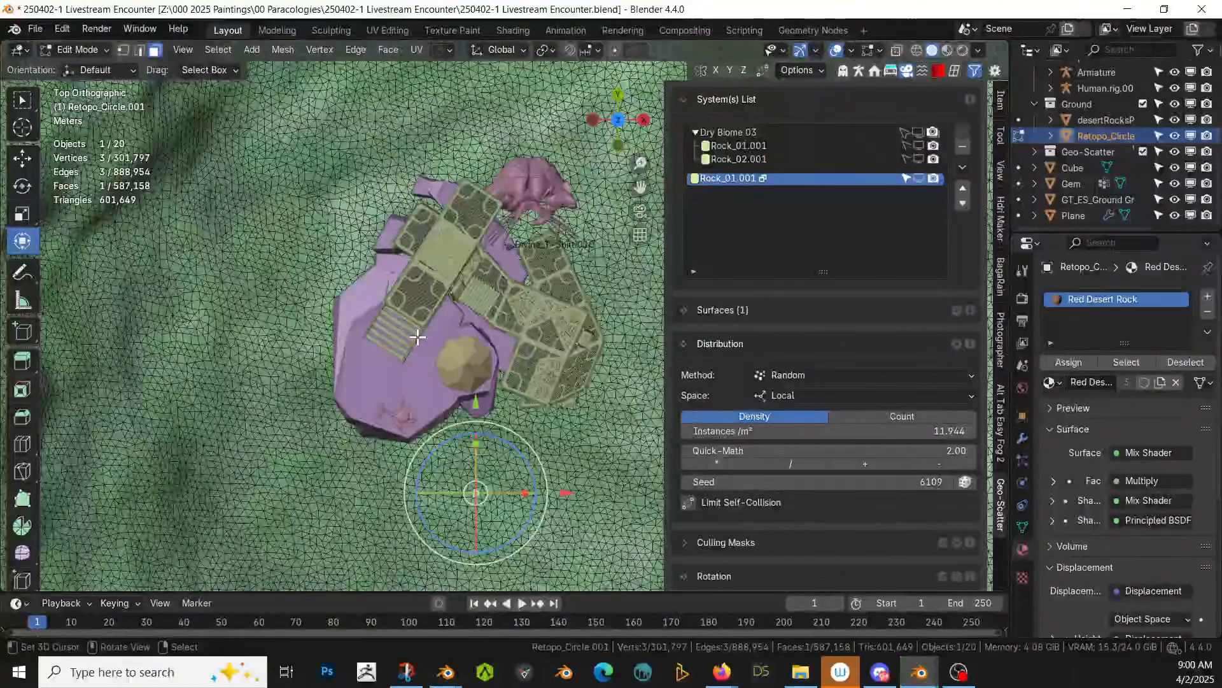
key(c)
scroll(407, 344, down, 5)
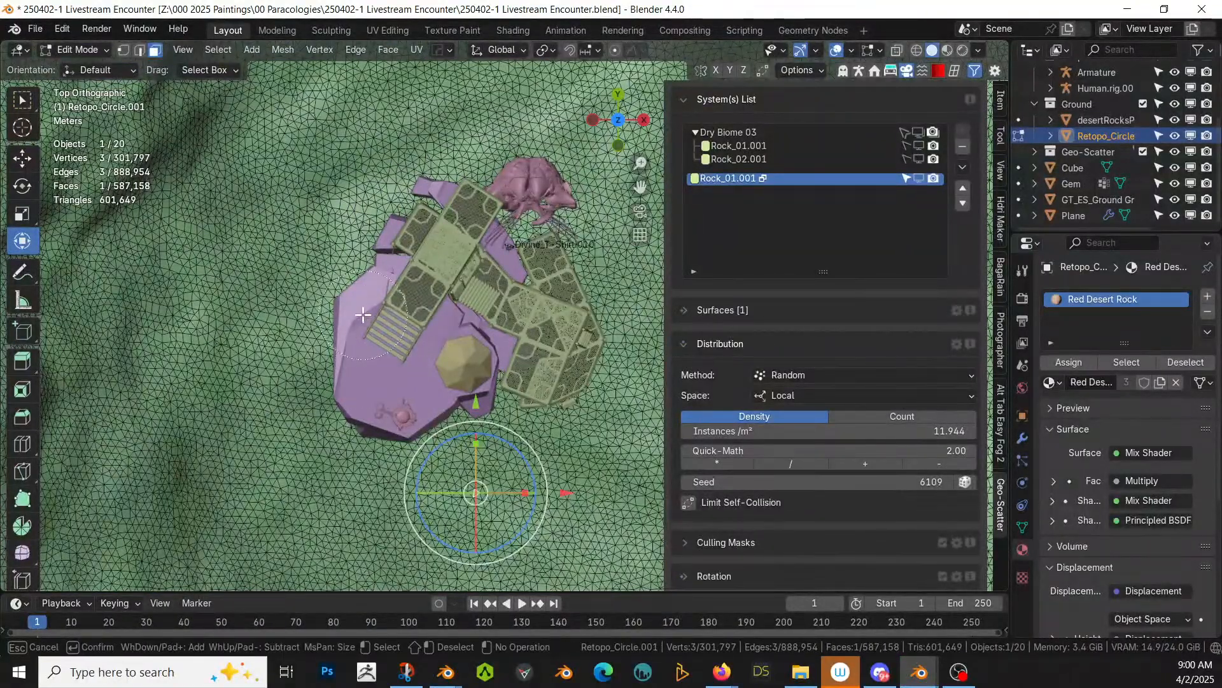
mouse_move(358, 313)
mouse_down()
mouse_move(402, 270)
mouse_move(382, 217)
mouse_move(411, 191)
mouse_move(478, 269)
mouse_move(455, 299)
mouse_move(411, 306)
mouse_move(487, 357)
mouse_move(462, 392)
mouse_move(372, 409)
mouse_move(368, 341)
mouse_up()
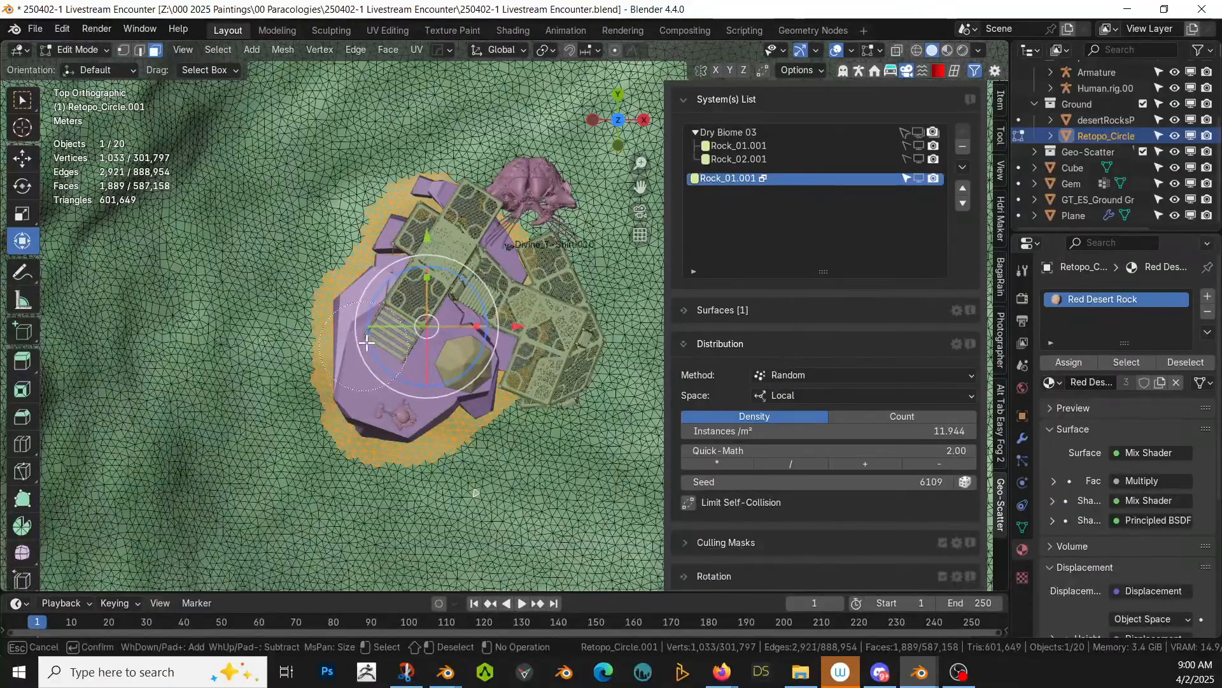
key(Escape)
Step: Add the terrain faces around the small rocks beside the creature to the selection
mouse_move(566, 399)
middle_down()
mouse_move(467, 357)
mouse_move(317, 232)
mouse_move(355, 322)
mouse_move(178, 287)
mouse_move(306, 415)
mouse_move(484, 417)
middle_up()
key(c)
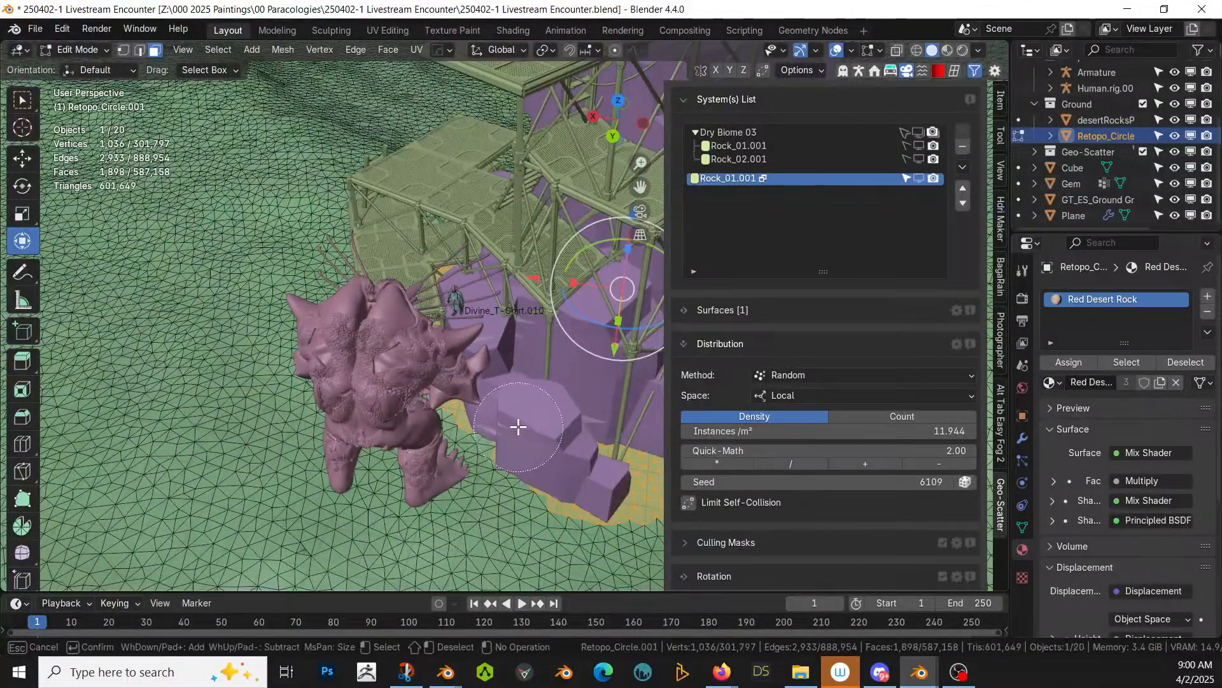
mouse_move(518, 426)
mouse_down()
mouse_move(504, 418)
mouse_move(594, 486)
mouse_move(581, 456)
mouse_move(559, 475)
mouse_move(598, 507)
mouse_up()
key(Escape)
scroll(556, 499, down, 3)
Step: In top view, extend the face selection outward over the ground beyond the central rock's edge near the gem and small figures
middle_drag(557, 498, 786, 485)
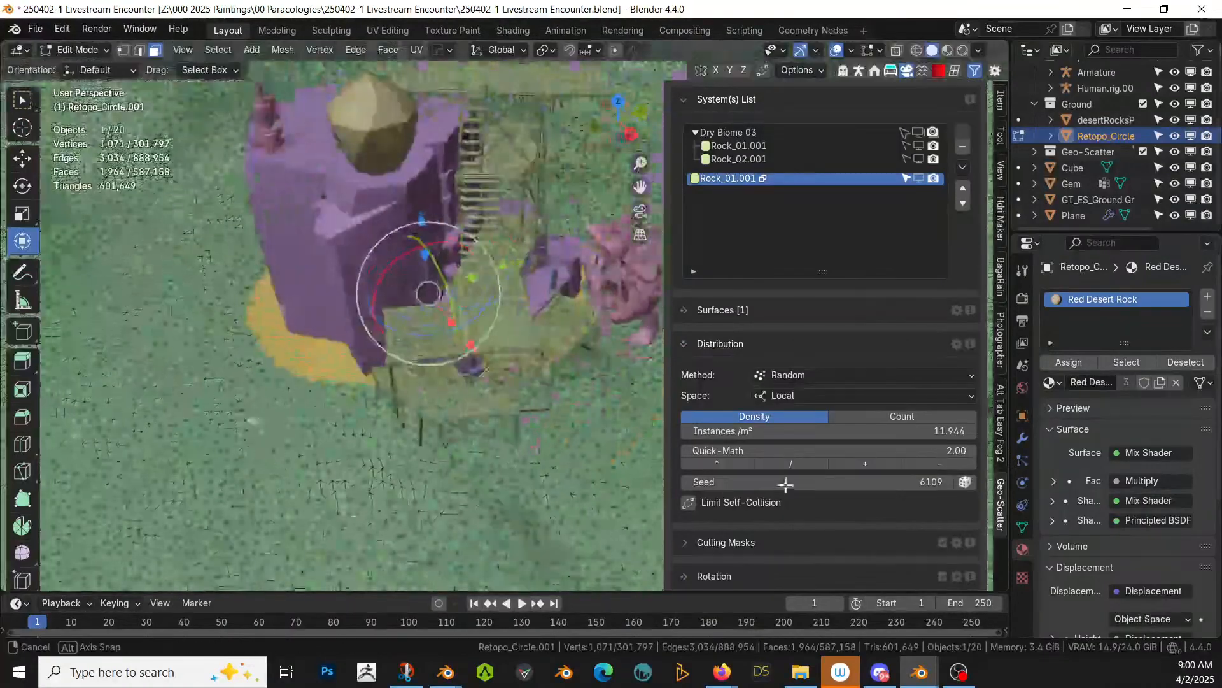
shift+middle_drag(195, 470, 414, 501)
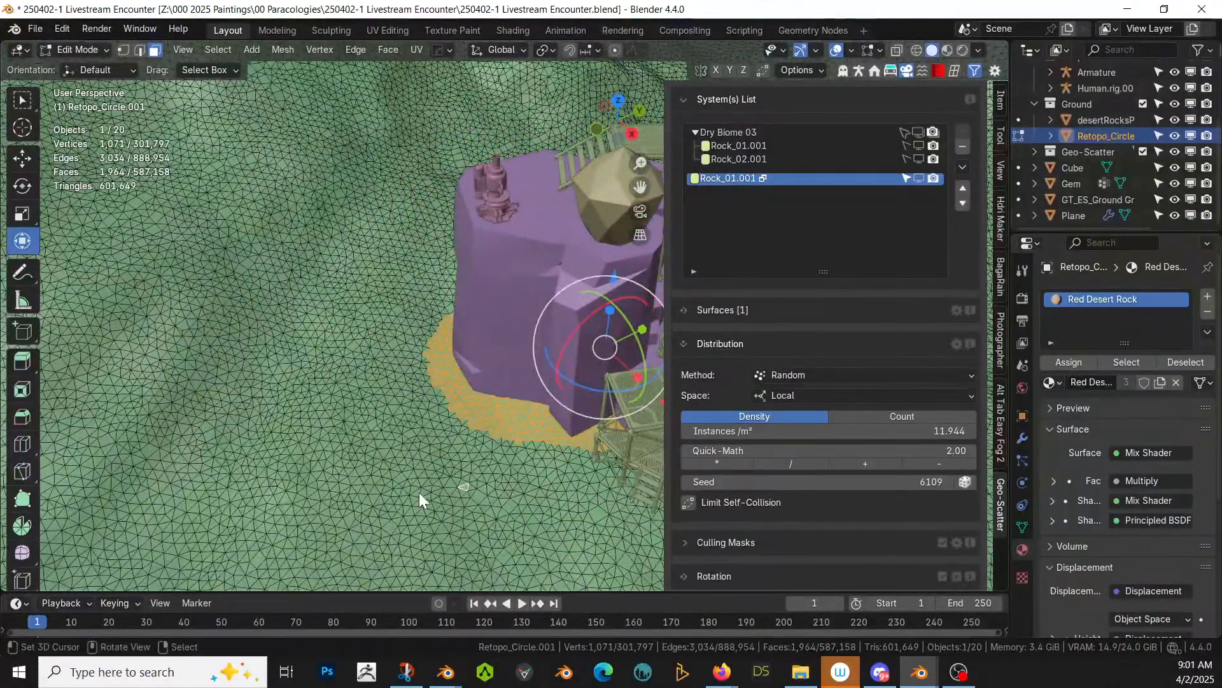
key(KP_7)
key(c)
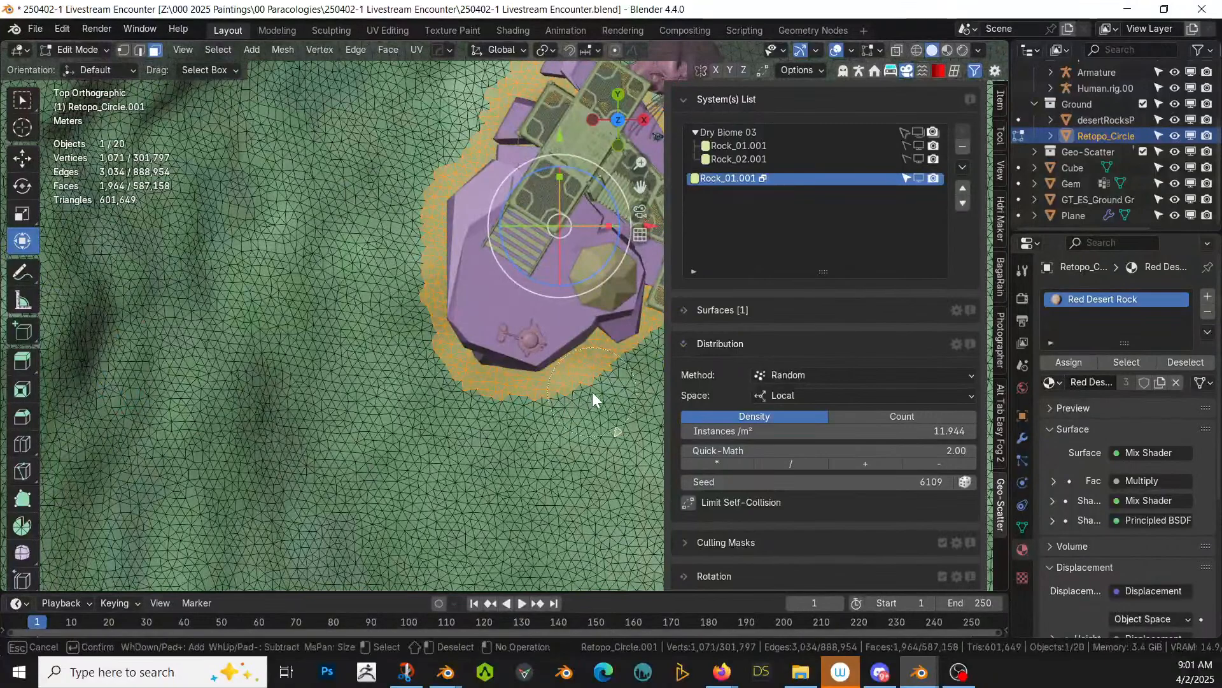
mouse_move(593, 392)
mouse_down()
mouse_move(594, 408)
mouse_move(489, 408)
mouse_move(589, 388)
mouse_move(611, 336)
mouse_up()
drag(533, 394, 475, 404)
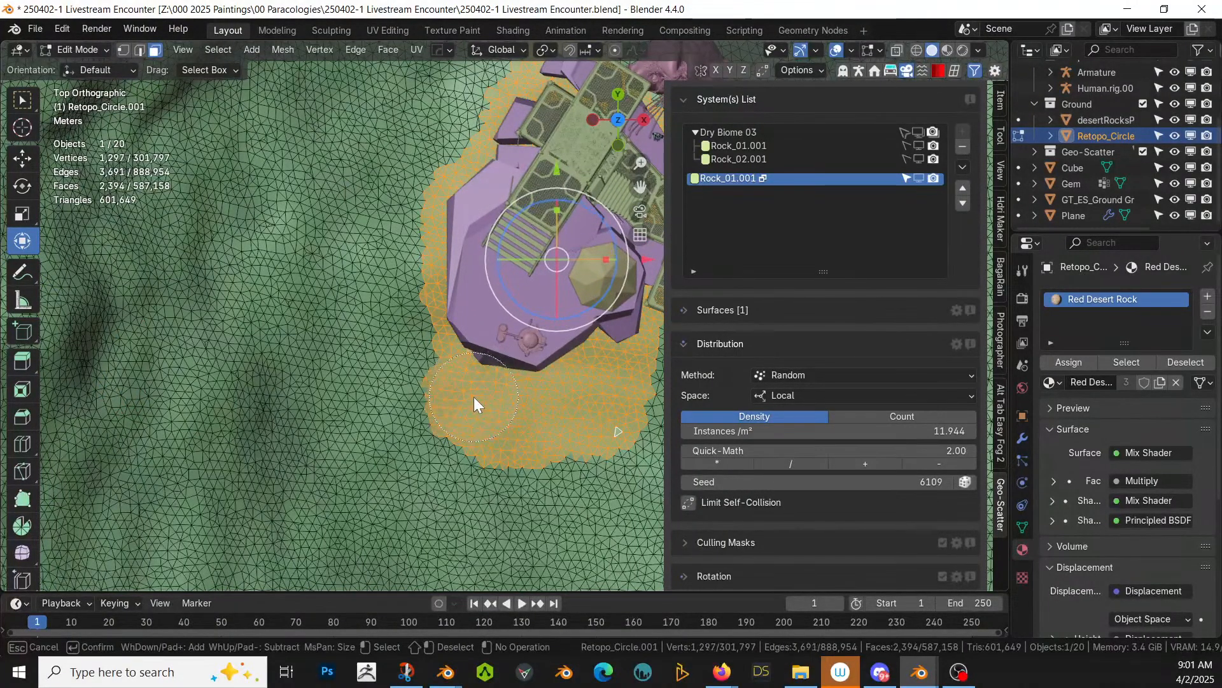
key(Escape)
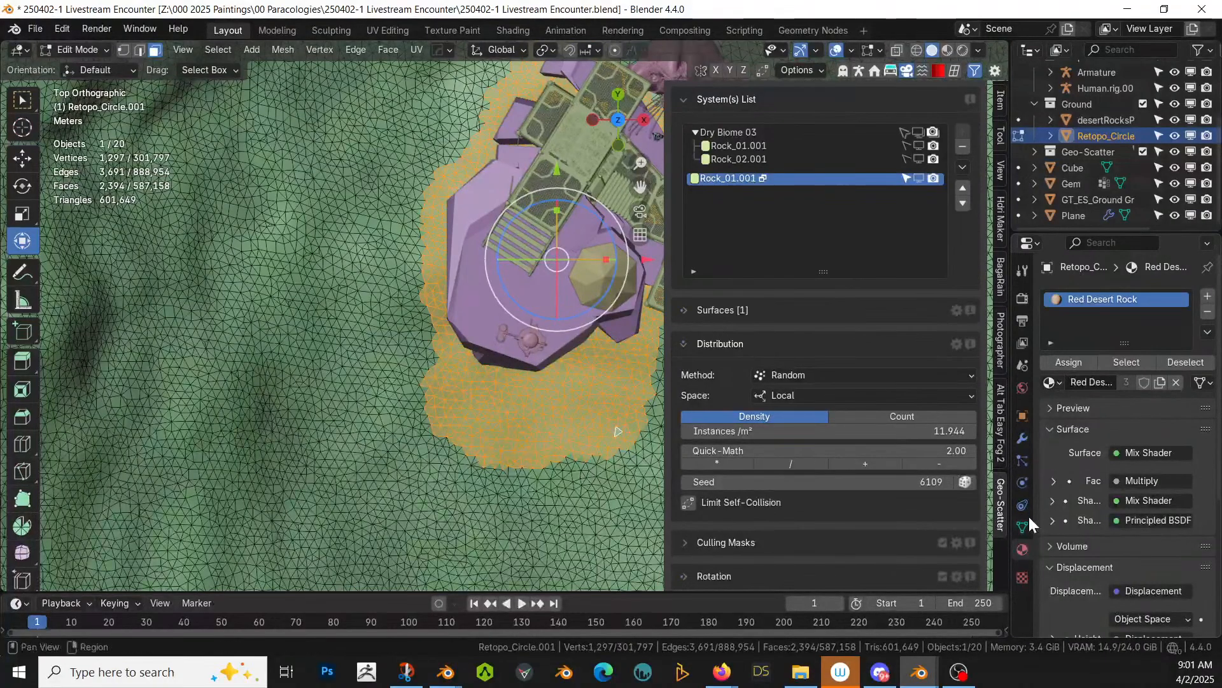
Step: Assign the selected terrain faces to a new vertex group
drag(1010, 527, 1009, 527)
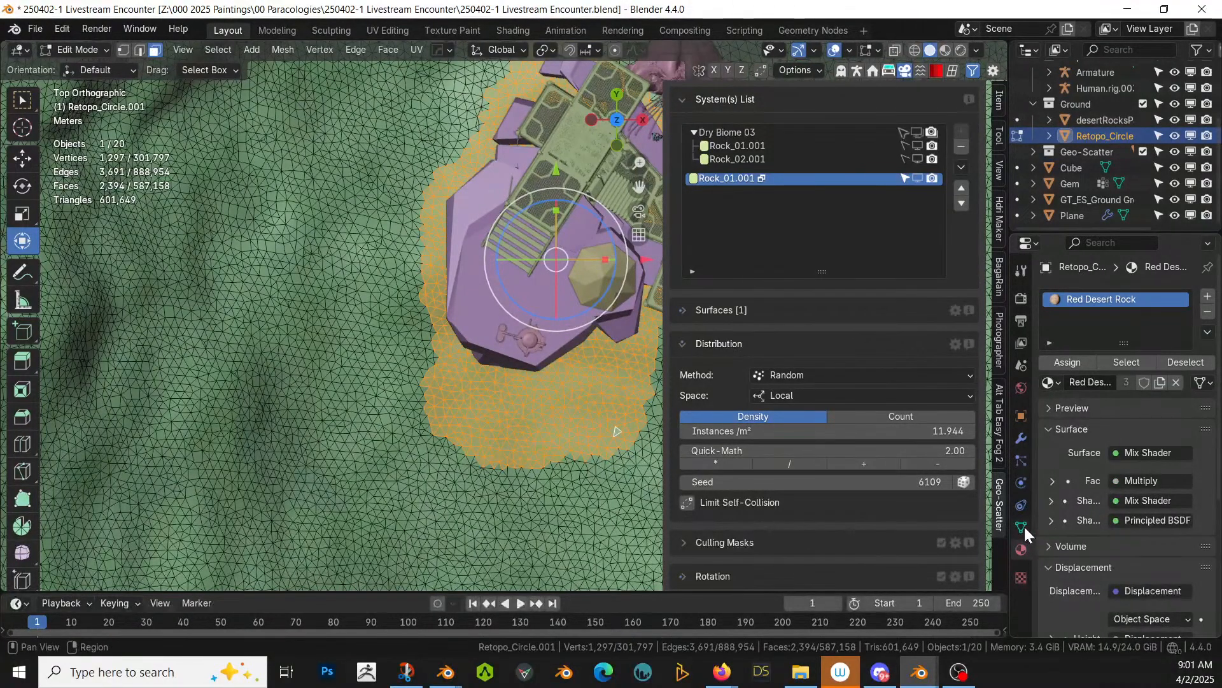
click(1022, 528)
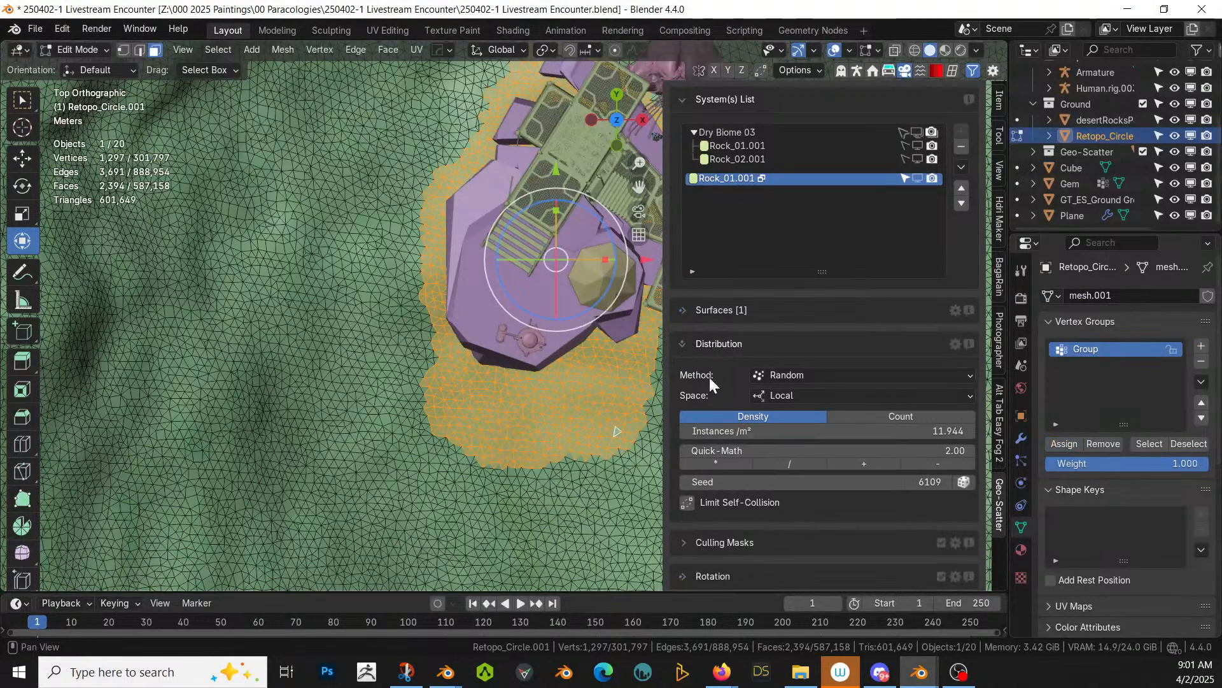
Step: Enable the Vertex-Group culling mask on Rock_01.001 using Group, reverse its influence, and show the system in the viewport
click(686, 350)
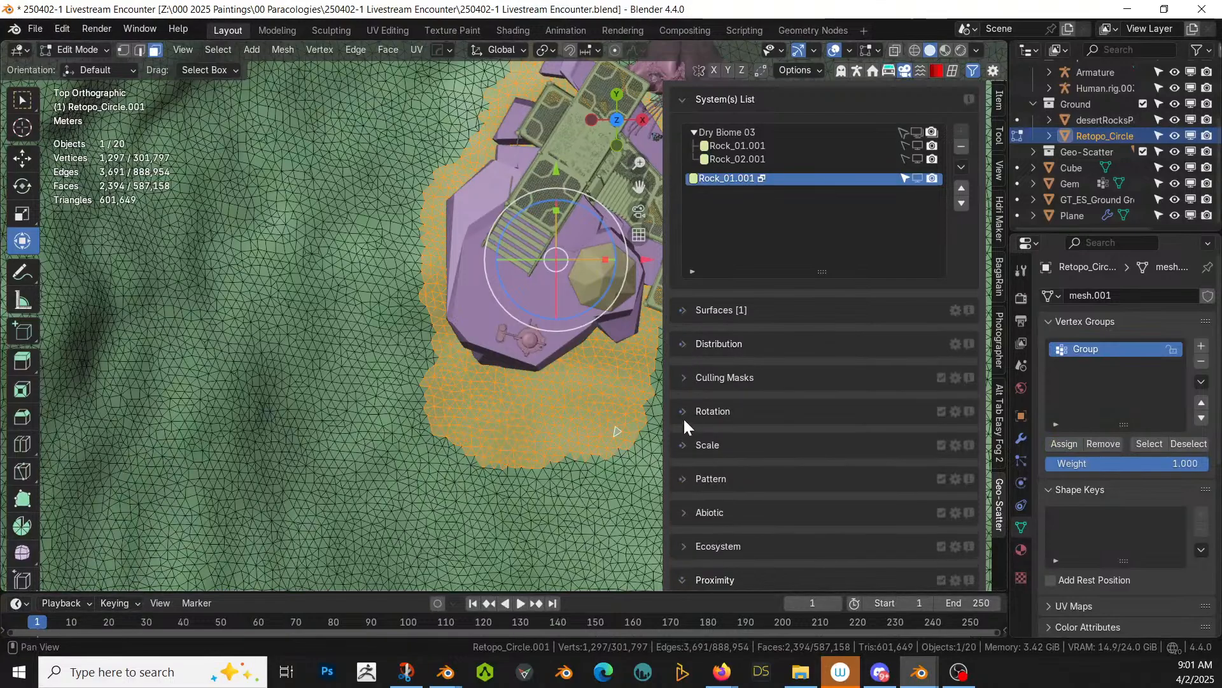
click(684, 378)
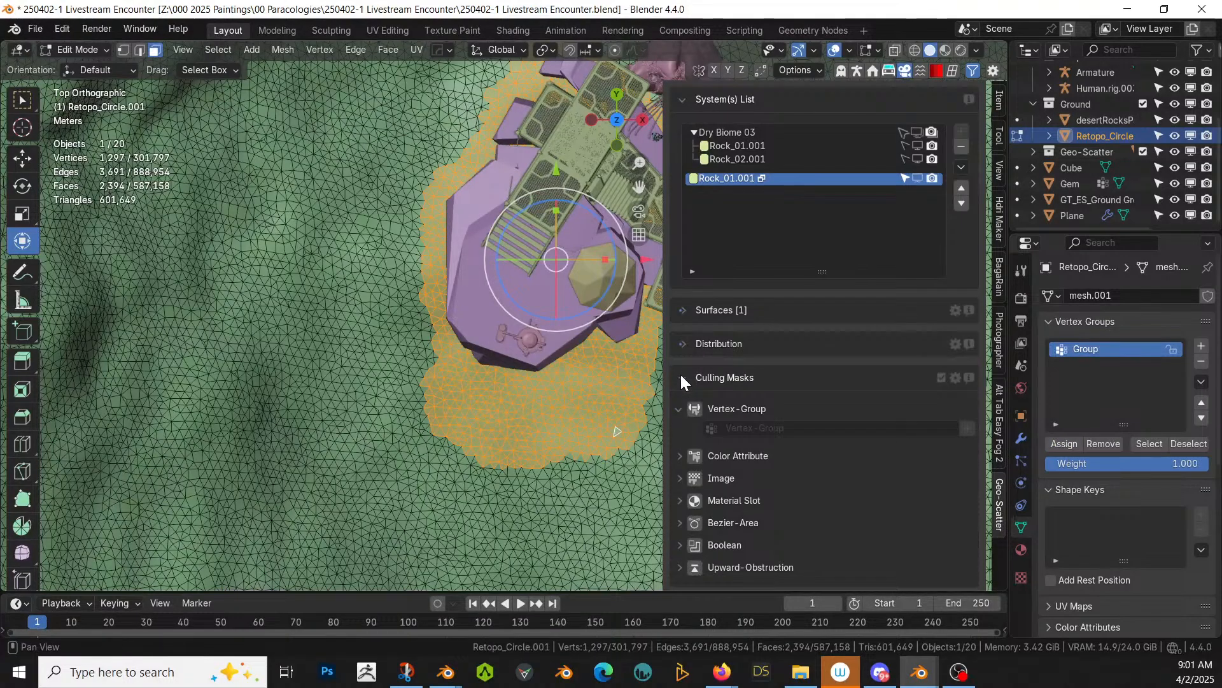
click(695, 409)
click(751, 428)
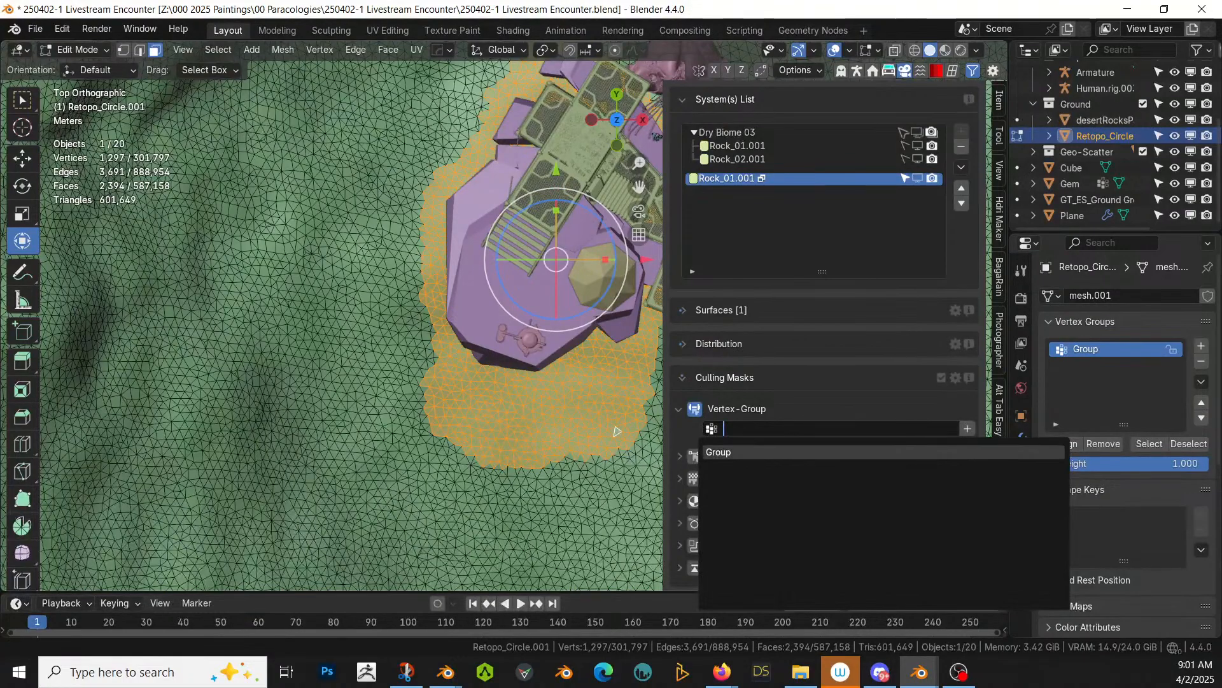
click(720, 452)
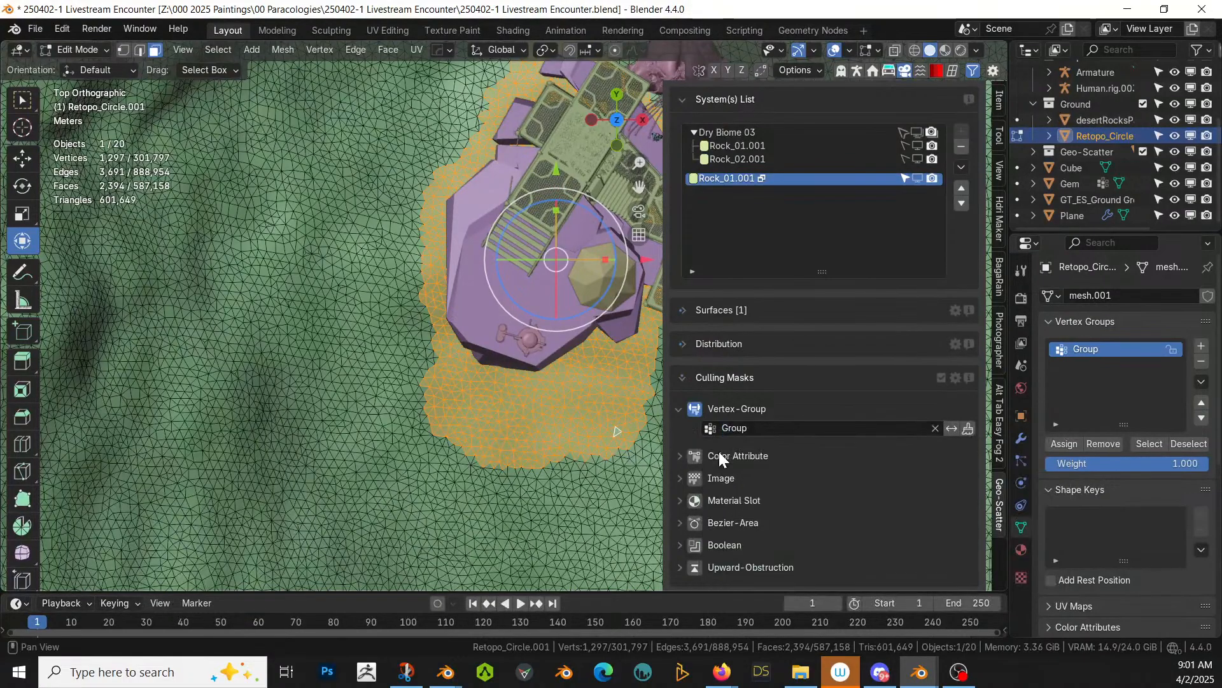
click(952, 428)
click(917, 177)
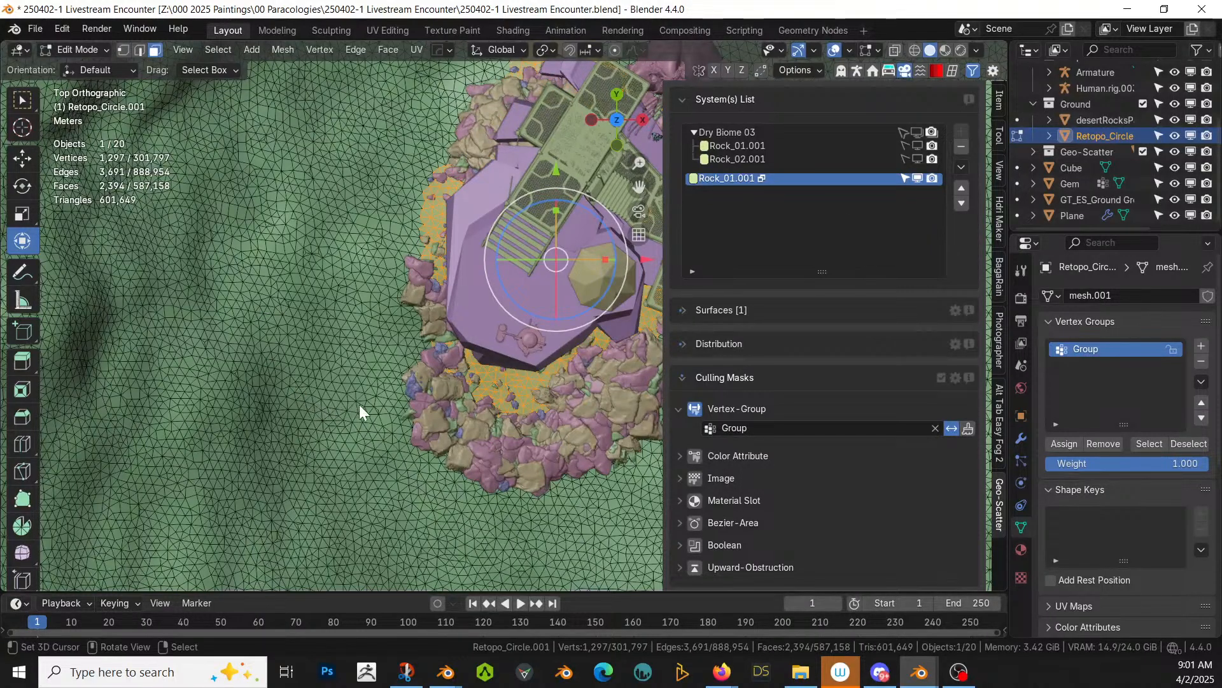
Step: Return to Object Mode and turn off Pattern 1 for the Rock_01.001 system
key(Tab)
middle_drag(360, 409, 620, 345)
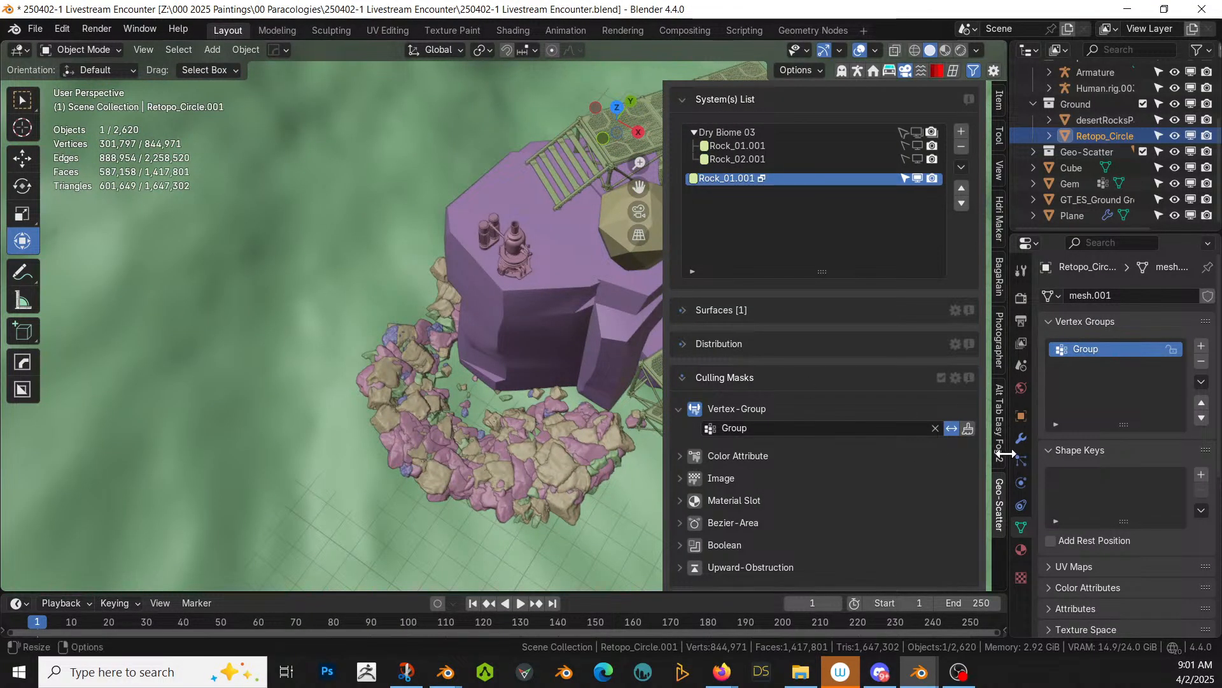
scroll(868, 460, down, 5)
scroll(846, 469, down, 4)
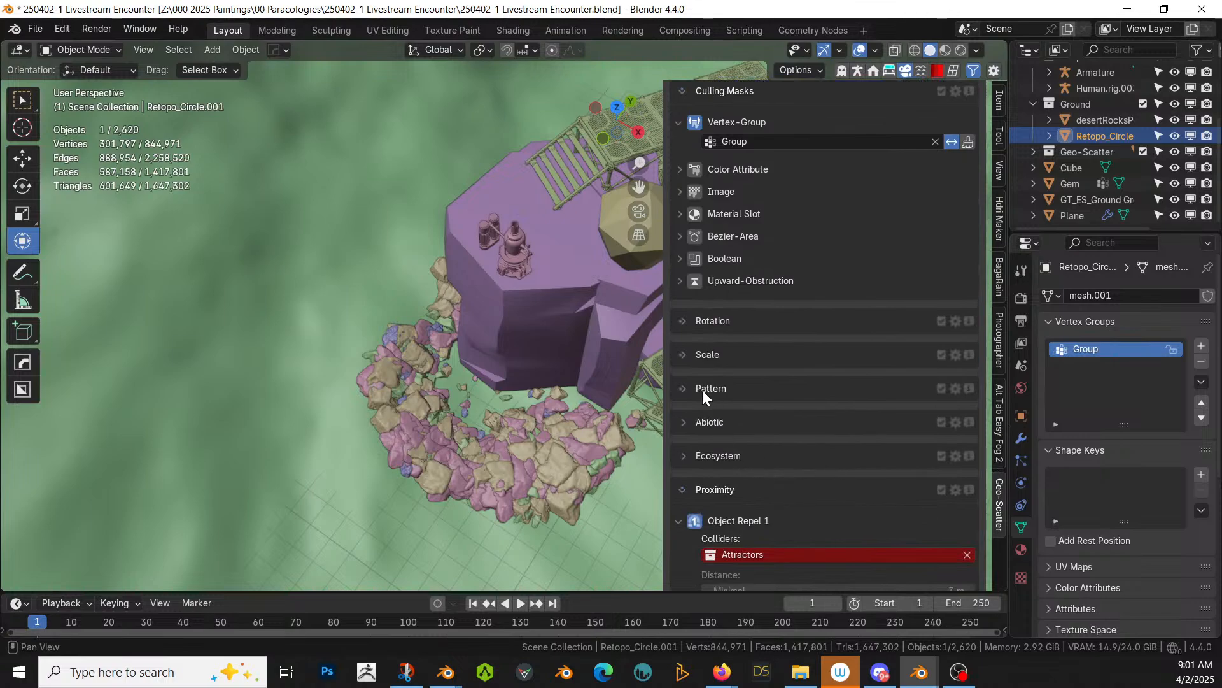
click(684, 388)
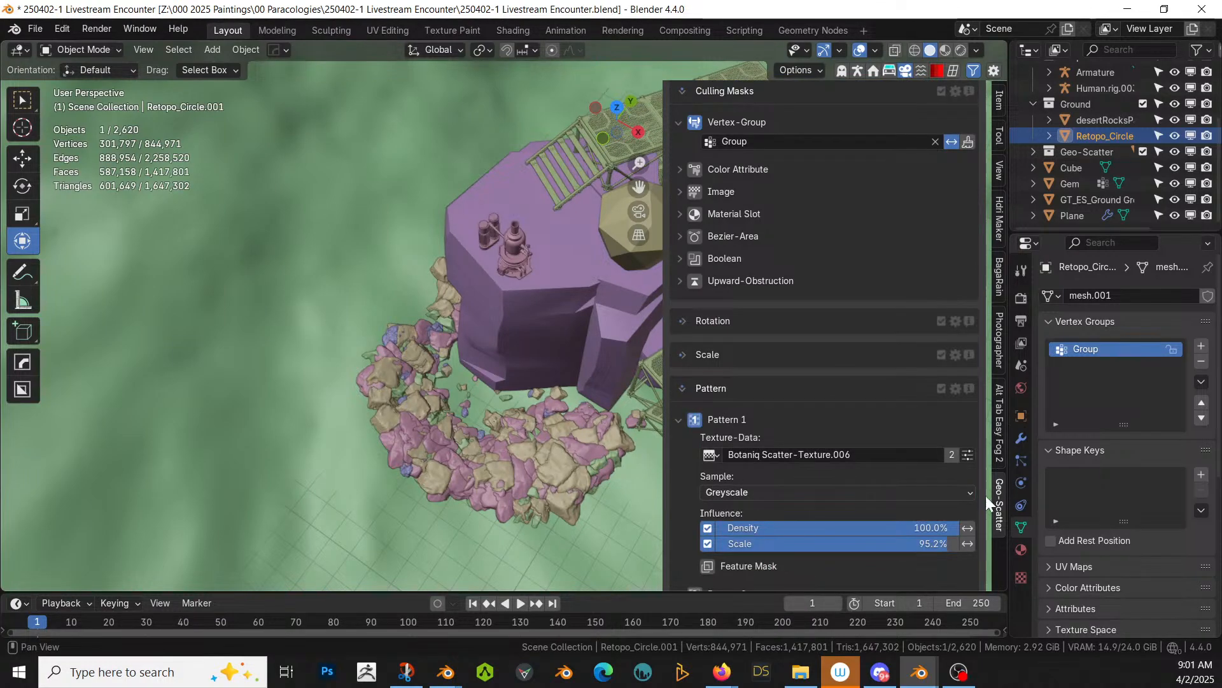
click(696, 417)
middle_drag(551, 419, 884, 347)
Step: Halve the Rock_01.001 distribution density repeatedly down to 1.493 instances per square metre
scroll(903, 255, up, 15)
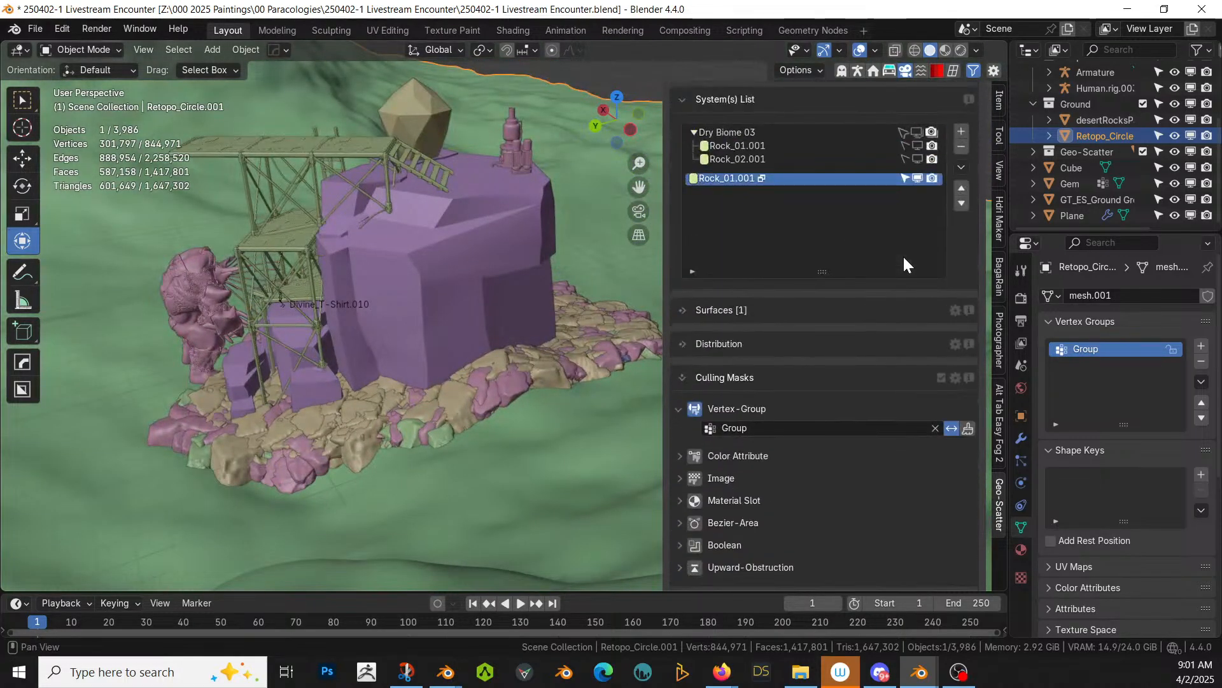
click(682, 471)
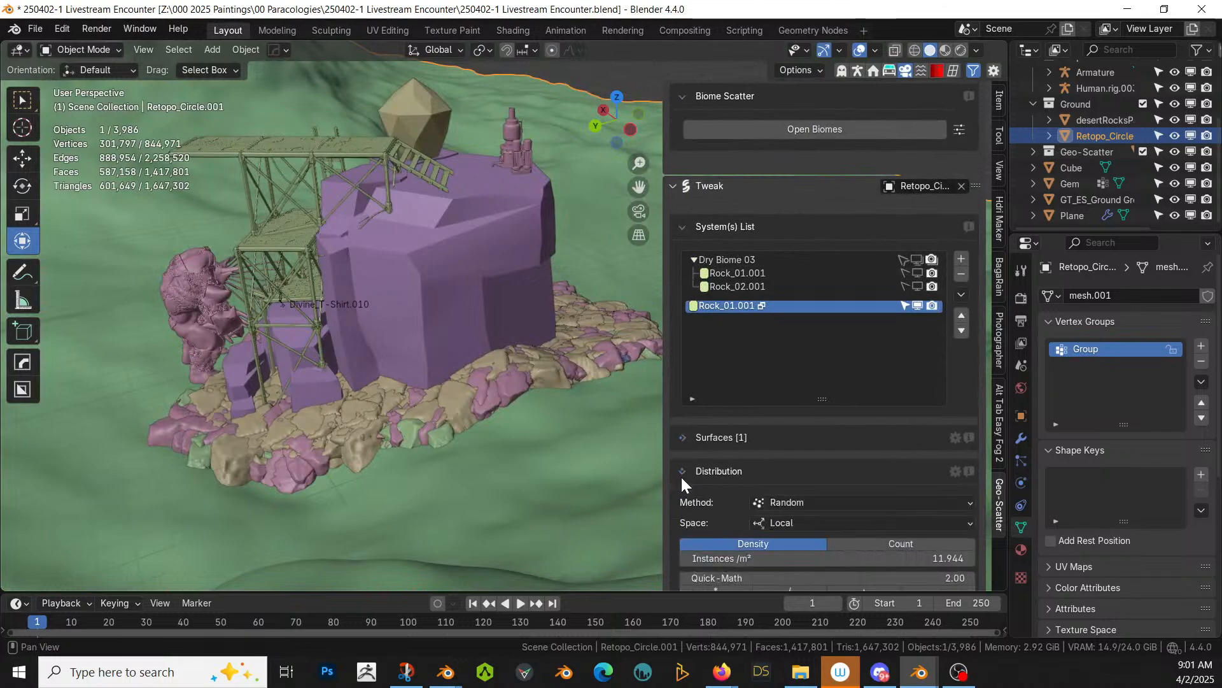
scroll(783, 512, down, 3)
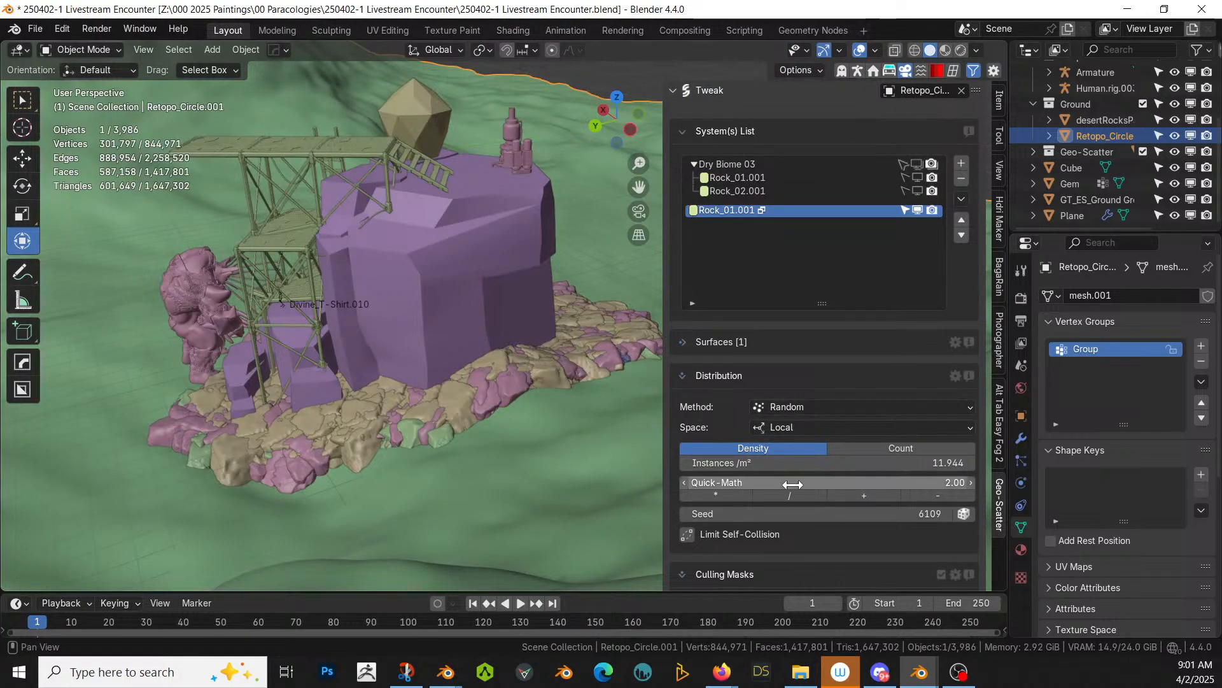
click(786, 494)
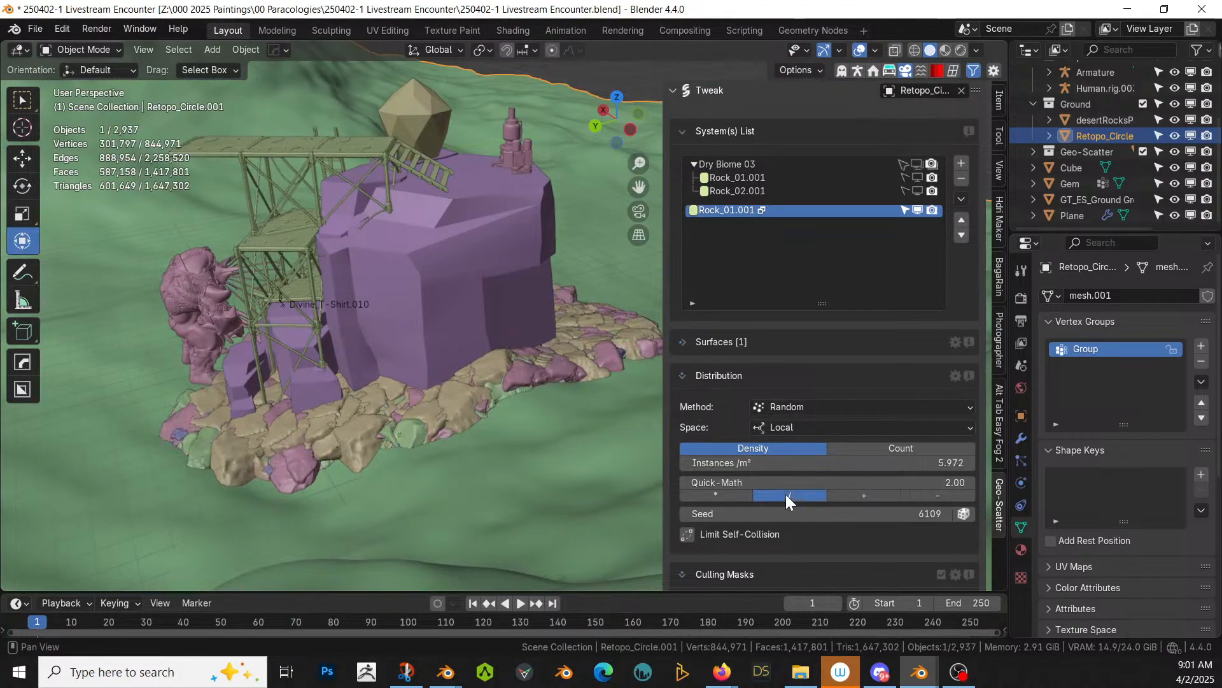
click(785, 494)
click(786, 494)
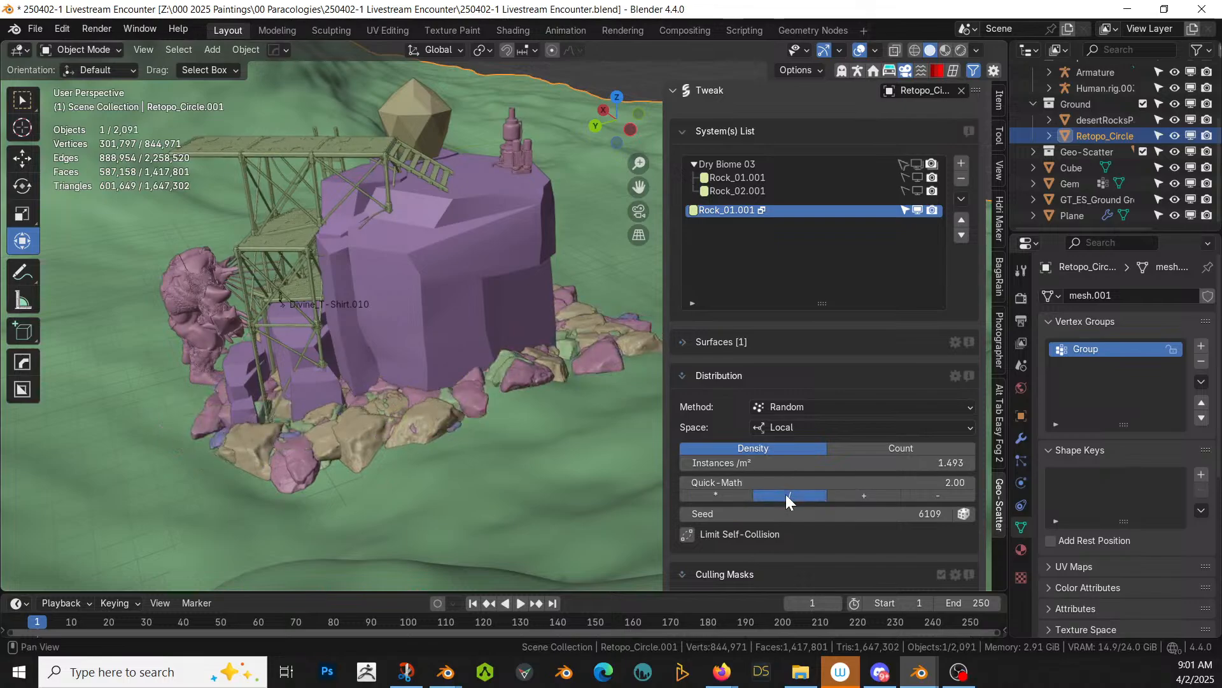
Step: Halve the Rock_01.001 distribution density to 0.746 instances per square metre and randomize its seed
click(786, 494)
middle_drag(334, 456, 662, 530)
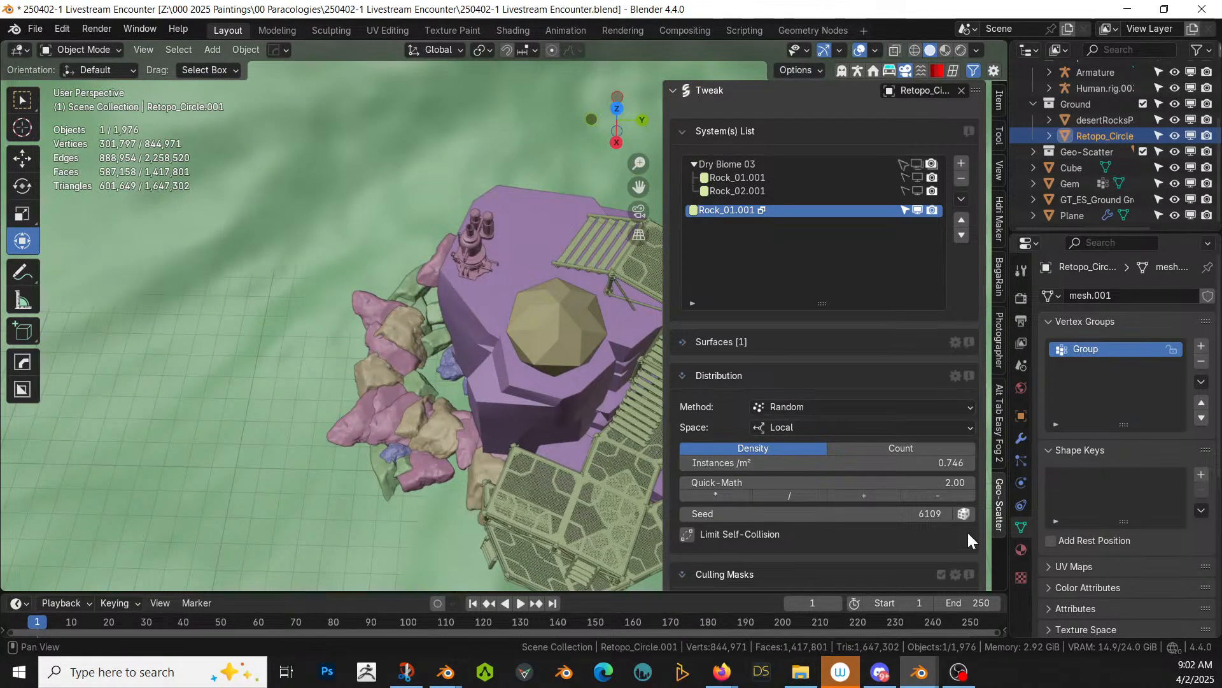
click(963, 513)
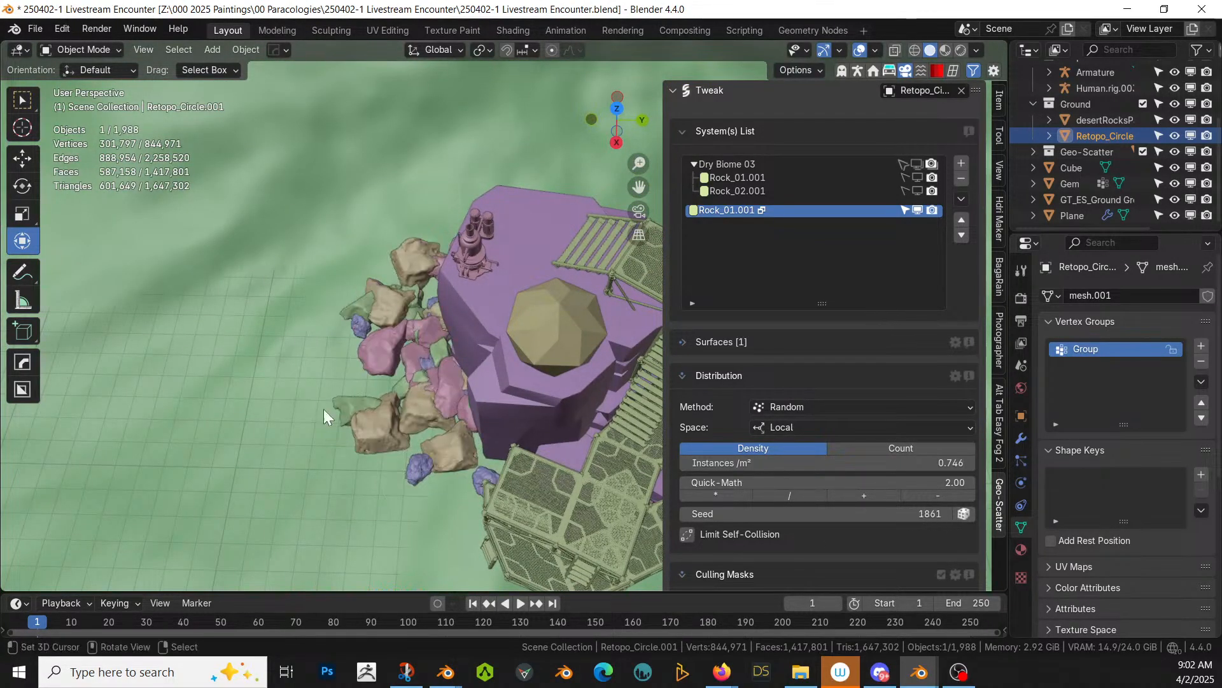
middle_drag(323, 409, 427, 292)
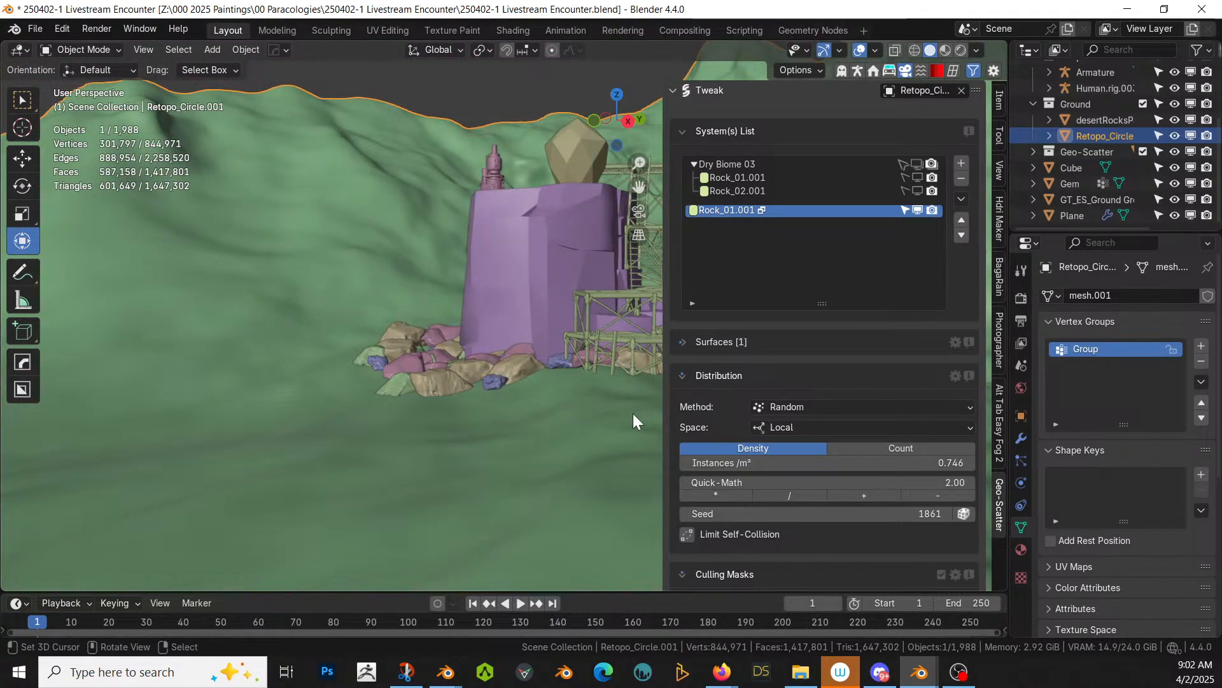
middle_drag(633, 414, 405, 446)
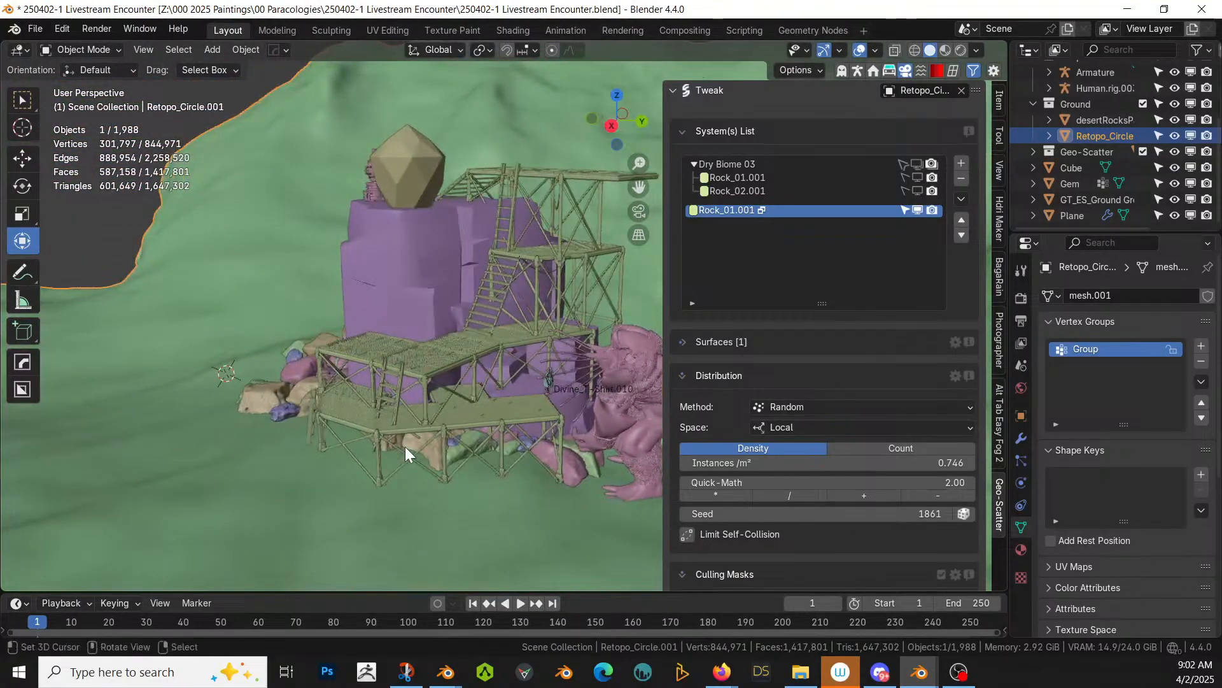
scroll(405, 446, up, 2)
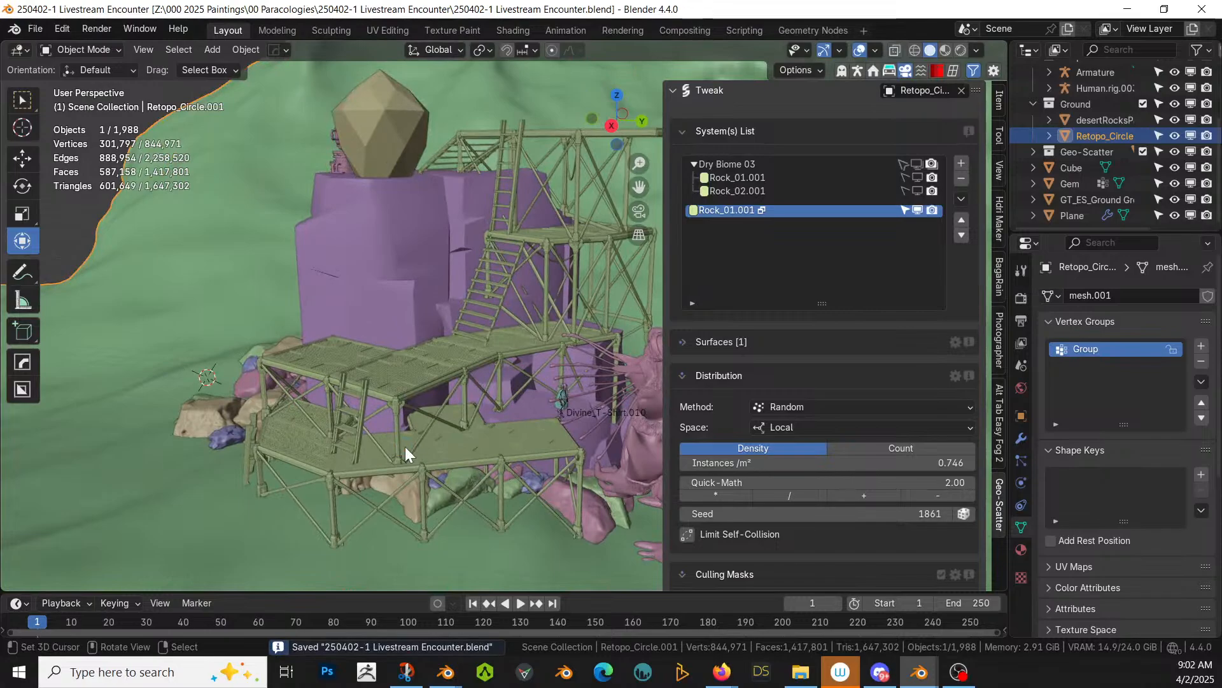
Step: Switch the viewport to rendered shading and look at the rocks clustered beside the central rock
key(z)
key(8)
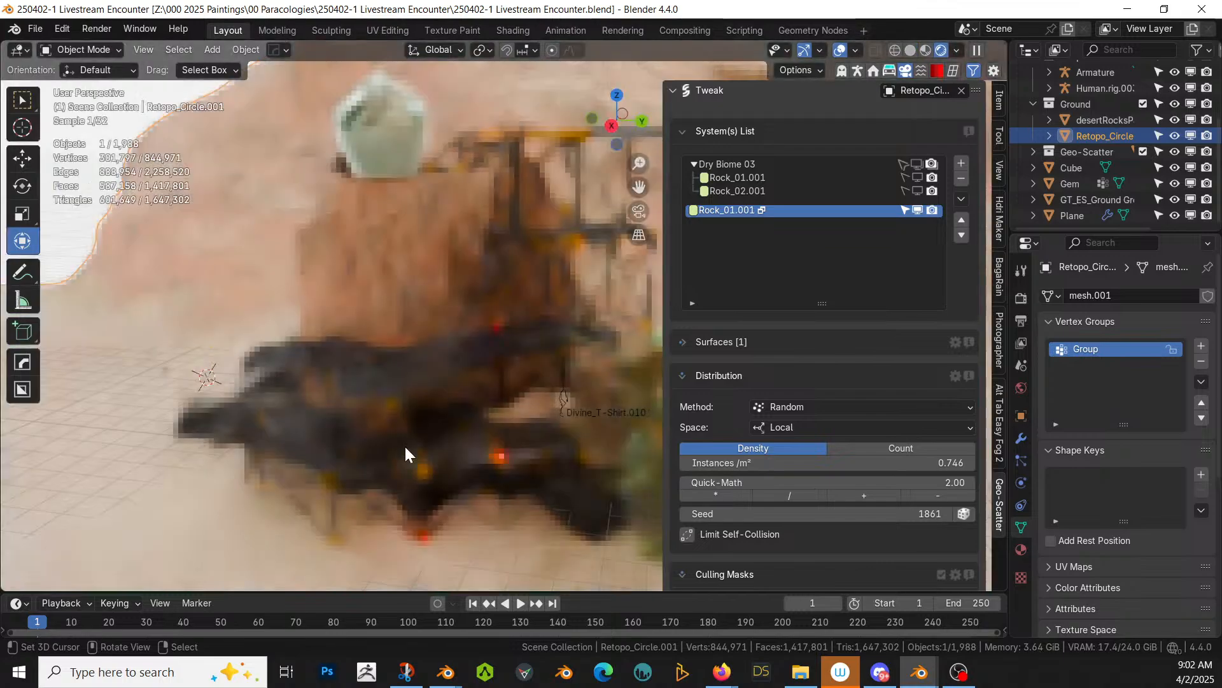
middle_drag(365, 460, 526, 457)
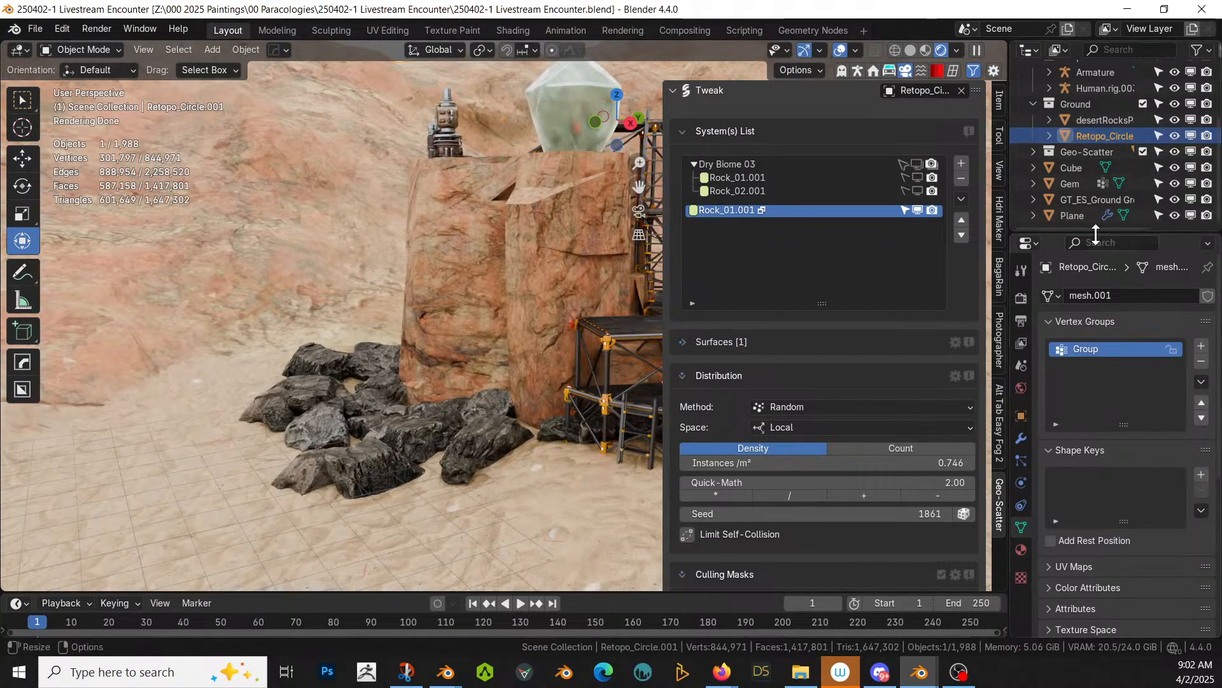
Step: Enable the Geo-Scatter Ins Col collection and its ins_col : Rock_01.001 subcollection in the view layer
drag(1096, 233, 1096, 415)
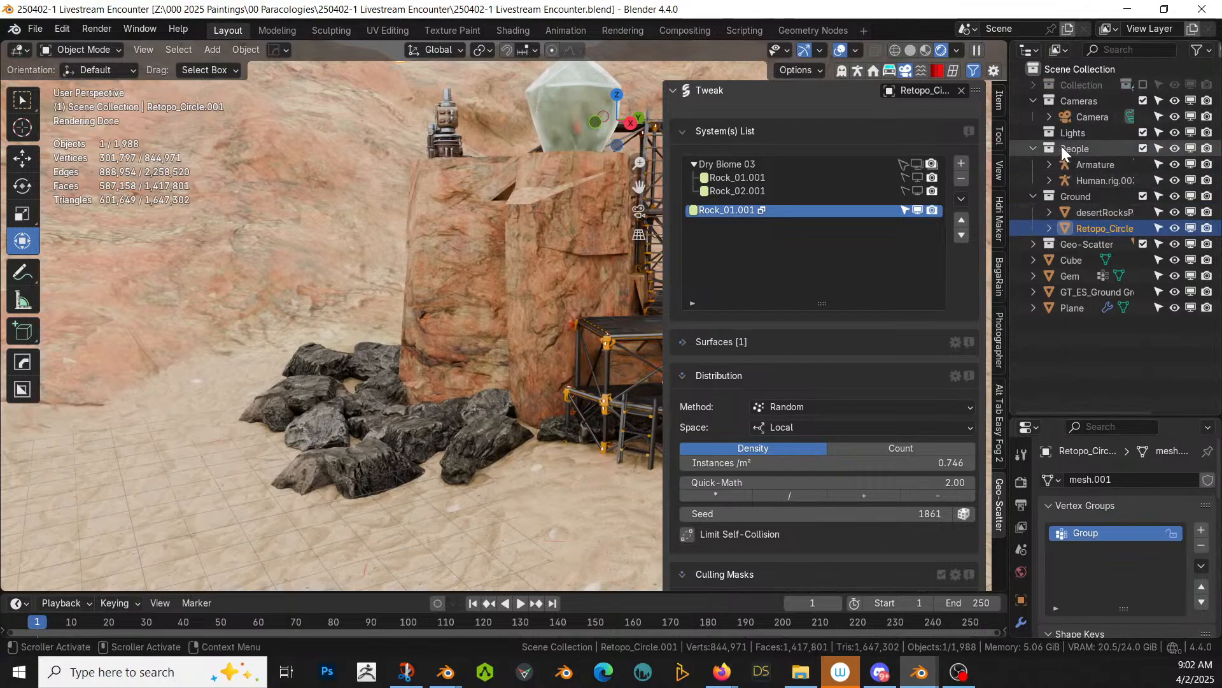
click(1033, 244)
scroll(1066, 319, down, 2)
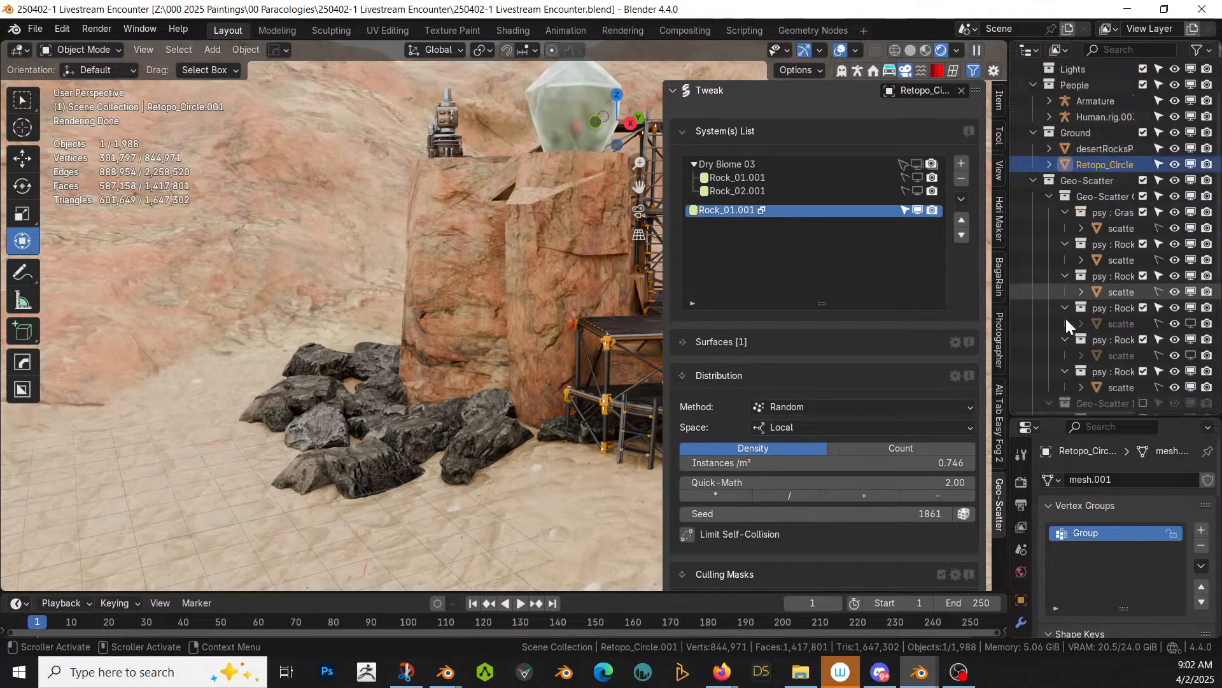
click(1050, 196)
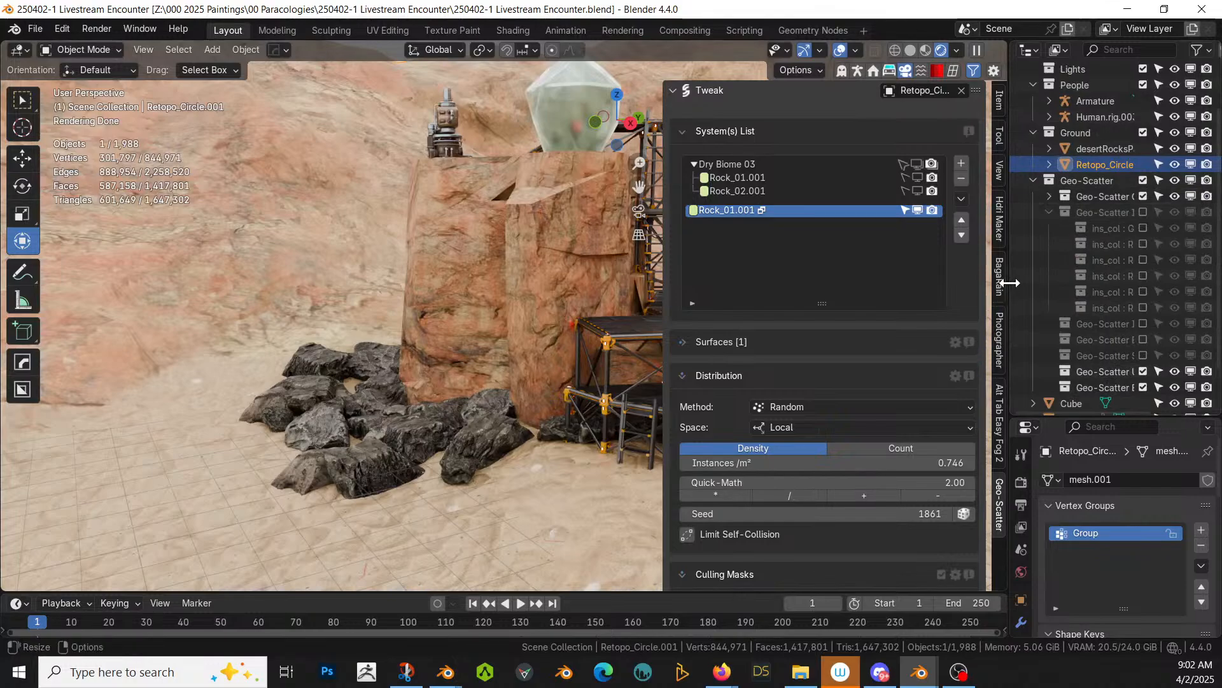
drag(1012, 281, 823, 292)
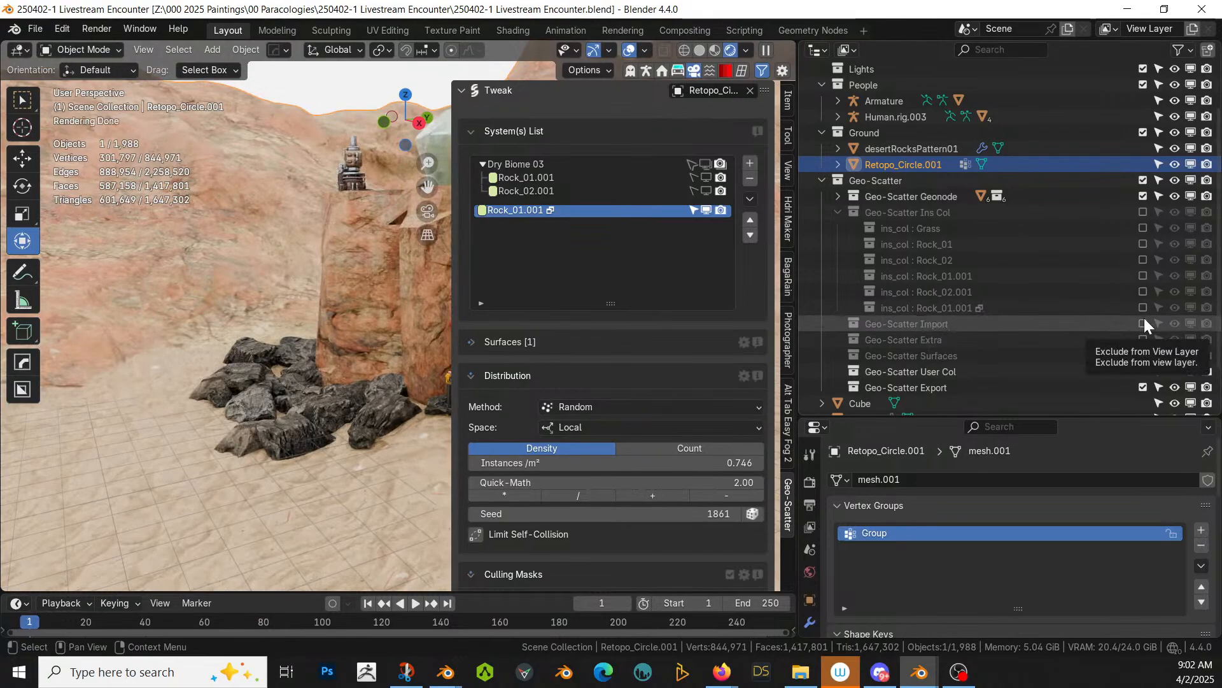
click(1143, 212)
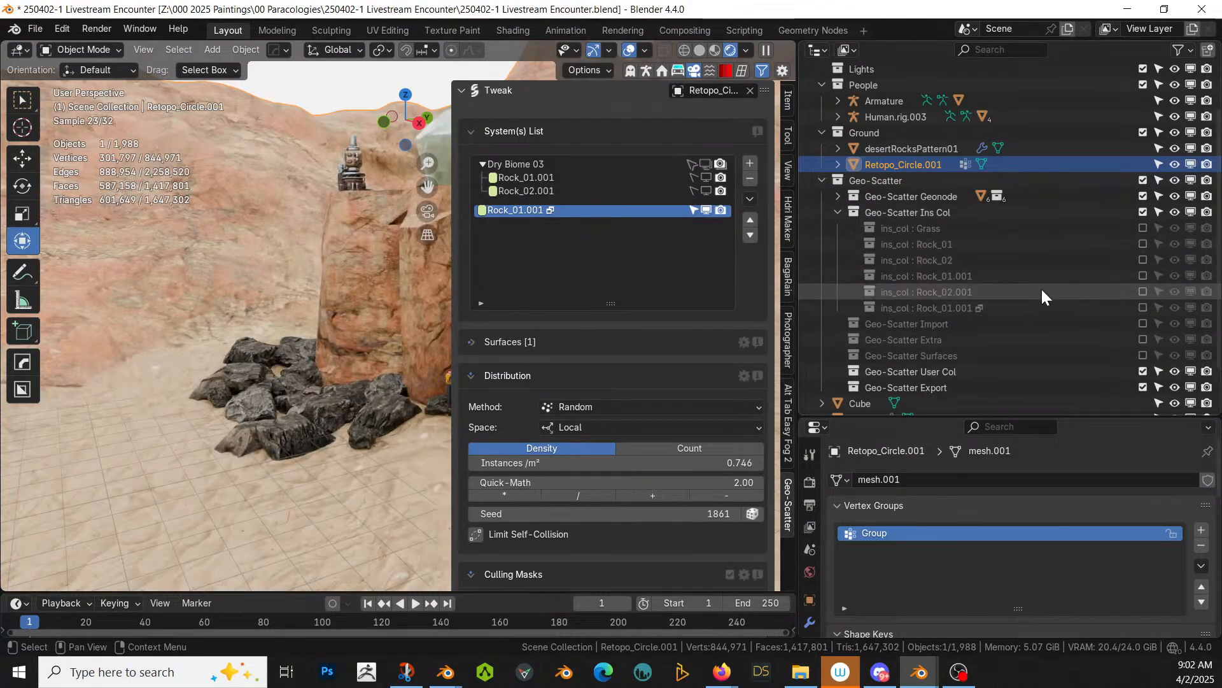
click(964, 279)
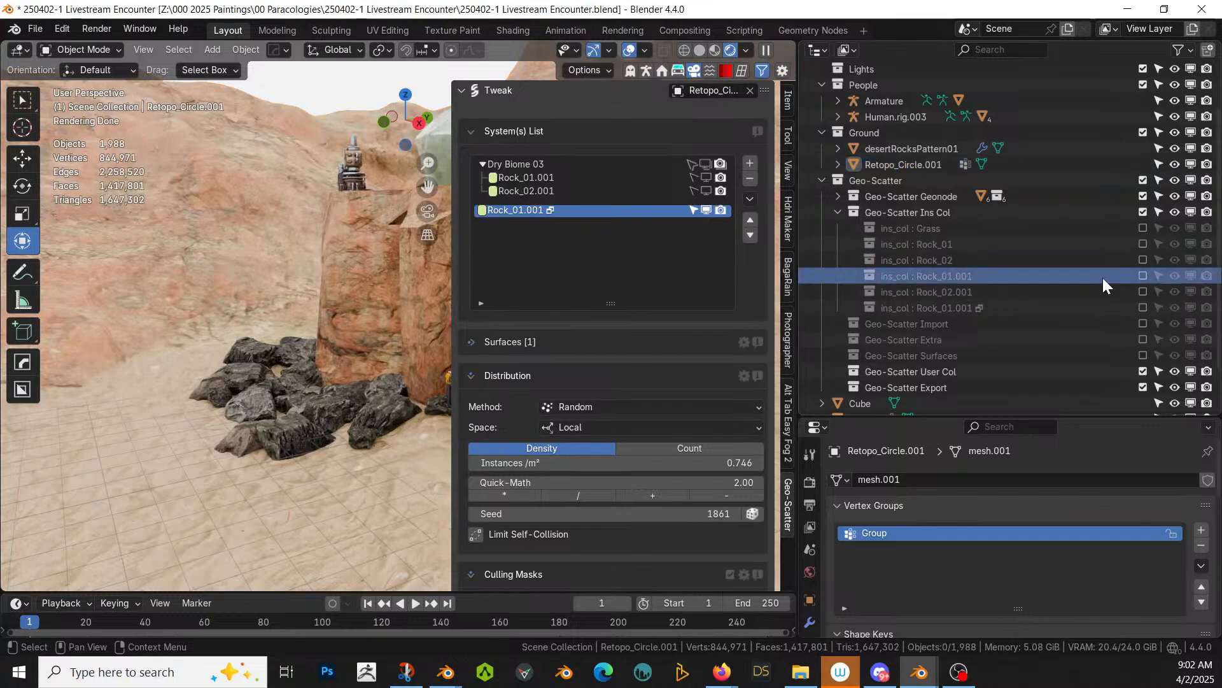
click(1144, 276)
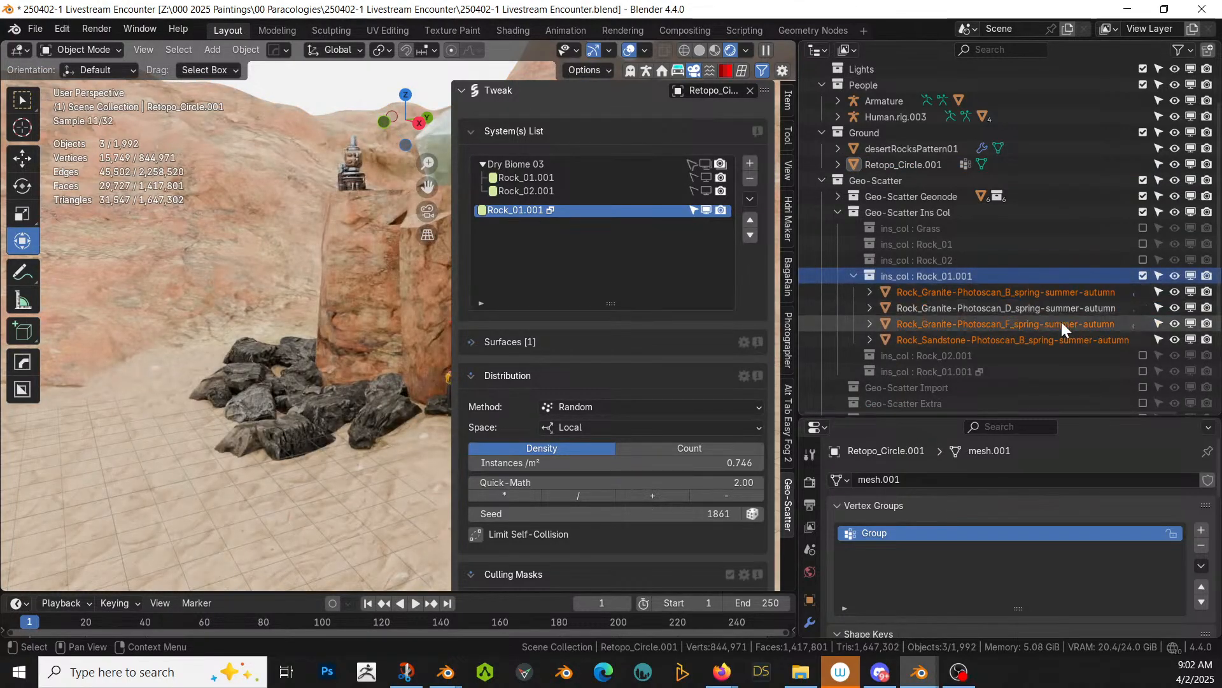
Step: Replace the material of Rock_Granite-Photoscan_B in ins_col : Rock_01.001 with Red Desert Rock
shift+click(976, 309)
click(964, 297)
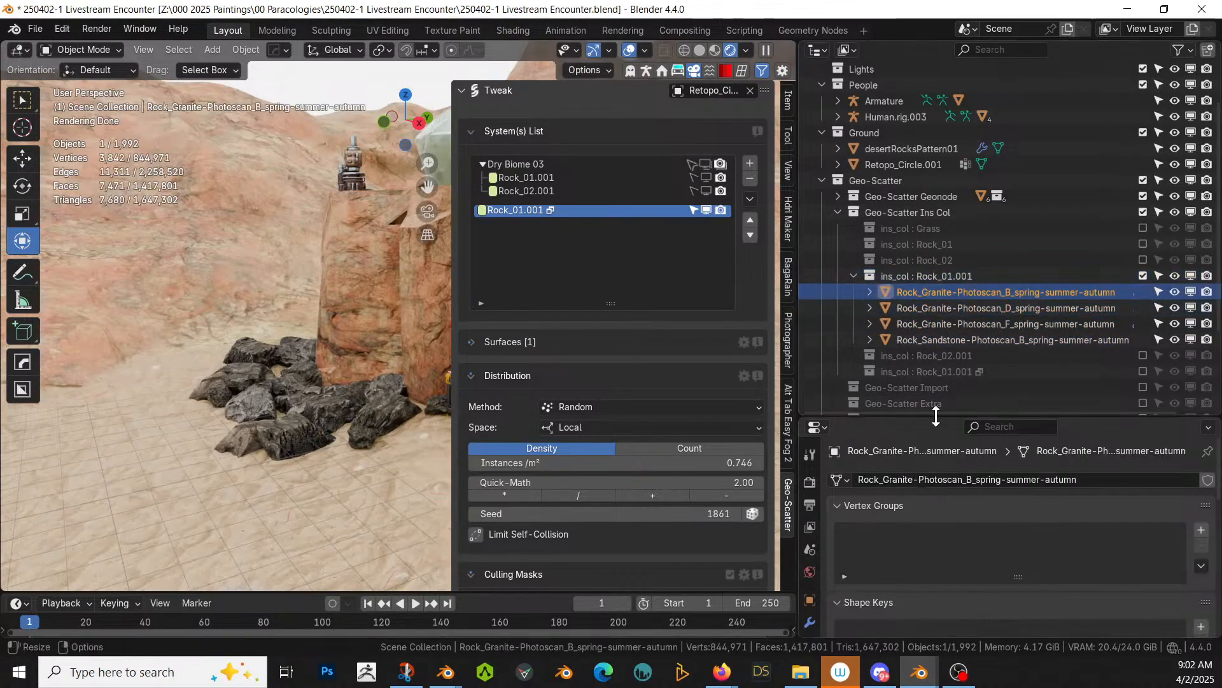
drag(936, 418, 935, 296)
scroll(834, 573, down, 6)
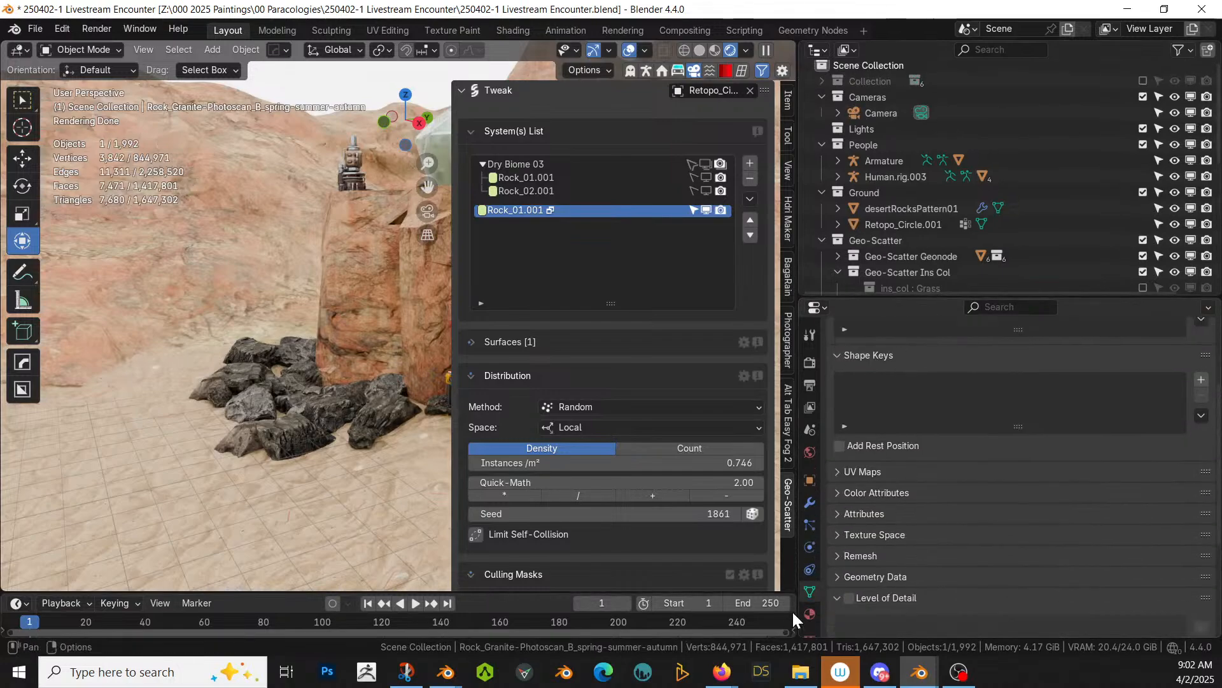
click(810, 615)
scroll(960, 499, up, 4)
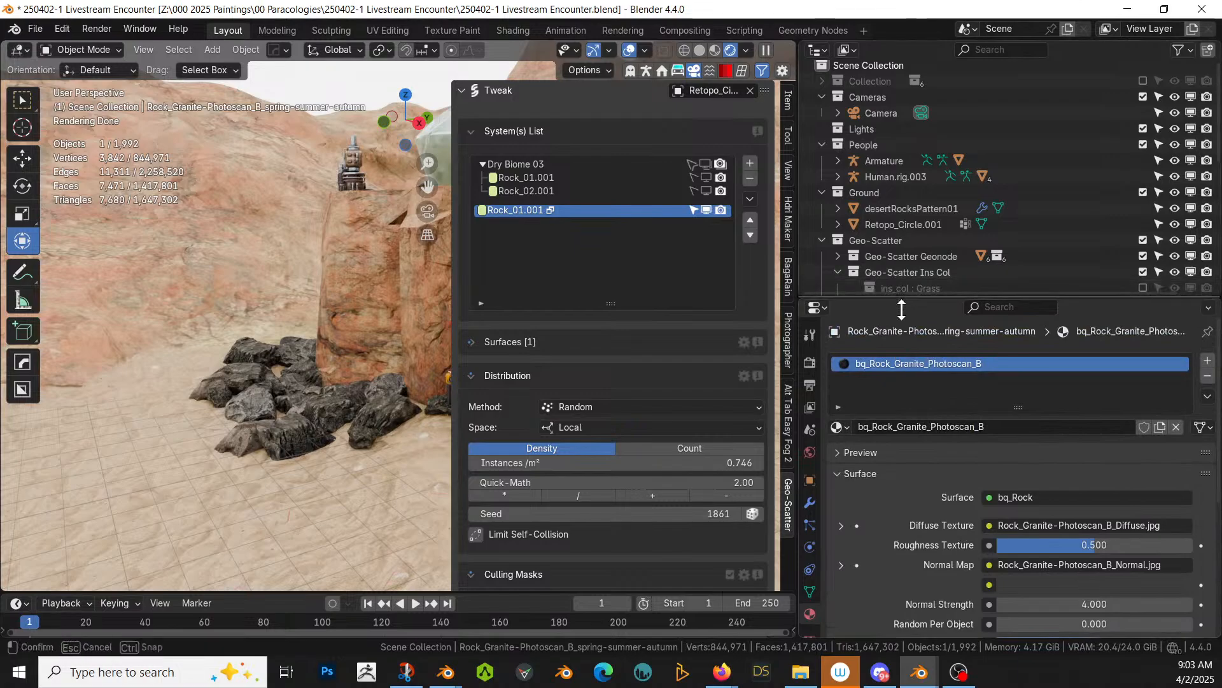
drag(899, 296, 899, 380)
click(839, 508)
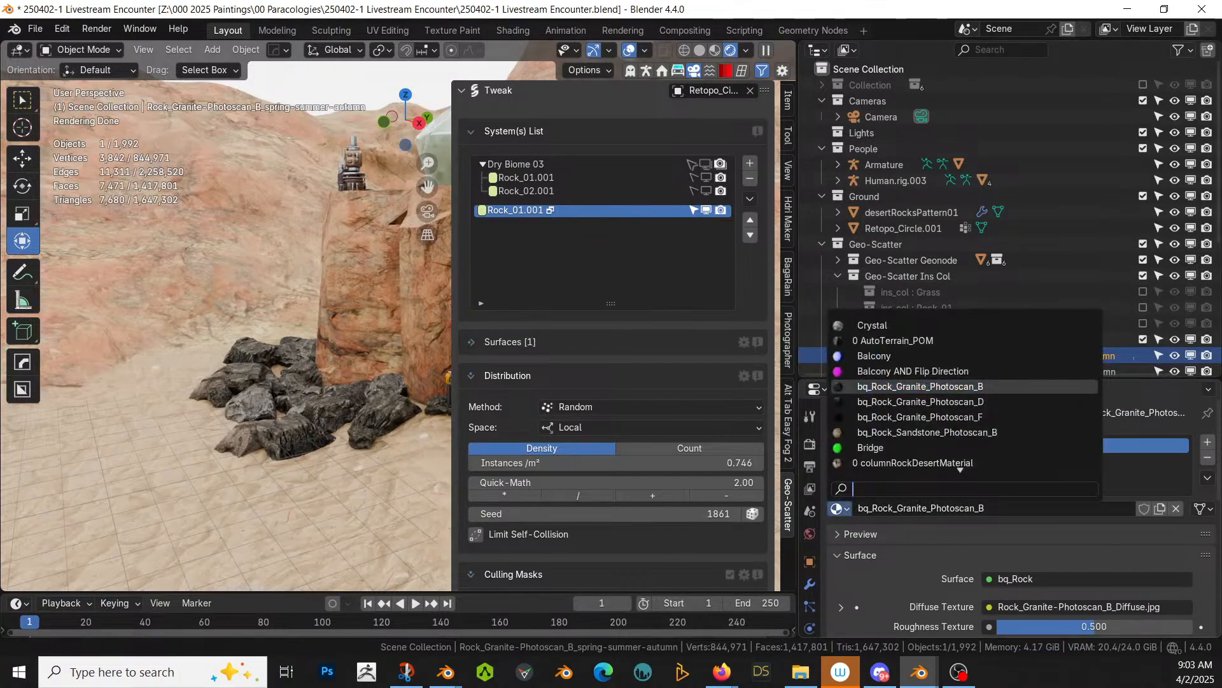
text(red)
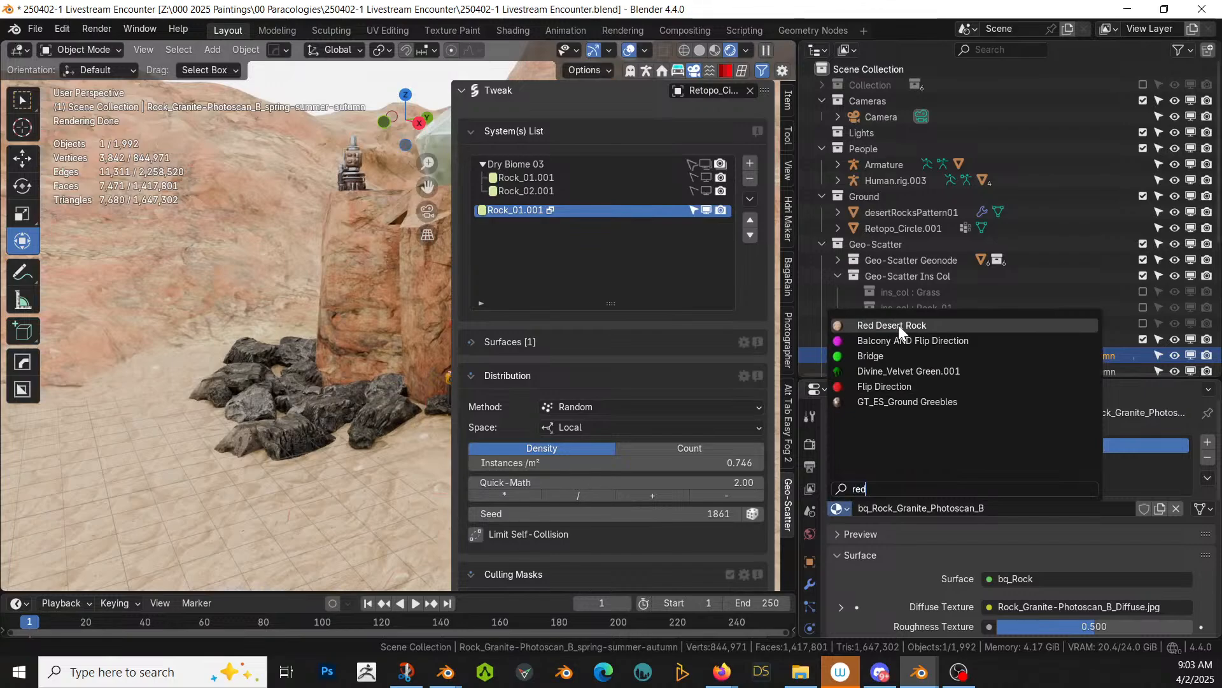
click(899, 325)
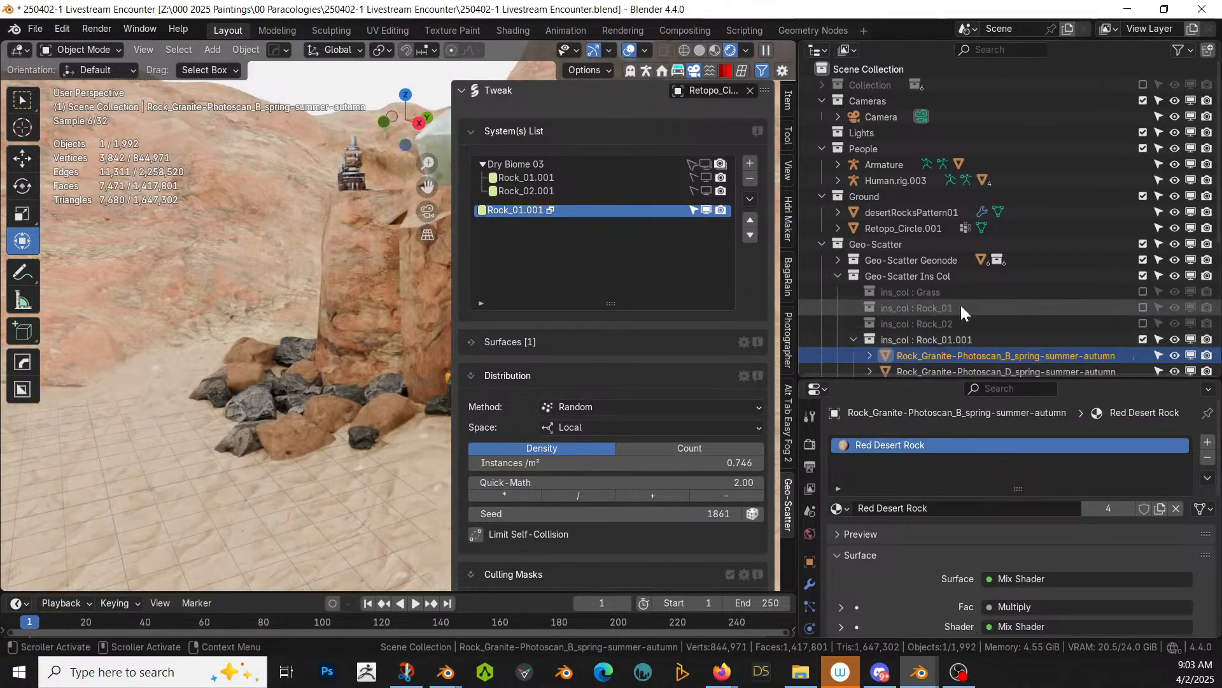
Step: Link the Red Desert Rock material from Rock_Granite-Photoscan_B to the other three rocks in ins_col : Rock_01.001
scroll(1172, 255, down, 4)
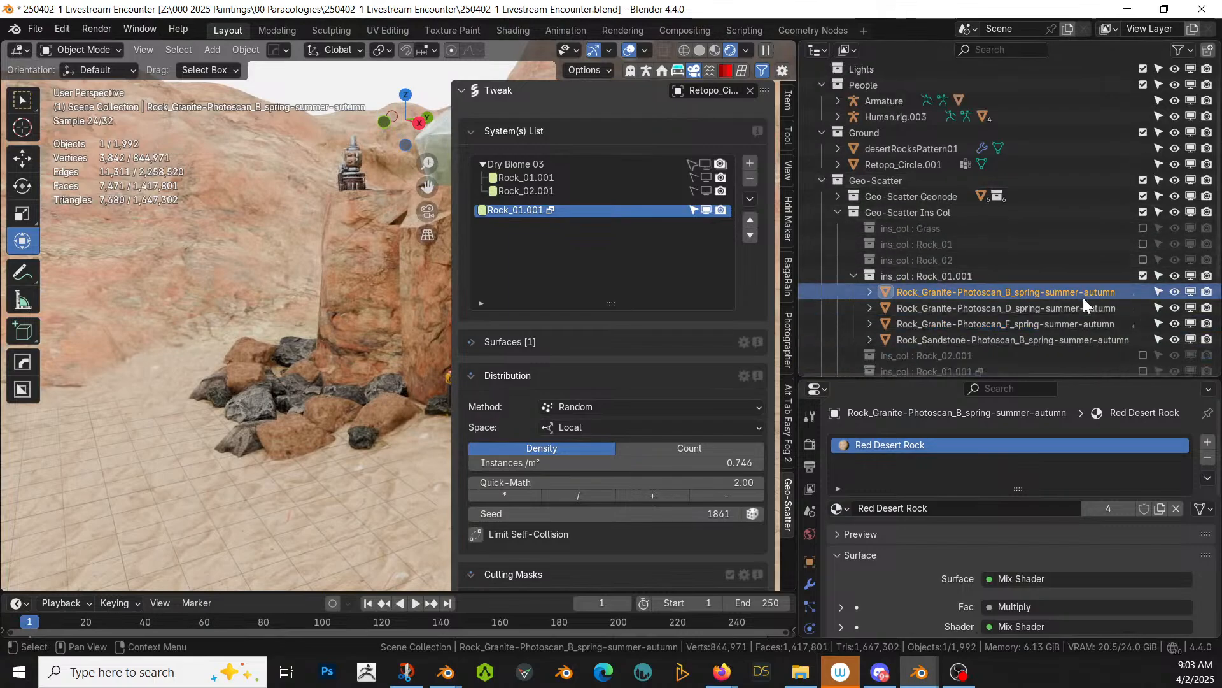
click(1019, 337)
shift+click(1017, 312)
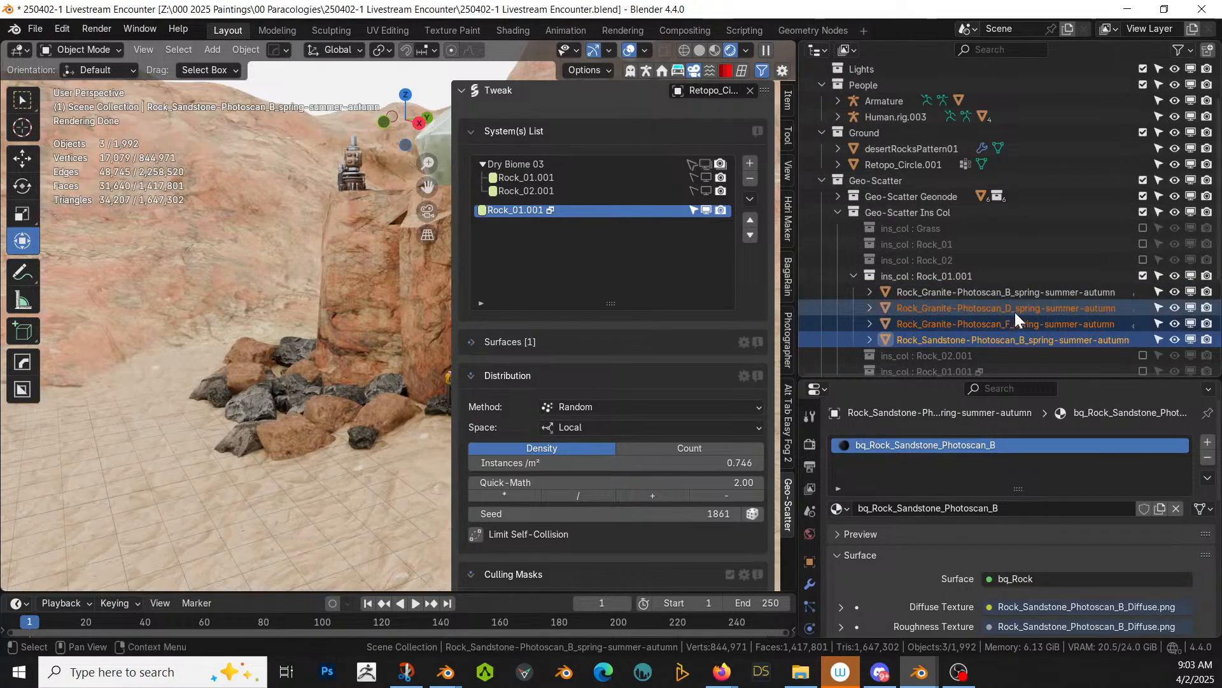
ctrl+click(1006, 294)
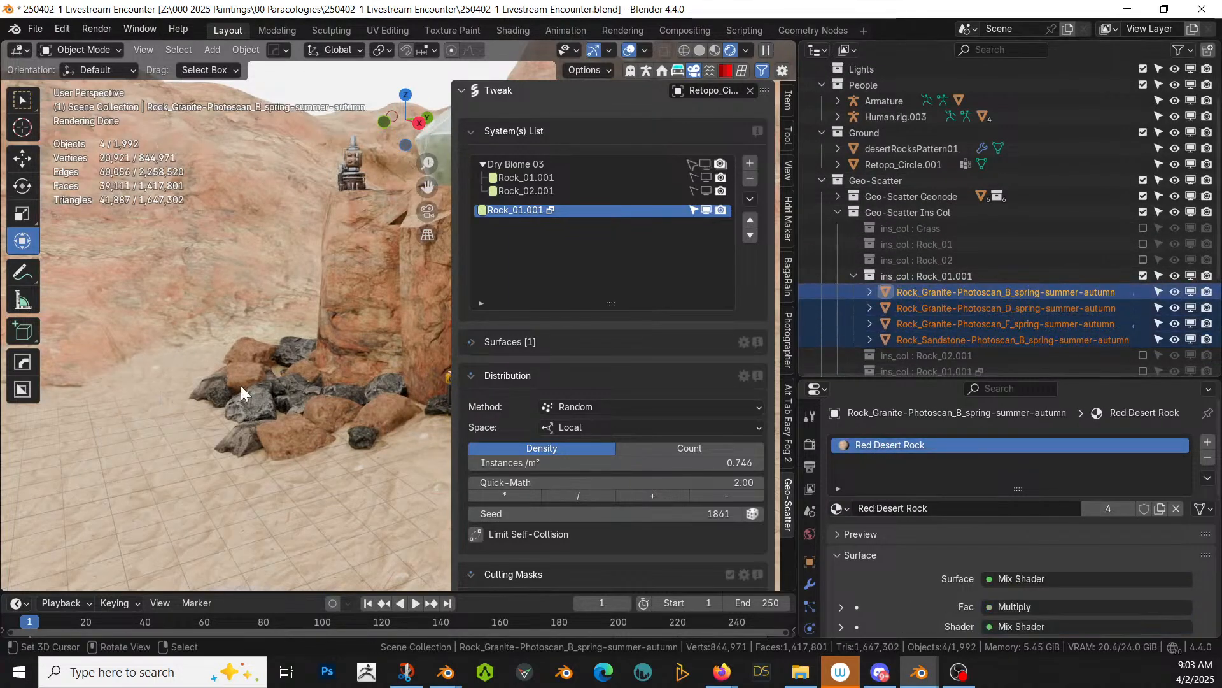
key(ctrl+l)
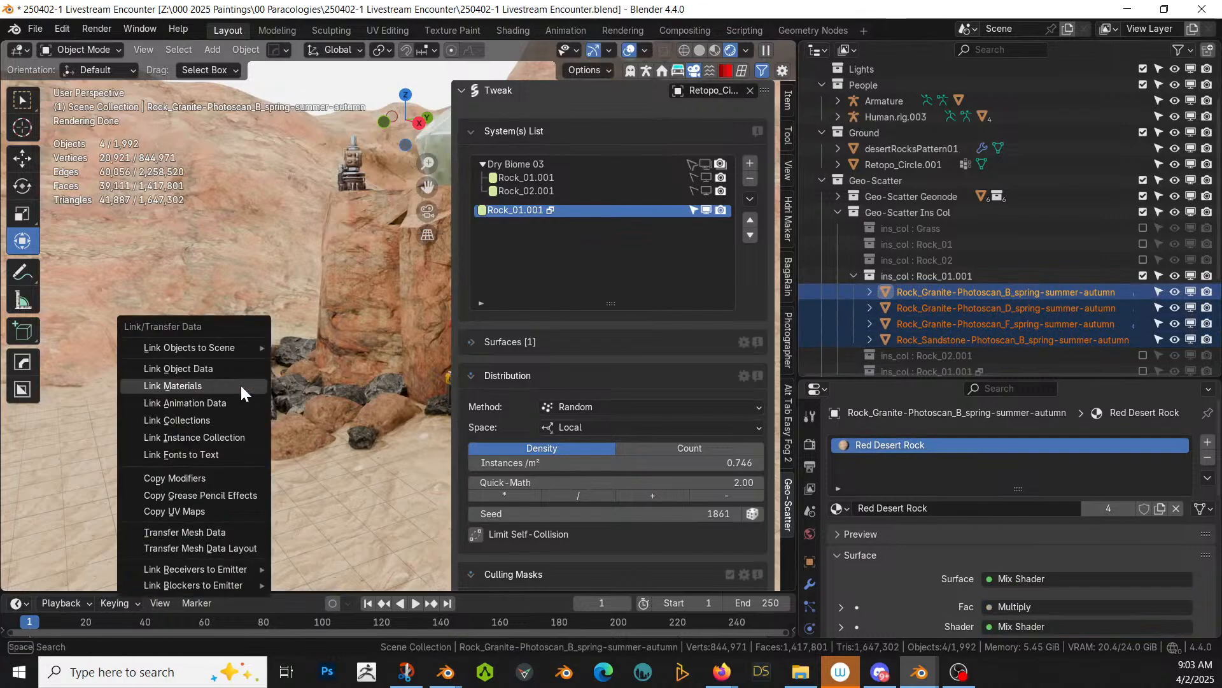
click(240, 385)
scroll(241, 384, down, 3)
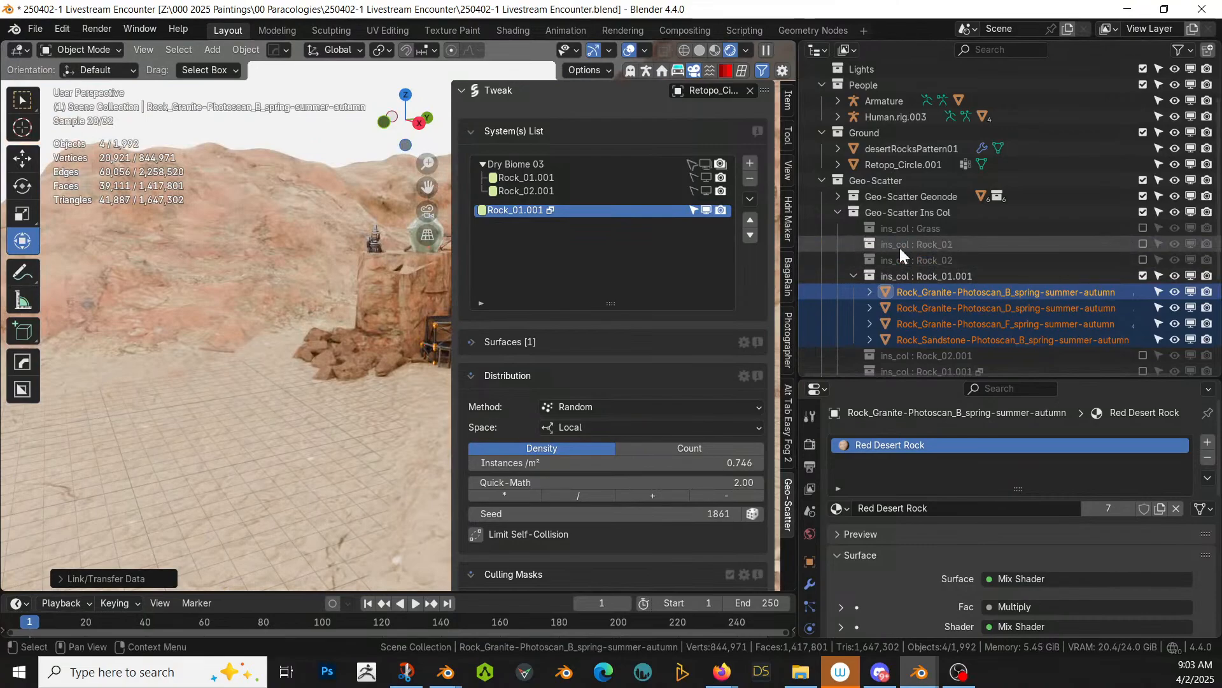
Step: Enable the ins_col : Rock_01 collection in the view layer
click(1142, 244)
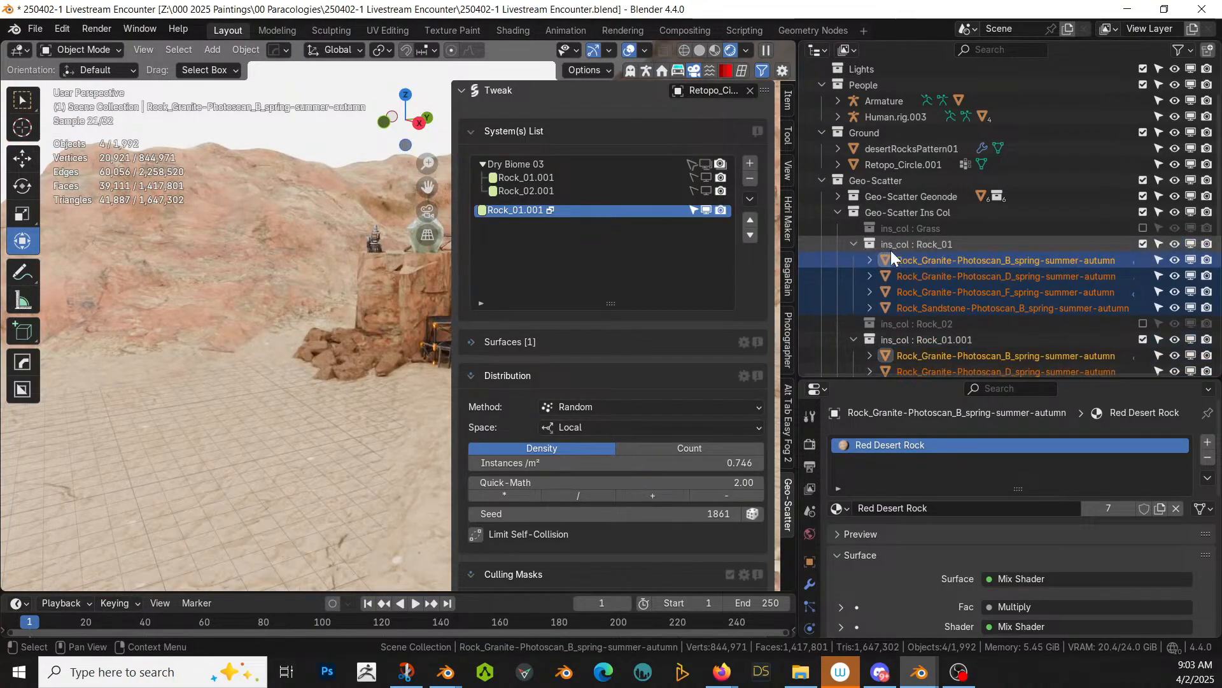
middle_drag(279, 406, 231, 457)
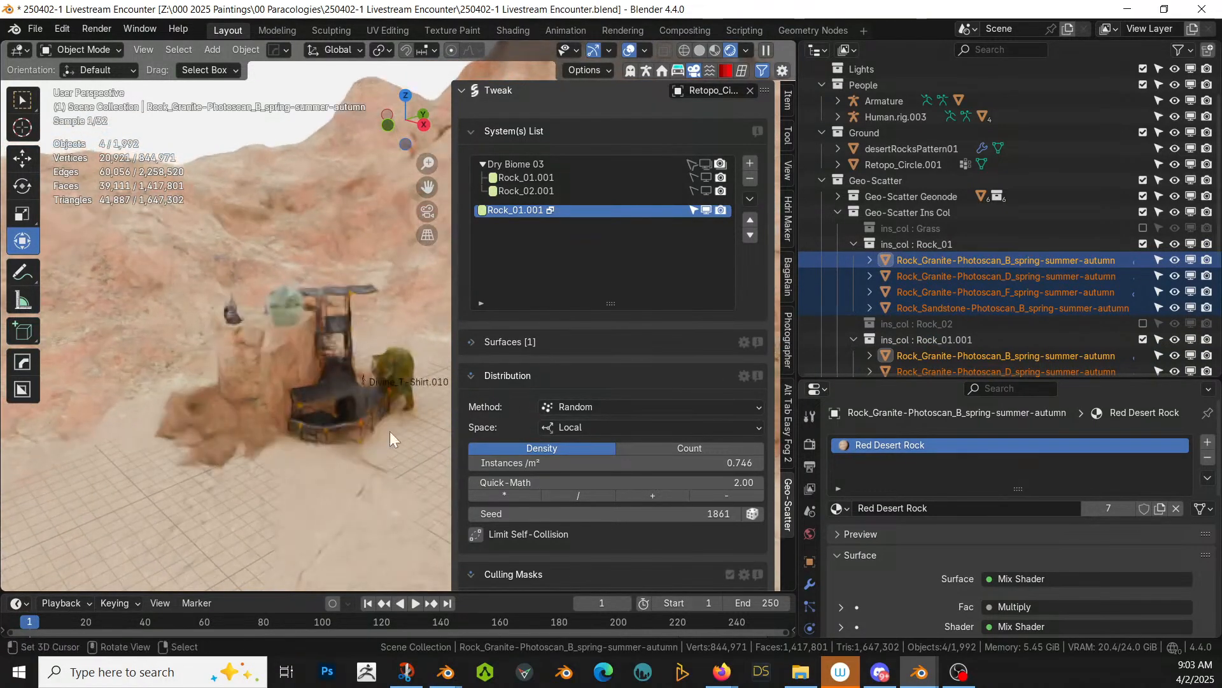
Step: Show the Dry Biome 03 systems Rock_01.001 and Rock_02.001 in the viewport and save the file
click(708, 189)
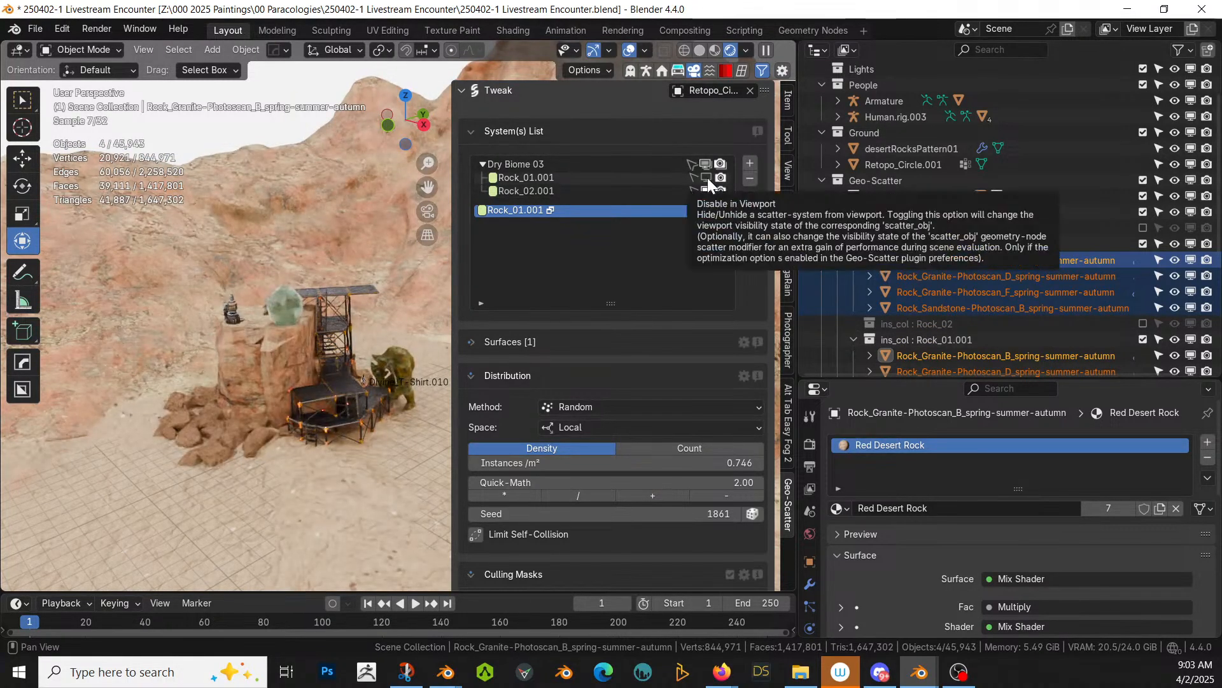
click(707, 178)
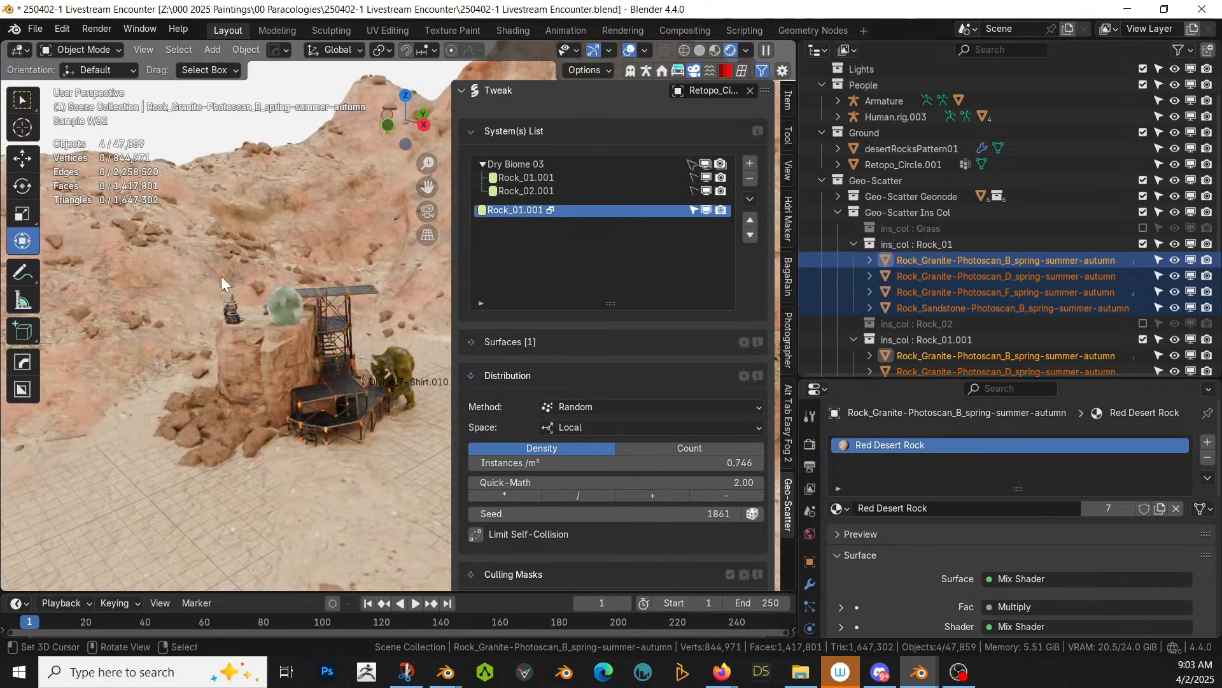
middle_drag(221, 277, 235, 253)
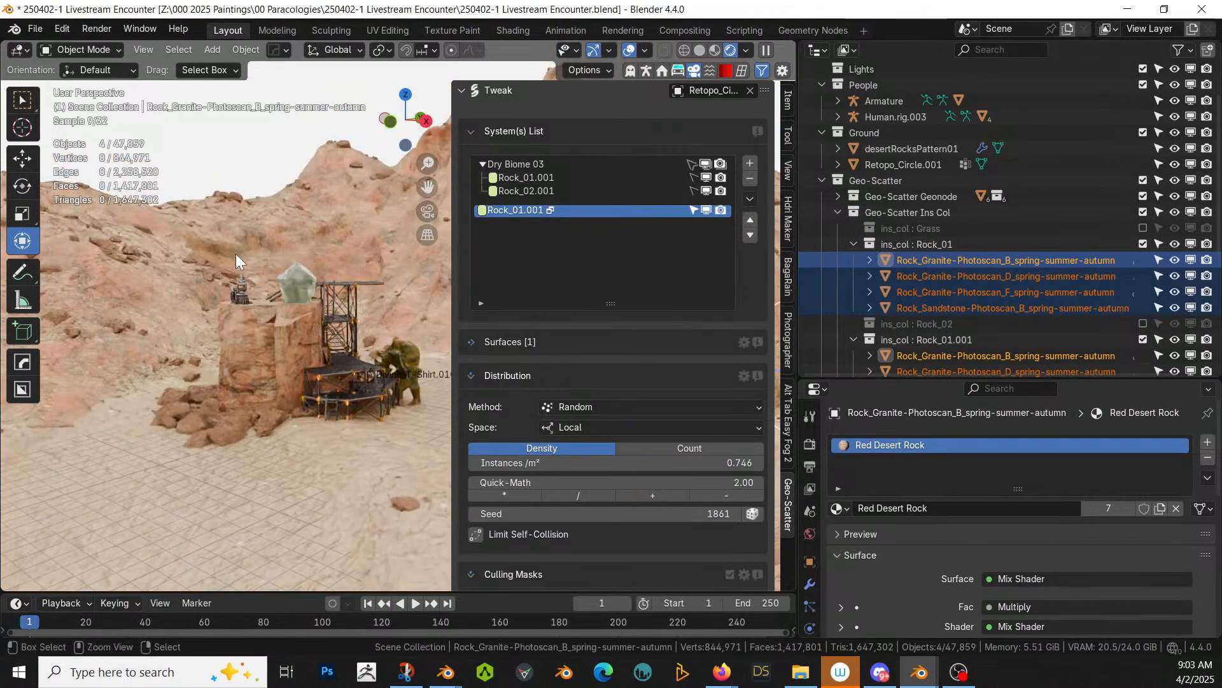
key(ctrl+s)
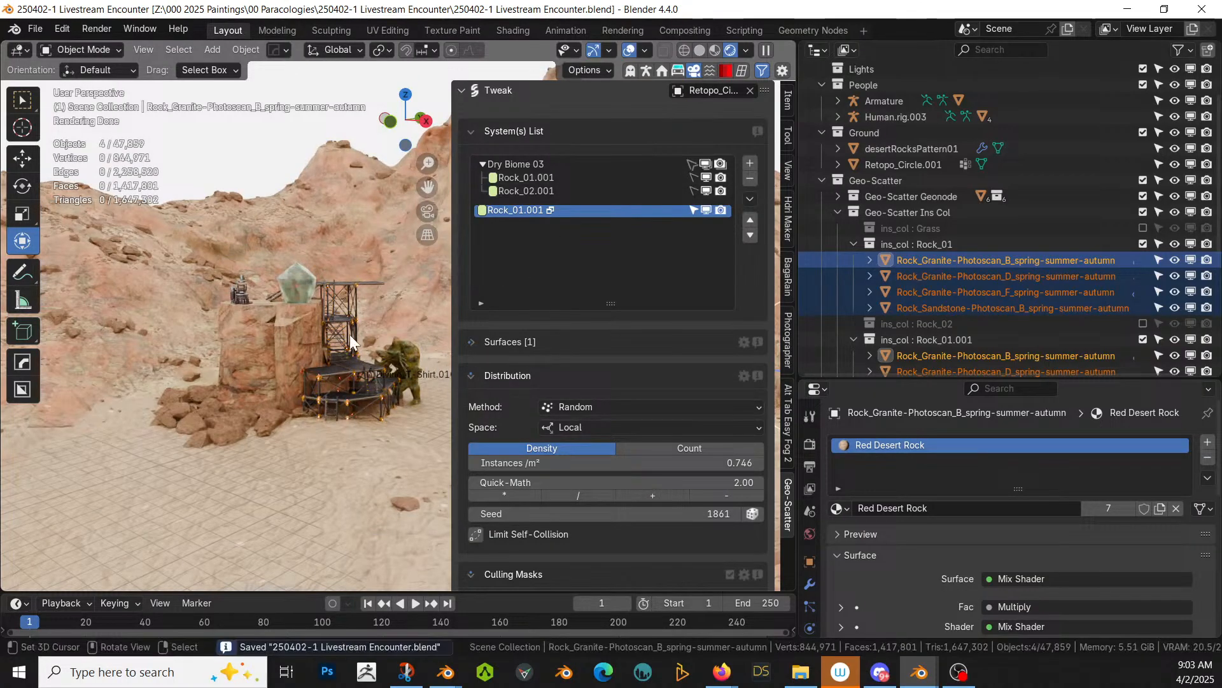
Step: Widen the viewport and select the Divine_T-Shirt.010 figure standing on the scaffold platform facing the creature
scroll(313, 409, up, 5)
middle_drag(313, 410, 224, 357)
scroll(223, 357, up, 5)
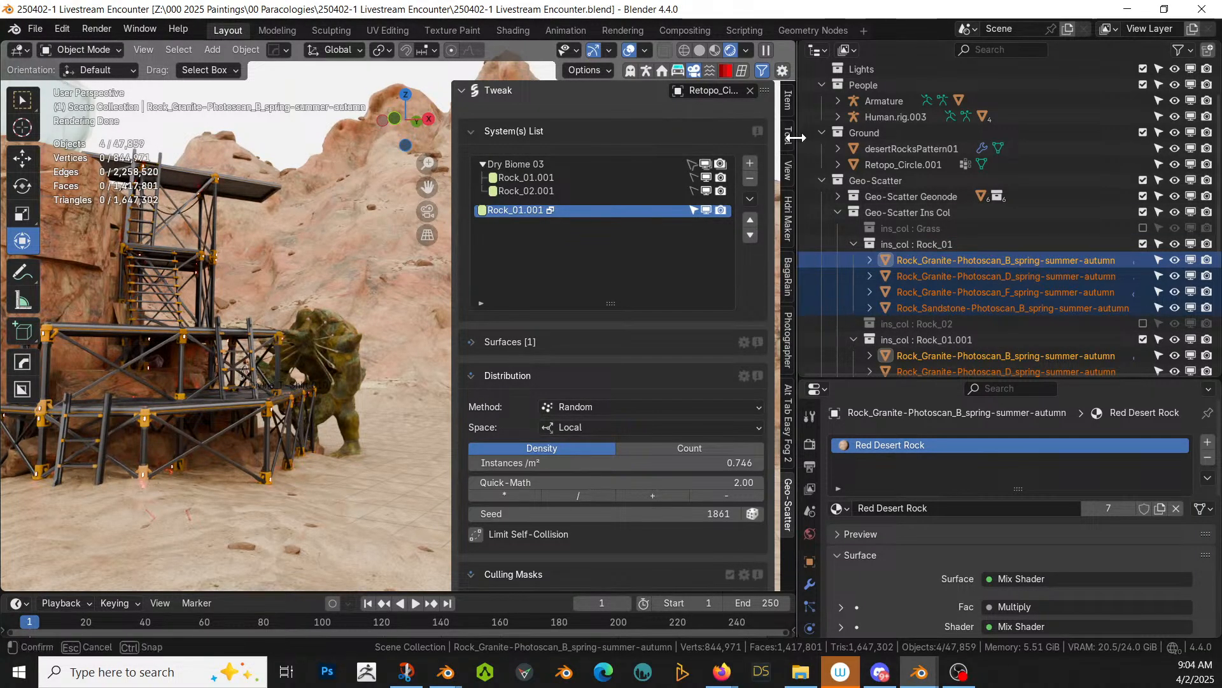
drag(797, 145, 985, 154)
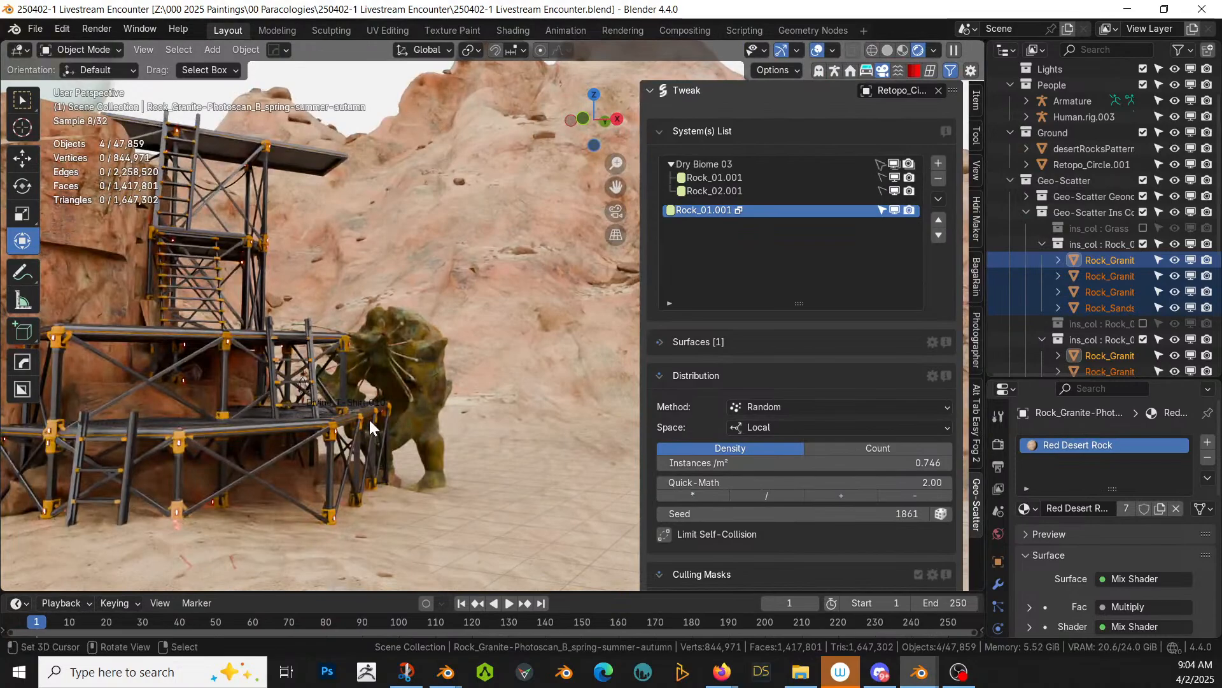
middle_drag(368, 418, 464, 276)
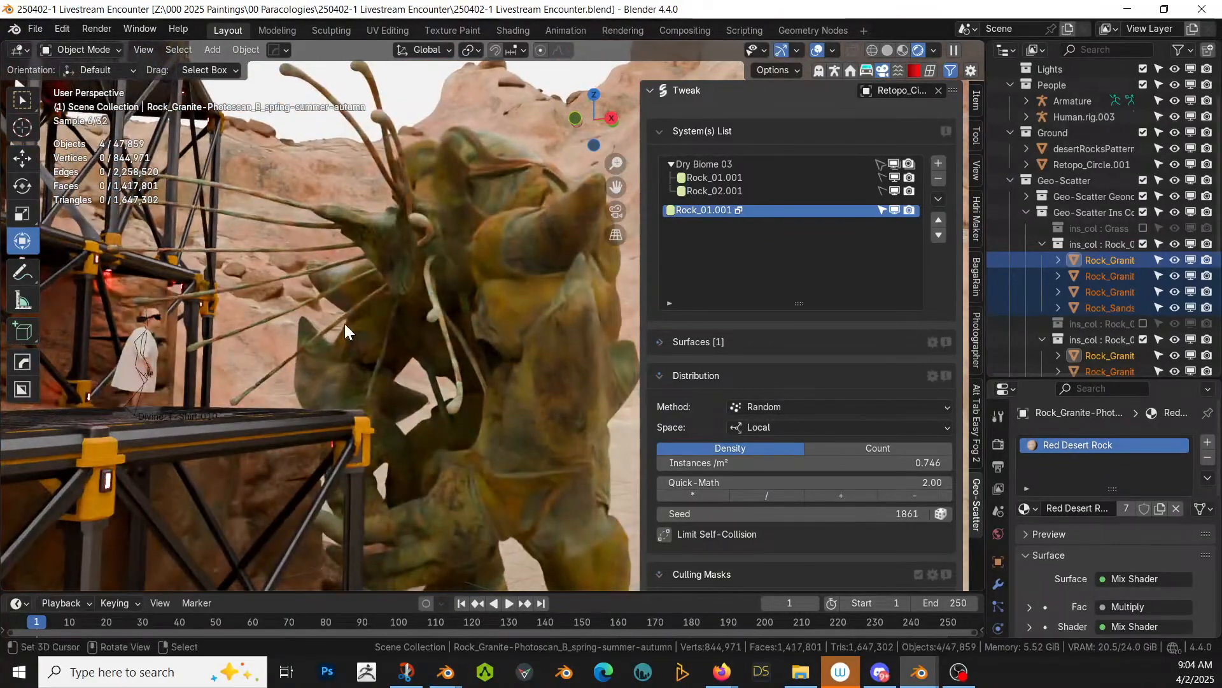
middle_drag(344, 323, 402, 329)
click(101, 402)
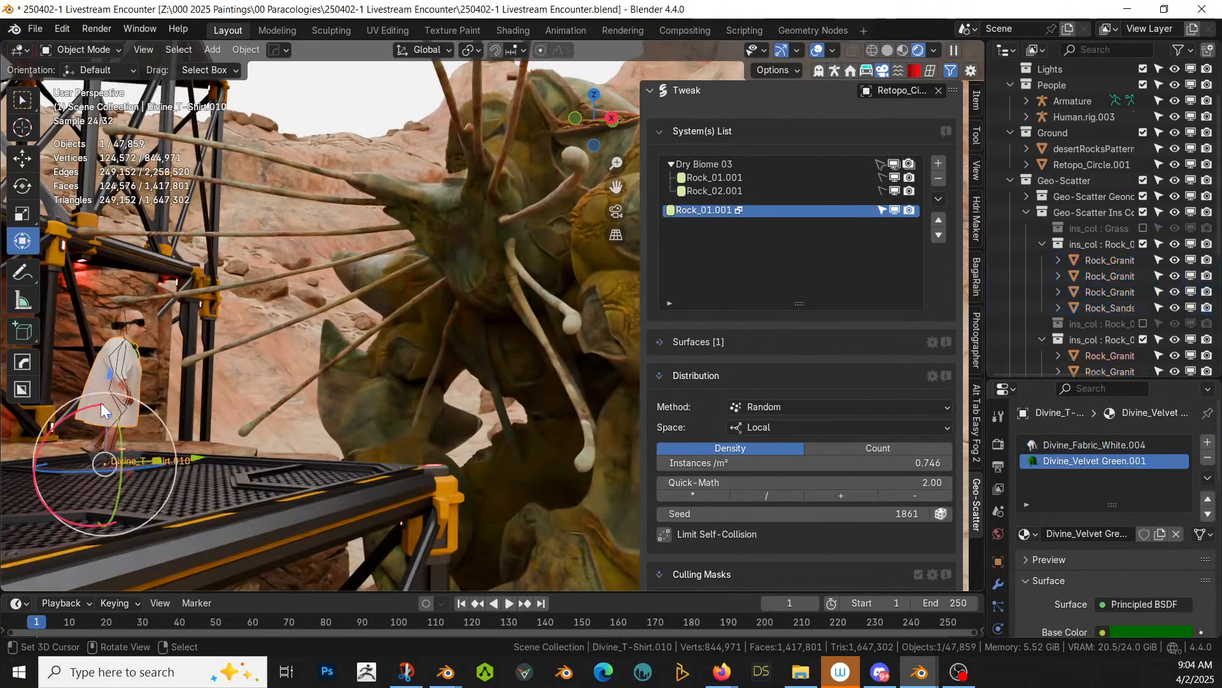
Step: Isolate the Divine_T-Shirt.010 garment in local view and open its mesh for editing at the front hem
key(KP_Divide)
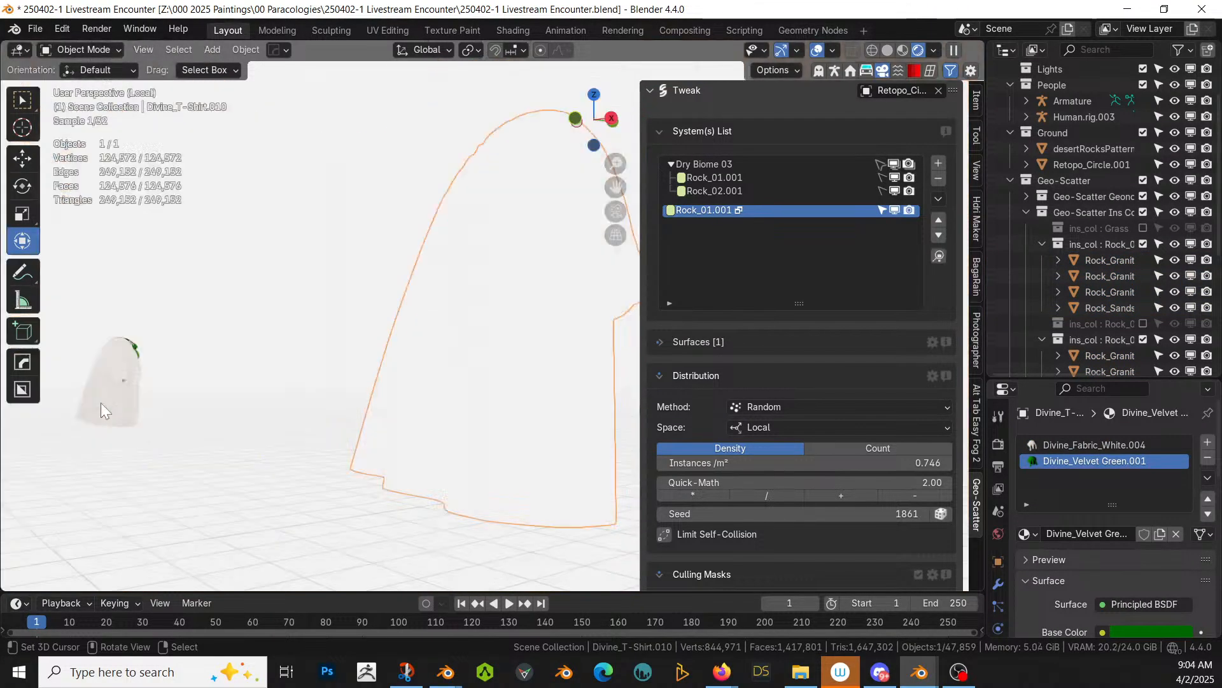
middle_drag(331, 414, 104, 402)
scroll(177, 418, up, 2)
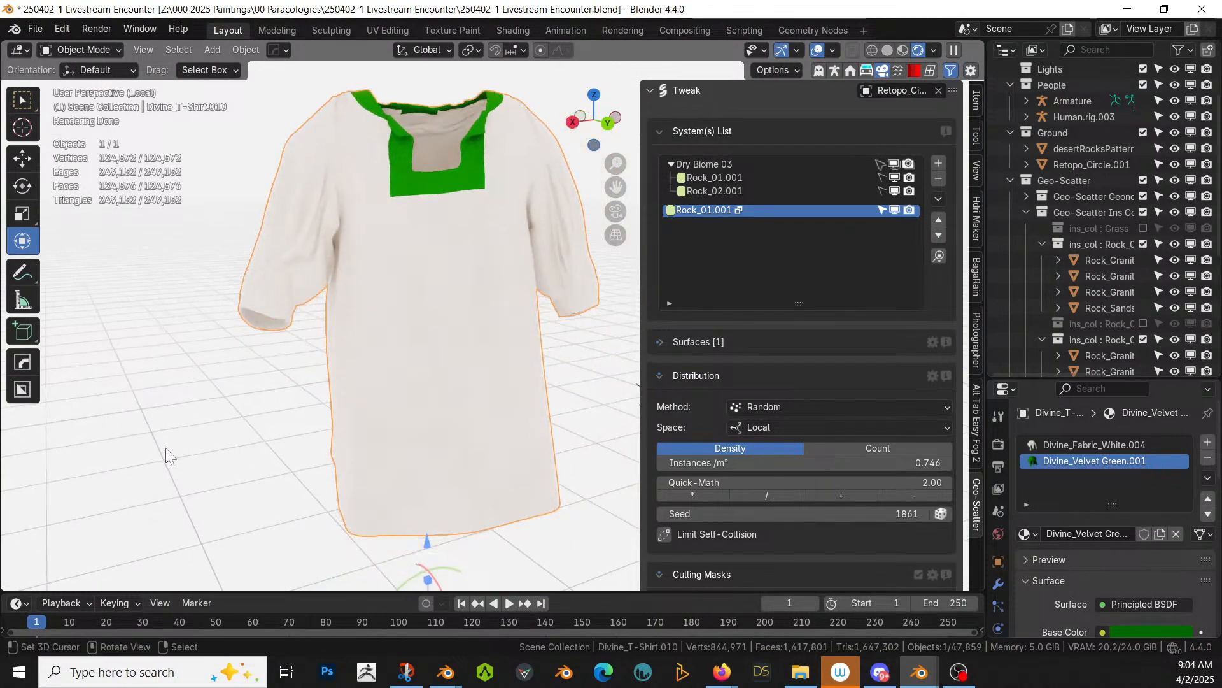
key(Tab)
scroll(405, 472, up, 5)
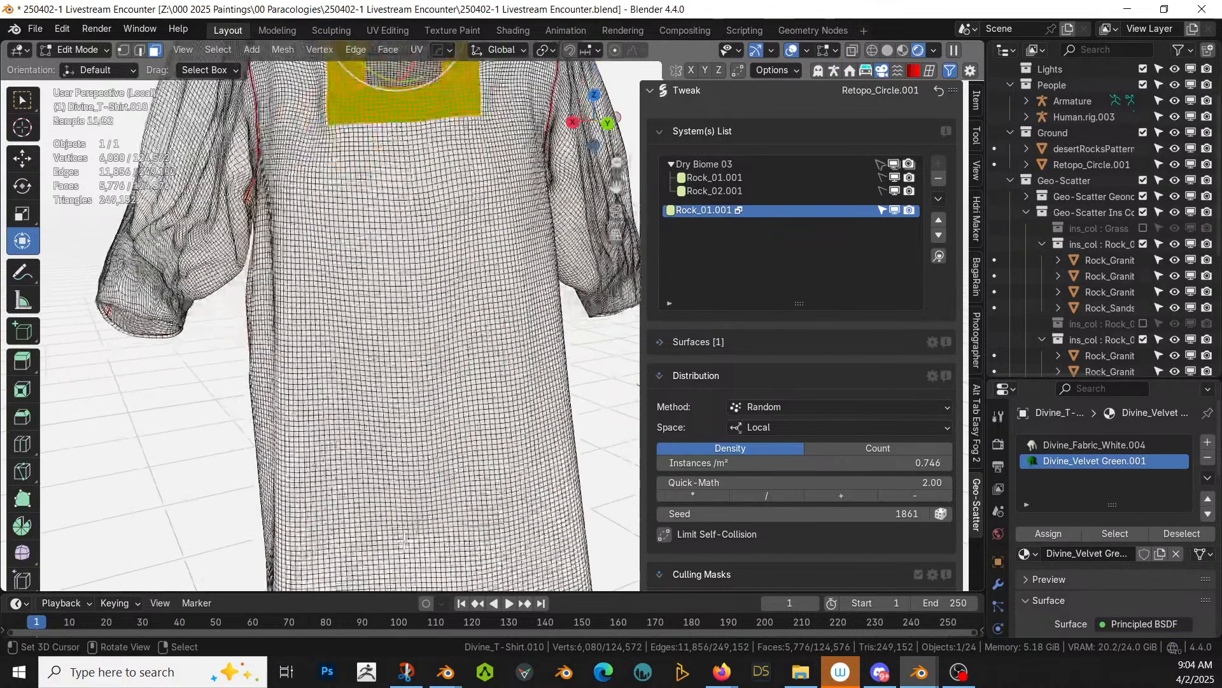
middle_drag(405, 471, 295, 554)
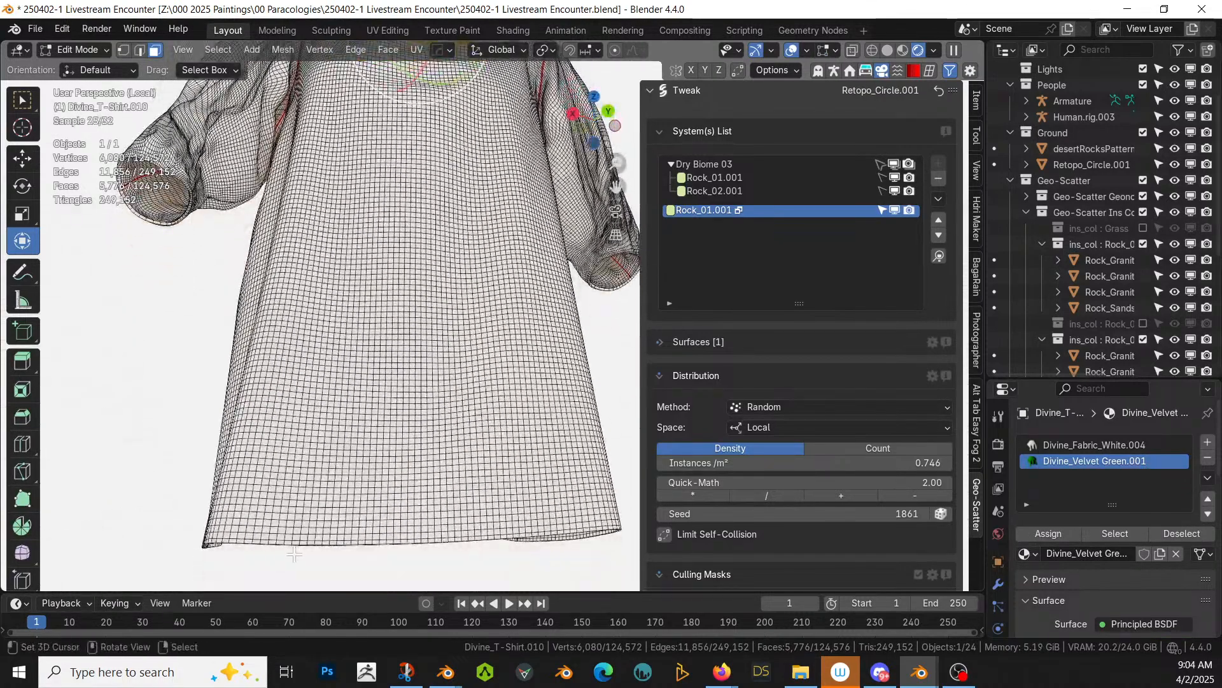
Step: Select the face loop around the shirt's lower hem and grow the selection into a wide band
click(245, 535)
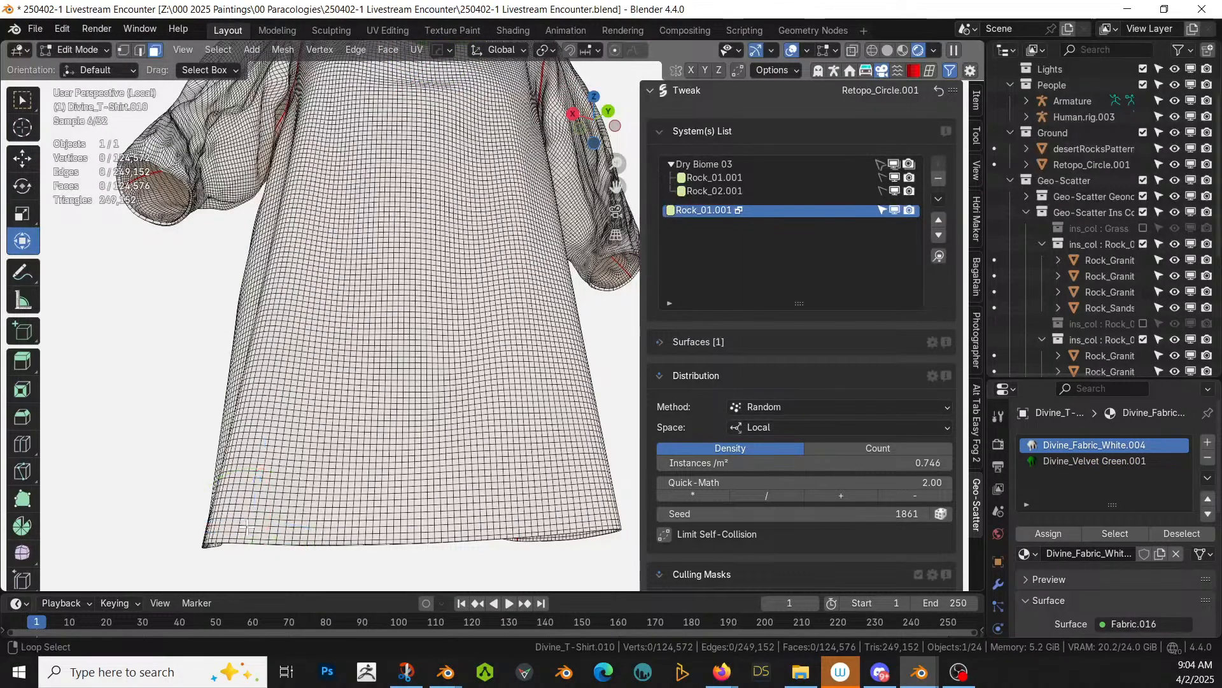
alt+click(247, 527)
key(ctrl+KP_Add)
key(ctrl+KP_Add)
key(ctrl+KP_Add)
key(ctrl+KP_Add)
key(ctrl+KP_Add)
key(ctrl+KP_Add)
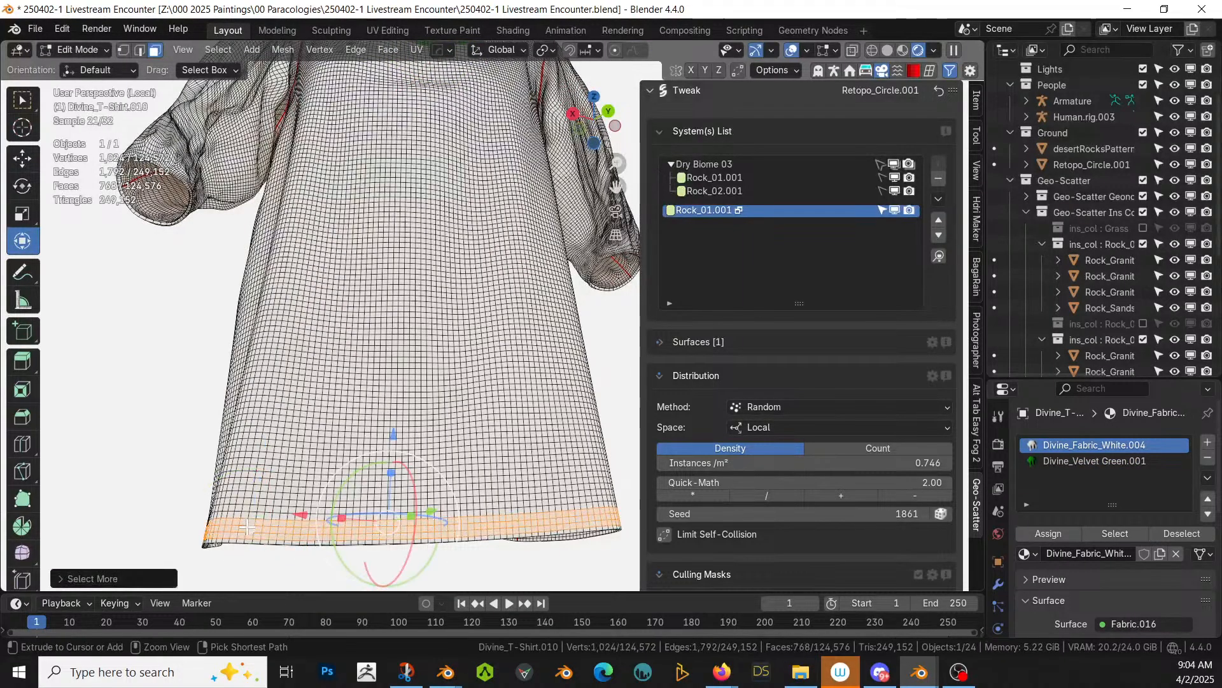
key(ctrl+KP_Add)
key(ctrl+KP_Add)
key(ctrl+KP_Add)
key(ctrl+KP_Add)
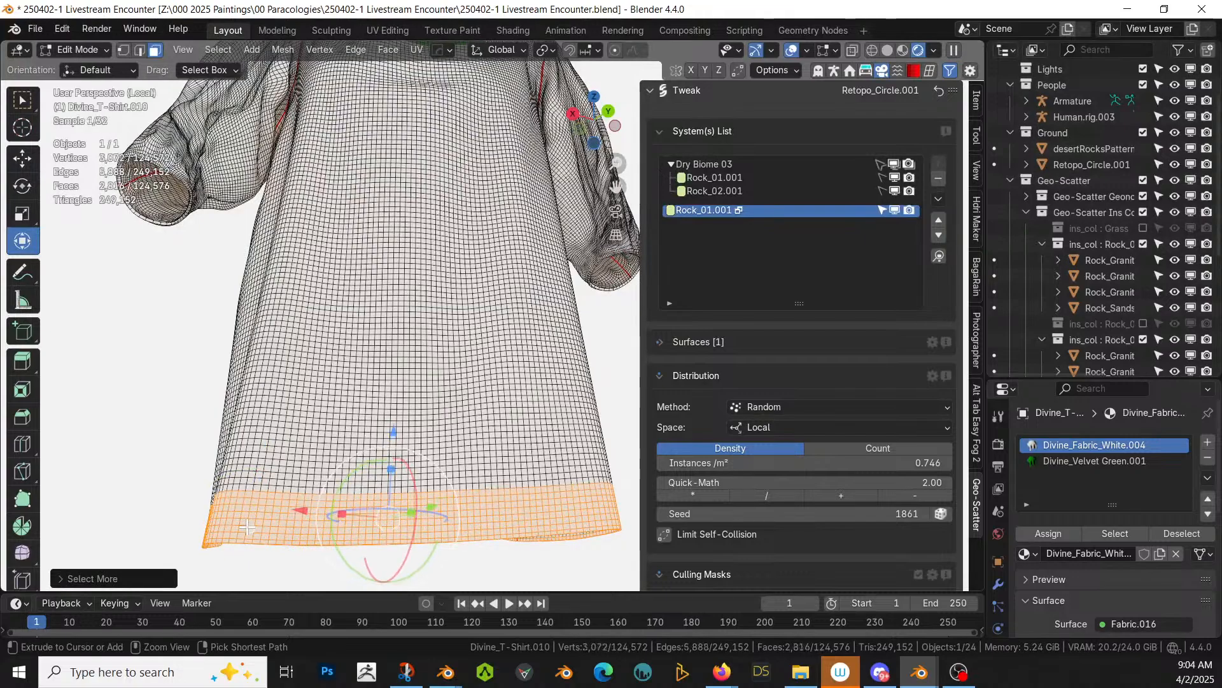
key(ctrl+KP_Add)
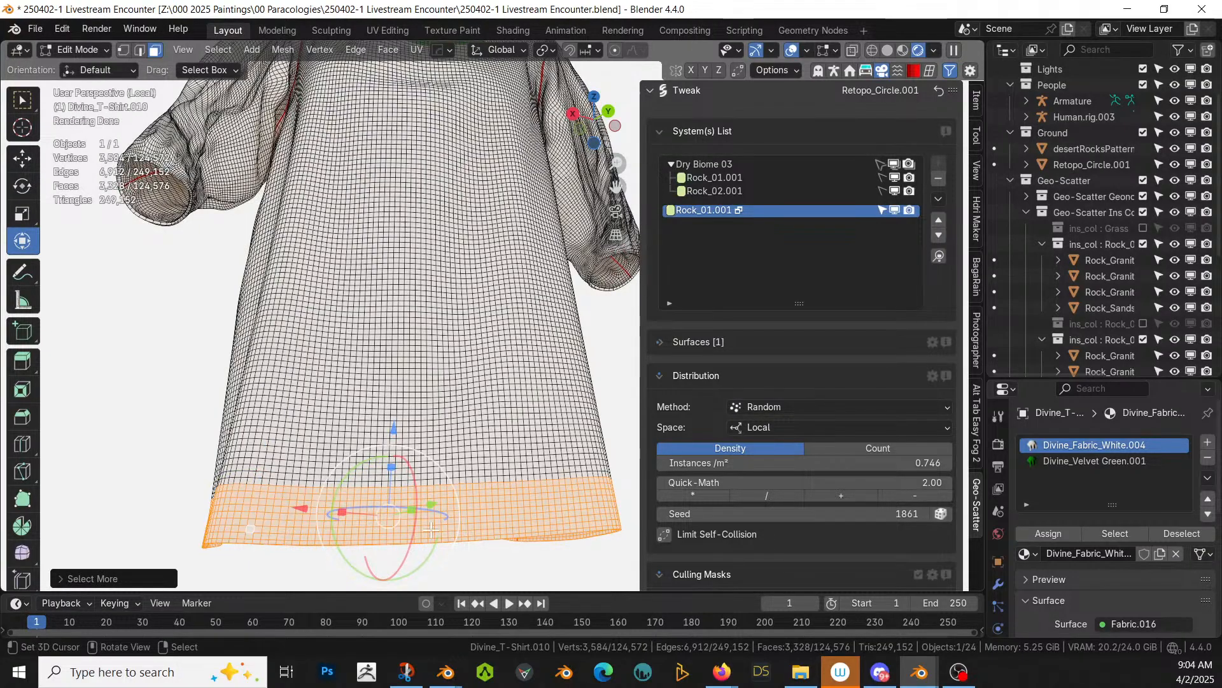
Step: Assign the Divine_Velvet Green.001 material to the selected hem band, finish mesh editing and return to the full scene
click(1090, 461)
click(1050, 533)
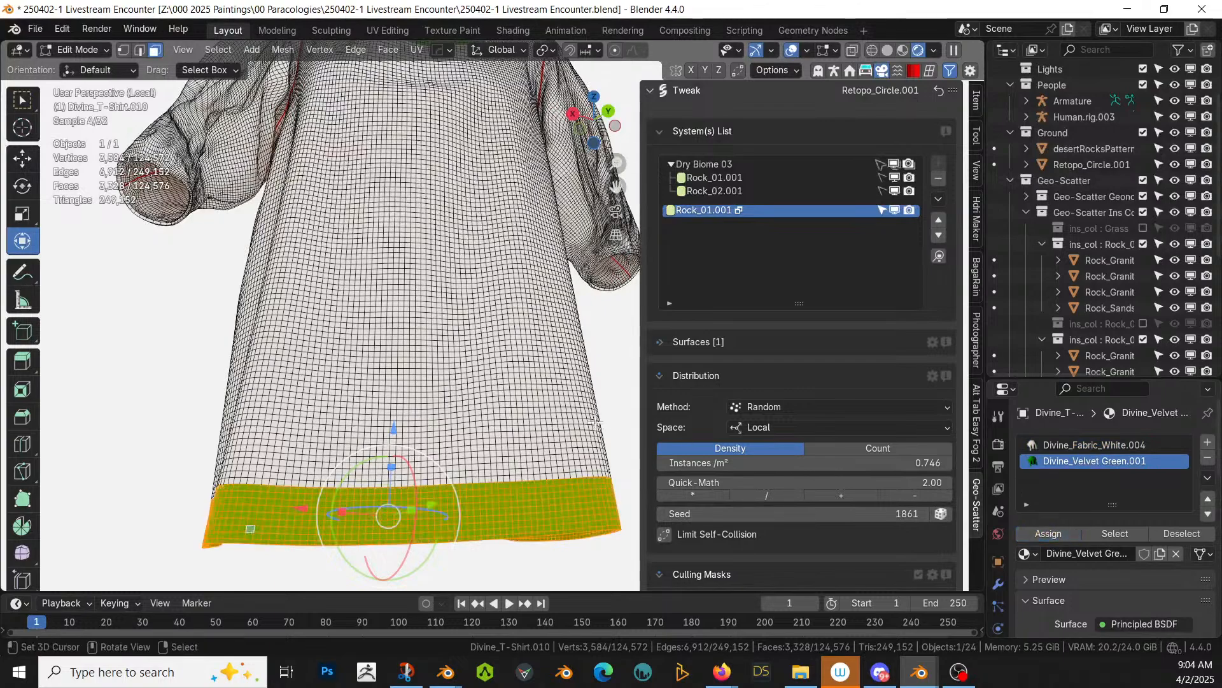
key(Tab)
scroll(519, 424, down, 4)
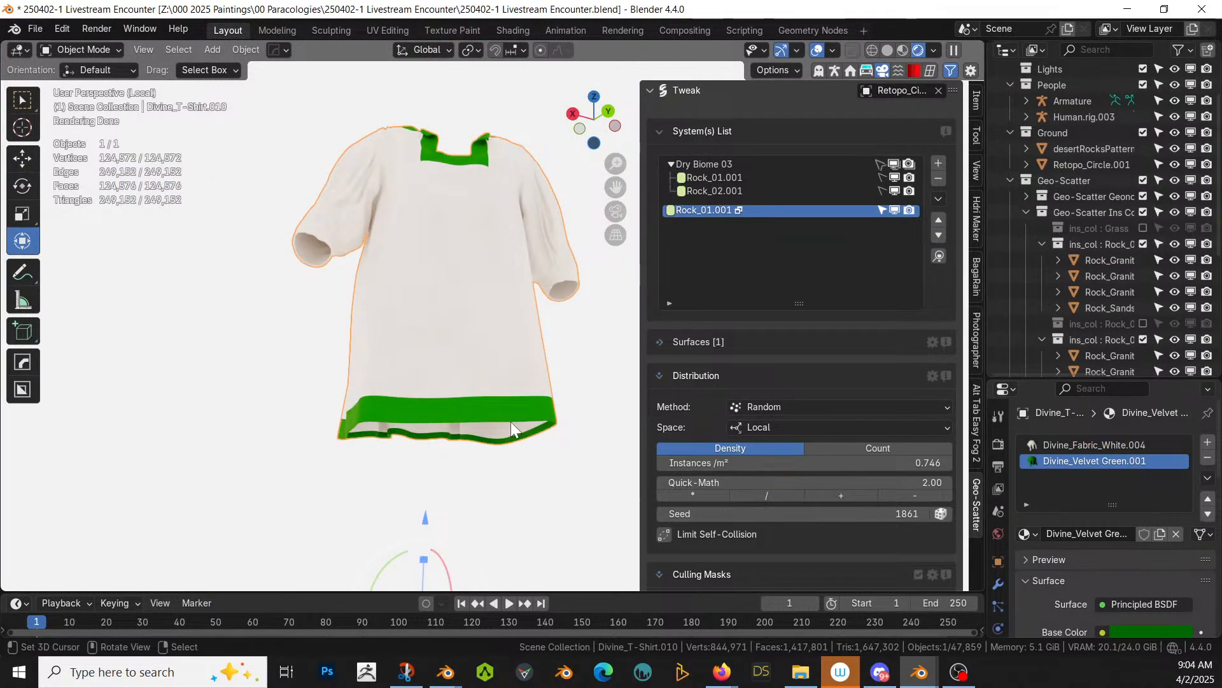
key(KP_Divide)
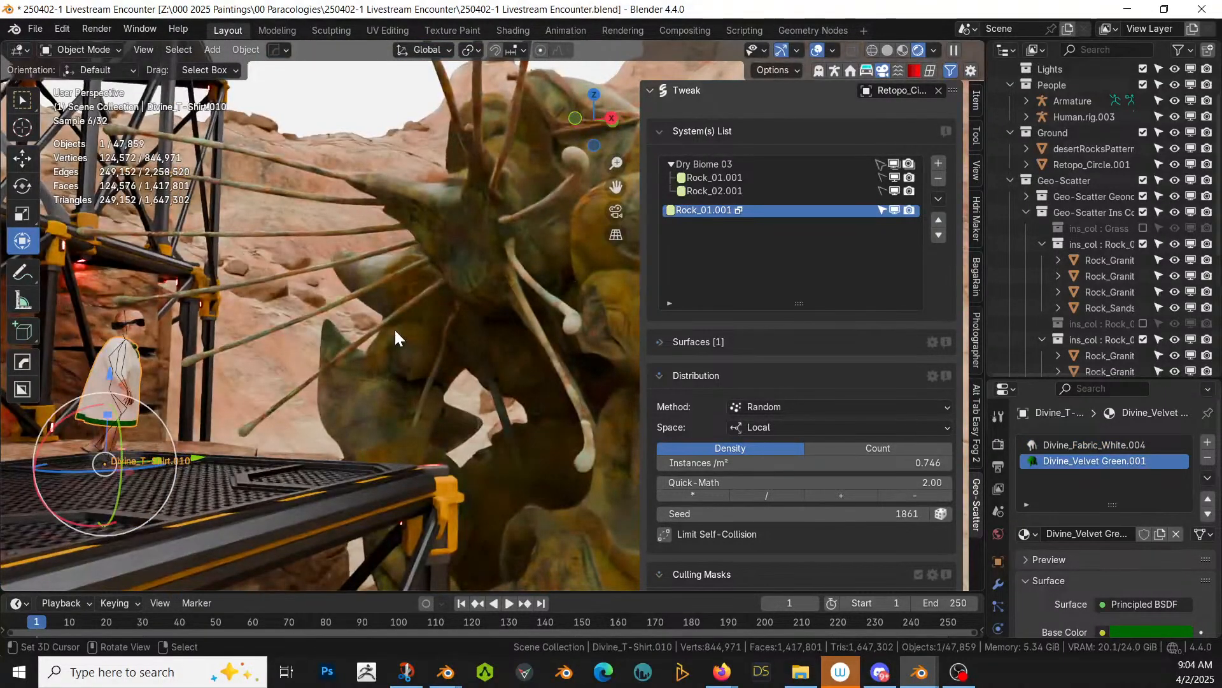
shift+middle_drag(308, 372, 368, 368)
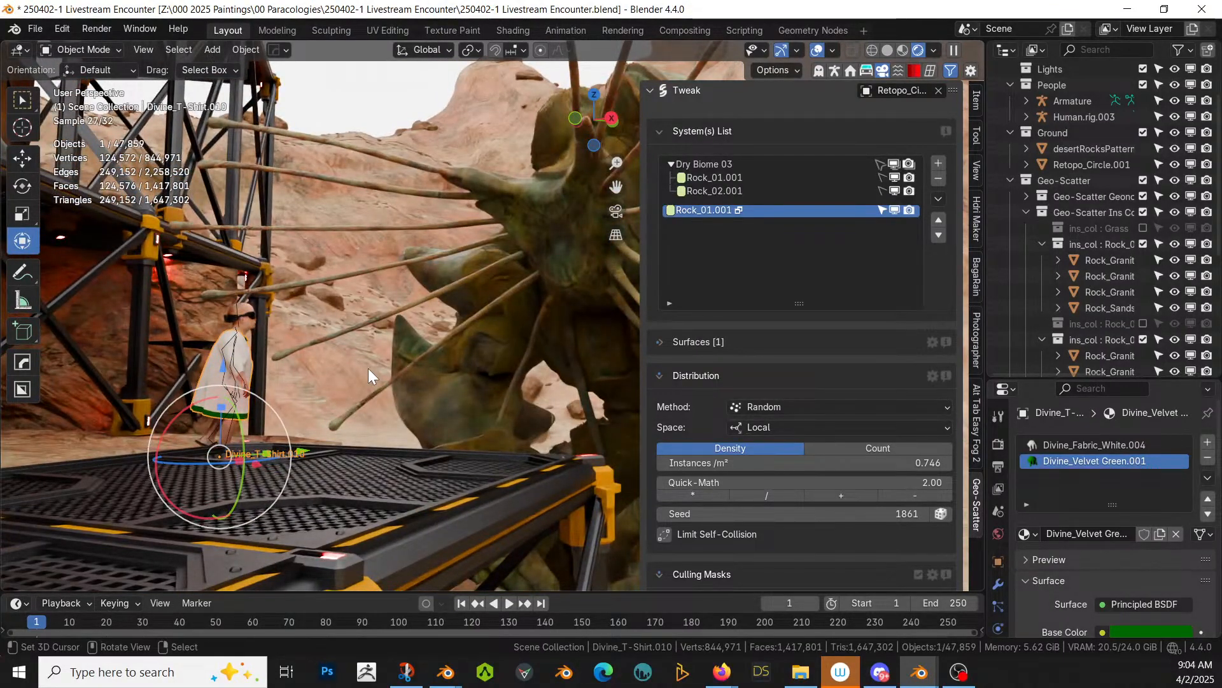
scroll(368, 368, up, 3)
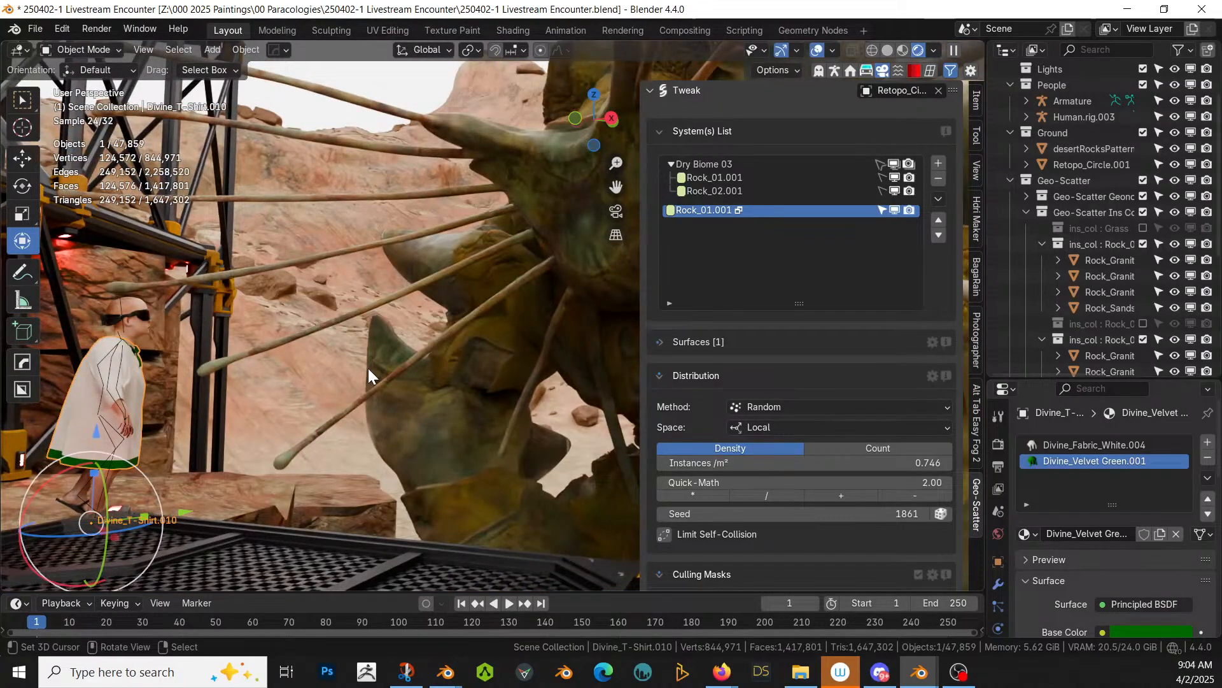
shift+middle_drag(368, 366, 482, 328)
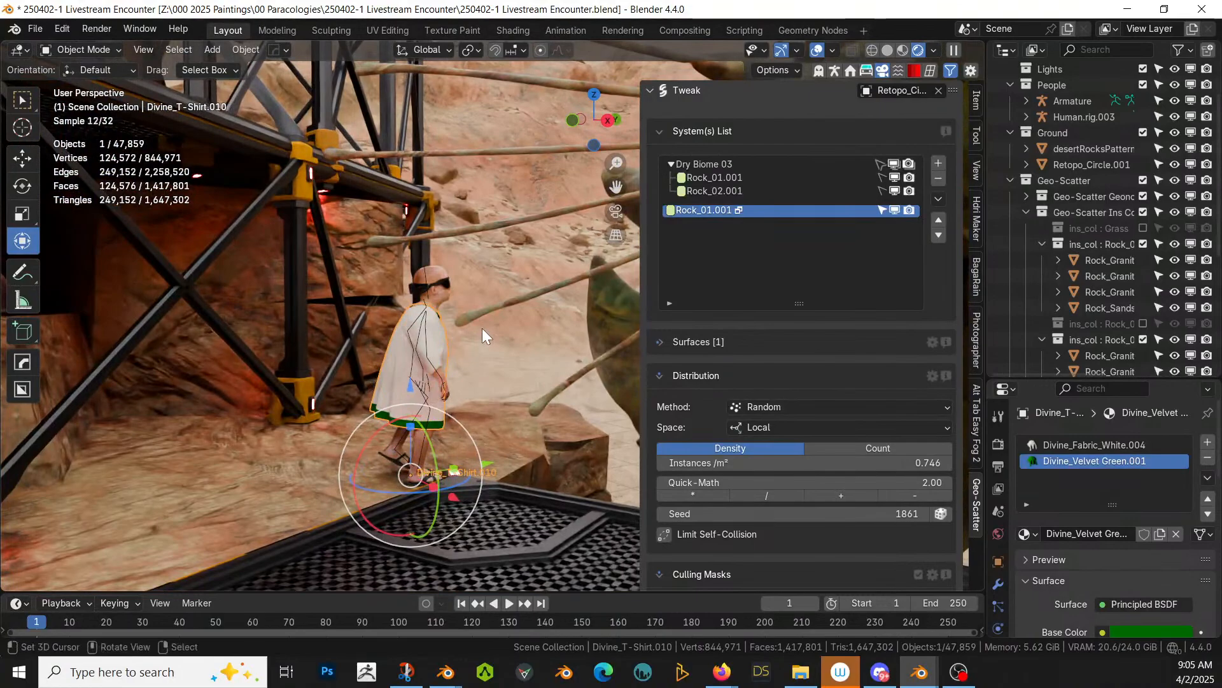
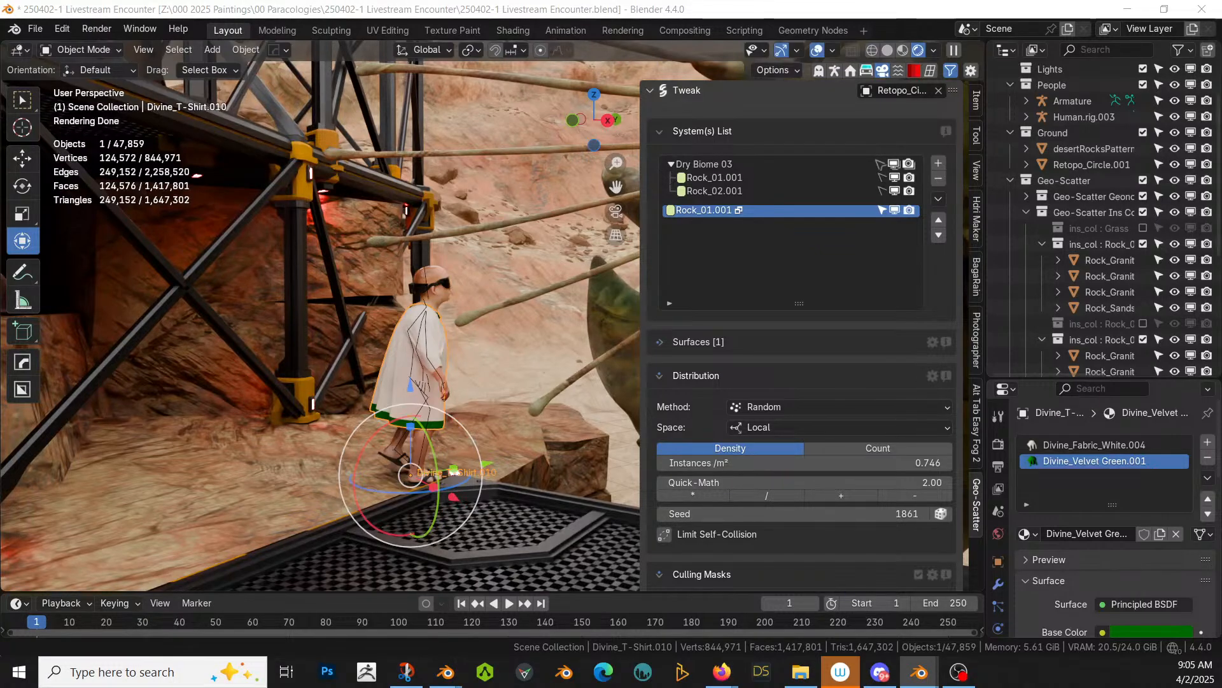
Step: Place GT_ES_Ground Greebles 1_81 on the rock behind the figure and scale it down to about half size
click(179, 503)
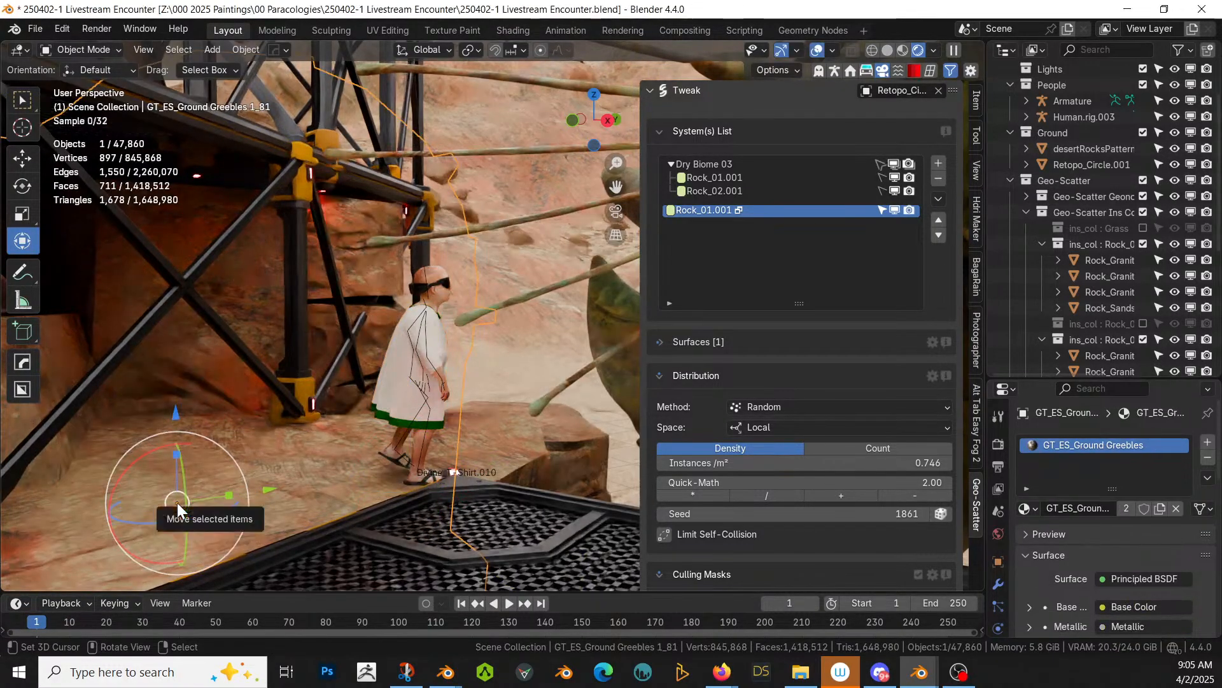
key(KP_Decimal)
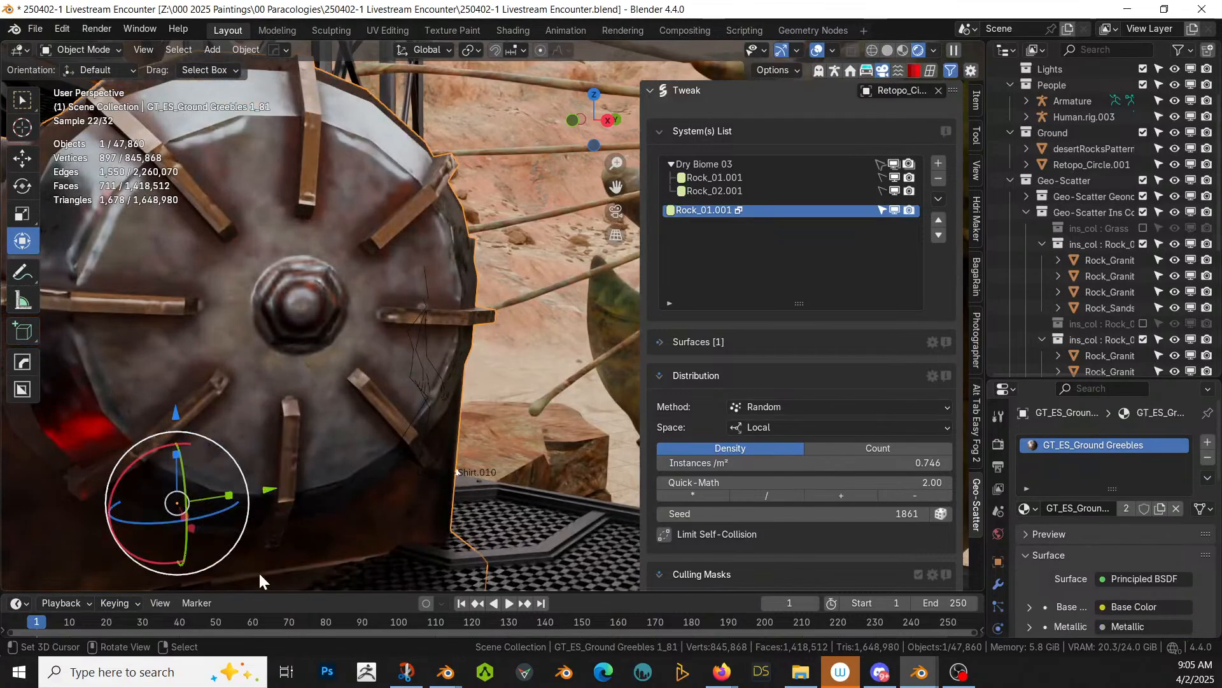
key(s)
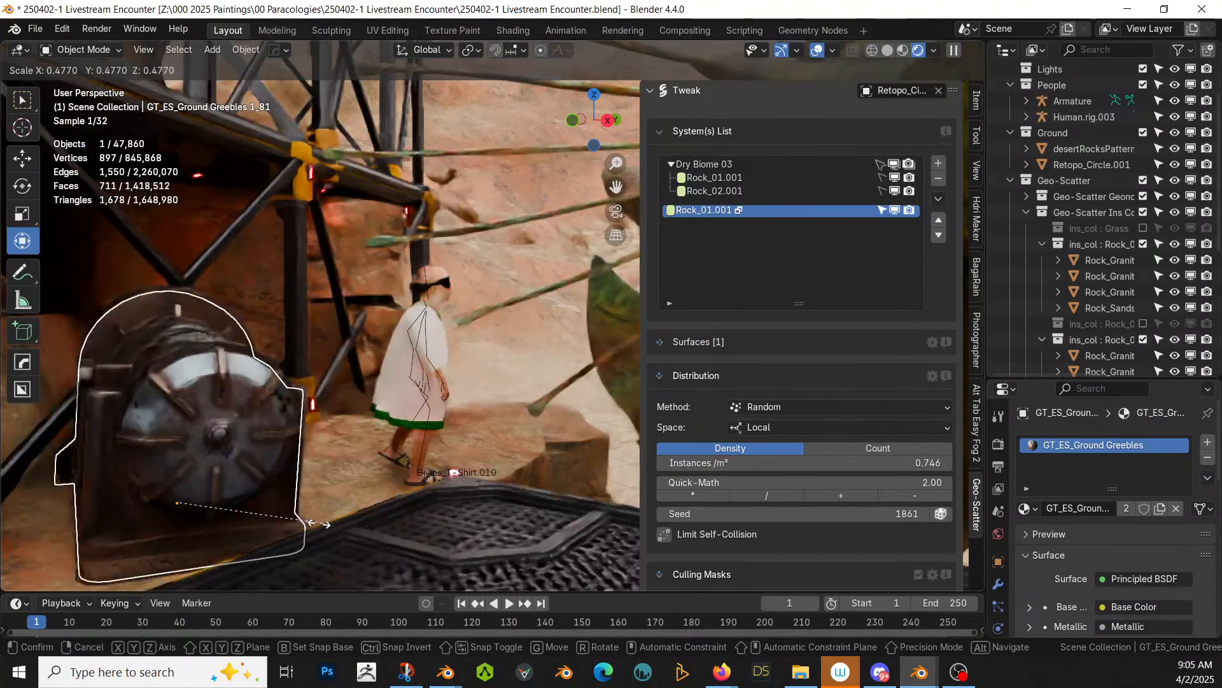
click(320, 523)
Step: Switch to solid shading, exclude the Geo-Scatter collection from the view layer, and widen the working view around the ground greeble
key(z)
key(6)
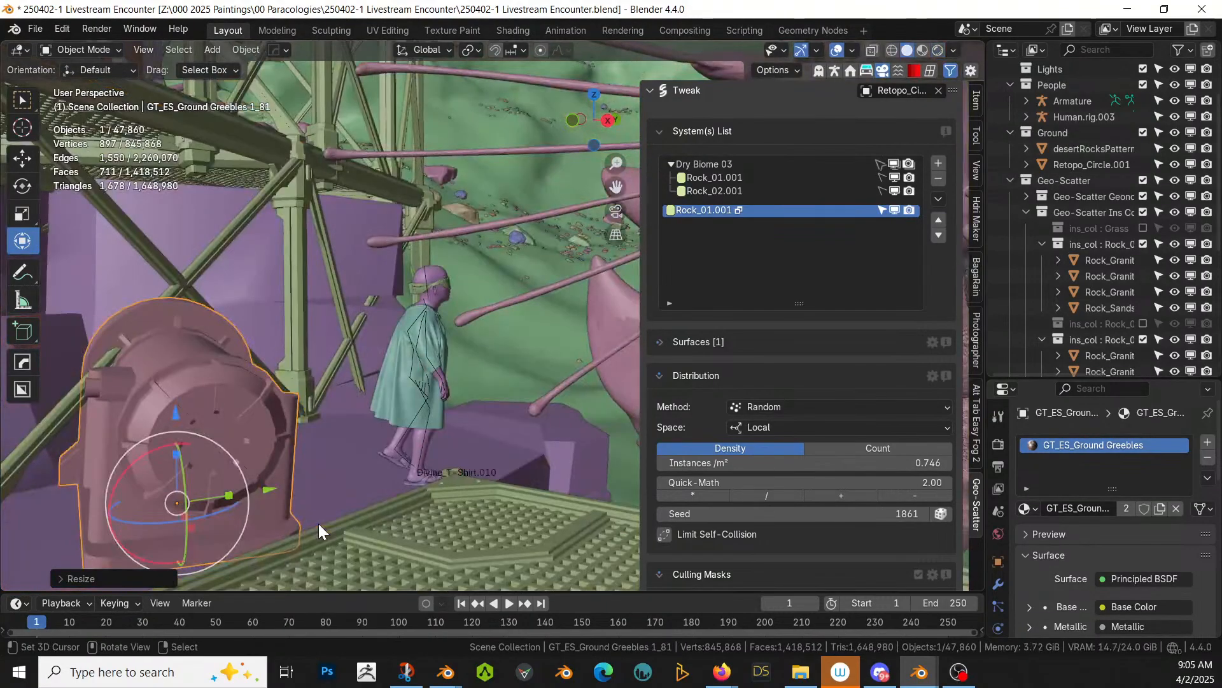
click(1143, 181)
middle_drag(955, 446, 979, 471)
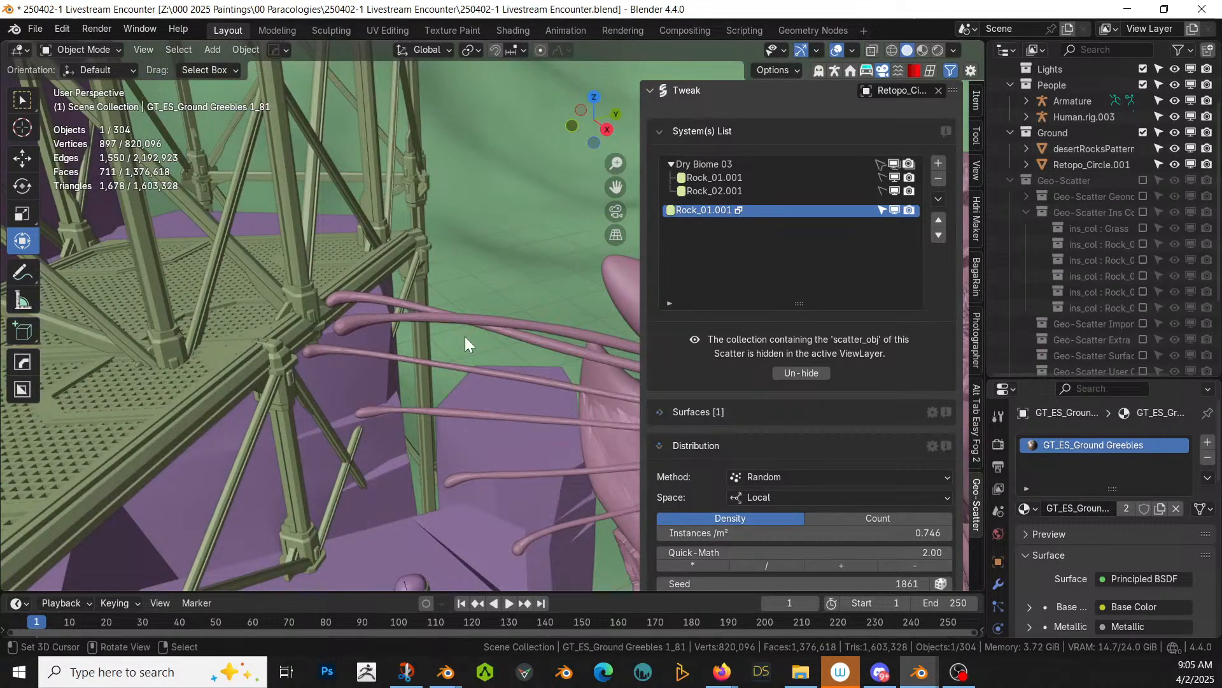
key(KP_Decimal)
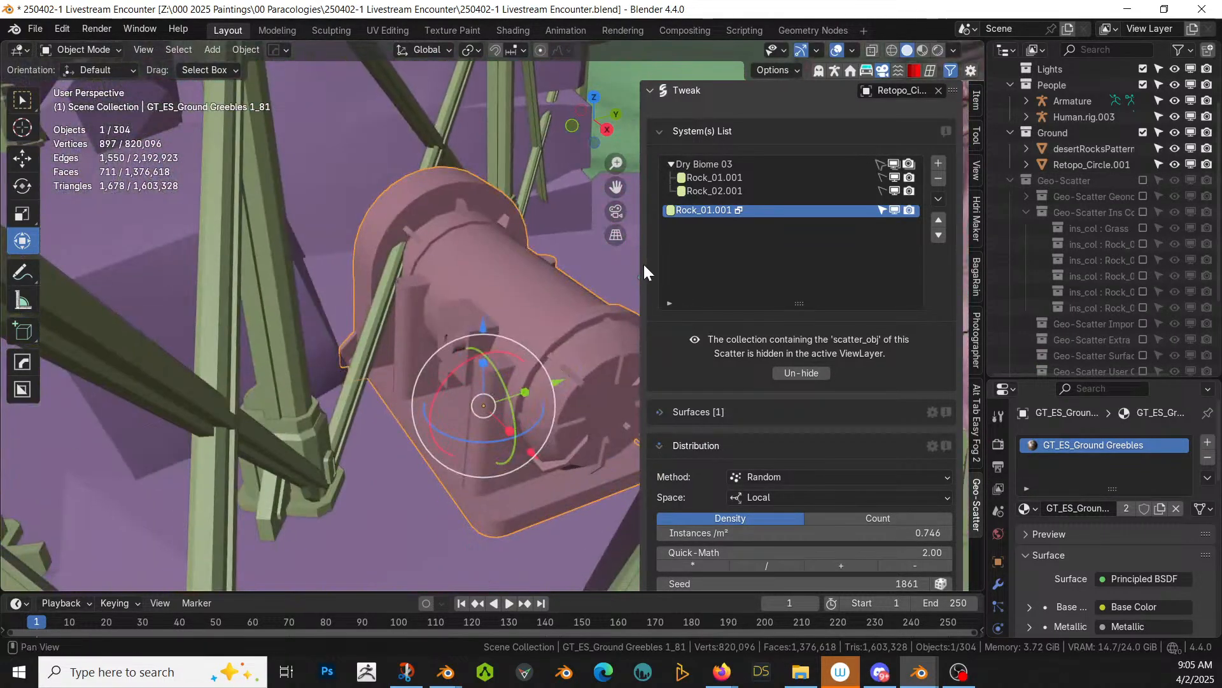
drag(644, 266, 780, 258)
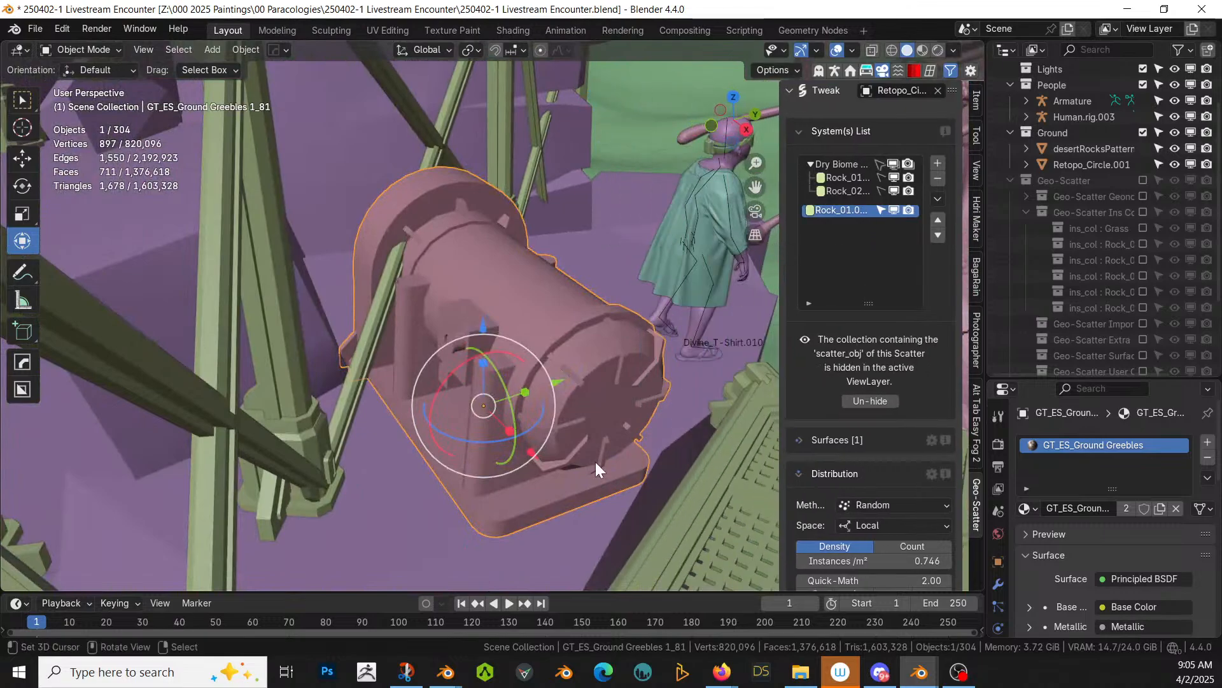
Step: Rotate the ground greeble on the rock between the scaffold platforms and shift it slightly
mouse_move(594, 461)
middle_down()
mouse_move(498, 564)
mouse_move(602, 441)
middle_up()
key(r)
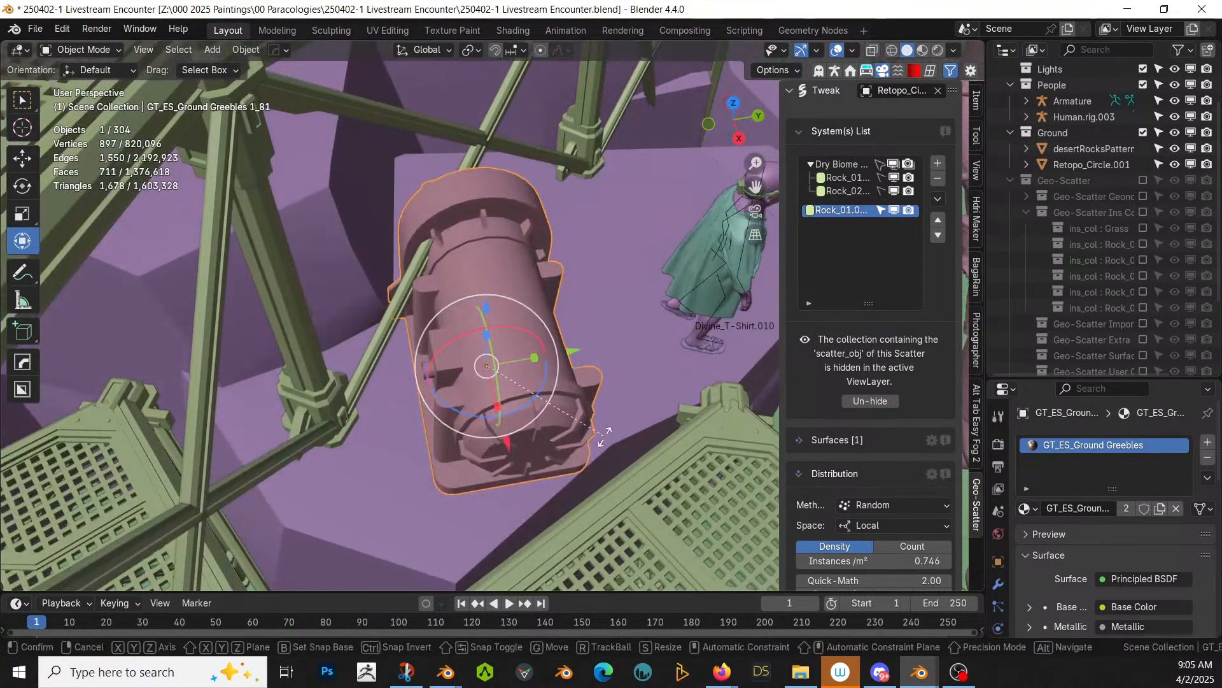
click(519, 465)
key(g)
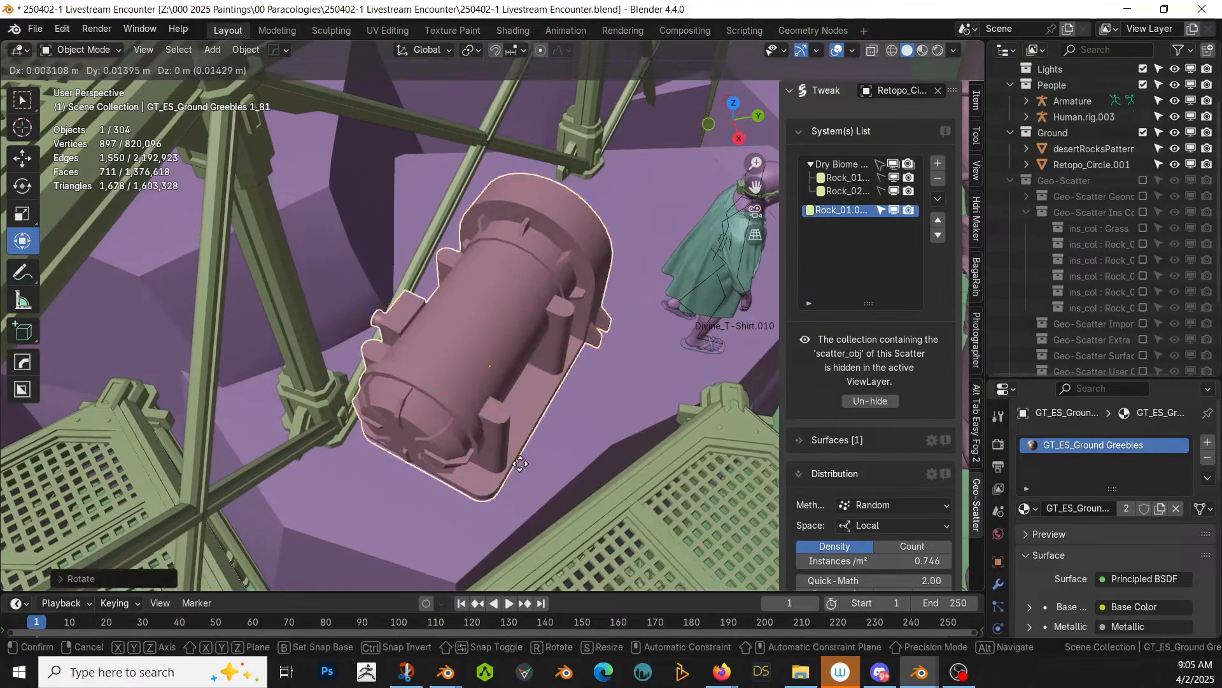
click(543, 463)
middle_drag(544, 463, 405, 355)
scroll(421, 394, up, 2)
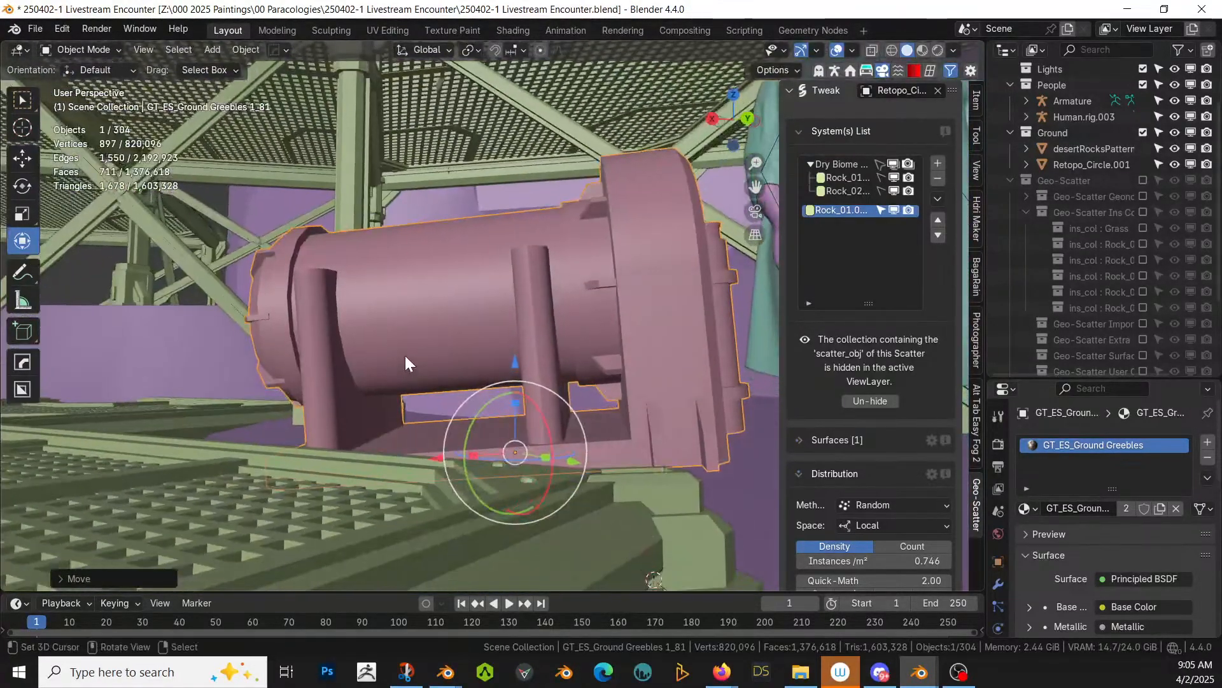
Step: Clear the greeble's rotation, then turn it in top view to run diagonally along the rock gap and reposition it there
key(alt+r)
middle_drag(498, 371, 610, 579)
key(KP_7)
key(r)
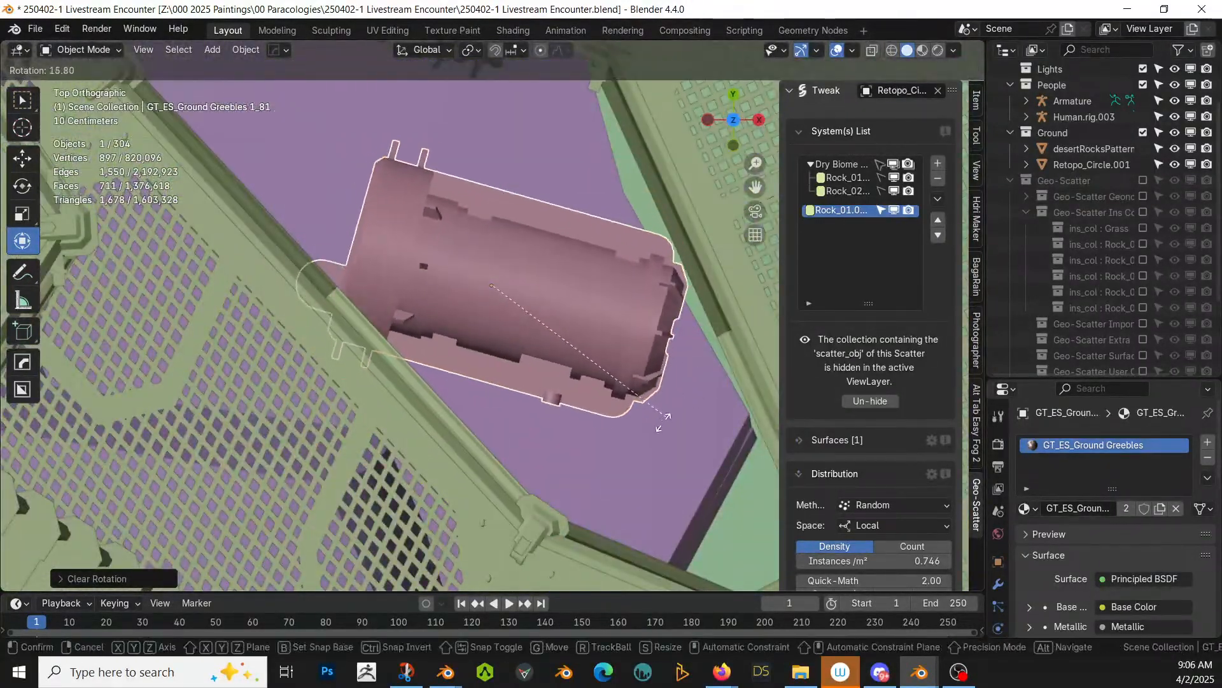
click(581, 513)
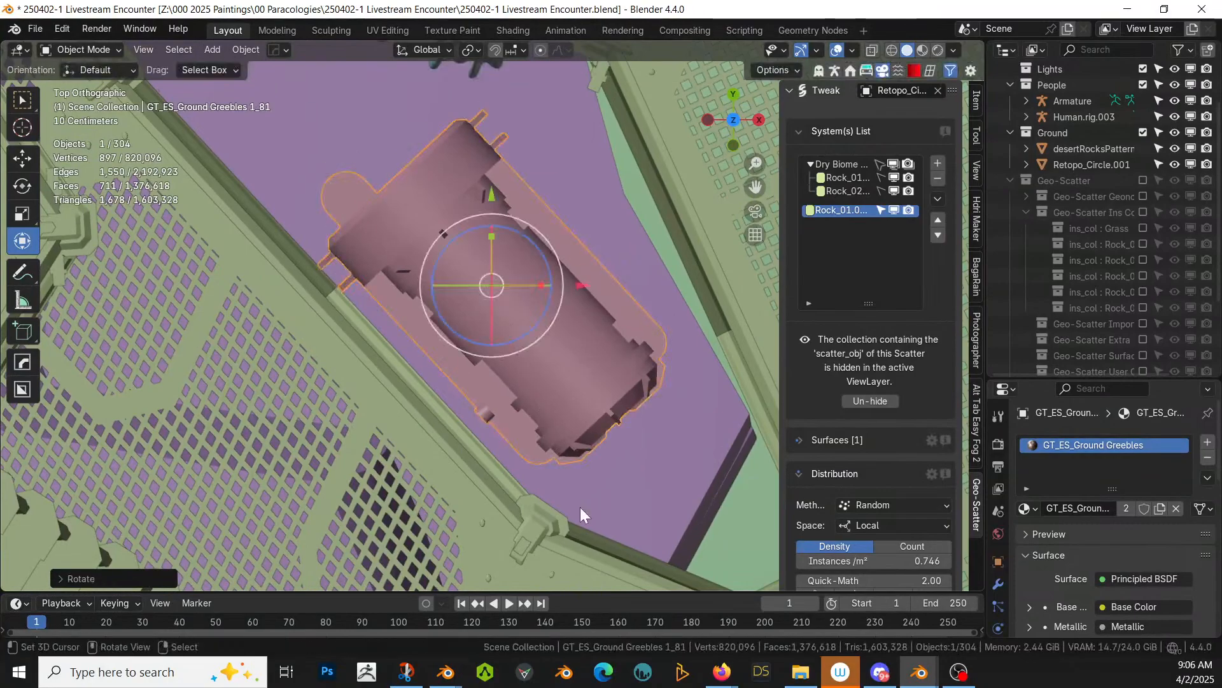
key(g)
click(592, 491)
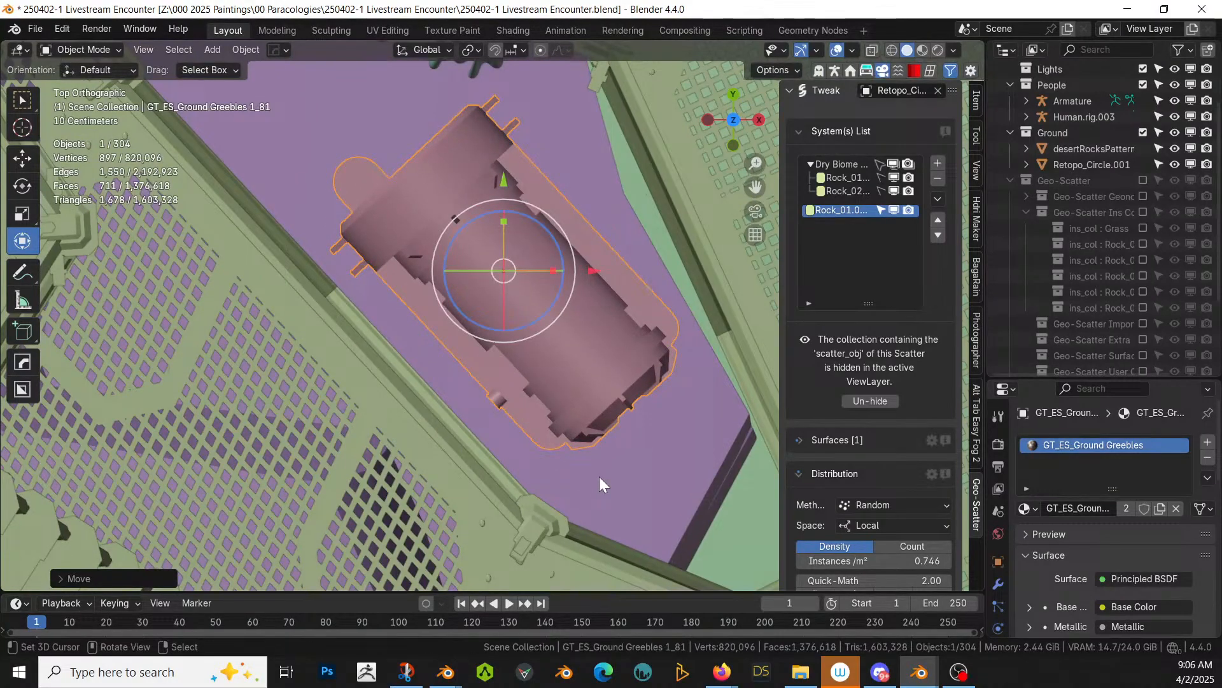
Step: Isolate the ground greeble in local view and open its mesh for editing, facing its underside
middle_drag(599, 477, 351, 306)
scroll(380, 285, up, 2)
key(KP_Divide)
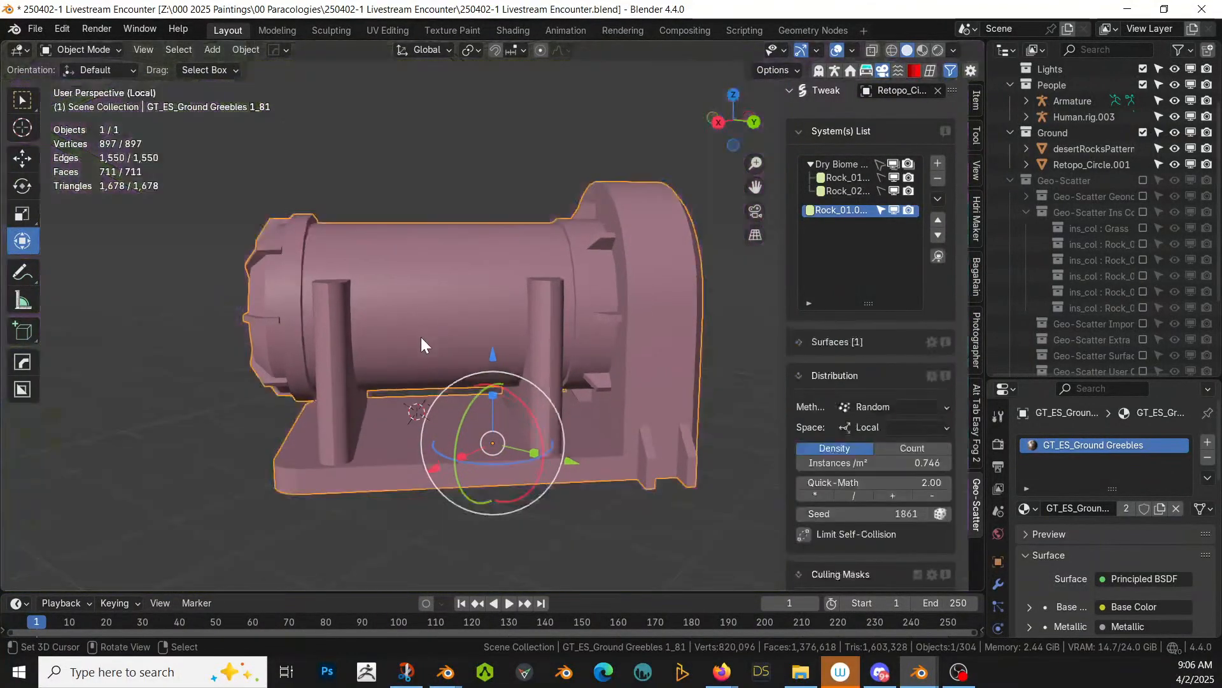
key(Tab)
middle_drag(422, 336, 497, 322)
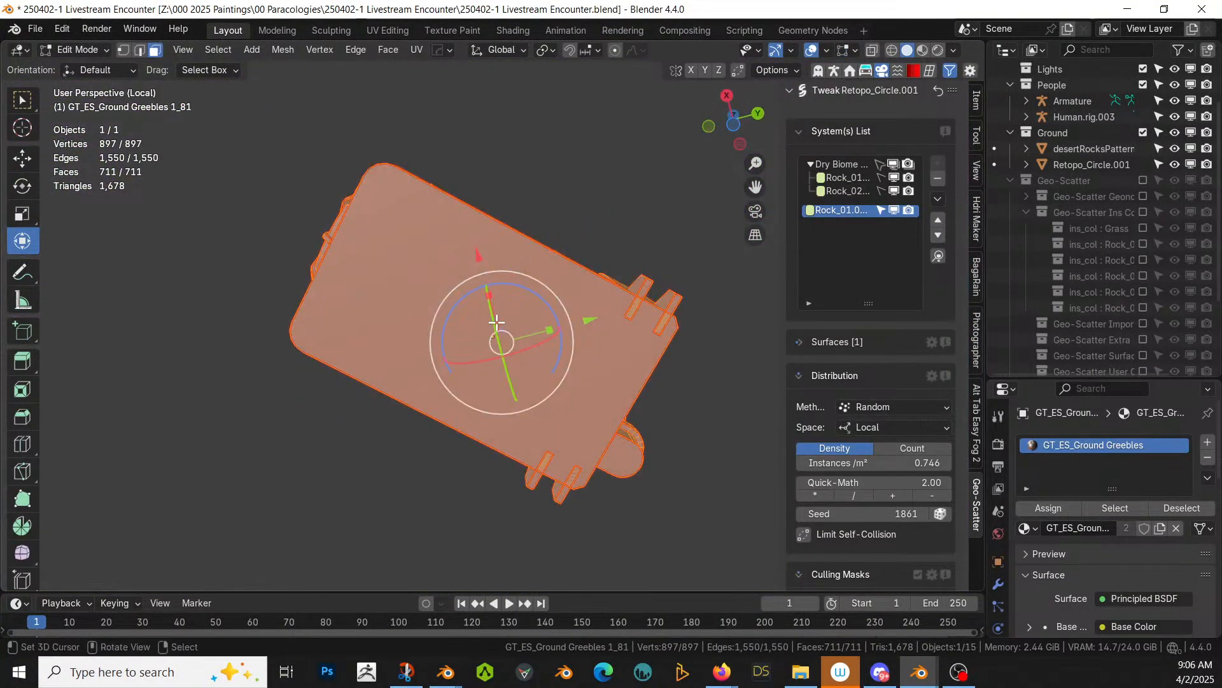
Step: Select the greeble's underside faces: base plate, four bracket ends and rounded housing end, then return to the full scene
click(542, 296)
shift+click(561, 493)
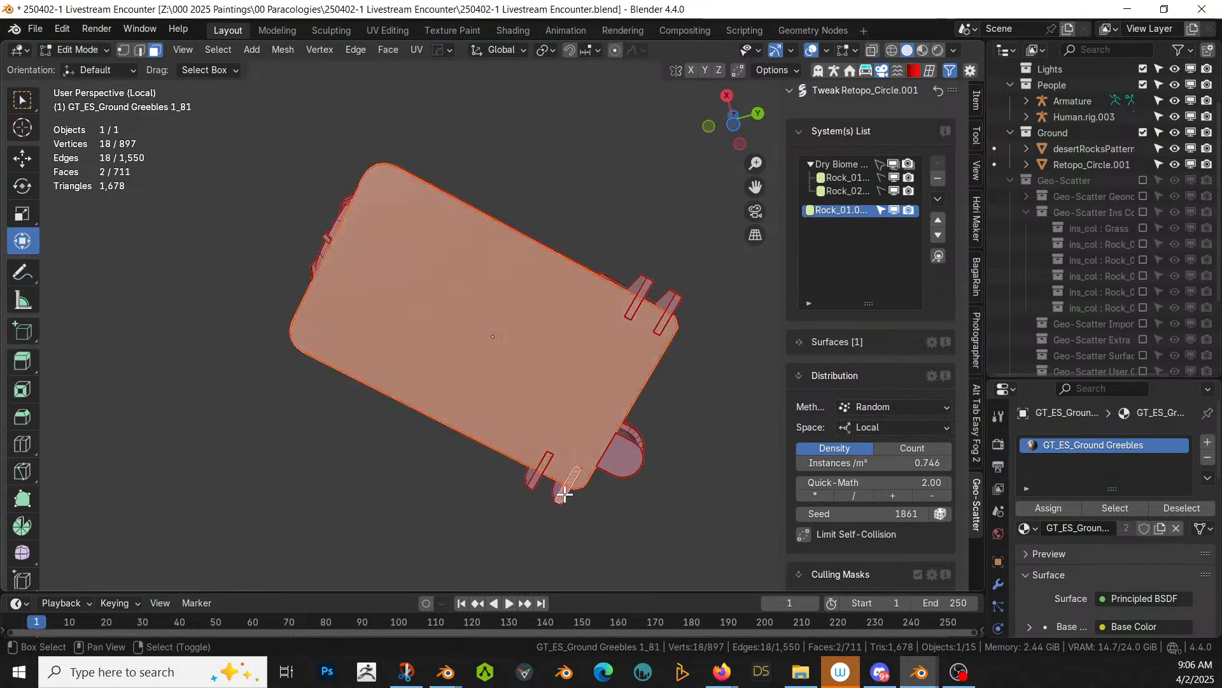
shift+click(532, 474)
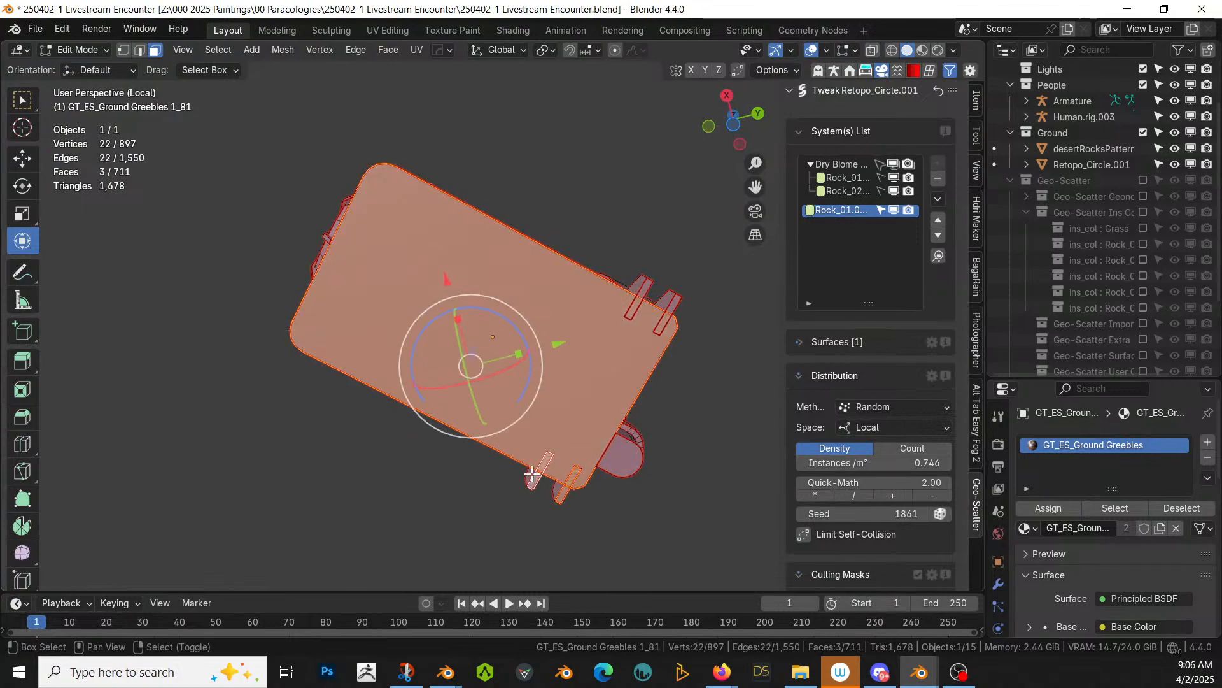
shift+click(668, 310)
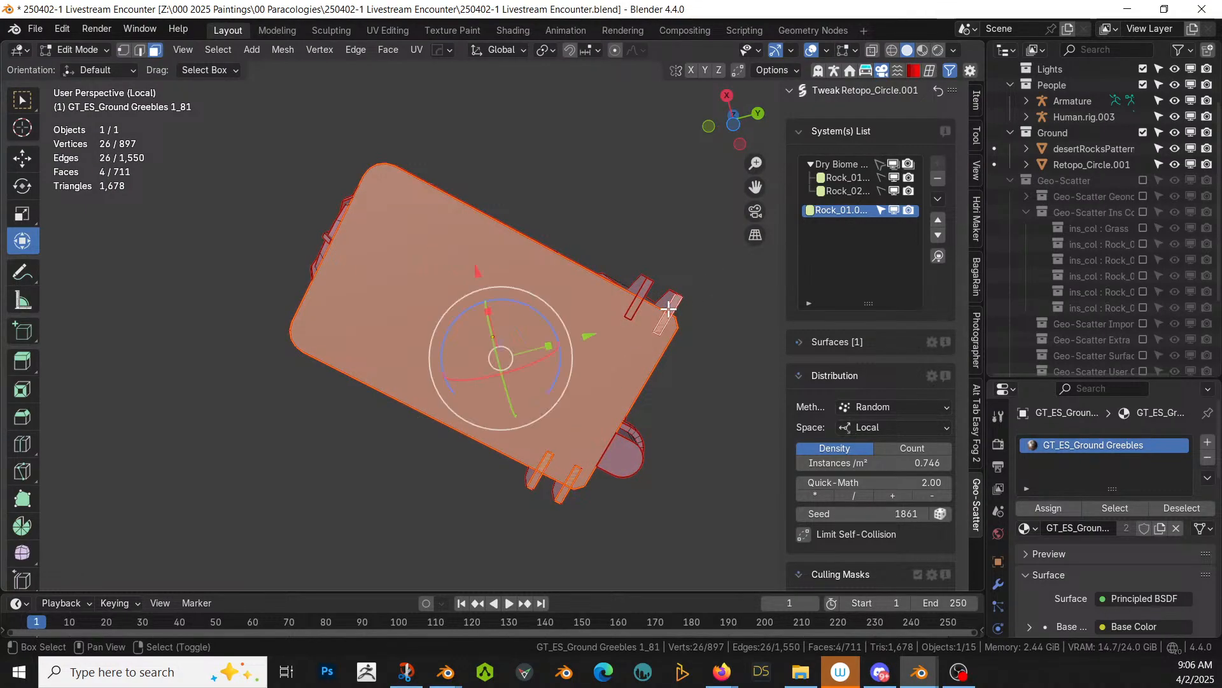
shift+click(645, 286)
shift+click(631, 449)
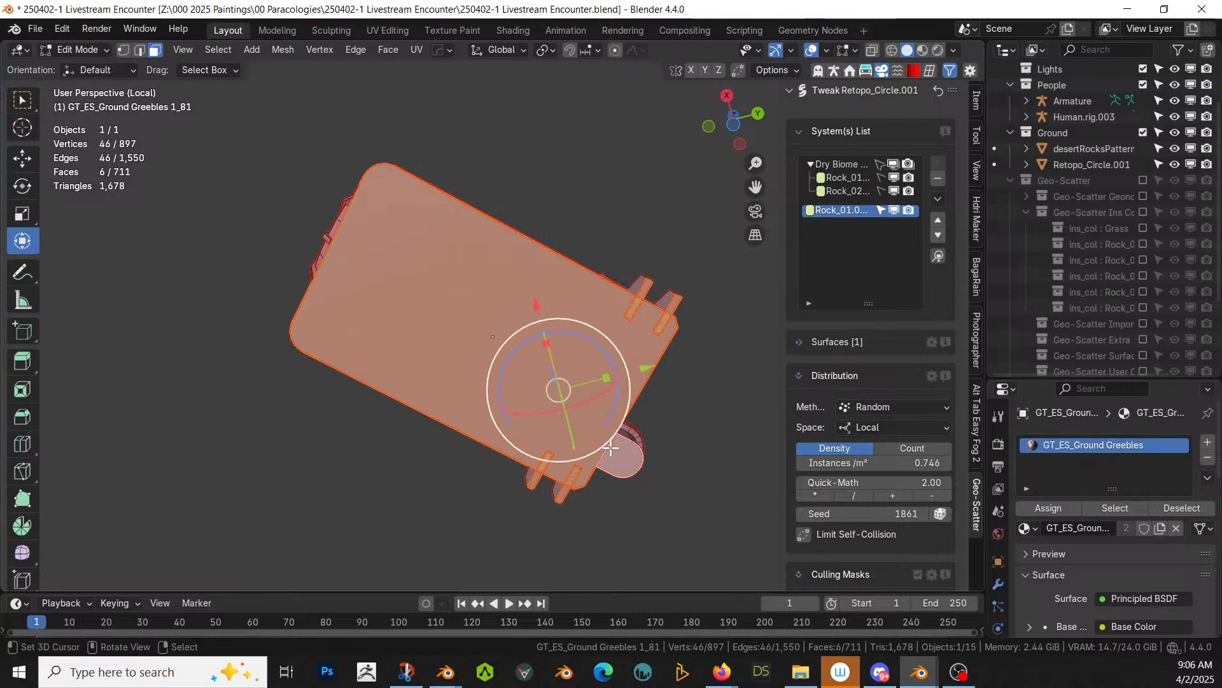
middle_drag(630, 449, 573, 68)
key(KP_Divide)
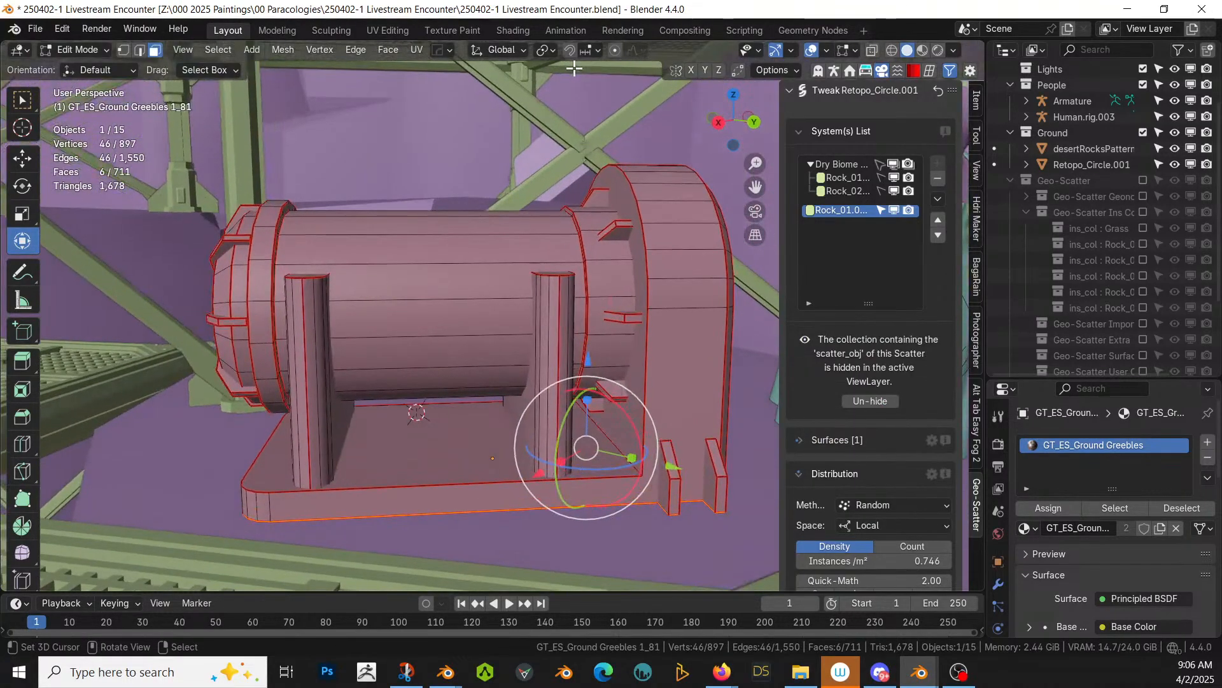
Step: Extrude the greeble's selected underside faces downward into the ground, then leave mesh editing and return to the camera view
key(e)
click(575, 132)
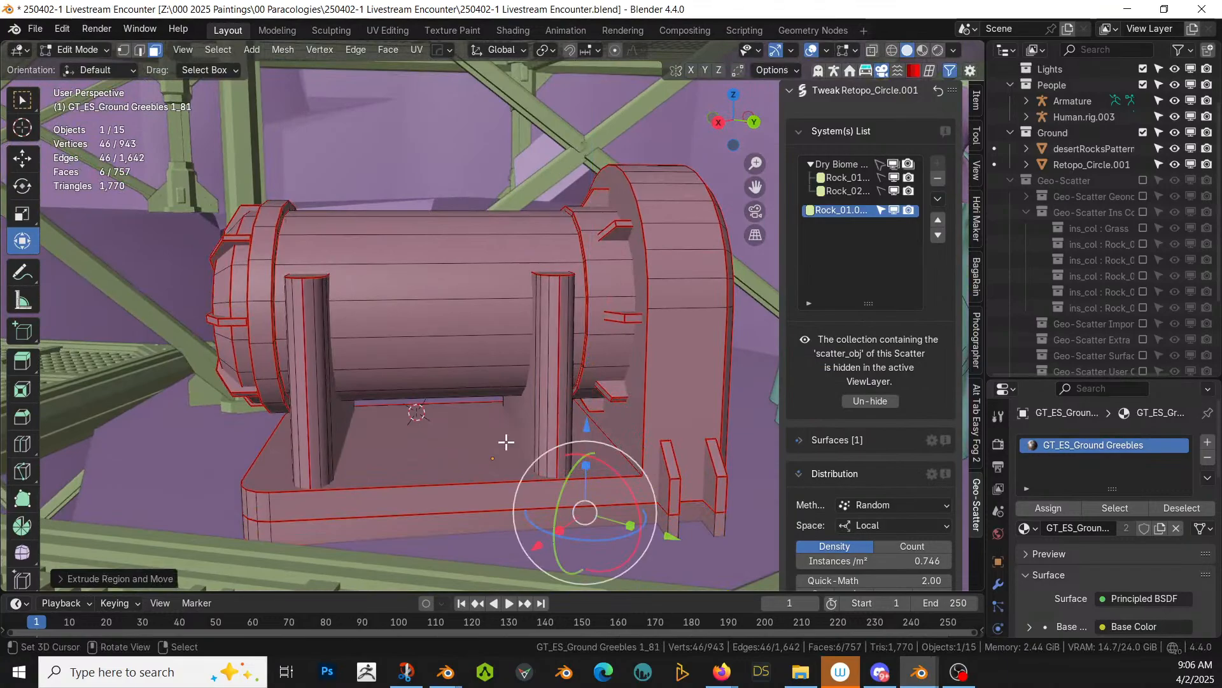
key(Tab)
key(KP_Divide)
middle_drag(506, 442, 558, 482)
key(KP_0)
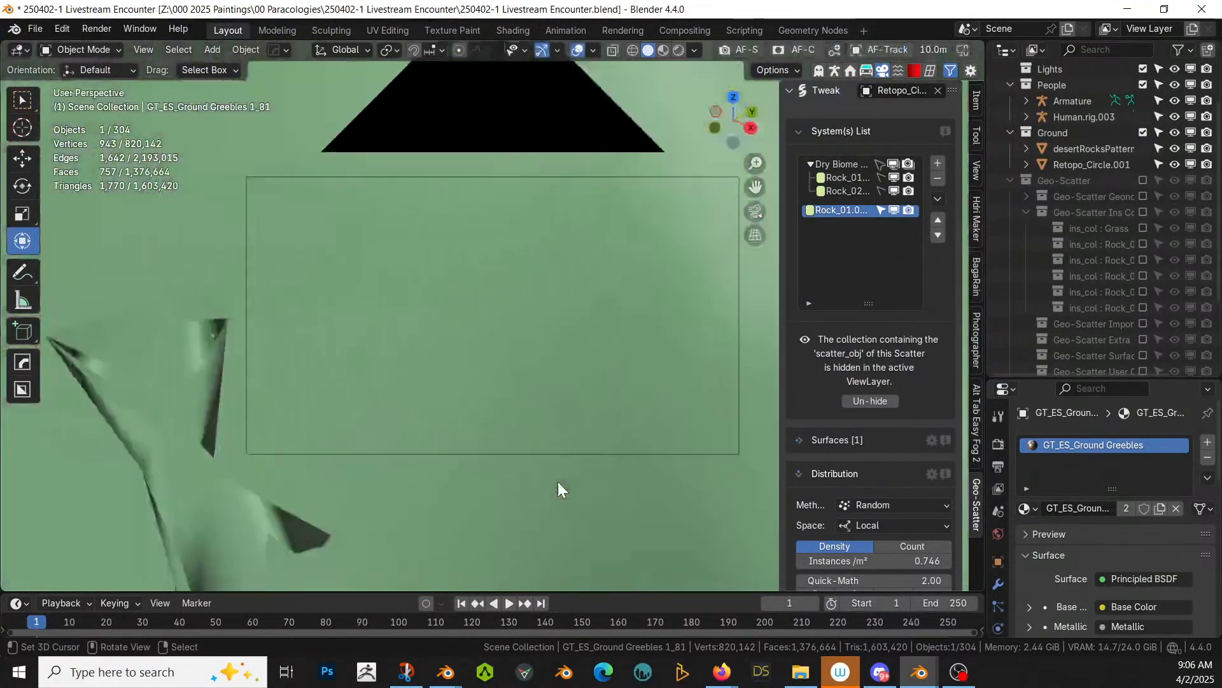
key(KP_0)
shift+middle_drag(503, 517, 205, 483)
scroll(205, 483, down, 4)
key(KP_0)
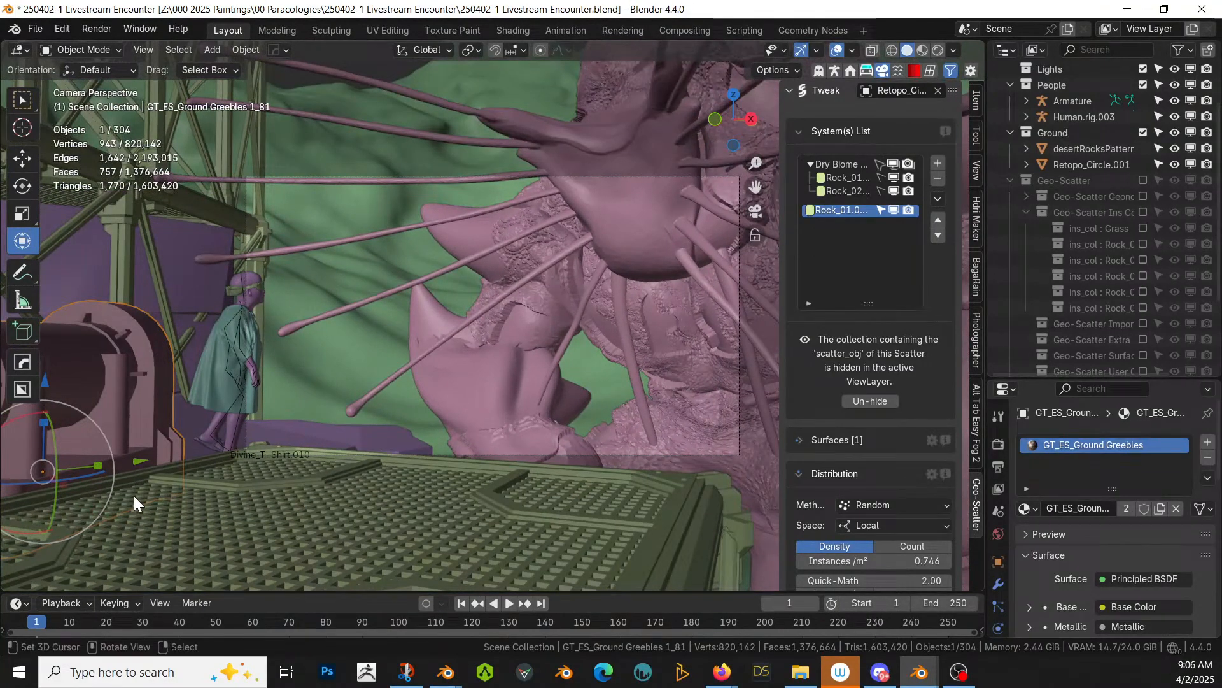
Step: Apply the Alexa 65 camera, Cooke 50mm anamorphic lens and 2 39:1 50 resolution presets to the scene camera
click(978, 323)
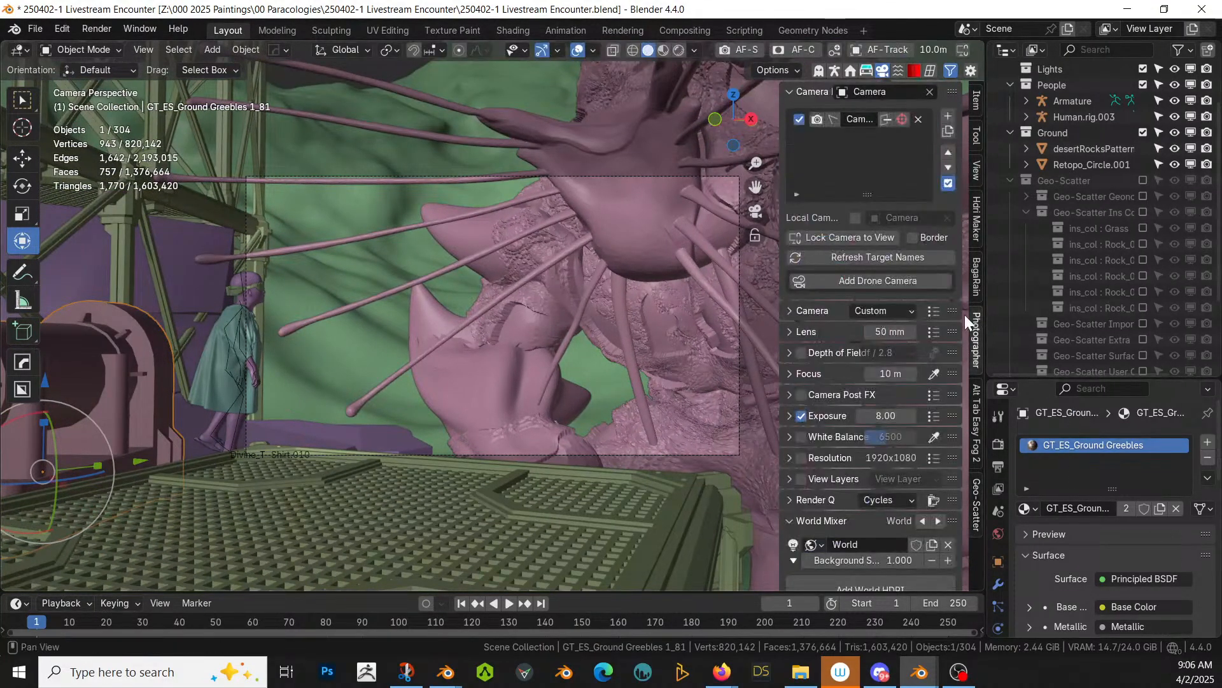
click(932, 310)
click(927, 156)
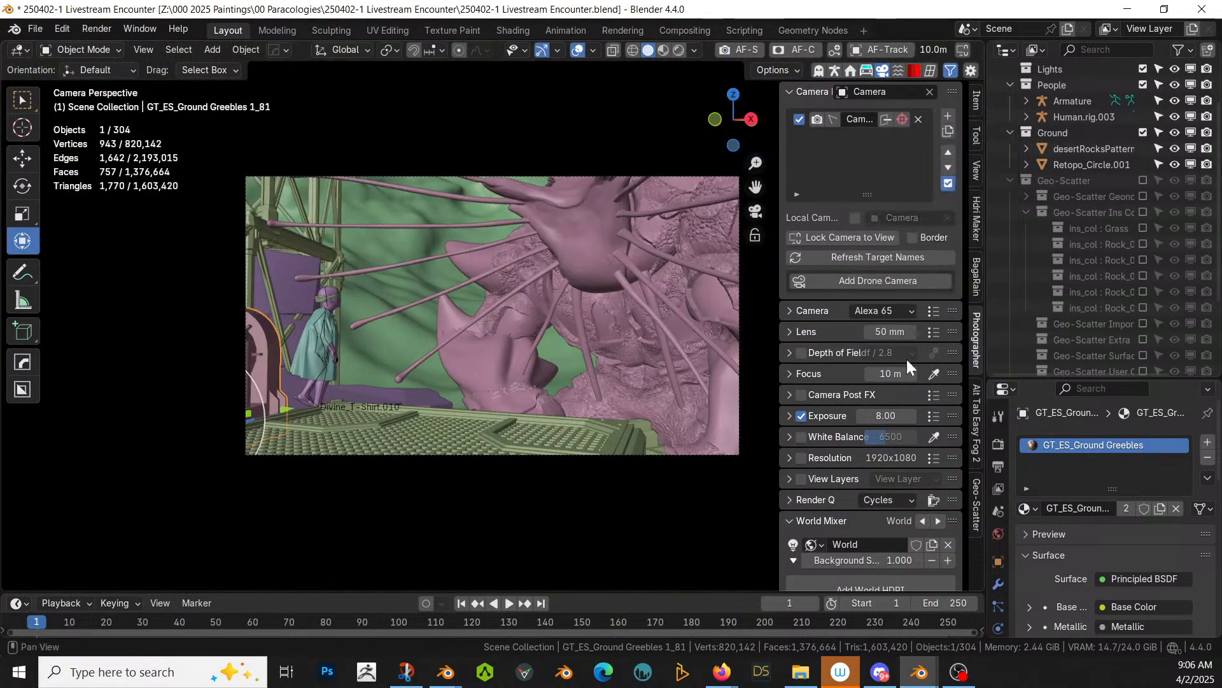
click(933, 331)
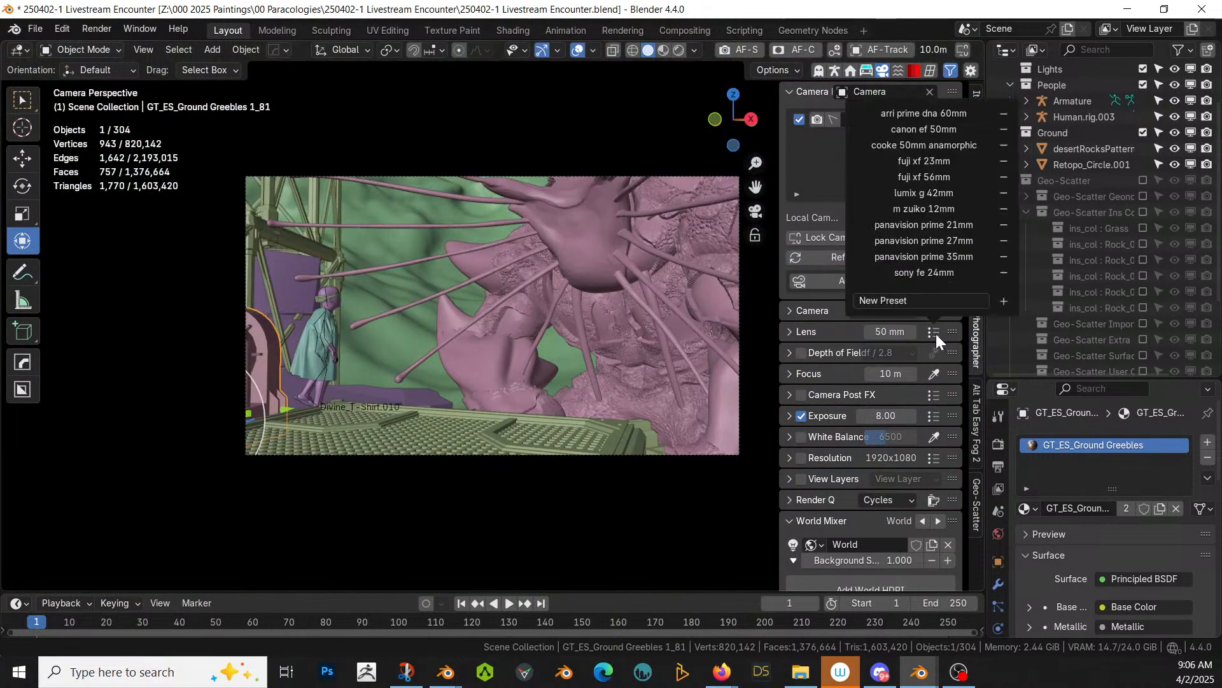
click(938, 144)
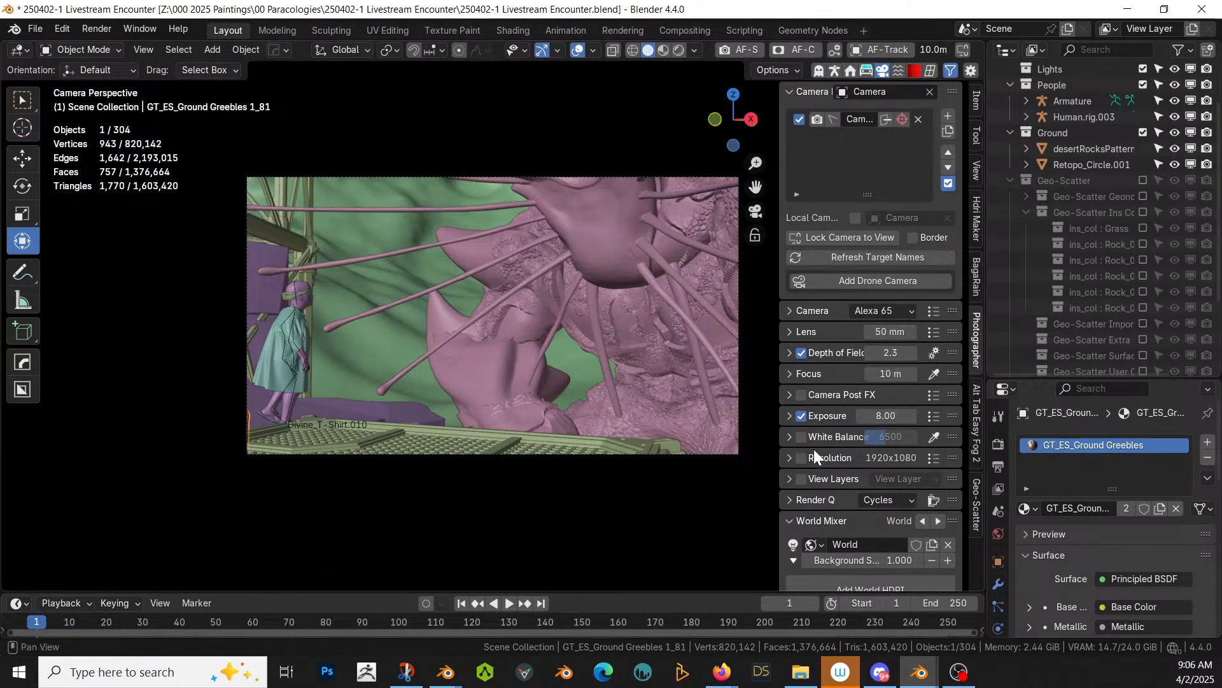
click(937, 457)
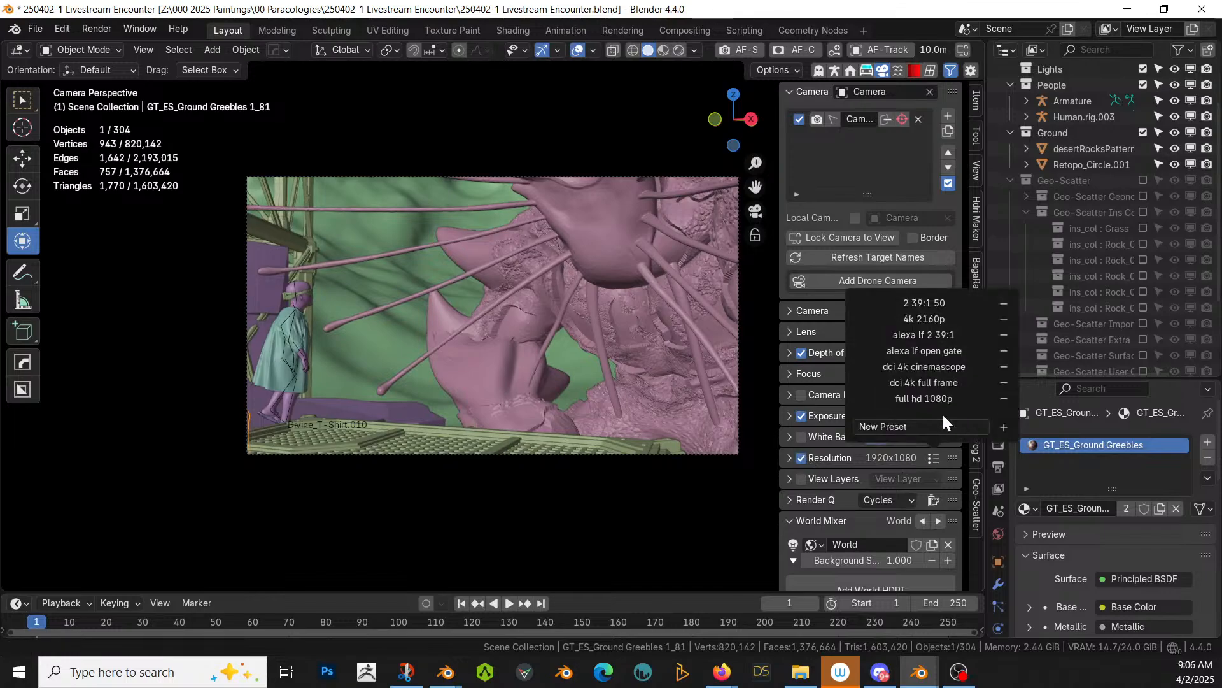
click(954, 302)
Step: Reframe the shot by walking the camera backward, sideways and lower, and set its focus on the creature's central body
scroll(475, 327, down, 2)
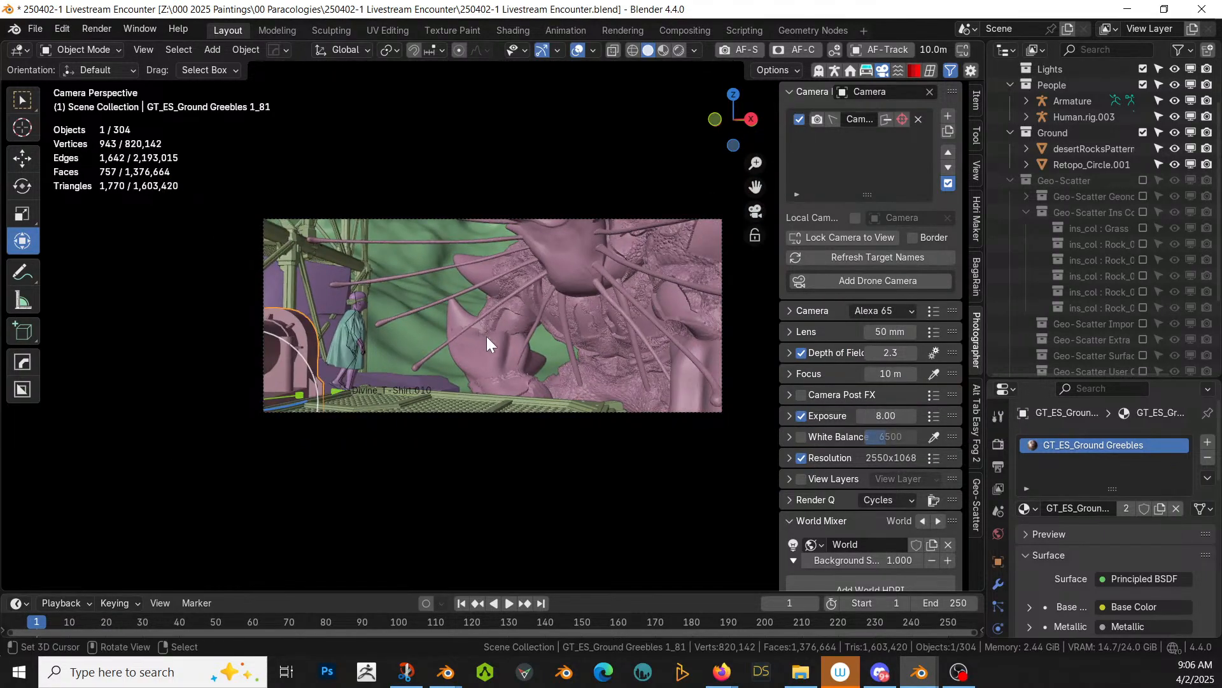
key(shift+grave)
key(d)
key(s)
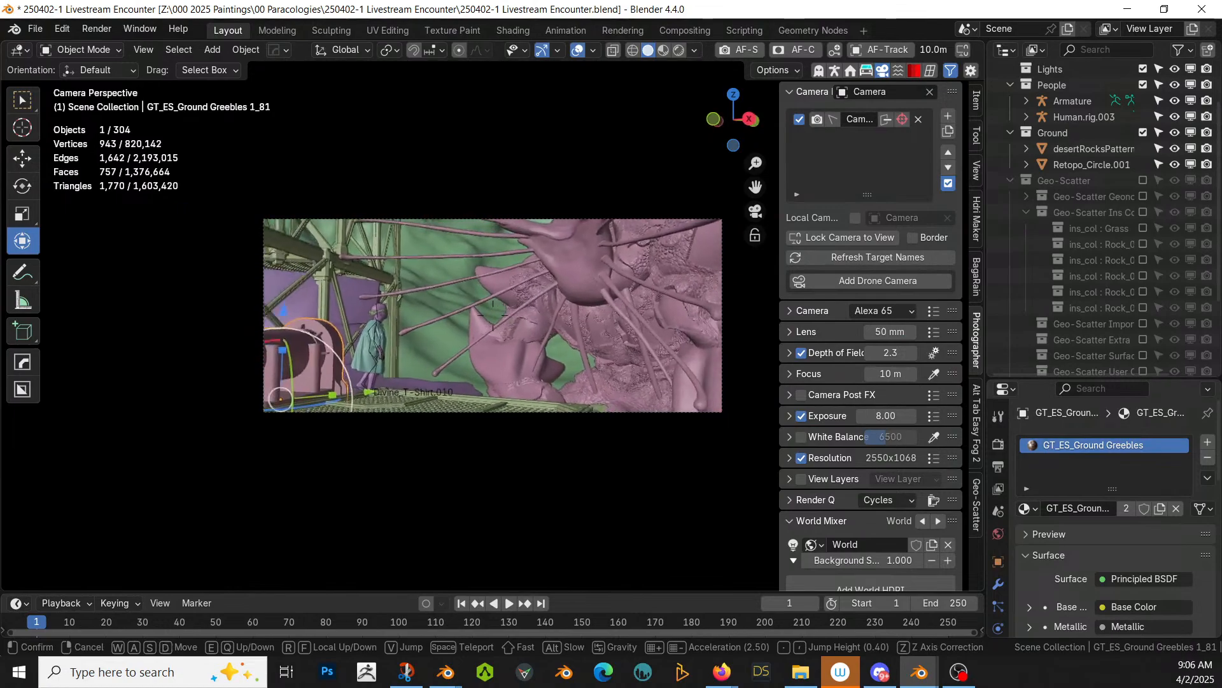
key(q)
key(q)
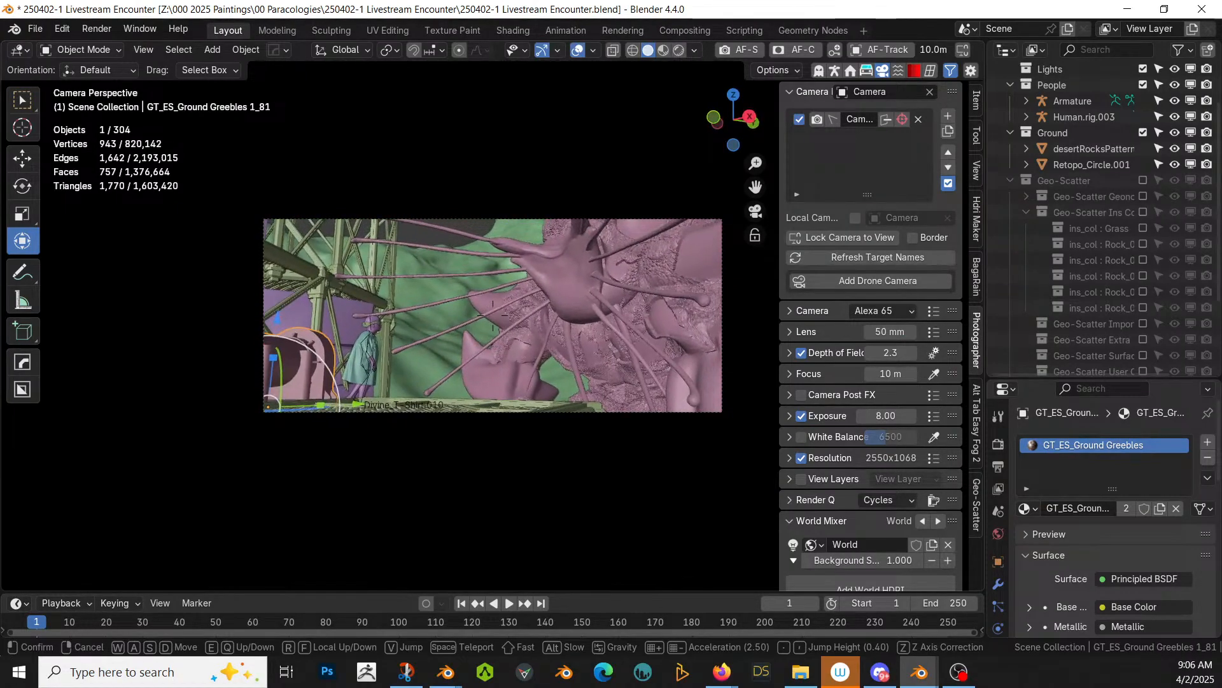
click(494, 314)
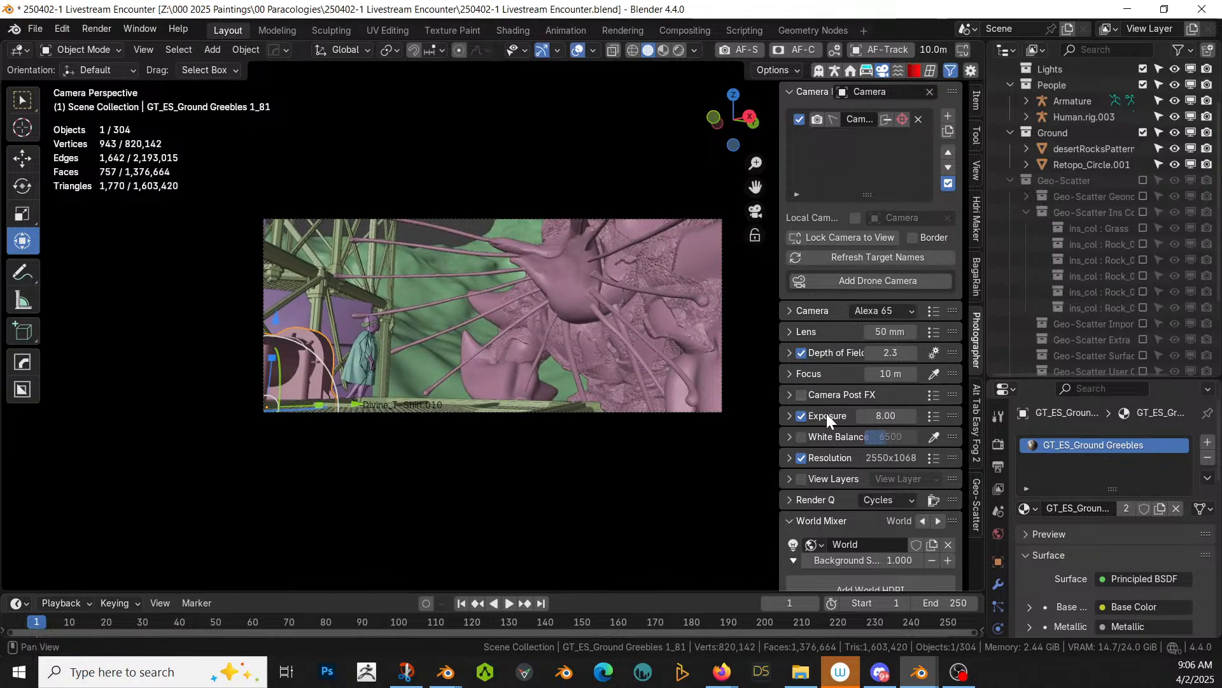
click(934, 373)
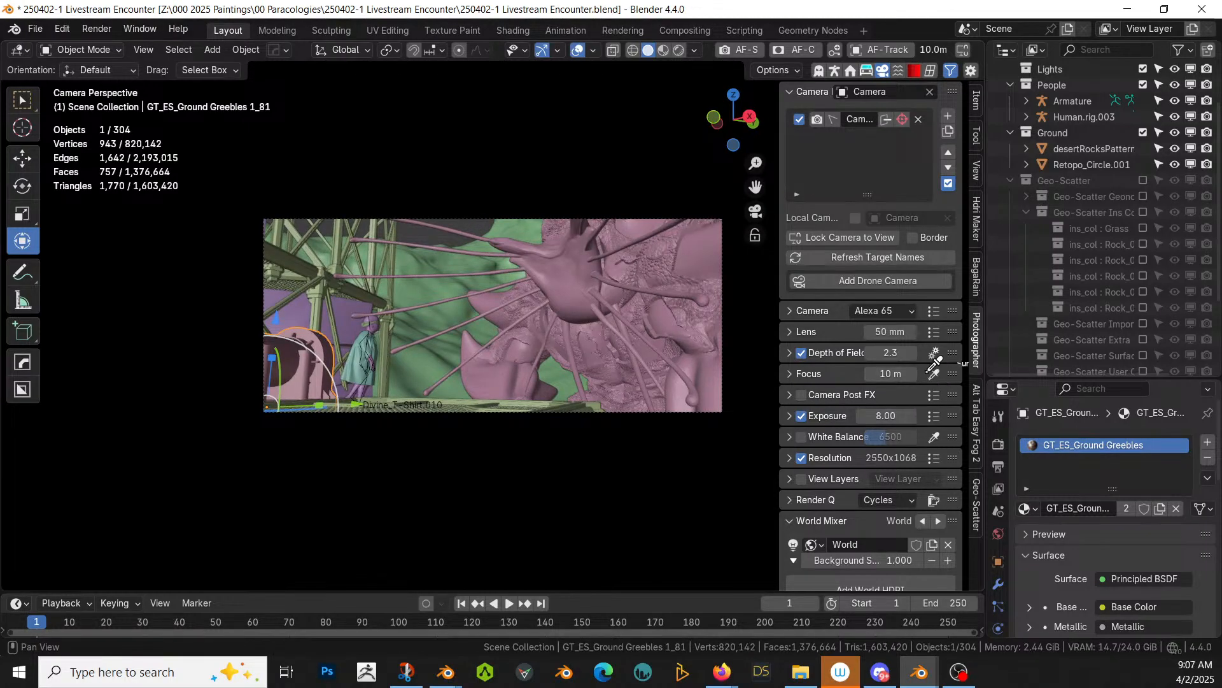
click(564, 293)
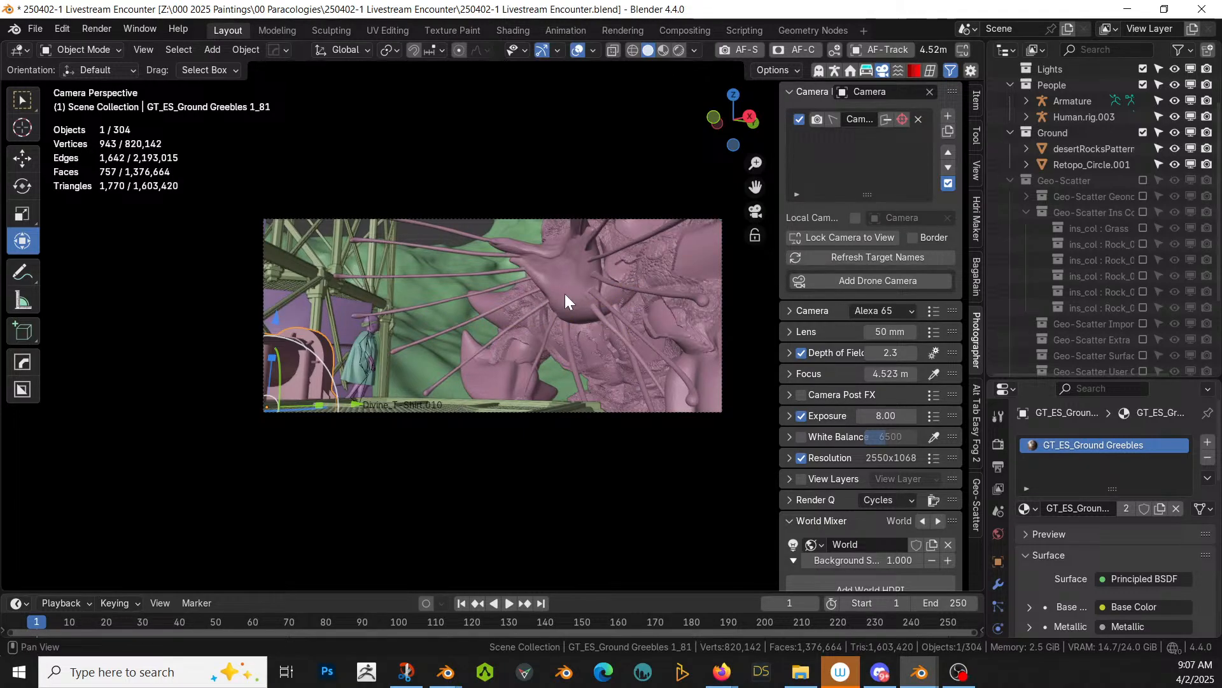
Step: Start an HDRi Maker background import and open the jpg folder of mattePaint_hdri_seq070_2000px in HDRI Images
click(978, 210)
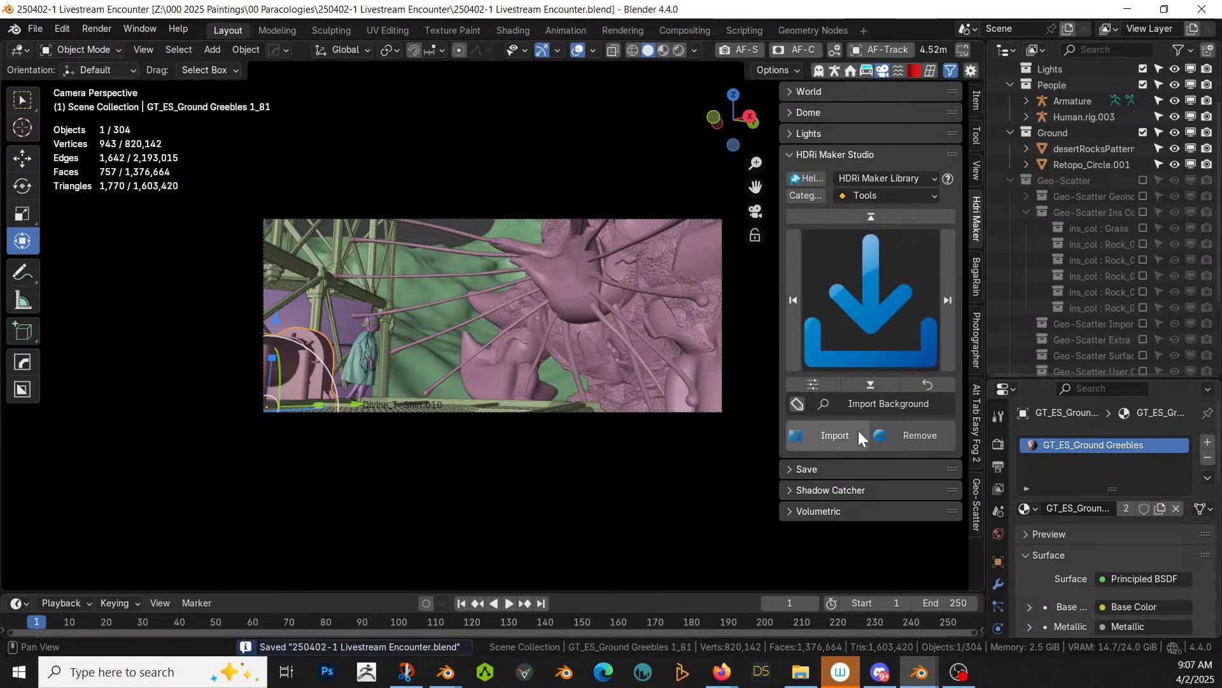
click(817, 440)
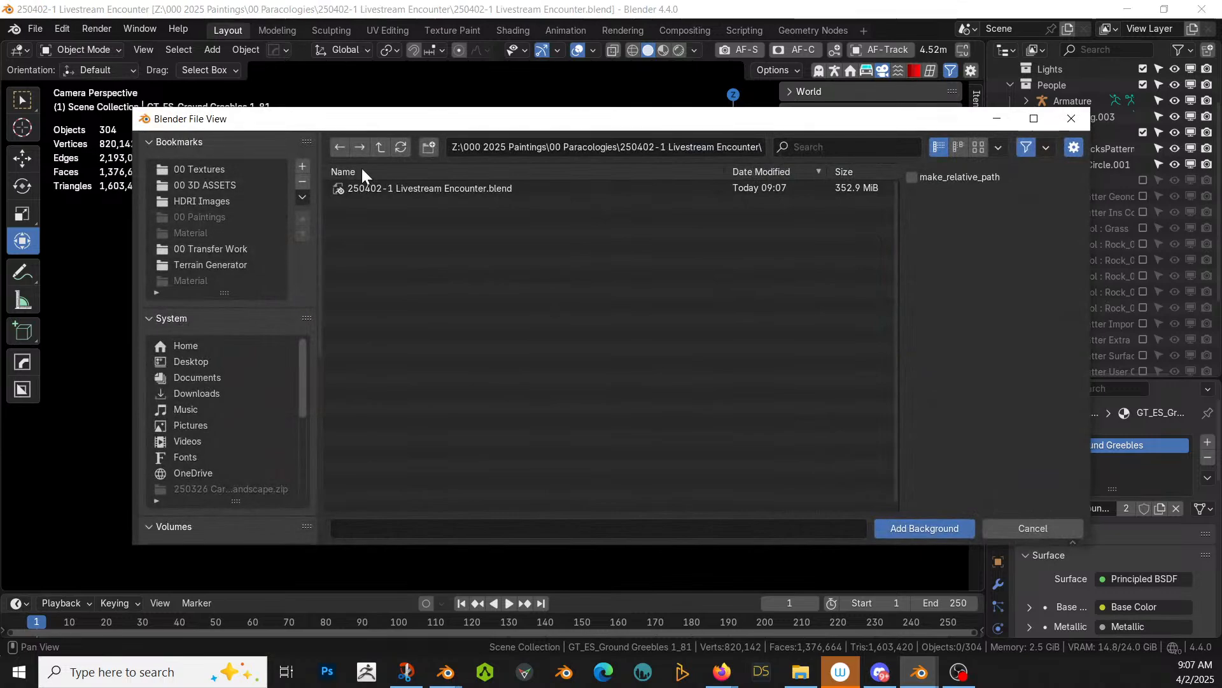
click(210, 200)
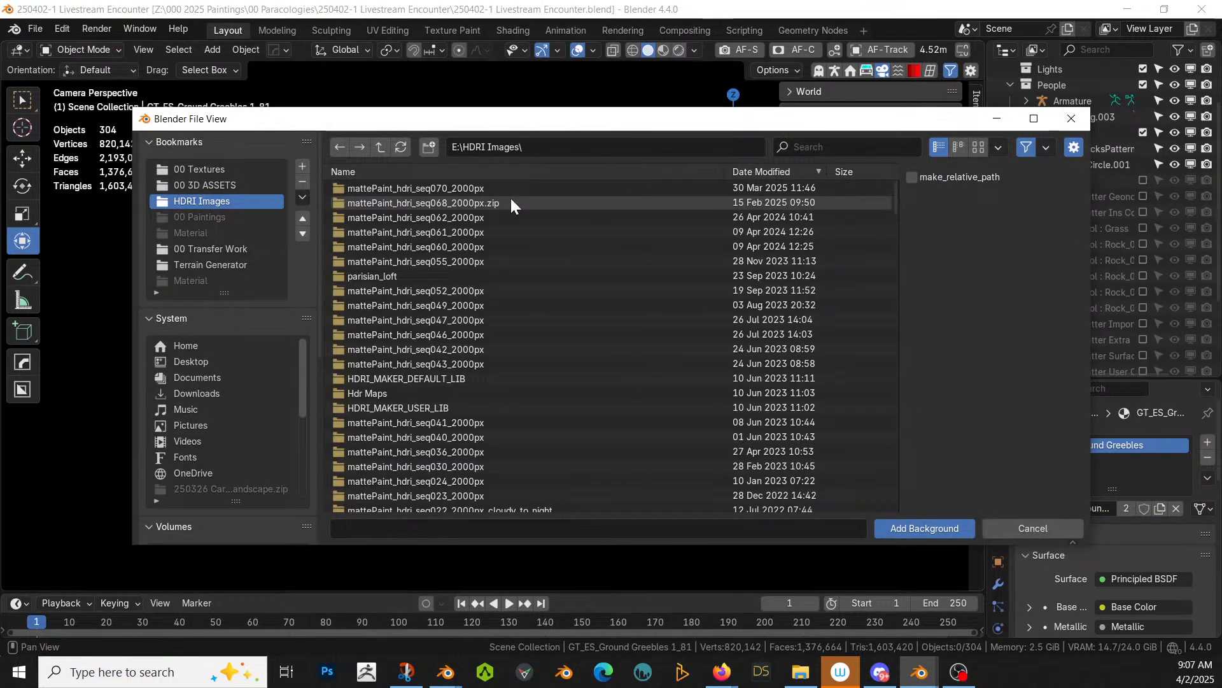
double_click(449, 188)
double_click(352, 187)
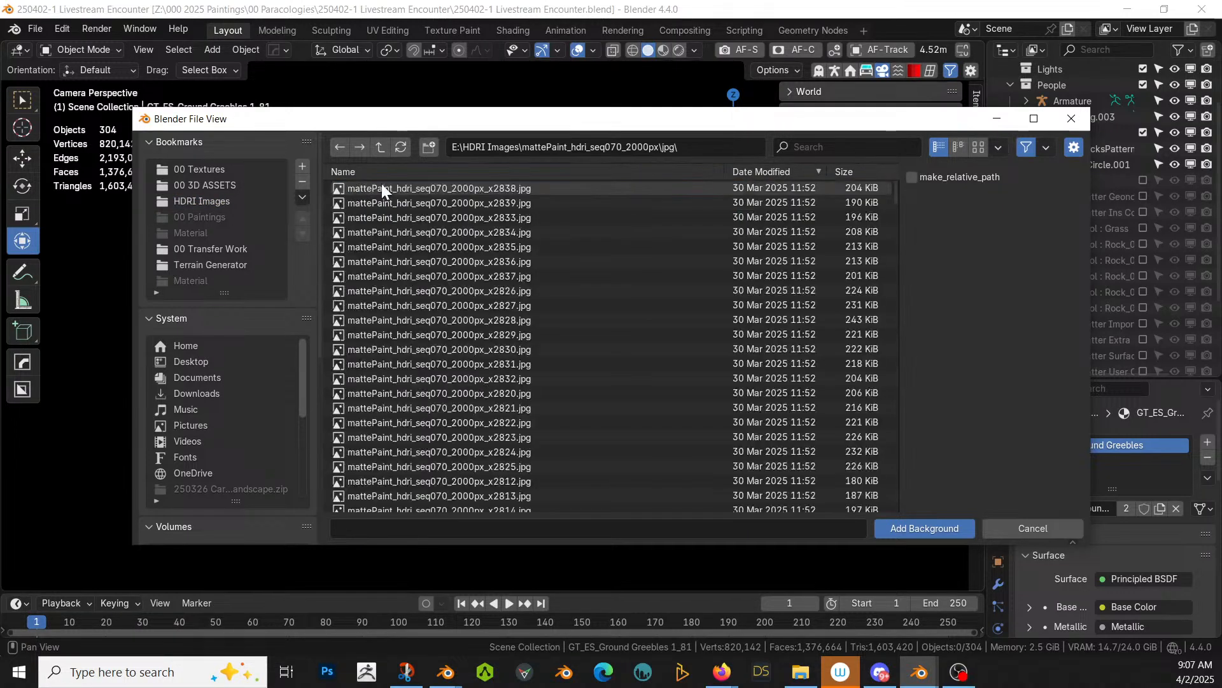
Step: Browse the sky previews as thumbnails and pick mattePaint_hdri_seq070_2000px_x1462.jpg, a blue sky with scattered clouds
click(977, 150)
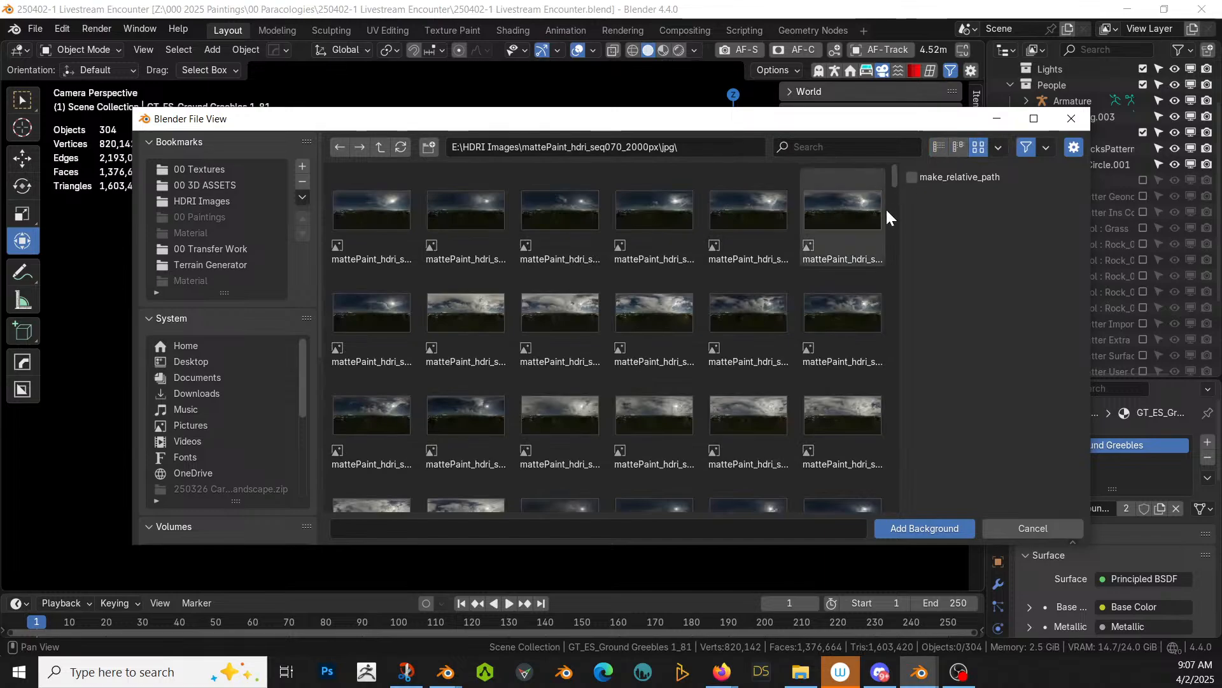
scroll(885, 280, down, 3)
scroll(884, 296, down, 5)
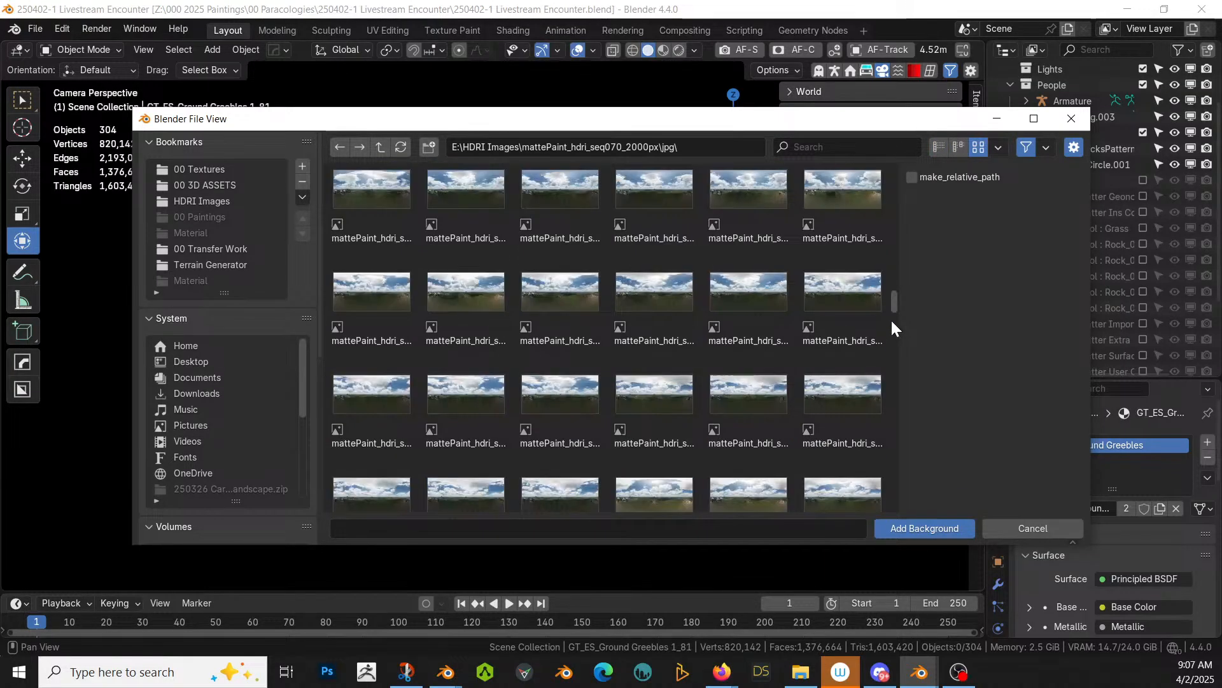
scroll(907, 352, down, 3)
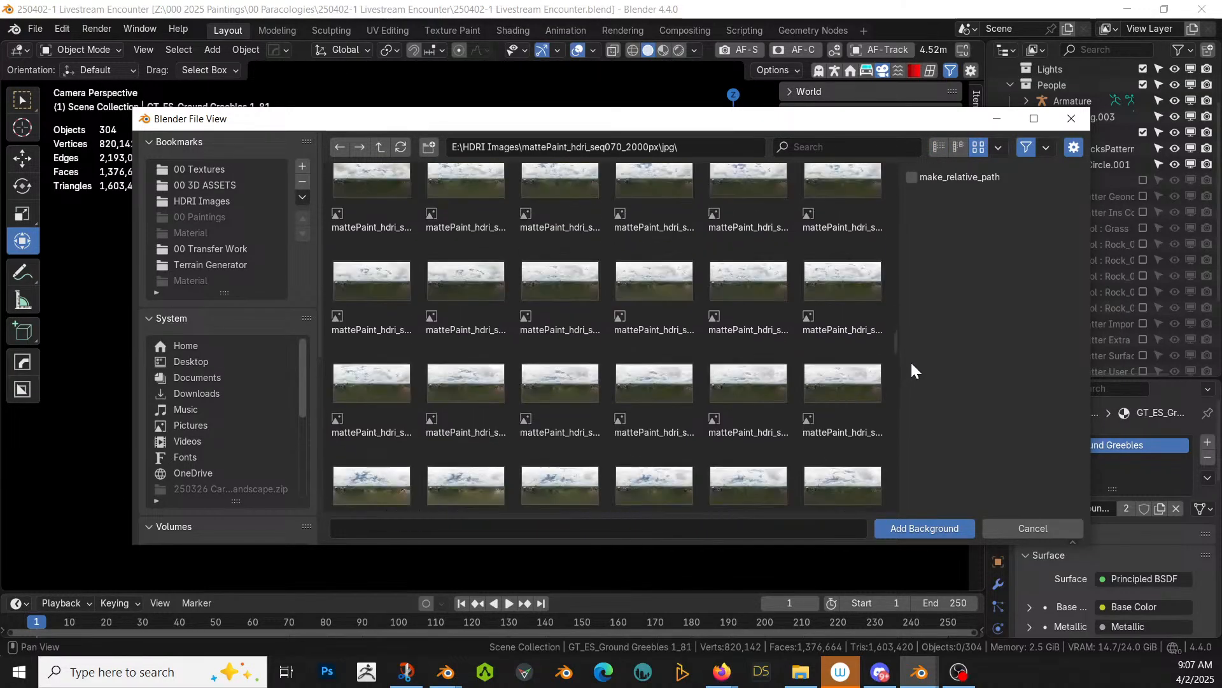
scroll(911, 388, down, 4)
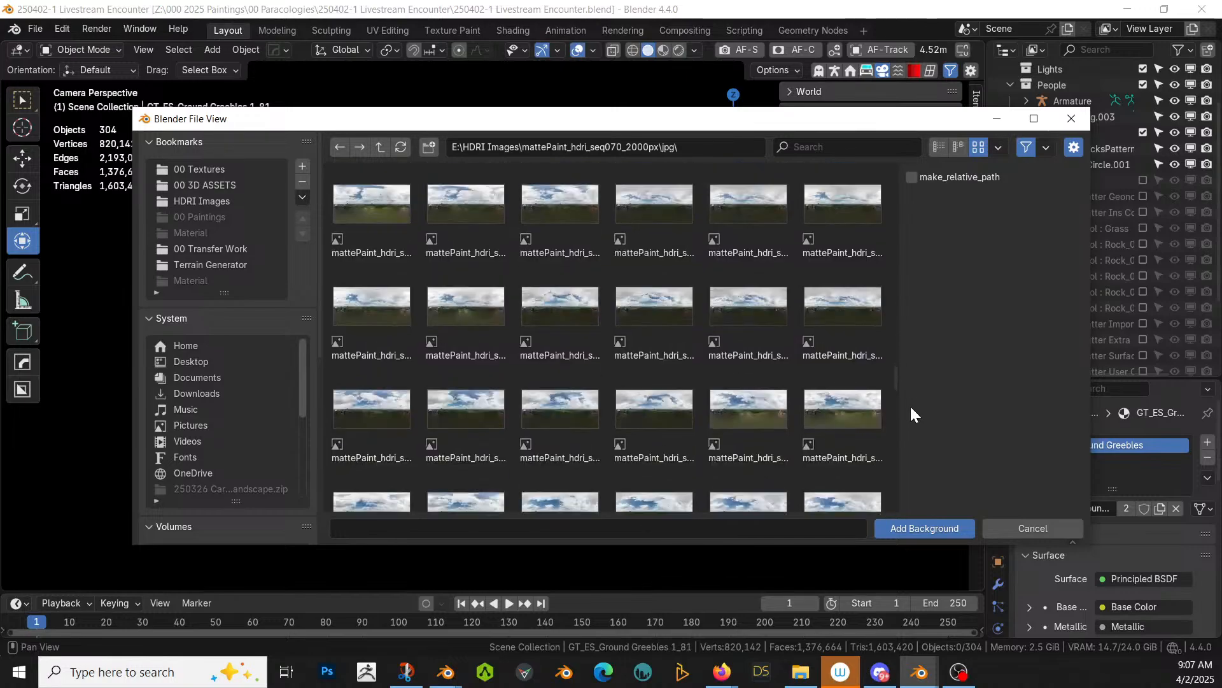
scroll(907, 421, down, 3)
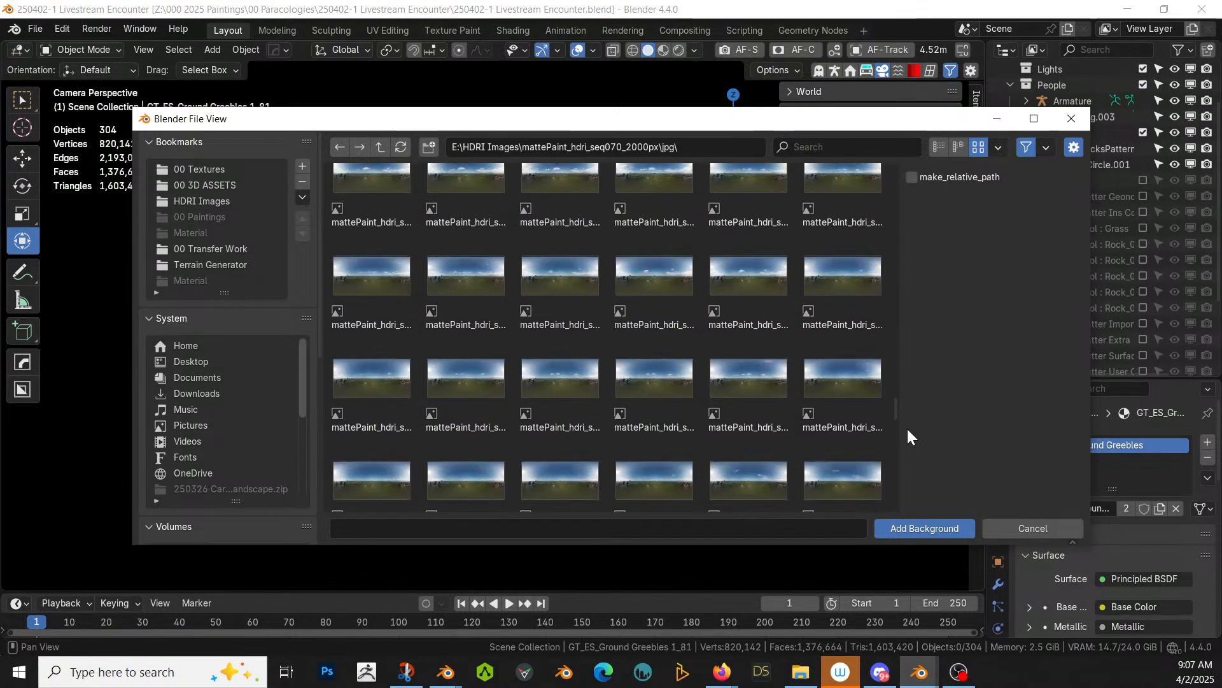
scroll(906, 426, up, 2)
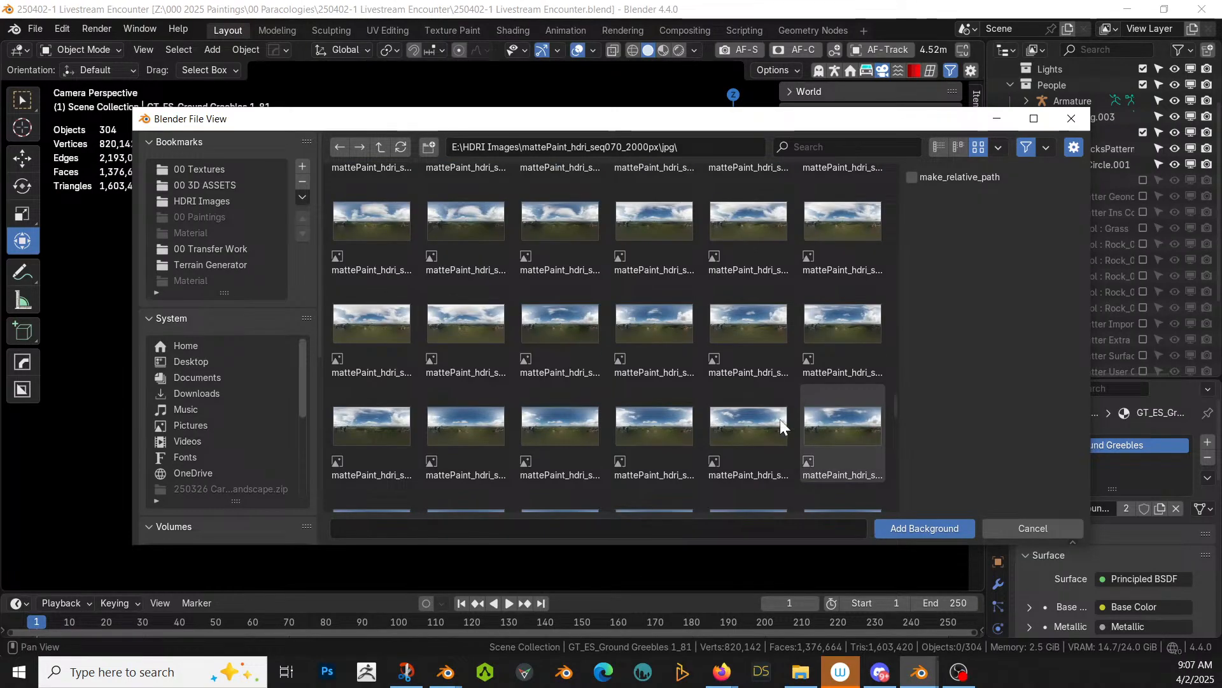
click(639, 426)
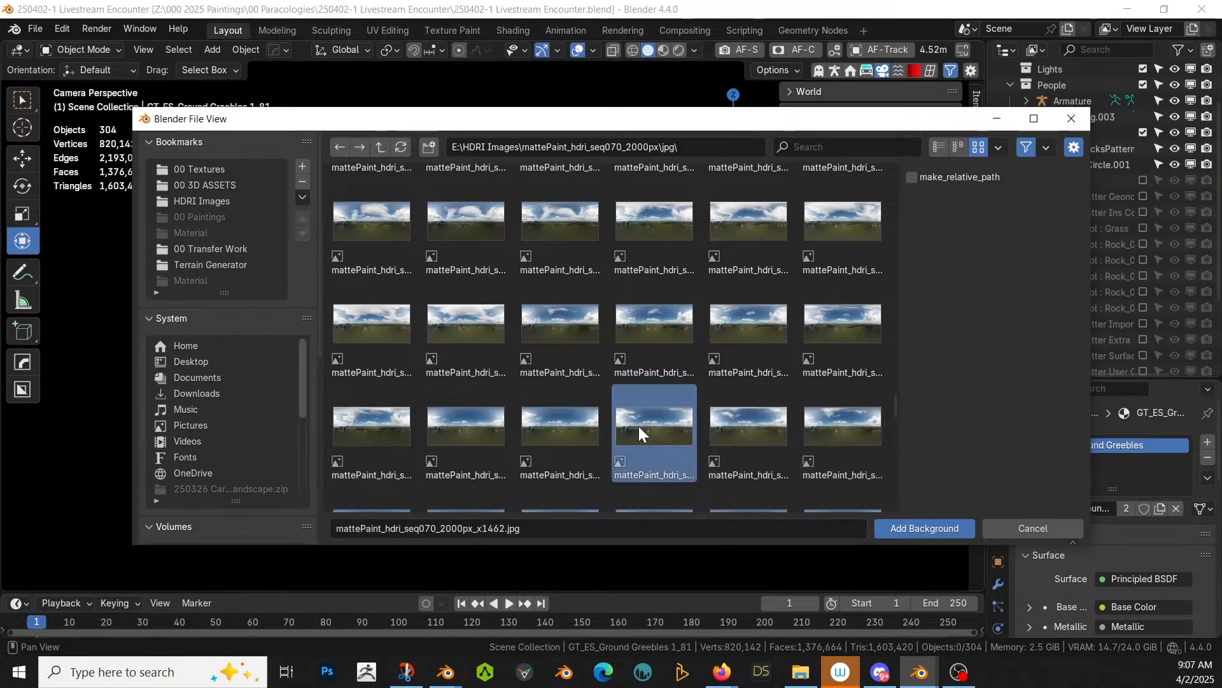
Step: Find the matching 1462 file in the sequence's exr folder and add mattePaint_hdri_seq070_2000px_x1462.exr as the background
click(937, 149)
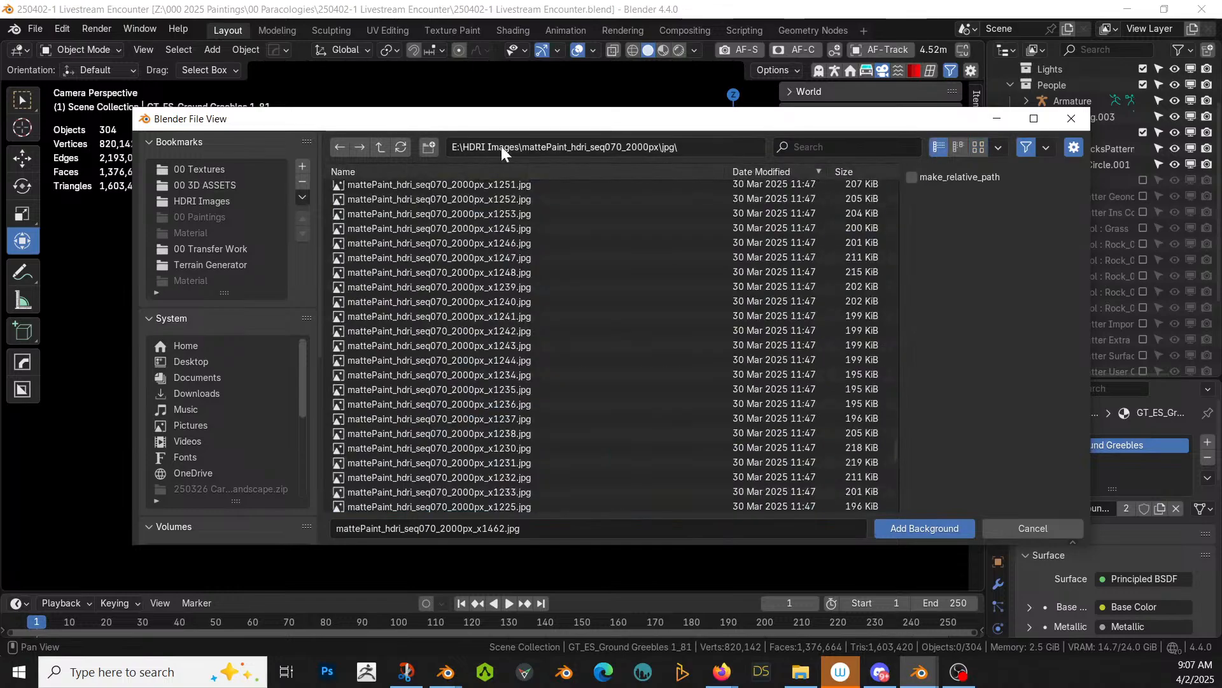
click(382, 144)
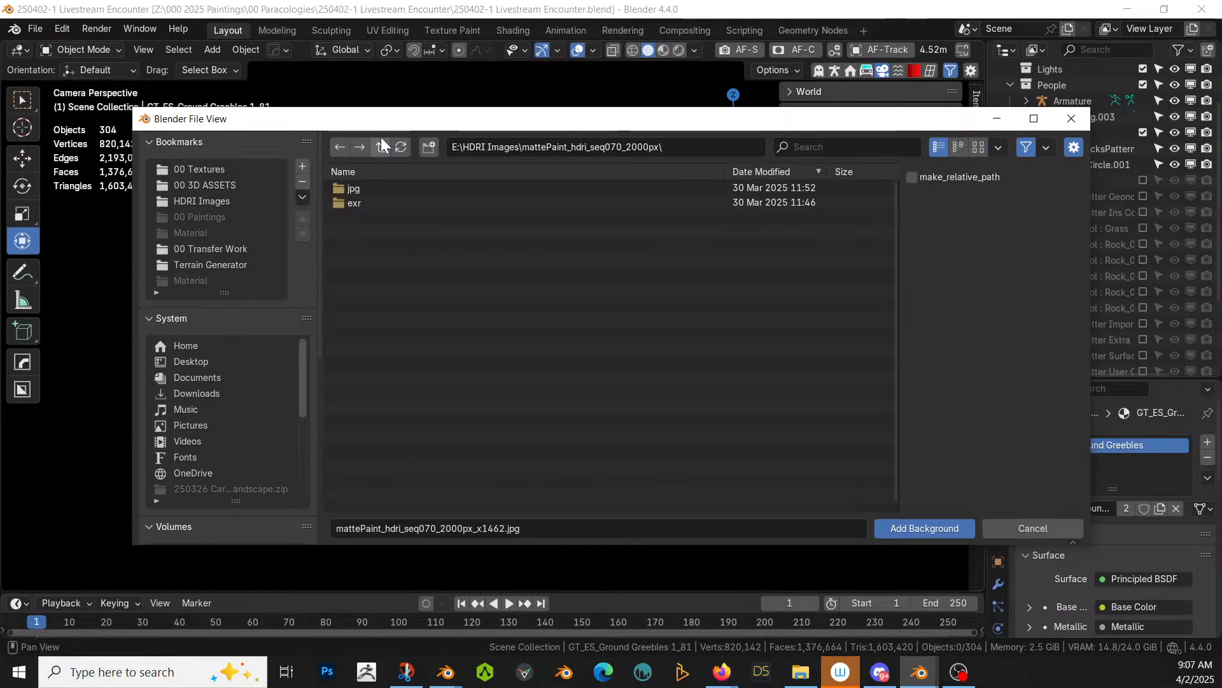
click(358, 205)
double_click(359, 208)
click(877, 150)
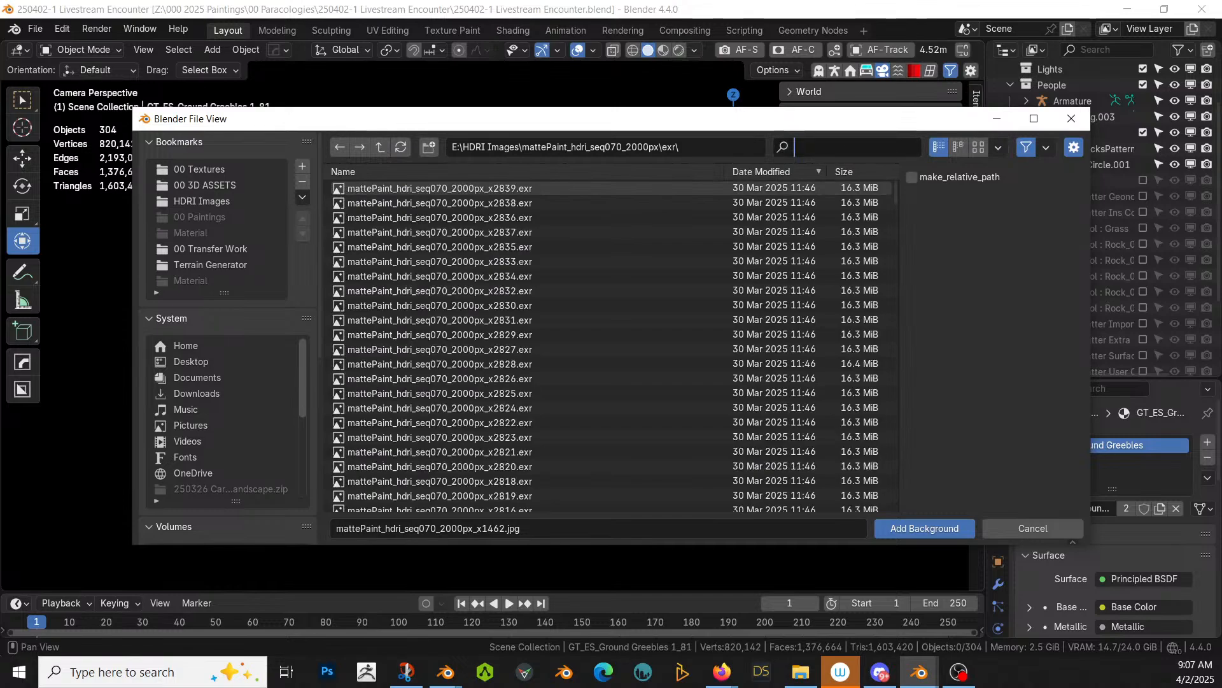
text(1462)
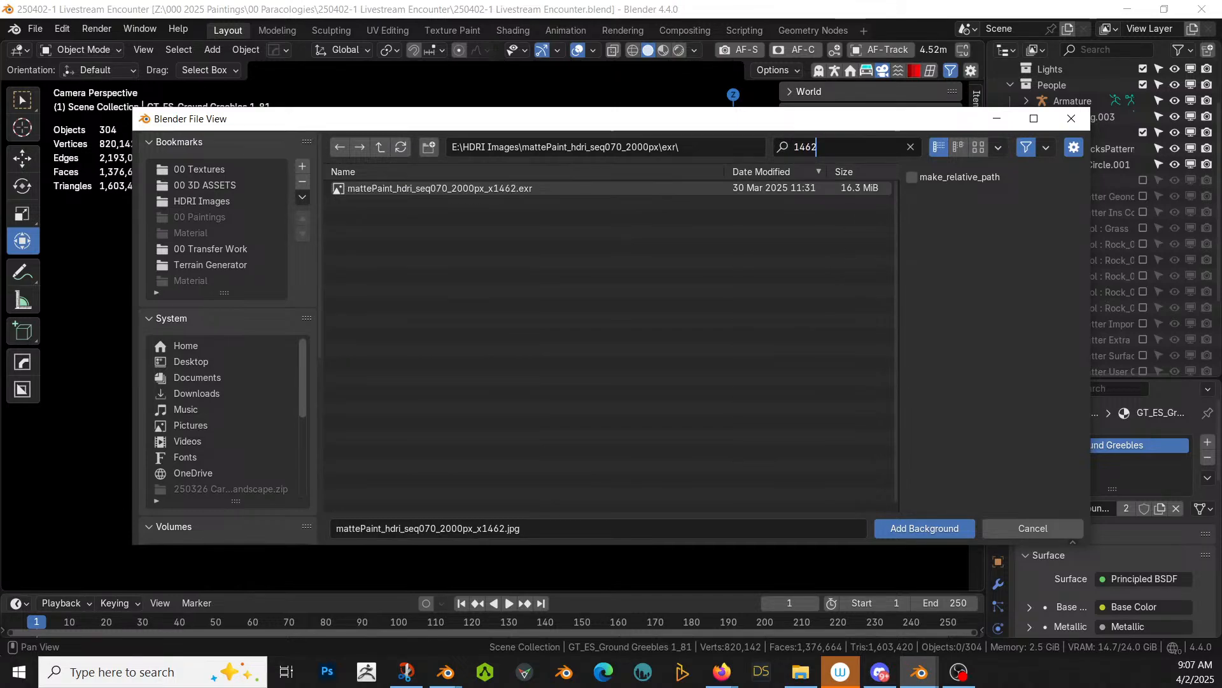
click(513, 189)
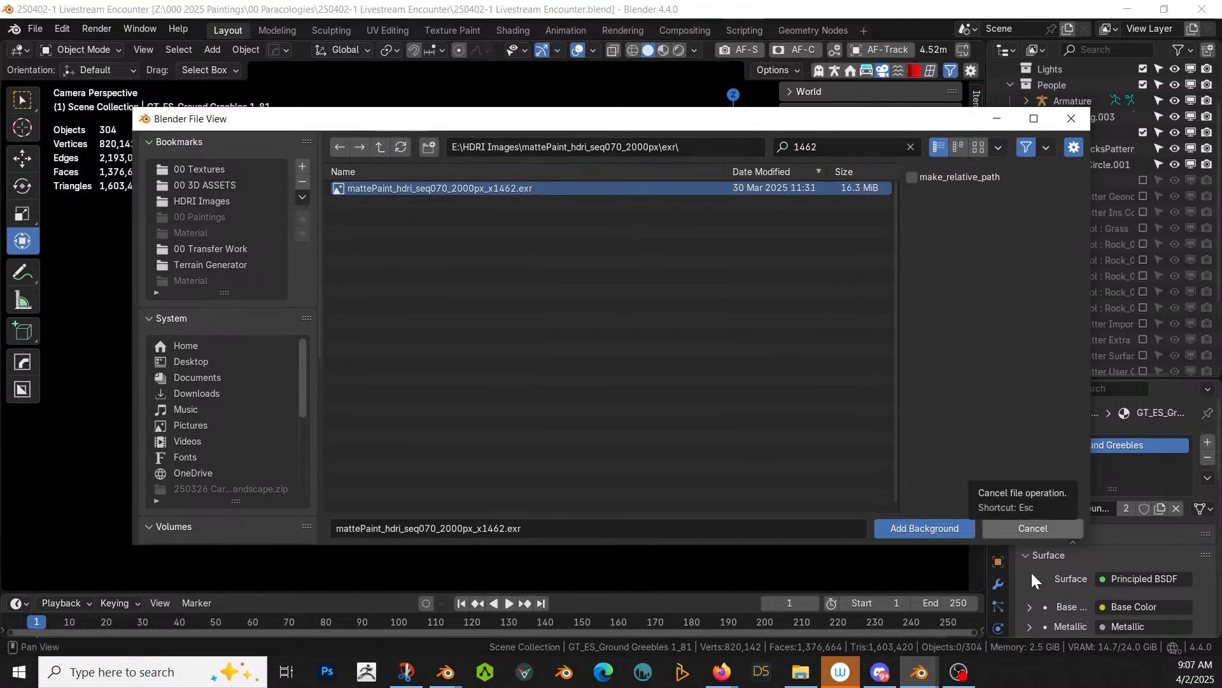
click(932, 531)
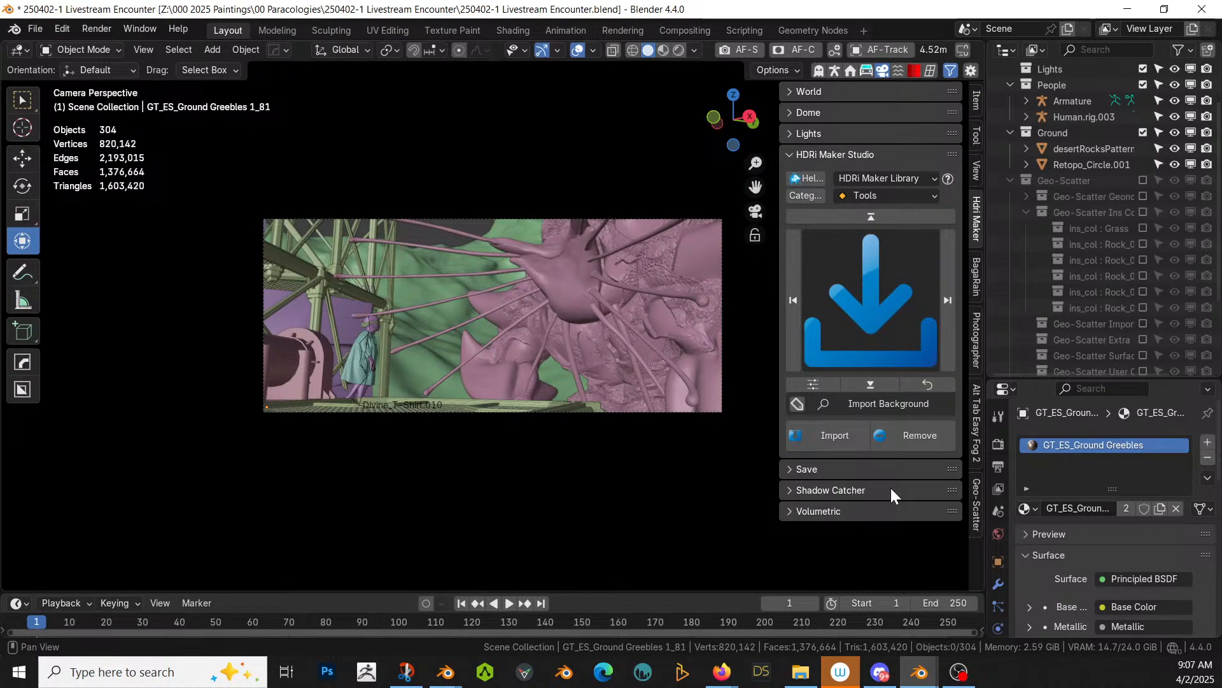
Step: Show the camera view in rendered shading to check the new sky lighting, and open the render properties
key(z)
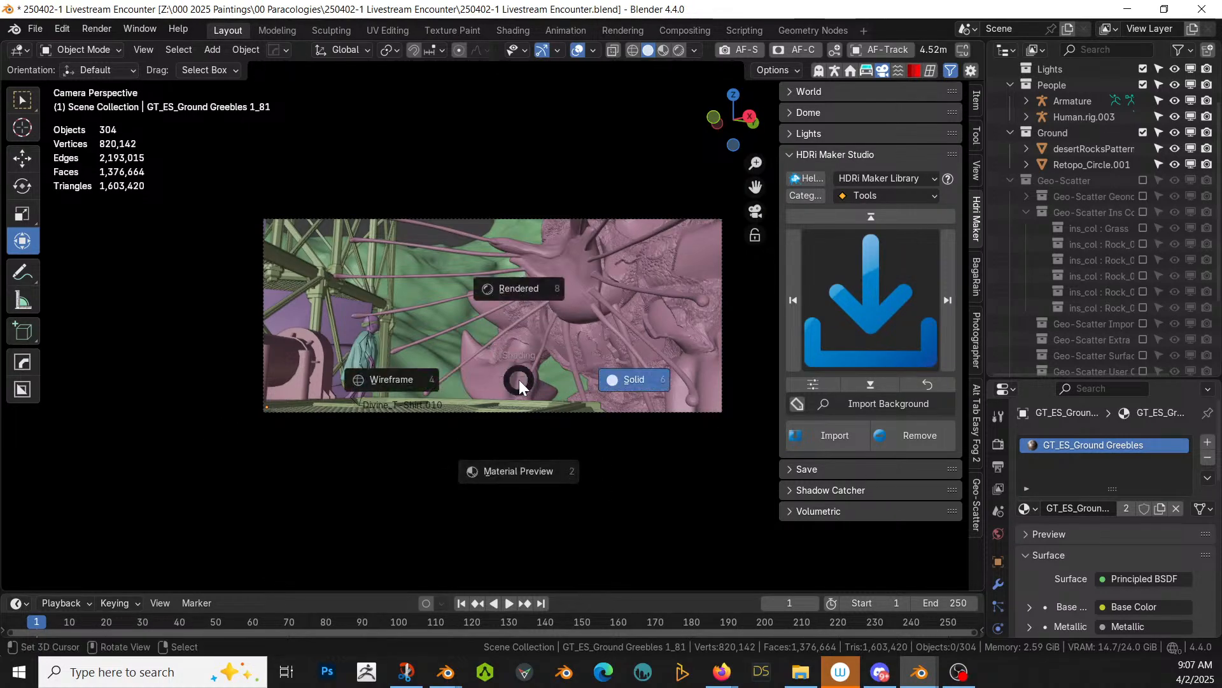
key(2)
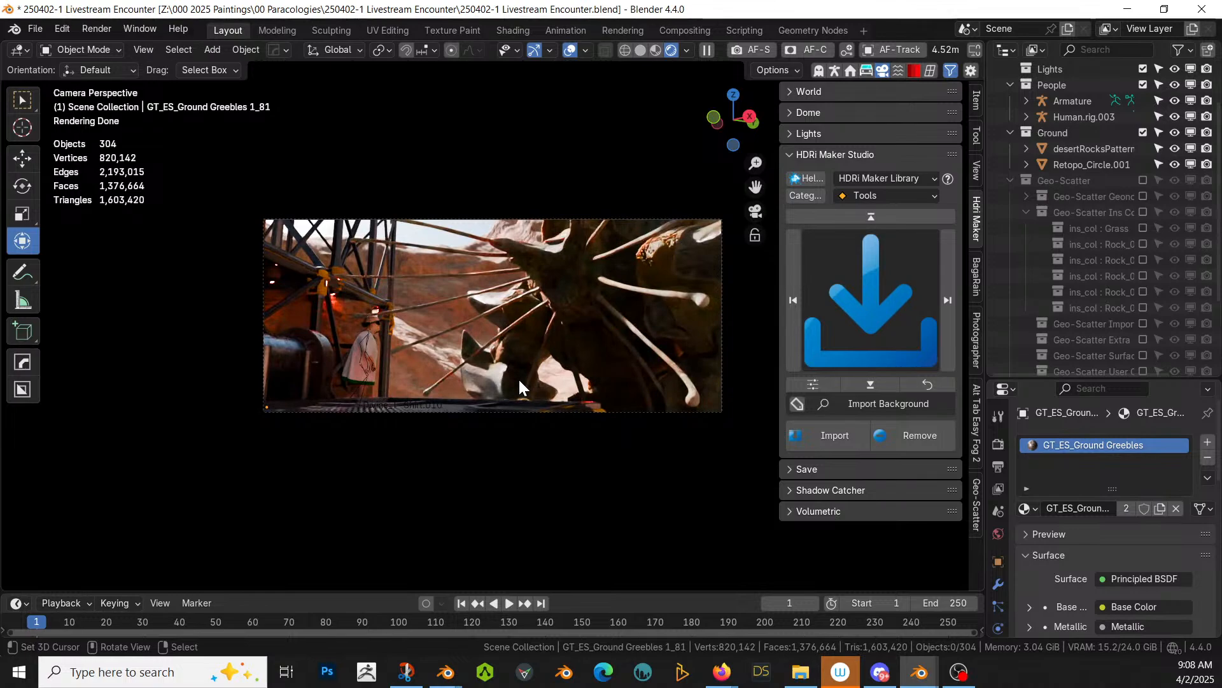
scroll(497, 369, up, 2)
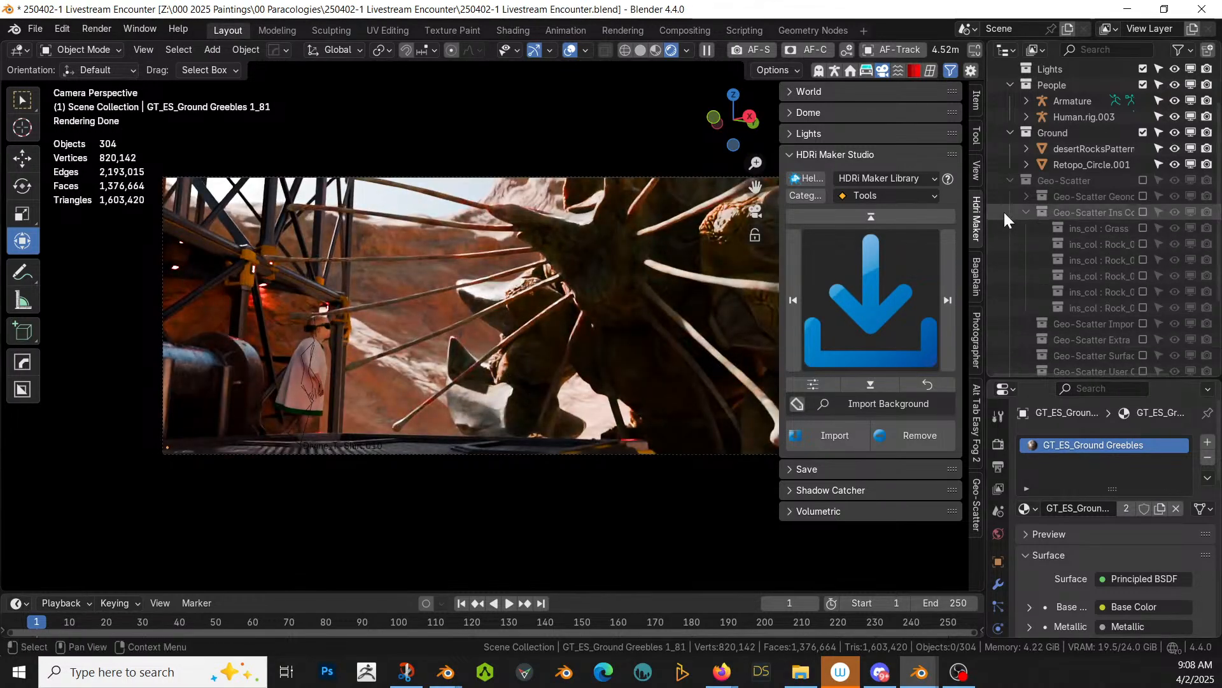
click(997, 445)
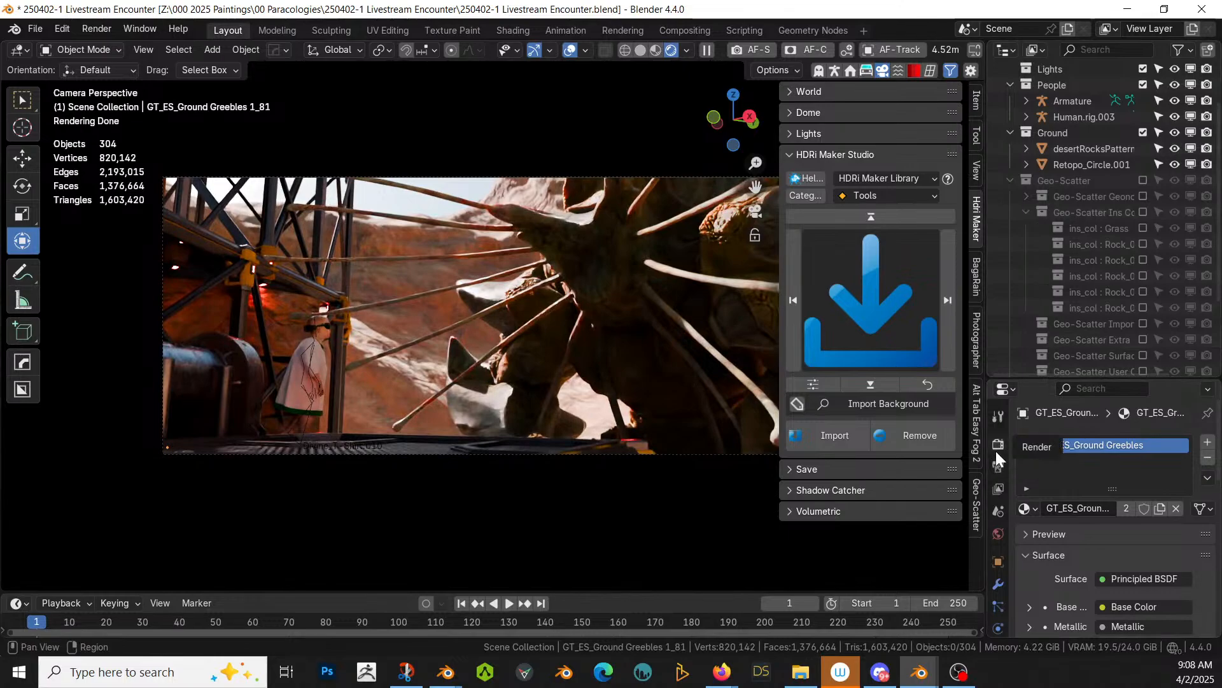
Step: Set the Look in the scene's colour management to Base Contrast
scroll(1108, 554, down, 4)
scroll(1116, 560, down, 15)
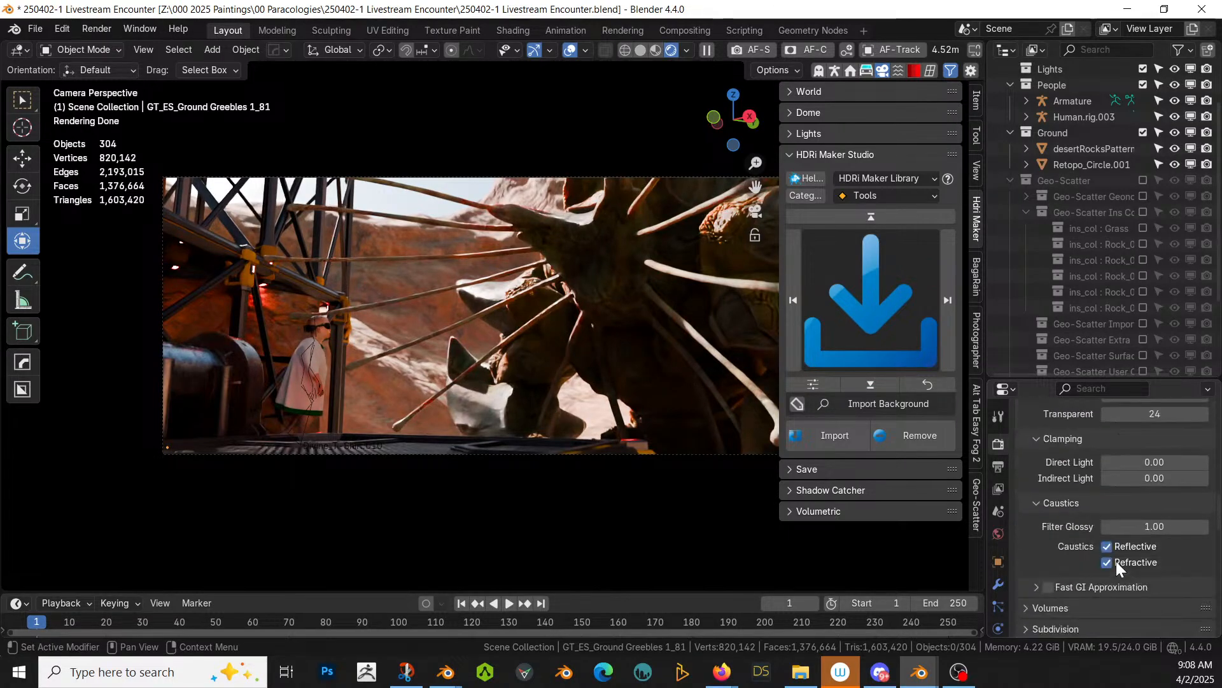
scroll(1130, 561, down, 6)
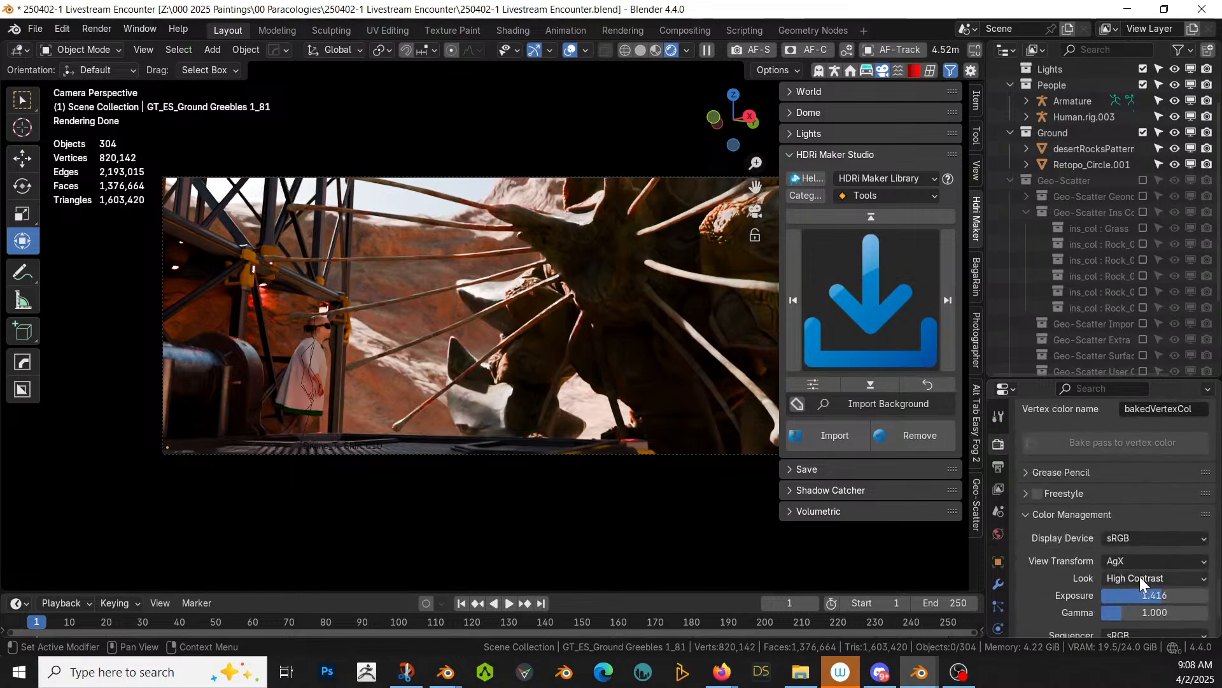
click(1140, 579)
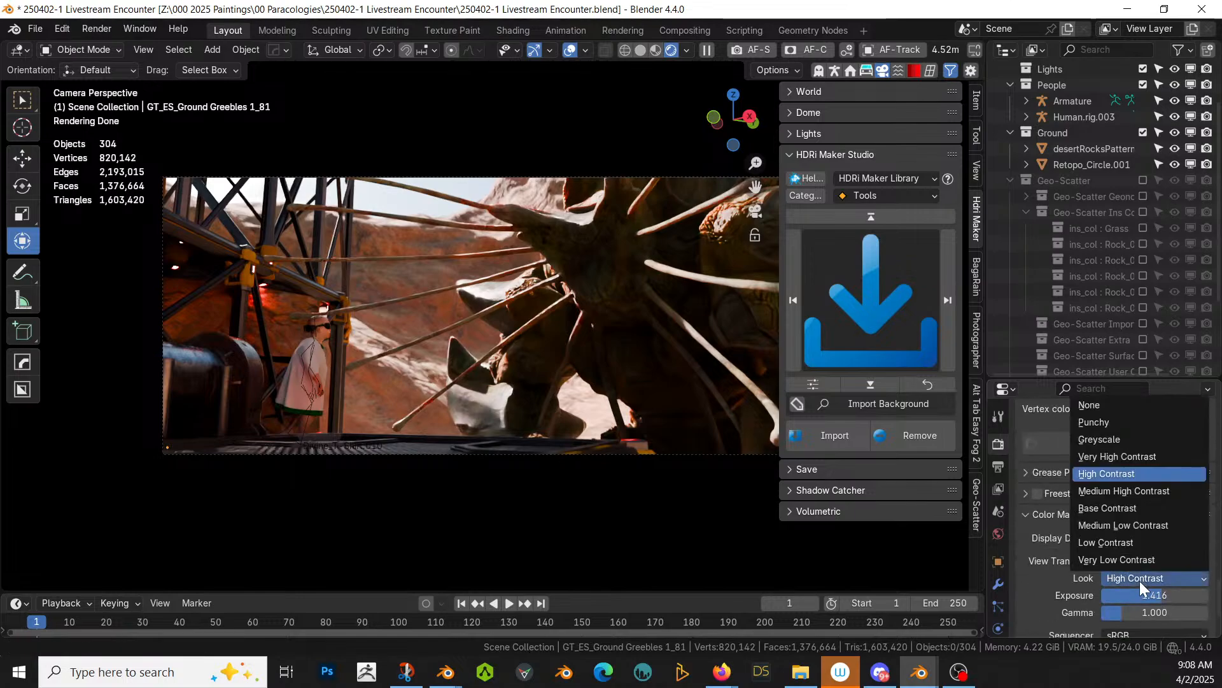
click(1116, 507)
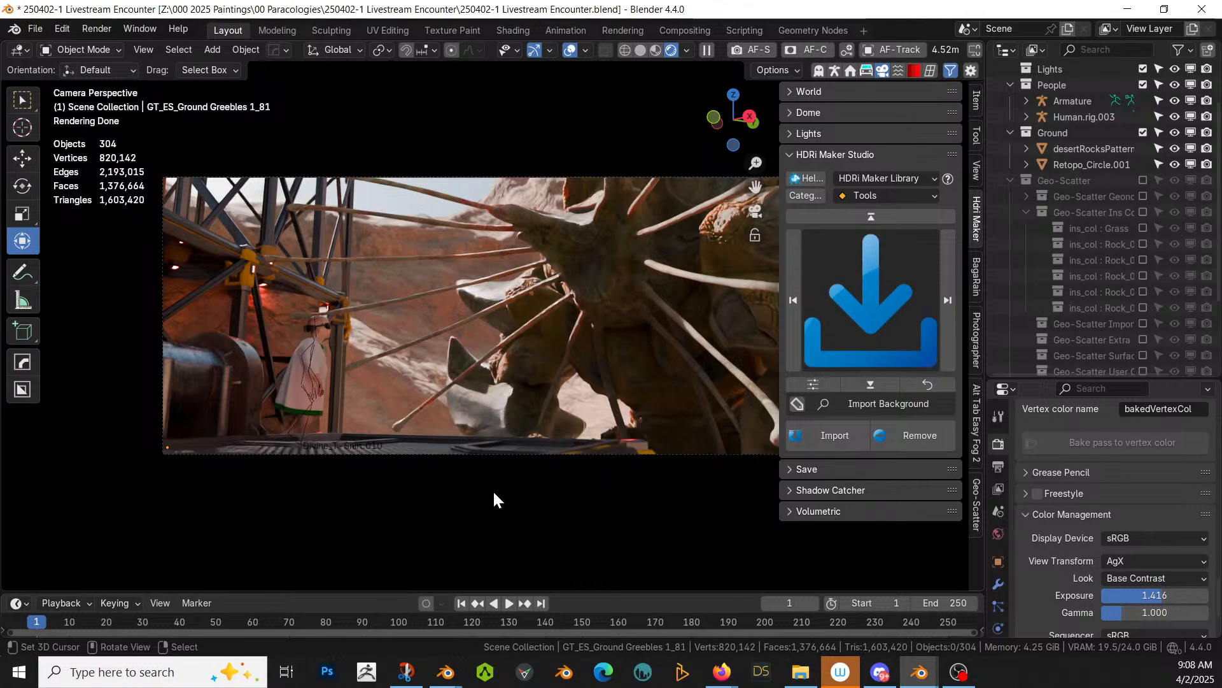
Step: Select the Human.rig.003 figure in solid shading, nudge it along the platform and frame it
key(z)
key(6)
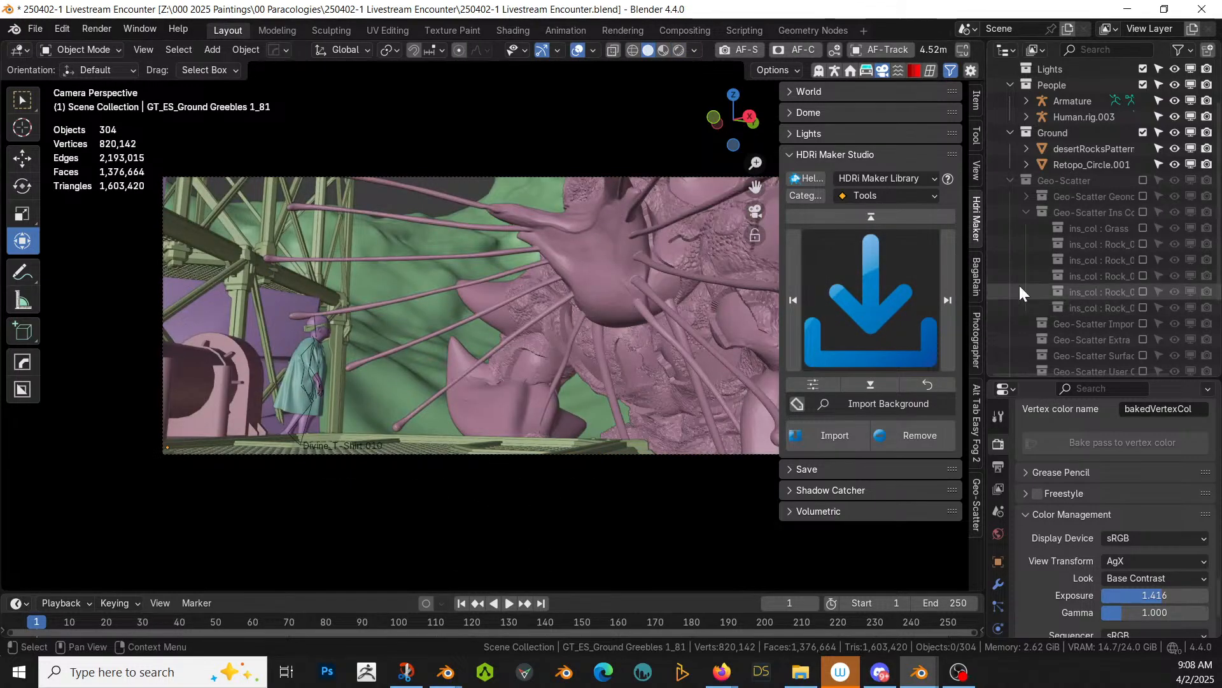
click(1012, 181)
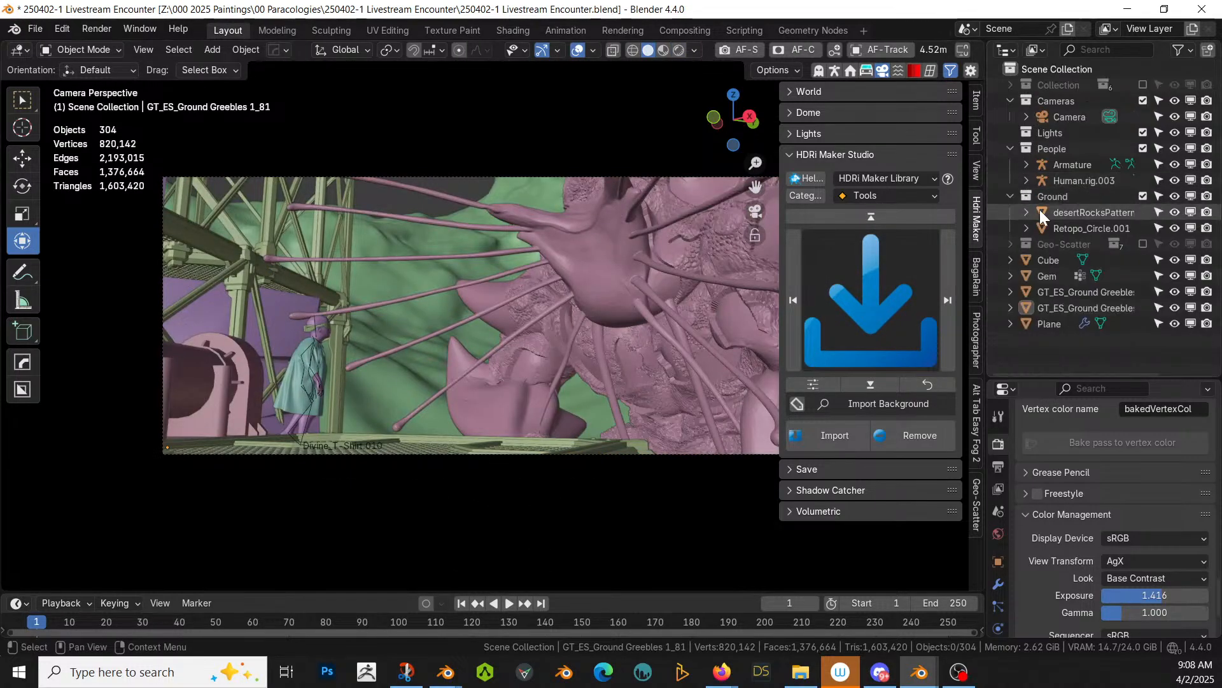
click(1064, 179)
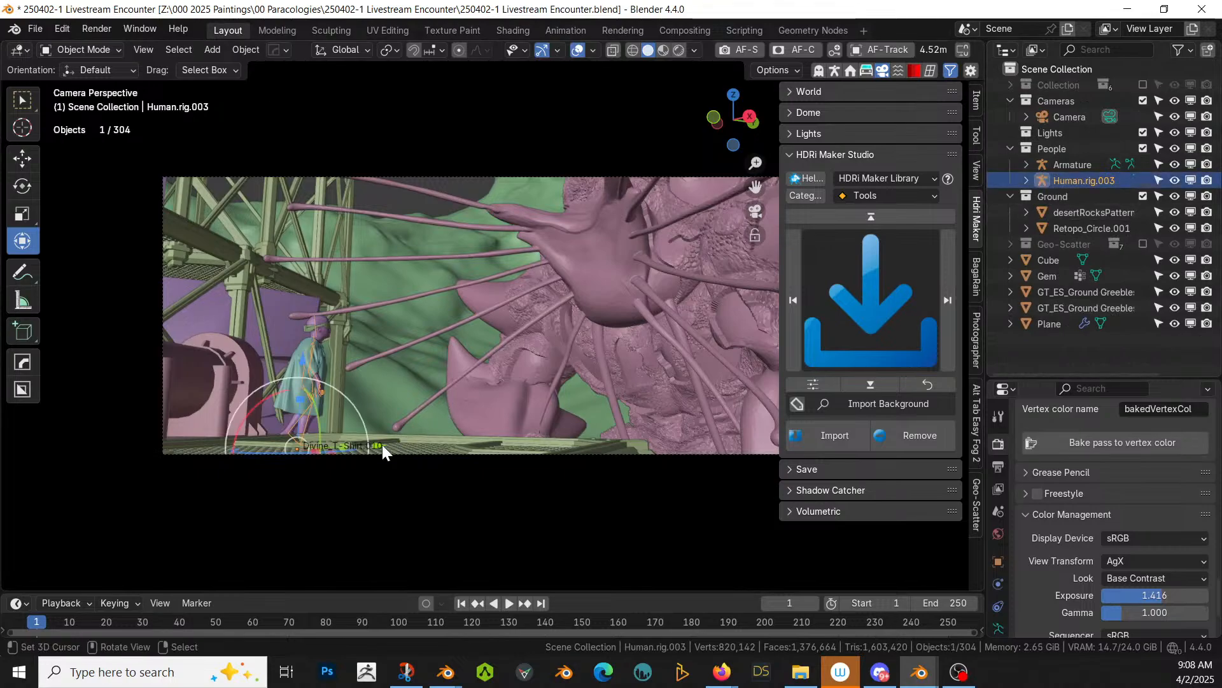
drag(380, 444, 446, 460)
key(KP_Decimal)
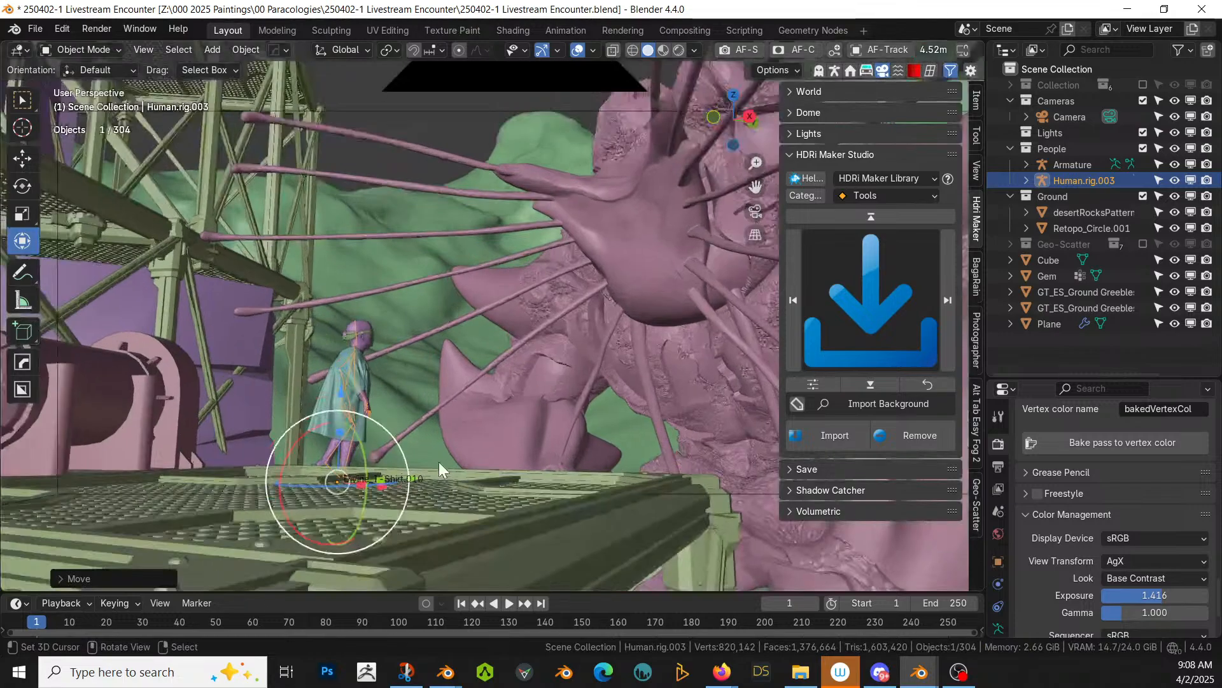
middle_drag(438, 461, 434, 521)
scroll(389, 516, down, 5)
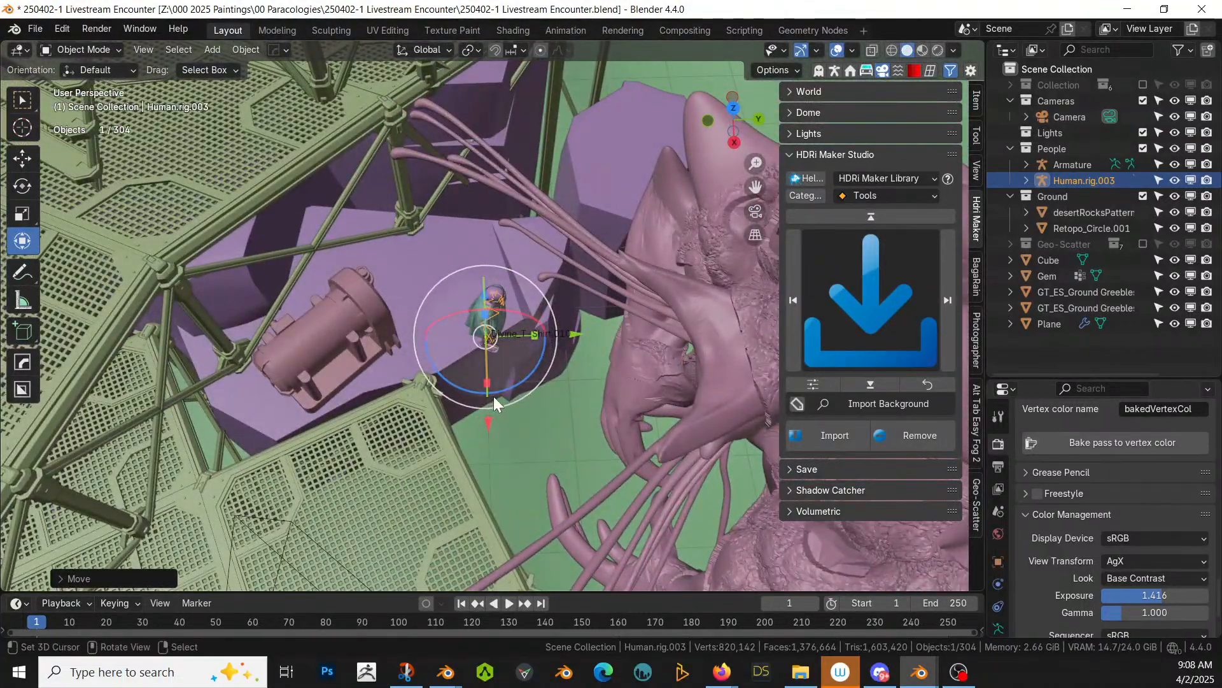
text(gx7)
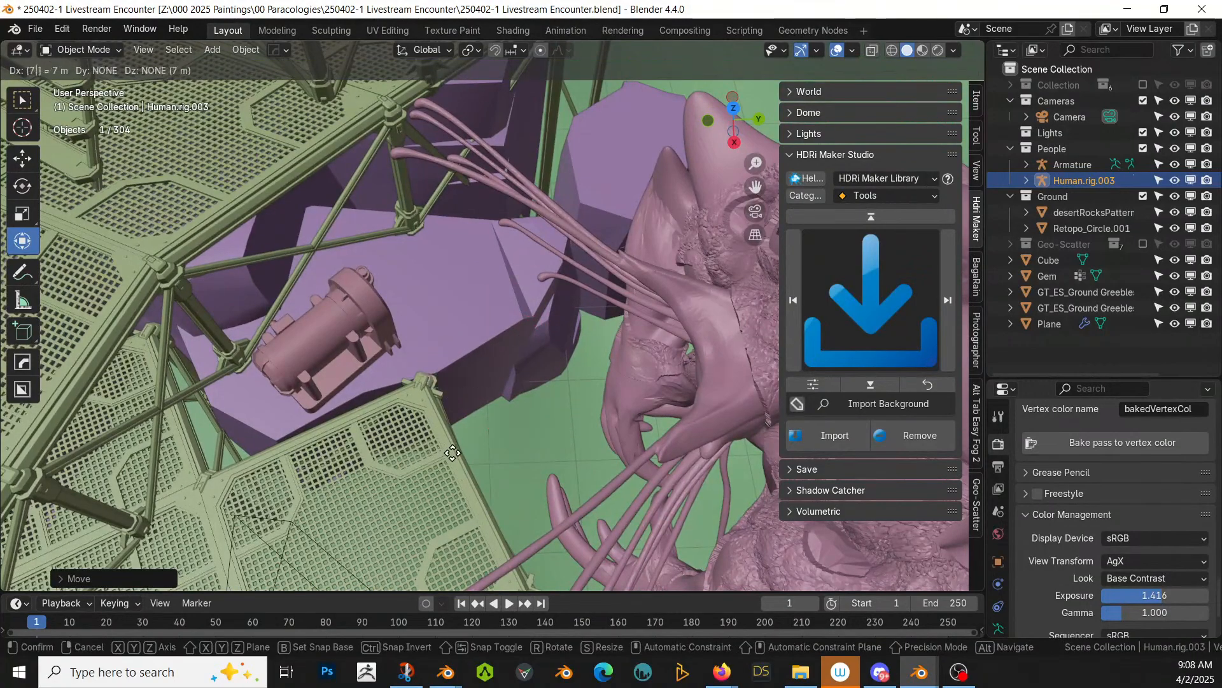
key(Escape)
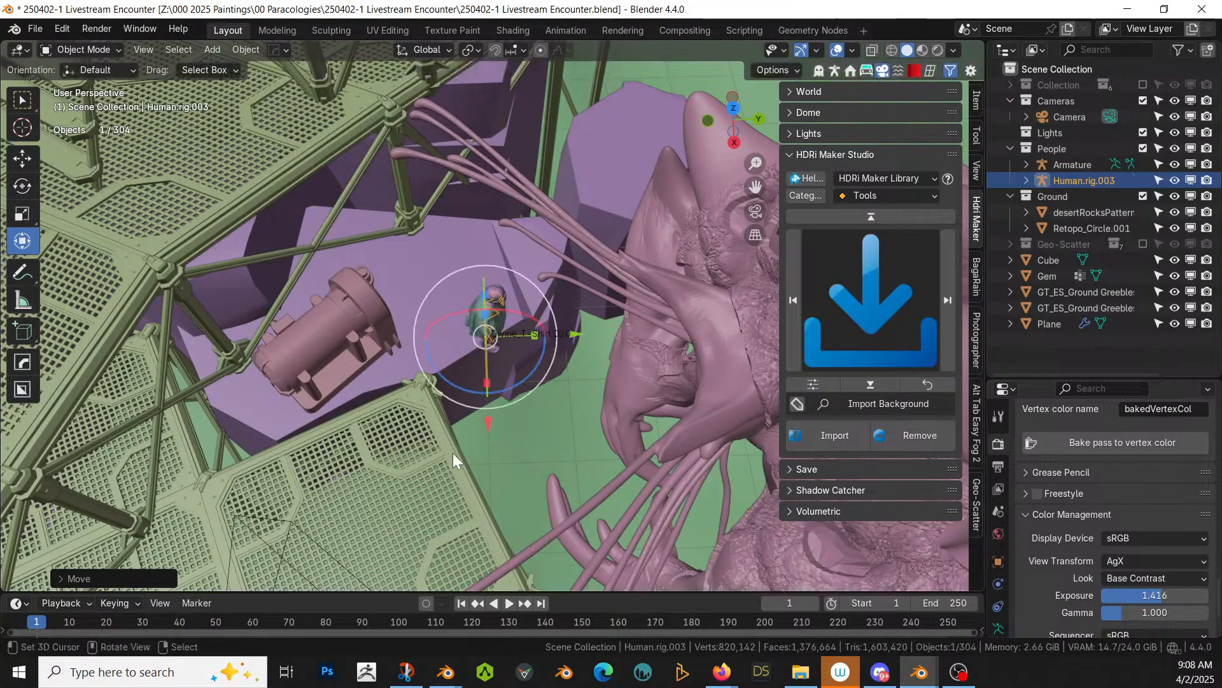
Step: From the top view, move the human figure onto the near corner of the grated platform and rotate it slightly toward the creature
key(KP_7)
key(g)
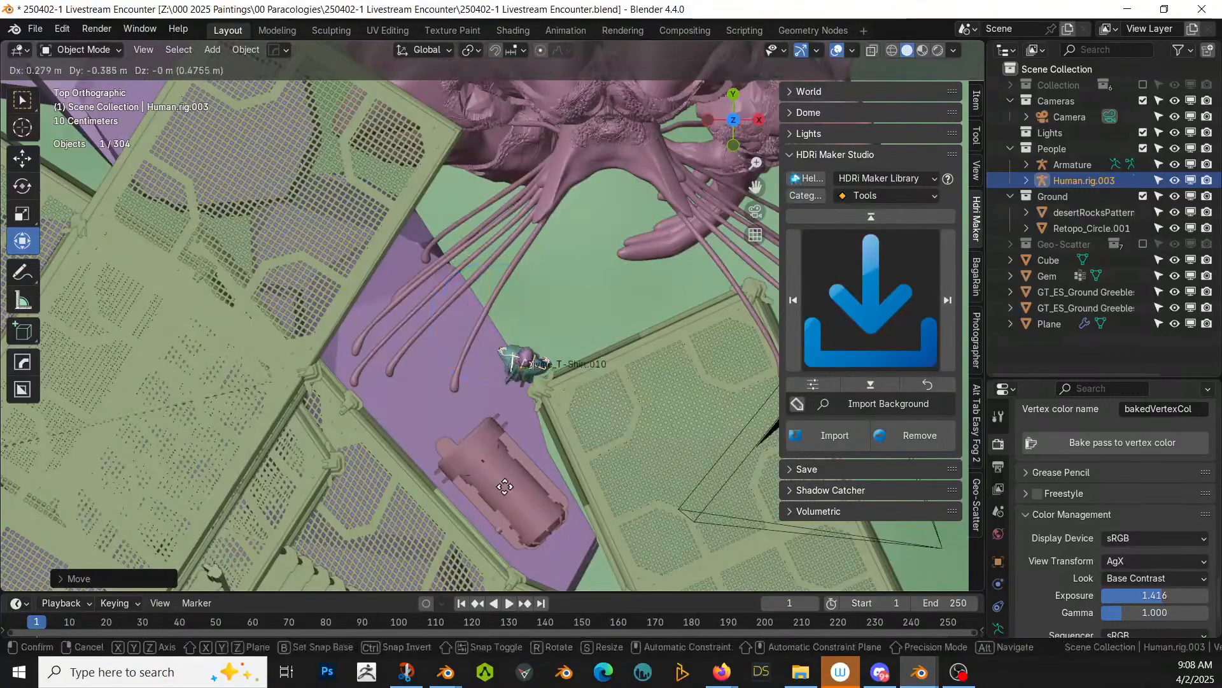
click(589, 536)
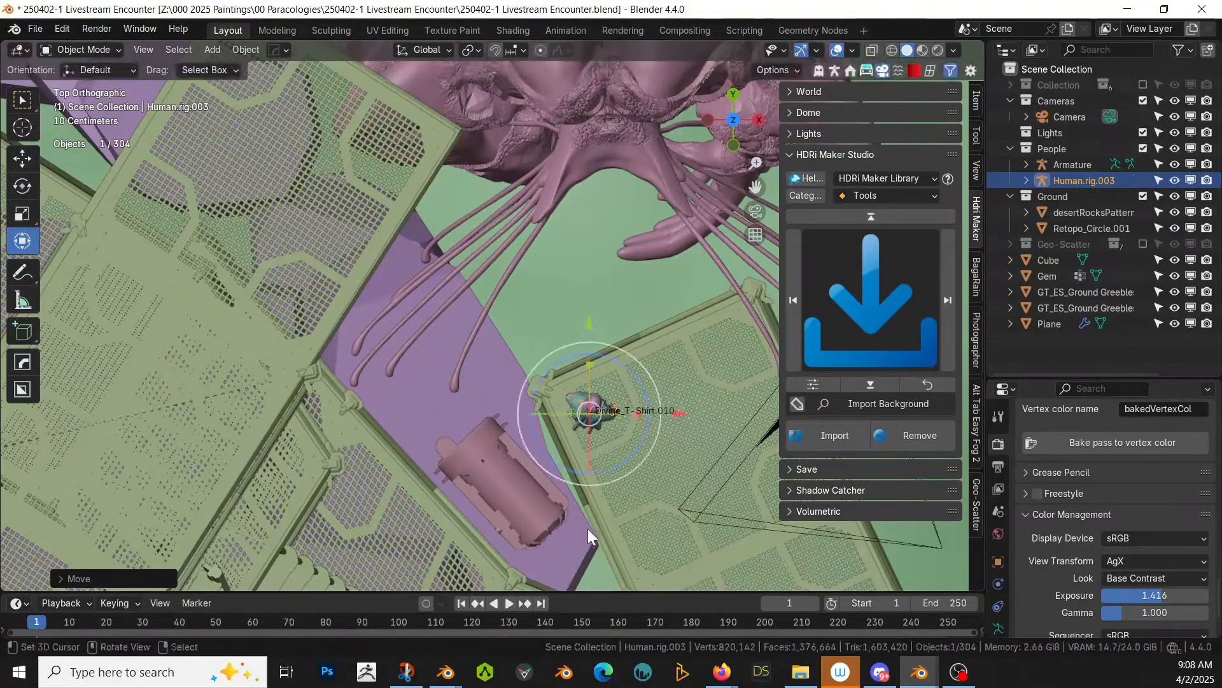
key(r)
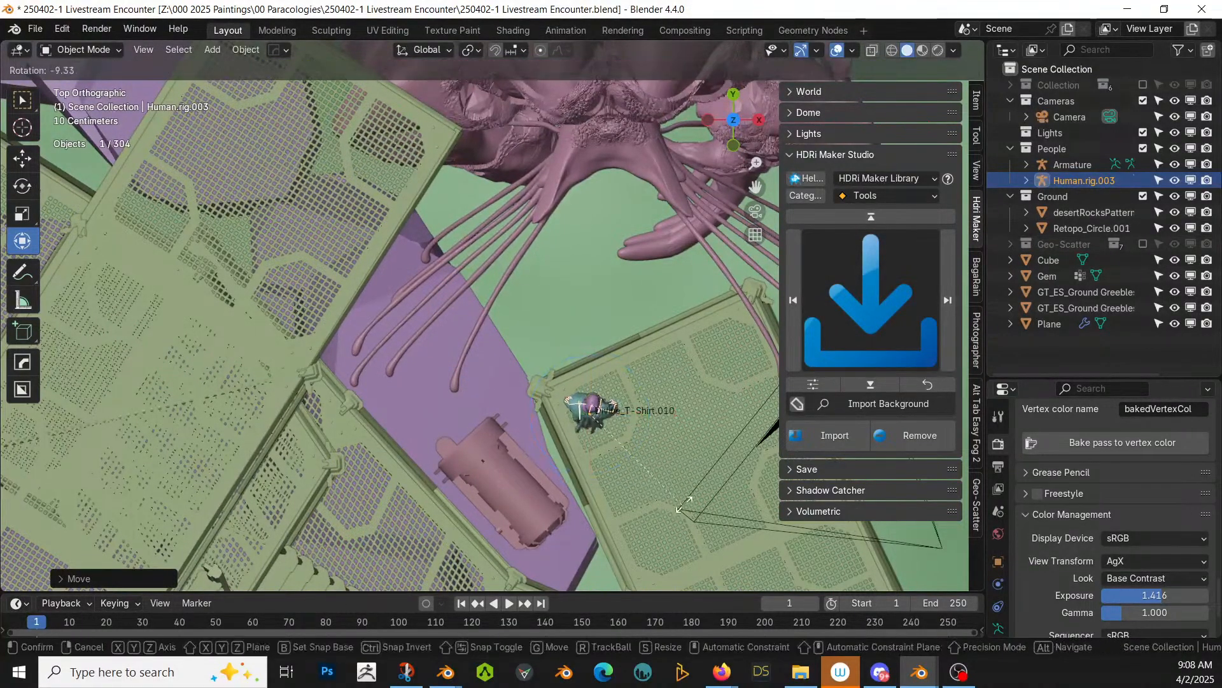
click(684, 498)
key(KP_0)
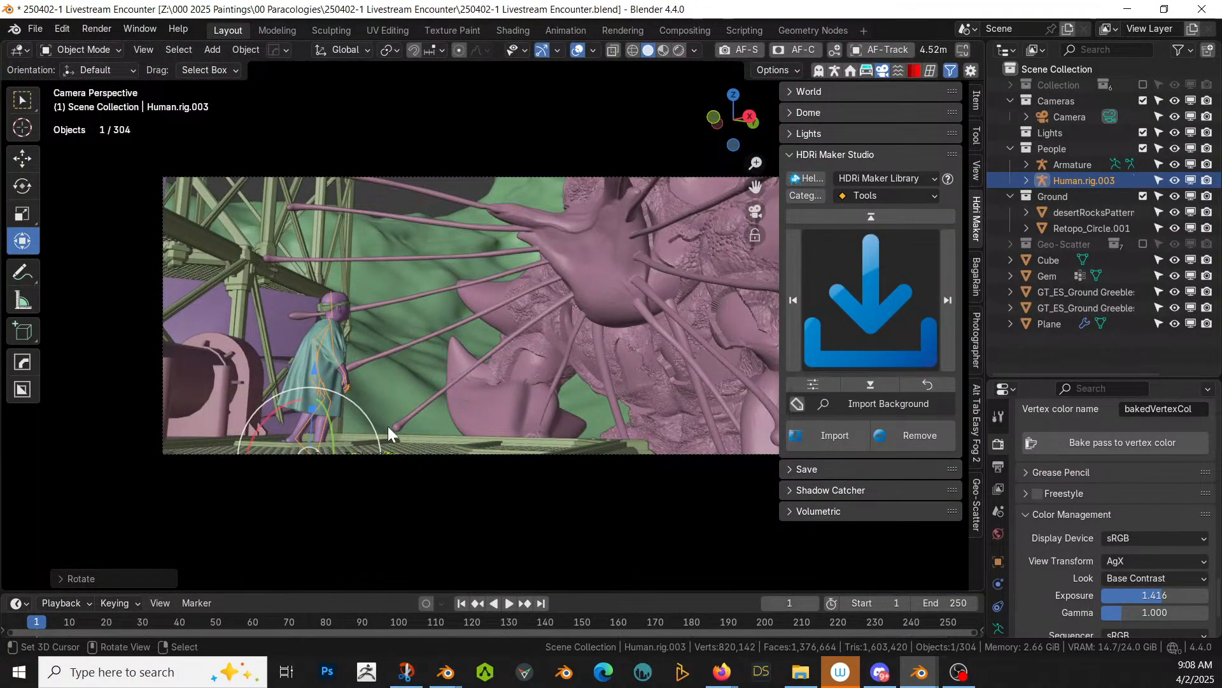
Step: Shift the human figure further across the platform corner and raise it slightly so its feet rest on the grating
middle_drag(388, 426, 365, 472)
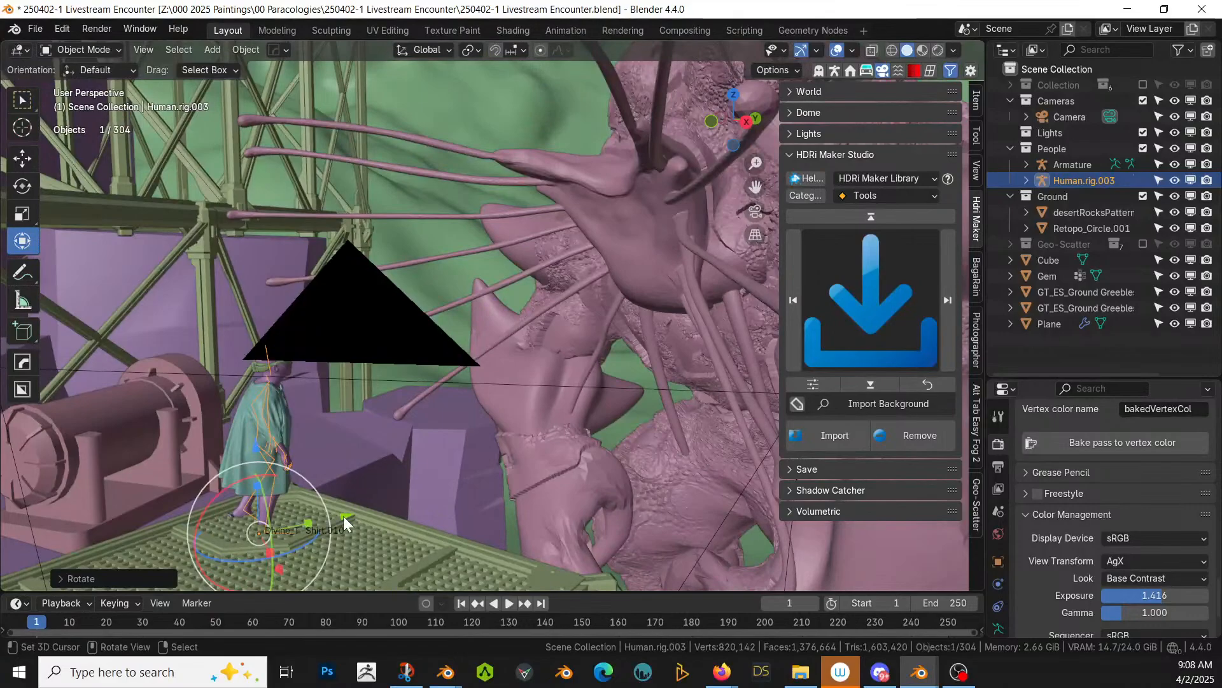
key(g)
click(390, 511)
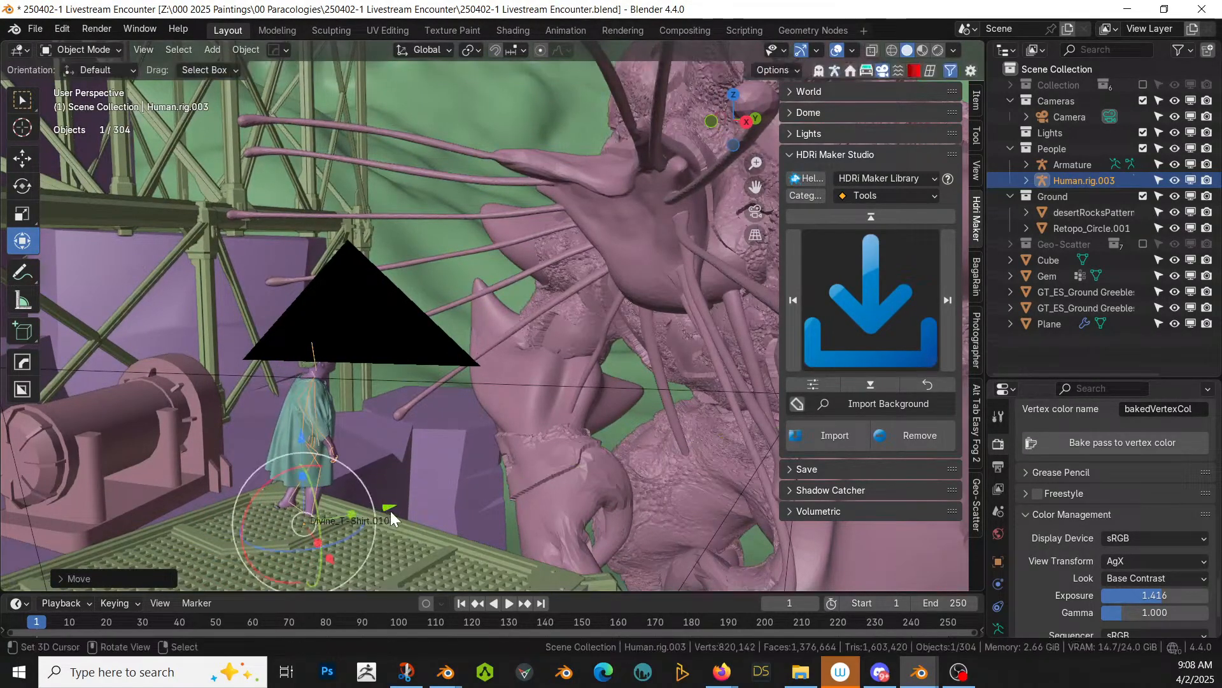
middle_drag(390, 511, 371, 510)
key(g)
key(z)
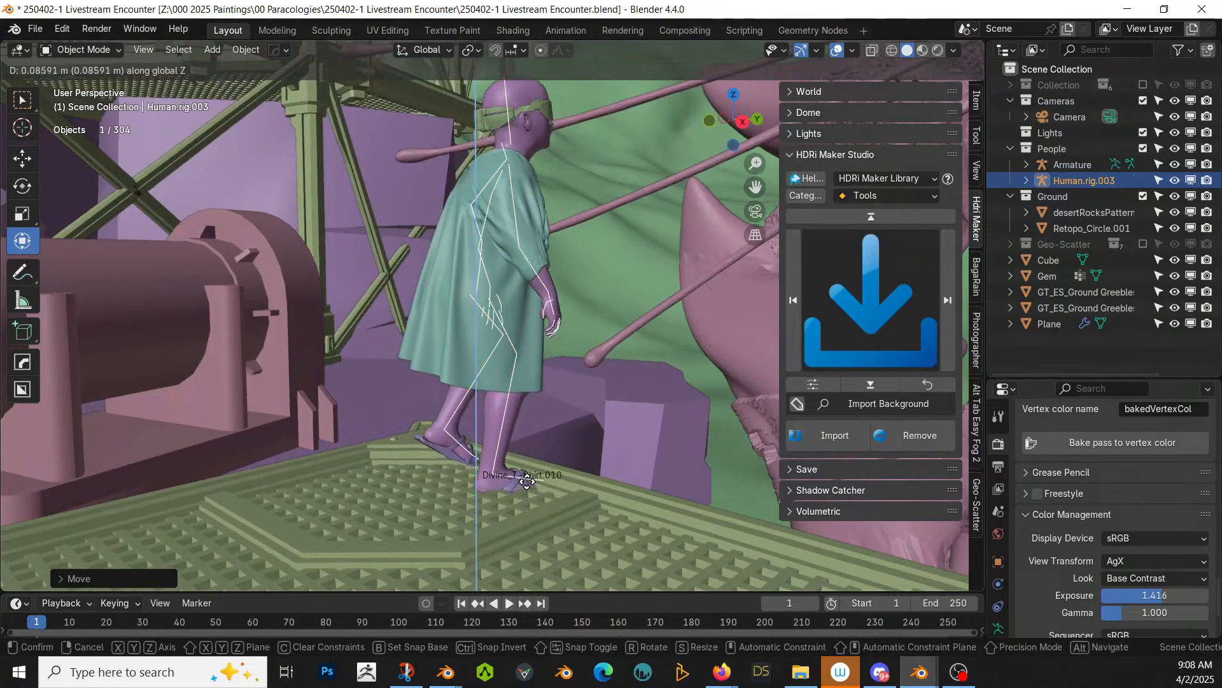
click(523, 474)
key(KP_0)
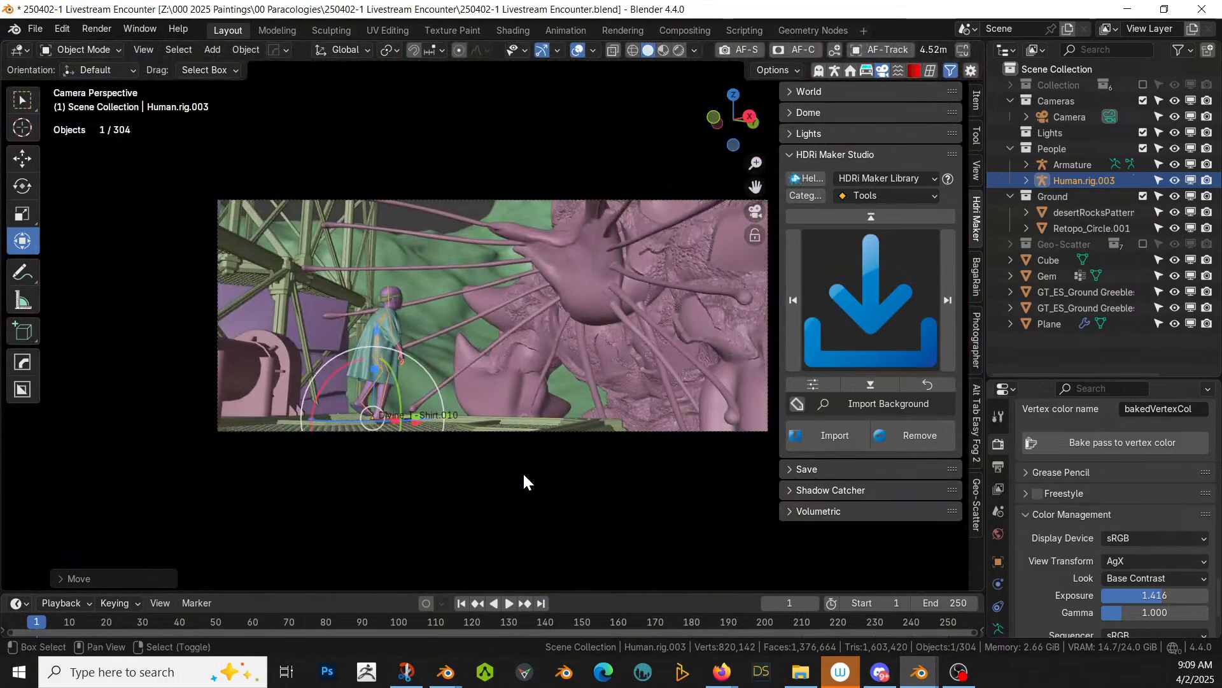
Step: Switch the transform orientation to Local and move the human figure about 0.35 m along its local Y axis, back toward the machinery
shift+middle_drag(522, 471, 487, 498)
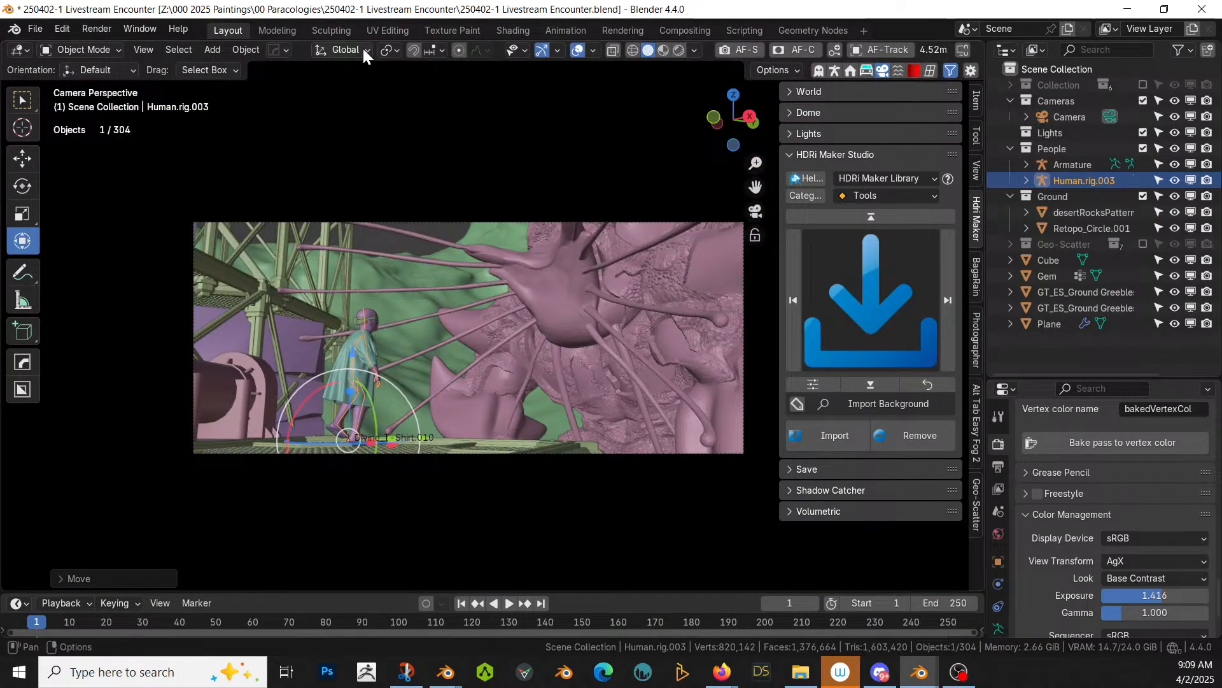
click(345, 51)
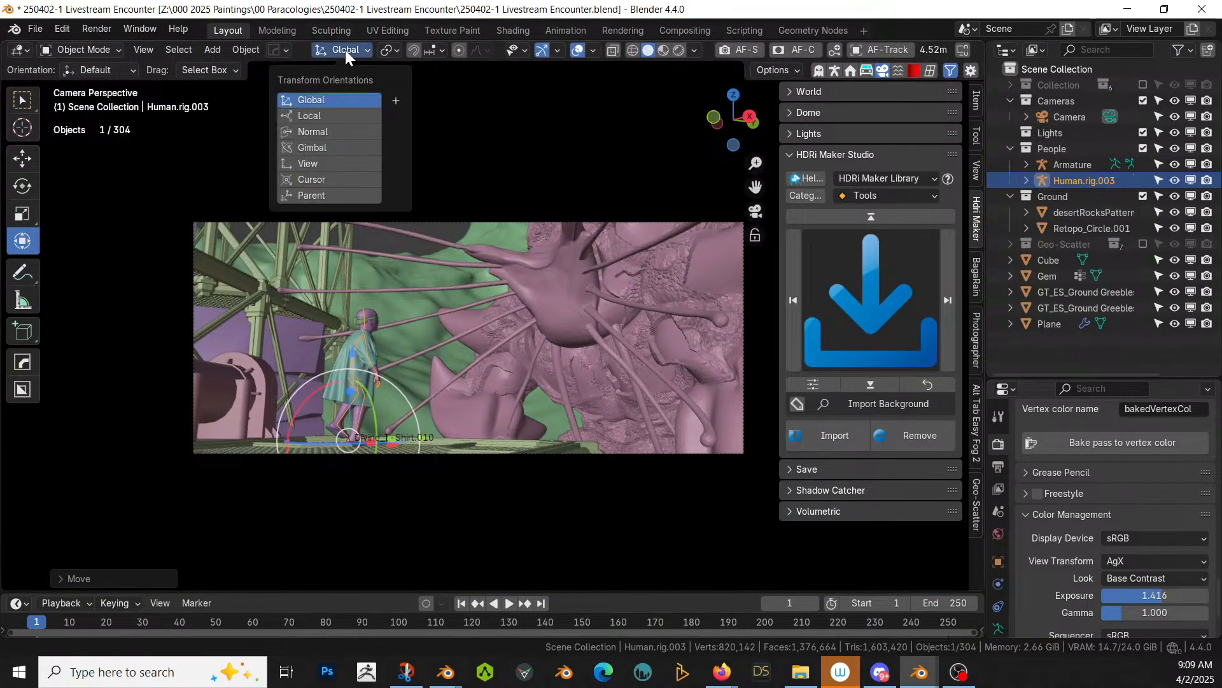
click(323, 114)
key(g)
key(y)
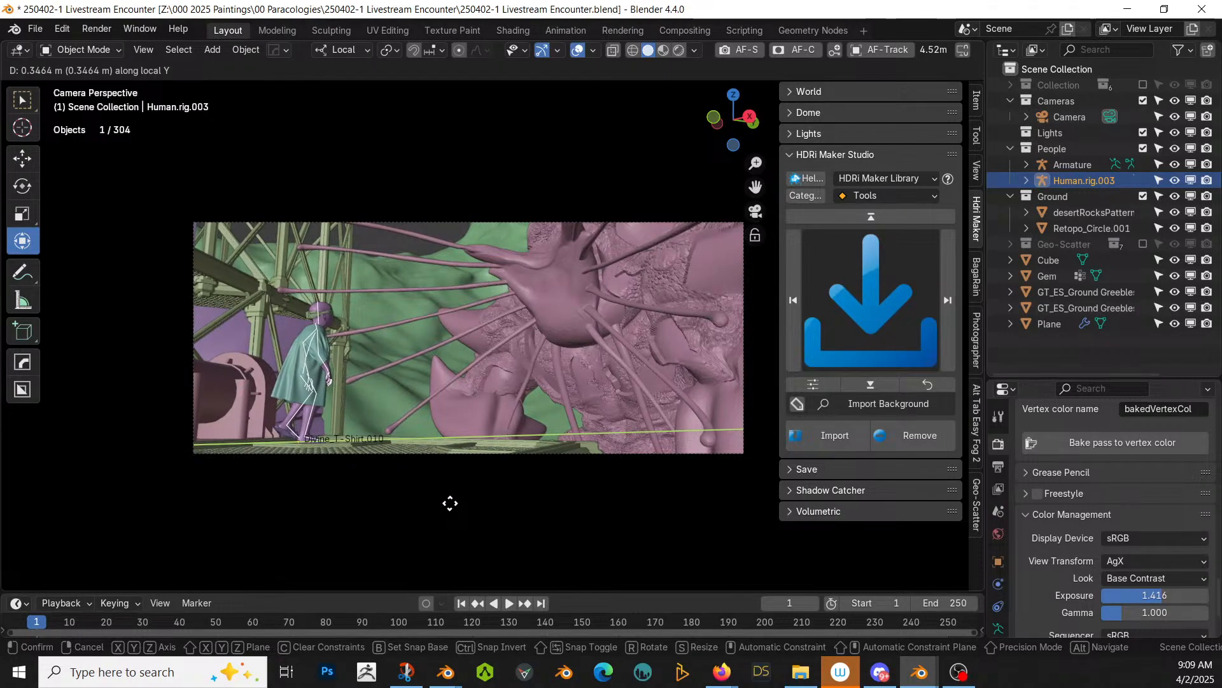
click(450, 503)
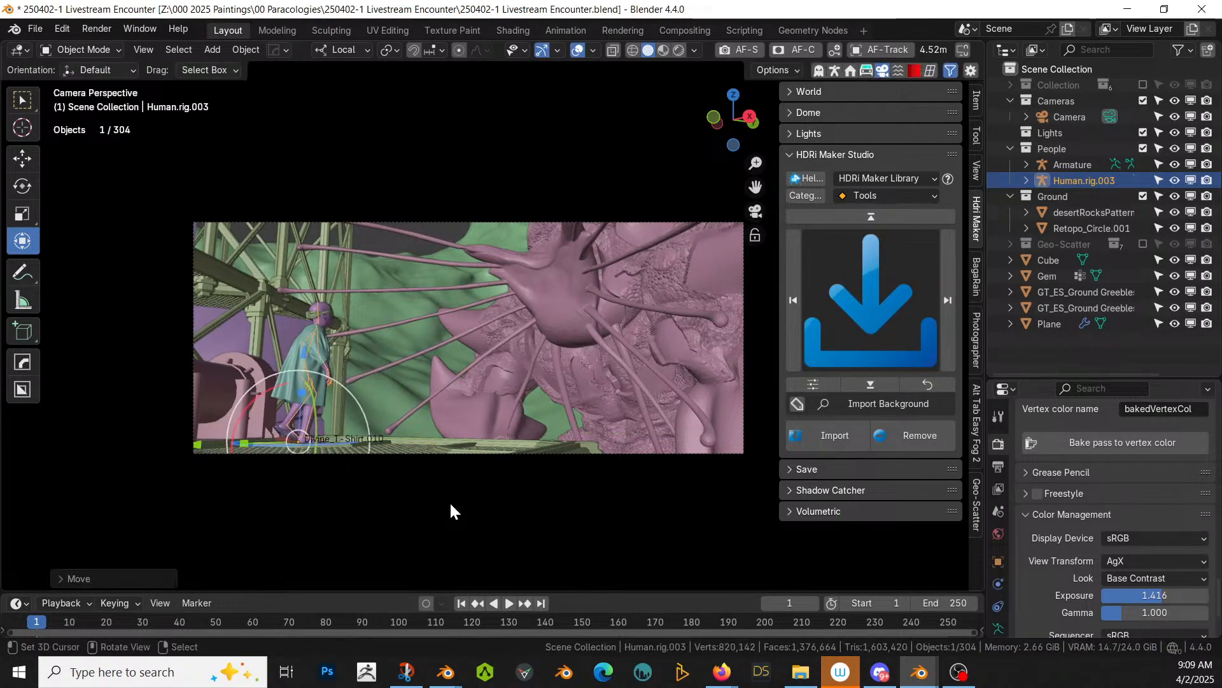
Step: Check the repositioned figure in rendered shading from the camera and save the file
key(z)
key(8)
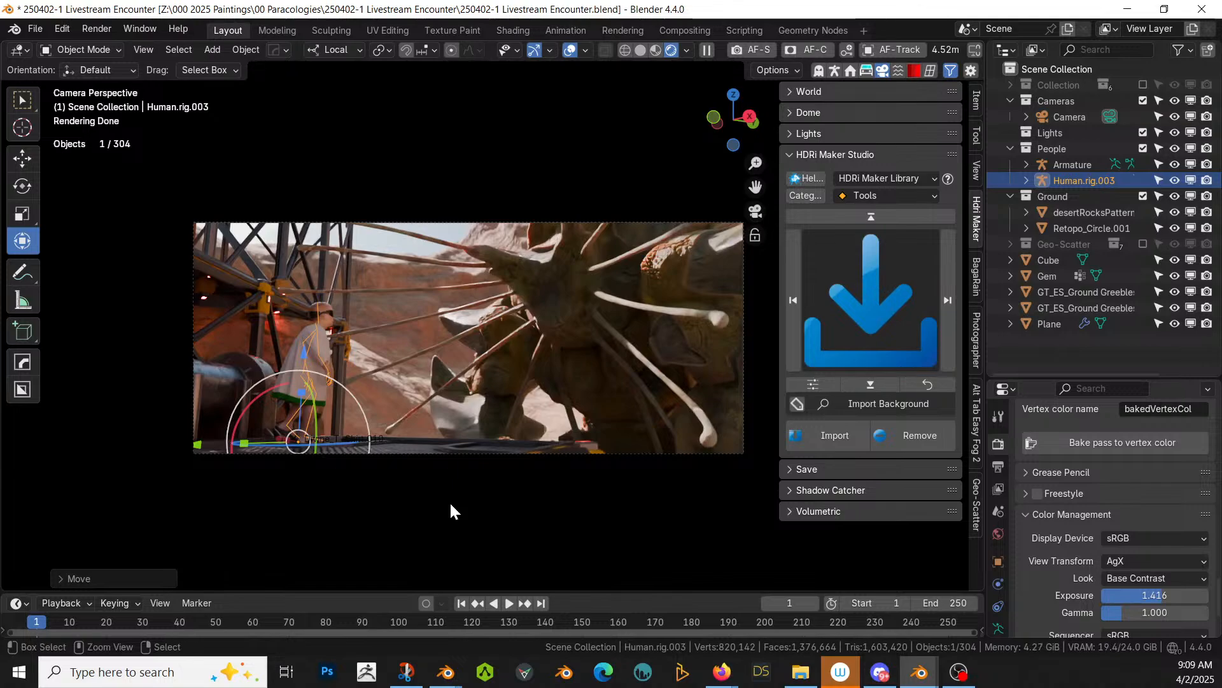
key(ctrl+s)
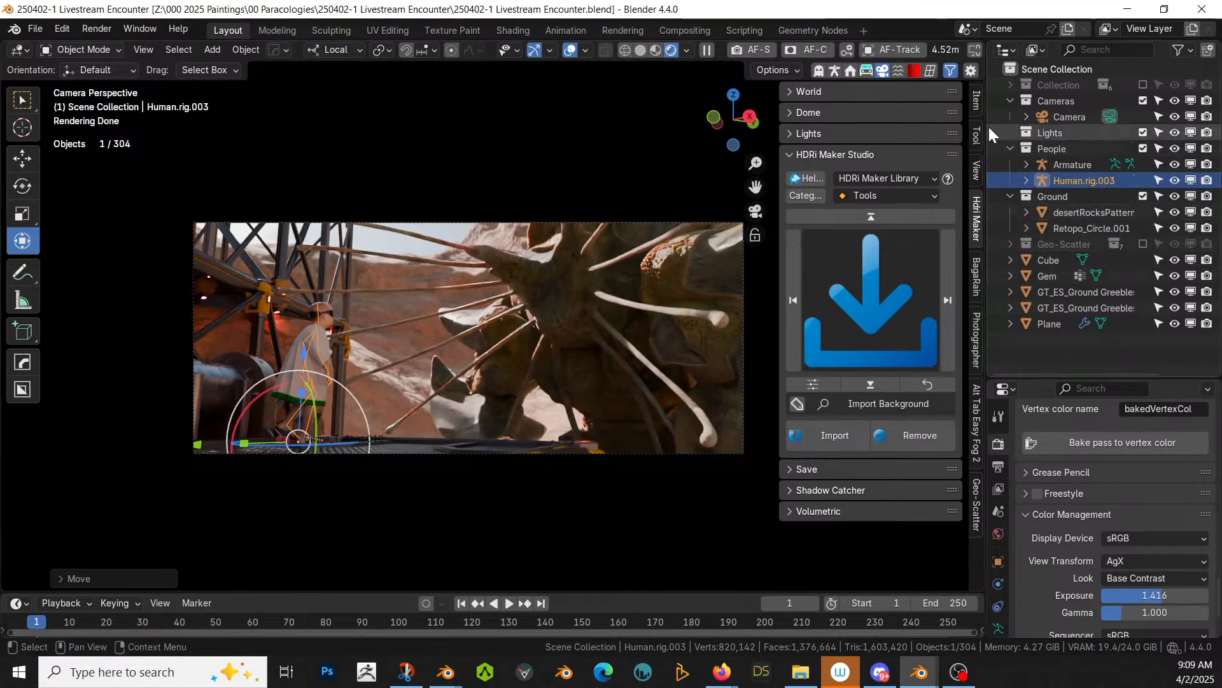
Step: Return to solid shading and choose the Cable-Coiled-01 INSERT from the Cables pack in KIT OPS
click(914, 72)
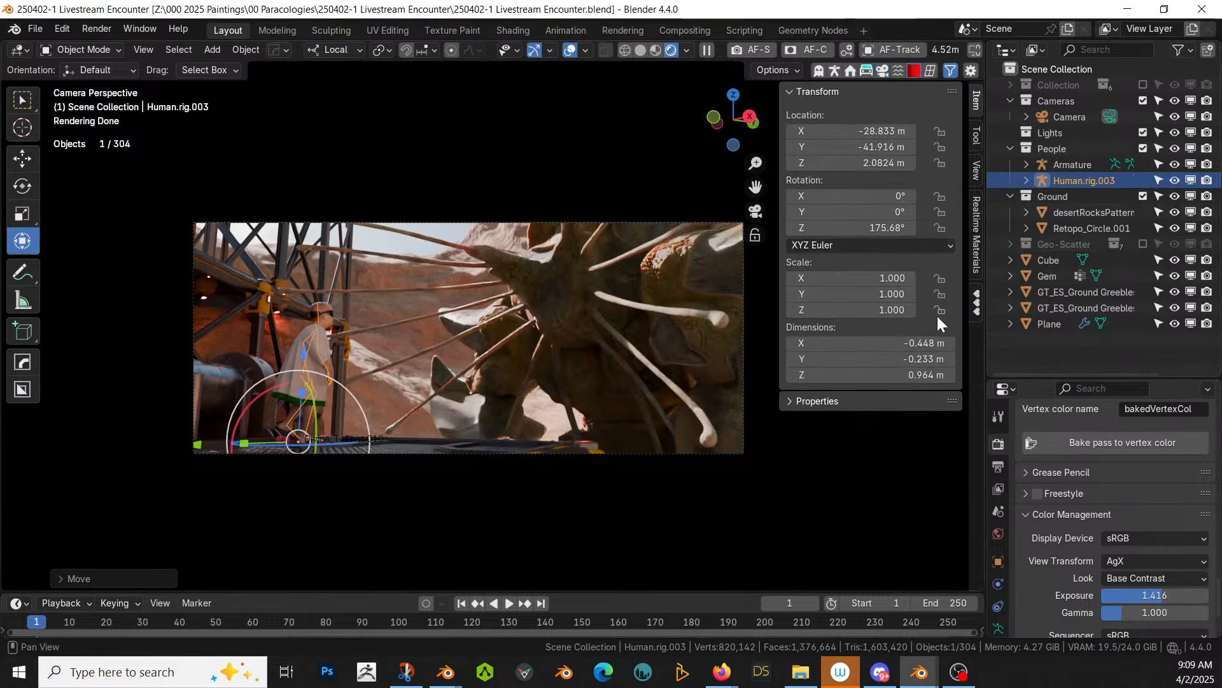
click(970, 304)
key(z)
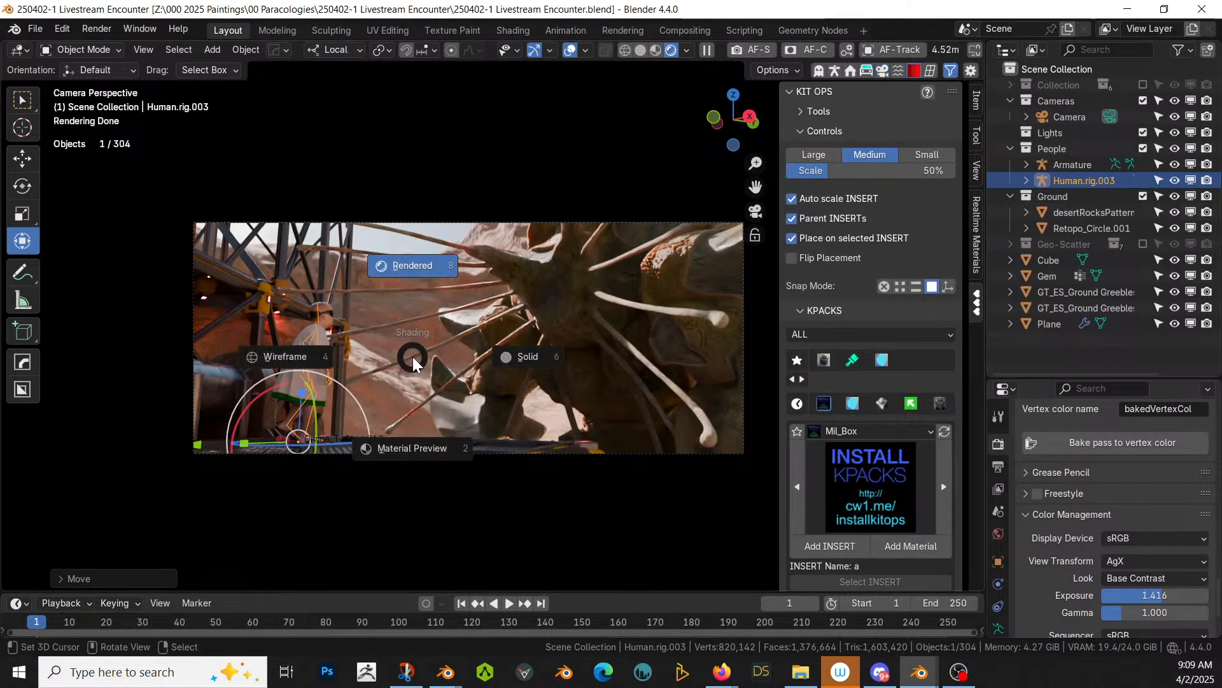
click(414, 365)
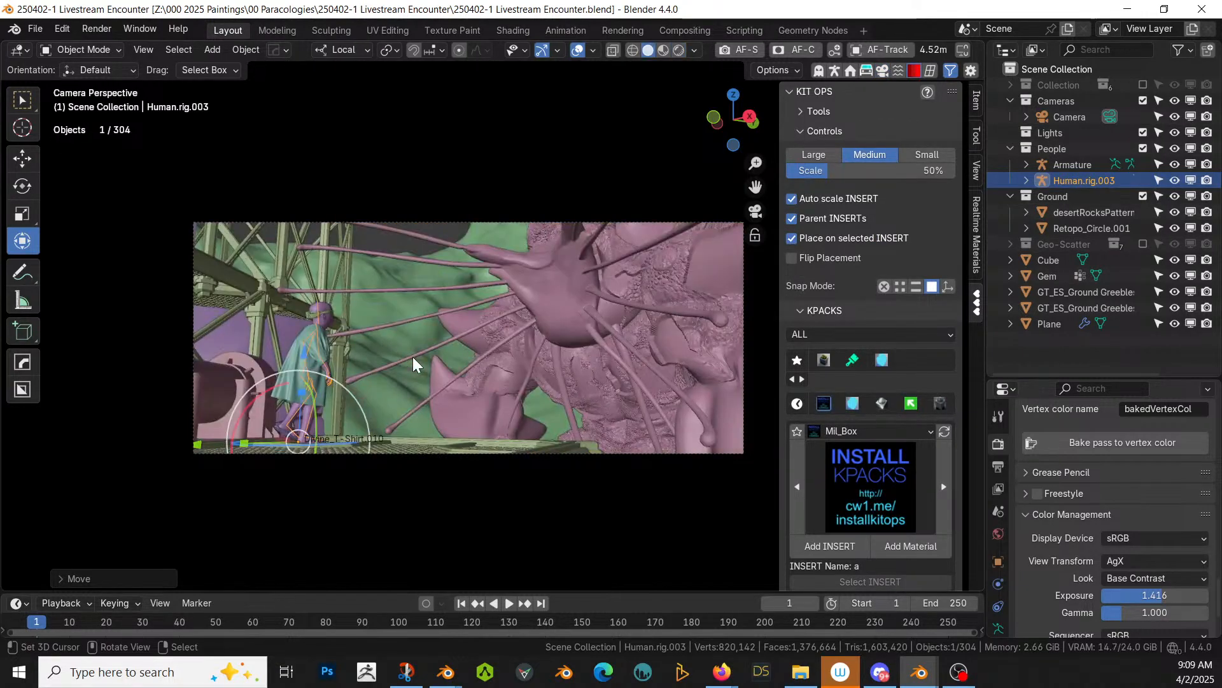
click(861, 494)
click(853, 432)
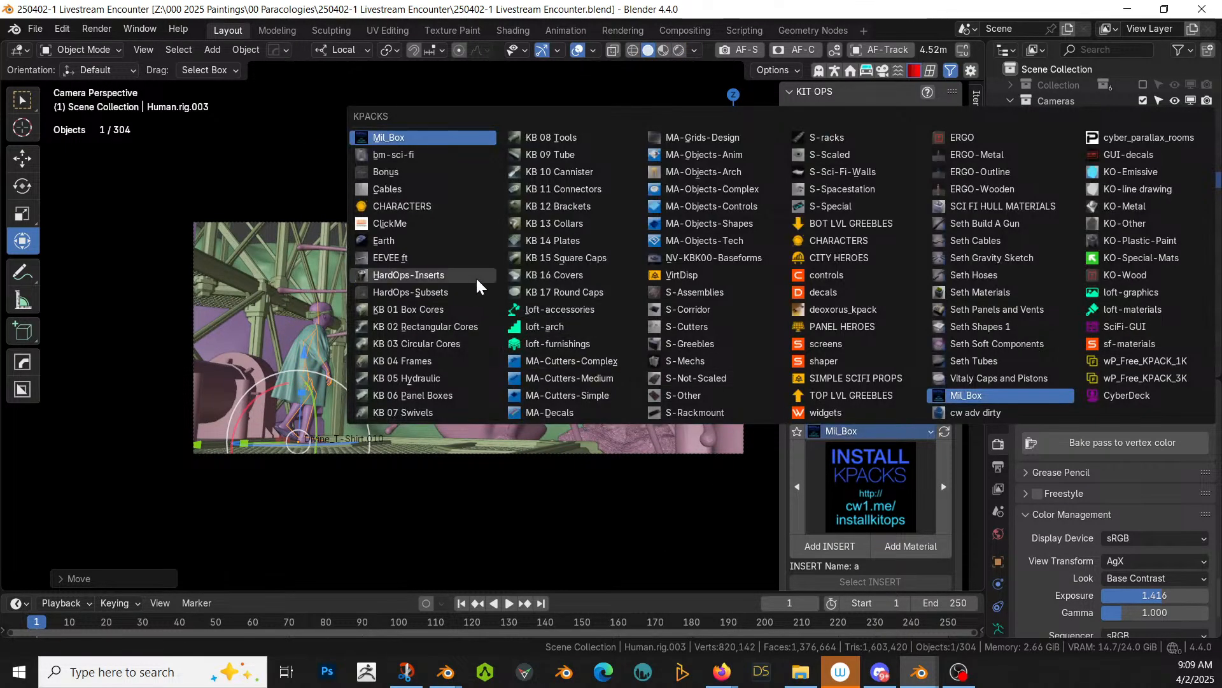
click(387, 188)
click(870, 484)
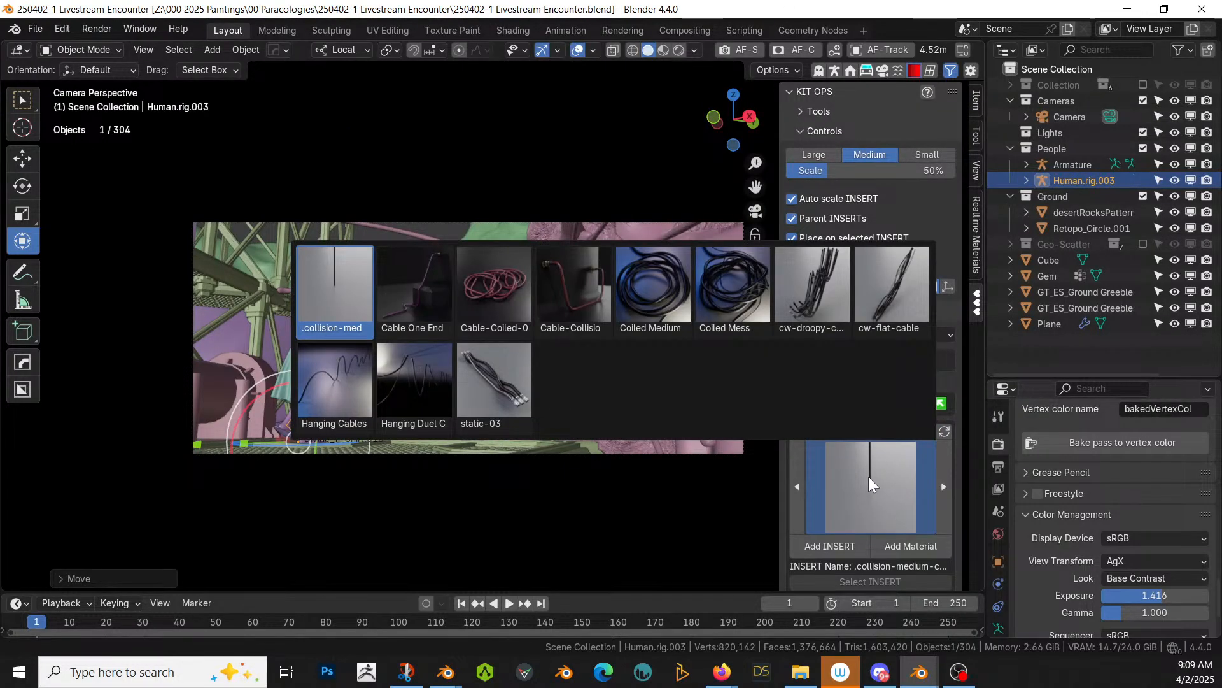
click(500, 299)
Step: Add the coiled-cable INSERT near the scaffold platform and frame it in the view
middle_drag(528, 471, 499, 570)
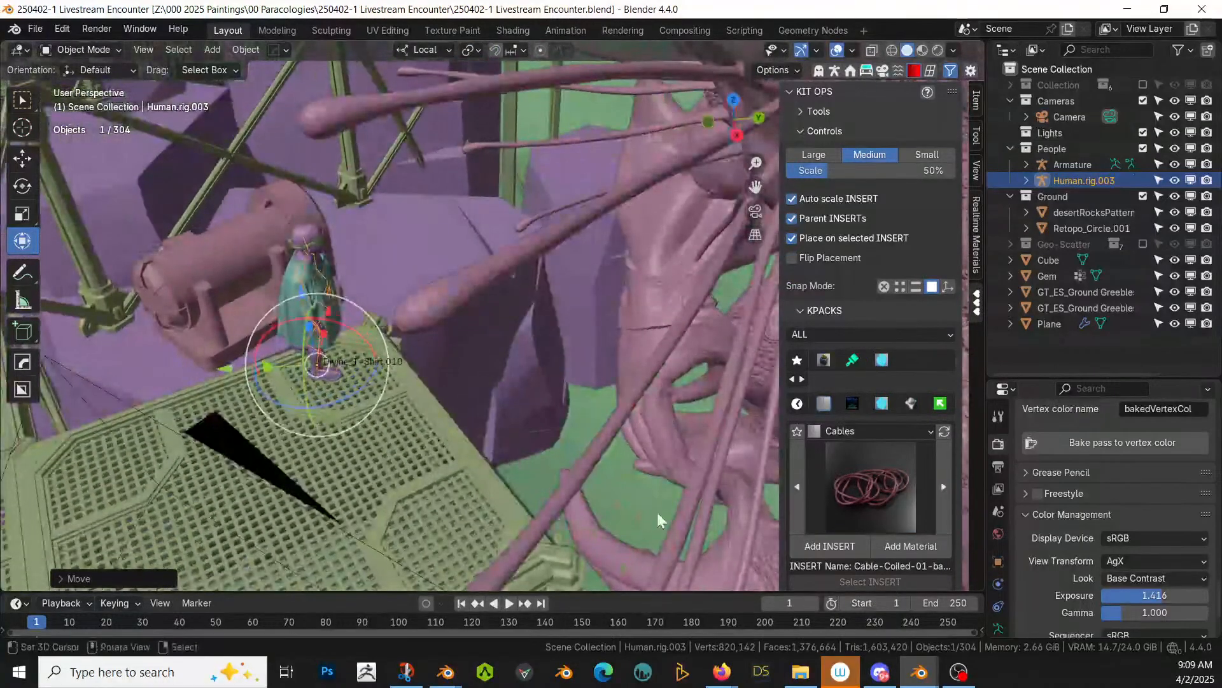
click(850, 552)
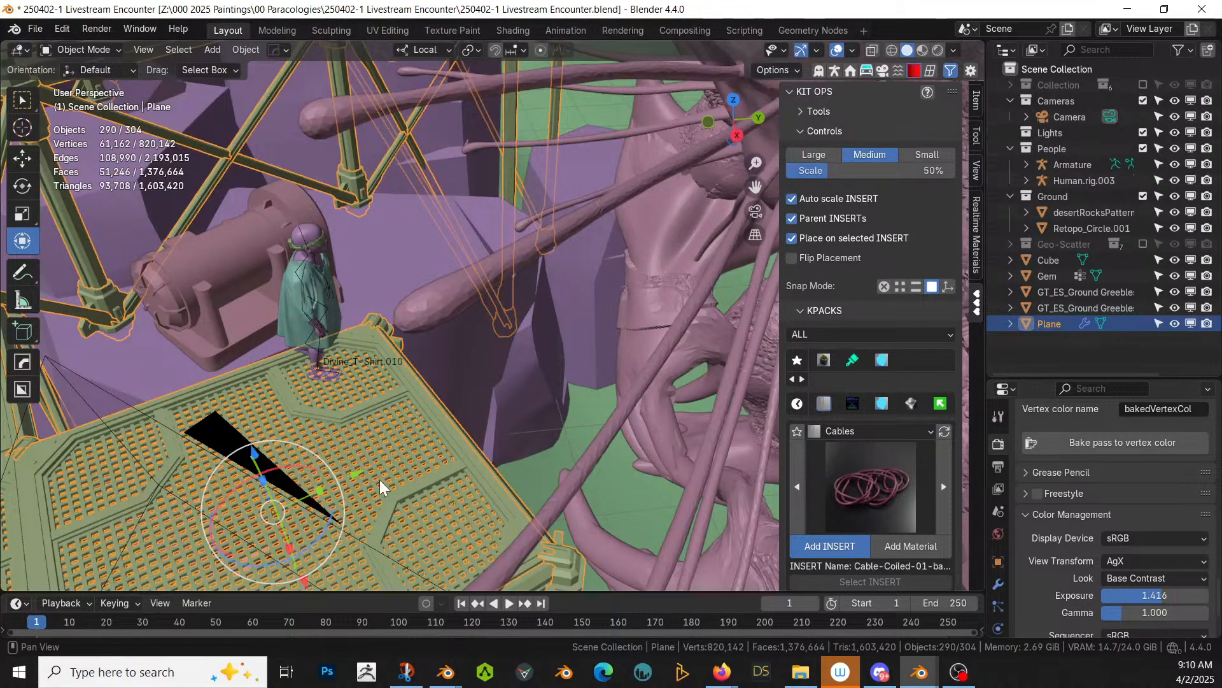
click(453, 469)
scroll(731, 371, down, 4)
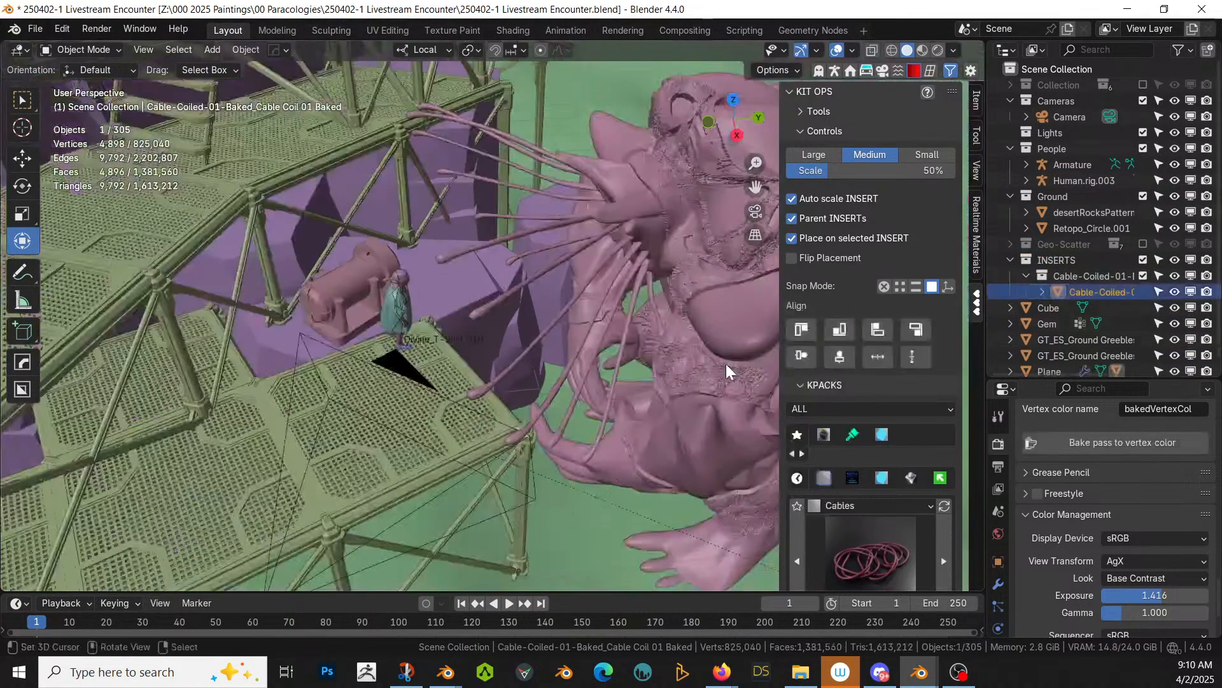
scroll(616, 356, down, 5)
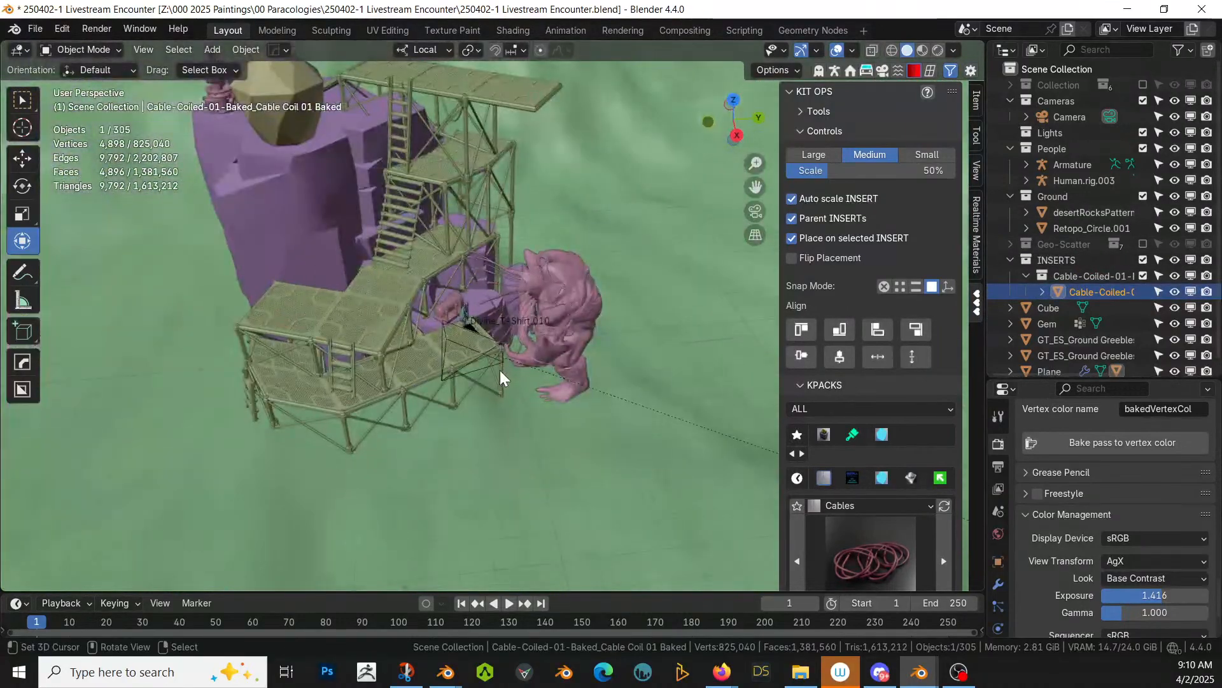
key(KP_Decimal)
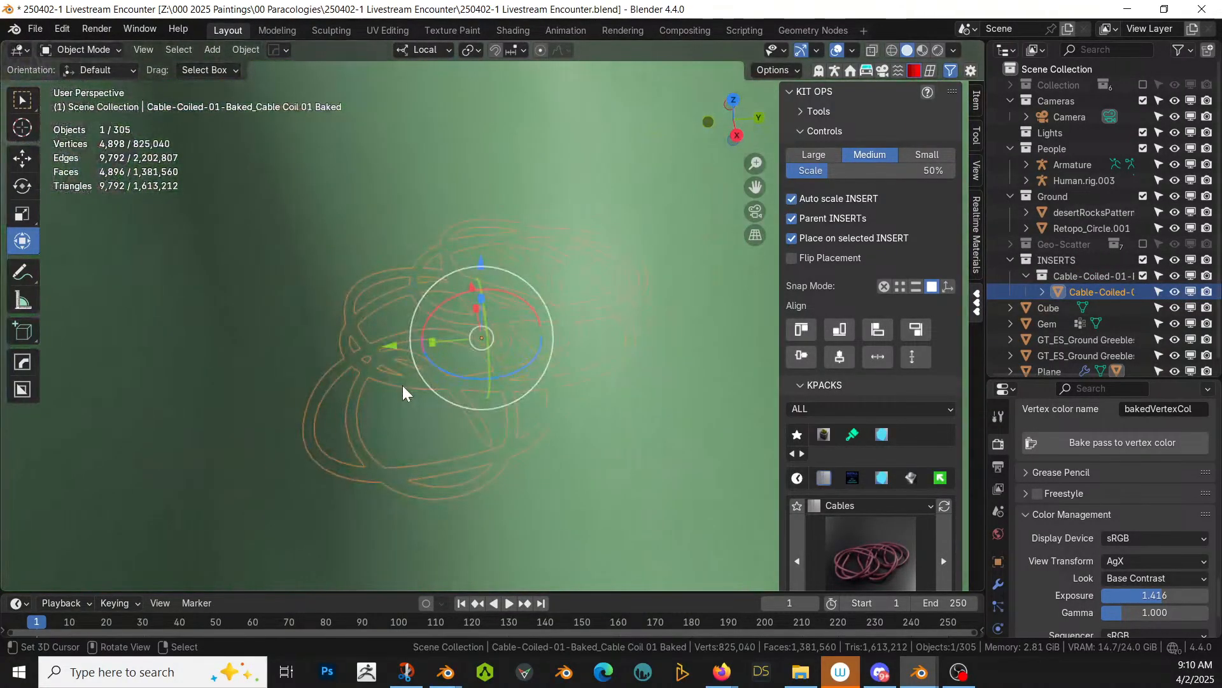
Step: Set the coiled cable's origin to the 3D cursor on the platform and move its geometry to that origin
key(KP_0)
middle_drag(428, 431, 400, 494)
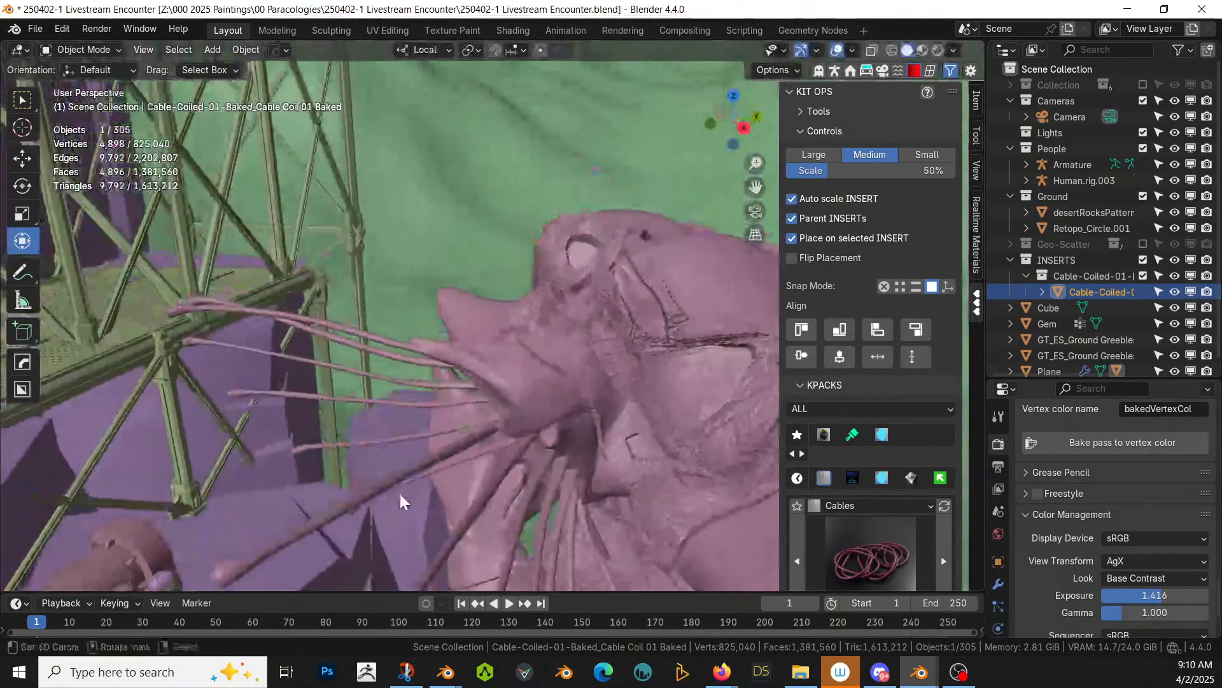
scroll(400, 503, down, 5)
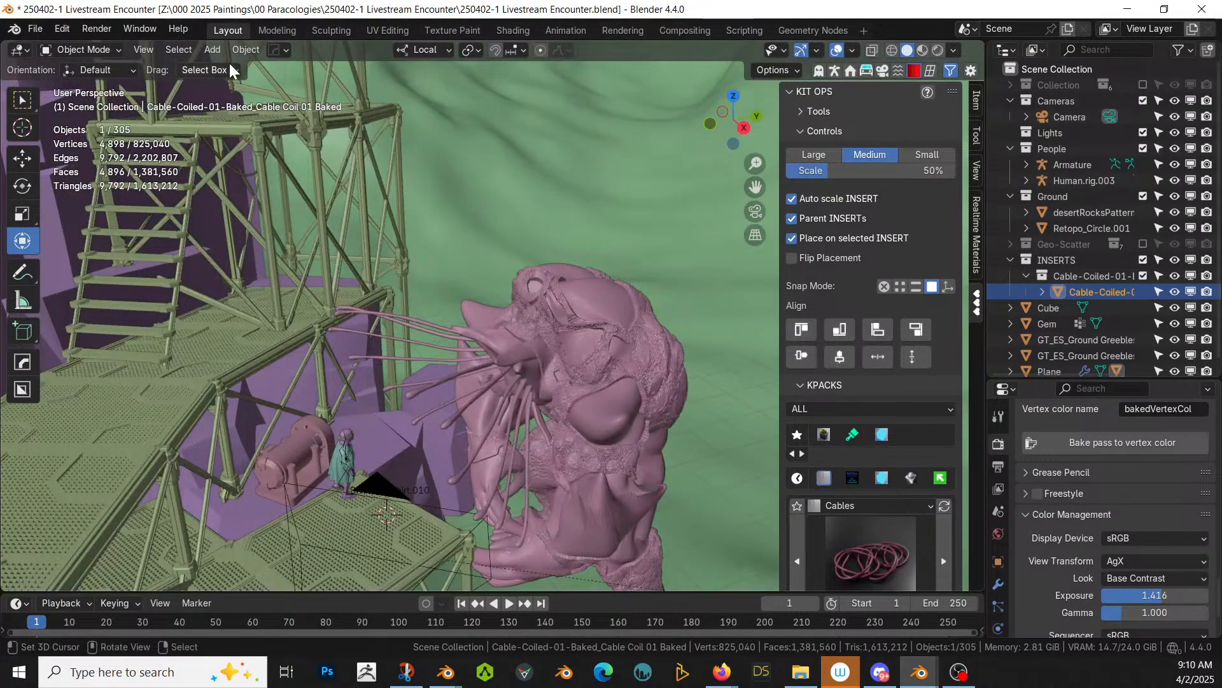
click(246, 49)
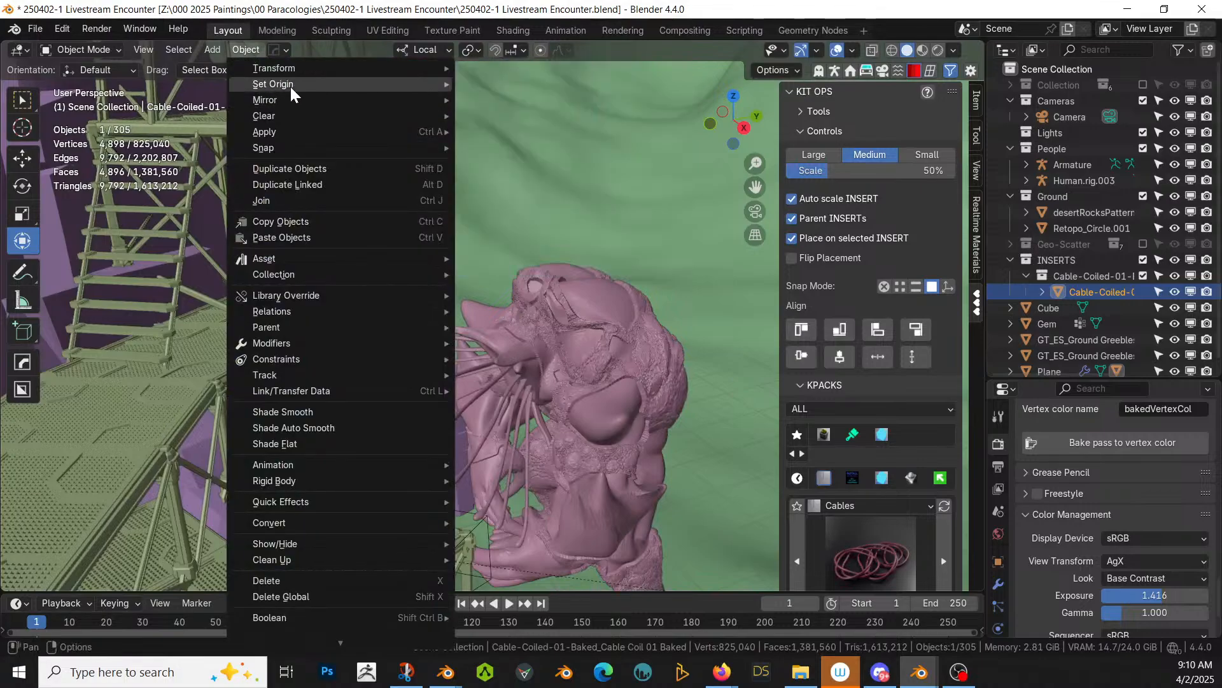
mouse_move(280, 83)
click(577, 123)
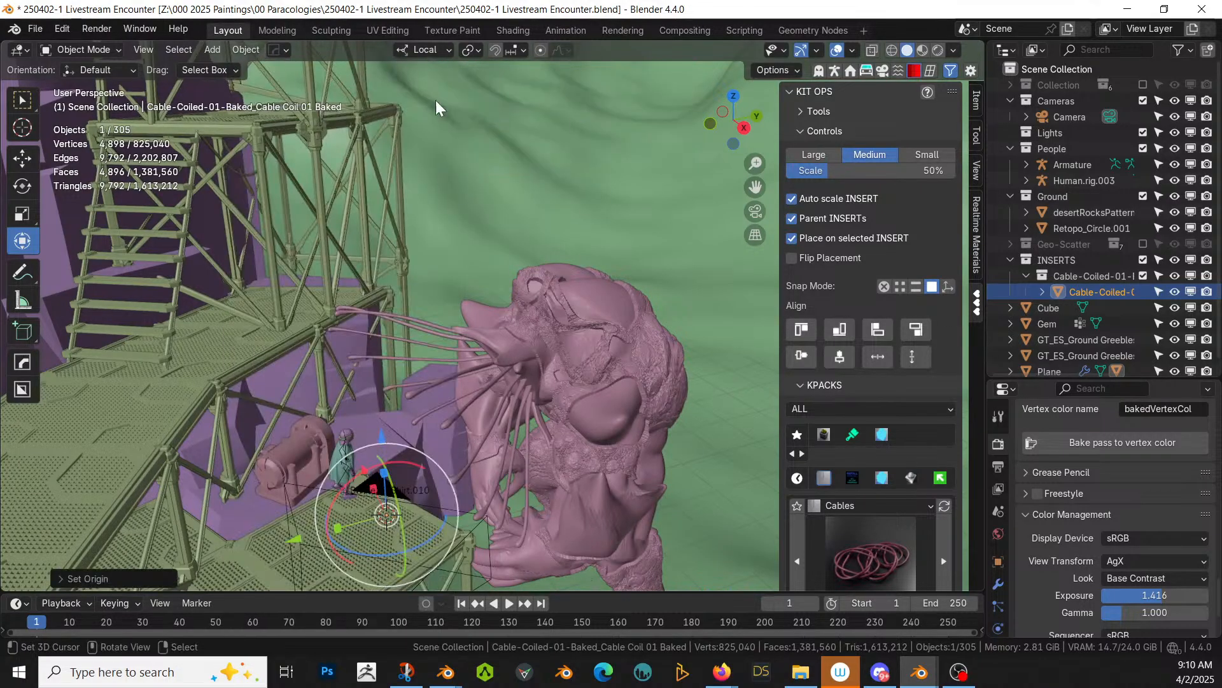
click(246, 49)
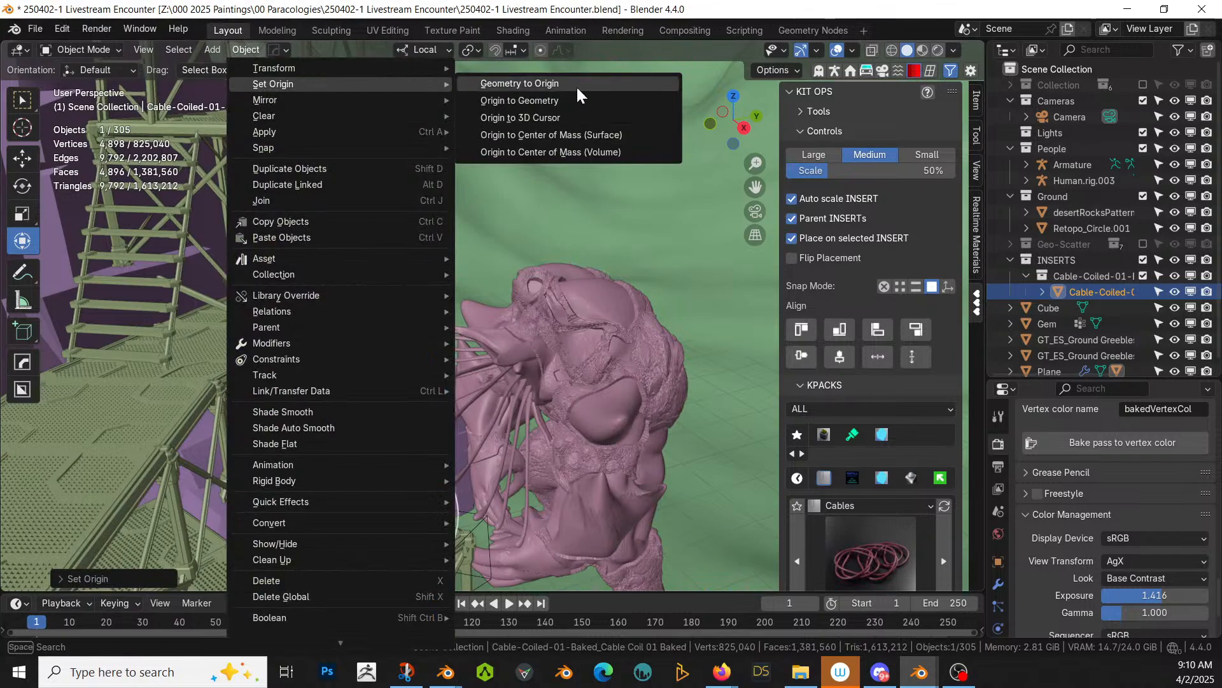
click(576, 88)
Step: Scale the coiled cable down to about 0.13 of its size and frame it in the view
key(s)
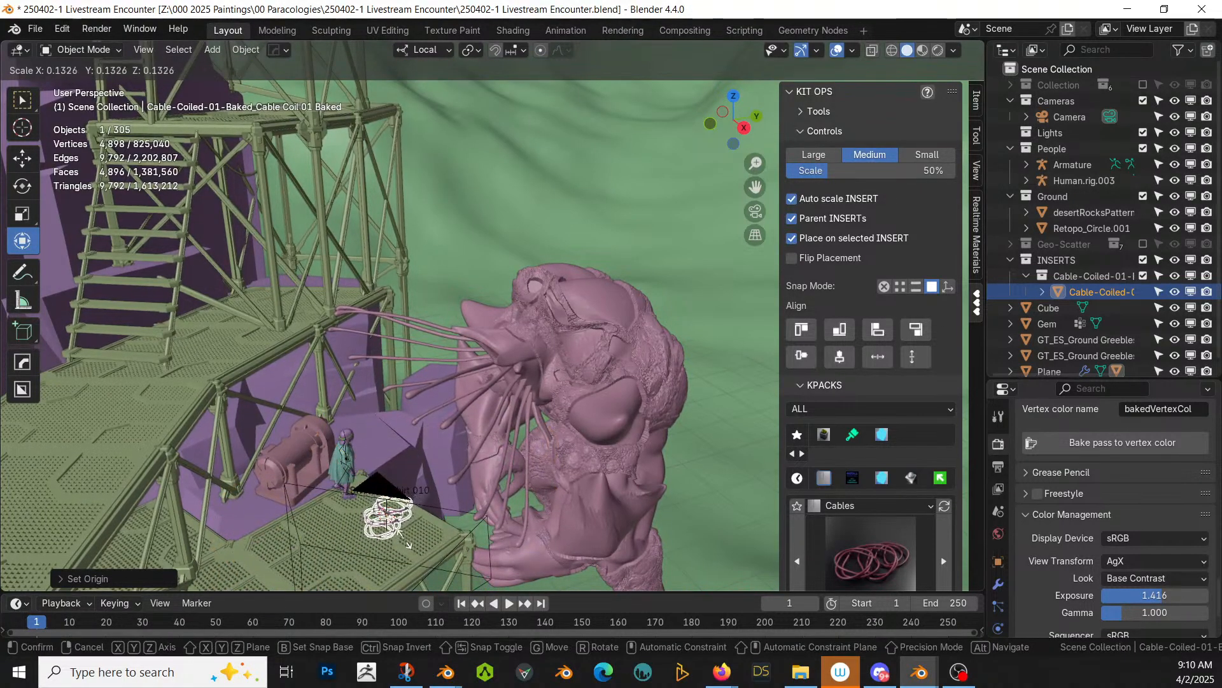
click(408, 546)
key(KP_Decimal)
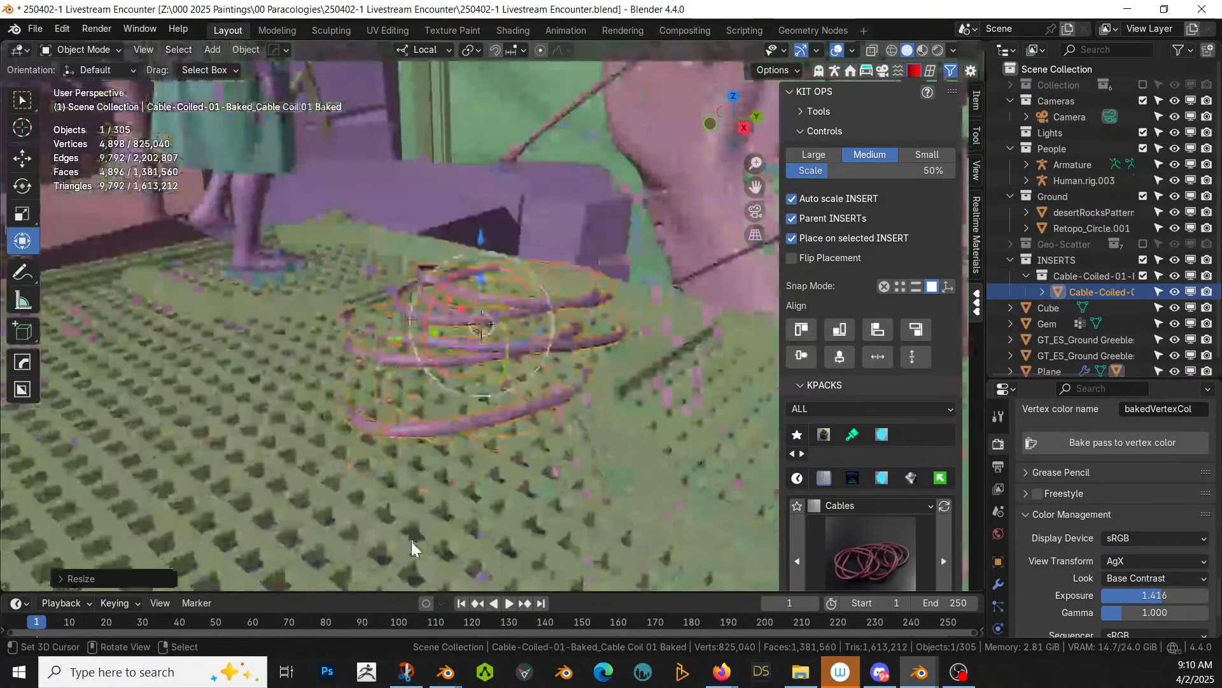
Step: Shift the coiled cable across the platform from the top view, and adjust its height along Z to rest on the grating
key(KP_7)
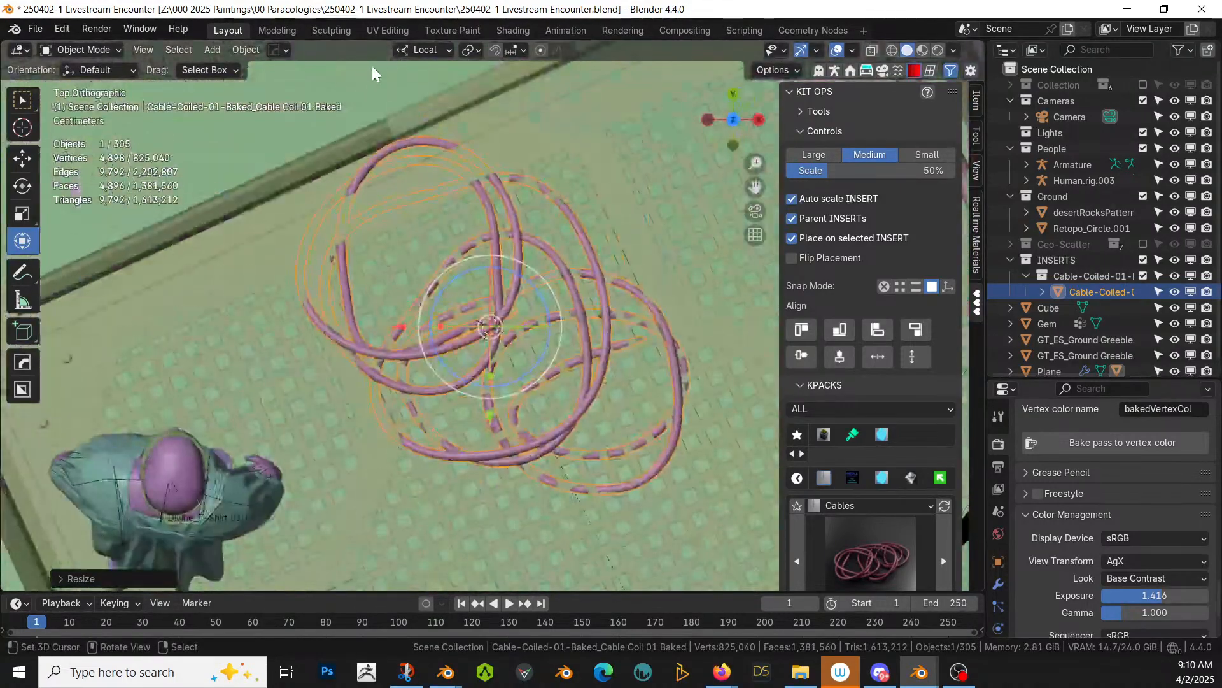
key(g)
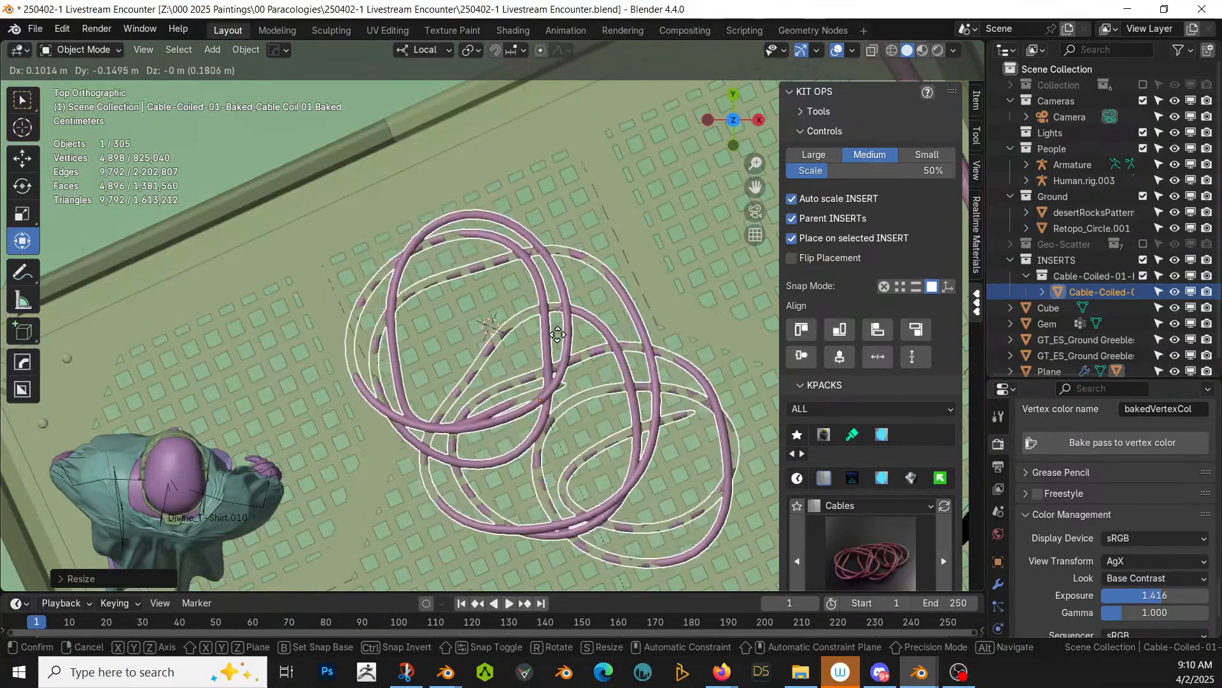
click(559, 329)
middle_drag(560, 331, 372, 216)
key(g)
key(z)
key(z)
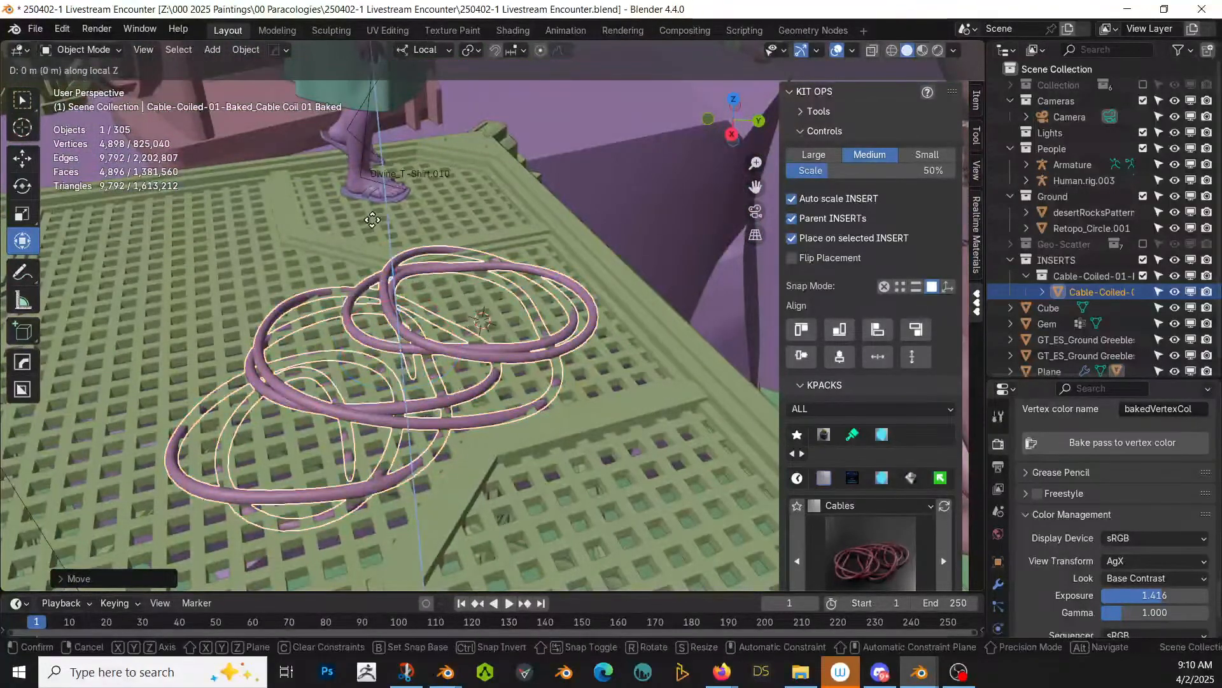
click(375, 217)
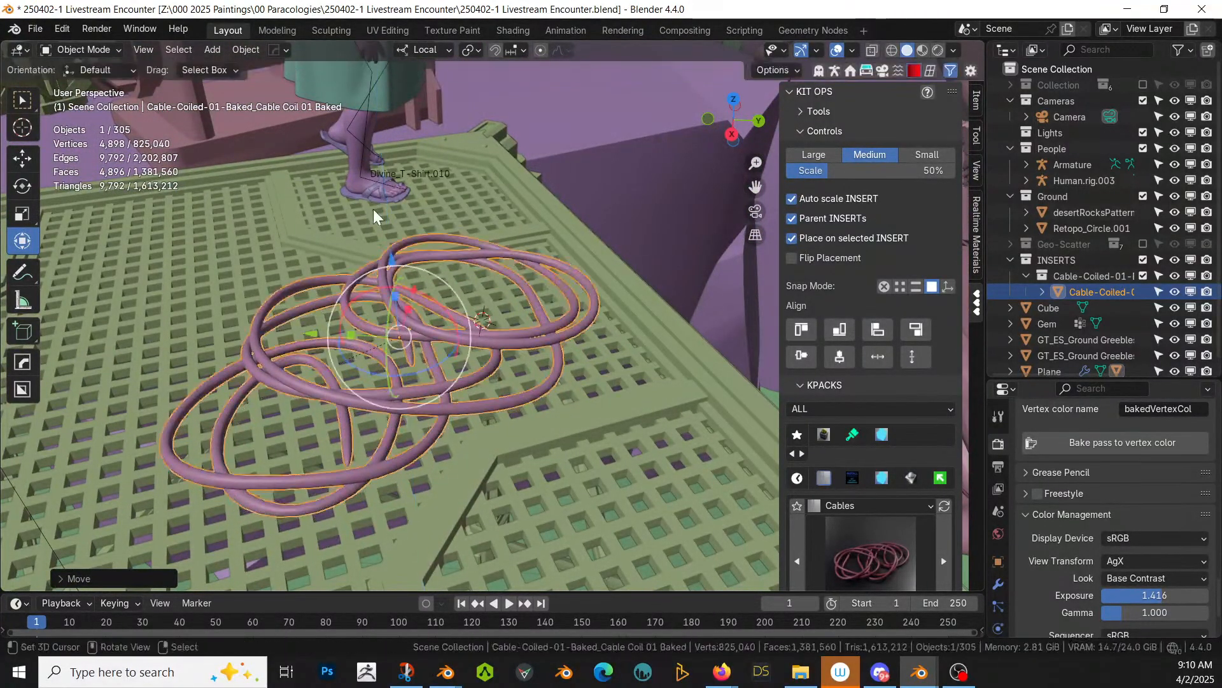
key(KP_0)
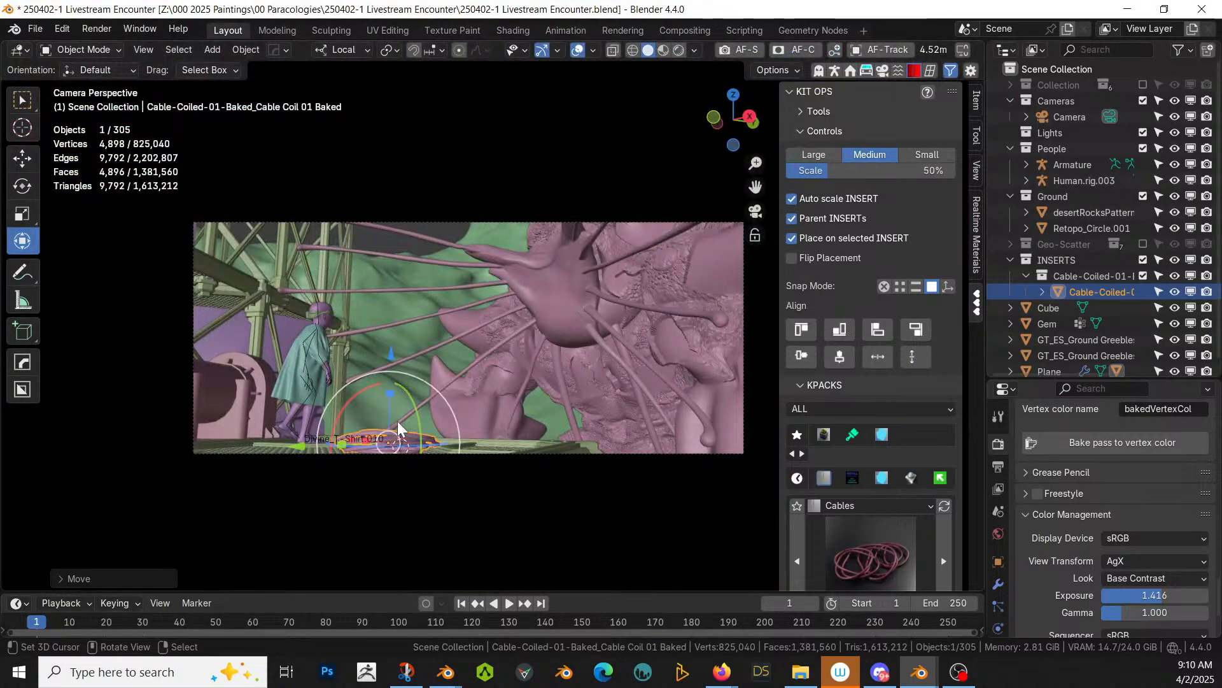
middle_drag(373, 216, 387, 534)
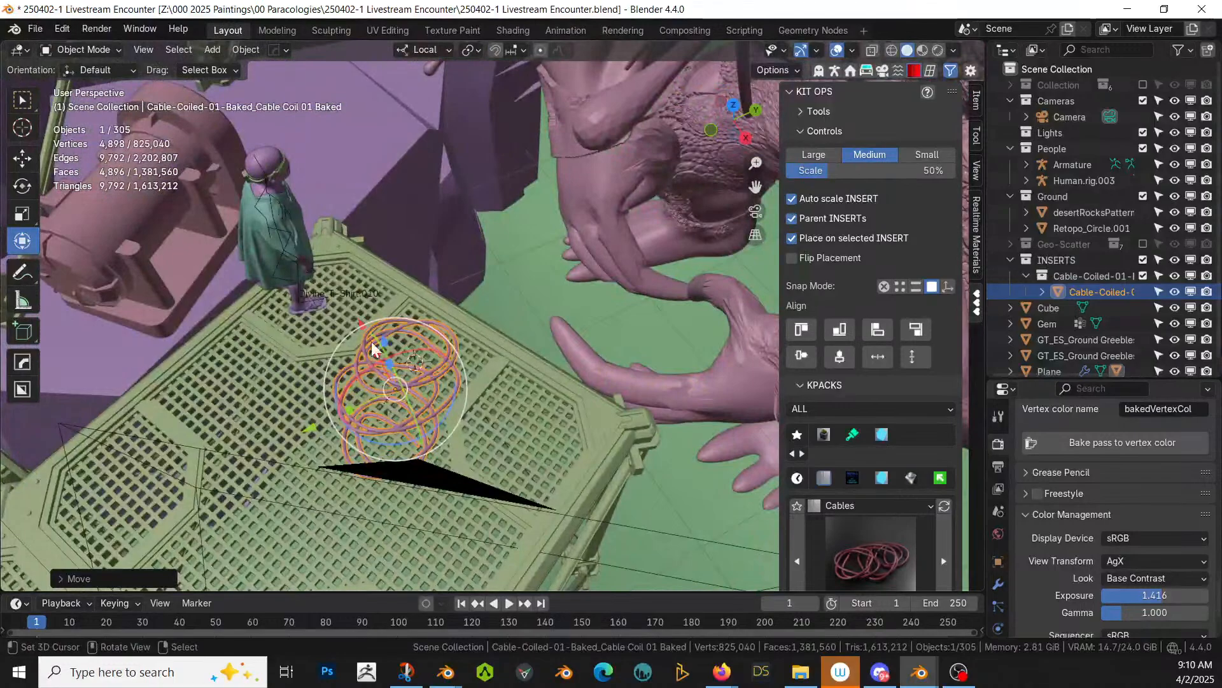
key(g)
key(y)
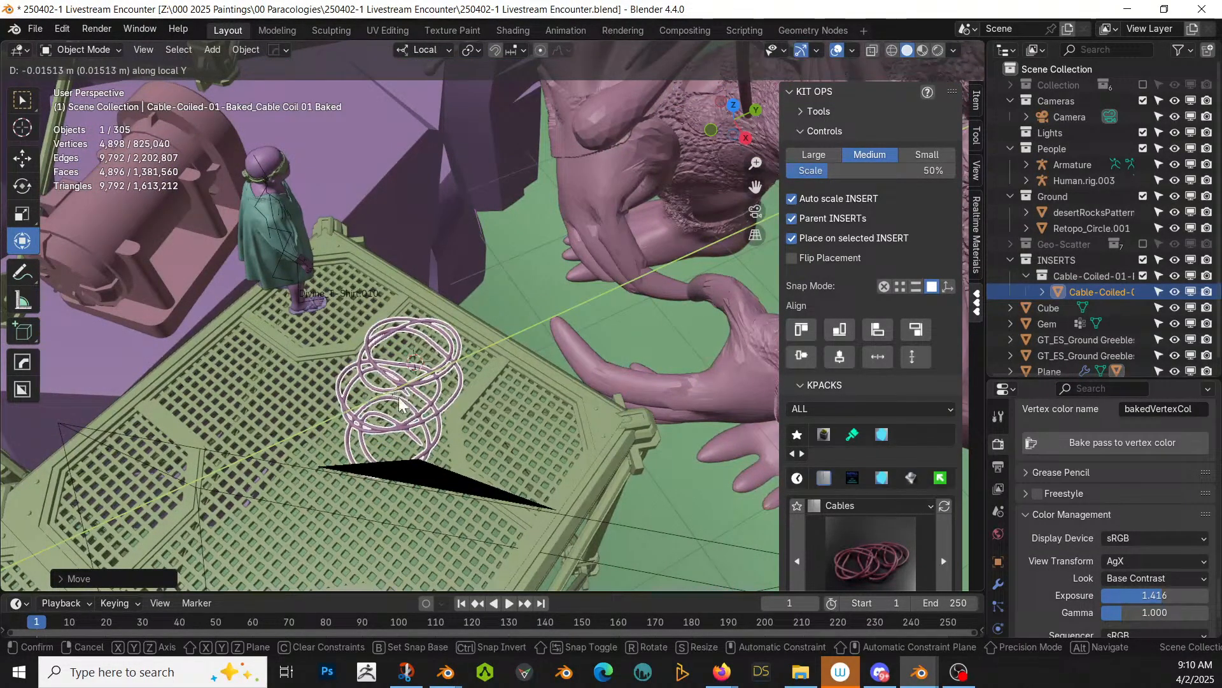
right_click(399, 398)
Step: Move the coiled cable farther from the figure in the top view and check it from the camera in rendered shading
key(KP_7)
key(g)
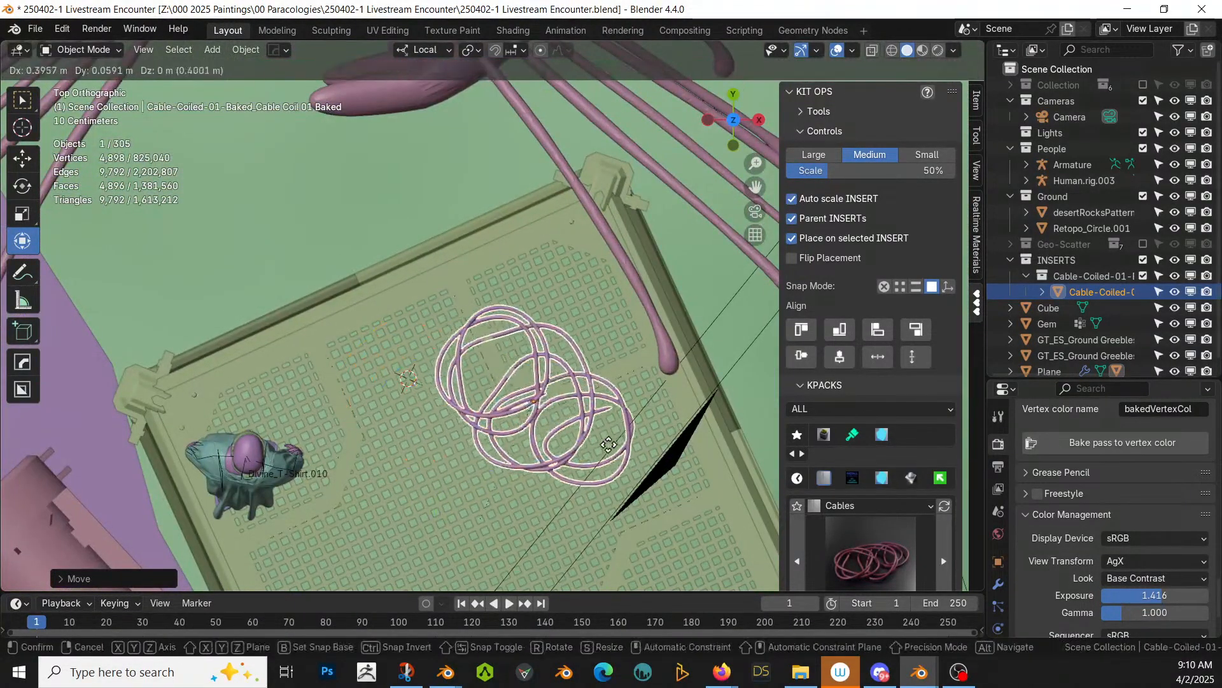
click(653, 468)
key(KP_0)
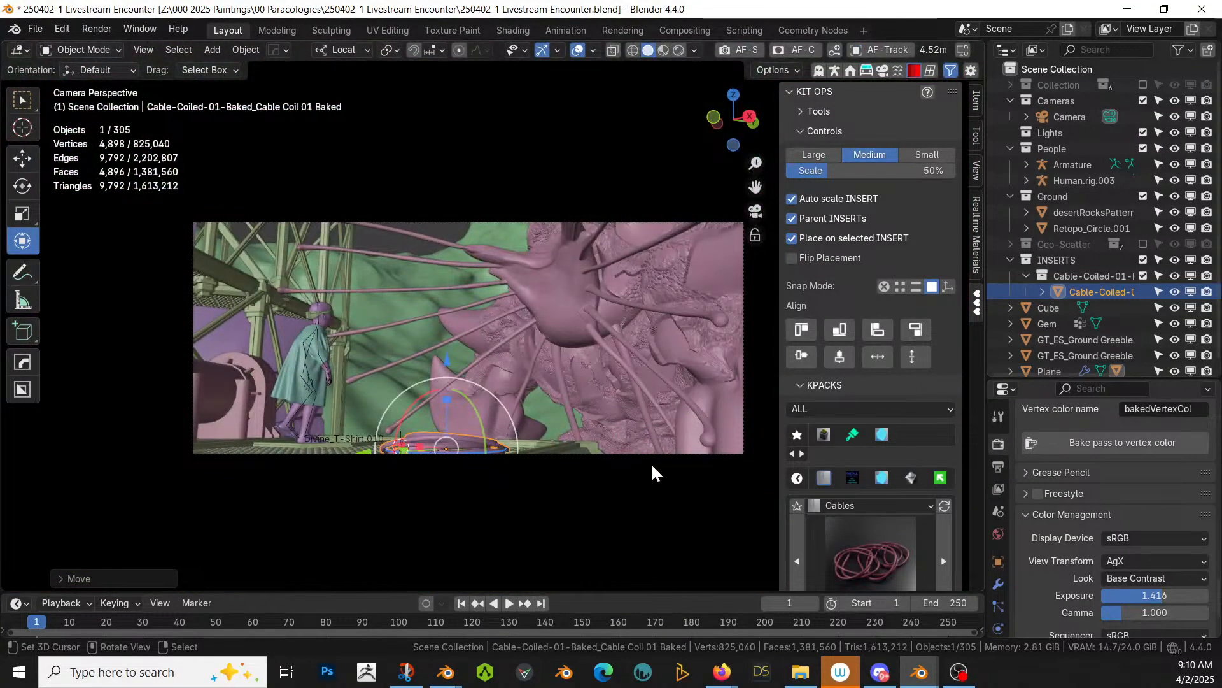
key(z)
key(8)
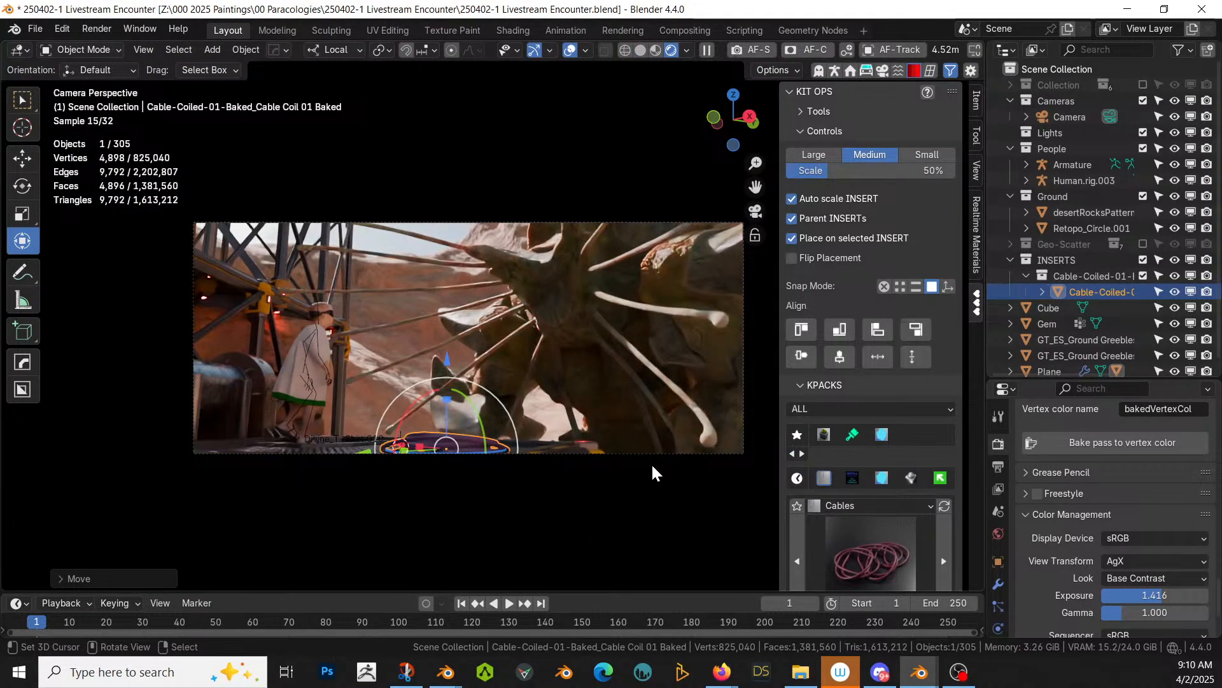
Step: Show the Photographer camera settings and select the background terrain Retopo_Circle.001
right_click(326, 534)
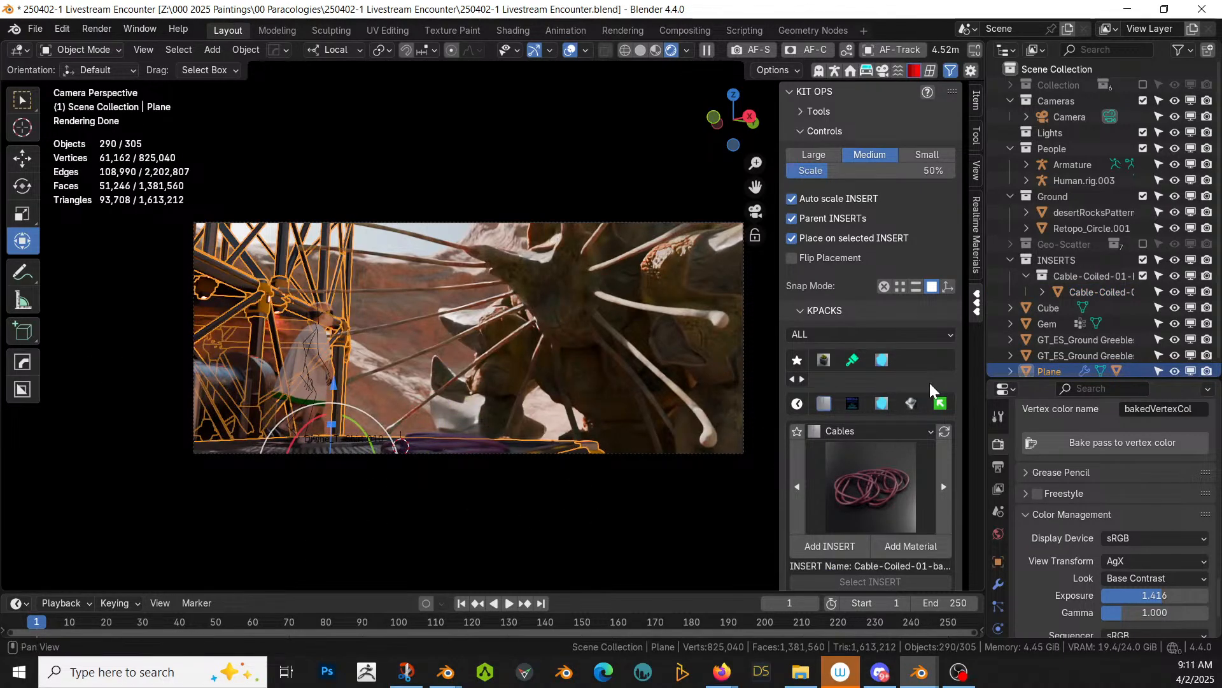
click(885, 71)
click(977, 344)
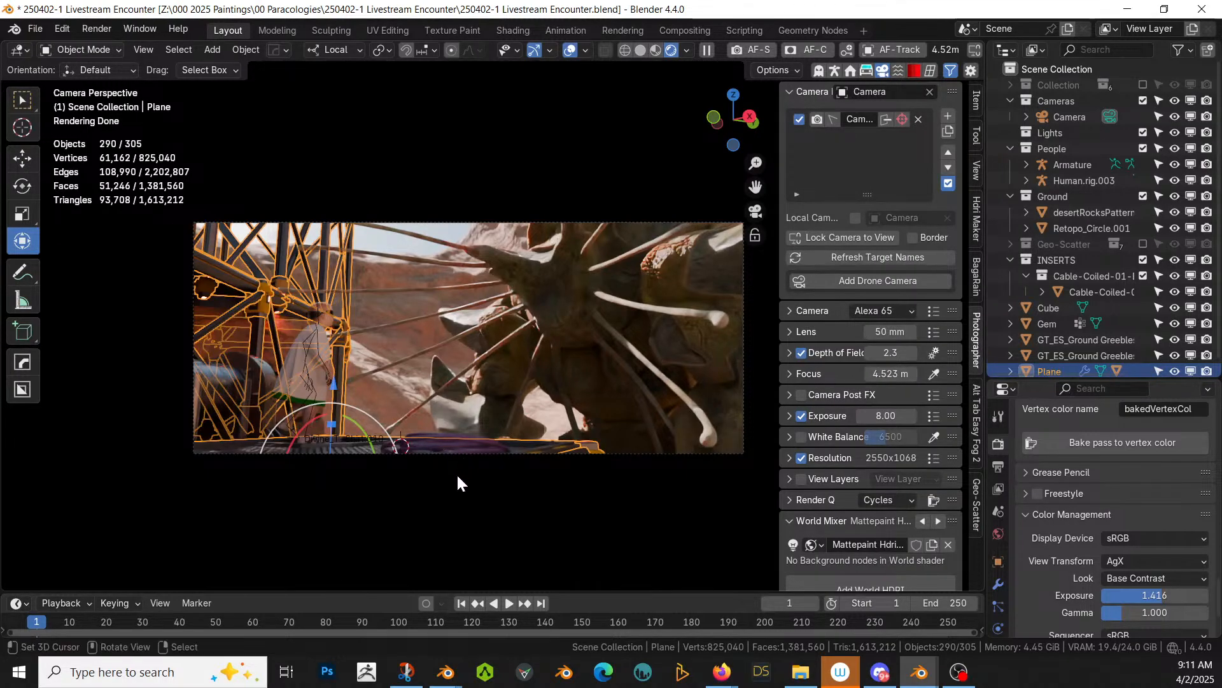
click(453, 515)
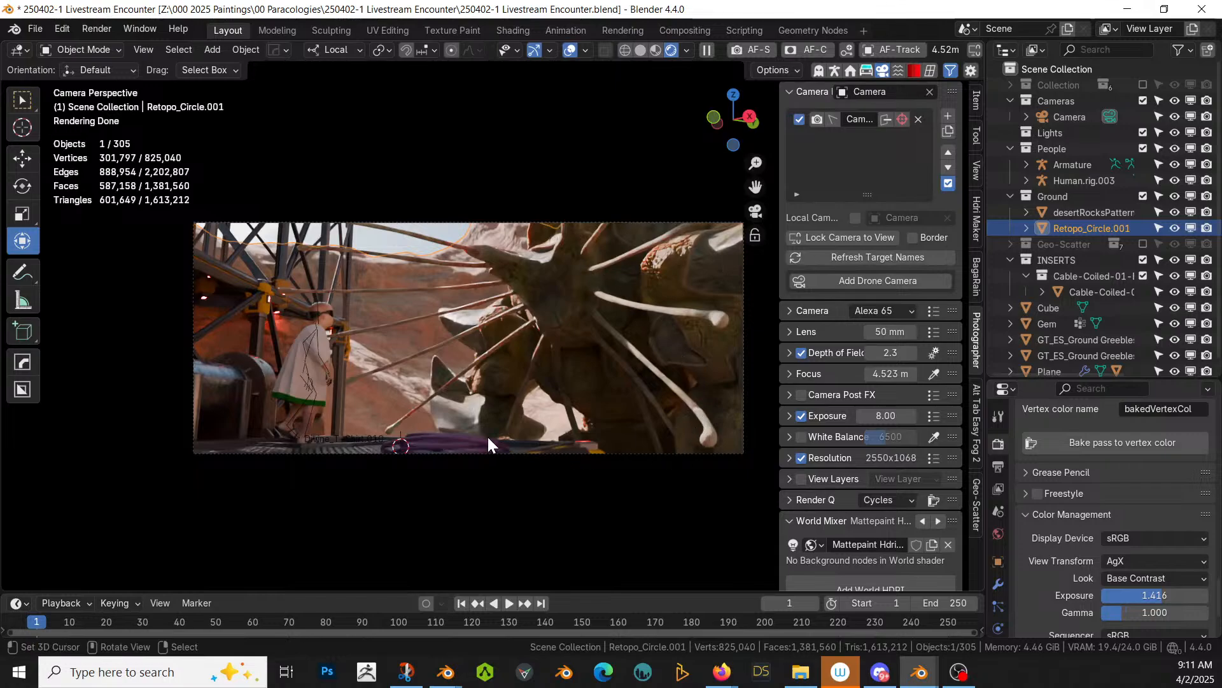
Step: Enable the Geo-Scatter collection to bring the scattered rocks back, and check the result from the camera
middle_drag(575, 400, 415, 422)
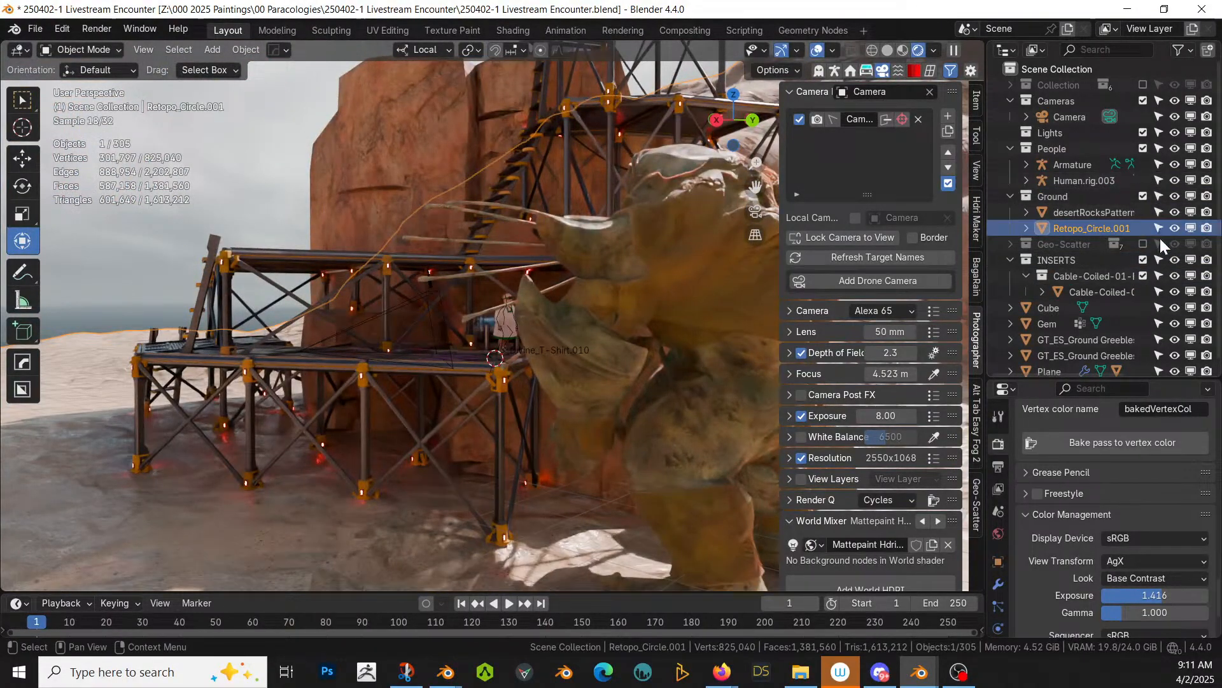
scroll(1159, 293, down, 1)
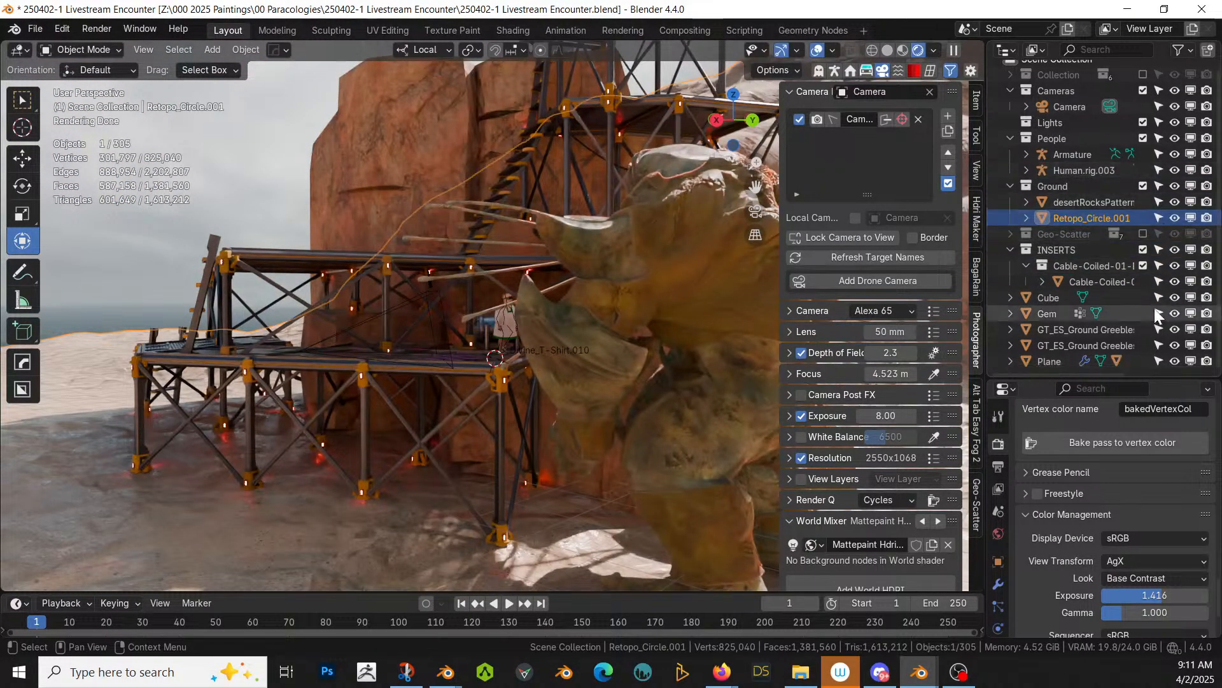
click(1143, 234)
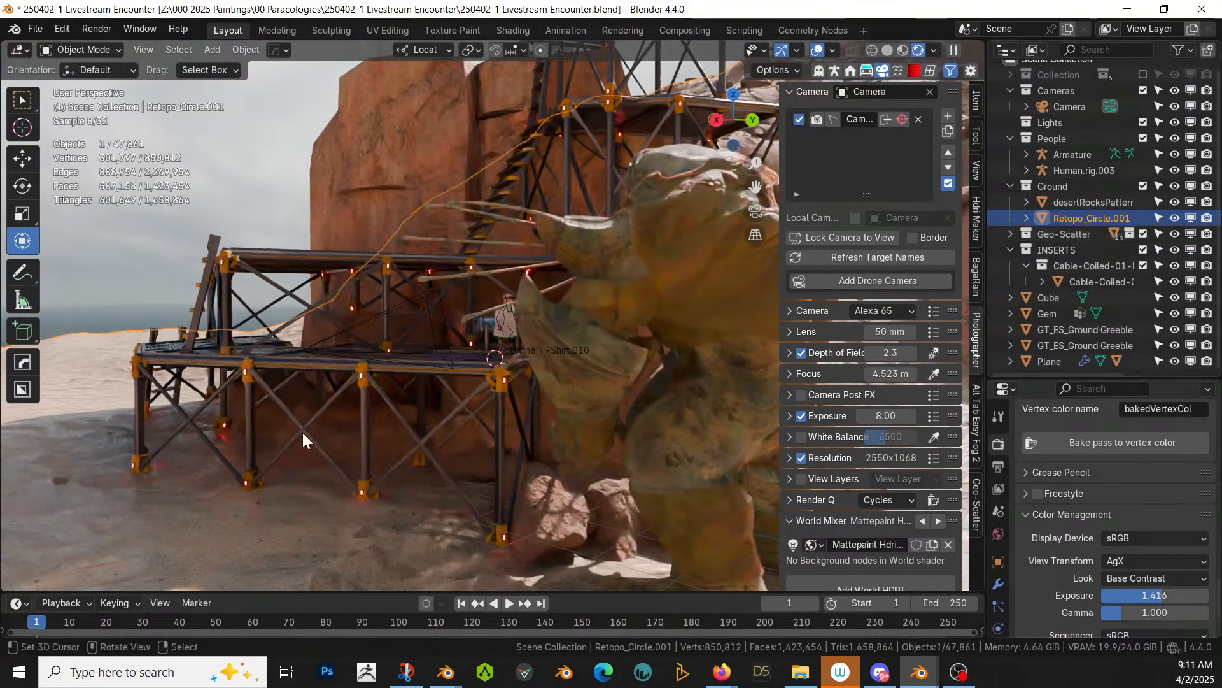
middle_drag(326, 440, 438, 461)
key(KP_0)
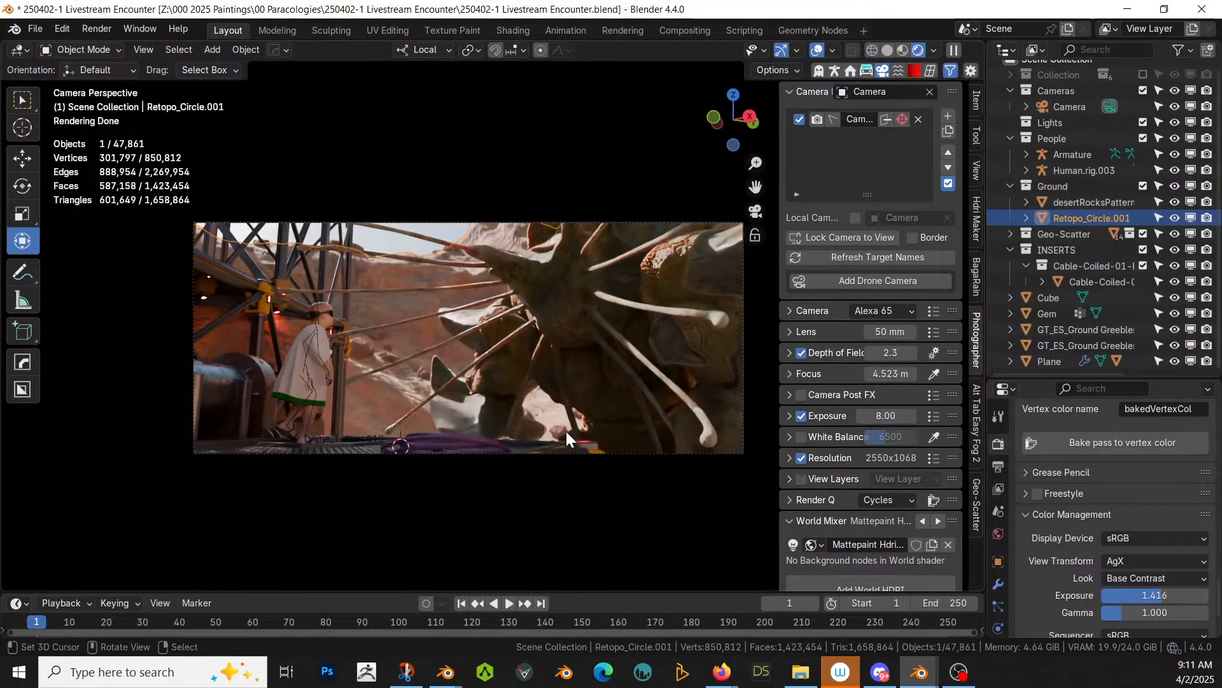
Step: Return to solid shading, clear the selection, save the file, and look over the scattered rocks before returning to the camera view
click(566, 508)
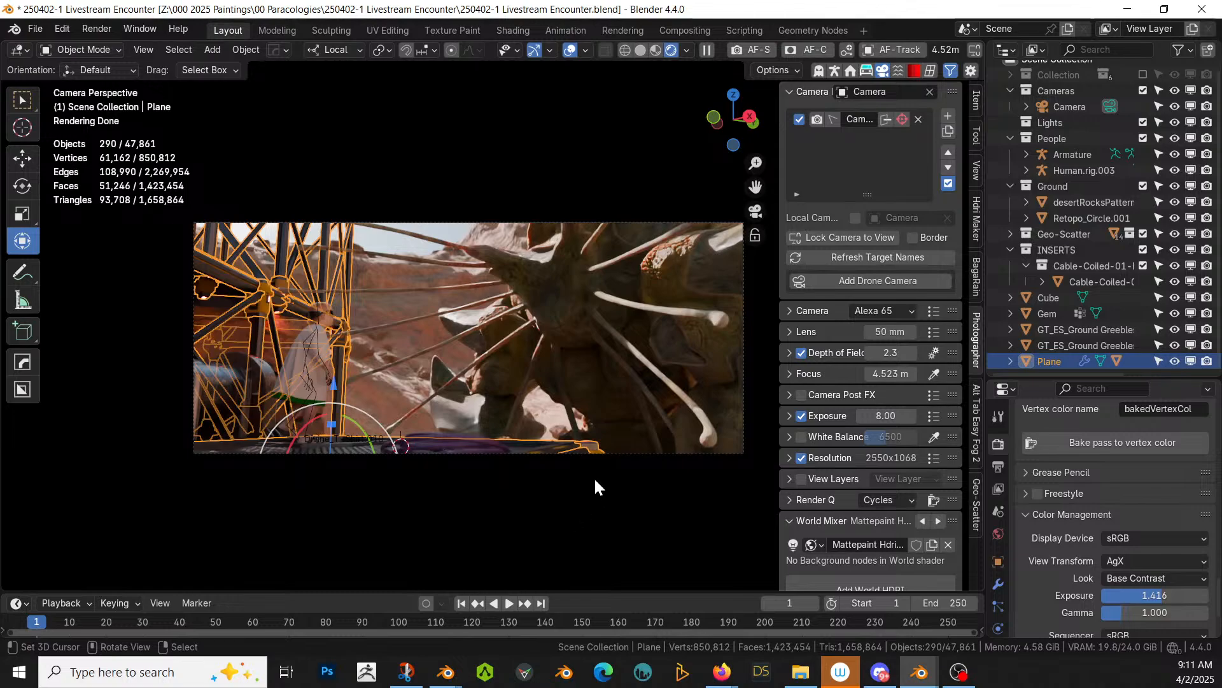
click(642, 50)
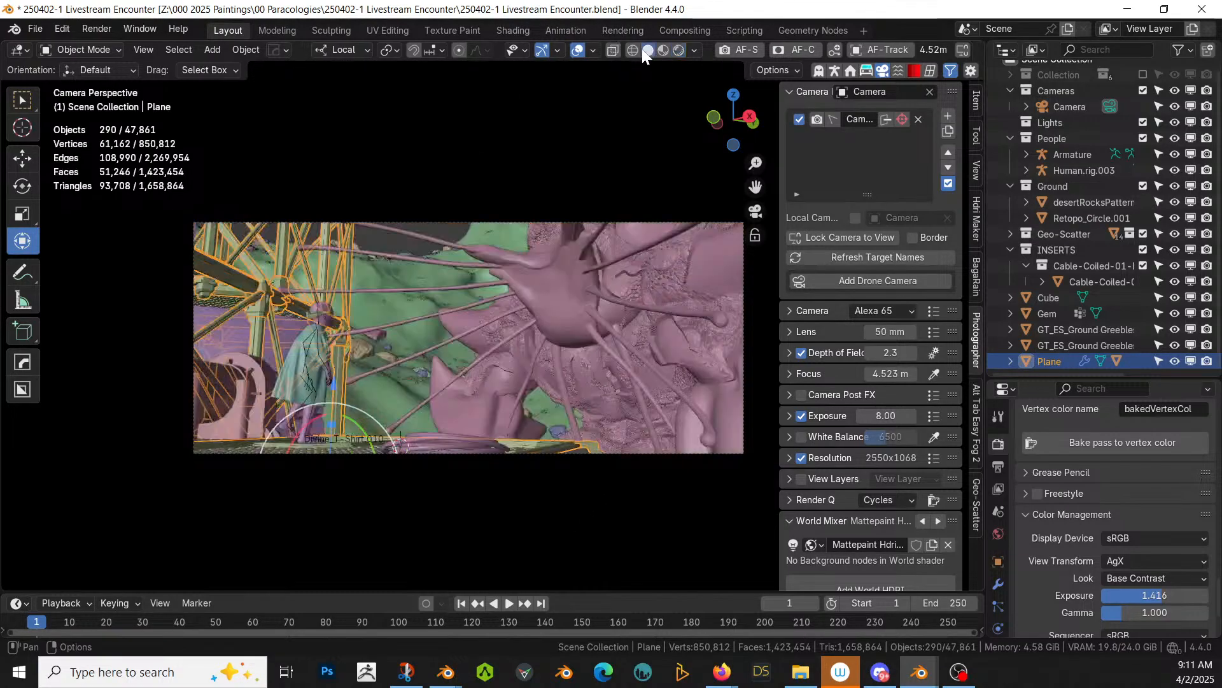
click(496, 185)
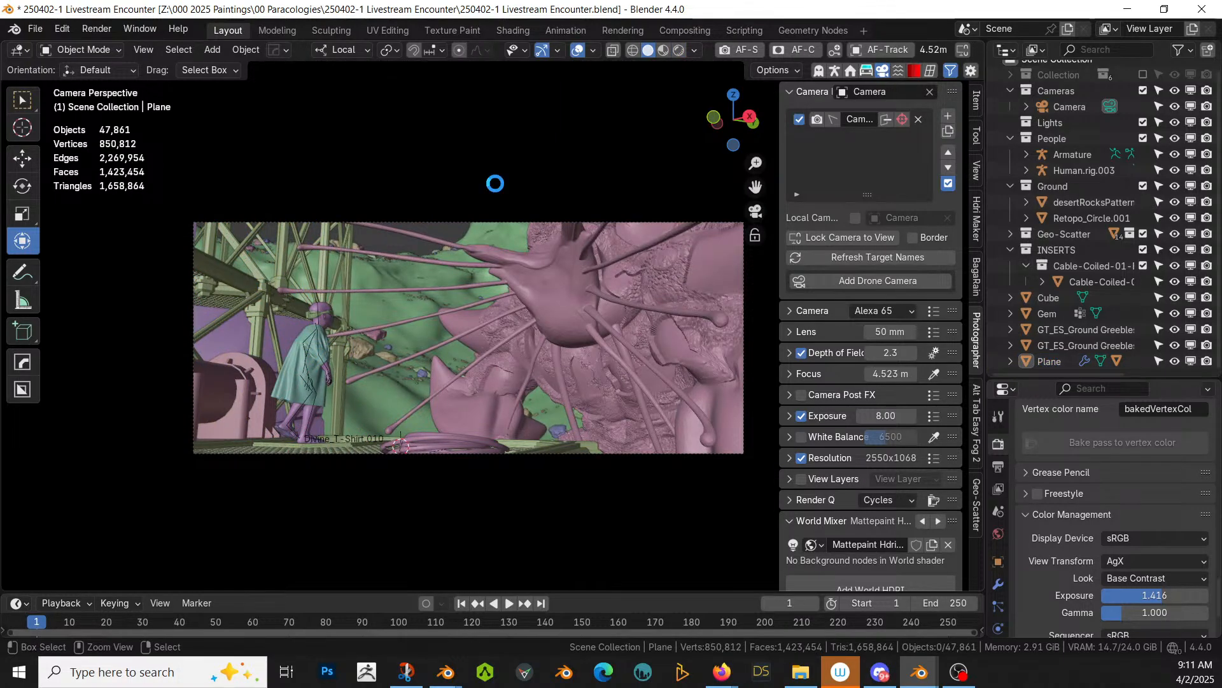
middle_drag(460, 289, 394, 360)
scroll(500, 399, down, 6)
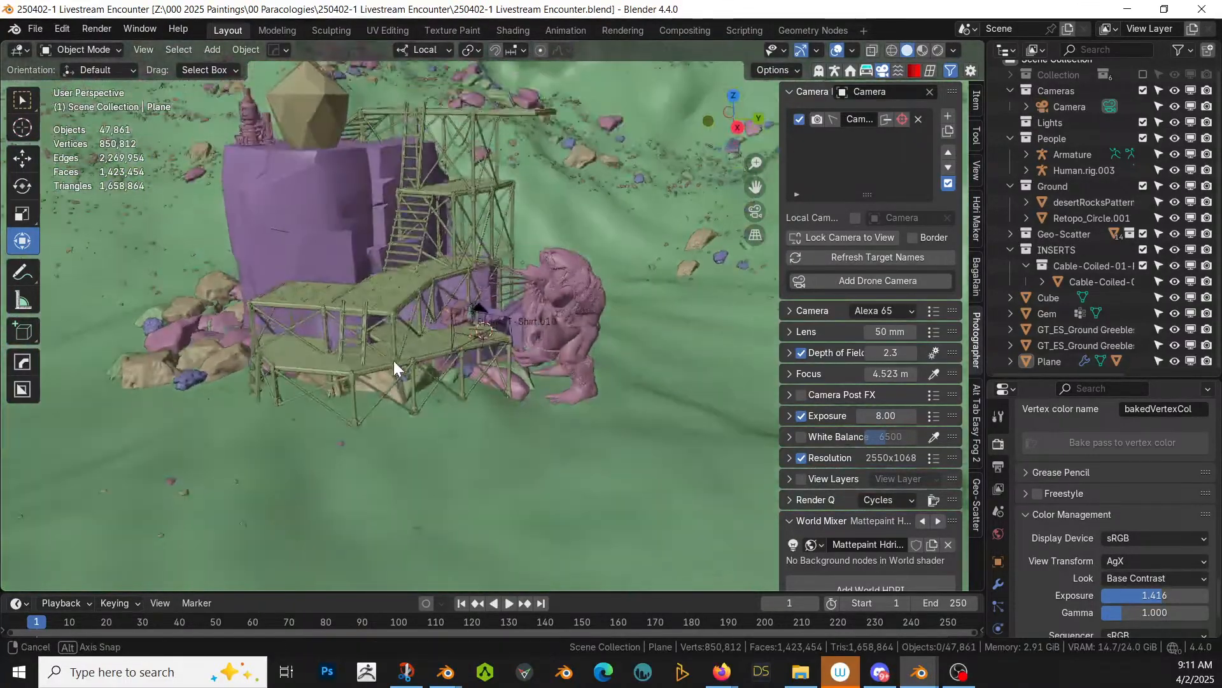
key(KP_0)
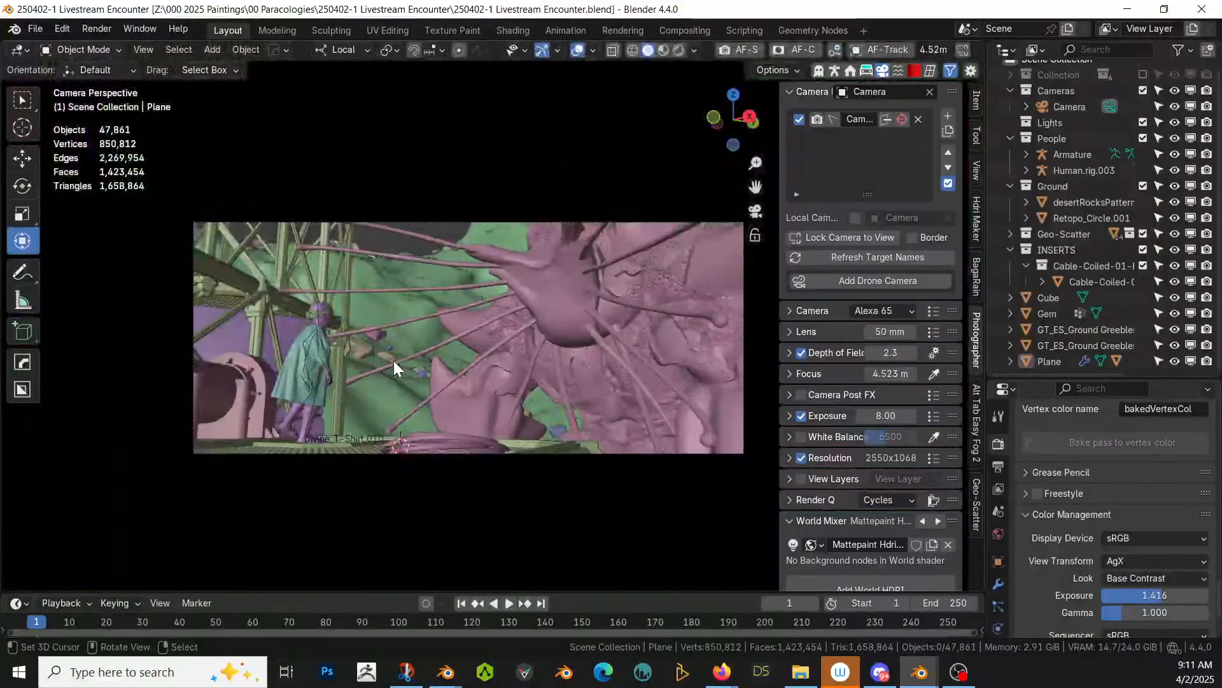